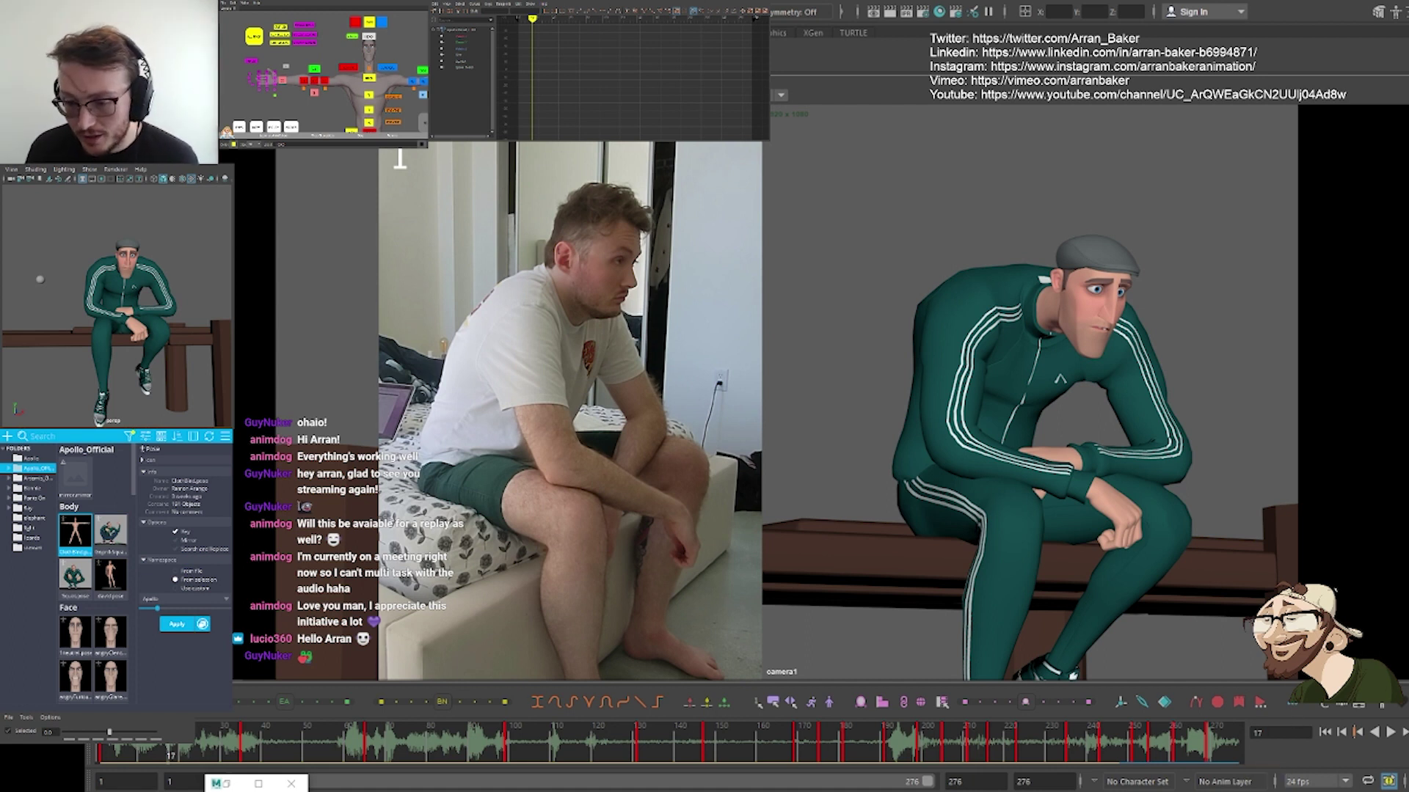
# Switch to the music player, play the SherlockAndWatson audio from its start, stop playback, and put the player away
pyautogui.moveTo(1226, 779)
pyautogui.click(1226, 723)
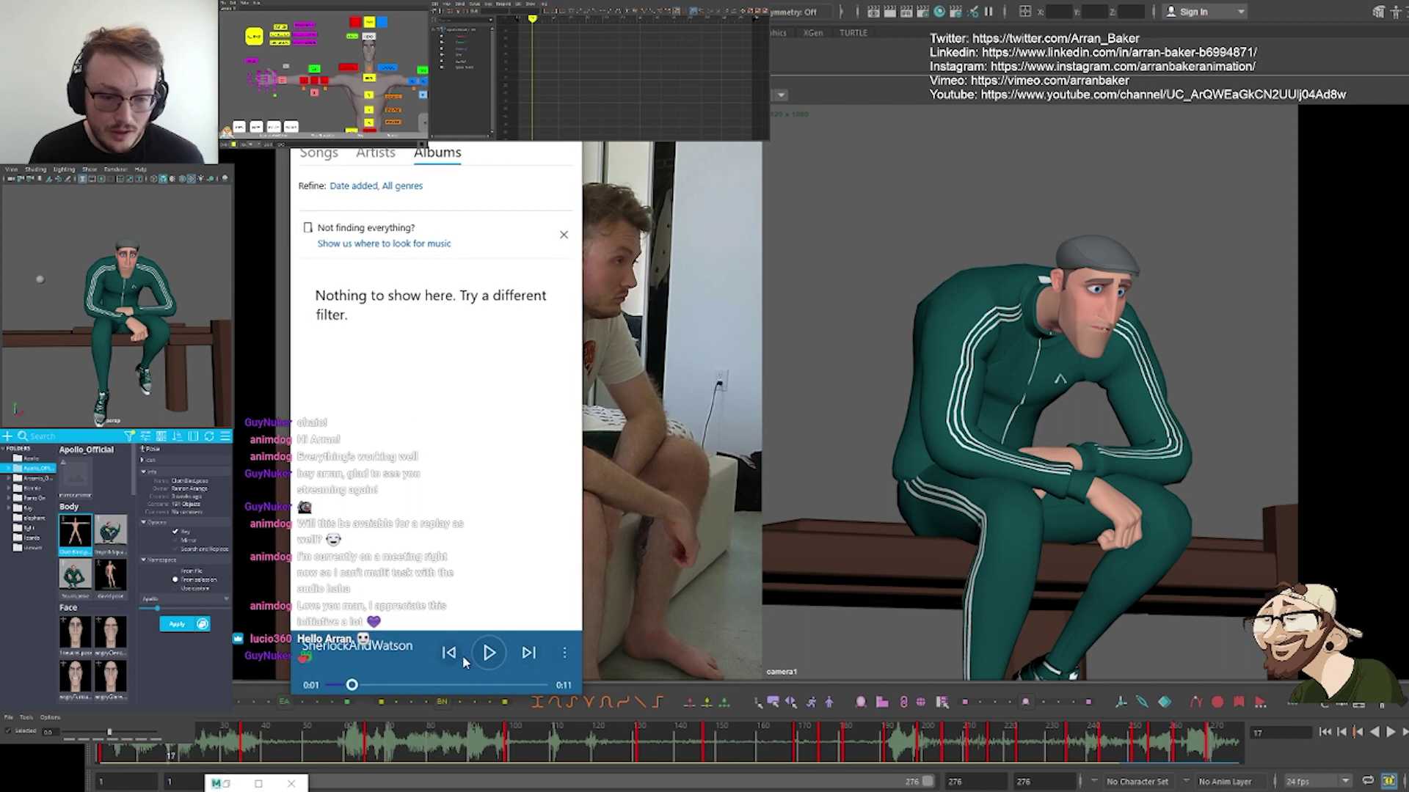
pyautogui.click(332, 684)
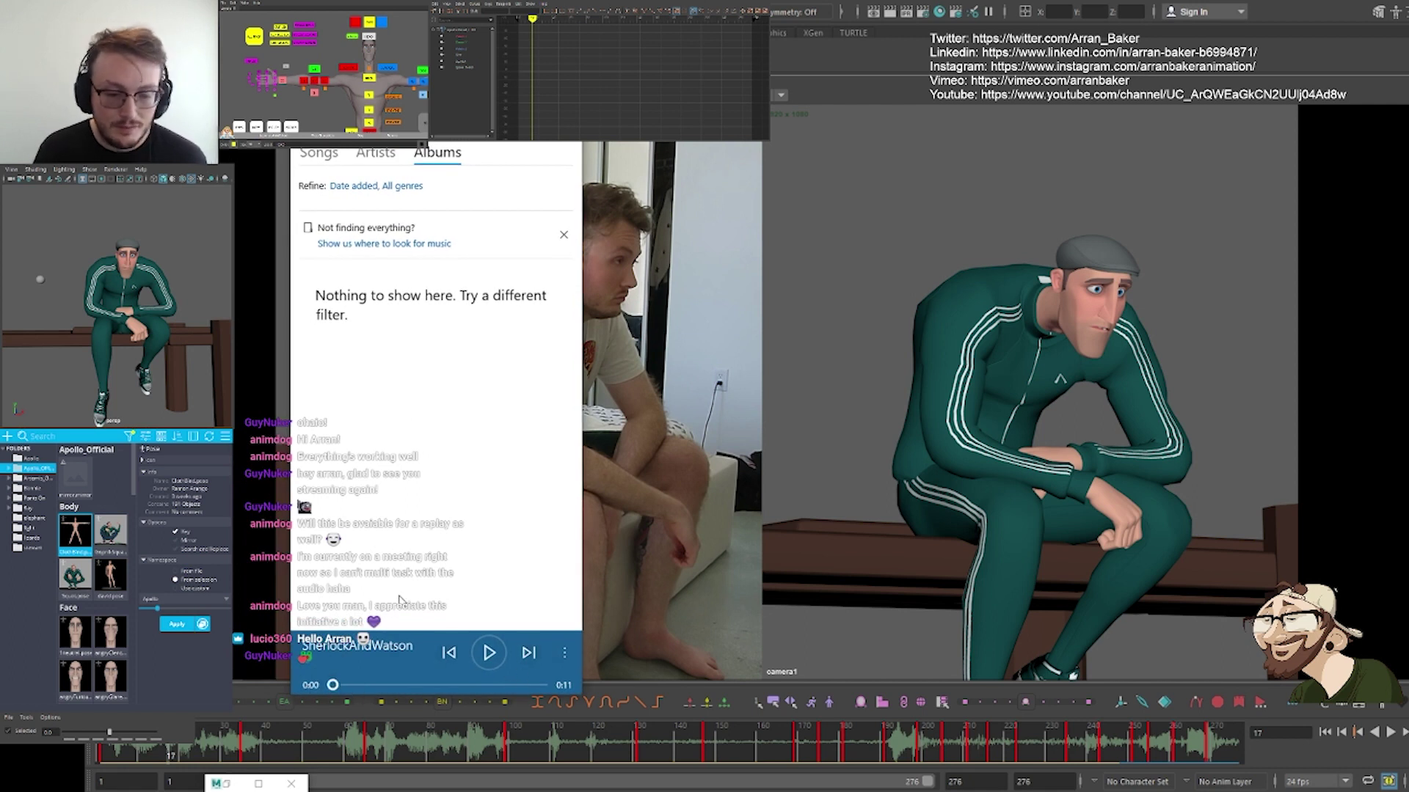
pyautogui.click(492, 652)
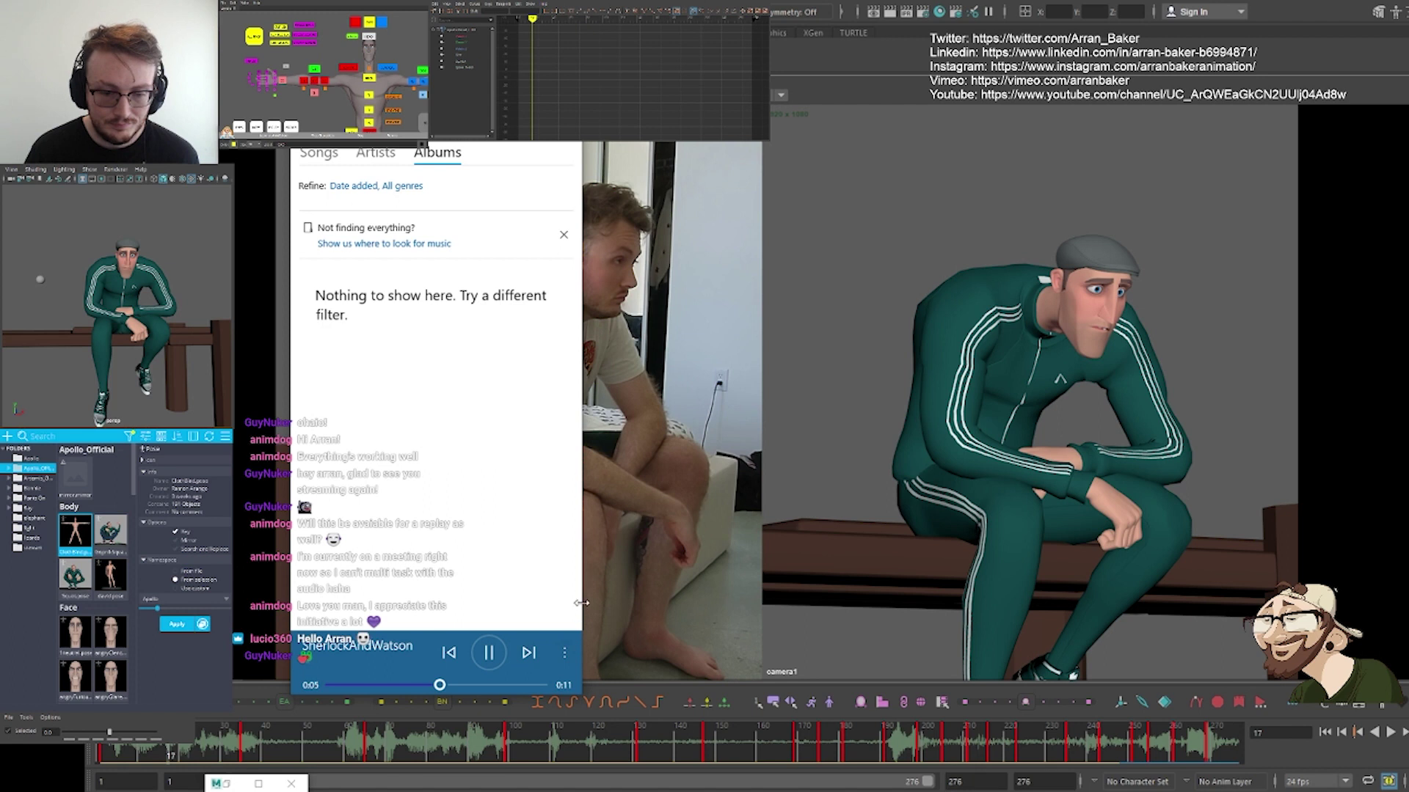
pyautogui.moveTo(580, 603); pyautogui.dragTo(740, 592)
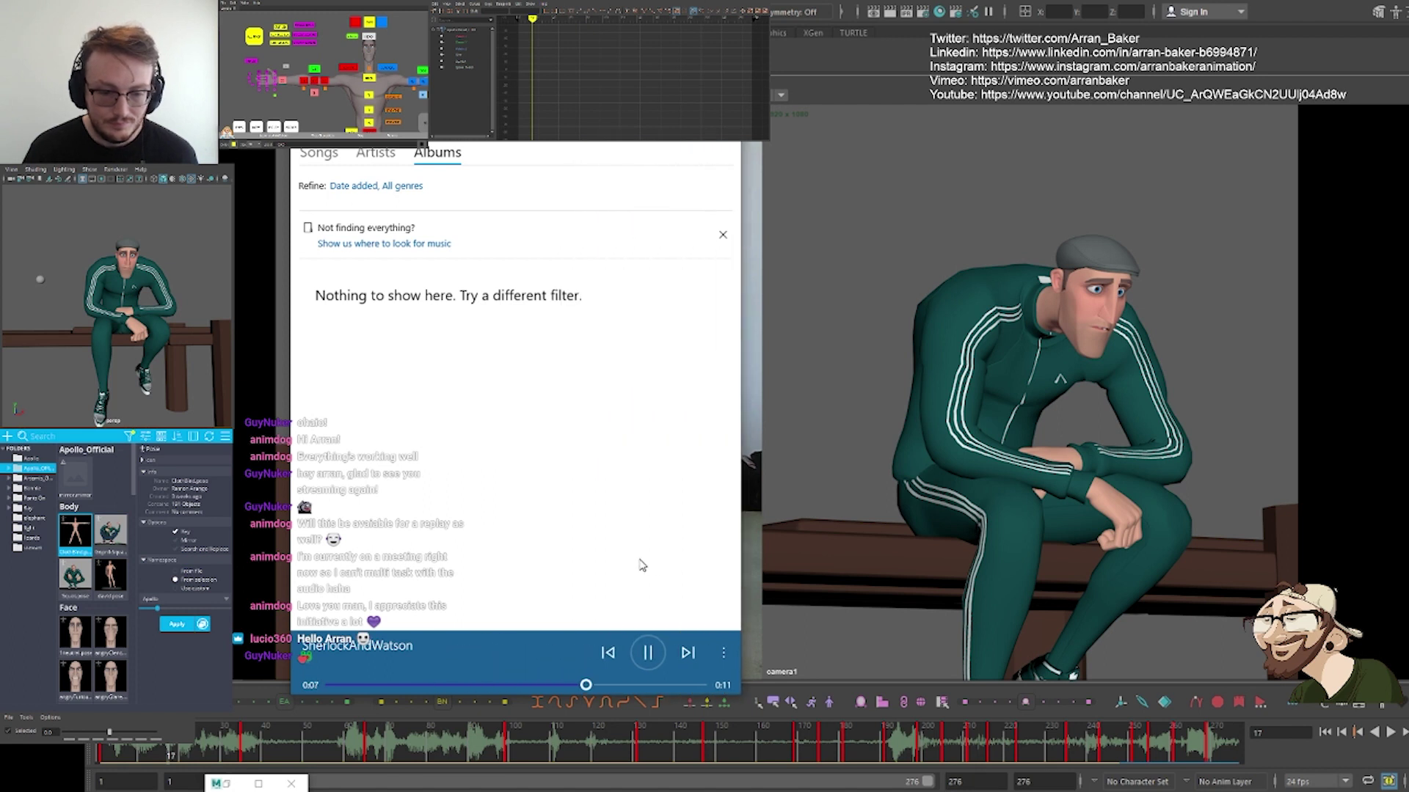
pyautogui.click(654, 659)
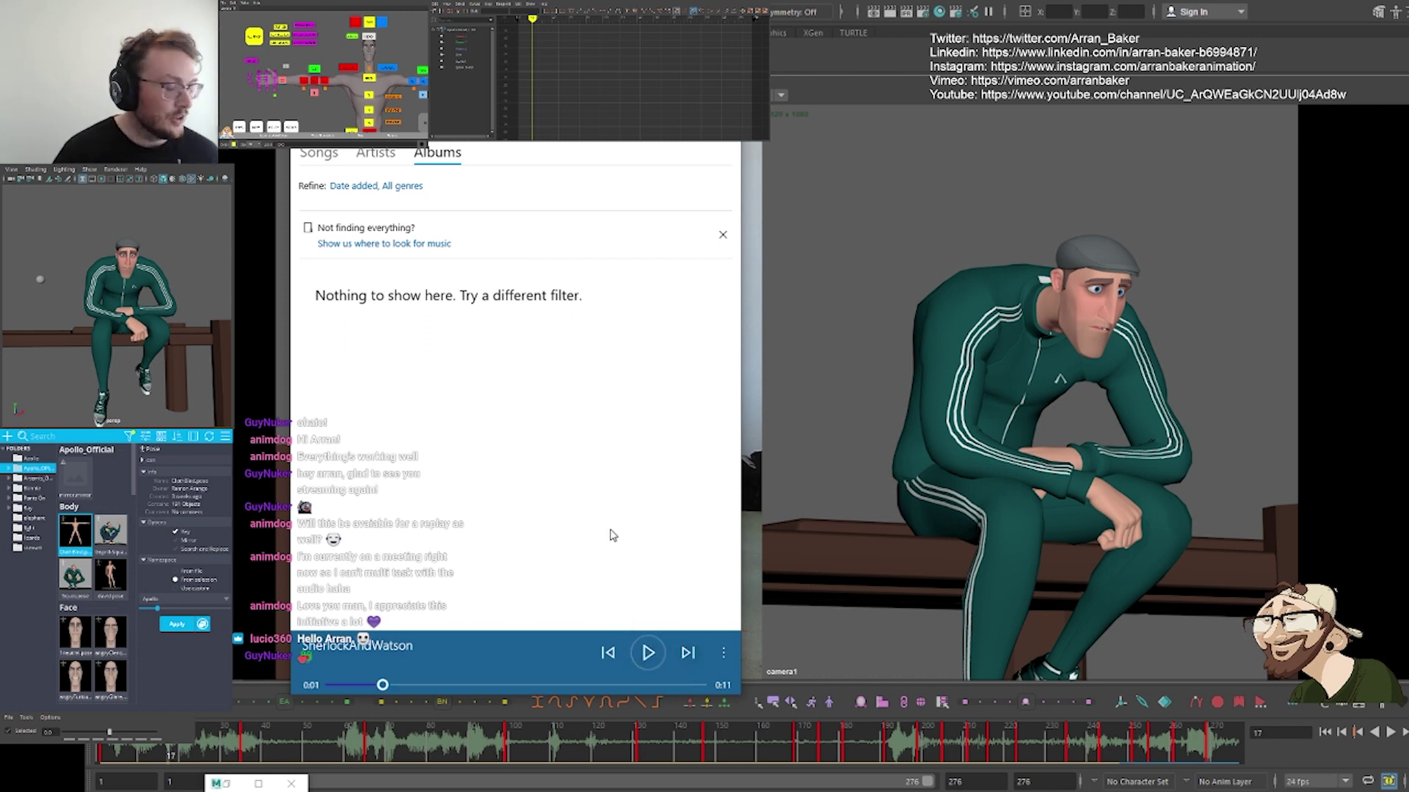
pyautogui.click(722, 44)
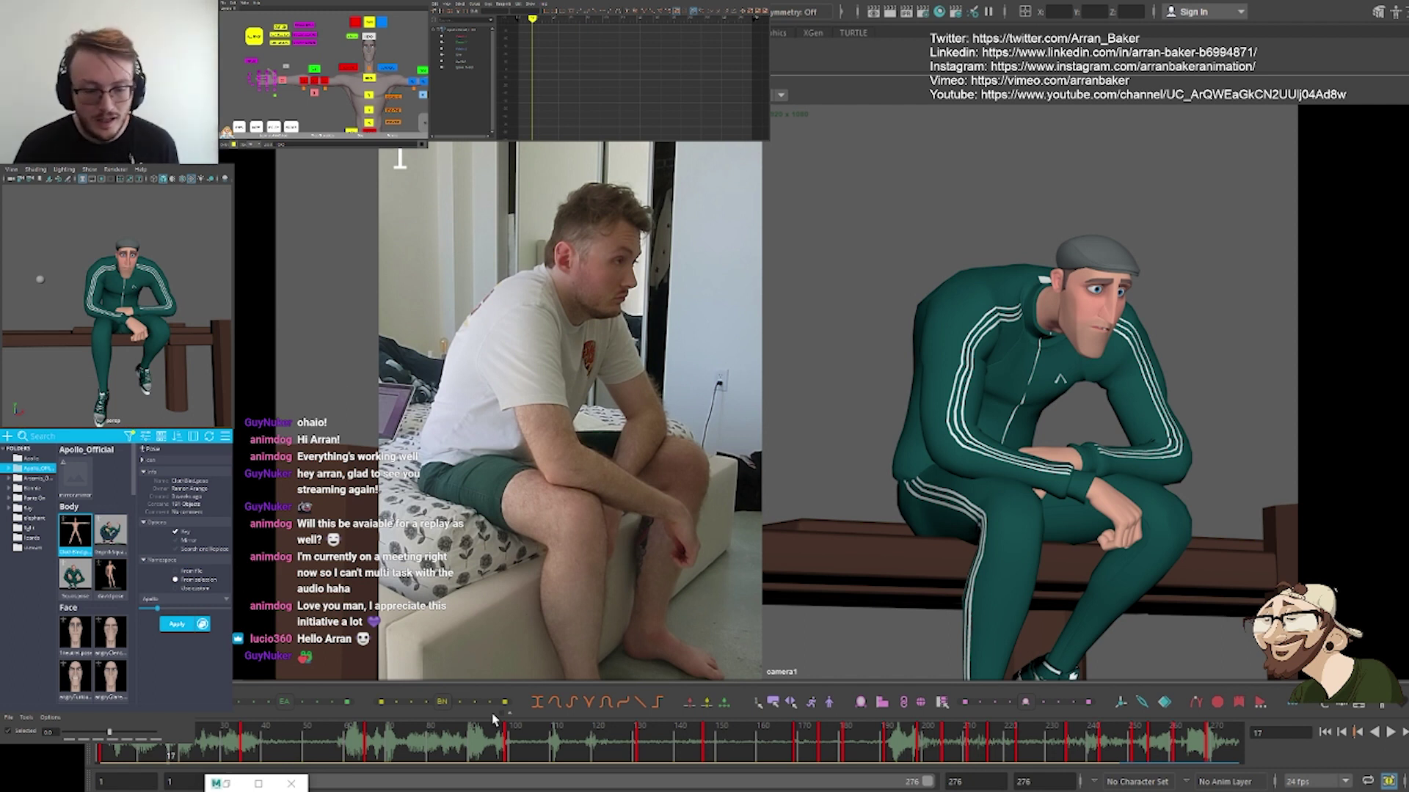
# Open the subtext document from the project folder and shrink its window to float over the scene
pyautogui.moveTo(450, 791)
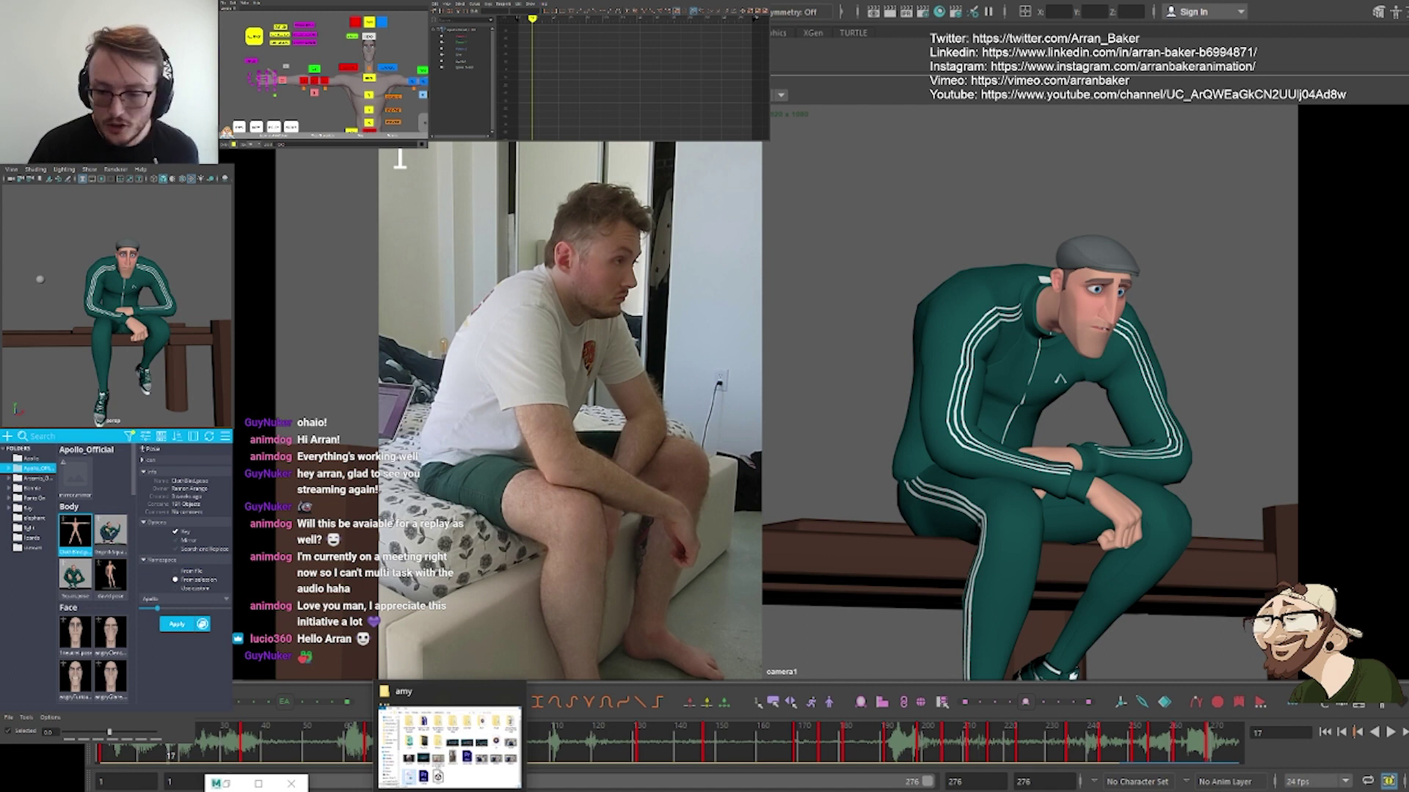
pyautogui.click(450, 737)
pyautogui.doubleClick(460, 587)
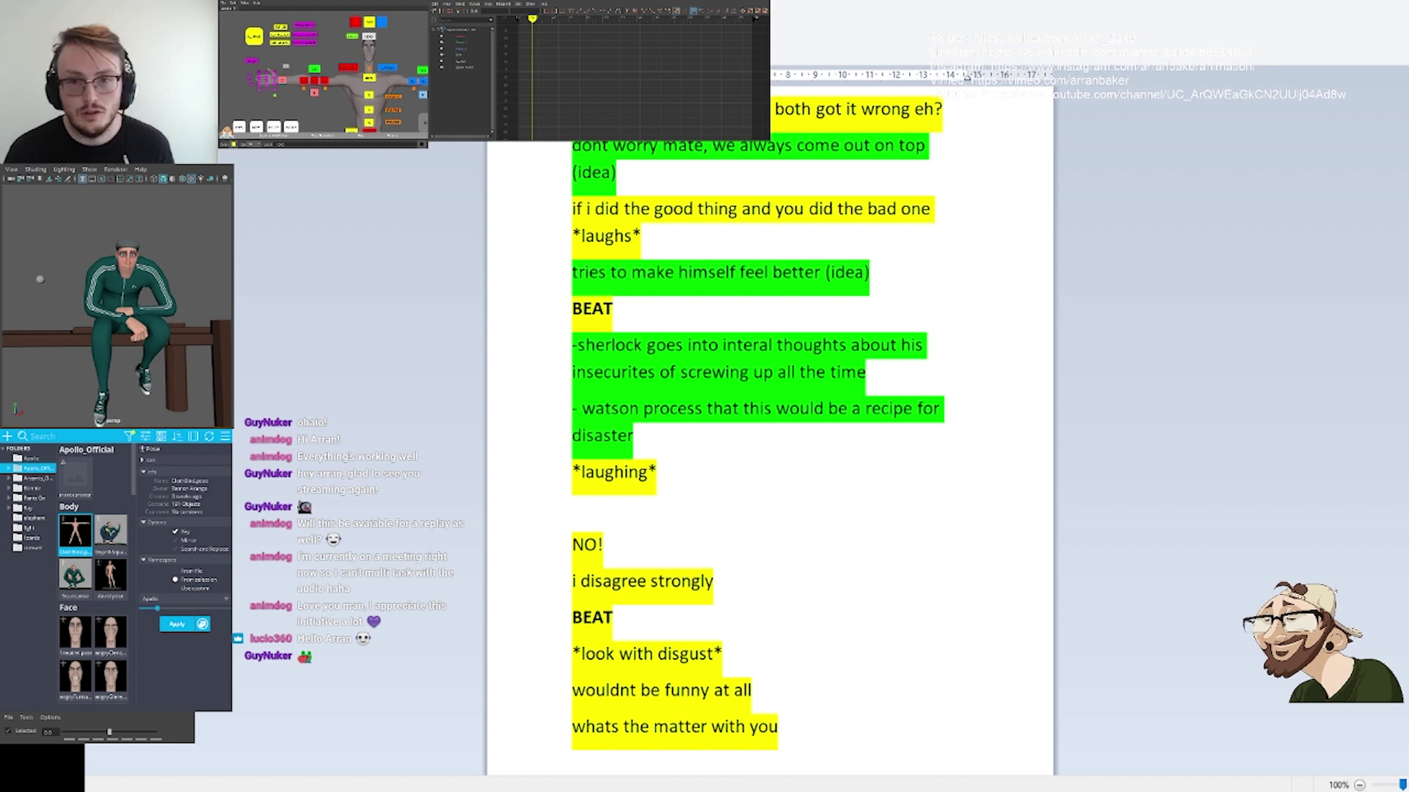
pyautogui.moveTo(795, 2); pyautogui.dragTo(752, 137)
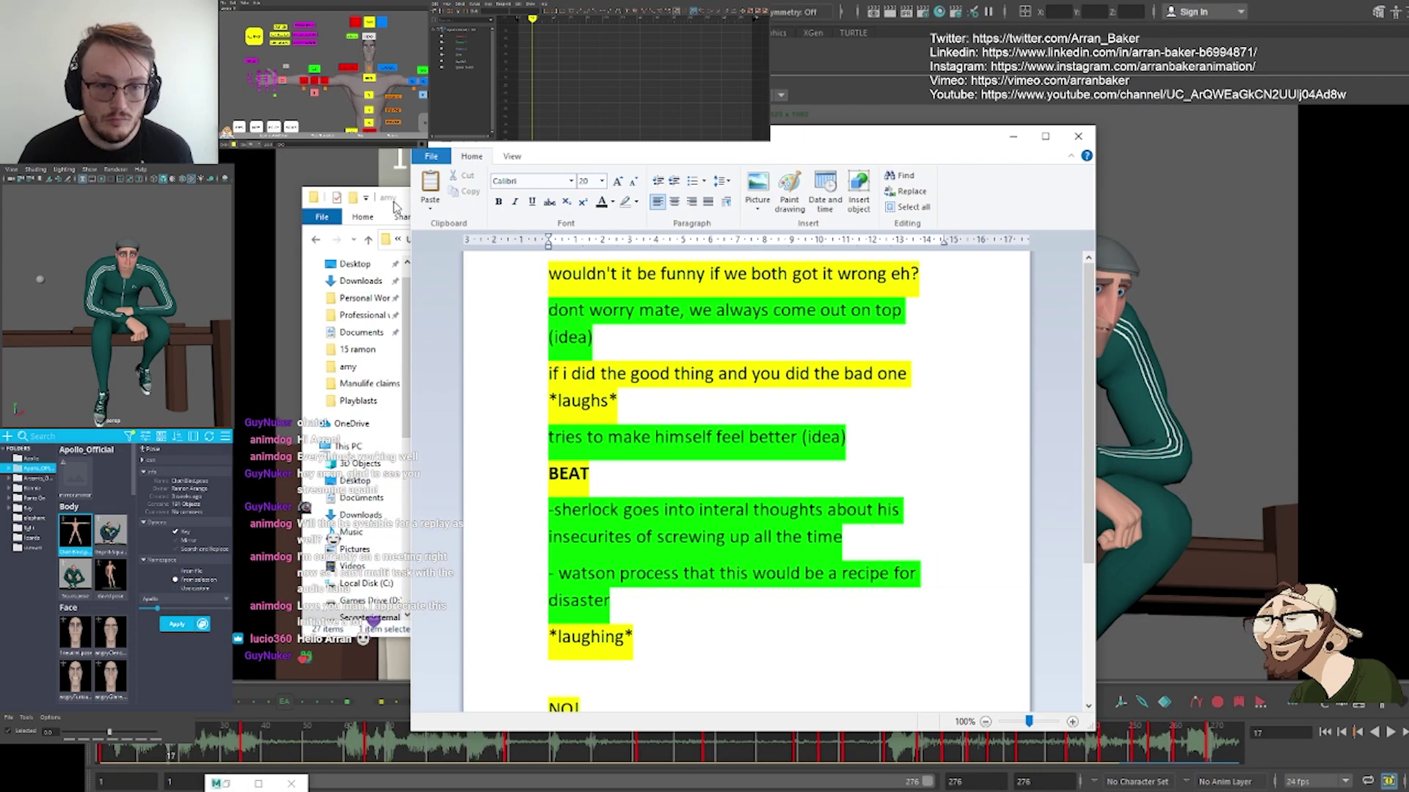
pyautogui.click(392, 203)
pyautogui.click(971, 201)
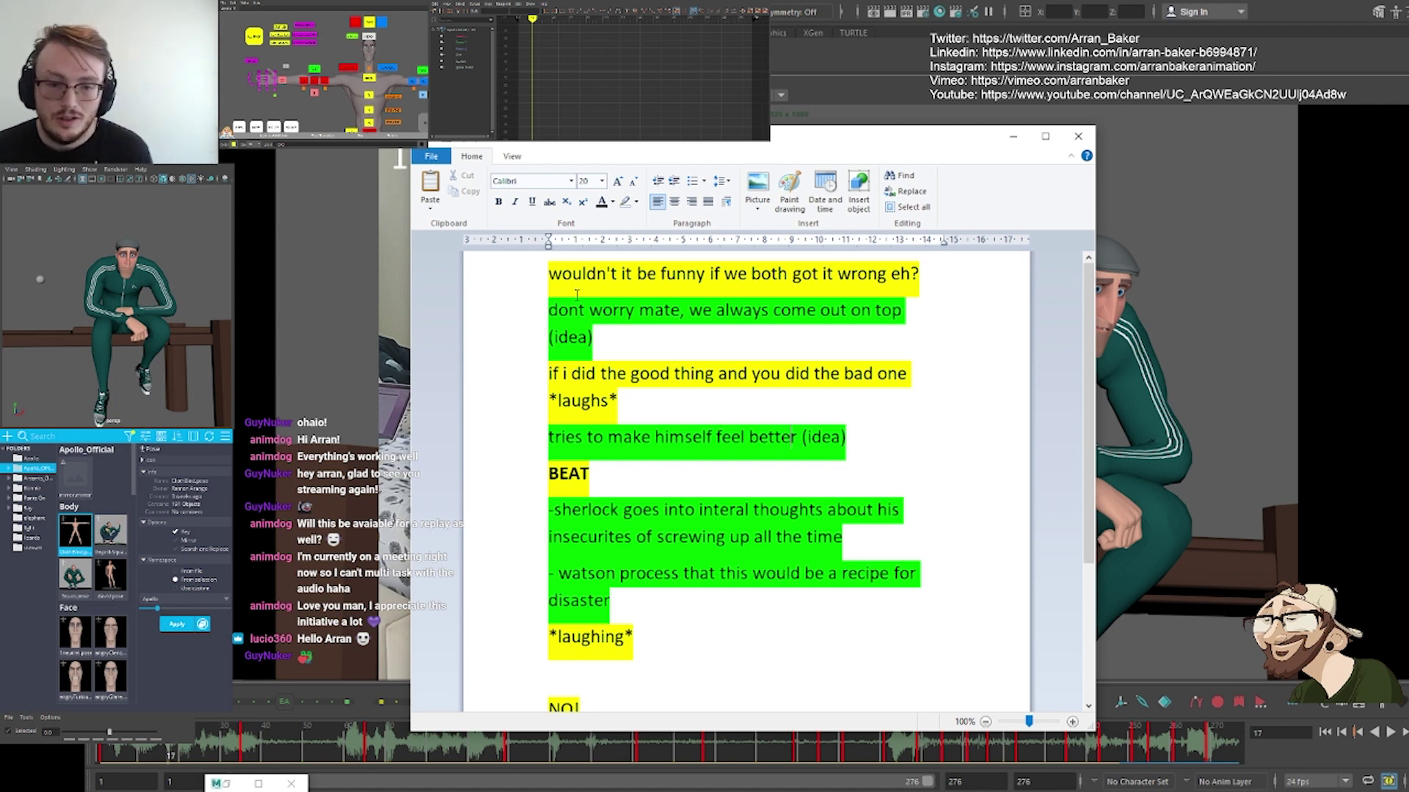
# Review the subtext notes through the "NO!" and "i disagree strongly" lines, then minimize the document
pyautogui.click(642, 350)
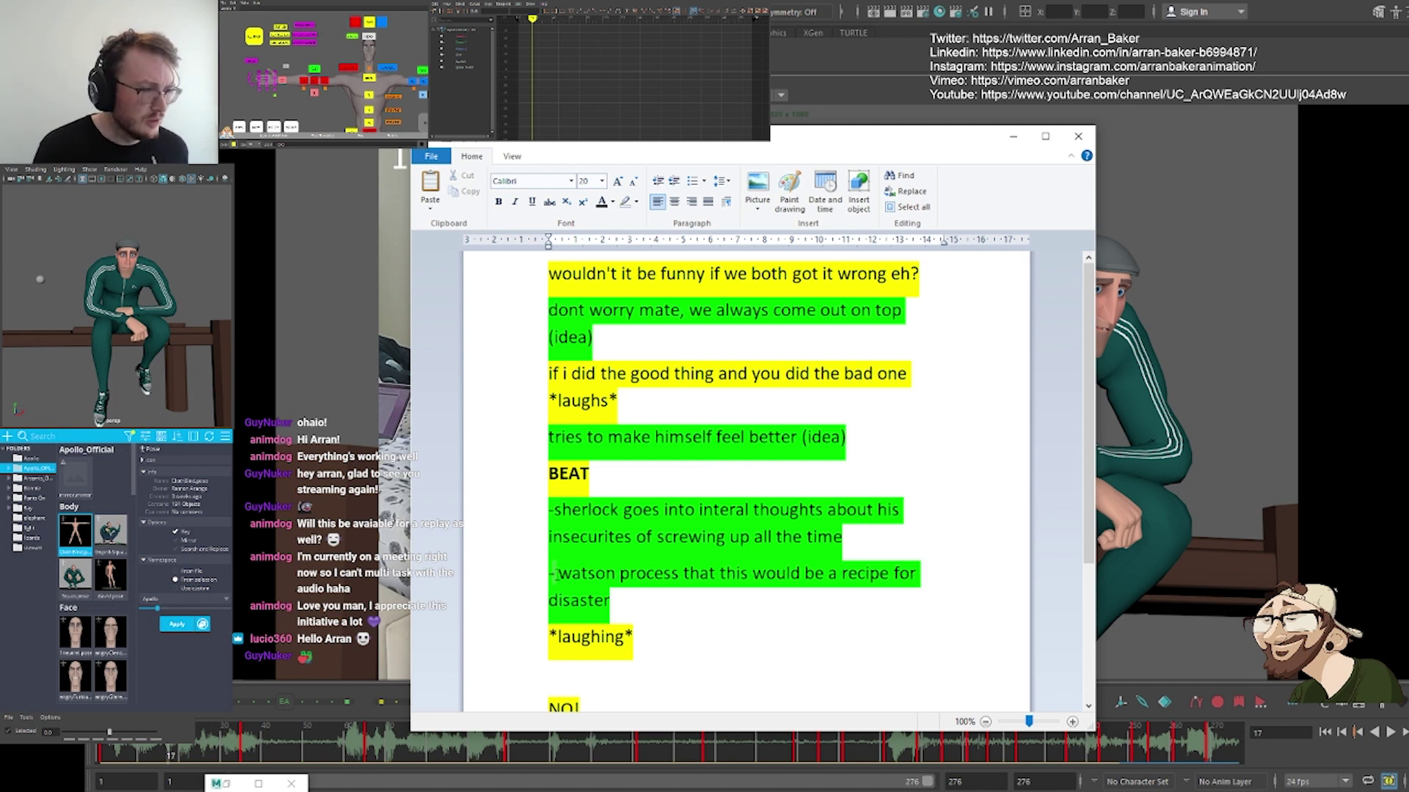
pyautogui.scroll(-3, 733, 477)
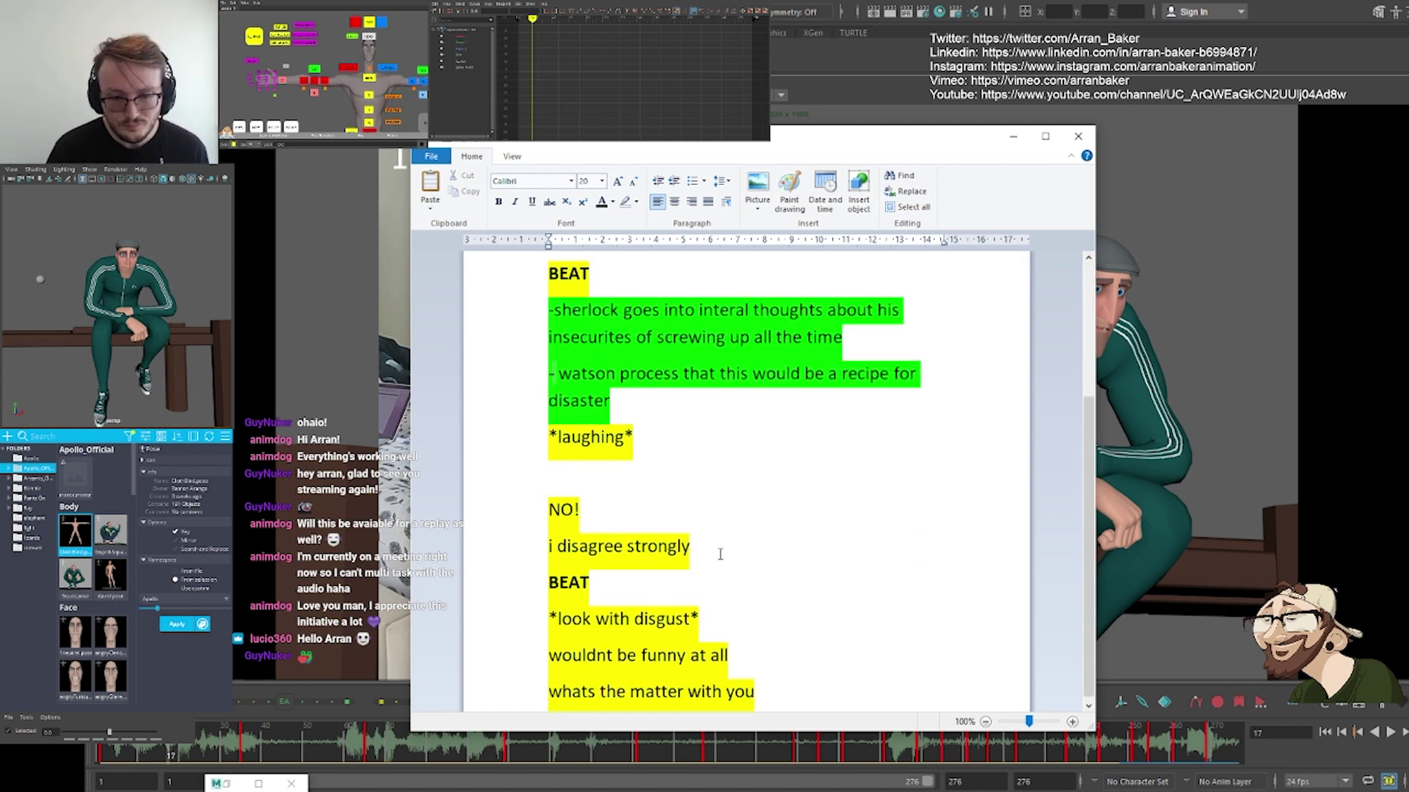
pyautogui.click(542, 510)
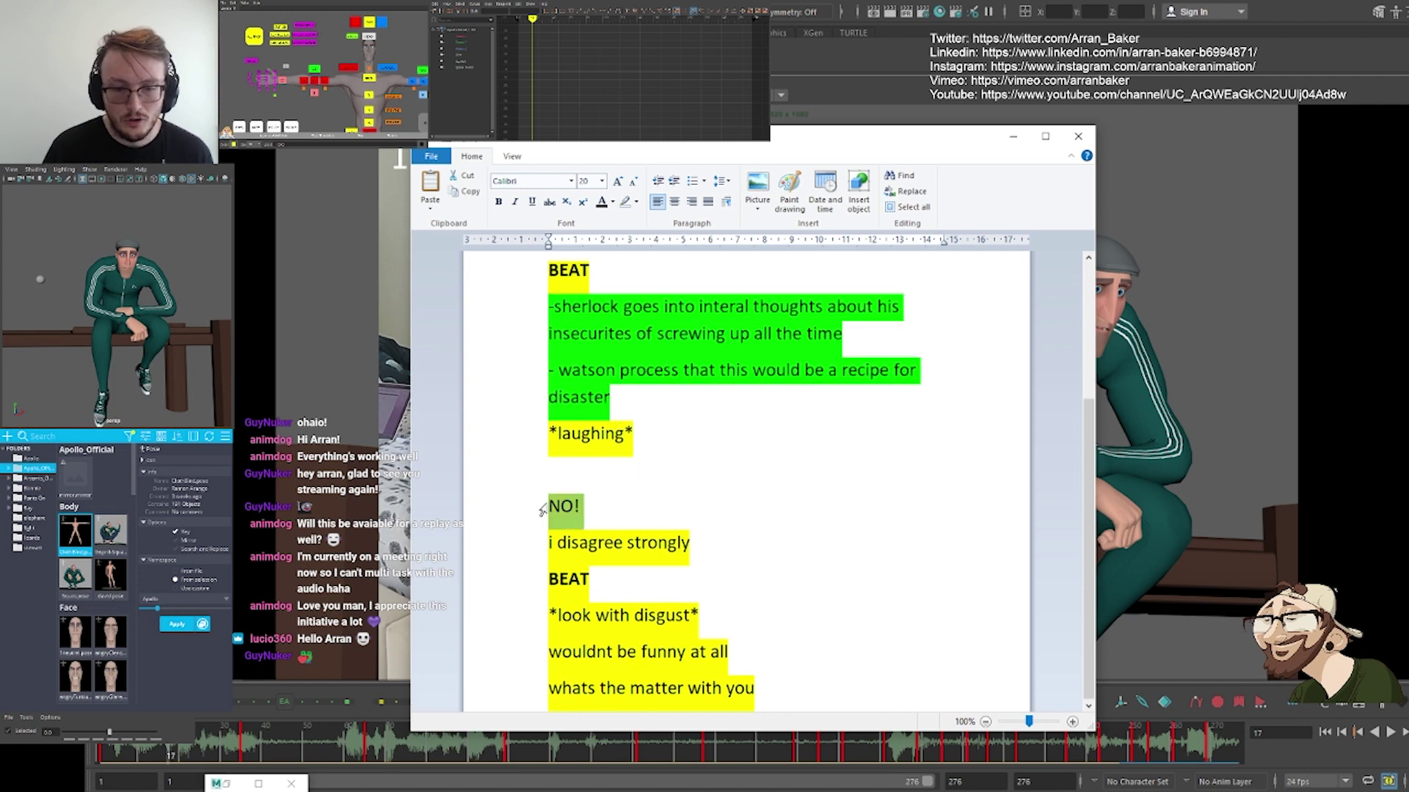
pyautogui.click(668, 541)
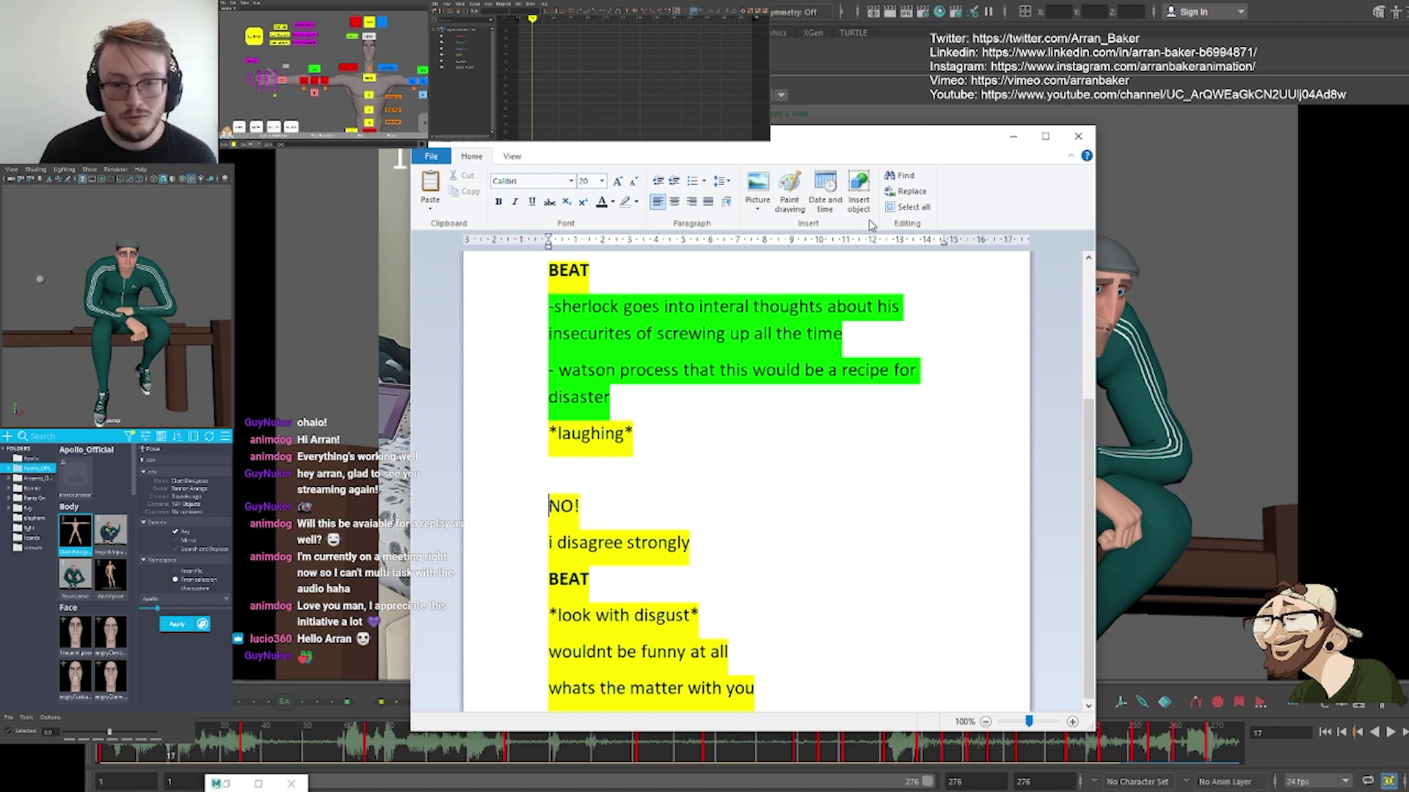
pyautogui.click(1013, 136)
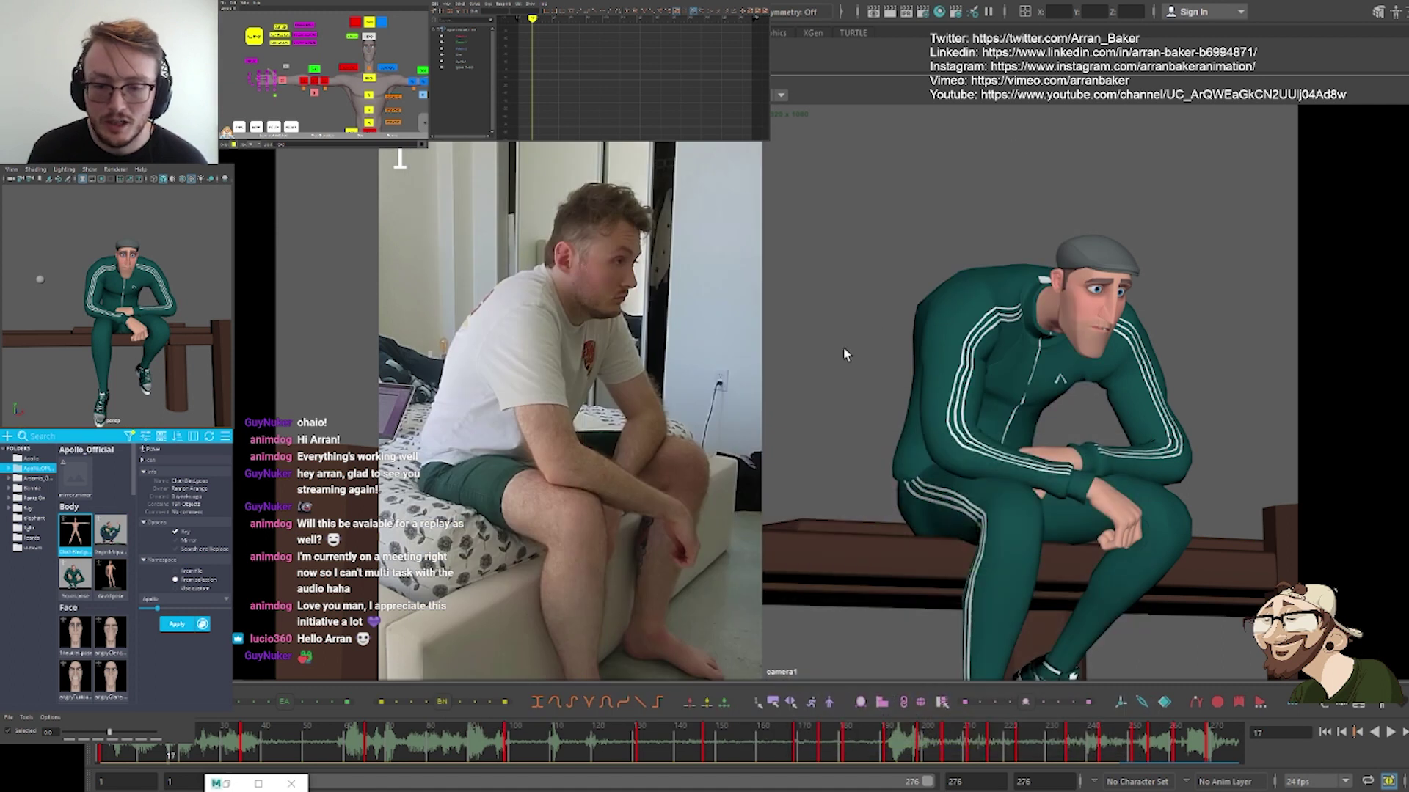
# Open the Reference_V1 video from the project folder in Keyframe MP and maximize the player to watch it
pyautogui.hotkey('alt', 'Tab')
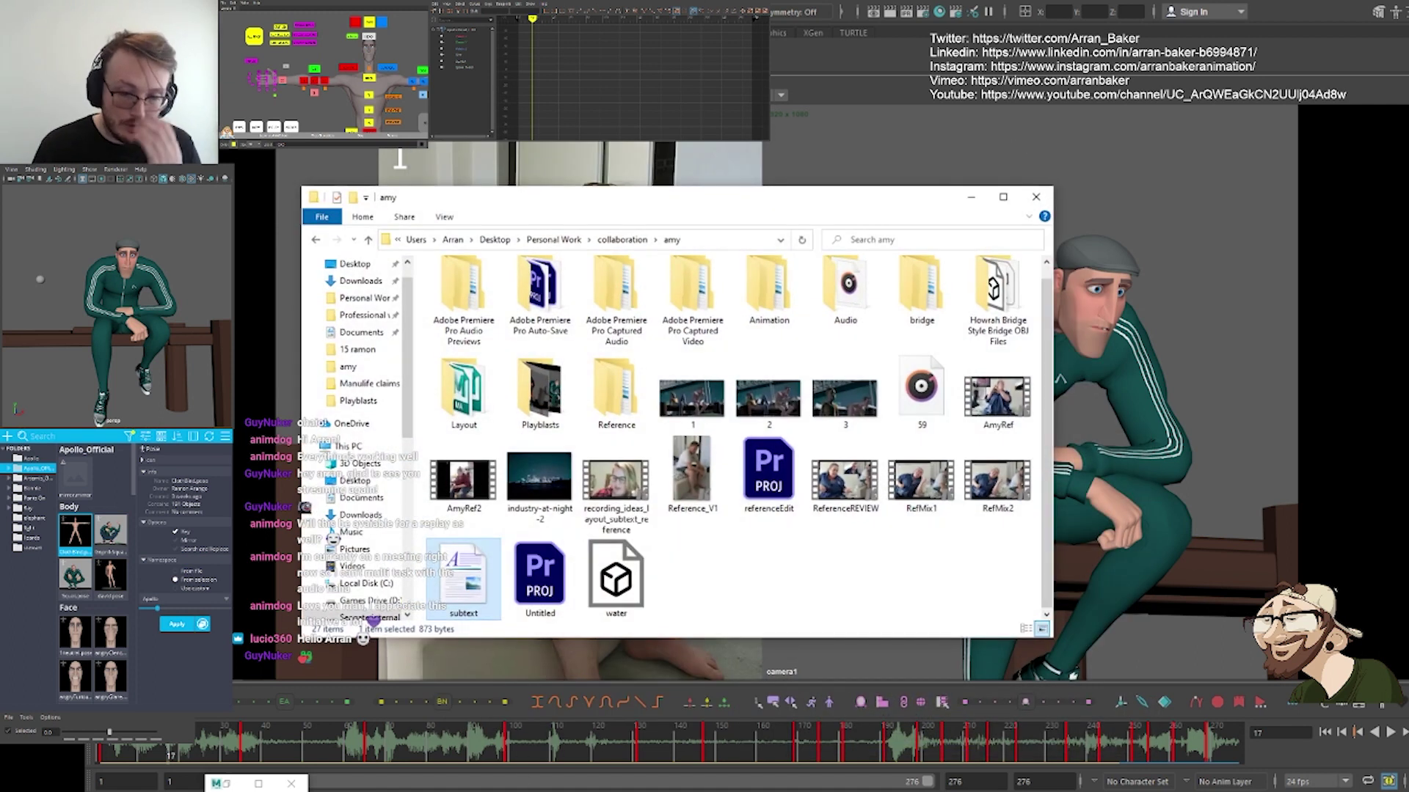
pyautogui.click(789, 610)
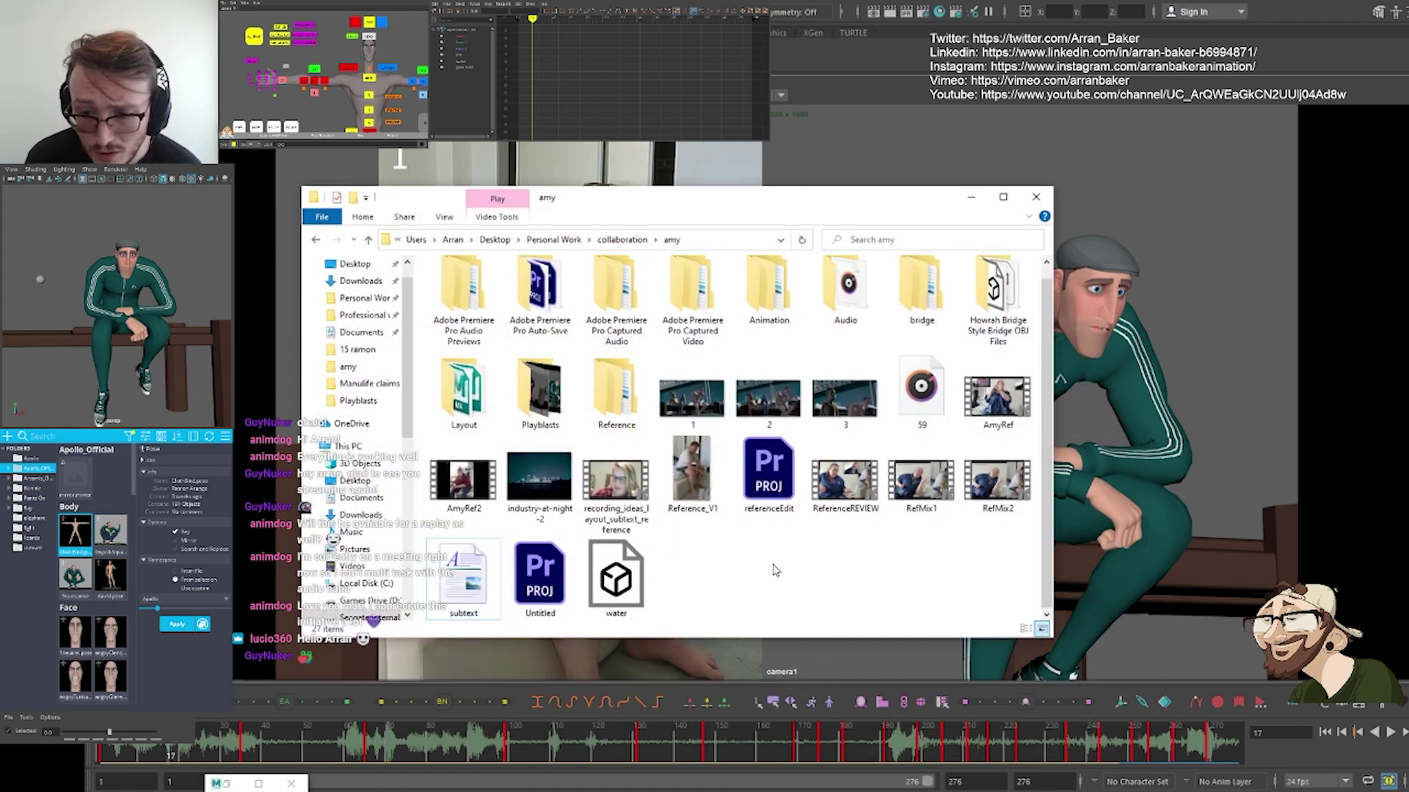
pyautogui.doubleClick(693, 480)
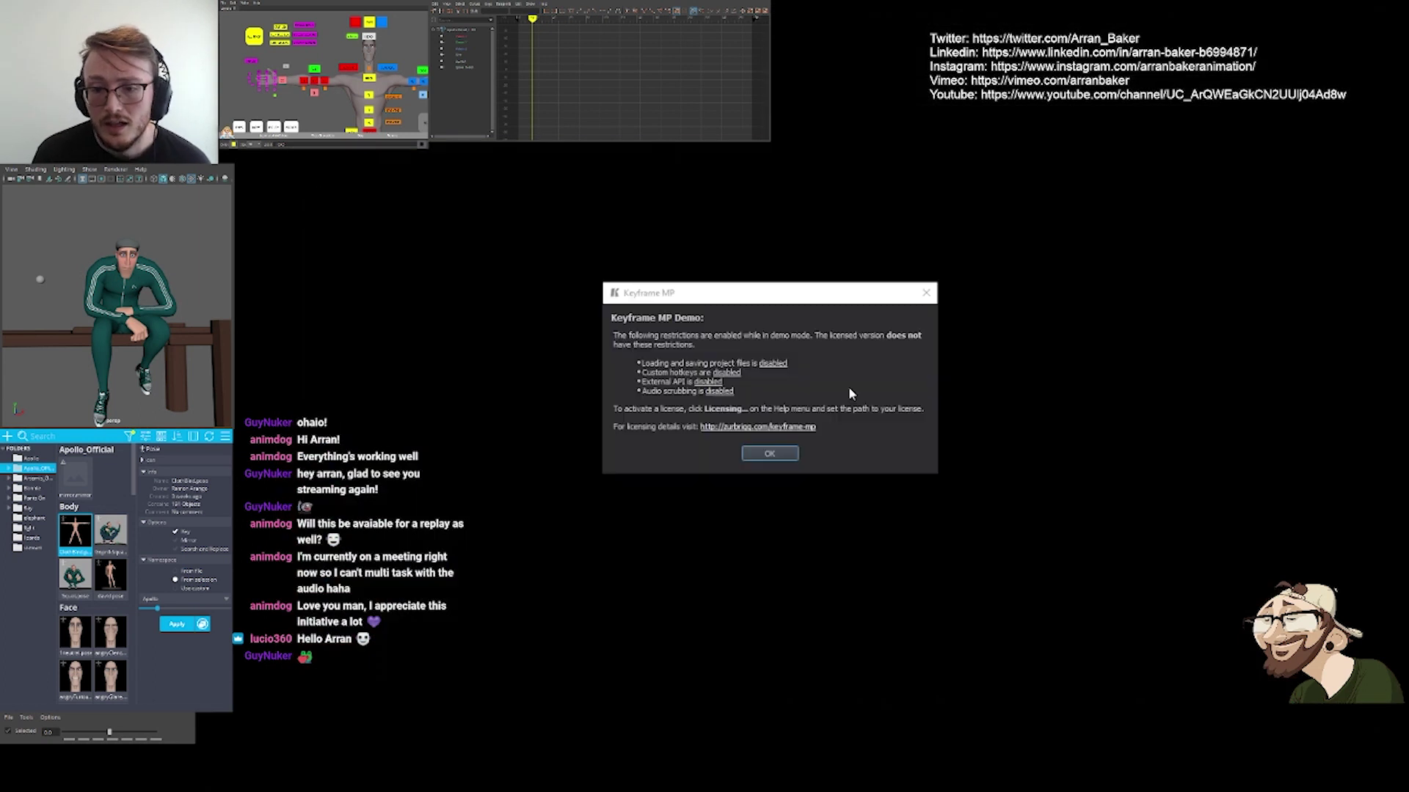
pyautogui.click(769, 457)
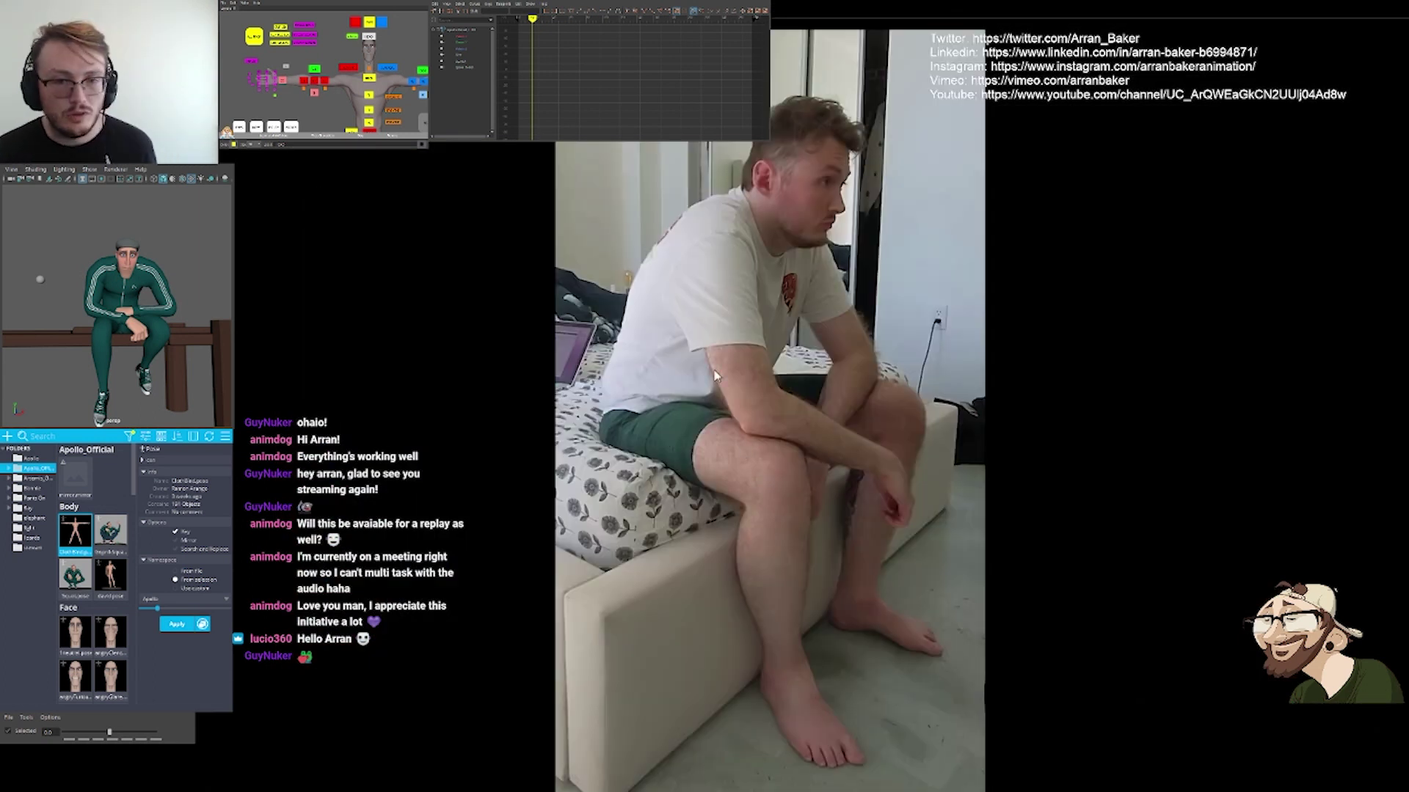
pyautogui.moveTo(822, 9)
pyautogui.mouseDown()
pyautogui.moveTo(818, 47)
pyautogui.moveTo(715, 120)
pyautogui.moveTo(796, 2)
pyautogui.mouseUp()
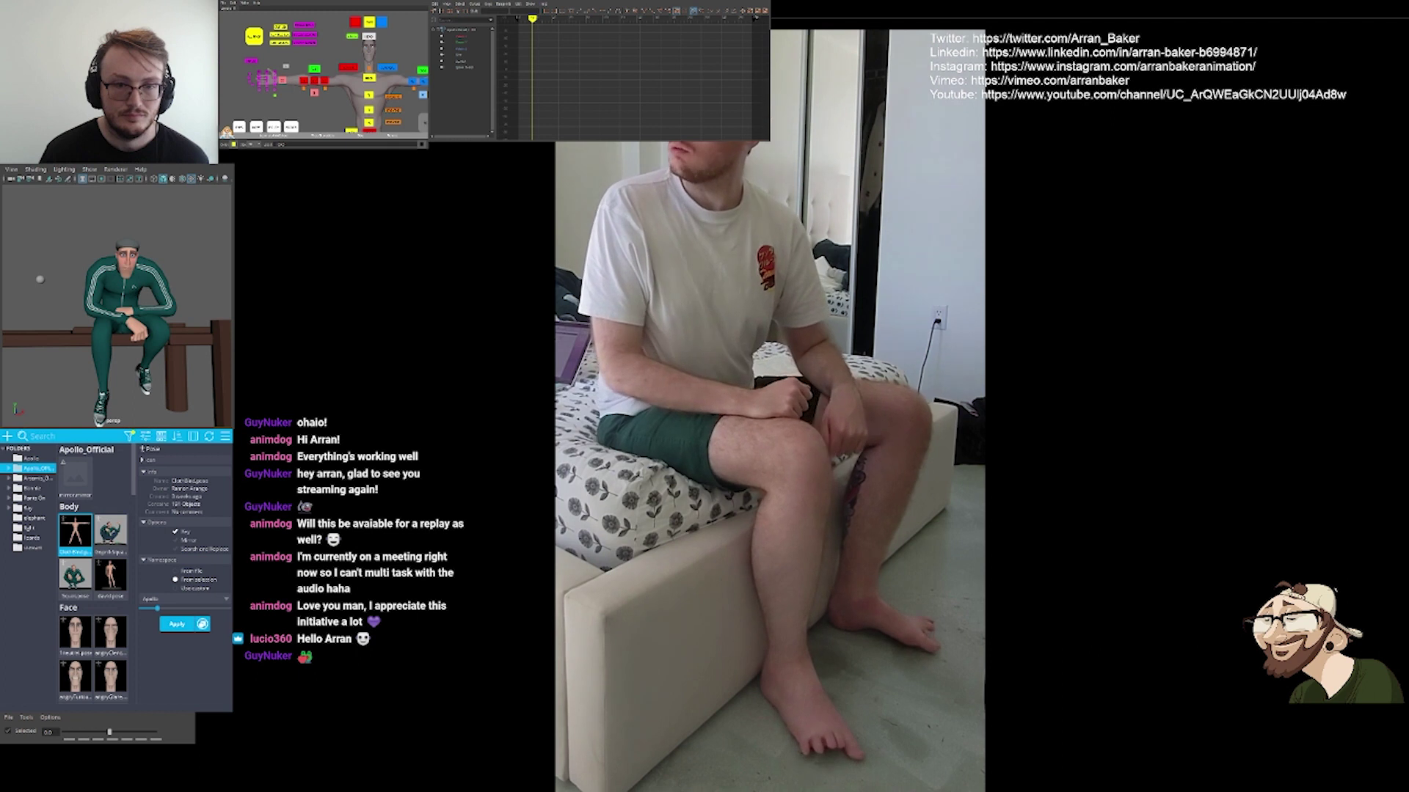
# Show the player's timeline and scrub the Reference_V1 footage back towards the start to review the acting takes
pyautogui.press('Tab')
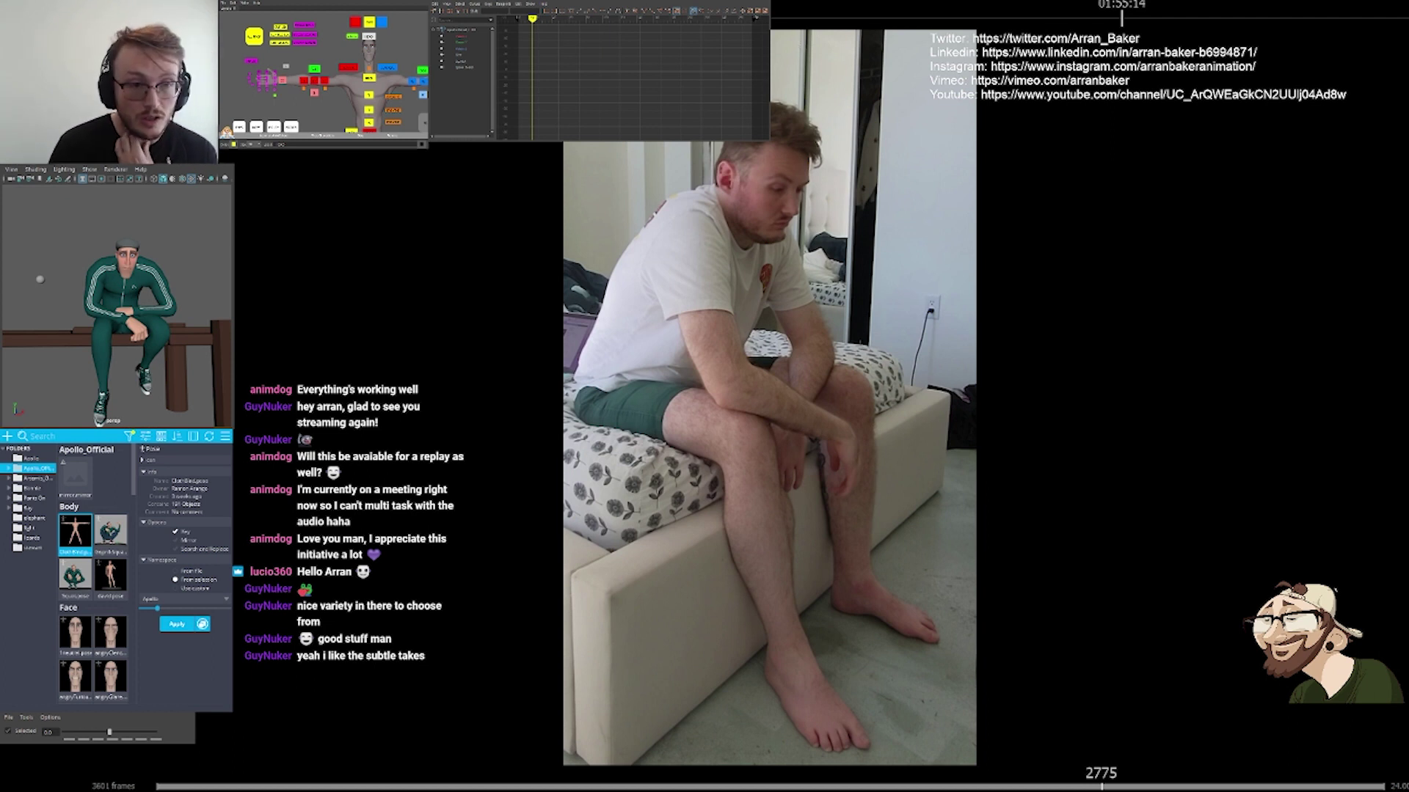
pyautogui.moveTo(1101, 786); pyautogui.dragTo(156, 786)
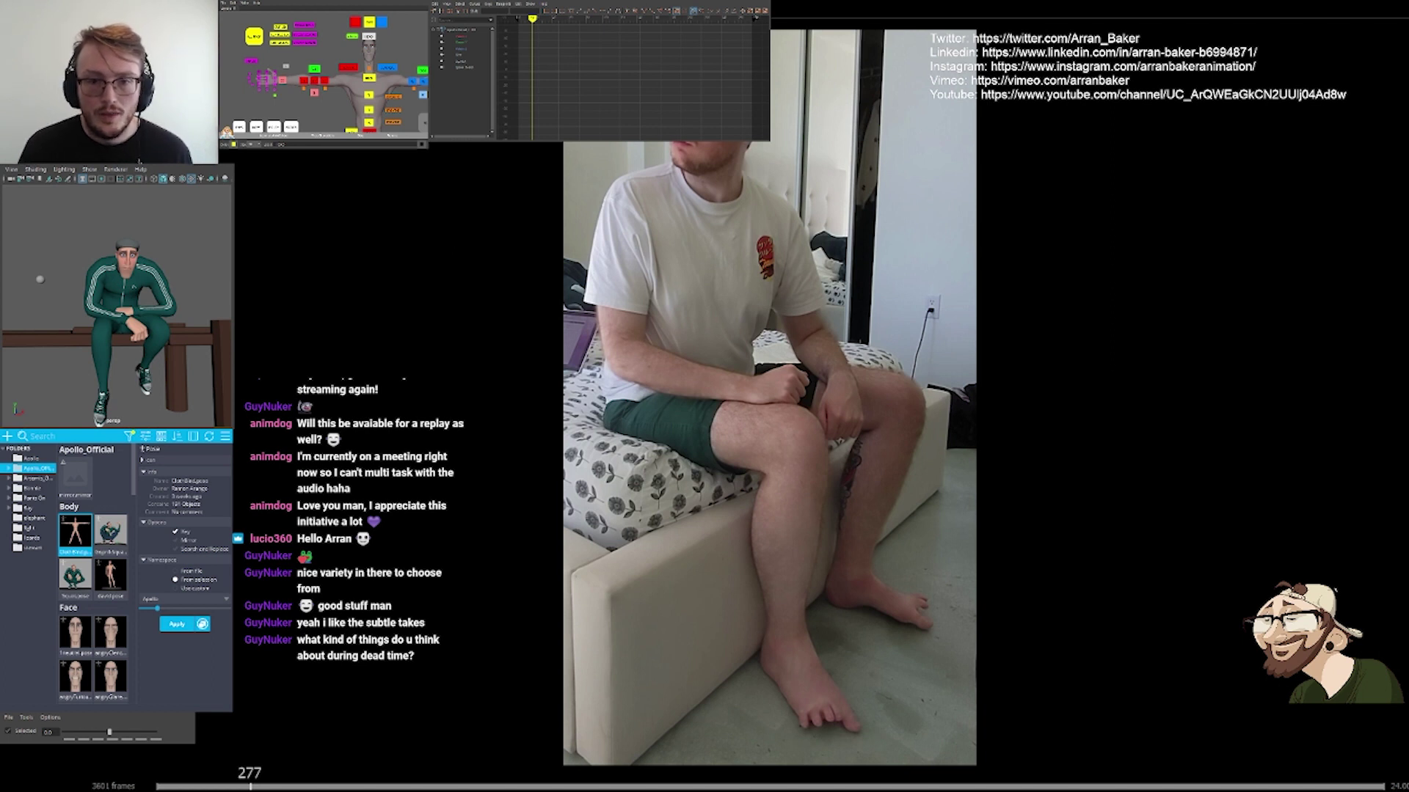
pyautogui.moveTo(765, 2); pyautogui.dragTo(787, 86)
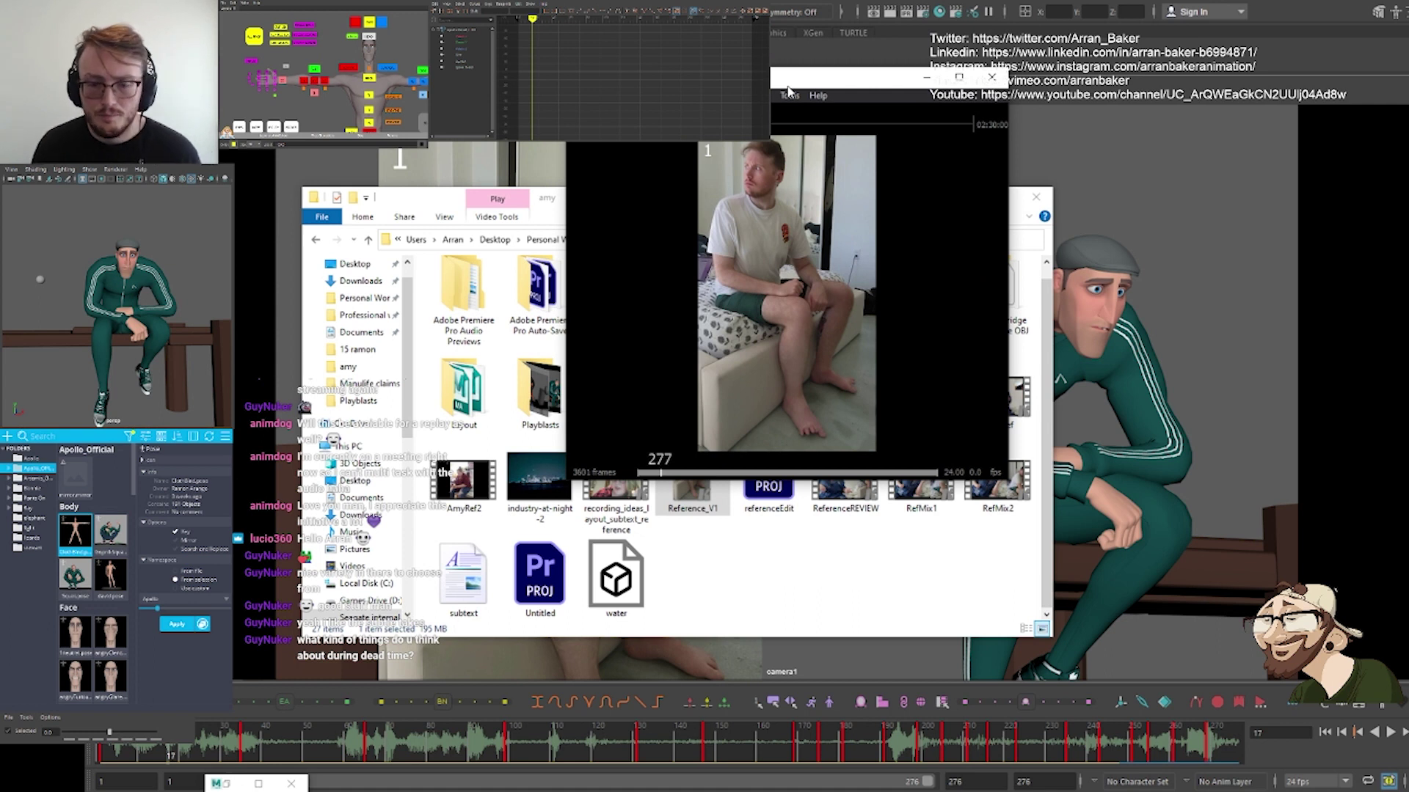
pyautogui.moveTo(787, 87); pyautogui.dragTo(843, 2)
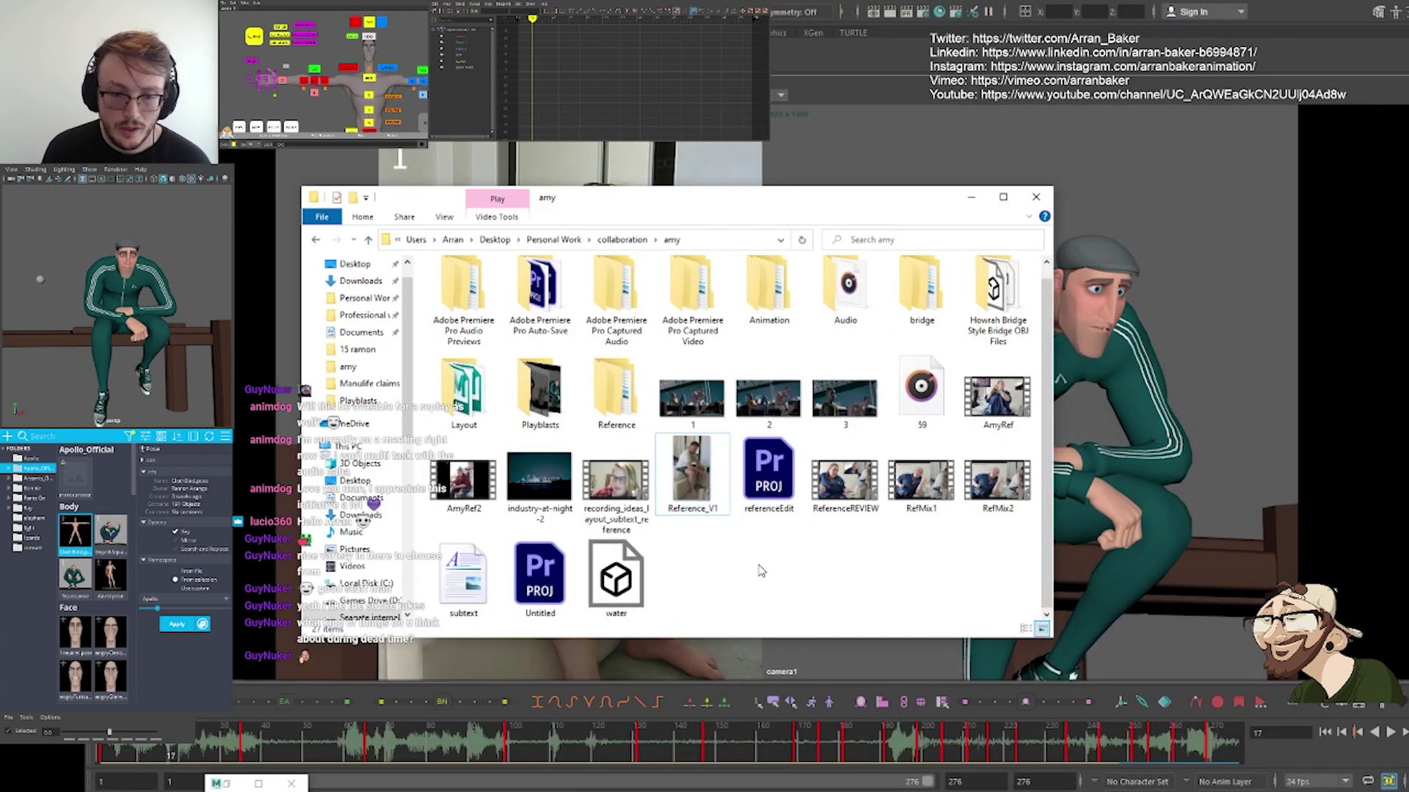
# Look through the animator's subfolder in Animation for the Watson scene versions and return to the project folder
pyautogui.doubleClick(769, 293)
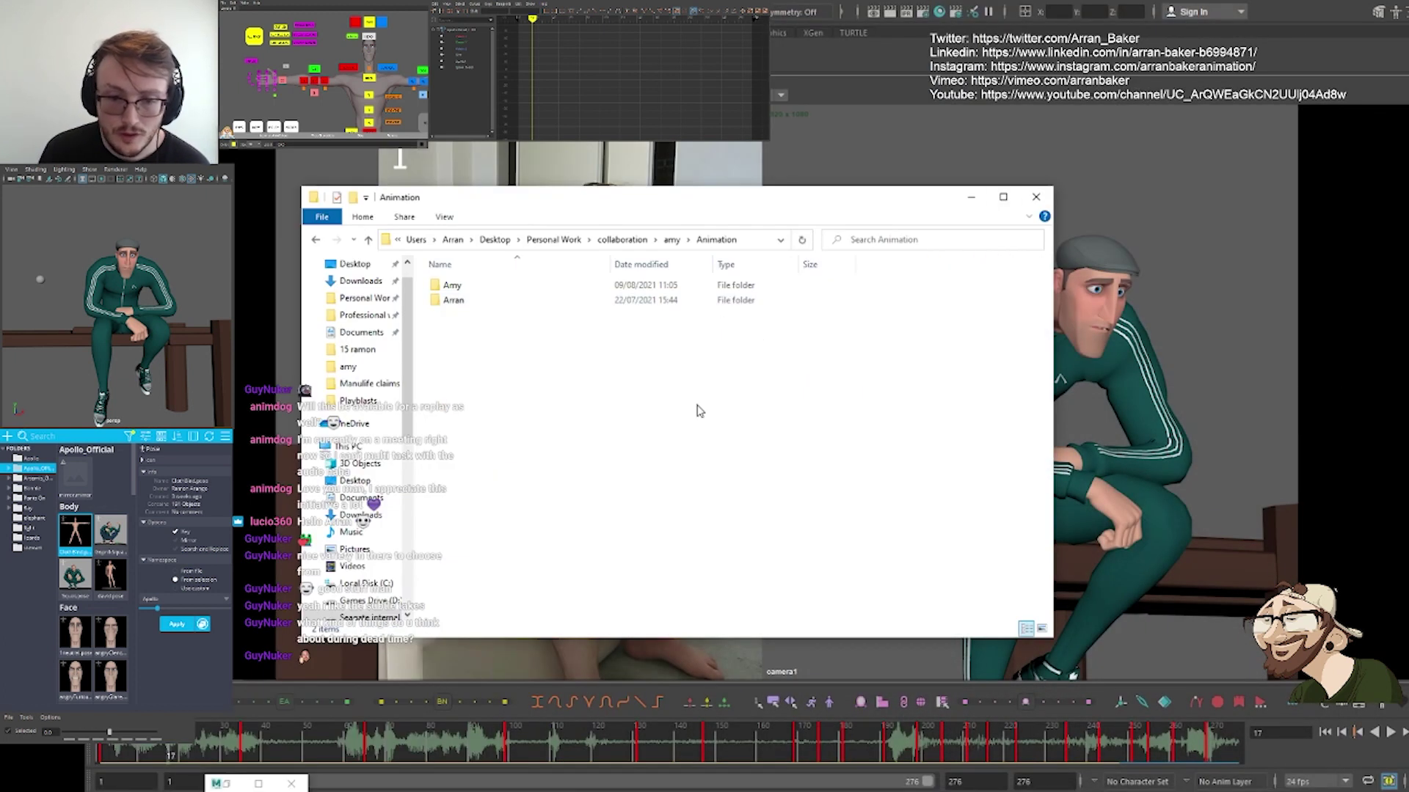
pyautogui.doubleClick(453, 300)
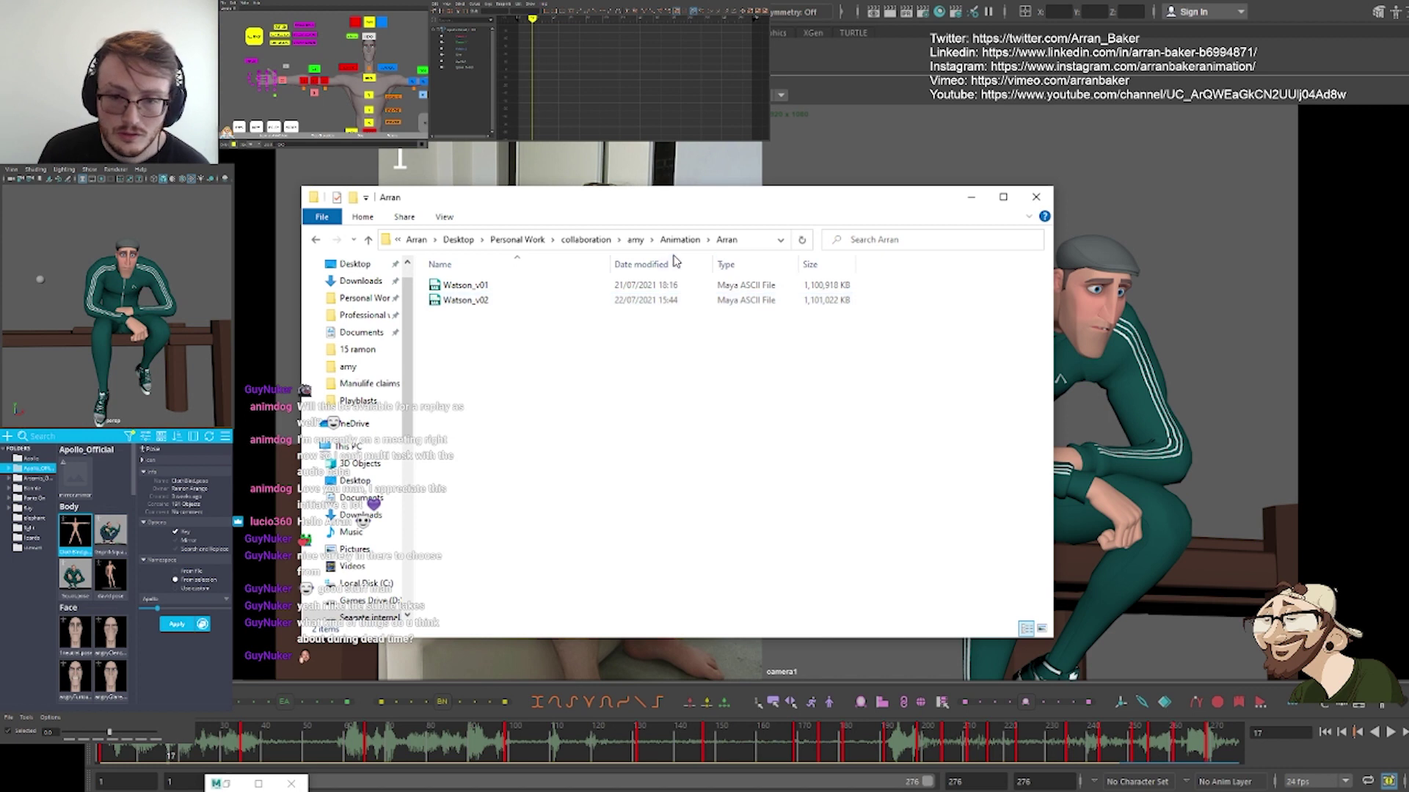
pyautogui.click(636, 239)
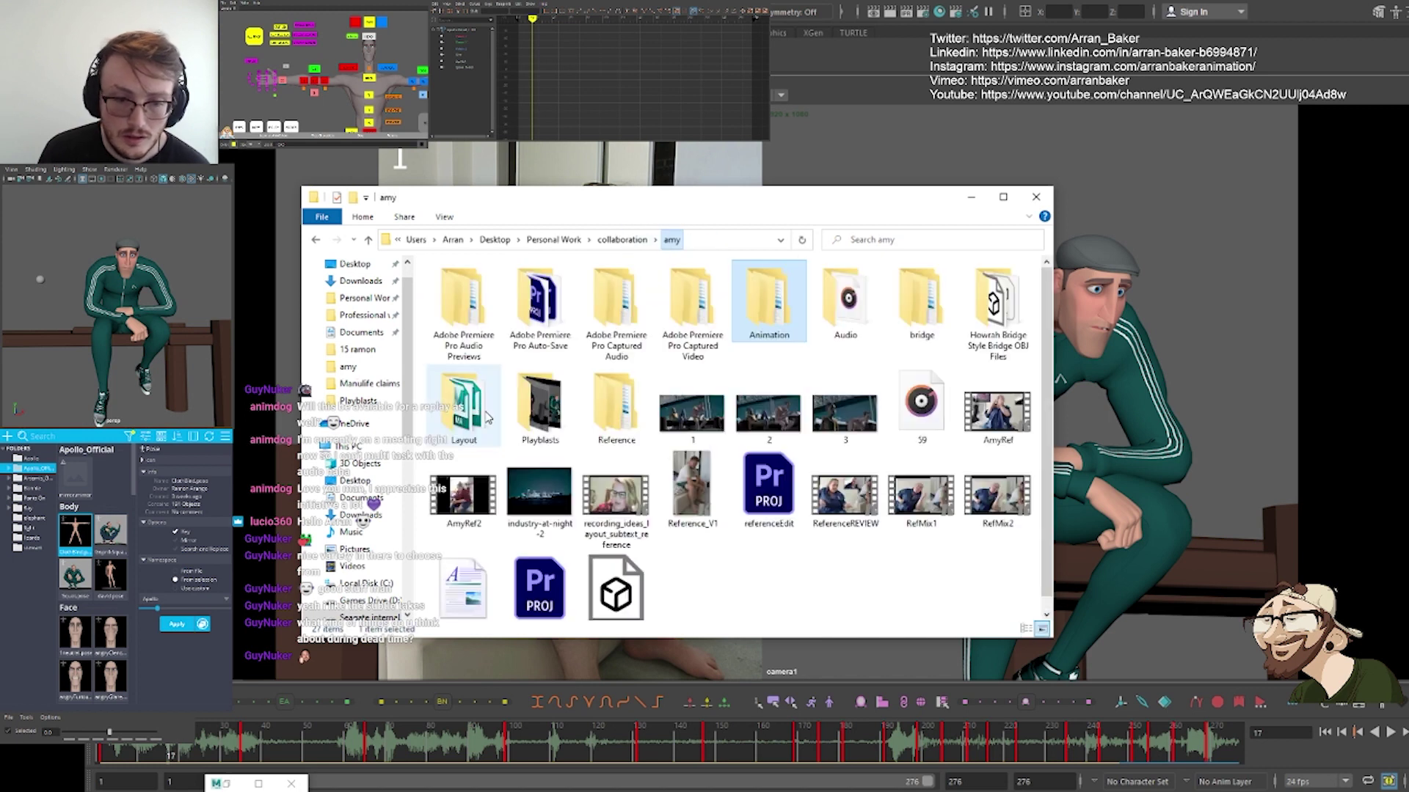
# Open the Watson_v02 playblast from the Playblasts folder, minimize the file browser and maximize the video player
pyautogui.doubleClick(540, 400)
pyautogui.click(622, 314)
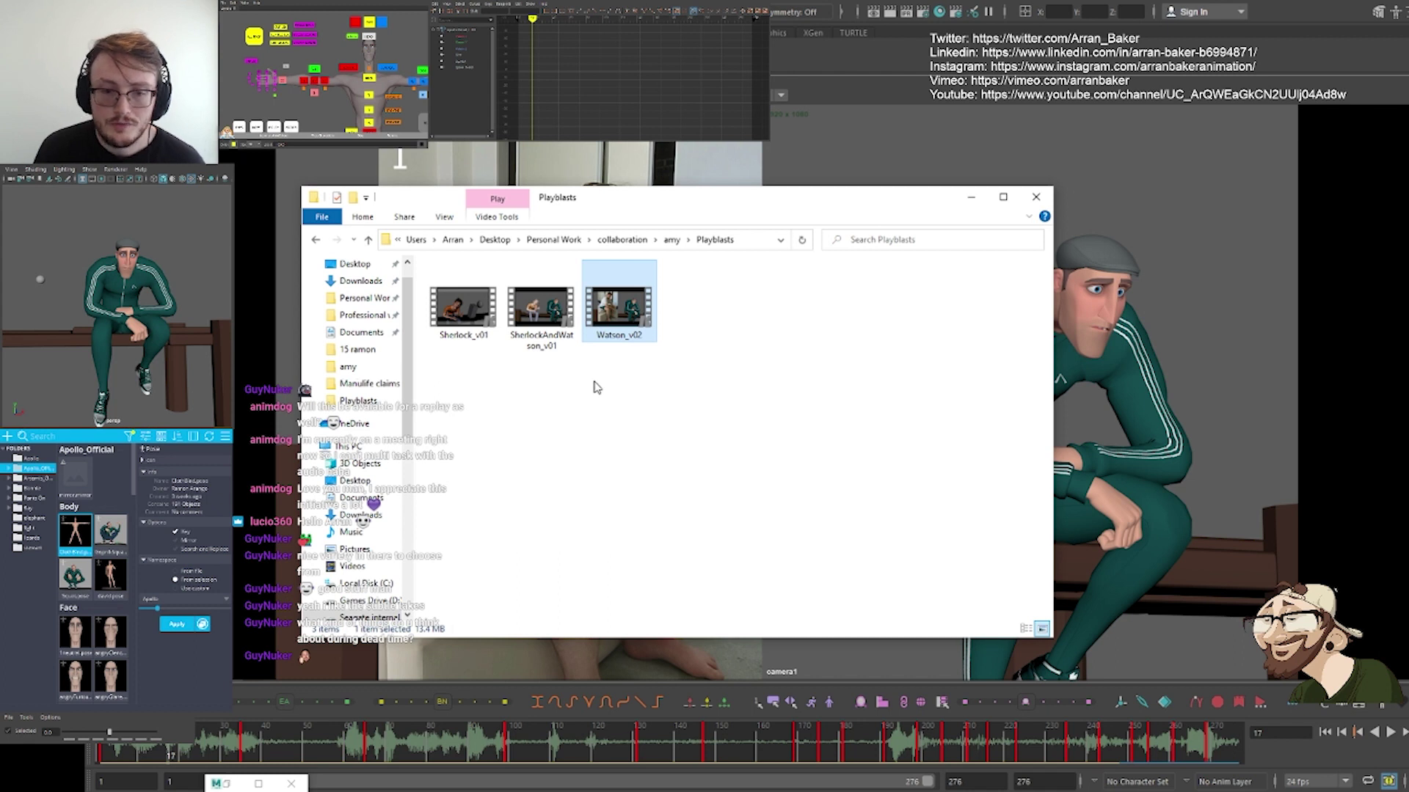
pyautogui.click(971, 196)
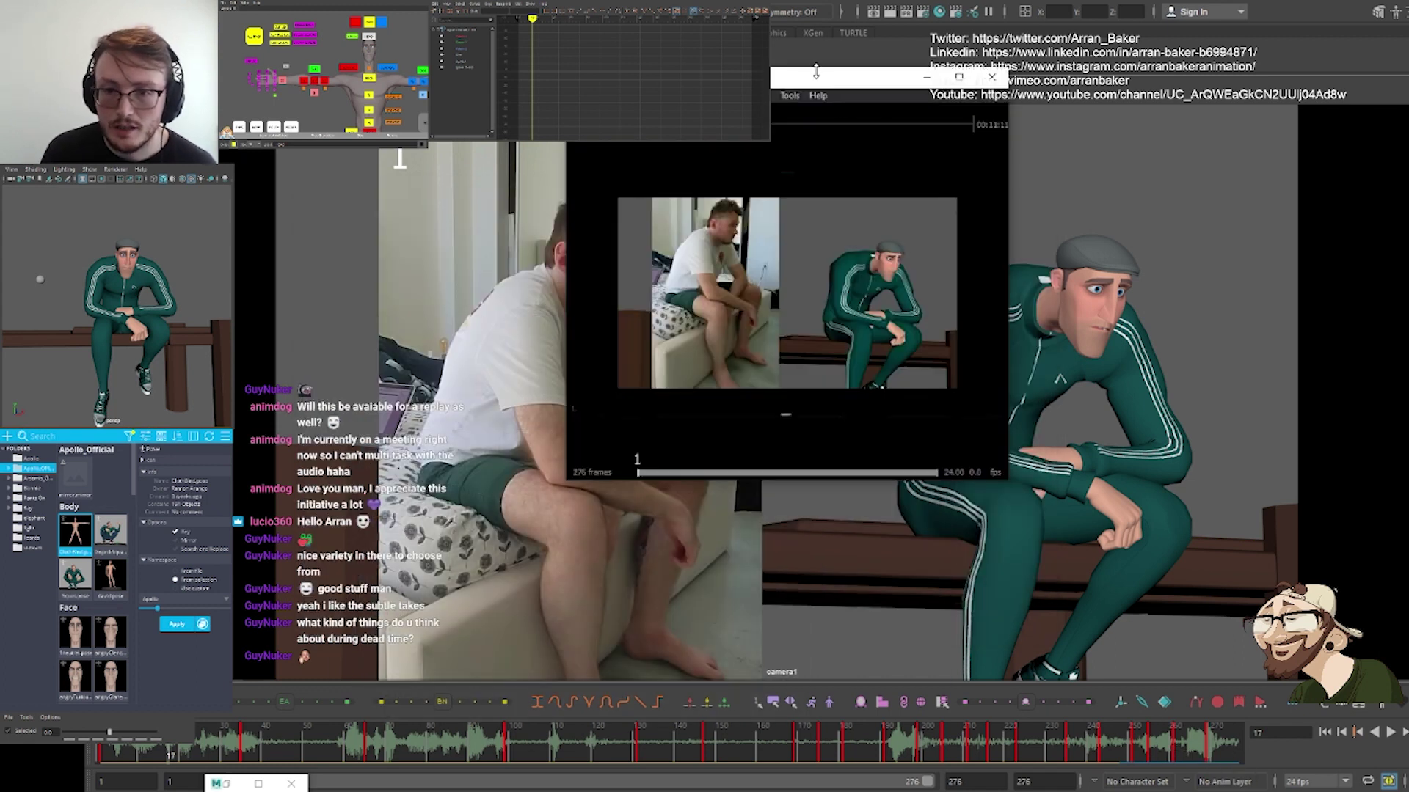
pyautogui.moveTo(825, 174); pyautogui.dragTo(747, 2)
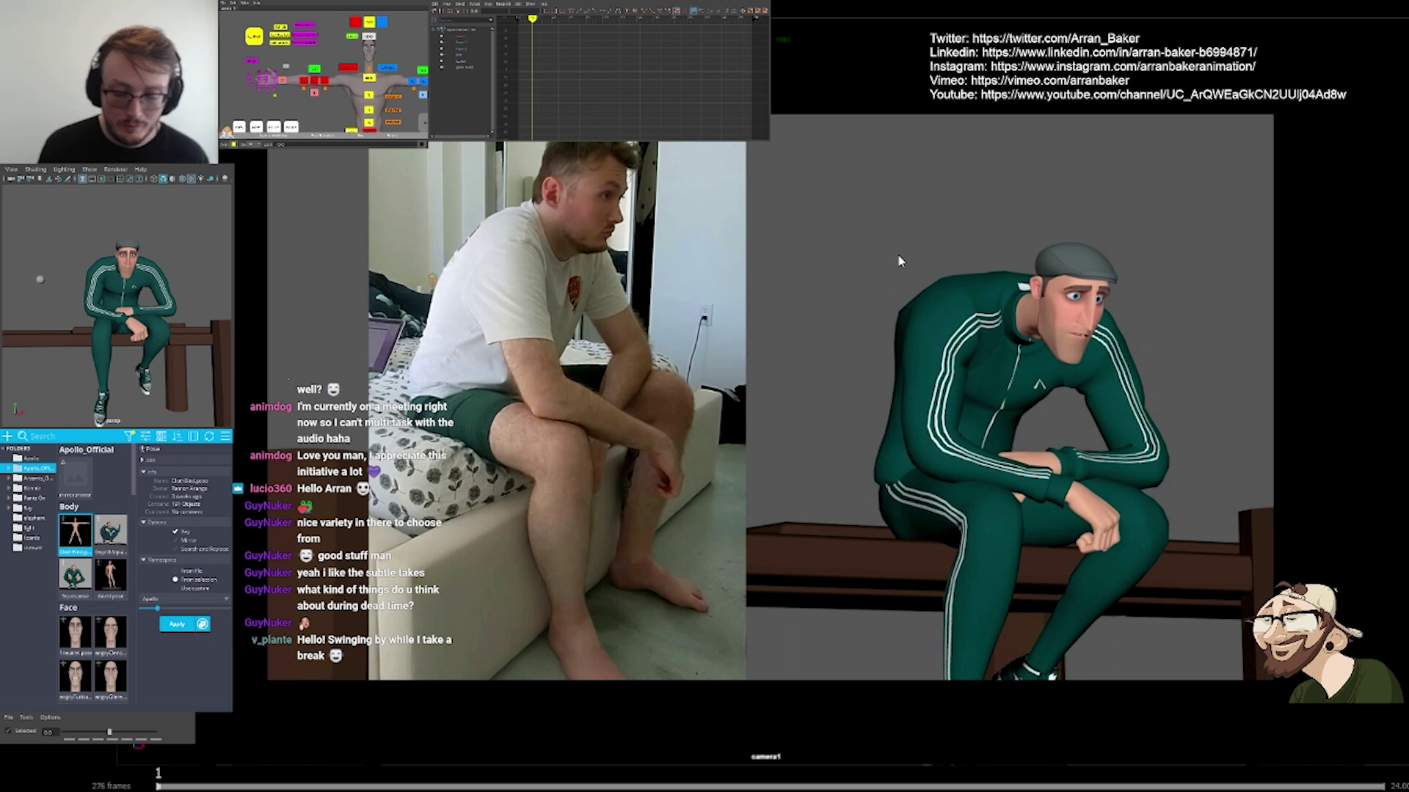
# Switch from the playblast back to the Maya scene and deselect the character's rig controls
pyautogui.hotkey('alt', 'v')
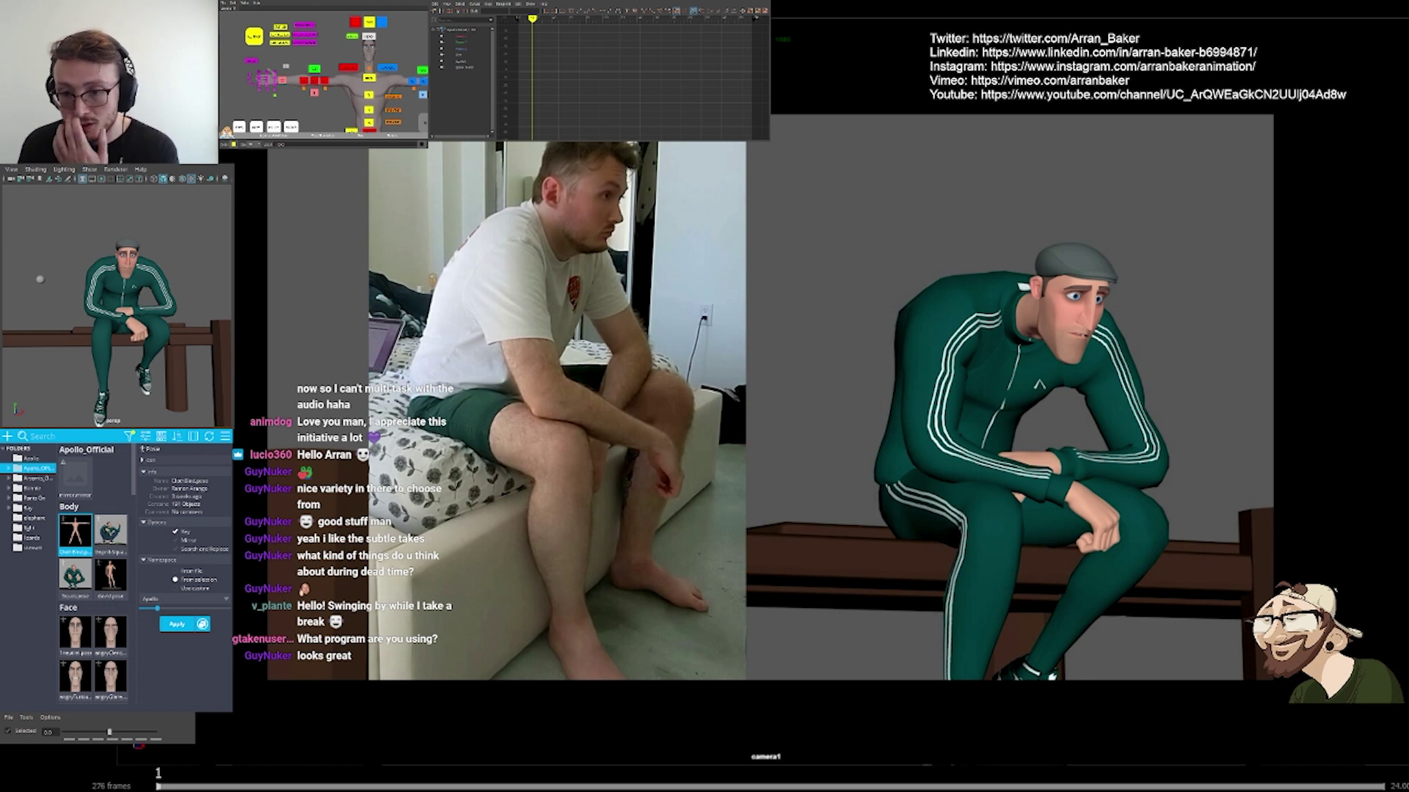
pyautogui.hotkey('alt', 'Tab')
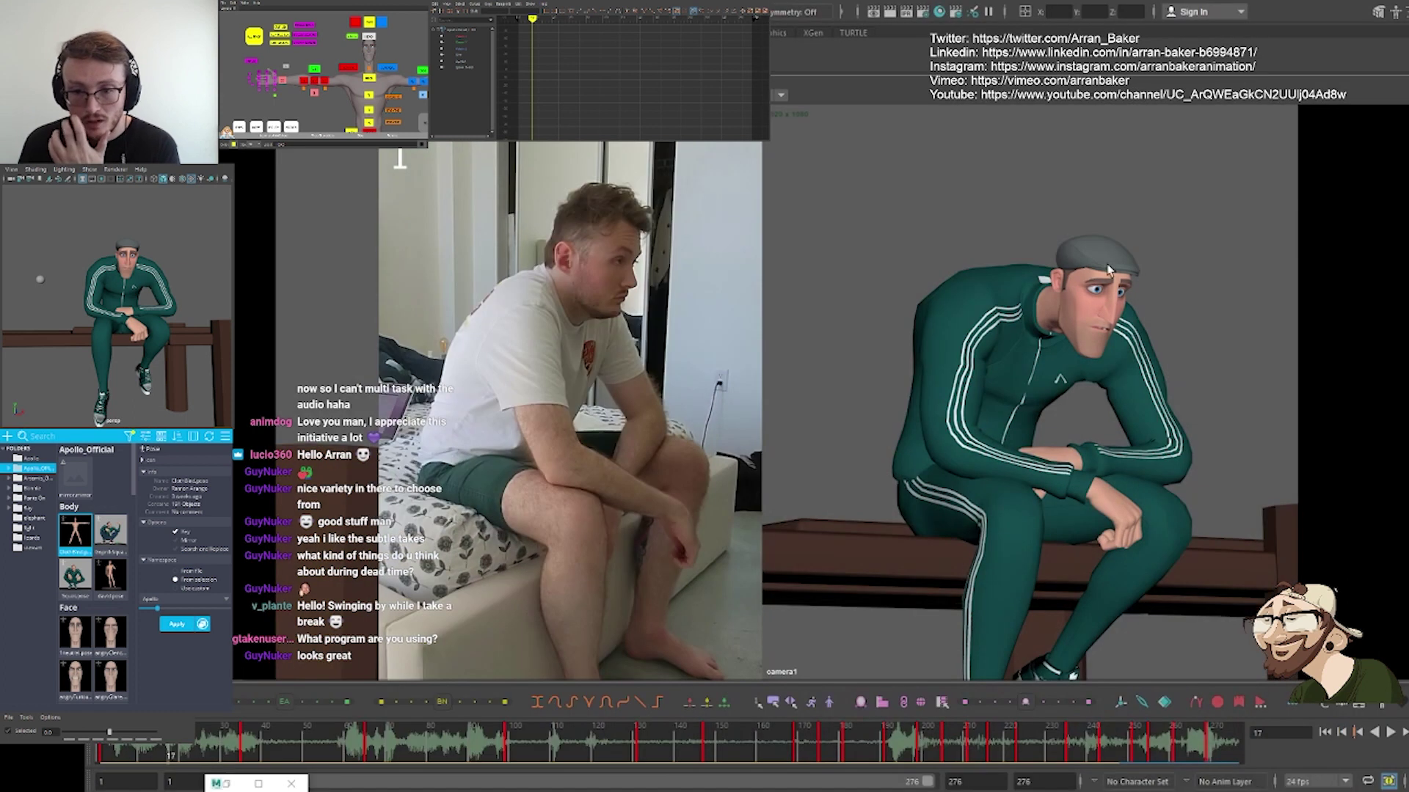
pyautogui.click(922, 217)
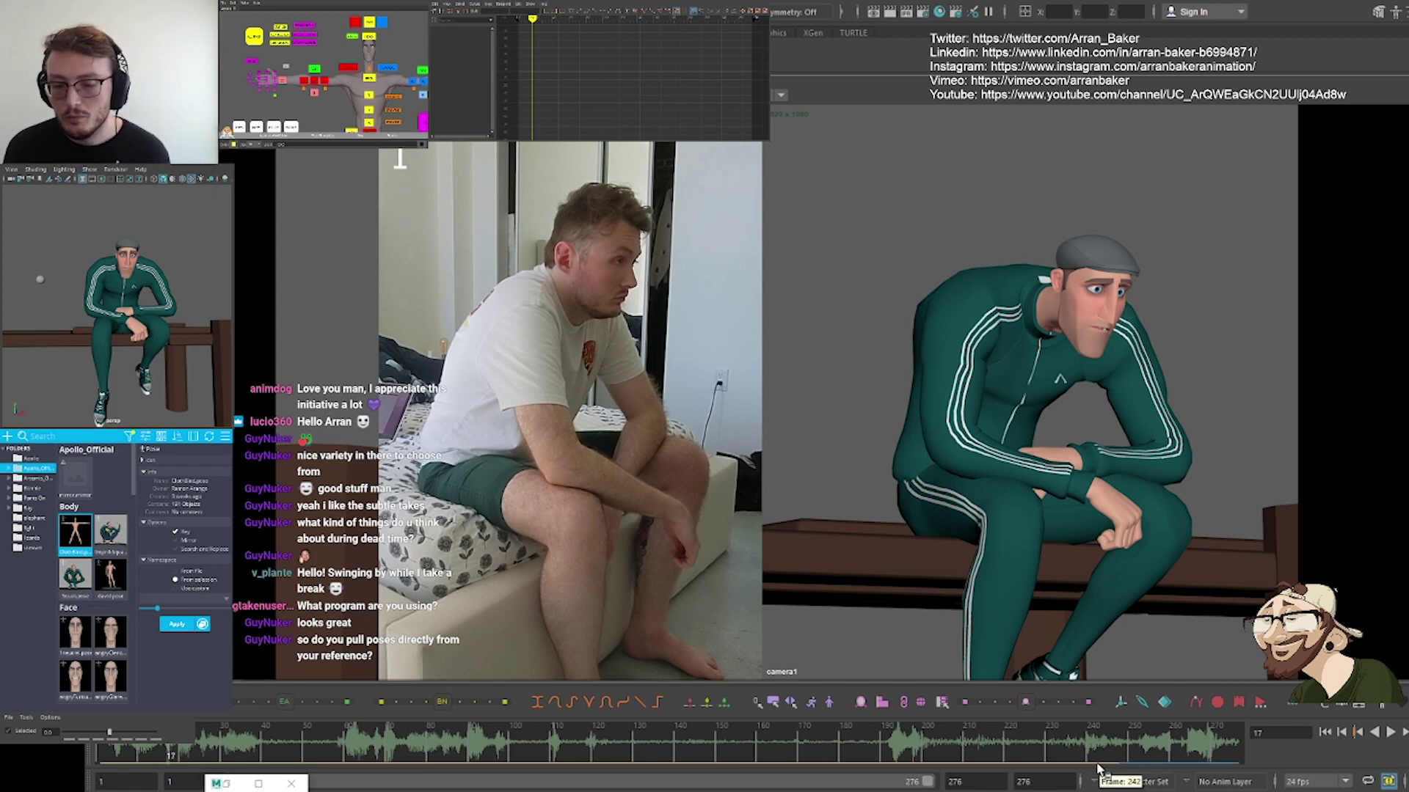
pyautogui.moveTo(1224, 790)
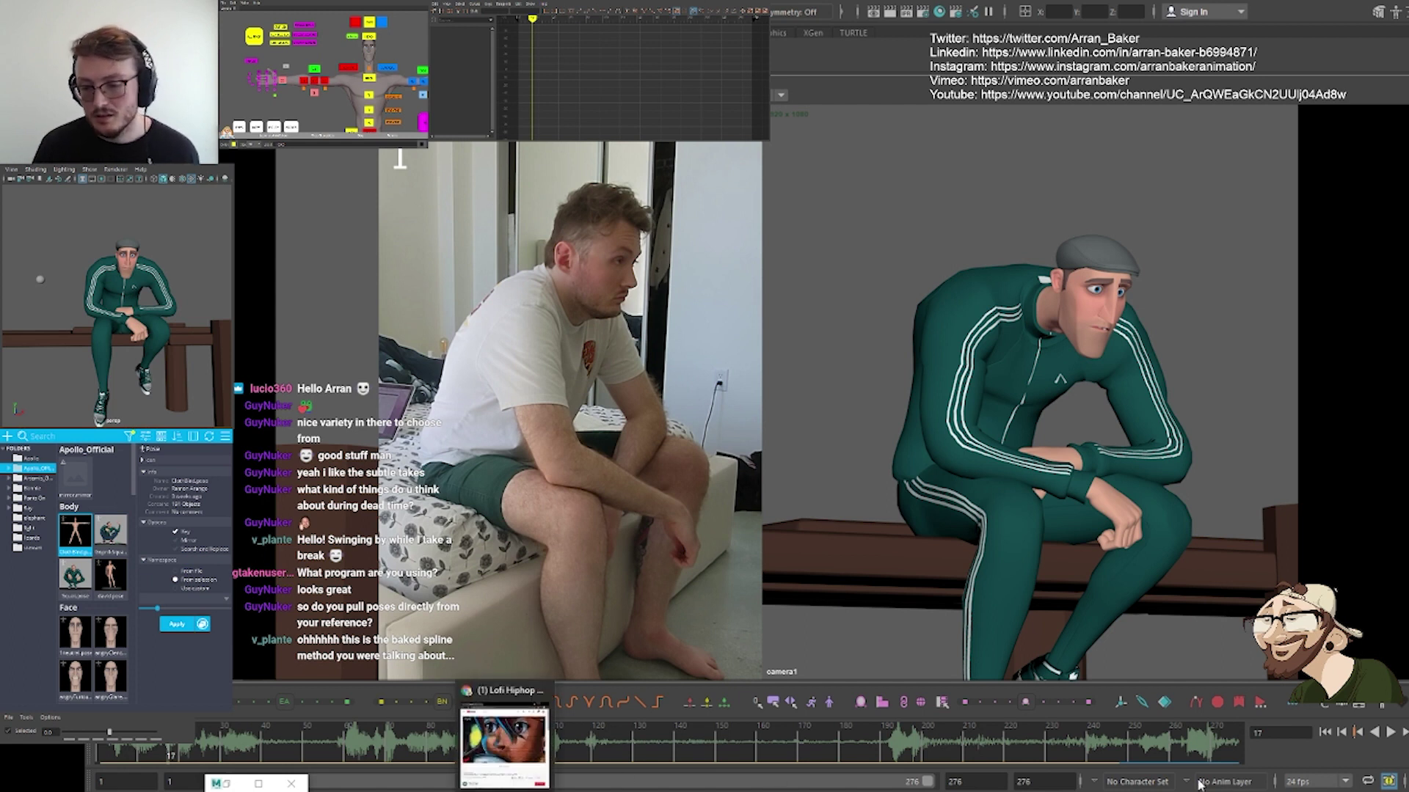
pyautogui.moveTo(1224, 789)
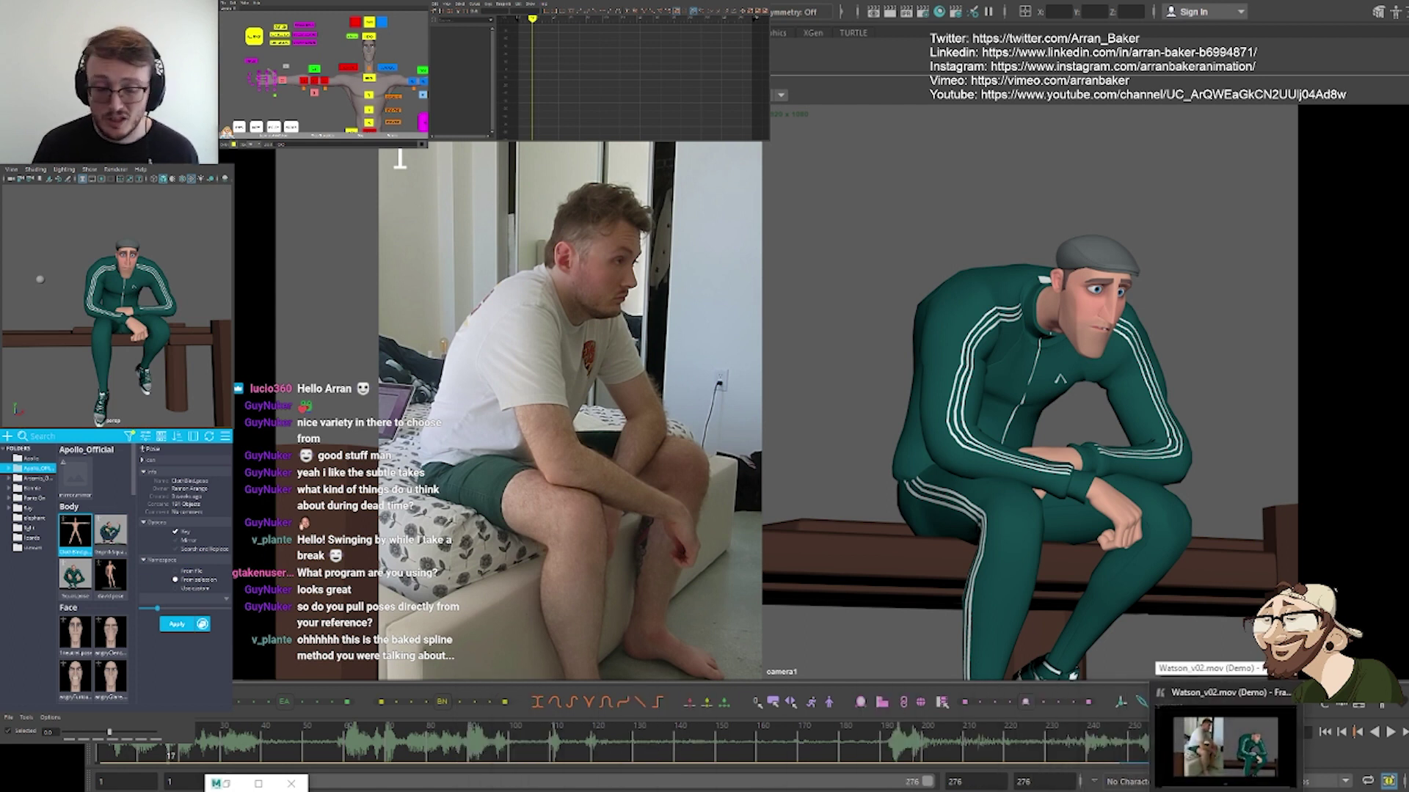
pyautogui.moveTo(531, 789)
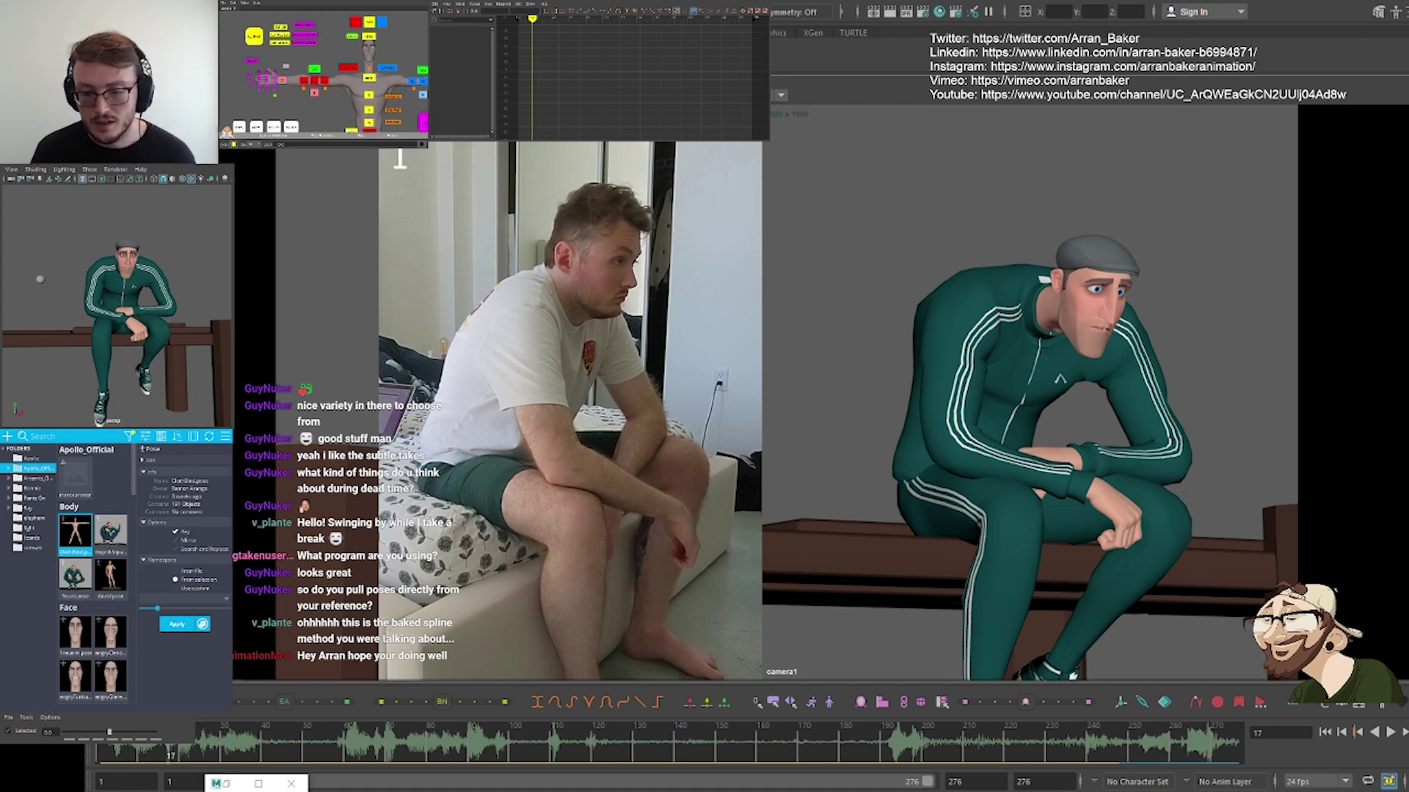
# Go to frame 267, select all of the character's rig controls to inspect their keys, and clear the selection
pyautogui.click(1203, 740)
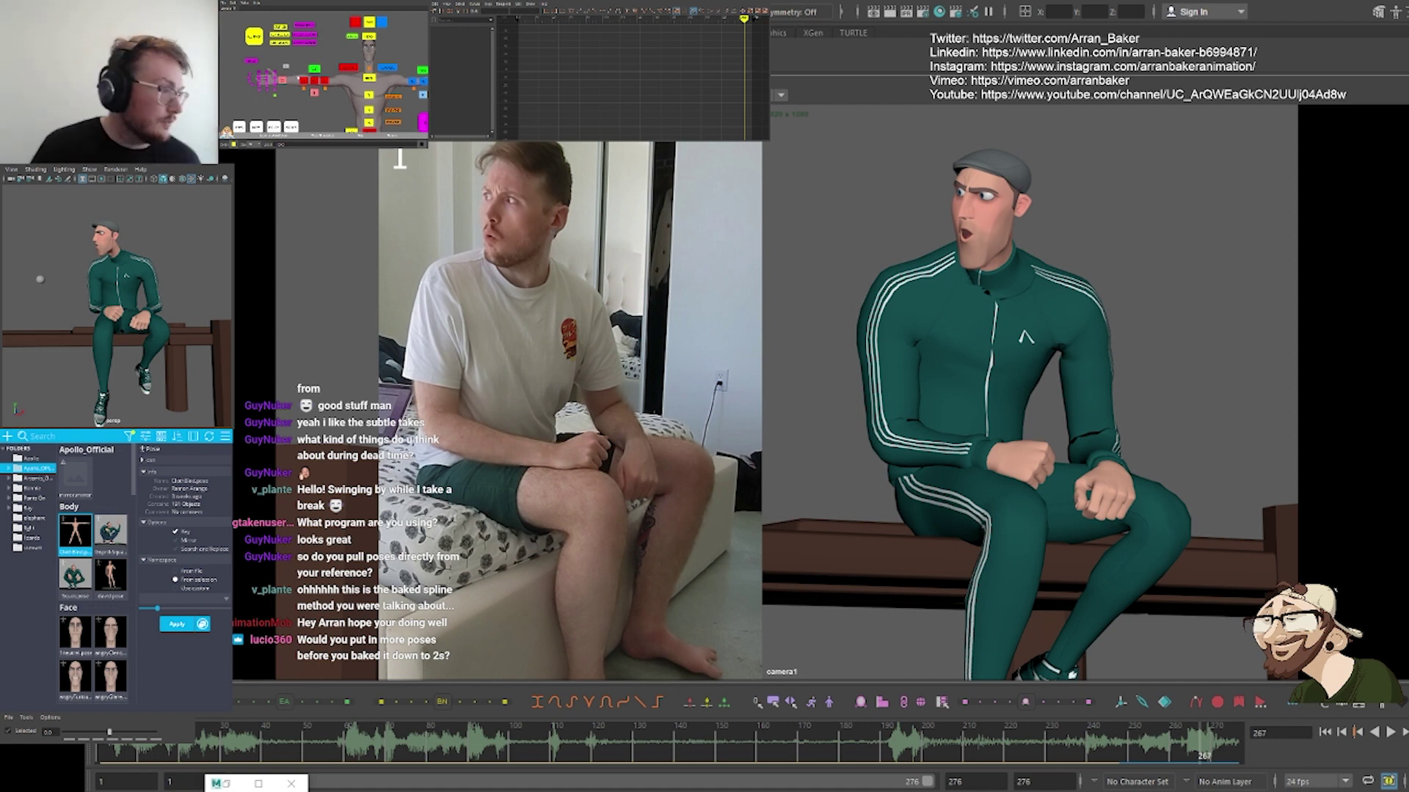
pyautogui.scroll(-2, 407, 118)
pyautogui.keyDown('alt'); pyautogui.moveTo(406, 118); pyautogui.dragTo(395, 74, button='middle'); pyautogui.keyUp('alt')
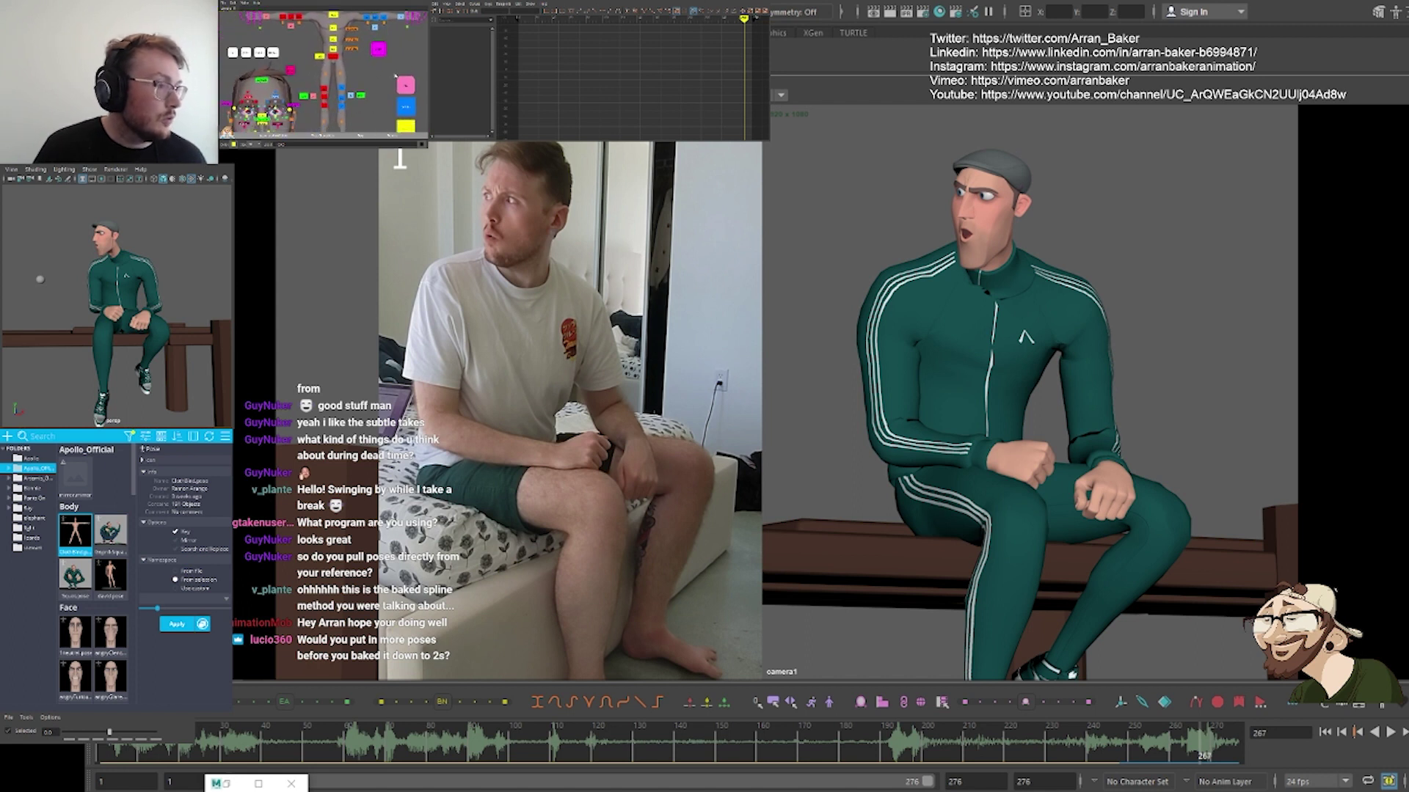
pyautogui.click(405, 85)
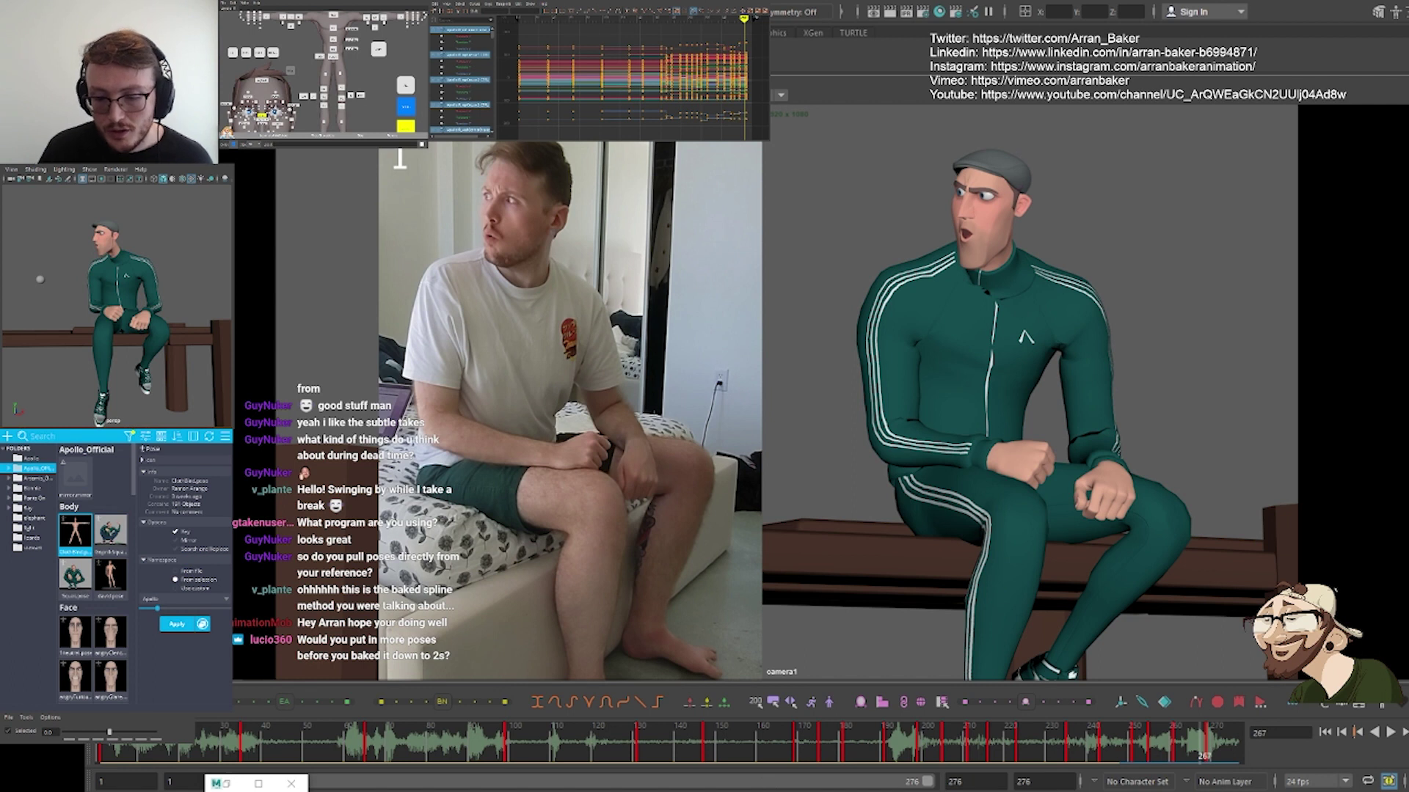
pyautogui.moveTo(950, 791)
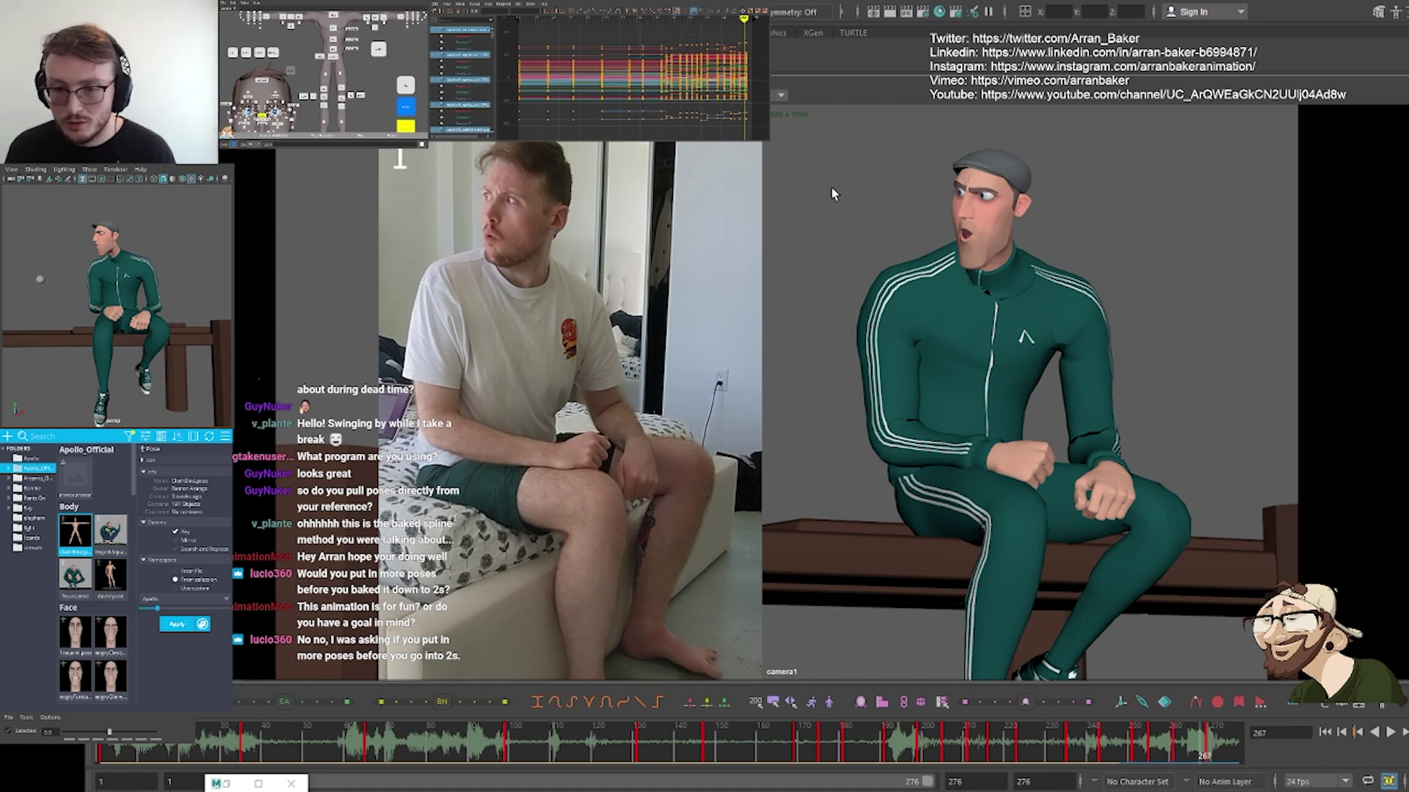
pyautogui.click(837, 225)
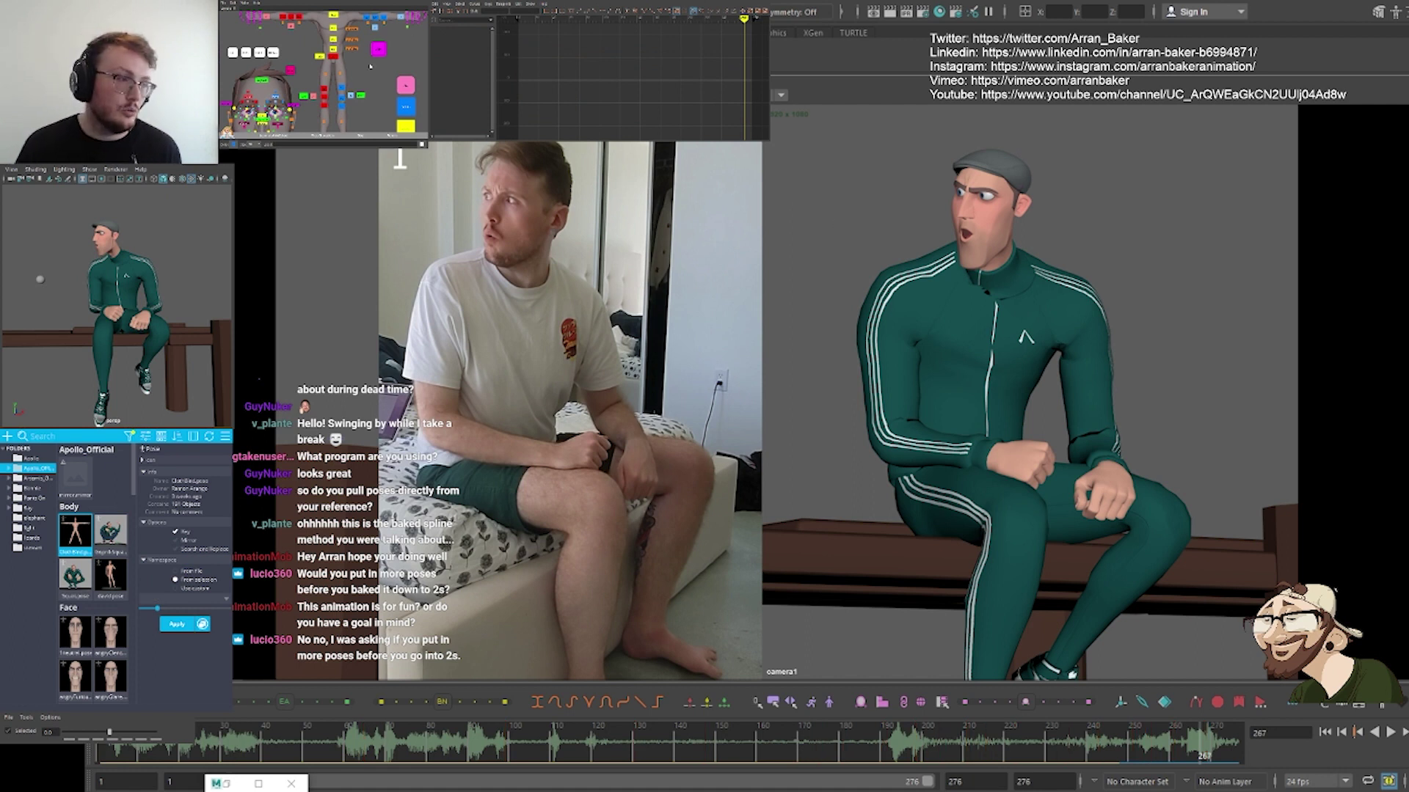
# Show a rig control's keys, go to frame 205 and step back and forth through the following keyed poses
pyautogui.click(406, 83)
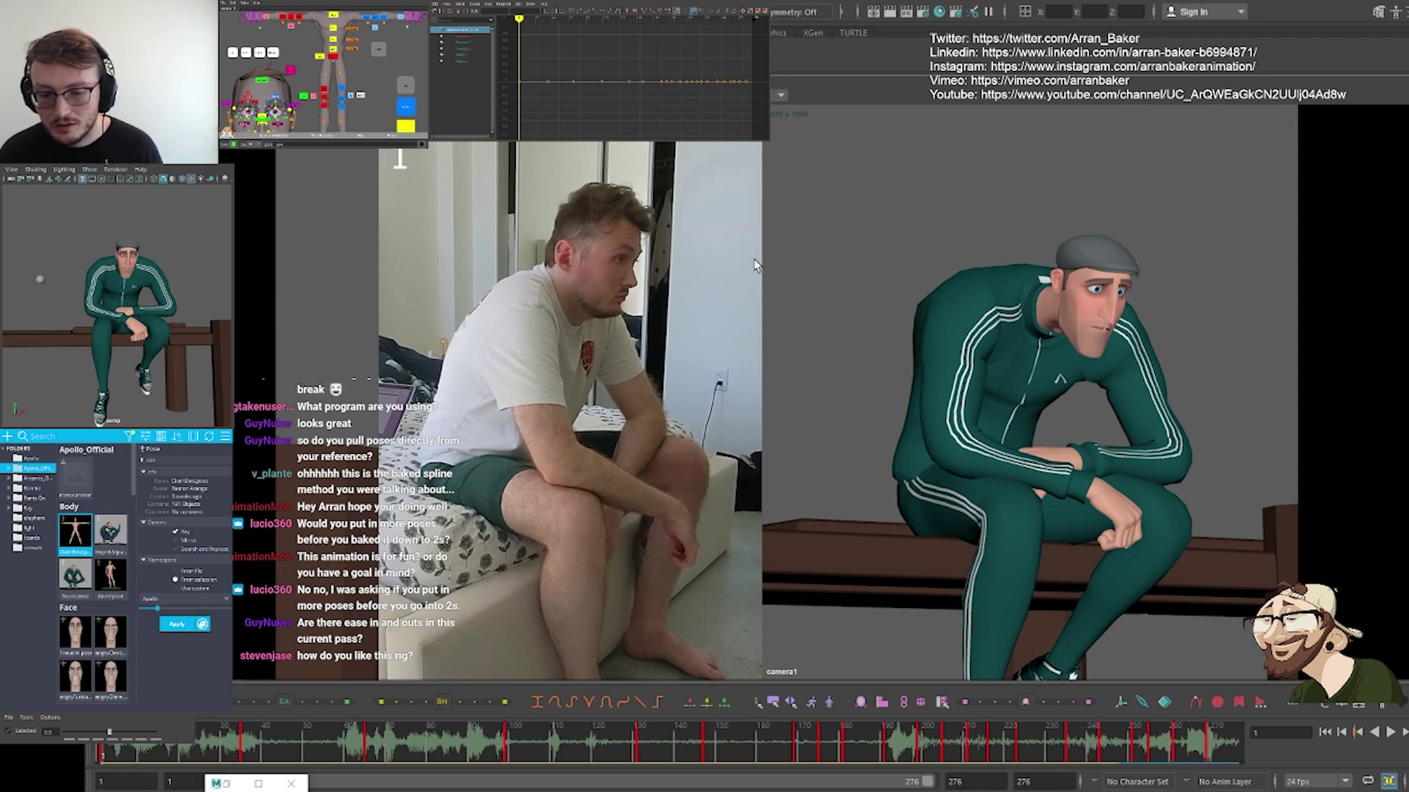
pyautogui.click(922, 752)
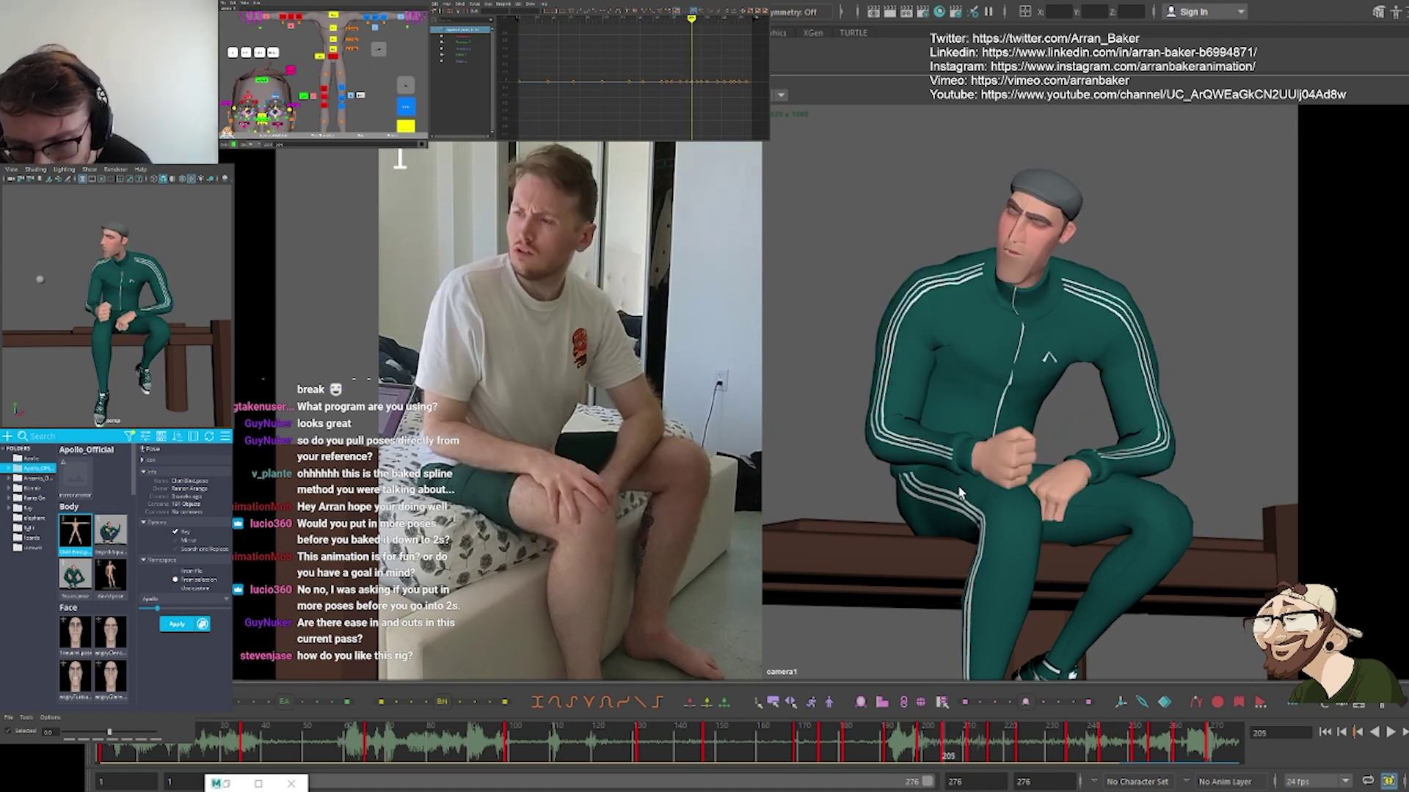
pyautogui.press('.')
pyautogui.press('.')
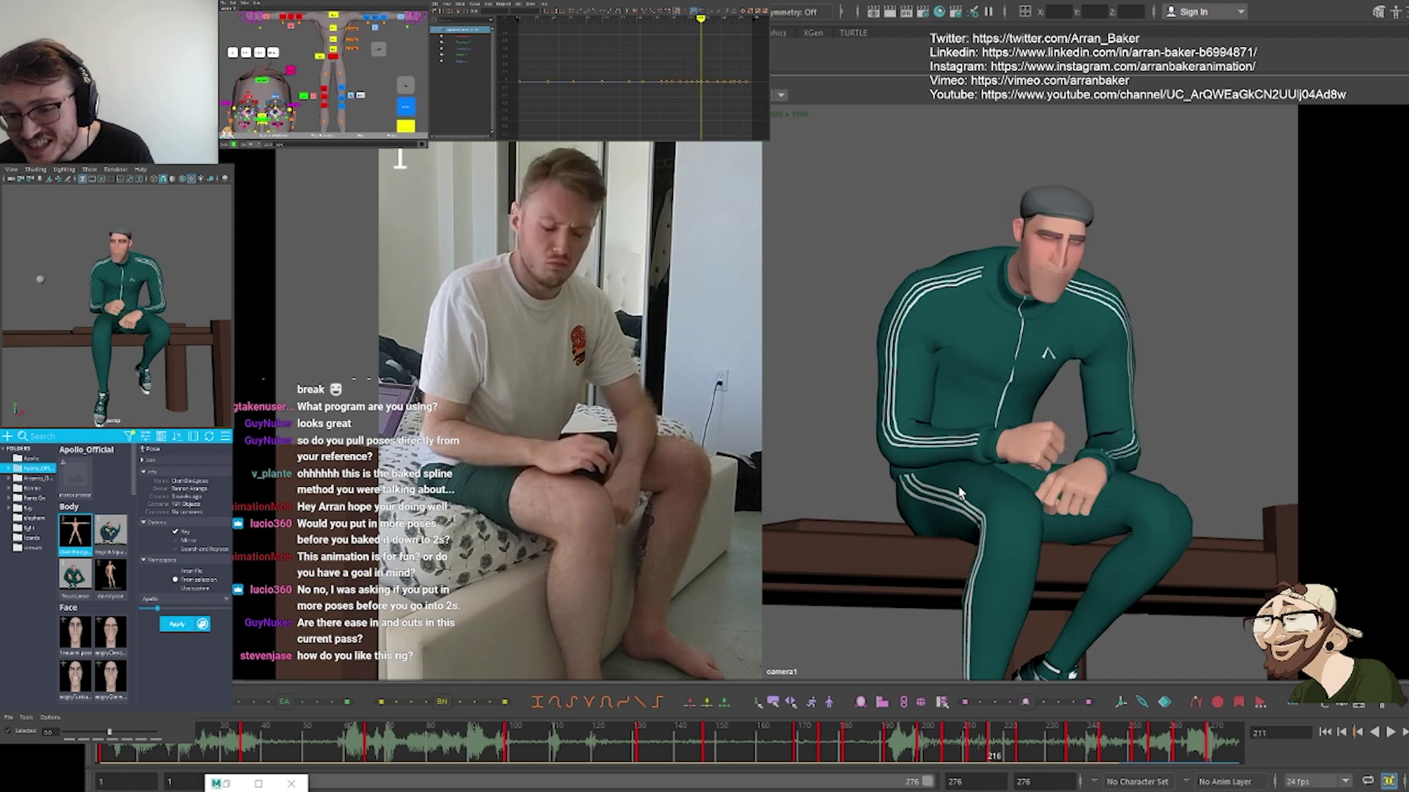
pyautogui.press(',')
pyautogui.press('.')
pyautogui.press(',')
pyautogui.press(',')
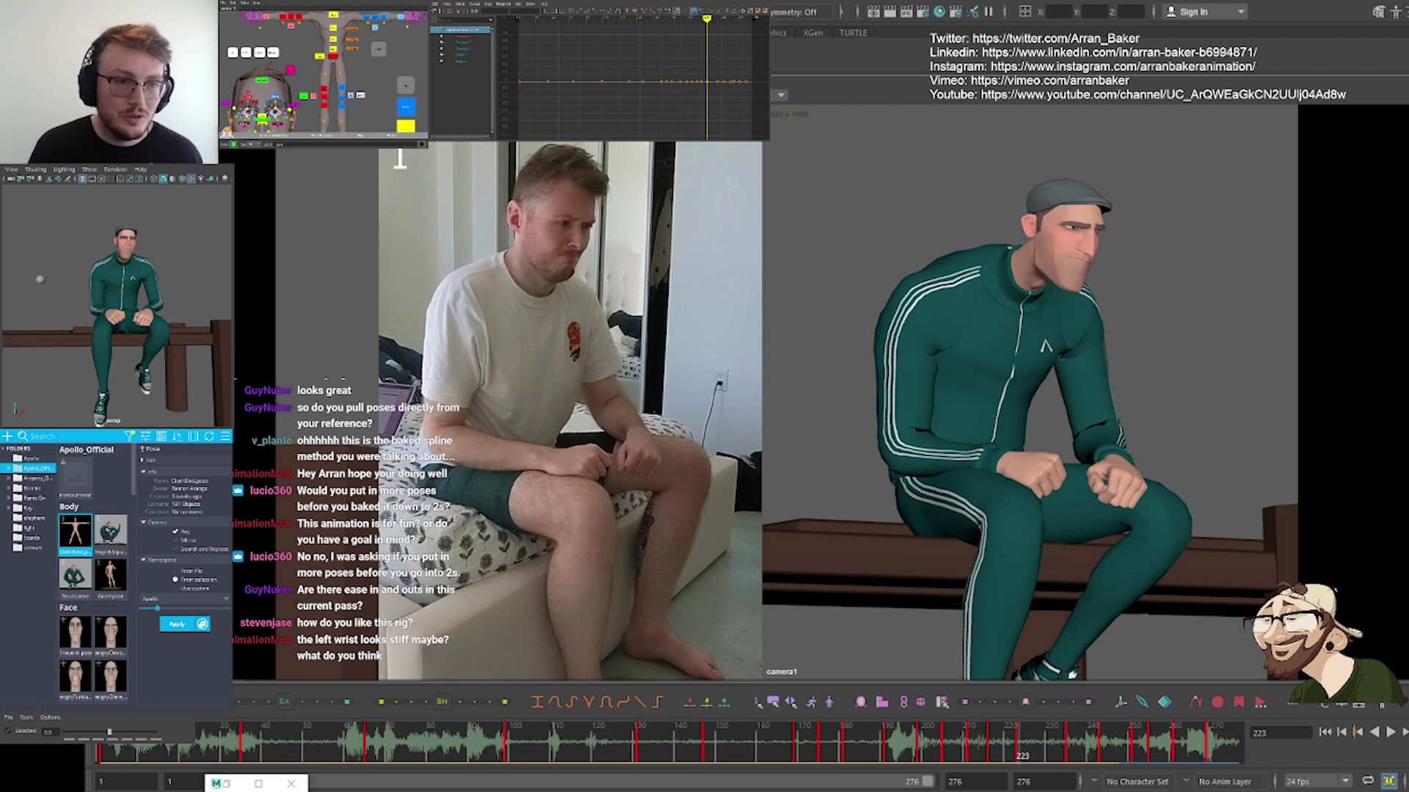
# Select all the rig controls and key a breakdown at frame 11 between the poses at frames 1 and 35, favouring the opening pose
pyautogui.click(405, 85)
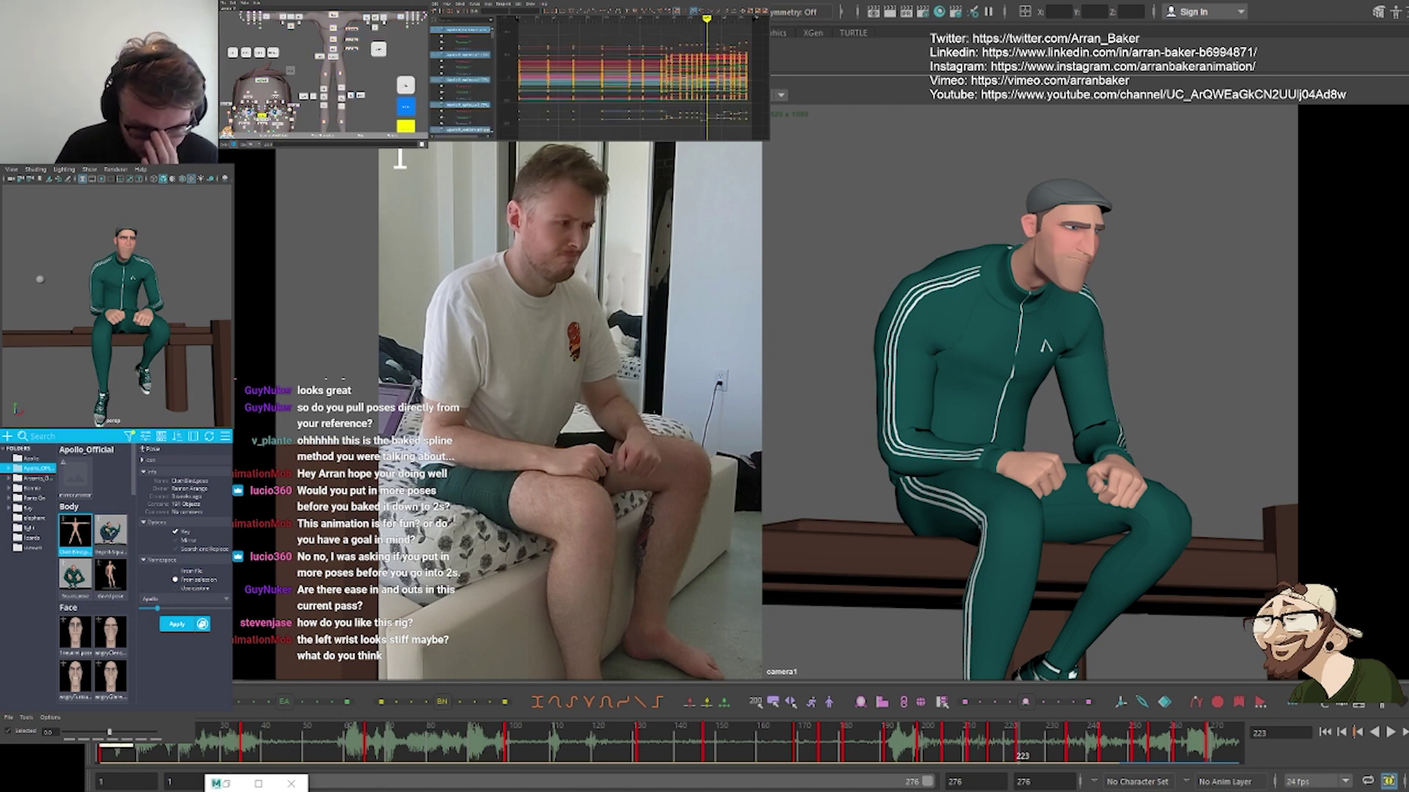
pyautogui.click(150, 749)
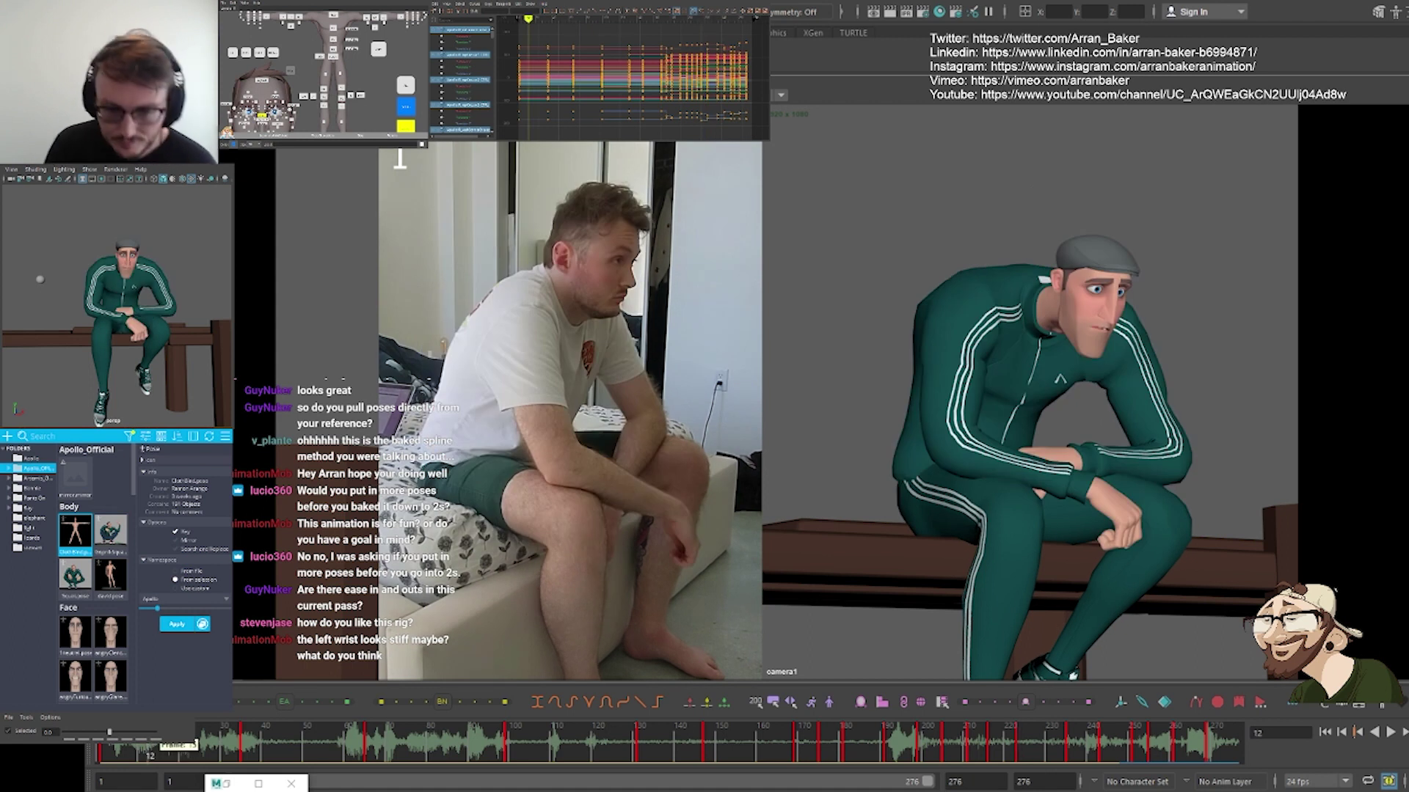
pyautogui.press('.')
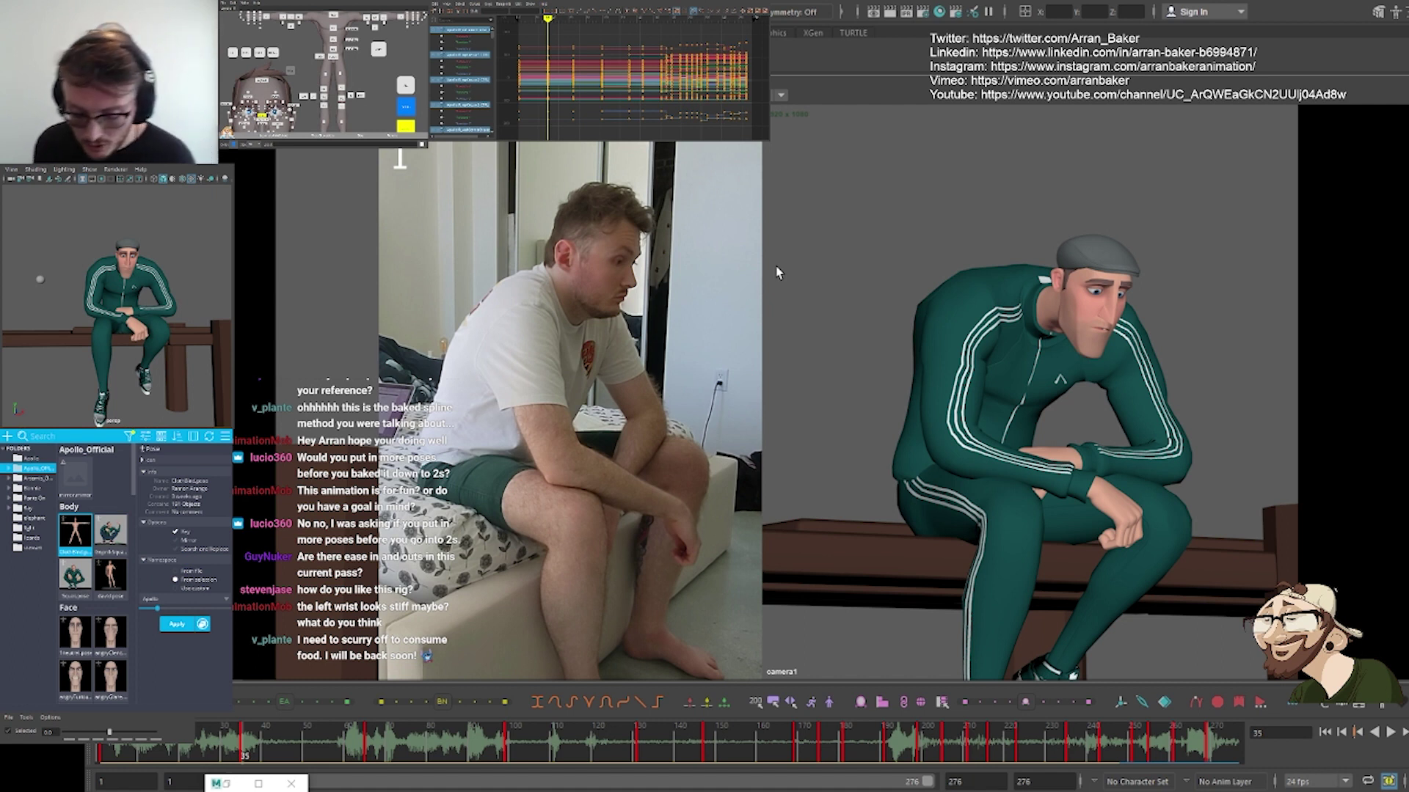
pyautogui.hotkey('alt', 'shift', 'v')
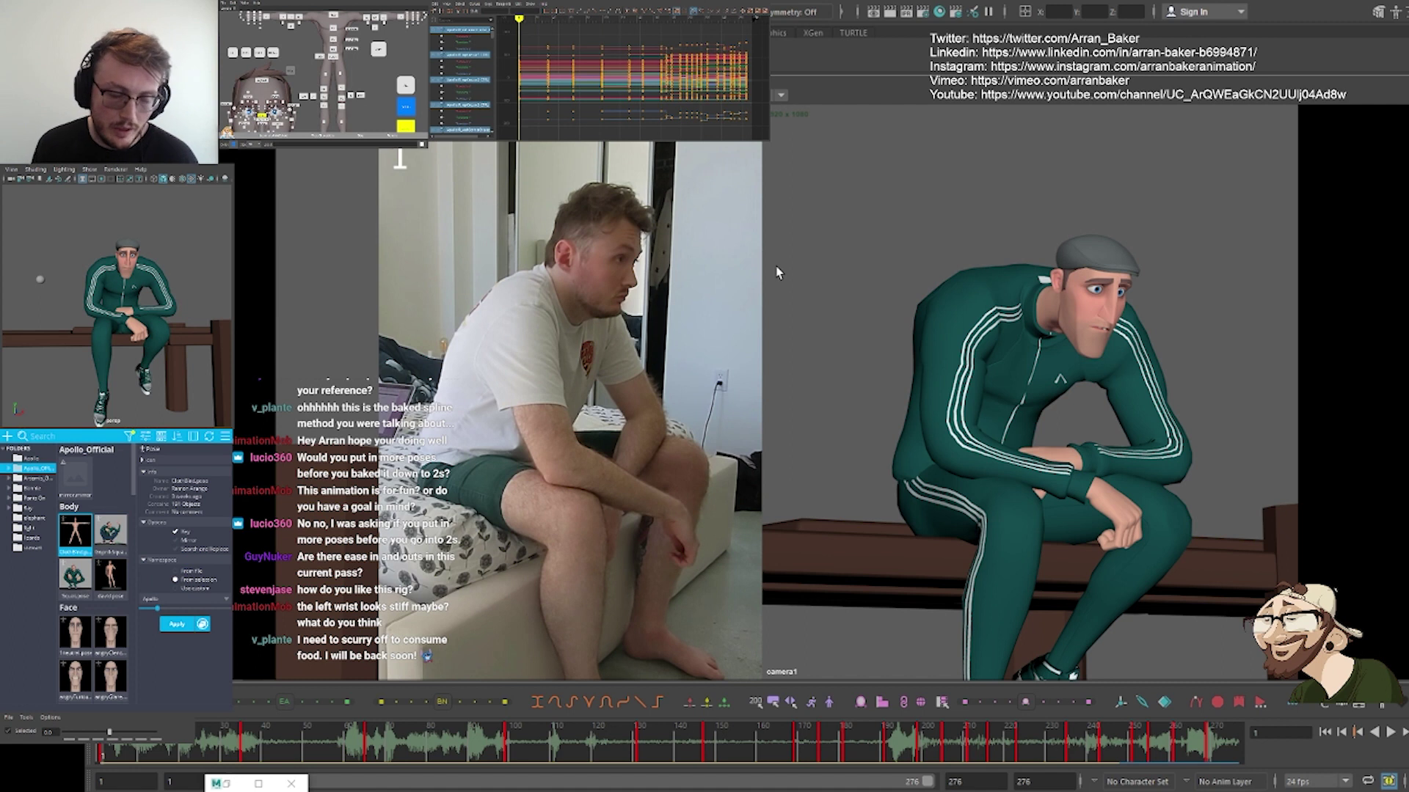
pyautogui.press('.')
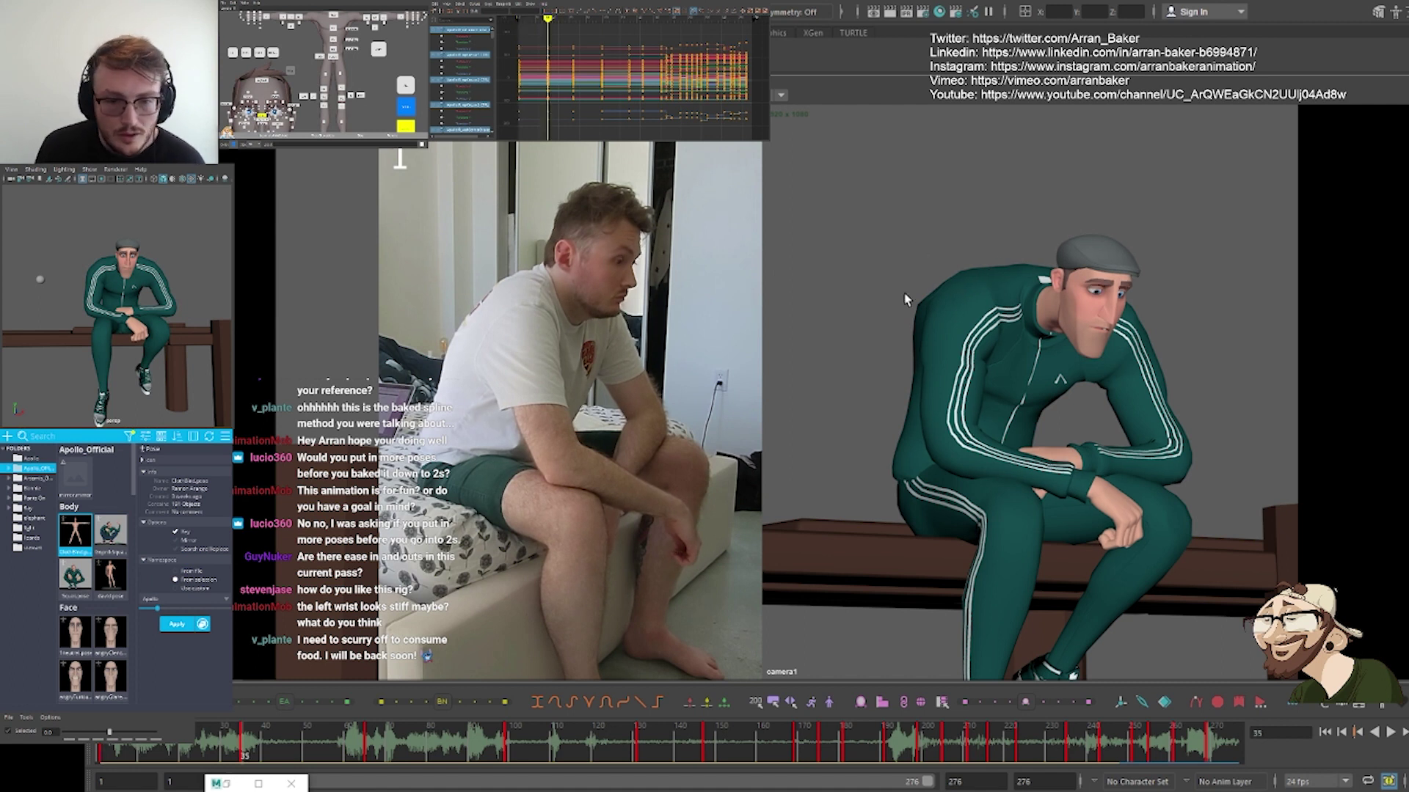
pyautogui.press(',')
pyautogui.hotkey('alt', '.')
pyautogui.hotkey('alt', '.')
pyautogui.hotkey('alt', '.')
pyautogui.hotkey('alt', '.')
pyautogui.hotkey('alt', '.')
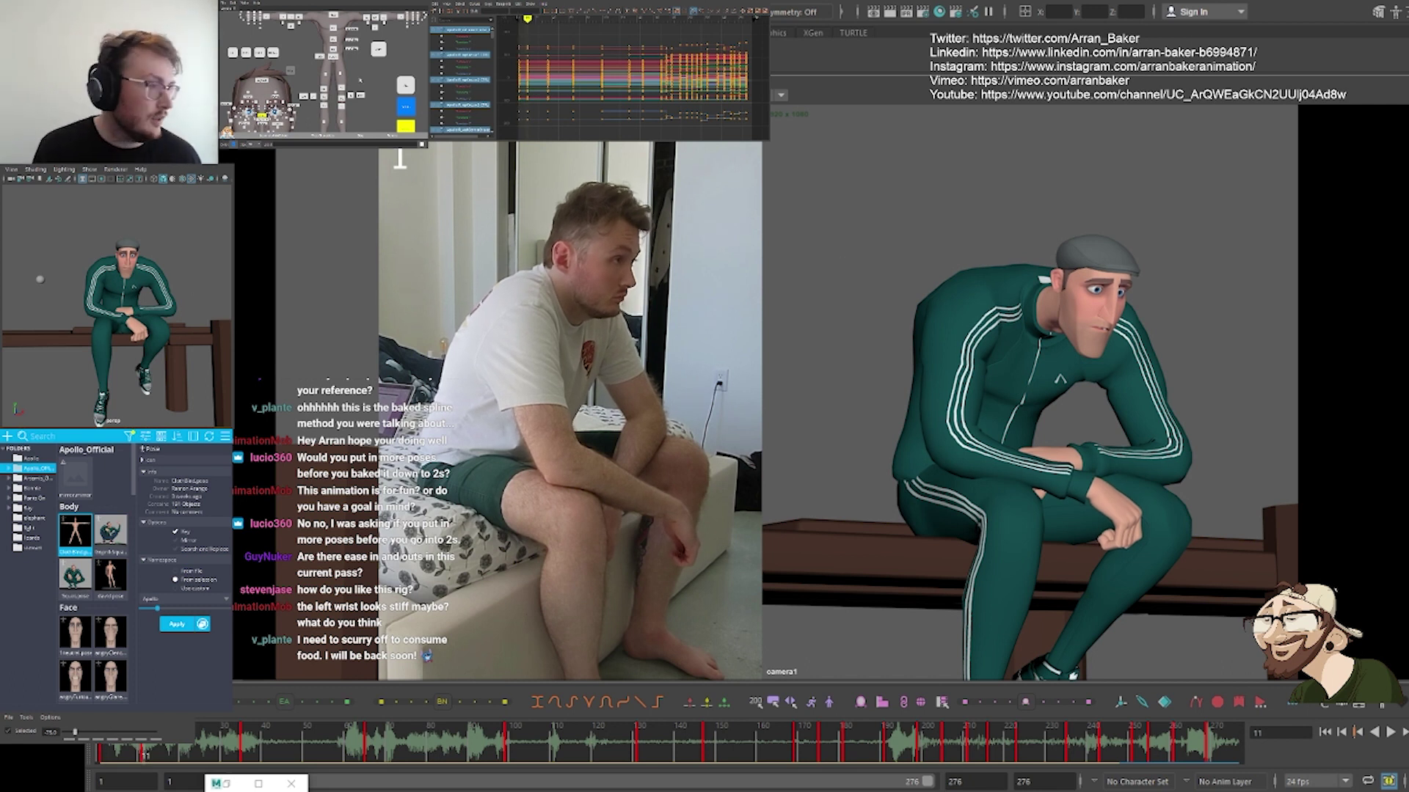
# Select the head control and tween its frame 11 pose further towards the opening pose
pyautogui.keyDown('alt'); pyautogui.moveTo(361, 80); pyautogui.dragTo(371, 146, button='middle'); pyautogui.keyUp('alt')
pyautogui.click(344, 39)
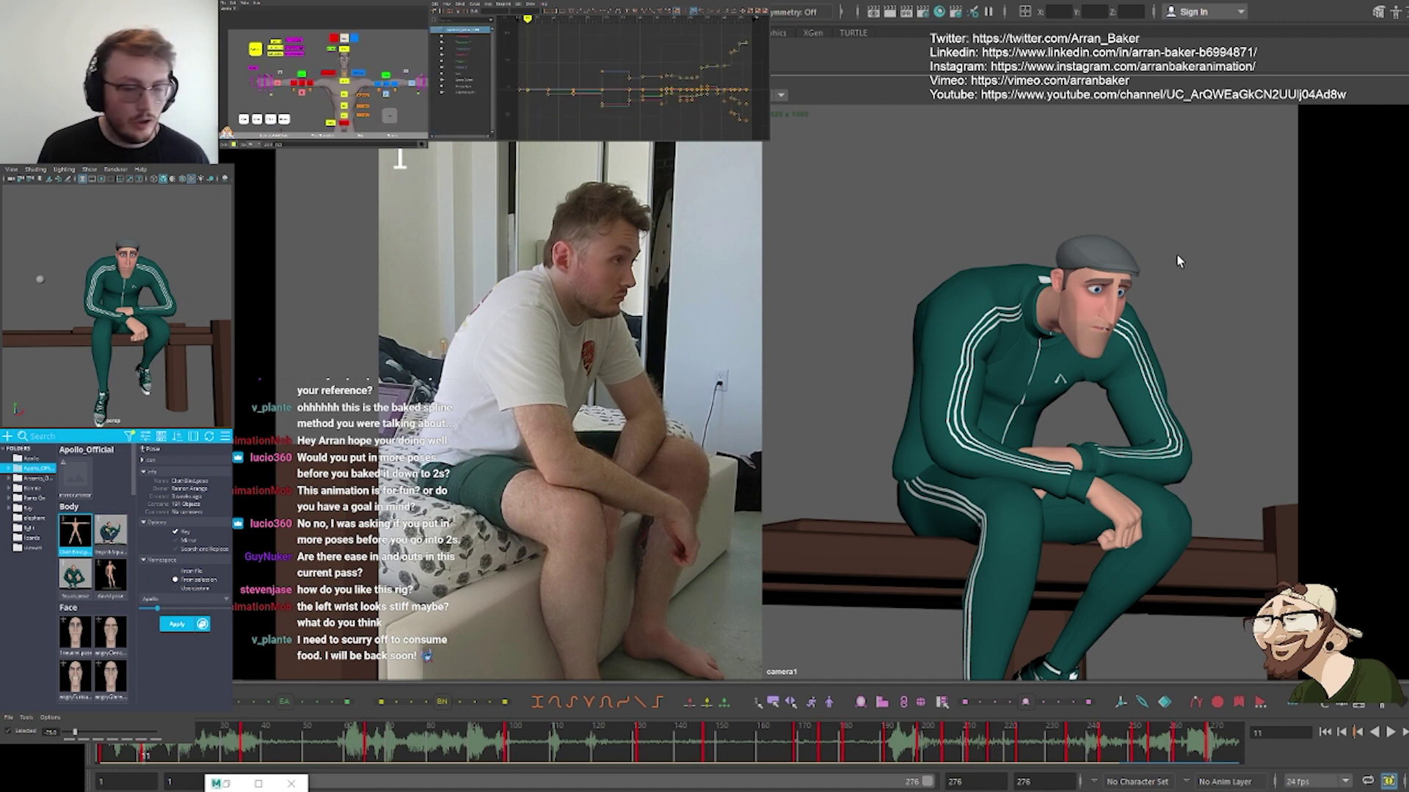
pyautogui.moveTo(75, 732)
pyautogui.mouseDown()
pyautogui.moveTo(104, 731)
pyautogui.moveTo(65, 731)
pyautogui.mouseUp()
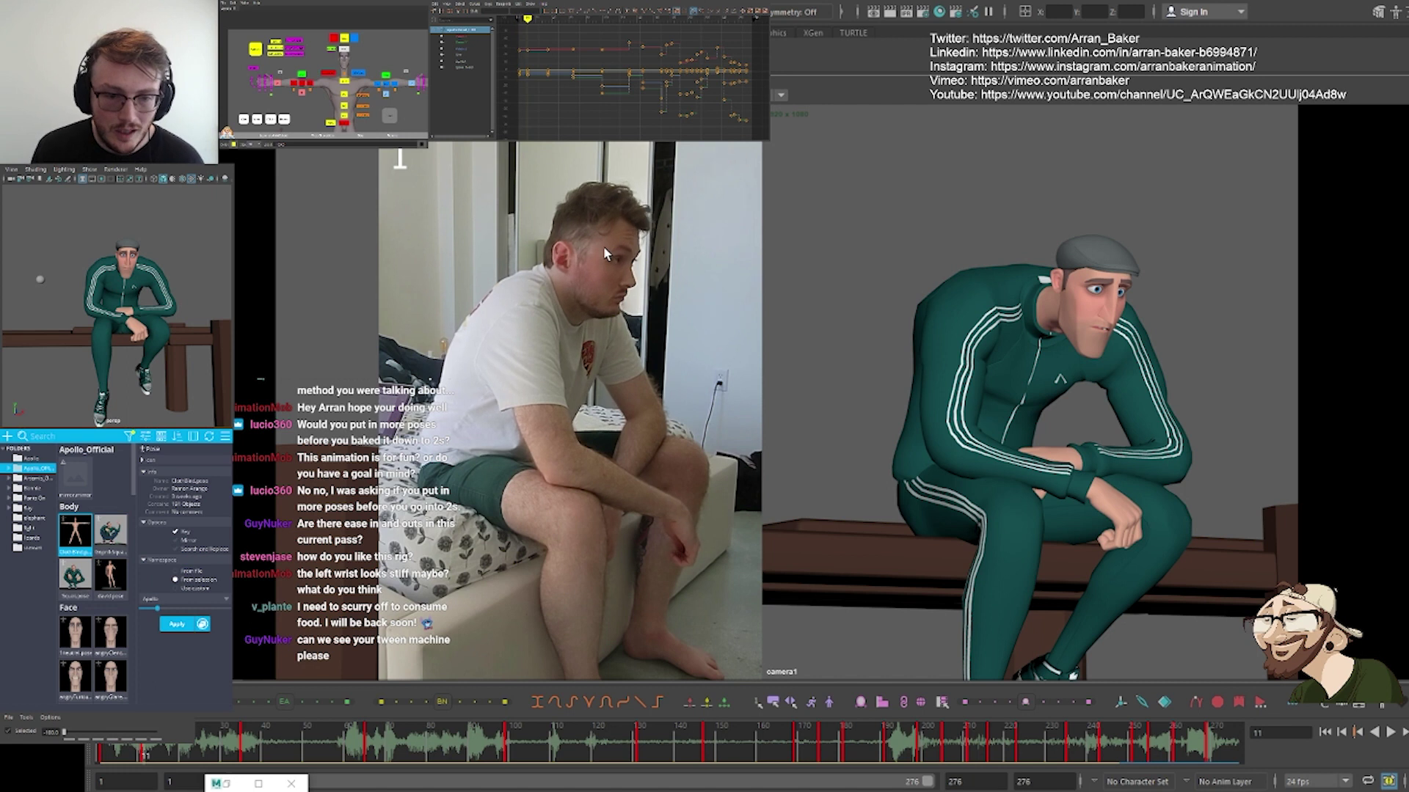
# Rotate the hips control slightly at frame 11 with an enlarged rotate manipulator, comparing the pose with the previous key
pyautogui.keyDown('alt'); pyautogui.moveTo(394, 84); pyautogui.dragTo(392, 38, button='middle'); pyautogui.keyUp('alt')
pyautogui.click(342, 76)
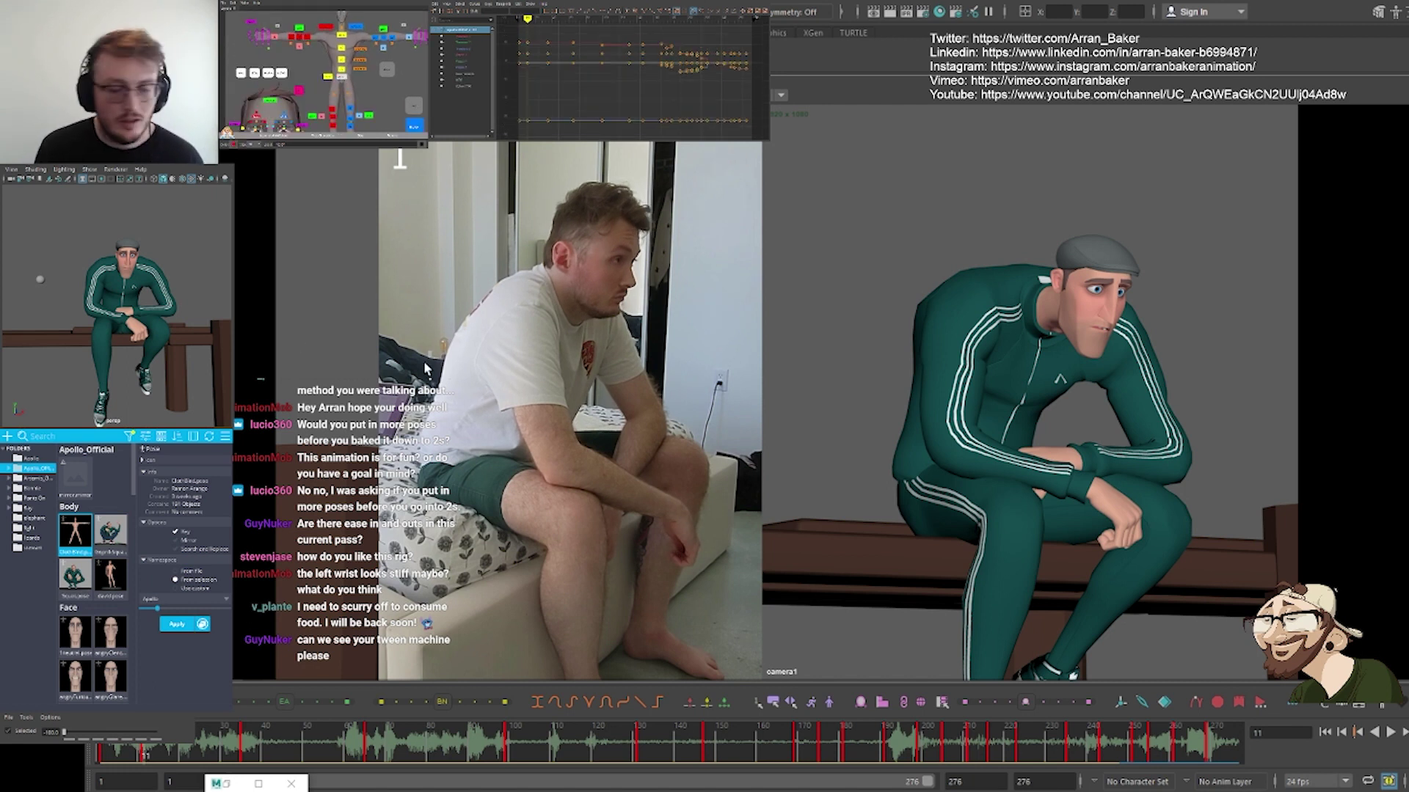
pyautogui.press(',')
pyautogui.click(918, 391)
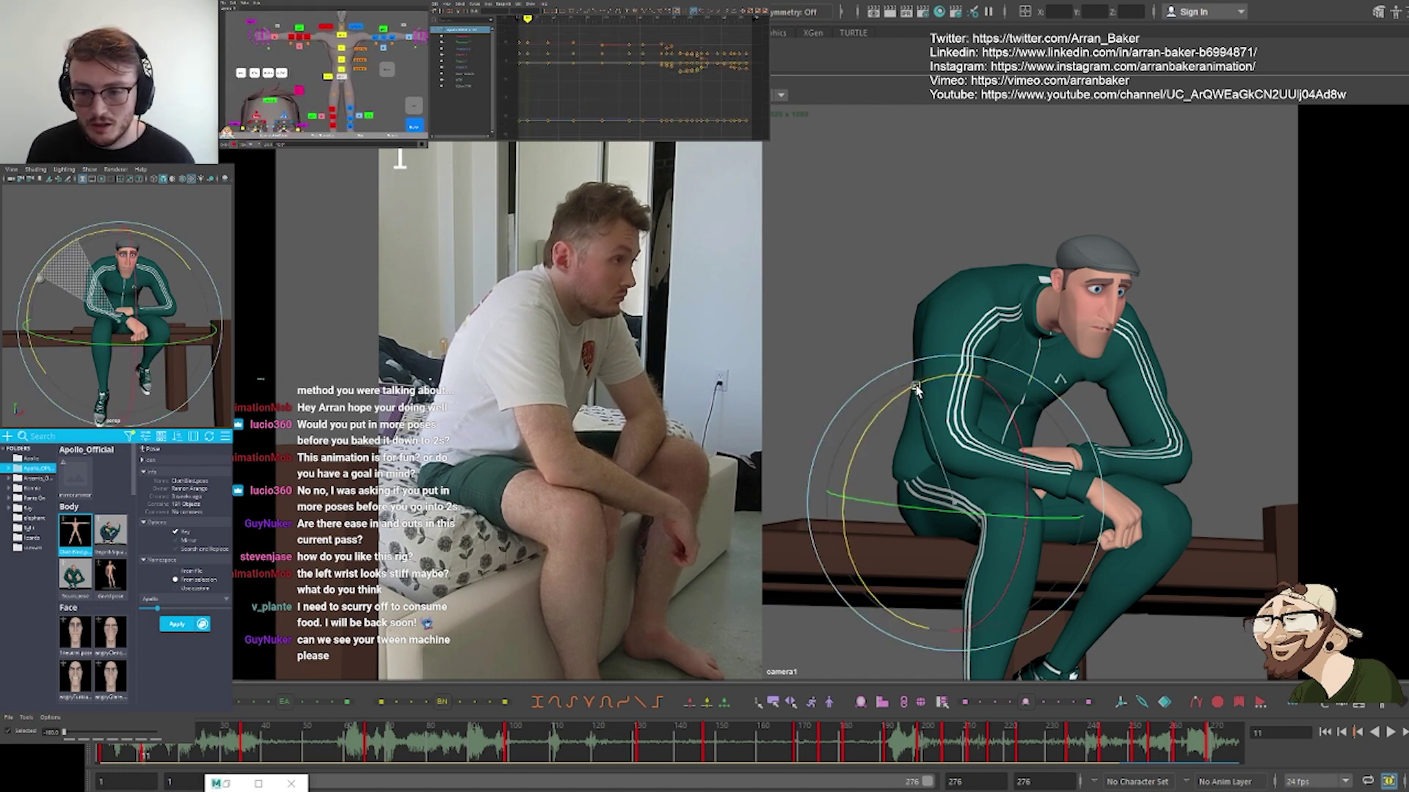
pyautogui.press('+')
pyautogui.press('+')
pyautogui.press('+')
pyautogui.press('+')
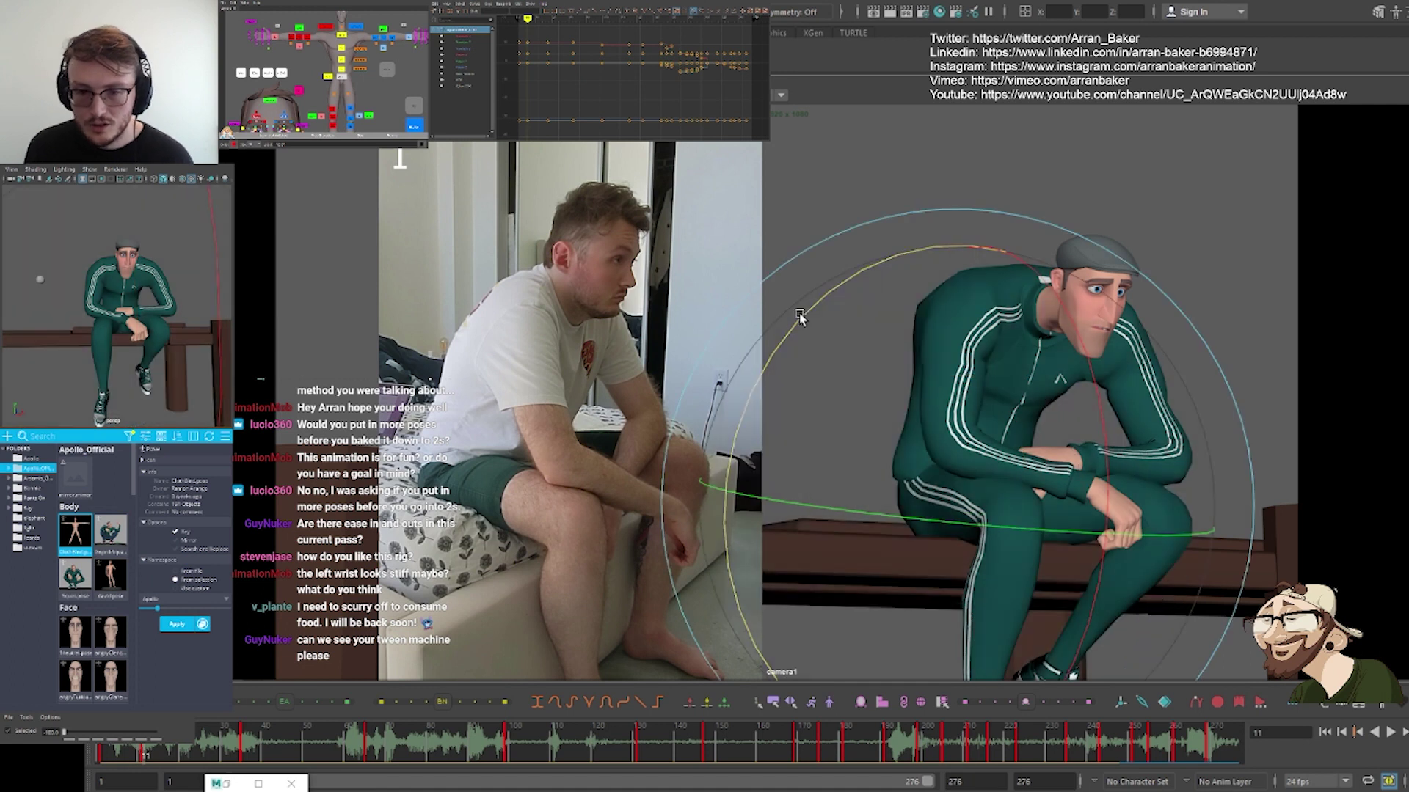
pyautogui.moveTo(802, 316); pyautogui.dragTo(806, 307)
pyautogui.press(',')
pyautogui.press('.')
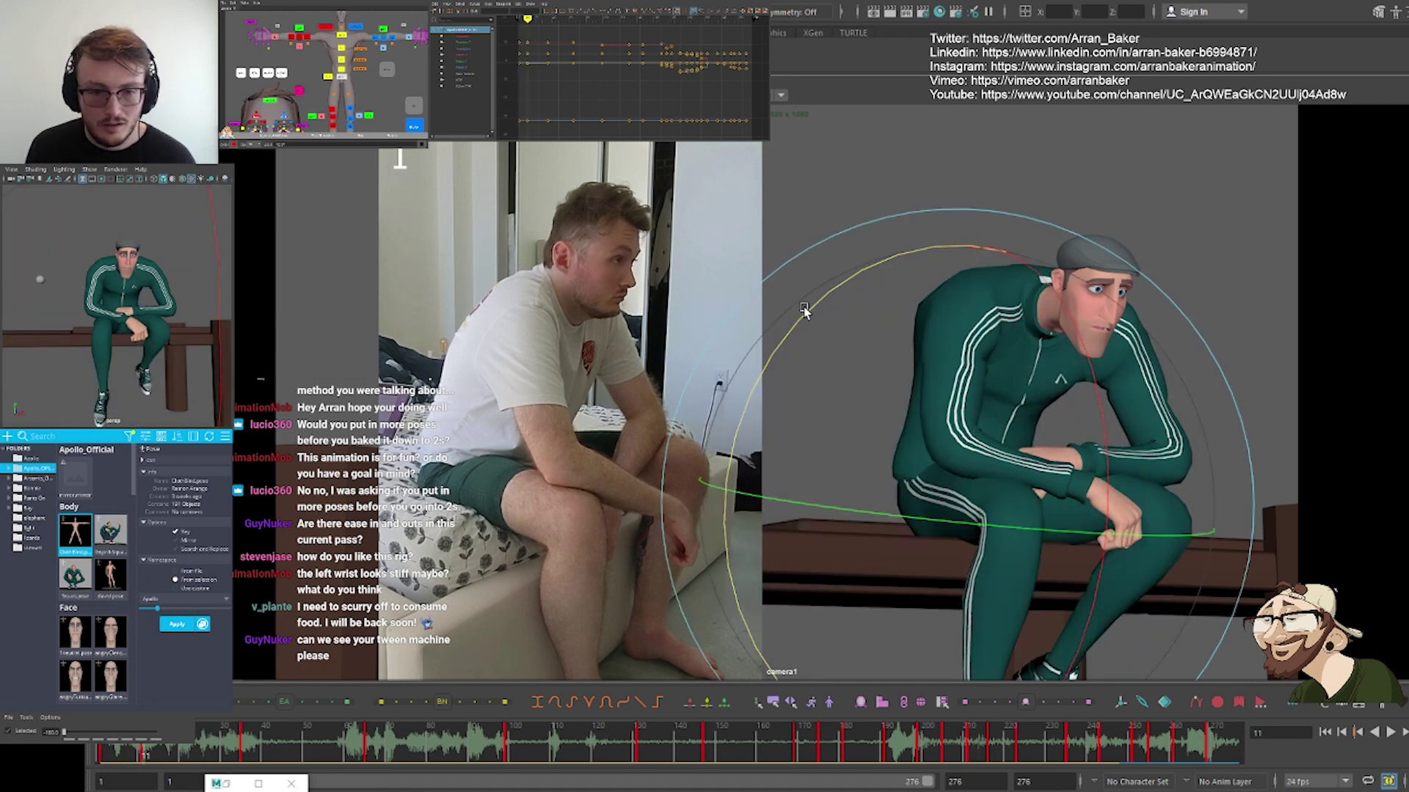
pyautogui.press(',')
pyautogui.press('.')
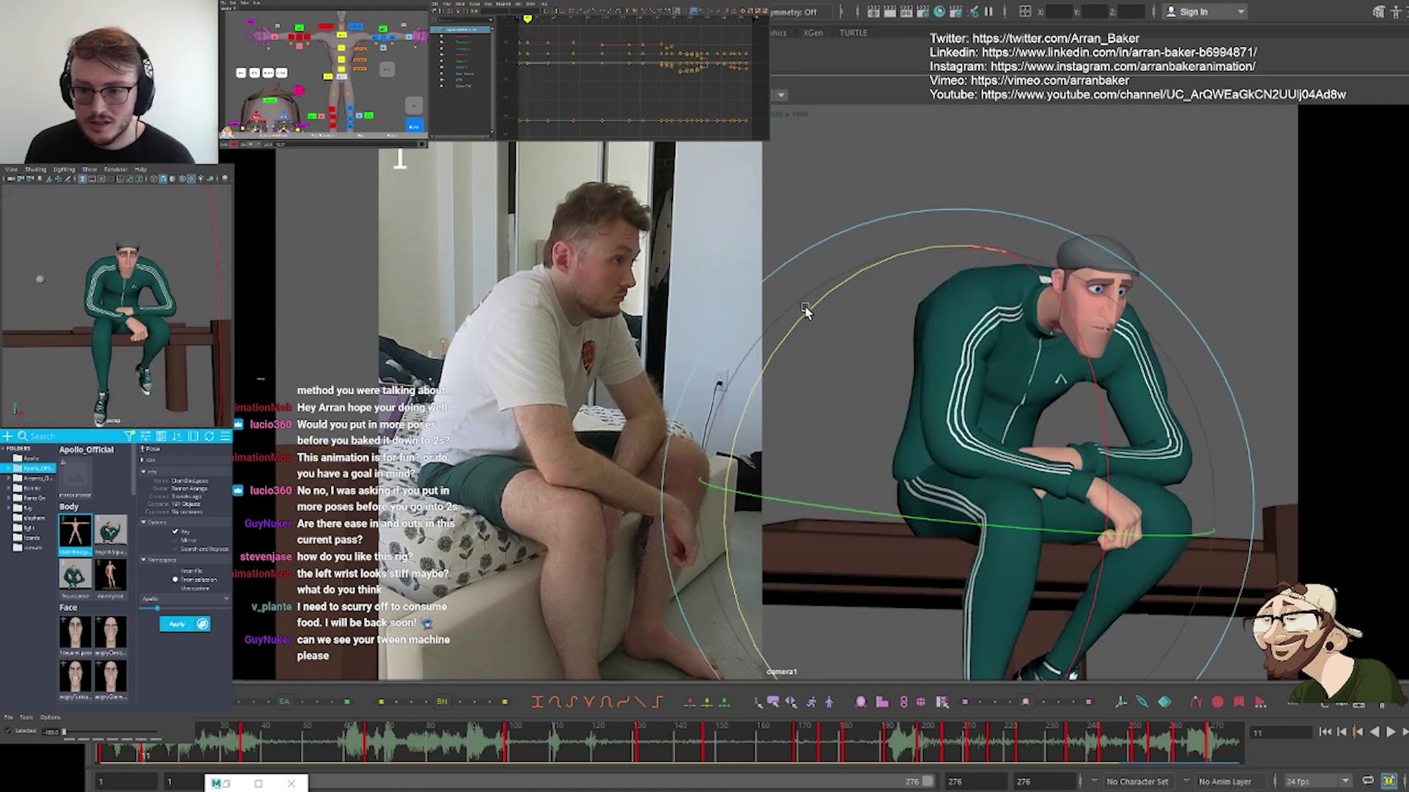
# Rotate two spine controls together slightly at frame 11 and compare the pose with the opening key
pyautogui.click(342, 49)
pyautogui.keyDown('shift'); pyautogui.click(342, 59); pyautogui.keyUp('shift')
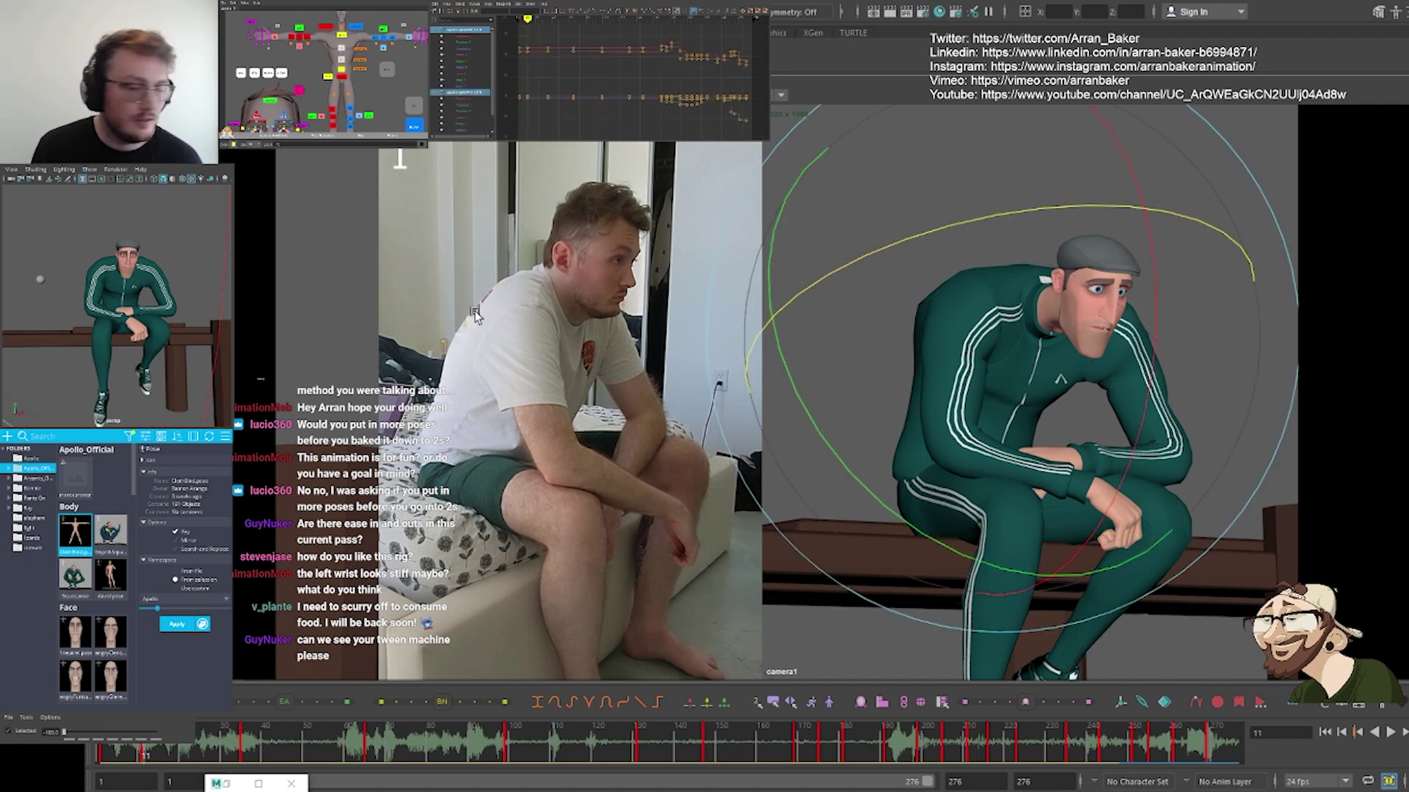
pyautogui.moveTo(828, 273); pyautogui.dragTo(829, 276)
pyautogui.press(',')
pyautogui.press('.')
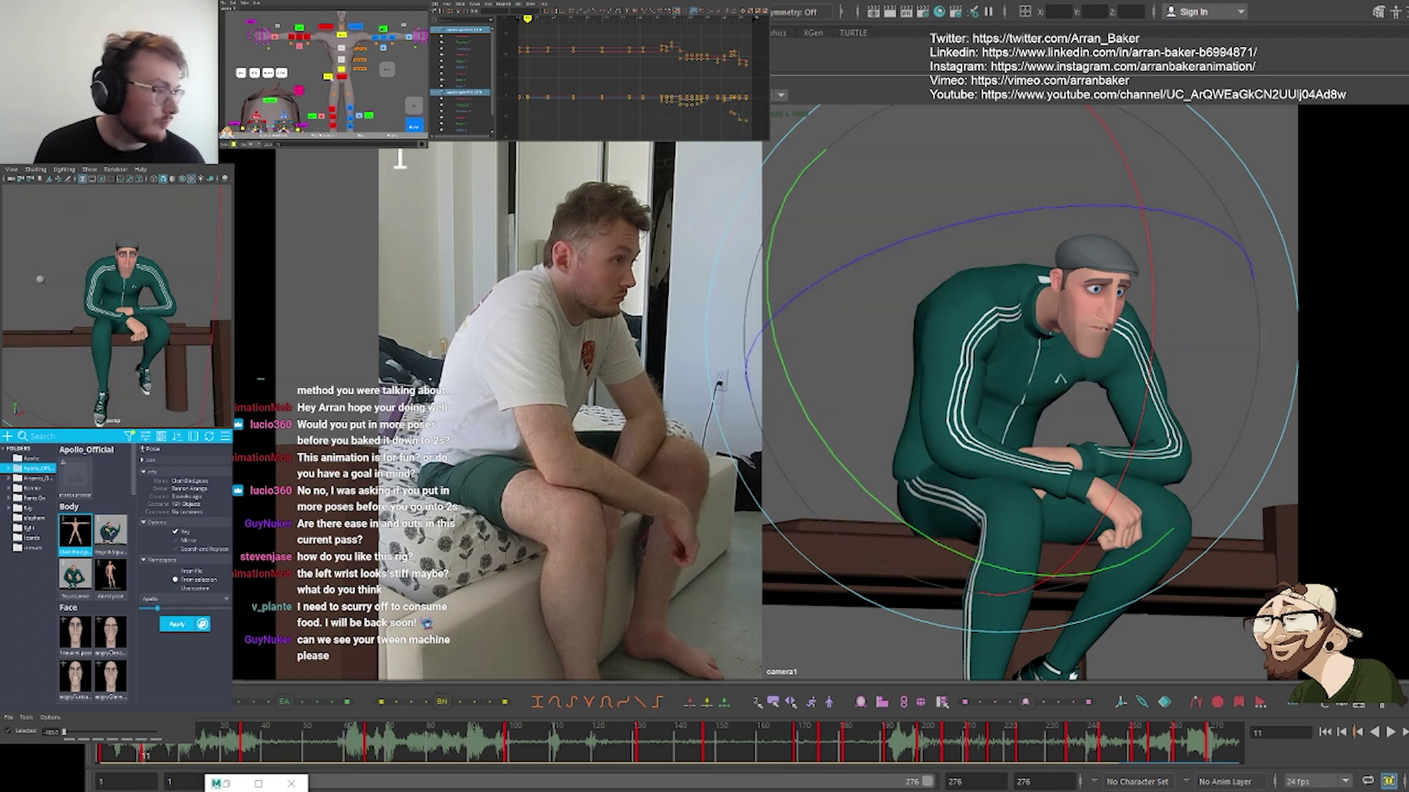
pyautogui.press(',')
pyautogui.press('.')
# Rotate the neck control slightly at frame 11, and select the head control to compare its pose with frame 1
pyautogui.moveTo(330, 79); pyautogui.dragTo(347, 138, button='middle')
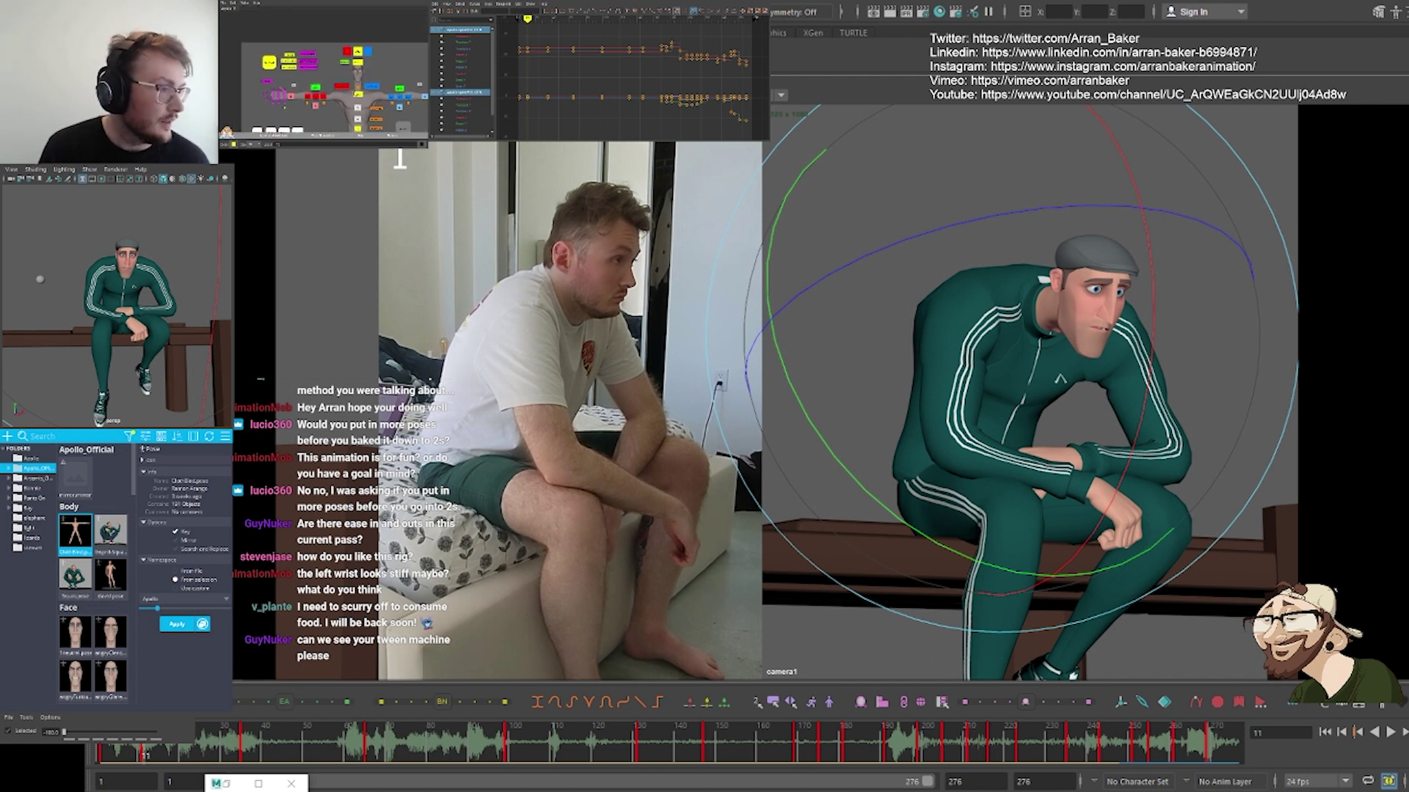
pyautogui.click(358, 94)
pyautogui.moveTo(905, 271); pyautogui.dragTo(898, 269)
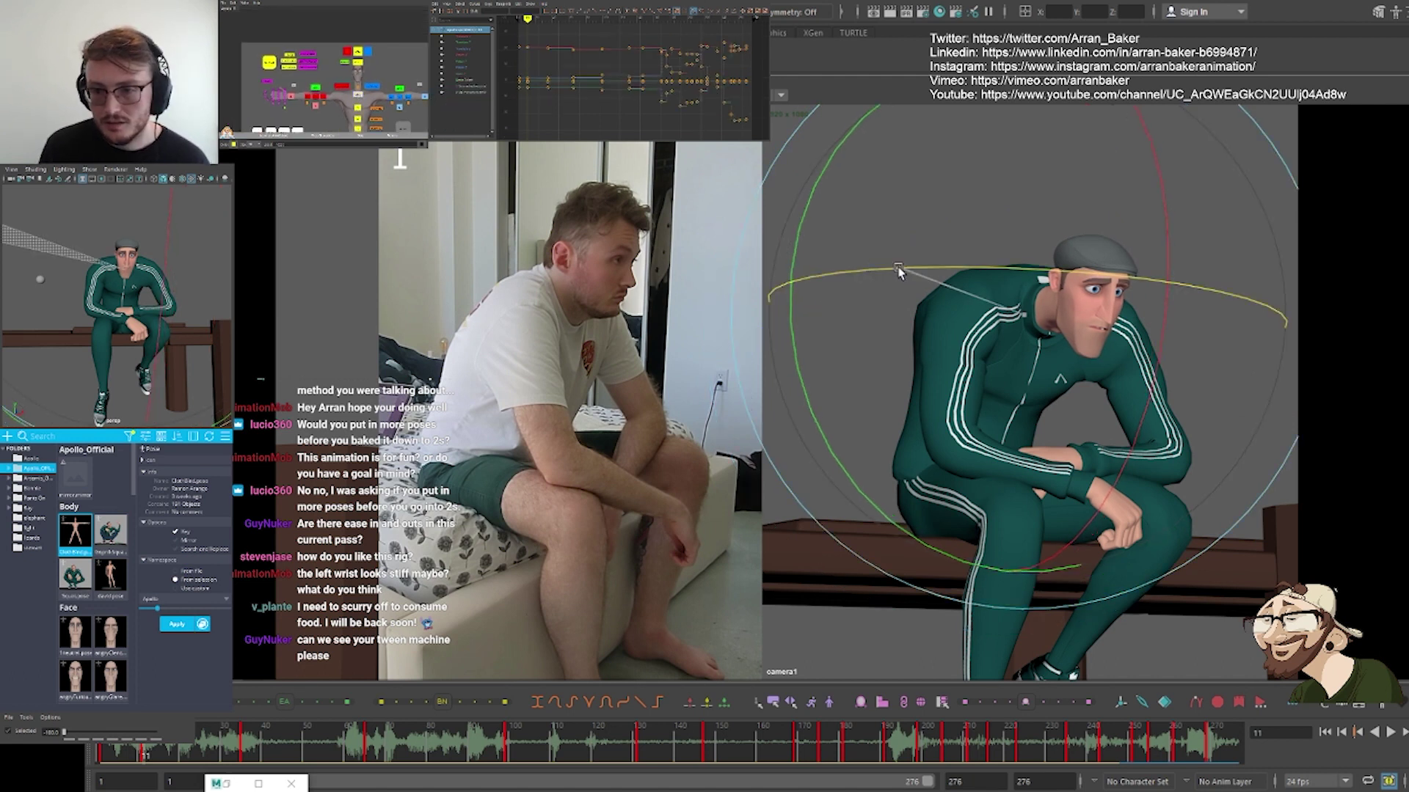
pyautogui.click(356, 52)
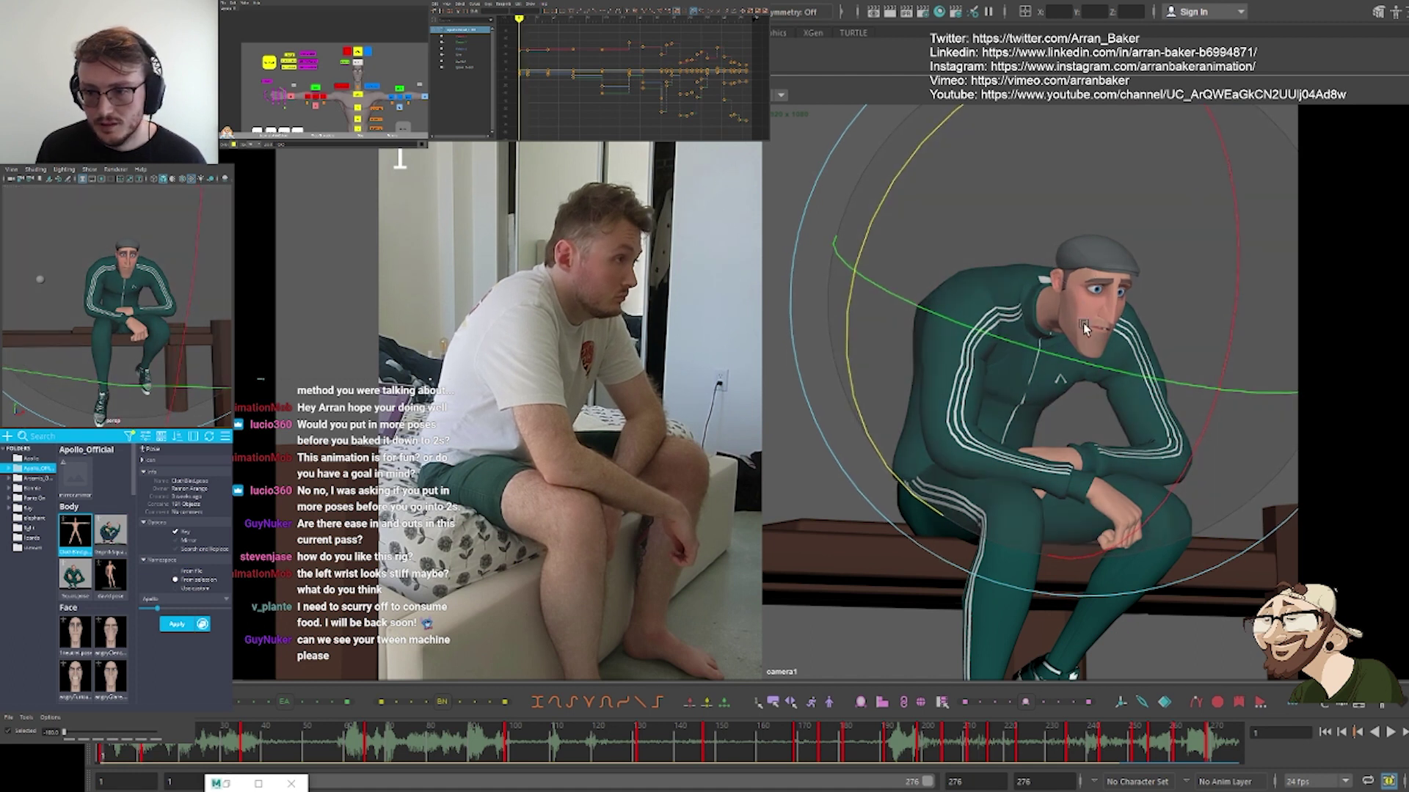
pyautogui.press('.')
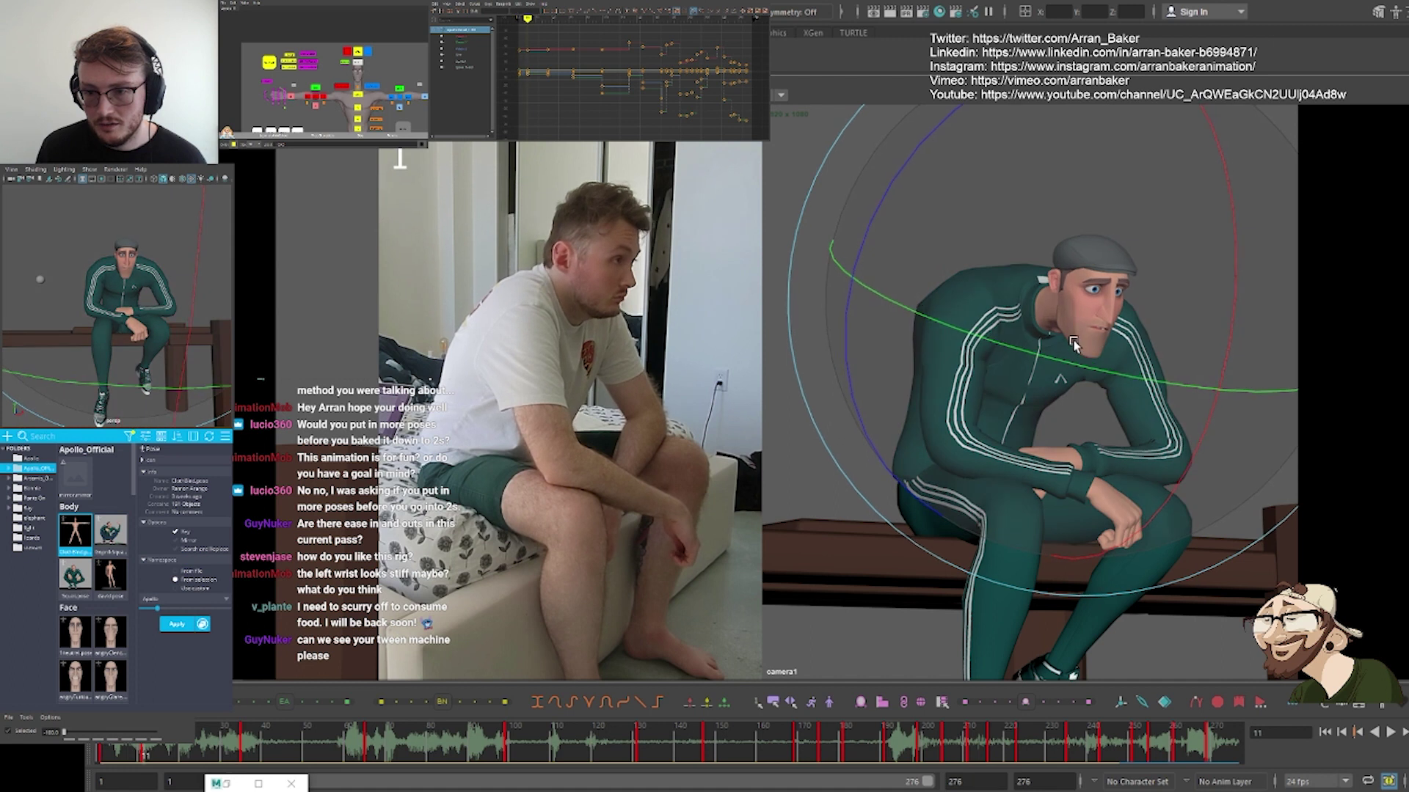
pyautogui.press('.')
pyautogui.press('.')
pyautogui.press('.')
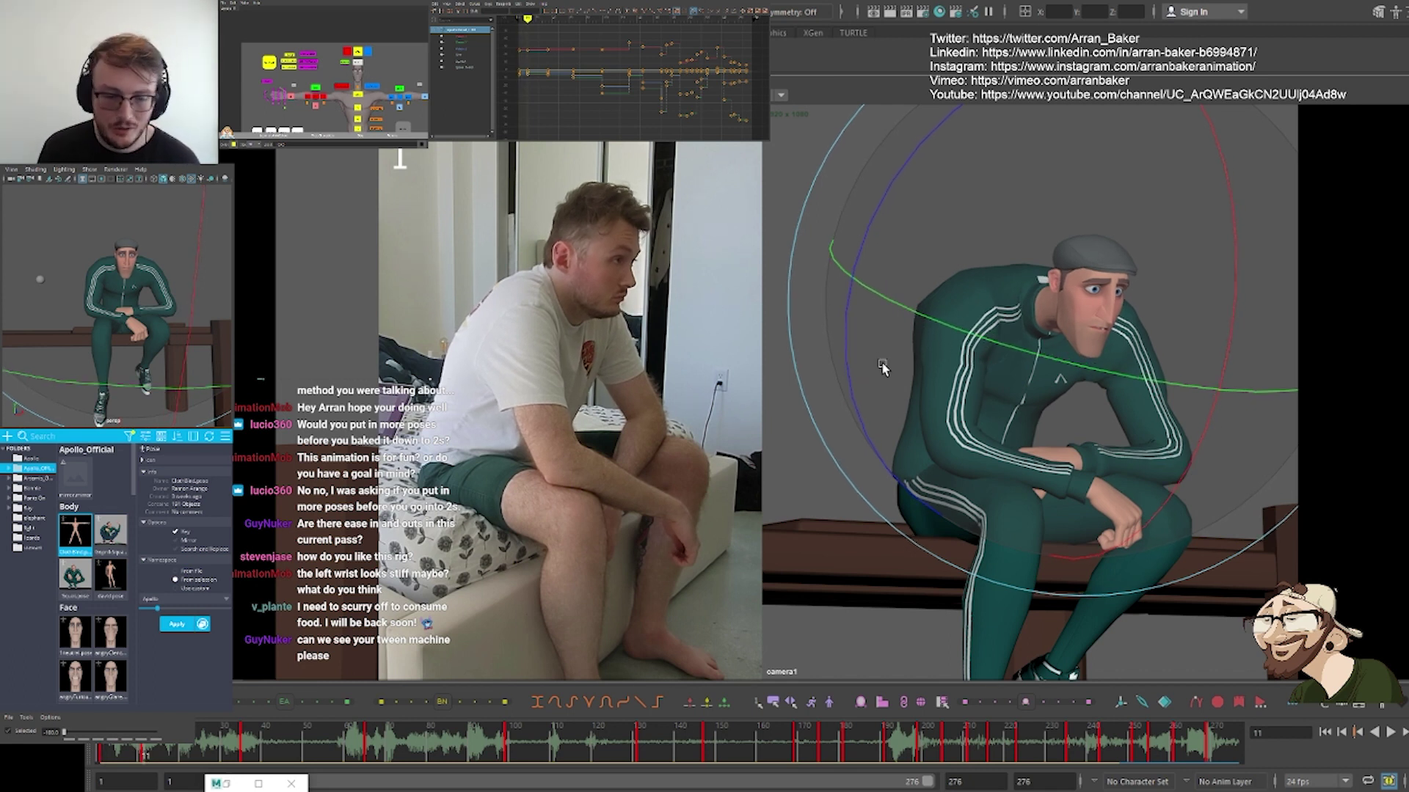
# Advance to frame 27 and select all of the character's rig controls
pyautogui.hotkey('alt', '.')
pyautogui.hotkey('alt', '.')
pyautogui.hotkey('alt', '.')
pyautogui.hotkey('alt', '.')
pyautogui.hotkey('alt', '.')
pyautogui.hotkey('alt', '.')
pyautogui.hotkey('alt', '.')
pyautogui.hotkey('alt', '.')
pyautogui.hotkey('alt', '.')
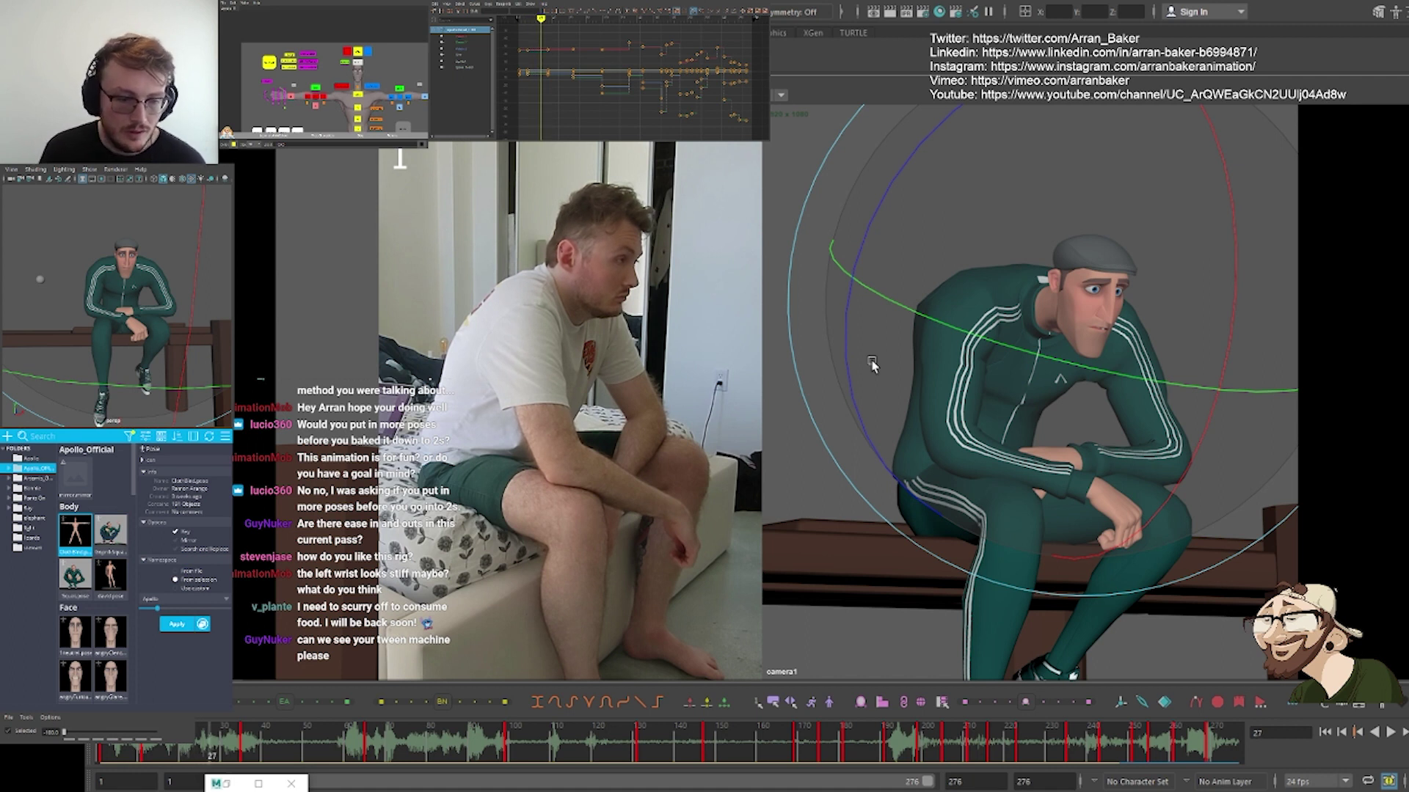
pyautogui.hotkey('alt', ',')
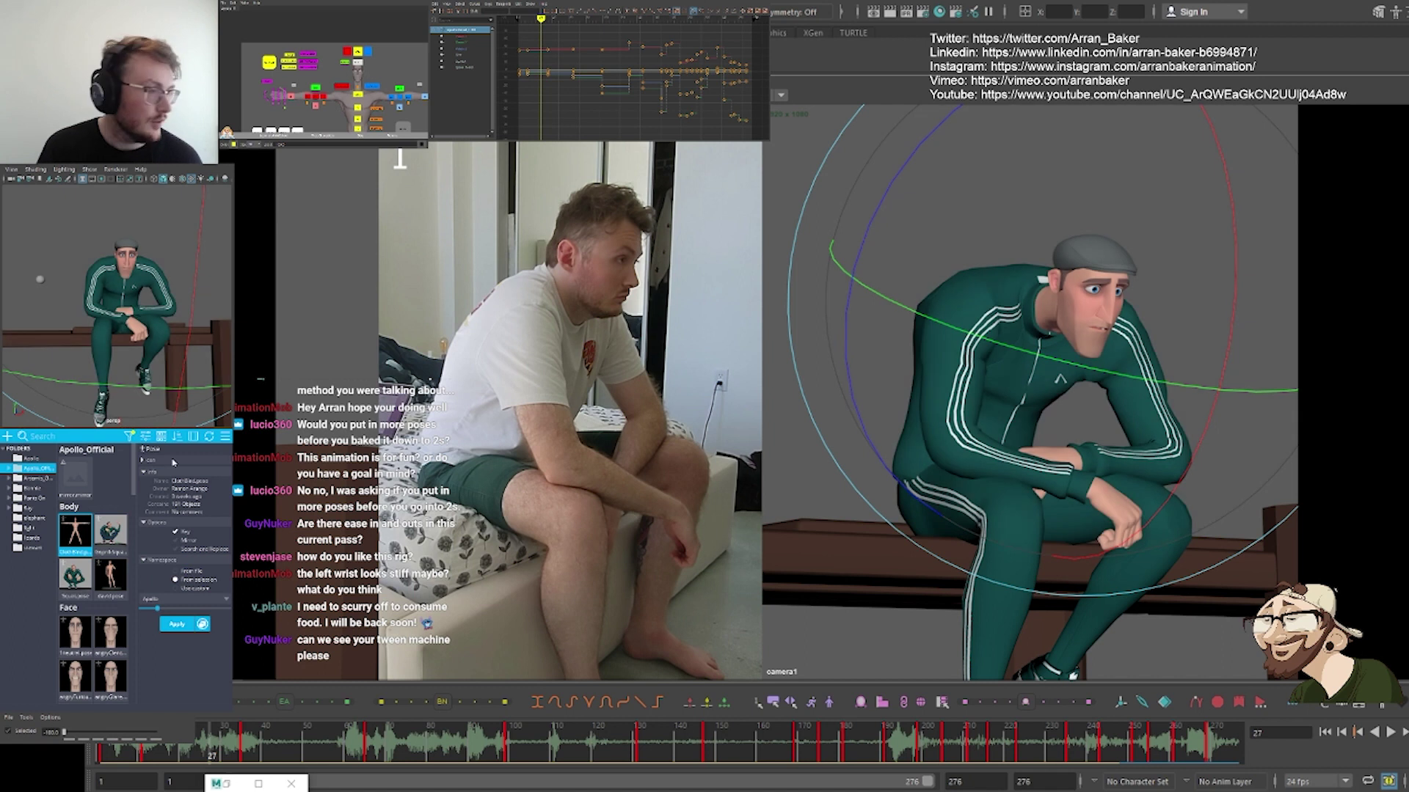
pyautogui.click(327, 90)
pyautogui.keyDown('alt'); pyautogui.moveTo(397, 86); pyautogui.dragTo(359, 40, button='middle'); pyautogui.keyUp('alt')
pyautogui.click(395, 113)
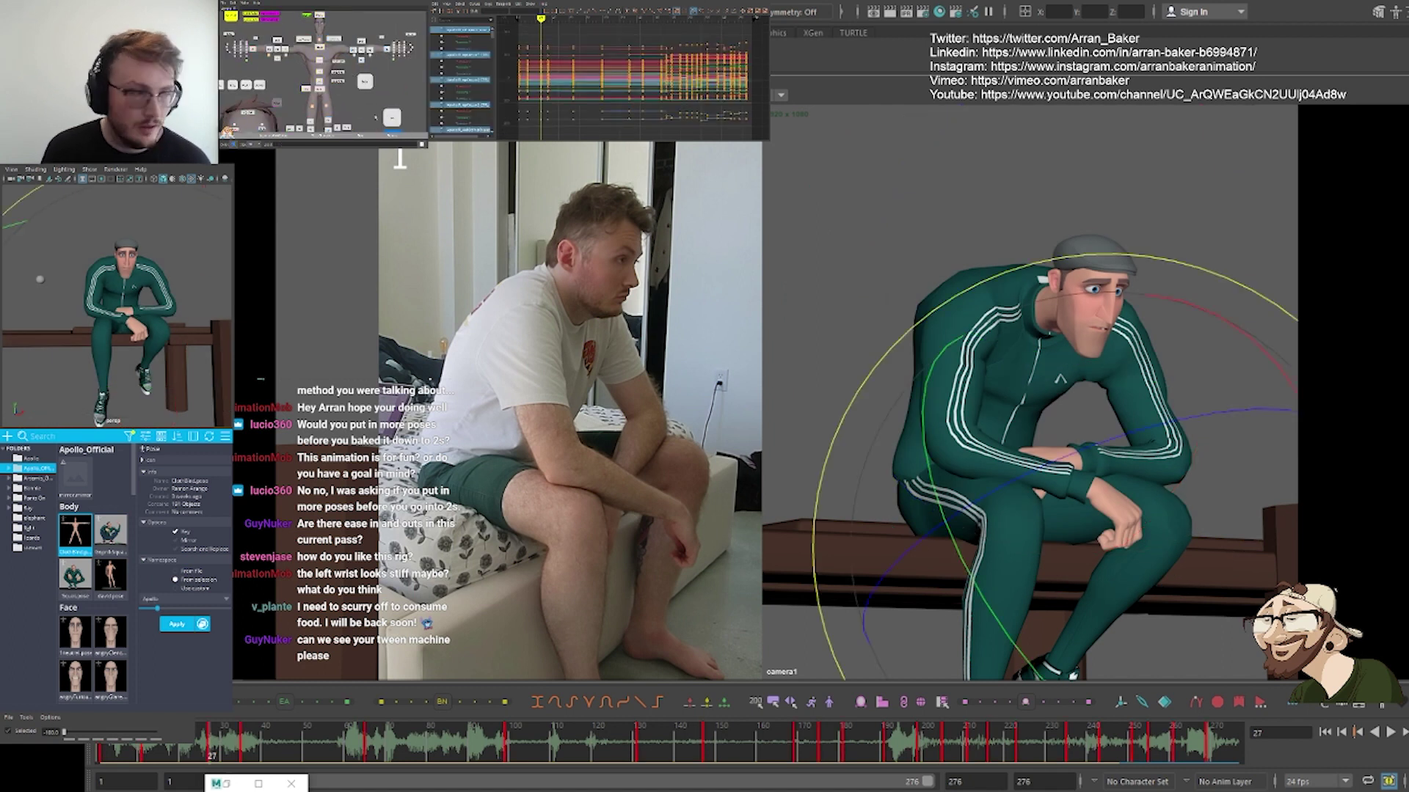
pyautogui.keyDown('alt'); pyautogui.moveTo(352, 89); pyautogui.dragTo(358, 52, button='middle'); pyautogui.keyUp('alt')
pyautogui.scroll(-3, 345, 80)
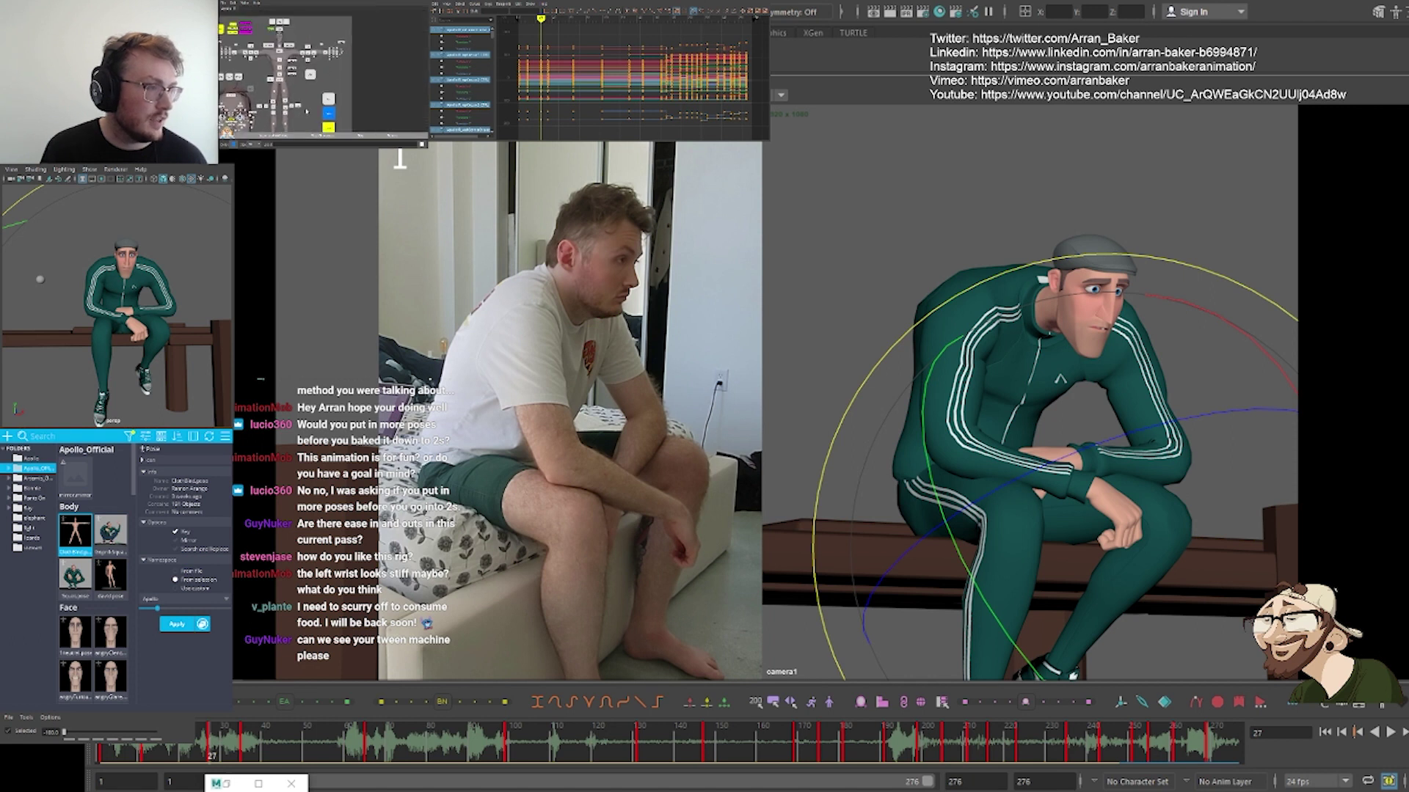
pyautogui.keyDown('alt'); pyautogui.moveTo(334, 121); pyautogui.dragTo(353, 84, button='middle'); pyautogui.keyUp('alt')
pyautogui.scroll(4, 357, 89)
pyautogui.scroll(1, 357, 89)
pyautogui.scroll(-3, 358, 88)
pyautogui.scroll(-2, 351, 88)
pyautogui.scroll(2, 351, 88)
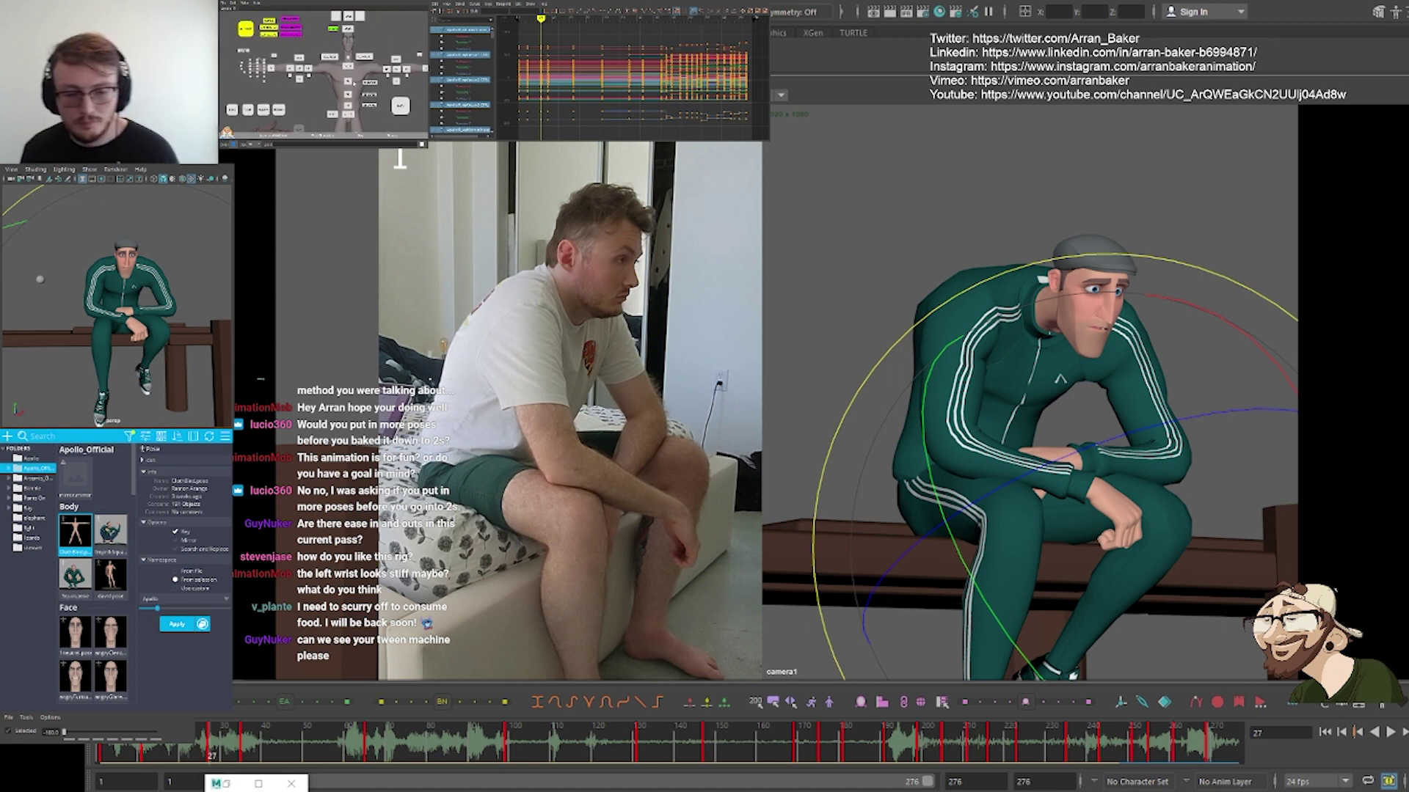
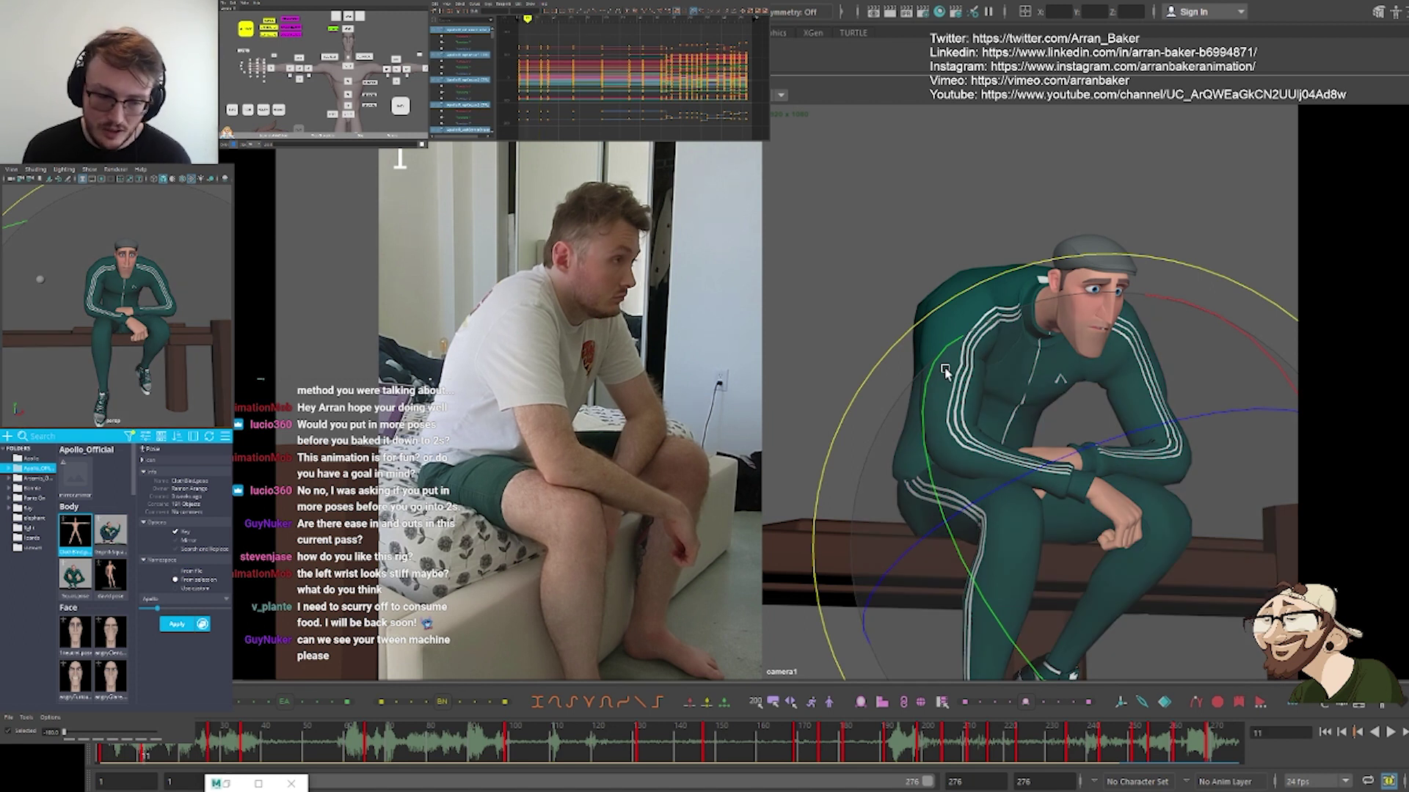
# Adjust the tween of all character controls at frame 27, comparing the pose with the keys at frames 11 and 35
pyautogui.press(',')
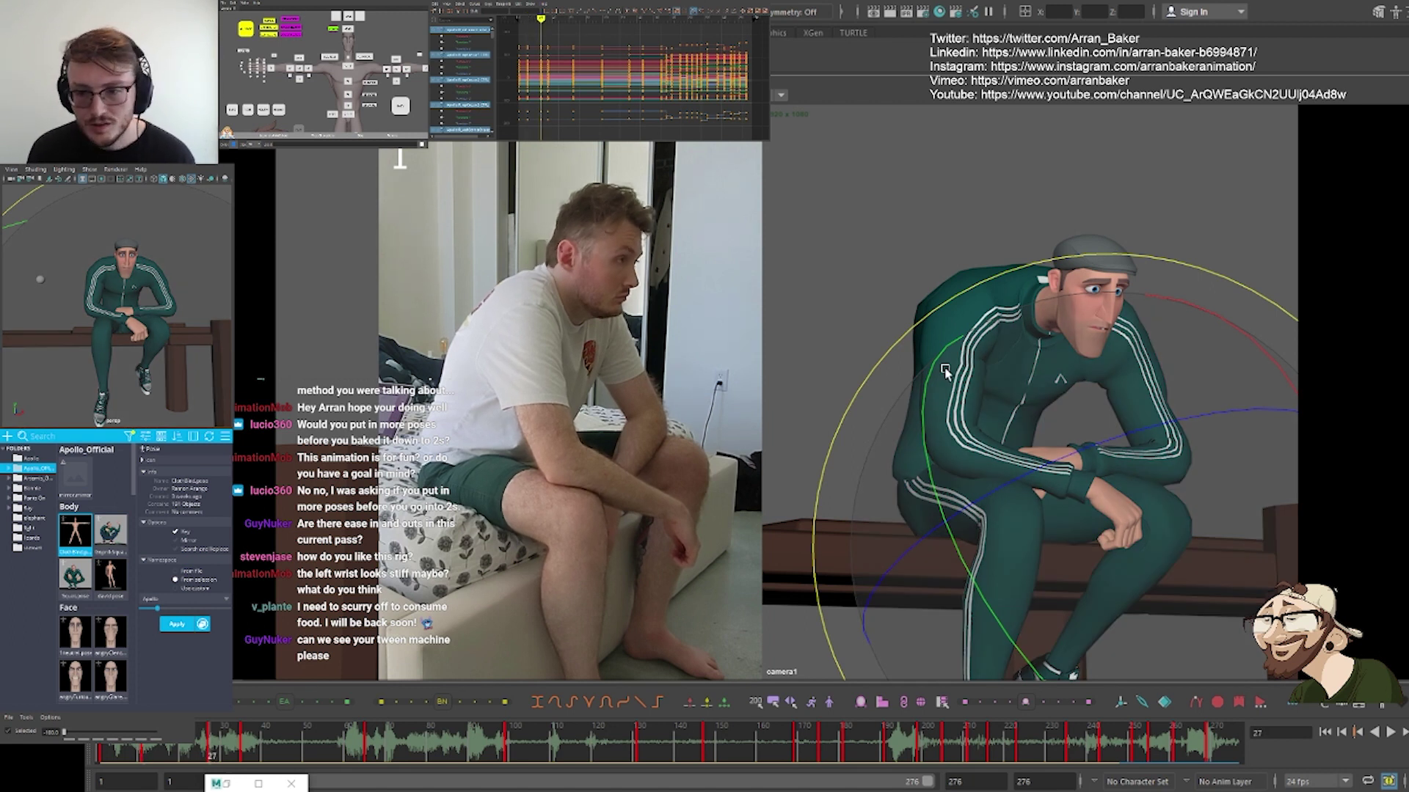
pyautogui.hotkey('ctrl', 'z')
pyautogui.press(',')
pyautogui.press('.')
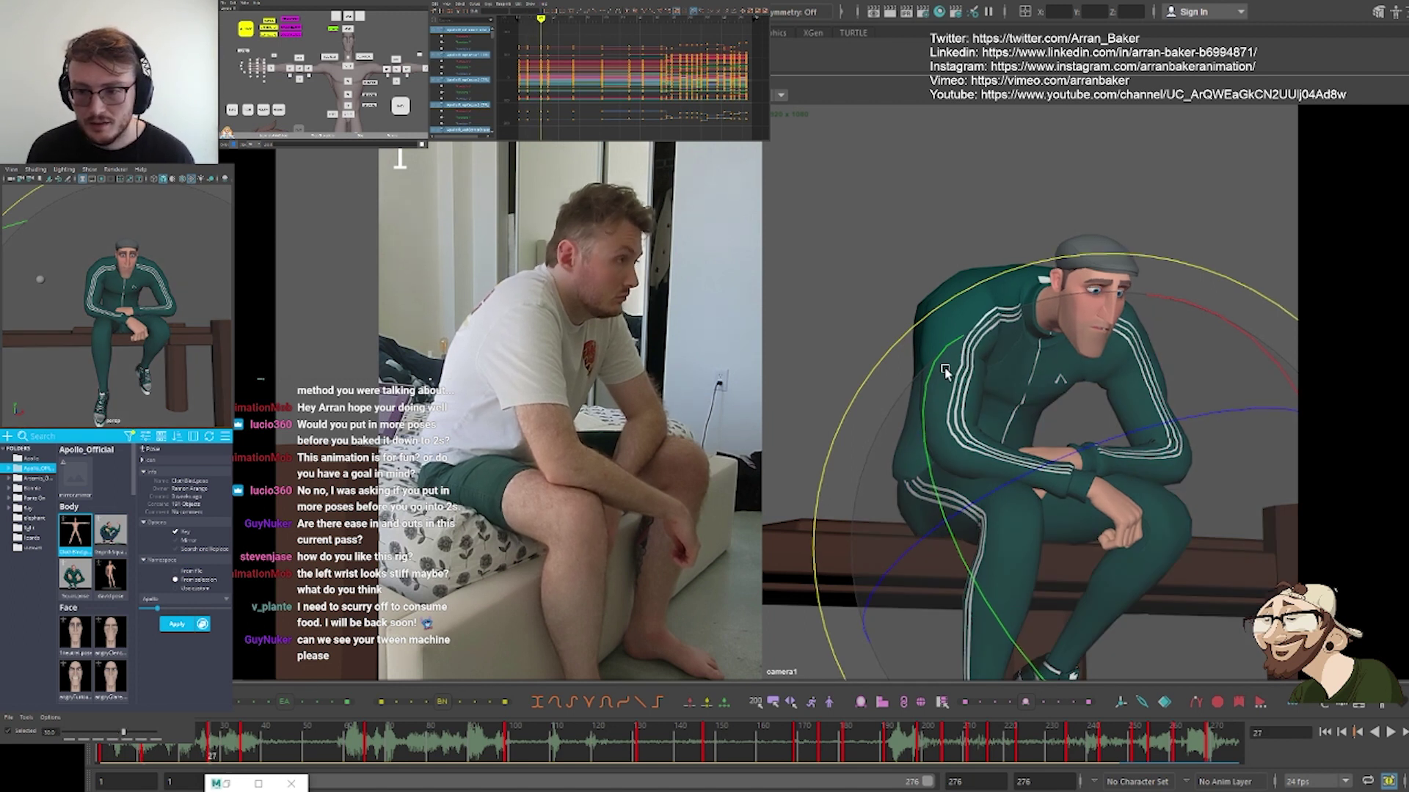
pyautogui.press('.')
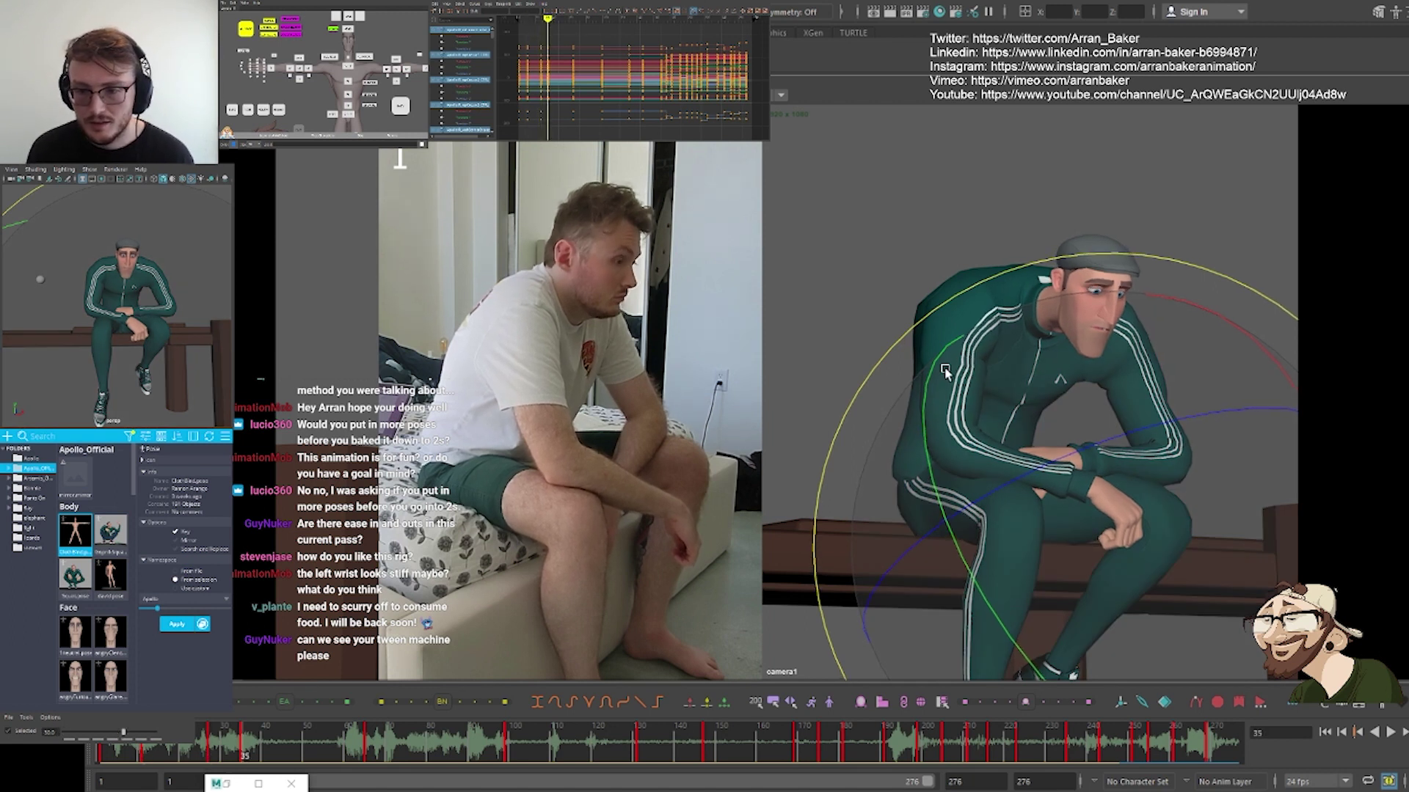
pyautogui.press(',')
pyautogui.press(',')
pyautogui.press('.')
pyautogui.press('.')
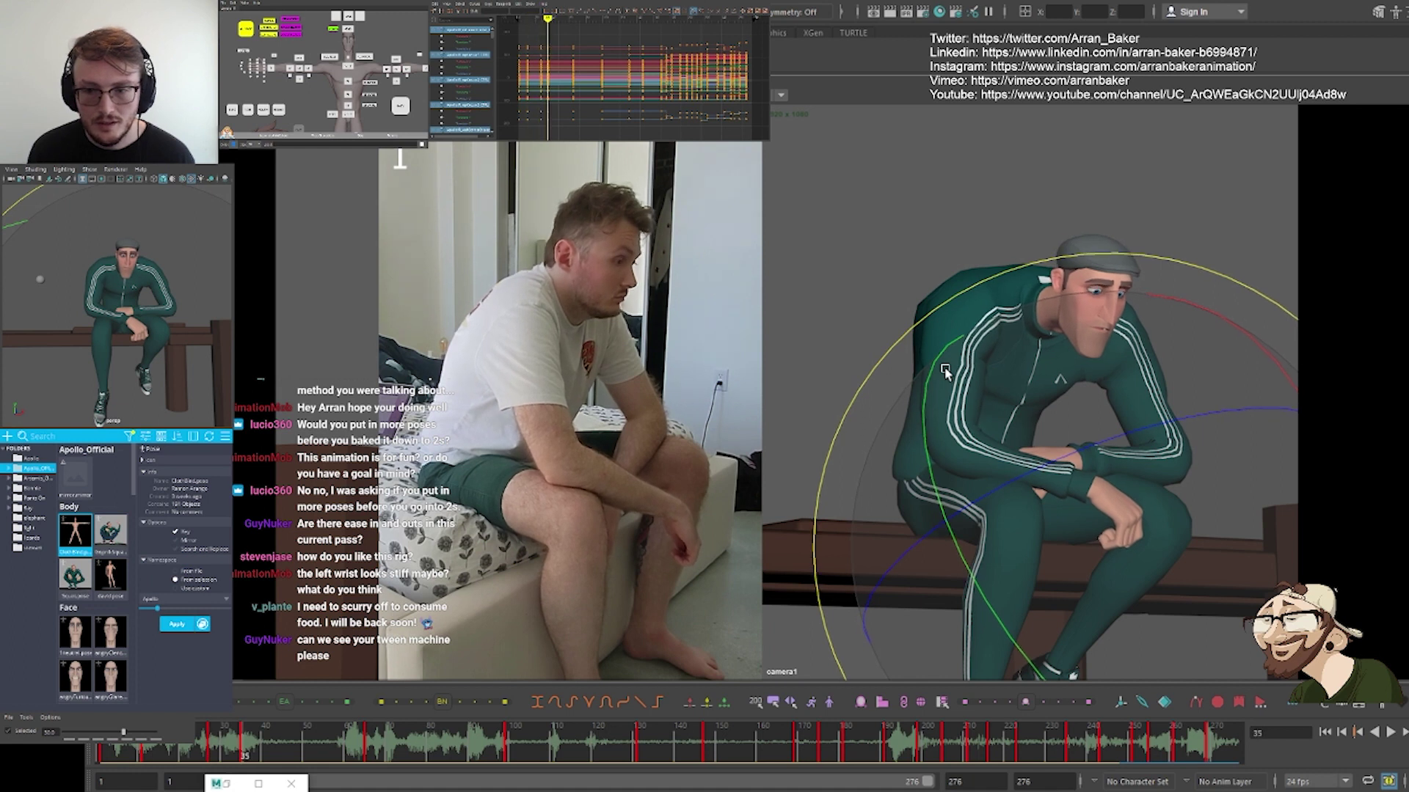
pyautogui.press(',')
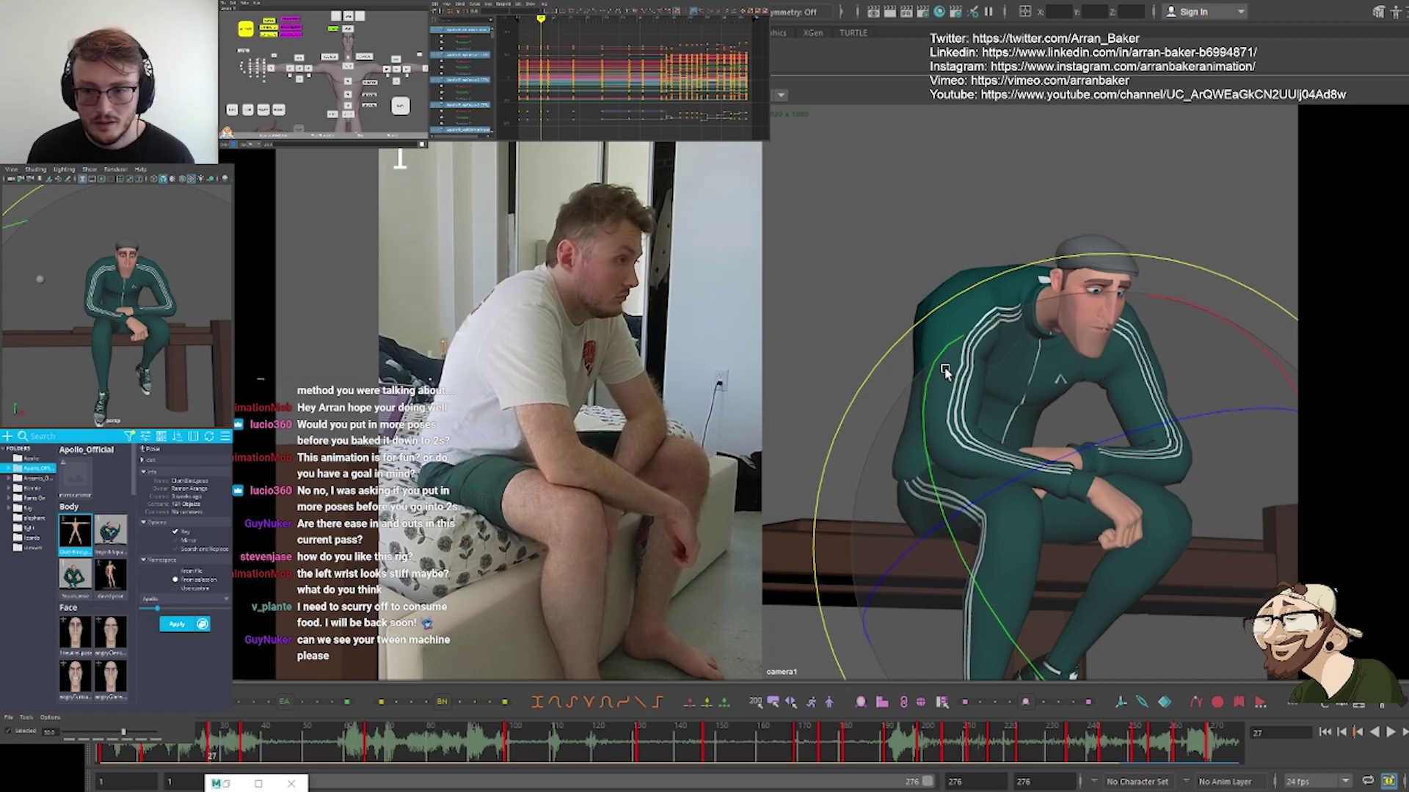
# Rotate the head control slightly at frame 27, comparing the pose with the key at frame 11
pyautogui.click(348, 66)
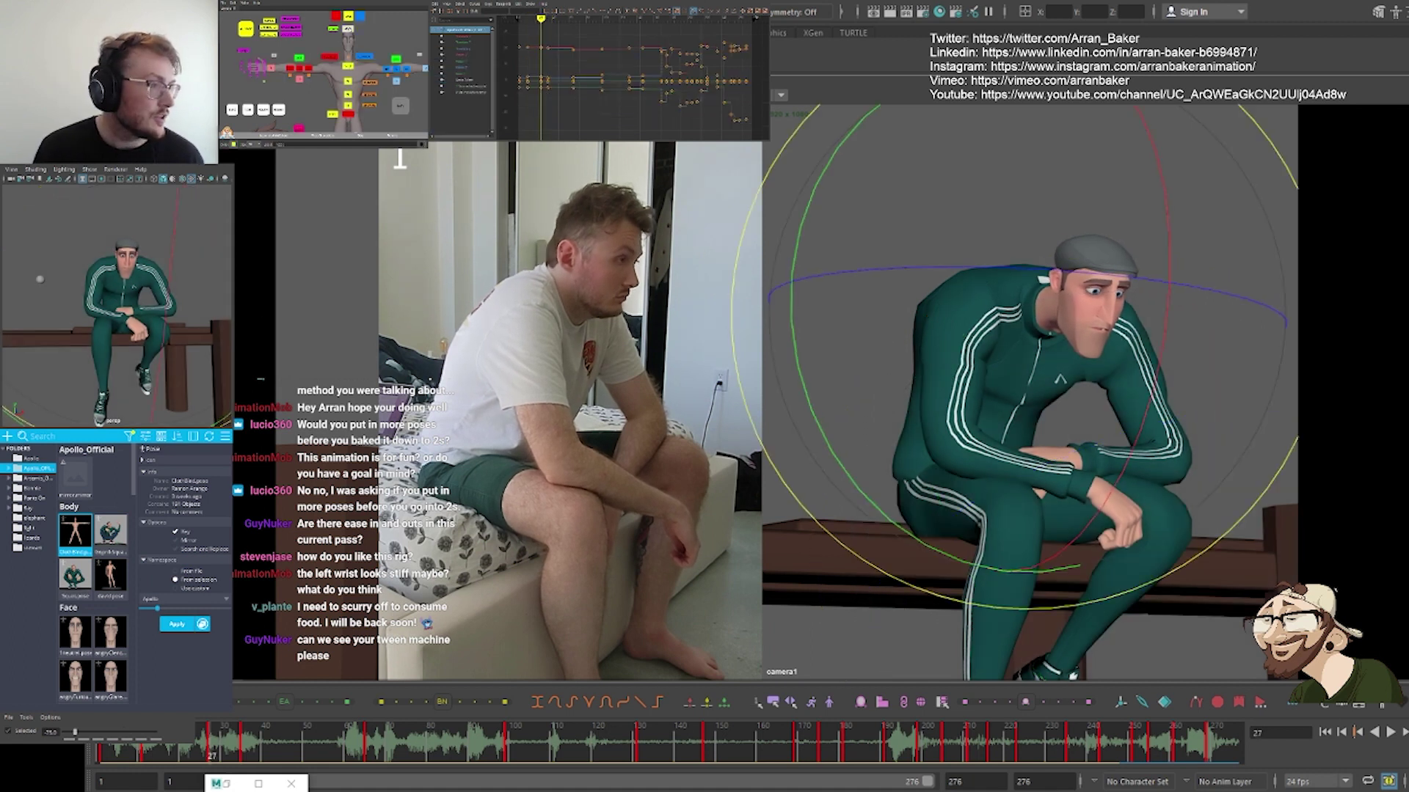
pyautogui.click(350, 29)
pyautogui.press(',')
pyautogui.press('.')
pyautogui.press('.')
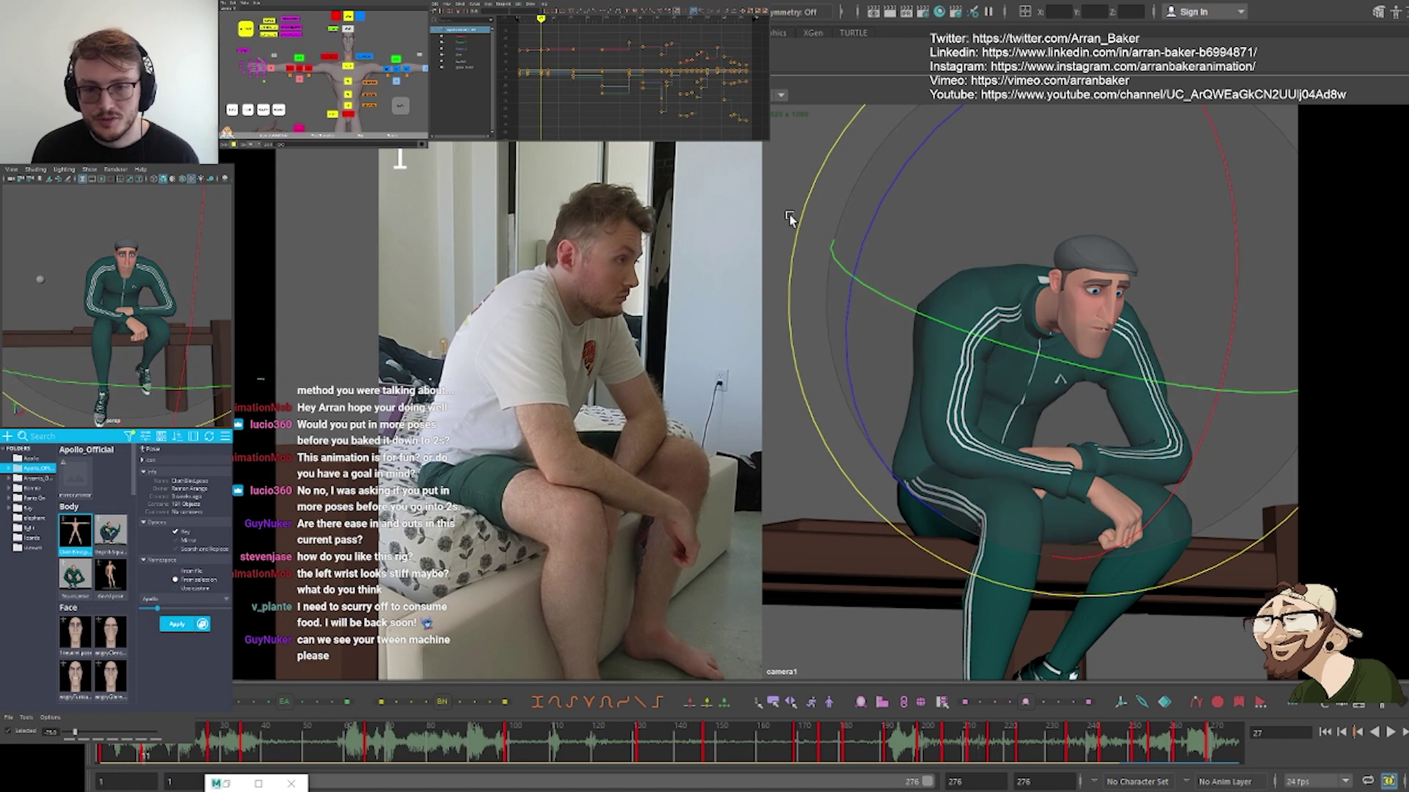
pyautogui.press(',')
pyautogui.moveTo(1054, 246); pyautogui.dragTo(1059, 242)
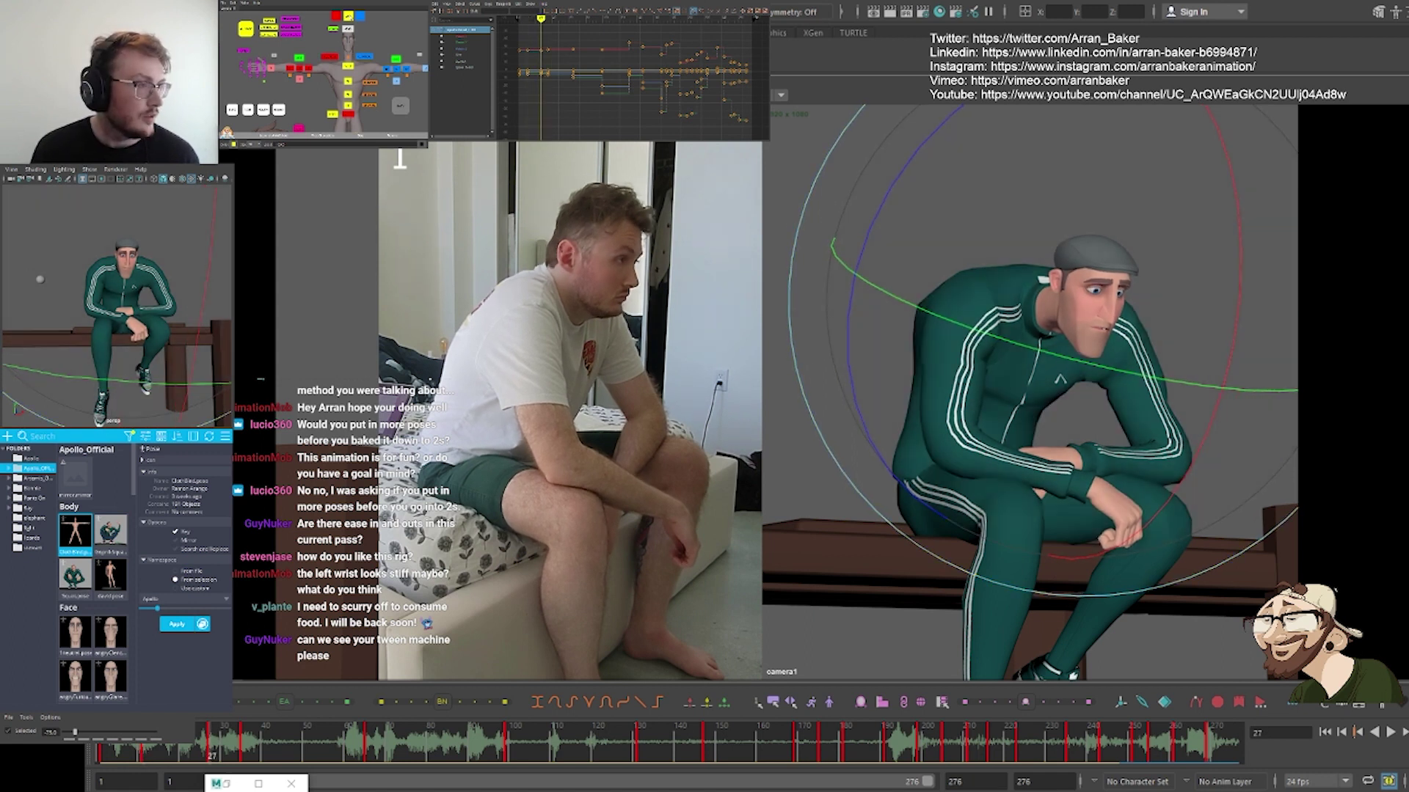
# Select the eye aim control and test different tween amounts at frame 27 between the previous and next keys
pyautogui.click(349, 17)
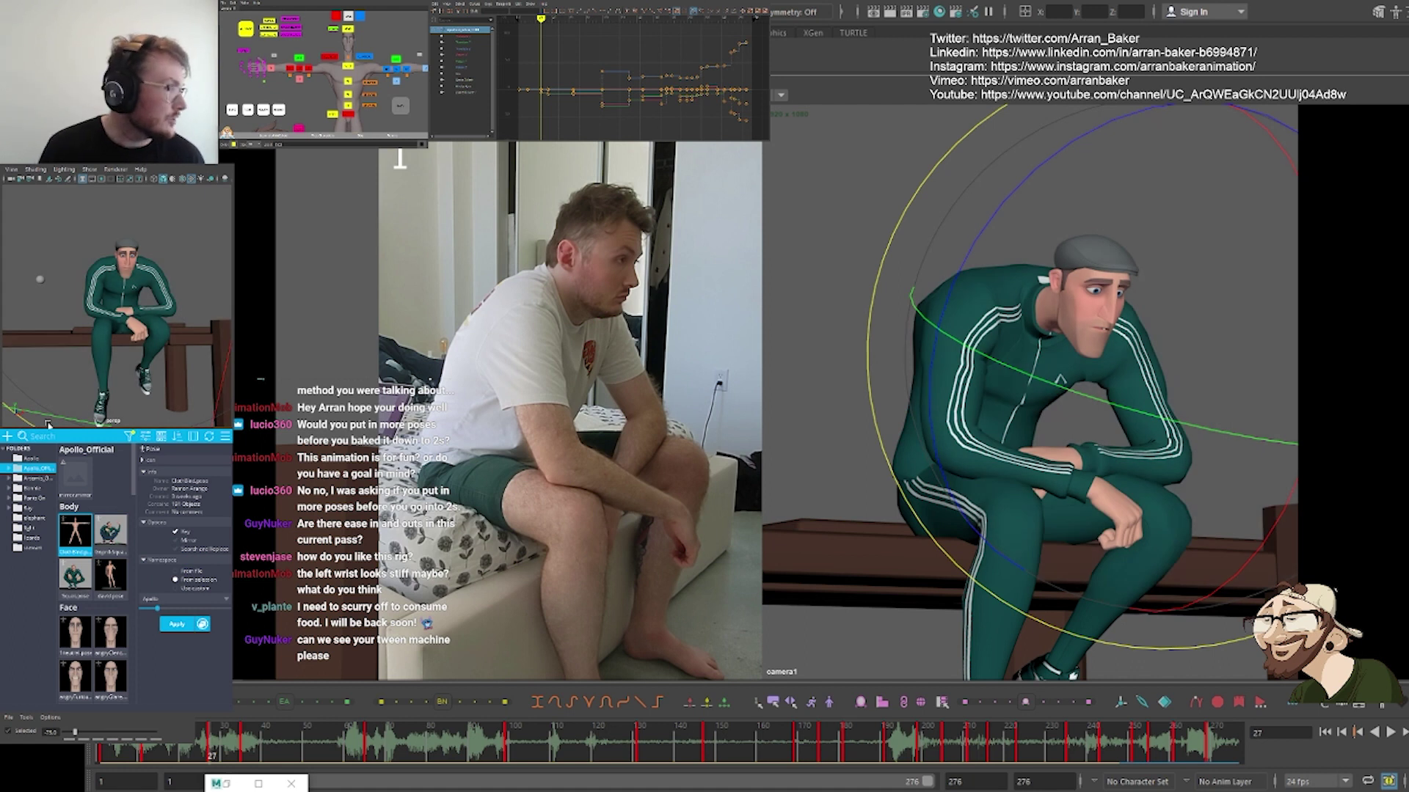
pyautogui.moveTo(75, 731); pyautogui.dragTo(95, 732)
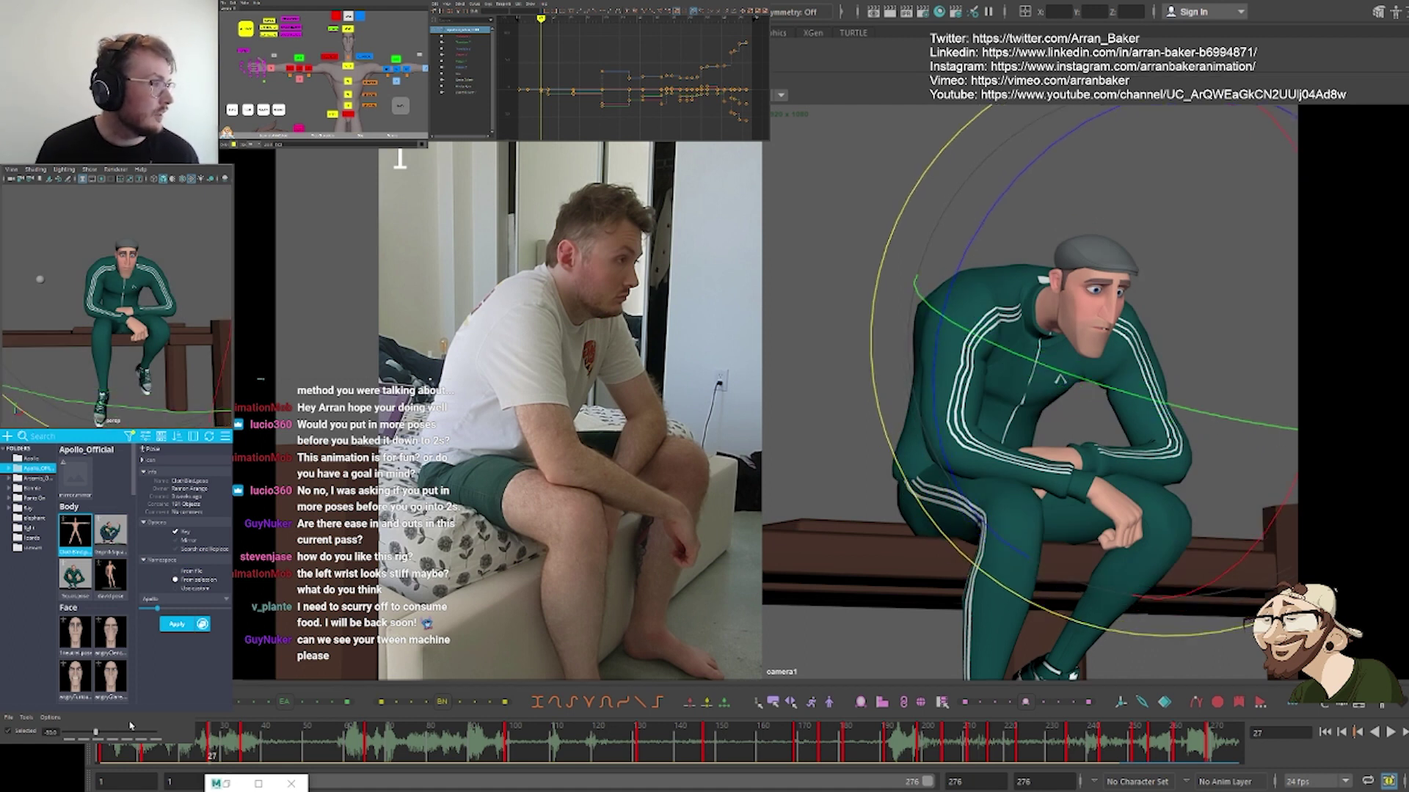
pyautogui.hotkey('ctrl', 'z')
pyautogui.hotkey('ctrl', 'z')
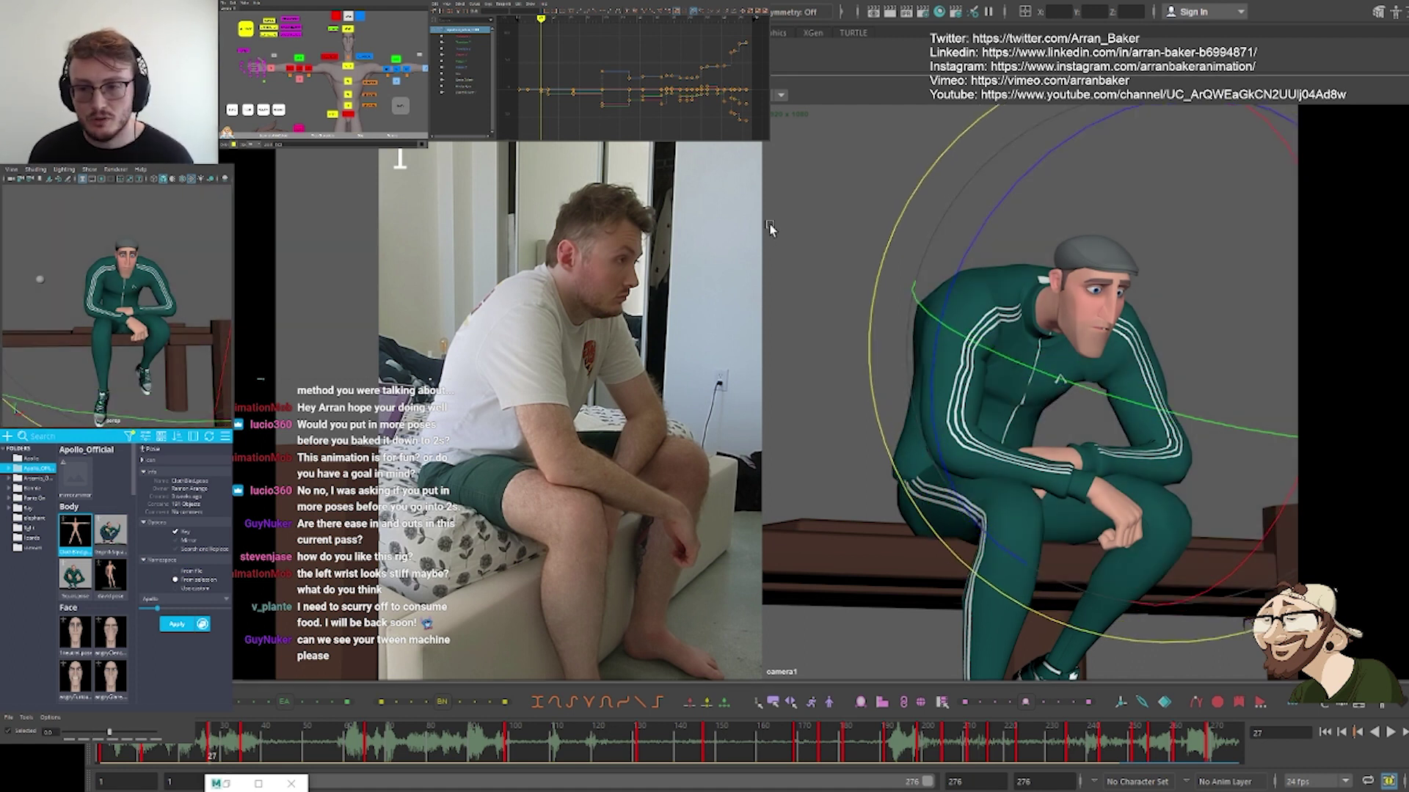
pyautogui.hotkey('shift', 'z')
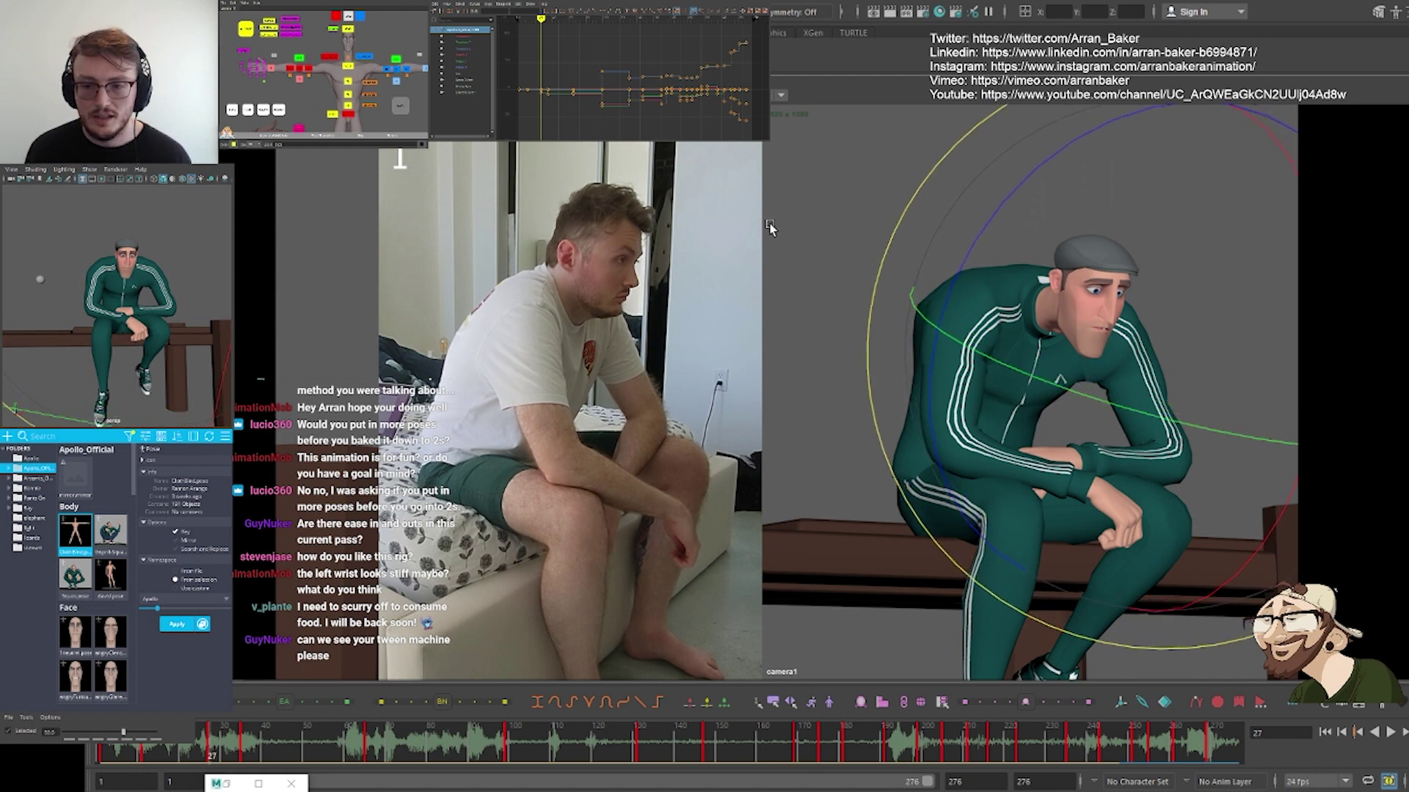
pyautogui.moveTo(109, 732); pyautogui.dragTo(123, 733)
pyautogui.hotkey('shift', 'z')
pyautogui.hotkey('shift', 'z')
pyautogui.hotkey('shift', 'z')
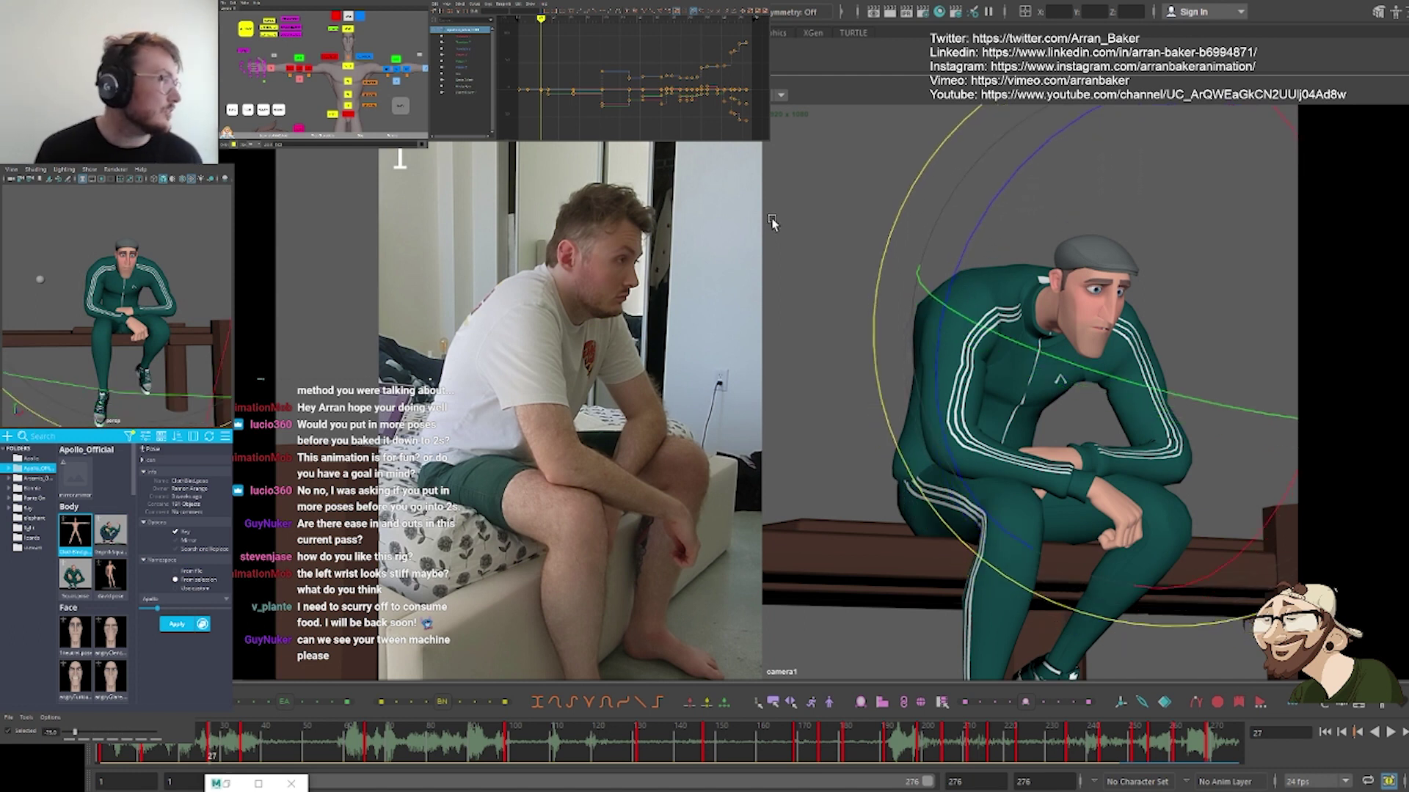
# Compare a tween towards the following key on the eye aim control, and set its frame 27 tween to -75
pyautogui.hotkey('ctrl', 'z')
pyautogui.hotkey('shift', 'z')
pyautogui.hotkey('shift', 'z')
pyautogui.hotkey('shift', 'z')
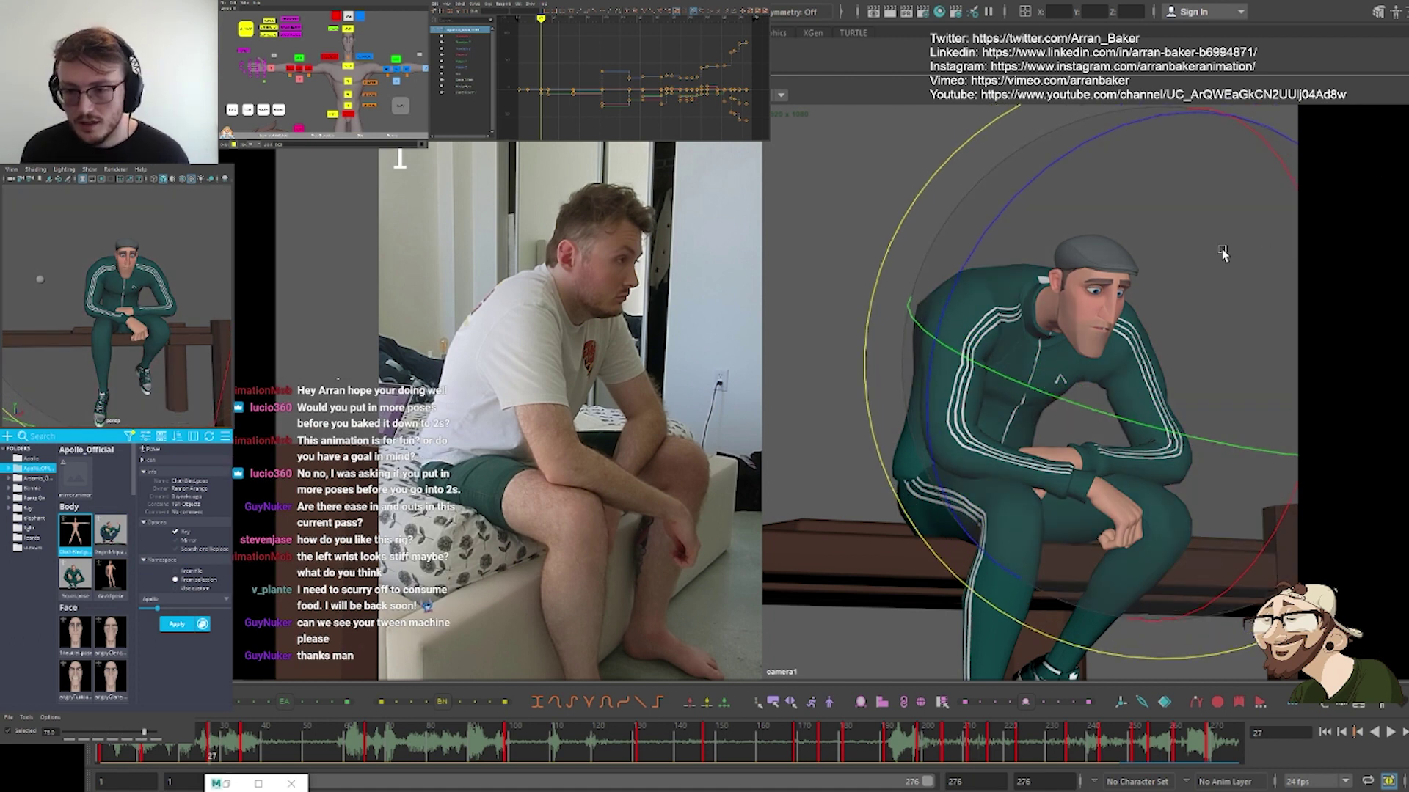
pyautogui.hotkey('ctrl', 'z')
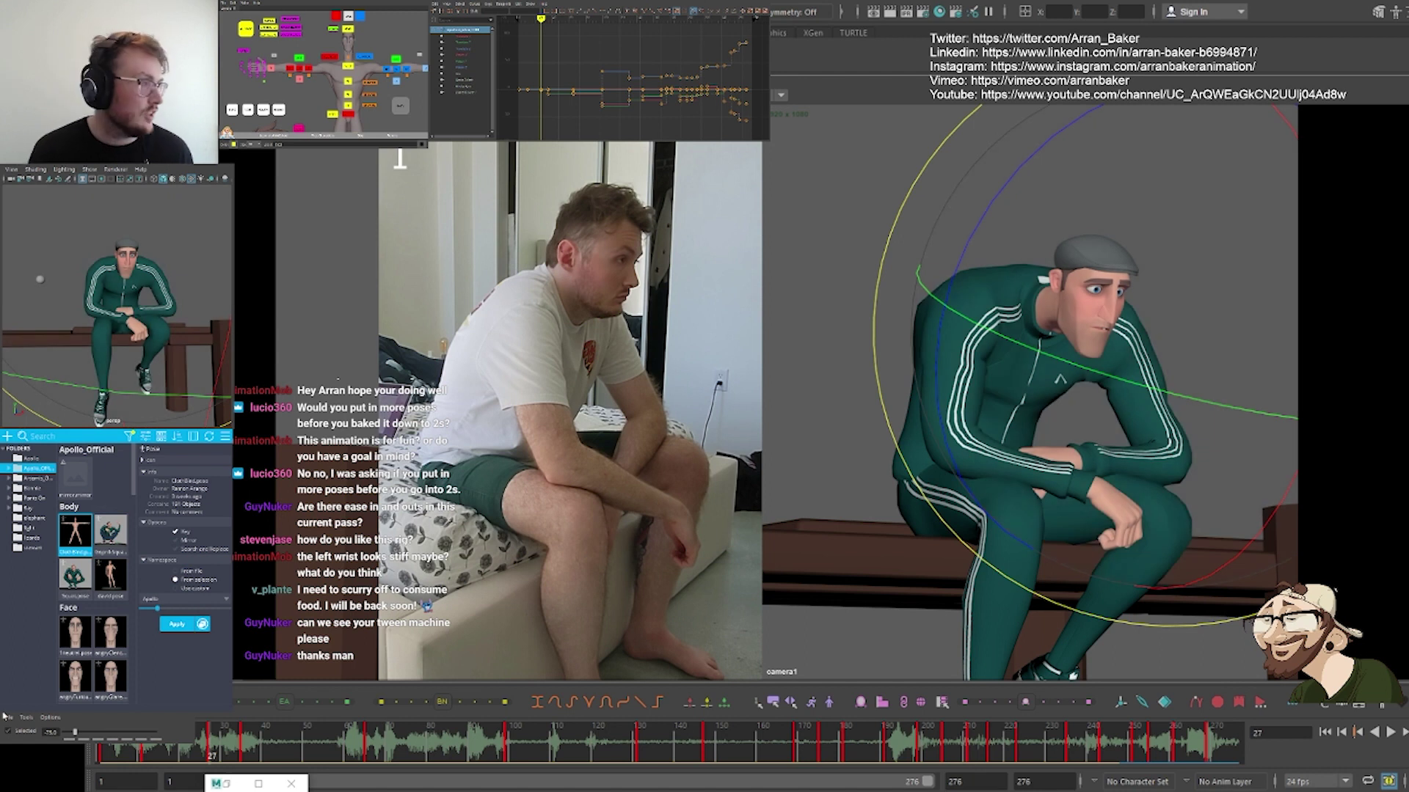
pyautogui.moveTo(106, 738); pyautogui.dragTo(73, 735)
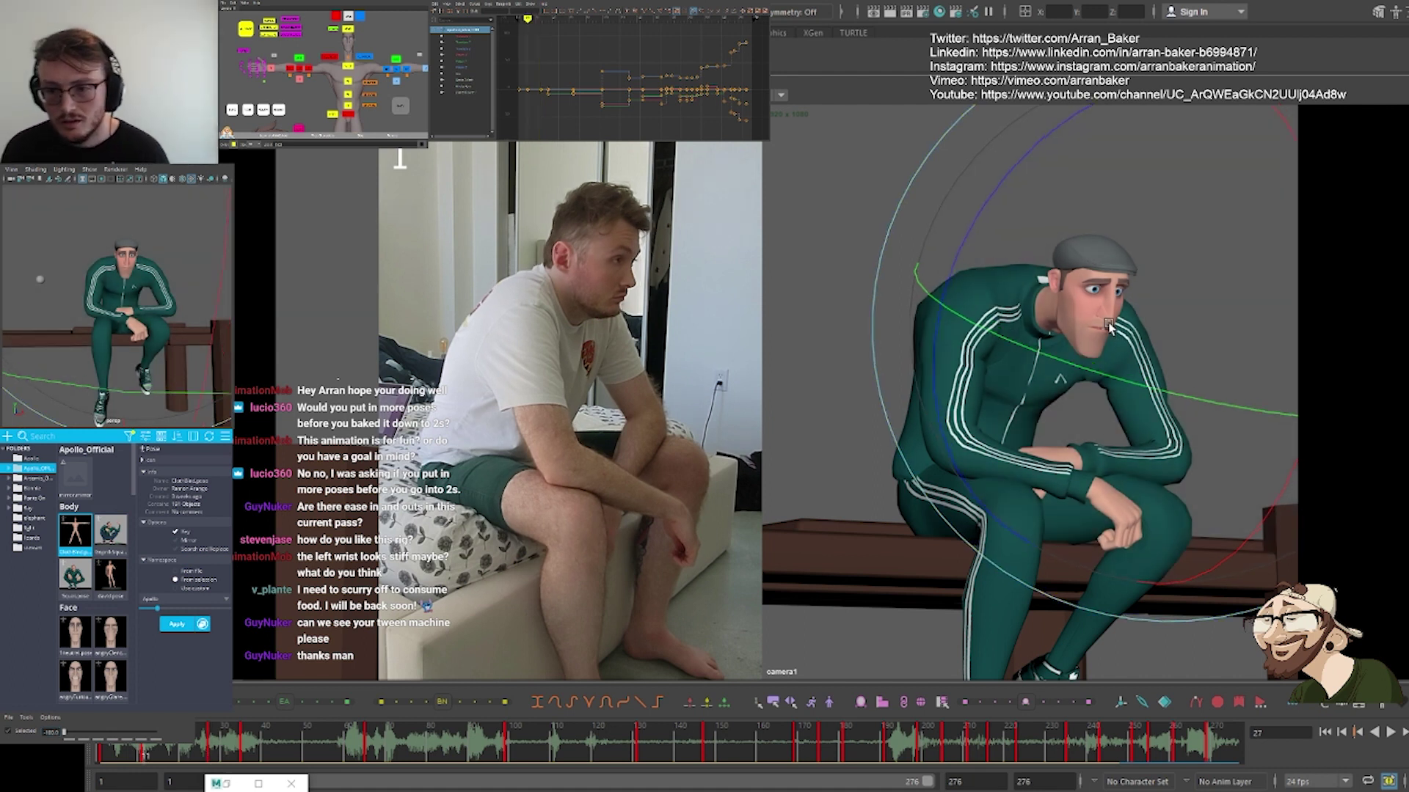
# Select the facial controls and compare the face pose at frames 11 and 27
pyautogui.press('.')
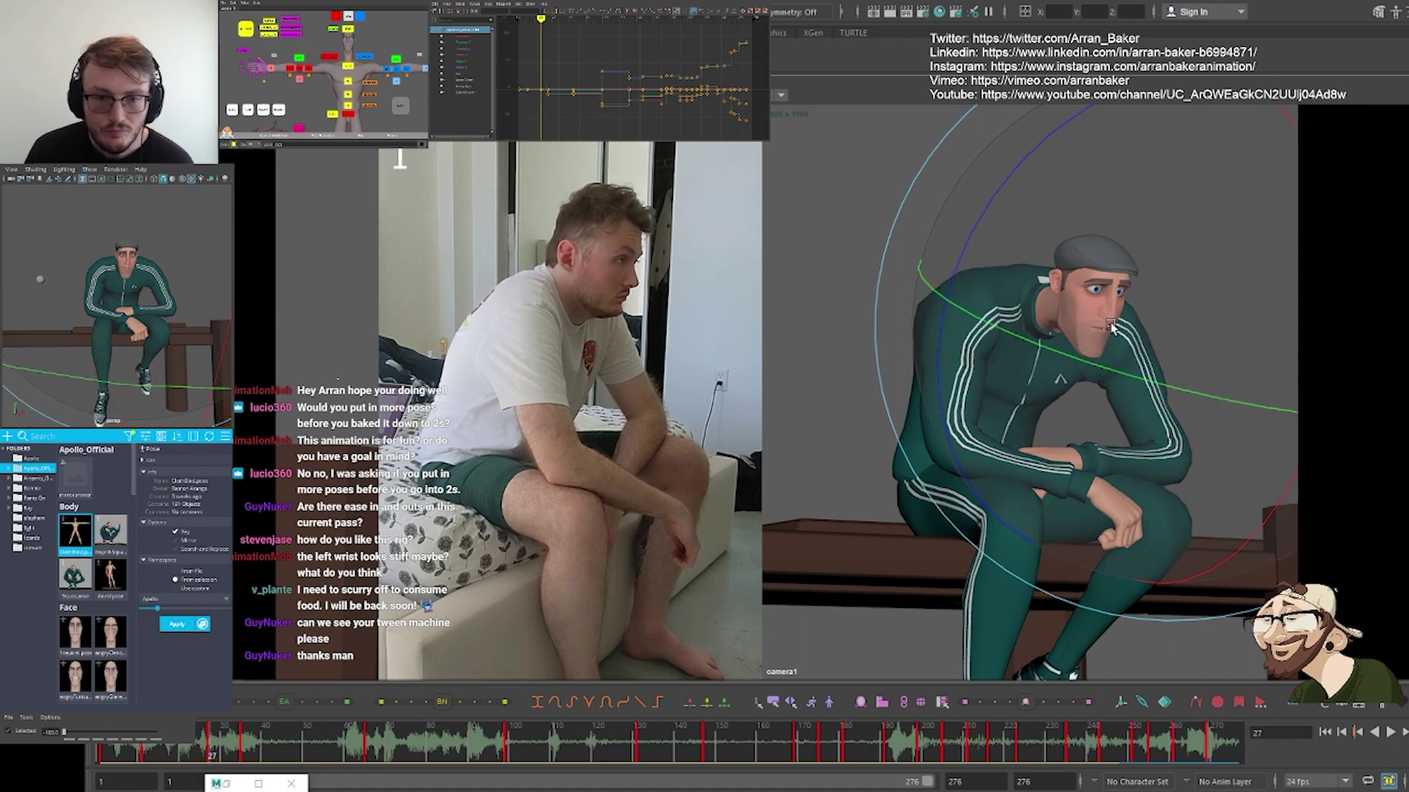
pyautogui.keyDown('alt'); pyautogui.moveTo(372, 131); pyautogui.dragTo(423, 37, button='middle'); pyautogui.keyUp('alt')
pyautogui.scroll(-2, 360, 35)
pyautogui.click(365, 24)
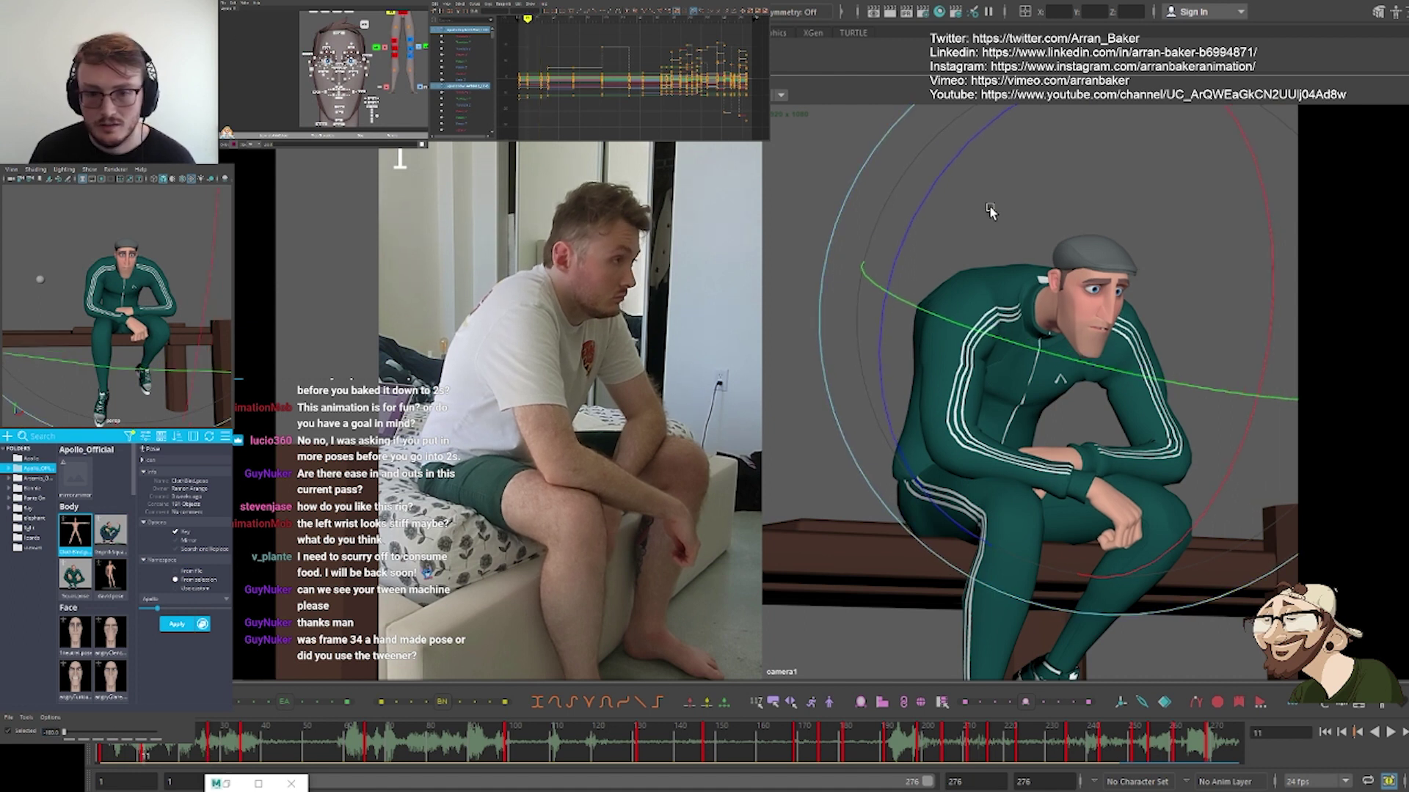
pyautogui.press('.')
pyautogui.press('.')
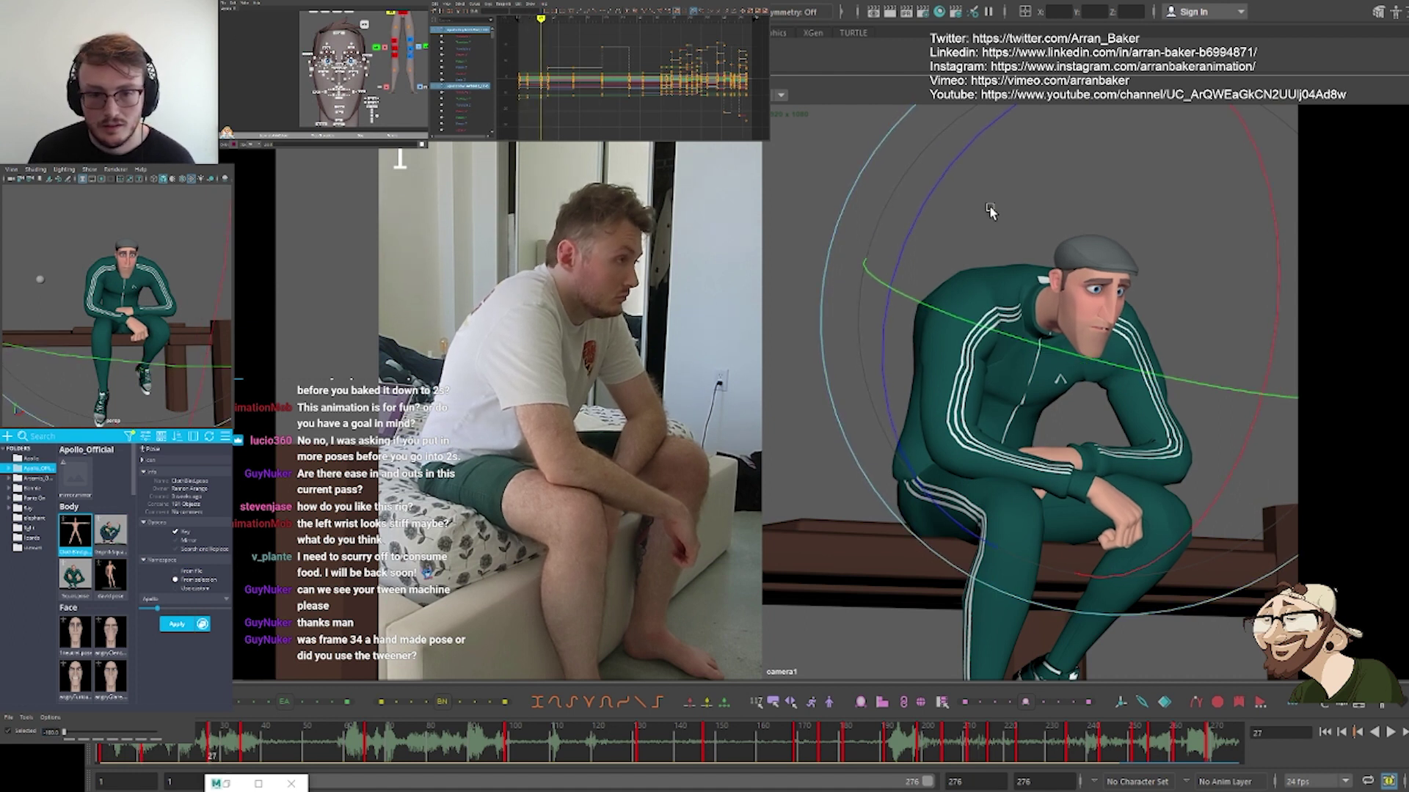
# Select the two upper spine controls together and check their pose at frame 27
pyautogui.keyDown('alt'); pyautogui.moveTo(376, 35); pyautogui.dragTo(318, 103, button='middle'); pyautogui.keyUp('alt')
pyautogui.moveTo(331, 50); pyautogui.dragTo(358, 69)
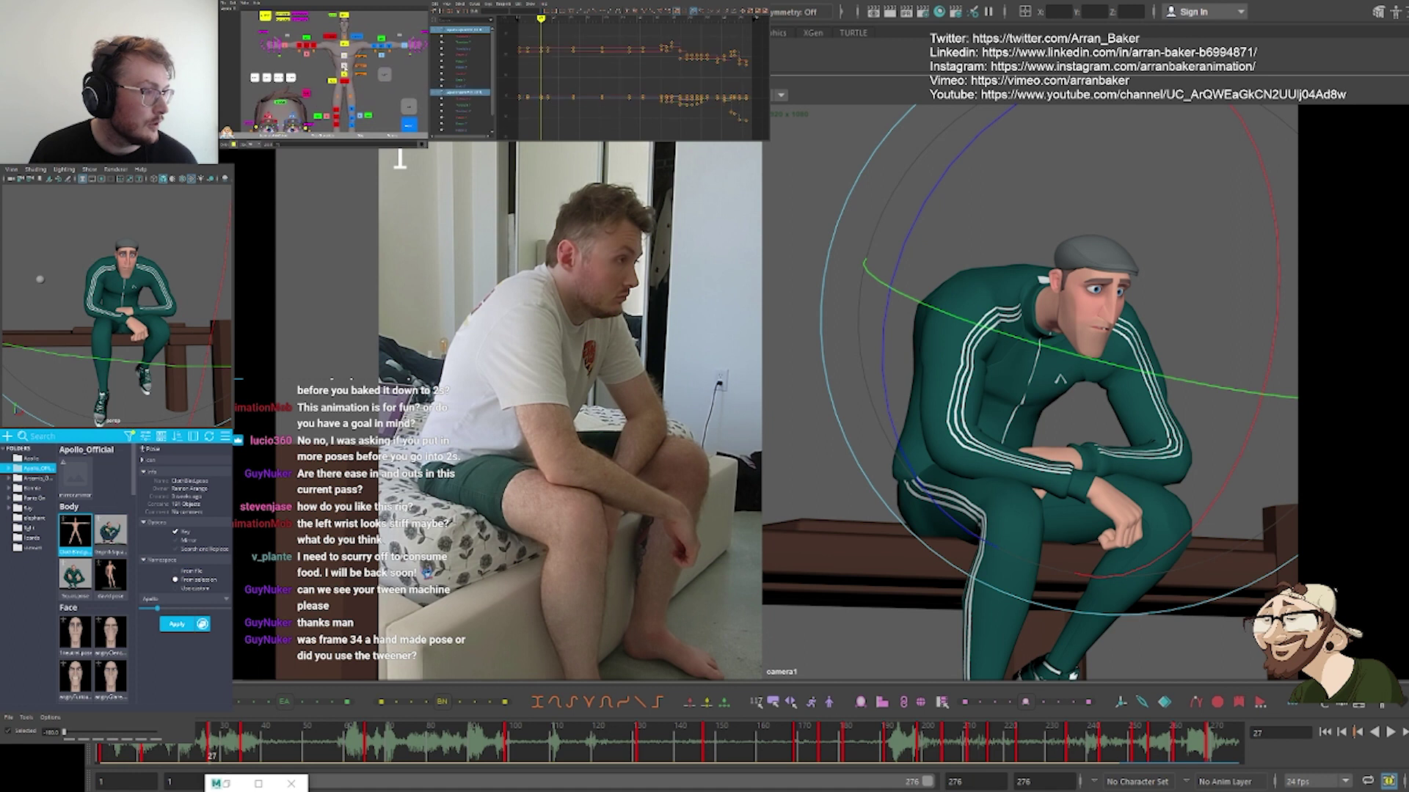
pyautogui.press('.')
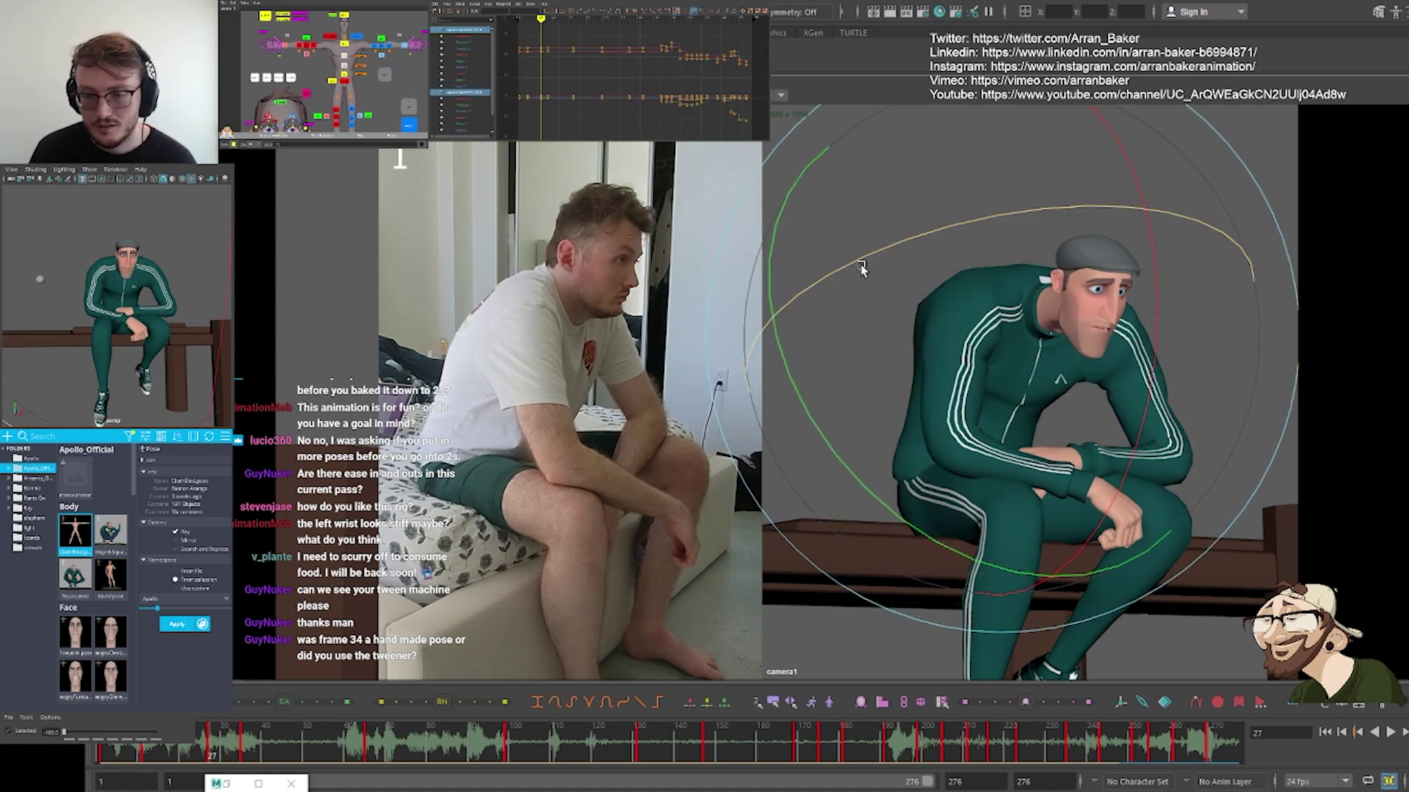
# Try a slight rotation of the head control at frame 27 and undo it
pyautogui.click(344, 44)
pyautogui.press('.')
pyautogui.press('.')
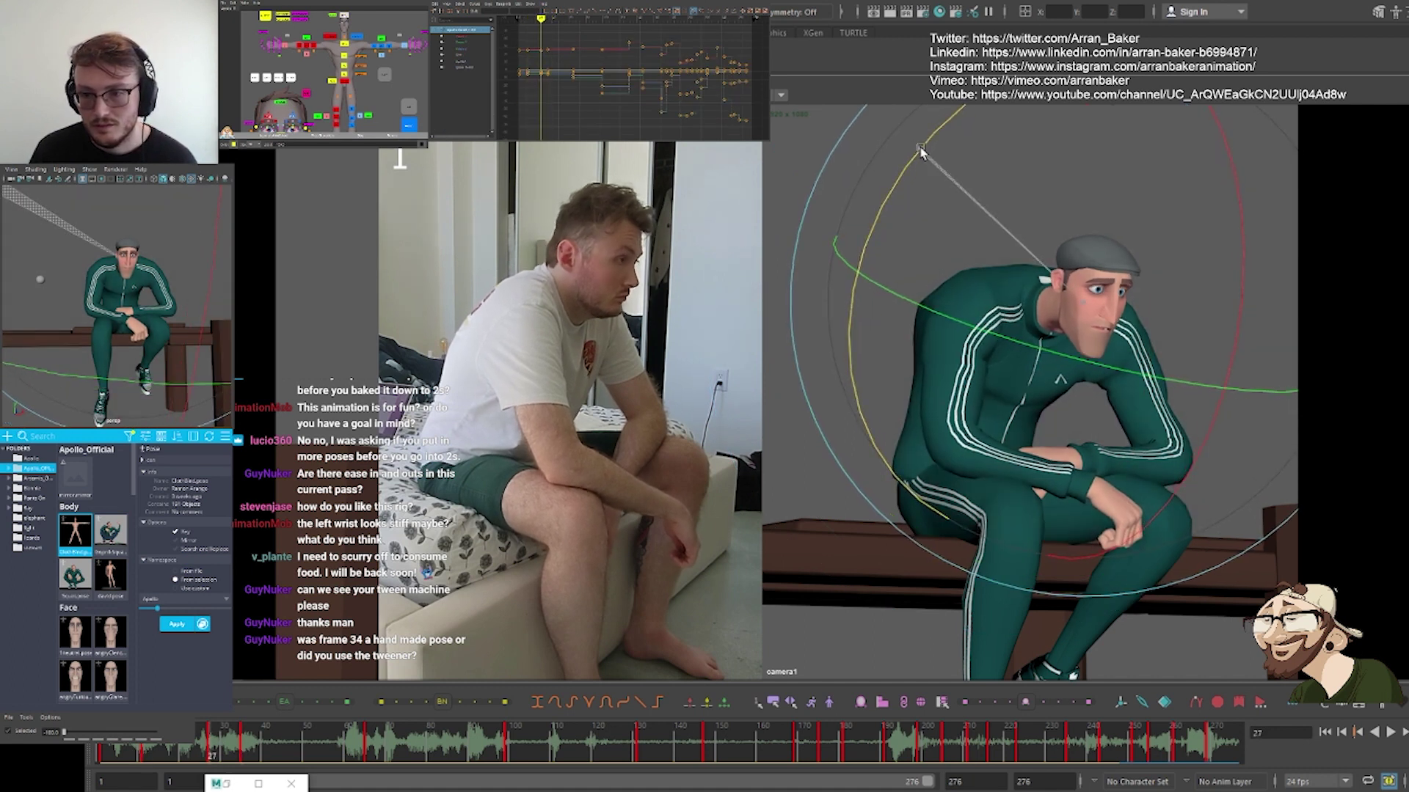
pyautogui.click(918, 154)
pyautogui.hotkey('ctrl', 'z')
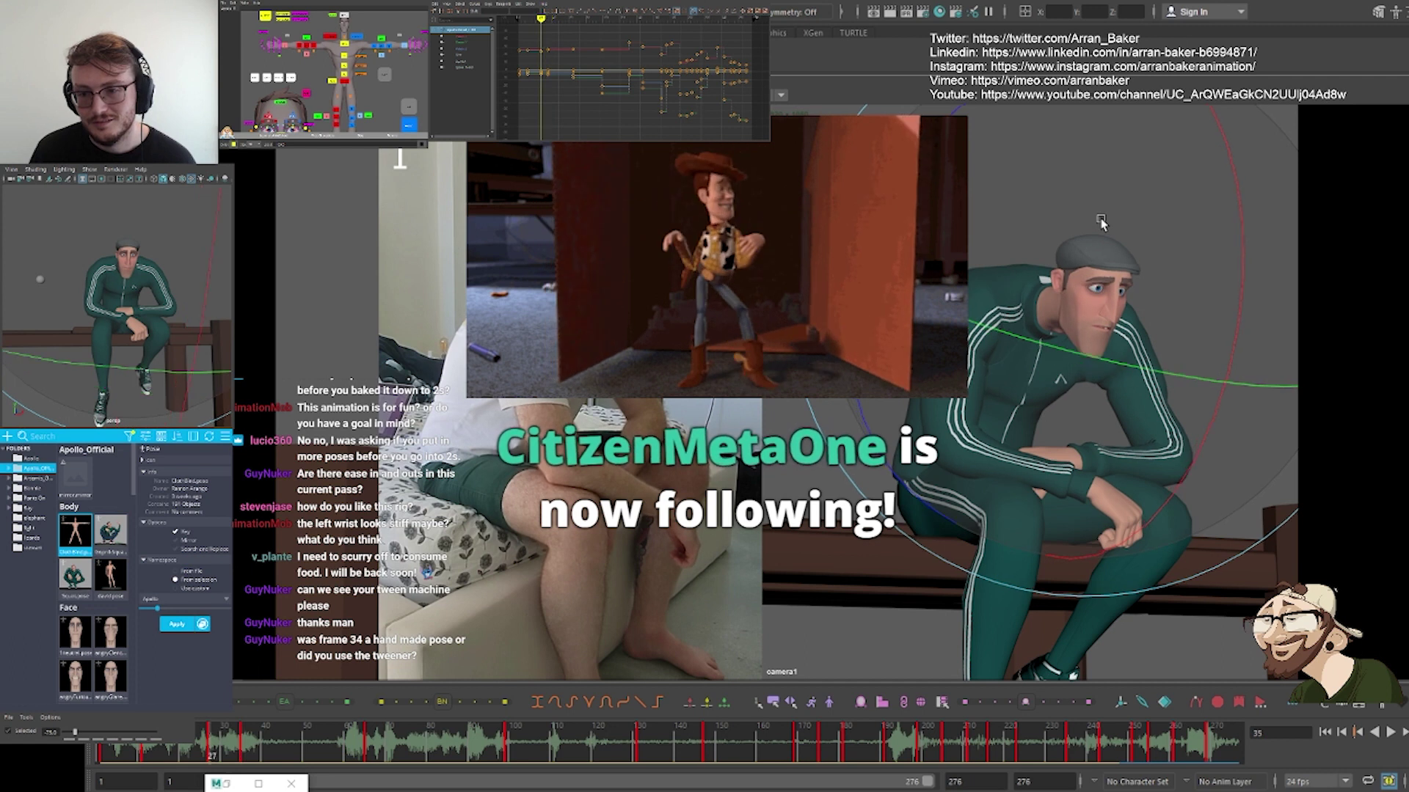
# Rotate the neck control slightly at frame 35 and compare the pose with the keys at frames 11 and 27
pyautogui.press('.')
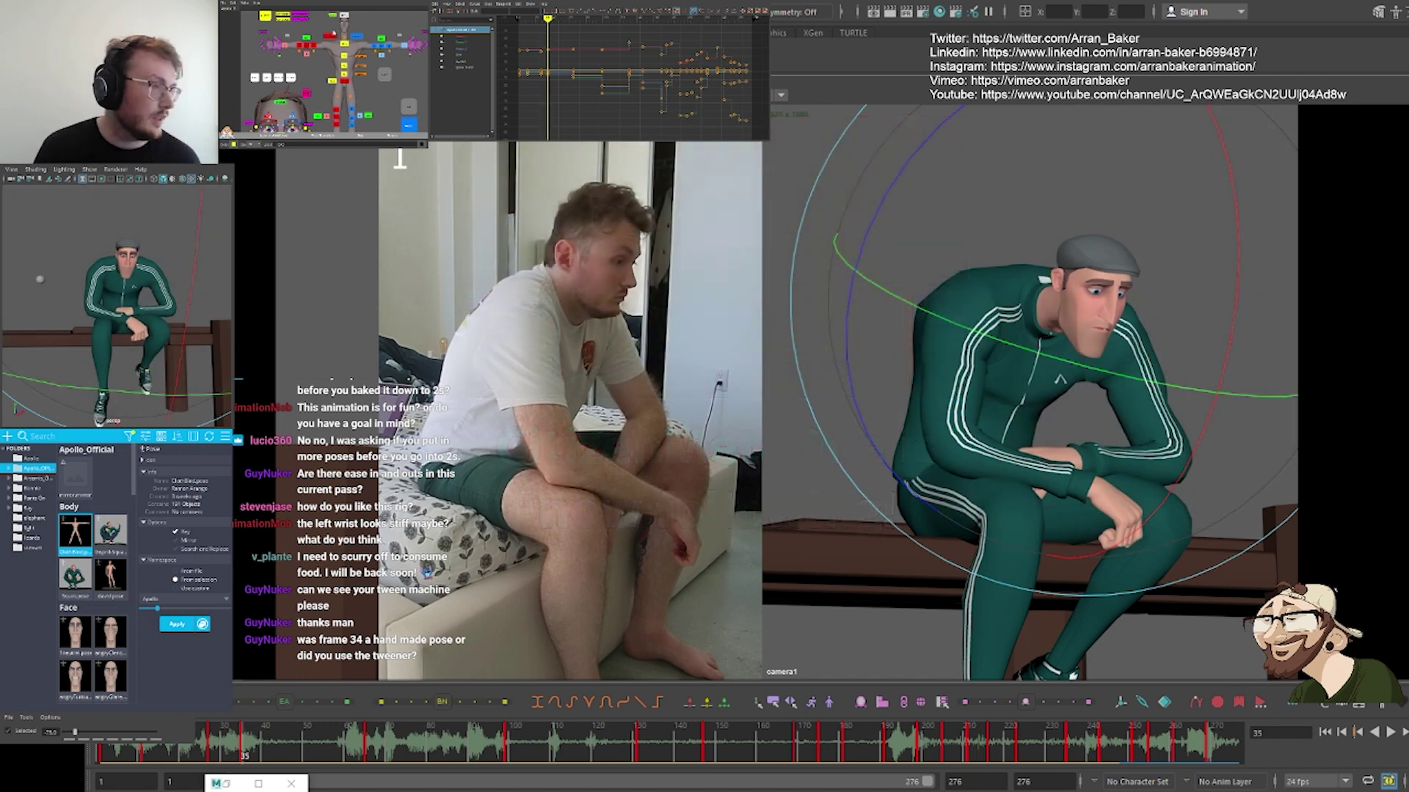
pyautogui.press(',')
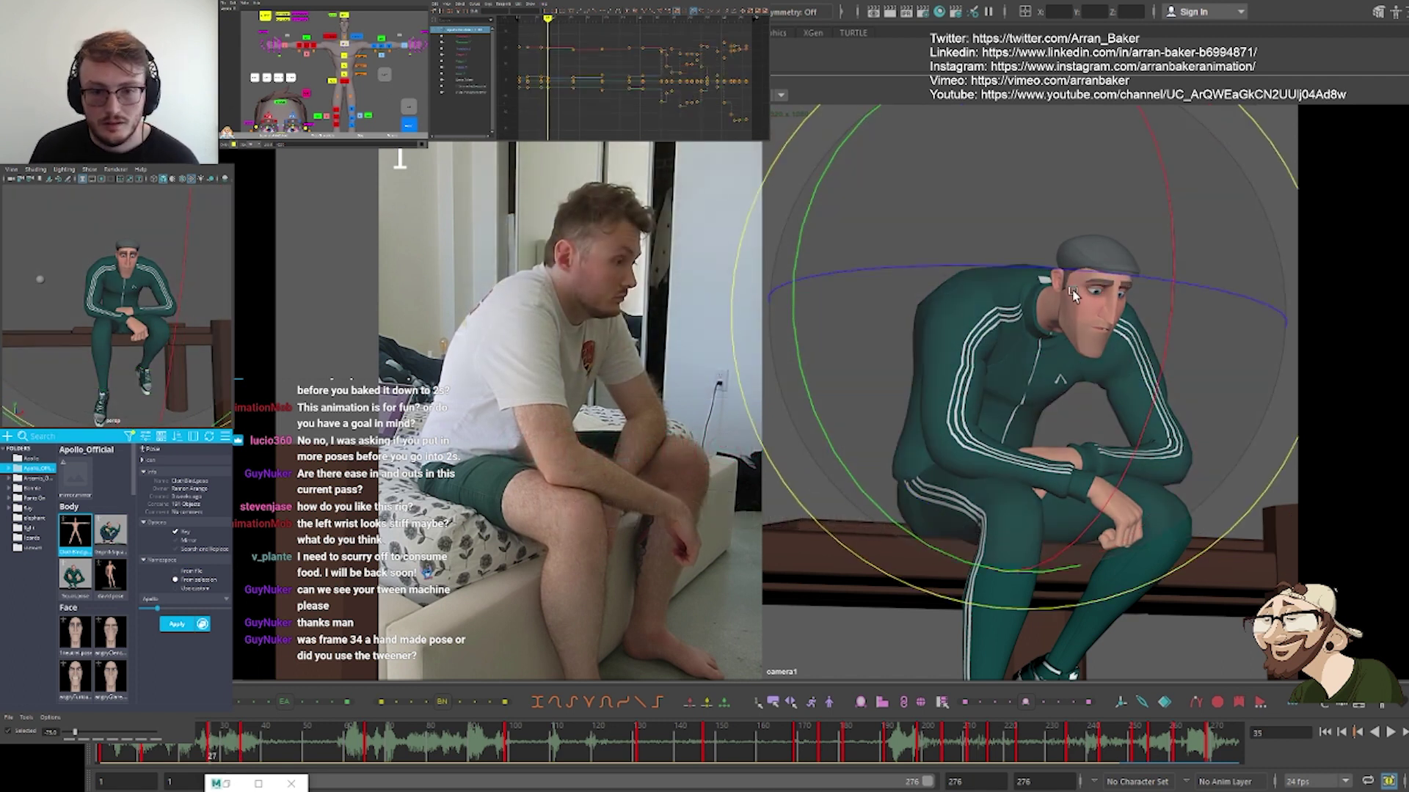
pyautogui.press('.')
pyautogui.press(',')
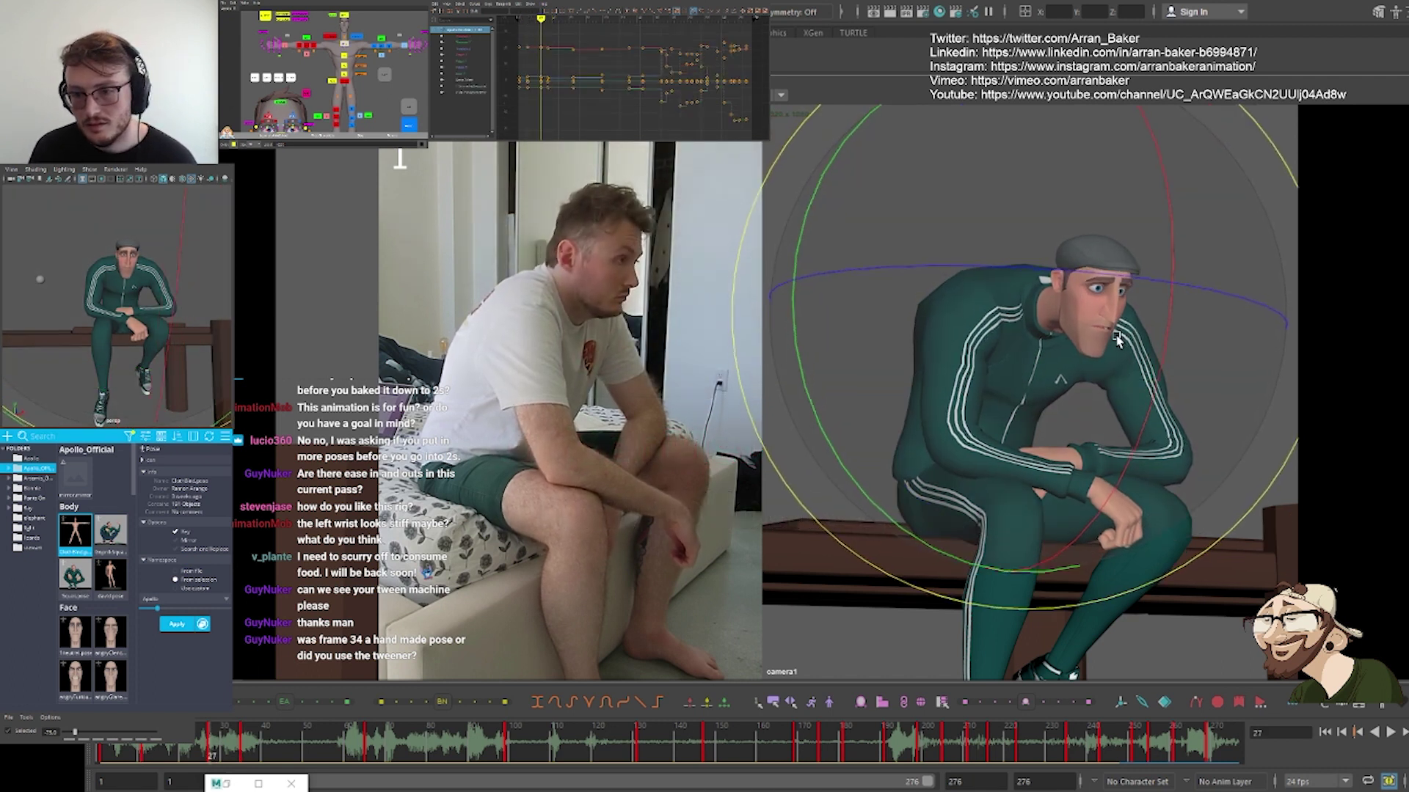
pyautogui.press('.')
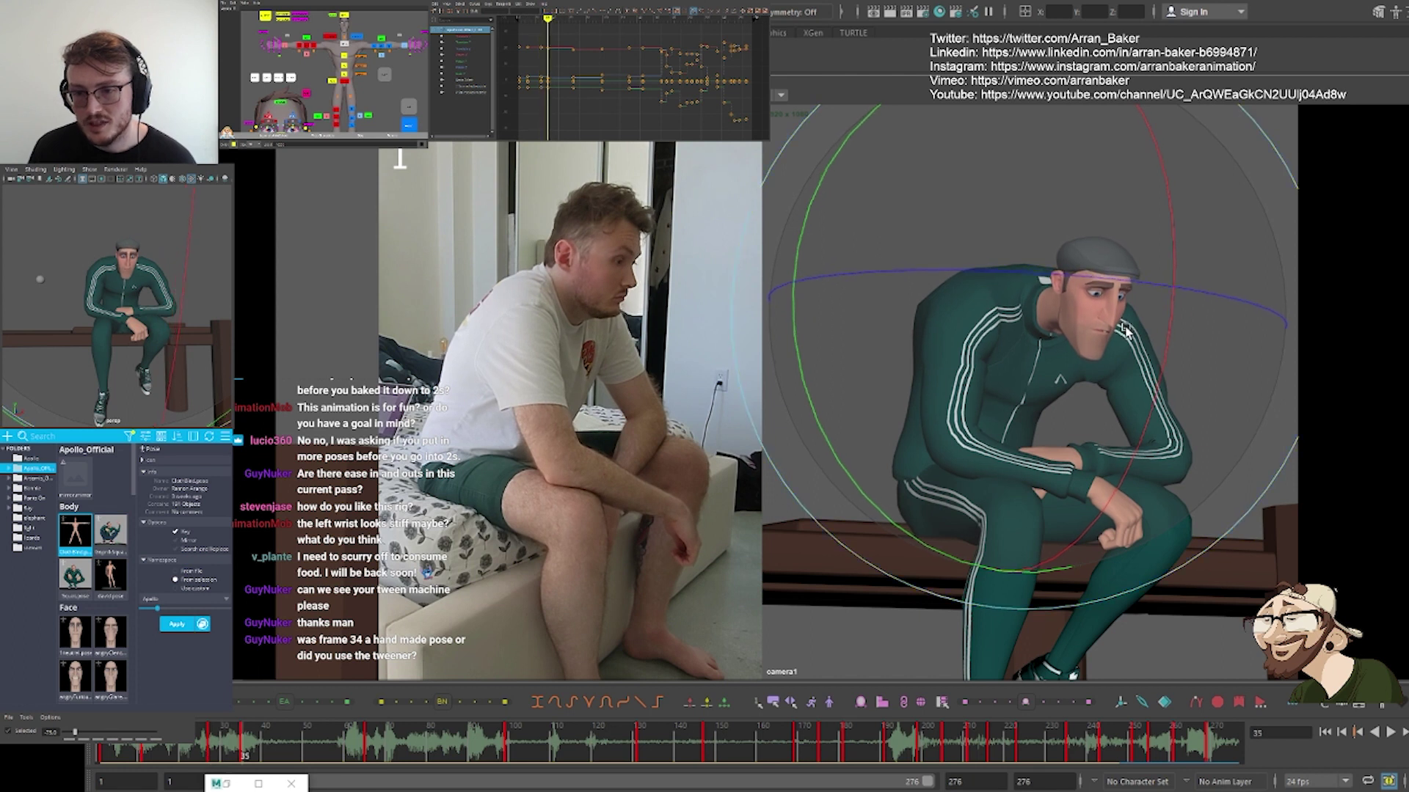
pyautogui.press(',')
pyautogui.press(',')
pyautogui.press('.')
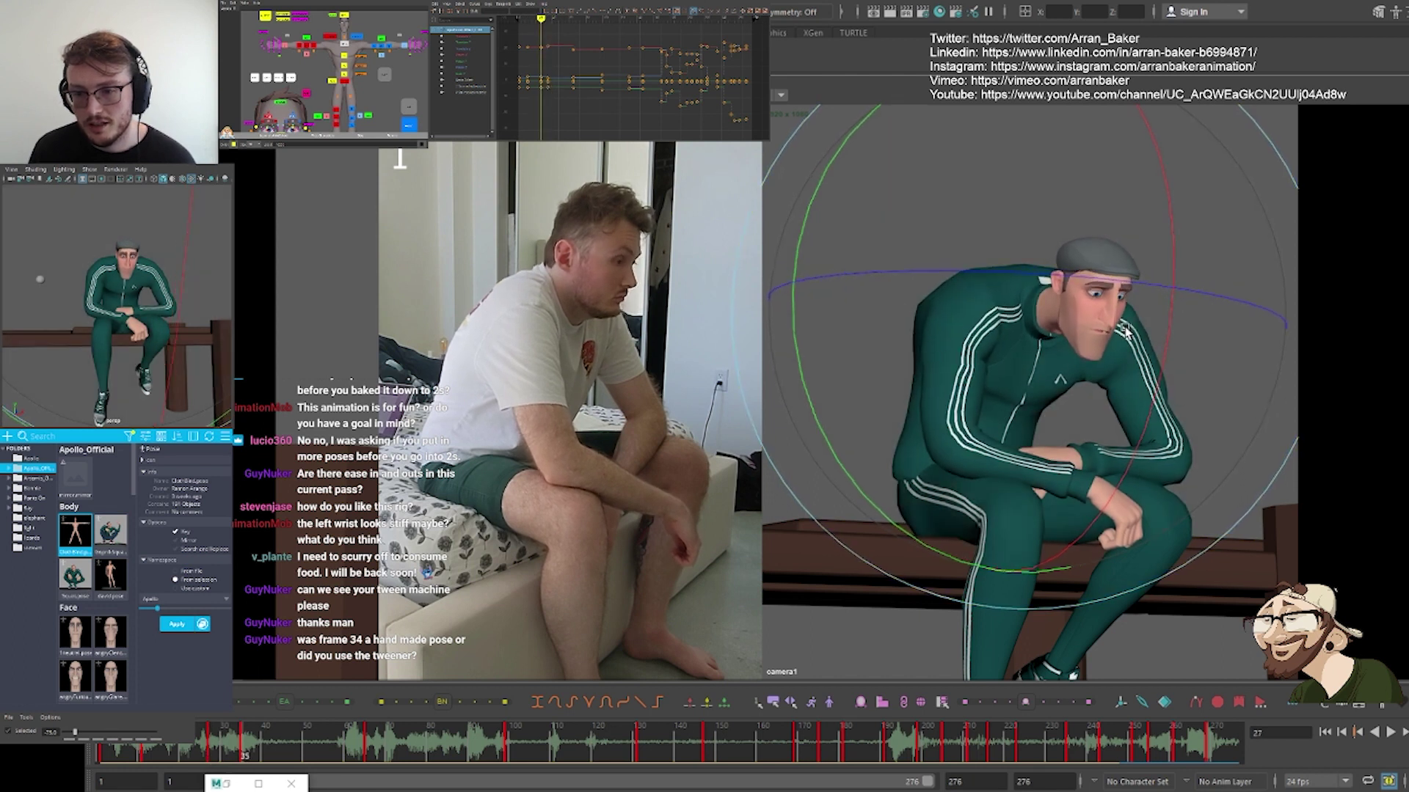
# Step back and forth through the keys at frames 1, 11, 27 and 35 to examine the head and neck movement
pyautogui.press('.')
pyautogui.press(',')
pyautogui.press(',')
pyautogui.press('.')
pyautogui.press('.')
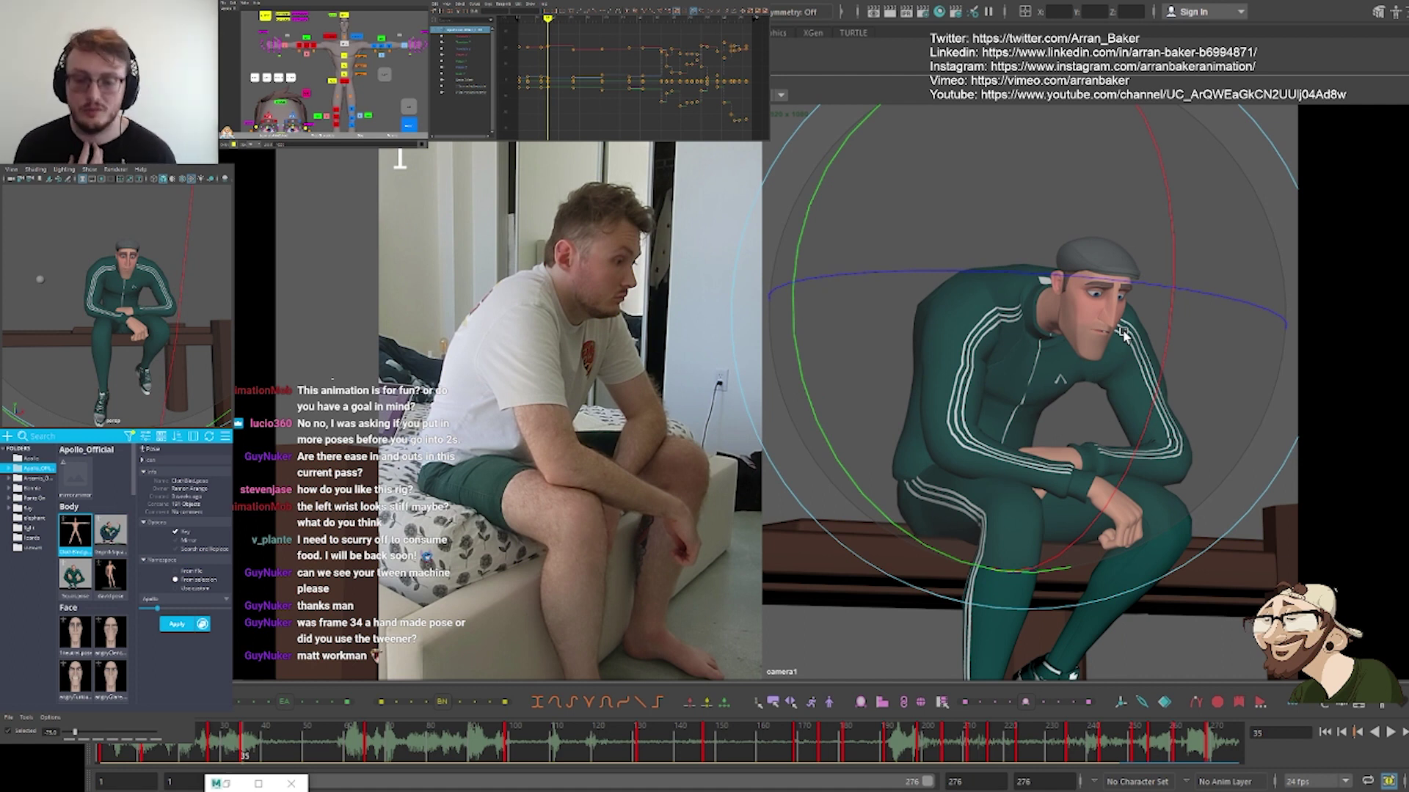
pyautogui.press(',')
pyautogui.press(',')
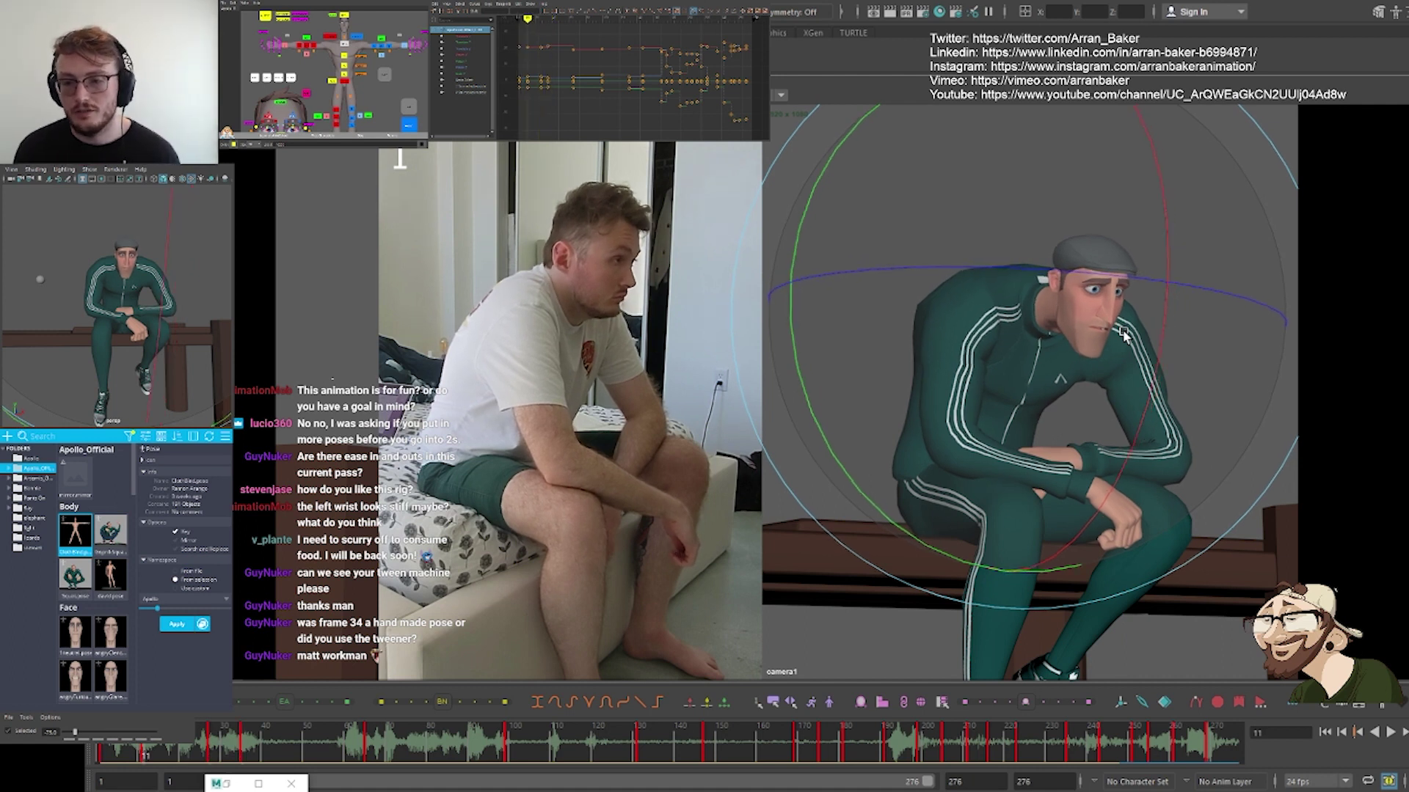
pyautogui.press('.')
pyautogui.press('.')
pyautogui.press(',')
pyautogui.press(',')
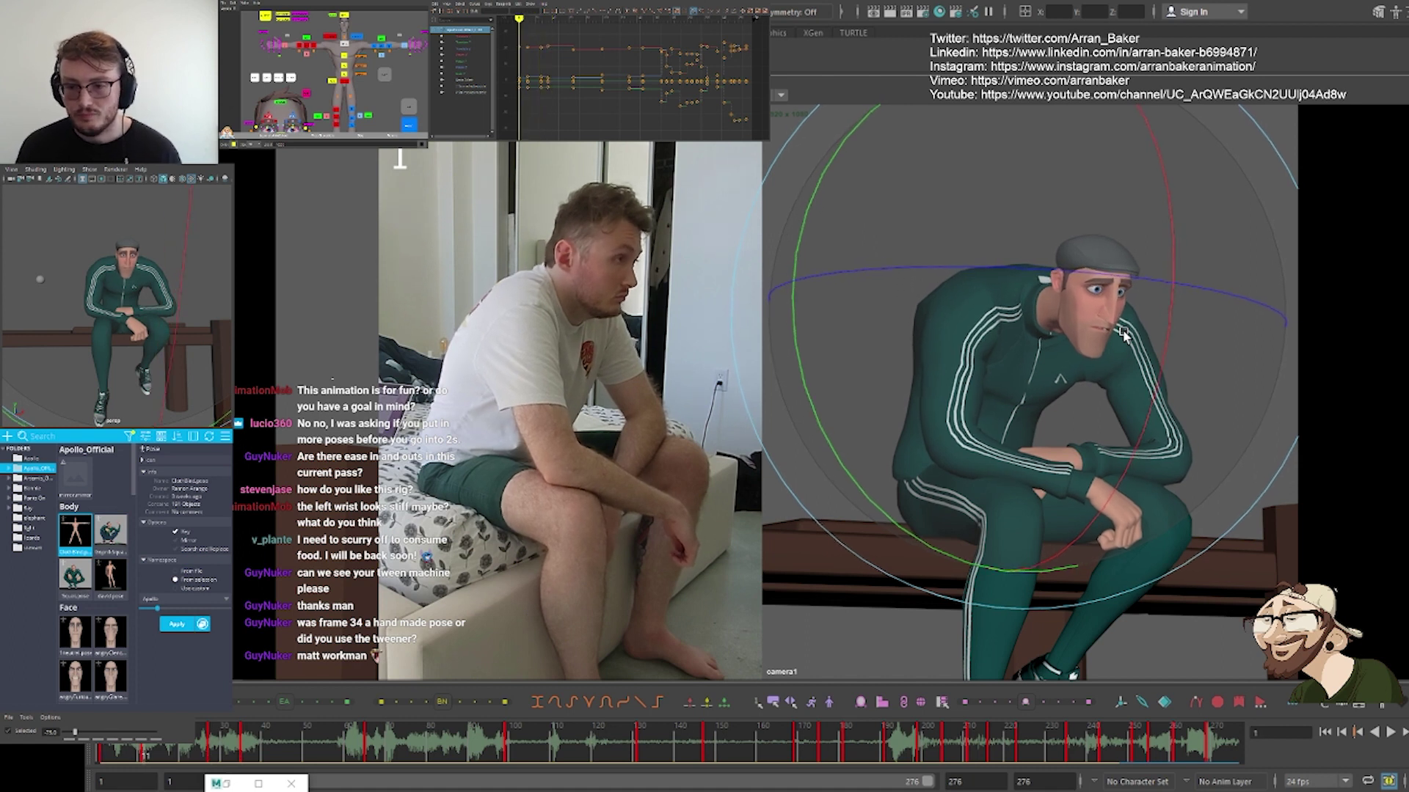
pyautogui.press('.')
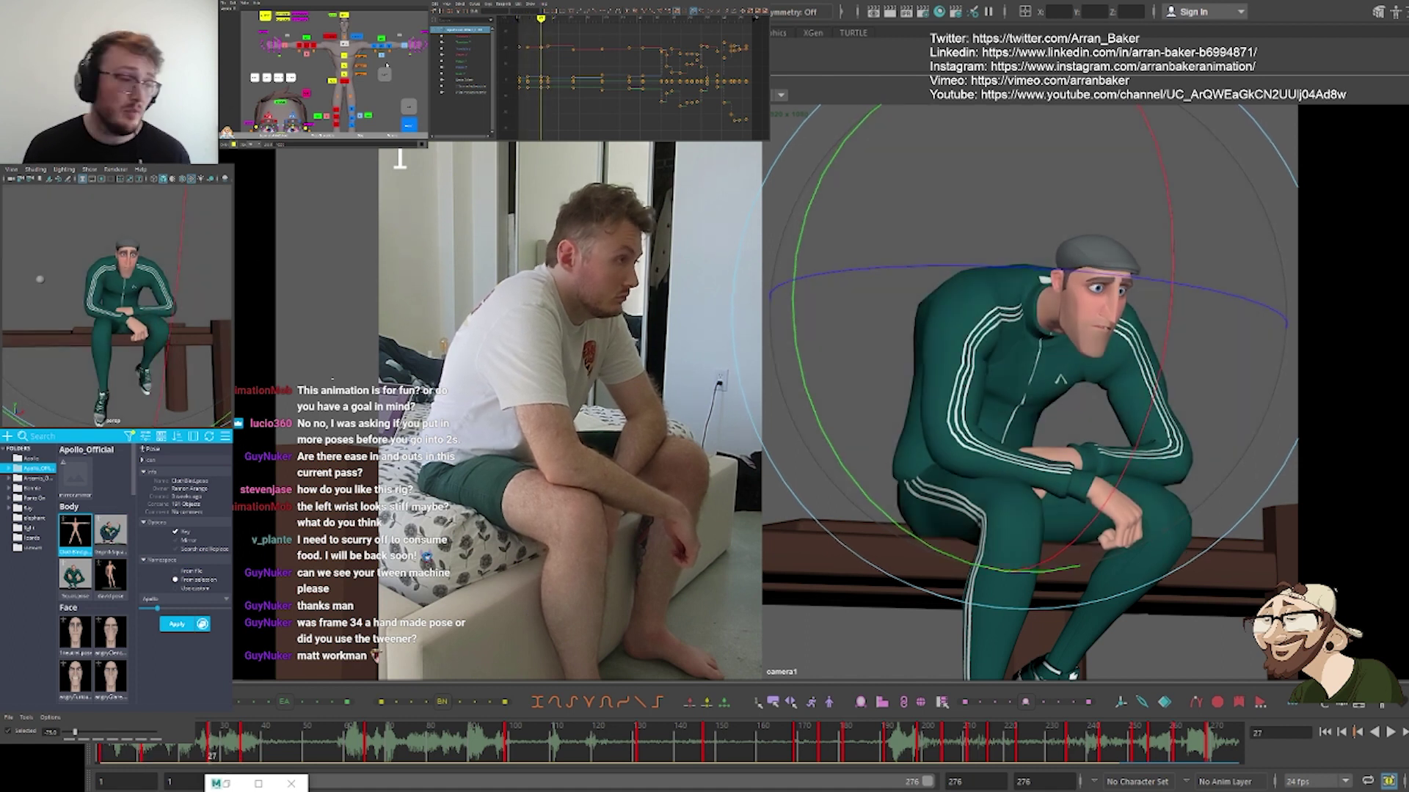
# Compare the two spine controls' pose at frames 27 and 35, and select all of the character's controls
pyautogui.keyDown('shift'); pyautogui.click(345, 73); pyautogui.keyUp('shift')
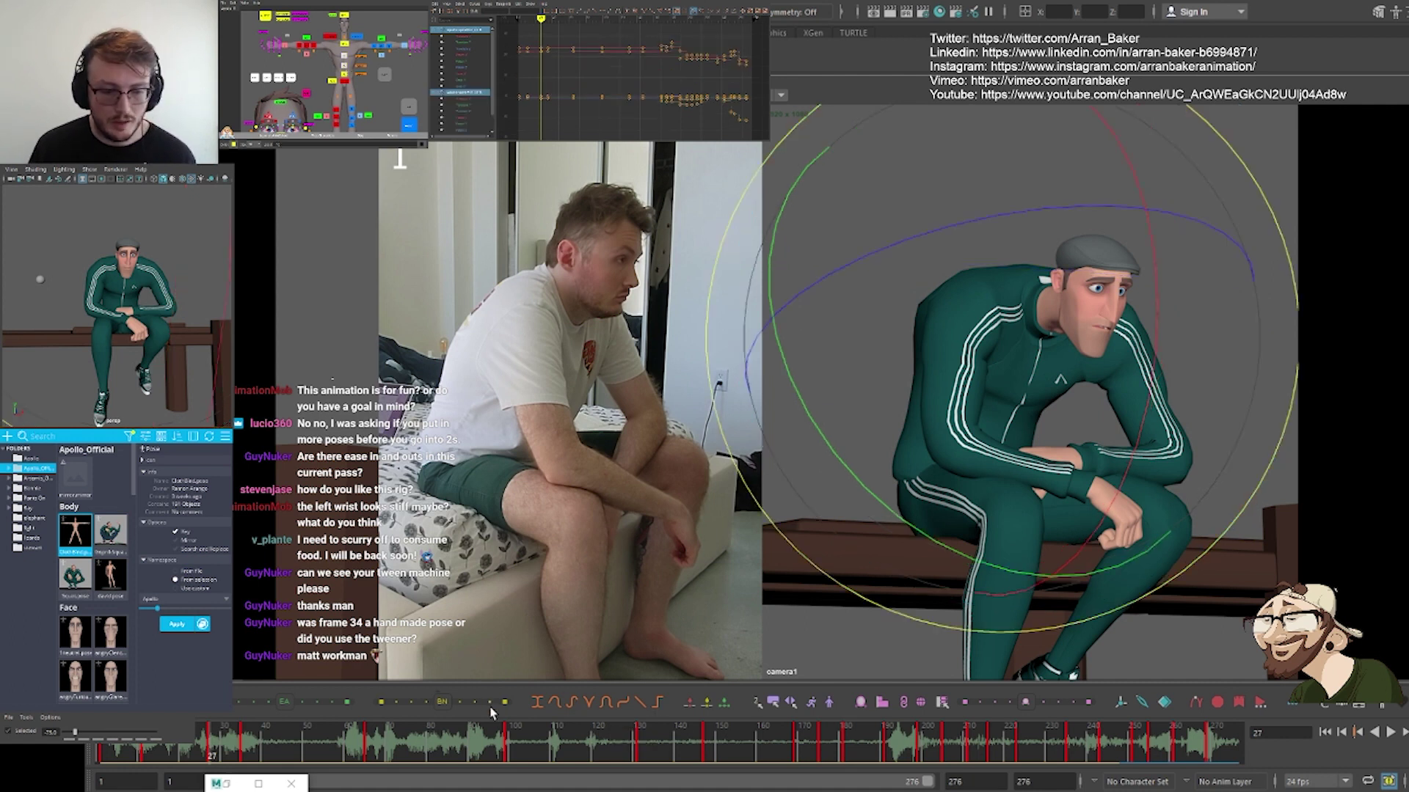
pyautogui.press('.')
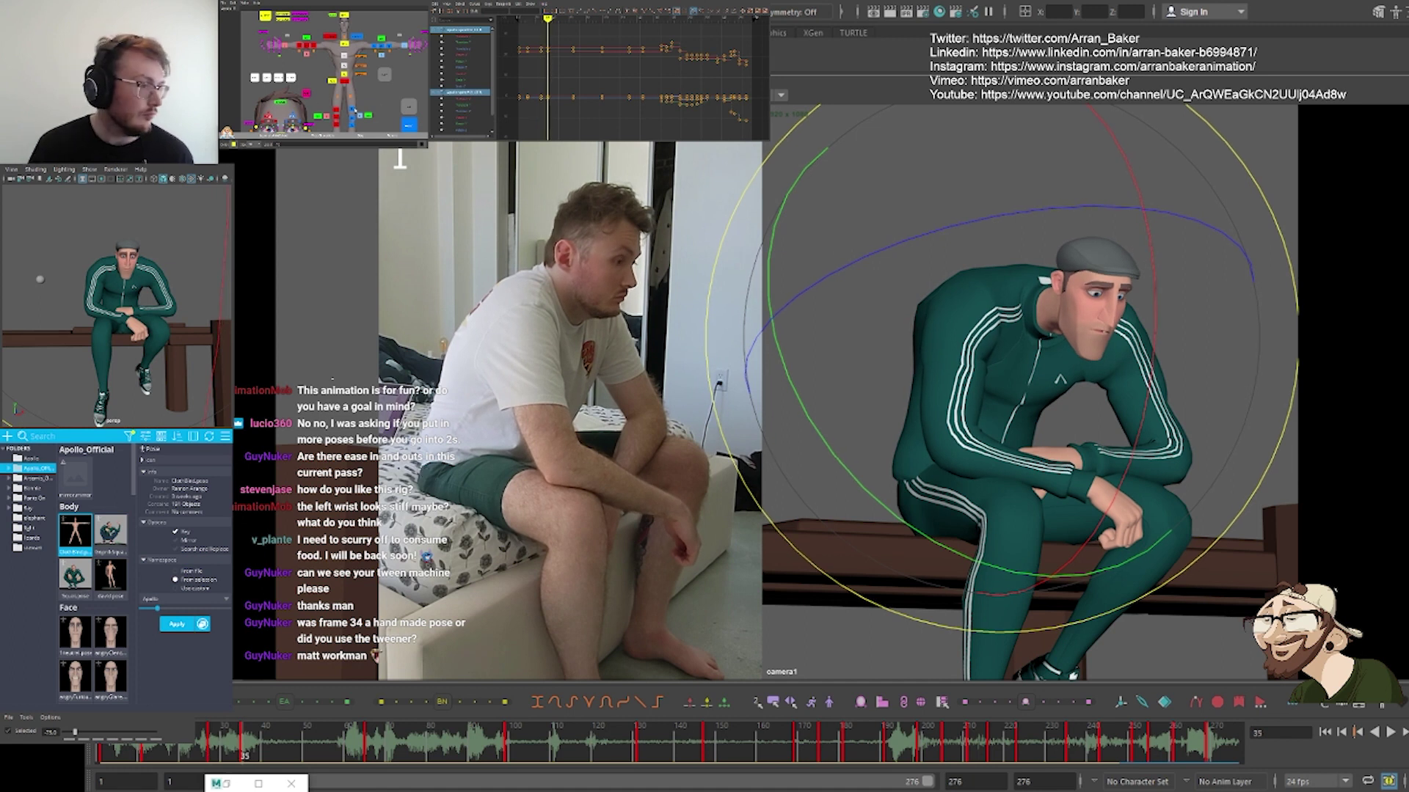
pyautogui.keyDown('alt'); pyautogui.moveTo(354, 110); pyautogui.dragTo(356, 65, button='middle'); pyautogui.keyUp('alt')
pyautogui.click(411, 61)
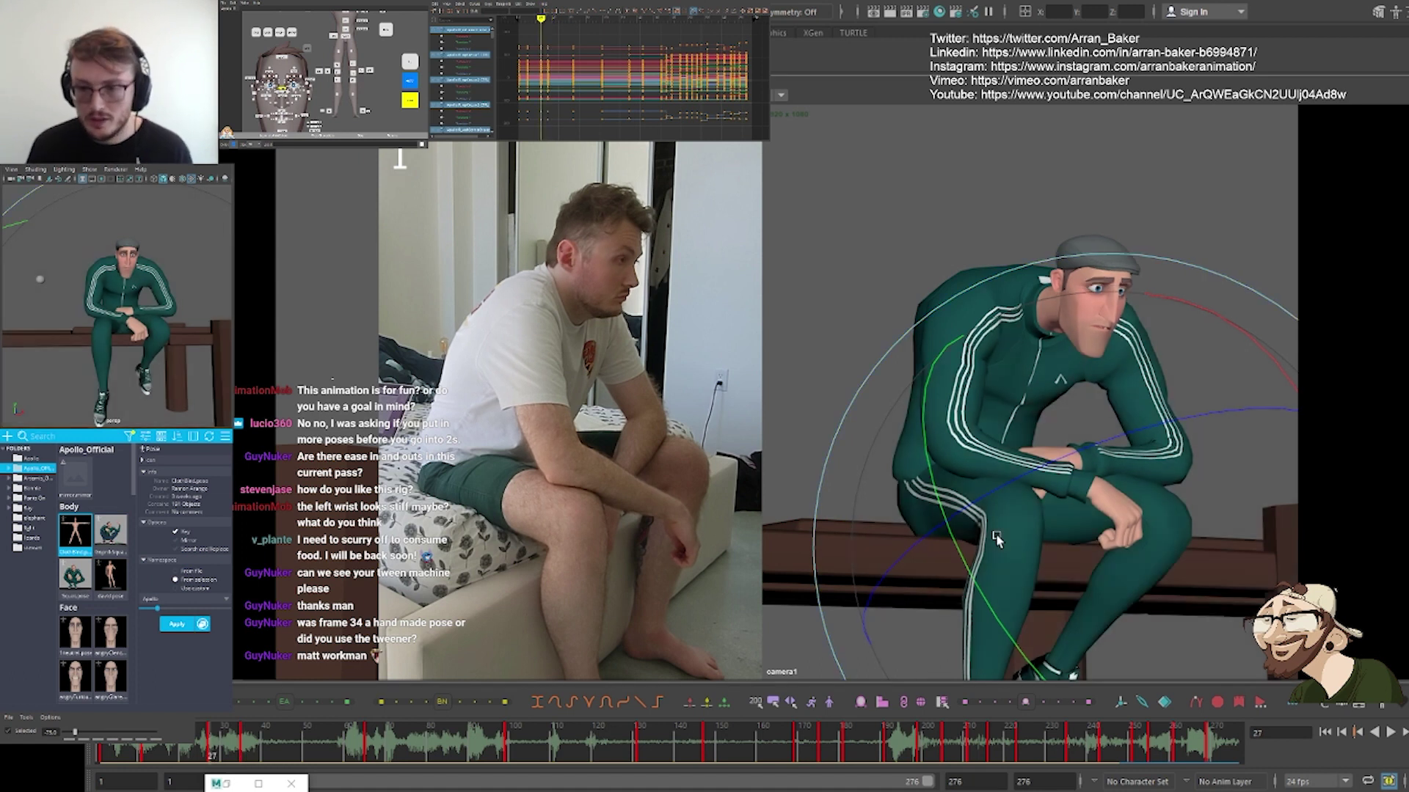
# Step through the poses at frames 1, 27, 34 and 35 to examine the full-body movement against the video reference
pyautogui.press('.')
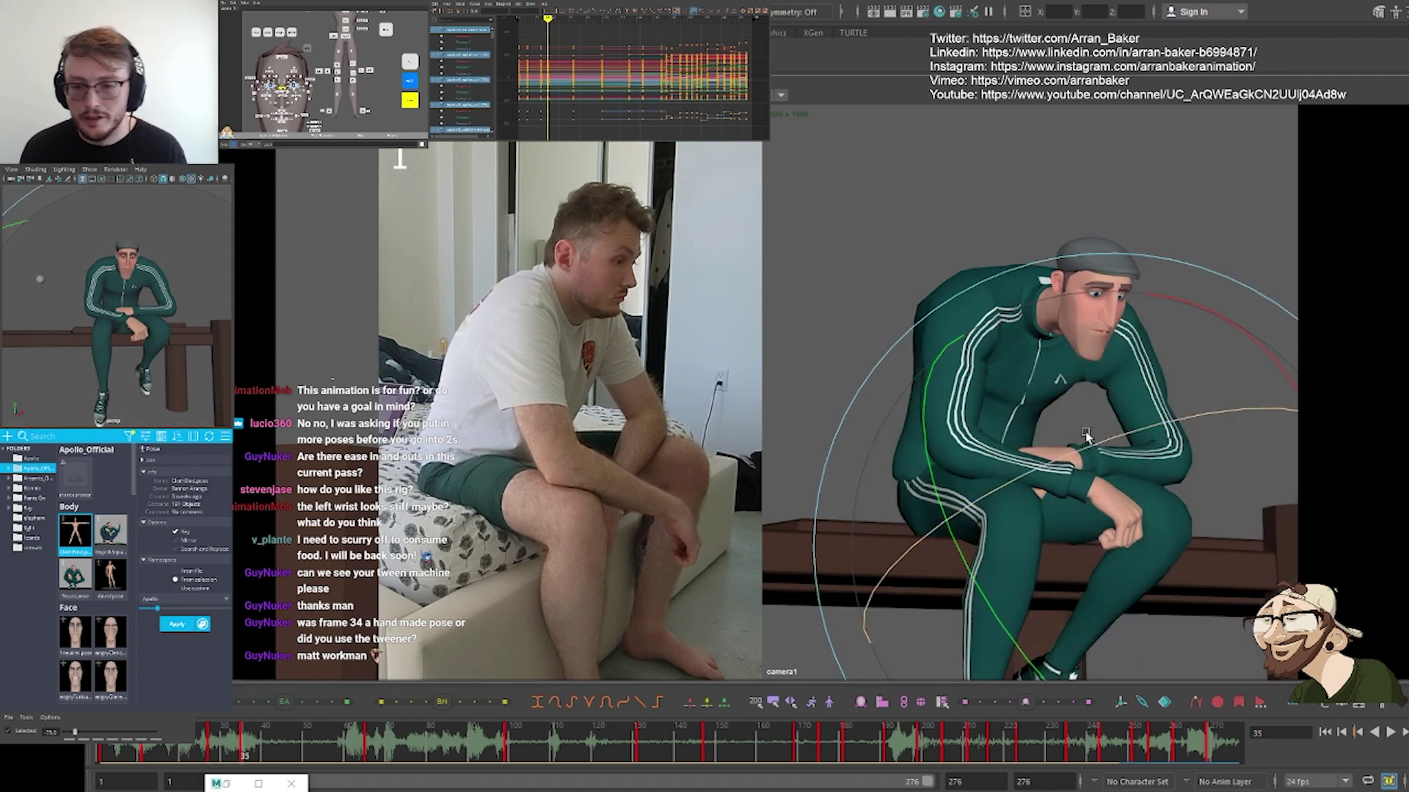
pyautogui.press('.')
pyautogui.press('.')
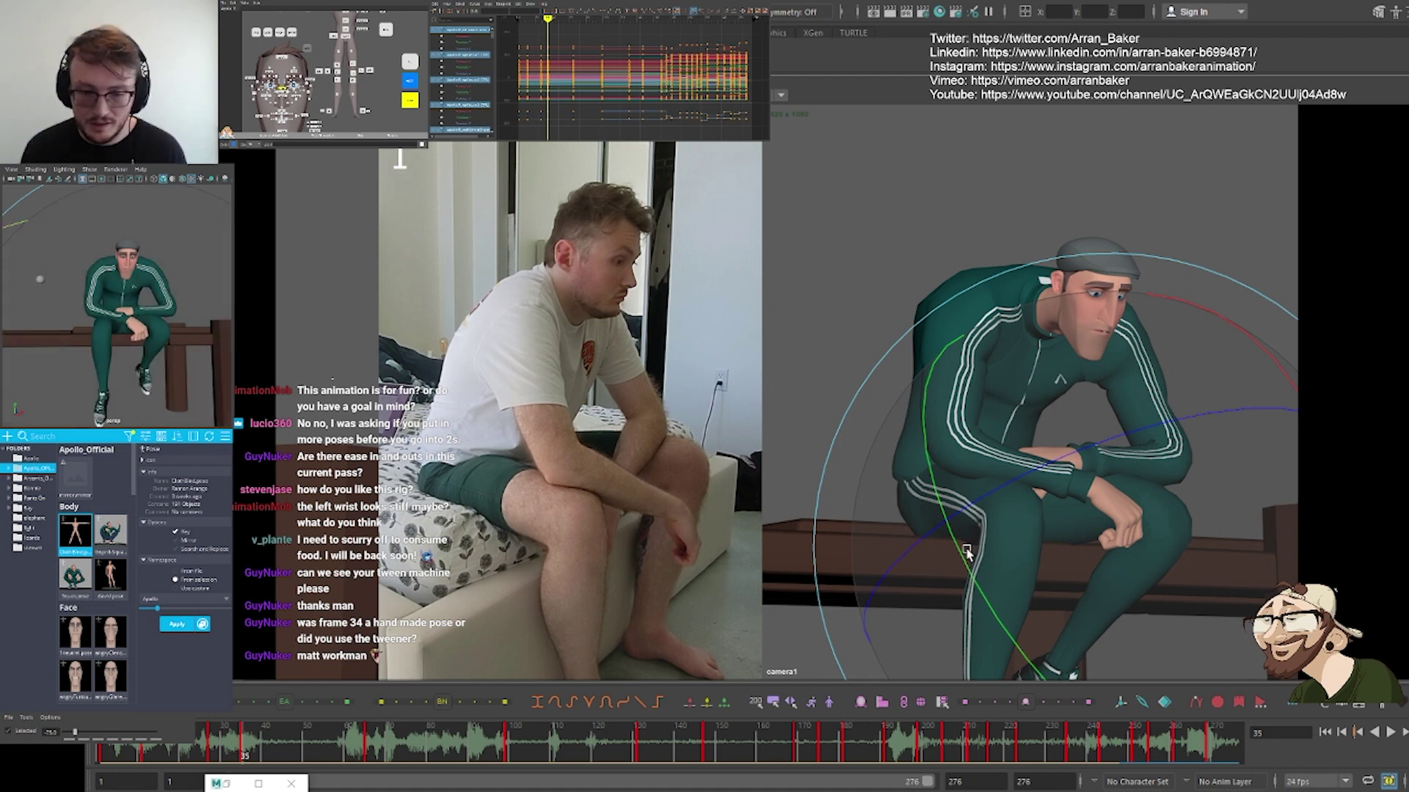
pyautogui.click(103, 750)
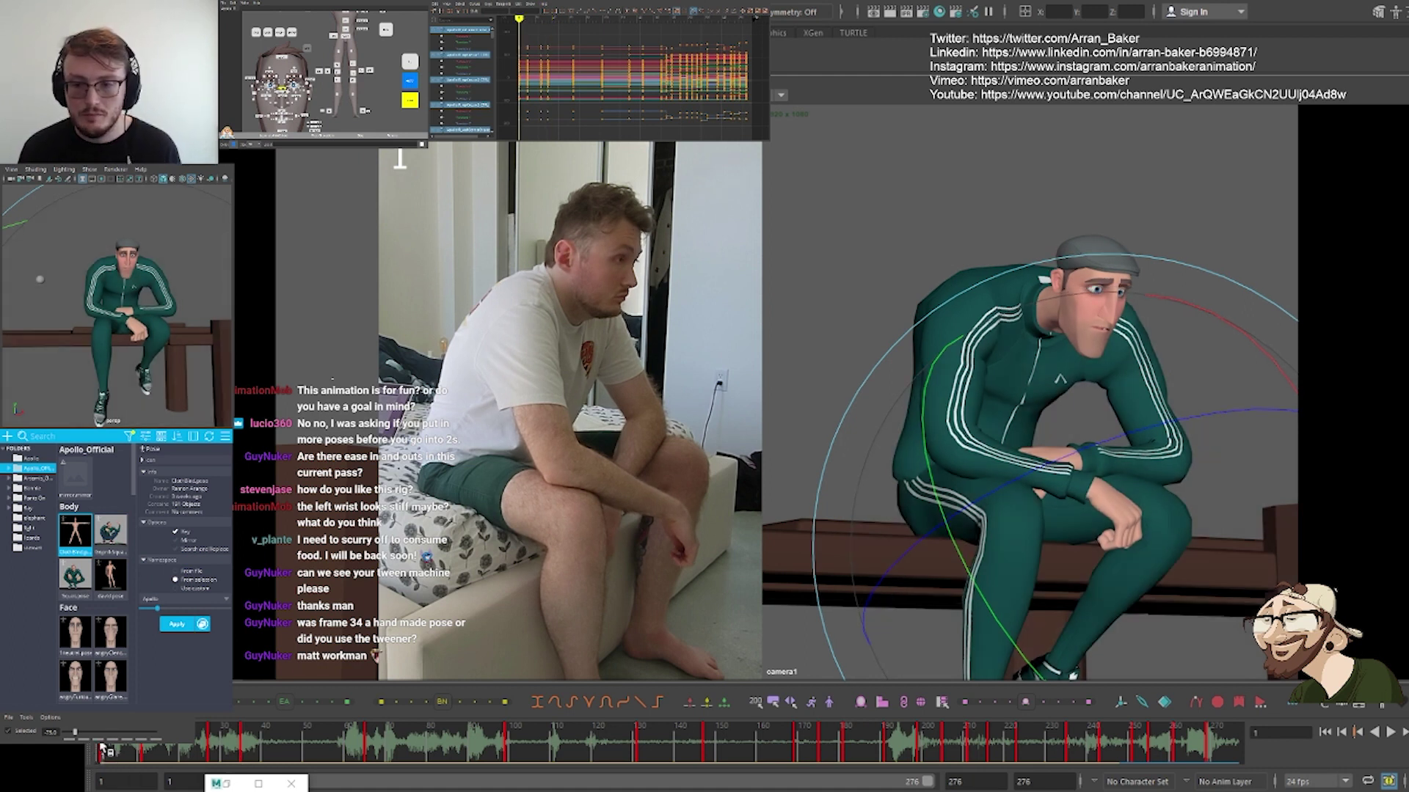
pyautogui.click(241, 750)
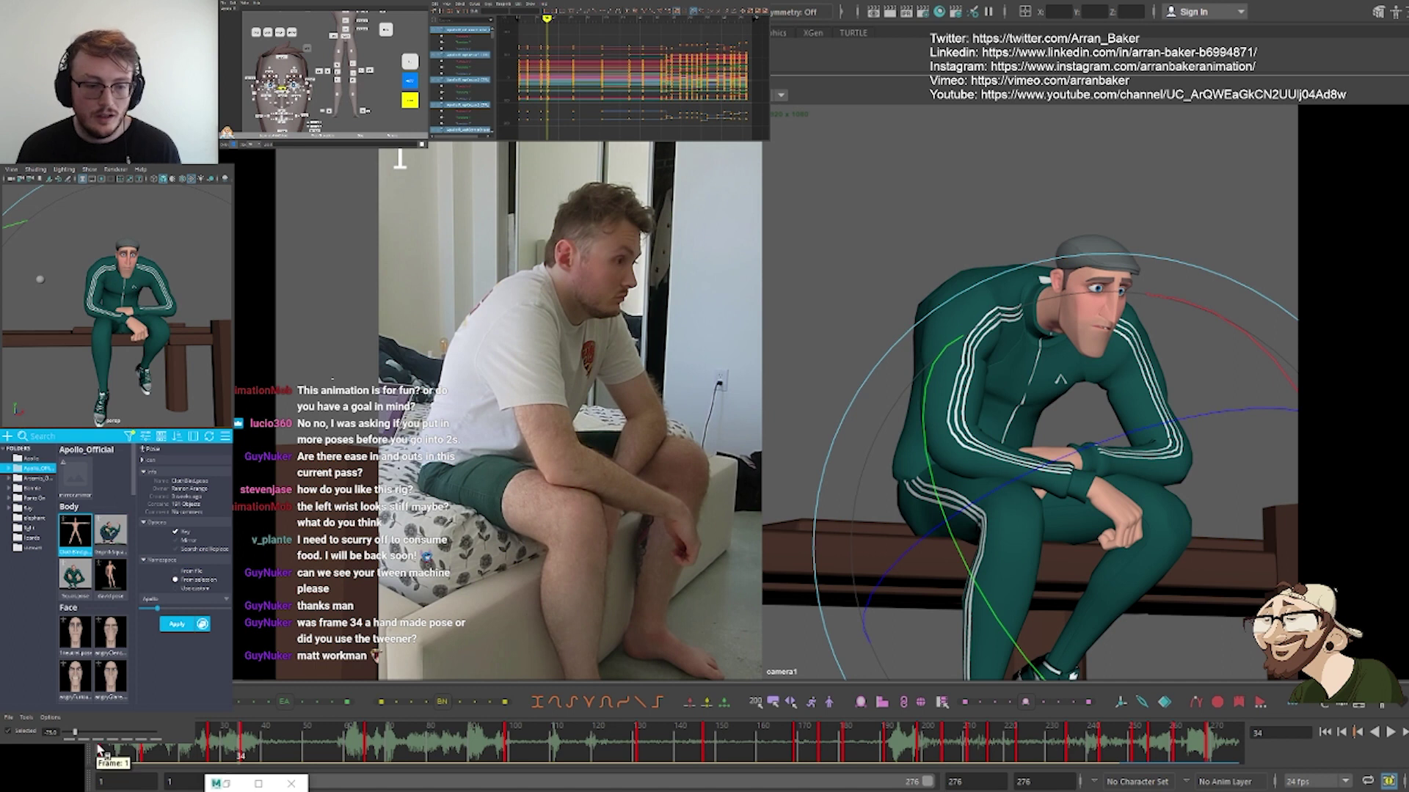
pyautogui.press(',')
pyautogui.press(',')
pyautogui.press('.')
pyautogui.press('.')
pyautogui.press(',')
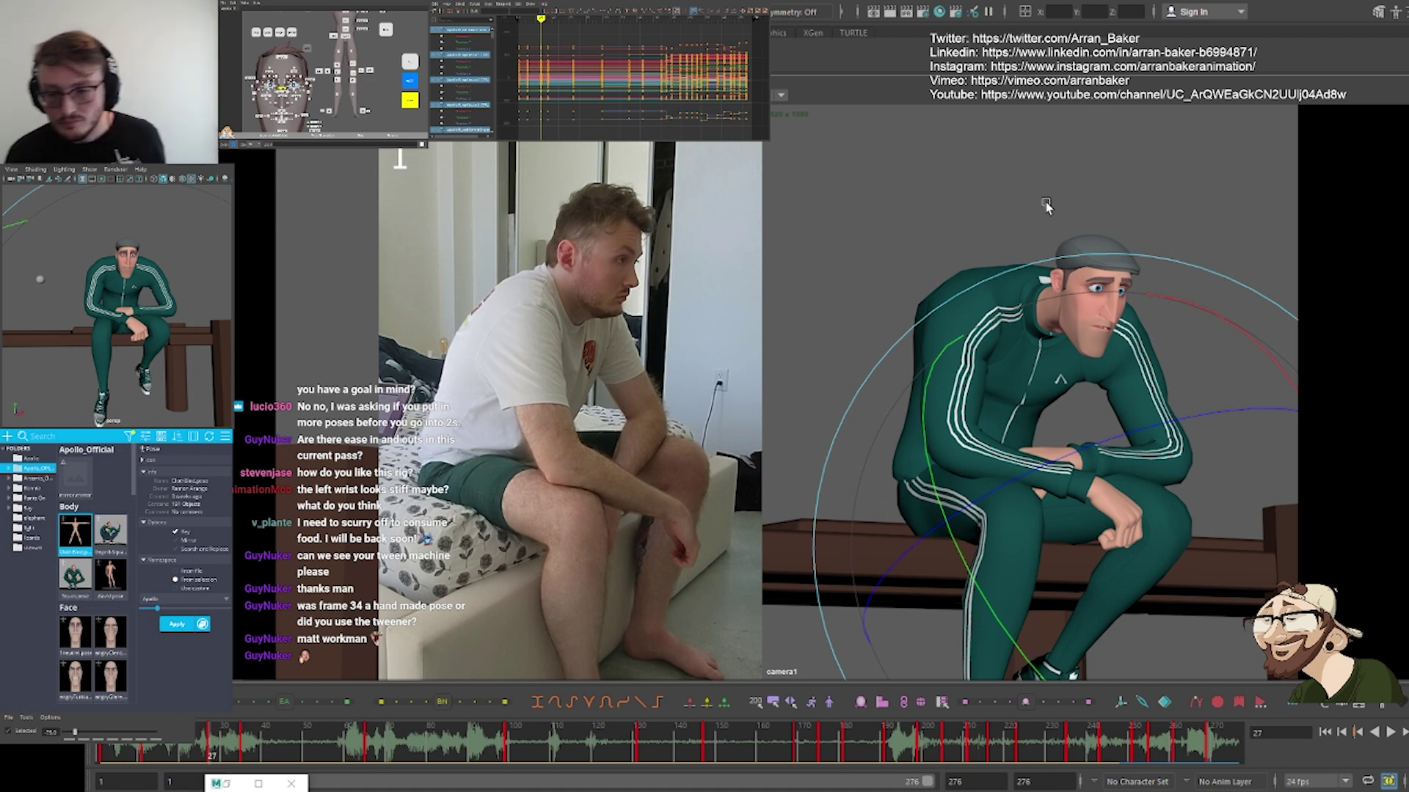
# Step through the keys at frames 35, 65 and 99 to examine how the head and torso change between poses
pyautogui.press('.')
pyautogui.press('.')
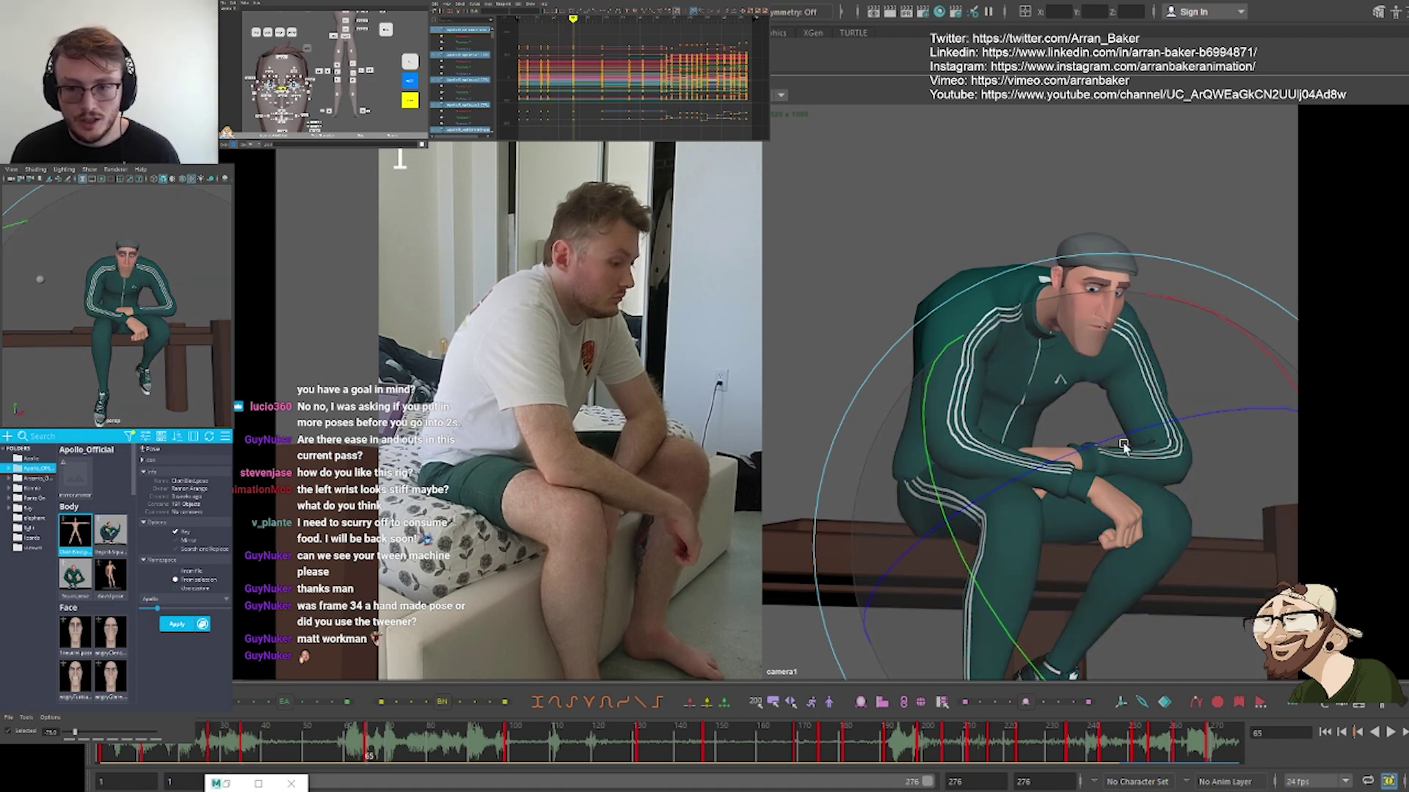
pyautogui.press(',')
pyautogui.press('.')
pyautogui.press('.')
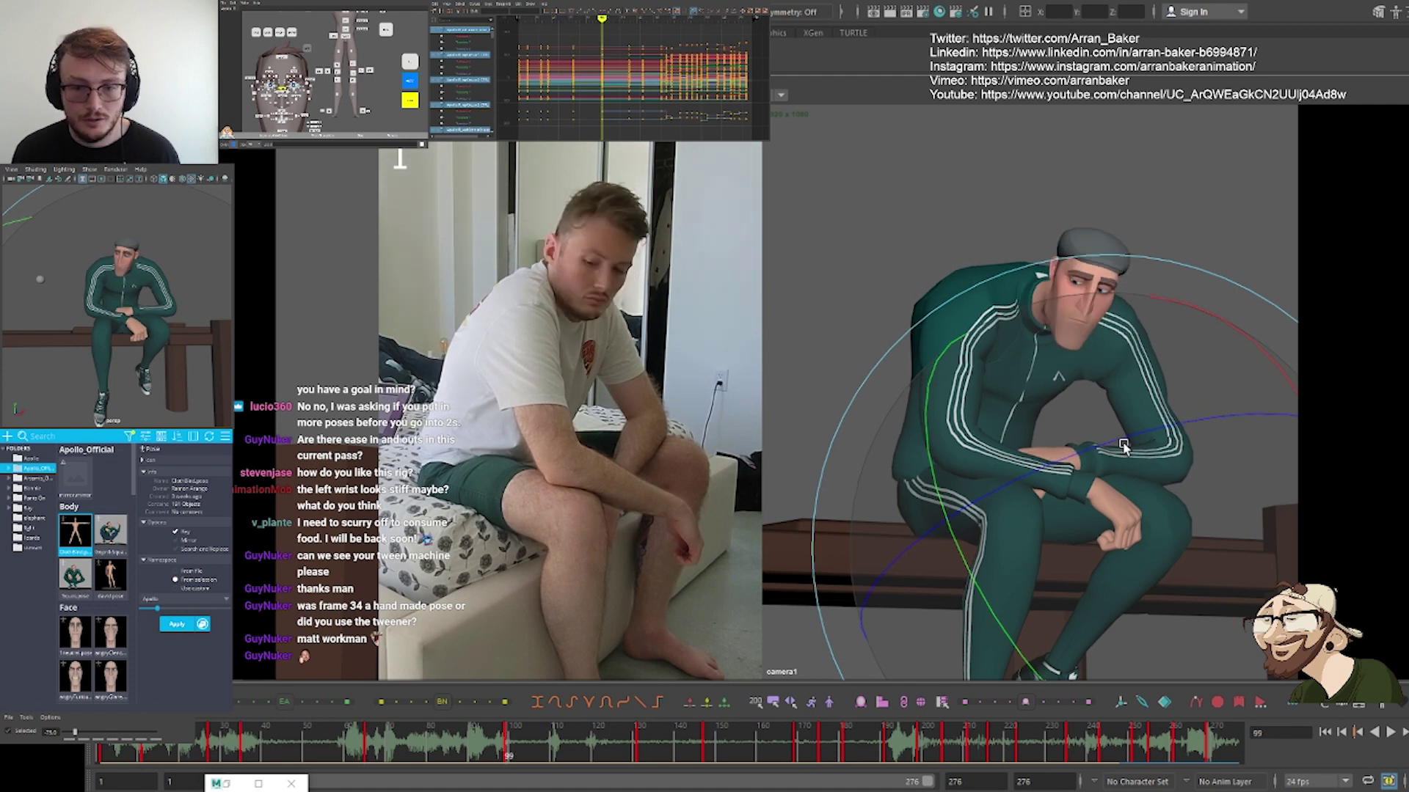
pyautogui.press(',')
pyautogui.press('.')
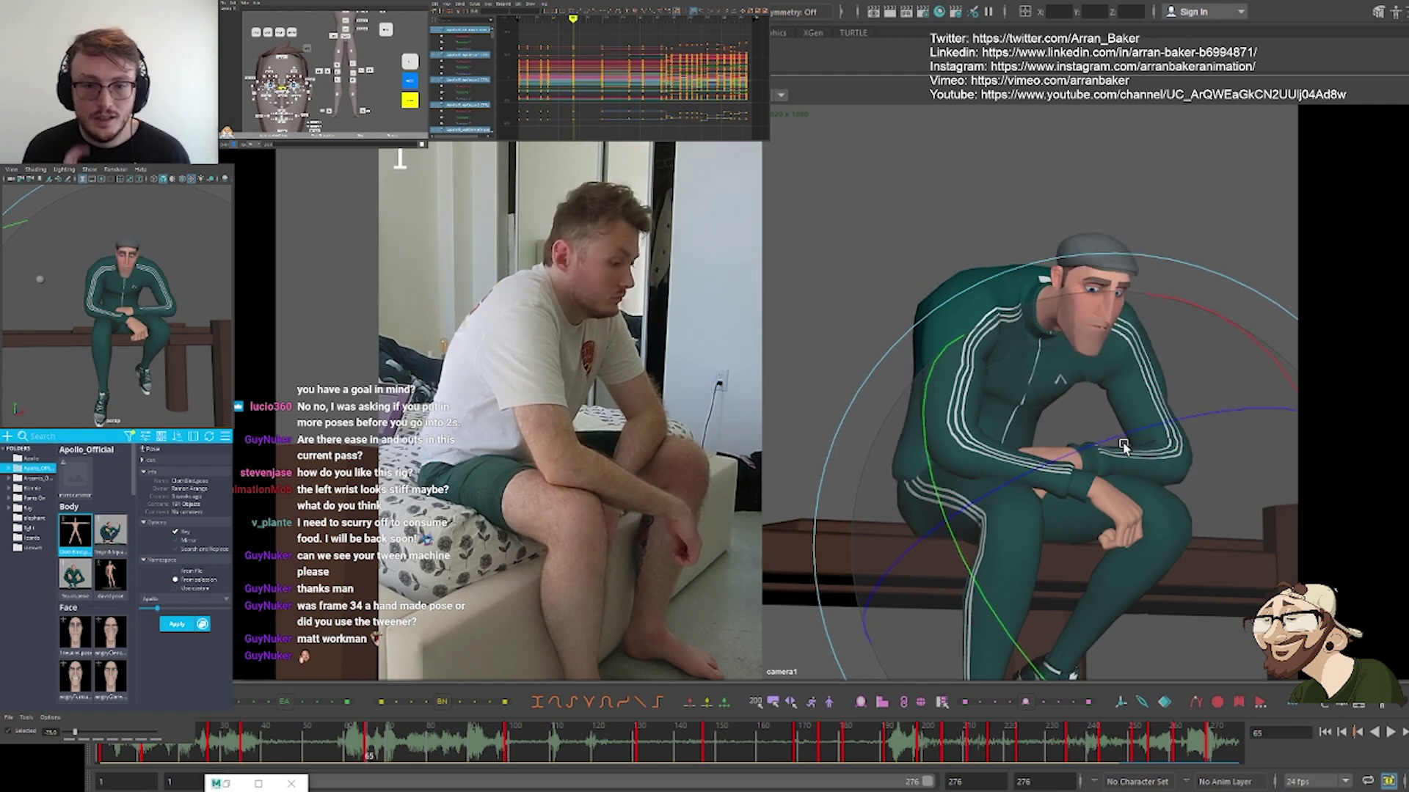
pyautogui.press(',')
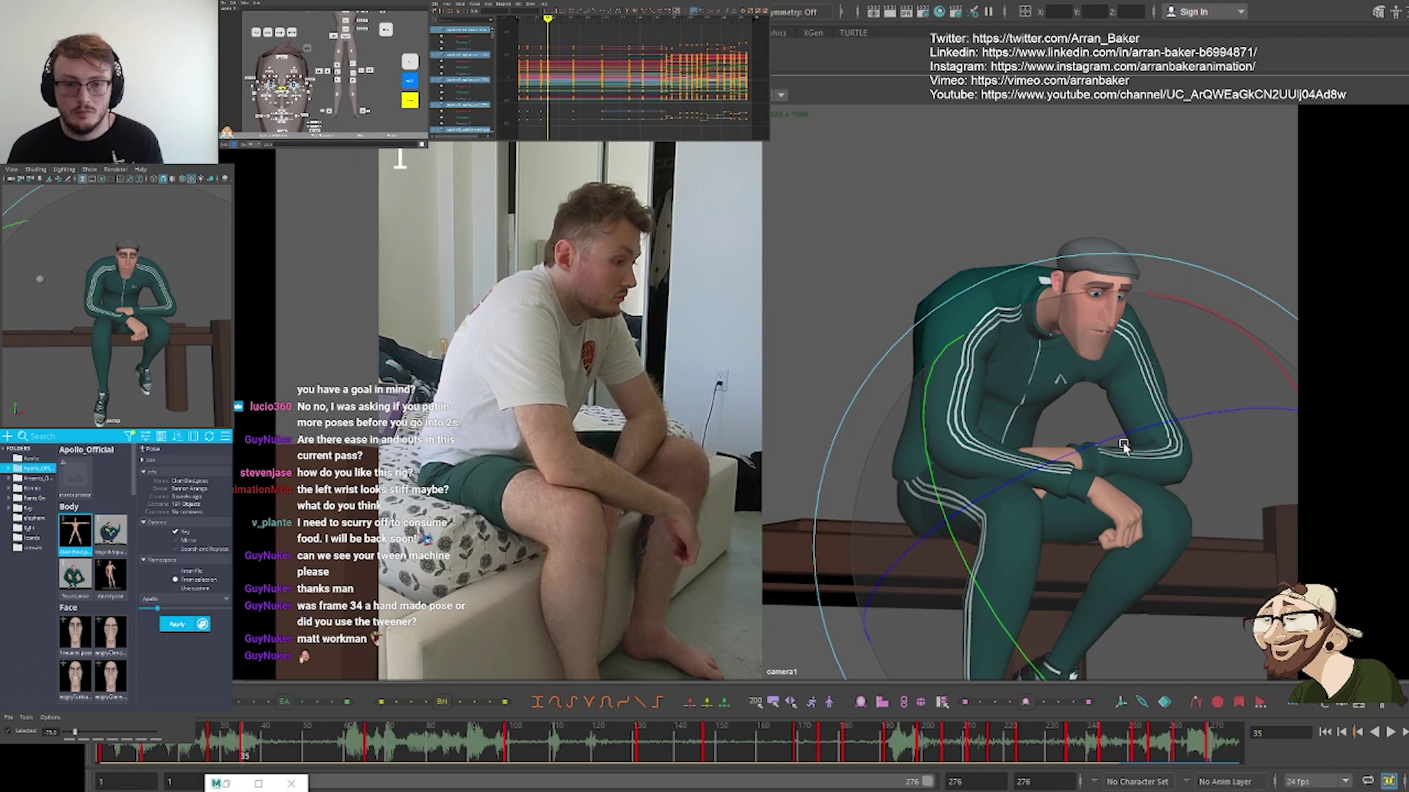
# Flip repeatedly between the keys at frames 35 and 65 to judge the transition in the head and body
pyautogui.press('.')
pyautogui.press('.')
pyautogui.press(',')
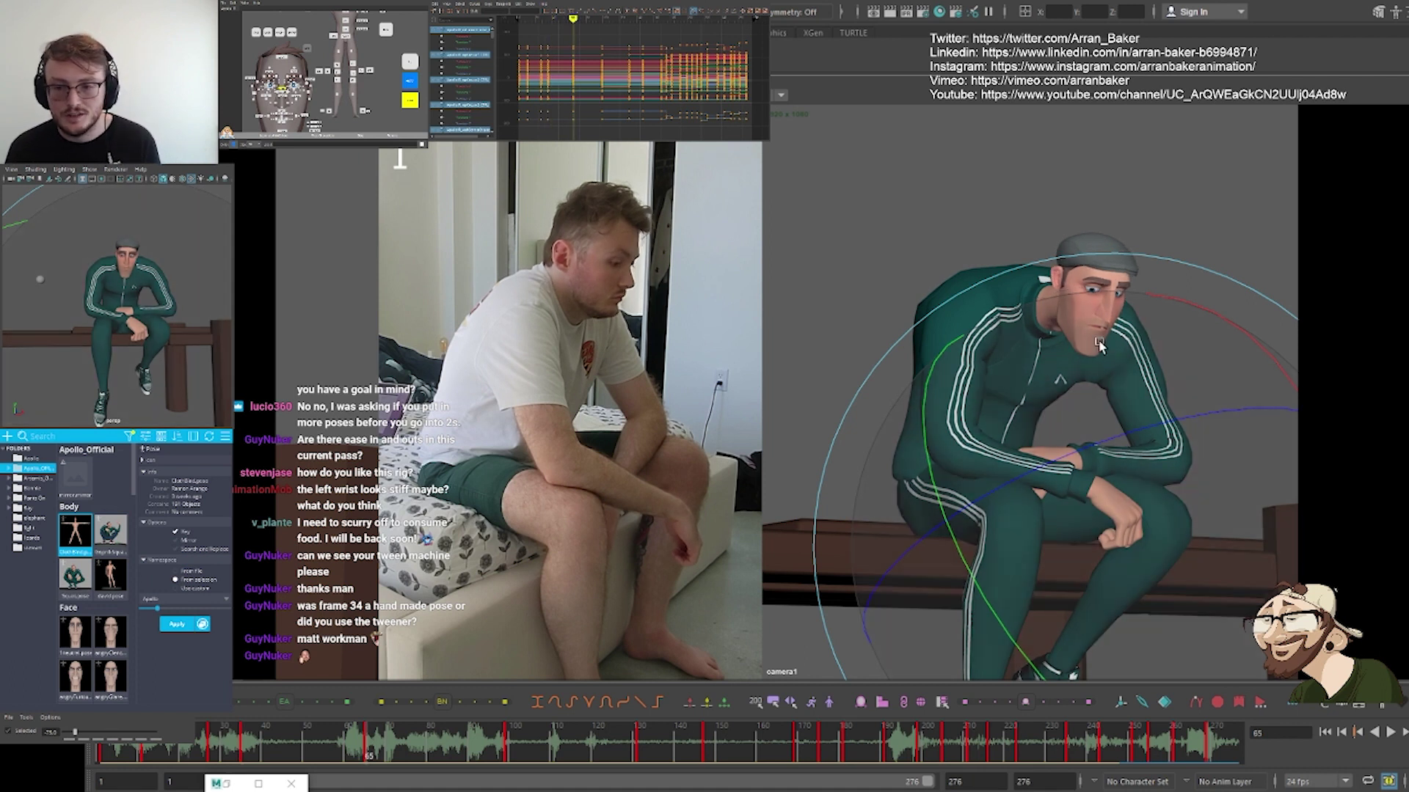
pyautogui.press(',')
pyautogui.press('.')
pyautogui.press(',')
pyautogui.press('.')
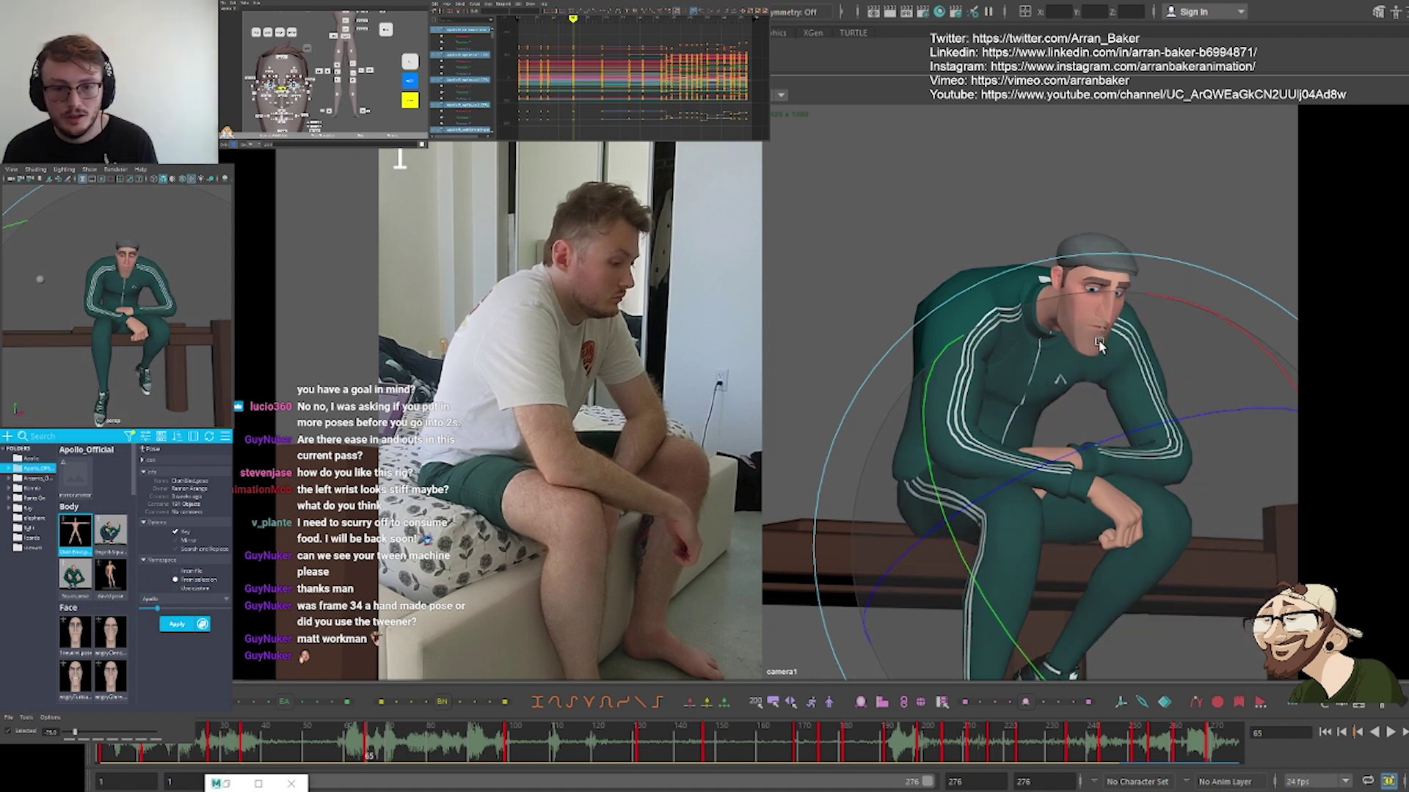
pyautogui.press(',')
pyautogui.press('.')
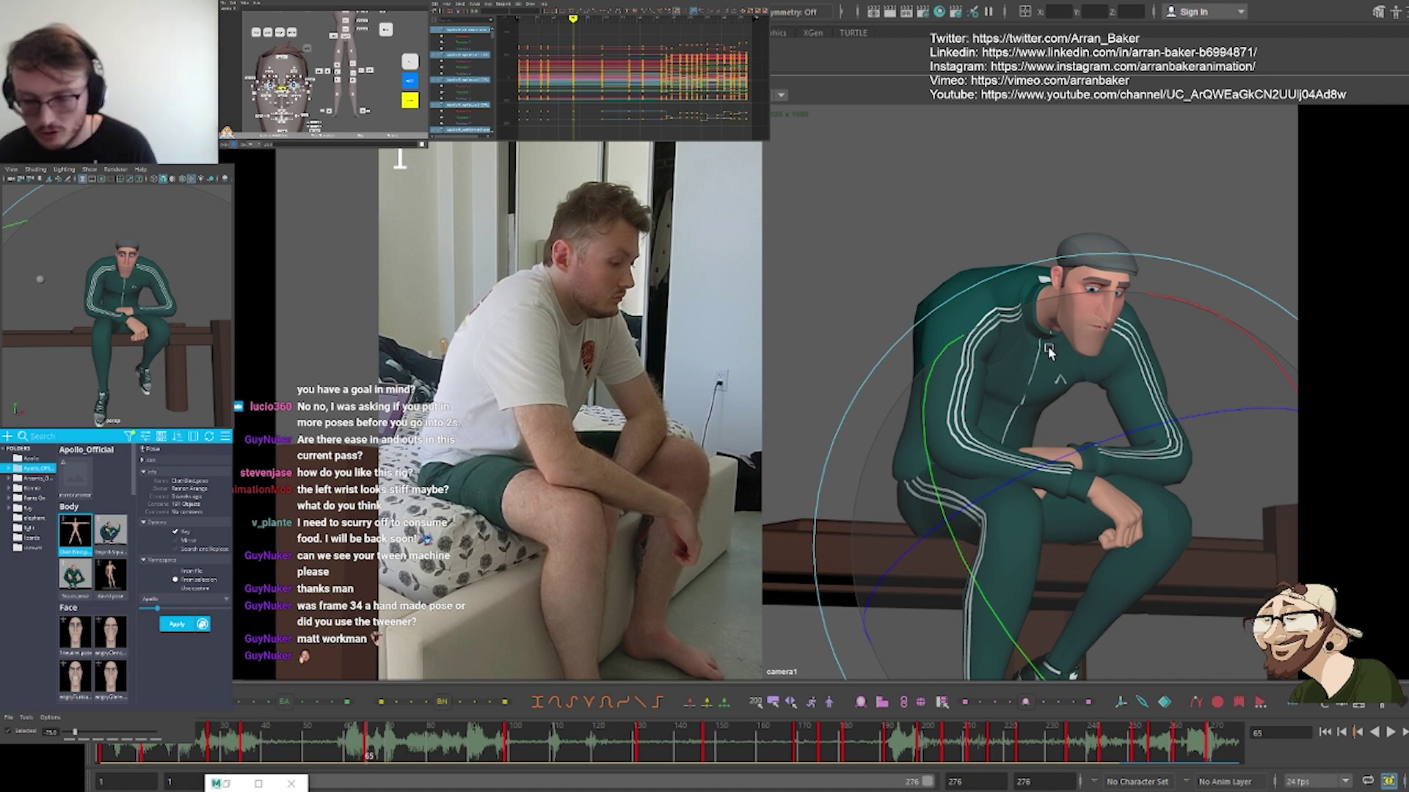
pyautogui.press(',')
pyautogui.press('.')
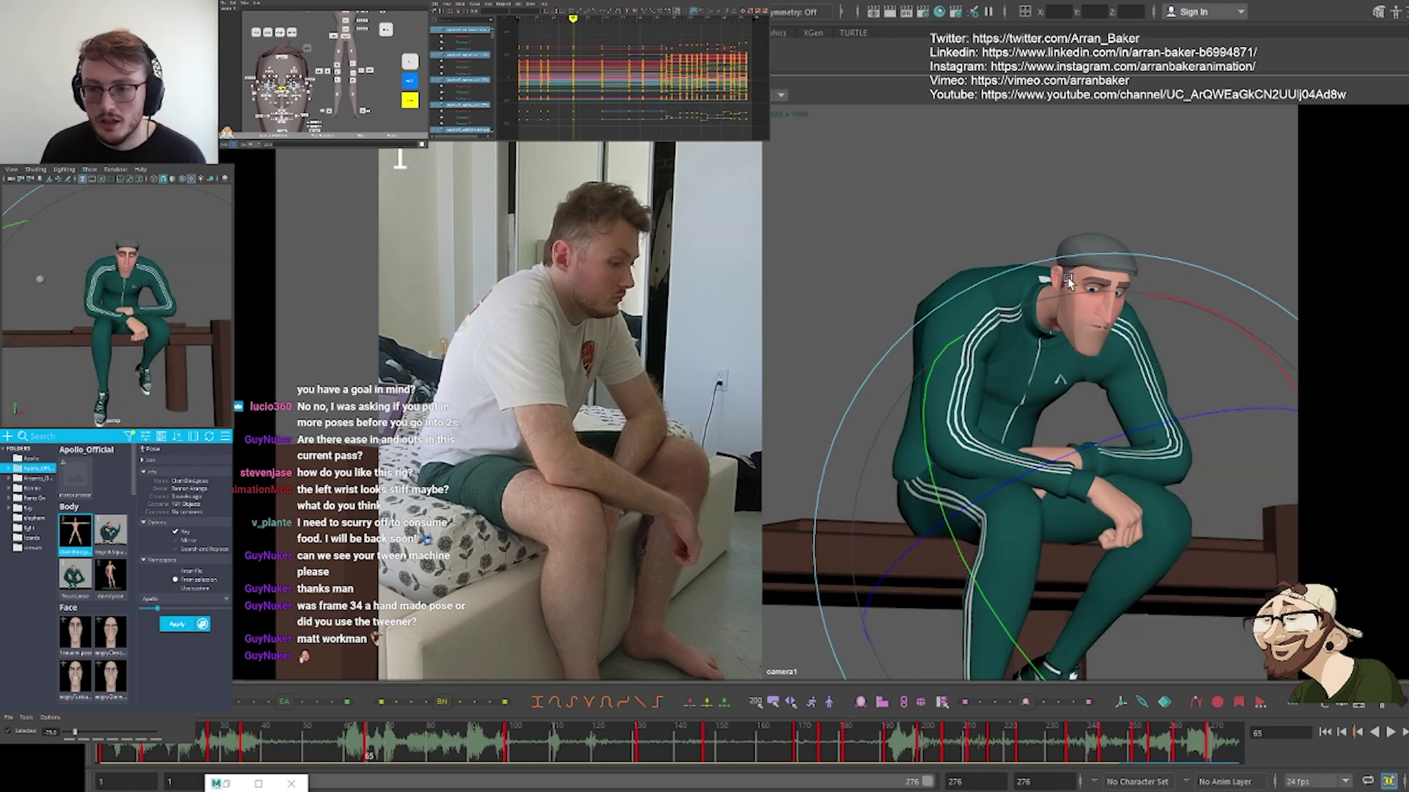
pyautogui.press(',')
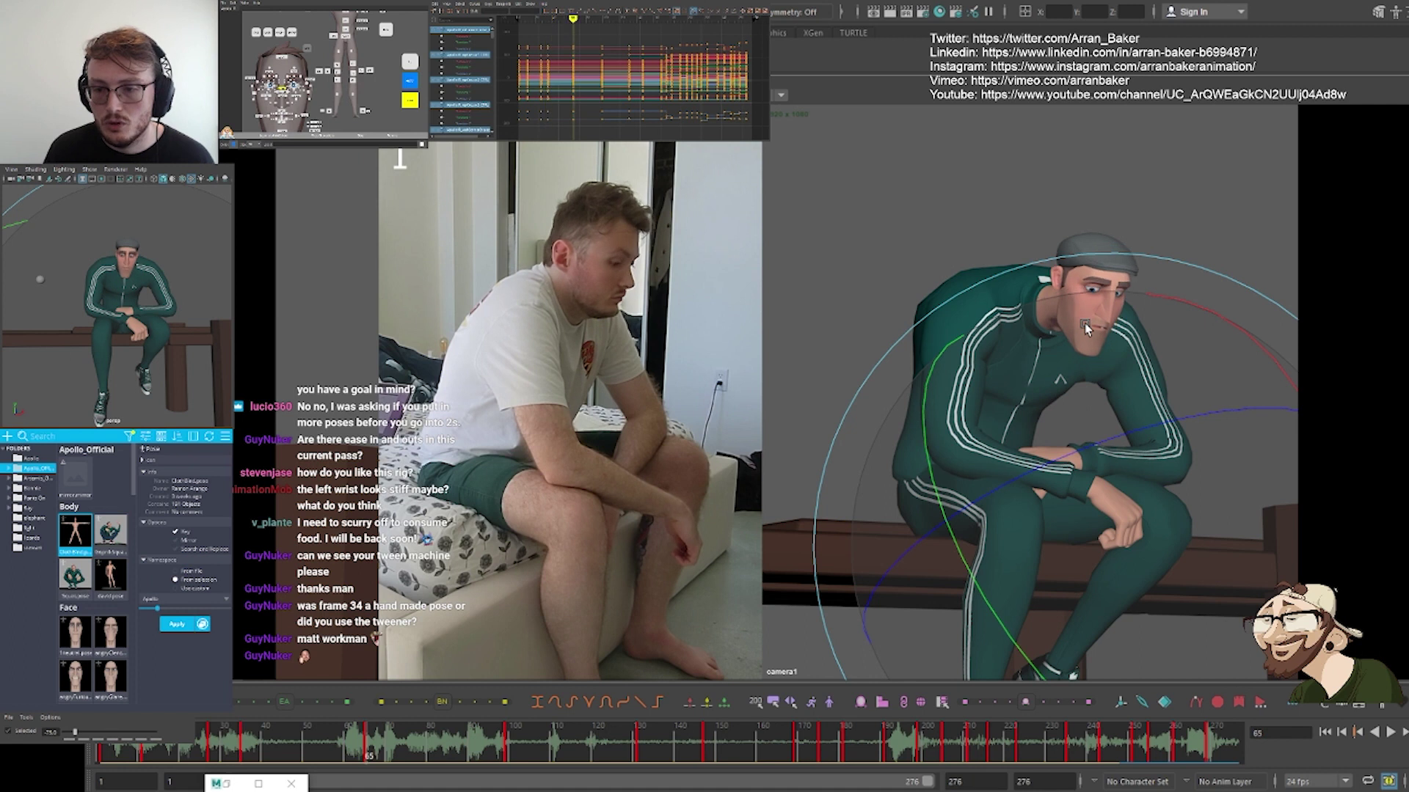
pyautogui.press('.')
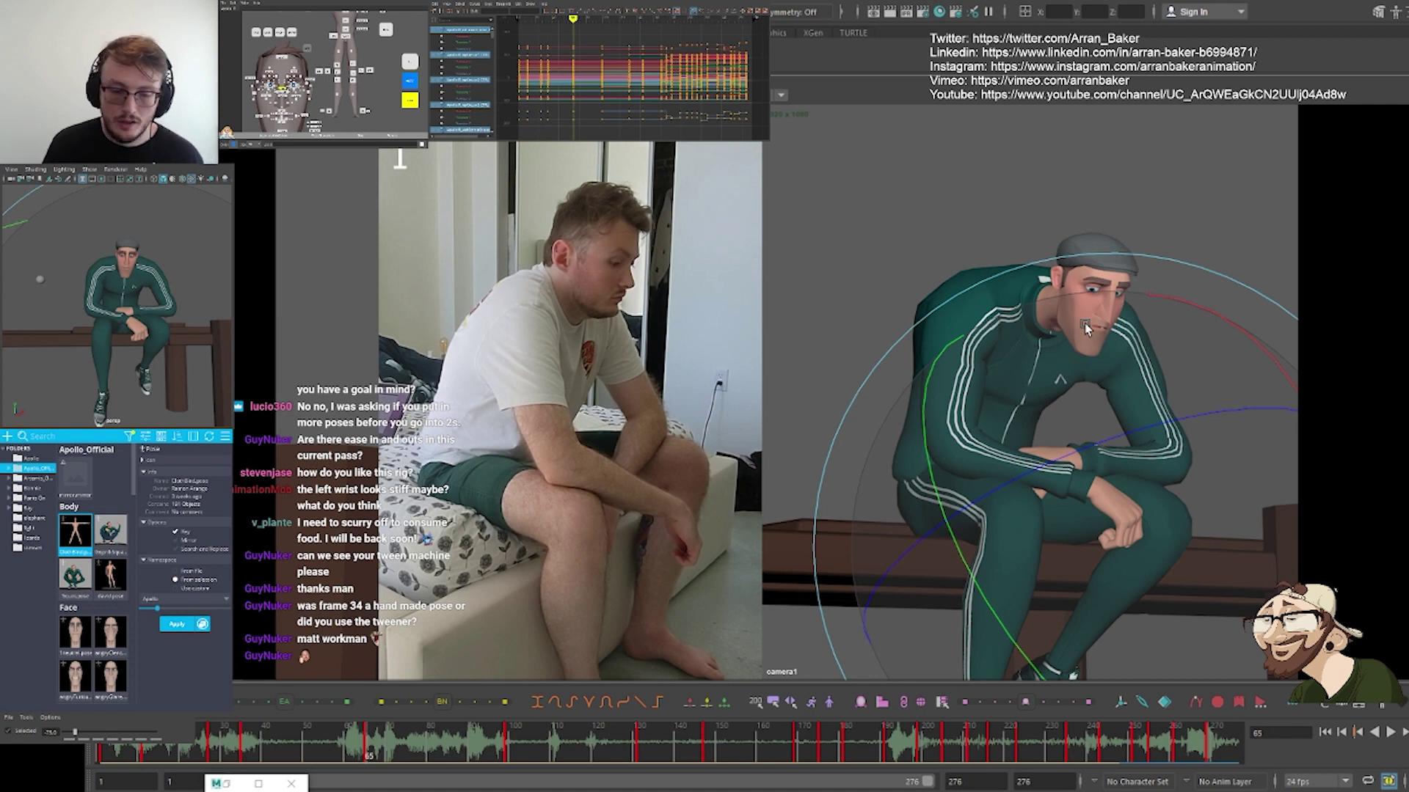
pyautogui.press(',')
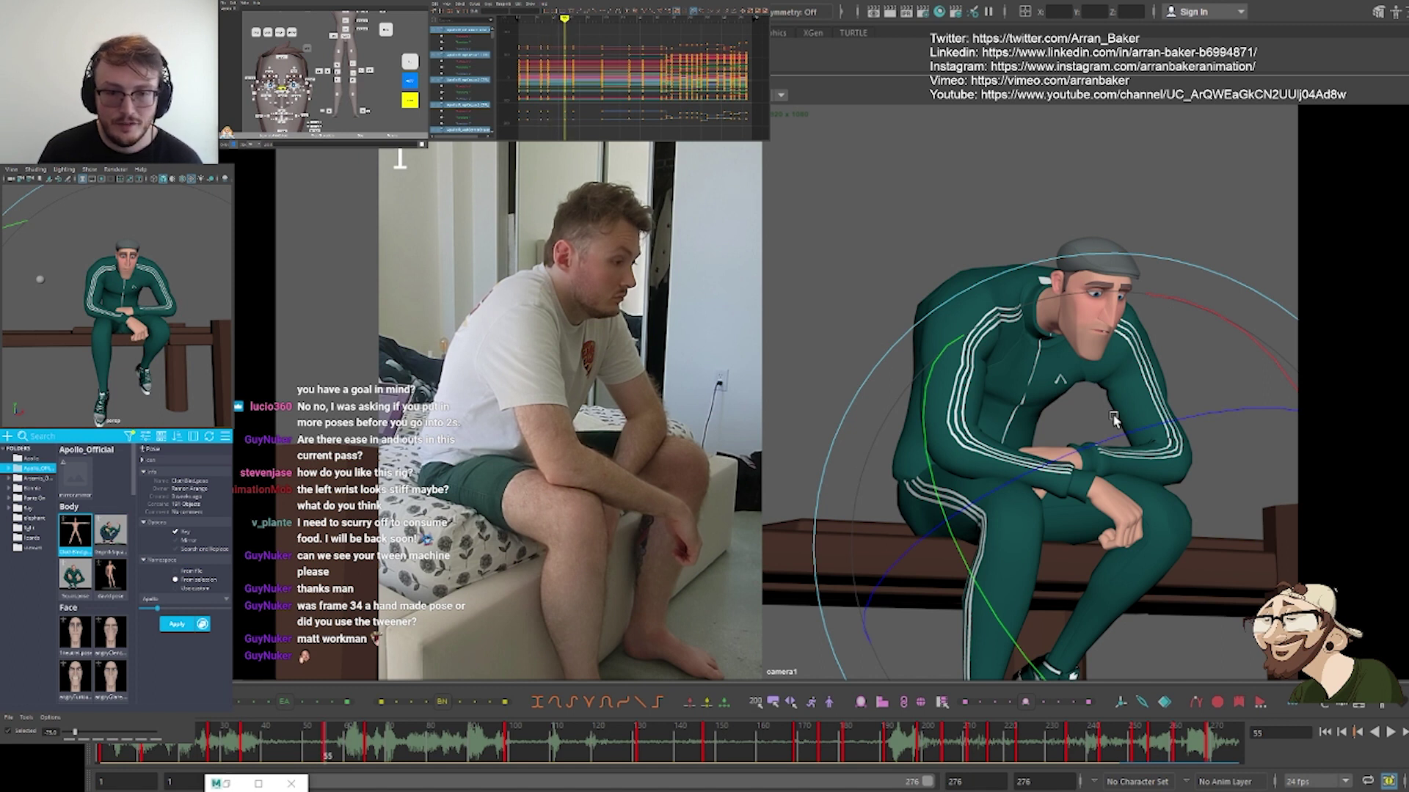
# Add an in-between pose for all controls at frame 43, between the keys at frames 35 and 55
pyautogui.press('.')
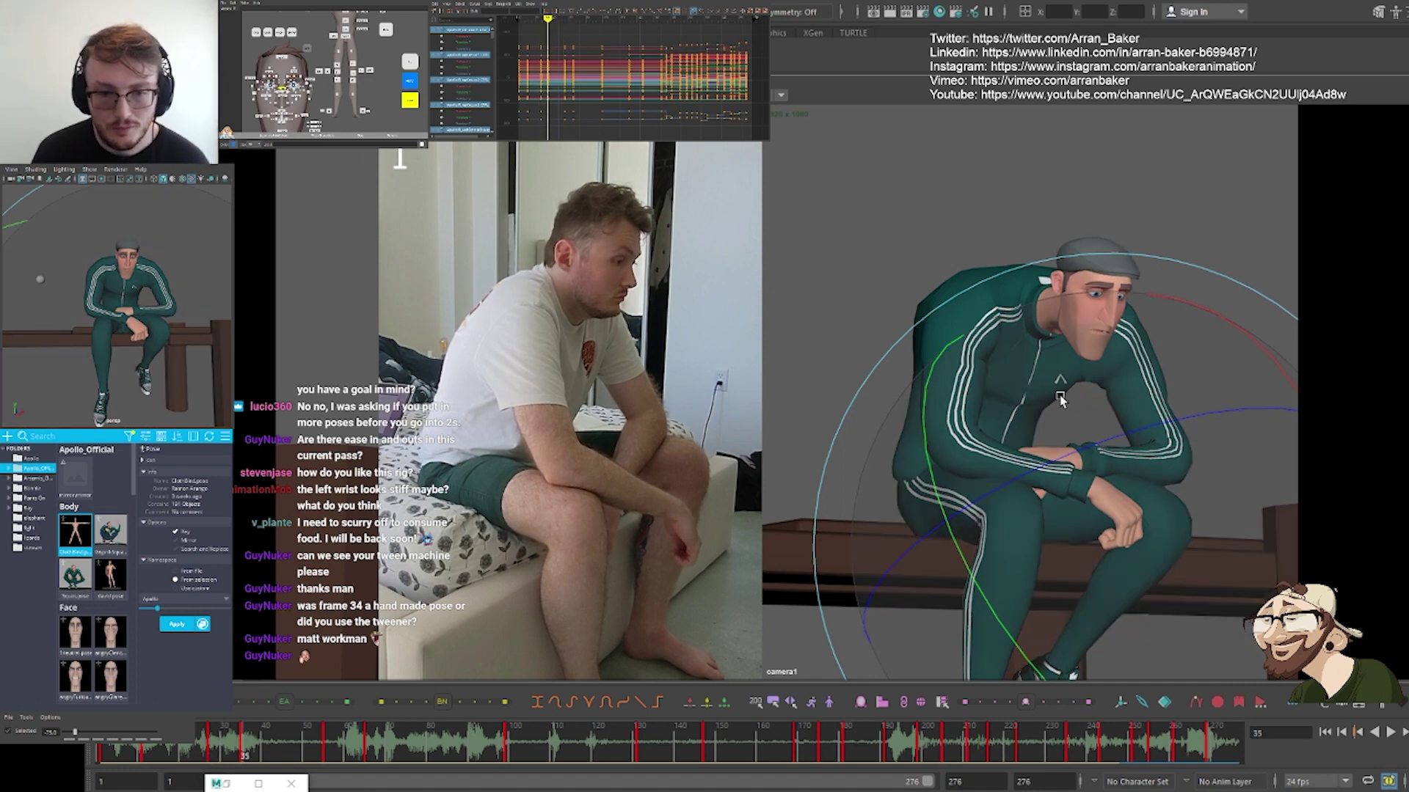
pyautogui.press('.')
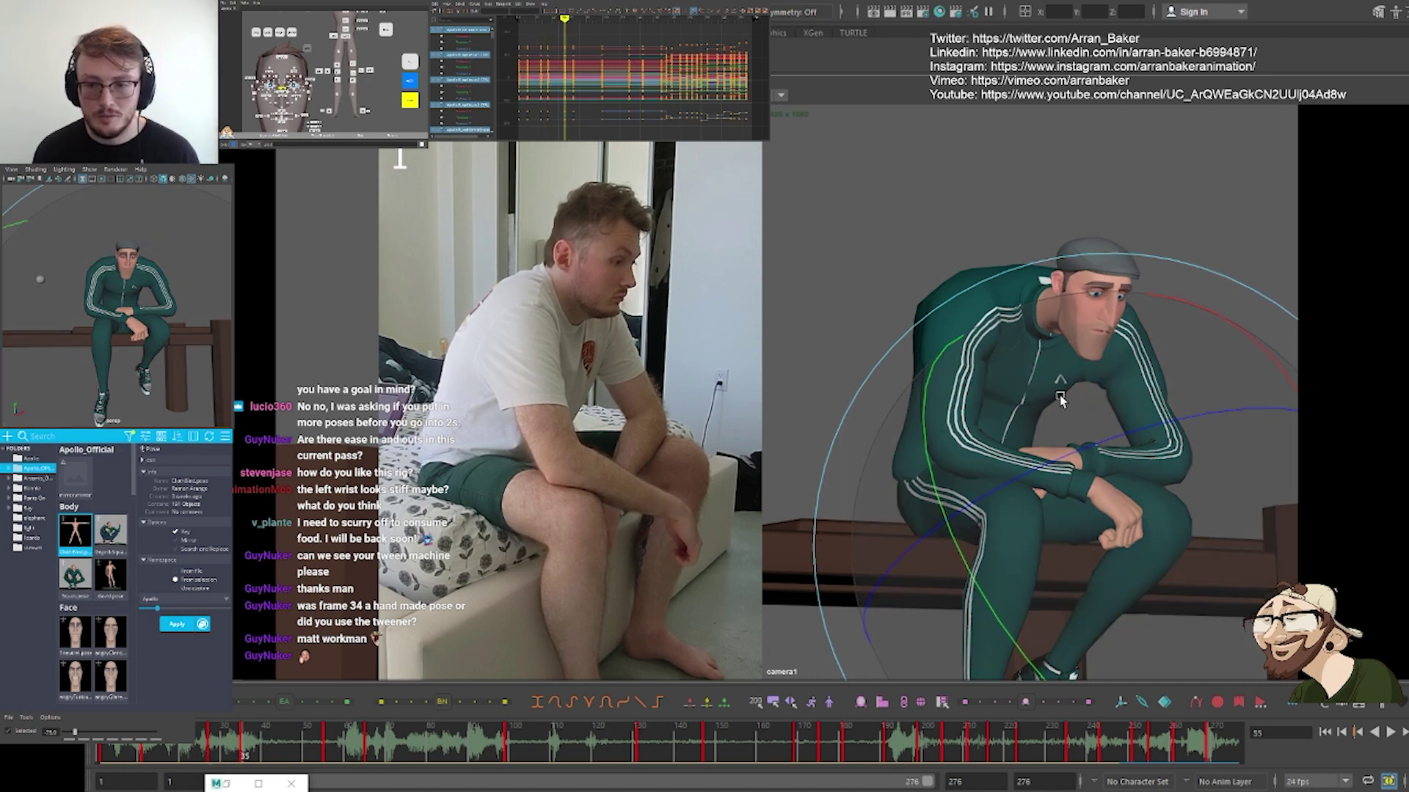
pyautogui.hotkey('alt', '.')
pyautogui.hotkey('alt', '.')
pyautogui.hotkey('alt', '.')
pyautogui.hotkey('alt', '.')
pyautogui.hotkey('alt', '.')
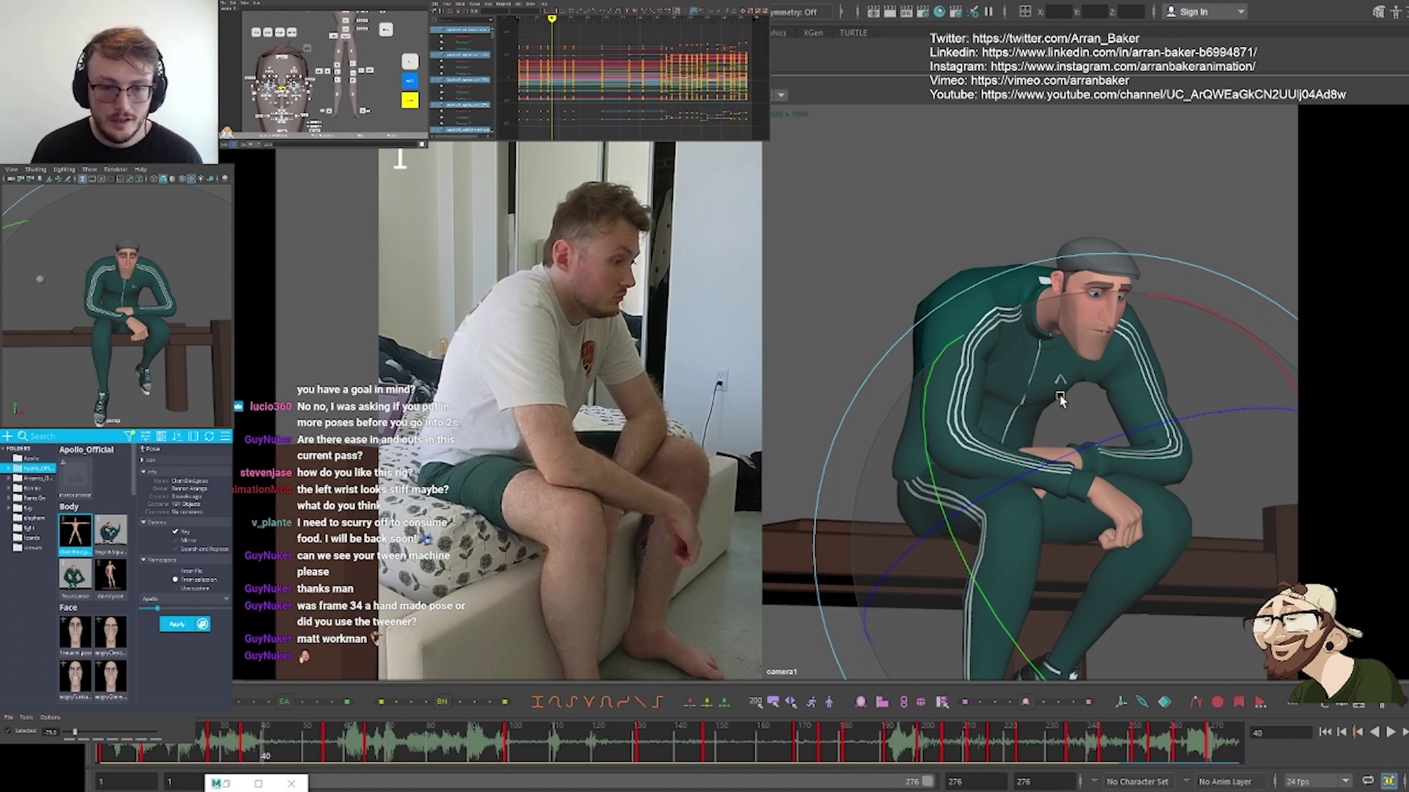
pyautogui.hotkey('alt', '.')
pyautogui.hotkey('alt', '.')
pyautogui.hotkey('alt', '.')
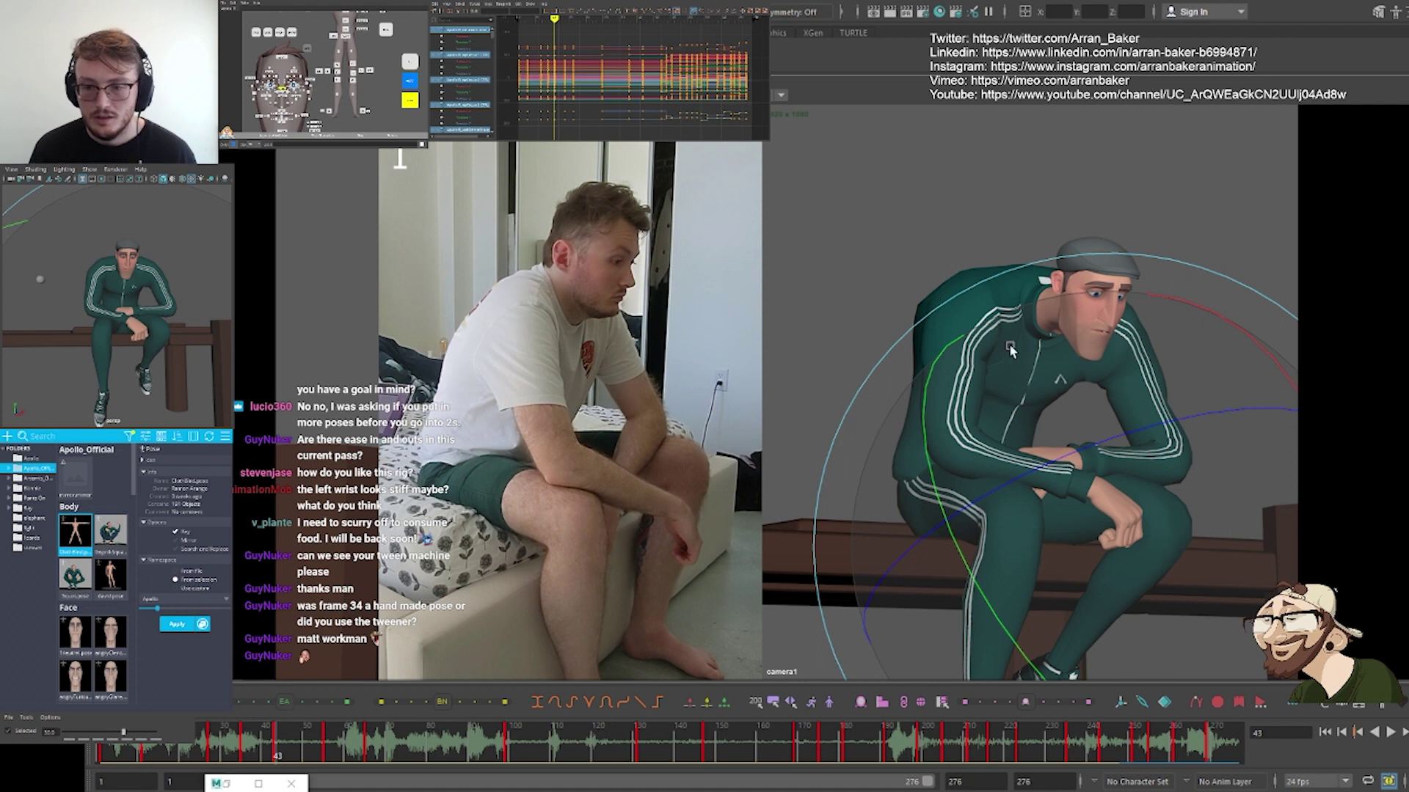
# Rotate the two spine controls and the control at the hips slightly at frame 43
pyautogui.moveTo(367, 125); pyautogui.dragTo(369, 152, button='middle')
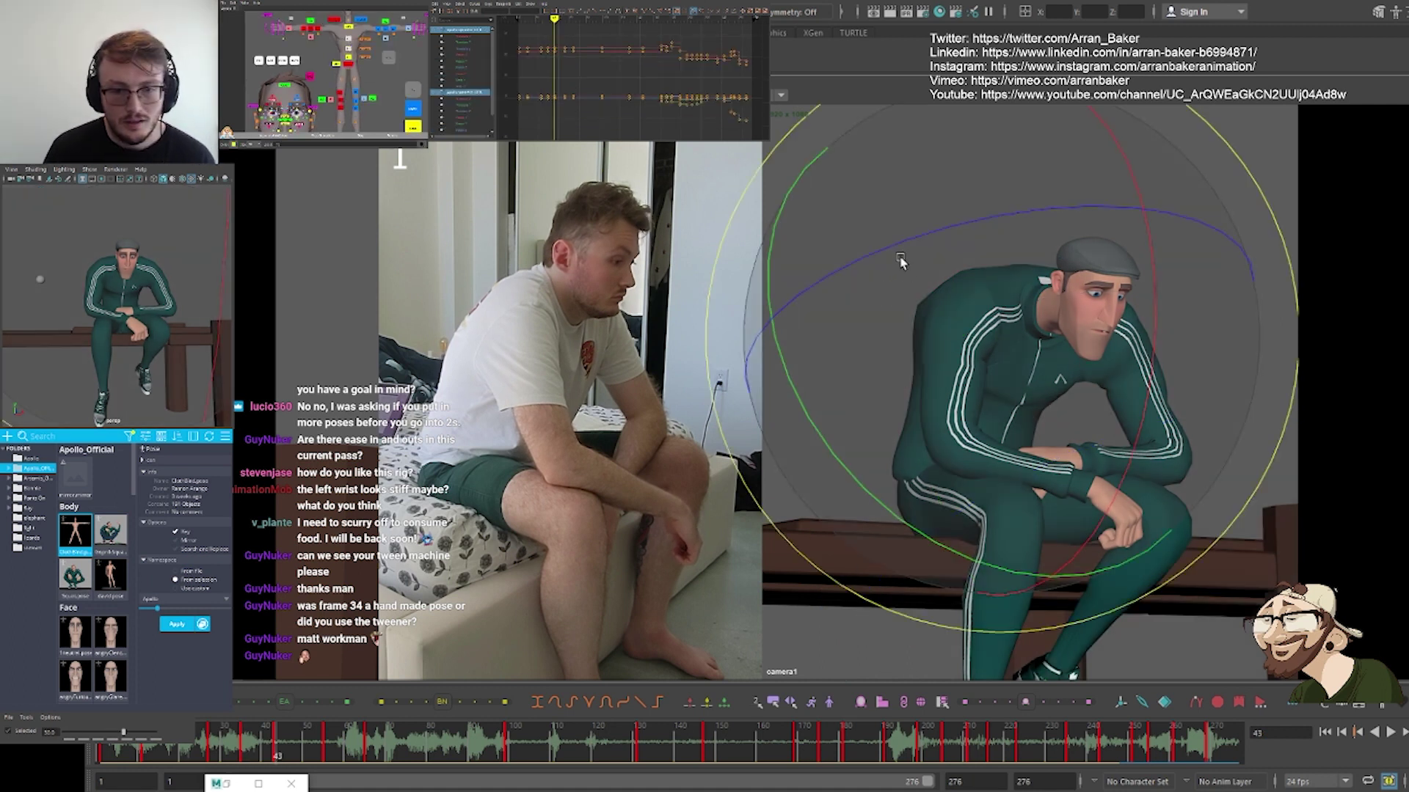
pyautogui.moveTo(902, 249); pyautogui.dragTo(896, 246)
pyautogui.click(349, 65)
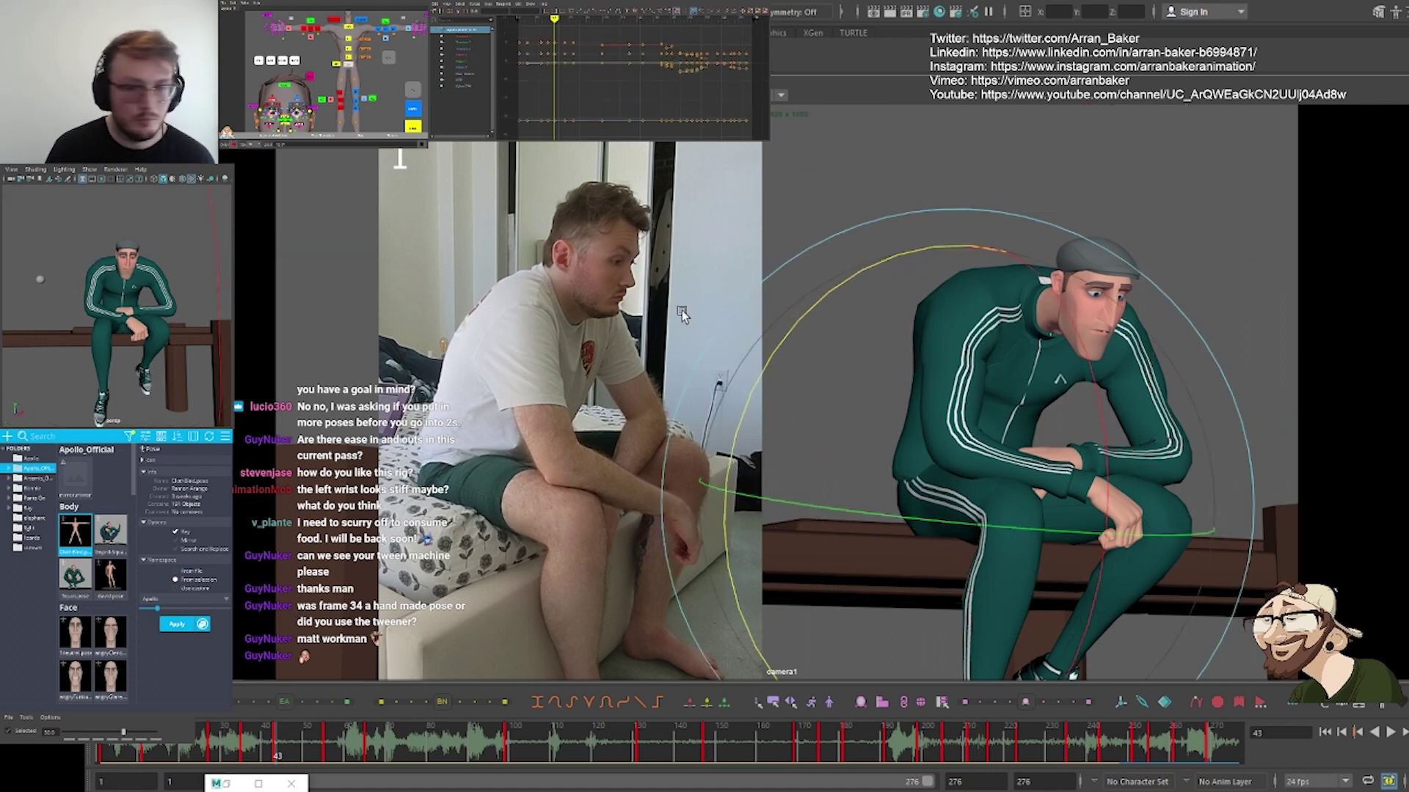
pyautogui.moveTo(826, 295); pyautogui.dragTo(818, 296)
# Flip between the keys at frames 35 and 43 to check the adjusted body pose
pyautogui.press(',')
pyautogui.press('.')
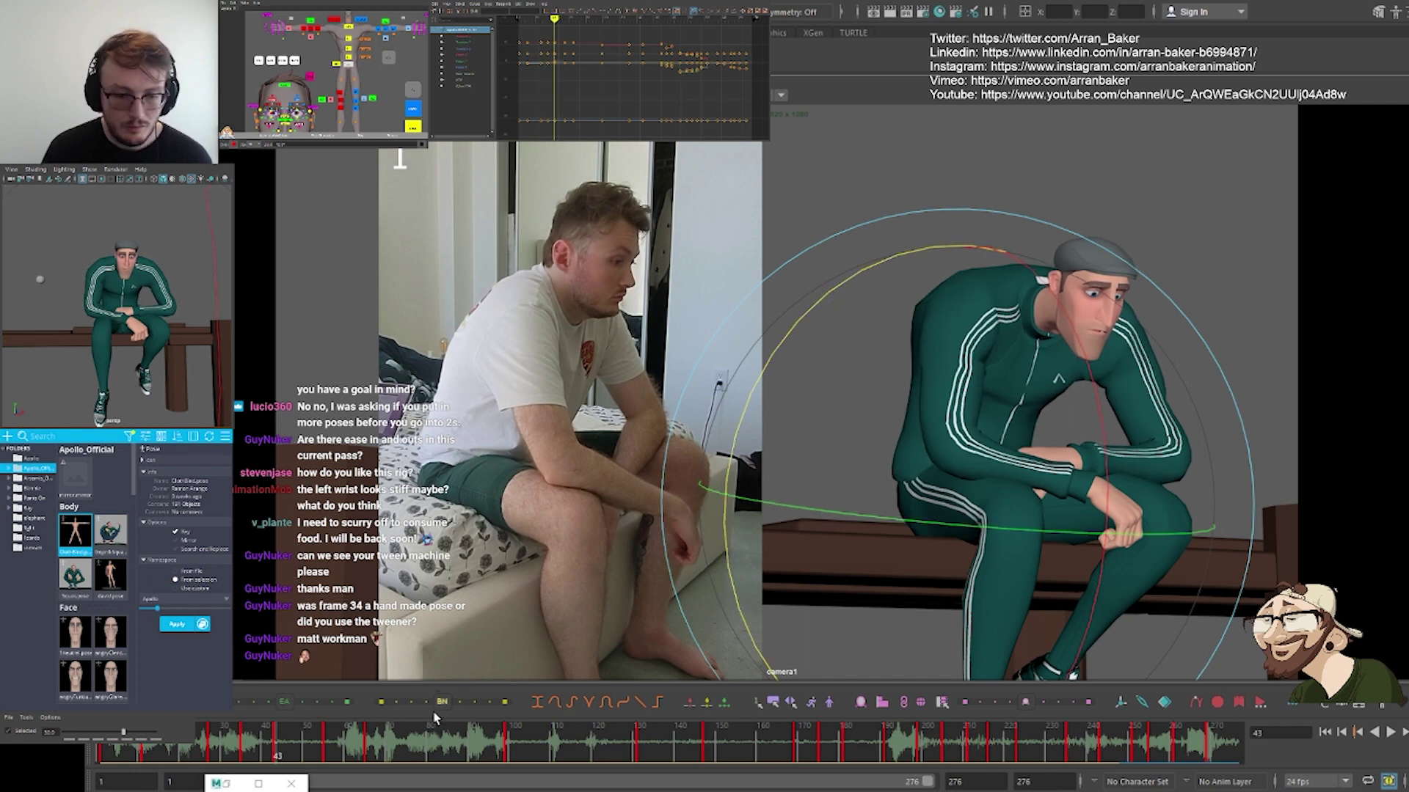
pyautogui.press(',')
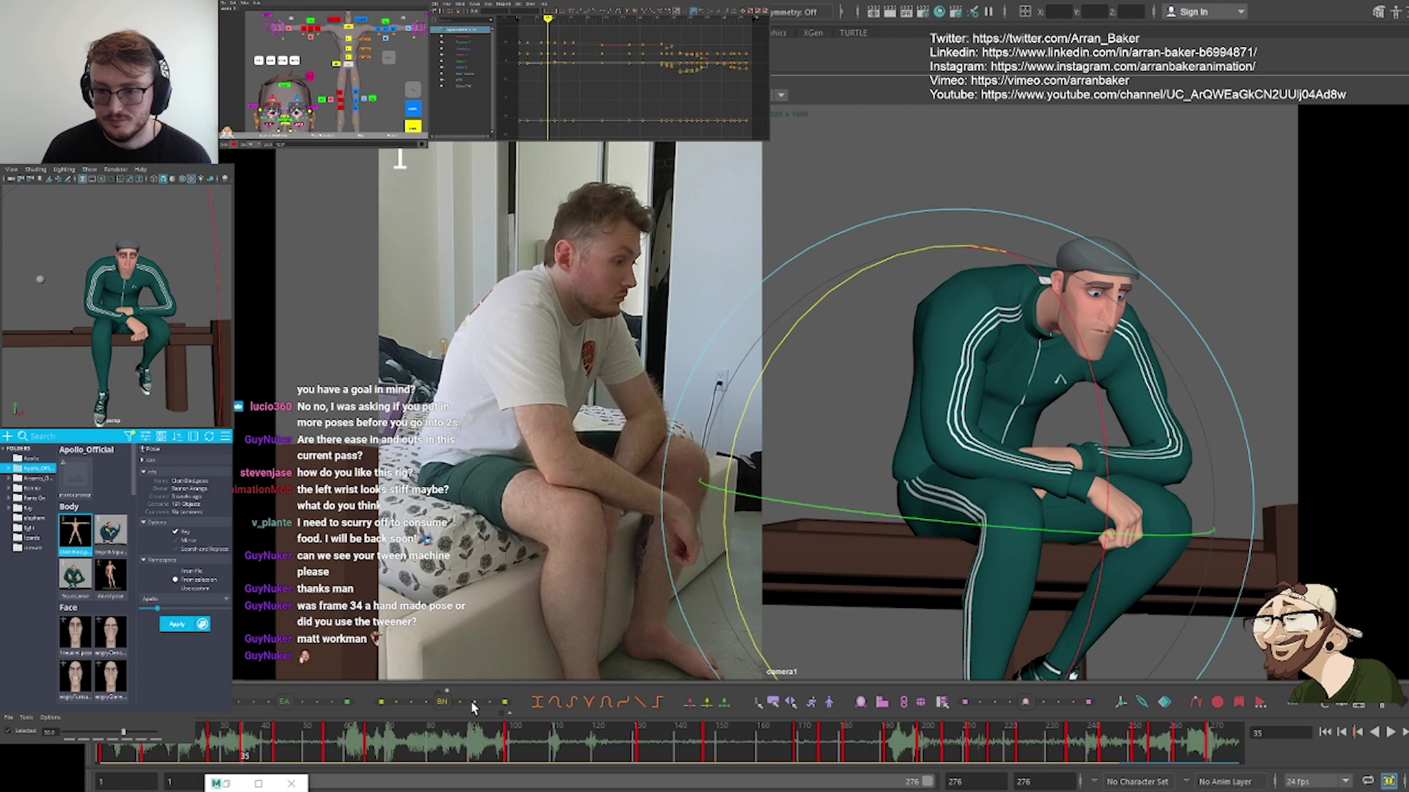
pyautogui.press('.')
pyautogui.press(',')
pyautogui.press('.')
pyautogui.press(',')
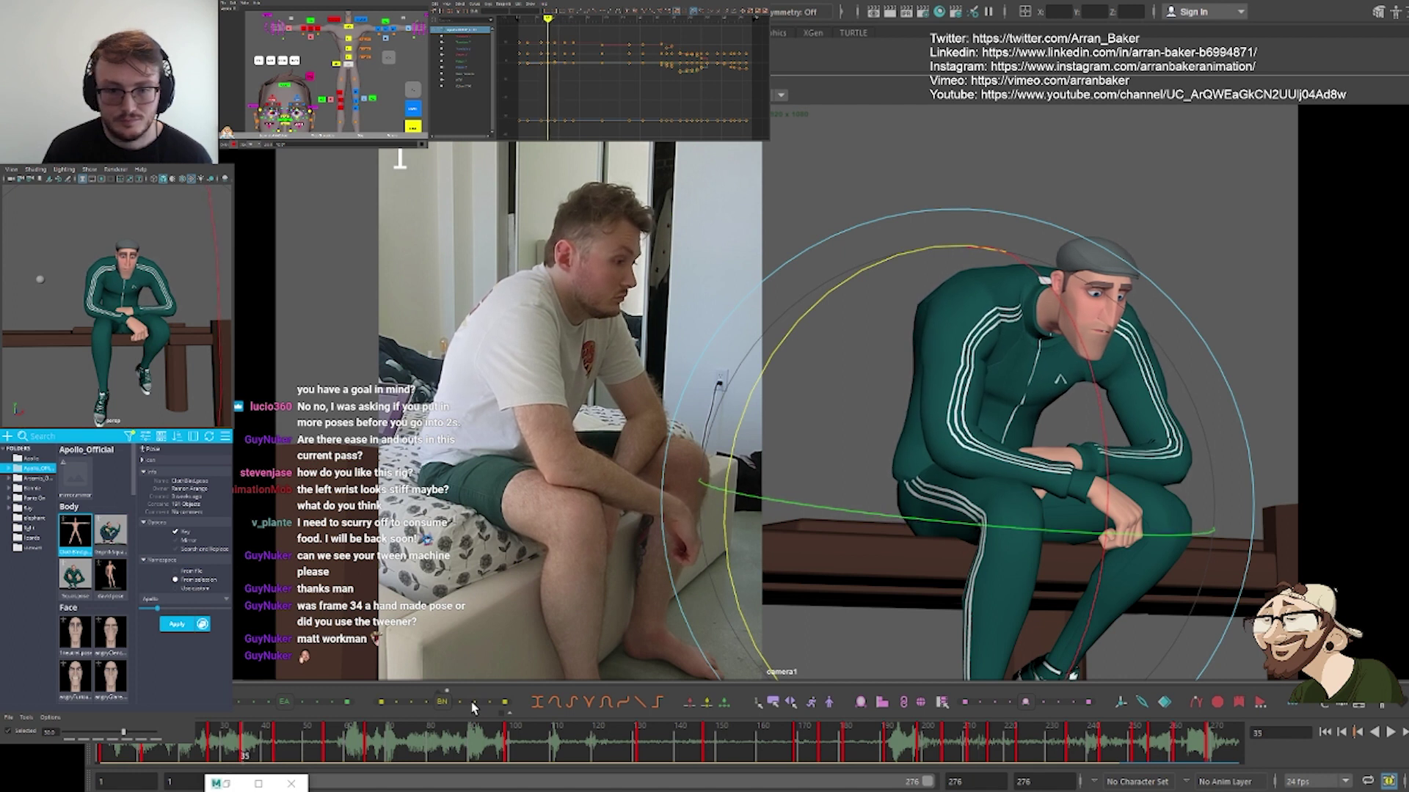
pyautogui.press('.')
# Select the head control and compare its pose across the keys at frames 35, 43 and 55
pyautogui.keyDown('alt'); pyautogui.moveTo(350, 21); pyautogui.dragTo(347, 56, button='middle'); pyautogui.keyUp('alt')
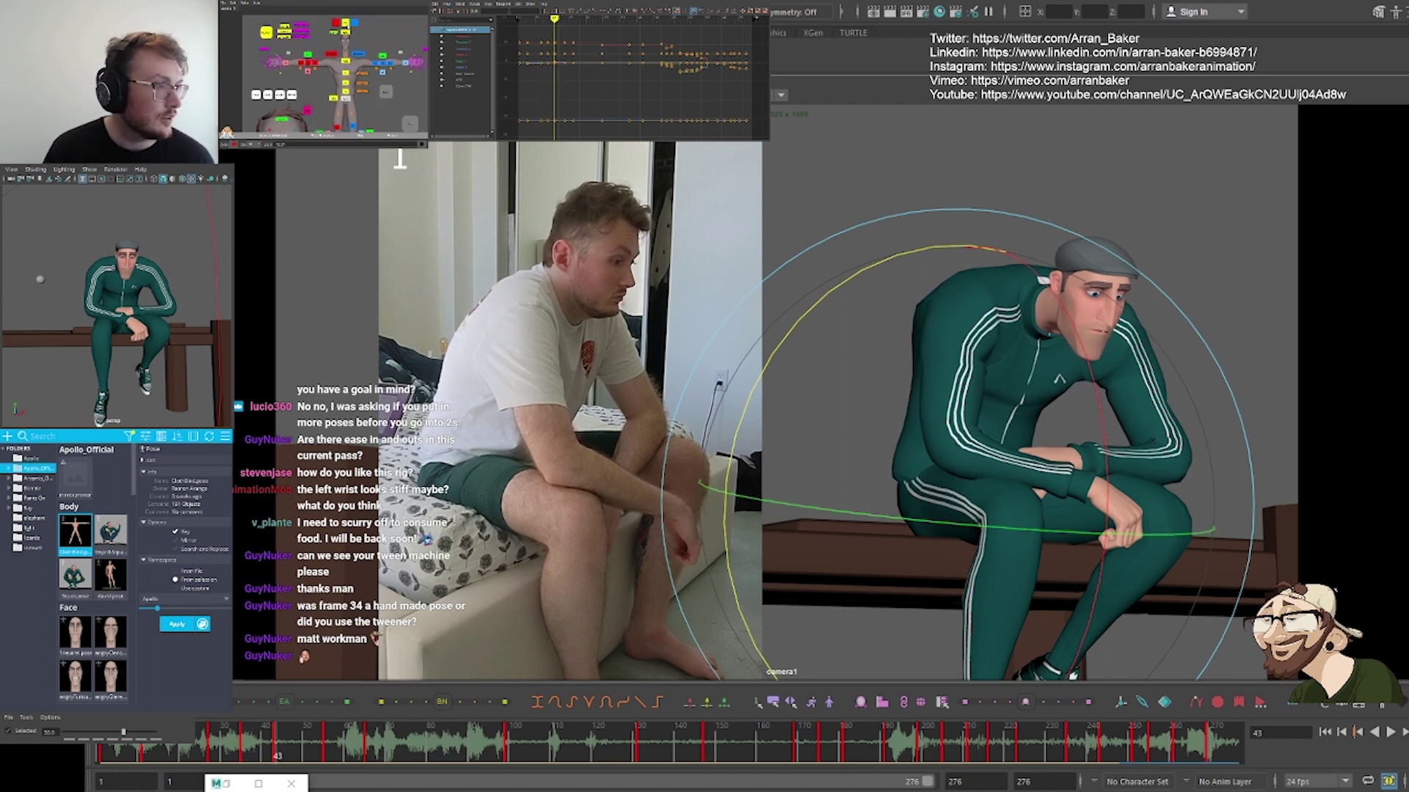
pyautogui.click(345, 32)
pyautogui.press(',')
pyautogui.press('.')
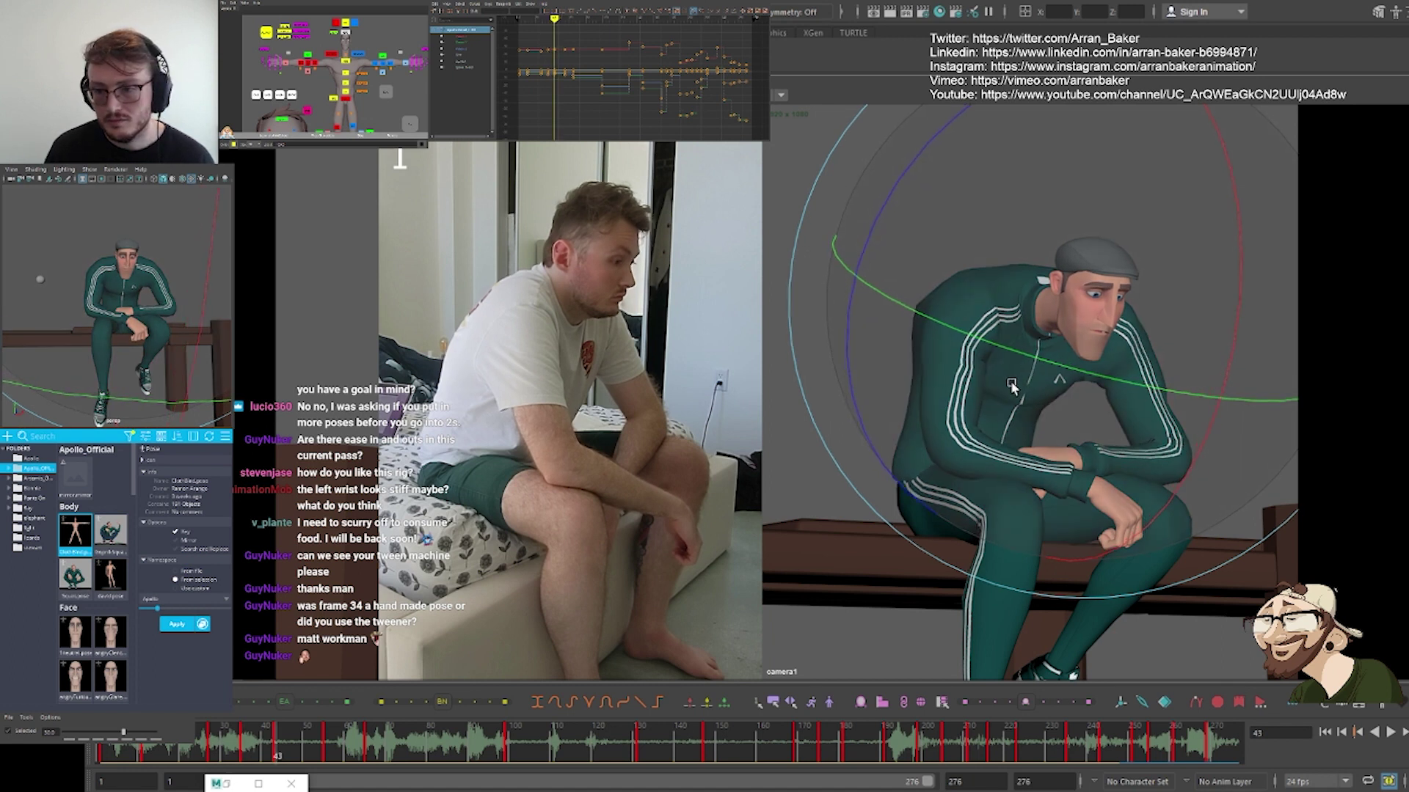
pyautogui.press(',')
pyautogui.press('.')
pyautogui.press(',')
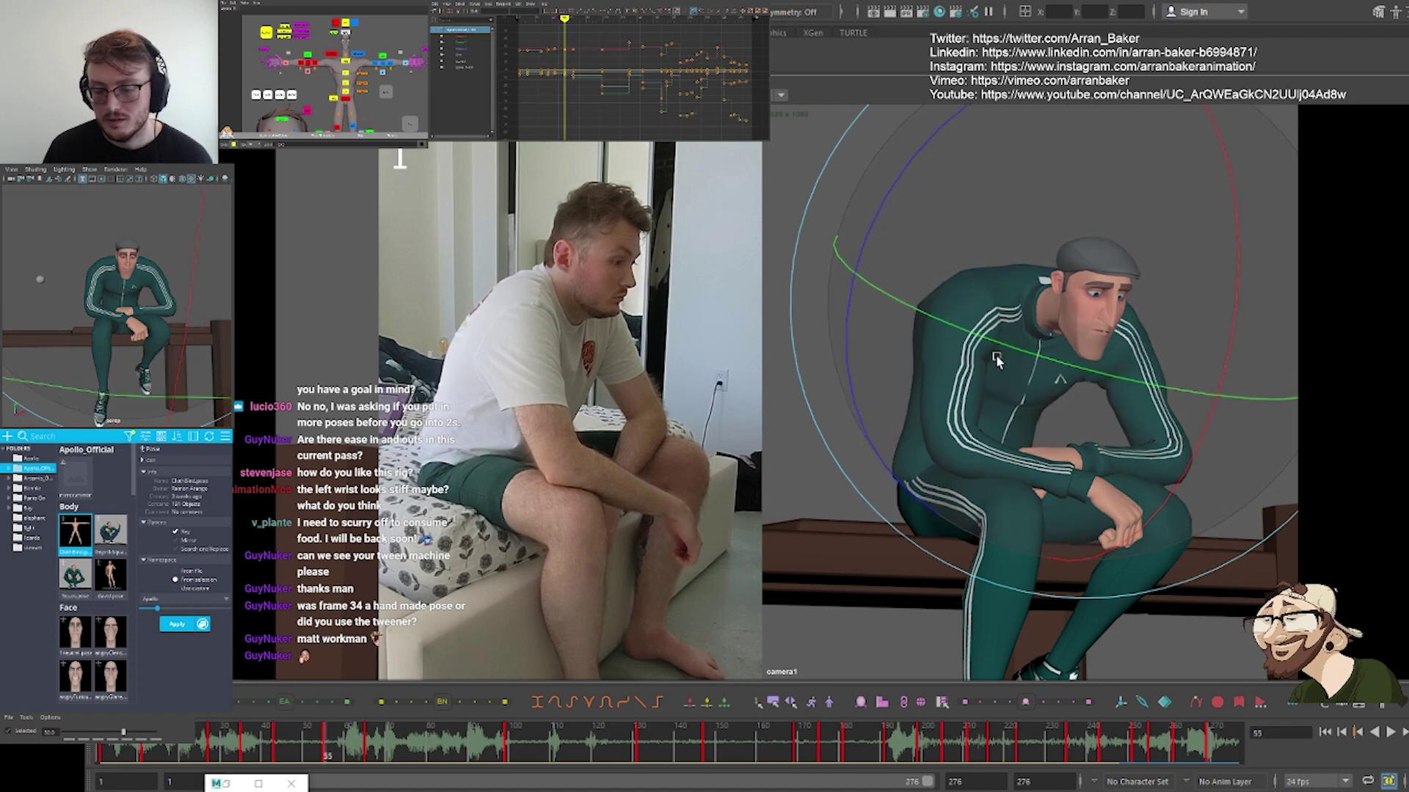
pyautogui.press('.')
pyautogui.press(',')
pyautogui.press('.')
pyautogui.press('.')
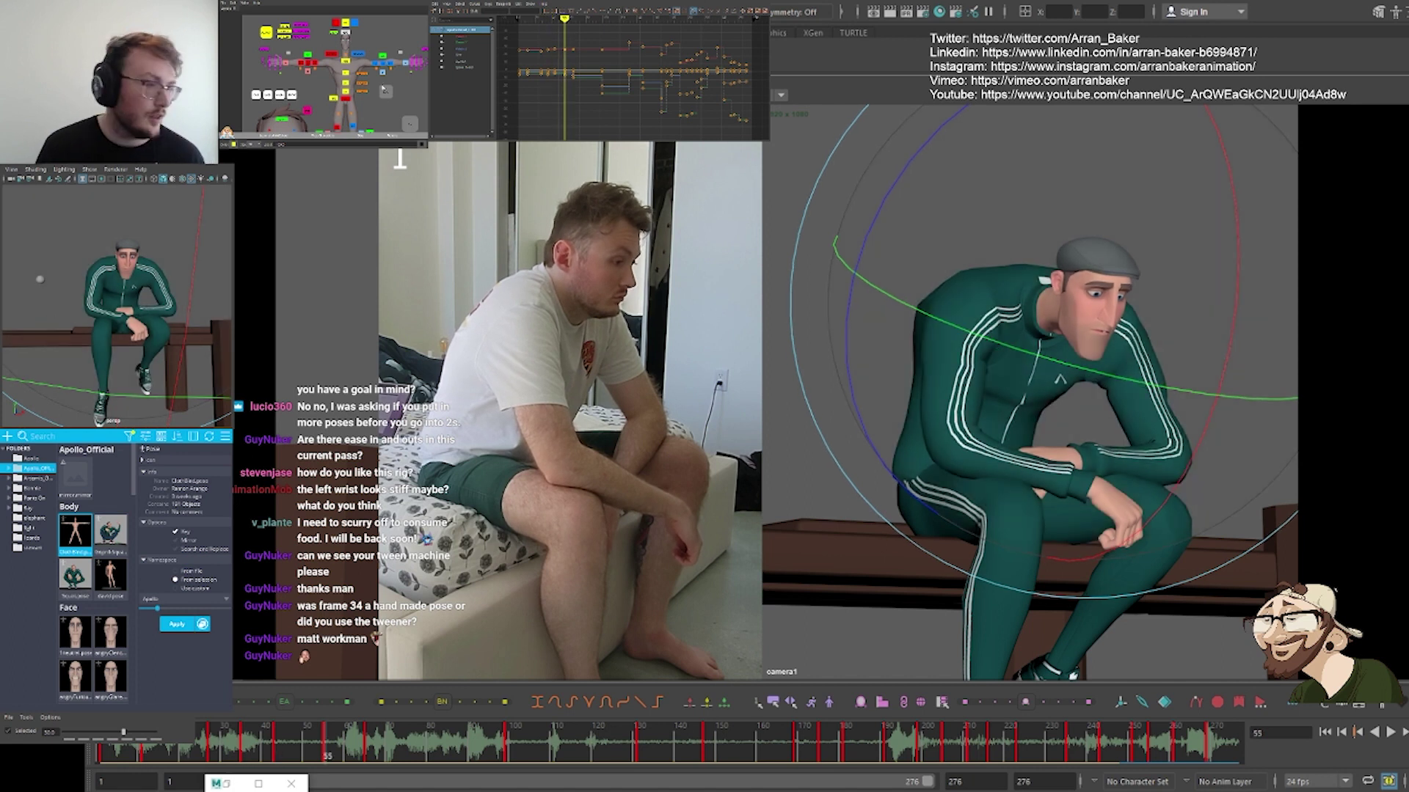
# Reselect the head control and compare the head pose at frame 55 with the keys at frames 43 and 35
pyautogui.moveTo(333, 118)
pyautogui.keyDown('alt'); pyautogui.mouseDown(button='middle')
pyautogui.moveTo(339, 72)
pyautogui.moveTo(358, 122)
pyautogui.mouseUp(button='middle'); pyautogui.keyUp('alt')
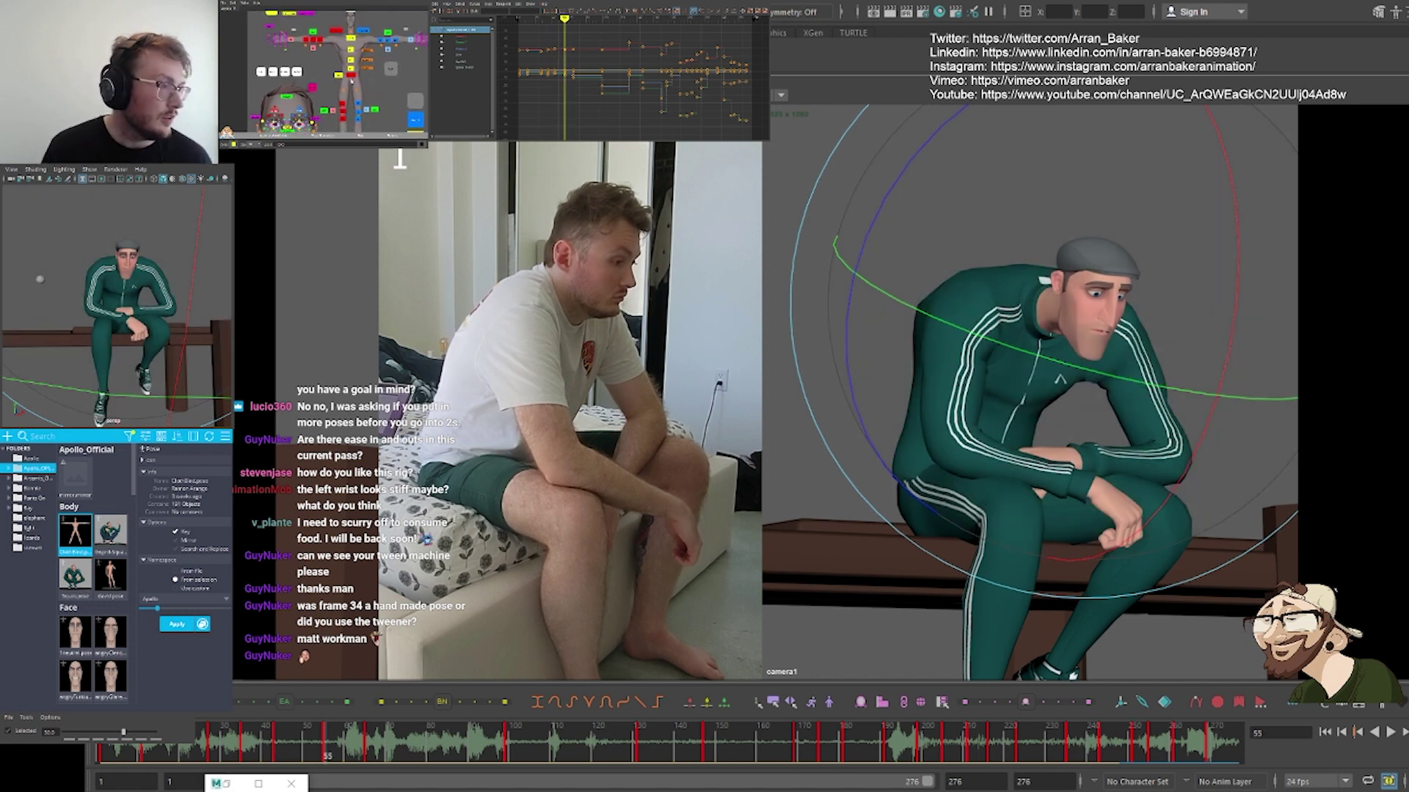
pyautogui.click(350, 52)
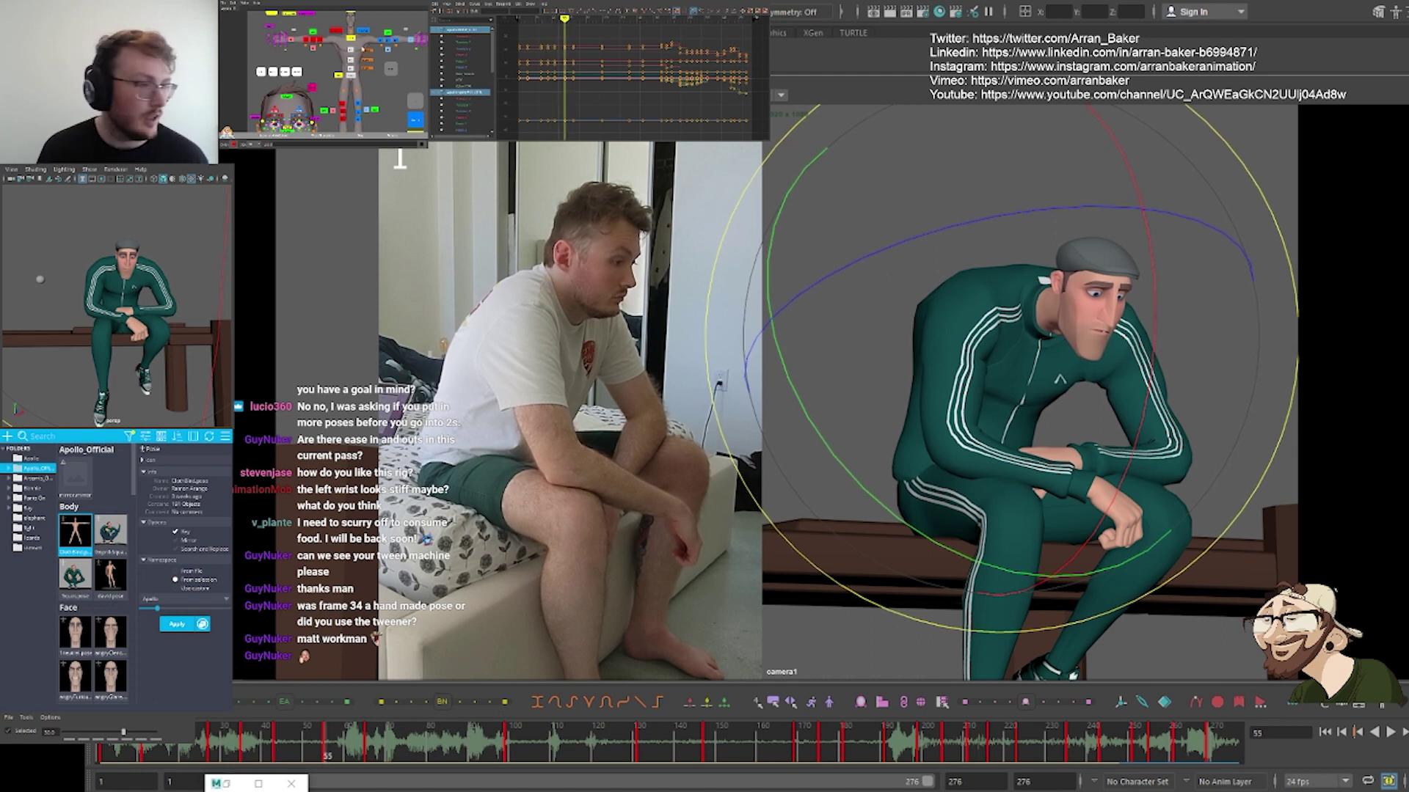
pyautogui.keyDown('alt'); pyautogui.moveTo(362, 49); pyautogui.dragTo(364, 79, button='middle'); pyautogui.keyUp('alt')
pyautogui.click(351, 38)
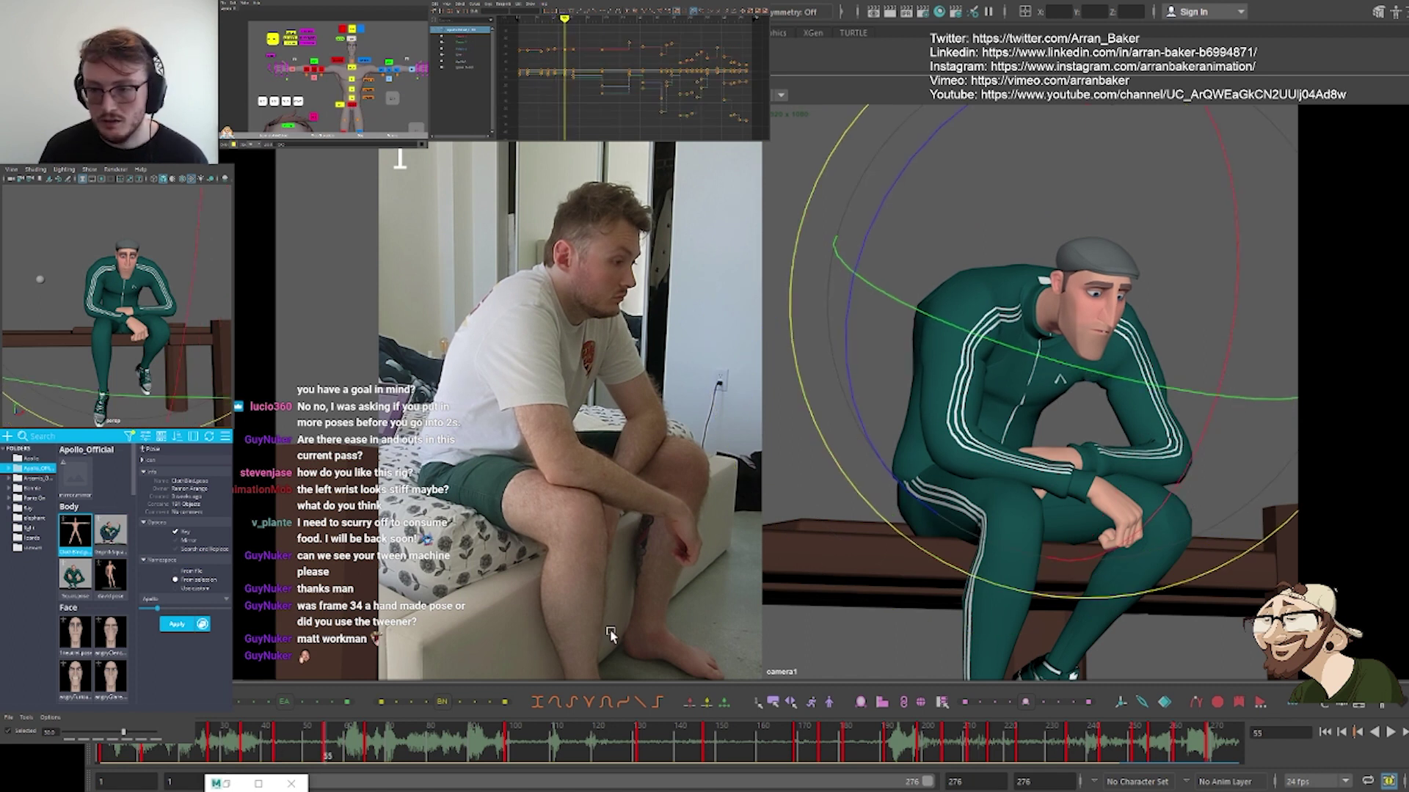
pyautogui.press(',')
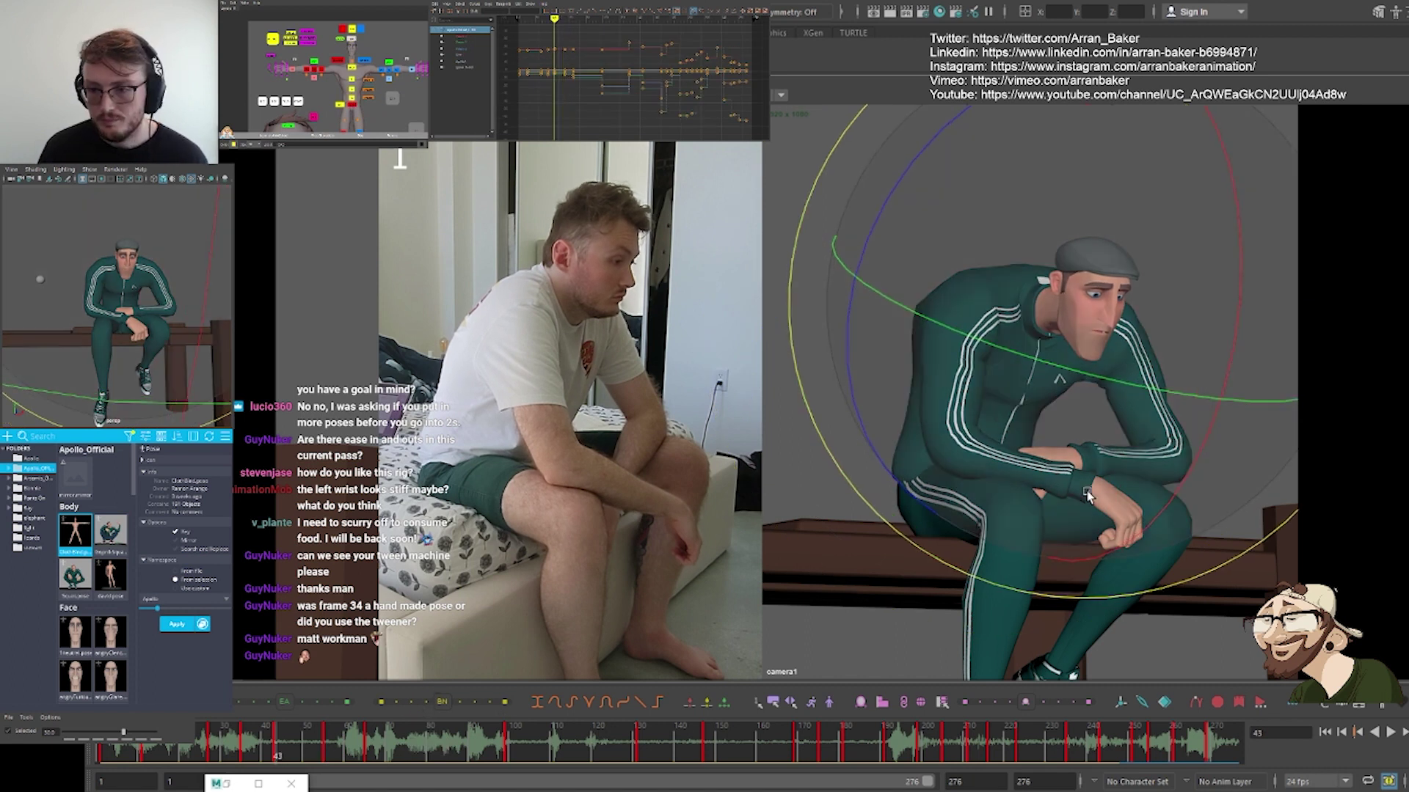
pyautogui.press('.')
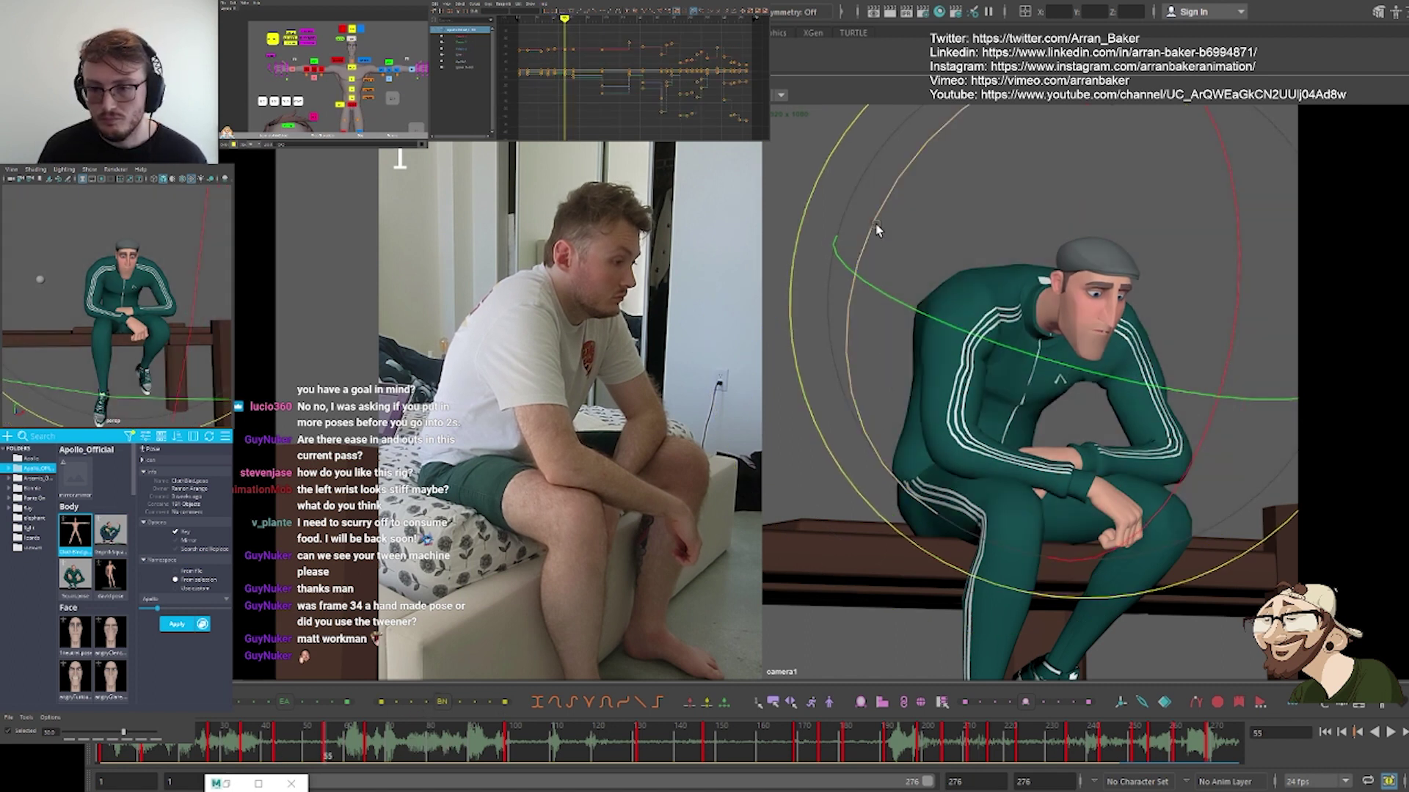
pyautogui.press(',')
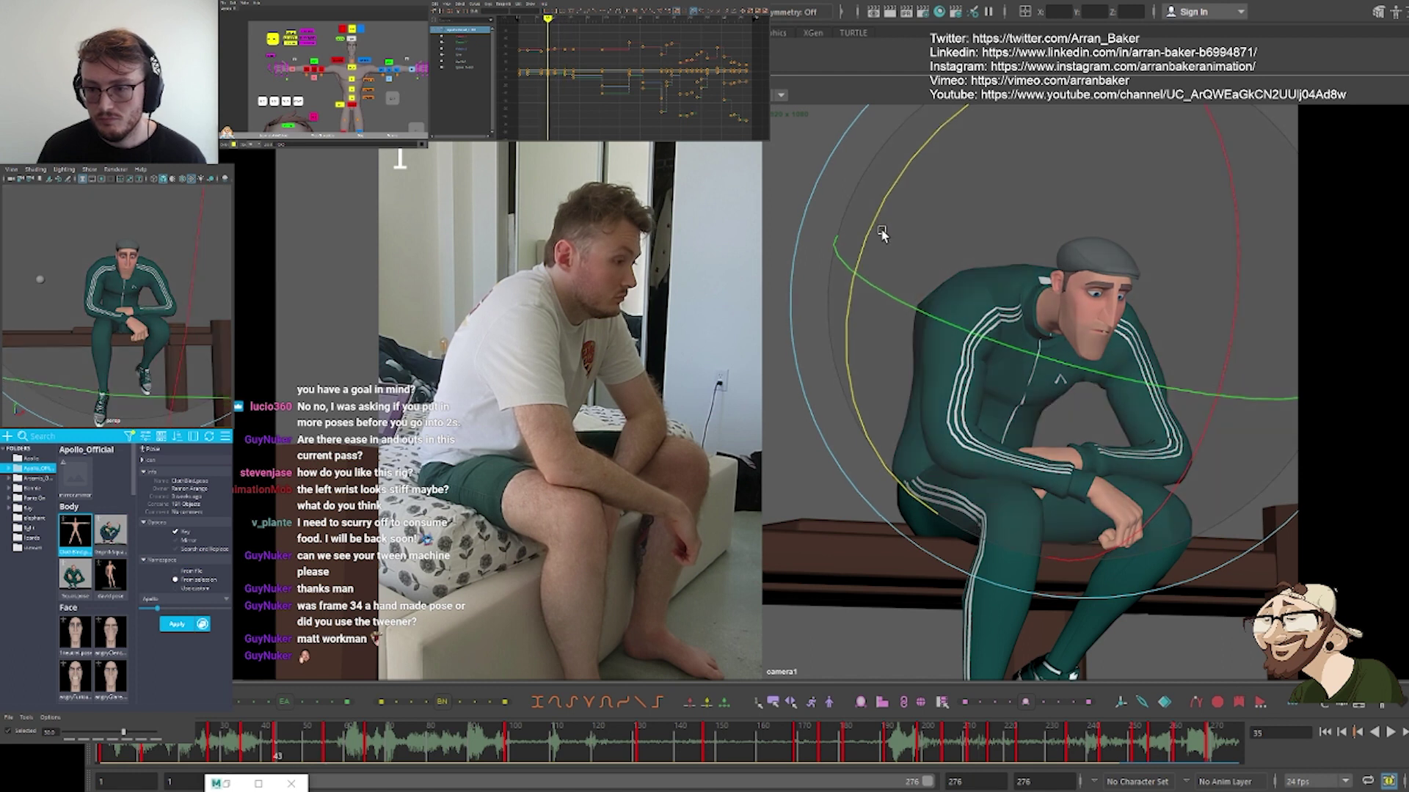
pyautogui.press('.')
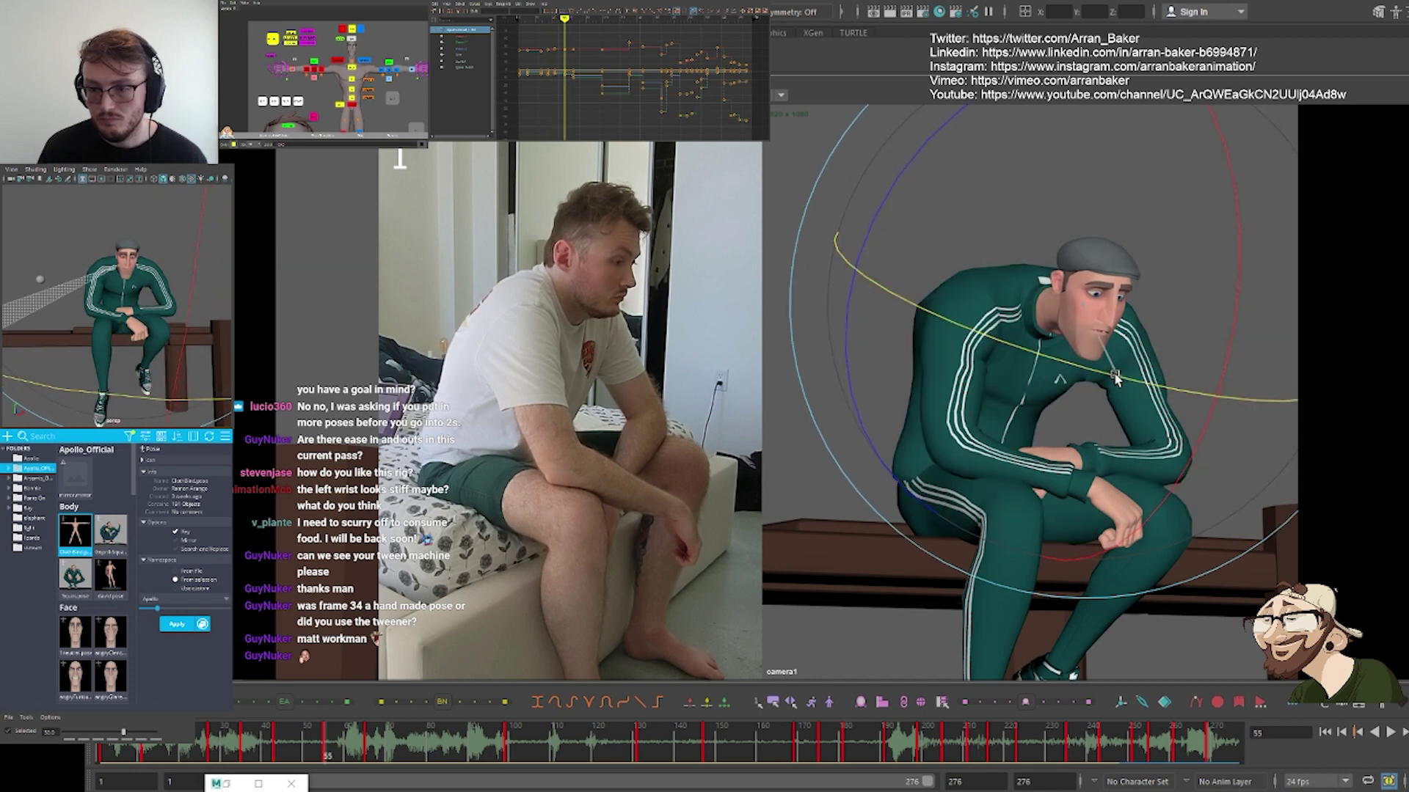
pyautogui.press(',')
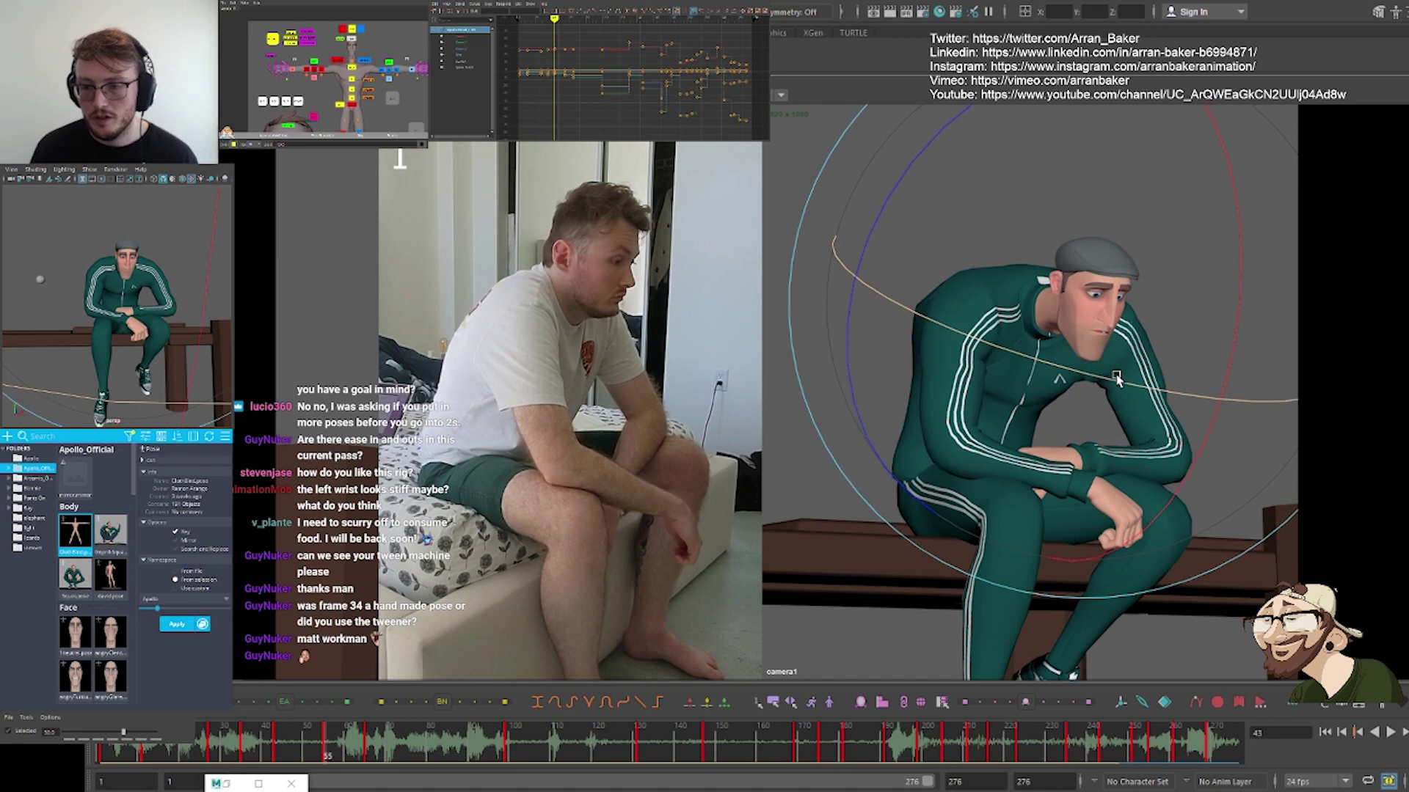
# Flip repeatedly between the keys at frames 55 and 65 to compare the head pose
pyautogui.press('.')
pyautogui.press(',')
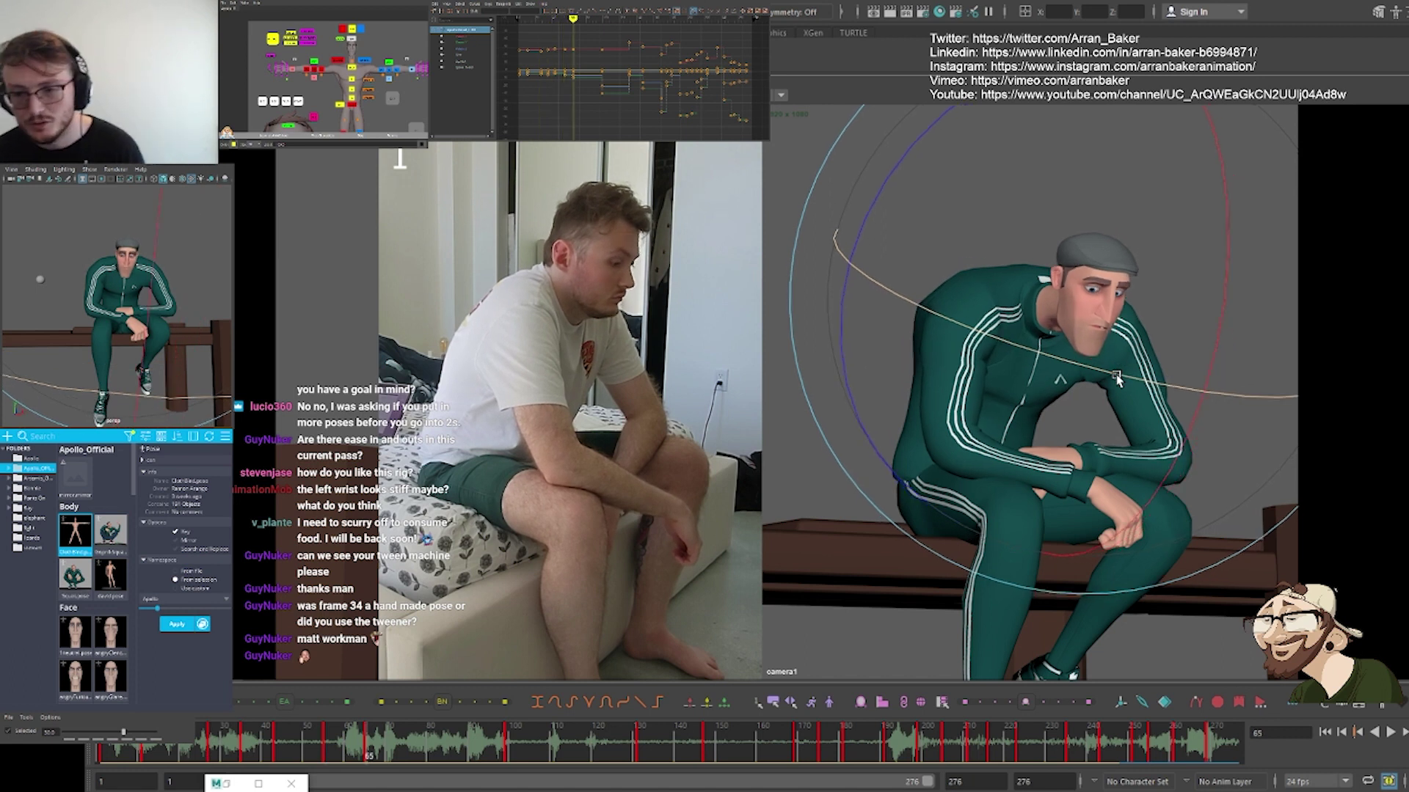
pyautogui.press('.')
pyautogui.press('.')
pyautogui.press('.')
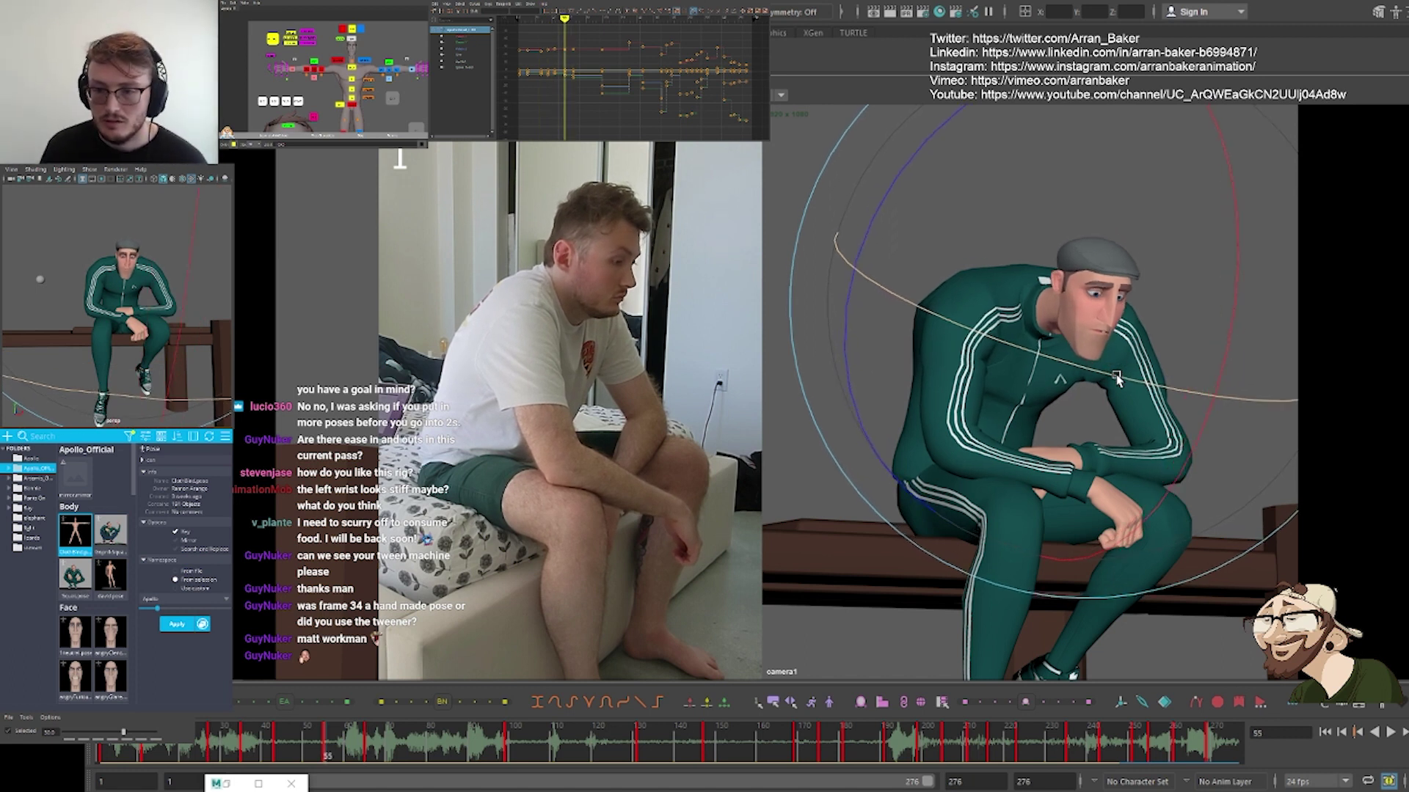
pyautogui.press(',')
pyautogui.press('.')
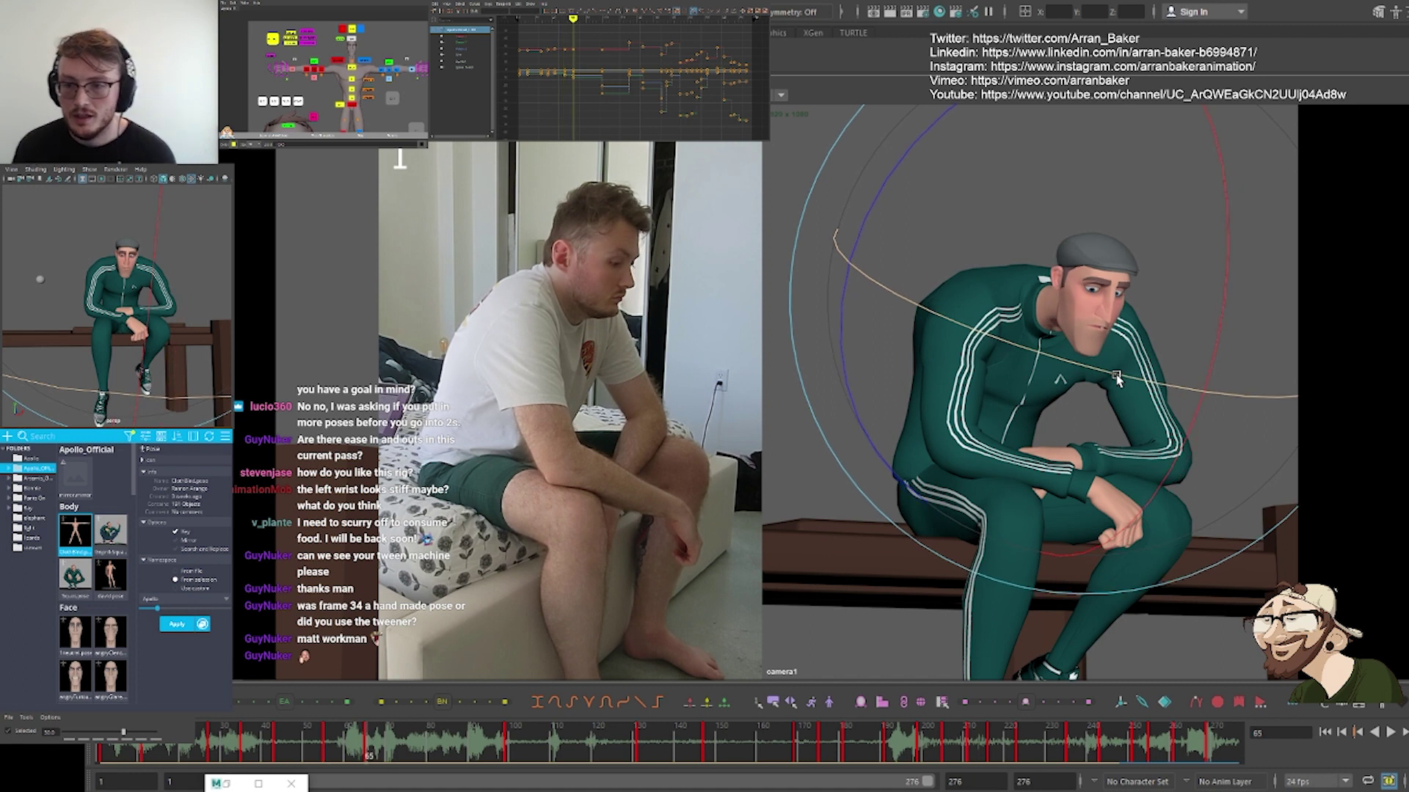
pyautogui.press(',')
pyautogui.press('.')
pyautogui.press(',')
pyautogui.press('.')
# Examine the eyes and face up close across the keys at frames 35, 43, 55 and 65
pyautogui.moveTo(936, 337); pyautogui.dragTo(1130, 345, button='right')
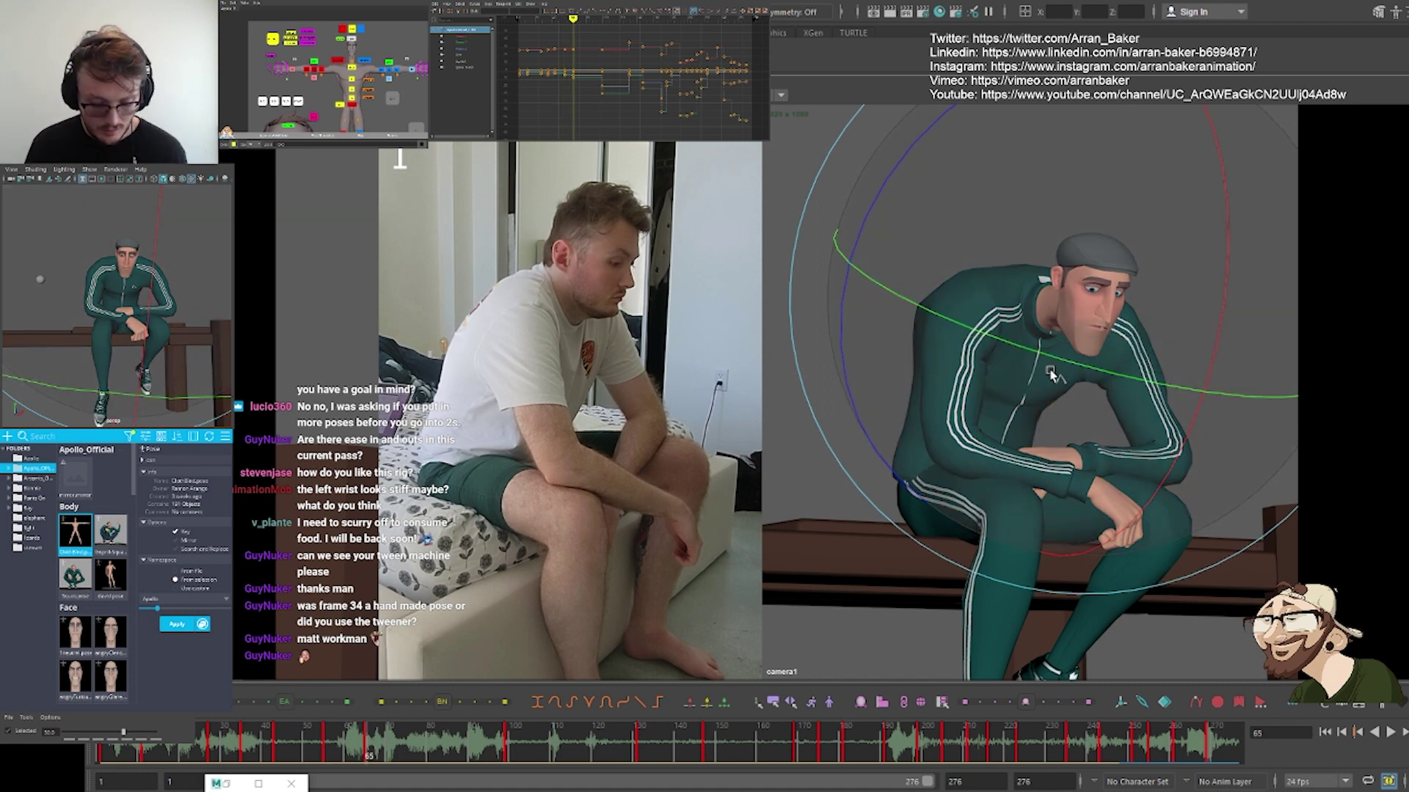
pyautogui.press('\\')
pyautogui.moveTo(1060, 367); pyautogui.dragTo(663, 267, button='middle')
pyautogui.moveTo(664, 267); pyautogui.dragTo(1049, 474, button='right')
pyautogui.moveTo(1050, 474); pyautogui.dragTo(619, 378, button='middle')
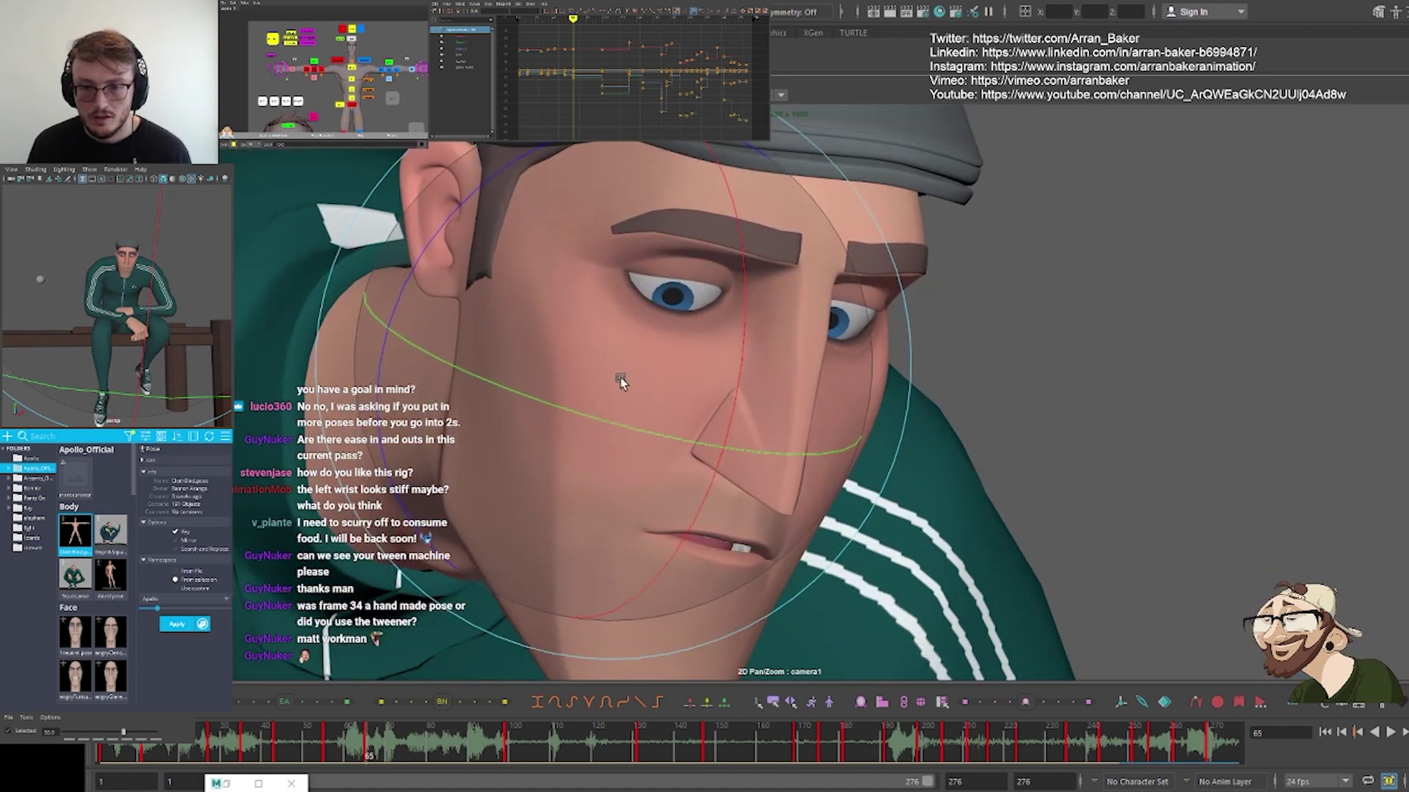
pyautogui.moveTo(619, 378); pyautogui.dragTo(854, 395, button='right')
pyautogui.moveTo(735, 418); pyautogui.dragTo(766, 401, button='middle')
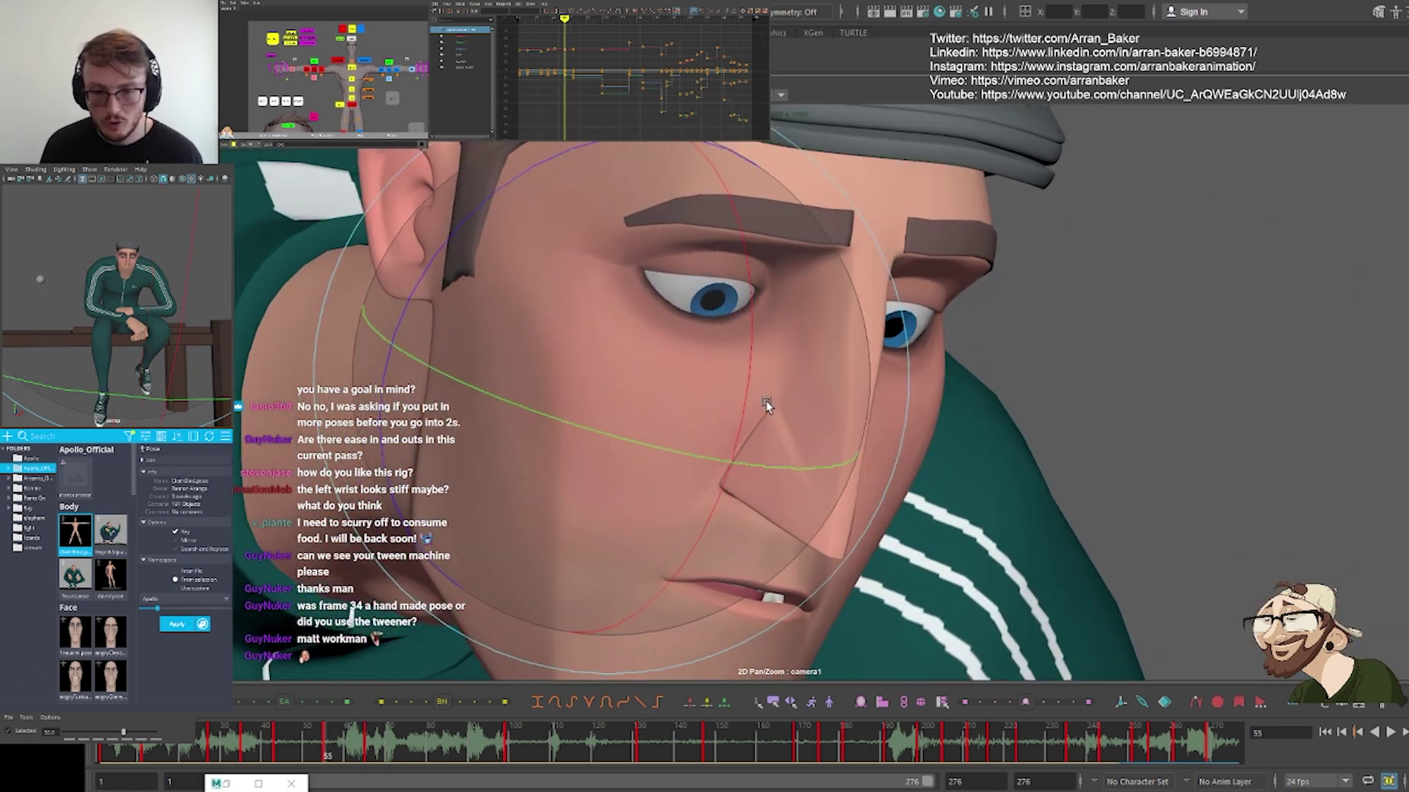
pyautogui.press(',')
pyautogui.press(',')
pyautogui.press(',')
pyautogui.press(',')
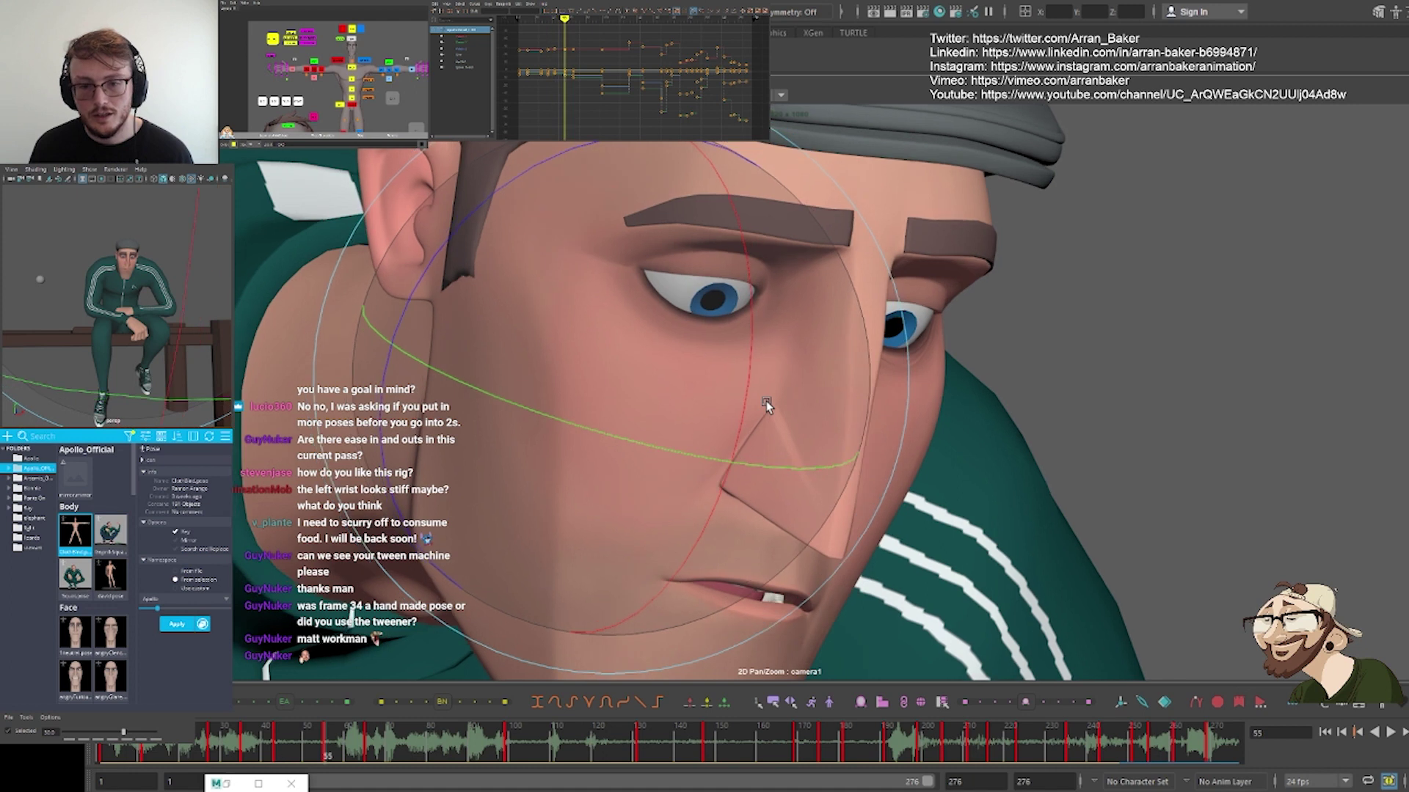
pyautogui.press('.')
pyautogui.press(',')
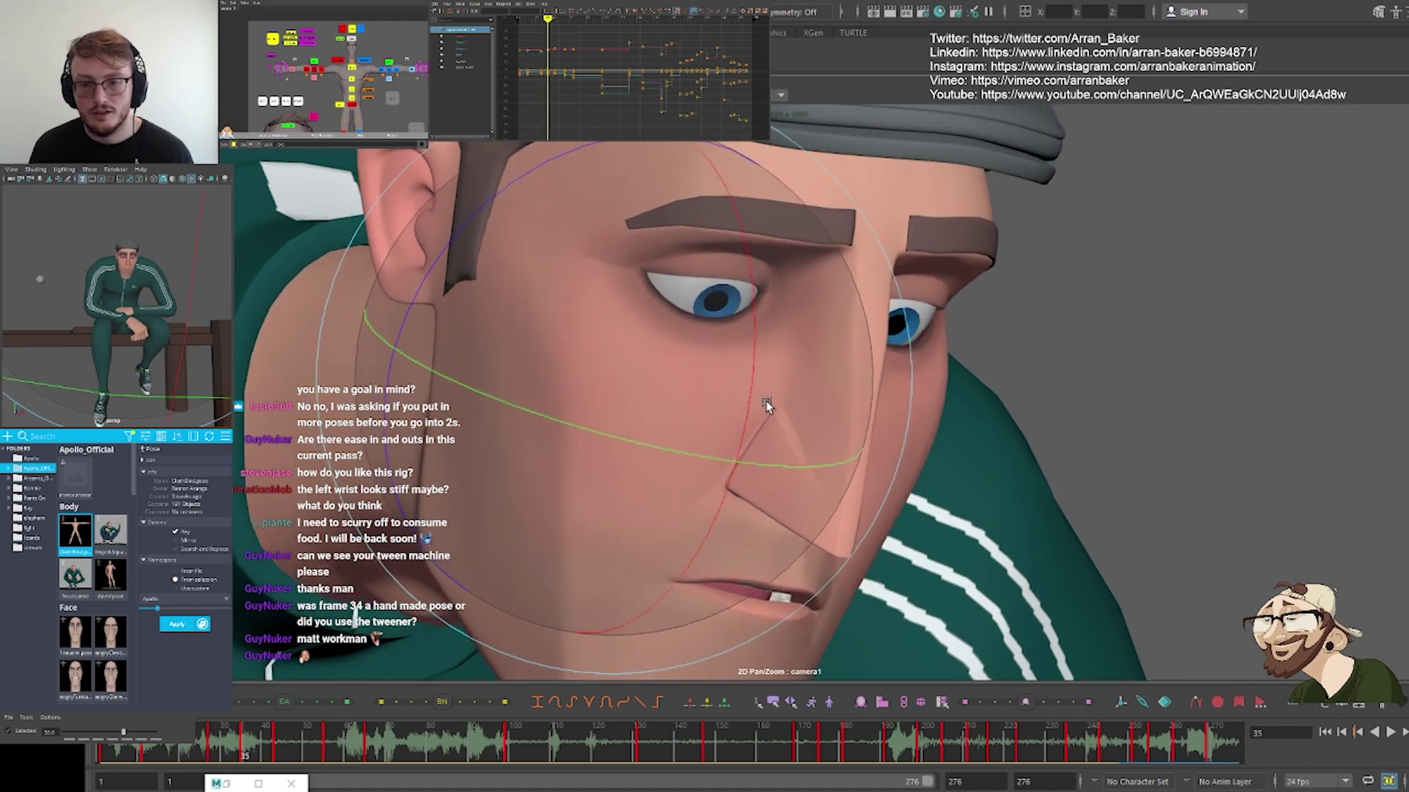
pyautogui.press('.')
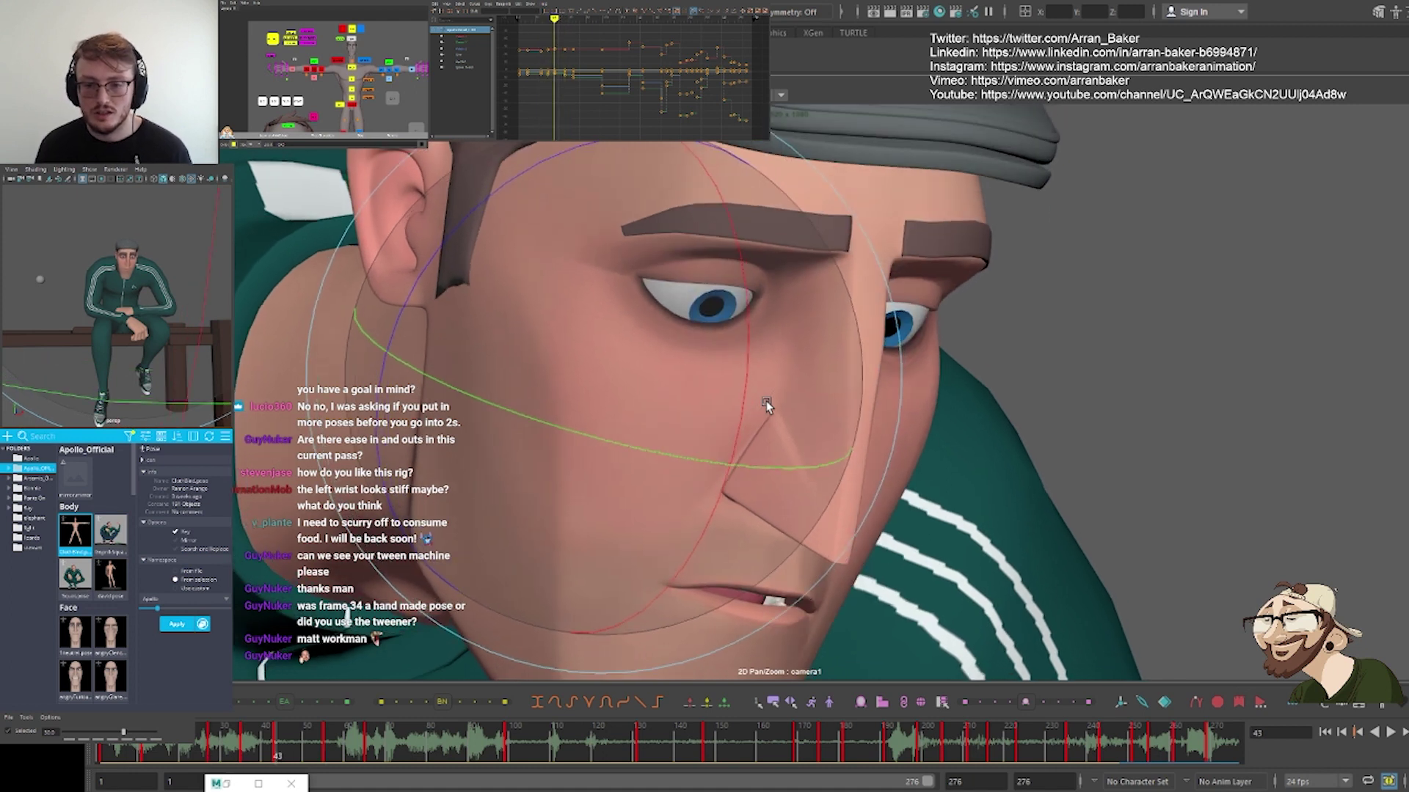
pyautogui.press('.')
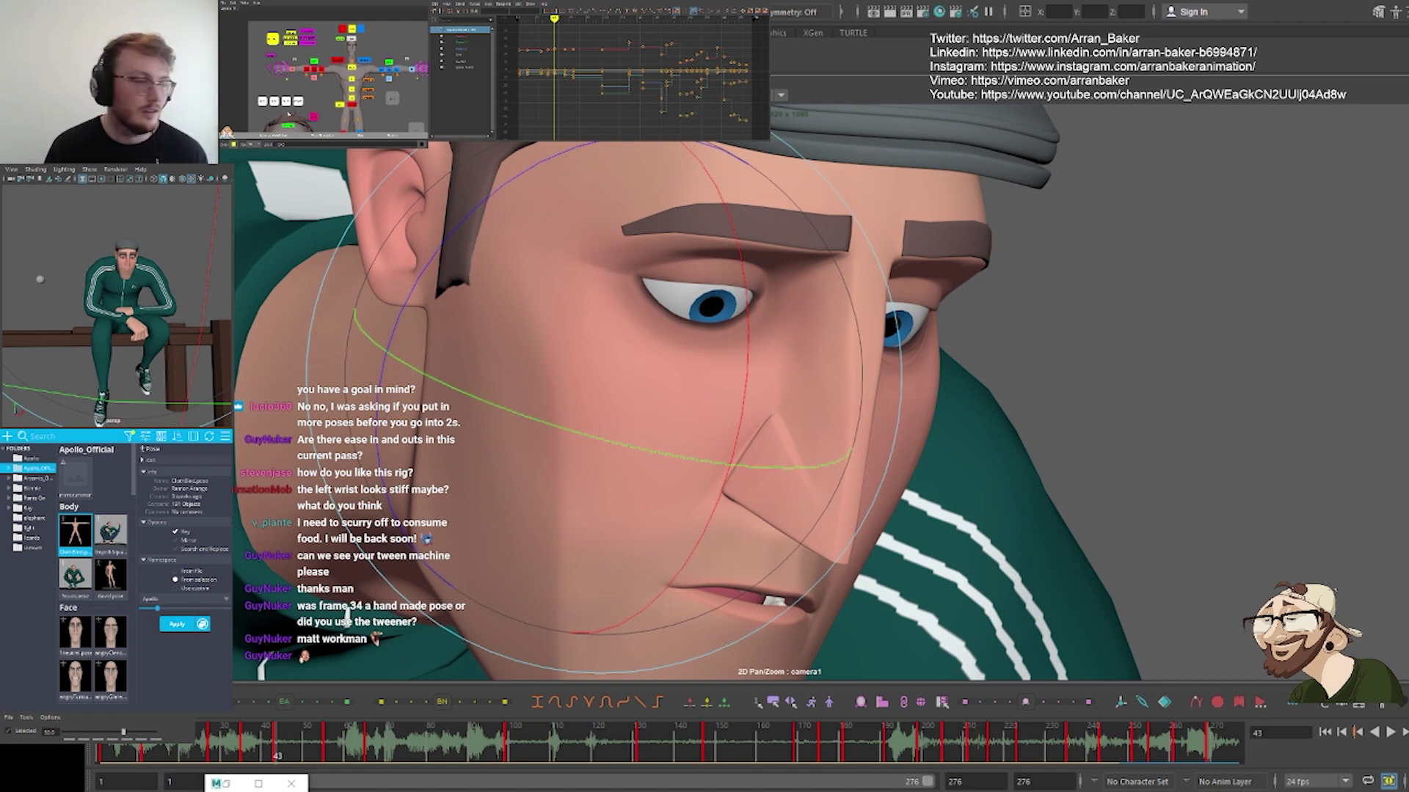
pyautogui.press('.')
pyautogui.press('.')
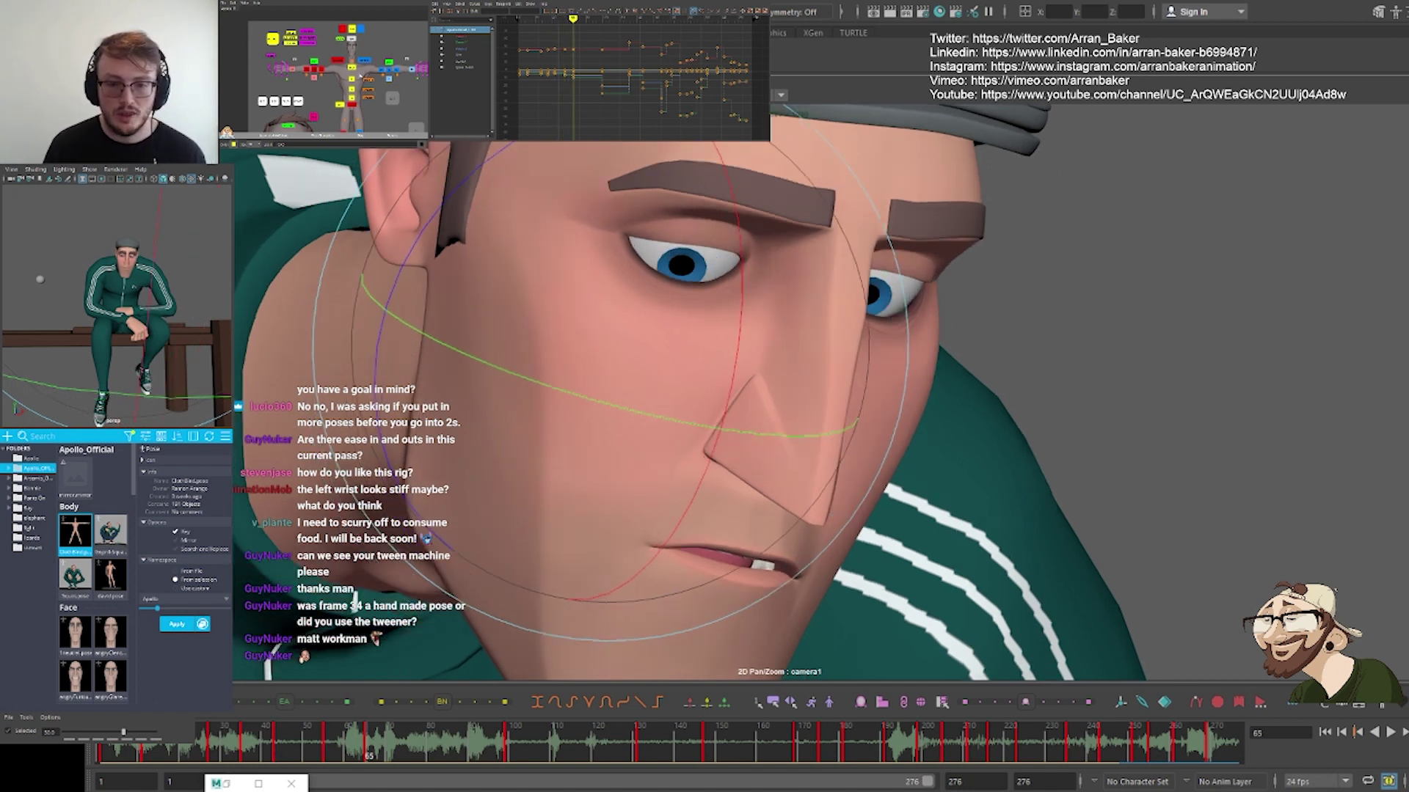
# Lower the upper eyelid controls of both eyes slightly at frame 65
pyautogui.keyDown('alt'); pyautogui.moveTo(348, 103); pyautogui.dragTo(355, 56, button='middle'); pyautogui.keyUp('alt')
pyautogui.scroll(3, 323, 88)
pyautogui.scroll(3, 352, 74)
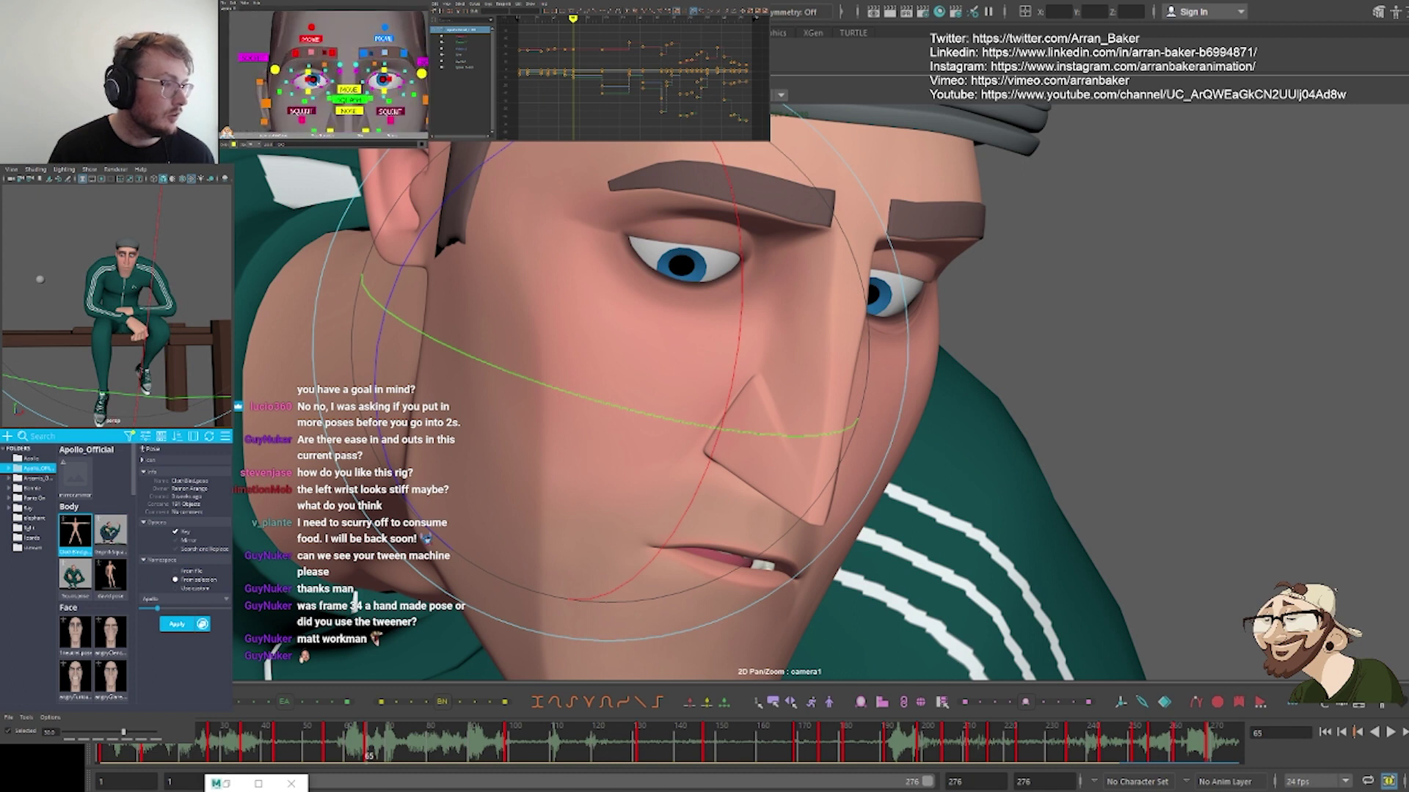
pyautogui.click(307, 70)
pyautogui.keyDown('shift'); pyautogui.click(388, 70); pyautogui.keyUp('shift')
pyautogui.press('w')
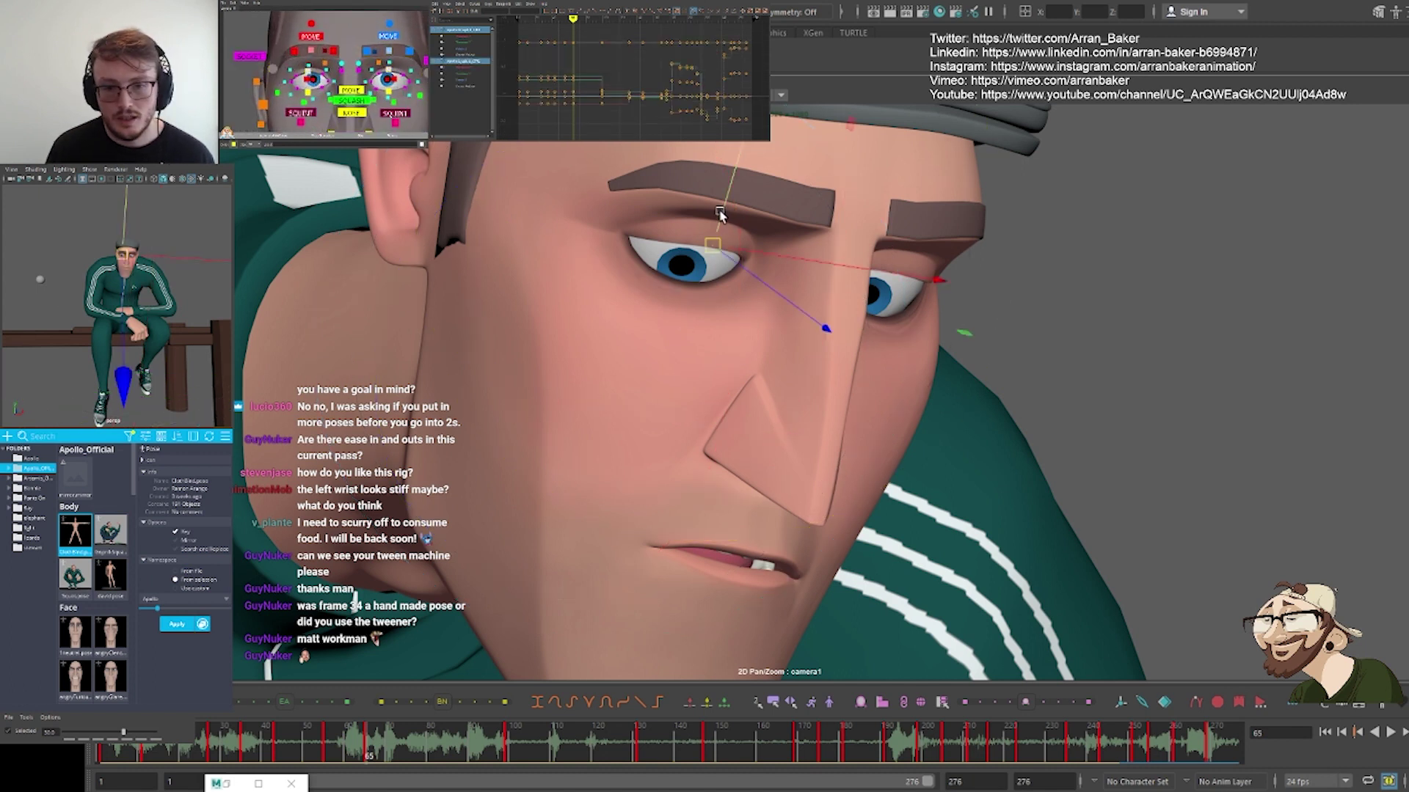
pyautogui.moveTo(723, 210); pyautogui.dragTo(719, 223)
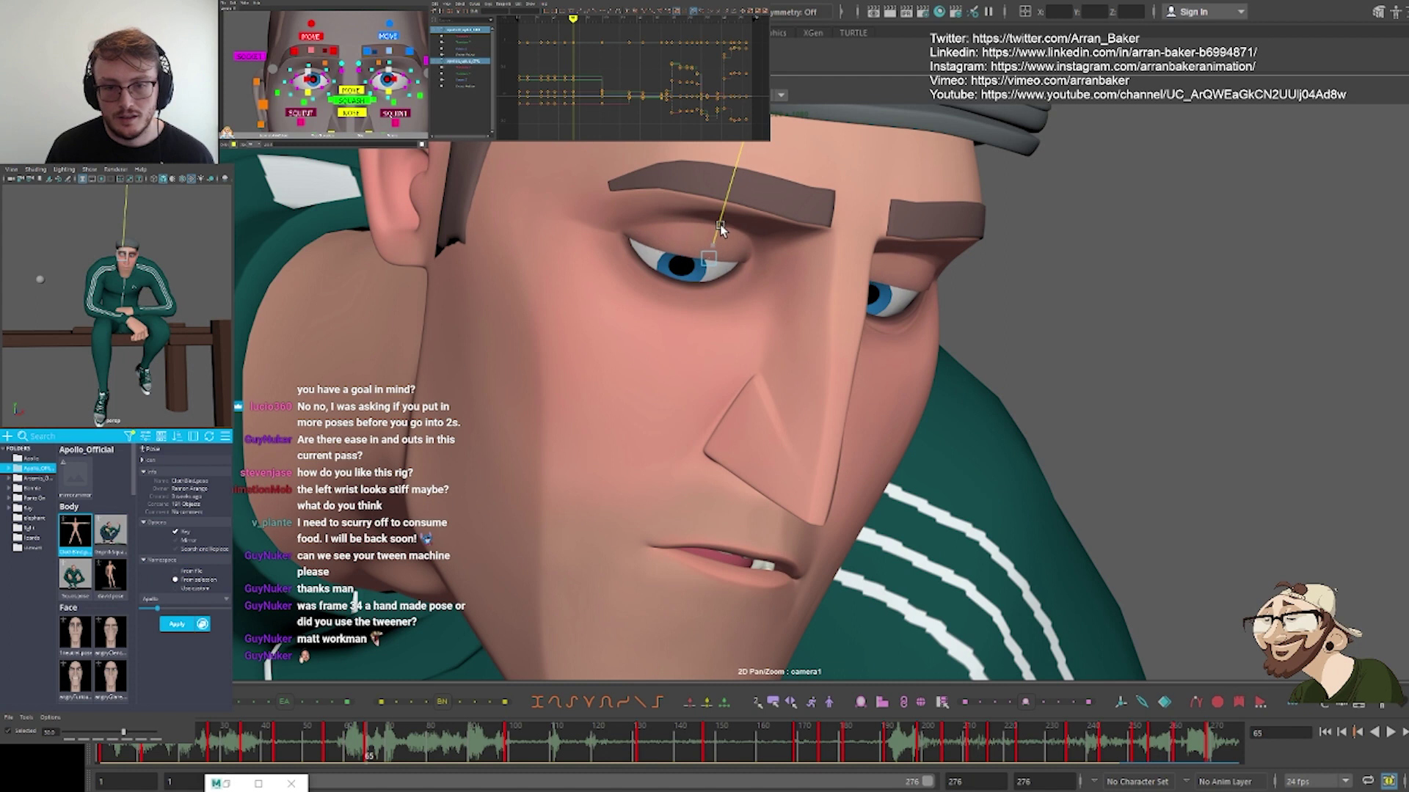
pyautogui.press('w')
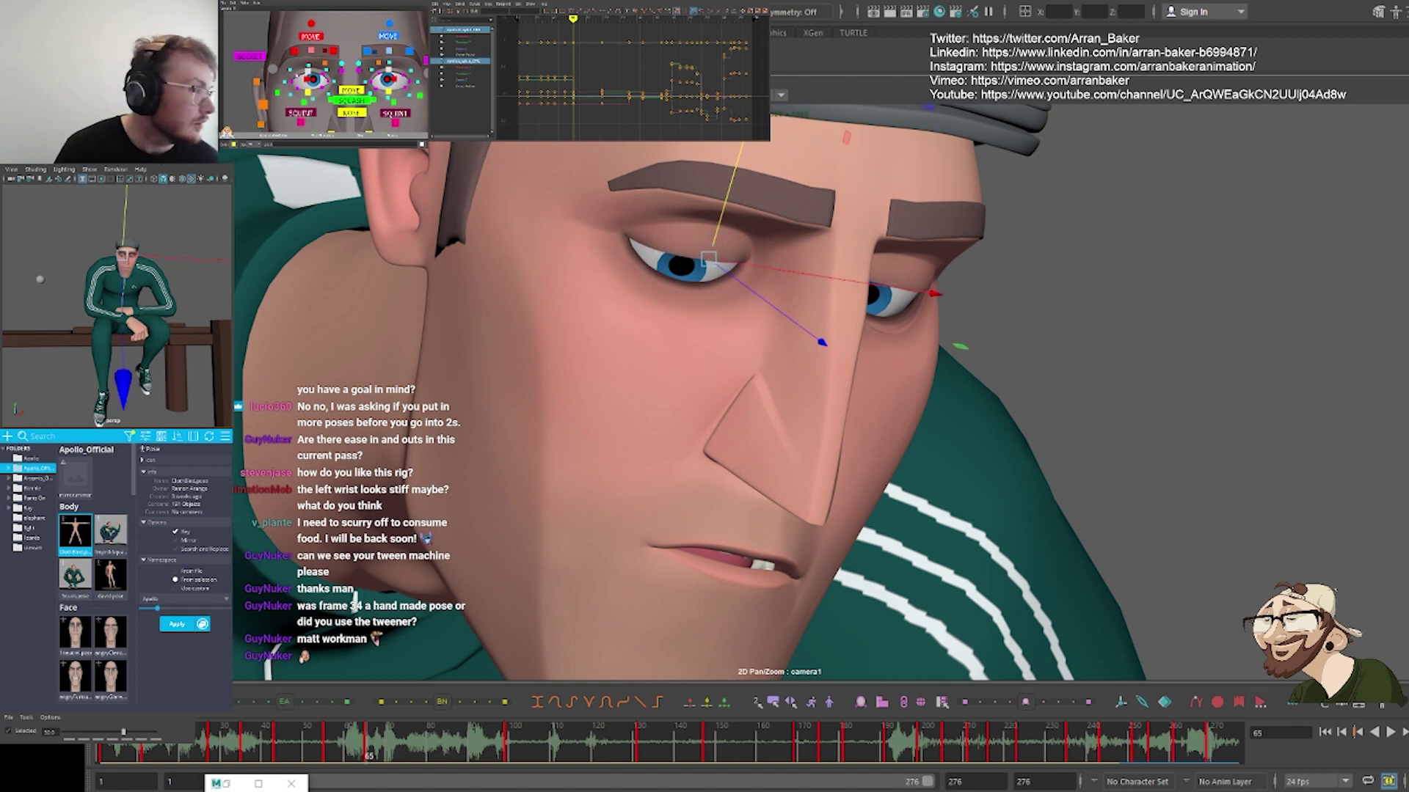
# Nudge the outer upper eyelid control of the eye nearest the camera at frame 65 and compare it with the key at frame 55
pyautogui.click(296, 75)
pyautogui.moveTo(655, 217); pyautogui.dragTo(655, 216)
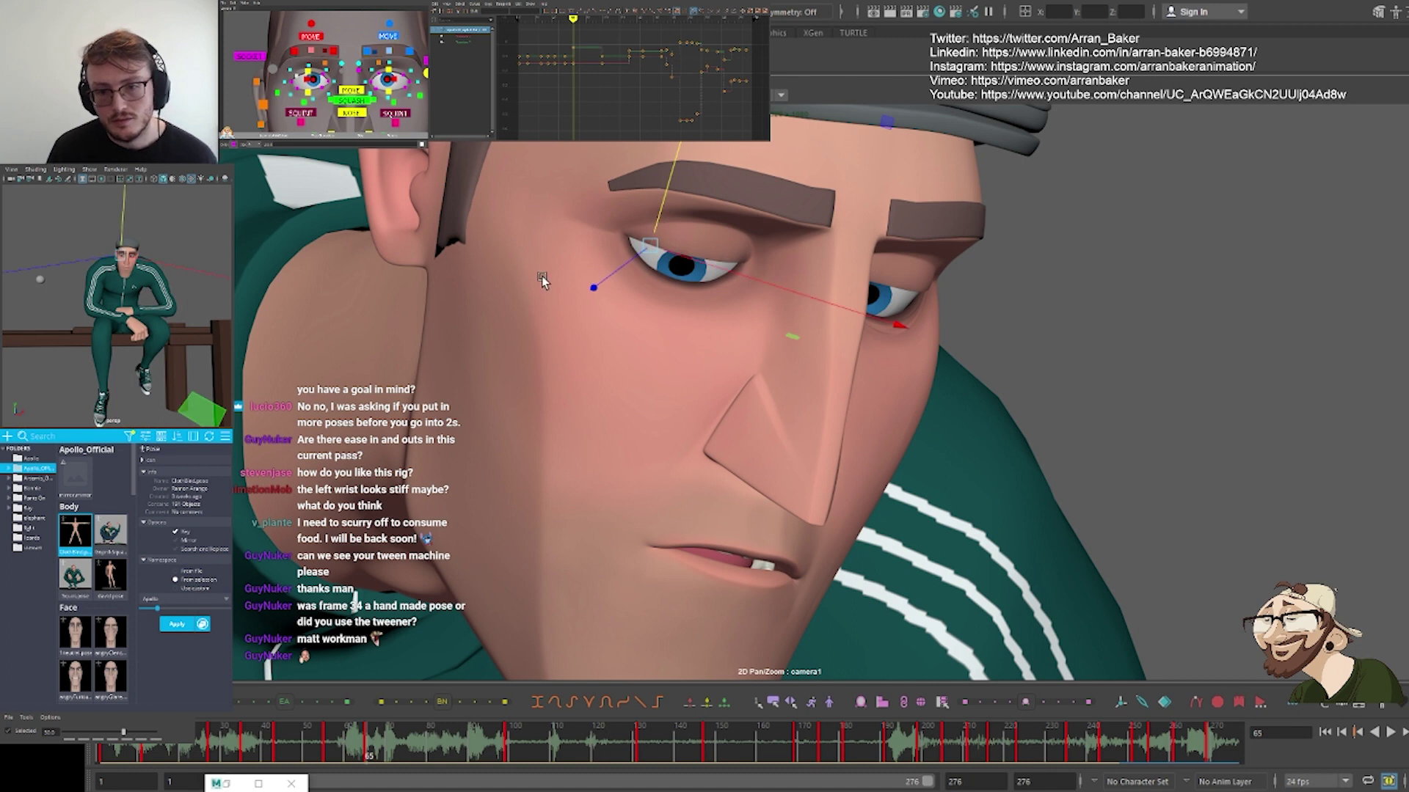
pyautogui.press(',')
pyautogui.press('.')
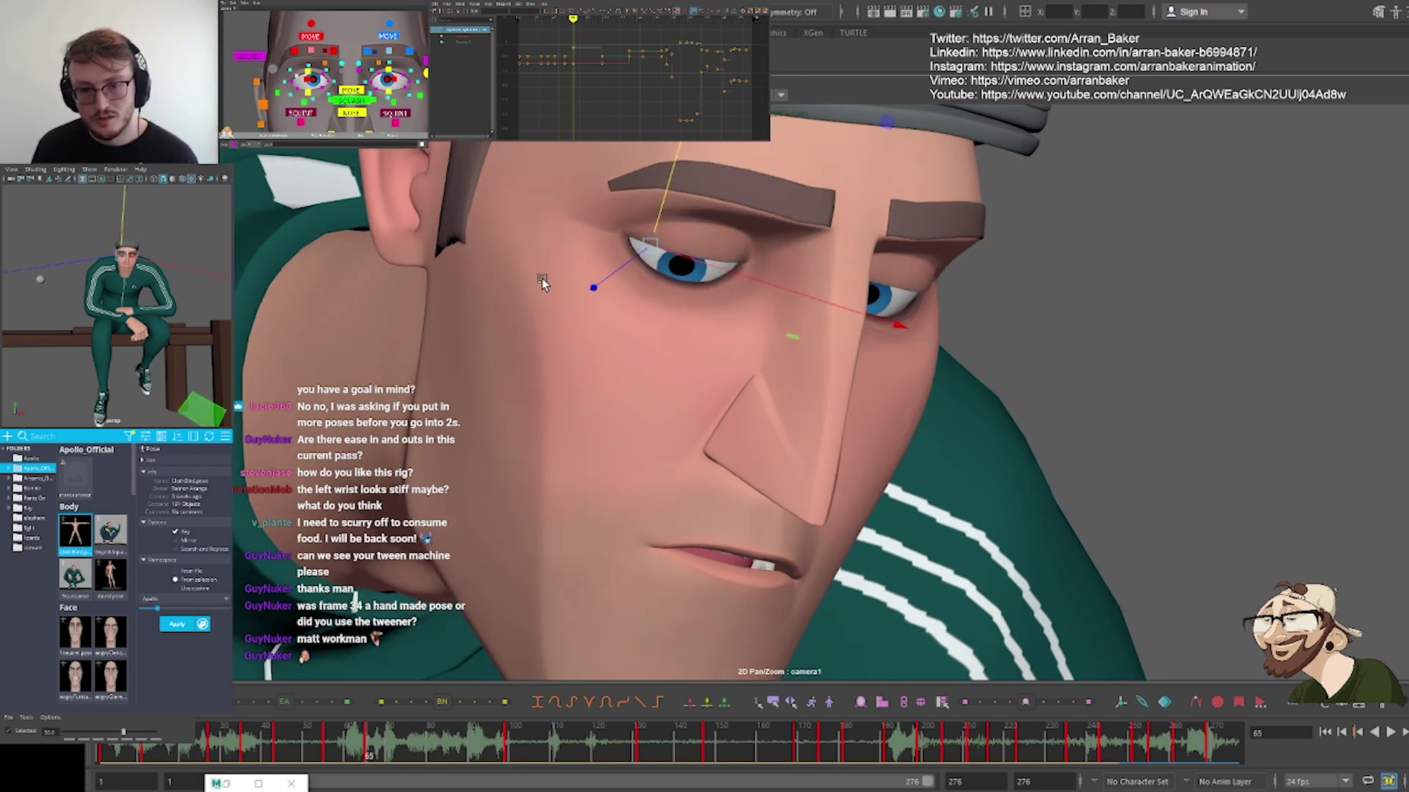
pyautogui.press(',')
pyautogui.press('.')
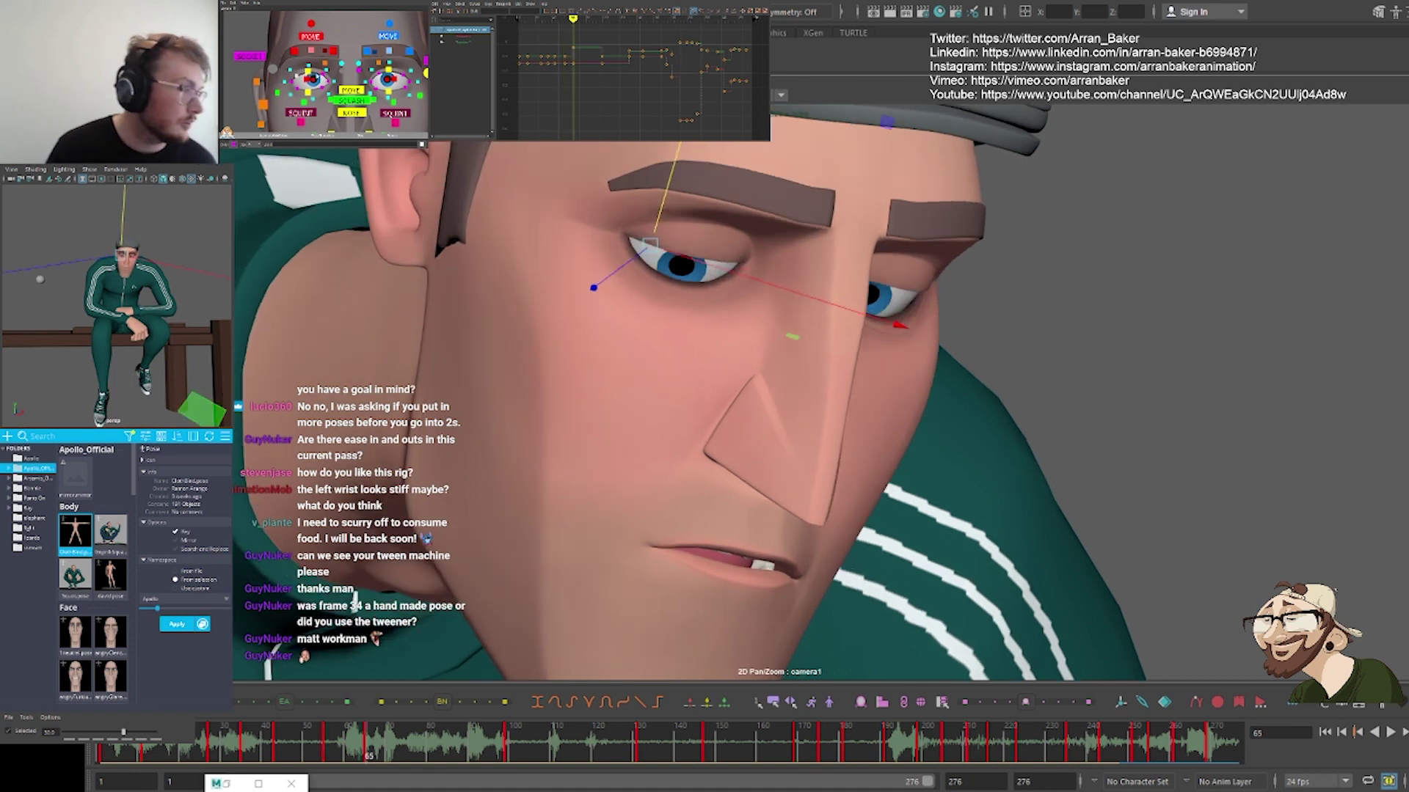
# Adjust the inner eyelid controls beside the nose on the near and far eyes at frame 65
pyautogui.click(298, 76)
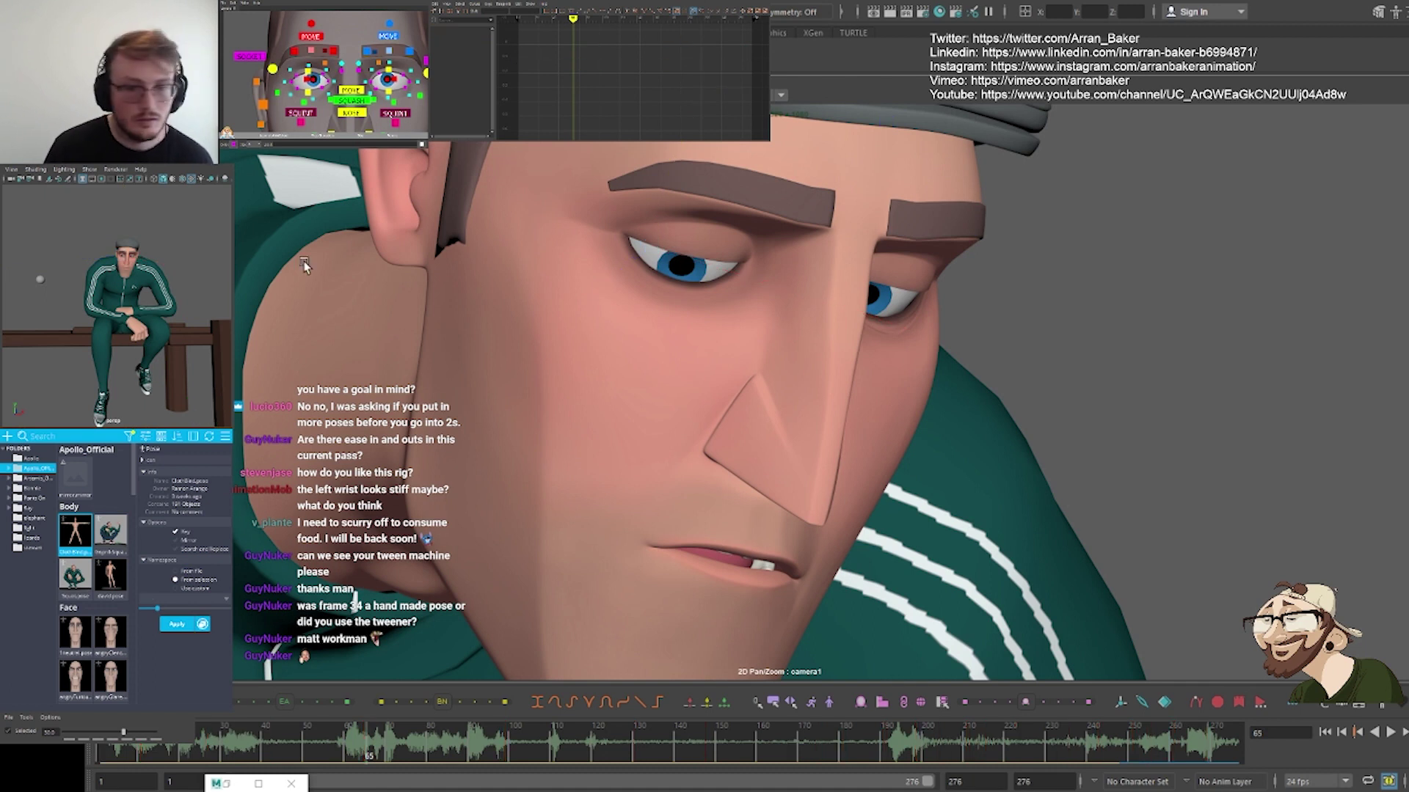
pyautogui.click(272, 68)
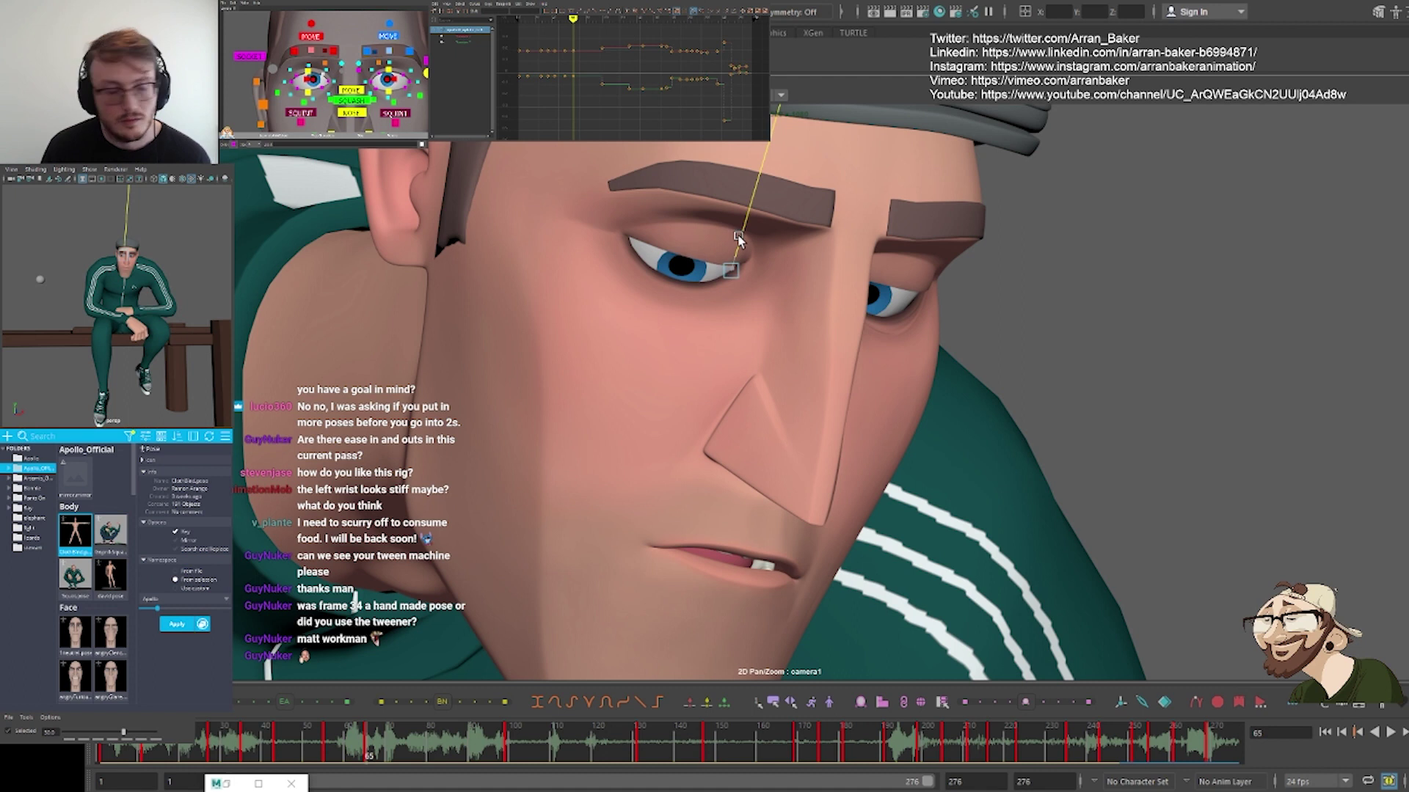
pyautogui.press('w')
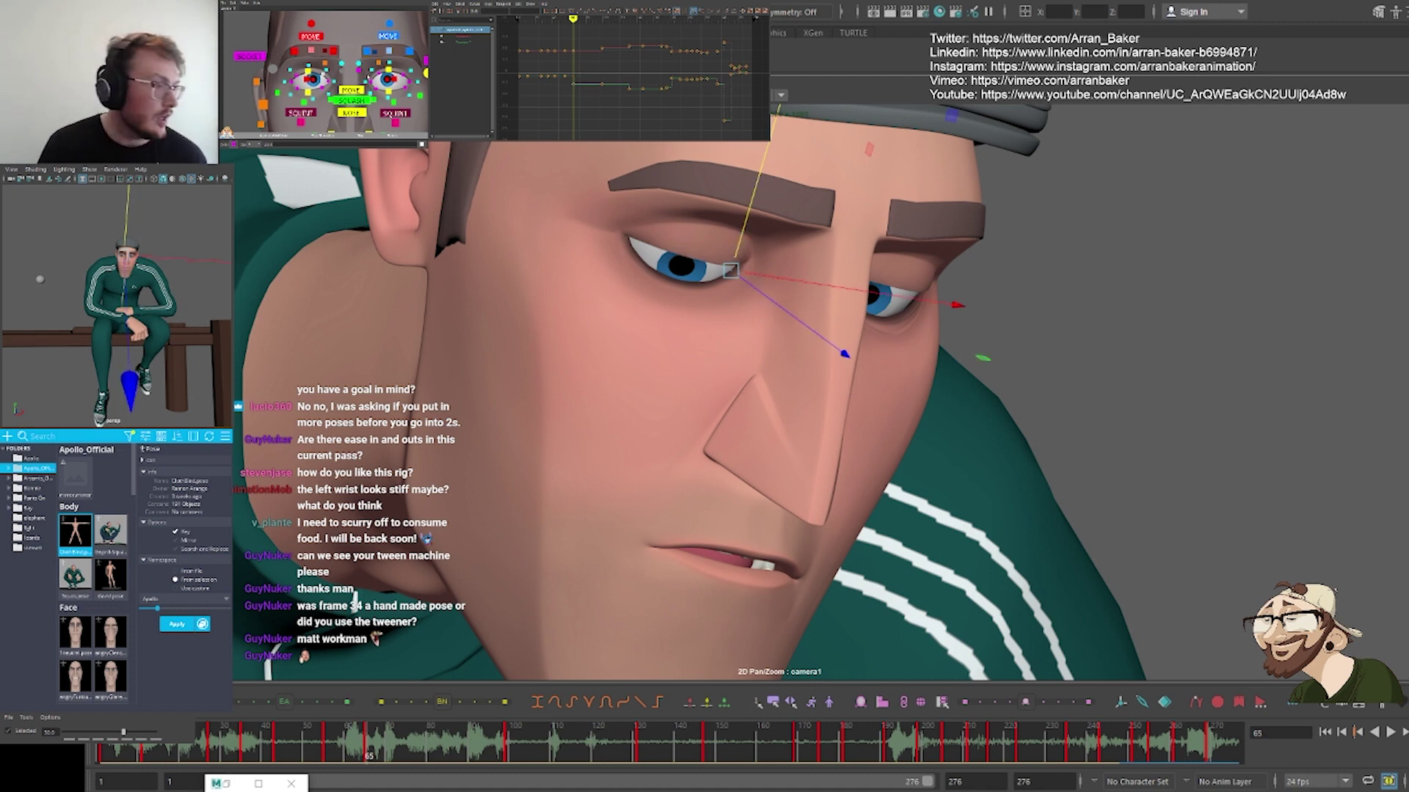
pyautogui.press('Right')
pyautogui.moveTo(863, 246); pyautogui.dragTo(863, 246)
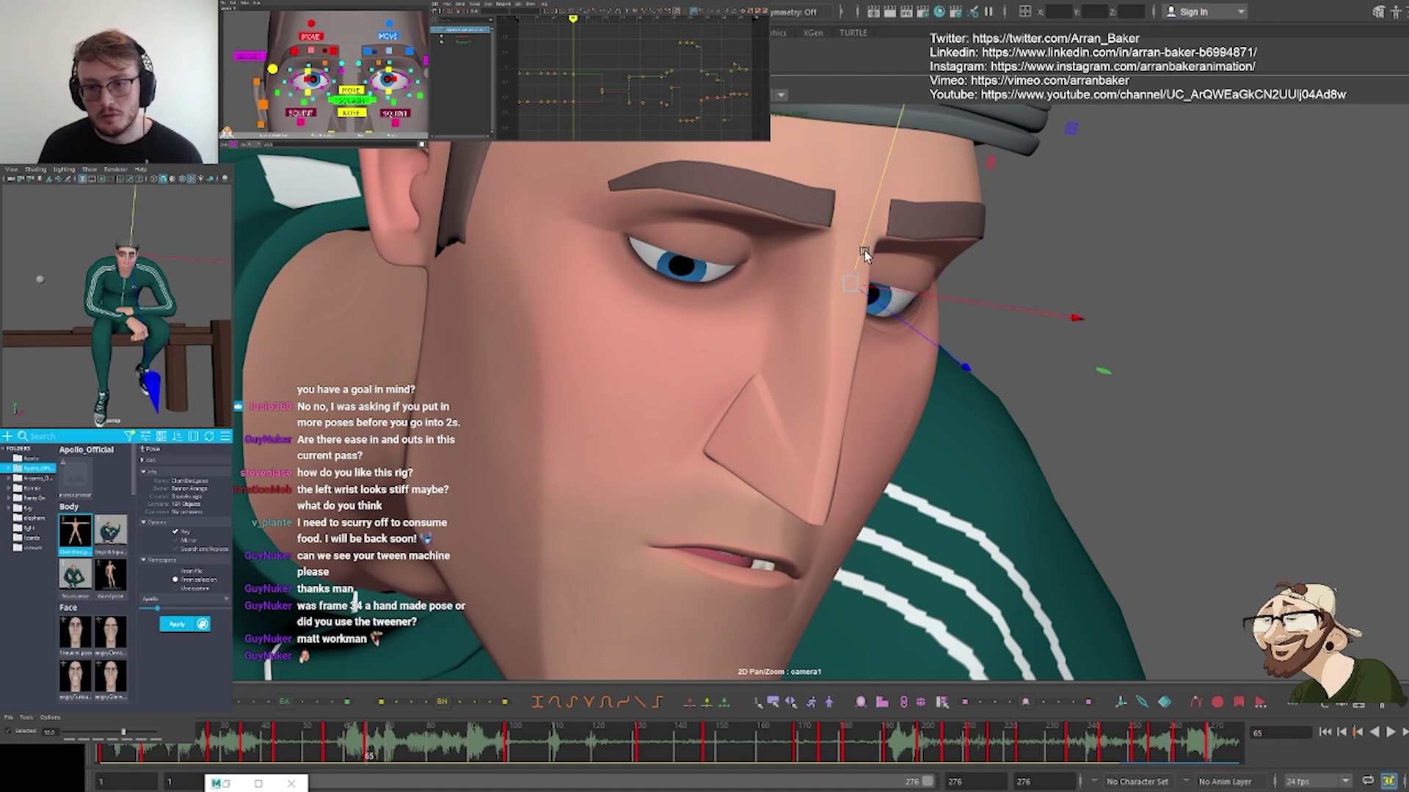
# Move the inner lower eyelid control of the far eye slightly down at frame 65 and check it against the key at frame 55
pyautogui.click(375, 85)
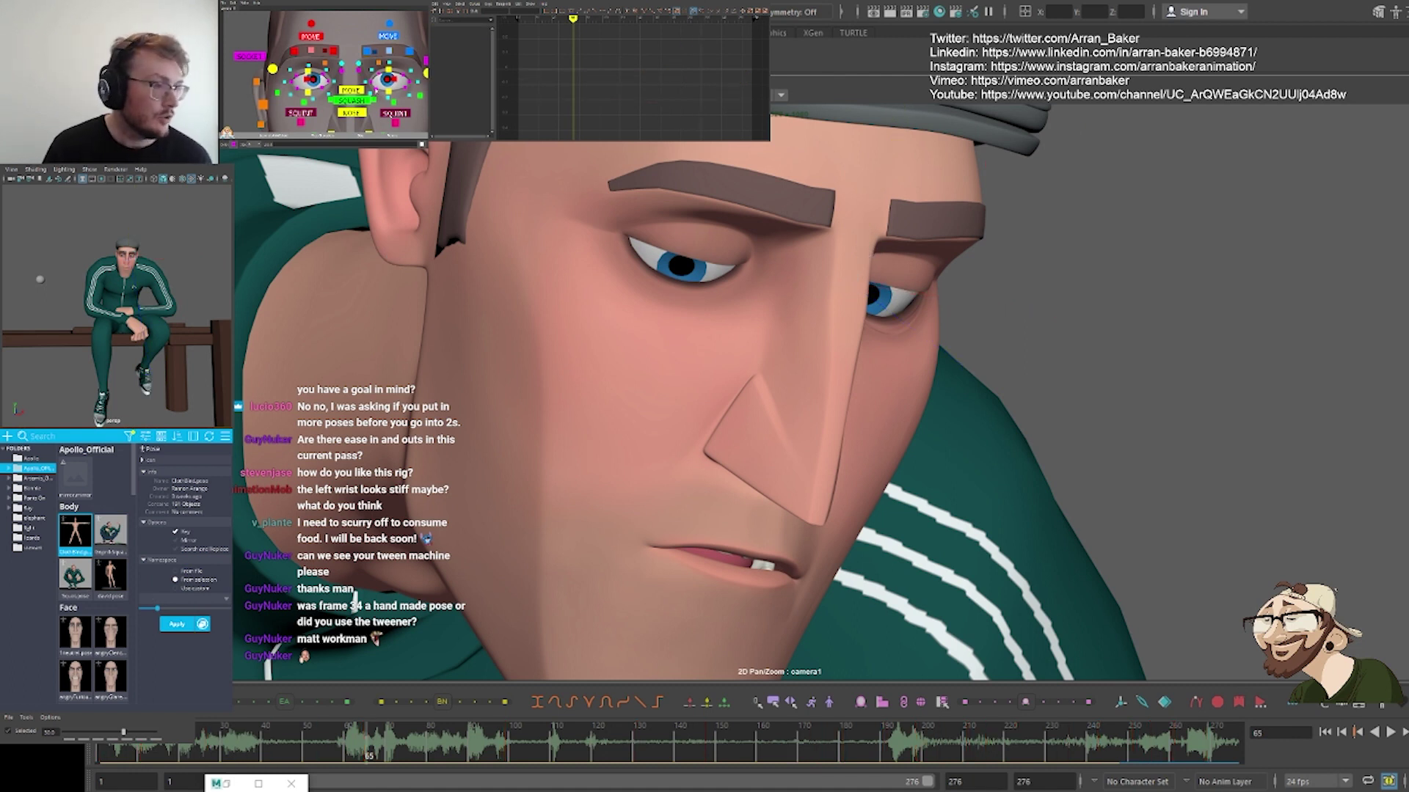
pyautogui.moveTo(871, 245); pyautogui.dragTo(873, 253)
pyautogui.press(',')
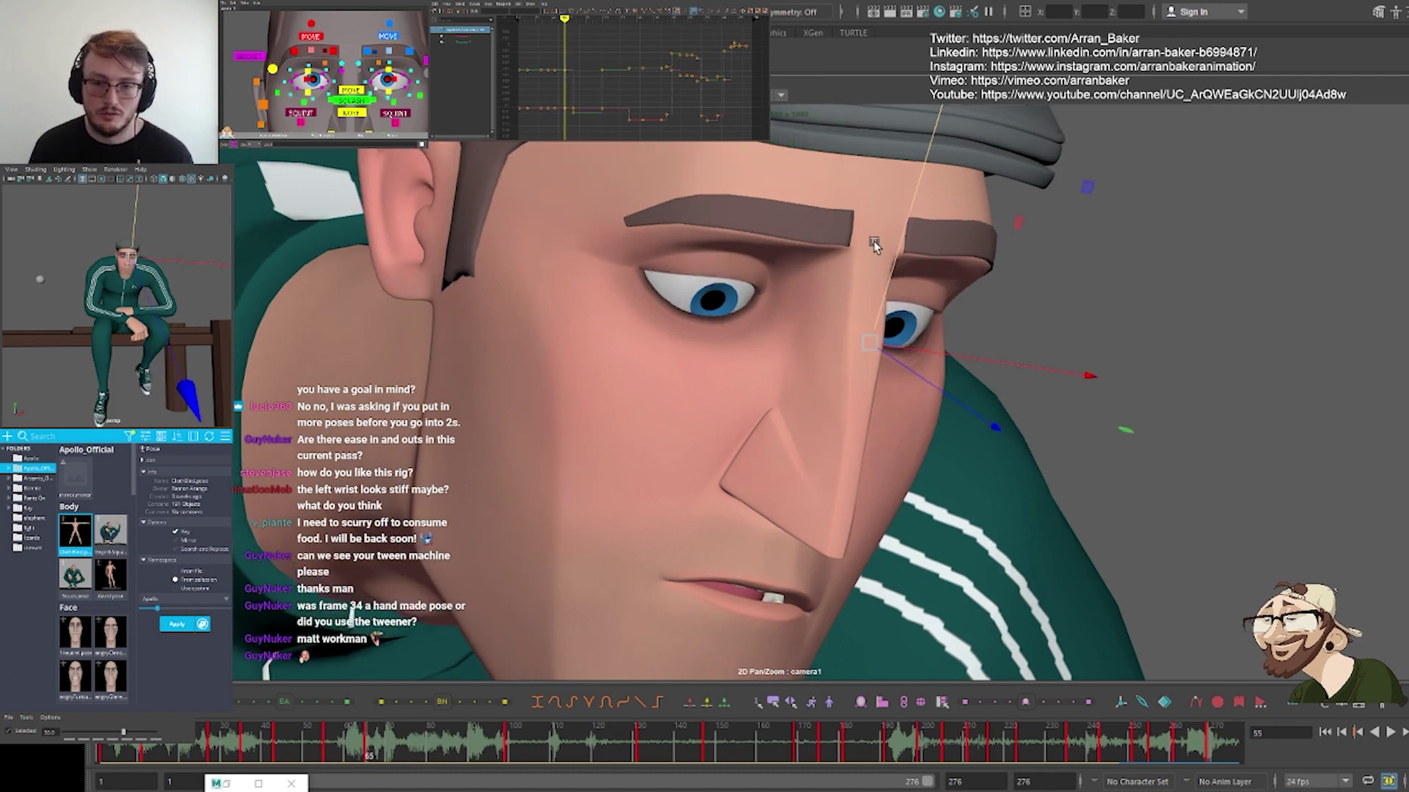
pyautogui.press('.')
pyautogui.press(',')
pyautogui.press('.')
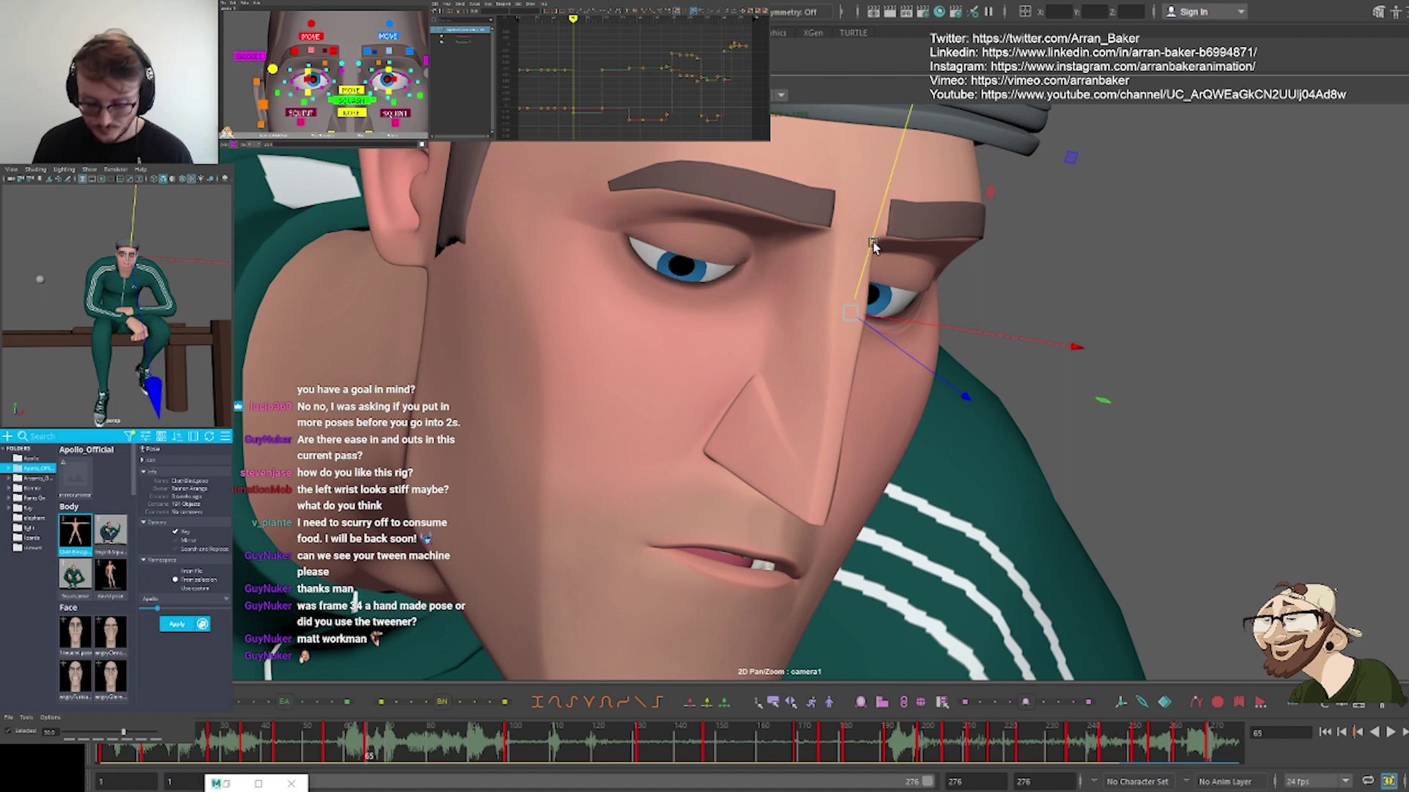
pyautogui.press('\\')
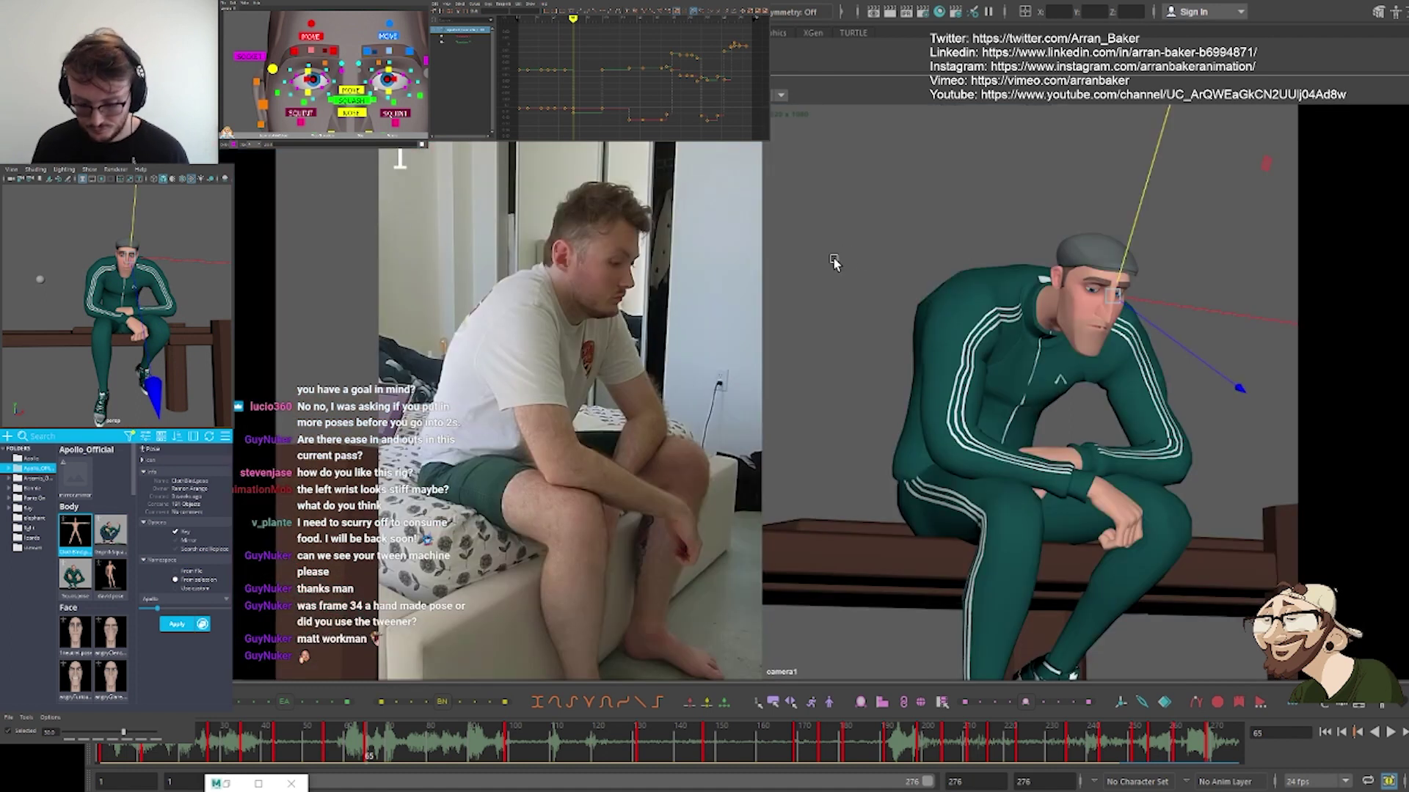
pyautogui.press(',')
pyautogui.press(',')
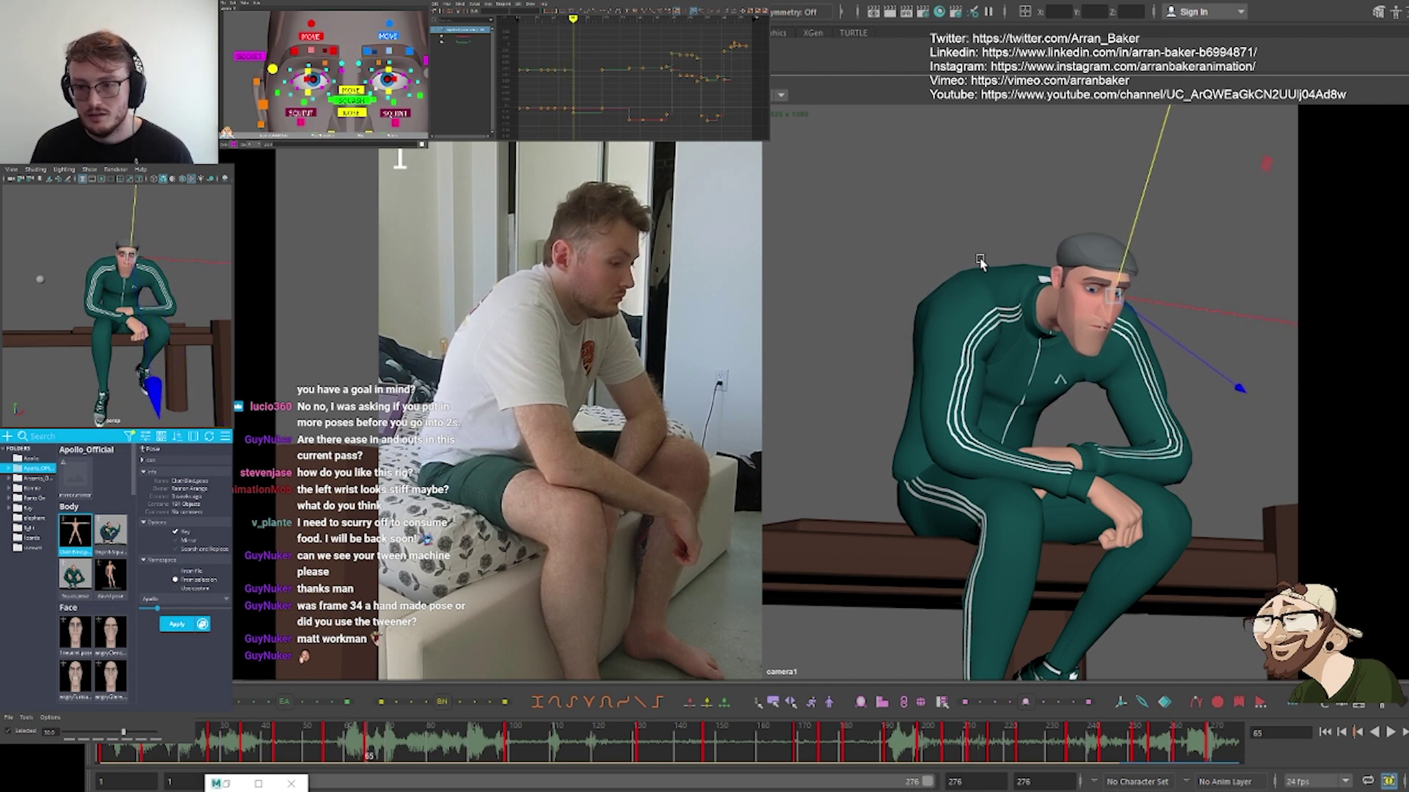
# Select the mouth and lower-face controls of the rig and compare frame 65 with the neighbouring keys
pyautogui.press(',')
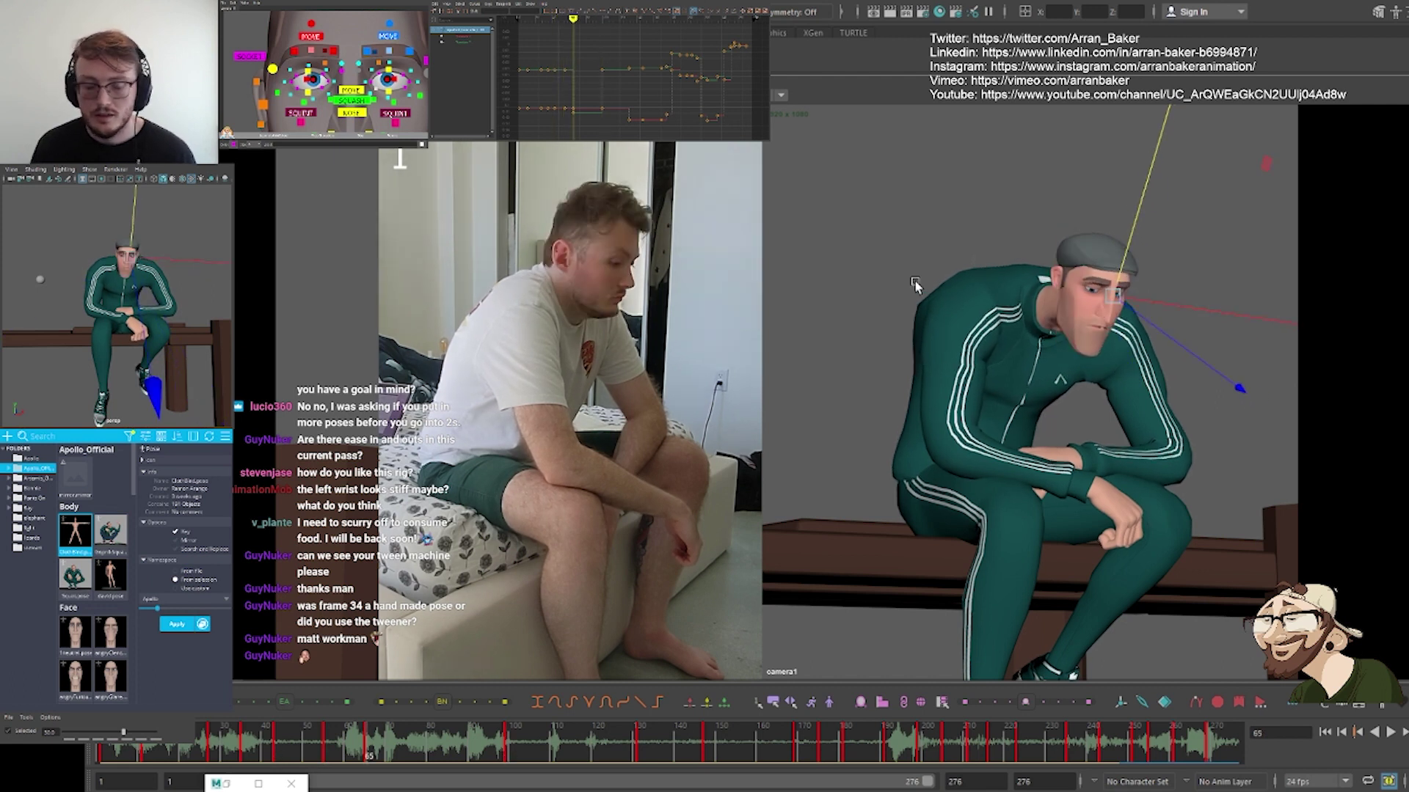
pyautogui.scroll(-3, 327, 77)
pyautogui.keyDown('alt'); pyautogui.moveTo(403, 56); pyautogui.dragTo(374, 17, button='middle'); pyautogui.keyUp('alt')
pyautogui.keyDown('alt'); pyautogui.moveTo(329, 132); pyautogui.dragTo(365, 125, button='middle'); pyautogui.keyUp('alt')
pyautogui.keyDown('alt'); pyautogui.moveTo(365, 74); pyautogui.dragTo(371, 121, button='middle'); pyautogui.keyUp('alt')
pyautogui.scroll(-3, 367, 95)
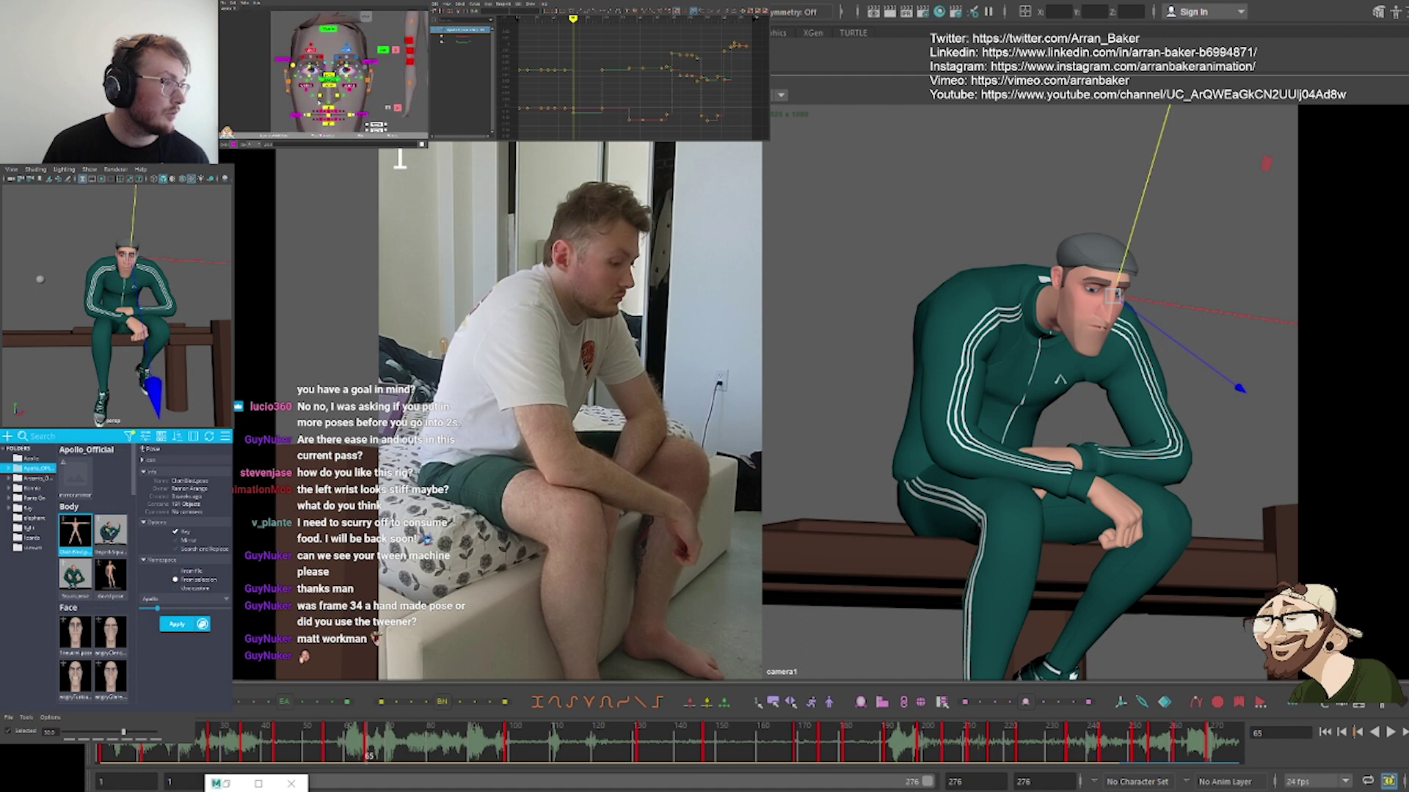
pyautogui.moveTo(365, 66); pyautogui.dragTo(349, 40, button='middle')
pyautogui.click(293, 20)
pyautogui.press(',')
pyautogui.press('.')
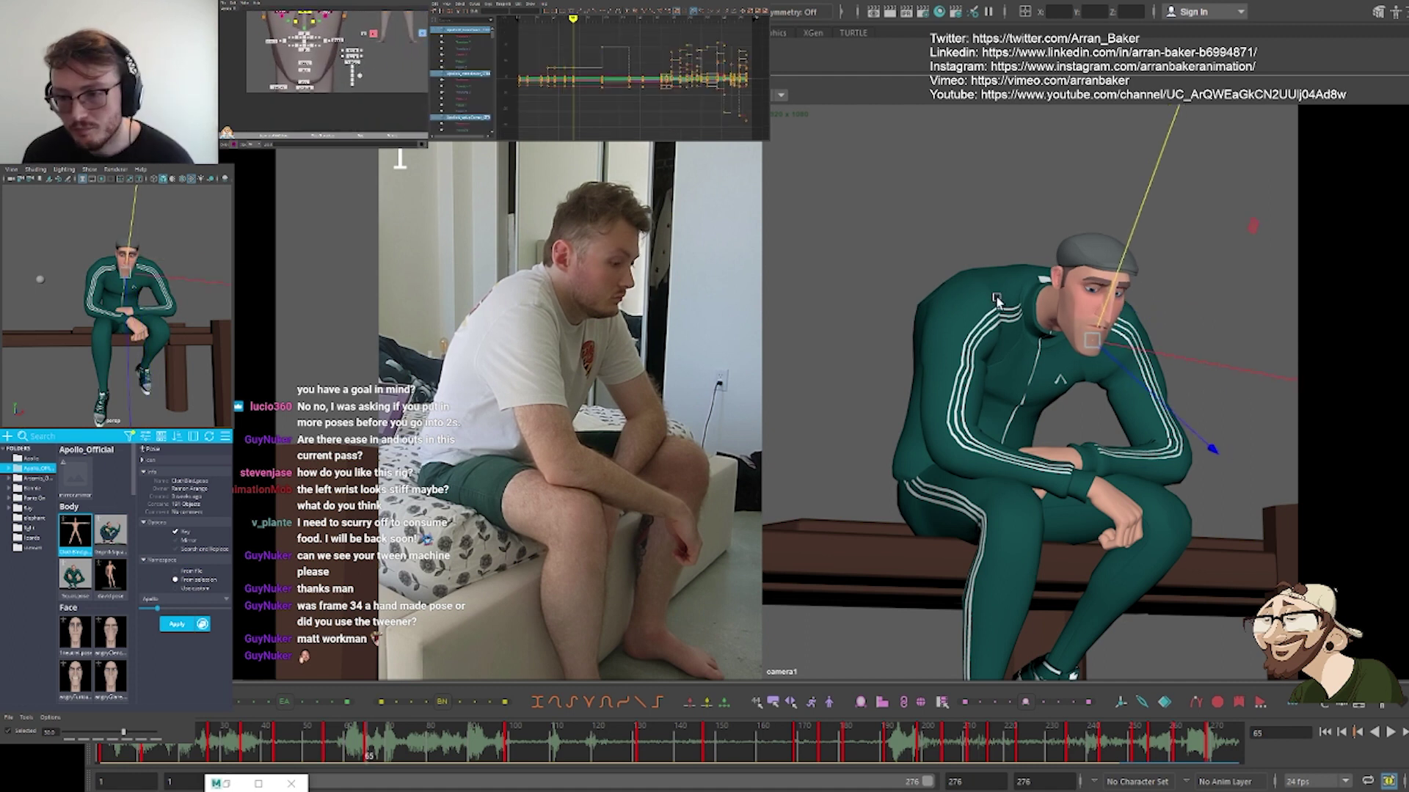
# Tween the selected mouth controls at frame 65 to -75 towards the previous key and check against the keys around it
pyautogui.press(',')
pyautogui.press('.')
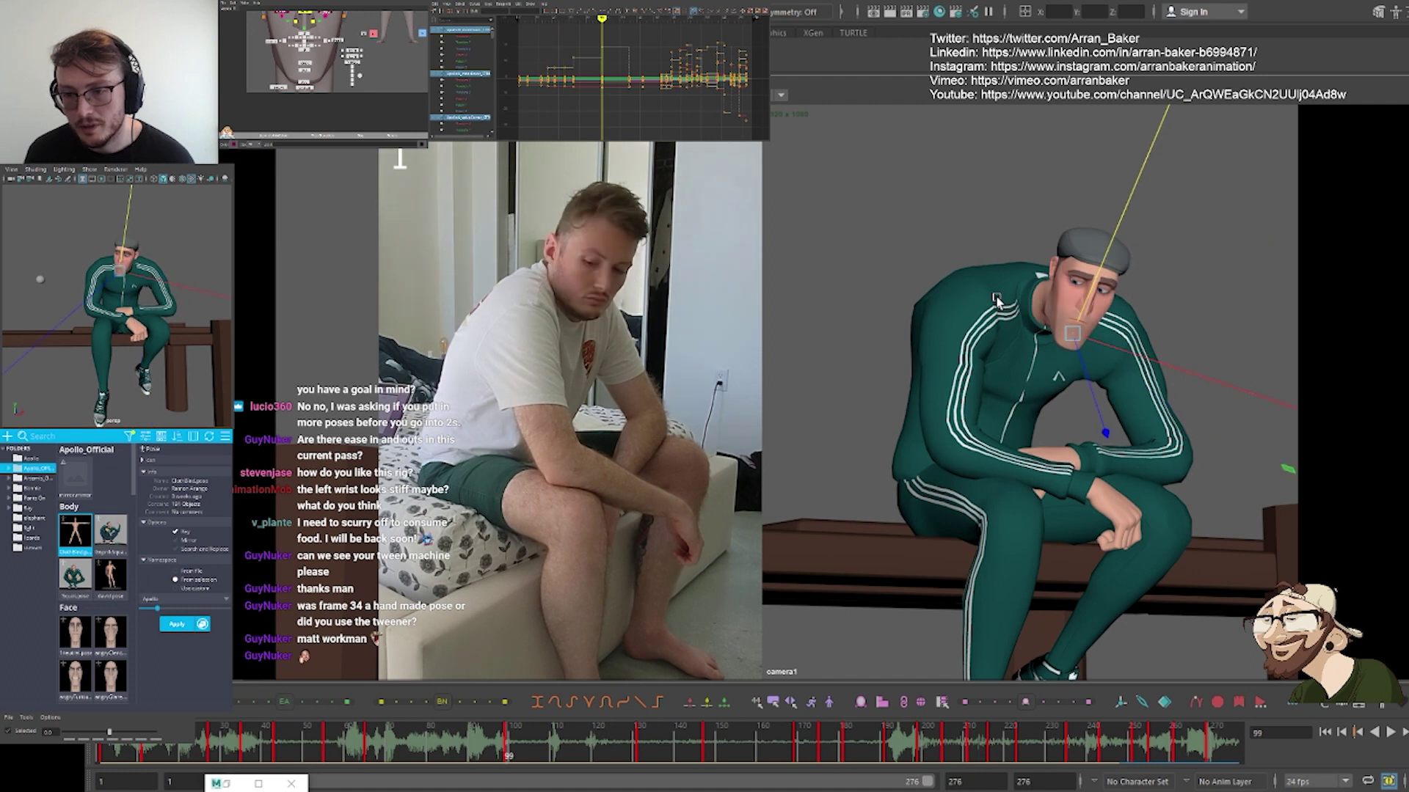
pyautogui.press(',')
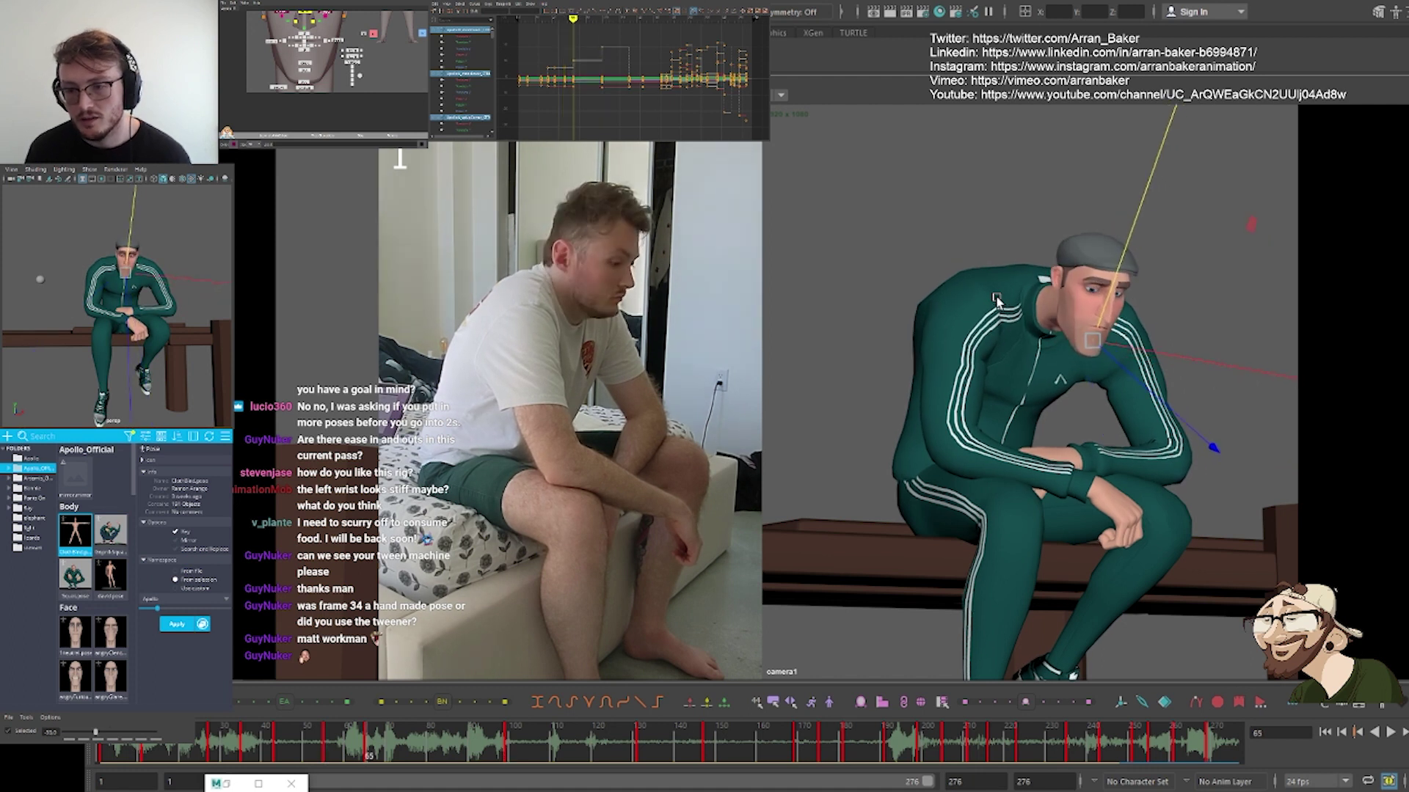
pyautogui.press('.')
pyautogui.press(',')
pyautogui.press(',')
pyautogui.press('.')
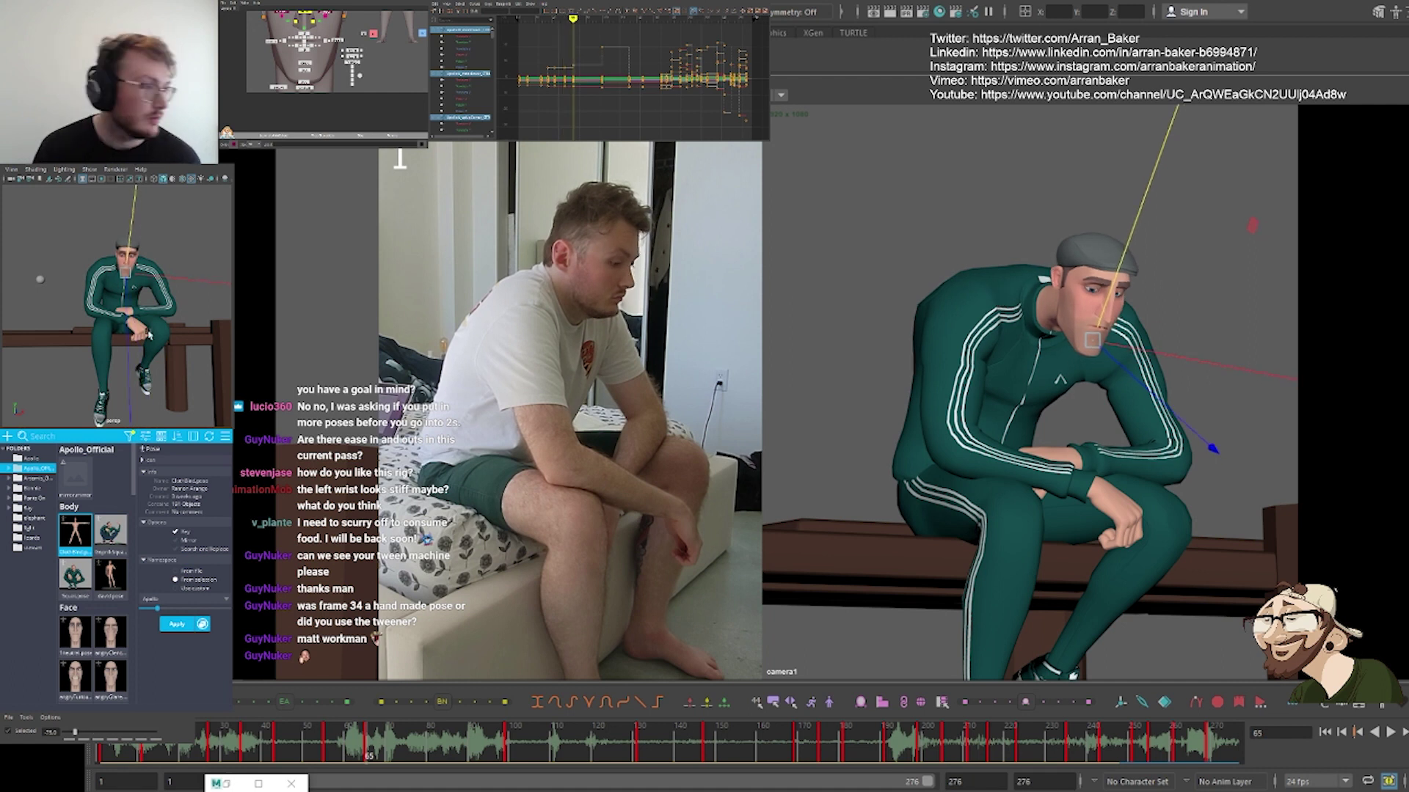
# Select the full group of face controls around the mouth and tween them at frame 65 to -30, comparing with frames 55 and 99
pyautogui.keyDown('alt'); pyautogui.moveTo(320, 52); pyautogui.dragTo(334, 65, button='middle'); pyautogui.keyUp('alt')
pyautogui.moveTo(334, 65); pyautogui.dragTo(298, 46)
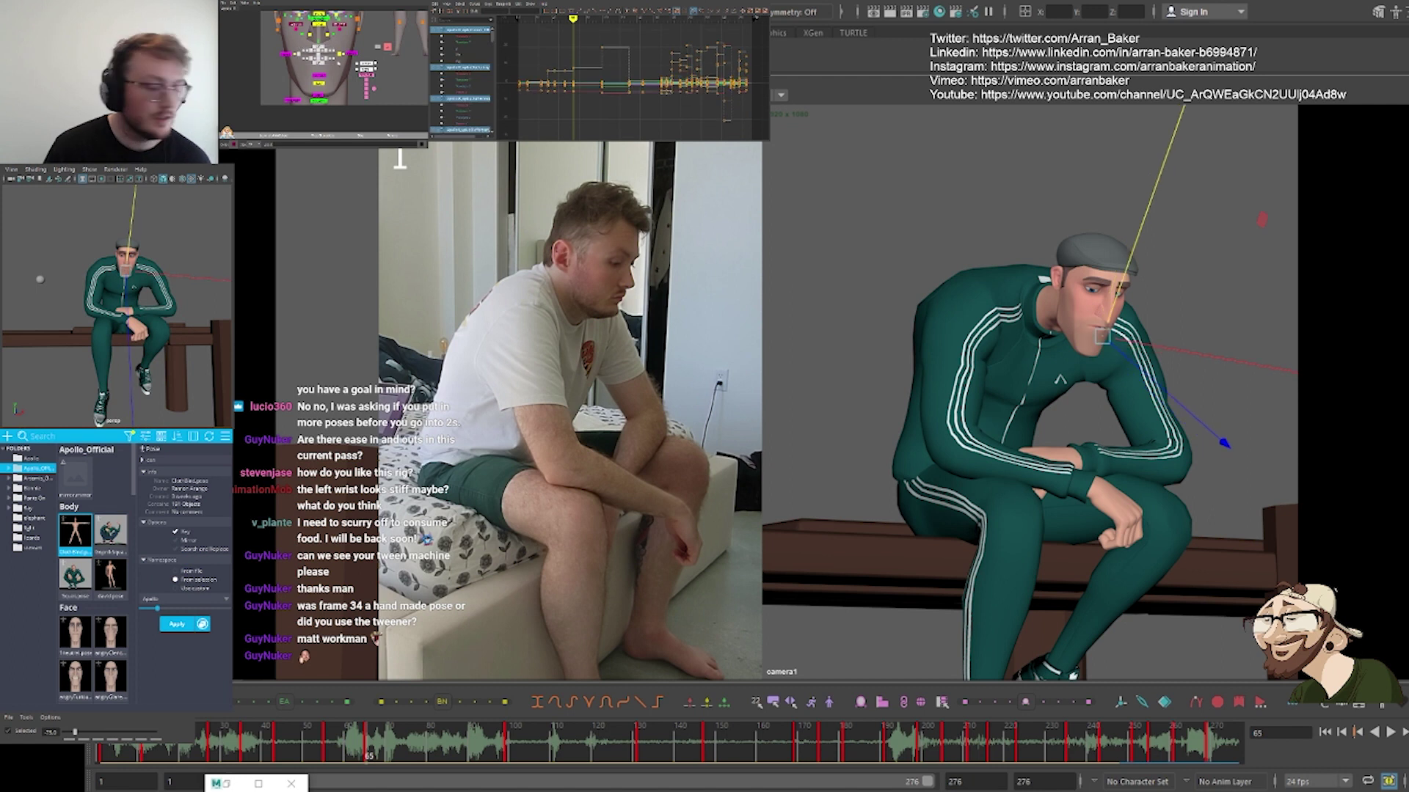
pyautogui.click(110, 738)
pyautogui.press(',')
pyautogui.press('.')
pyautogui.press('.')
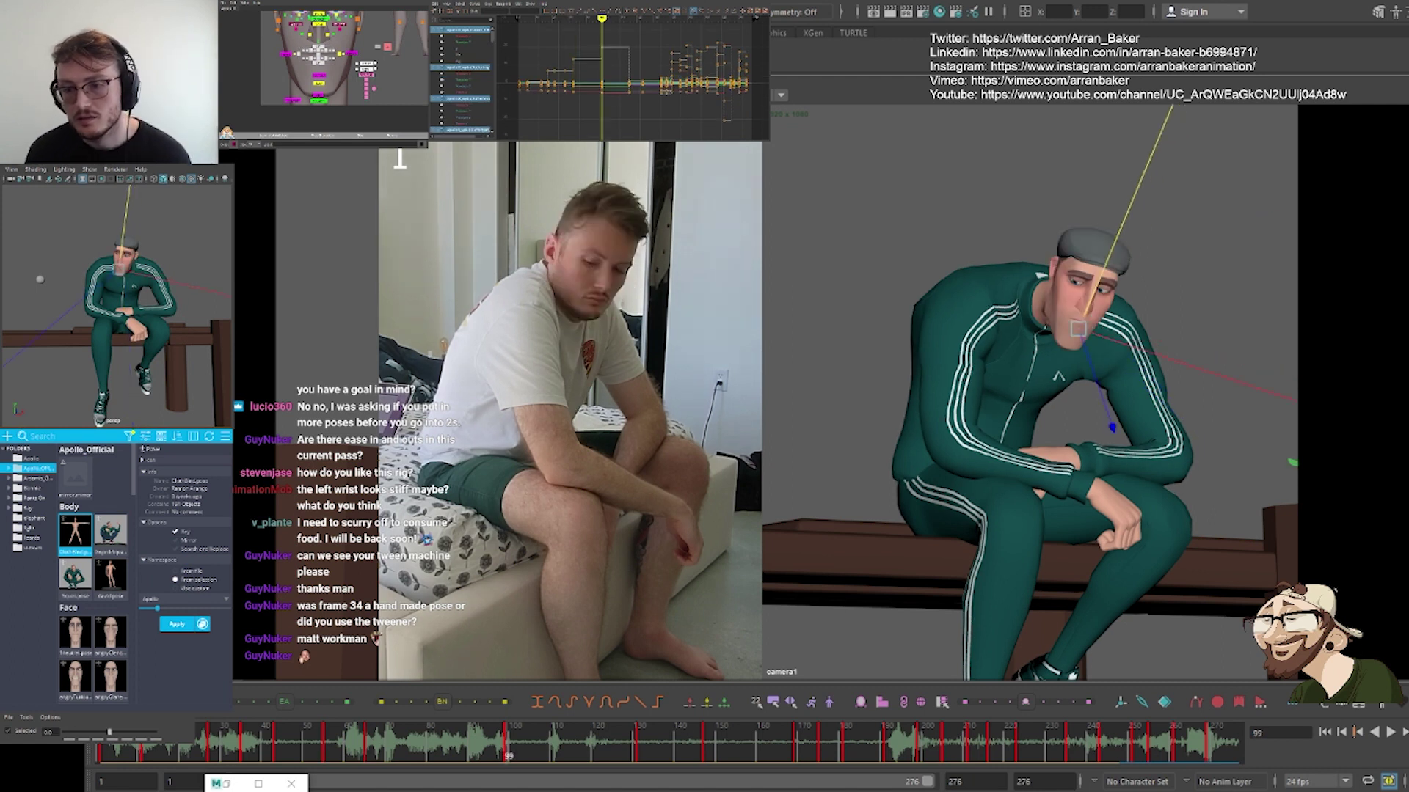
pyautogui.press(',')
pyautogui.click(95, 738)
pyautogui.press(',')
pyautogui.press('.')
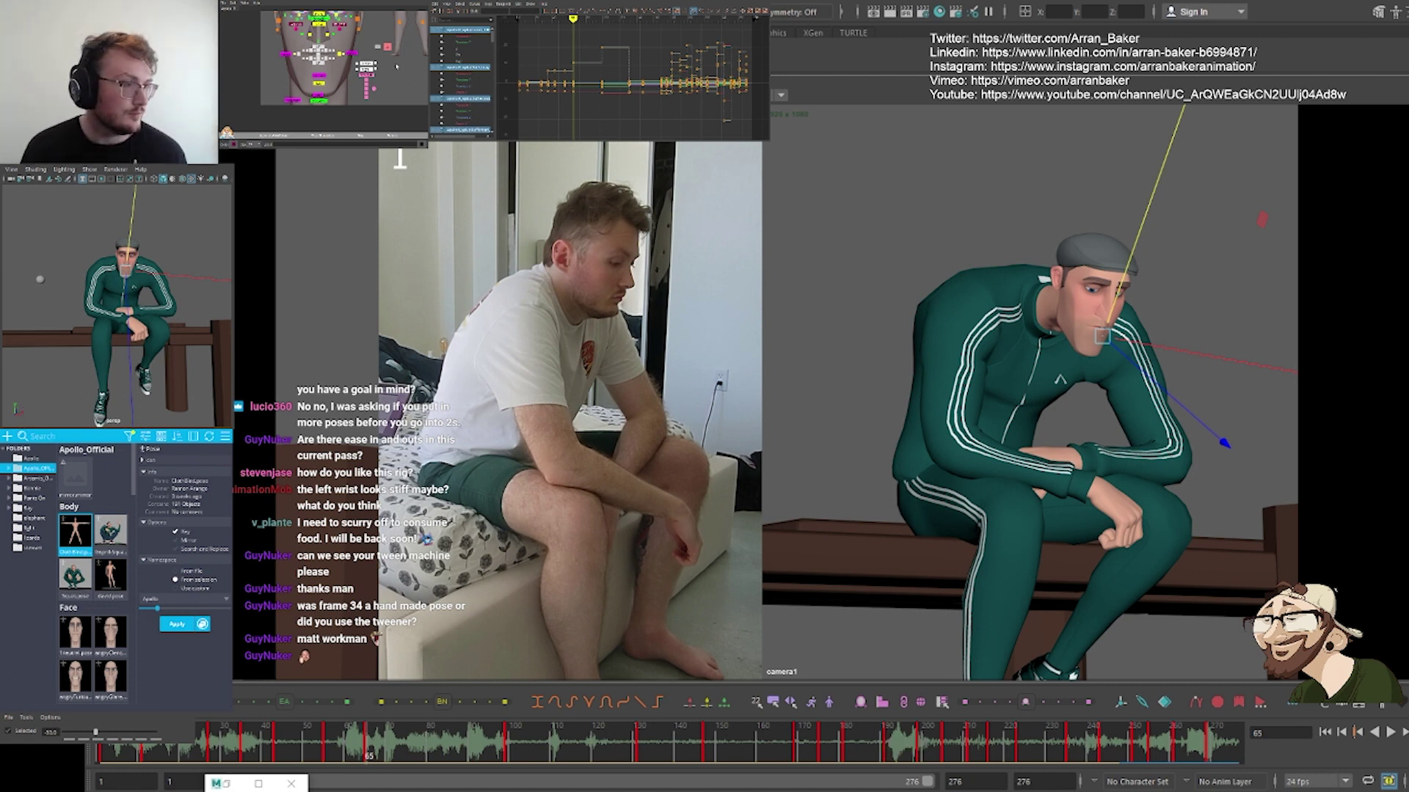
# Select all of the character's controls and step through the video reference between frames 65 and 99 for the next breakdown
pyautogui.moveTo(396, 67); pyautogui.dragTo(268, 128, button='middle')
pyautogui.click(382, 43)
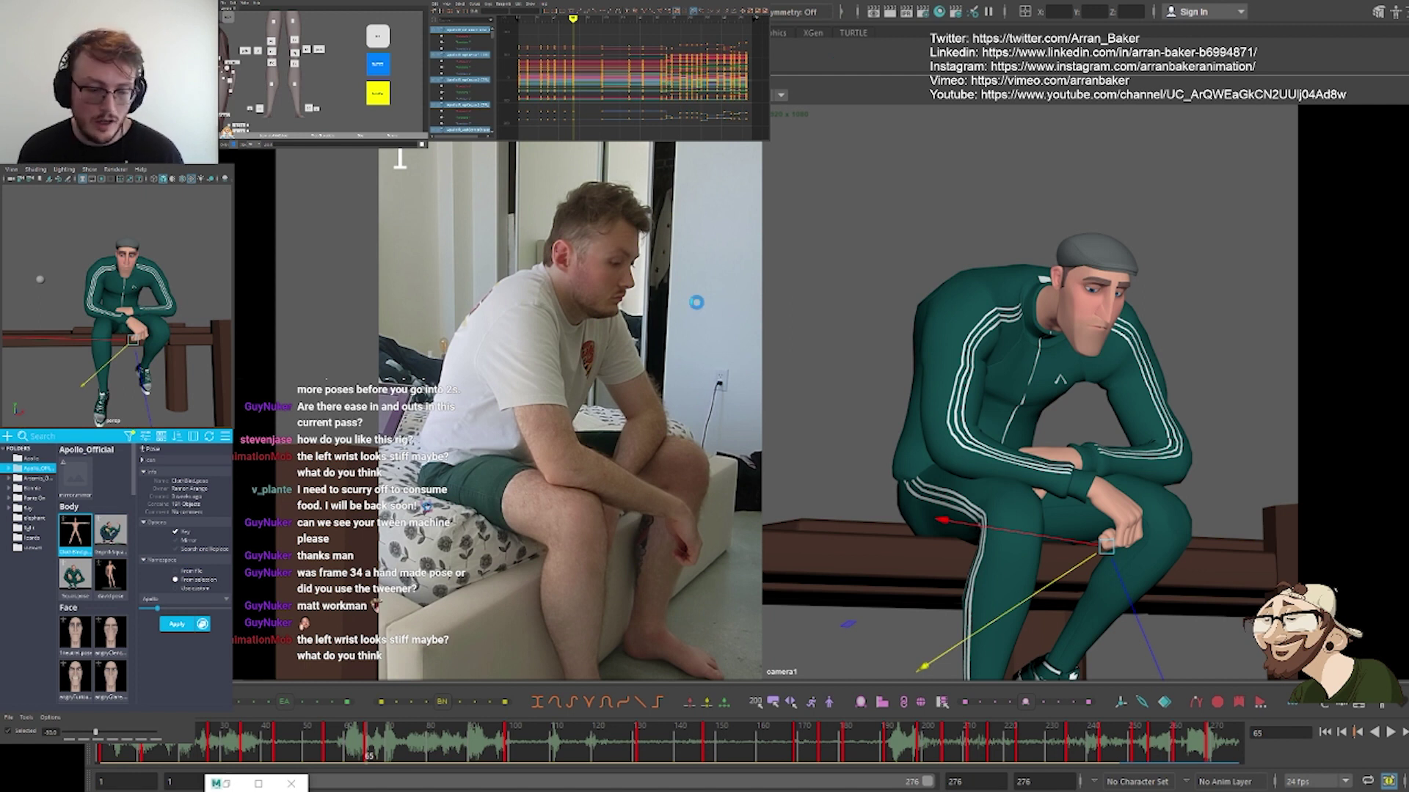
pyautogui.click(389, 750)
pyautogui.moveTo(387, 745)
pyautogui.mouseDown()
pyautogui.moveTo(484, 748)
pyautogui.moveTo(456, 749)
pyautogui.mouseUp()
pyautogui.hotkey('alt', ',')
pyautogui.hotkey('alt', ',')
pyautogui.hotkey('alt', ',')
pyautogui.hotkey('alt', ',')
pyautogui.hotkey('alt', ',')
pyautogui.hotkey('alt', ',')
pyautogui.hotkey('alt', ',')
pyautogui.hotkey('alt', ',')
pyautogui.hotkey('alt', ',')
pyautogui.hotkey('alt', ',')
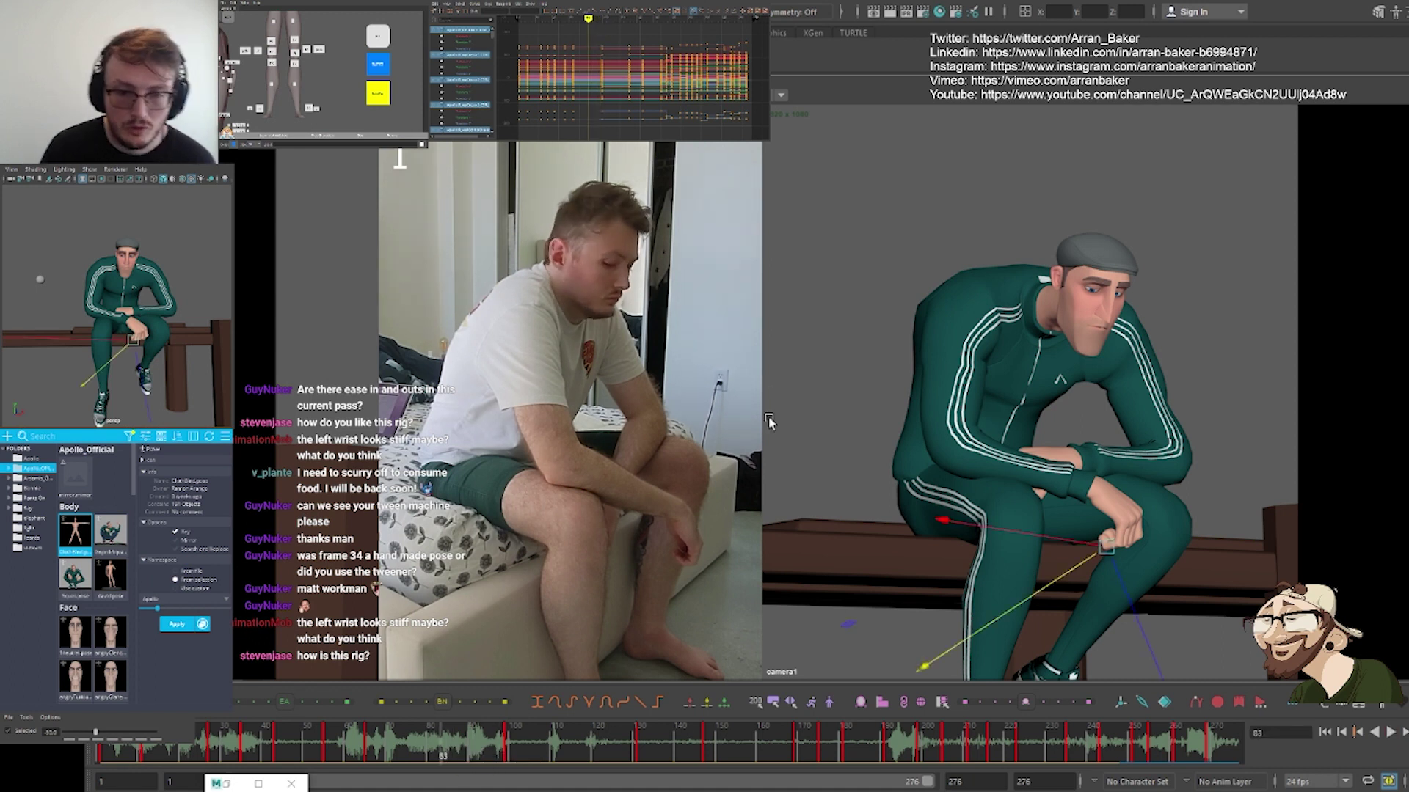
# Key all of the character's controls at frame 77 and compare the pose with the key at frame 65
pyautogui.hotkey('alt', '.')
pyautogui.hotkey('alt', '.')
pyautogui.hotkey('alt', '.')
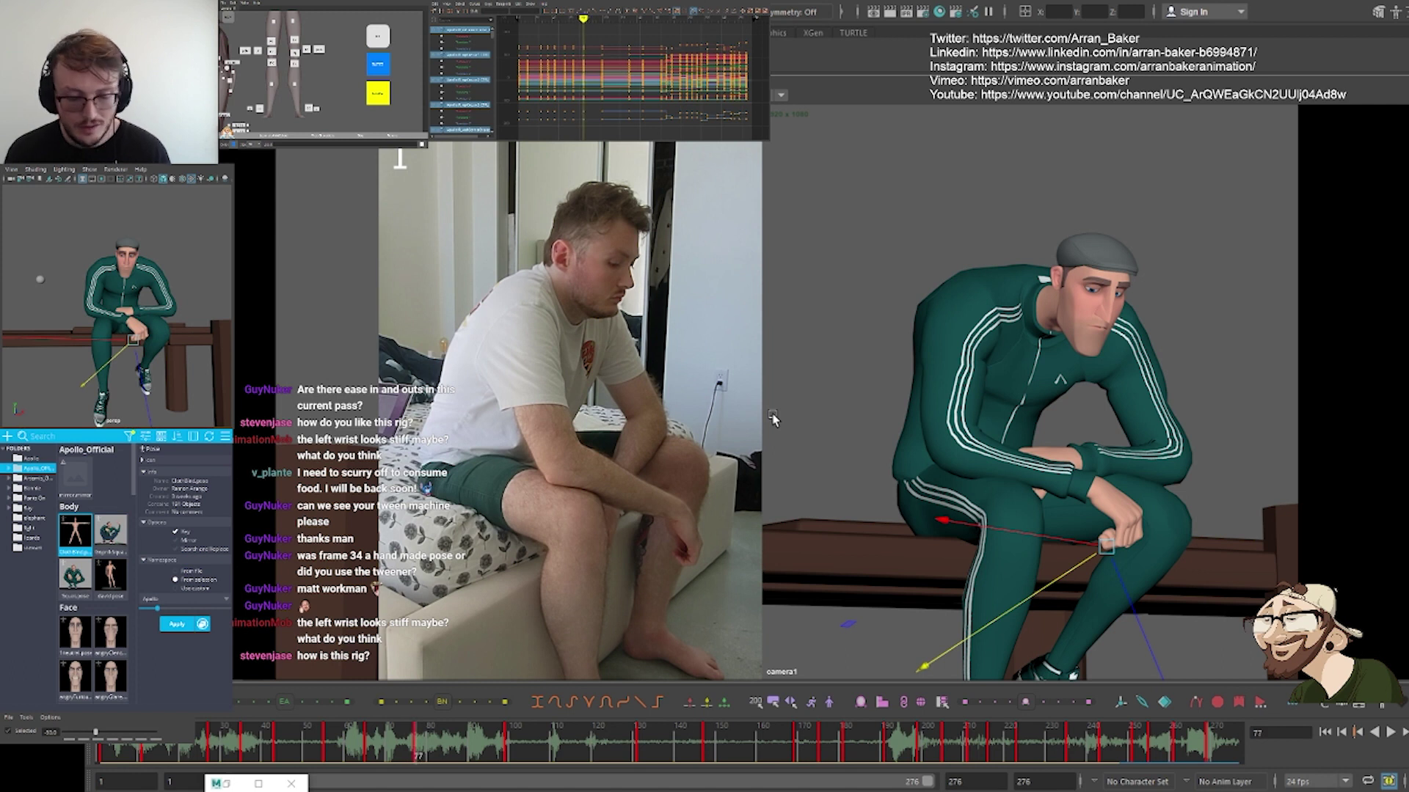
pyautogui.press(',')
pyautogui.press('.')
pyautogui.press(',')
pyautogui.press('.')
pyautogui.press(',')
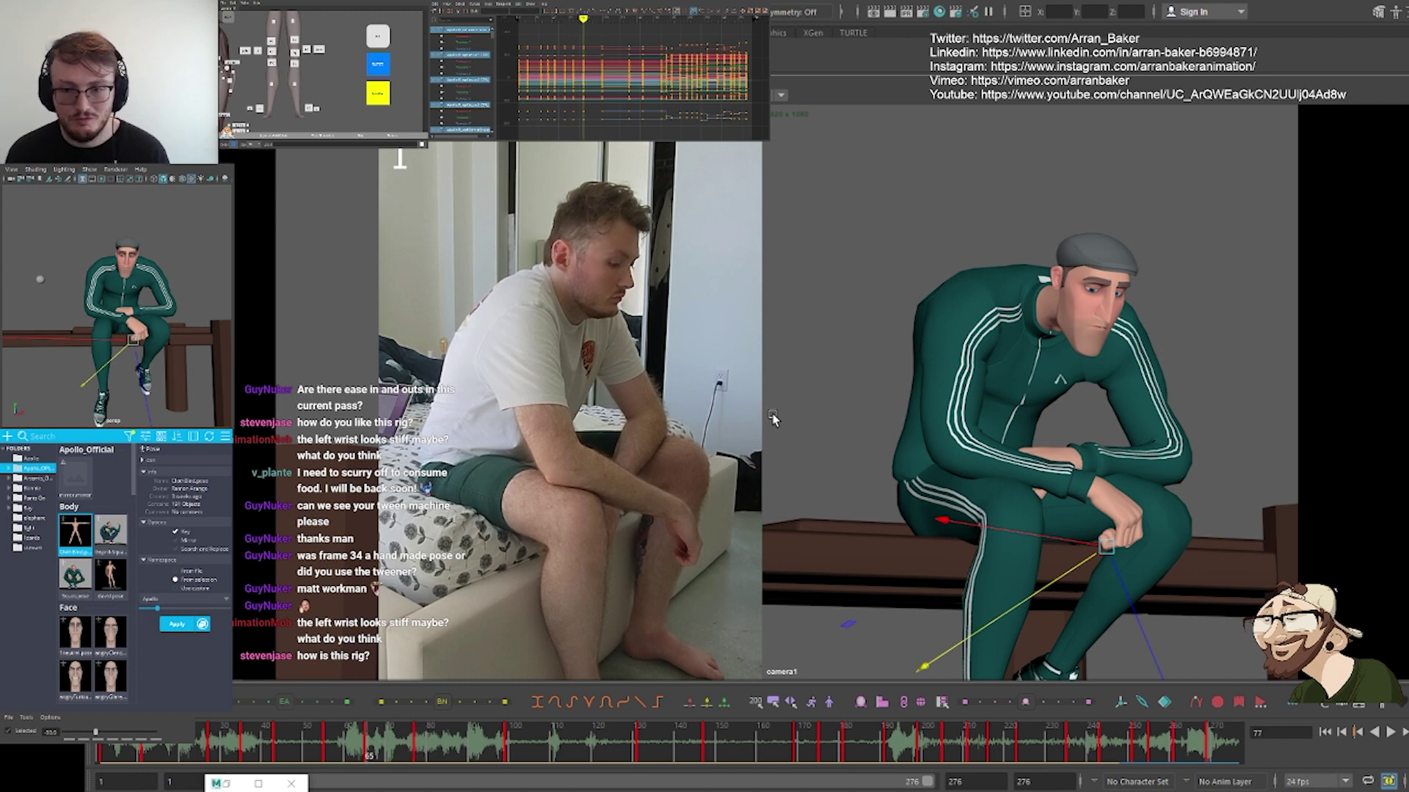
pyautogui.press(',')
pyautogui.press('.')
pyautogui.press(',')
pyautogui.press('.')
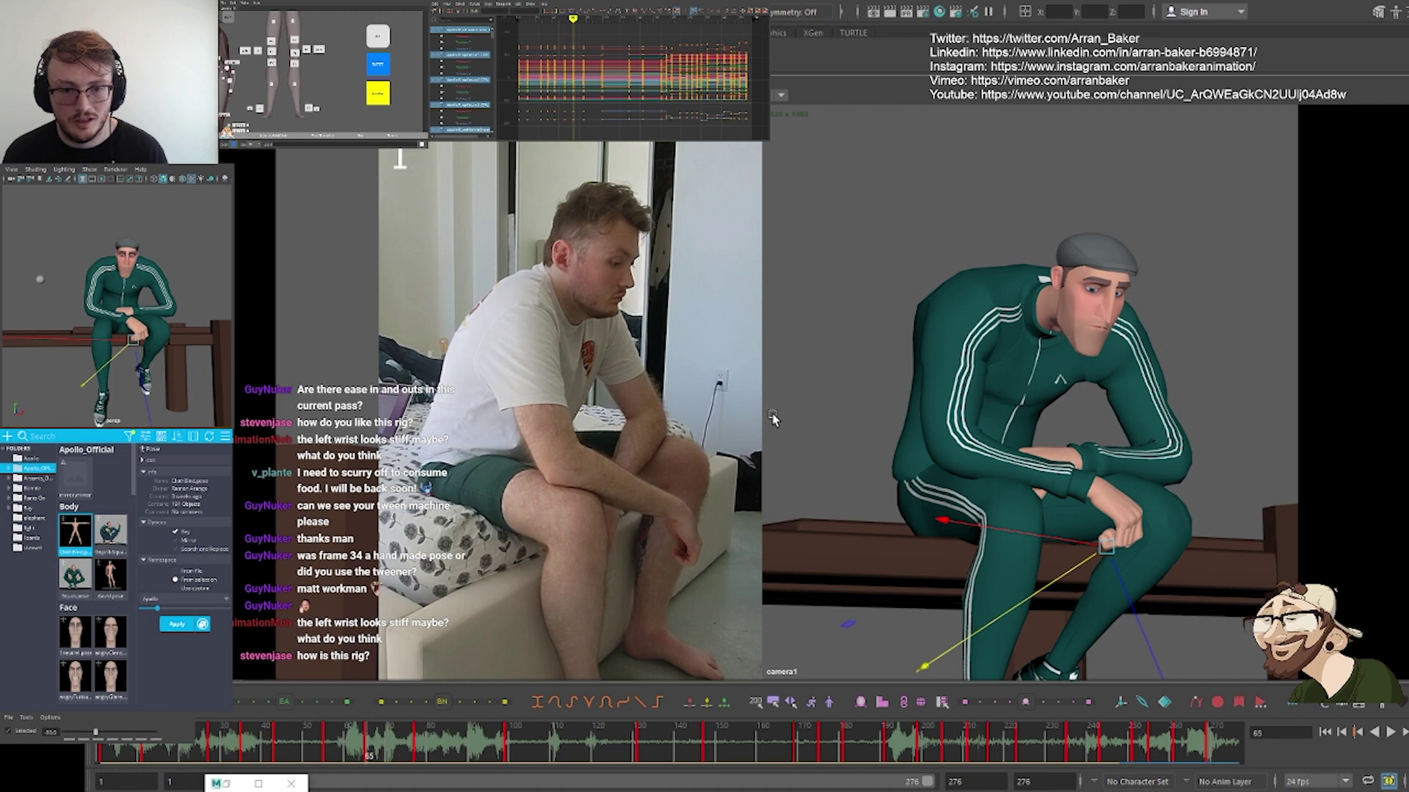
pyautogui.press('.')
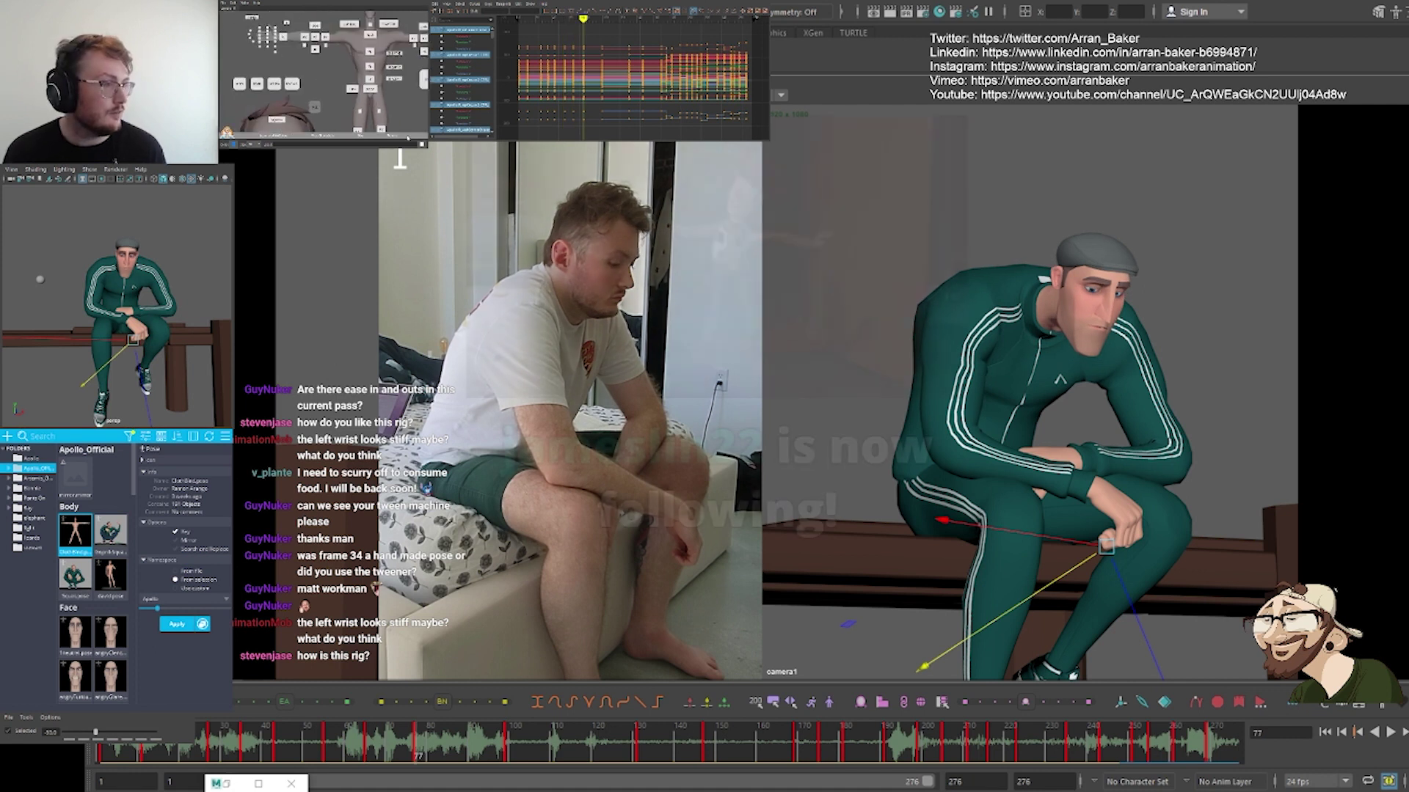
# Select the neck control and compare its poses at frames 55, 65 and 77
pyautogui.click(330, 58)
pyautogui.keyDown('alt'); pyautogui.moveTo(317, 51); pyautogui.dragTo(403, 135, button='middle'); pyautogui.keyUp('alt')
pyautogui.click(370, 34)
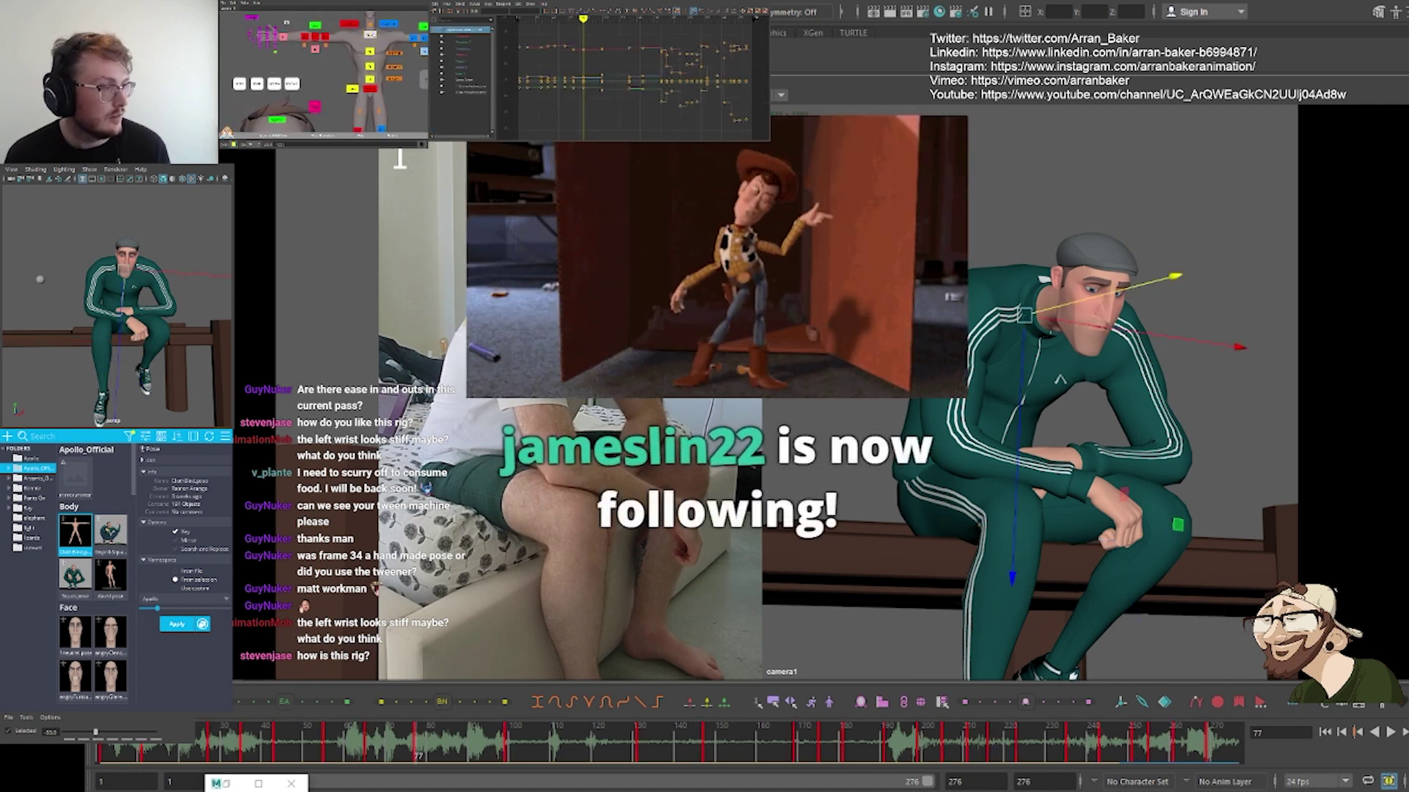
pyautogui.press(',')
pyautogui.press(',')
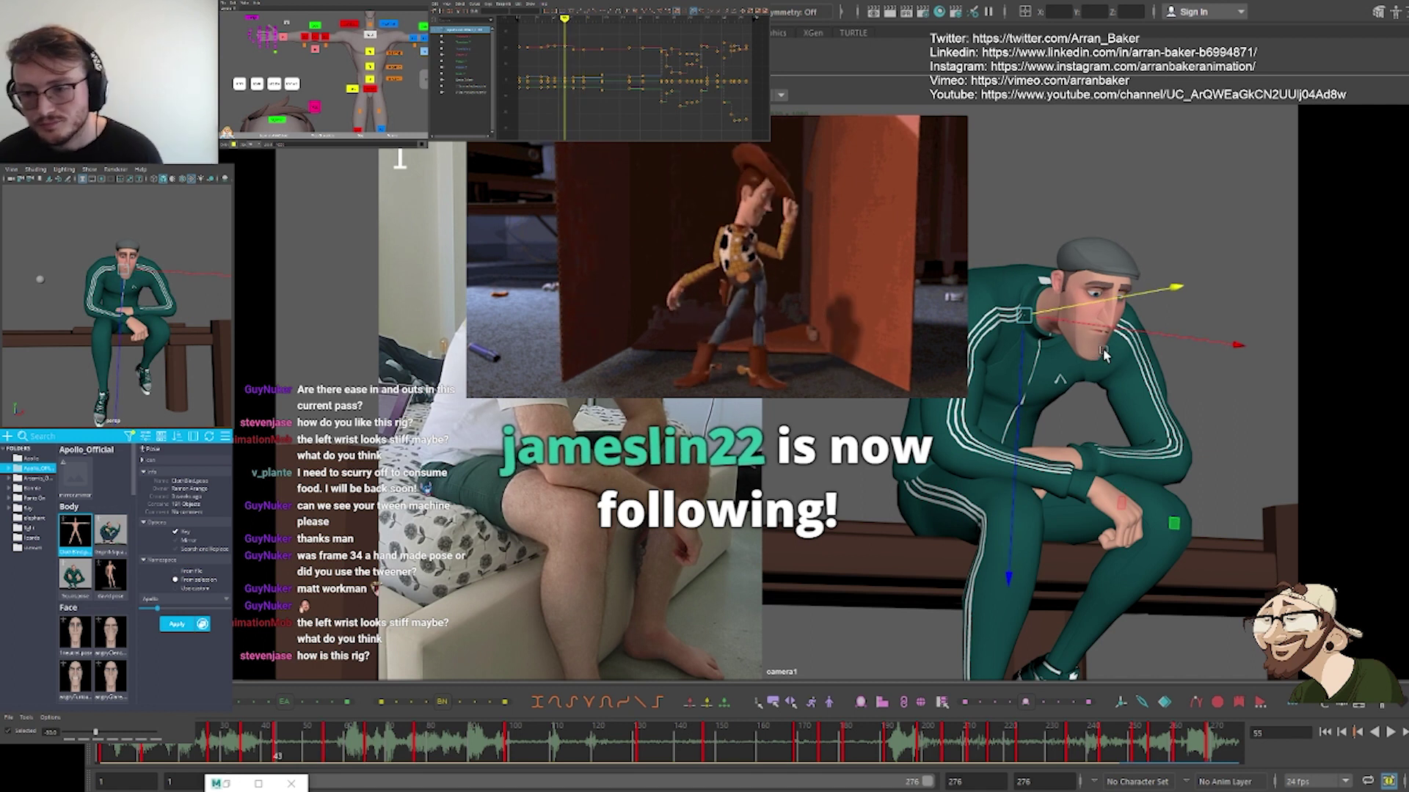
pyautogui.press('.')
pyautogui.press('.')
pyautogui.press(',')
pyautogui.press(',')
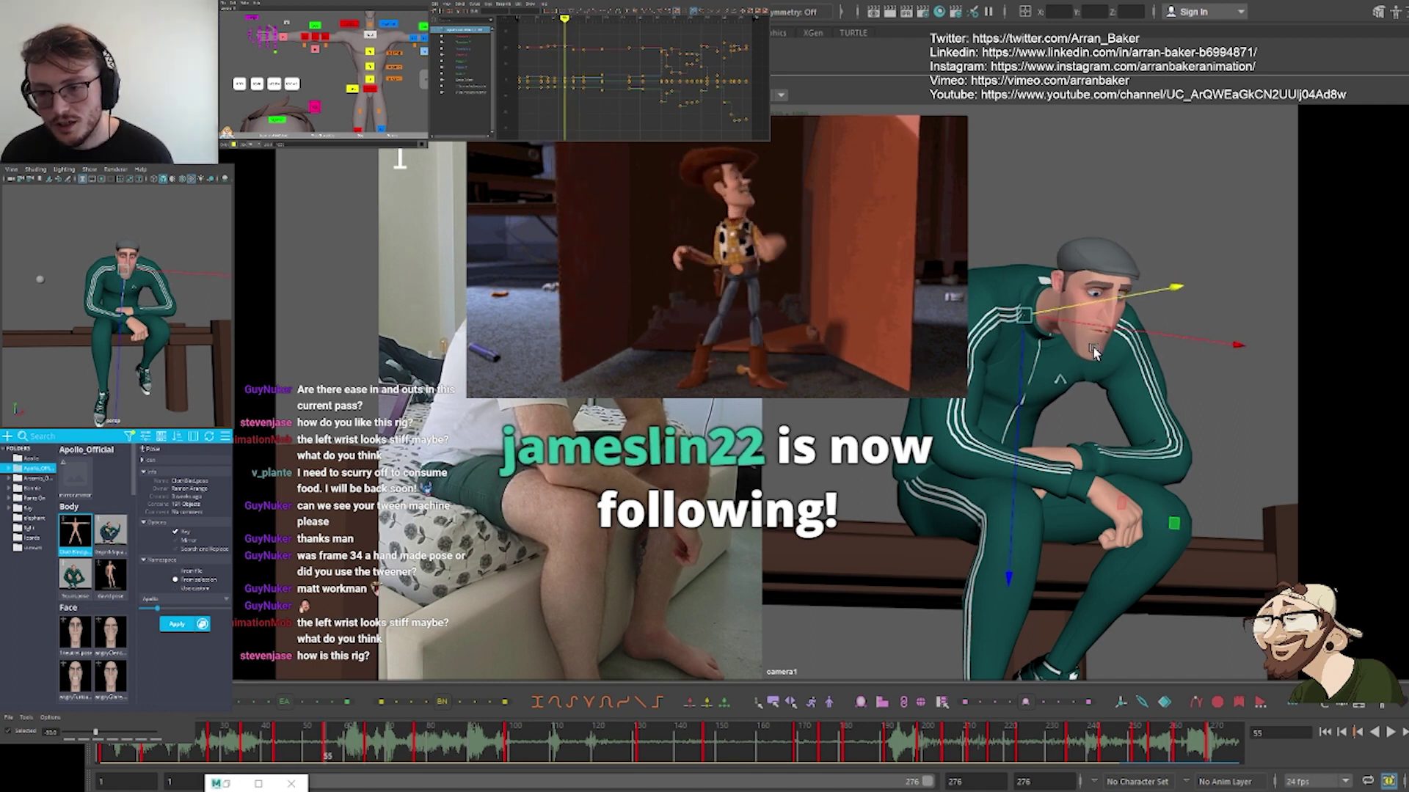
pyautogui.press('.')
# Rotate the neck control slightly at frame 65 and compare it with the key at frame 55
pyautogui.press('e')
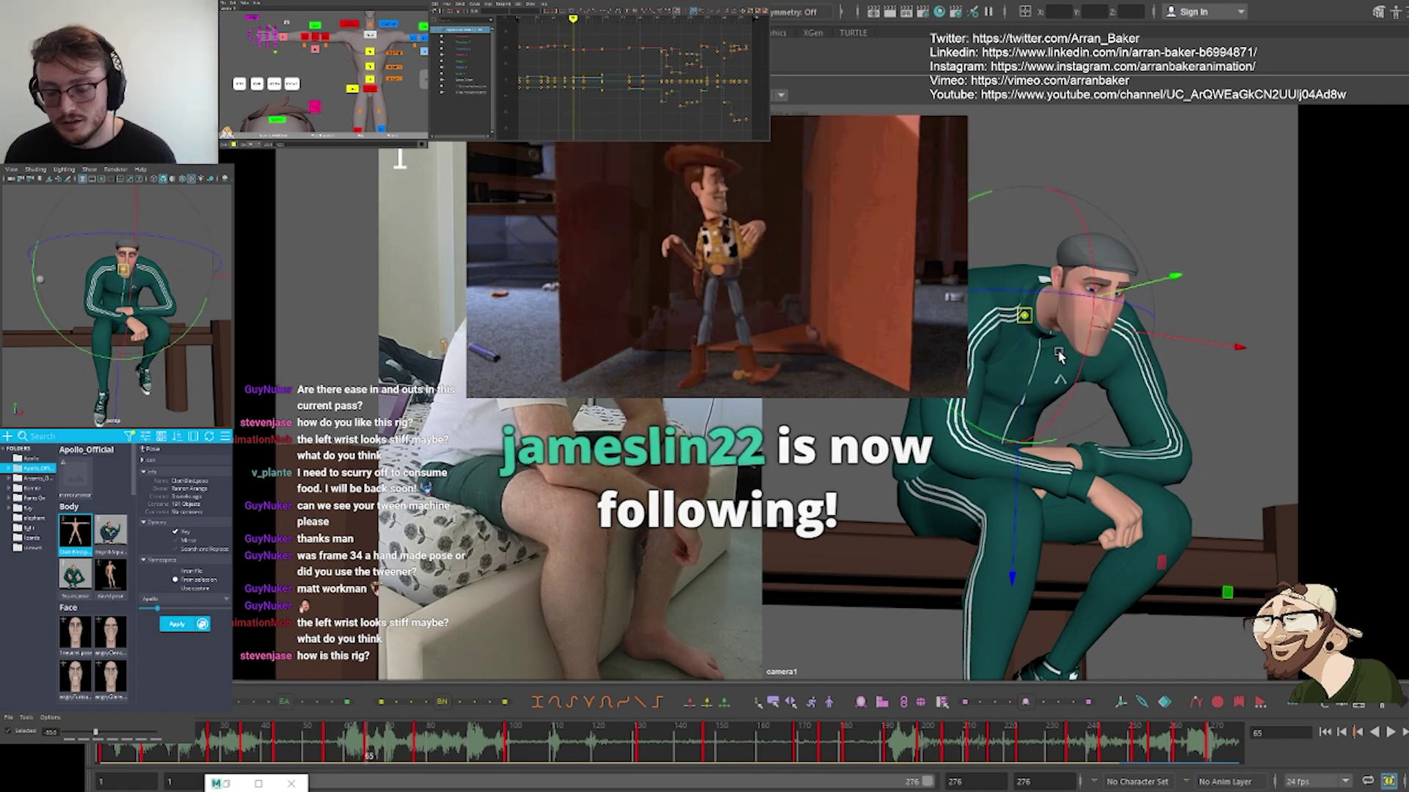
pyautogui.click(1065, 356)
pyautogui.press(',')
pyautogui.press('.')
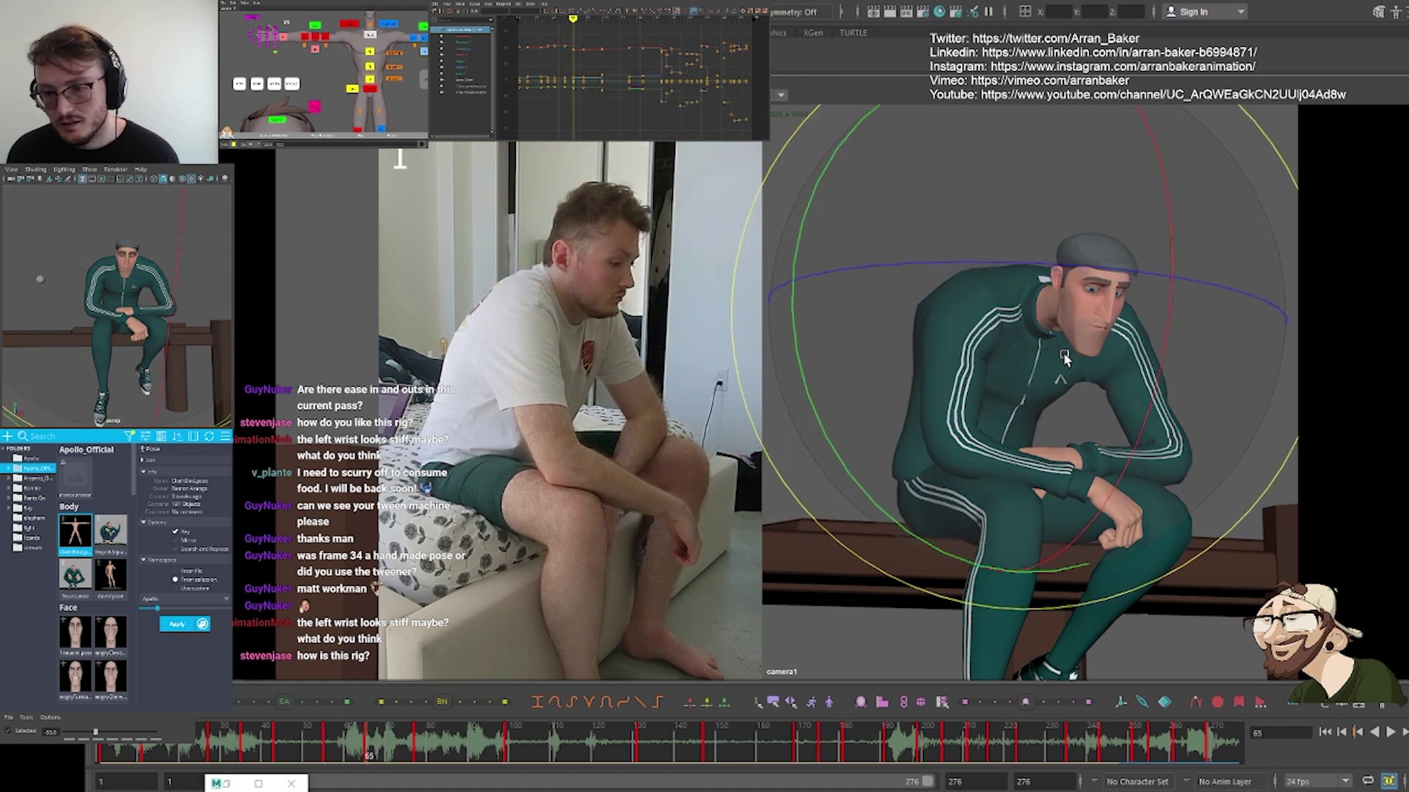
pyautogui.press(',')
pyautogui.press('.')
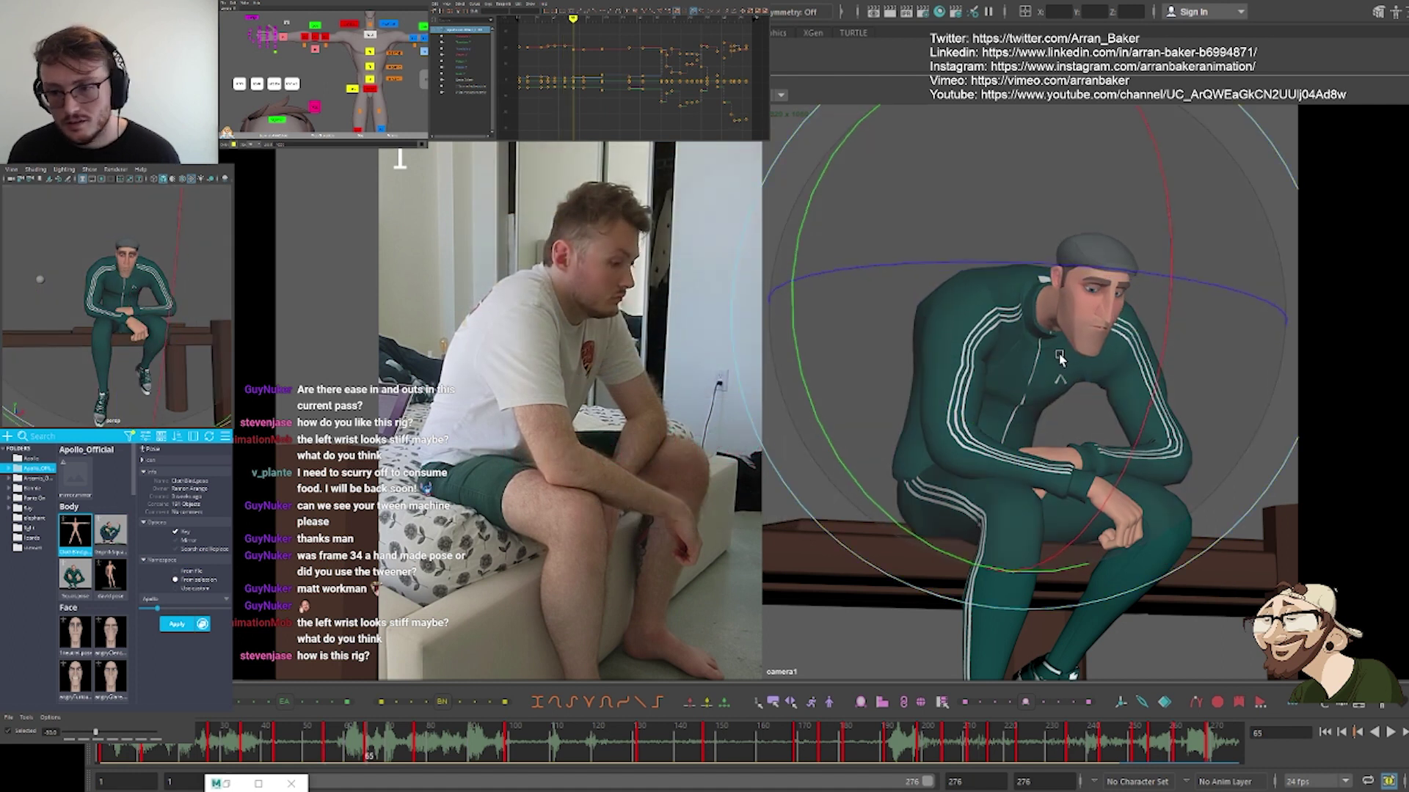
pyautogui.press(',')
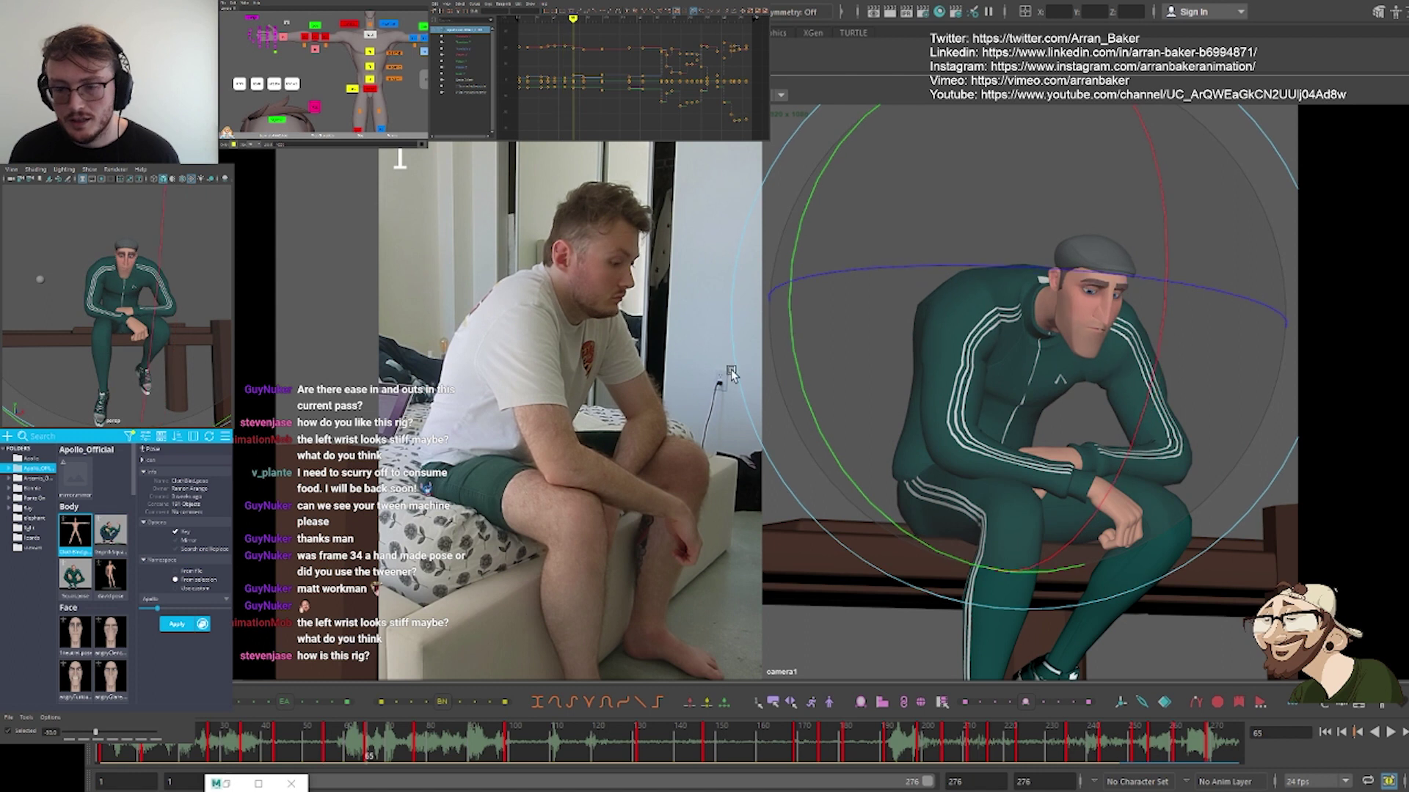
pyautogui.press('.')
# Rotate the head control slightly at frame 65 and check it against the key at frame 55
pyautogui.click(1063, 374)
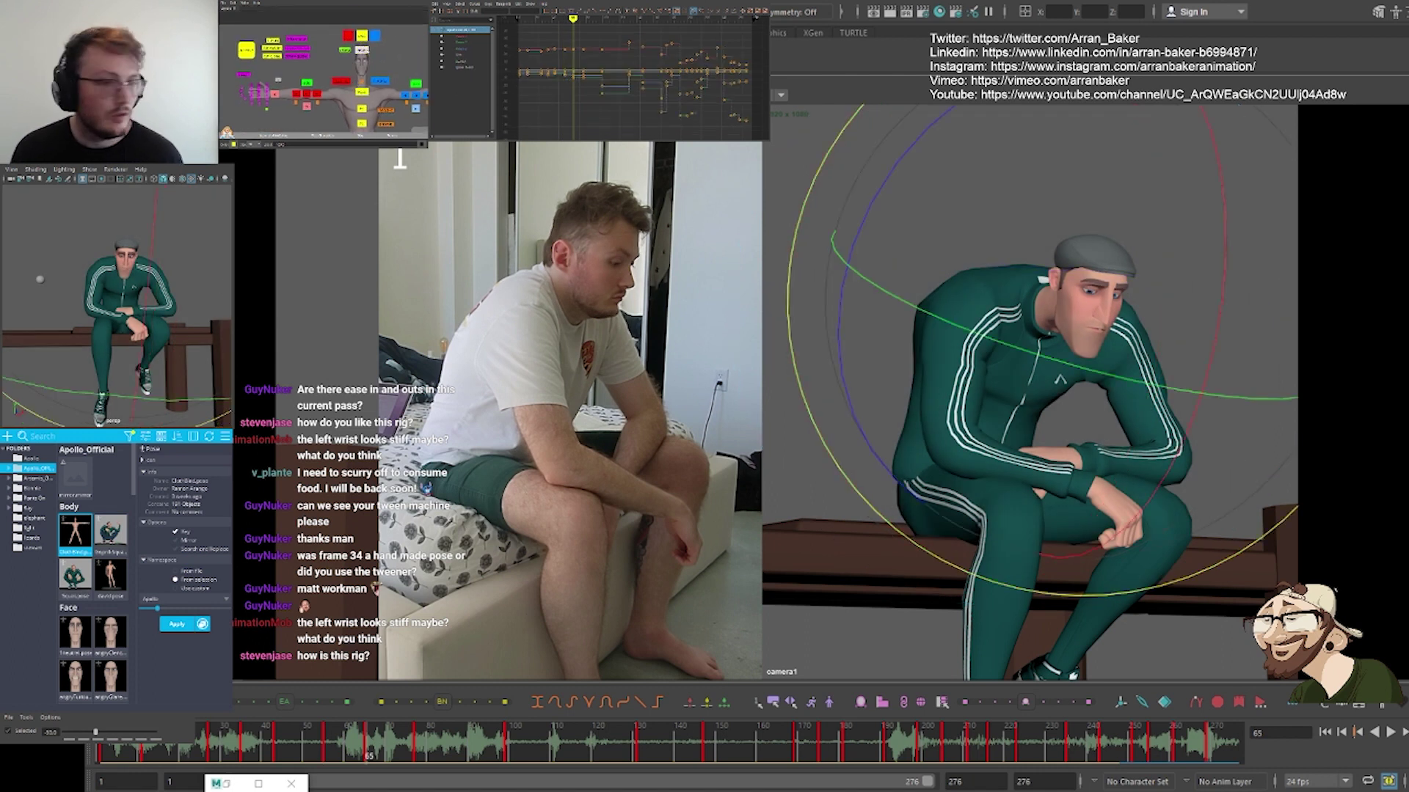
pyautogui.moveTo(1063, 372); pyautogui.dragTo(1048, 380)
pyautogui.press(',')
pyautogui.press('.')
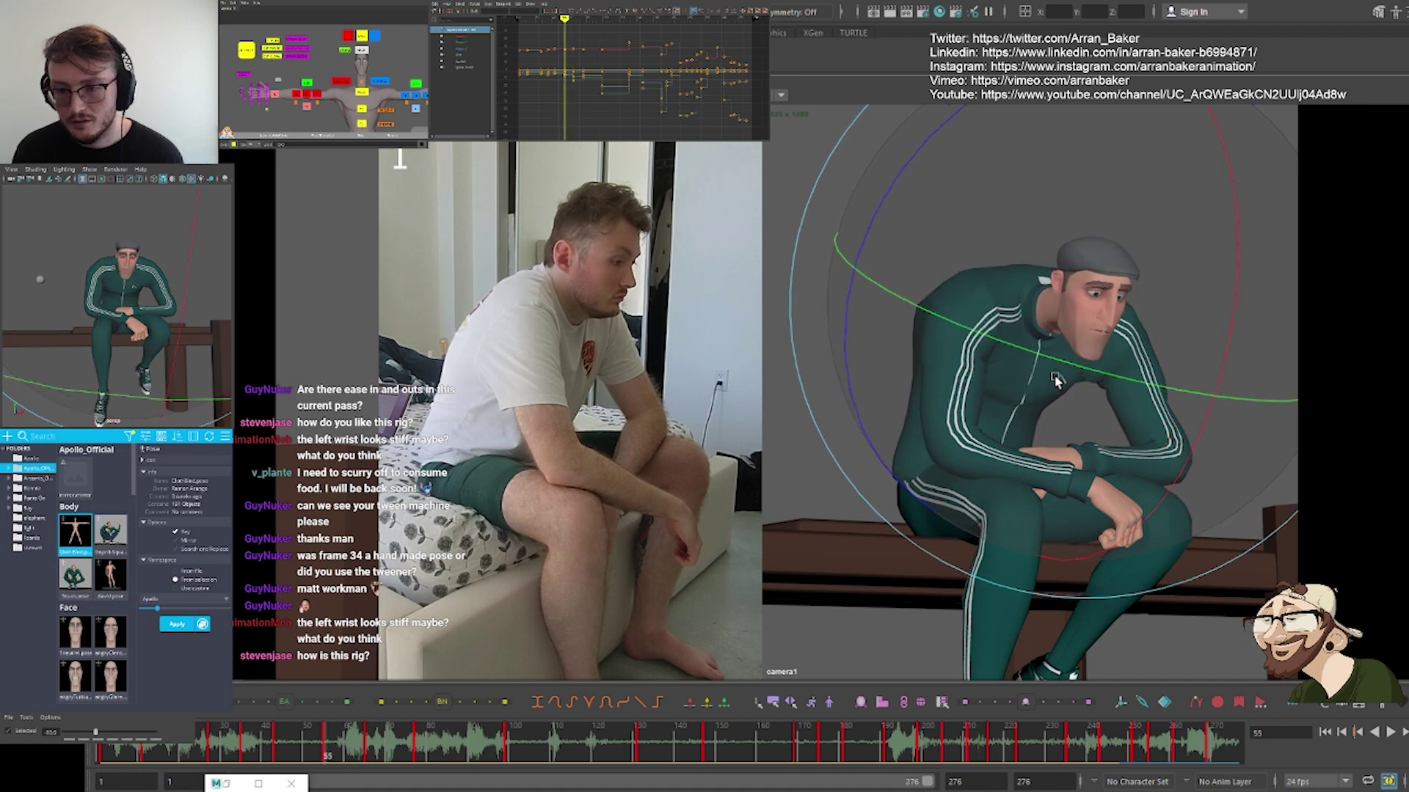
# Rotate the chest control slightly at frame 65 and check the hip control against the key at frame 55
pyautogui.click(360, 107)
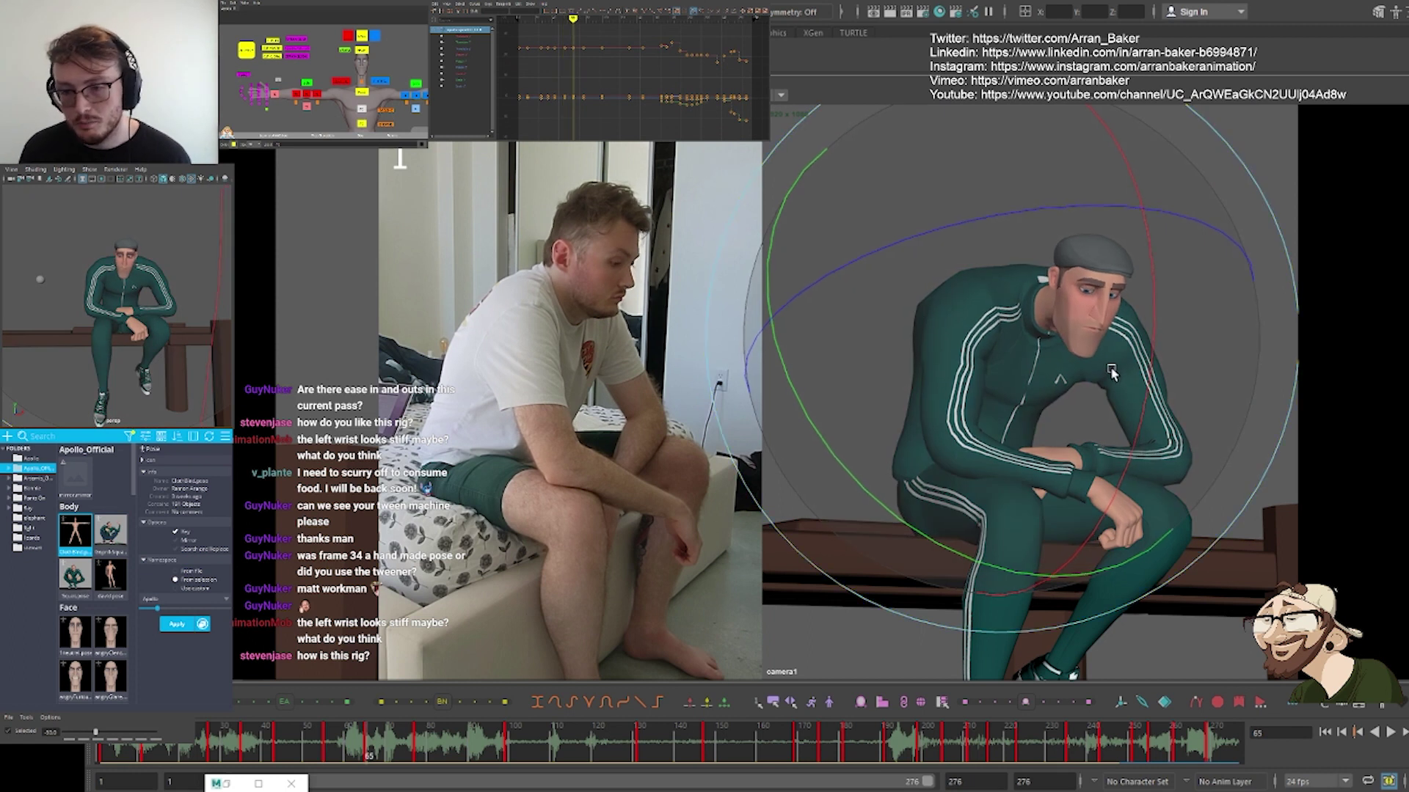
pyautogui.moveTo(1111, 369); pyautogui.dragTo(1123, 374)
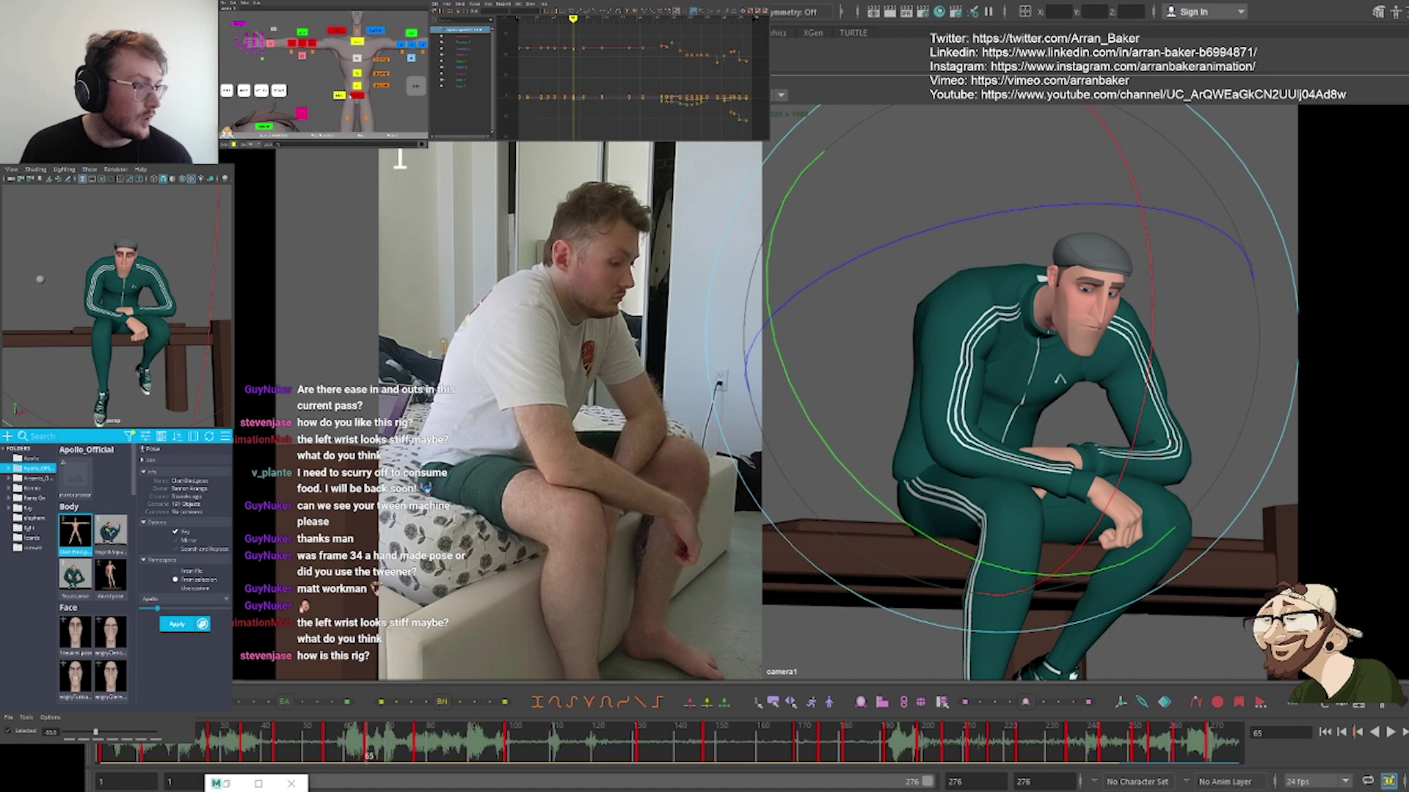
pyautogui.click(1046, 357)
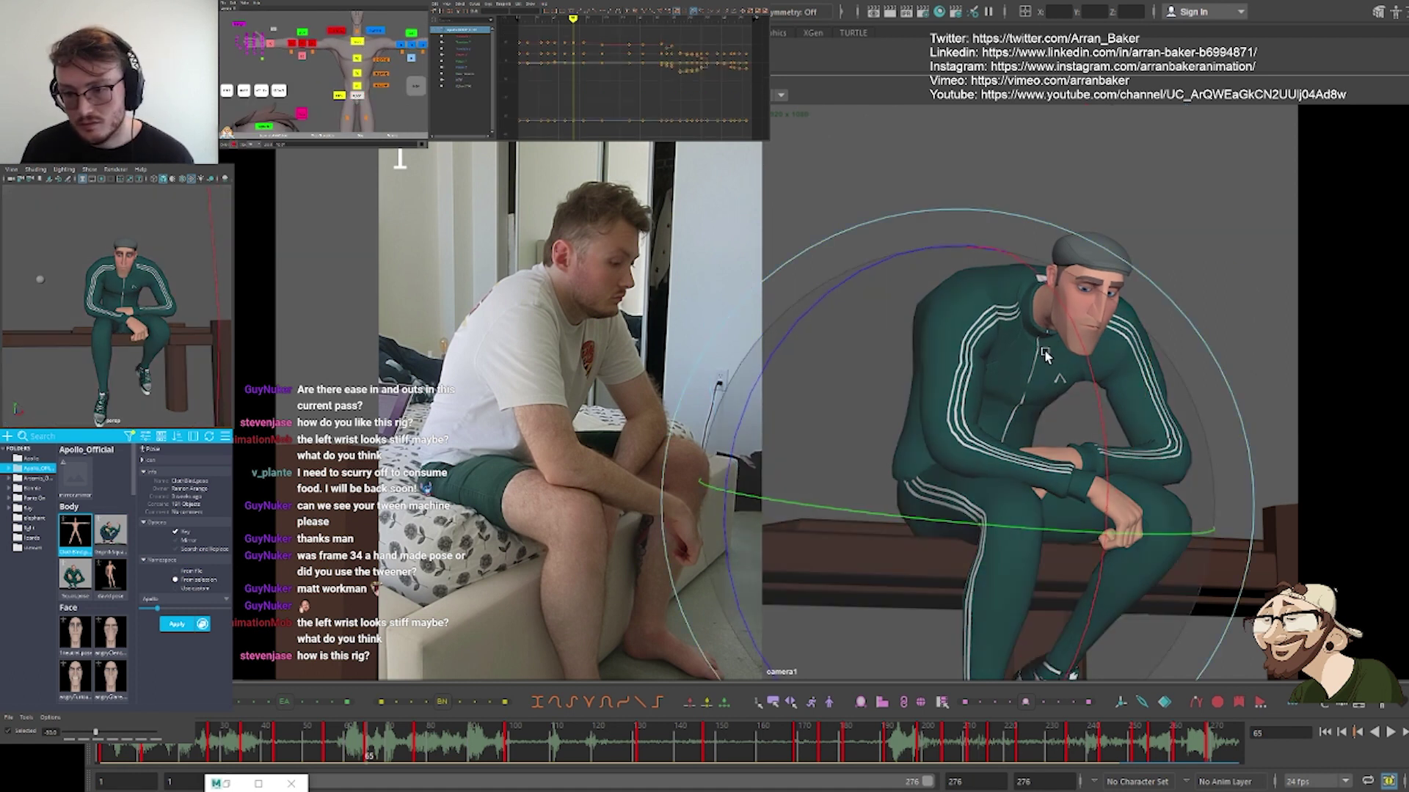
pyautogui.press(',')
pyautogui.press('.')
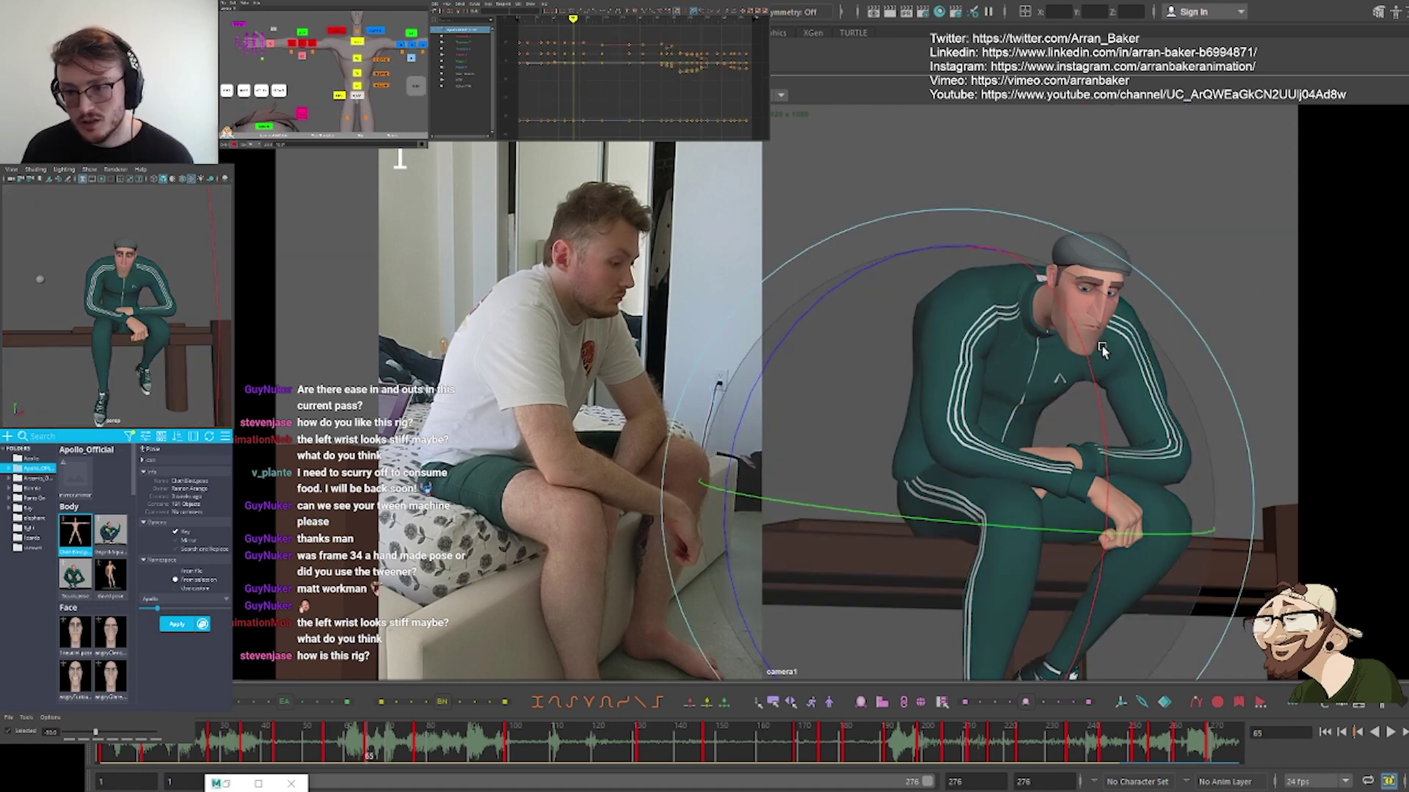
pyautogui.press(',')
pyautogui.press('.')
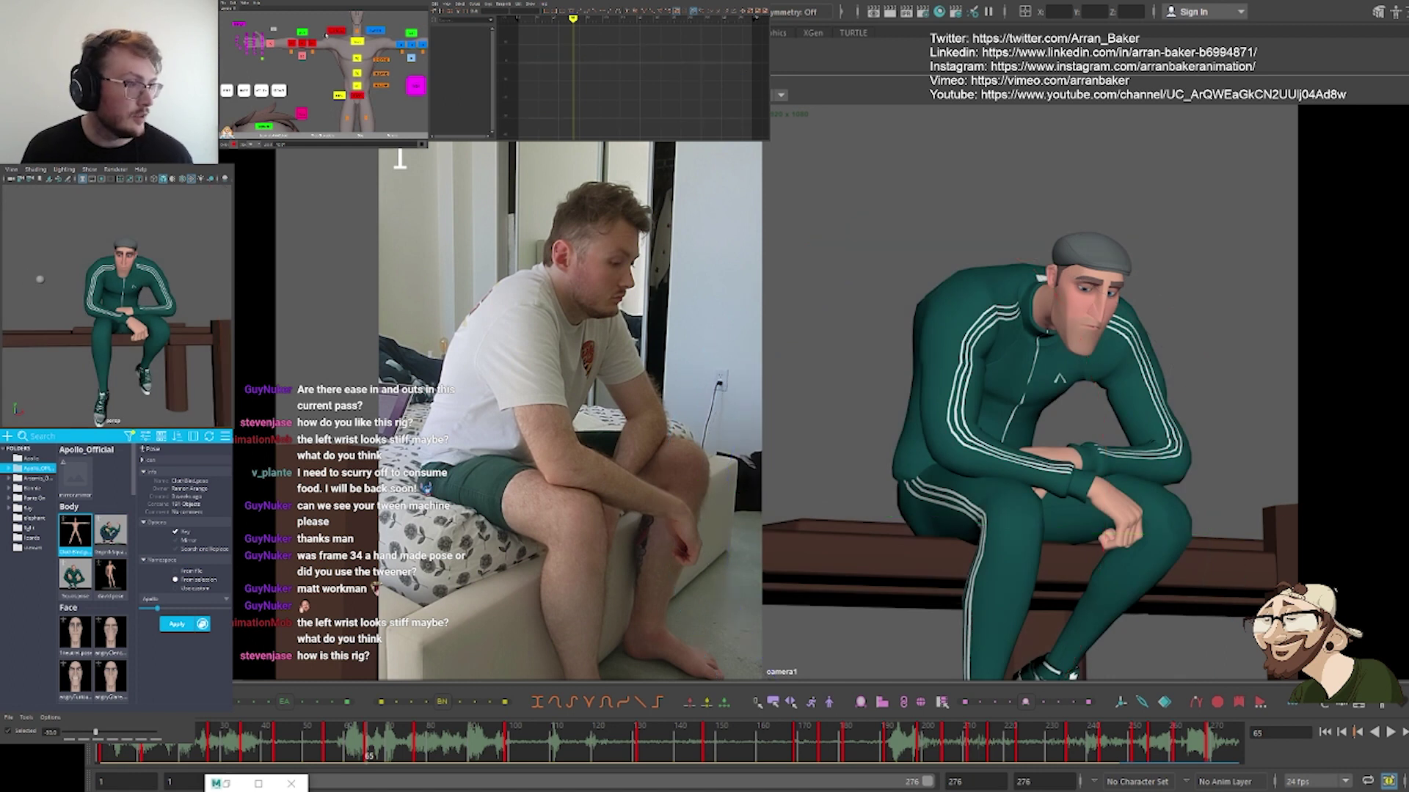
# Adjust the clavicle control of the arm nearest the camera at frame 65 and compare it with the key at frame 55
pyautogui.click(946, 380)
pyautogui.press(',')
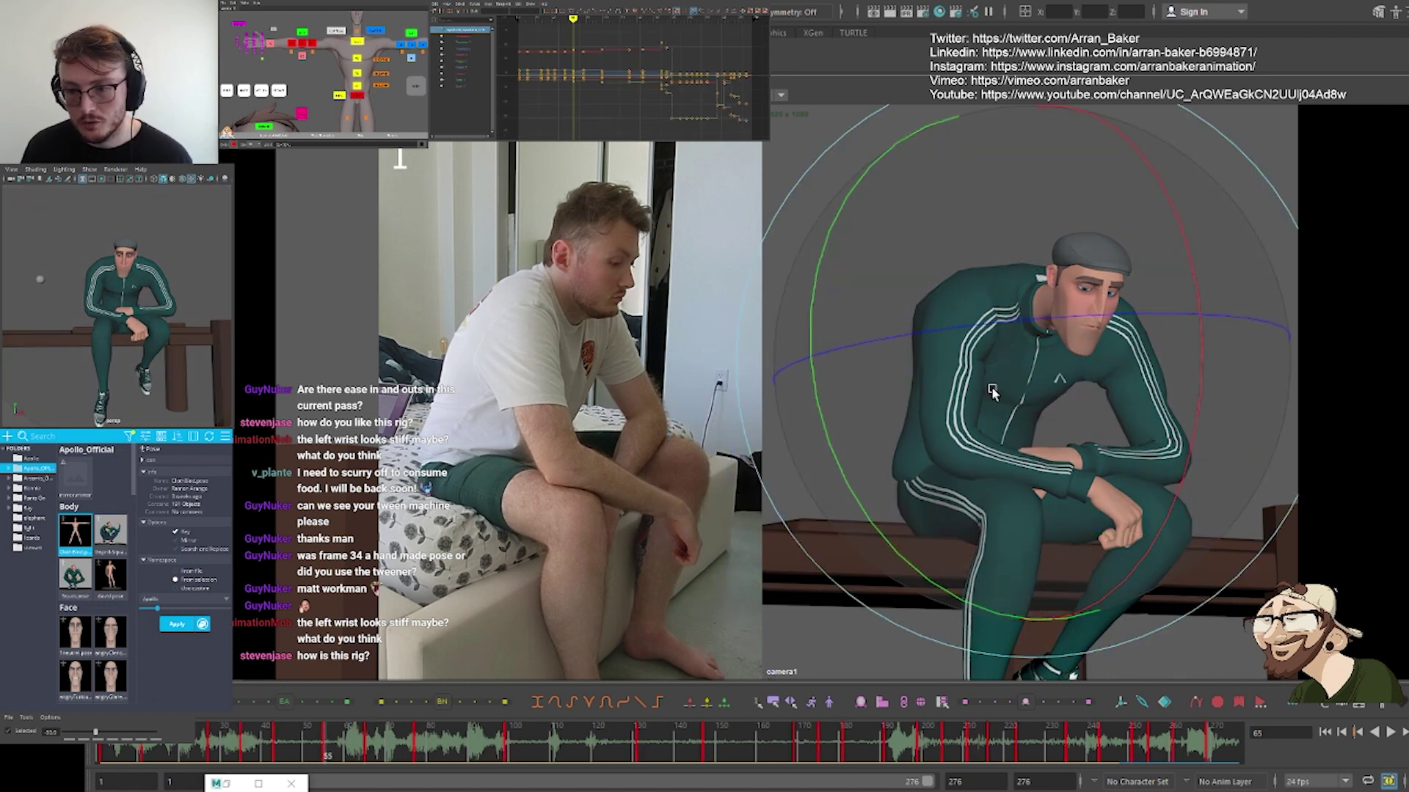
pyautogui.press('.')
pyautogui.press('.')
pyautogui.press(',')
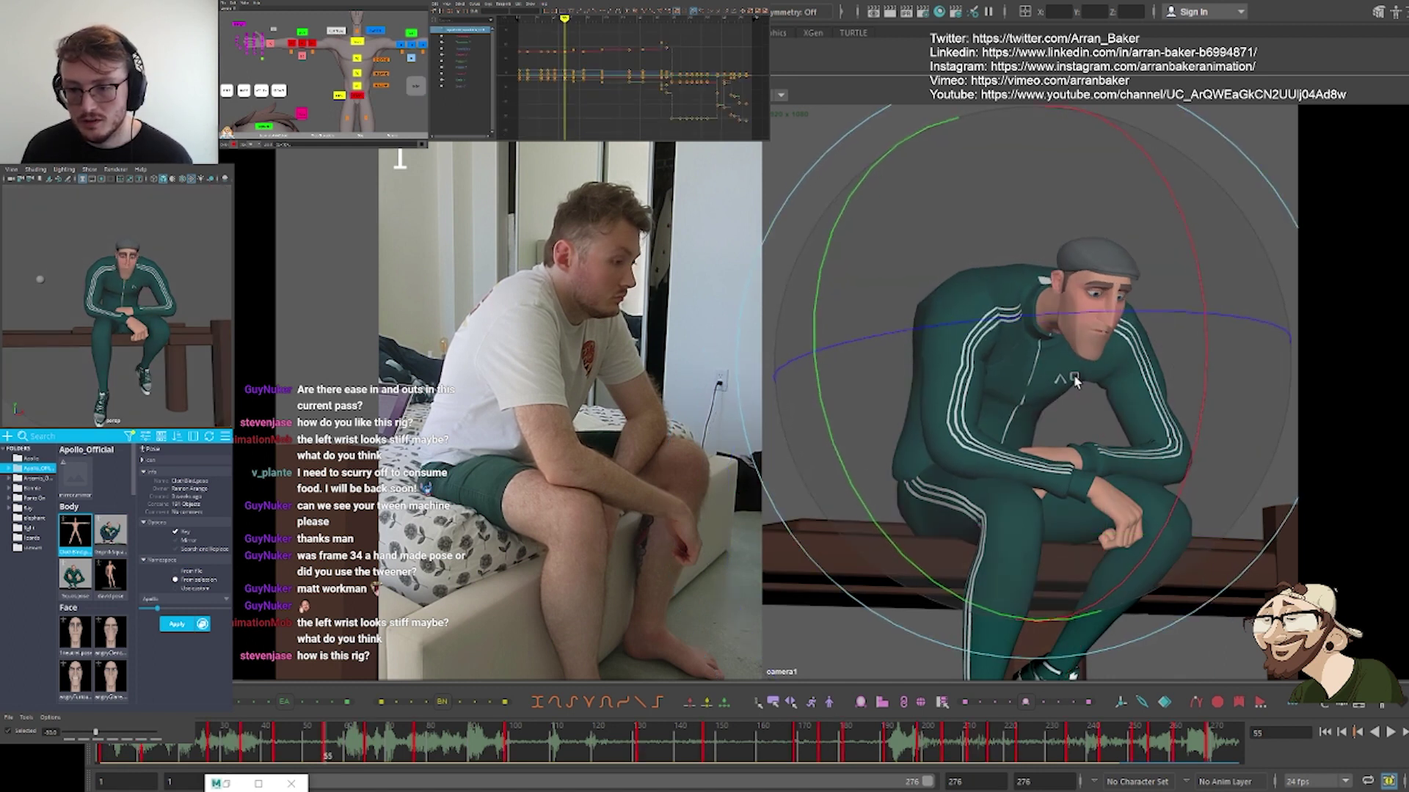
pyautogui.press('.')
# Adjust the wrist control of the arm nearest the camera slightly at frame 65 and compare it with the key at frame 55
pyautogui.keyDown('alt'); pyautogui.moveTo(282, 74); pyautogui.dragTo(314, 67, button='middle'); pyautogui.keyUp('alt')
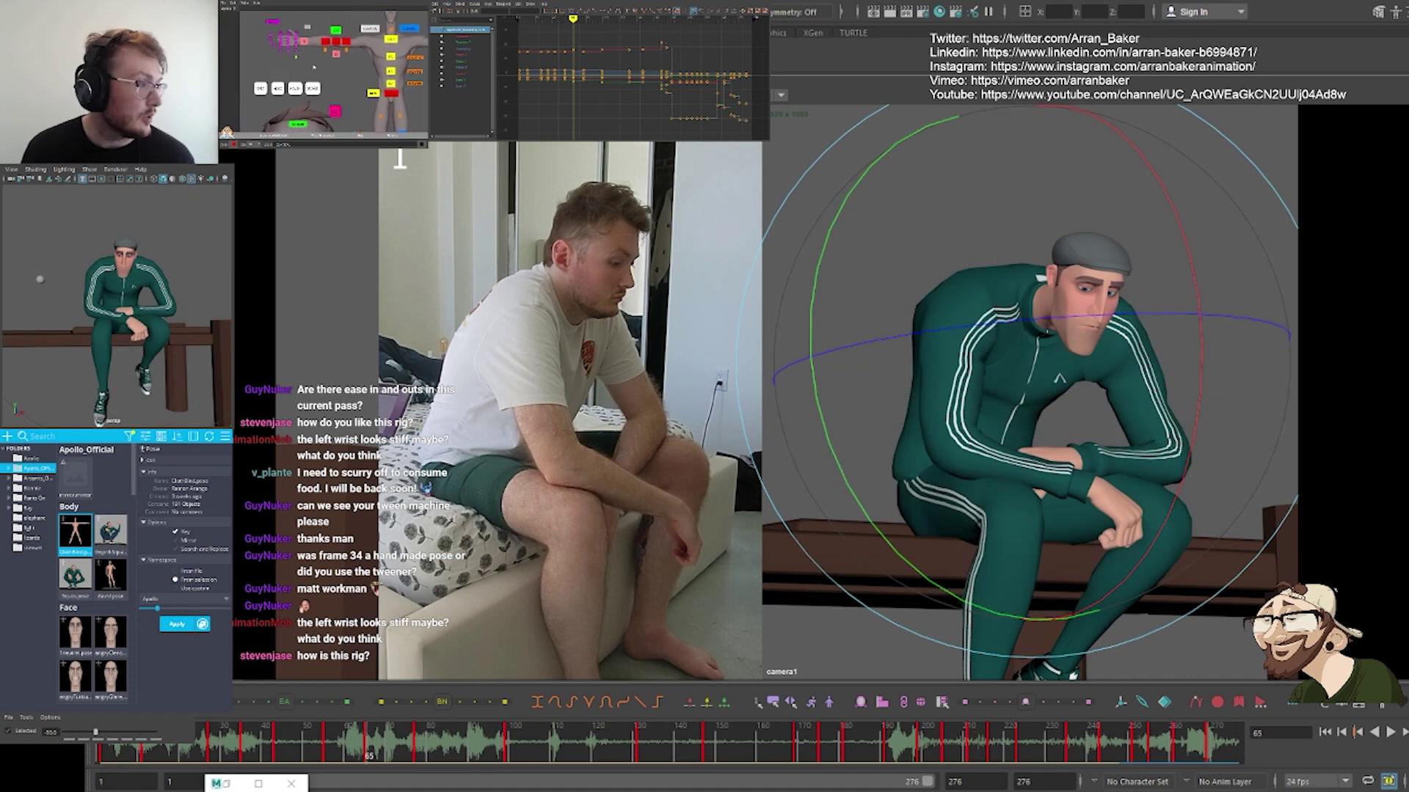
pyautogui.press(',')
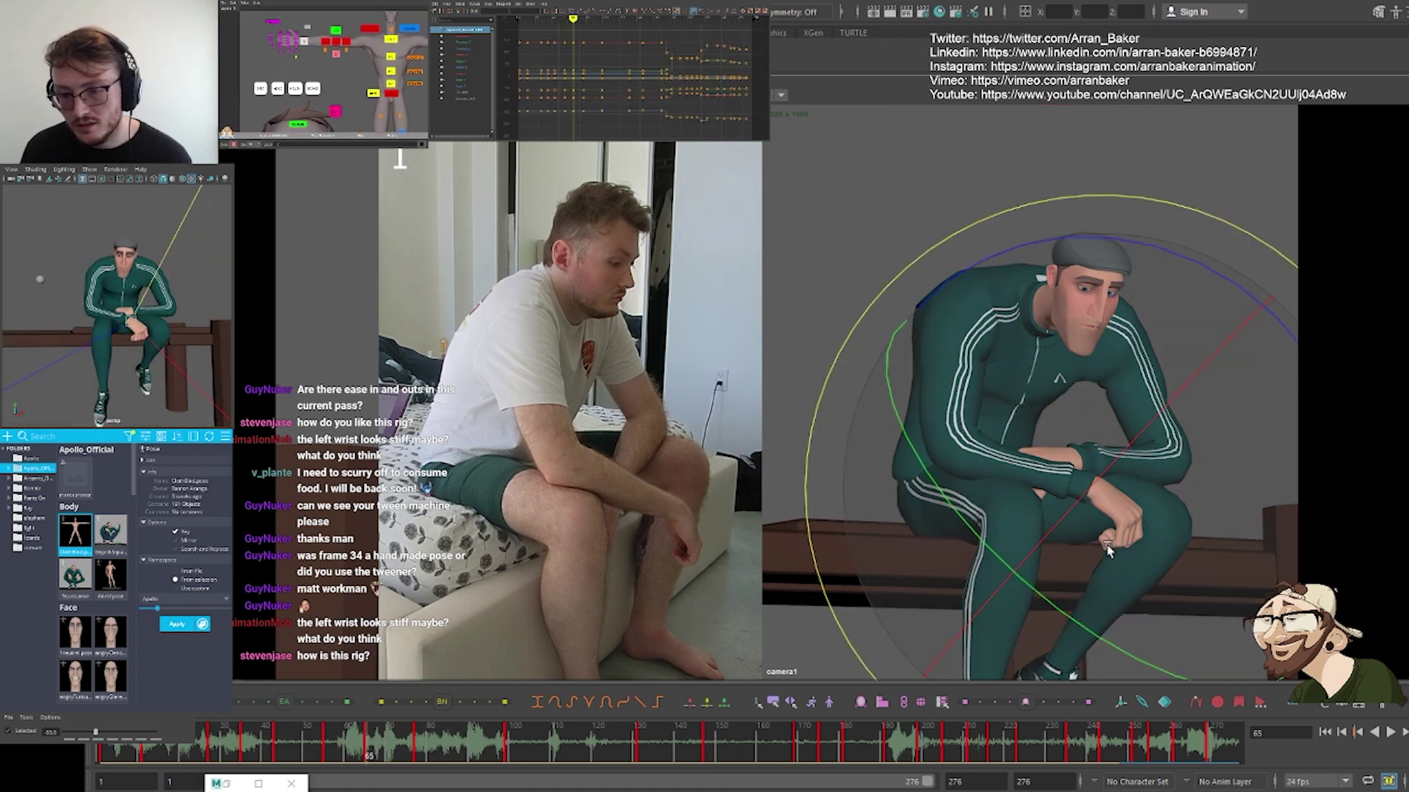
pyautogui.click(1093, 507)
pyautogui.press('.')
pyautogui.click(1098, 490)
pyautogui.press(',')
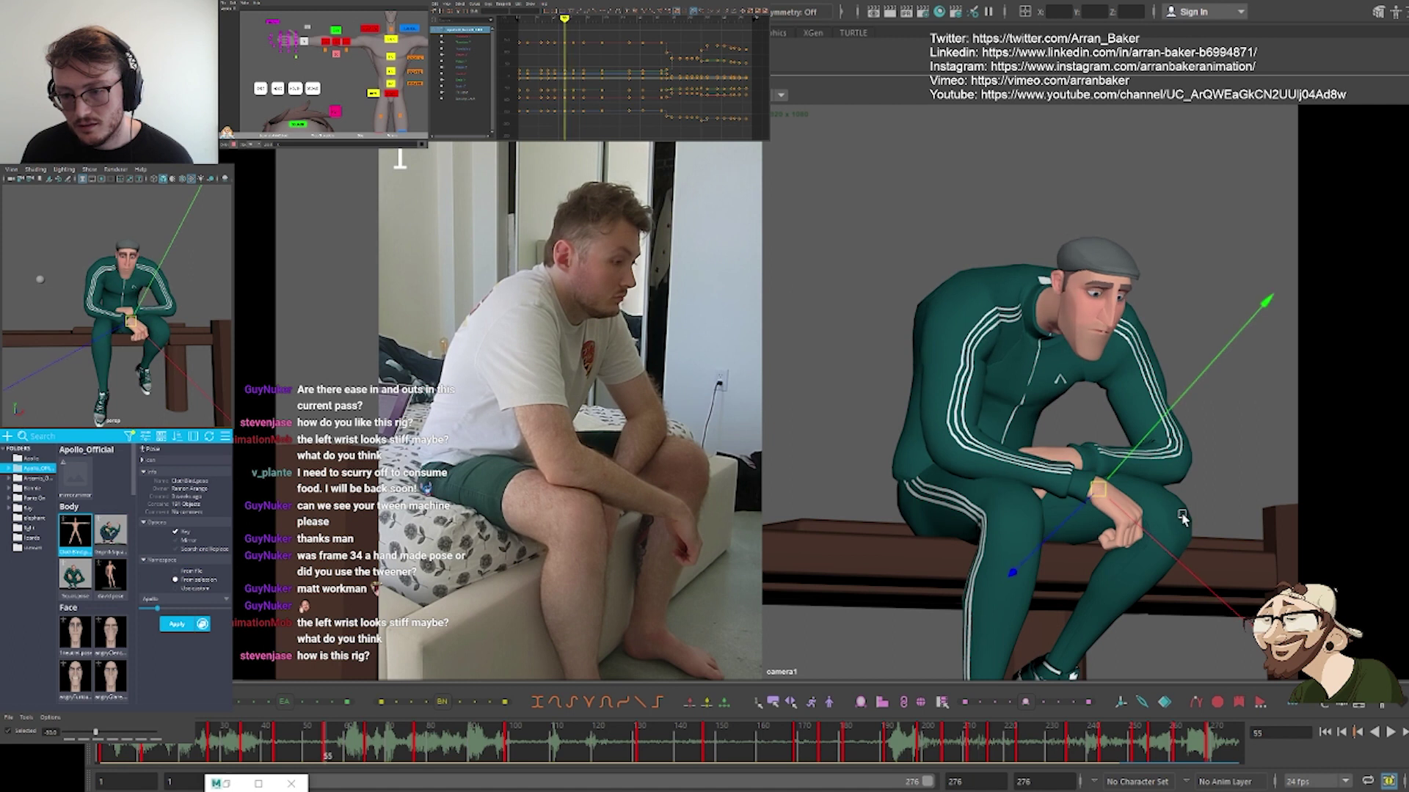
pyautogui.press('.')
pyautogui.press(',')
pyautogui.click(1172, 477)
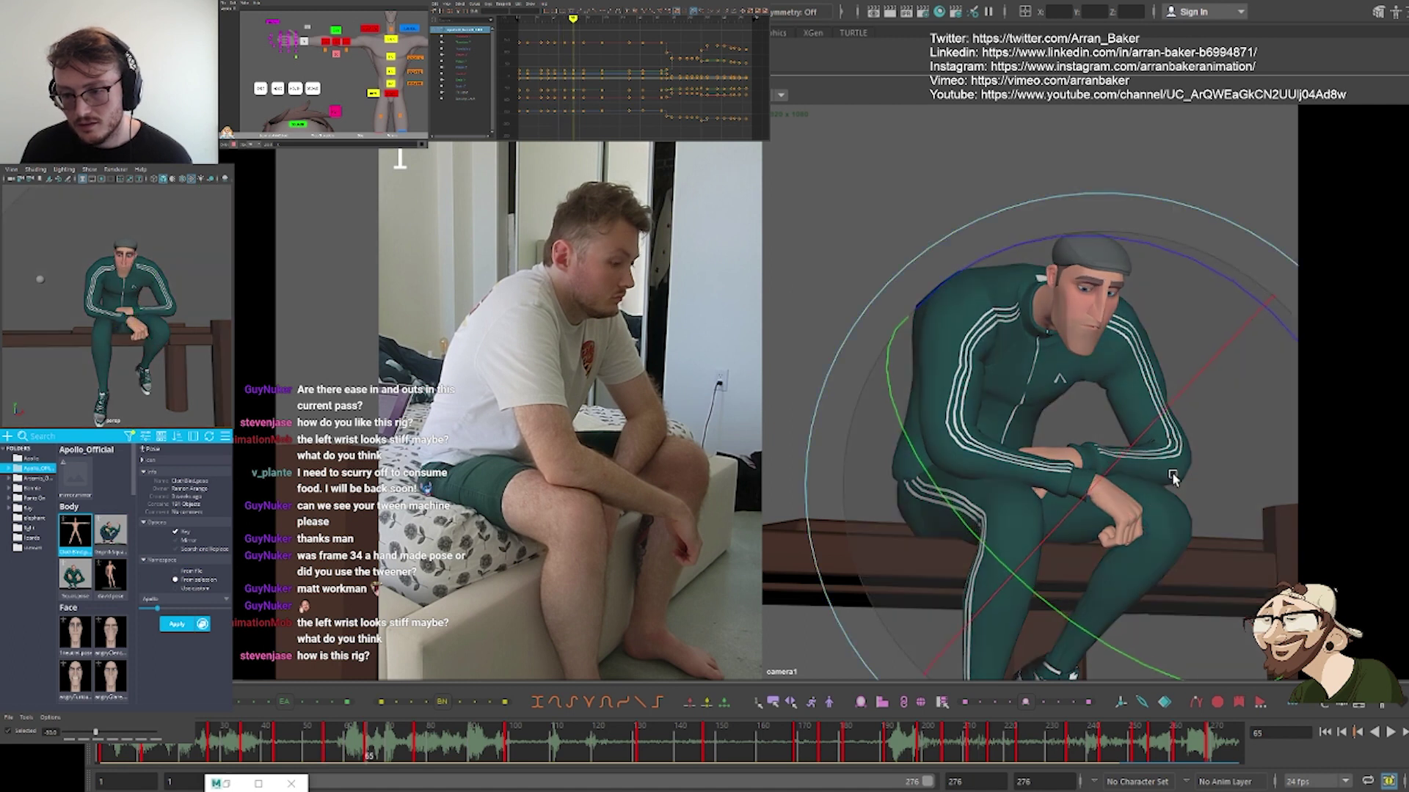
pyautogui.press('.')
pyautogui.press(',')
pyautogui.press('.')
pyautogui.press(',')
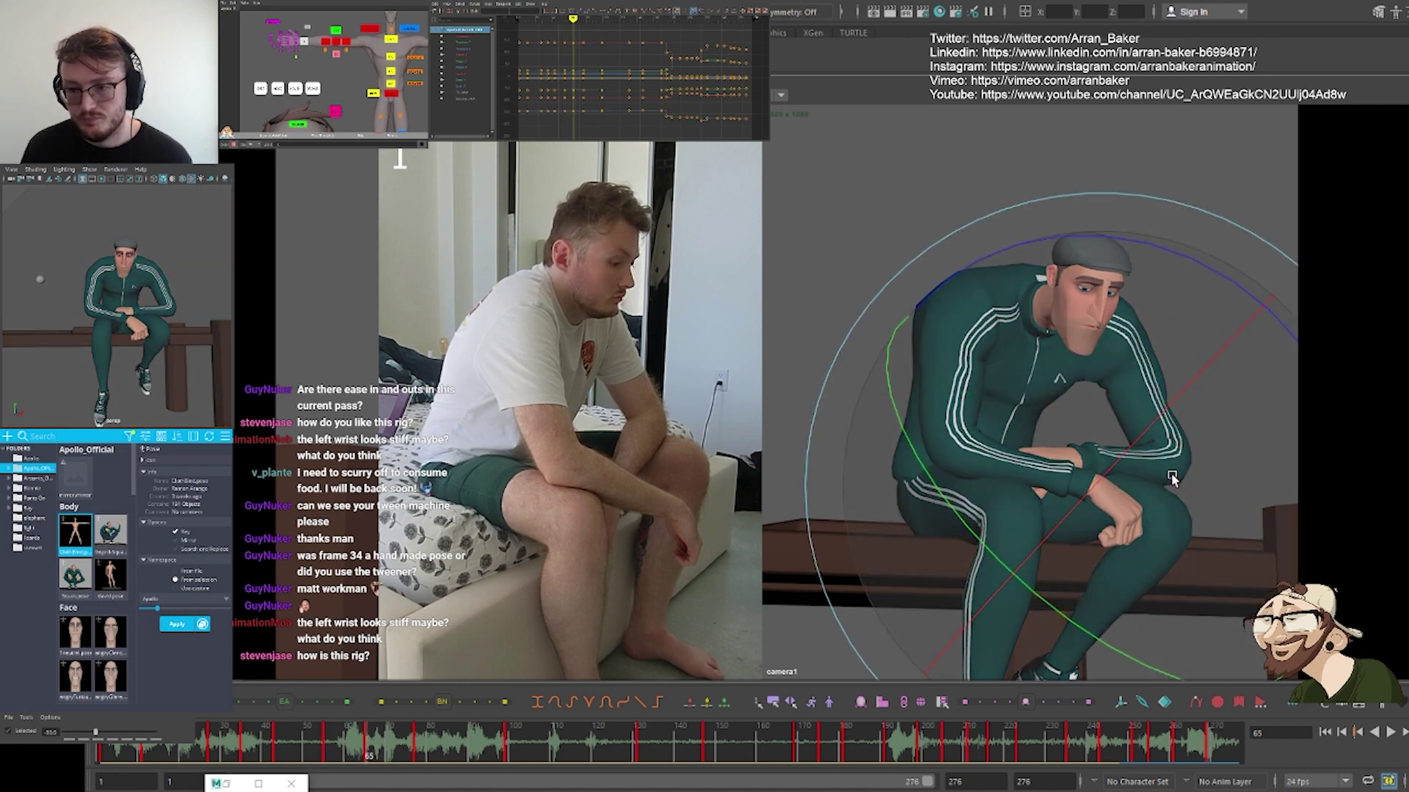
pyautogui.press('.')
pyautogui.press(',')
pyautogui.press('.')
# Rotate the wrist control of the arm farther from the camera slightly and check it at frame 55
pyautogui.keyDown('alt'); pyautogui.moveTo(402, 109); pyautogui.dragTo(298, 107, button='middle'); pyautogui.keyUp('alt')
pyautogui.click(374, 40)
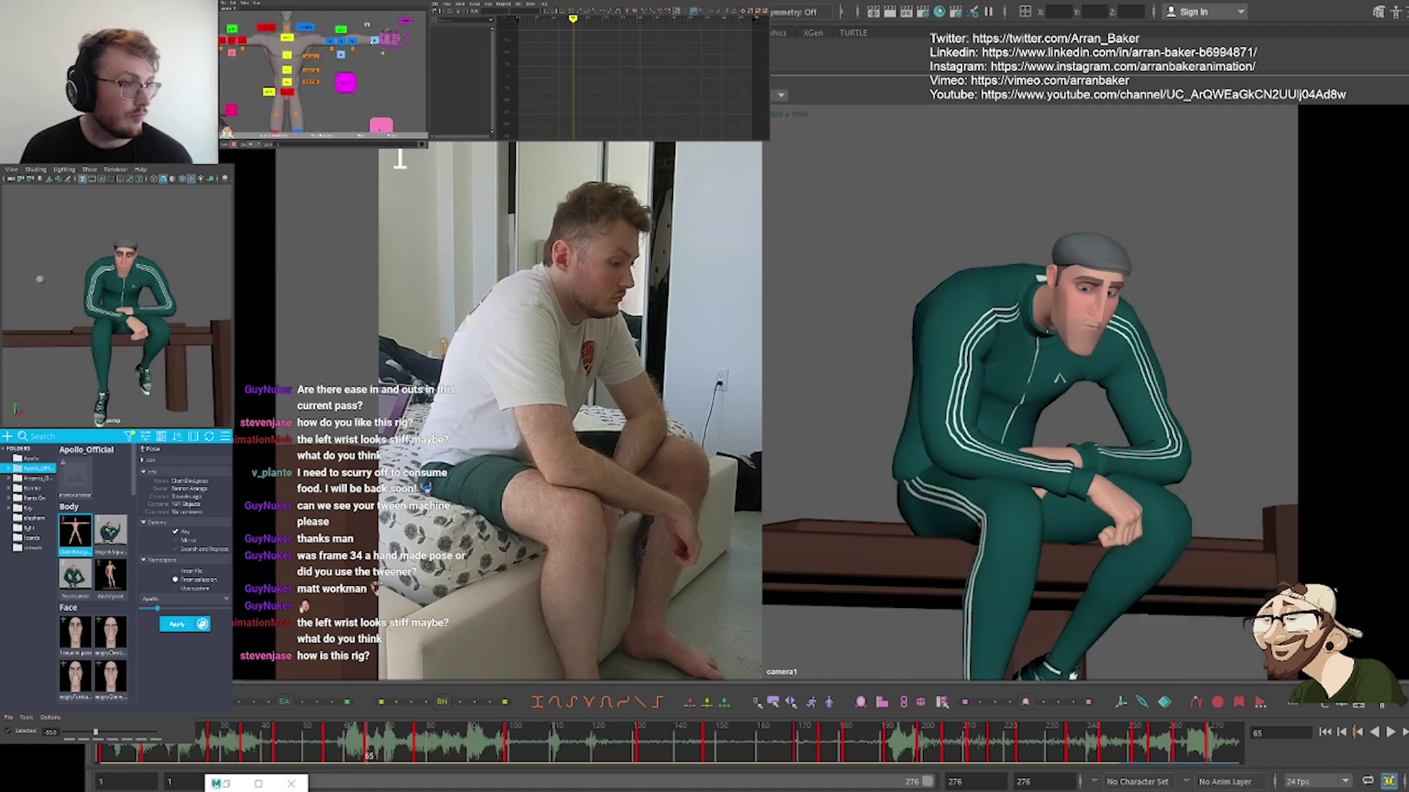
pyautogui.moveTo(933, 566); pyautogui.dragTo(942, 569)
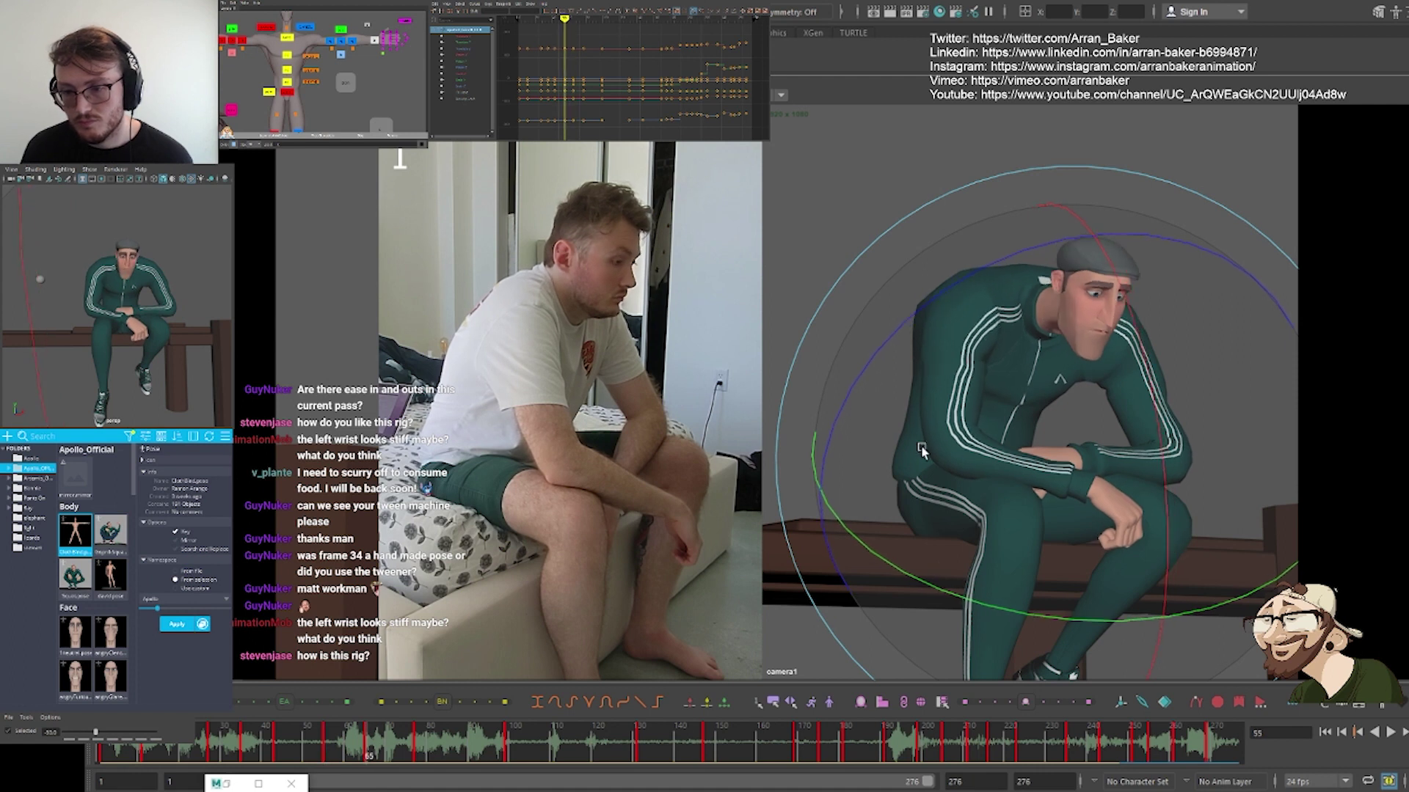
# Rotate the far arm's clavicle control slightly at frame 65 and compare it with the key at frame 55
pyautogui.click(287, 38)
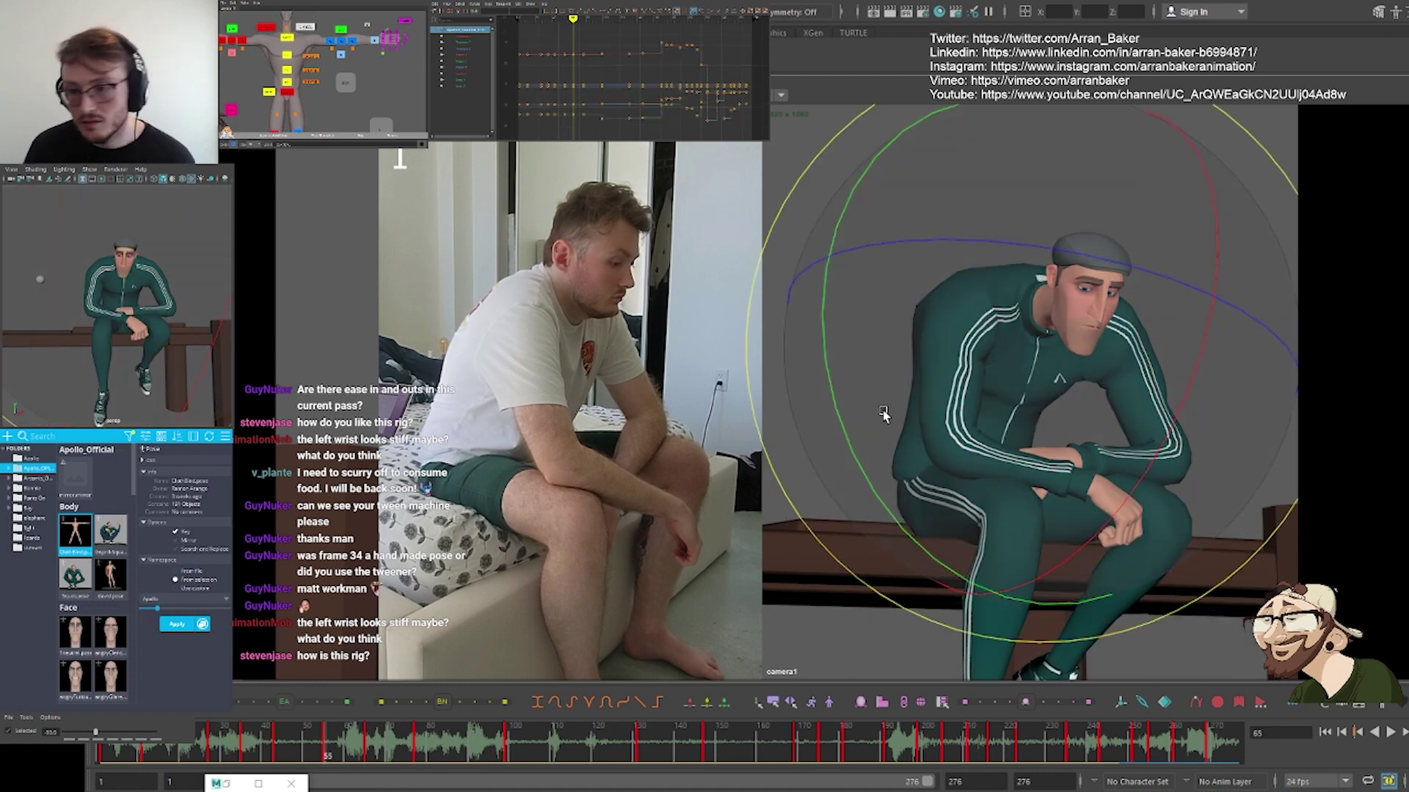
pyautogui.press(',')
pyautogui.press('.')
pyautogui.press(',')
pyautogui.press('.')
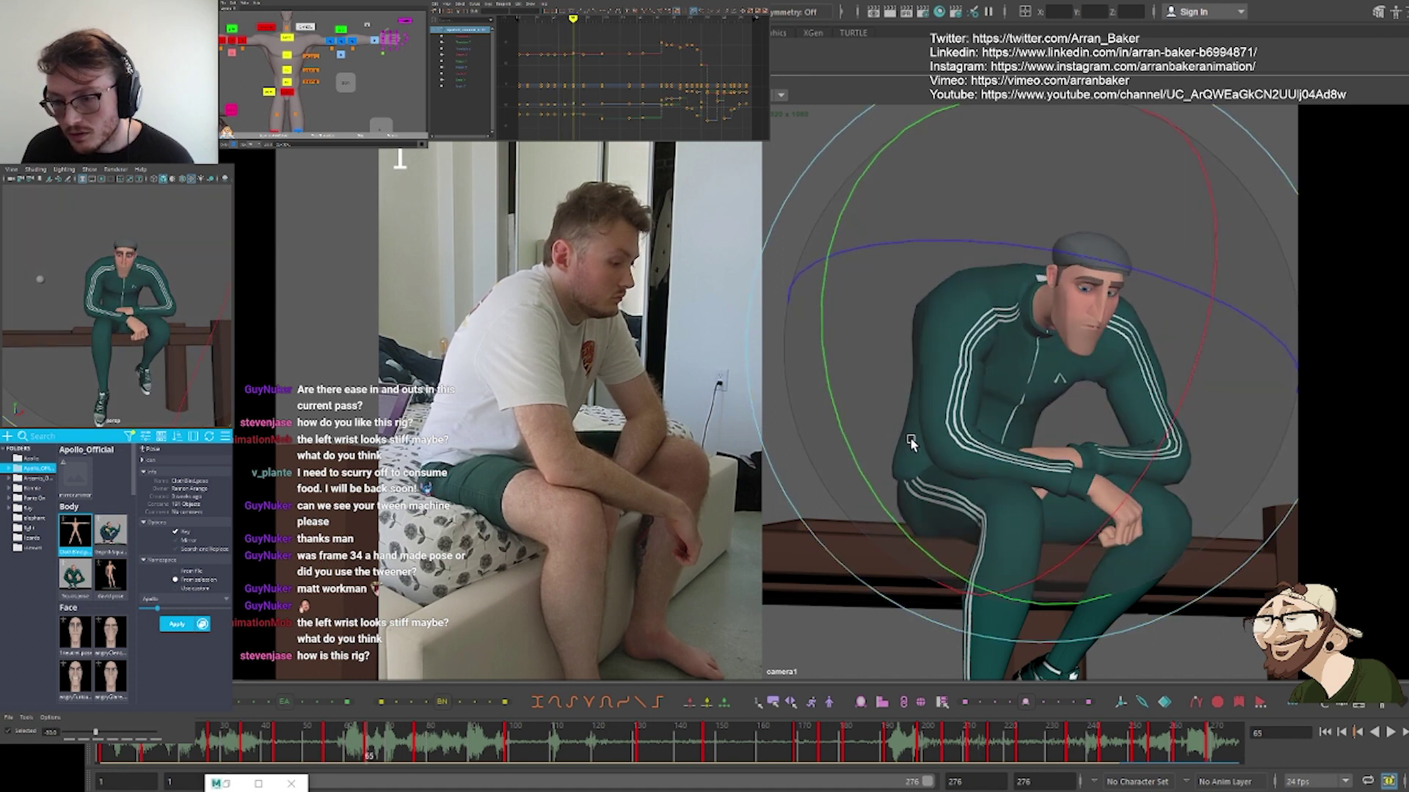
pyautogui.press('.')
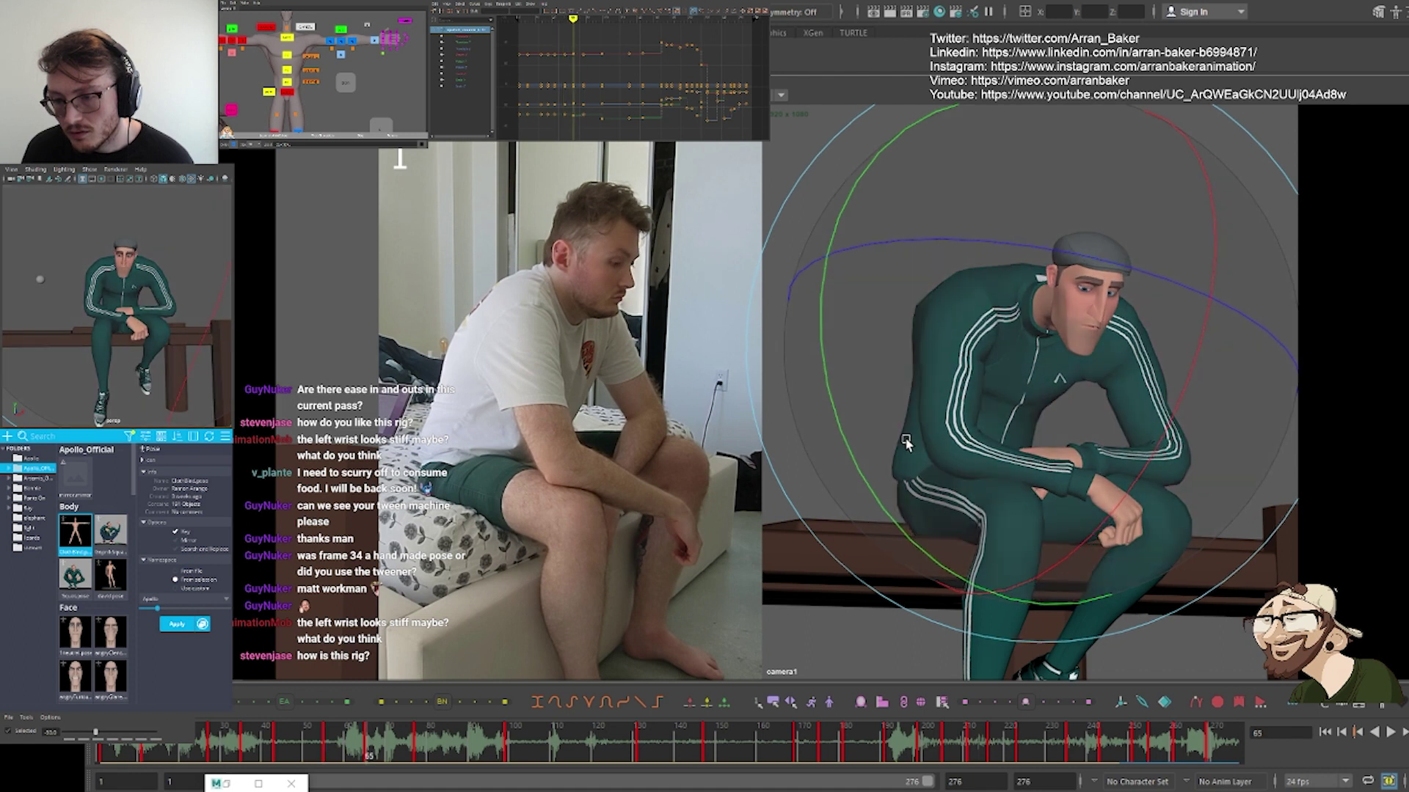
pyautogui.press('.')
pyautogui.press('.')
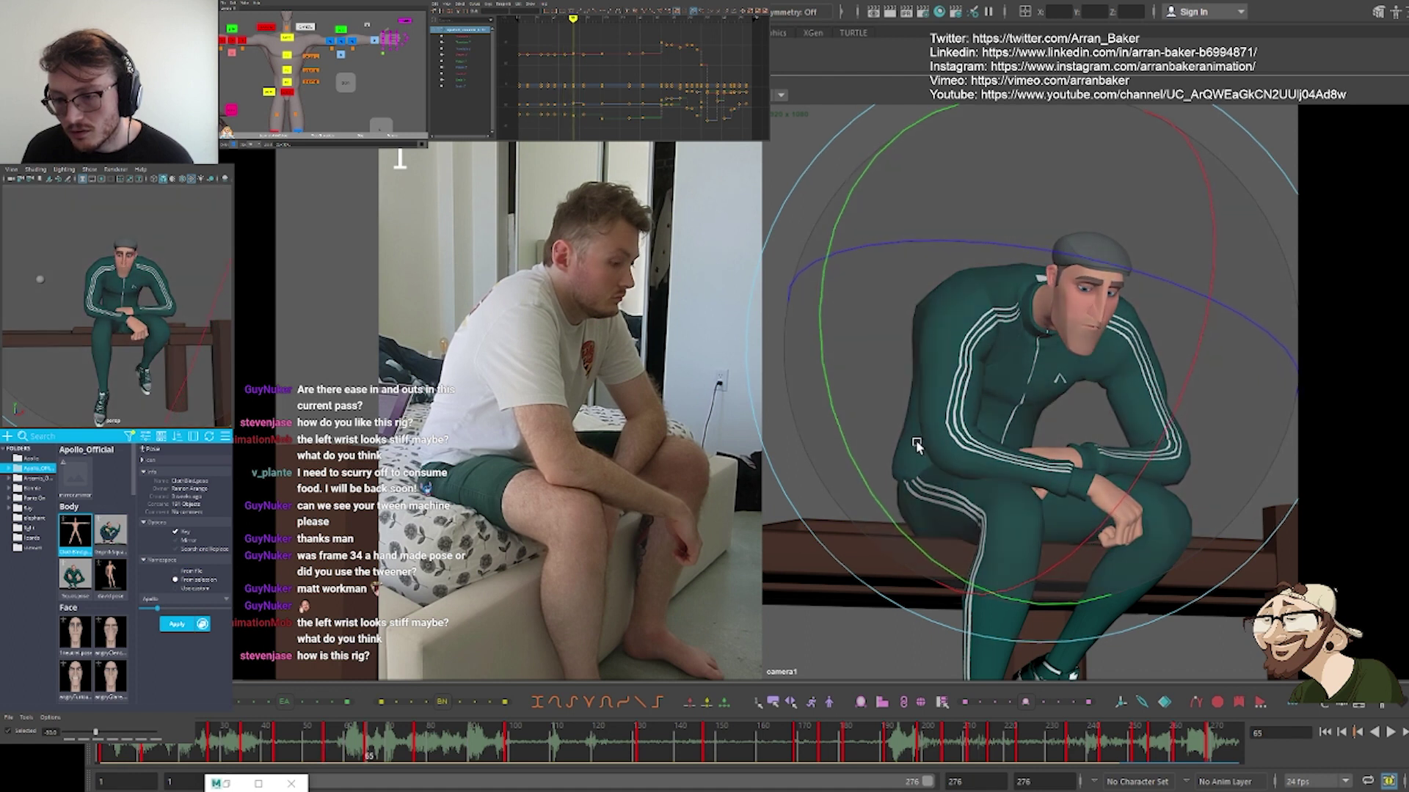
pyautogui.press('.')
# Move the far arm's wrist control slightly at frame 65 and check the change against the key at frame 55
pyautogui.click(374, 40)
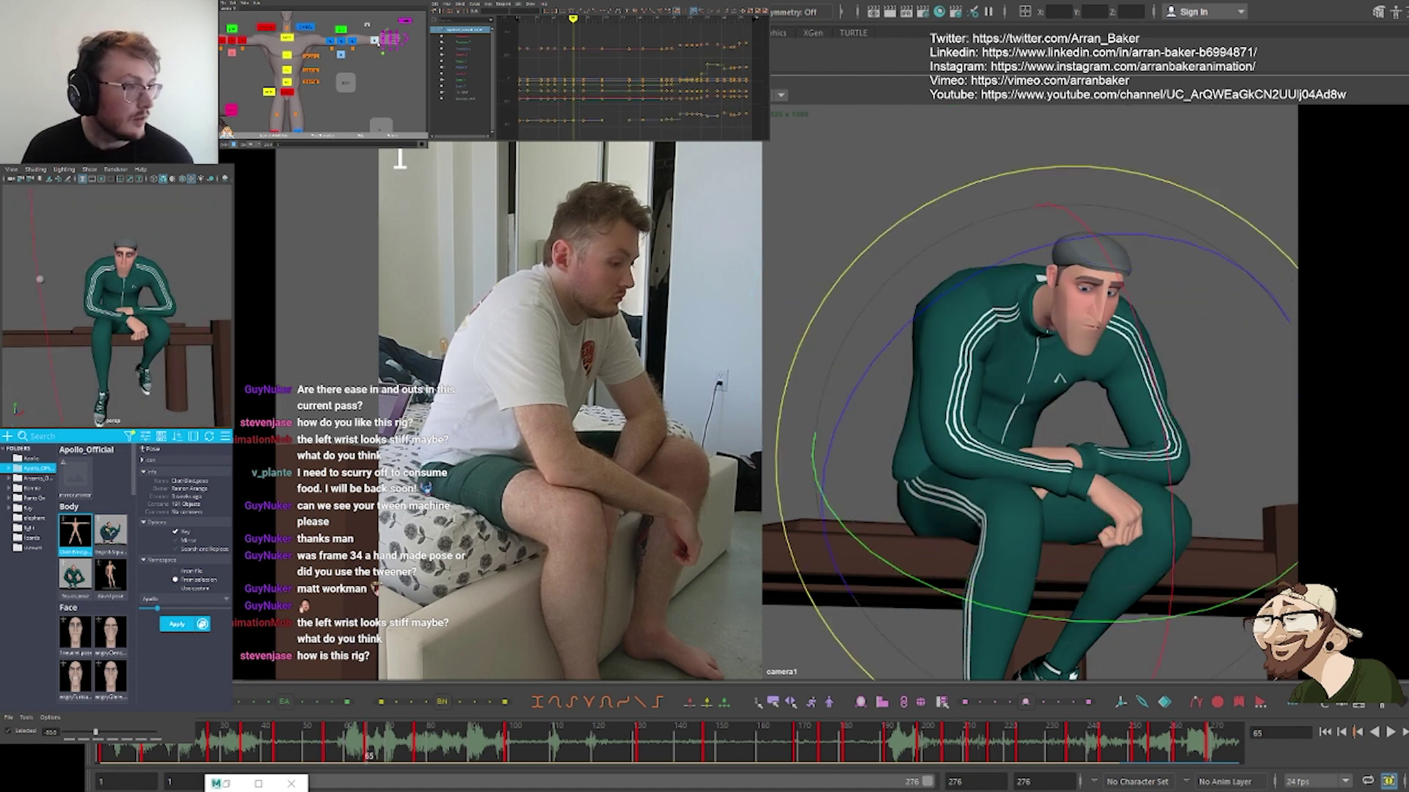
pyautogui.click(1071, 478)
pyautogui.press('w')
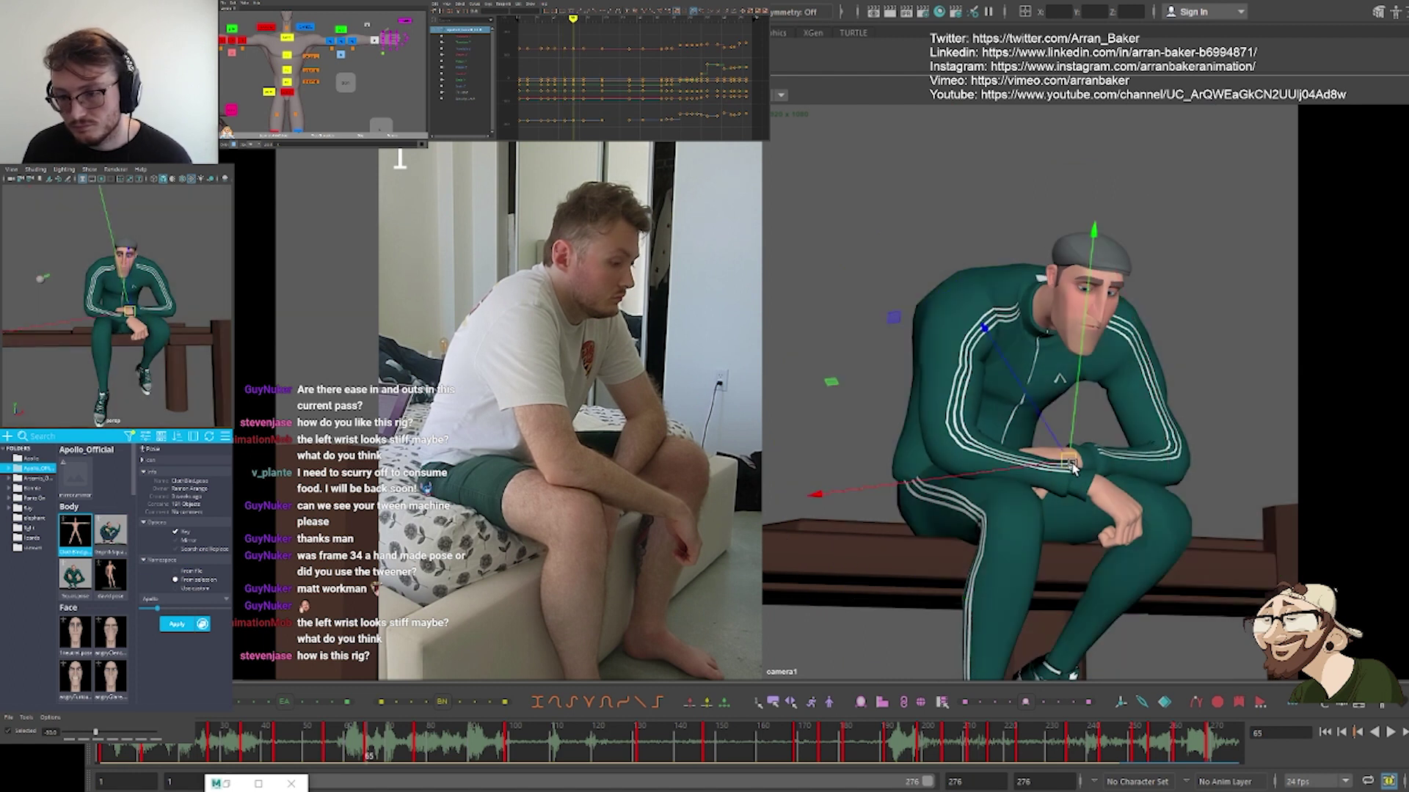
pyautogui.moveTo(1071, 463); pyautogui.dragTo(1075, 461)
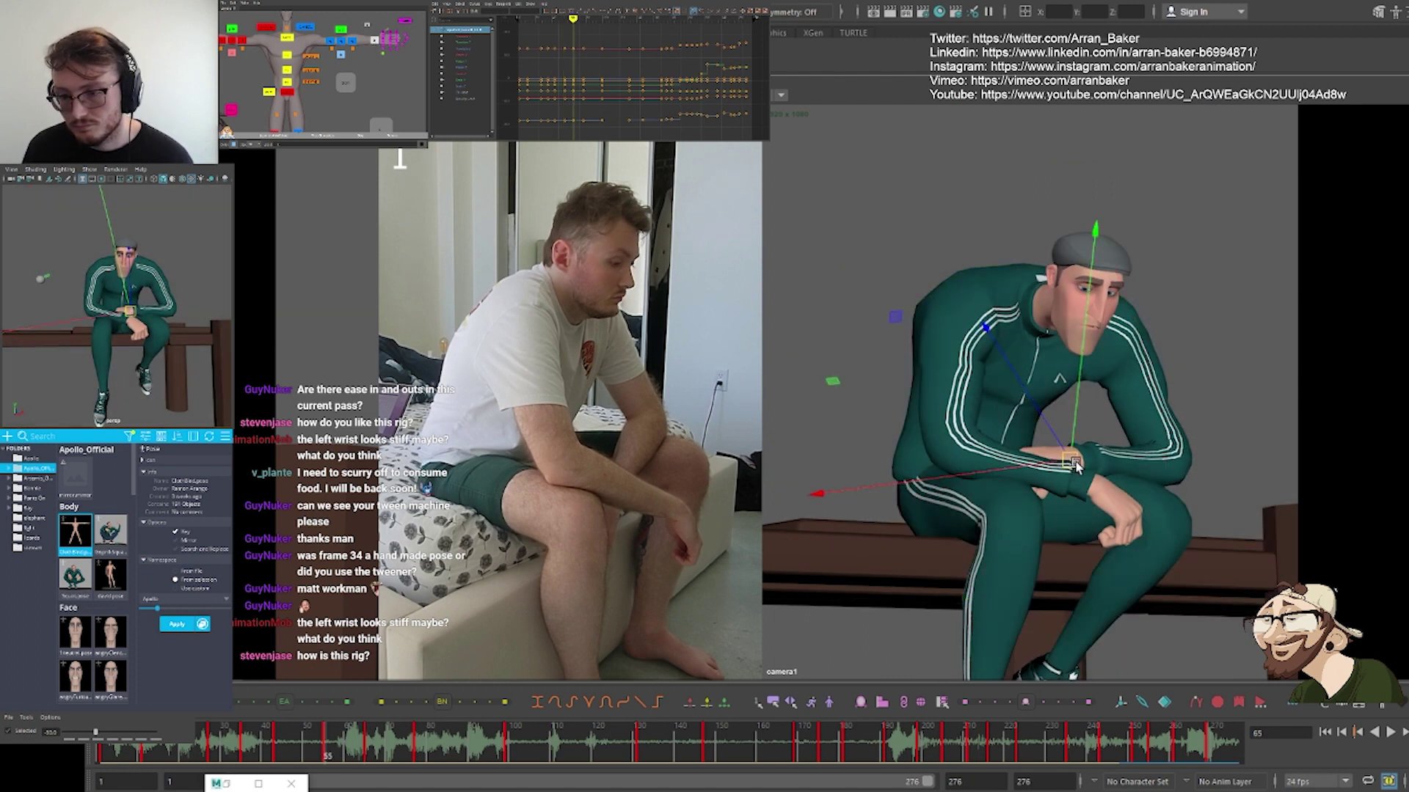
pyautogui.press('.')
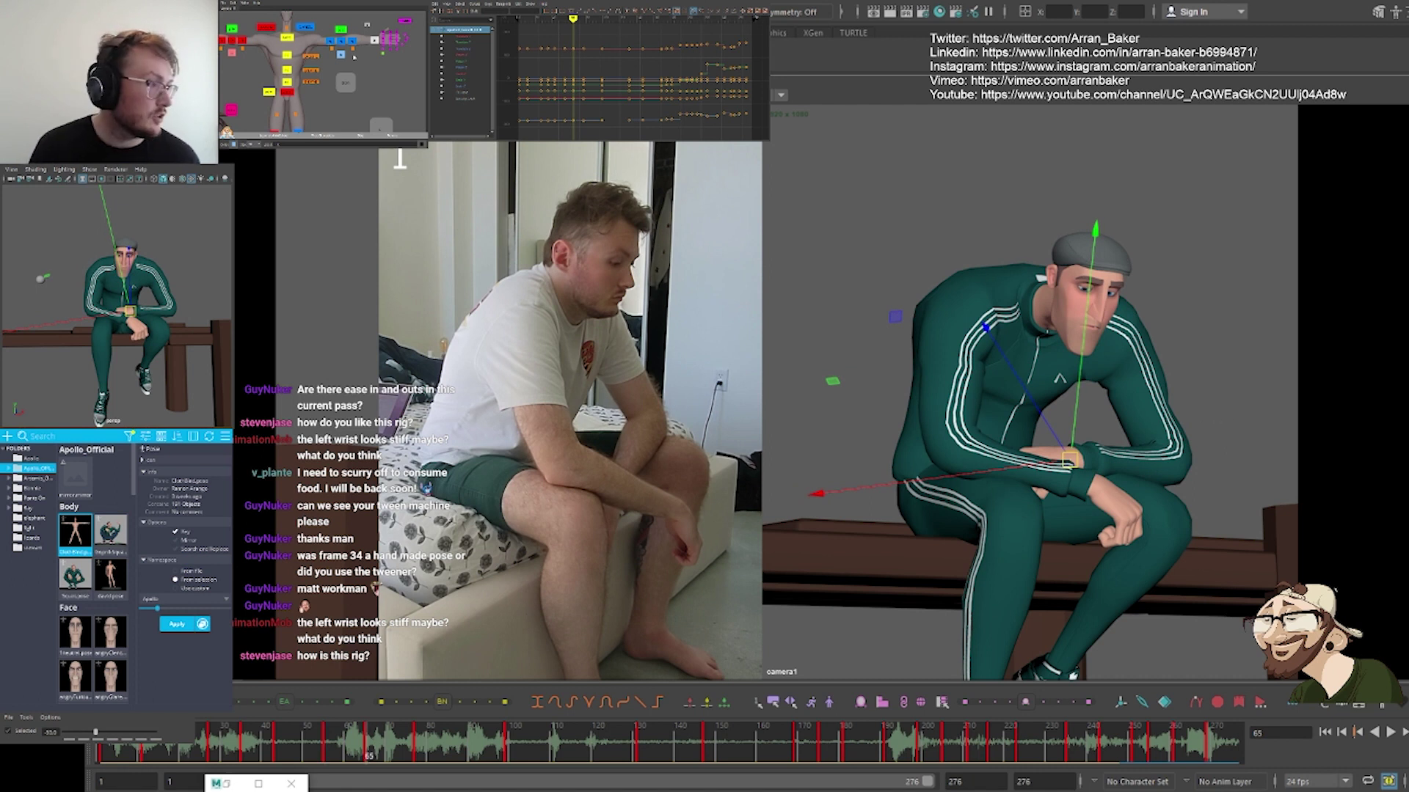
# Select the far arm's wrist and clavicle controls together and compare frame 65 with the key at frame 55
pyautogui.keyDown('shift'); pyautogui.click(305, 26); pyautogui.keyUp('shift')
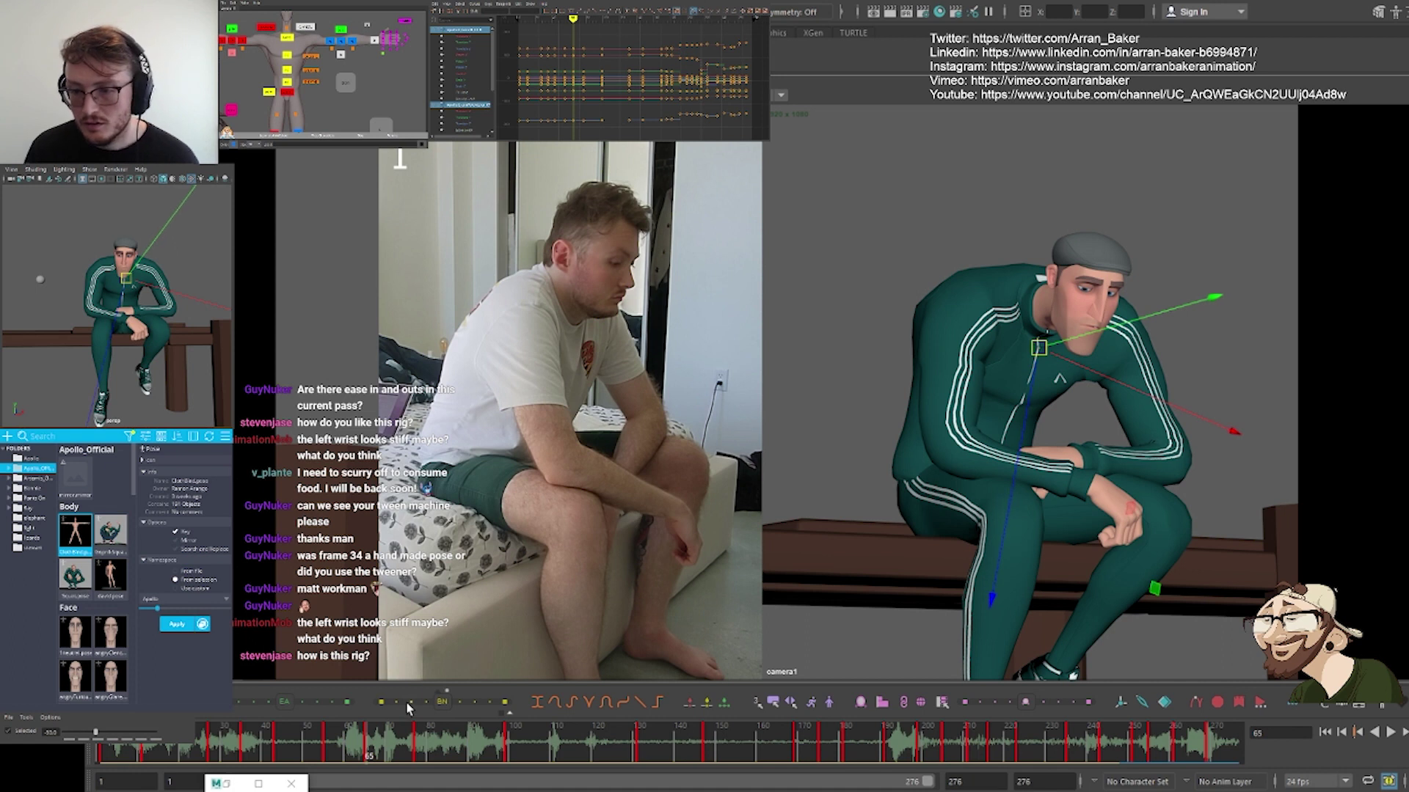
pyautogui.press('.')
pyautogui.press('.')
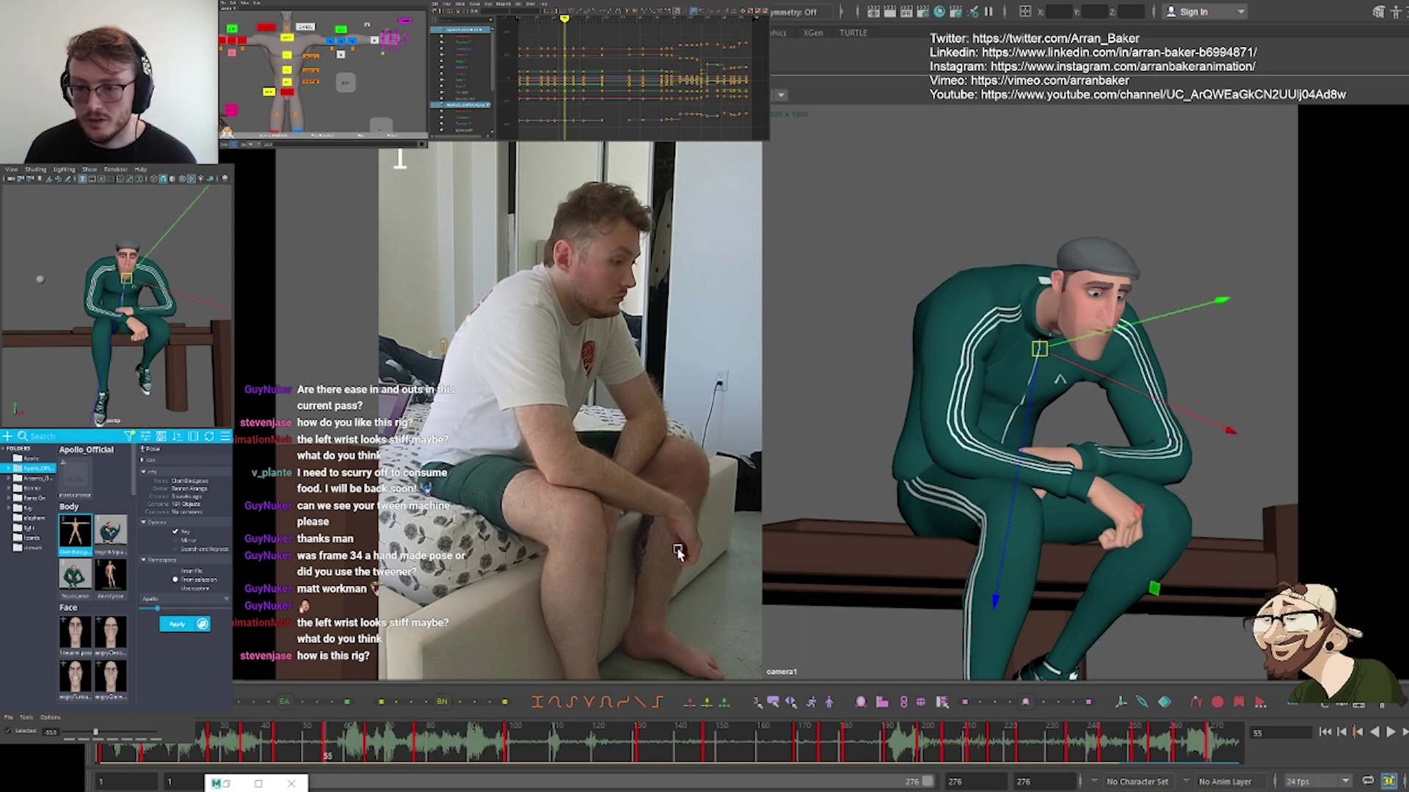
pyautogui.press('.')
# Select all of the character's controls and review the full-body poses at frames 55, 65 and 77
pyautogui.keyDown('alt'); pyautogui.moveTo(334, 55); pyautogui.dragTo(358, 11, button='middle'); pyautogui.keyUp('alt')
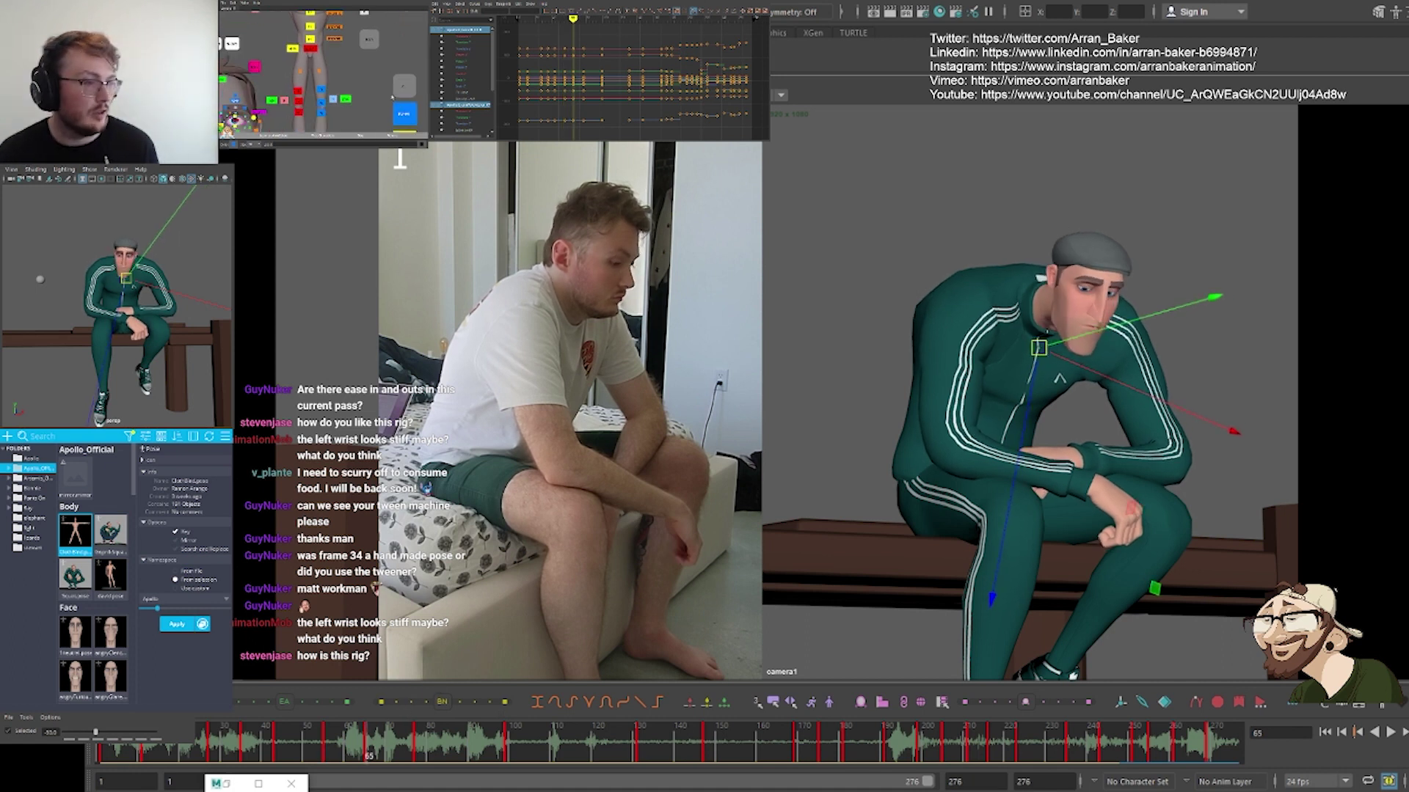
pyautogui.click(404, 85)
pyautogui.press('.')
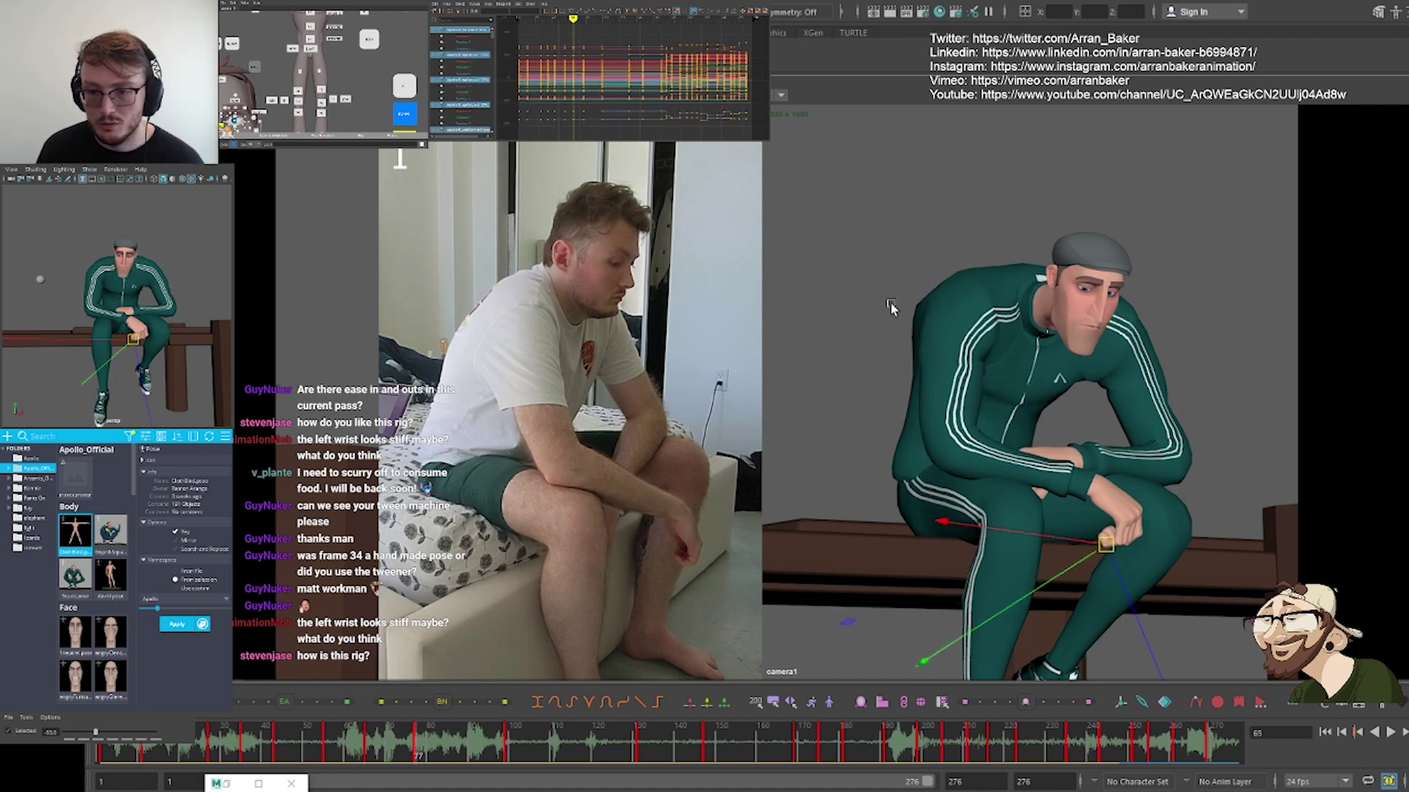
pyautogui.press('.')
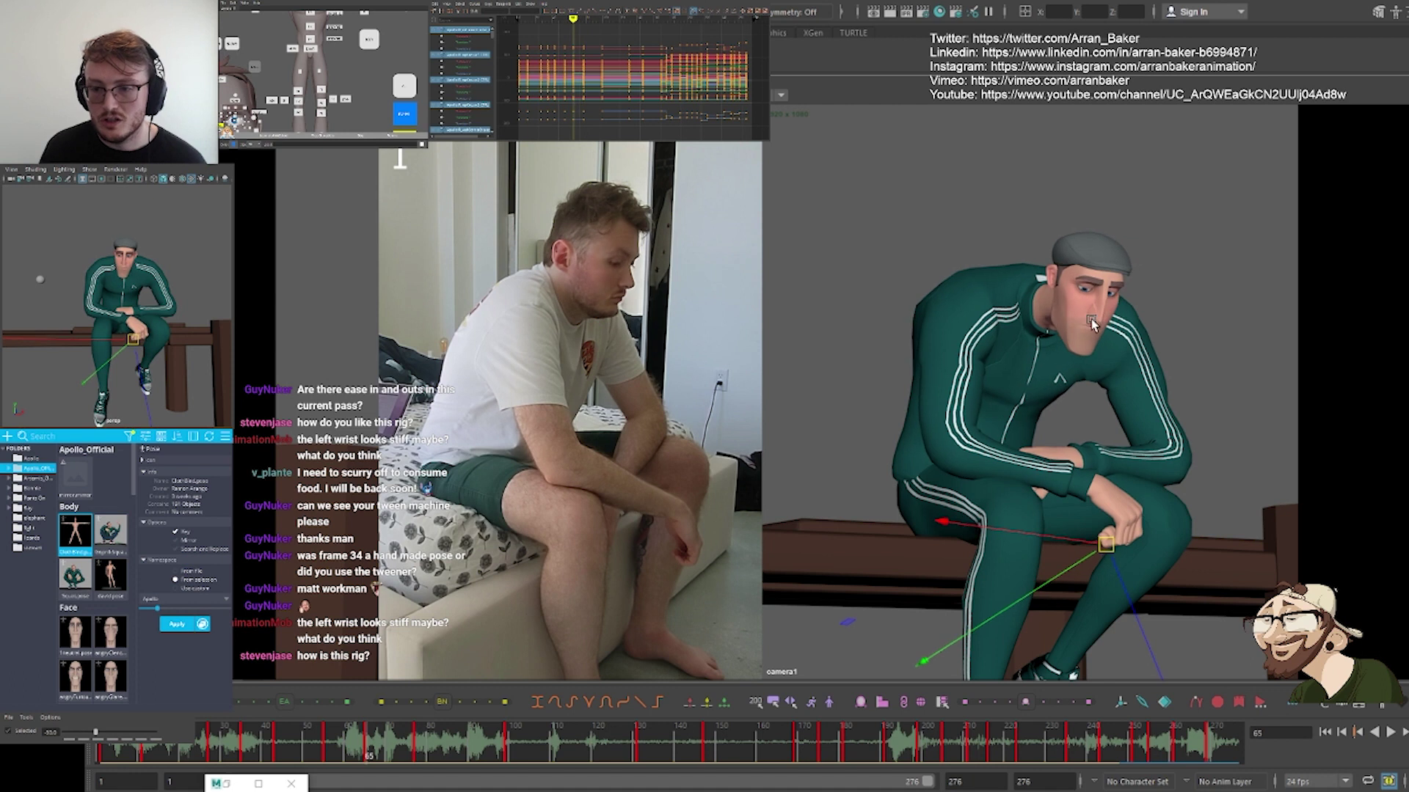
pyautogui.press('.')
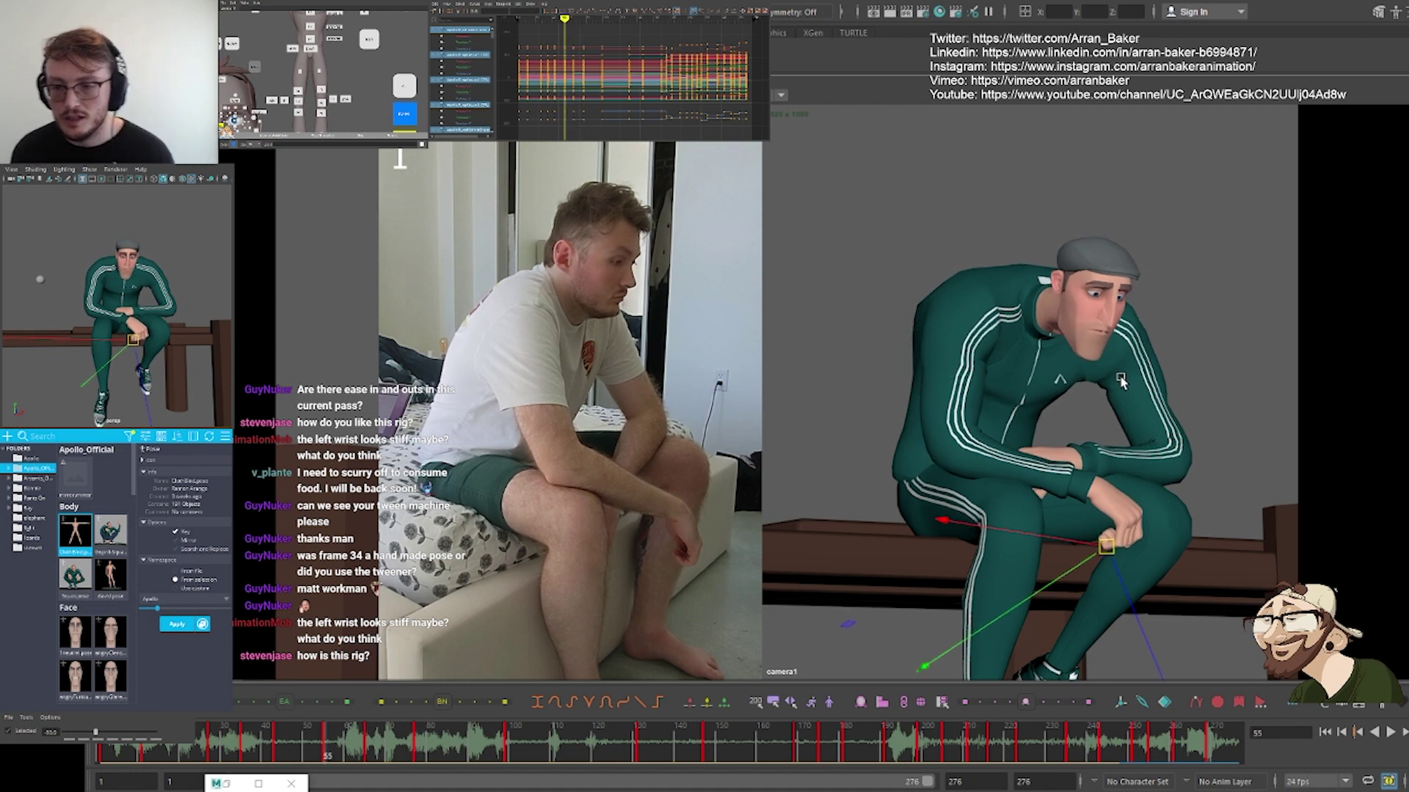
pyautogui.press('.')
pyautogui.press('.')
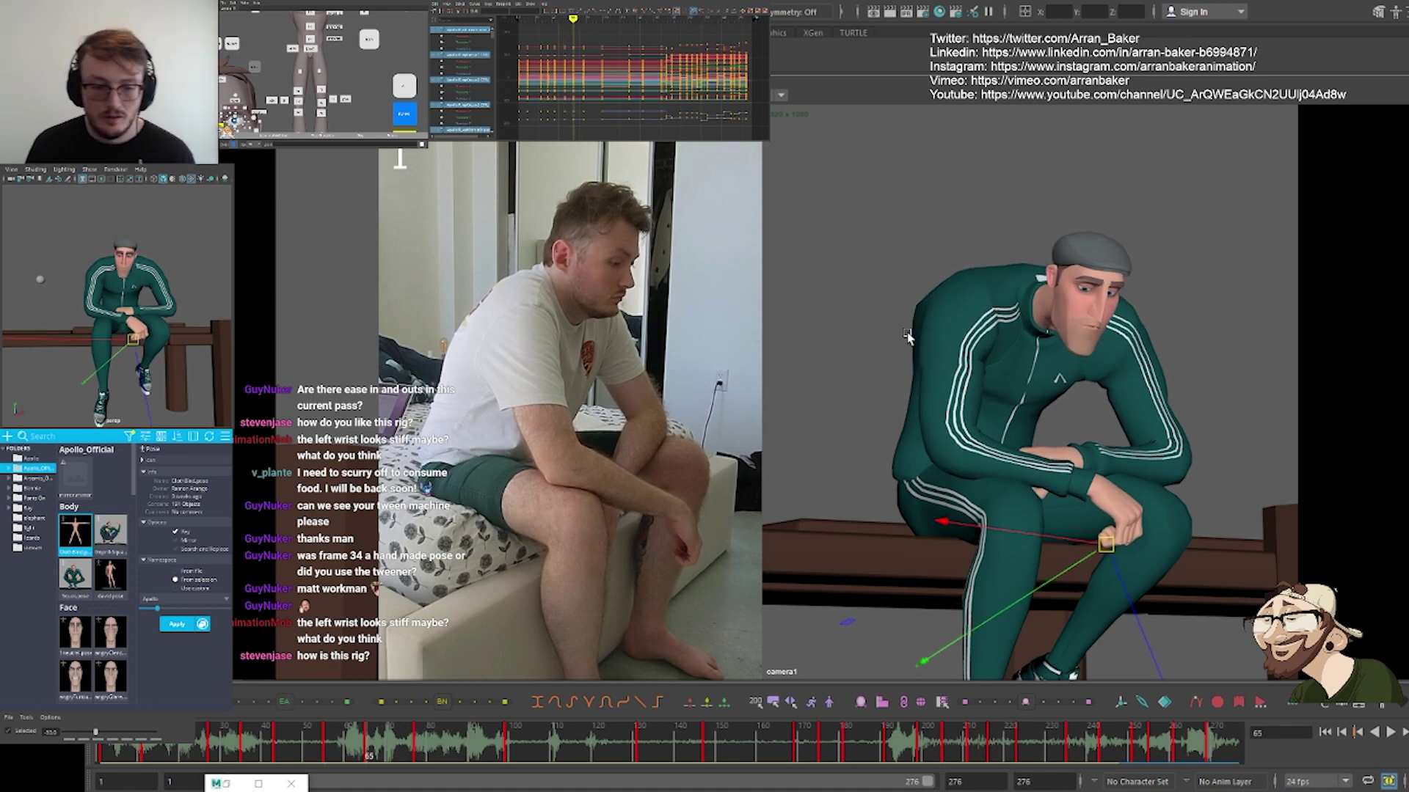
pyautogui.press('.')
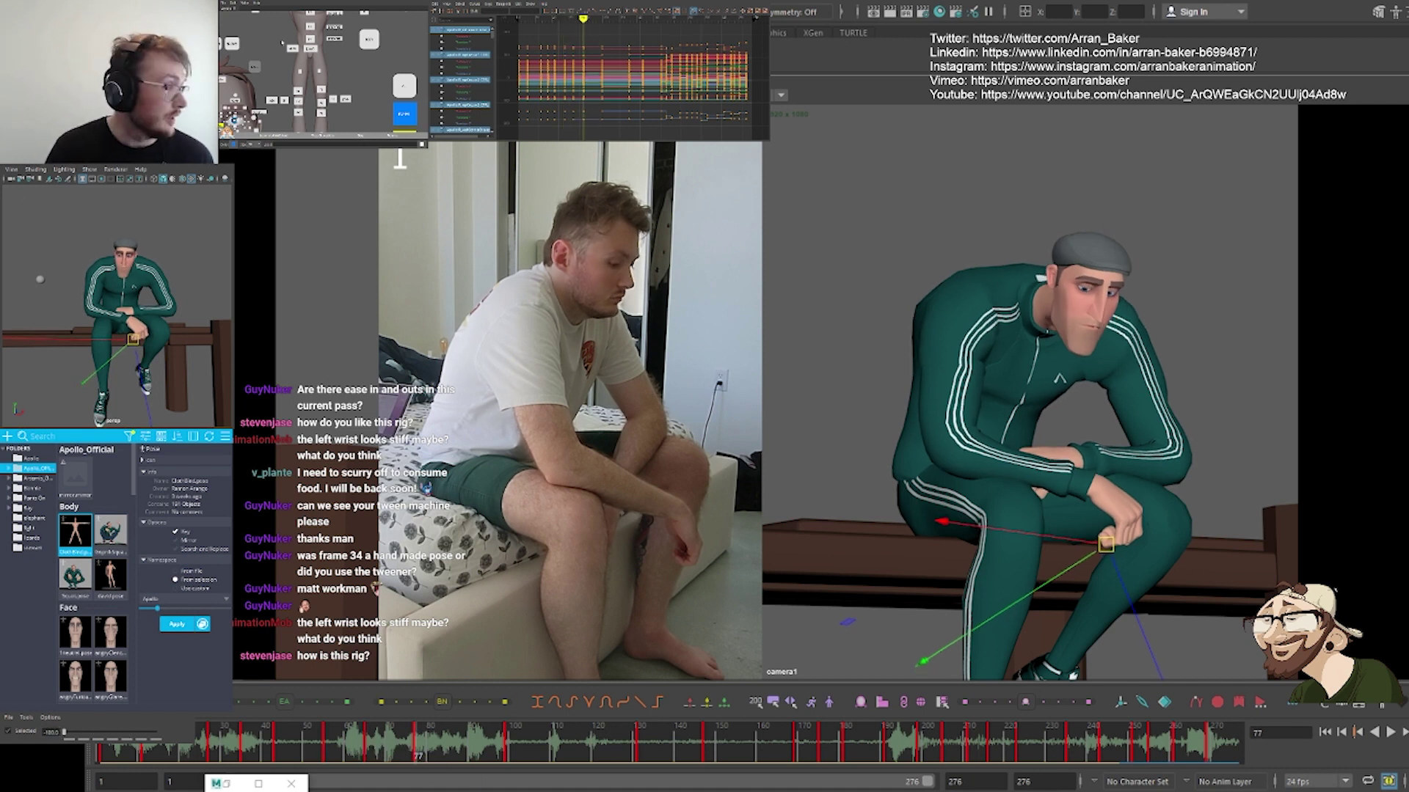
# Rotate the head and chest controls slightly at frame 77 and compare the pose with the keys at frames 65 and 55
pyautogui.keyDown('alt'); pyautogui.moveTo(282, 43); pyautogui.dragTo(279, 109, button='middle'); pyautogui.keyUp('alt')
pyautogui.click(307, 20)
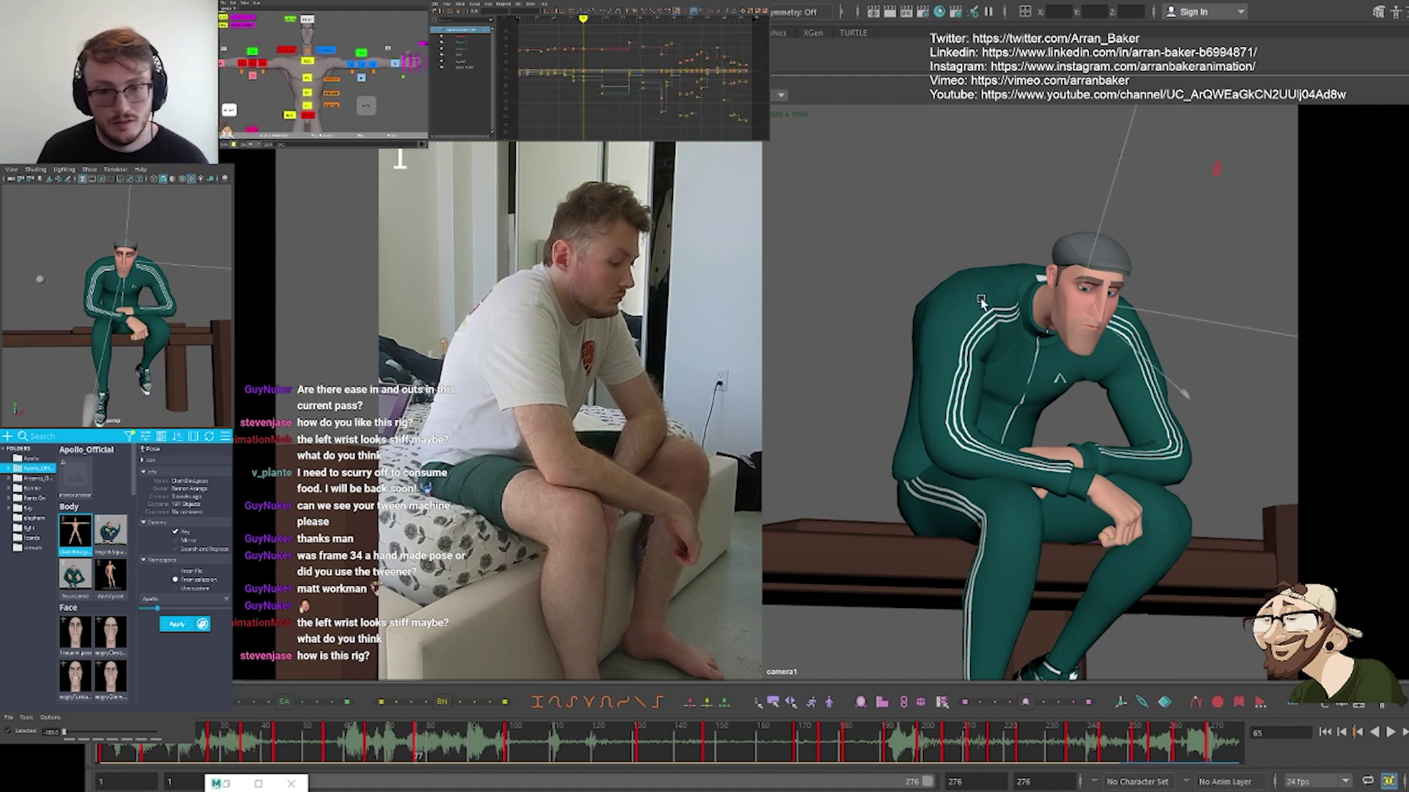
pyautogui.press('e')
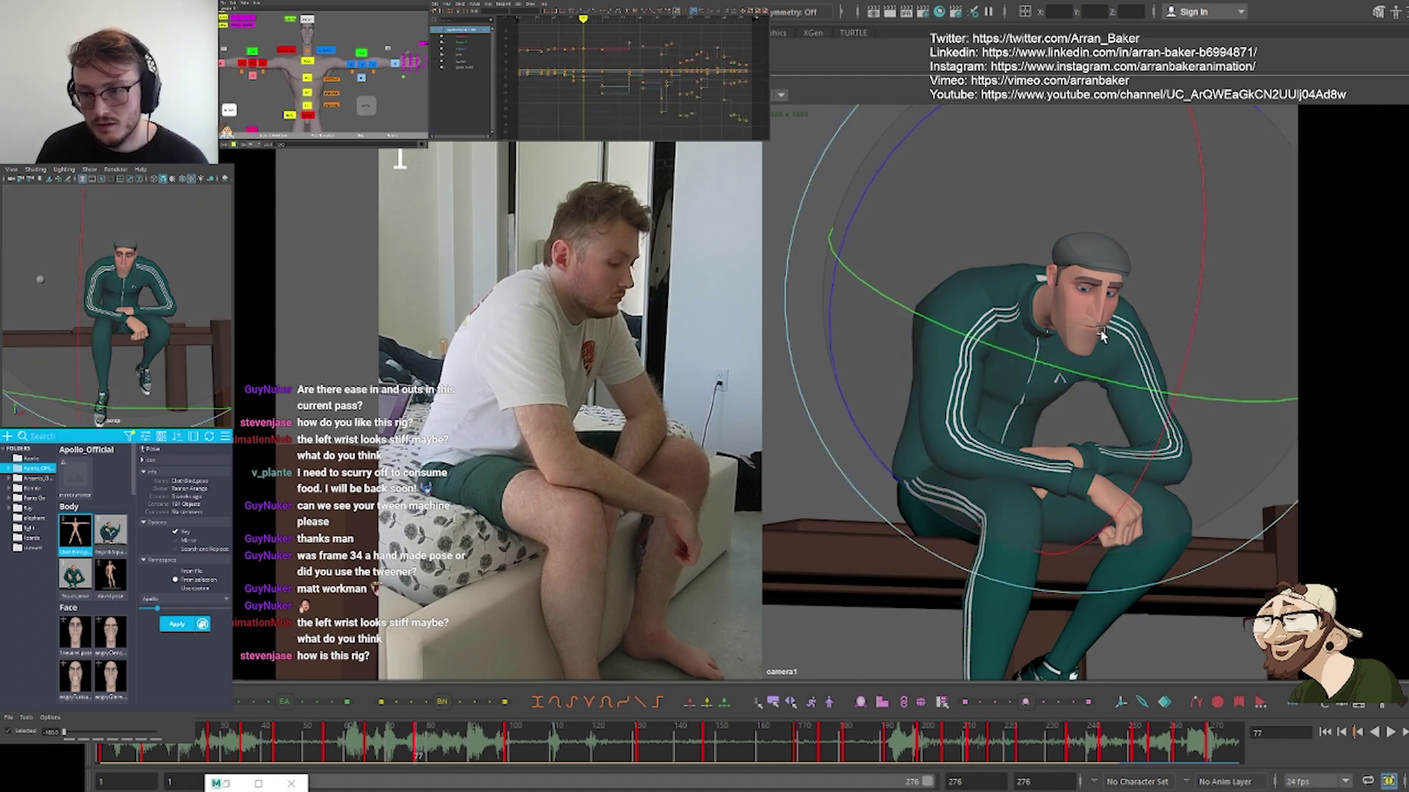
pyautogui.click(309, 63)
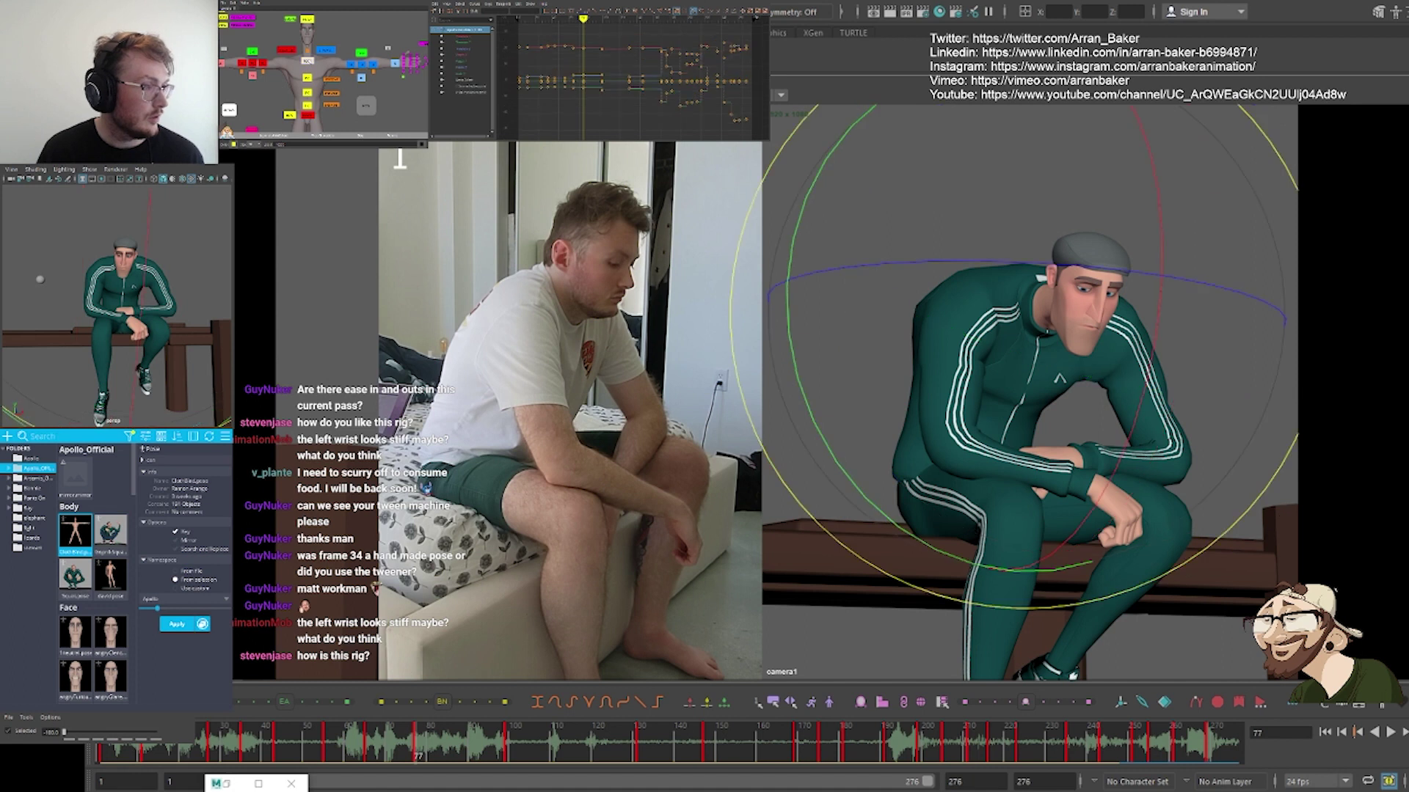
pyautogui.press(',')
pyautogui.press(',')
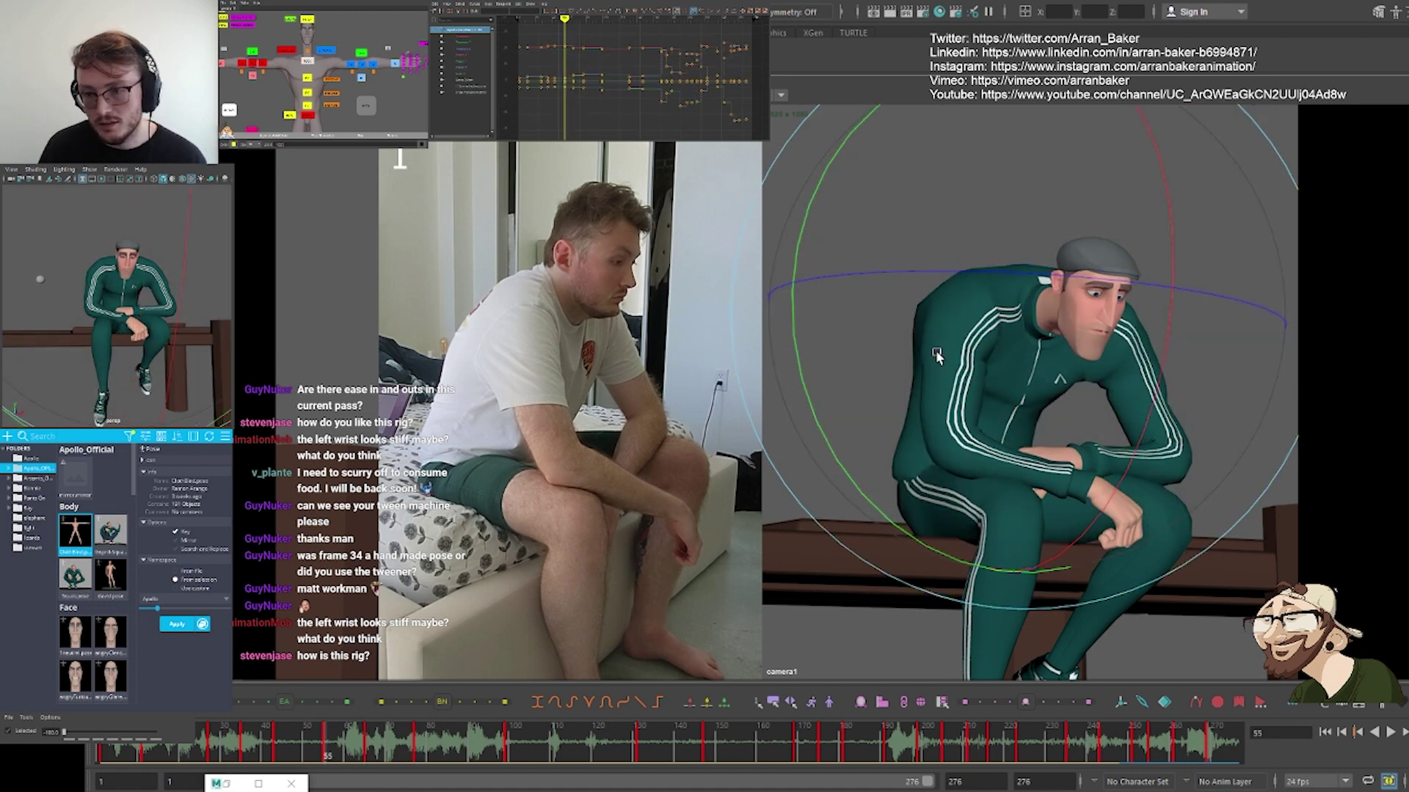
pyautogui.press('.')
pyautogui.press('.')
pyautogui.press(',')
pyautogui.press(',')
pyautogui.press('.')
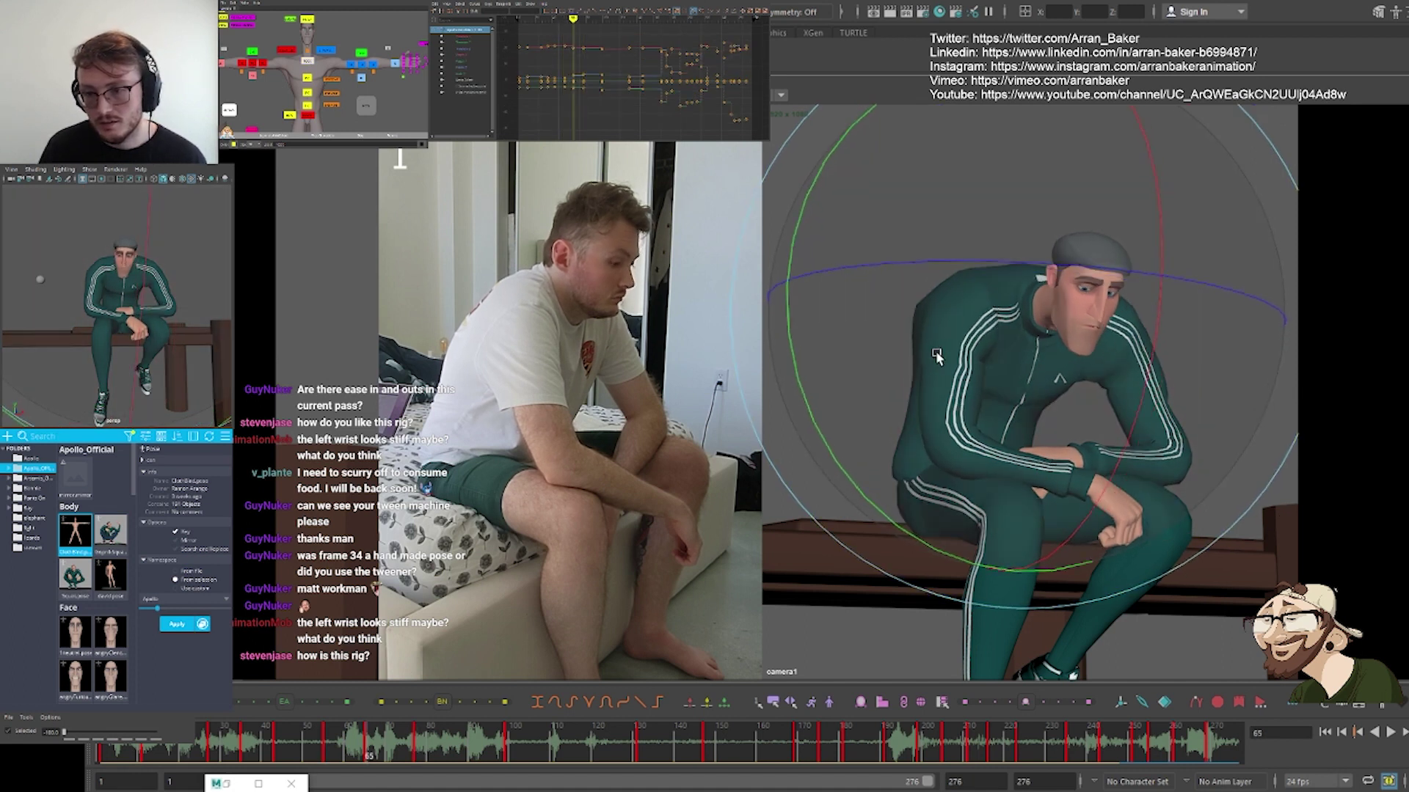
pyautogui.press('.')
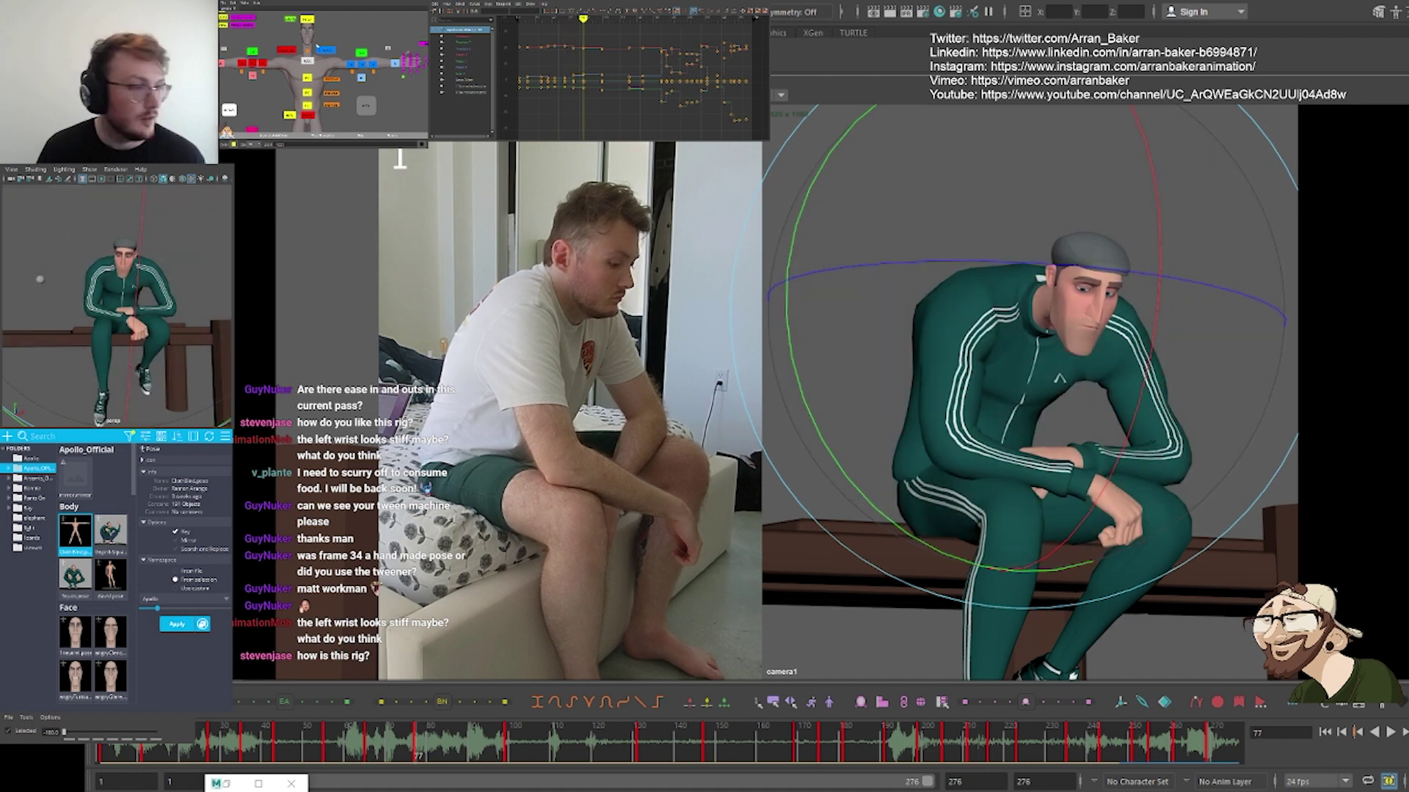
pyautogui.press(',')
pyautogui.press('.')
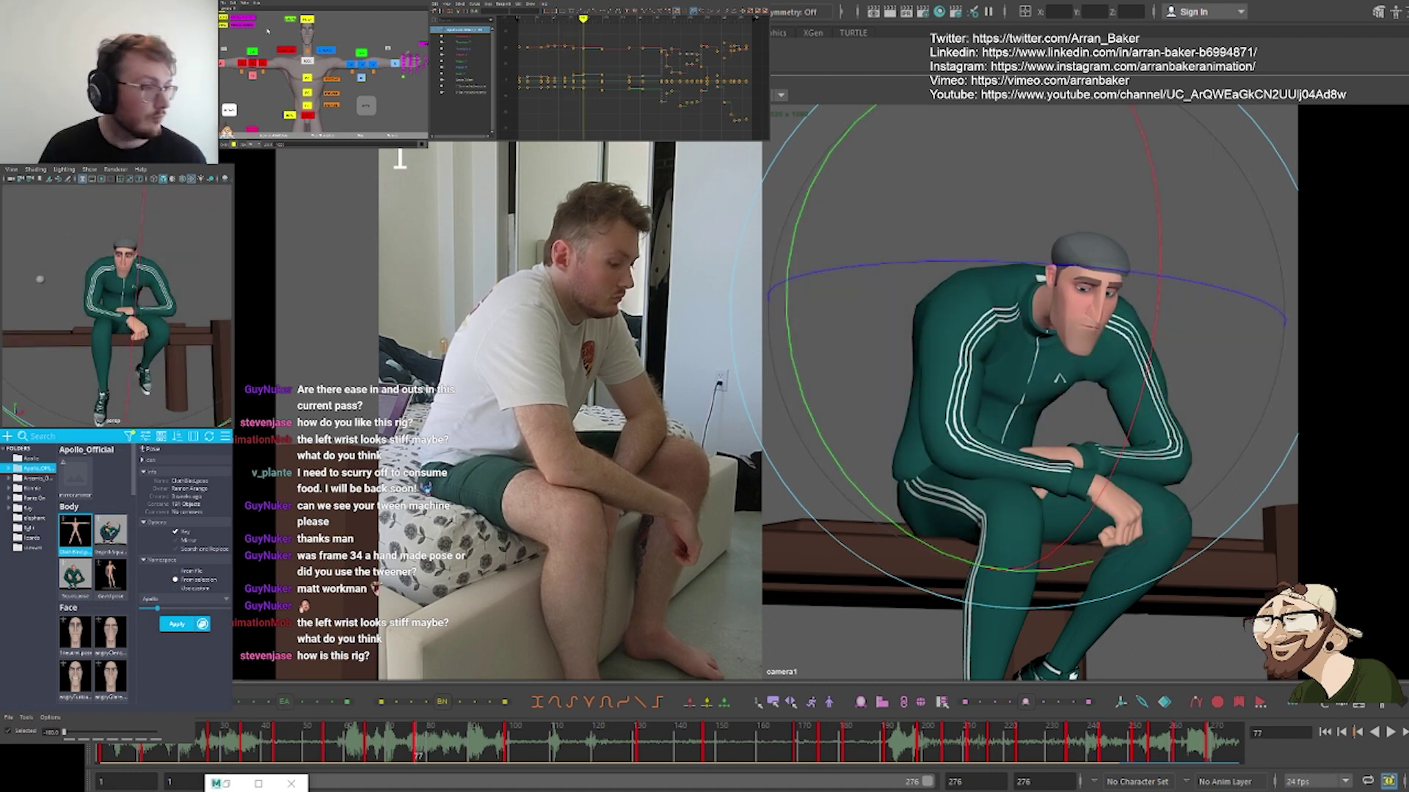
pyautogui.click(306, 20)
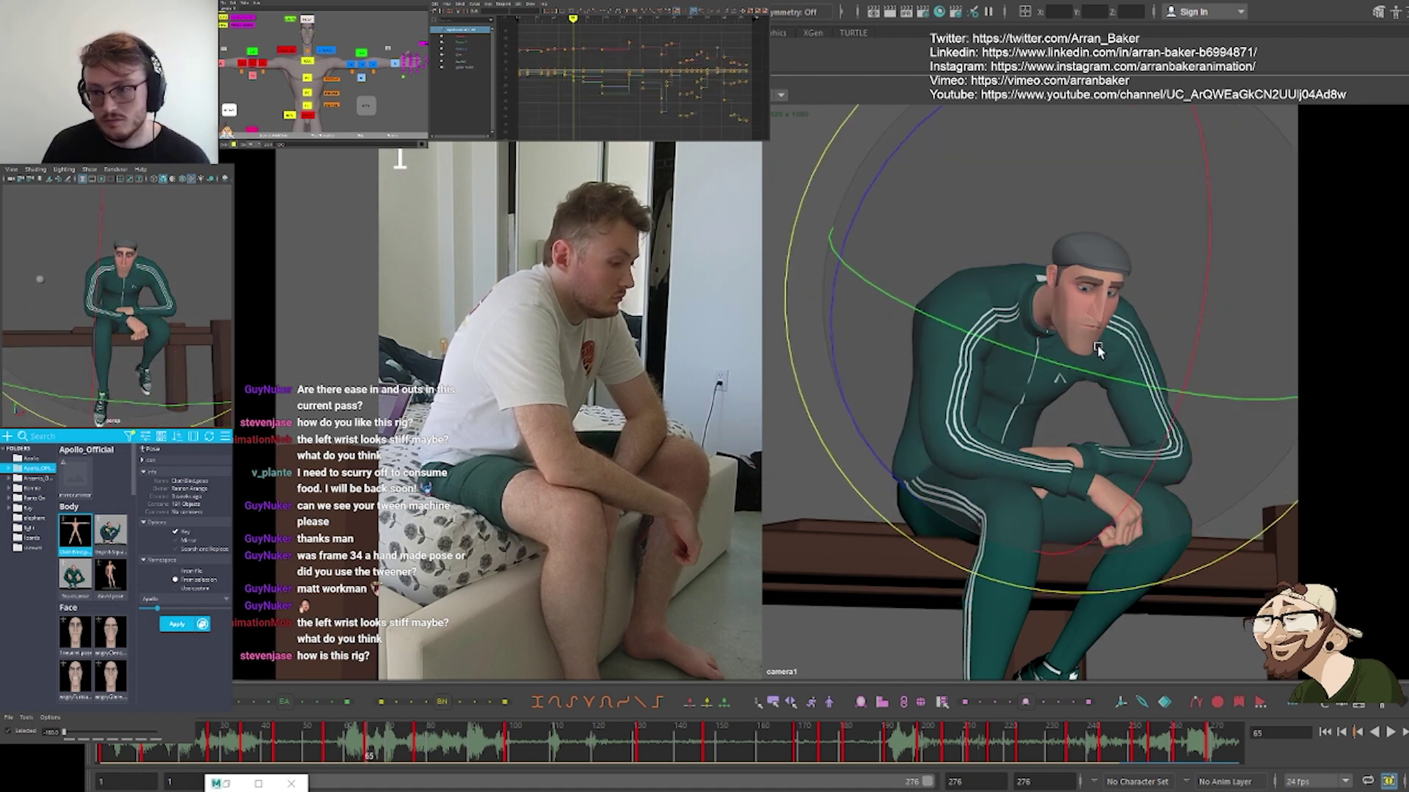
pyautogui.press('.')
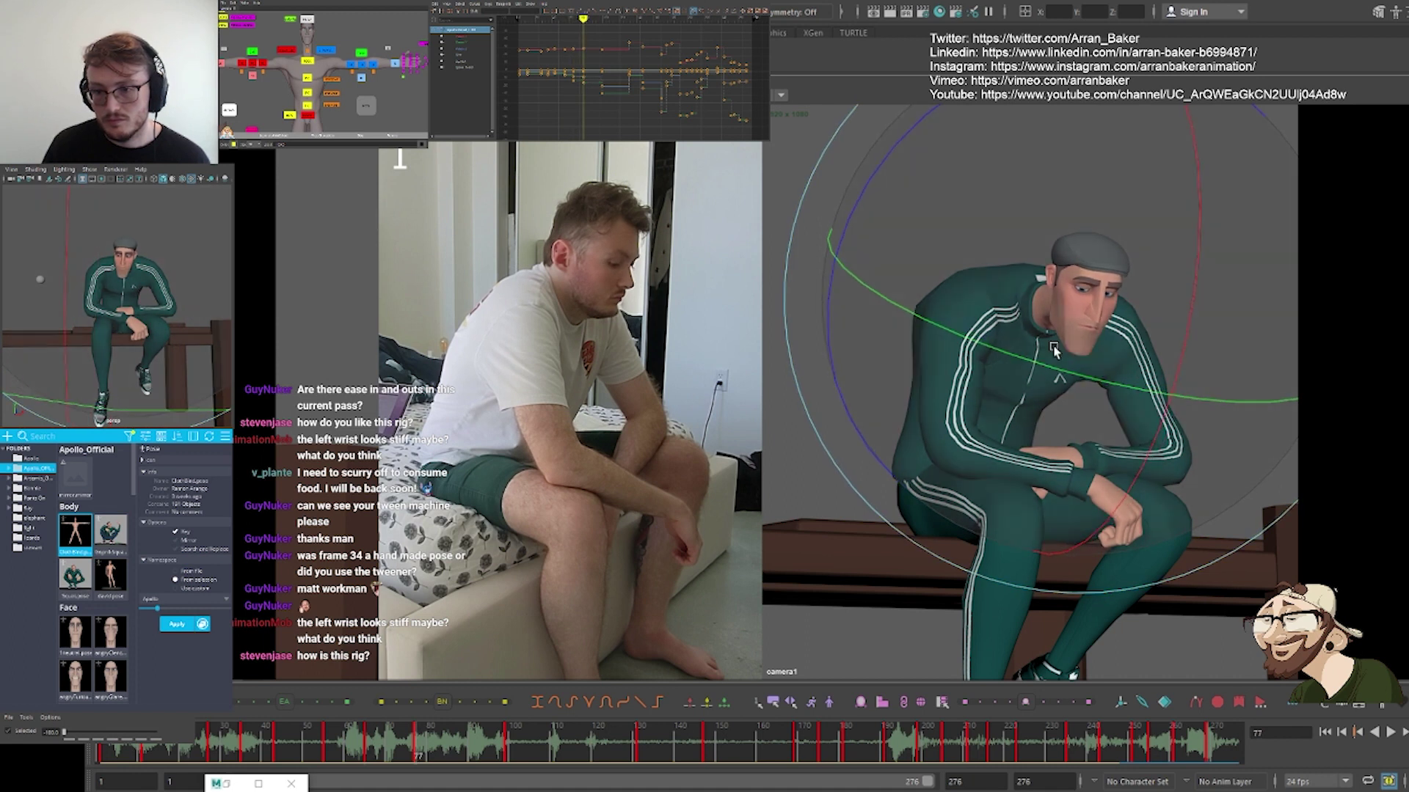
# Move the eye target control slightly sideways at frame 77 and compare the gaze with the keys at frames 65 and 55
pyautogui.keyDown('alt'); pyautogui.moveTo(279, 110); pyautogui.dragTo(308, 183, button='middle'); pyautogui.keyUp('alt')
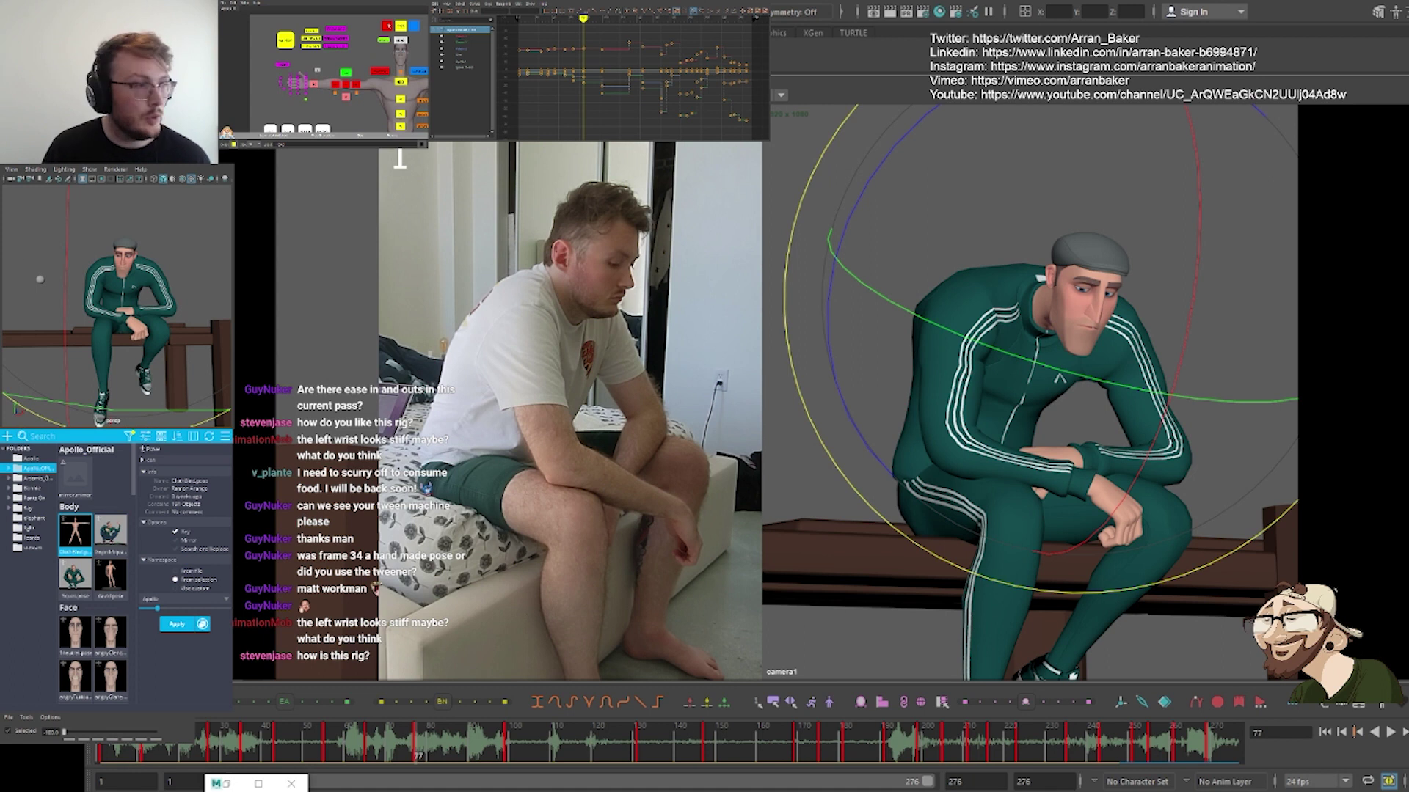
pyautogui.click(395, 26)
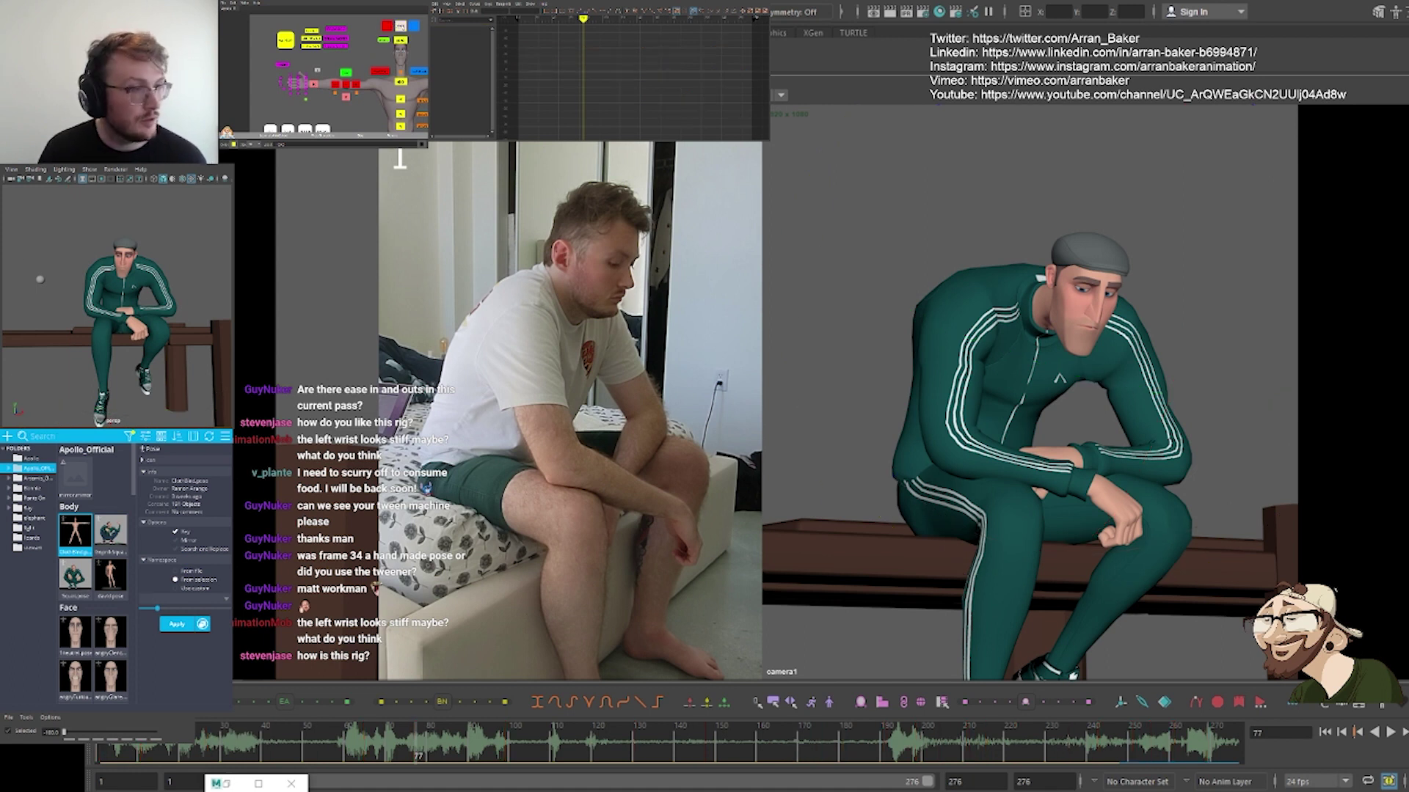
pyautogui.click(401, 27)
pyautogui.press('w')
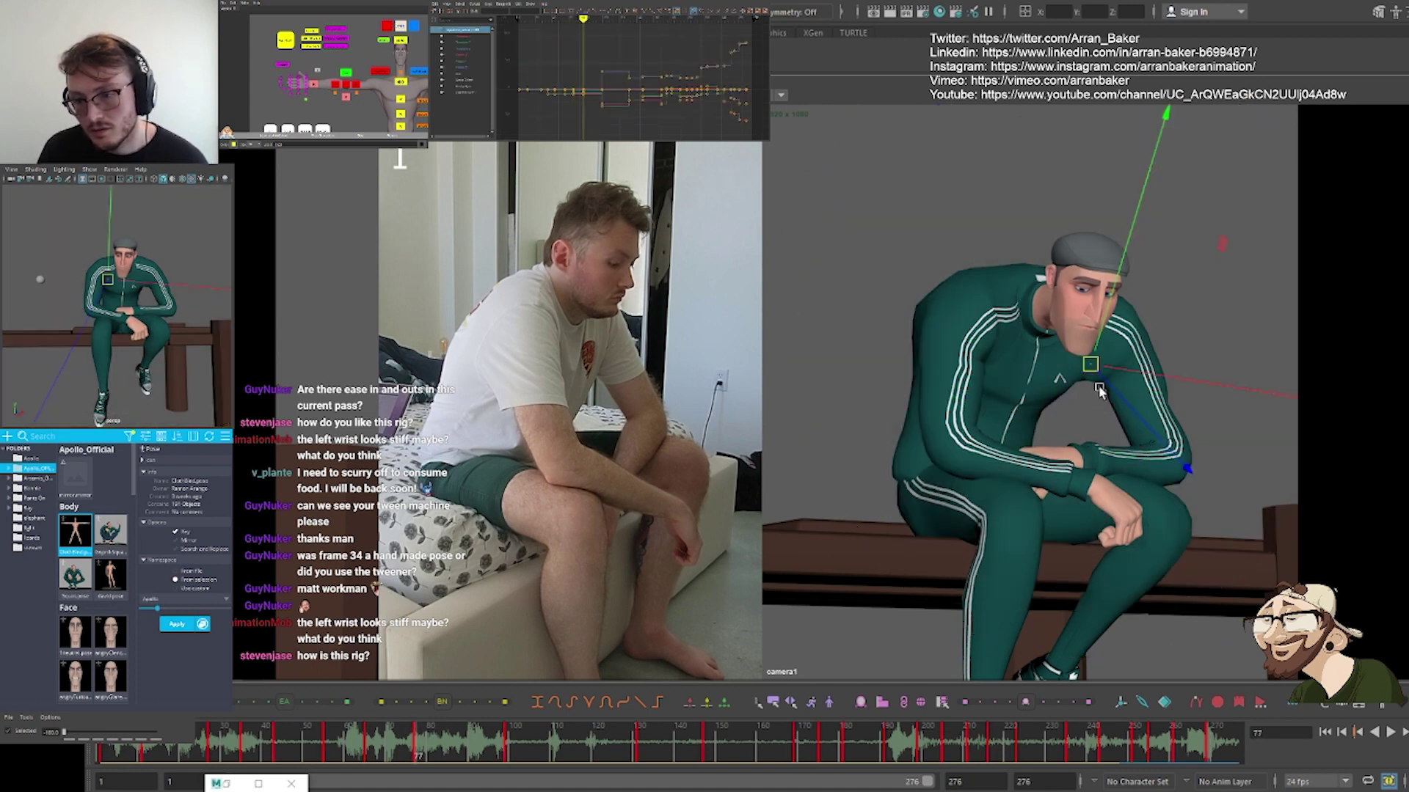
pyautogui.moveTo(1118, 367); pyautogui.dragTo(1114, 365)
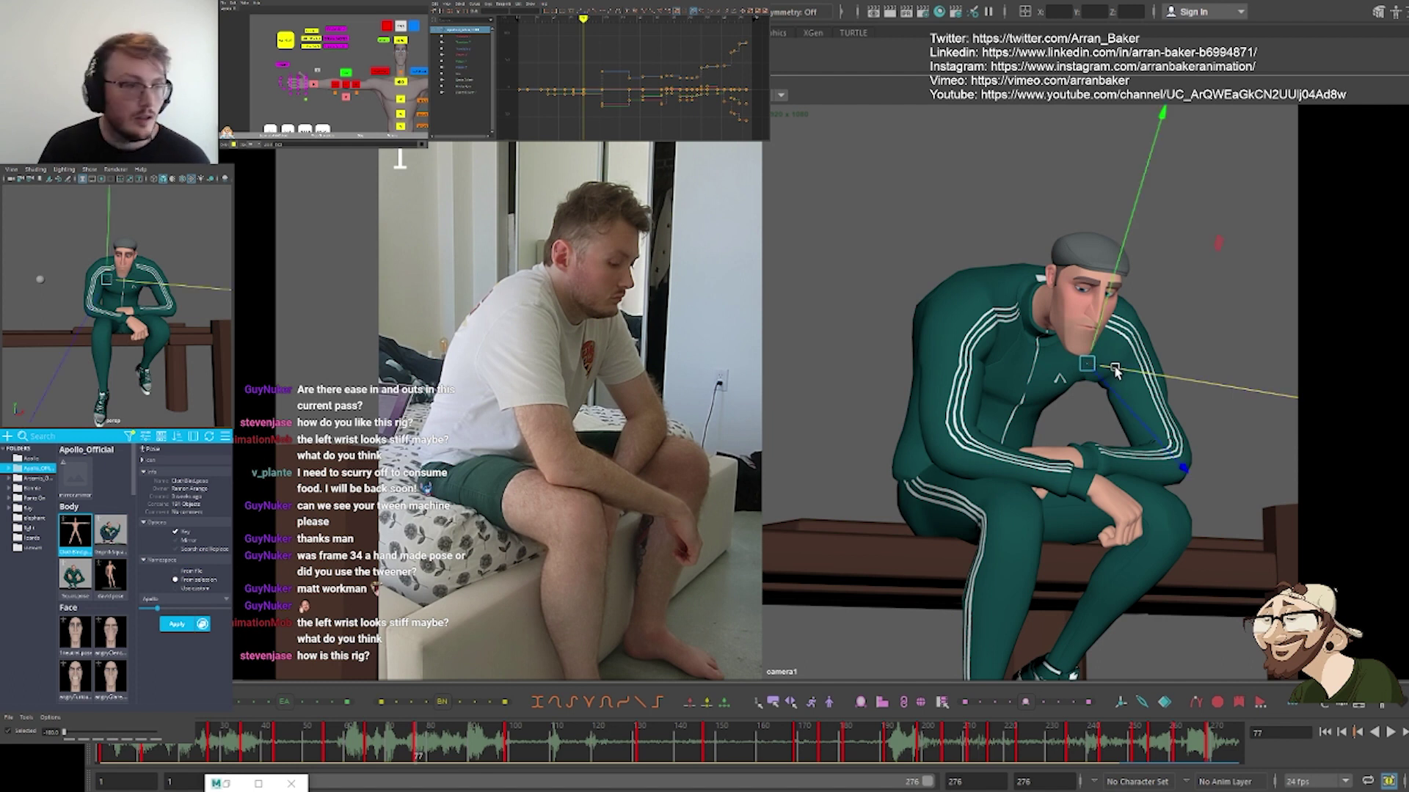
pyautogui.press(',')
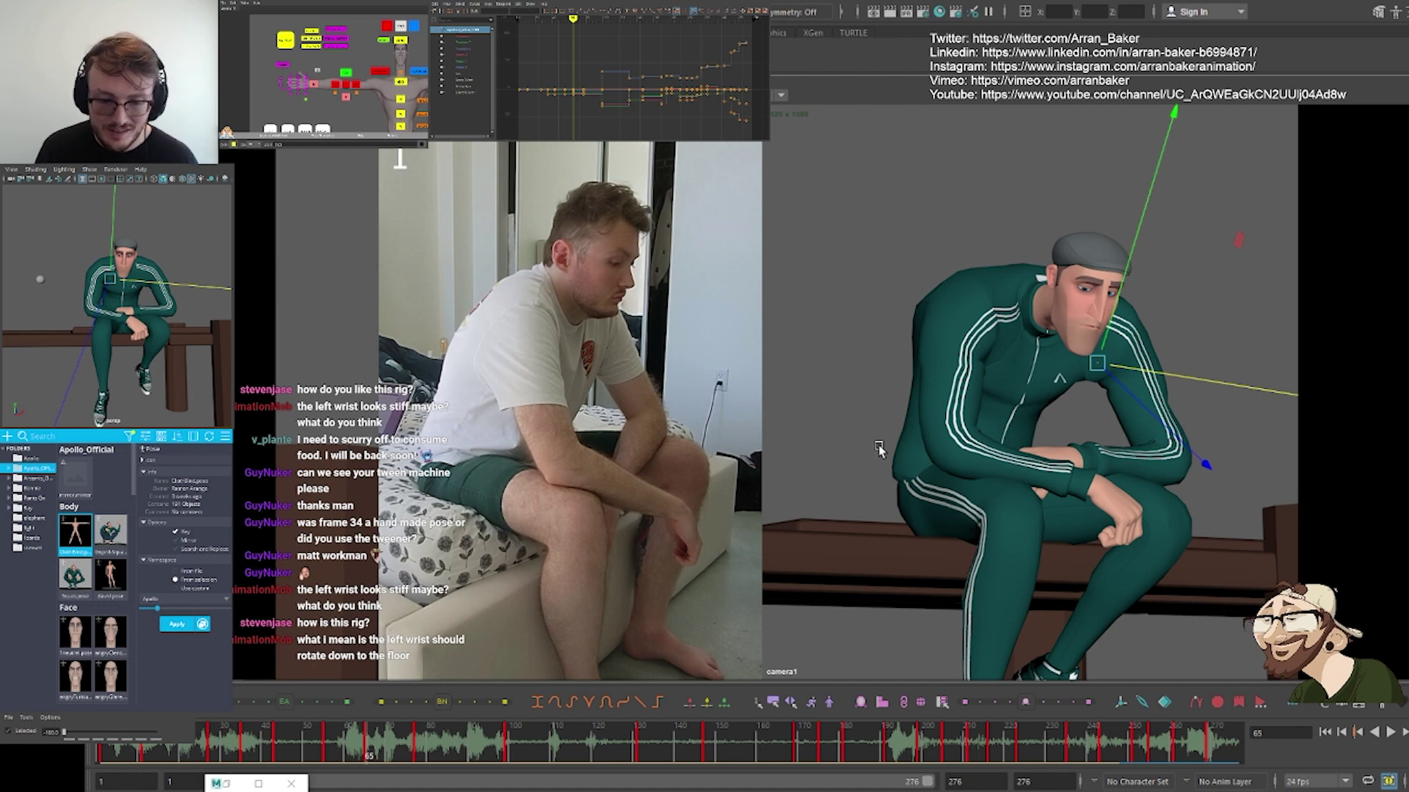
pyautogui.press(',')
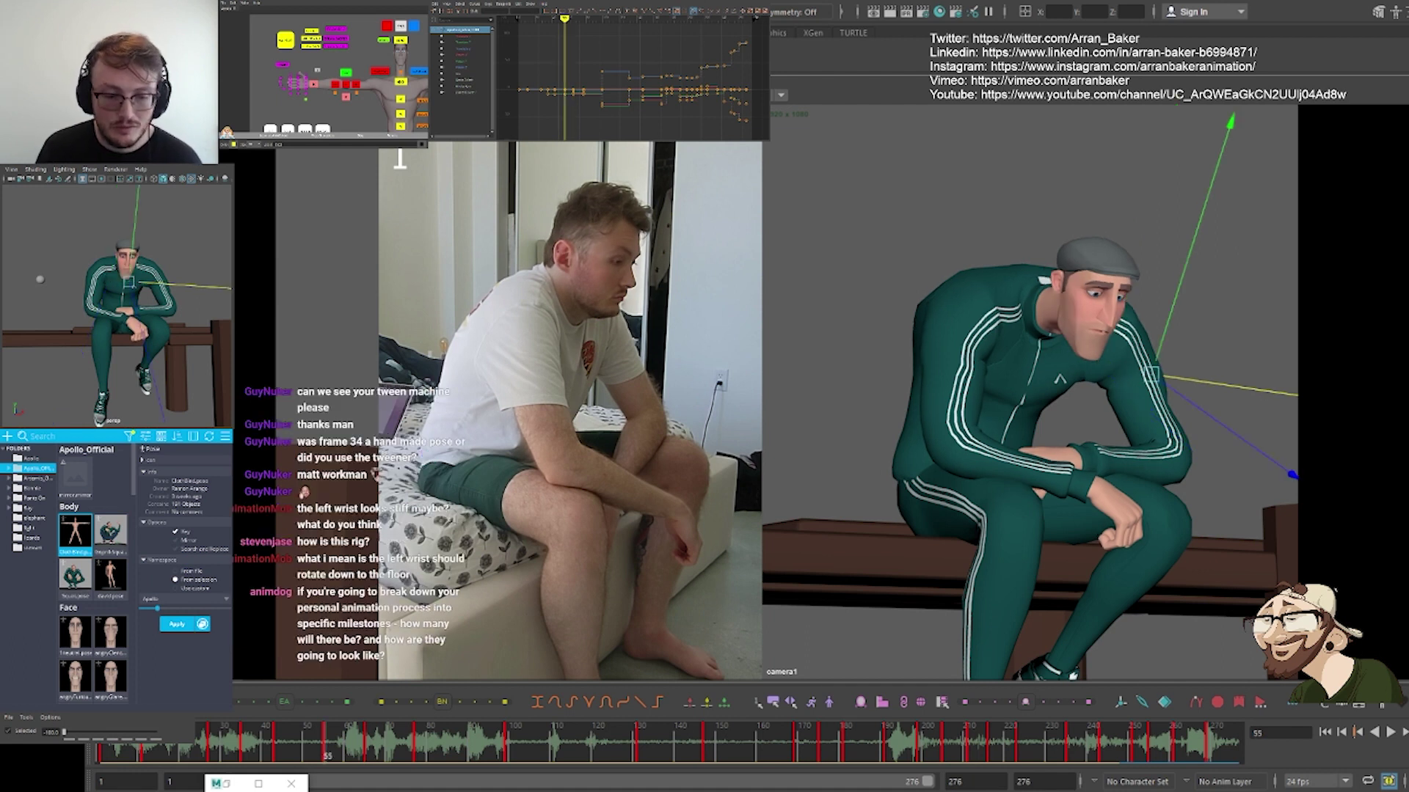
pyautogui.press('.')
pyautogui.press('.')
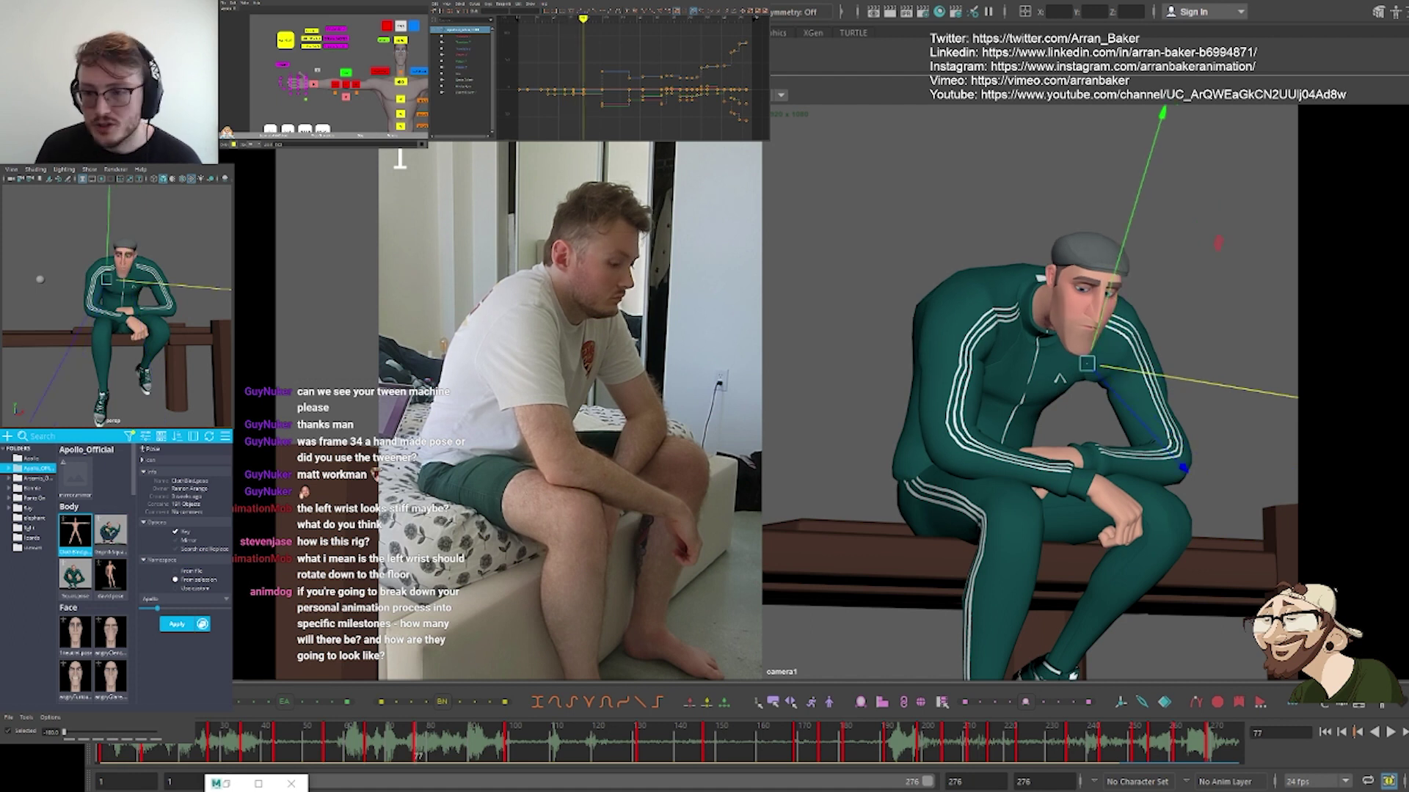
# Nudge the eye target a little further at frame 77 and review the gaze change across frames 55, 65 and 77
pyautogui.moveTo(1087, 364); pyautogui.dragTo(1084, 363)
pyautogui.press(',')
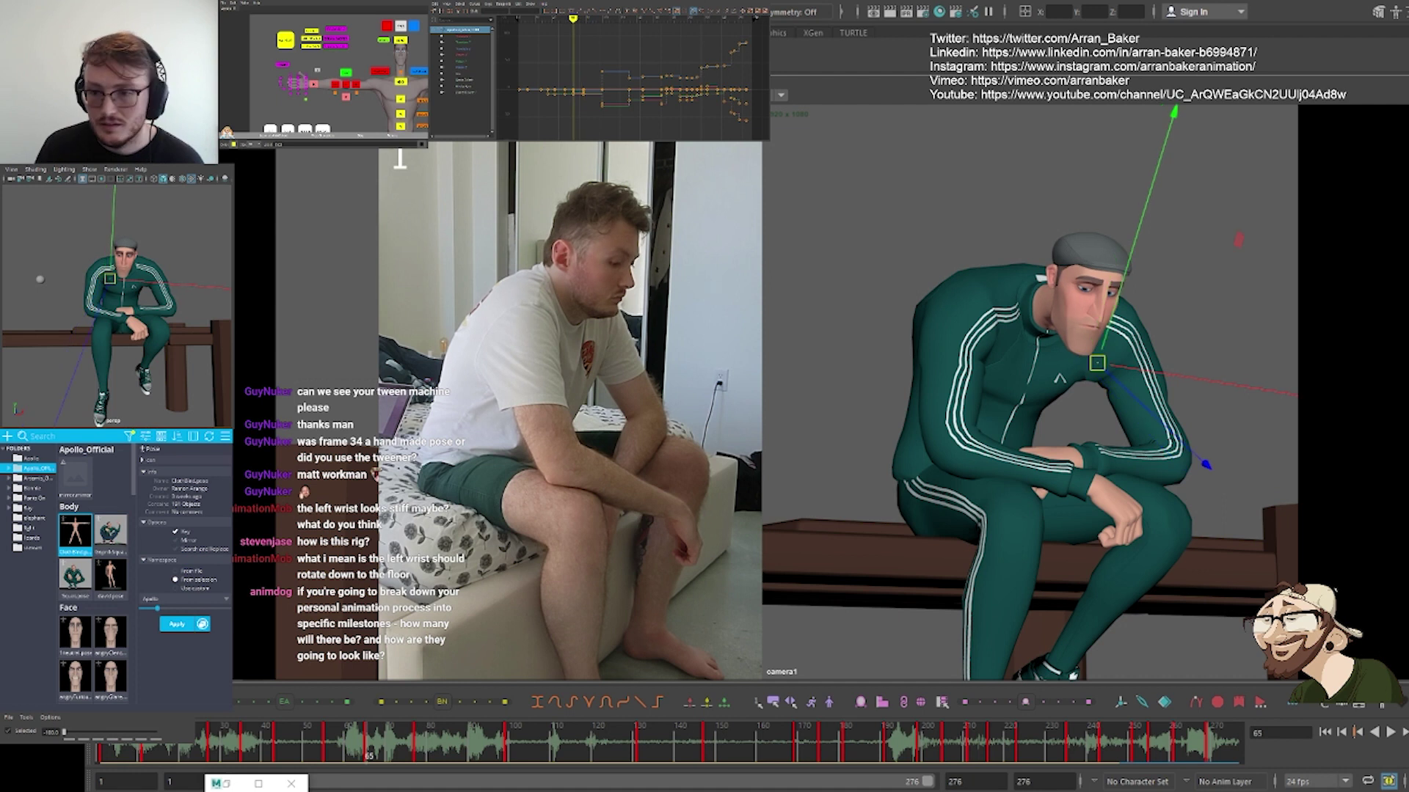
pyautogui.press(',')
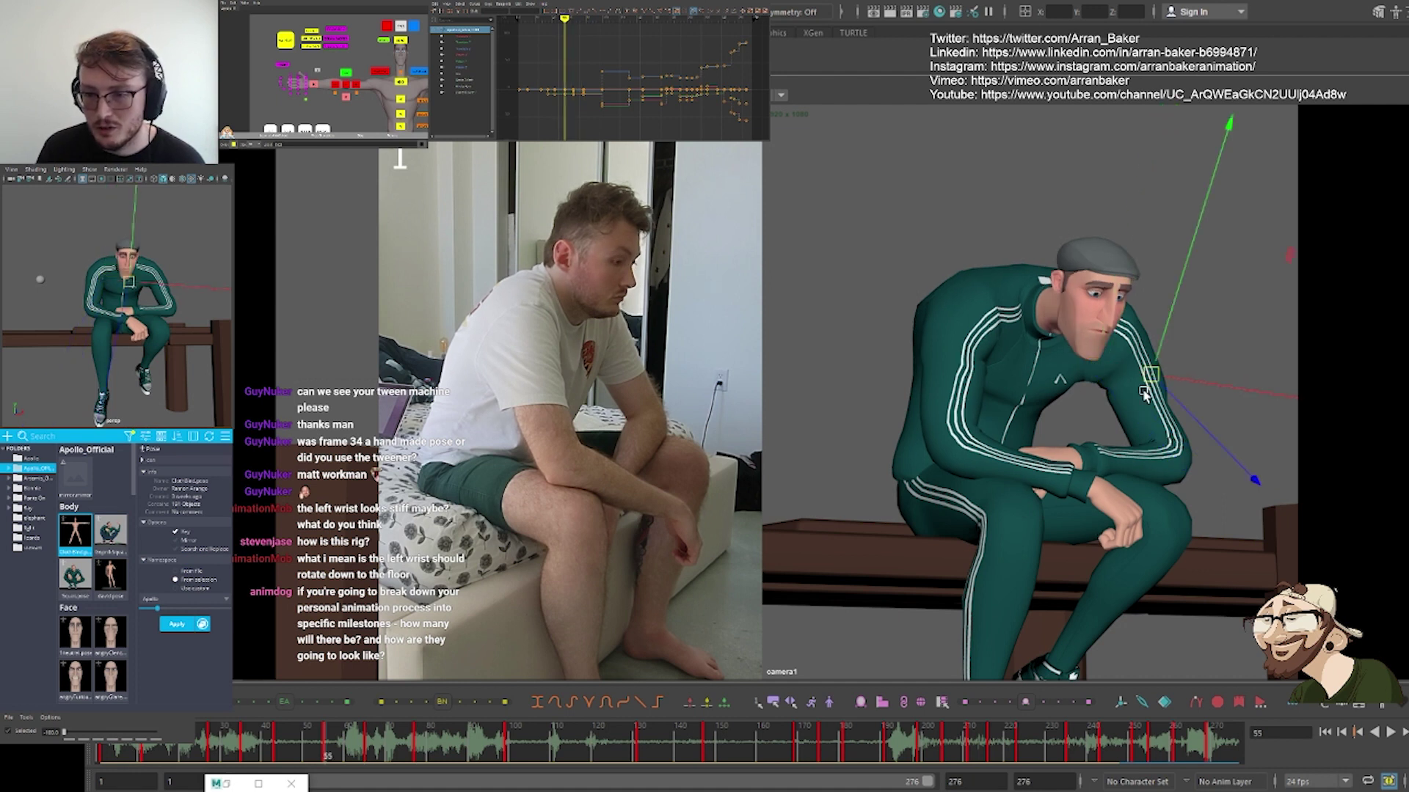
pyautogui.press('.')
pyautogui.press('.')
pyautogui.press(',')
pyautogui.press('.')
pyautogui.press(',')
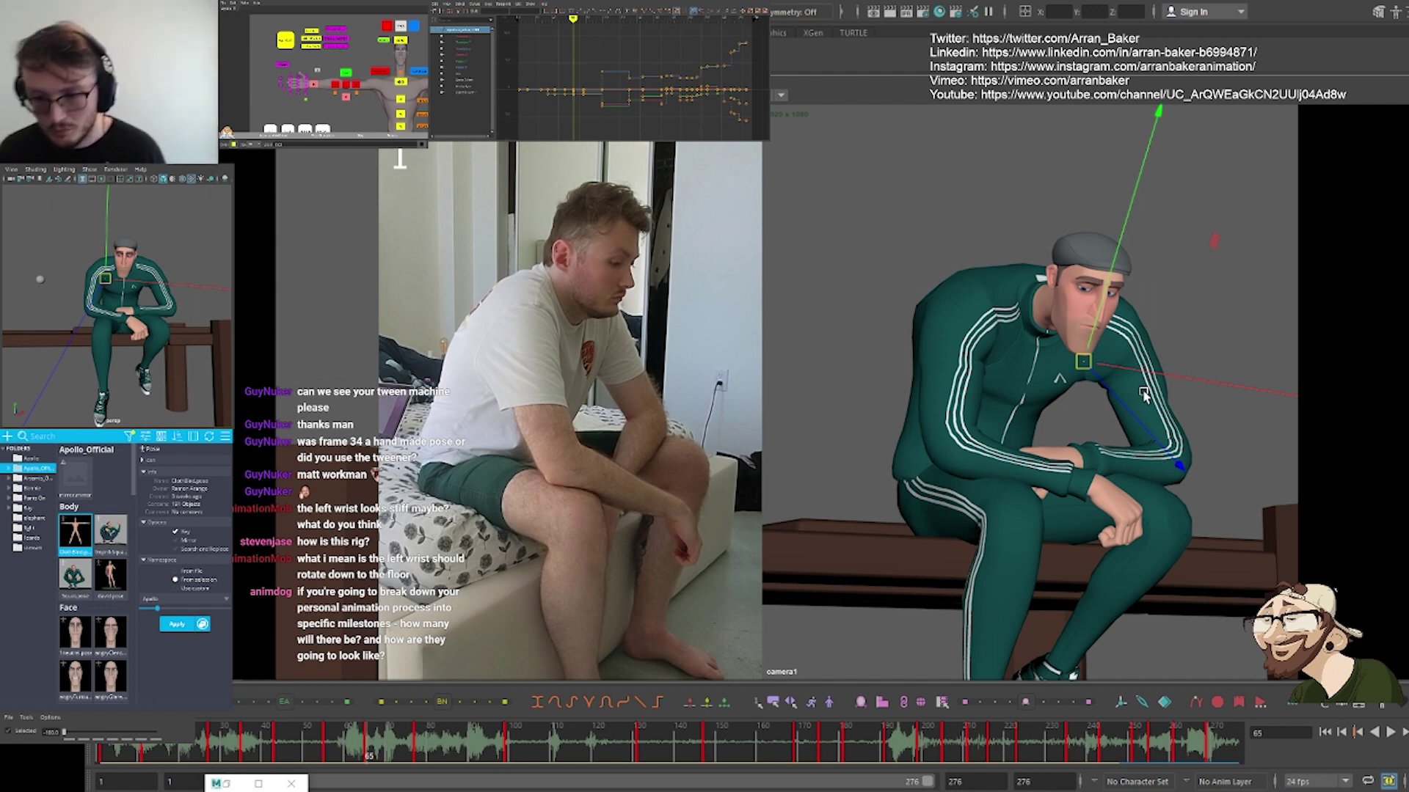
pyautogui.press('.')
pyautogui.press(',')
pyautogui.press('.')
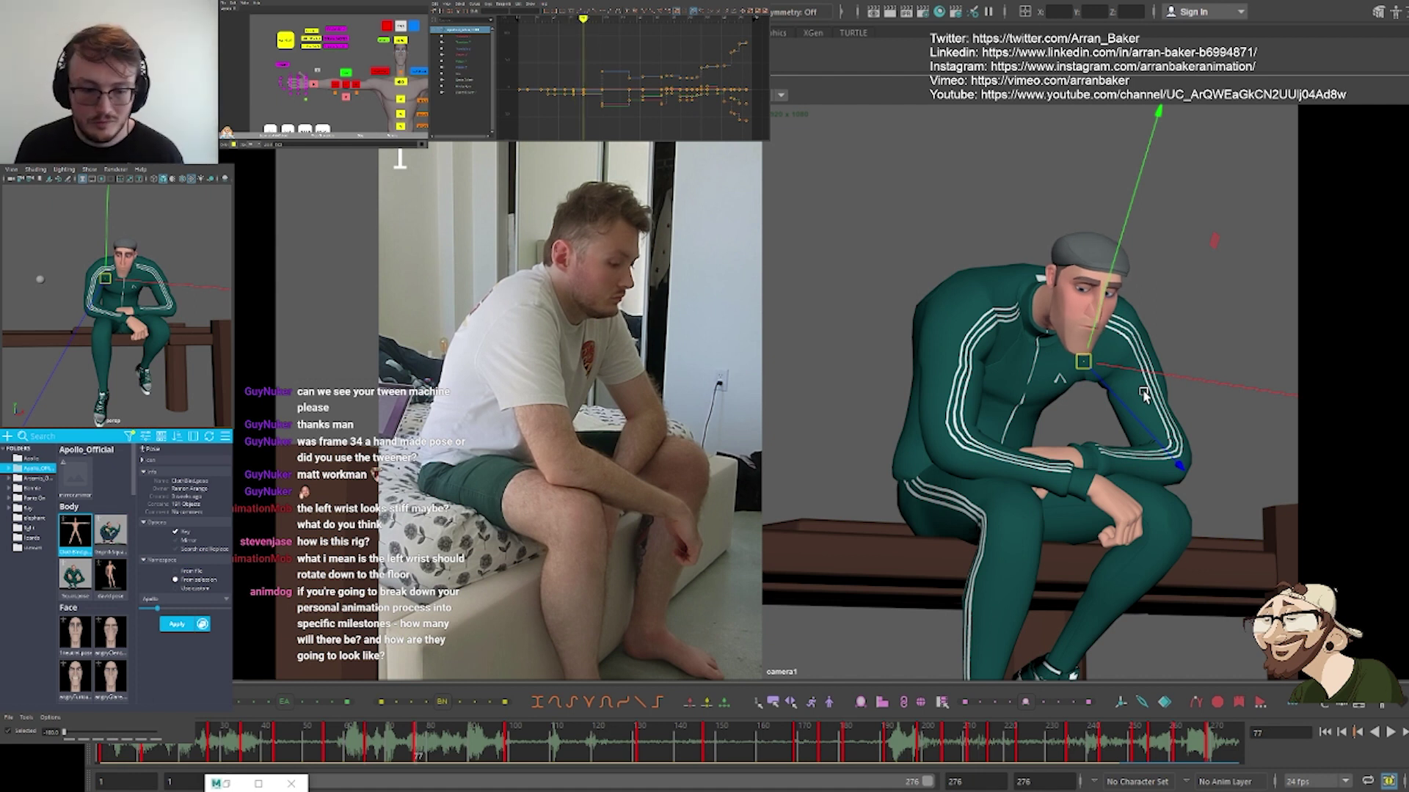
pyautogui.press(',')
pyautogui.press('.')
pyautogui.press('.')
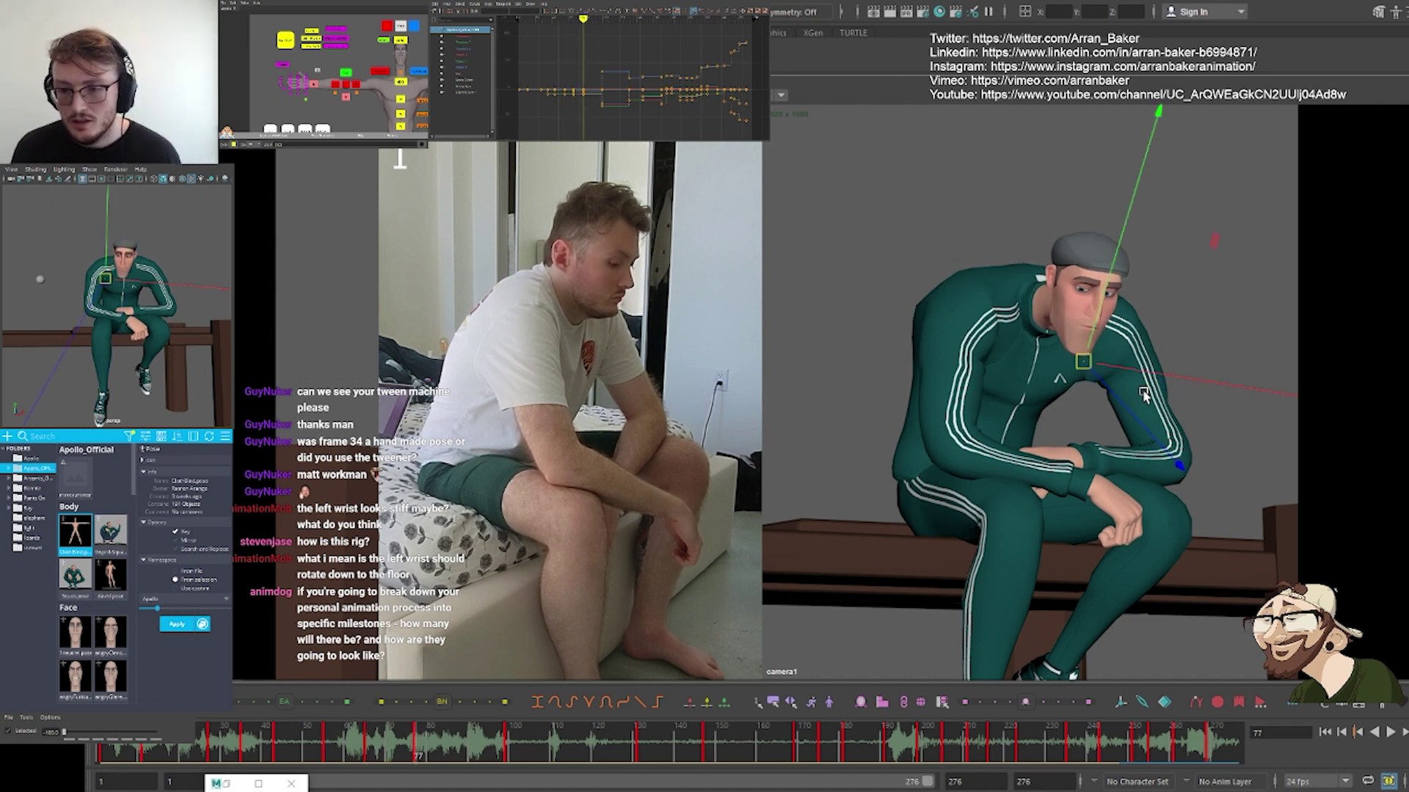
pyautogui.press(',')
# Tween the near arm's wrist control at frame 65 with a value of 75.0 and compare it with frames 55 and 77
pyautogui.keyDown('alt'); pyautogui.moveTo(354, 101); pyautogui.dragTo(331, 49, button='middle'); pyautogui.keyUp('alt')
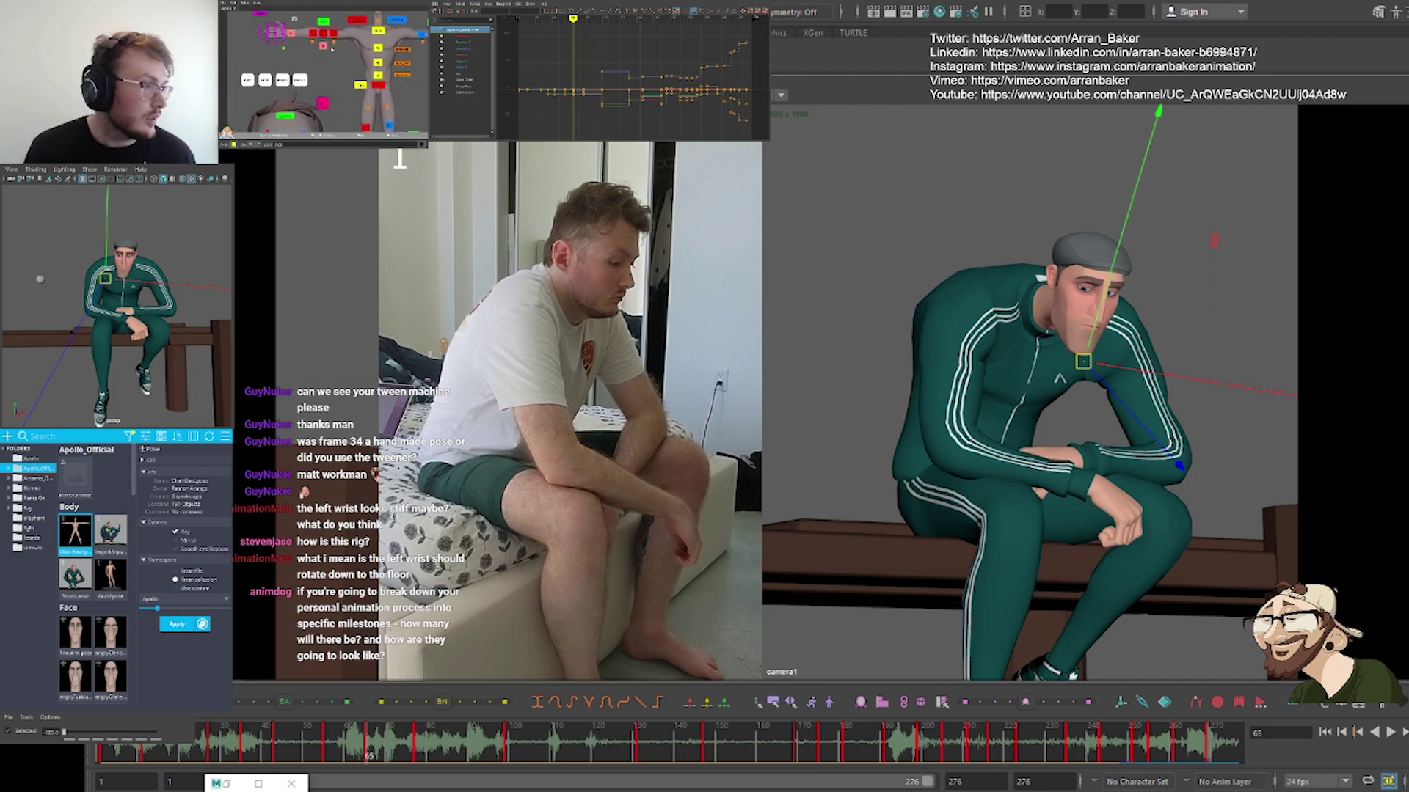
pyautogui.click(290, 34)
pyautogui.press(',')
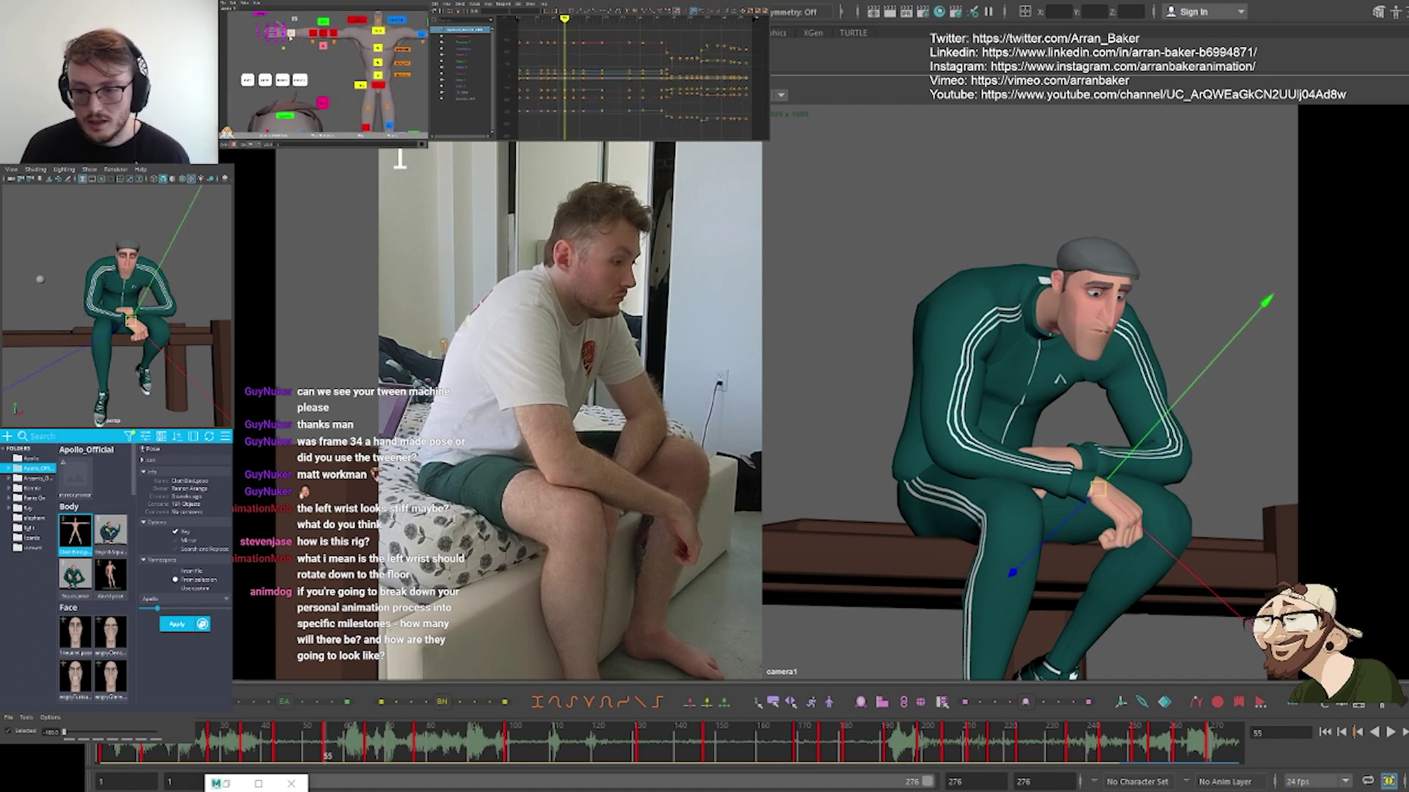
pyautogui.press('.')
pyautogui.press('.')
pyautogui.press(',')
pyautogui.press('.')
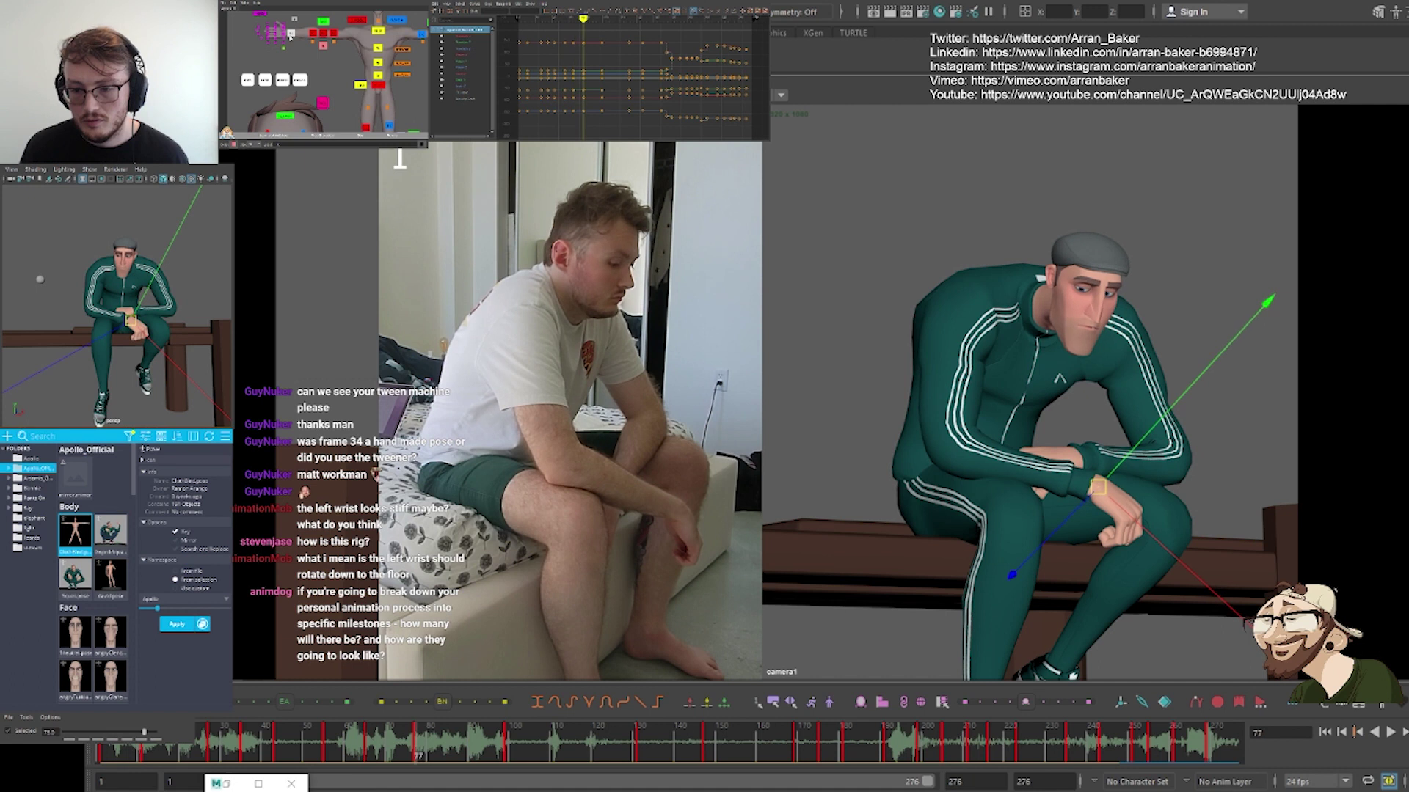
pyautogui.press(',')
pyautogui.press(',')
pyautogui.press('.')
pyautogui.press('.')
pyautogui.press(',')
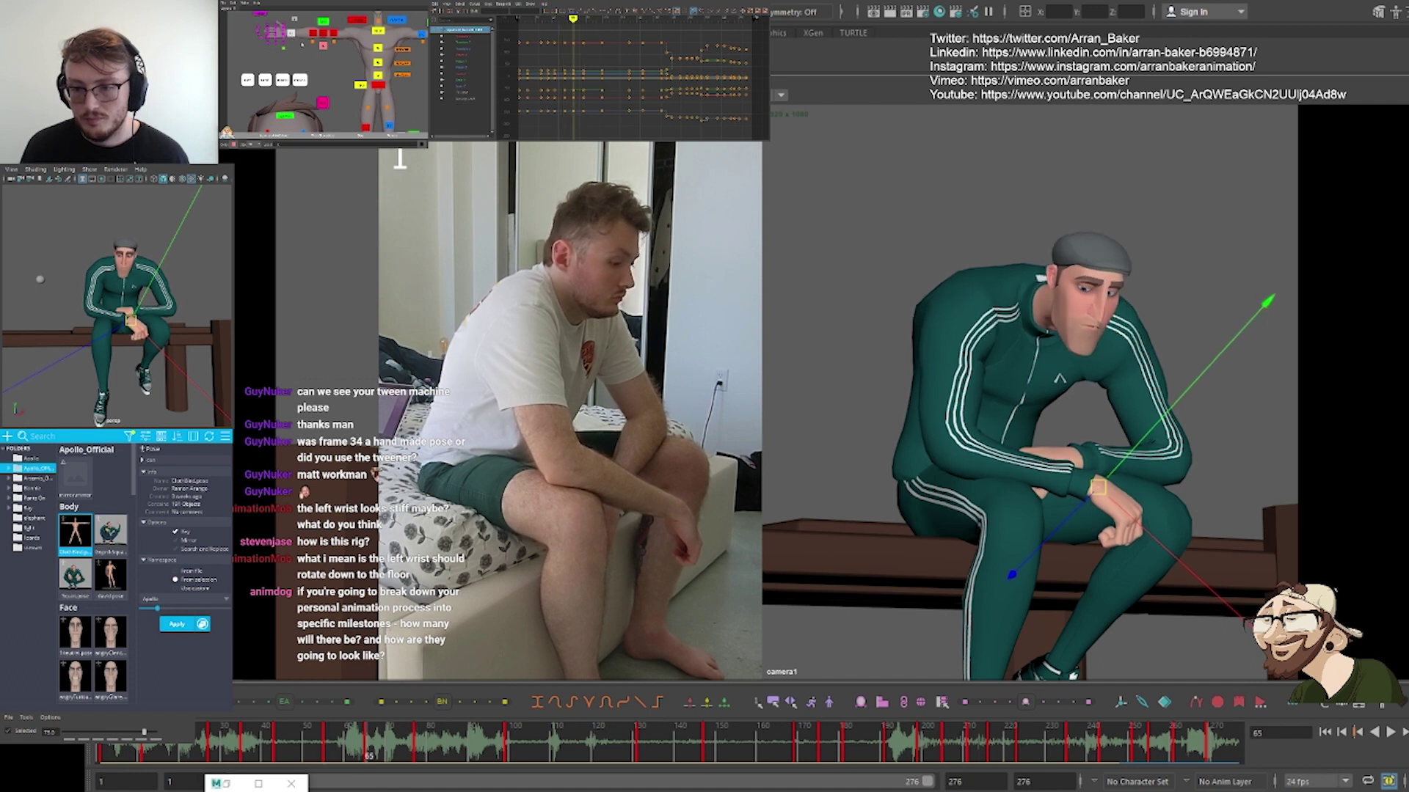
# Select the hips control, compare its neighbouring keys and set its tween at frame 65 to 0.0
pyautogui.click(377, 62)
pyautogui.press(',')
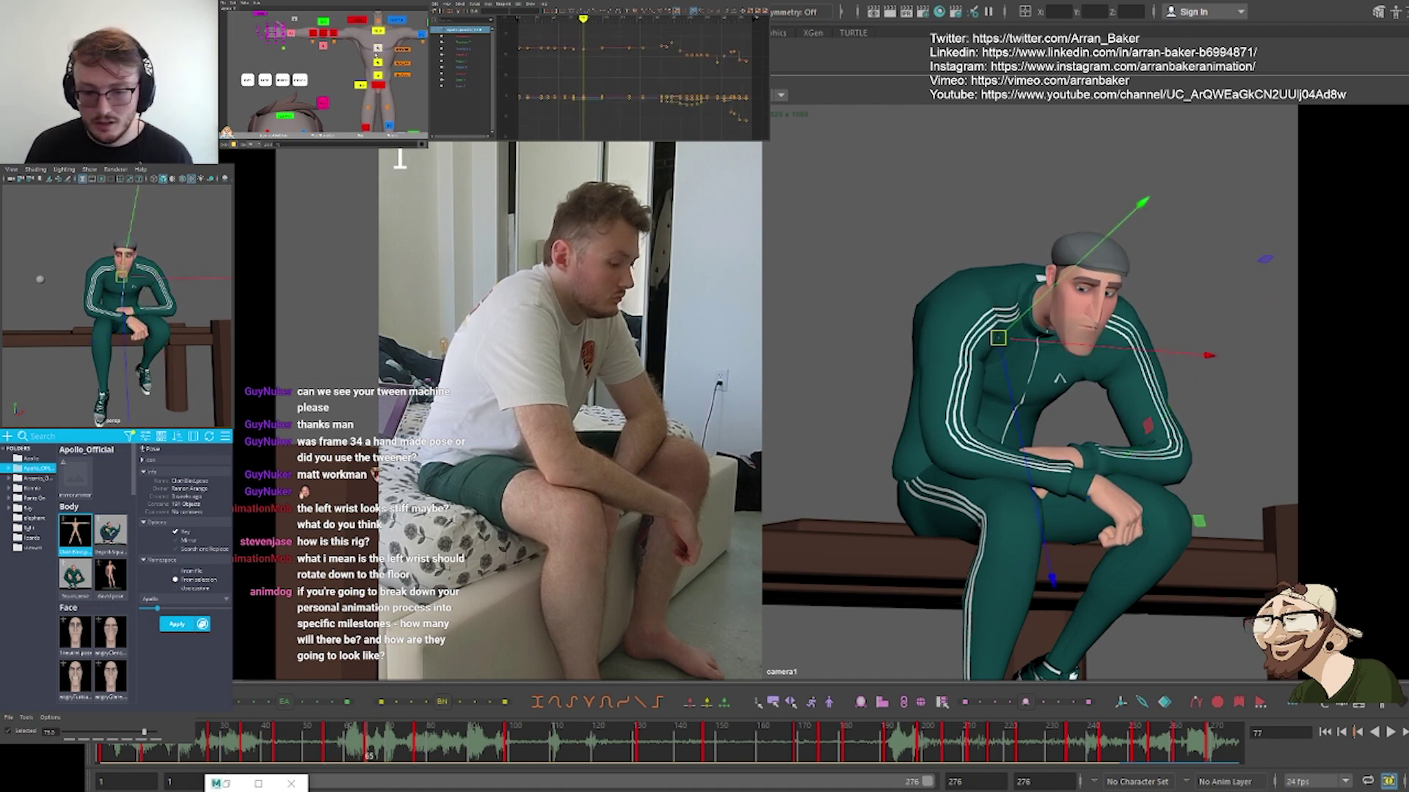
pyautogui.click(385, 88)
pyautogui.click(381, 87)
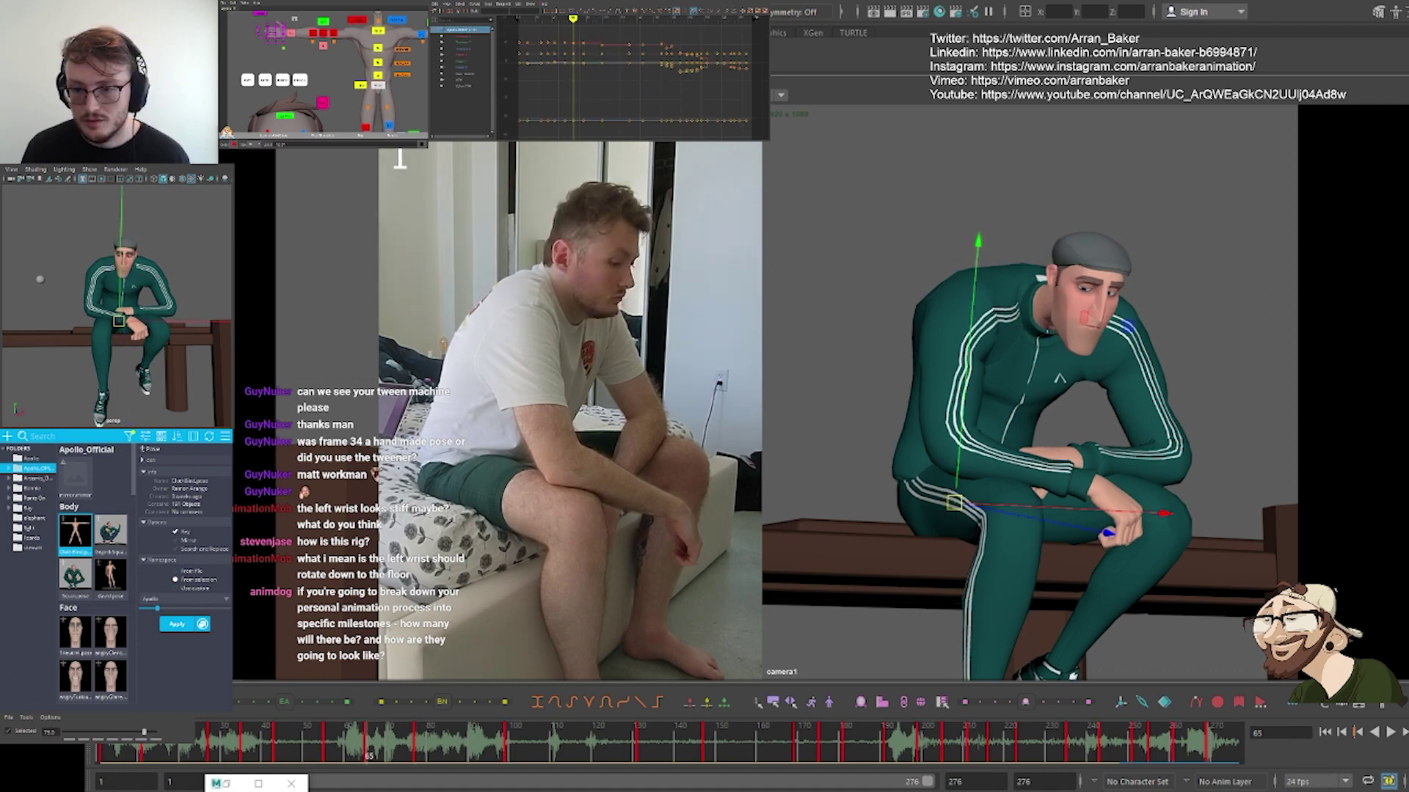
pyautogui.press(',')
pyautogui.press('.')
pyautogui.press('.')
pyautogui.press(',')
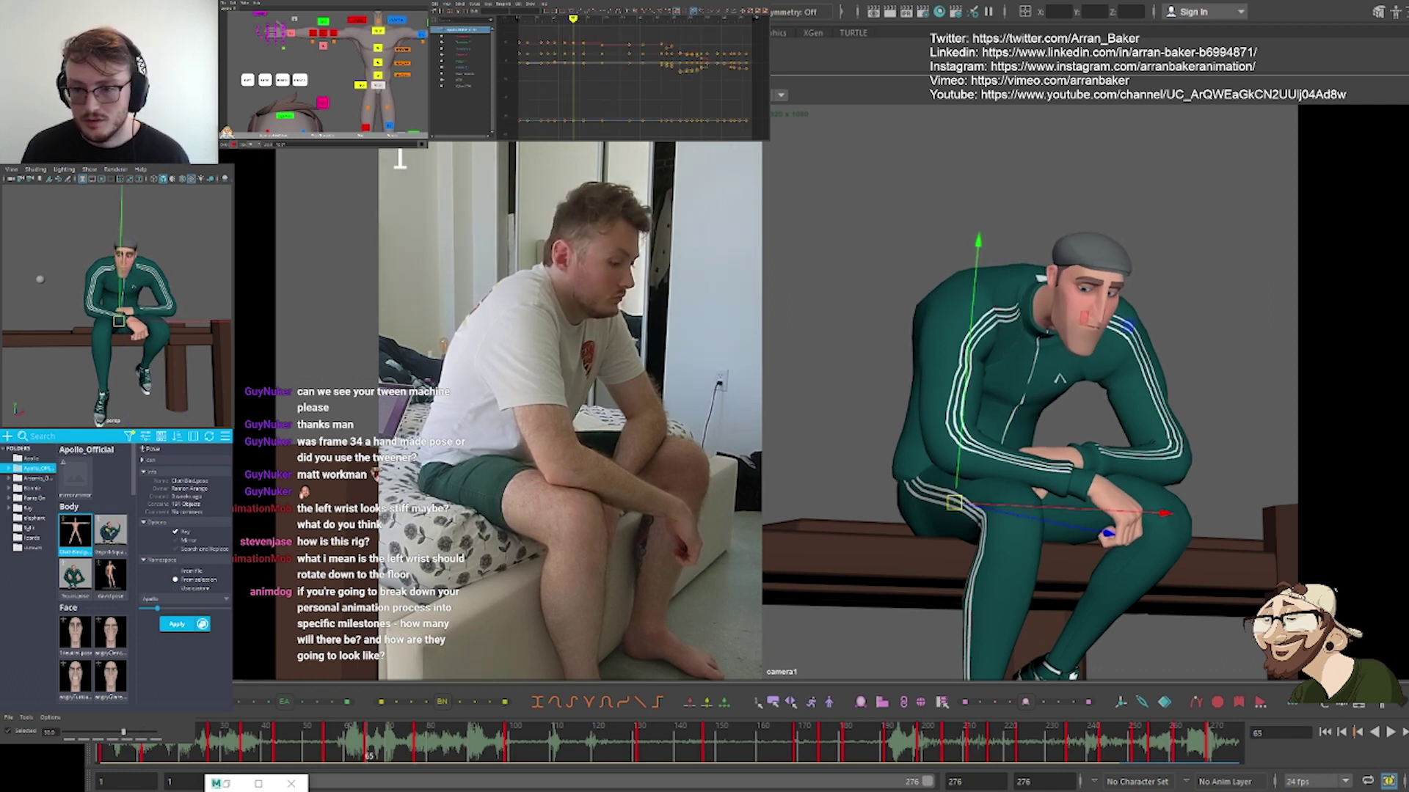
pyautogui.moveTo(124, 732); pyautogui.dragTo(109, 732)
# Tween the chest control at frame 65 with a value of 75.0 and check it against frames 55 and 77
pyautogui.click(378, 48)
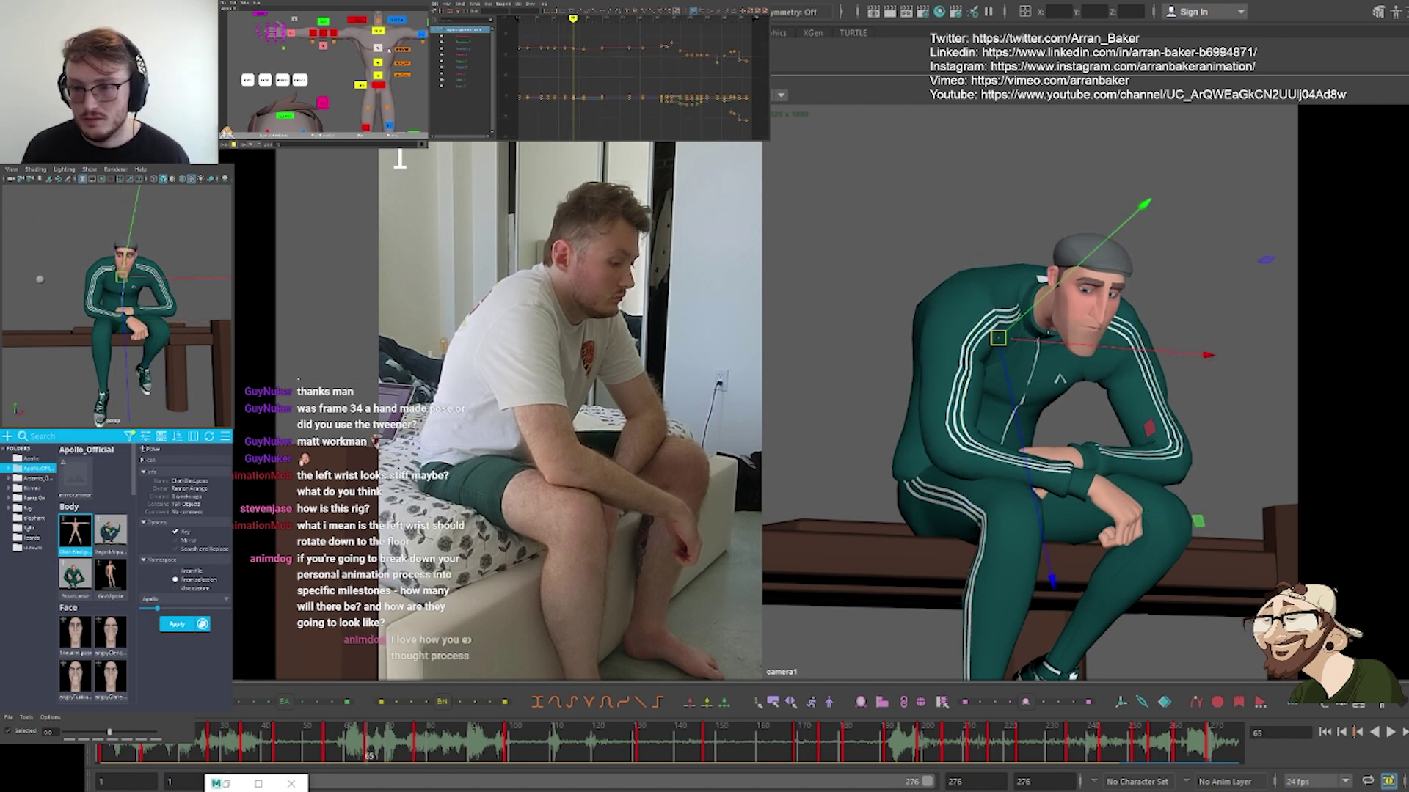
pyautogui.press(',')
pyautogui.press('.')
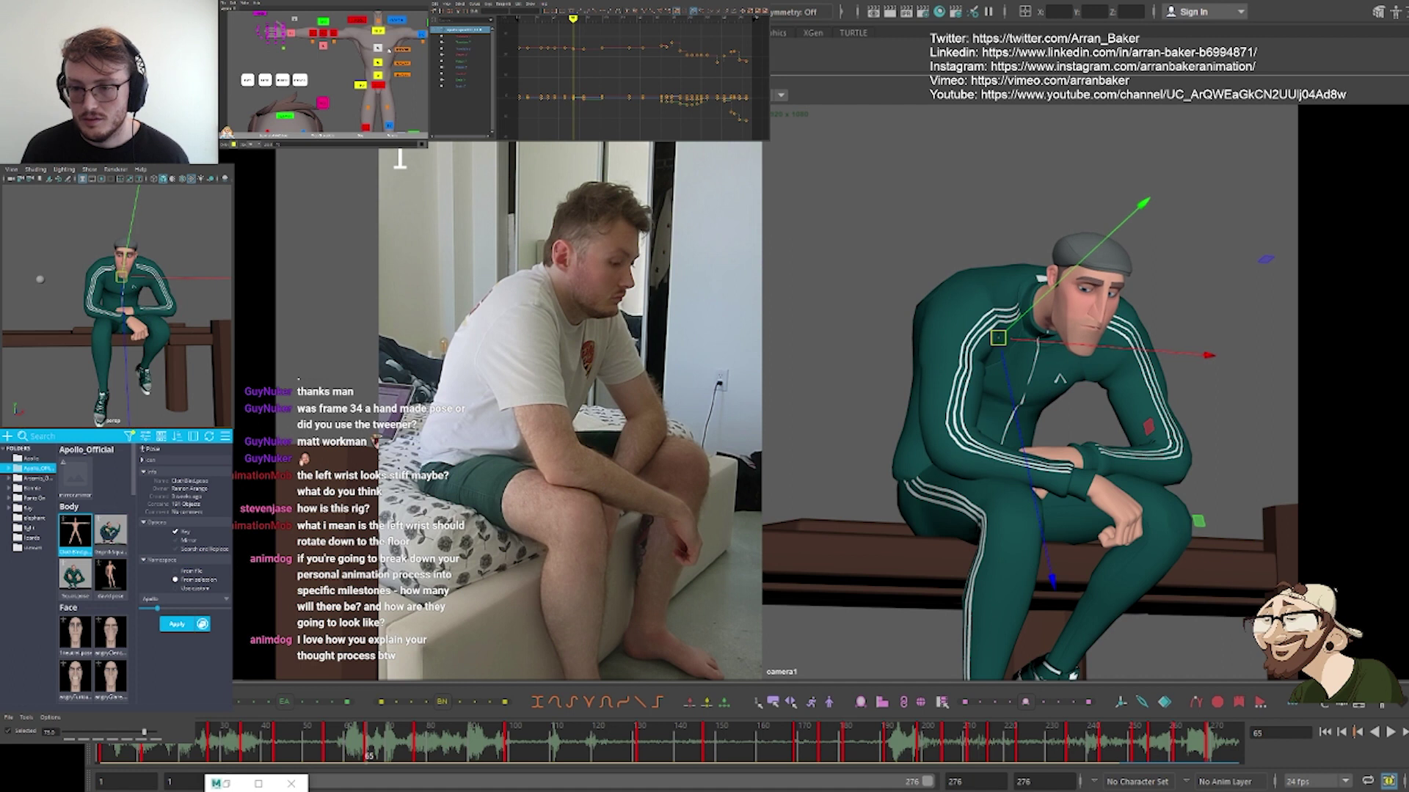
pyautogui.press('.')
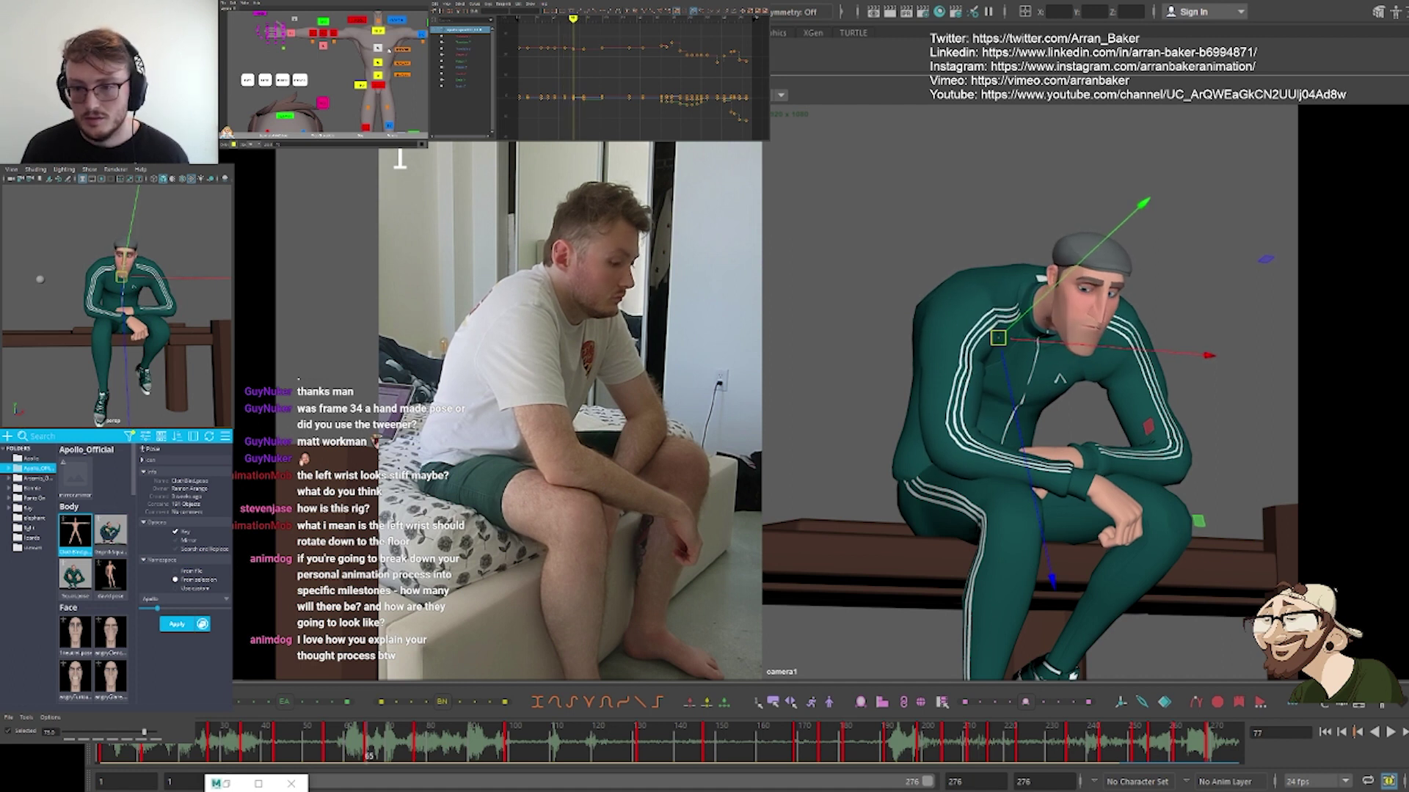
# Tween both clavicle controls at frame 65 with a value of 75.0 and compare the shoulders at frames 55, 65 and 77
pyautogui.click(357, 20)
pyautogui.press(',')
pyautogui.press(',')
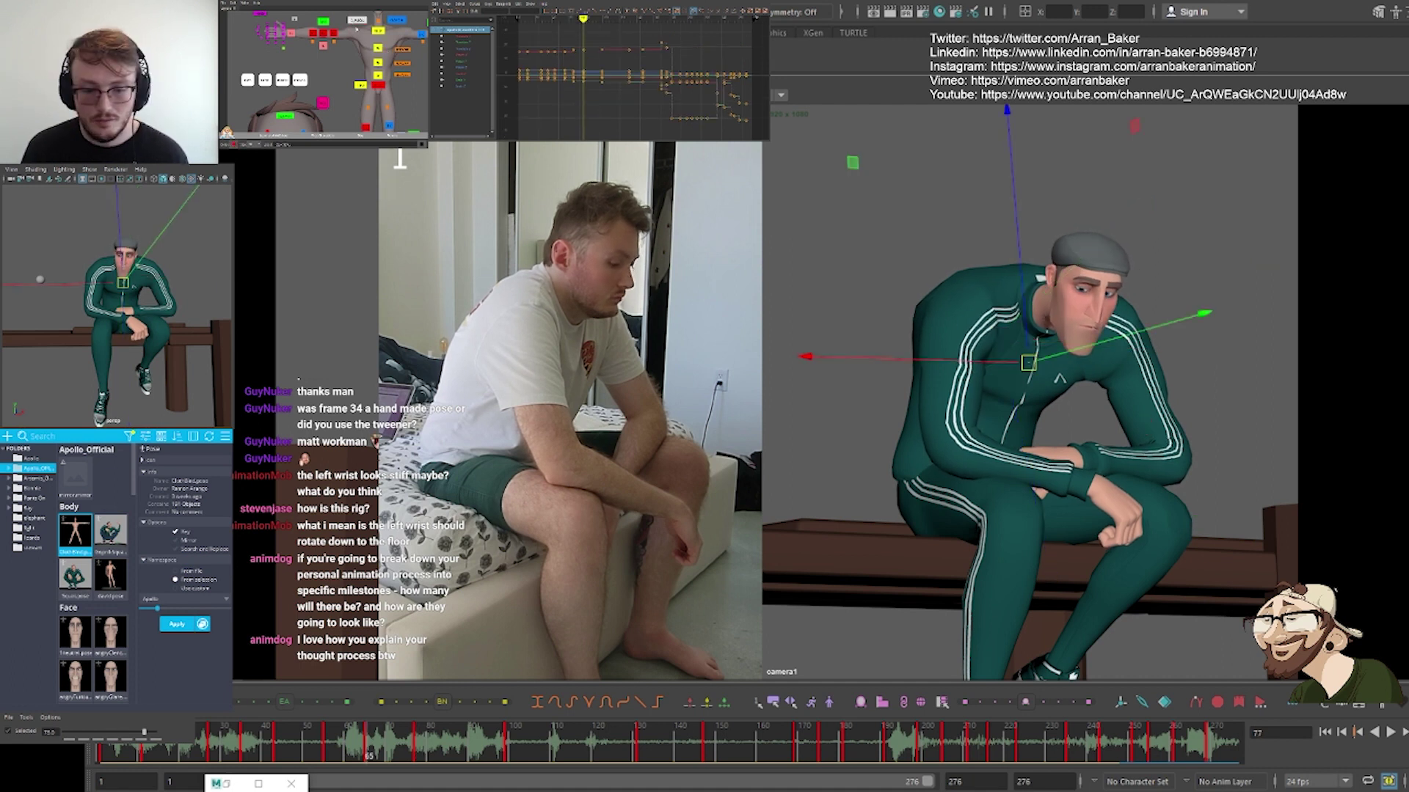
pyautogui.press('.')
pyautogui.press('.')
pyautogui.press(',')
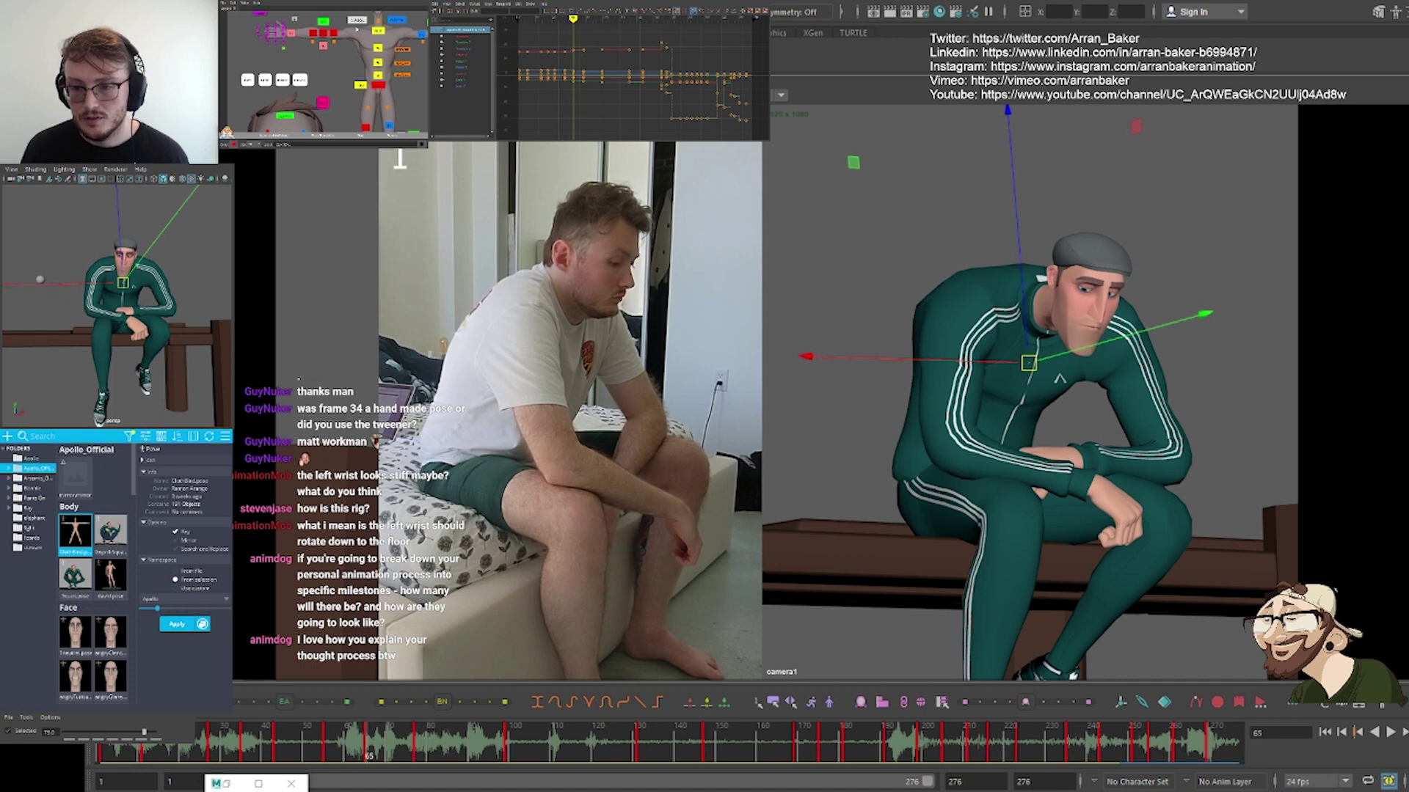
pyautogui.press(',')
pyautogui.press('.')
pyautogui.press('.')
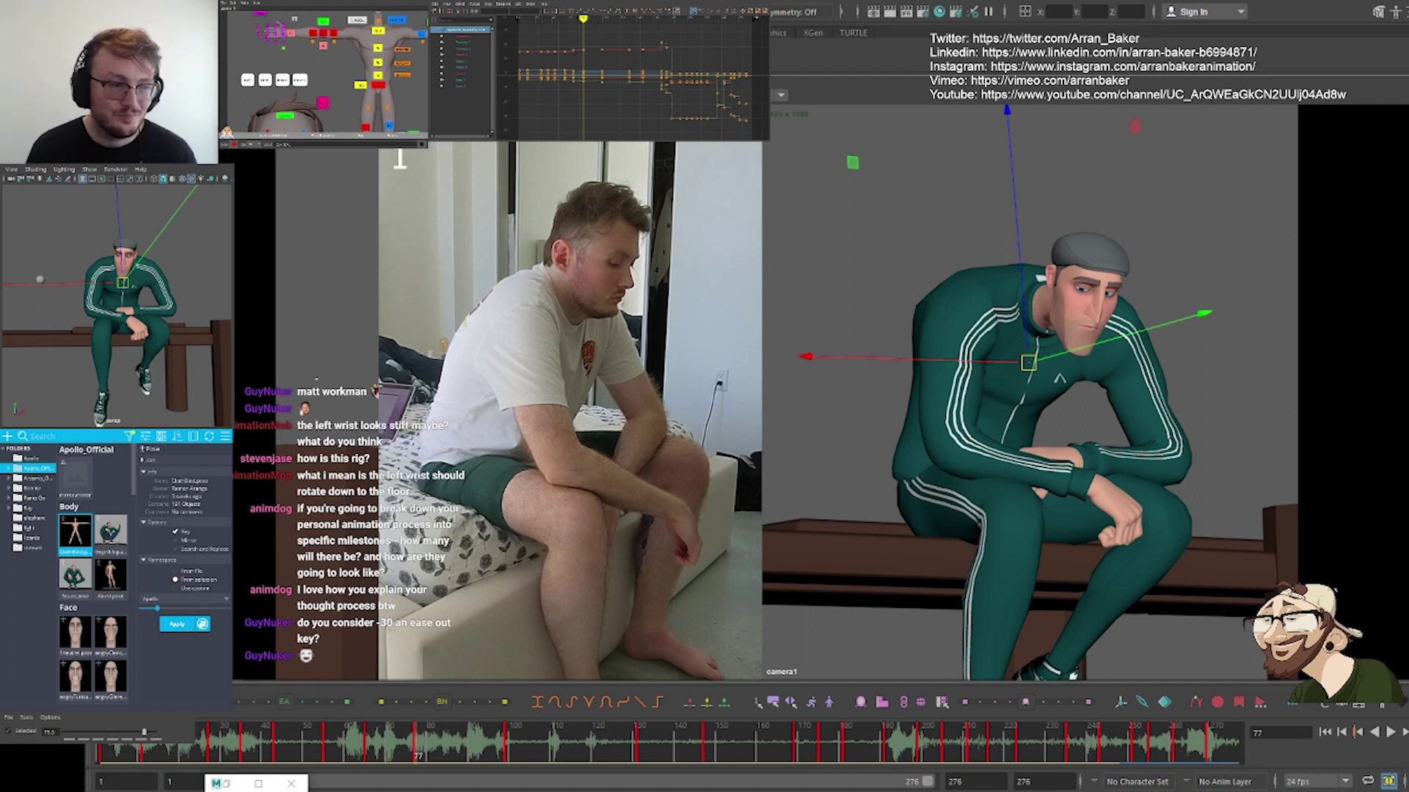
# Select all of the character's controls and tween a frame 83 pose at -75.0, favouring the key at frame 77
pyautogui.click(337, 97)
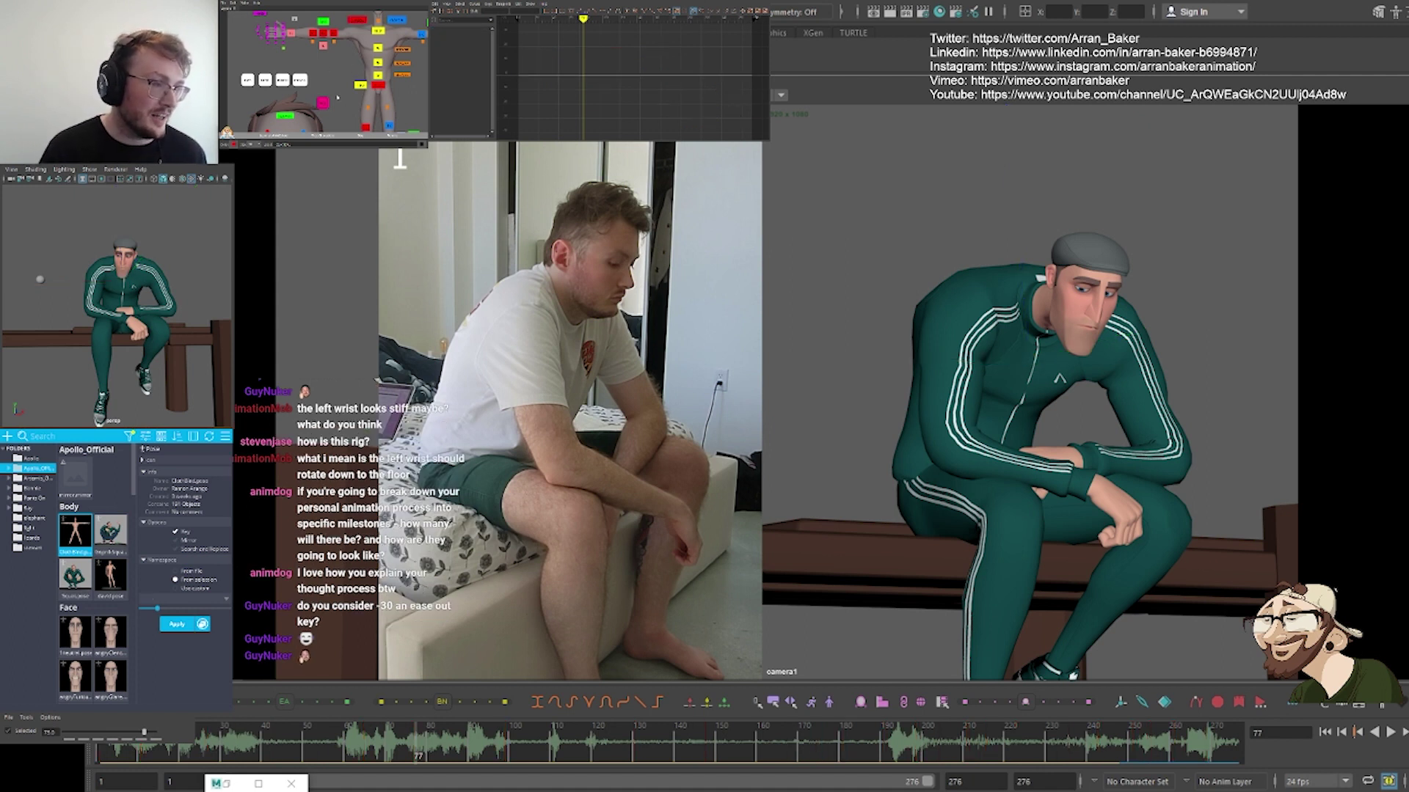
pyautogui.keyDown('alt'); pyautogui.moveTo(336, 97); pyautogui.dragTo(231, 86, button='middle'); pyautogui.keyUp('alt')
pyautogui.click(373, 116)
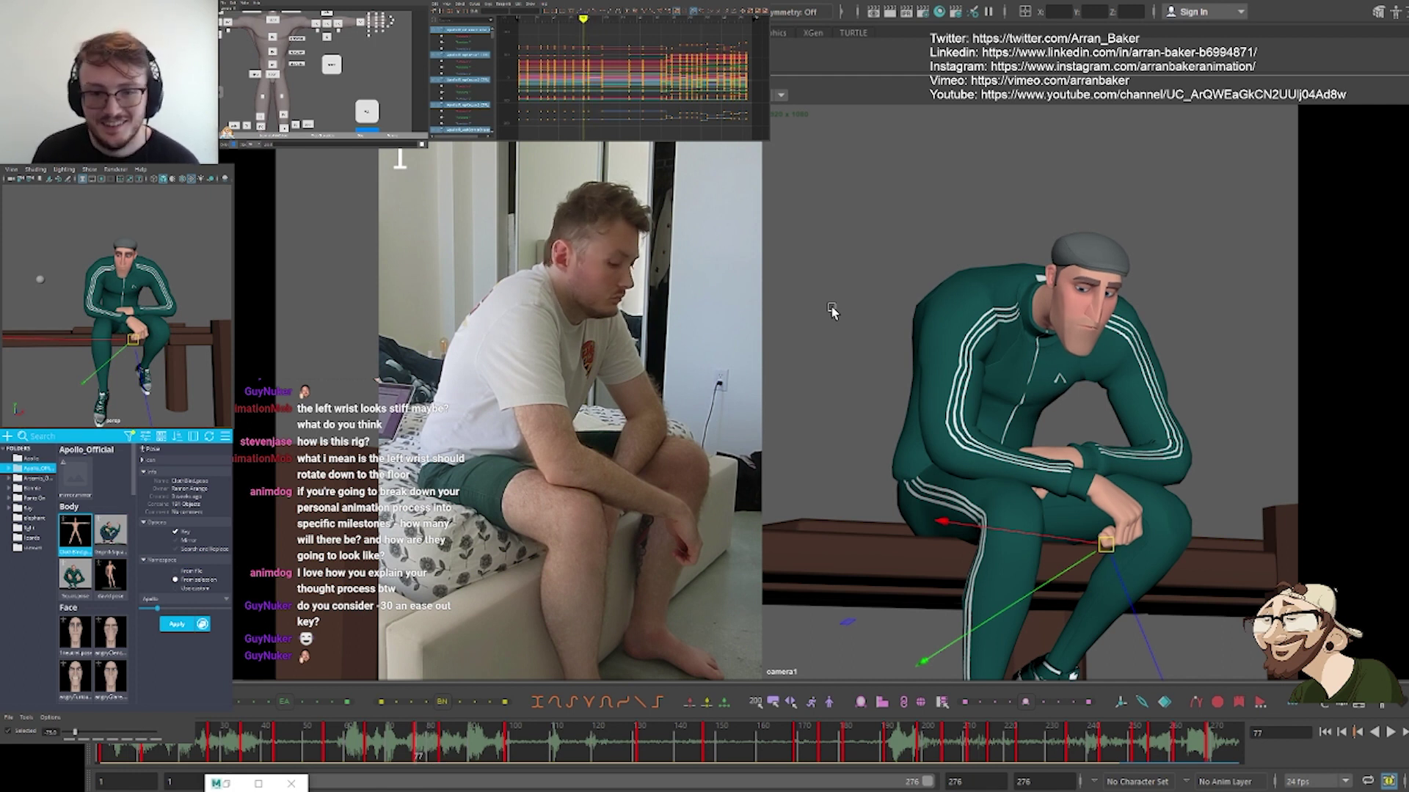
pyautogui.press('.')
pyautogui.press('.')
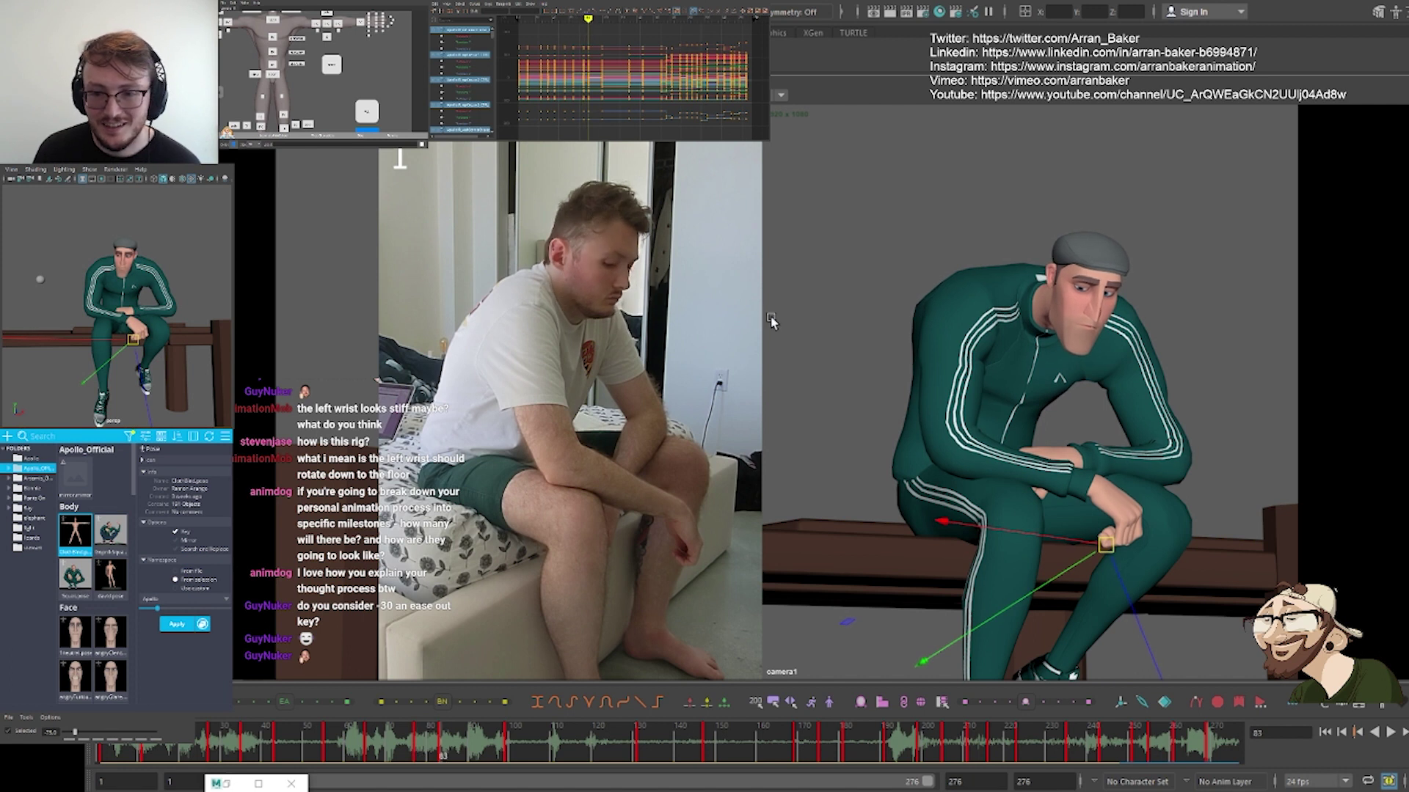
# Tween the head control at frame 83 with a value of -30.0 and rotate the head slightly at frame 99
pyautogui.keyDown('alt'); pyautogui.moveTo(318, 56); pyautogui.dragTo(332, 121, button='middle'); pyautogui.keyUp('alt')
pyautogui.click(287, 45)
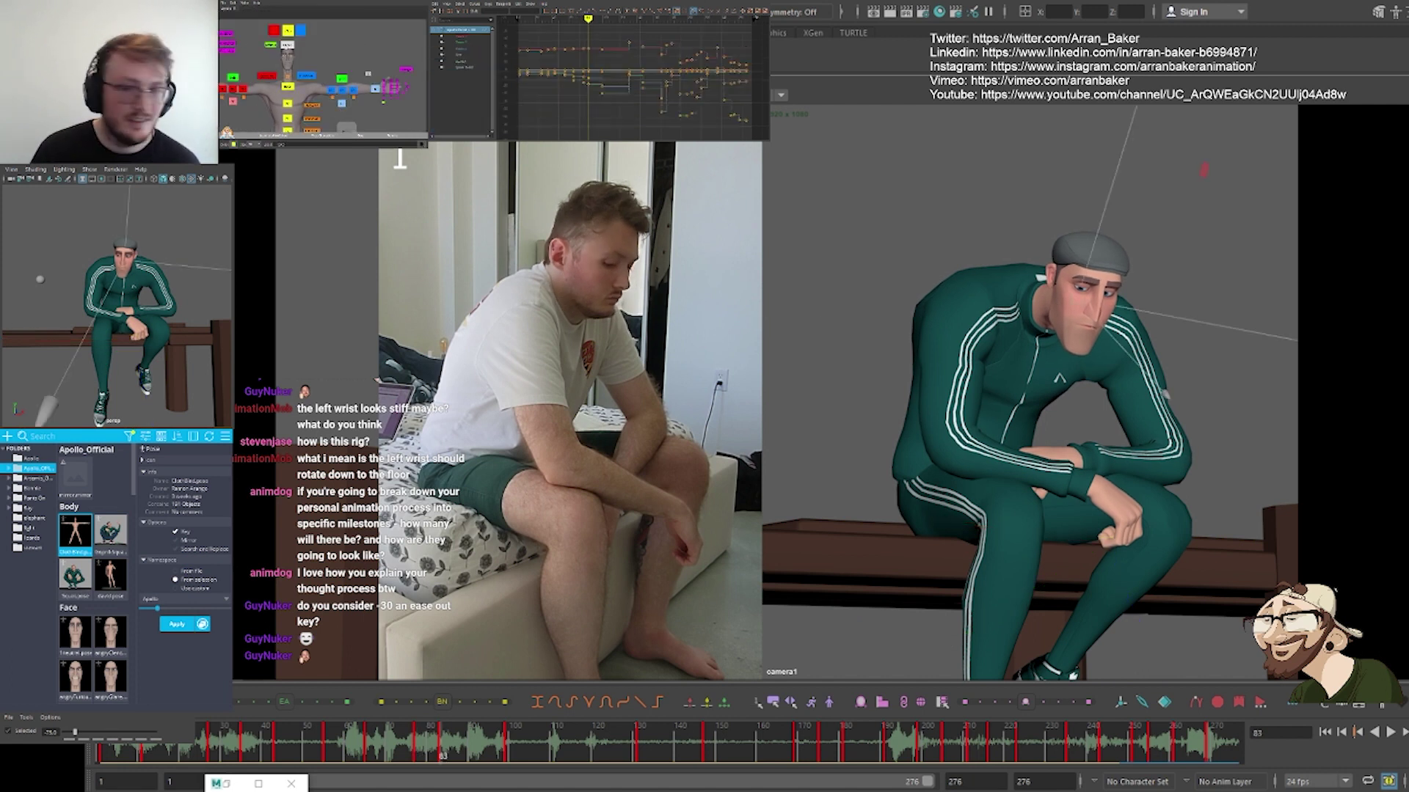
pyautogui.press('.')
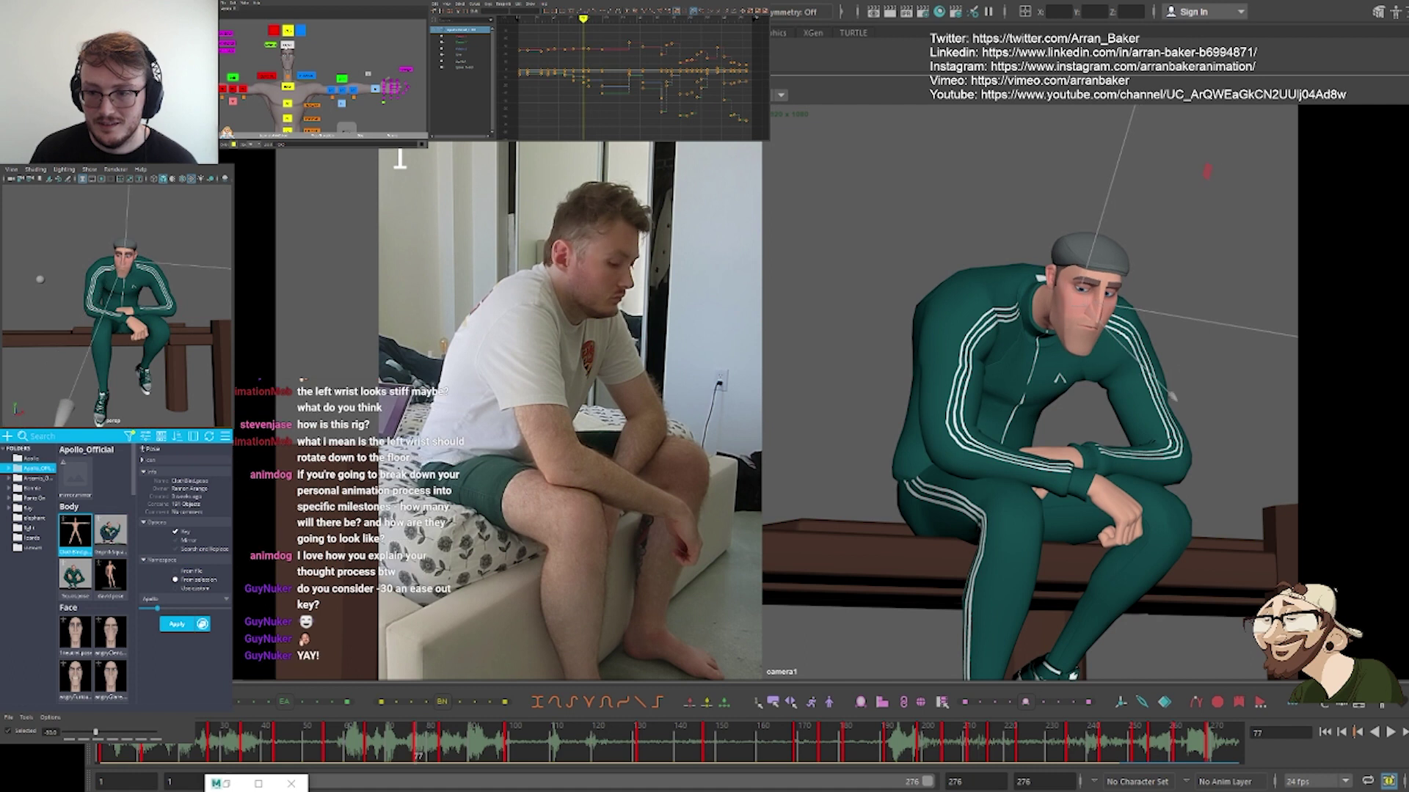
pyautogui.press('.')
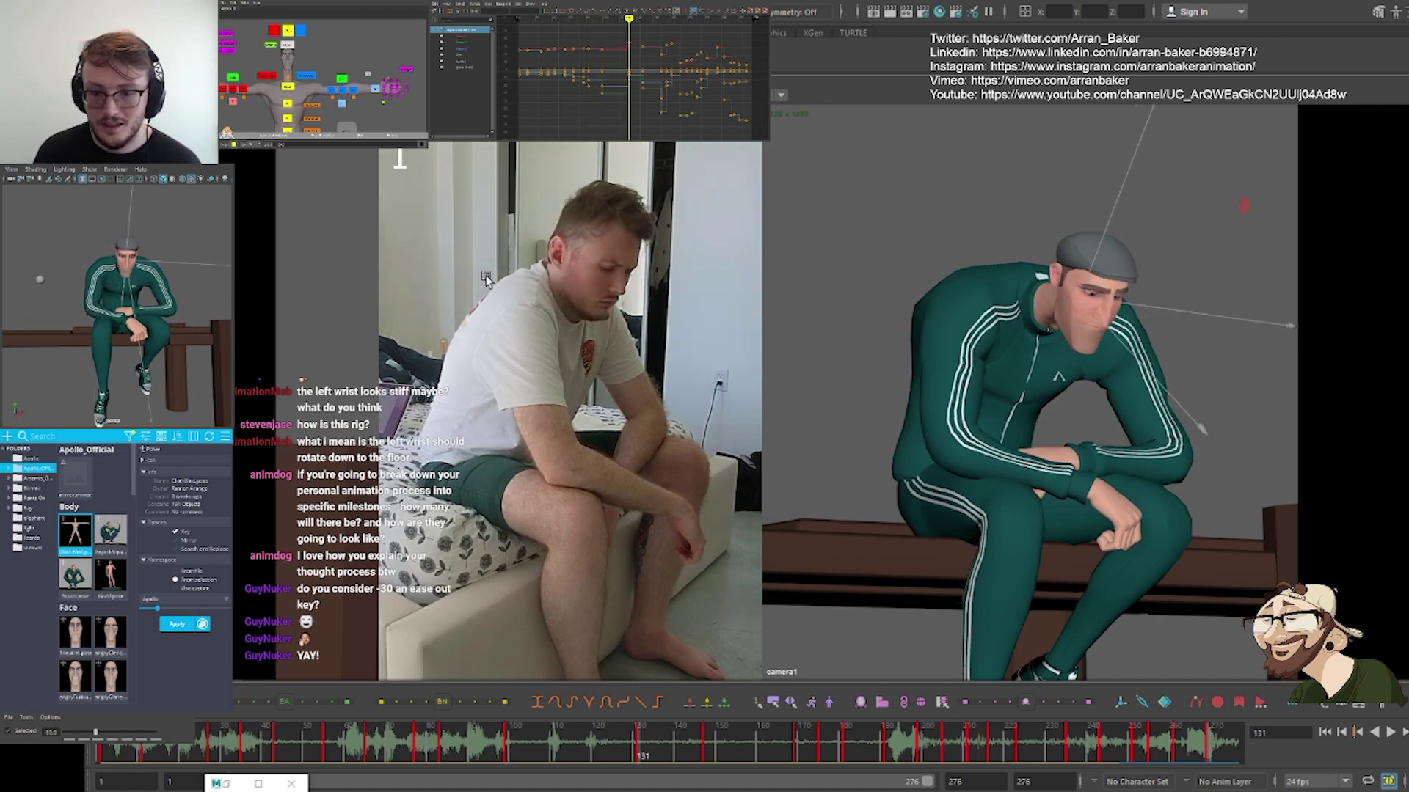
pyautogui.click(1120, 332)
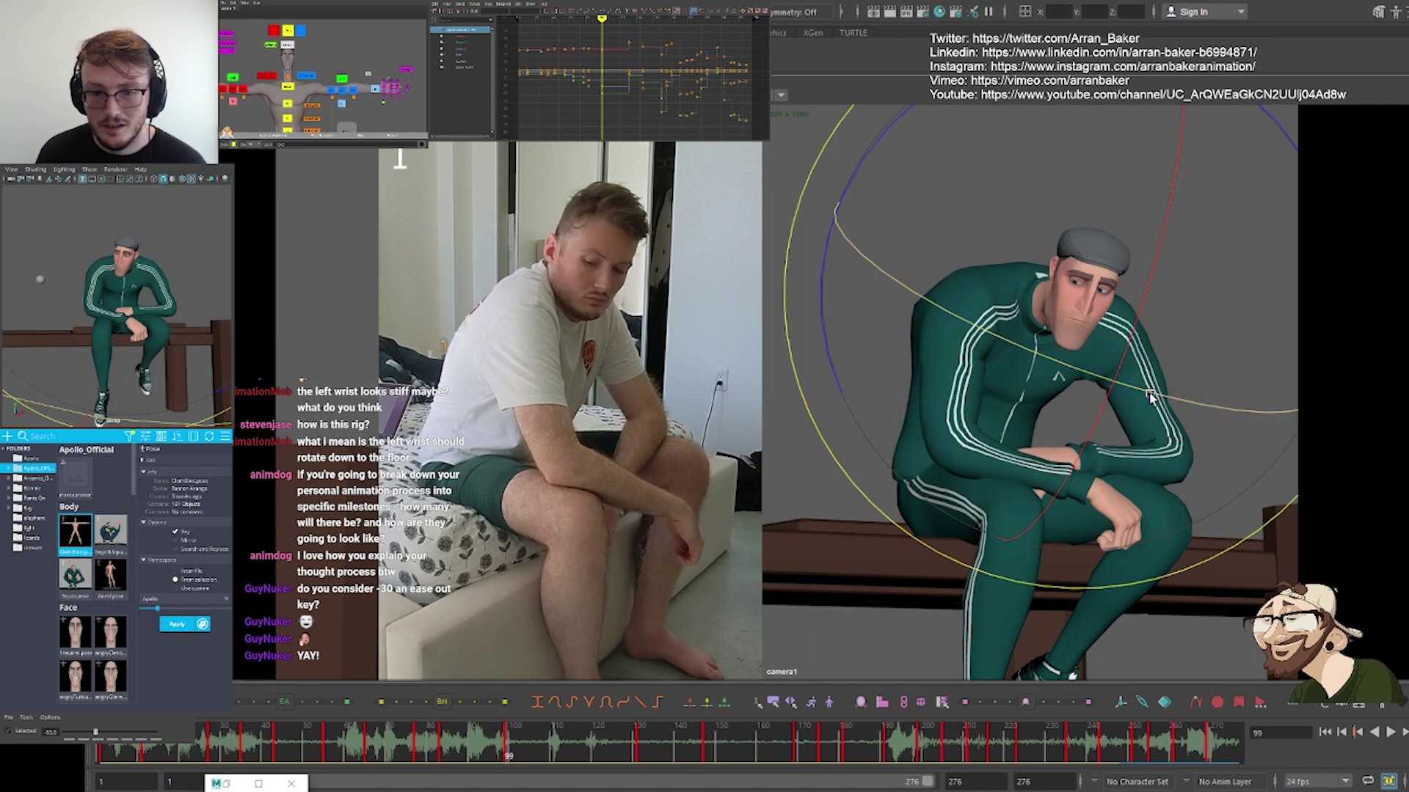
pyautogui.moveTo(1153, 396); pyautogui.dragTo(1133, 390)
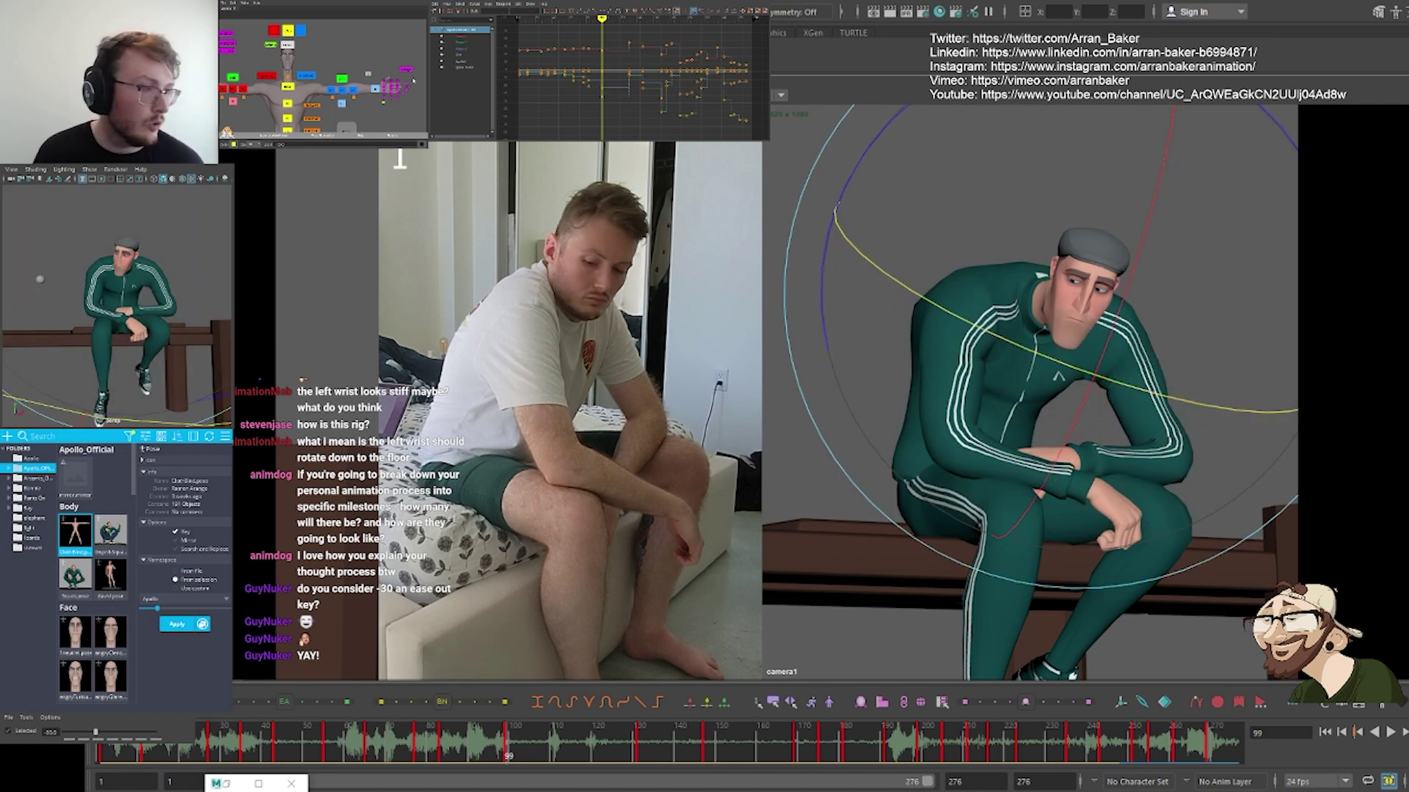
# Rotate the chest control slightly at frame 99 and compare the pose with the earlier keys back to frame 77
pyautogui.click(287, 86)
pyautogui.moveTo(1023, 357); pyautogui.dragTo(1005, 354)
pyautogui.press(',')
pyautogui.press(',')
pyautogui.press('.')
pyautogui.press('.')
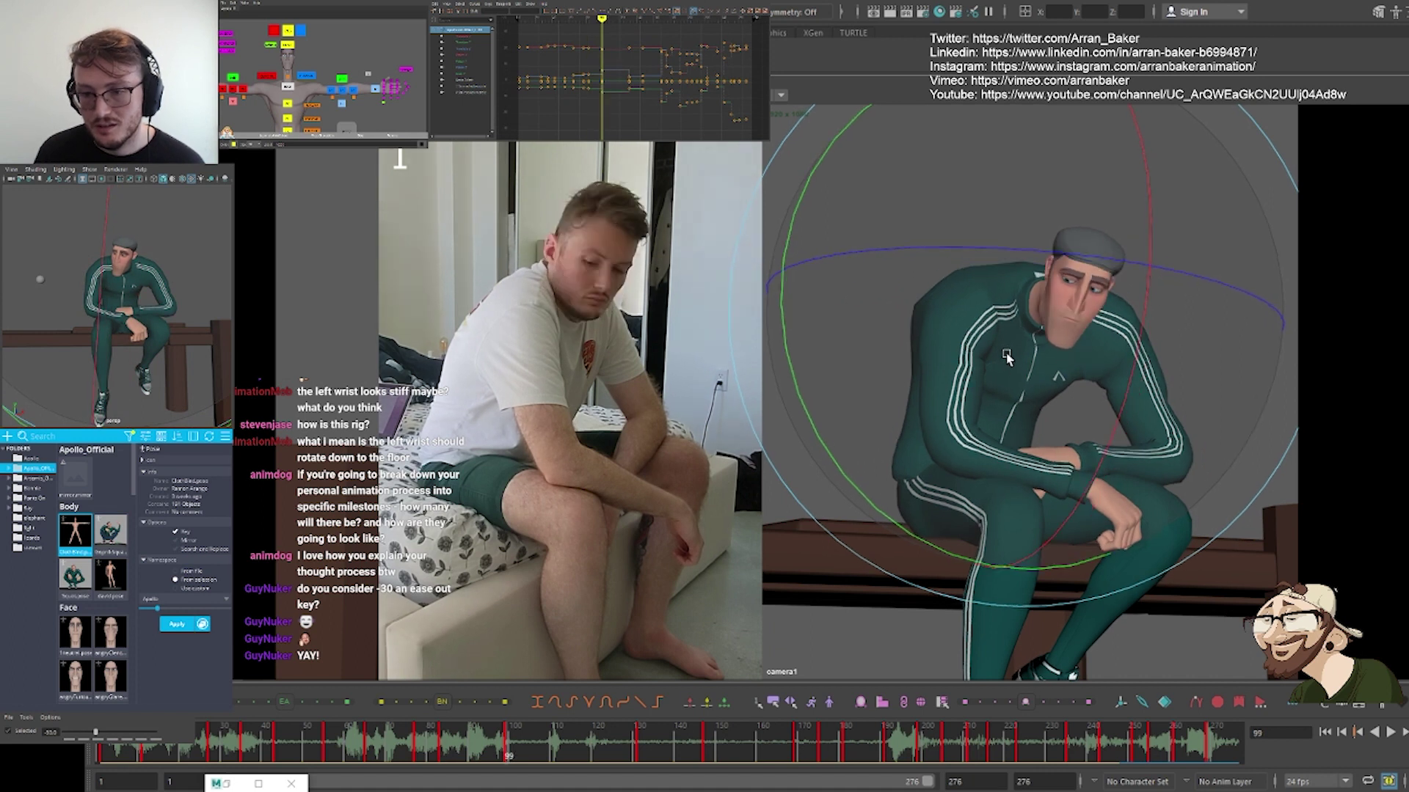
pyautogui.press(',')
pyautogui.press(',')
pyautogui.press('.')
pyautogui.press(',')
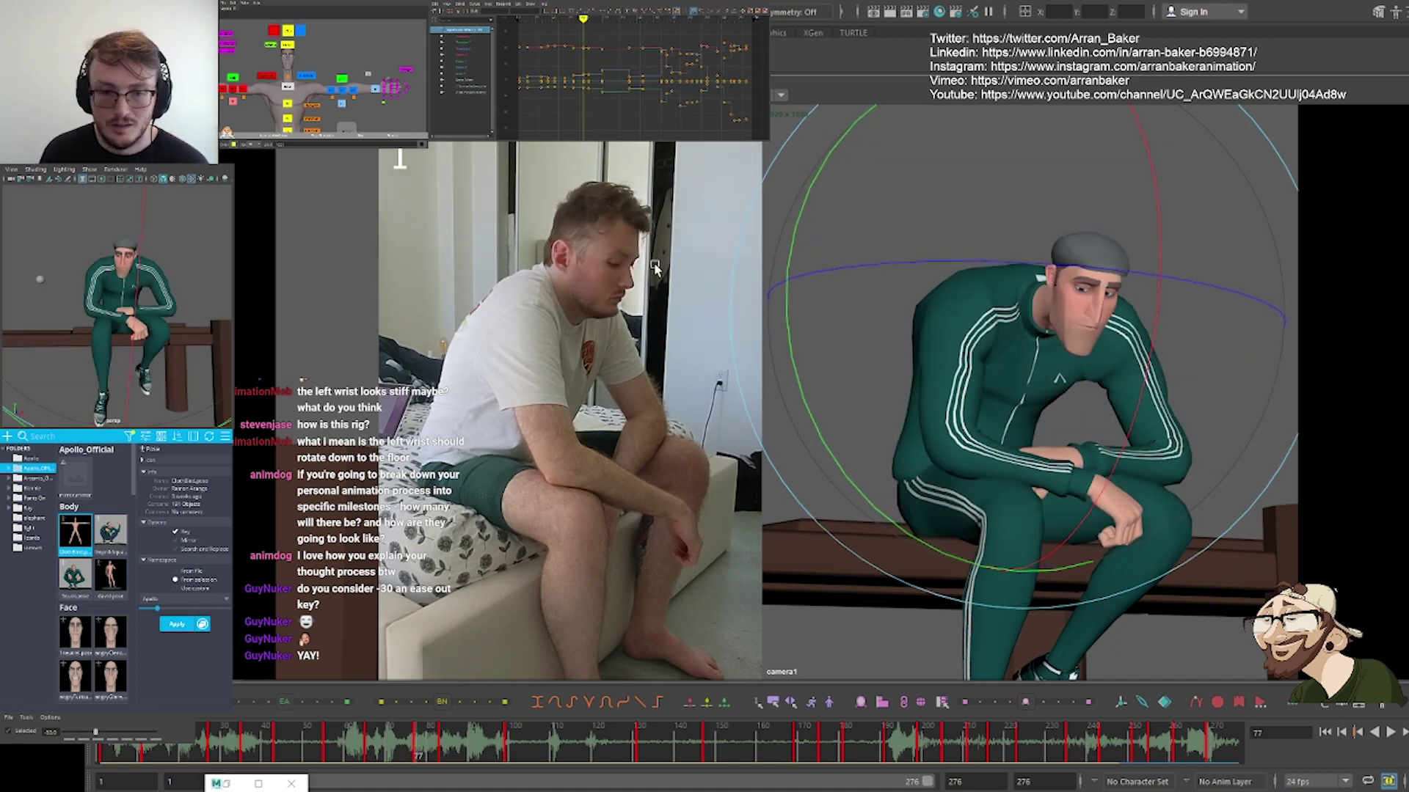
# Select the head control and compare its pose at frame 77 with the neighbouring keys
pyautogui.press('.')
pyautogui.click(287, 44)
pyautogui.press(',')
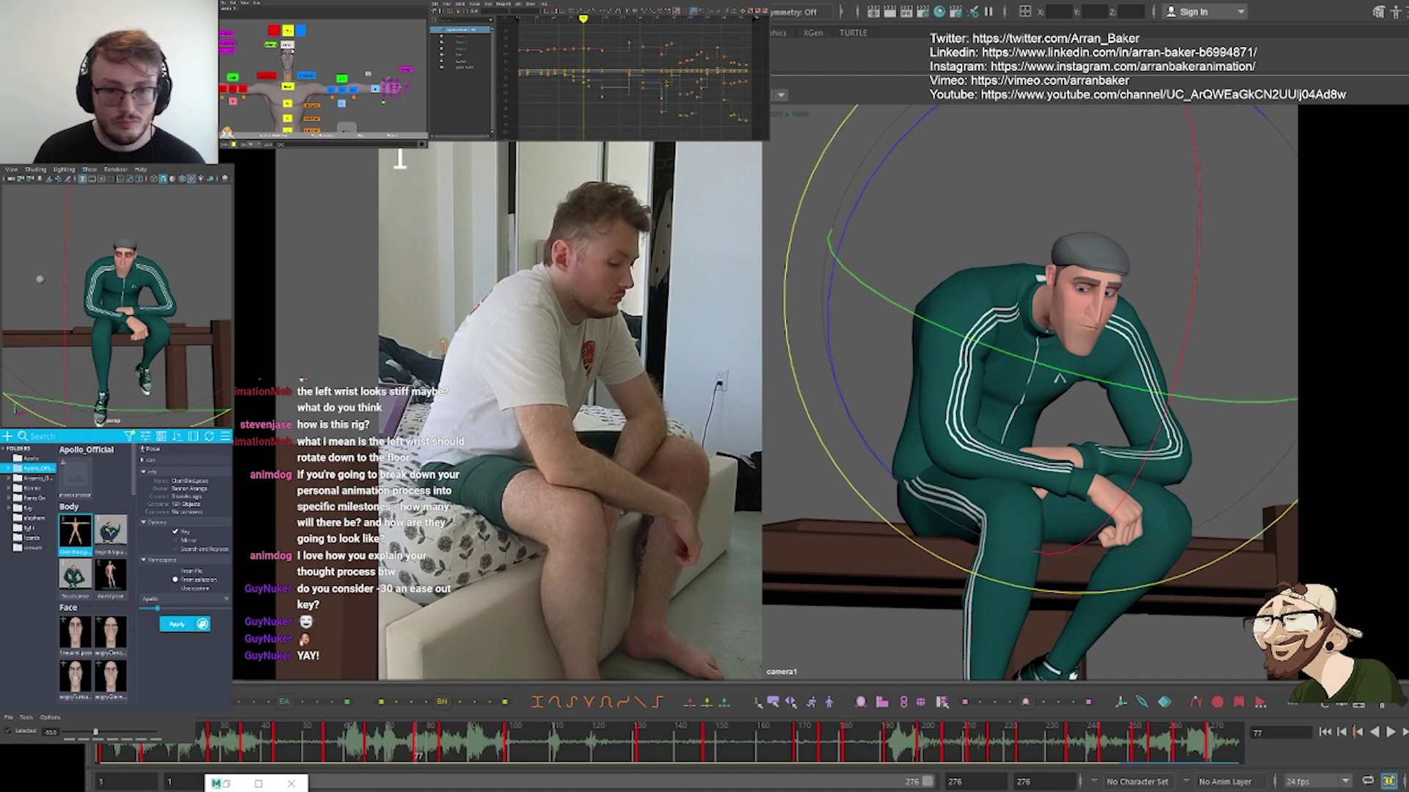
pyautogui.press('.')
pyautogui.press(',')
pyautogui.press('.')
pyautogui.press(',')
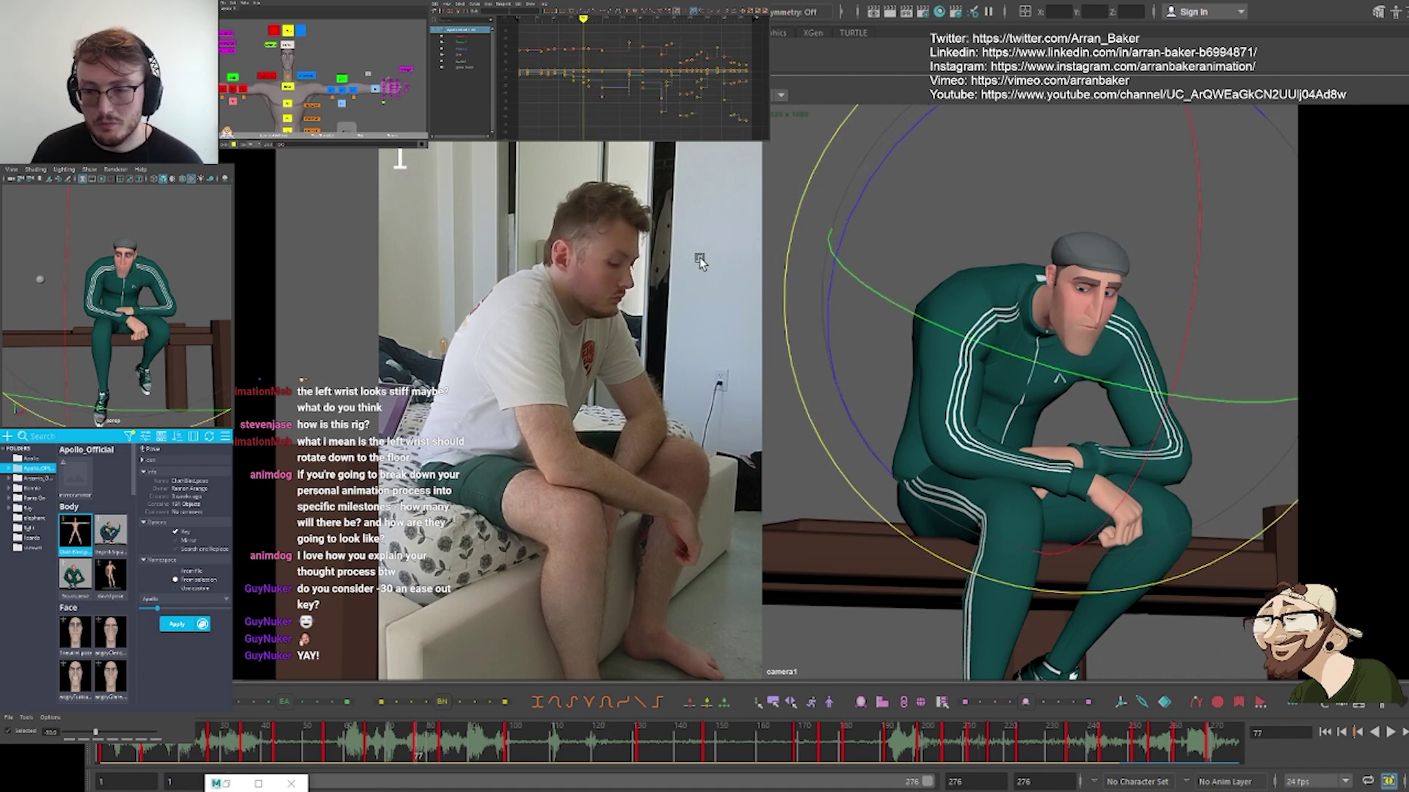
pyautogui.press('.')
pyautogui.press('.')
pyautogui.press(',')
pyautogui.press(',')
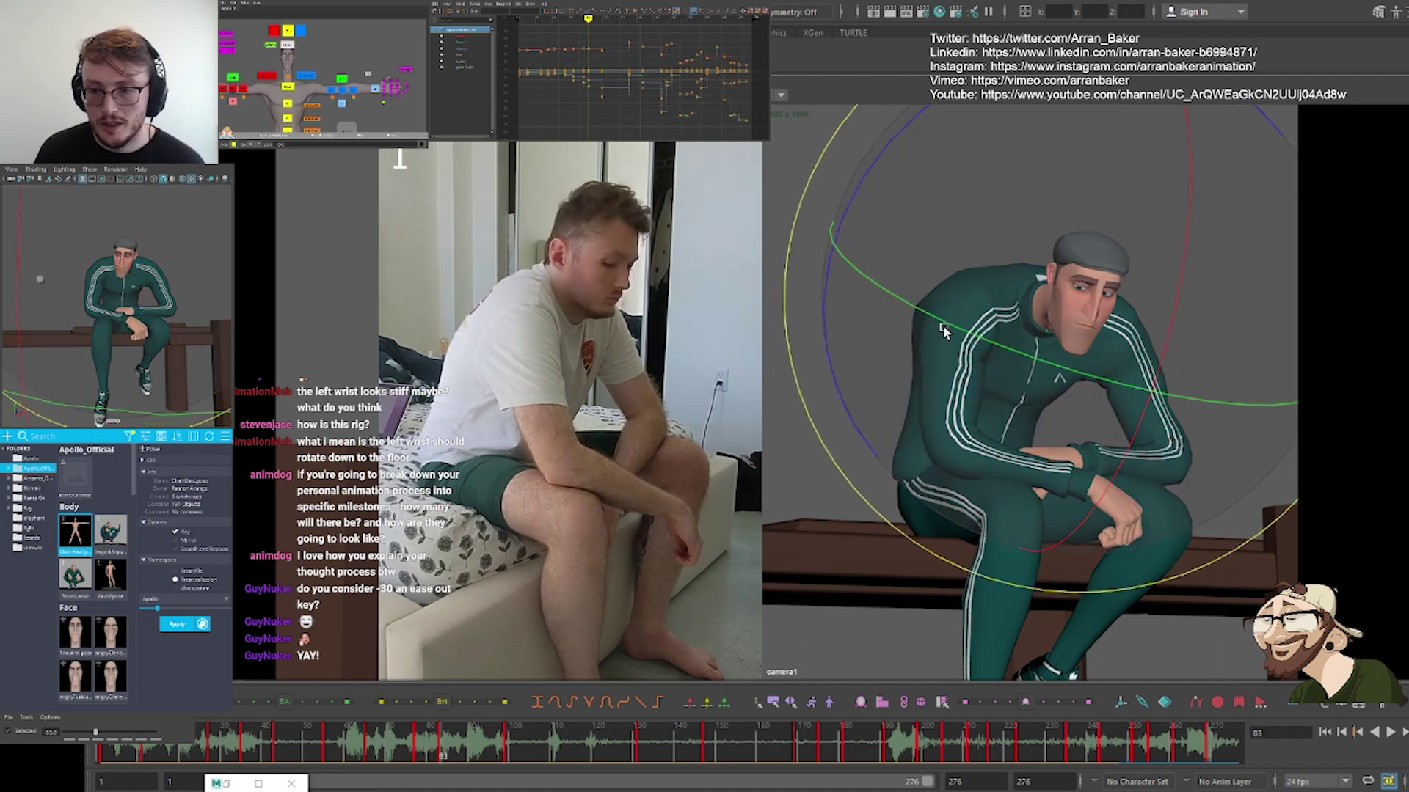
# Tween the head control at frame 83 with a value of about -45 and compare the result with the neighbouring keys
pyautogui.press('.')
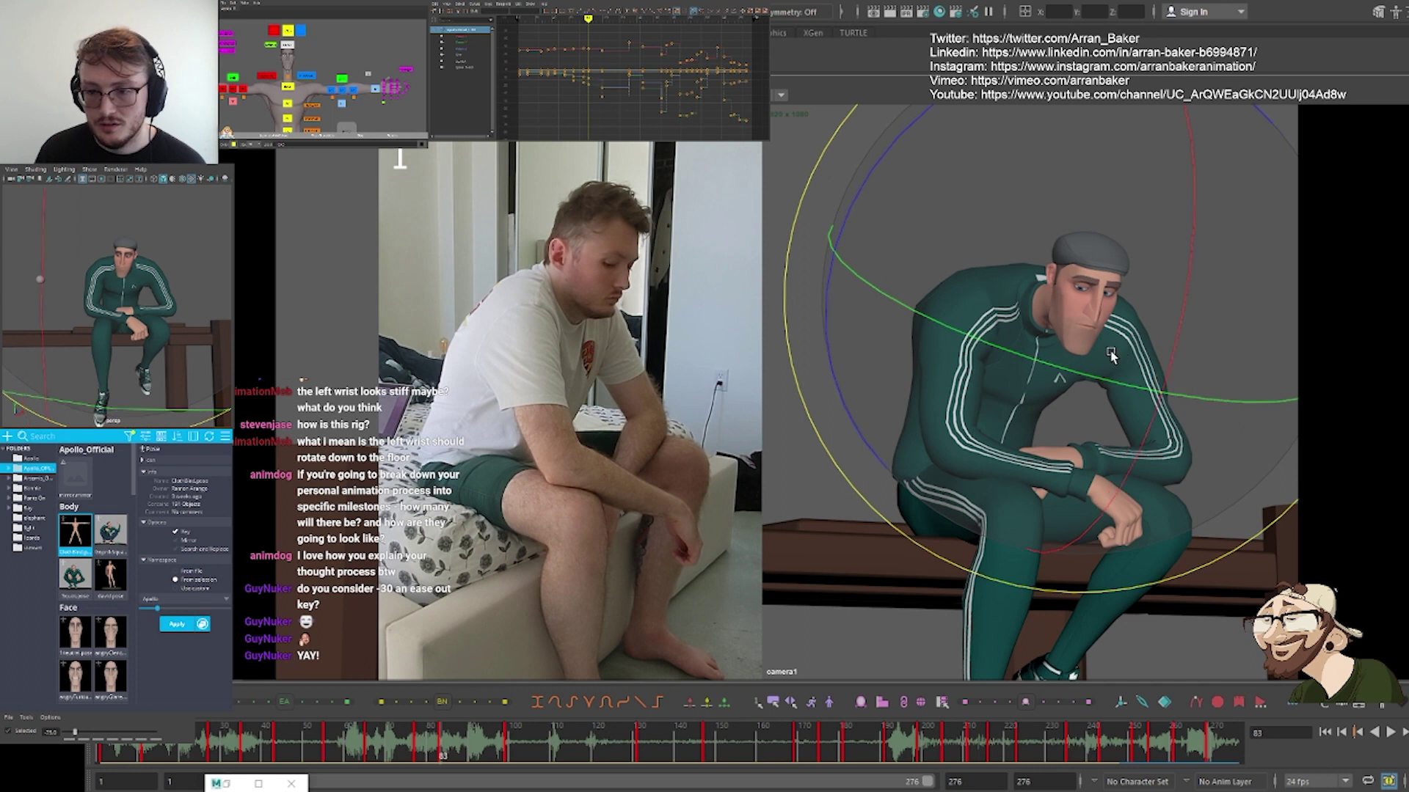
pyautogui.press(',')
pyautogui.press('.')
pyautogui.press(',')
pyautogui.press('.')
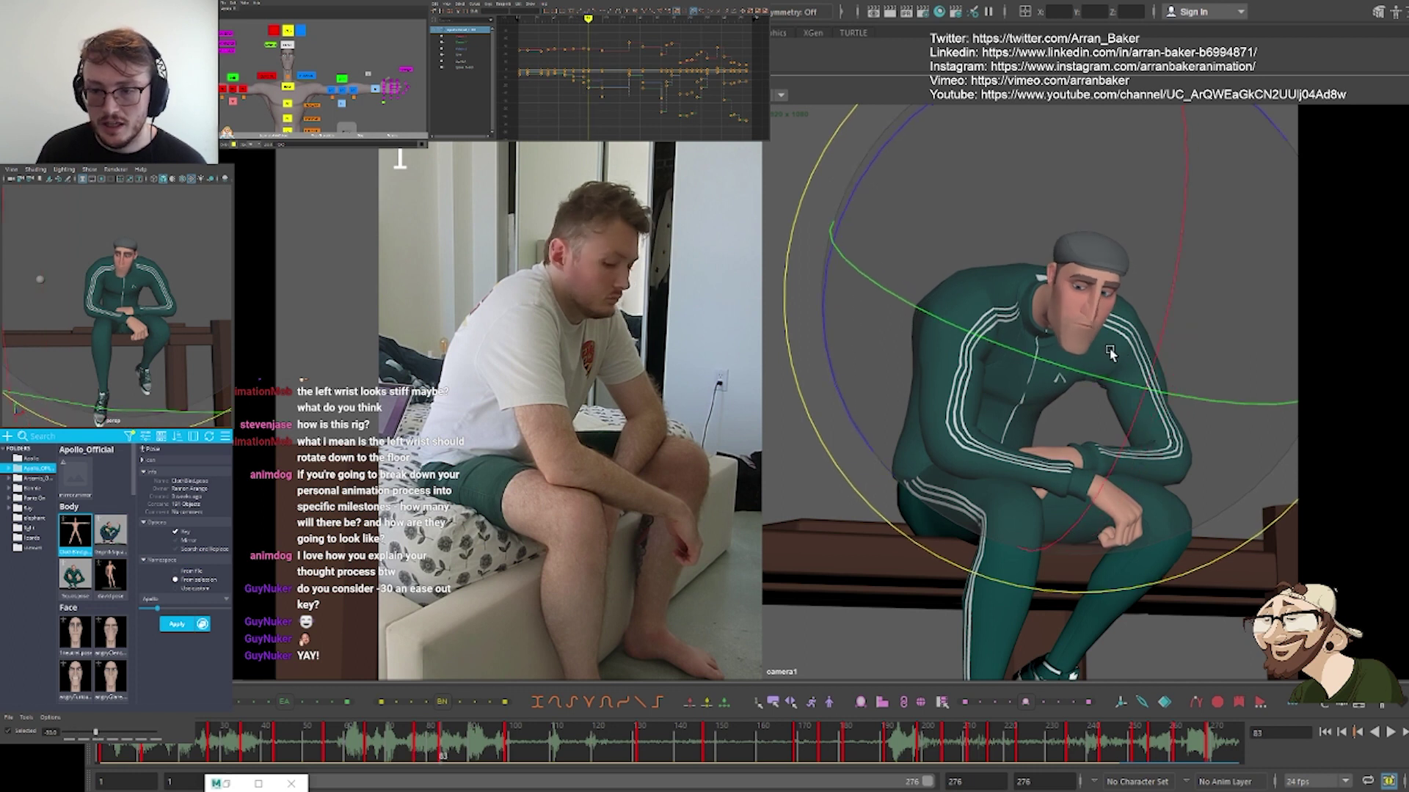
pyautogui.moveTo(94, 732); pyautogui.dragTo(86, 732)
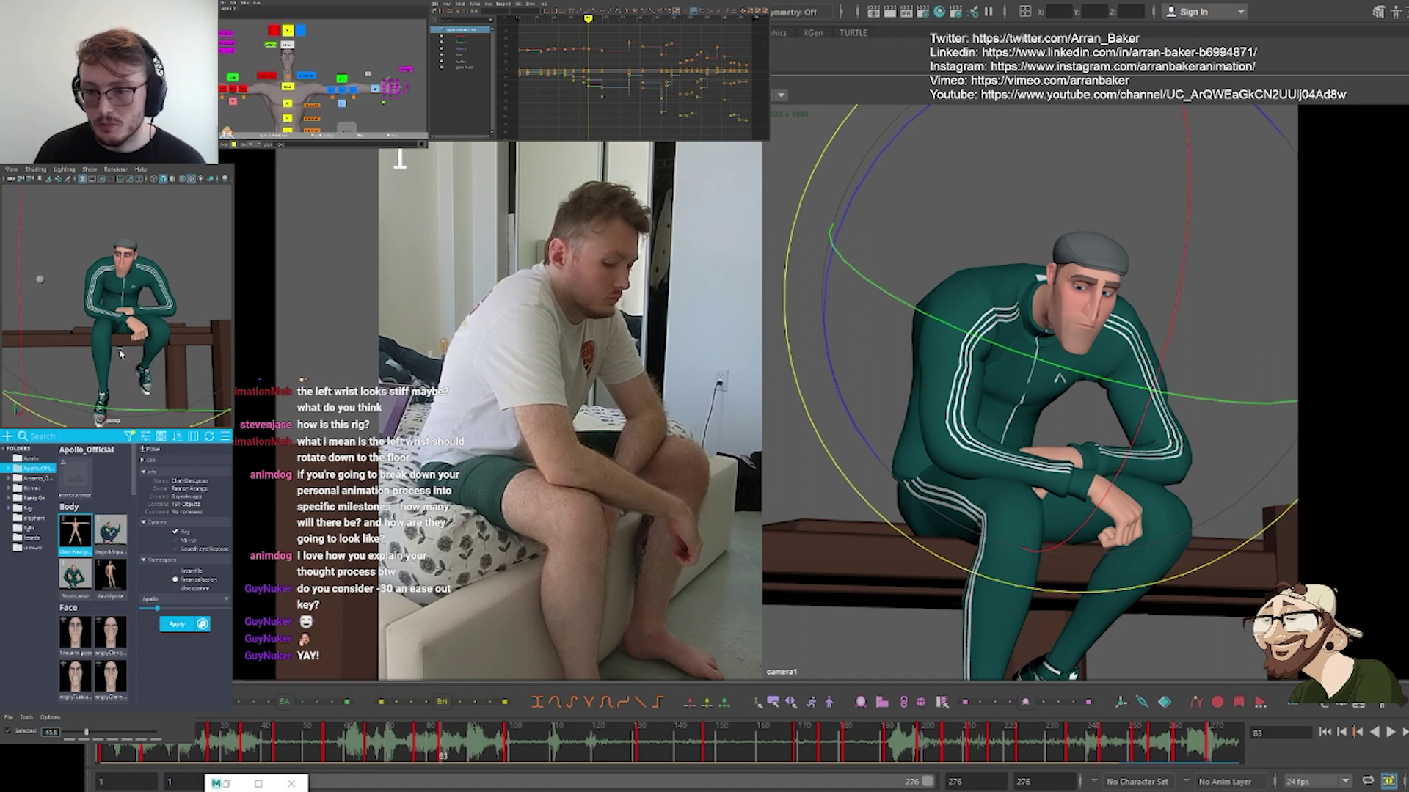
pyautogui.press('.')
pyautogui.press(',')
pyautogui.press(',')
pyautogui.press('.')
pyautogui.press('.')
pyautogui.press(',')
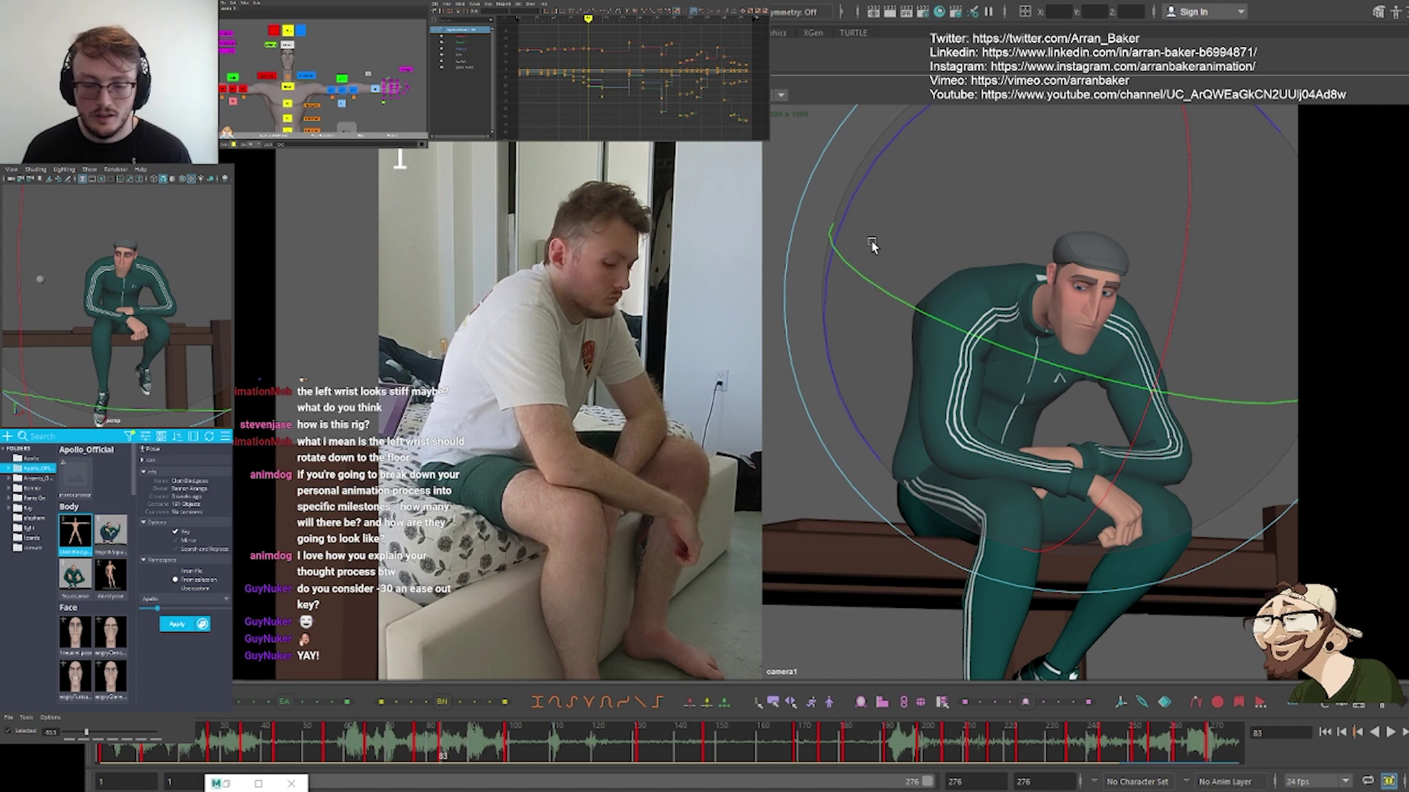
# Select all of the character's controls and tween a breakdown pose at frame 87, favouring the key at frame 99
pyautogui.hotkey('alt', '.')
pyautogui.hotkey('alt', '.')
pyautogui.hotkey('alt', '.')
pyautogui.hotkey('alt', '.')
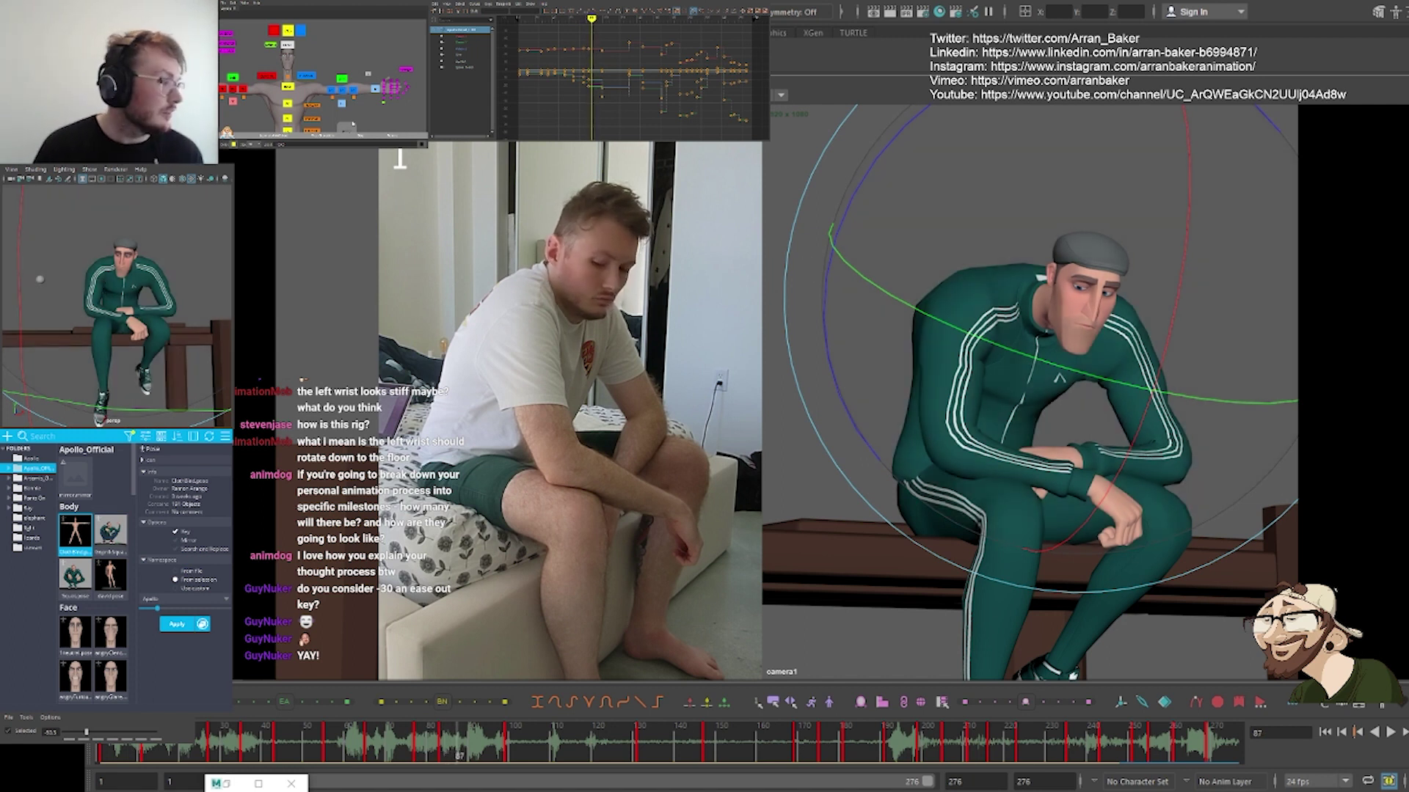
pyautogui.moveTo(352, 123); pyautogui.dragTo(357, 88, button='middle')
pyautogui.click(357, 91)
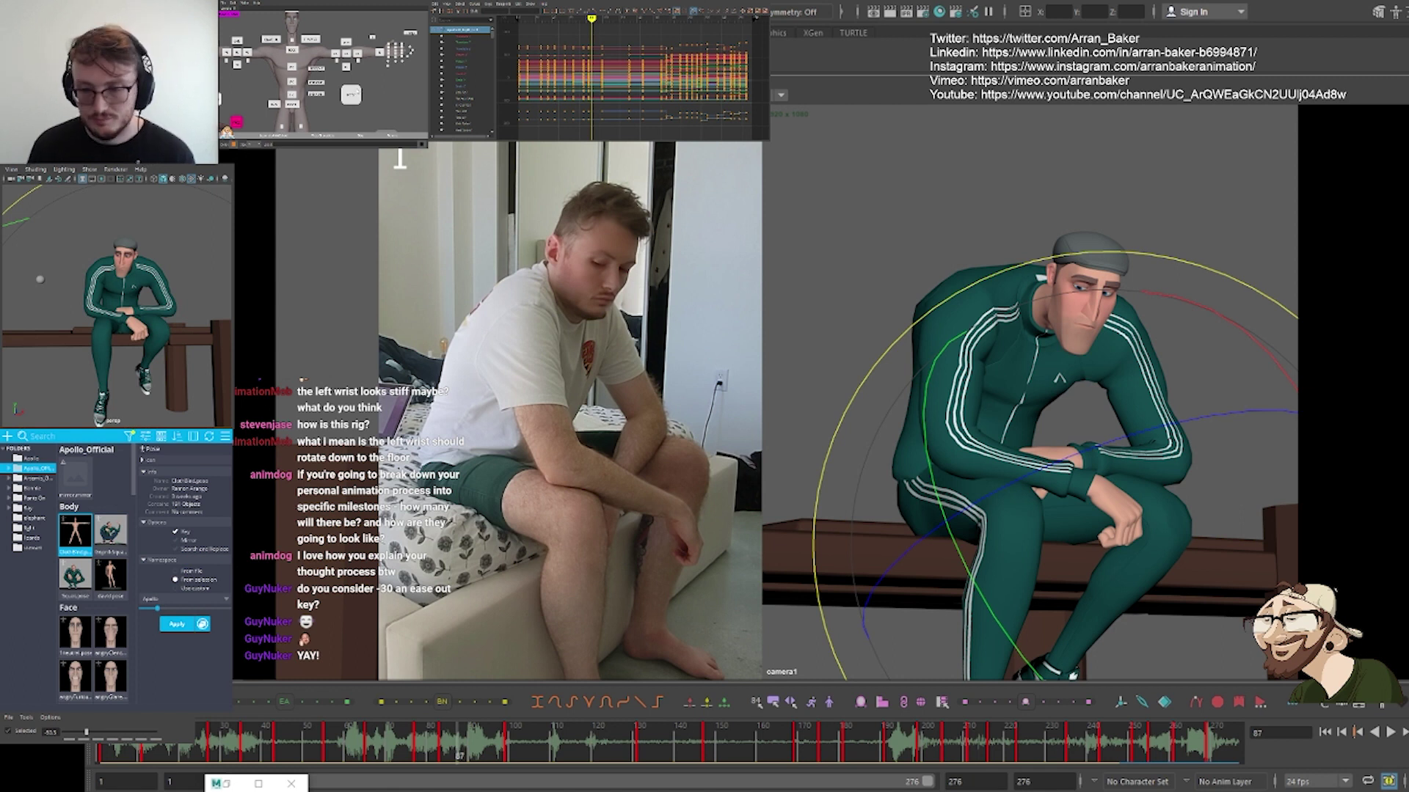
pyautogui.moveTo(85, 732); pyautogui.dragTo(123, 732)
# Tween the head control at frame 87 with a value of 75.0, rotate it slightly and compare frames 83, 87 and 99
pyautogui.moveTo(295, 30); pyautogui.dragTo(304, 48, button='middle')
pyautogui.click(301, 26)
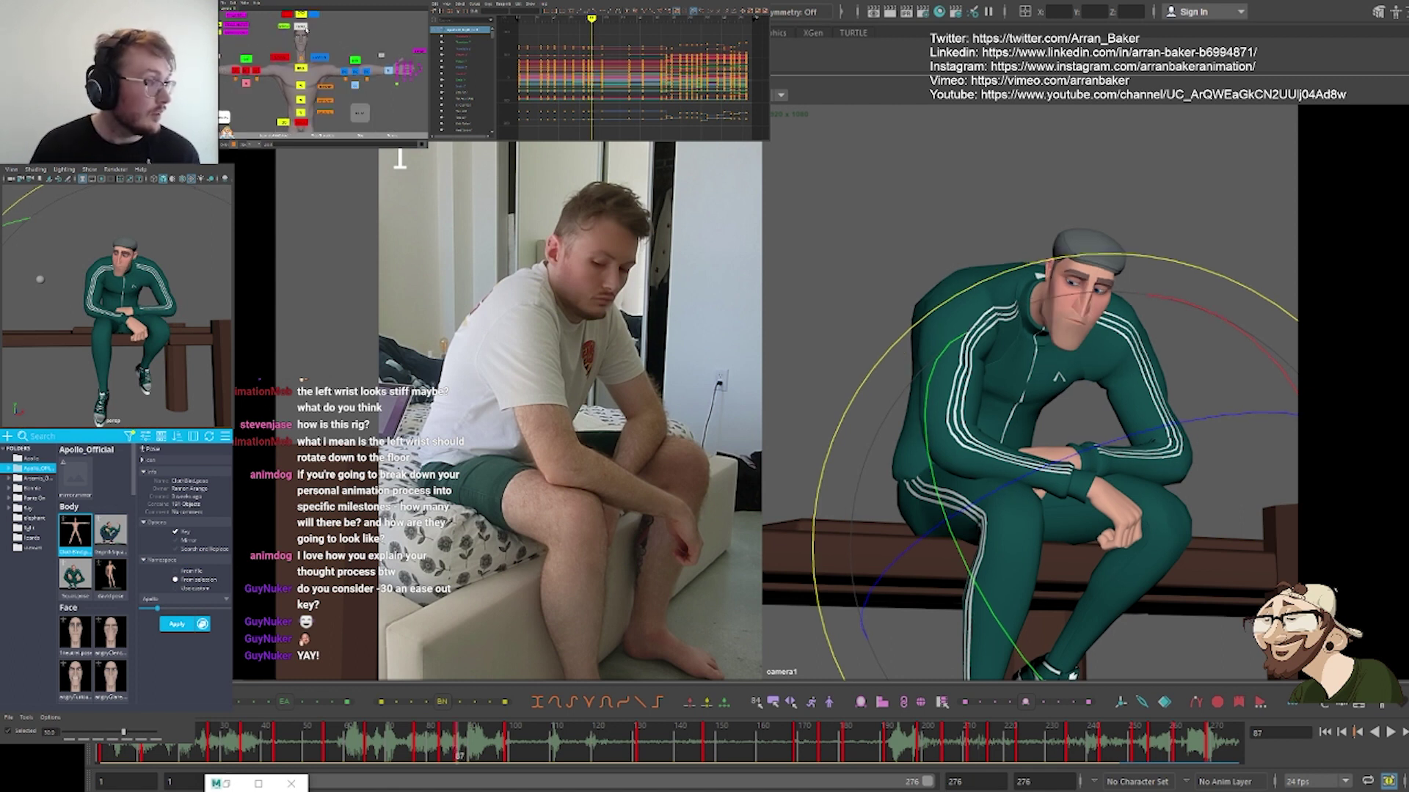
pyautogui.press('.')
pyautogui.press(',')
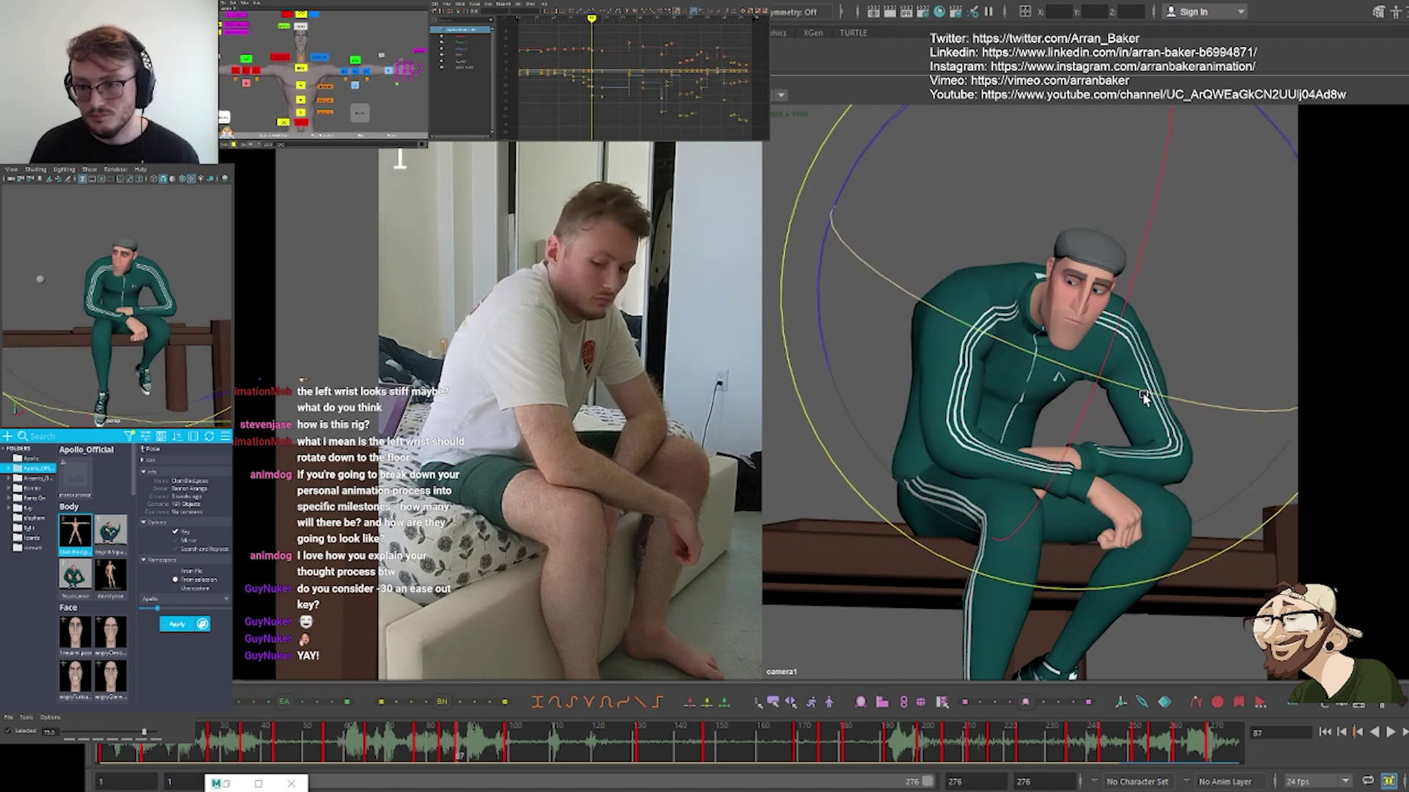
pyautogui.moveTo(1141, 391); pyautogui.dragTo(1146, 393)
pyautogui.press(',')
pyautogui.press('.')
pyautogui.press('.')
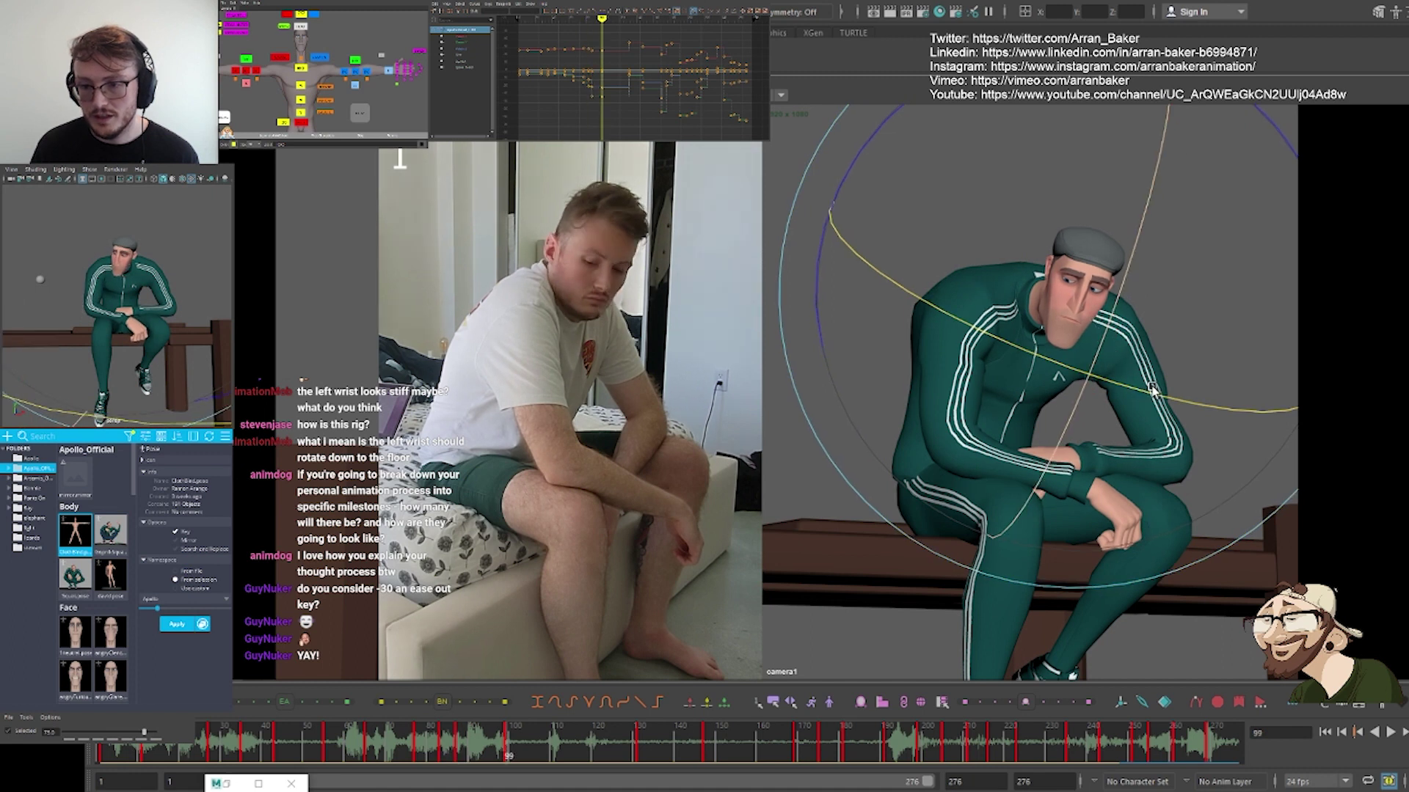
pyautogui.press(',')
pyautogui.press(',')
pyautogui.press('.')
pyautogui.press('.')
pyautogui.press(',')
pyautogui.press(',')
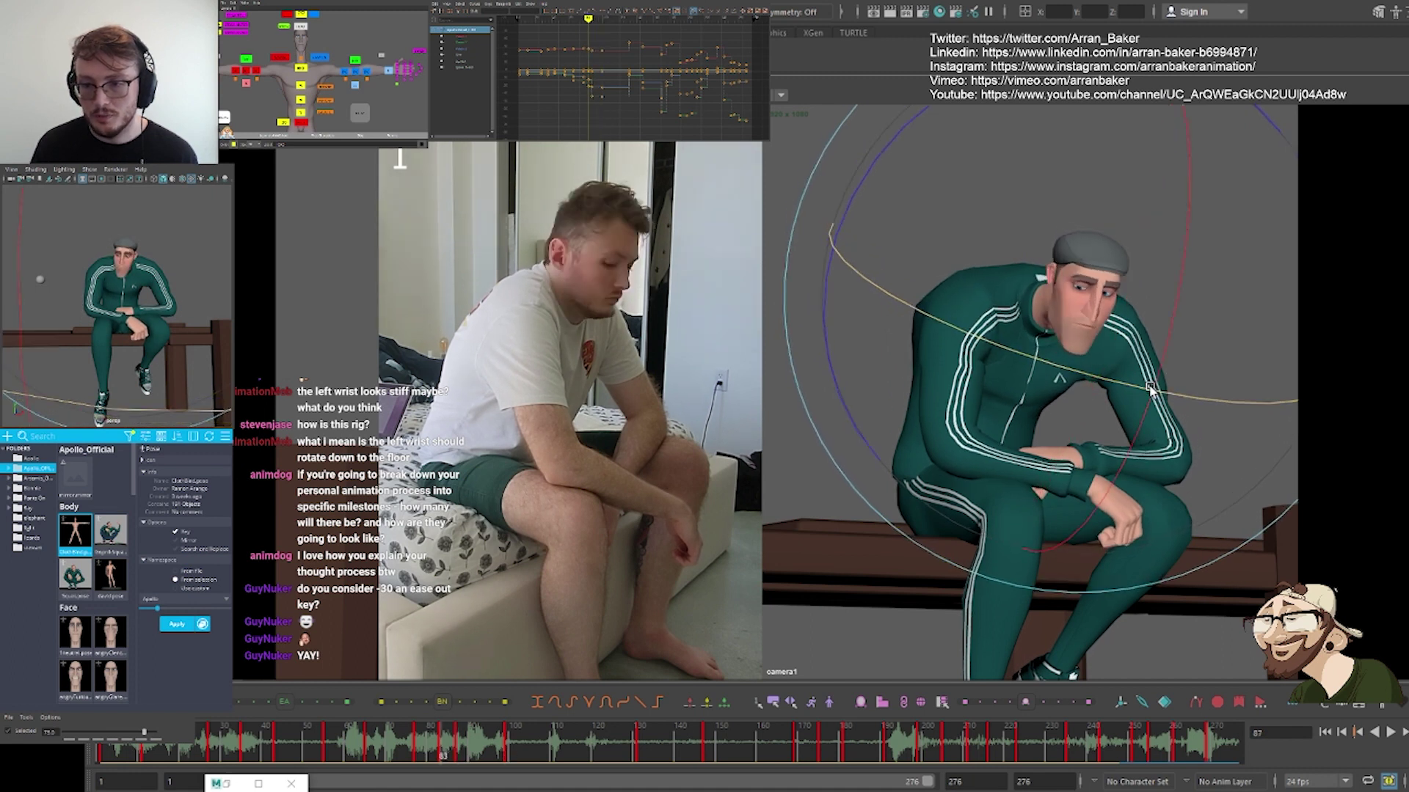
pyautogui.press('.')
# Select all of the face controls and tween them at frame 87 with a value of 100.0 to match the frame 99 expression
pyautogui.keyDown('alt'); pyautogui.moveTo(294, 103); pyautogui.dragTo(333, 43, button='middle'); pyautogui.keyUp('alt')
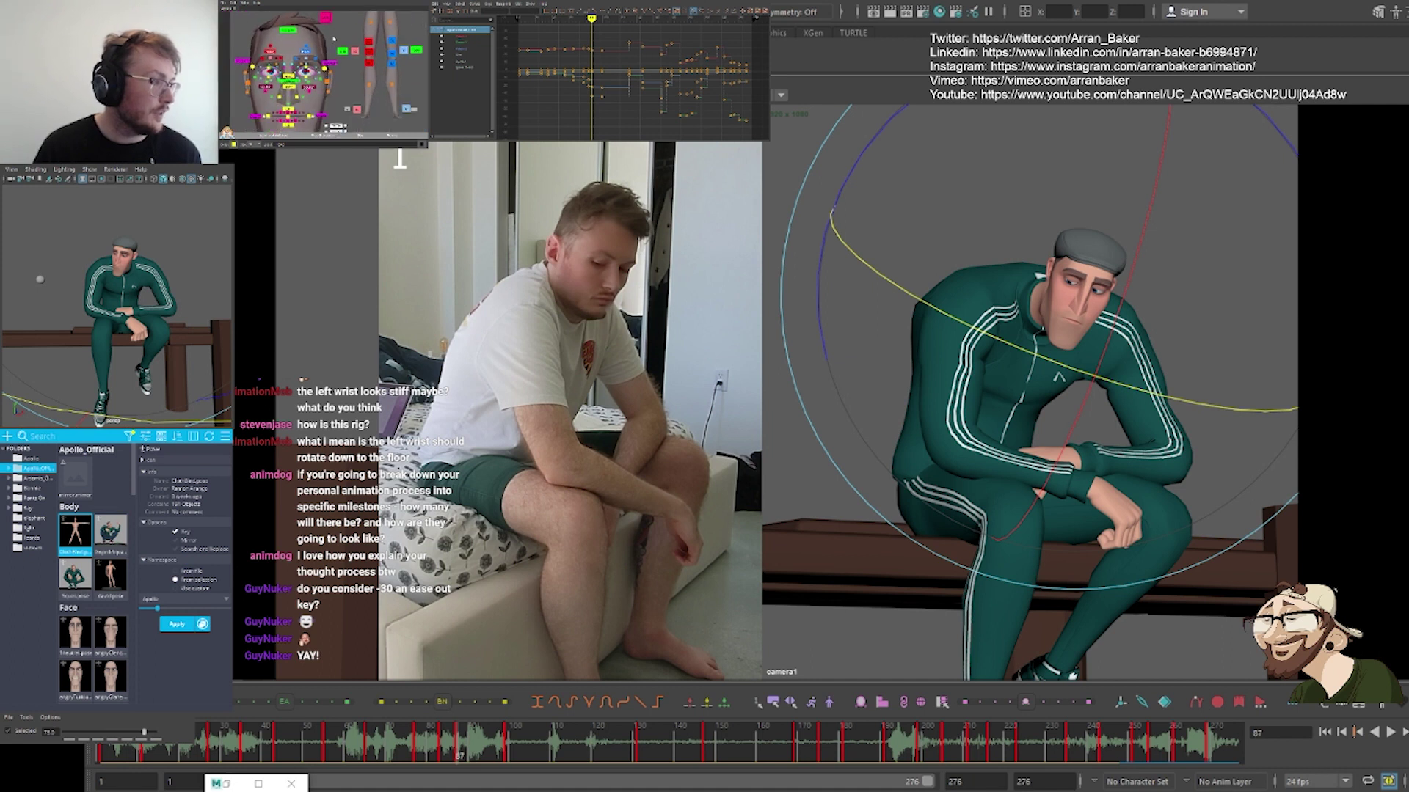
pyautogui.moveTo(231, 11); pyautogui.dragTo(336, 130)
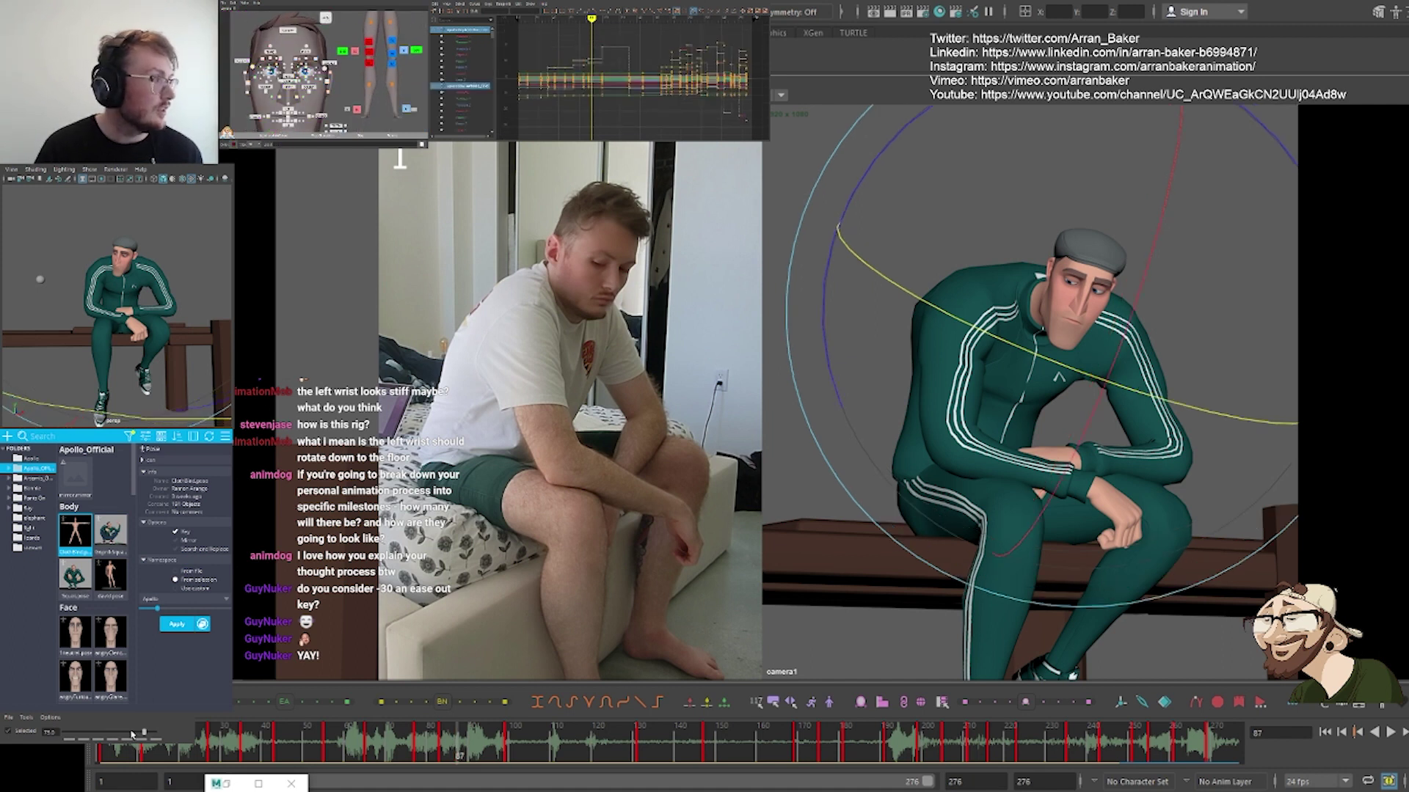
pyautogui.moveTo(132, 734); pyautogui.dragTo(155, 732)
pyautogui.click(1129, 255)
pyautogui.press(',')
pyautogui.press('.')
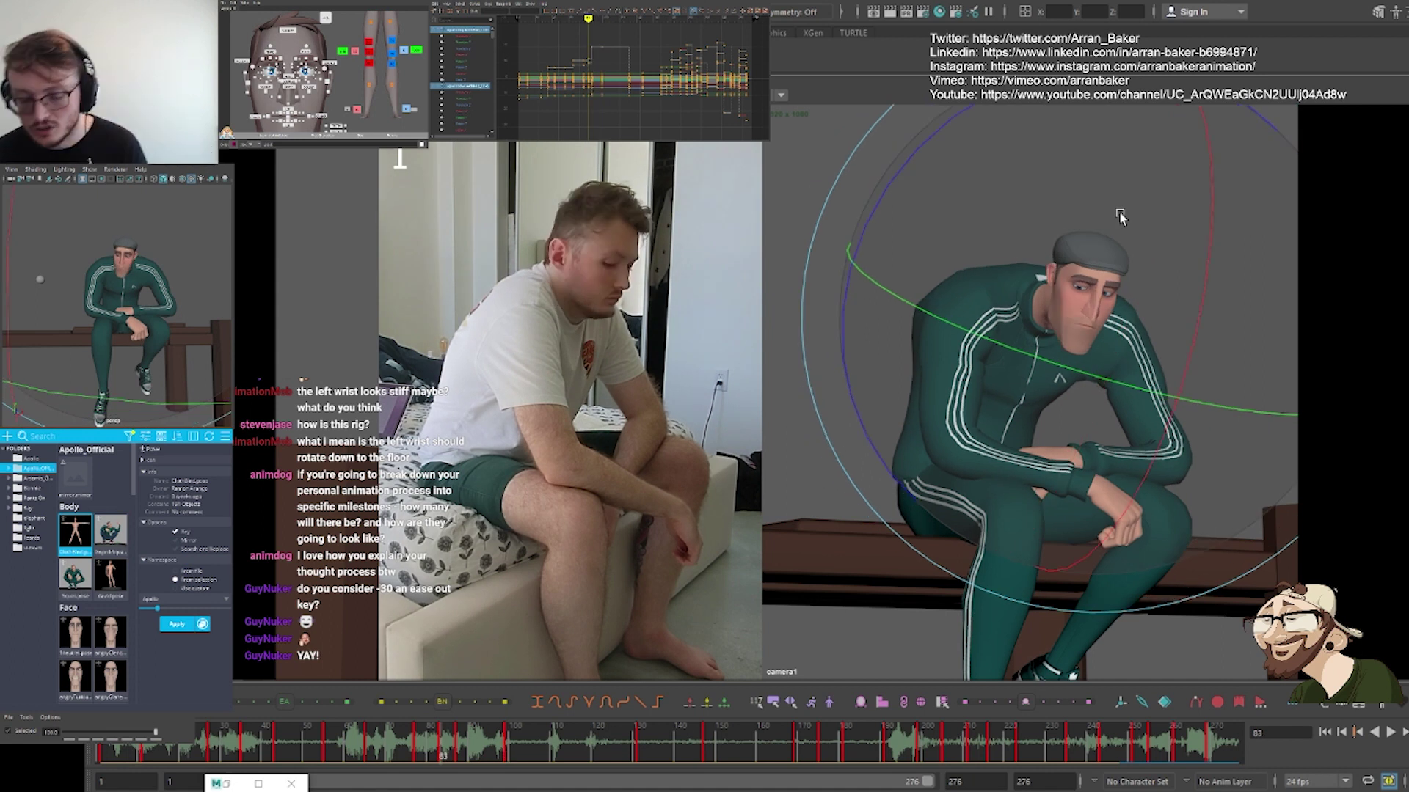
# Examine the head turn across the key poses from frame 65 to frame 99
pyautogui.press(',')
pyautogui.press(',')
pyautogui.press('.')
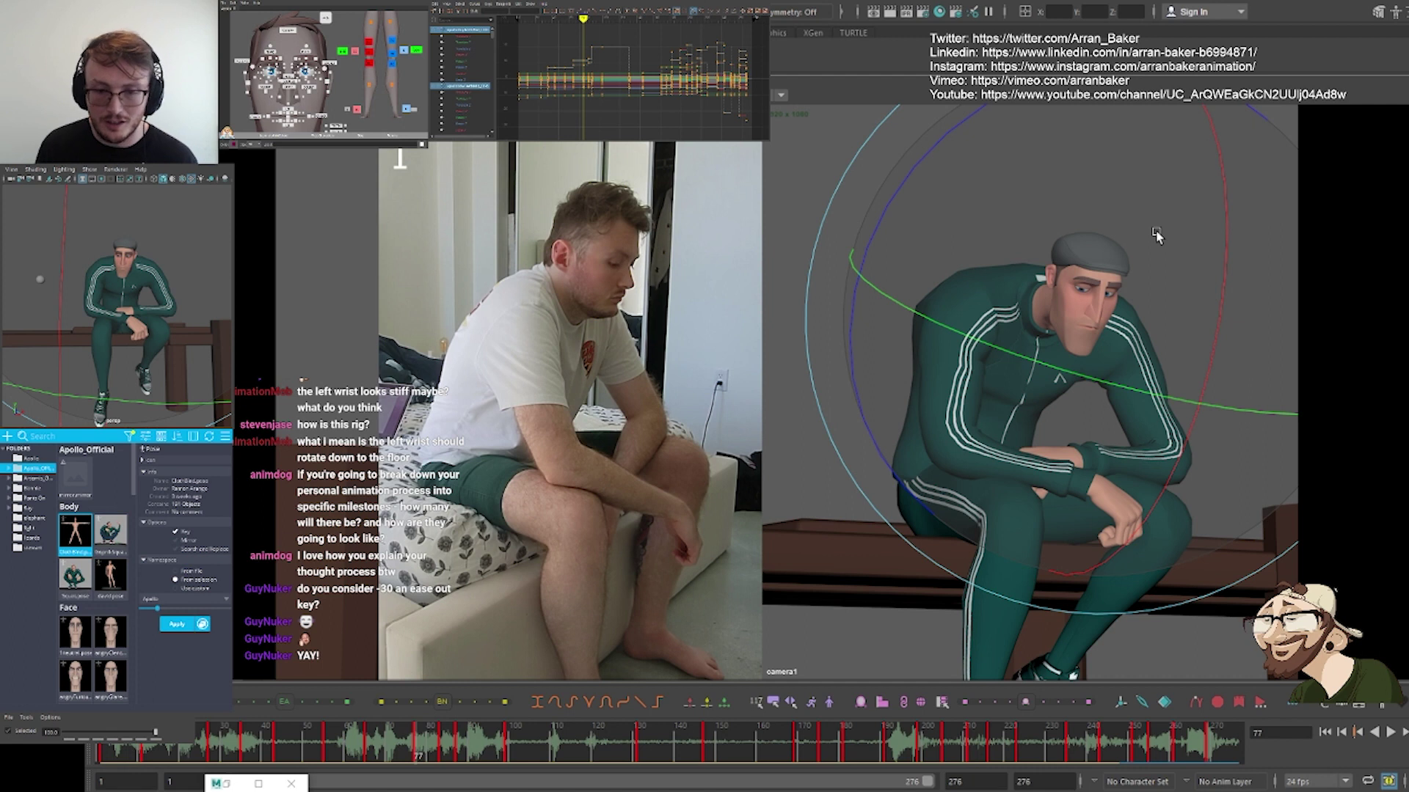
pyautogui.press(',')
pyautogui.press(',')
pyautogui.press('.')
pyautogui.press('.')
pyautogui.press('.')
pyautogui.press('.')
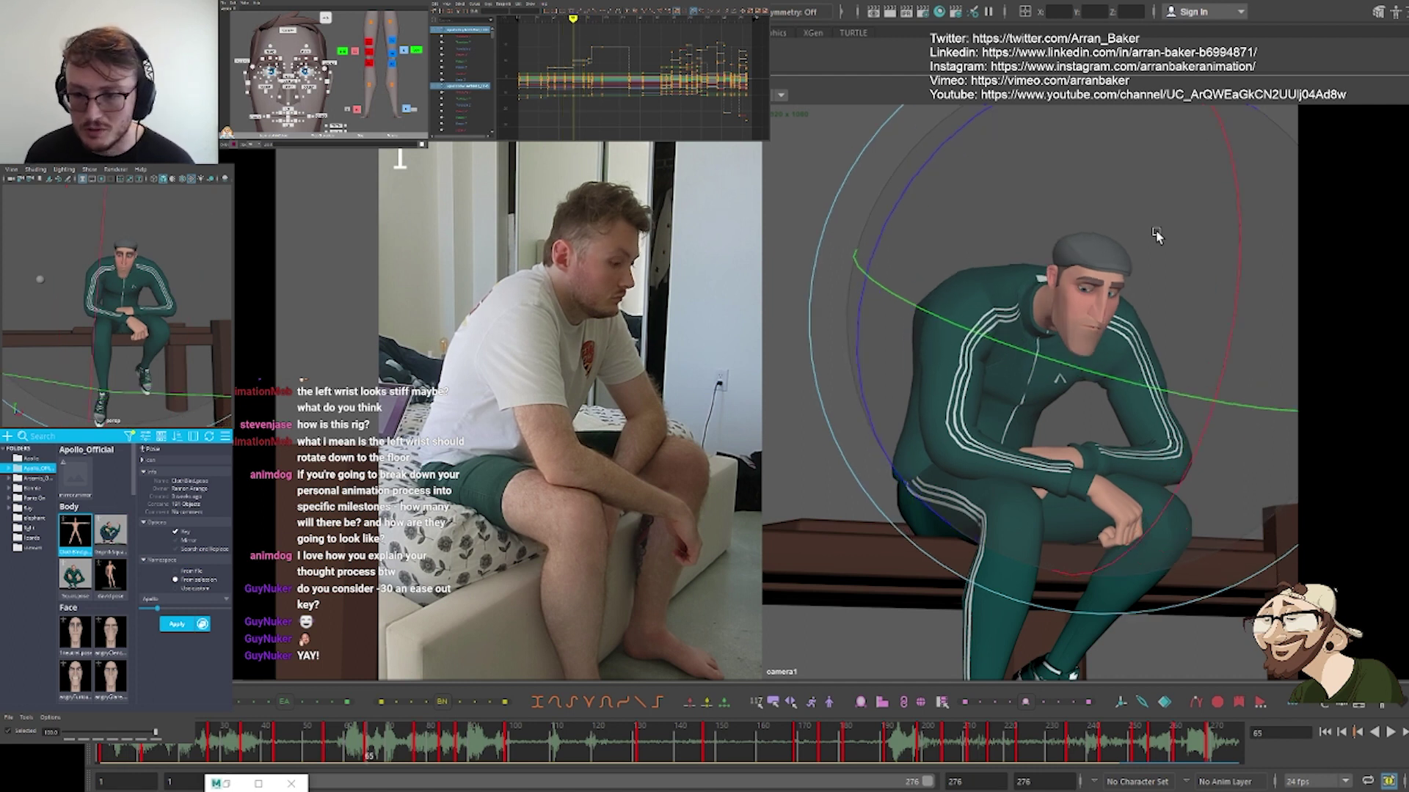
pyautogui.press('.')
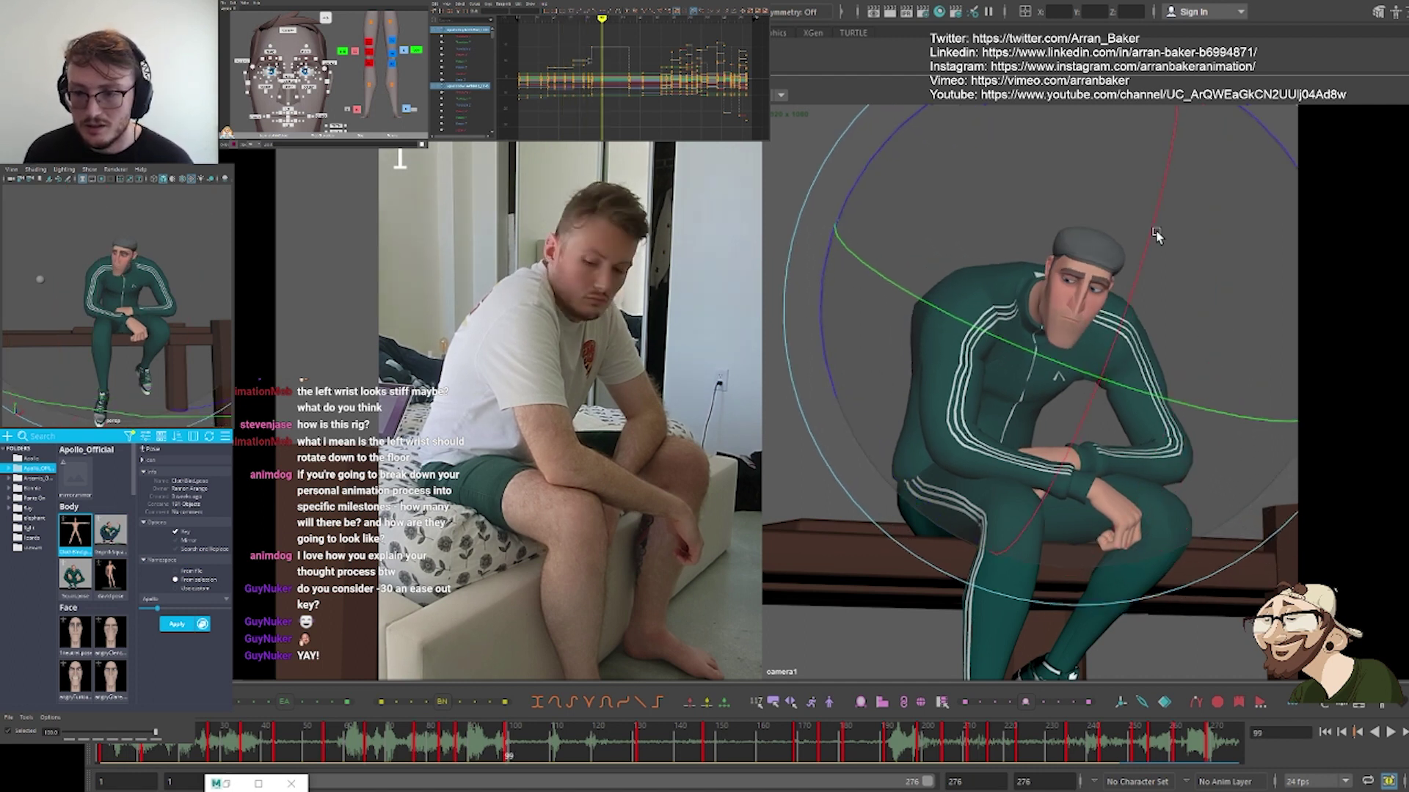
pyautogui.press(',')
pyautogui.press(',')
pyautogui.press('.')
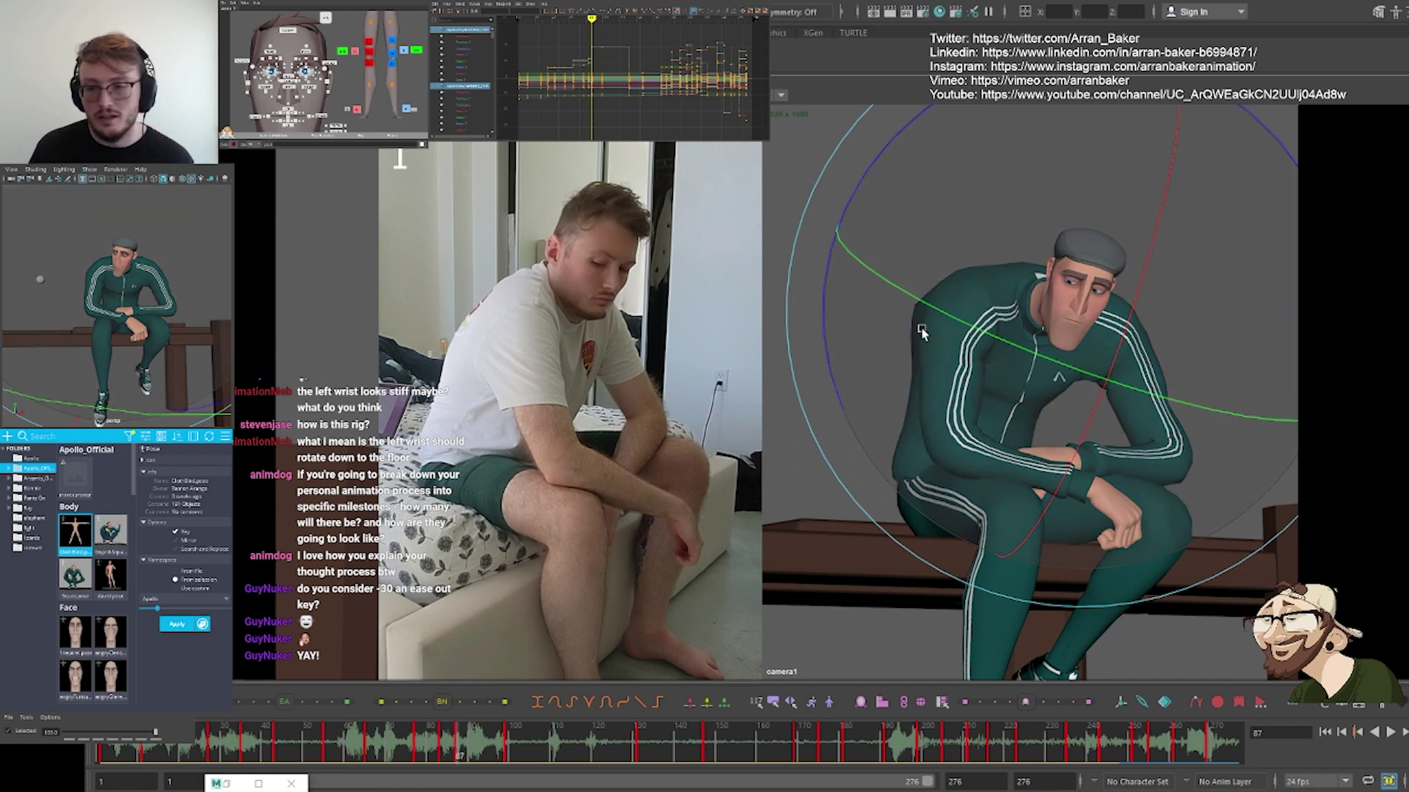
# Examine the facial expression up close, comparing the key poses at frames 83, 87 and 99
pyautogui.press('\\')
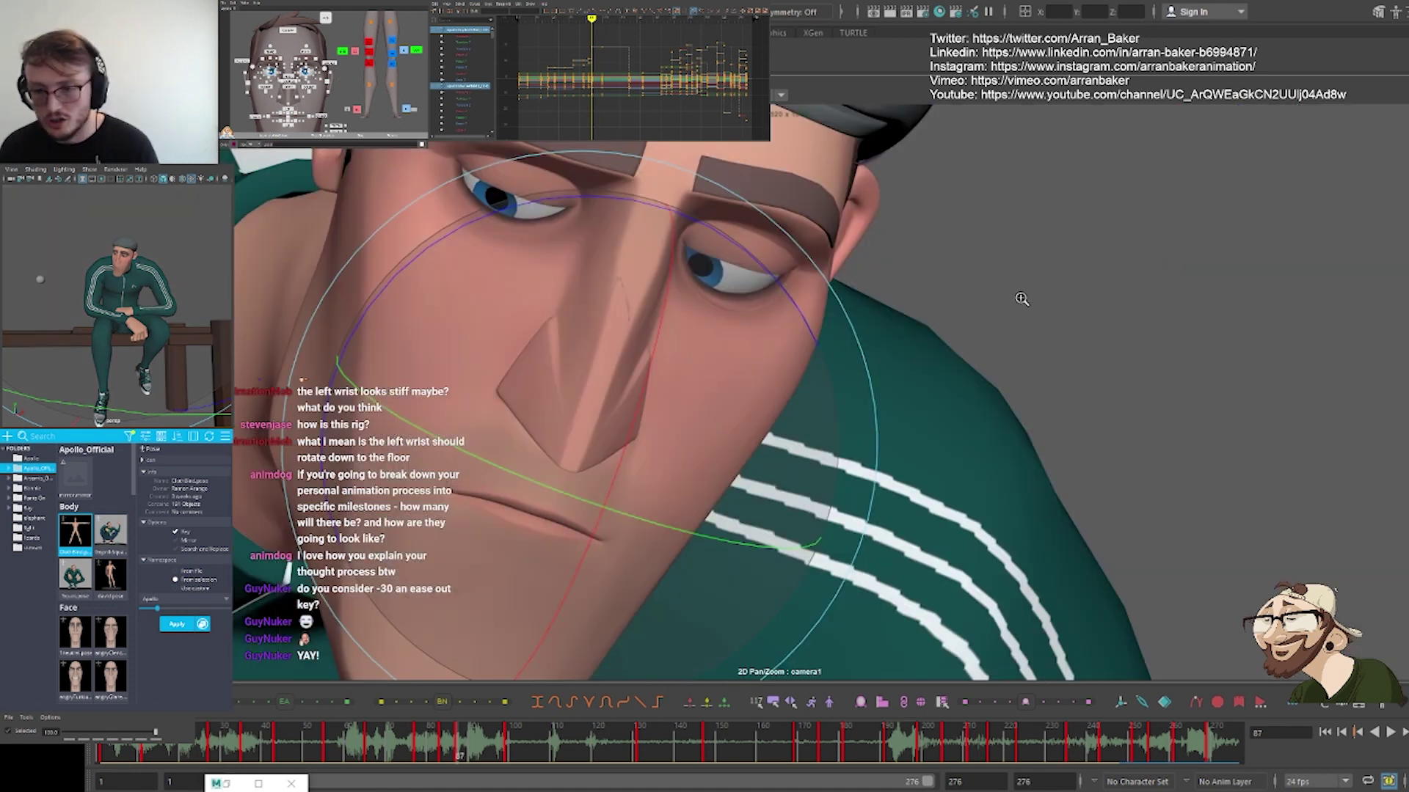
pyautogui.press(',')
pyautogui.press(',')
pyautogui.press('.')
pyautogui.press('.')
pyautogui.moveTo(779, 315); pyautogui.dragTo(943, 286, button='middle')
pyautogui.moveTo(944, 286); pyautogui.dragTo(589, 327, button='right')
pyautogui.moveTo(589, 327); pyautogui.dragTo(628, 344)
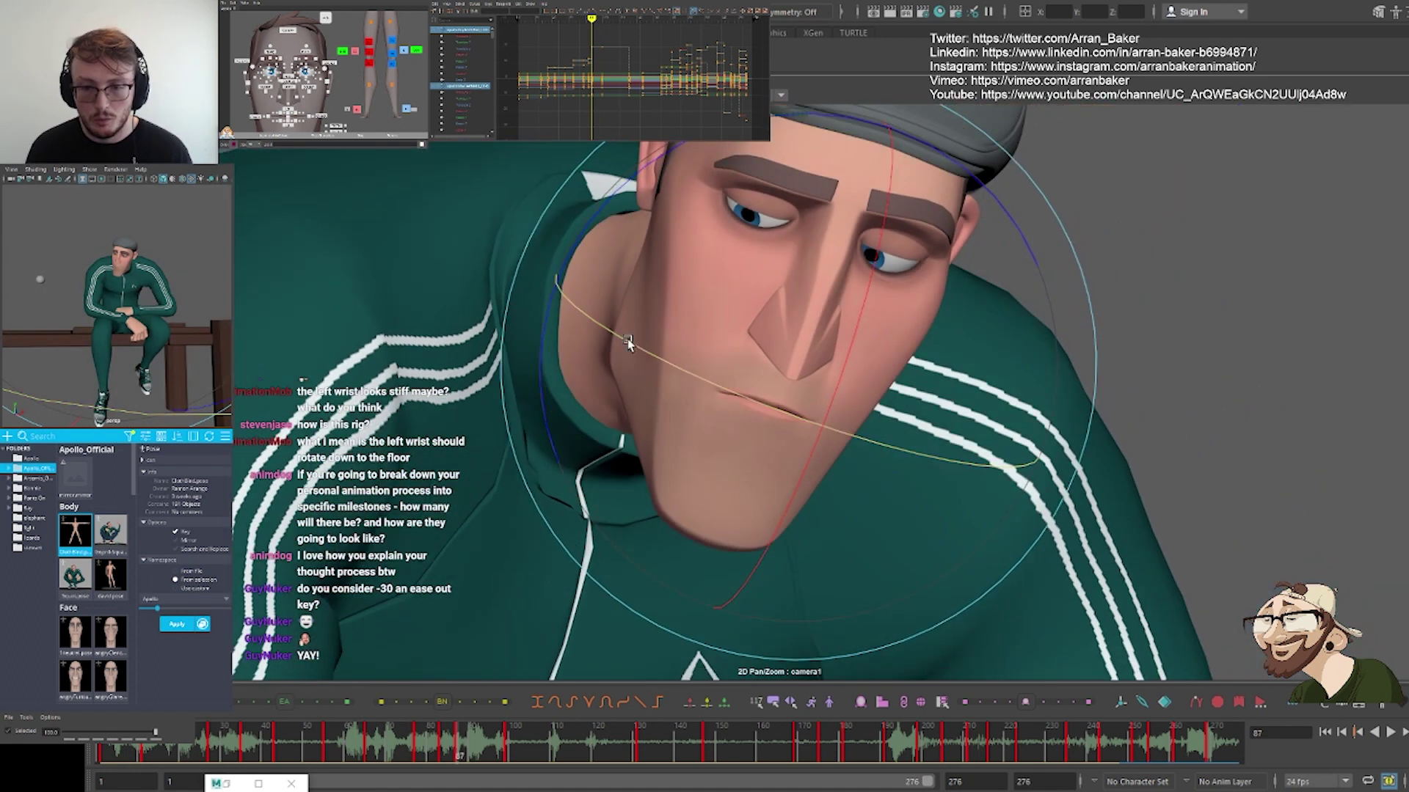
pyautogui.press(',')
pyautogui.press(',')
pyautogui.press('.')
pyautogui.press('.')
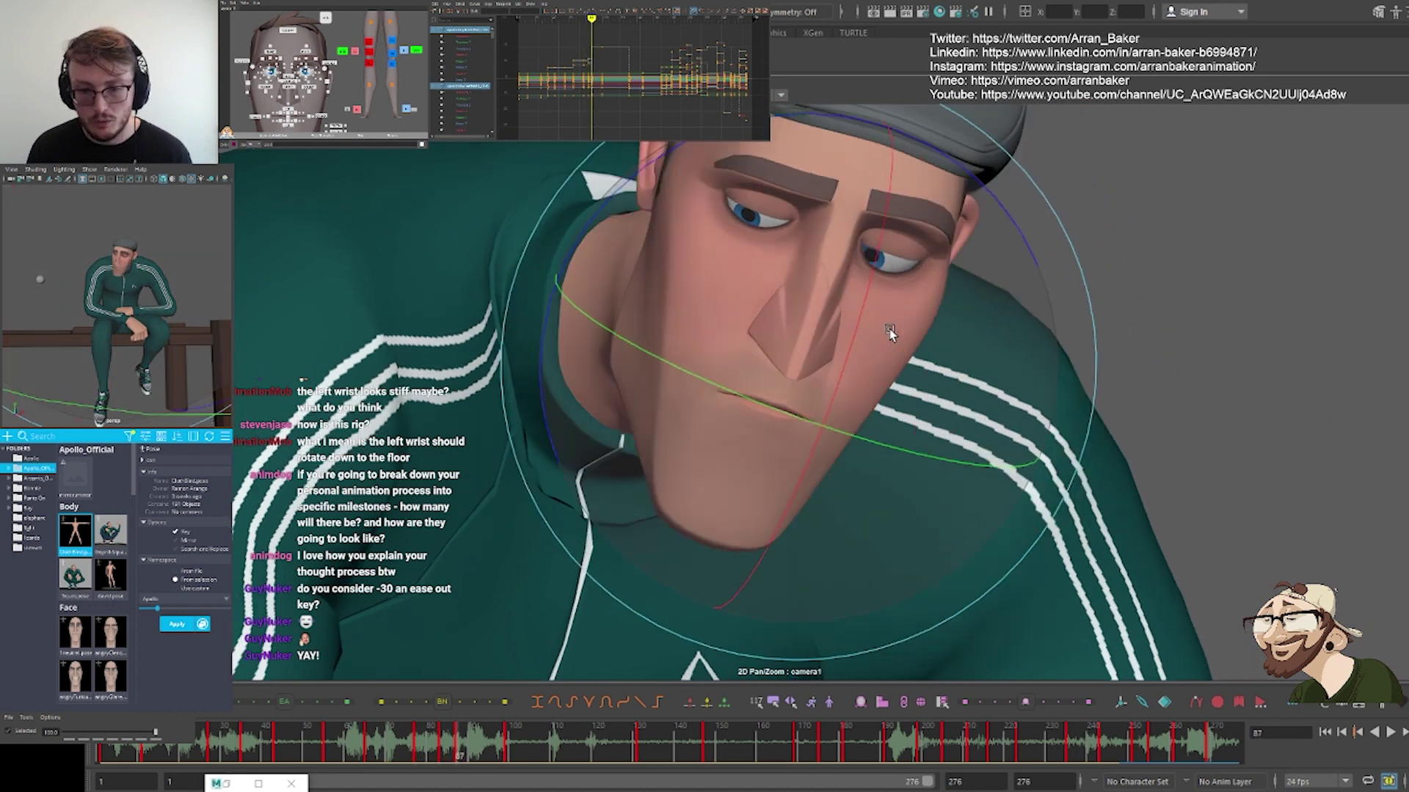
pyautogui.press('.')
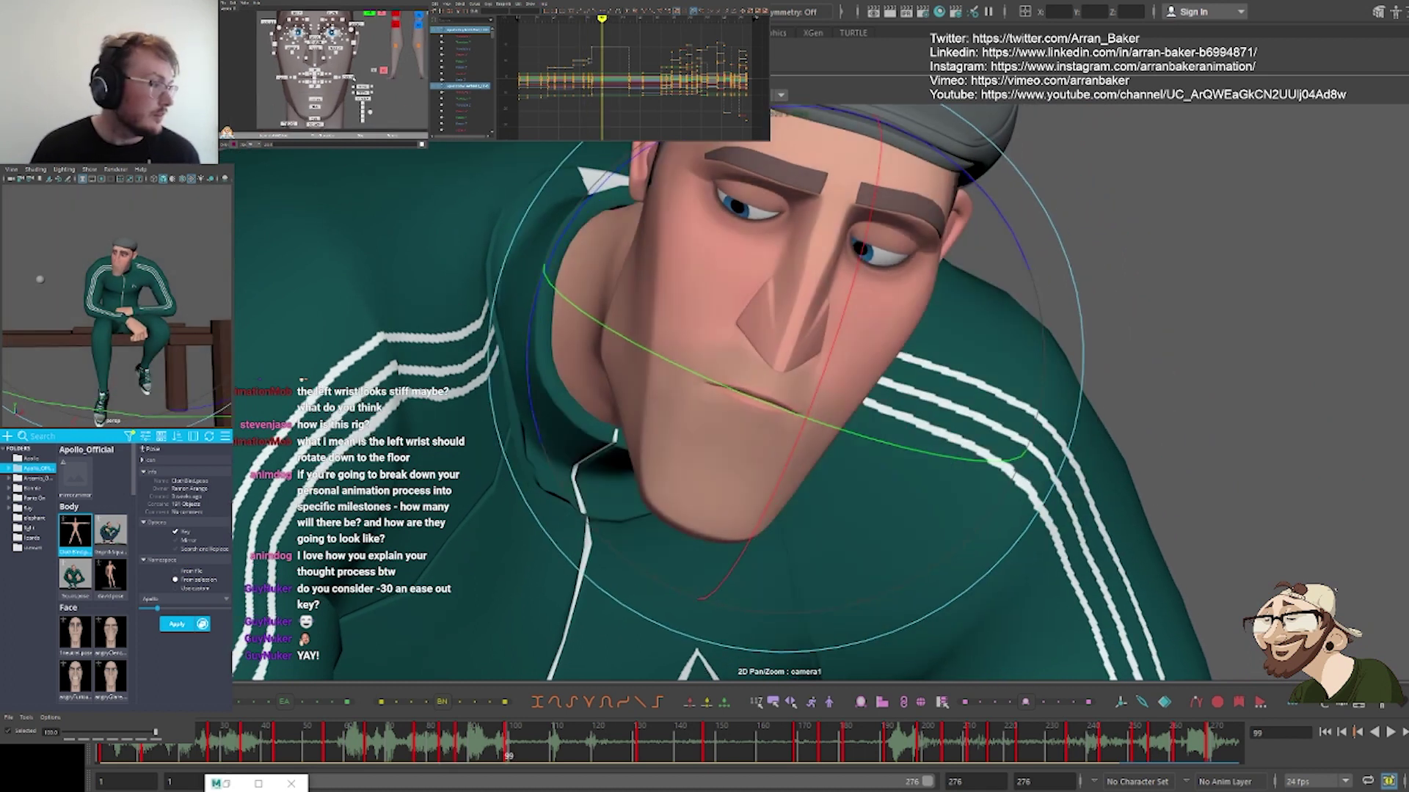
# Select both mouth corner controls, move them slightly at frame 87 and compare the mouth at frames 83, 87 and 99
pyautogui.click(335, 76)
pyautogui.keyDown('shift'); pyautogui.click(295, 77); pyautogui.keyUp('shift')
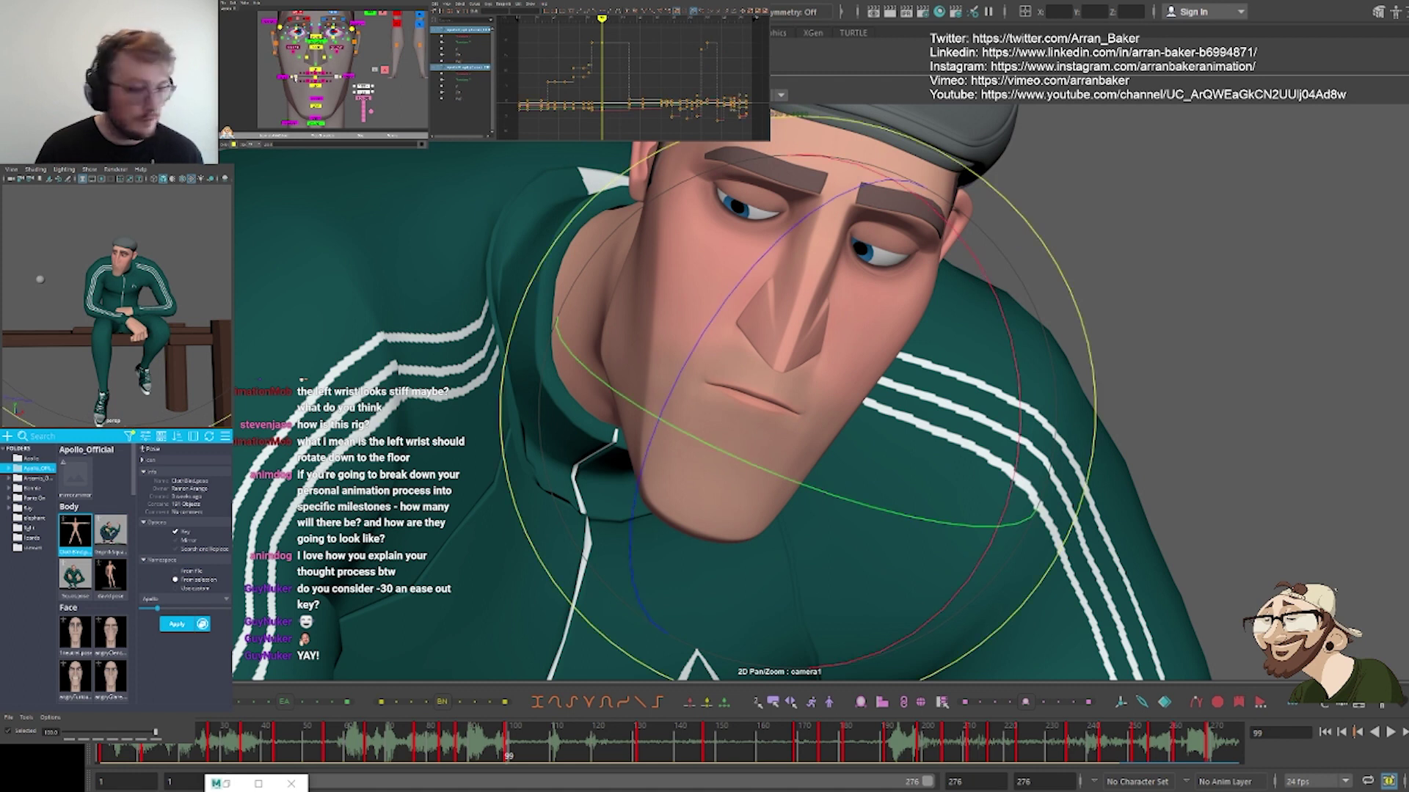
pyautogui.press(',')
pyautogui.press(',')
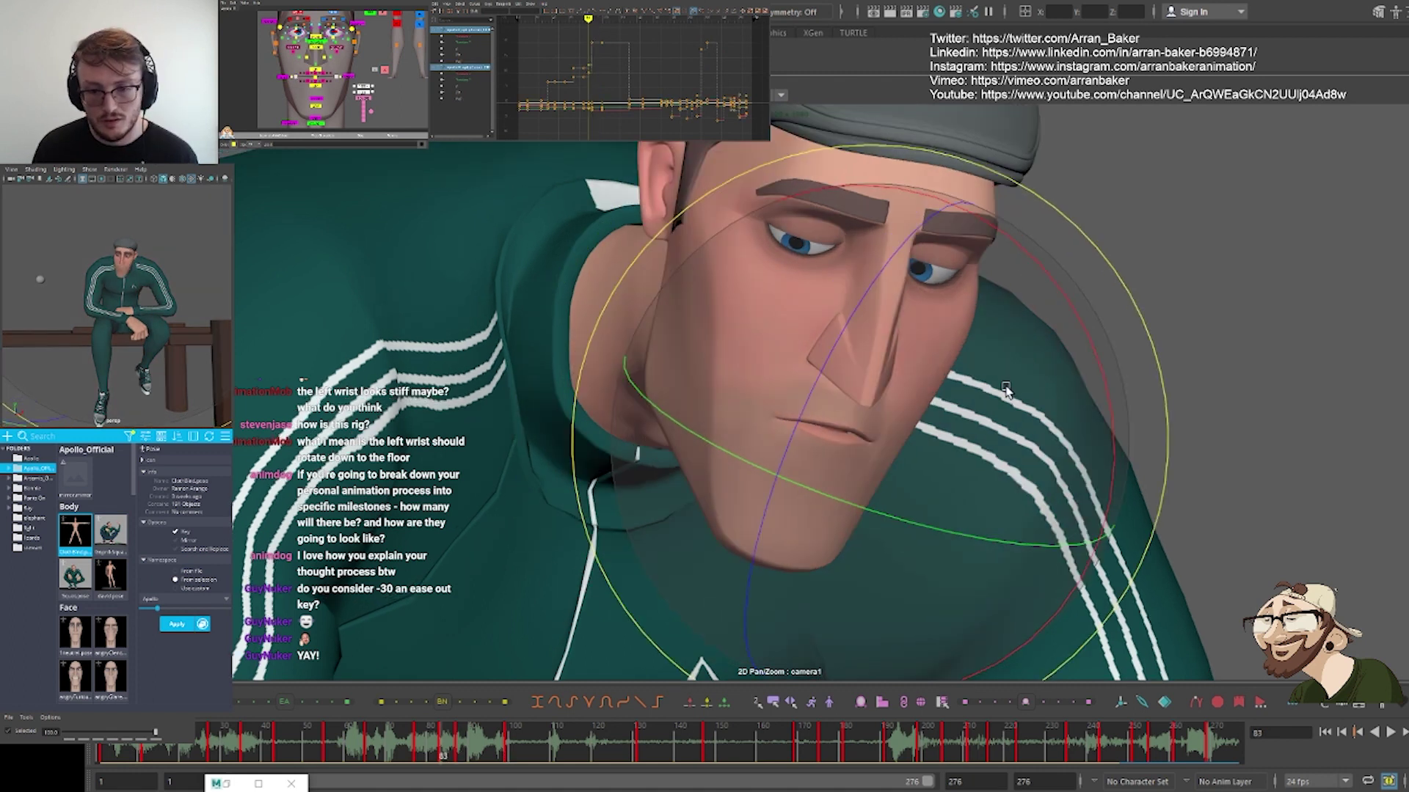
pyautogui.press('.')
pyautogui.press('w')
pyautogui.press('.')
pyautogui.press(',')
pyautogui.moveTo(844, 417); pyautogui.dragTo(839, 412)
pyautogui.press(',')
pyautogui.press('.')
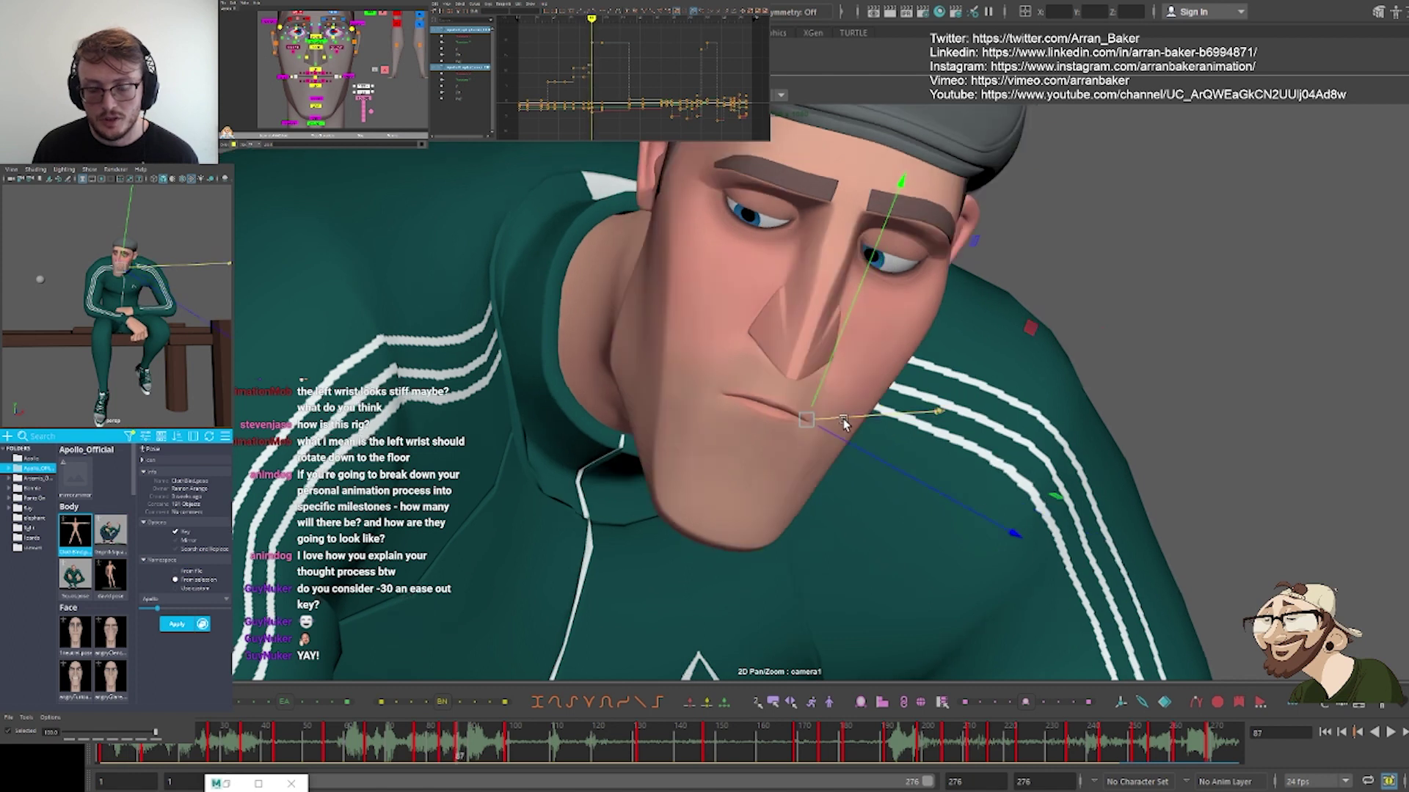
pyautogui.press(',')
pyautogui.press('.')
pyautogui.press('.')
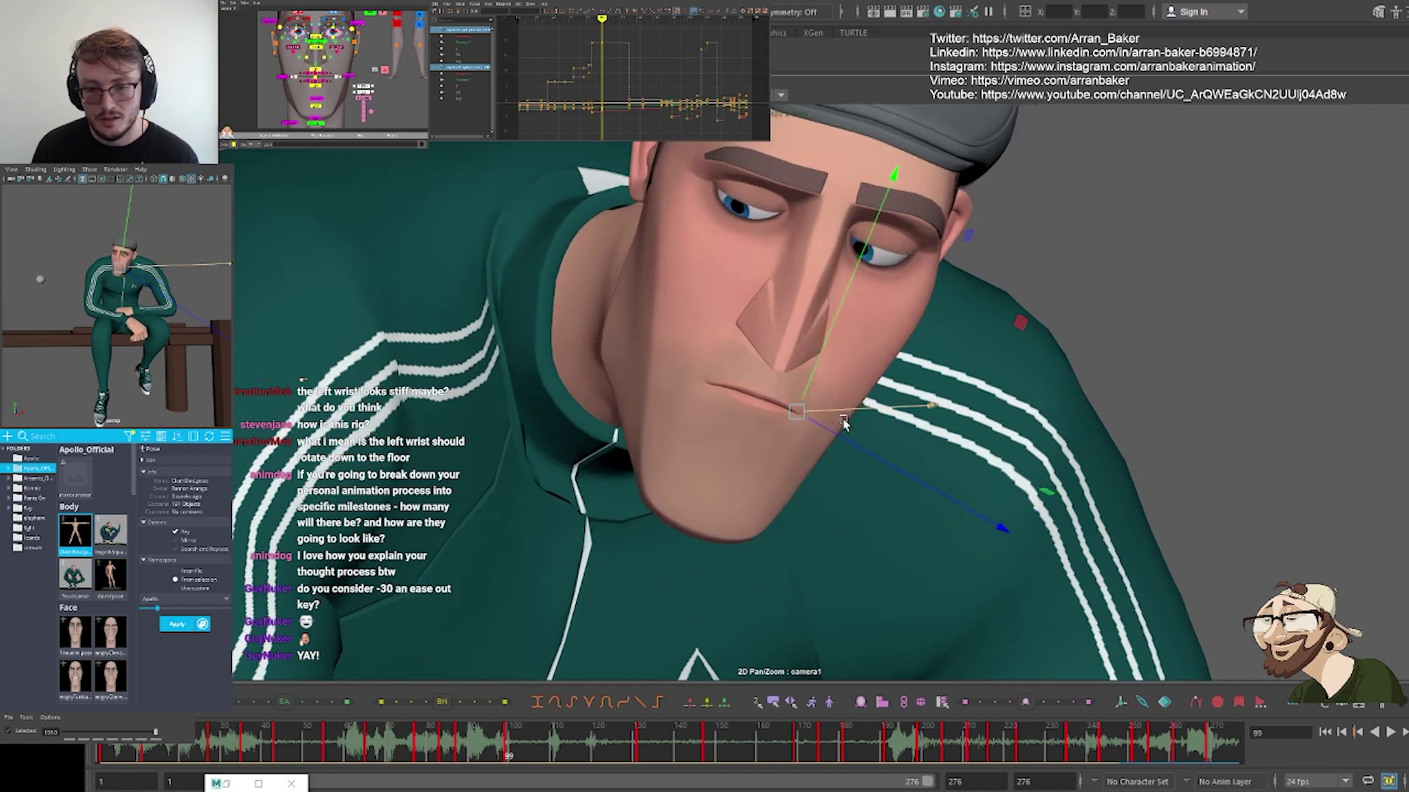
pyautogui.press(',')
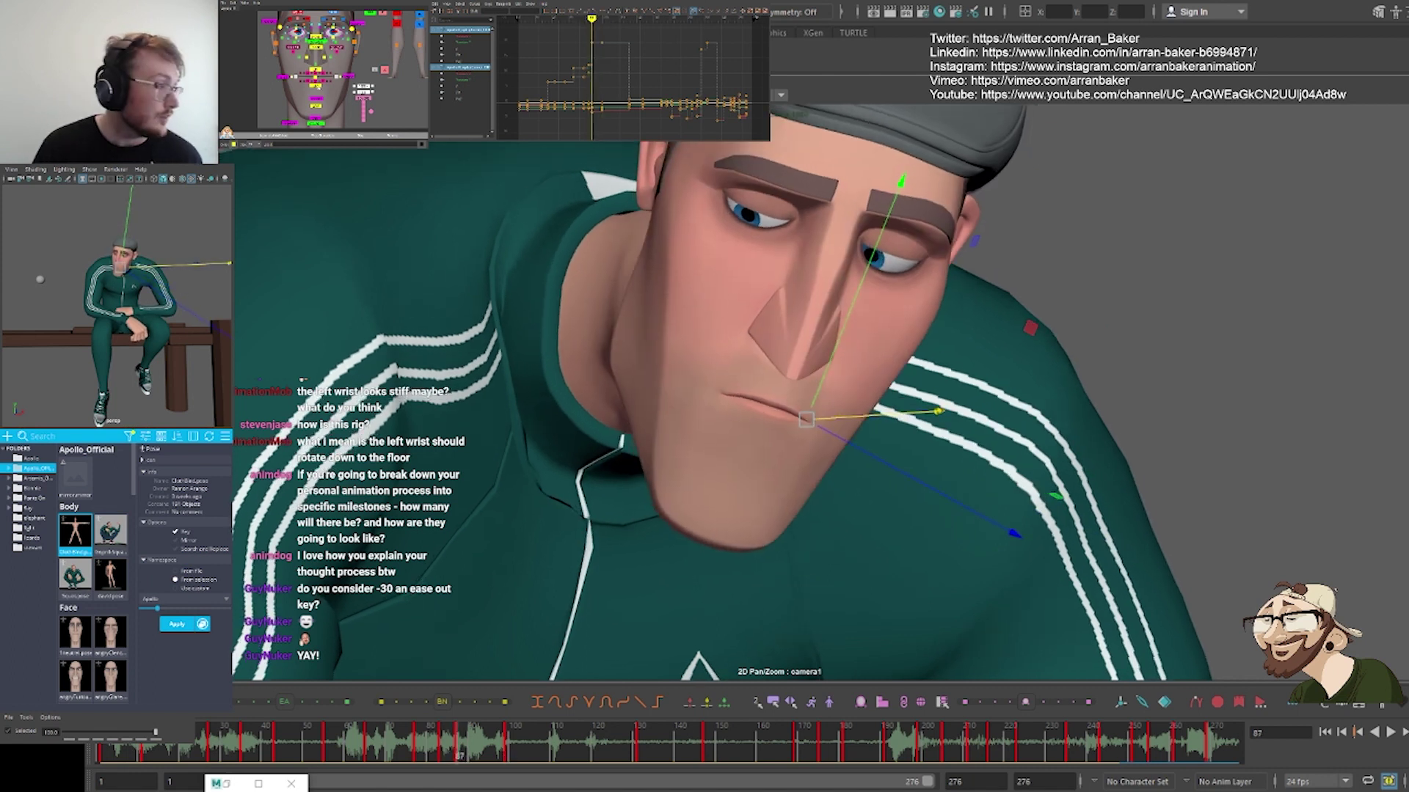
# Raise the upper and lower middle lip controls slightly at frame 87 and compare the mouth at frames 83, 87 and 99
pyautogui.click(316, 70)
pyautogui.keyDown('shift'); pyautogui.click(316, 85); pyautogui.keyUp('shift')
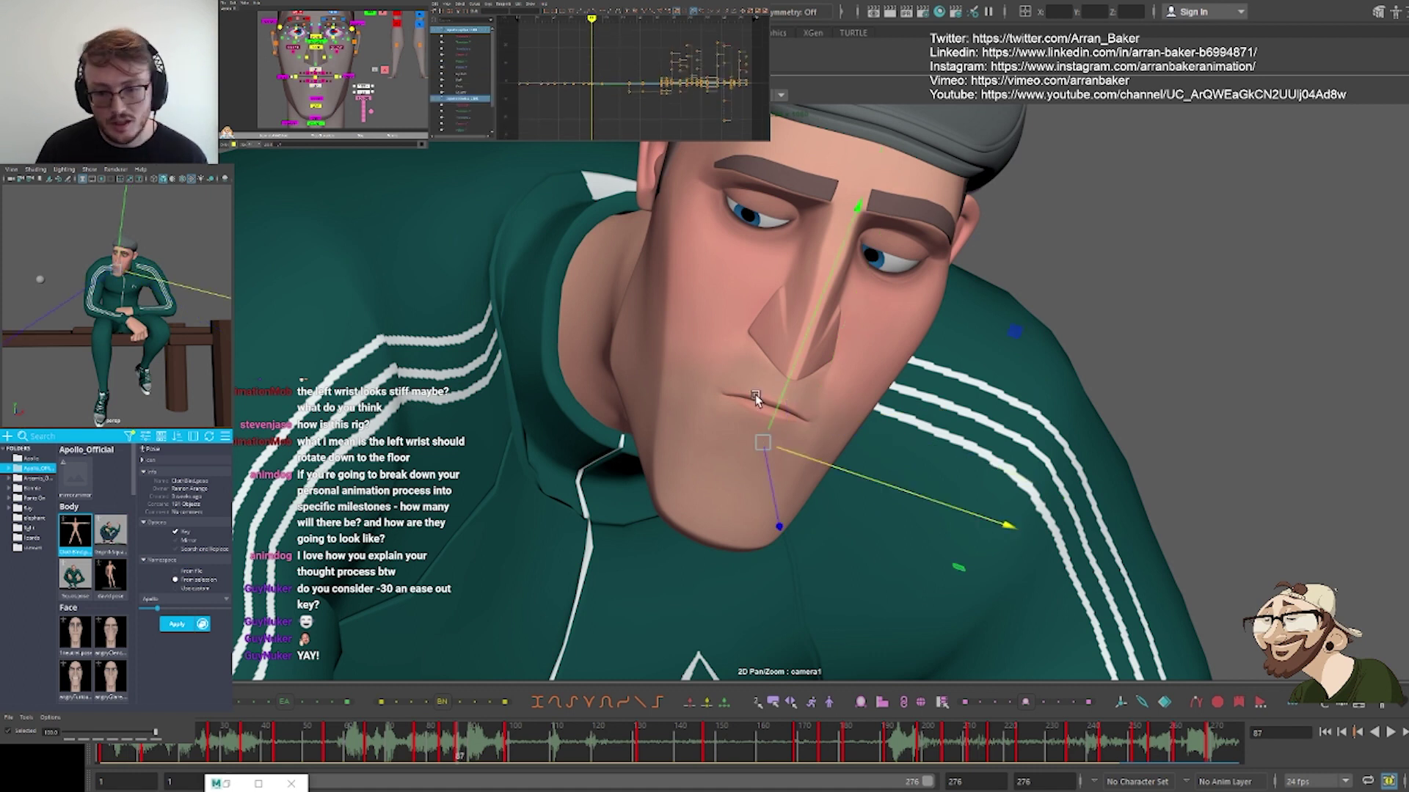
pyautogui.click(784, 381)
pyautogui.press(',')
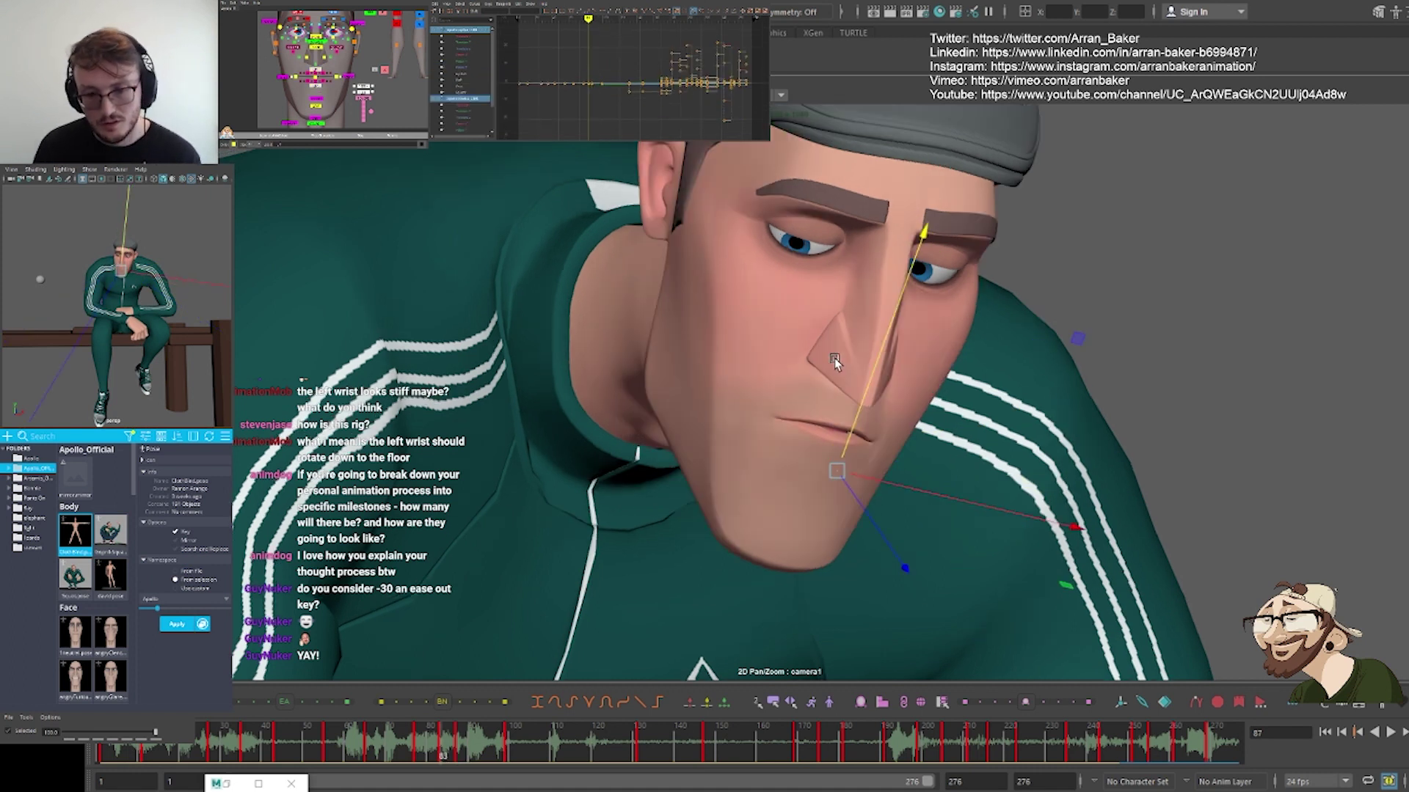
pyautogui.press('.')
pyautogui.press('.')
pyautogui.press(',')
pyautogui.press('.')
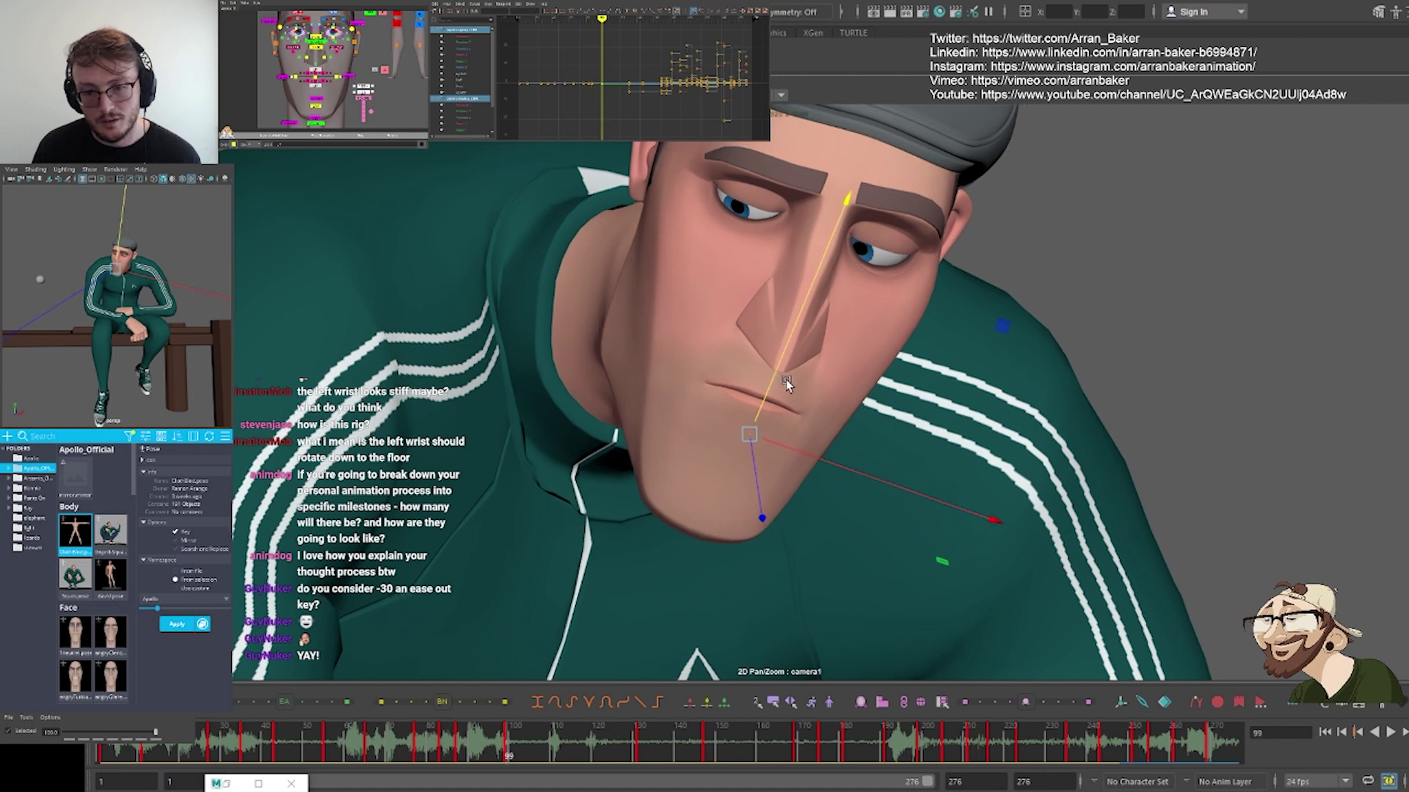
pyautogui.press(',')
pyautogui.press(',')
pyautogui.press('.')
pyautogui.press('.')
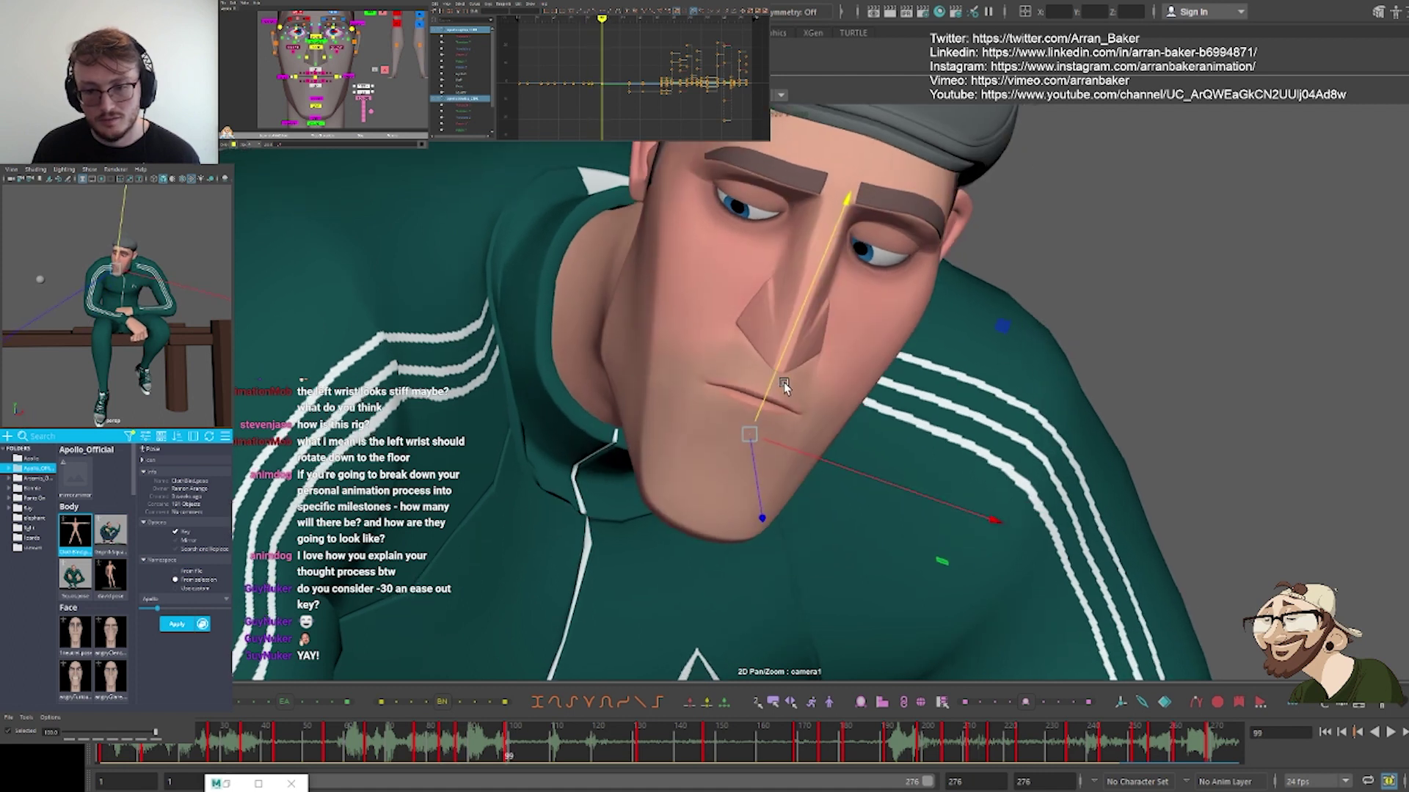
pyautogui.press(',')
# Select the jaw control, rotate it slightly at frame 83 and compare the mouth with the pose at frame 87
pyautogui.click(315, 107)
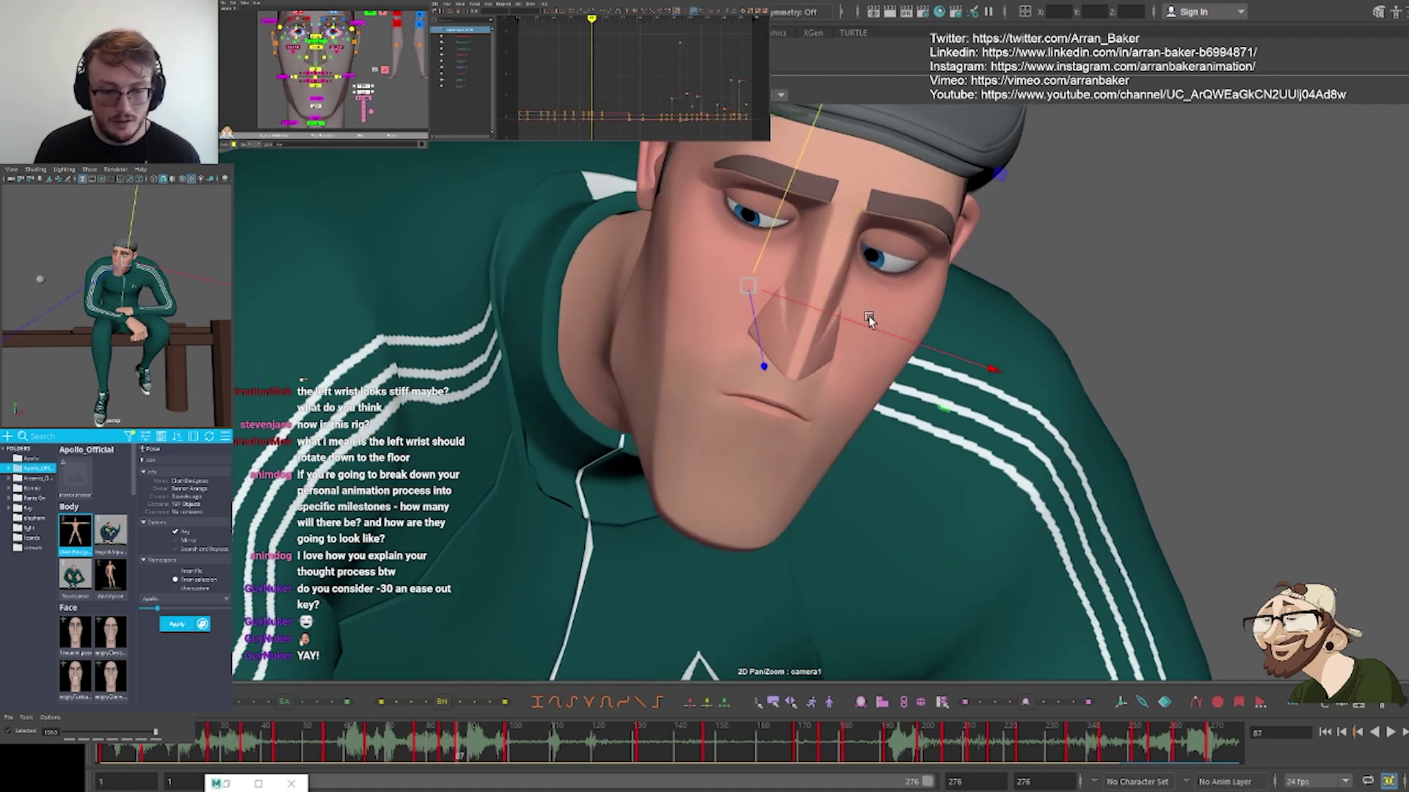
pyautogui.press(',')
pyautogui.press('.')
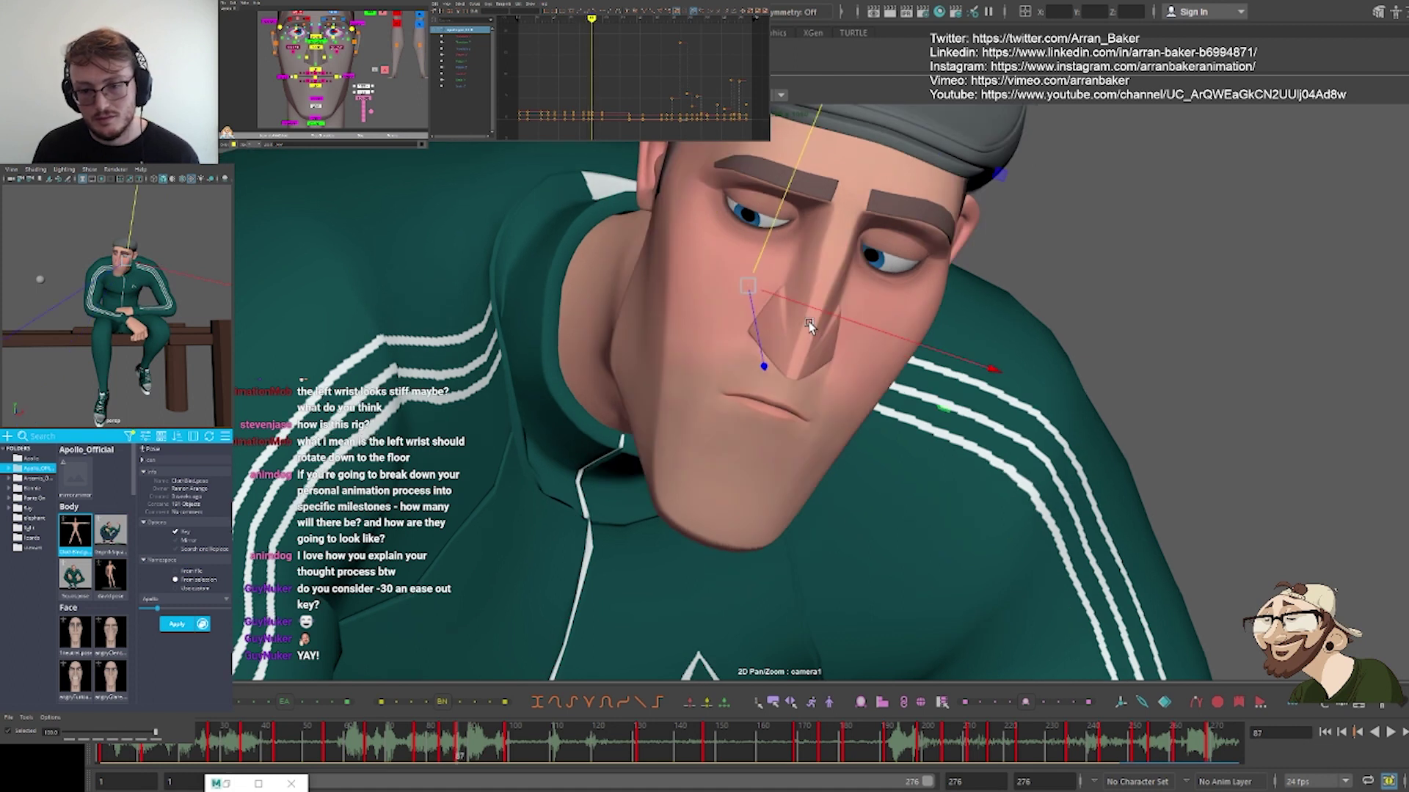
pyautogui.press(',')
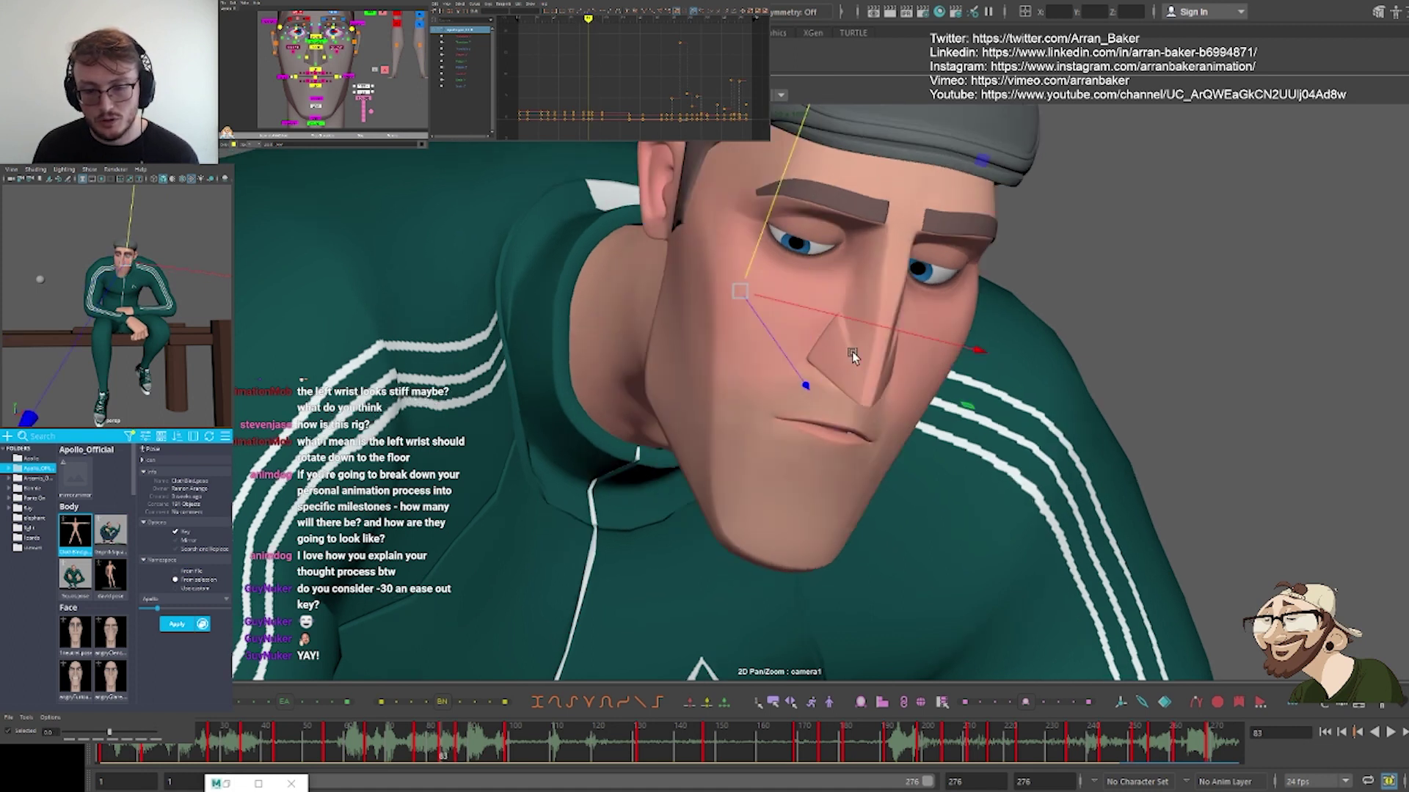
pyautogui.press('.')
pyautogui.press(',')
pyautogui.press('e')
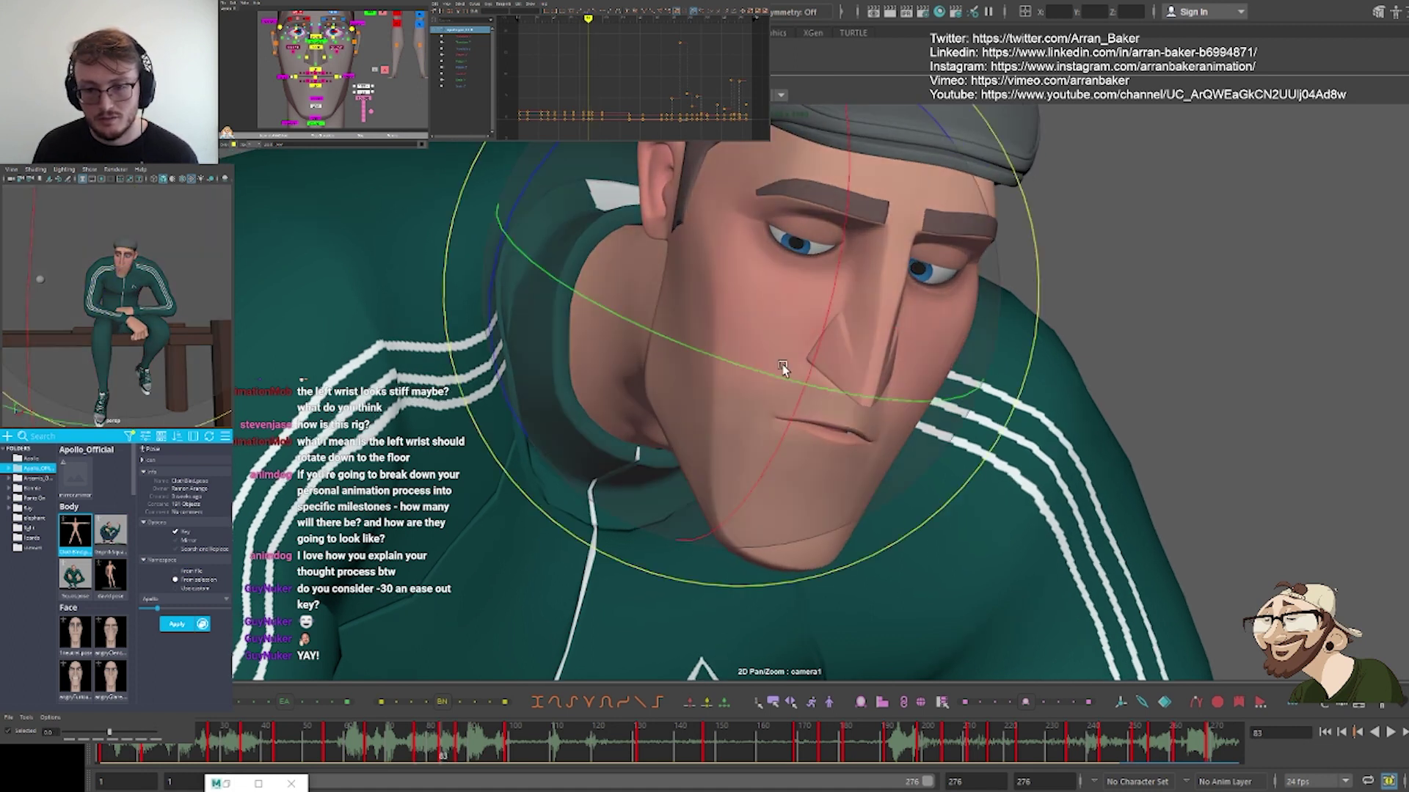
pyautogui.moveTo(812, 358); pyautogui.dragTo(811, 361)
pyautogui.press(',')
pyautogui.press('.')
pyautogui.press('.')
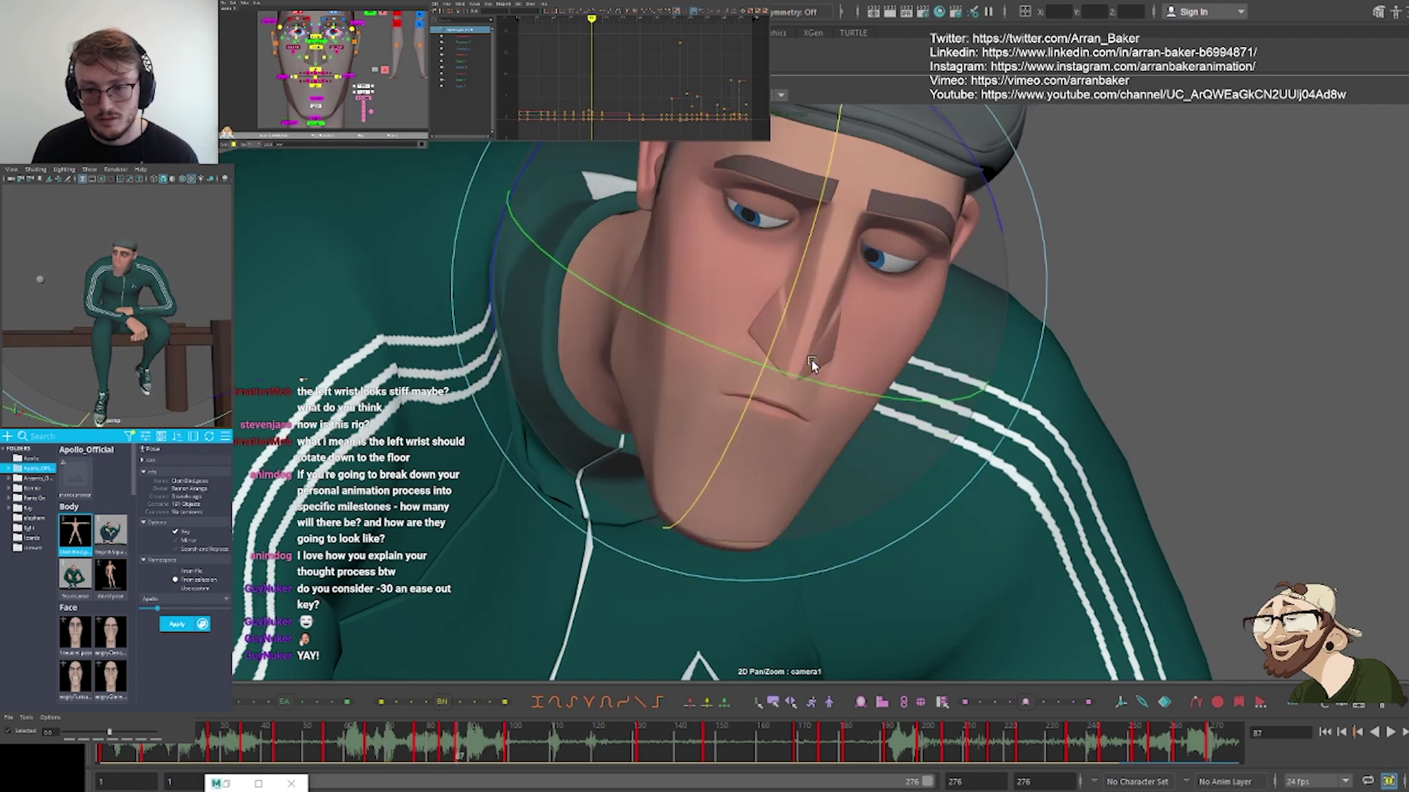
# Examine the jaw and head motion by comparing the key poses from frame 65 to frame 99
pyautogui.press('.')
pyautogui.press(',')
pyautogui.press(',')
pyautogui.press(',')
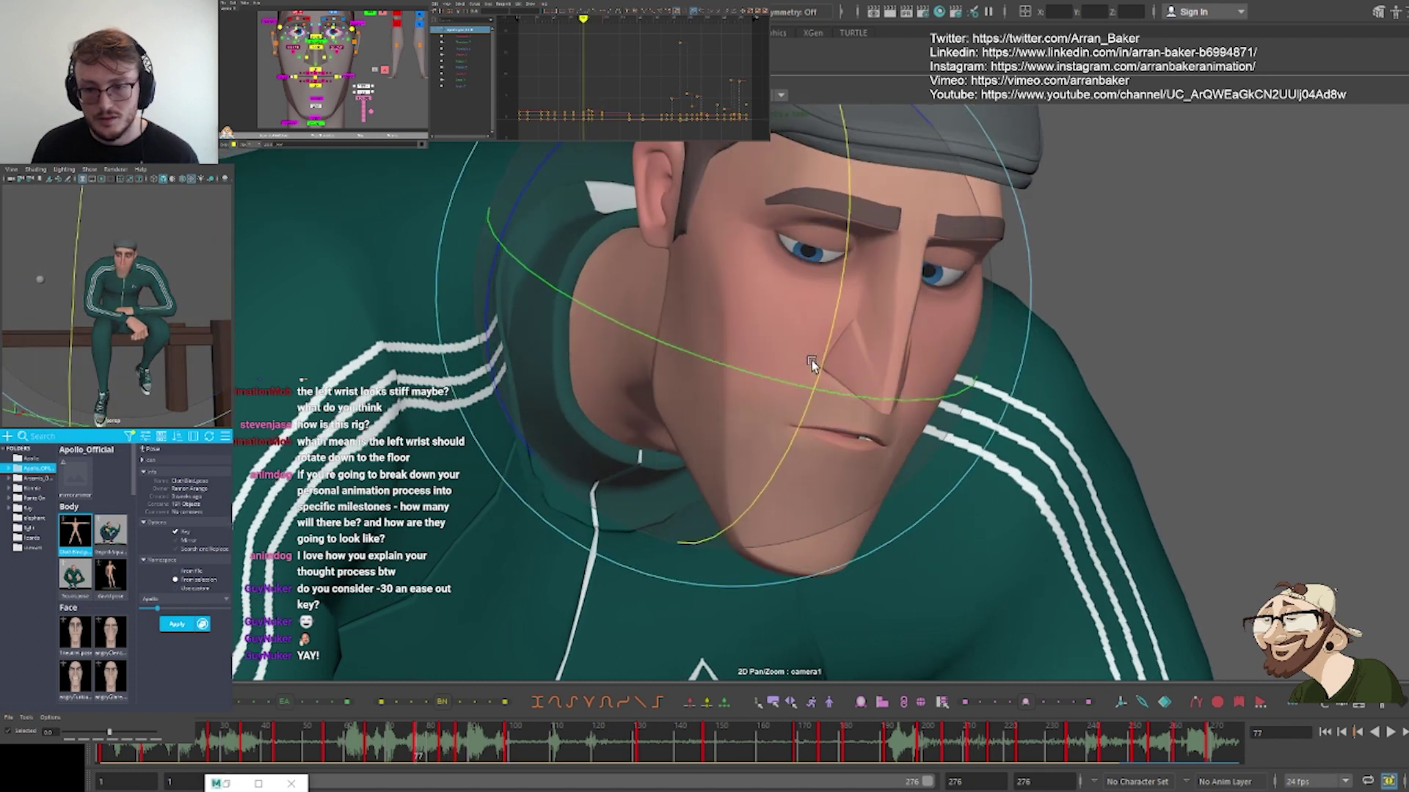
pyautogui.press('.')
pyautogui.press('.')
pyautogui.press('.')
pyautogui.press(',')
pyautogui.press(',')
pyautogui.press(',')
pyautogui.press(',')
pyautogui.press('.')
pyautogui.press('.')
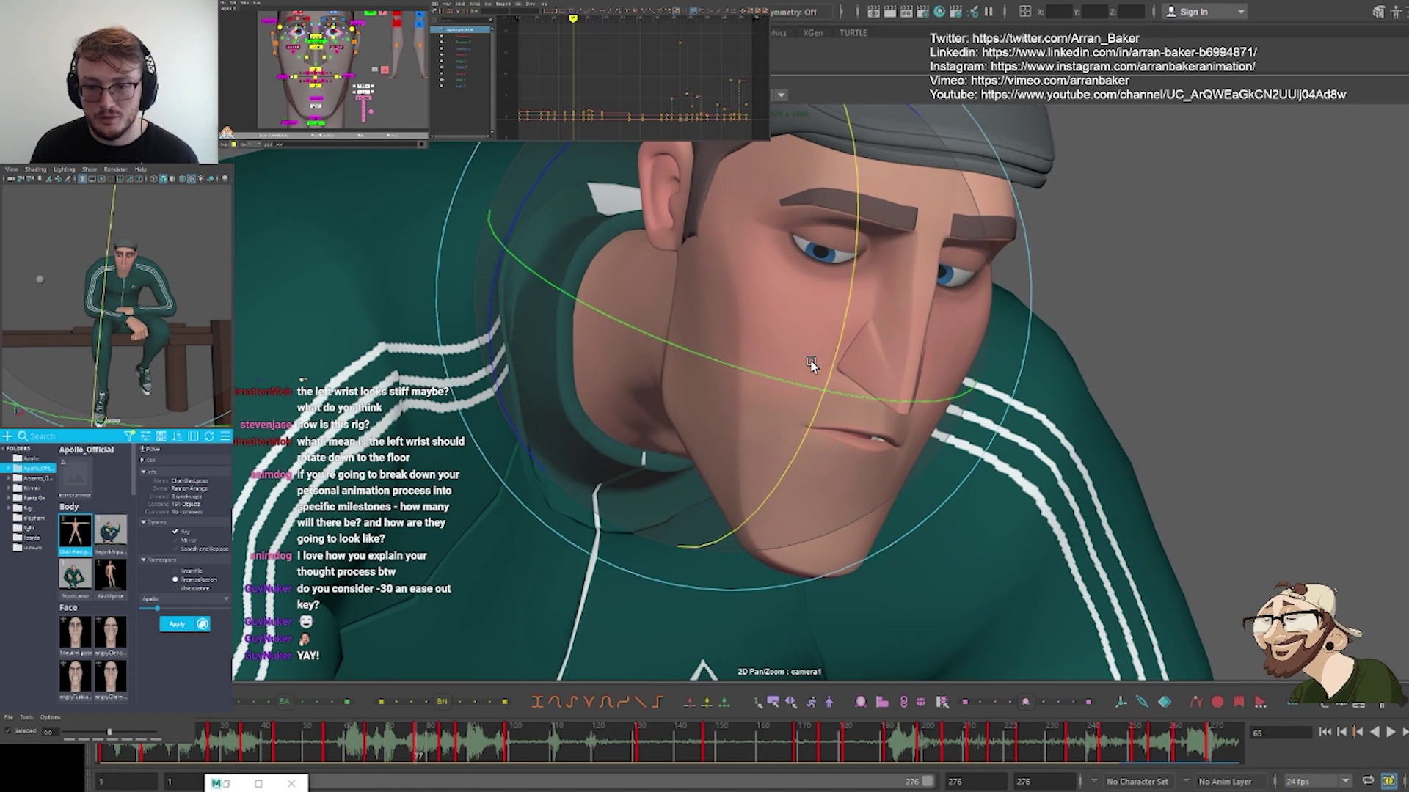
pyautogui.press('.')
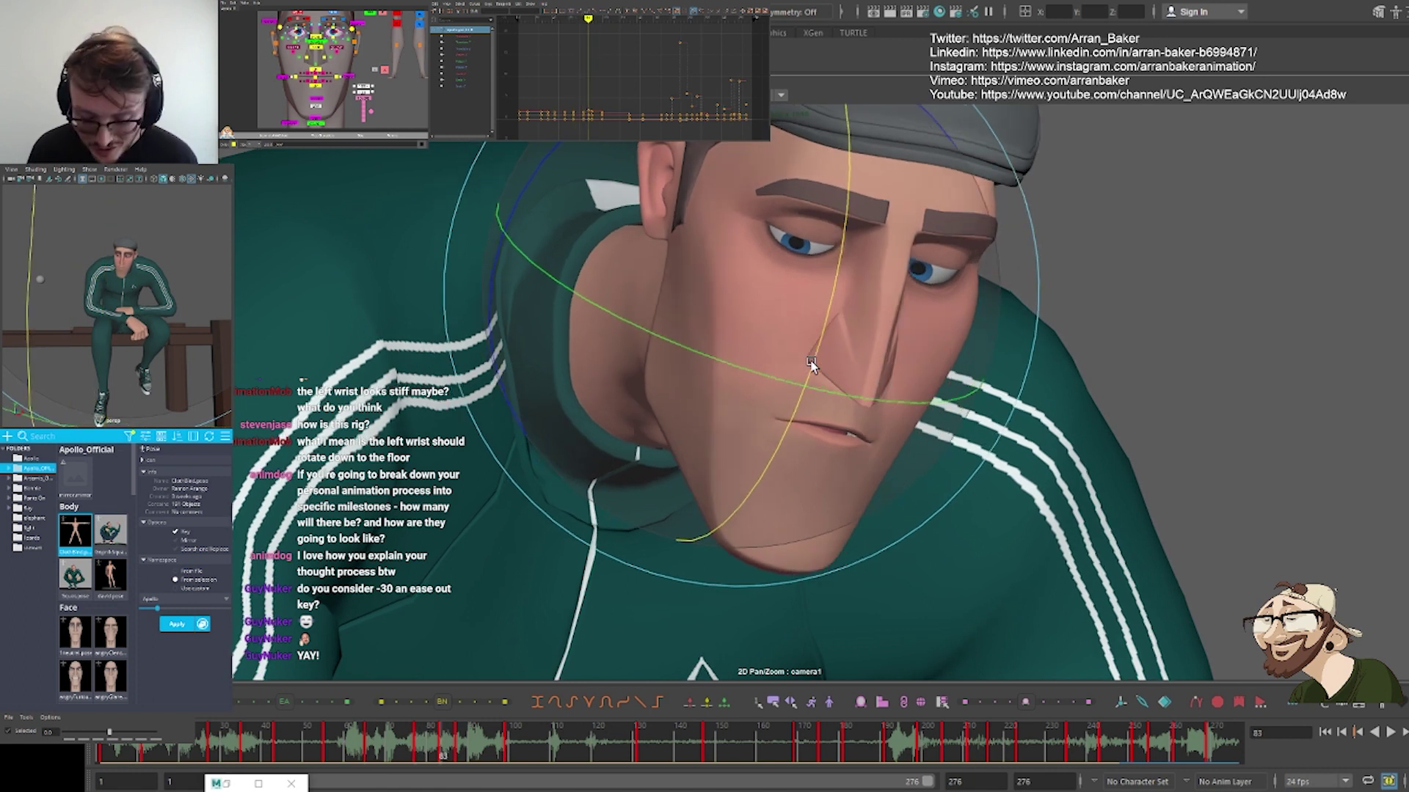
pyautogui.press('.')
pyautogui.press('.')
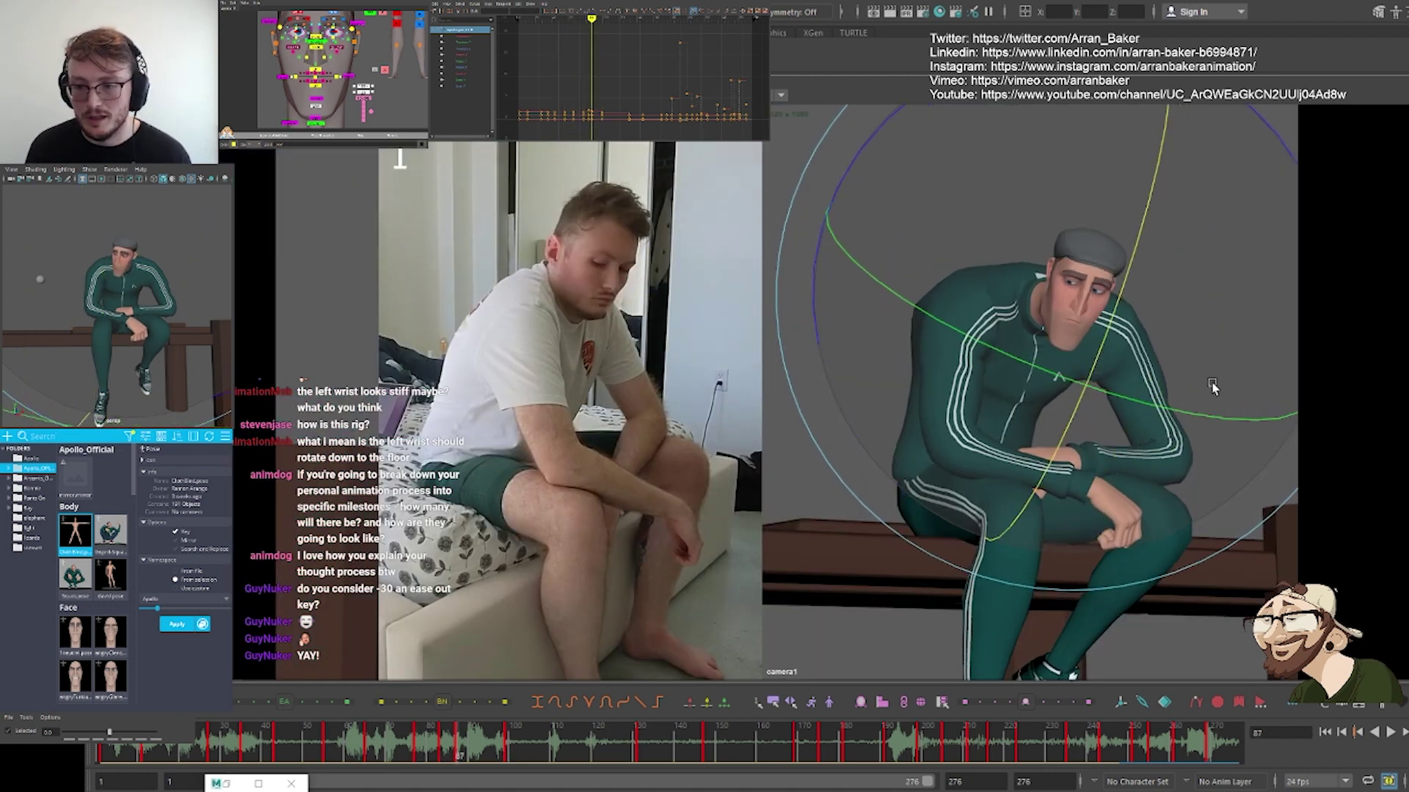
# Select the eye aim control and review the eye and head motion in playback from frame 83
pyautogui.keyDown('alt'); pyautogui.moveTo(323, 44); pyautogui.dragTo(314, 130, button='middle'); pyautogui.keyUp('alt')
pyautogui.keyDown('alt'); pyautogui.moveTo(367, 38); pyautogui.dragTo(322, 105, button='middle'); pyautogui.keyUp('alt')
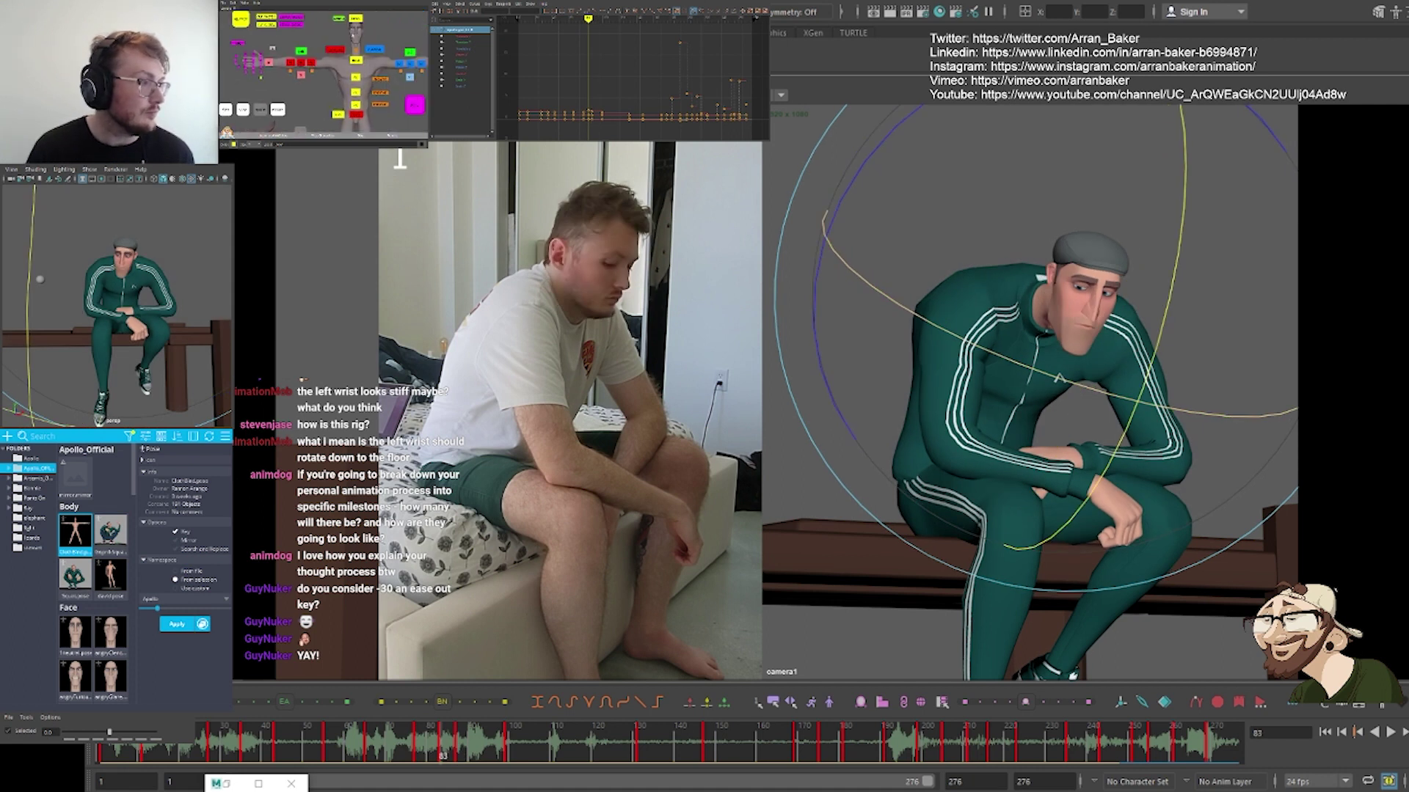
pyautogui.moveTo(366, 49)
pyautogui.keyDown('alt'); pyautogui.mouseDown(button='middle')
pyautogui.moveTo(374, 17)
pyautogui.moveTo(387, 57)
pyautogui.mouseUp(button='middle'); pyautogui.keyUp('alt')
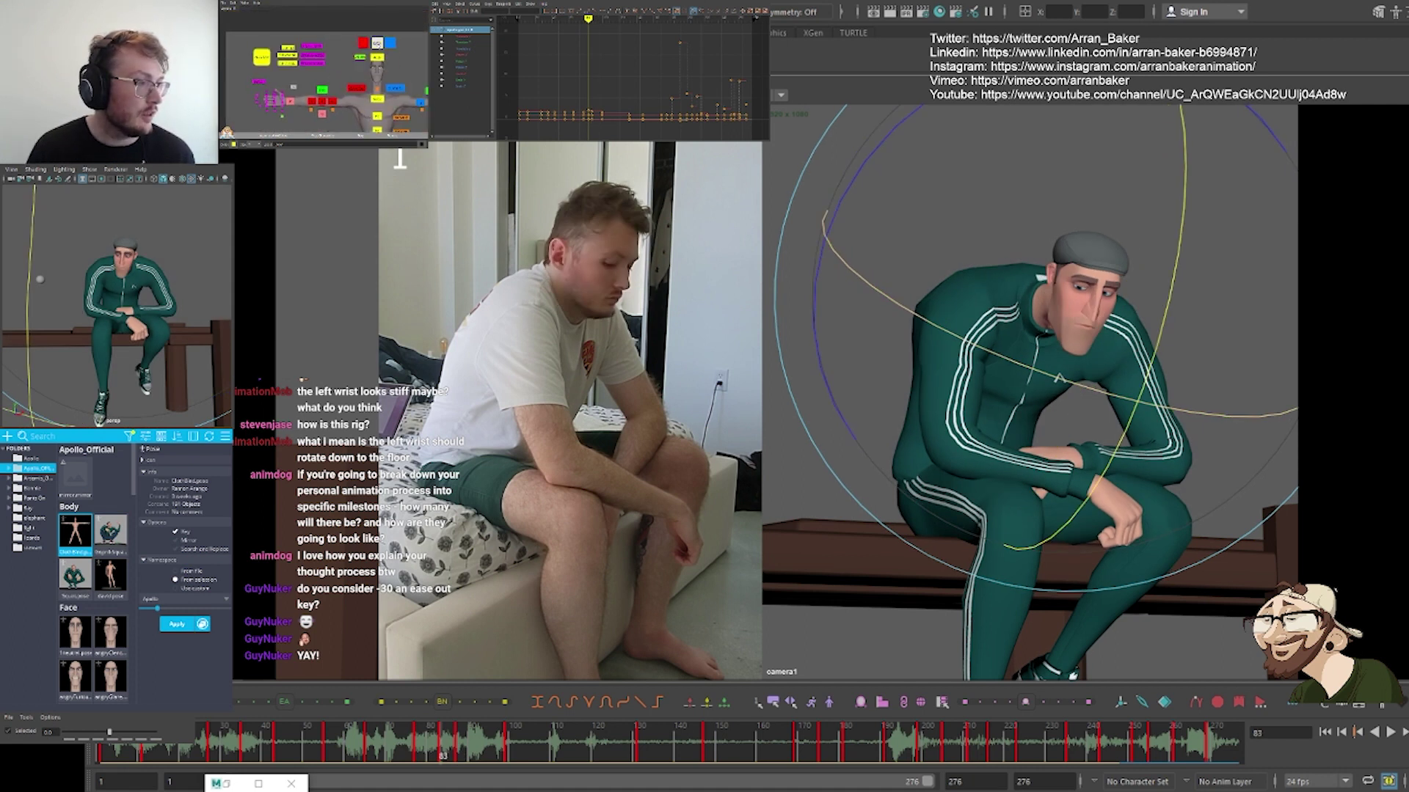
pyautogui.click(1087, 362)
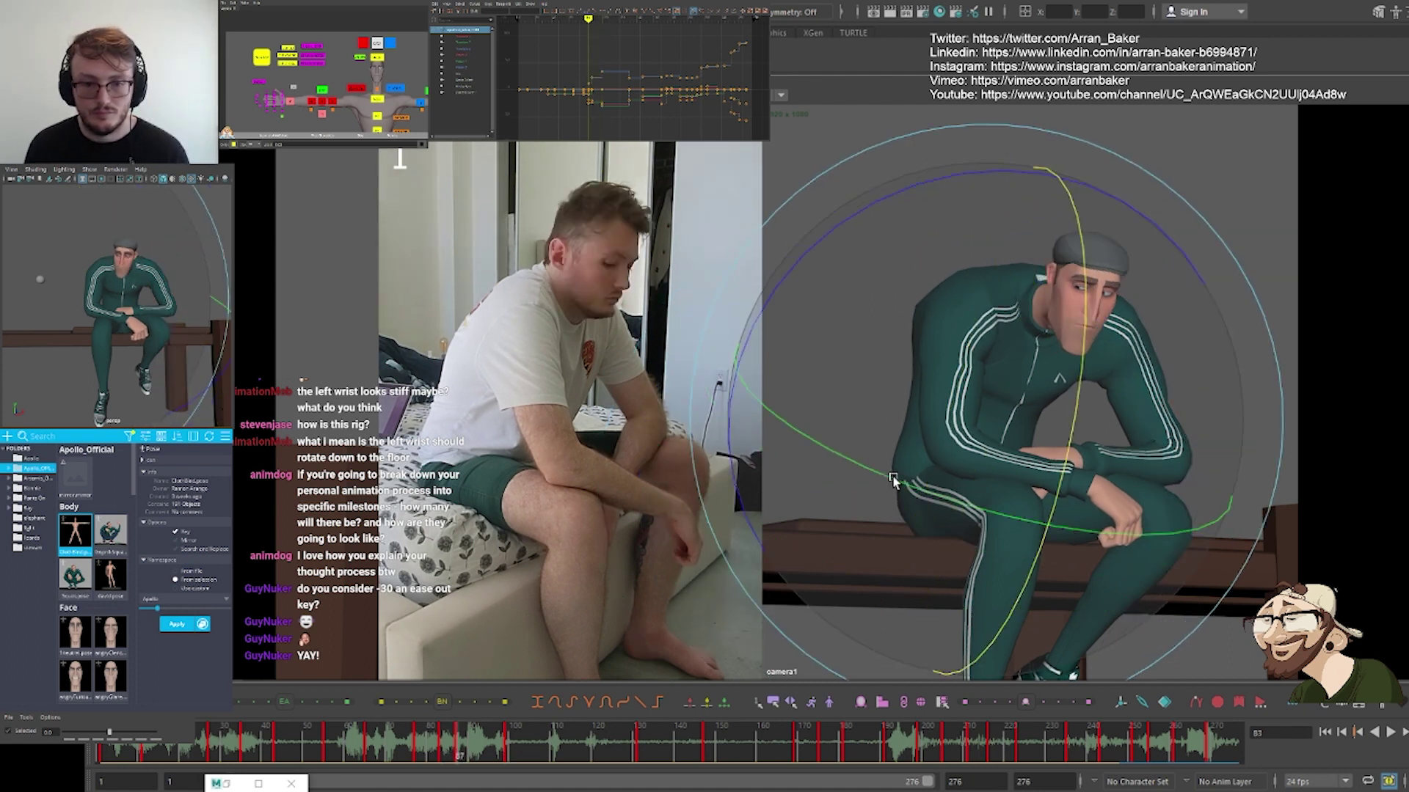
pyautogui.press(',')
pyautogui.press(',')
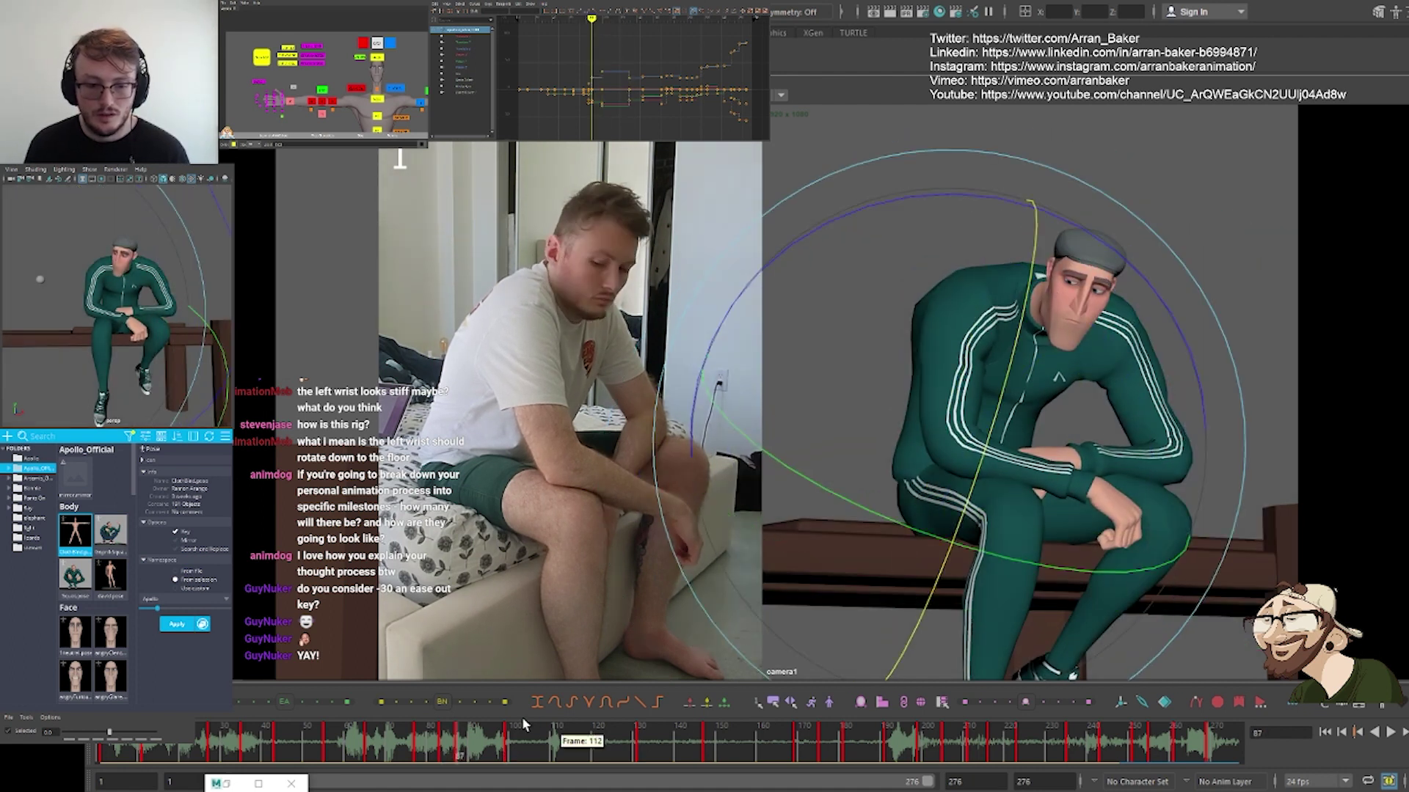
pyautogui.click(443, 742)
pyautogui.hotkey('alt', 'v')
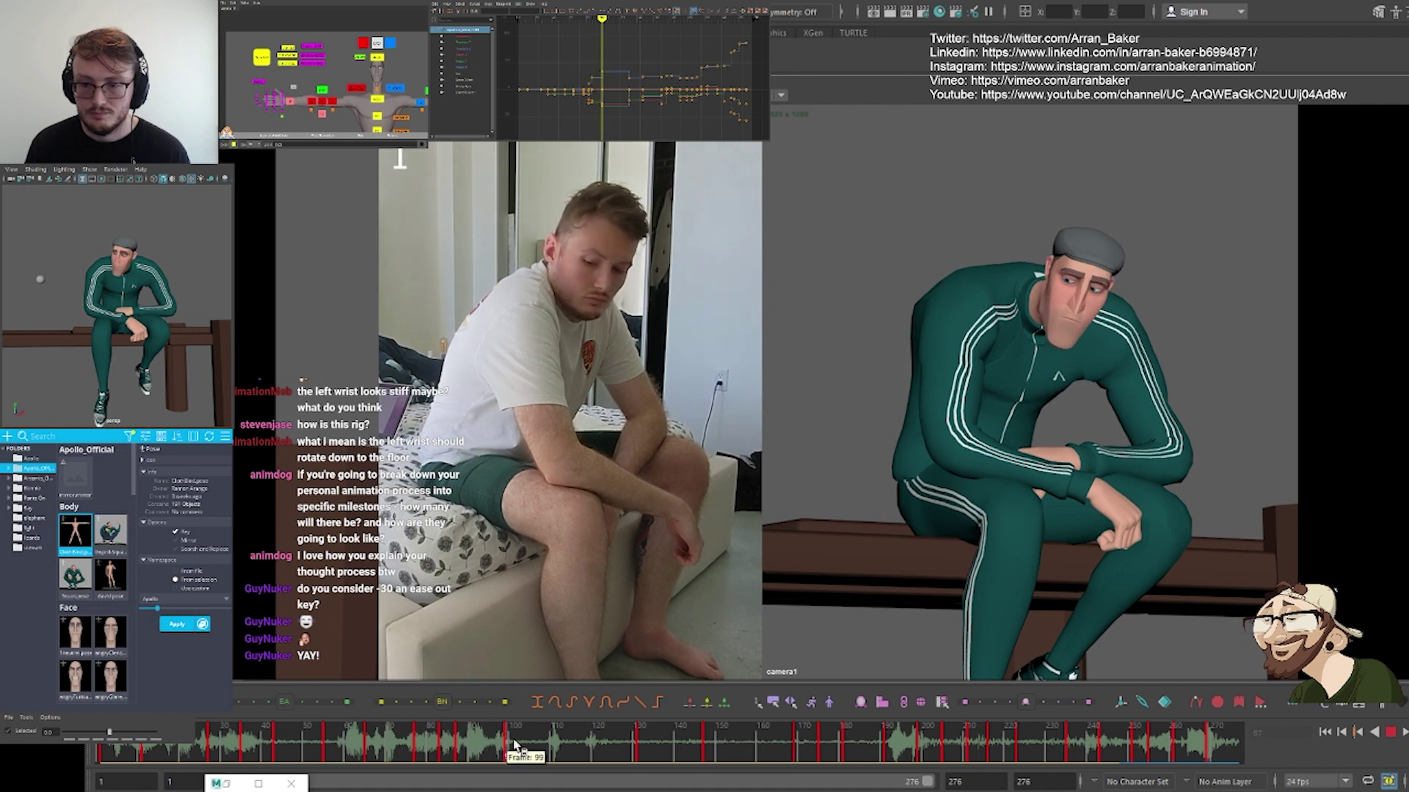
pyautogui.click(532, 747)
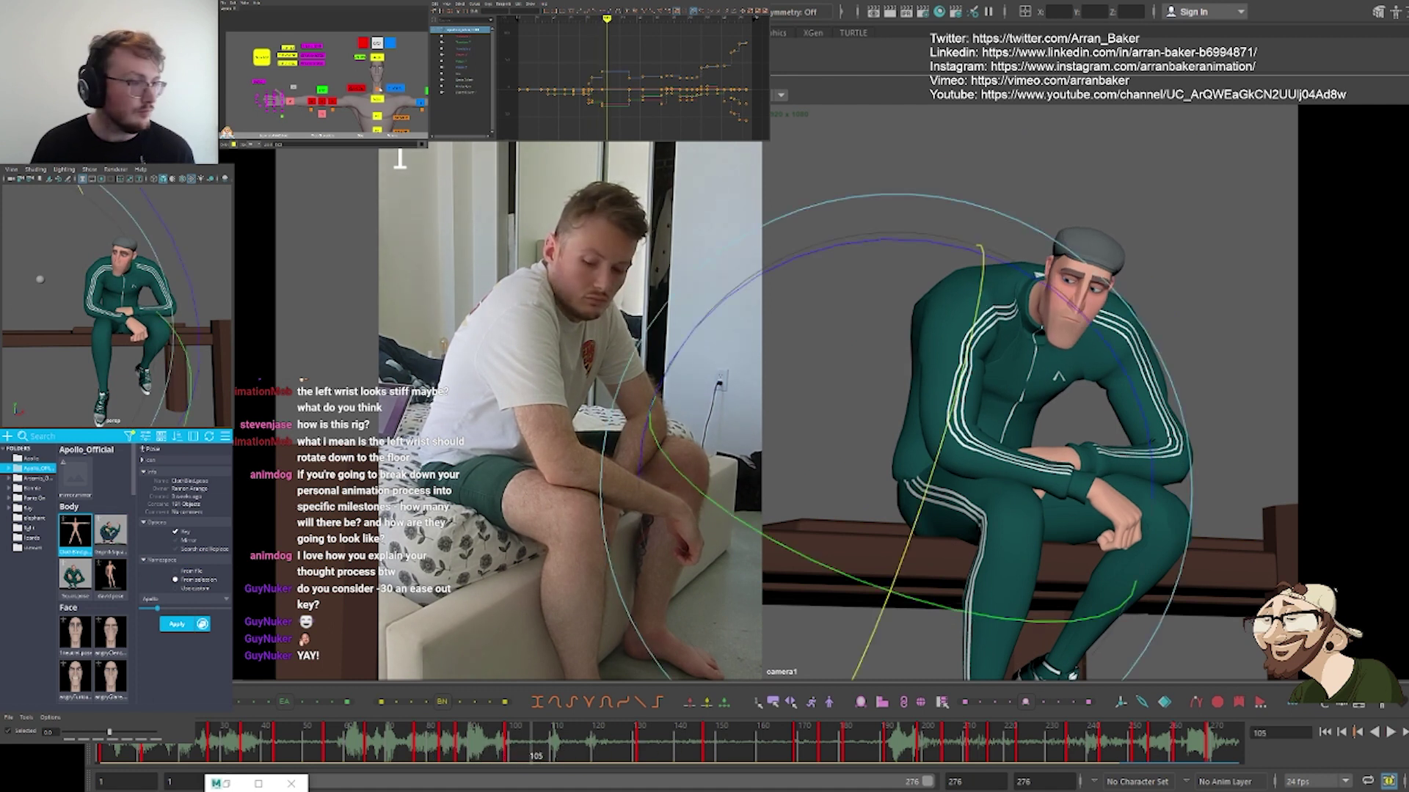
# Select all of the character's controls and advance the animation from frame 105 to frame 113
pyautogui.moveTo(296, 93); pyautogui.dragTo(249, 44, button='middle')
pyautogui.moveTo(389, 94); pyautogui.dragTo(321, 68, button='middle')
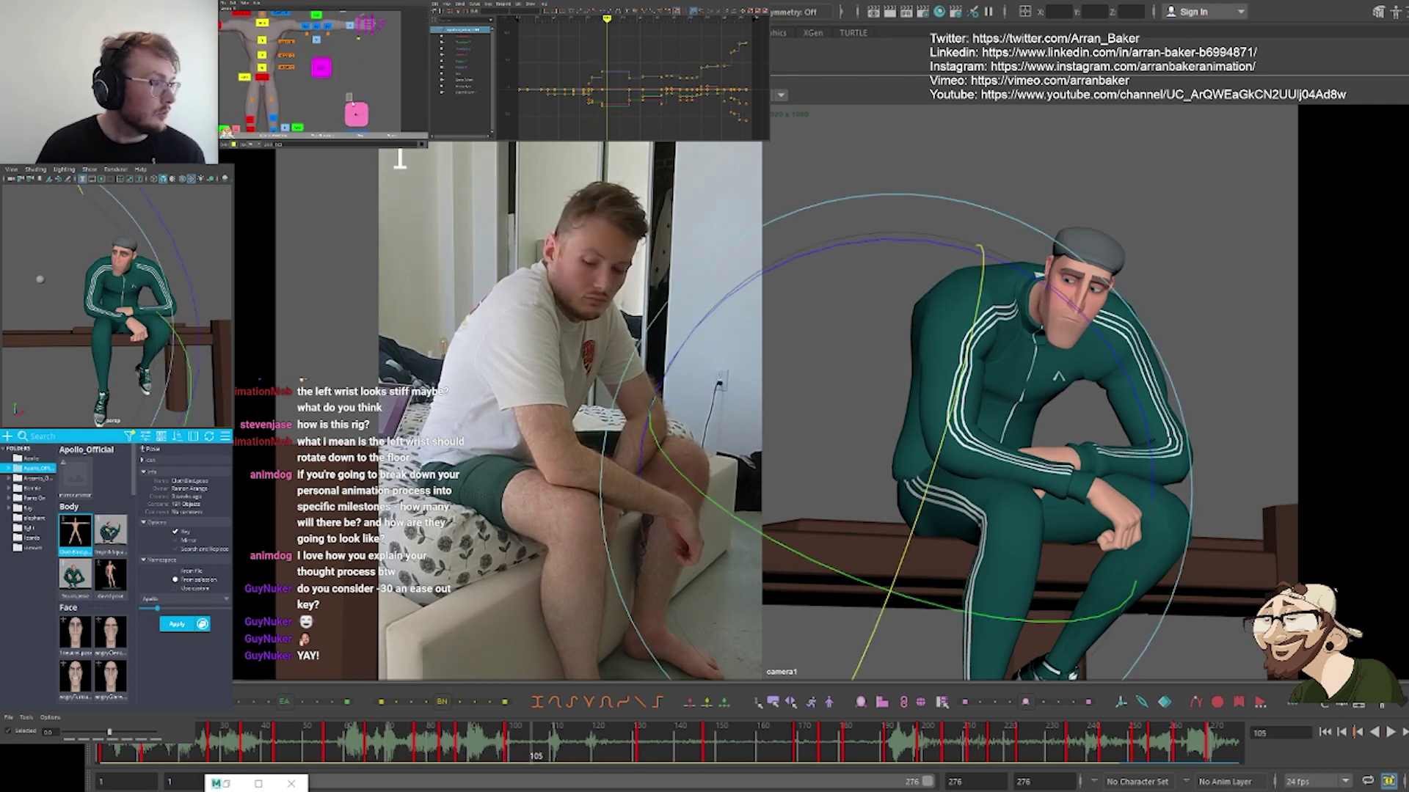
pyautogui.click(356, 114)
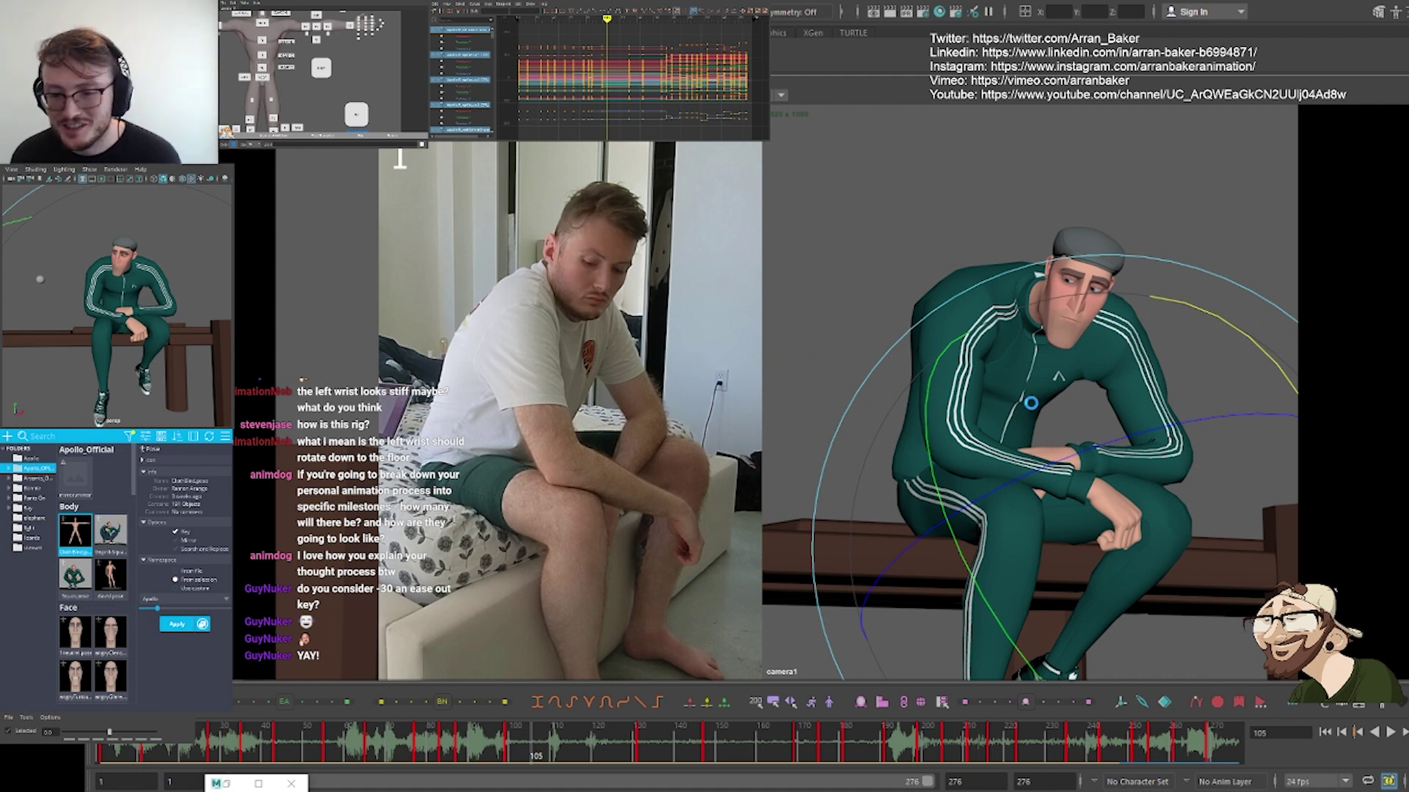
pyautogui.hotkey('alt', '.')
pyautogui.hotkey('alt', '.')
pyautogui.hotkey('alt', '.')
pyautogui.hotkey('alt', '.')
pyautogui.hotkey('alt', '.')
pyautogui.hotkey('alt', '.')
pyautogui.hotkey('alt', '.')
pyautogui.hotkey('alt', '.')
pyautogui.hotkey('alt', '.')
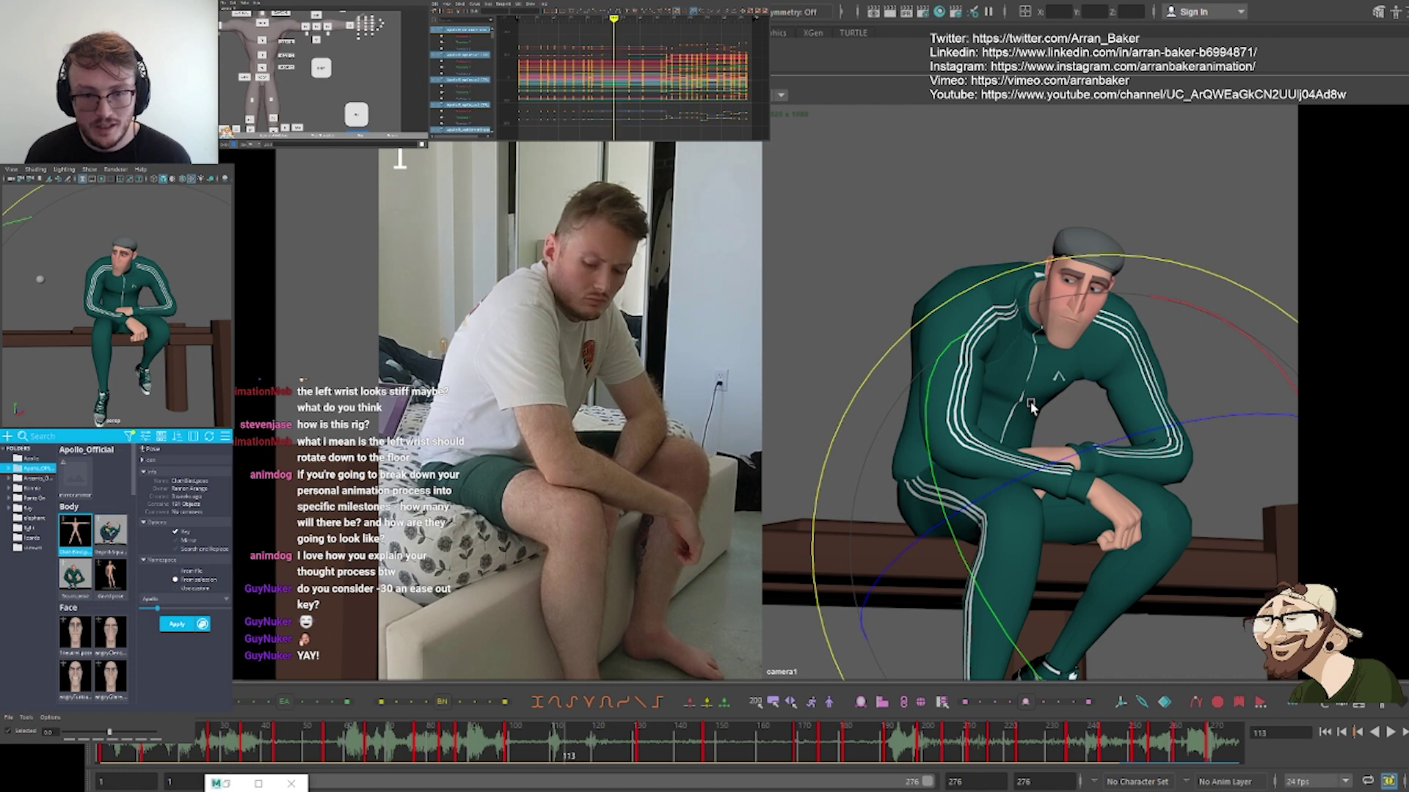
pyautogui.hotkey('alt', ',')
pyautogui.hotkey('alt', ',')
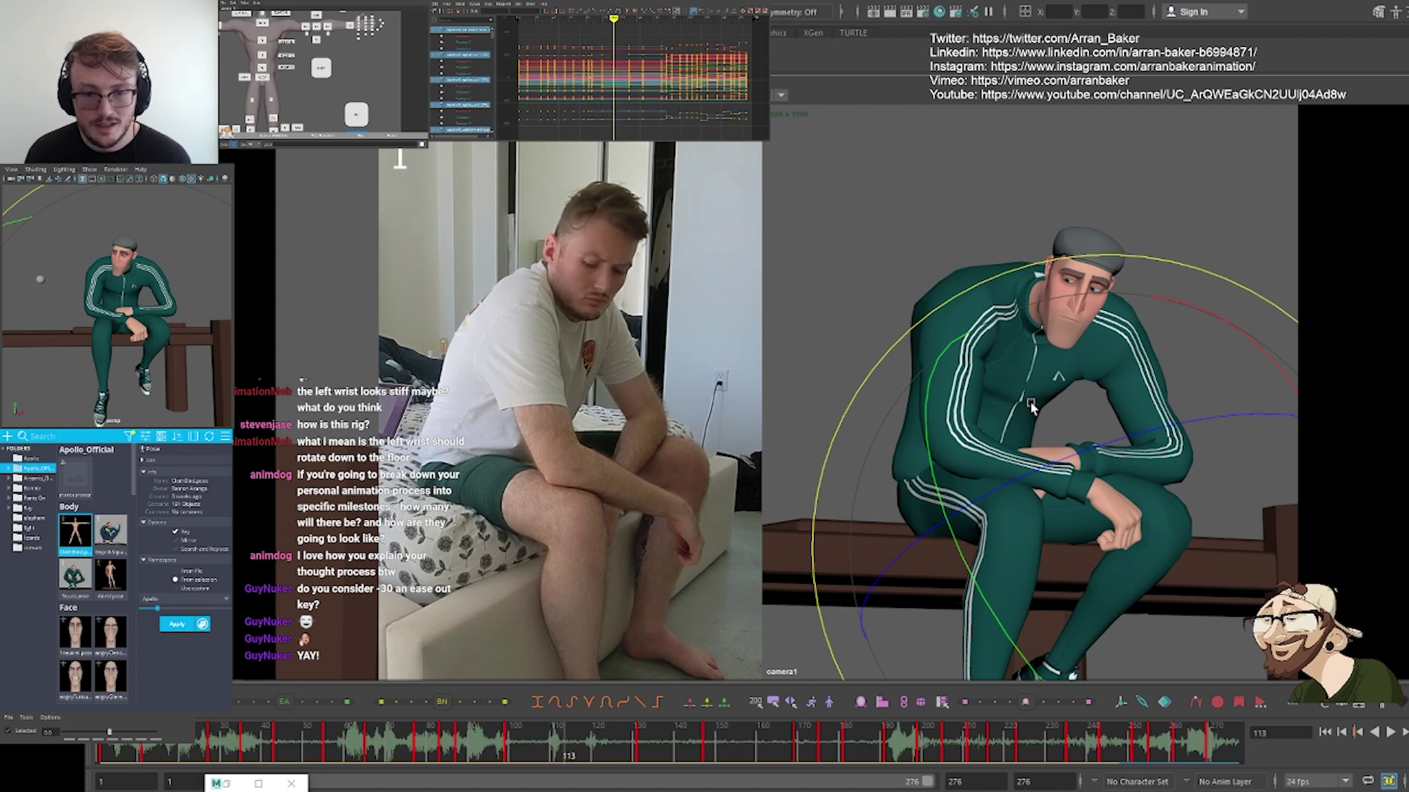
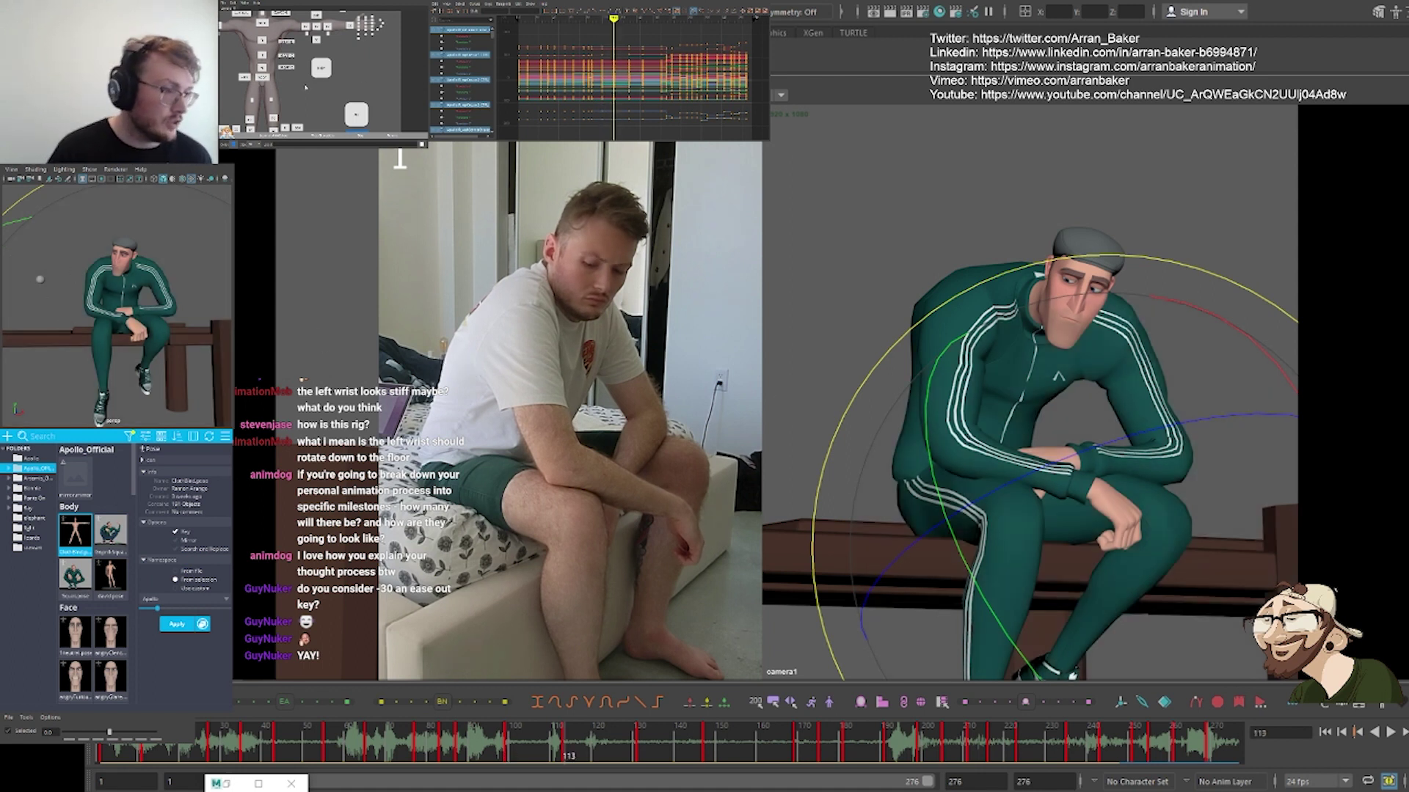
pyautogui.scroll(-3, 305, 88)
pyautogui.moveTo(345, 81); pyautogui.dragTo(312, 81, button='middle')
pyautogui.scroll(4, 316, 79)
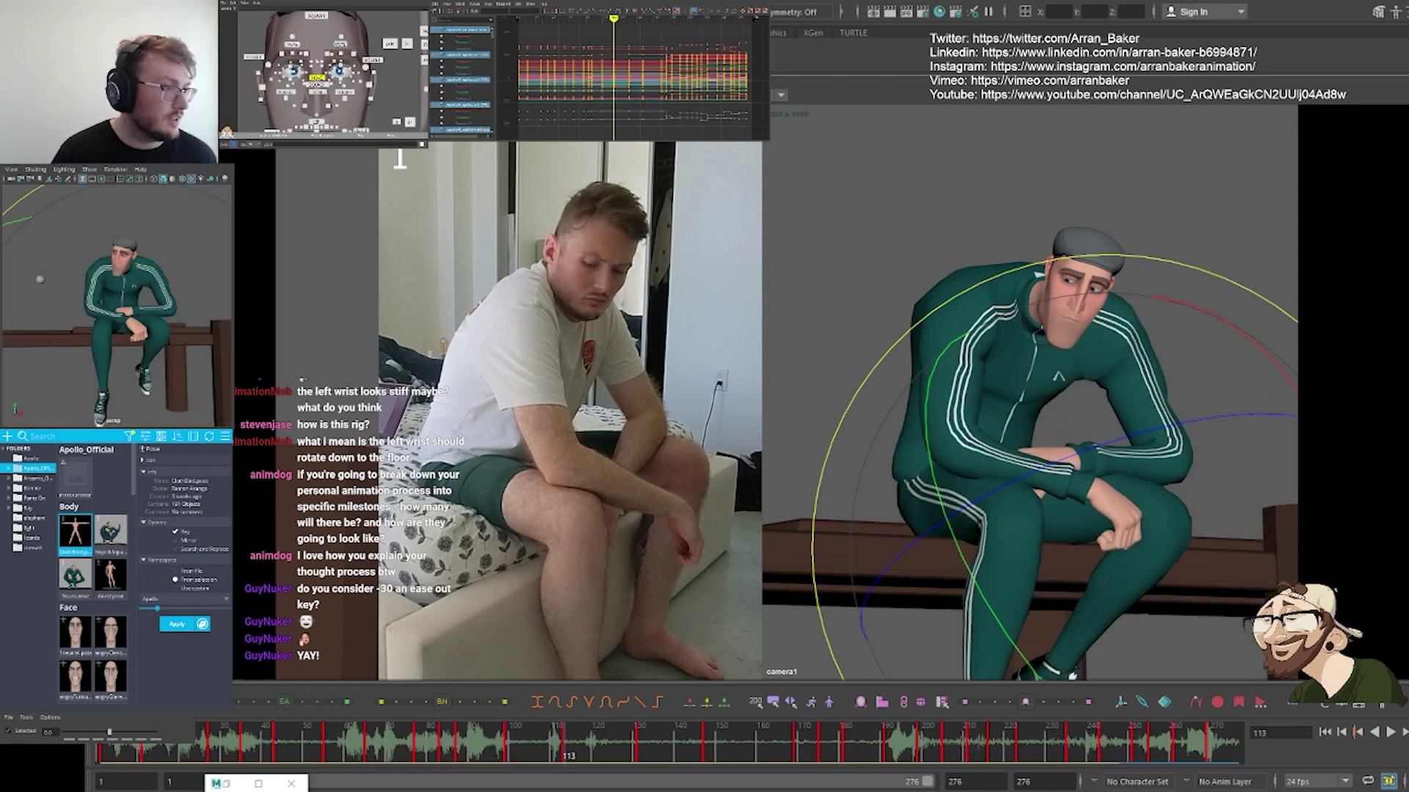
pyautogui.scroll(1, 313, 56)
pyautogui.moveTo(270, 60); pyautogui.dragTo(365, 29)
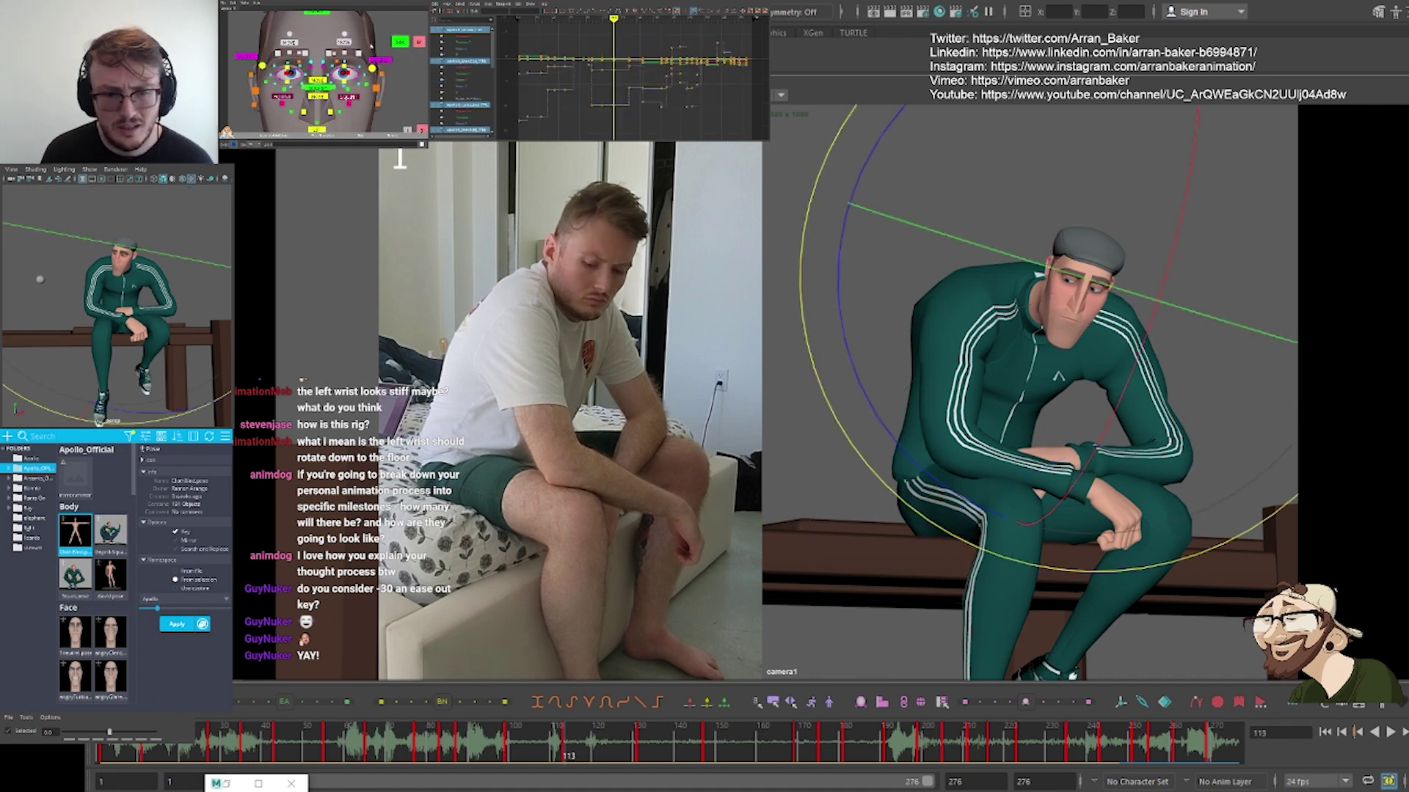
# Move the eye aim control down and toward the character's left at frame 113 and inspect the face up close
pyautogui.scroll(-4, 323, 69)
pyautogui.scroll(2, 327, 59)
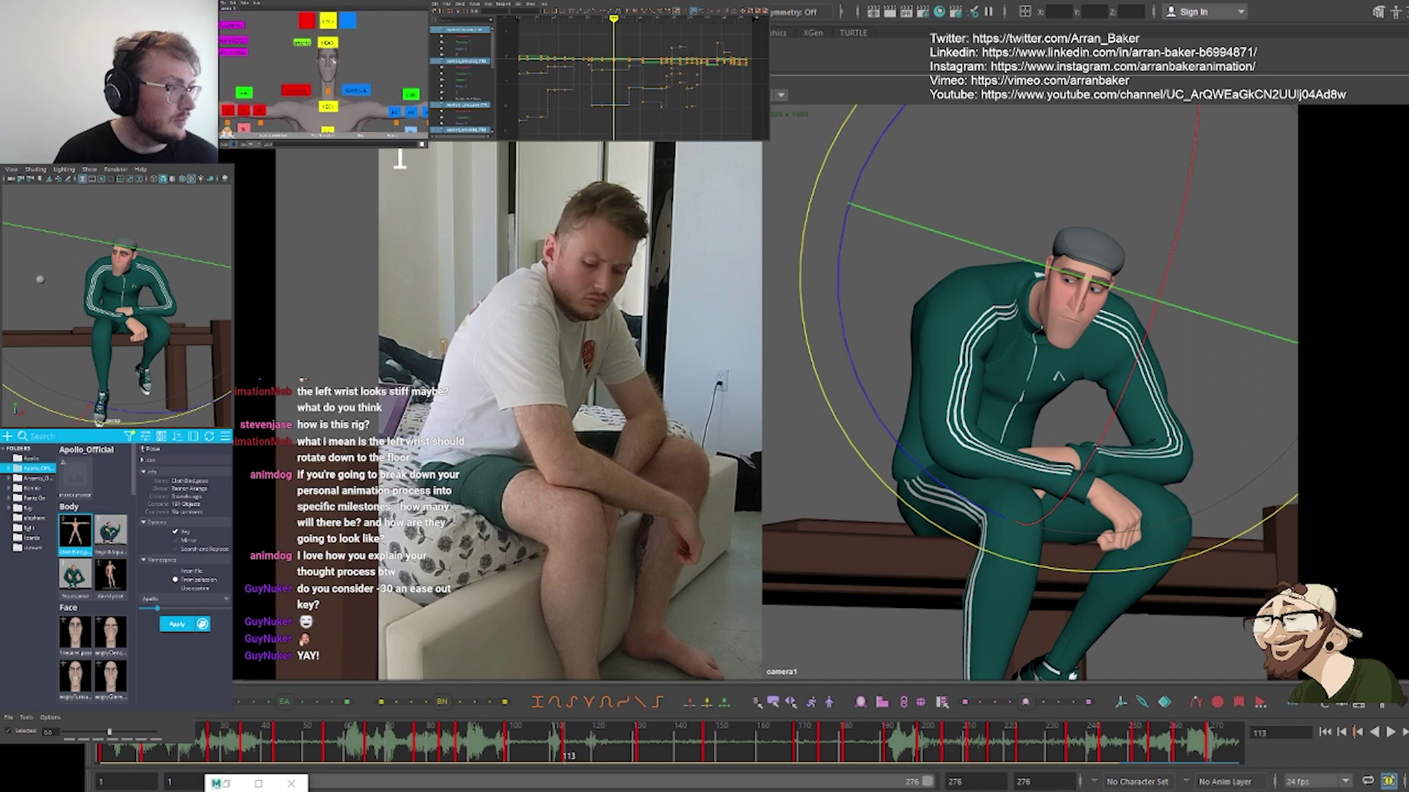
pyautogui.click(328, 21)
pyautogui.press('w')
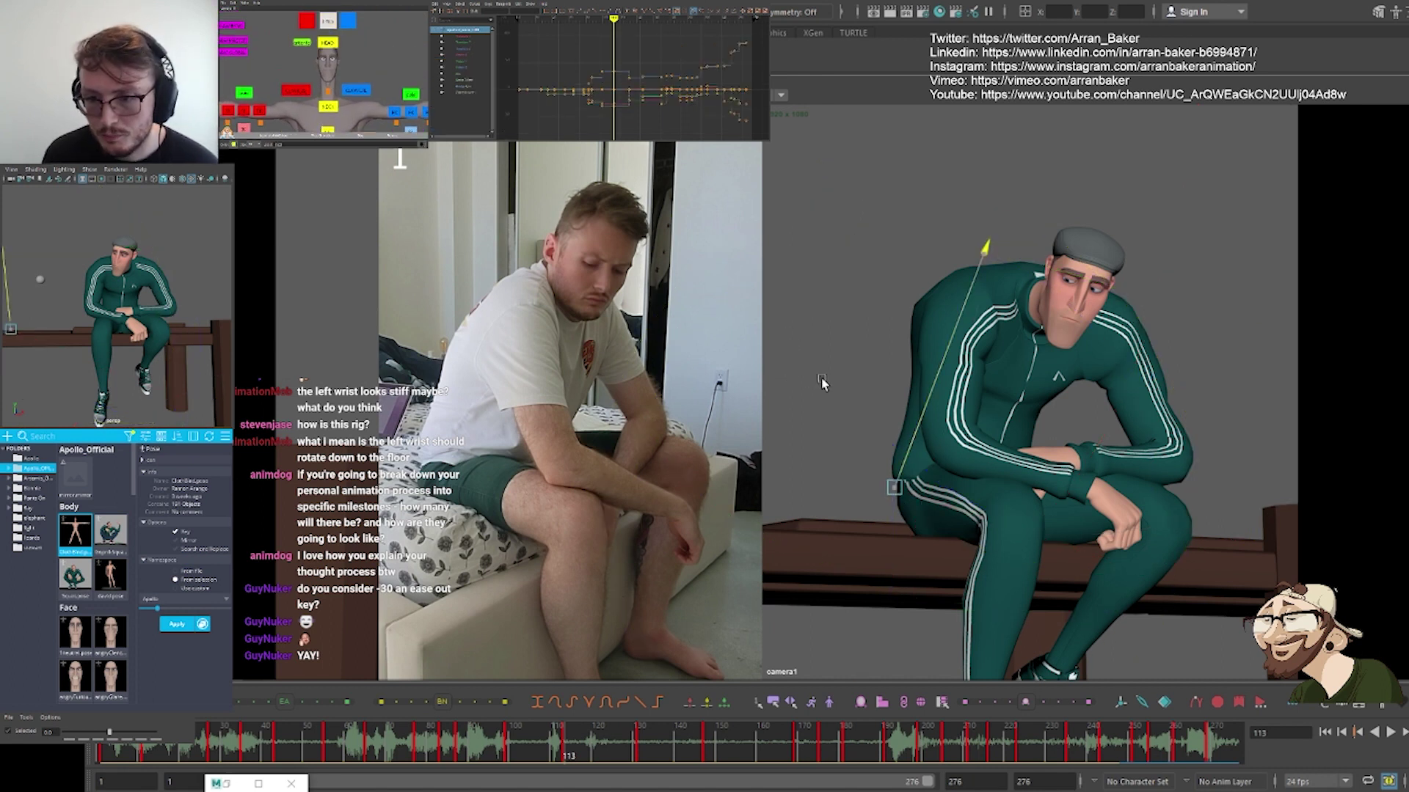
pyautogui.press('r')
pyautogui.moveTo(796, 373); pyautogui.dragTo(862, 413, button='middle')
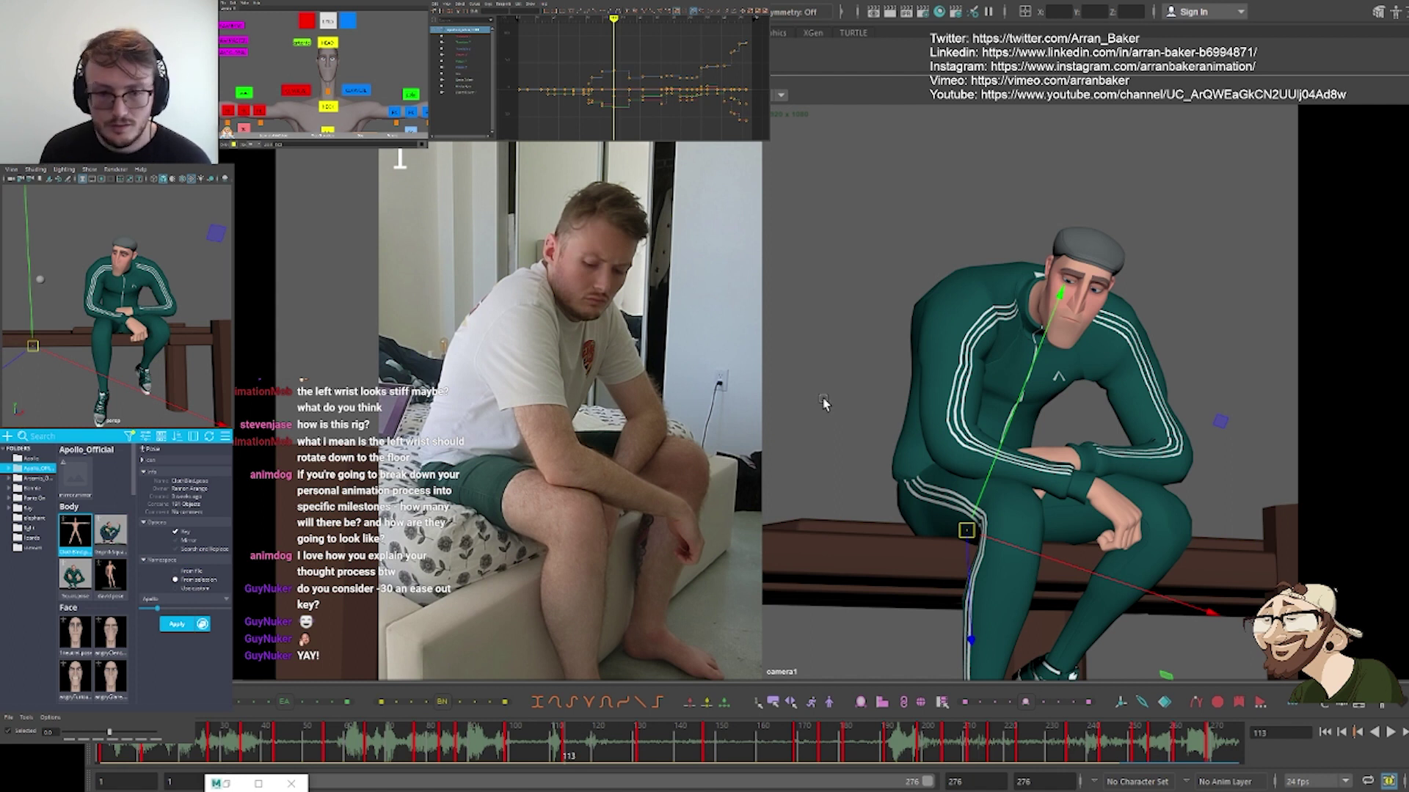
pyautogui.press('\\')
pyautogui.moveTo(772, 384); pyautogui.dragTo(541, 411, button='right')
pyautogui.moveTo(636, 373); pyautogui.dragTo(672, 406, button='middle')
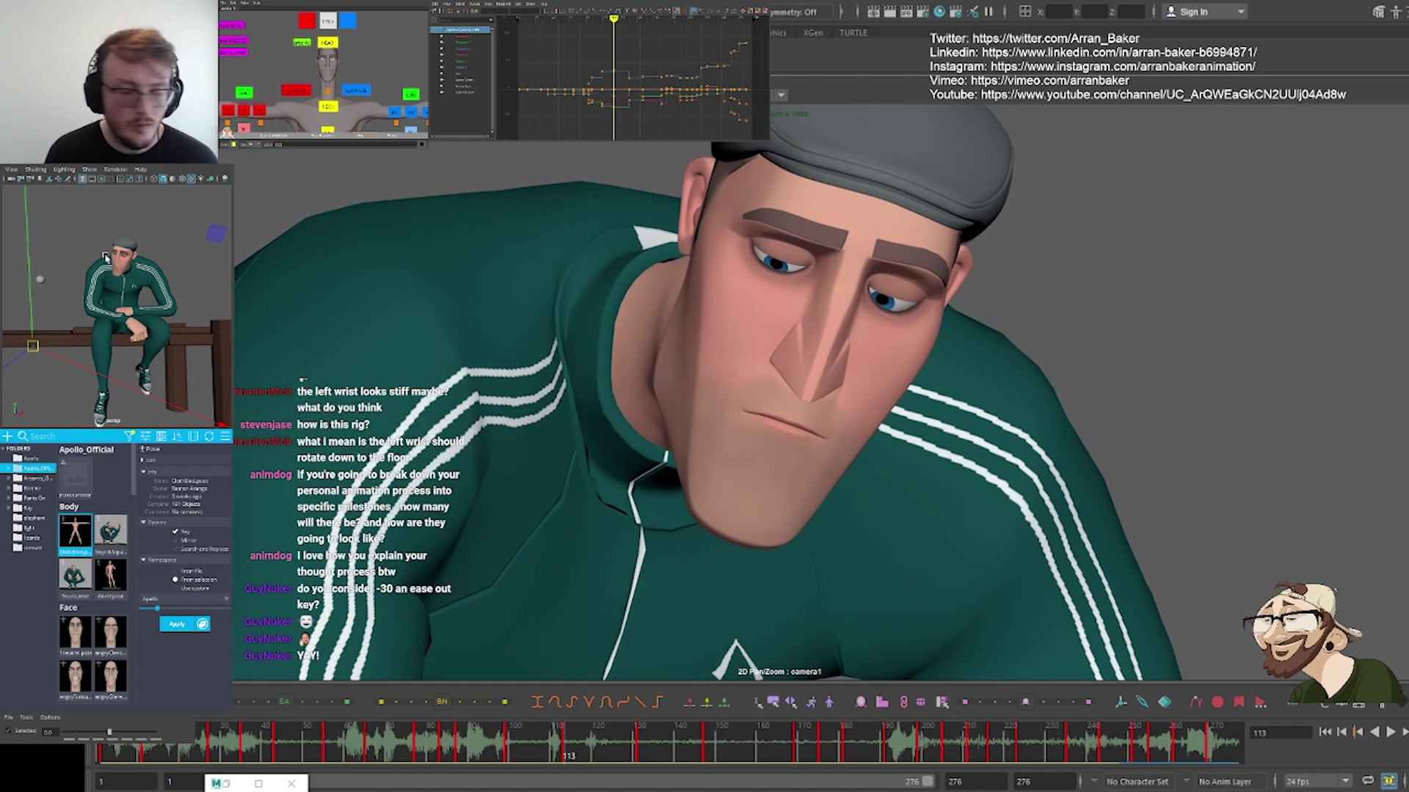
# Select the eyebrow controls and partially blend an angry face pose from the pose library into them at frame 113
pyautogui.moveTo(328, 70)
pyautogui.mouseDown(button='middle')
pyautogui.moveTo(301, 99)
pyautogui.moveTo(345, 96)
pyautogui.moveTo(330, 57)
pyautogui.mouseUp(button='middle')
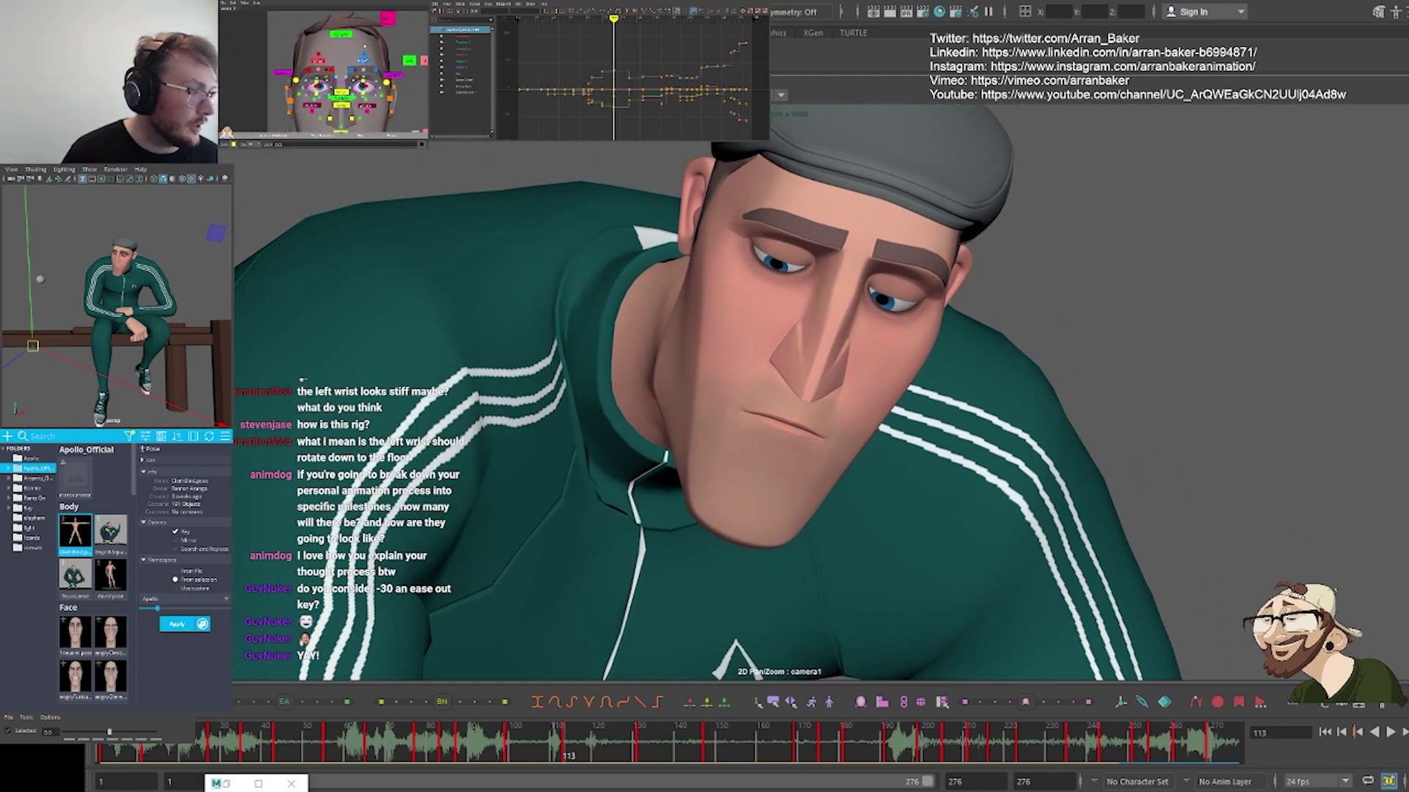
pyautogui.moveTo(329, 57); pyautogui.dragTo(383, 73)
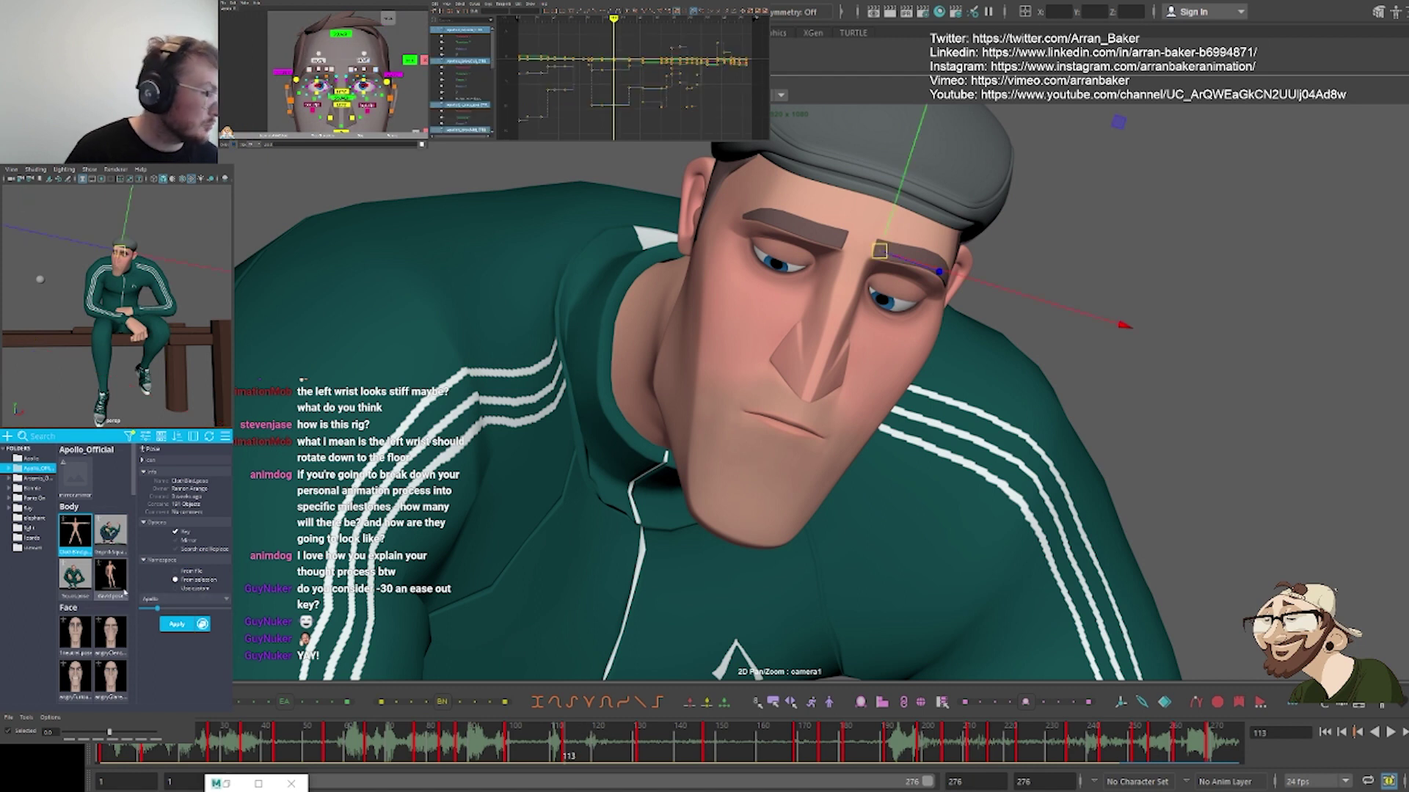
pyautogui.click(110, 635)
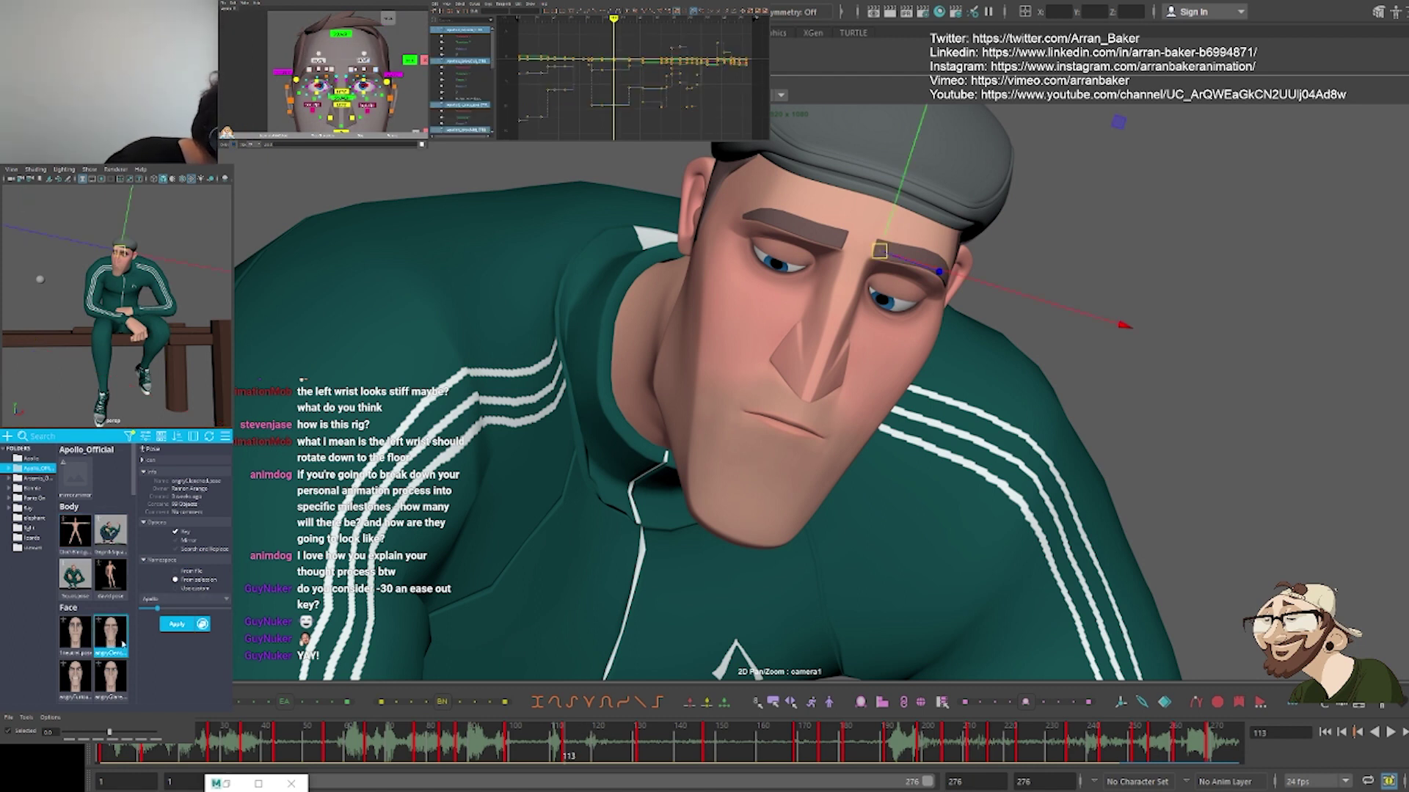
pyautogui.click(112, 678)
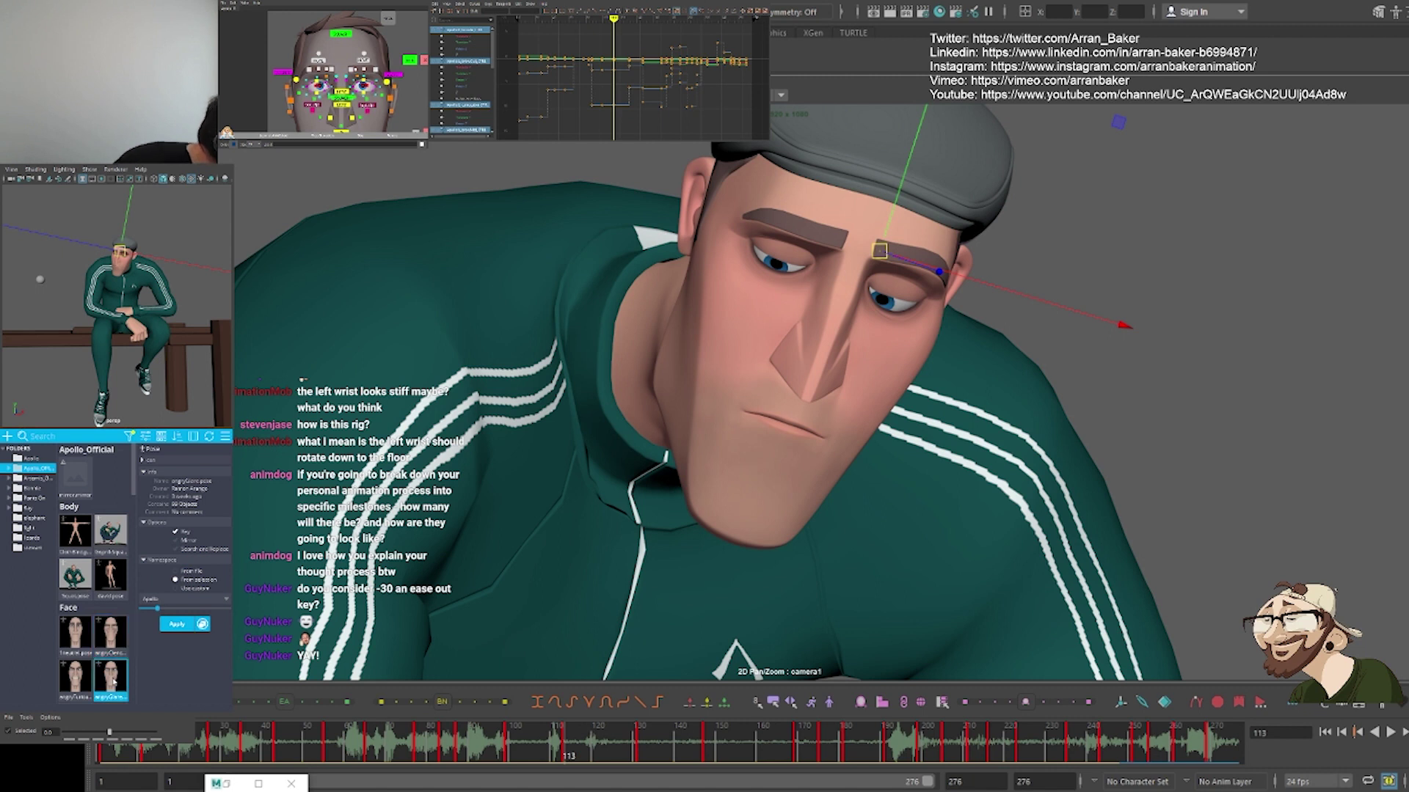
pyautogui.moveTo(155, 610); pyautogui.dragTo(180, 613)
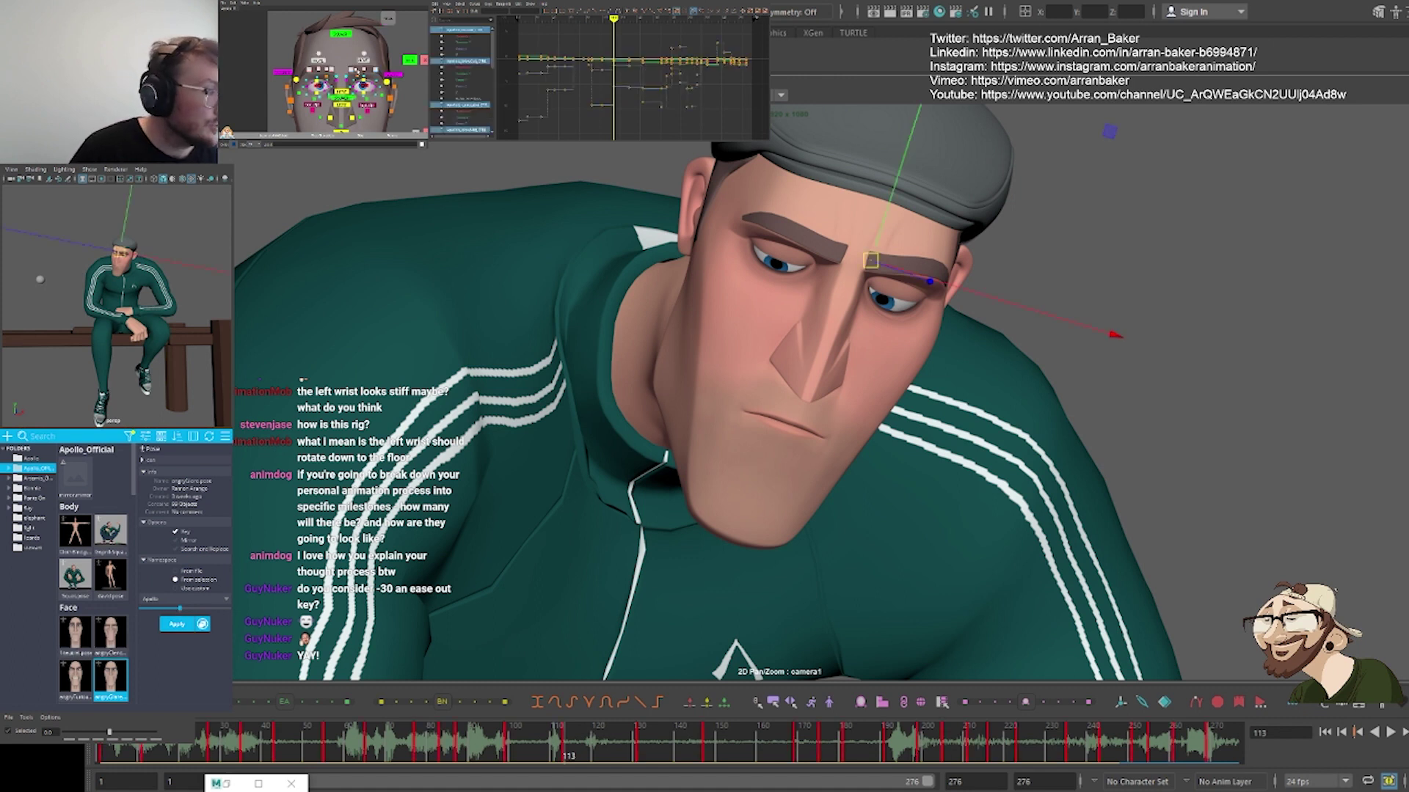
# Select the inner eyebrow controls on both sides and nudge them vertically at frame 113
pyautogui.click(355, 70)
pyautogui.keyDown('shift'); pyautogui.click(325, 72); pyautogui.keyUp('shift')
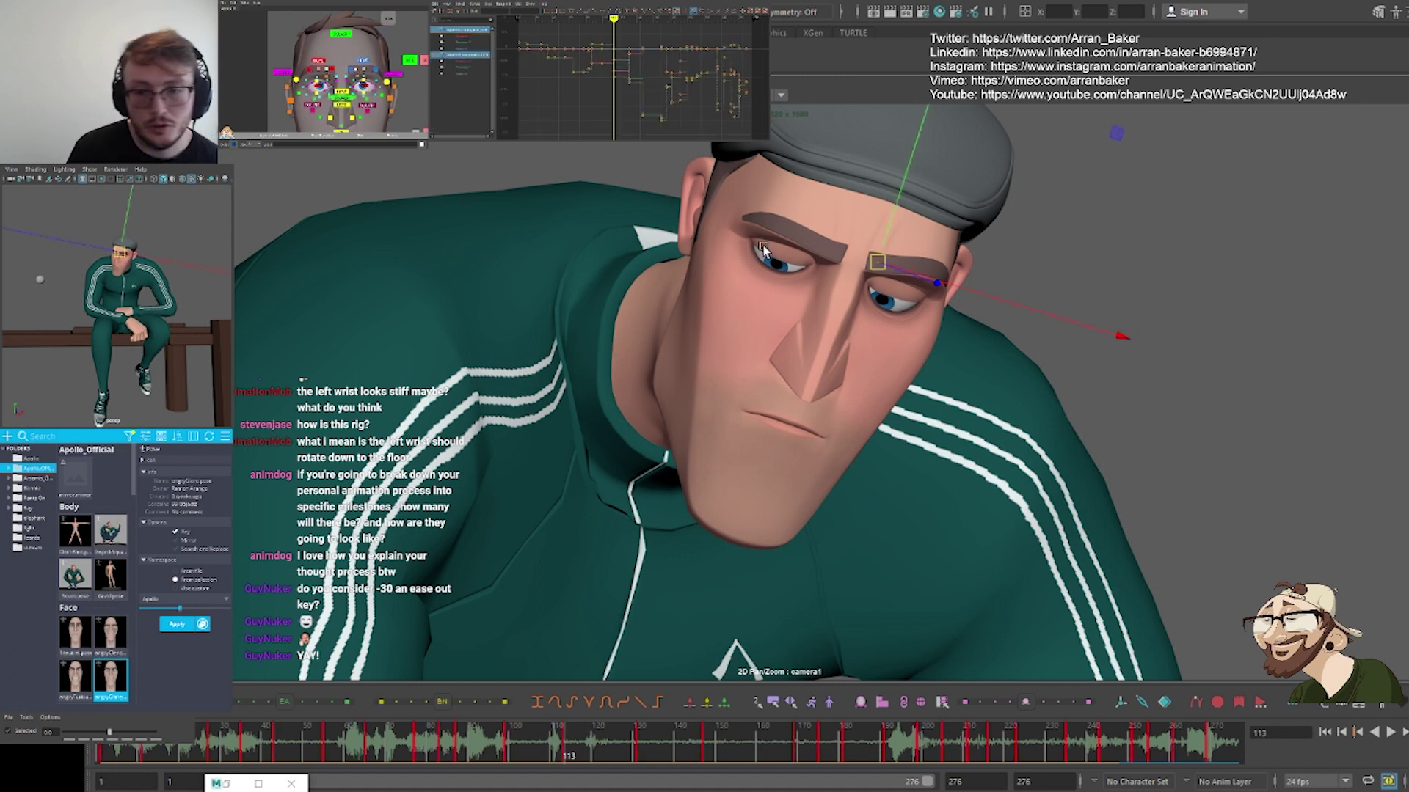
pyautogui.click(886, 228)
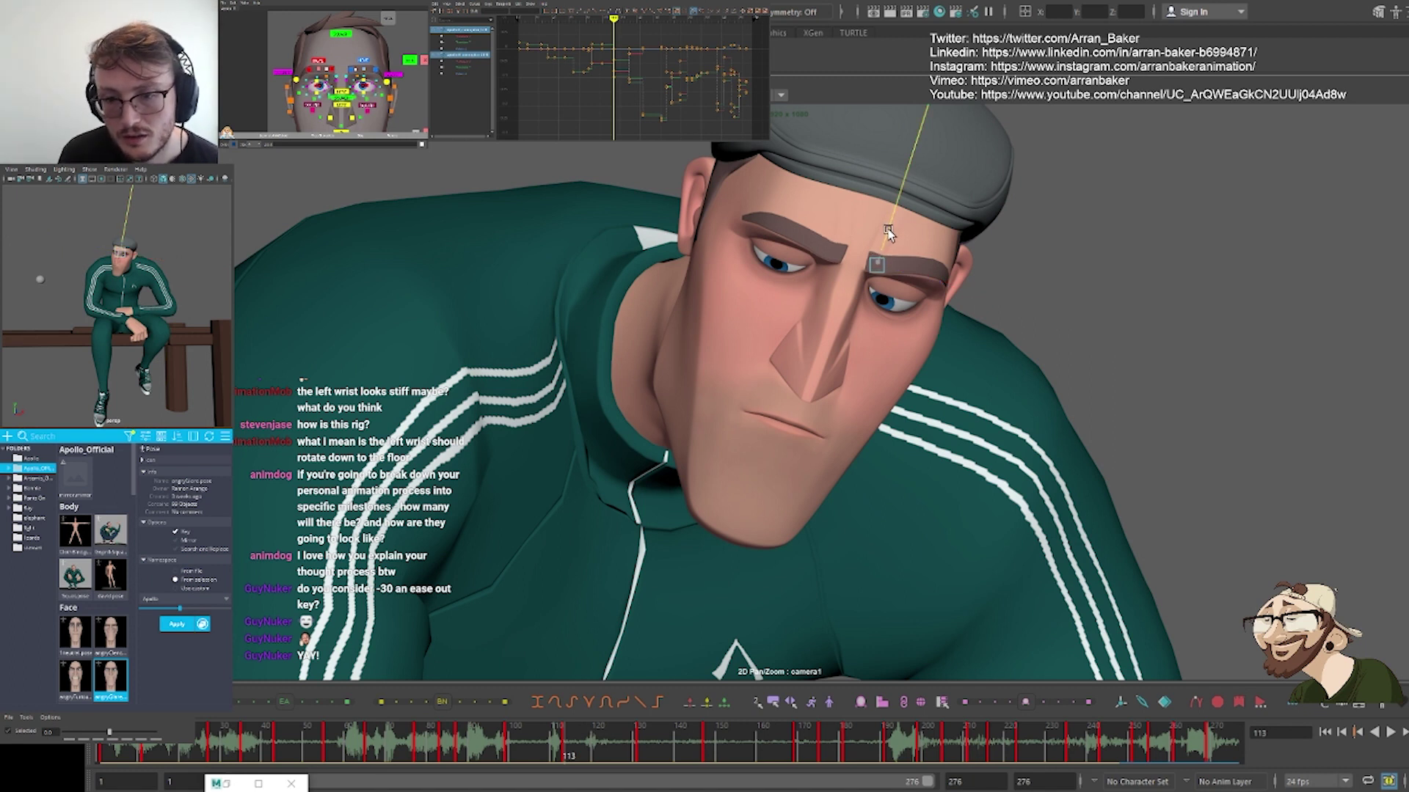
pyautogui.click(877, 263)
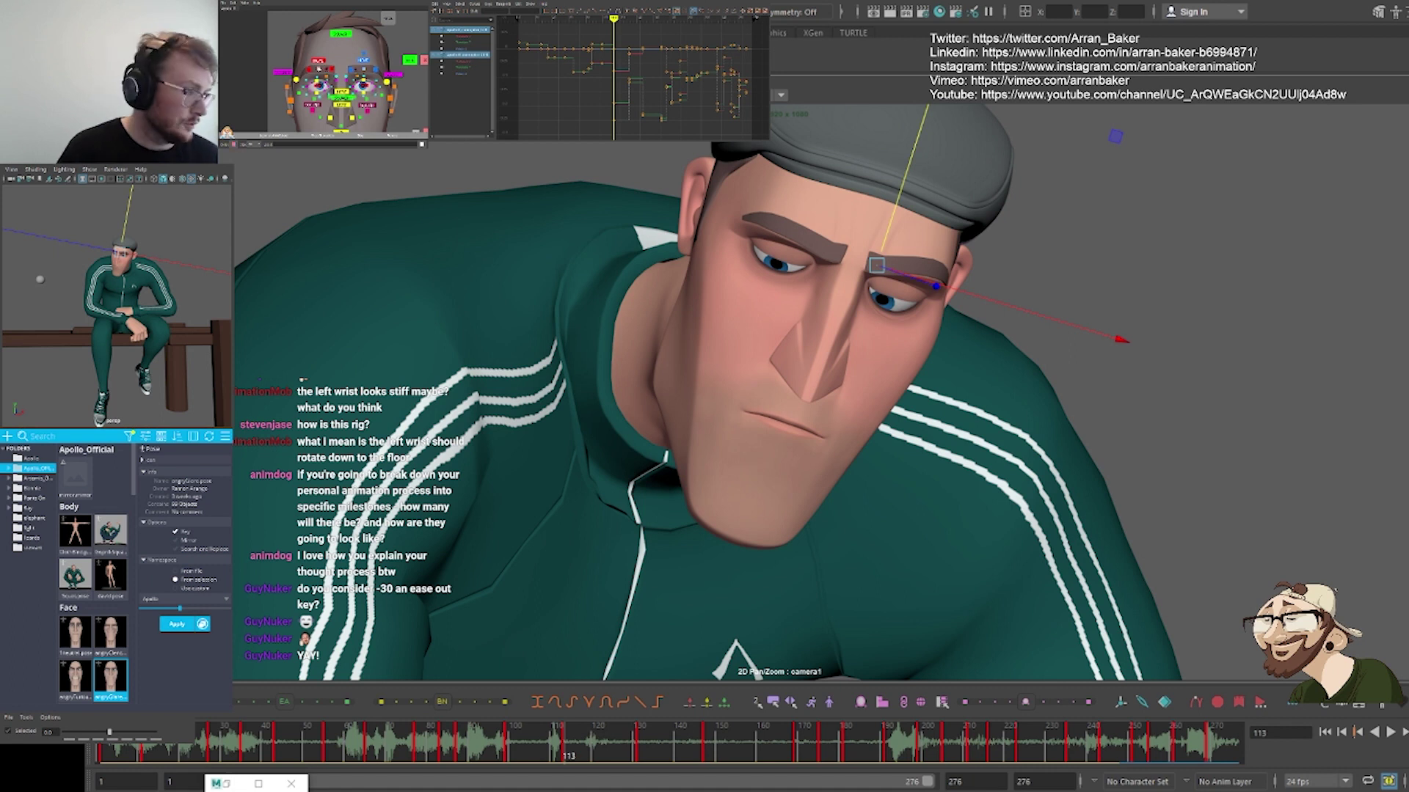
# Try the individual brow controls on the character's right side, then raise the inner eyebrow controls slightly at frame 113
pyautogui.click(318, 63)
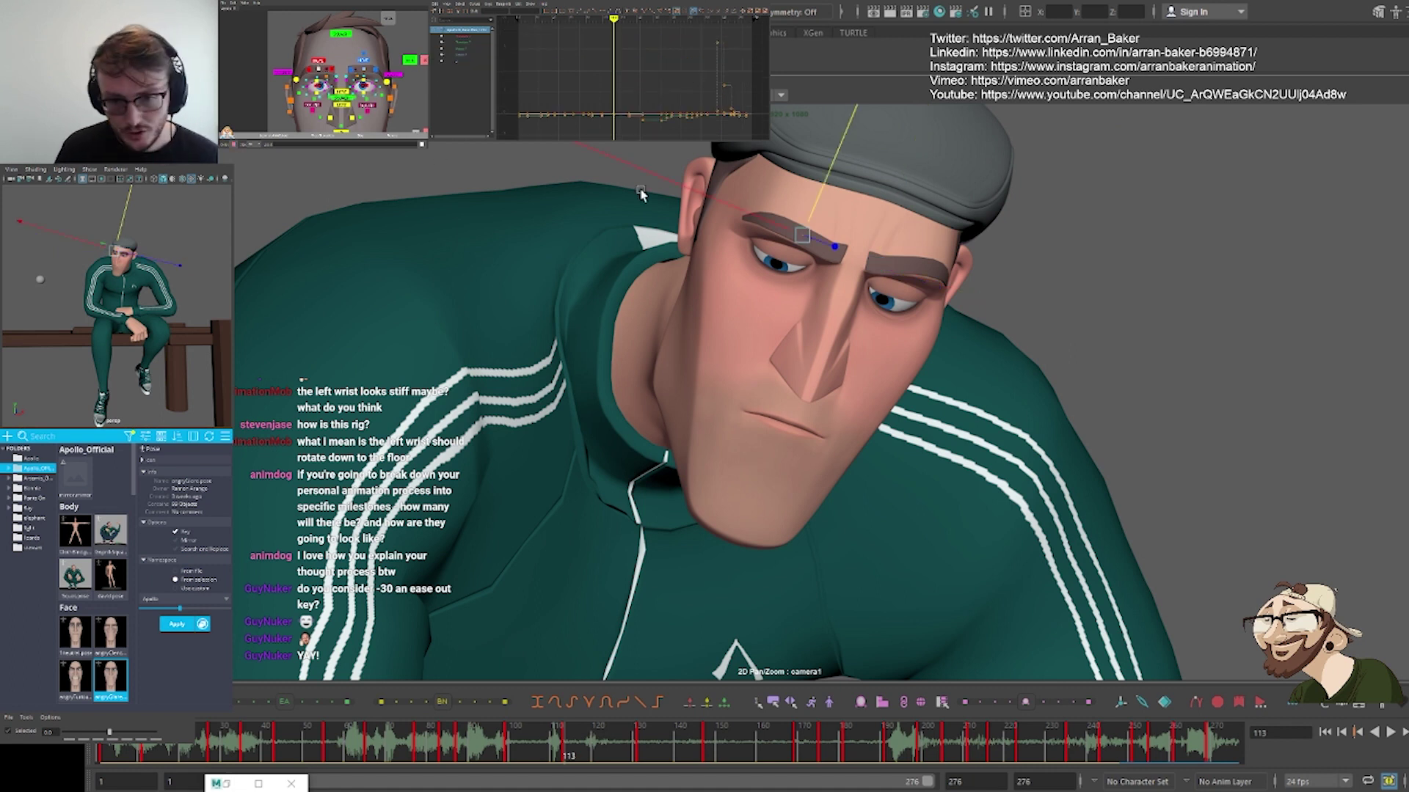
pyautogui.click(311, 69)
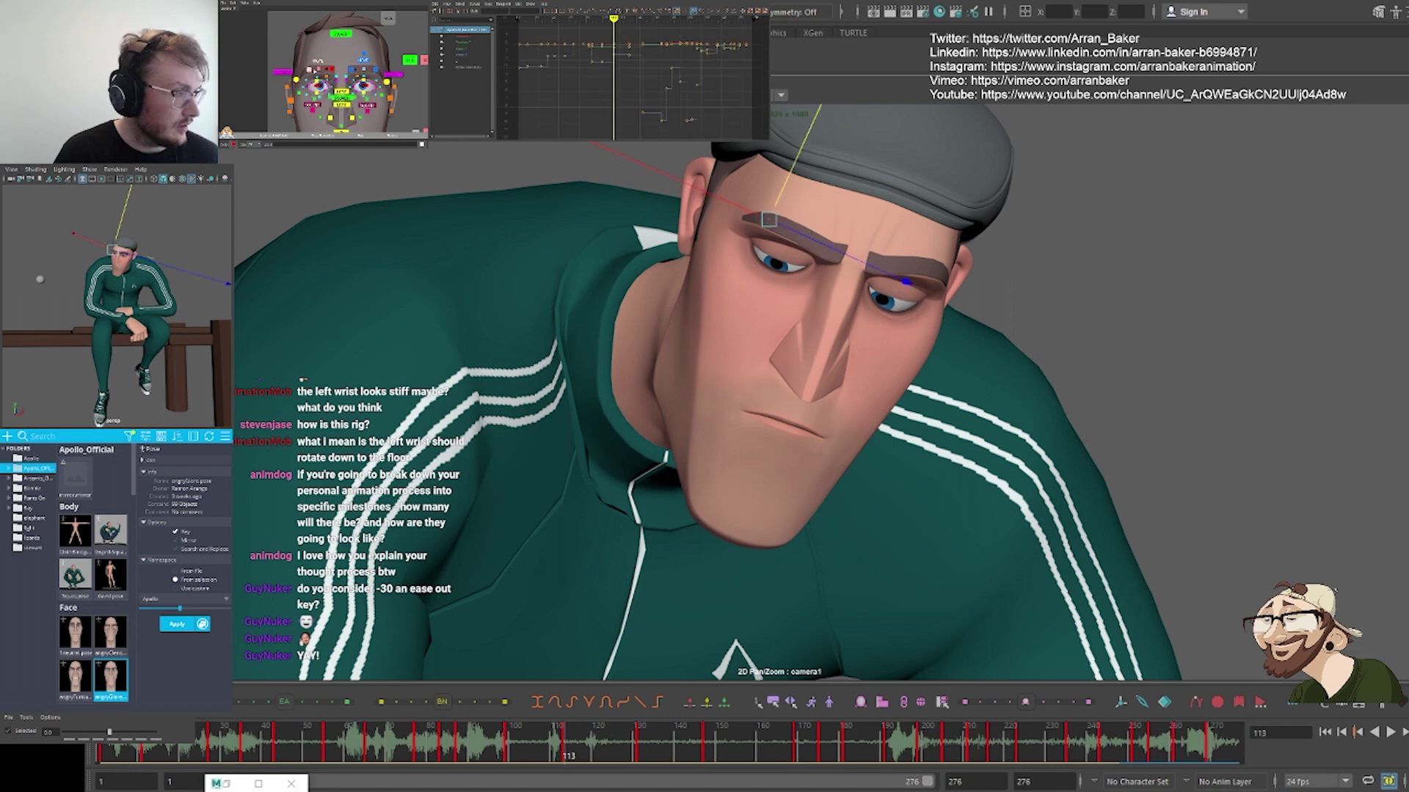
pyautogui.click(840, 252)
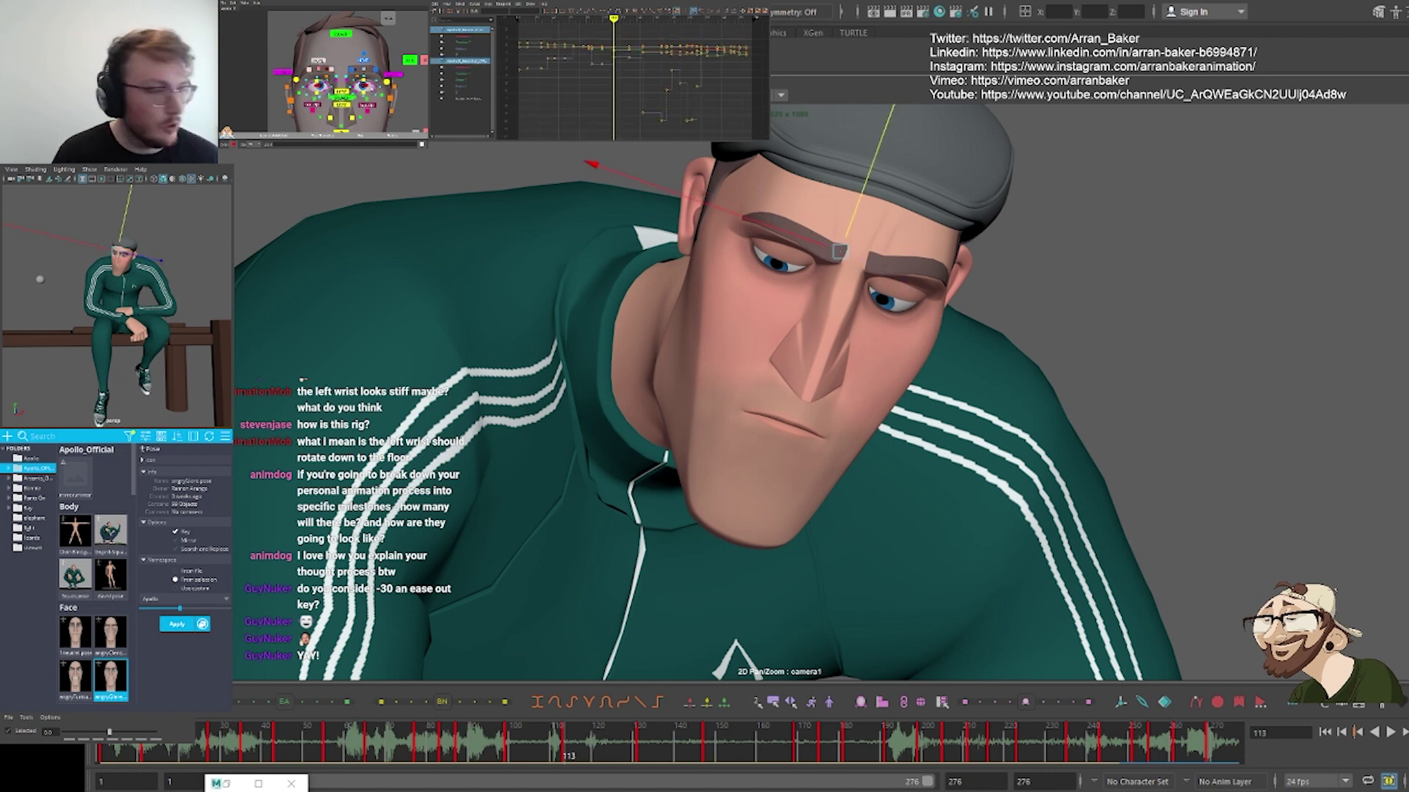
pyautogui.click(331, 69)
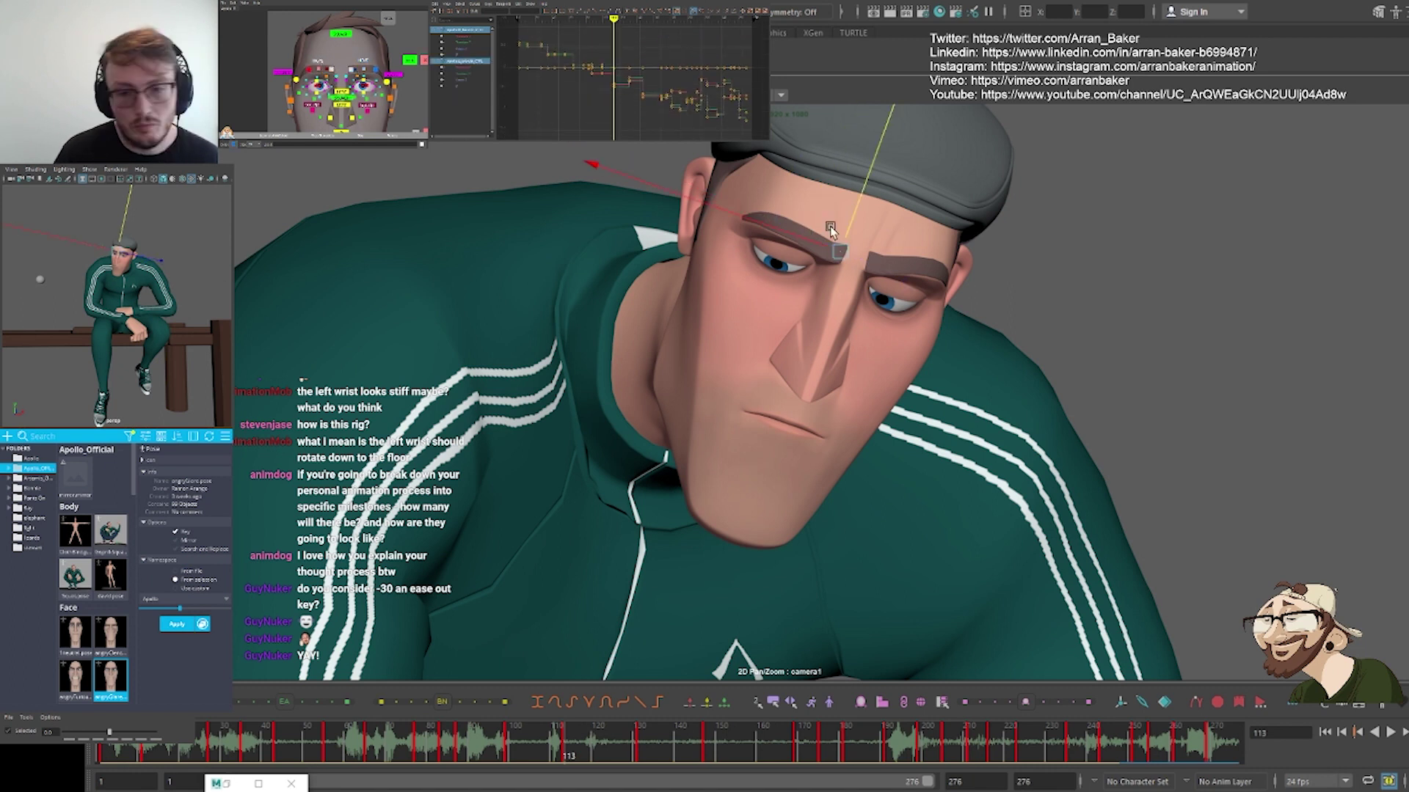
pyautogui.click(851, 217)
pyautogui.press('w')
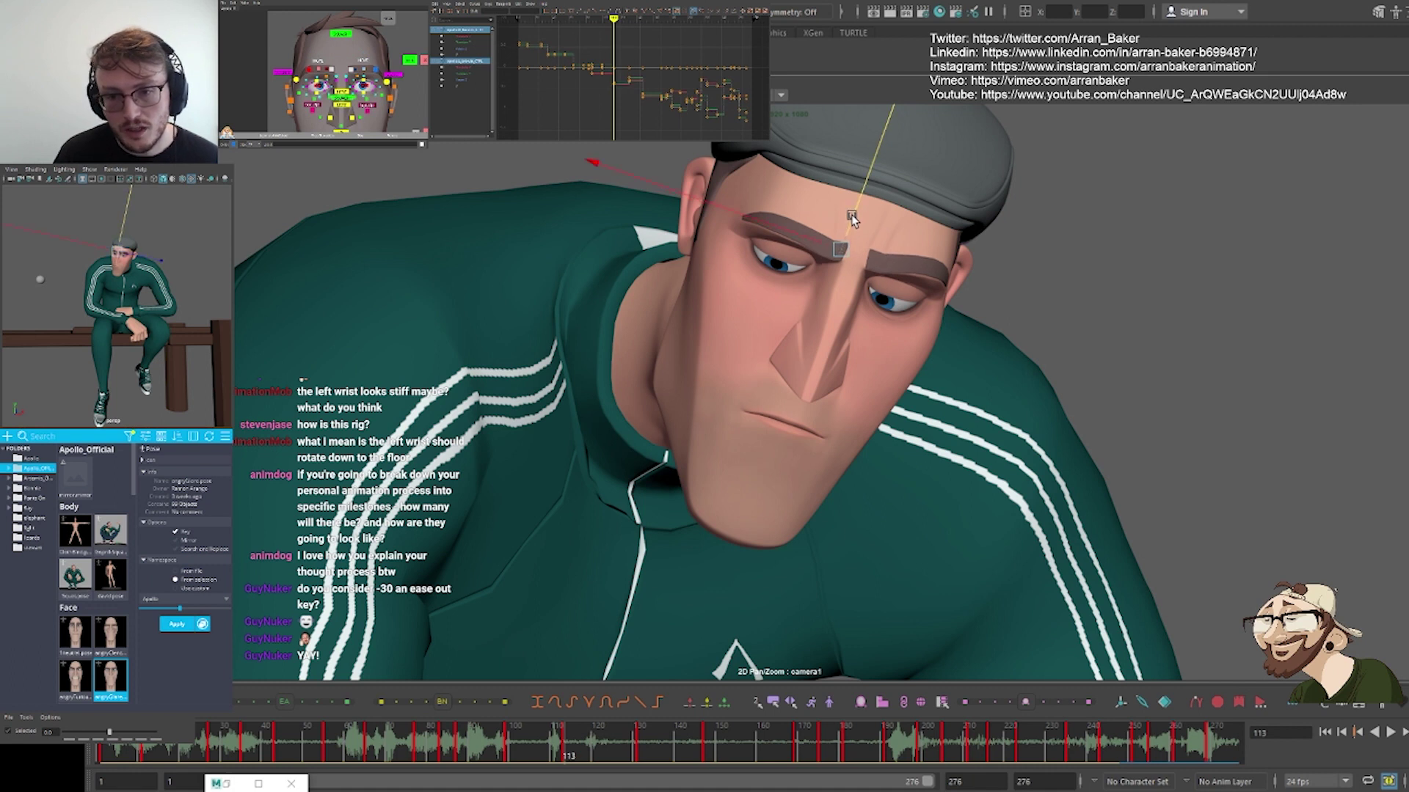
# Add both main eyebrow controls to the selection and lower the brows slightly together at frame 113
pyautogui.keyDown('shift'); pyautogui.click(318, 61); pyautogui.keyUp('shift')
pyautogui.keyDown('shift'); pyautogui.click(362, 60); pyautogui.keyUp('shift')
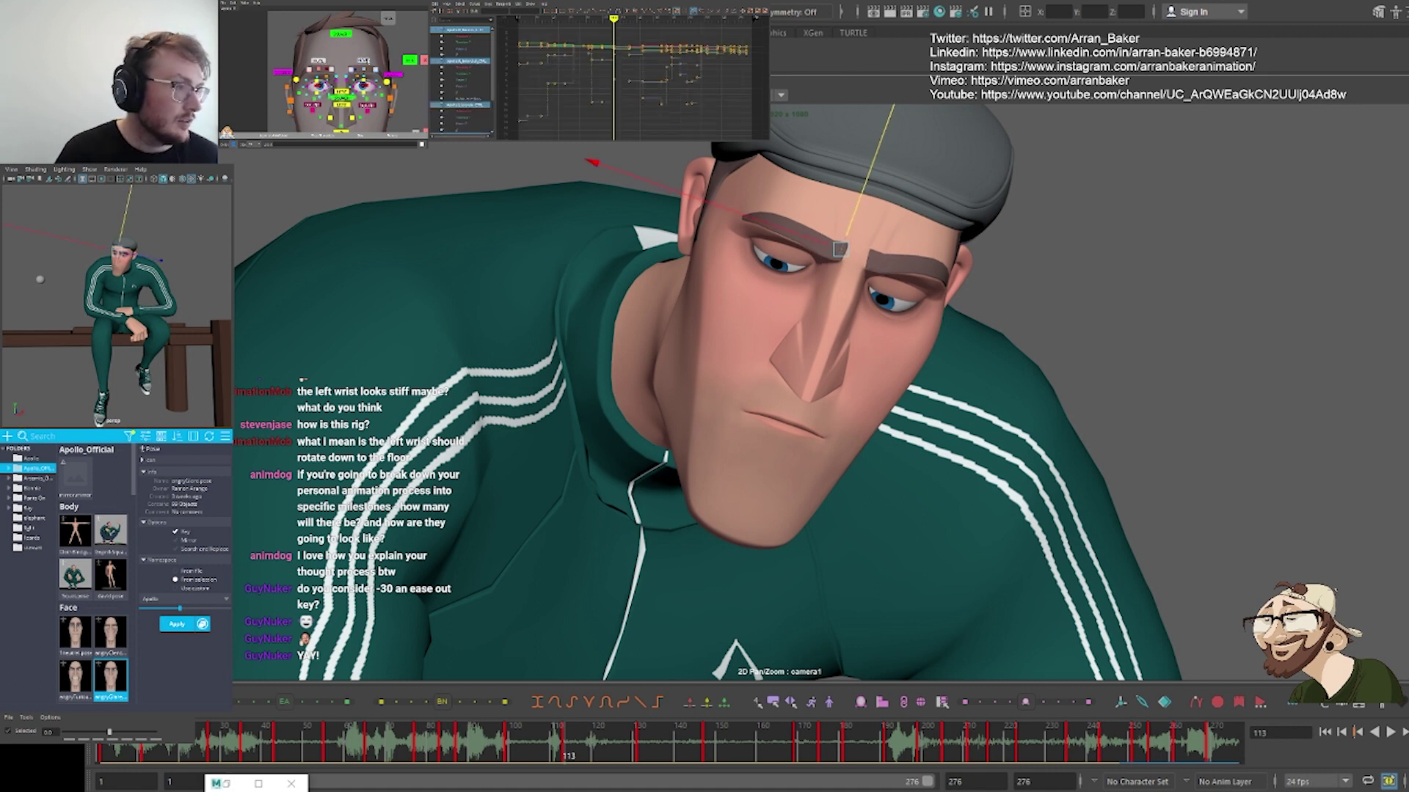
pyautogui.moveTo(855, 207); pyautogui.dragTo(855, 212)
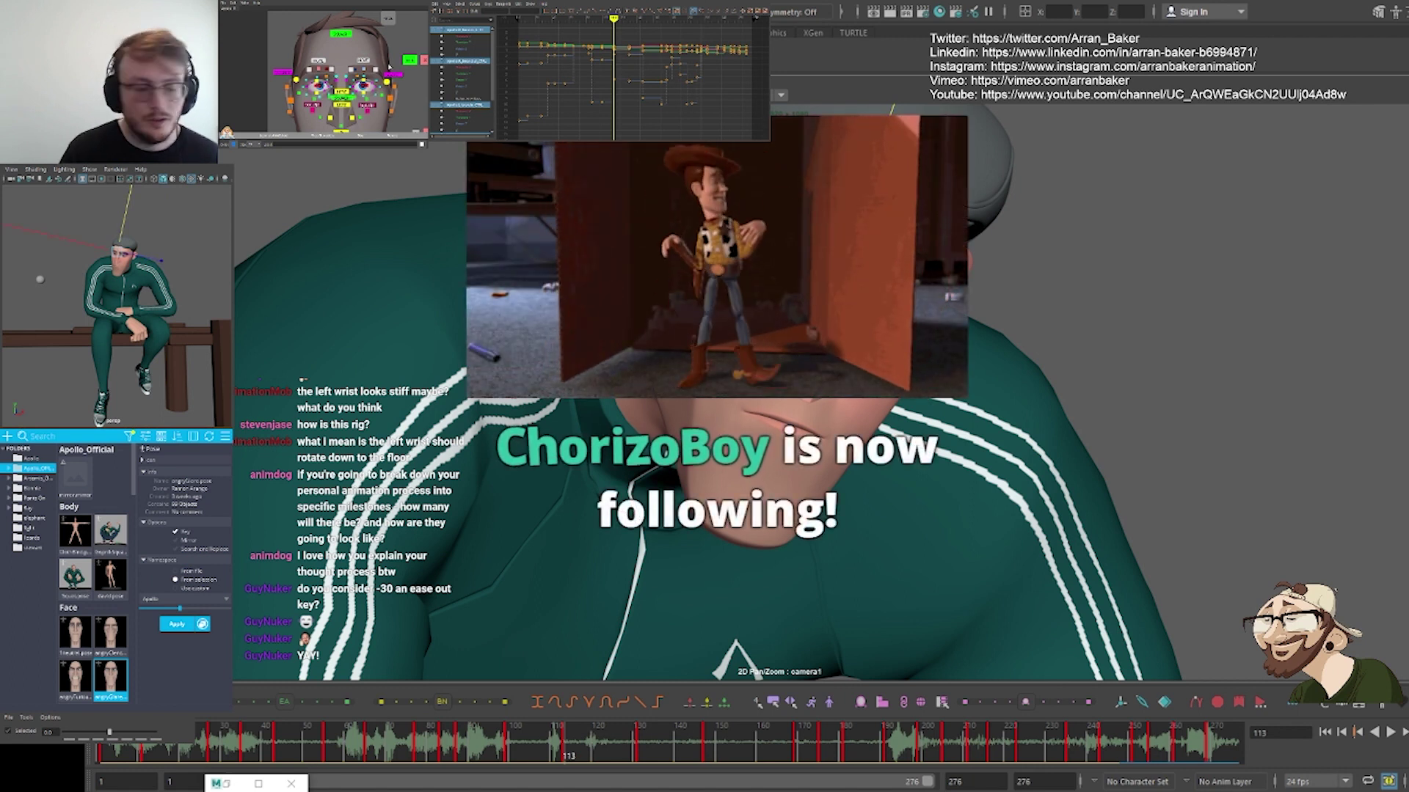
# Lower the middle control of the character's right eyebrow slightly at frame 113
pyautogui.click(813, 208)
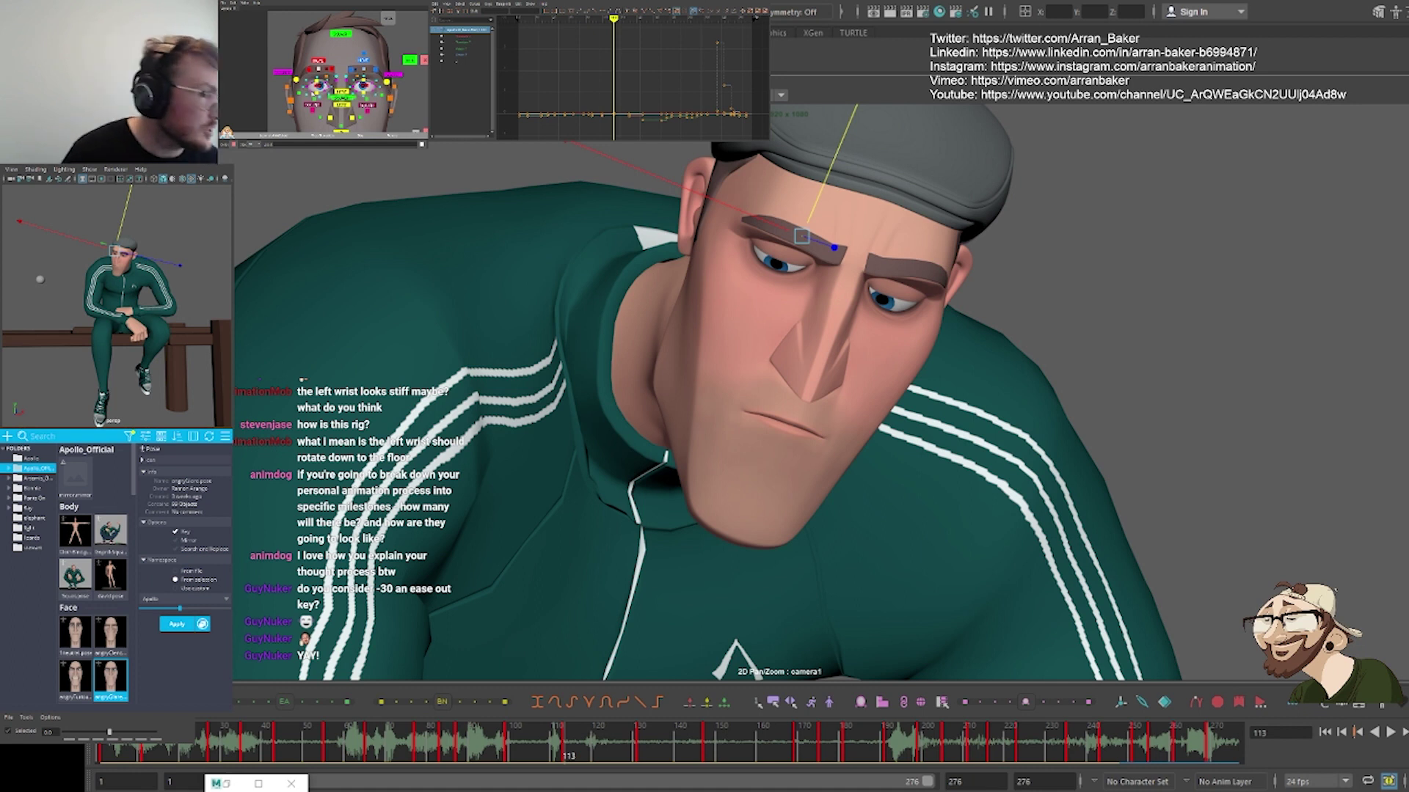
pyautogui.click(804, 247)
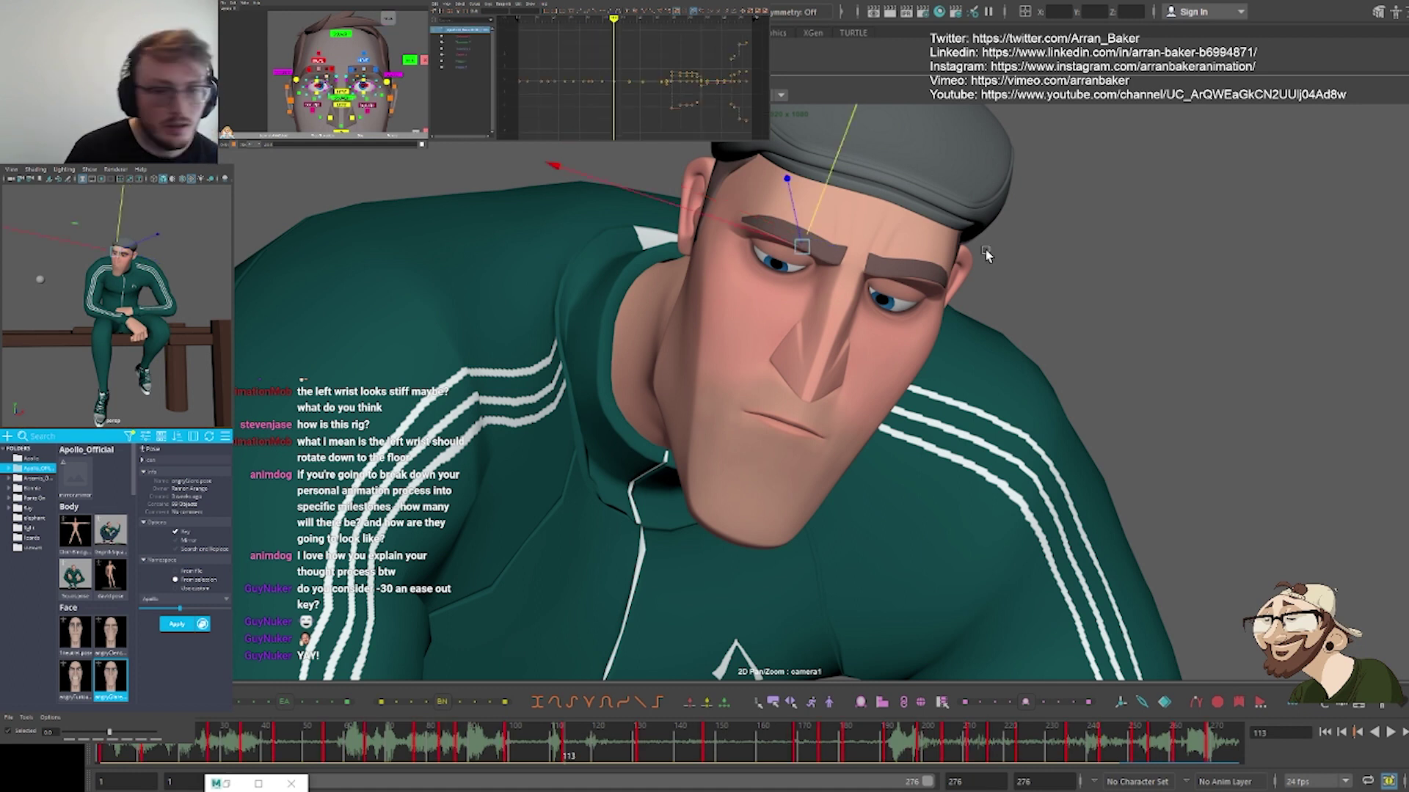
pyautogui.moveTo(759, 256); pyautogui.dragTo(1284, 290, button='right')
pyautogui.moveTo(901, 305); pyautogui.dragTo(828, 477, button='middle')
pyautogui.moveTo(681, 465); pyautogui.dragTo(1357, 441, button='right')
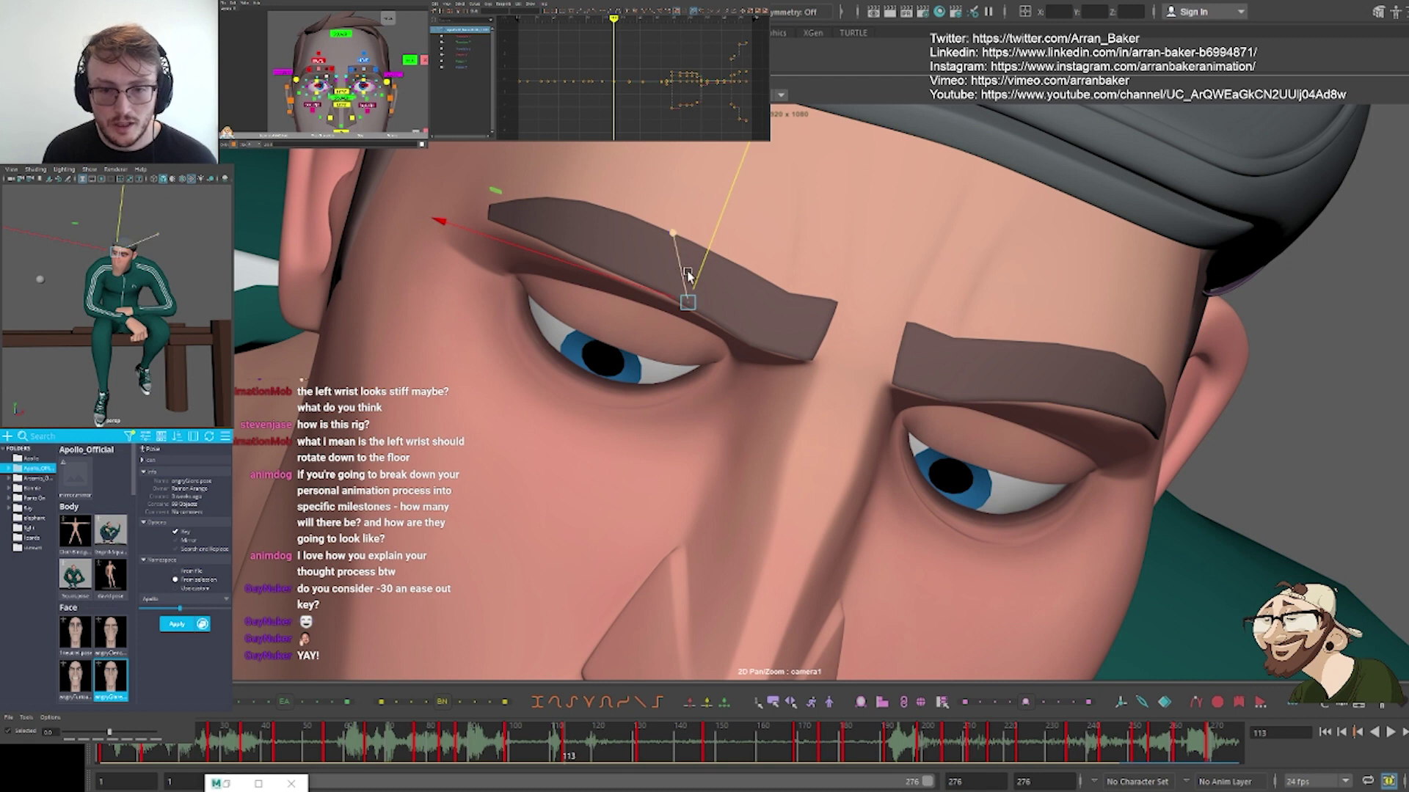
pyautogui.moveTo(701, 281); pyautogui.dragTo(699, 285)
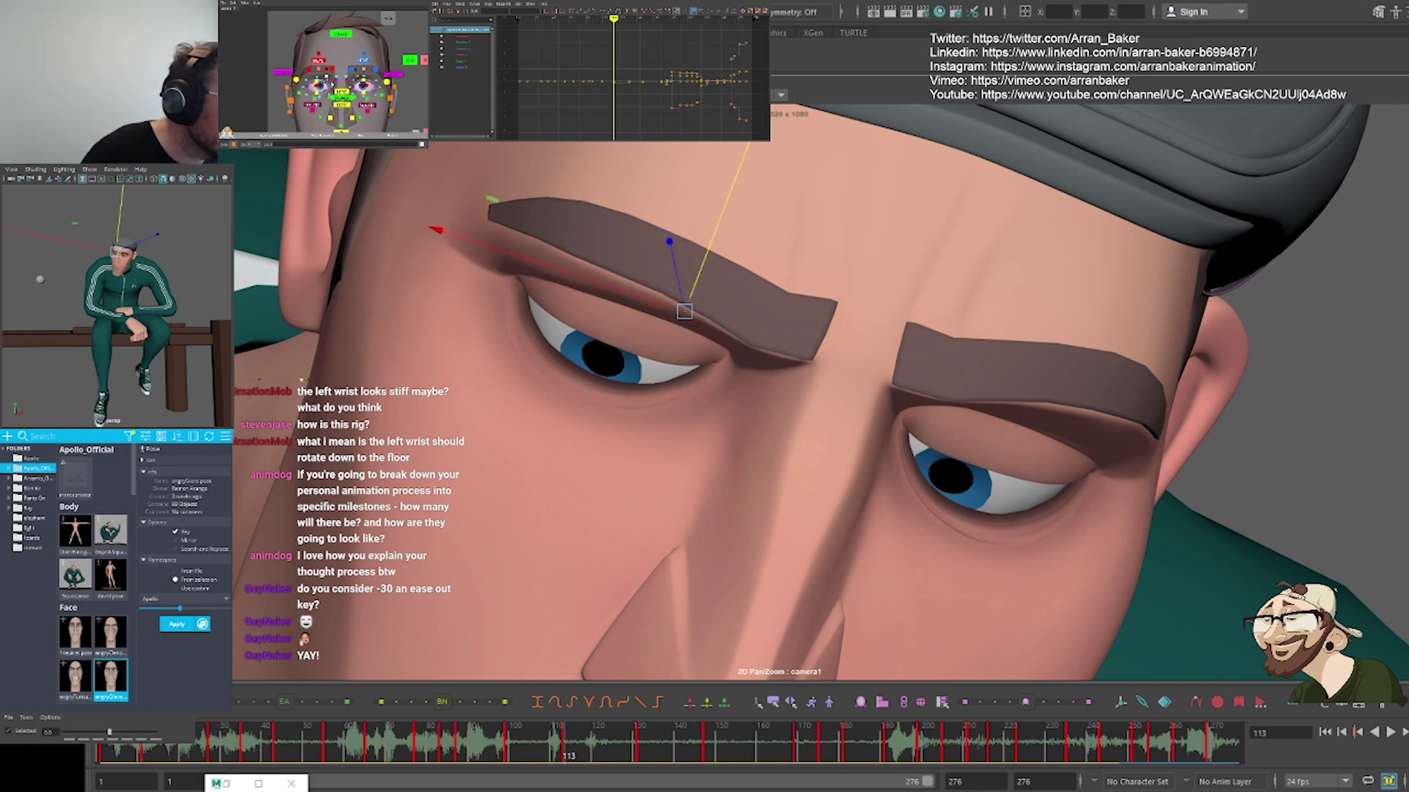
# Lower the inner control above the character's right eye slightly and nudge the outer control under the same eyebrow
pyautogui.click(340, 51)
pyautogui.click(329, 78)
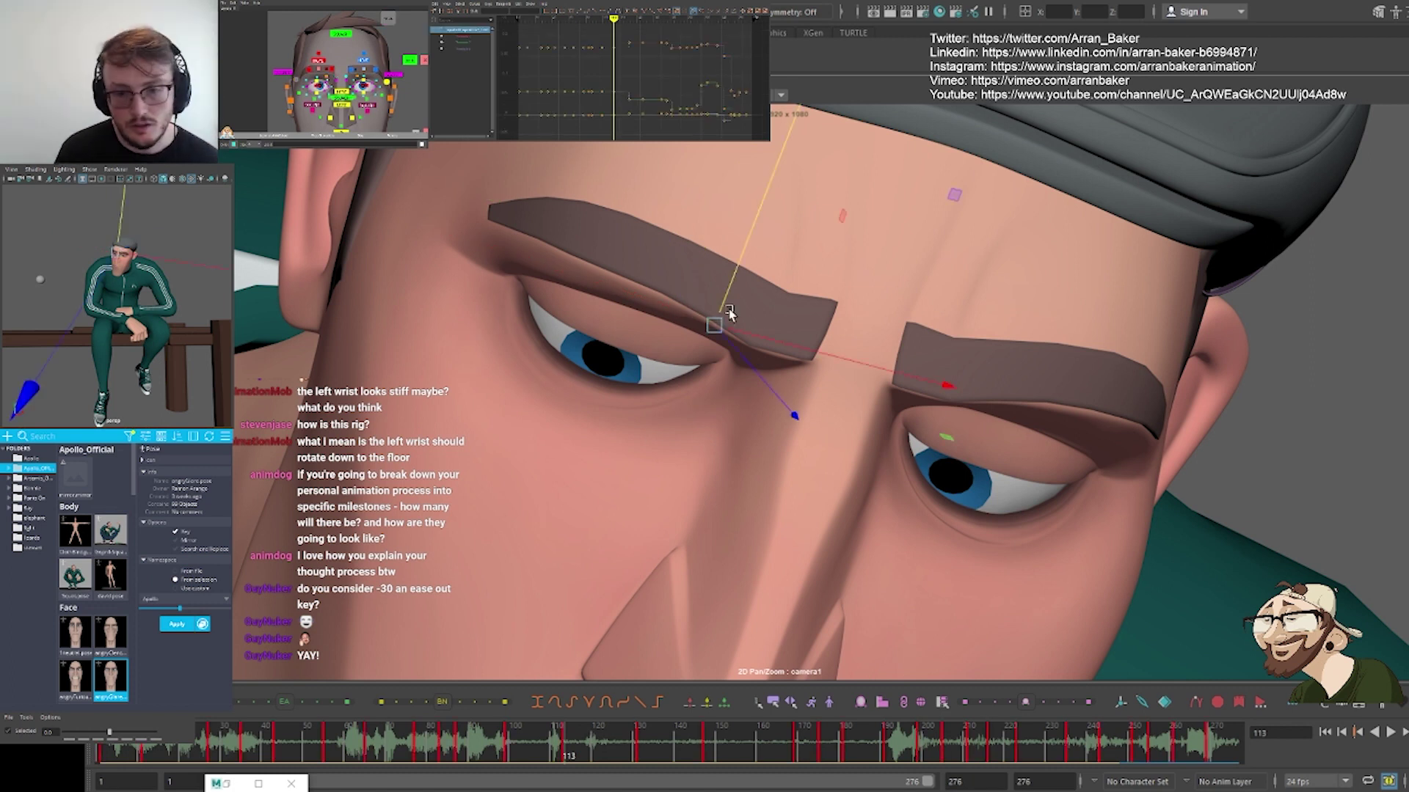
pyautogui.moveTo(725, 297); pyautogui.dragTo(723, 299)
pyautogui.click(737, 353)
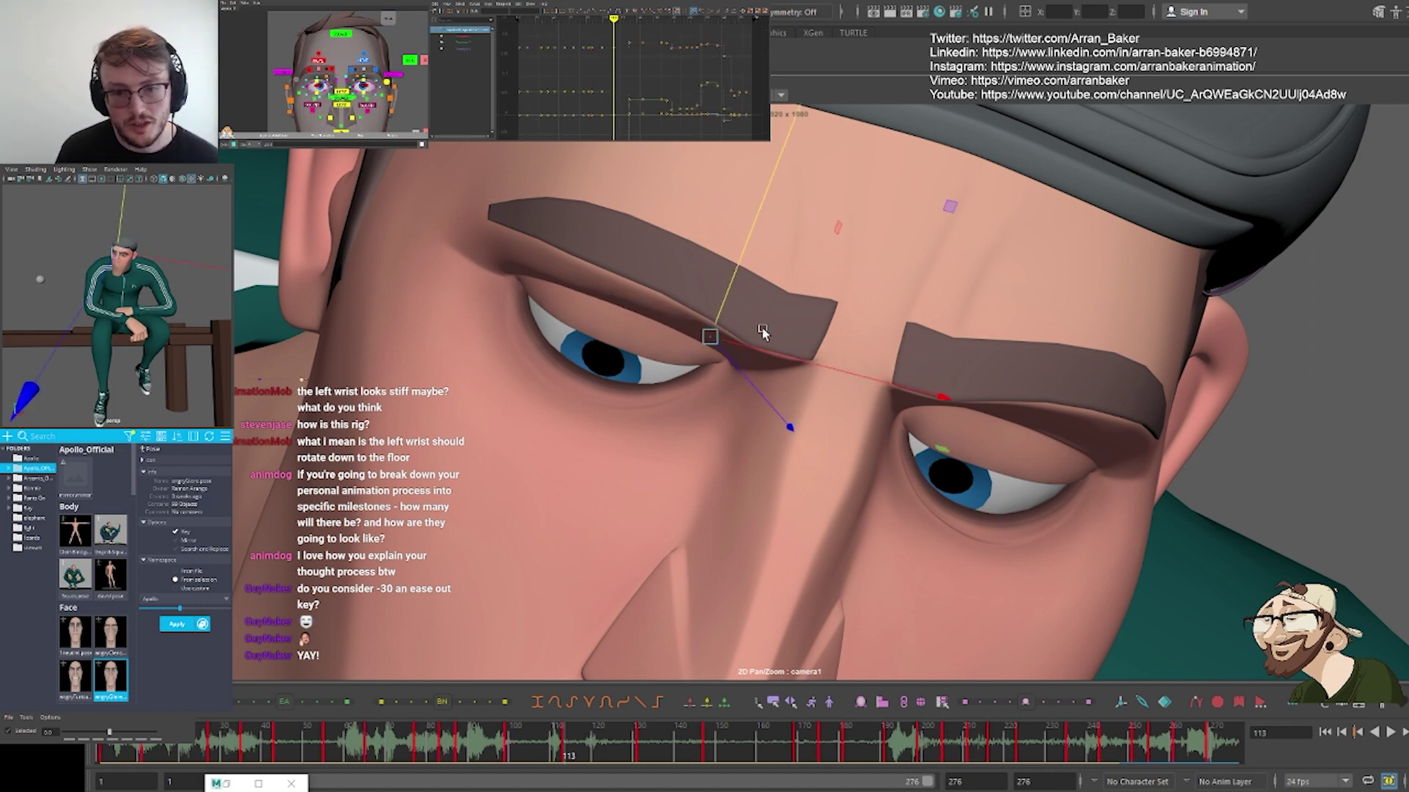
pyautogui.moveTo(718, 302); pyautogui.dragTo(719, 306)
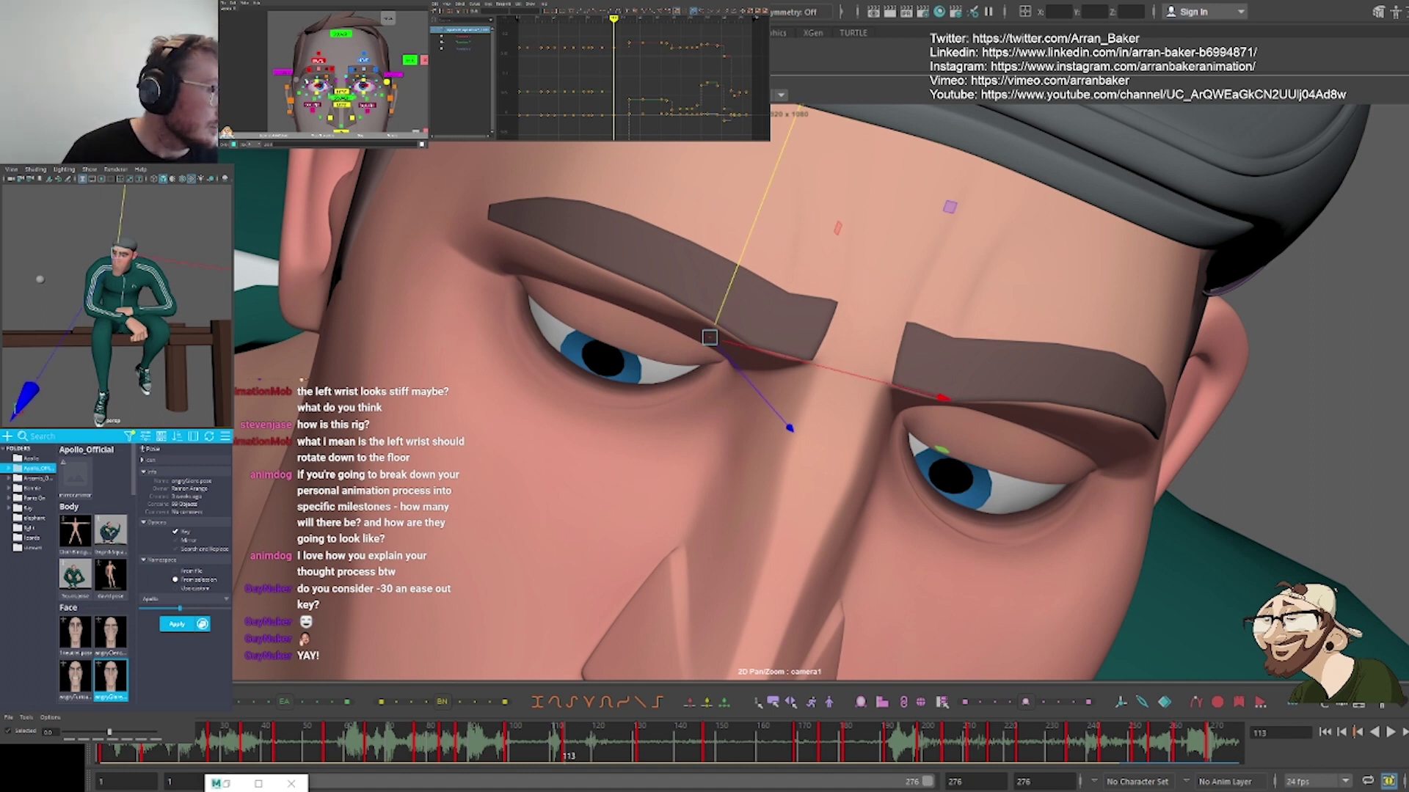
pyautogui.click(561, 273)
pyautogui.moveTo(568, 247); pyautogui.dragTo(569, 244)
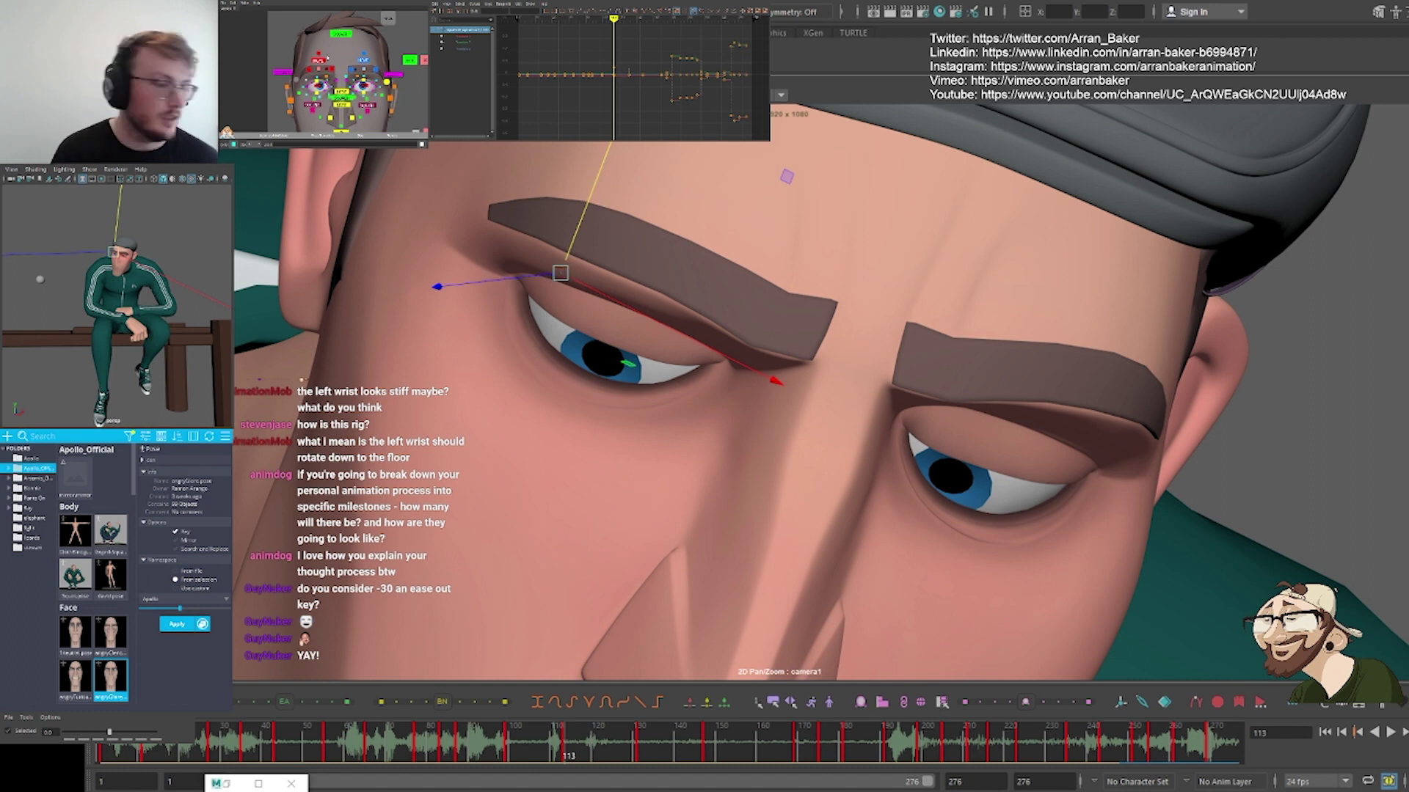
# Lower the controls under the eyebrow above the character's left eye
pyautogui.click(364, 69)
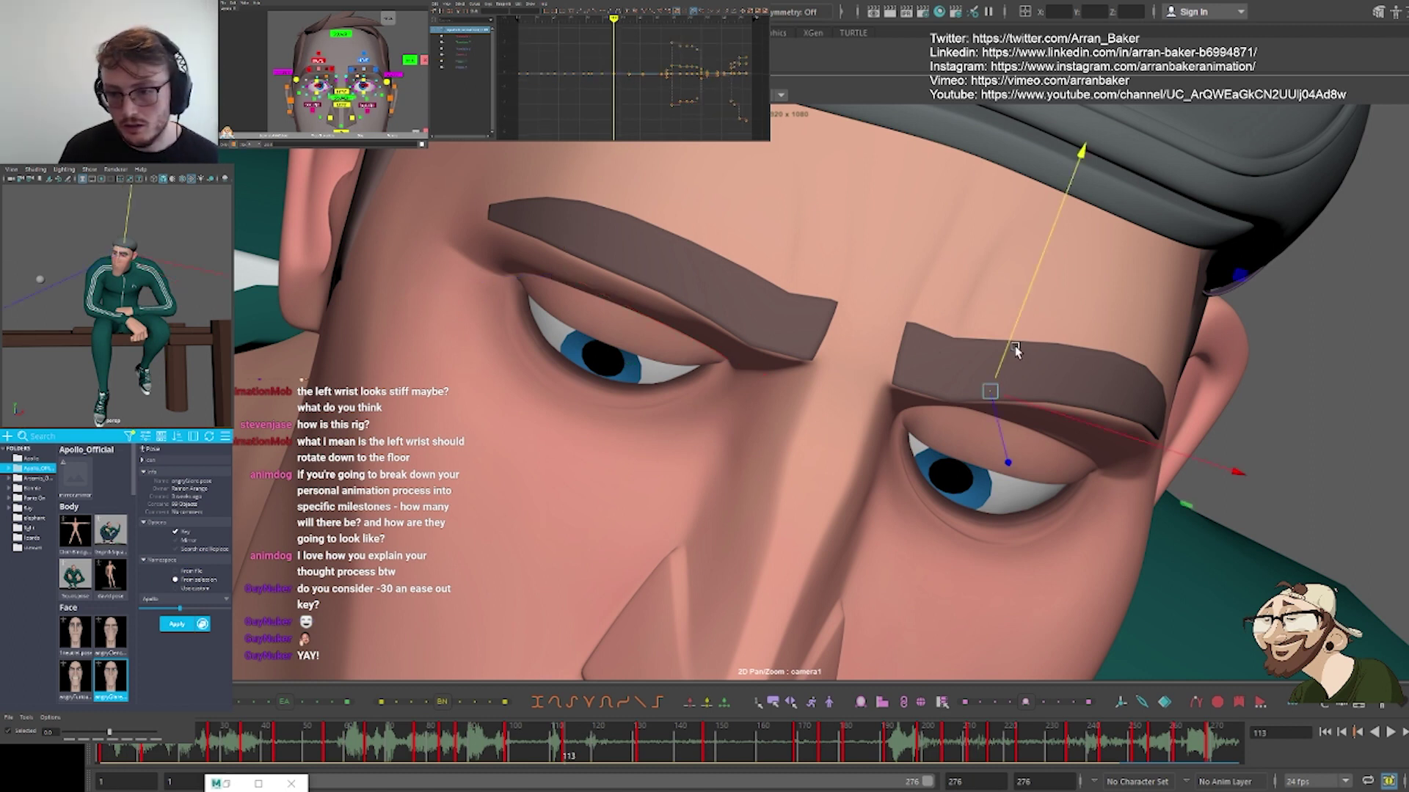
pyautogui.moveTo(1007, 344); pyautogui.dragTo(1005, 364)
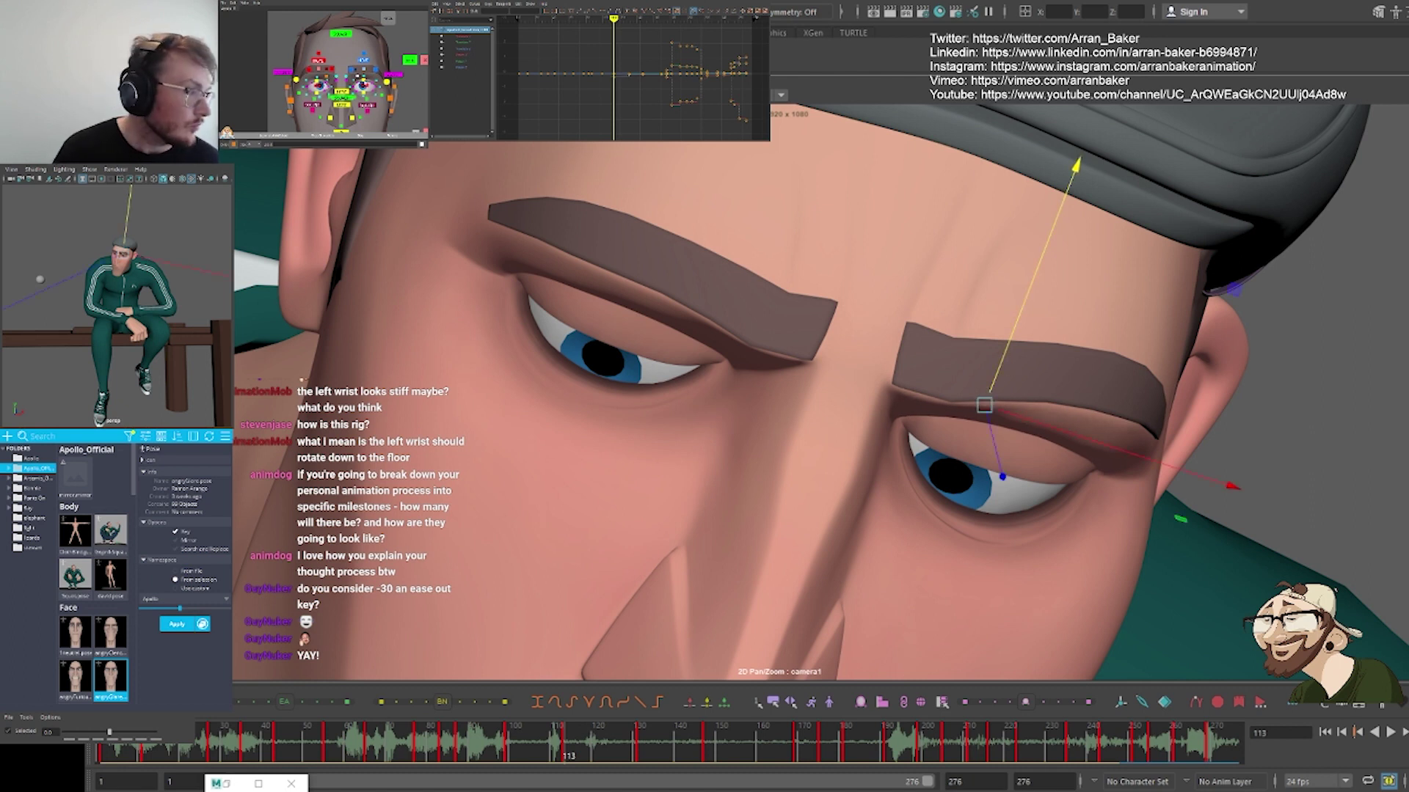
pyautogui.moveTo(1026, 356); pyautogui.dragTo(1025, 366)
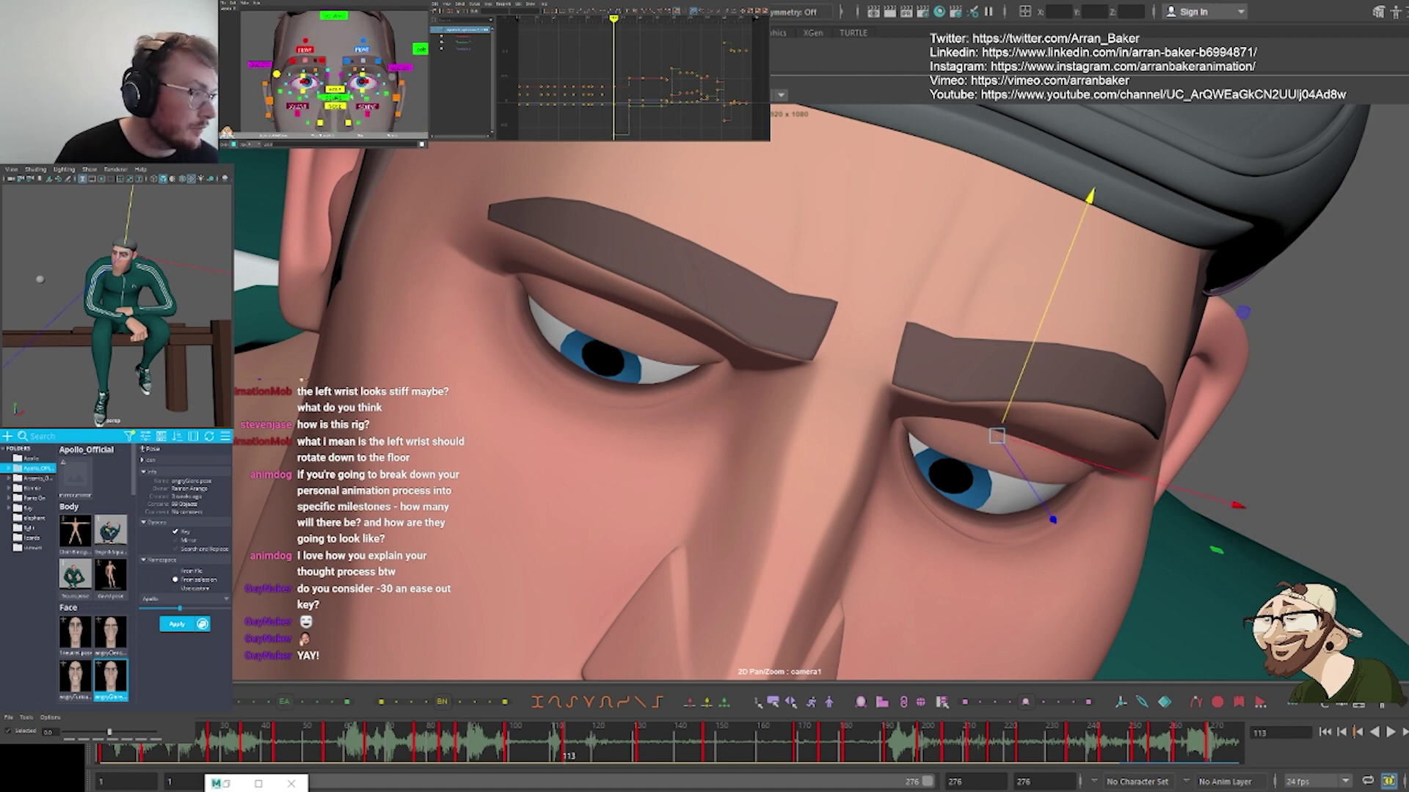
# Shift the inner lower-eyelid control of the character's left eye slightly toward the nose
pyautogui.click(908, 489)
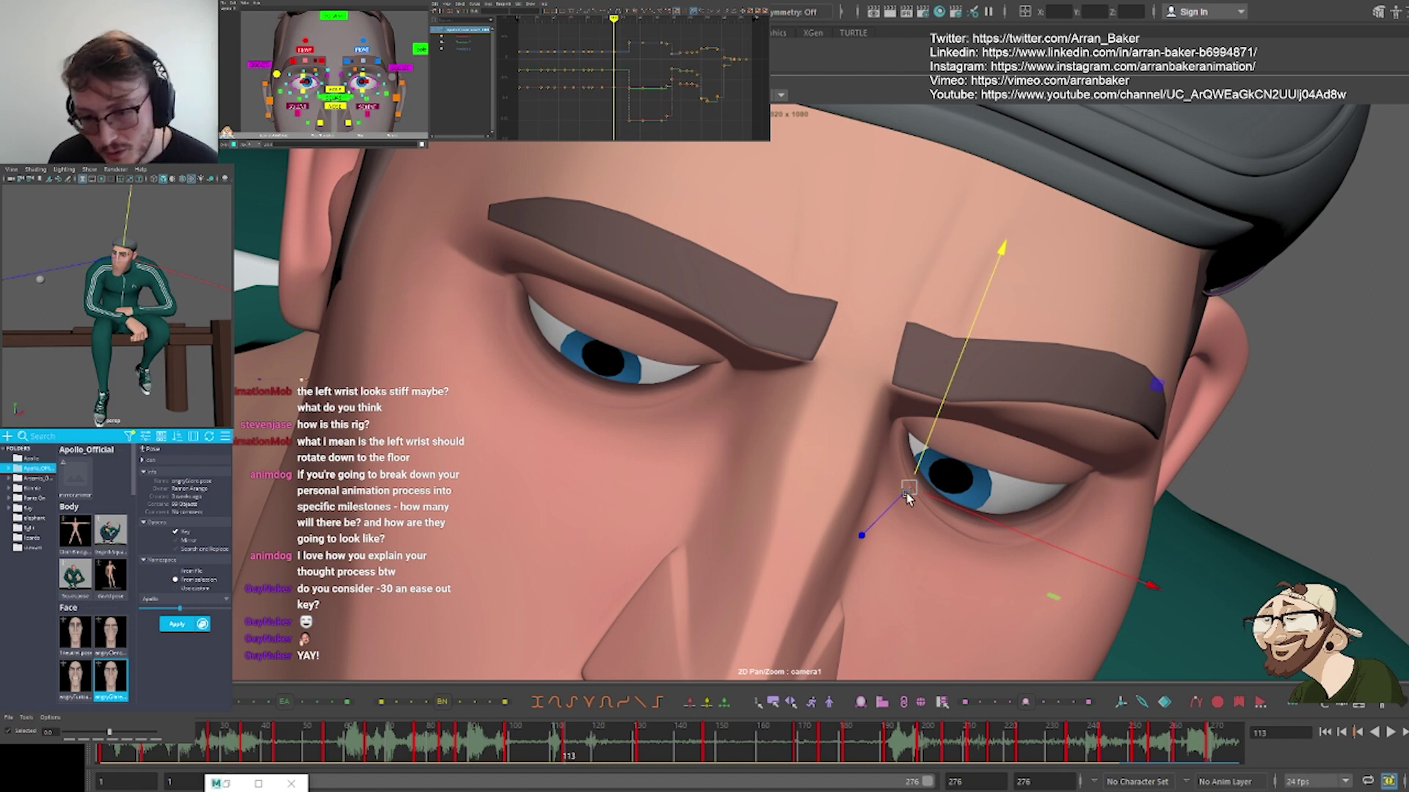
pyautogui.moveTo(906, 492); pyautogui.dragTo(899, 494)
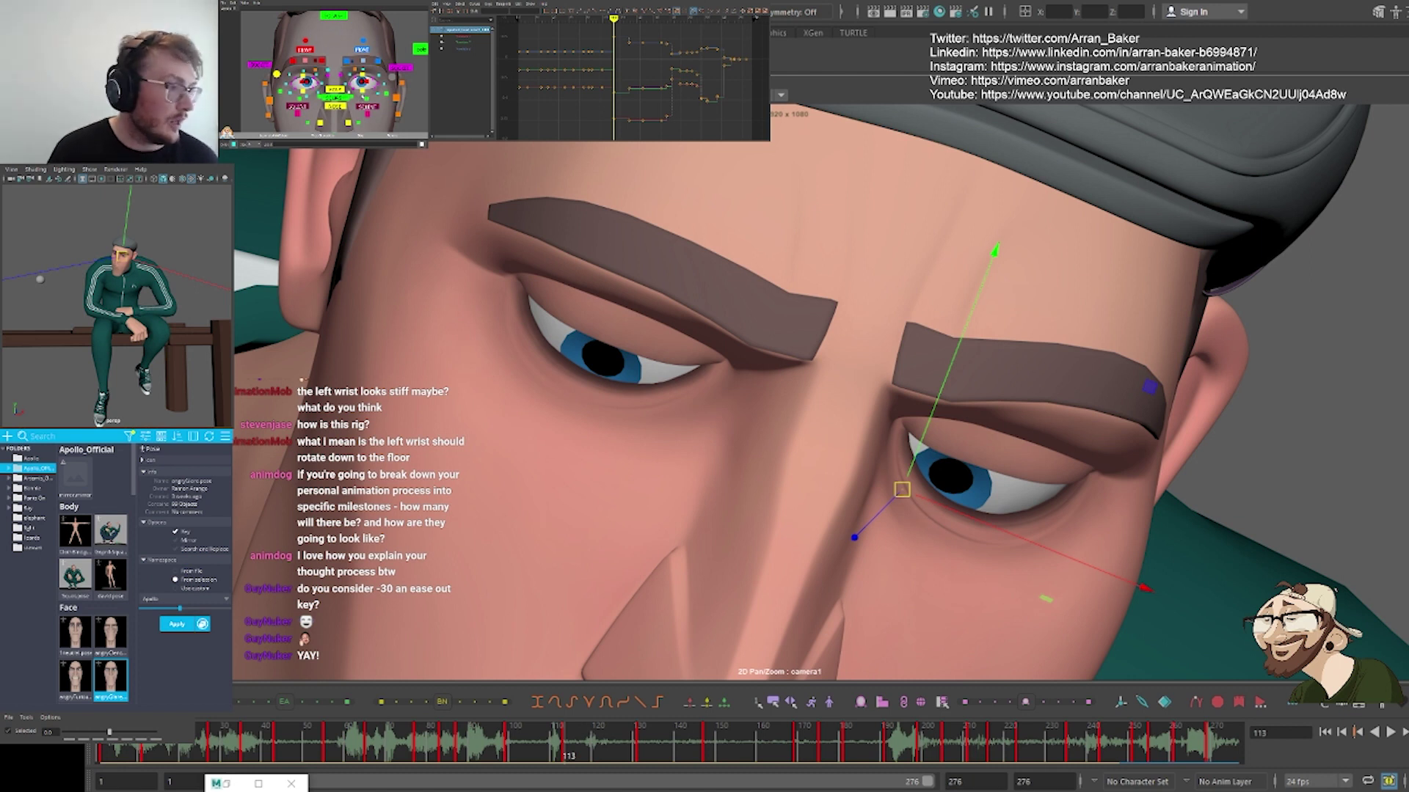
pyautogui.click(364, 98)
pyautogui.moveTo(960, 536); pyautogui.dragTo(1058, 531)
pyautogui.hotkey('ctrl', 'z')
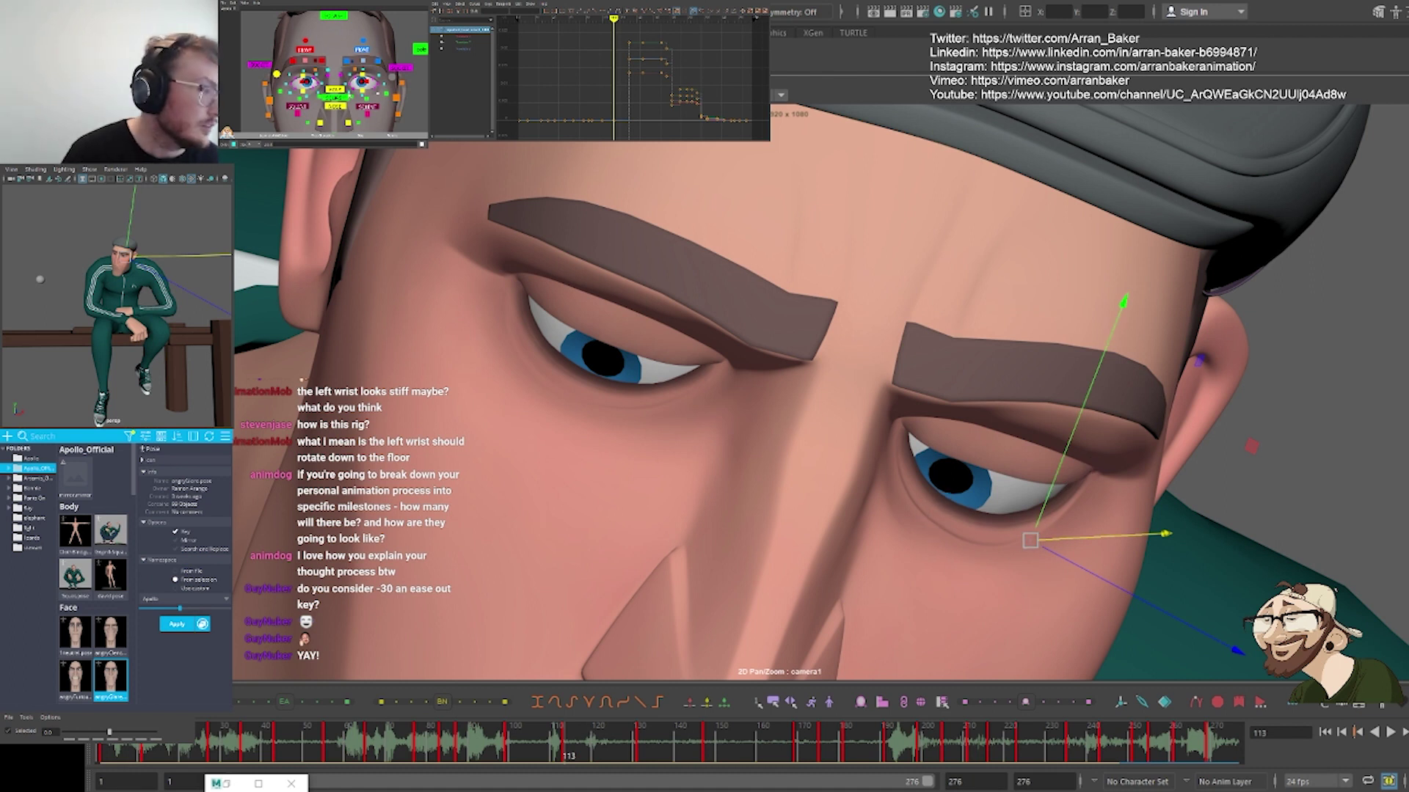
pyautogui.click(350, 96)
pyautogui.moveTo(907, 481); pyautogui.dragTo(907, 476)
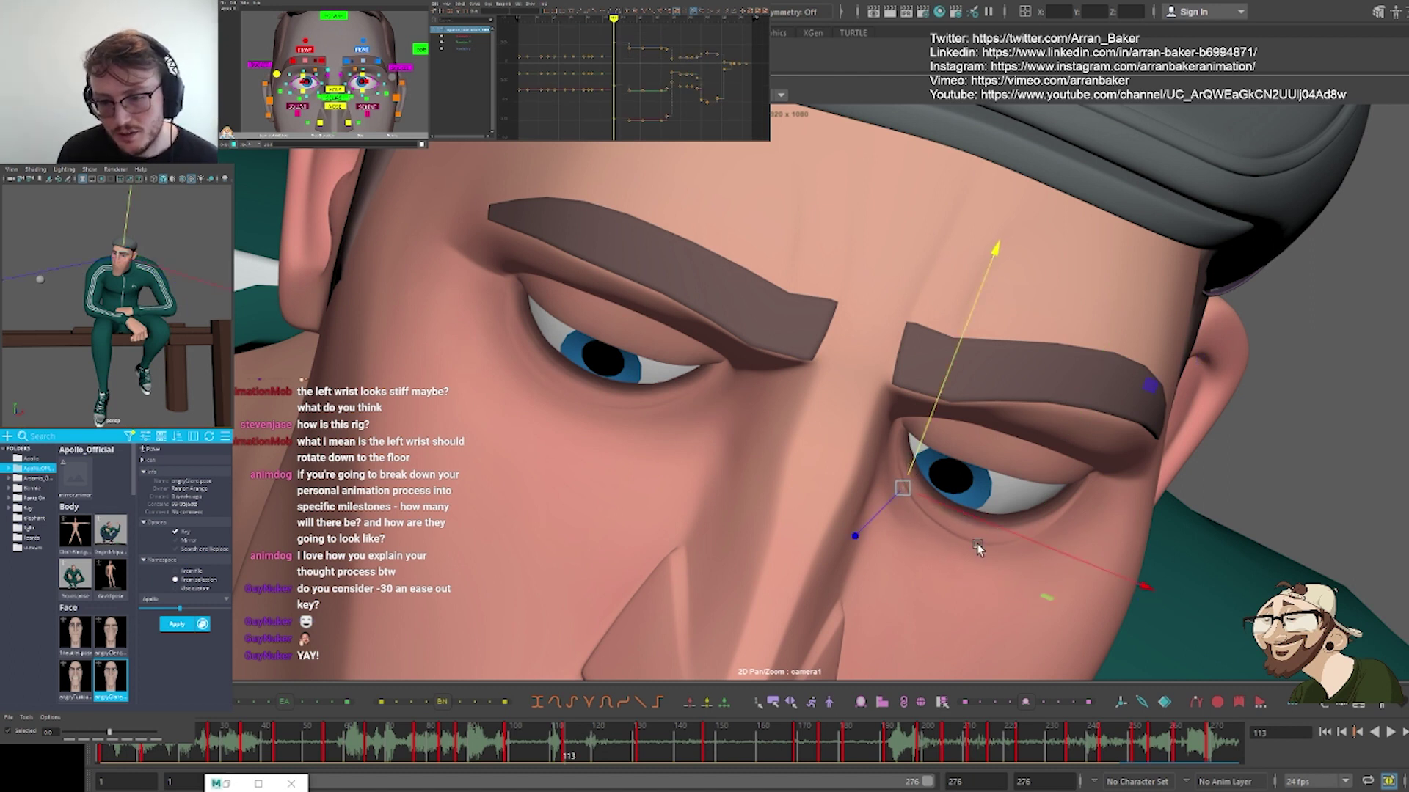
# Nudge the middle lower-eyelid control of the character's left eye, and adjust its inner and outer lower-eyelid controls together
pyautogui.click(363, 96)
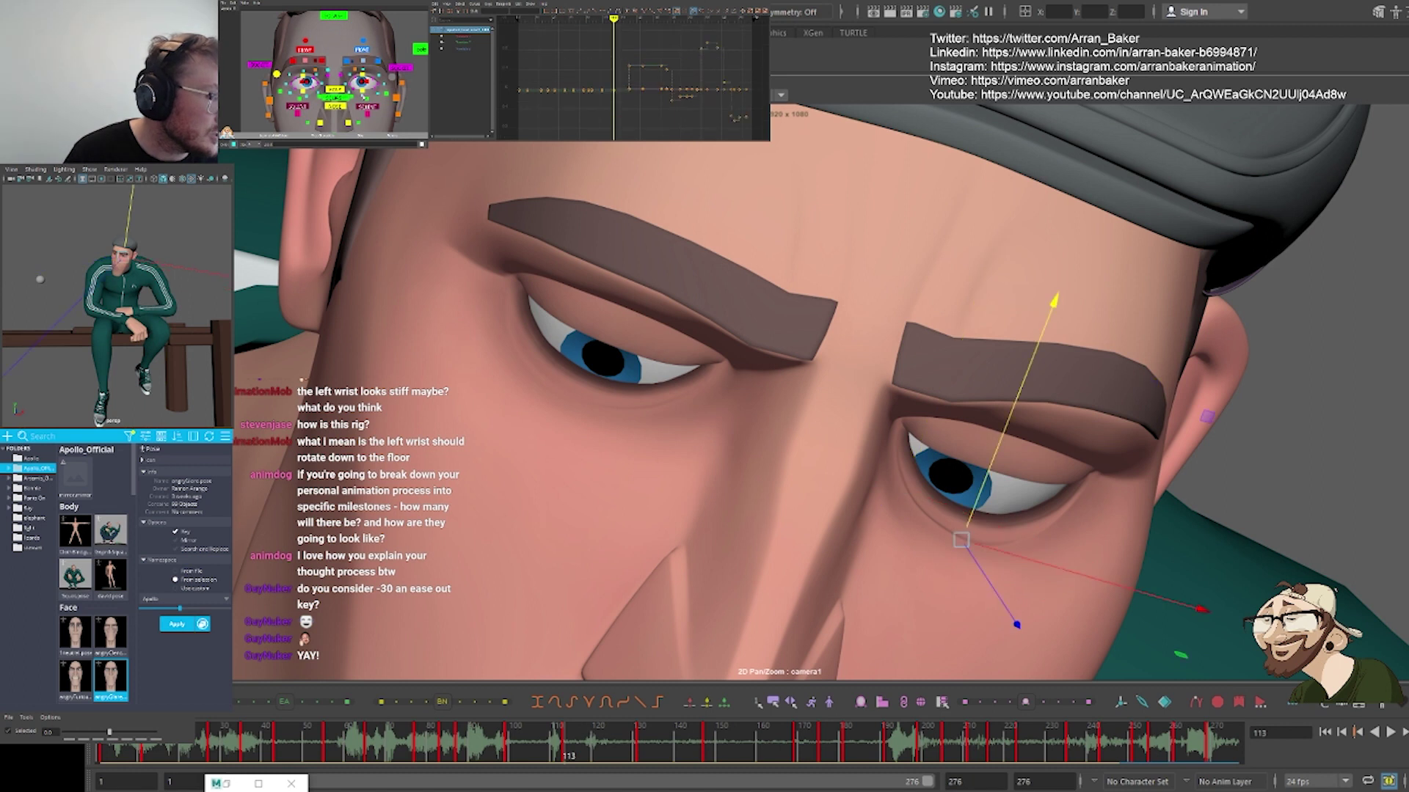
pyautogui.moveTo(986, 550); pyautogui.dragTo(990, 547)
pyautogui.click(351, 94)
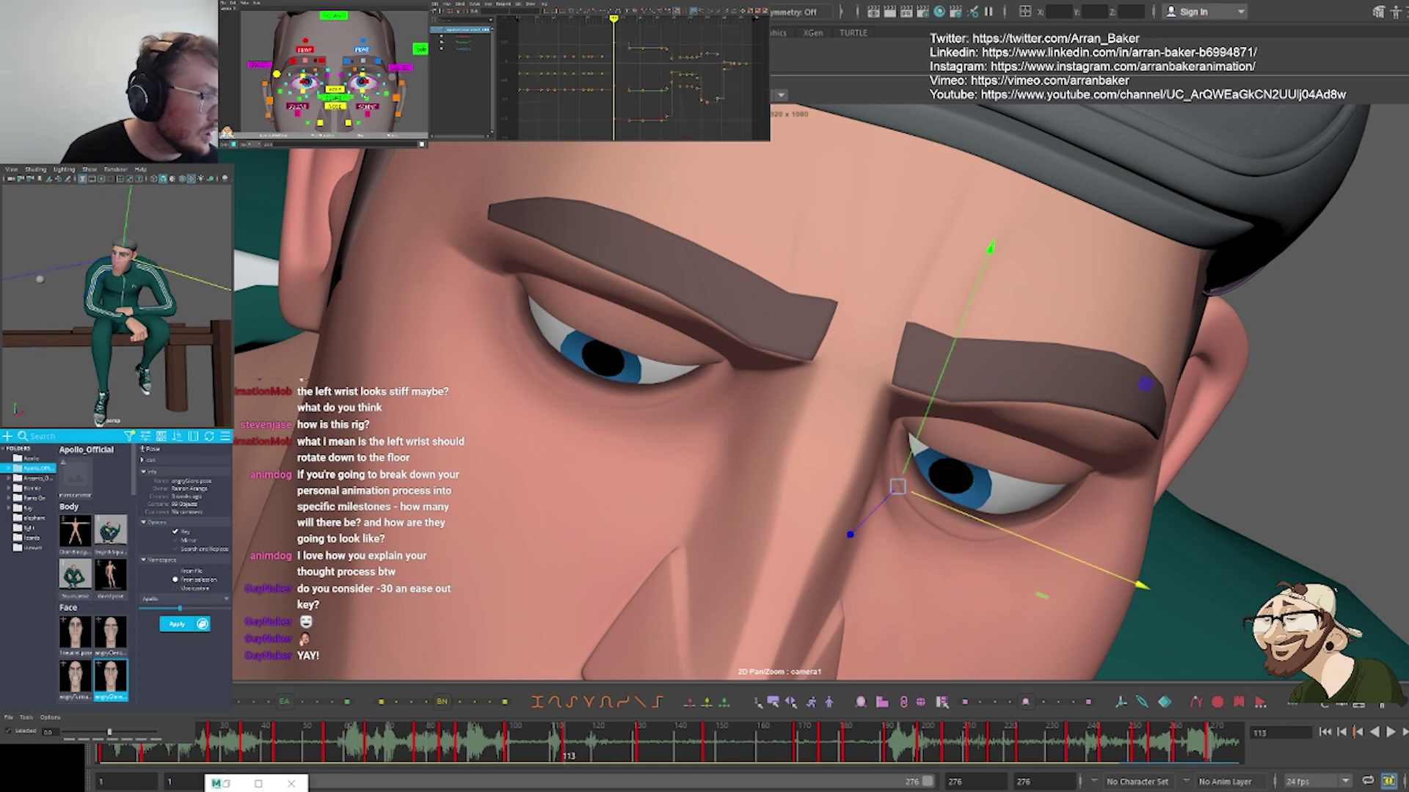
pyautogui.keyDown('shift'); pyautogui.click(373, 94); pyautogui.keyUp('shift')
pyautogui.moveTo(1095, 532); pyautogui.dragTo(1098, 530)
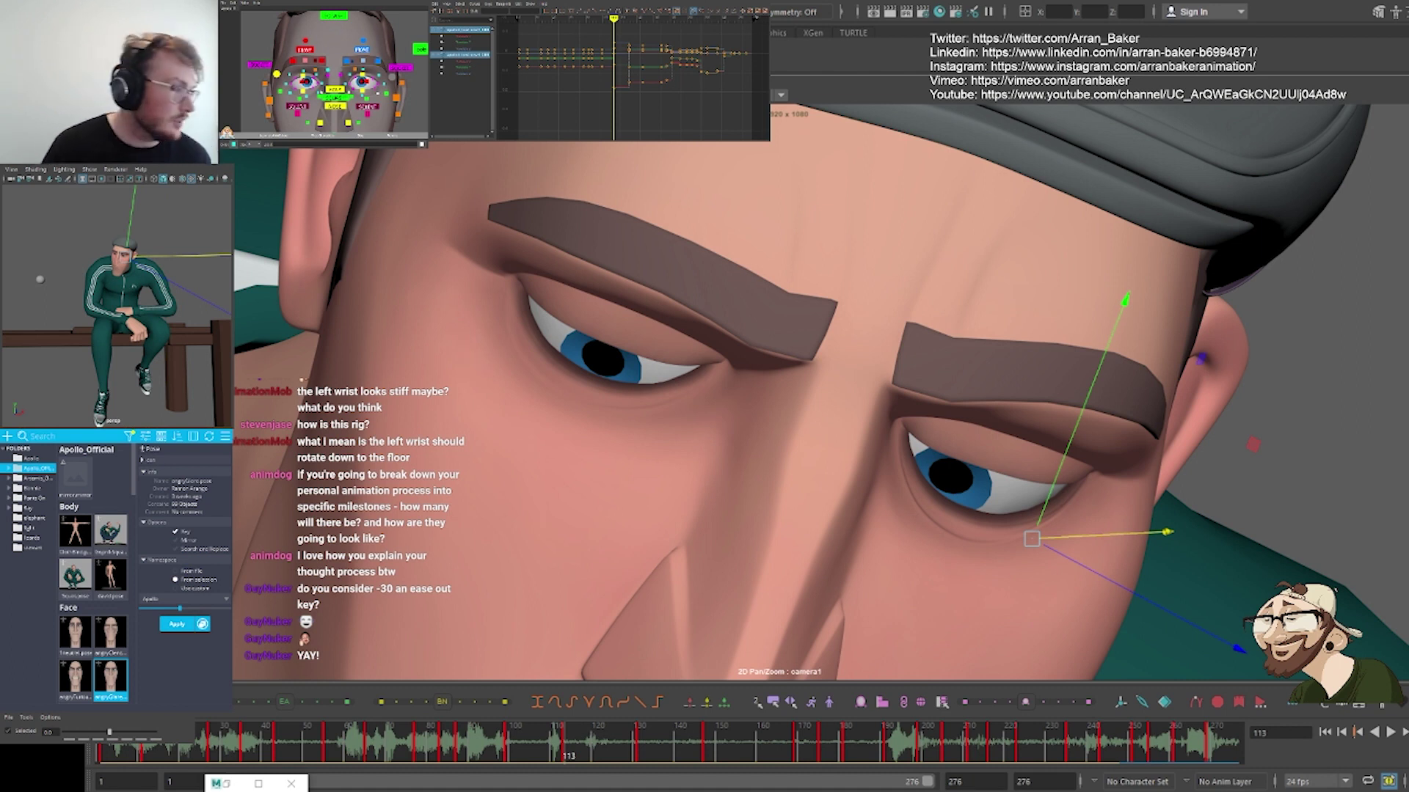
# Lower the inner lower-eyelid control of the character's right eye slightly and select that eye's outer lower-eyelid control
pyautogui.click(318, 94)
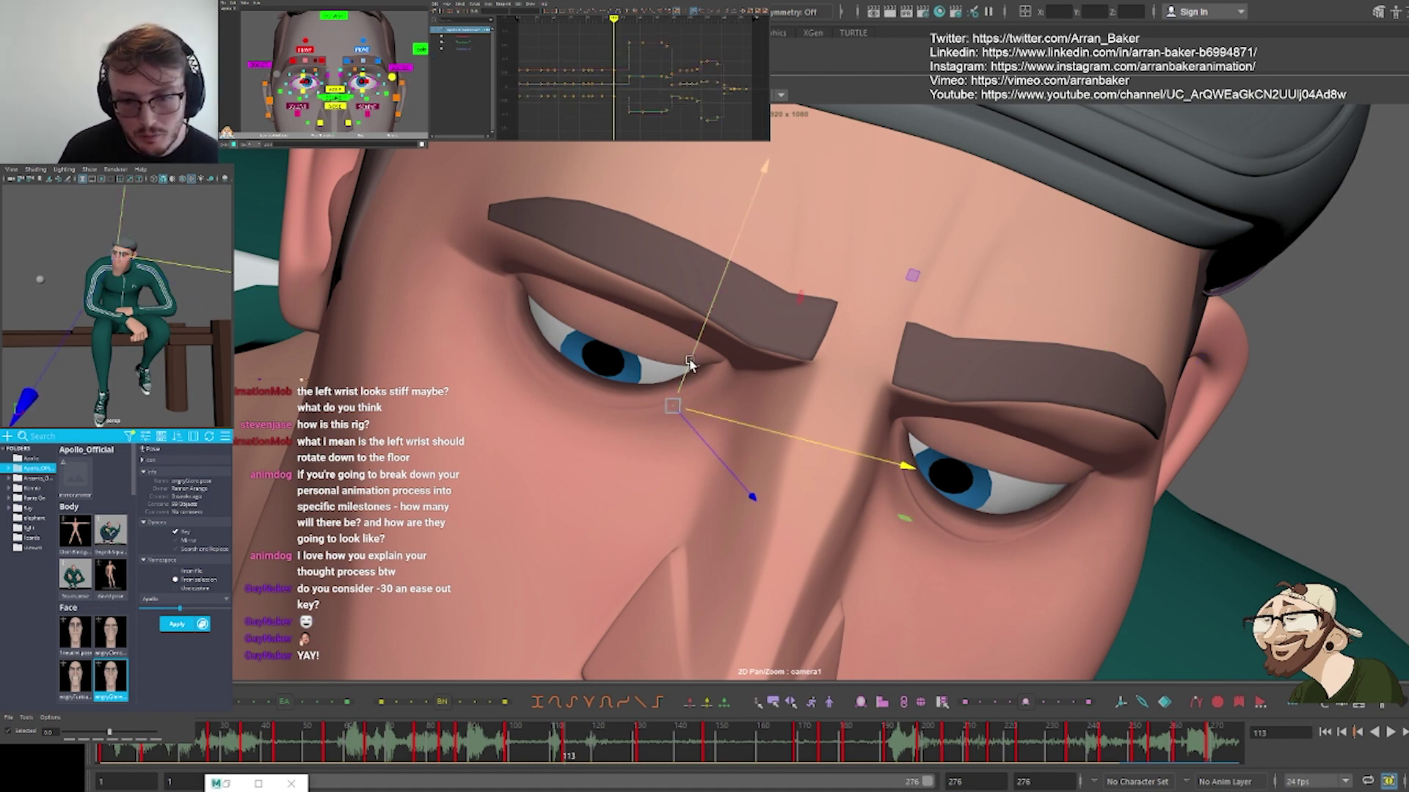
pyautogui.click(688, 367)
pyautogui.moveTo(688, 366); pyautogui.dragTo(688, 369)
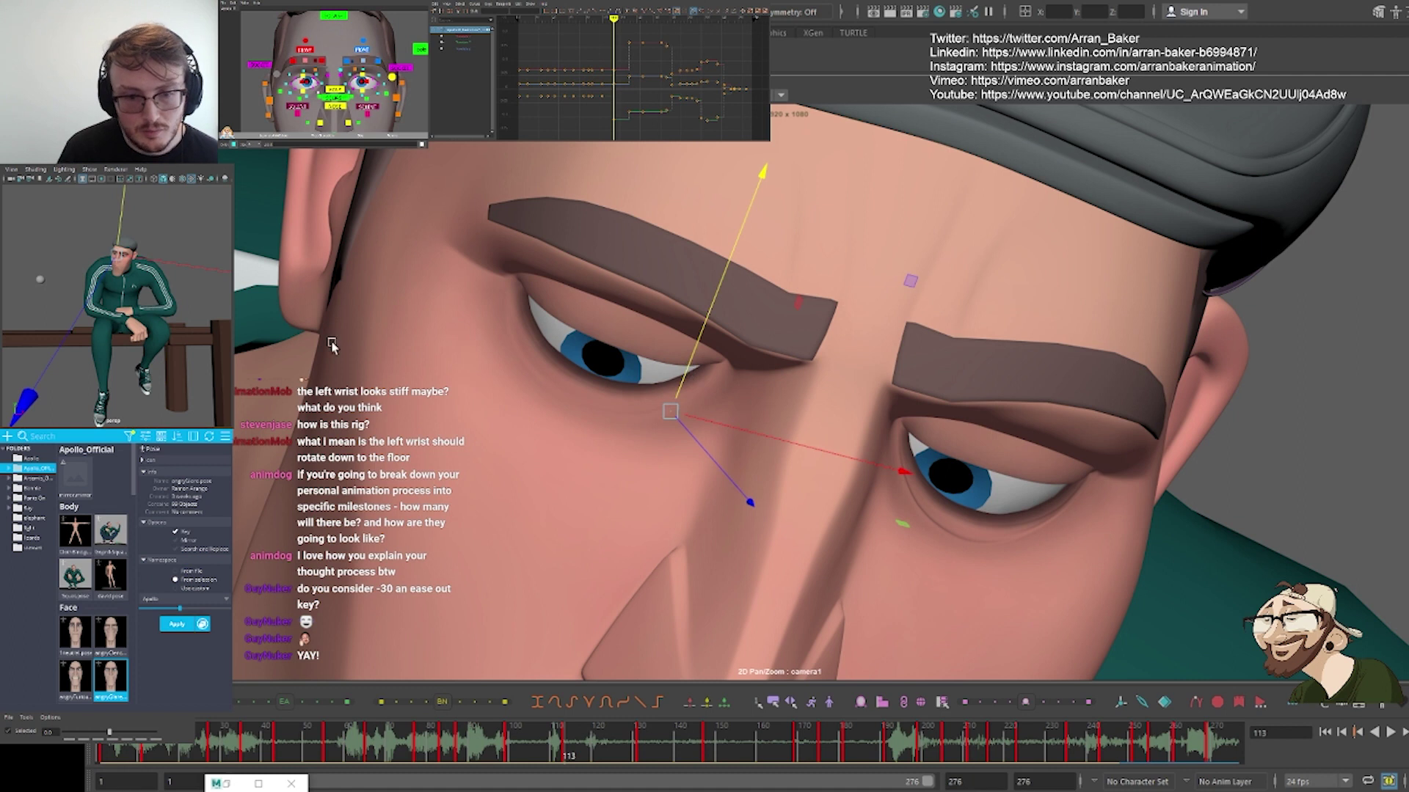
pyautogui.click(539, 308)
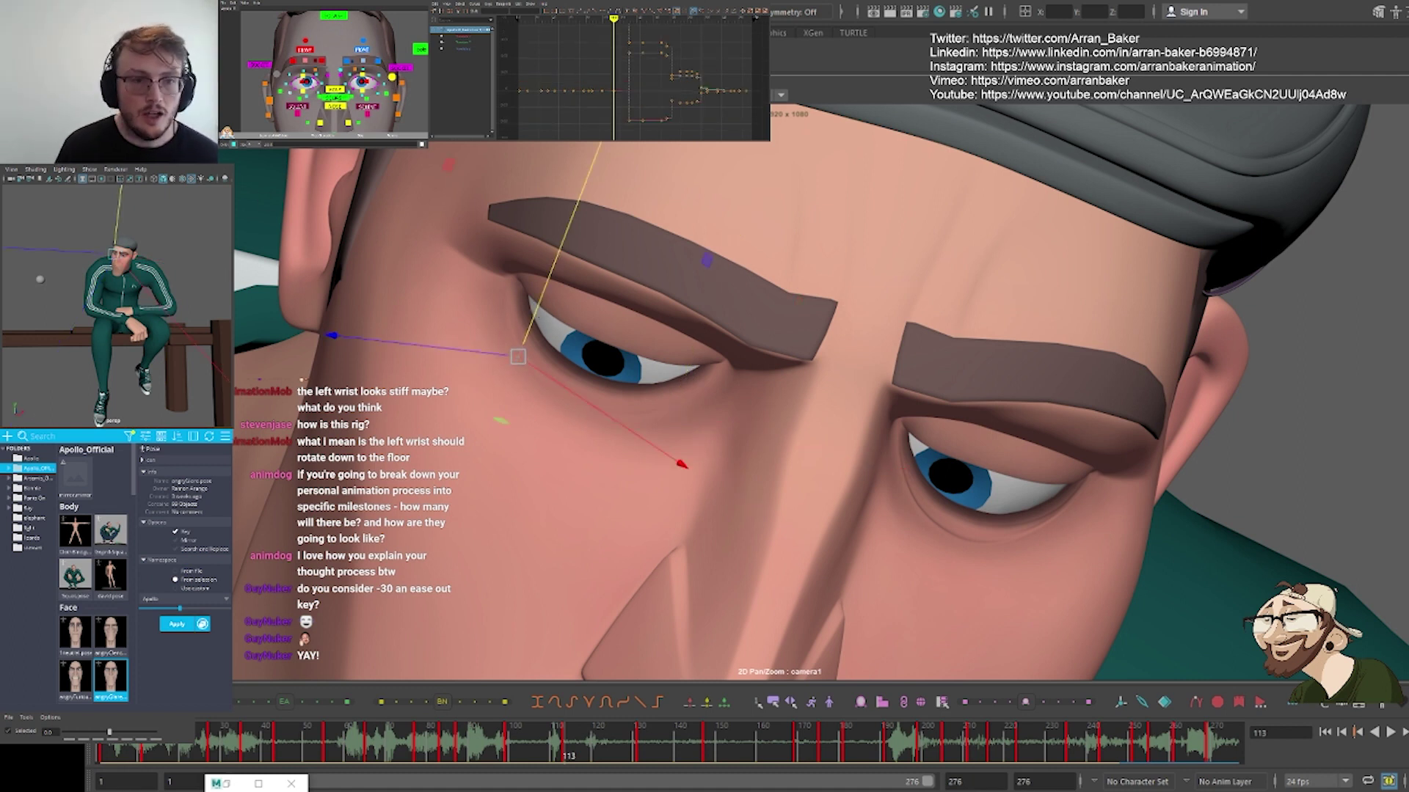
# Inspect the face mesh in wireframe on shaded, and return to plain shading and the full camera framing
pyautogui.hotkey('alt', '5')
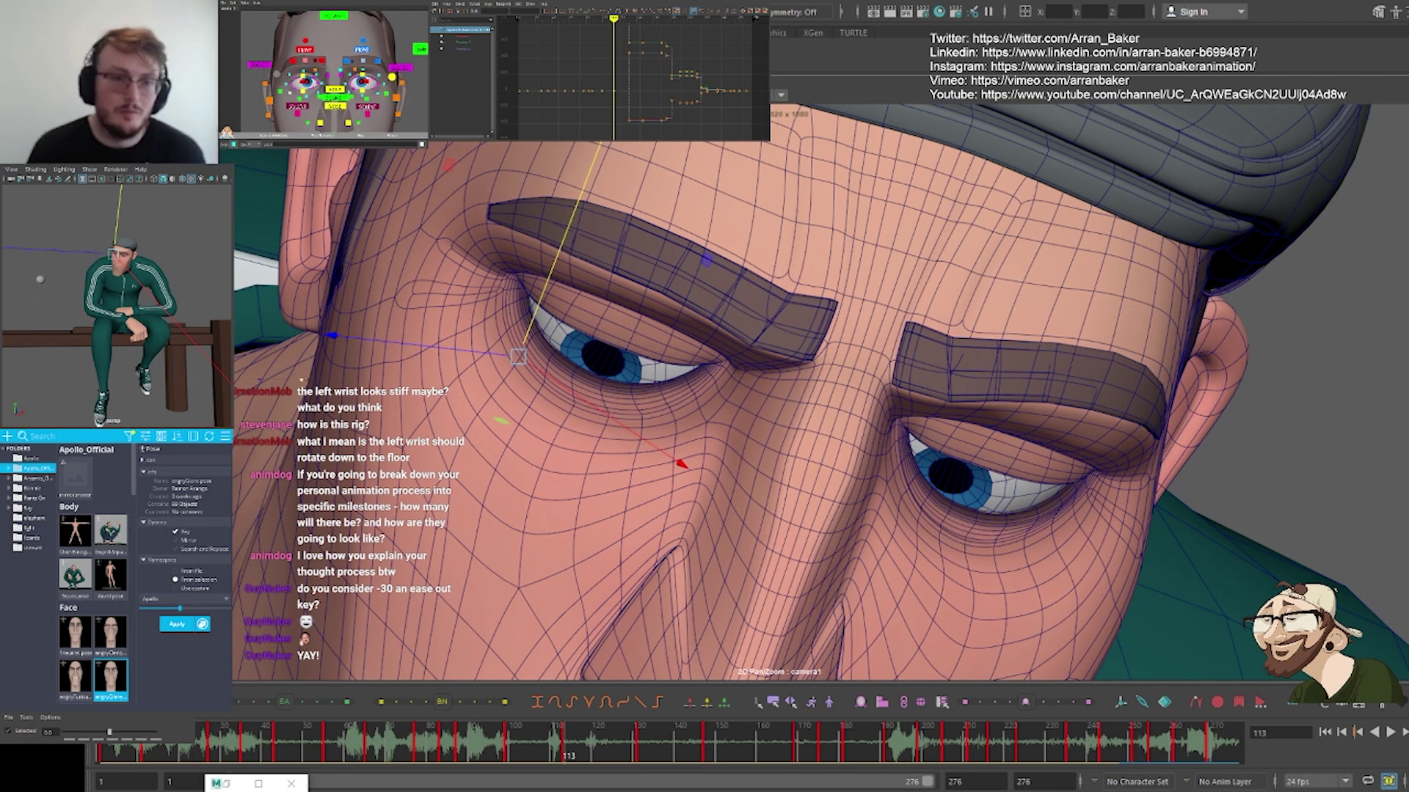
pyautogui.hotkey('alt', '5')
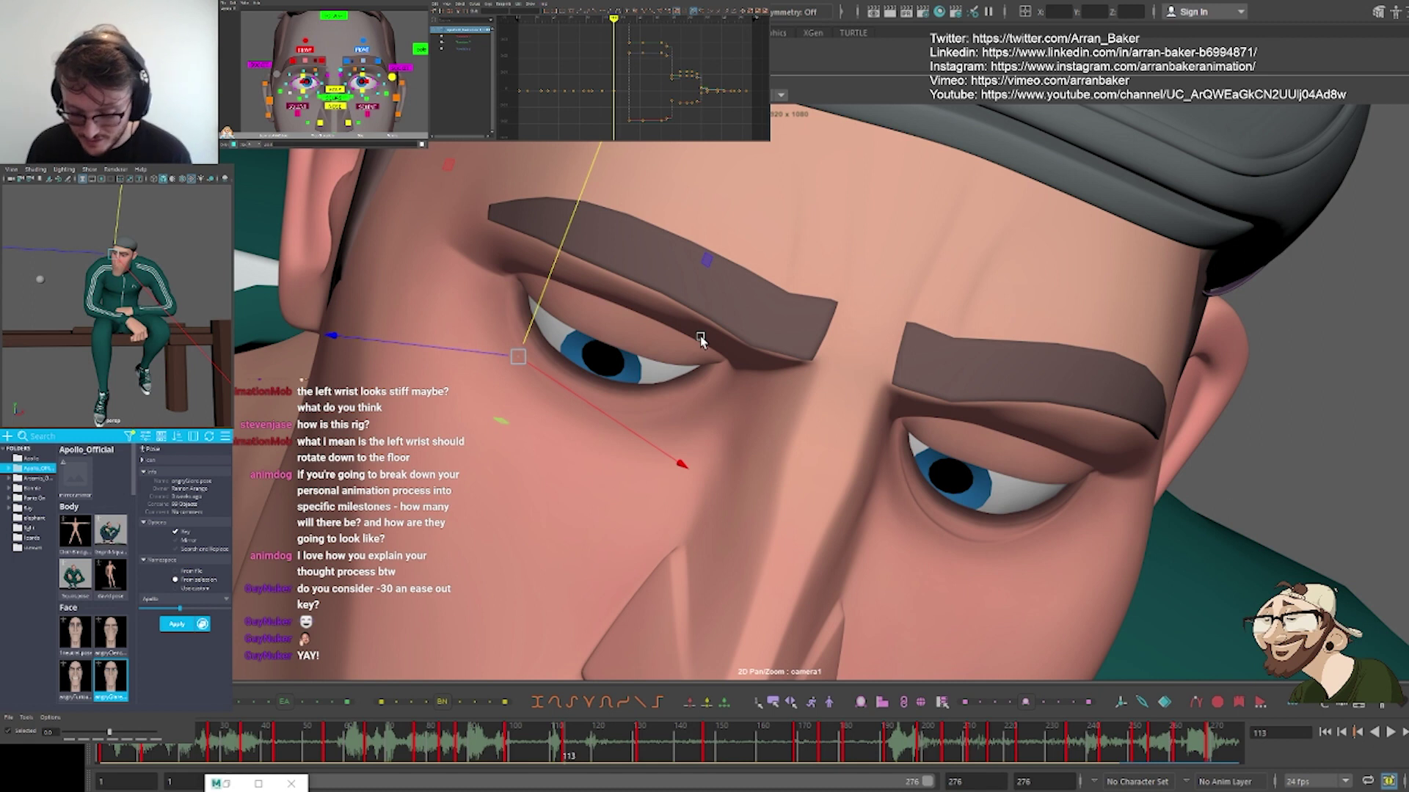
pyautogui.press('\\')
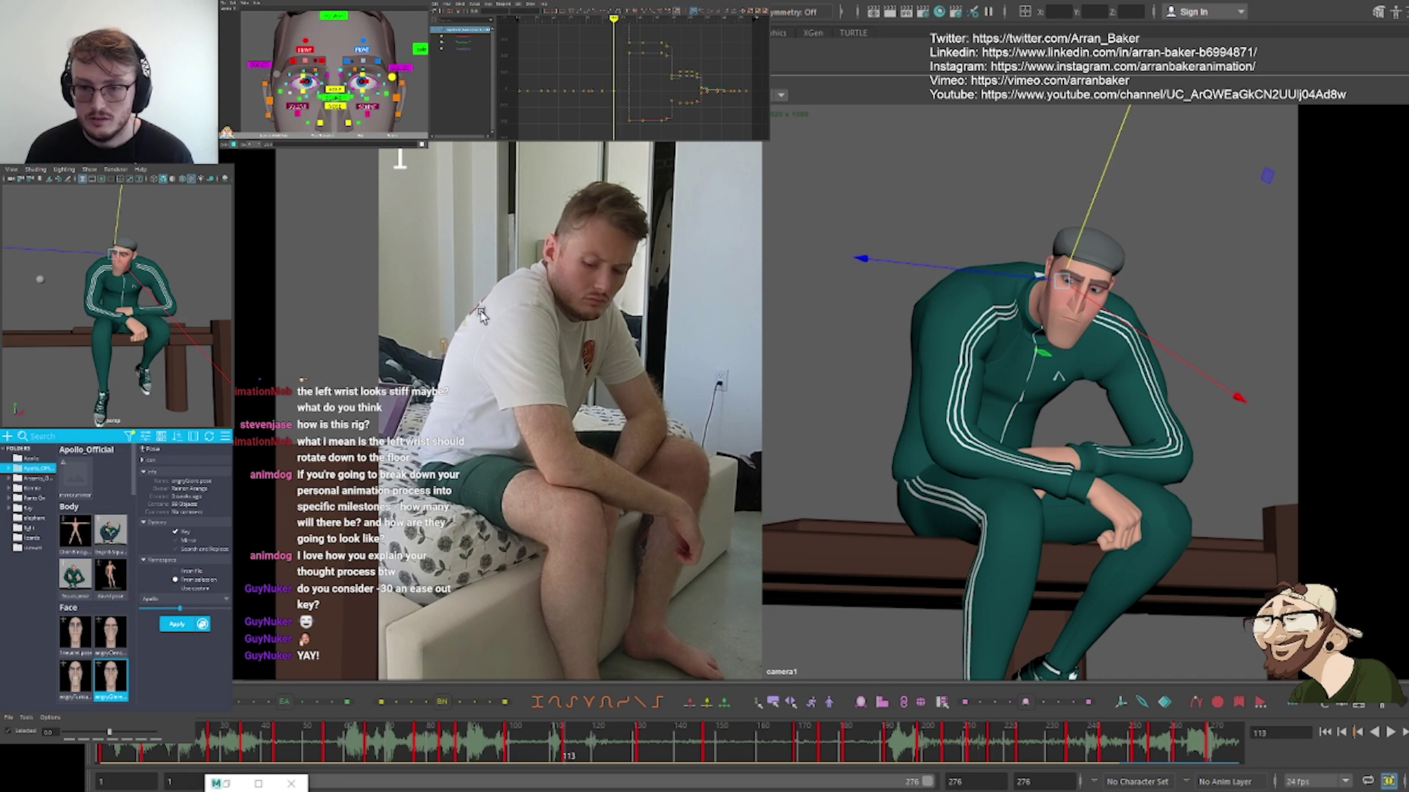
# Select the chest control for rotation and compare the body pose at keyframes 99 and 113
pyautogui.keyDown('alt'); pyautogui.moveTo(366, 55); pyautogui.dragTo(367, 18, button='middle'); pyautogui.keyUp('alt')
pyautogui.click(357, 33)
pyautogui.press(',')
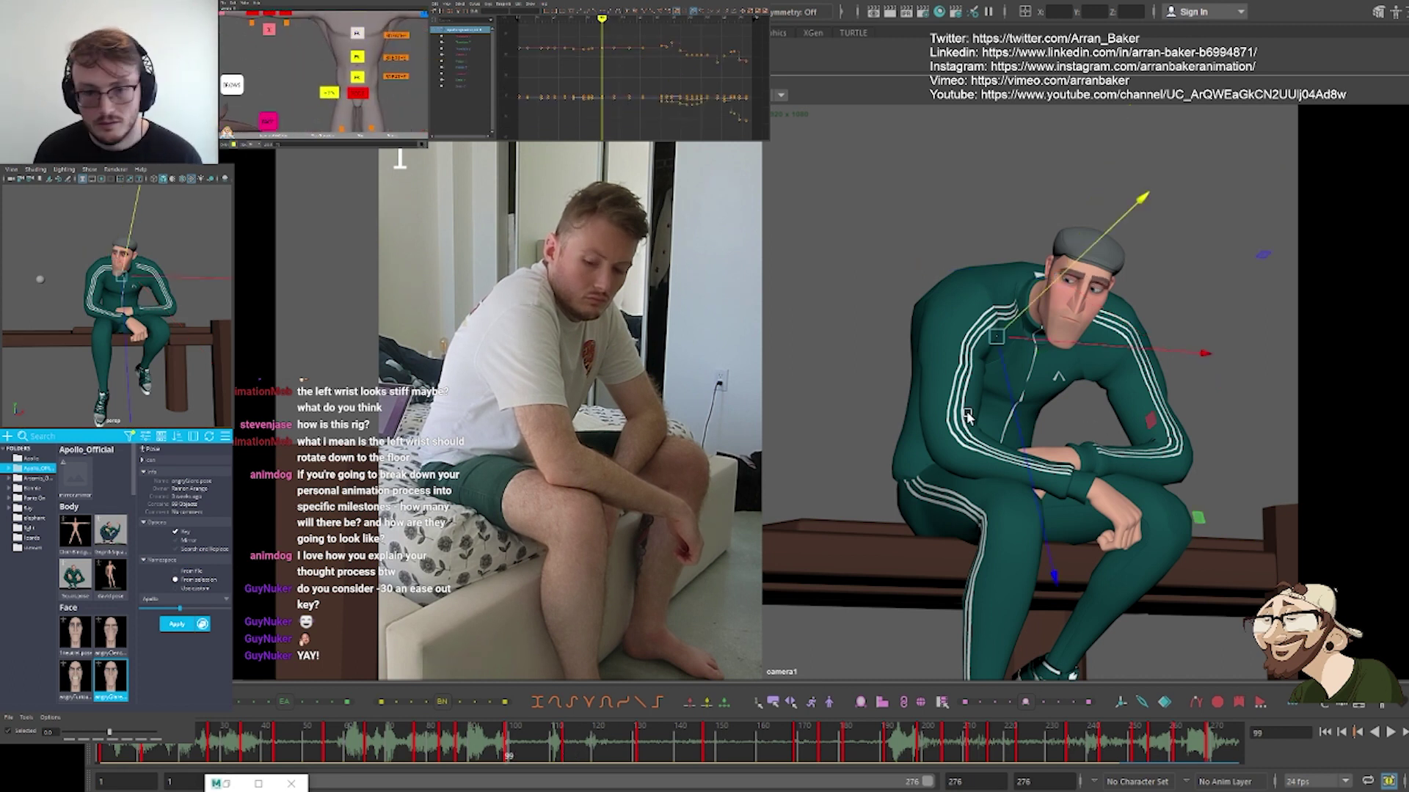
pyautogui.press('e')
pyautogui.press('.')
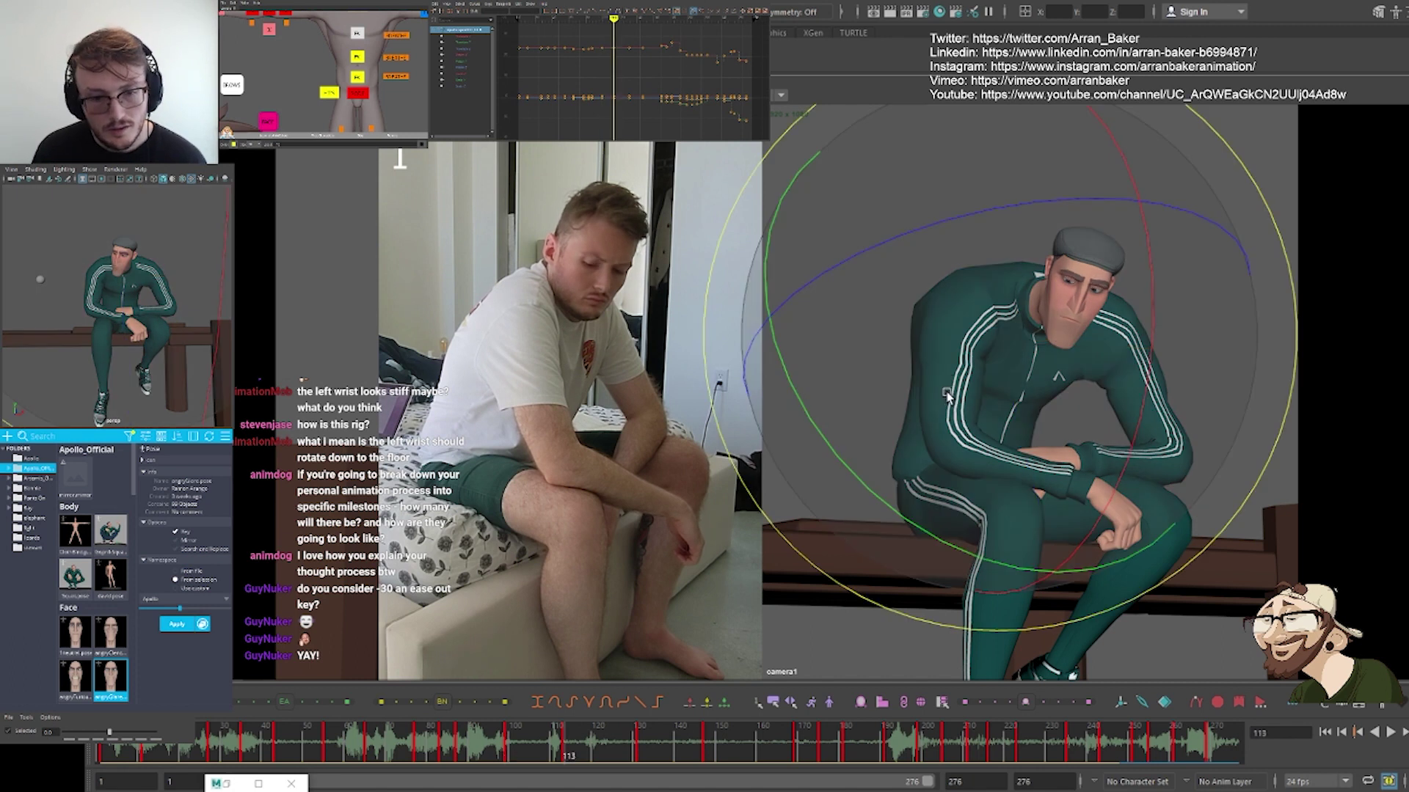
pyautogui.press(',')
pyautogui.press('.')
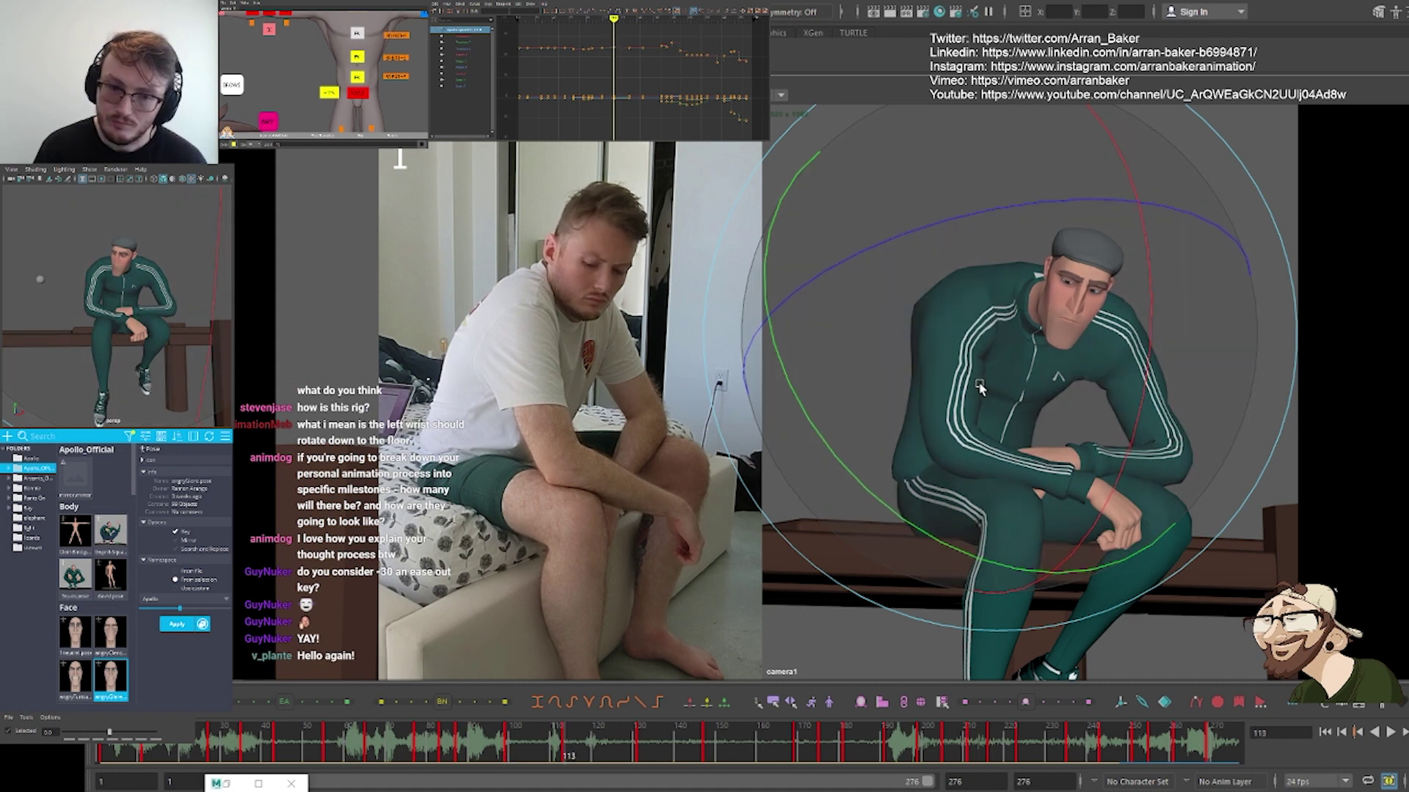
# Select the character's right and left clavicle controls in turn and compare the shoulder pose at frames 99 and 113
pyautogui.keyDown('alt'); pyautogui.moveTo(305, 30); pyautogui.dragTo(307, 75, button='middle'); pyautogui.keyUp('alt')
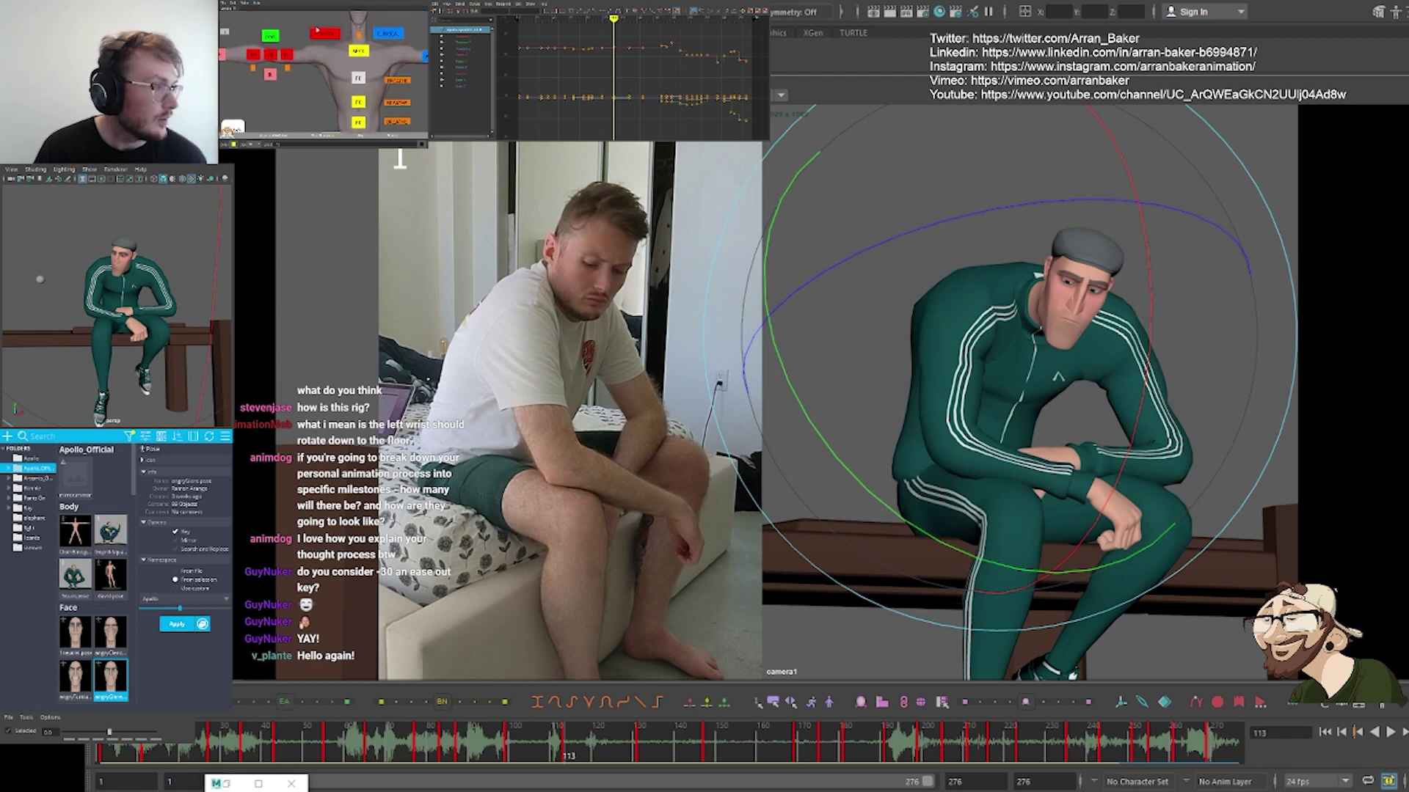
pyautogui.click(325, 34)
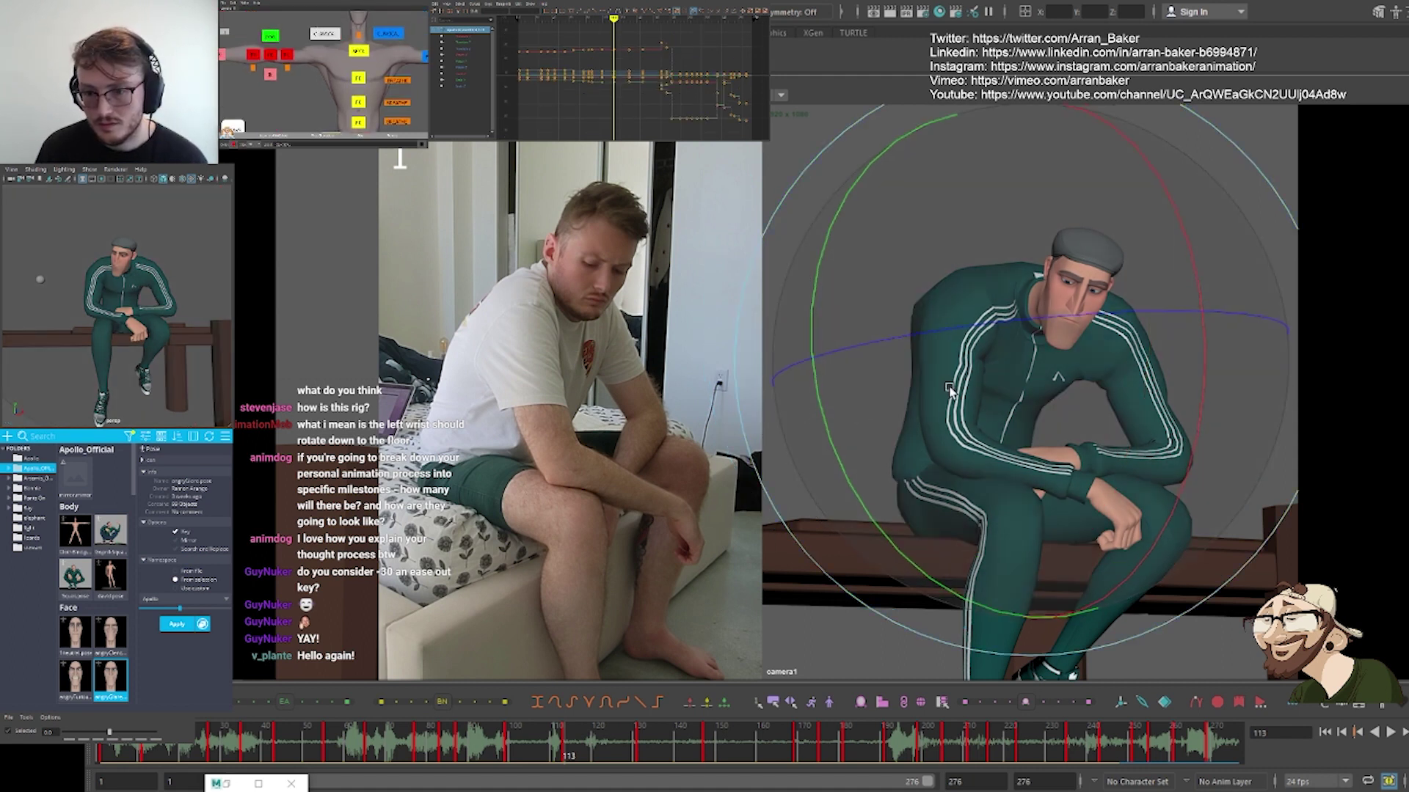
pyautogui.click(375, 33)
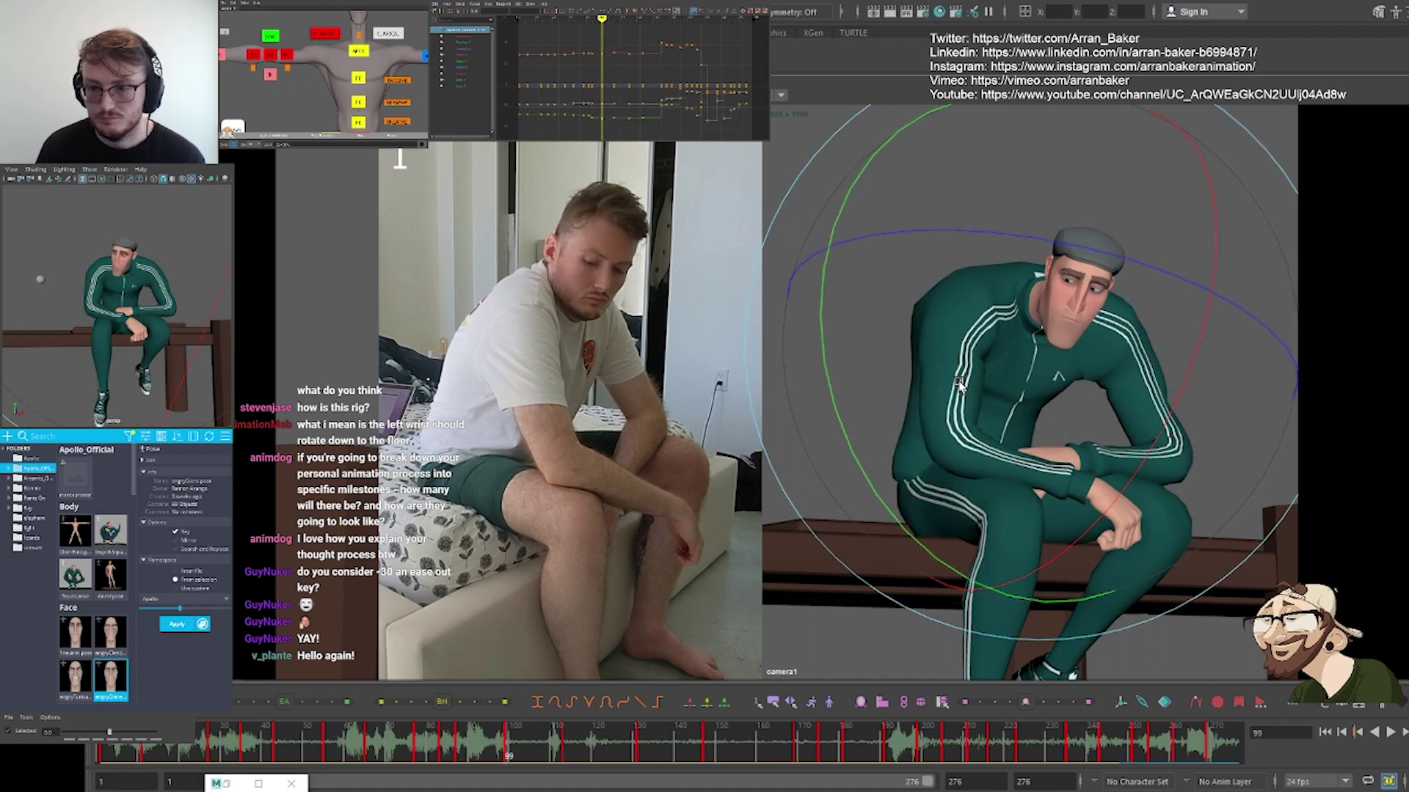
# Select the character's right wrist control, nudge it slightly at frame 113, and make it ready for rotation
pyautogui.keyDown('alt'); pyautogui.moveTo(308, 77); pyautogui.dragTo(417, 98, button='middle'); pyautogui.keyUp('alt')
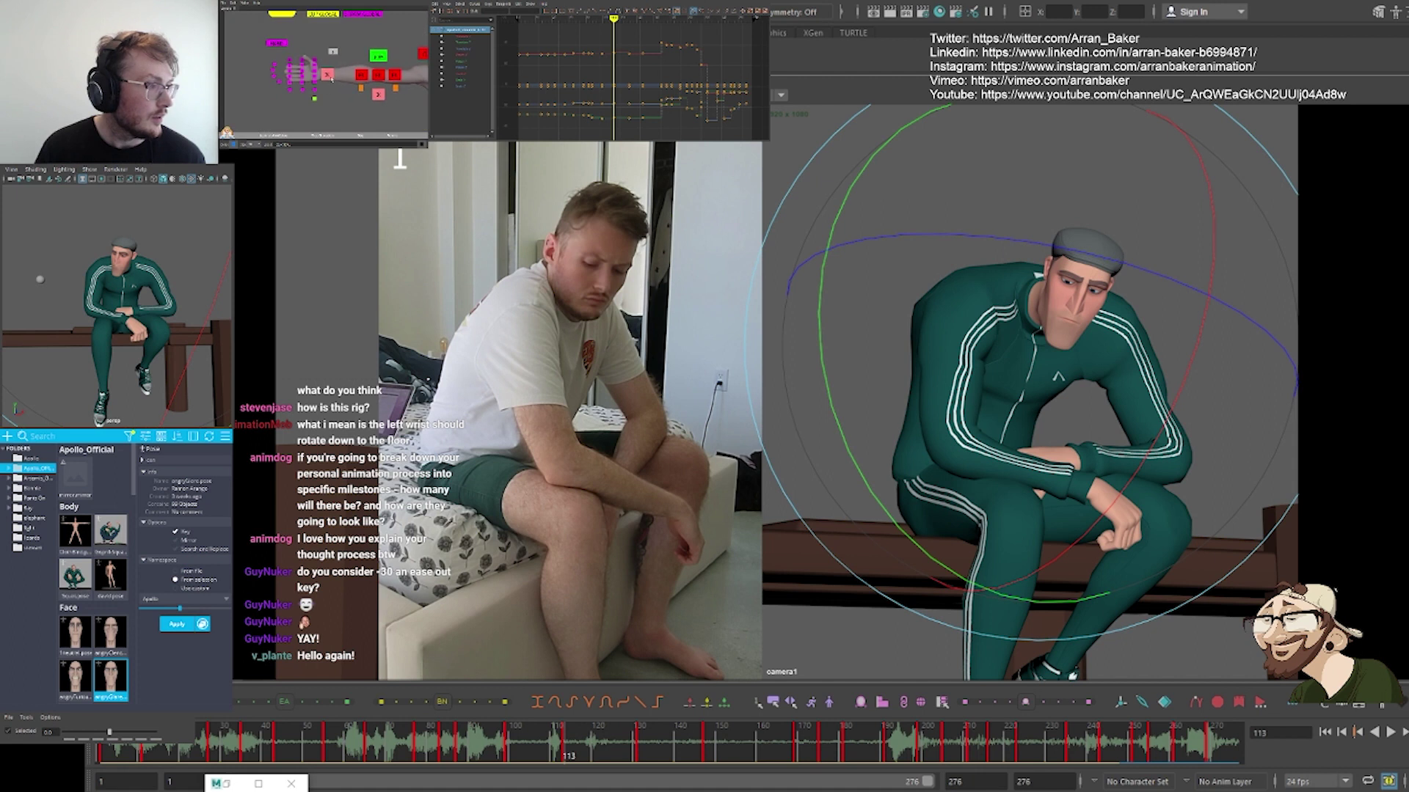
pyautogui.click(327, 74)
pyautogui.press('w')
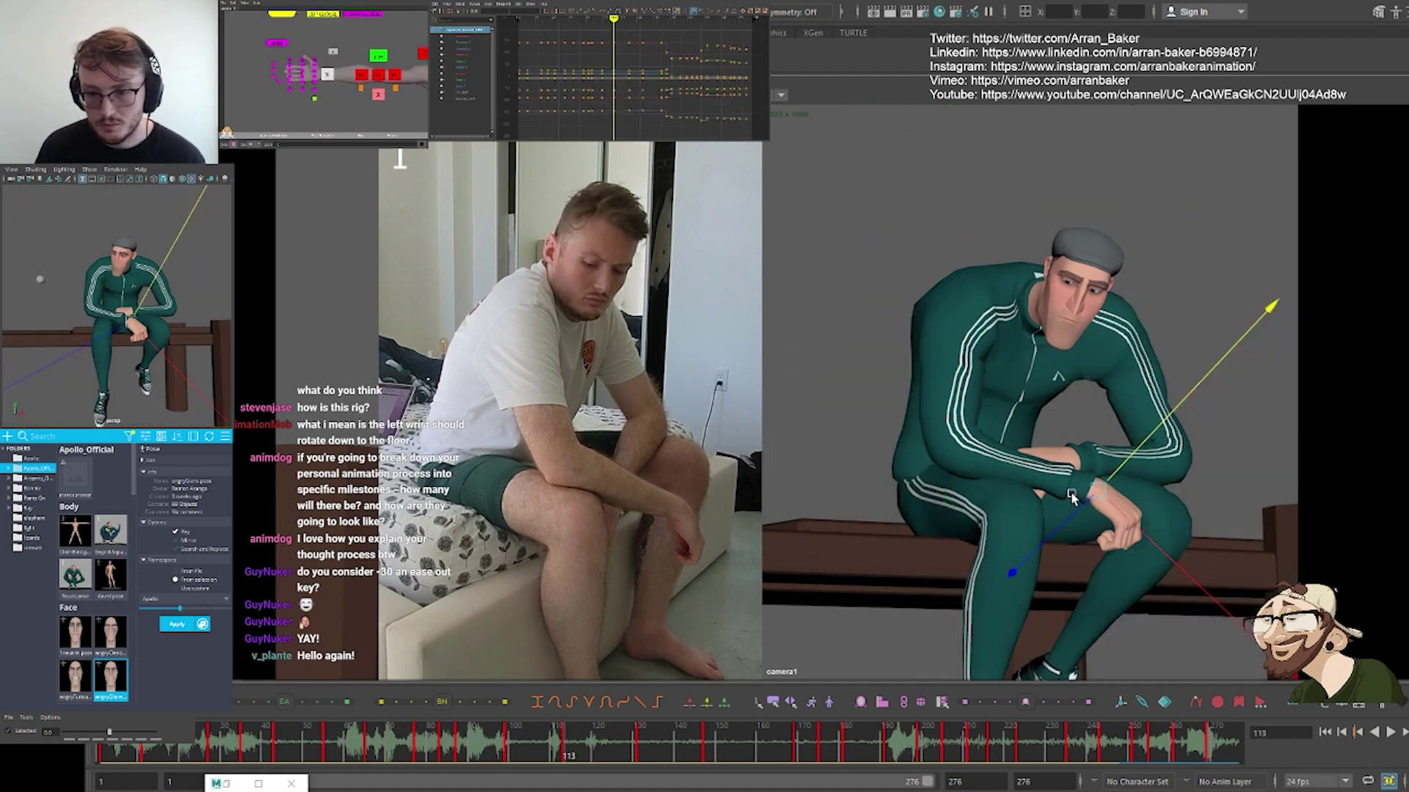
pyautogui.click(1095, 489)
pyautogui.press('w')
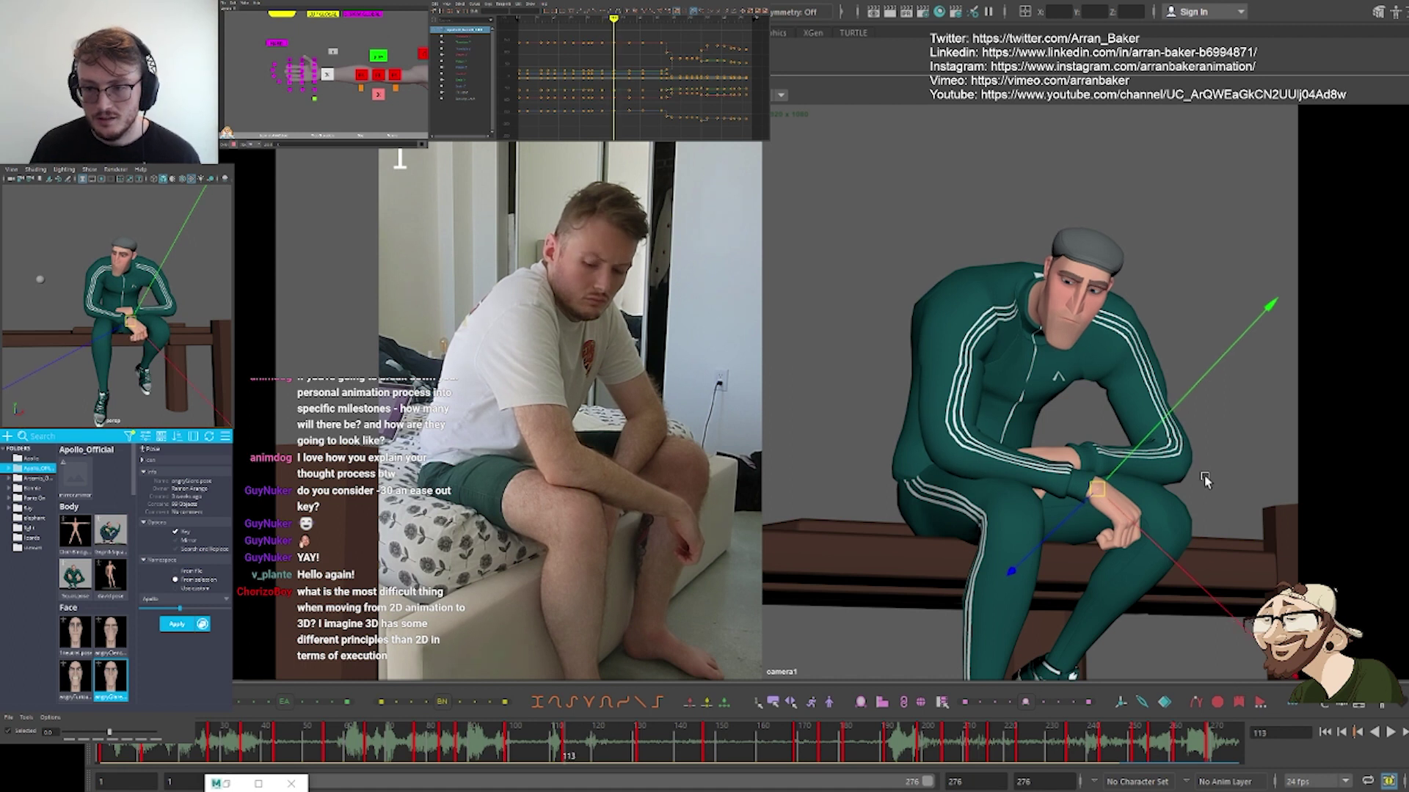
pyautogui.press('e')
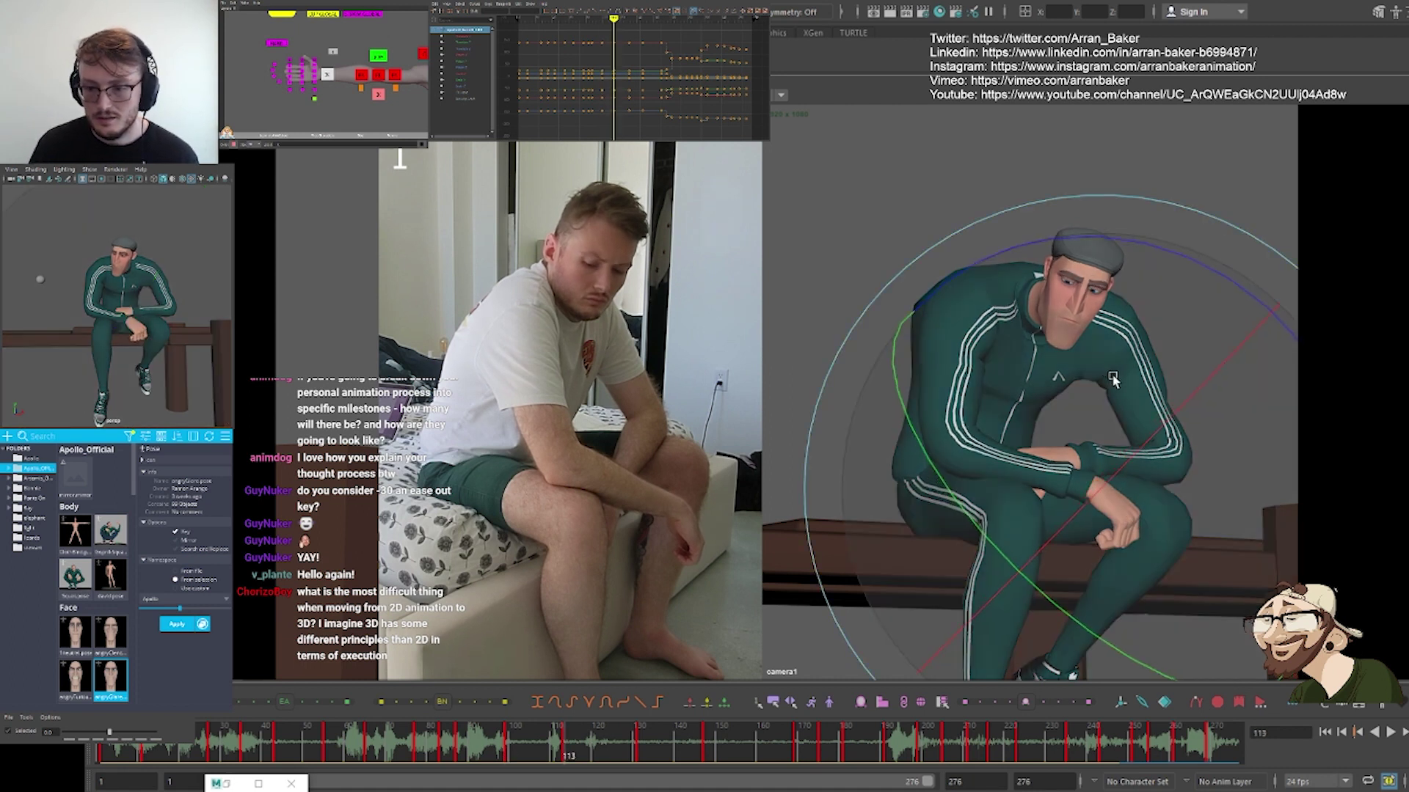
# Select the character's left wrist control and nudge it slightly at frame 113 after checking it against frame 99
pyautogui.keyDown('alt'); pyautogui.moveTo(381, 99); pyautogui.dragTo(135, 98, button='middle'); pyautogui.keyUp('alt')
pyautogui.click(354, 74)
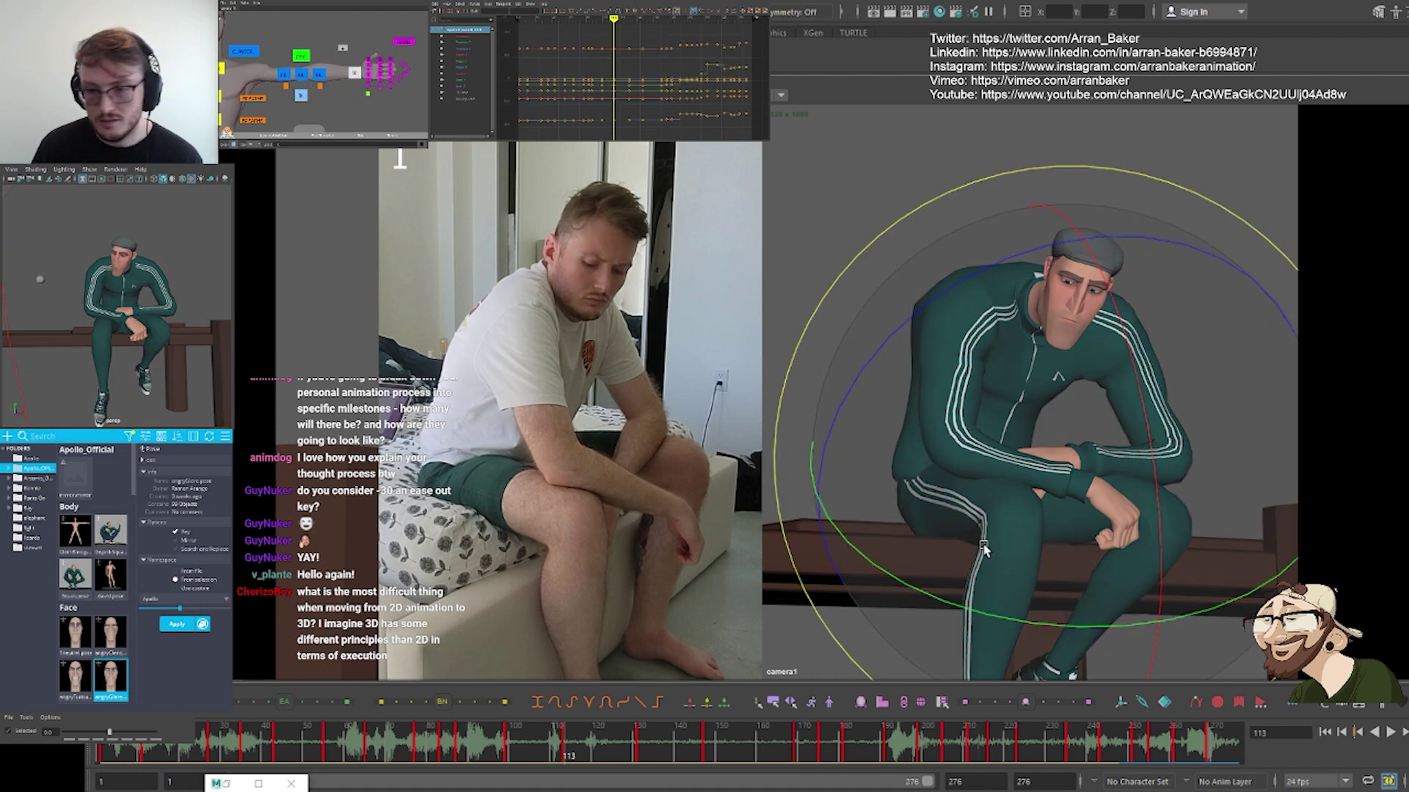
pyautogui.press(',')
pyautogui.press('.')
pyautogui.press('w')
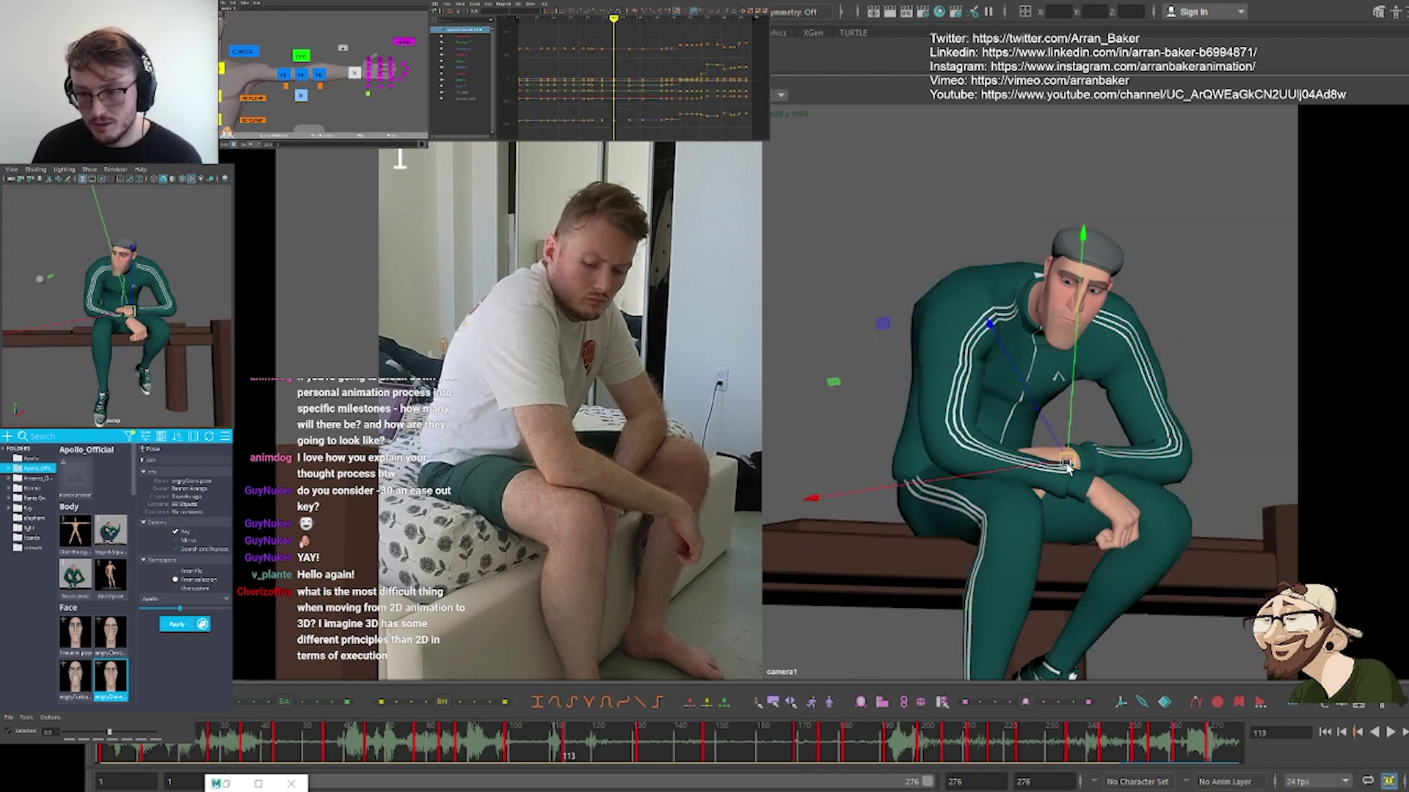
pyautogui.moveTo(1061, 464); pyautogui.dragTo(1069, 460)
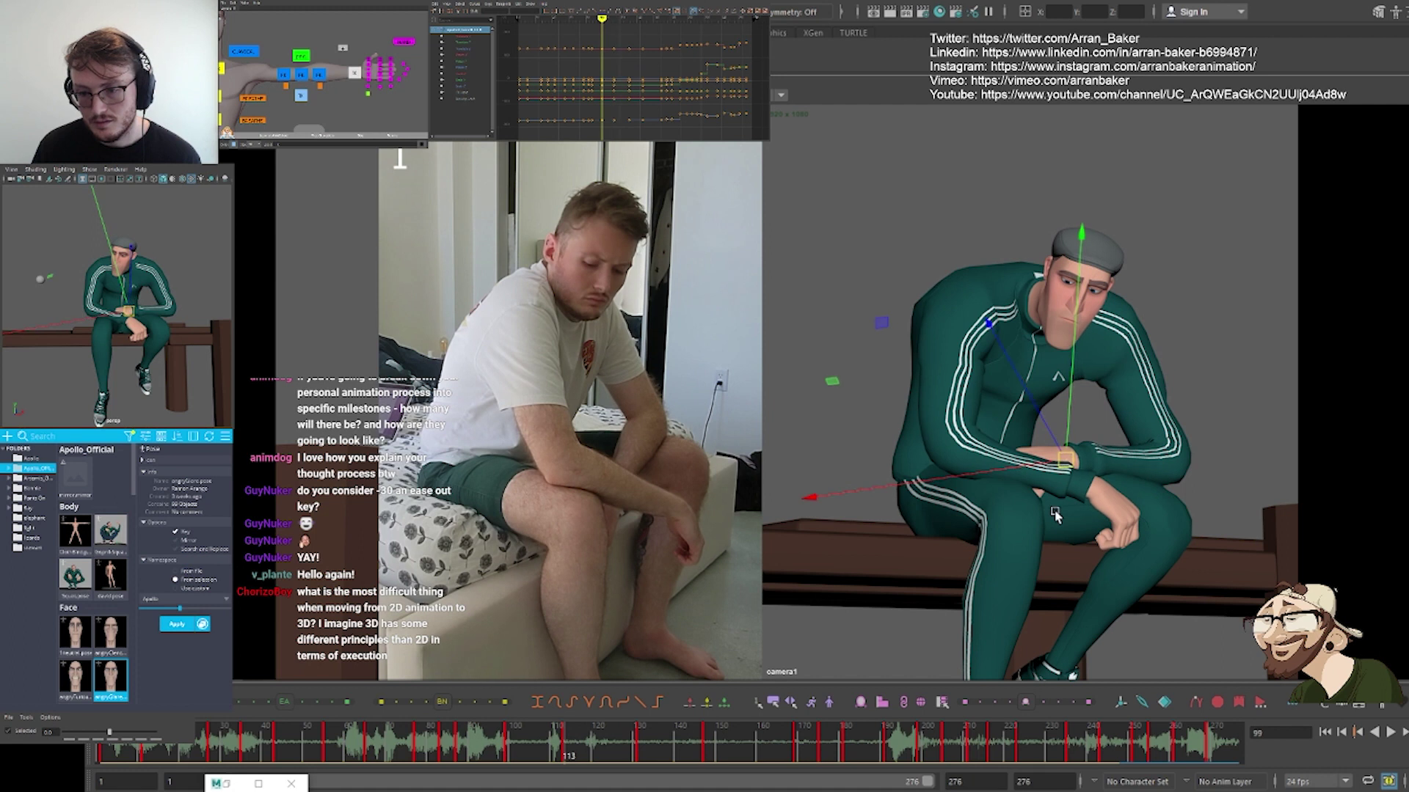
# Compare the crossed-arm pose at keyframes 99 and 113 with the left wrist control still selected
pyautogui.click(1008, 538)
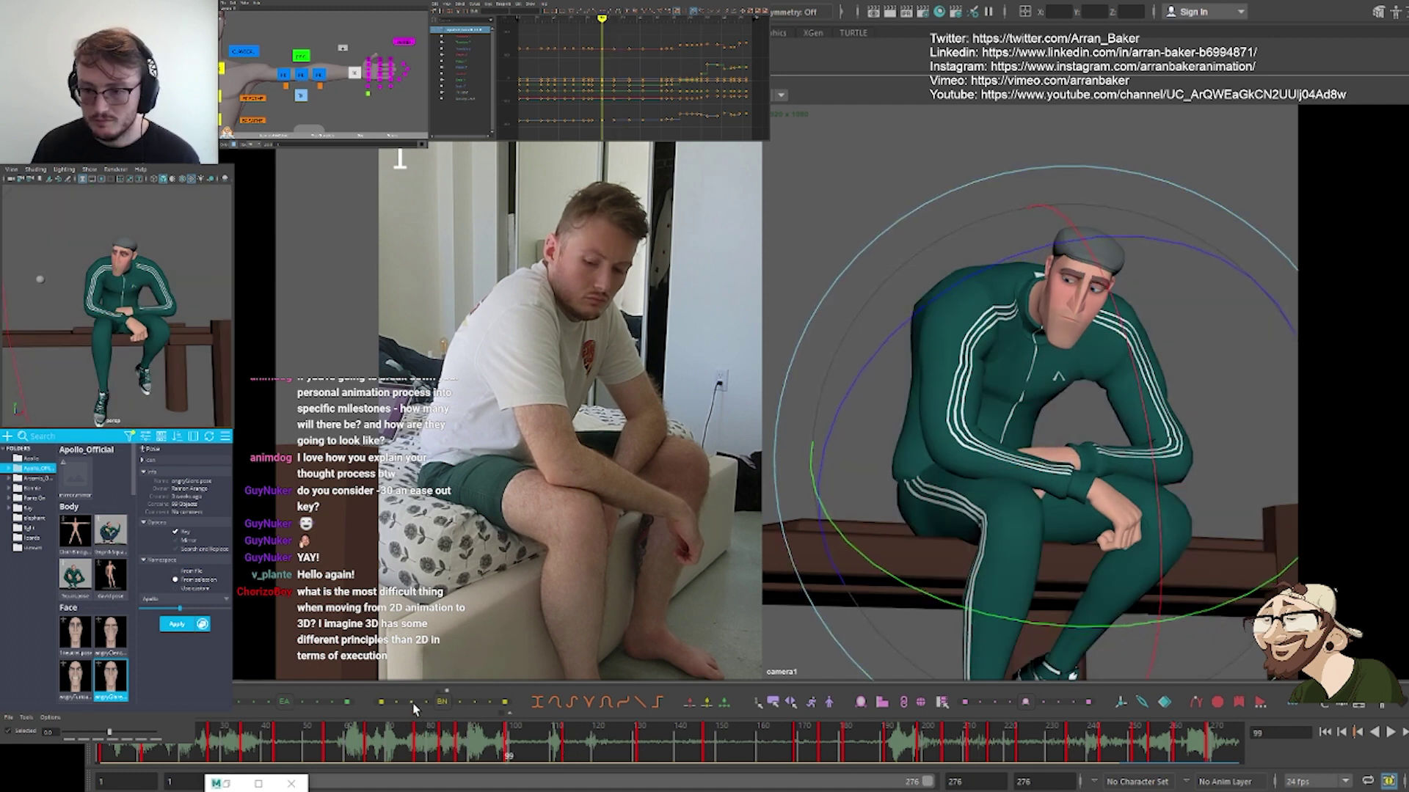
pyautogui.press(',')
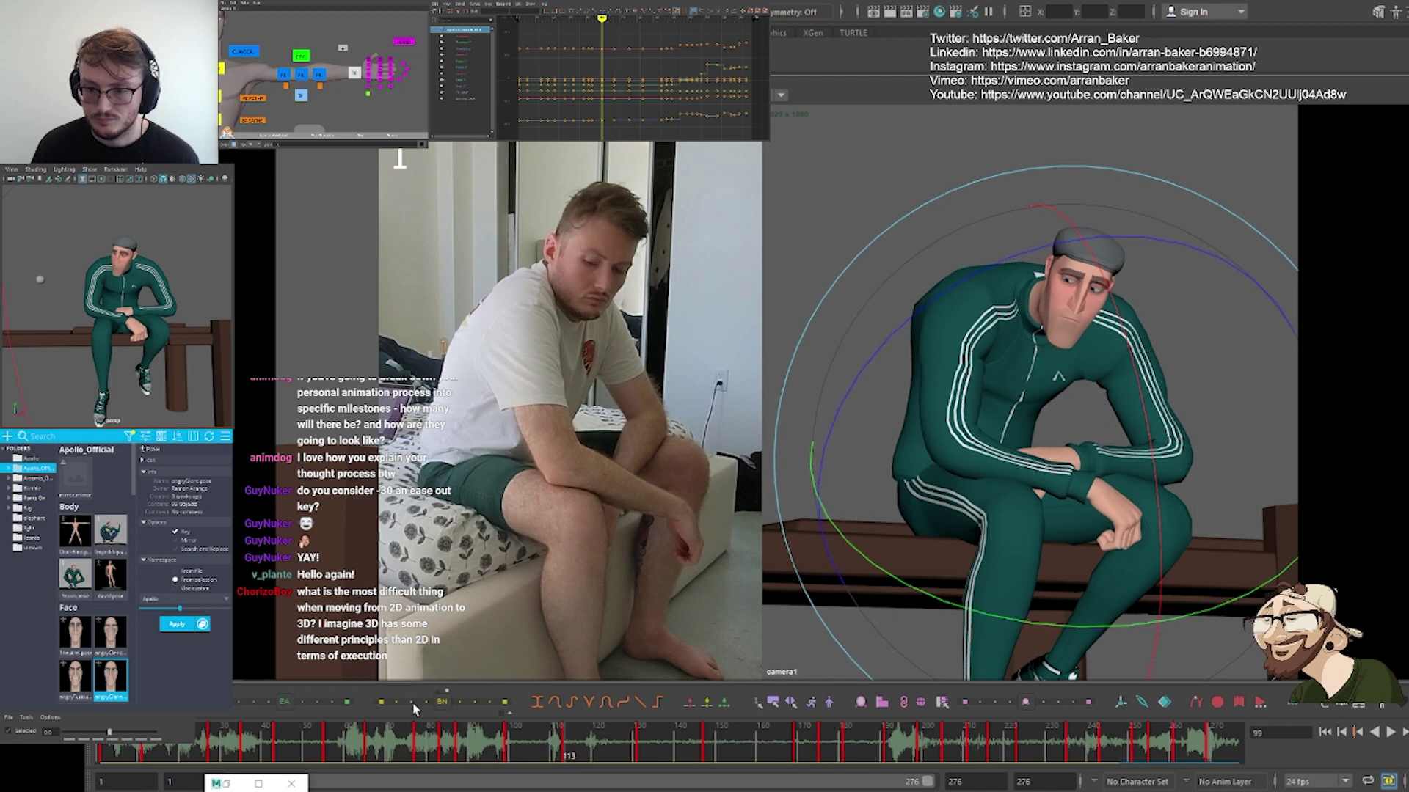
pyautogui.press('.')
pyautogui.press(',')
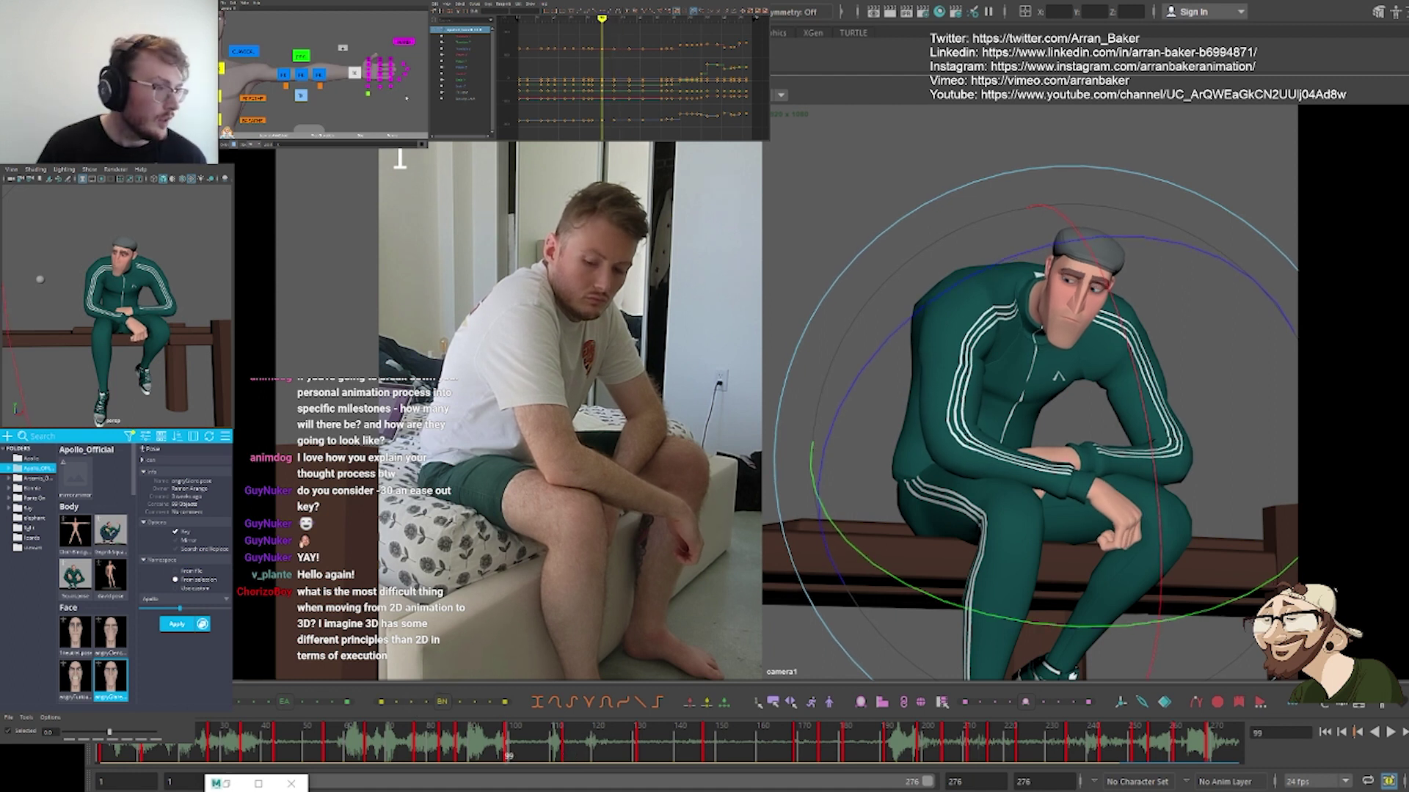
# Select the character's right foot control for moving and compare the leg pose at keyframes 99 and 113
pyautogui.keyDown('alt'); pyautogui.moveTo(304, 87); pyautogui.dragTo(340, 75, button='middle'); pyautogui.keyUp('alt')
pyautogui.click(313, 75)
pyautogui.press(',')
pyautogui.press('.')
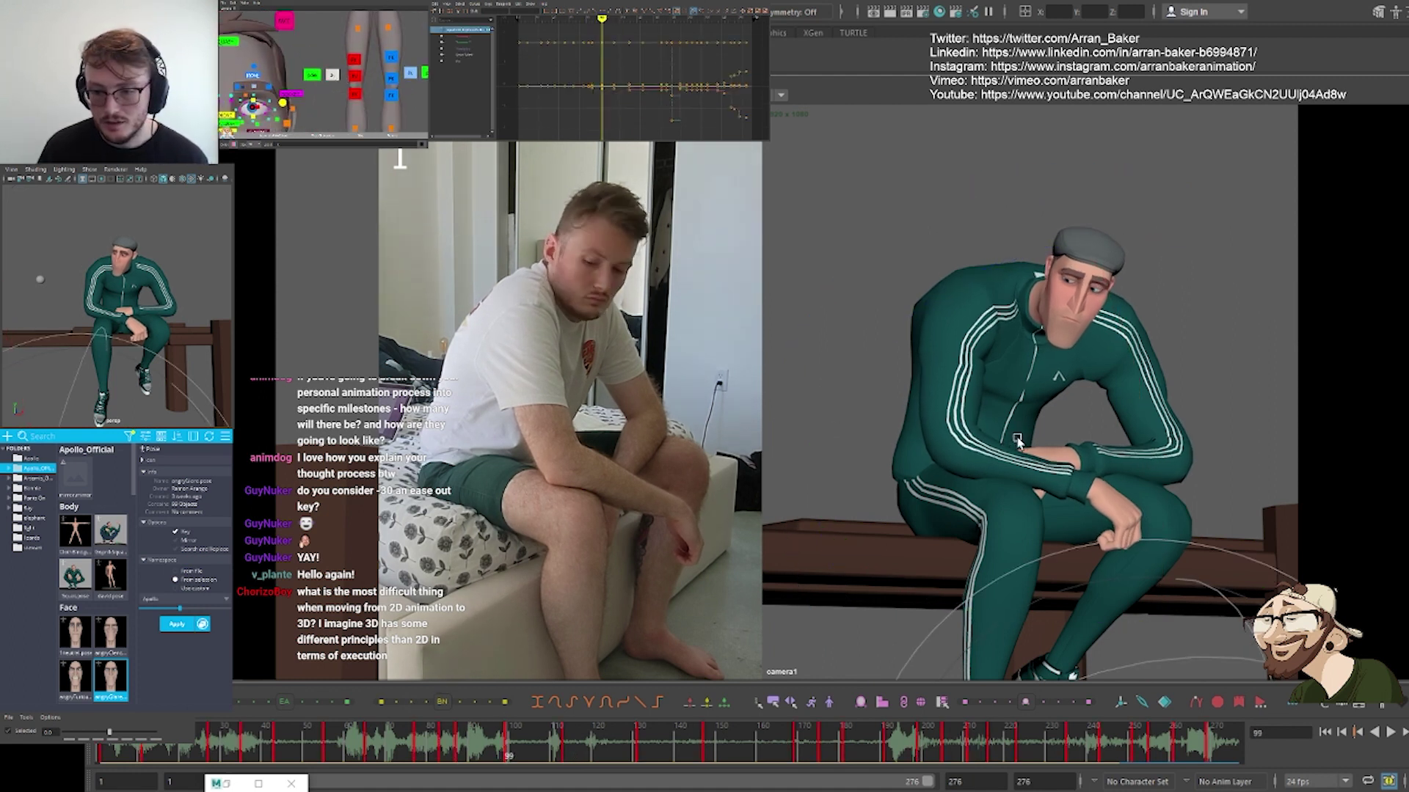
pyautogui.press('w')
pyautogui.press('.')
pyautogui.press(',')
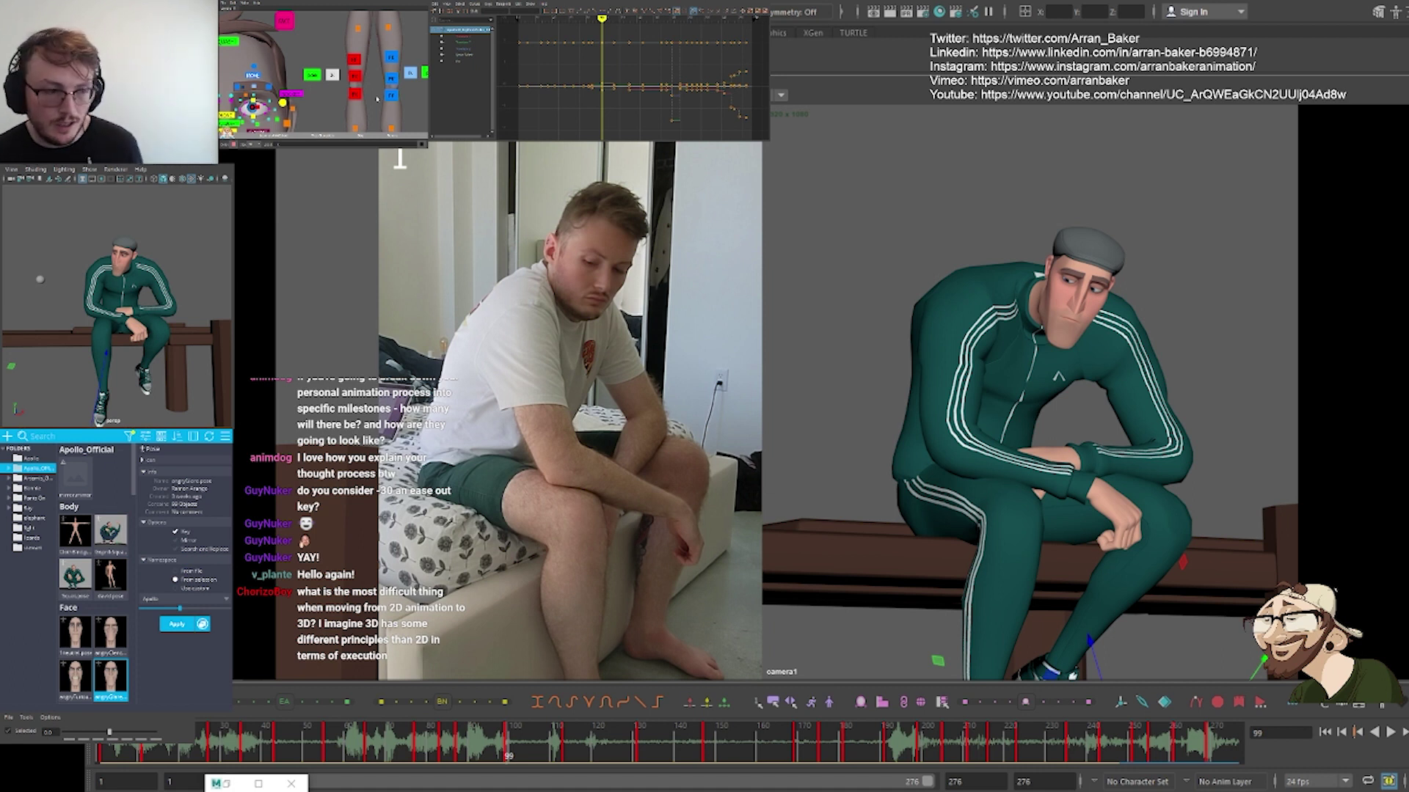
# Select all of the character's body controls and compare the full pose at keyframes 99 and 113
pyautogui.scroll(-3, 358, 76)
pyautogui.moveTo(357, 76); pyautogui.dragTo(276, 104, button='middle')
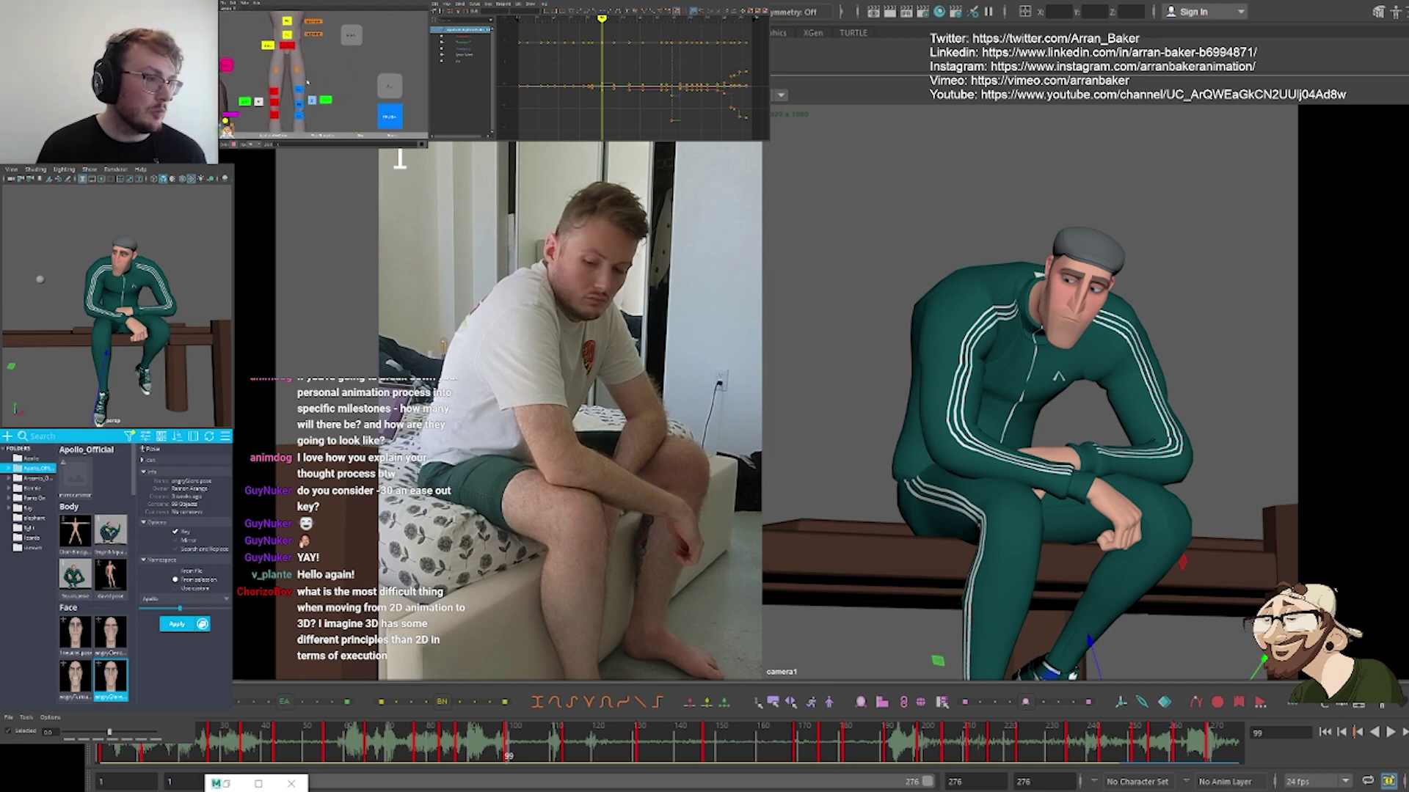
pyautogui.click(383, 90)
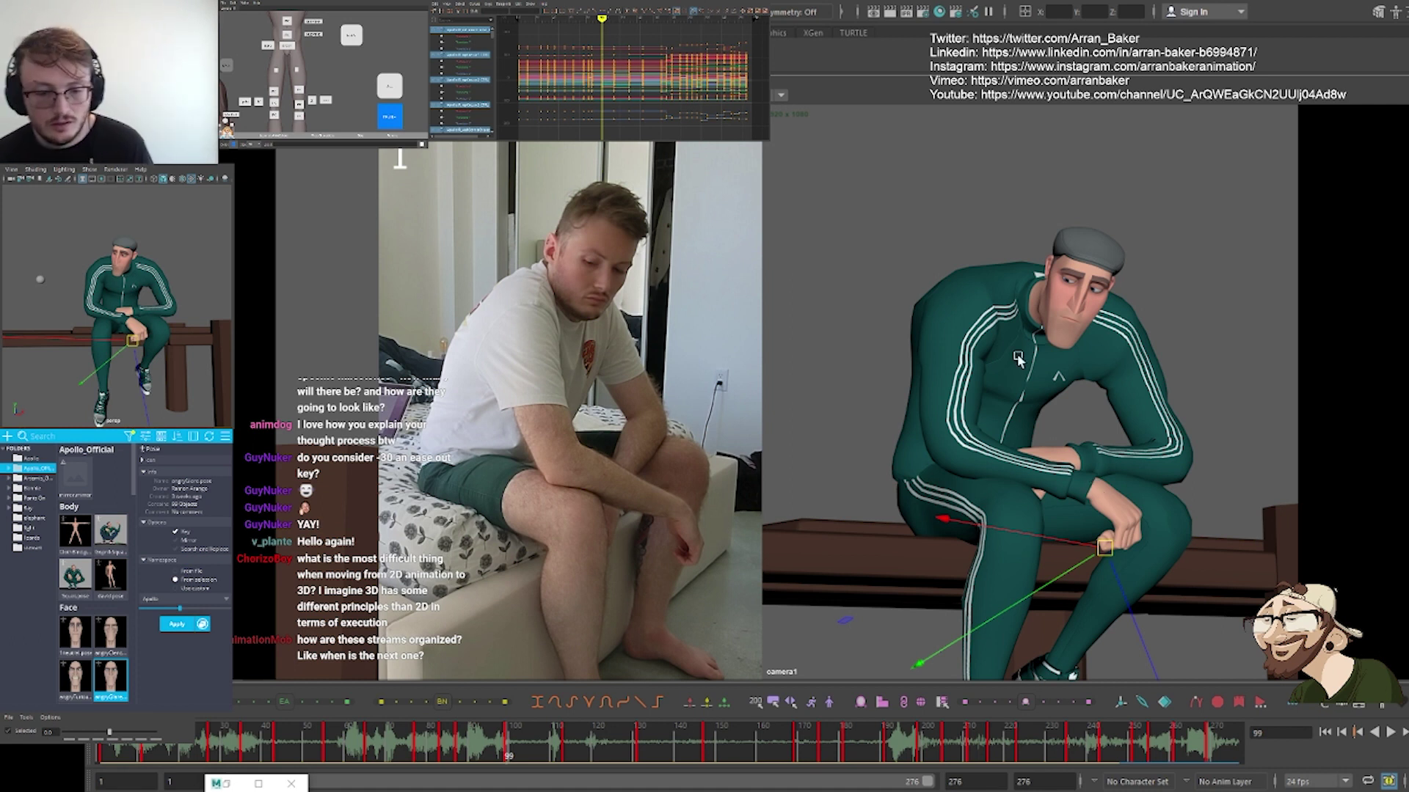
pyautogui.press(',')
pyautogui.press('.')
pyautogui.press(',')
pyautogui.press('.')
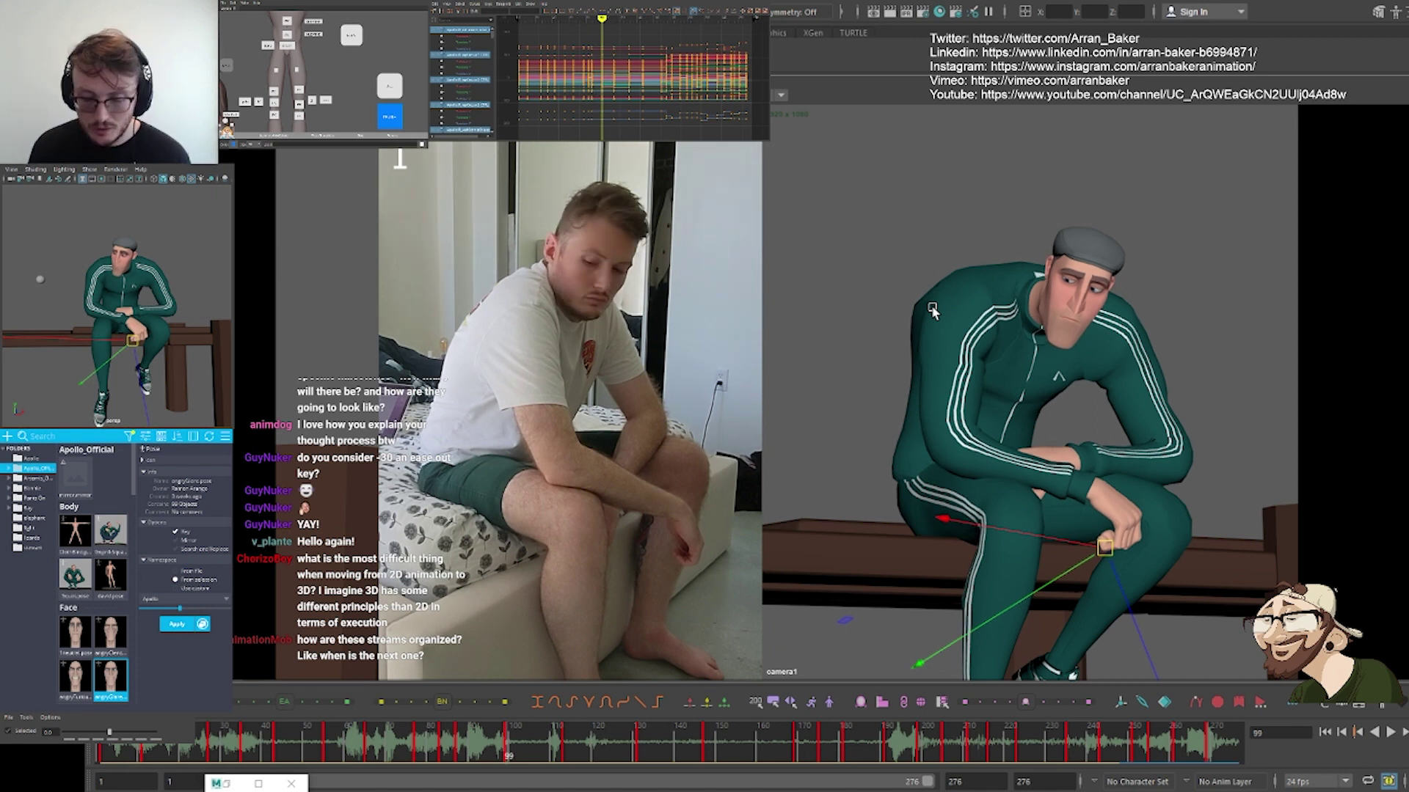
pyautogui.press(',')
pyautogui.press('.')
pyautogui.press('.')
pyautogui.press(',')
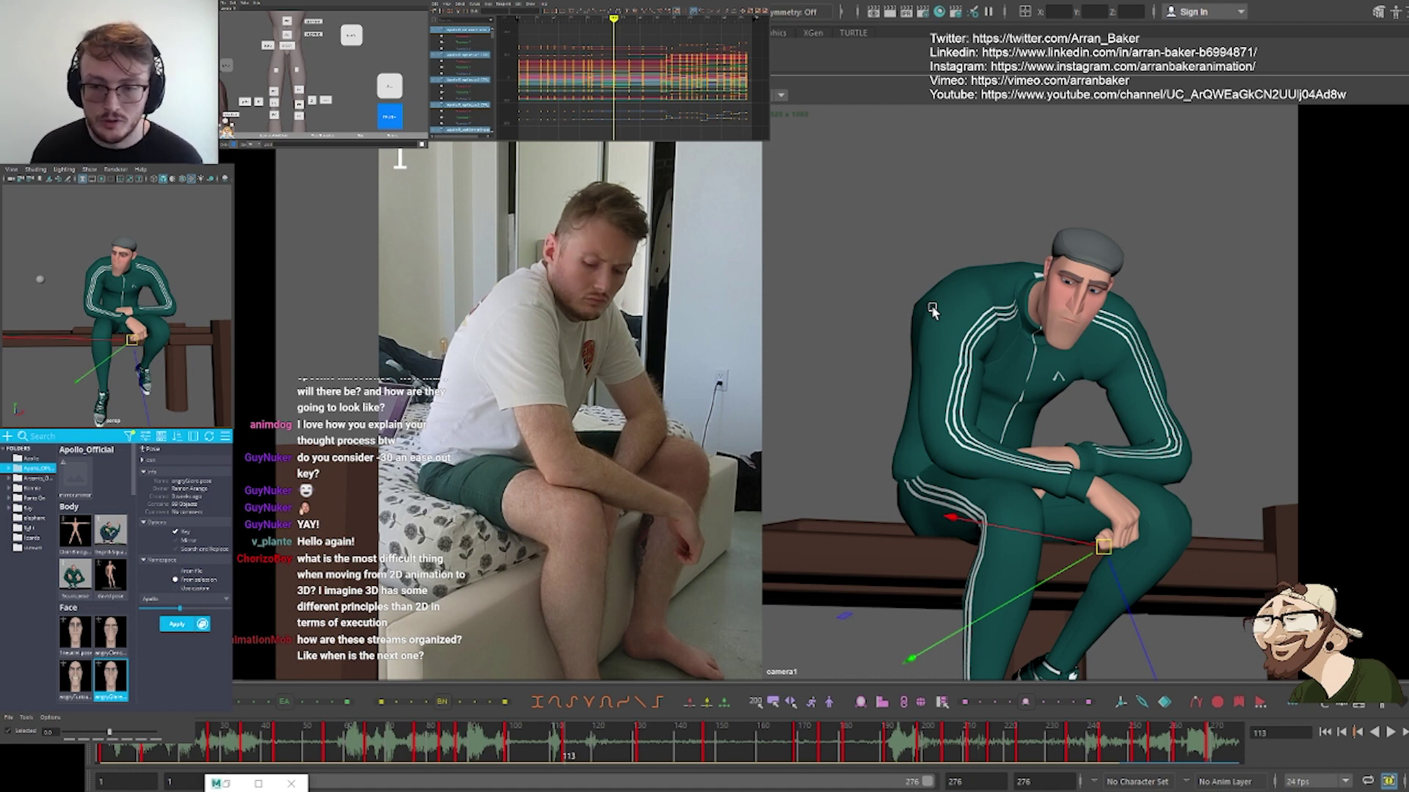
pyautogui.press(',')
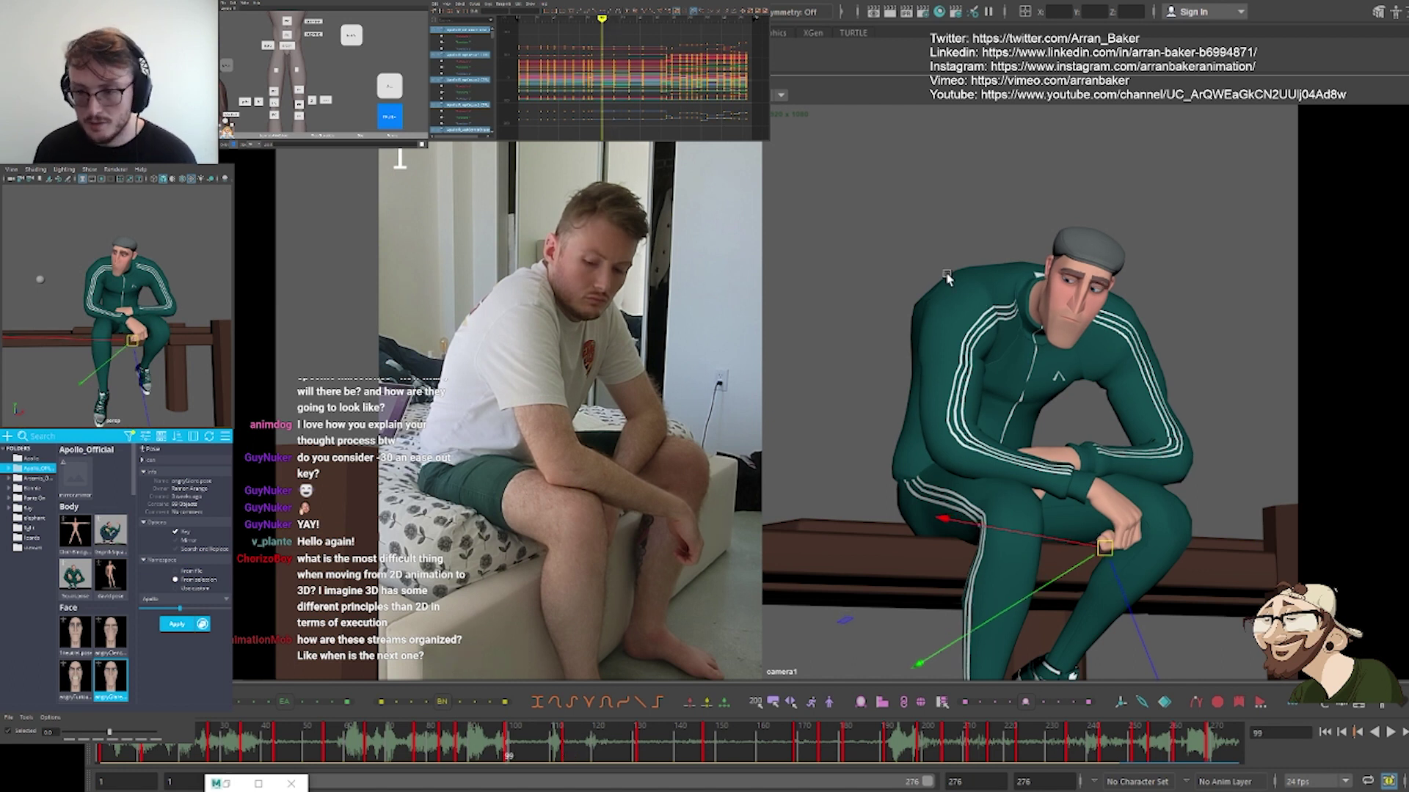
pyautogui.press('.')
pyautogui.press(',')
pyautogui.press('.')
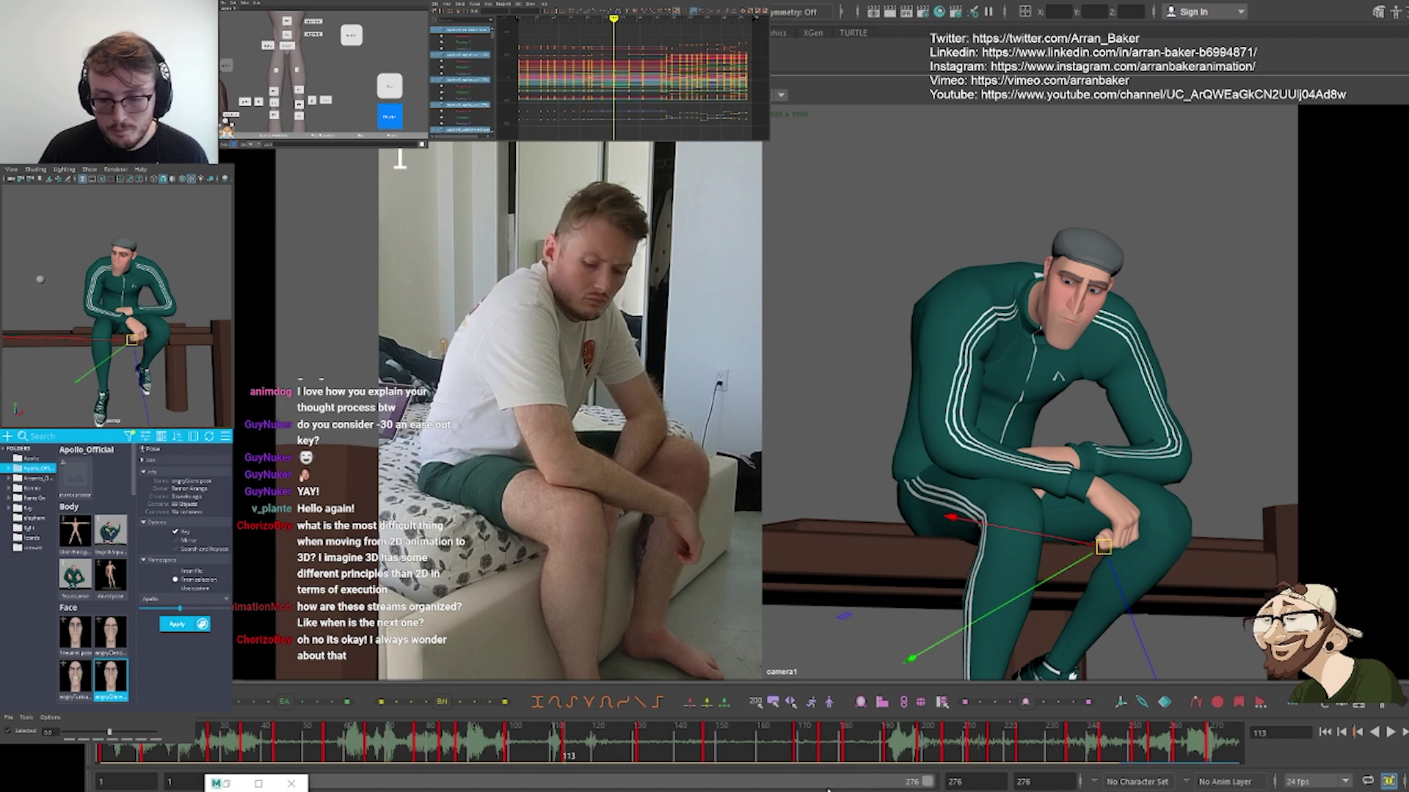
# Recheck the pose change between keyframes 99 and 113 against the filmed reference
pyautogui.moveTo(1224, 789)
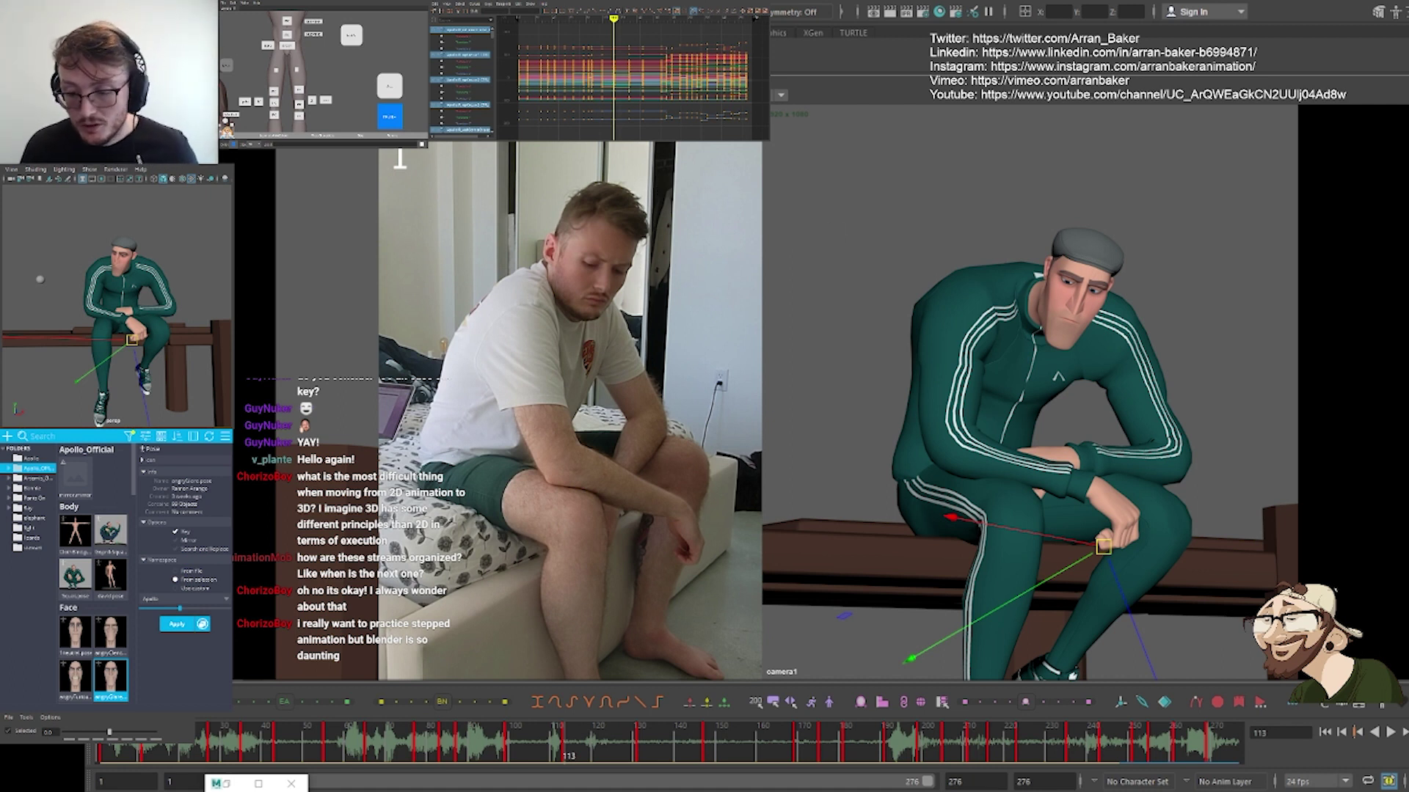
pyautogui.moveTo(1224, 789)
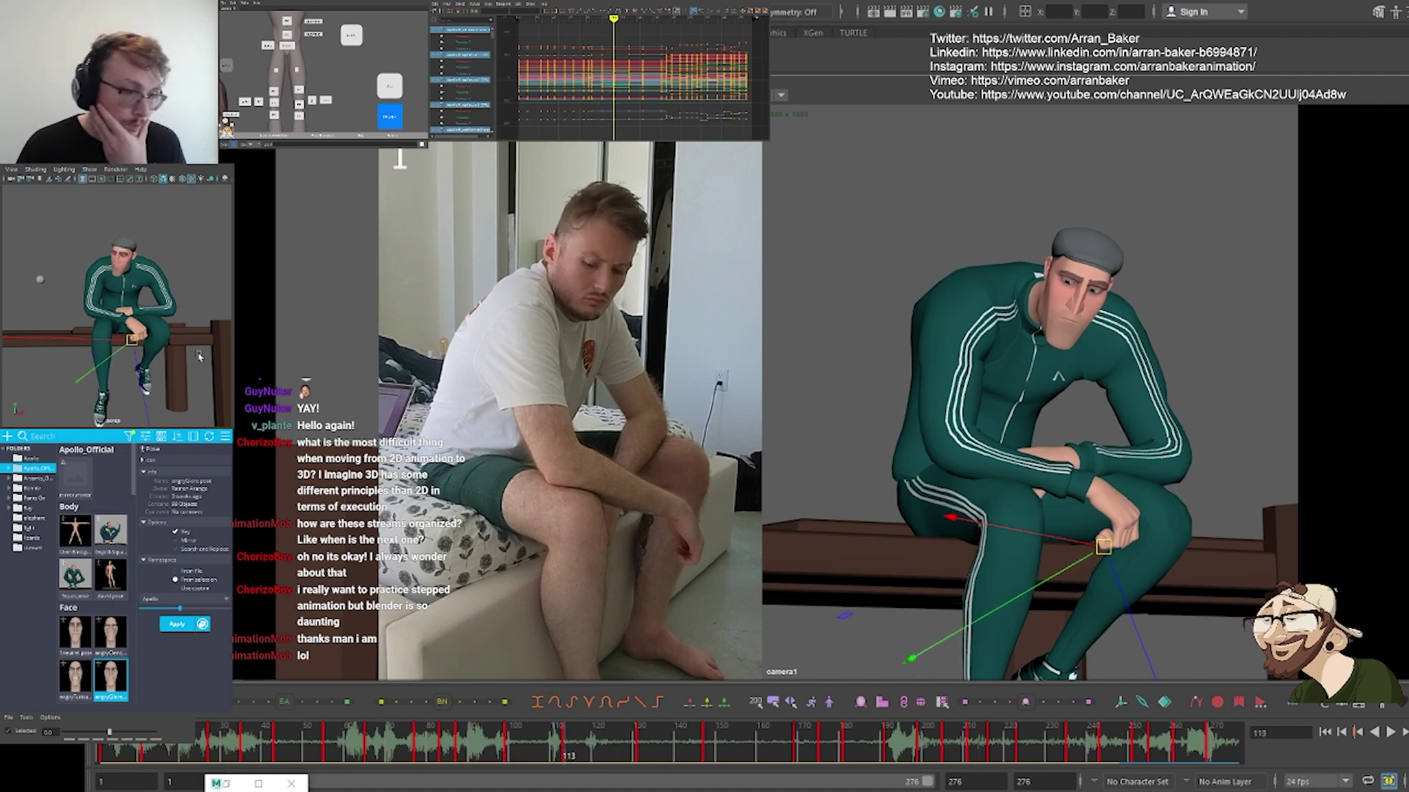
pyautogui.press(',')
pyautogui.press('.')
pyautogui.press(',')
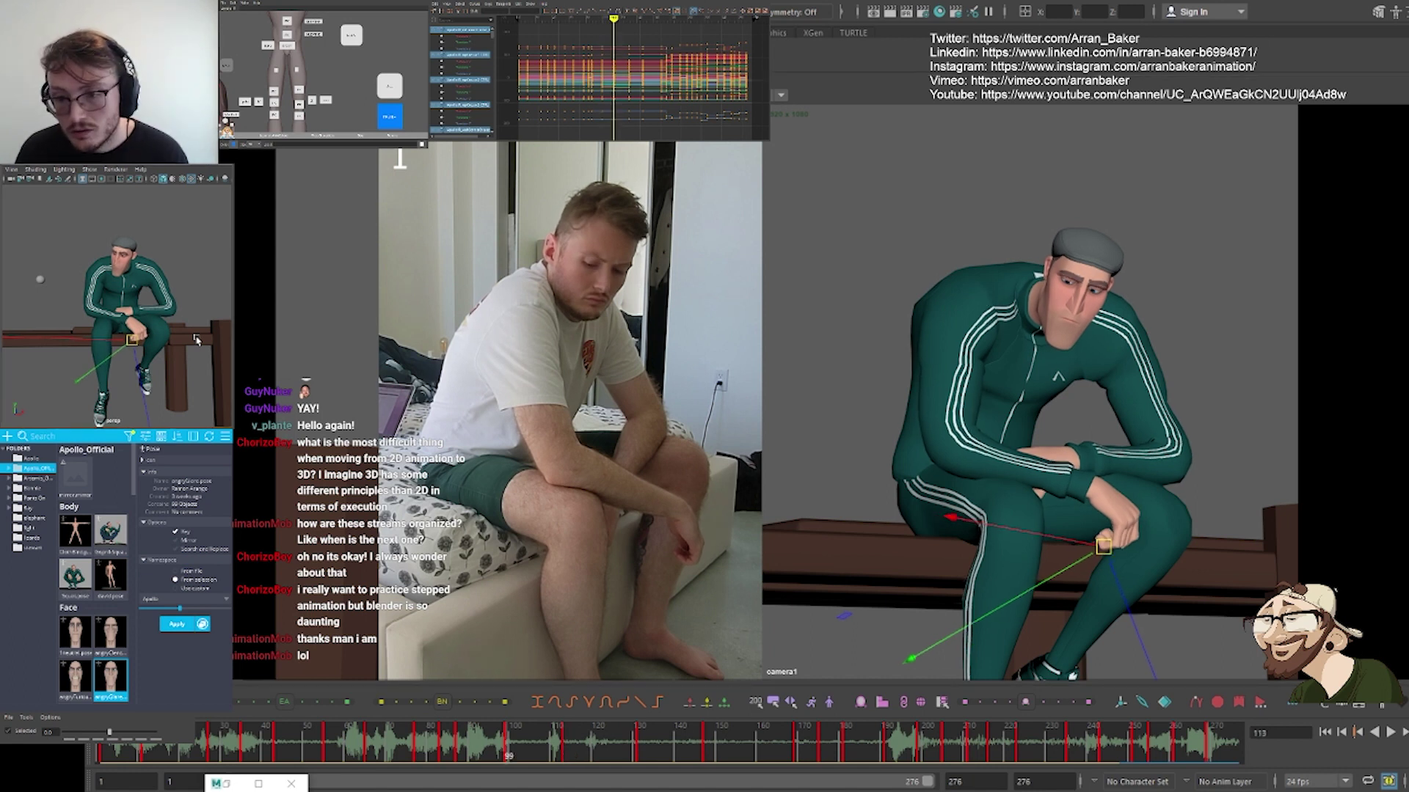
pyautogui.press('.')
pyautogui.press(',')
pyautogui.press('.')
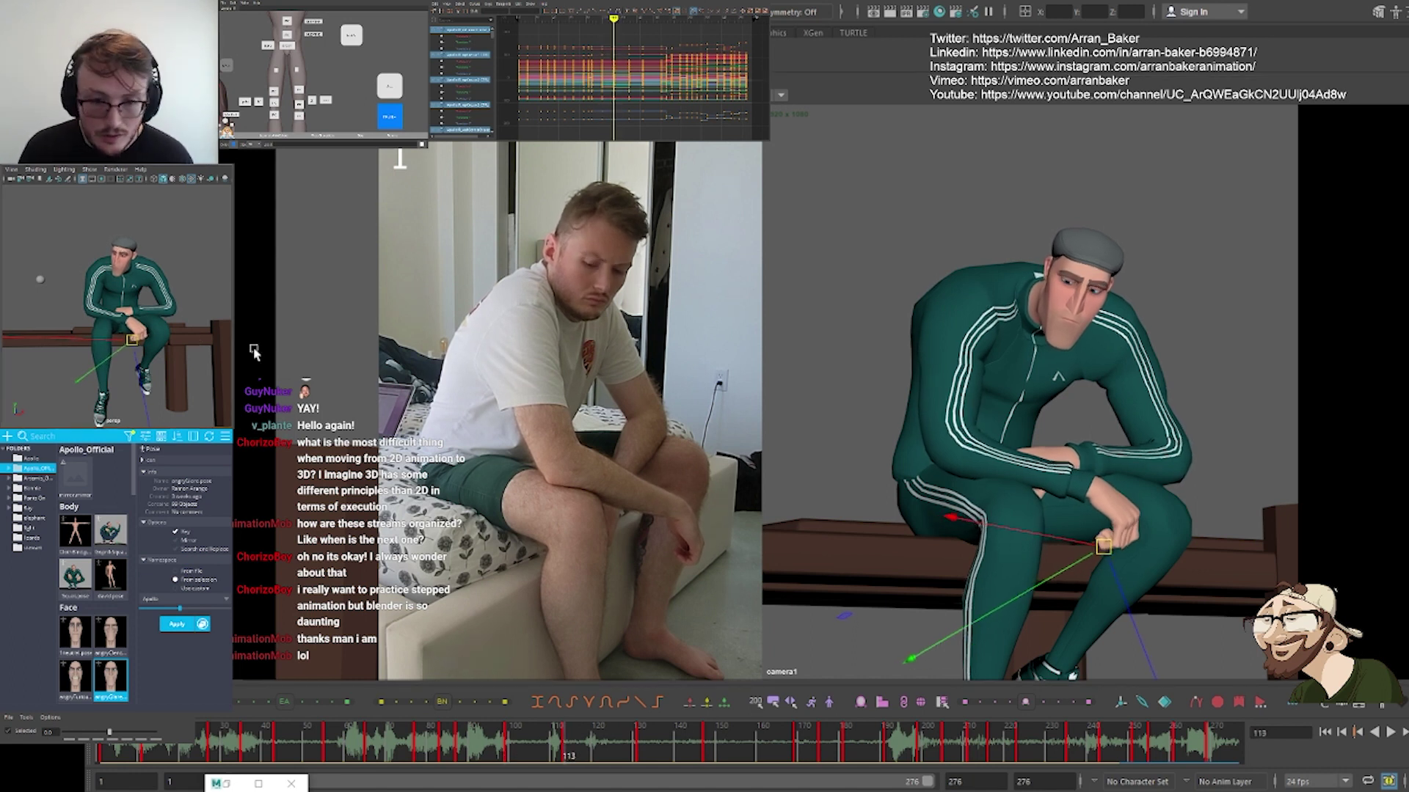
# Step the acting reference past frame 113 and go to the next pose keyframe at frame 131
pyautogui.hotkey('alt', '.')
pyautogui.hotkey('alt', '.')
pyautogui.hotkey('alt', '.')
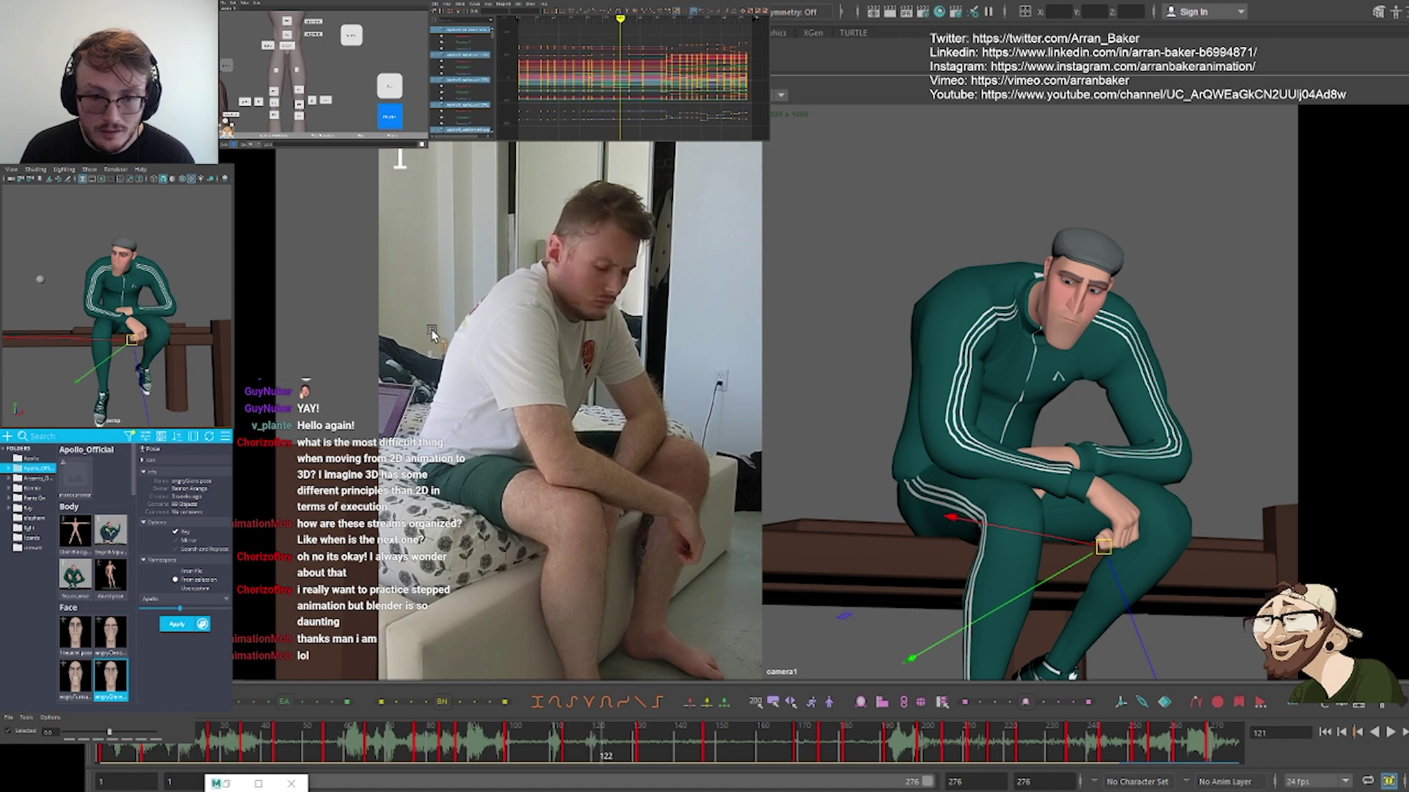
pyautogui.press(',')
pyautogui.press('.')
pyautogui.press(',')
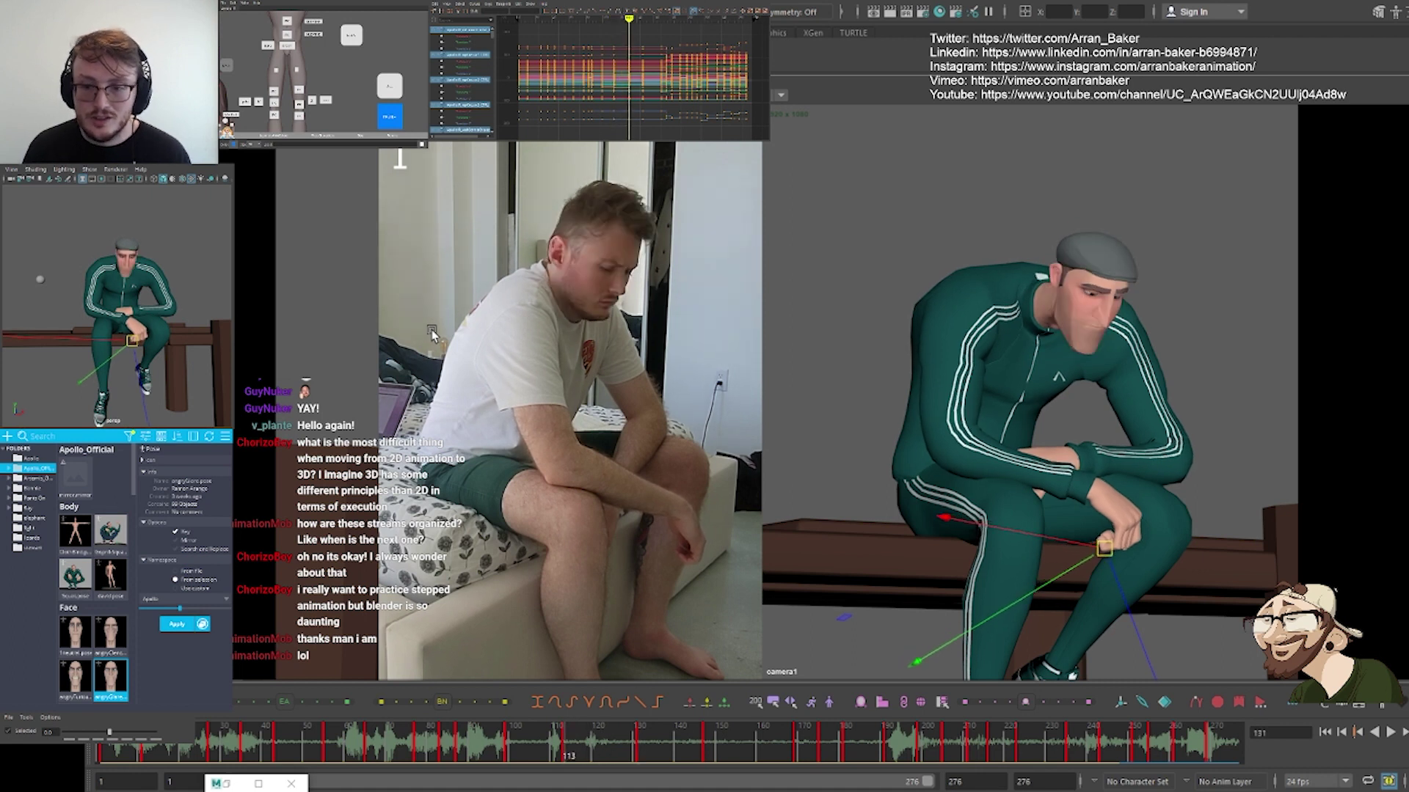
pyautogui.press('.')
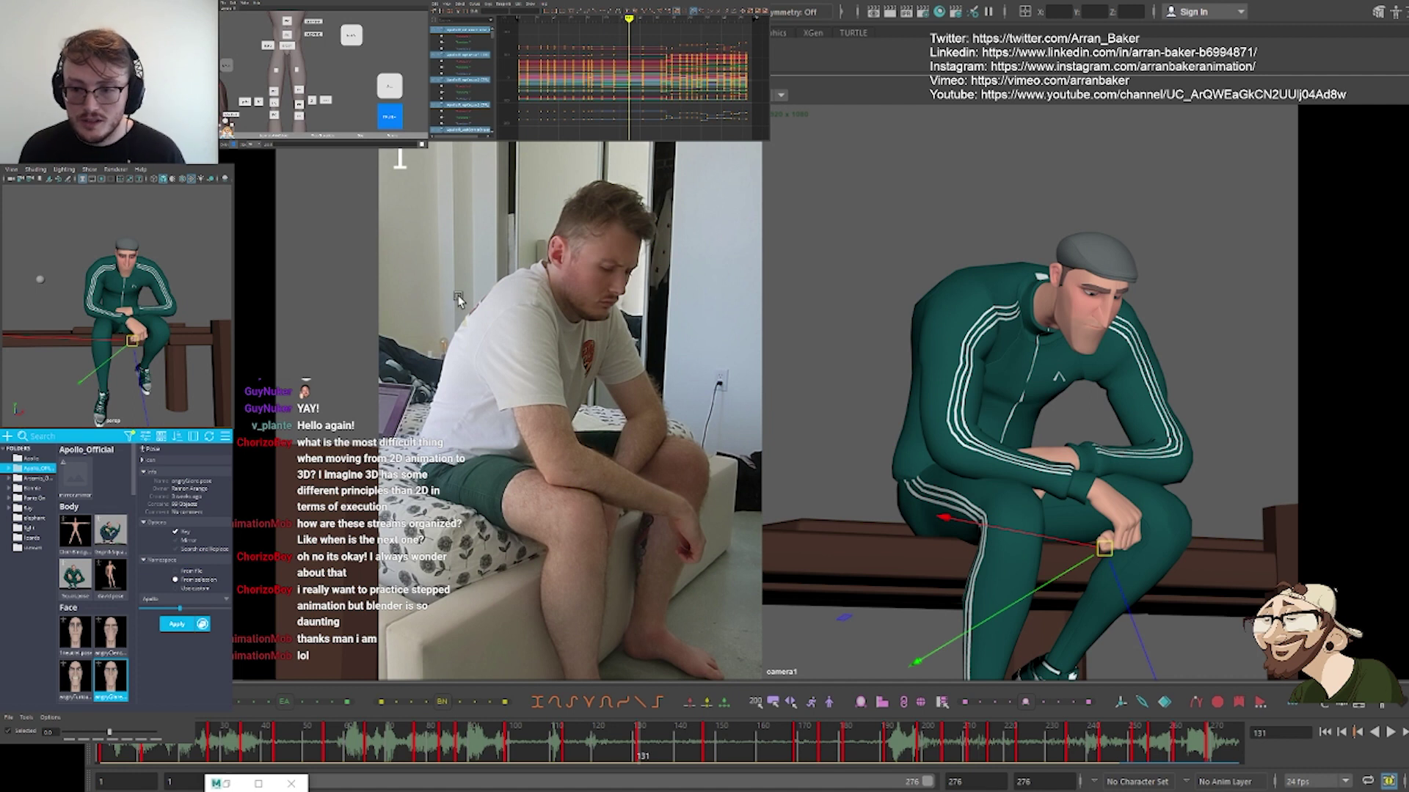
# Clear the selection, frame the face in close-up at frame 131, and select the head control for rotation
pyautogui.click(904, 242)
pyautogui.press('\\')
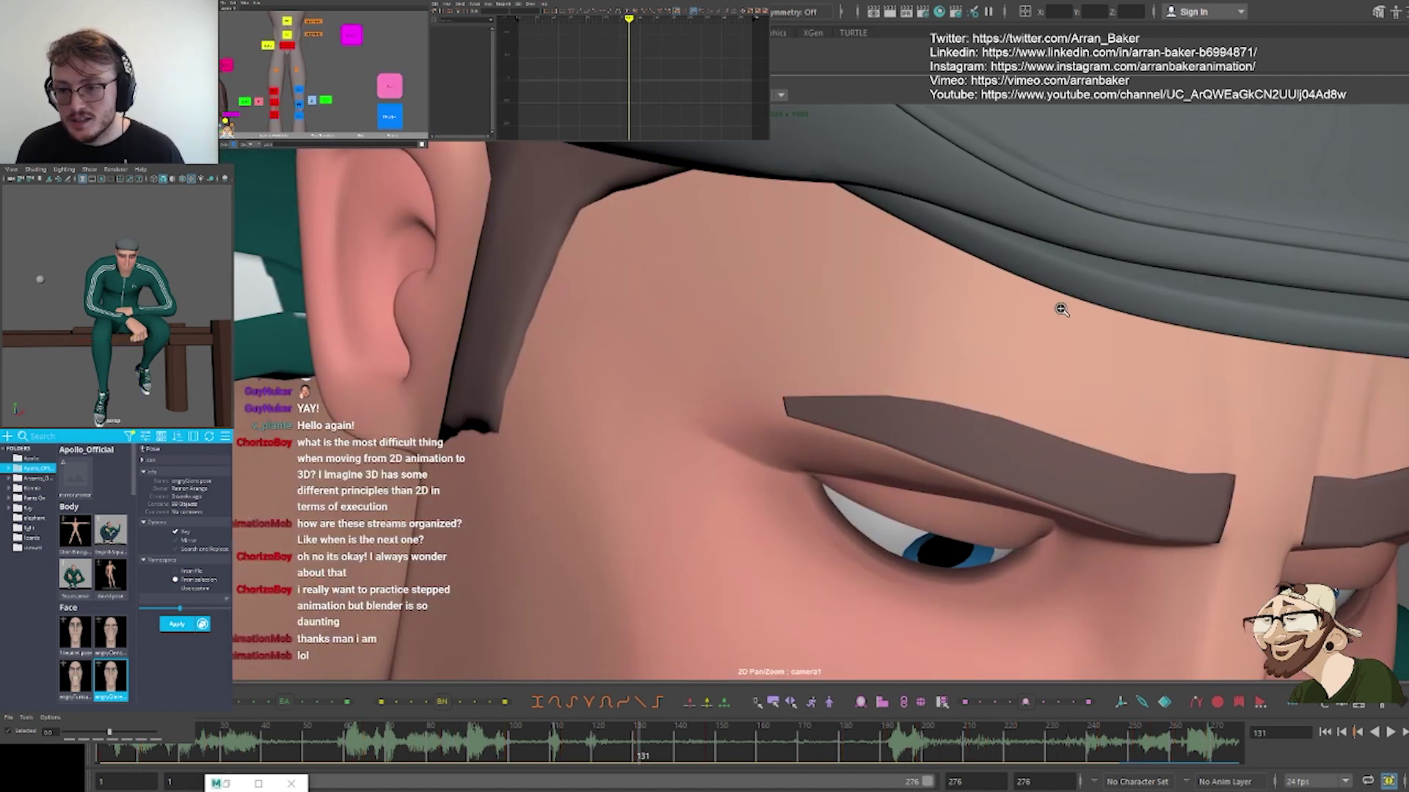
pyautogui.moveTo(1060, 308); pyautogui.dragTo(443, 368, button='right')
pyautogui.moveTo(681, 455); pyautogui.dragTo(655, 247, button='middle')
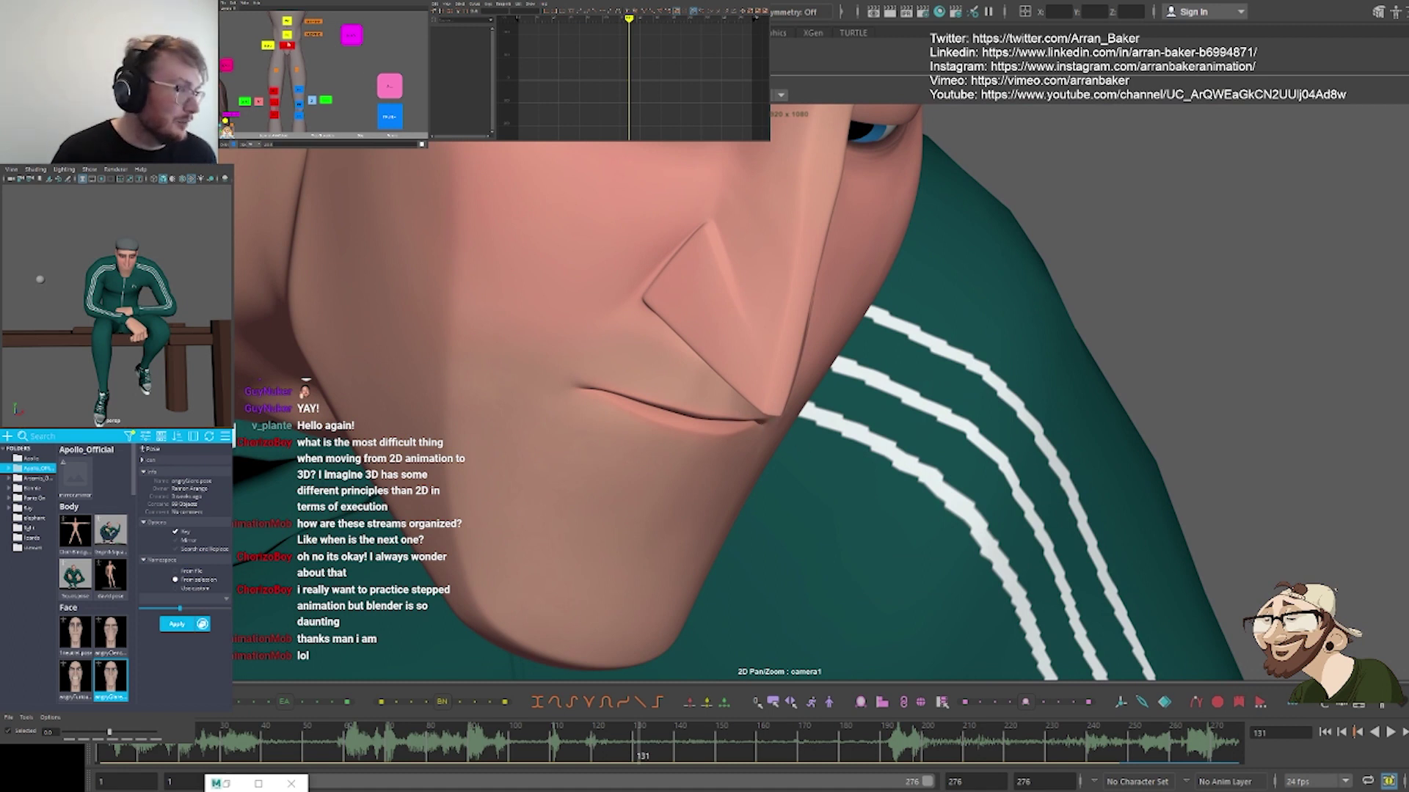
pyautogui.moveTo(289, 44); pyautogui.dragTo(325, 134, button='middle')
pyautogui.click(323, 30)
pyautogui.press('e')
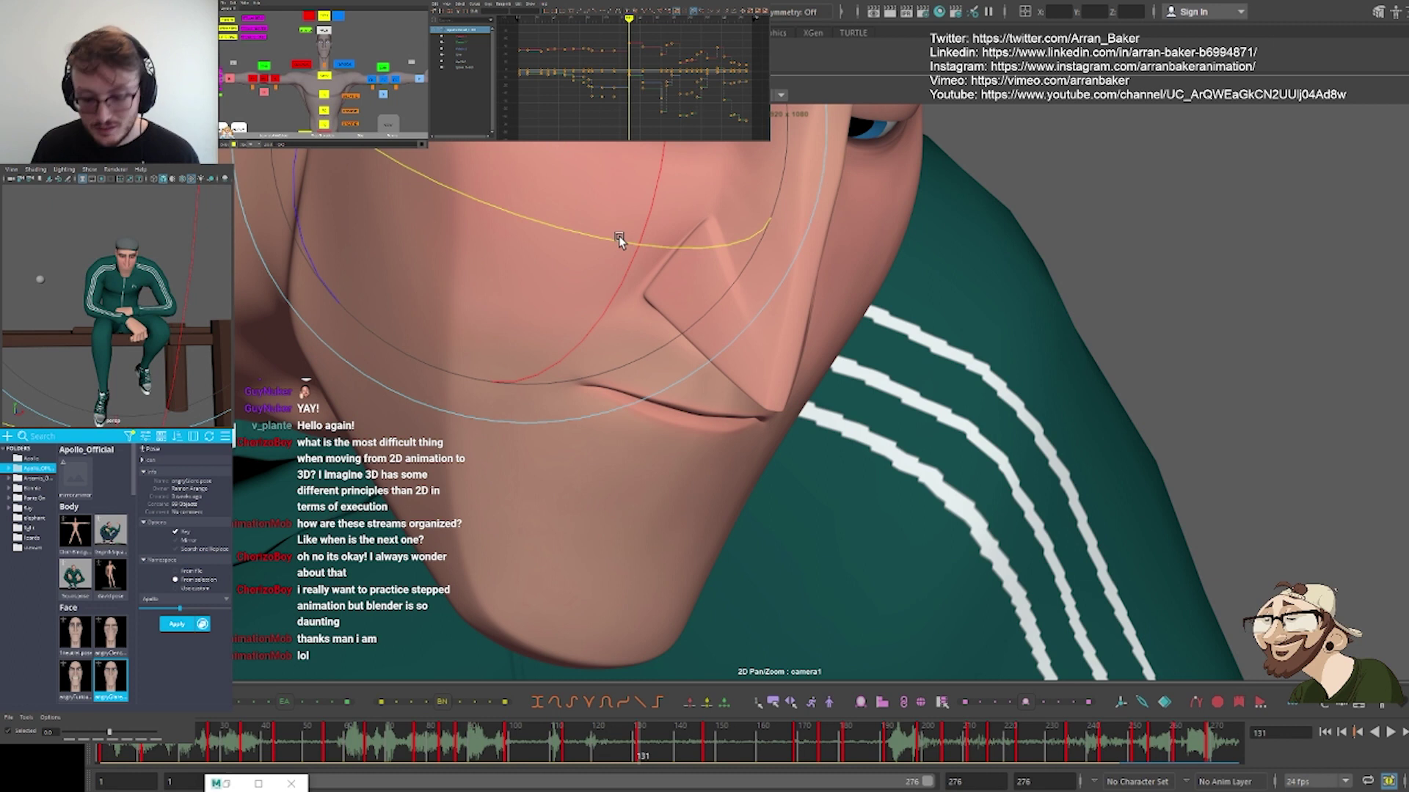
pyautogui.moveTo(607, 249); pyautogui.dragTo(559, 301, button='right')
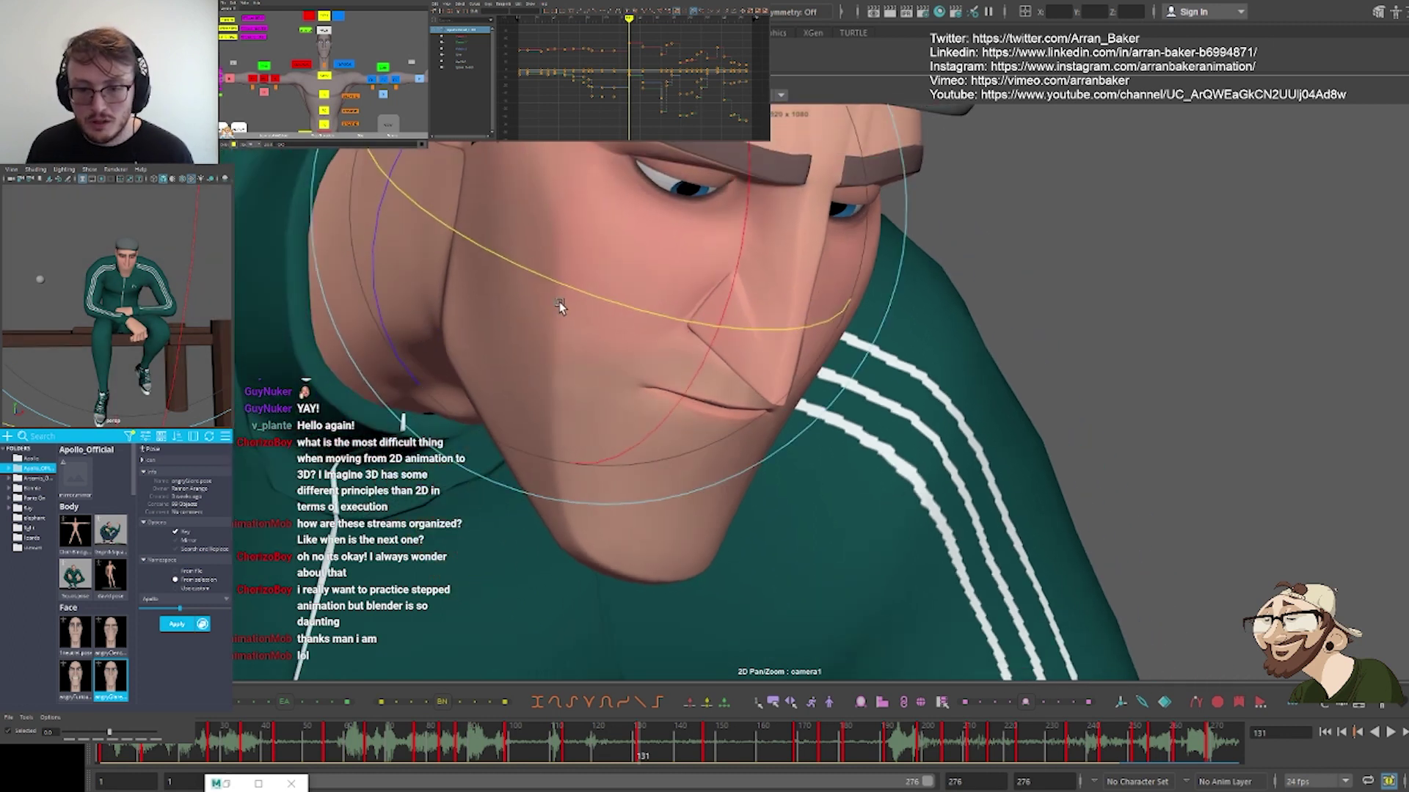
pyautogui.moveTo(599, 240); pyautogui.dragTo(619, 301, button='middle')
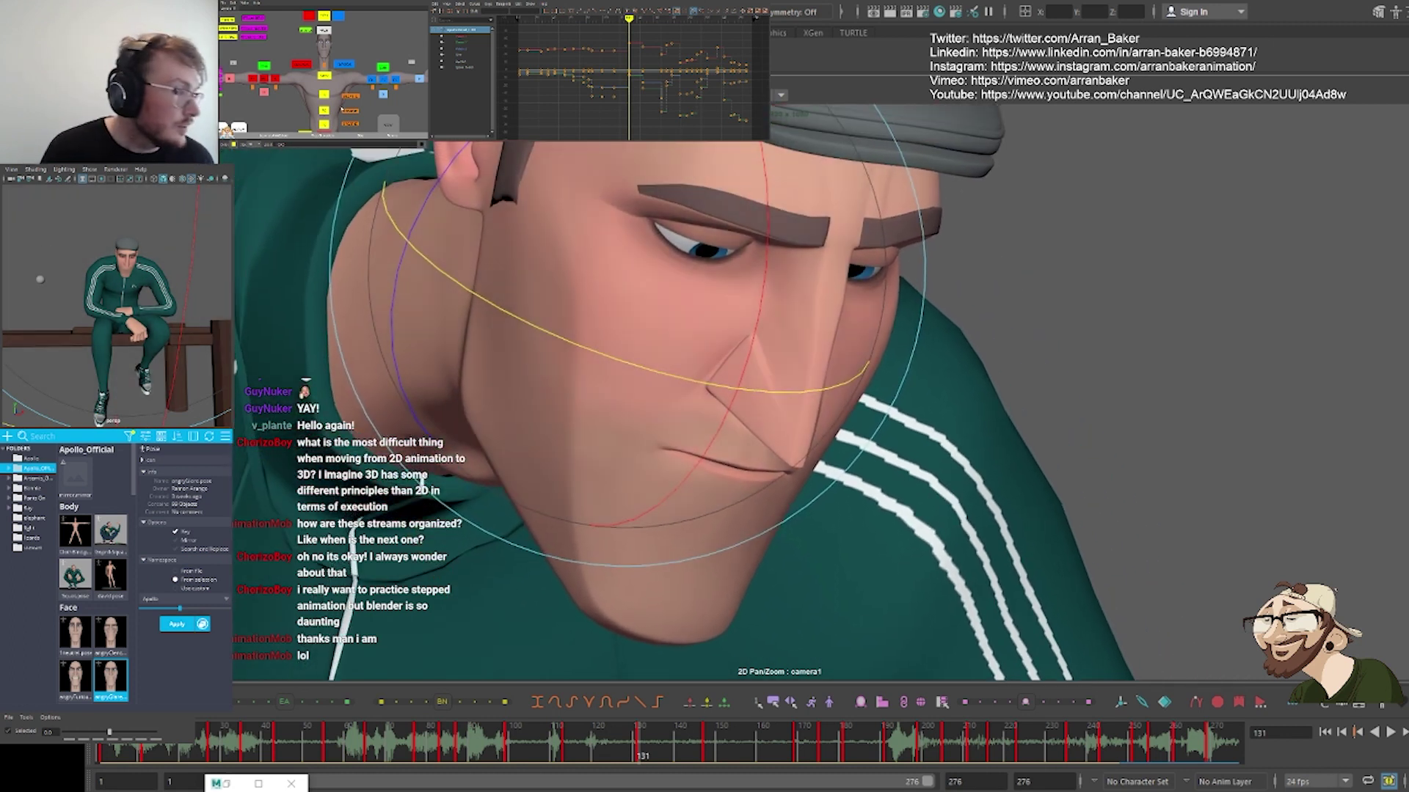
# Select the character's left mouth-corner control and lower it slightly at frame 131
pyautogui.keyDown('alt'); pyautogui.moveTo(407, 92); pyautogui.dragTo(357, 44, button='middle'); pyautogui.keyUp('alt')
pyautogui.scroll(3, 360, 95)
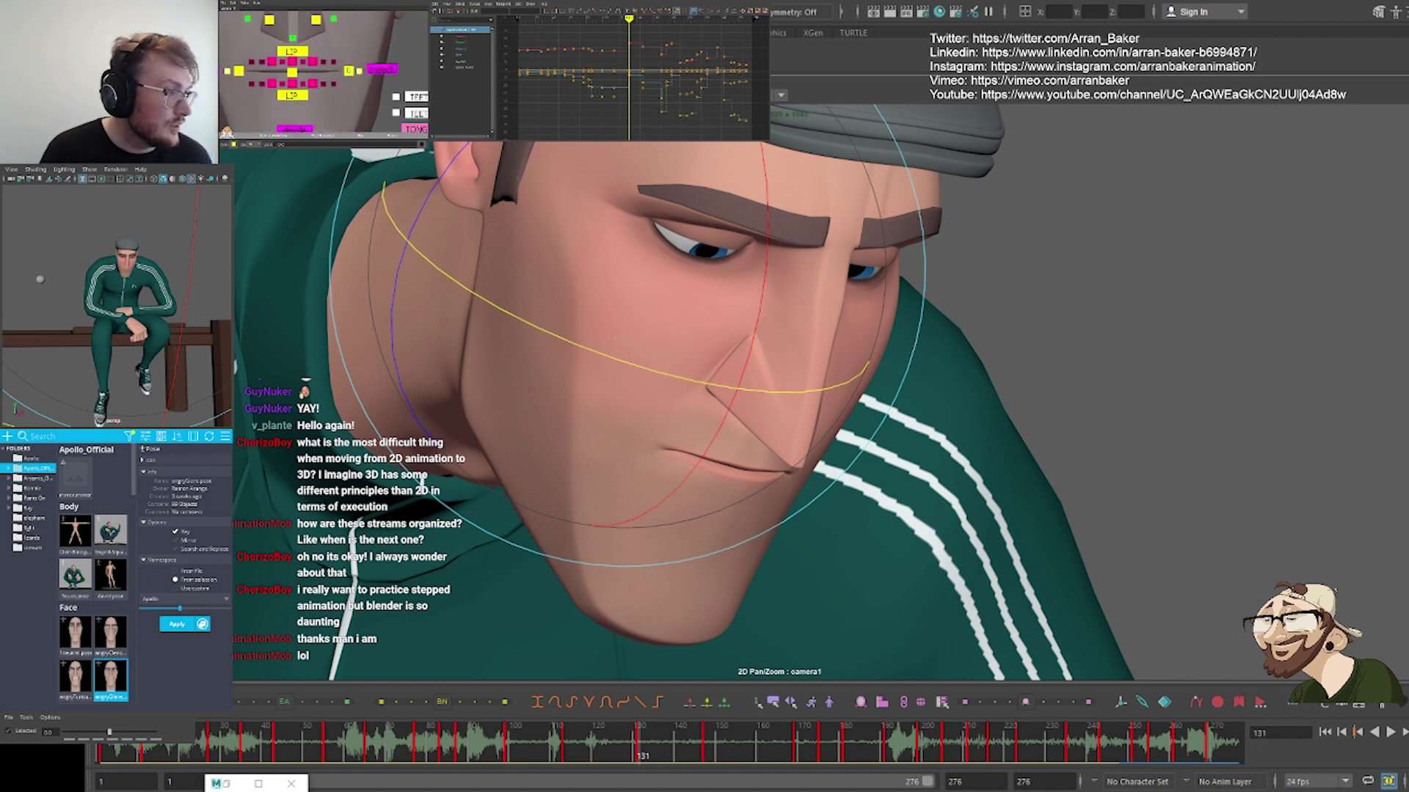
pyautogui.click(349, 71)
pyautogui.press('w')
pyautogui.moveTo(799, 409); pyautogui.dragTo(799, 419)
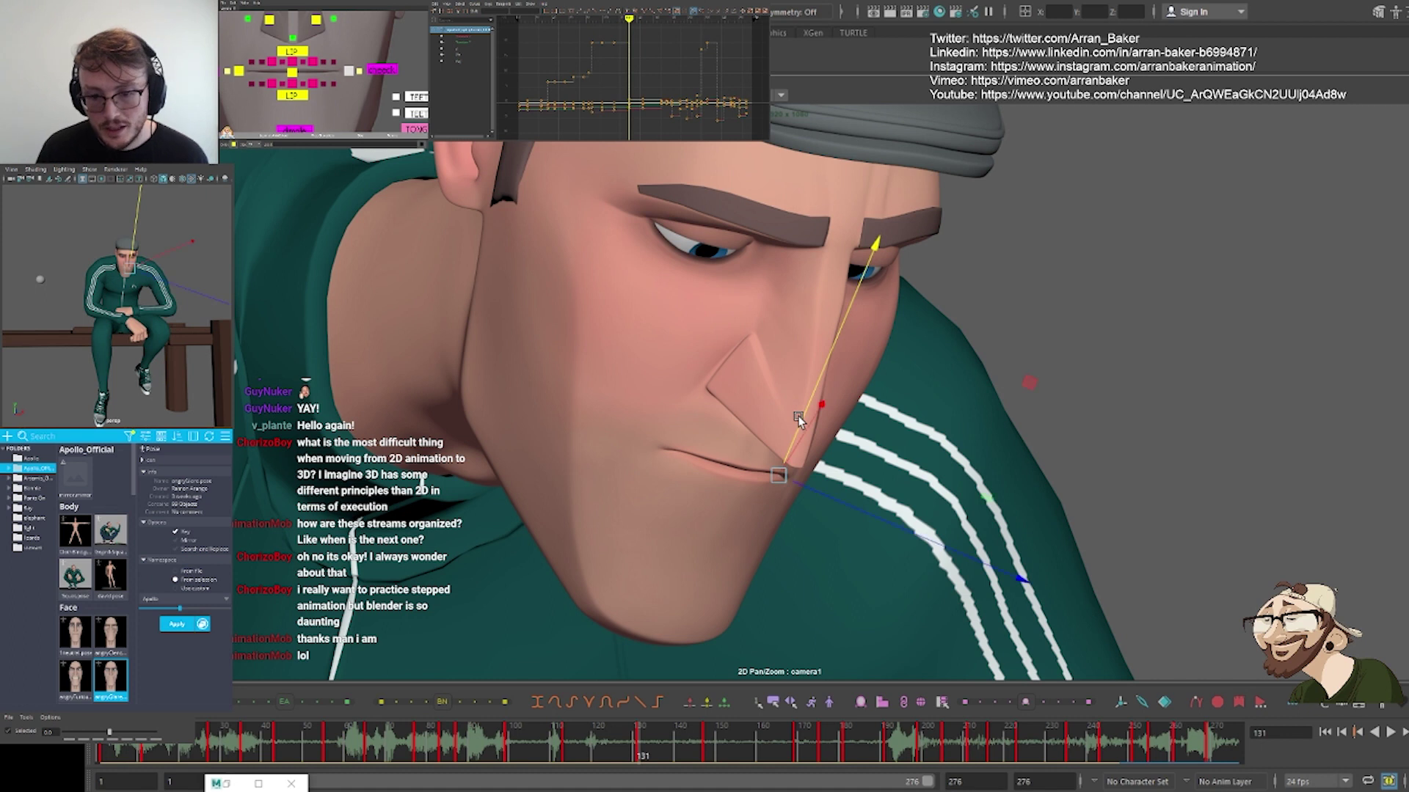
# Try raising the nose control at frame 131, and undo the move
pyautogui.moveTo(364, 42); pyautogui.dragTo(367, 102, button='middle')
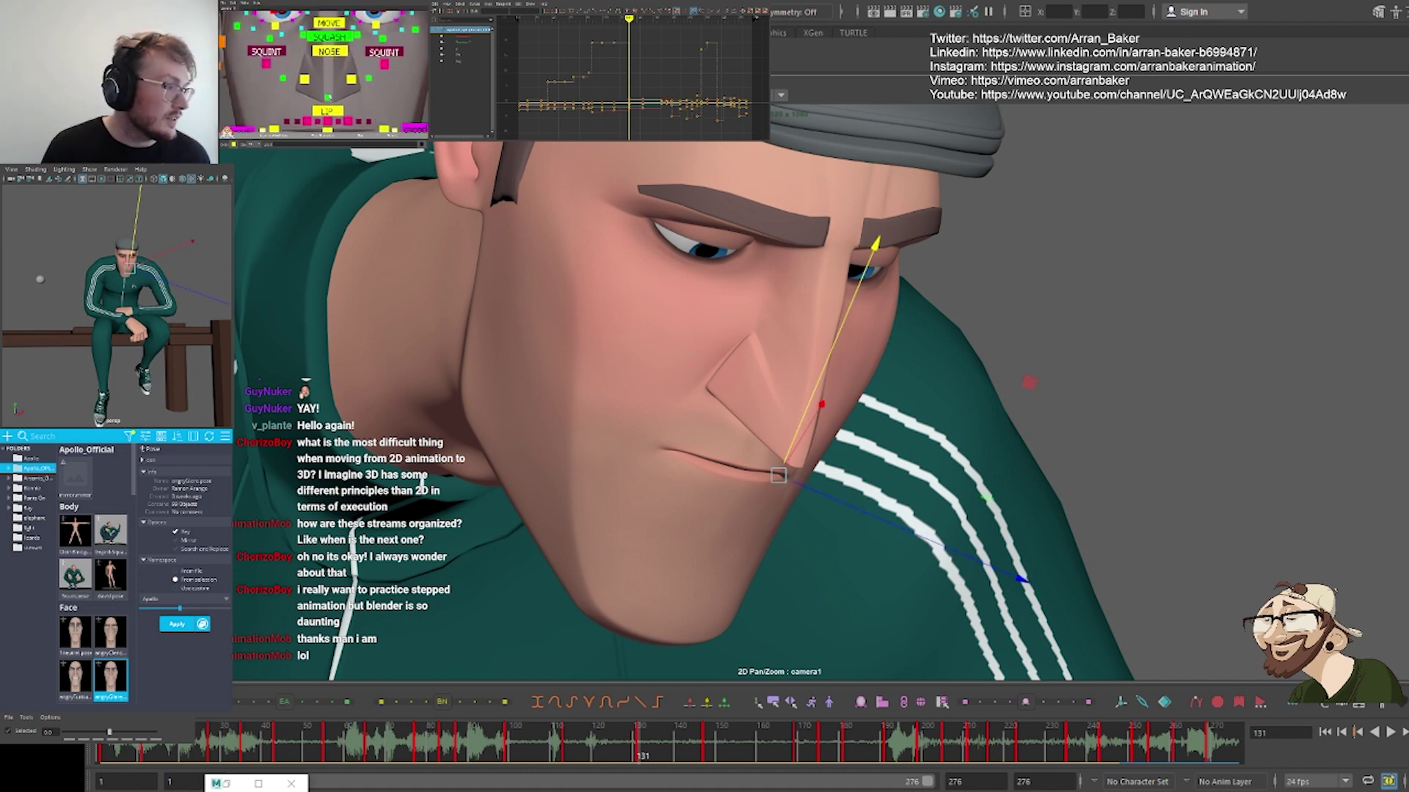
pyautogui.click(766, 390)
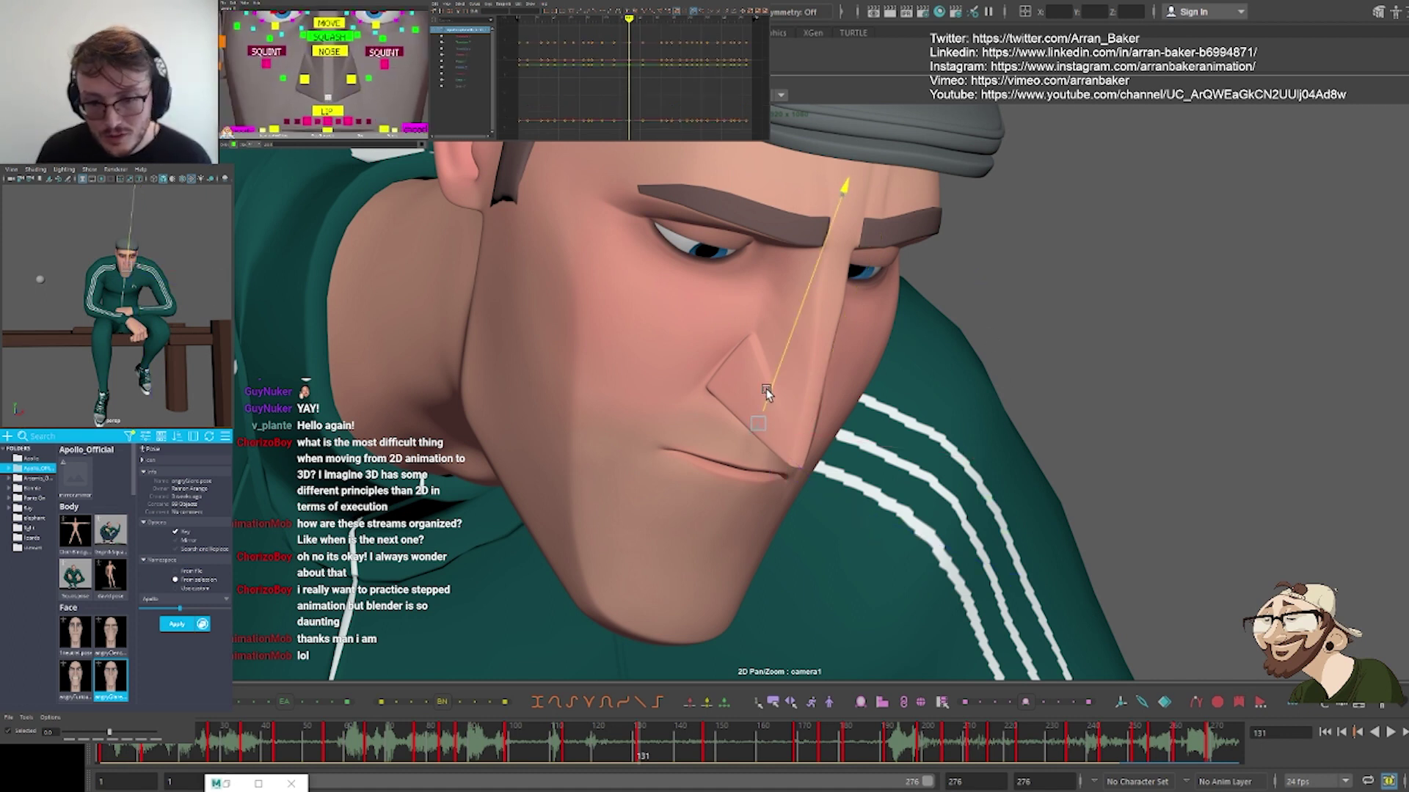
pyautogui.moveTo(766, 389)
pyautogui.mouseDown()
pyautogui.moveTo(752, 417)
pyautogui.moveTo(768, 365)
pyautogui.mouseUp()
pyautogui.hotkey('ctrl', 'z')
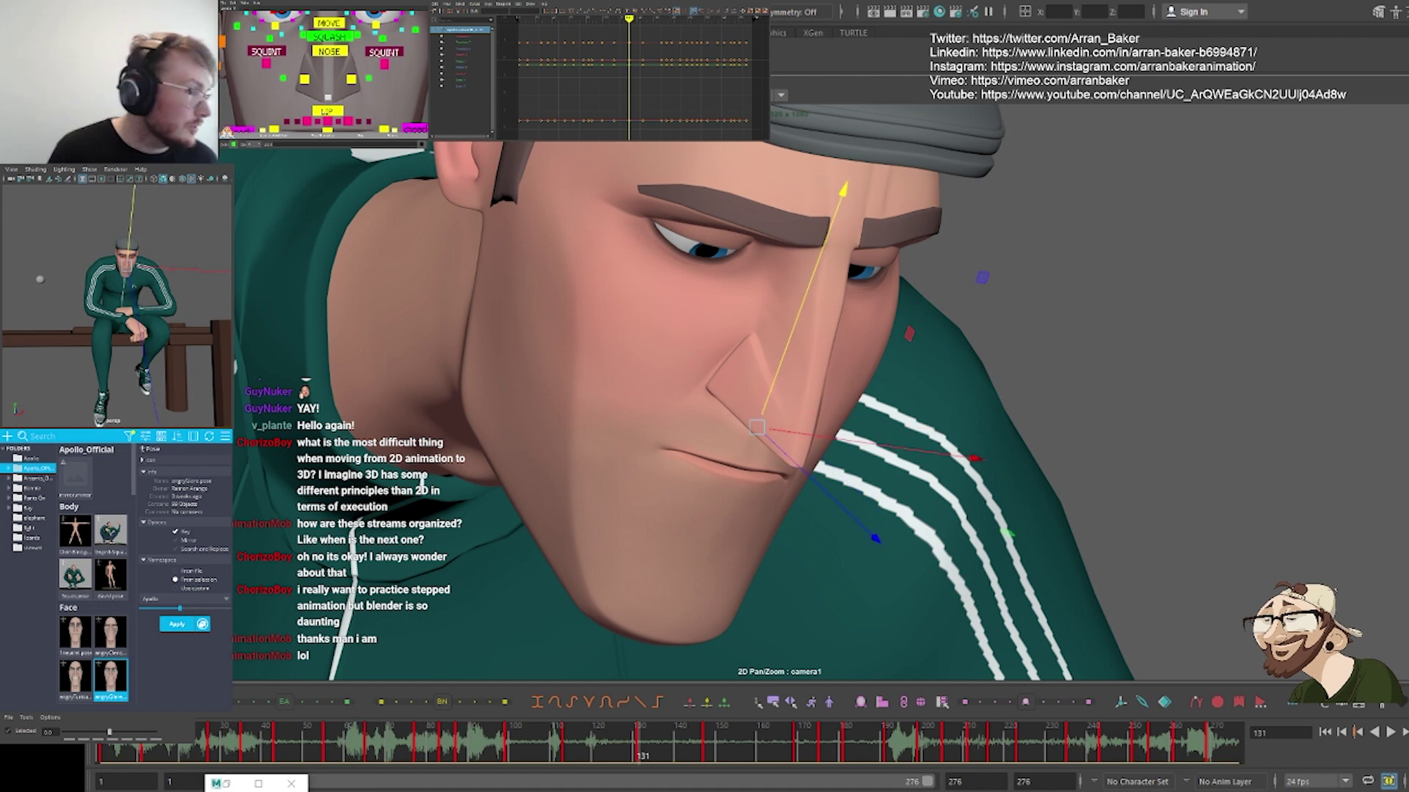
# Shift the nose control slightly sideways and upward at frame 131, and return to the full camera view
pyautogui.click(328, 52)
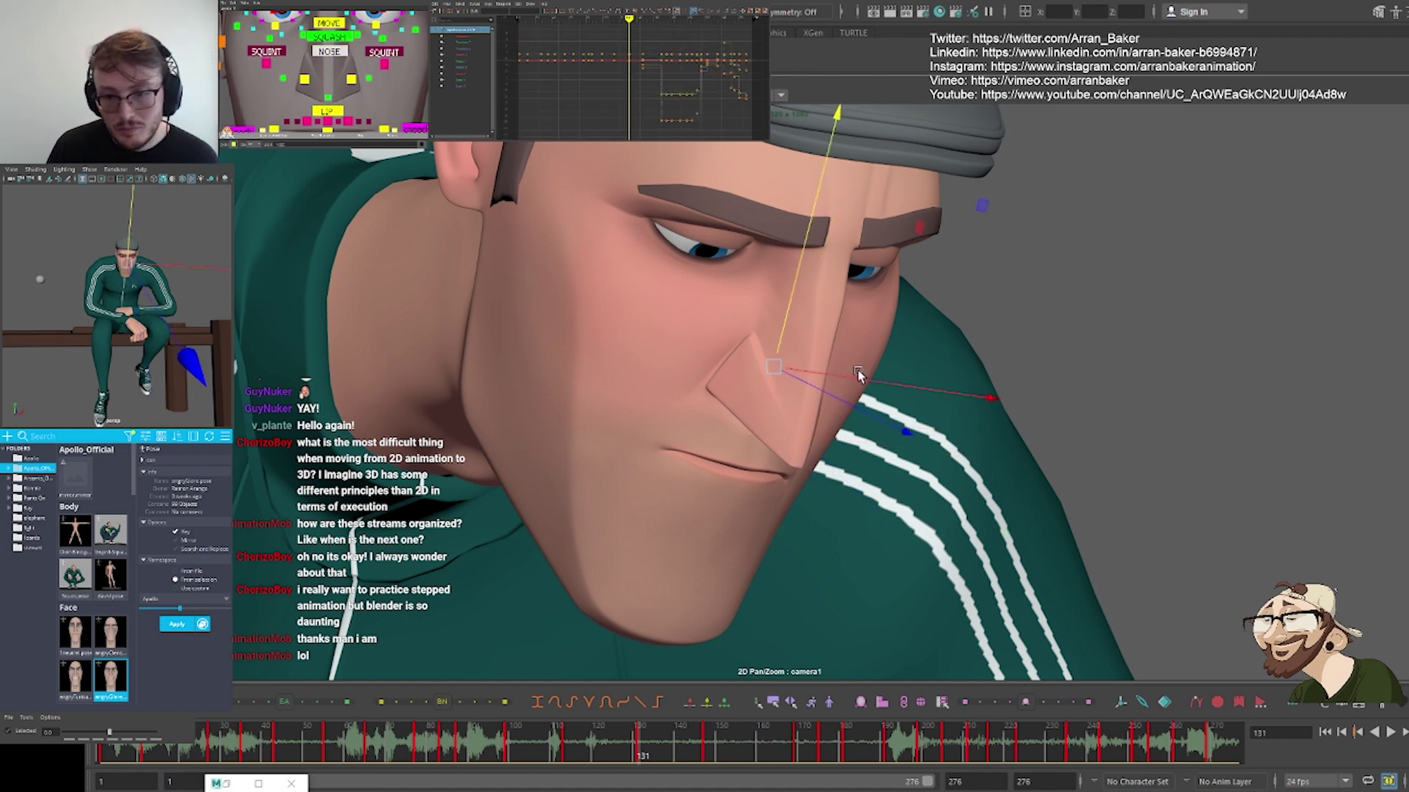
pyautogui.moveTo(862, 378); pyautogui.dragTo(853, 379)
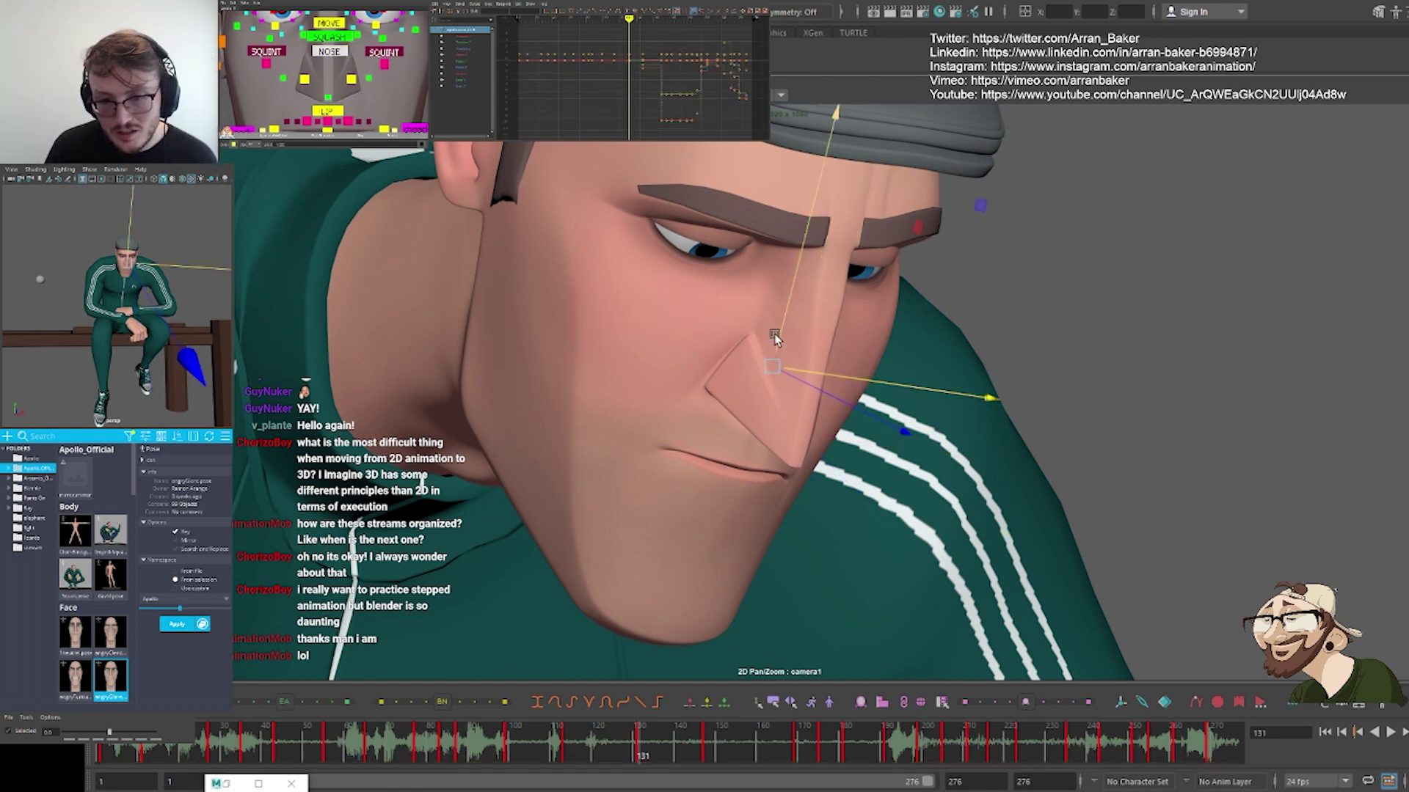
pyautogui.moveTo(774, 335); pyautogui.dragTo(772, 338)
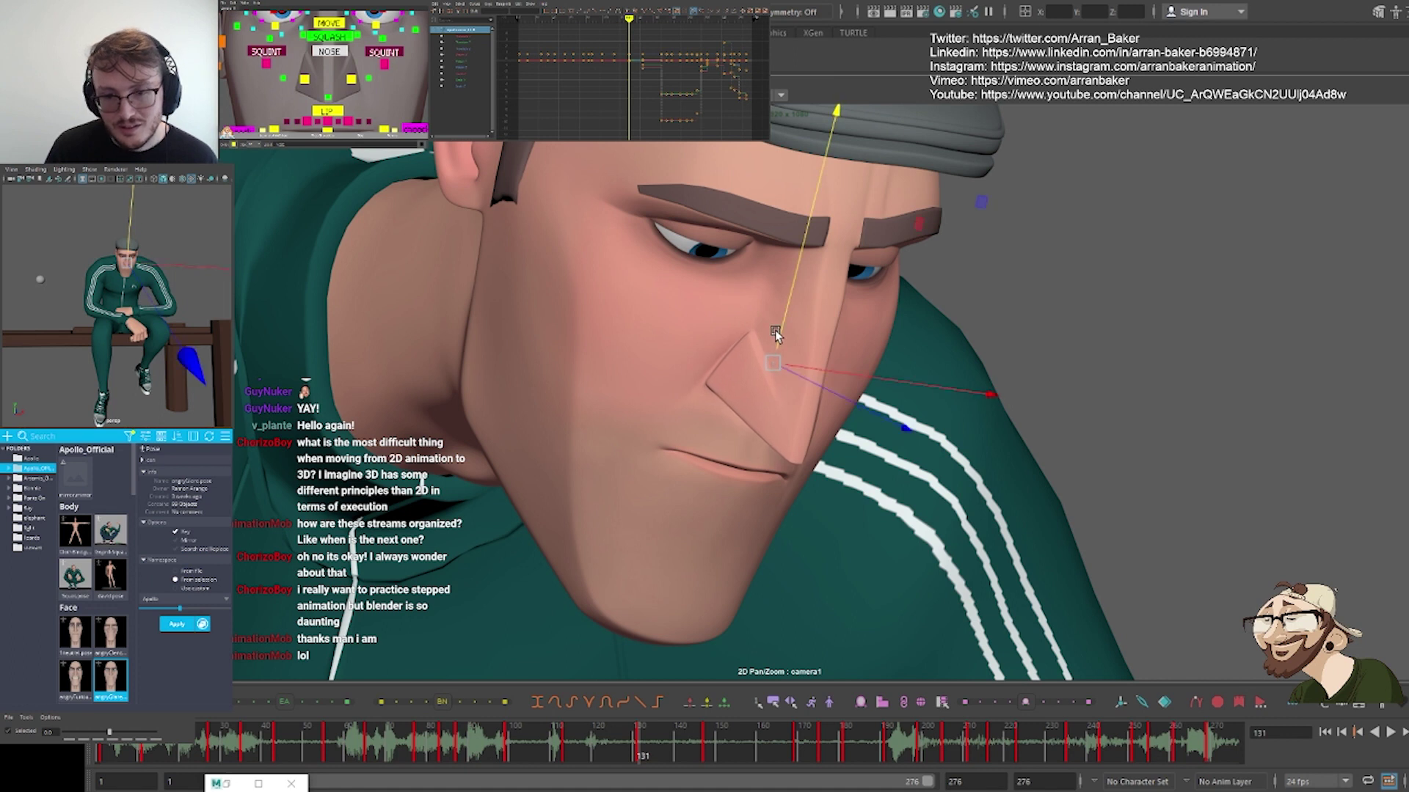
pyautogui.click(1024, 301)
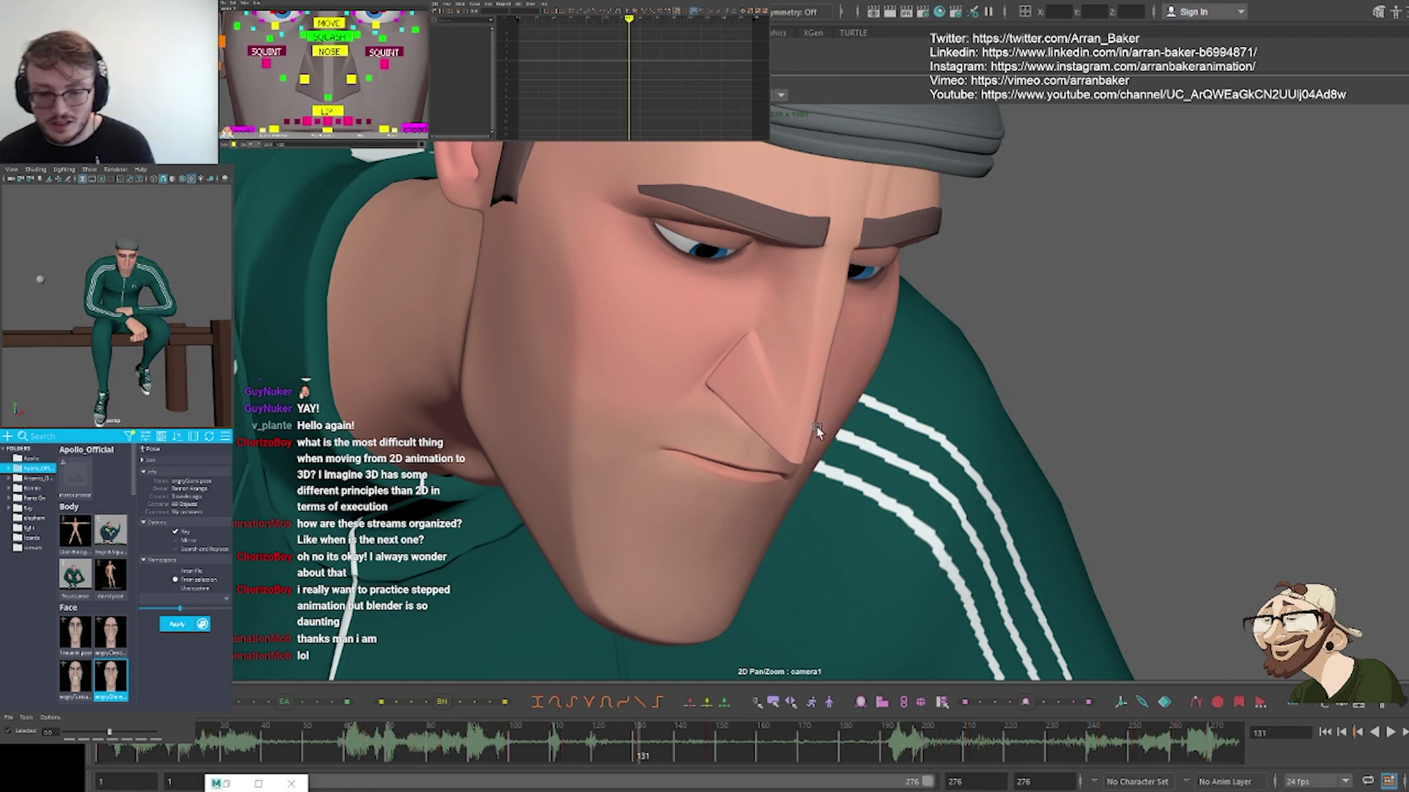
pyautogui.press('\\')
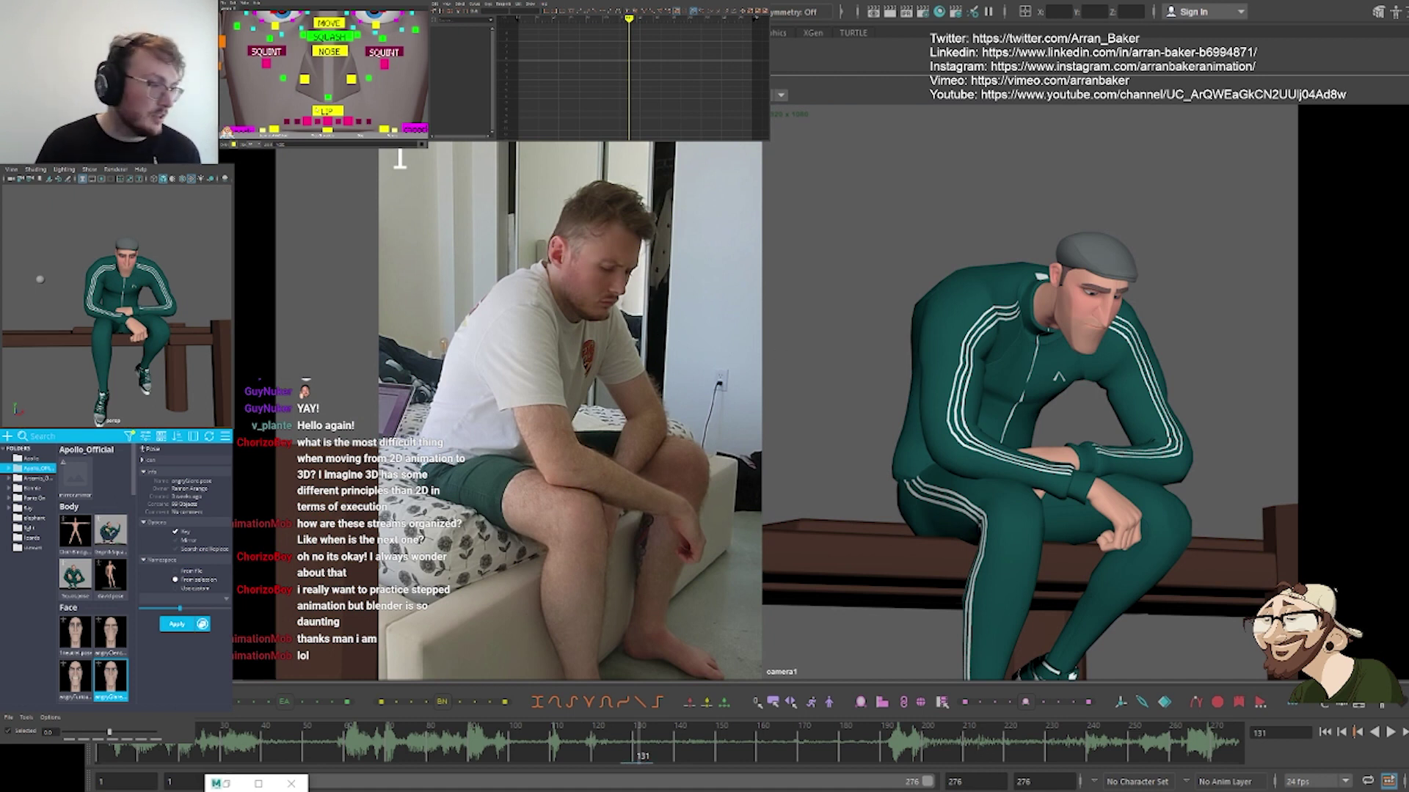
# Select all of the character's controls and create a breakdown pose at frame 119, biased 75 percent towards the pose at frame 113
pyautogui.scroll(-5, 317, 110)
pyautogui.keyDown('alt'); pyautogui.moveTo(378, 88); pyautogui.dragTo(247, 99, button='middle'); pyautogui.keyUp('alt')
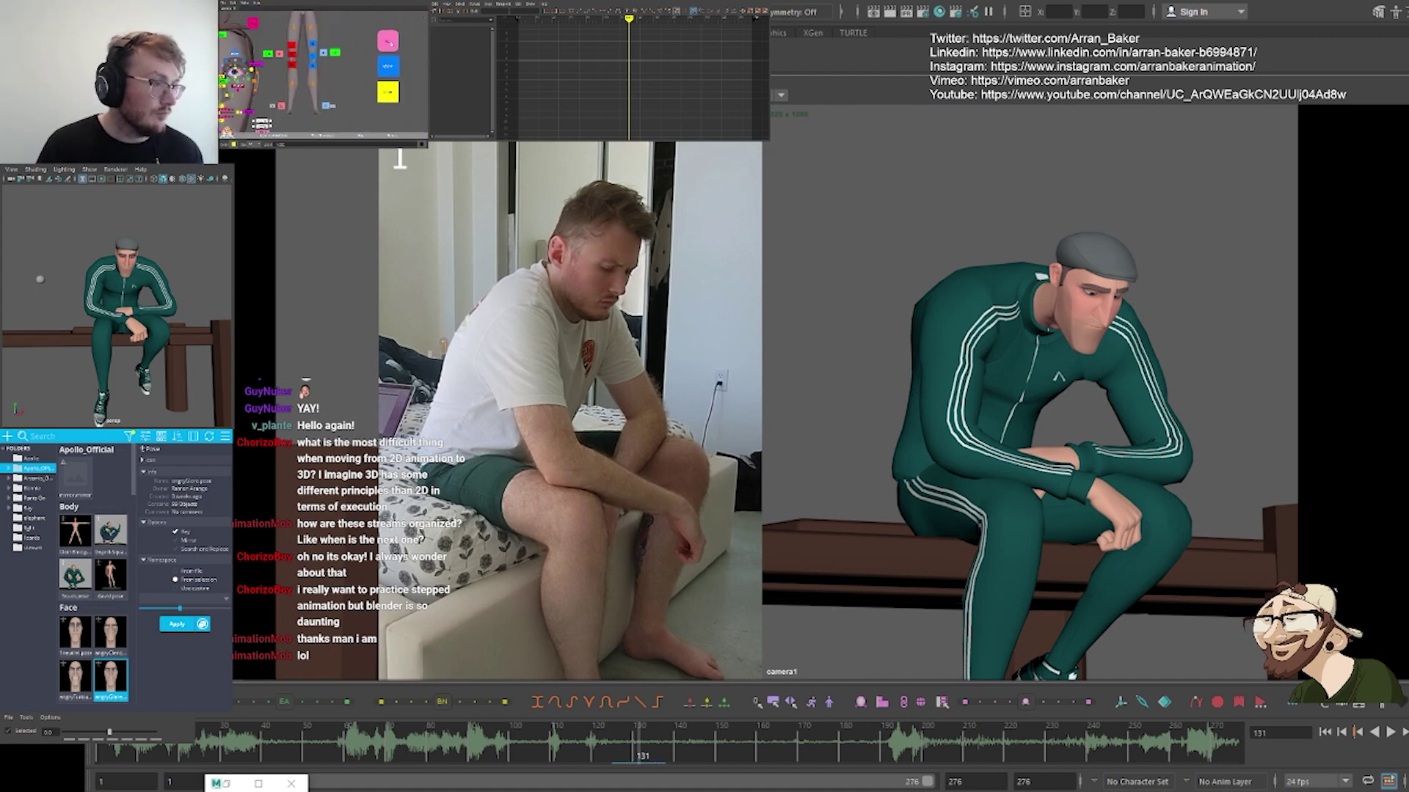
pyautogui.click(388, 41)
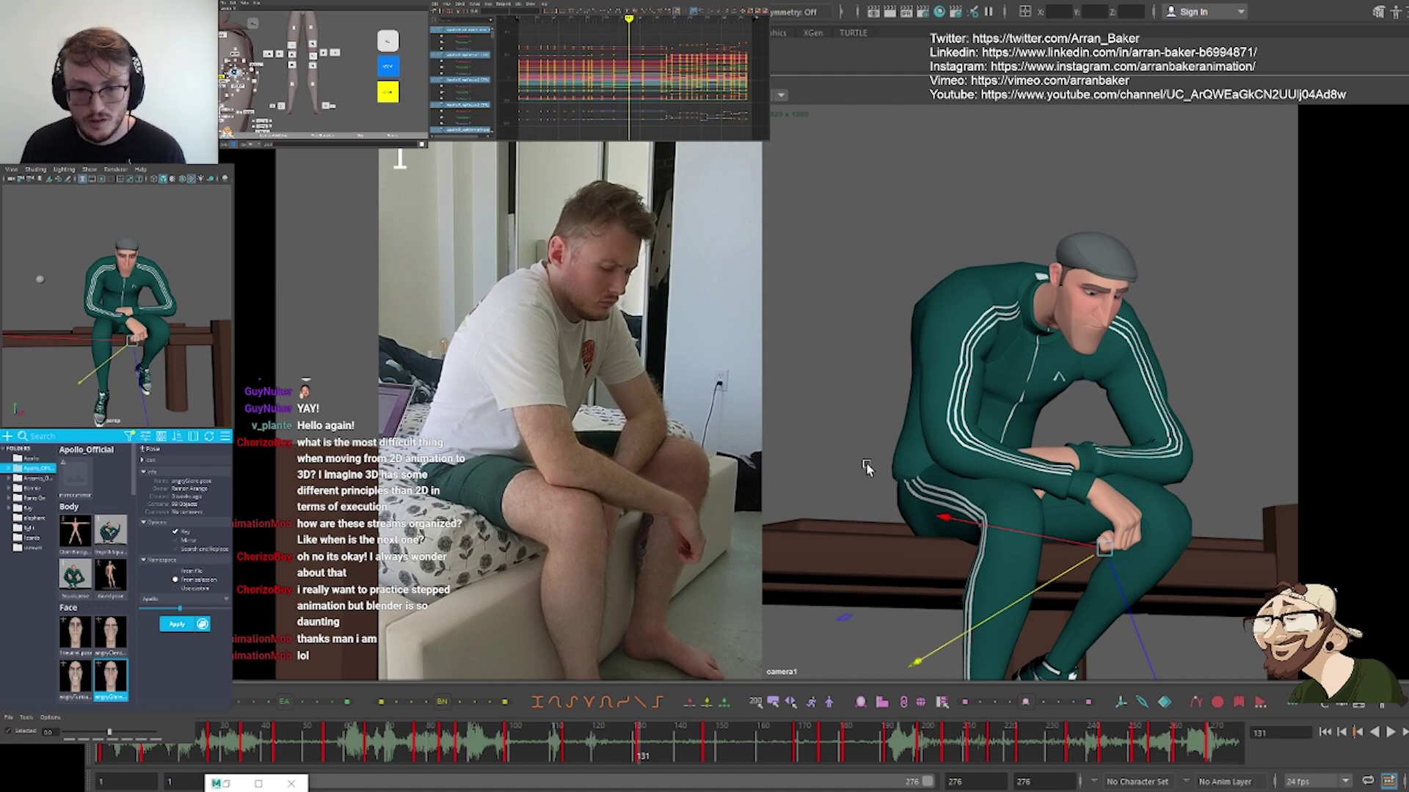
pyautogui.press(',')
pyautogui.press(',')
pyautogui.press(',')
pyautogui.press(',')
pyautogui.press(',')
pyautogui.press(',')
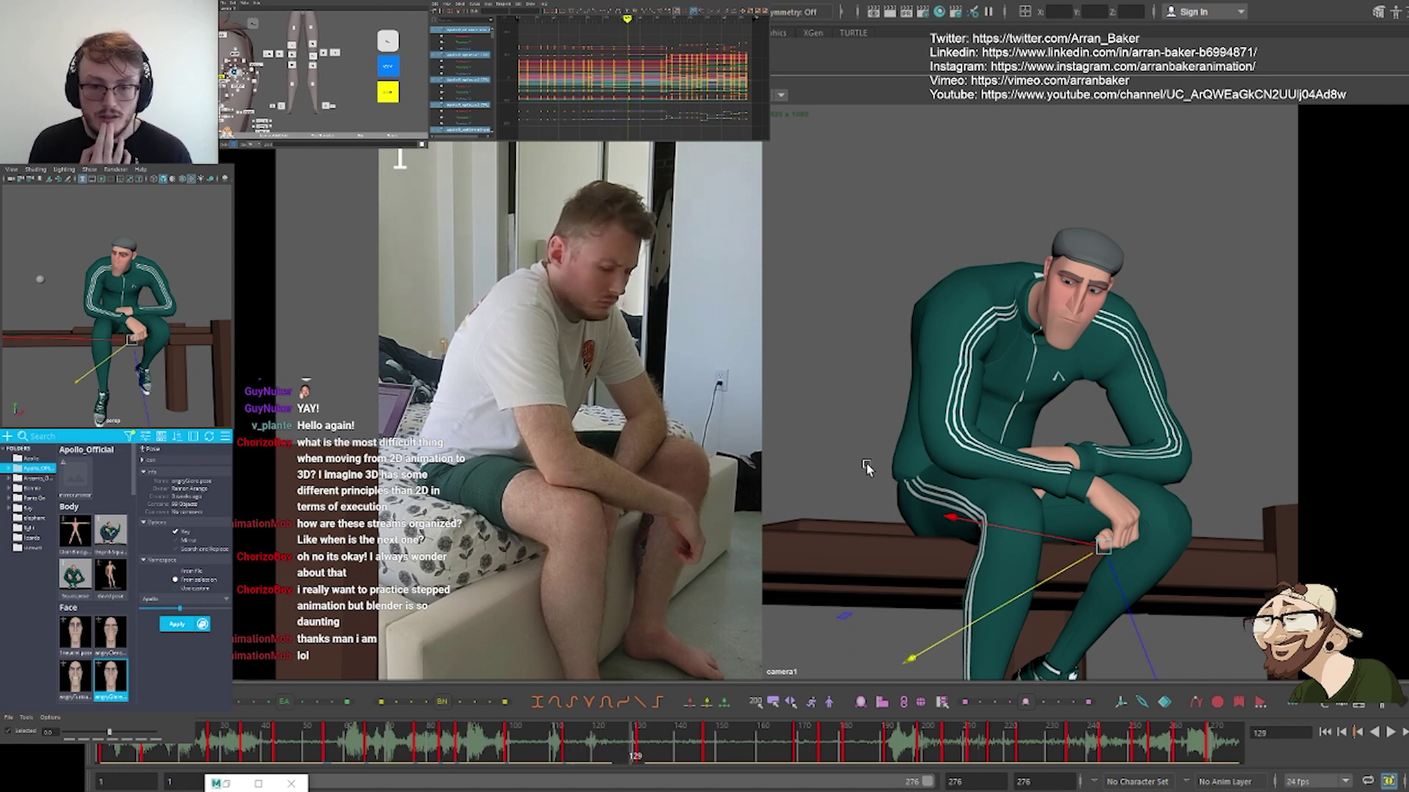
pyautogui.click(593, 752)
pyautogui.moveTo(580, 754)
pyautogui.mouseDown()
pyautogui.moveTo(530, 740)
pyautogui.moveTo(591, 763)
pyautogui.mouseUp()
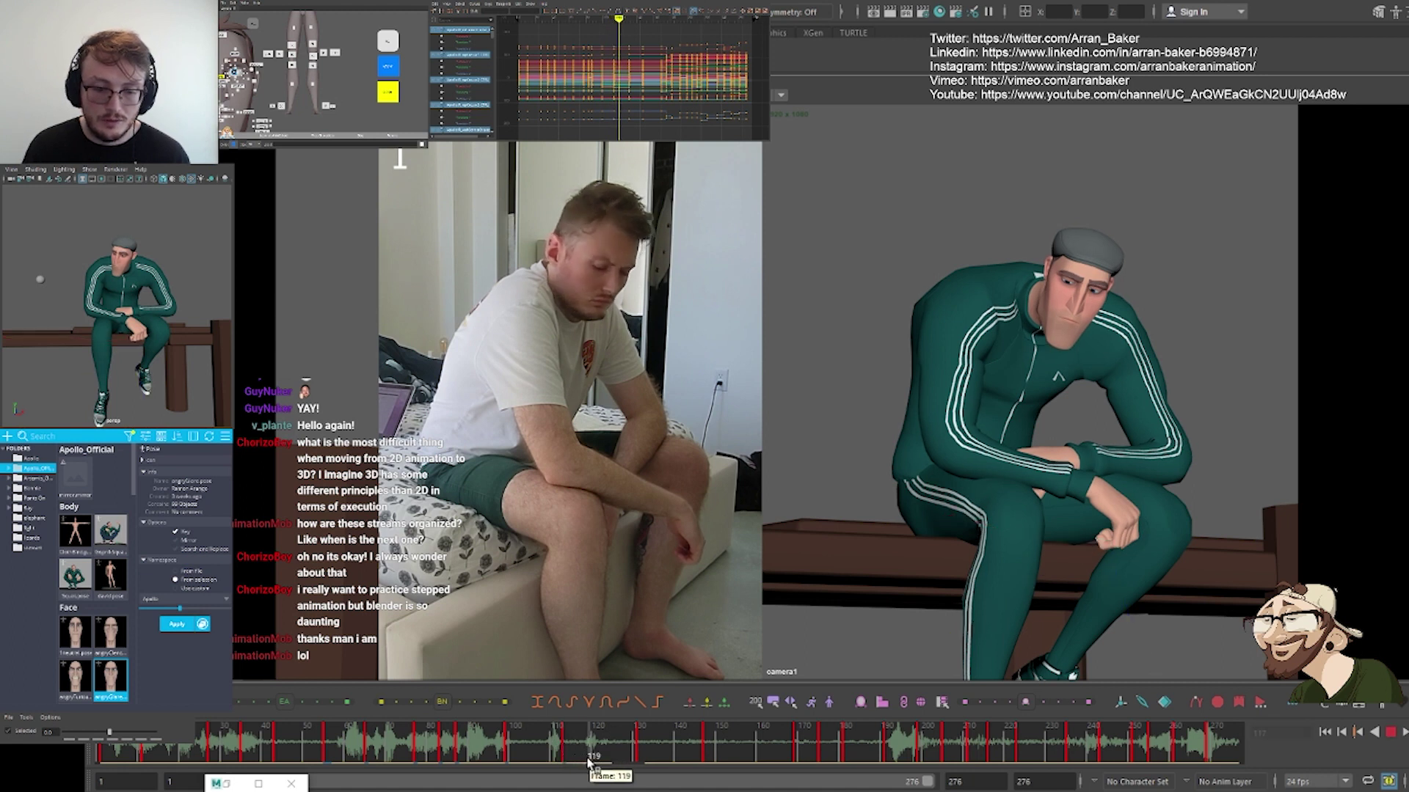
pyautogui.press('.')
pyautogui.press(',')
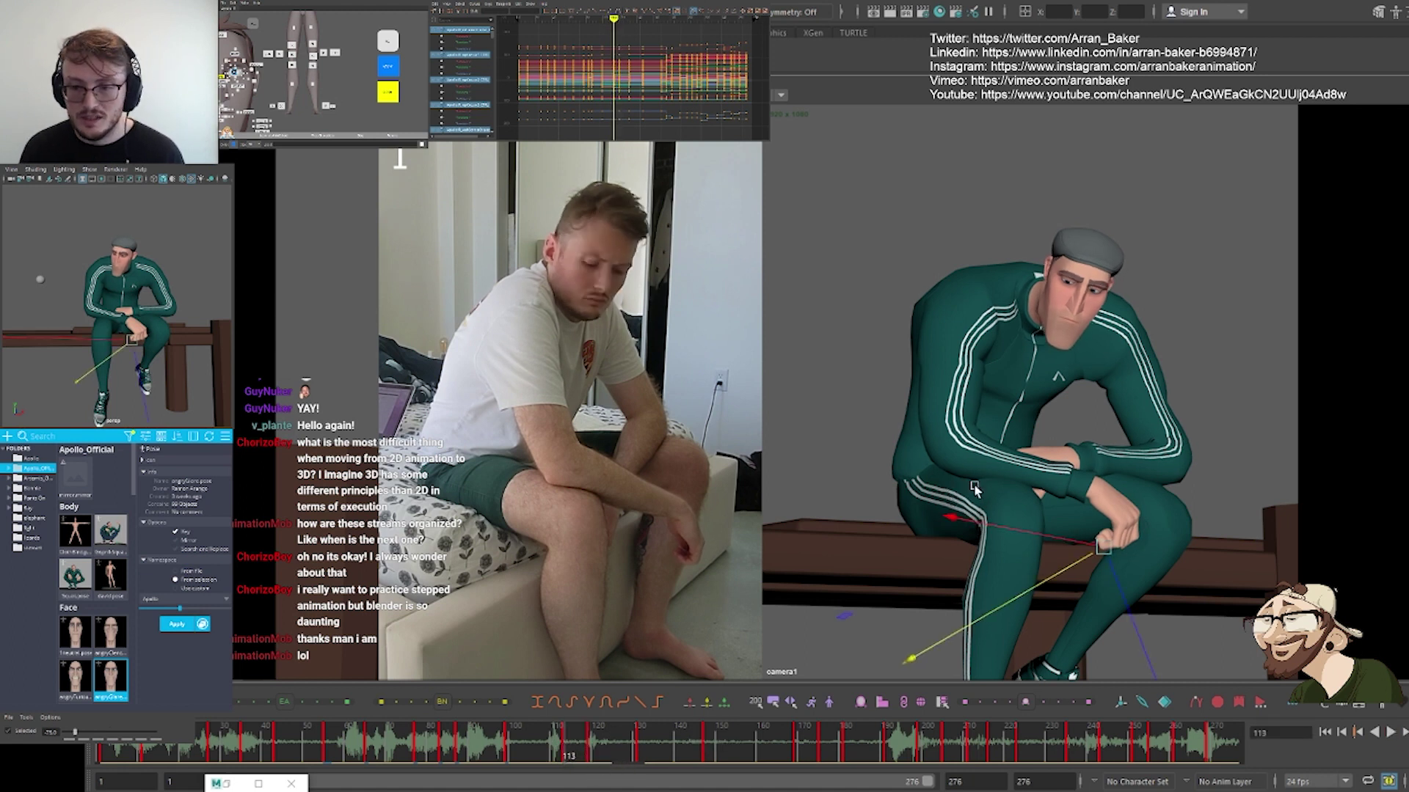
# Compare the breakdown pose at frame 119 with frame 113 and the acting reference, ending on frame 119
pyautogui.press('.')
pyautogui.press(',')
pyautogui.hotkey('alt', '.')
pyautogui.hotkey('alt', '.')
pyautogui.hotkey('alt', '.')
pyautogui.hotkey('alt', '.')
pyautogui.hotkey('alt', '.')
pyautogui.hotkey('alt', '.')
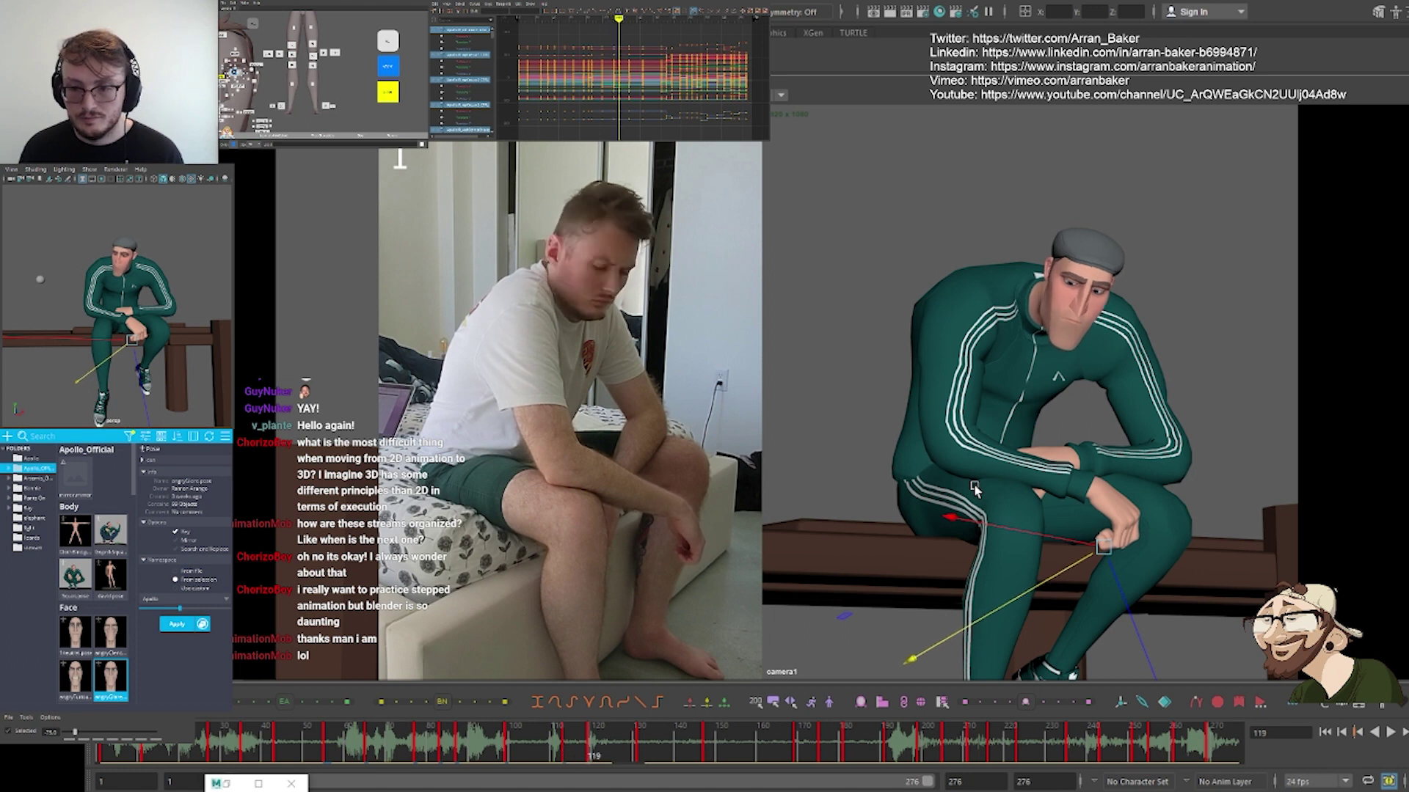
# Bias the chest control's breakdown at frame 119 further towards the previous pose, and compare it with the preceding keyframe
pyautogui.moveTo(364, 50); pyautogui.dragTo(405, 121, button='middle')
pyautogui.click(345, 82)
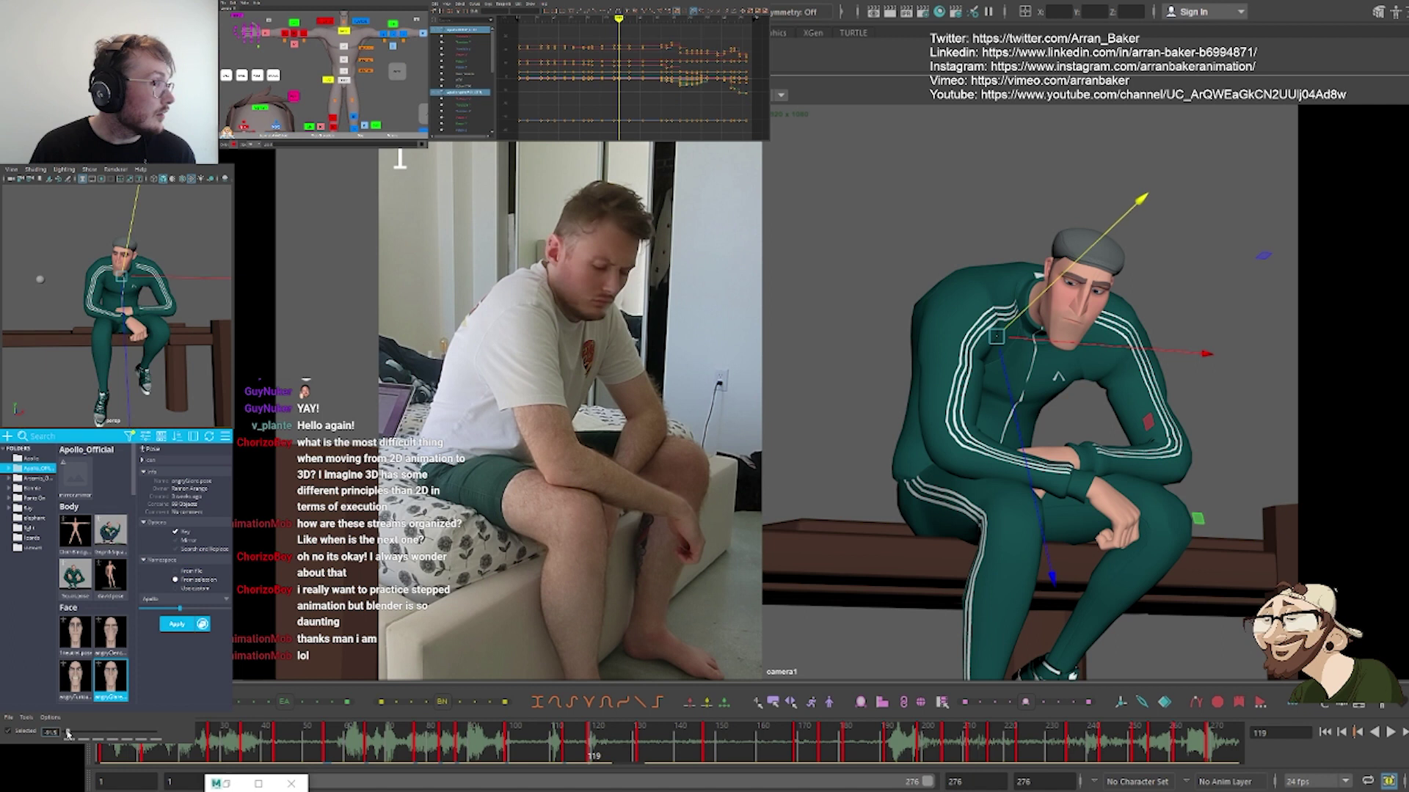
pyautogui.click(992, 337)
pyautogui.press(',')
pyautogui.press('.')
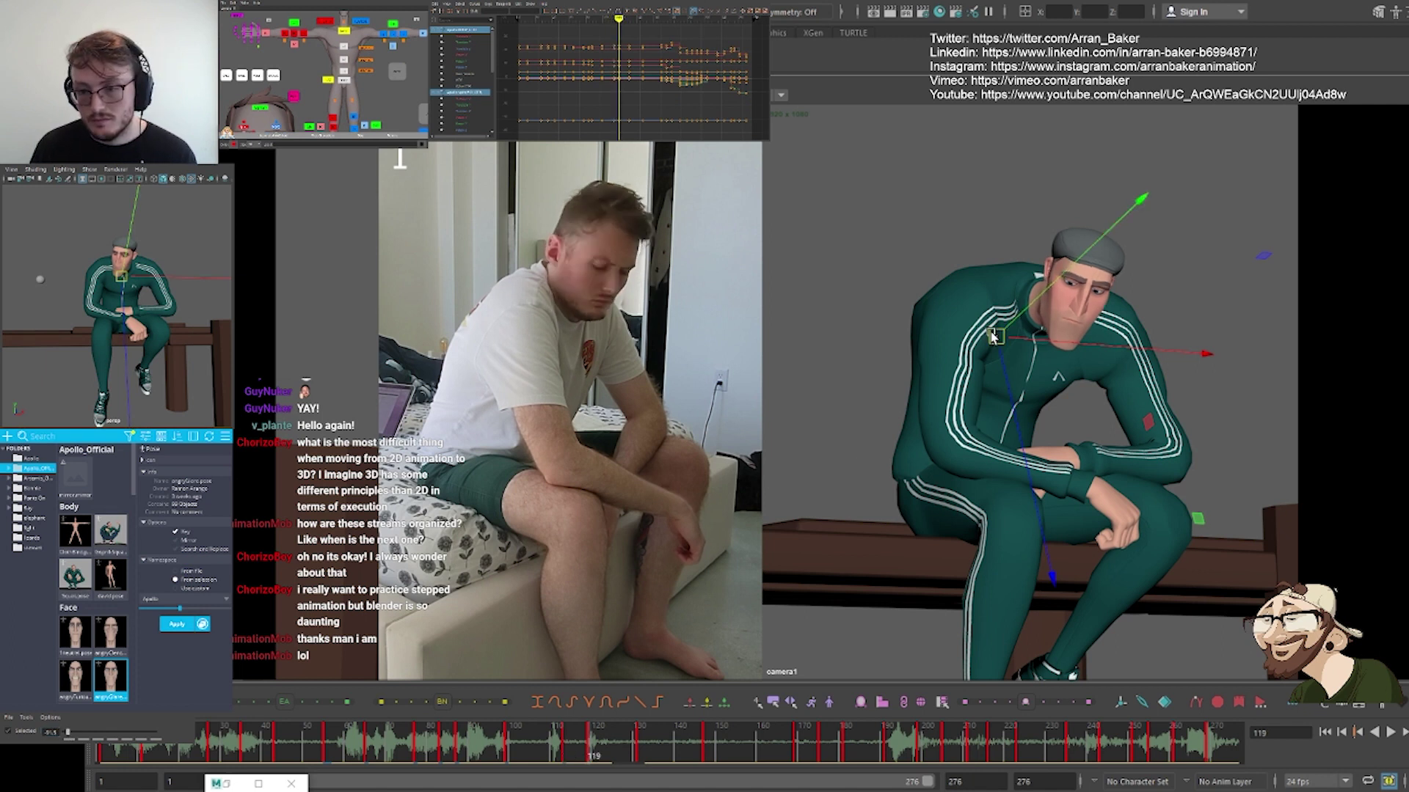
pyautogui.press(',')
pyautogui.press('.')
pyautogui.press(',')
pyautogui.press('.')
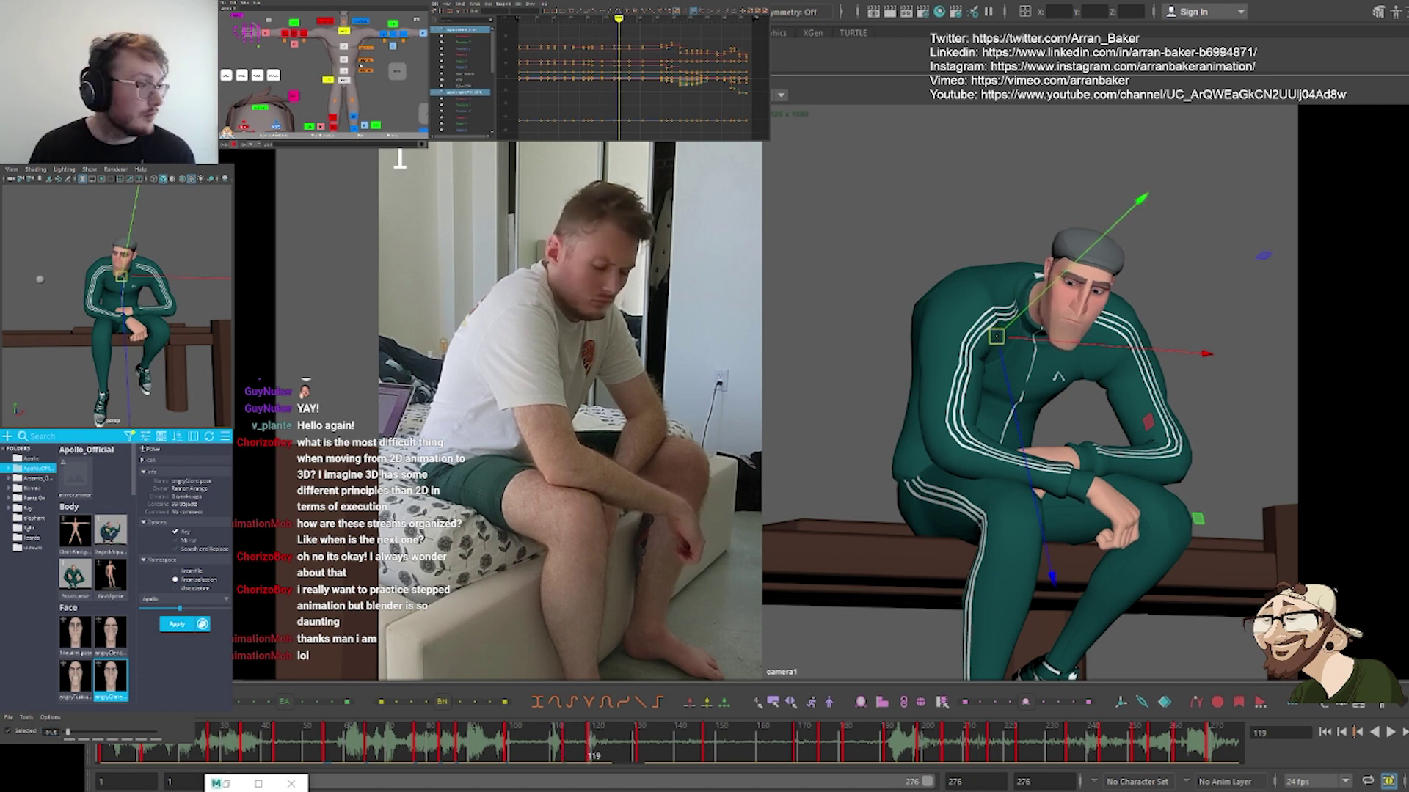
# Select all of the character's controls and create a breakdown pose at frame 123, biased 75 percent towards frame 131
pyautogui.moveTo(343, 46); pyautogui.dragTo(351, 117, button='middle')
pyautogui.click(352, 55)
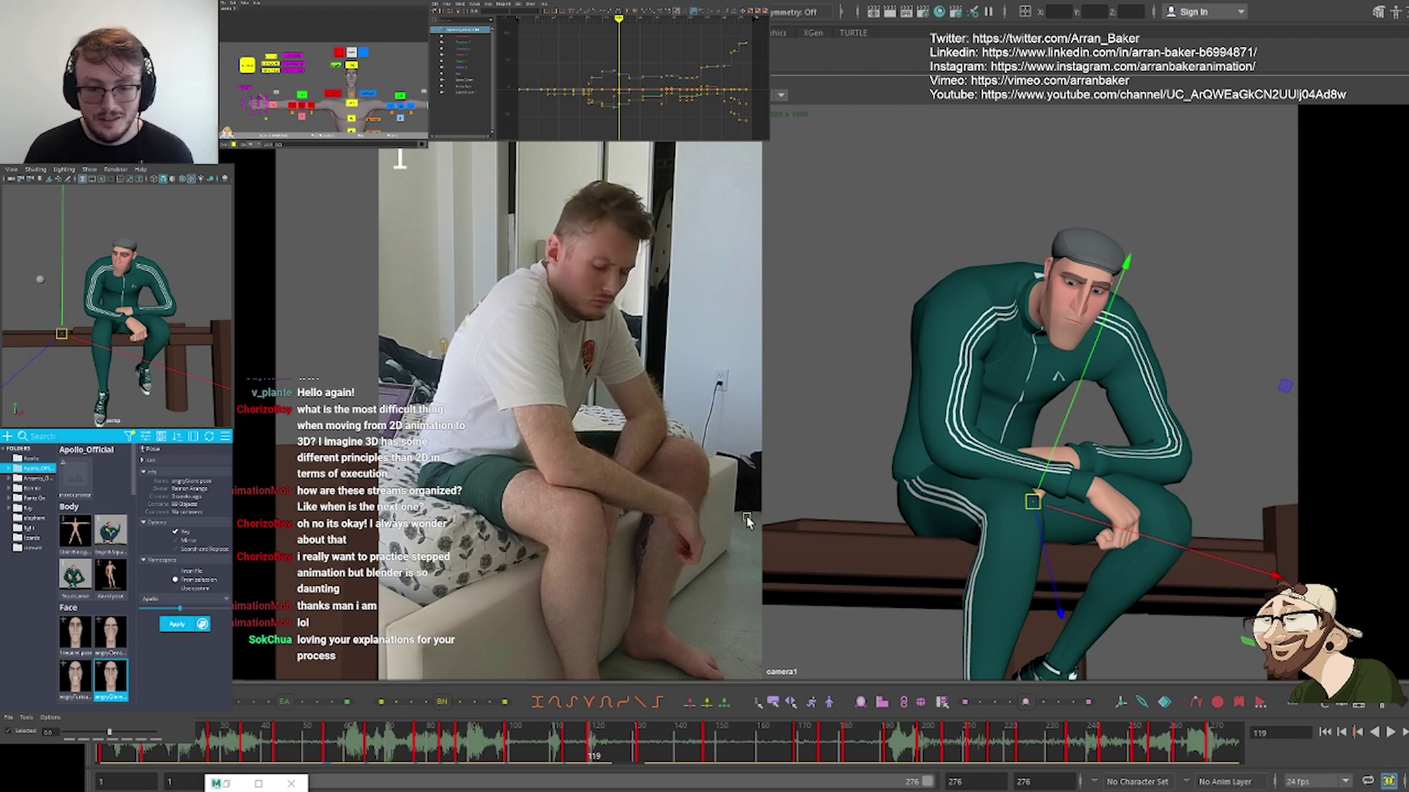
pyautogui.keyDown('alt'); pyautogui.moveTo(381, 125); pyautogui.dragTo(299, 36, button='middle'); pyautogui.keyUp('alt')
pyautogui.click(354, 96)
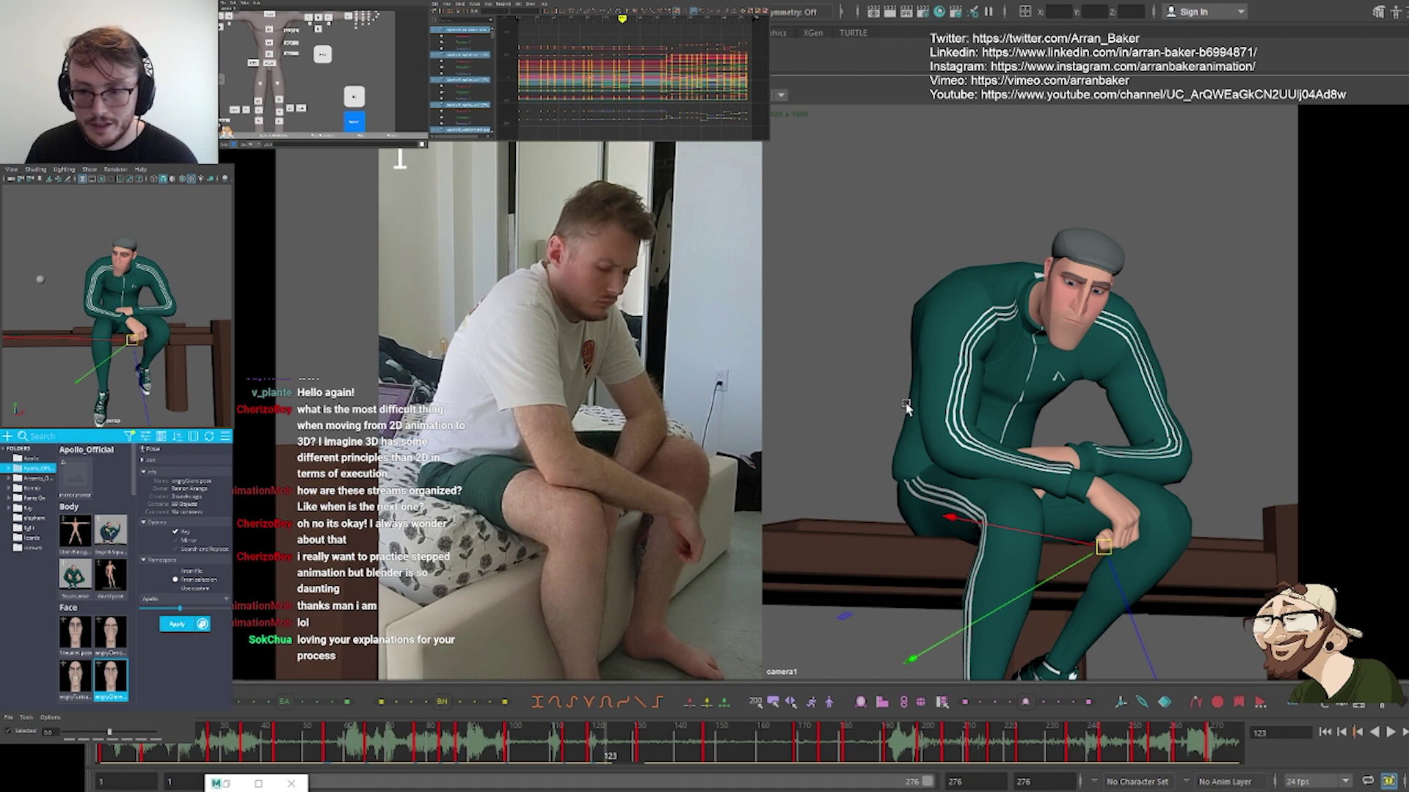
pyautogui.moveTo(109, 732); pyautogui.dragTo(144, 732)
# Examine the movement between keyframes 119, 123 and 131 against the acting reference, ending on frame 123
pyautogui.press(',')
pyautogui.press(',')
pyautogui.press('.')
pyautogui.press('.')
pyautogui.press('.')
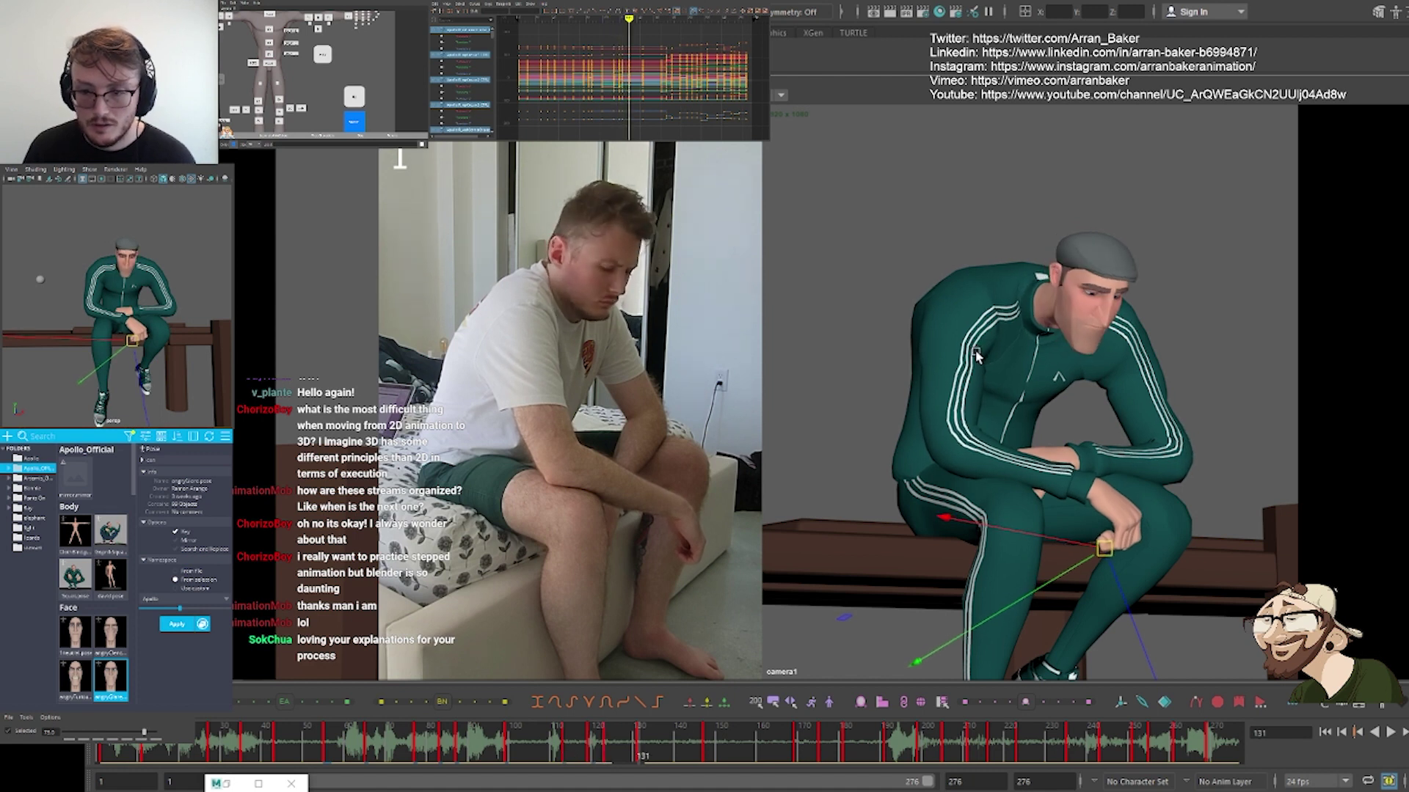
pyautogui.press(',')
pyautogui.press(',')
pyautogui.press('.')
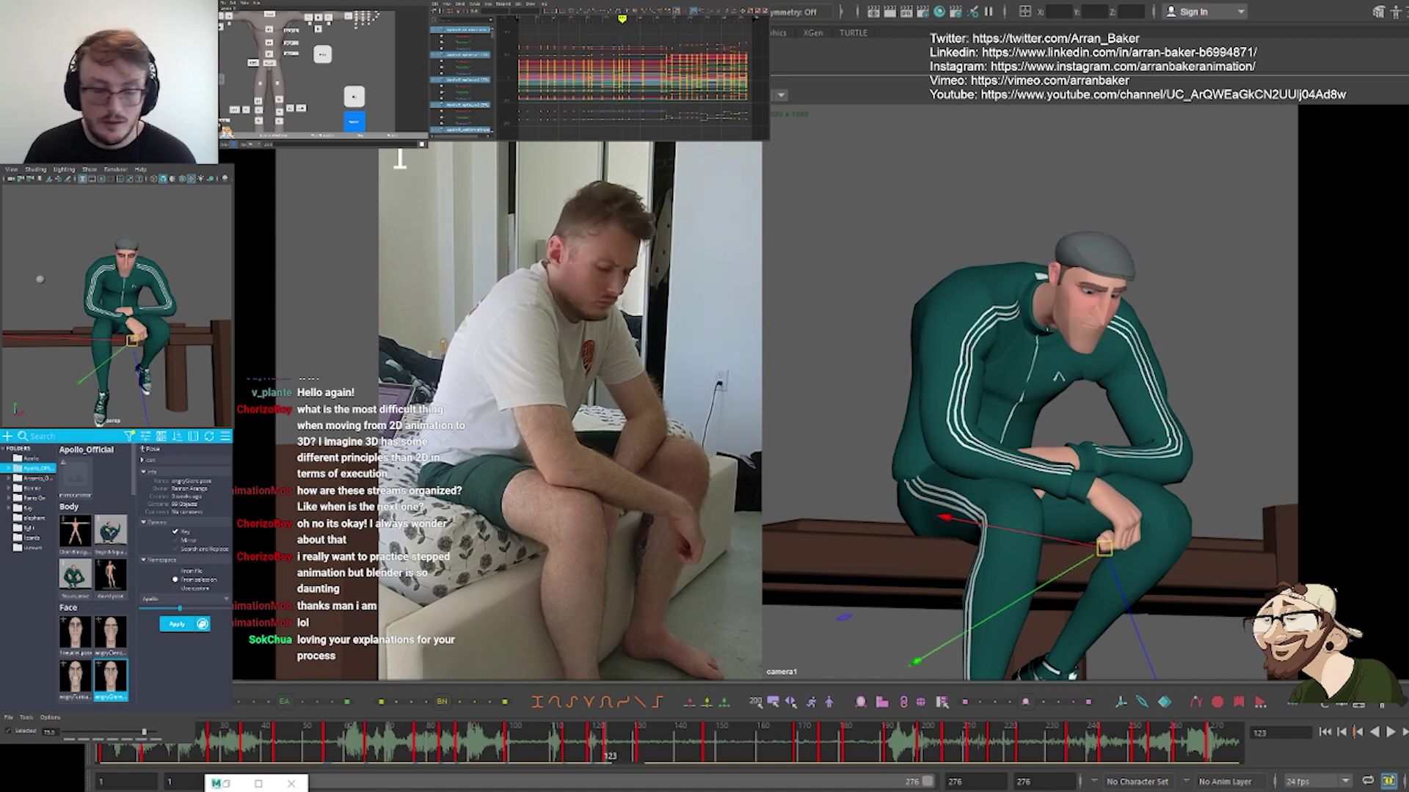
# Bias only the head control's breakdown at frame 123 closer to the frame 131 pose, and check it against neighbouring keyframes
pyautogui.keyDown('alt'); pyautogui.moveTo(304, 46); pyautogui.dragTo(364, 106, button='middle'); pyautogui.keyUp('alt')
pyautogui.click(332, 38)
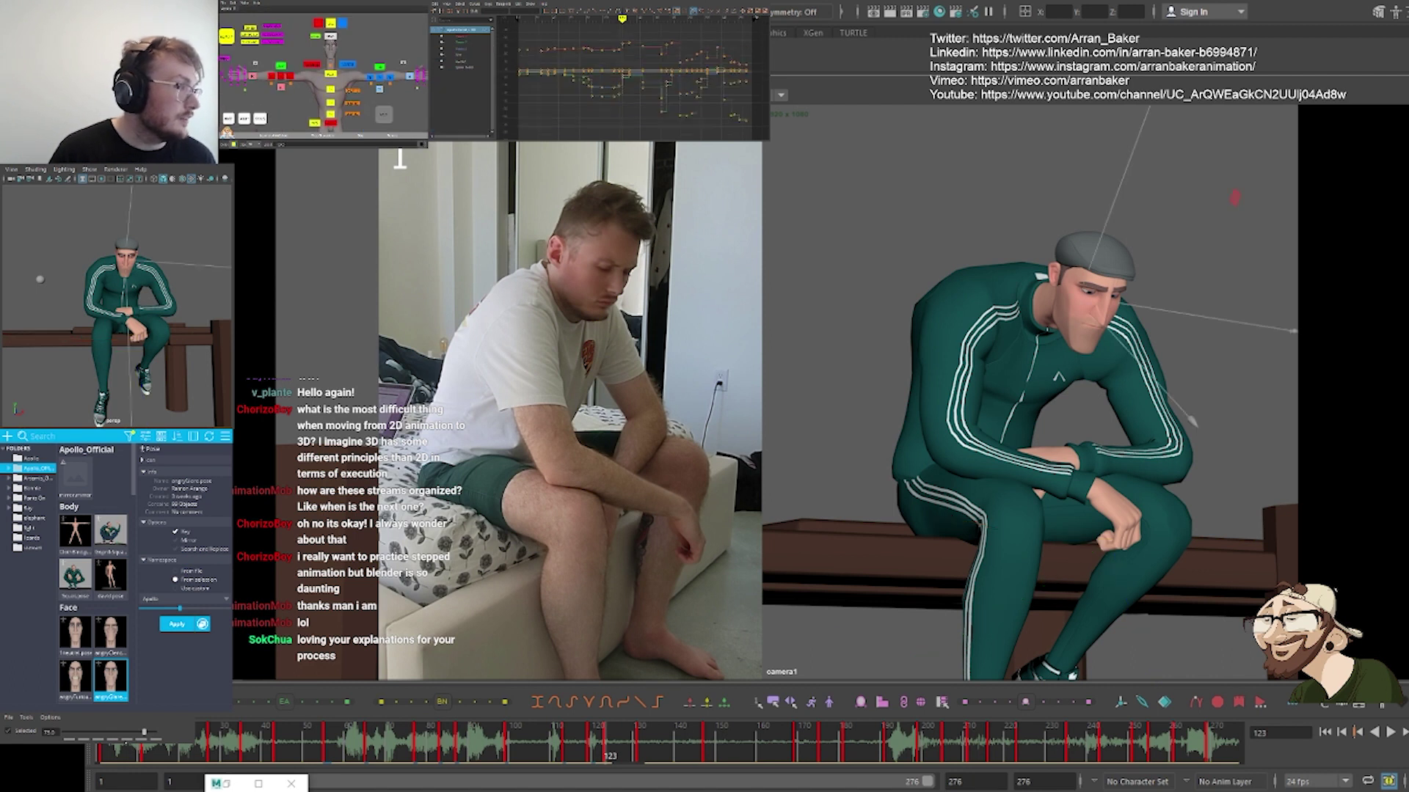
pyautogui.moveTo(146, 733); pyautogui.dragTo(152, 733)
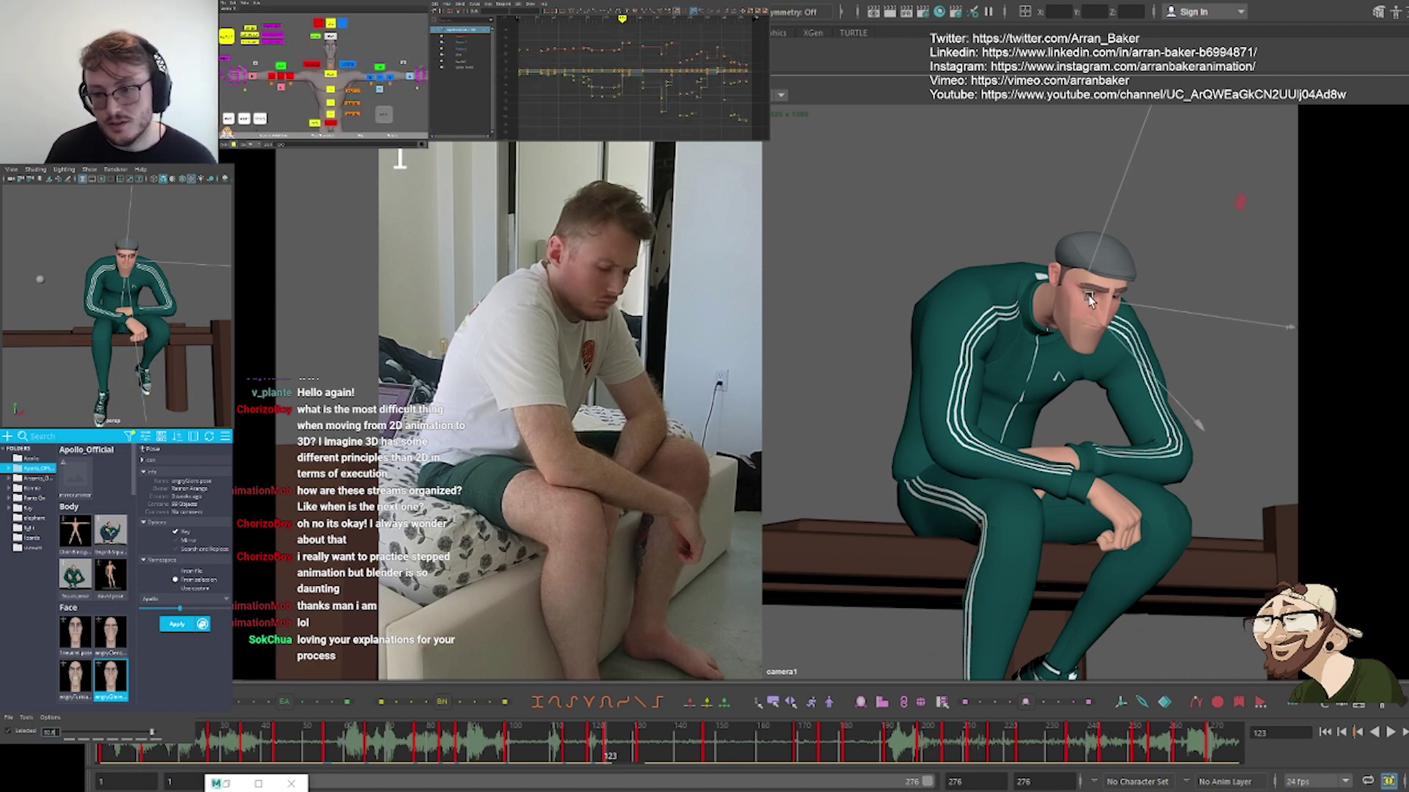
pyautogui.press('e')
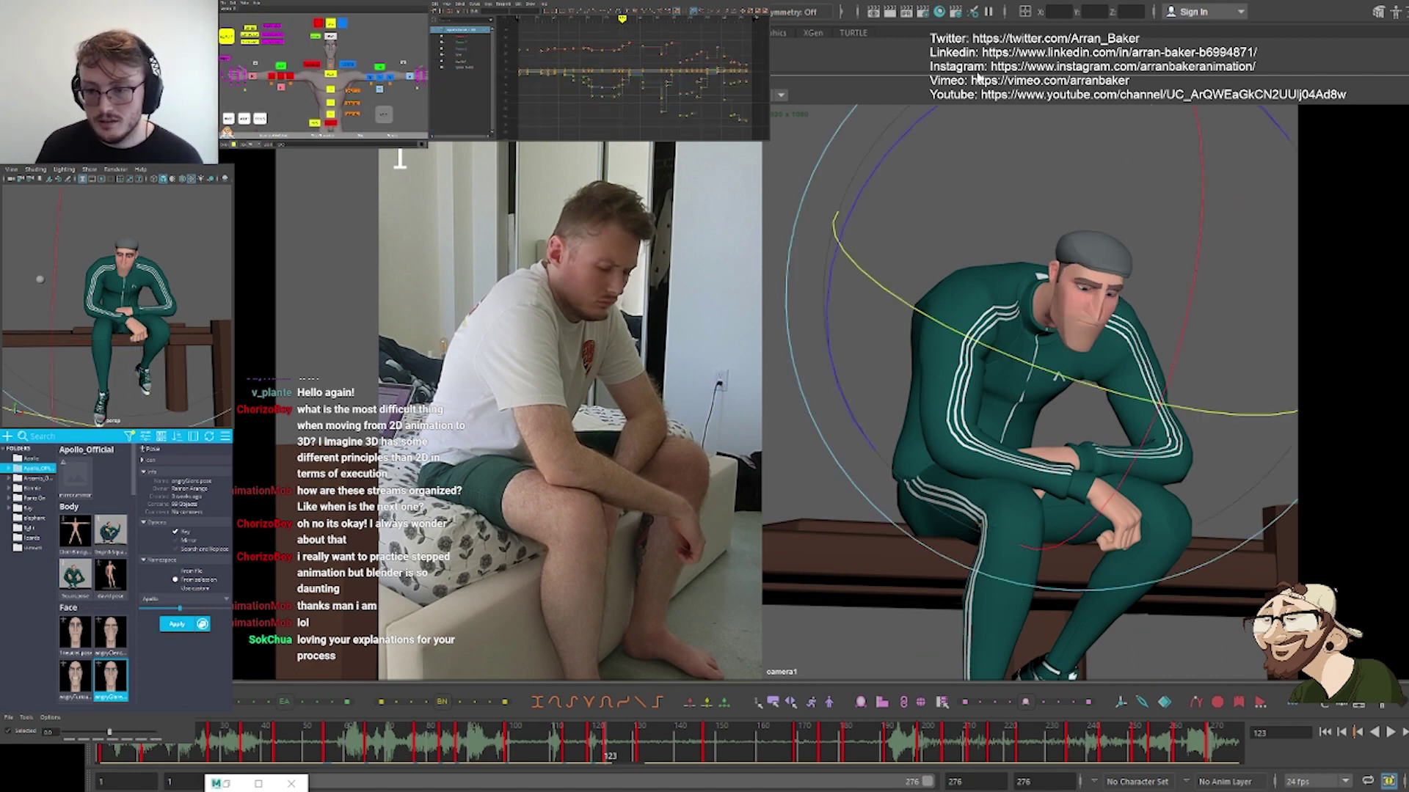
pyautogui.press(',')
pyautogui.press('.')
pyautogui.press('.')
pyautogui.press('.')
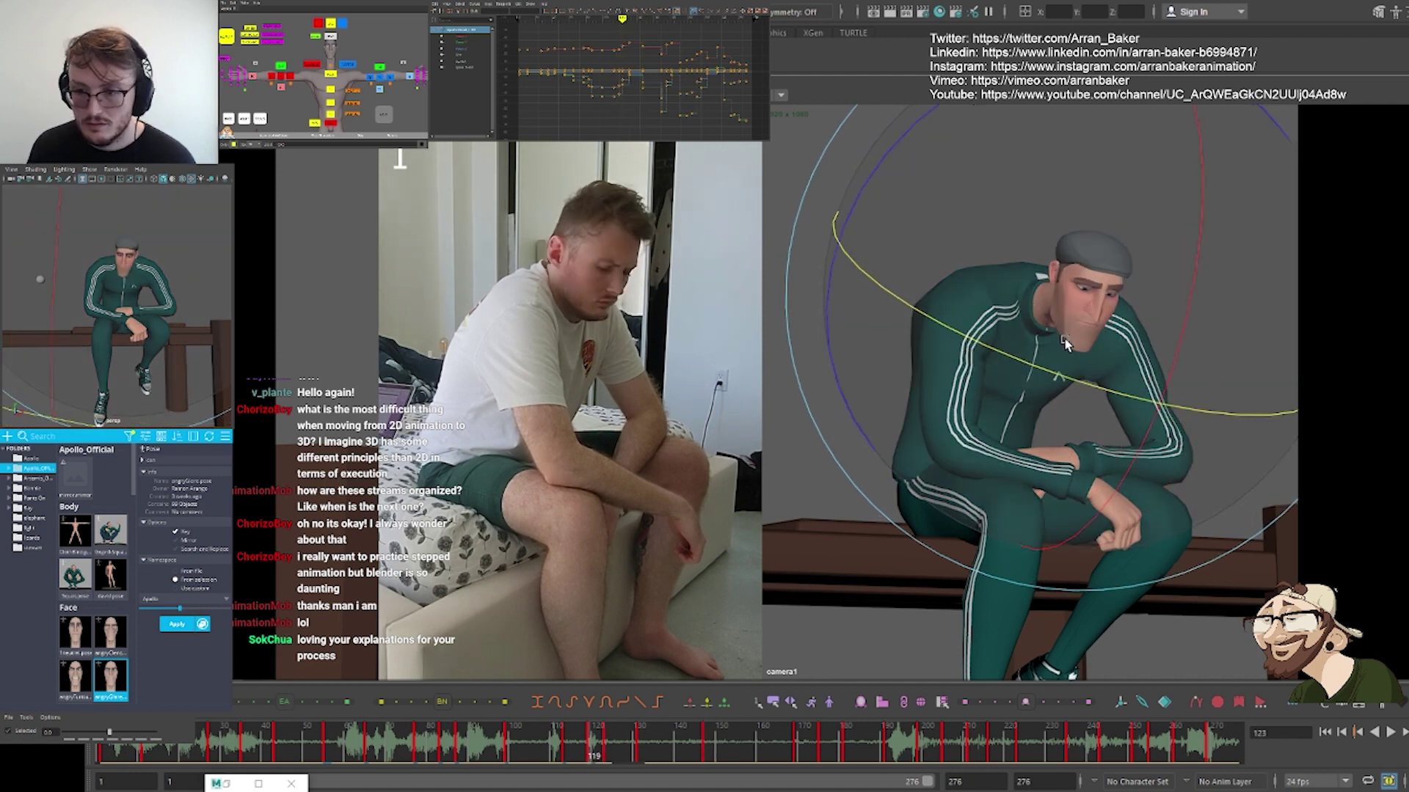
# Rebias the head's breakdown at frame 123 to slightly more than 75 percent towards frame 131, and compare both keyframes
pyautogui.click(152, 739)
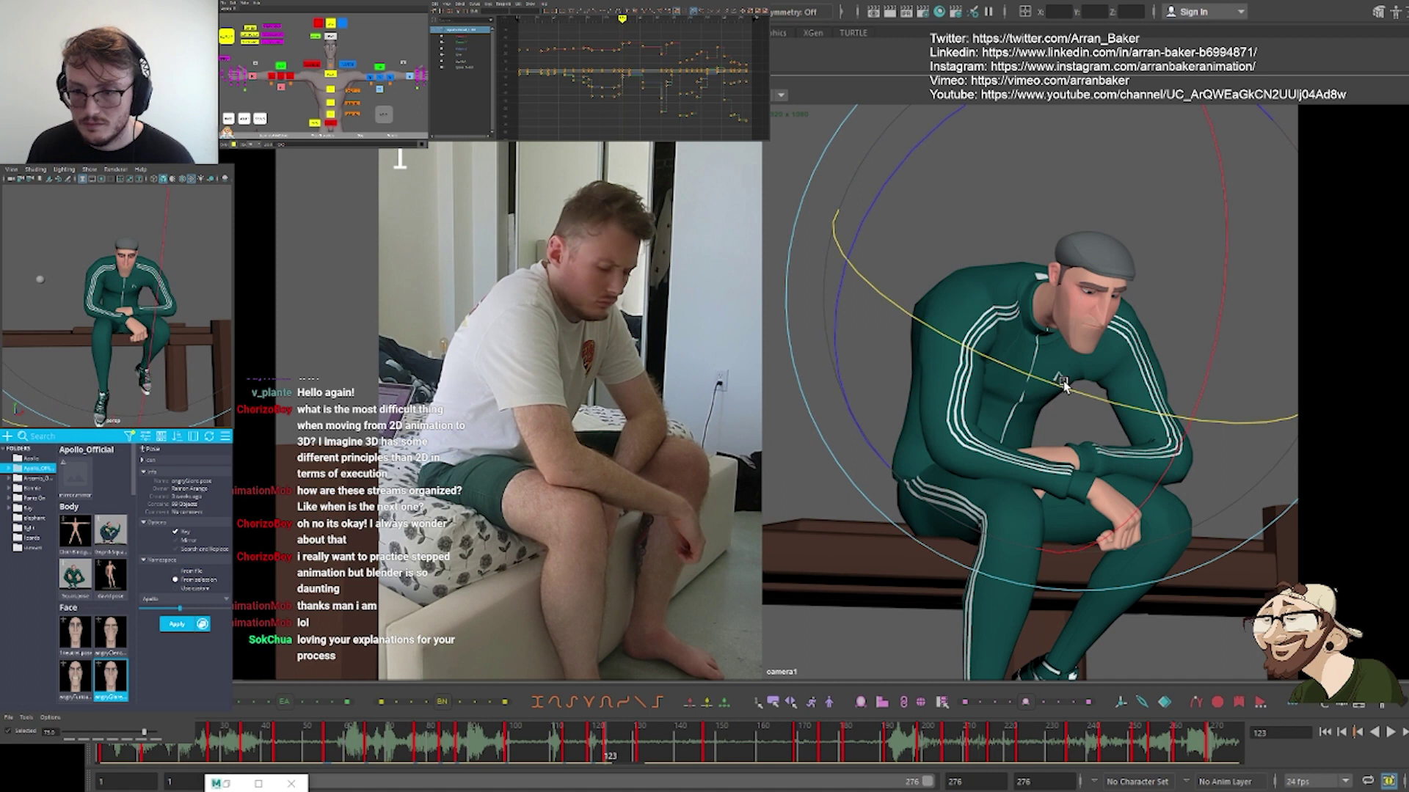
pyautogui.moveTo(144, 731); pyautogui.dragTo(152, 732)
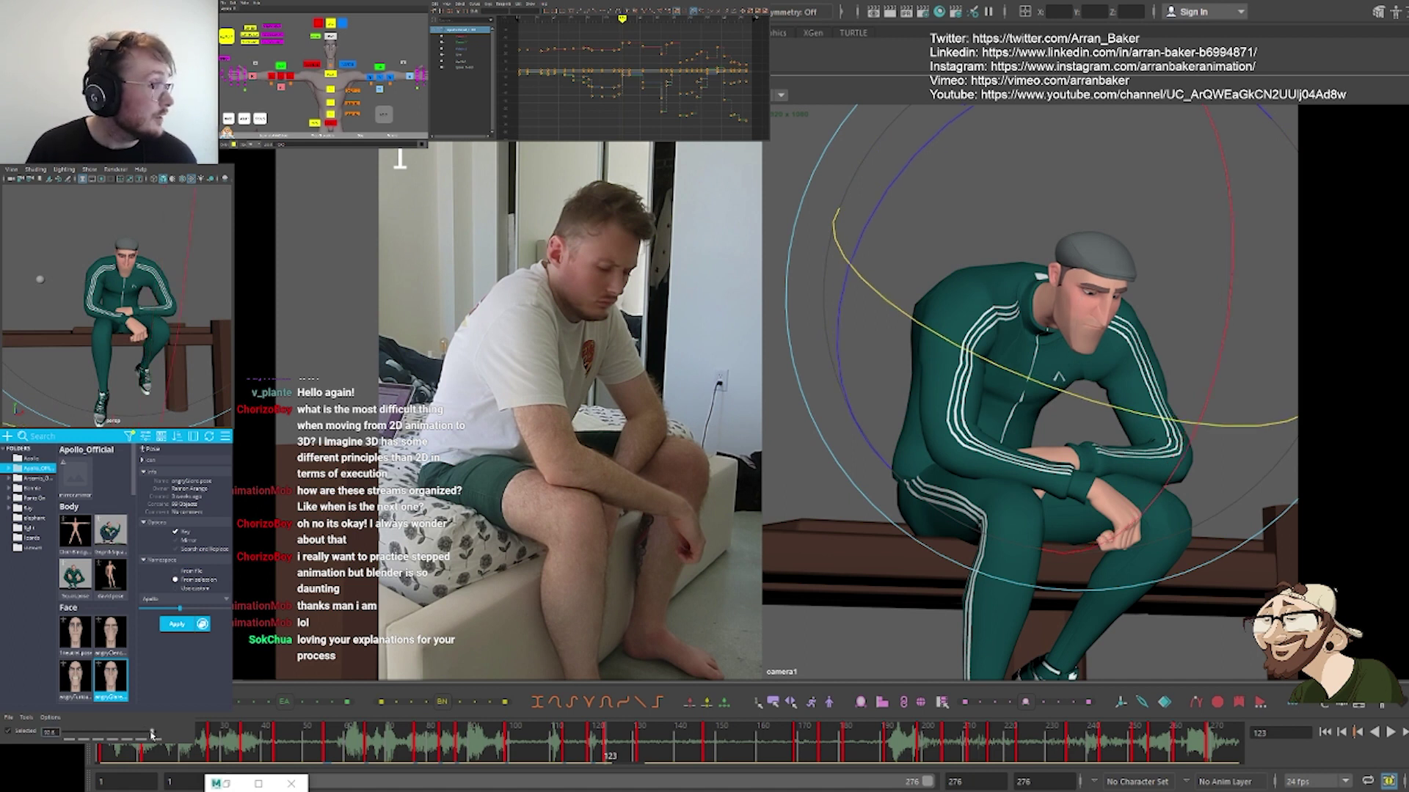
pyautogui.click(1062, 246)
pyautogui.press(',')
pyautogui.press('.')
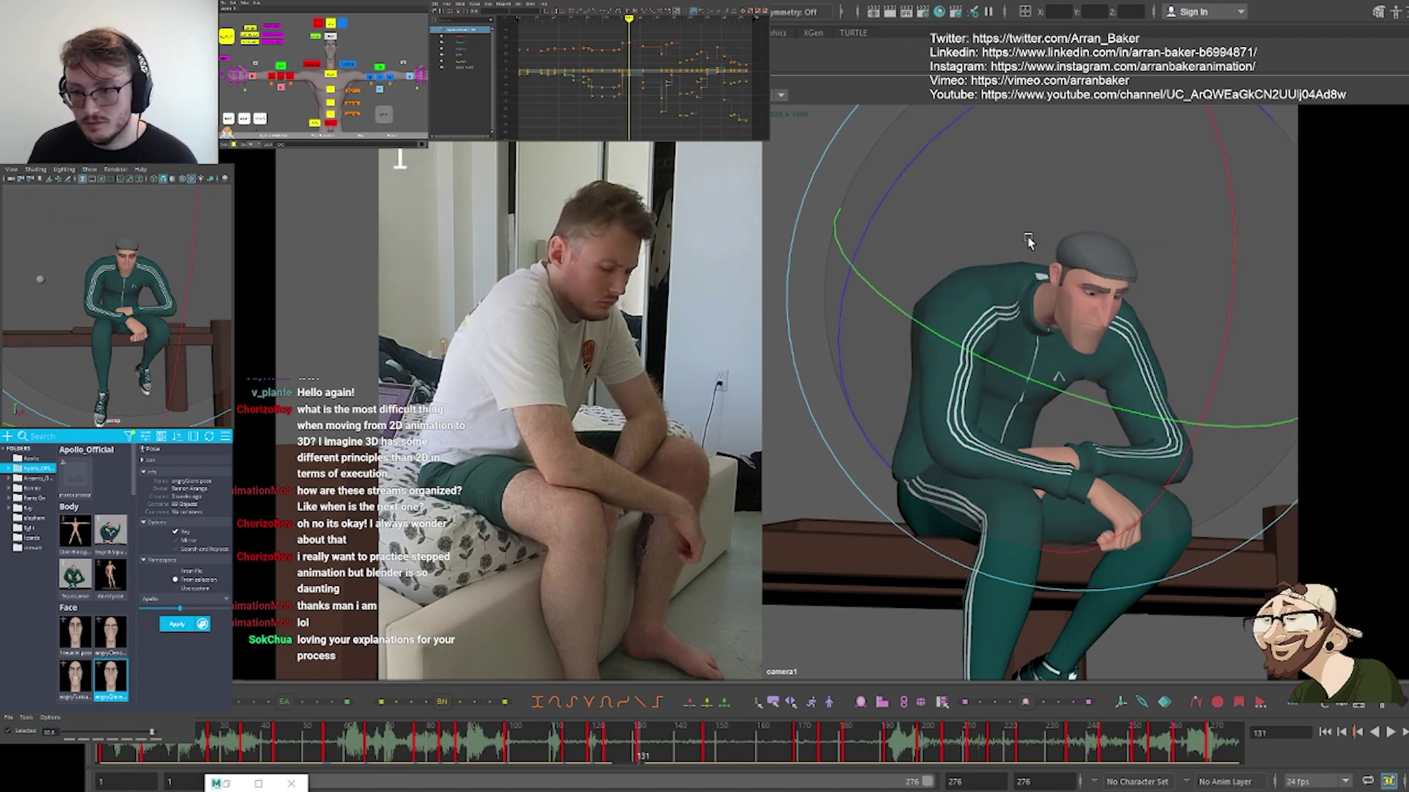
pyautogui.press(',')
pyautogui.press('.')
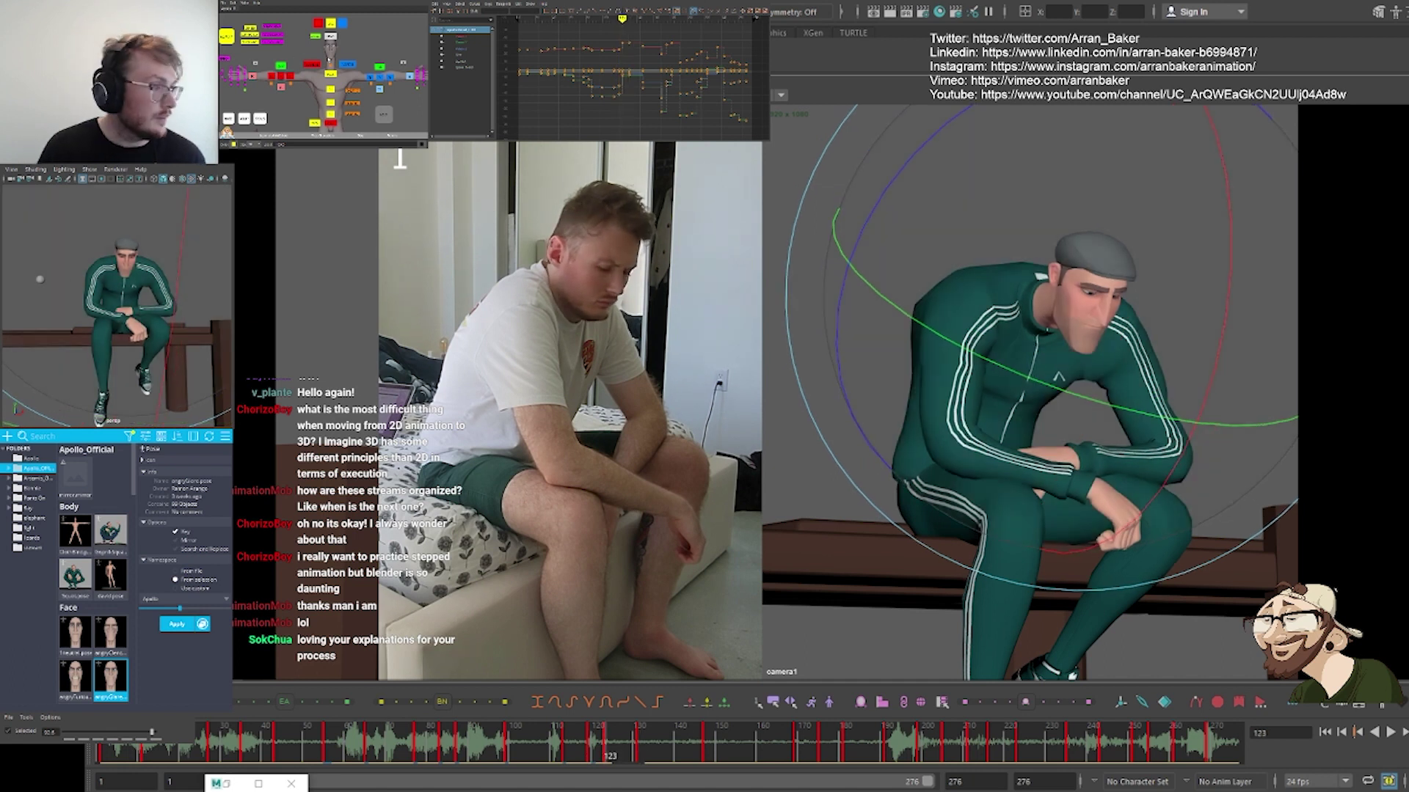
# Ease the chest control's pose at frame 123 slightly back towards frame 119, and compare it with the neighbouring keyframes
pyautogui.press(',')
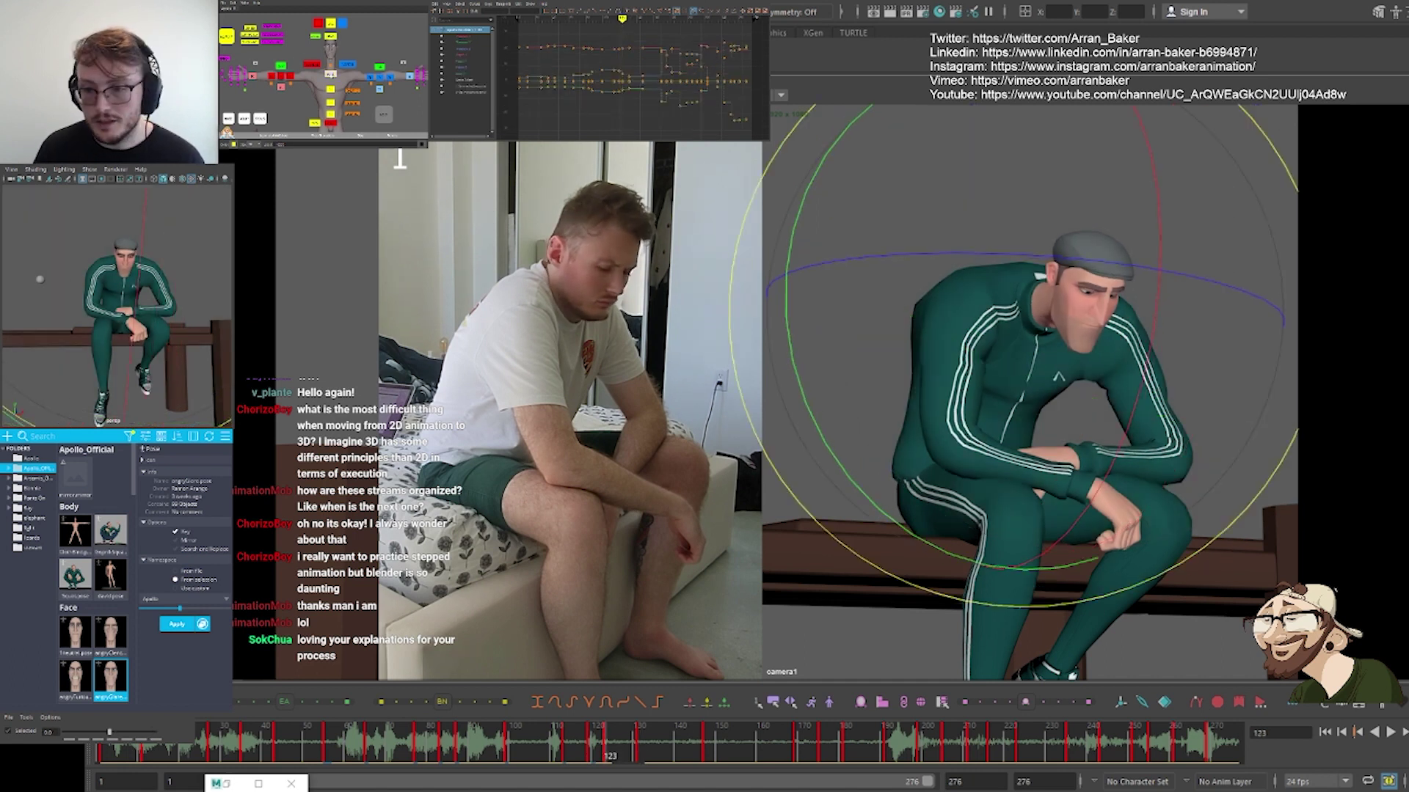
pyautogui.press('.')
pyautogui.press(',')
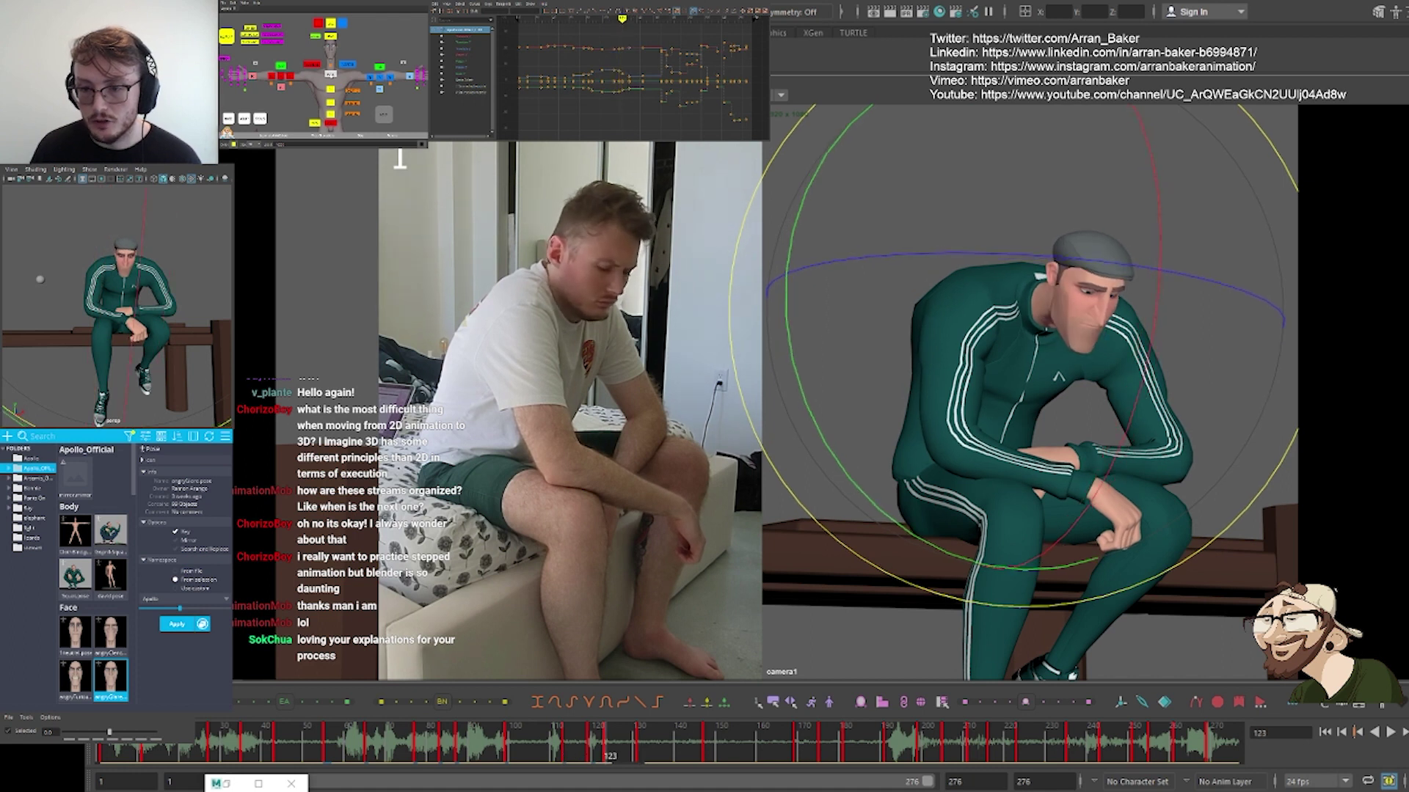
pyautogui.press(',')
pyautogui.press('.')
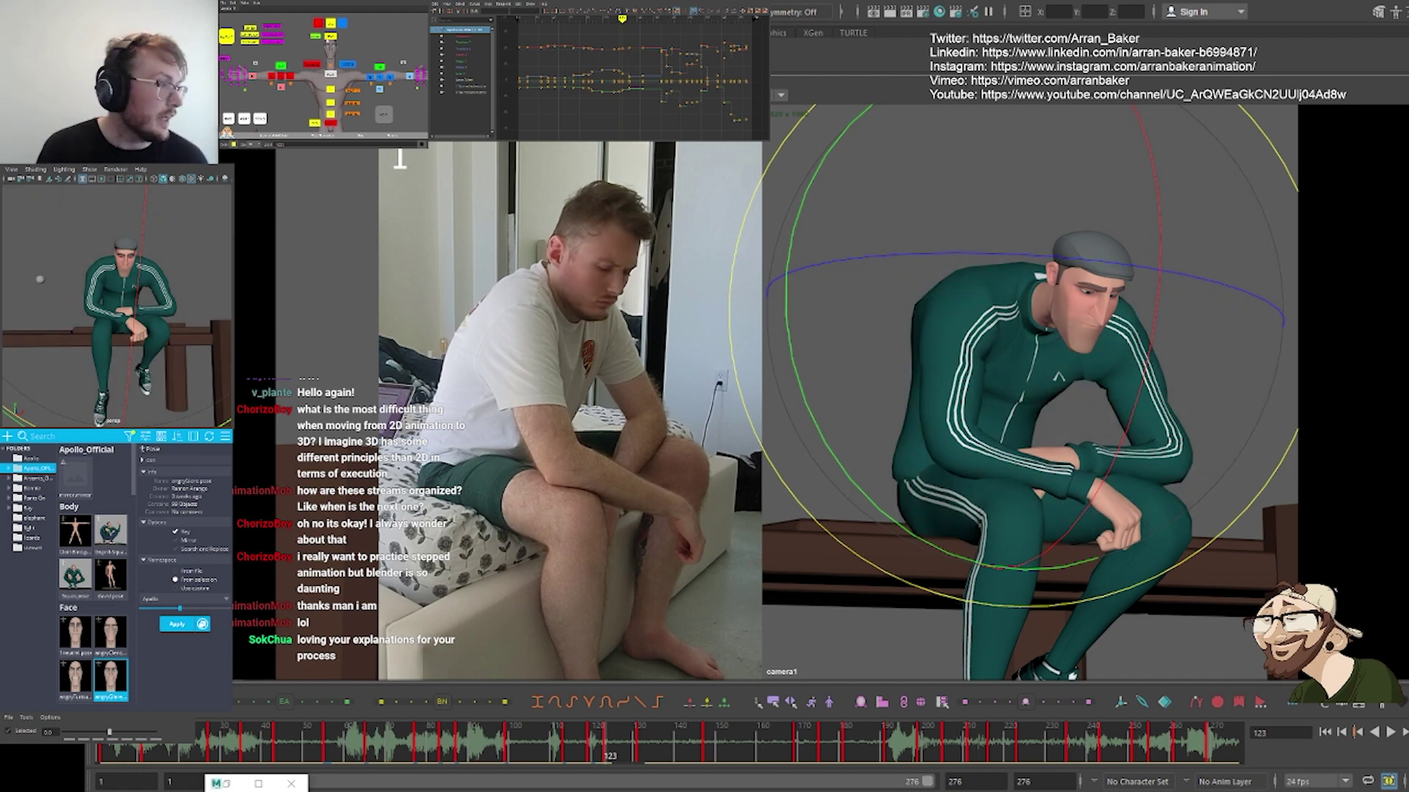
# Reselect the chest control, rotate it slightly at frame 123, and compare the pose with frame 119
pyautogui.click(330, 36)
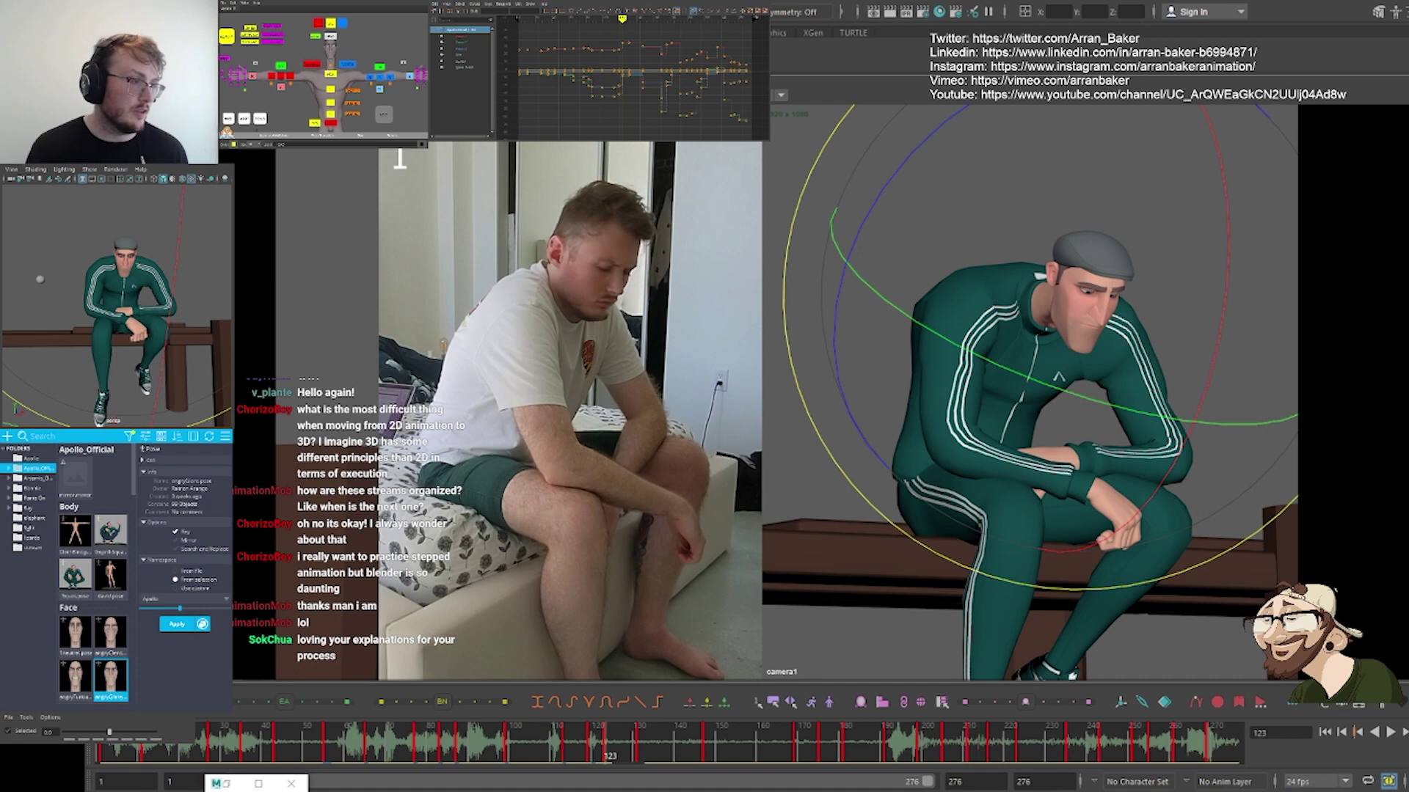
pyautogui.click(331, 74)
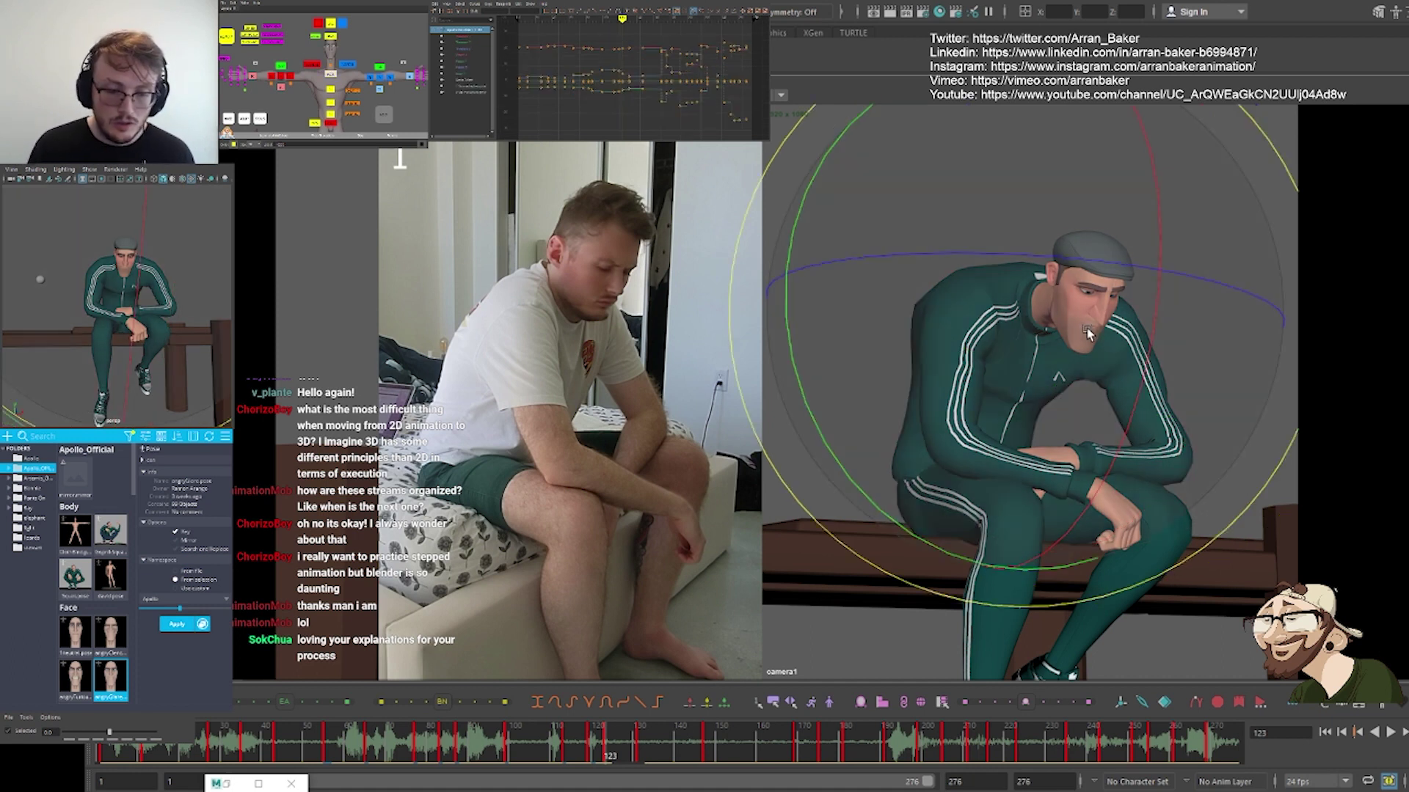
pyautogui.moveTo(1116, 336); pyautogui.dragTo(1067, 304)
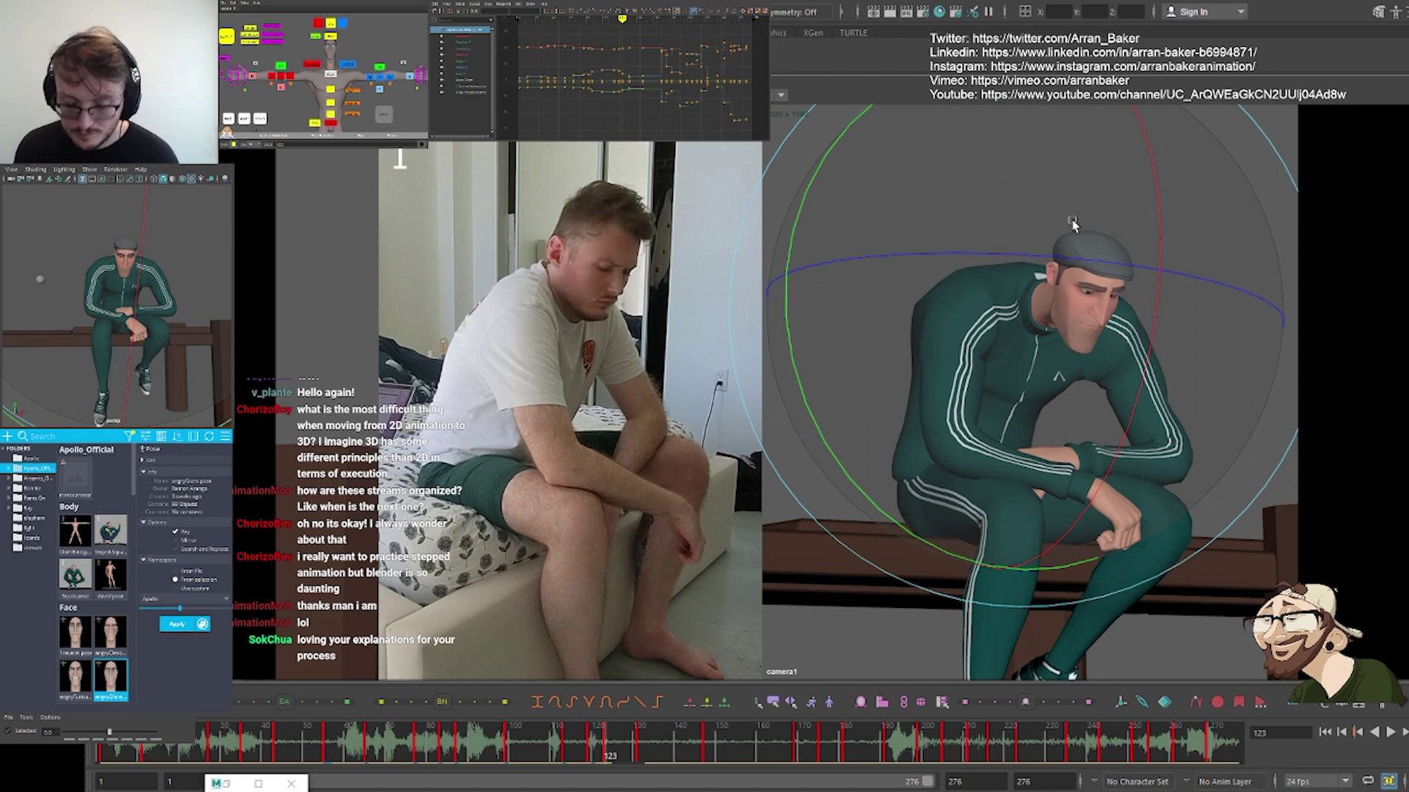
pyautogui.press('.')
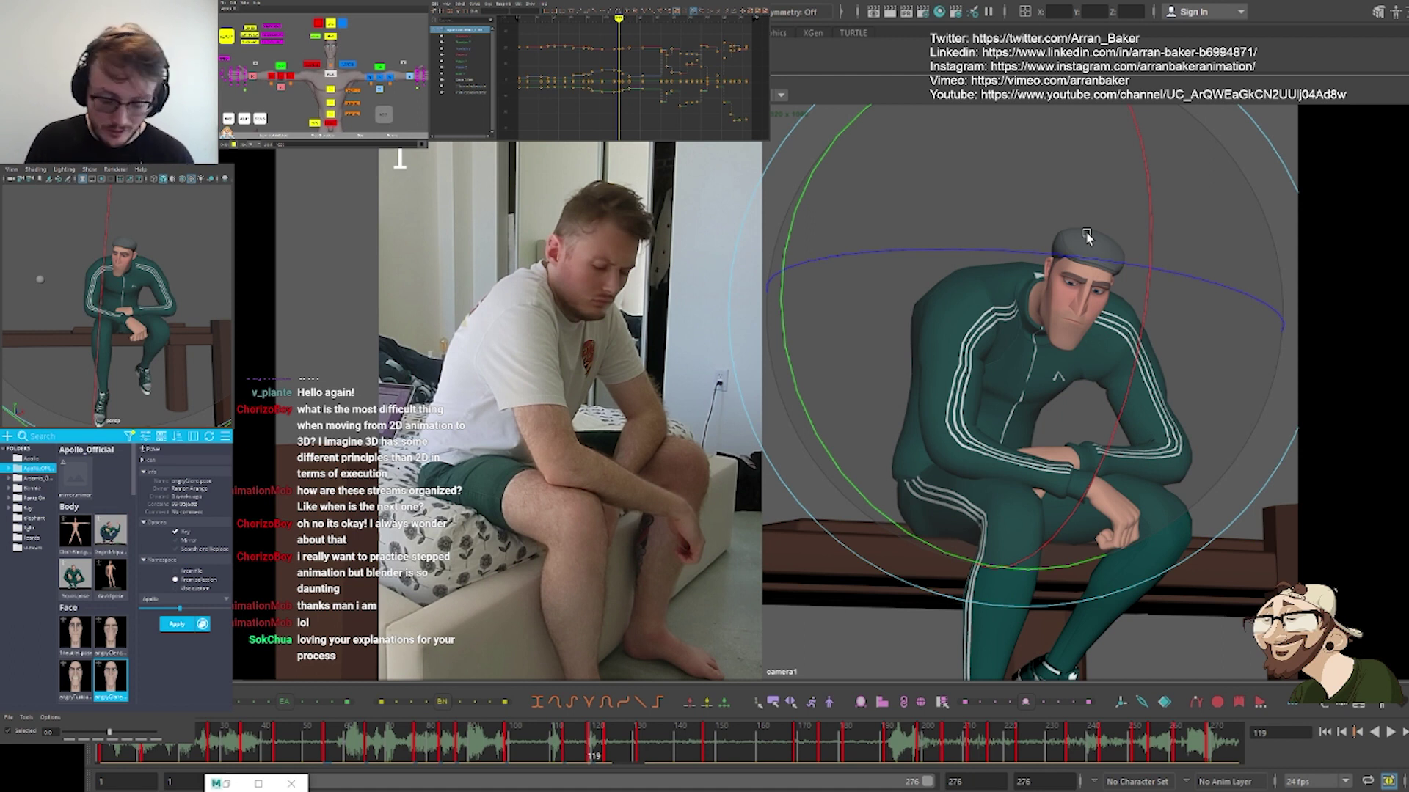
pyautogui.press('.')
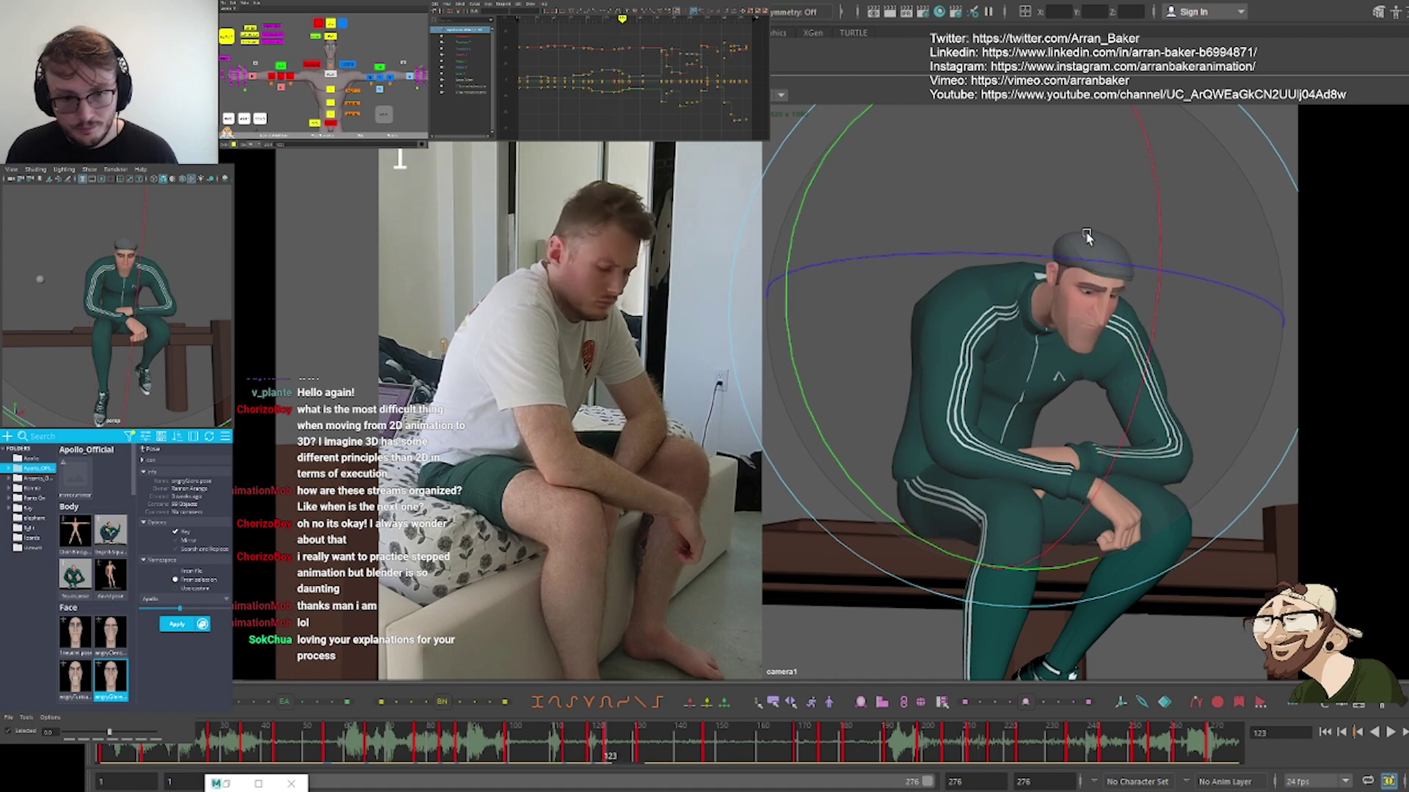
pyautogui.press(',')
pyautogui.press(',')
pyautogui.press(',')
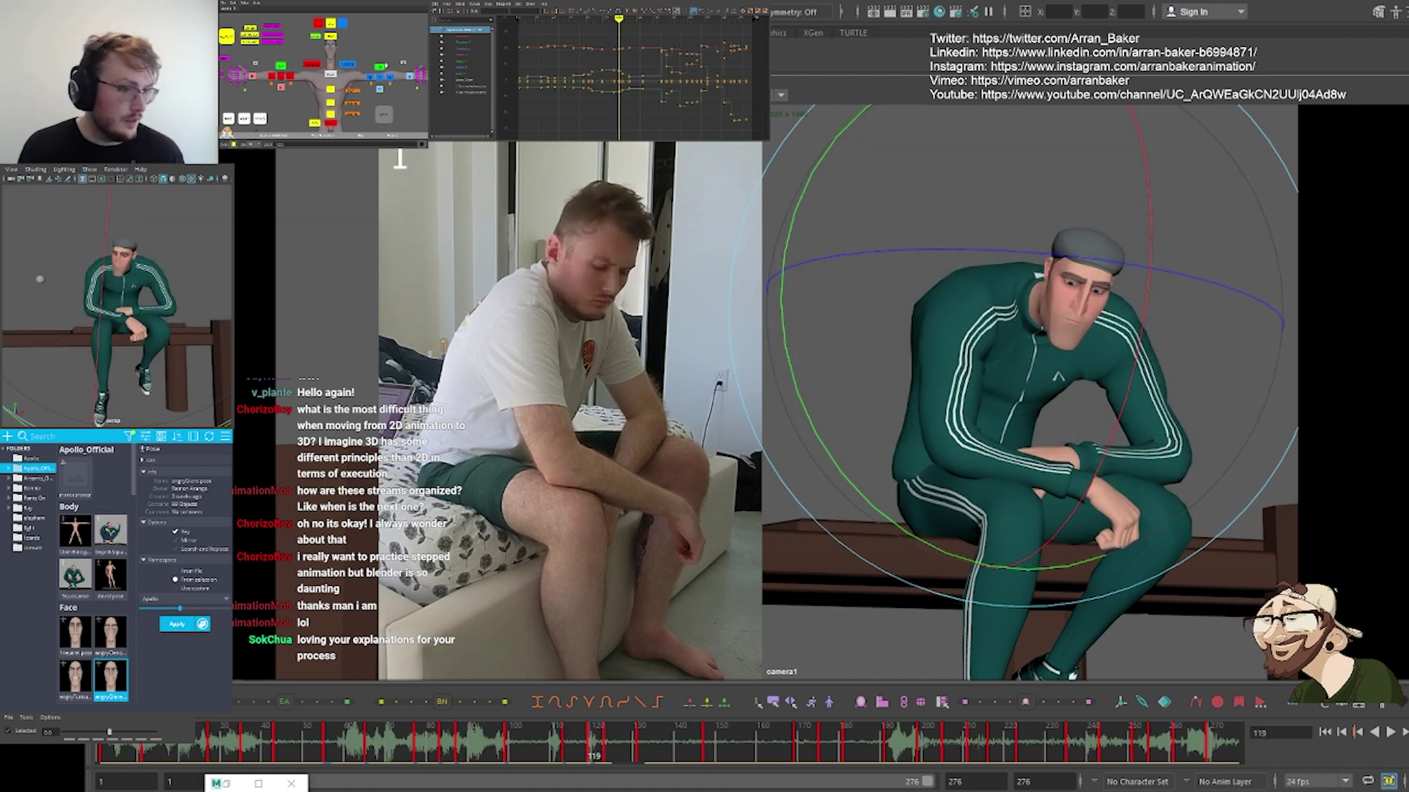
# Select all the face controls and bias their breakdown at frame 119 to 75 percent towards frame 123, comparing the neighbouring keyframes
pyautogui.press('.')
pyautogui.keyDown('alt'); pyautogui.moveTo(236, 124); pyautogui.dragTo(336, 41, button='middle'); pyautogui.keyUp('alt')
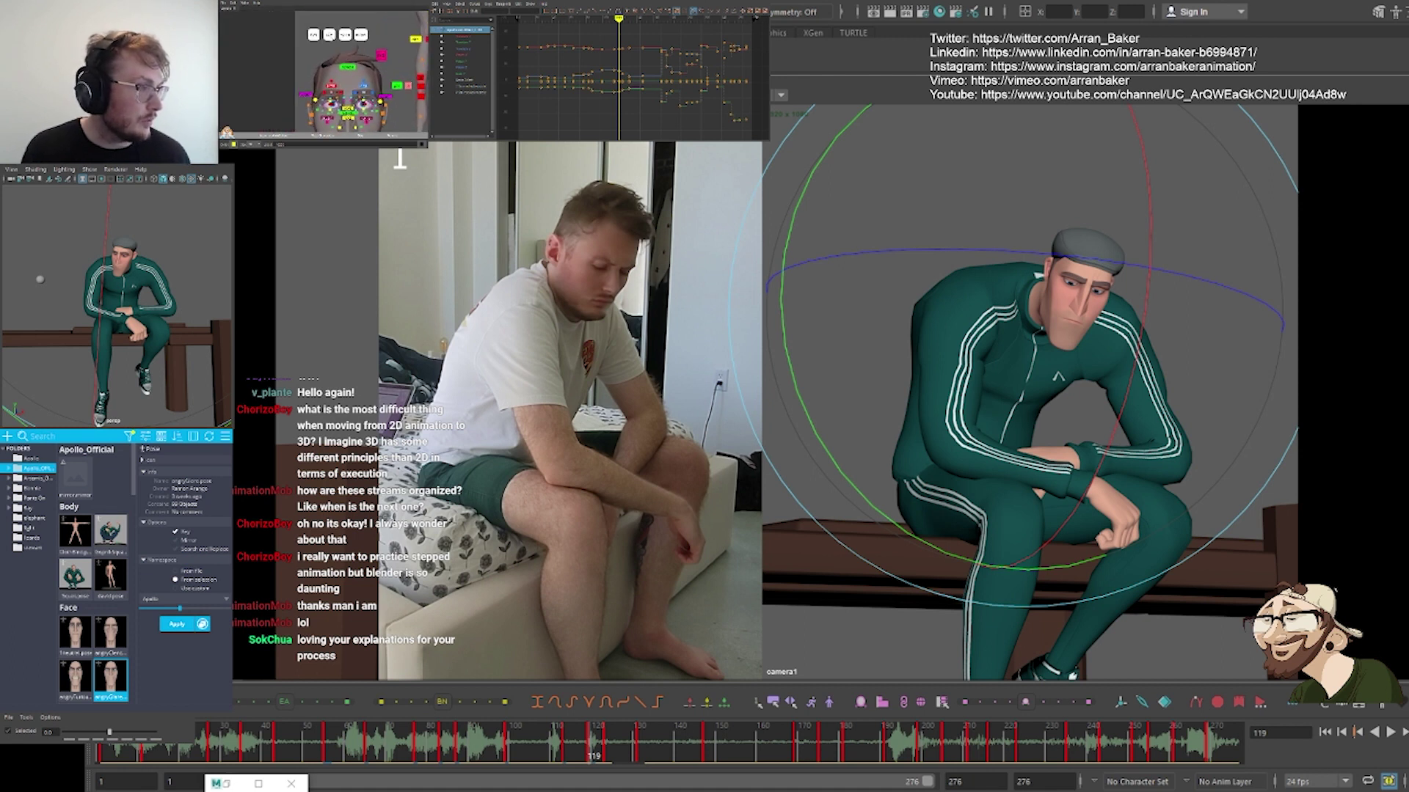
pyautogui.click(349, 39)
pyautogui.click(345, 35)
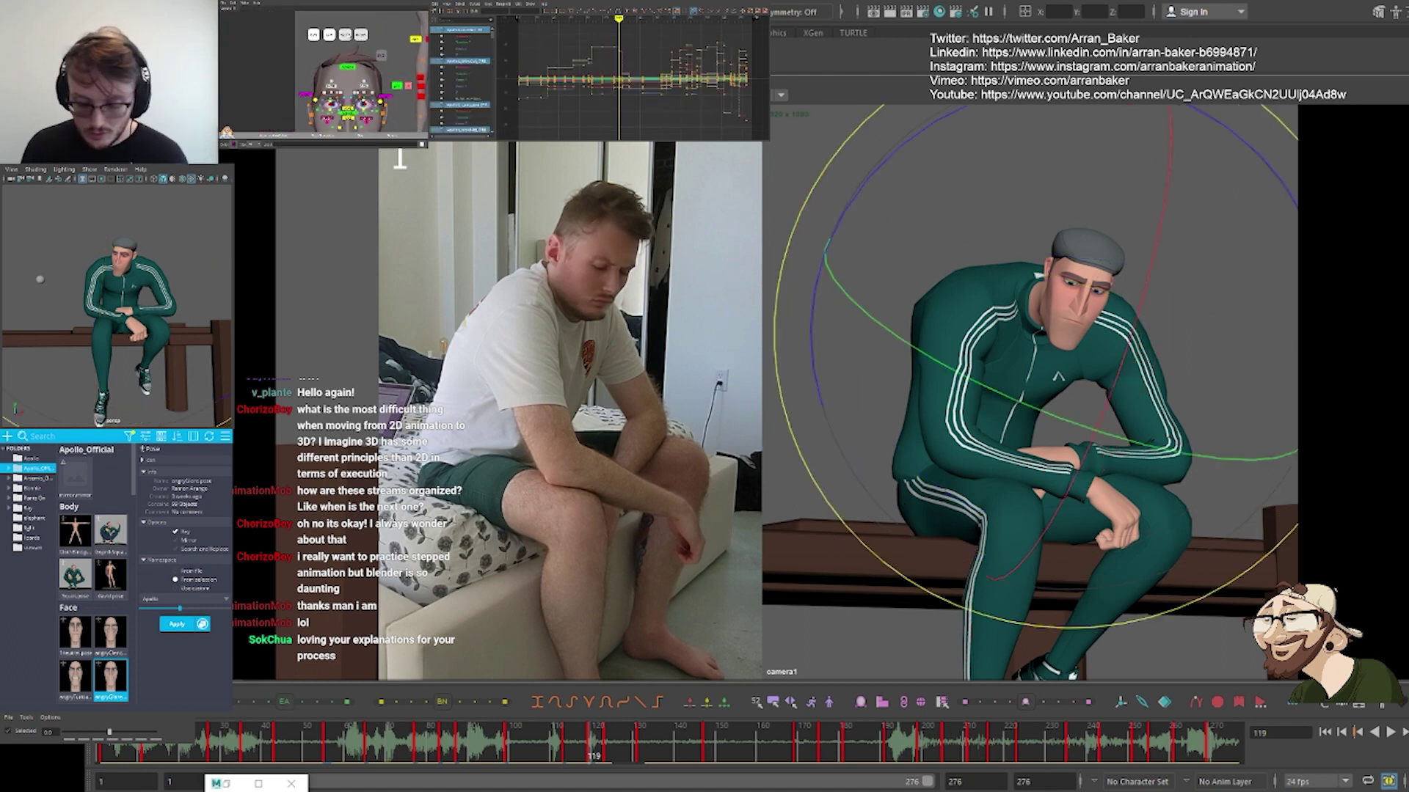
pyautogui.moveTo(109, 731); pyautogui.dragTo(144, 731)
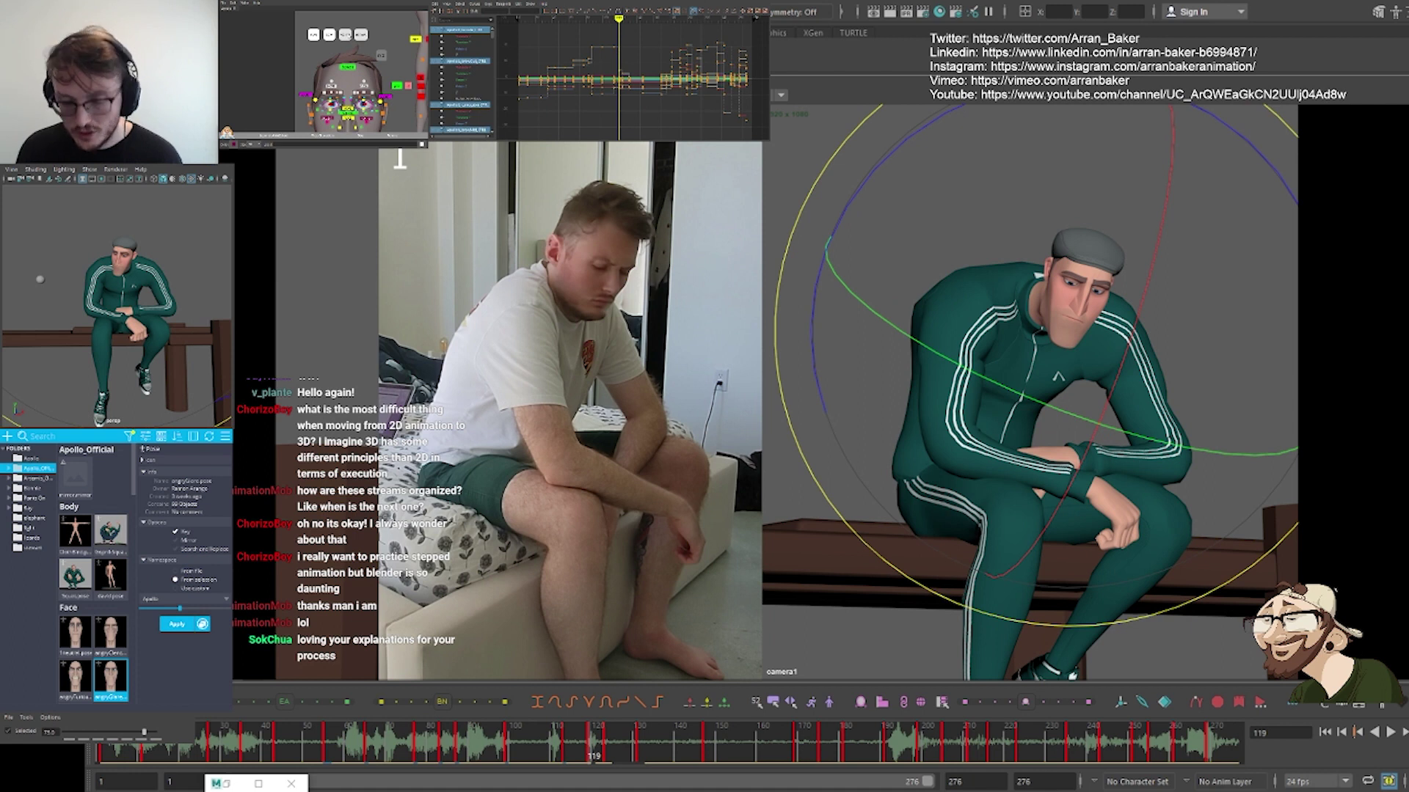
pyautogui.press(',')
pyautogui.press('.')
pyautogui.press('.')
pyautogui.press(',')
pyautogui.press(',')
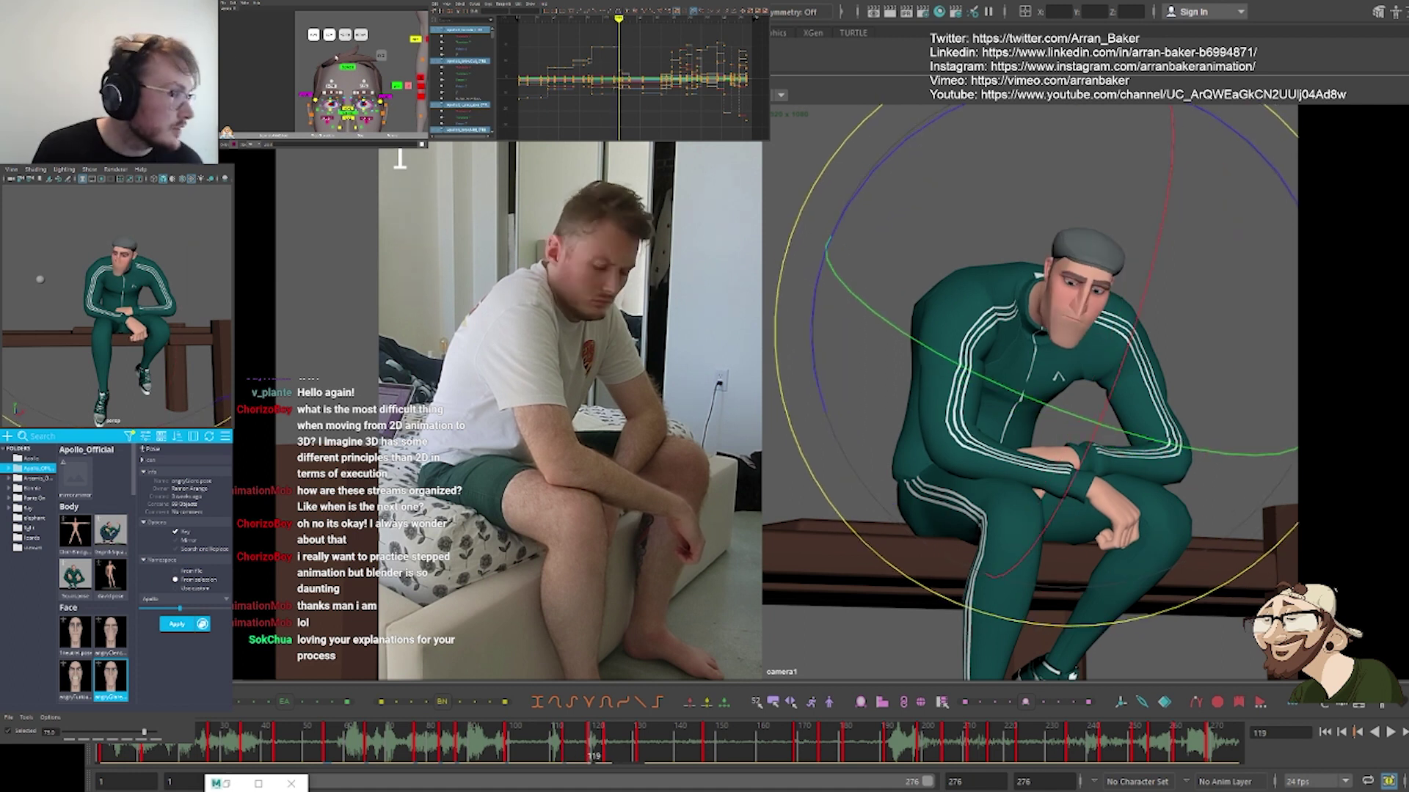
# Select the head control and ease its pose at frame 119 slightly back towards frame 113
pyautogui.keyDown('alt'); pyautogui.moveTo(336, 57); pyautogui.dragTo(333, 37, button='middle'); pyautogui.keyUp('alt')
pyautogui.click(358, 16)
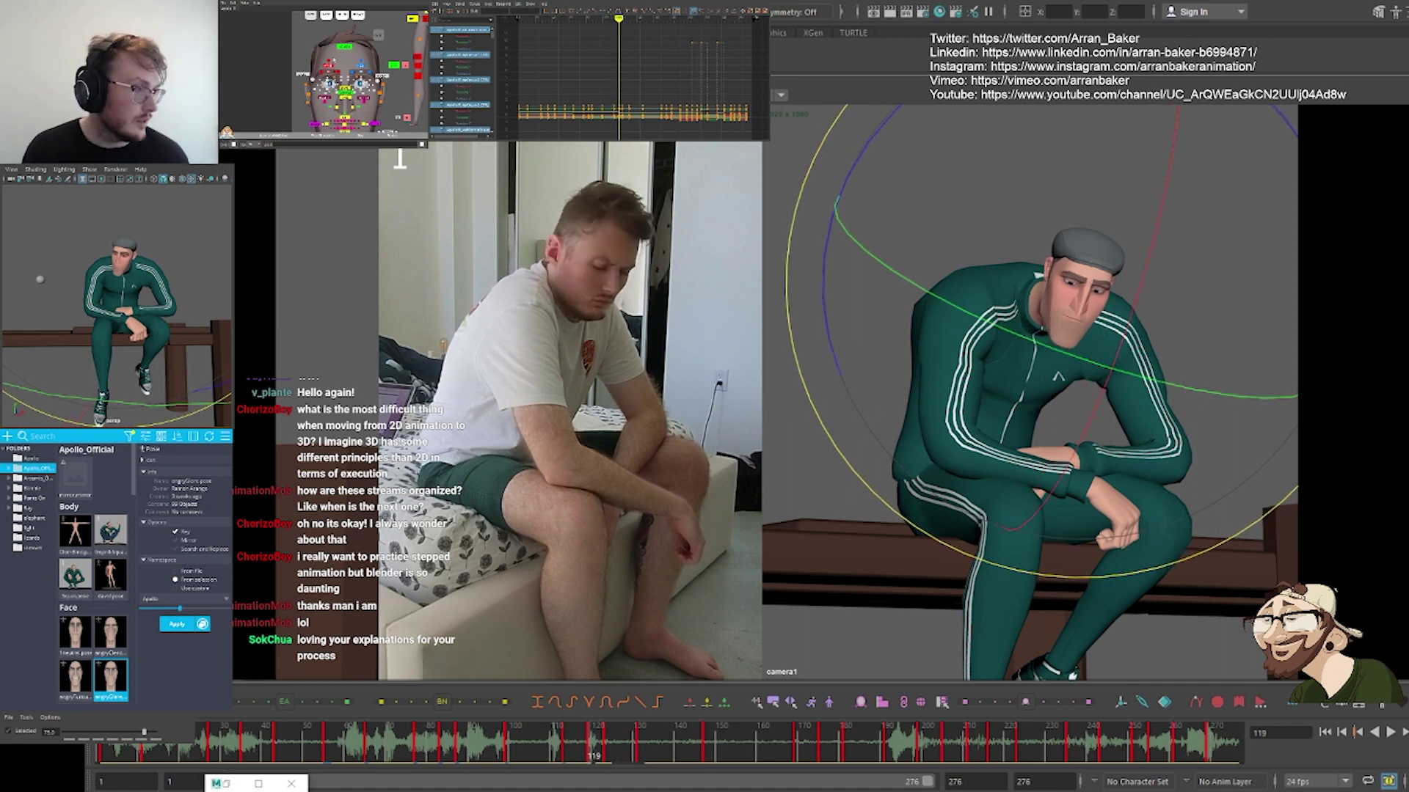
pyautogui.keyDown('alt'); pyautogui.moveTo(333, 60); pyautogui.dragTo(257, 179, button='middle'); pyautogui.keyUp('alt')
pyautogui.click(355, 58)
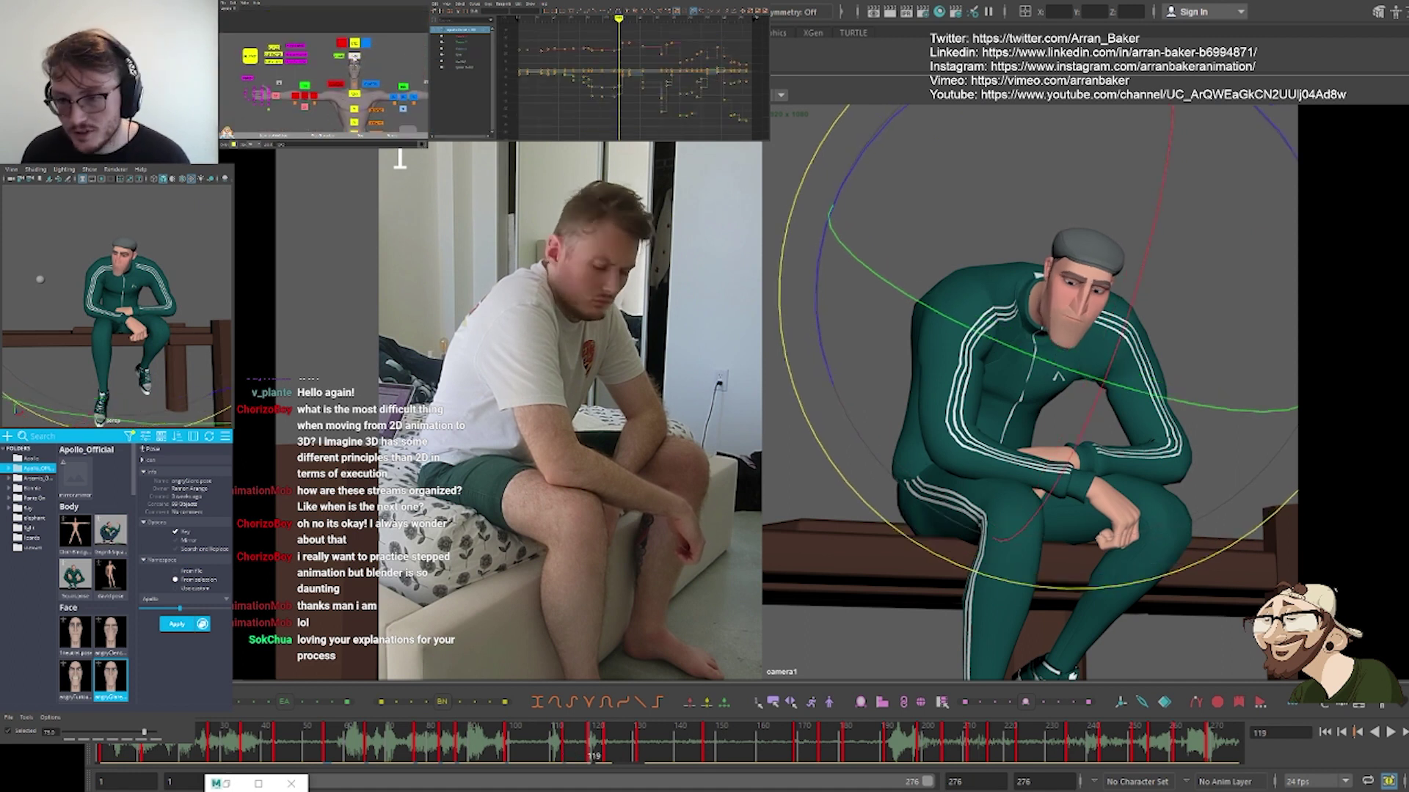
pyautogui.moveTo(144, 731); pyautogui.dragTo(96, 732)
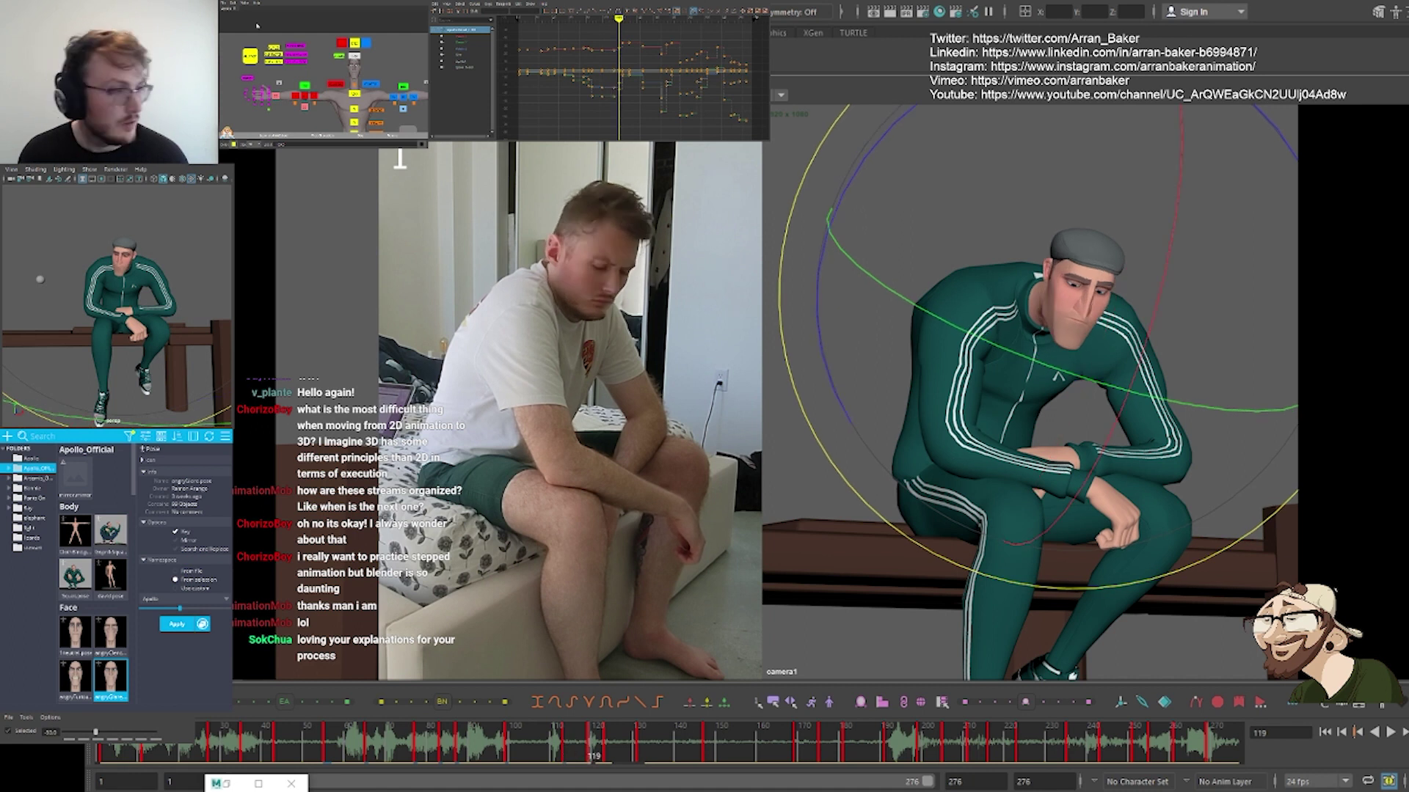
# Select the eye aim control, move it slightly at frame 119, and compare the gaze with frame 123
pyautogui.click(355, 43)
pyautogui.press('w')
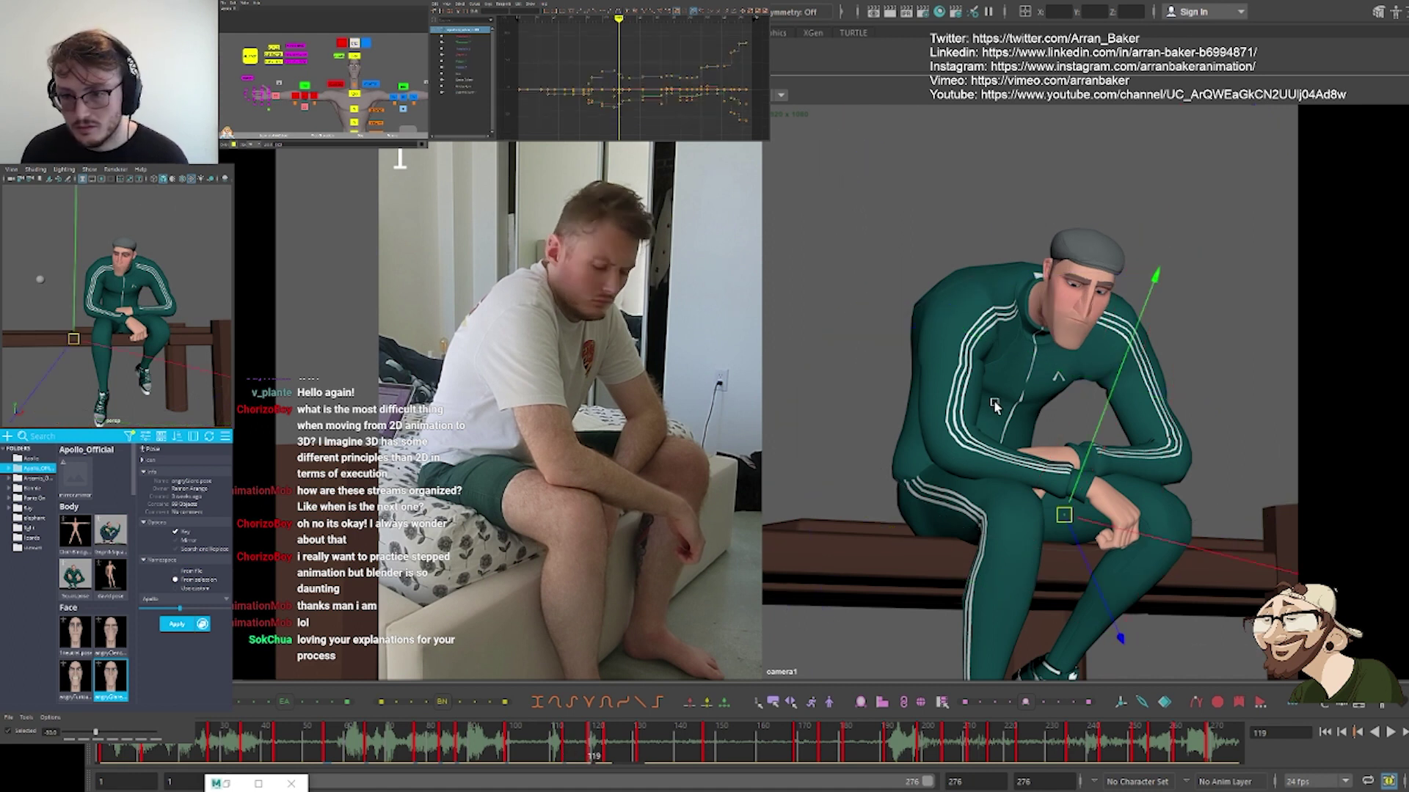
pyautogui.moveTo(993, 403); pyautogui.dragTo(1012, 404, button='middle')
pyautogui.press('.')
pyautogui.press('.')
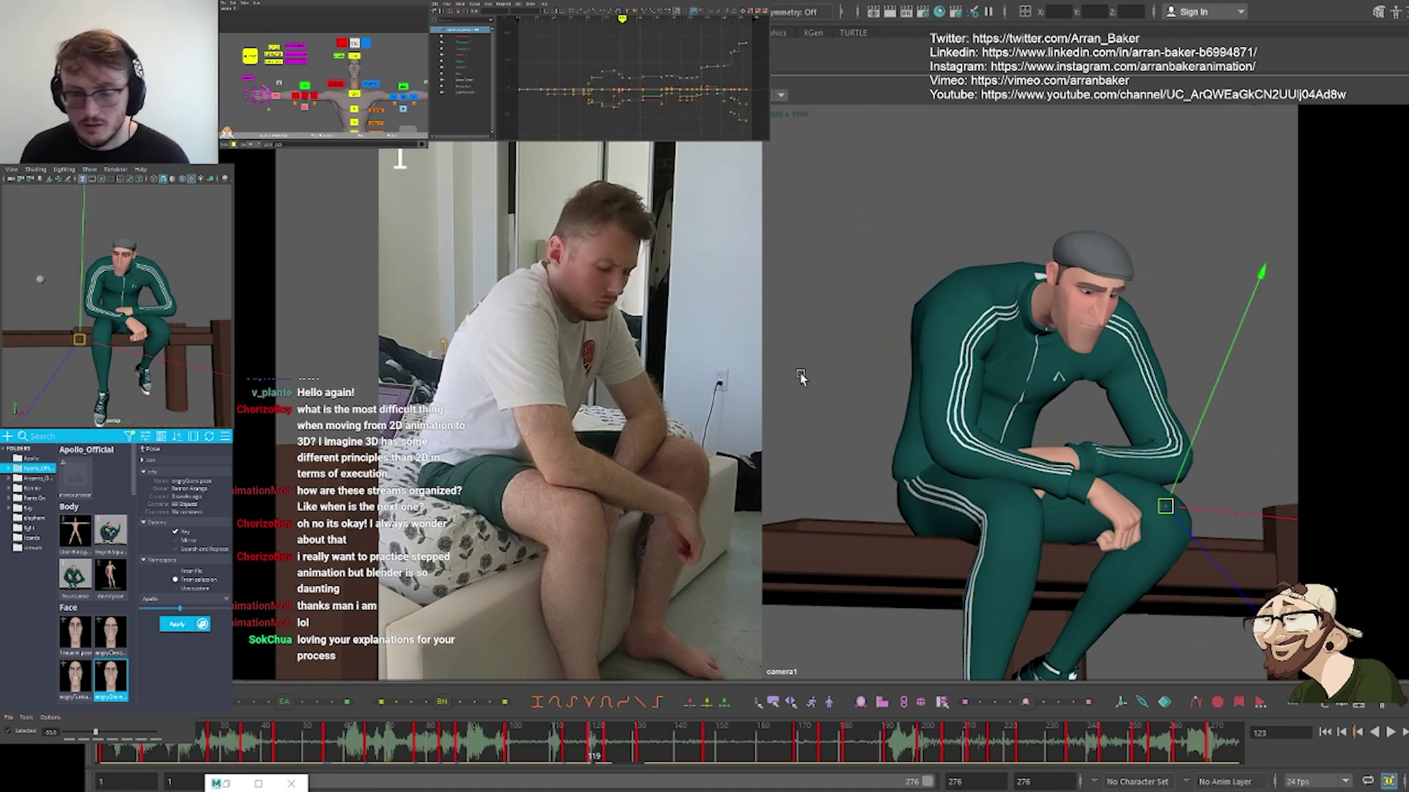
# Select the upper face controls and bias their pose at frame 119 almost entirely towards frame 123
pyautogui.keyDown('alt'); pyautogui.moveTo(323, 110); pyautogui.dragTo(327, 55, button='middle'); pyautogui.keyUp('alt')
pyautogui.click(370, 52)
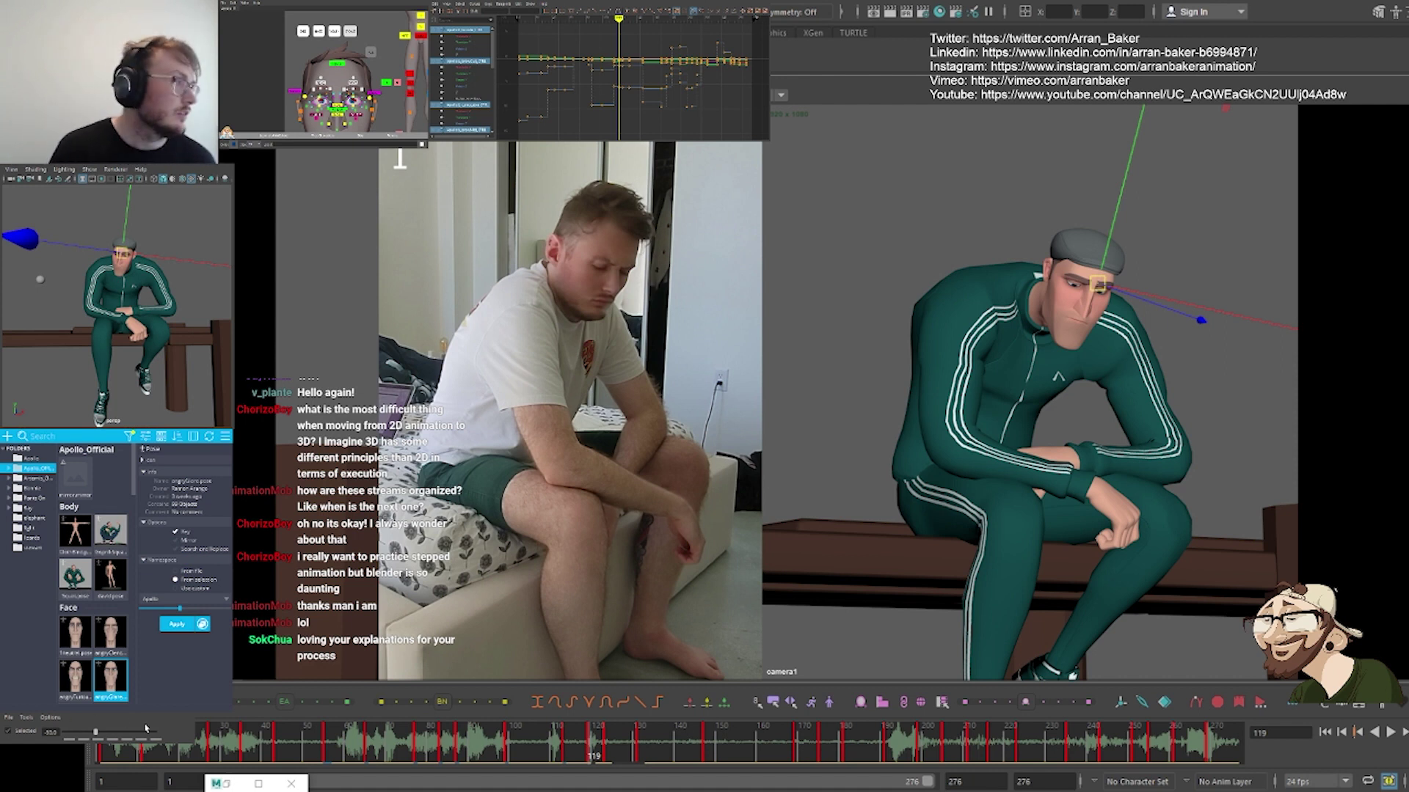
pyautogui.moveTo(149, 731); pyautogui.dragTo(153, 733)
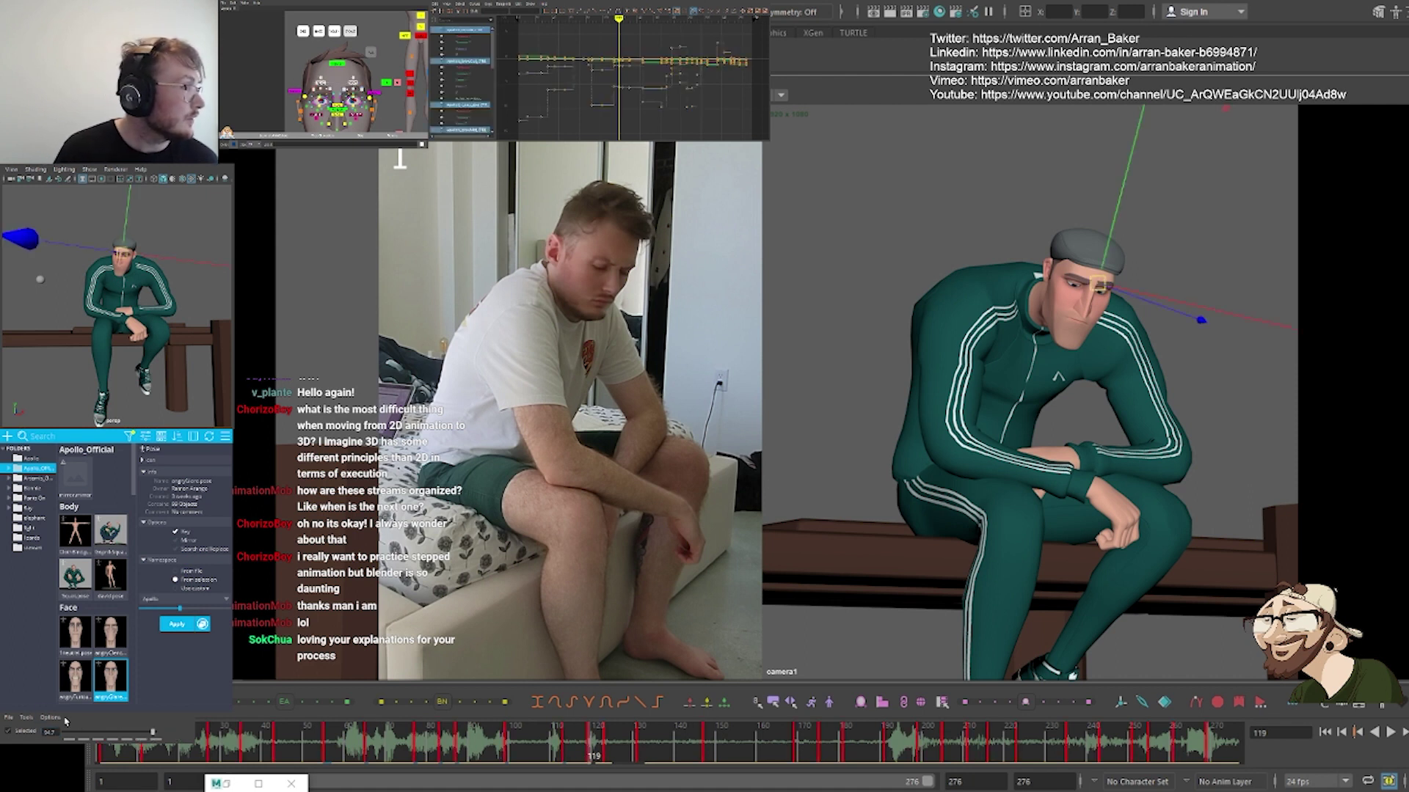
pyautogui.moveTo(151, 733); pyautogui.dragTo(156, 733)
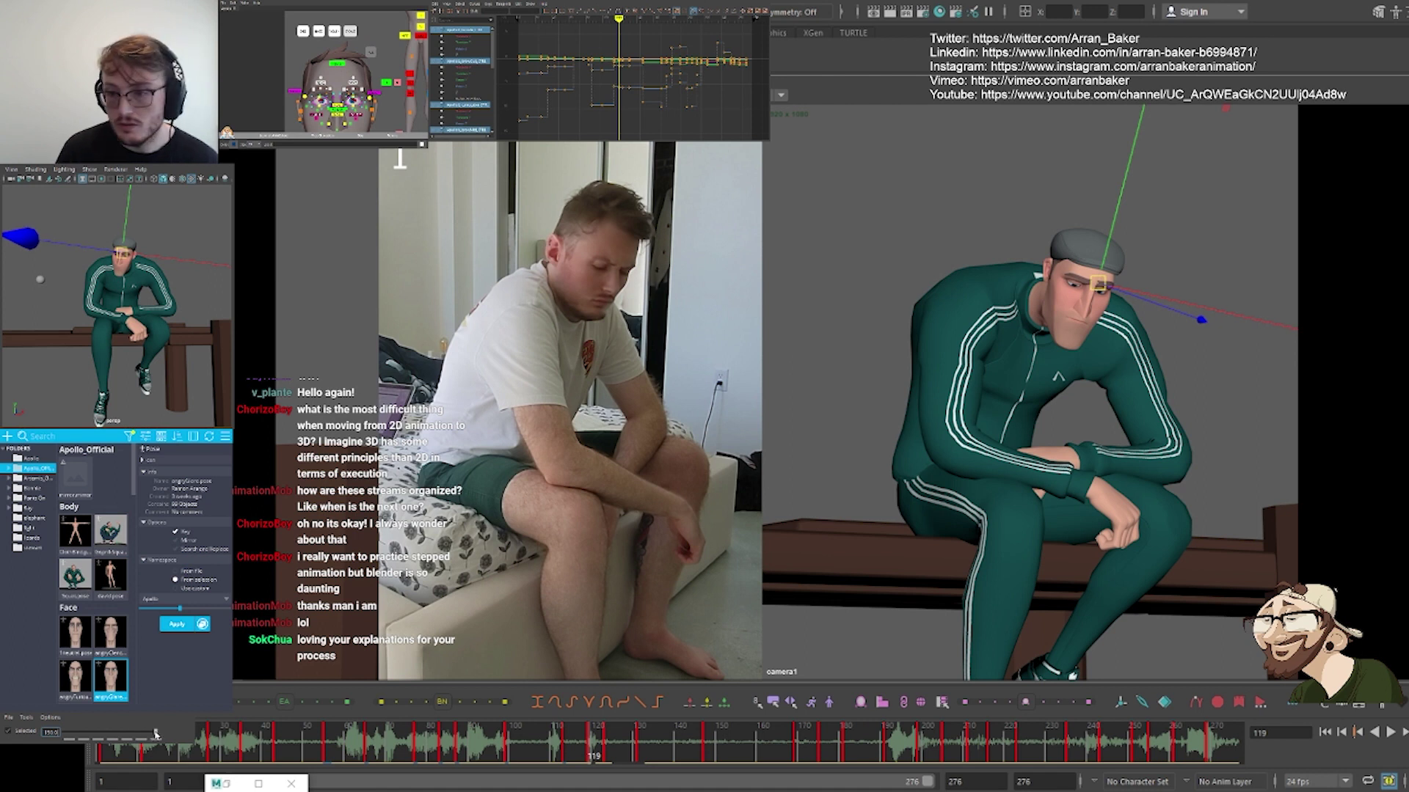
# Reselect the upper face controls, get close to the face, and nudge them slightly downwards at frame 119
pyautogui.click(250, 28)
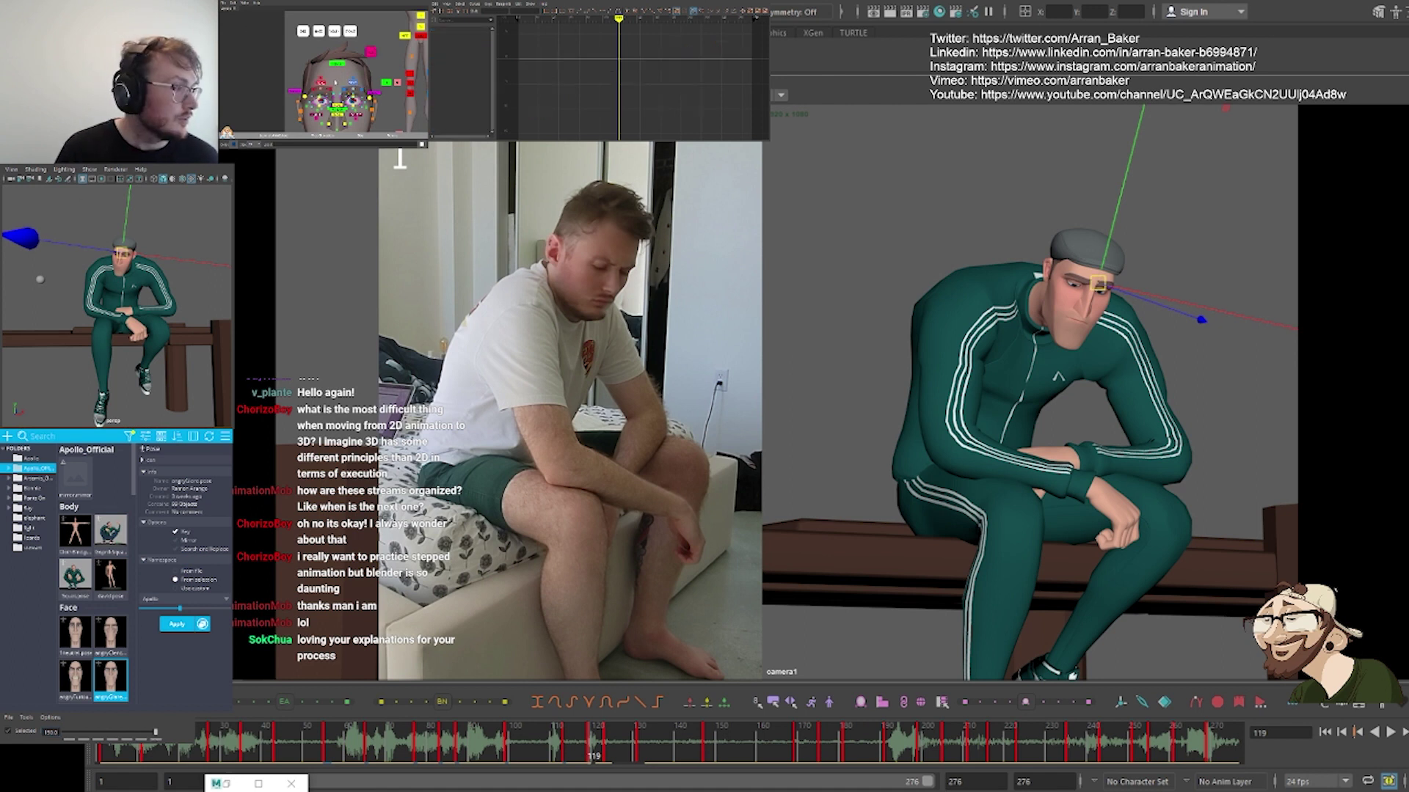
pyautogui.click(350, 31)
pyautogui.press('\\')
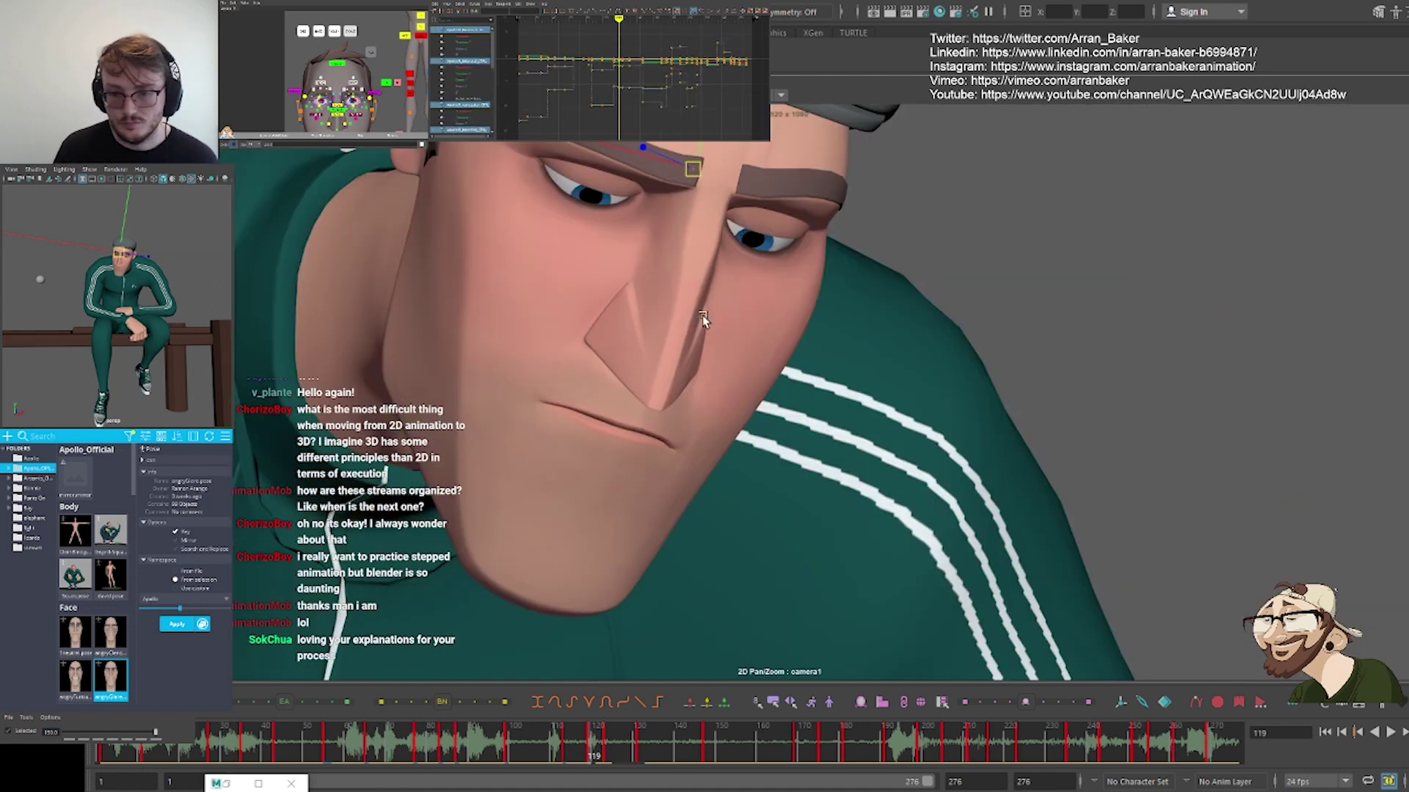
pyautogui.moveTo(700, 143); pyautogui.dragTo(700, 148)
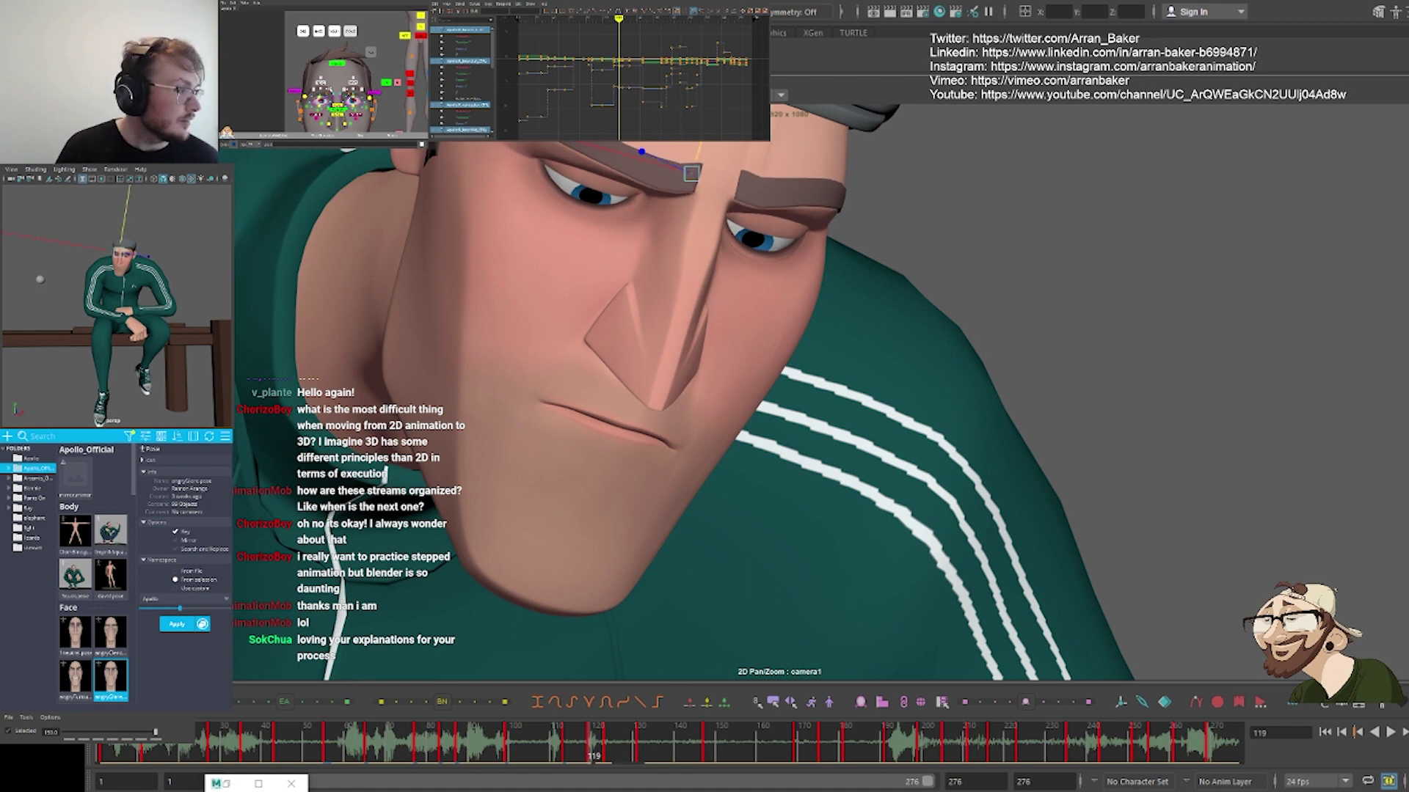
# Select the two inner brow controls, nudge them slightly at frame 119, and compare the expression with frame 113
pyautogui.click(330, 89)
pyautogui.keyDown('shift'); pyautogui.click(345, 90); pyautogui.keyUp('shift')
pyautogui.moveTo(581, 148); pyautogui.dragTo(581, 146)
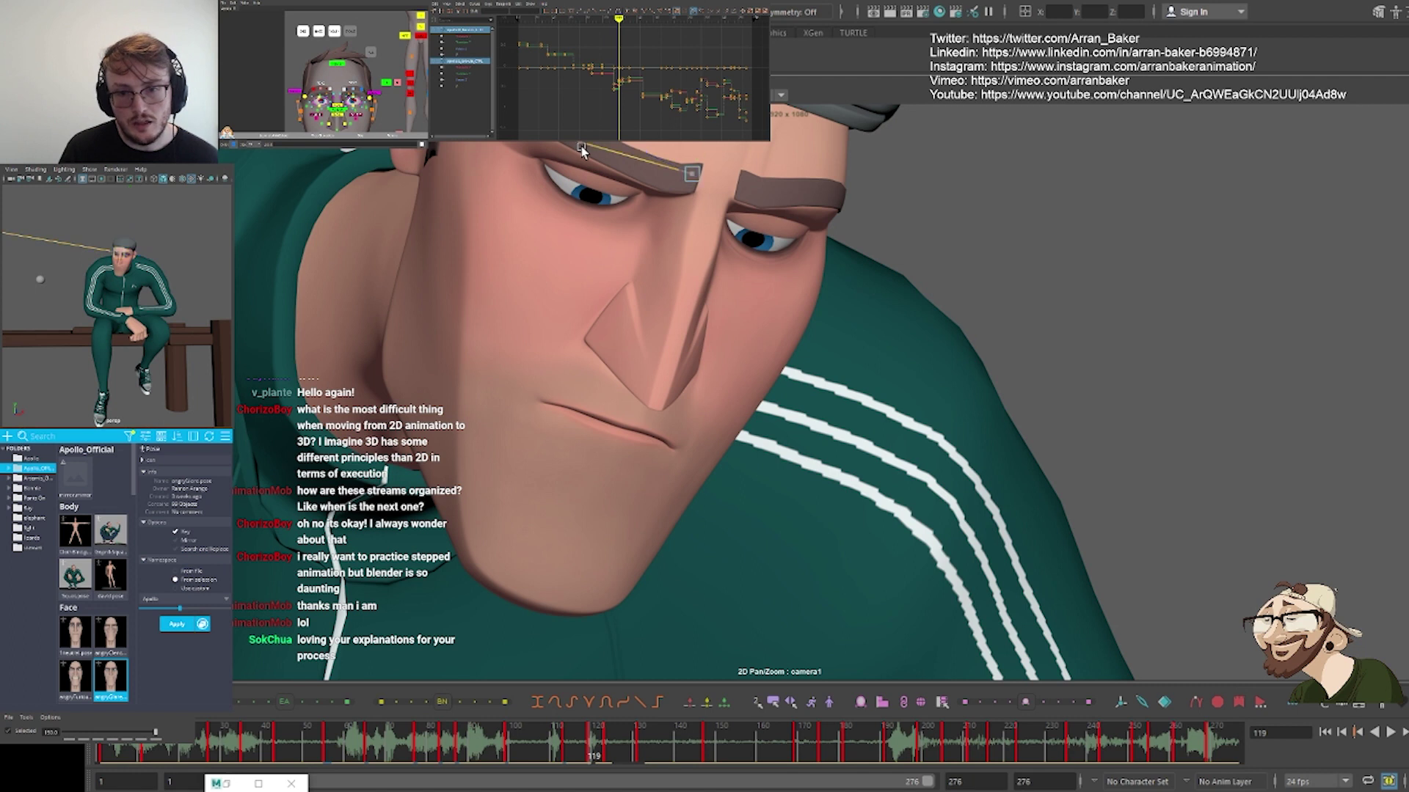
pyautogui.press('w')
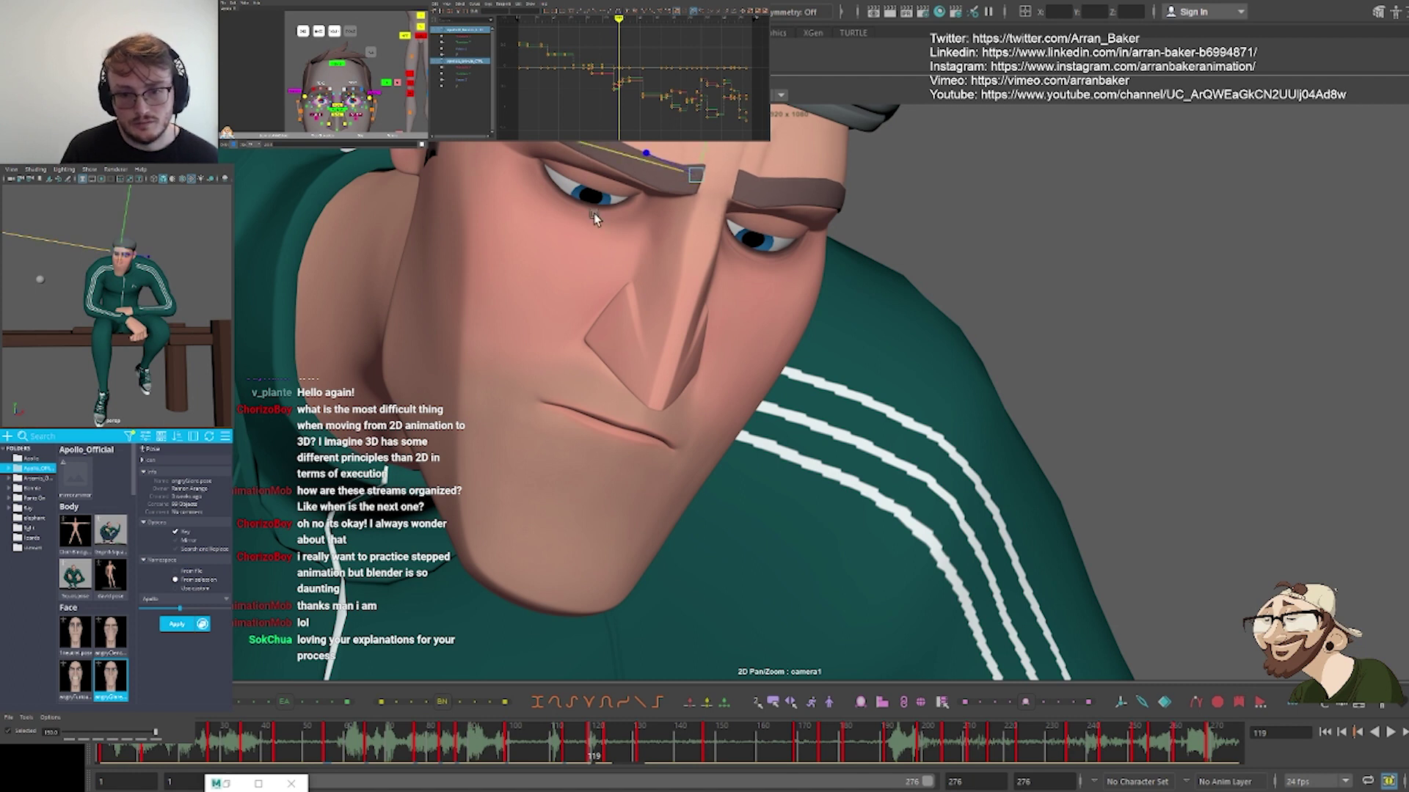
pyautogui.keyDown('alt'); pyautogui.moveTo(955, 271); pyautogui.dragTo(425, 370, button='right'); pyautogui.keyUp('alt')
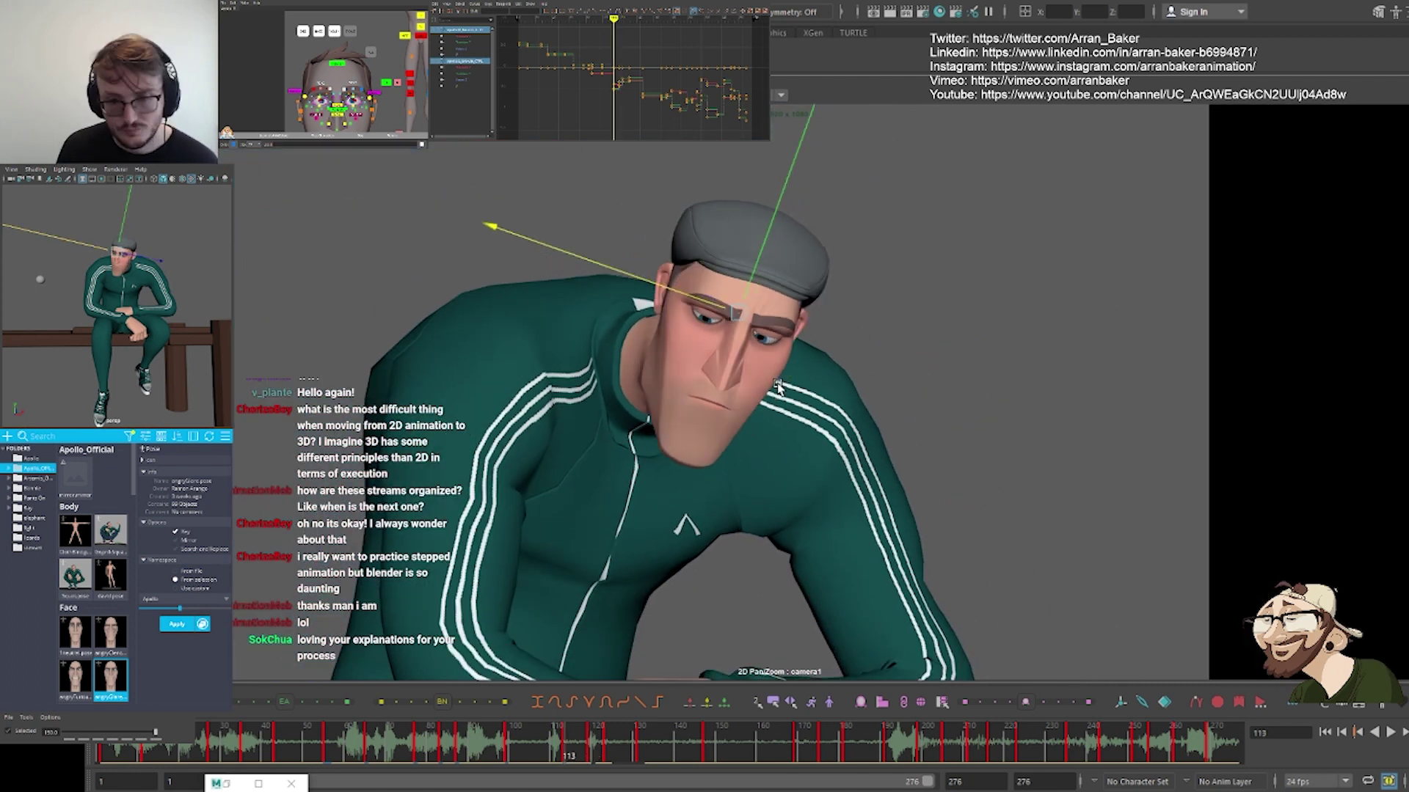
pyautogui.press('.')
pyautogui.press('.')
pyautogui.press('.')
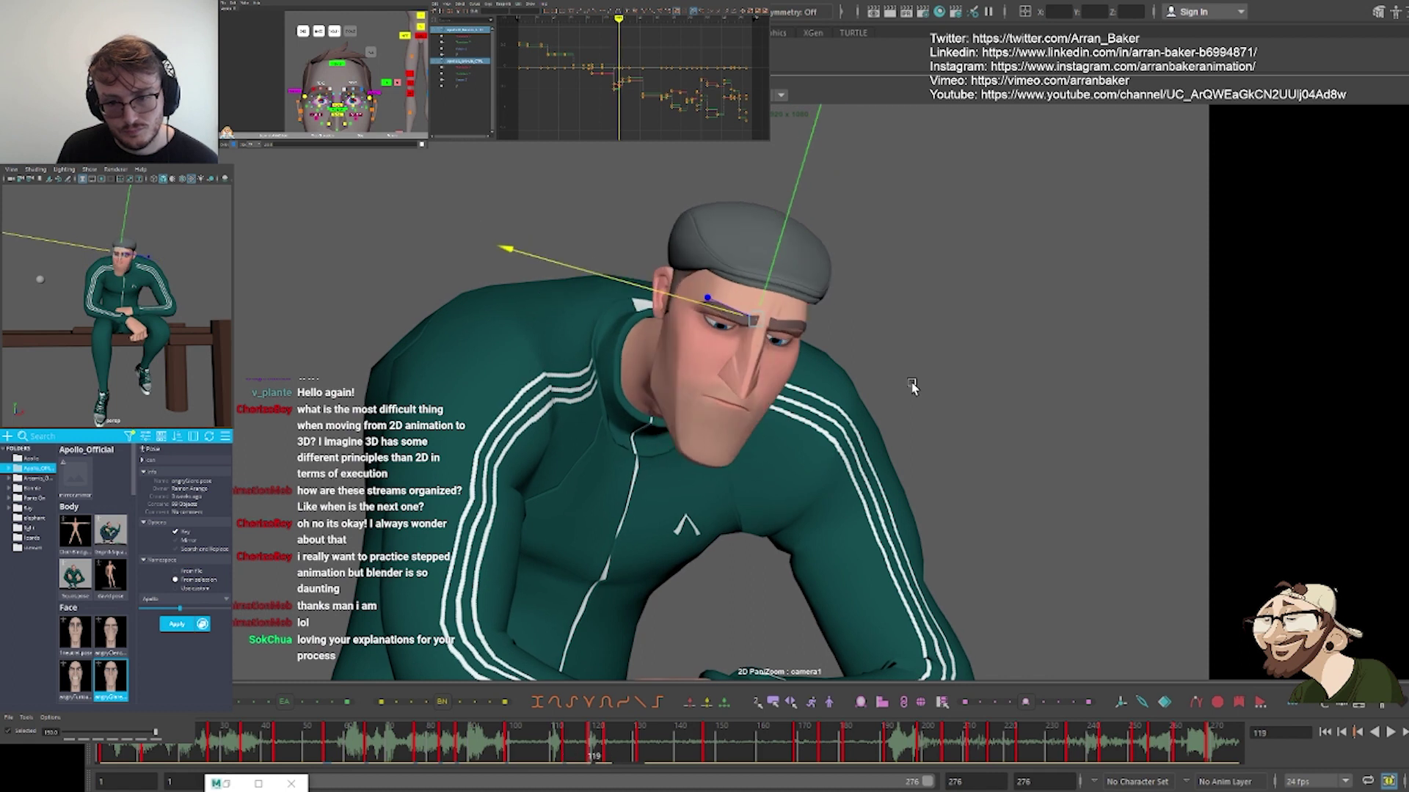
pyautogui.press('.')
# Select the eye aim control again and shift its pose at frame 119 slightly towards frame 123, checking the keyframes on both sides
pyautogui.moveTo(357, 55); pyautogui.dragTo(259, 122, button='middle')
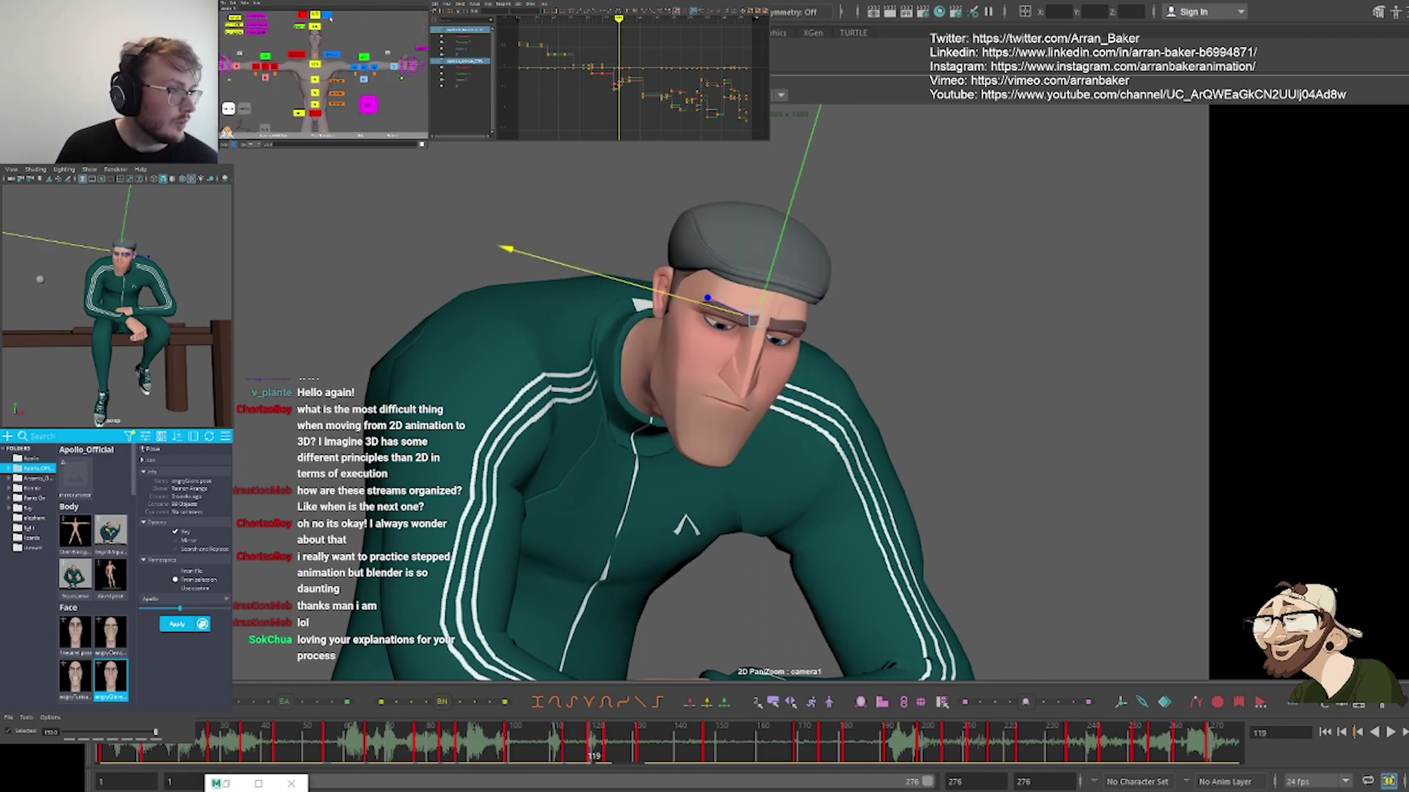
pyautogui.click(326, 15)
pyautogui.keyDown('alt'); pyautogui.moveTo(328, 22); pyautogui.dragTo(336, 52, button='middle'); pyautogui.keyUp('alt')
pyautogui.click(321, 45)
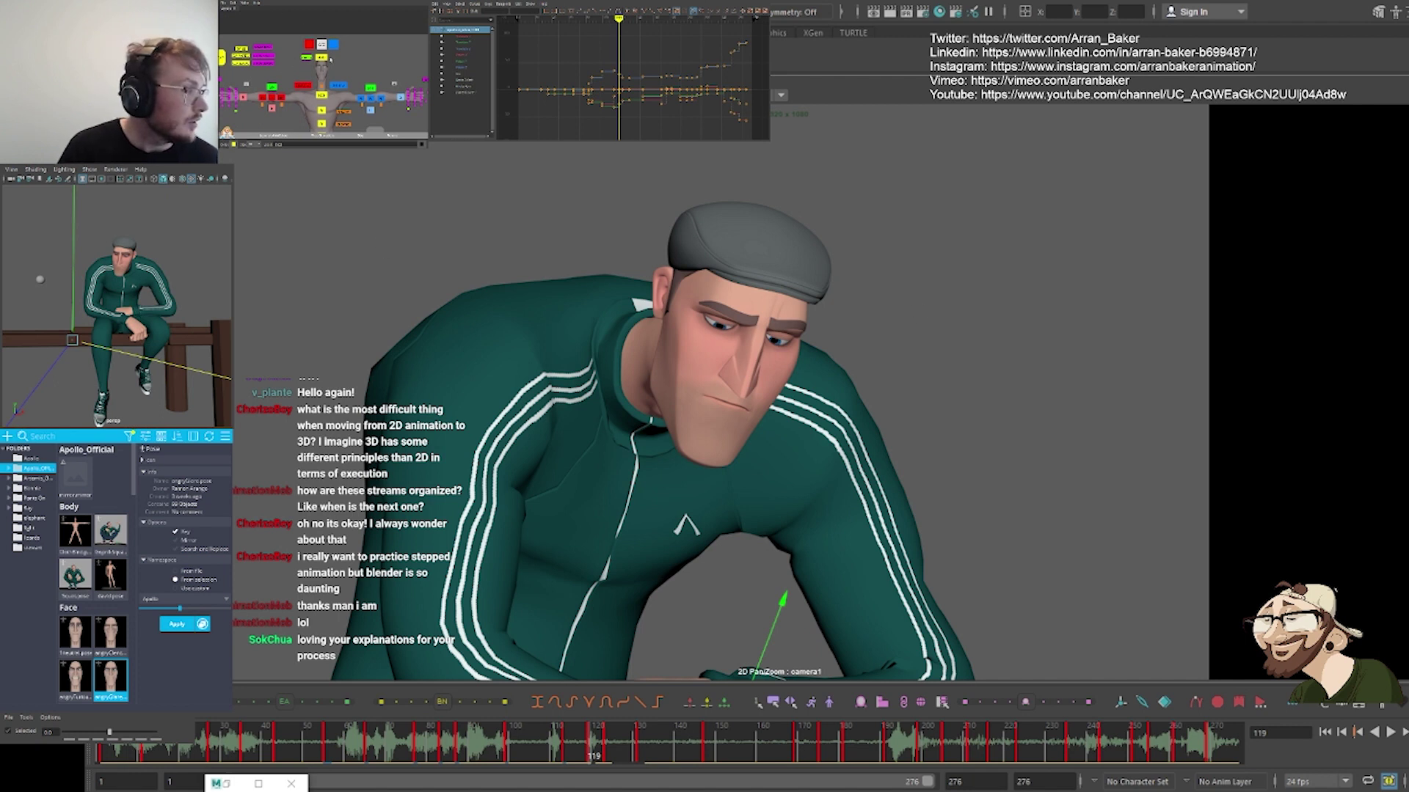
pyautogui.keyDown('alt'); pyautogui.moveTo(330, 59); pyautogui.dragTo(349, 57, button='middle'); pyautogui.keyUp('alt')
pyautogui.press('.')
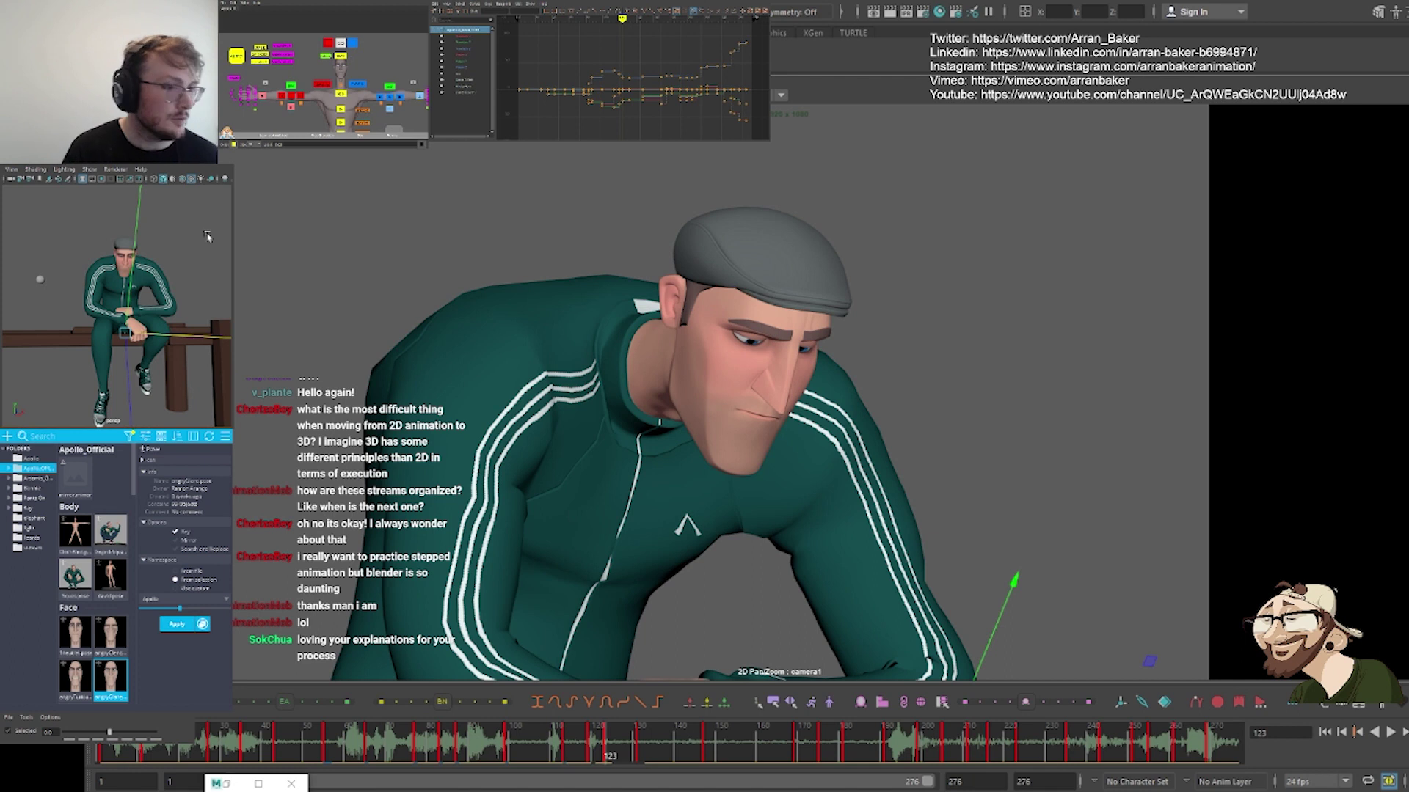
pyautogui.press(',')
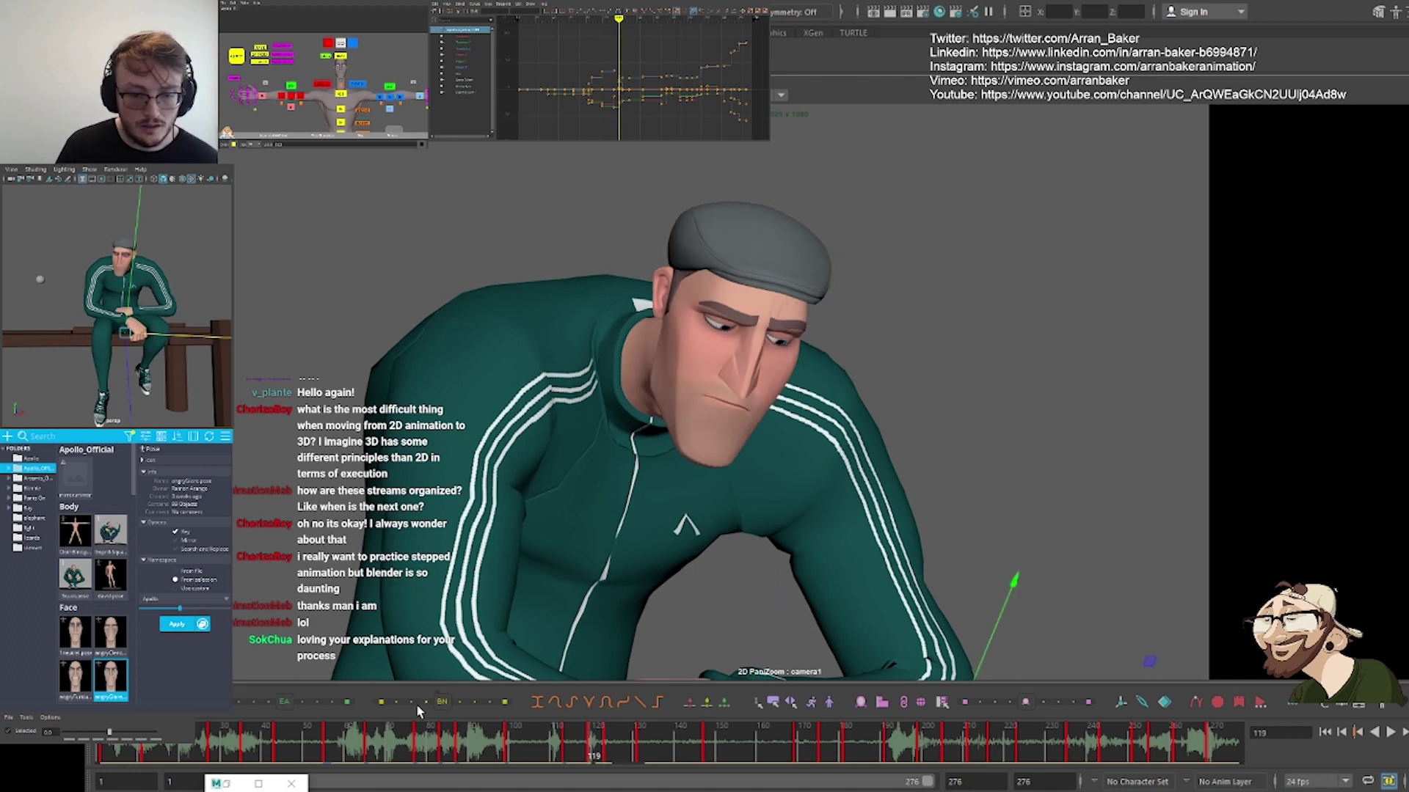
pyautogui.press(',')
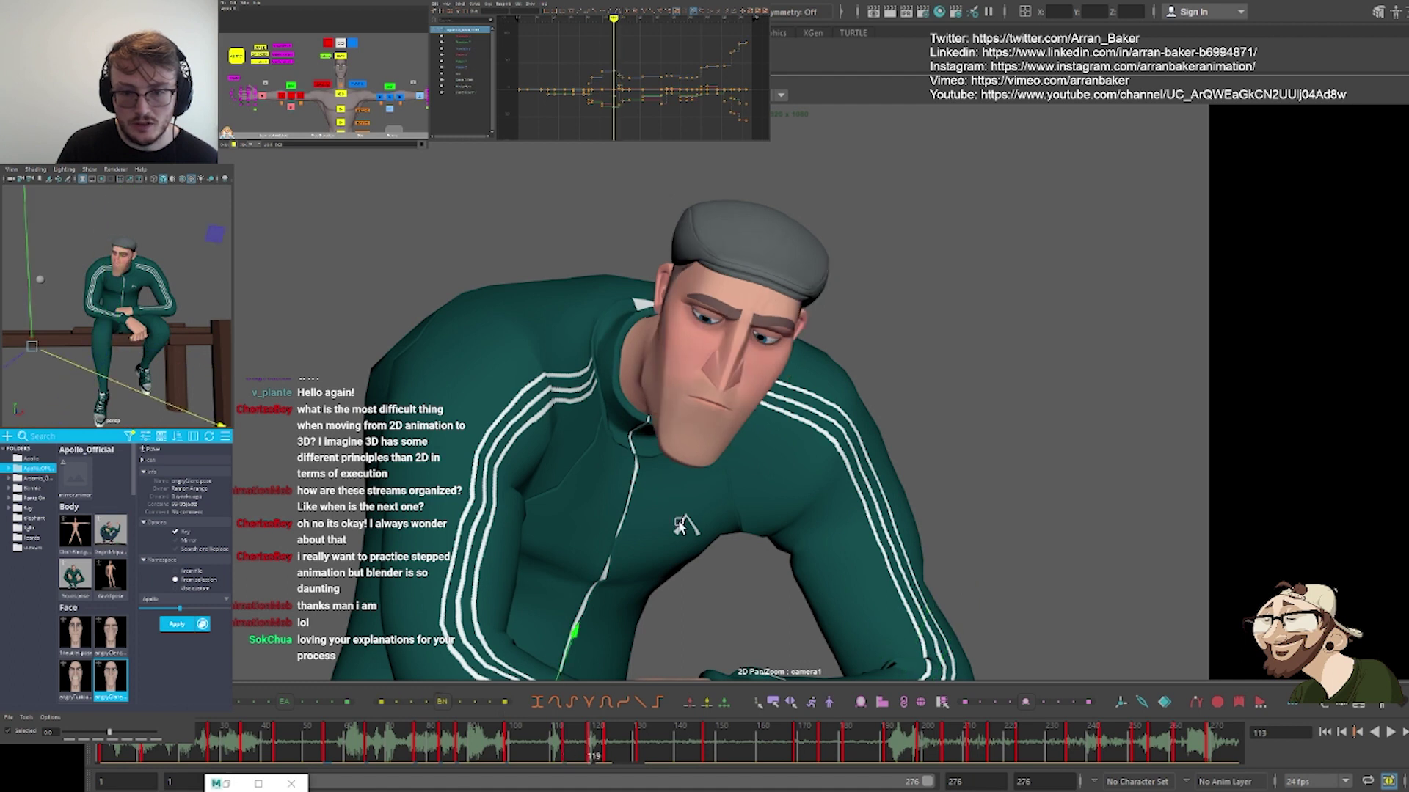
# Flip repeatedly between keyframes 113, 119, 123 and 131 to examine the head turn and eye direction
pyautogui.press('.')
pyautogui.press('.')
pyautogui.press(',')
pyautogui.press('.')
pyautogui.press(',')
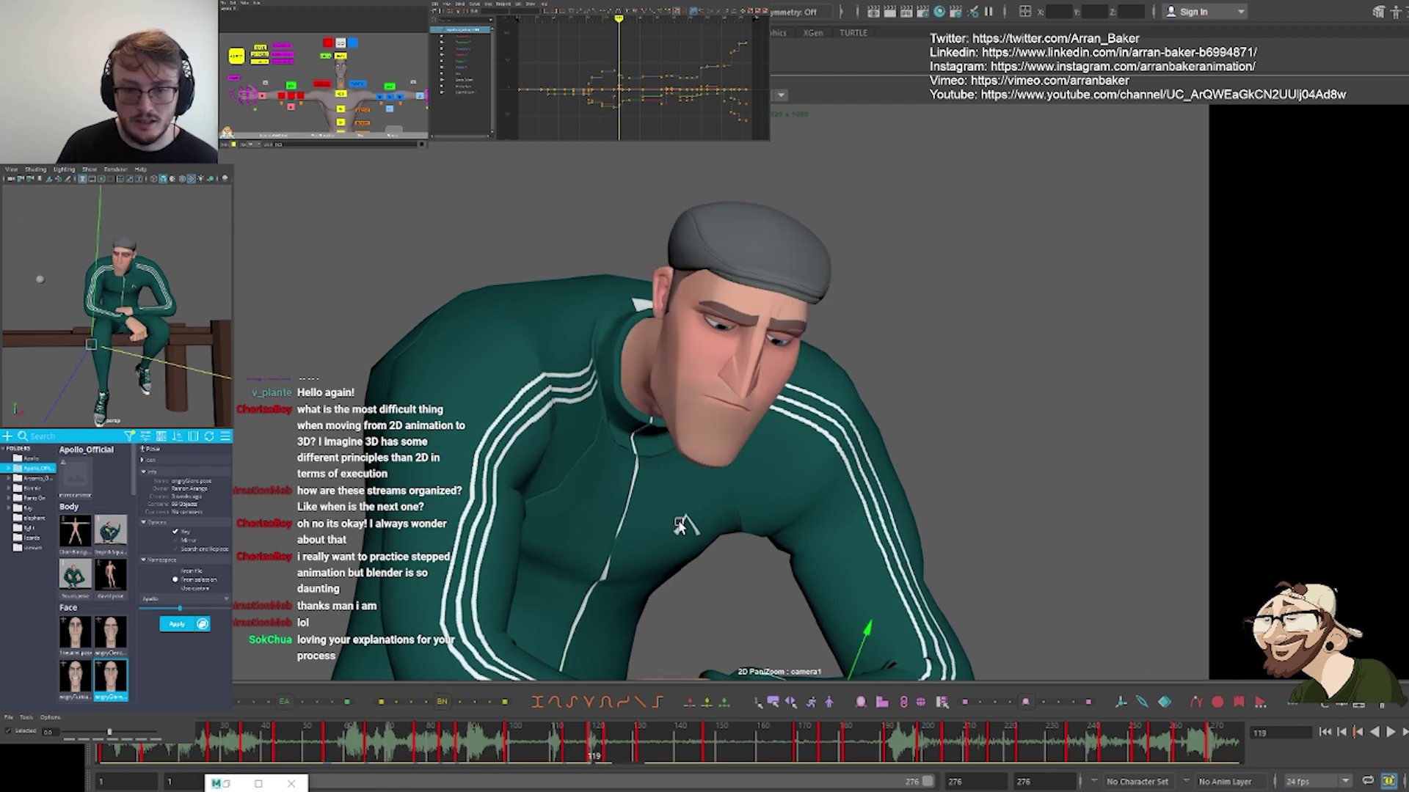
pyautogui.press('.')
pyautogui.press(',')
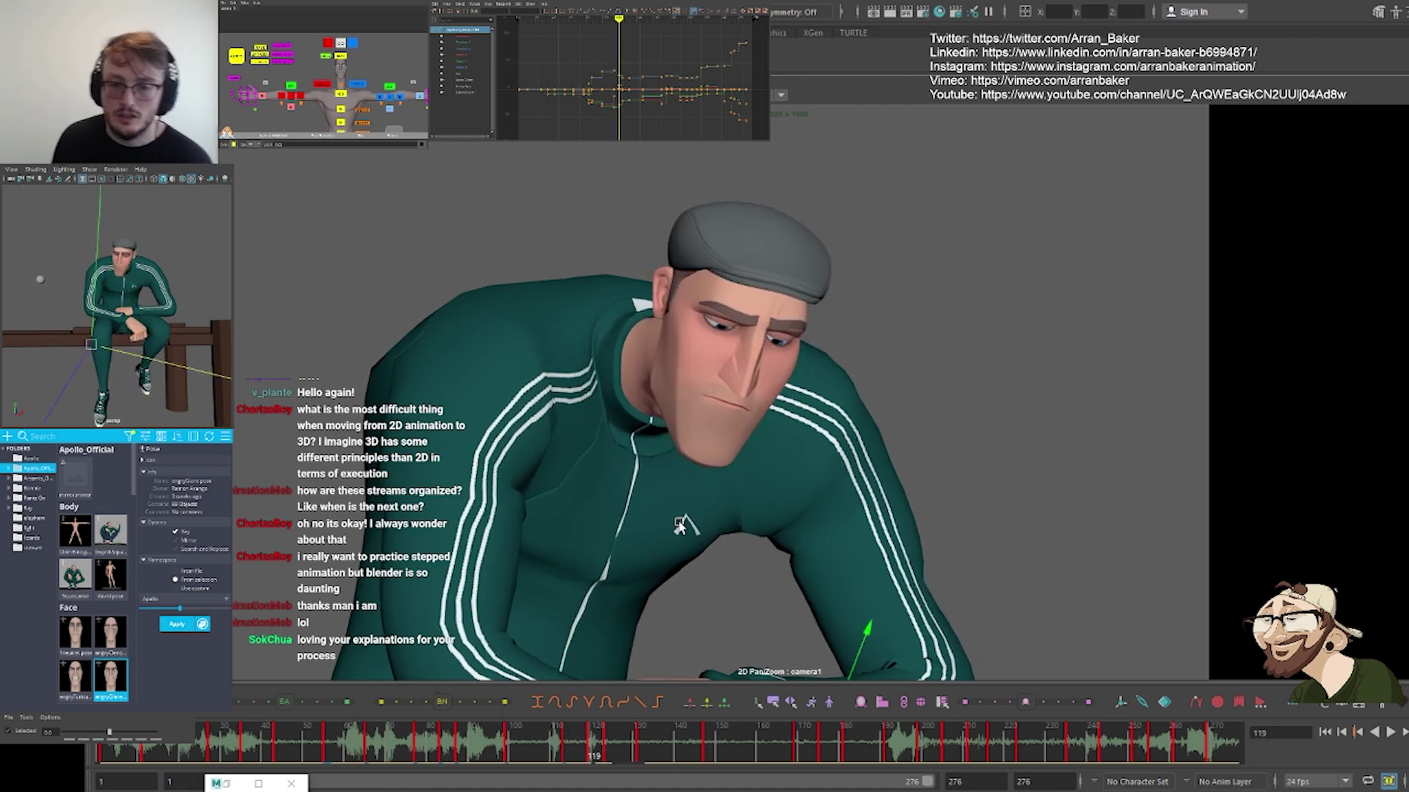
pyautogui.press('.')
pyautogui.press(',')
pyautogui.press('.')
pyautogui.press(',')
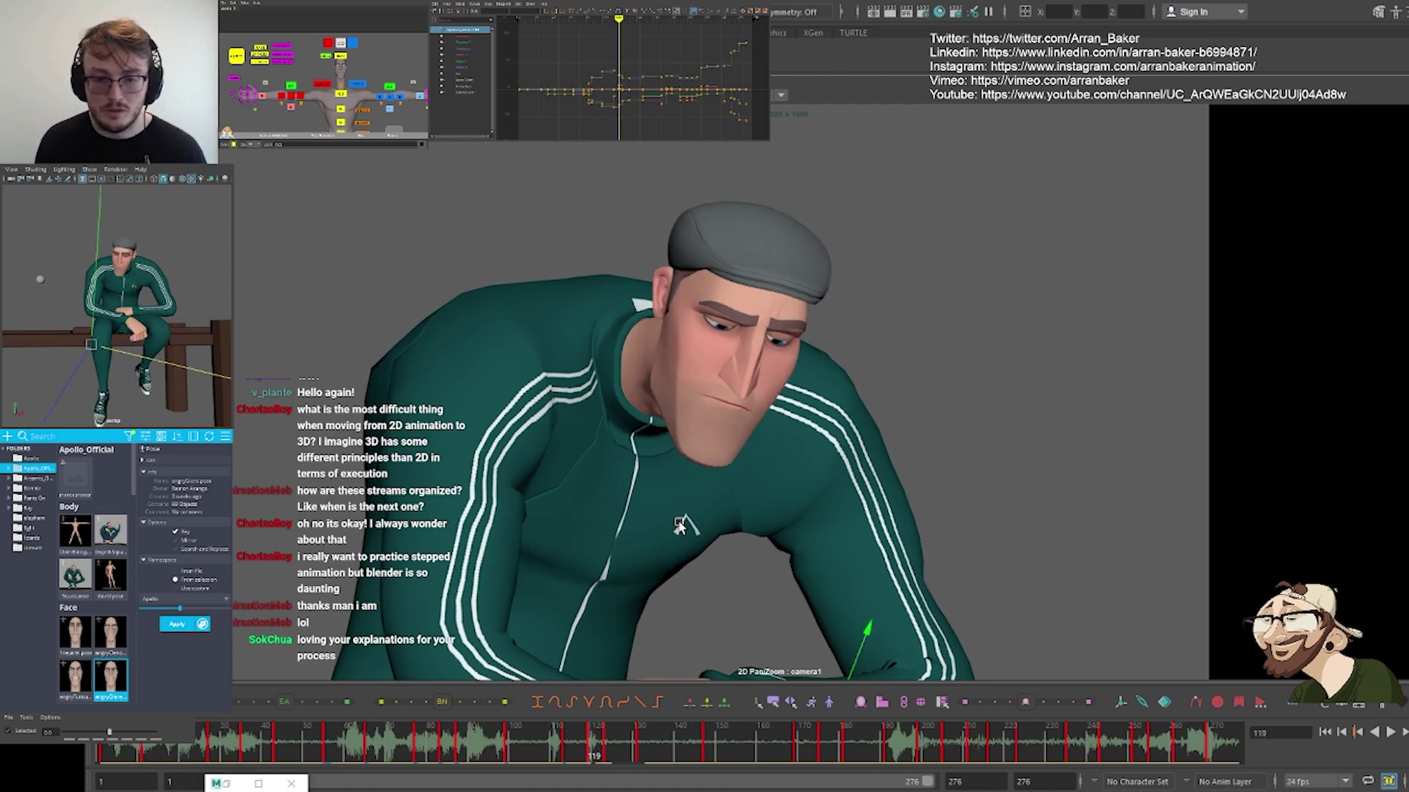
pyautogui.press('.')
pyautogui.press(',')
pyautogui.press('.')
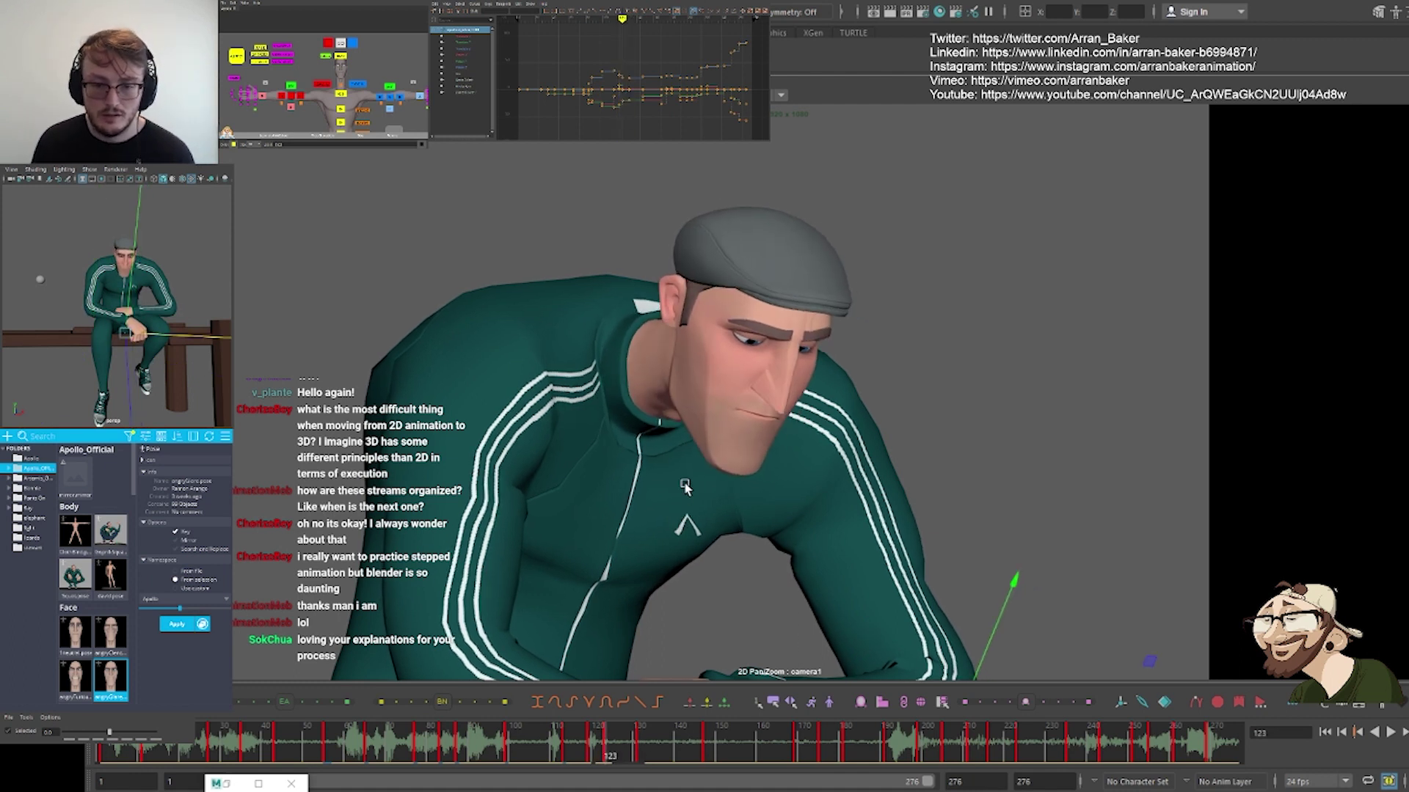
pyautogui.press('.')
pyautogui.press(',')
pyautogui.press(',')
pyautogui.press('.')
pyautogui.press('.')
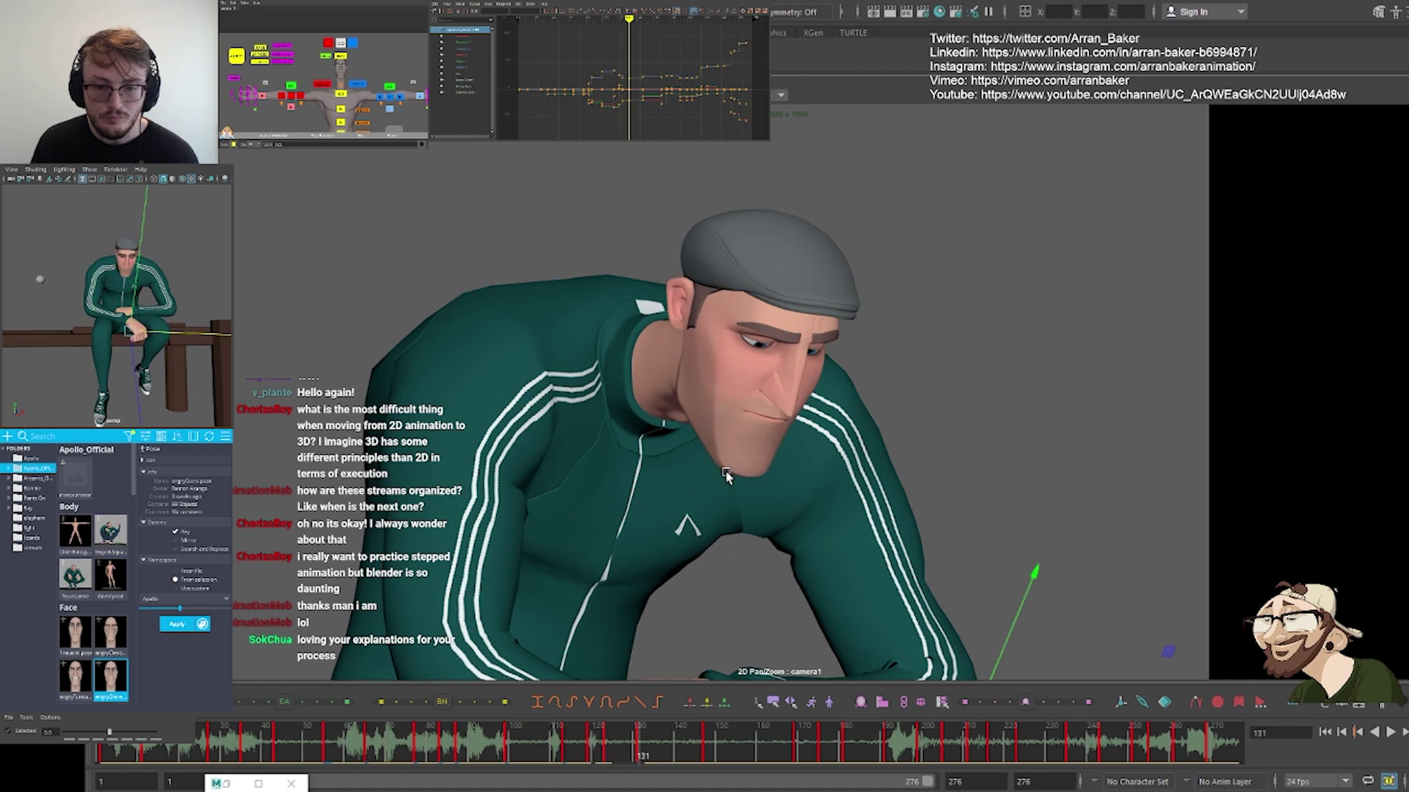
# Select the spine controls and step through keyframes 113 to 131 to examine the torso's movement against the head turn
pyautogui.moveTo(333, 95); pyautogui.dragTo(349, 131)
pyautogui.keyDown('alt'); pyautogui.moveTo(349, 109); pyautogui.dragTo(350, 83, button='middle'); pyautogui.keyUp('alt')
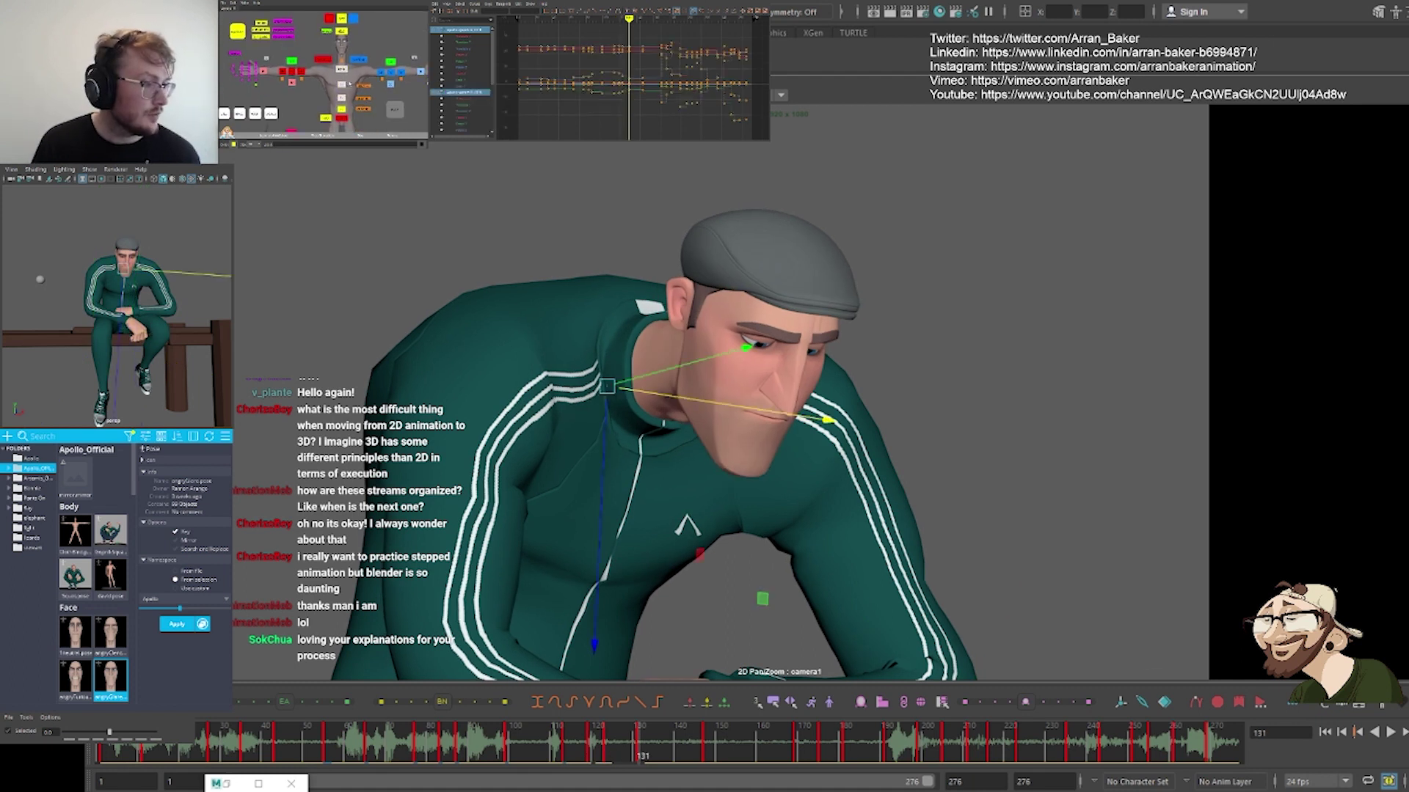
pyautogui.moveTo(334, 91); pyautogui.dragTo(348, 125)
pyautogui.press(',')
pyautogui.press(',')
pyautogui.press('.')
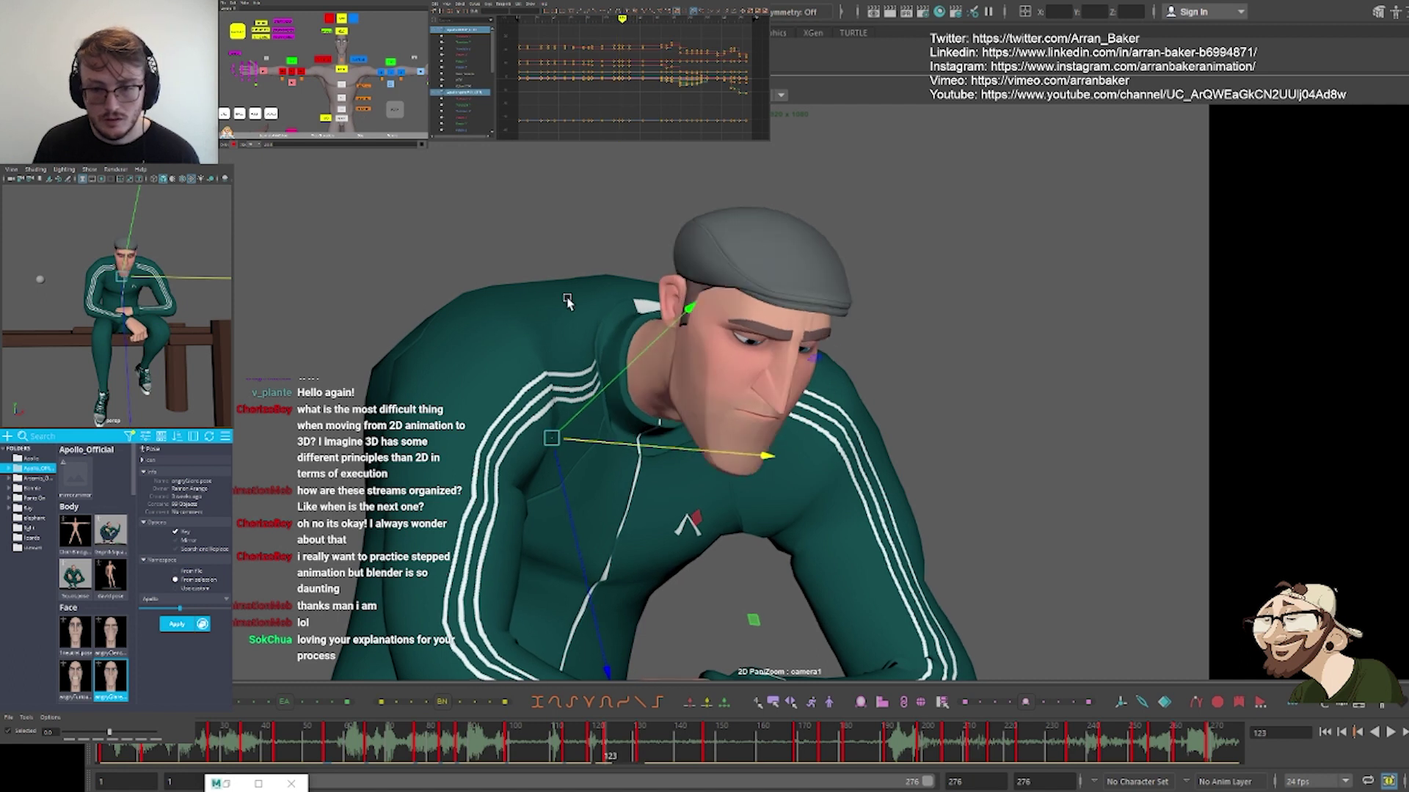
pyautogui.press(',')
pyautogui.press('.')
pyautogui.press('.')
pyautogui.press(',')
pyautogui.press(',')
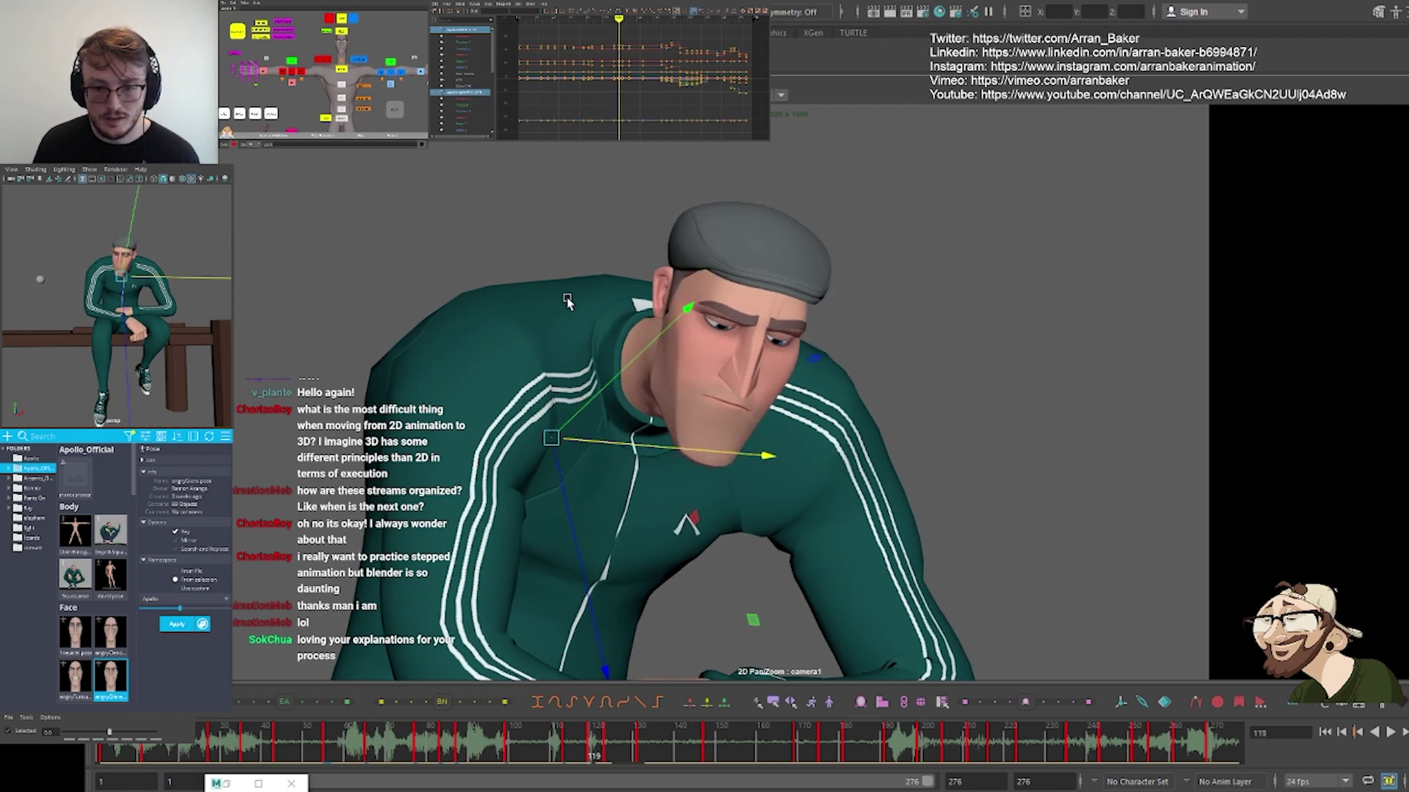
pyautogui.press('.')
pyautogui.press('.')
pyautogui.press(',')
pyautogui.press('.')
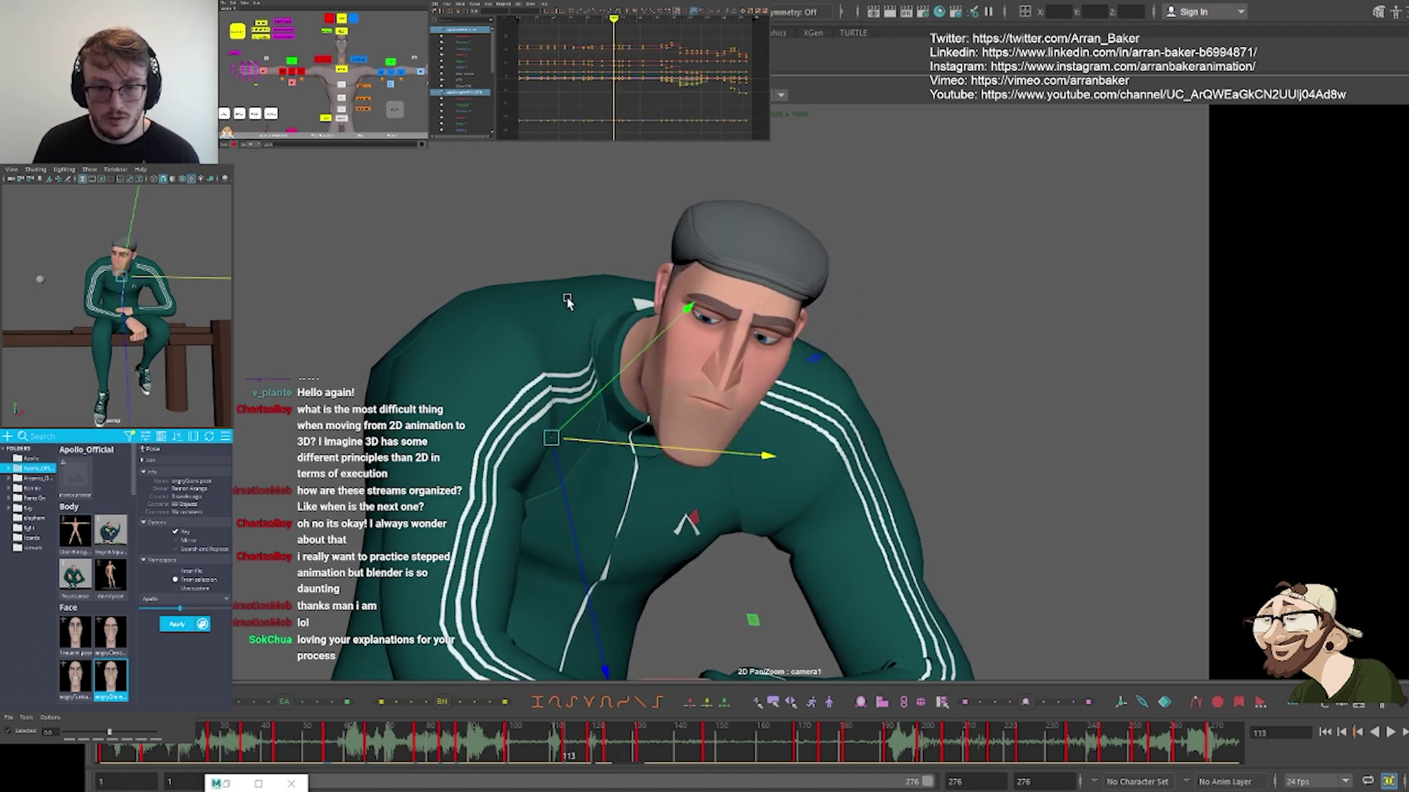
pyautogui.press(',')
pyautogui.press('.')
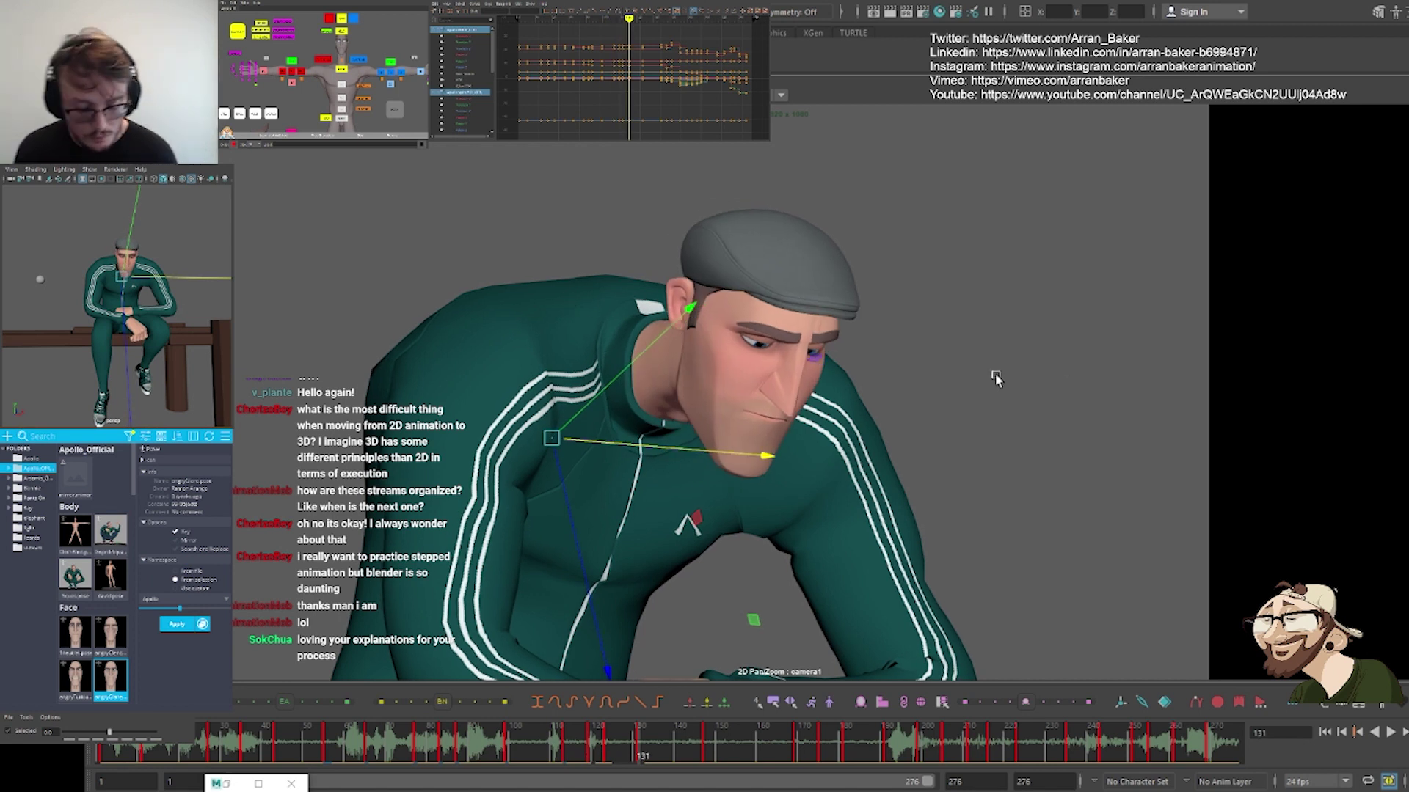
pyautogui.moveTo(995, 373); pyautogui.dragTo(570, 427, button='right')
pyautogui.keyDown('alt'); pyautogui.moveTo(570, 429); pyautogui.dragTo(704, 293, button='middle'); pyautogui.keyUp('alt')
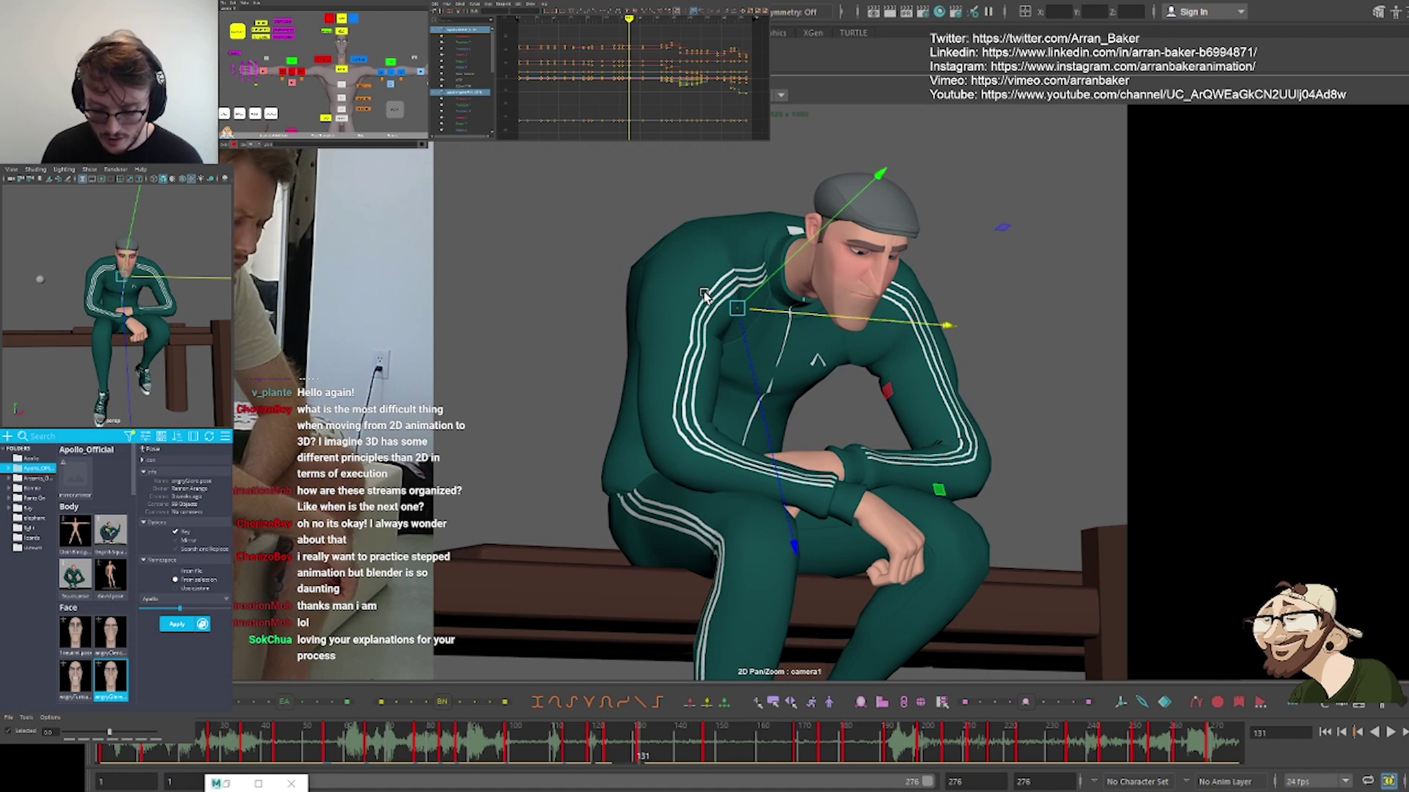
# Step back through the keyframes from 131 to 83 and return to 113 to examine the torso and head poses
pyautogui.press(',')
pyautogui.press(',')
pyautogui.press(',')
pyautogui.press(',')
pyautogui.press(',')
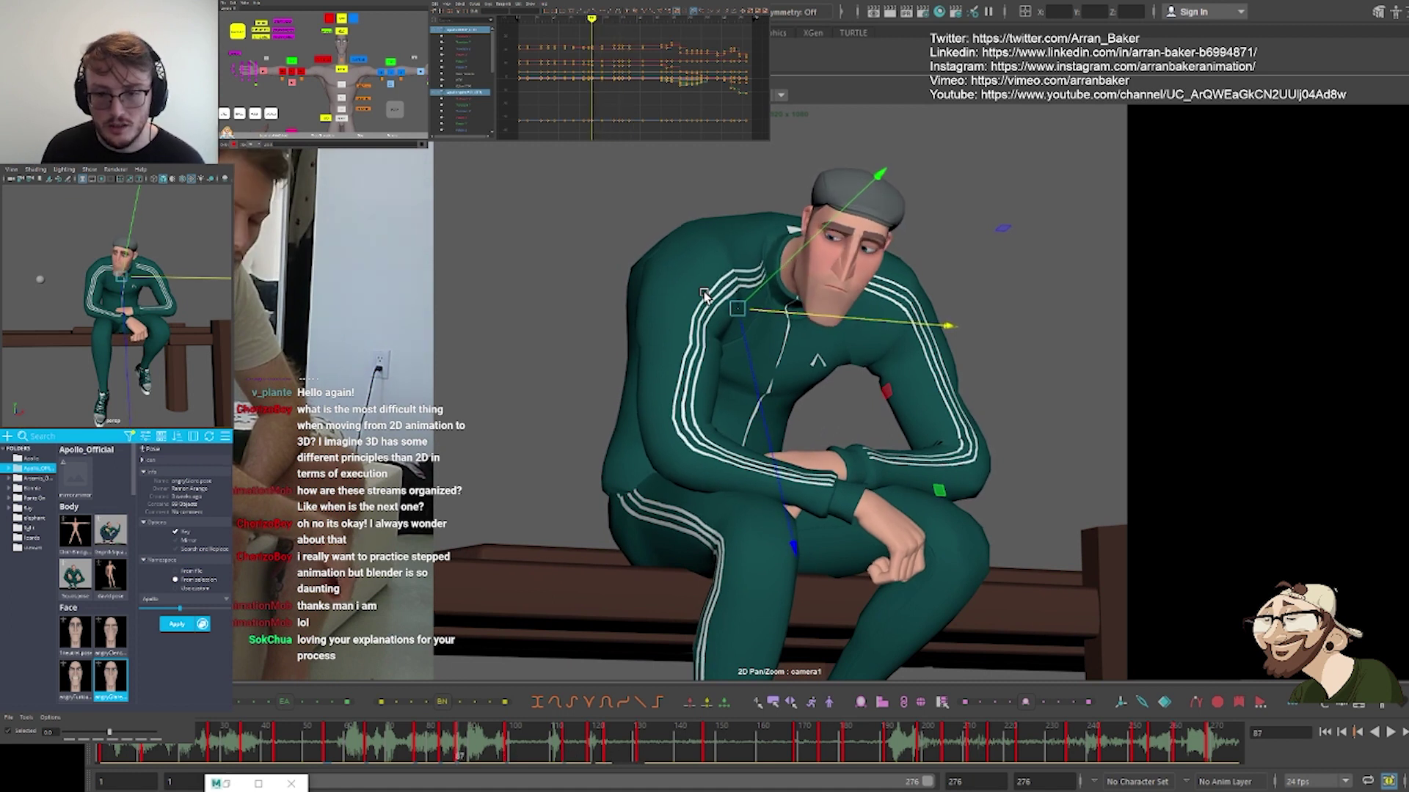
pyautogui.hotkey('alt', ',')
pyautogui.hotkey('alt', ',')
pyautogui.hotkey('alt', ',')
pyautogui.hotkey('alt', ',')
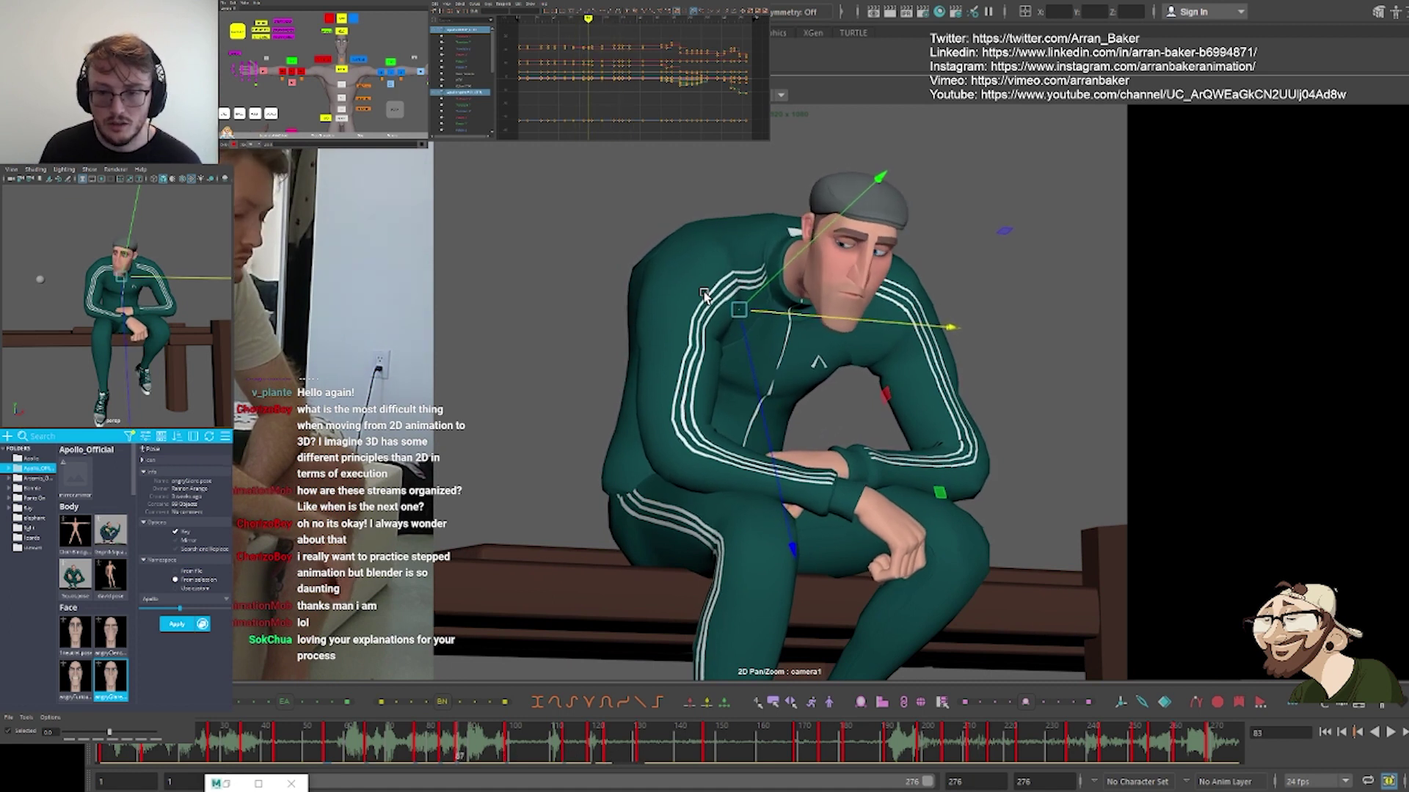
pyautogui.press('.')
pyautogui.press('.')
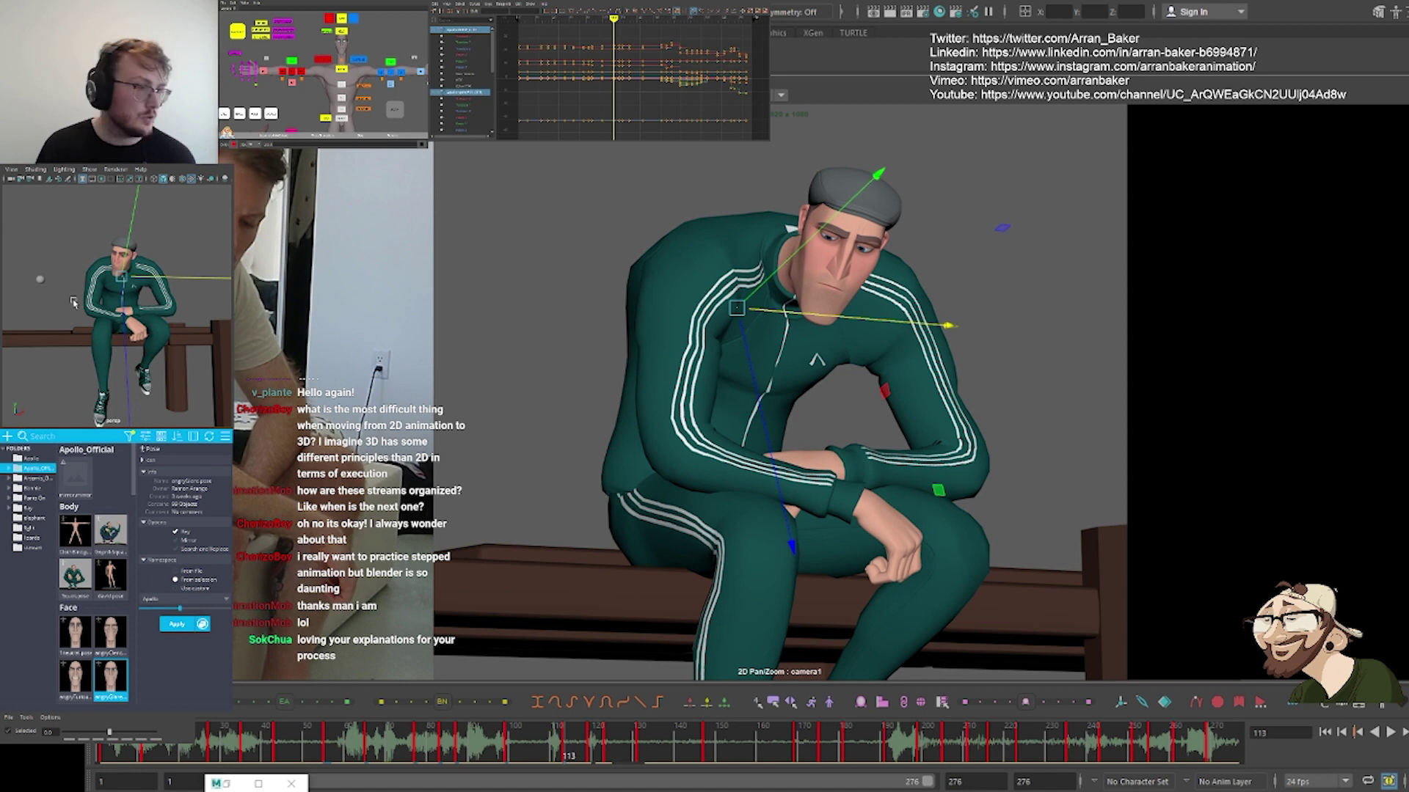
# Select the hip control and step through keyframes 77 to 131 to examine how the body moves between poses
pyautogui.press(',')
pyautogui.press(',')
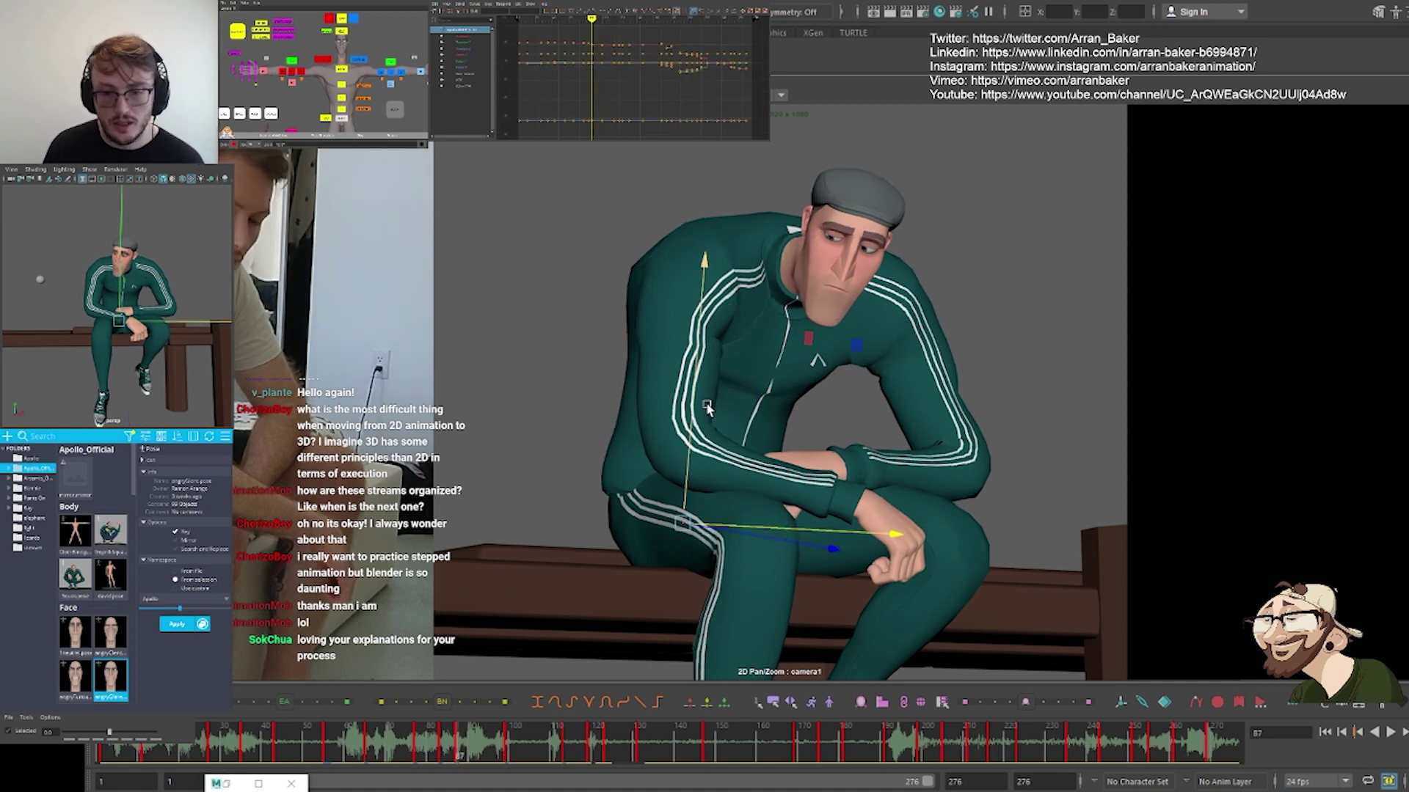
pyautogui.press('.')
pyautogui.press('.')
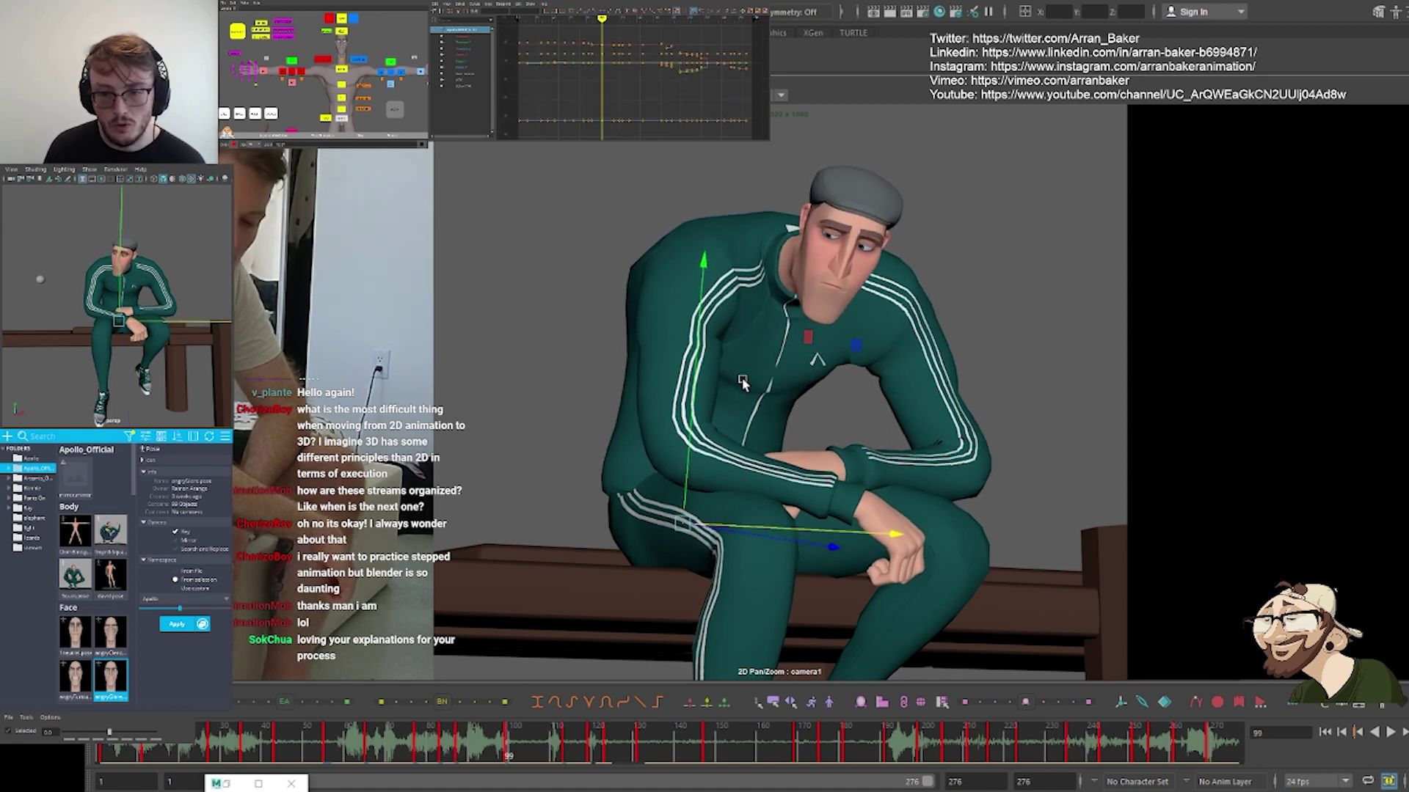
pyautogui.press('.')
pyautogui.press('.')
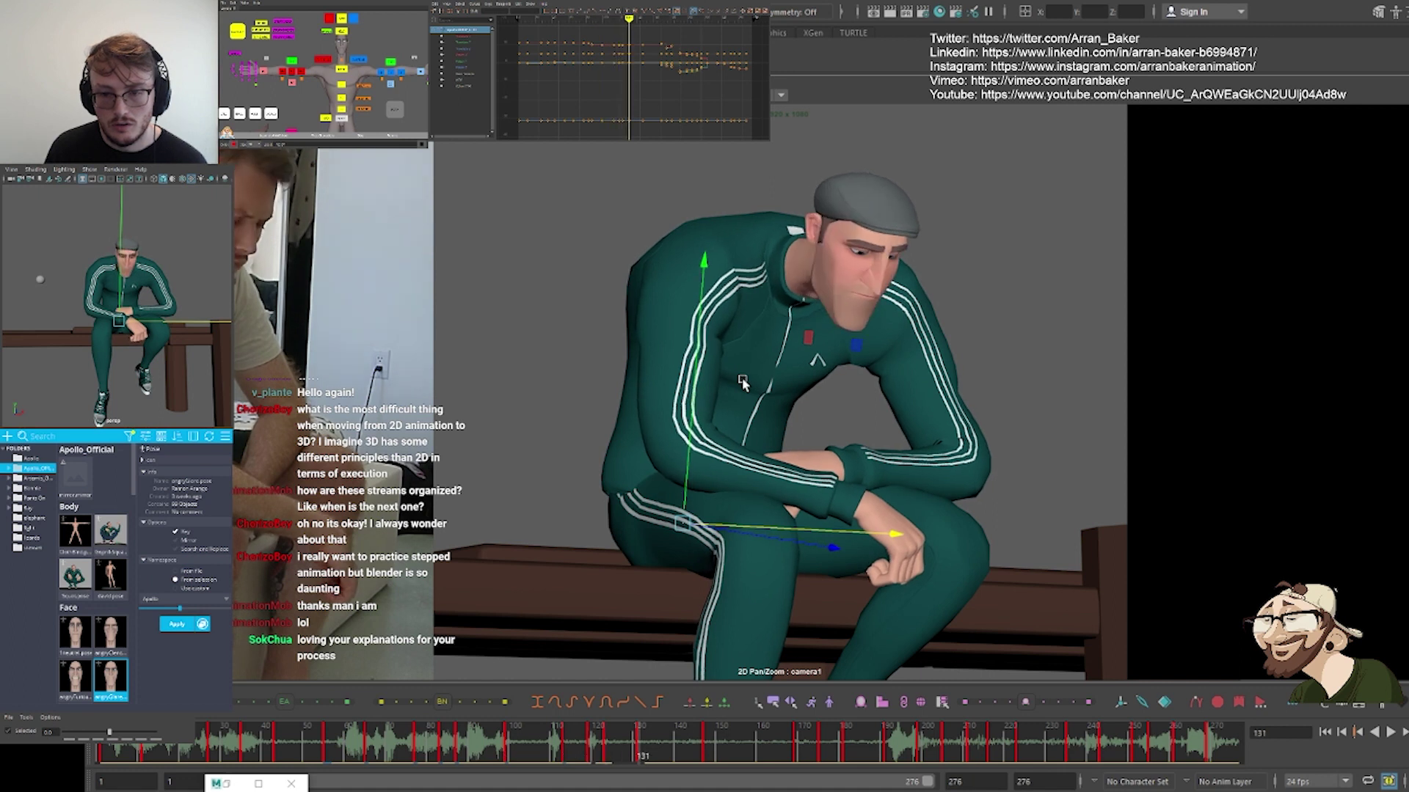
pyautogui.press(',')
pyautogui.press(',')
pyautogui.press(',')
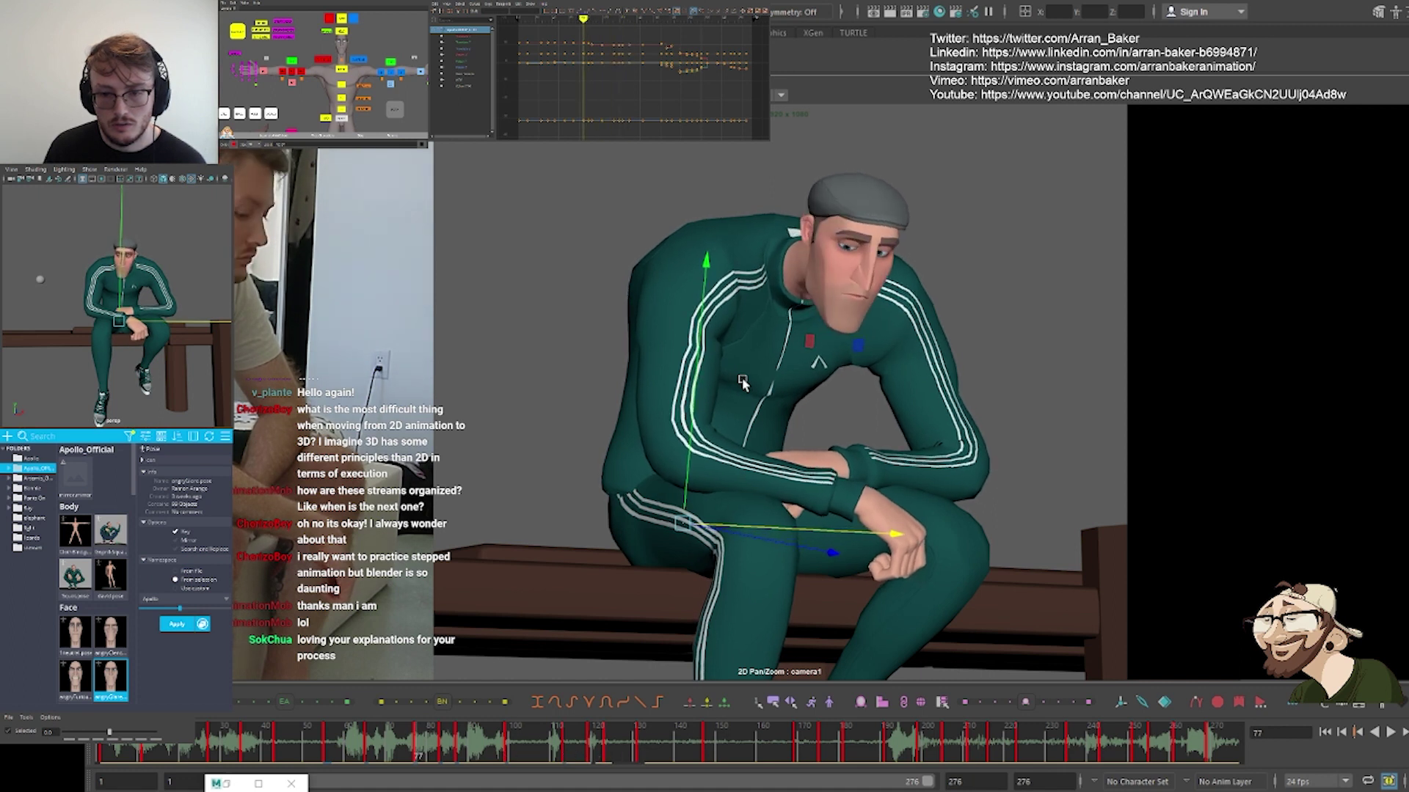
pyautogui.hotkey('alt', 'v')
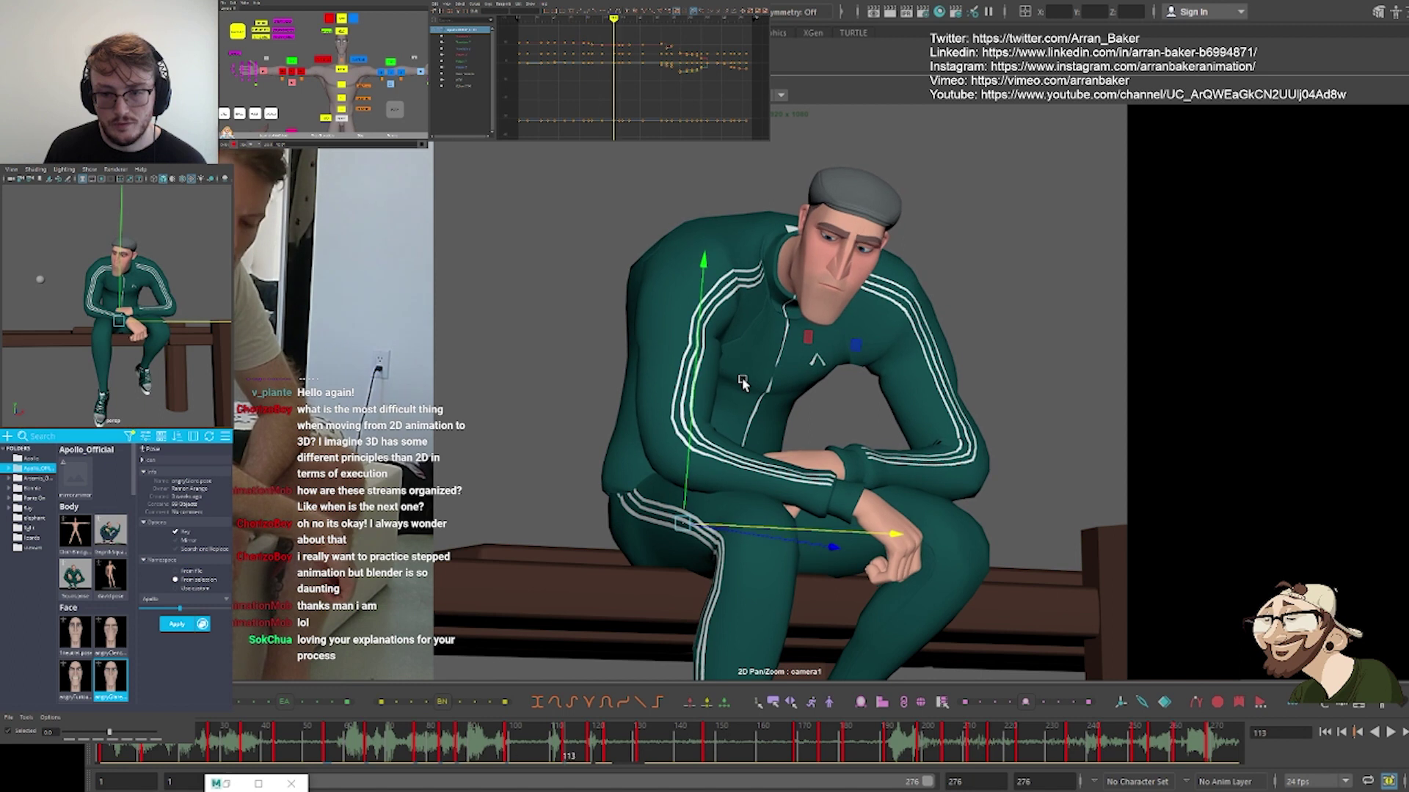
# Rotate the hip control slightly at frame 131
pyautogui.press('.')
pyautogui.press('.')
pyautogui.press(',')
pyautogui.press('e')
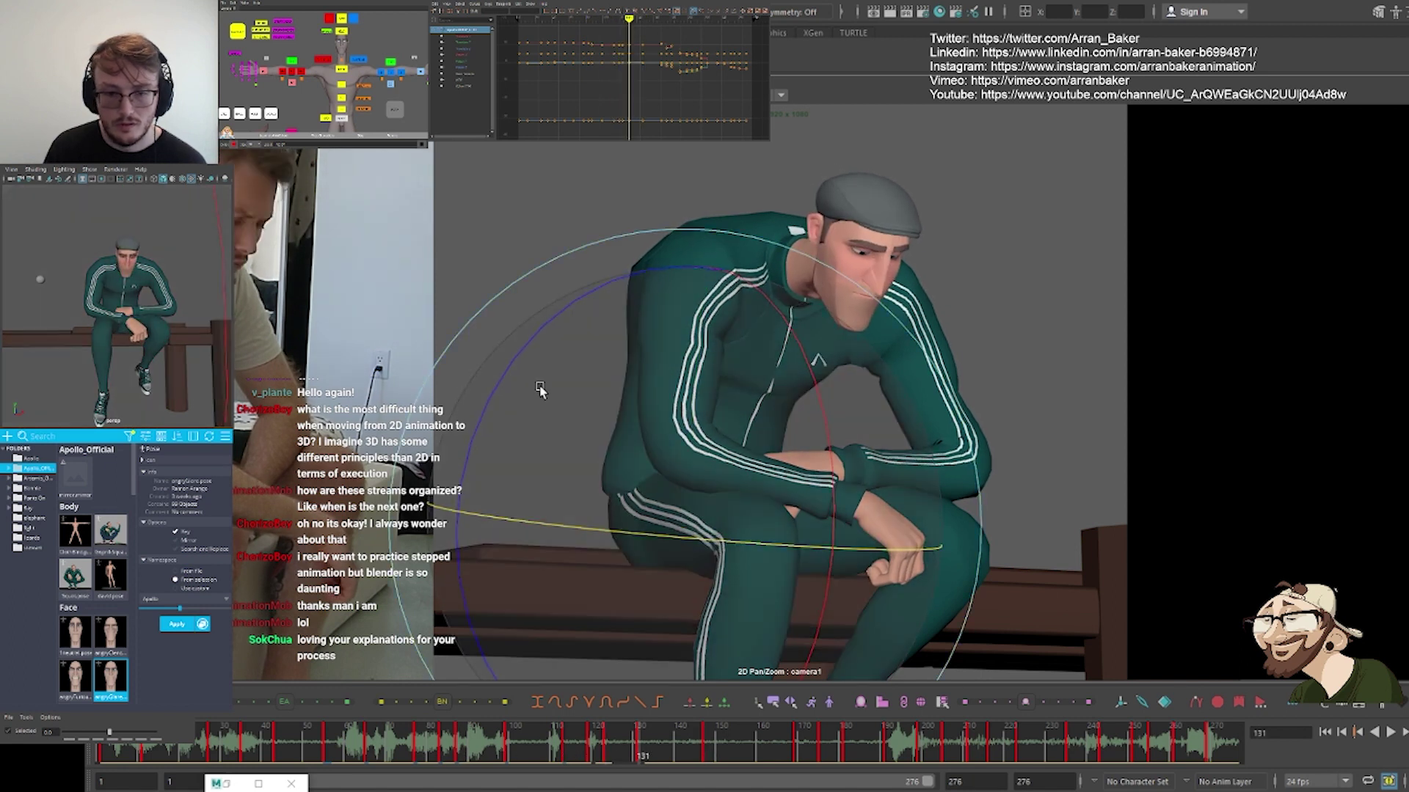
pyautogui.moveTo(536, 350); pyautogui.dragTo(541, 340)
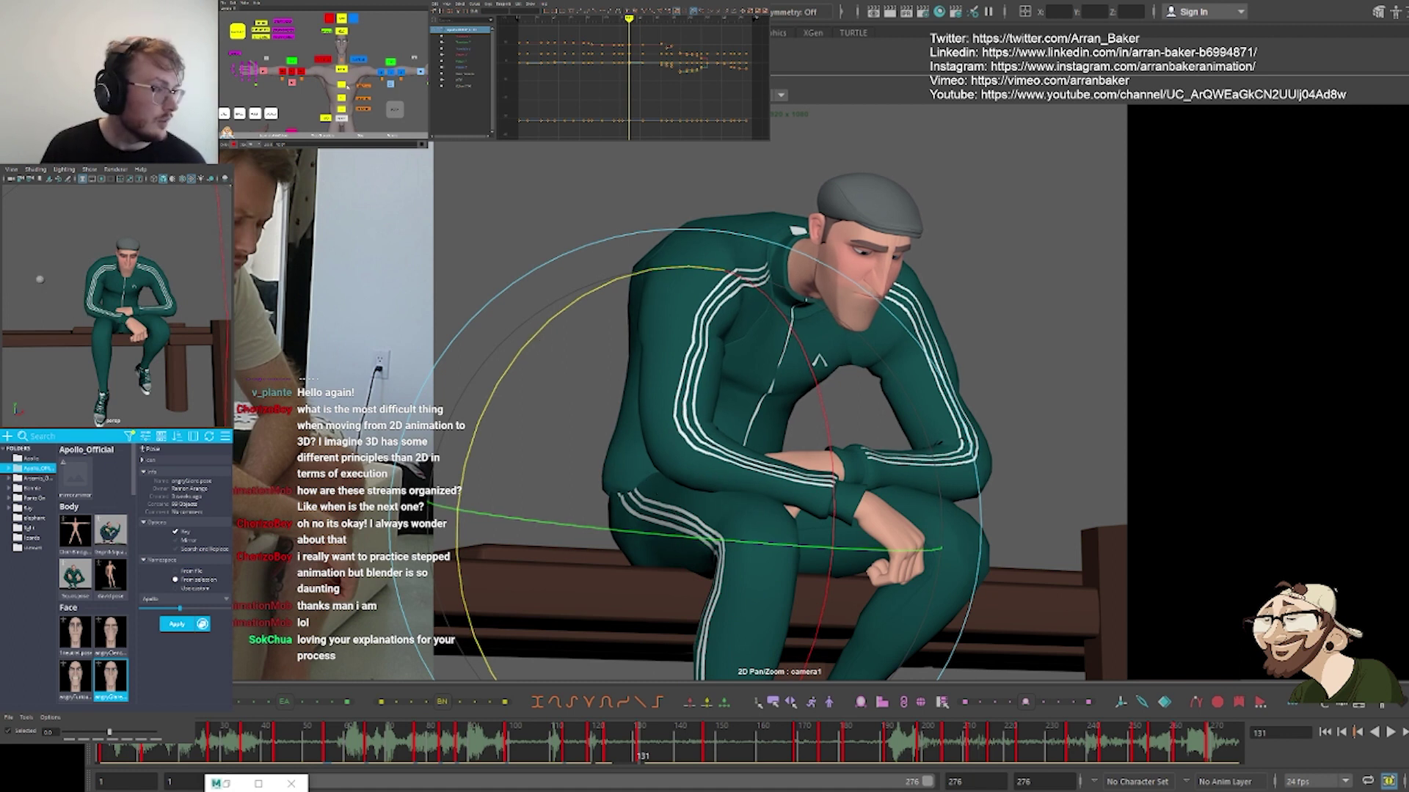
# Select the spine controls, rotate them slightly at frame 131, and compare the torso pose with keyframes 123 and 119
pyautogui.moveTo(347, 85); pyautogui.dragTo(337, 100)
pyautogui.moveTo(892, 345); pyautogui.dragTo(896, 352)
pyautogui.press(',')
pyautogui.press(',')
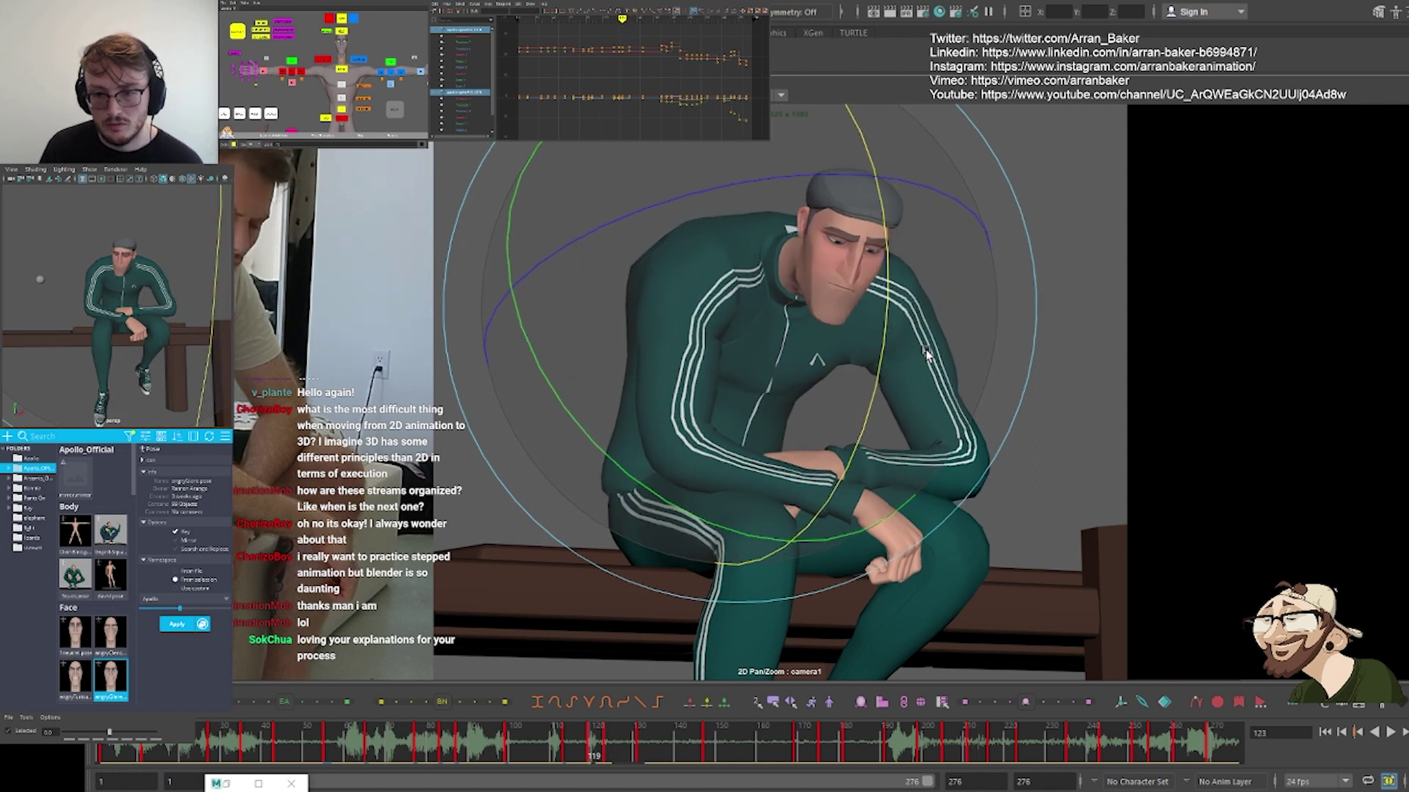
pyautogui.press('.')
pyautogui.press('.')
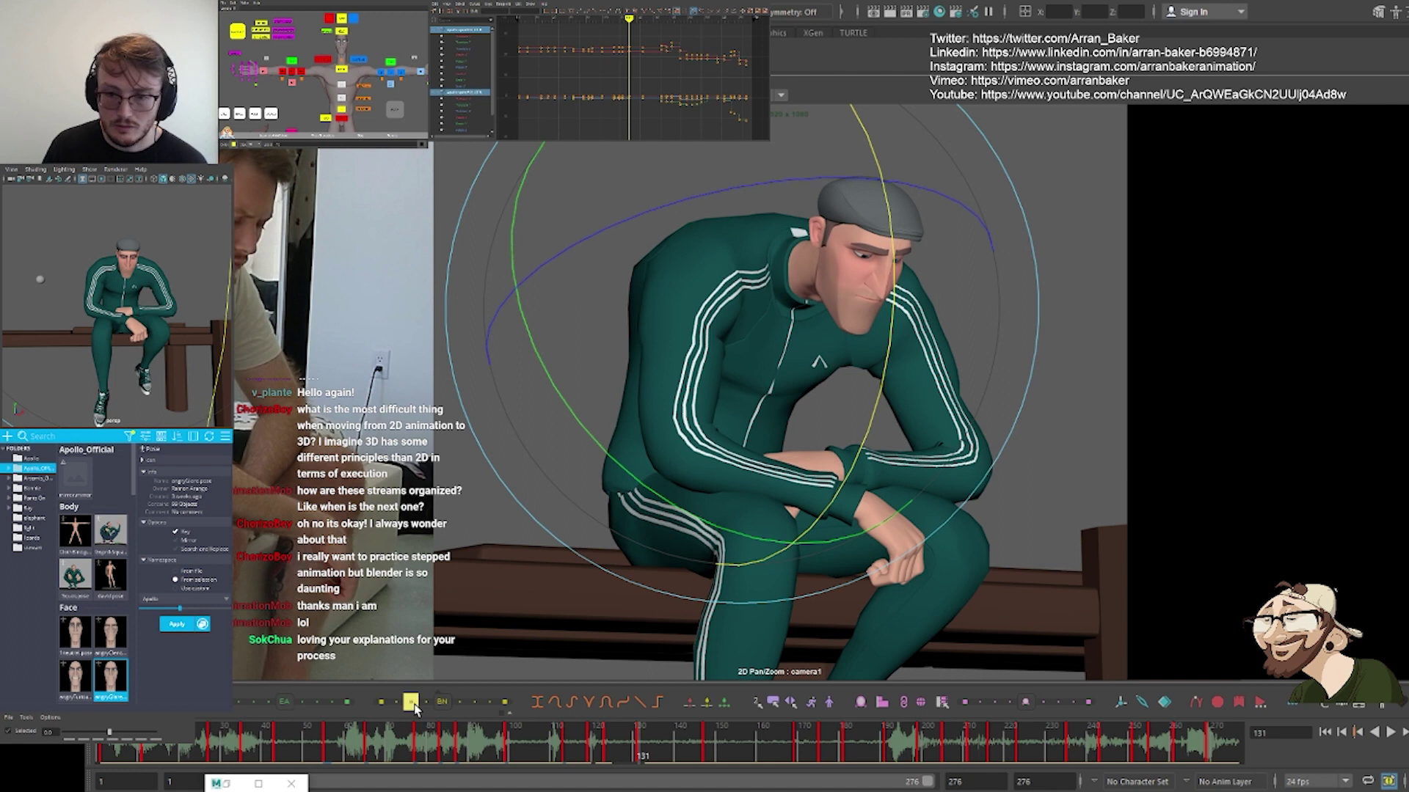
pyautogui.press(',')
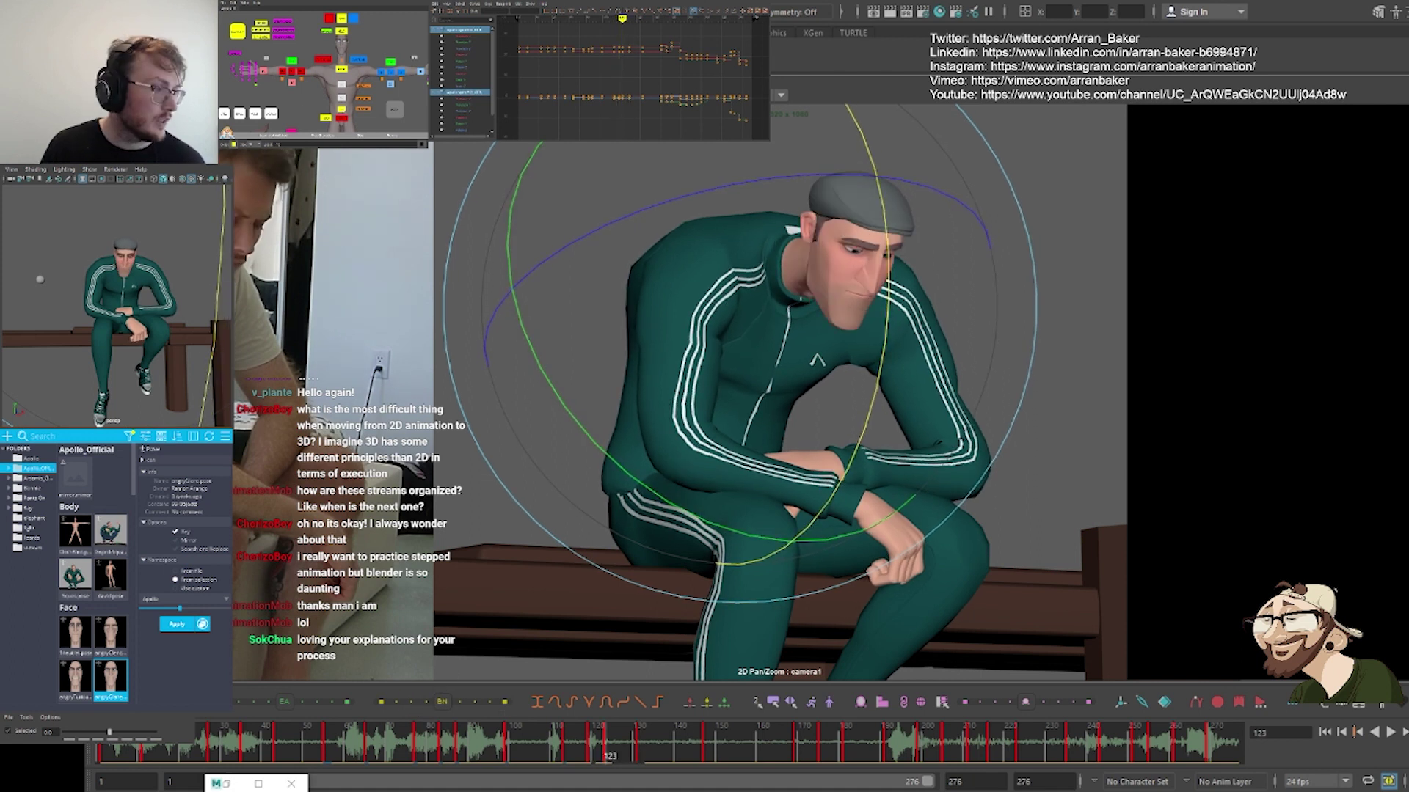
# Select the hip control again and flip through keyframes 113 to 147 to examine the torso movement
pyautogui.click(341, 119)
pyautogui.press(',')
pyautogui.press(',')
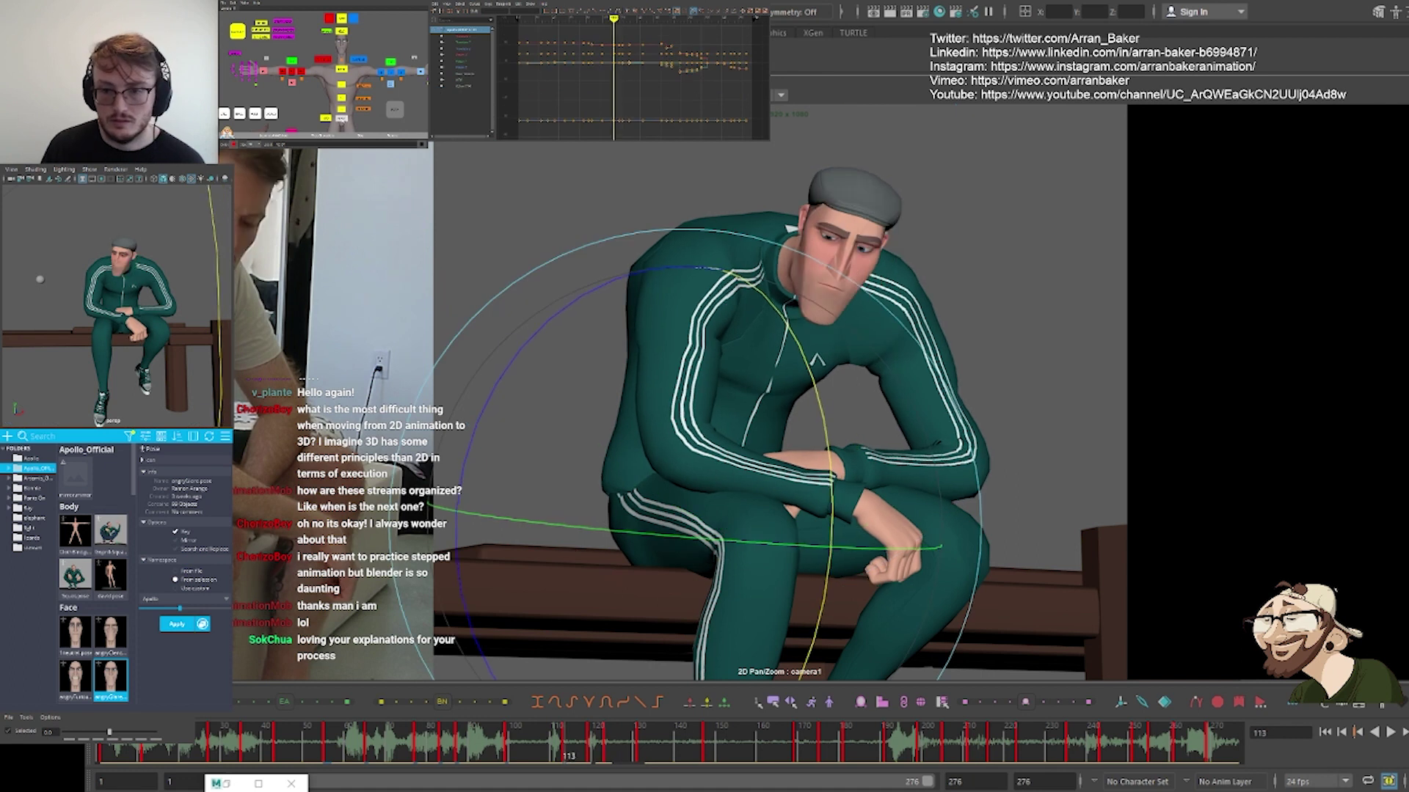
pyautogui.press('.')
pyautogui.press('.')
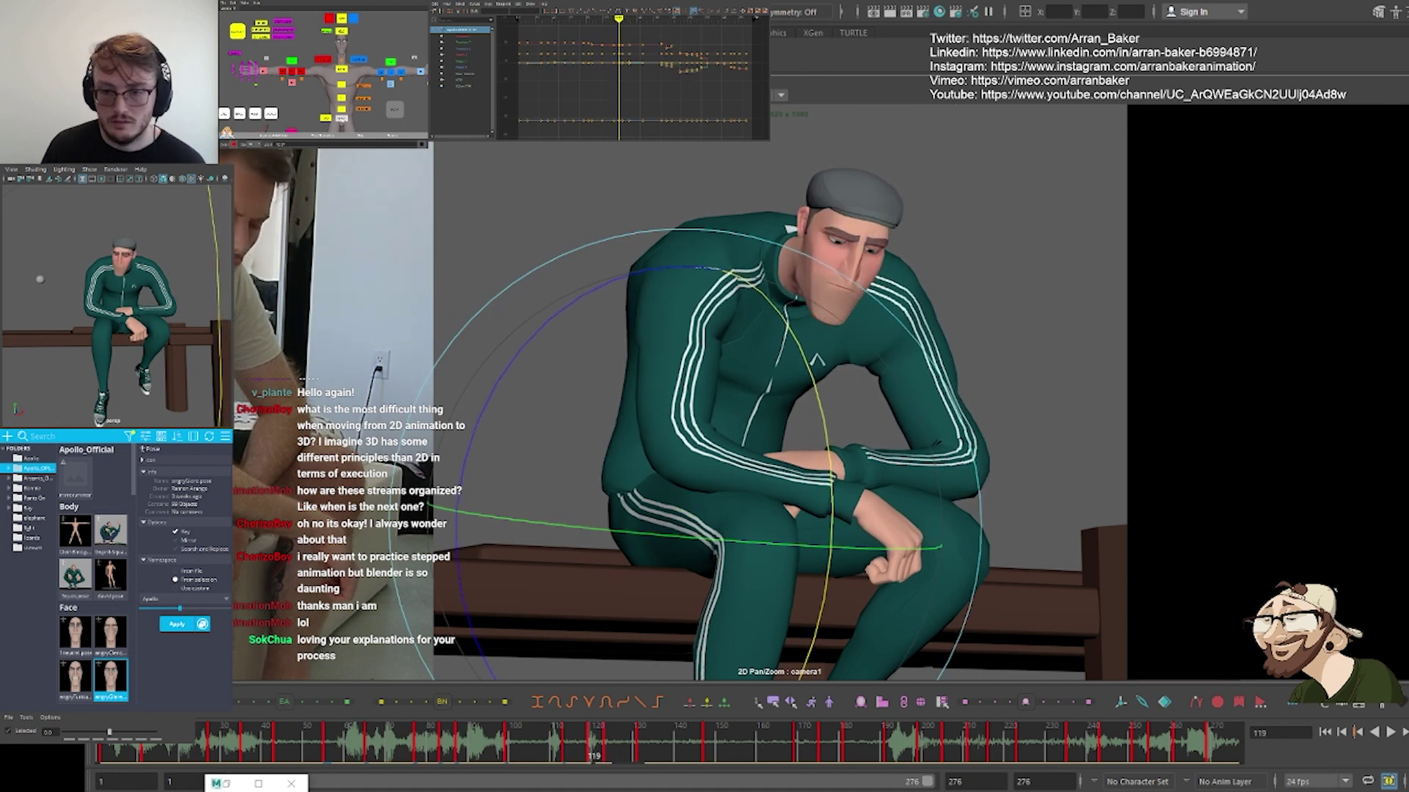
pyautogui.press('.')
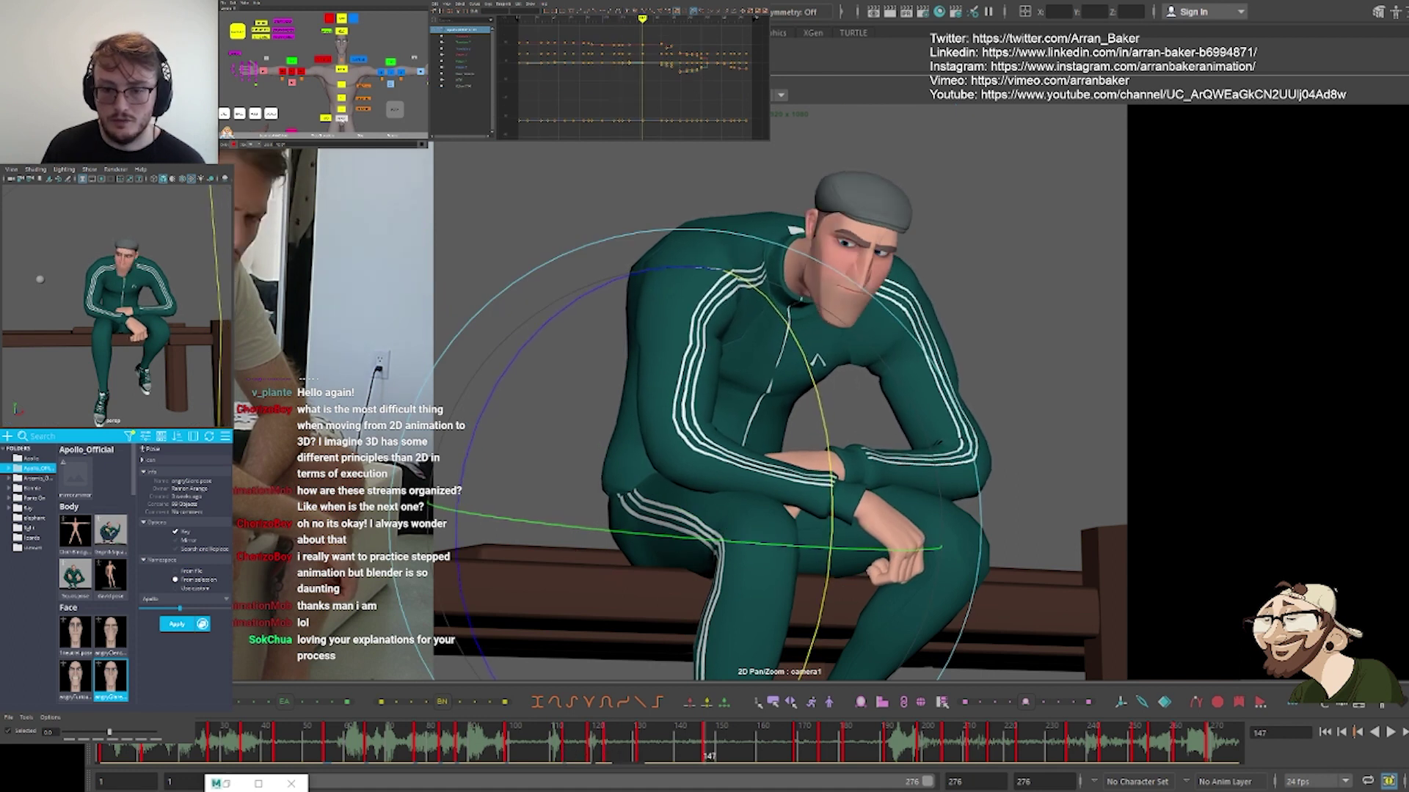
pyautogui.press(',')
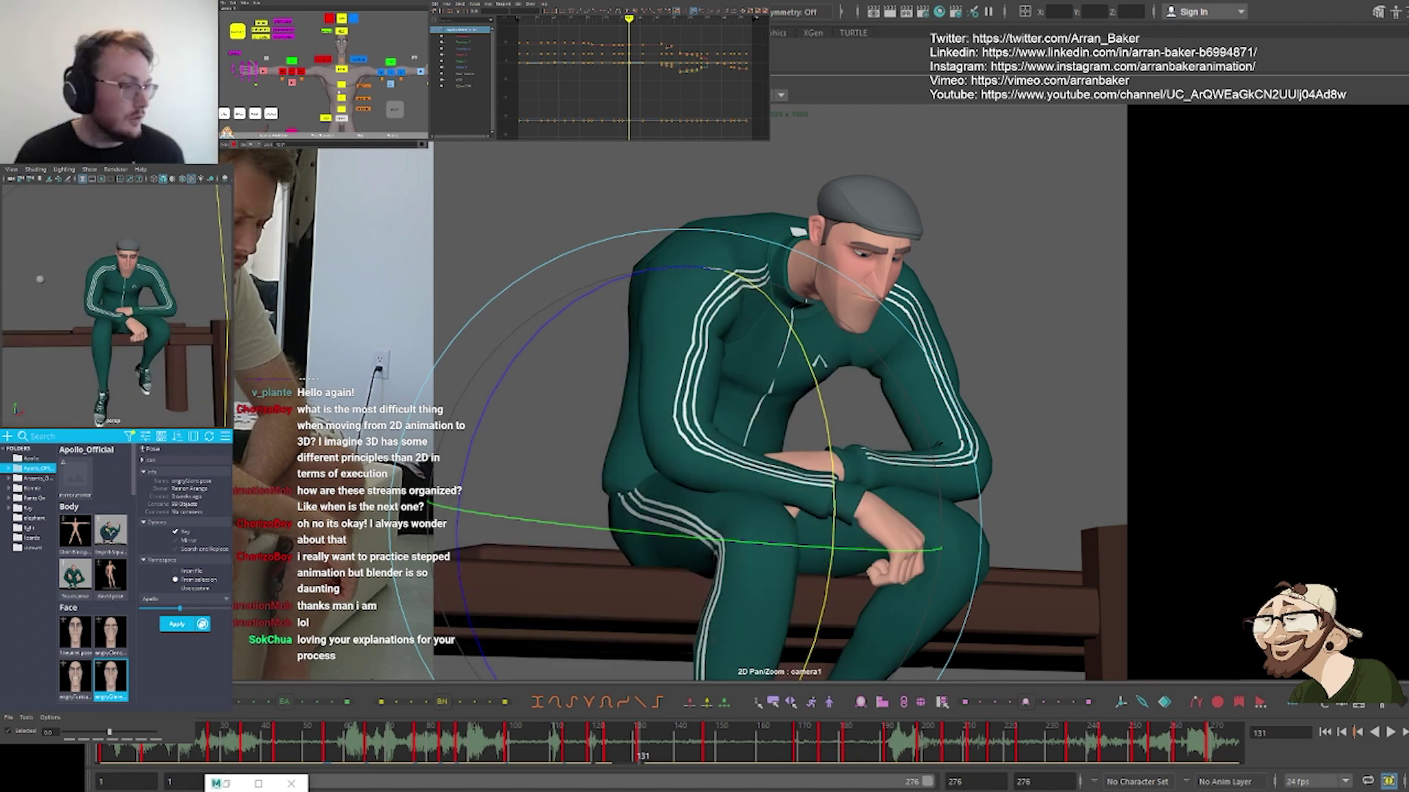
# Select all of the character's controls and compare the poses at keyframes 123 and 131
pyautogui.keyDown('alt'); pyautogui.moveTo(380, 119); pyautogui.dragTo(287, 55, button='middle'); pyautogui.keyUp('alt')
pyautogui.click(333, 88)
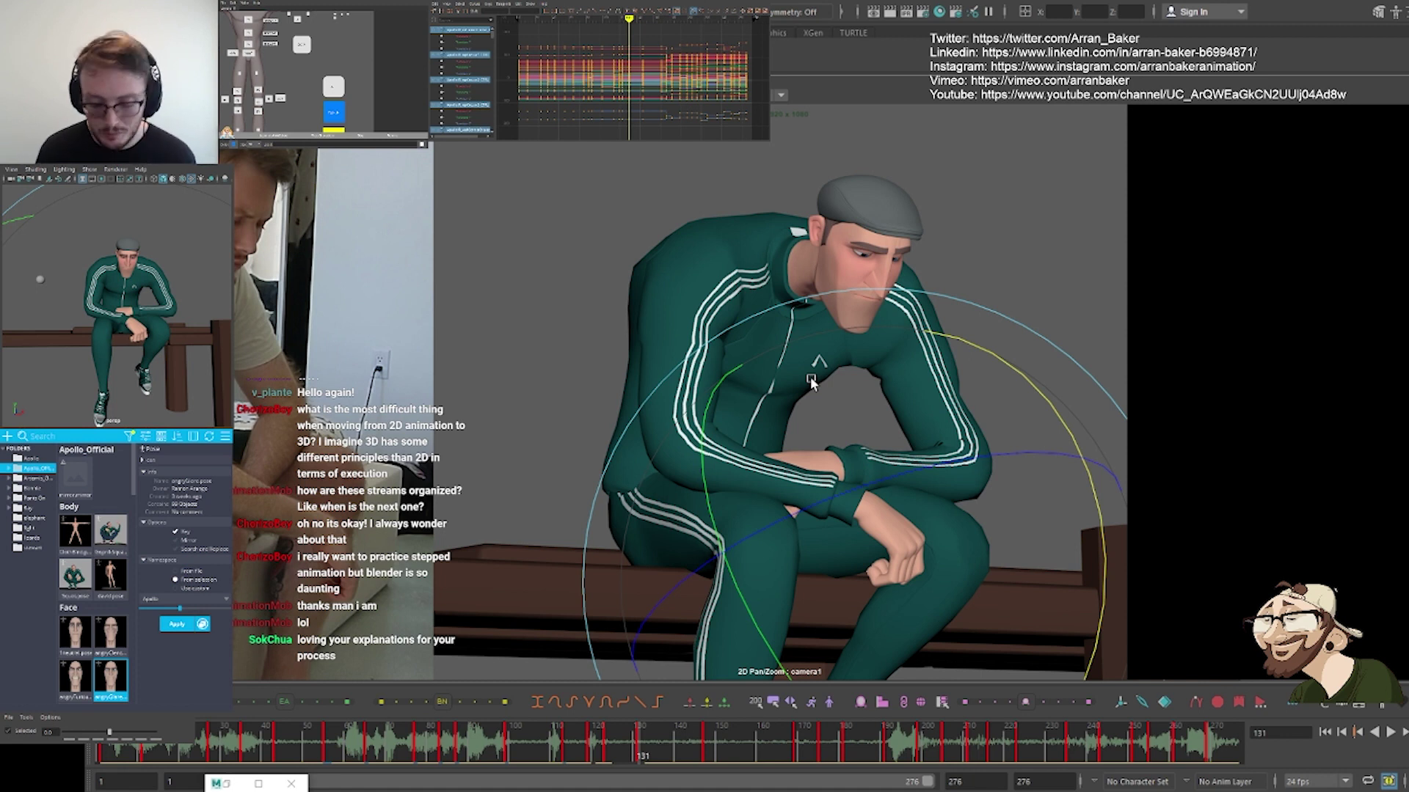
pyautogui.press(',')
pyautogui.press('.')
pyautogui.press(',')
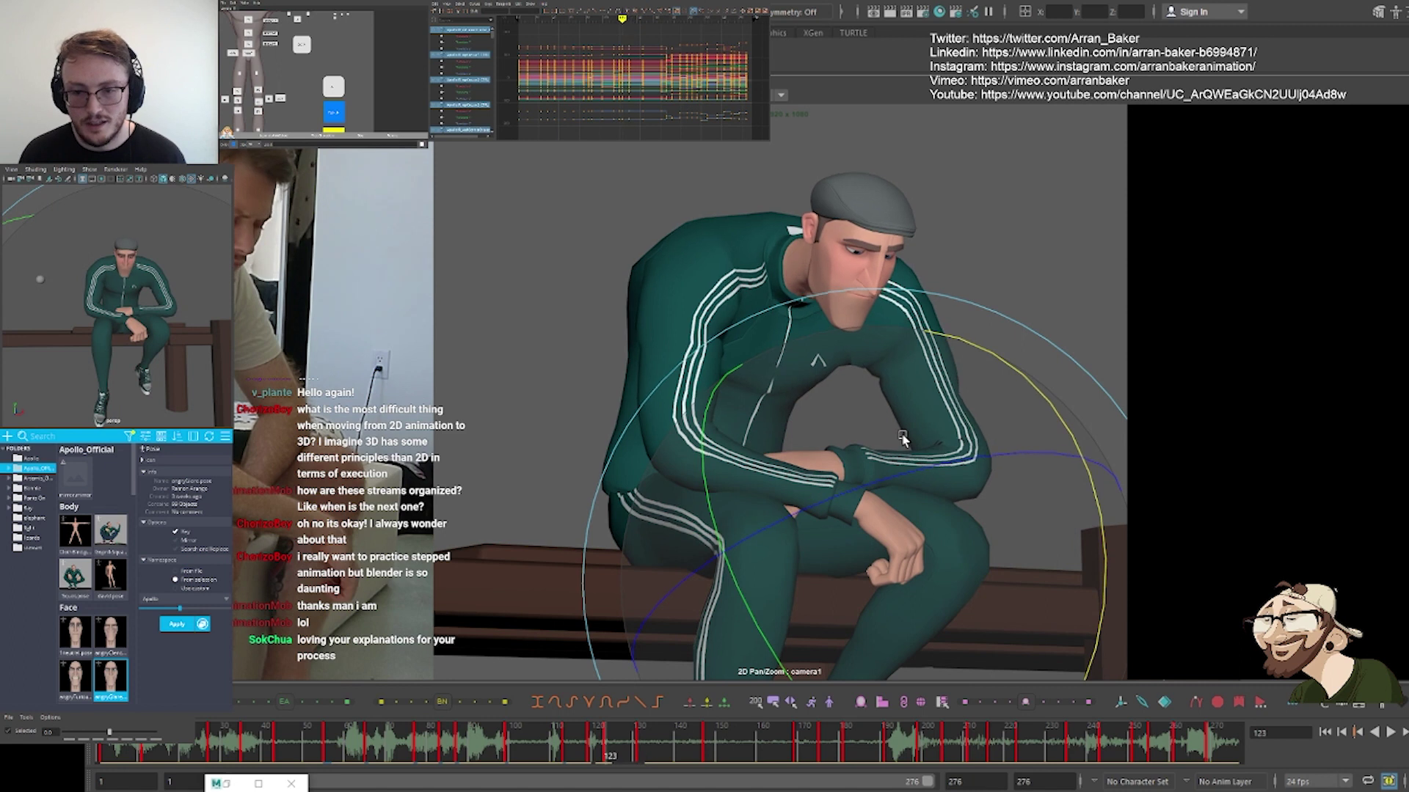
pyautogui.press('.')
pyautogui.press('.')
pyautogui.press('.')
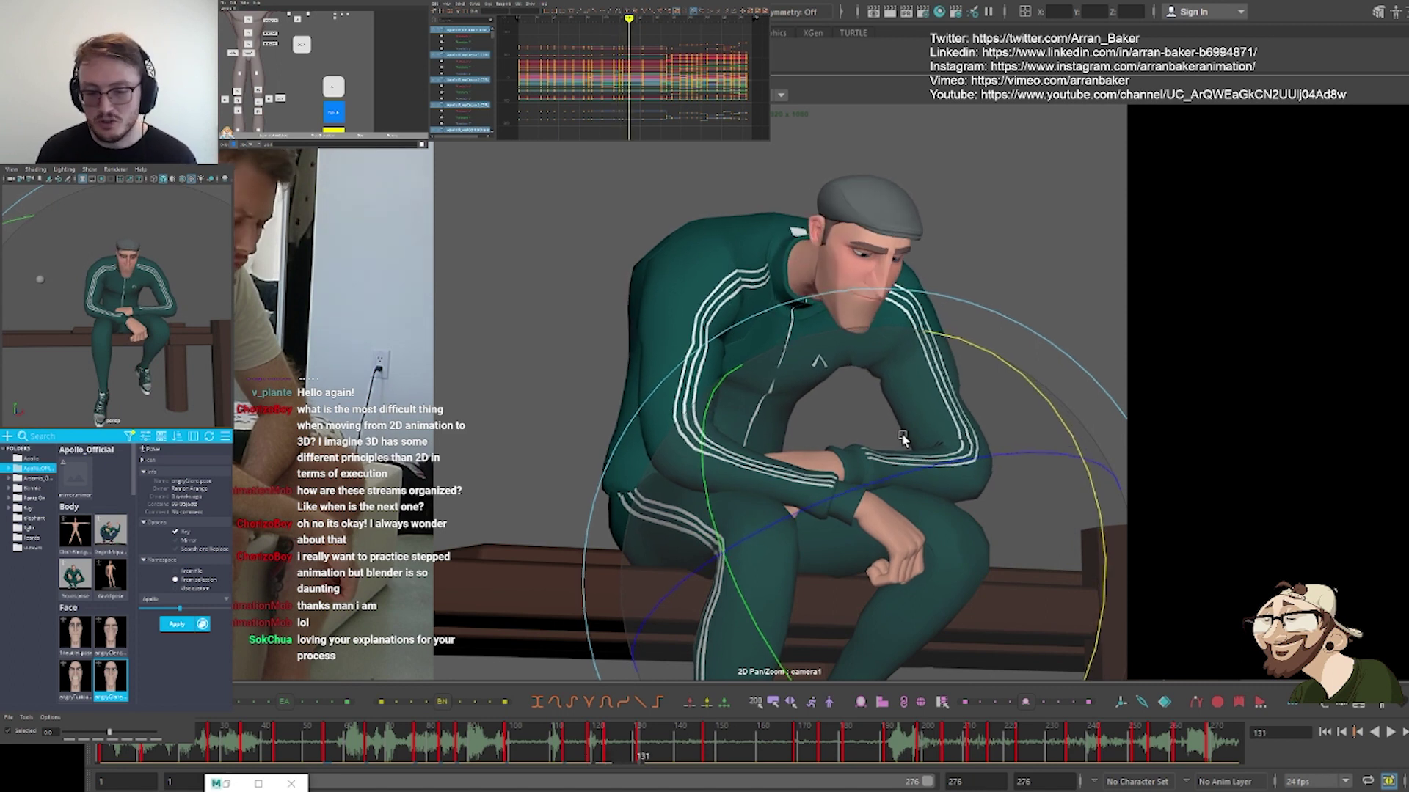
# Step forward frame by frame from 131 to 147 to examine the gap between the two poses
pyautogui.press('.')
pyautogui.press('.')
pyautogui.press('.')
pyautogui.press('.')
pyautogui.press('.')
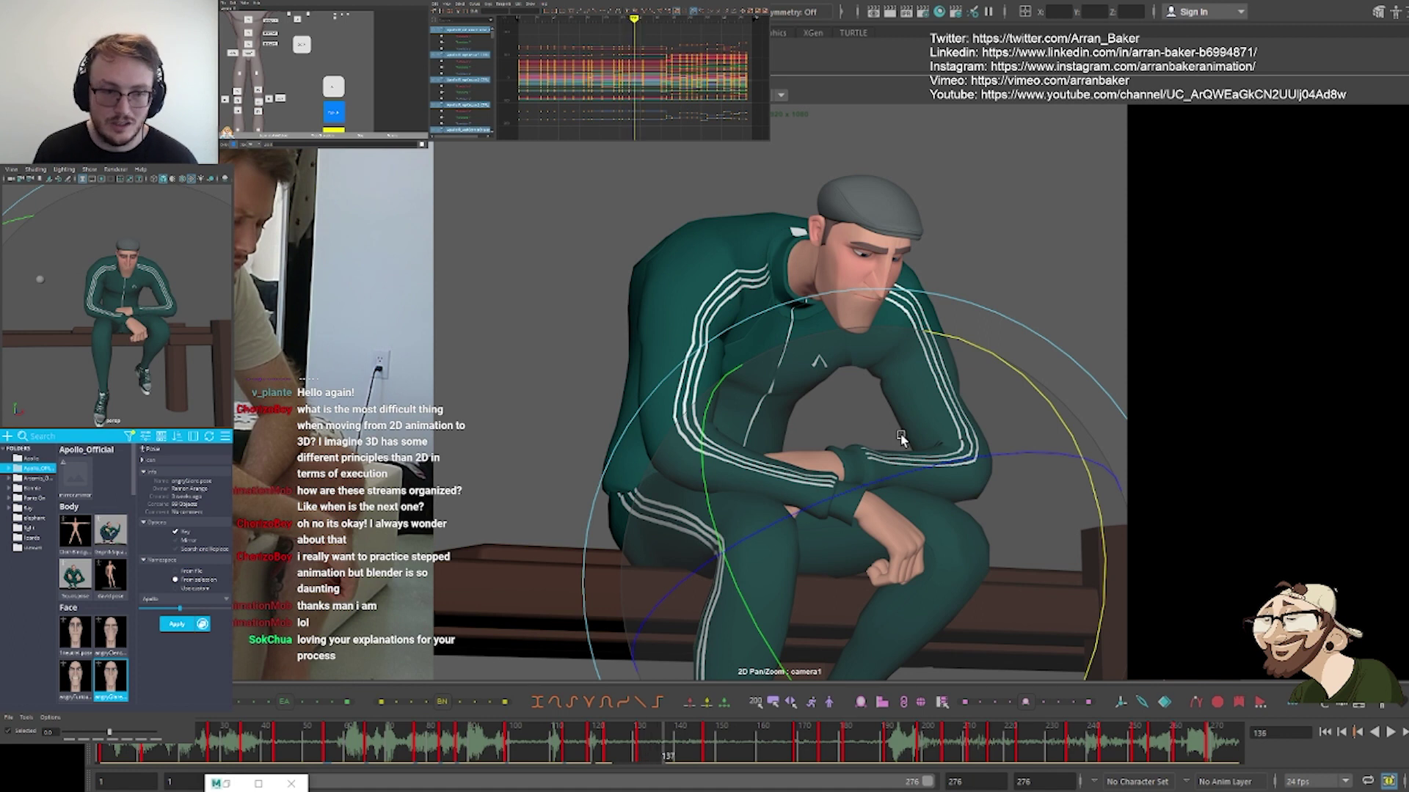
pyautogui.press('.')
pyautogui.press('.')
pyautogui.press('.')
pyautogui.press('.')
pyautogui.press('.')
pyautogui.press('.')
pyautogui.press('.')
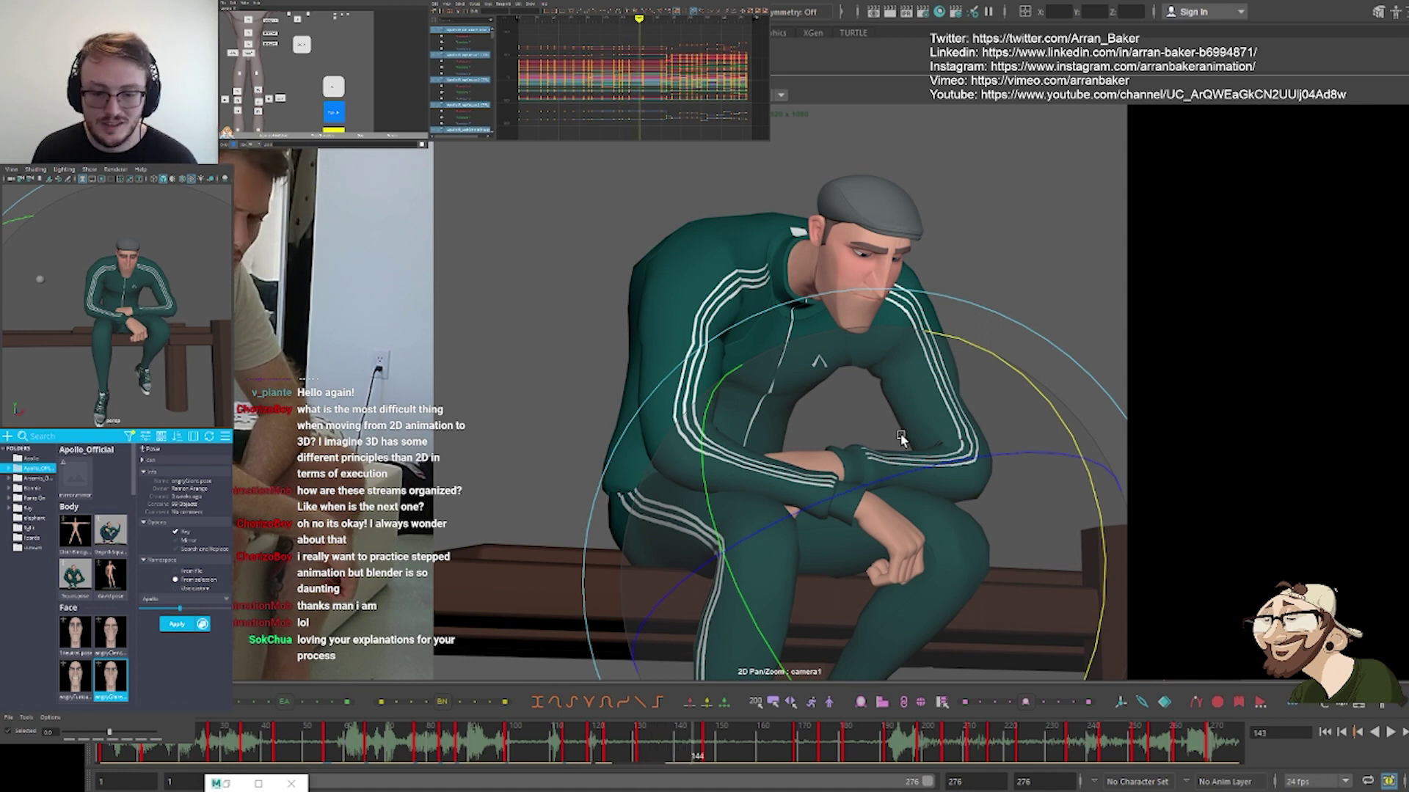
pyautogui.press('.')
pyautogui.press('.')
pyautogui.press('.')
pyautogui.press('.')
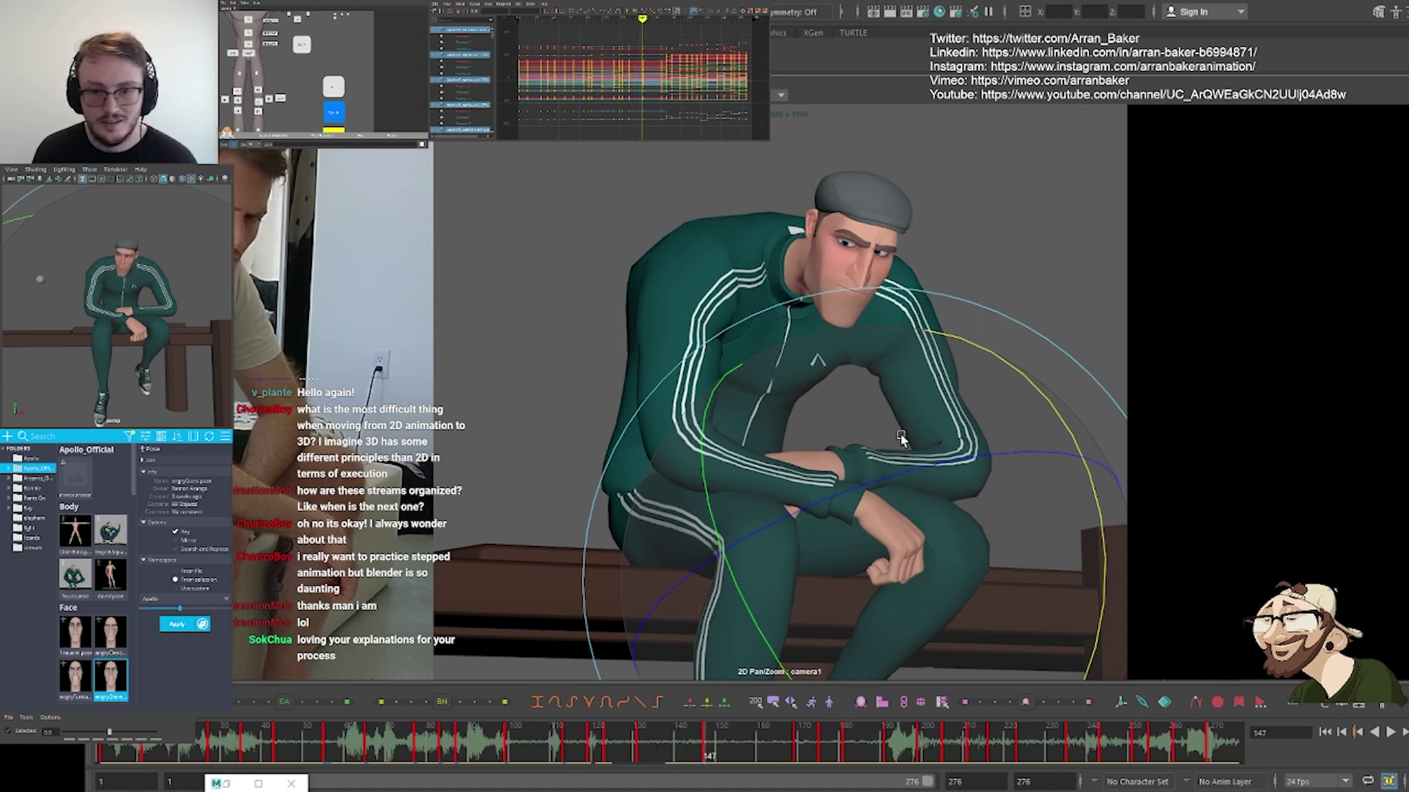
# Set a key on all the selected controls at frame 139 and compare it with keyframe 131
pyautogui.press(',')
pyautogui.hotkey('alt', '.')
pyautogui.hotkey('alt', '.')
pyautogui.hotkey('alt', '.')
pyautogui.hotkey('alt', '.')
pyautogui.hotkey('alt', '.')
pyautogui.hotkey('alt', '.')
pyautogui.hotkey('alt', '.')
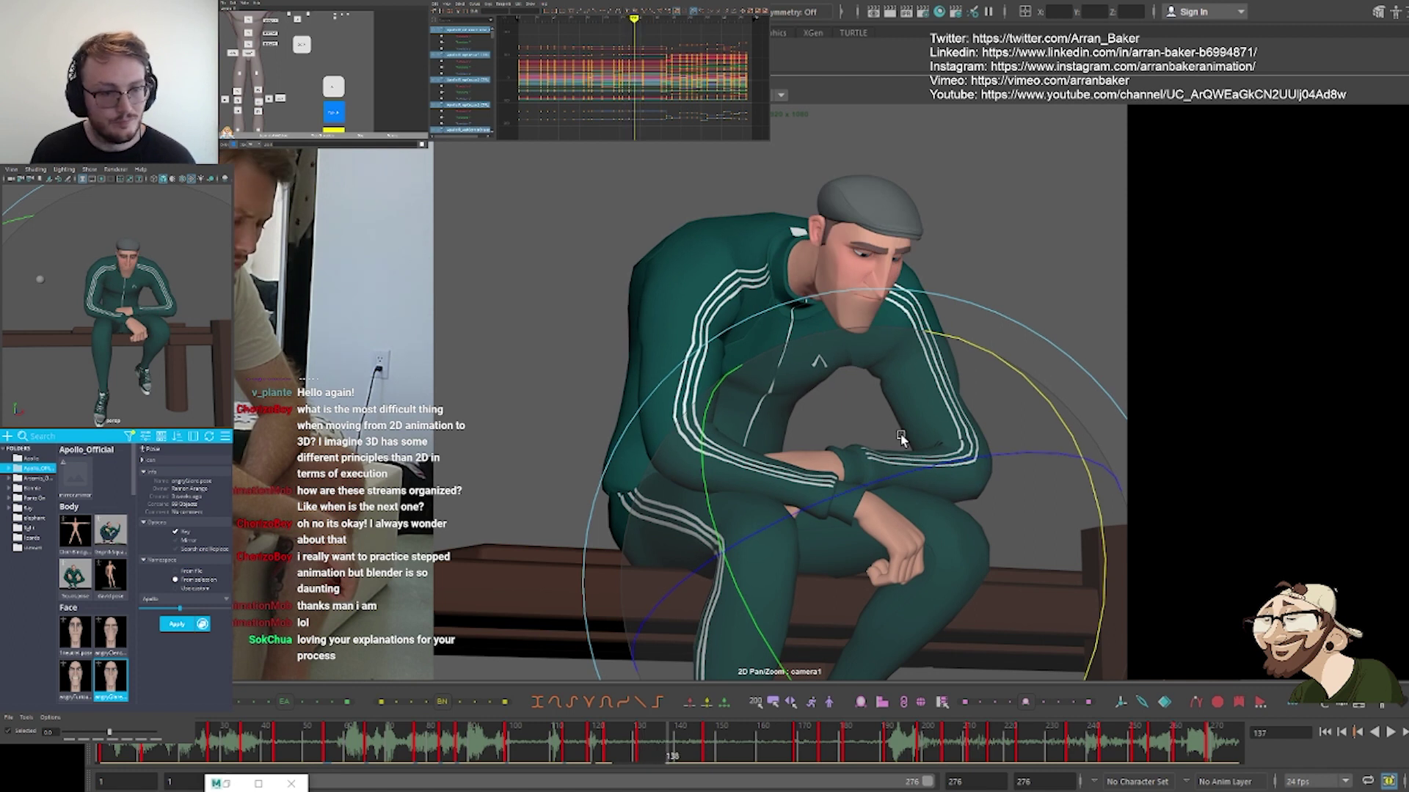
pyautogui.press('.')
pyautogui.press('.')
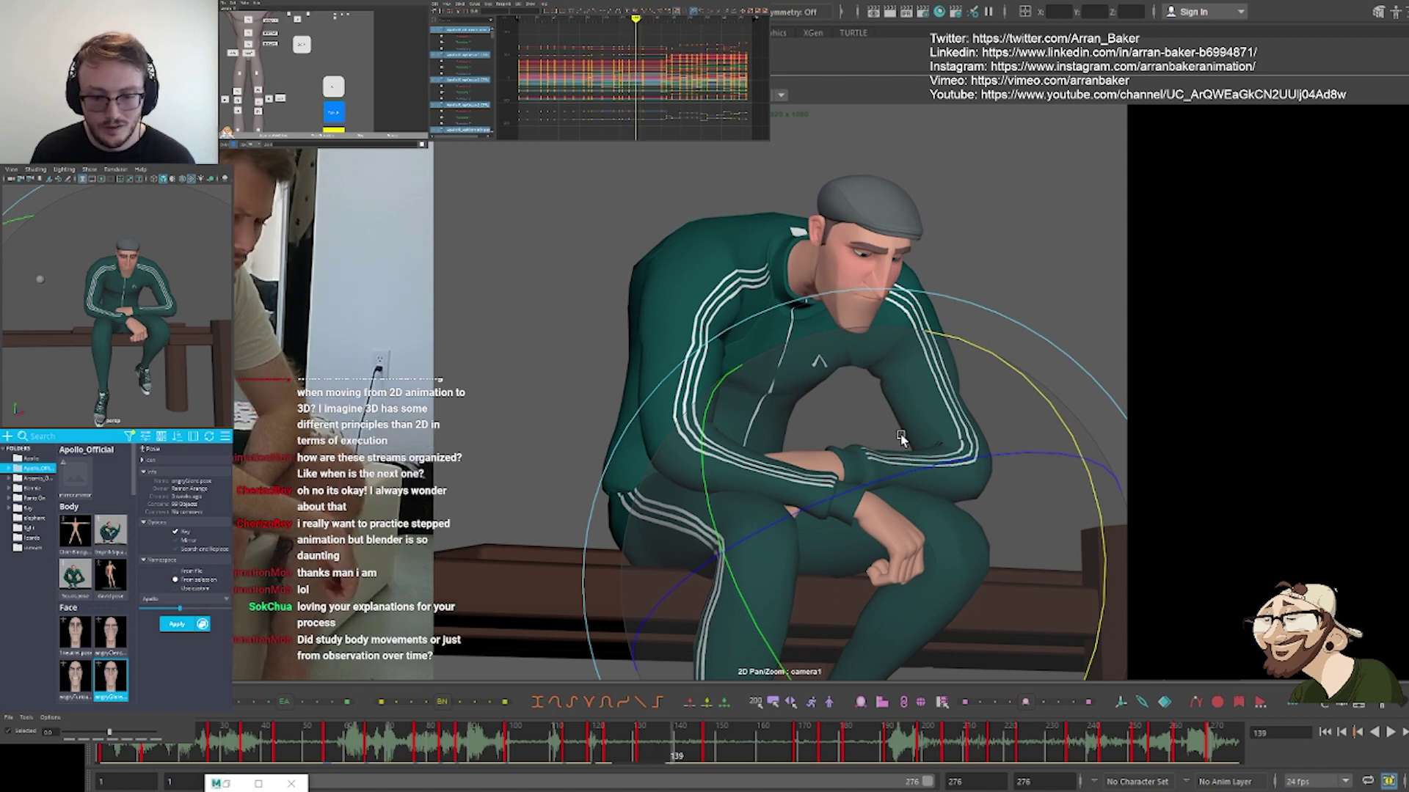
pyautogui.press('s')
pyautogui.press(',')
pyautogui.press('.')
pyautogui.press(',')
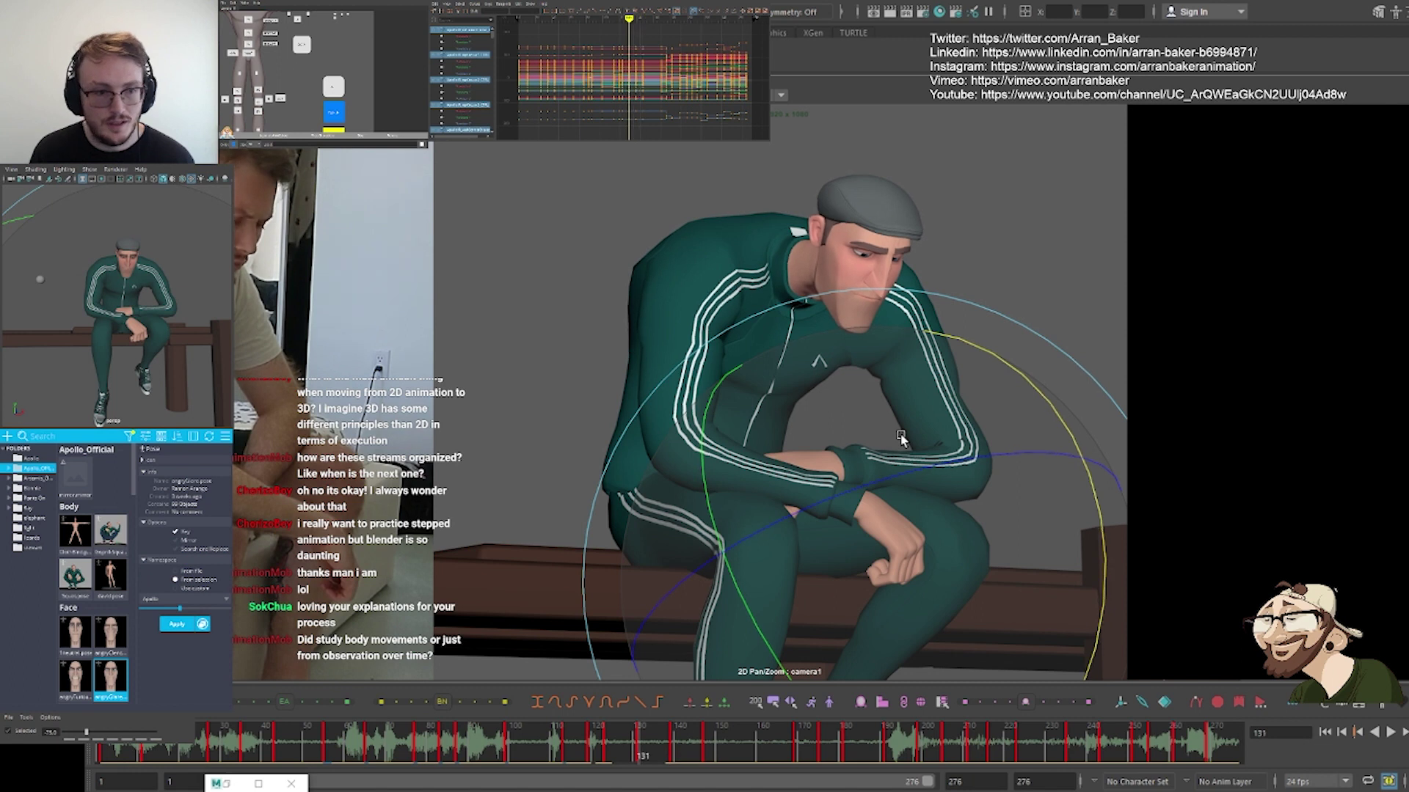
pyautogui.press('.')
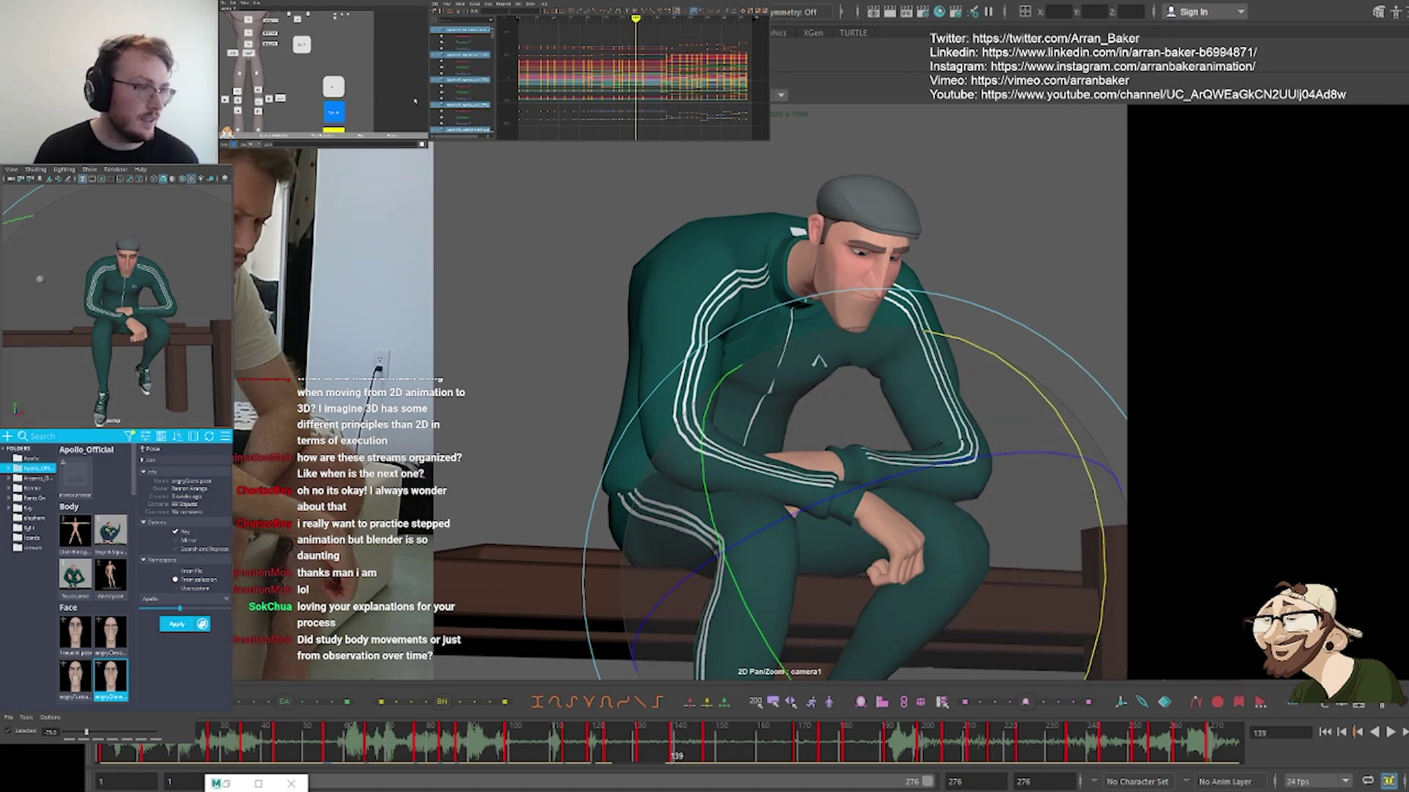
# Select the eye aim control, blend its pose at frame 139 towards frame 147 by about 75, and compare it with keyframe 131
pyautogui.click(340, 40)
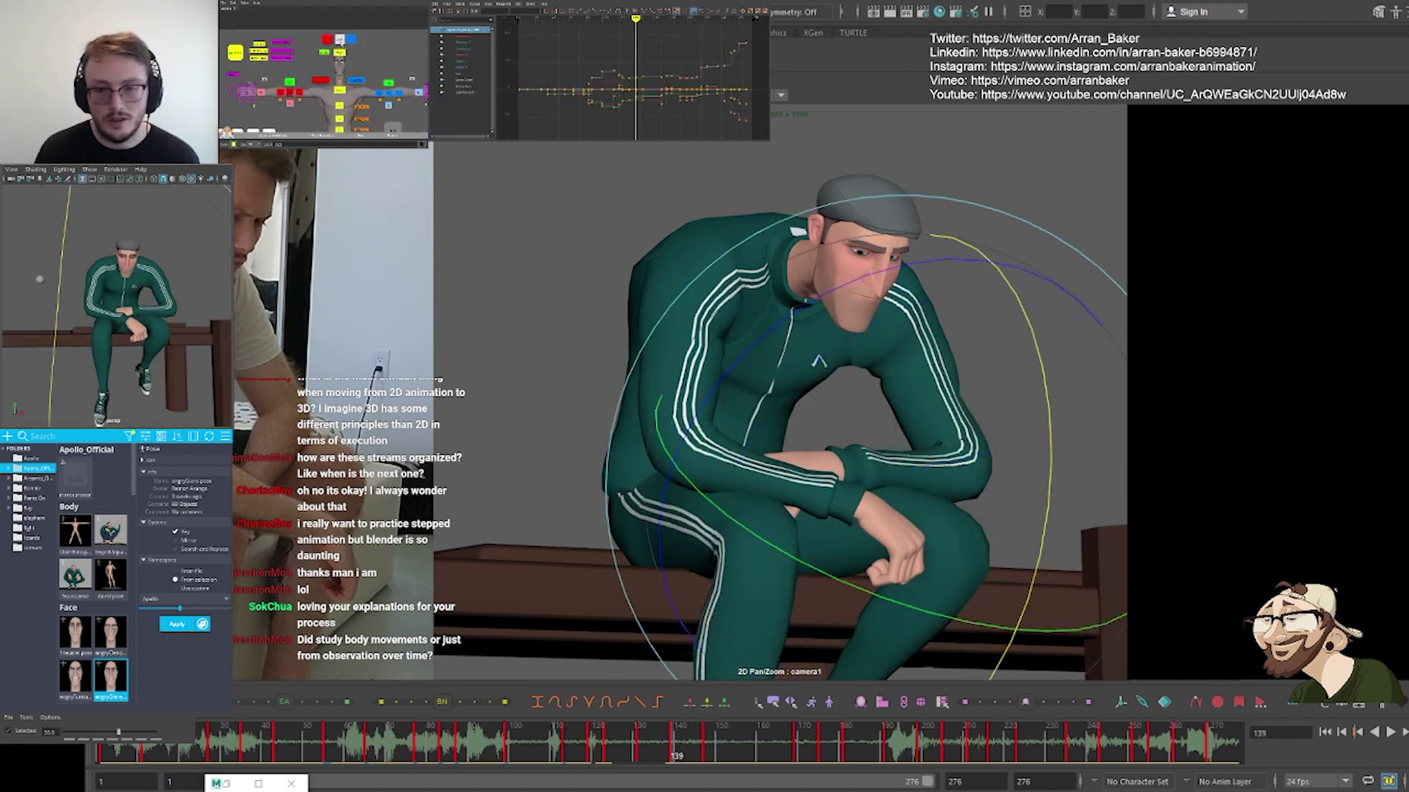
pyautogui.moveTo(118, 732); pyautogui.dragTo(132, 733)
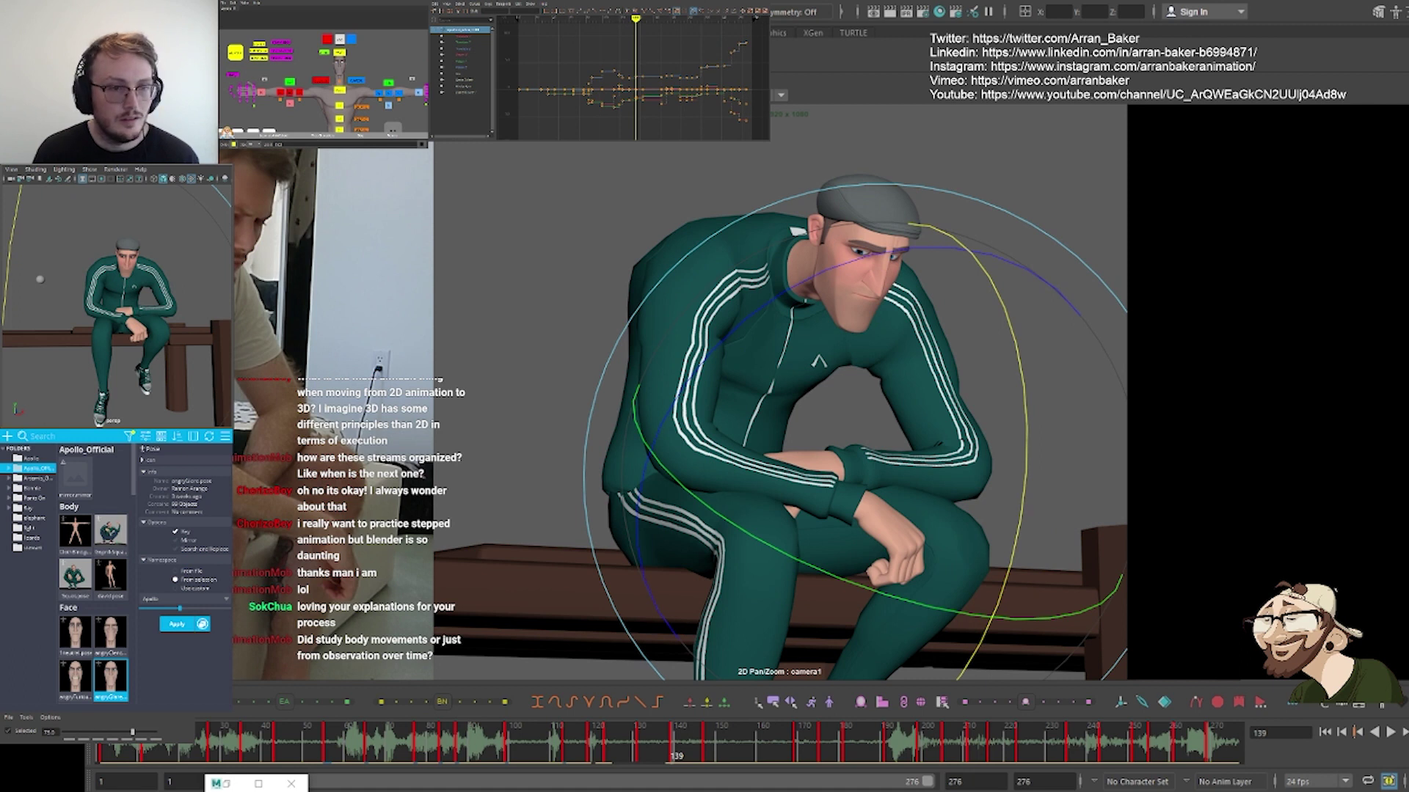
pyautogui.hotkey('ctrl', 'z')
pyautogui.hotkey('ctrl', 'y')
pyautogui.hotkey('ctrl', 'z')
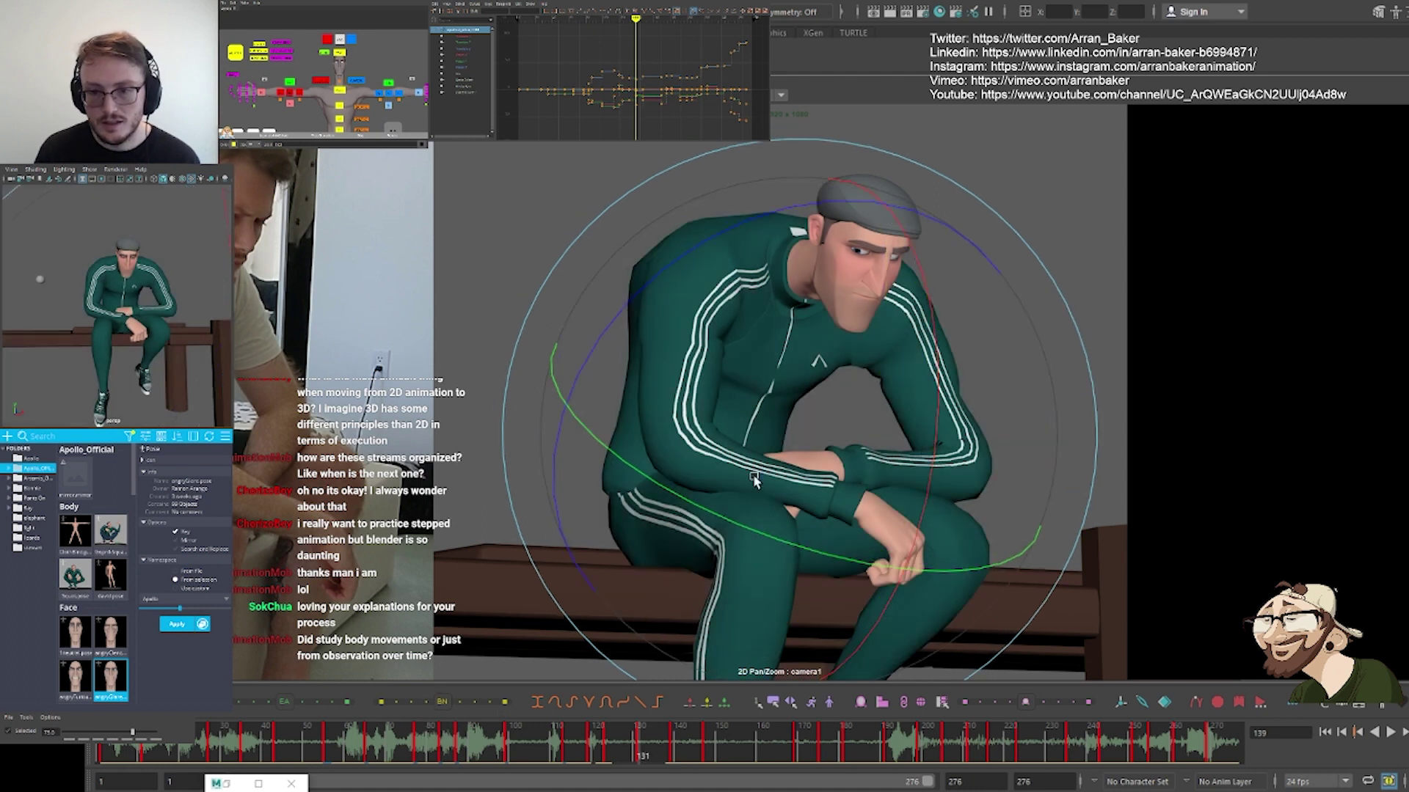
pyautogui.press('.')
pyautogui.press(',')
pyautogui.press(',')
pyautogui.press('.')
pyautogui.press(',')
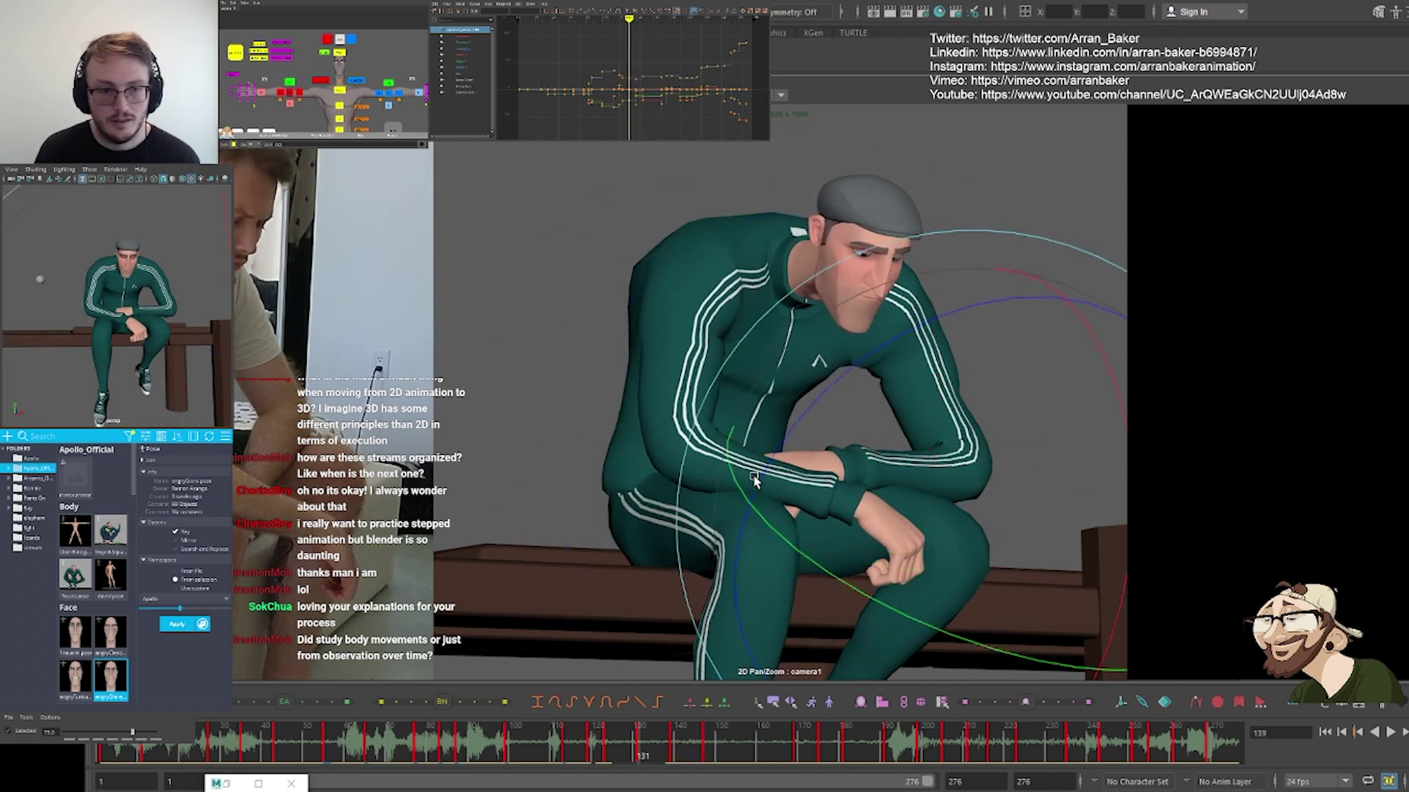
pyautogui.press('.')
# Select the brow and eye-area controls, blend them towards frame 147 by about 70 at frame 139, and compare keyframes 131 to 147
pyautogui.moveTo(331, 73); pyautogui.dragTo(367, 22, button='middle')
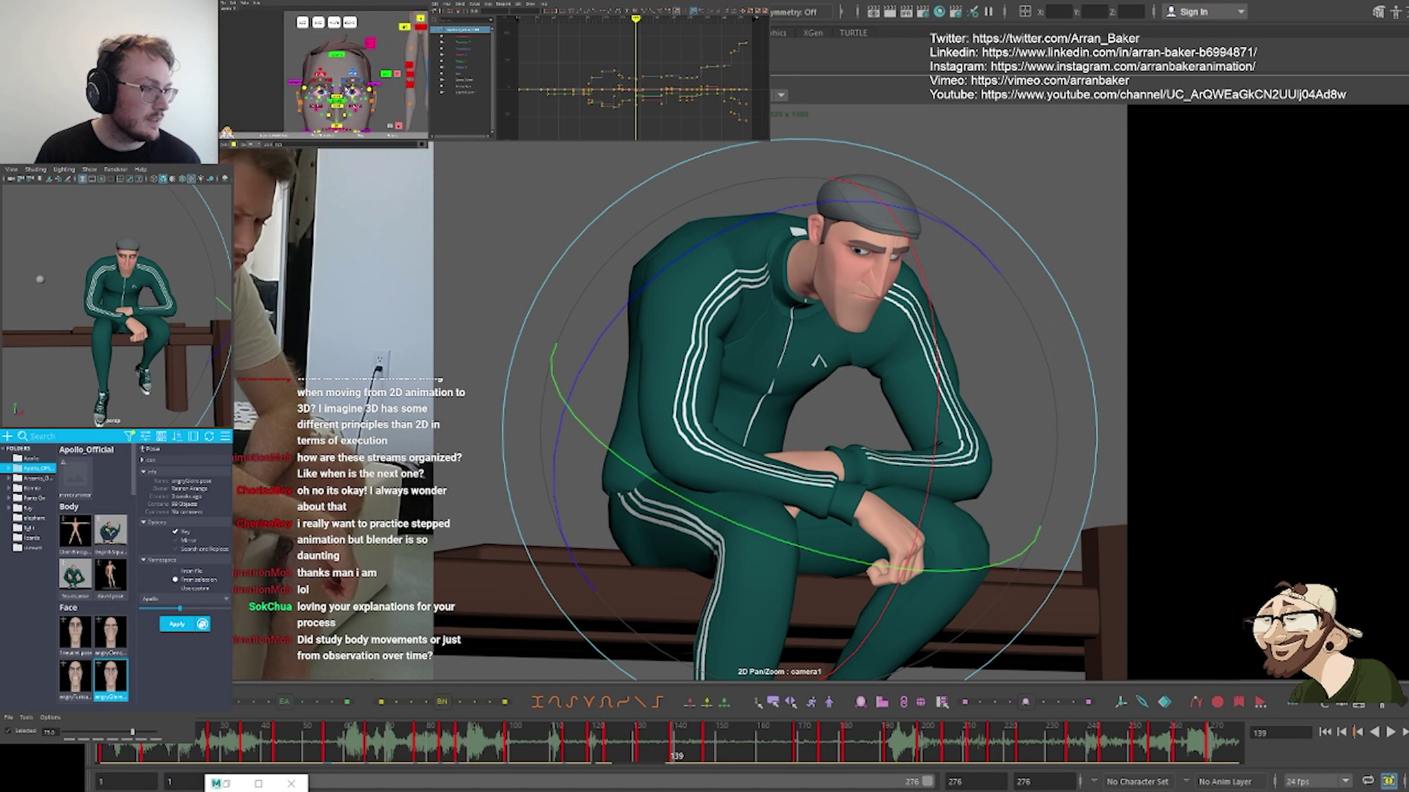
pyautogui.click(359, 69)
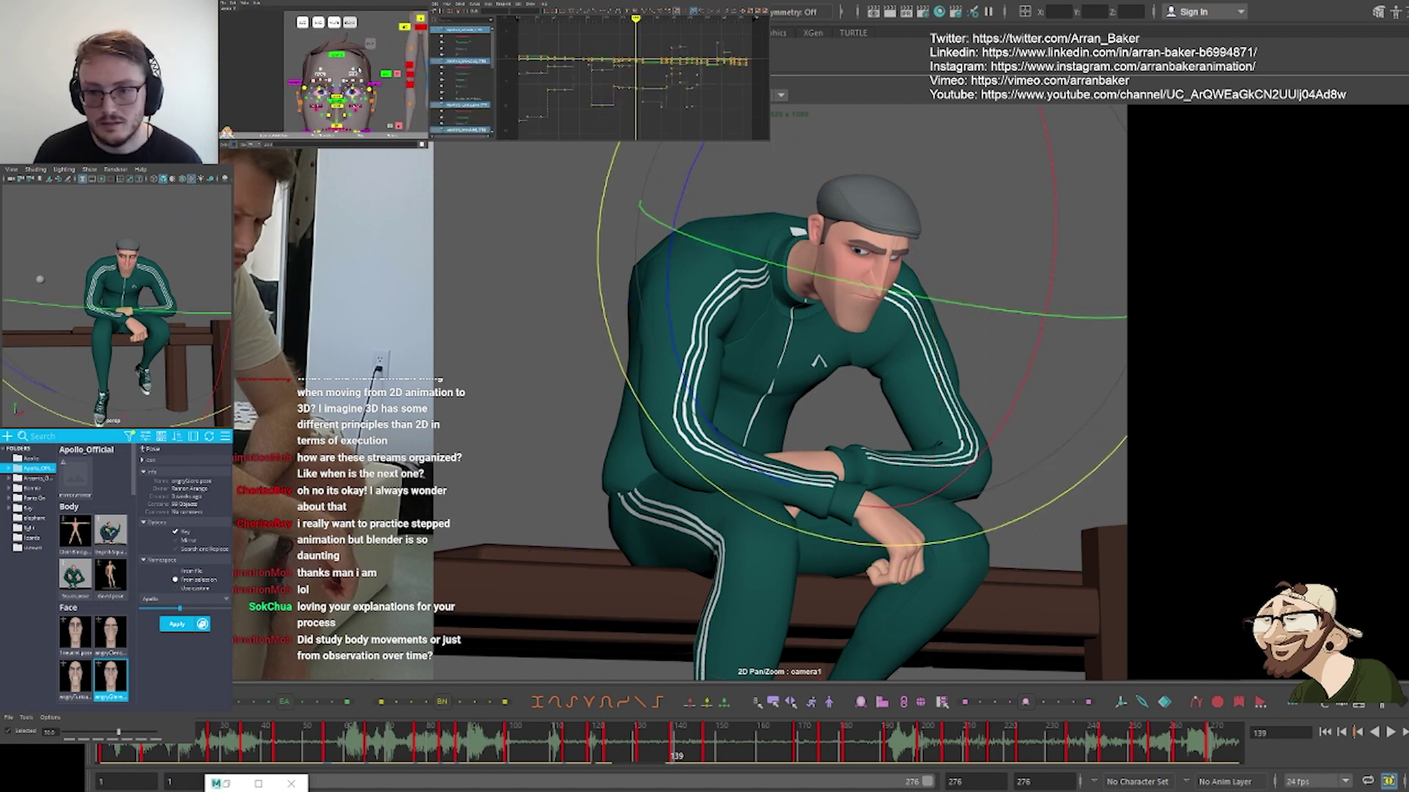
pyautogui.press(',')
pyautogui.press('.')
pyautogui.press('.')
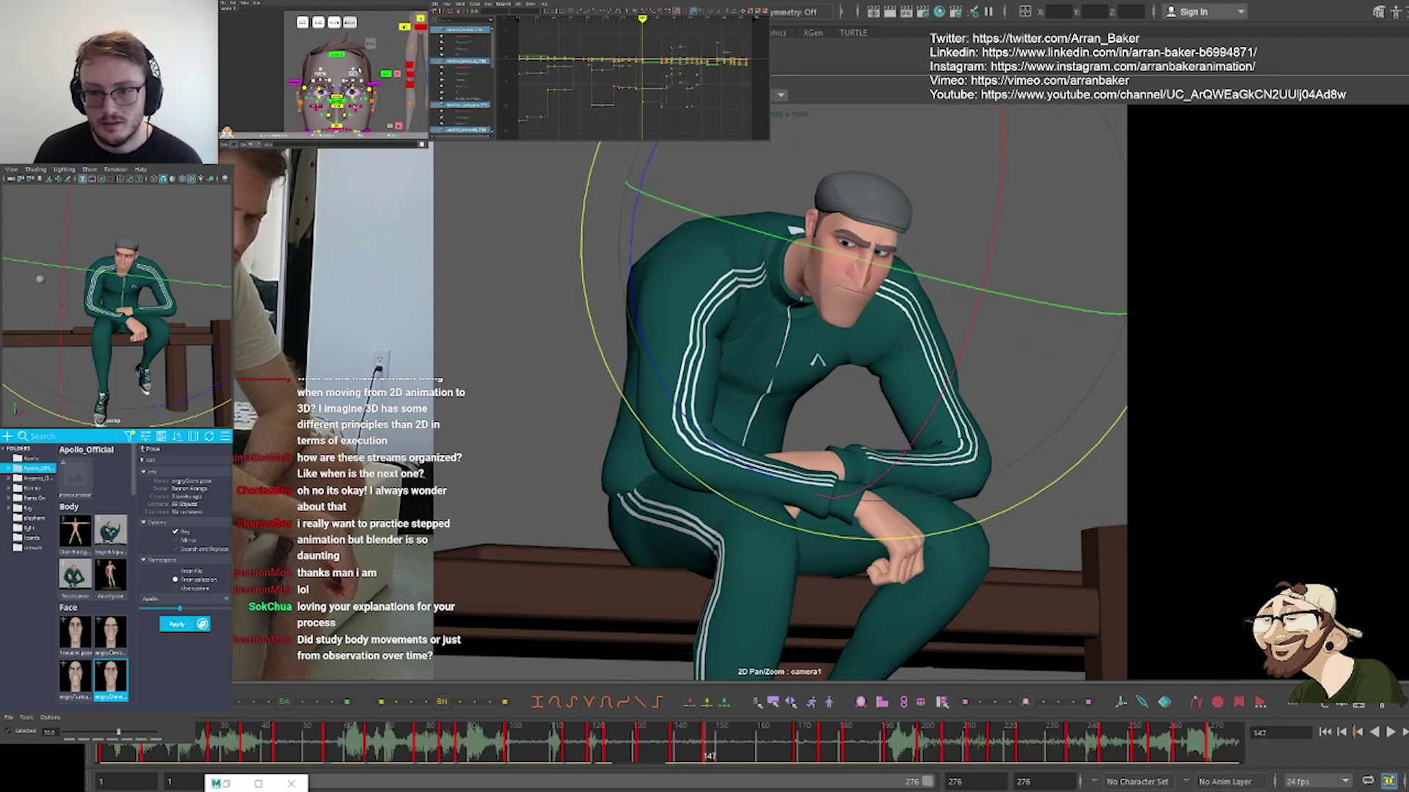
pyautogui.press(',')
pyautogui.press(',')
pyautogui.press('.')
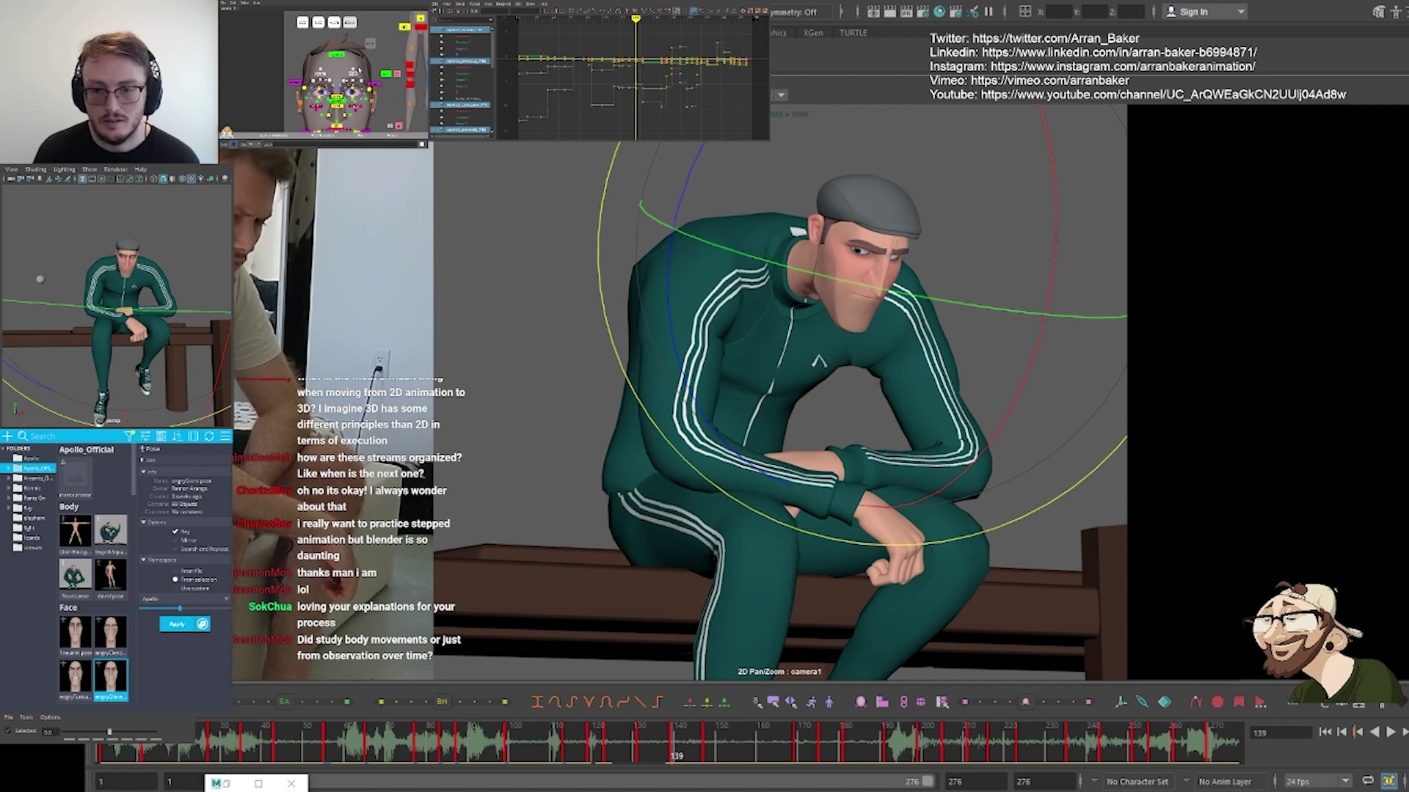
# Select the upper-face controls, blend them at frame 139 towards frame 147 by about 75, and compare with keyframe 131
pyautogui.press(',')
pyautogui.press('.')
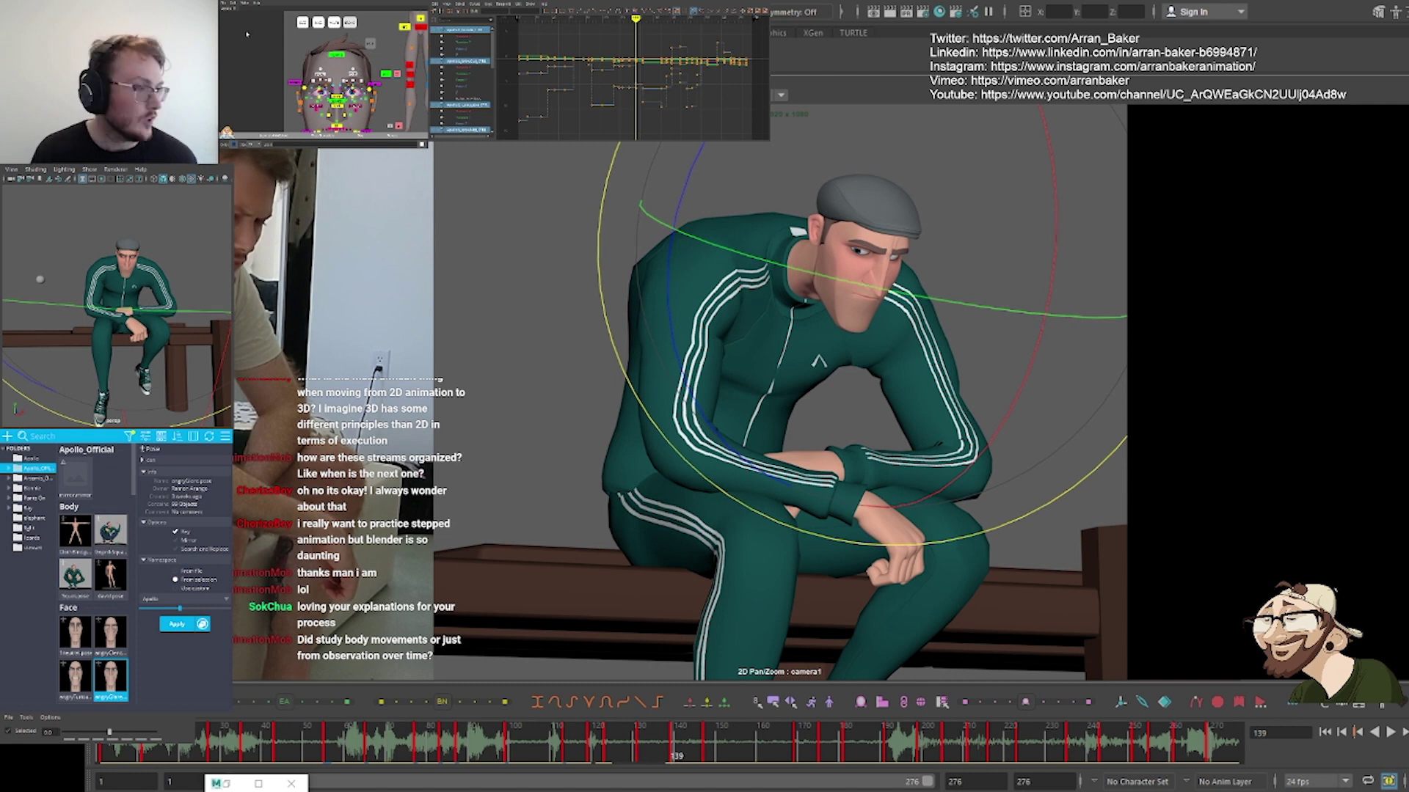
pyautogui.click(319, 71)
pyautogui.press(',')
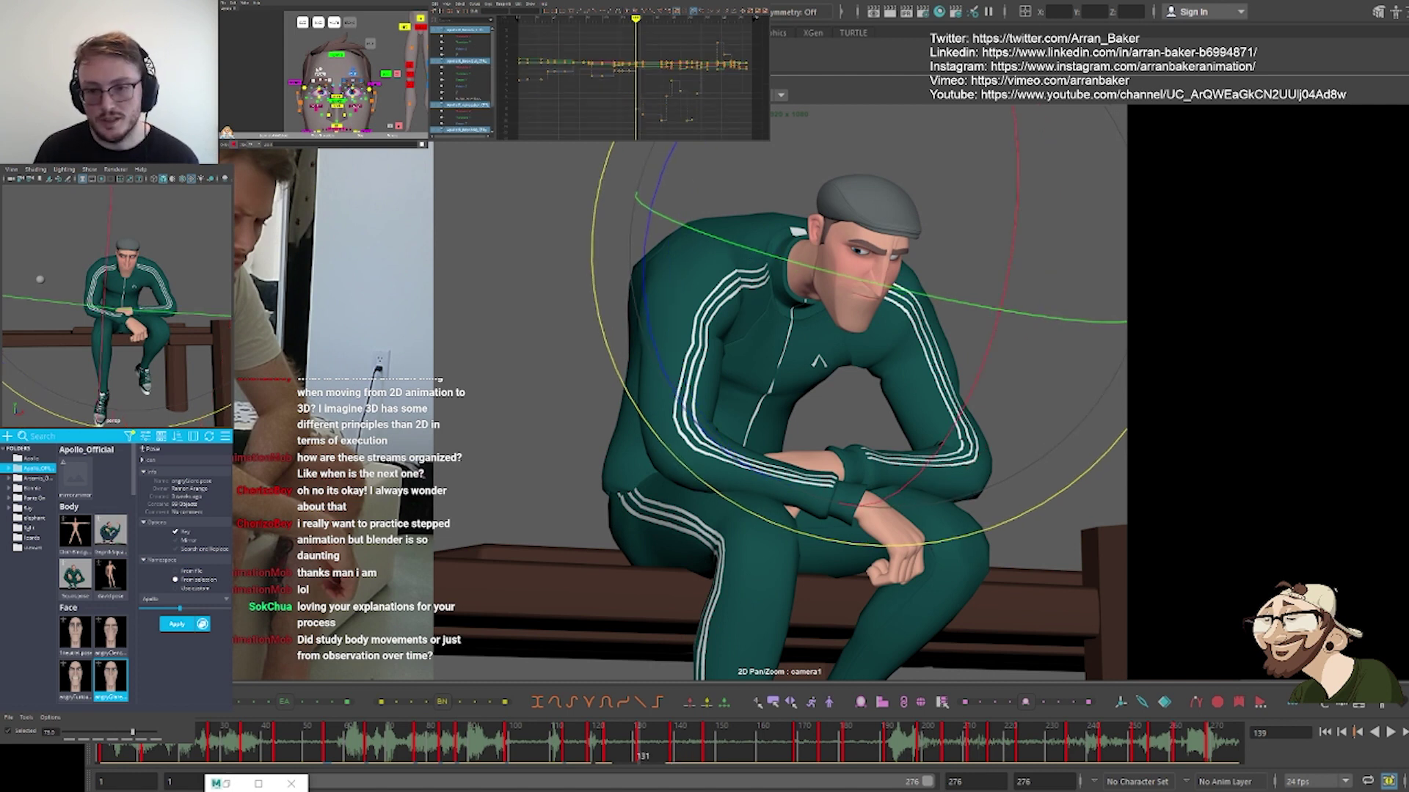
pyautogui.press('.')
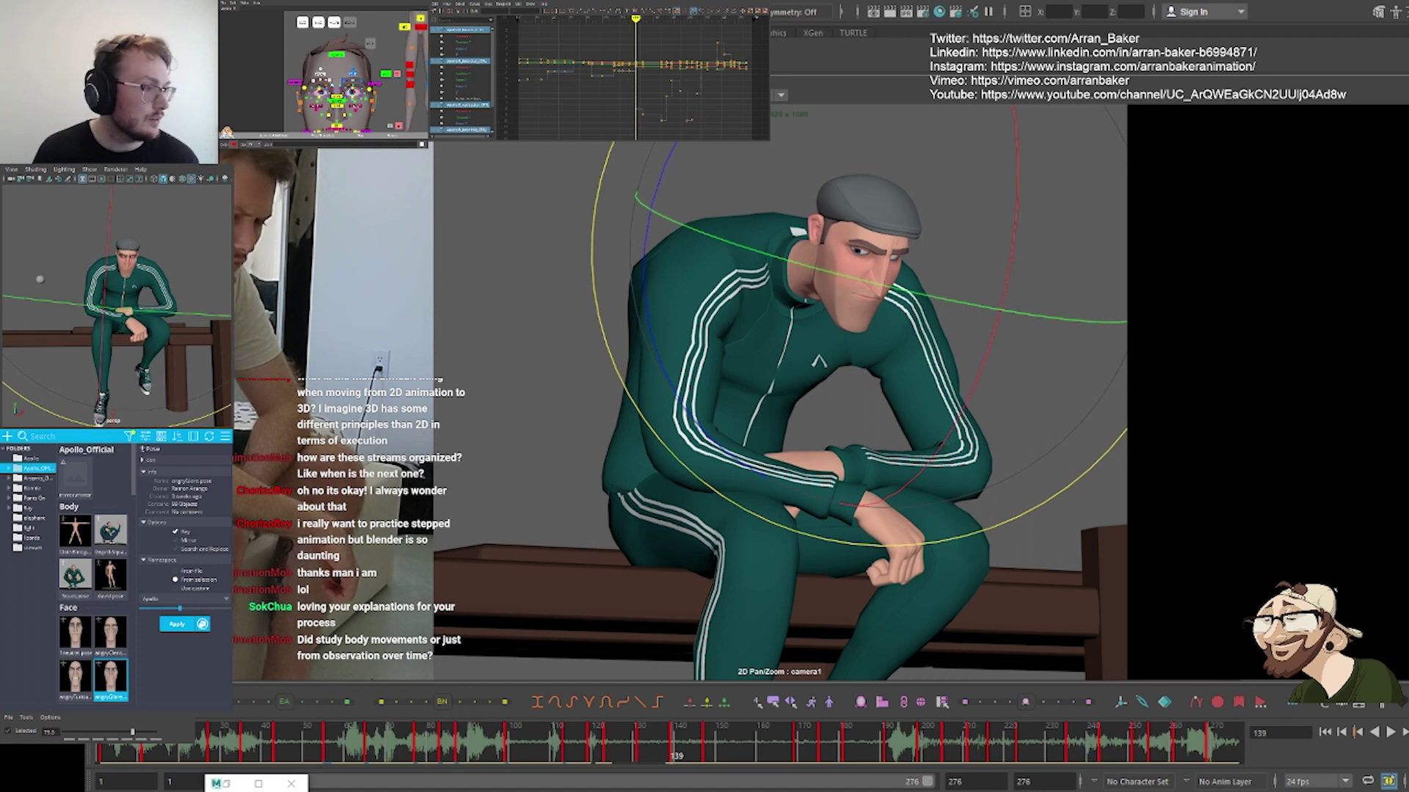
# Select a single eye-area control and blend its pose at frame 139 back towards frame 131, checking it against the neighbouring keys
pyautogui.click(329, 80)
pyautogui.press(',')
pyautogui.press('.')
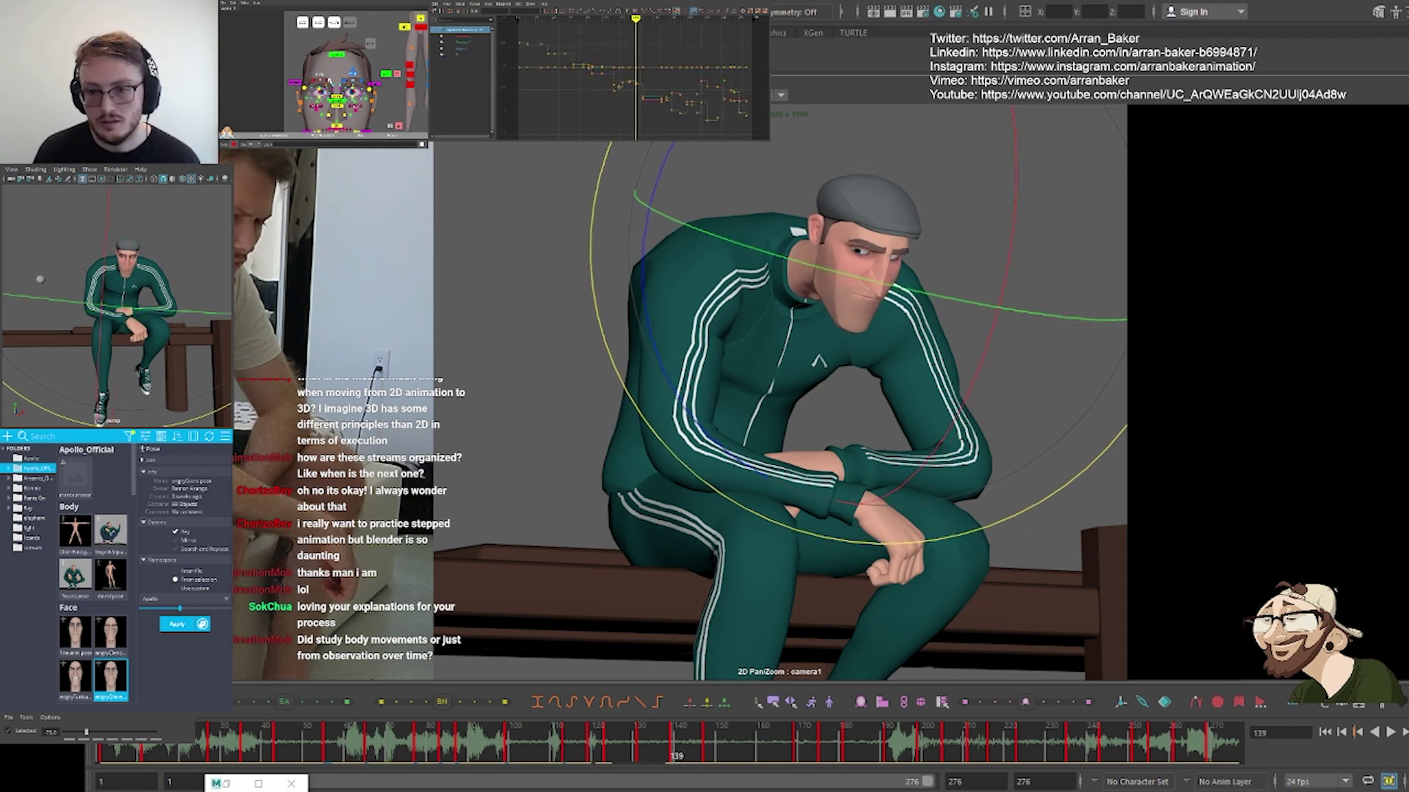
pyautogui.press('.')
pyautogui.press(',')
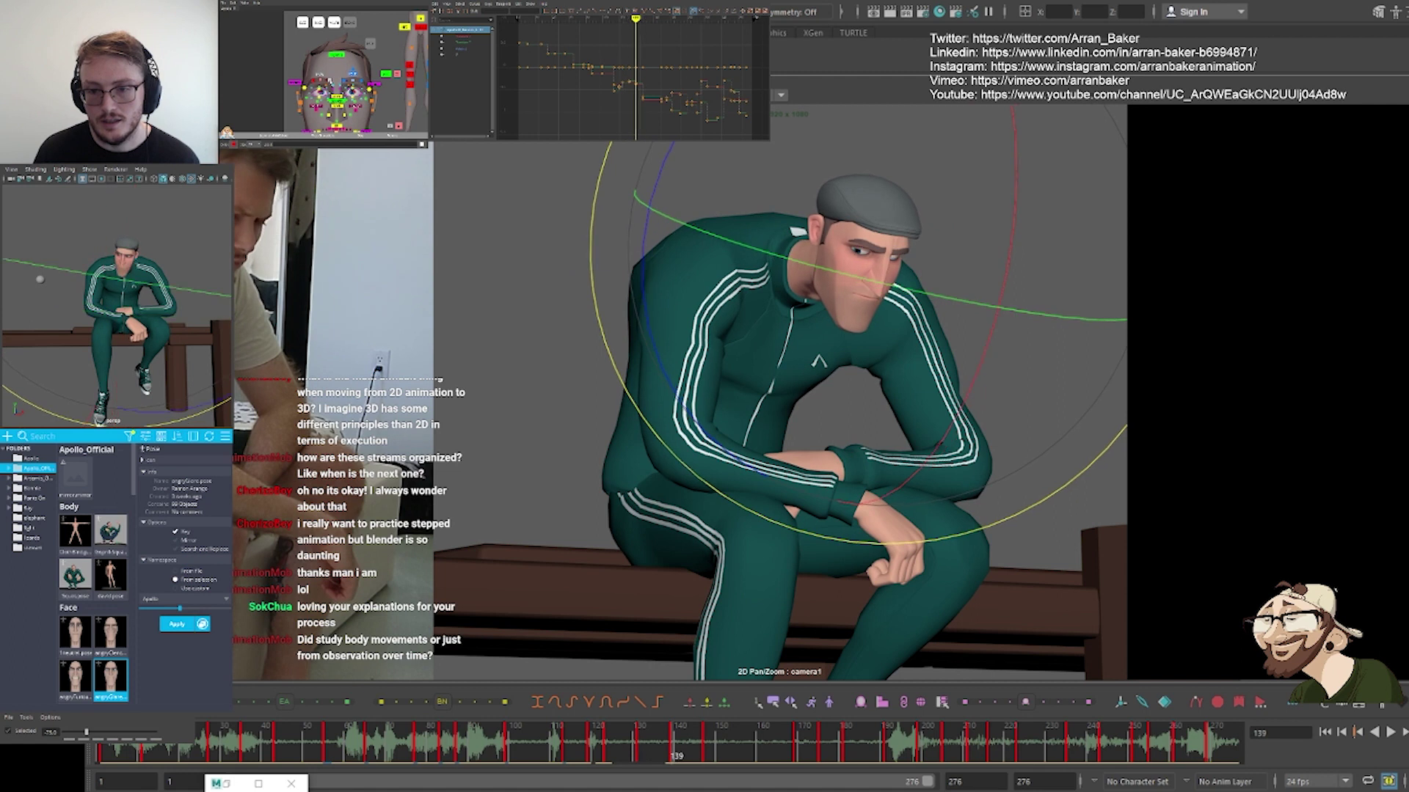
pyautogui.press('.')
pyautogui.press(',')
pyautogui.press(',')
pyautogui.press('.')
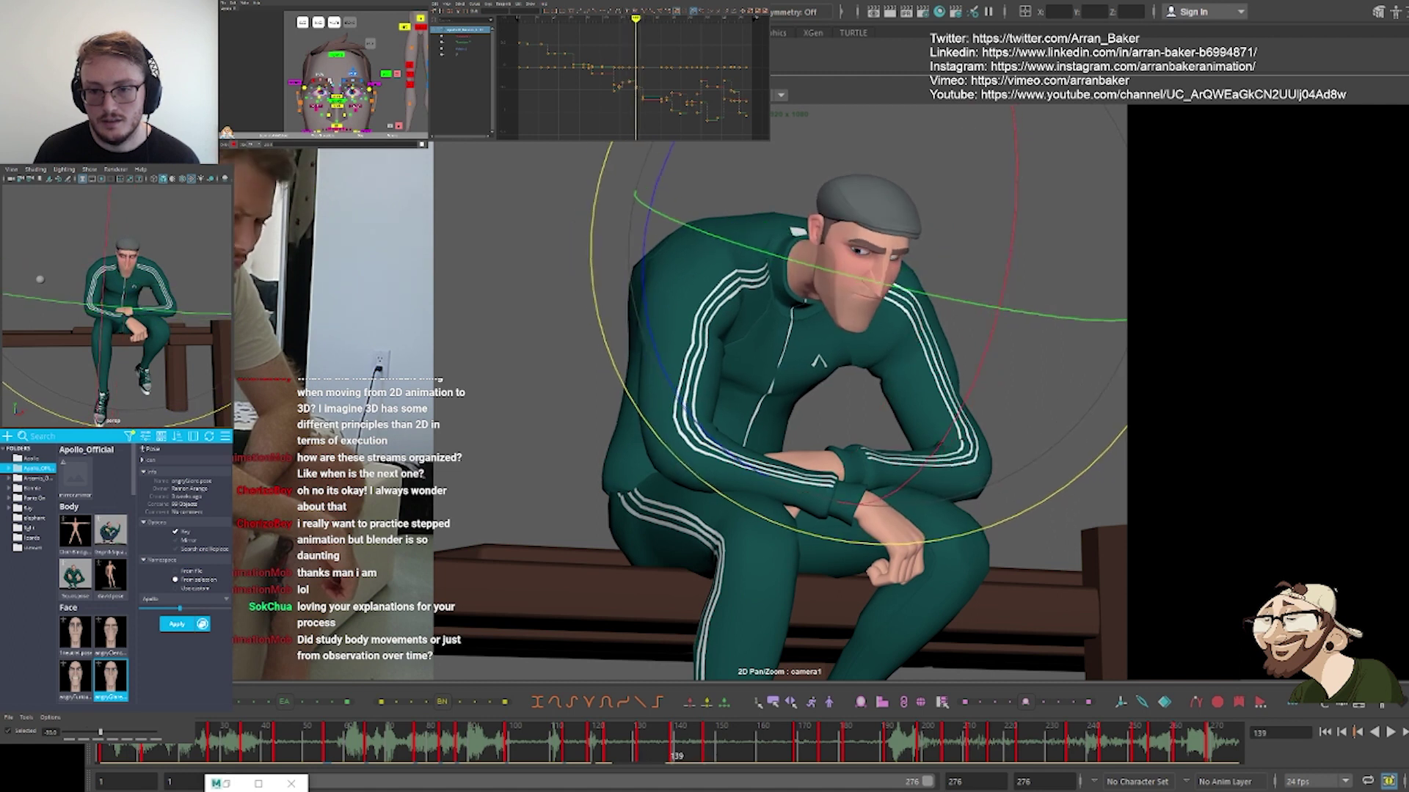
# Flip between keyframes 131, 139 and 147 to examine how the eyes lead into the look up
pyautogui.press('.')
pyautogui.press(',')
pyautogui.press(',')
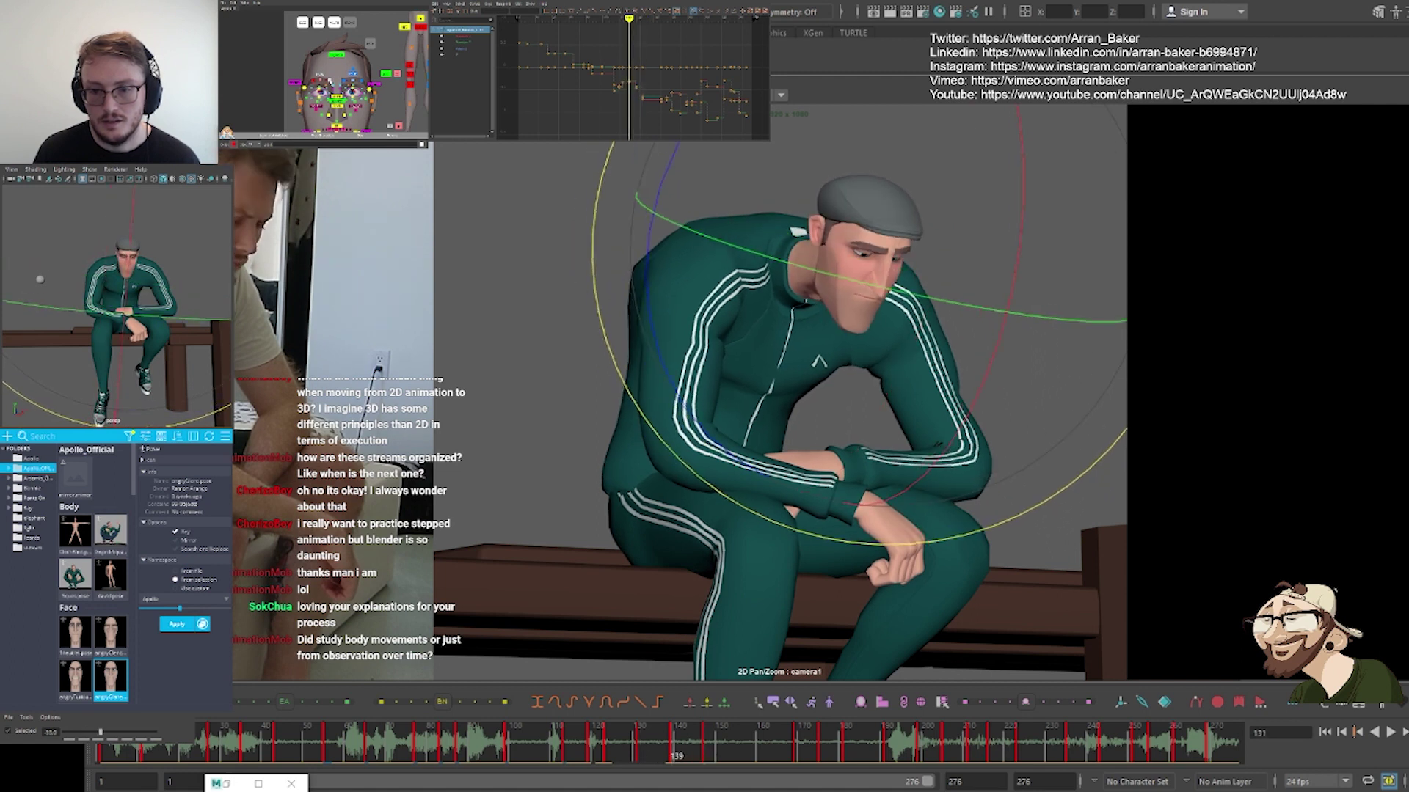
pyautogui.press('.')
pyautogui.press(',')
pyautogui.press(',')
pyautogui.press('.')
pyautogui.press(',')
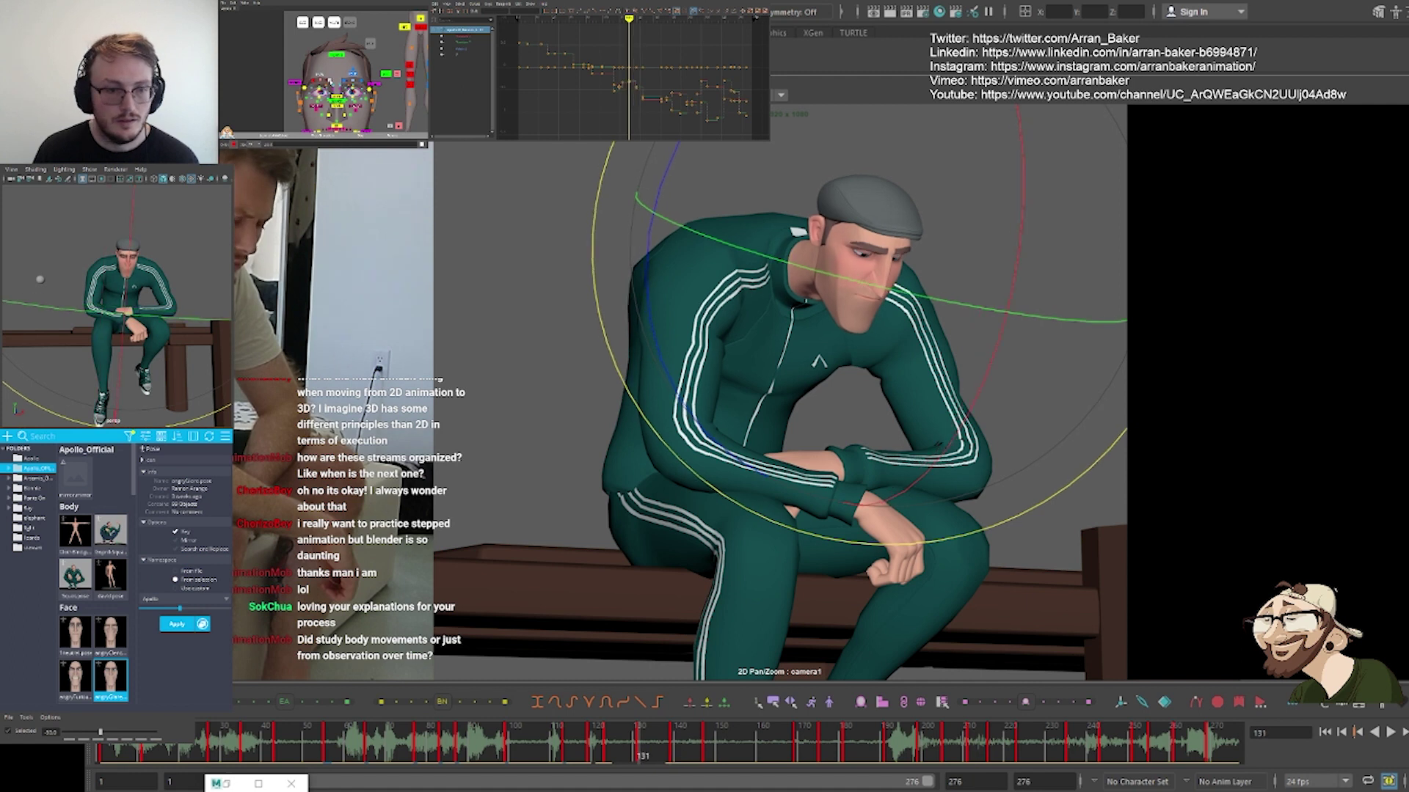
pyautogui.press('.')
# Select the head control in the body picker, blend it at frame 139 slightly towards frame 131, and check it against the neighbouring poses
pyautogui.click(306, 138)
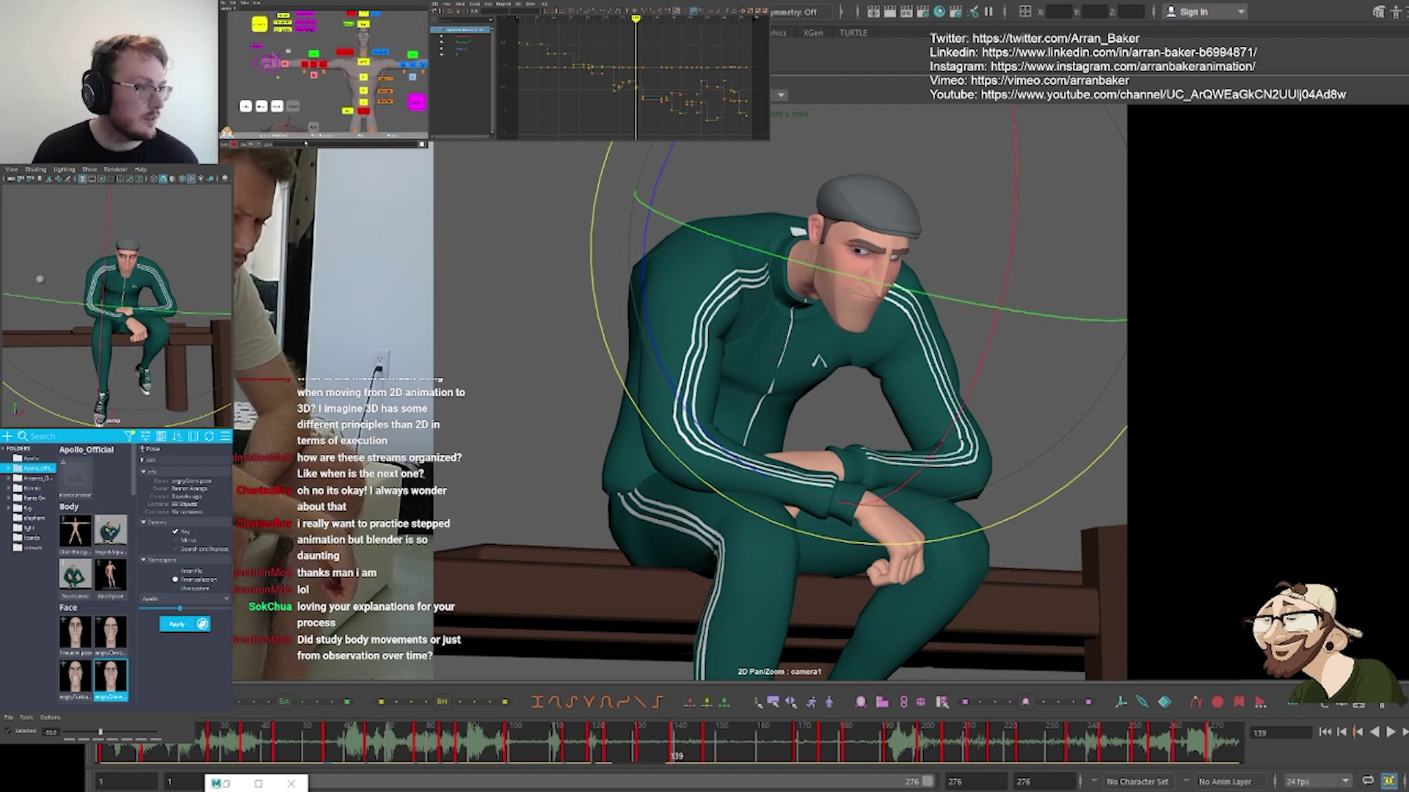
pyautogui.click(313, 126)
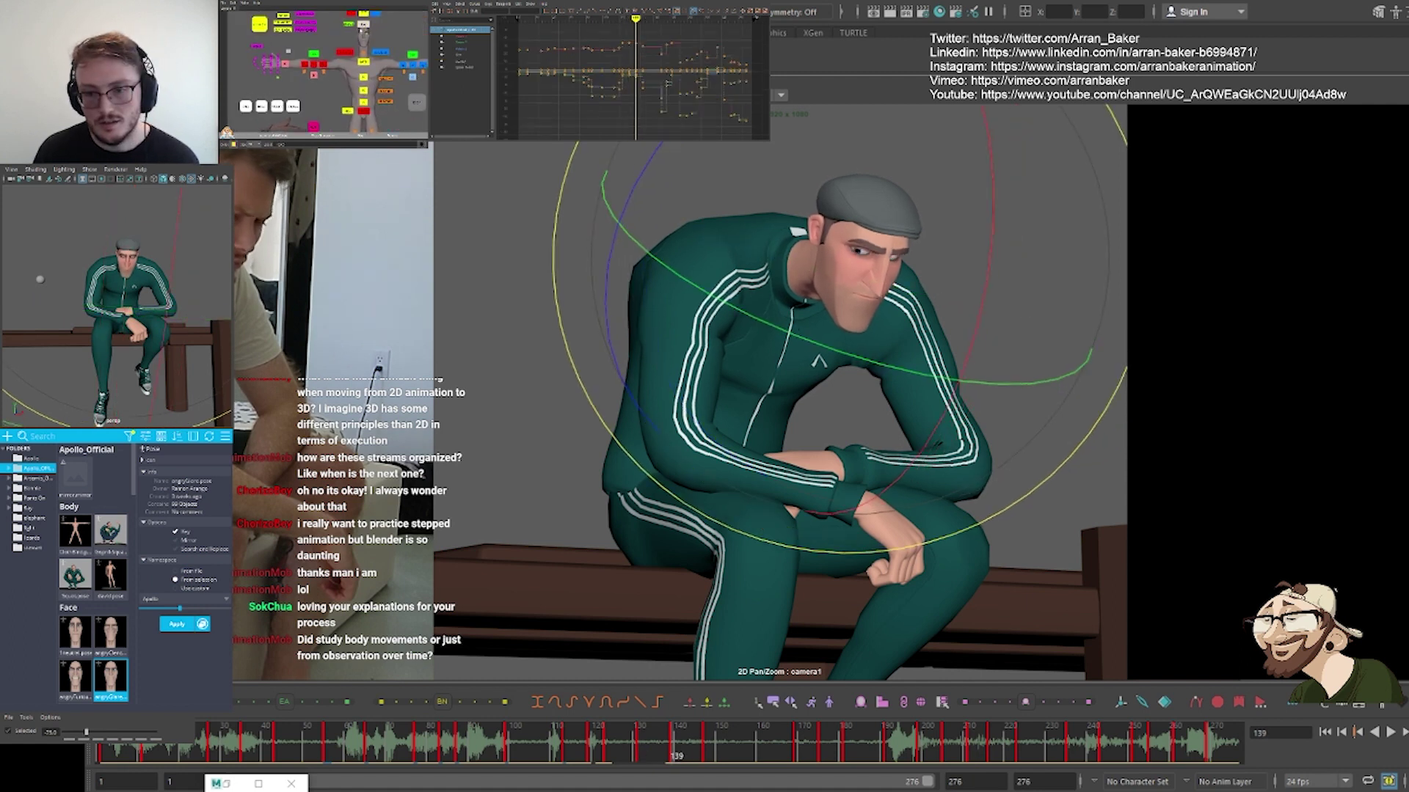
pyautogui.press(',')
pyautogui.press('.')
pyautogui.press('.')
pyautogui.press(',')
pyautogui.press(',')
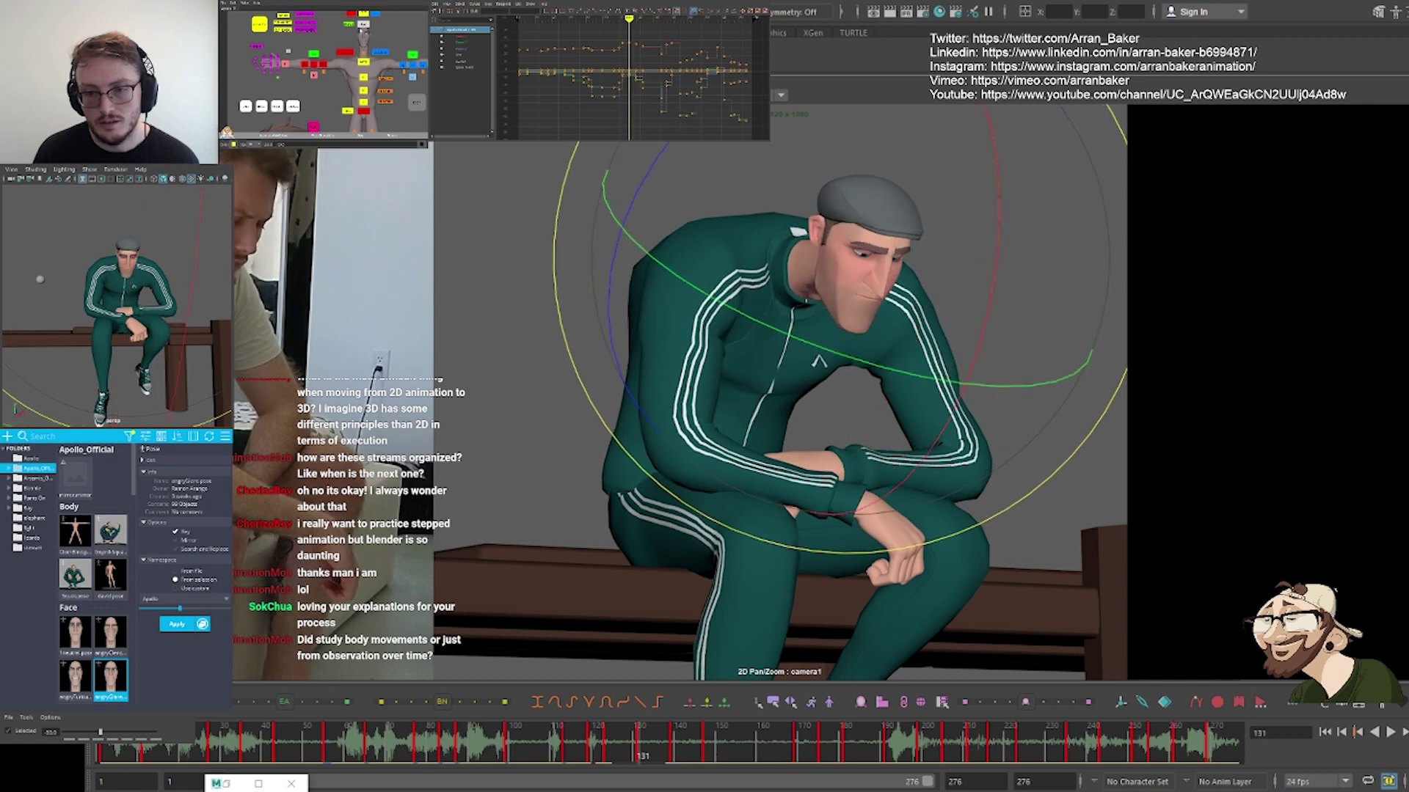
# Compare the head pose at keyframes 131, 139 and 147
pyautogui.press('.')
pyautogui.press('.')
pyautogui.press(',')
pyautogui.press(',')
pyautogui.press('.')
pyautogui.press('.')
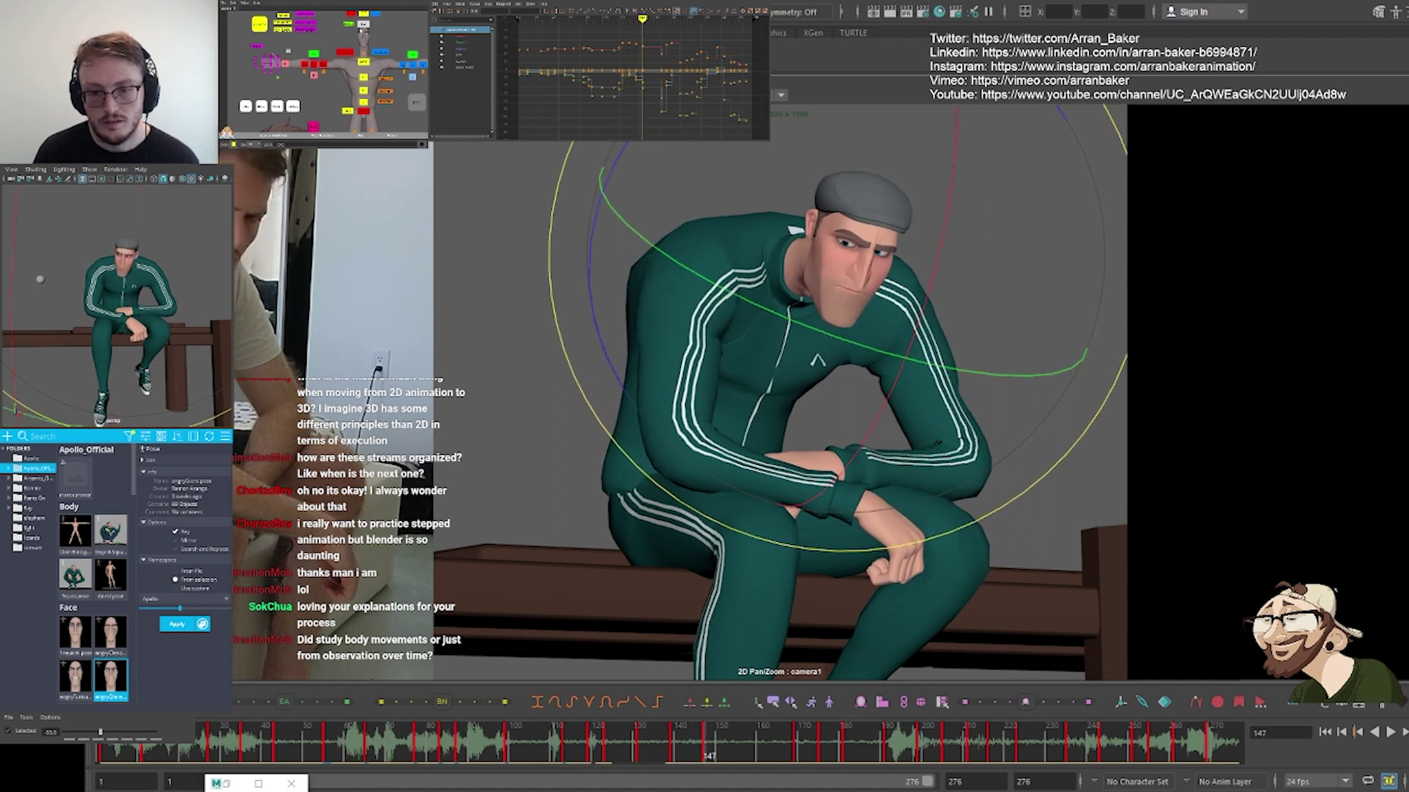
pyautogui.press(',')
pyautogui.press(',')
pyautogui.press(',')
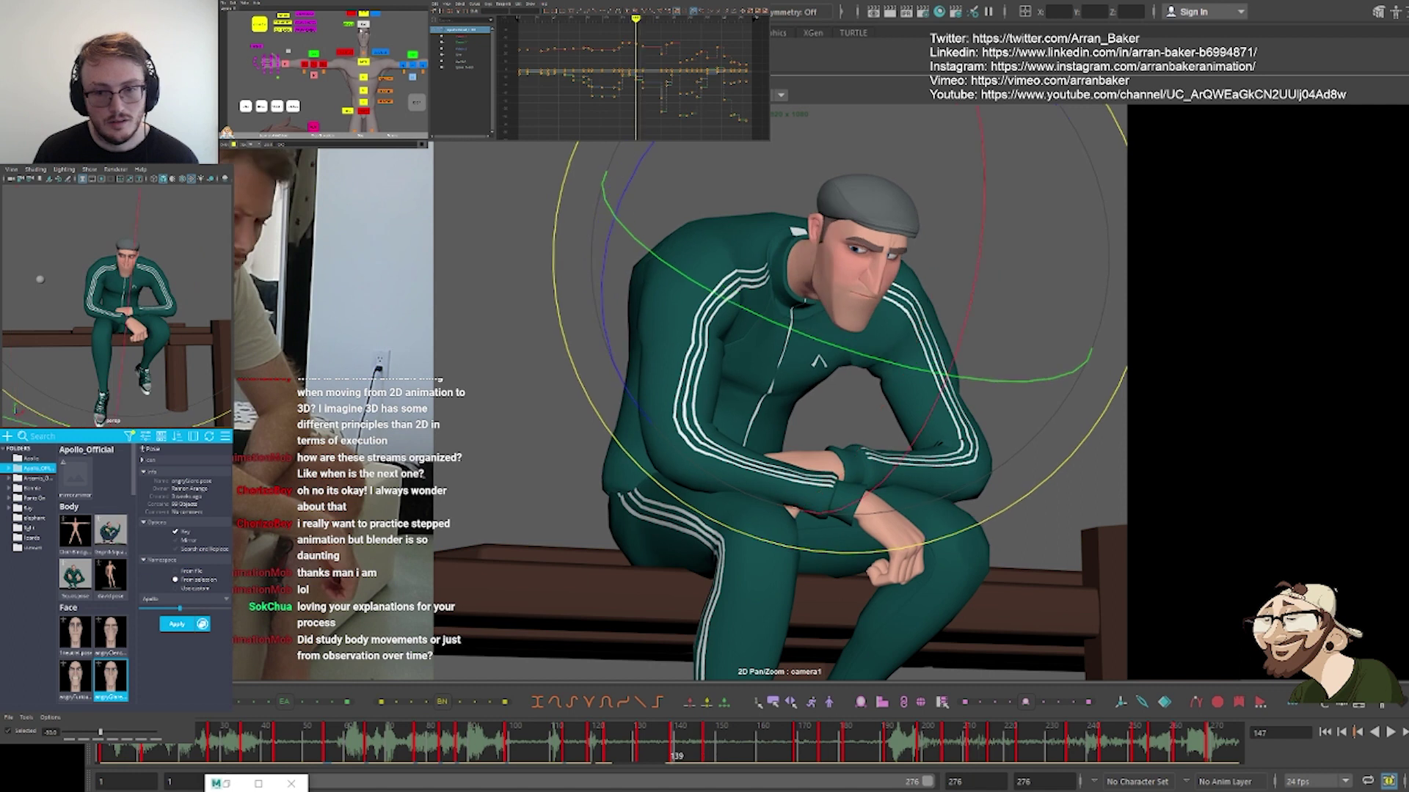
# Select the torso controls, blend them at frame 147 slightly towards the previous key, and compare with keyframes 131 and 139
pyautogui.moveTo(376, 72); pyautogui.dragTo(357, 117)
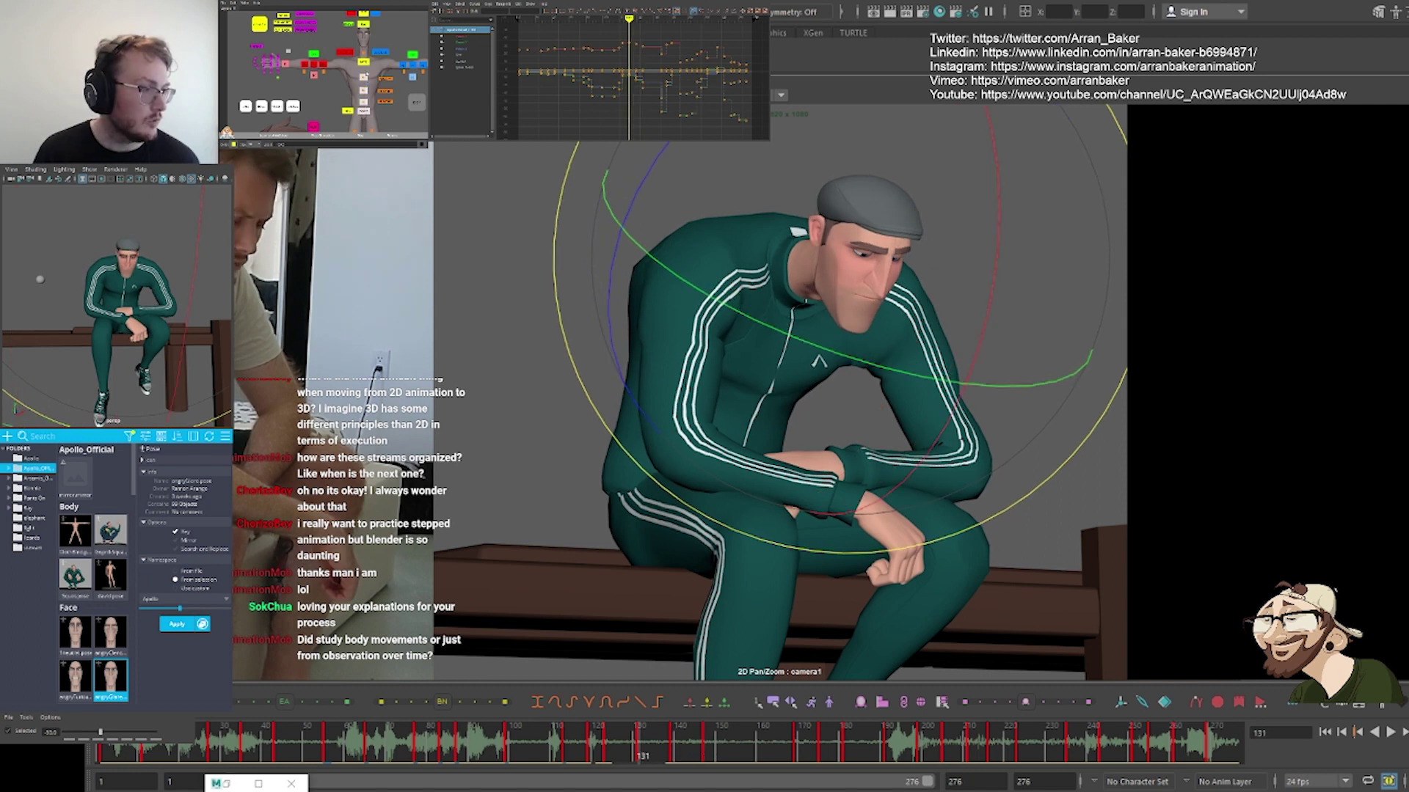
pyautogui.press('.')
pyautogui.press('.')
pyautogui.click(408, 704)
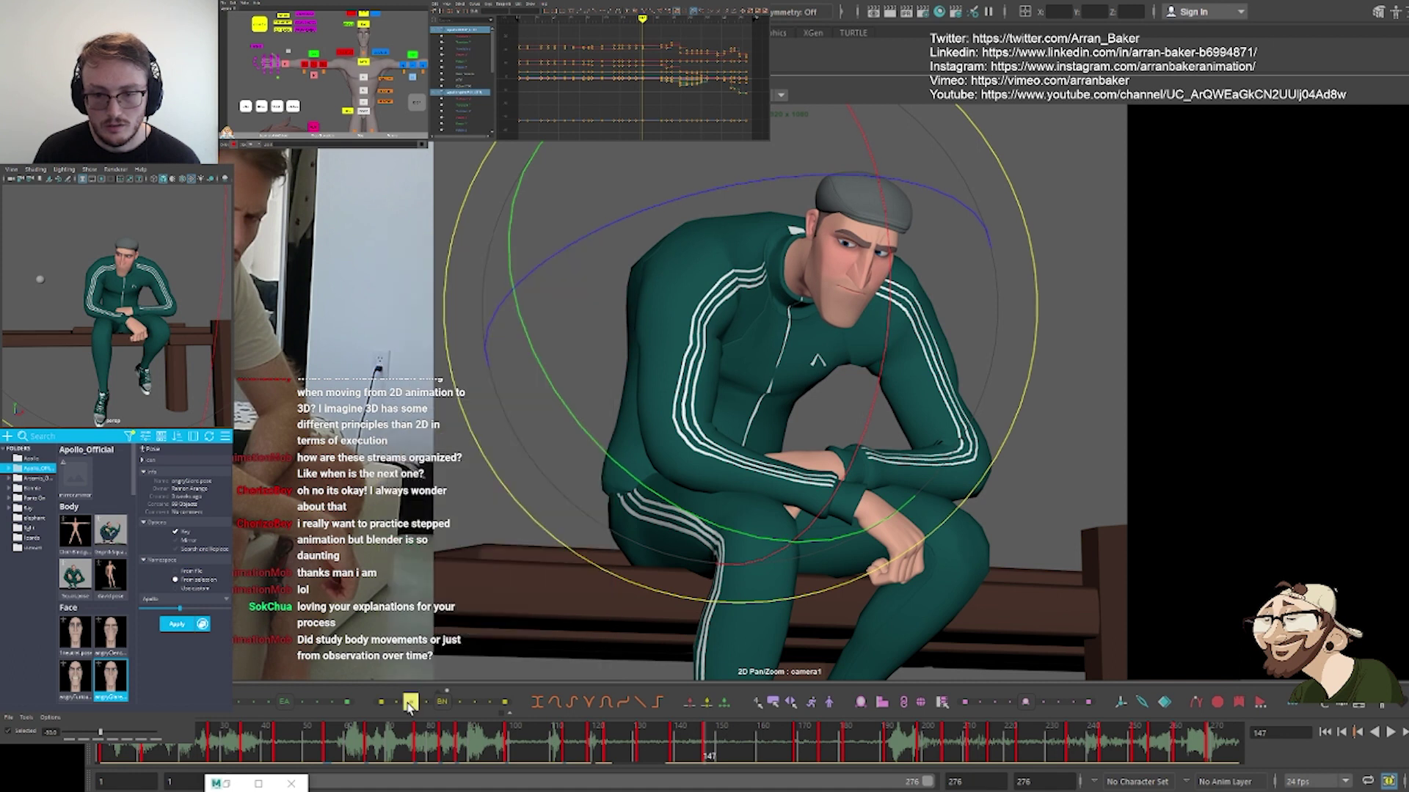
pyautogui.click(409, 703)
pyautogui.press(',')
pyautogui.press(',')
pyautogui.press('.')
pyautogui.press('.')
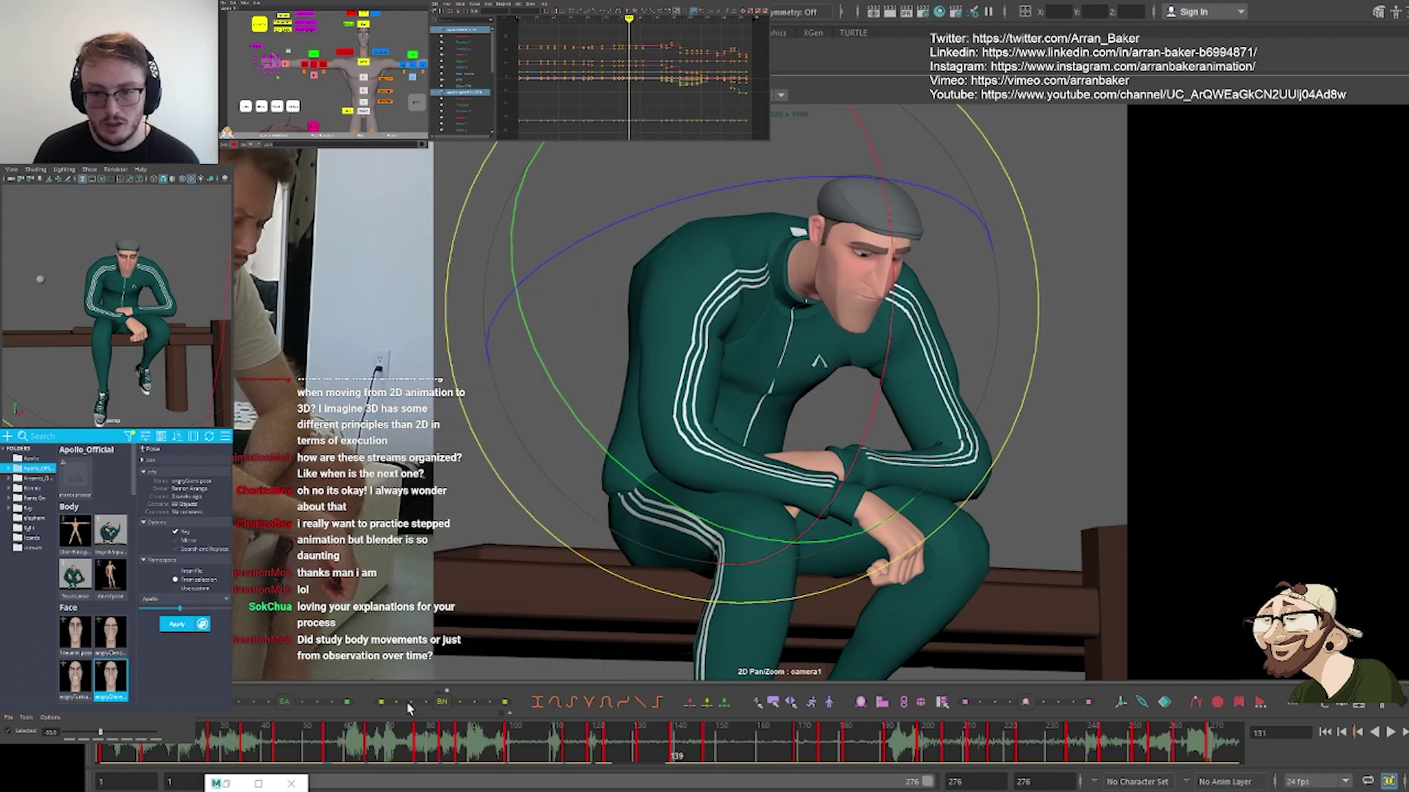
pyautogui.press(',')
pyautogui.press('.')
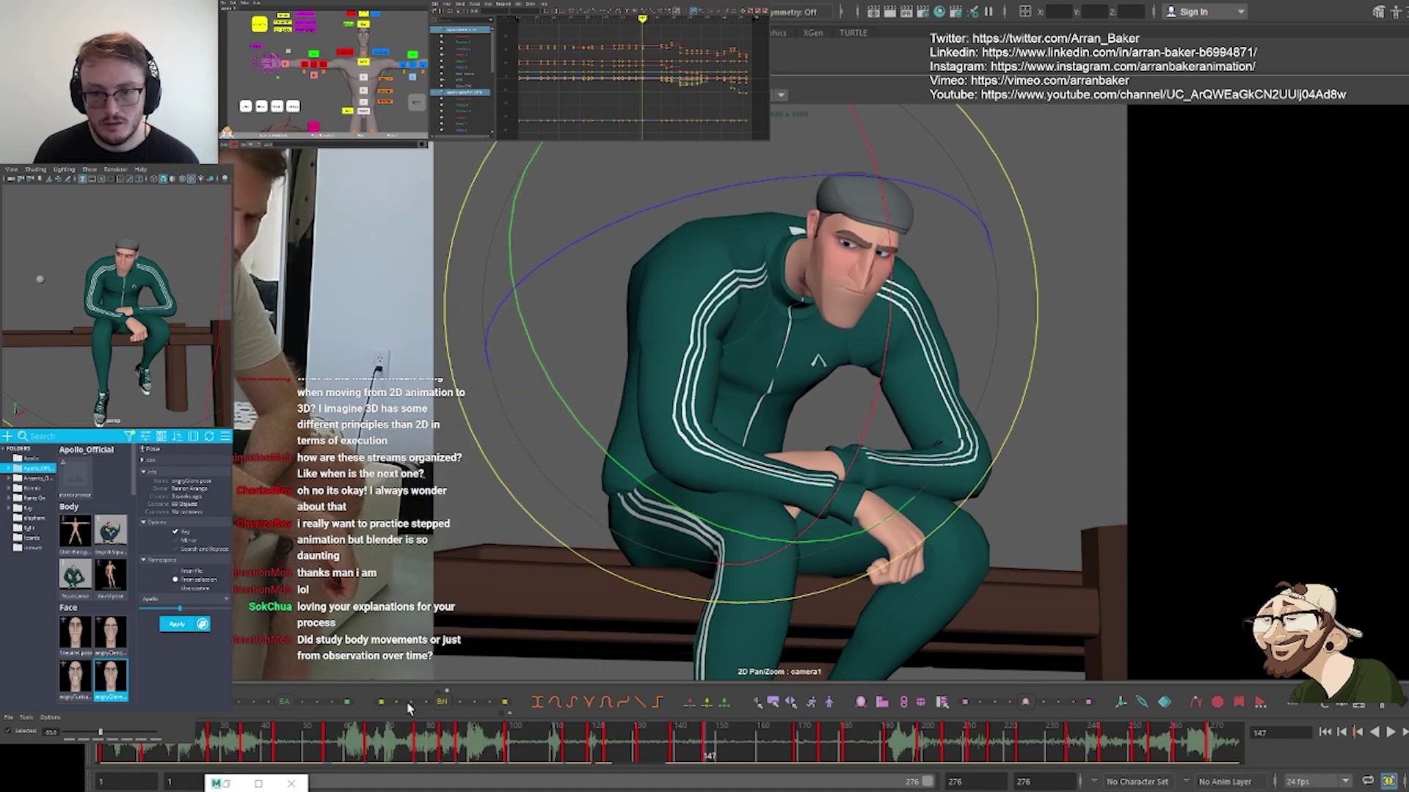
pyautogui.click(408, 706)
pyautogui.click(408, 707)
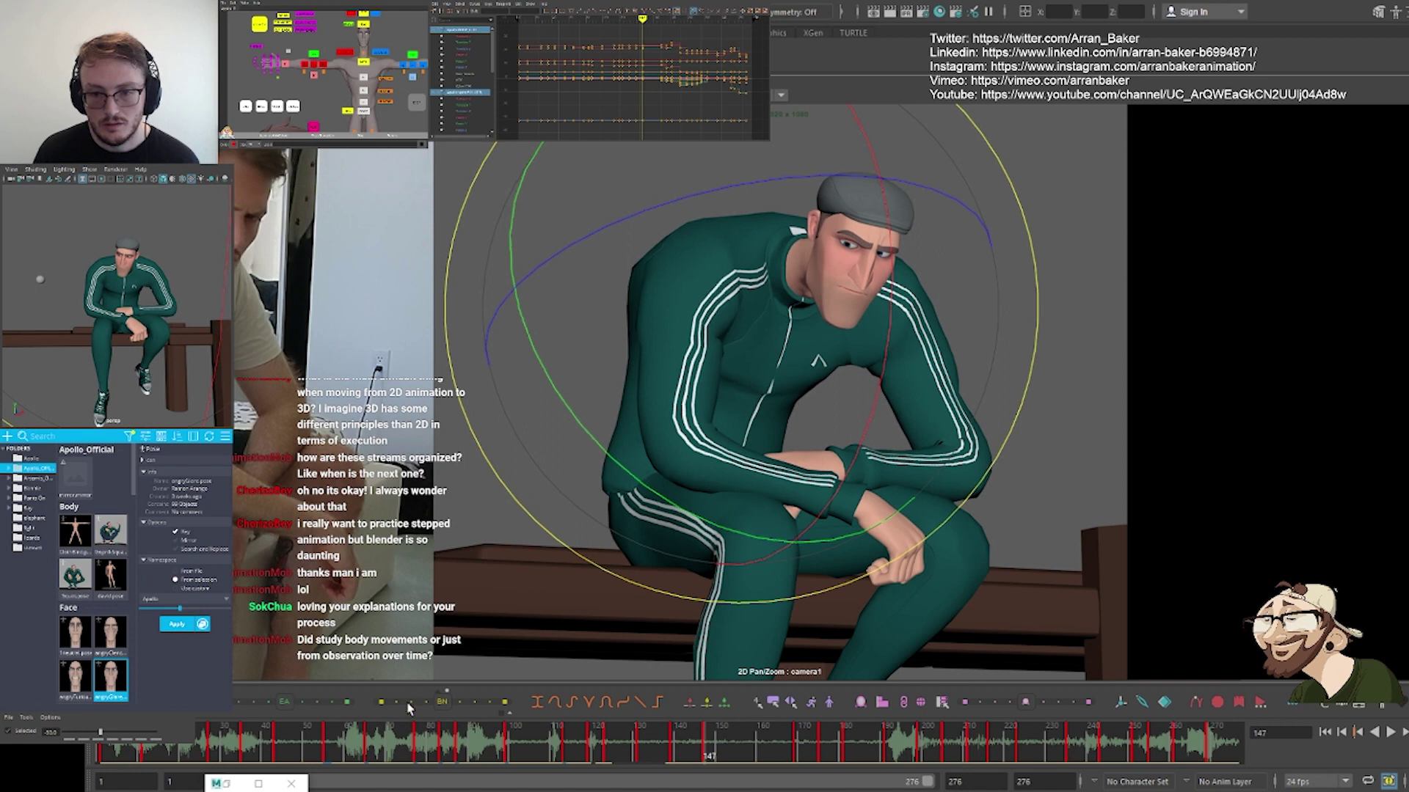
# Flip through the keyframes between 131 and 169 to examine the body and head transitions
pyautogui.press(',')
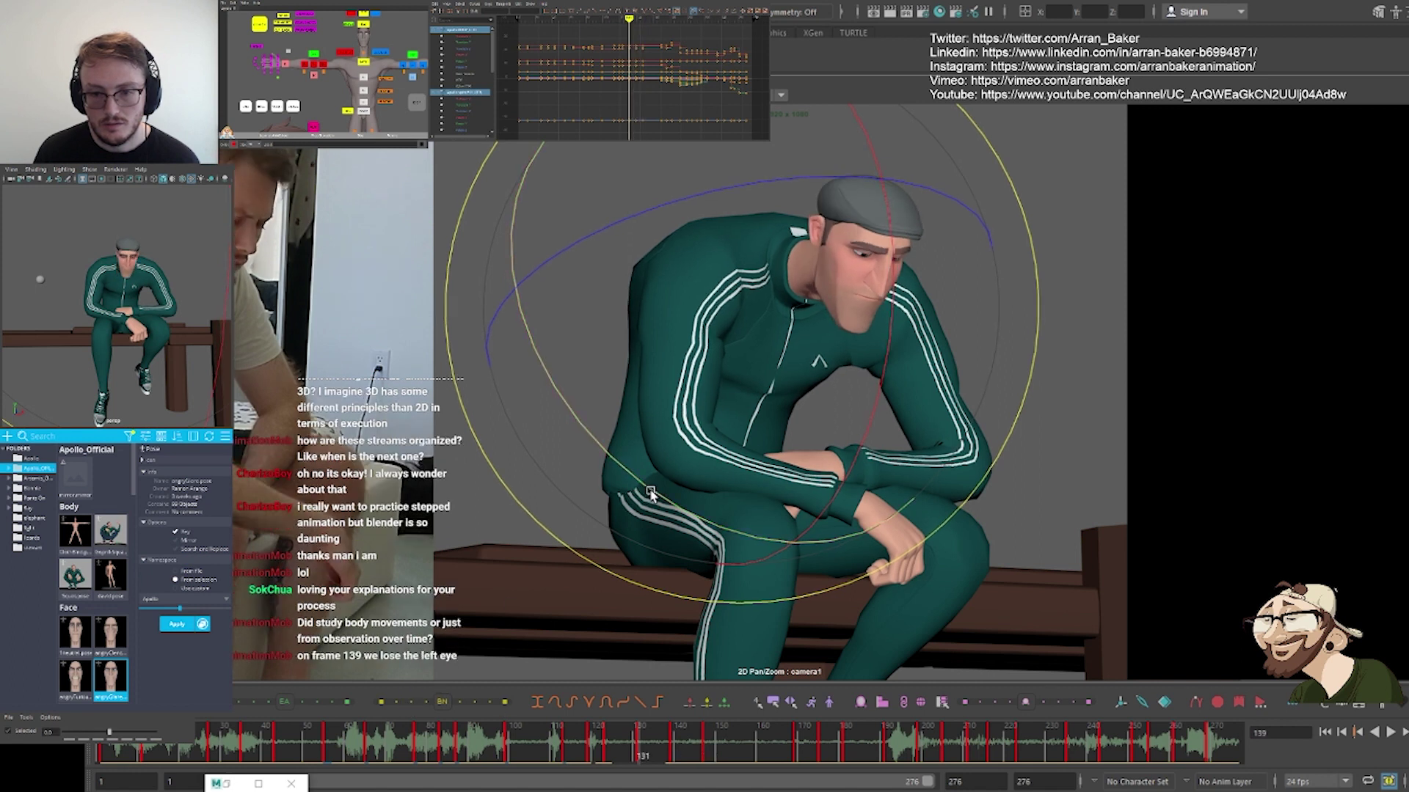
pyautogui.press('.')
pyautogui.press(',')
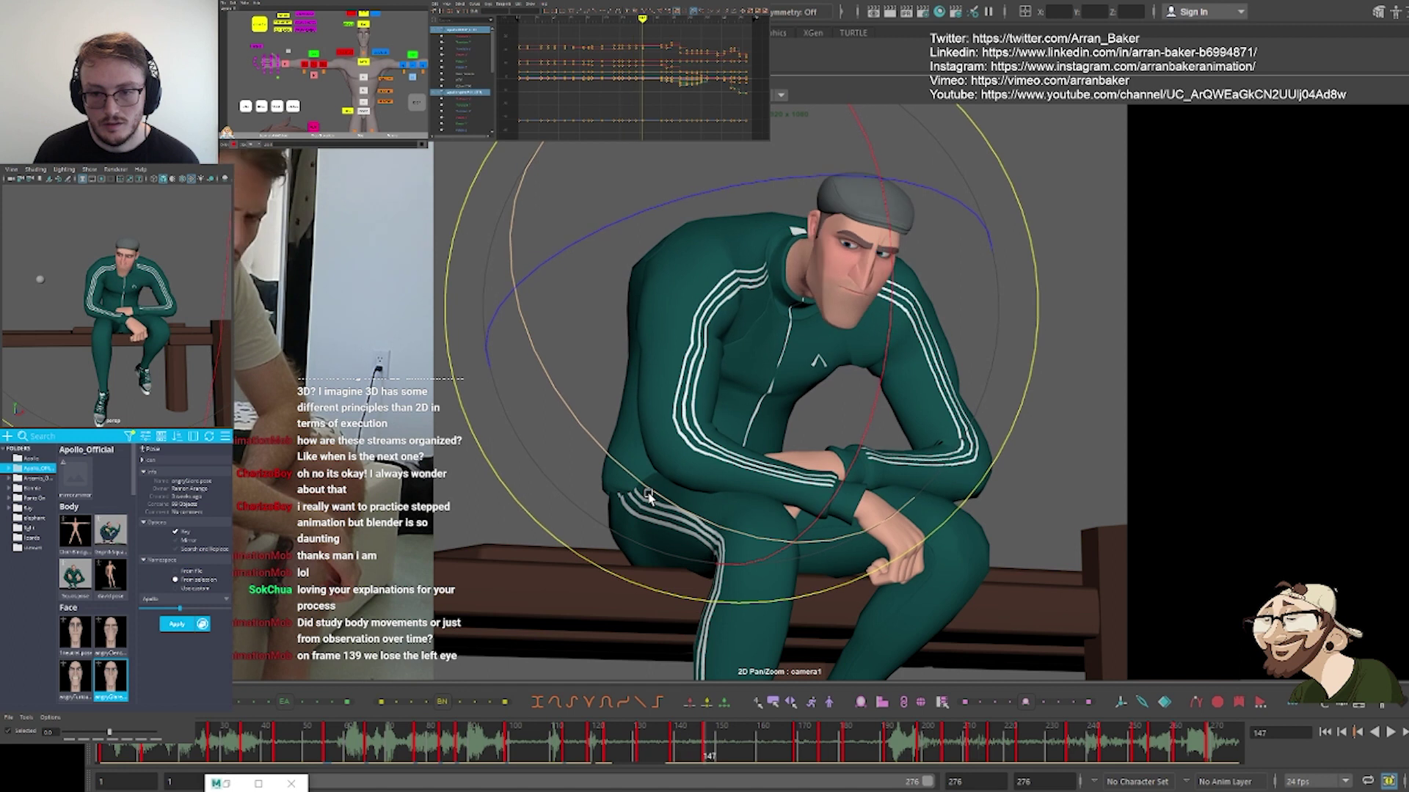
pyautogui.press('.')
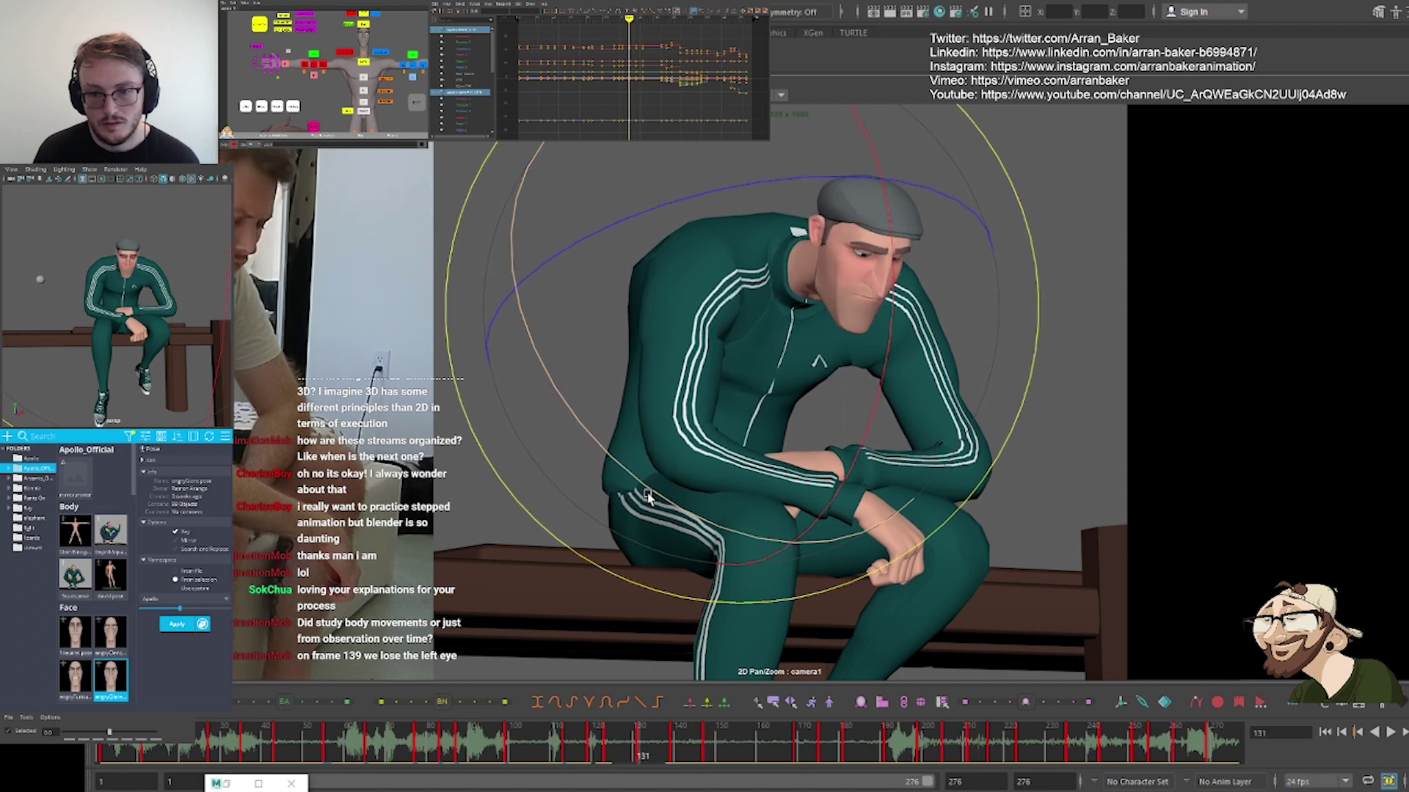
pyautogui.press('.')
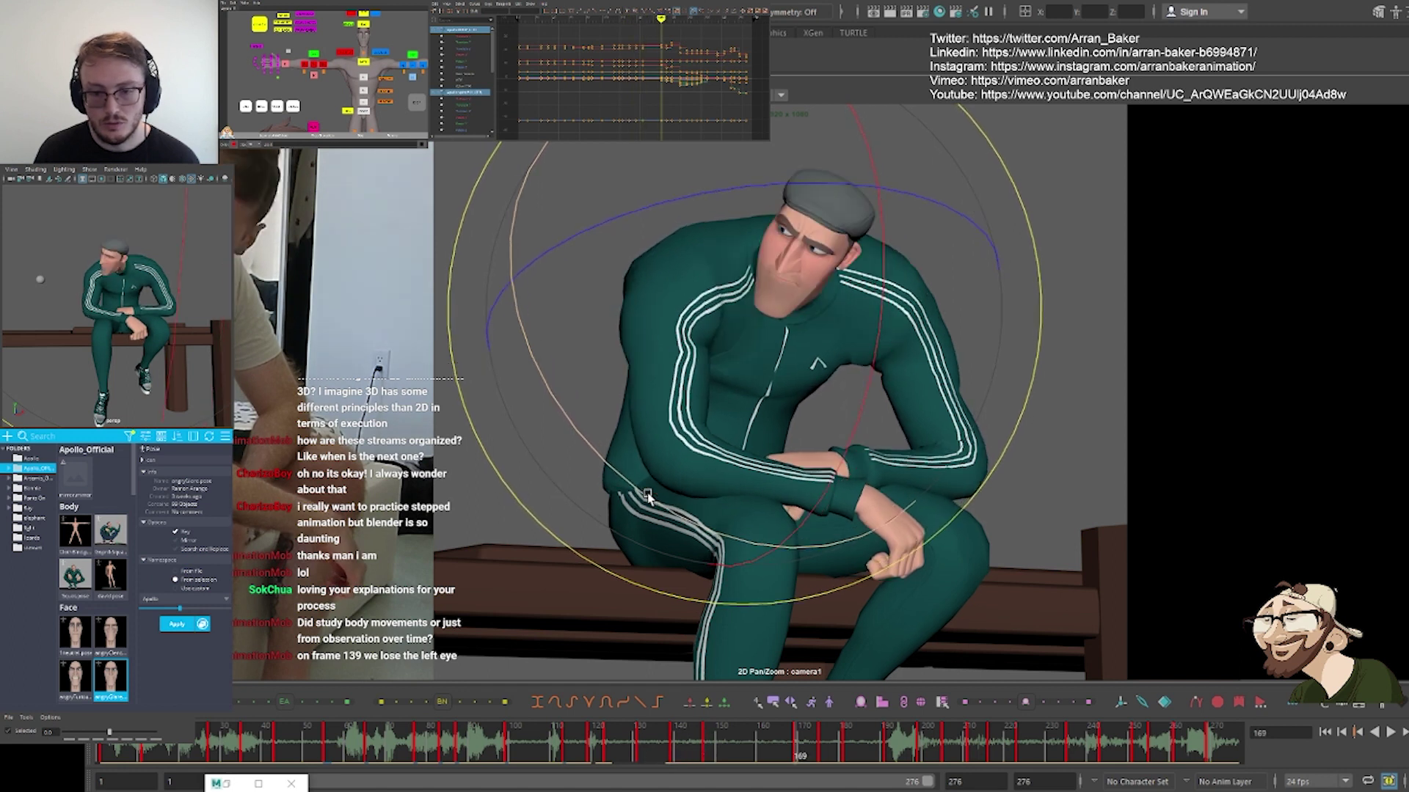
pyautogui.press(',')
pyautogui.press('.')
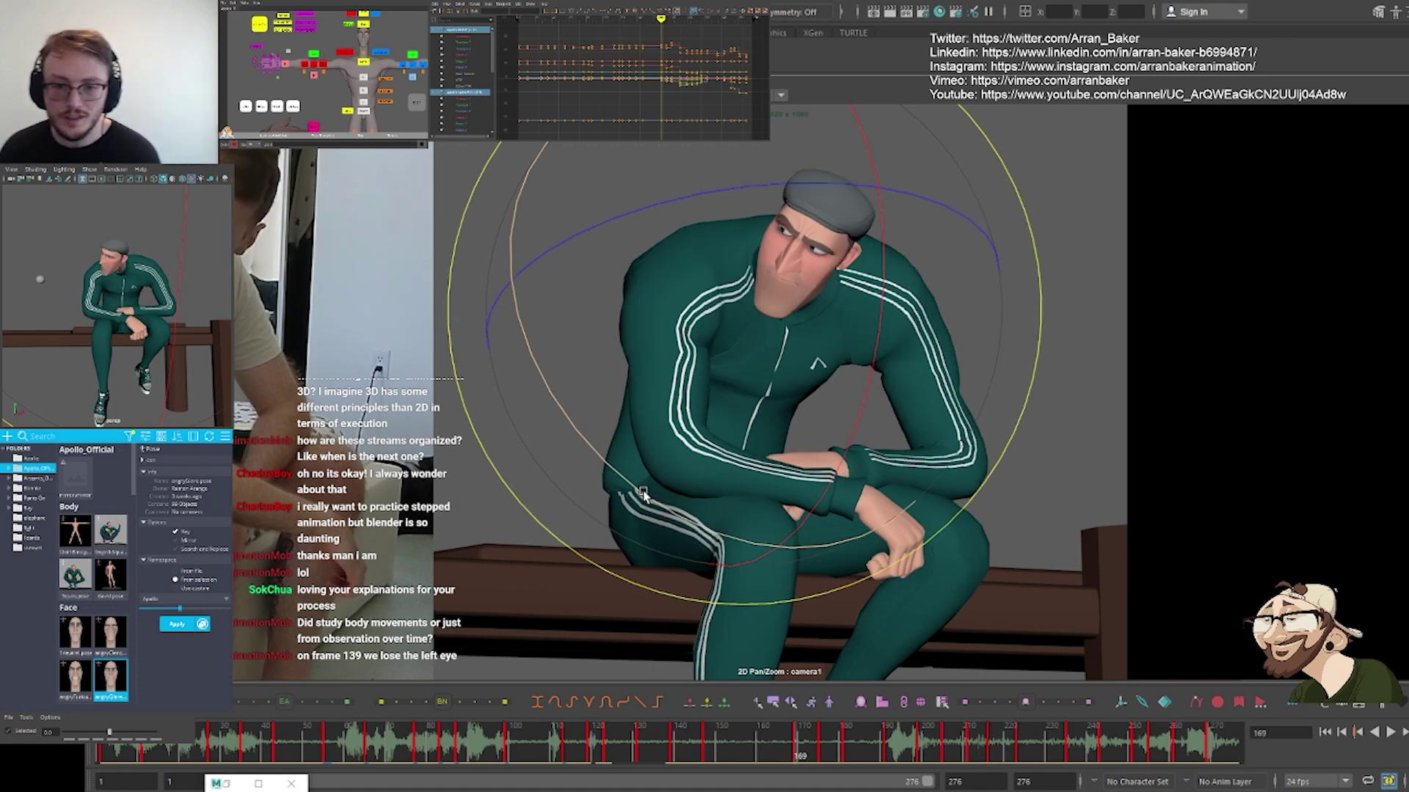
pyautogui.press(',')
pyautogui.press('.')
pyautogui.press(',')
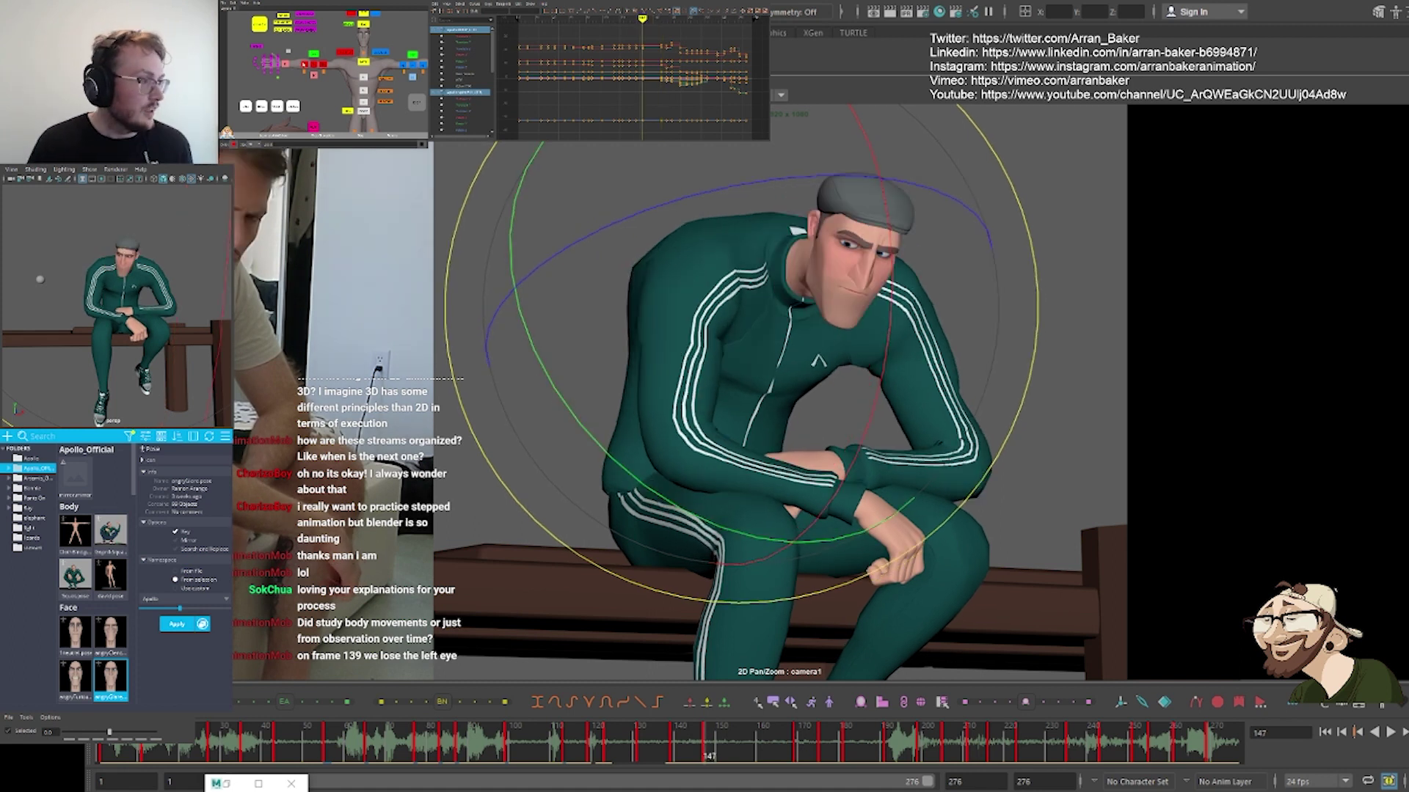
pyautogui.press('.')
pyautogui.press(',')
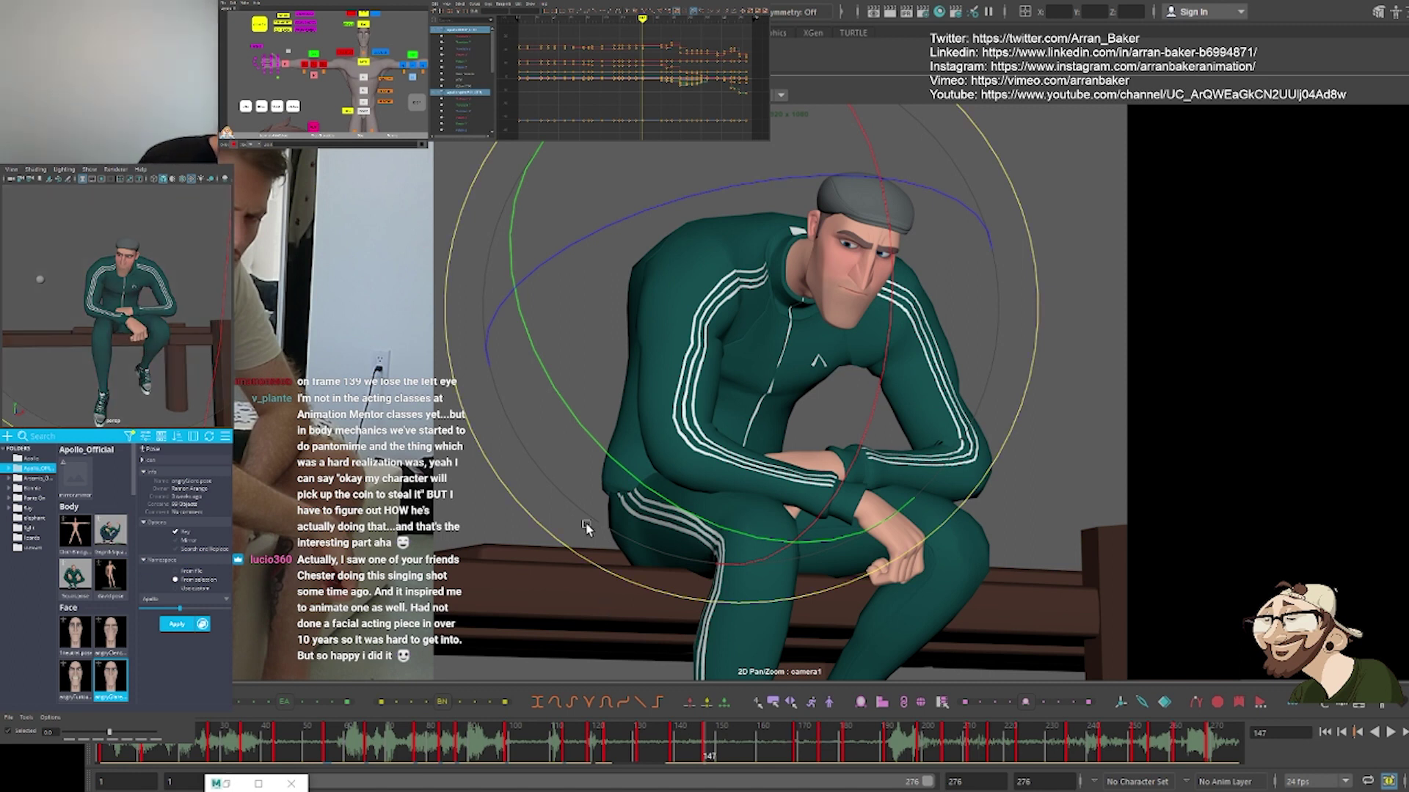
# Reselect the head control at frame 139, try moving the neighbouring head picker control, and clear the selection
pyautogui.click(415, 540)
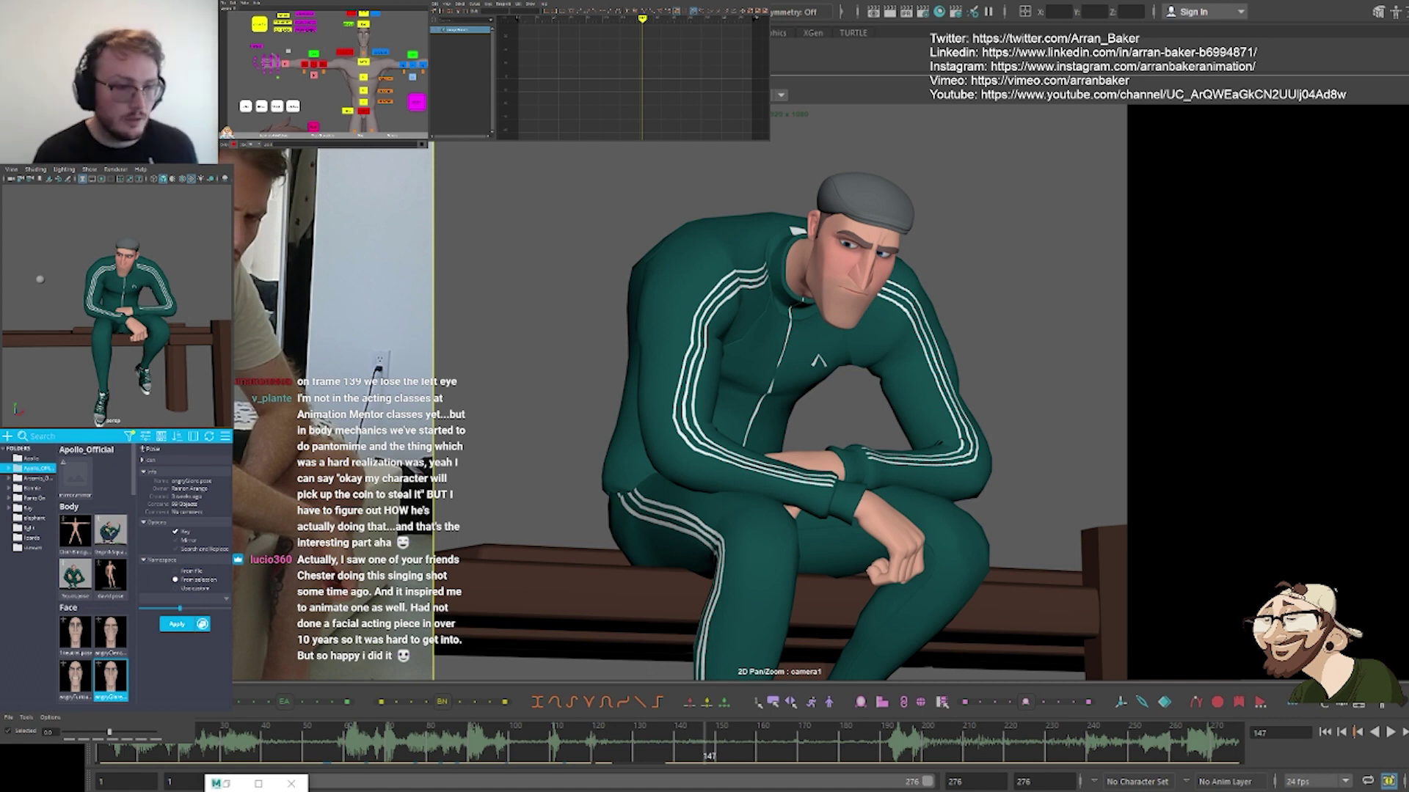
pyautogui.click(365, 25)
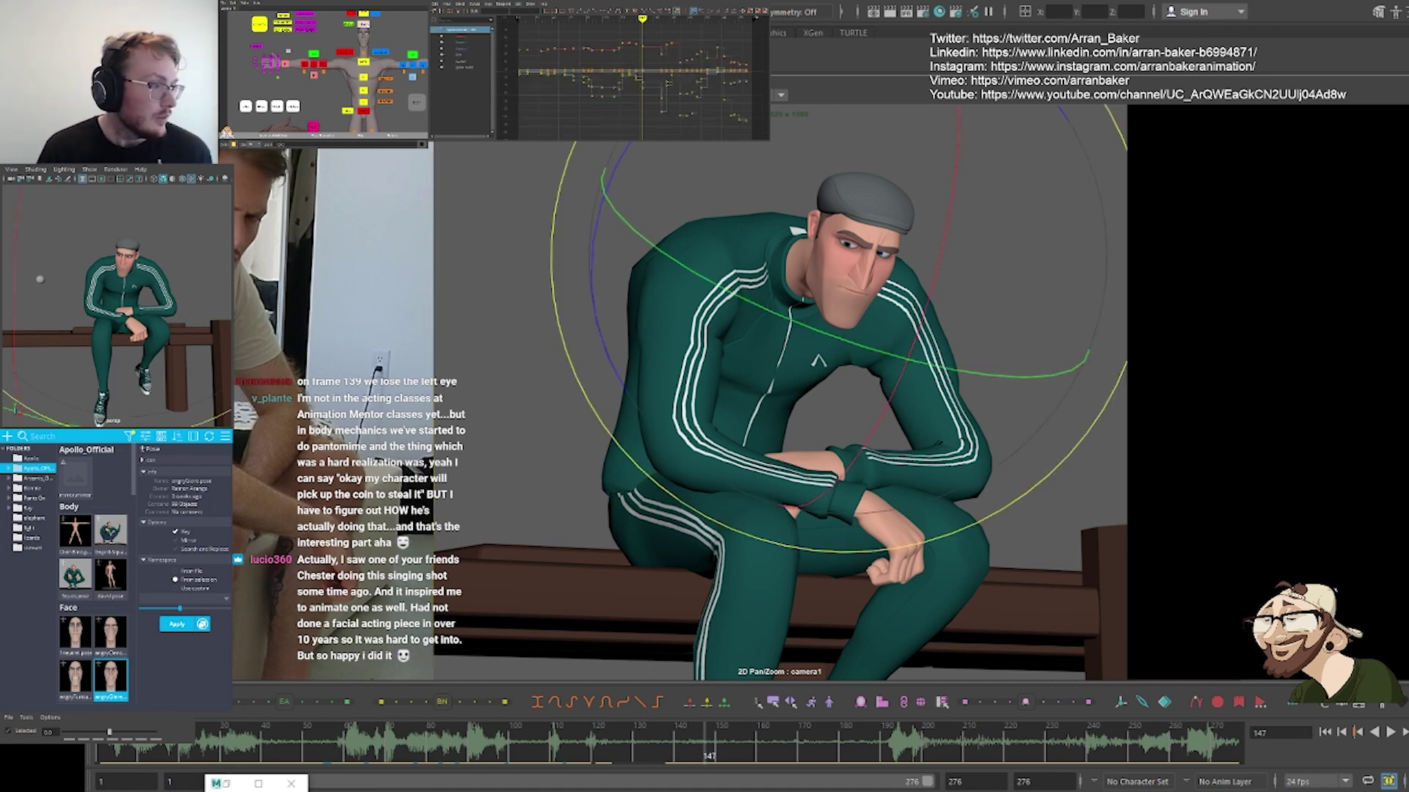
pyautogui.press(',')
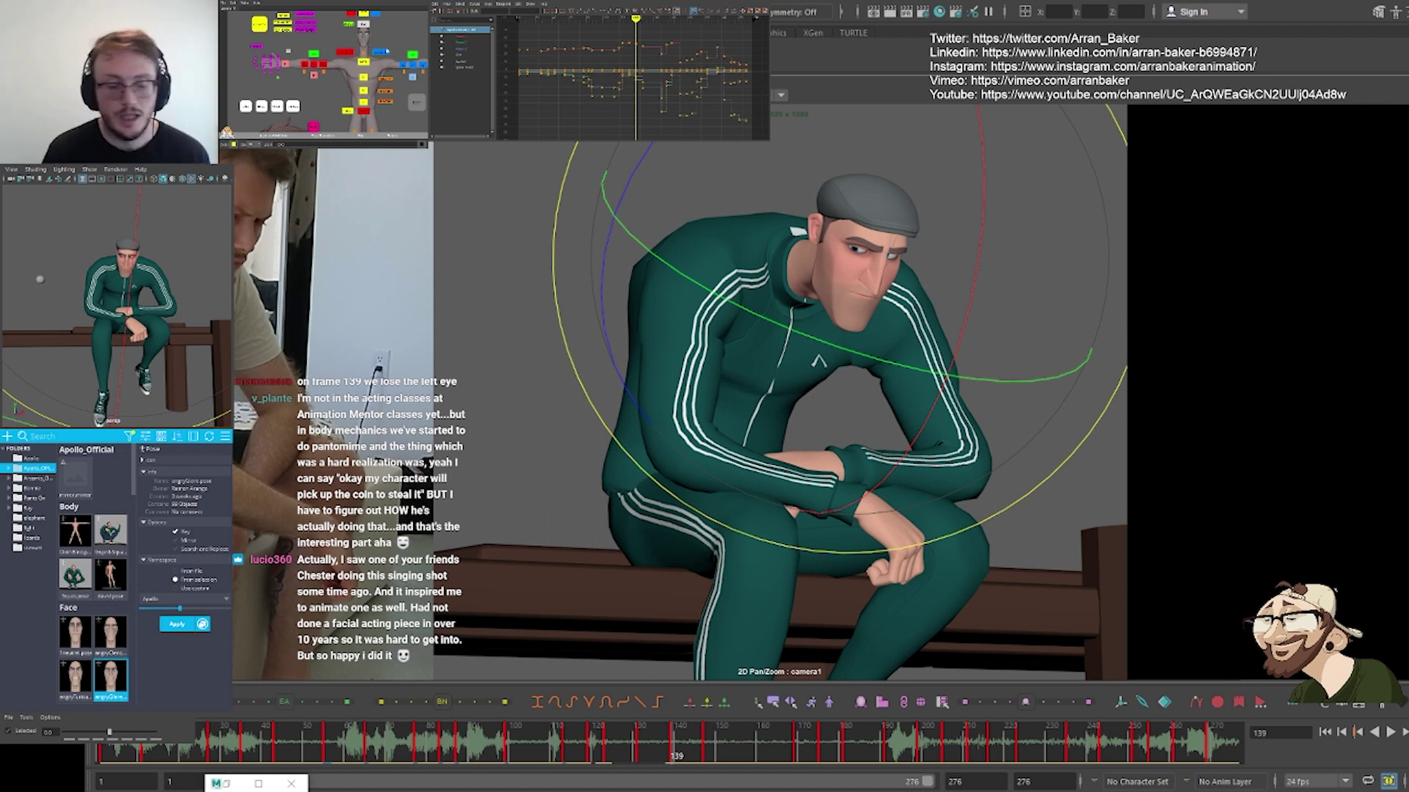
pyautogui.moveTo(387, 51); pyautogui.dragTo(312, 62, button='middle')
pyautogui.click(300, 22)
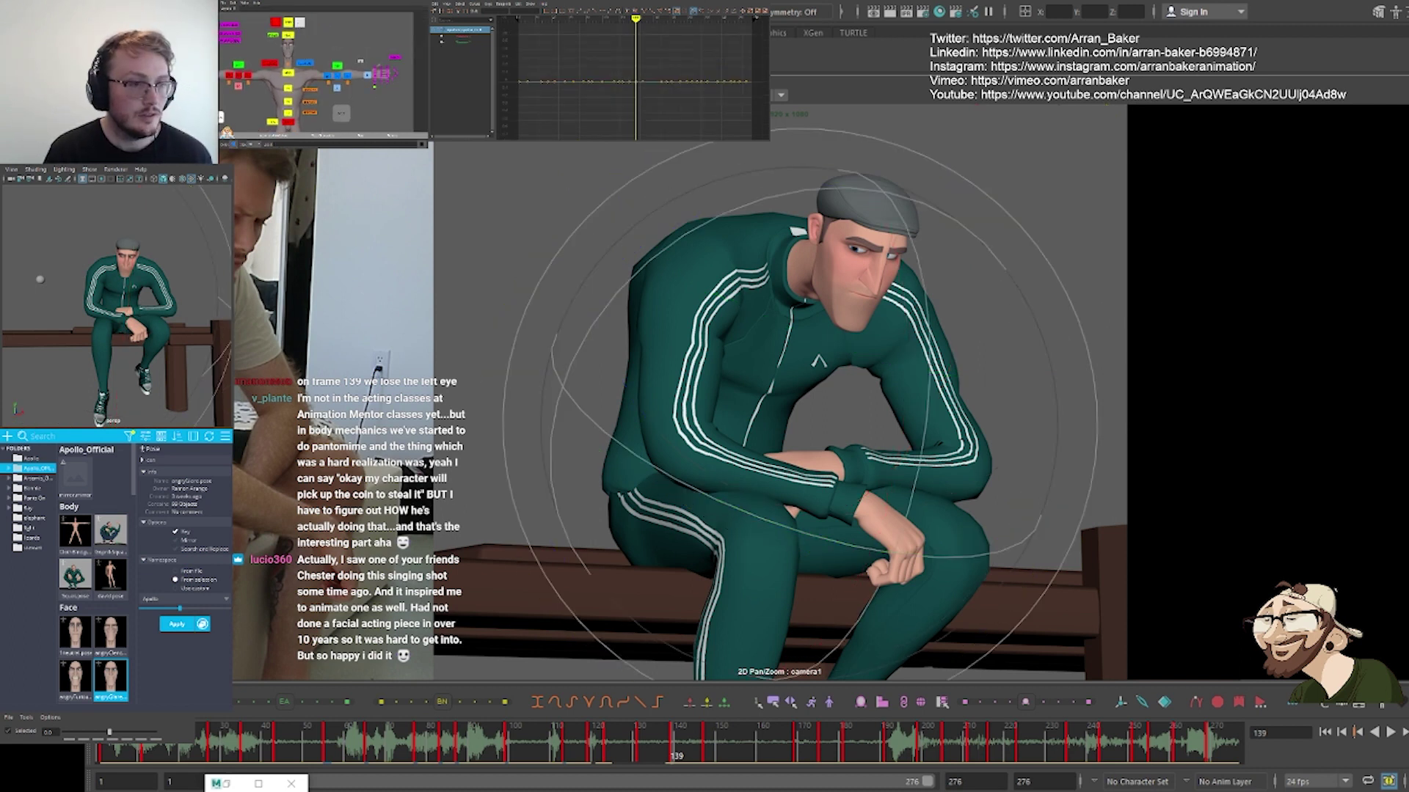
pyautogui.press('w')
pyautogui.moveTo(512, 163); pyautogui.dragTo(599, 161, button='middle')
pyautogui.click(544, 191)
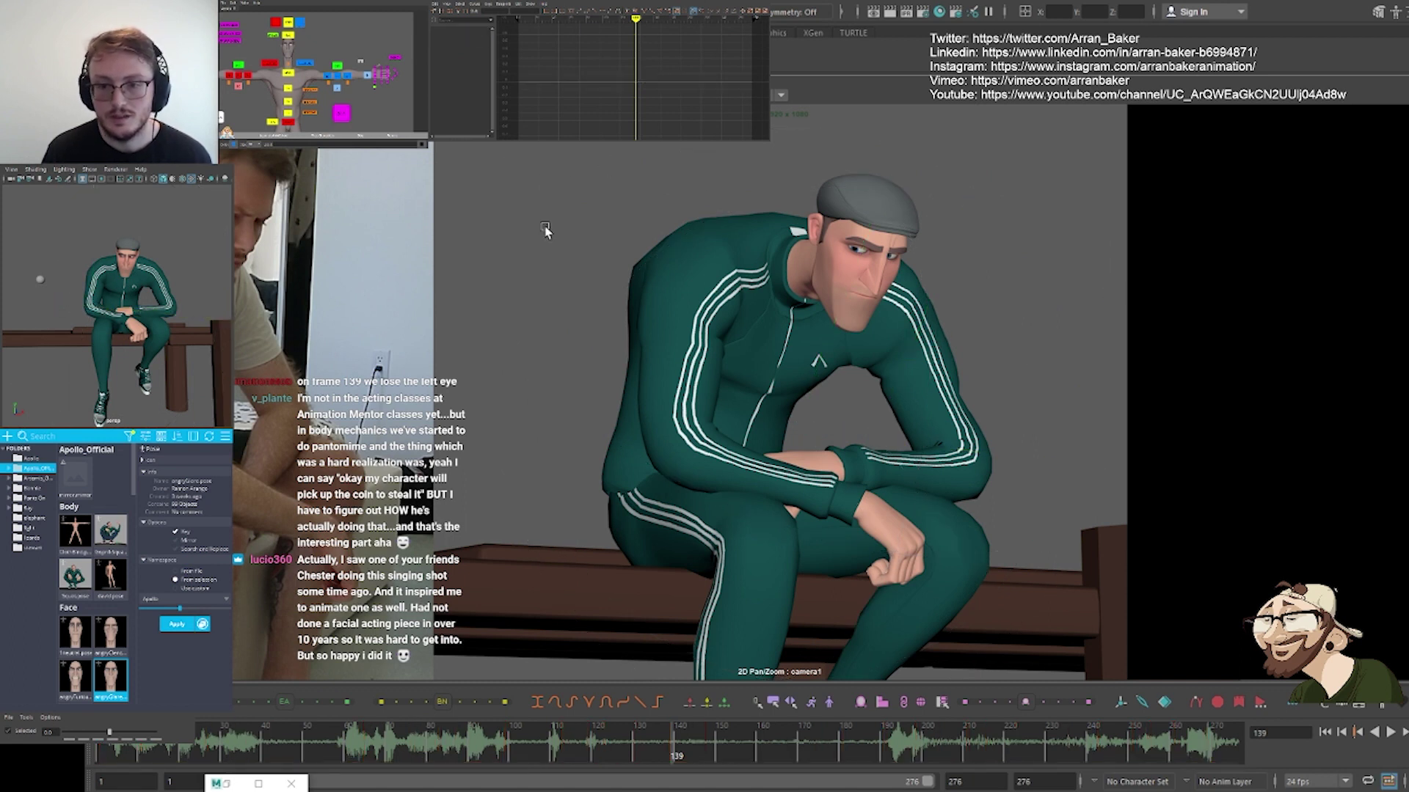
# Select the body control in the picker and compare its pose across keyframes 131, 139 and 147
pyautogui.click(341, 113)
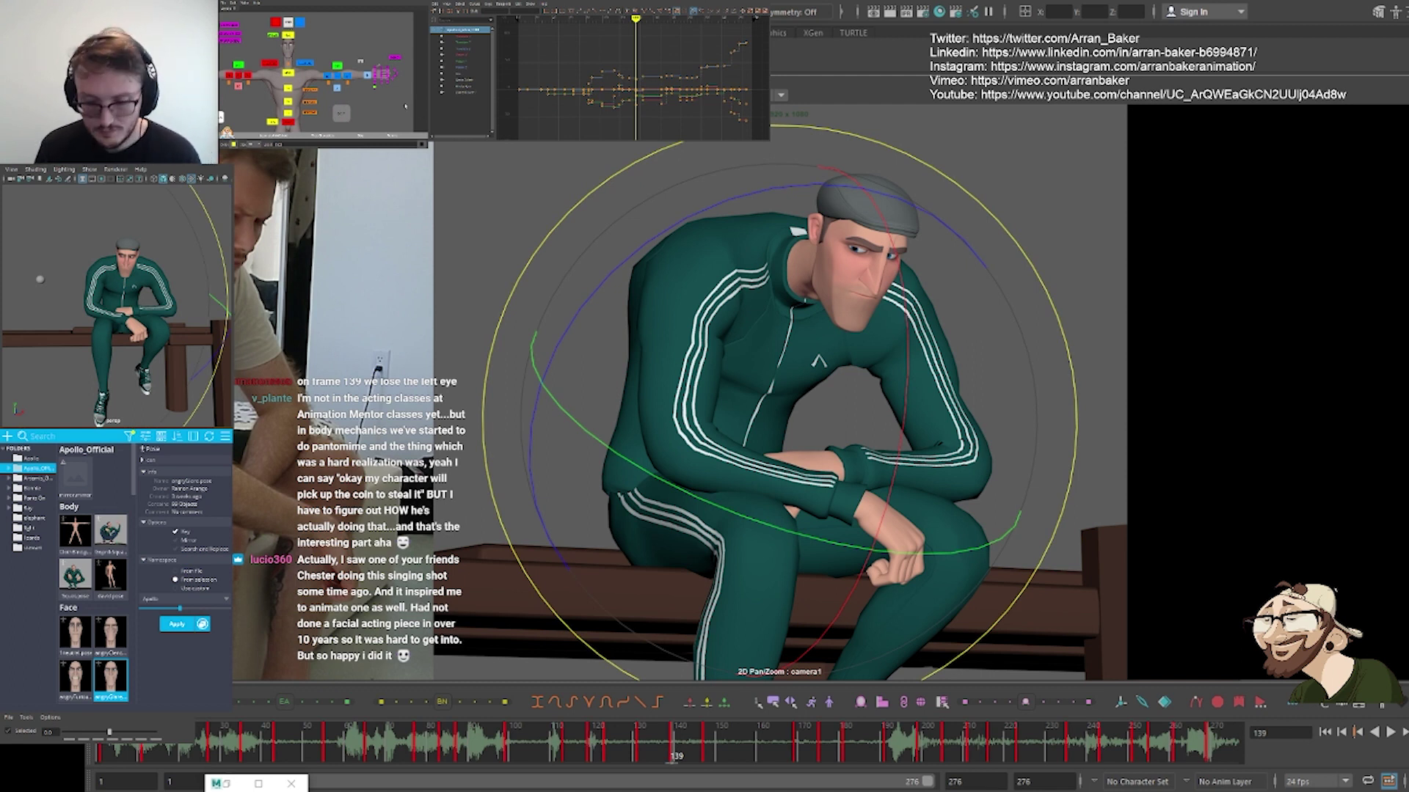
pyautogui.press(',')
pyautogui.press('.')
pyautogui.press('.')
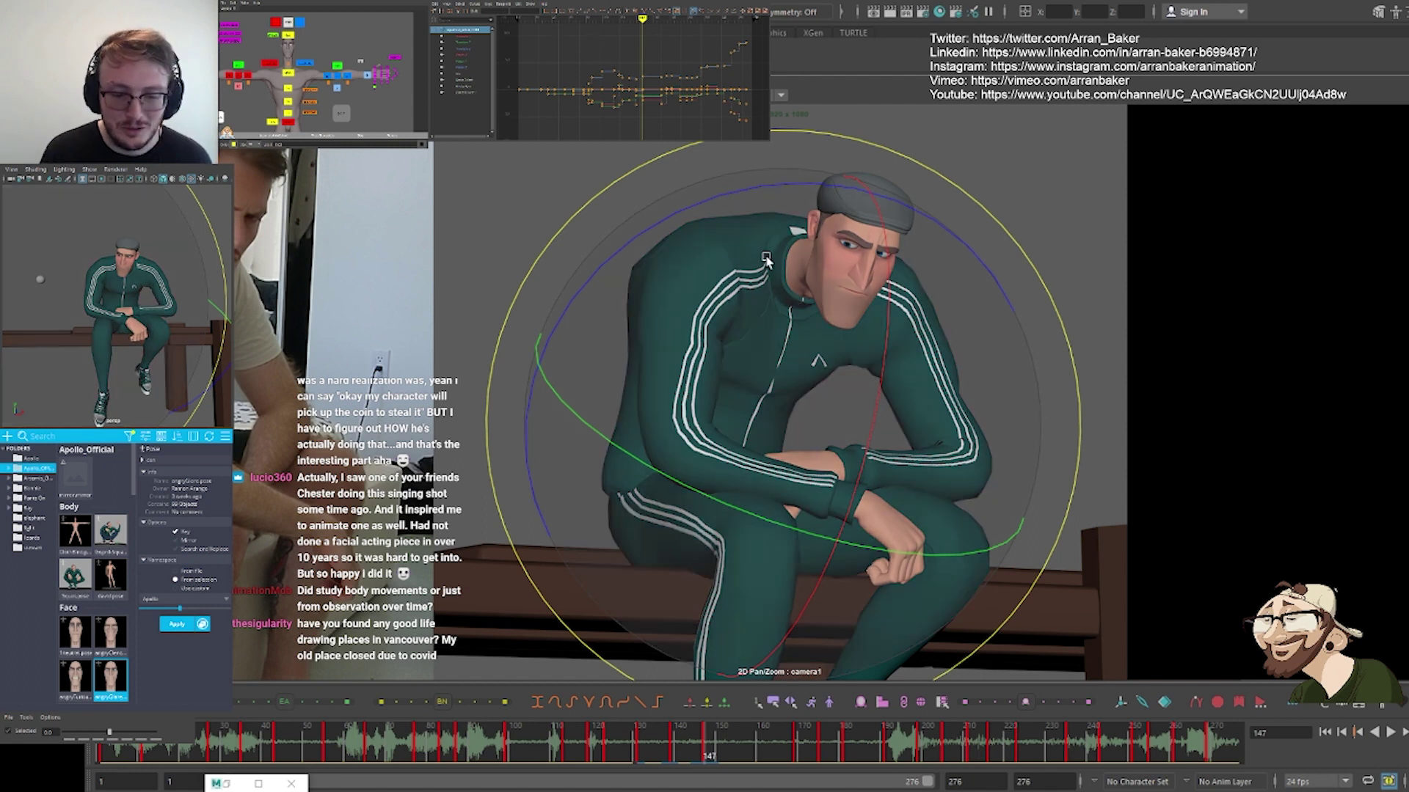
# Open a video from the Playblasts folder, play it from the start and leave the player
pyautogui.moveTo(449, 791)
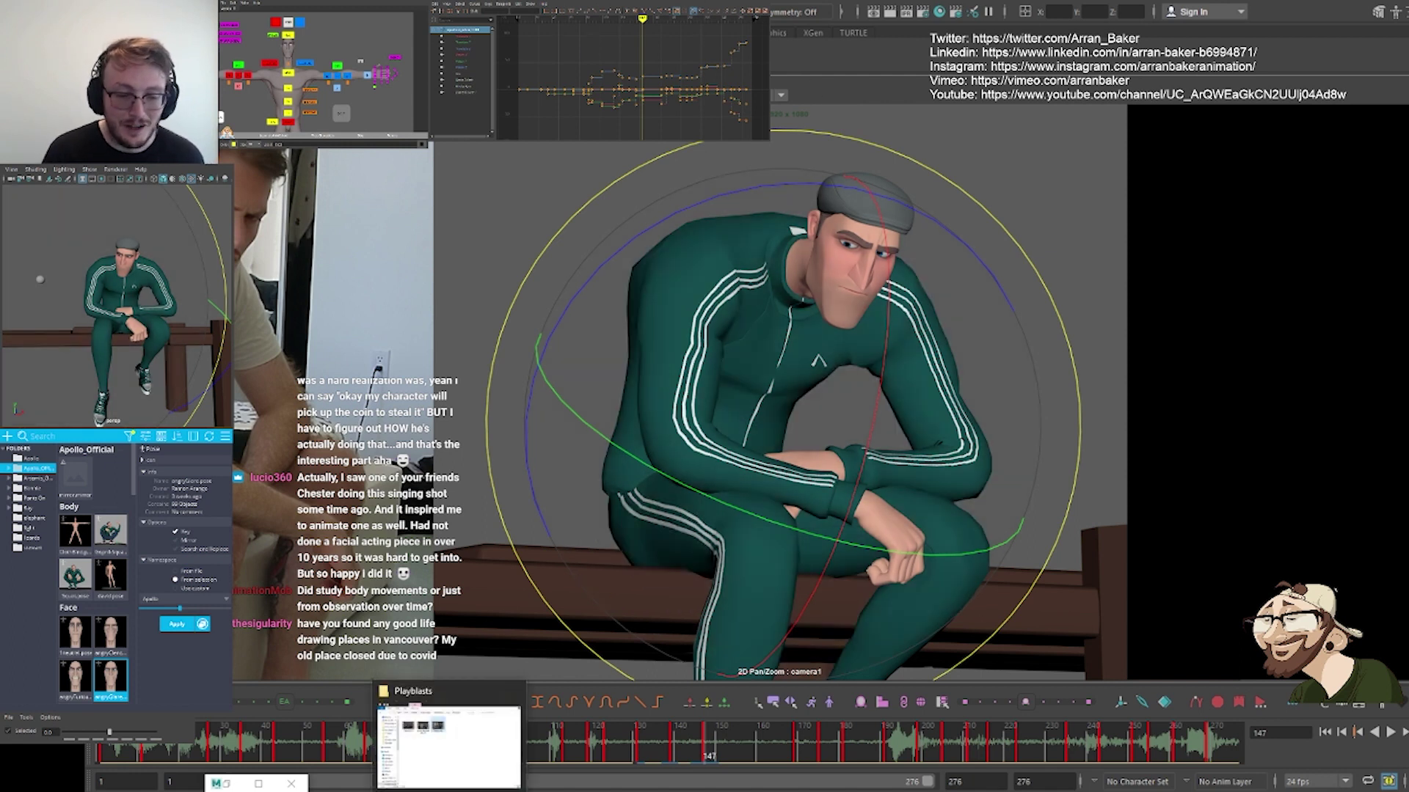
pyautogui.click(433, 738)
pyautogui.moveTo(673, 223); pyautogui.dragTo(0, 229)
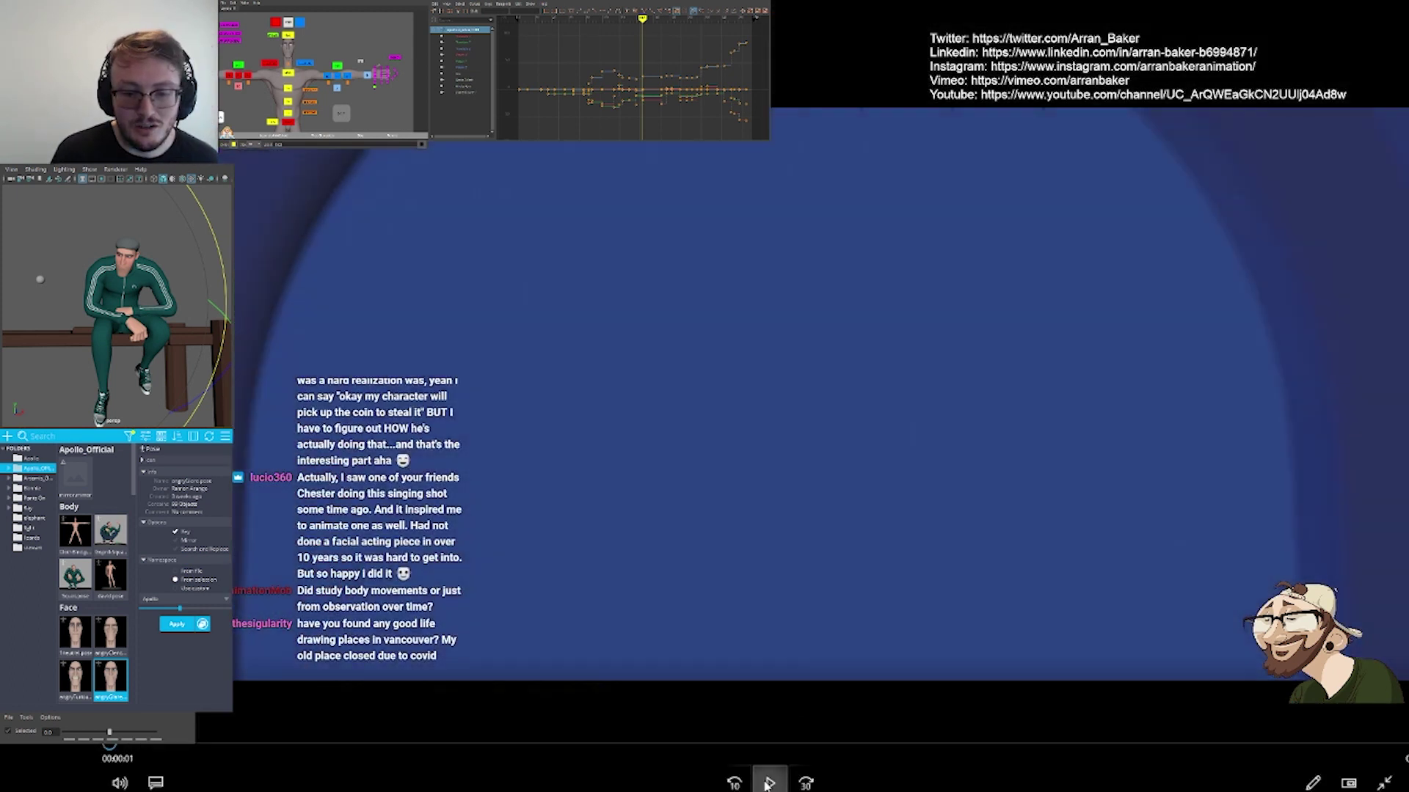
pyautogui.click(769, 783)
pyautogui.hotkey('alt', 'Left')
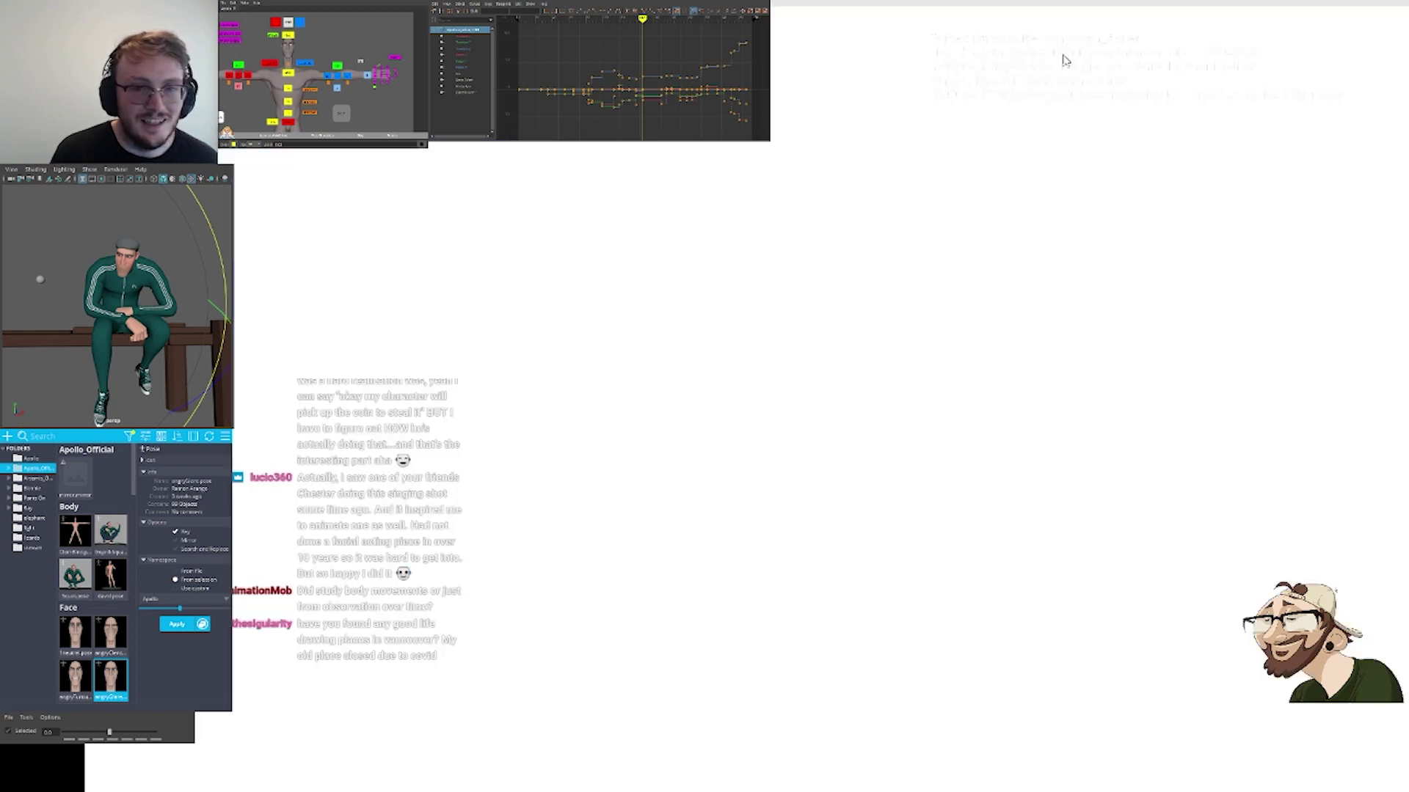
# Open the animated film reference in the frame player and jump through it to the man's desk scene around frame 47719
pyautogui.hotkey('alt', 'Tab')
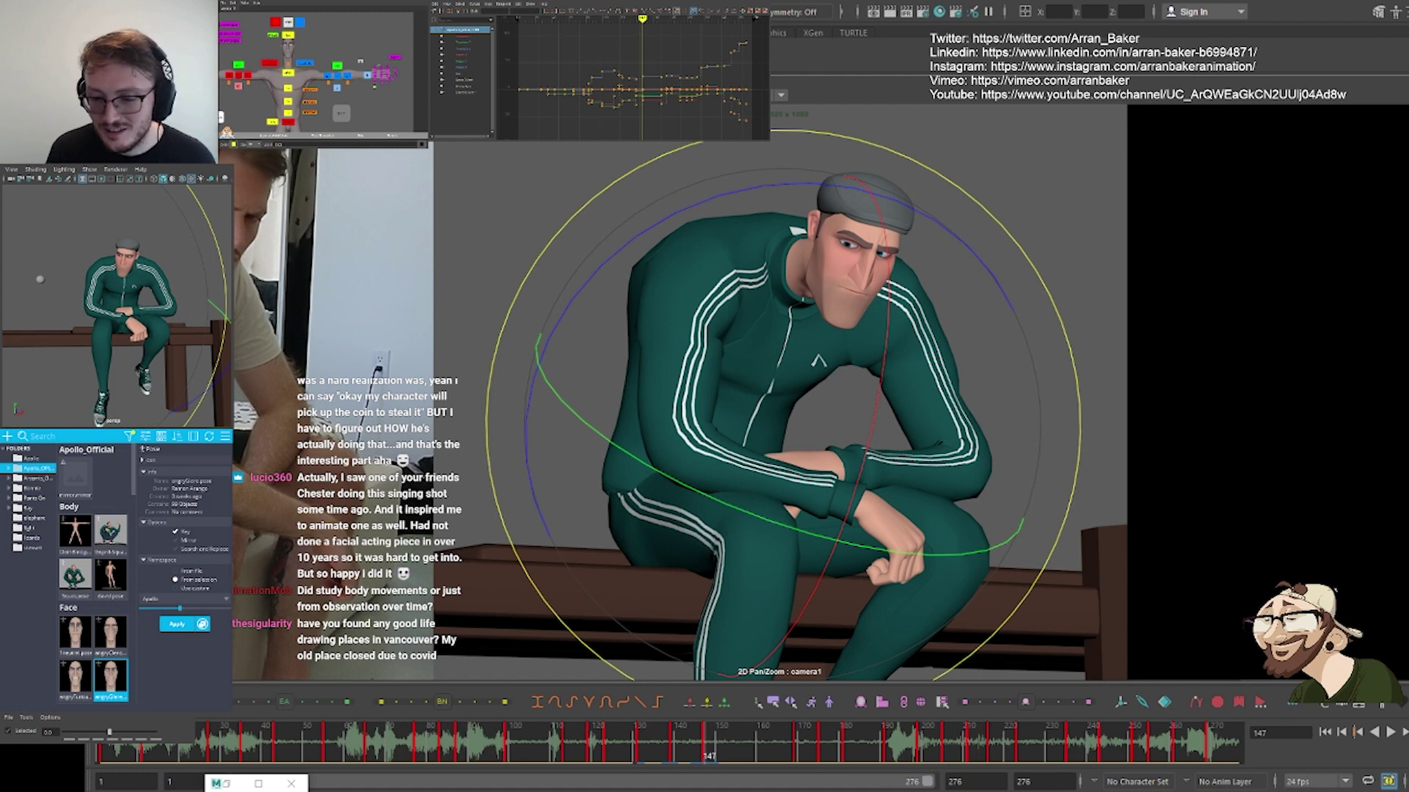
pyautogui.click(959, 77)
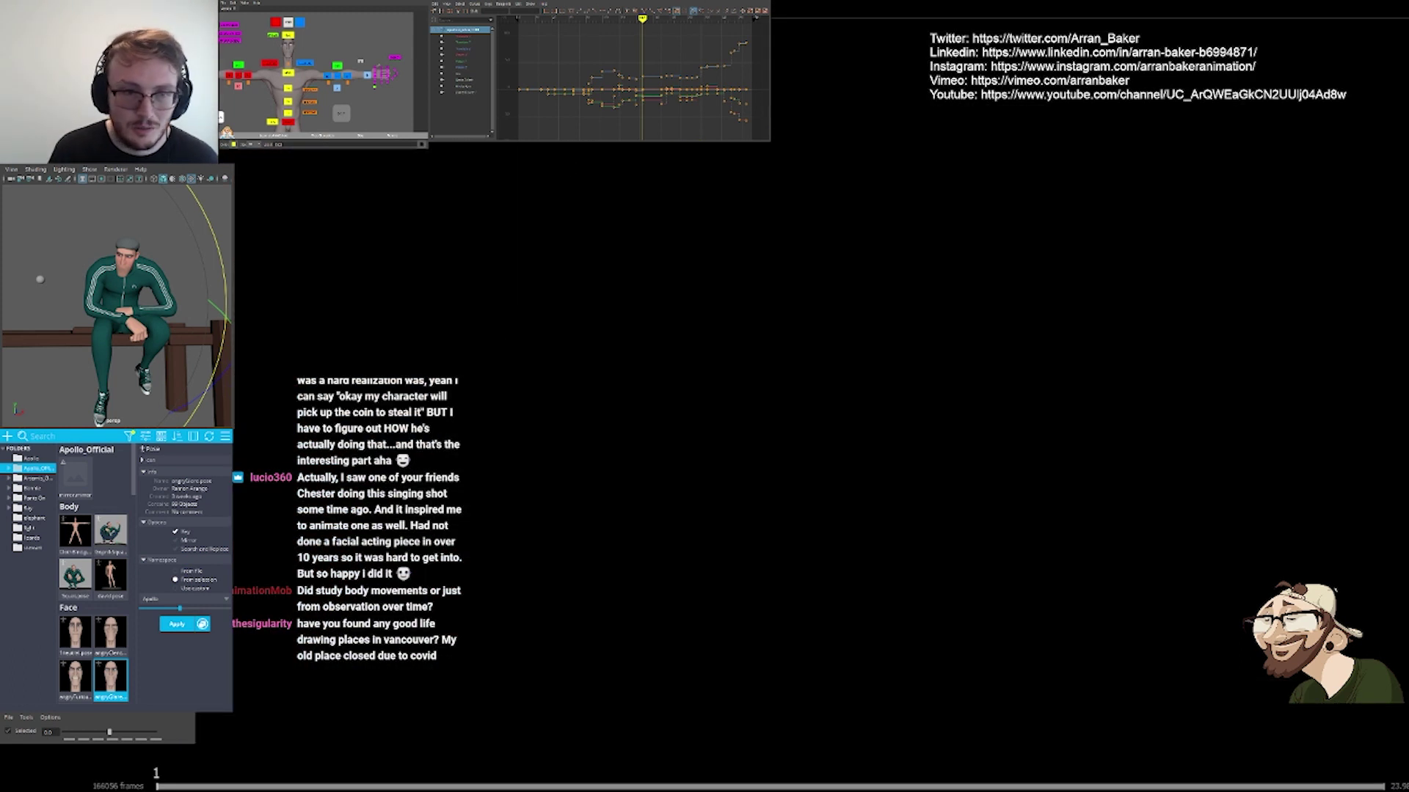
pyautogui.click(385, 786)
pyautogui.click(438, 785)
pyautogui.click(524, 786)
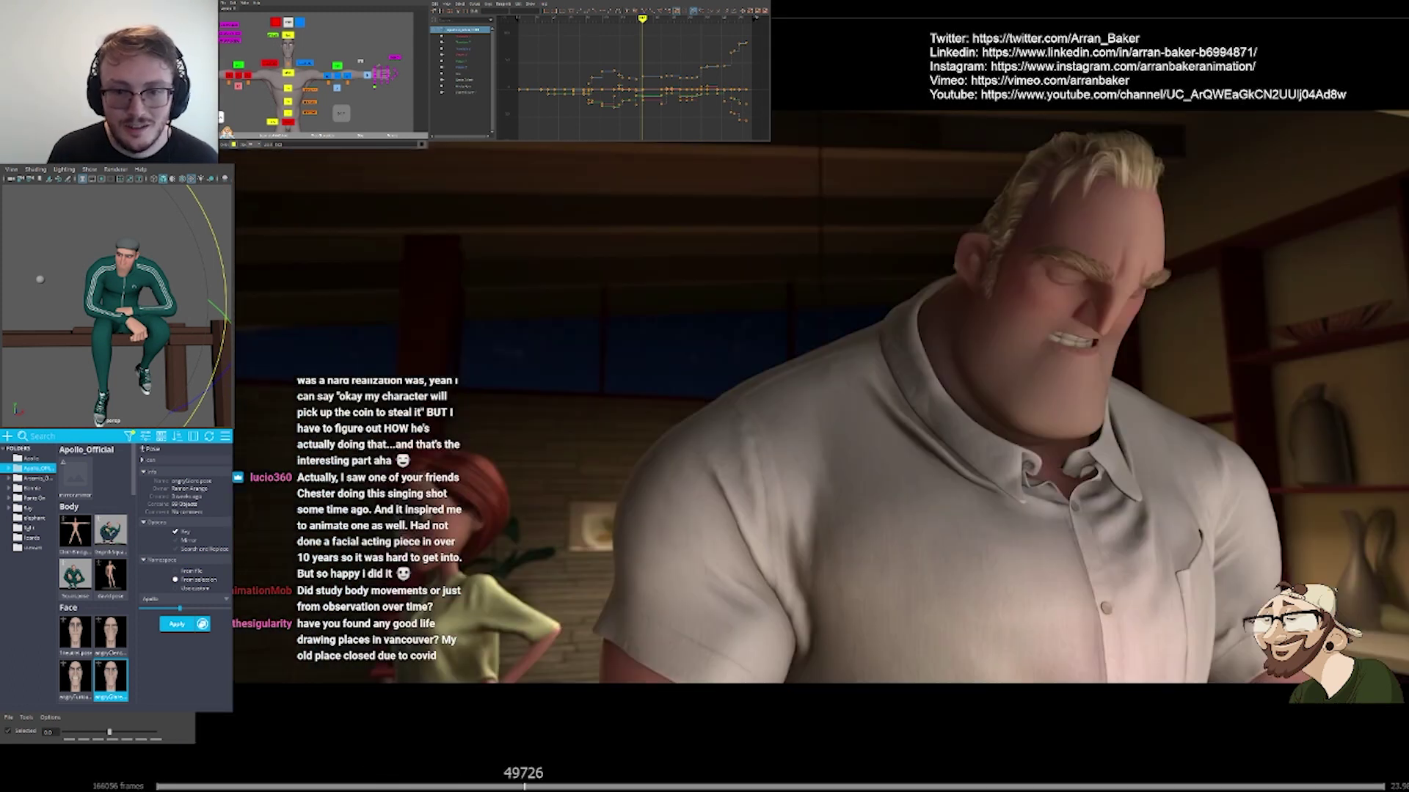
pyautogui.click(479, 785)
pyautogui.press('Right')
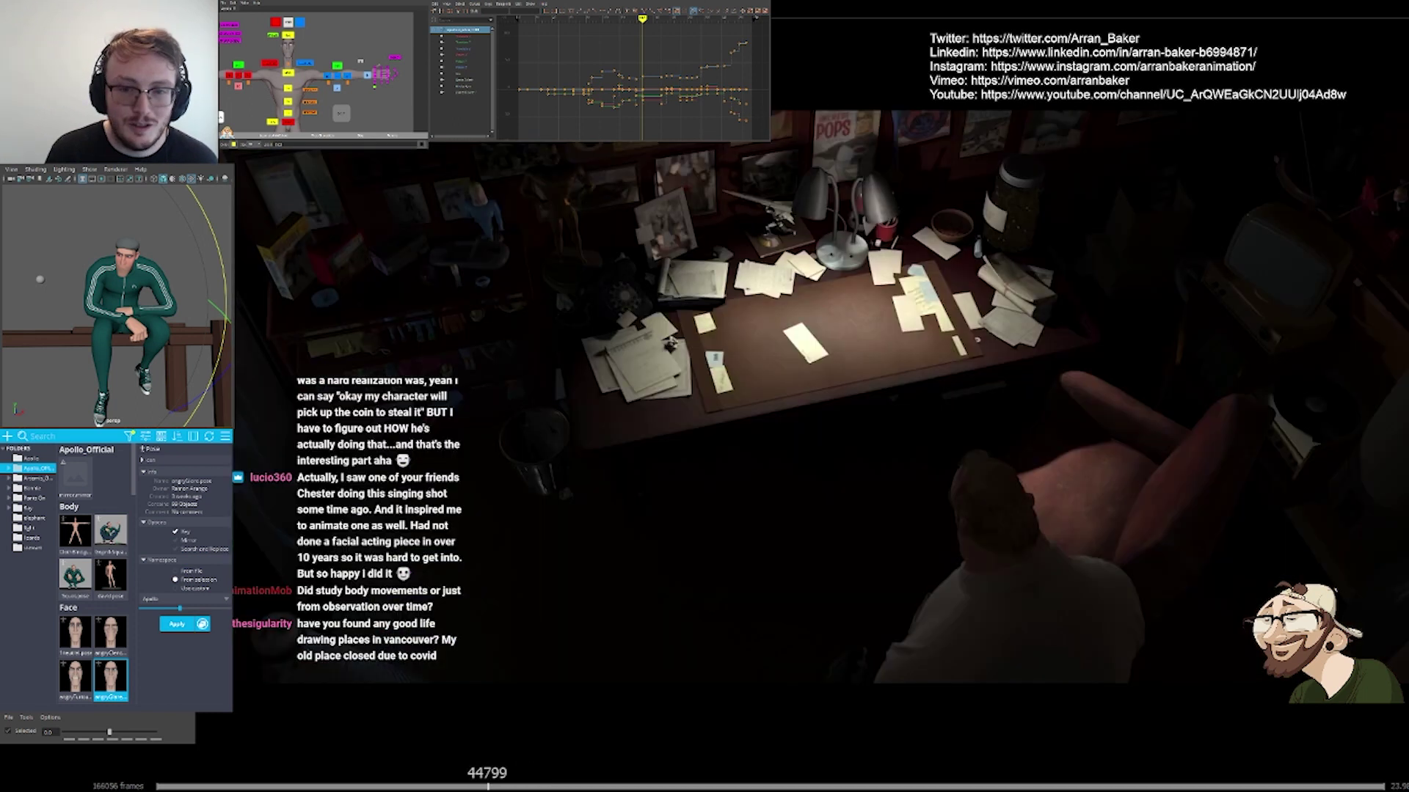
pyautogui.press('Right')
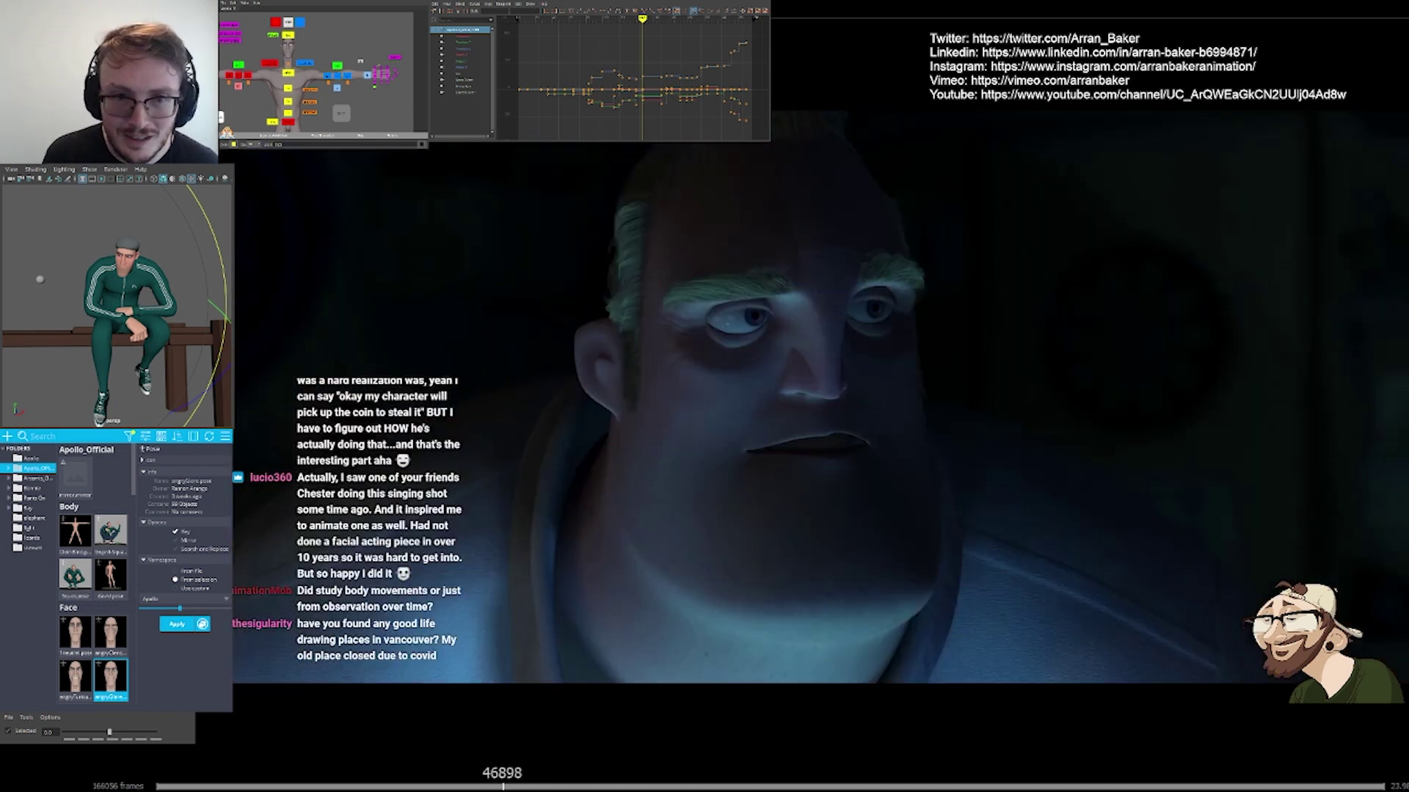
pyautogui.press('Right')
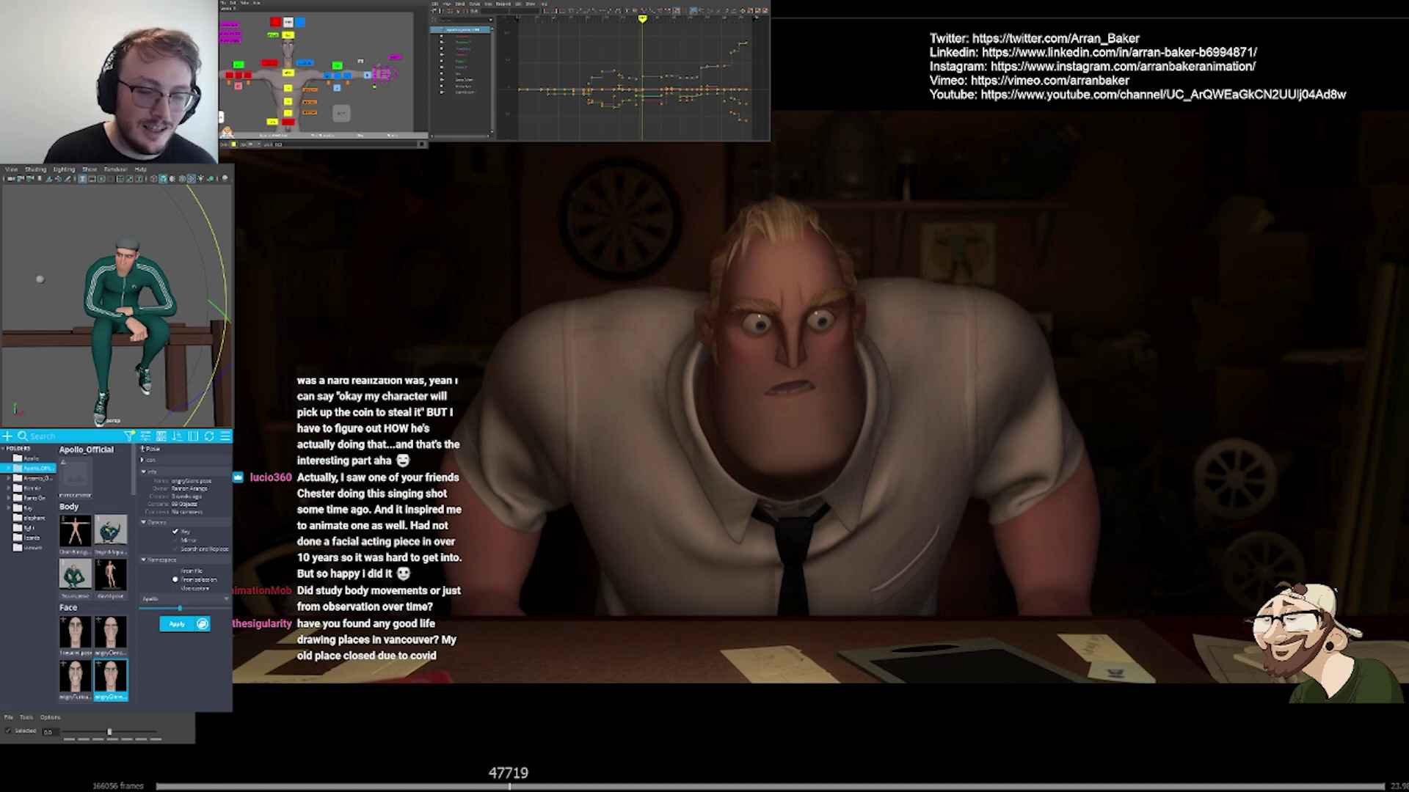
# Play the desk scene, scrub back to the cake-eating conversation around frame 36049, and examine the man's poses
pyautogui.press('space')
pyautogui.press('space')
pyautogui.moveTo(509, 786); pyautogui.dragTo(419, 785)
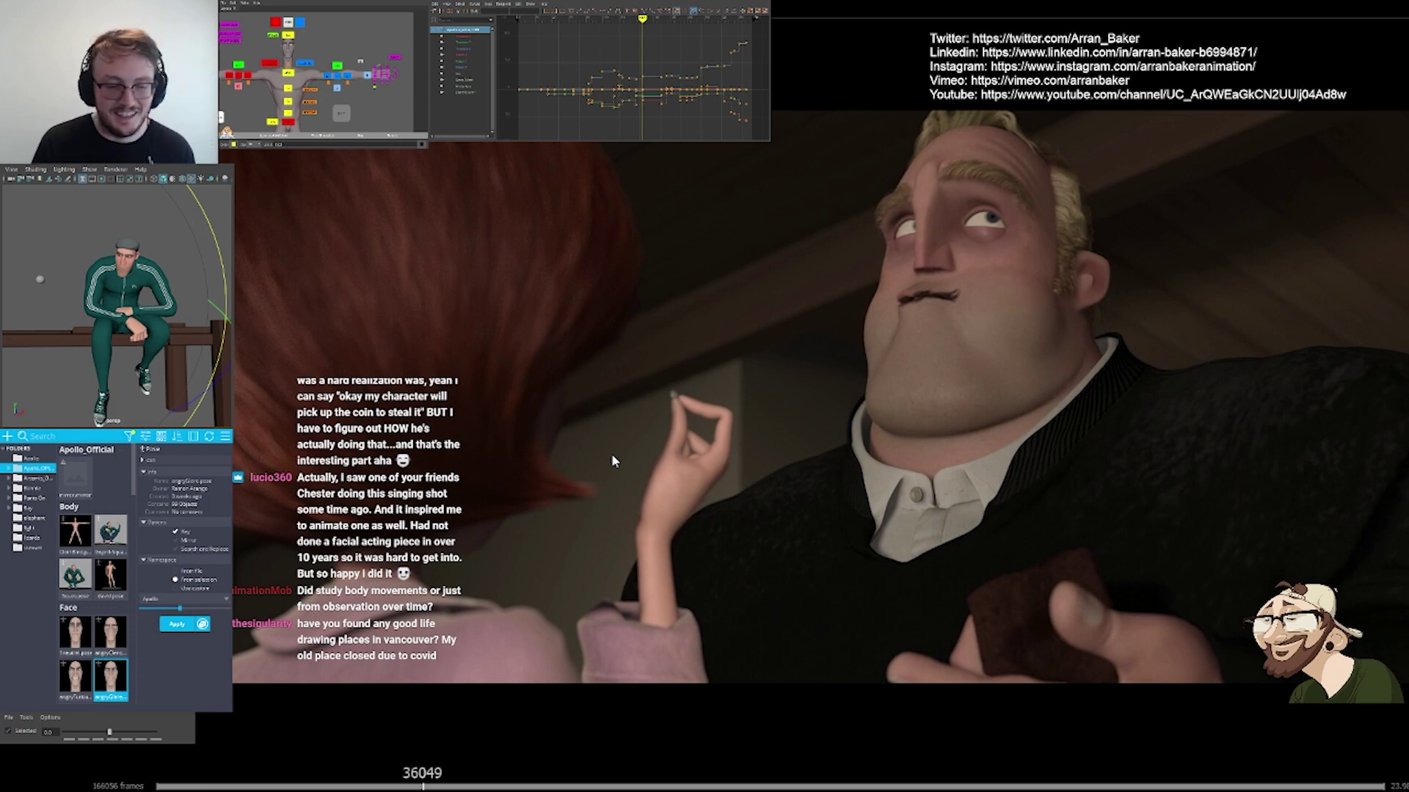
pyautogui.press('space')
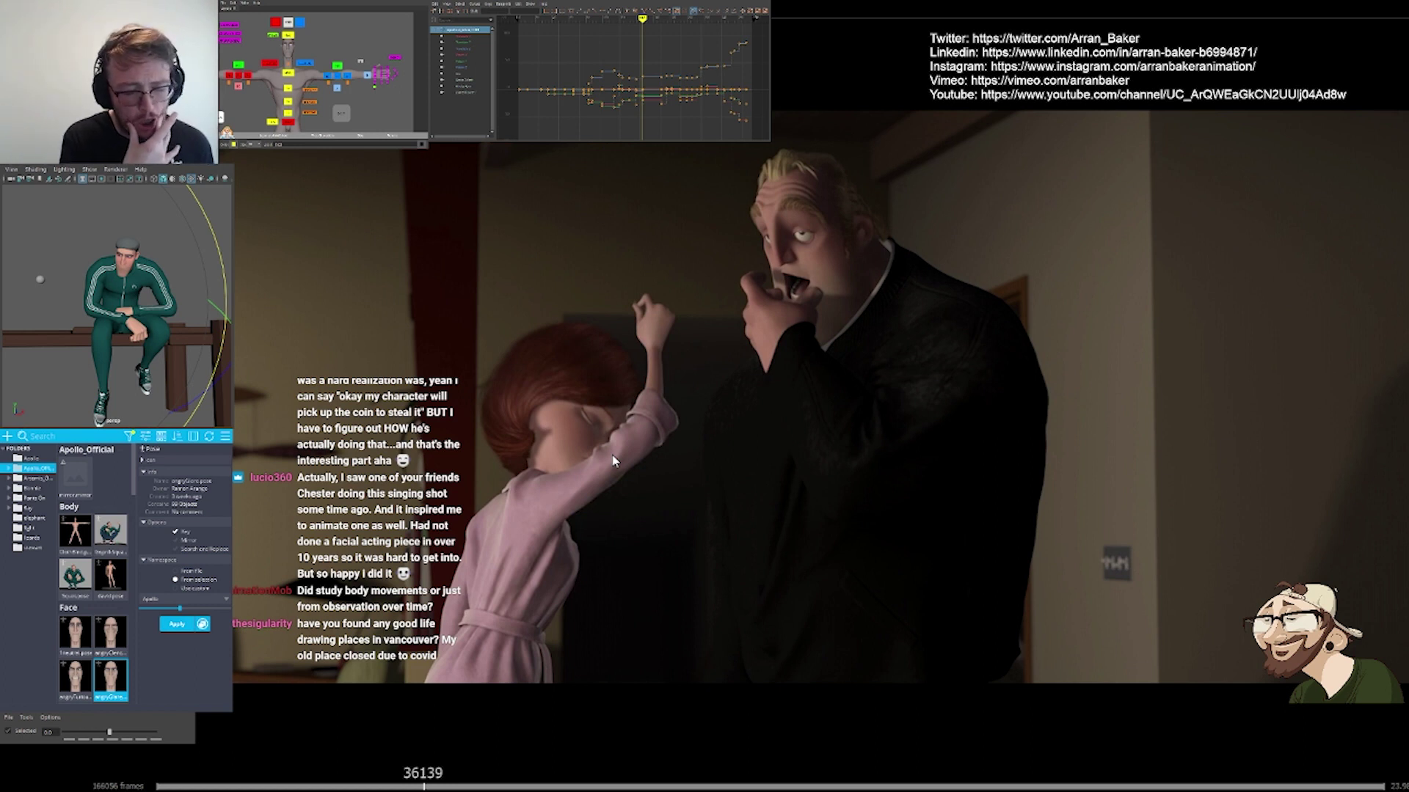
pyautogui.press('Left')
pyautogui.press('Left')
pyautogui.press('Left')
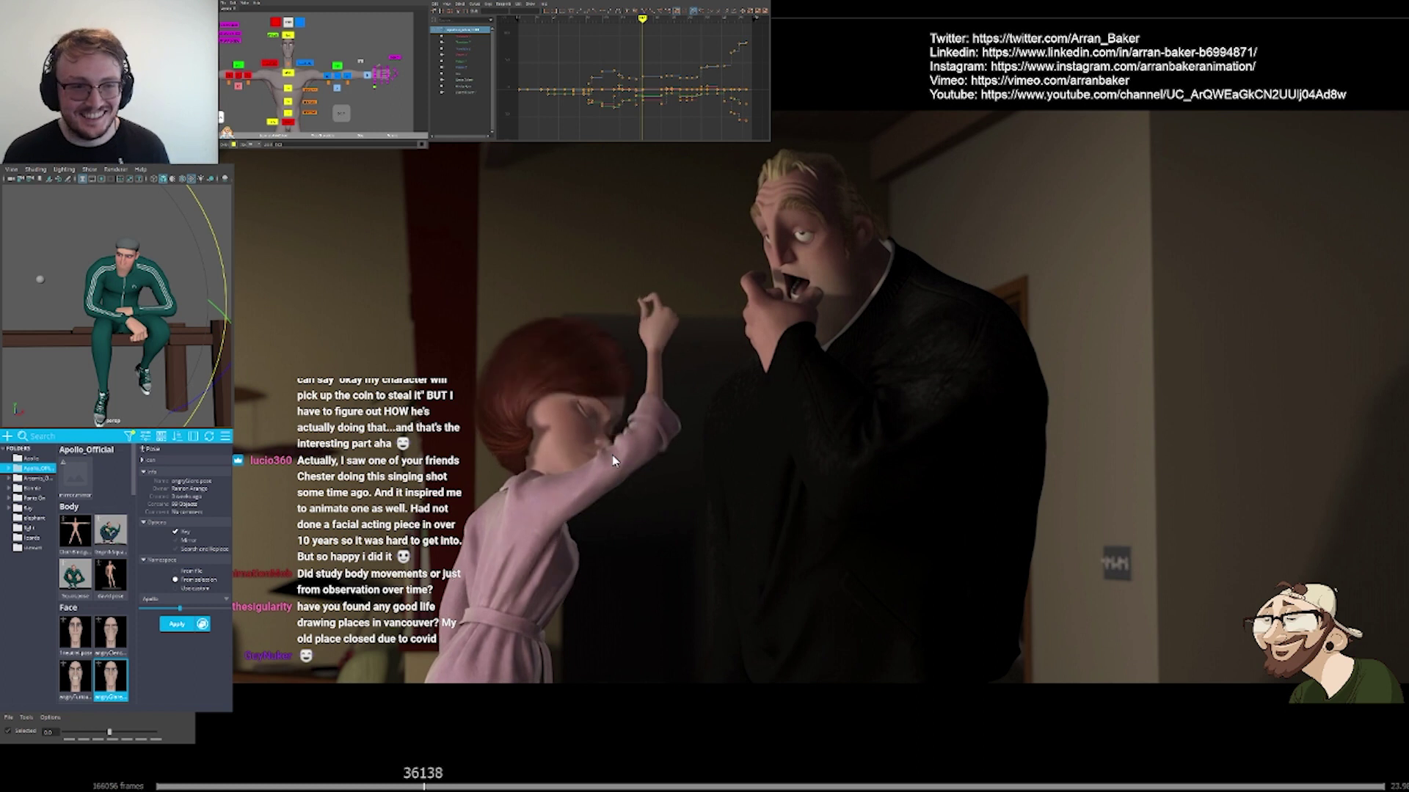
pyautogui.press('Left')
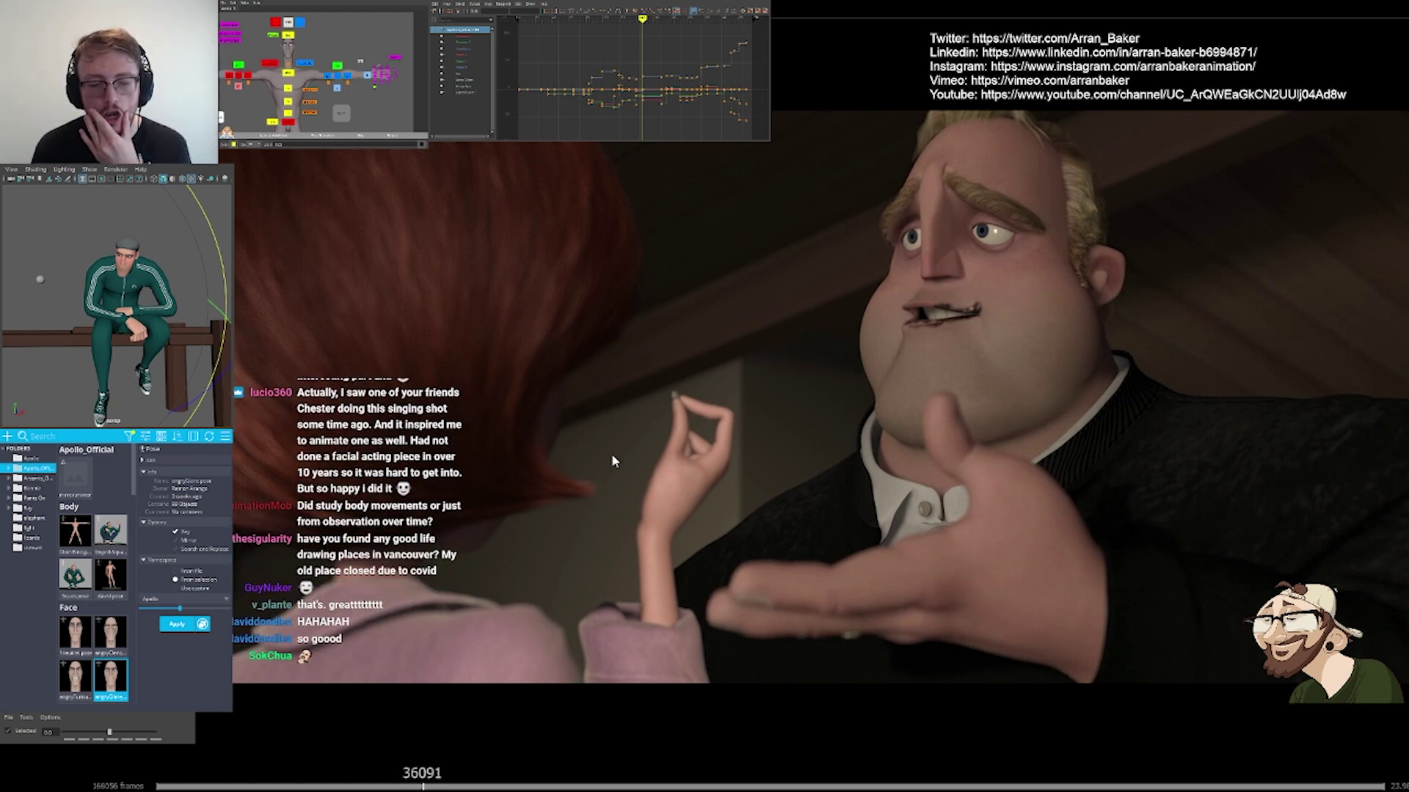
pyautogui.press('space')
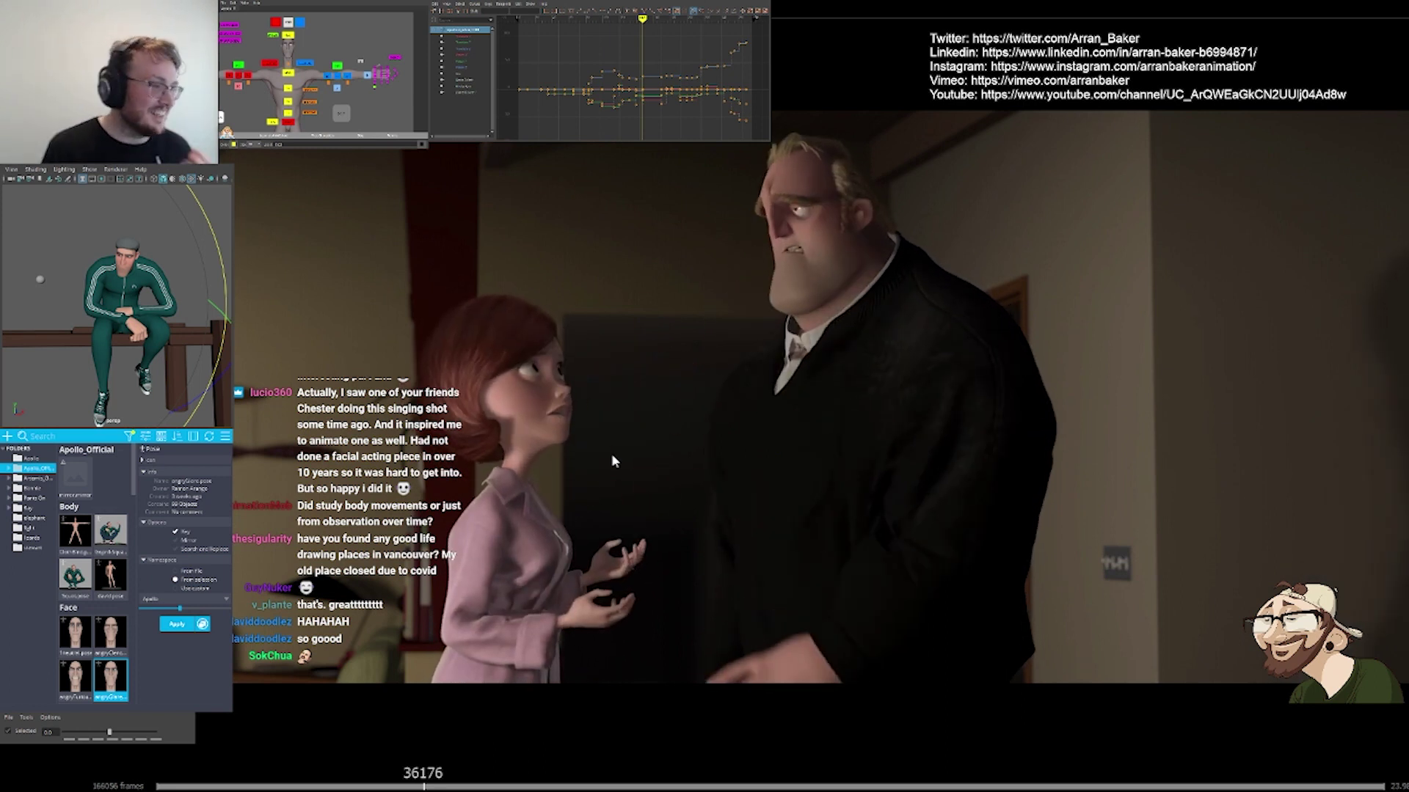
# Step frame by frame through the couple's standing conversation around frame 36176 to study the man's head and hand movement
pyautogui.press('Left')
pyautogui.press('Left')
pyautogui.press('Left')
pyautogui.press('Left')
pyautogui.press('Left')
pyautogui.press('Left')
pyautogui.press('Left')
pyautogui.press('Left')
pyautogui.press('Left')
pyautogui.press('Left')
pyautogui.press('Left')
pyautogui.press('Left')
pyautogui.press('Left')
pyautogui.press('Left')
pyautogui.press('Left')
pyautogui.press('Left')
pyautogui.press('Left')
pyautogui.press('Left')
pyautogui.press('Left')
pyautogui.press('Left')
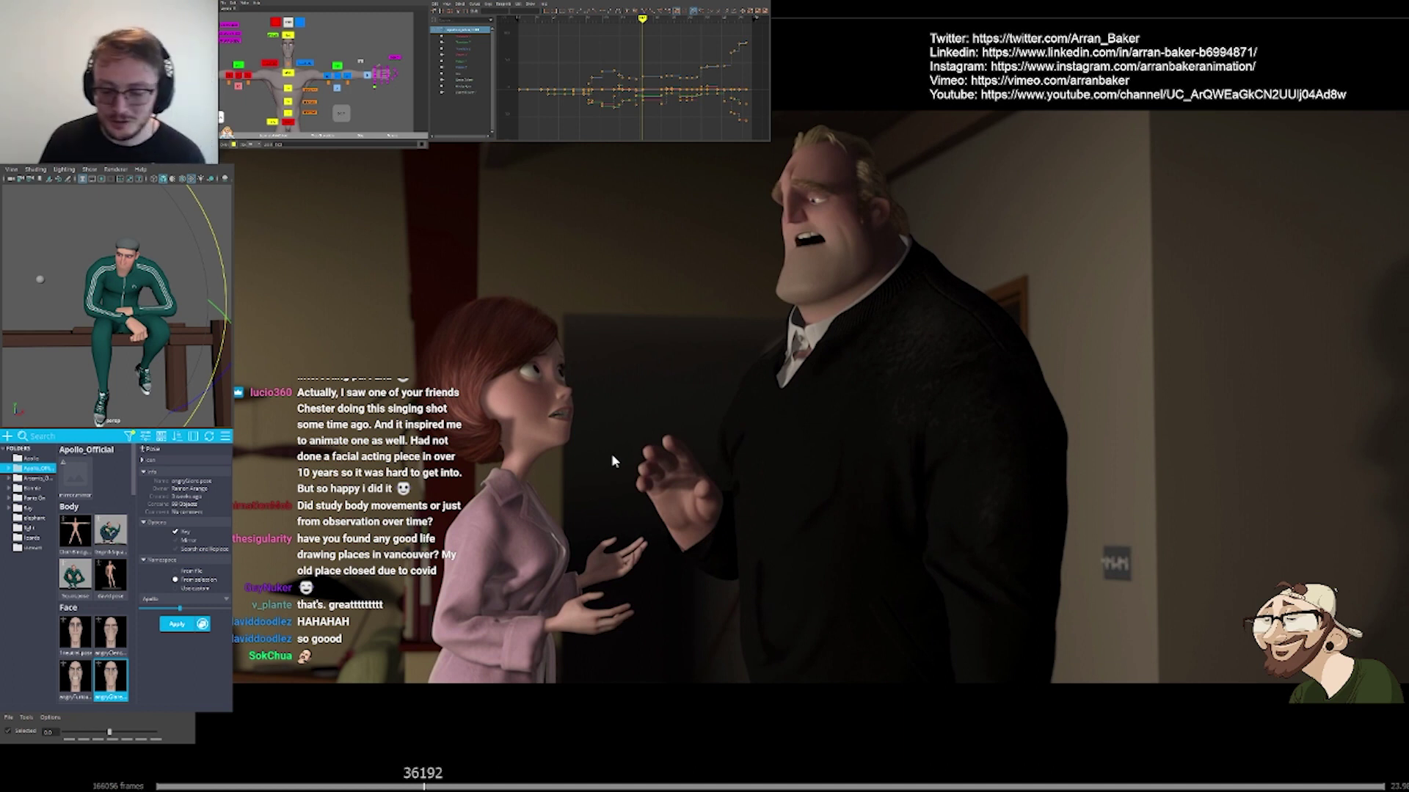
# Switch back to Maya and select all of the character's controls in the picker
pyautogui.hotkey('alt', 'Tab')
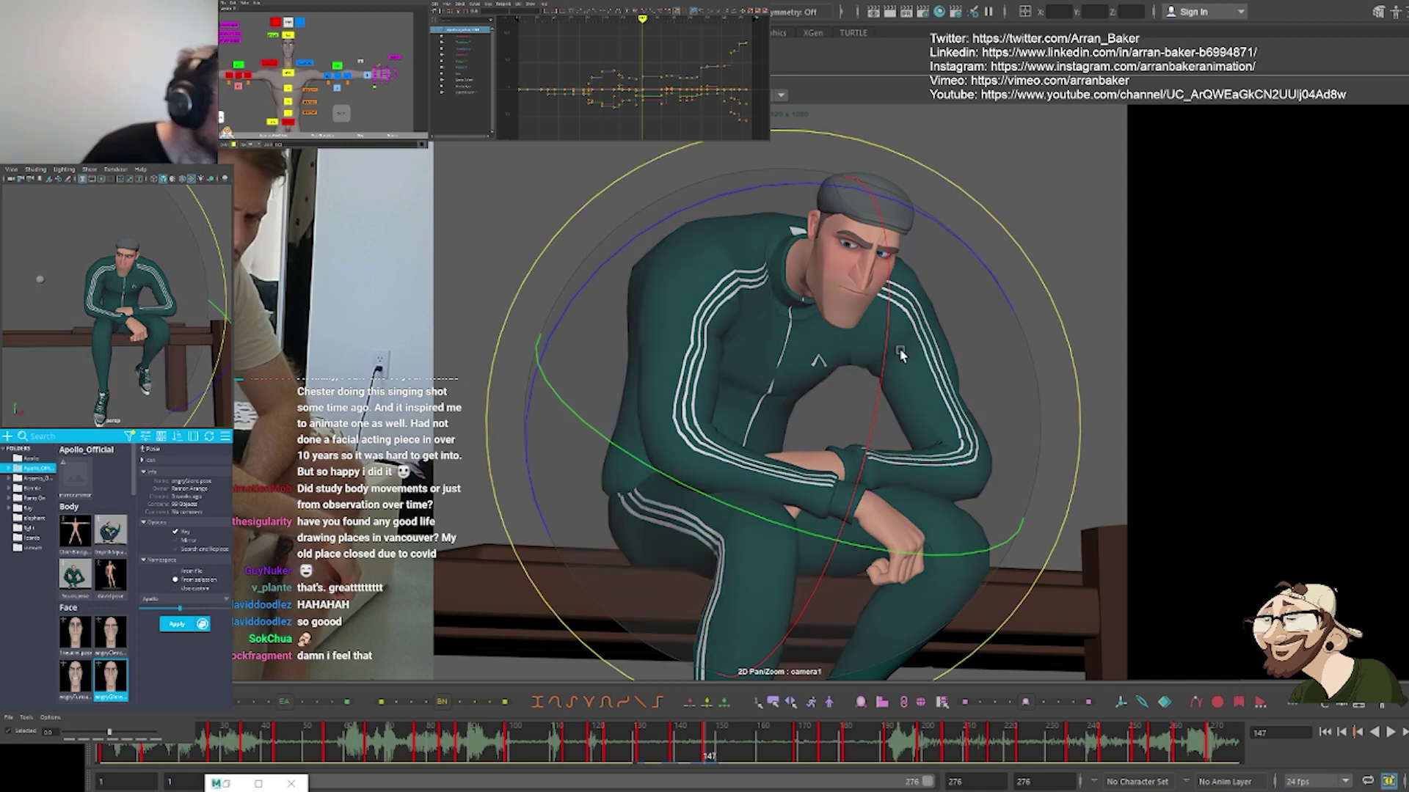
pyautogui.click(850, 422)
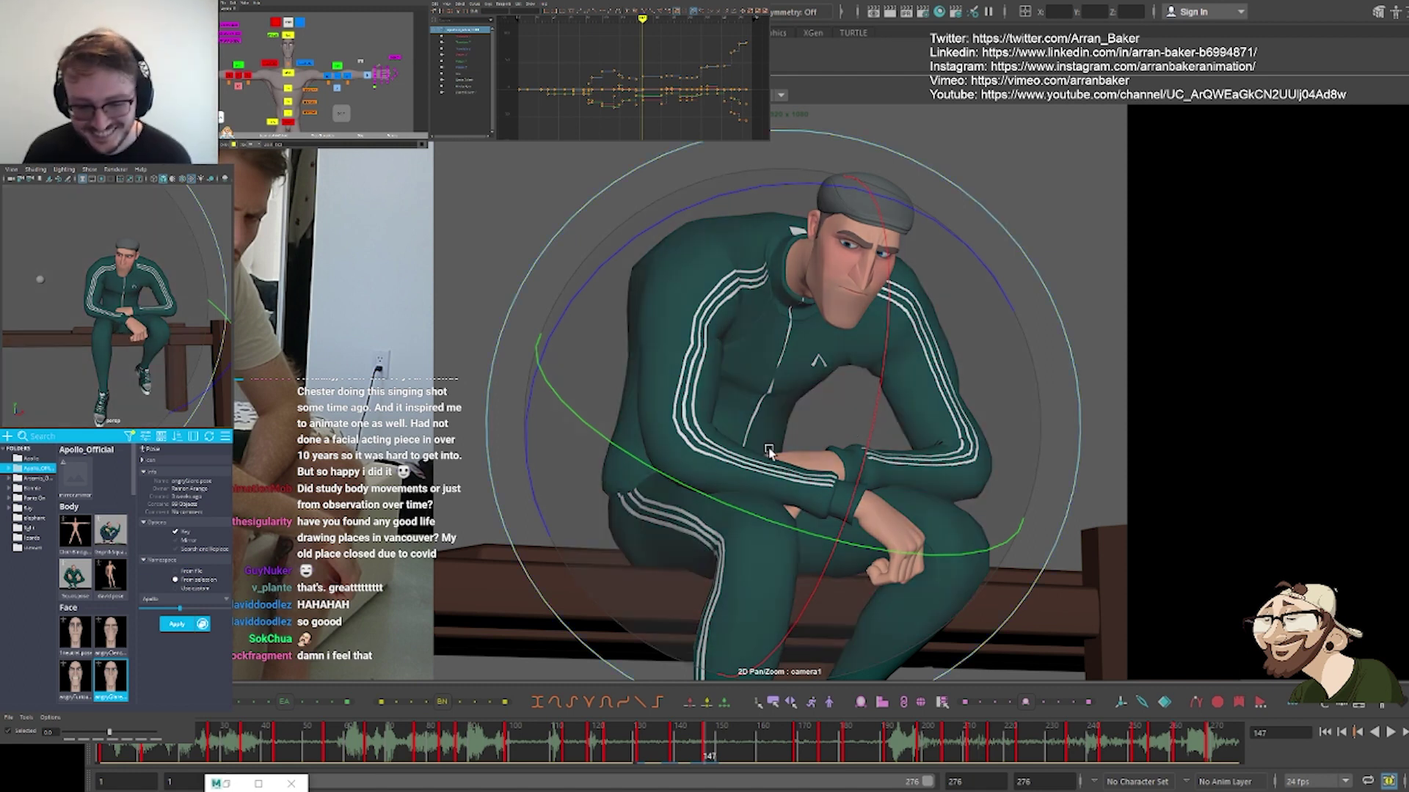
pyautogui.moveTo(364, 116); pyautogui.dragTo(369, 83, button='middle')
pyautogui.click(378, 123)
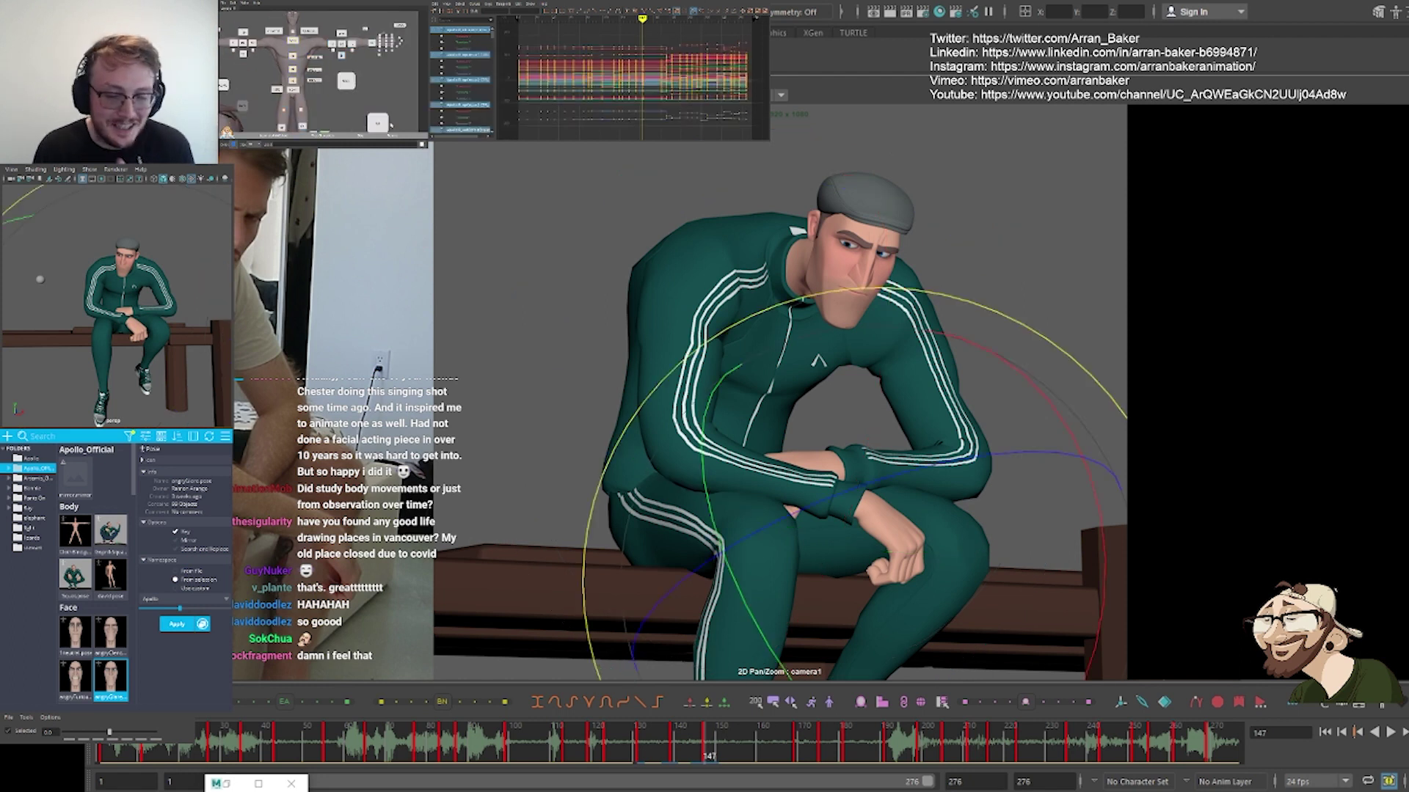
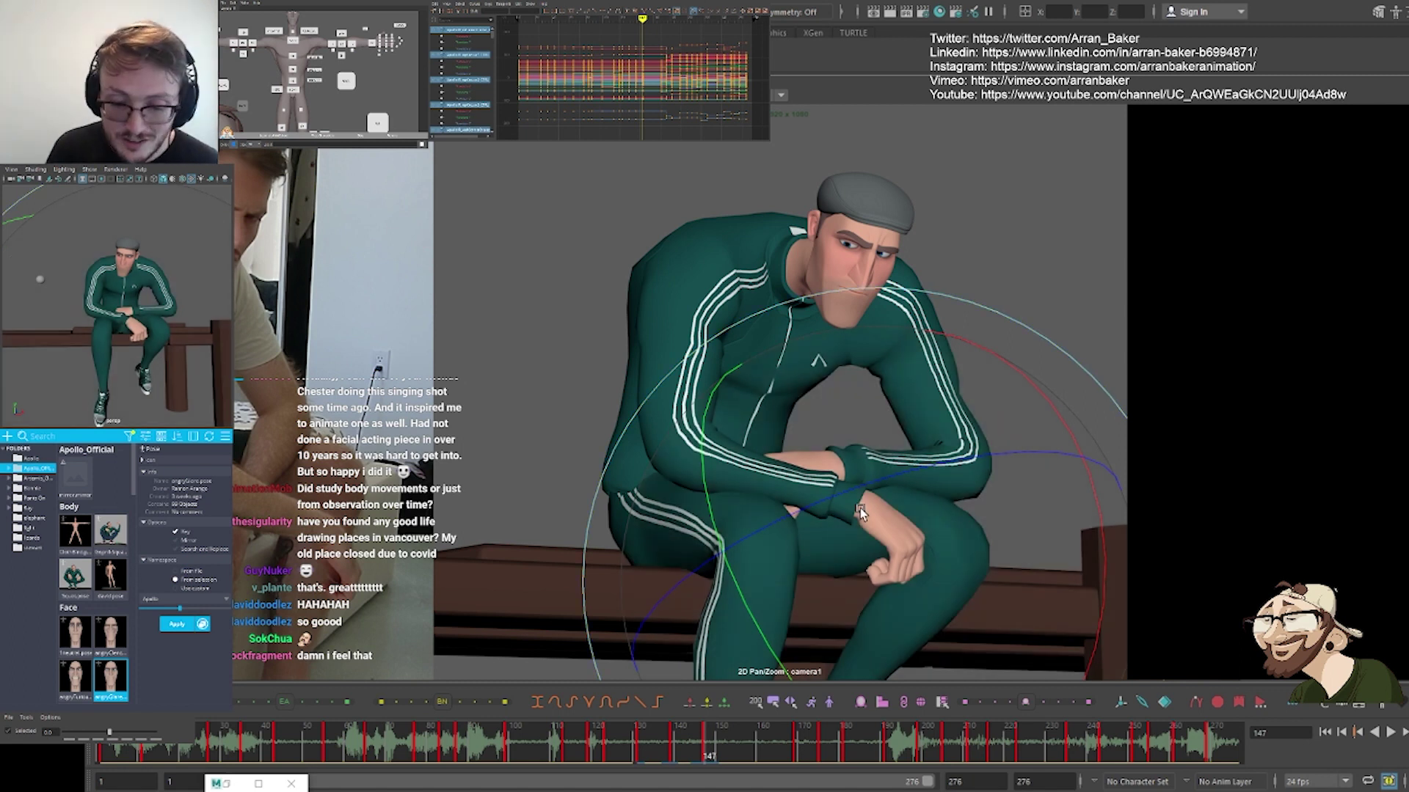
# Set an in-between pose for all controls at frame 141, close to the frame 147 pose, and check the frames between them
pyautogui.hotkey('alt', '.')
pyautogui.hotkey('alt', '.')
pyautogui.hotkey('alt', '.')
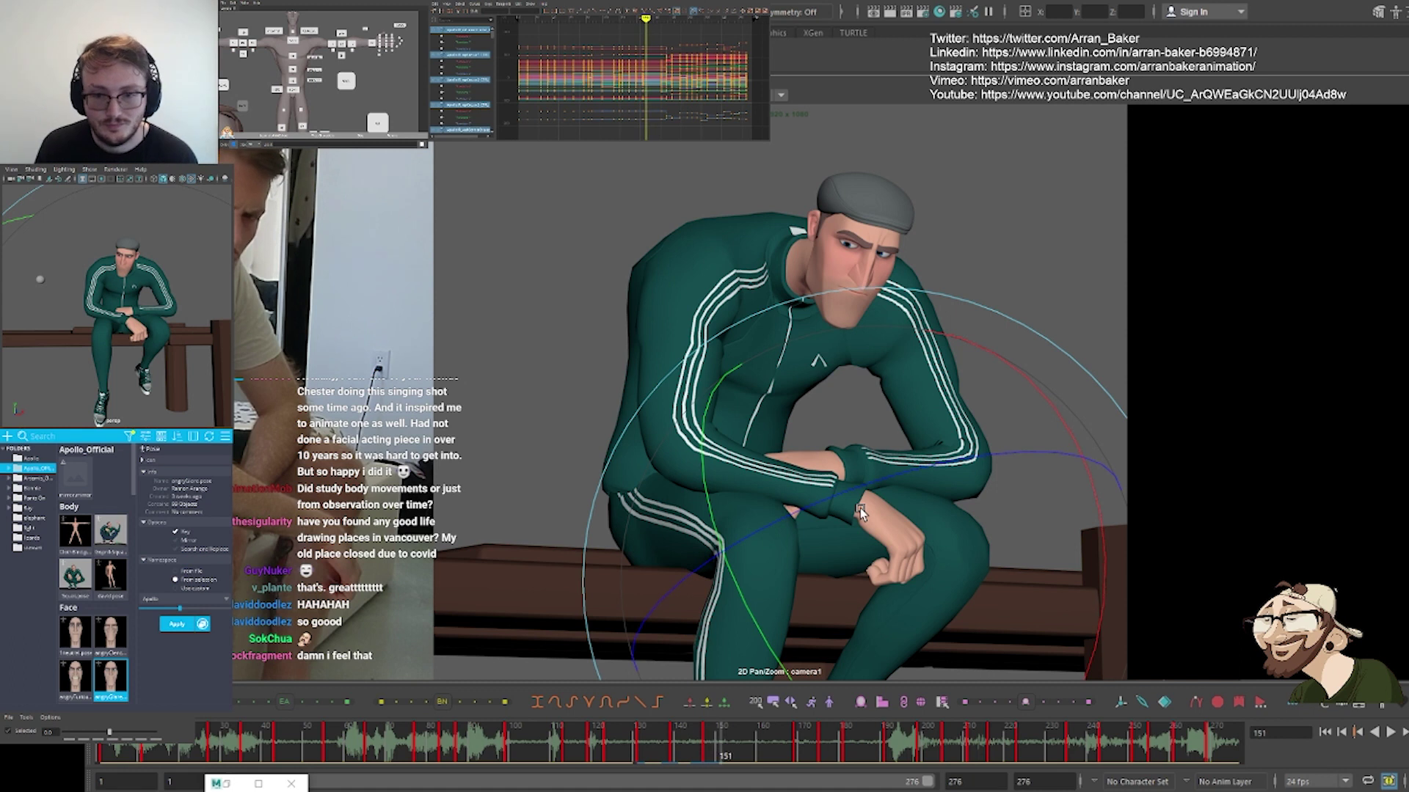
pyautogui.press(',')
pyautogui.press(',')
pyautogui.press(',')
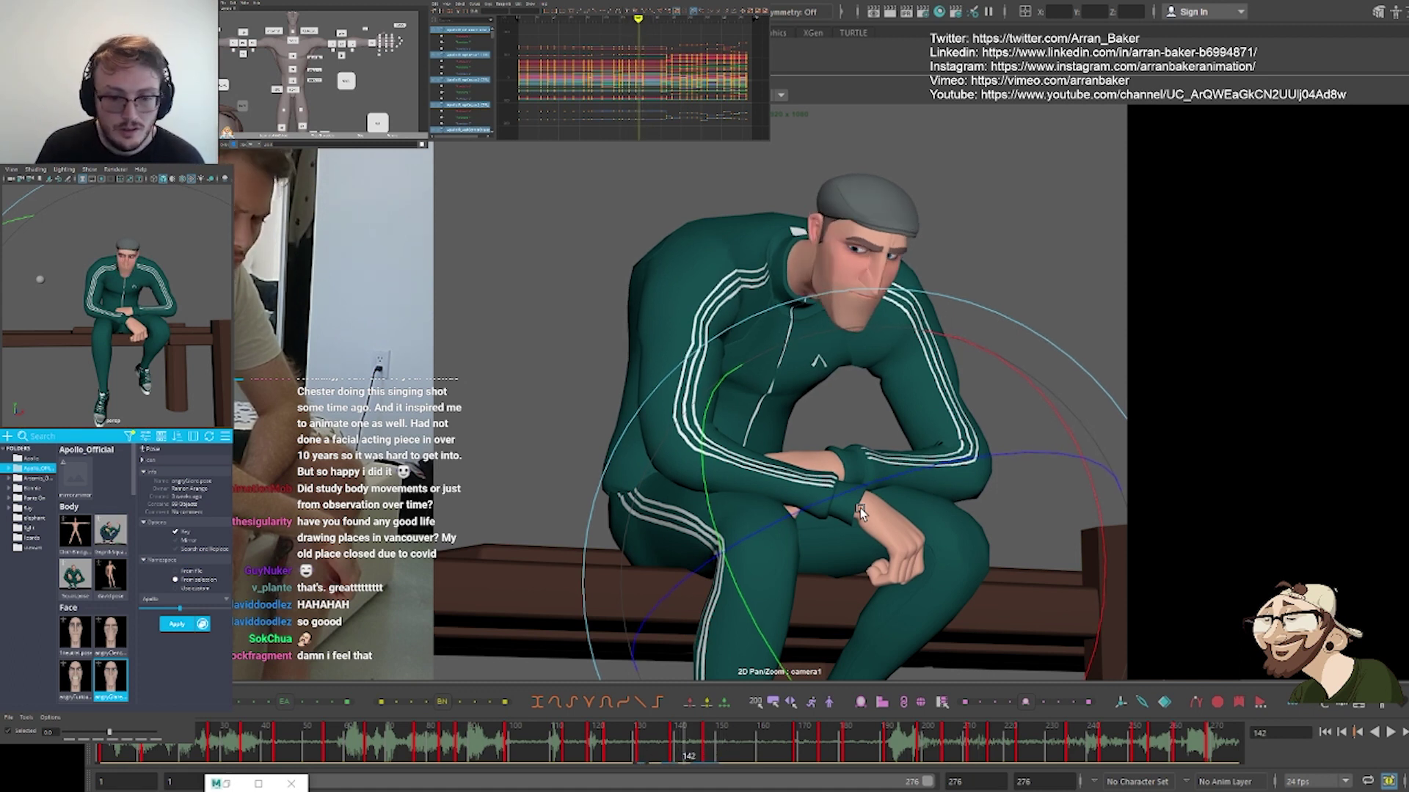
pyautogui.hotkey('alt', ',')
pyautogui.hotkey('alt', '.')
pyautogui.hotkey('alt', ',')
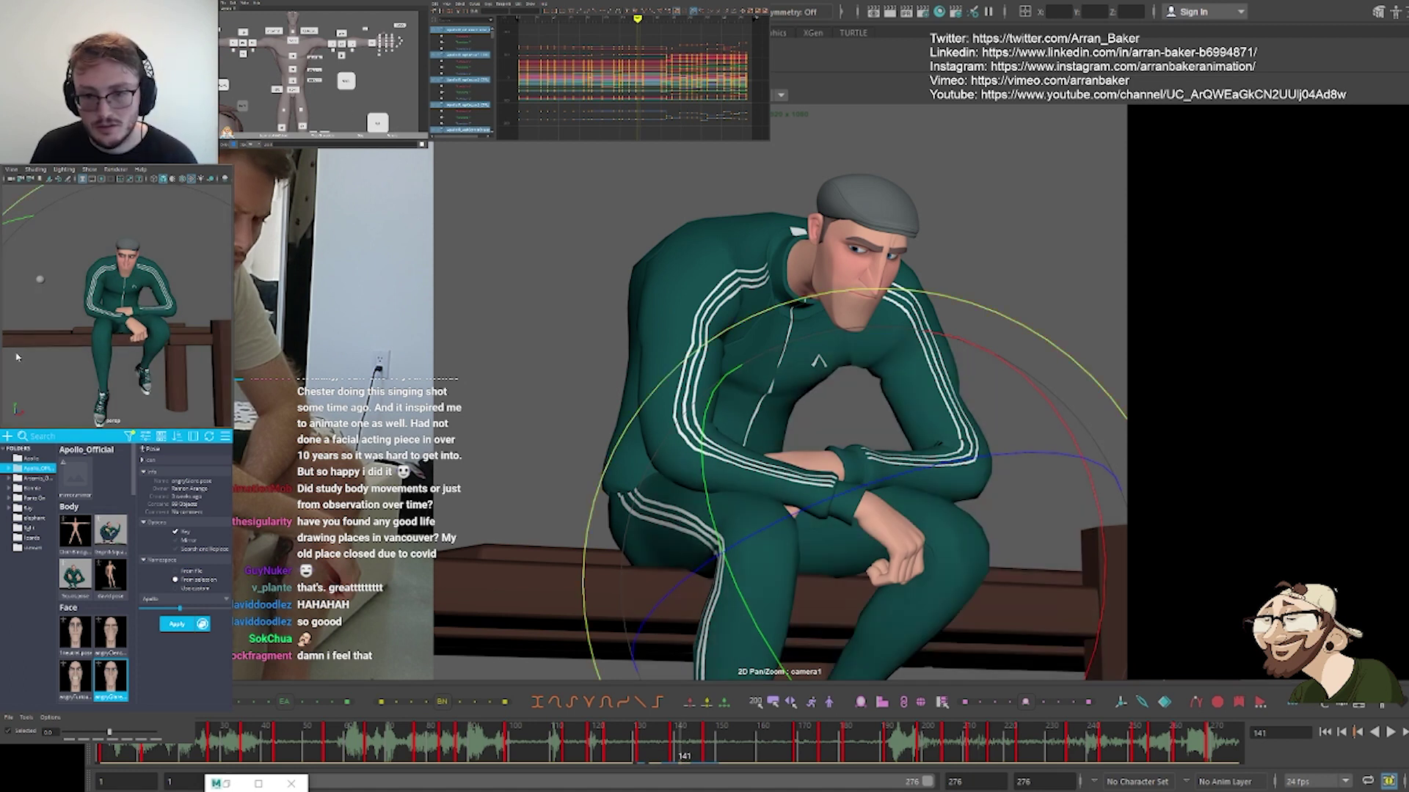
pyautogui.press(',')
pyautogui.press(',')
pyautogui.hotkey('alt', 'v')
pyautogui.hotkey('alt', 'v')
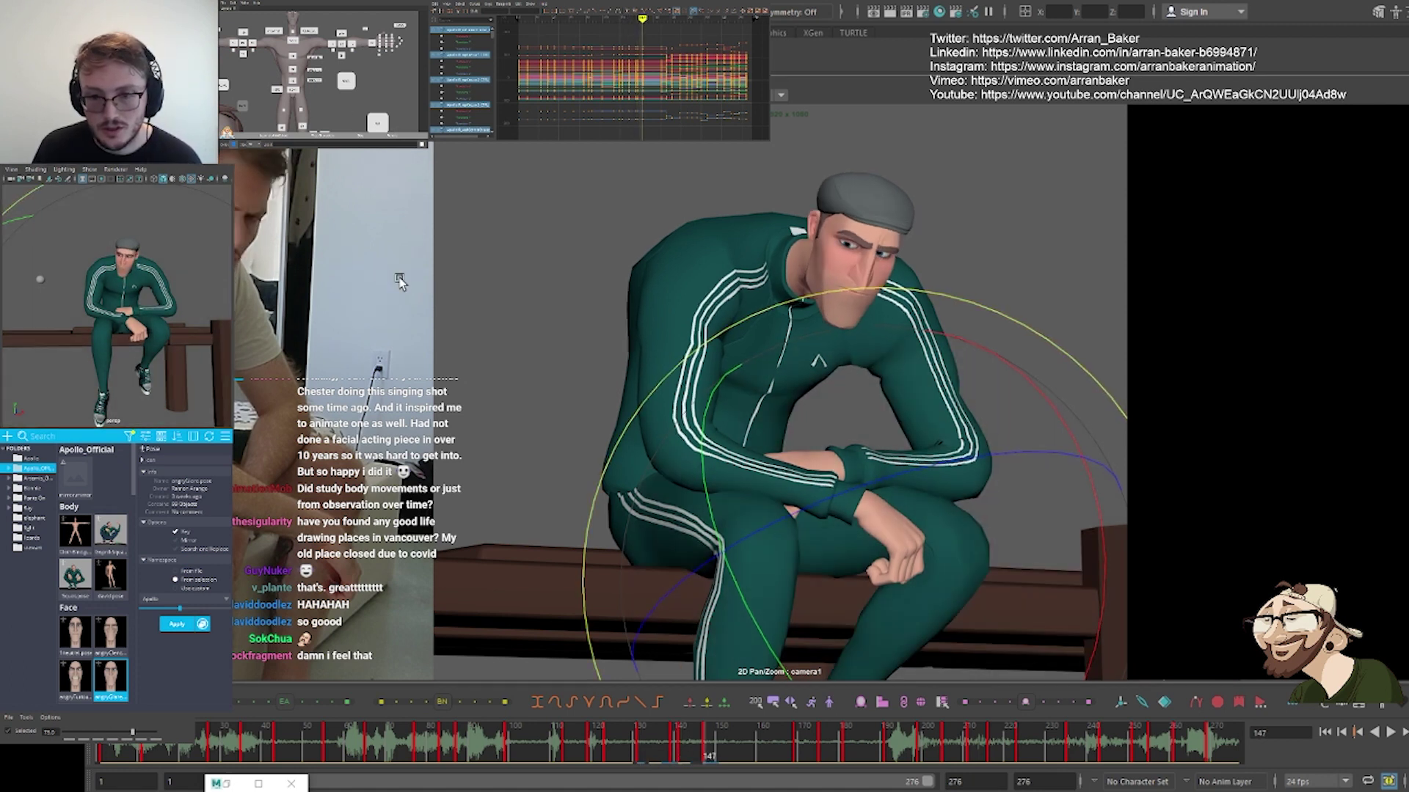
pyautogui.hotkey('alt', ',')
pyautogui.hotkey('alt', ',')
pyautogui.hotkey('alt', ',')
pyautogui.hotkey('alt', ',')
pyautogui.hotkey('alt', ',')
pyautogui.hotkey('alt', ',')
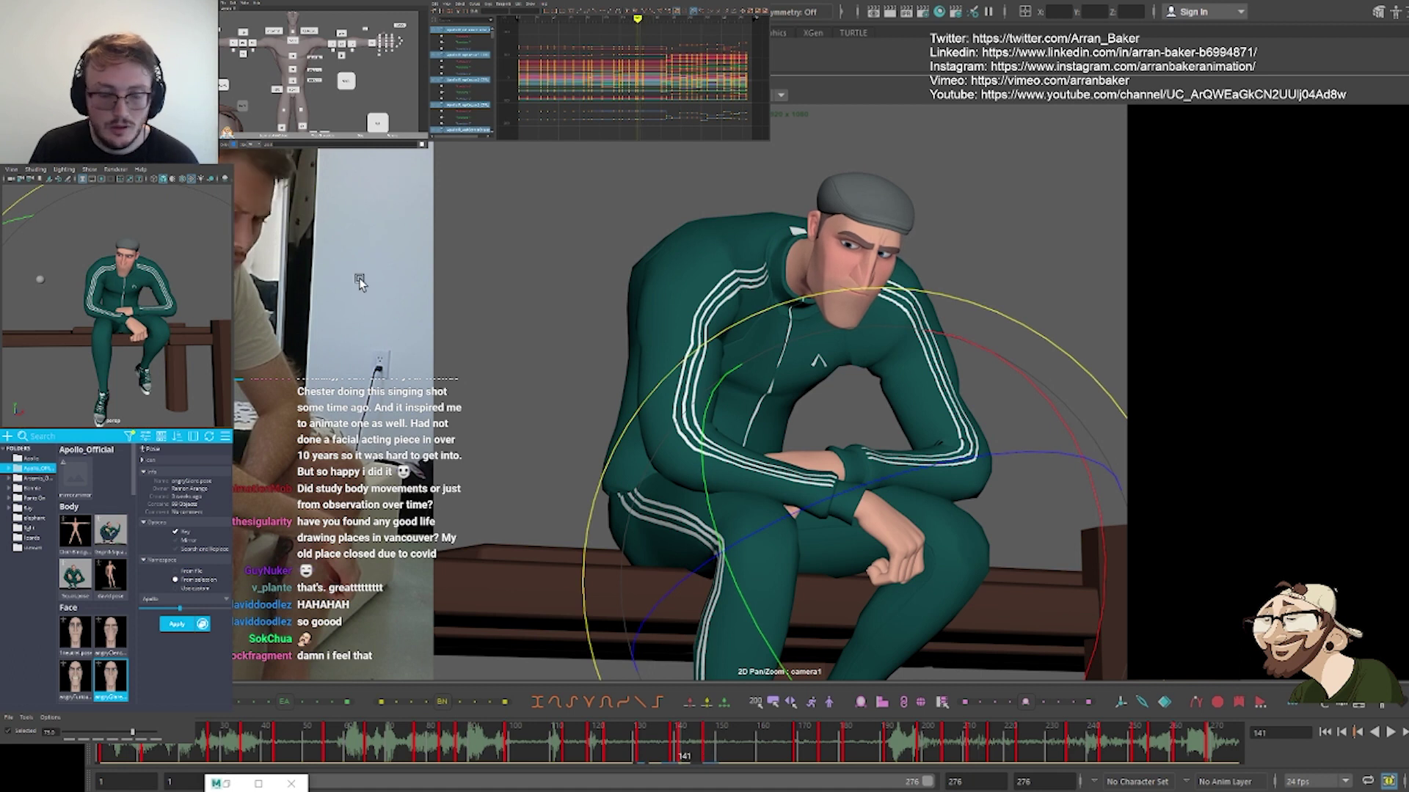
# Select the torso controls in the picker, refine their in-between at frame 141, and step through to frame 147
pyautogui.click(292, 56)
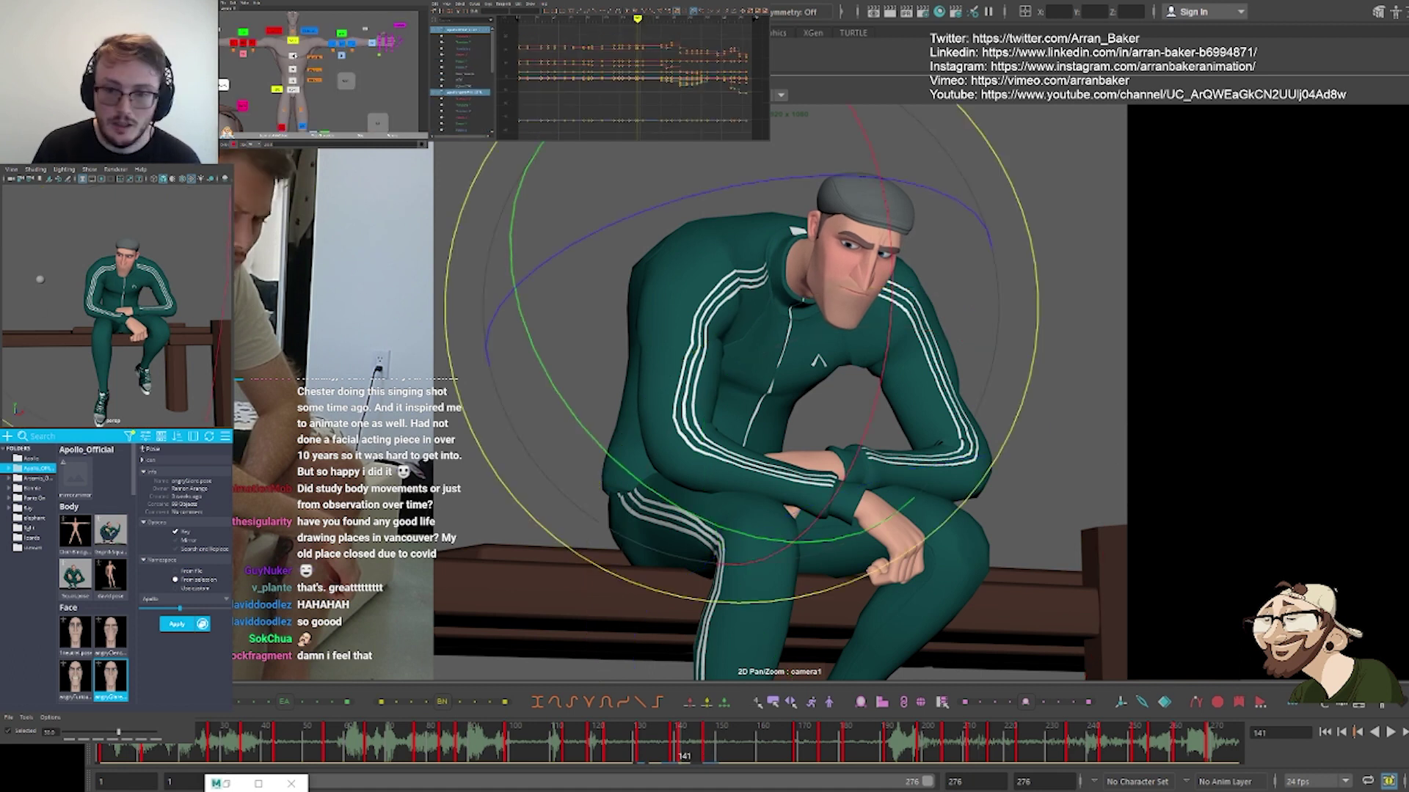
pyautogui.press(',')
pyautogui.hotkey('alt', 'v')
pyautogui.hotkey('alt', '.')
pyautogui.hotkey('alt', '.')
pyautogui.hotkey('alt', '.')
pyautogui.hotkey('alt', '.')
pyautogui.hotkey('alt', '.')
pyautogui.hotkey('alt', '.')
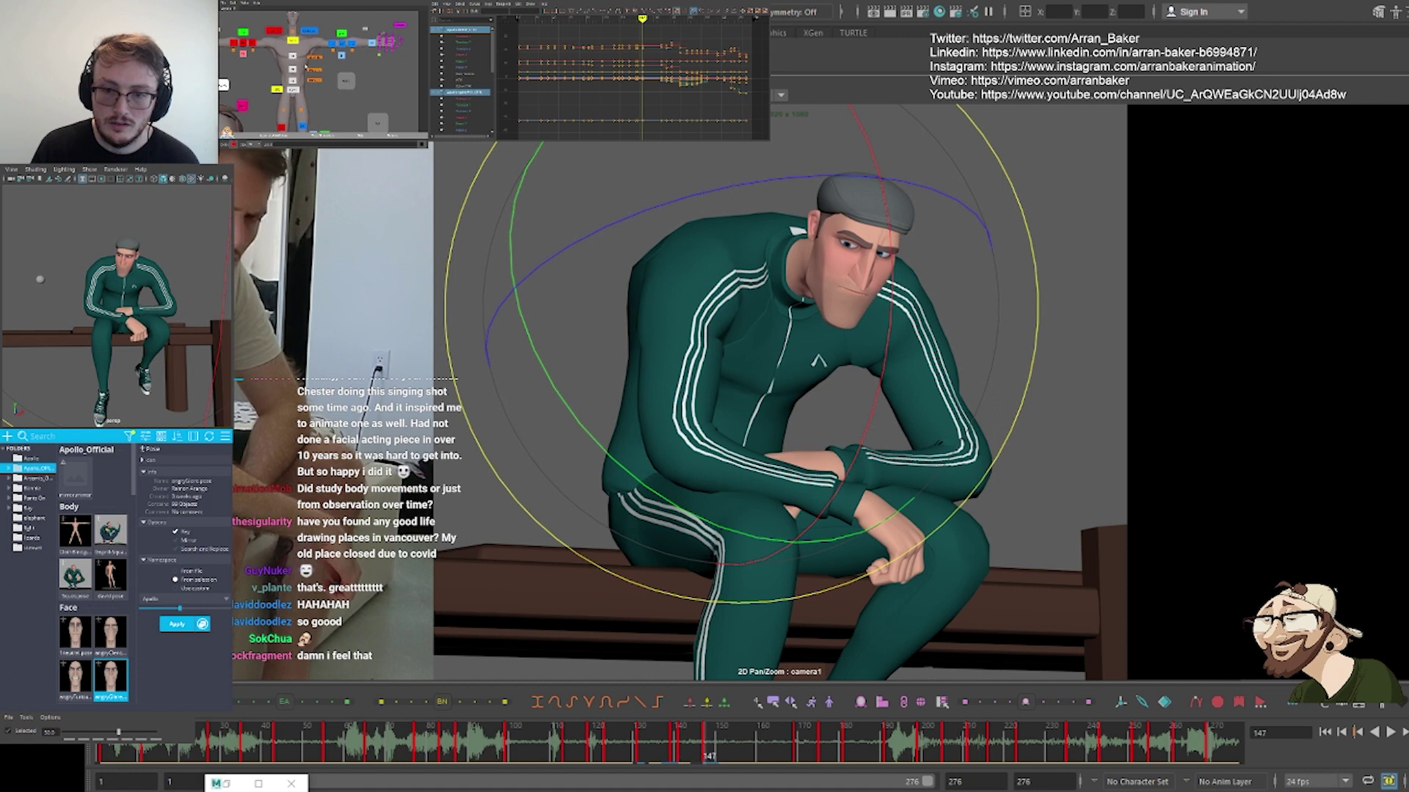
# Reselect all of the character's controls and step through frames 147 to 165 to examine the held pose against the filmed reference
pyautogui.keyDown('alt'); pyautogui.moveTo(376, 128); pyautogui.dragTo(362, 88, button='middle'); pyautogui.keyUp('alt')
pyautogui.click(362, 86)
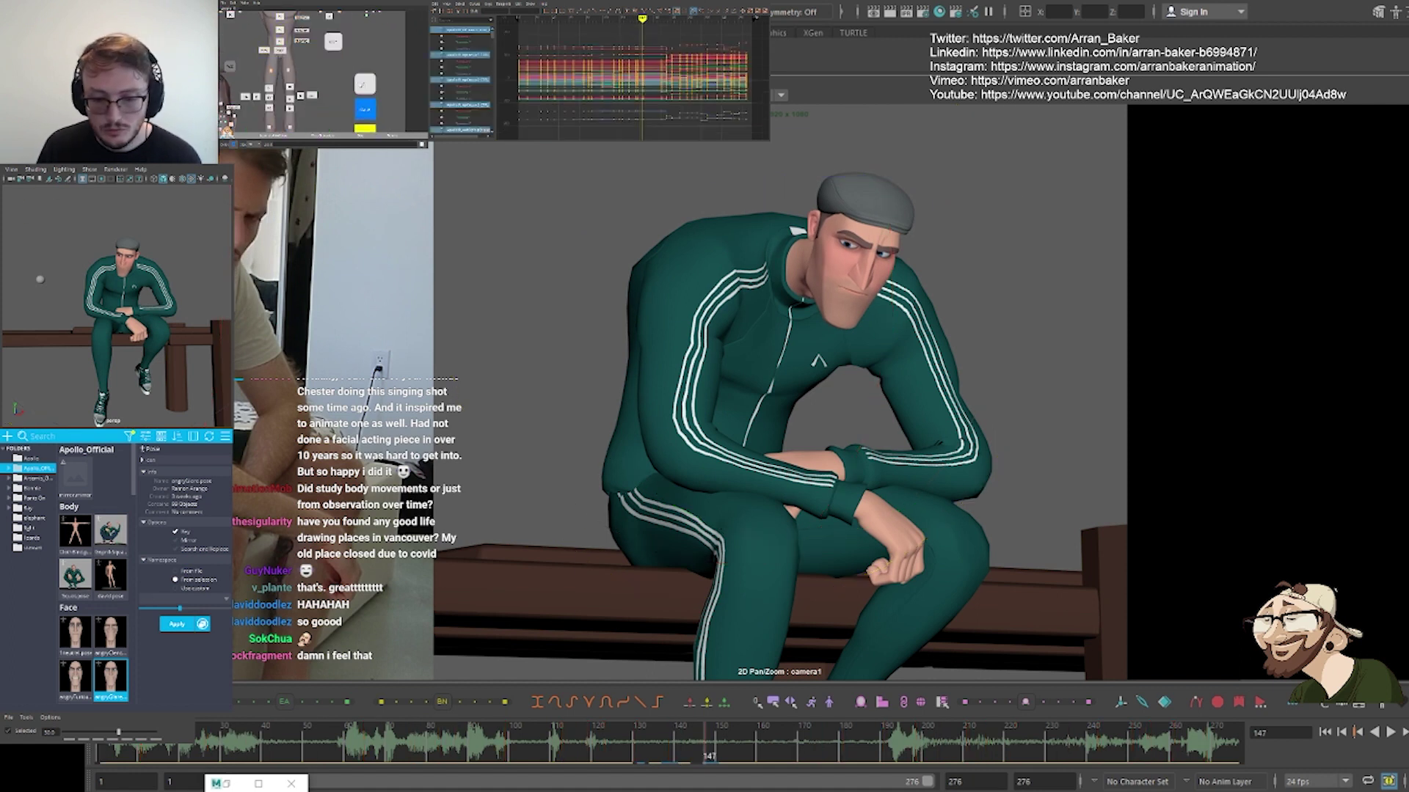
pyautogui.hotkey('alt', '.')
pyautogui.hotkey('alt', '.')
pyautogui.hotkey('alt', '.')
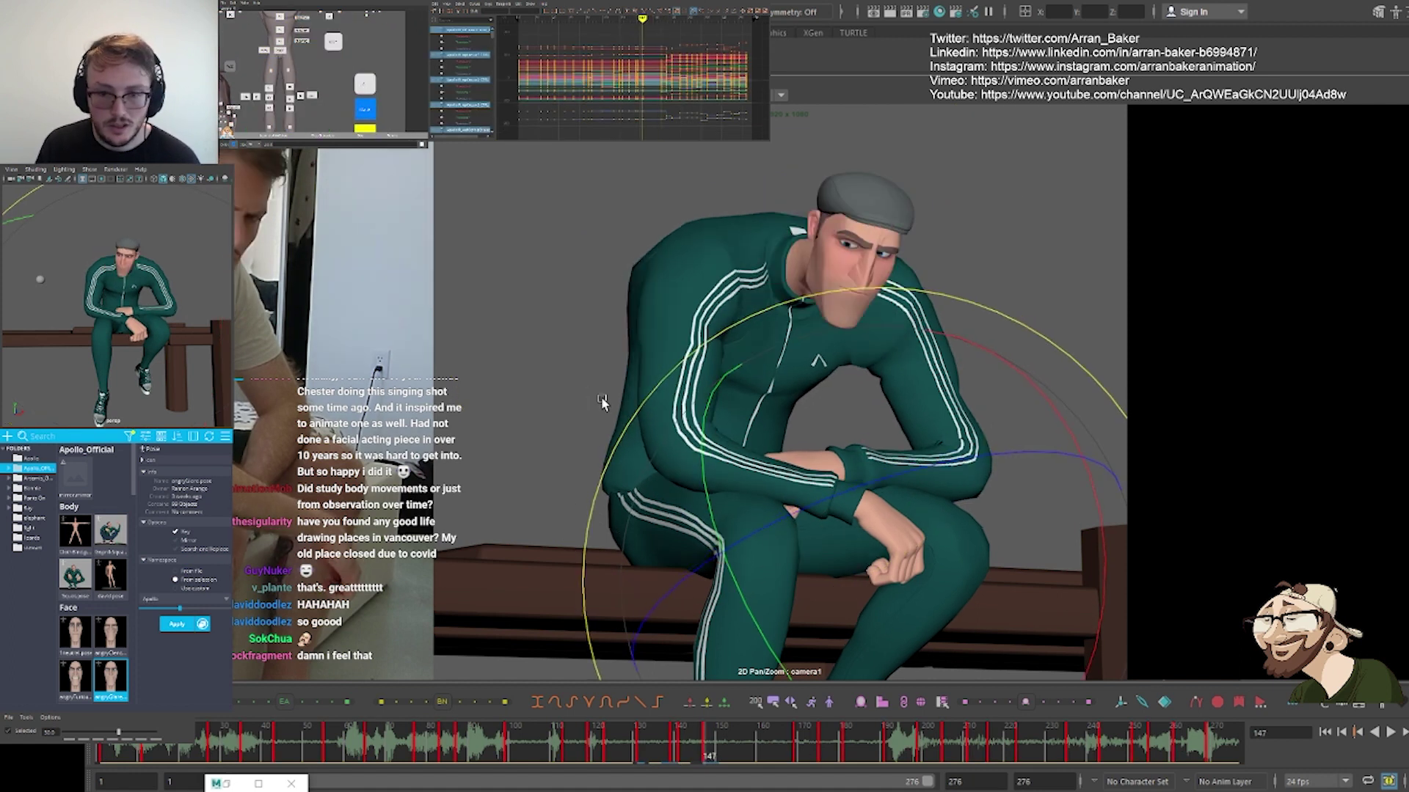
pyautogui.hotkey('alt', '.')
pyautogui.hotkey('alt', '.')
pyautogui.hotkey('alt', '.')
pyautogui.hotkey('alt', '.')
pyautogui.hotkey('alt', '.')
pyautogui.hotkey('alt', '.')
pyautogui.hotkey('alt', '.')
pyautogui.hotkey('alt', '.')
pyautogui.hotkey('alt', '.')
pyautogui.hotkey('alt', '.')
pyautogui.hotkey('alt', '.')
pyautogui.hotkey('alt', '.')
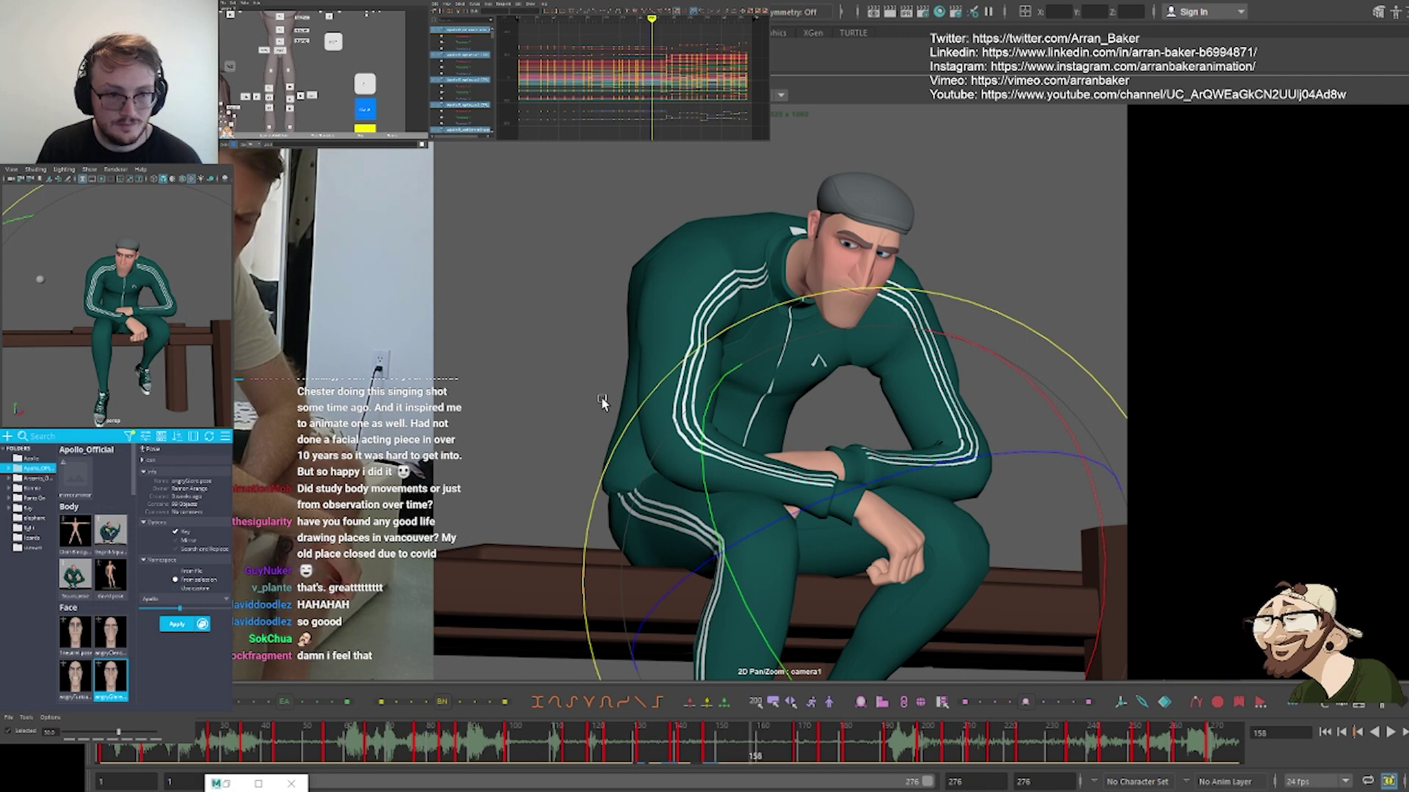
pyautogui.hotkey('alt', '.')
pyautogui.hotkey('alt', '.')
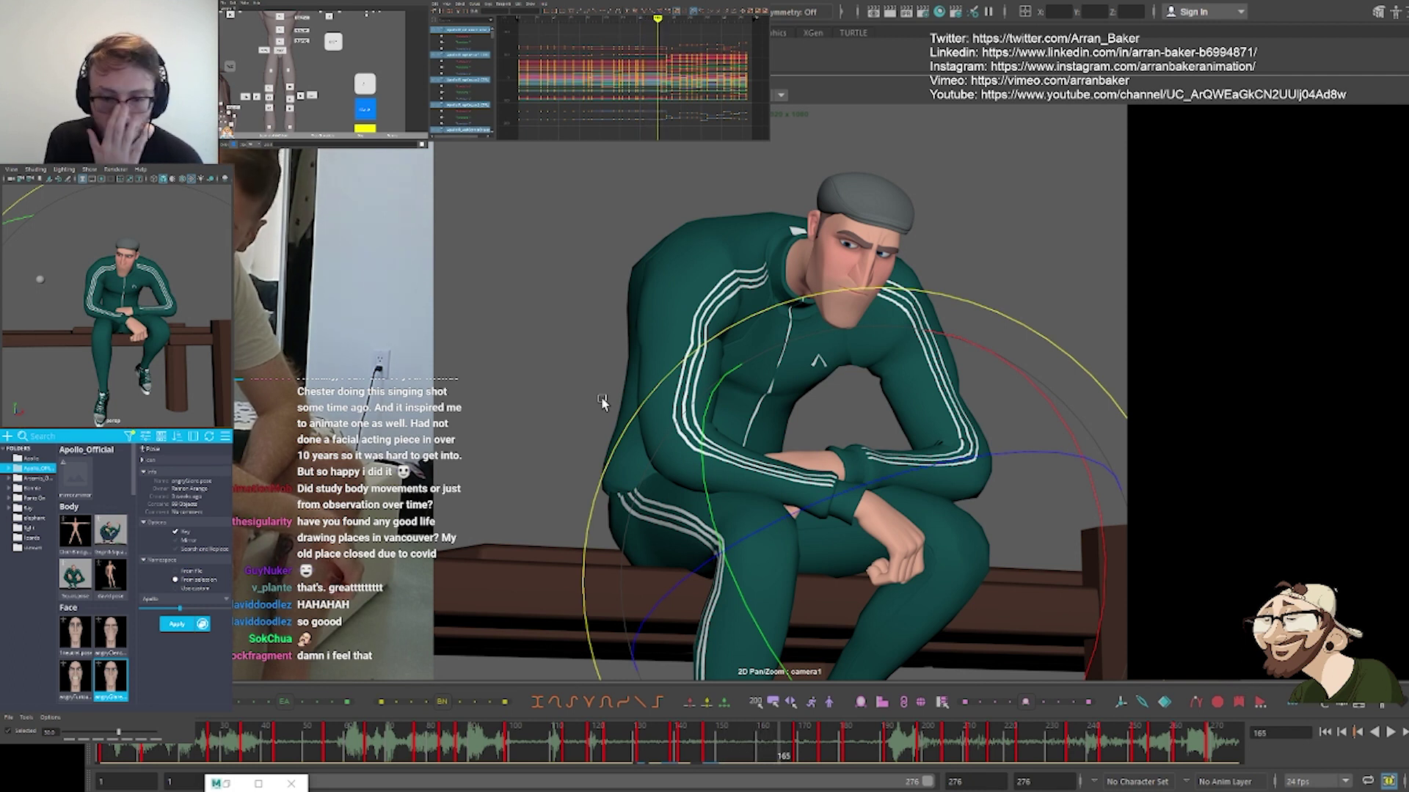
pyautogui.hotkey('alt', ',')
pyautogui.hotkey('alt', ',')
pyautogui.hotkey('alt', ',')
pyautogui.hotkey('alt', ',')
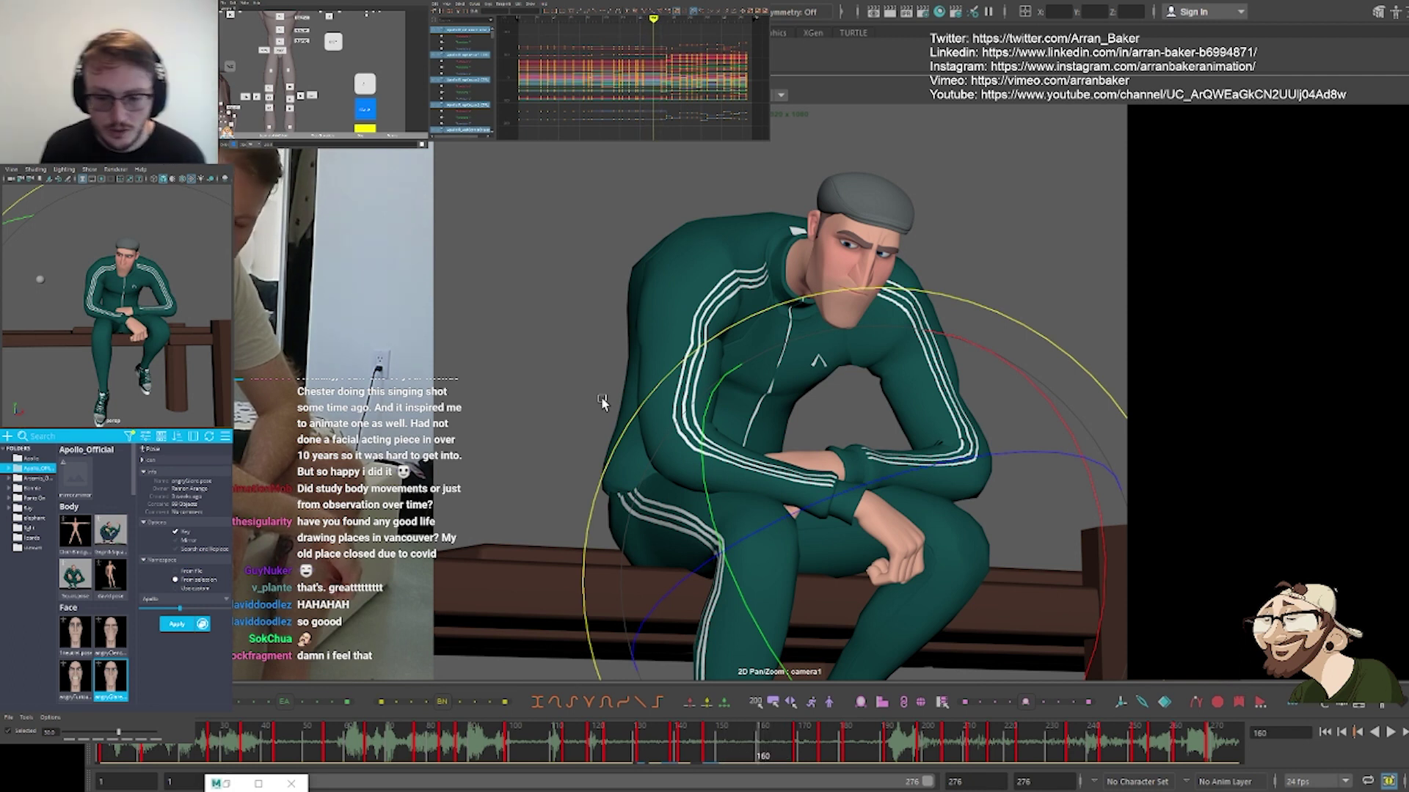
pyautogui.hotkey('alt', ',')
pyautogui.hotkey('alt', ',')
pyautogui.hotkey('alt', ',')
pyautogui.hotkey('alt', ',')
pyautogui.hotkey('alt', ',')
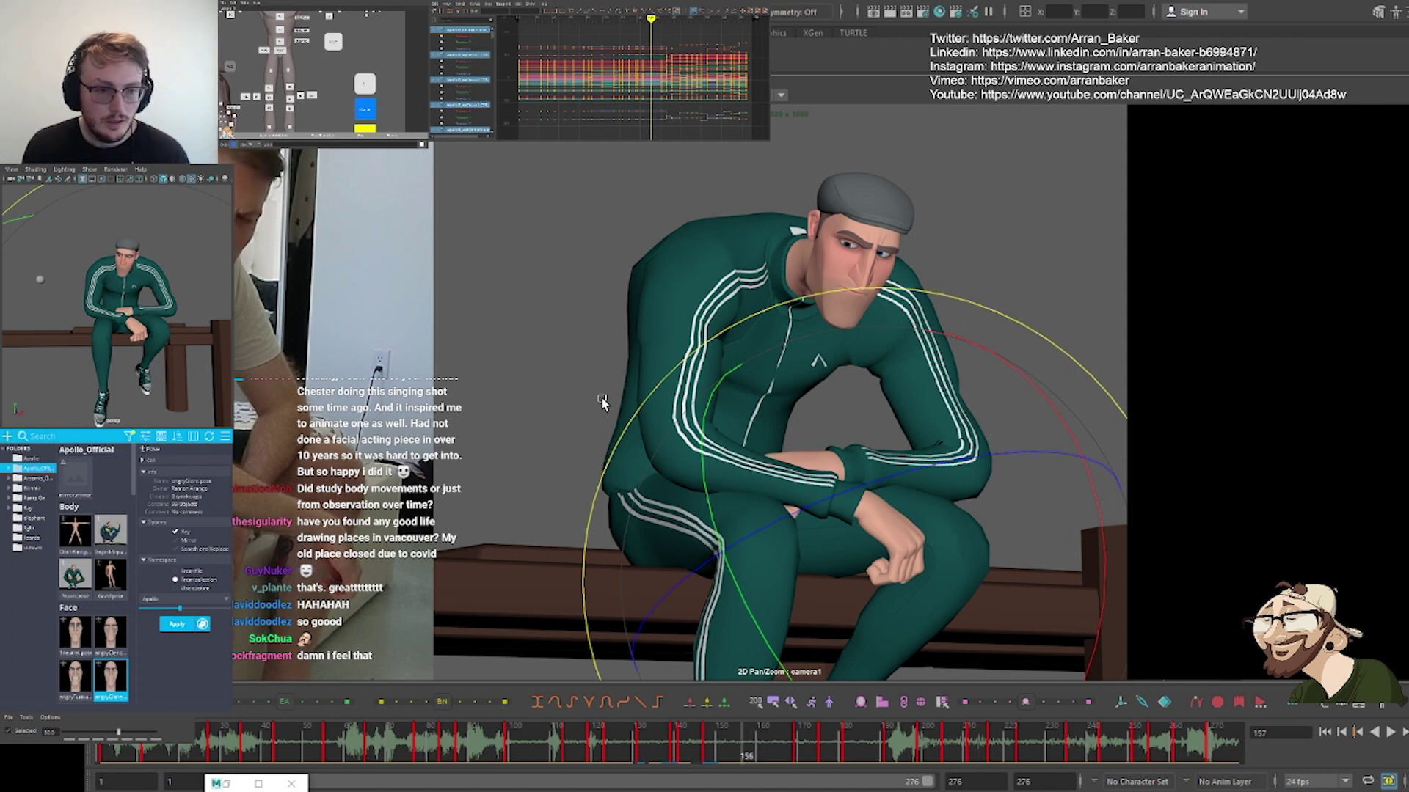
# Key a breakdown pose for all controls at frame 161 with the head starting to turn, and compare it with keyframe 147
pyautogui.hotkey('alt', '.')
pyautogui.hotkey('alt', '.')
pyautogui.hotkey('alt', '.')
pyautogui.hotkey('alt', '.')
pyautogui.hotkey('alt', '.')
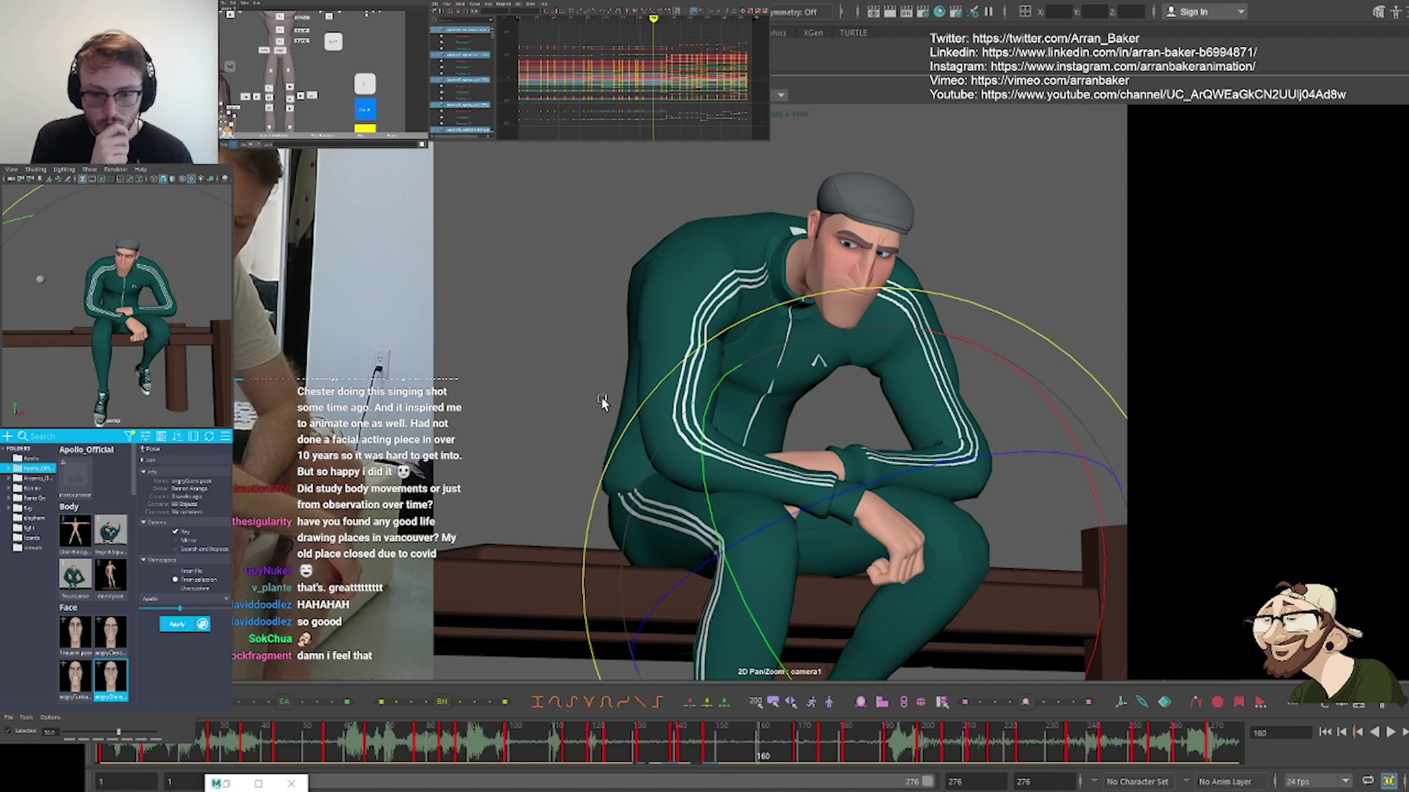
pyautogui.hotkey('alt', '.')
pyautogui.press(',')
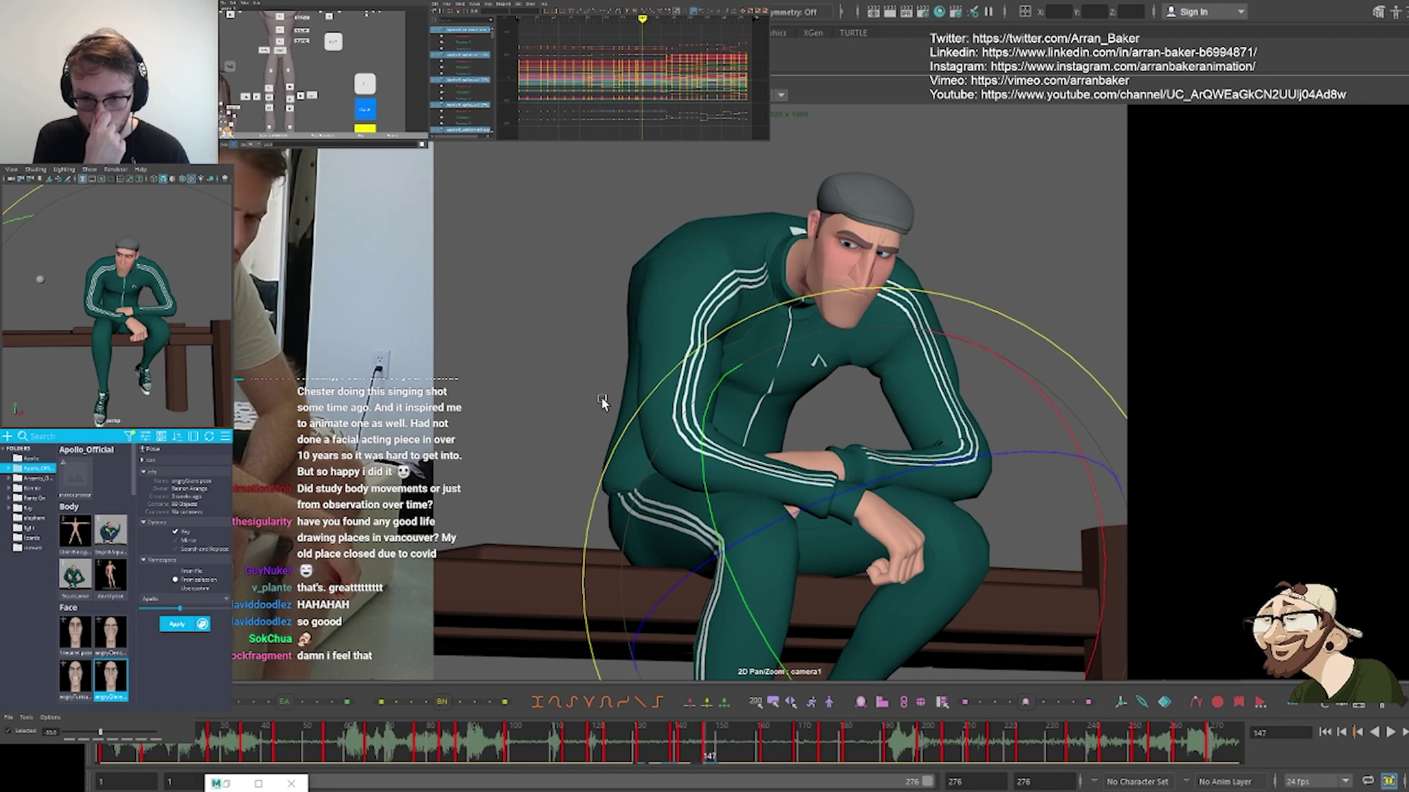
pyautogui.press('.')
pyautogui.press(',')
pyautogui.press(',')
pyautogui.press('.')
pyautogui.press('.')
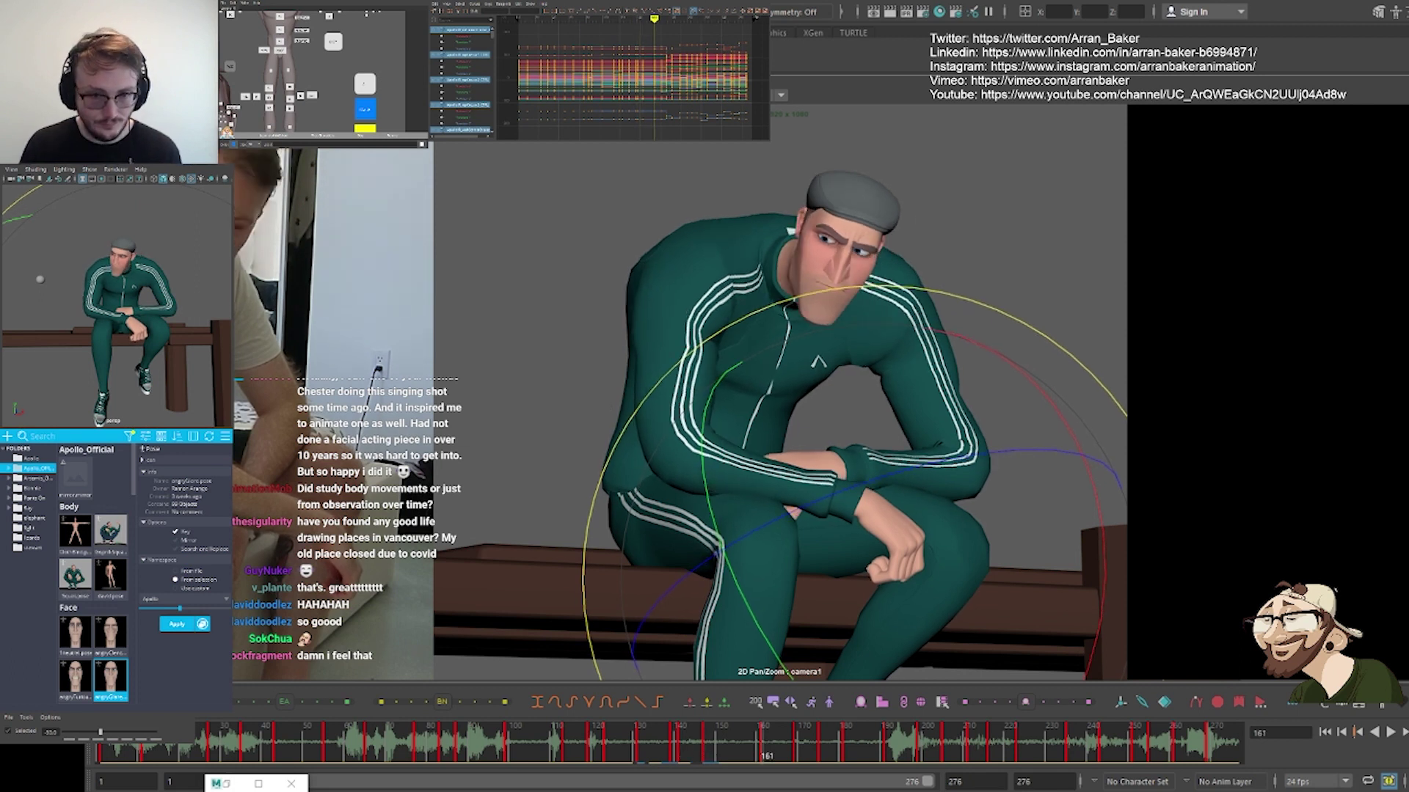
# Select the head control in the picker and compare its pose between keyframes 147 and 161
pyautogui.keyDown('alt'); pyautogui.moveTo(333, 40); pyautogui.dragTo(362, 124, button='middle'); pyautogui.keyUp('alt')
pyautogui.click(308, 45)
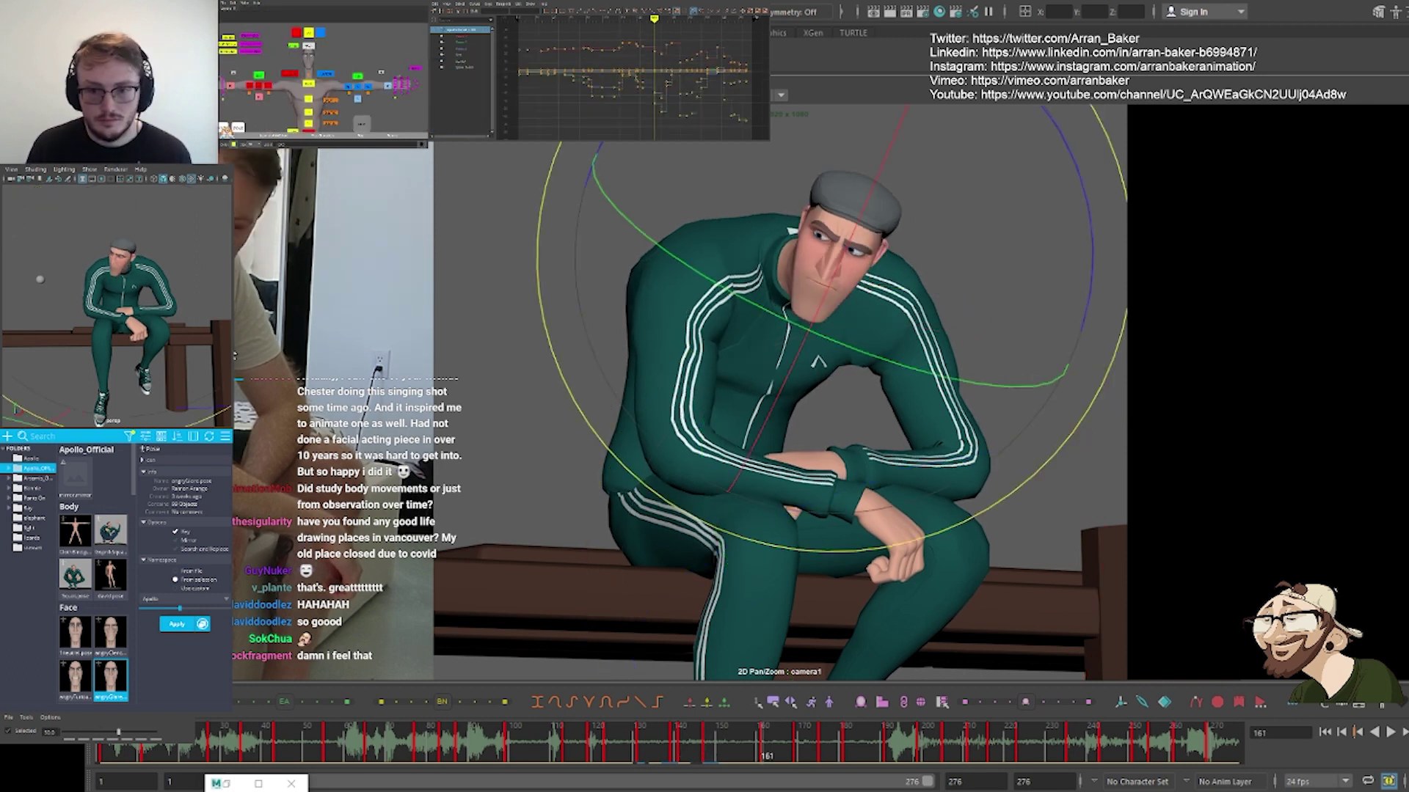
pyautogui.press(',')
pyautogui.press('.')
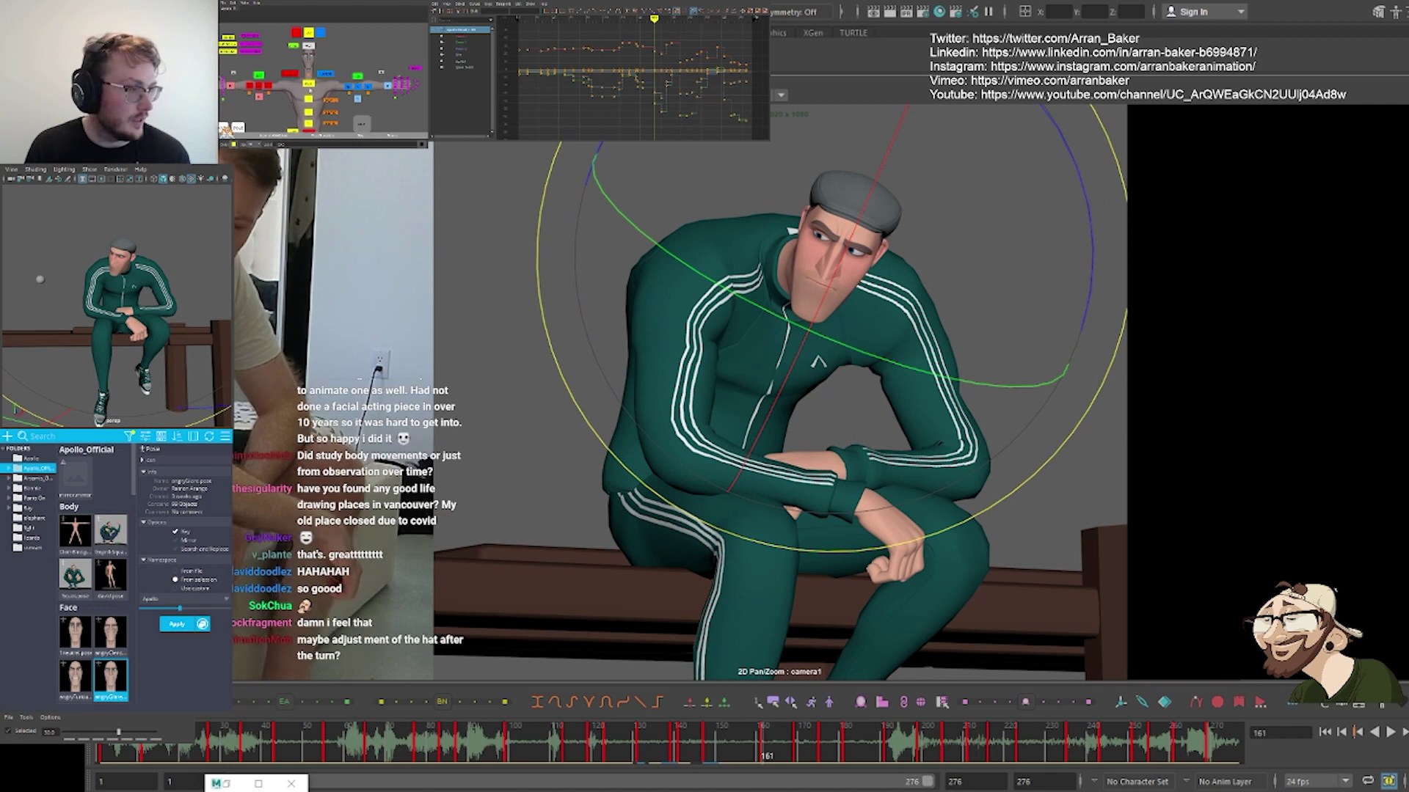
# Select the middle torso control in the picker and refine its rotation at frame 161 against keyframe 147
pyautogui.click(309, 99)
pyautogui.press(',')
pyautogui.press('.')
pyautogui.press(',')
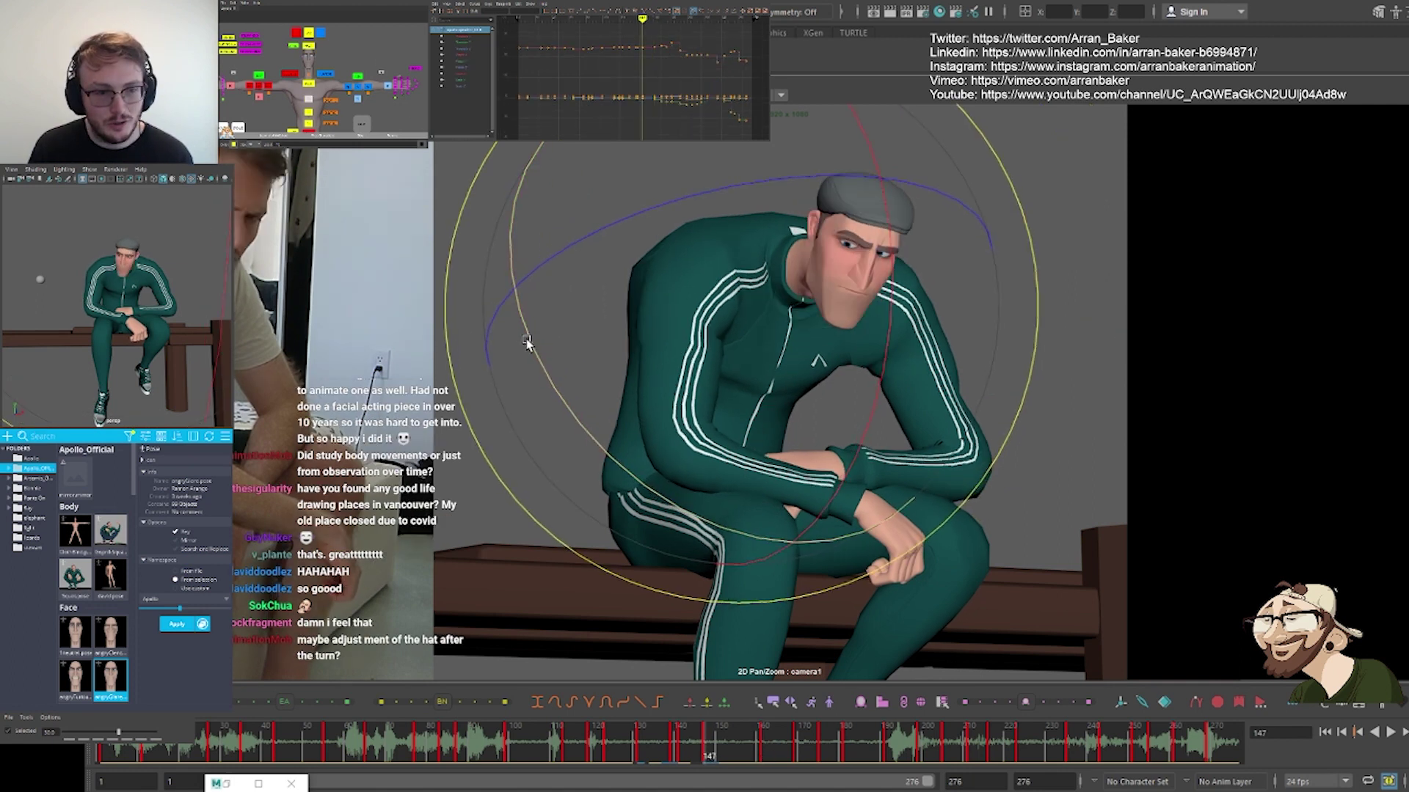
pyautogui.press('.')
pyautogui.press(',')
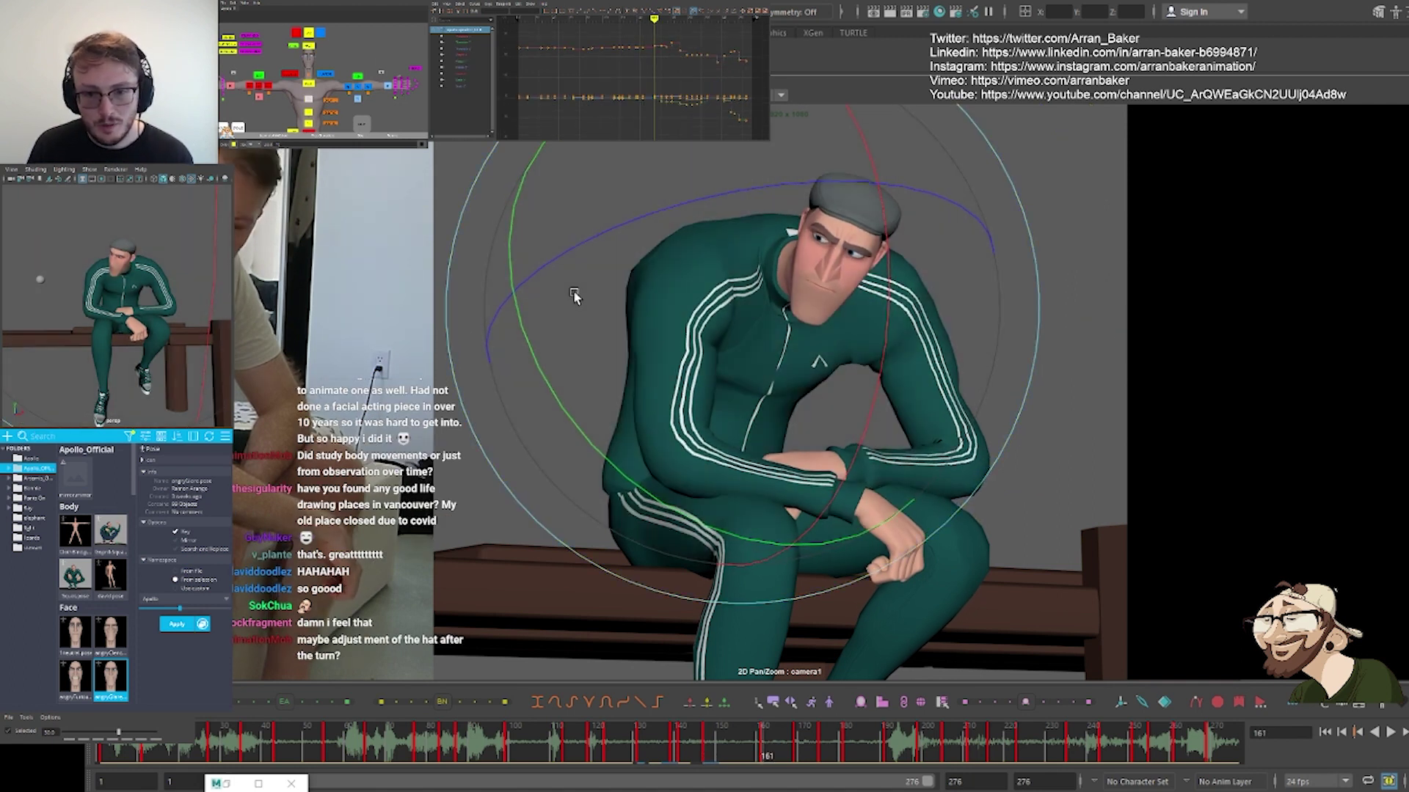
pyautogui.press('.')
# Rotate the lower torso control slightly at frame 161 and compare the pose with keyframe 147
pyautogui.click(308, 111)
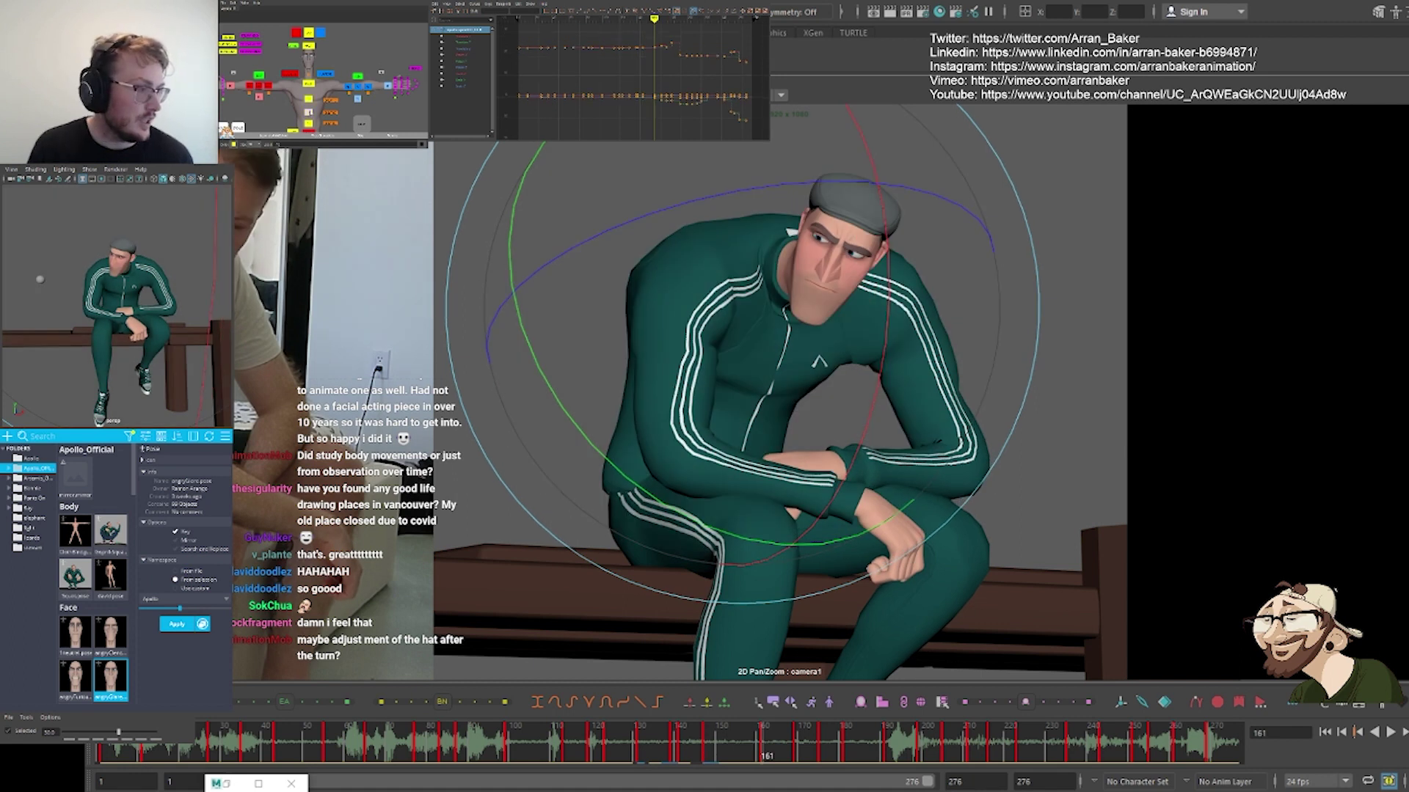
pyautogui.moveTo(569, 337); pyautogui.dragTo(564, 336)
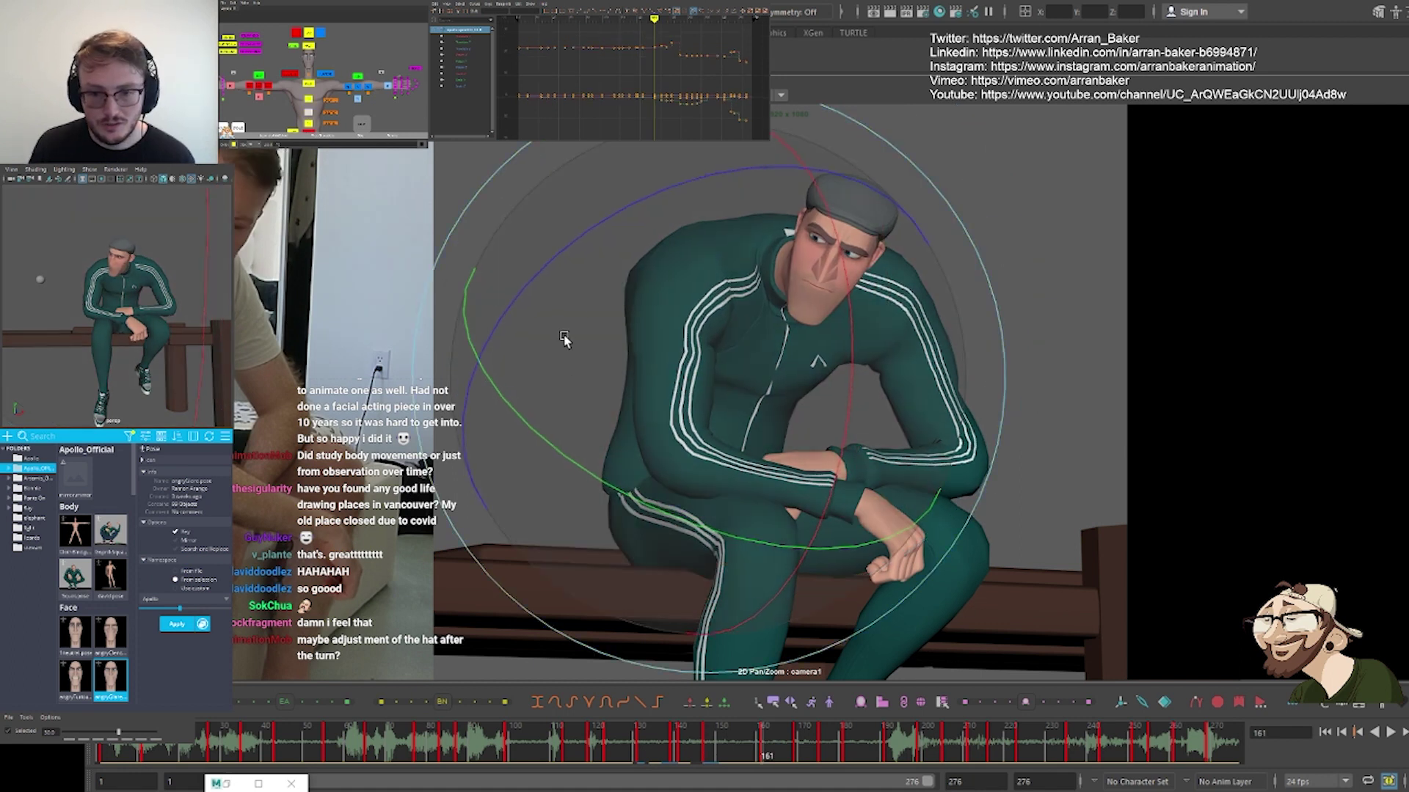
pyautogui.press(',')
pyautogui.press('.')
pyautogui.press(',')
pyautogui.press('.')
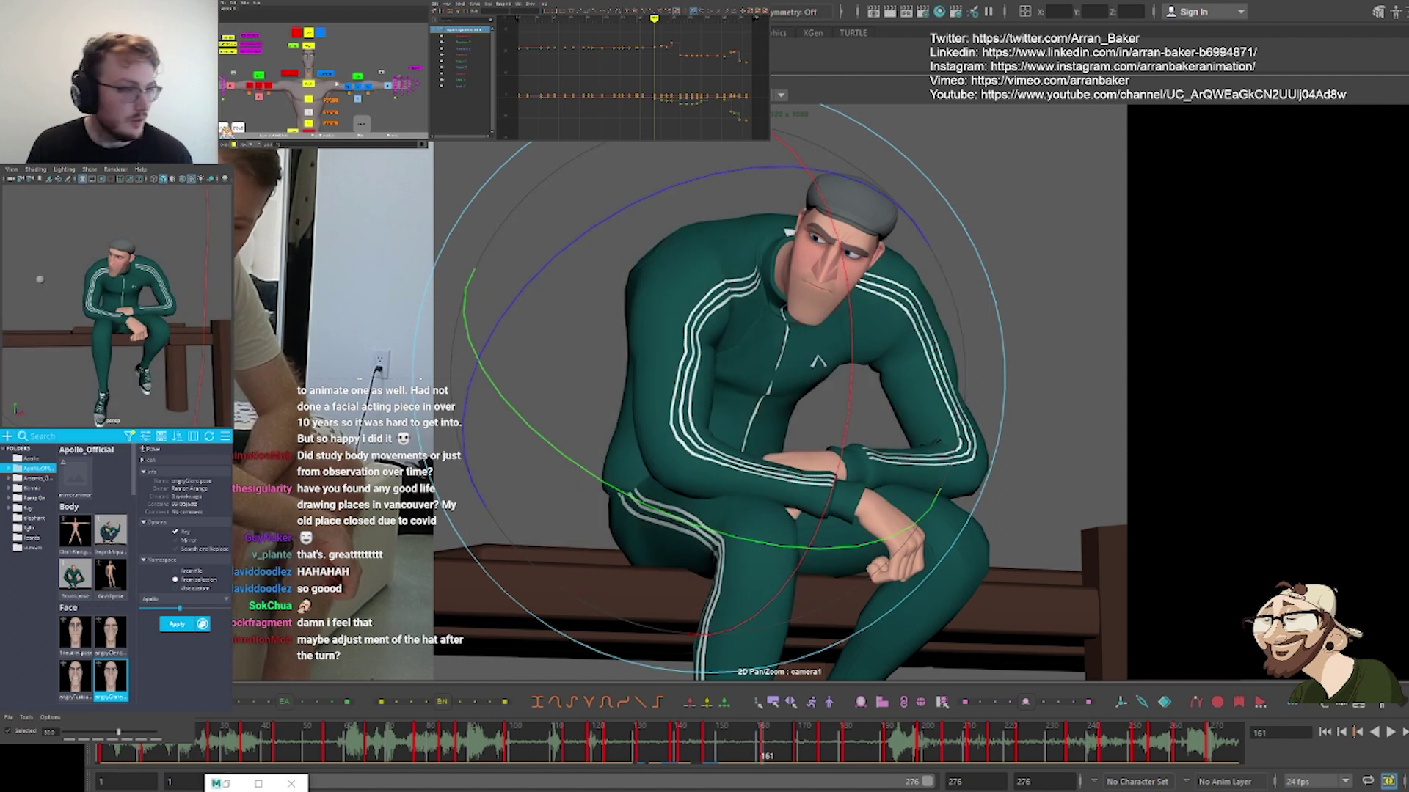
# Rotate the right shoulder control slightly at frame 161 and check the change against keyframe 147
pyautogui.click(283, 74)
pyautogui.press(',')
pyautogui.press('.')
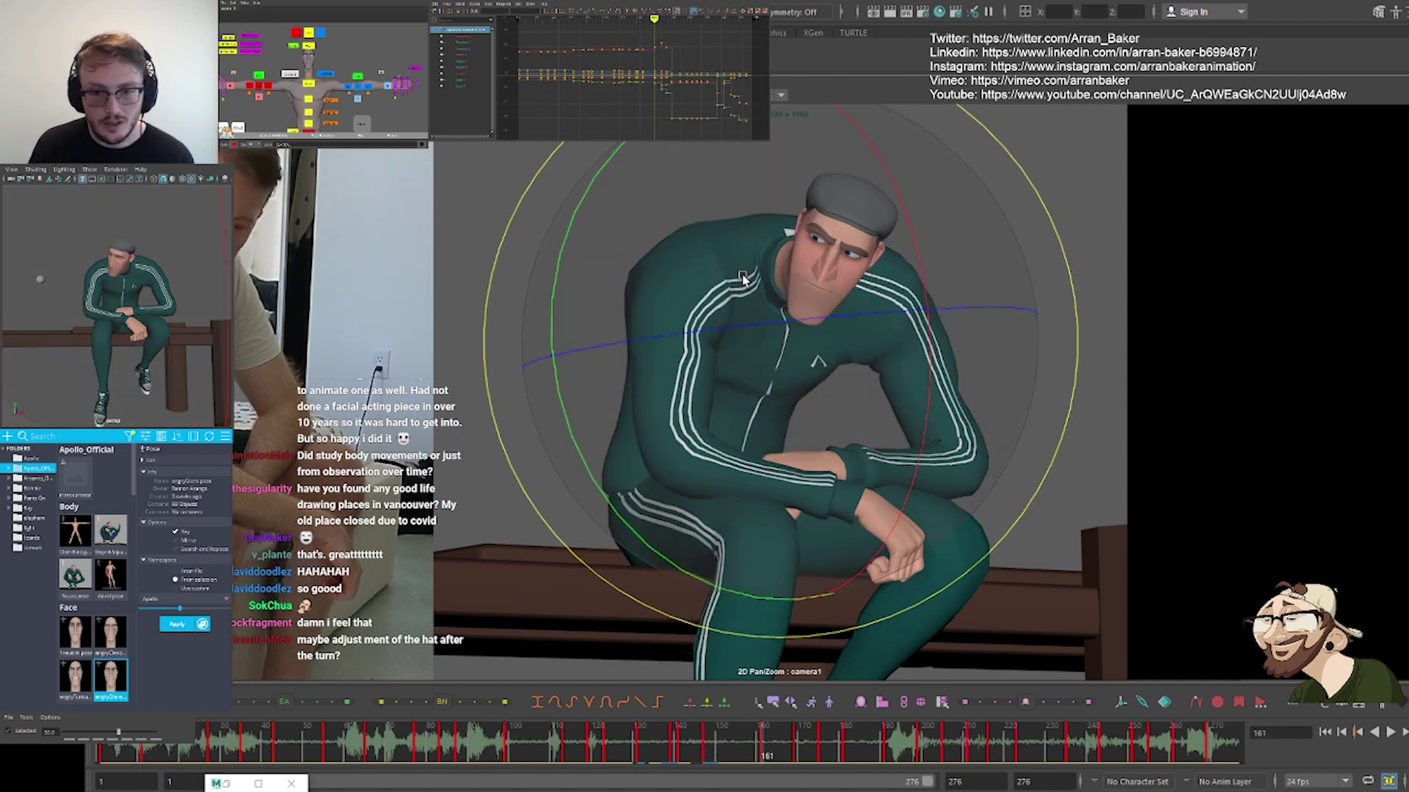
pyautogui.moveTo(746, 283); pyautogui.dragTo(701, 266)
pyautogui.press(',')
pyautogui.press('.')
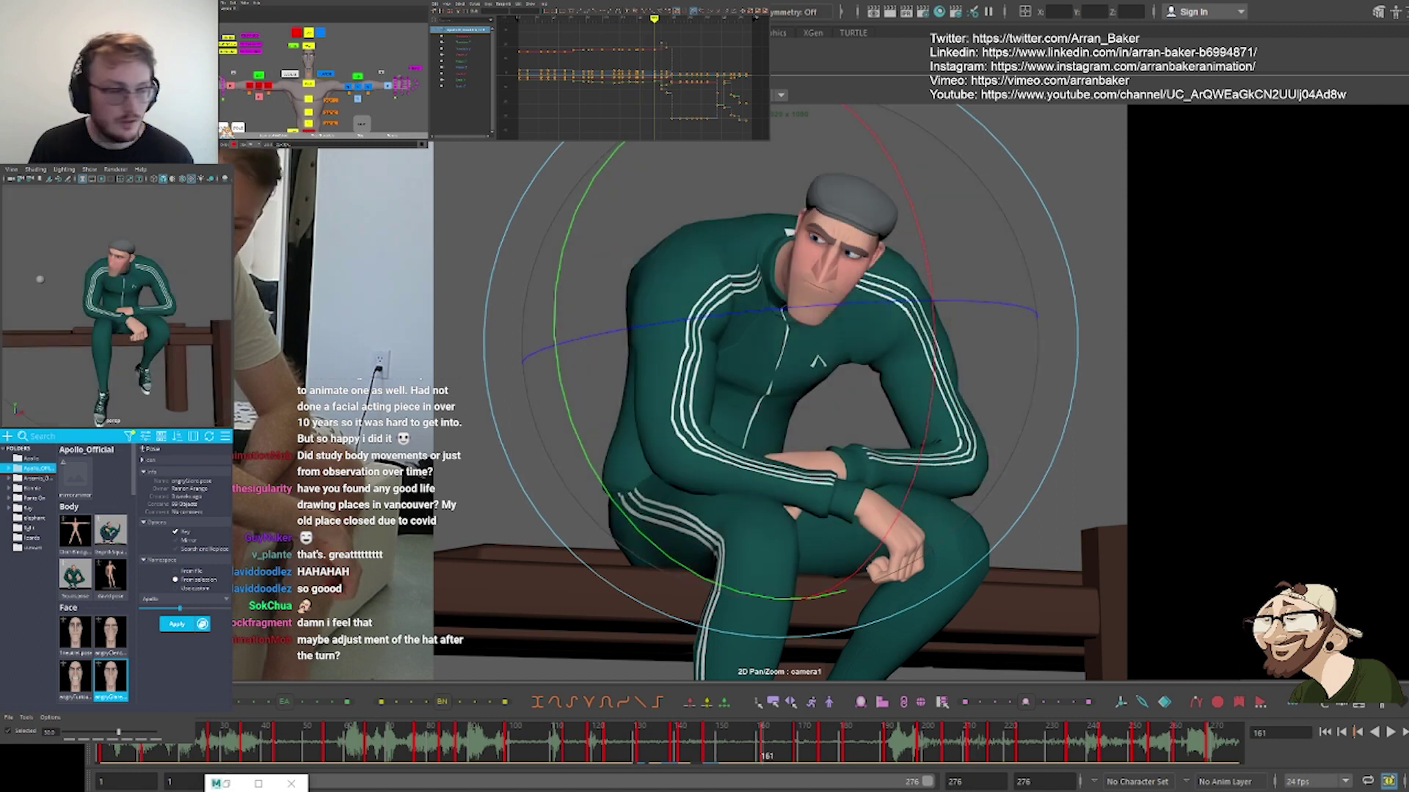
# Move the right hand control slightly up at frame 161 and compare its position with keyframe 147
pyautogui.keyDown('alt'); pyautogui.moveTo(314, 103); pyautogui.dragTo(330, 100, button='middle'); pyautogui.keyUp('alt')
pyautogui.click(245, 83)
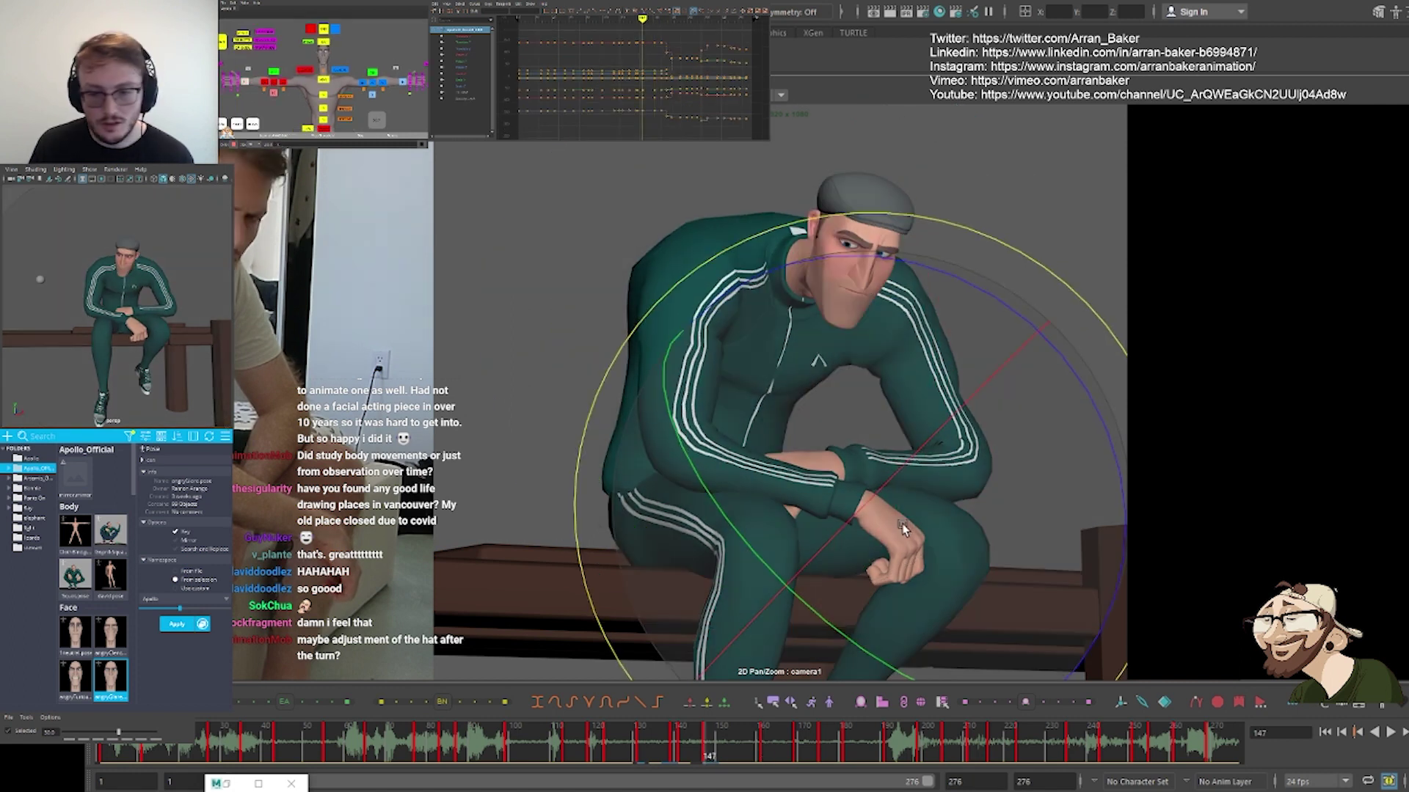
pyautogui.press('w')
pyautogui.moveTo(869, 505); pyautogui.dragTo(865, 500)
pyautogui.press(',')
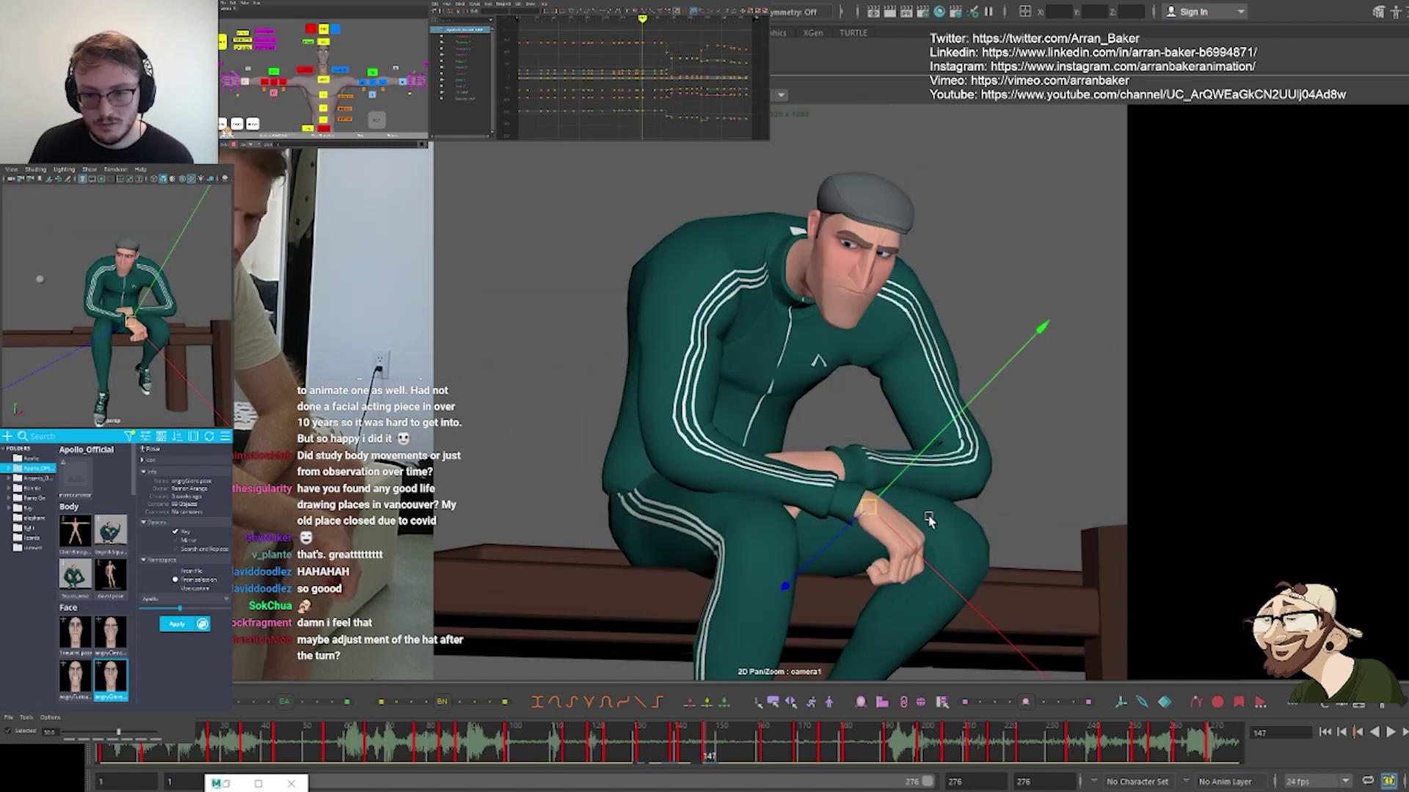
pyautogui.press('.')
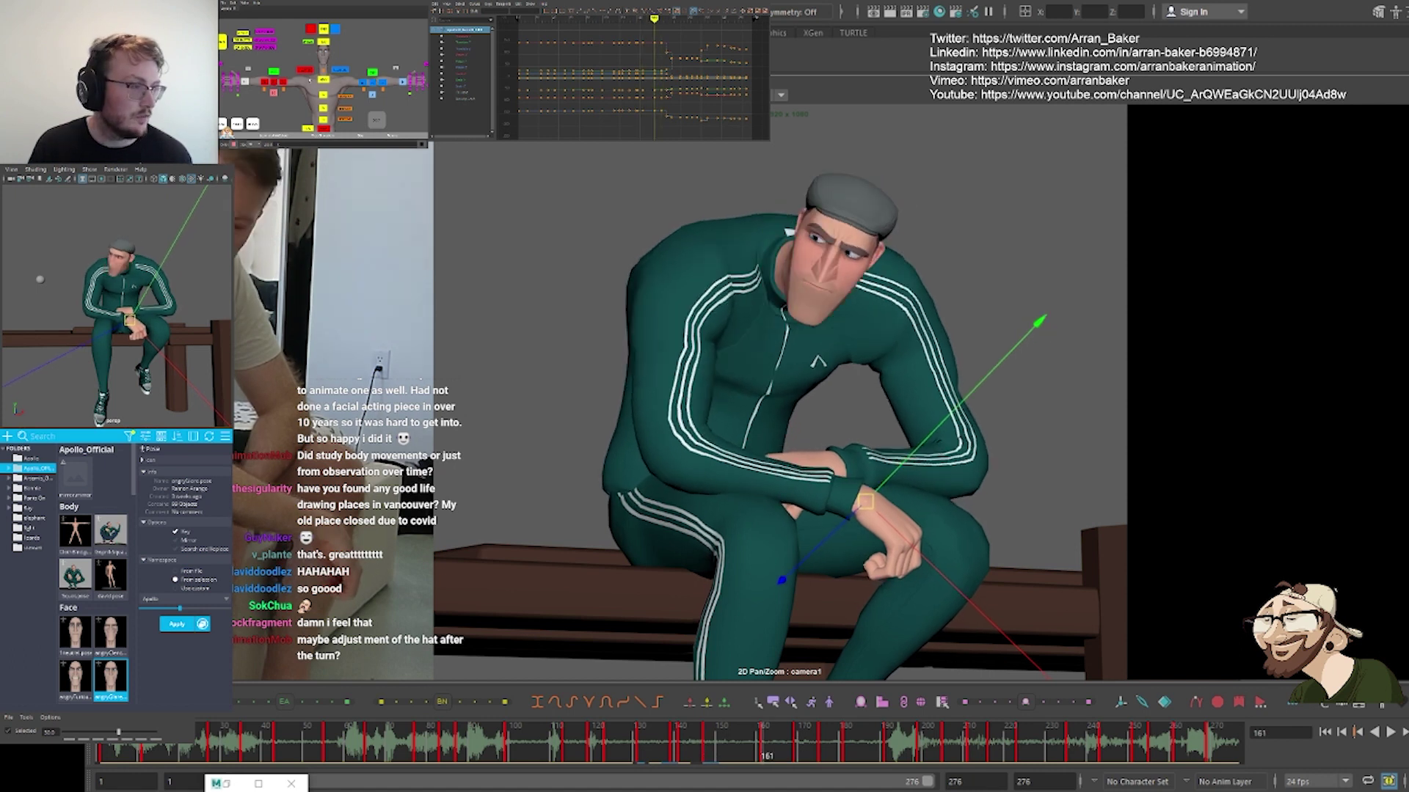
# Select the chest control, compare keyframes 147, 161 and 169, and rotate the chest slightly at frame 161
pyautogui.moveTo(309, 80); pyautogui.dragTo(317, 74, button='middle')
pyautogui.click(331, 74)
pyautogui.press(',')
pyautogui.press('.')
pyautogui.press('e')
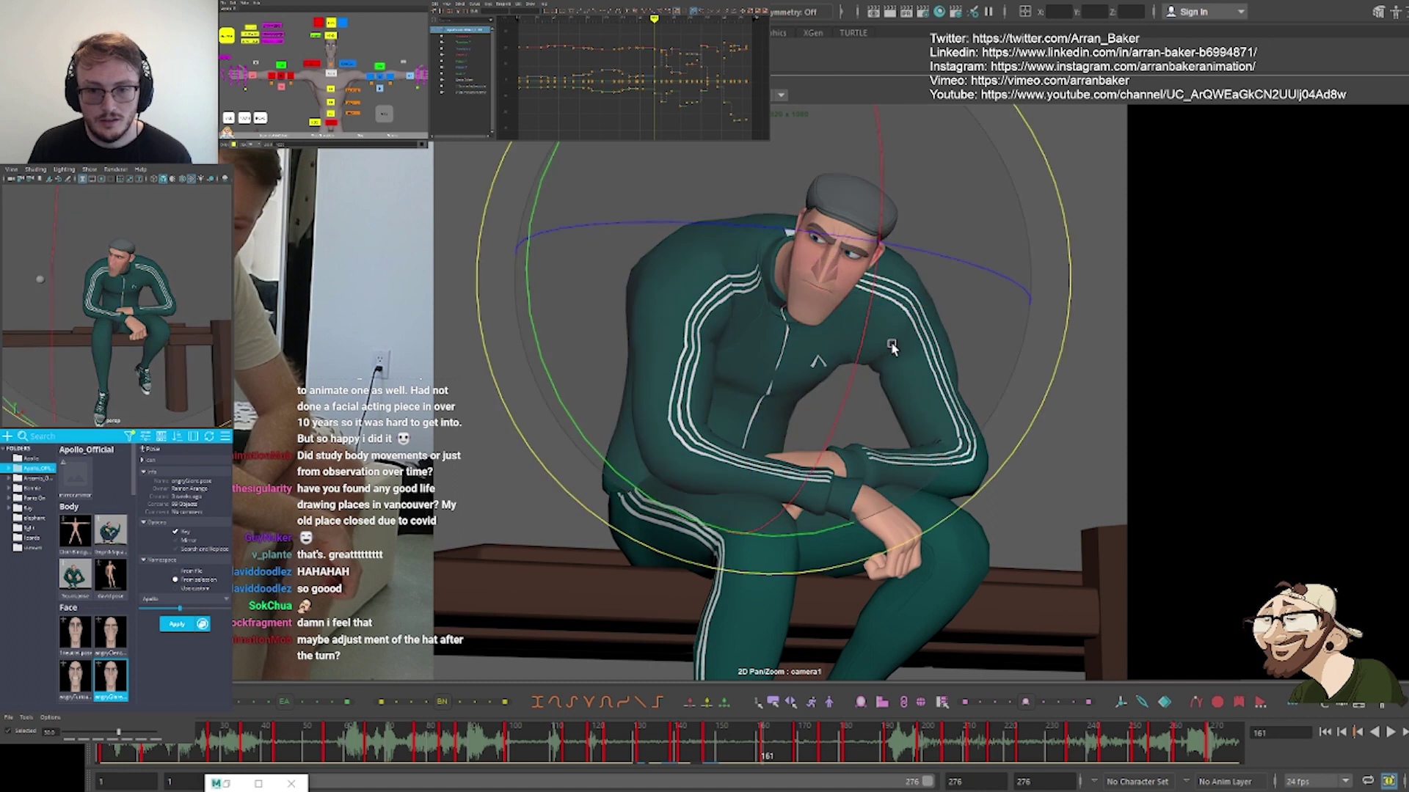
pyautogui.press(',')
pyautogui.press('.')
pyautogui.press('.')
pyautogui.press(',')
pyautogui.press(',')
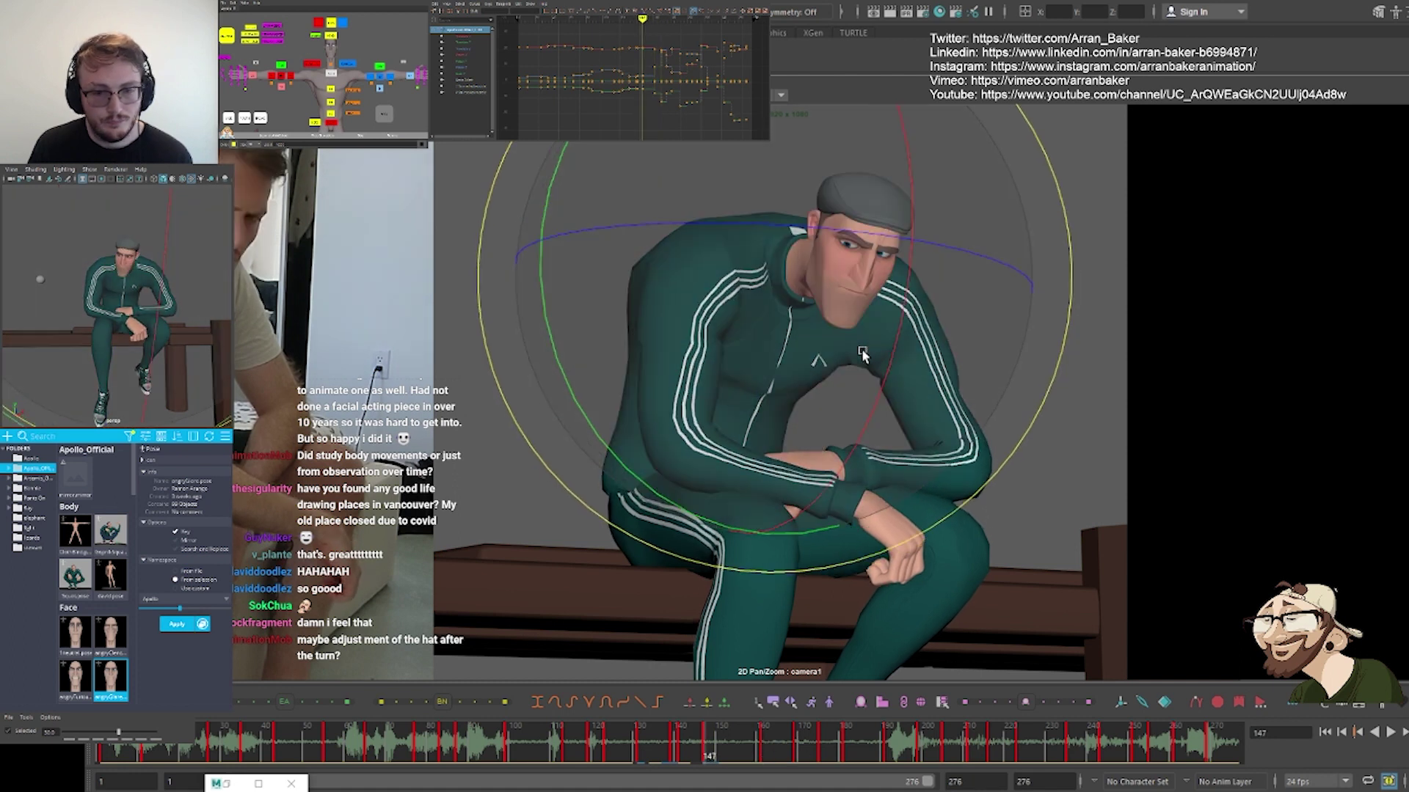
pyautogui.press('.')
pyautogui.press(',')
pyautogui.press('.')
pyautogui.press('.')
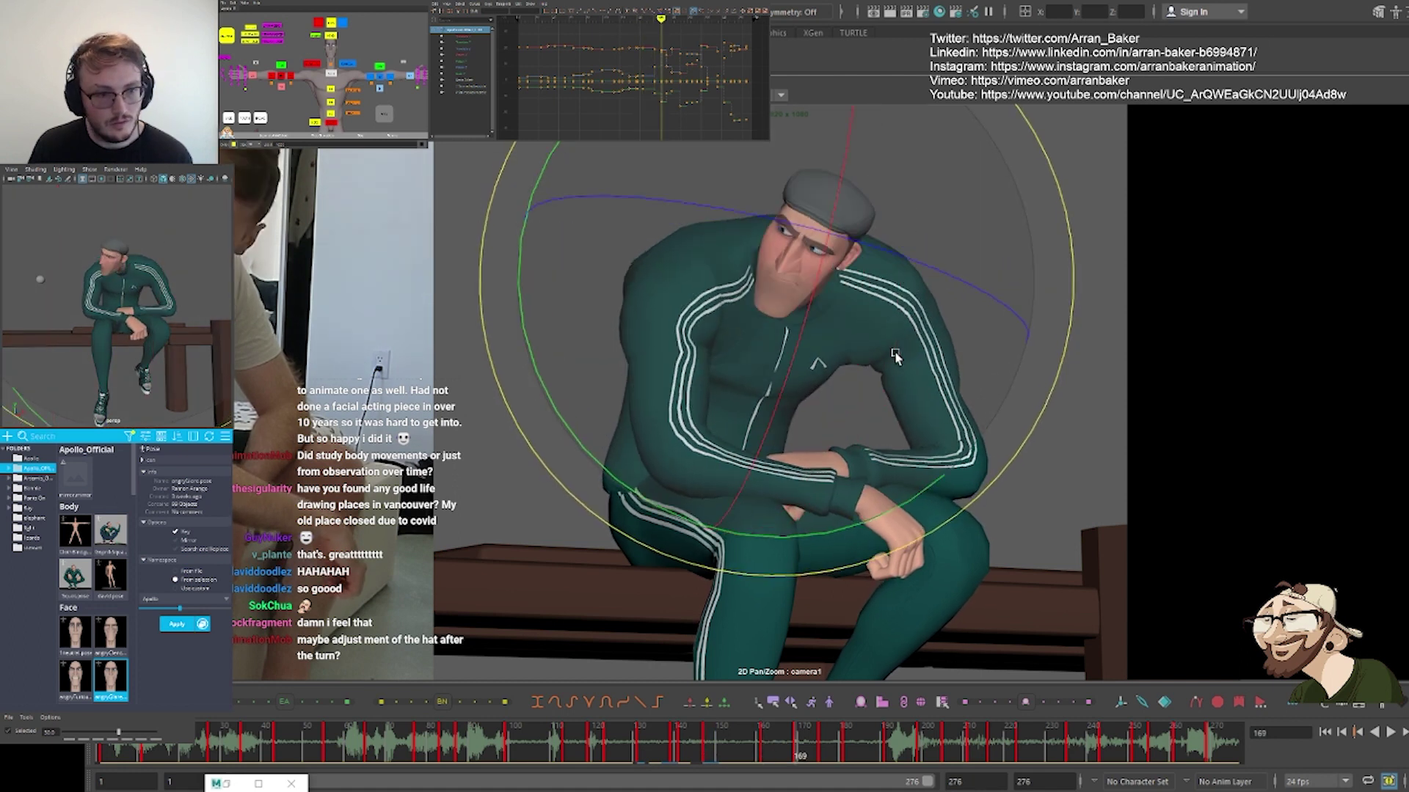
pyautogui.moveTo(895, 355); pyautogui.dragTo(886, 365)
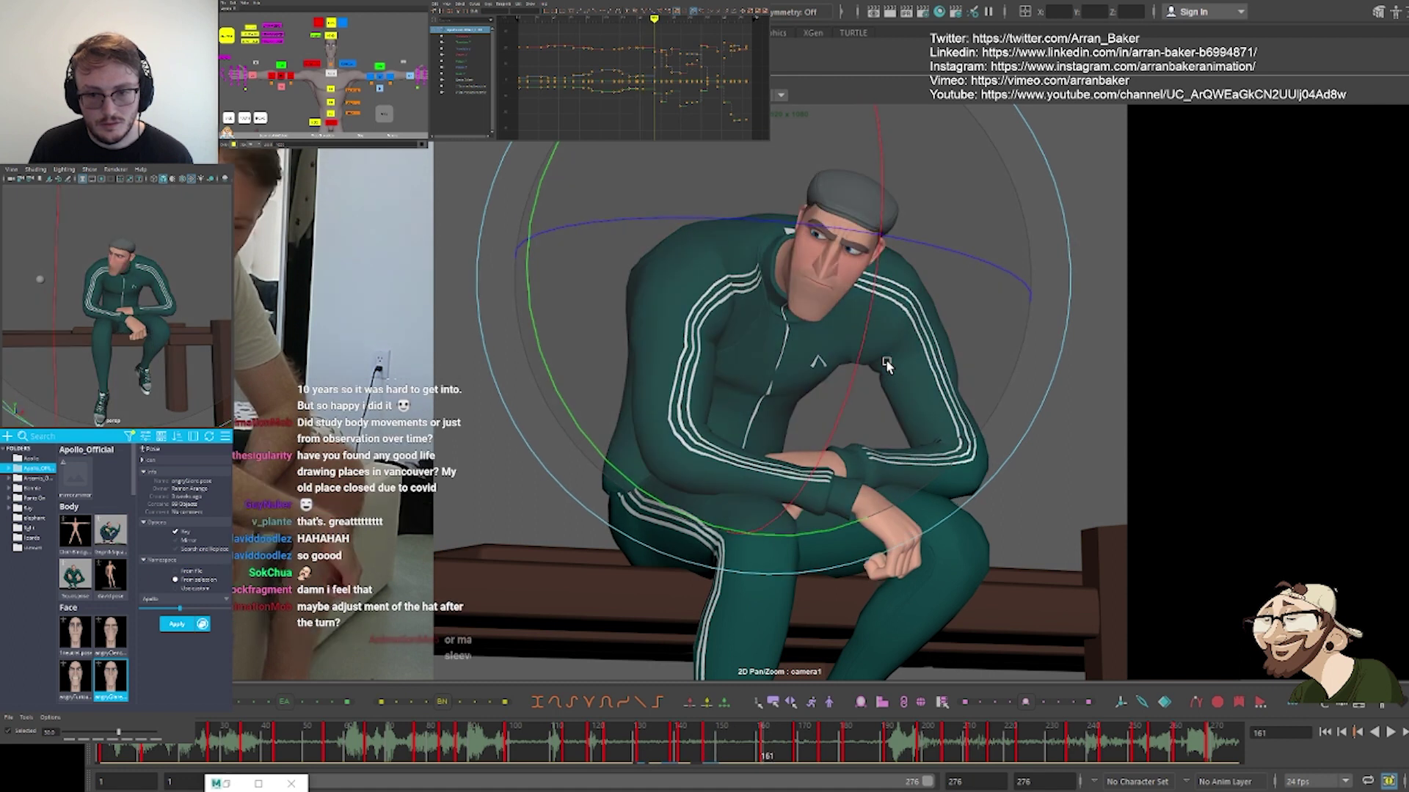
# Select the head control, check its neighbouring keyframes, and rotate the head slightly at frame 161
pyautogui.click(881, 266)
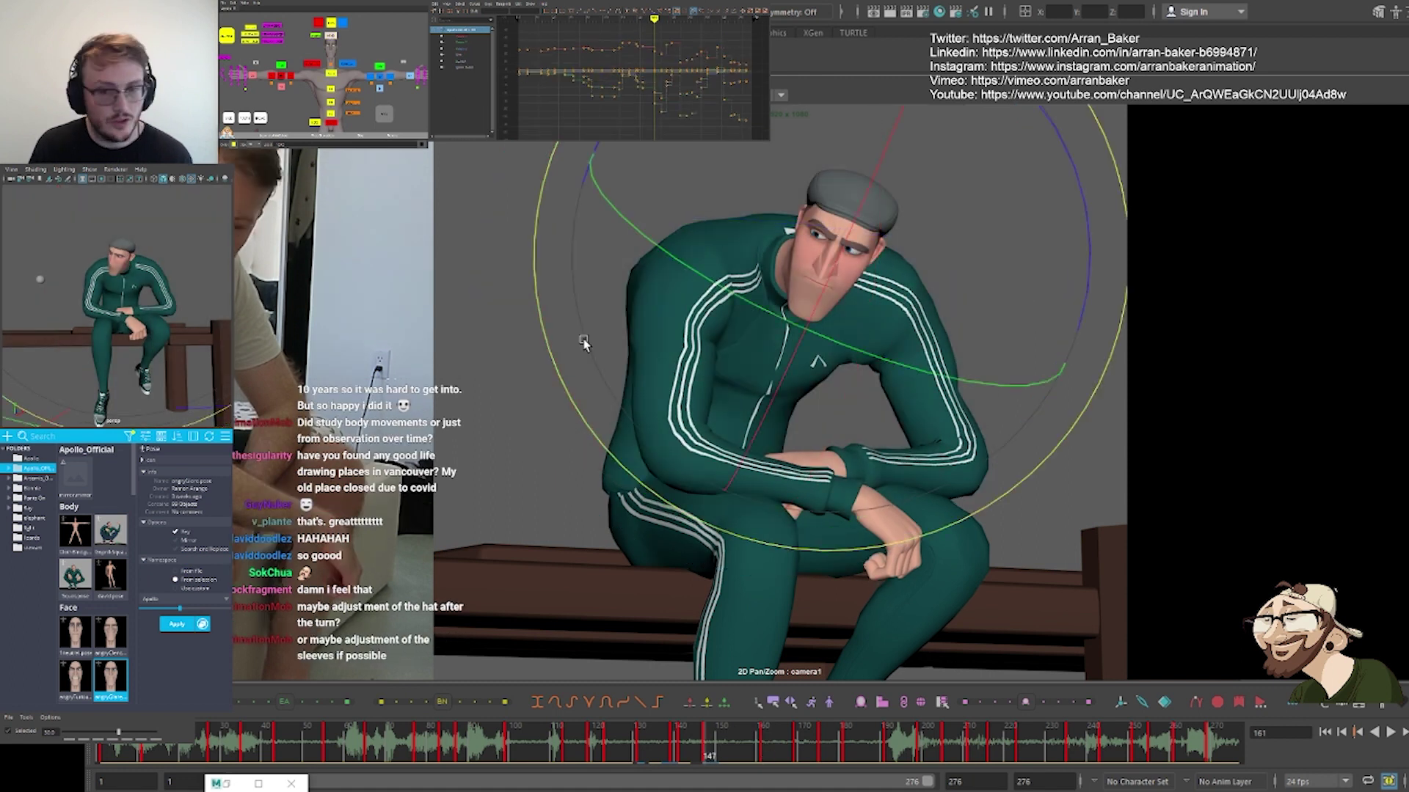
pyautogui.press('.')
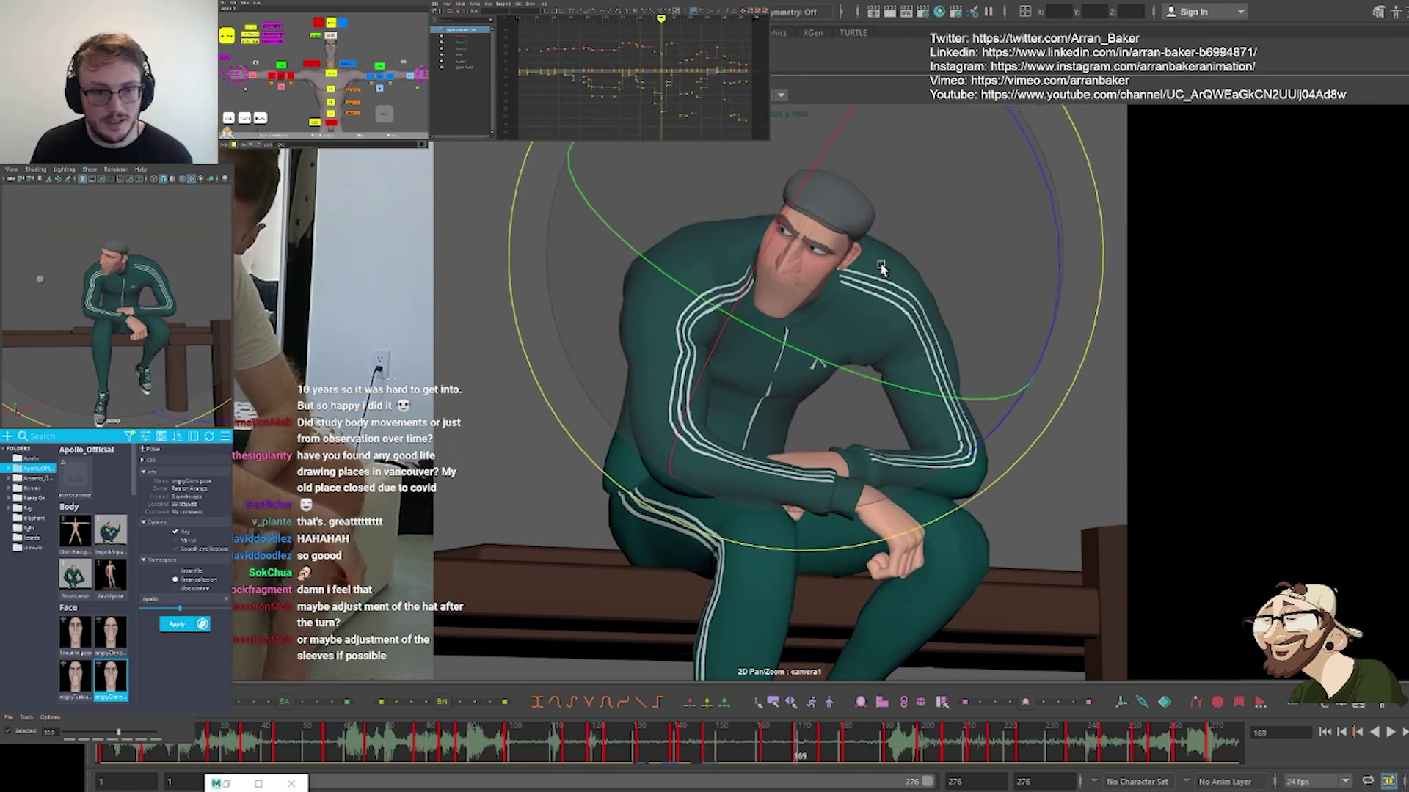
pyautogui.press(',')
pyautogui.press(',')
pyautogui.press('.')
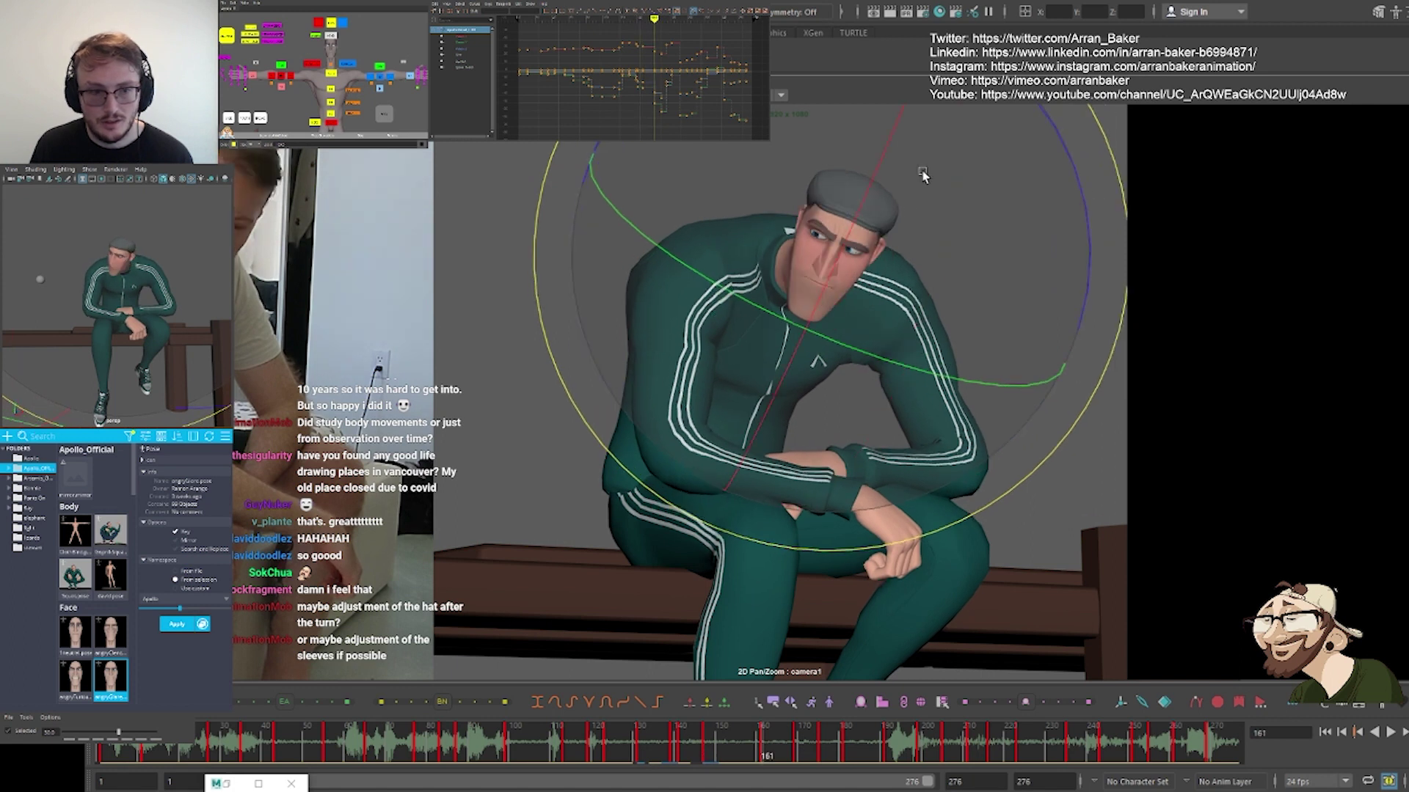
pyautogui.moveTo(920, 172); pyautogui.dragTo(942, 160)
pyautogui.moveTo(983, 302)
pyautogui.mouseDown()
pyautogui.moveTo(967, 319)
pyautogui.moveTo(971, 308)
pyautogui.mouseUp()
pyautogui.press(',')
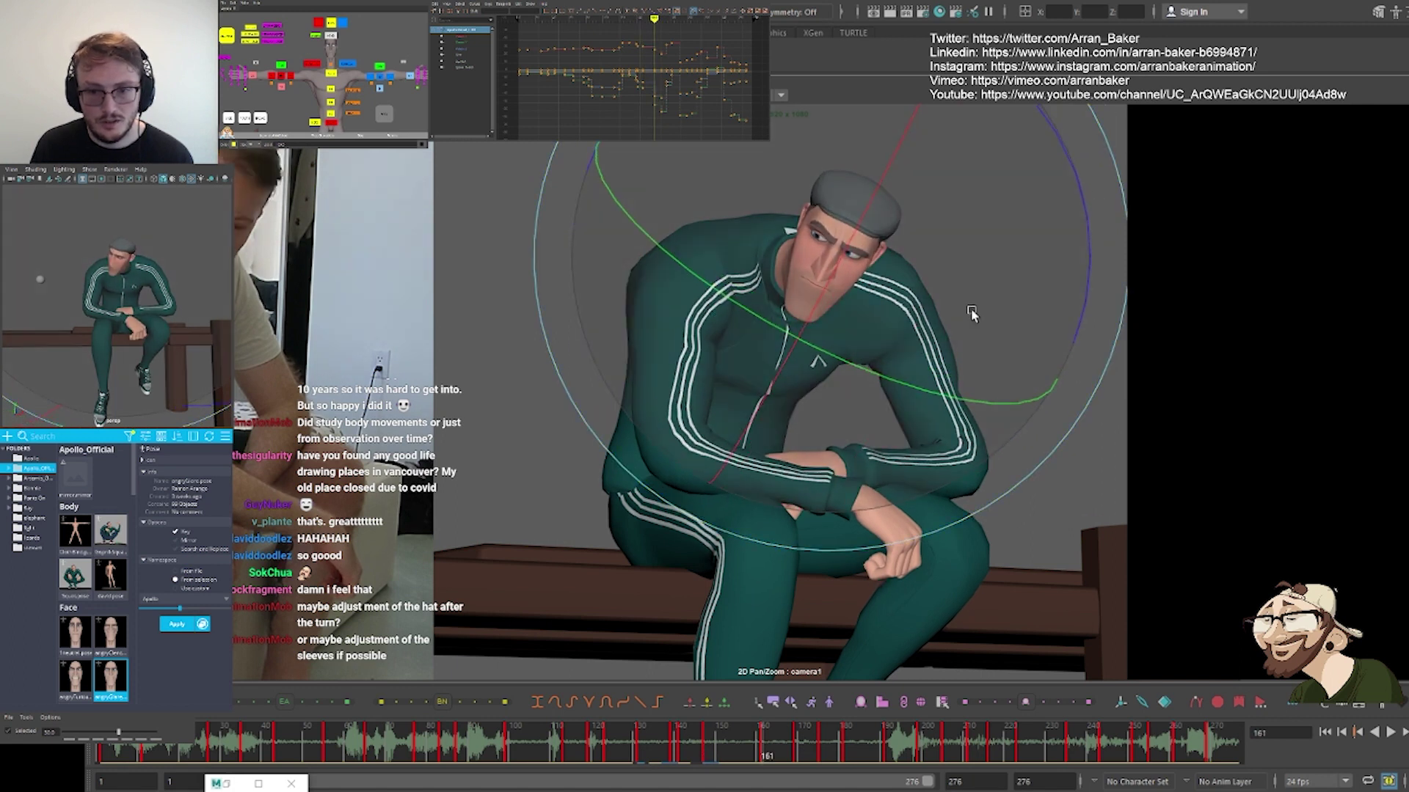
# Step repeatedly between keyframes 147, 161 and 169 to examine how the head turn flows
pyautogui.press('.')
pyautogui.press('.')
pyautogui.press(',')
pyautogui.press(',')
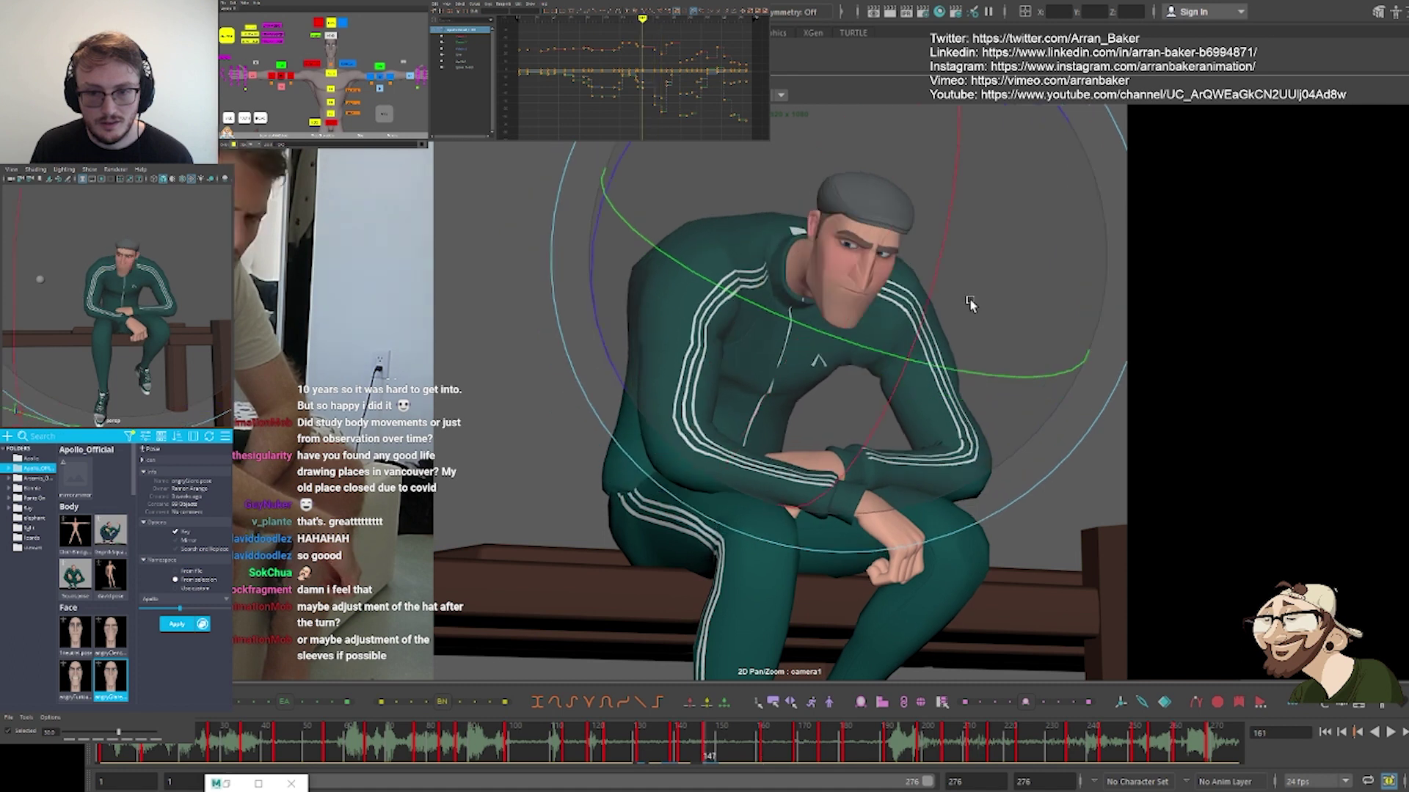
pyautogui.press('.')
pyautogui.press('.')
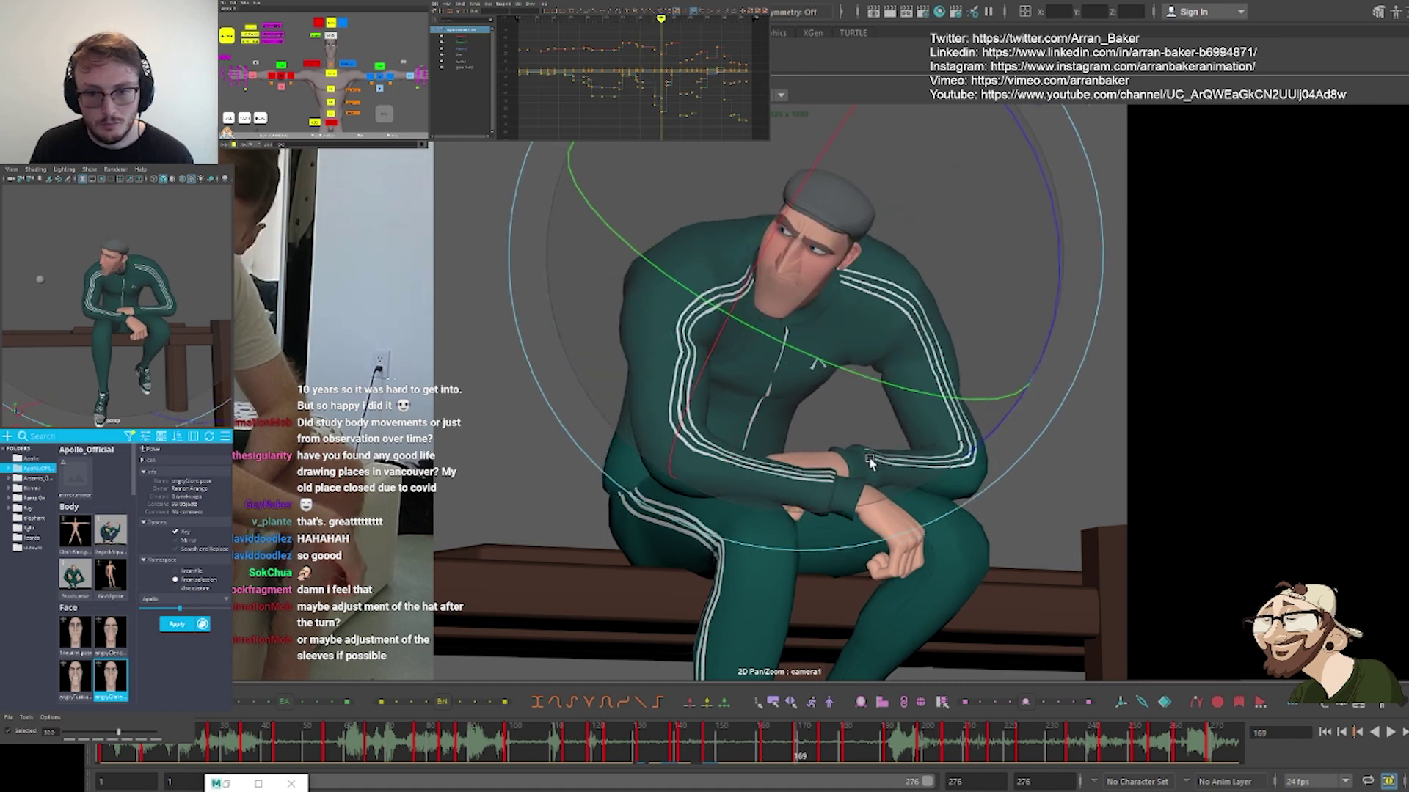
pyautogui.moveTo(869, 460); pyautogui.dragTo(844, 475)
pyautogui.press('.')
pyautogui.press(',')
pyautogui.press(',')
pyautogui.press(',')
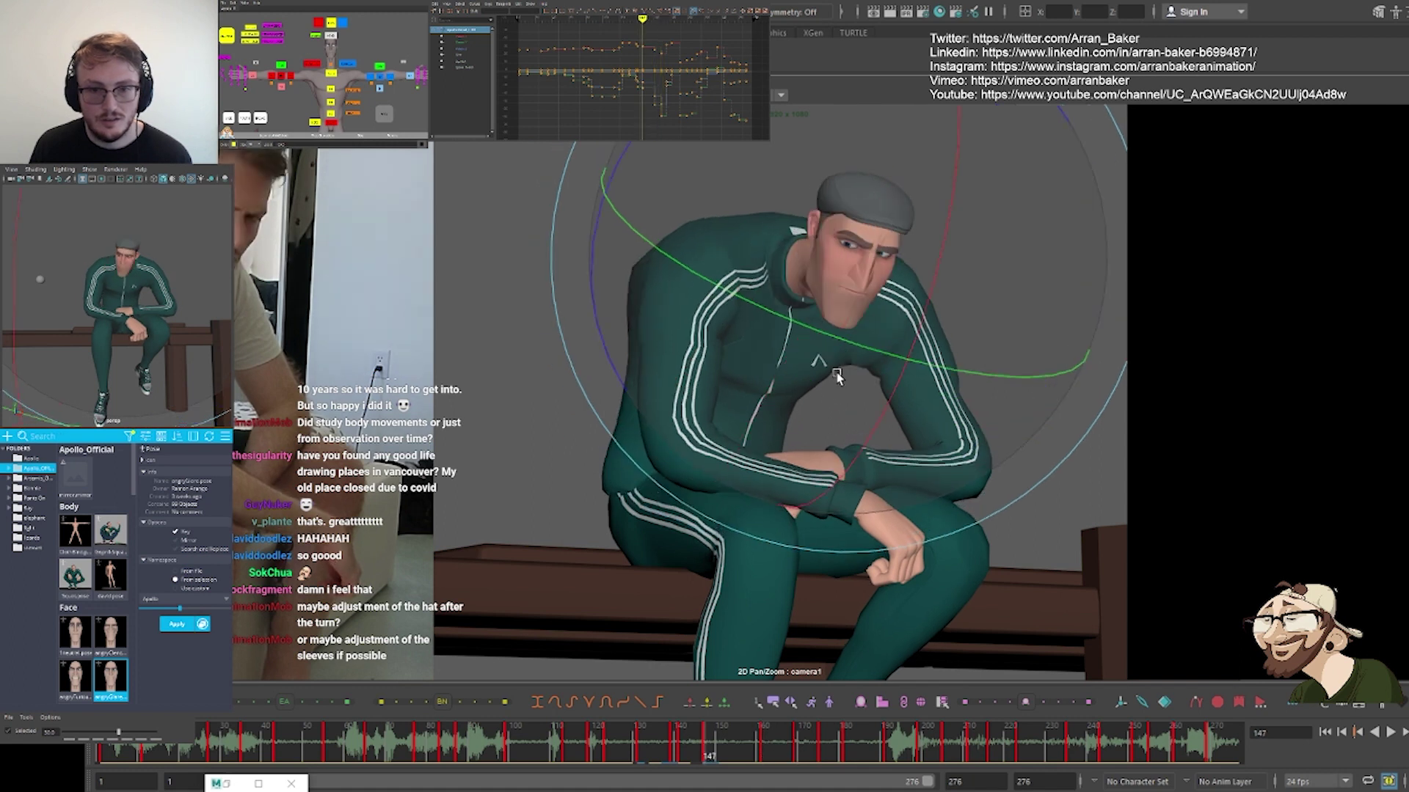
pyautogui.press('.')
pyautogui.press('.')
pyautogui.press(',')
pyautogui.press(',')
pyautogui.press('.')
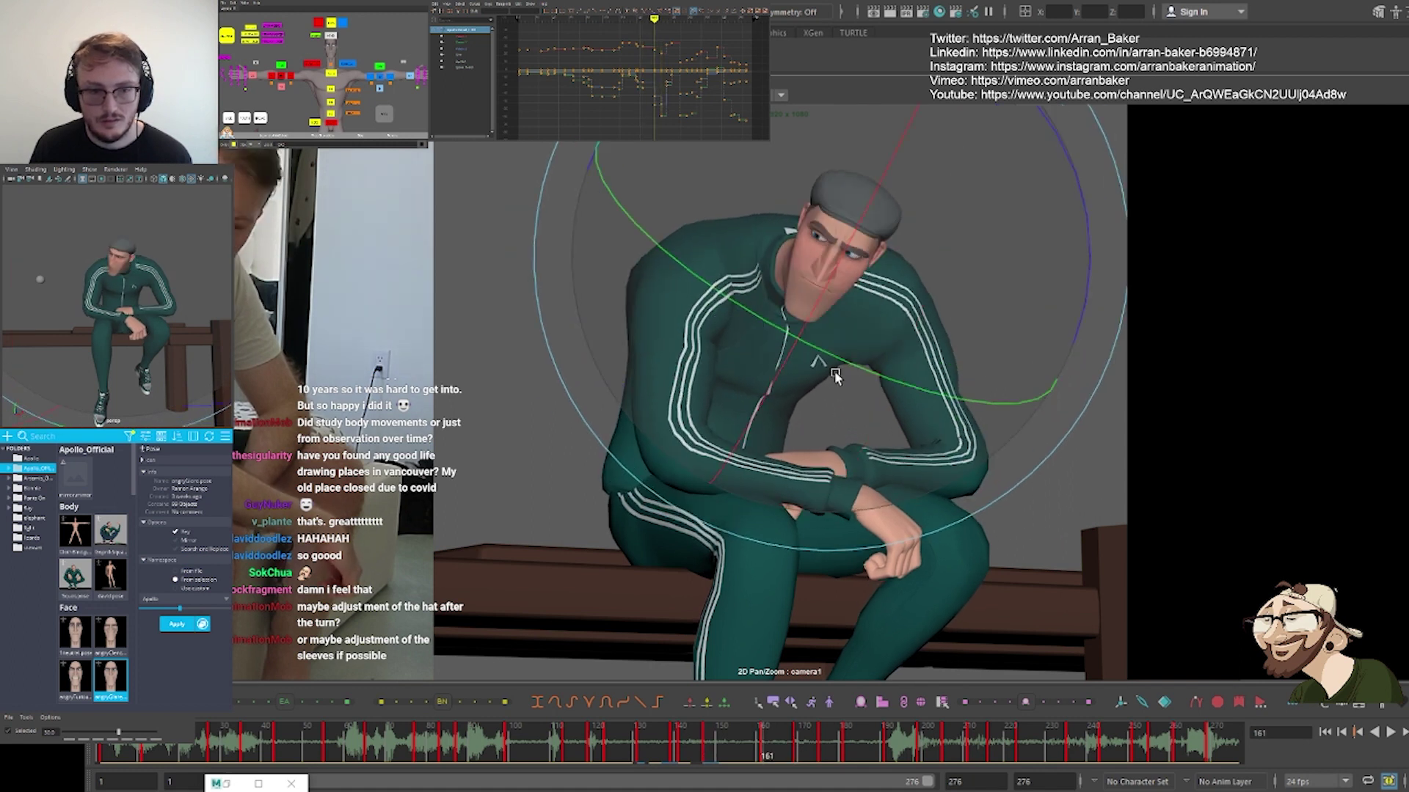
pyautogui.press(',')
pyautogui.press('.')
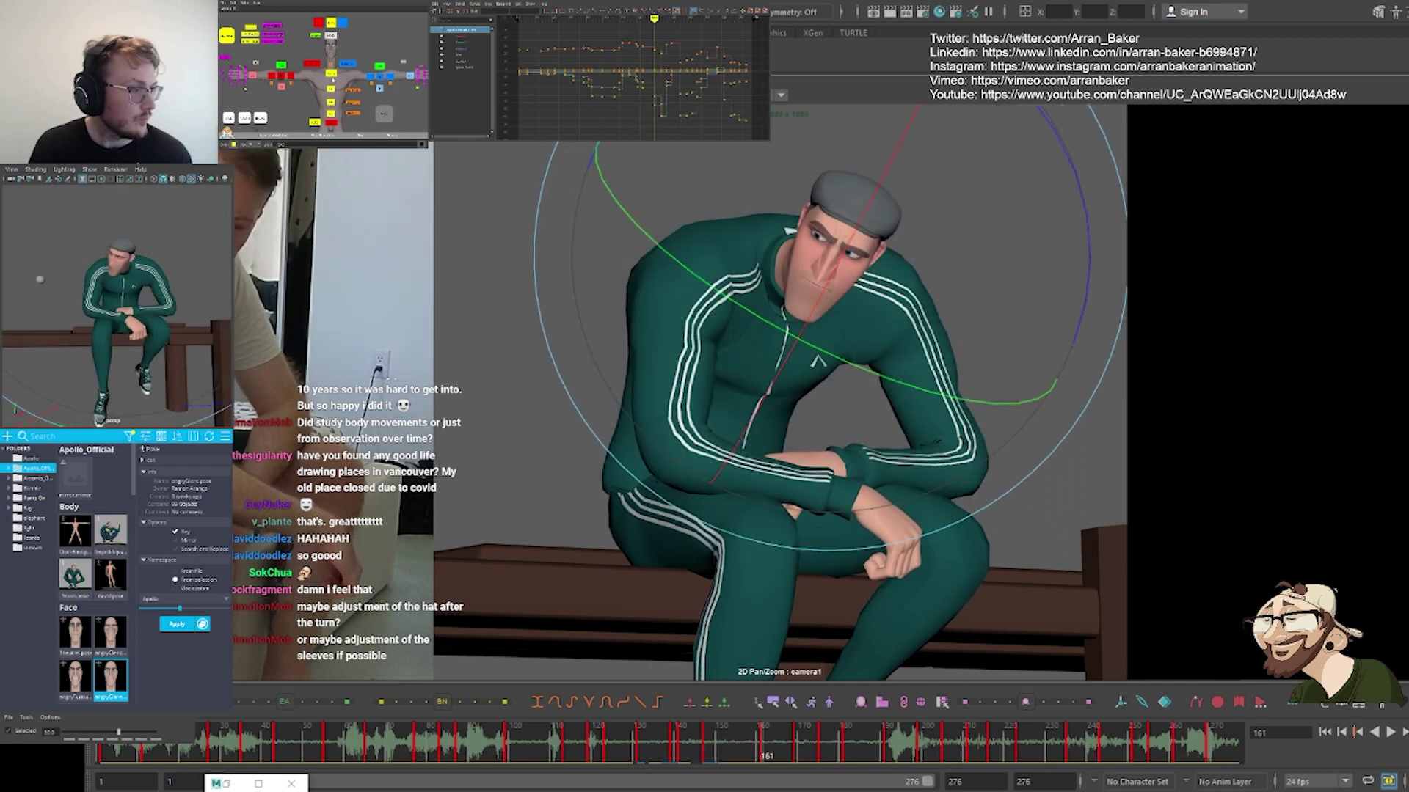
# Select all of the character's controls, hold the breakdown pose at frame 165, and blend frame 161 strongly towards keyframe 147
pyautogui.click(331, 122)
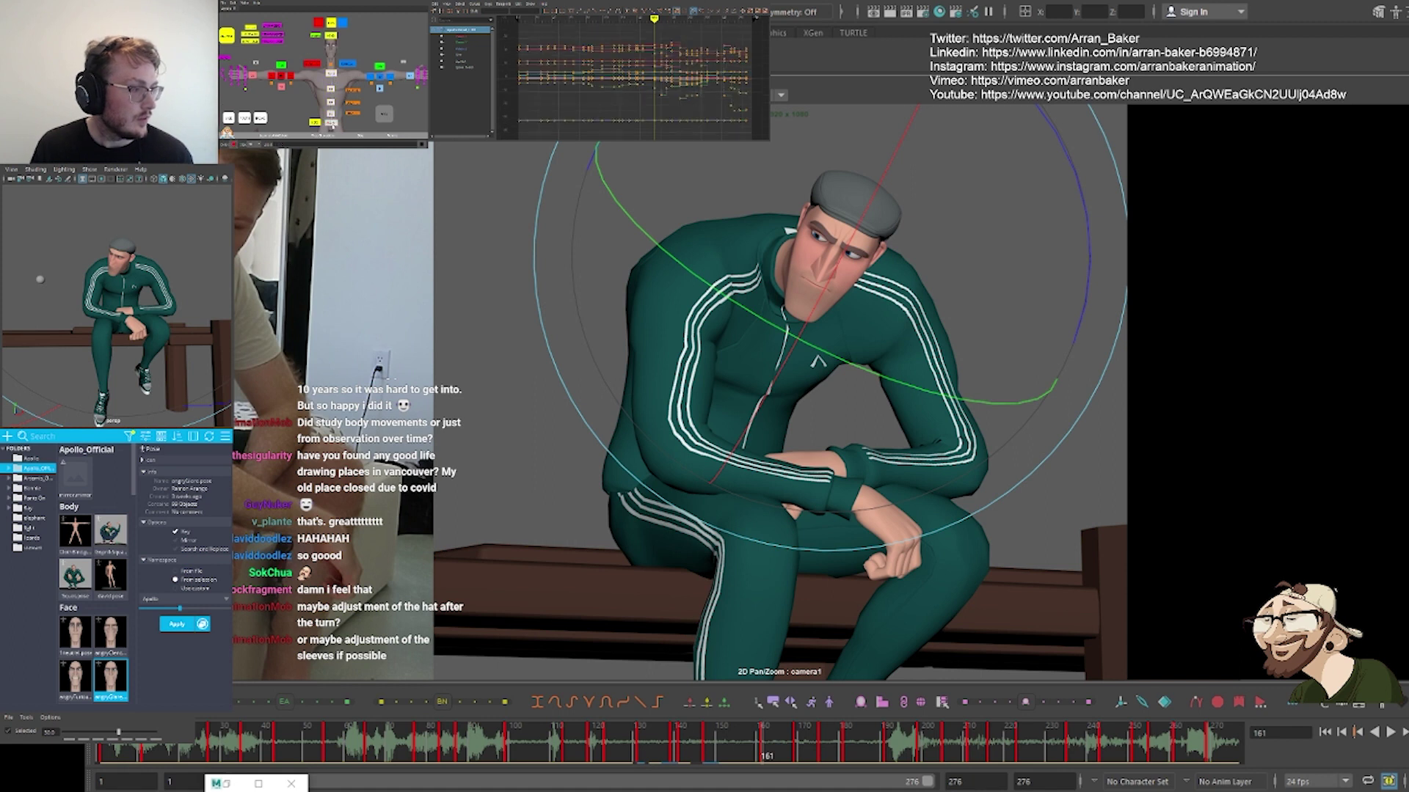
pyautogui.keyDown('alt'); pyautogui.moveTo(333, 122); pyautogui.dragTo(257, 51, button='middle'); pyautogui.keyUp('alt')
pyautogui.click(341, 86)
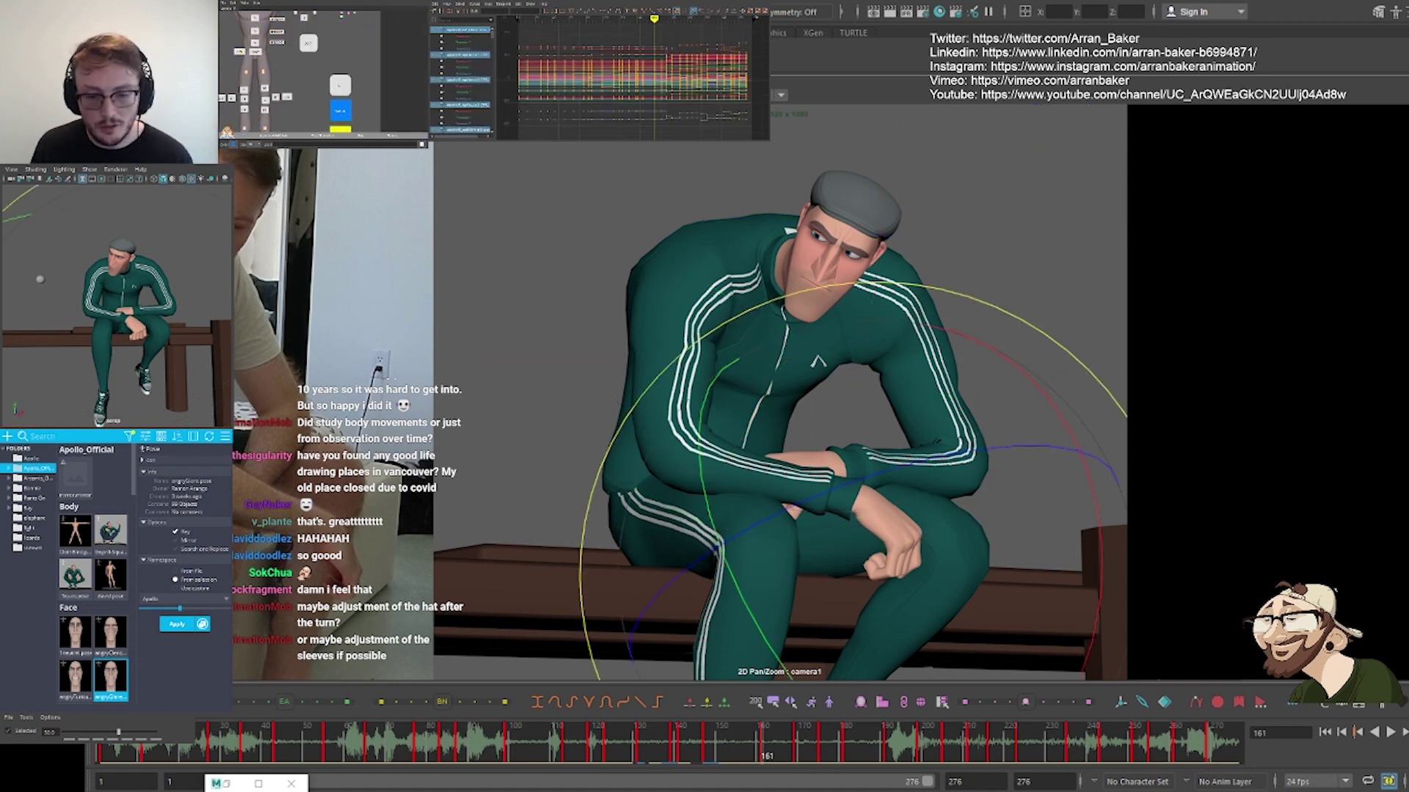
pyautogui.moveTo(264, 314); pyautogui.dragTo(293, 312)
pyautogui.press(',')
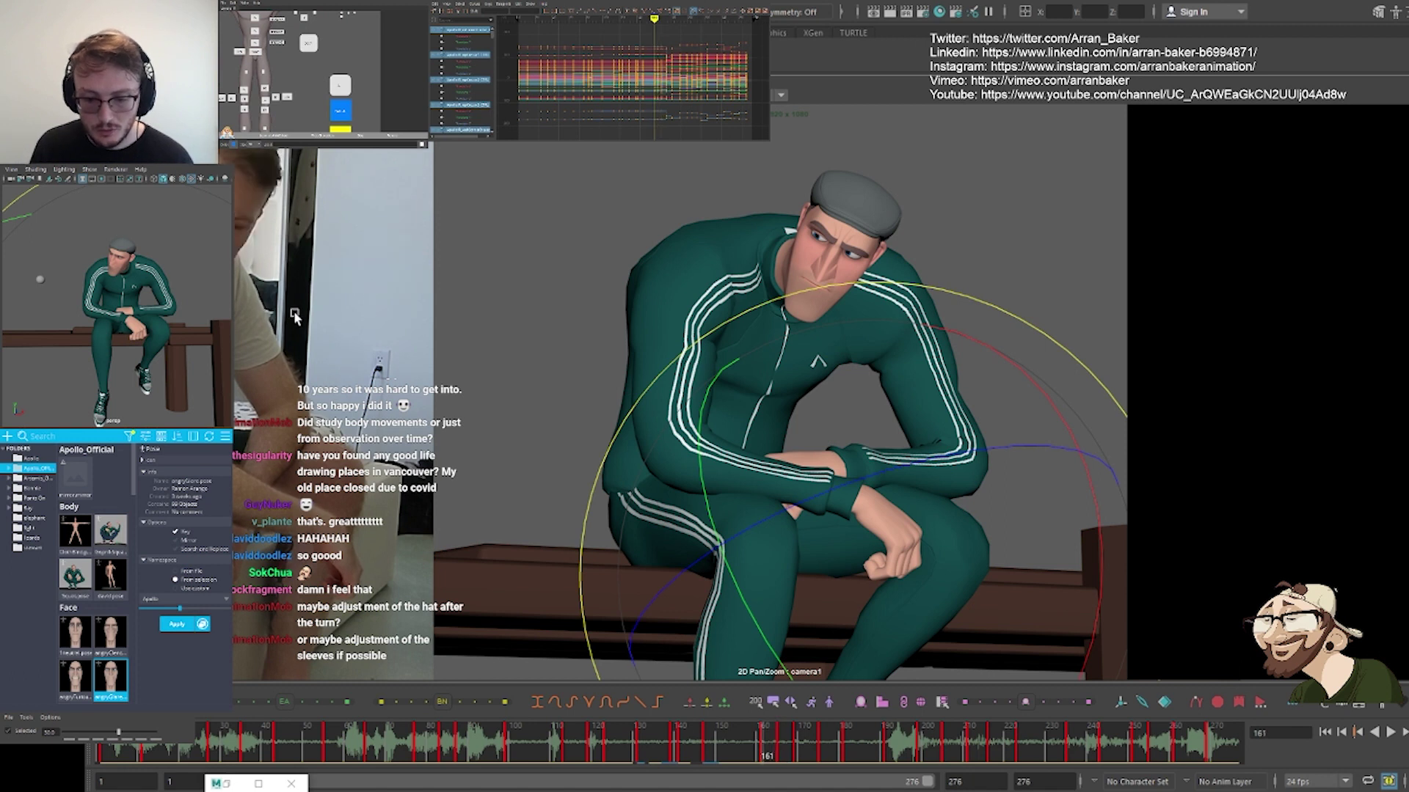
pyautogui.click(72, 738)
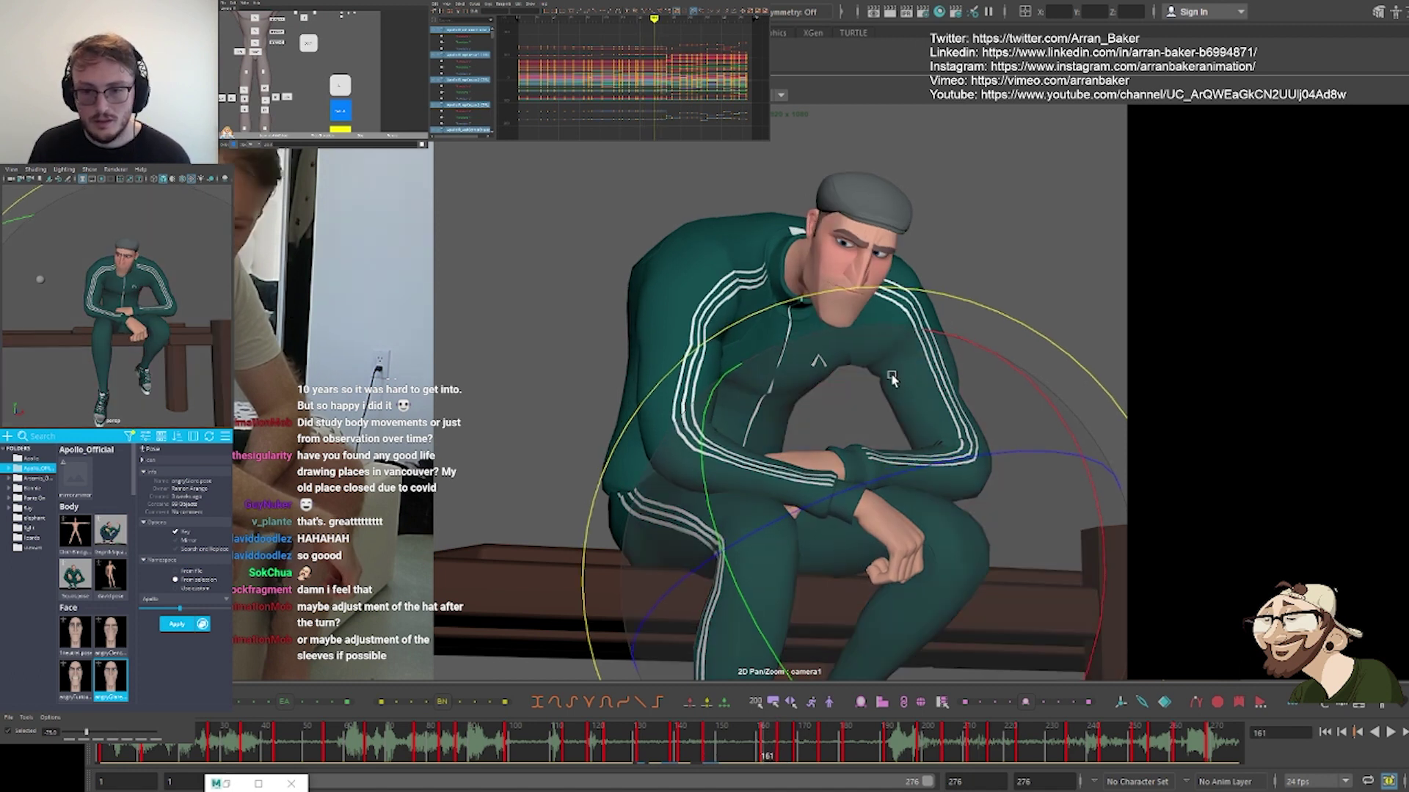
# Rotate the chest at frame 161 to lift the head slightly, and select the middle torso control to compare with keyframe 147
pyautogui.click(724, 342)
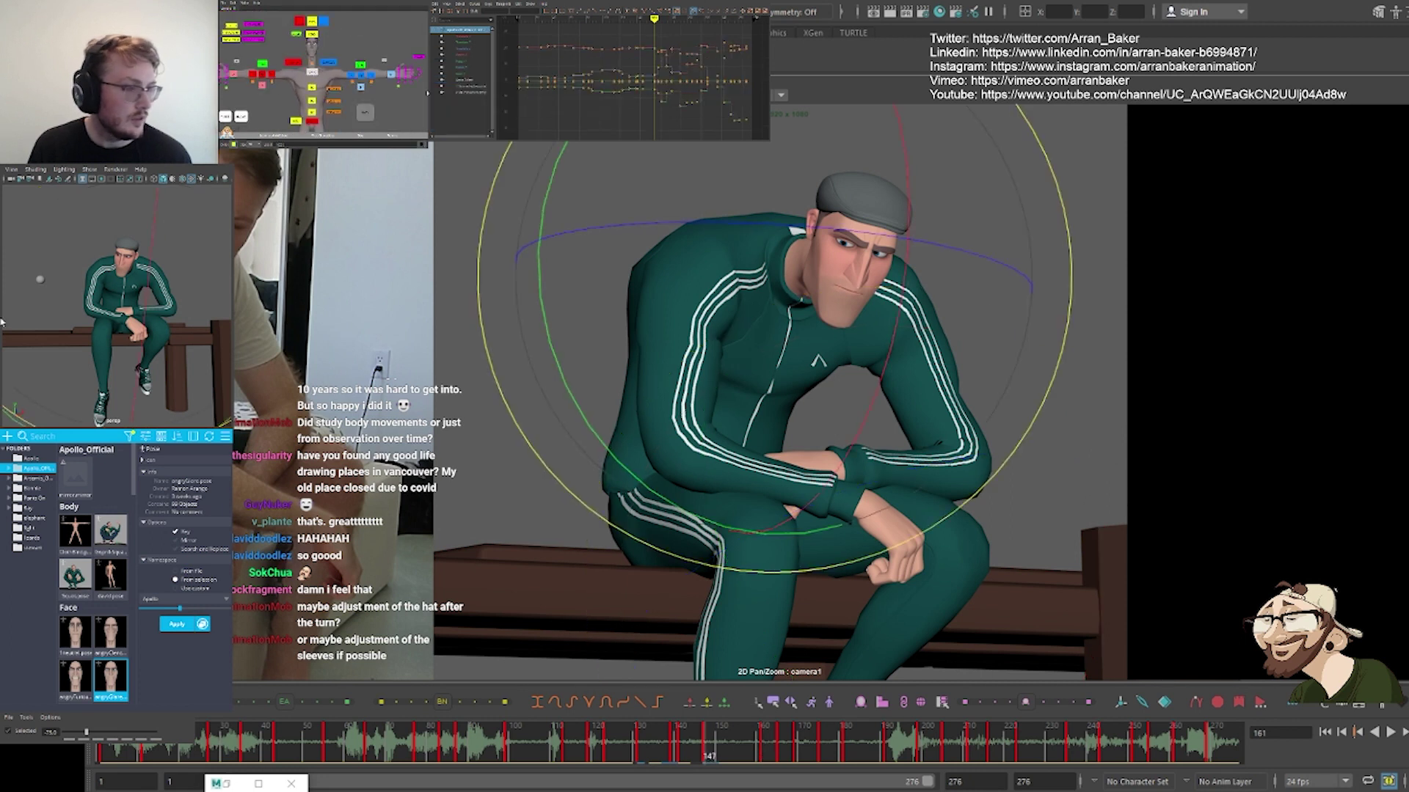
pyautogui.moveTo(724, 339)
pyautogui.mouseDown()
pyautogui.moveTo(716, 355)
pyautogui.moveTo(722, 336)
pyautogui.mouseUp()
pyautogui.click(682, 336)
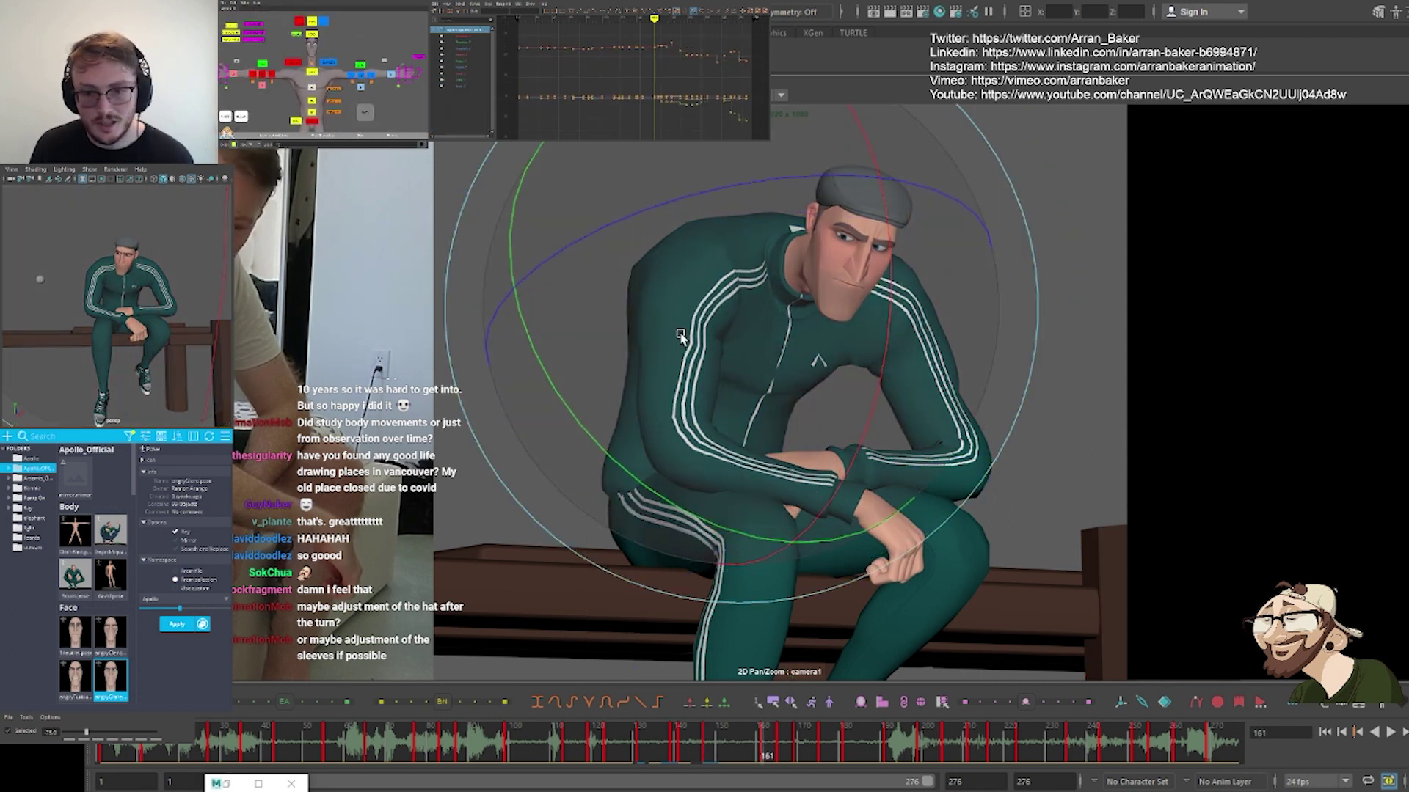
pyautogui.press(',')
pyautogui.press('.')
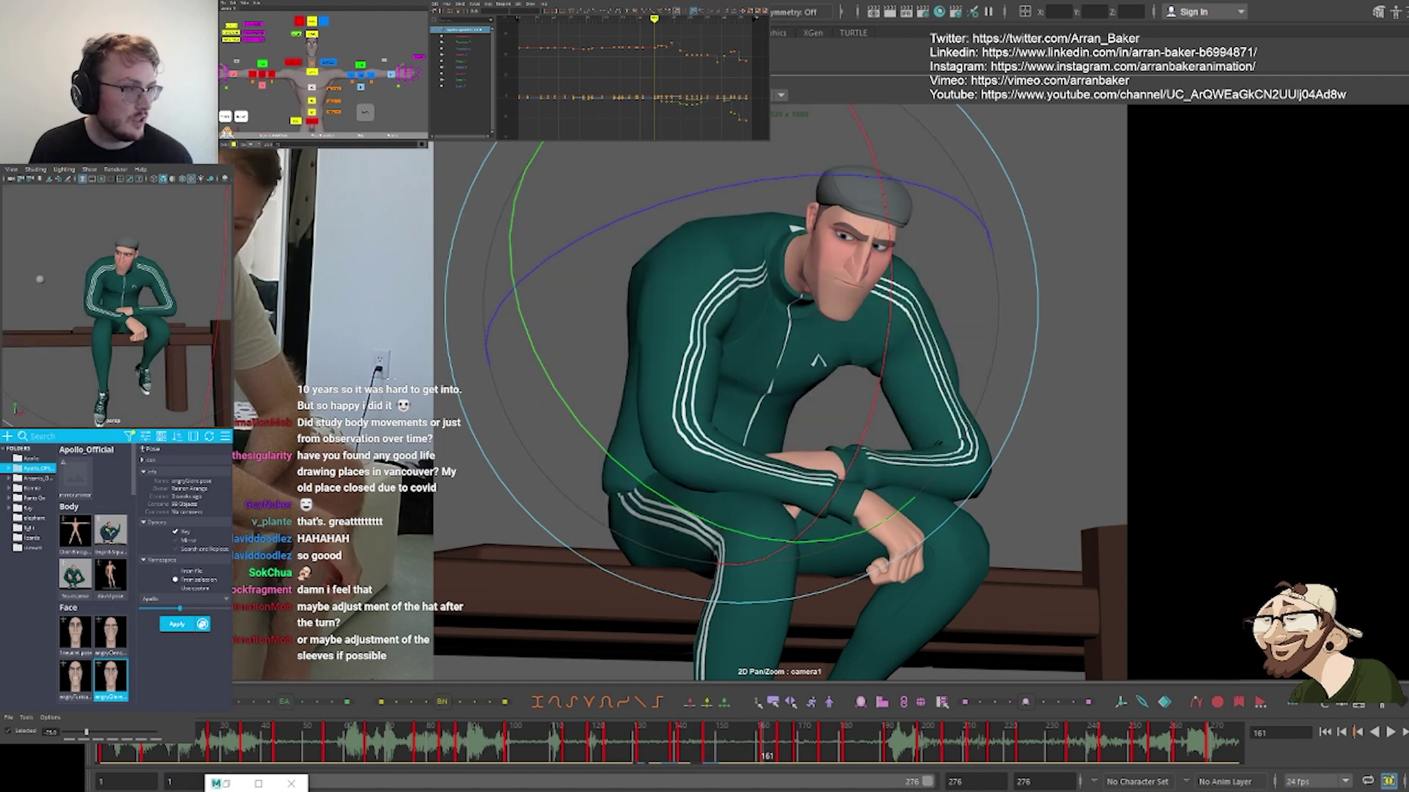
# Select the head control in the picker and refine its in-between at frame 161 against keyframe 147
pyautogui.click(312, 34)
pyautogui.press(',')
pyautogui.press('.')
pyautogui.press(',')
pyautogui.press('.')
pyautogui.press(',')
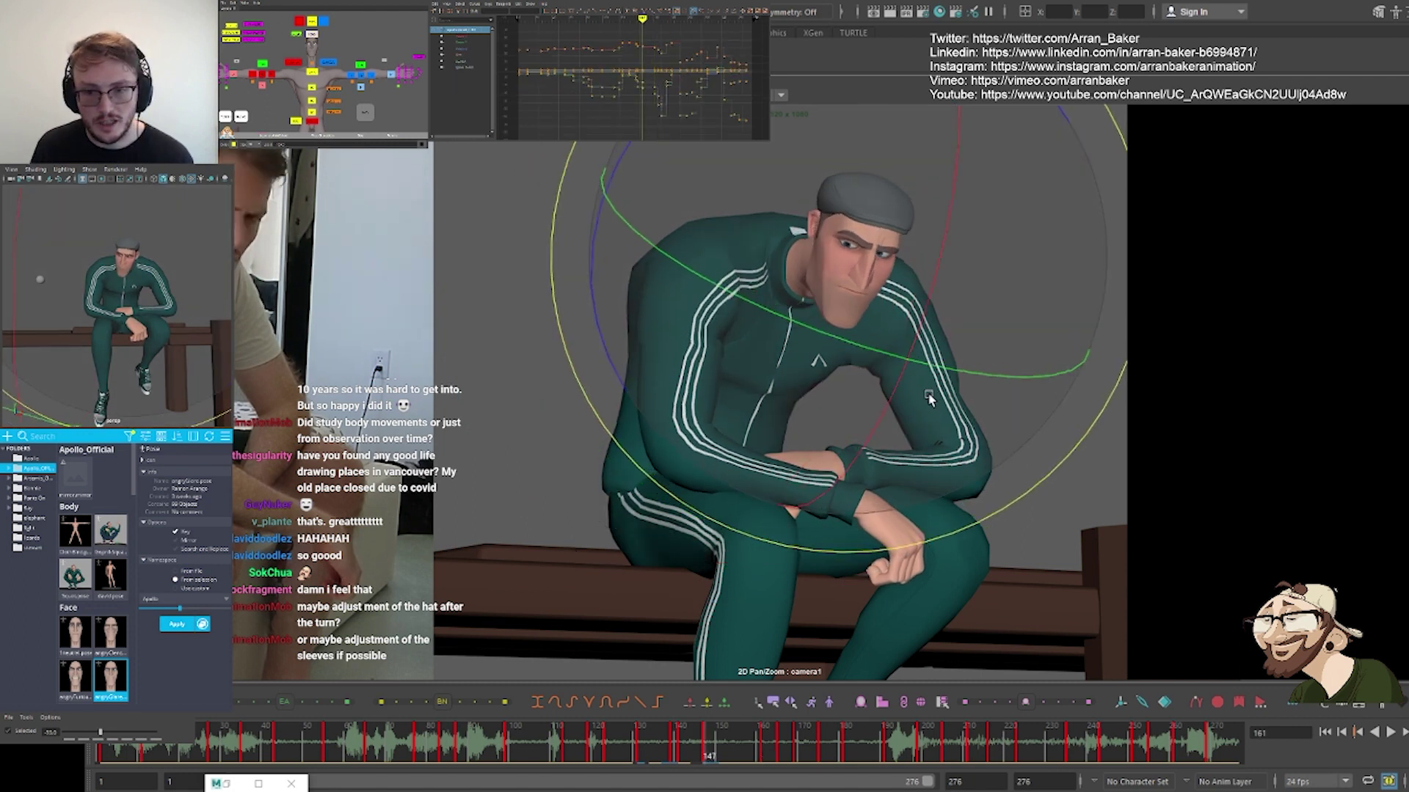
# Step through keyframes 147, 161 and 165 to examine the easing into the head turn
pyautogui.press('.')
pyautogui.press('.')
pyautogui.press(',')
pyautogui.press(',')
pyautogui.press('.')
pyautogui.press('.')
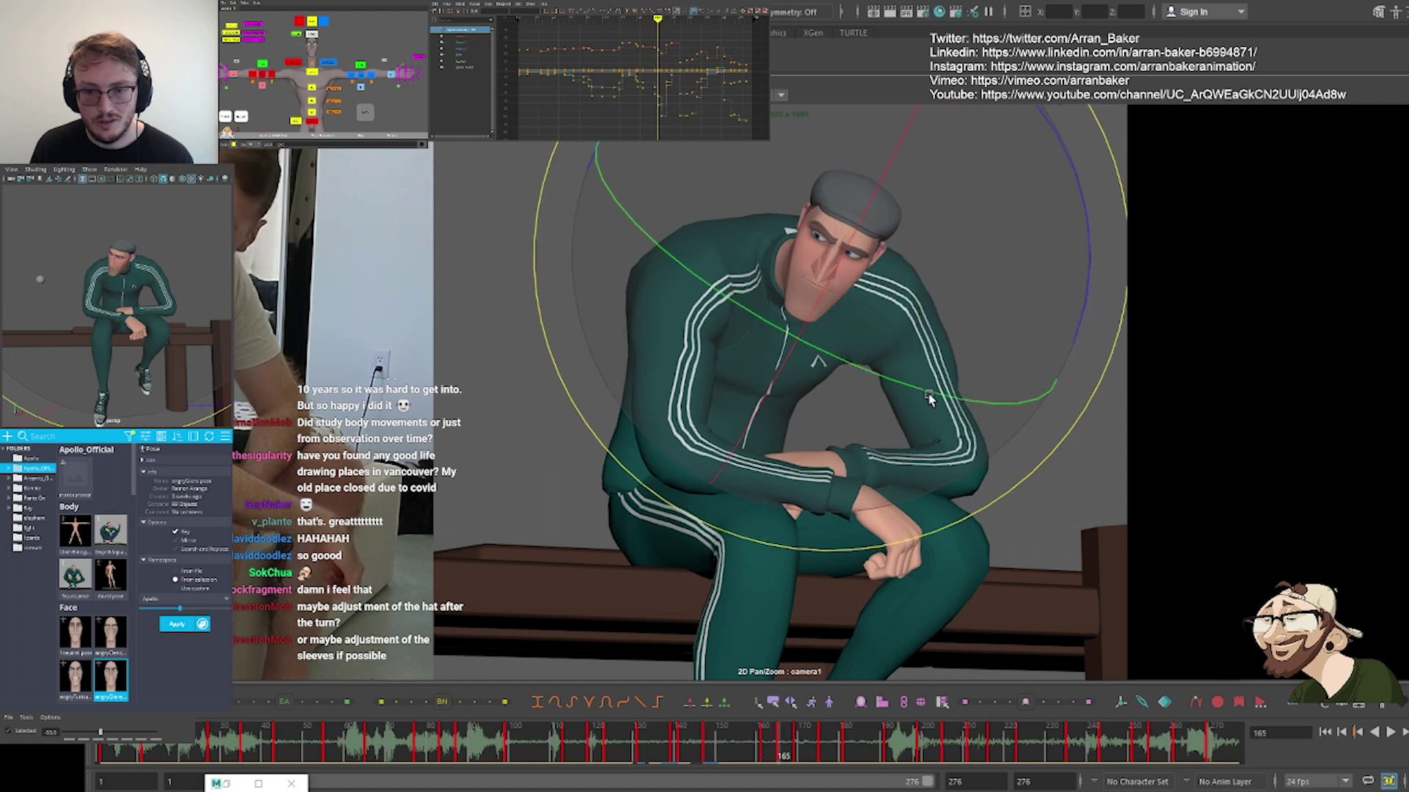
pyautogui.press(',')
pyautogui.press(',')
pyautogui.press('.')
pyautogui.press(',')
pyautogui.press('.')
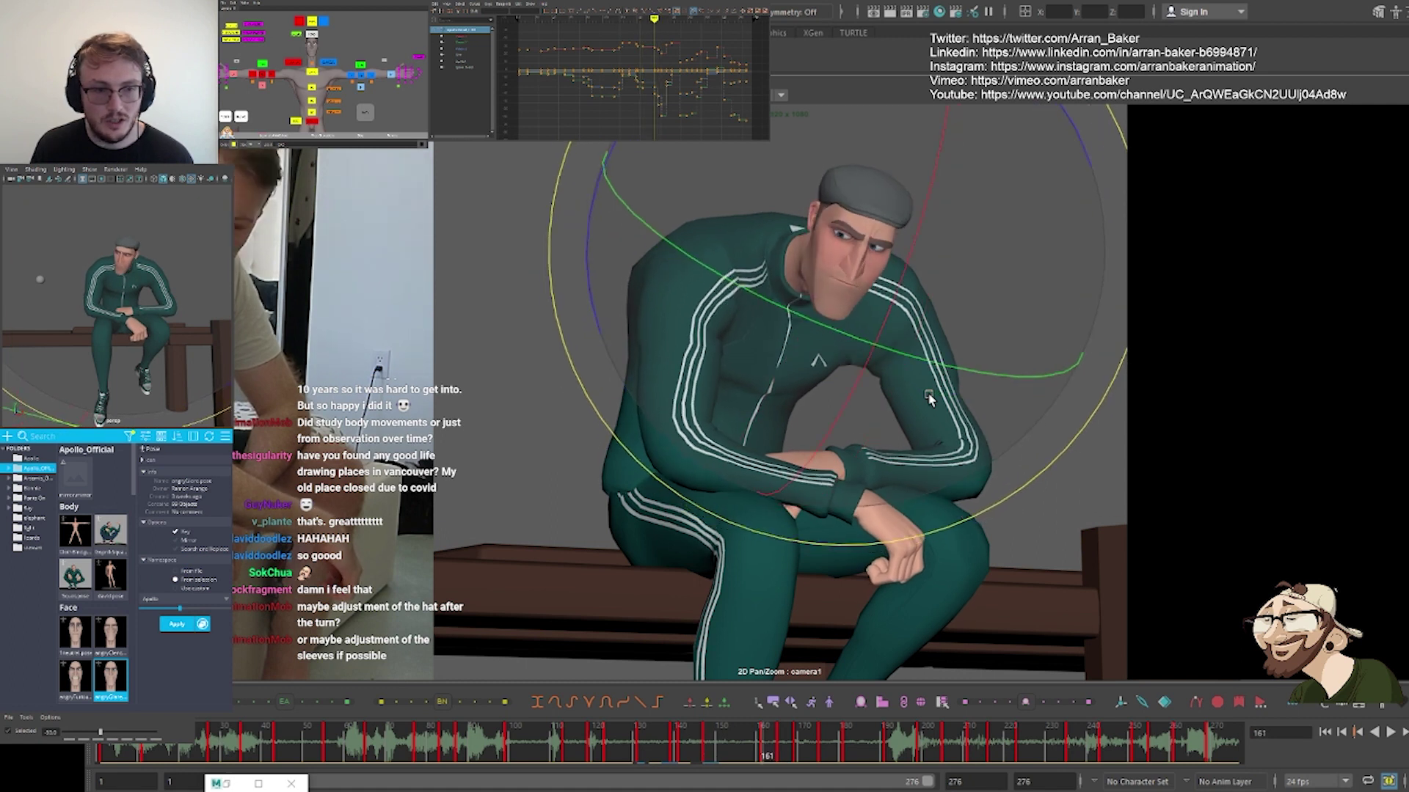
# Tilt the head control slightly at frame 161 and compare it with the neighbouring keyframes
pyautogui.press(',')
pyautogui.press('.')
pyautogui.press(',')
pyautogui.press('.')
pyautogui.moveTo(933, 390); pyautogui.dragTo(928, 385)
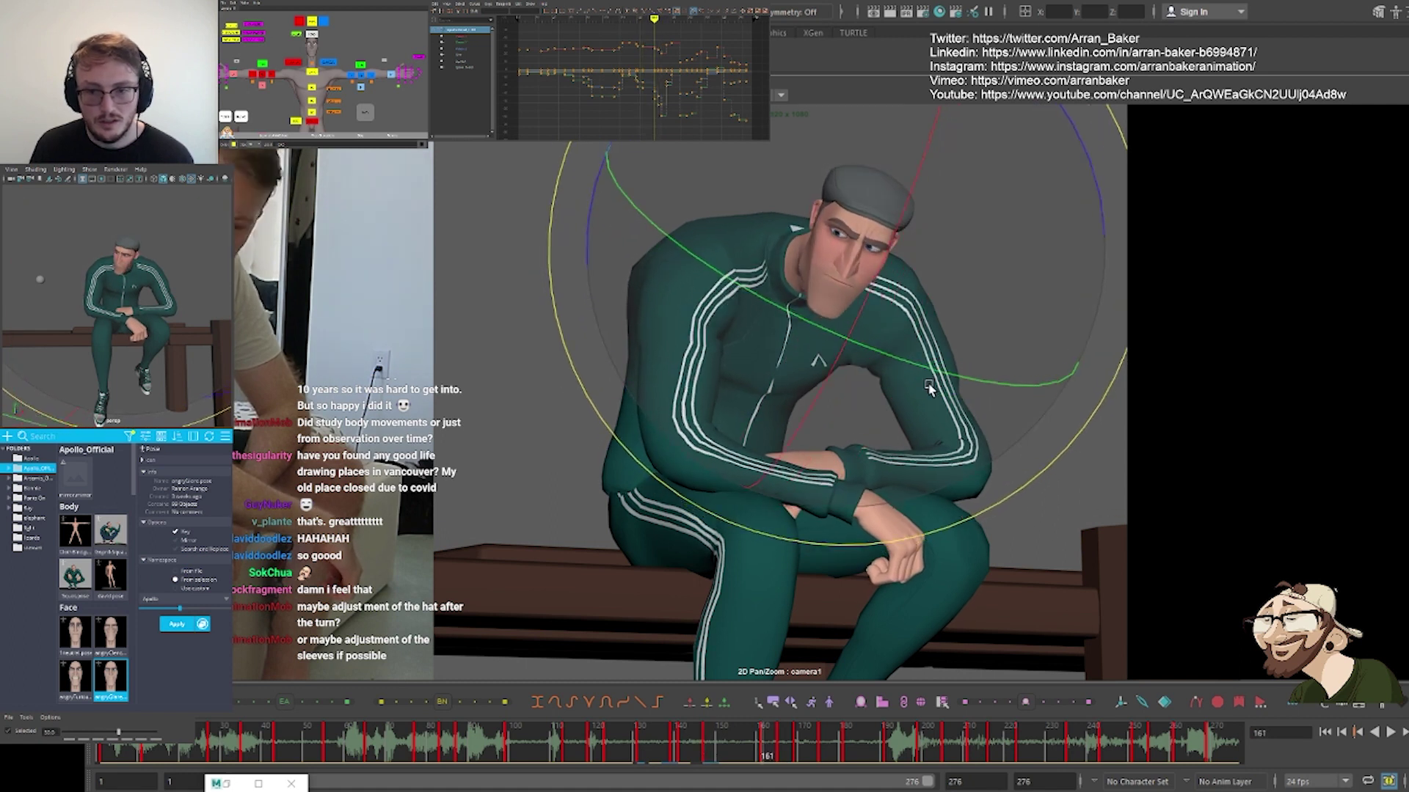
pyautogui.press('.')
pyautogui.press(',')
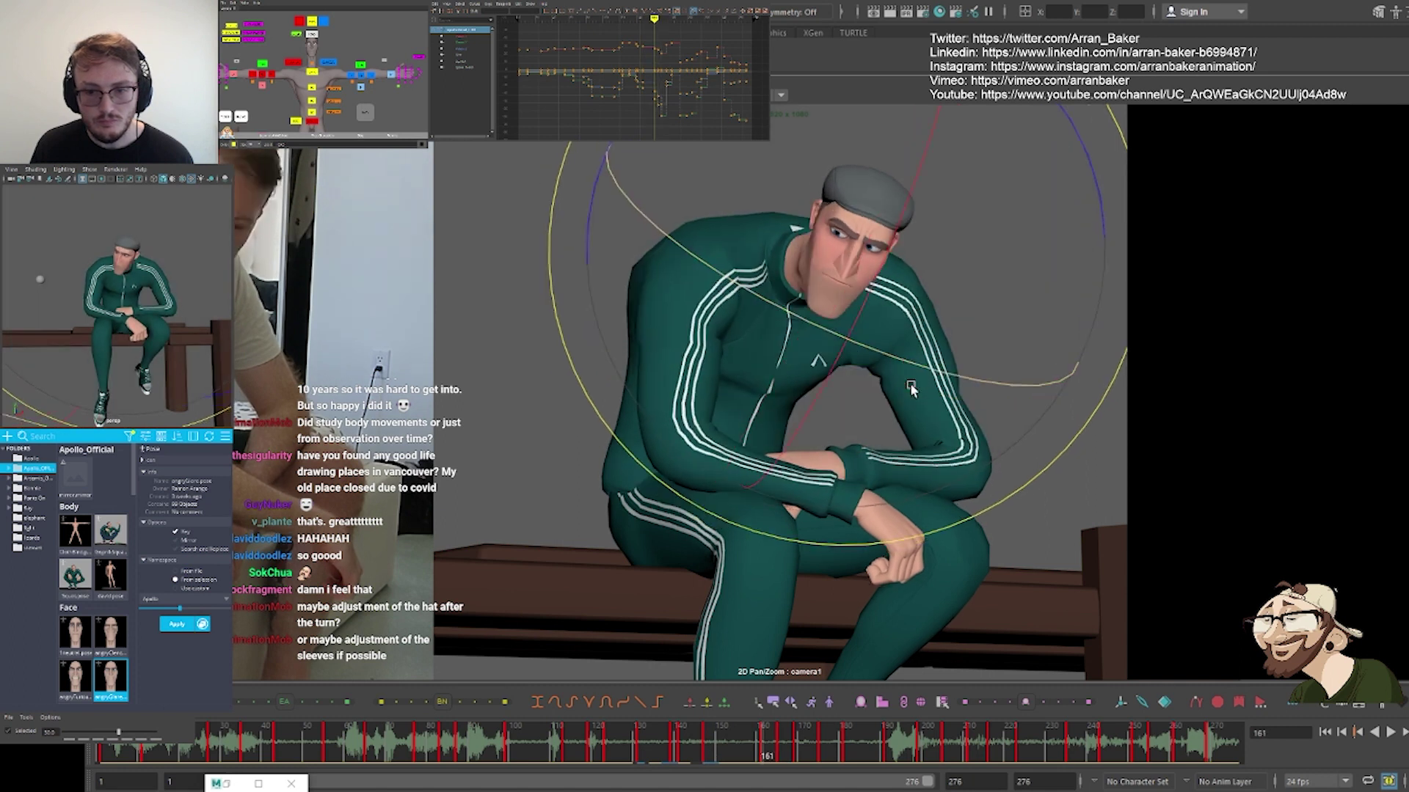
# Step back and forth through the keyframes around 161, 165 and 169 to examine the head turn
pyautogui.press('.')
pyautogui.press(',')
pyautogui.press(',')
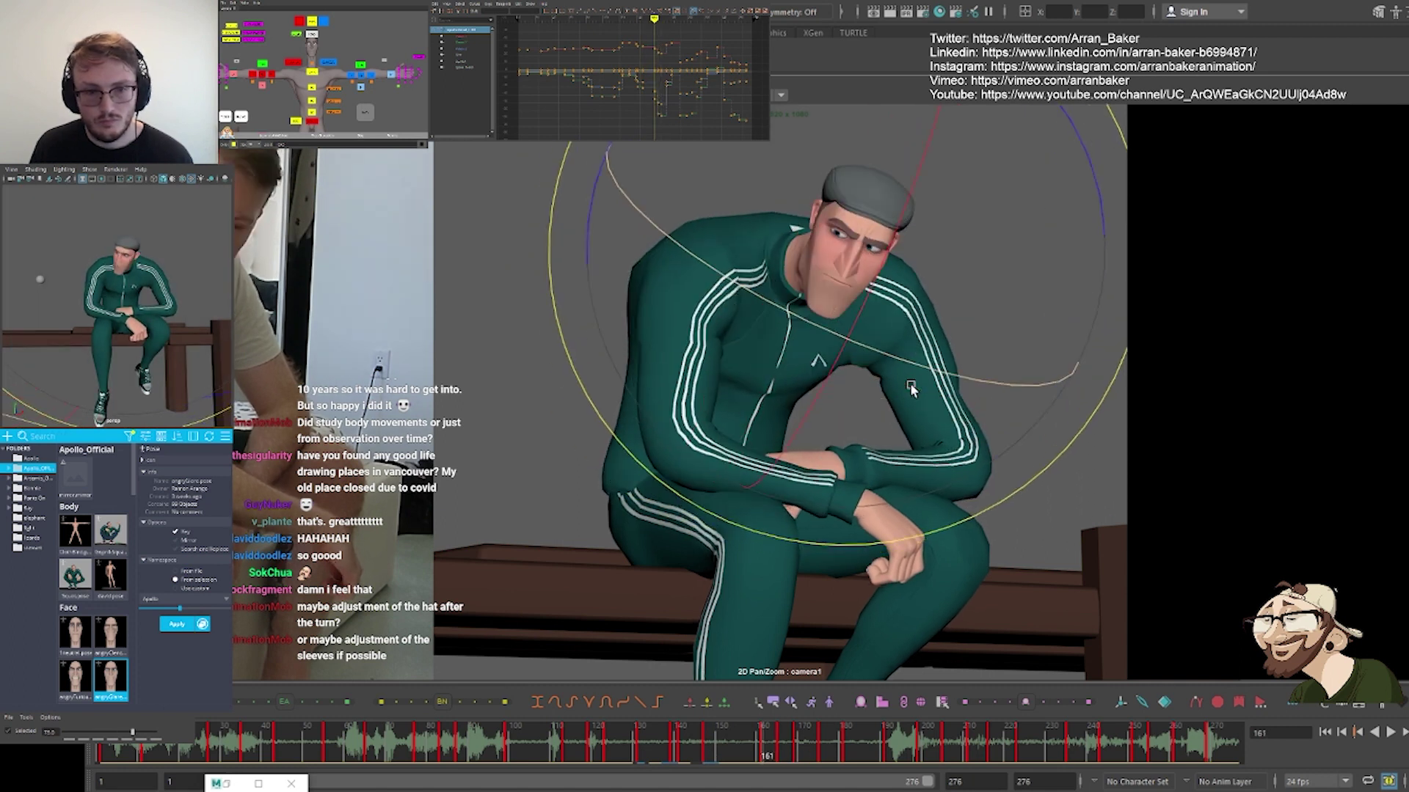
pyautogui.press('.')
pyautogui.press('.')
pyautogui.press(',')
pyautogui.press(',')
pyautogui.press(',')
pyautogui.press('.')
pyautogui.press('.')
pyautogui.press('.')
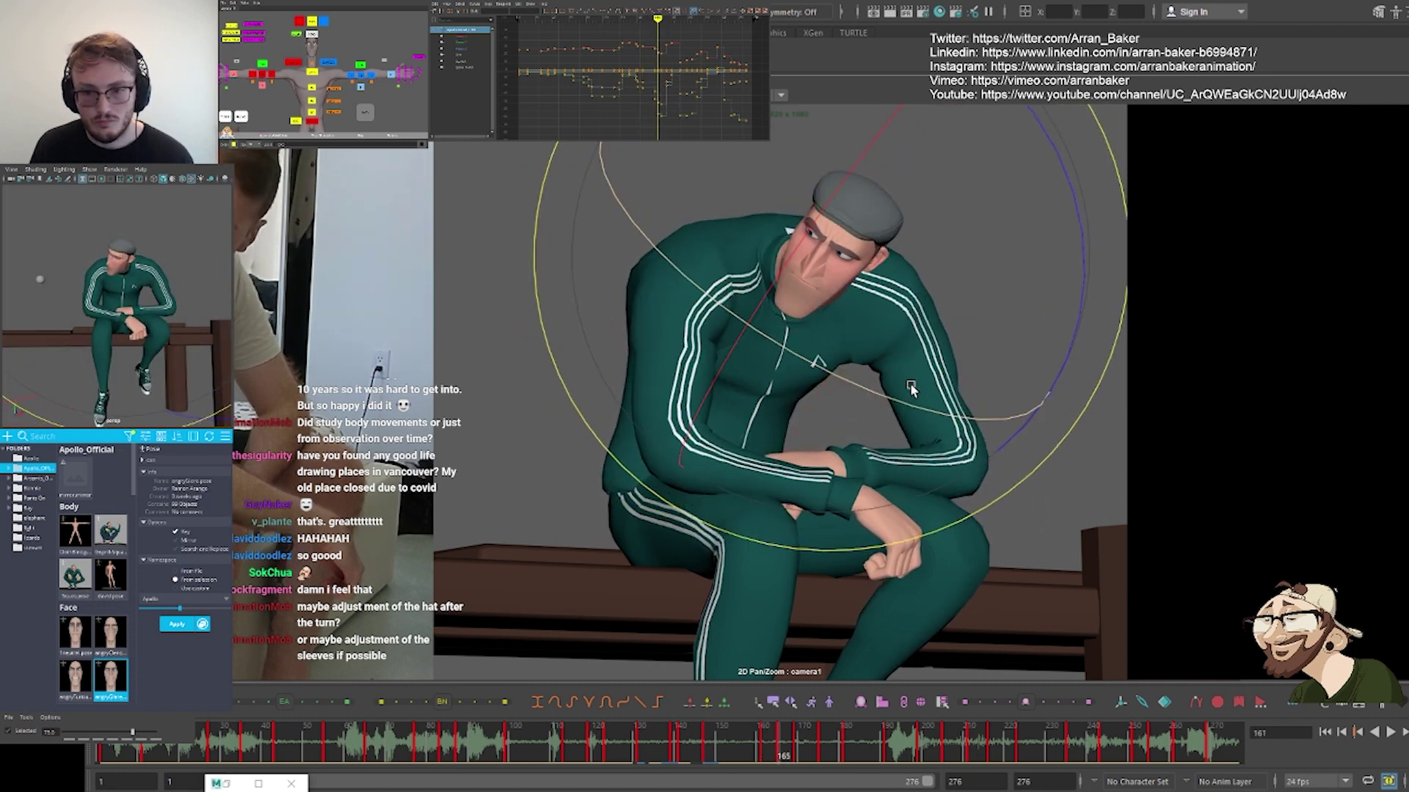
pyautogui.press(',')
pyautogui.press(',')
pyautogui.press(',')
pyautogui.press('.')
pyautogui.press('.')
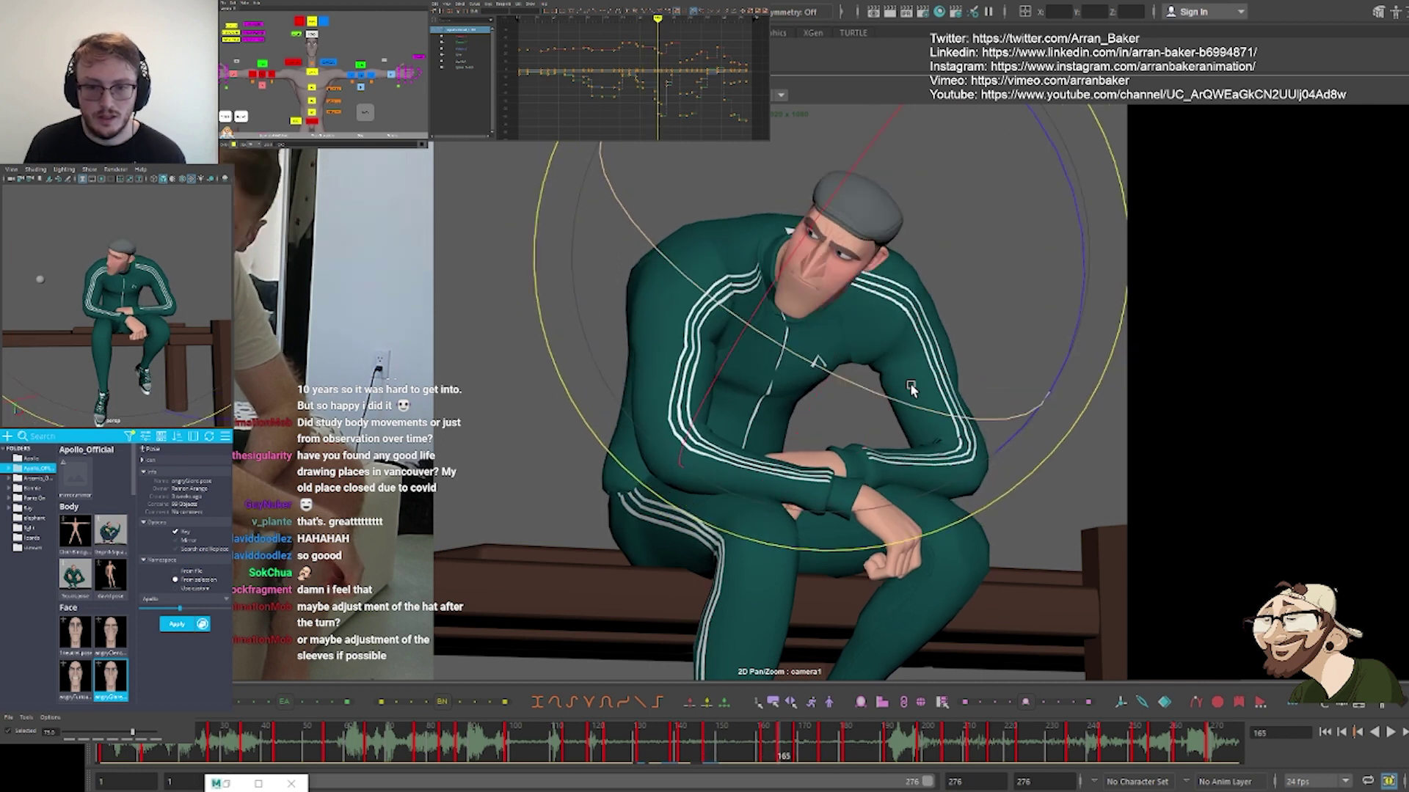
pyautogui.press(',')
pyautogui.press('.')
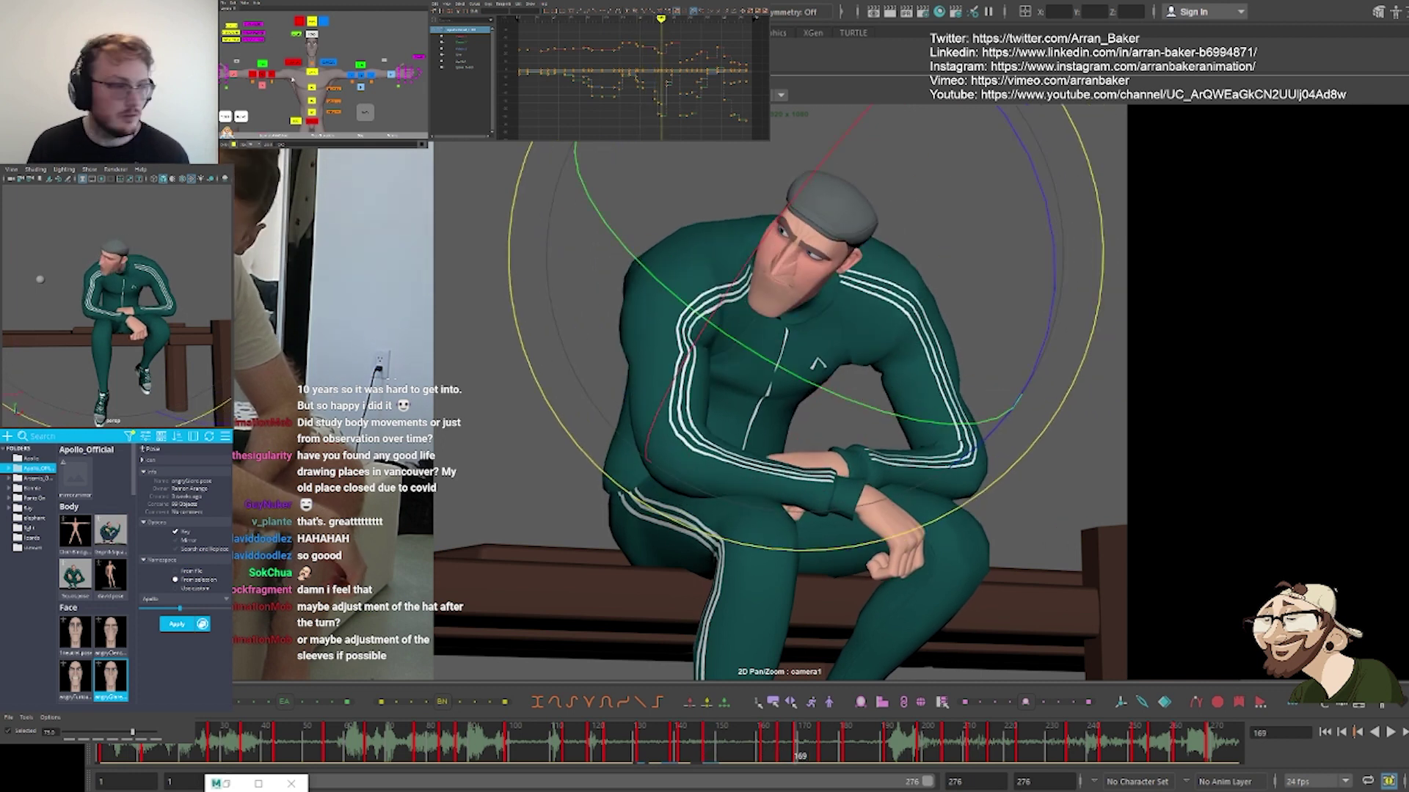
# Select a torso control in the picker and flip between frames 161, 165 and 169 to examine the body's spacing
pyautogui.click(330, 62)
pyautogui.press(',')
pyautogui.press(',')
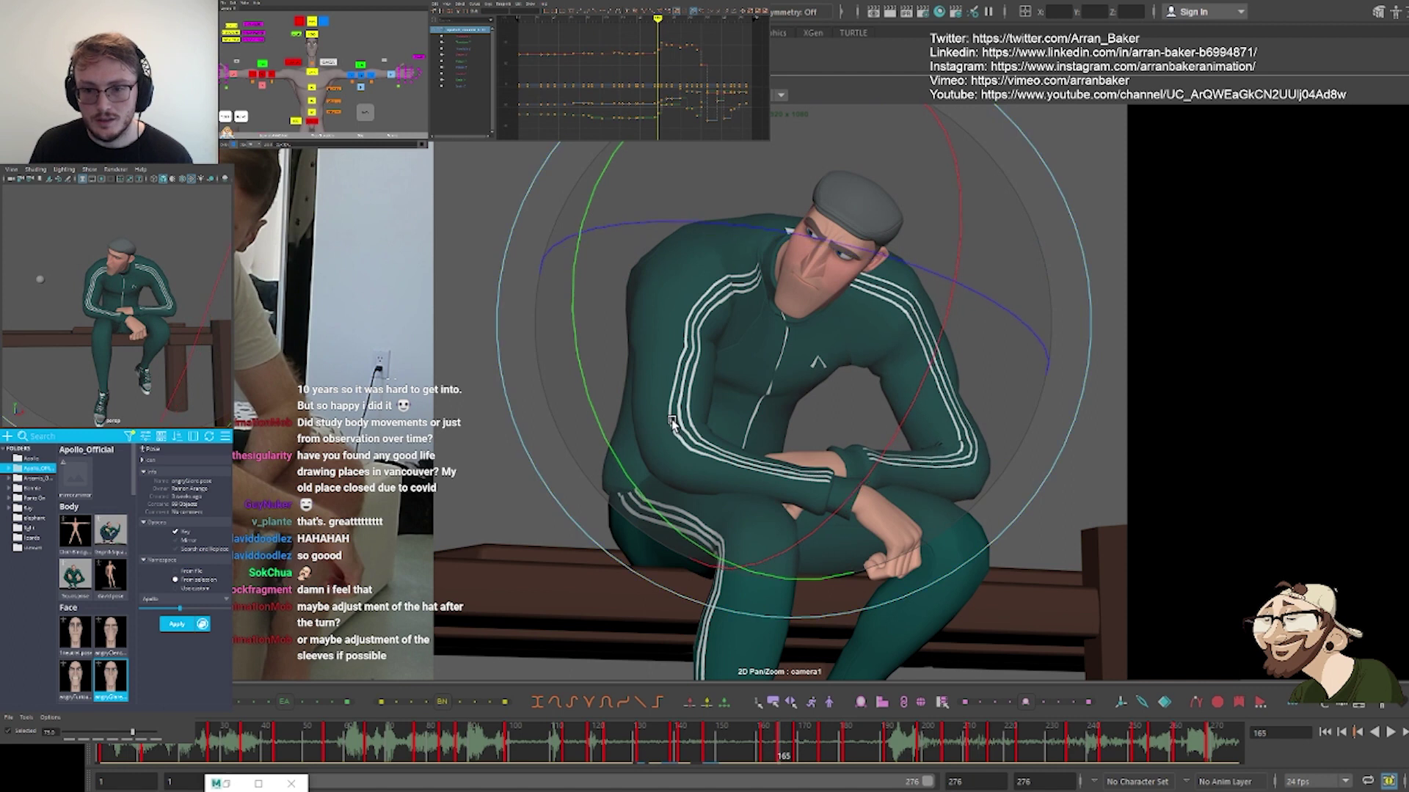
pyautogui.press('.')
pyautogui.press('.')
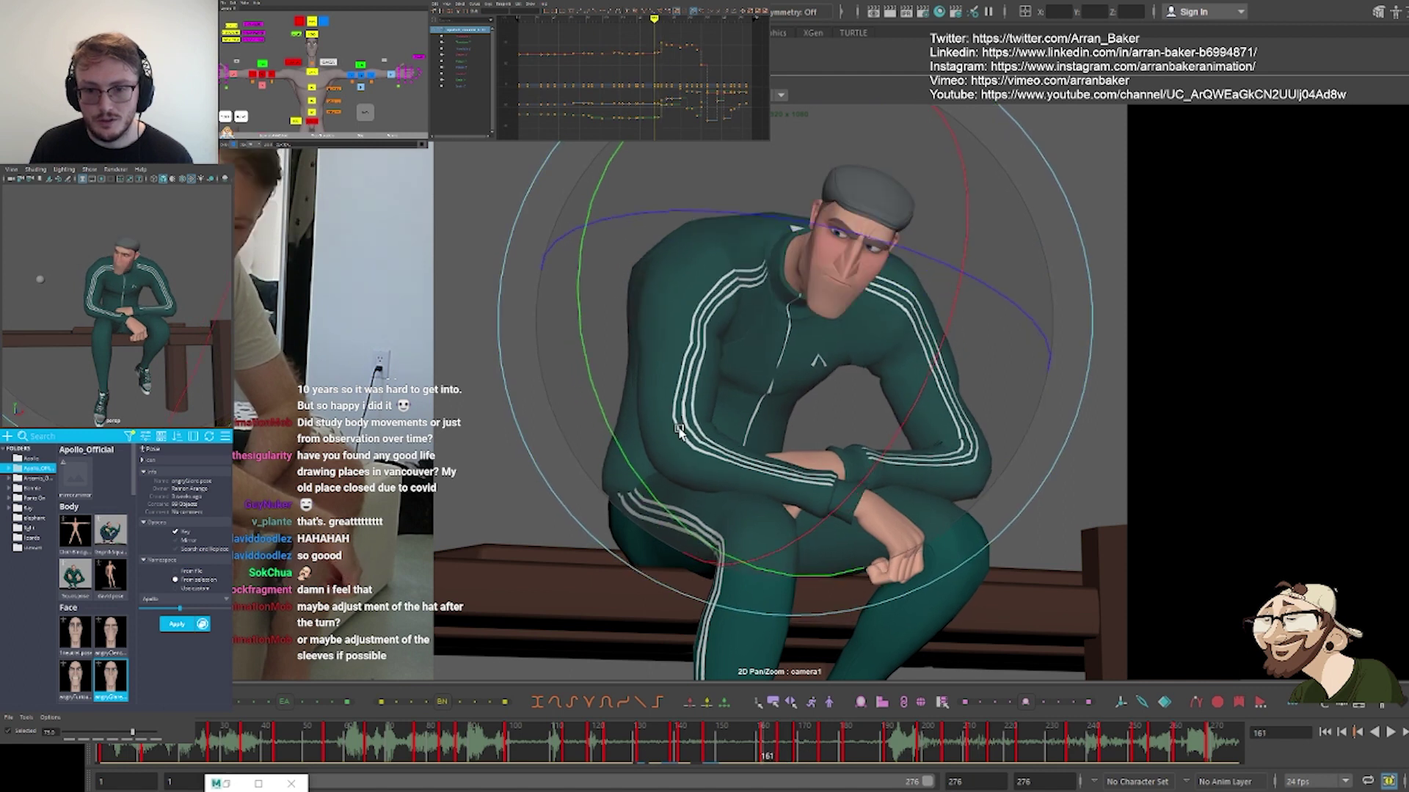
pyautogui.press(',')
pyautogui.press('.')
pyautogui.press(',')
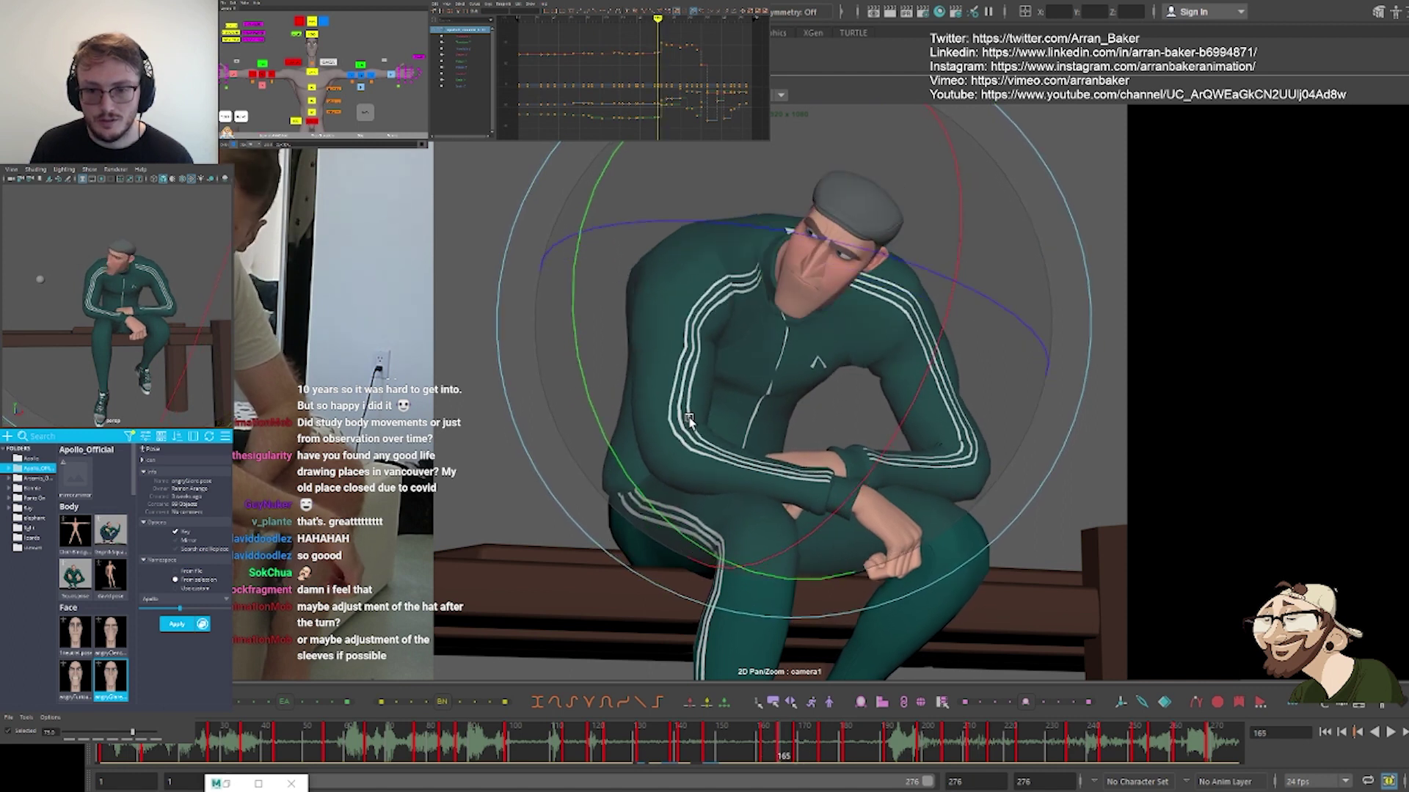
pyautogui.hotkey('alt', ',')
pyautogui.hotkey('alt', ',')
pyautogui.hotkey('alt', ',')
pyautogui.hotkey('alt', ',')
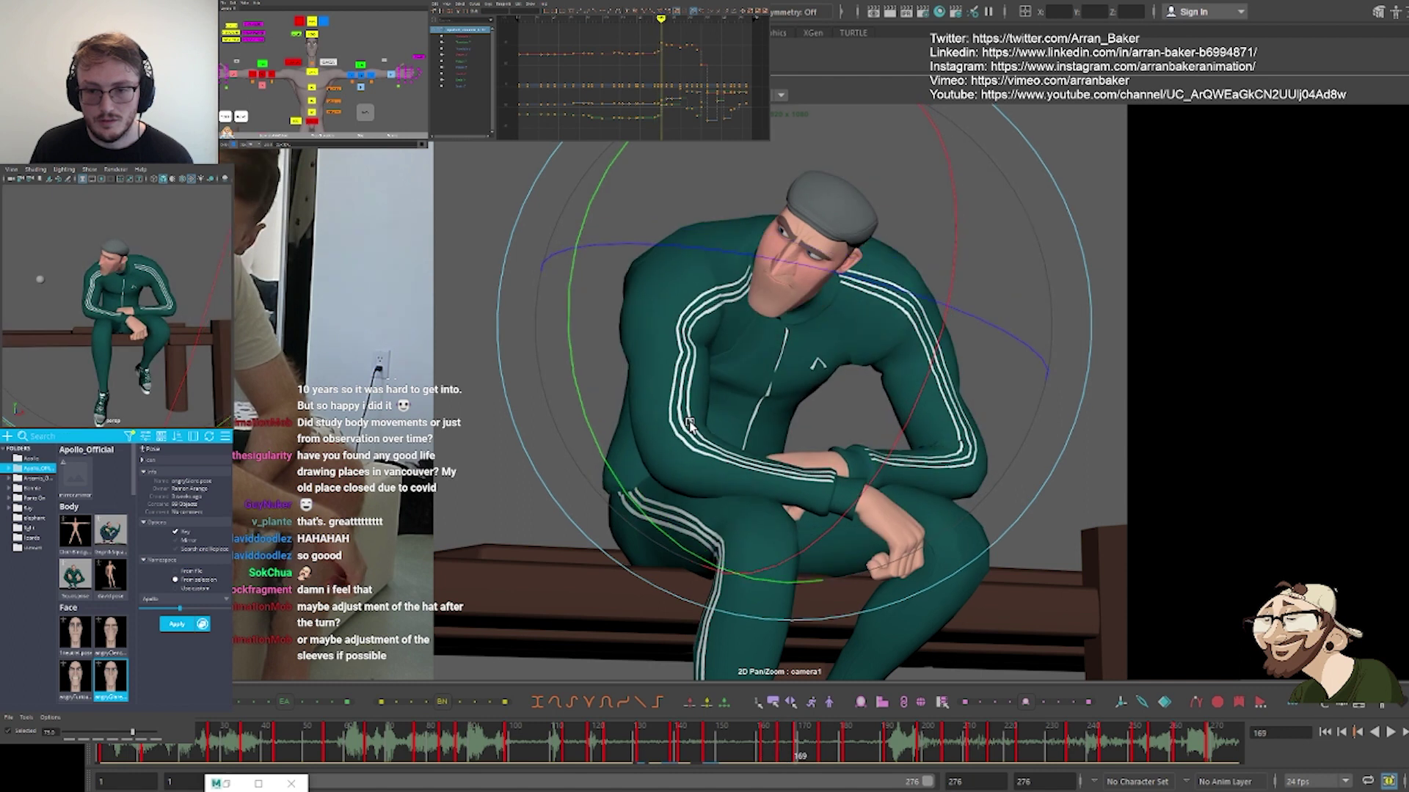
pyautogui.hotkey('alt', '.')
pyautogui.hotkey('alt', '.')
pyautogui.hotkey('alt', '.')
pyautogui.hotkey('alt', '.')
pyautogui.hotkey('alt', '.')
pyautogui.hotkey('alt', '.')
pyautogui.hotkey('alt', '.')
pyautogui.hotkey('alt', '.')
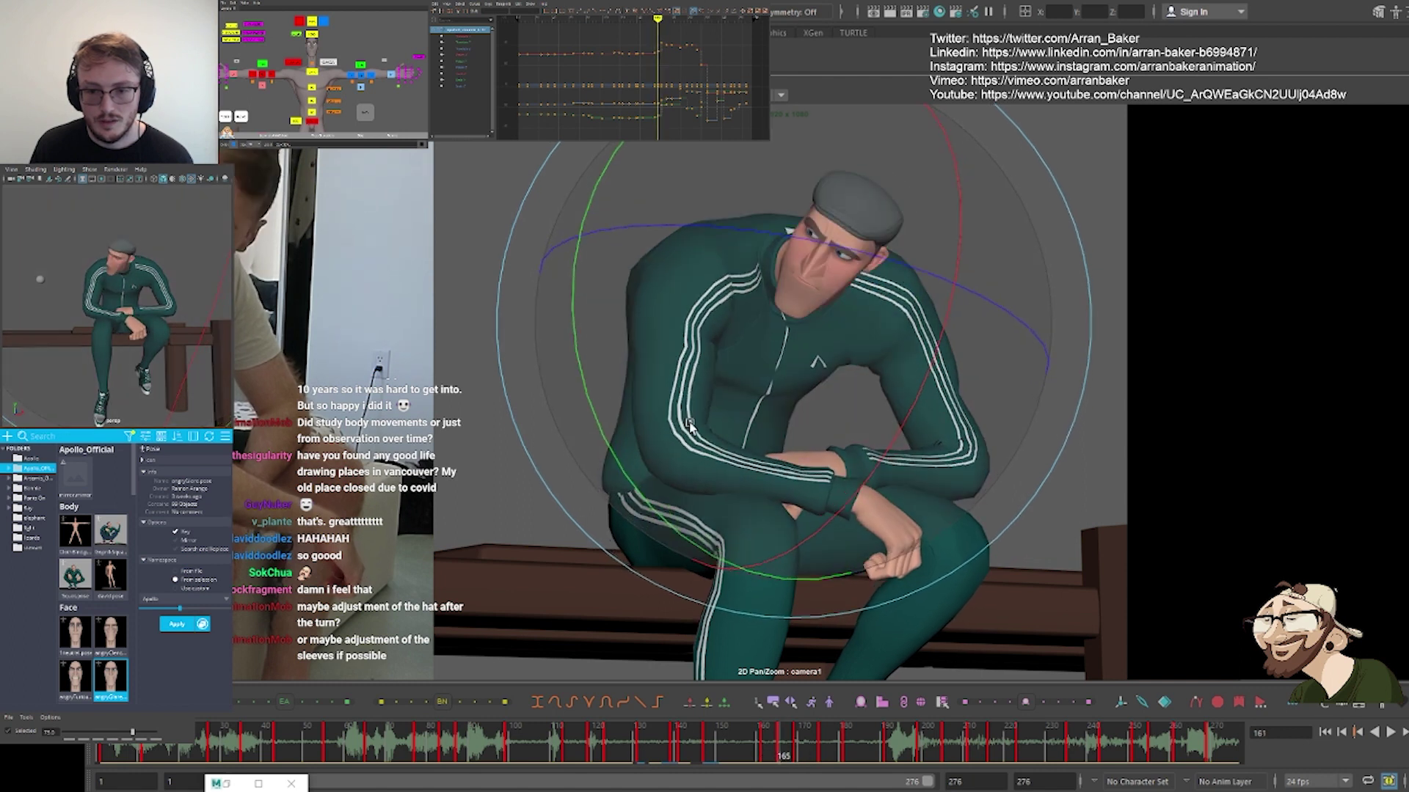
# Return to keyframe 147 and play back the head turn, repeating the playback from the same frame
pyautogui.press(',')
pyautogui.press(',')
pyautogui.press(',')
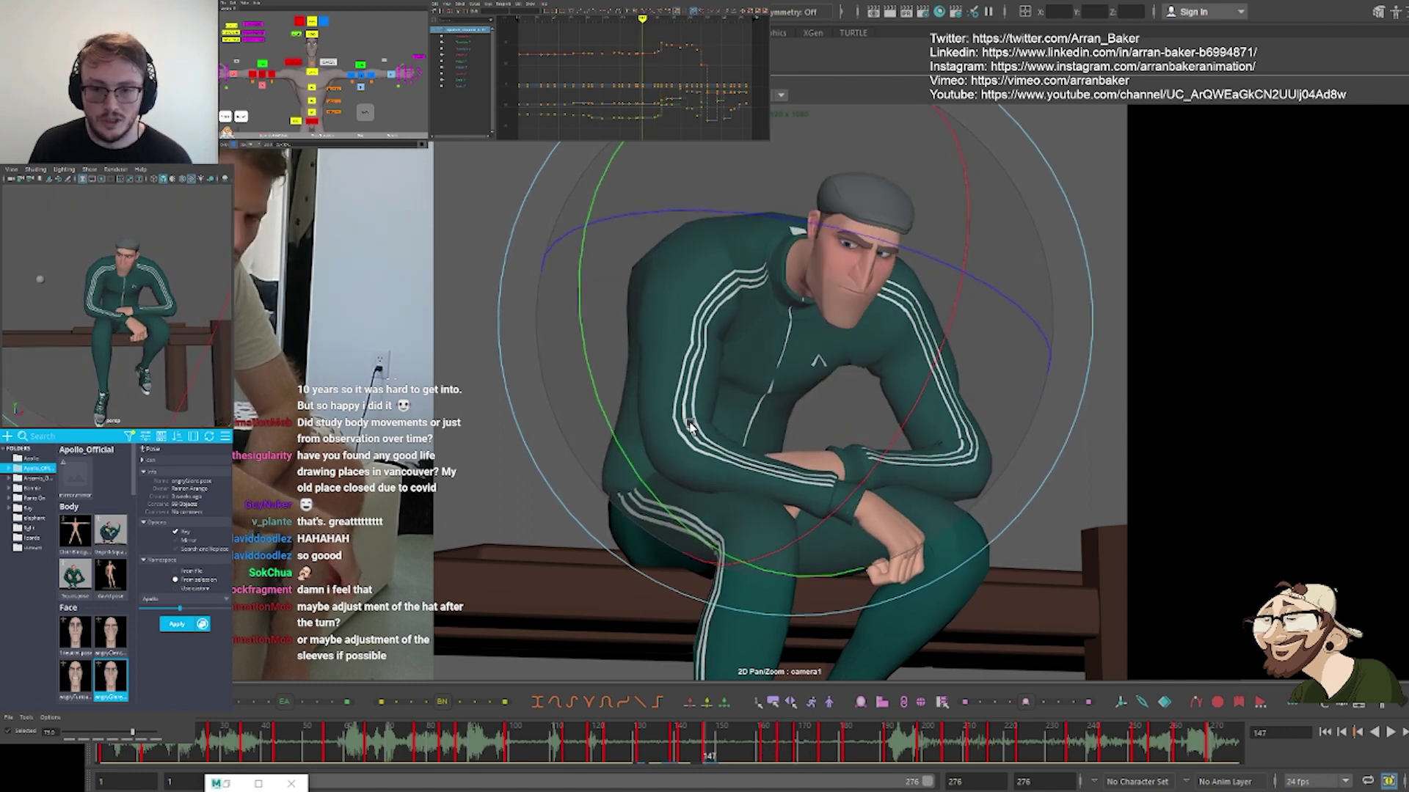
pyautogui.hotkey('alt', 'v')
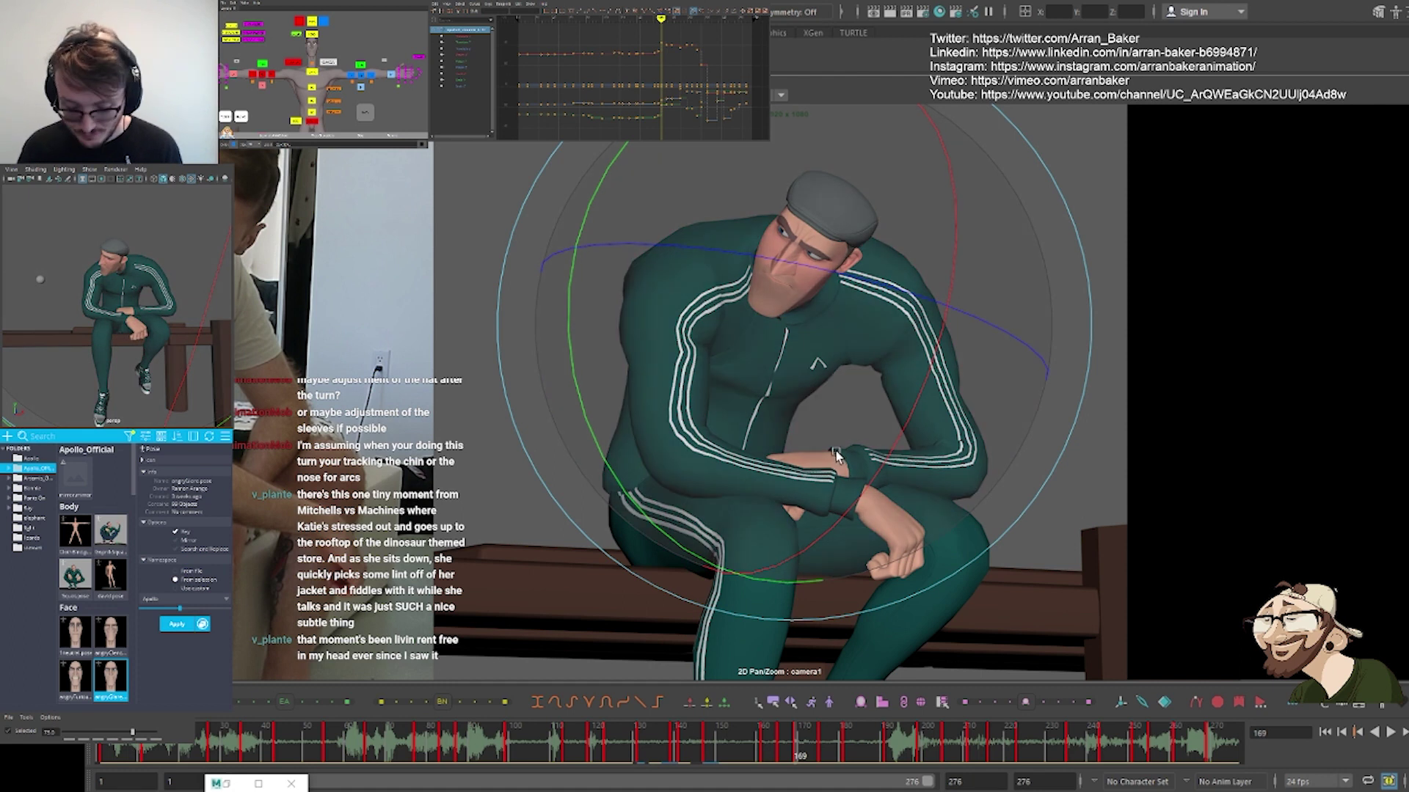
pyautogui.press(',')
pyautogui.press(',')
pyautogui.press(',')
pyautogui.press(',')
pyautogui.press(',')
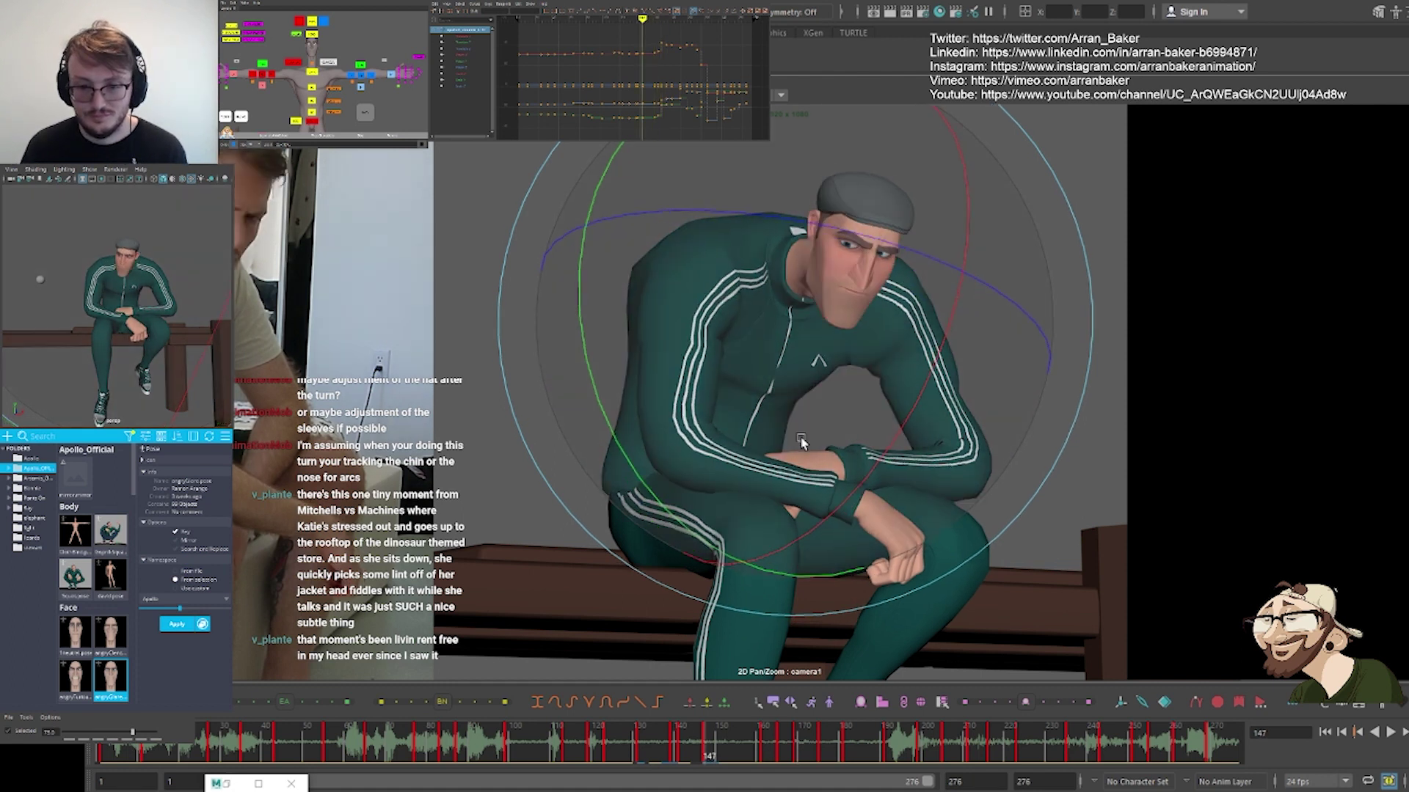
pyautogui.hotkey('alt', 'v')
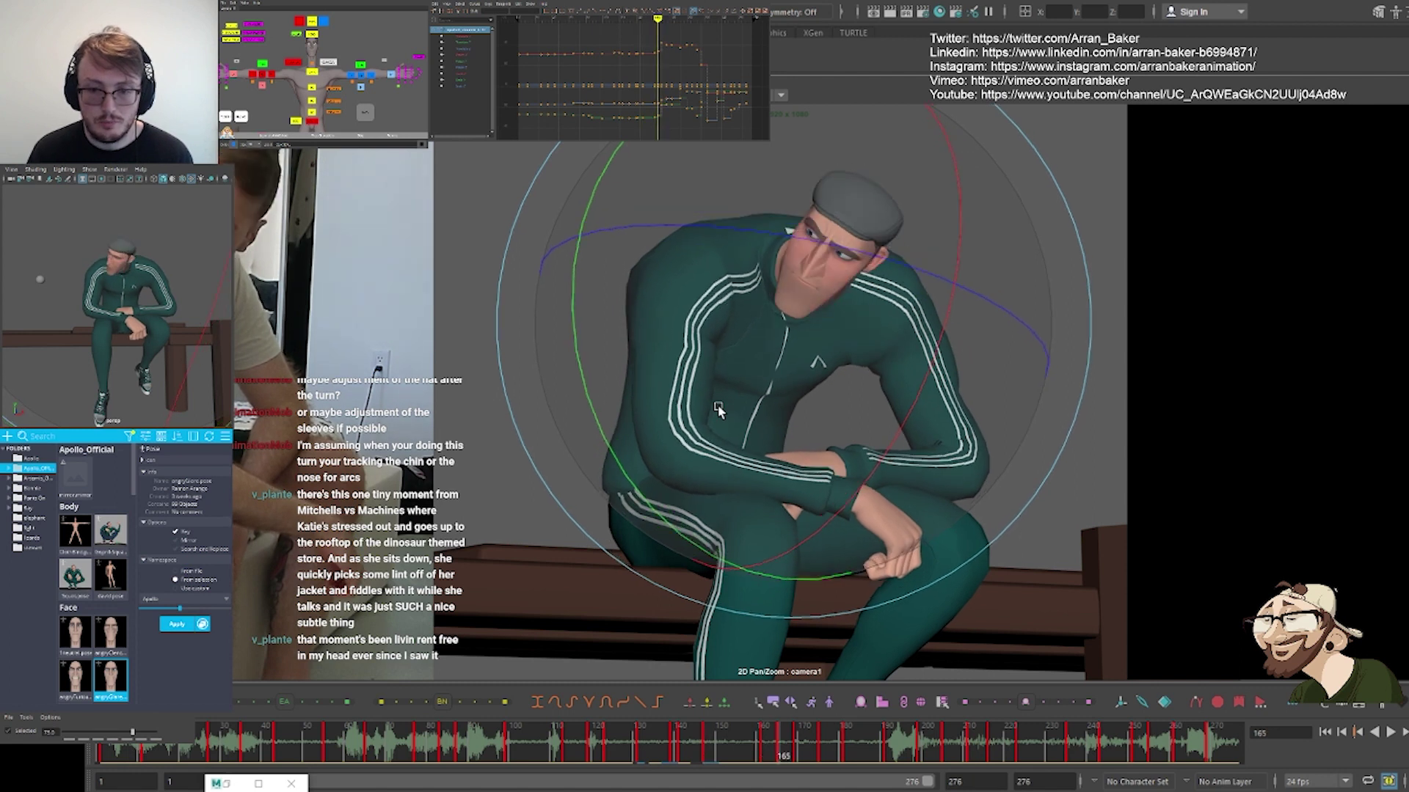
# Select all the character's controls and retime the turn by moving the keys at 161 and 165 to frames 159 and 163
pyautogui.keyDown('alt'); pyautogui.moveTo(376, 123); pyautogui.dragTo(364, 46, button='middle'); pyautogui.keyUp('alt')
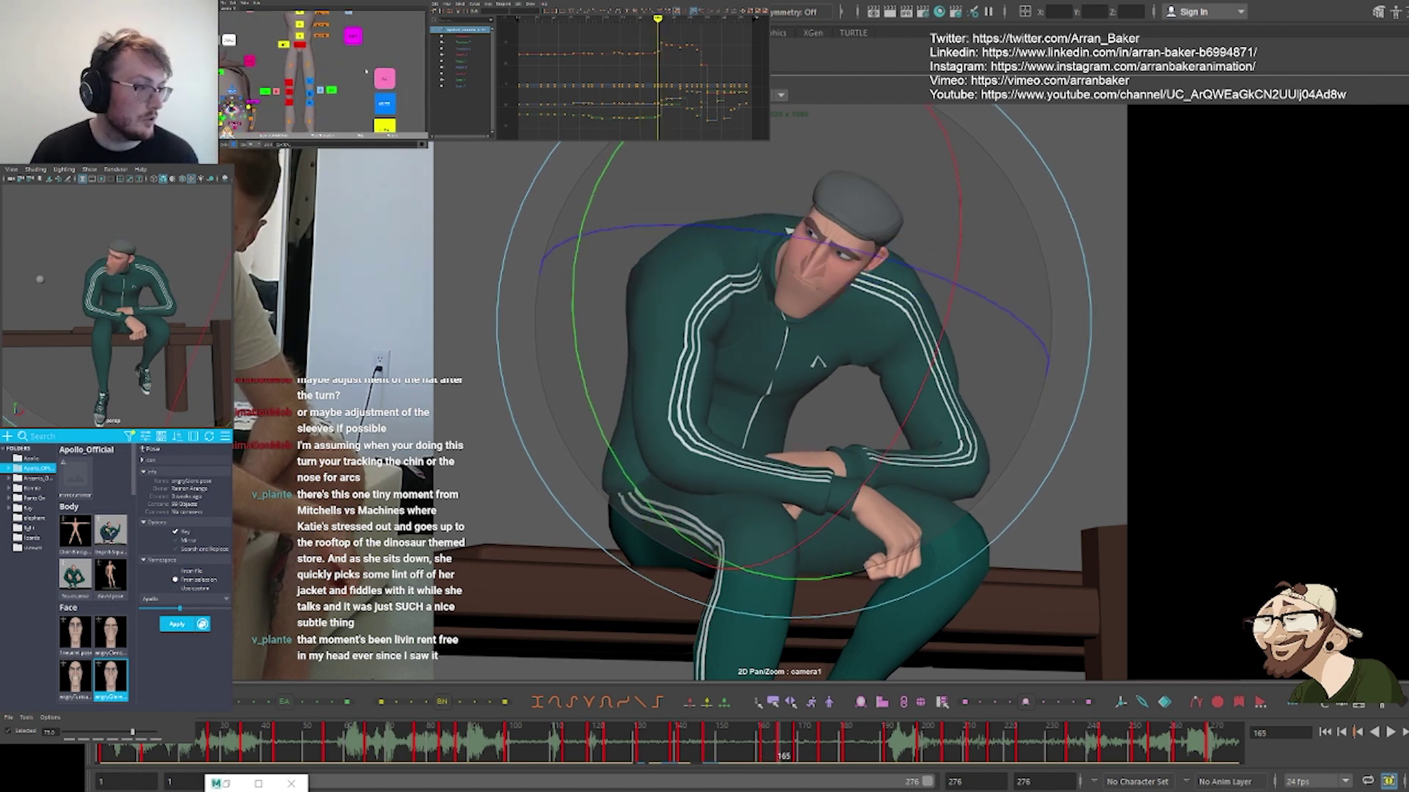
pyautogui.click(385, 79)
pyautogui.click(766, 751)
pyautogui.click(781, 756)
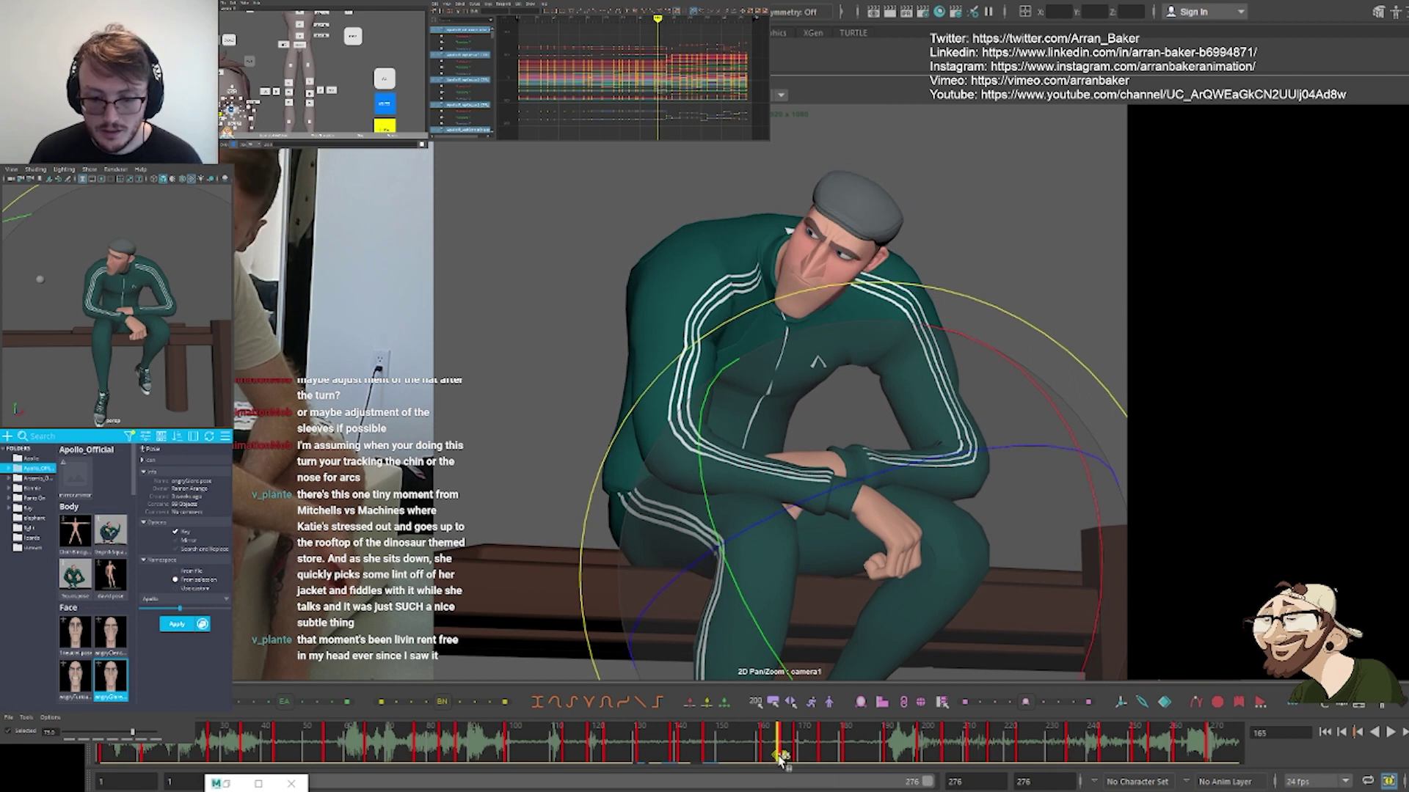
pyautogui.moveTo(780, 756)
pyautogui.mouseDown()
pyautogui.moveTo(743, 751)
pyautogui.moveTo(783, 757)
pyautogui.mouseUp()
pyautogui.click(765, 755)
pyautogui.press('.')
pyautogui.press(',')
pyautogui.press(',')
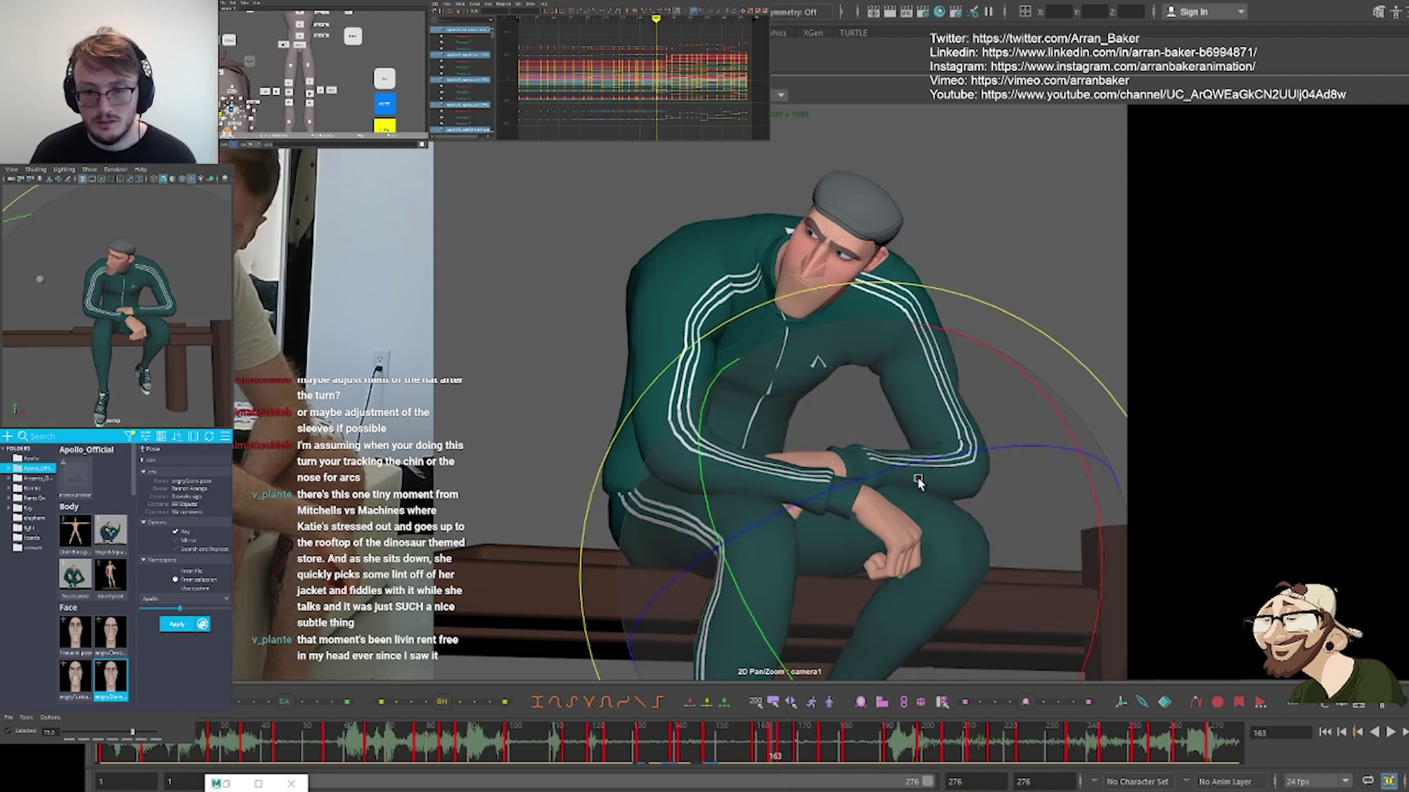
# Compare the poses at frames 163, 165 and 169 to examine the retimed turn
pyautogui.press('.')
pyautogui.press('.')
pyautogui.press(',')
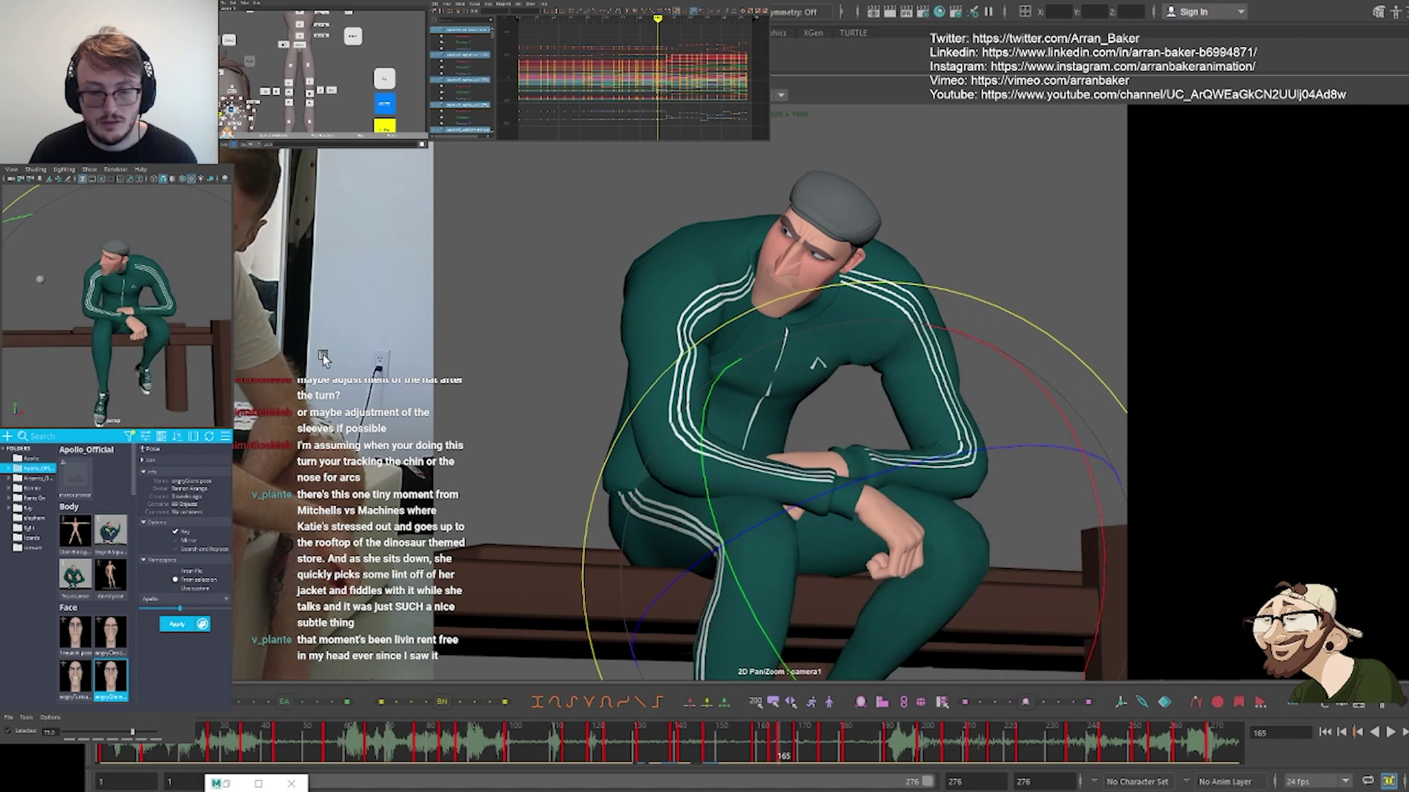
pyautogui.press(',')
pyautogui.press('.')
pyautogui.press('.')
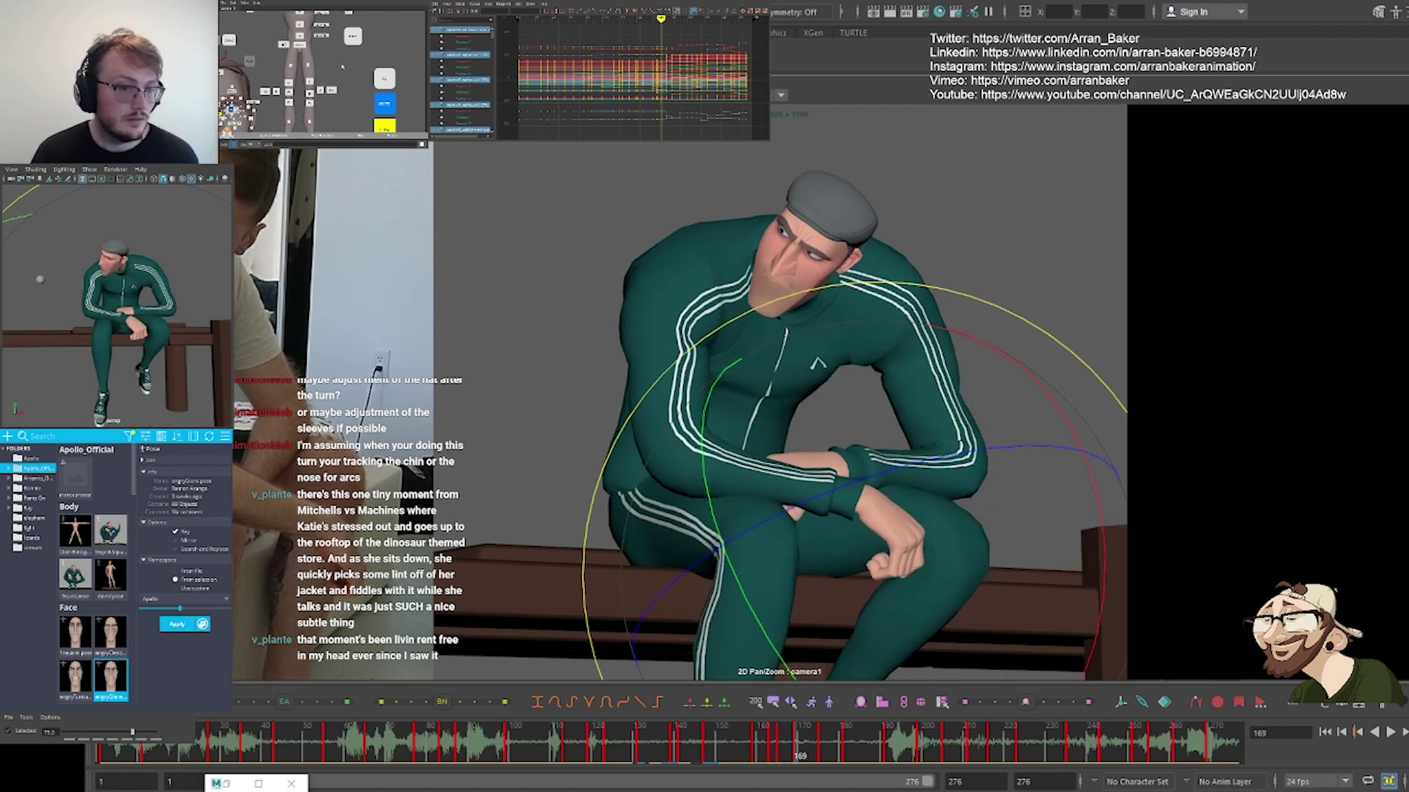
pyautogui.press(',')
# Select a lower torso control in the picker and step through frames 159, 163, 165 and 169 to examine the body's movement
pyautogui.keyDown('alt'); pyautogui.moveTo(330, 45); pyautogui.dragTo(372, 95, button='middle'); pyautogui.keyUp('alt')
pyautogui.click(342, 96)
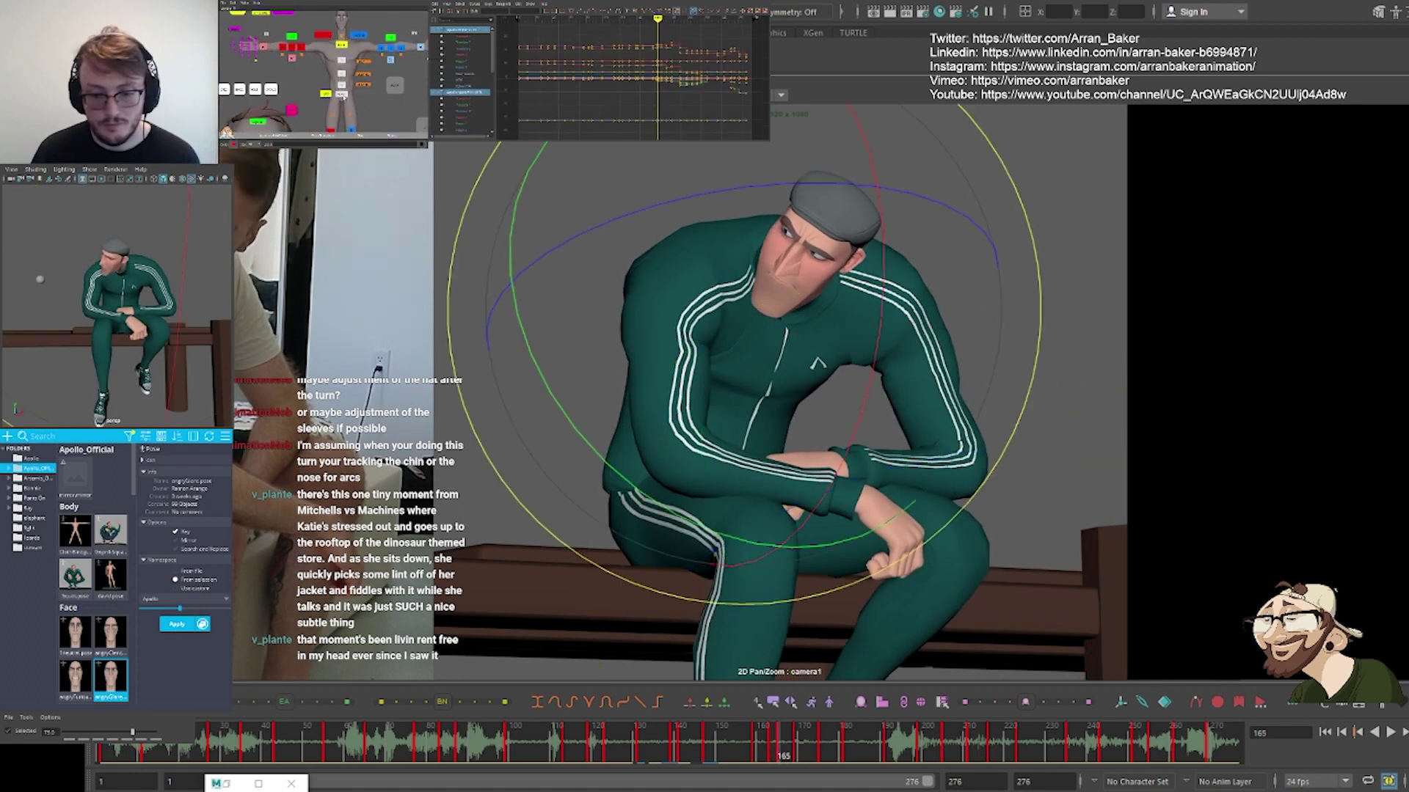
pyautogui.press(',')
pyautogui.press('.')
pyautogui.press('.')
pyautogui.press(',')
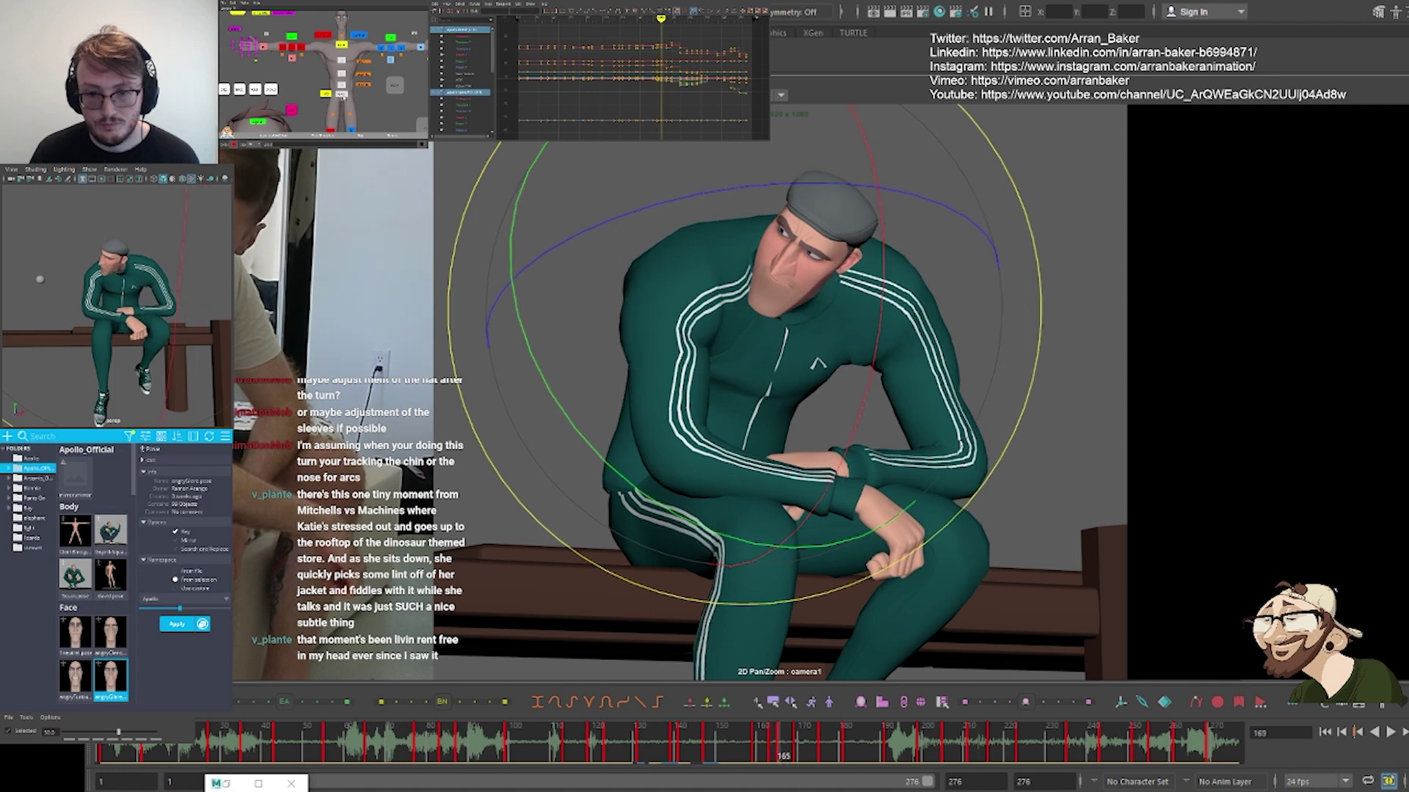
pyautogui.press(',')
pyautogui.press(',')
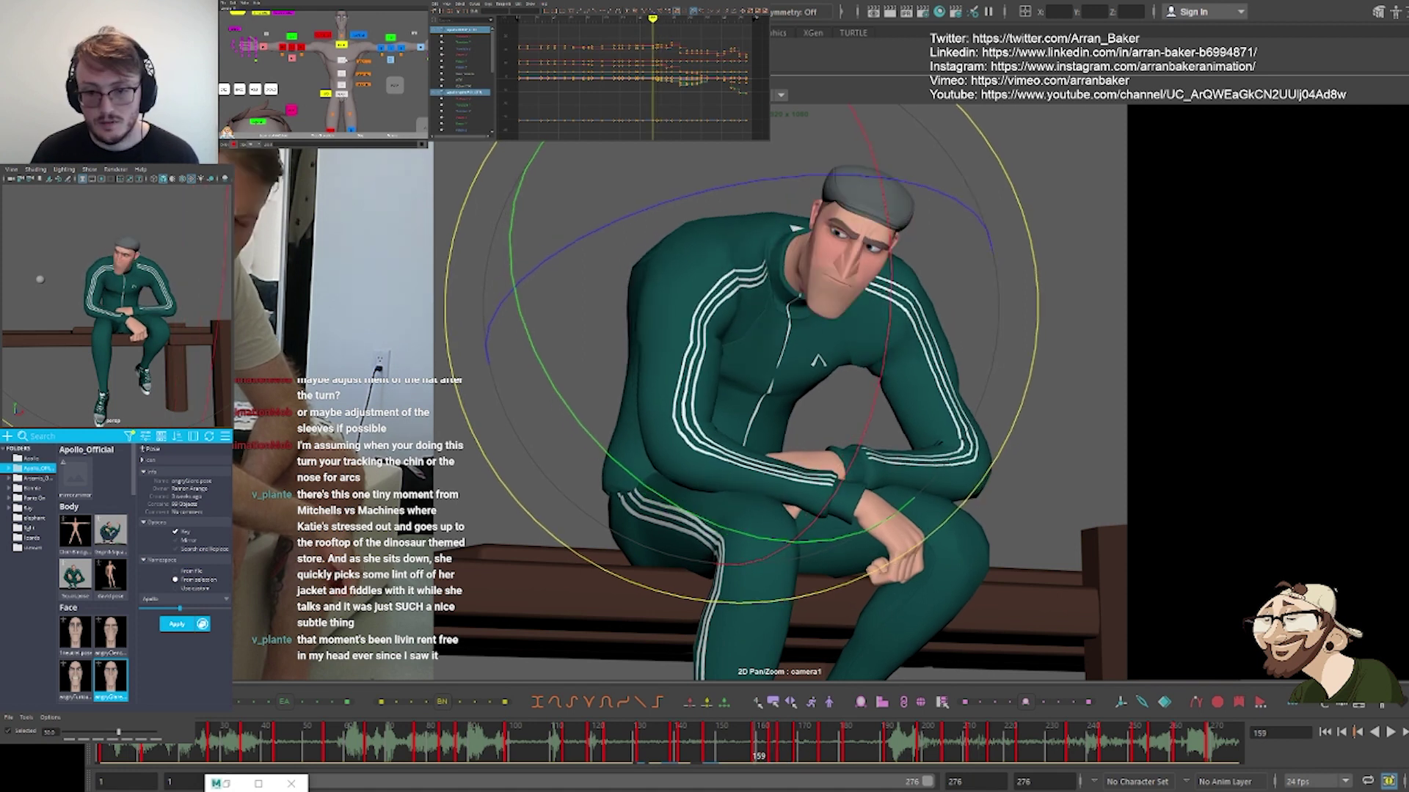
pyautogui.press('.')
pyautogui.press('.')
pyautogui.press('.')
pyautogui.press(',')
pyautogui.press('.')
pyautogui.press('.')
pyautogui.press('.')
pyautogui.press('.')
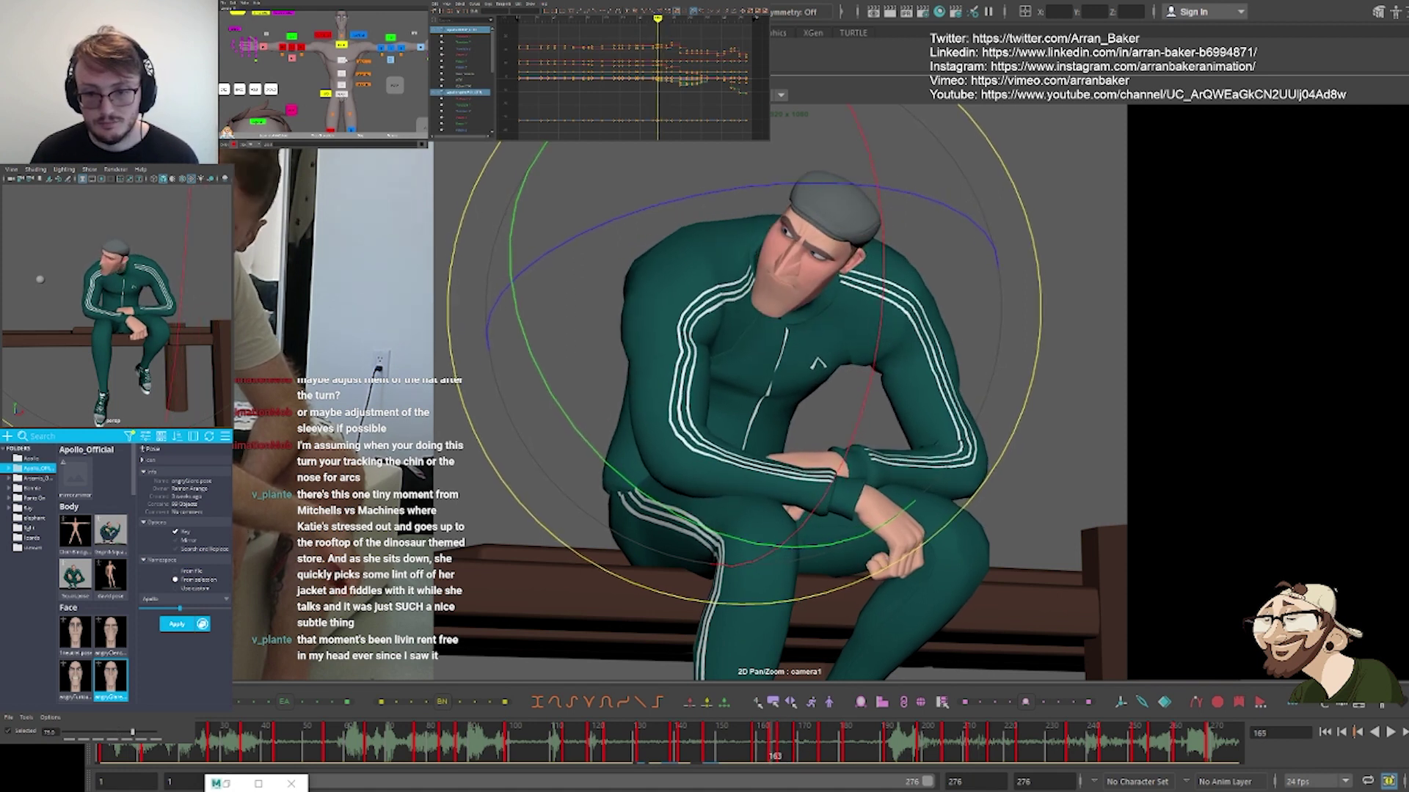
pyautogui.press(',')
pyautogui.press(',')
pyautogui.press(',')
pyautogui.press(',')
pyautogui.press(',')
pyautogui.press(',')
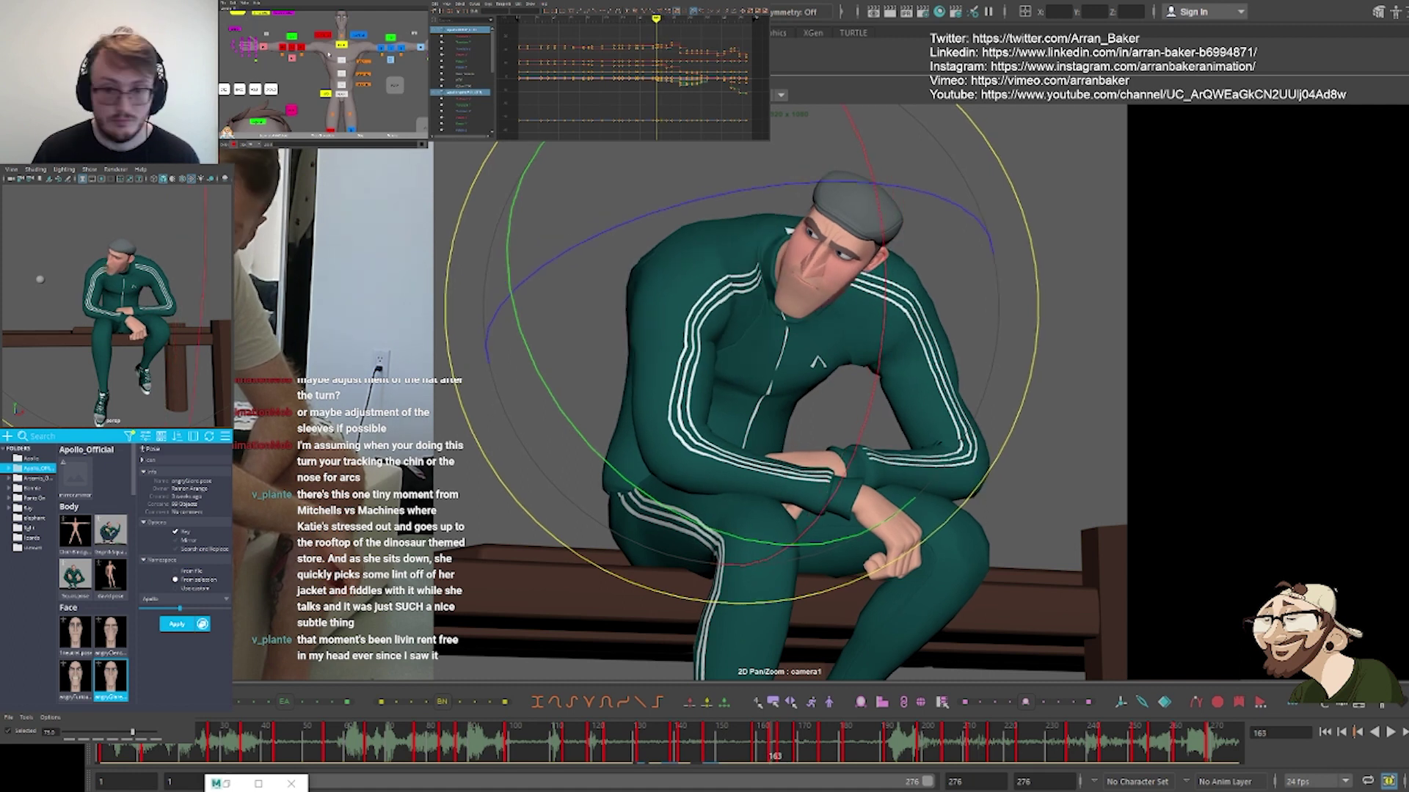
# Select the head control and push its pose at frame 163 closer to the turned pose, comparing it with the neighbouring keyframes
pyautogui.click(341, 44)
pyautogui.moveTo(778, 370)
pyautogui.mouseDown()
pyautogui.moveTo(660, 383)
pyautogui.moveTo(777, 369)
pyautogui.mouseUp()
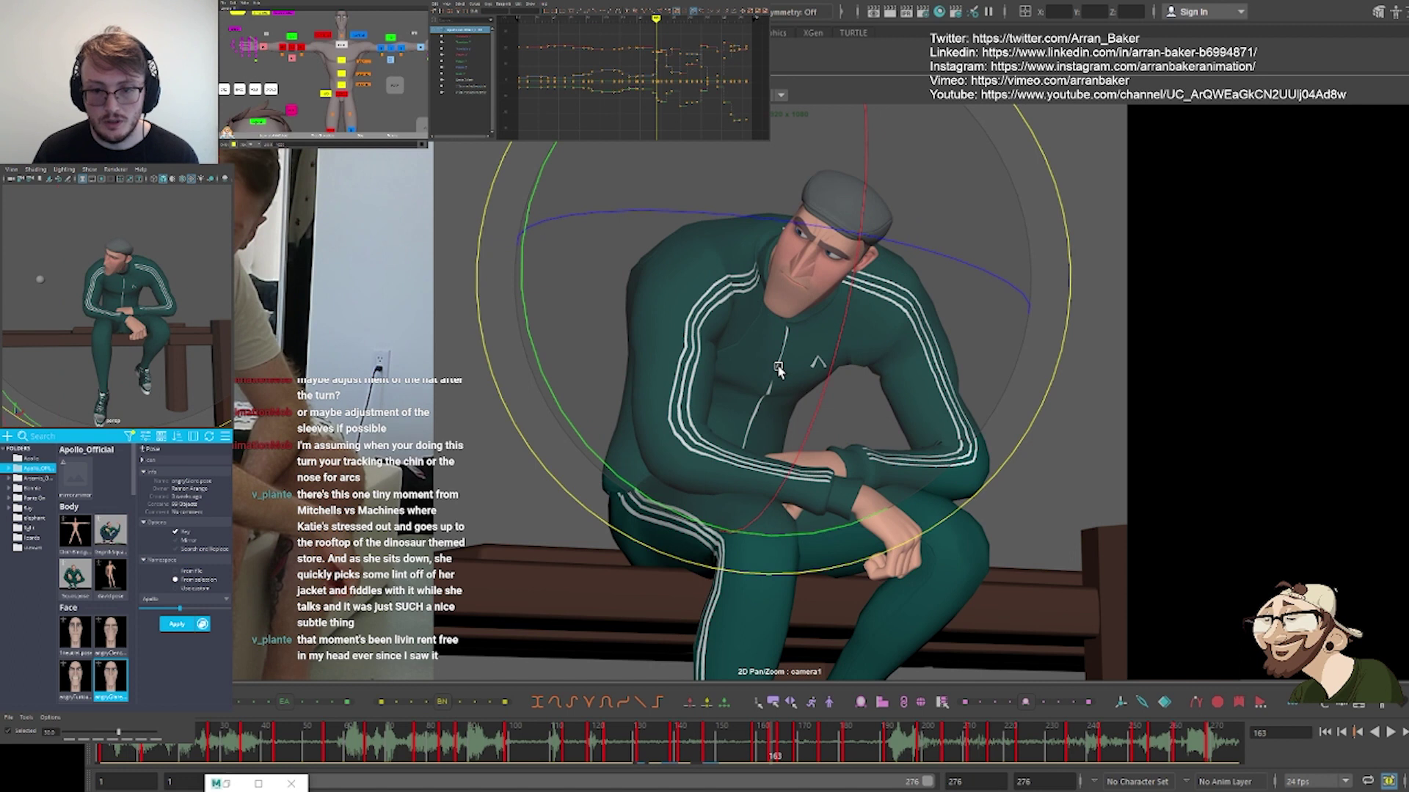
pyautogui.press('.')
pyautogui.press('.')
pyautogui.press('.')
pyautogui.press('.')
pyautogui.press('.')
pyautogui.press('.')
pyautogui.press(',')
pyautogui.press(',')
pyautogui.press(',')
pyautogui.press(',')
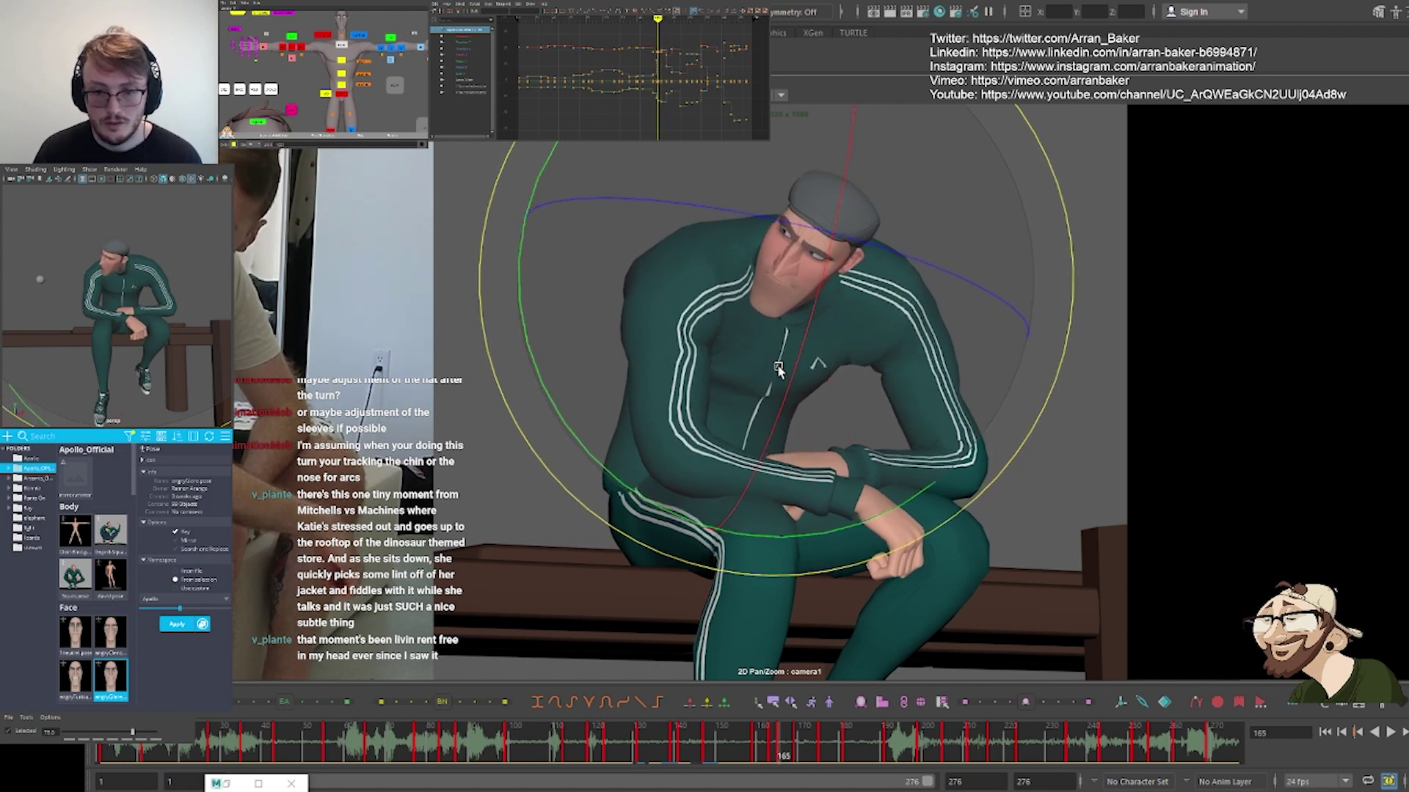
# Step through the keyframes around 159, 163 and 165 to examine the refined head in-between
pyautogui.hotkey('alt', '3')
pyautogui.press(',')
pyautogui.press(',')
pyautogui.press(',')
pyautogui.press(',')
pyautogui.press(',')
pyautogui.press(',')
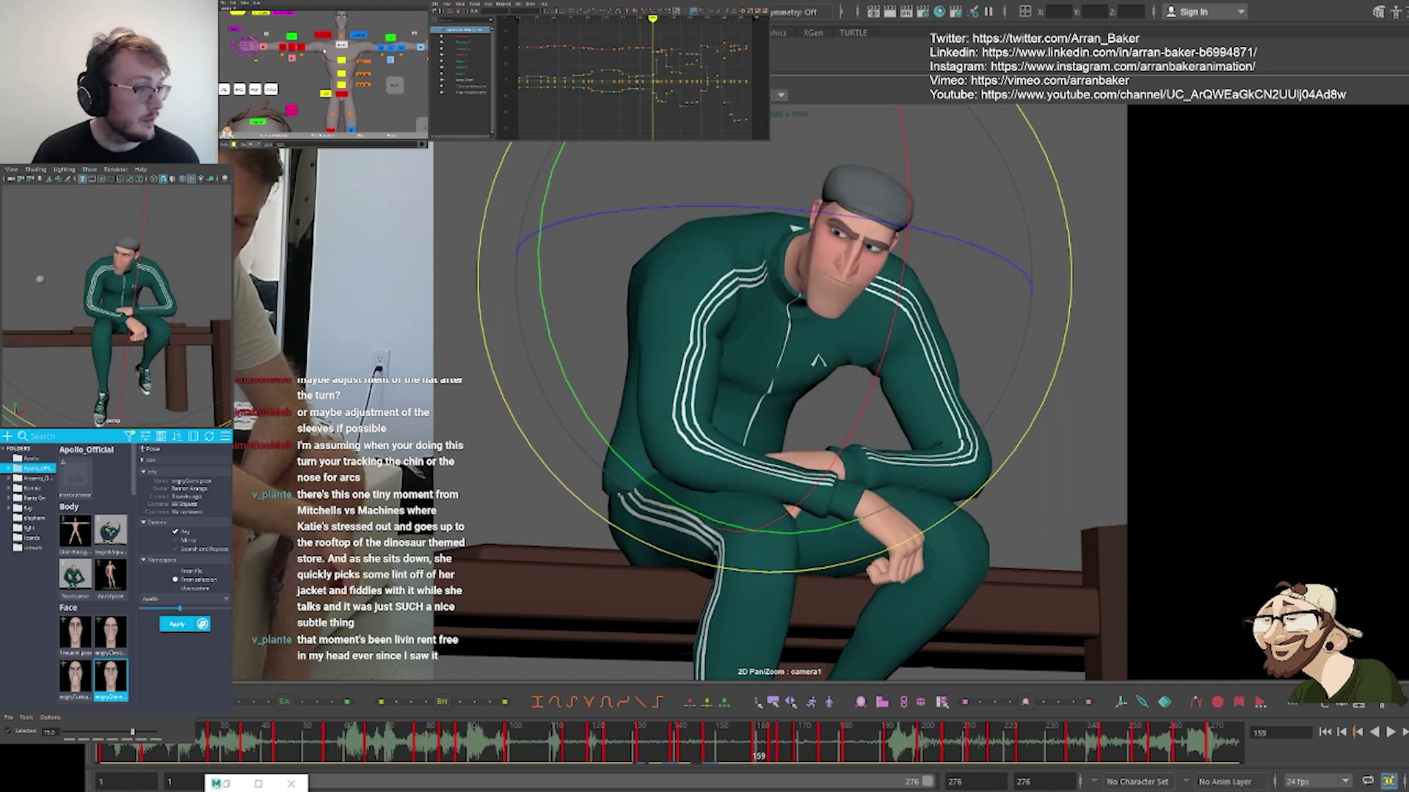
pyautogui.press(',')
pyautogui.press(',')
pyautogui.press(',')
pyautogui.press('.')
pyautogui.press('.')
pyautogui.press('.')
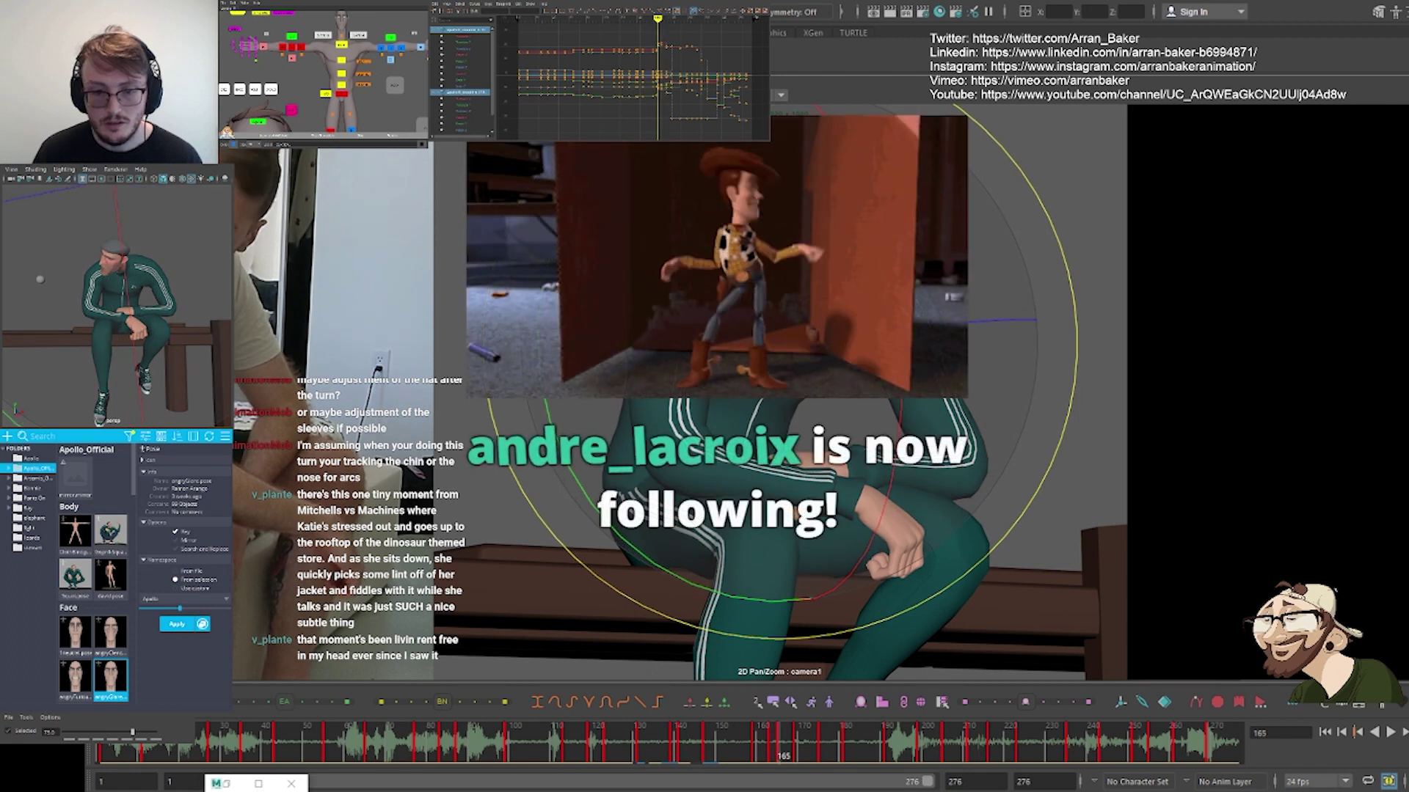
# Pick the torso controls and step between frames 163, 165 and 169 to examine how the upper body follows the turn
pyautogui.moveTo(330, 99); pyautogui.dragTo(343, 60)
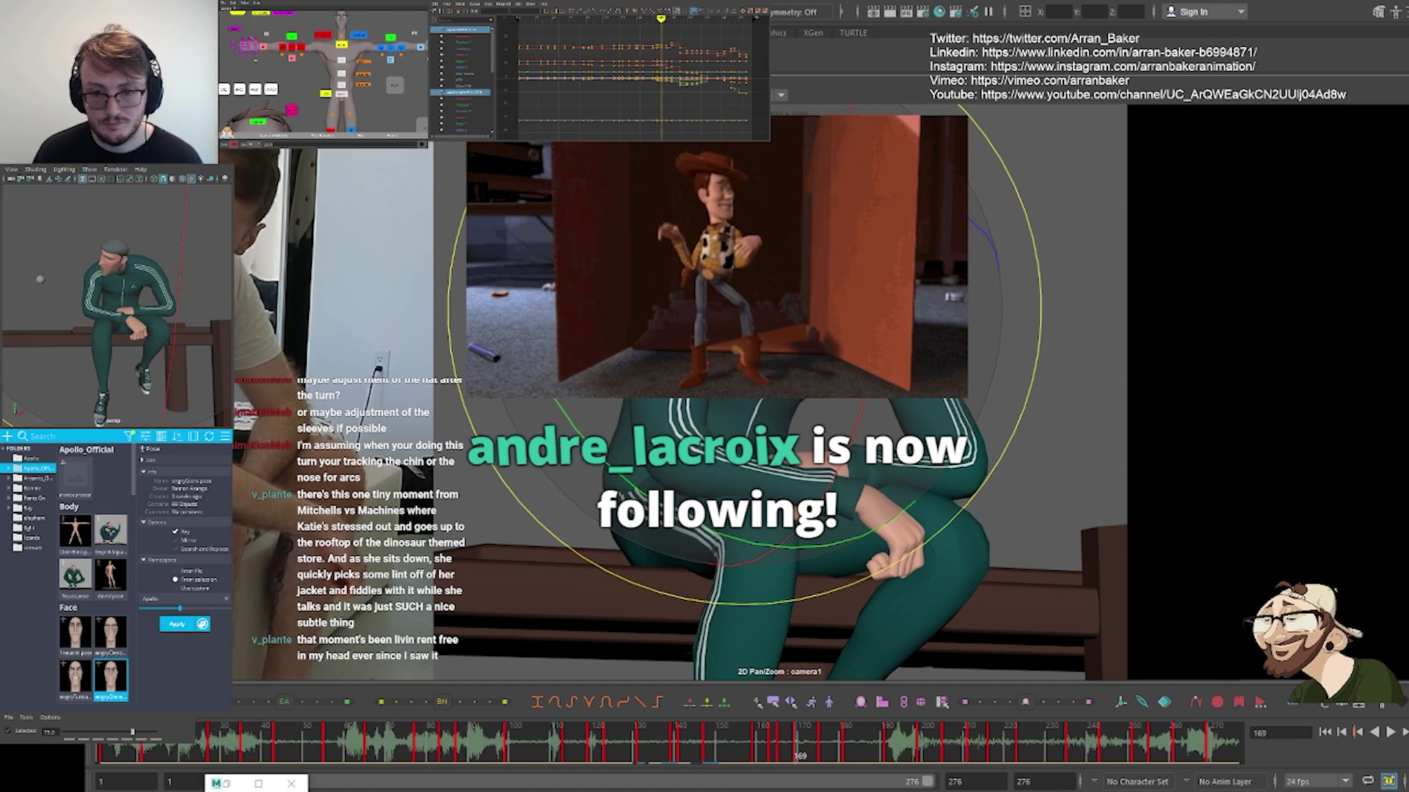
pyautogui.click(770, 401)
pyautogui.press(',')
pyautogui.press(',')
pyautogui.press(',')
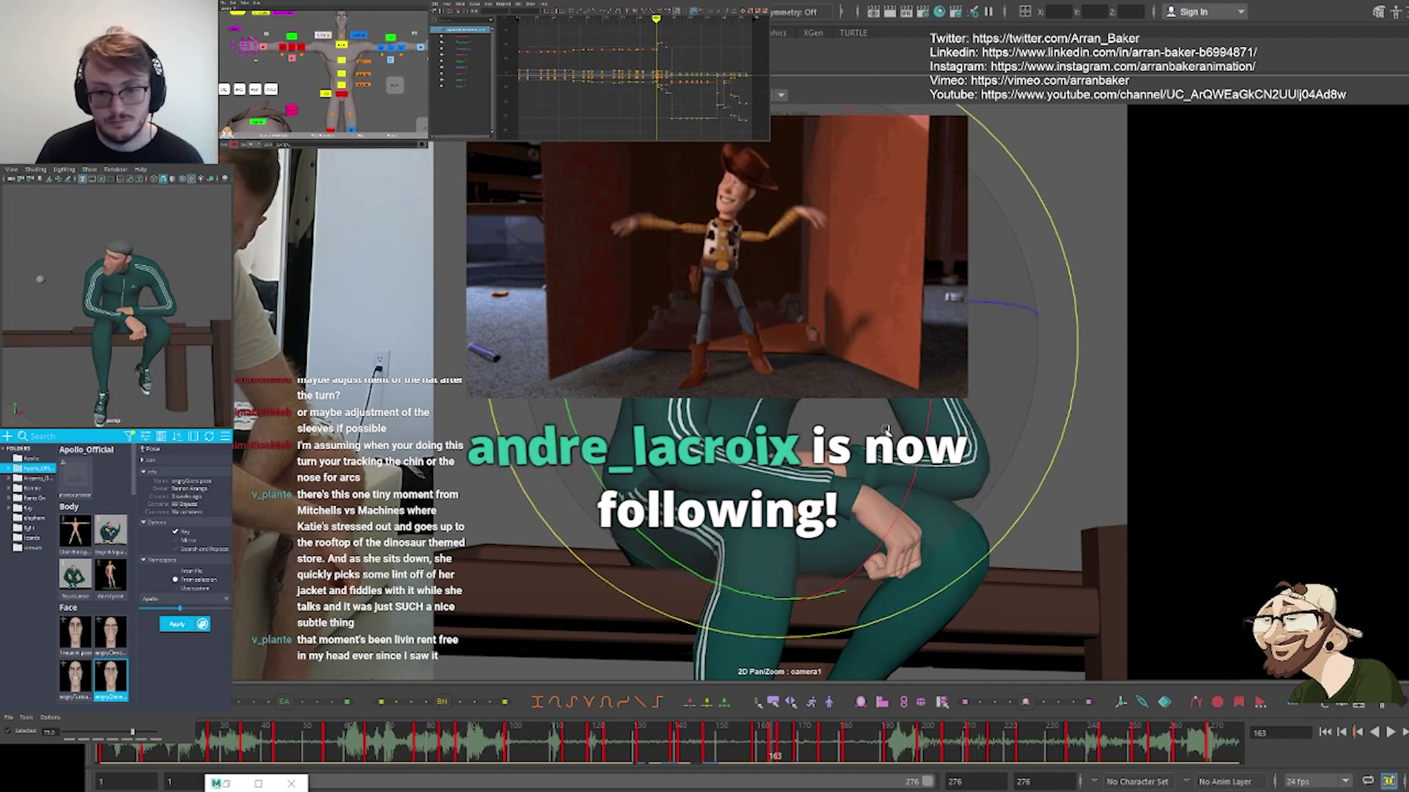
pyautogui.press('.')
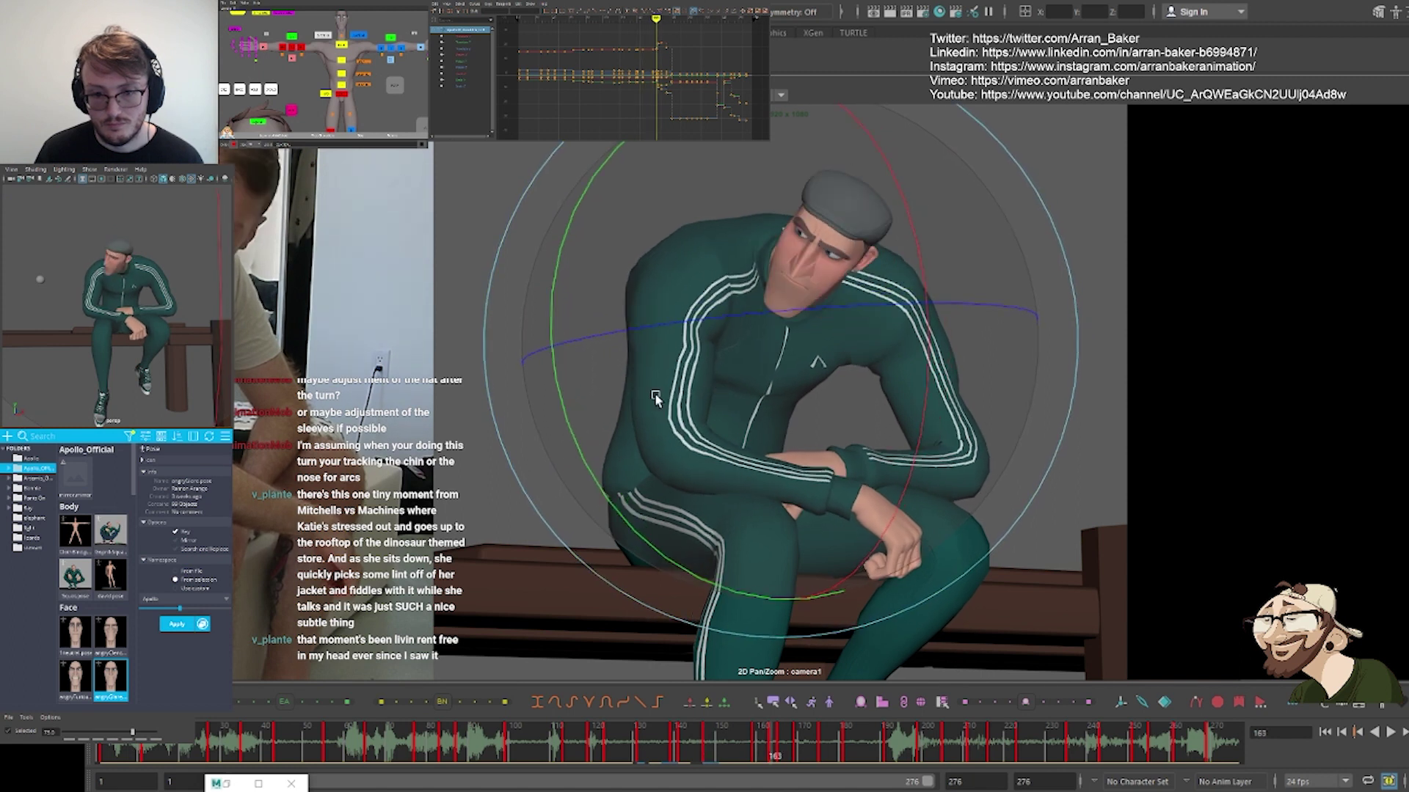
pyautogui.press('.')
pyautogui.press(',')
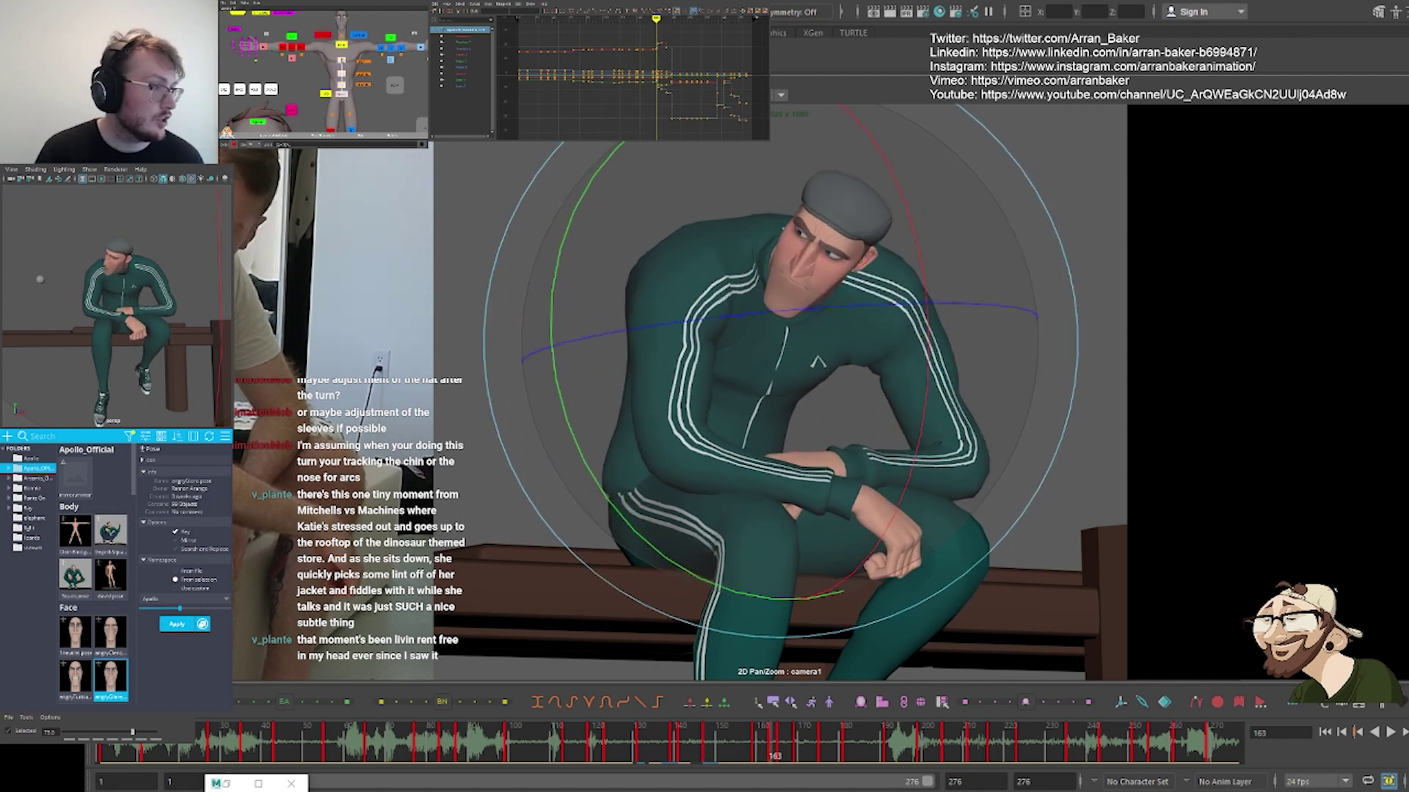
# Select both shoulder controls and rotate them at frame 163 toward the turned pose, comparing the result with the neighbouring keyframes
pyautogui.click(323, 34)
pyautogui.moveTo(312, 33); pyautogui.dragTo(368, 39)
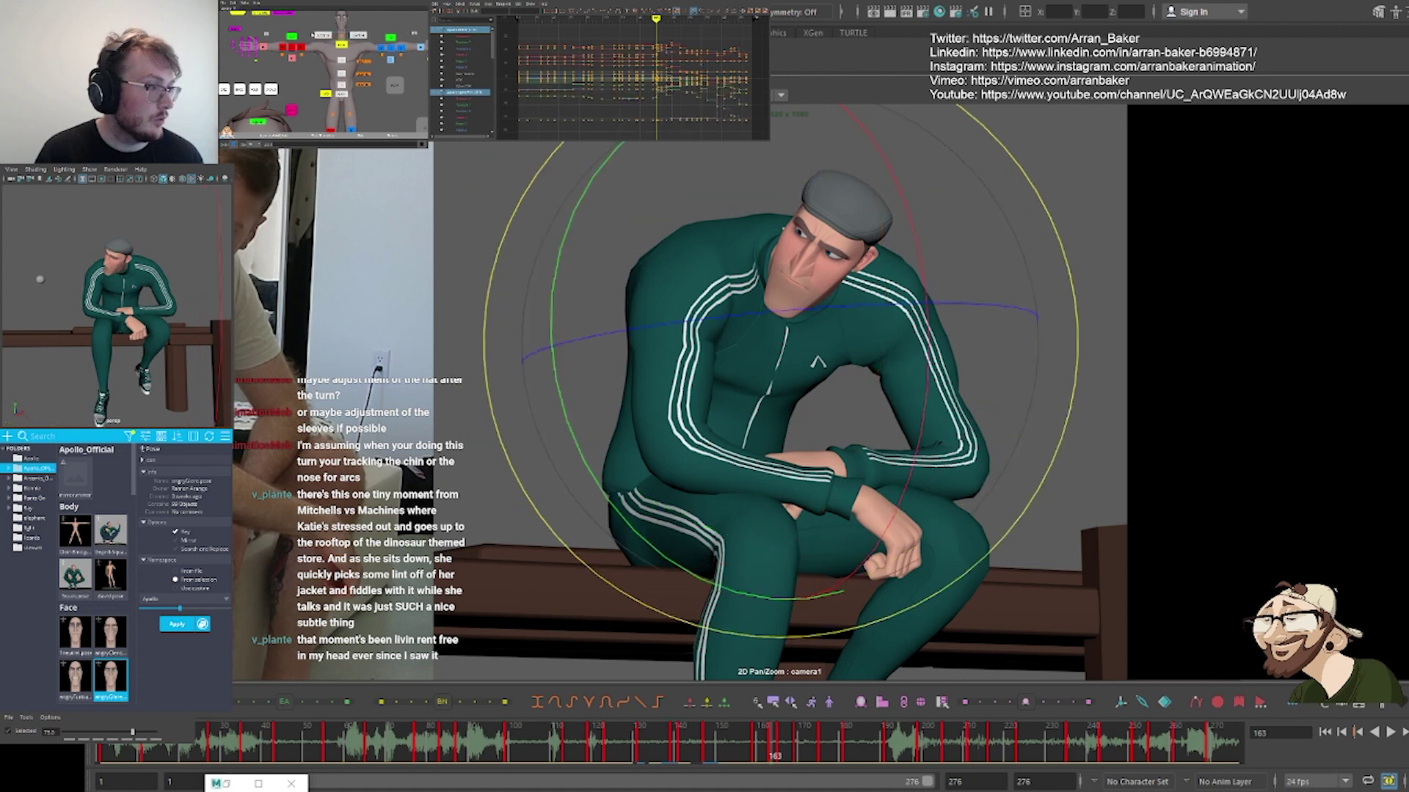
pyautogui.moveTo(783, 229); pyautogui.dragTo(764, 250)
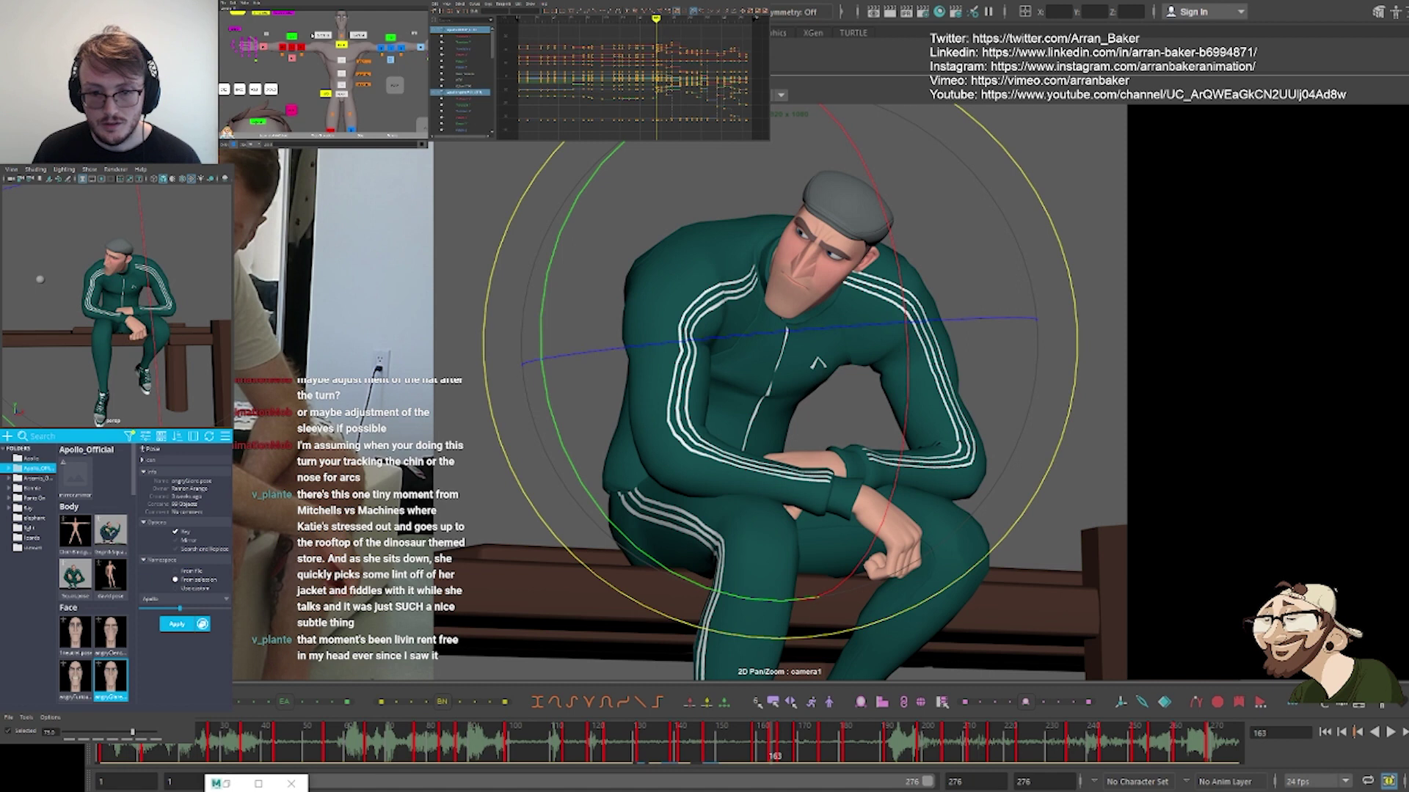
pyautogui.press('.')
pyautogui.press('.')
pyautogui.press(',')
pyautogui.press(',')
pyautogui.press(',')
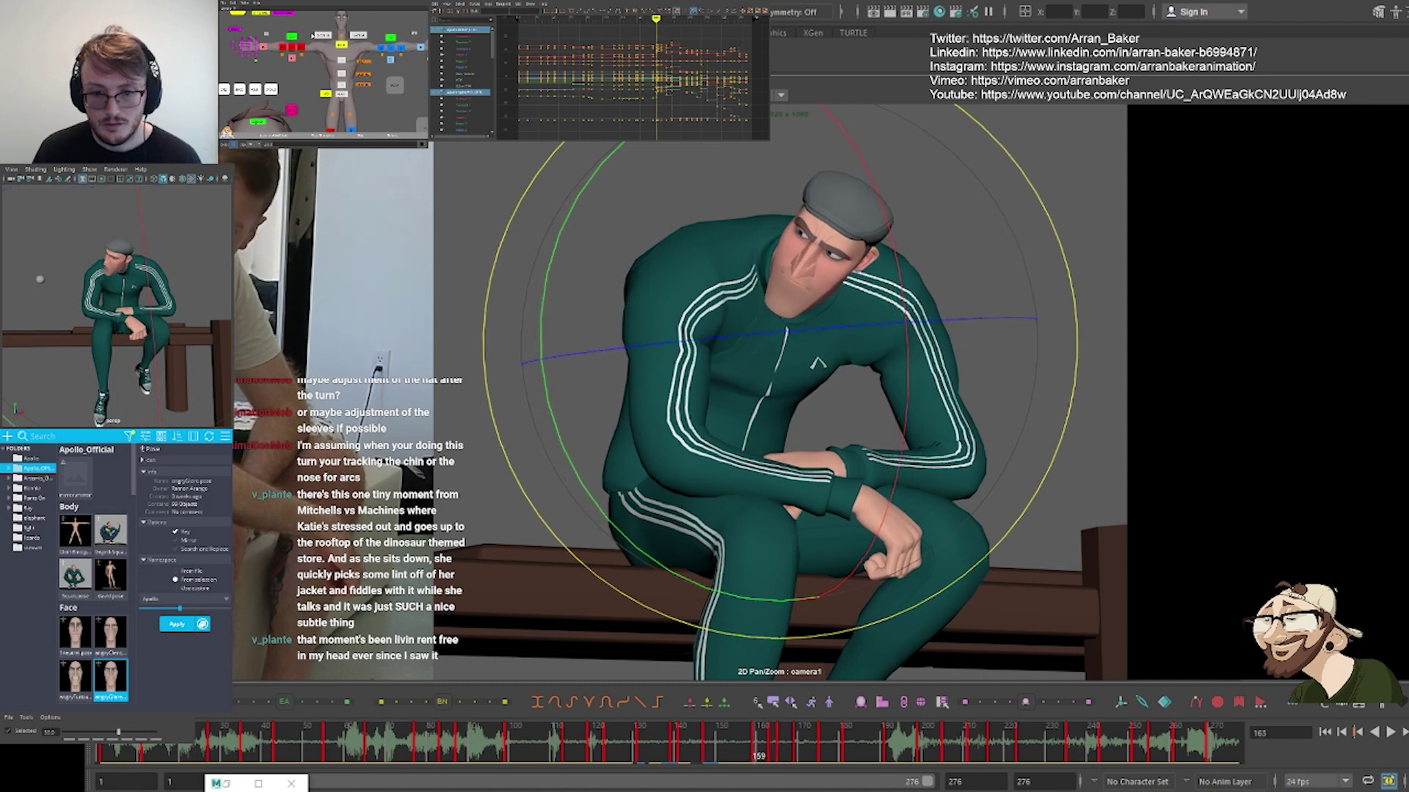
pyautogui.press('.')
pyautogui.press('.')
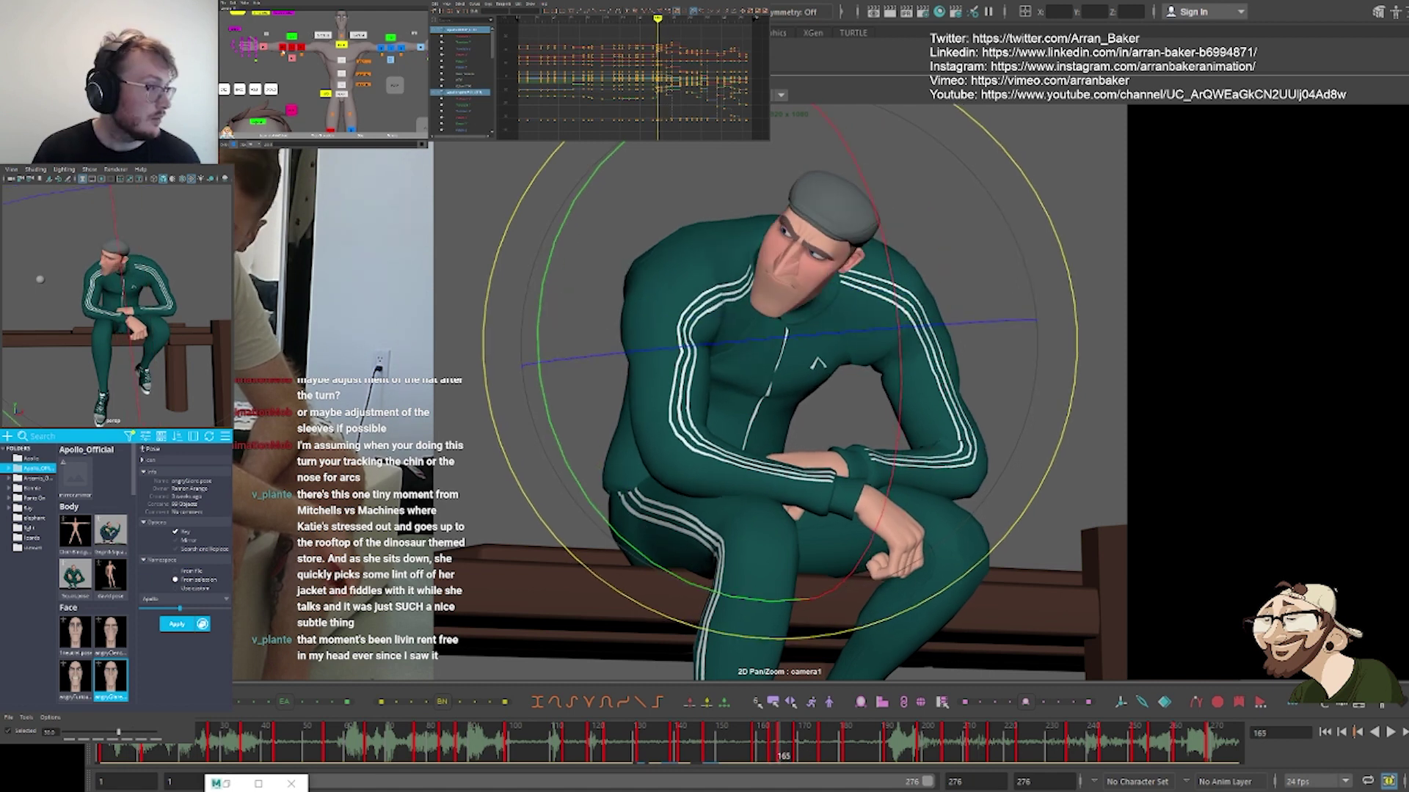
# Select the right hand control and tween its pose by 75 percent around frames 165 and 169, comparing the neighbouring keyframes
pyautogui.click(264, 47)
pyautogui.press(',')
pyautogui.press(',')
pyautogui.press('.')
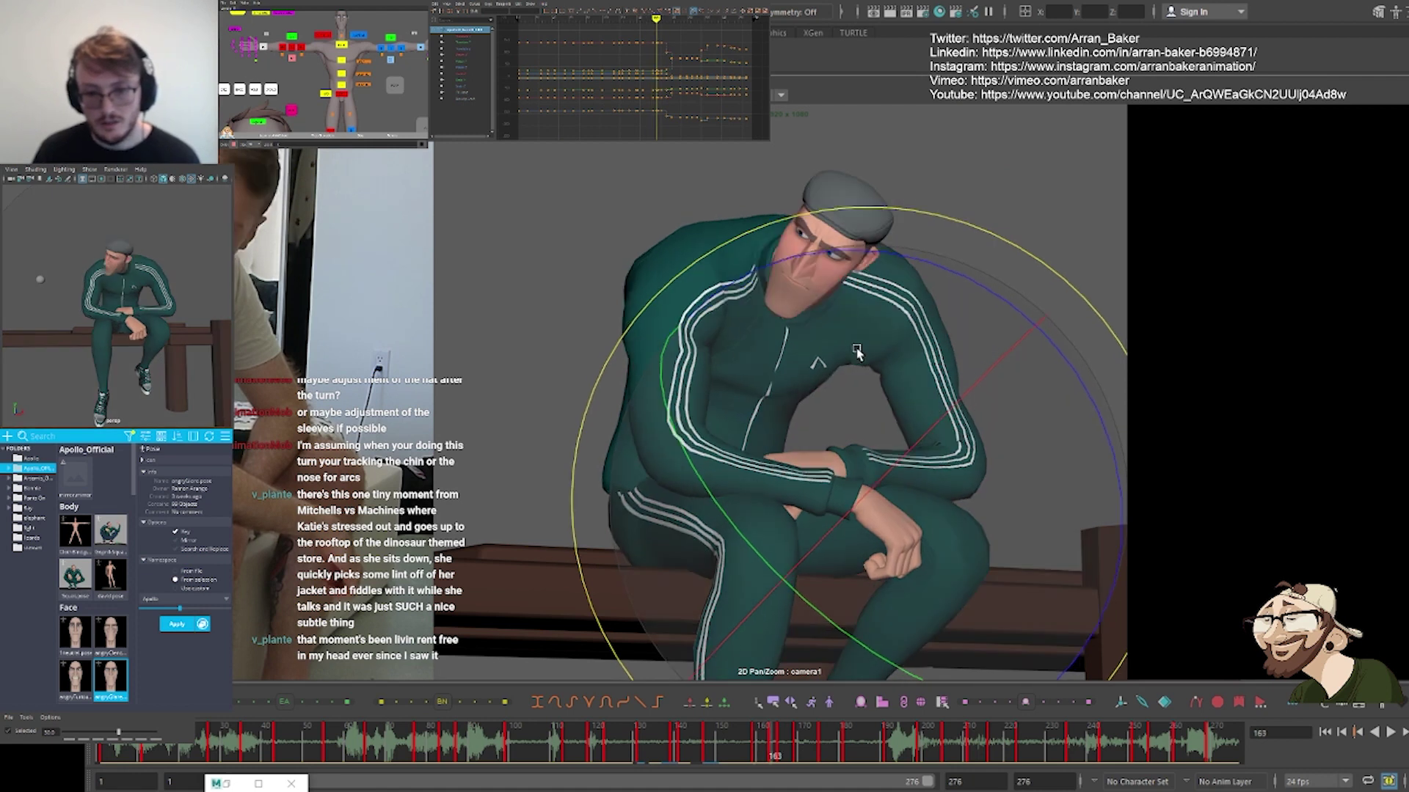
pyautogui.press('.')
pyautogui.press('.')
pyautogui.press('.')
pyautogui.press('.')
pyautogui.press('.')
pyautogui.press('.')
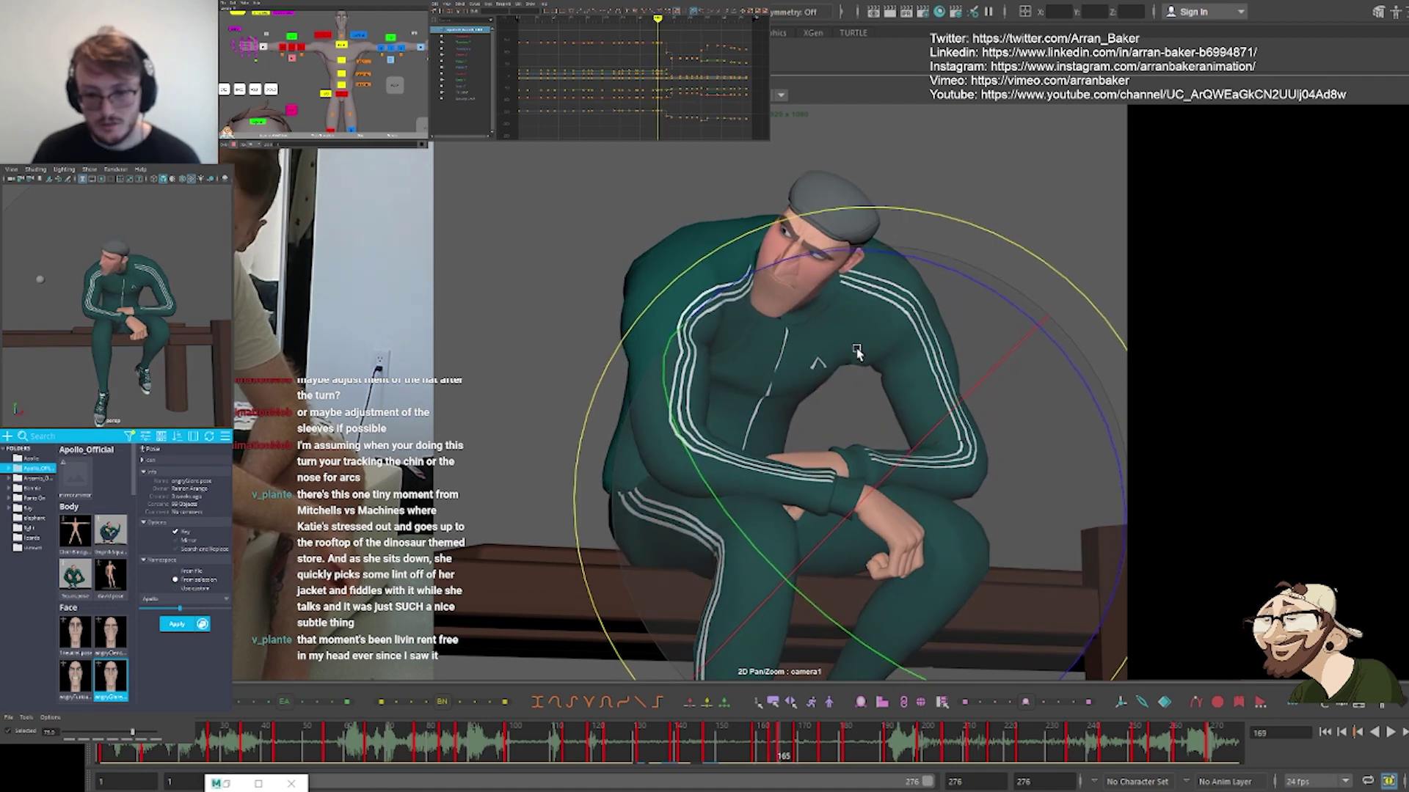
pyautogui.press('.')
pyautogui.press('.')
pyautogui.press('.')
pyautogui.press('.')
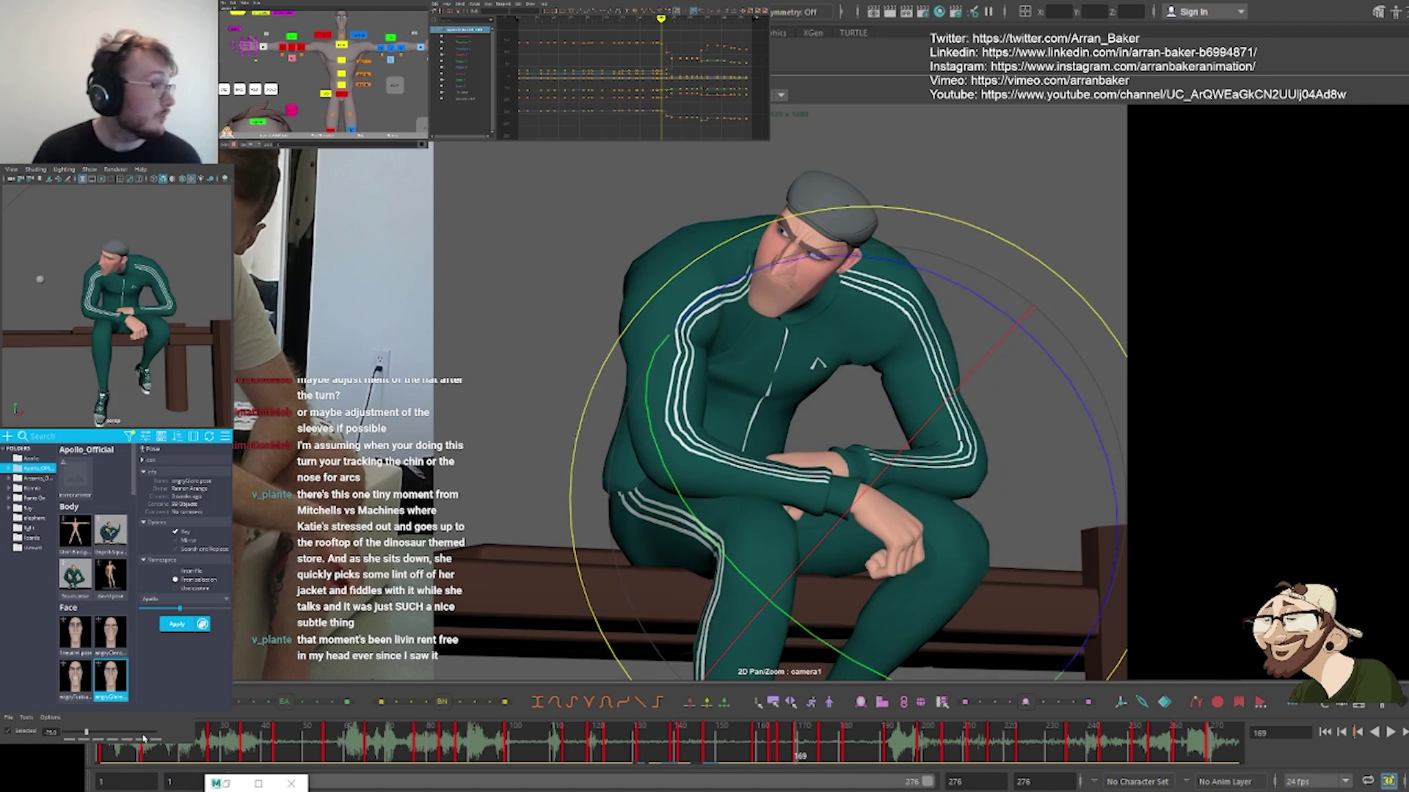
pyautogui.moveTo(86, 732); pyautogui.dragTo(132, 732)
pyautogui.press(',')
pyautogui.press(',')
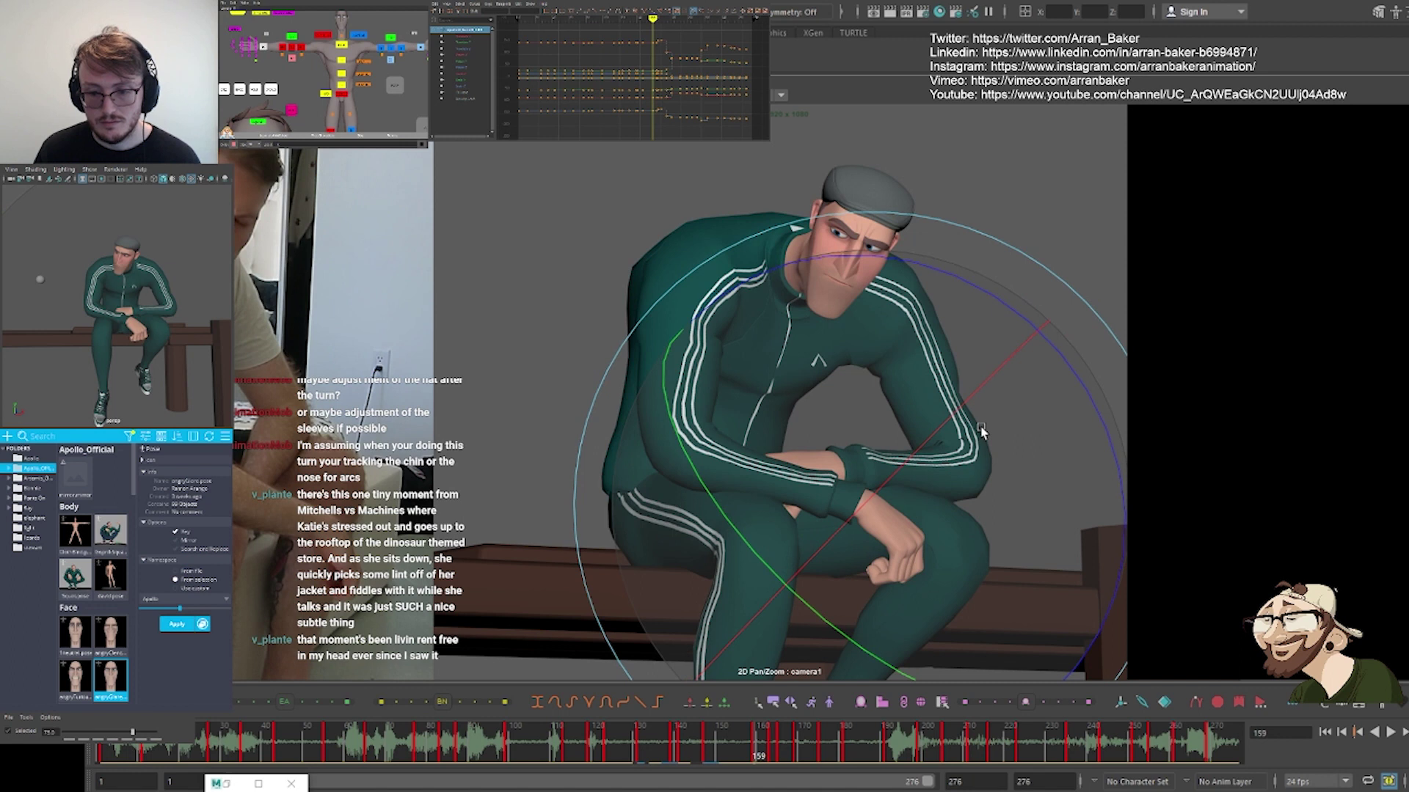
# Step back and forth through the keyframes between 147 and 169 to examine how the right hand moves with the head turn
pyautogui.press('.')
pyautogui.press('.')
pyautogui.press(',')
pyautogui.press(',')
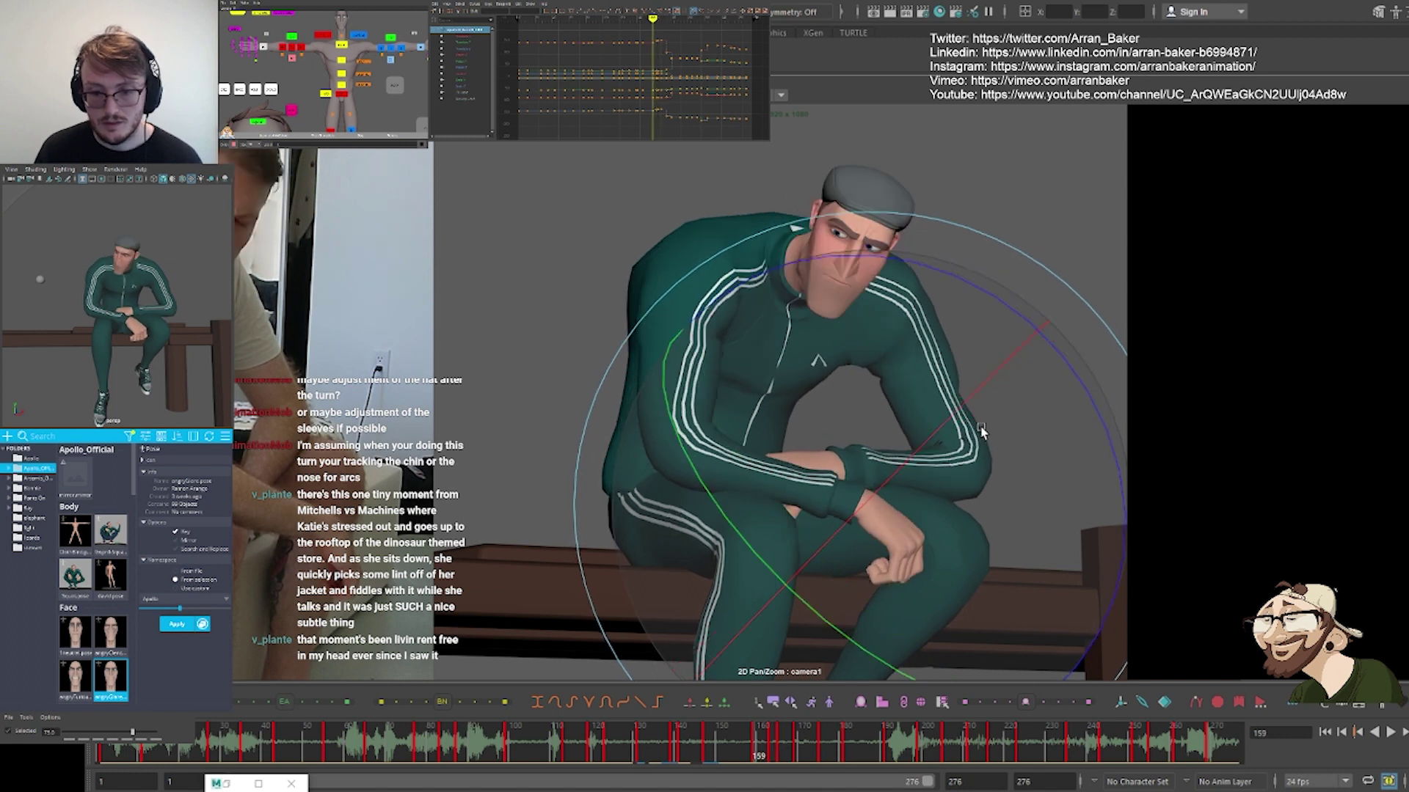
pyautogui.press('.')
pyautogui.press('.')
pyautogui.press('.')
pyautogui.press(',')
pyautogui.press(',')
pyautogui.press(',')
pyautogui.press(',')
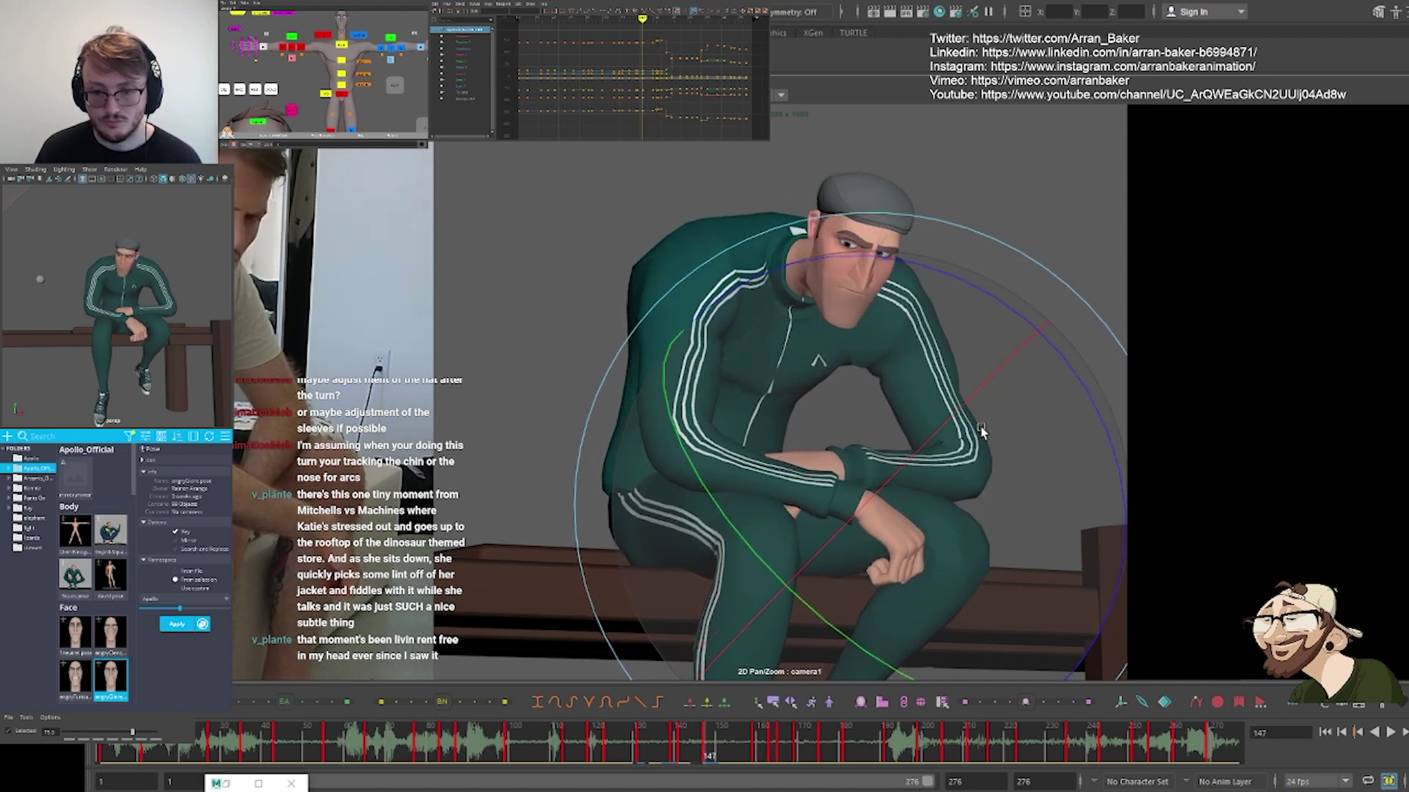
pyautogui.press('.')
pyautogui.press('.')
pyautogui.press('.')
pyautogui.press('.')
pyautogui.press('.')
pyautogui.press(',')
pyautogui.press(',')
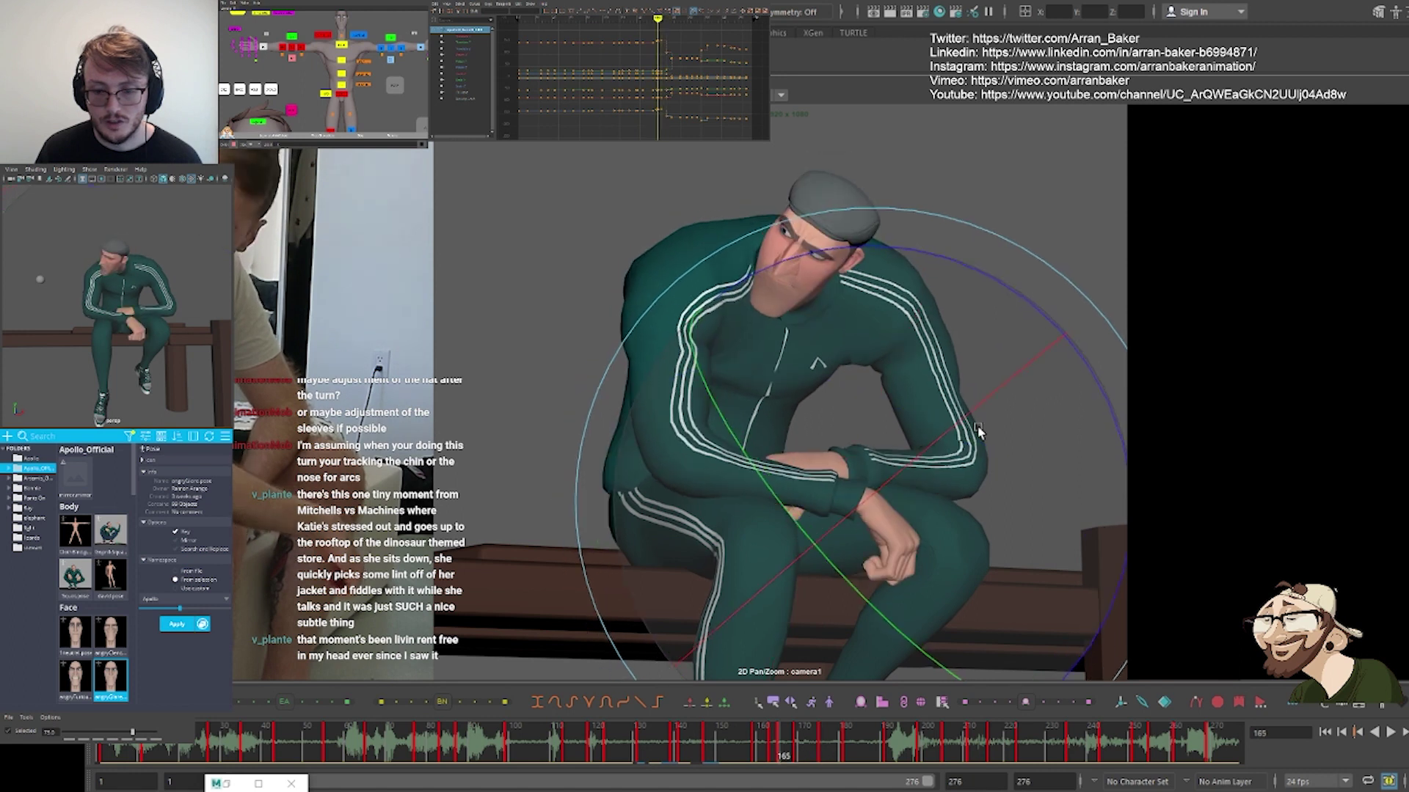
pyautogui.press(',')
pyautogui.press(',')
pyautogui.press(',')
pyautogui.press('.')
pyautogui.press('.')
pyautogui.press('.')
pyautogui.press('.')
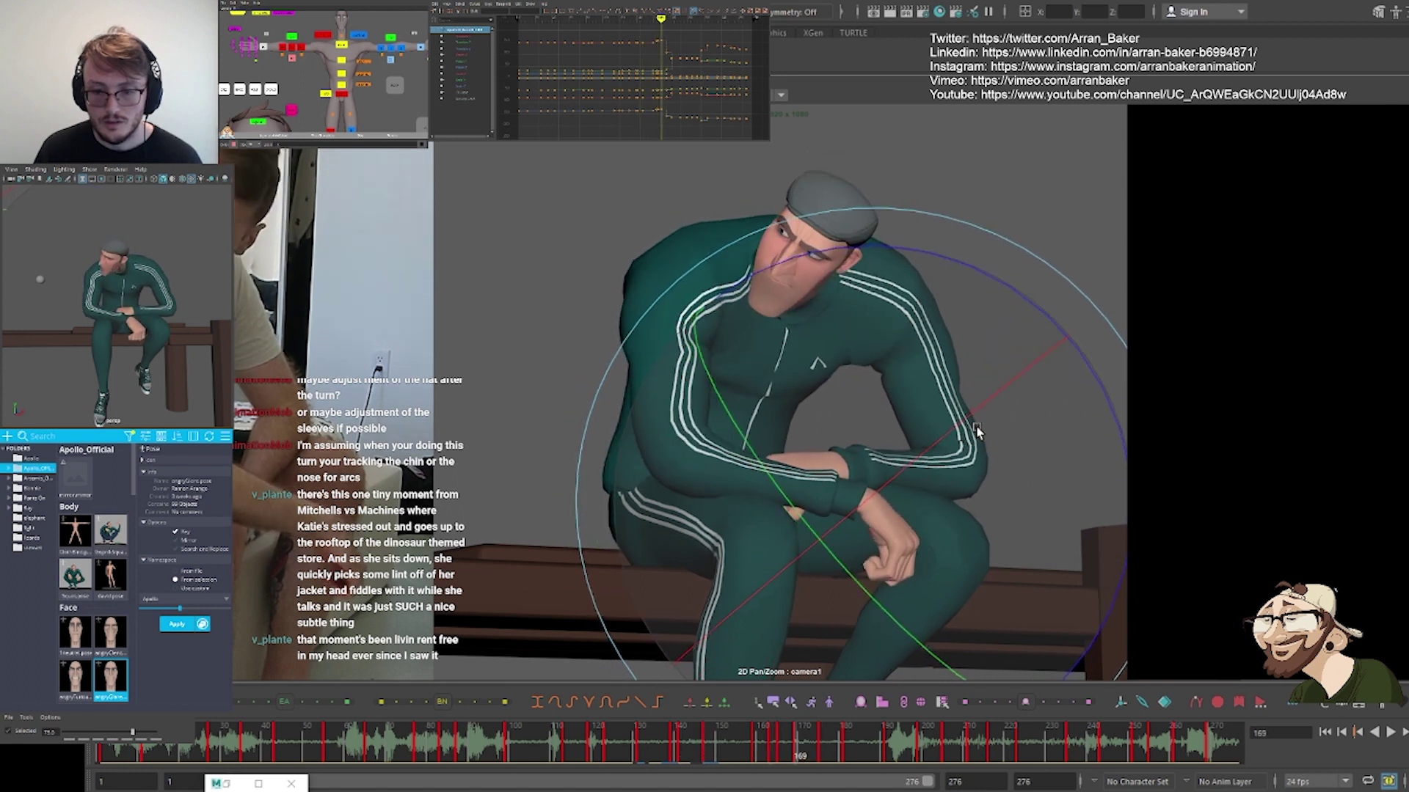
# Step through the keyframes from 169 to 181 to examine the transition from the head turn into the hand gesture
pyautogui.press('.')
pyautogui.press('.')
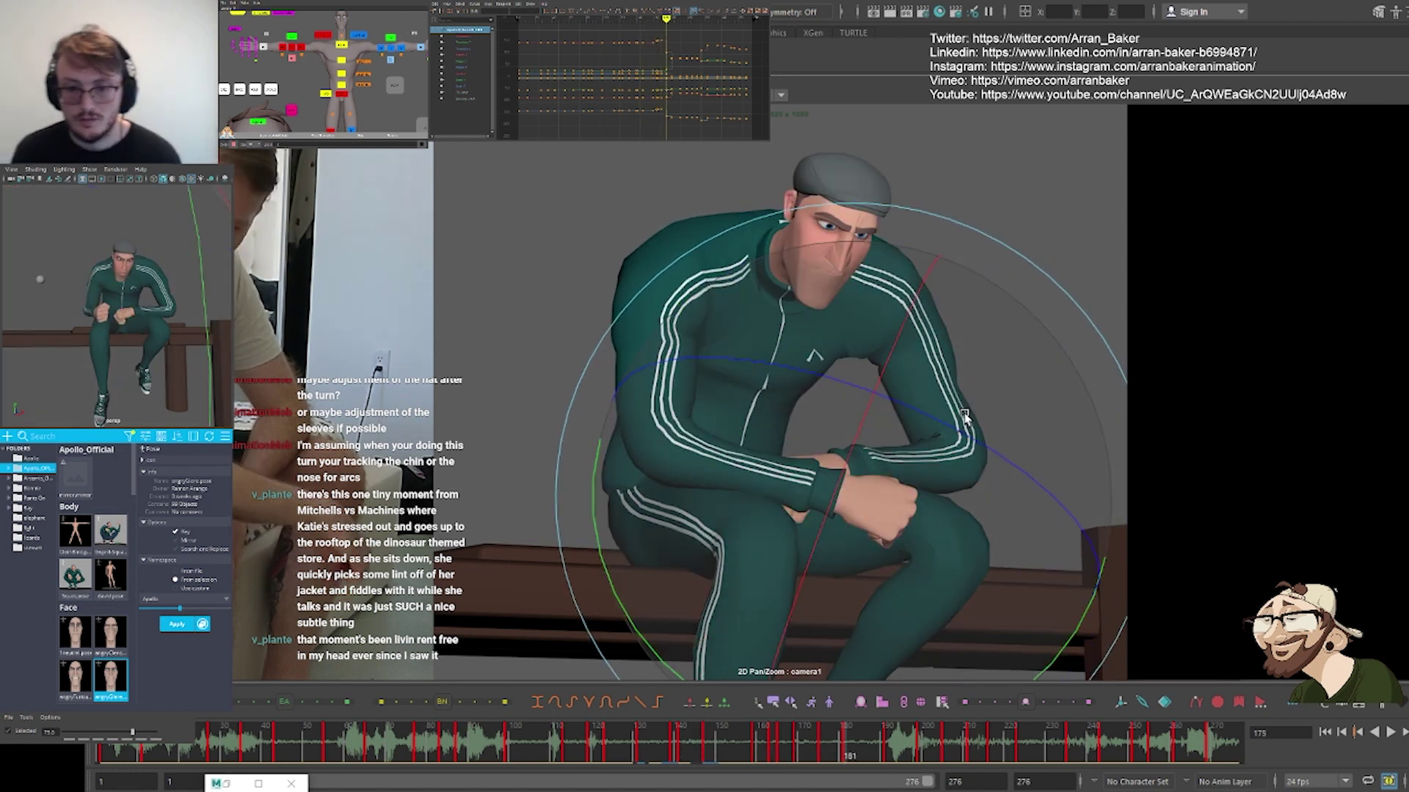
pyautogui.press('.')
pyautogui.press('.')
pyautogui.press('.')
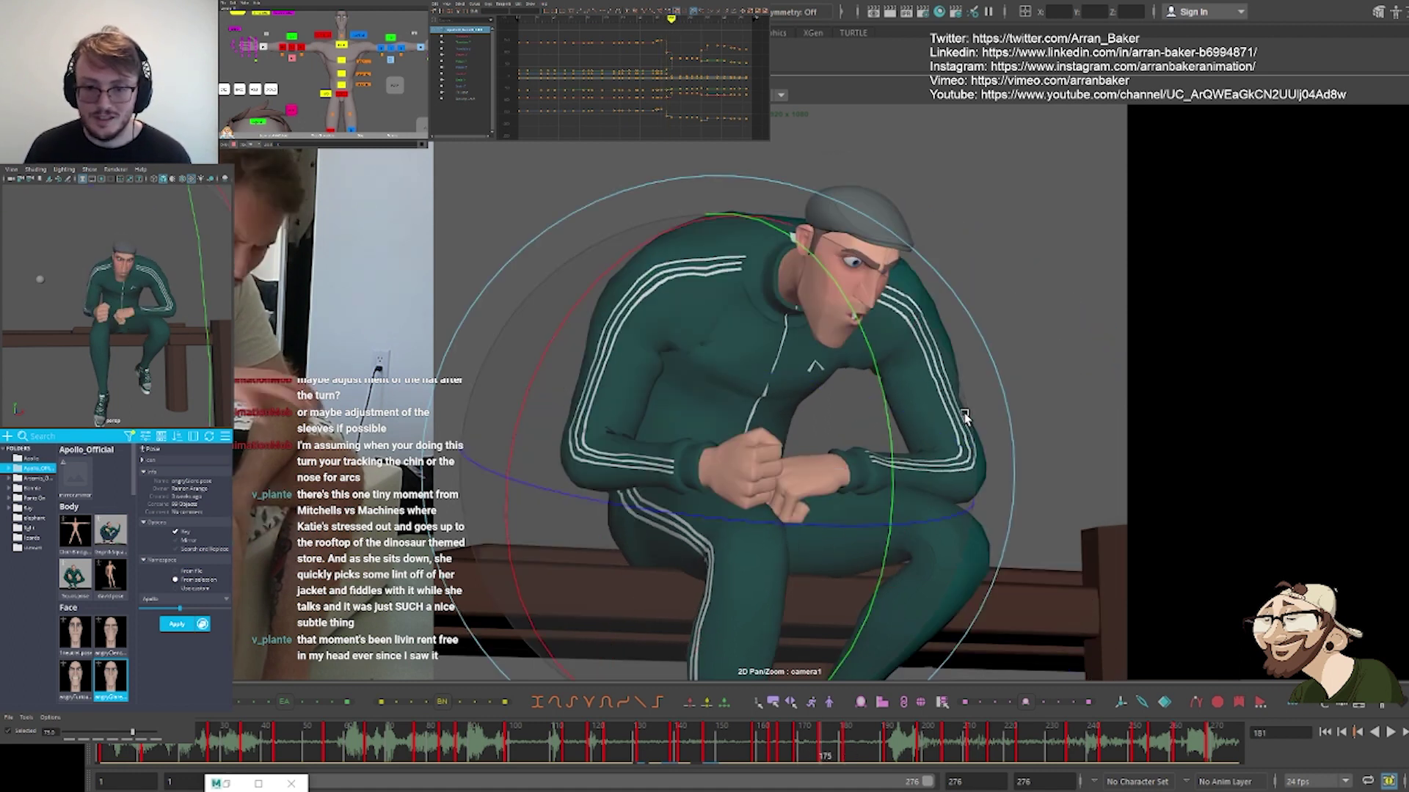
pyautogui.press(',')
pyautogui.press(',')
pyautogui.press('.')
pyautogui.press('.')
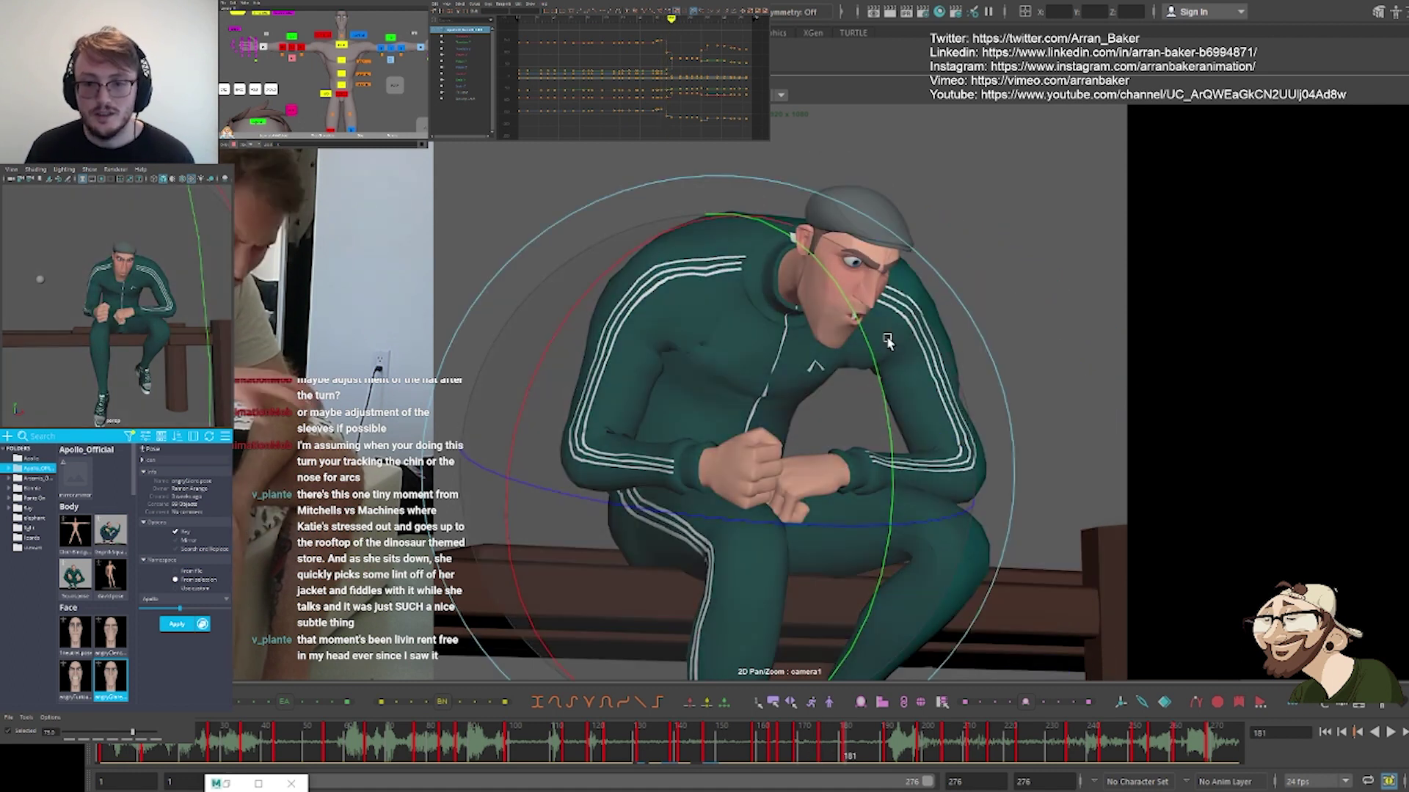
# Move the far eye's control on the face at frame 181 so that more of the eye shows past the nose
pyautogui.click(998, 301)
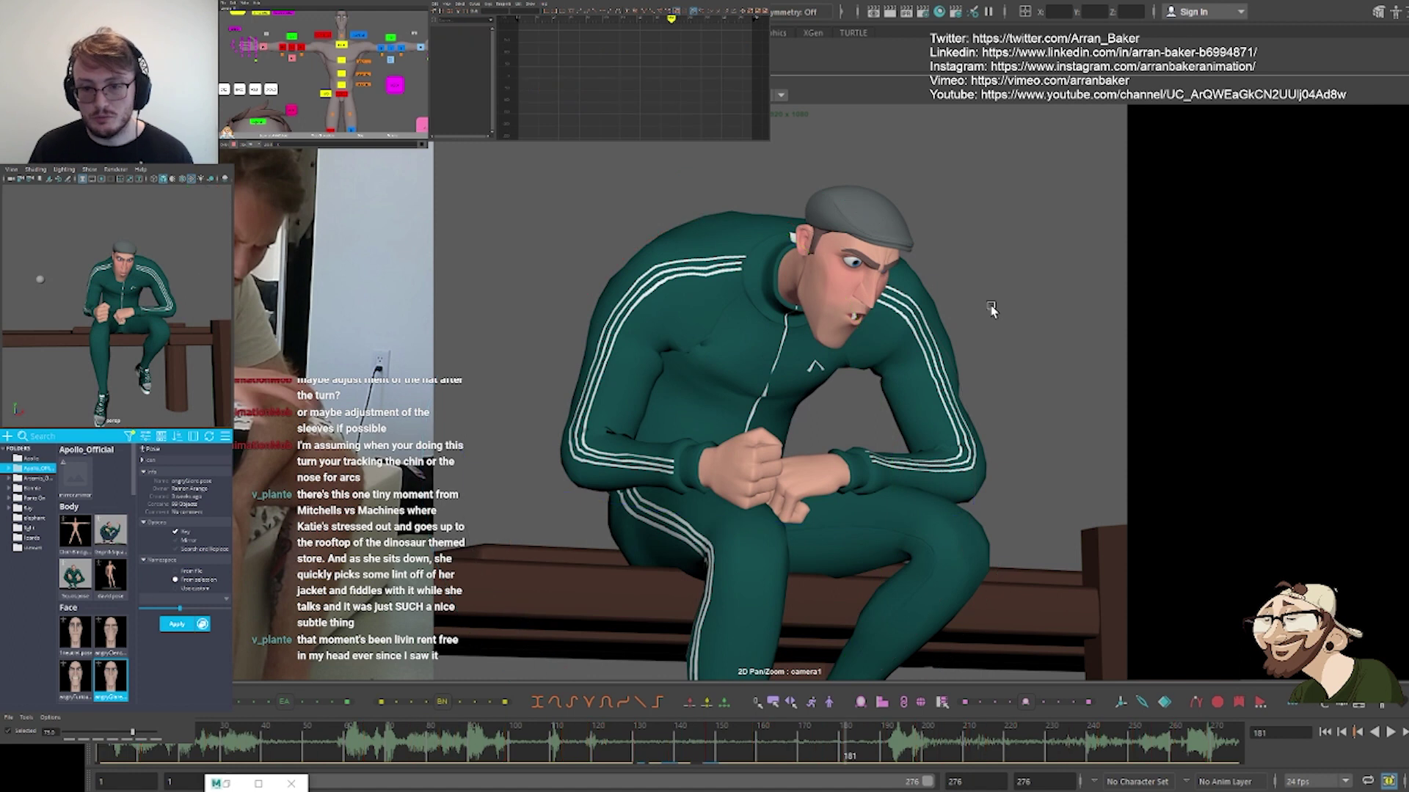
pyautogui.moveTo(738, 254); pyautogui.dragTo(1104, 286, button='right')
pyautogui.moveTo(937, 277); pyautogui.dragTo(1146, 287, button='right')
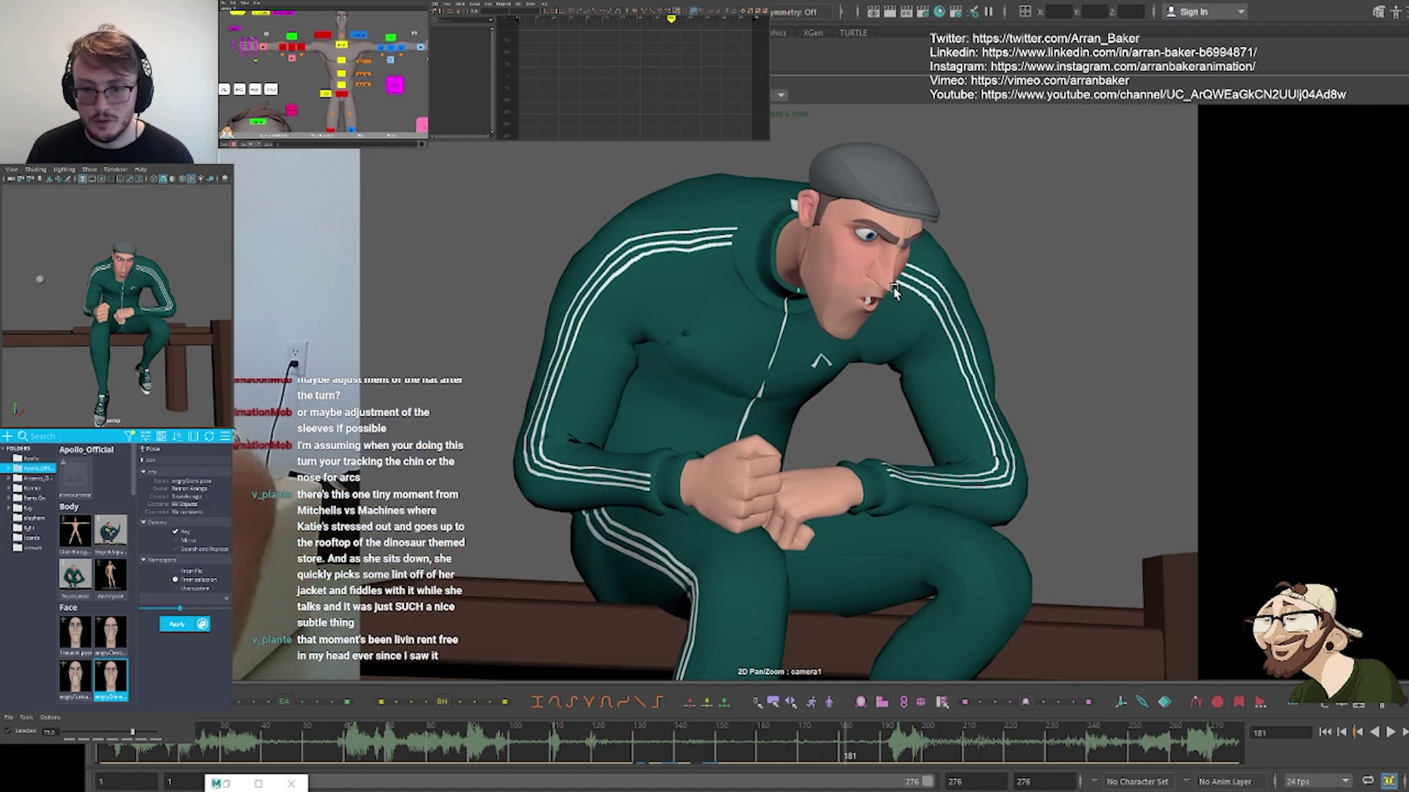
pyautogui.scroll(5, 895, 292)
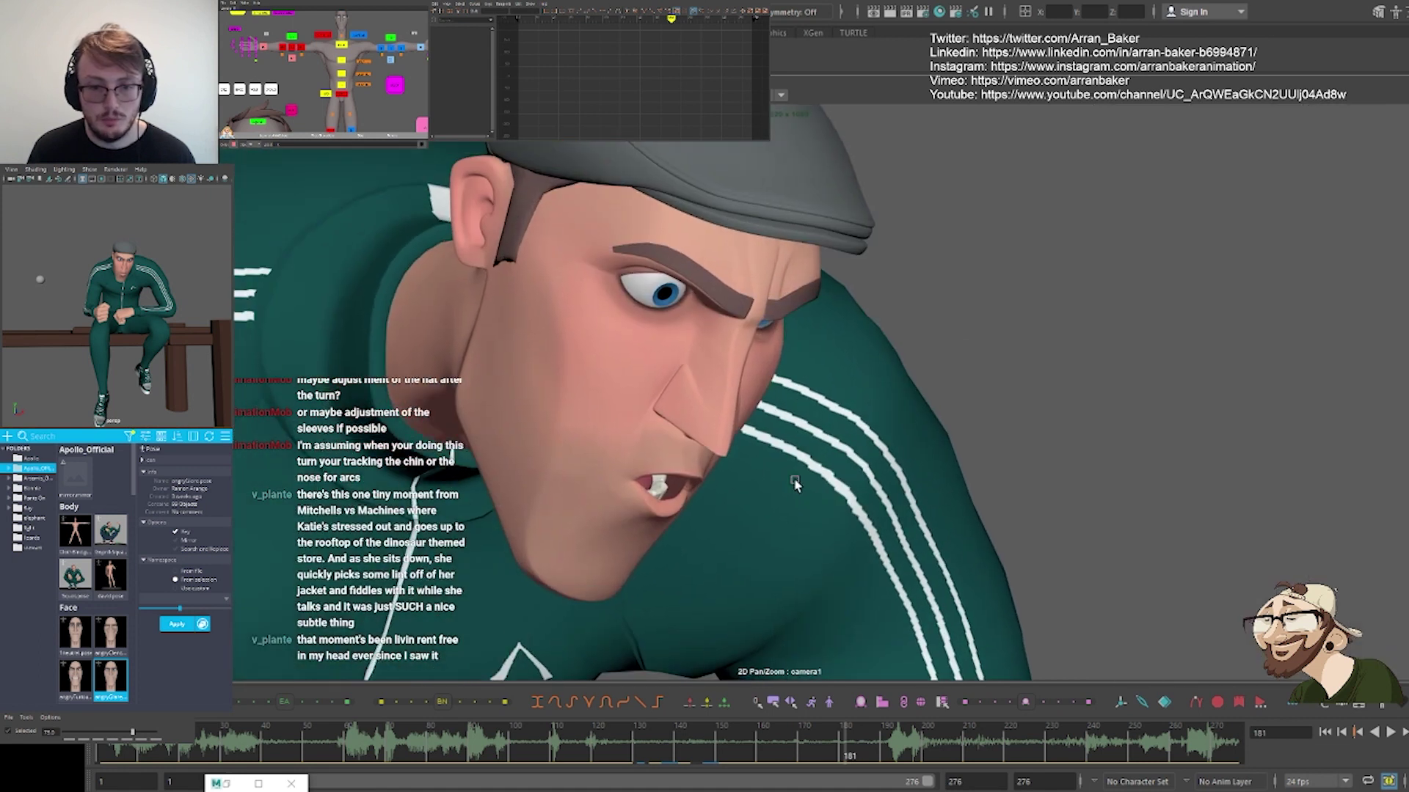
pyautogui.scroll(1, 796, 484)
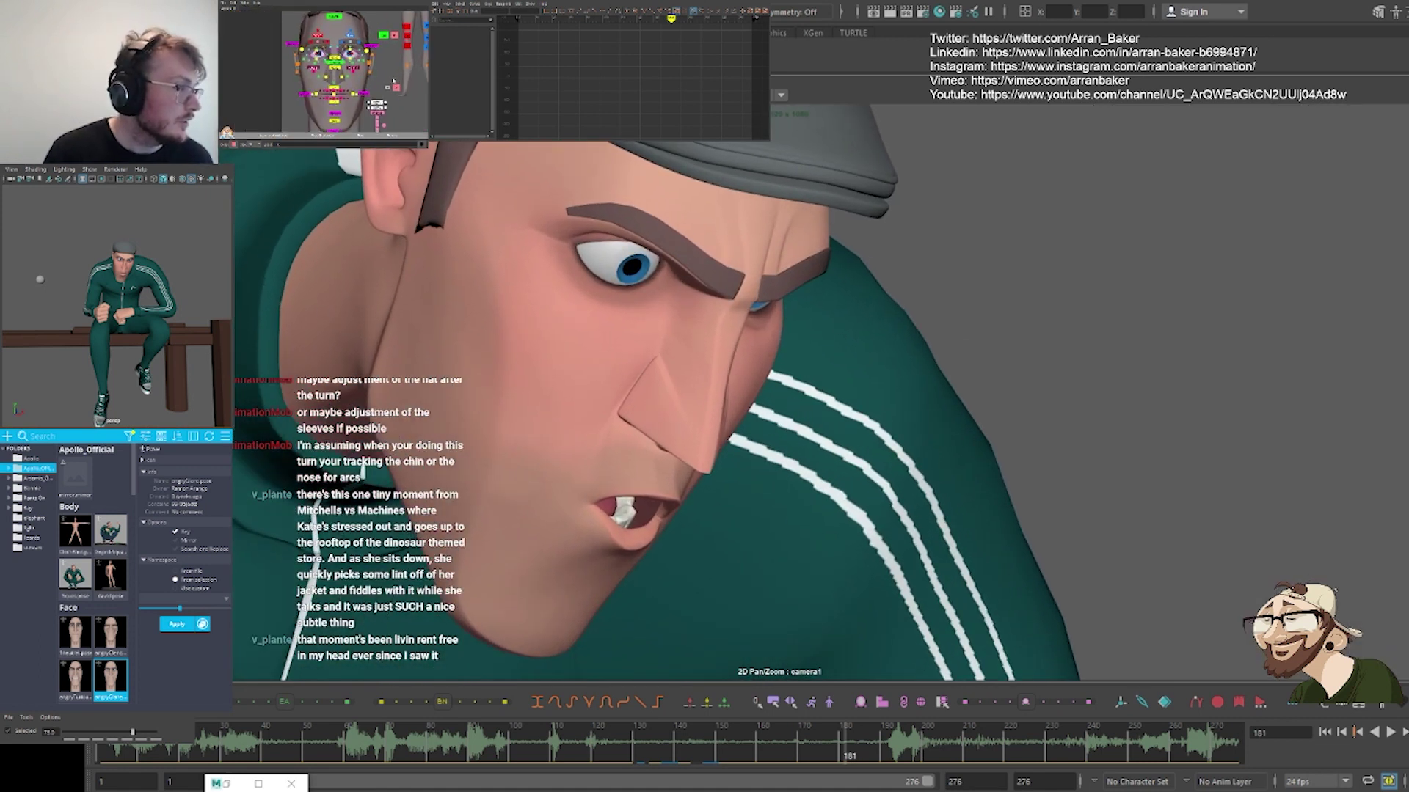
pyautogui.scroll(2, 393, 80)
pyautogui.click(369, 41)
pyautogui.press('w')
pyautogui.moveTo(908, 345); pyautogui.dragTo(875, 290)
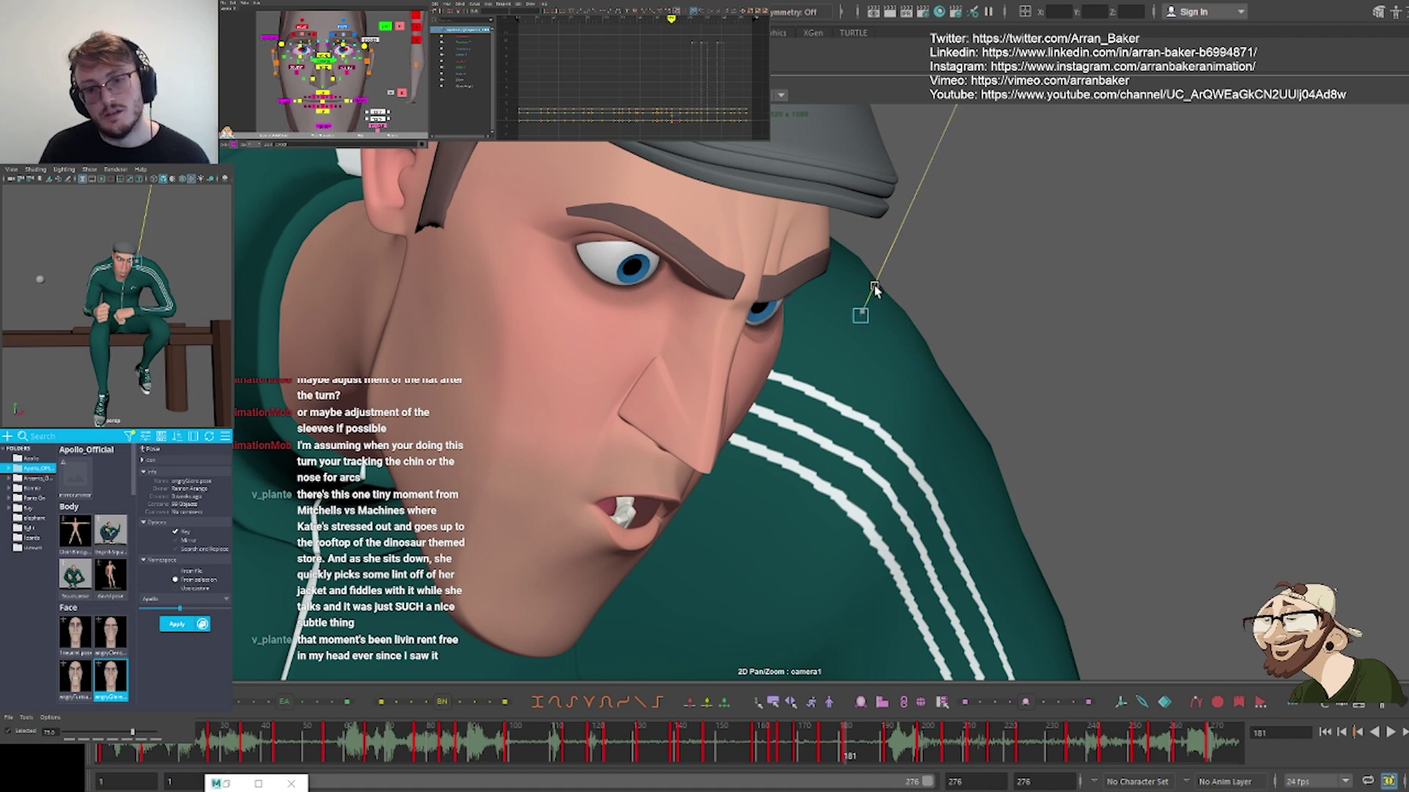
pyautogui.click(987, 315)
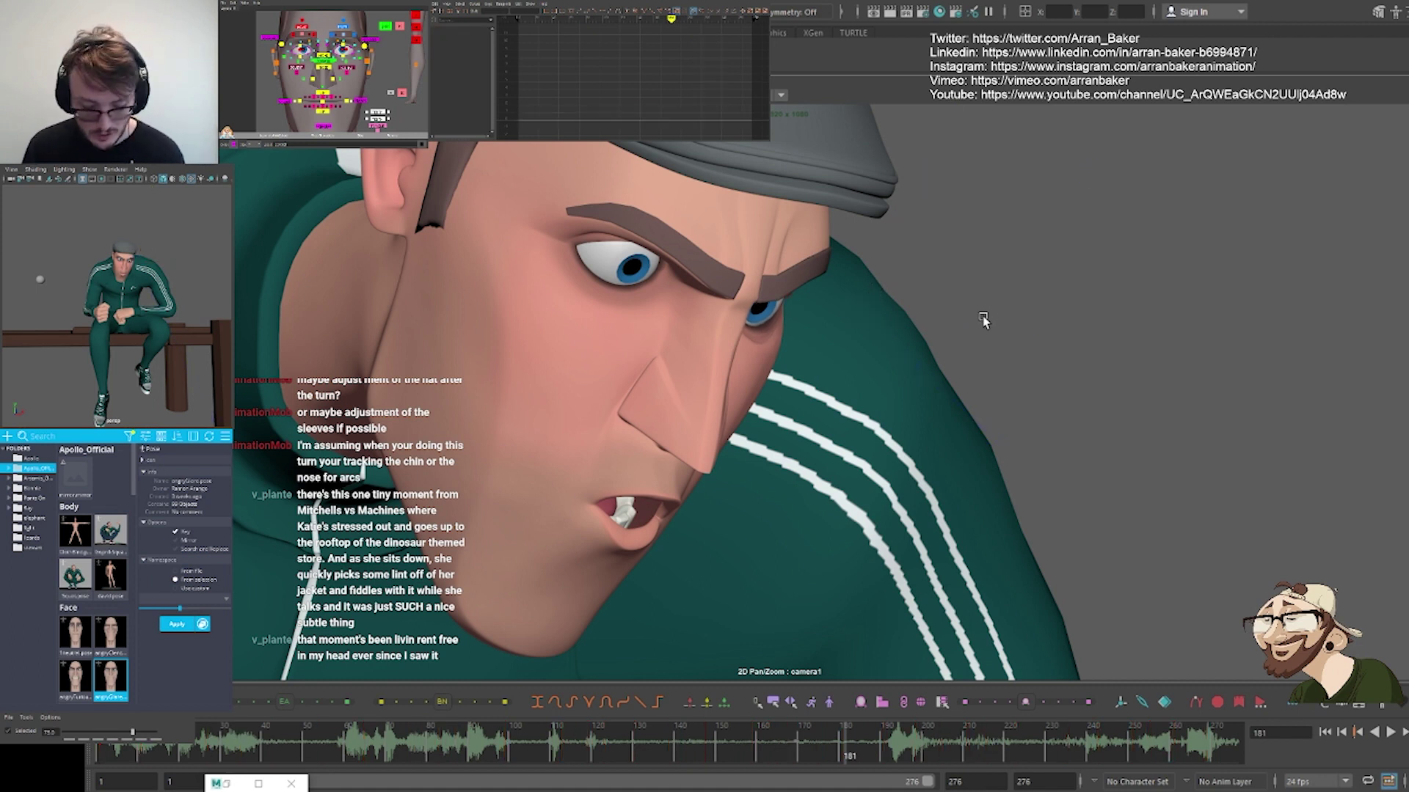
# Restore the full camera view, select all the body controls and tween a breakdown at frame 173 by -75 toward the previous pose
pyautogui.press('\\')
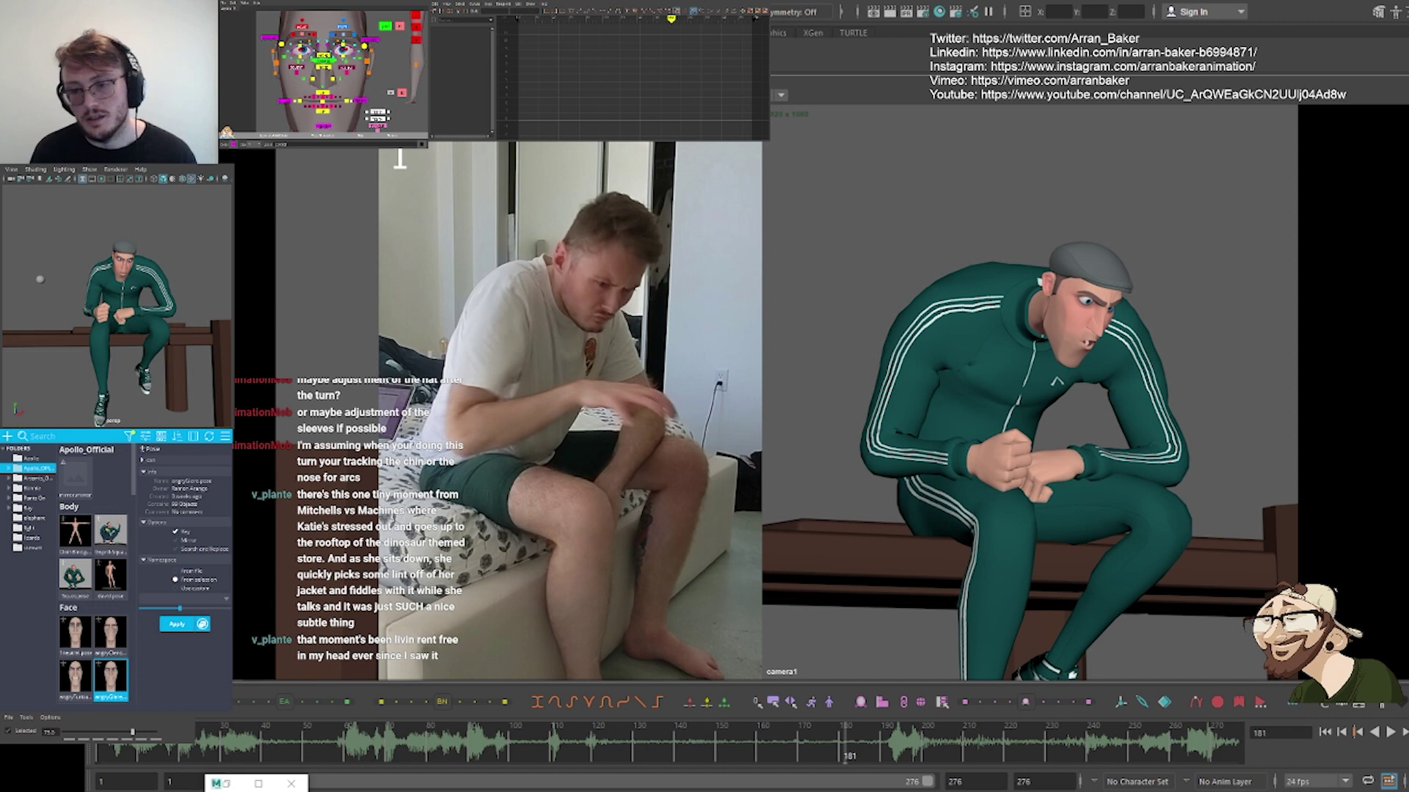
pyautogui.keyDown('alt'); pyautogui.moveTo(344, 94); pyautogui.dragTo(231, 46, button='middle'); pyautogui.keyUp('alt')
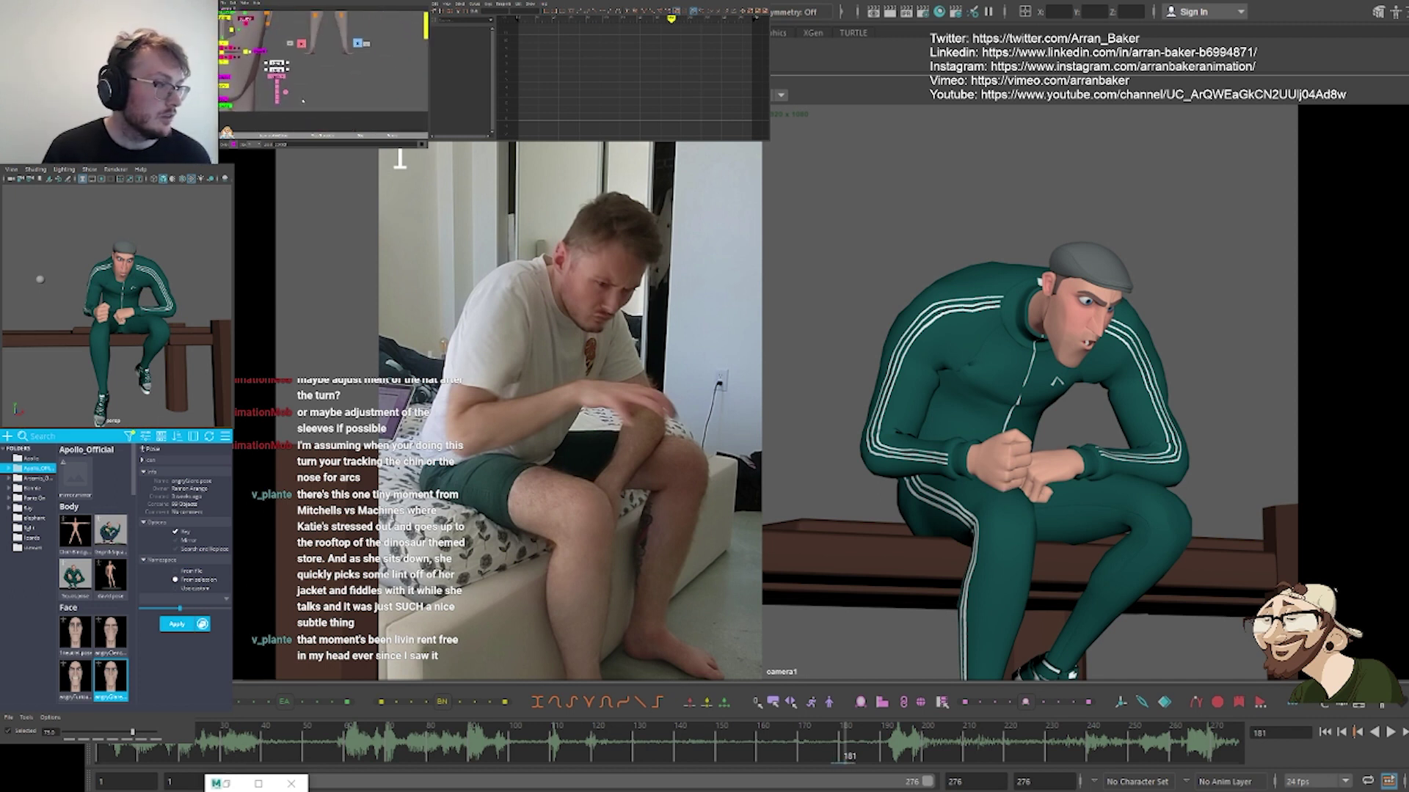
pyautogui.keyDown('alt'); pyautogui.moveTo(378, 18); pyautogui.dragTo(336, 98, button='middle'); pyautogui.keyUp('alt')
pyautogui.click(376, 63)
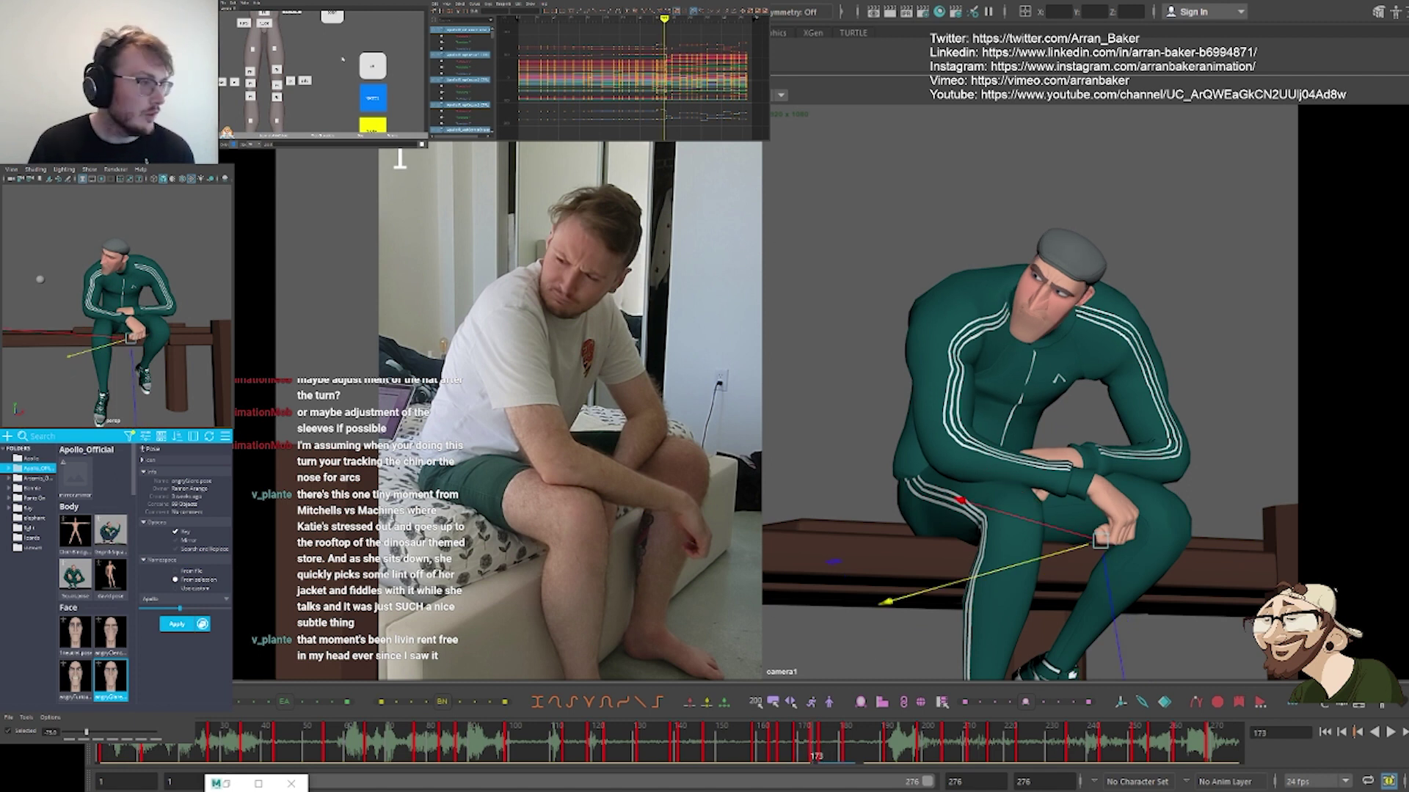
# Select the right hand control and push its tween at frame 173 past the previous pose, comparing it with frame 175
pyautogui.keyDown('alt'); pyautogui.moveTo(341, 59); pyautogui.dragTo(349, 121, button='middle'); pyautogui.keyUp('alt')
pyautogui.keyDown('alt'); pyautogui.moveTo(308, 44); pyautogui.dragTo(360, 128, button='middle'); pyautogui.keyUp('alt')
pyautogui.click(322, 46)
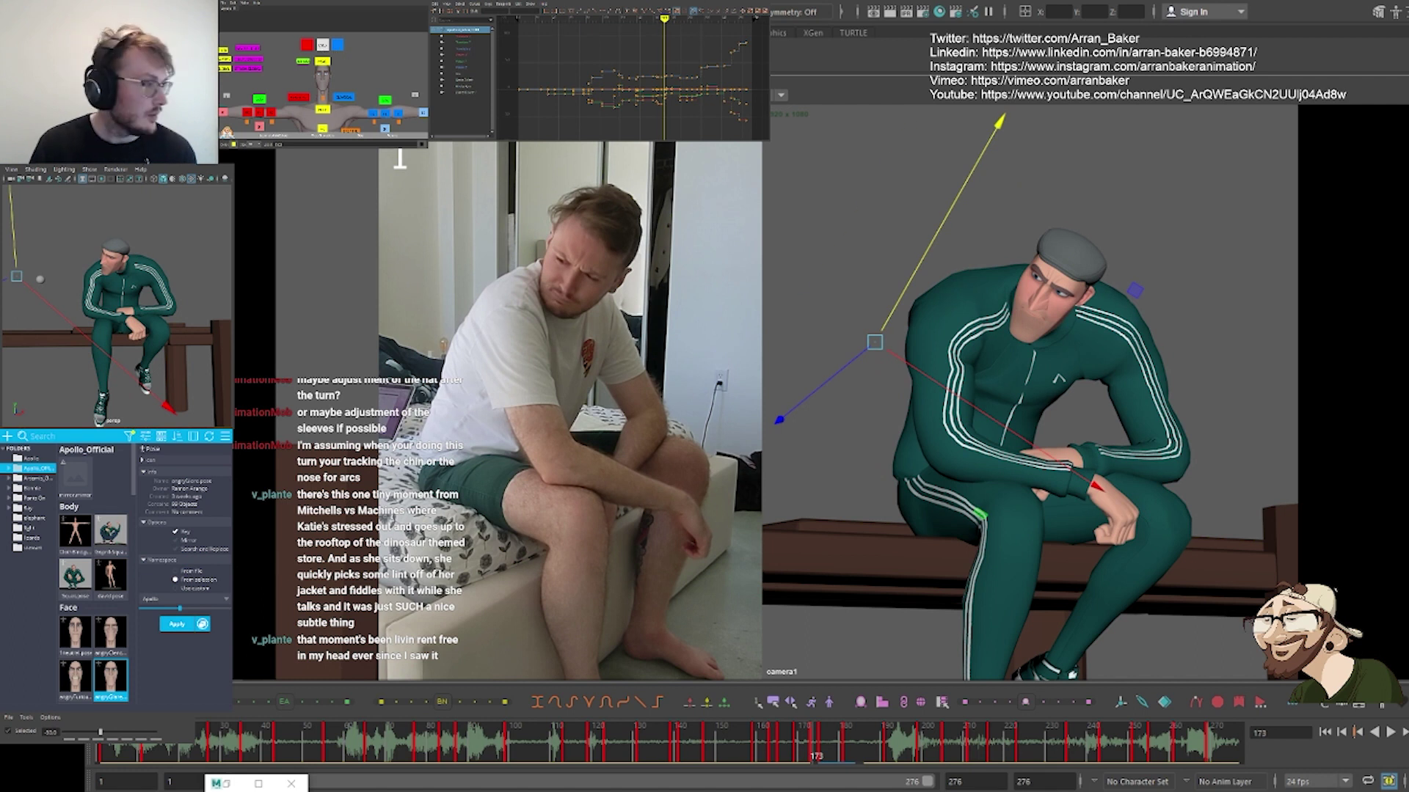
pyautogui.keyDown('alt'); pyautogui.moveTo(319, 86); pyautogui.dragTo(358, 42, button='middle'); pyautogui.keyUp('alt')
pyautogui.click(261, 67)
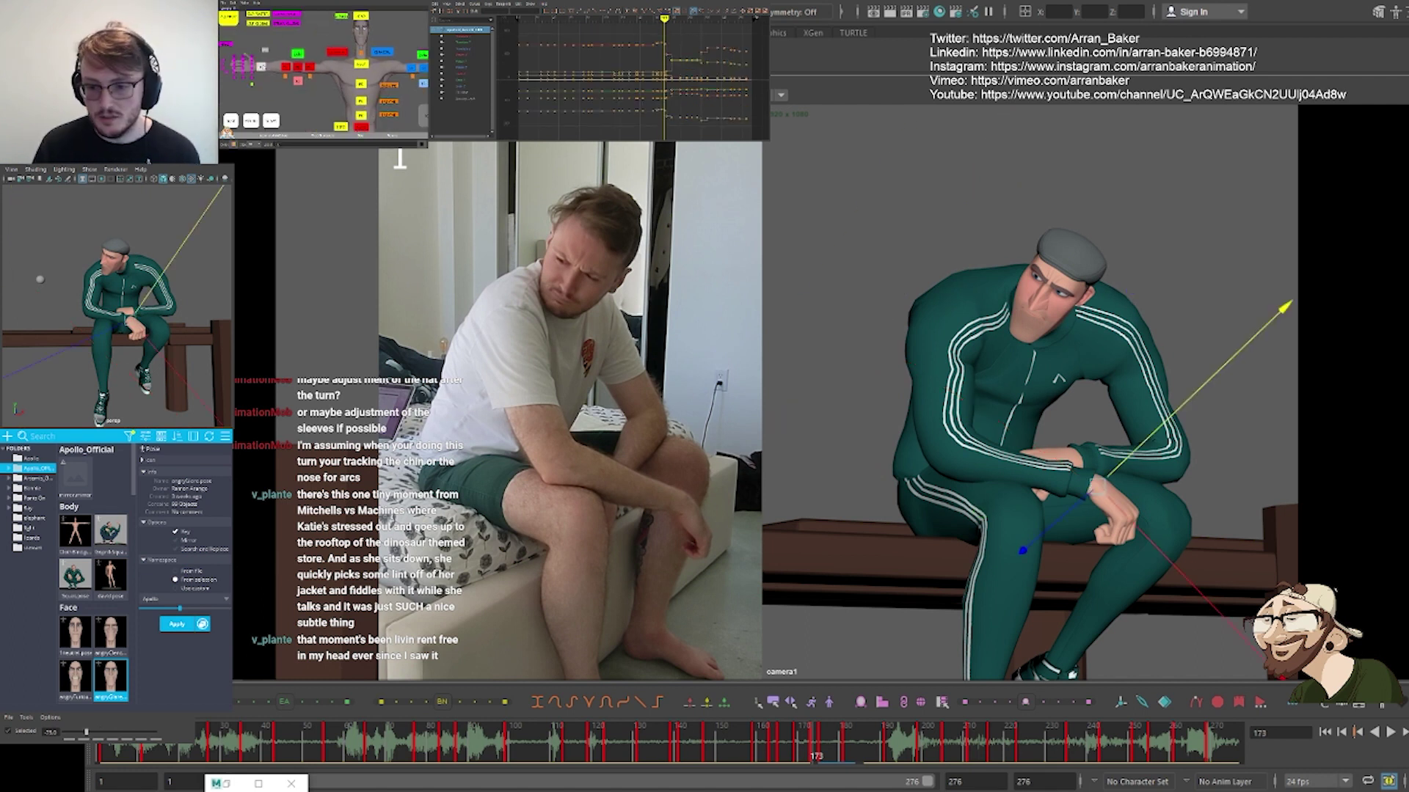
pyautogui.moveTo(86, 732); pyautogui.dragTo(70, 731)
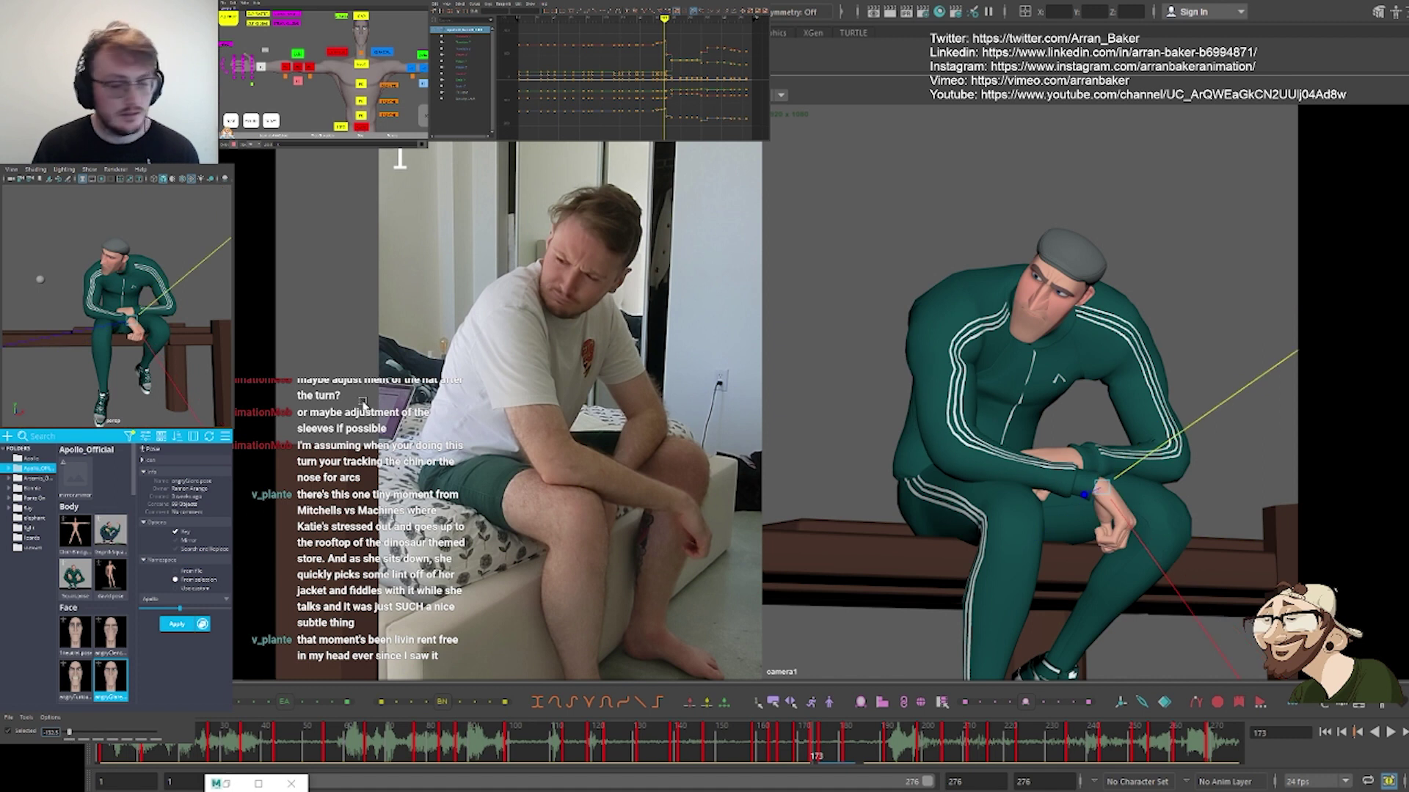
pyautogui.press(',')
pyautogui.press('.')
pyautogui.press('.')
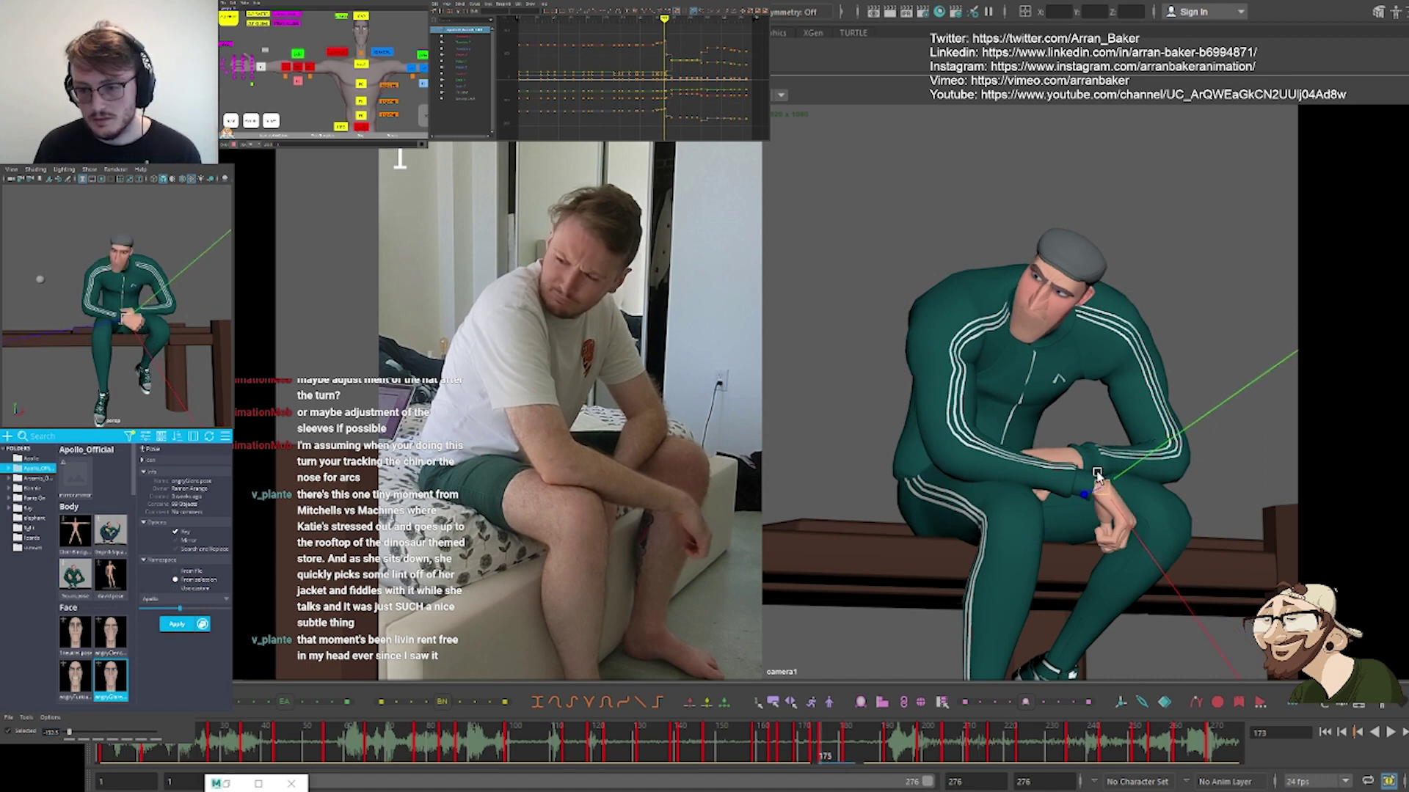
pyautogui.press(',')
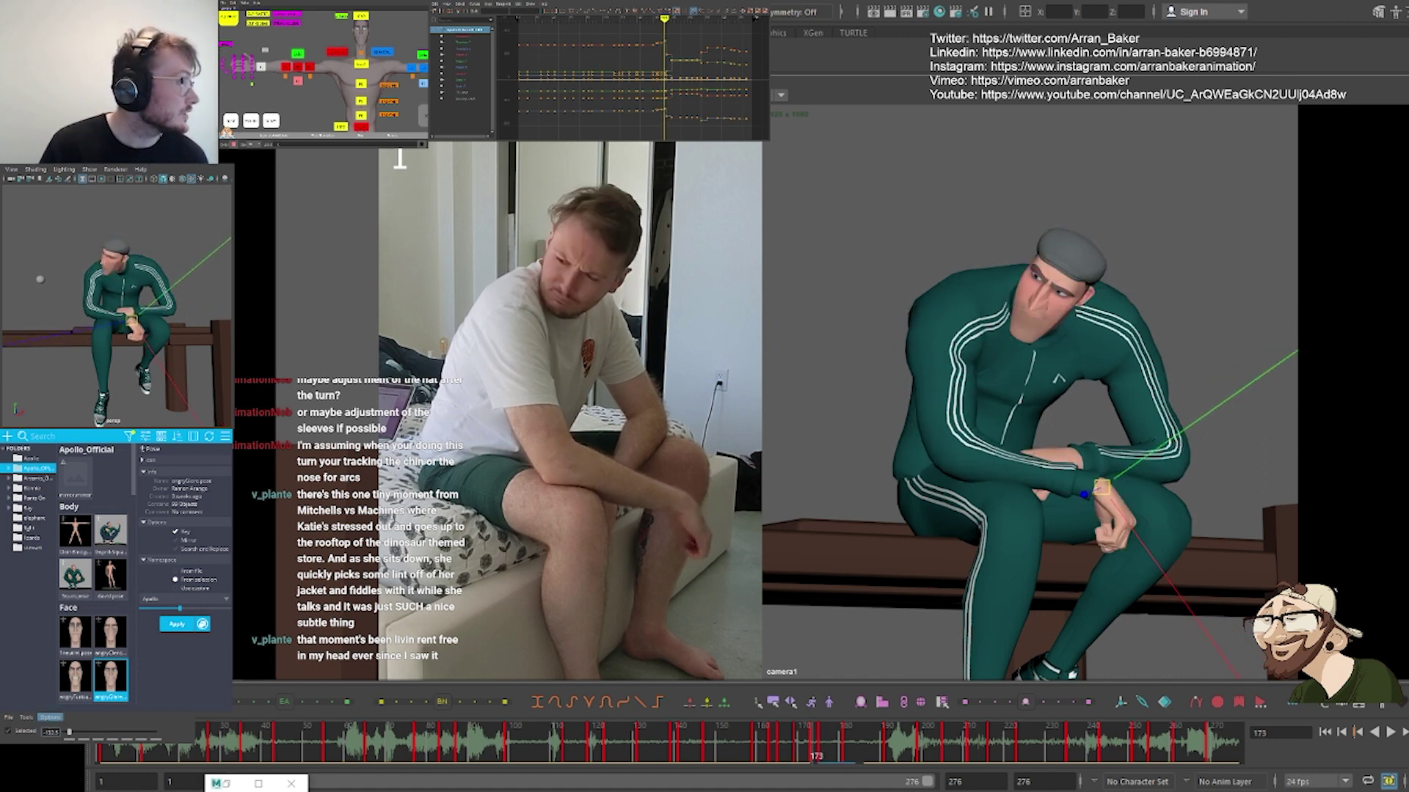
# Refine the right hand's drag pose at frame 173, checking it against the neighbouring keyframes
pyautogui.moveTo(73, 731); pyautogui.dragTo(69, 731)
pyautogui.click(1081, 493)
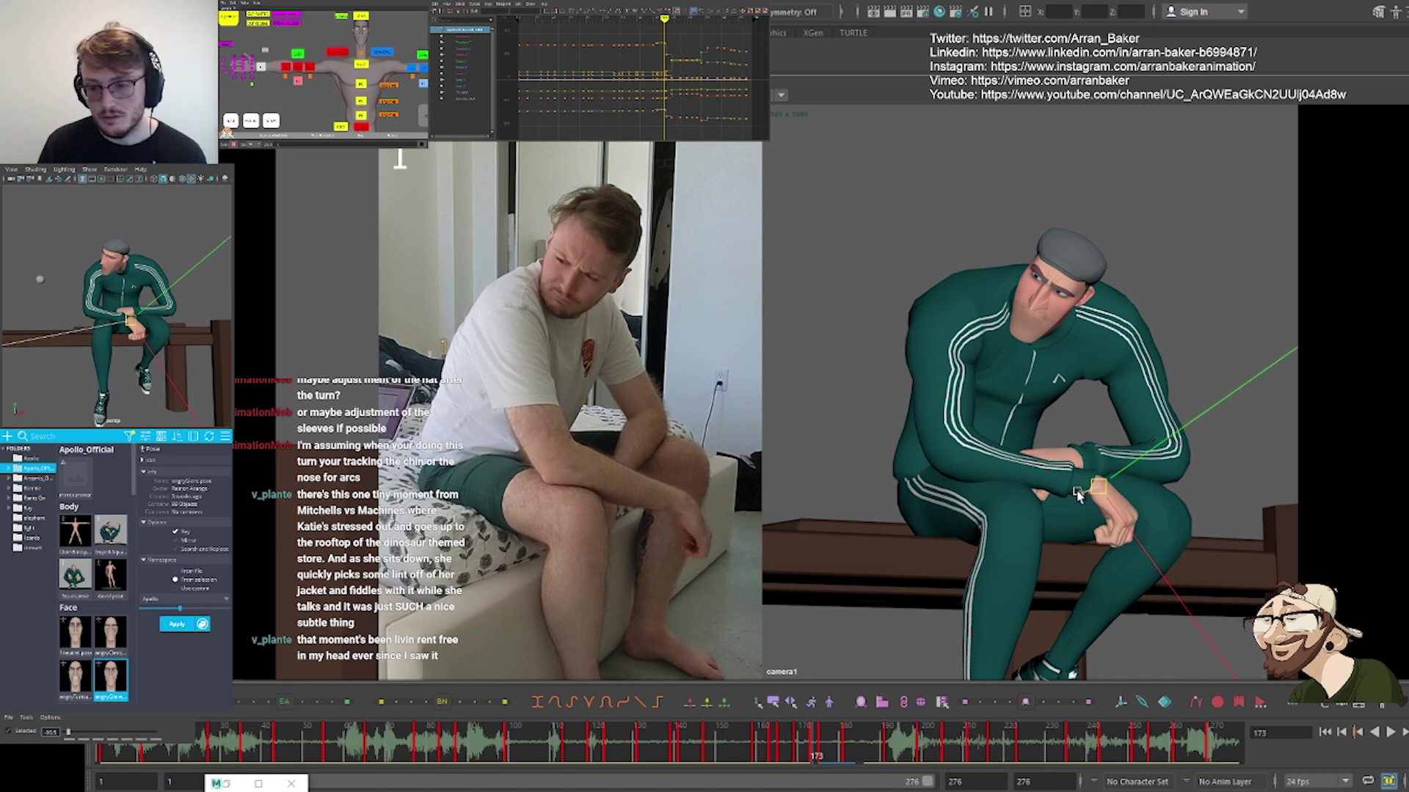
pyautogui.press(',')
pyautogui.press(',')
pyautogui.press(',')
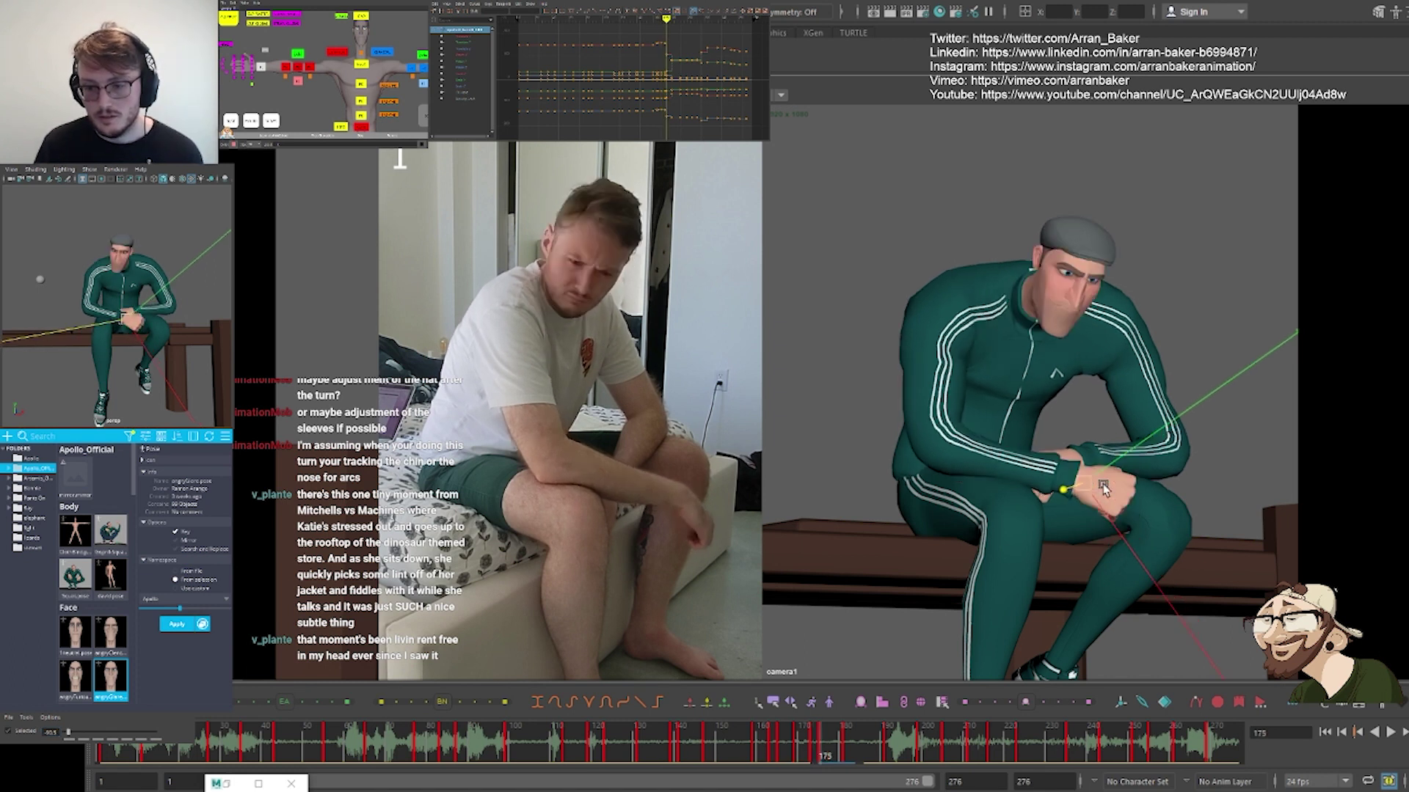
pyautogui.press('.')
pyautogui.press('.')
pyautogui.press('.')
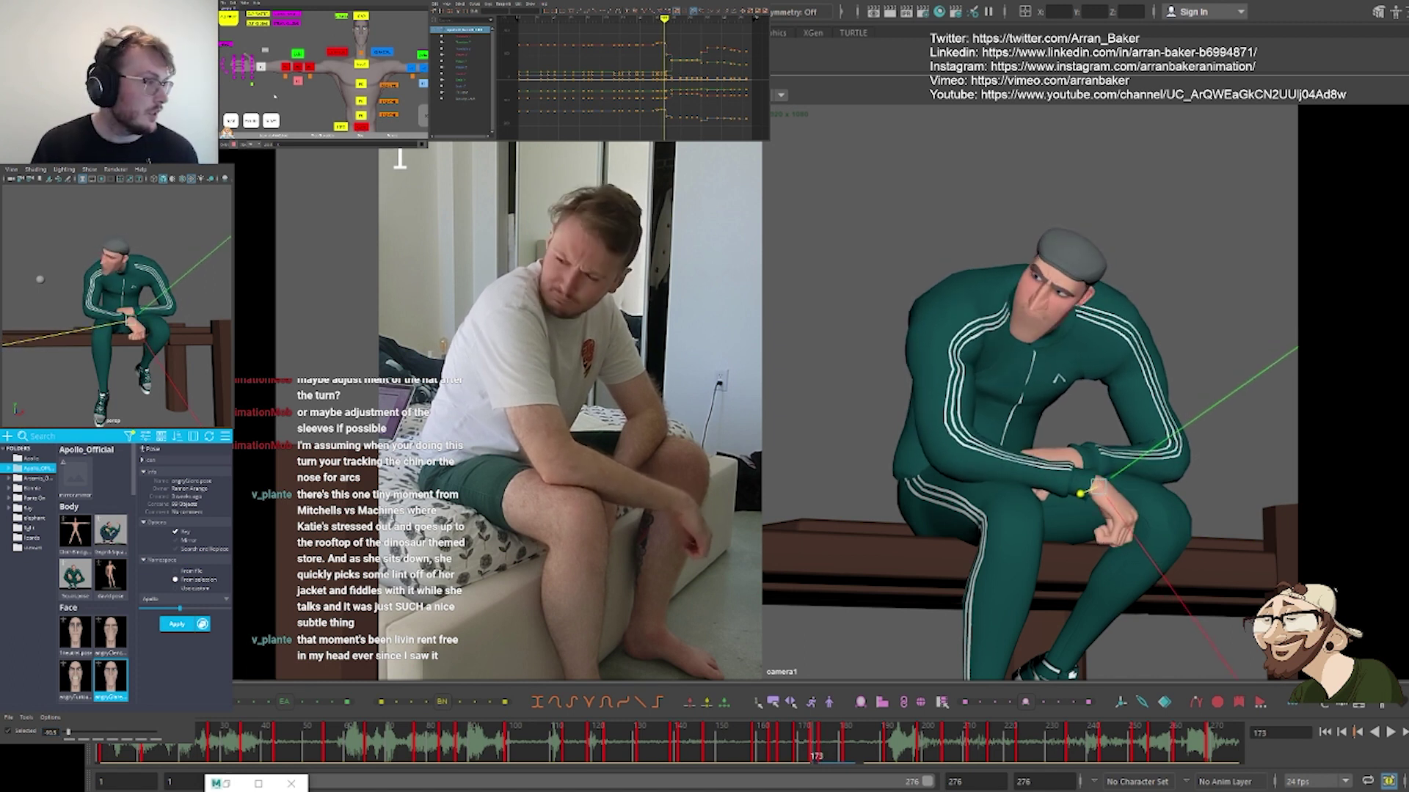
# Select the right hand's finger controls and tween them at frame 173 toward and slightly past the following pose
pyautogui.moveTo(275, 96); pyautogui.dragTo(327, 77, button='middle')
pyautogui.click(270, 42)
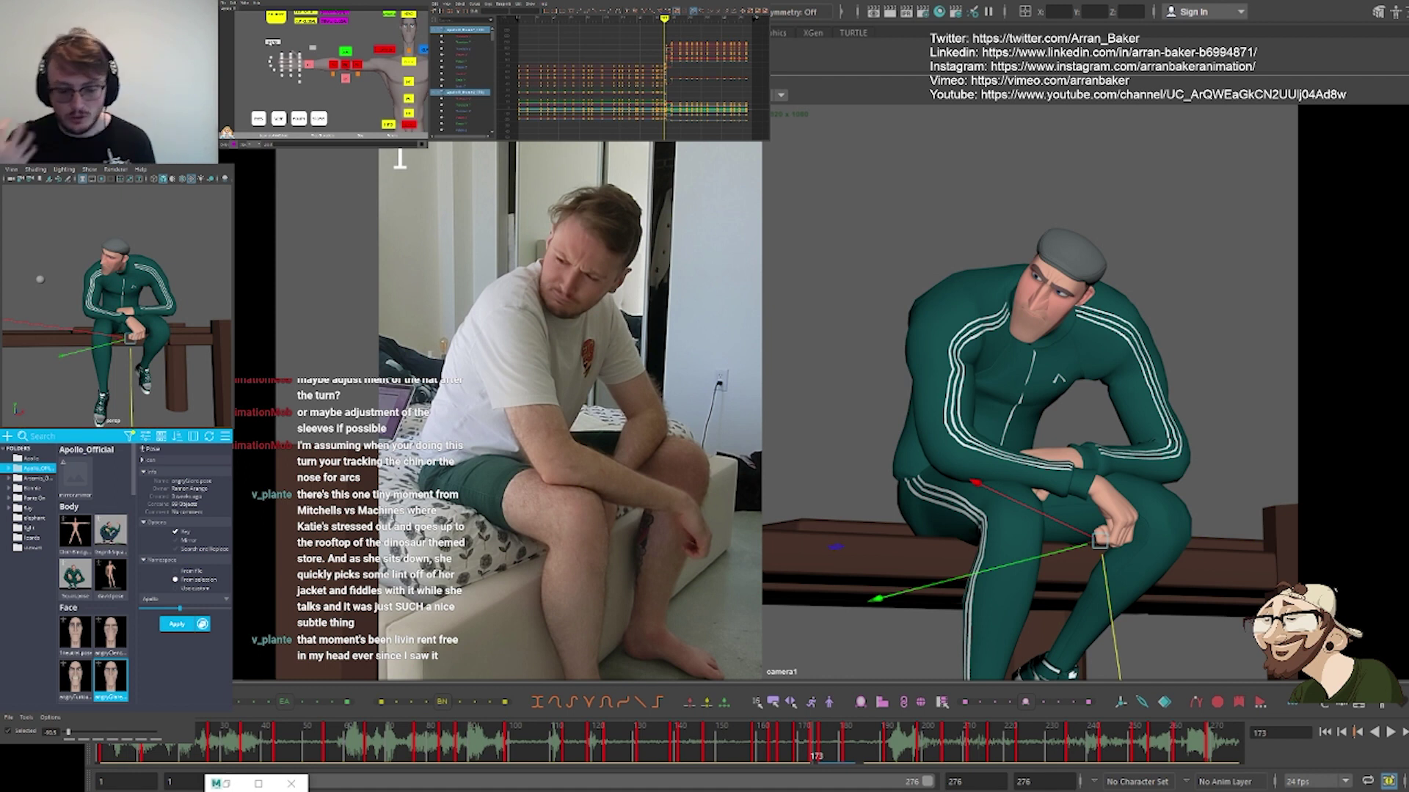
pyautogui.press(',')
pyautogui.press('.')
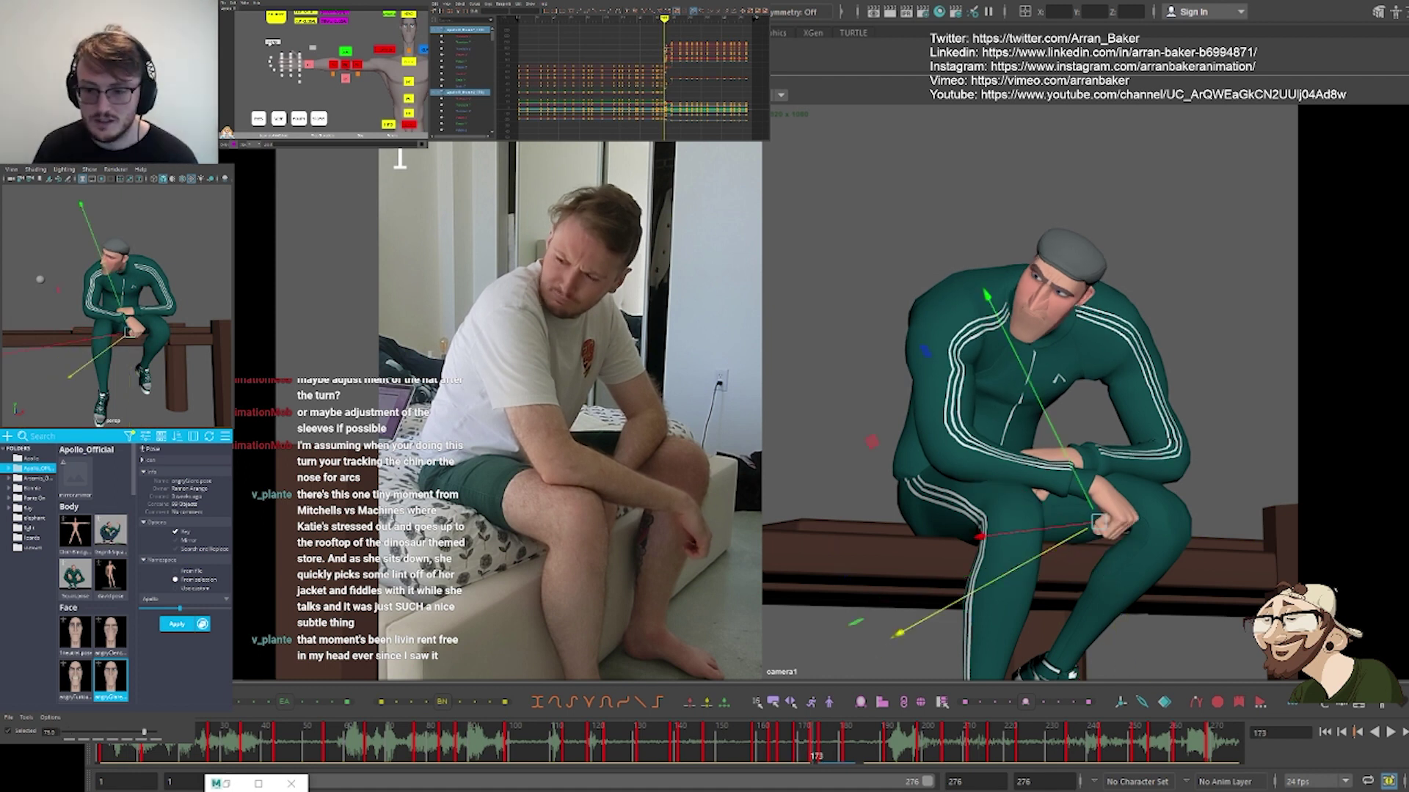
pyautogui.press(',')
pyautogui.press('.')
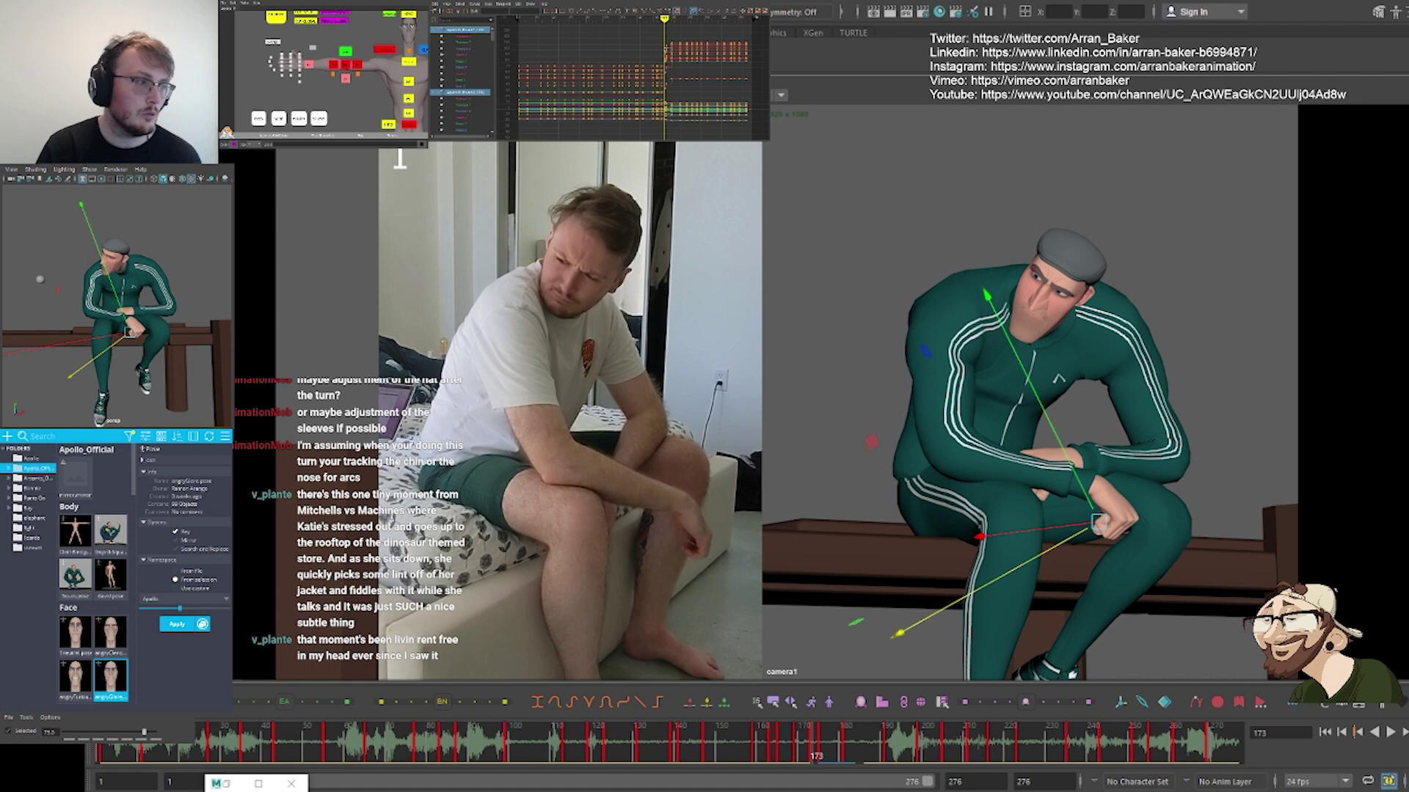
pyautogui.moveTo(134, 737); pyautogui.dragTo(155, 734)
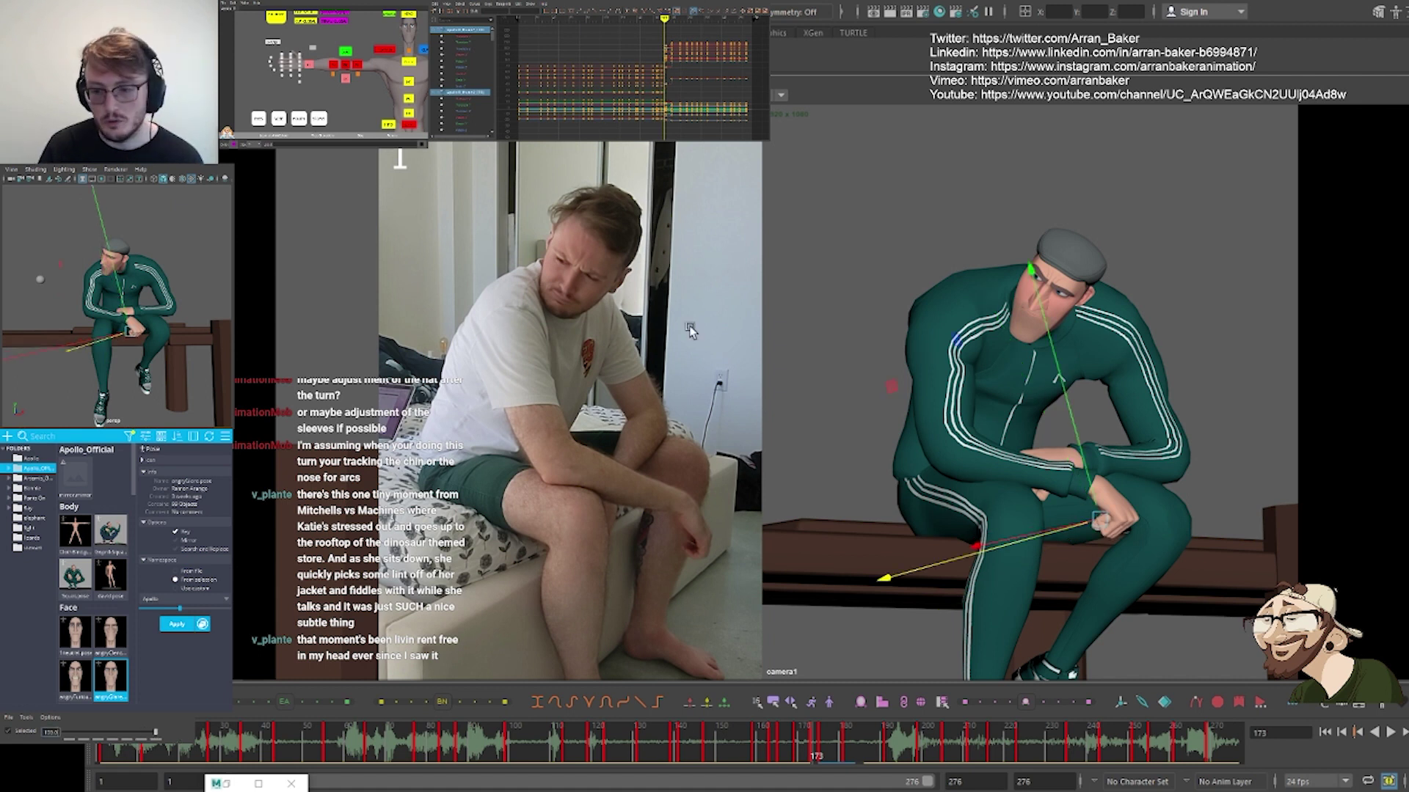
# Select the wrist control of the character's right hand and compare its keyed poses around frames 169, 173 and 175
pyautogui.click(1102, 519)
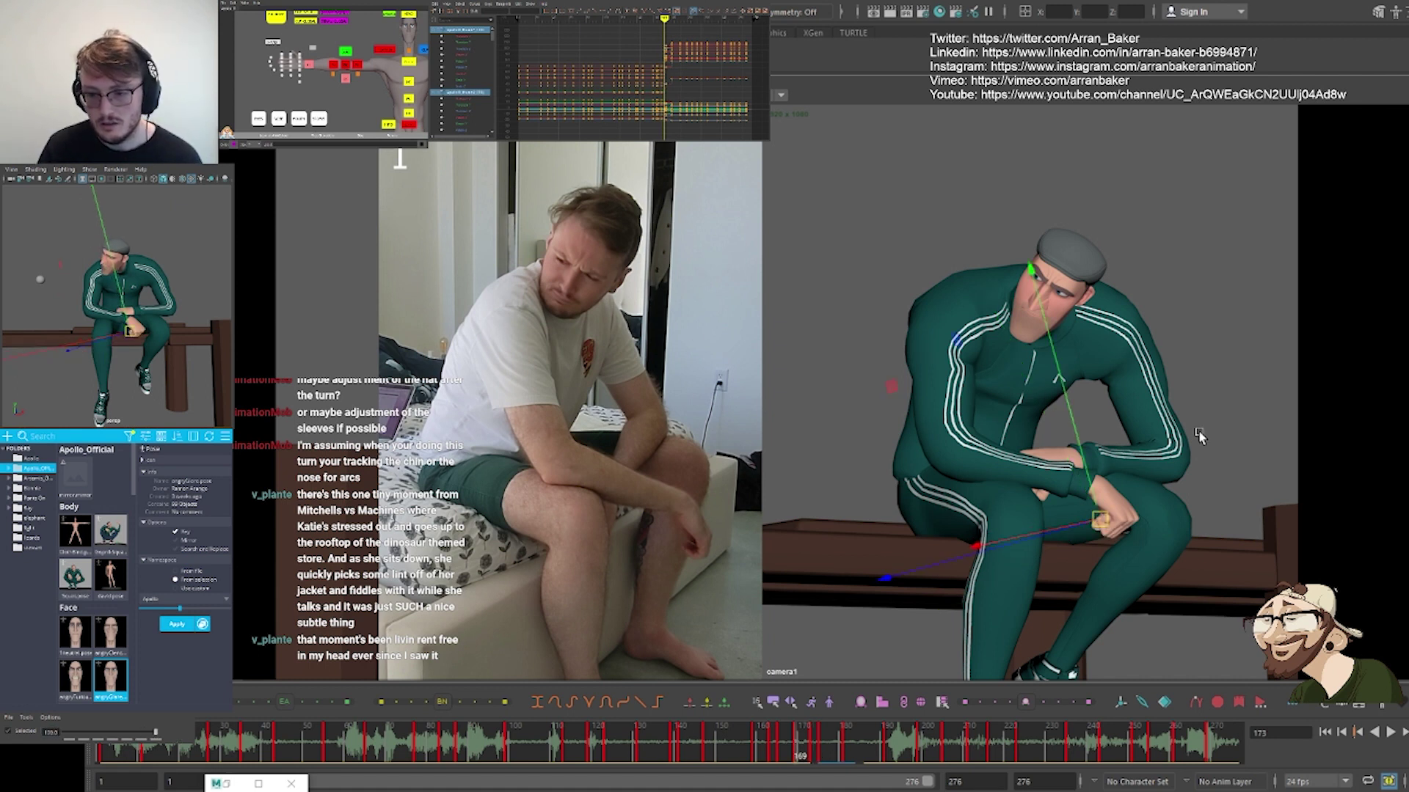
pyautogui.press(',')
pyautogui.press('.')
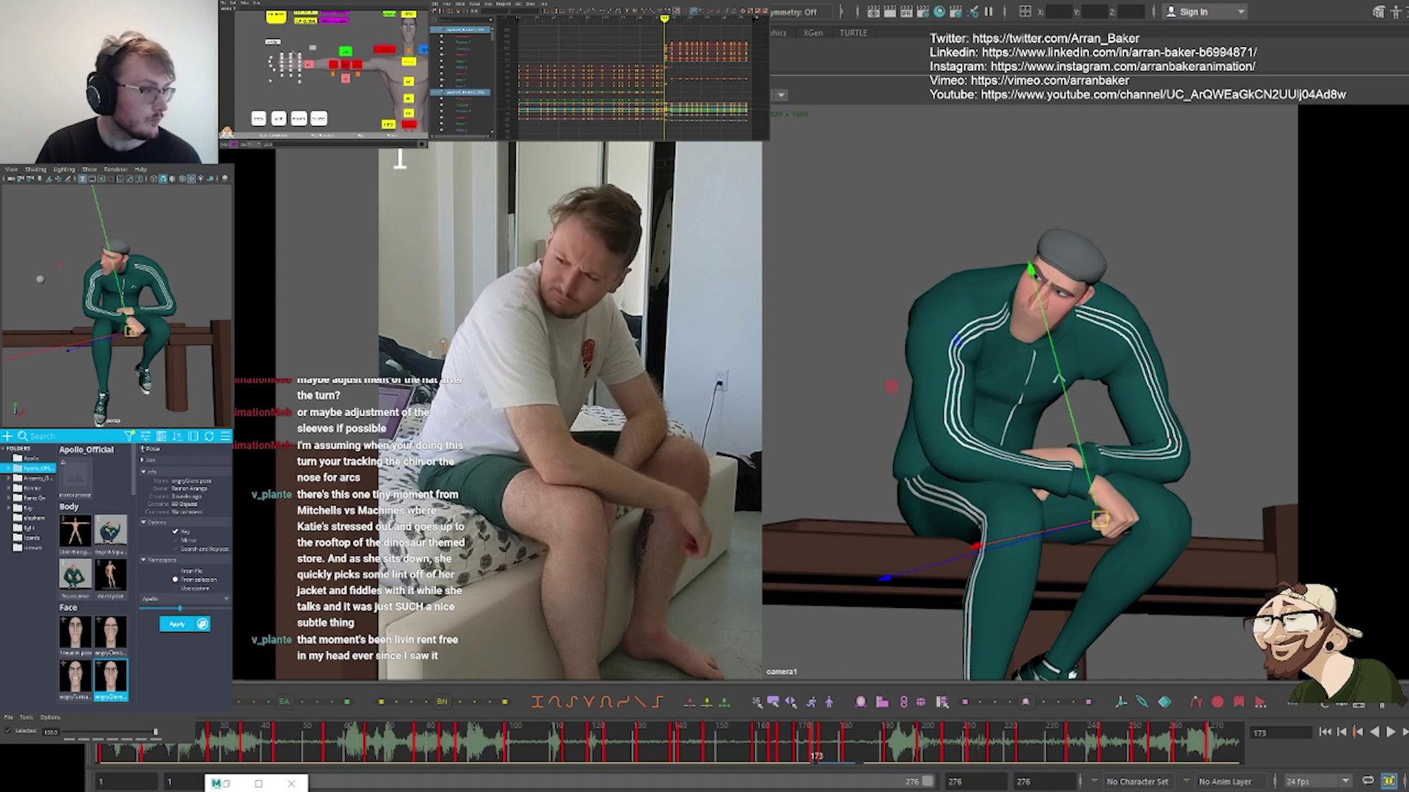
pyautogui.click(311, 63)
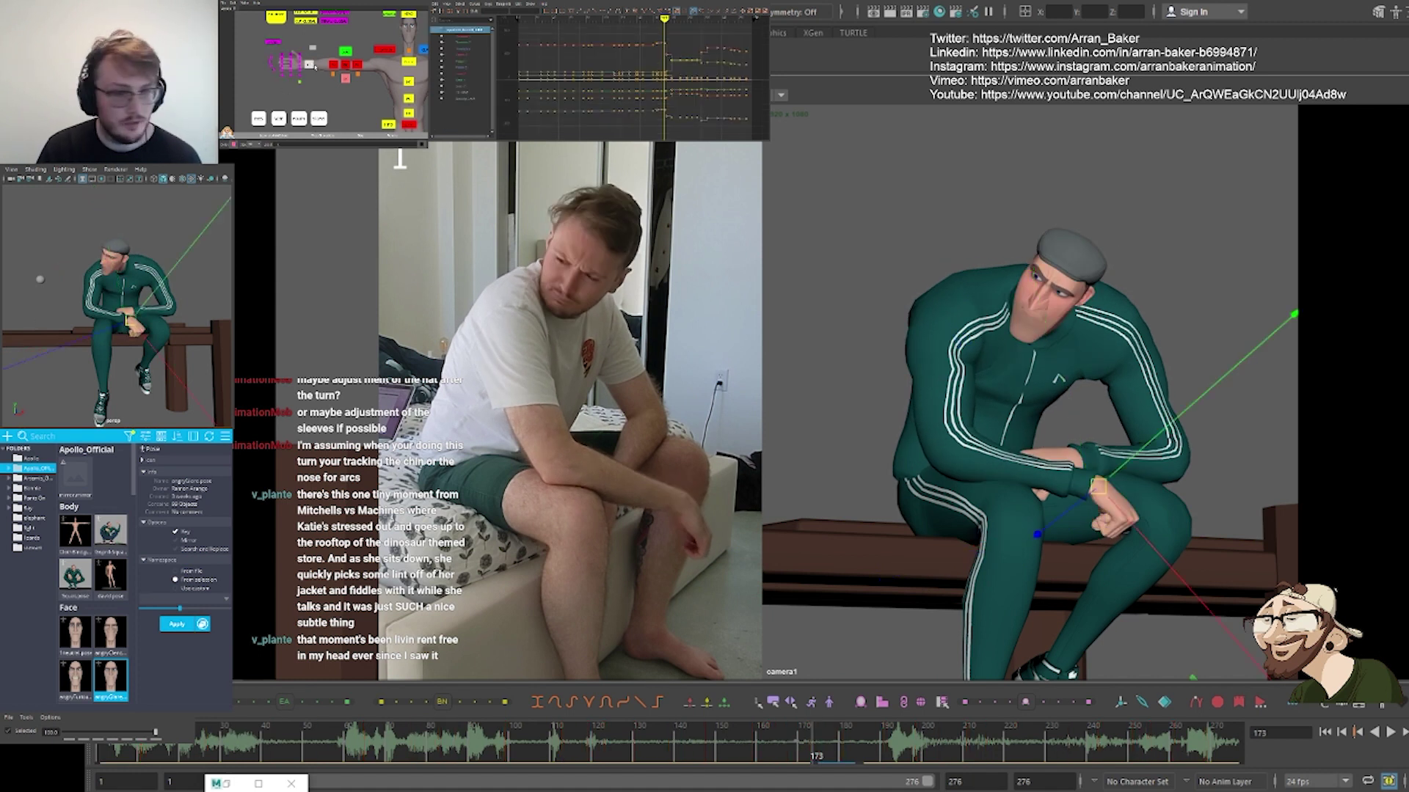
pyautogui.press('.')
pyautogui.press('e')
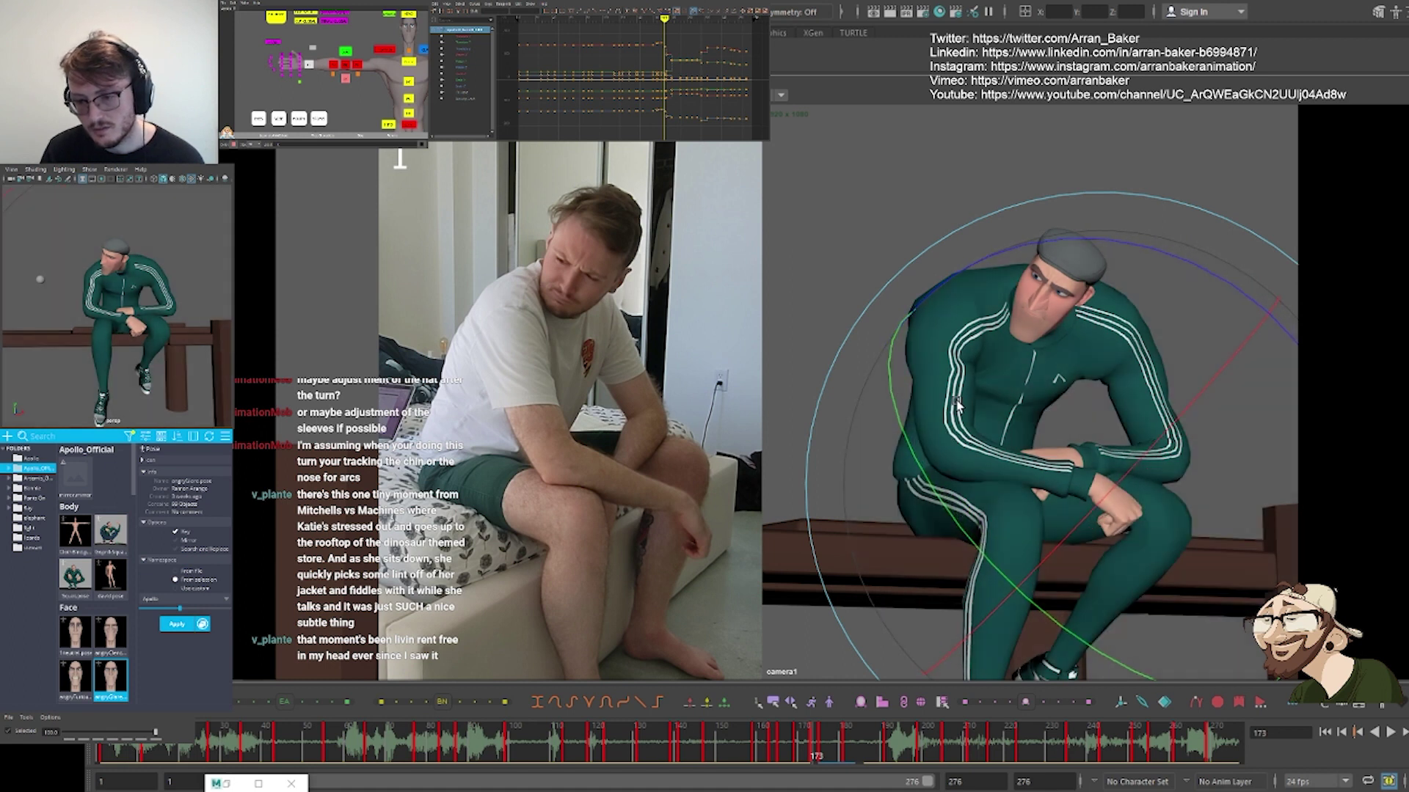
pyautogui.press(',')
pyautogui.press('.')
pyautogui.press(',')
pyautogui.press('.')
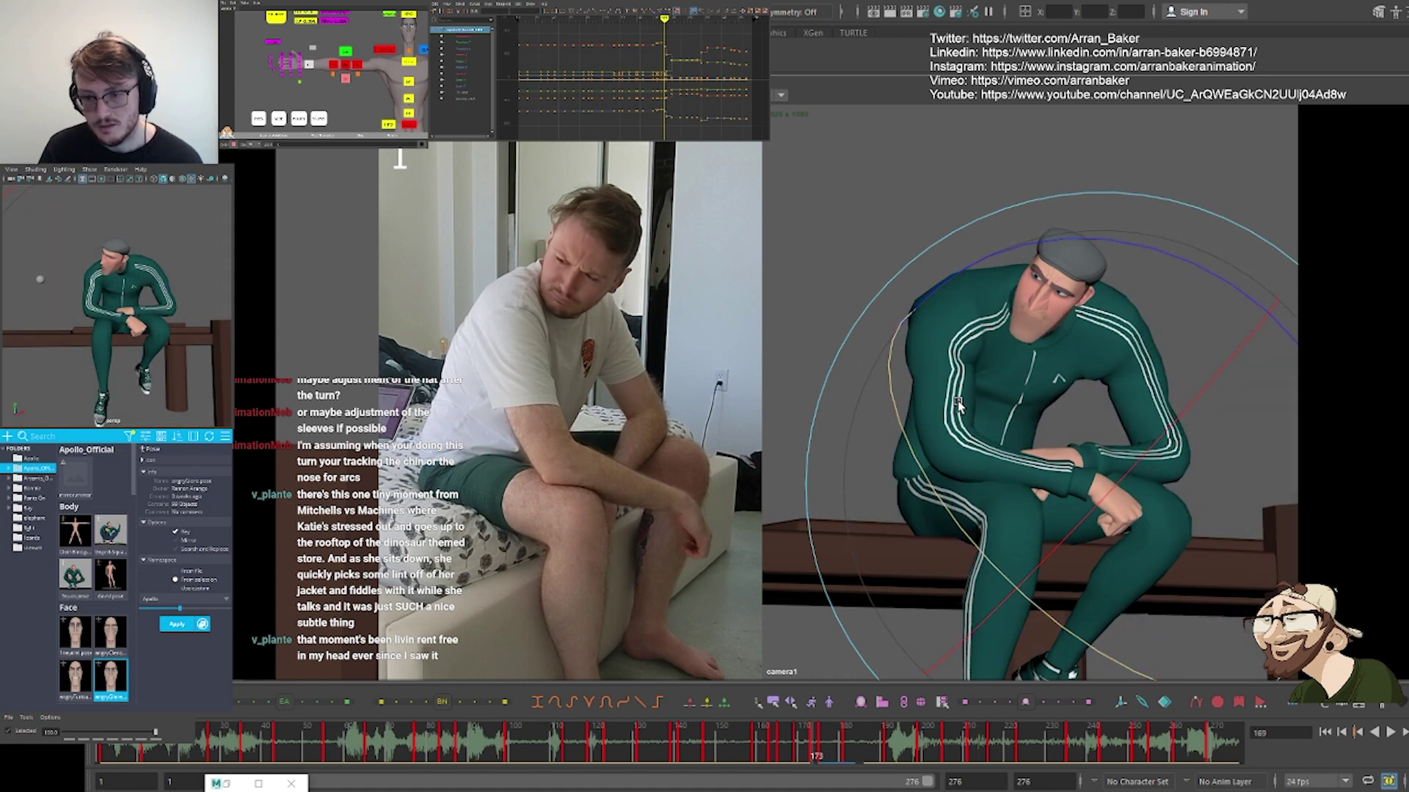
pyautogui.press('.')
pyautogui.press('.')
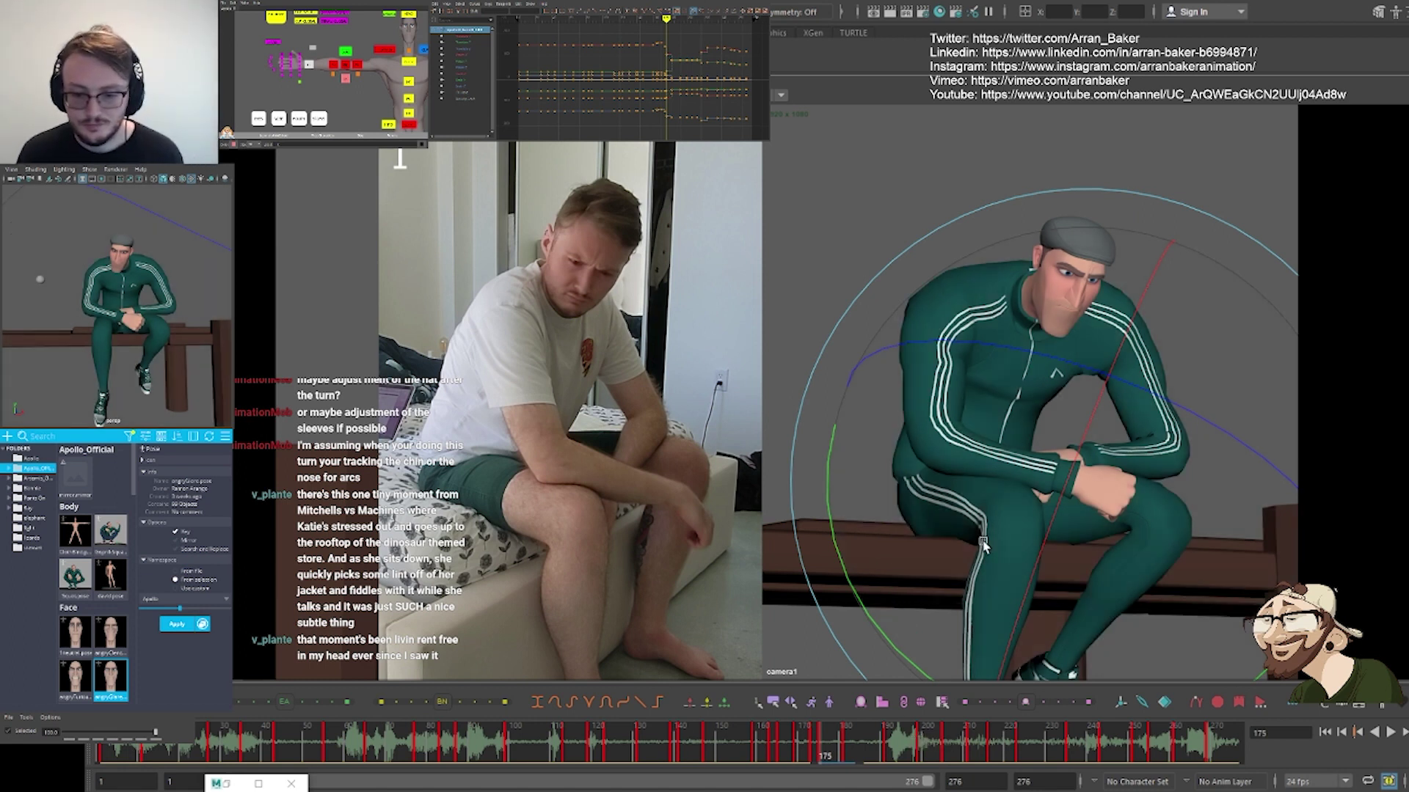
pyautogui.press(',')
pyautogui.press(',')
pyautogui.press('.')
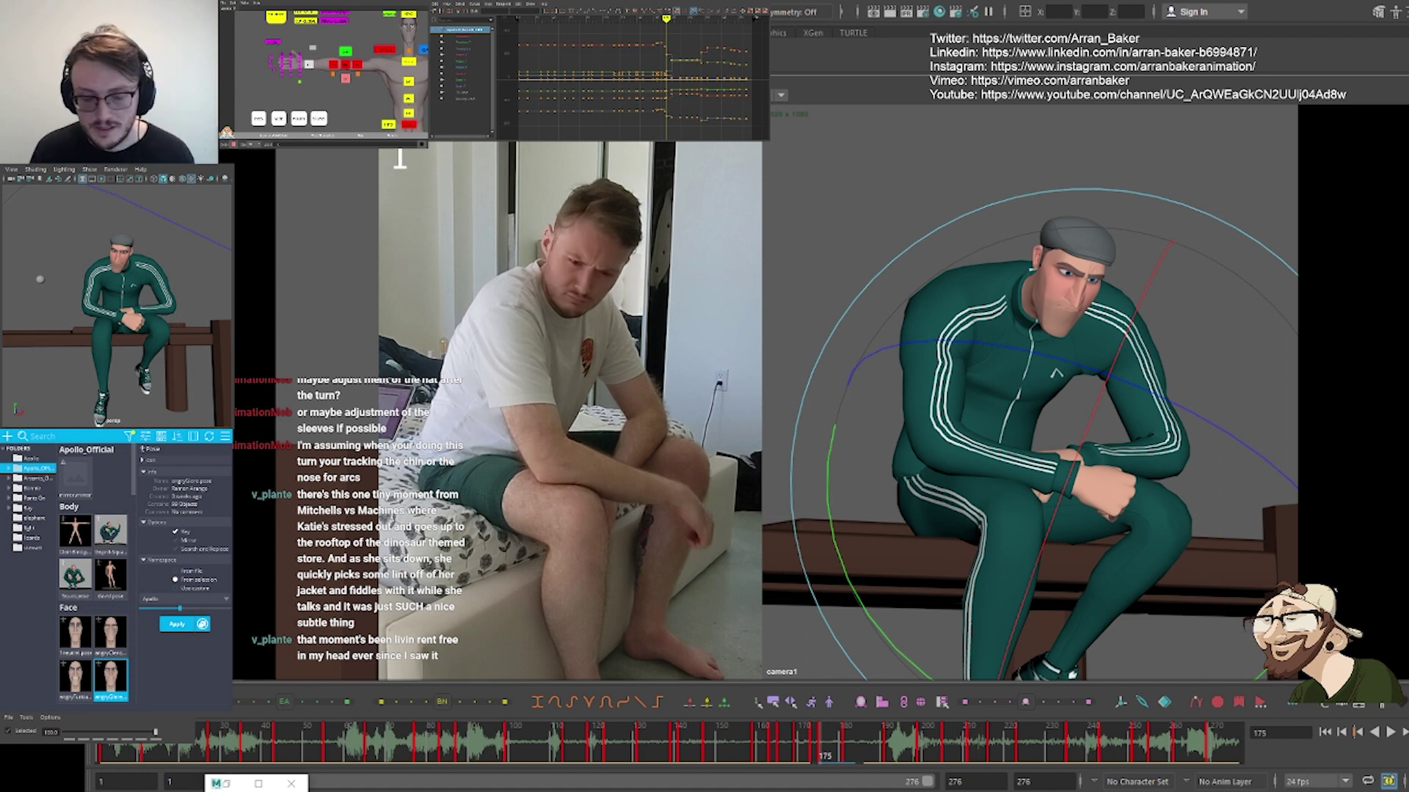
# Select all of the character's controls and examine the keyed poses between frames 173 and 185 against the reference footage
pyautogui.keyDown('alt'); pyautogui.moveTo(339, 107); pyautogui.dragTo(205, 8, button='middle'); pyautogui.keyUp('alt')
pyautogui.click(382, 81)
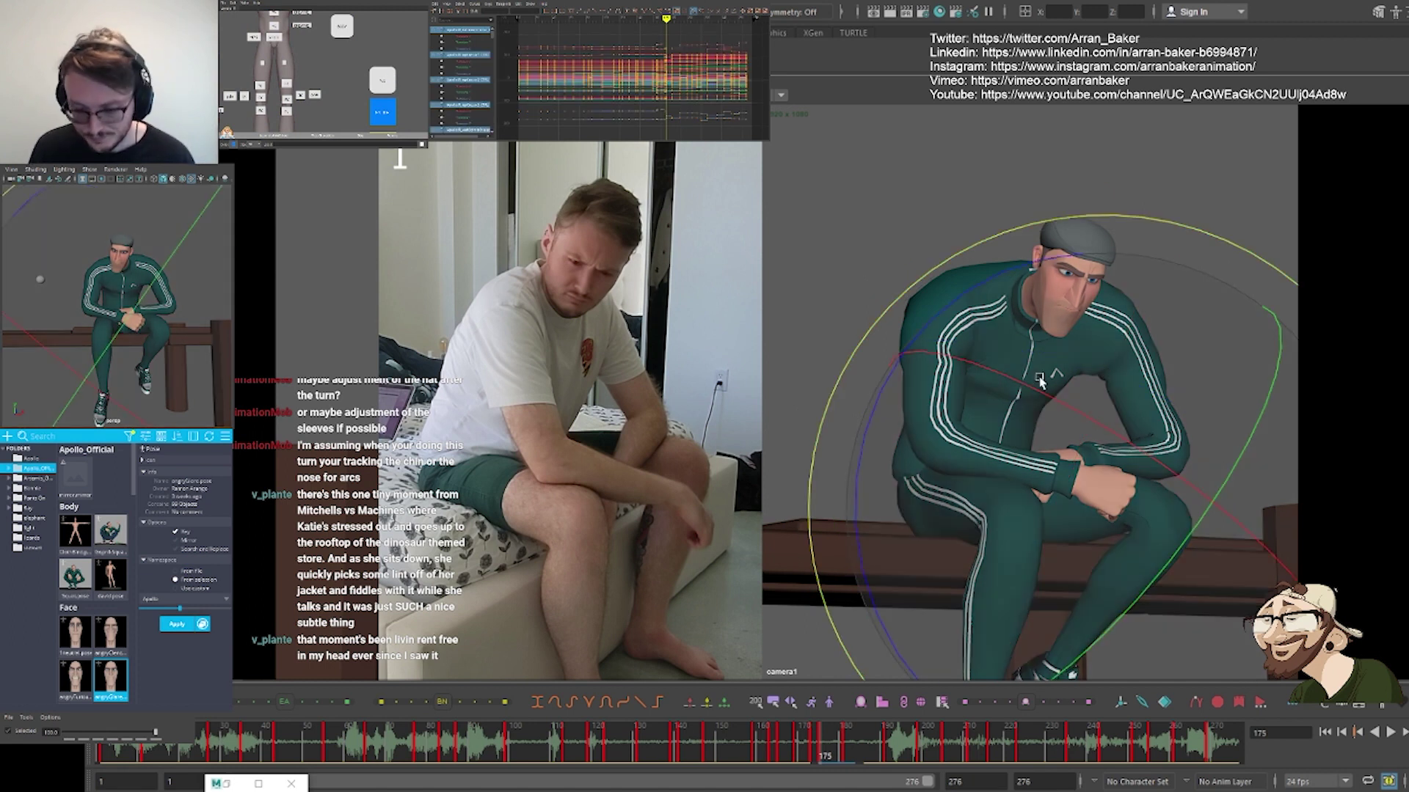
pyautogui.press(',')
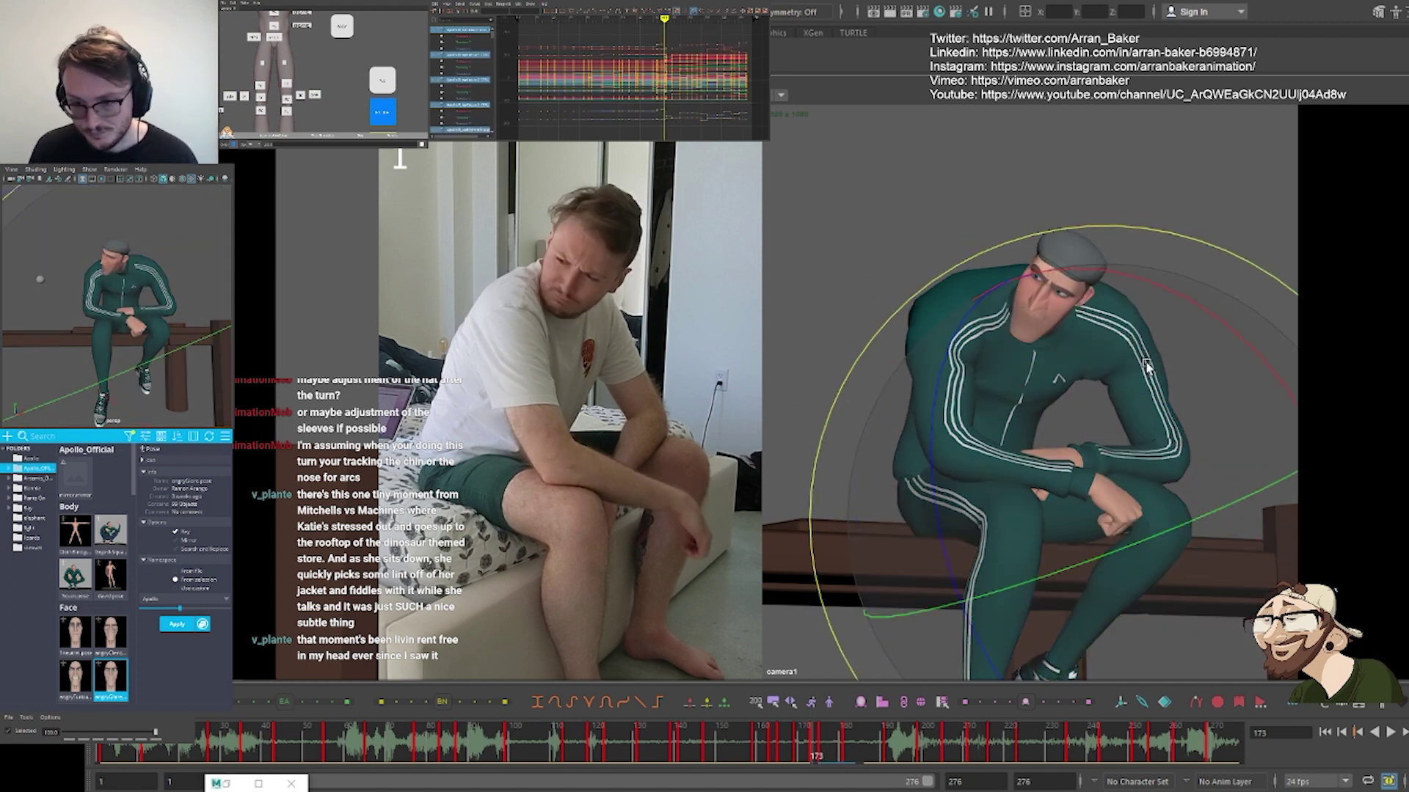
pyautogui.press('.')
pyautogui.press(',')
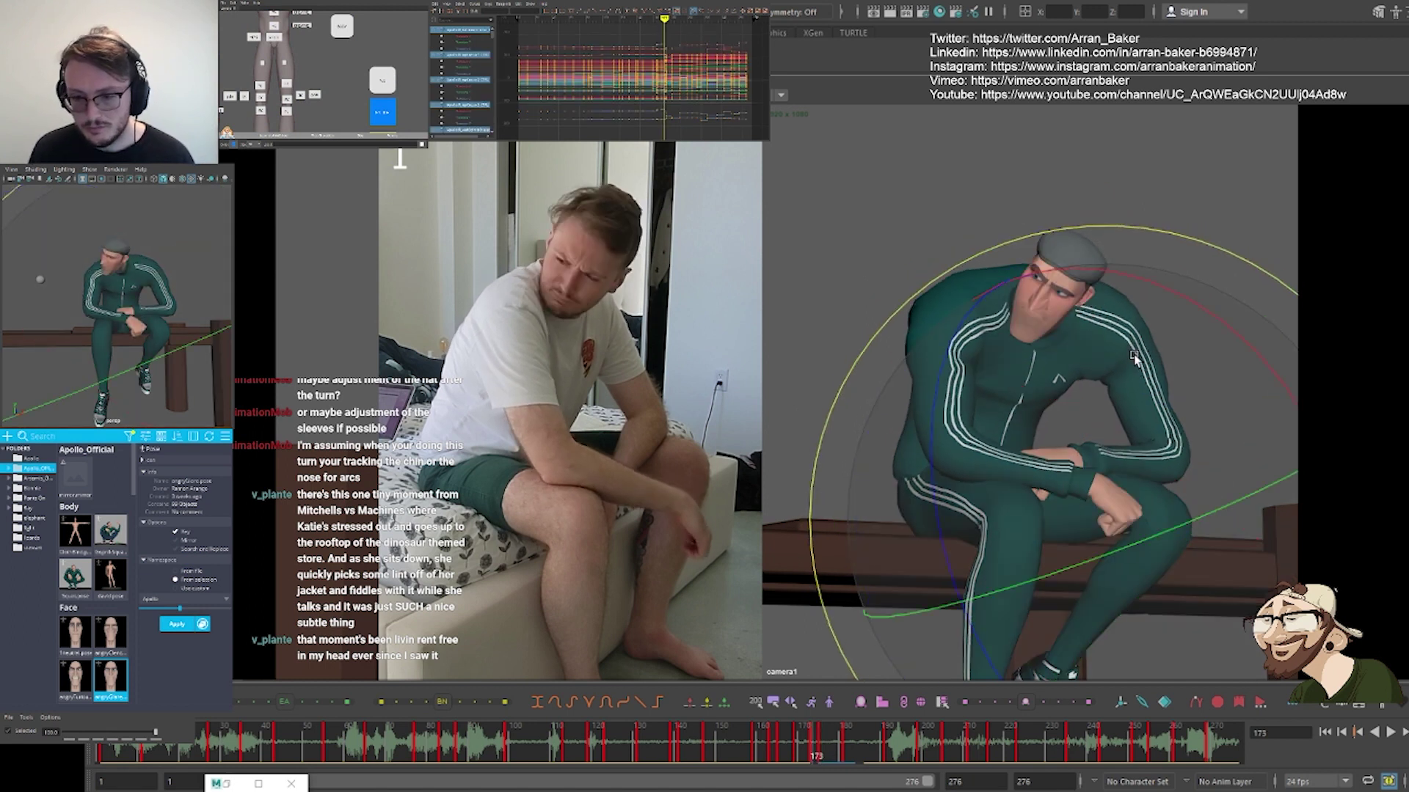
pyautogui.press('.')
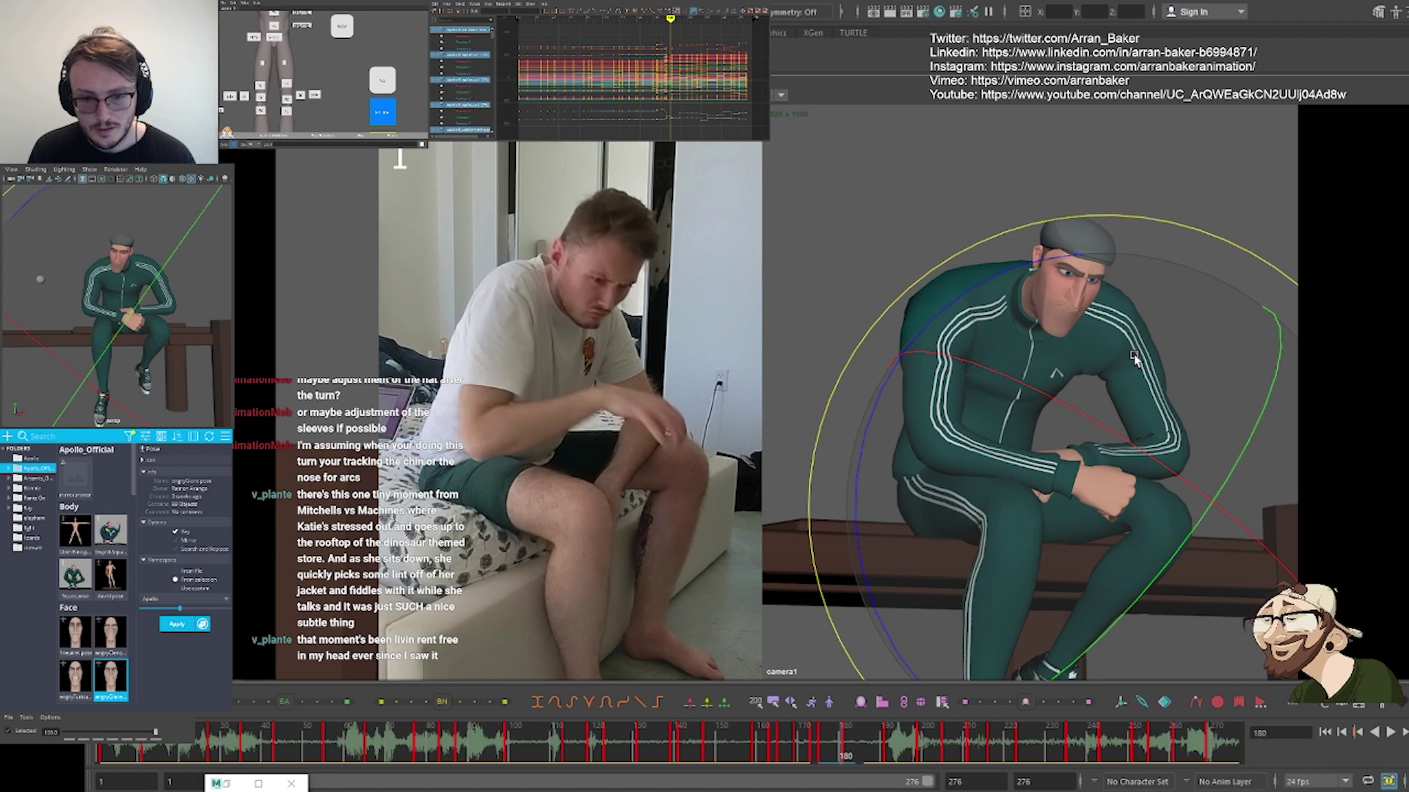
pyautogui.press('.')
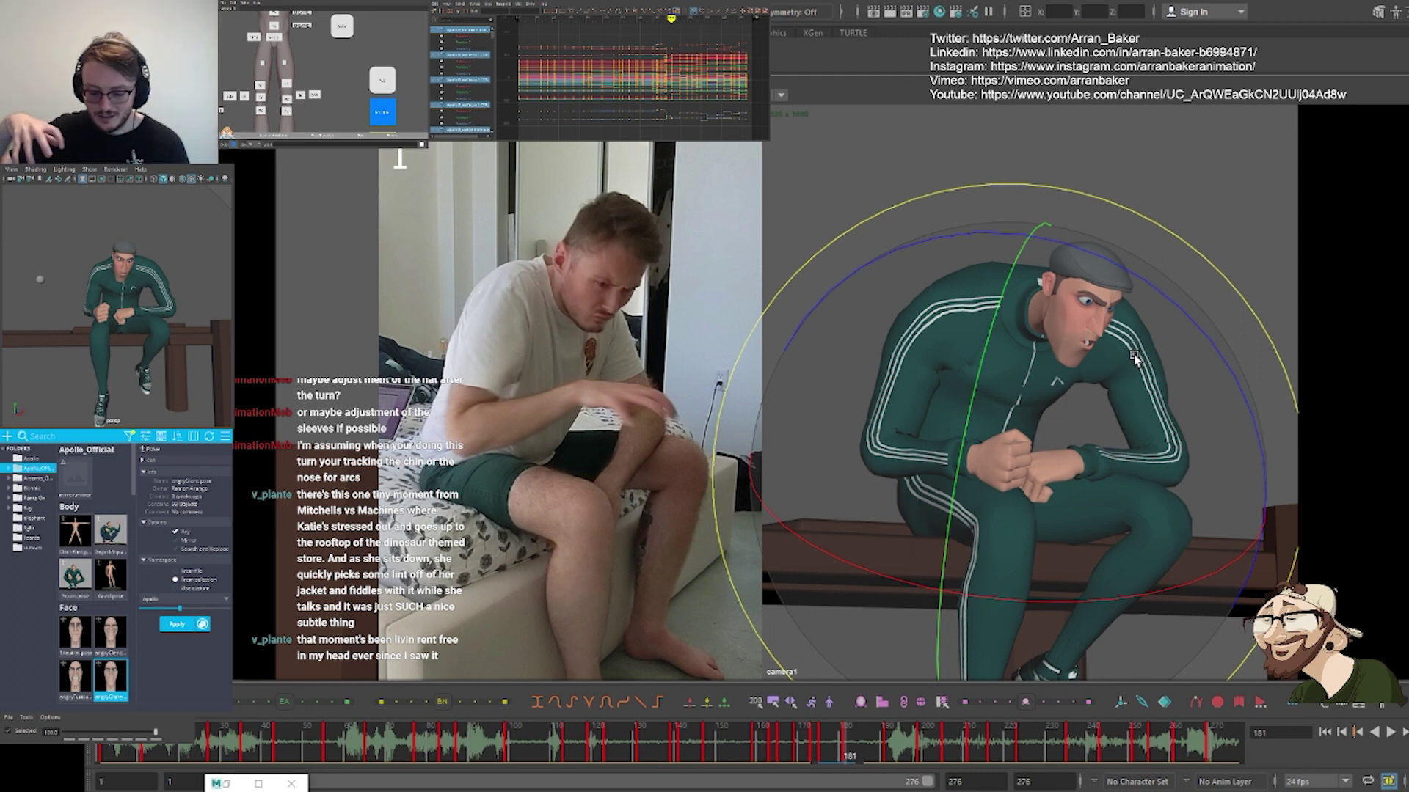
pyautogui.press('.')
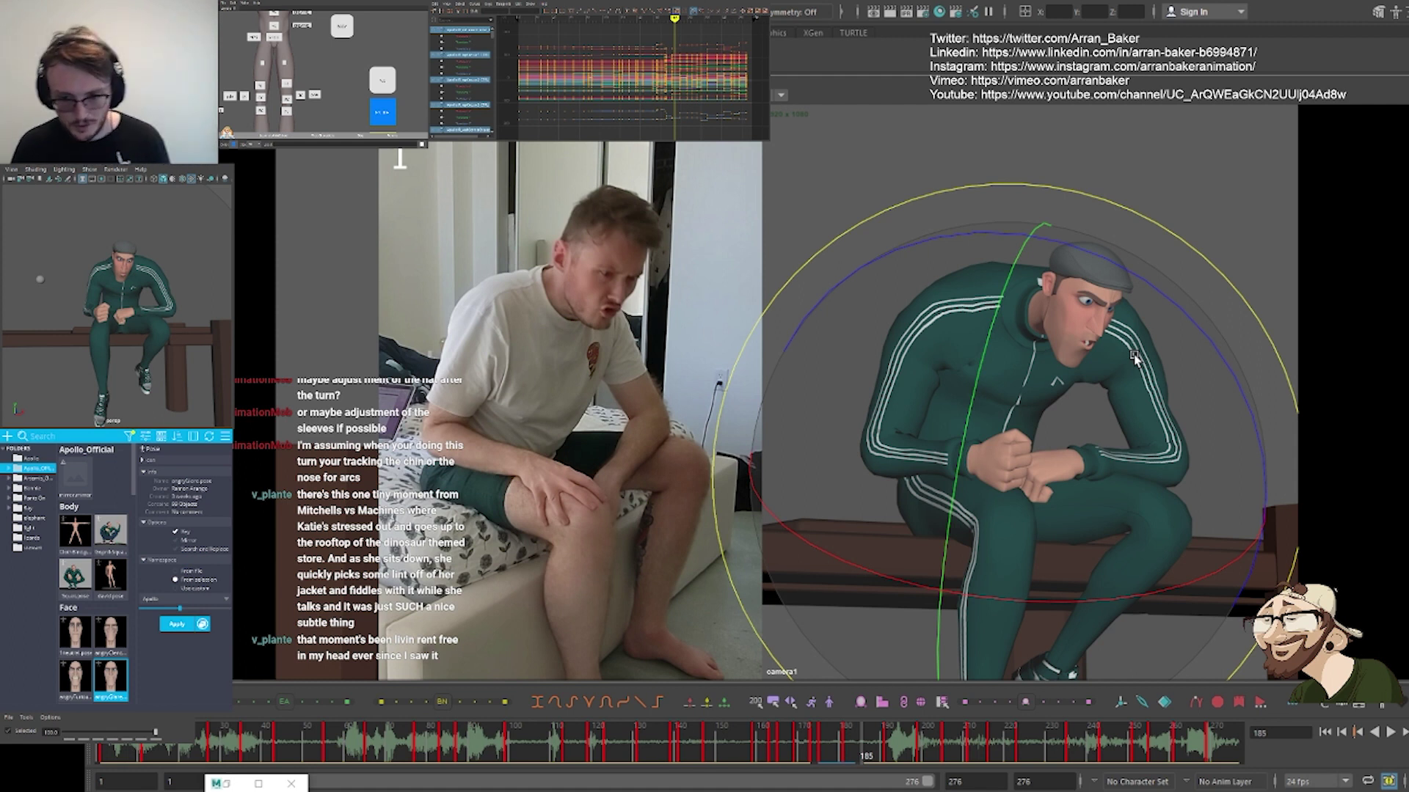
pyautogui.press(',')
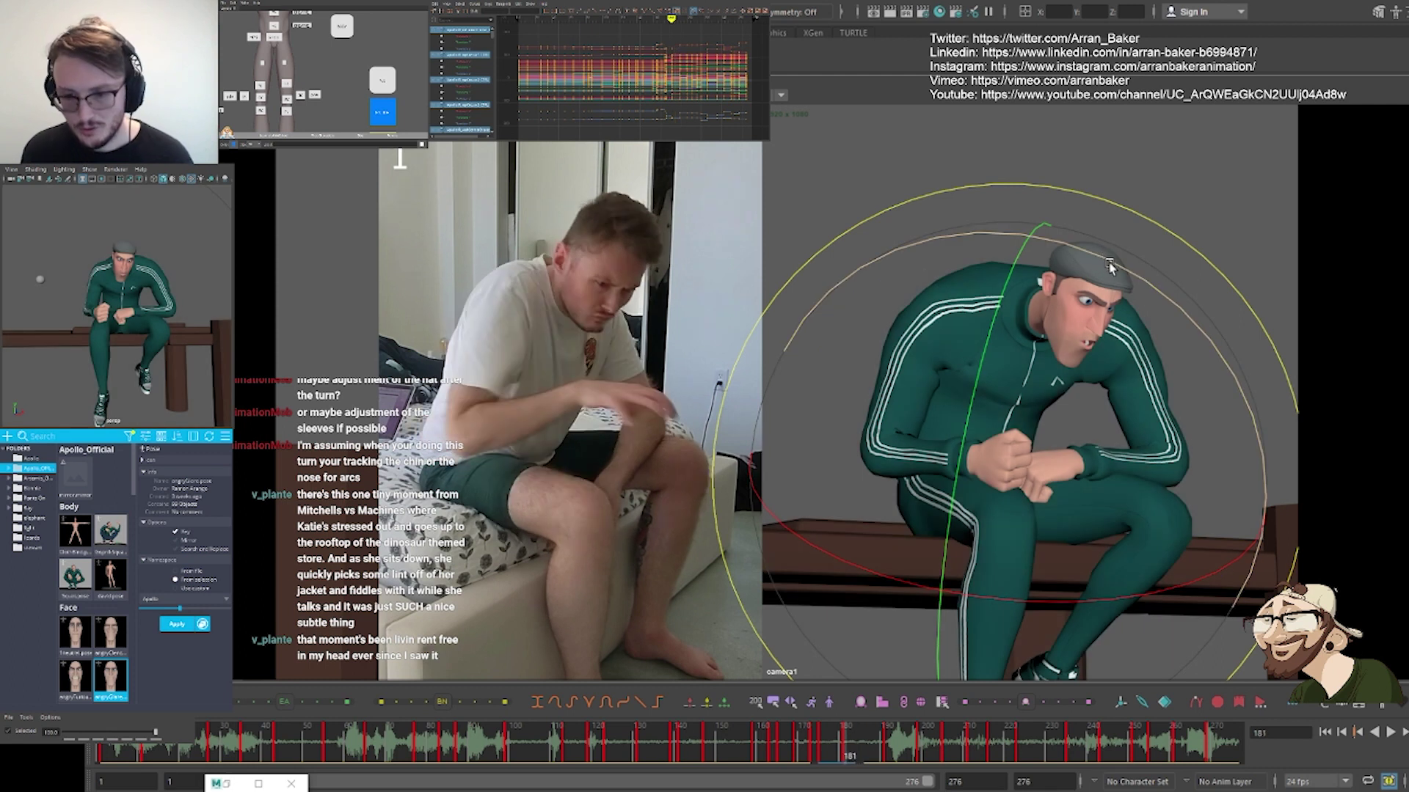
pyautogui.press('.')
pyautogui.press('.')
pyautogui.press(',')
pyautogui.press(',')
pyautogui.press(',')
pyautogui.press('.')
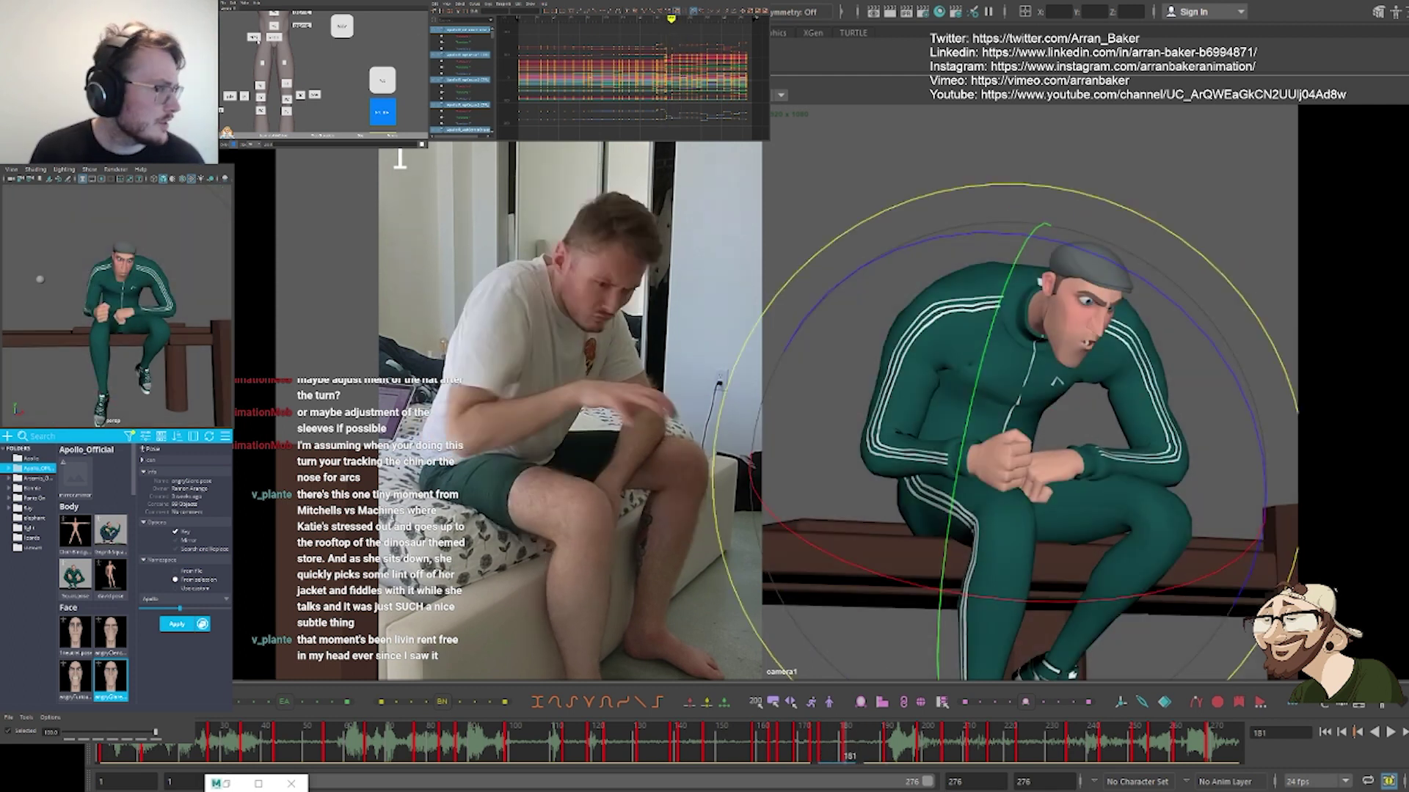
# Select the character's right clavicle control and rotate it slightly to adjust the shoulder pose at frame 181
pyautogui.keyDown('alt'); pyautogui.moveTo(256, 39); pyautogui.dragTo(319, 132, button='middle'); pyautogui.keyUp('alt')
pyautogui.click(312, 55)
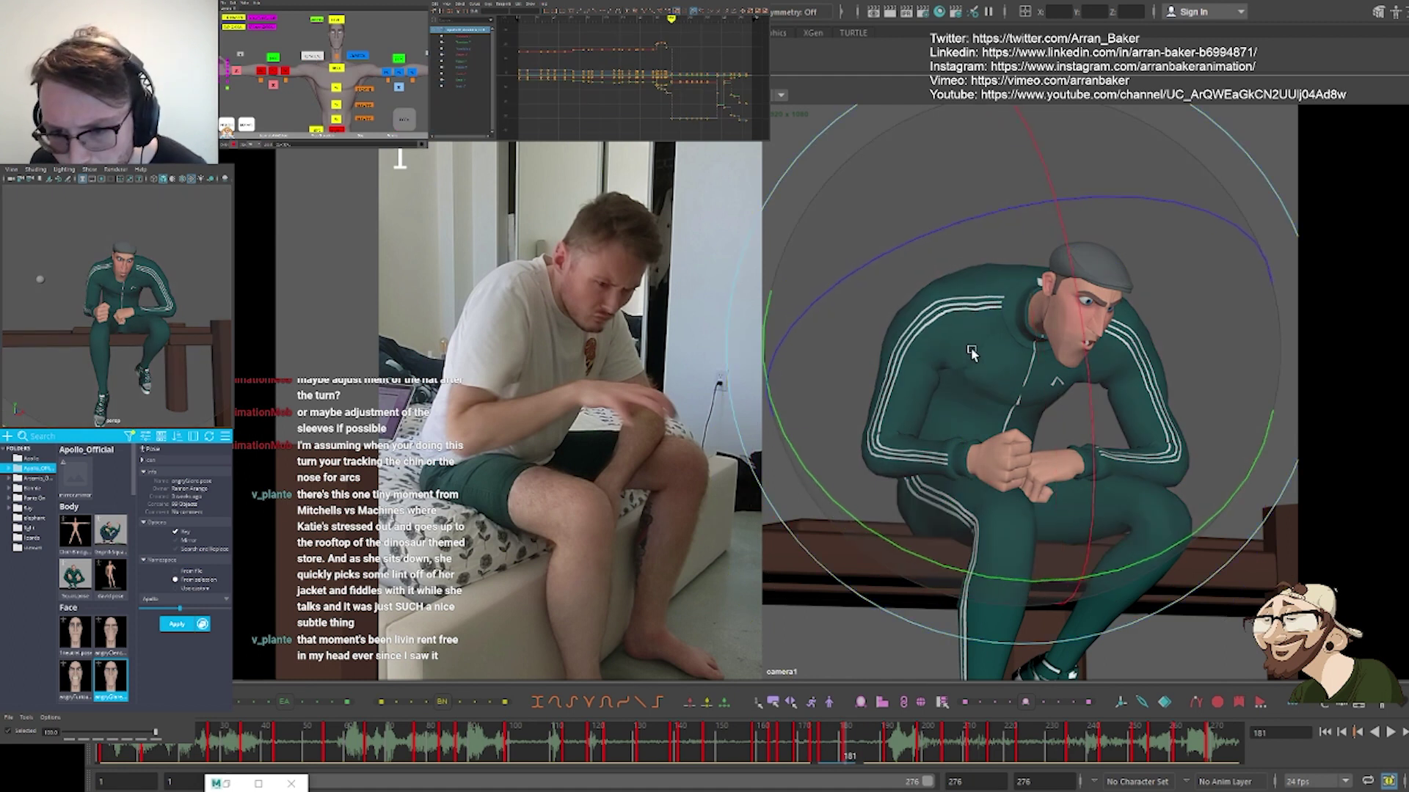
pyautogui.moveTo(970, 347); pyautogui.dragTo(972, 382)
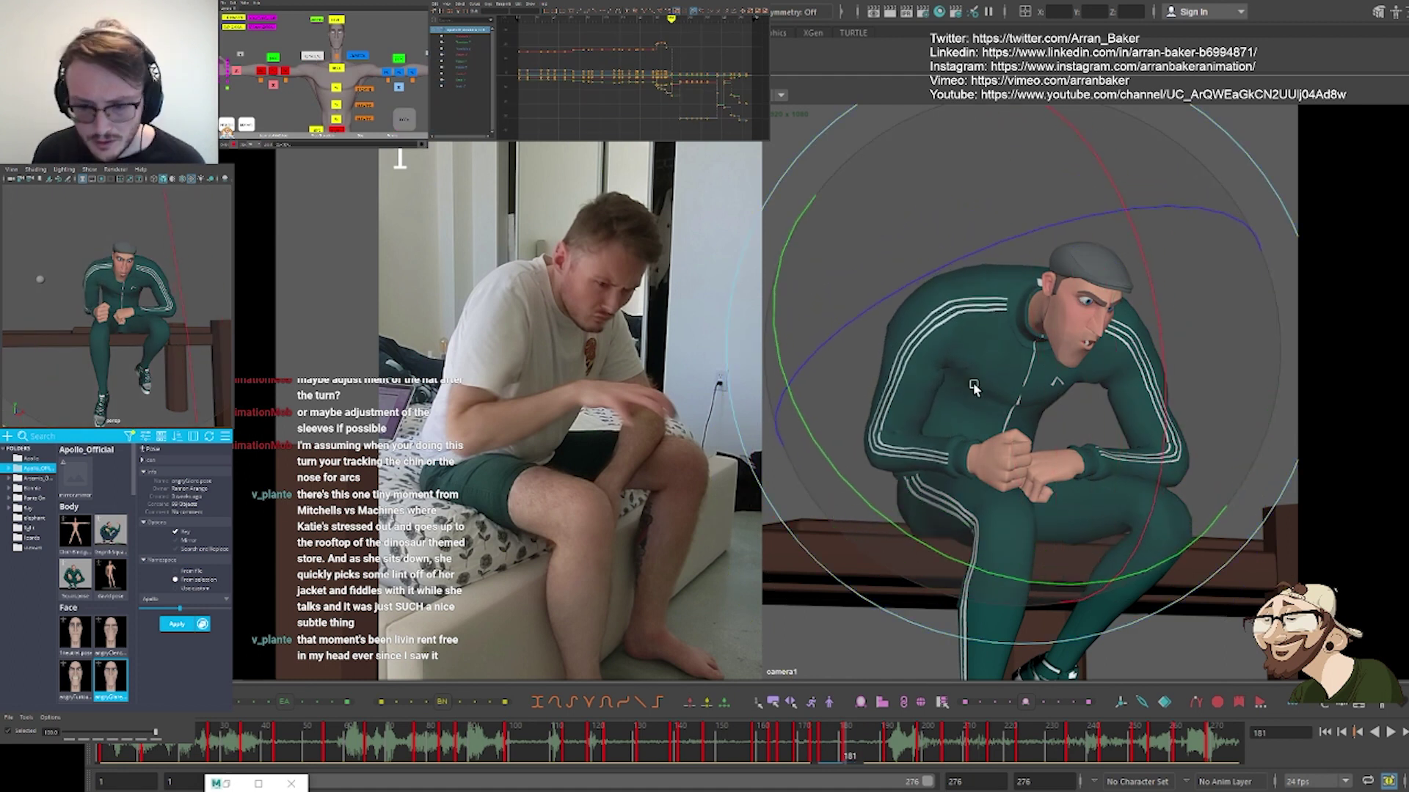
pyautogui.hotkey('ctrl', 'z')
pyautogui.moveTo(881, 316); pyautogui.dragTo(950, 334)
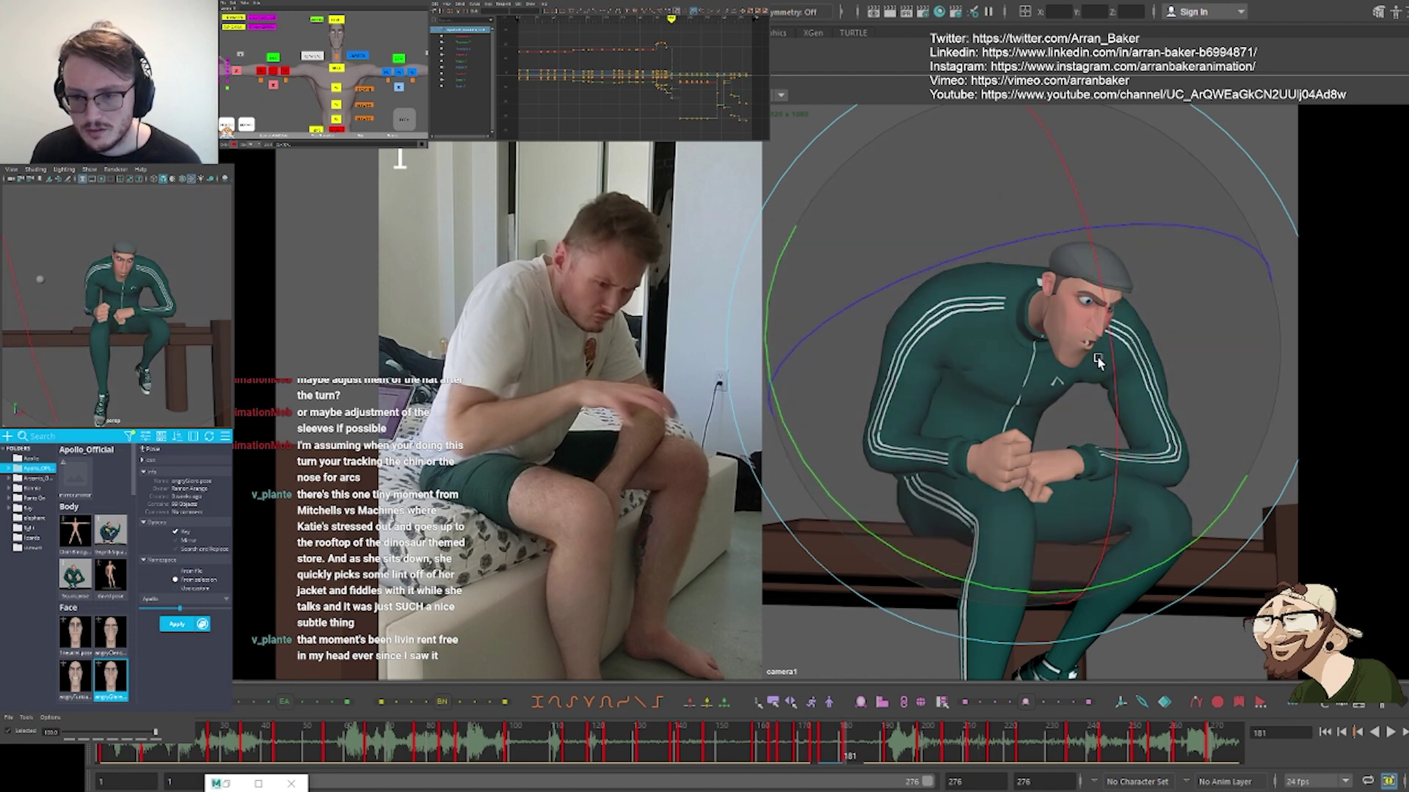
pyautogui.moveTo(1098, 355)
pyautogui.mouseDown()
pyautogui.moveTo(1087, 288)
pyautogui.moveTo(1075, 343)
pyautogui.mouseUp()
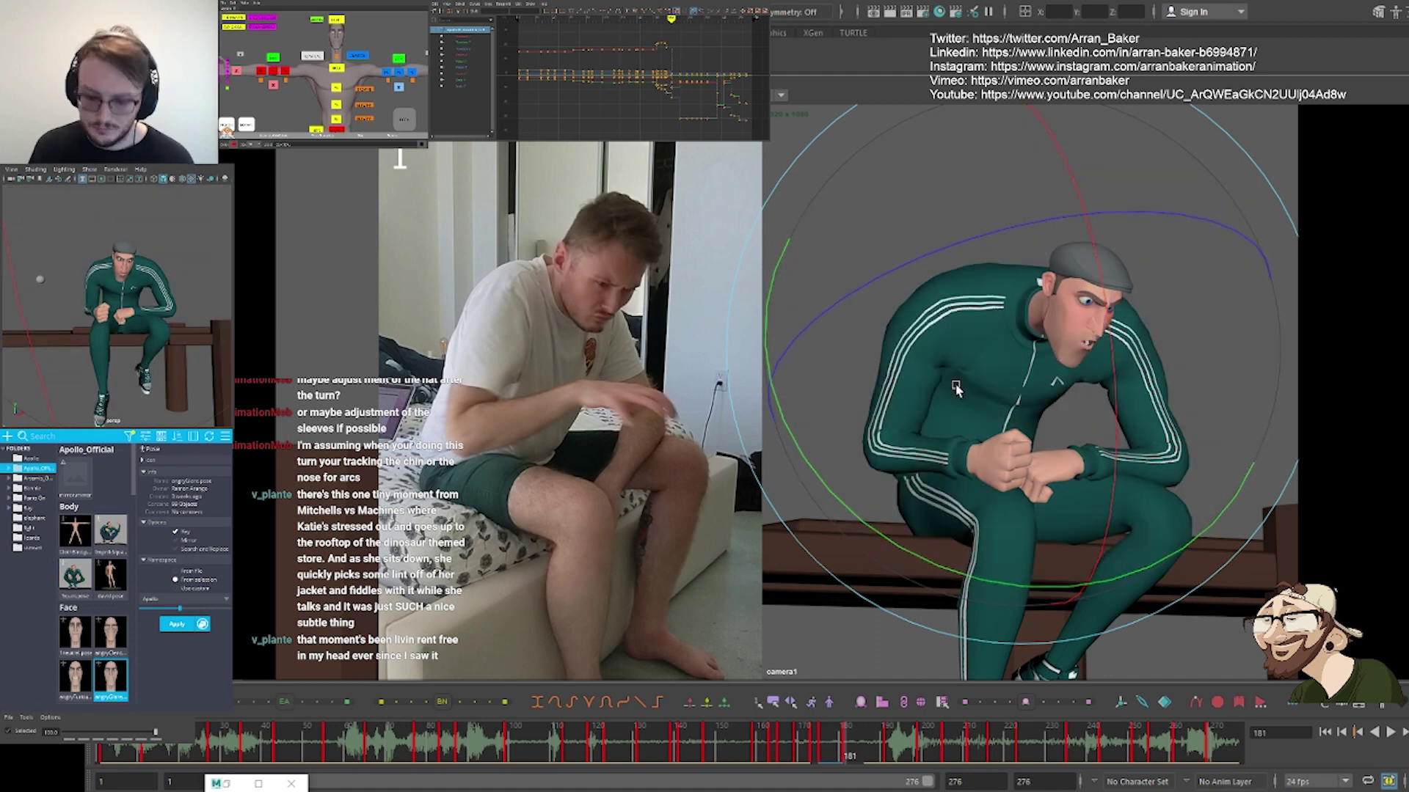
# Rotate the right clavicle control at frame 191 to refine the shoulder, and compare the pose with frames 181 and 175
pyautogui.press(',')
pyautogui.press('.')
pyautogui.press('.')
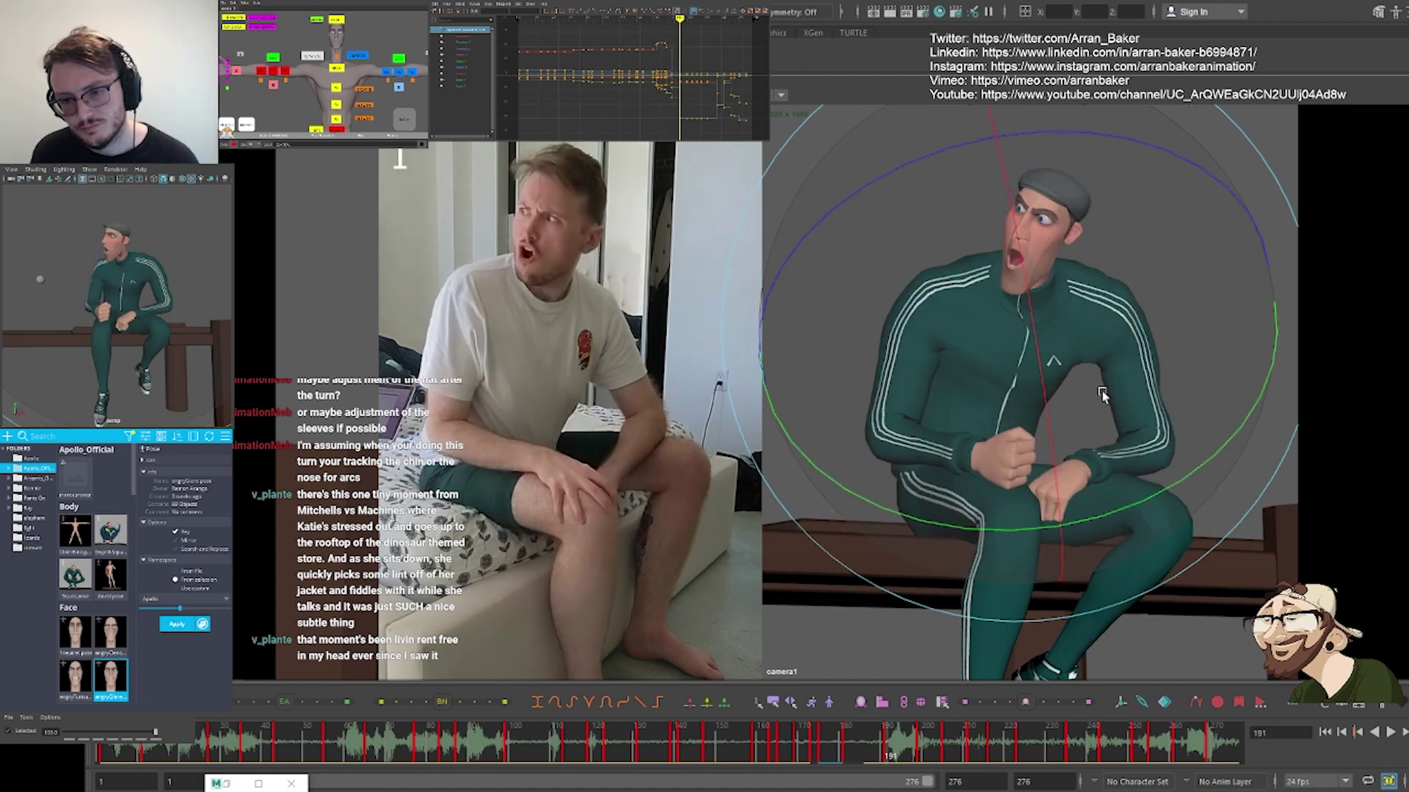
pyautogui.moveTo(1031, 255); pyautogui.dragTo(995, 267)
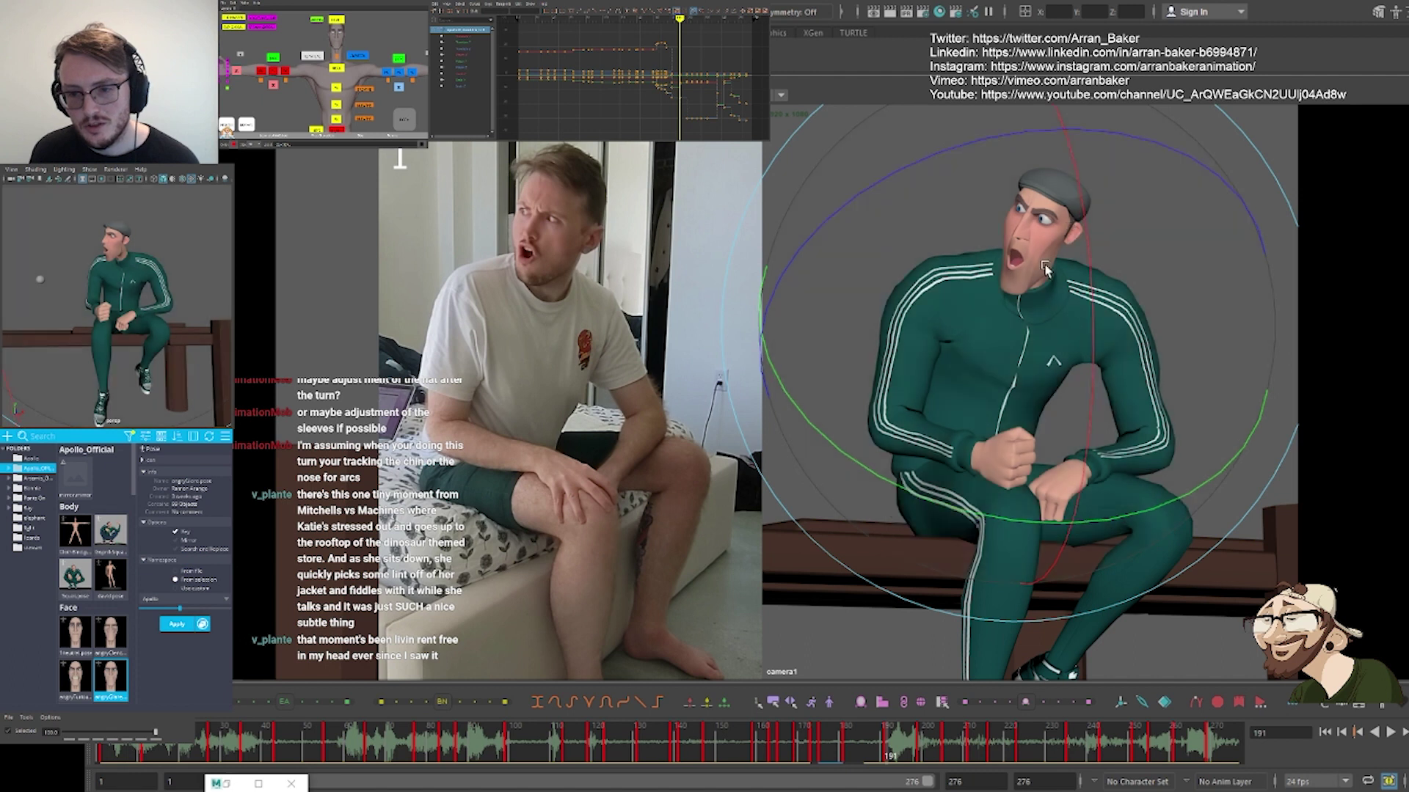
pyautogui.moveTo(934, 336); pyautogui.dragTo(887, 357)
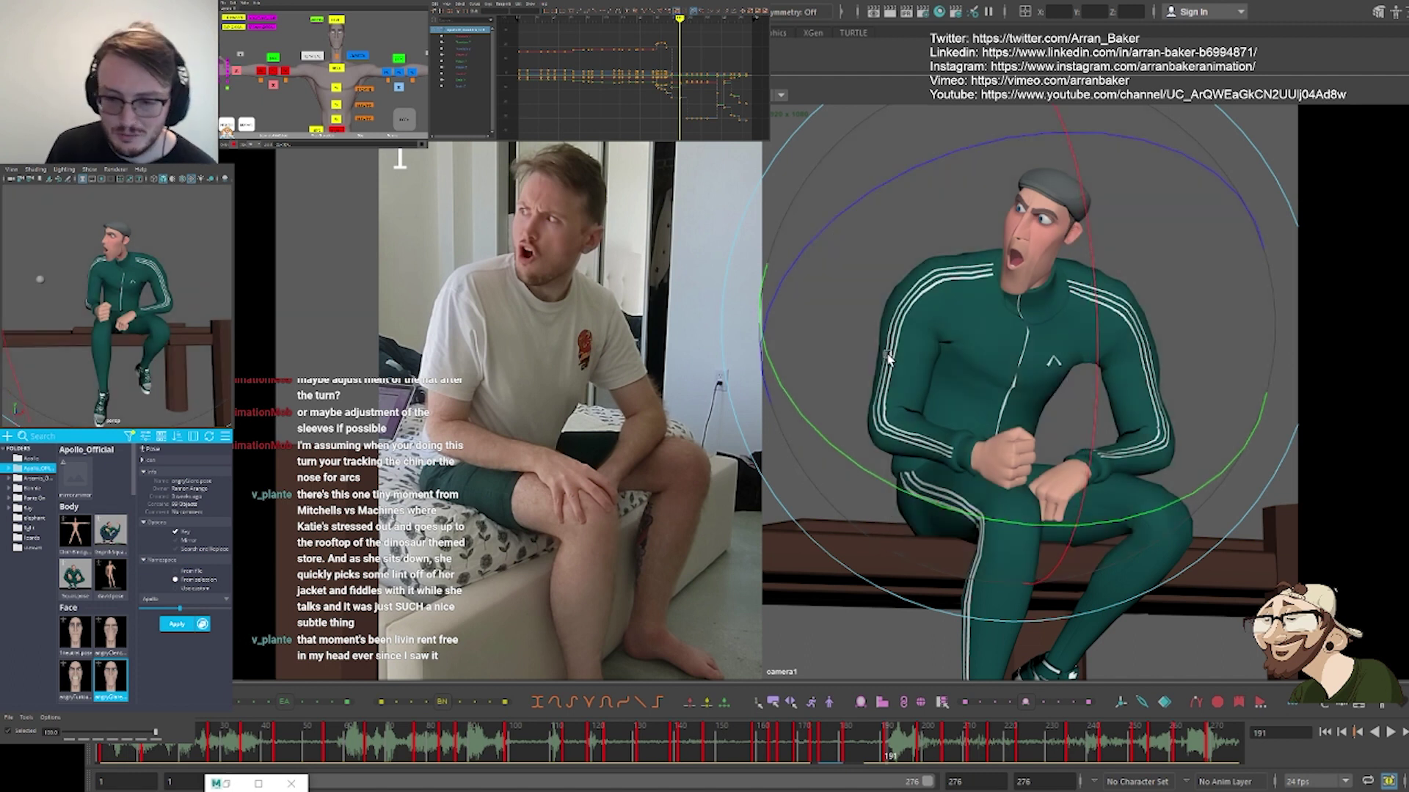
pyautogui.press(',')
pyautogui.press(',')
pyautogui.press('.')
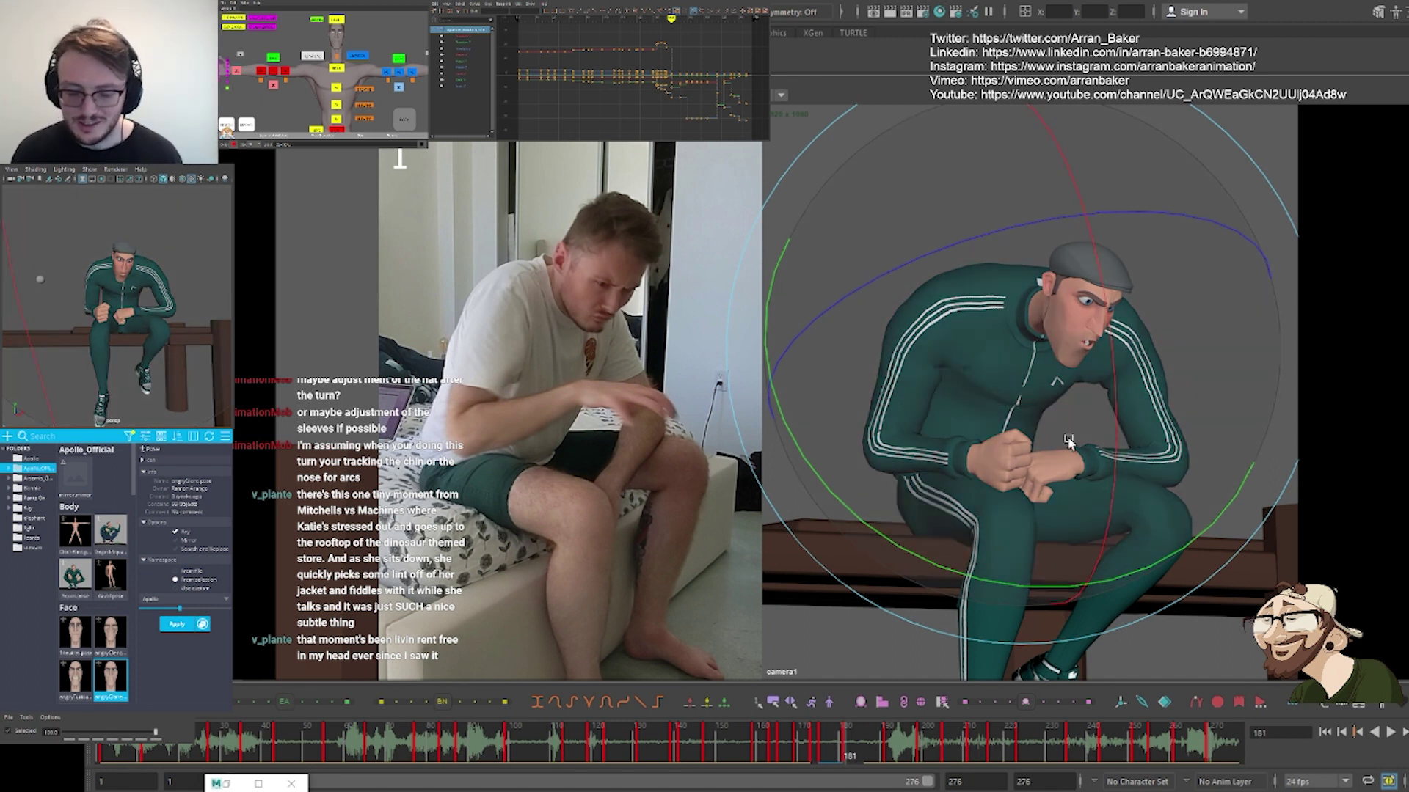
pyautogui.press(',')
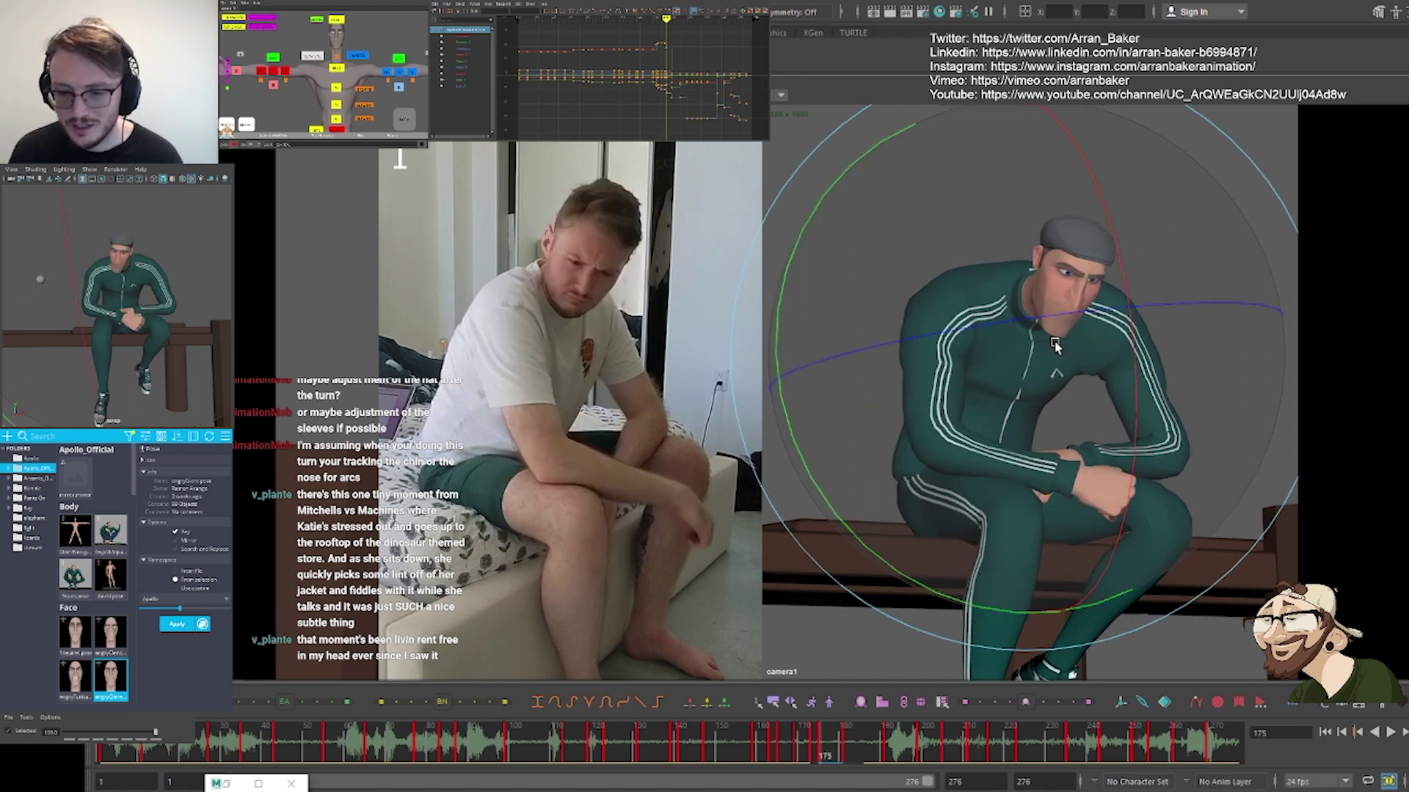
pyautogui.press('.')
pyautogui.press(',')
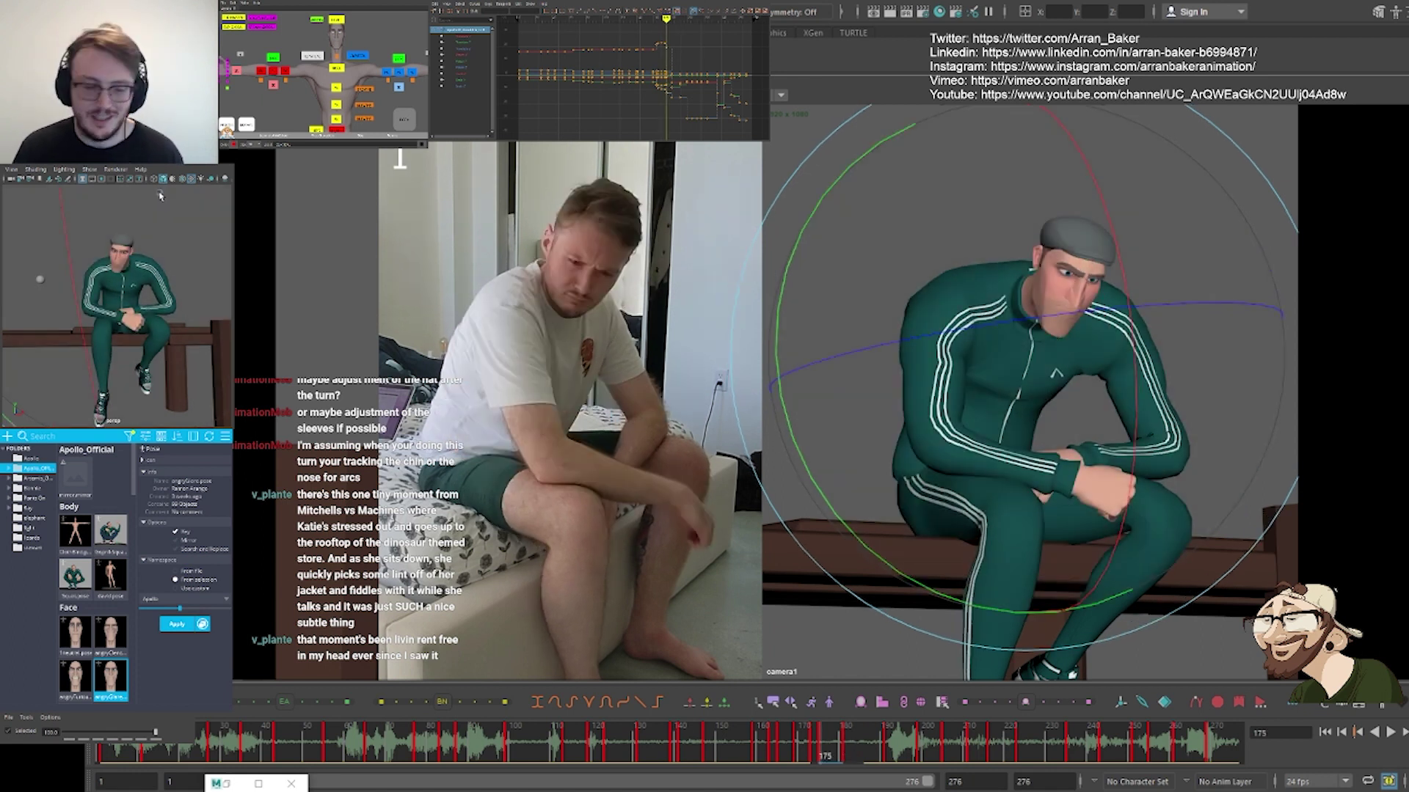
# Select all of the character's controls and examine the timing from frame 175 through frame 182 and beyond against the reference footage
pyautogui.keyDown('alt'); pyautogui.moveTo(400, 95); pyautogui.dragTo(313, 48, button='middle'); pyautogui.keyUp('alt')
pyautogui.click(359, 124)
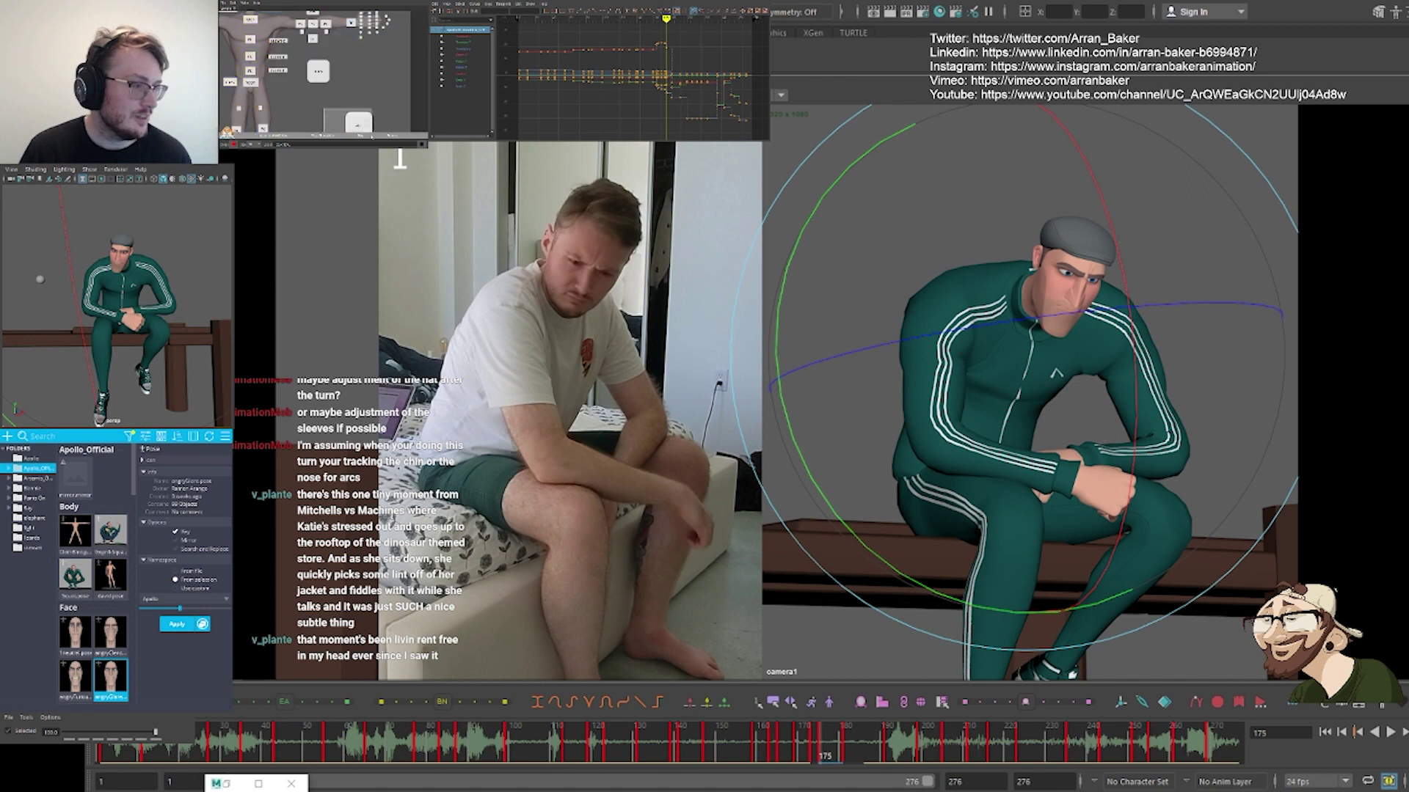
pyautogui.press('.')
pyautogui.press(',')
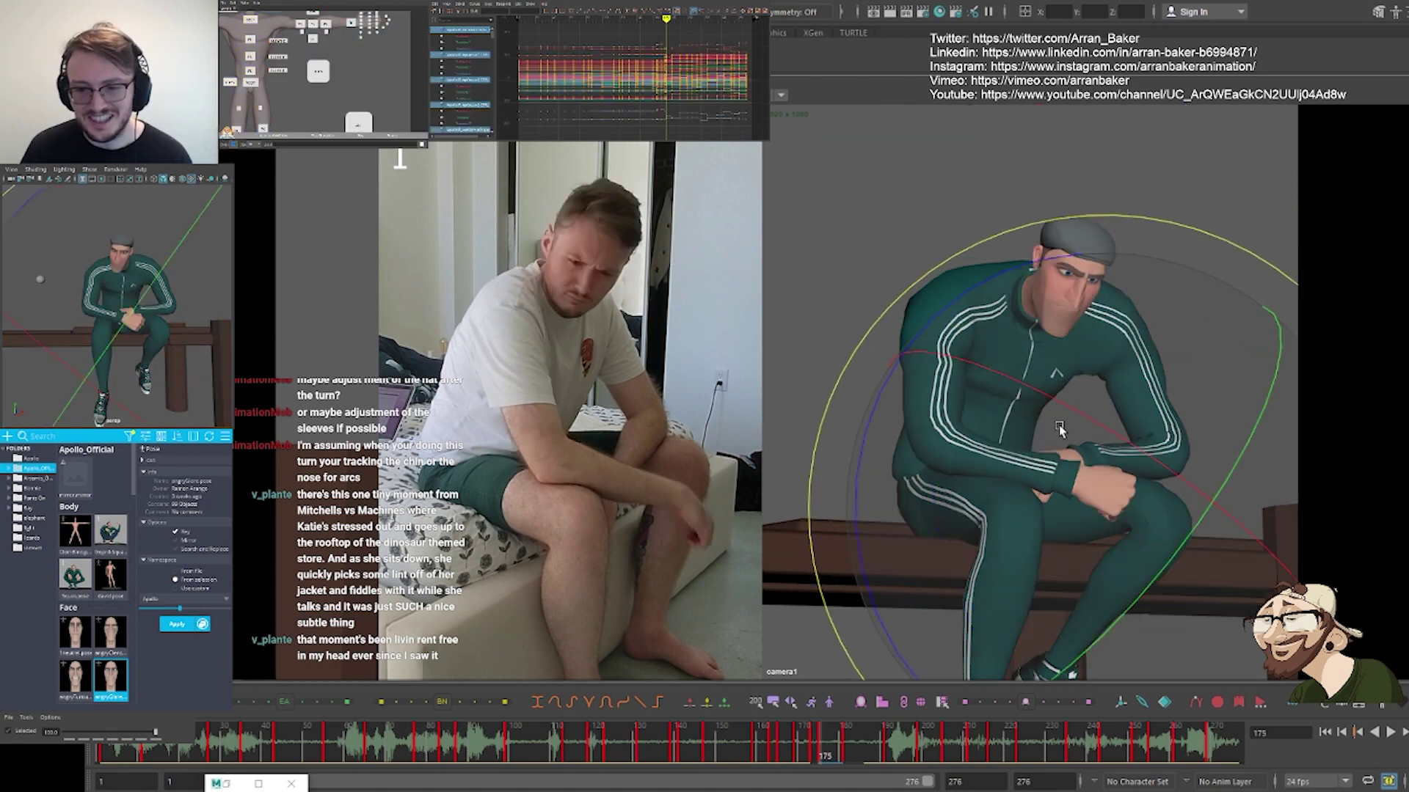
pyautogui.press(',')
pyautogui.press('.')
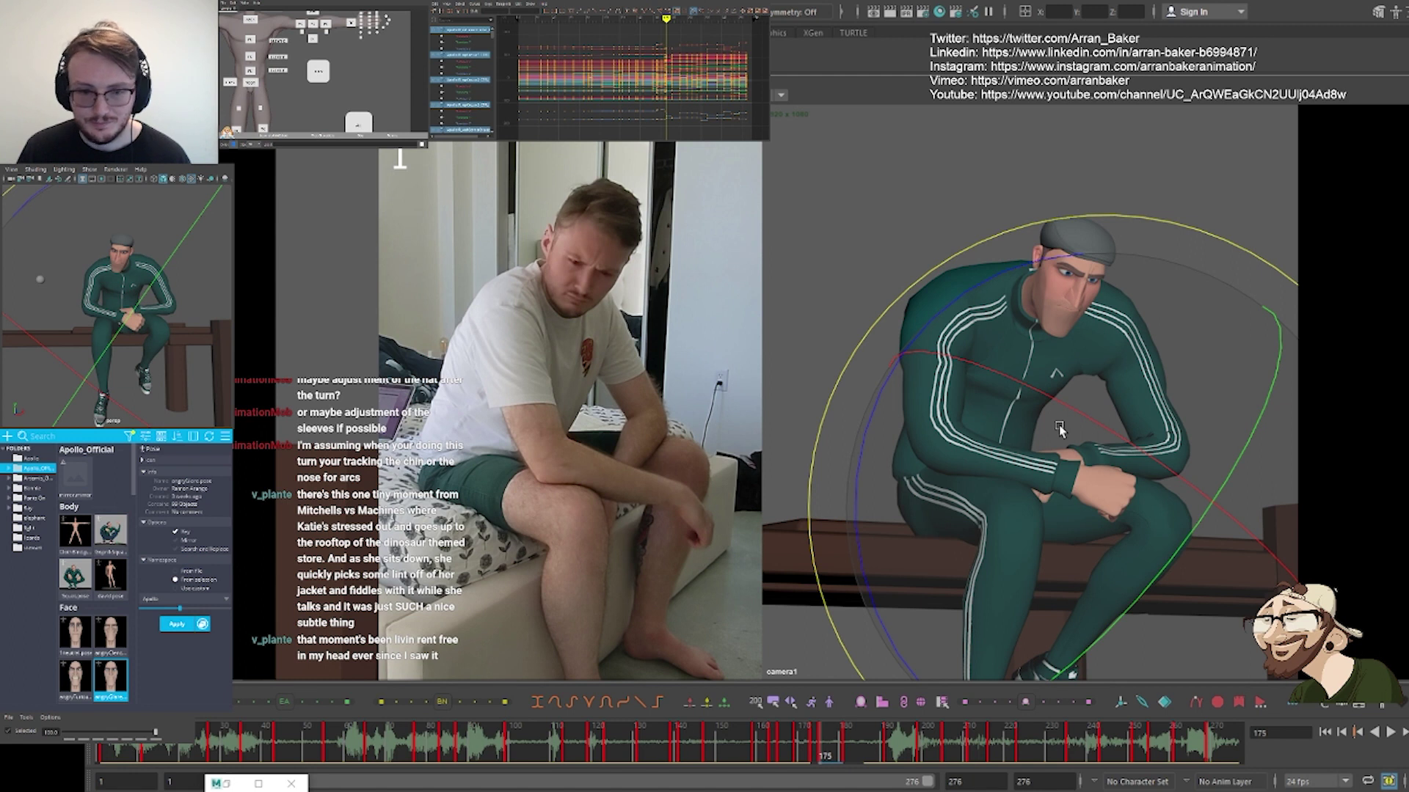
pyautogui.press('.')
pyautogui.press('.')
pyautogui.press('.')
pyautogui.press('.')
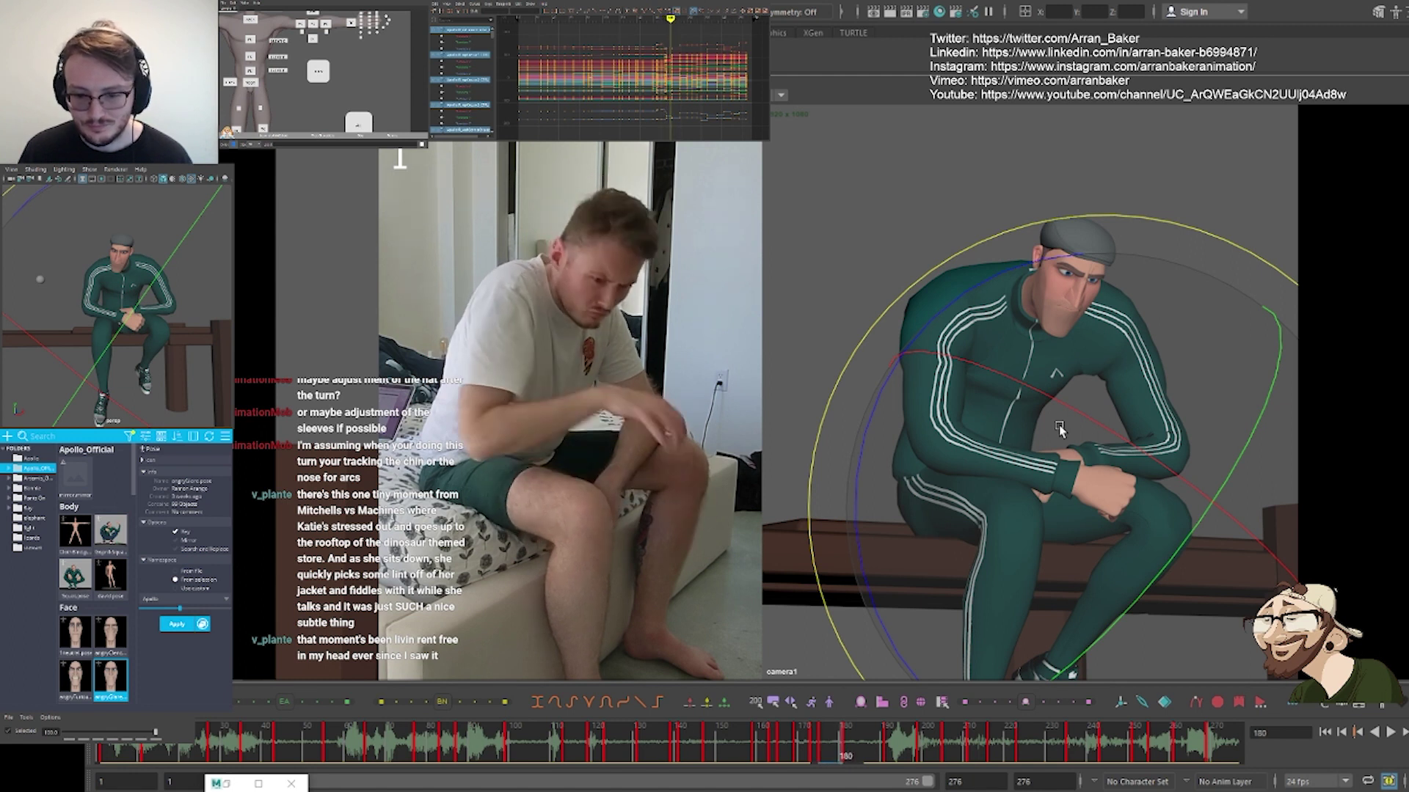
pyautogui.press('.')
pyautogui.press('.')
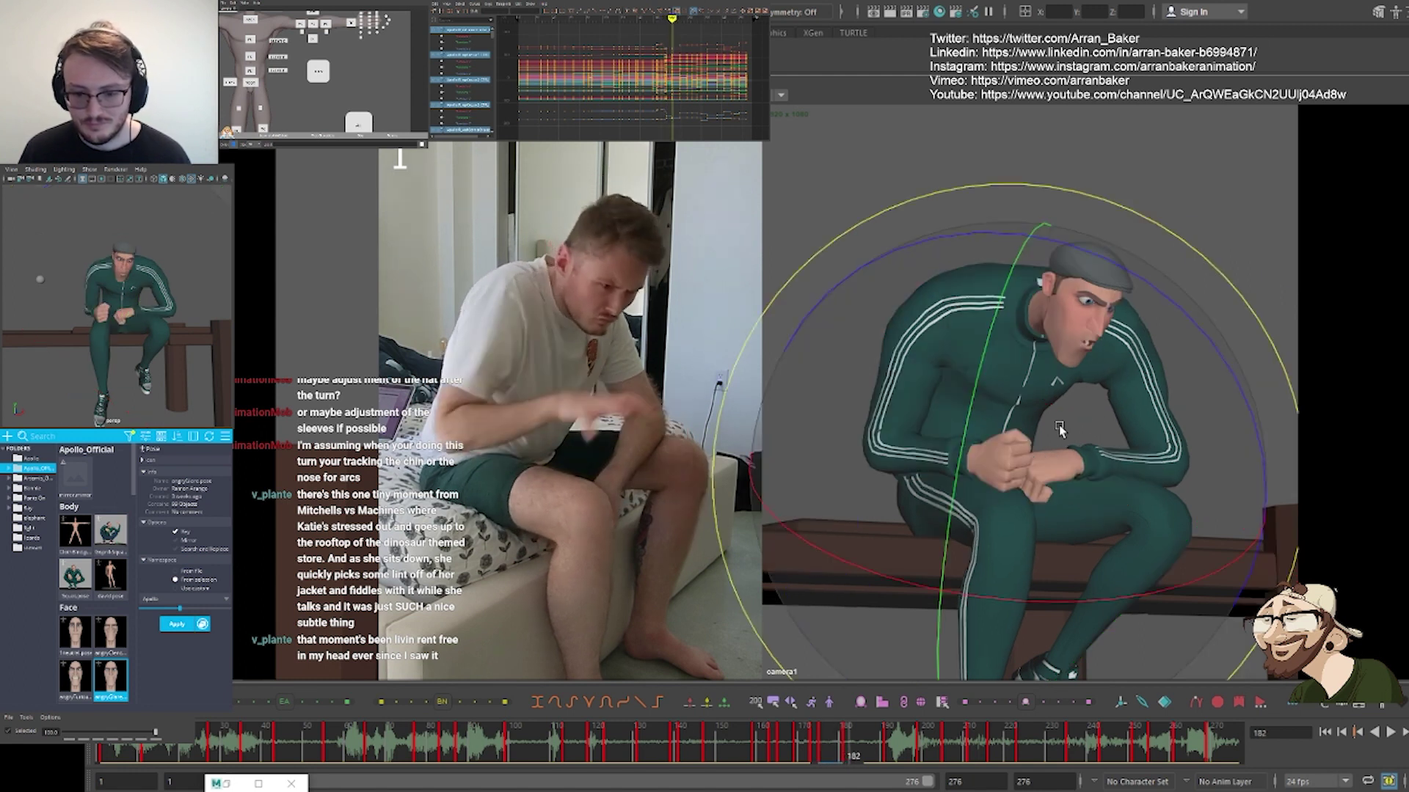
pyautogui.press('.')
pyautogui.press('.')
pyautogui.press('.')
# Play back the turn up to about frame 194 twice, and review the earlier key poses back to frame 175
pyautogui.hotkey('alt', 'v')
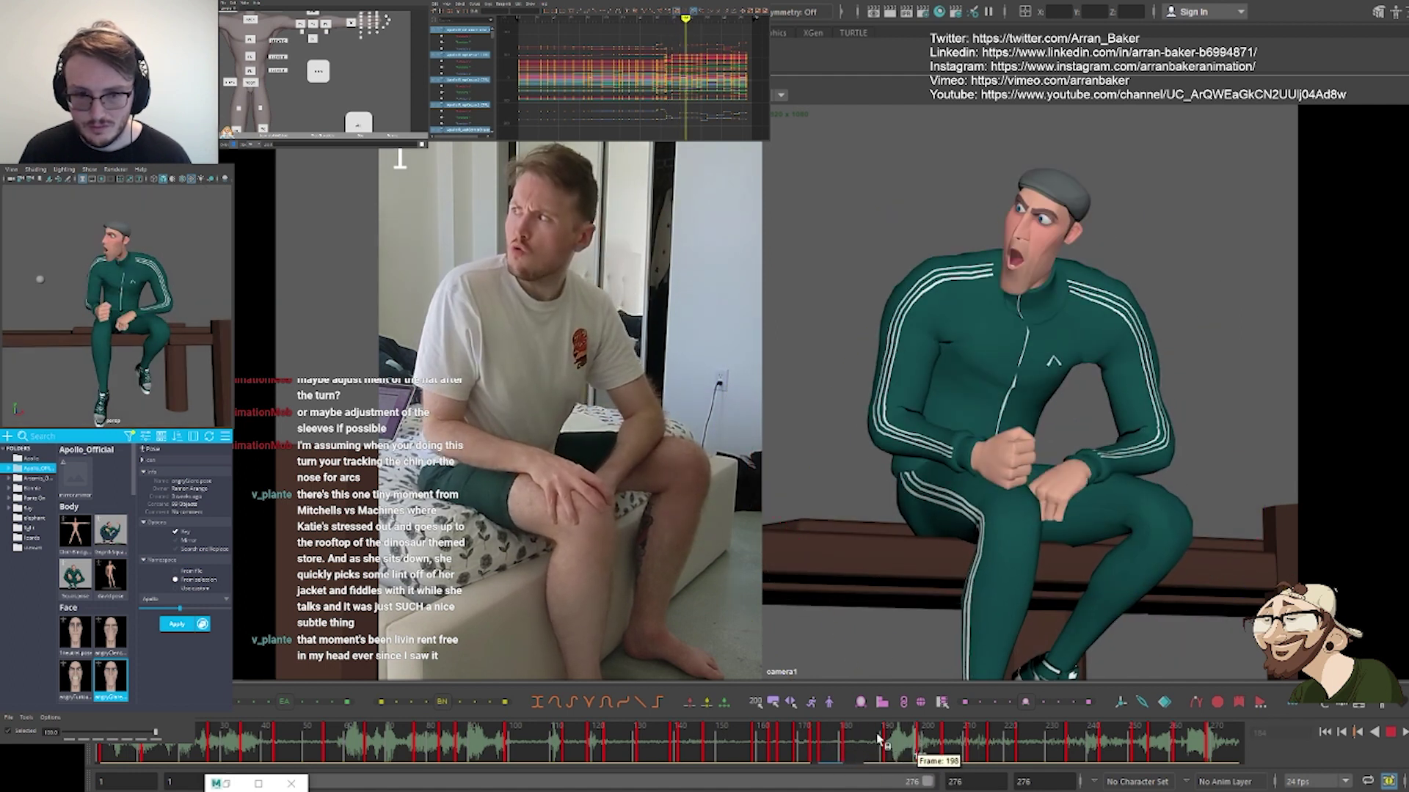
pyautogui.hotkey('alt', 'v')
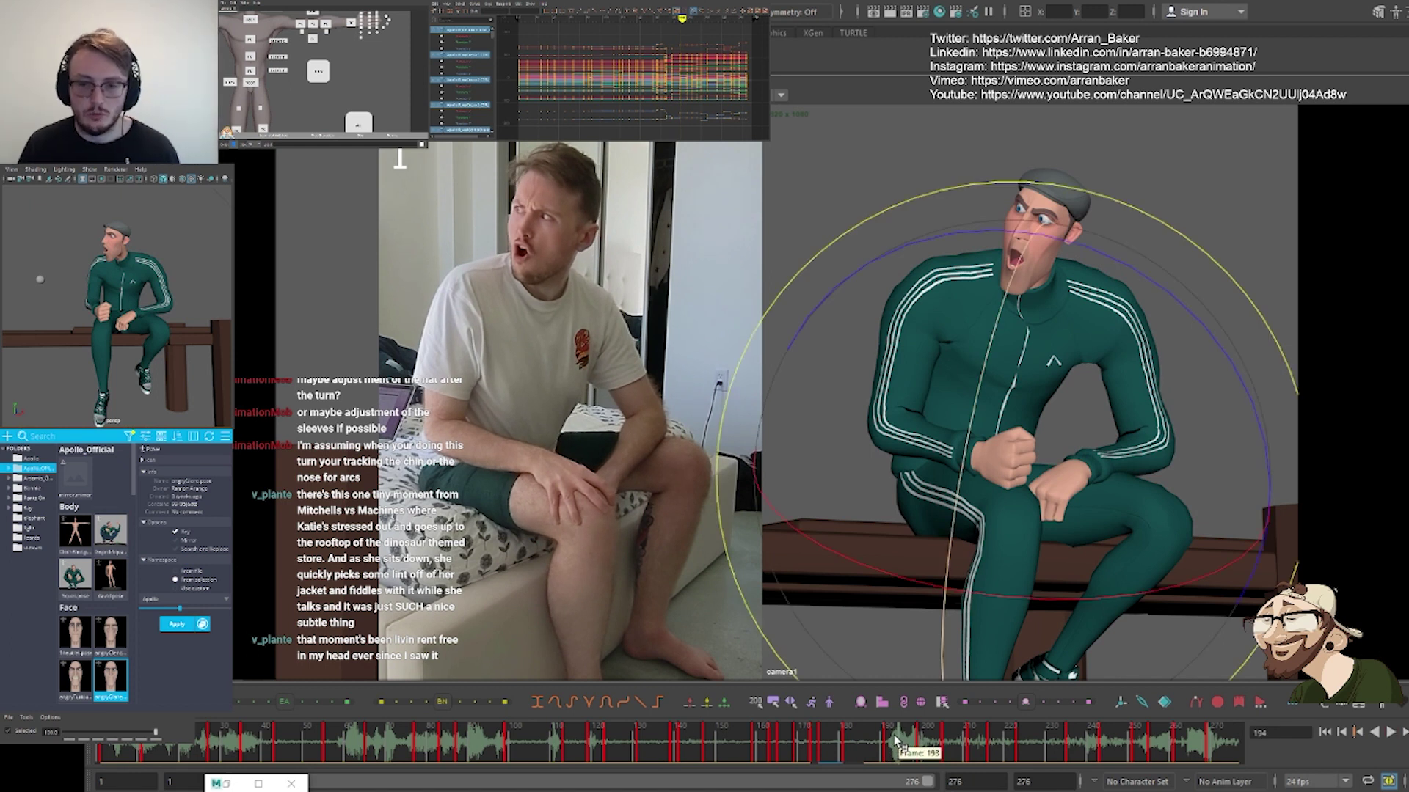
pyautogui.click(805, 744)
pyautogui.hotkey('alt', 'v')
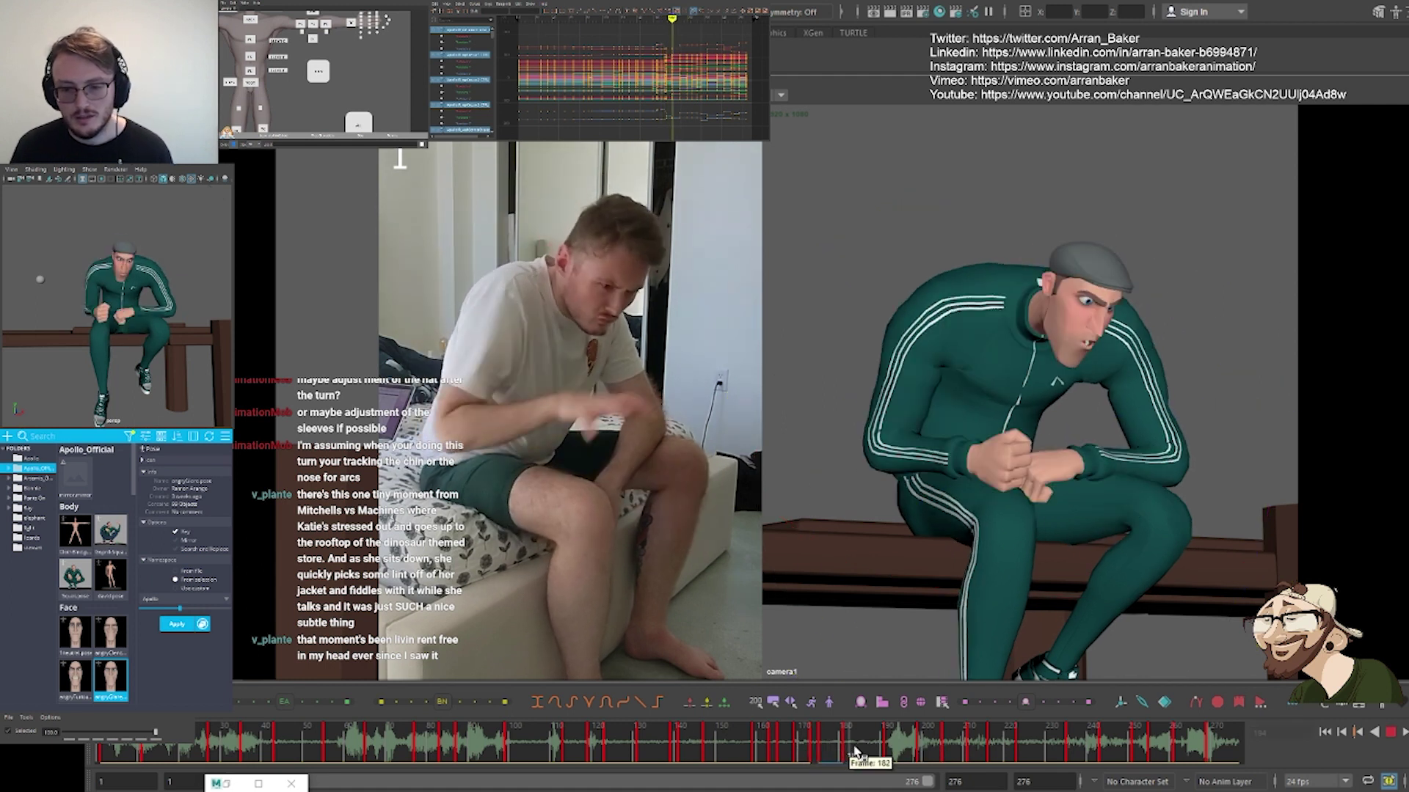
pyautogui.click(901, 752)
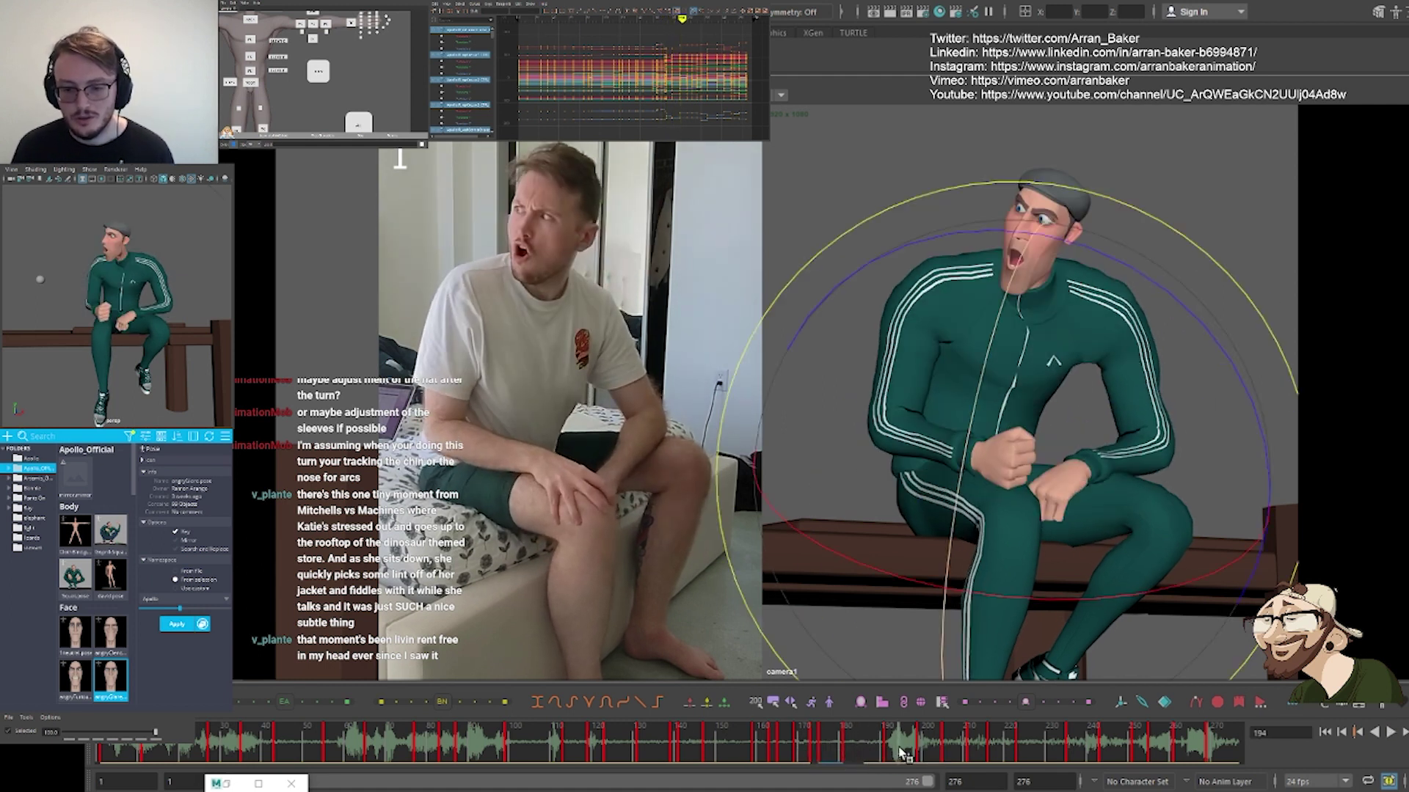
pyautogui.press(',')
pyautogui.press(',')
pyautogui.press(',')
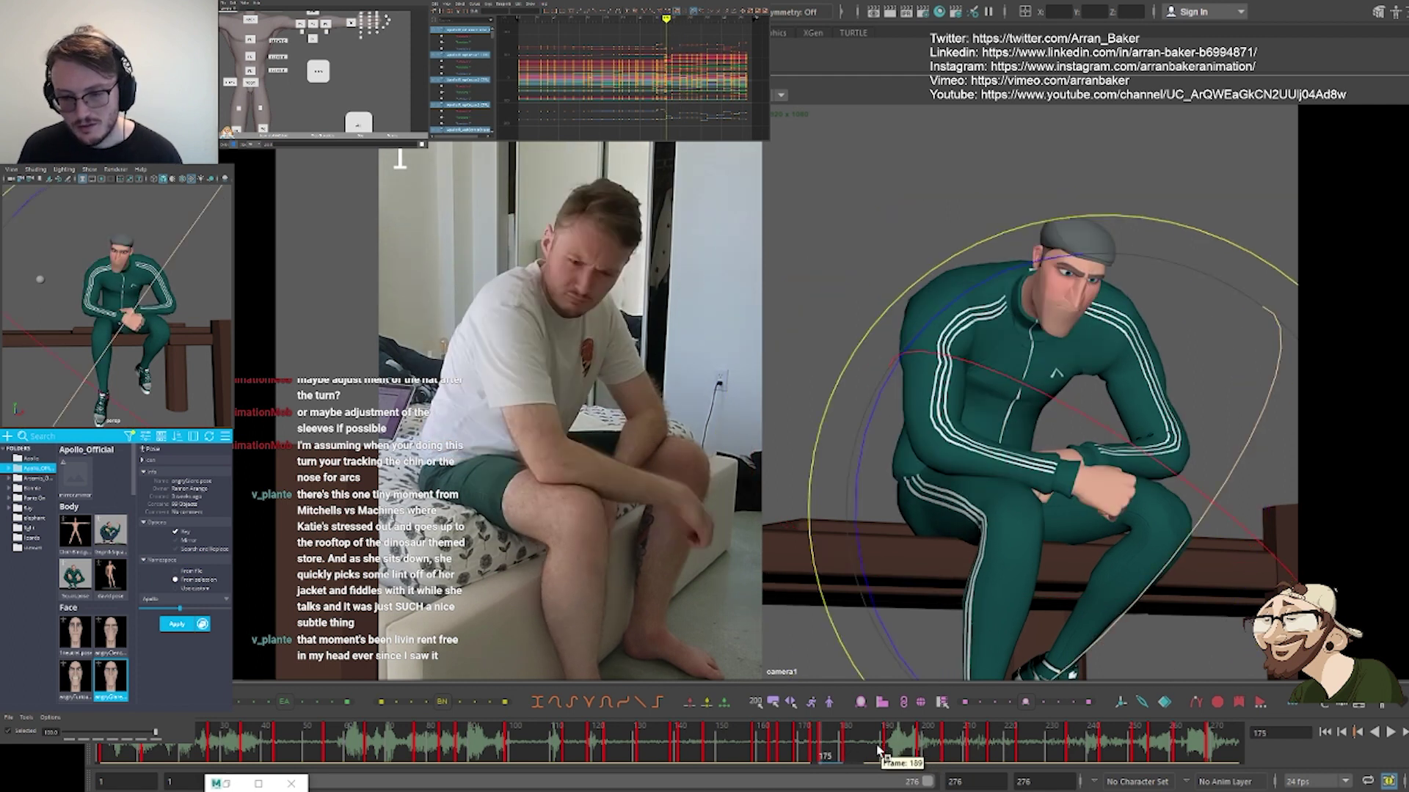
# Compare the key poses from frame 175 onward with the footage and play back the turn around frame 179
pyautogui.press('.')
pyautogui.press(',')
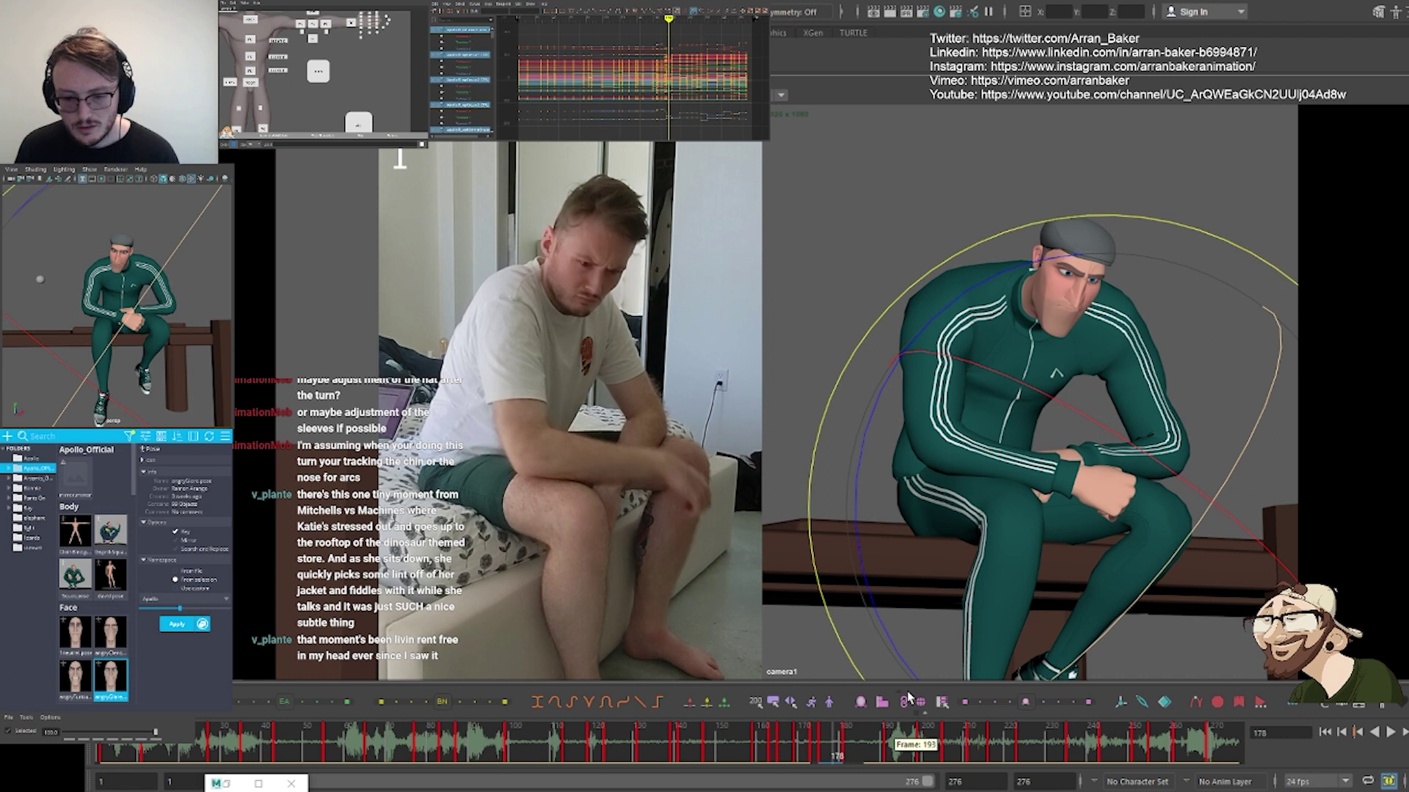
pyautogui.hotkey('alt', ',')
pyautogui.hotkey('alt', '.')
pyautogui.hotkey('alt', '.')
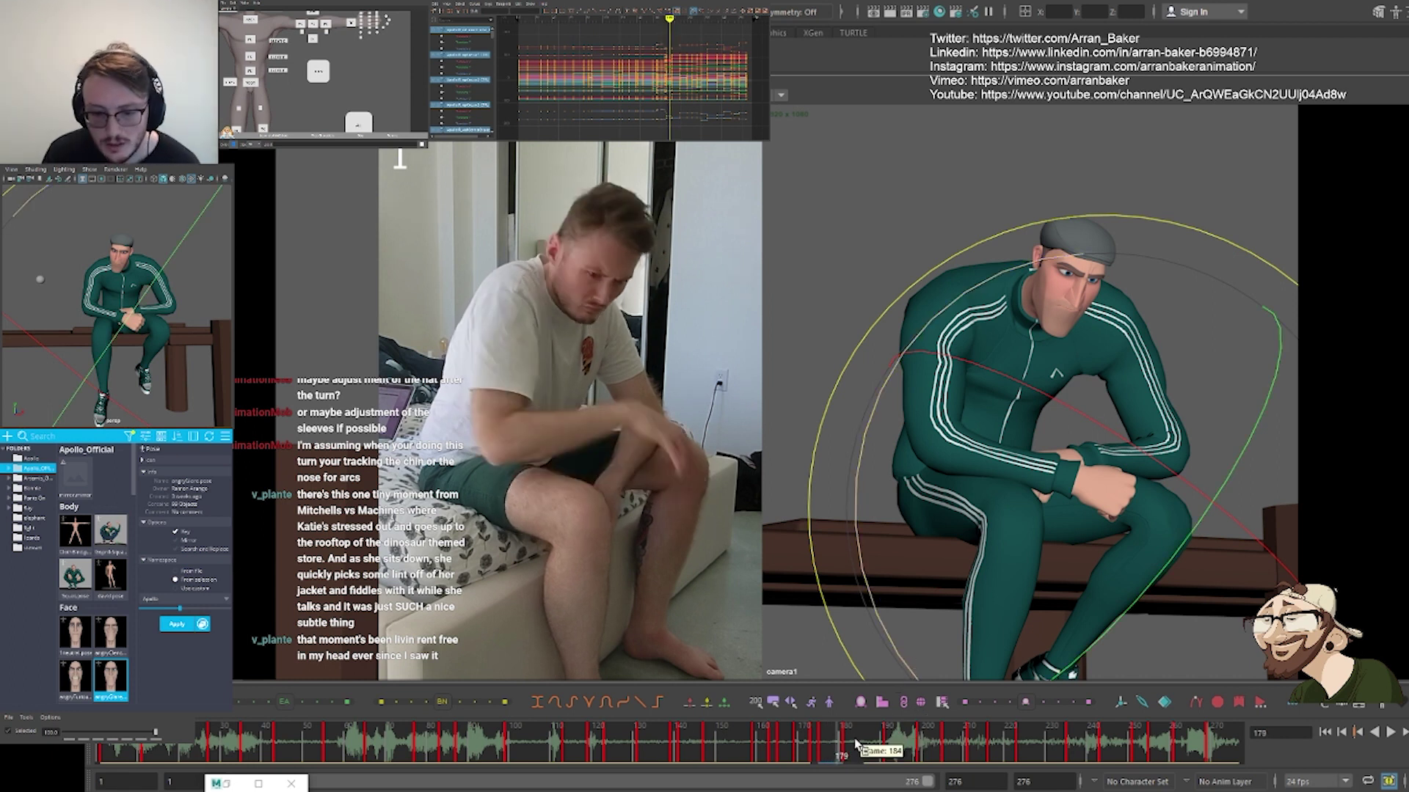
pyautogui.hotkey('alt', 'v')
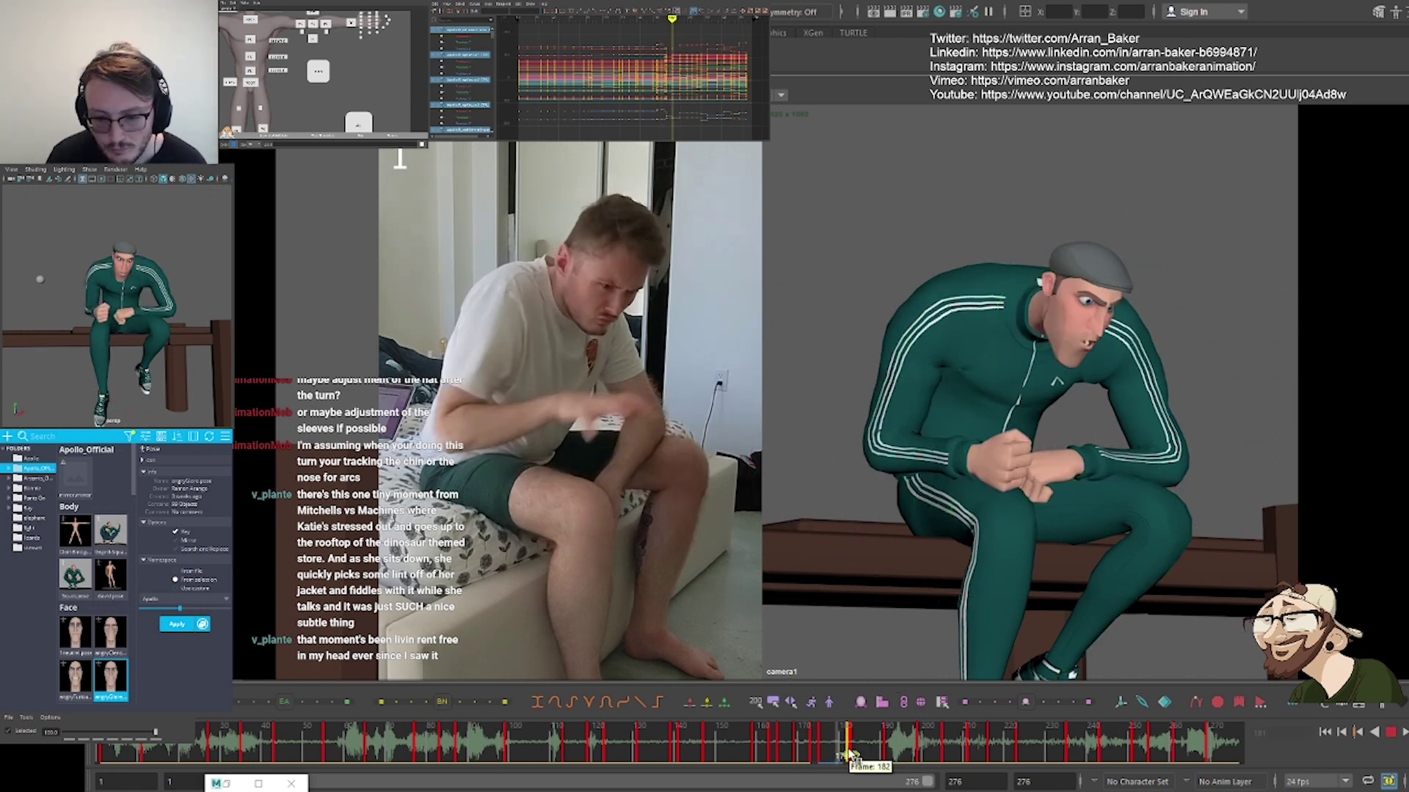
# Create an even in-between pose (0.0) for all the character's controls at frame 179, and compare it with the neighbouring keys
pyautogui.moveTo(853, 756); pyautogui.dragTo(842, 754)
pyautogui.click(840, 753)
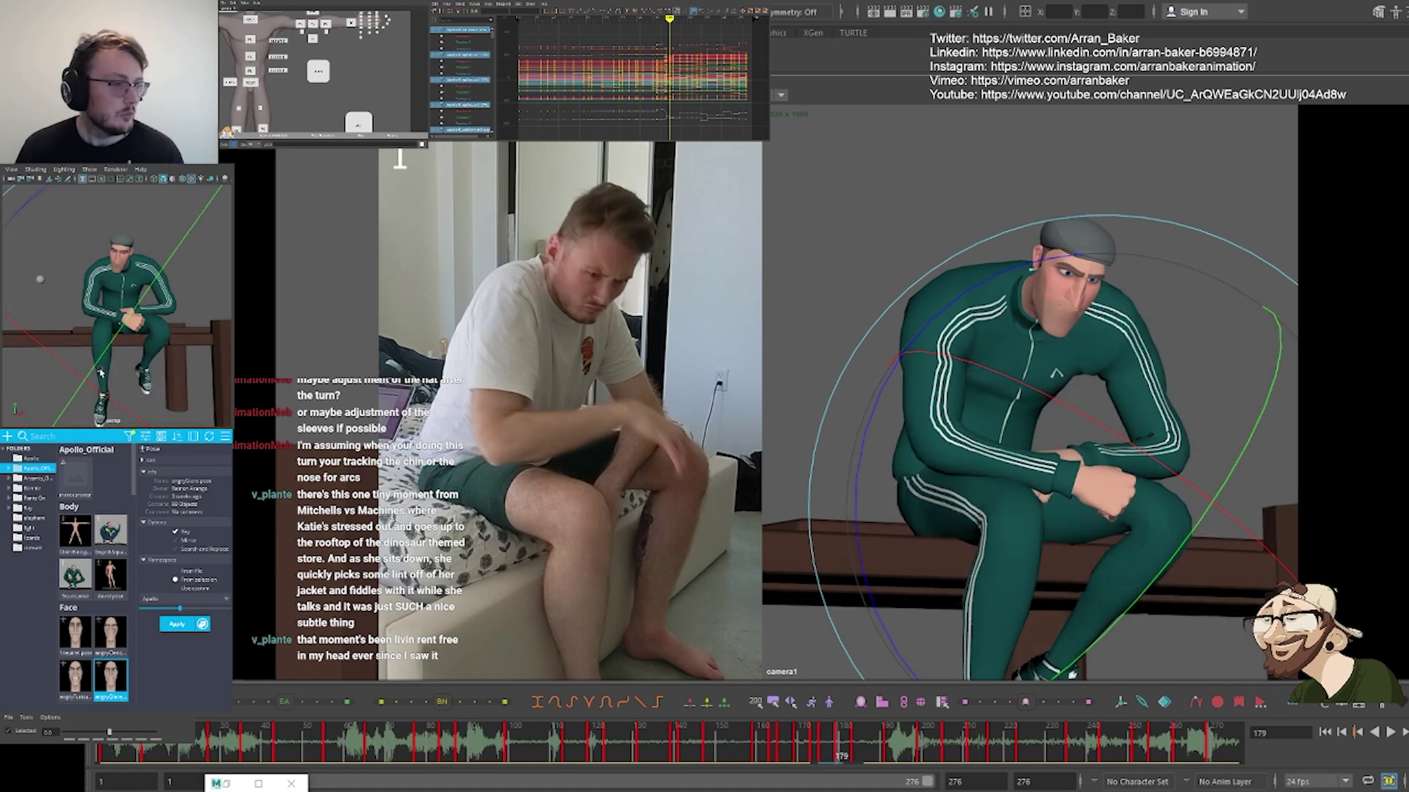
pyautogui.click(383, 83)
pyautogui.click(358, 122)
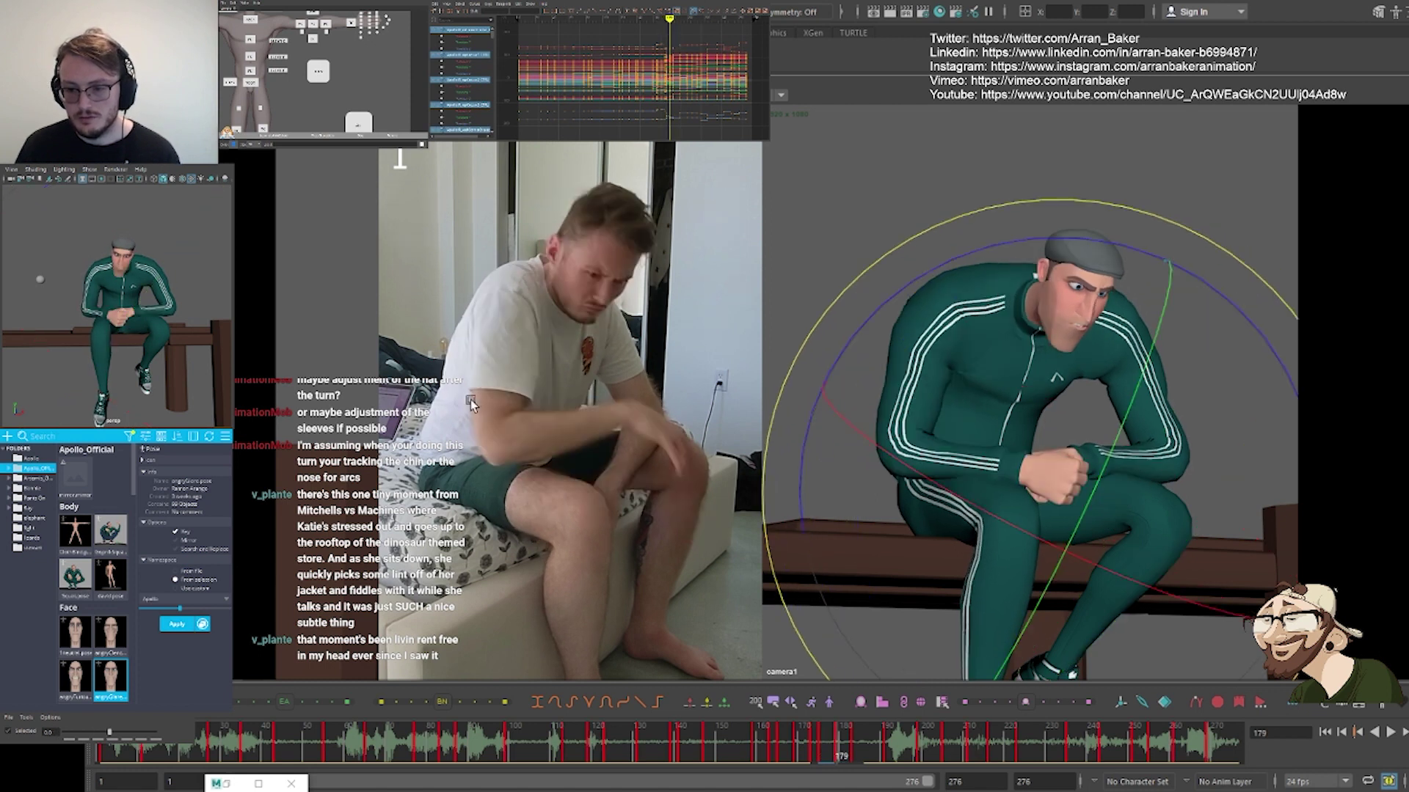
pyautogui.press('.')
pyautogui.press('.')
pyautogui.press(',')
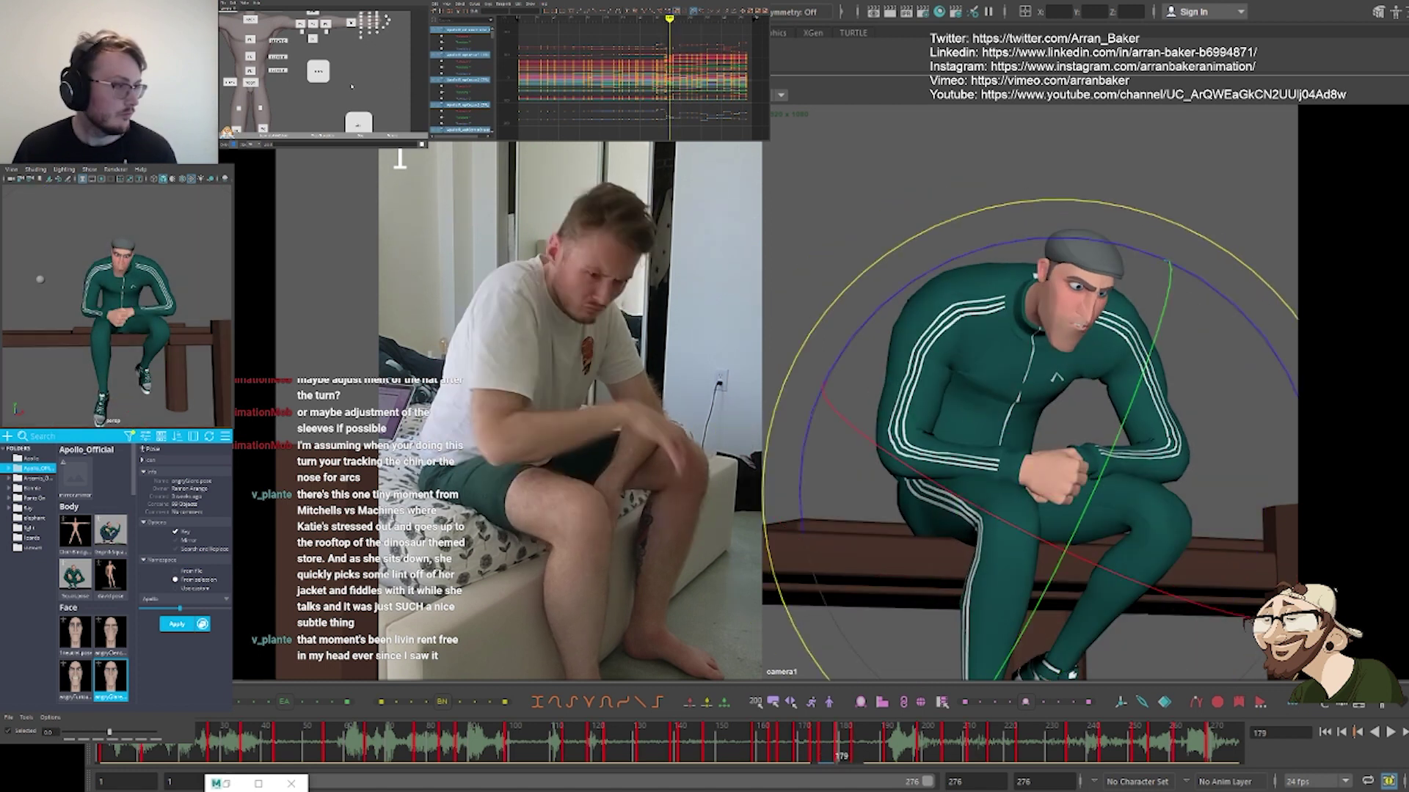
# Select the right hand control and favour its frame 179 pose toward the next key at 75
pyautogui.keyDown('alt'); pyautogui.moveTo(293, 89); pyautogui.dragTo(410, 108, button='middle'); pyautogui.keyUp('alt')
pyautogui.click(269, 41)
pyautogui.press('\\')
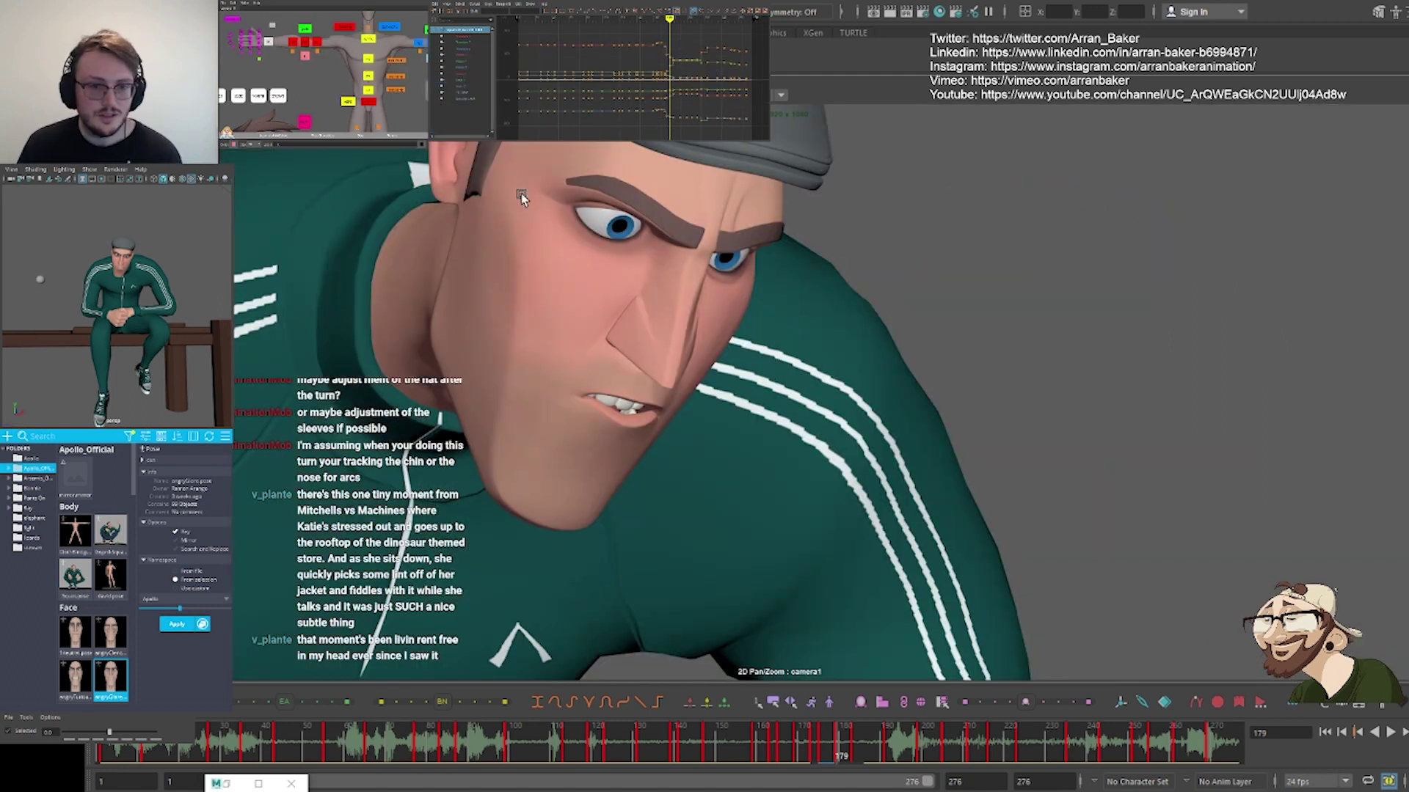
pyautogui.press(',')
pyautogui.press('.')
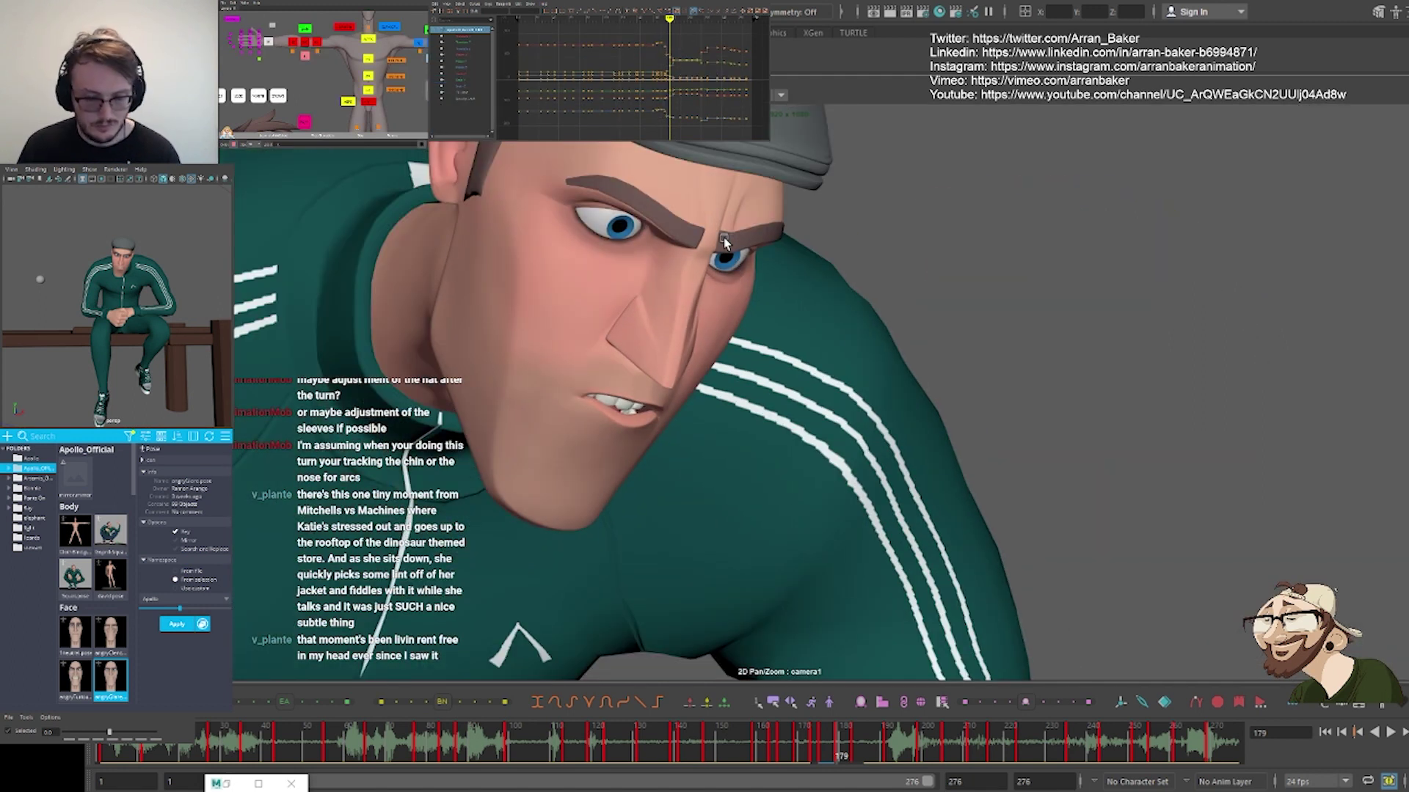
pyautogui.press('\\')
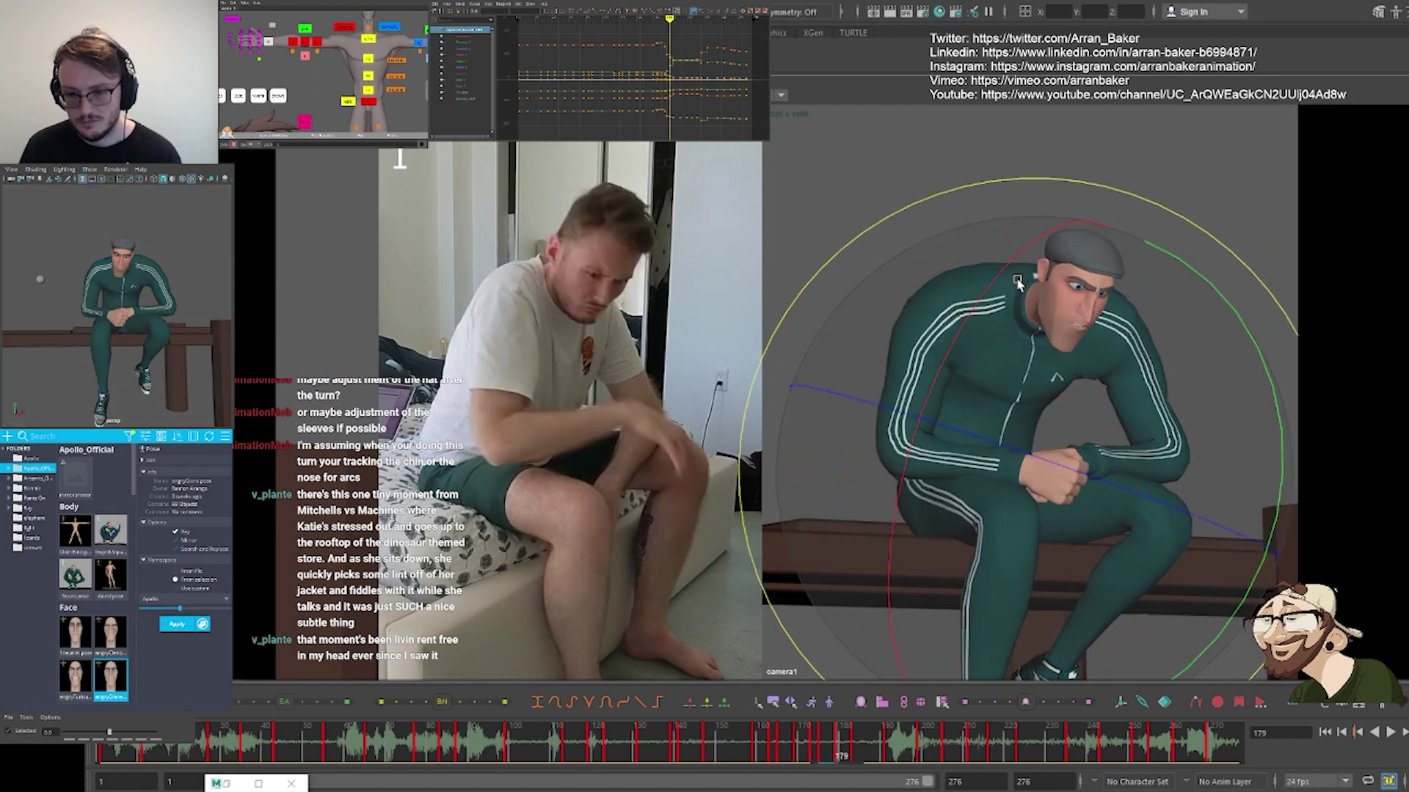
pyautogui.press('\\')
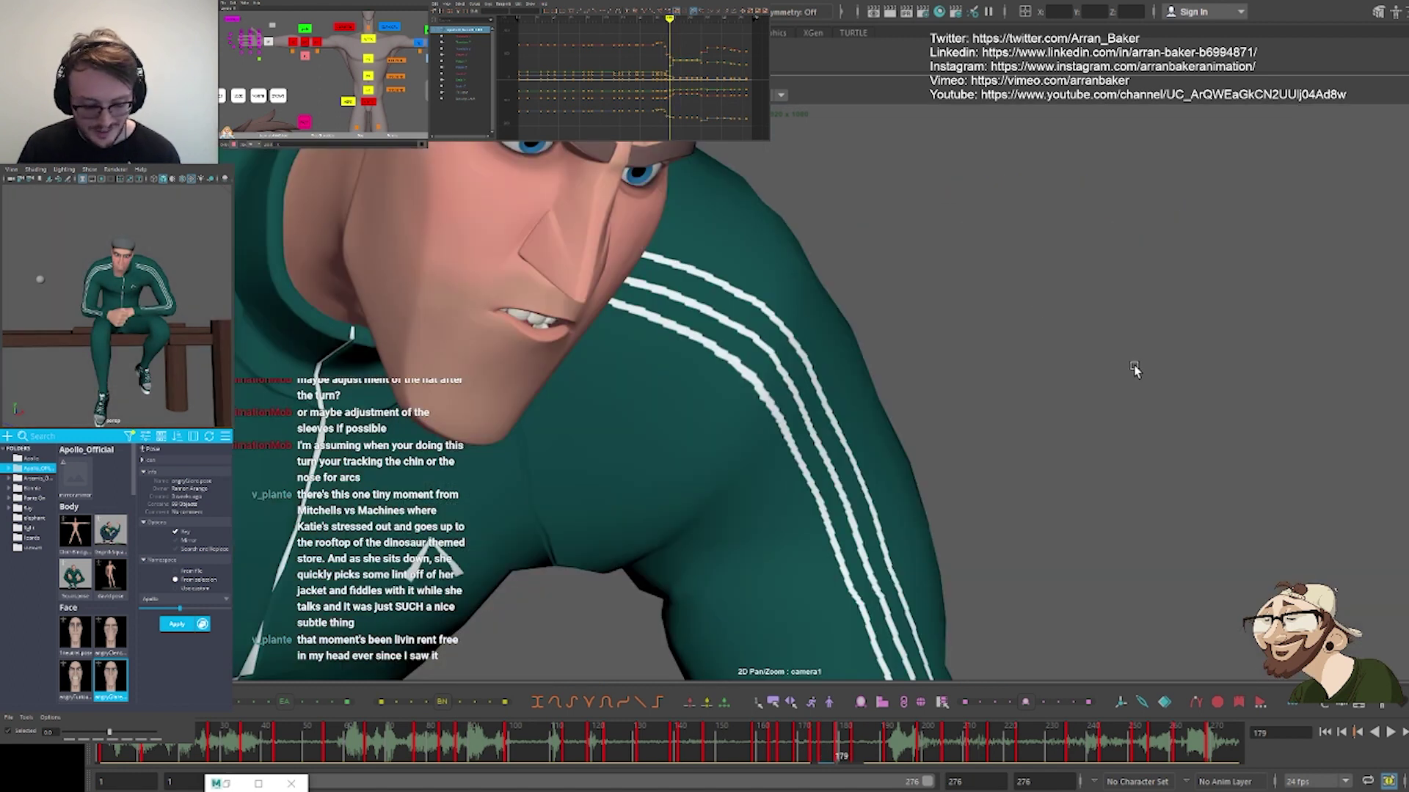
pyautogui.press('\\')
pyautogui.moveTo(1077, 393); pyautogui.dragTo(1059, 390)
pyautogui.click(1033, 493)
# Raise and rotate the right hand at frame 179 so it lifts off the left hand, checking it against the neighbouring keys
pyautogui.press('w')
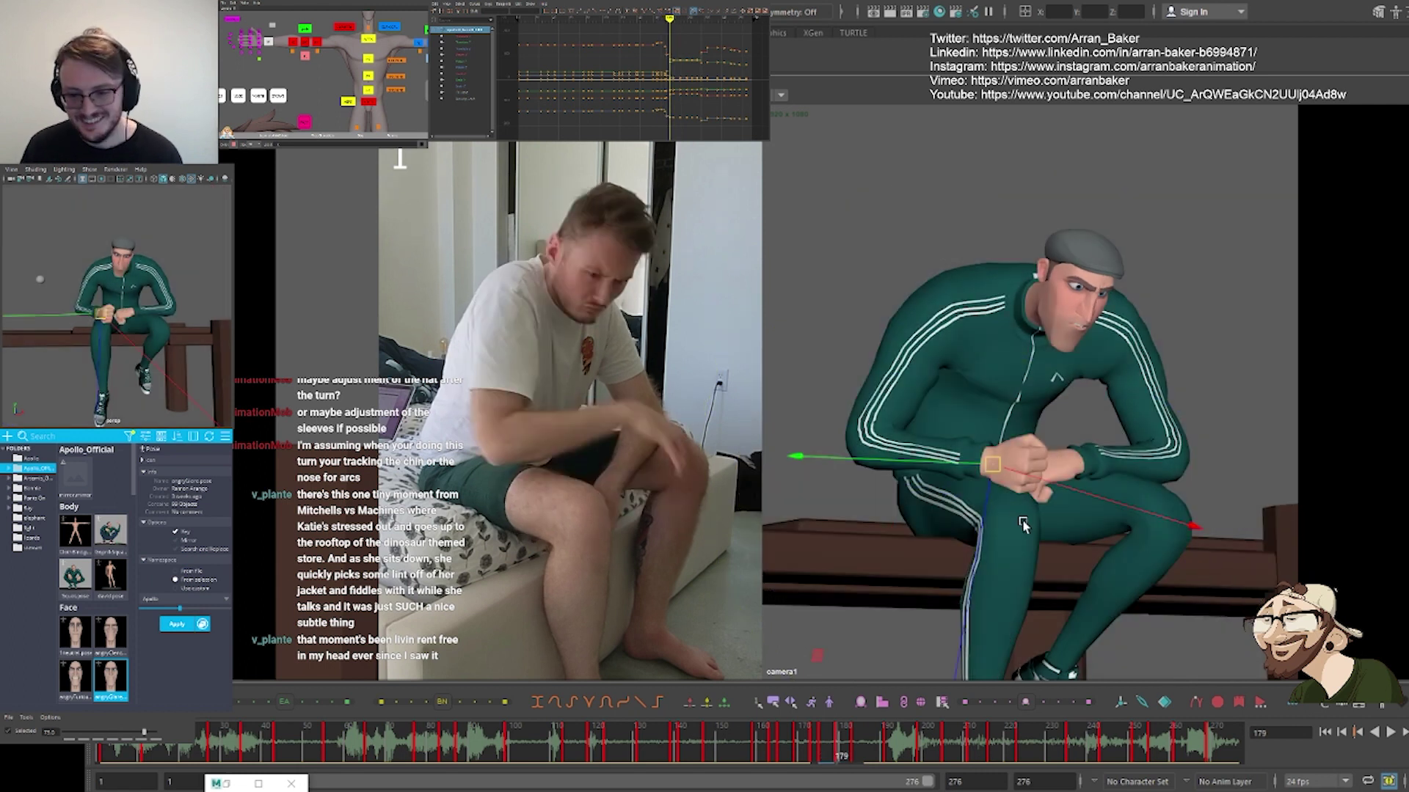
pyautogui.moveTo(986, 454); pyautogui.dragTo(996, 427)
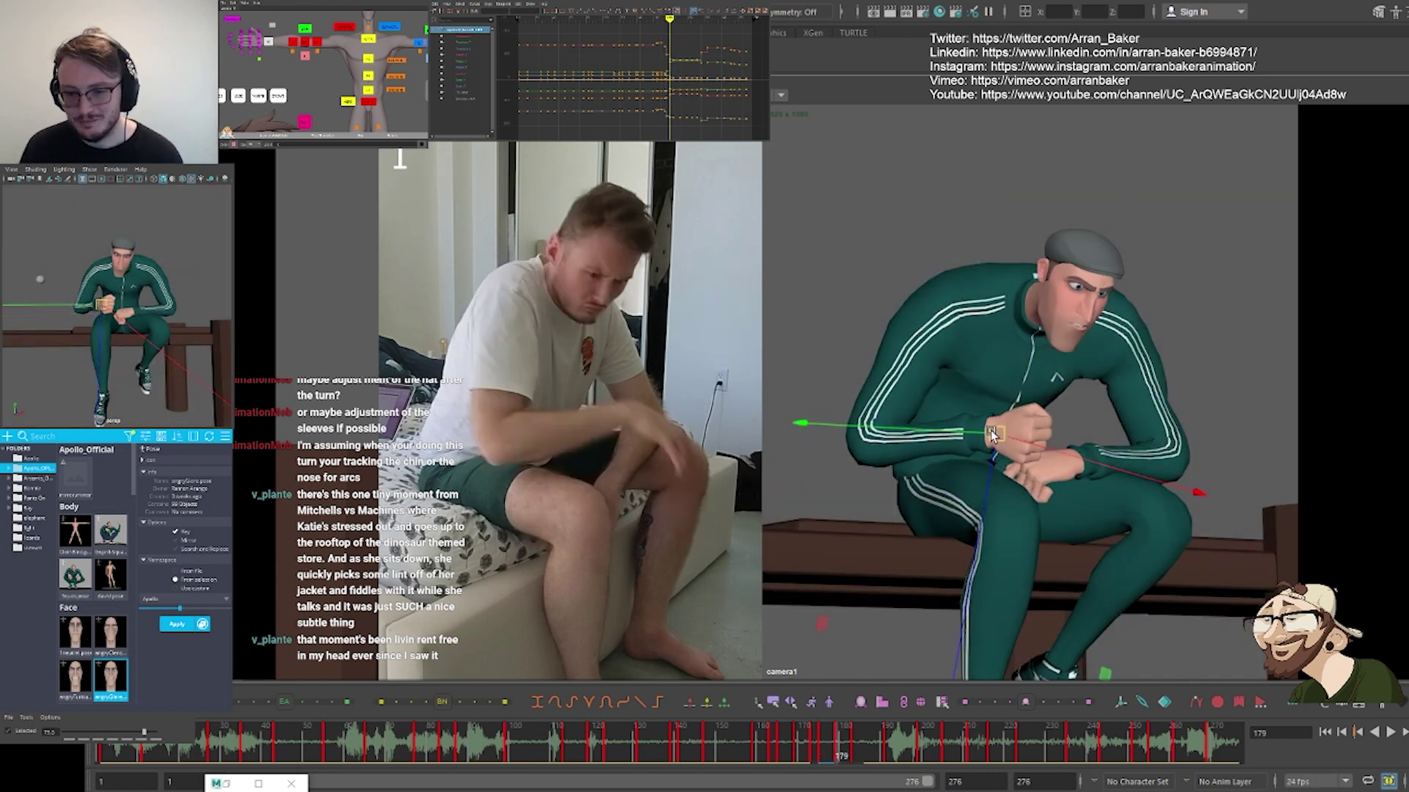
pyautogui.press('e')
pyautogui.moveTo(1133, 413); pyautogui.dragTo(1119, 358)
pyautogui.press(',')
pyautogui.press('.')
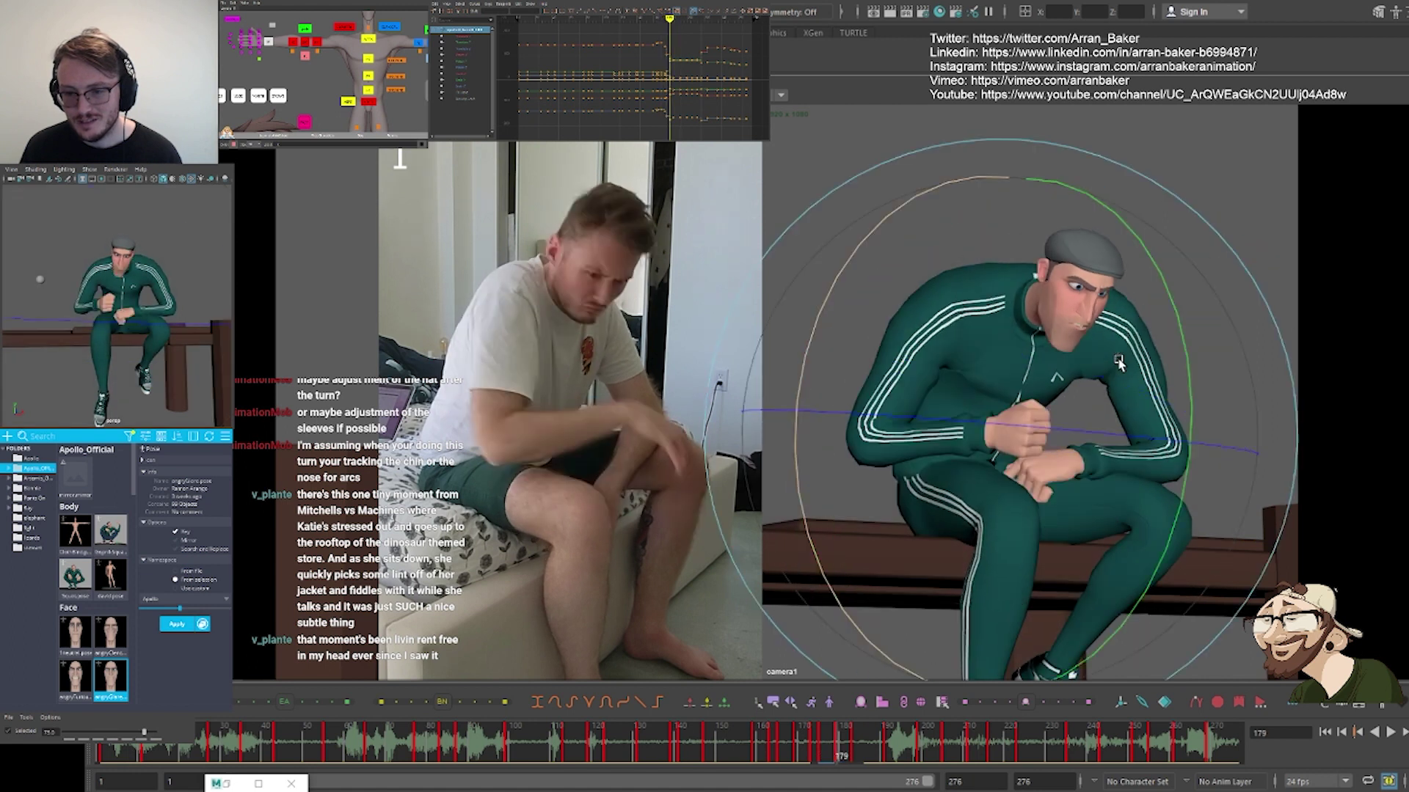
pyautogui.press('.')
pyautogui.press(',')
pyautogui.press(',')
pyautogui.press('.')
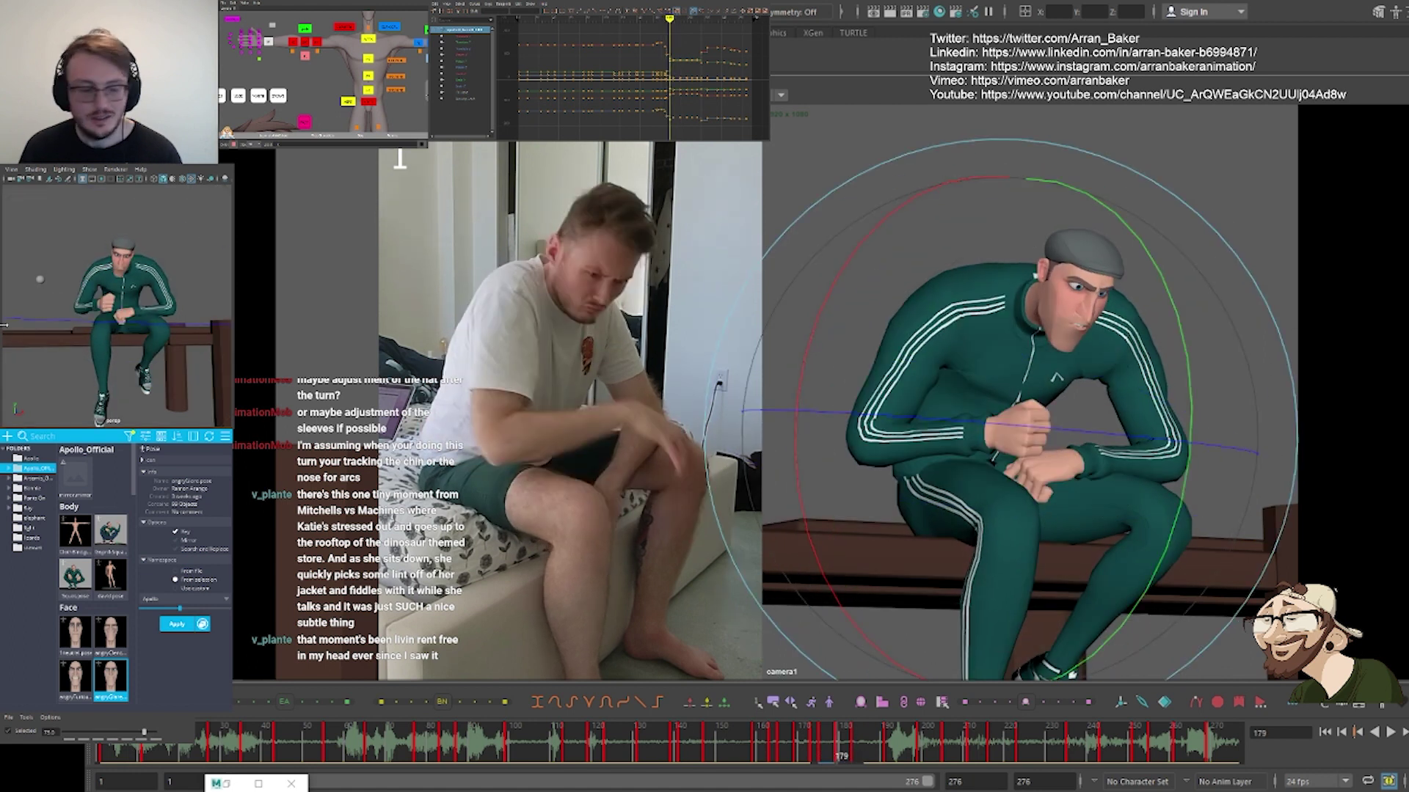
# Favour the right elbow control toward the next key at frame 179, and compare the arm with frame 183
pyautogui.click(305, 55)
pyautogui.press('\\')
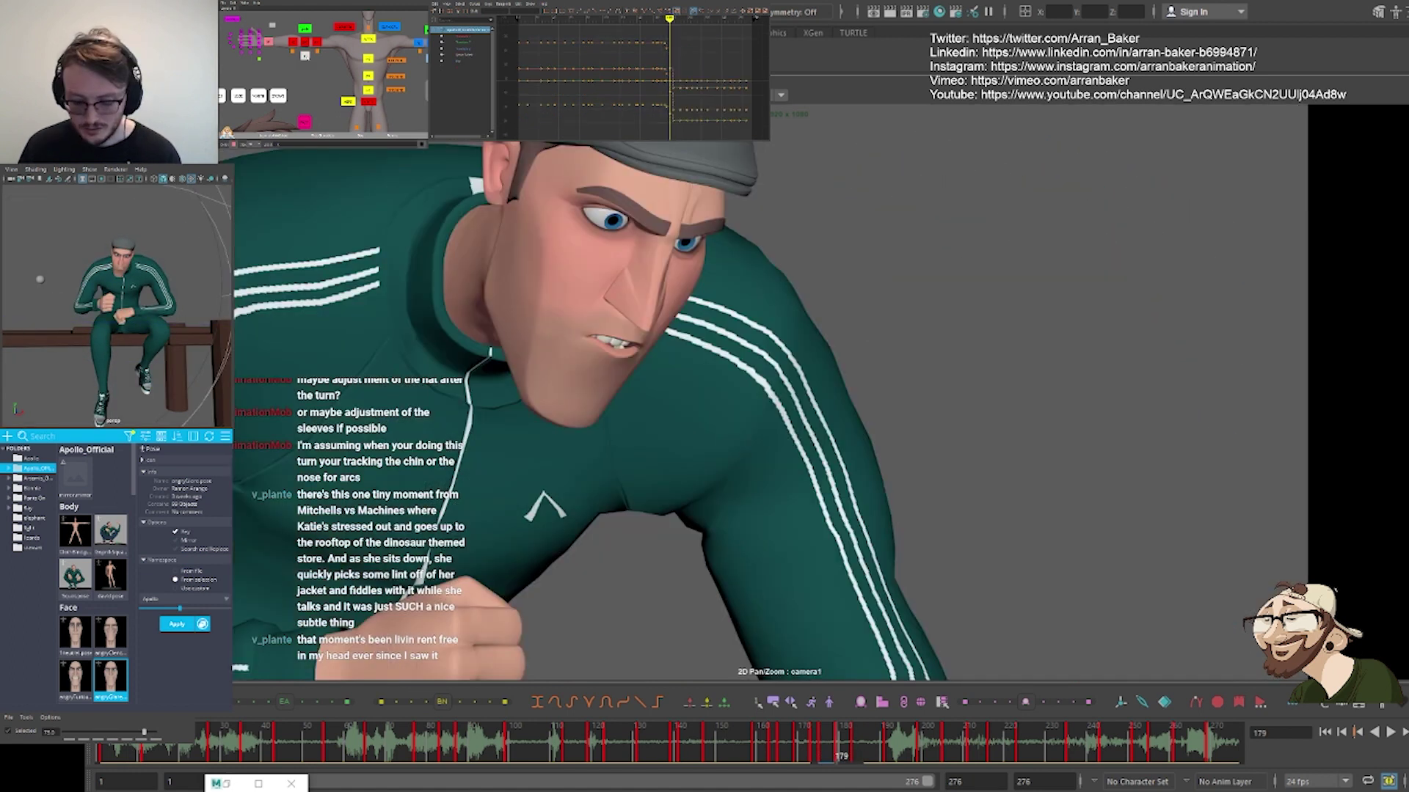
pyautogui.press('\\')
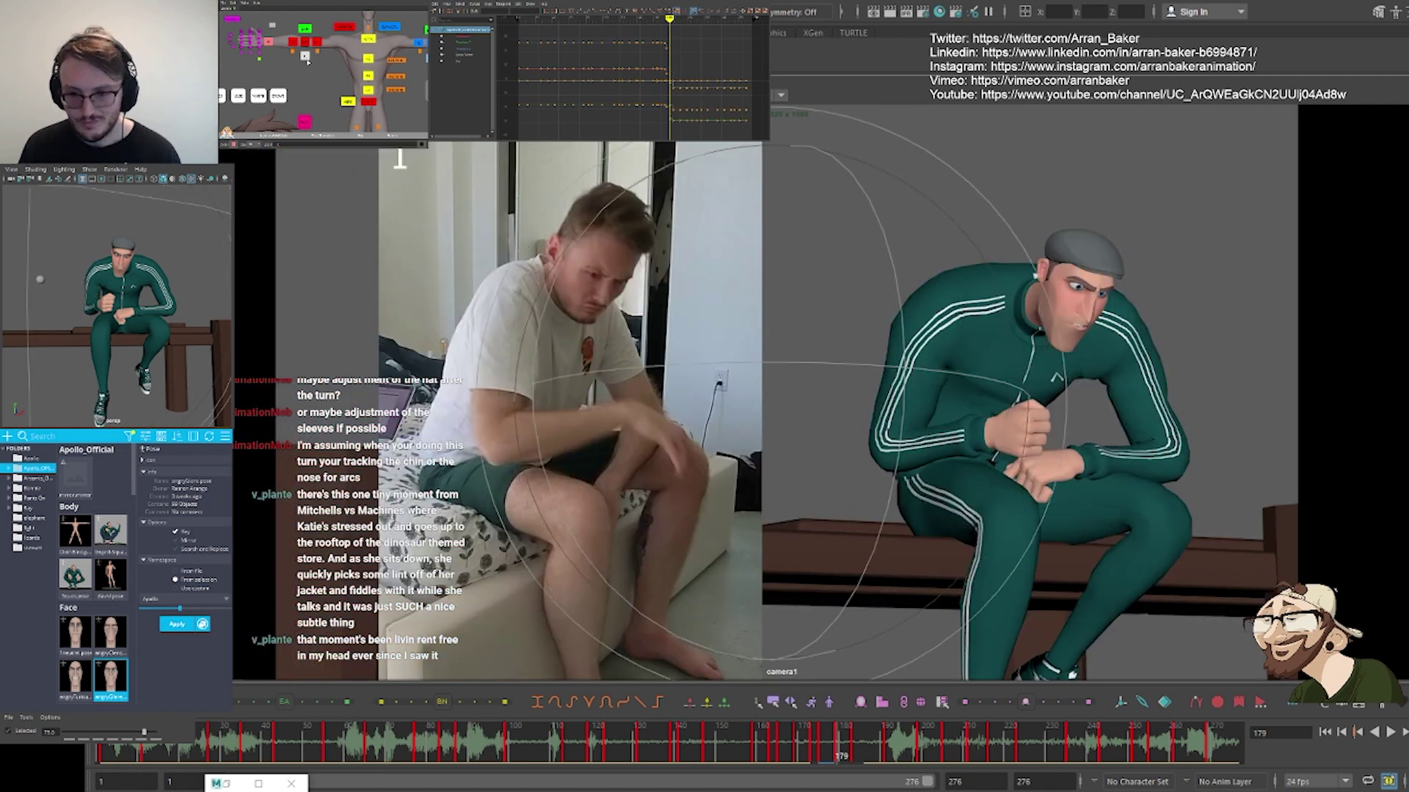
pyautogui.press(',')
pyautogui.press('.')
pyautogui.press(',')
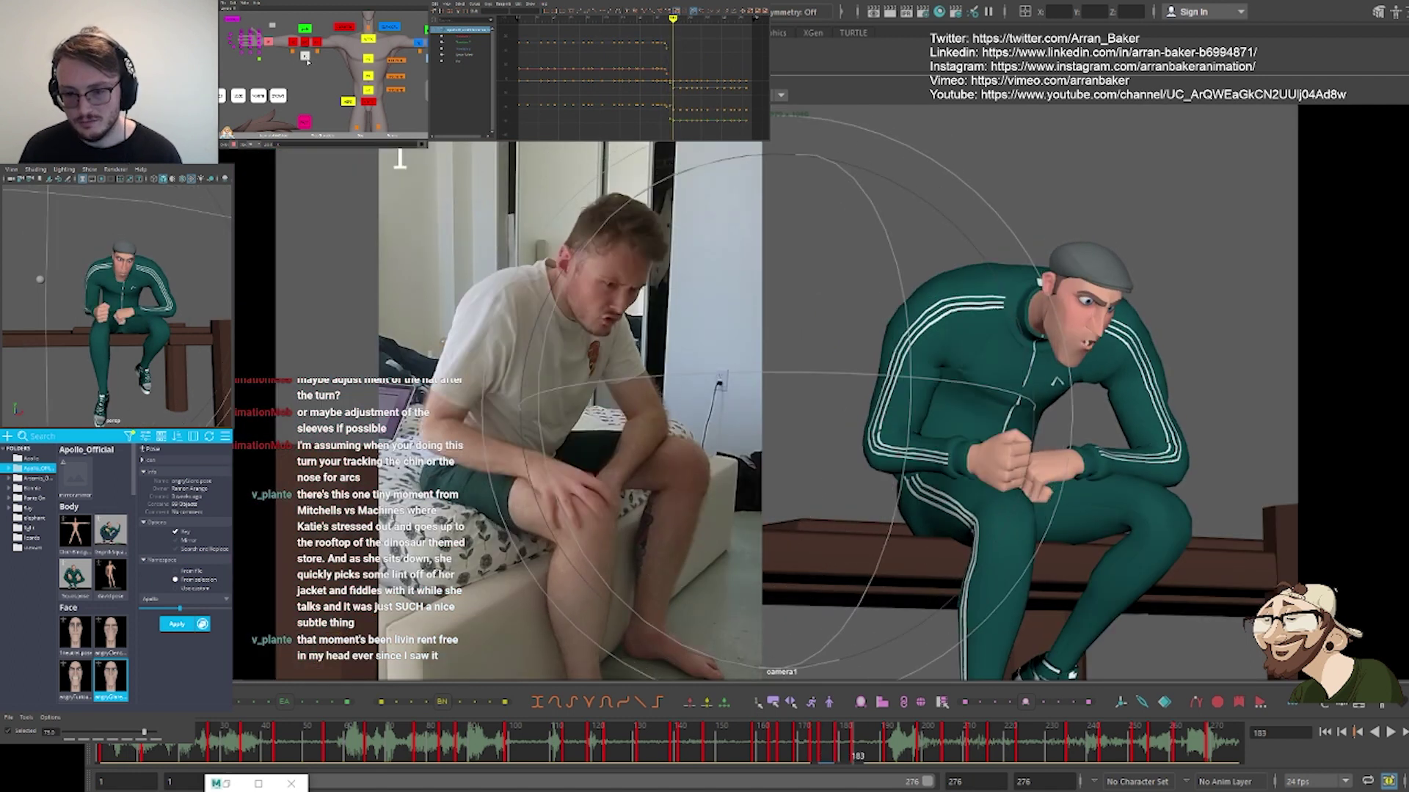
pyautogui.press('.')
pyautogui.press(',')
pyautogui.press('.')
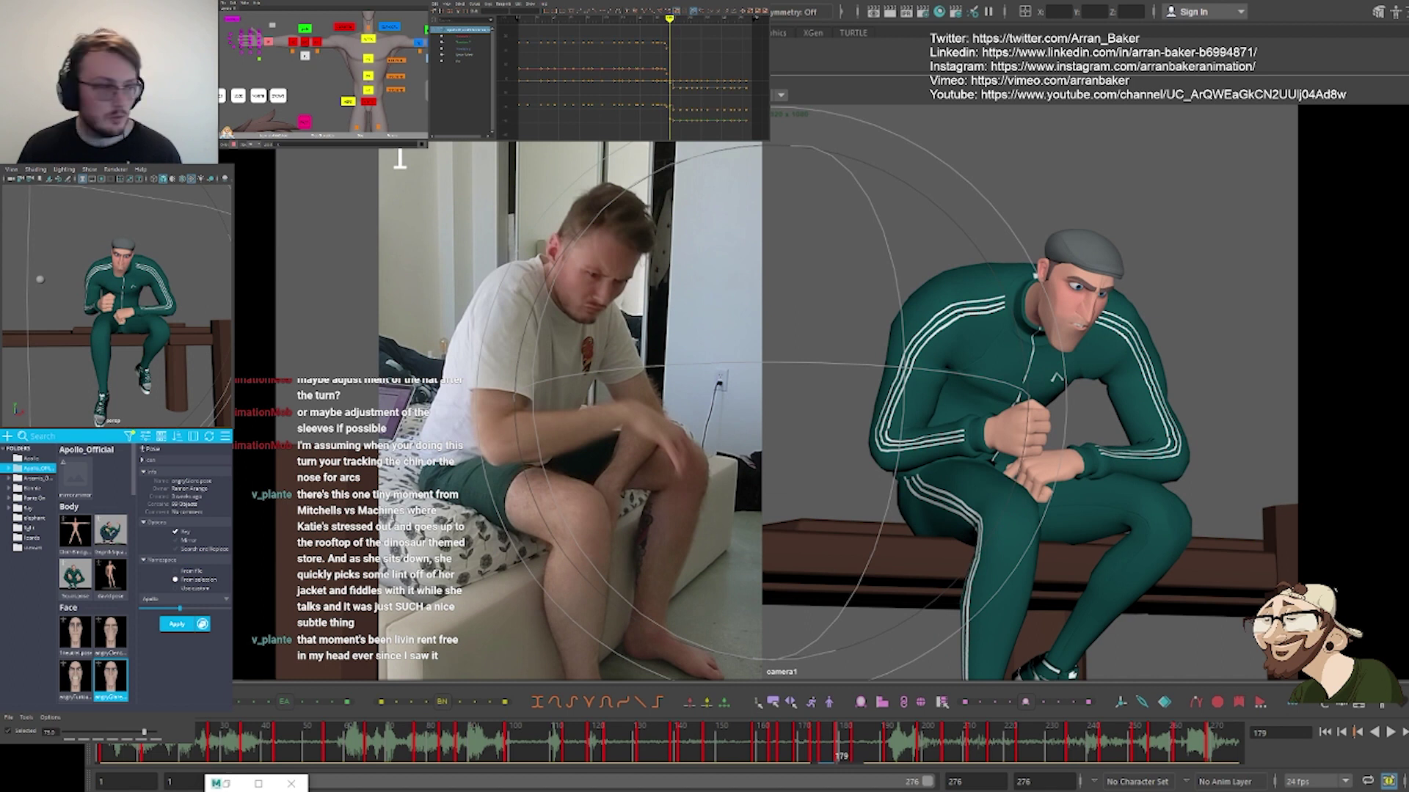
# Select the right clavicle control and rotate it at frame 179 to refine the shoulder between the 175 and 183 poses
pyautogui.click(352, 27)
pyautogui.press(',')
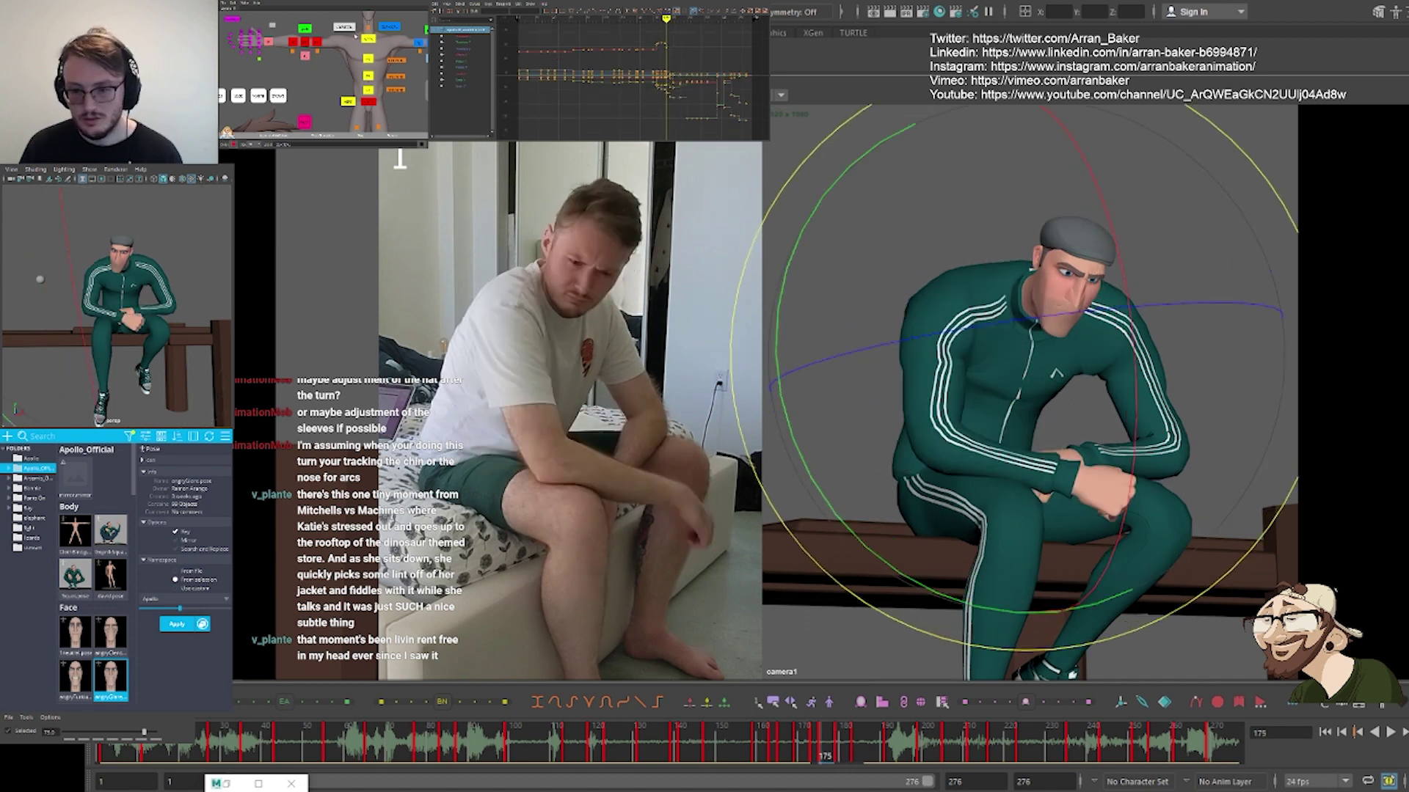
pyautogui.press('.')
pyautogui.press('.')
pyautogui.press(',')
pyautogui.moveTo(813, 308); pyautogui.dragTo(891, 355)
pyautogui.press(',')
pyautogui.press('.')
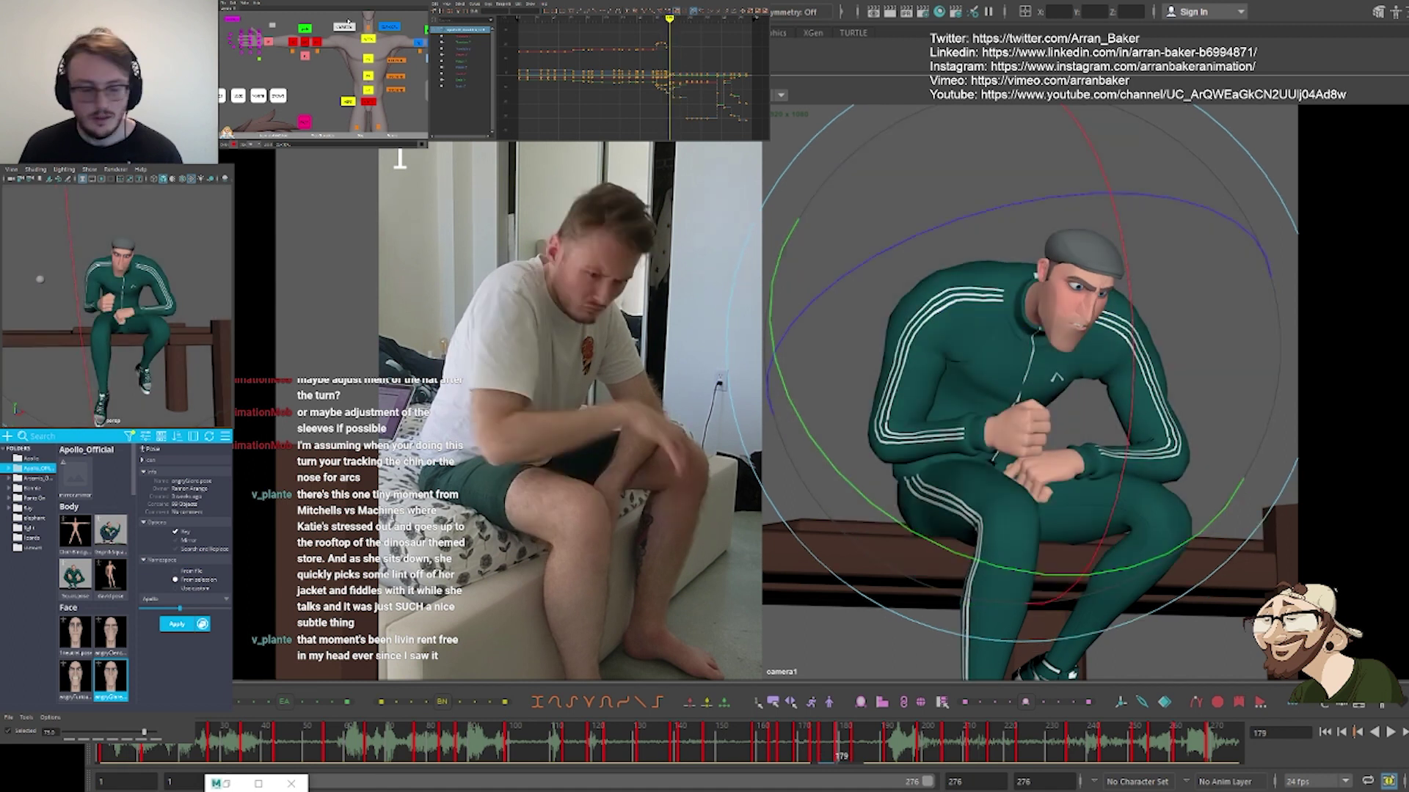
# Rotate the chest control slightly at frame 179 and compare the torso with the pose at frame 183
pyautogui.click(365, 57)
pyautogui.moveTo(913, 536); pyautogui.dragTo(907, 520)
pyautogui.press('.')
pyautogui.press(',')
pyautogui.press(',')
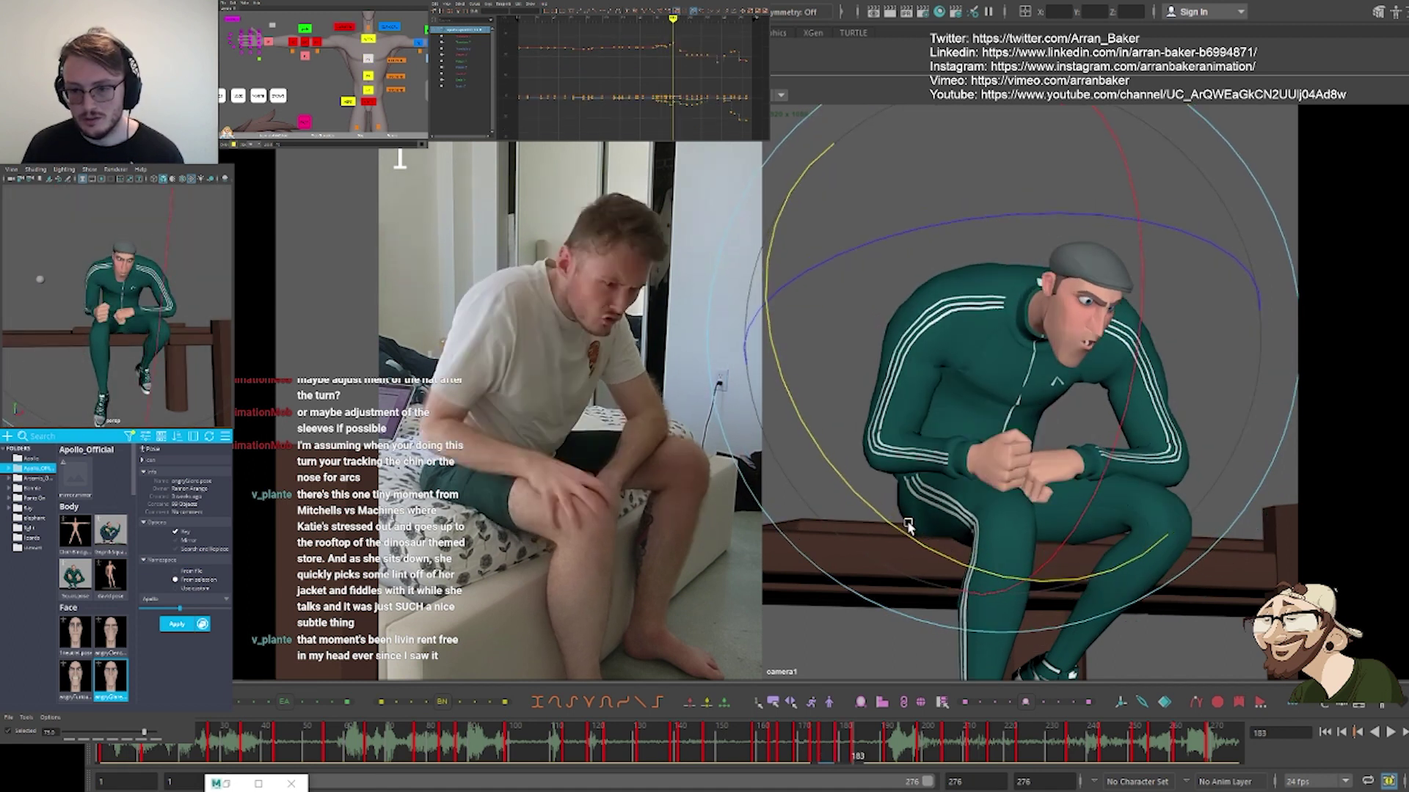
pyautogui.press('.')
pyautogui.press(',')
pyautogui.press('.')
pyautogui.press(',')
pyautogui.press('.')
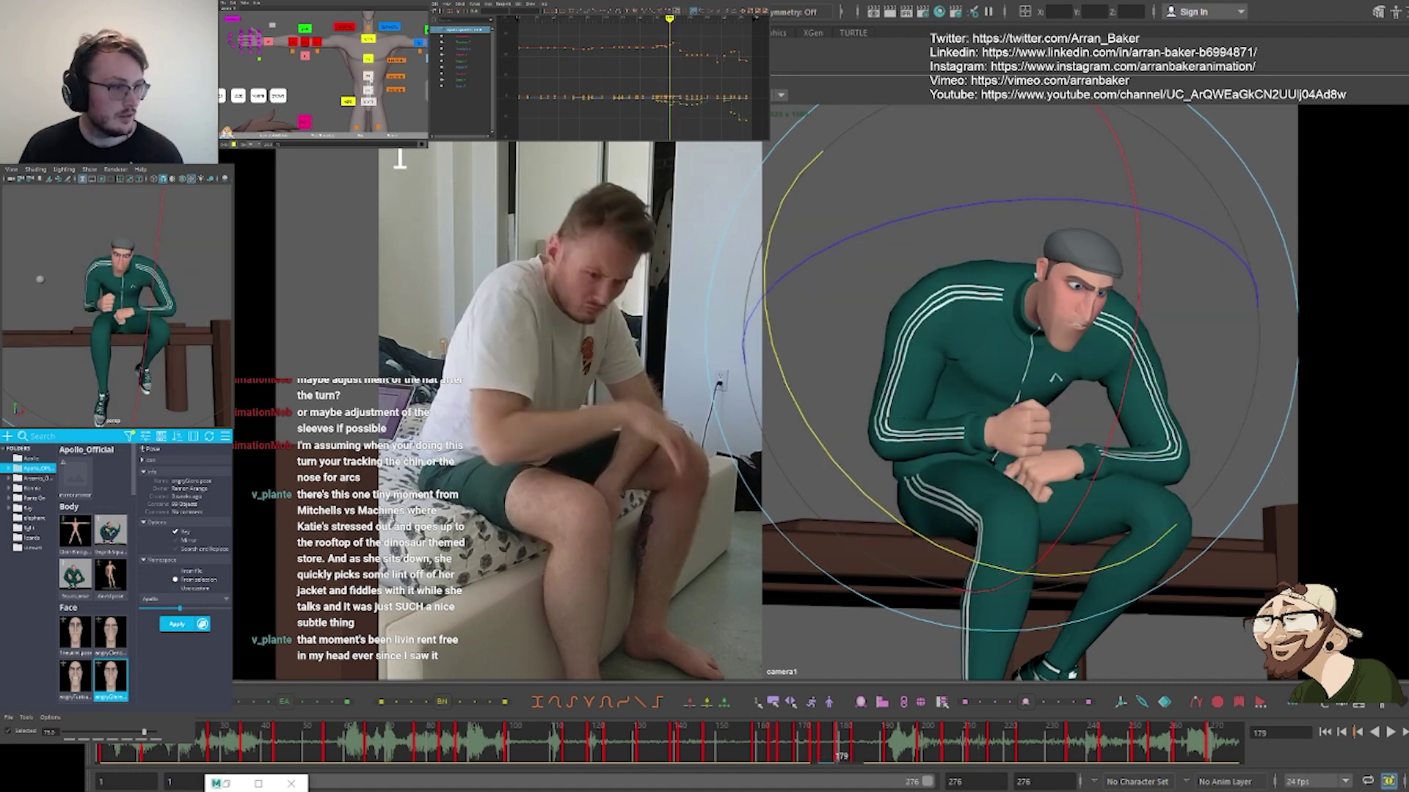
# Favour the lower spine controls toward the previous key at -75 on frame 179, and compare the torso with frame 175
pyautogui.click(370, 79)
pyautogui.click(74, 739)
pyautogui.press(',')
pyautogui.press('.')
pyautogui.press(',')
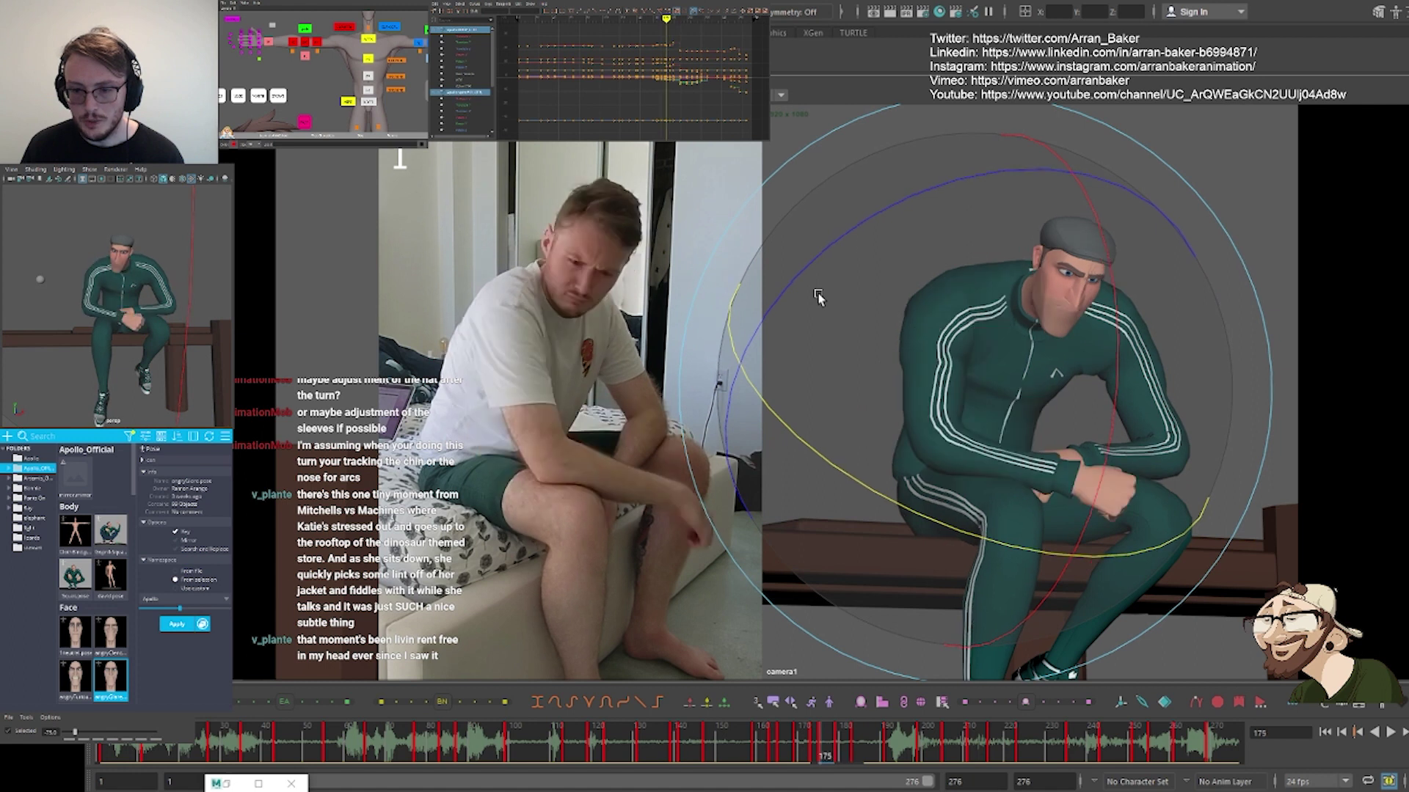
pyautogui.press('.')
pyautogui.press(',')
pyautogui.press('.')
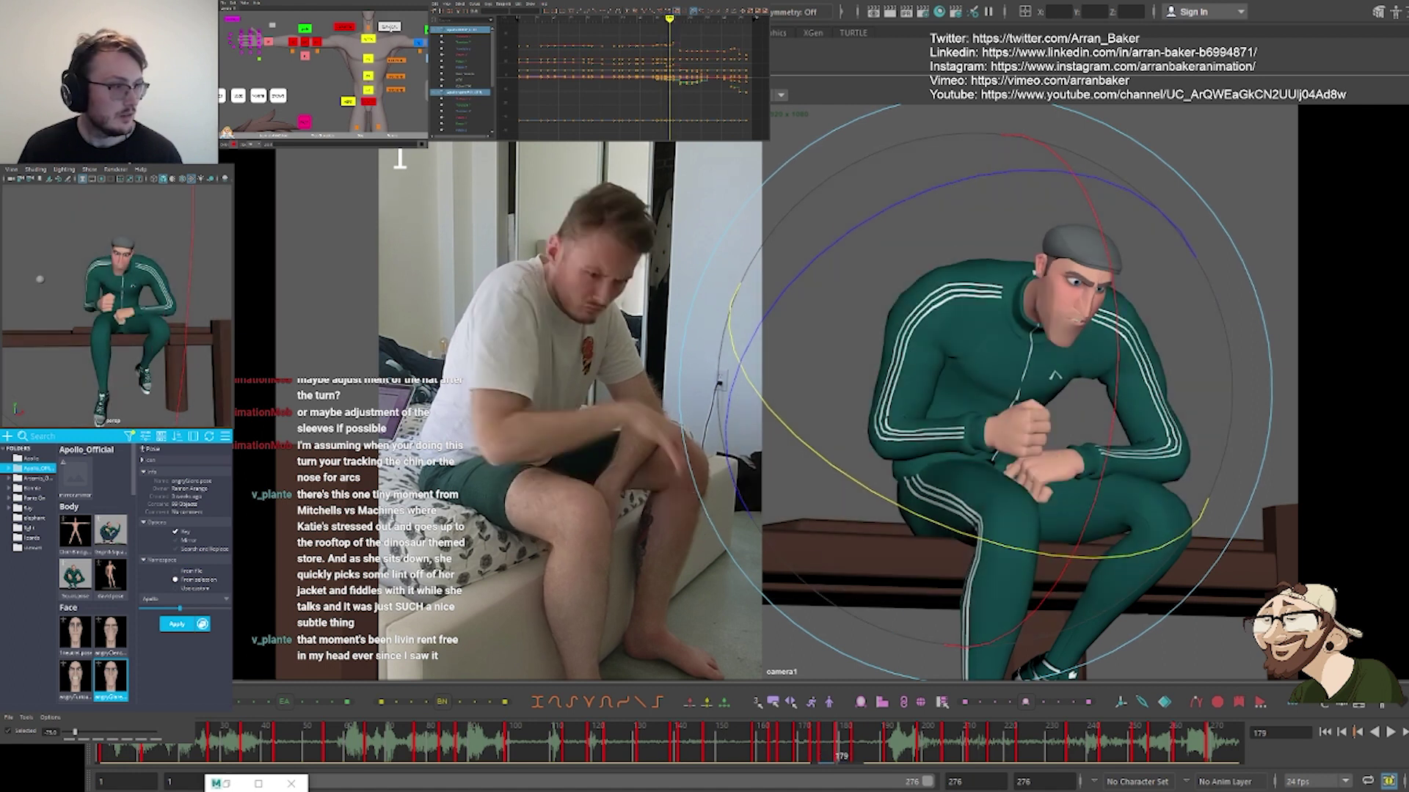
# Select the left clavicle and then the left hand control, and examine the arm at frame 179 against the neighbouring keys
pyautogui.click(391, 29)
pyautogui.keyDown('alt'); pyautogui.moveTo(388, 55); pyautogui.dragTo(314, 52, button='middle'); pyautogui.keyUp('alt')
pyautogui.click(394, 40)
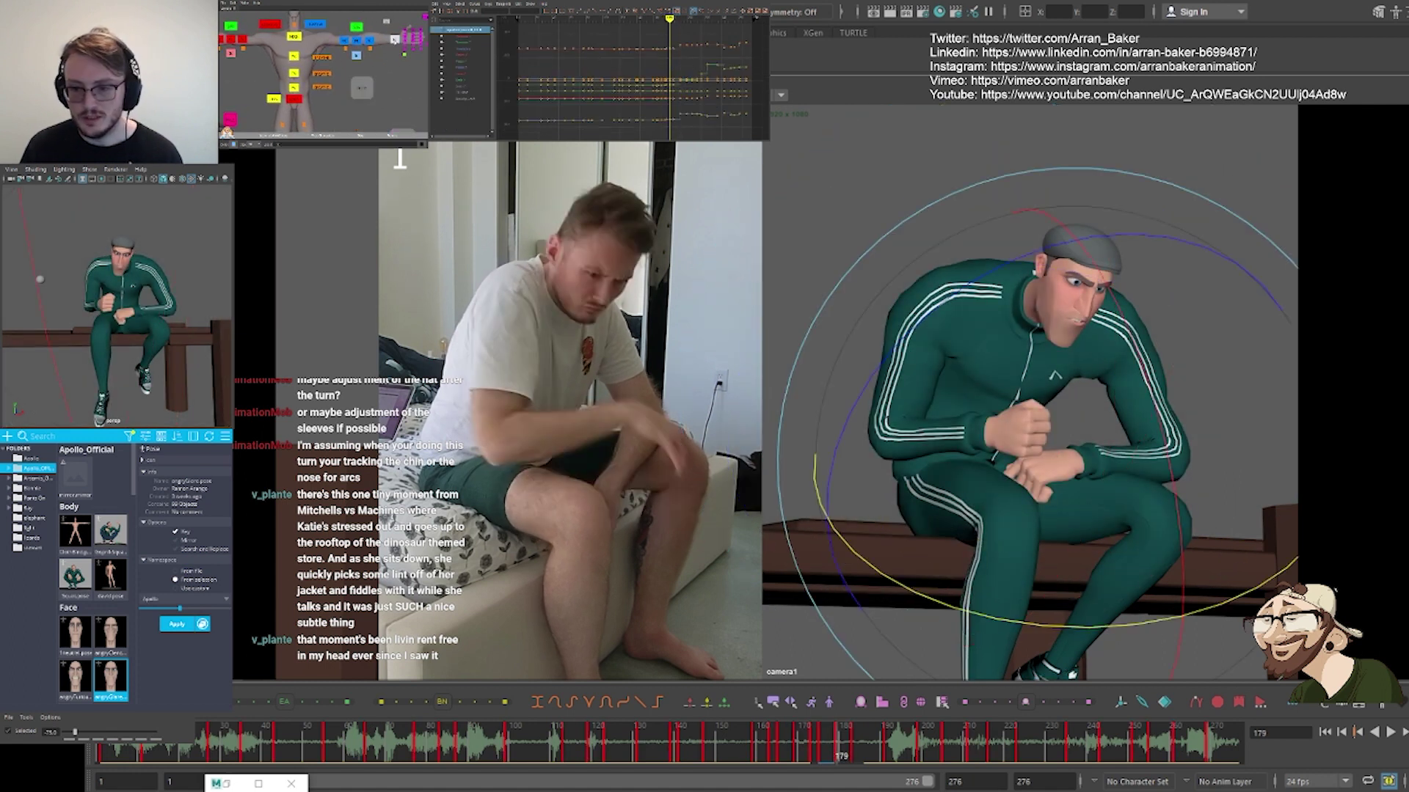
pyautogui.press(',')
pyautogui.press('.')
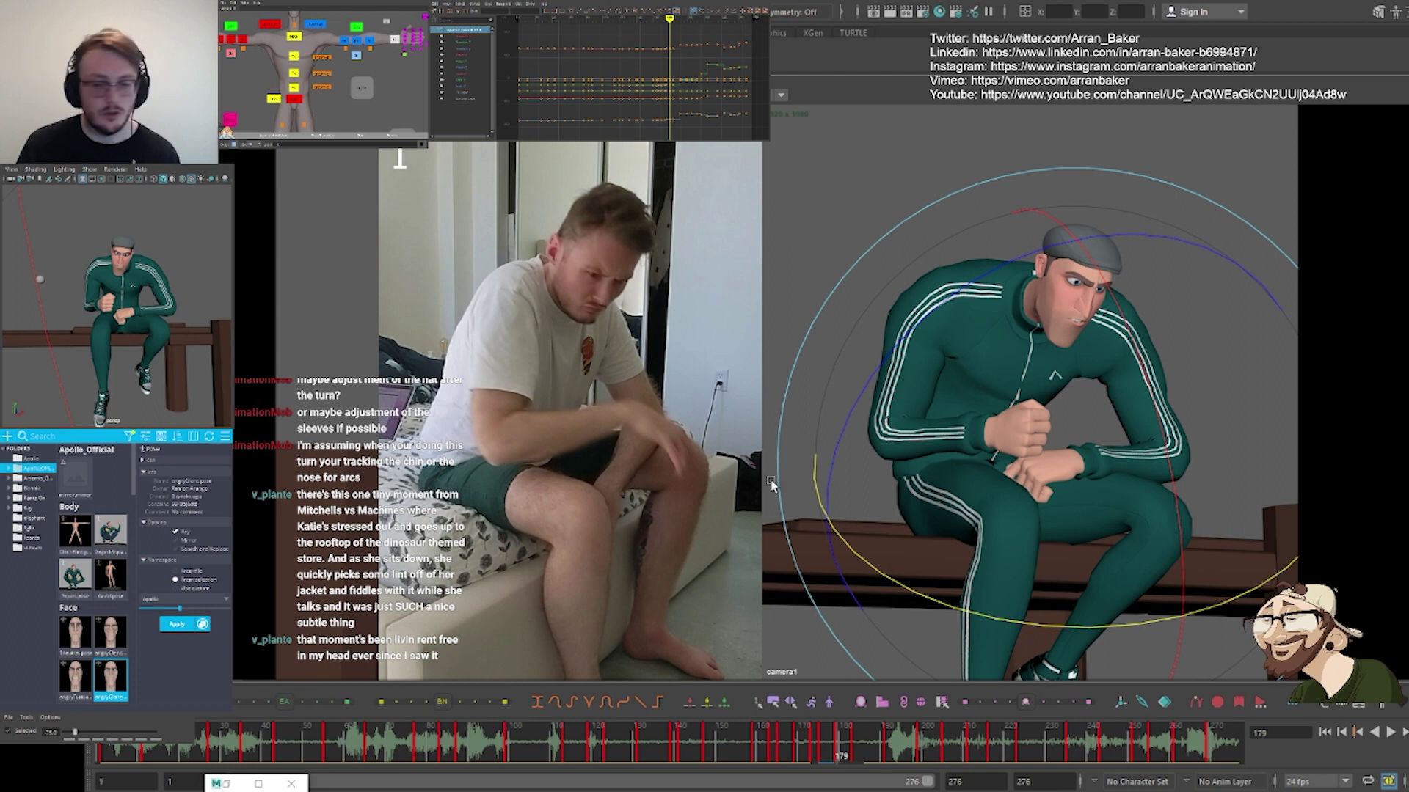
pyautogui.press(',')
pyautogui.press(',')
pyautogui.press('.')
# Select the left clavicle control and compare the shoulder pose between frames 175 and 179
pyautogui.click(317, 25)
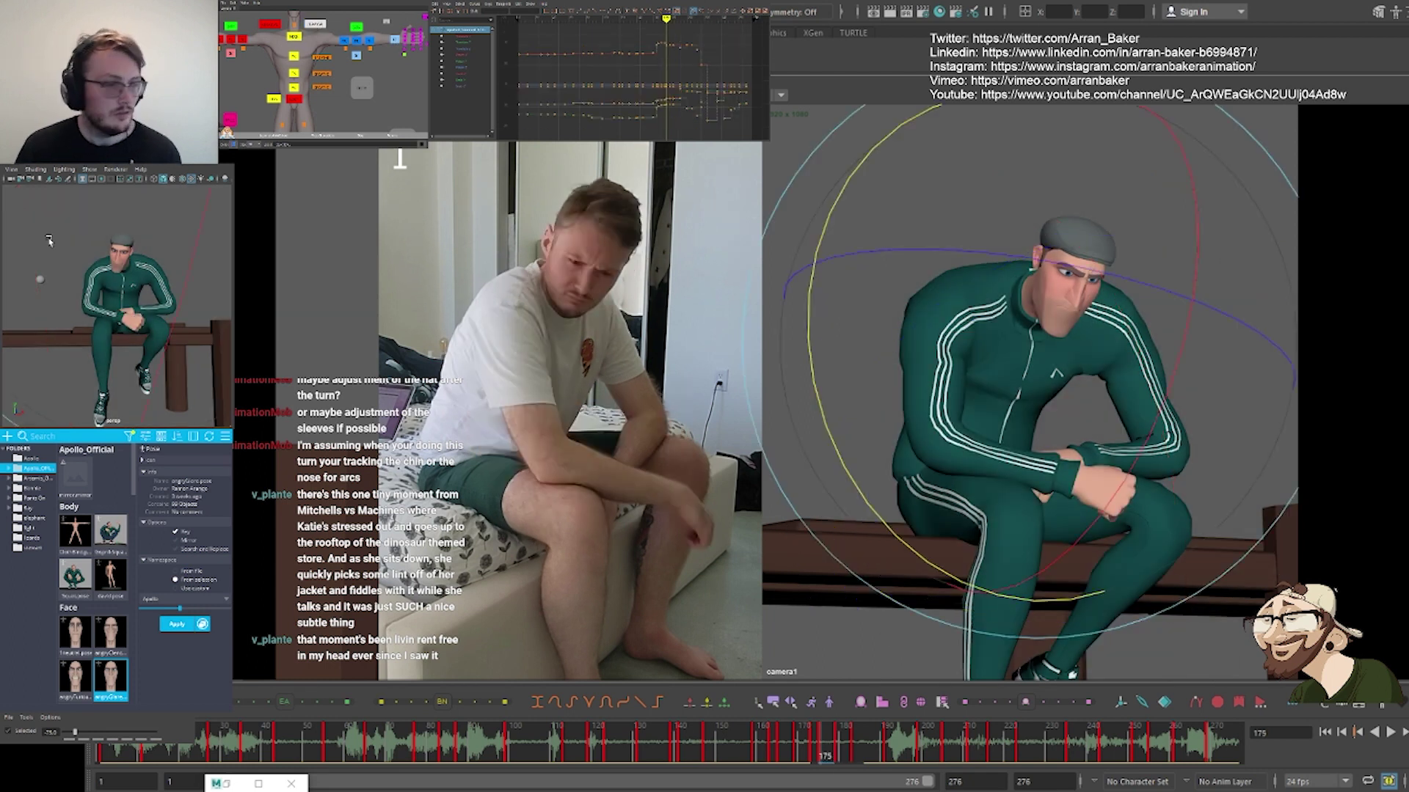
pyautogui.press(',')
pyautogui.press('.')
pyautogui.press(',')
pyautogui.press('.')
pyautogui.press('.')
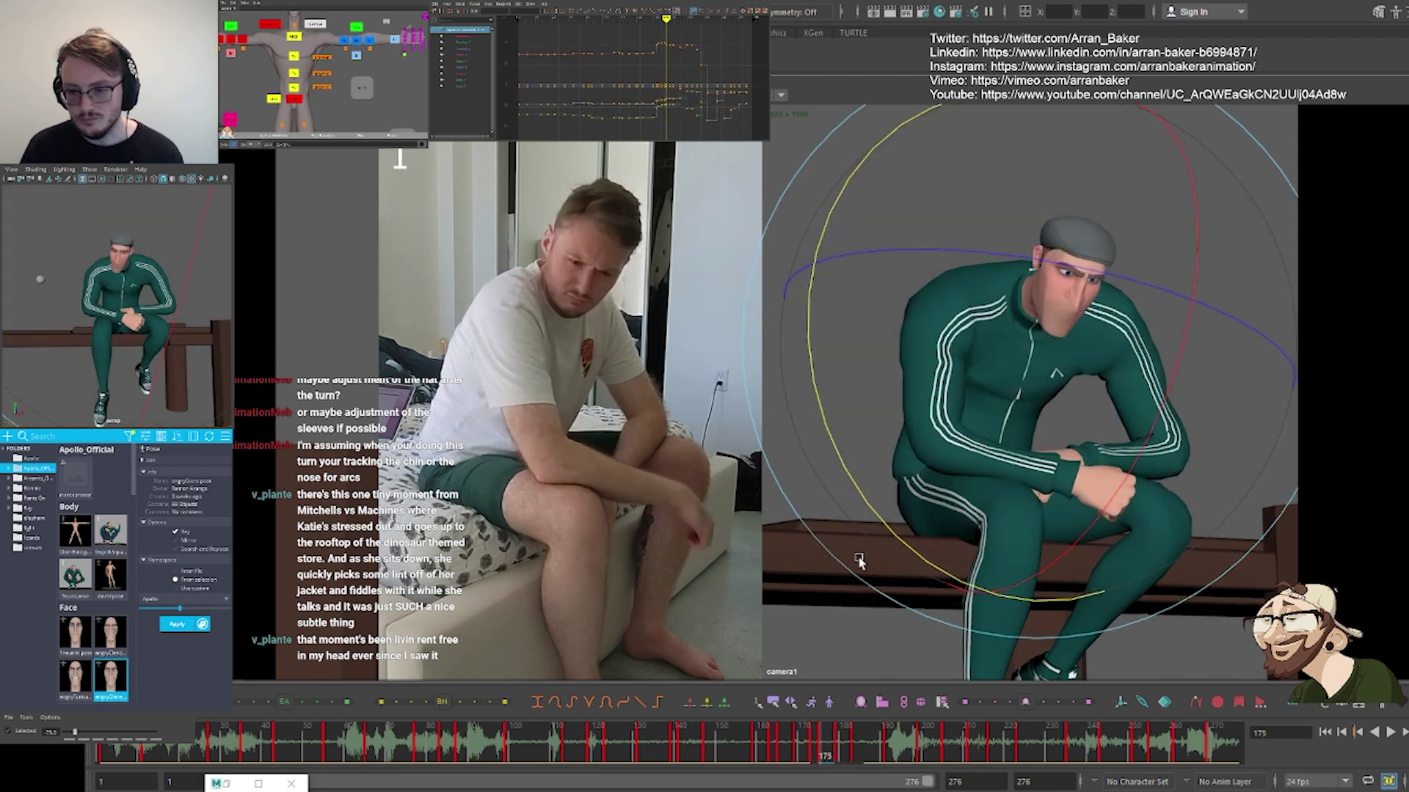
pyautogui.press('.')
pyautogui.press('.')
pyautogui.press('.')
pyautogui.press('.')
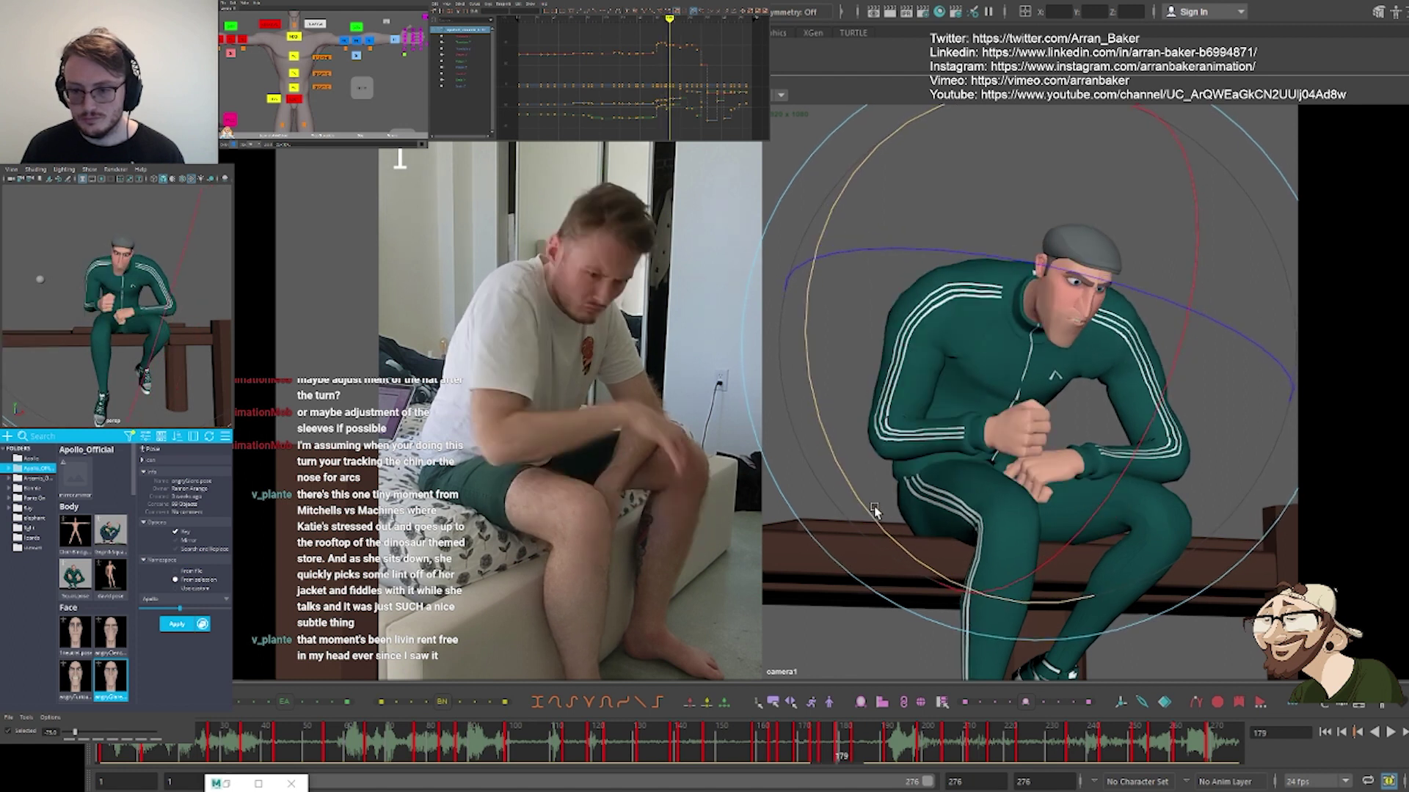
# Examine the turn back and forth between frames 173 and 183 to judge the flow through the frame 179 breakdown
pyautogui.press(',')
pyautogui.press(',')
pyautogui.press(',')
pyautogui.press(',')
pyautogui.press(',')
pyautogui.press(',')
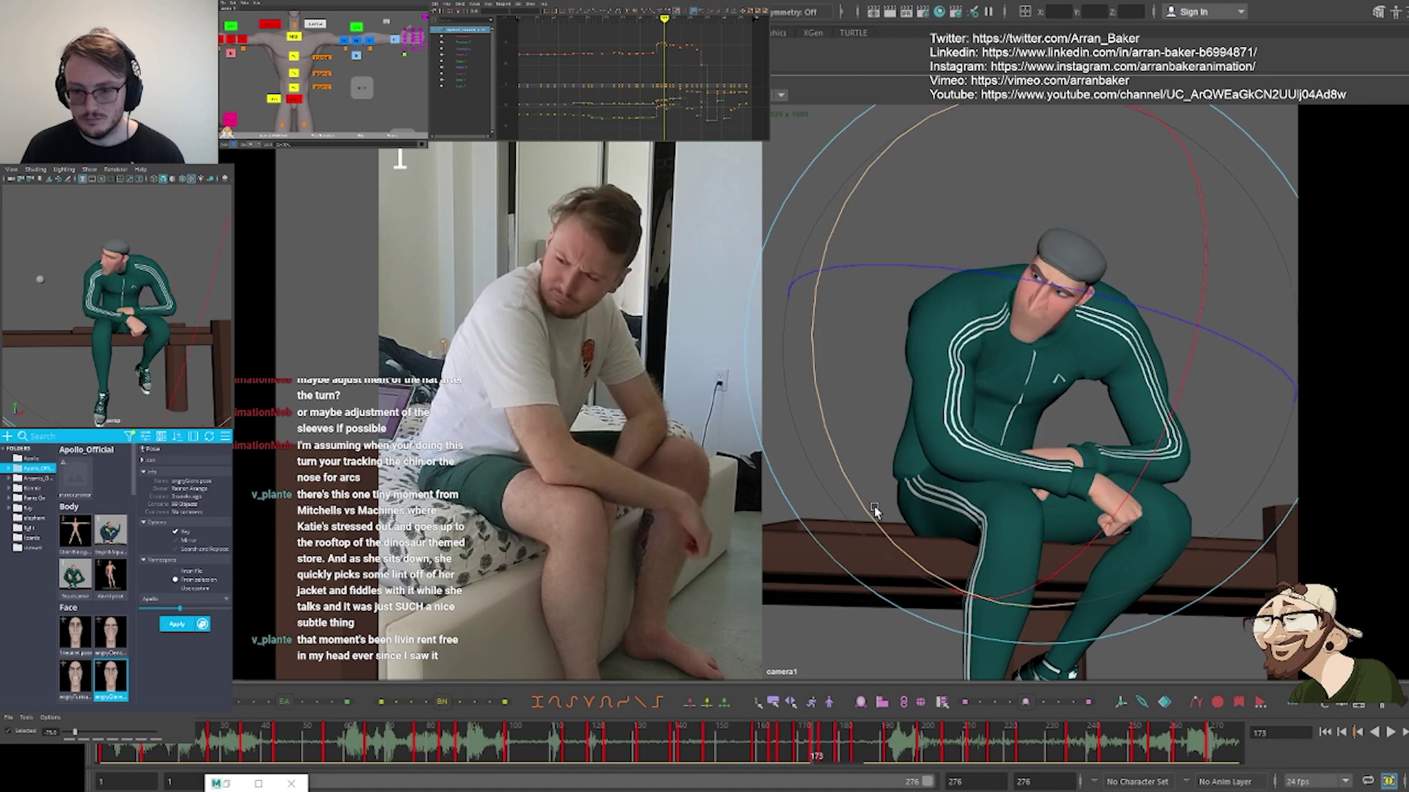
pyautogui.press('.')
pyautogui.press('.')
pyautogui.press('.')
pyautogui.press('.')
pyautogui.press('.')
pyautogui.press('.')
pyautogui.press('.')
pyautogui.press('.')
pyautogui.press('.')
pyautogui.press('.')
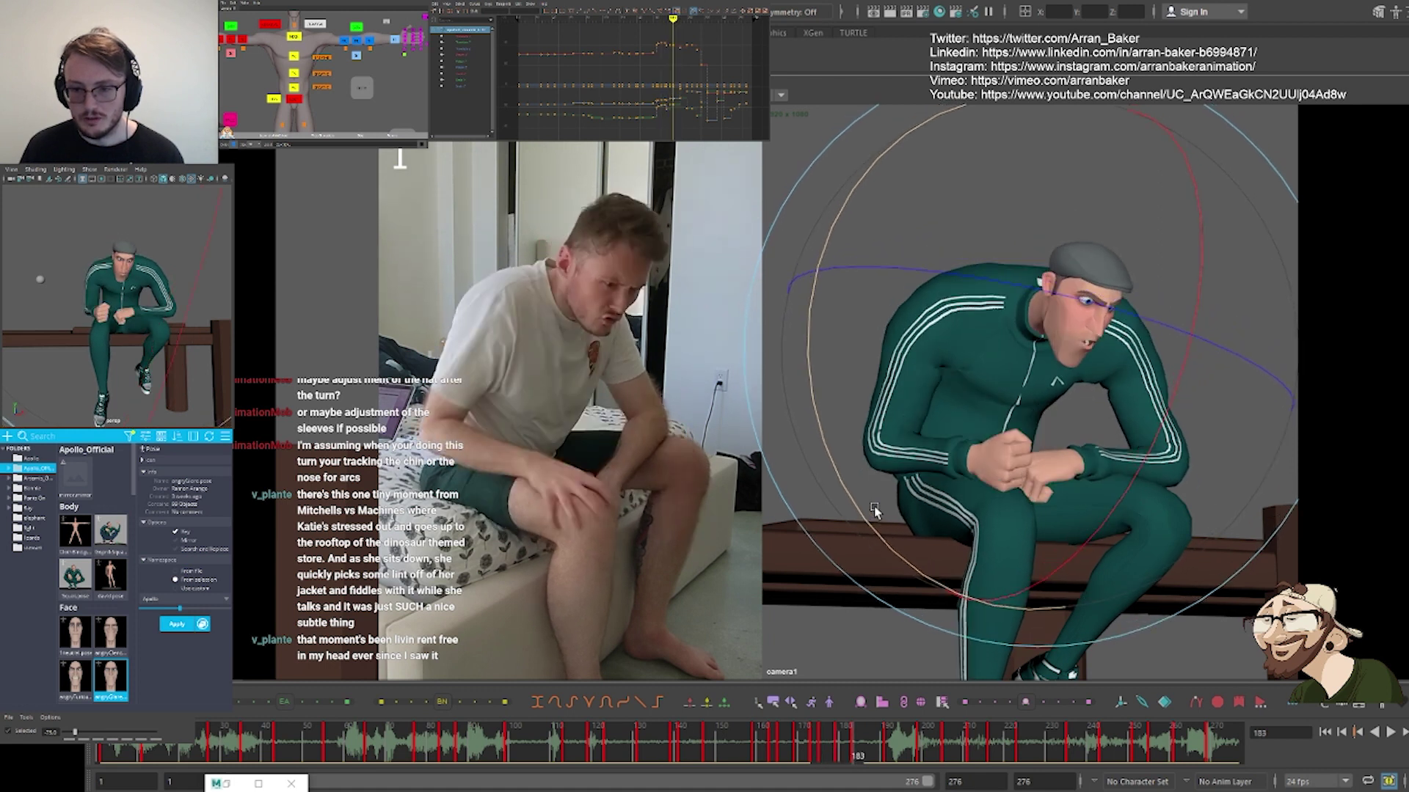
pyautogui.press(',')
pyautogui.press(',')
pyautogui.press(',')
pyautogui.press(',')
pyautogui.press('.')
pyautogui.press('.')
pyautogui.press('.')
pyautogui.press('.')
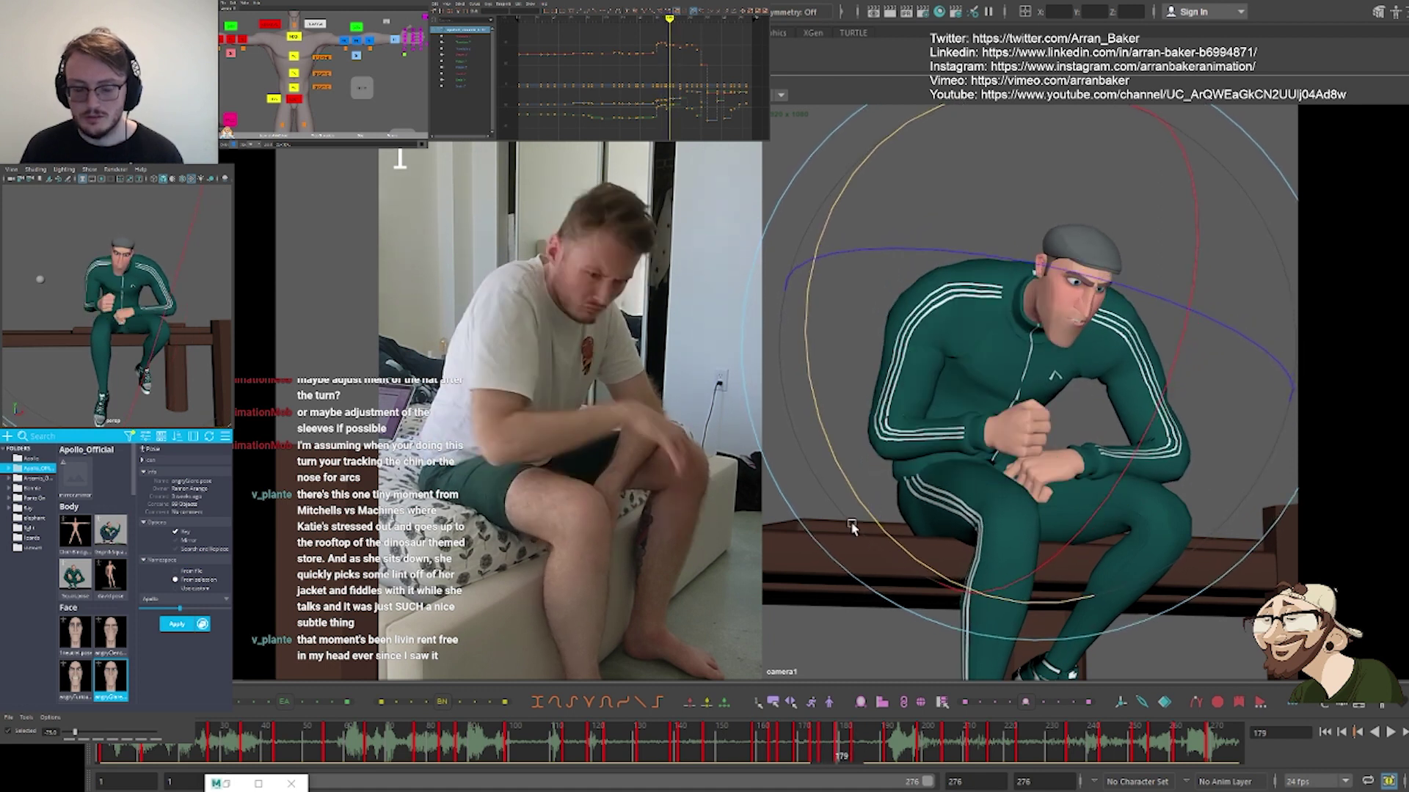
# Select the right hand control and move it slightly toward the character's right on frame 179
pyautogui.keyDown('alt'); pyautogui.moveTo(293, 44); pyautogui.dragTo(391, 35, button='middle'); pyautogui.keyUp('alt')
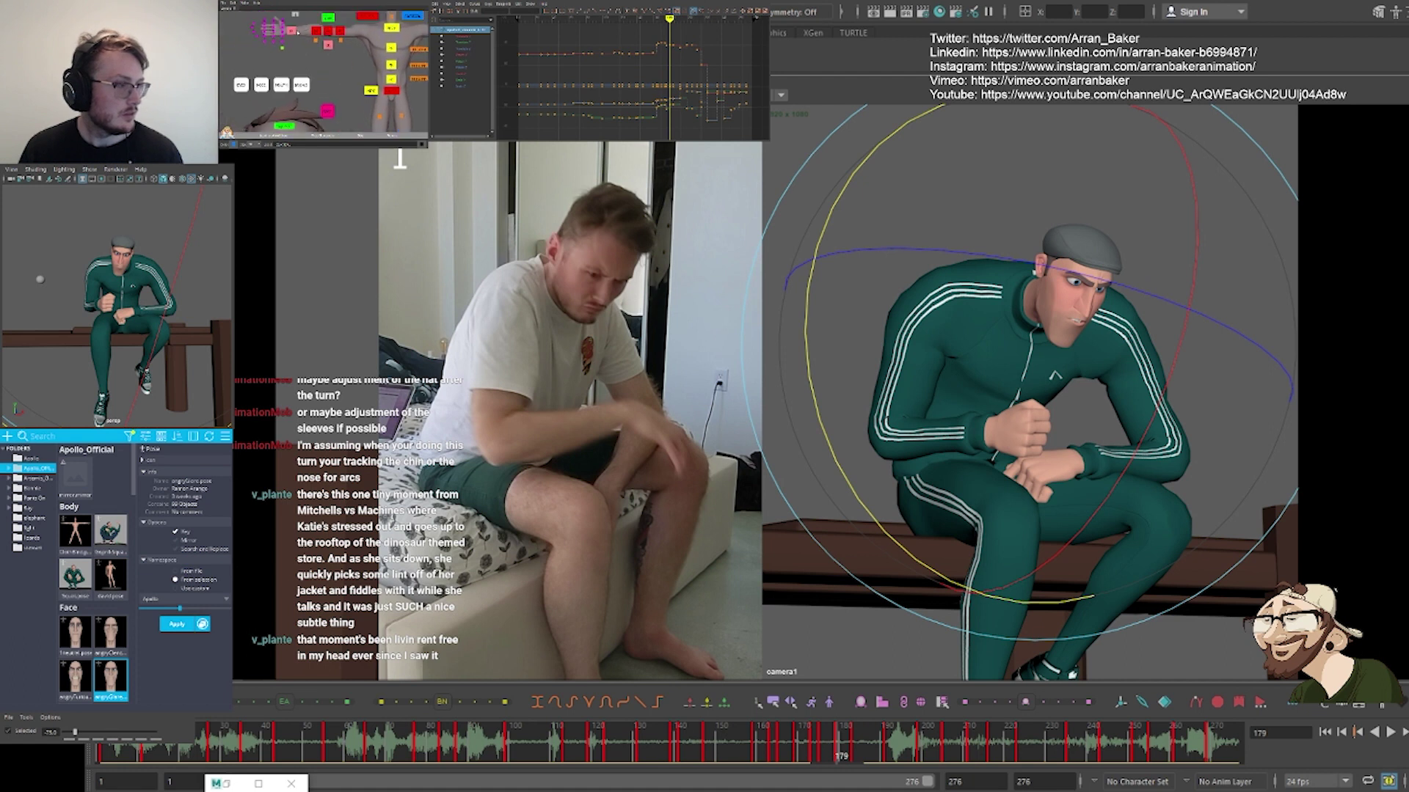
pyautogui.click(919, 304)
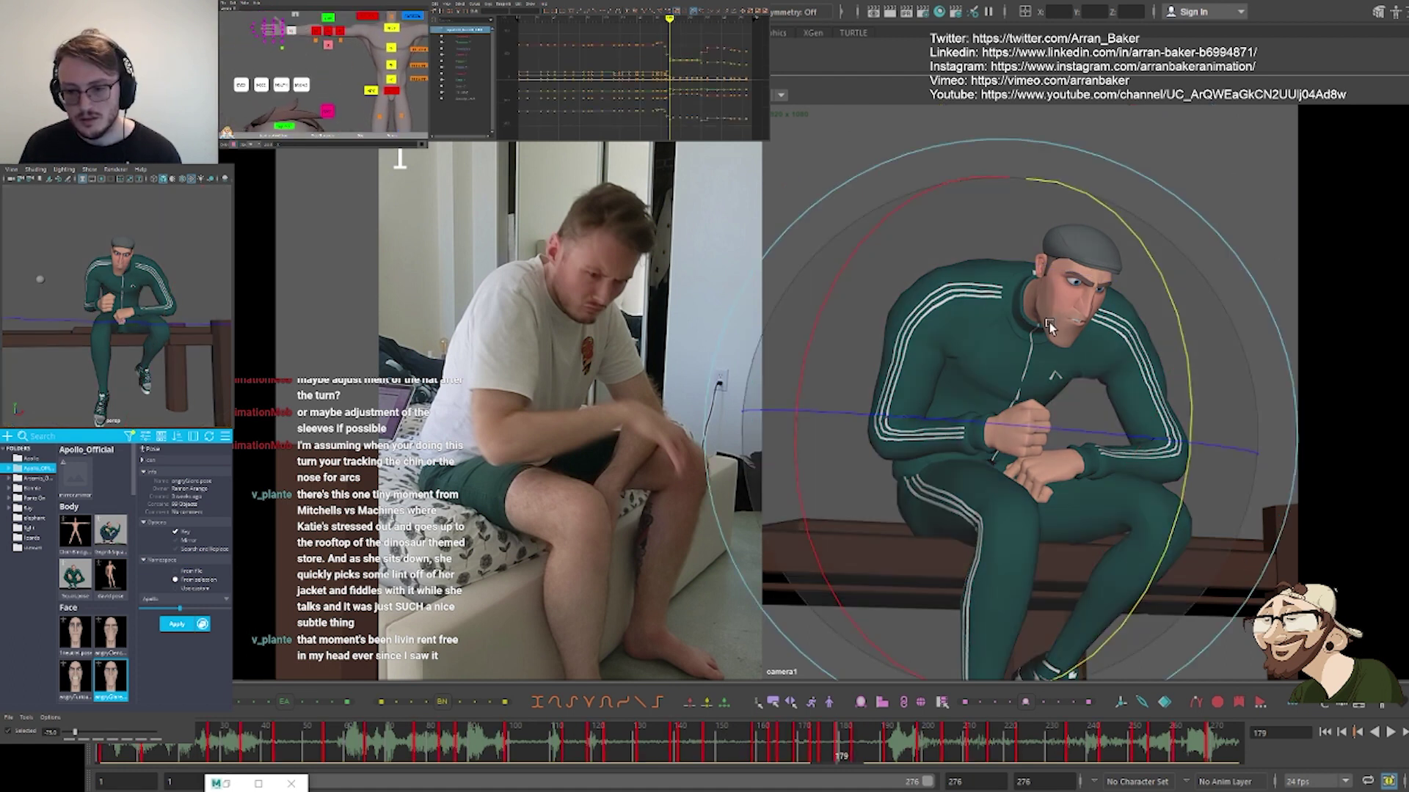
pyautogui.keyDown('alt'); pyautogui.moveTo(354, 132); pyautogui.dragTo(312, 49, button='middle'); pyautogui.keyUp('alt')
pyautogui.click(320, 65)
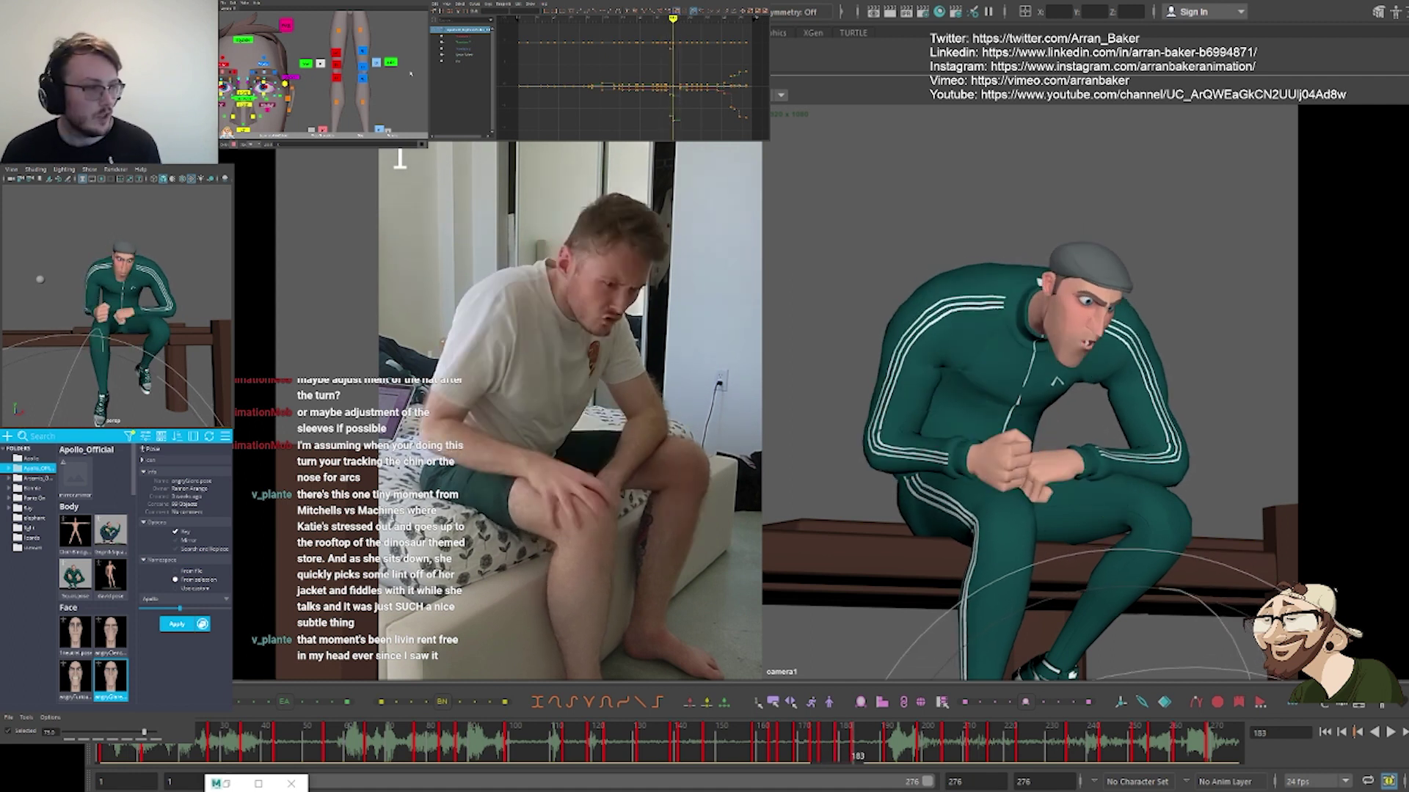
pyautogui.click(1059, 406)
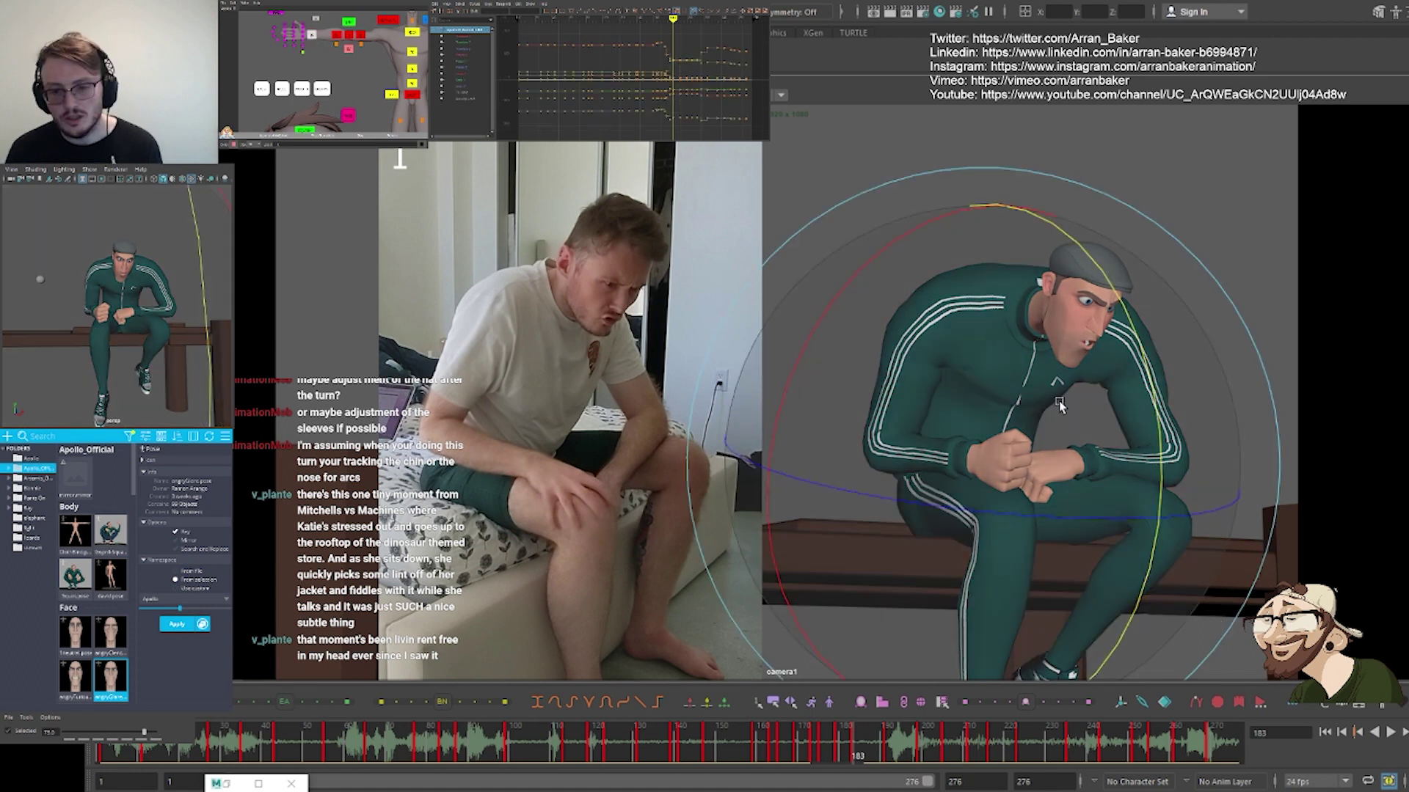
pyautogui.click(1021, 461)
pyautogui.press('w')
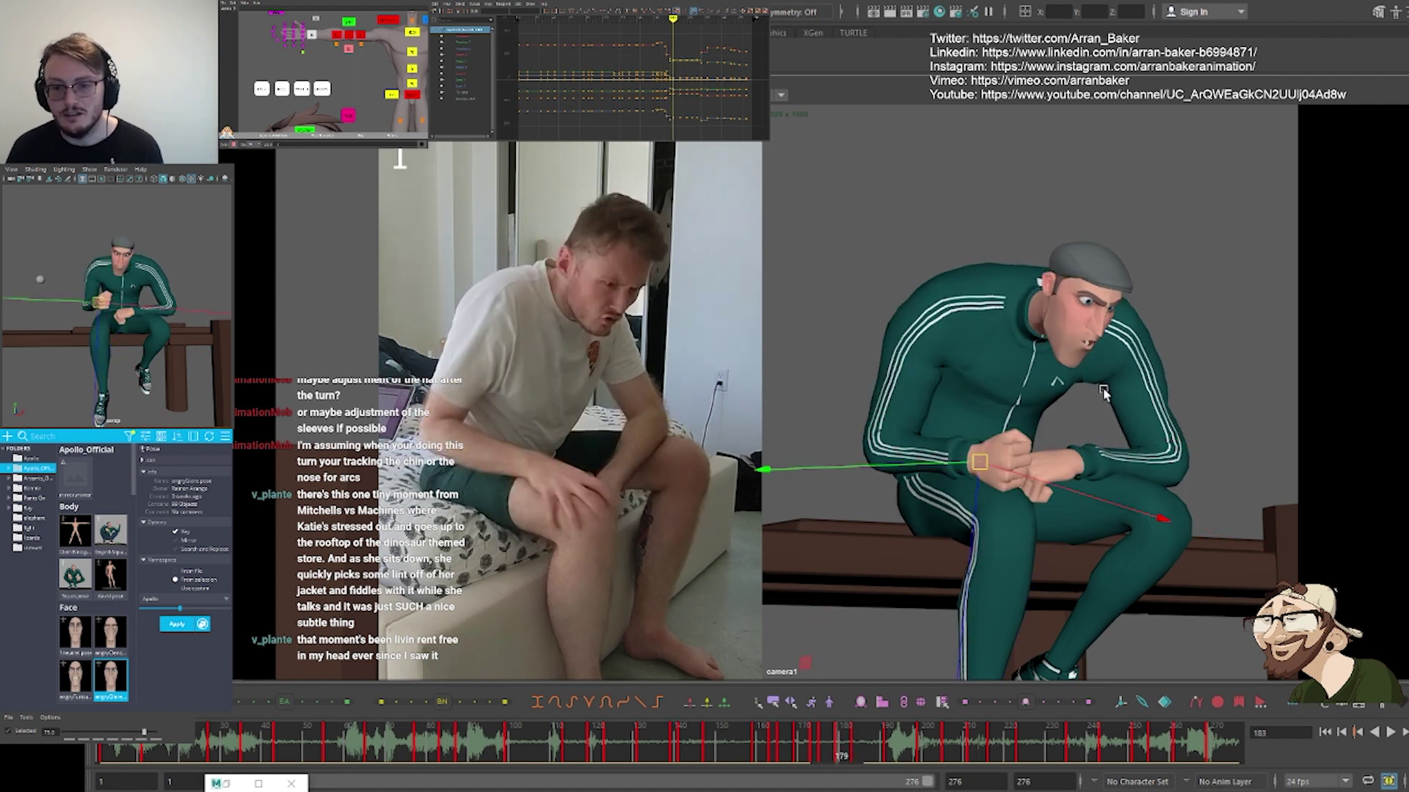
# Rotate the chest control to lean the upper body slightly forward on frame 179, and adjust the neck control
pyautogui.click(391, 22)
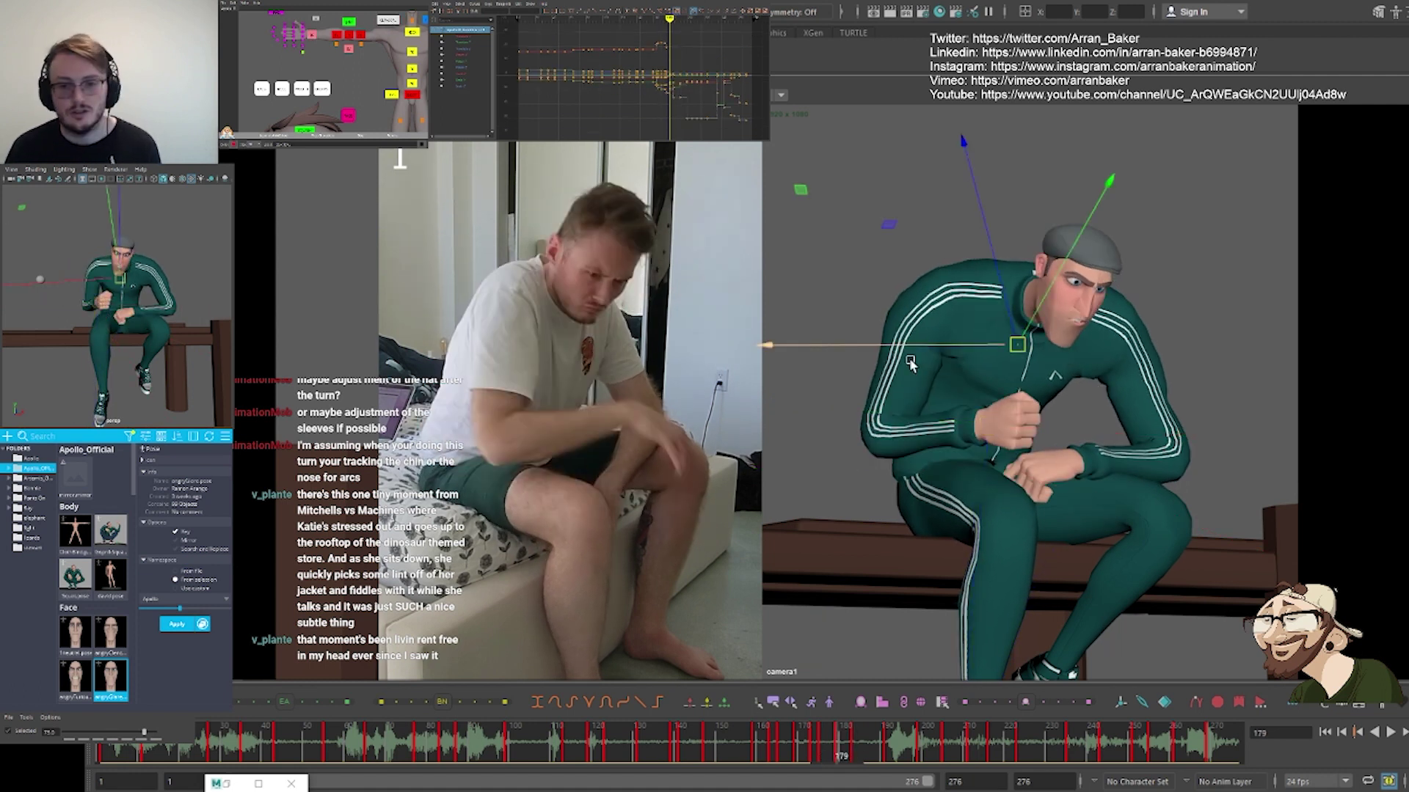
pyautogui.press('e')
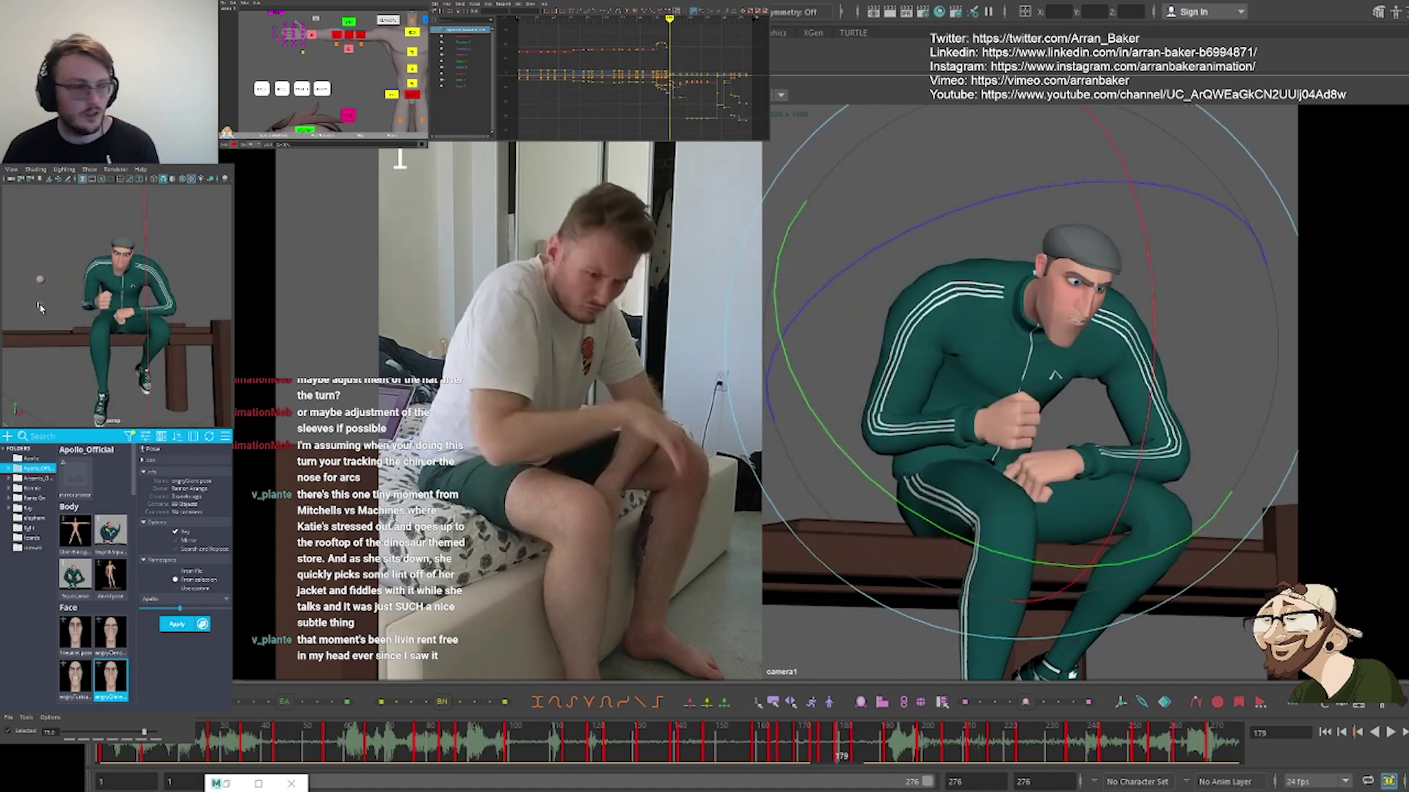
pyautogui.keyDown('alt'); pyautogui.moveTo(396, 38); pyautogui.dragTo(327, 74, button='middle'); pyautogui.keyUp('alt')
pyautogui.click(343, 68)
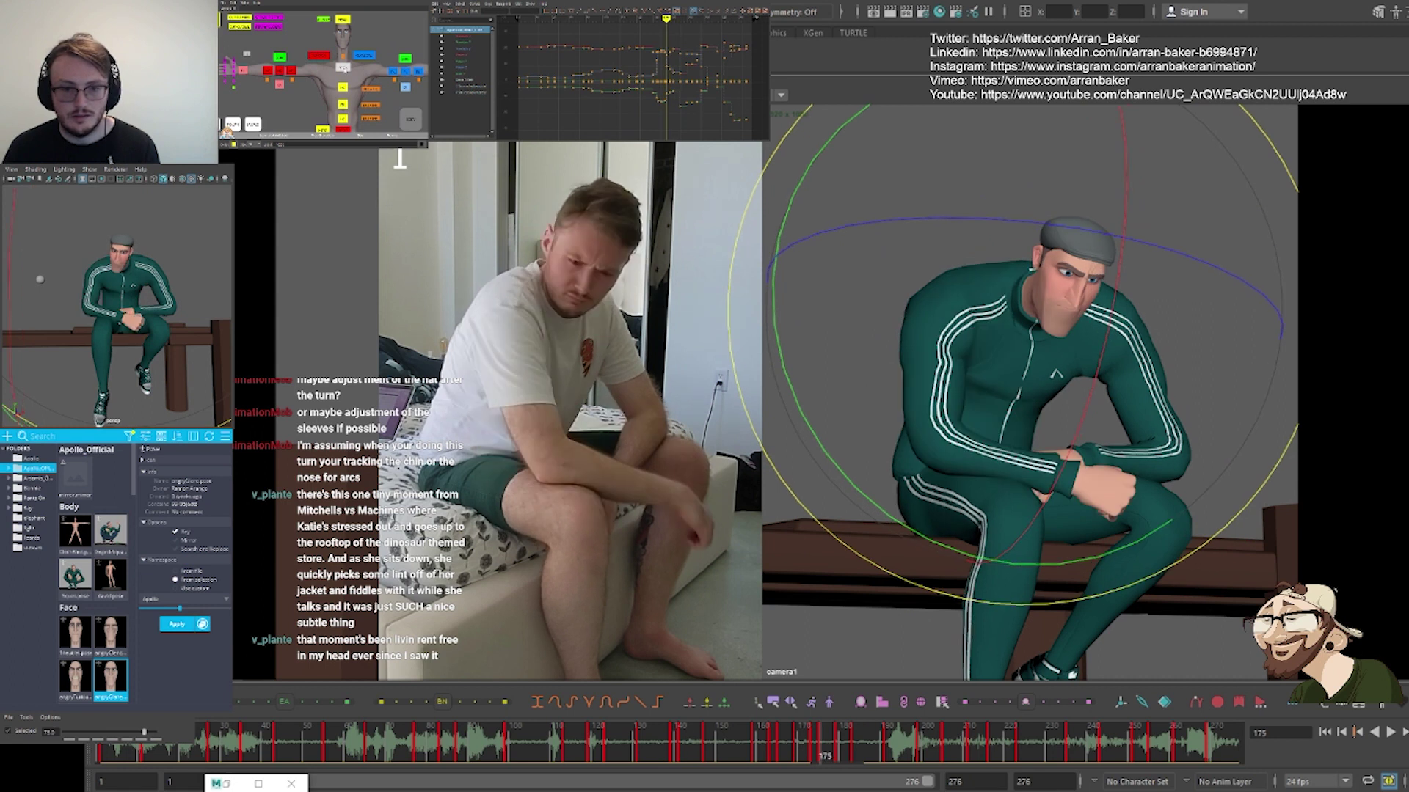
pyautogui.moveTo(1028, 365); pyautogui.dragTo(1030, 378)
pyautogui.click(343, 19)
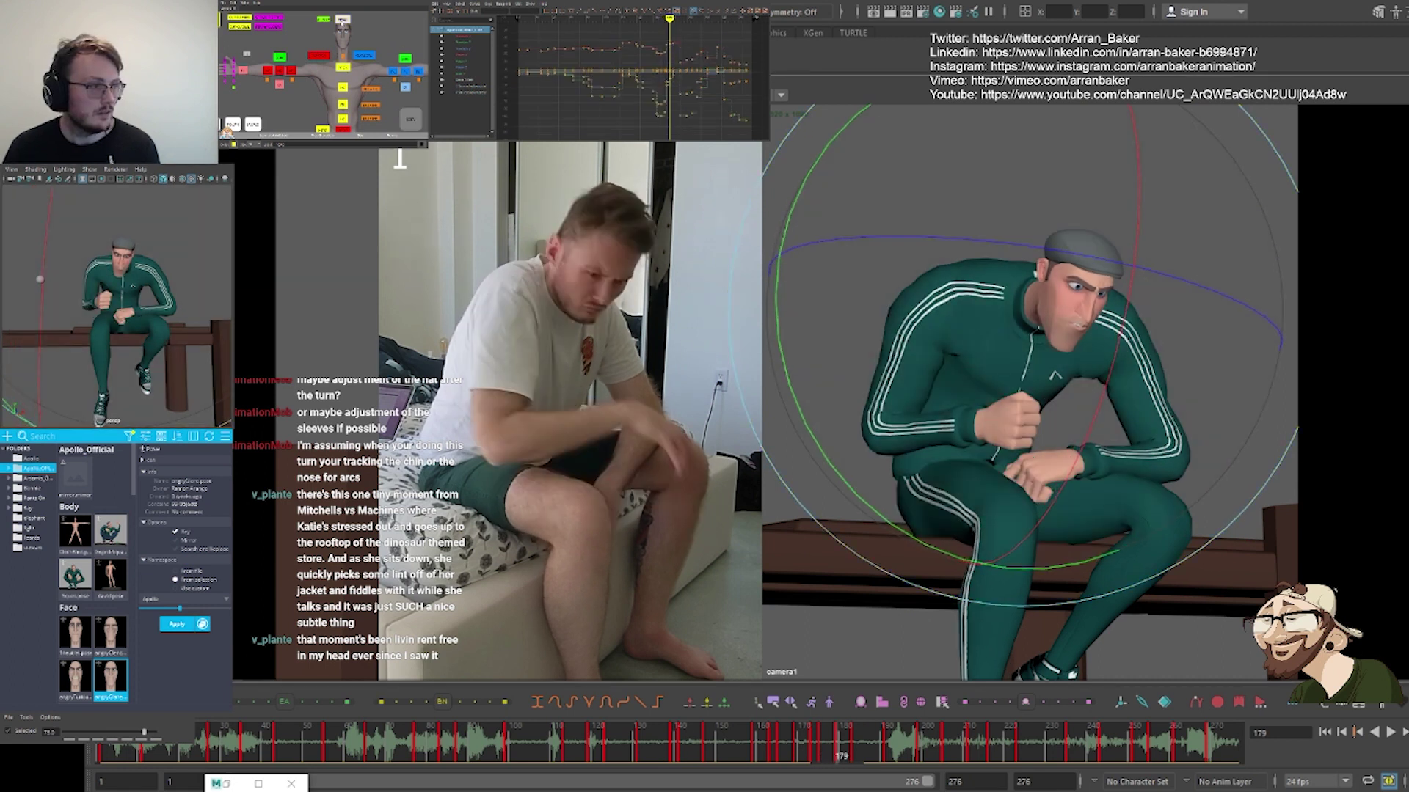
pyautogui.moveTo(1184, 335); pyautogui.dragTo(1184, 344)
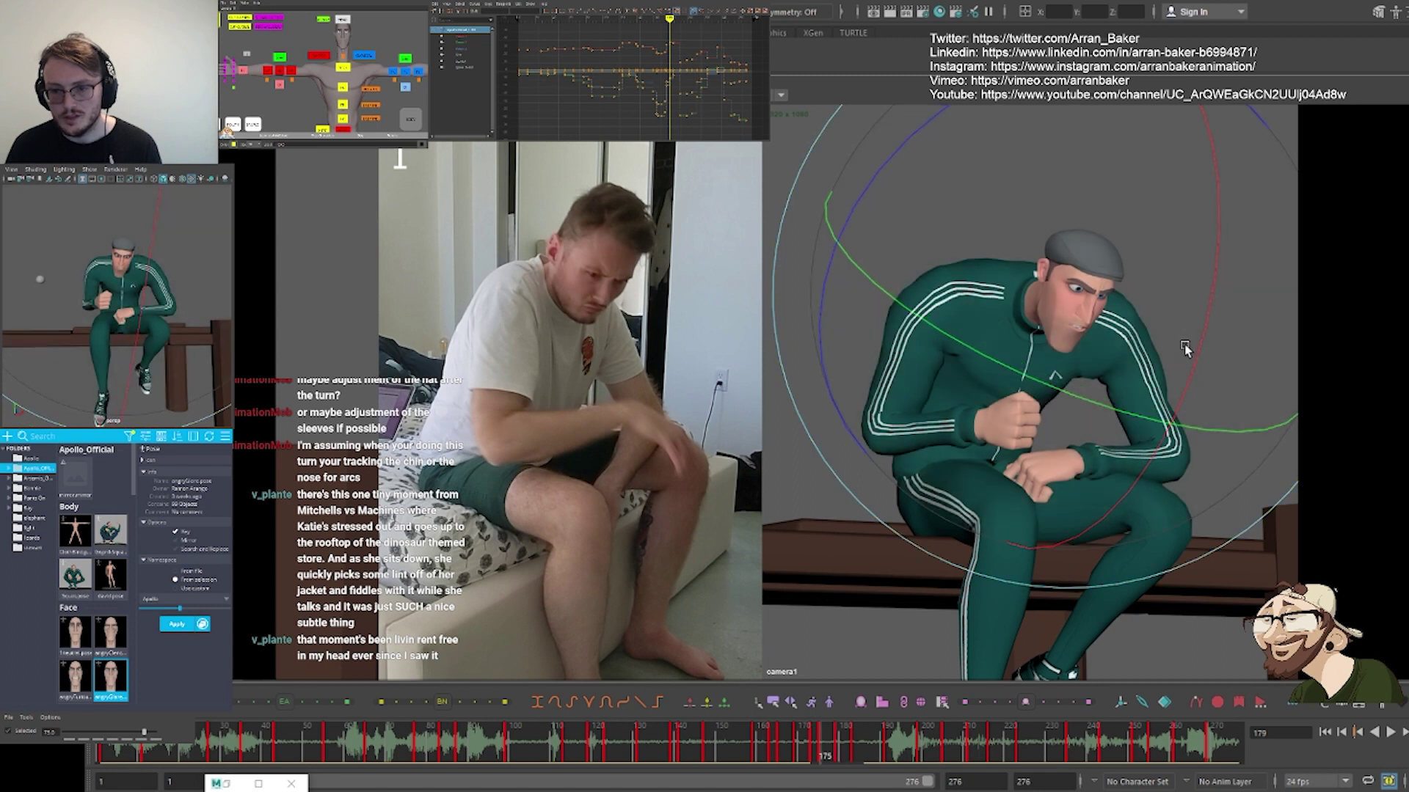
# Rotate the lowest spine control slightly on frame 179 and check the pose against the neighbouring key
pyautogui.moveTo(373, 122); pyautogui.dragTo(376, 102, button='middle')
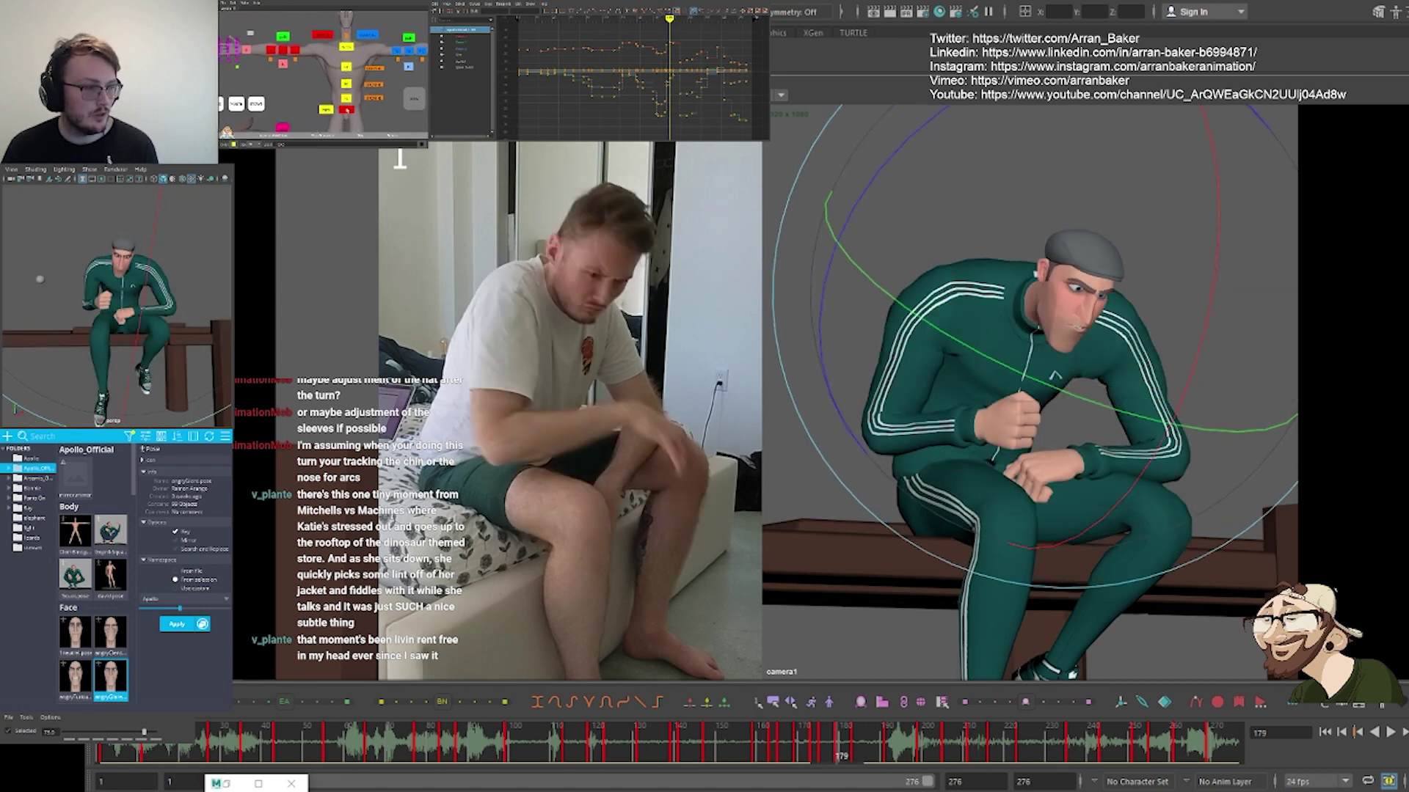
pyautogui.click(347, 109)
pyautogui.moveTo(1118, 437); pyautogui.dragTo(1101, 426)
pyautogui.press(',')
pyautogui.press('.')
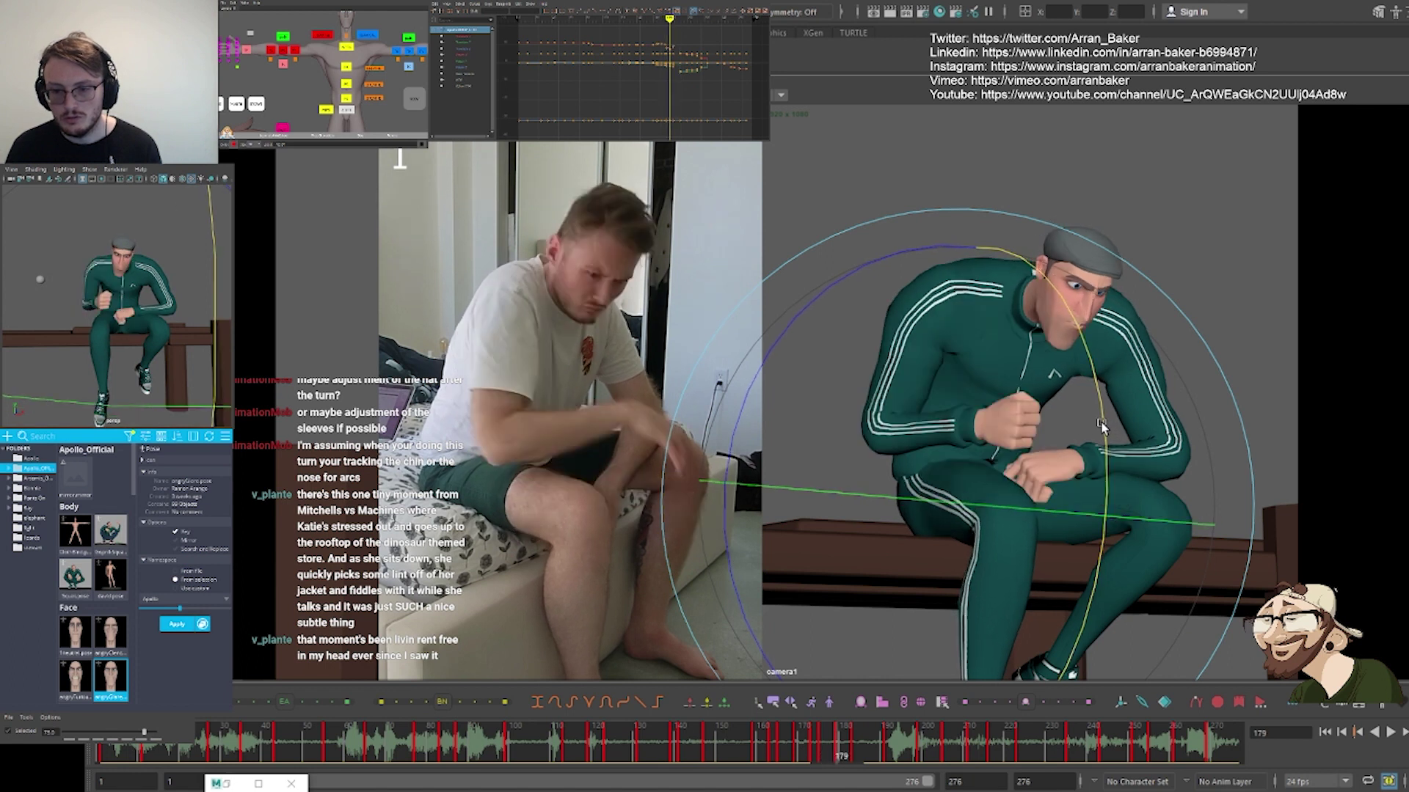
# Examine the torso and head poses back and forth between frame 179, frame 183 and their neighbouring keys
pyautogui.press(',')
pyautogui.press('.')
pyautogui.press(',')
pyautogui.press('.')
pyautogui.press('.')
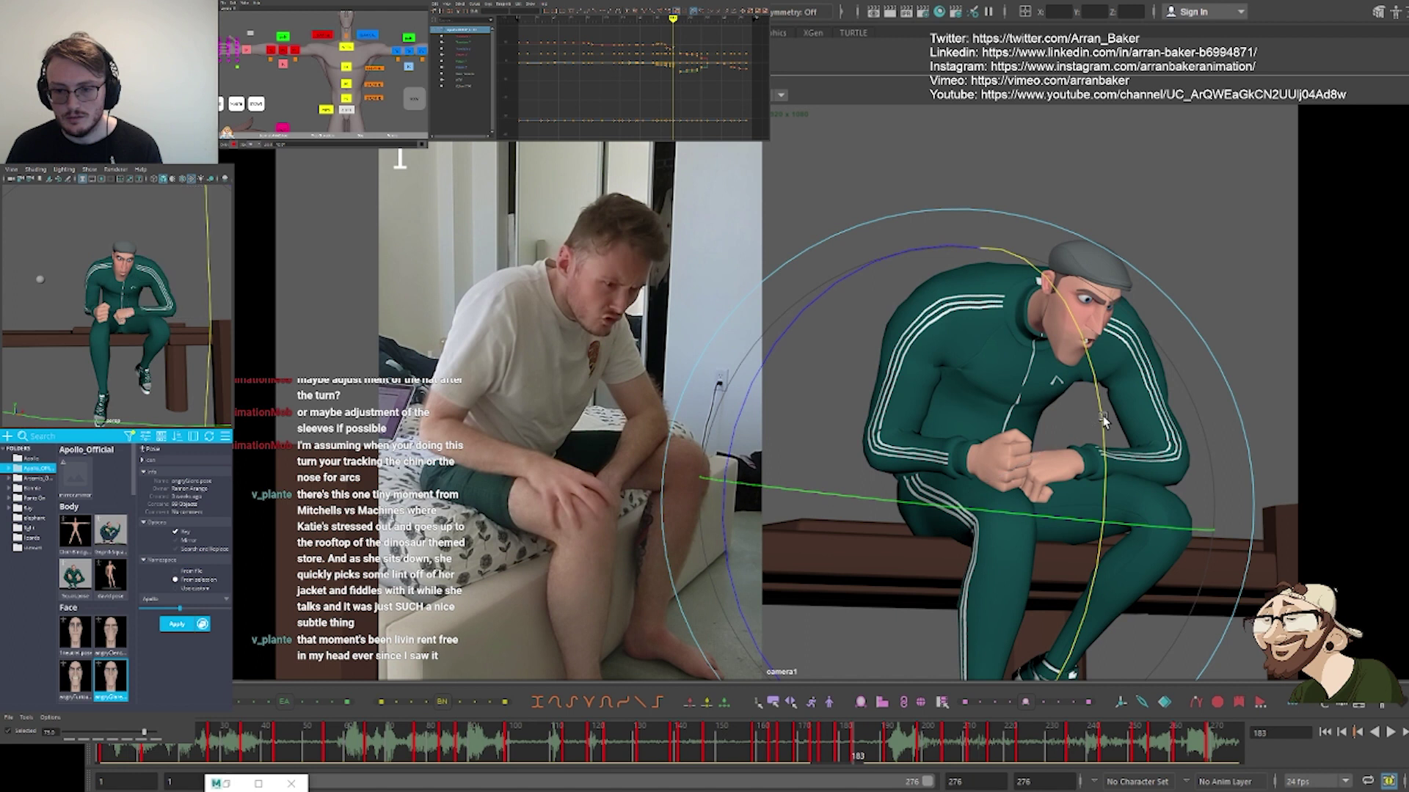
pyautogui.press('.')
pyautogui.press('.')
pyautogui.press(',')
pyautogui.press(',')
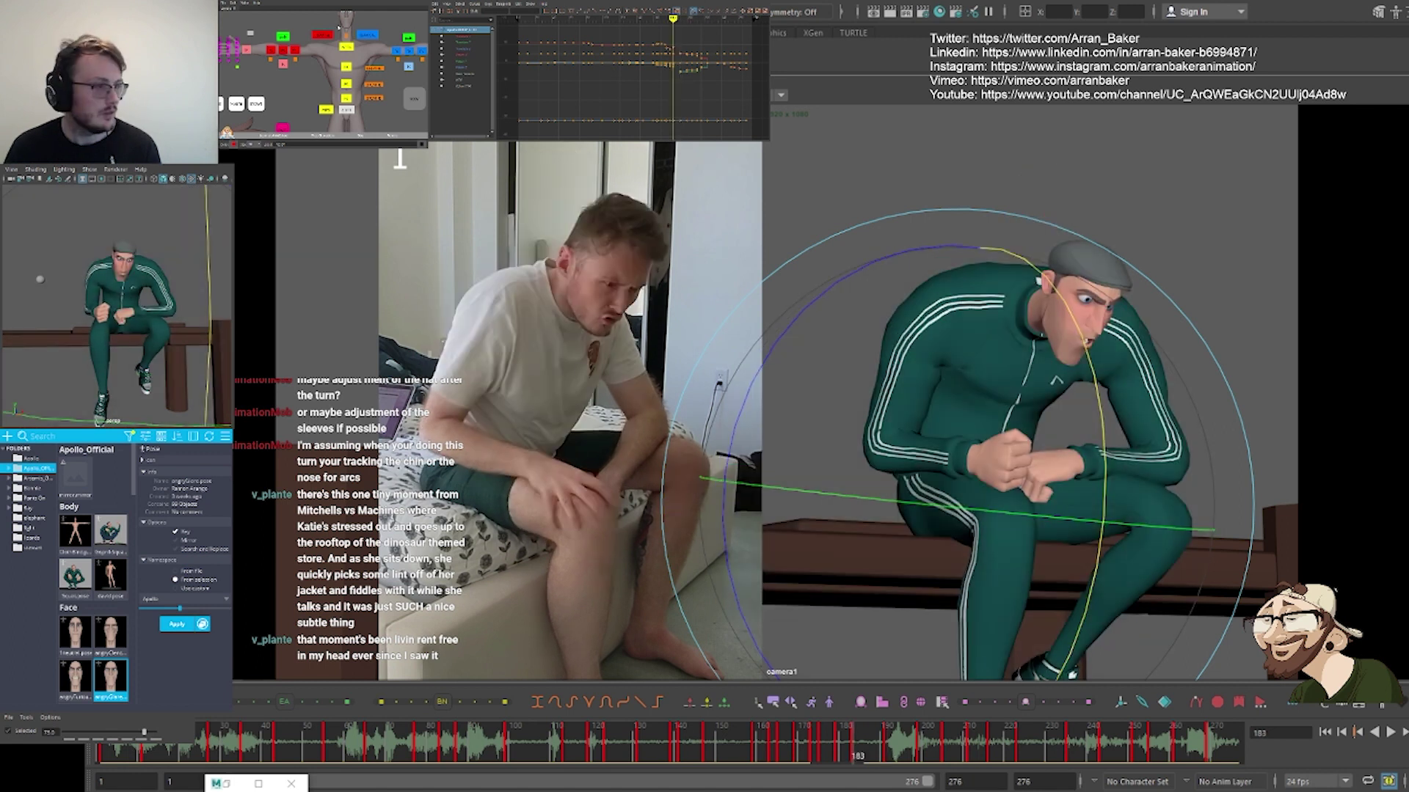
# Select the left clavicle control and compare the shoulder pose across the keys from frame 173 to 183
pyautogui.click(367, 34)
pyautogui.press(',')
pyautogui.press(',')
pyautogui.press('.')
pyautogui.press('.')
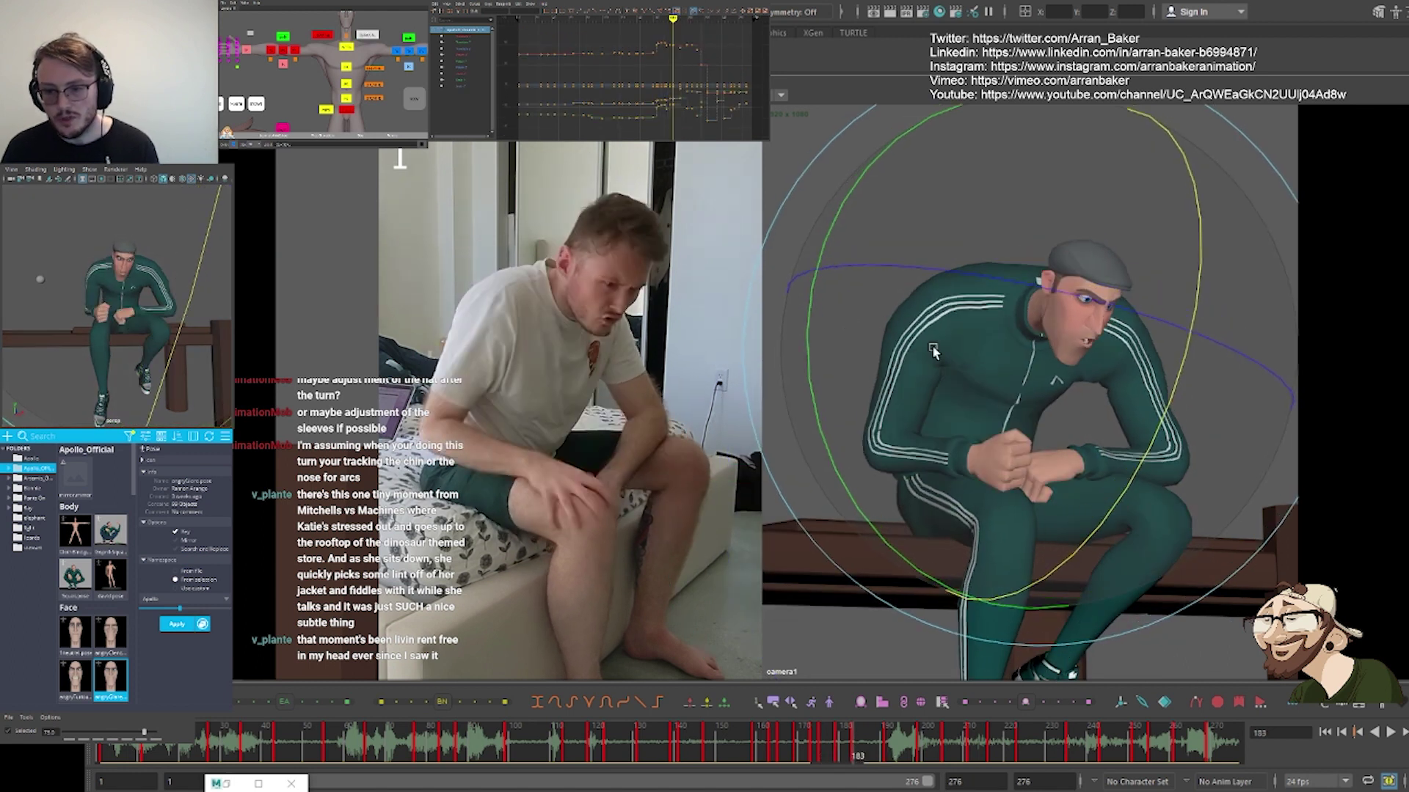
pyautogui.press(',')
pyautogui.press('.')
pyautogui.press(',')
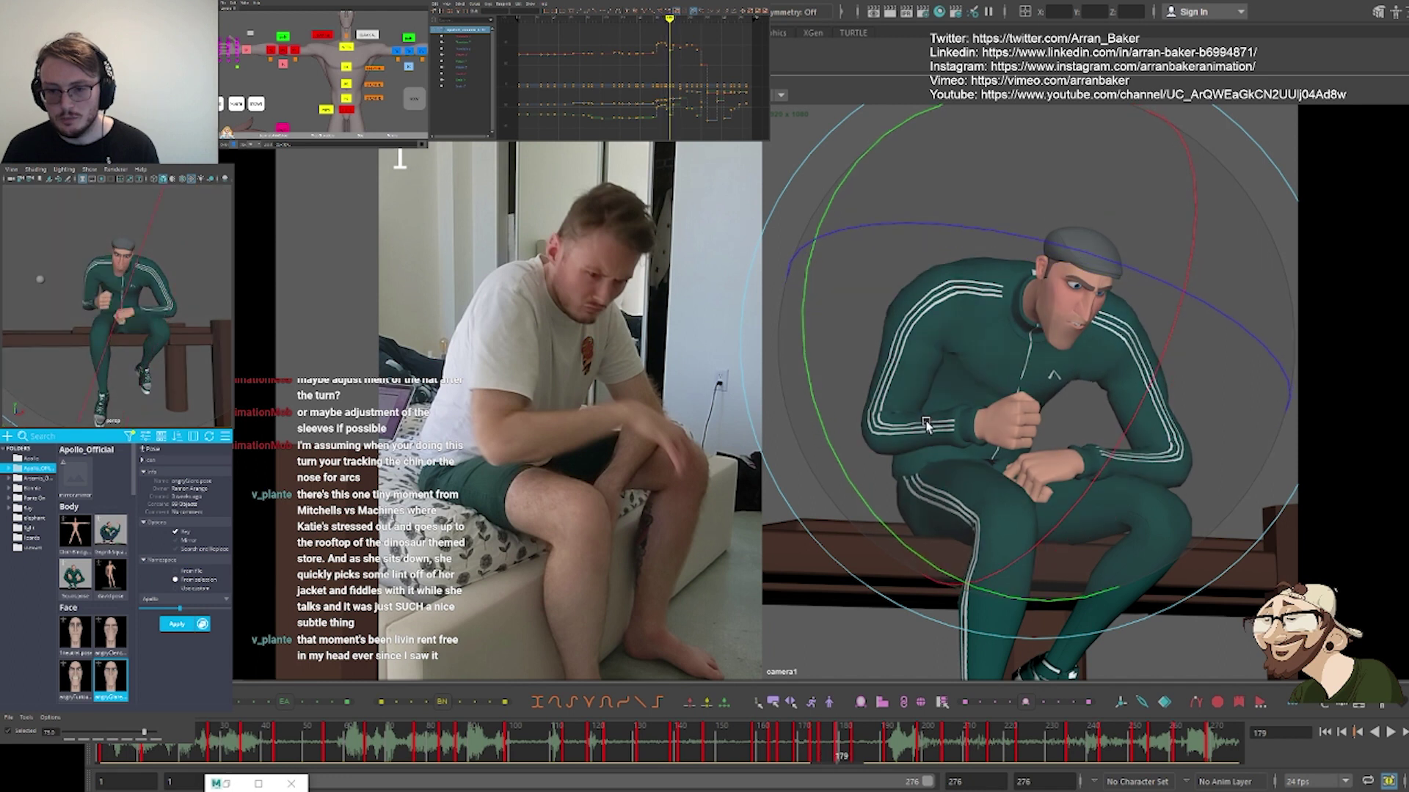
pyautogui.press(',')
pyautogui.press('.')
pyautogui.press(',')
pyautogui.press('.')
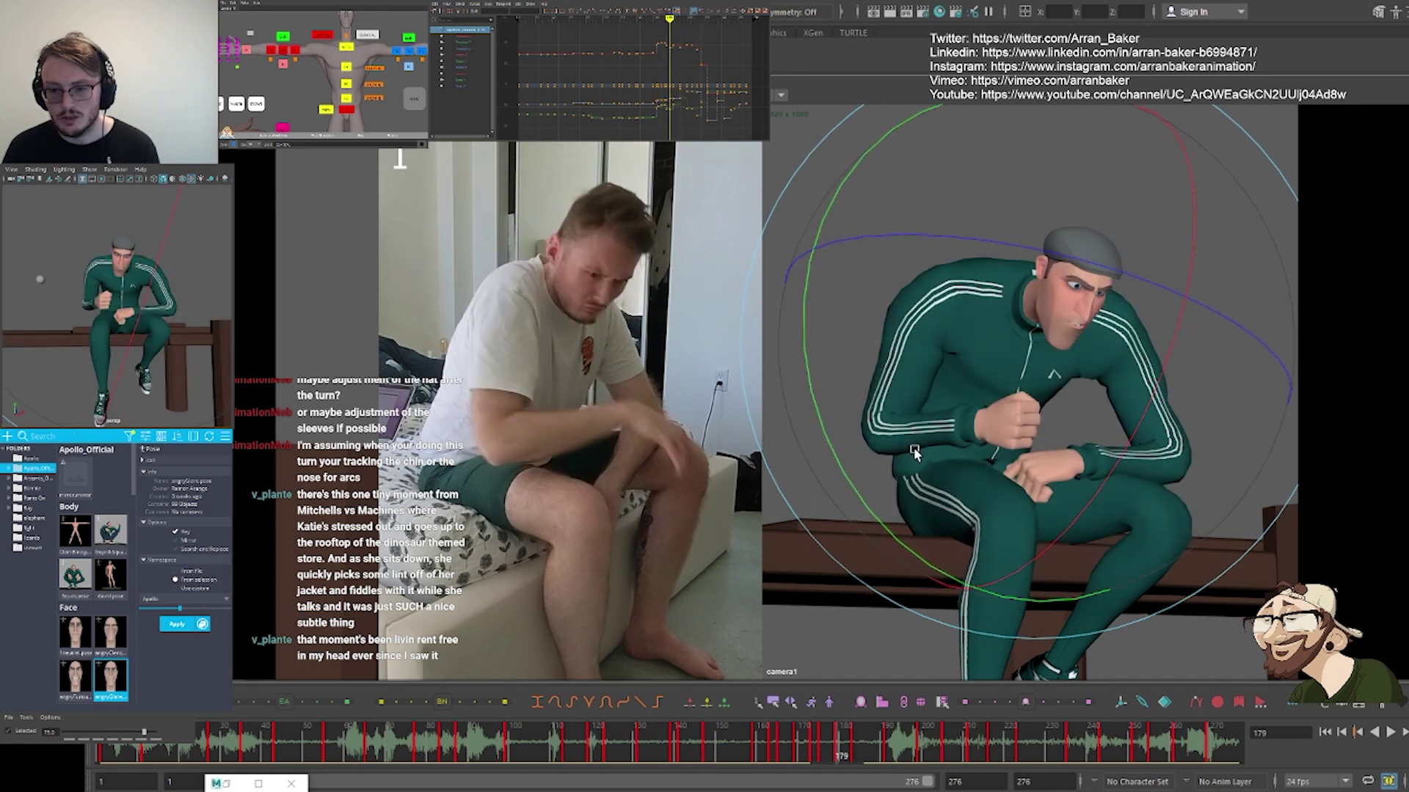
pyautogui.press('.')
pyautogui.press(',')
pyautogui.press(',')
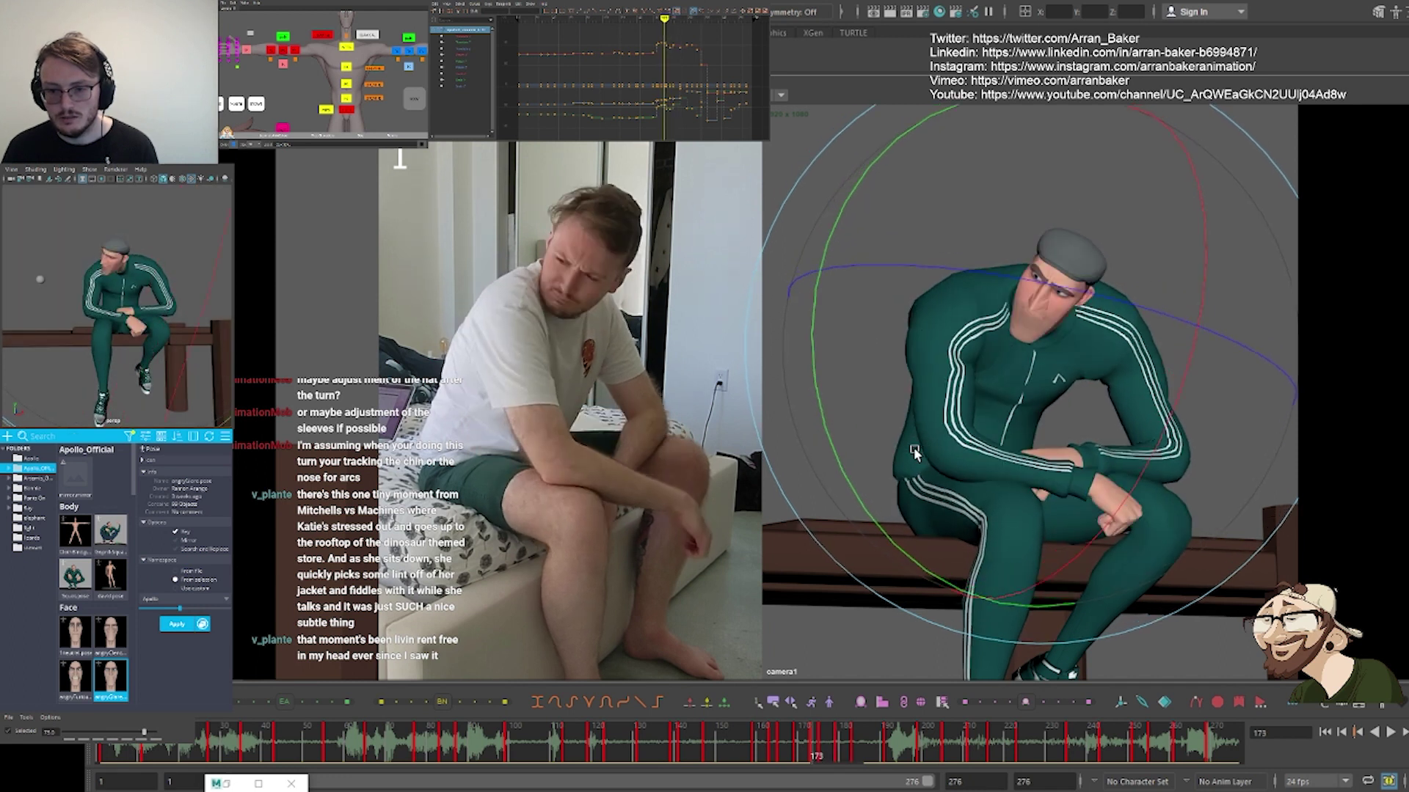
# Rotate the left clavicle slightly for the frame 179 breakdown and check the shoulder against frame 183
pyautogui.press('.')
pyautogui.press('.')
pyautogui.press('.')
pyautogui.press('.')
pyautogui.press('.')
pyautogui.press('.')
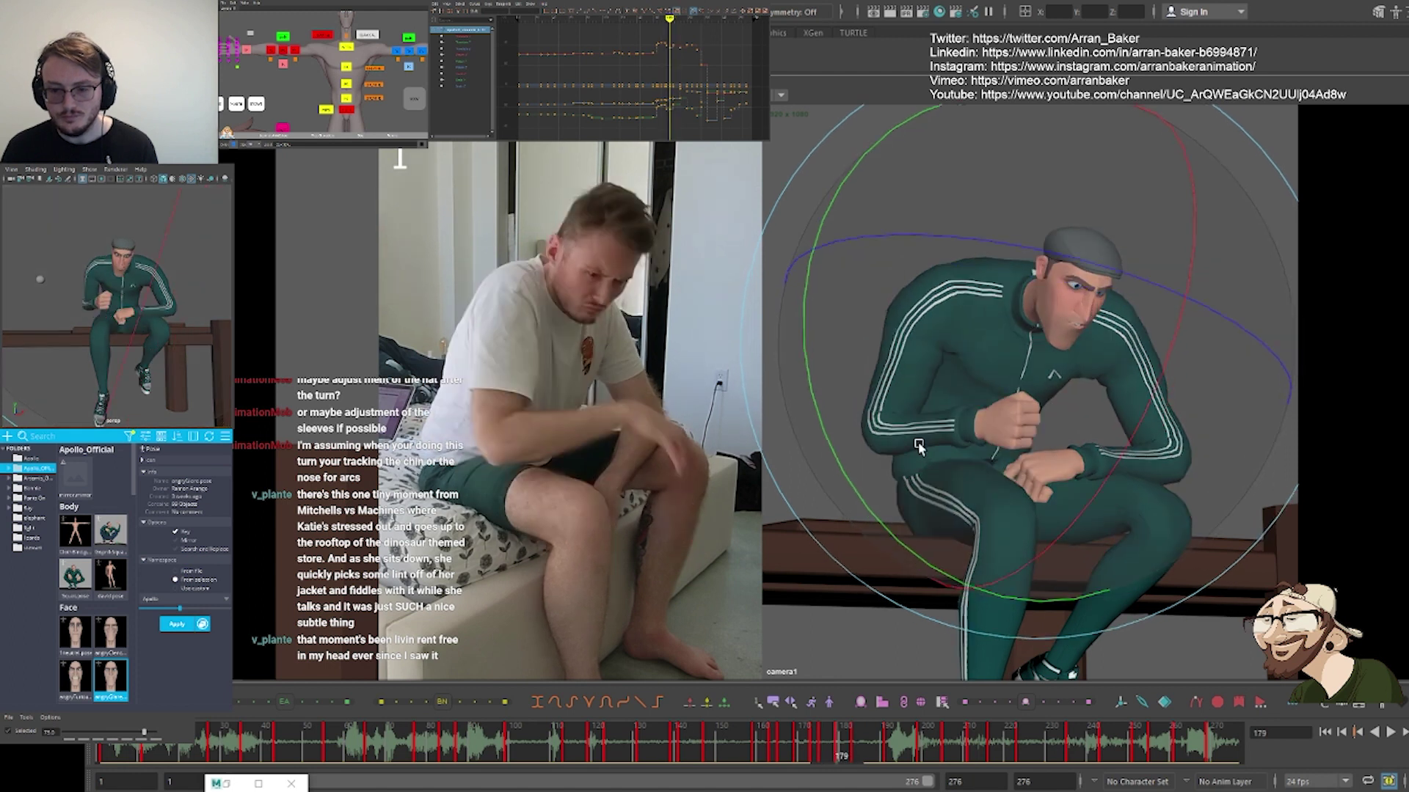
pyautogui.press(',')
pyautogui.press('.')
pyautogui.moveTo(912, 474); pyautogui.dragTo(902, 475)
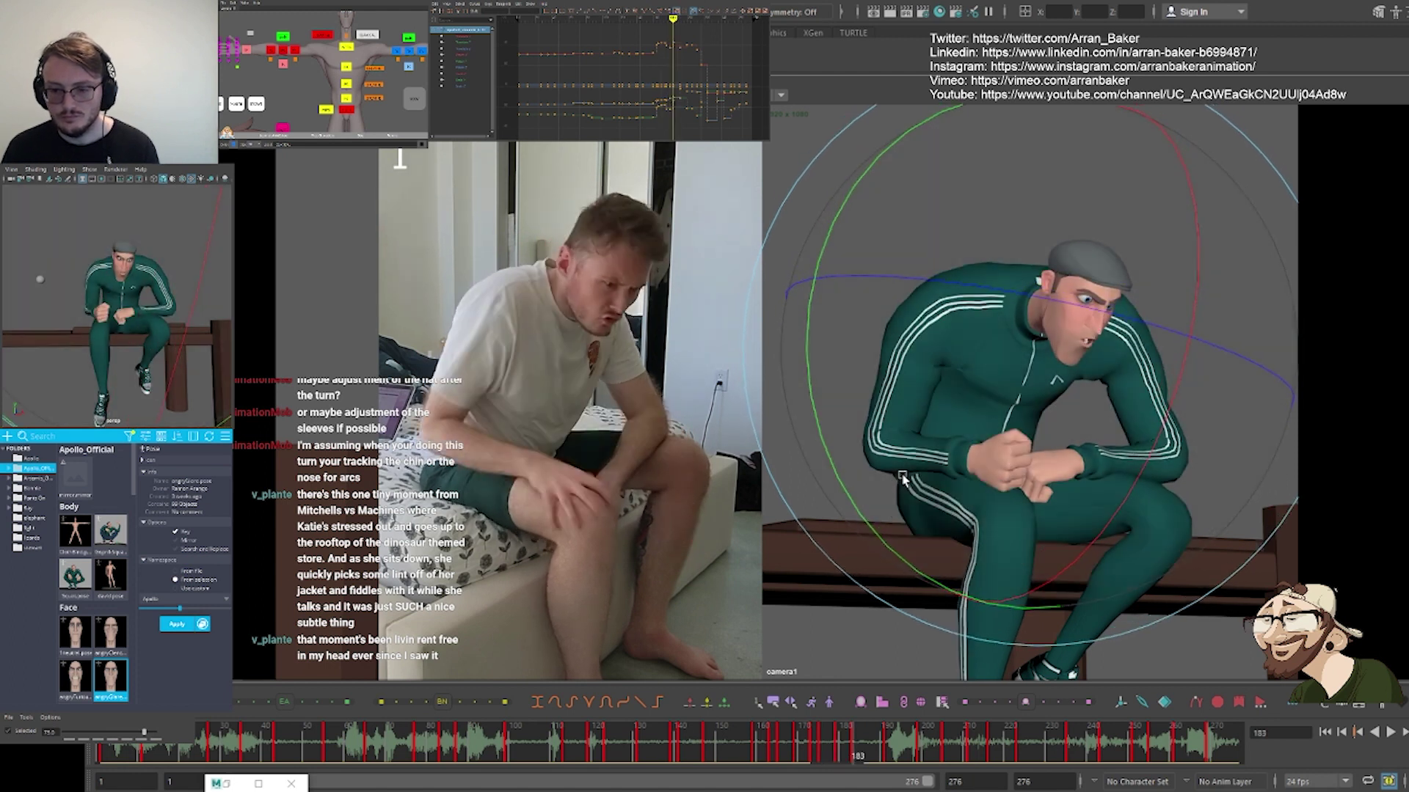
pyautogui.press(',')
pyautogui.press('.')
pyautogui.press('.')
pyautogui.press(',')
pyautogui.press(',')
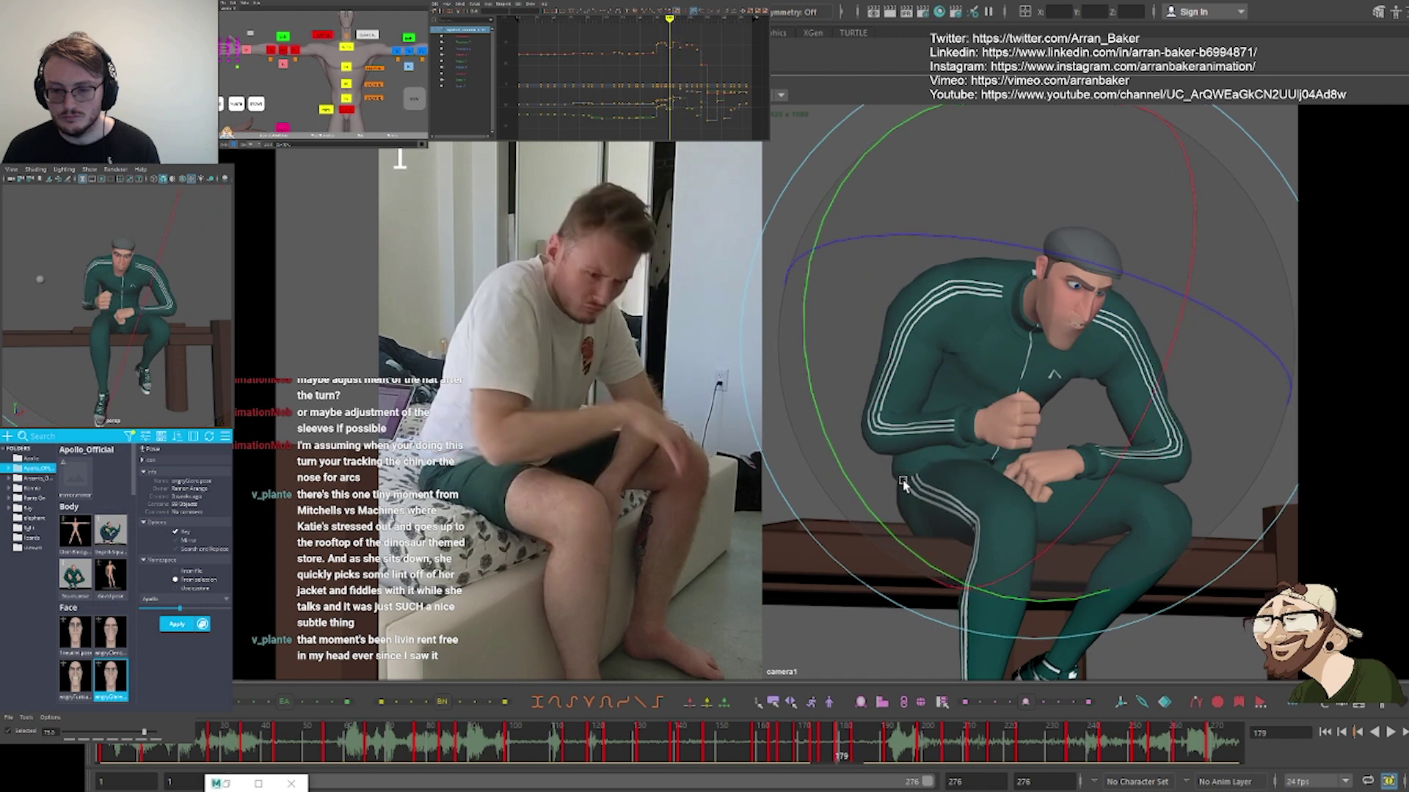
pyautogui.press('.')
pyautogui.press(',')
pyautogui.press('.')
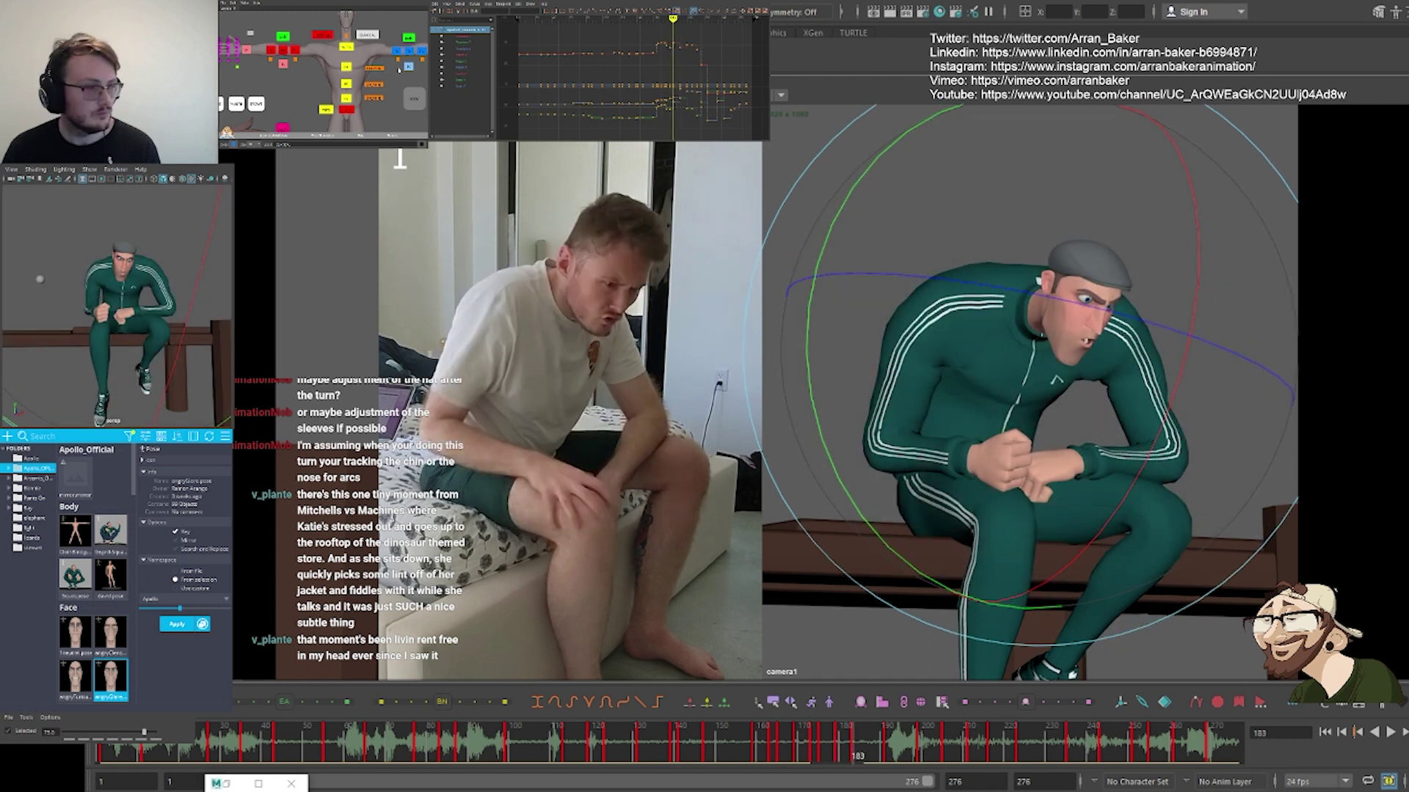
# Move the left elbow control slightly on frame 183 and check the arm against frame 179
pyautogui.click(408, 64)
pyautogui.press(',')
pyautogui.press('.')
pyautogui.press('w')
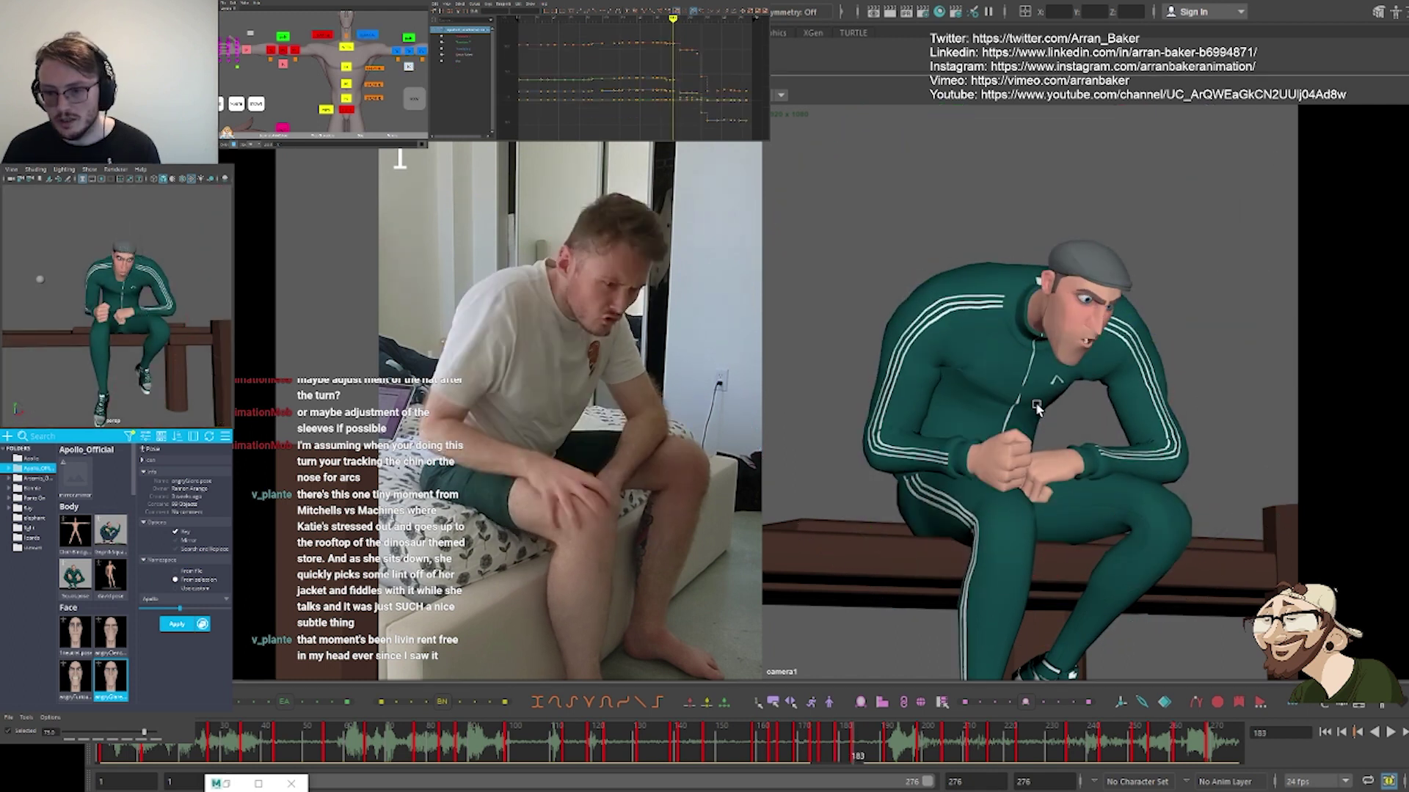
pyautogui.moveTo(1035, 406); pyautogui.dragTo(1048, 401, button='middle')
pyautogui.press(',')
pyautogui.press('.')
pyautogui.press(',')
pyautogui.press('.')
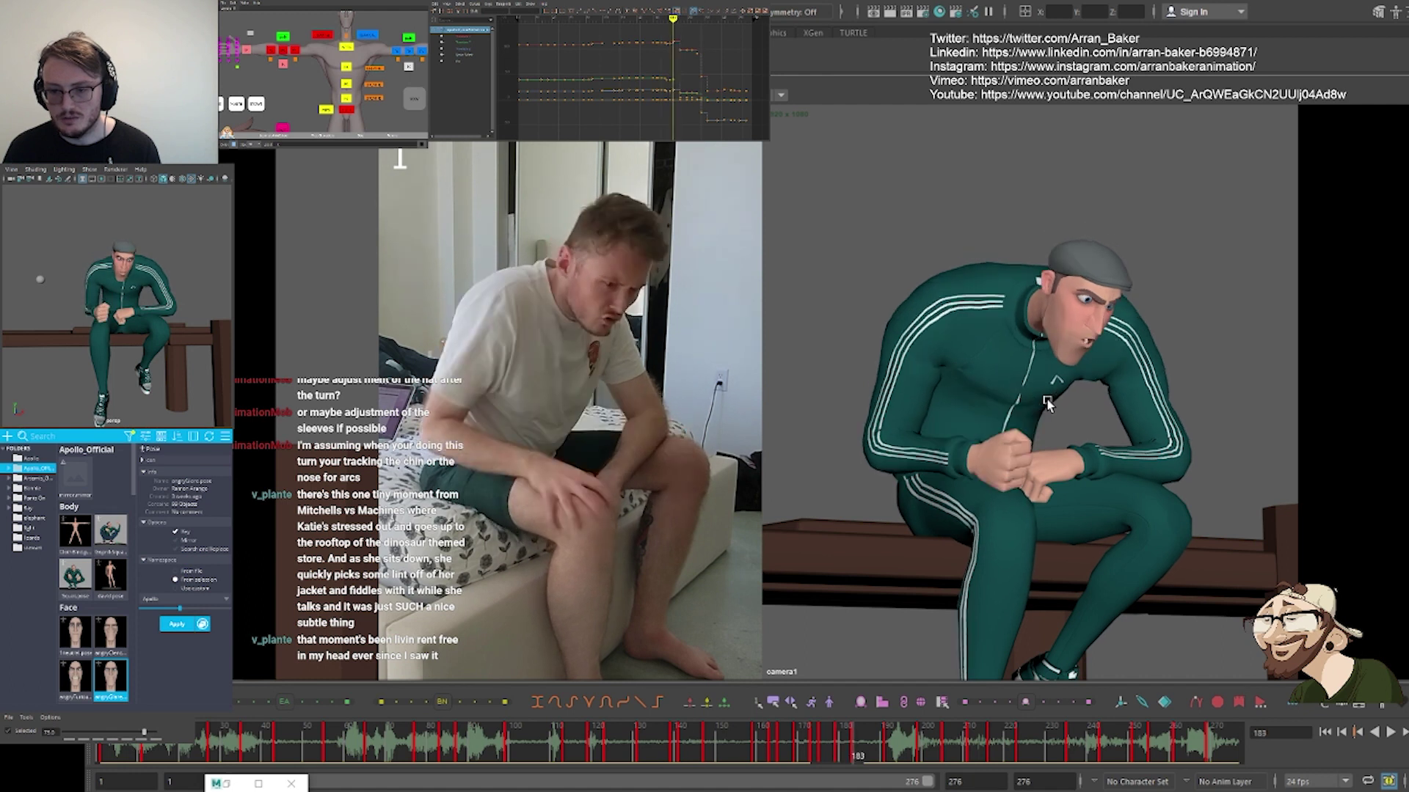
pyautogui.press(',')
pyautogui.press(',')
pyautogui.press('.')
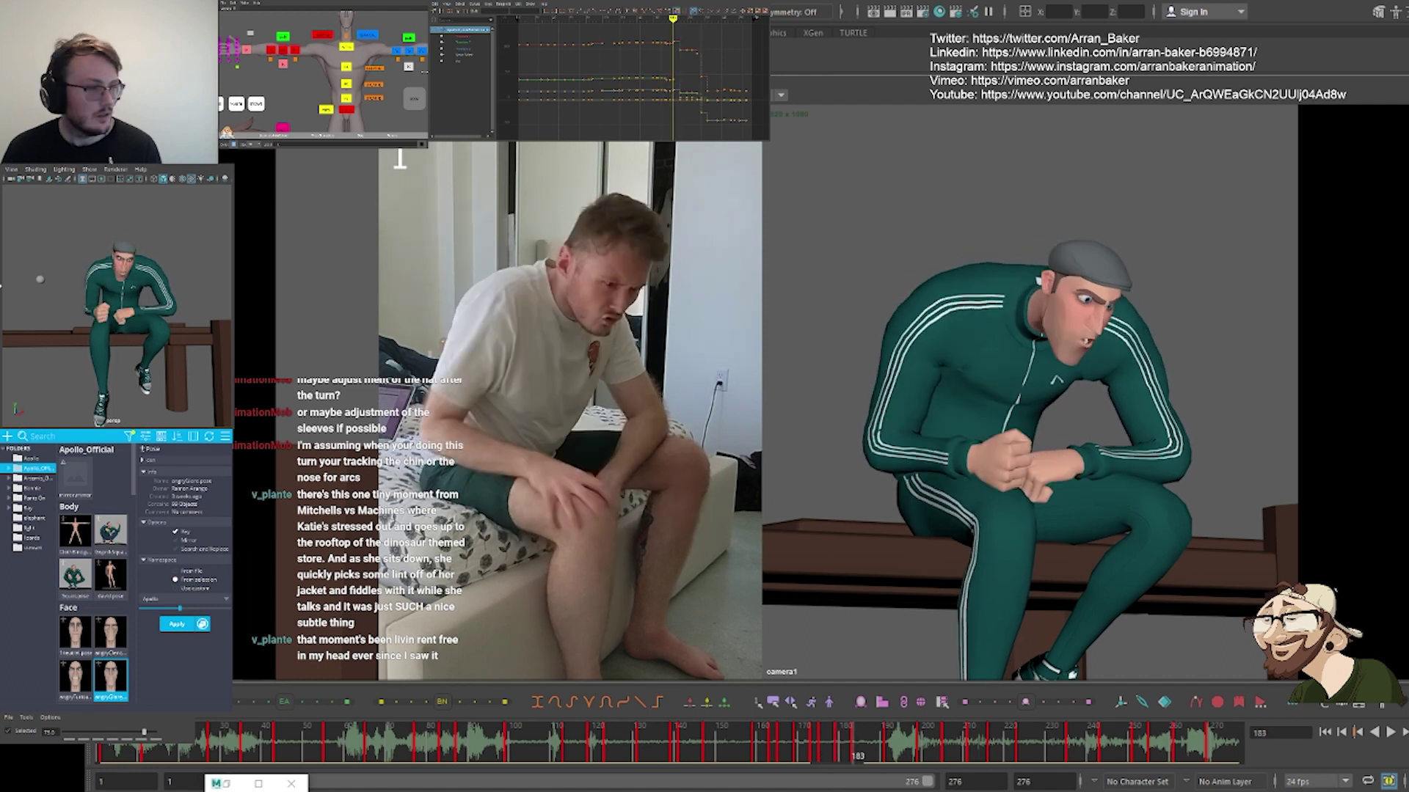
# Select the left hand control, compare the hand across the neighbouring keys, and rotate it slightly
pyautogui.keyDown('alt'); pyautogui.moveTo(424, 72); pyautogui.dragTo(315, 69, button='middle'); pyautogui.keyUp('alt')
pyautogui.click(340, 47)
pyautogui.press(',')
pyautogui.press(',')
pyautogui.press(',')
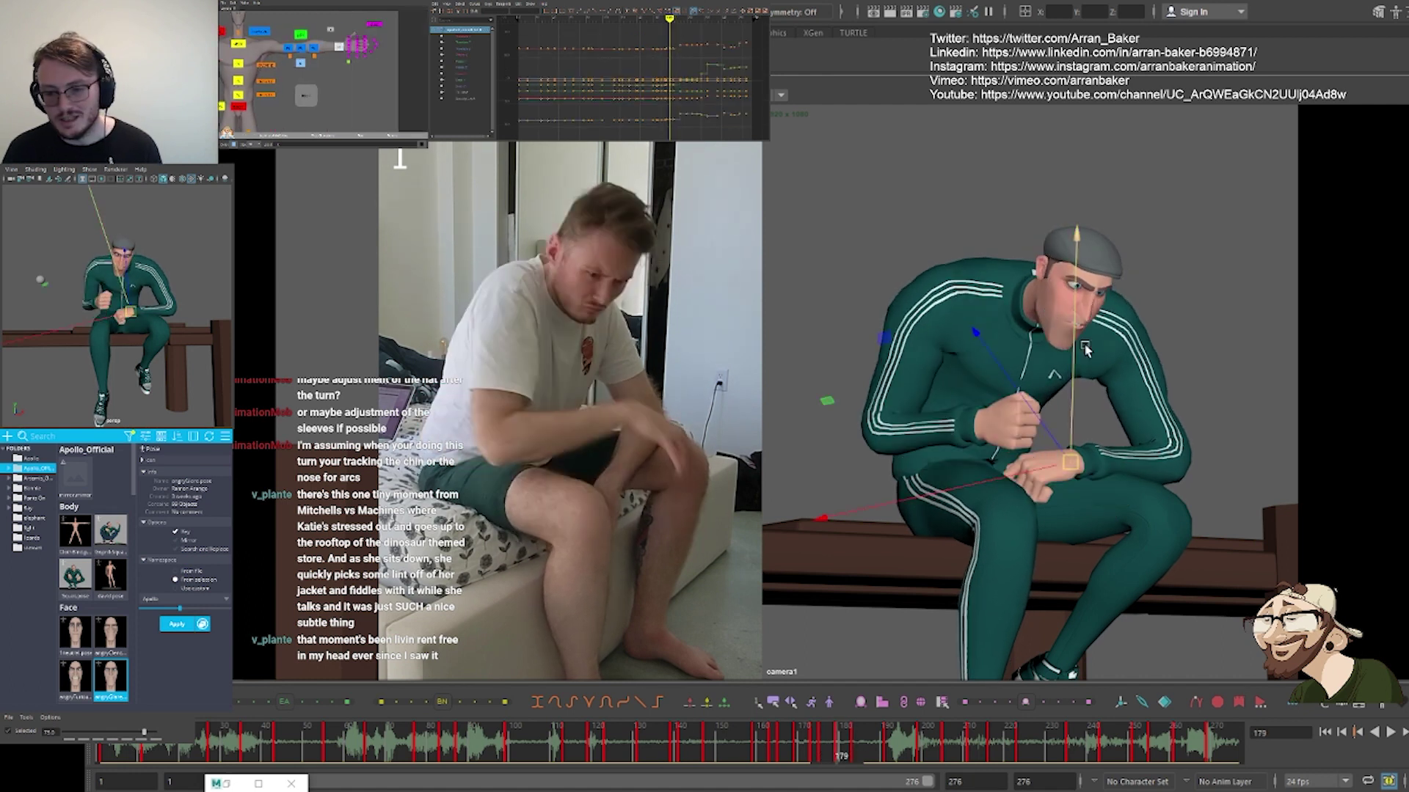
pyautogui.press('.')
pyautogui.press('.')
pyautogui.press('.')
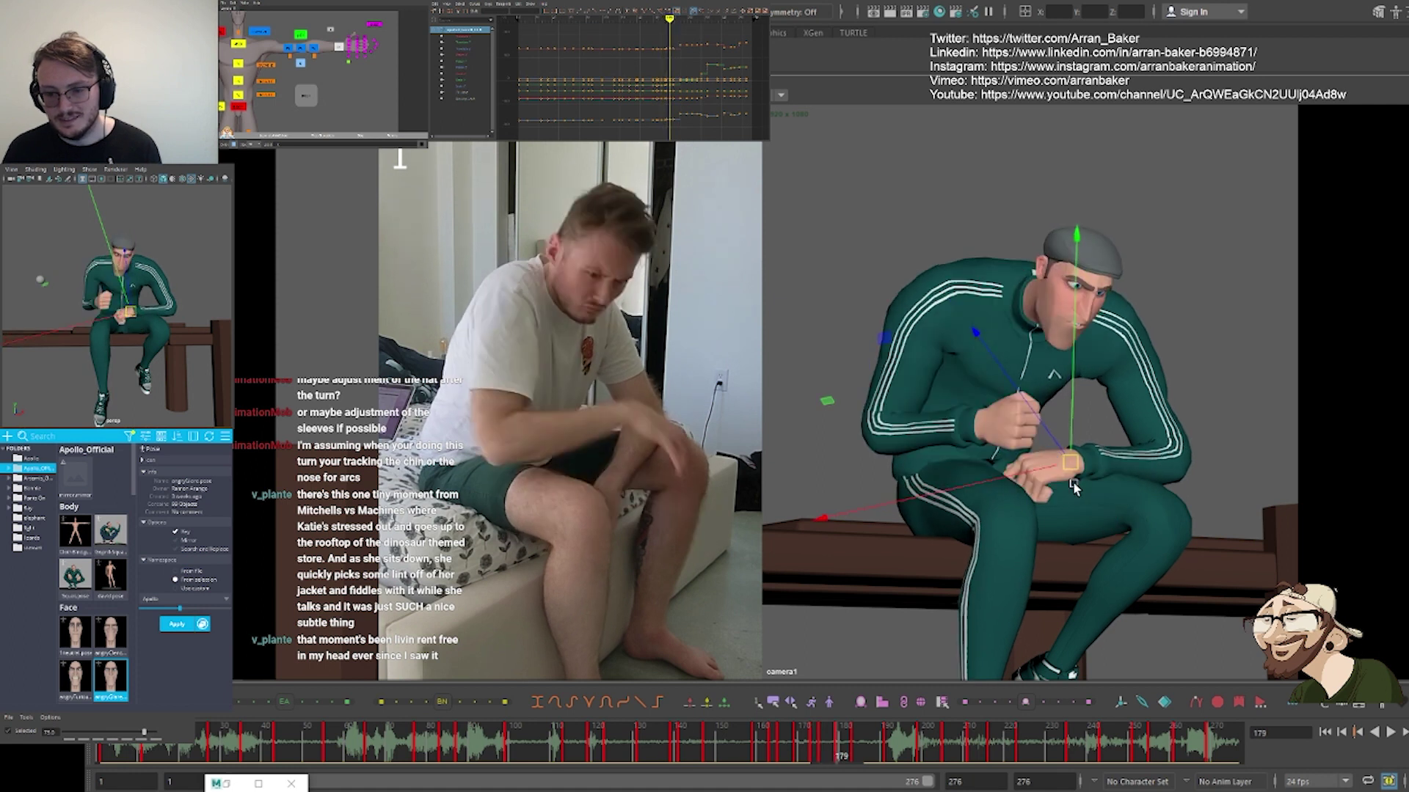
pyautogui.press('e')
pyautogui.moveTo(944, 485); pyautogui.dragTo(974, 509)
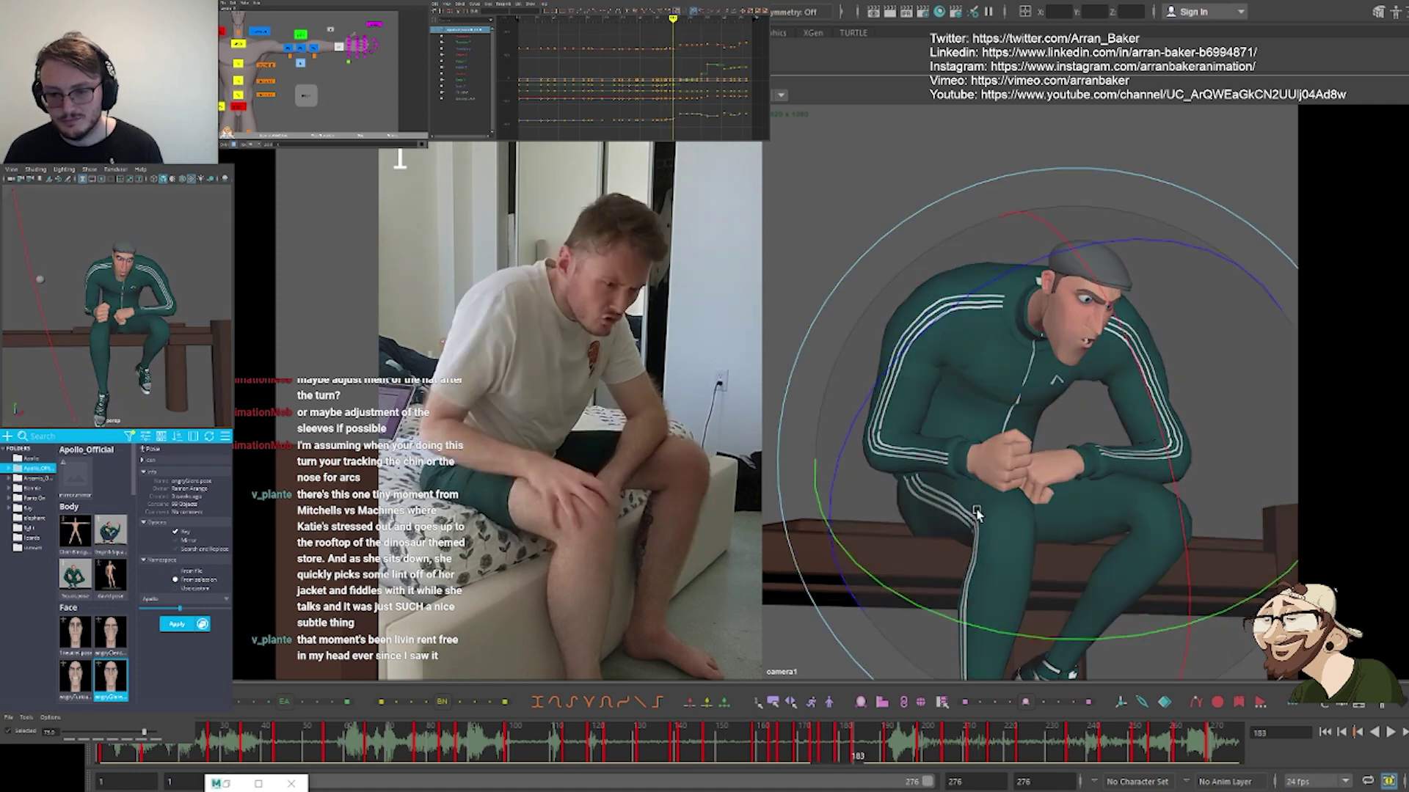
# Nudge the left hand's position on frame 183 and check it against the neighbouring keys through frame 191
pyautogui.press('w')
pyautogui.press(',')
pyautogui.press('.')
pyautogui.moveTo(1071, 462); pyautogui.dragTo(1068, 464)
pyautogui.press(',')
pyautogui.press('.')
pyautogui.press('.')
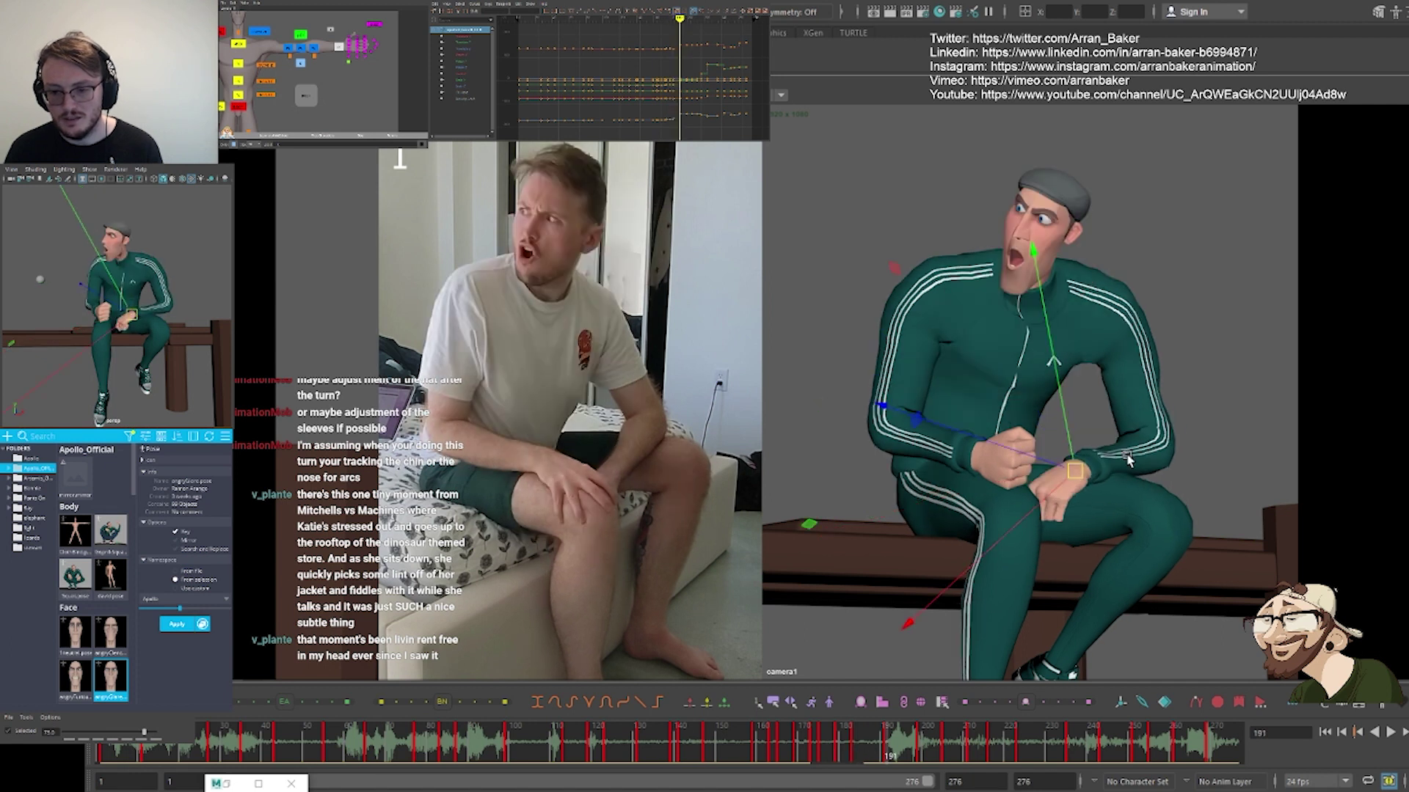
# Examine the left hand's movement back and forth through the keys around frames 179 and 183
pyautogui.press(',')
pyautogui.press(',')
pyautogui.press(',')
pyautogui.press('.')
pyautogui.press('.')
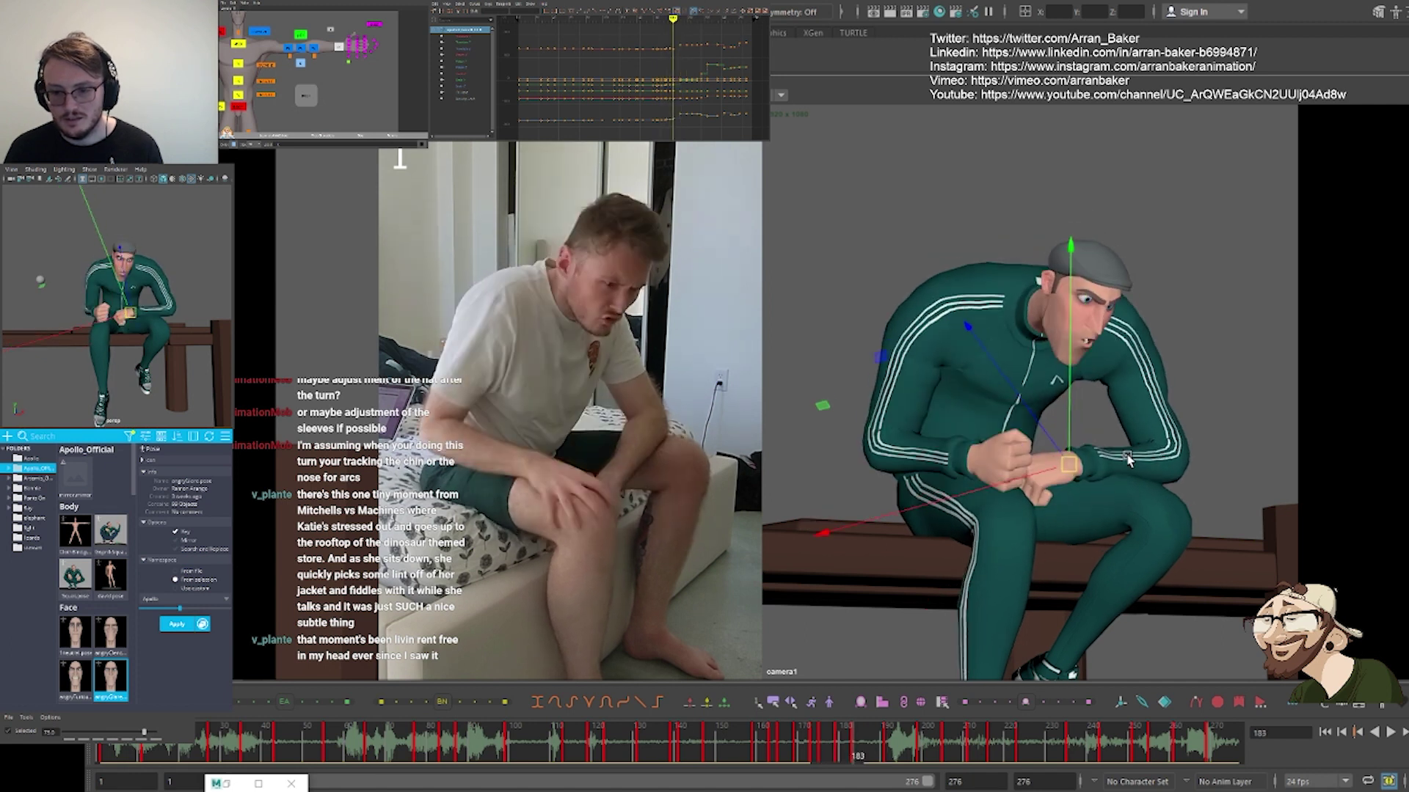
pyautogui.press(',')
pyautogui.press(',')
pyautogui.press('.')
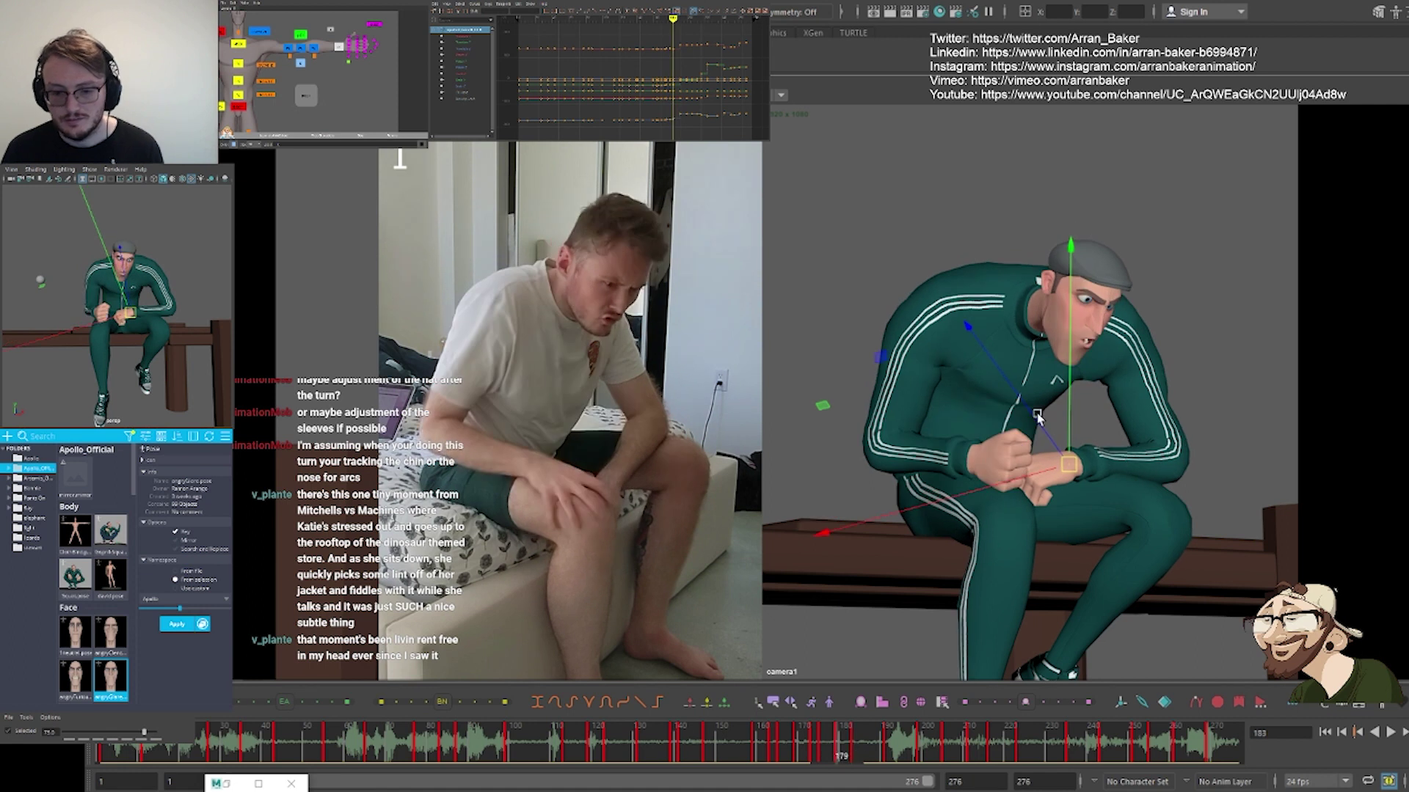
pyautogui.press(',')
pyautogui.press(',')
pyautogui.press('.')
pyautogui.press('.')
pyautogui.press('.')
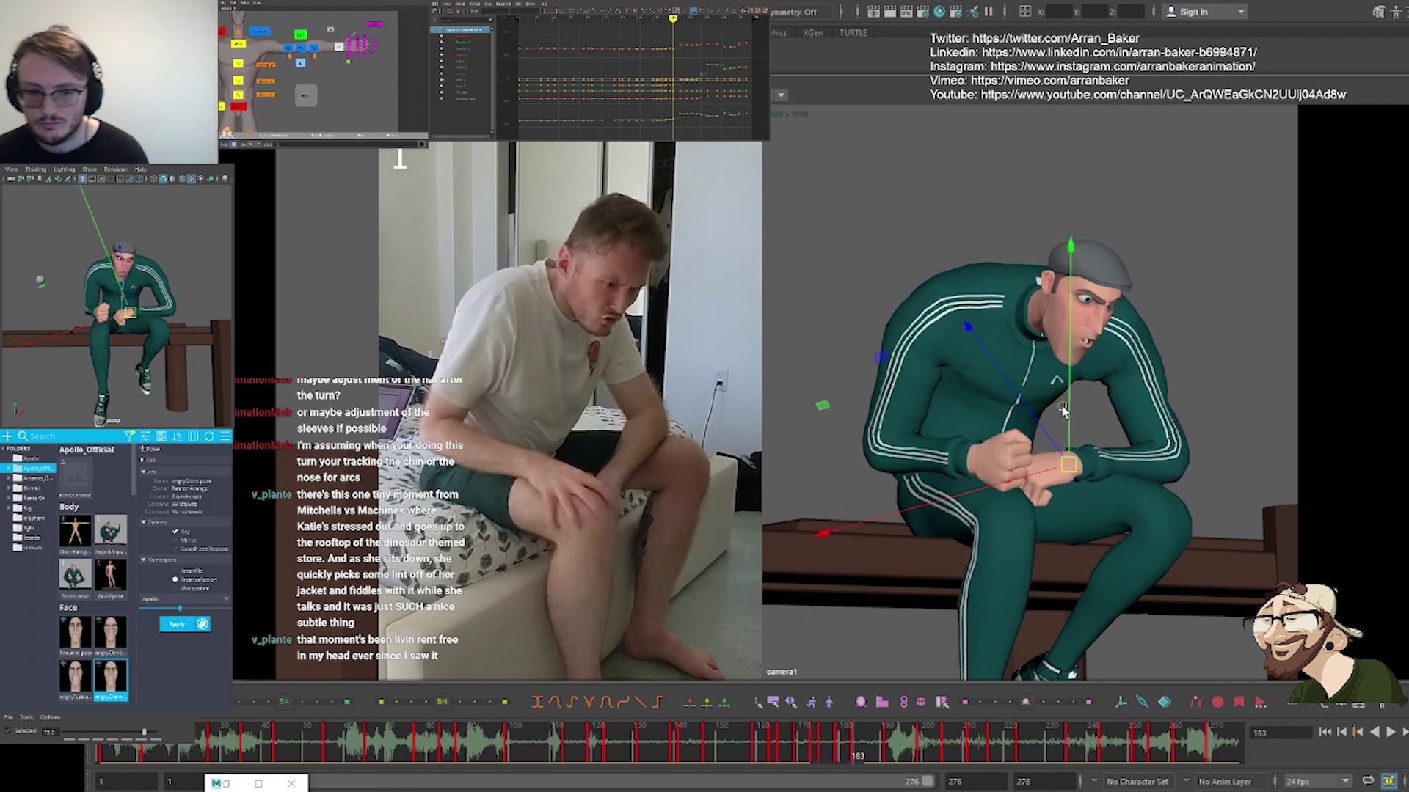
# Select all of the character's controls and create a breakdown pose on frame 187
pyautogui.keyDown('alt'); pyautogui.moveTo(343, 90); pyautogui.dragTo(383, 27, button='middle'); pyautogui.keyUp('alt')
pyautogui.click(386, 87)
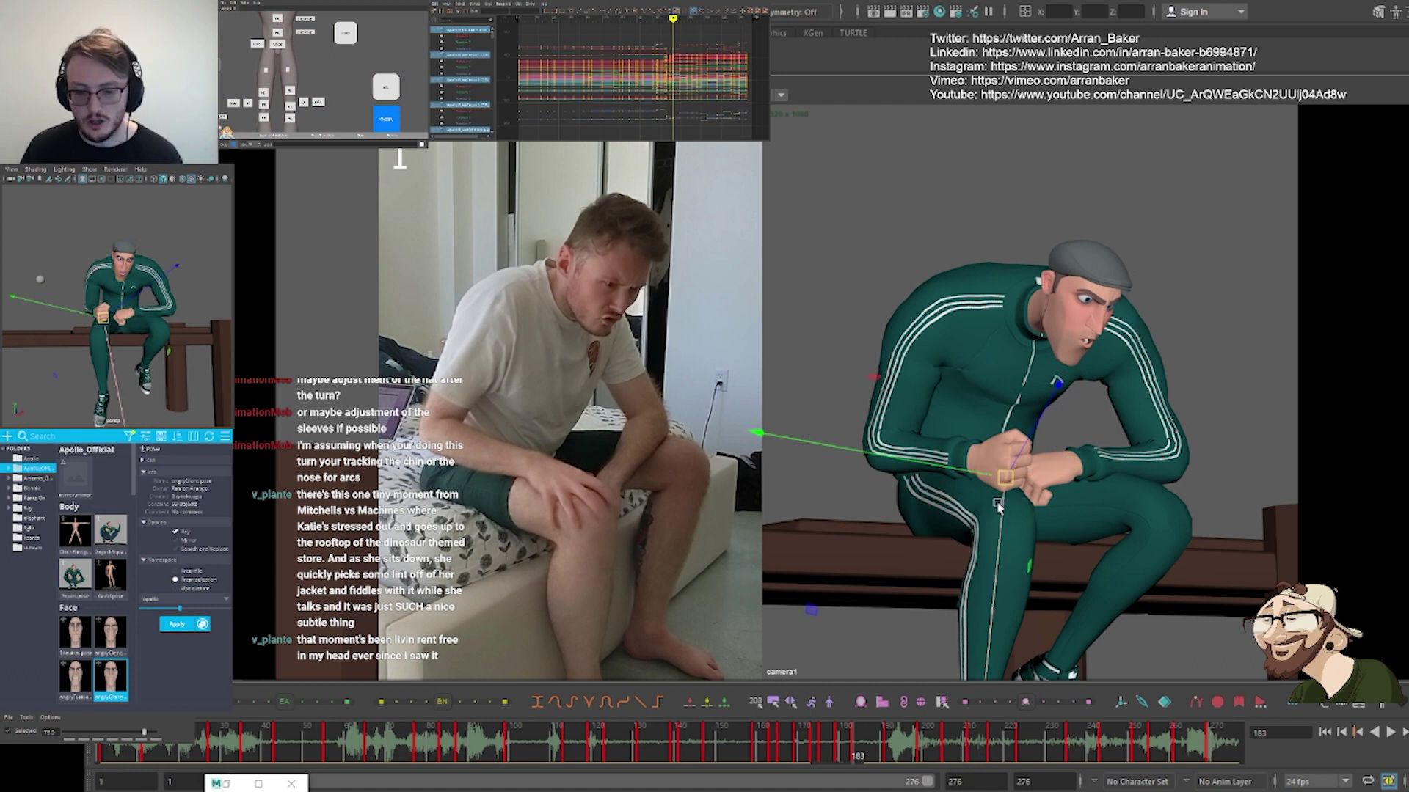
pyautogui.press('.')
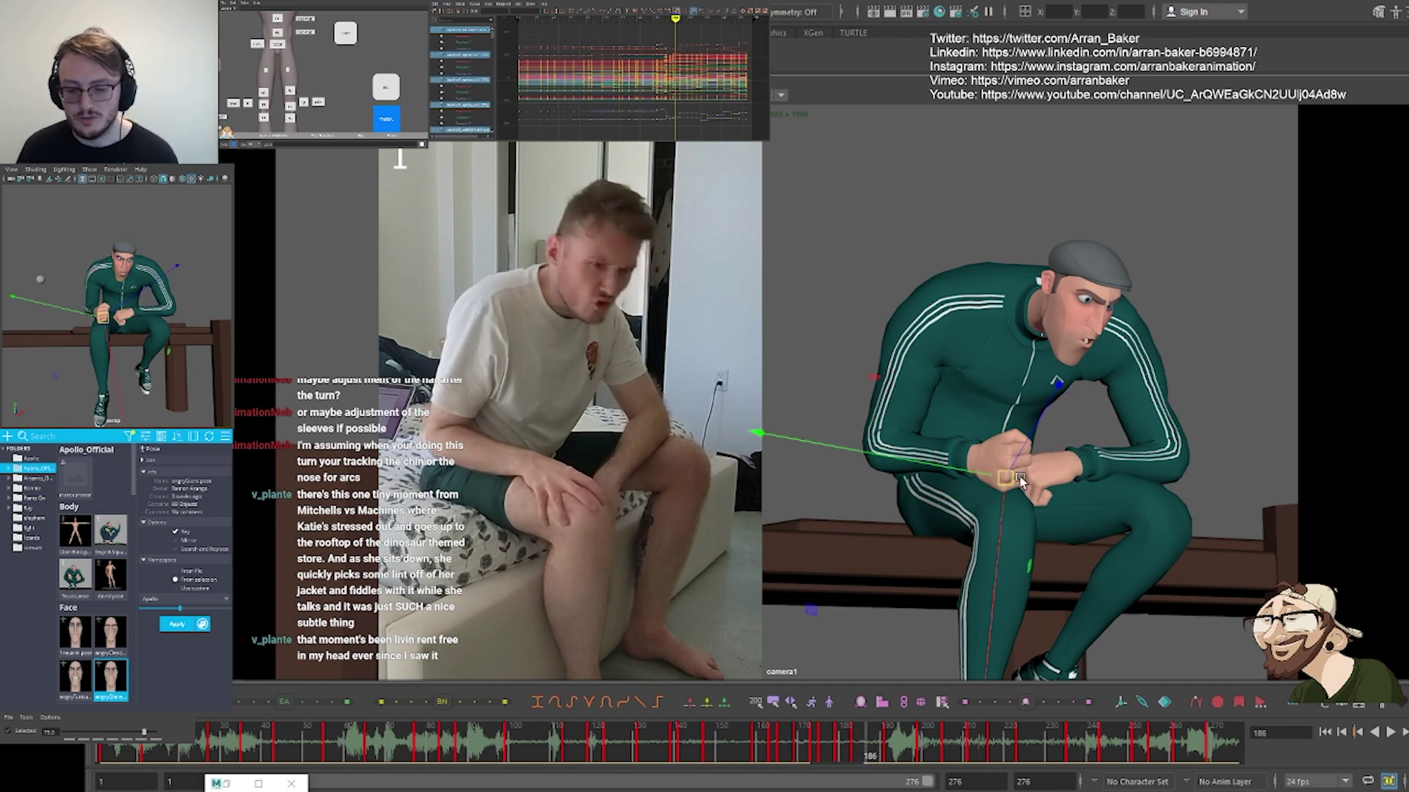
pyautogui.hotkey('alt', '.')
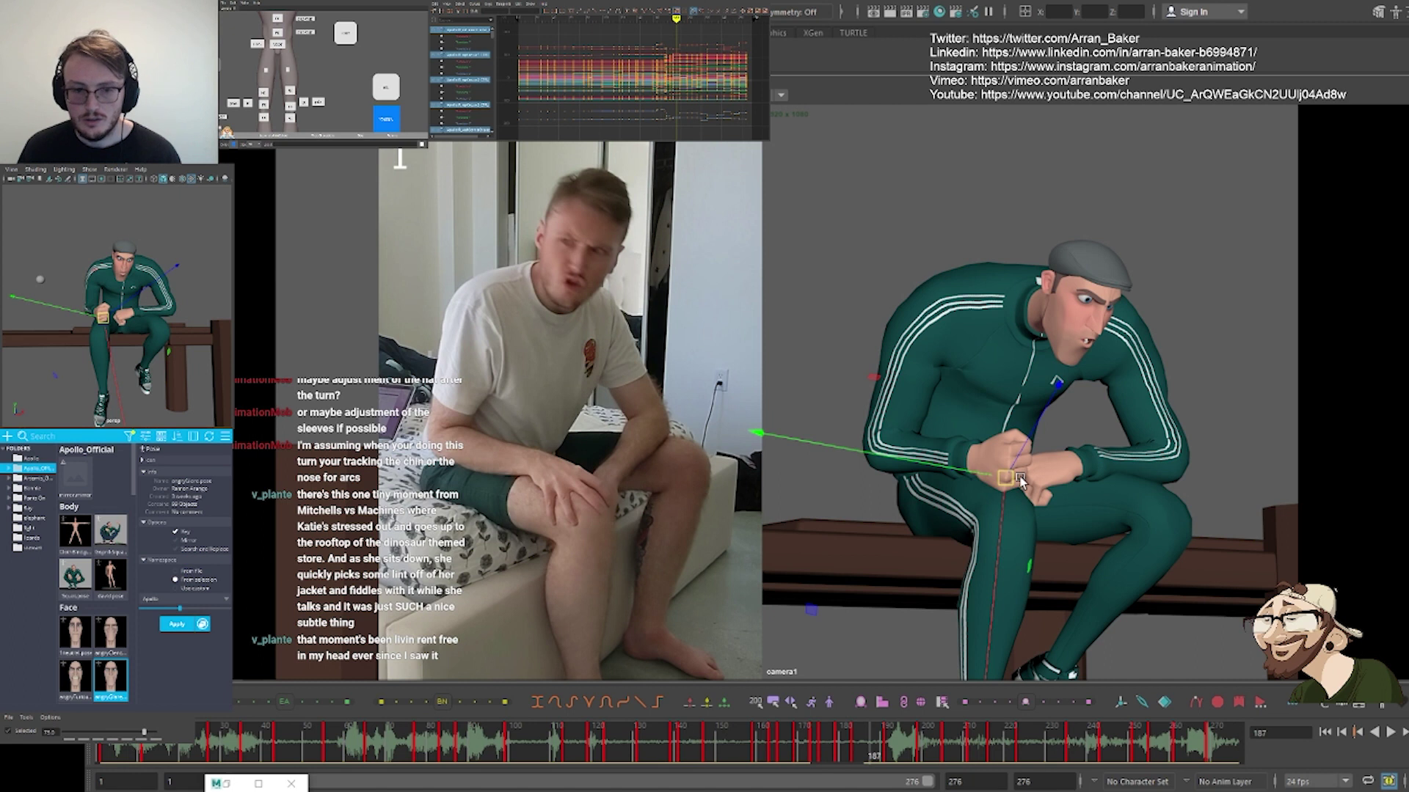
# Examine the movement frame by frame from frame 175 through the new breakdown on frame 187
pyautogui.press(',')
pyautogui.press(',')
pyautogui.press(',')
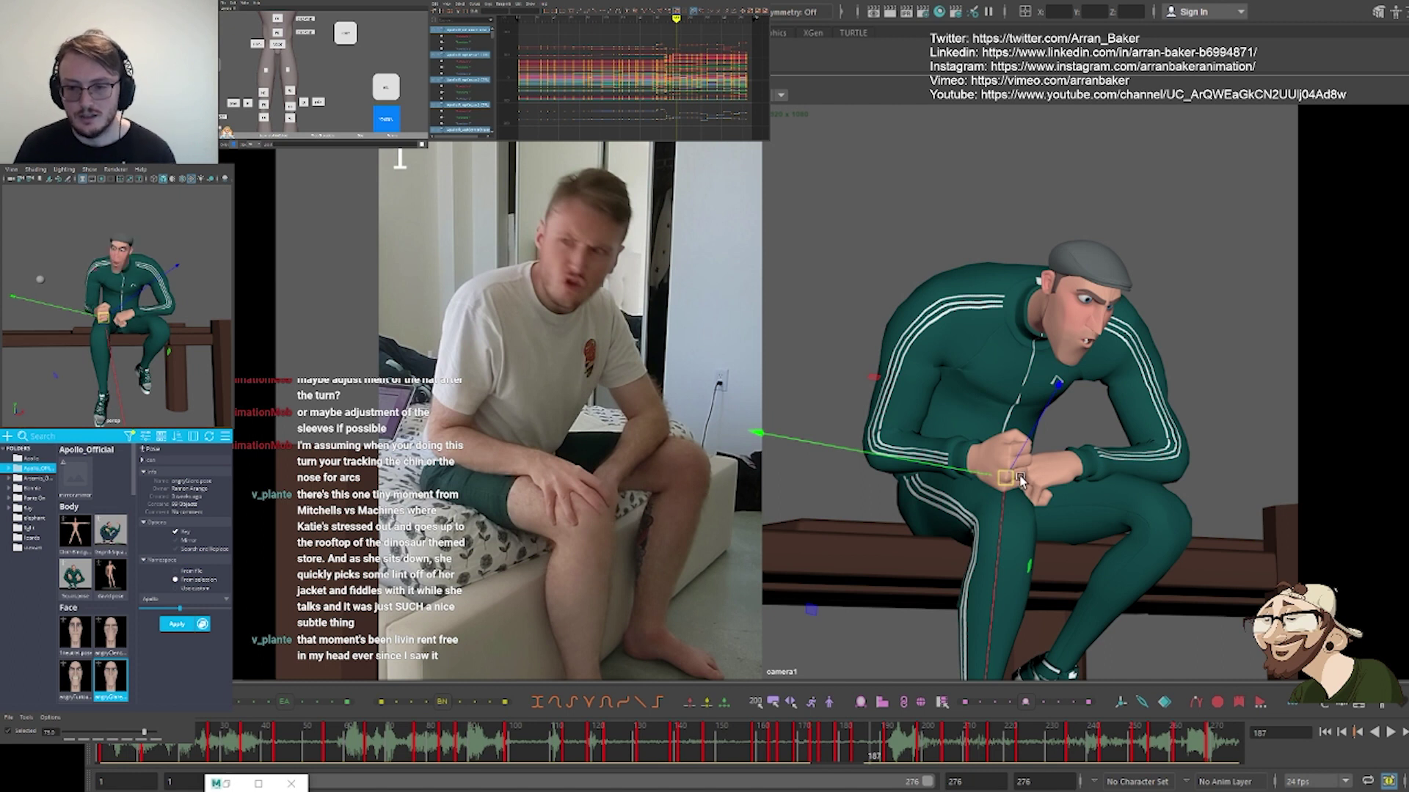
pyautogui.press(',')
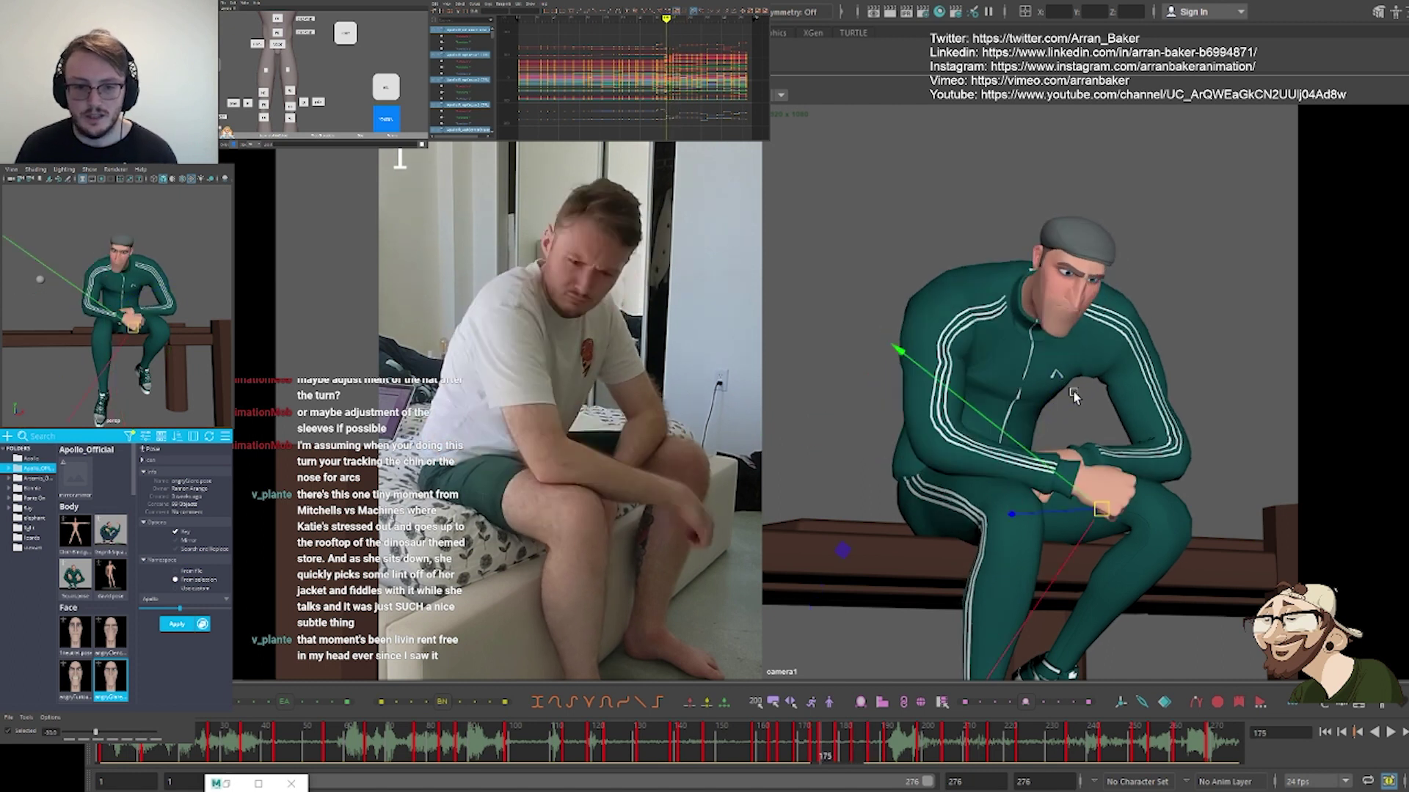
pyautogui.hotkey('alt', '.')
pyautogui.hotkey('alt', '.')
pyautogui.hotkey('alt', '.')
pyautogui.hotkey('alt', '.')
pyautogui.hotkey('alt', '.')
pyautogui.hotkey('alt', '.')
pyautogui.hotkey('alt', '.')
pyautogui.hotkey('alt', '.')
pyautogui.hotkey('alt', '.')
pyautogui.hotkey('alt', '.')
pyautogui.hotkey('alt', '.')
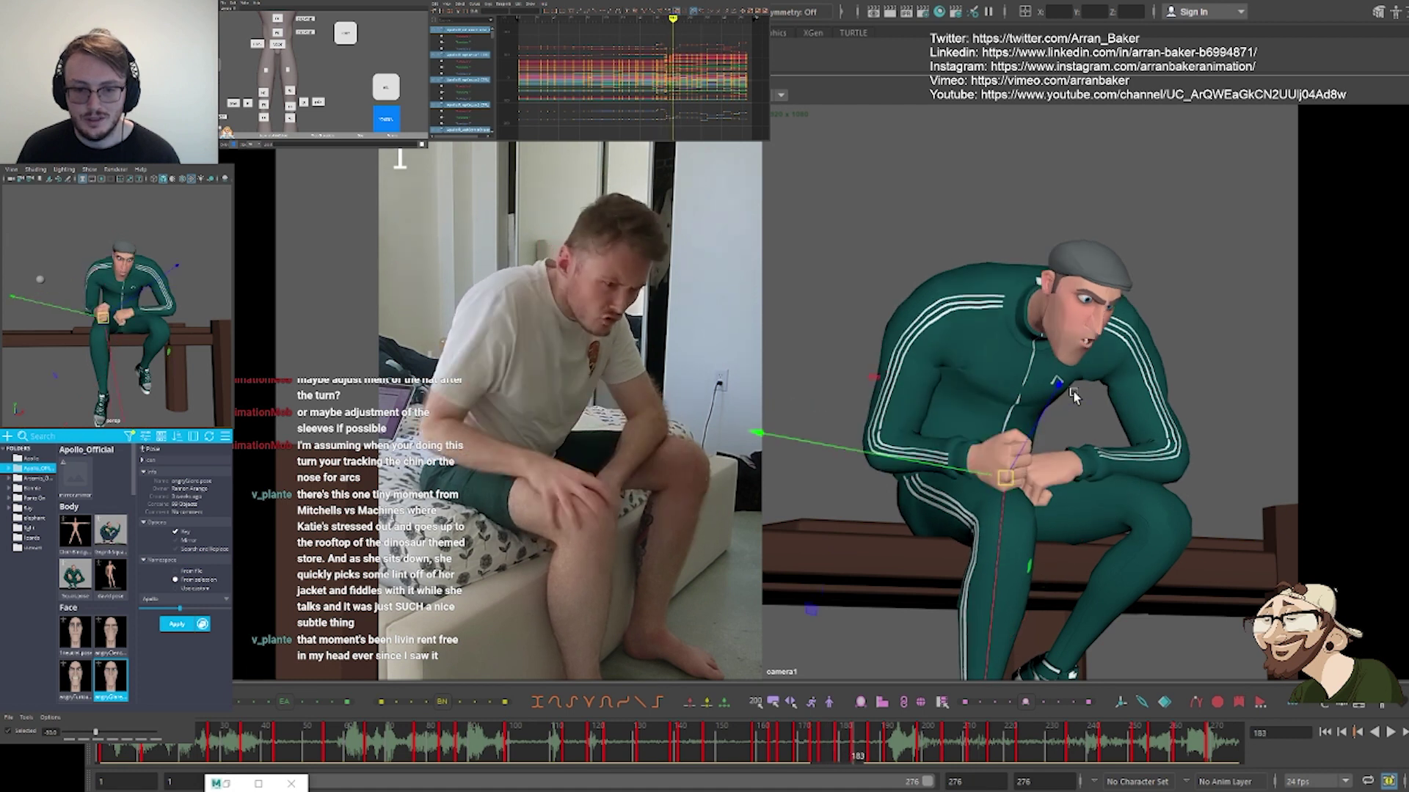
pyautogui.hotkey('alt', '.')
pyautogui.hotkey('alt', '.')
pyautogui.press(',')
pyautogui.press(',')
pyautogui.press(',')
pyautogui.press(',')
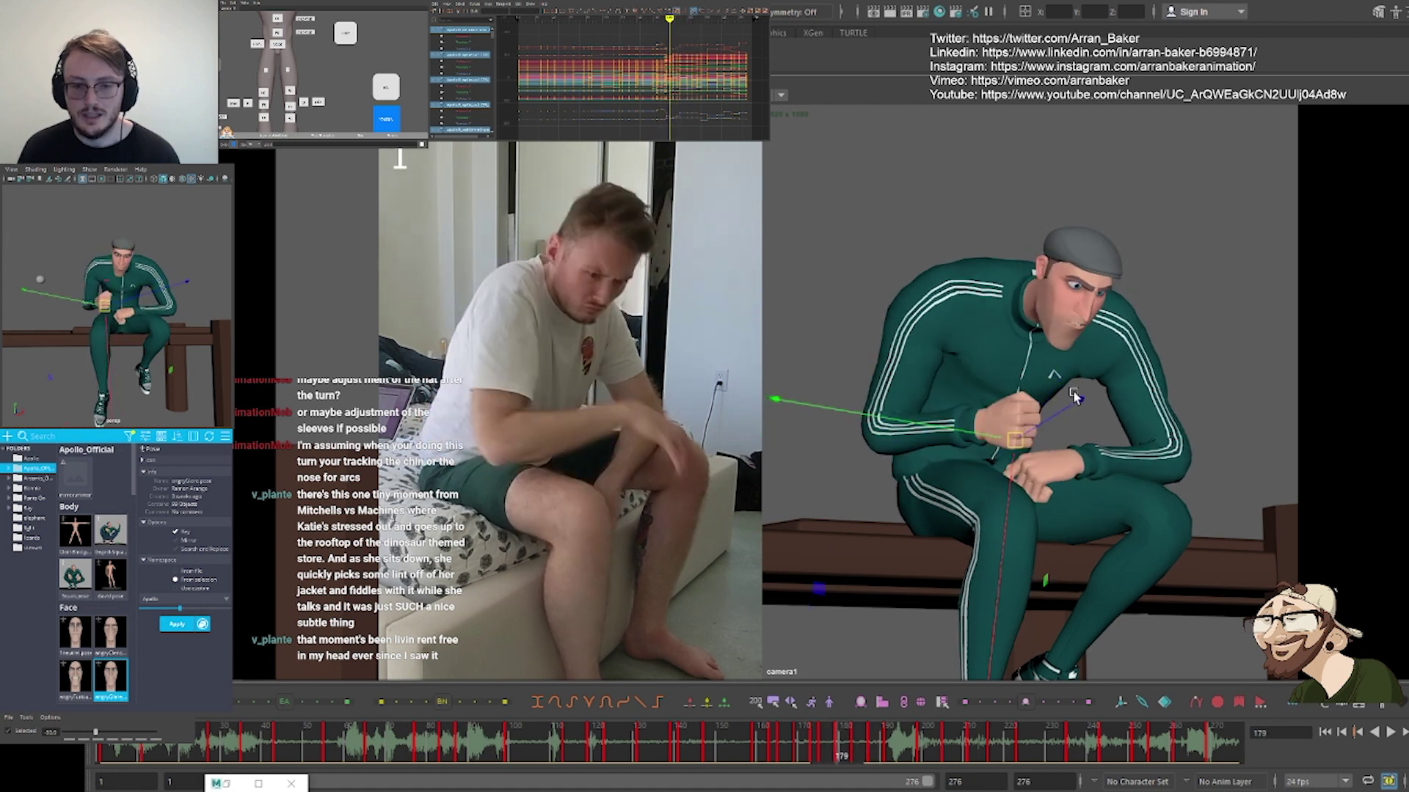
# Compare the body poses on the keys at frames 179, 183 and 187 by flipping between them
pyautogui.press('.')
pyautogui.press('.')
pyautogui.press('.')
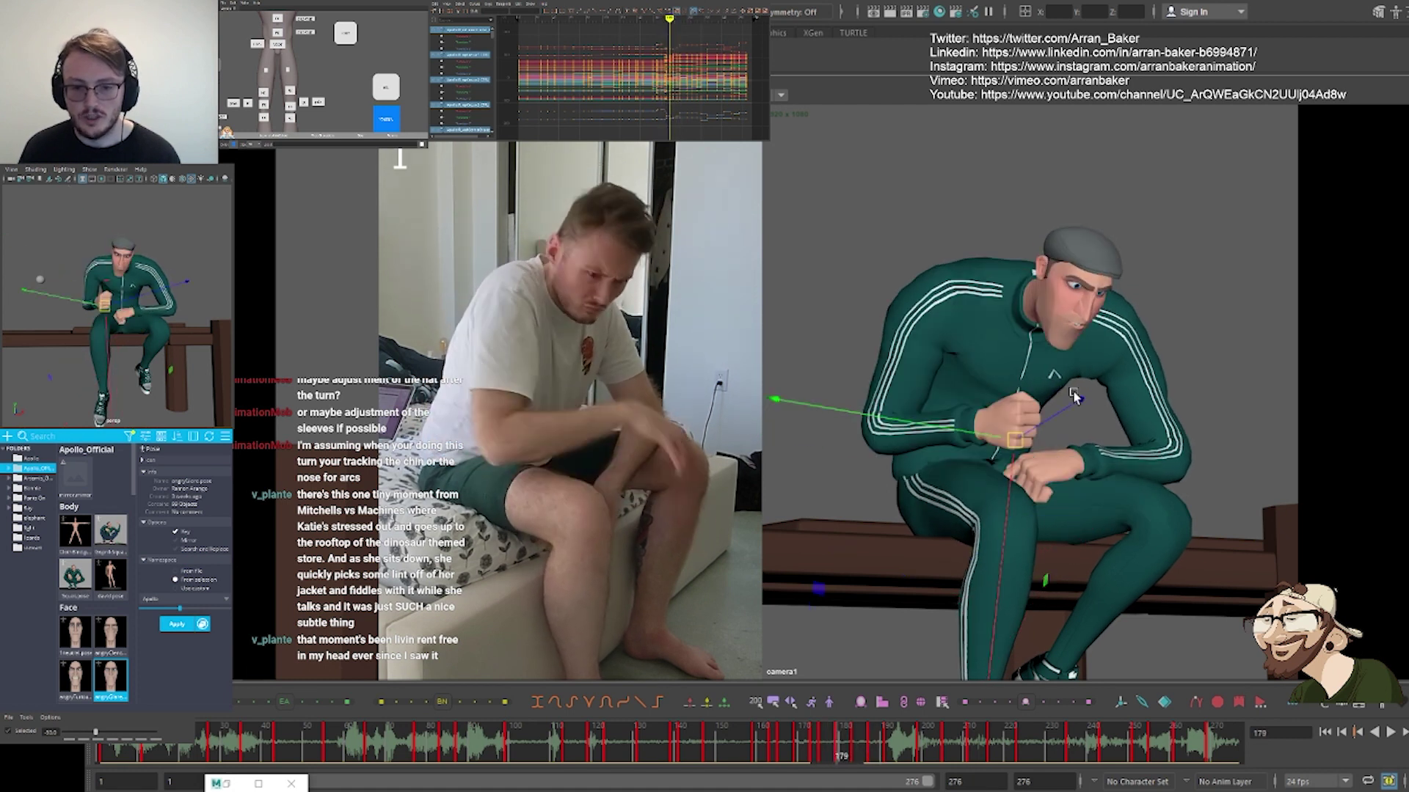
pyautogui.press('.')
pyautogui.press('.')
pyautogui.press('.')
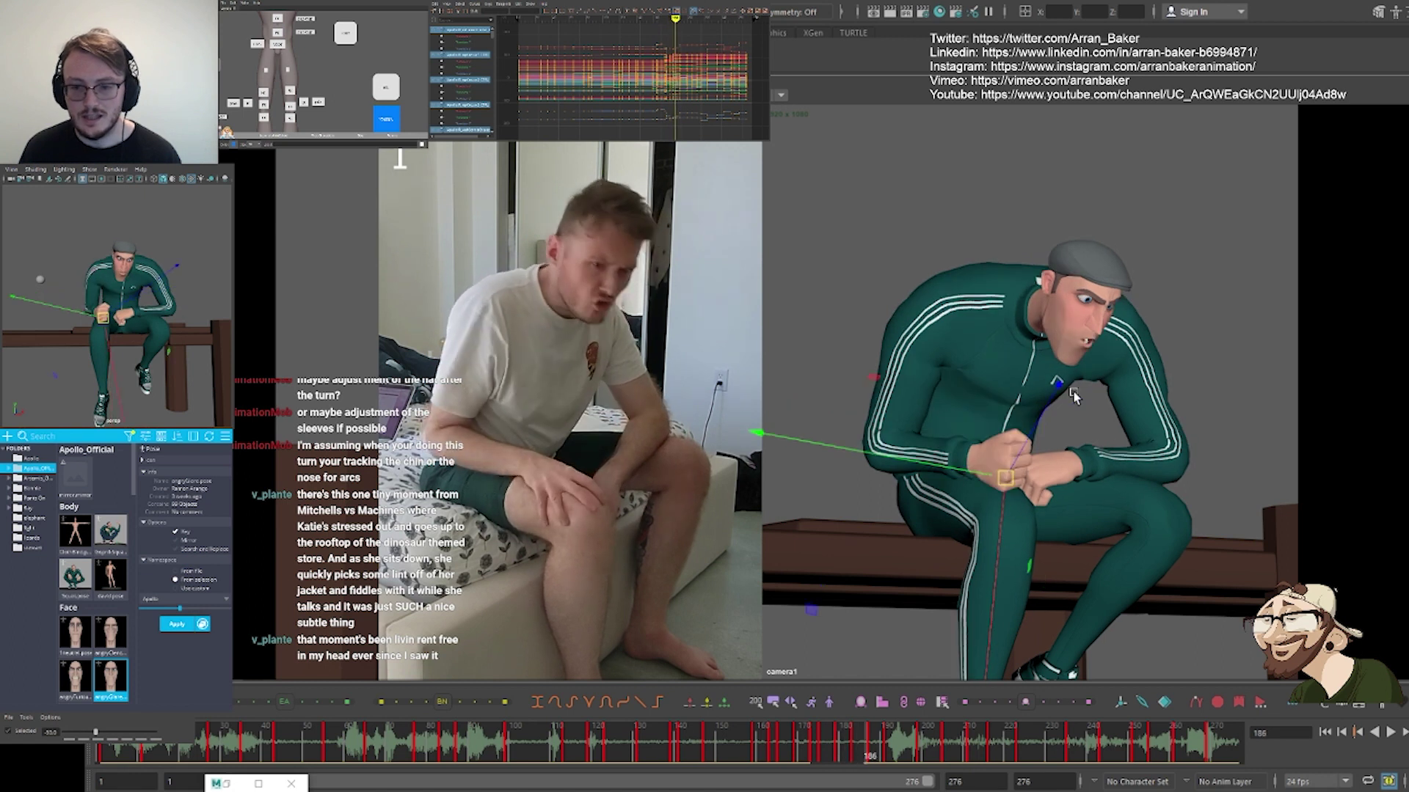
pyautogui.press(',')
pyautogui.press(',')
pyautogui.press(',')
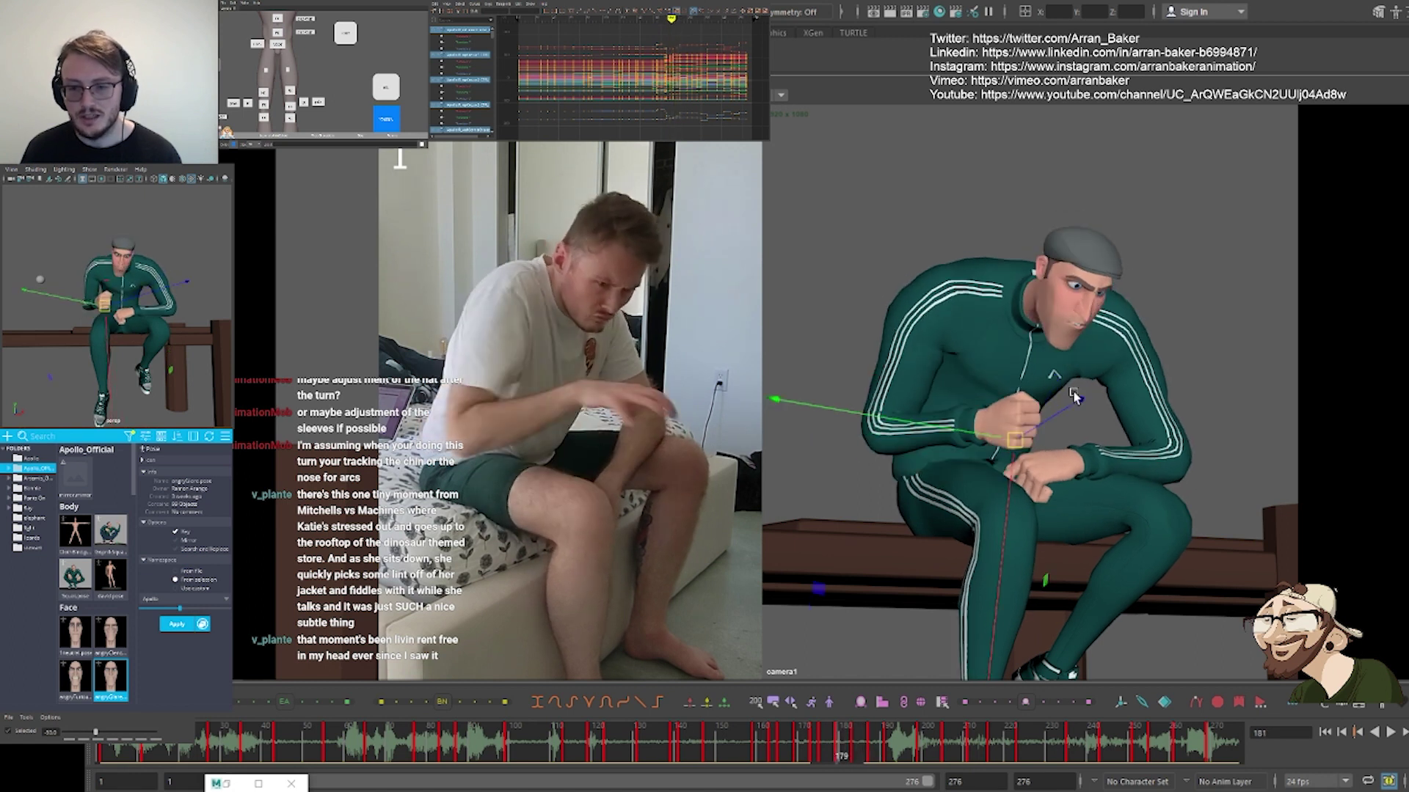
pyautogui.press(',')
pyautogui.press(',')
pyautogui.press(',')
pyautogui.press(',')
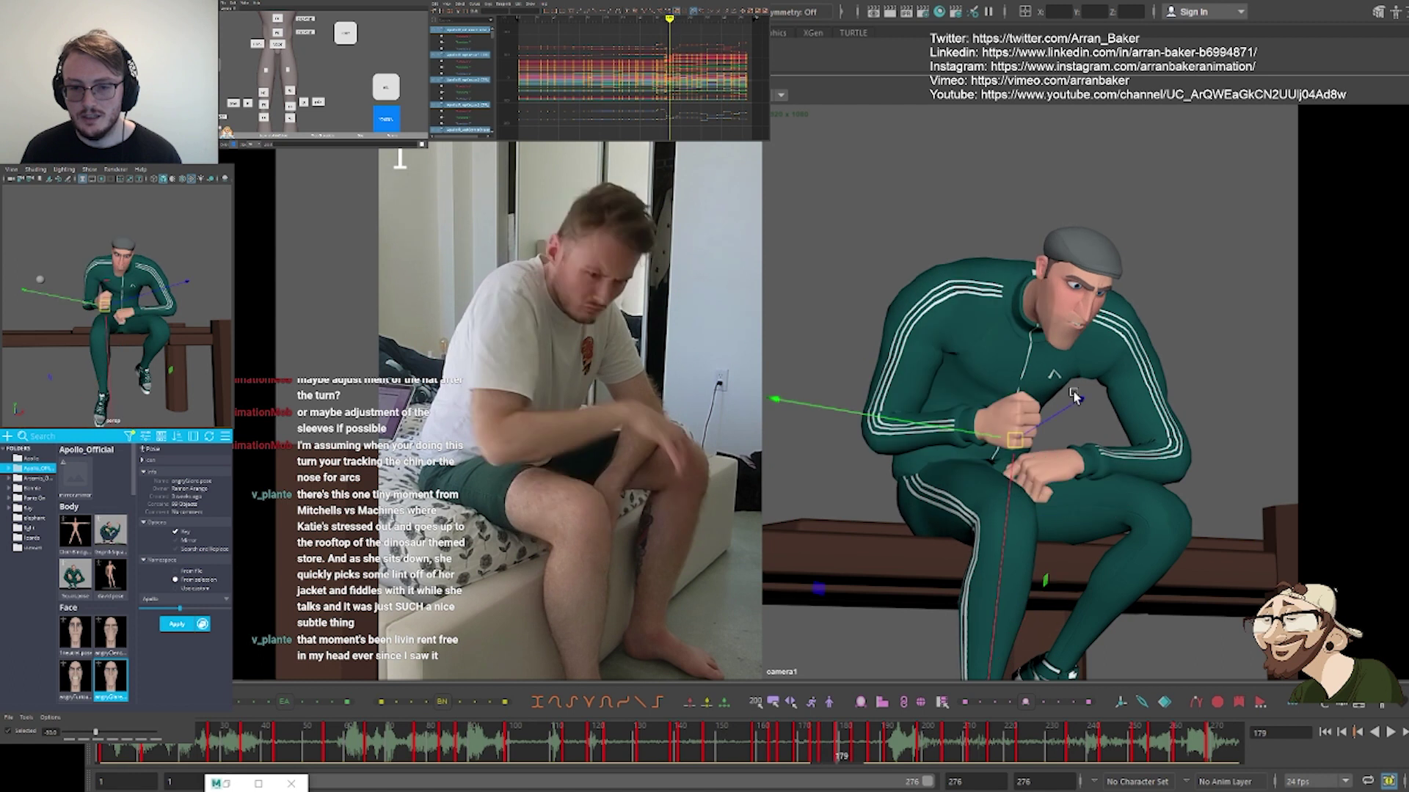
pyautogui.press('.')
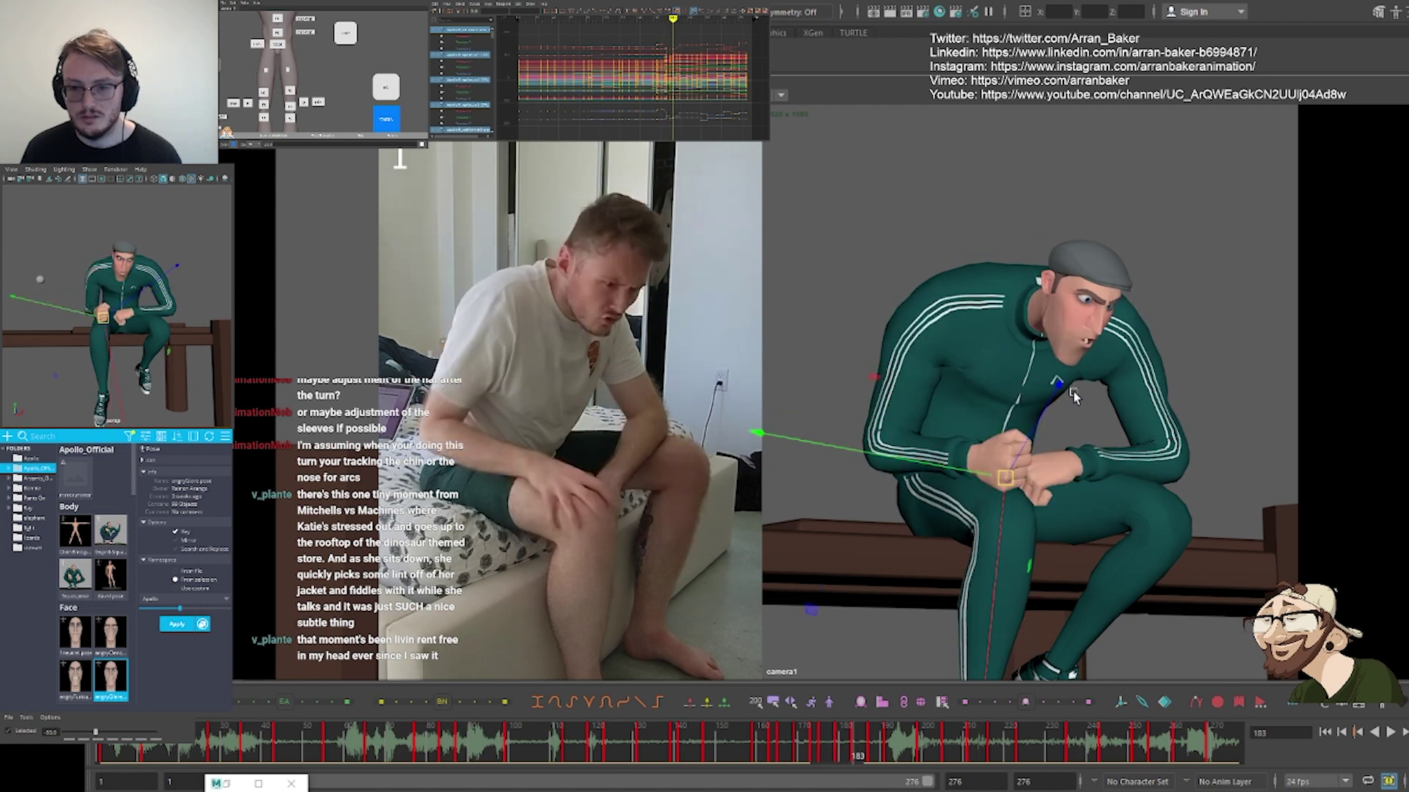
pyautogui.press(',')
# Rotate the neck control on frame 179 to lower the head slightly, checking it against the neighbouring keys
pyautogui.keyDown('alt'); pyautogui.moveTo(311, 31); pyautogui.dragTo(372, 119, button='middle'); pyautogui.keyUp('alt')
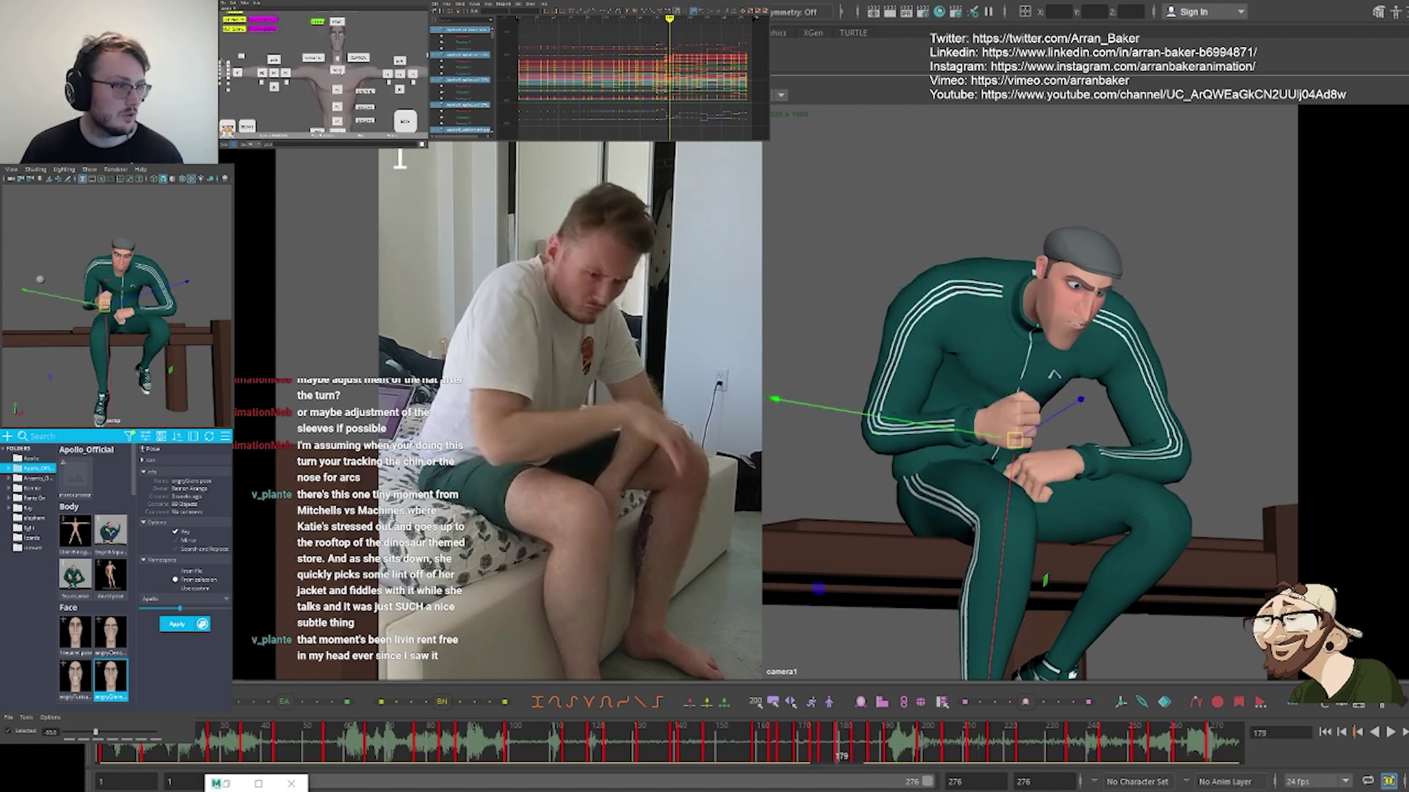
pyautogui.click(337, 71)
pyautogui.press(',')
pyautogui.press('.')
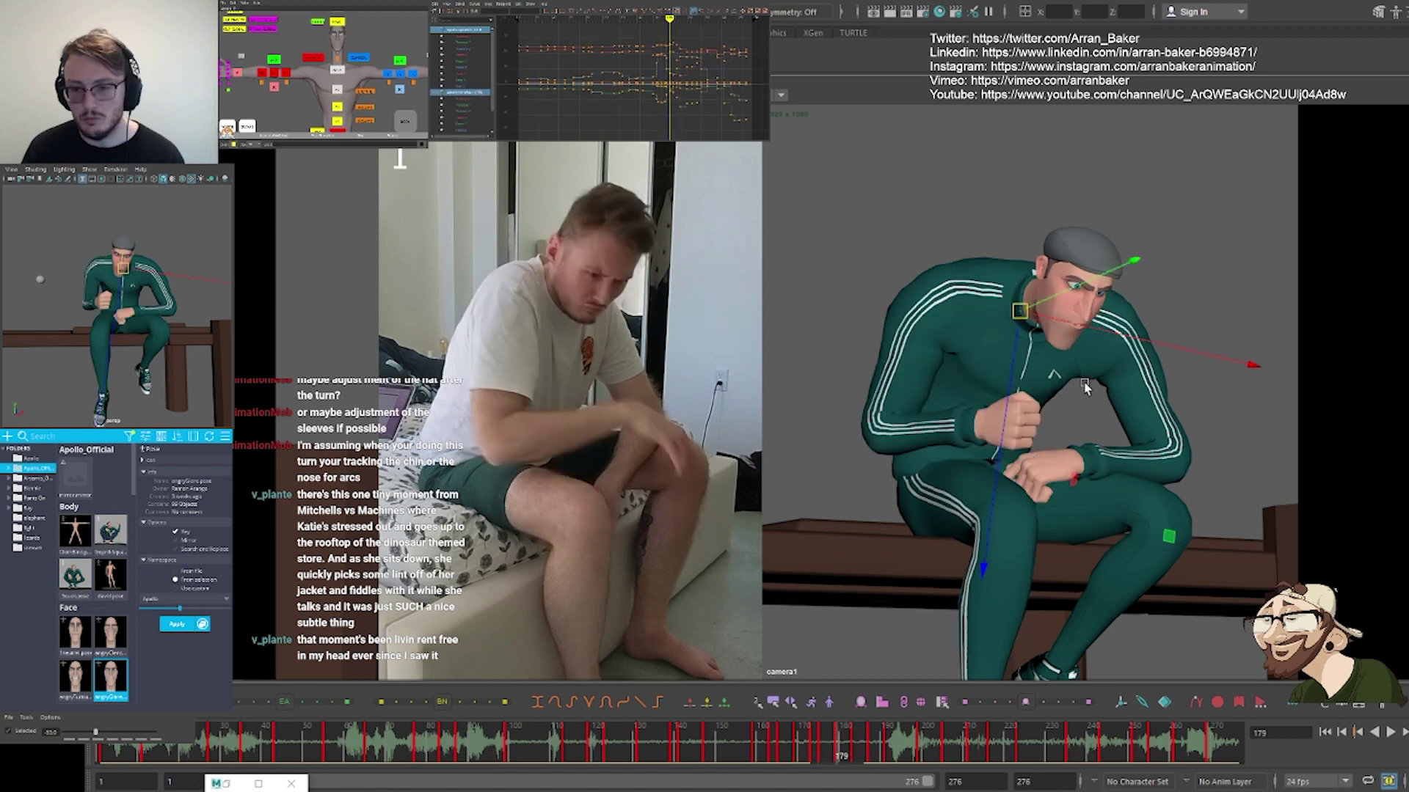
pyautogui.press('e')
pyautogui.moveTo(1106, 364); pyautogui.dragTo(1107, 377)
pyautogui.press(',')
pyautogui.press('.')
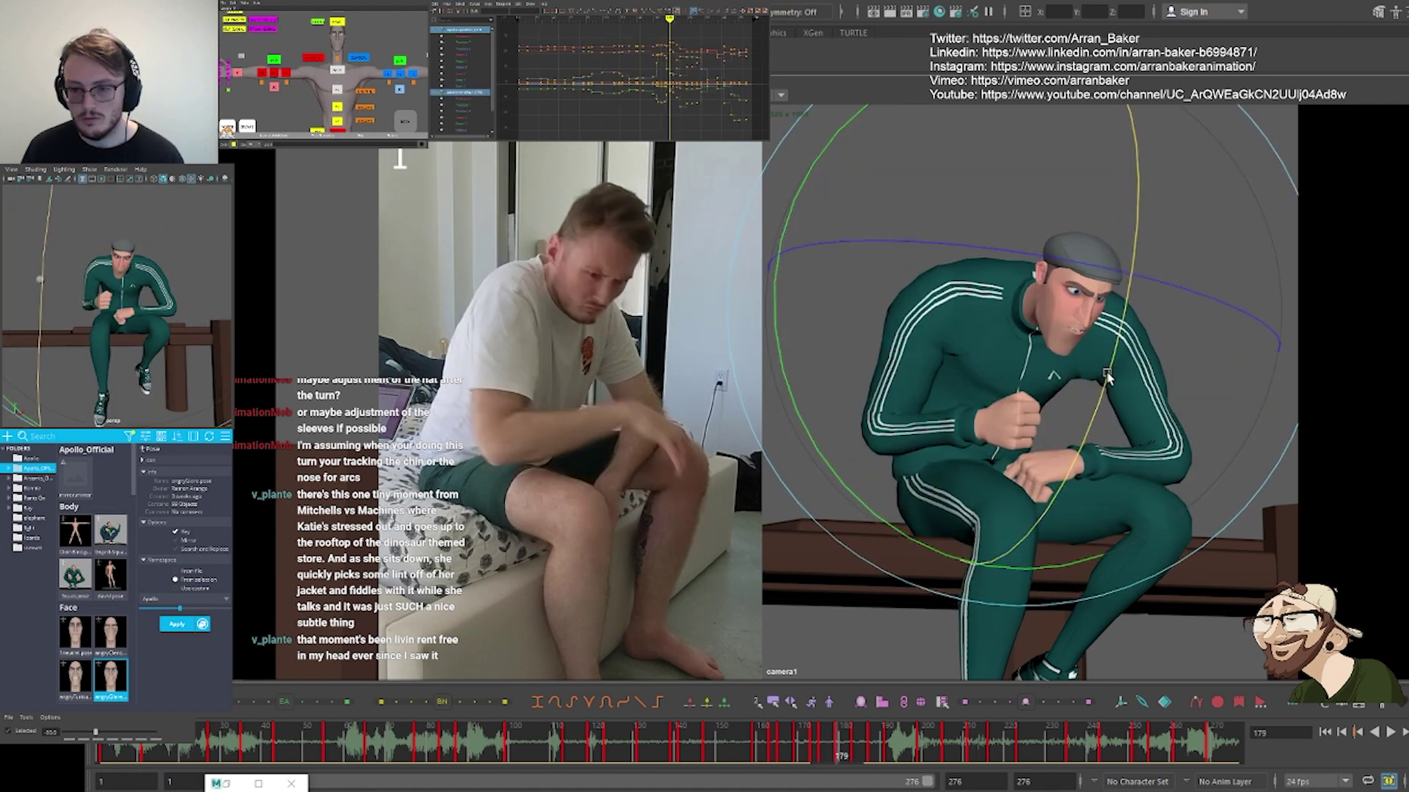
pyautogui.press('.')
pyautogui.press(',')
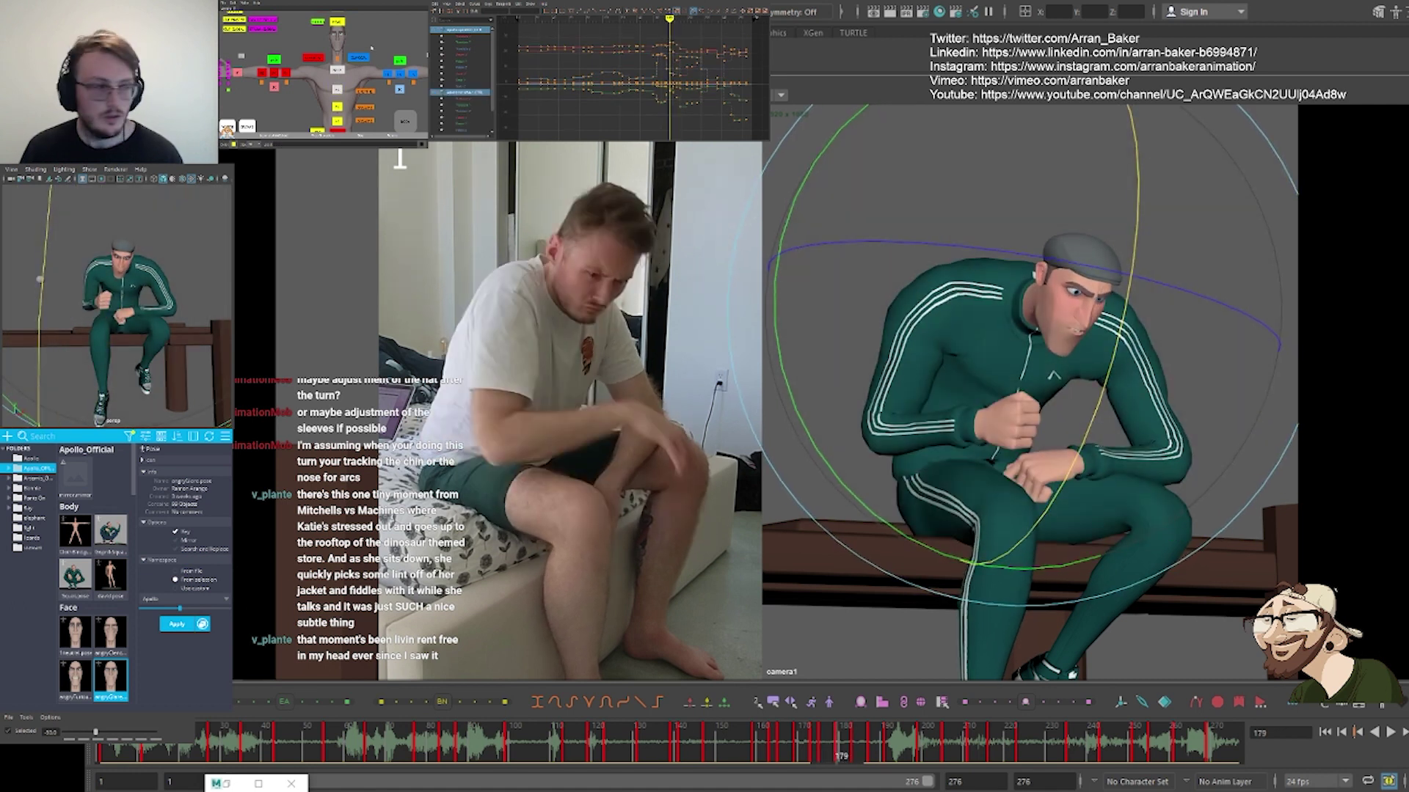
# Select the head control and rotate the head slightly on frame 179, comparing it with frames 175 and 183
pyautogui.keyDown('alt'); pyautogui.moveTo(336, 44); pyautogui.dragTo(340, 50, button='middle'); pyautogui.keyUp('alt')
pyautogui.click(340, 28)
pyautogui.click(1075, 498)
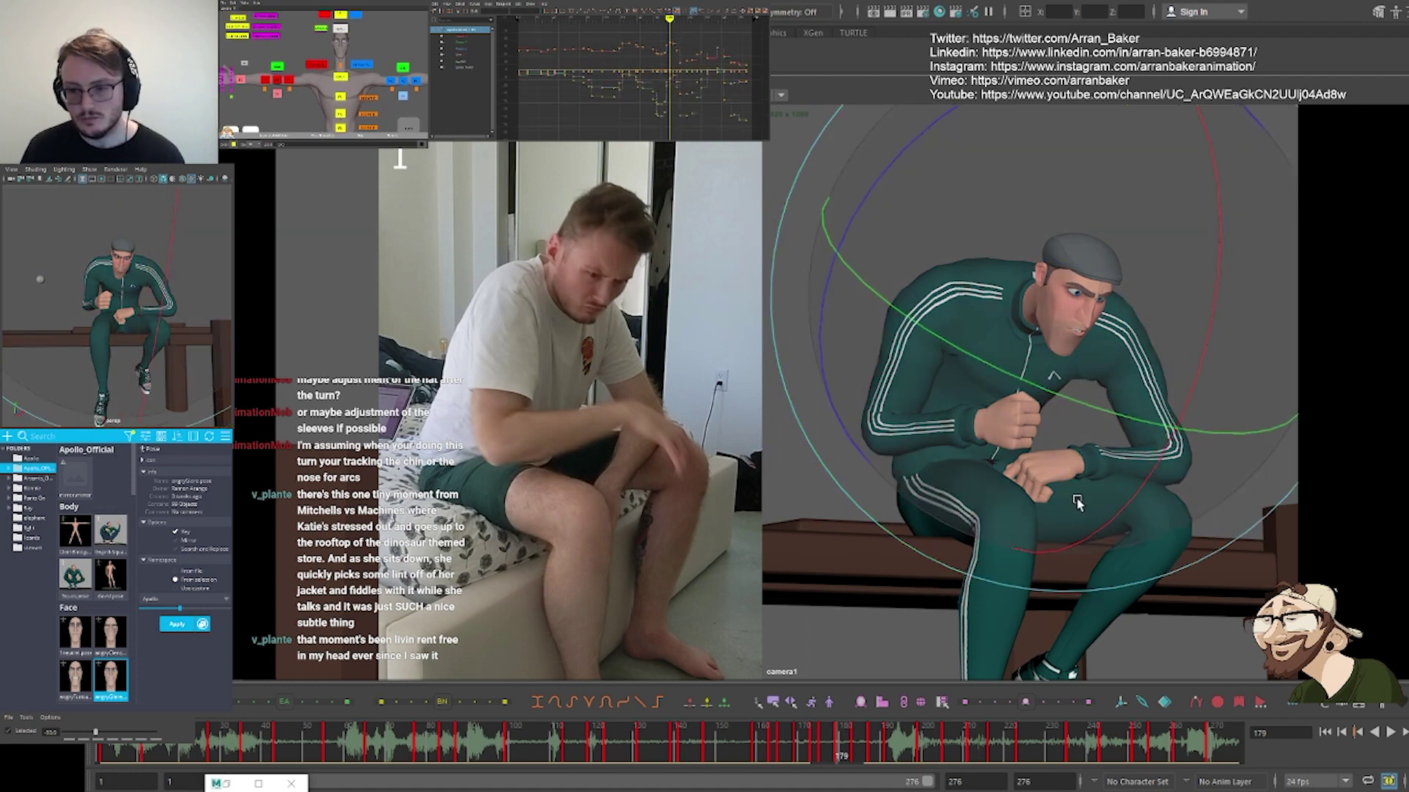
pyautogui.press(',')
pyautogui.press('.')
pyautogui.press('.')
pyautogui.press(',')
pyautogui.moveTo(1151, 477); pyautogui.dragTo(1154, 462)
pyautogui.press(',')
pyautogui.press('.')
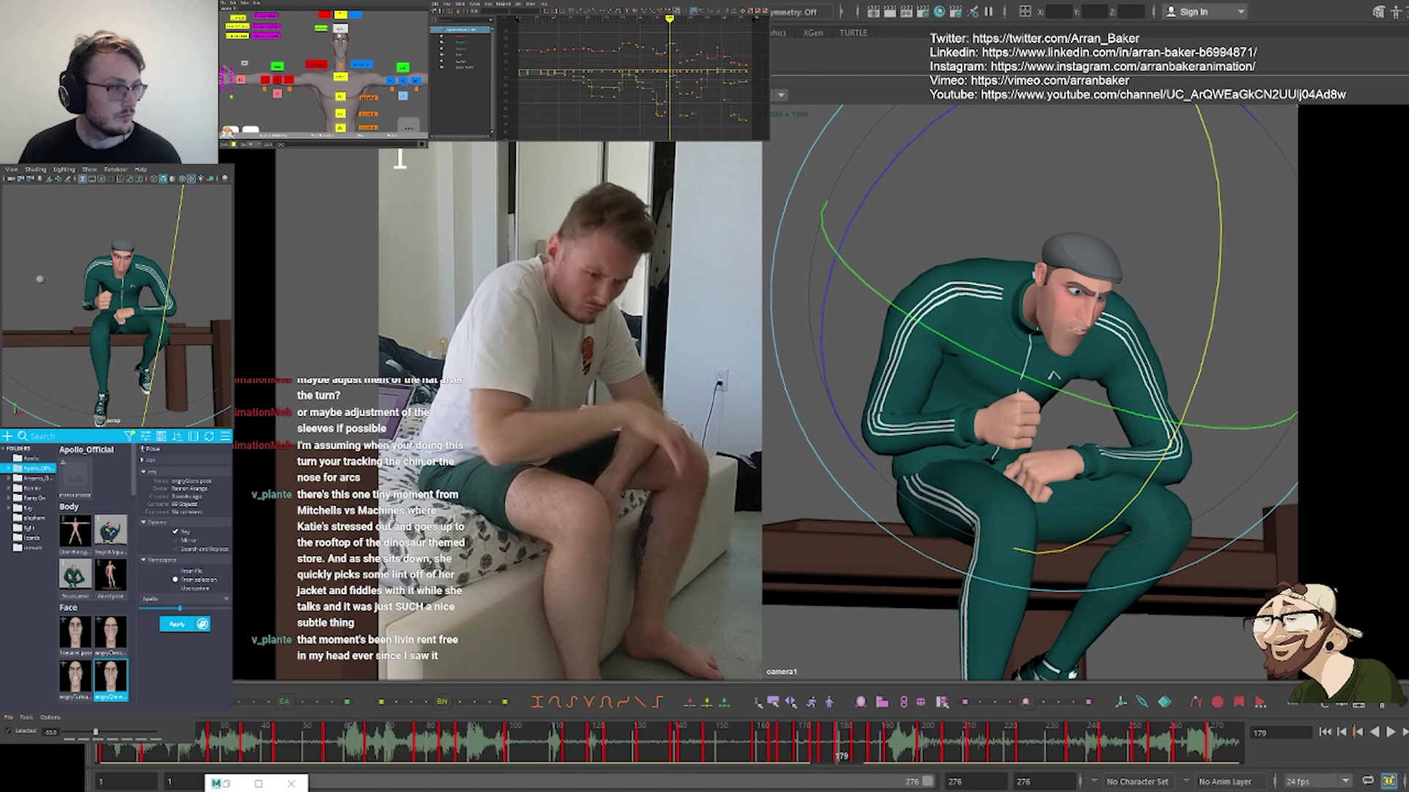
# Rotate the neck control on frame 179 a little further down and check the head's path from frame 175
pyautogui.click(340, 77)
pyautogui.moveTo(1060, 362); pyautogui.dragTo(1075, 378)
pyautogui.press(',')
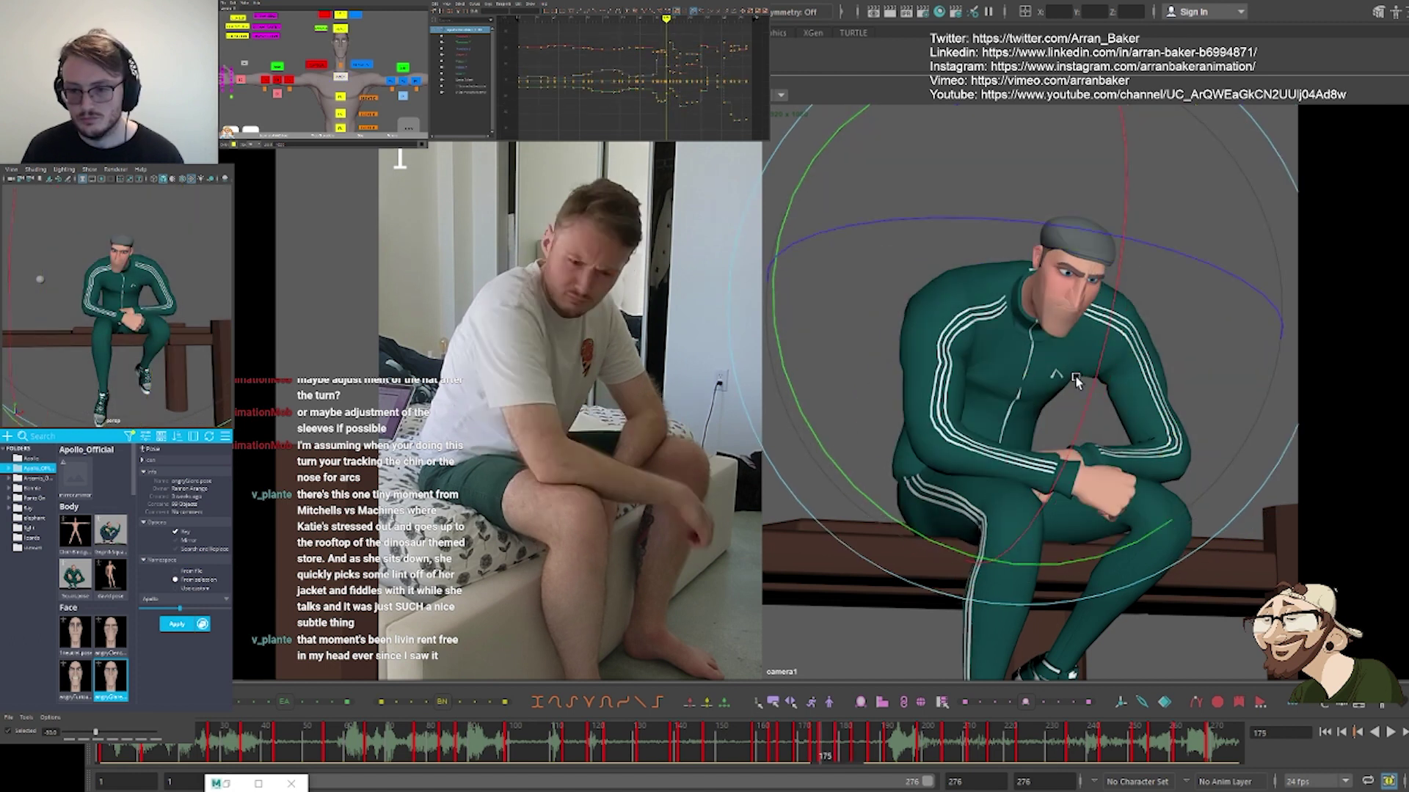
pyautogui.press('.')
pyautogui.press('.')
pyautogui.press(',')
pyautogui.press(',')
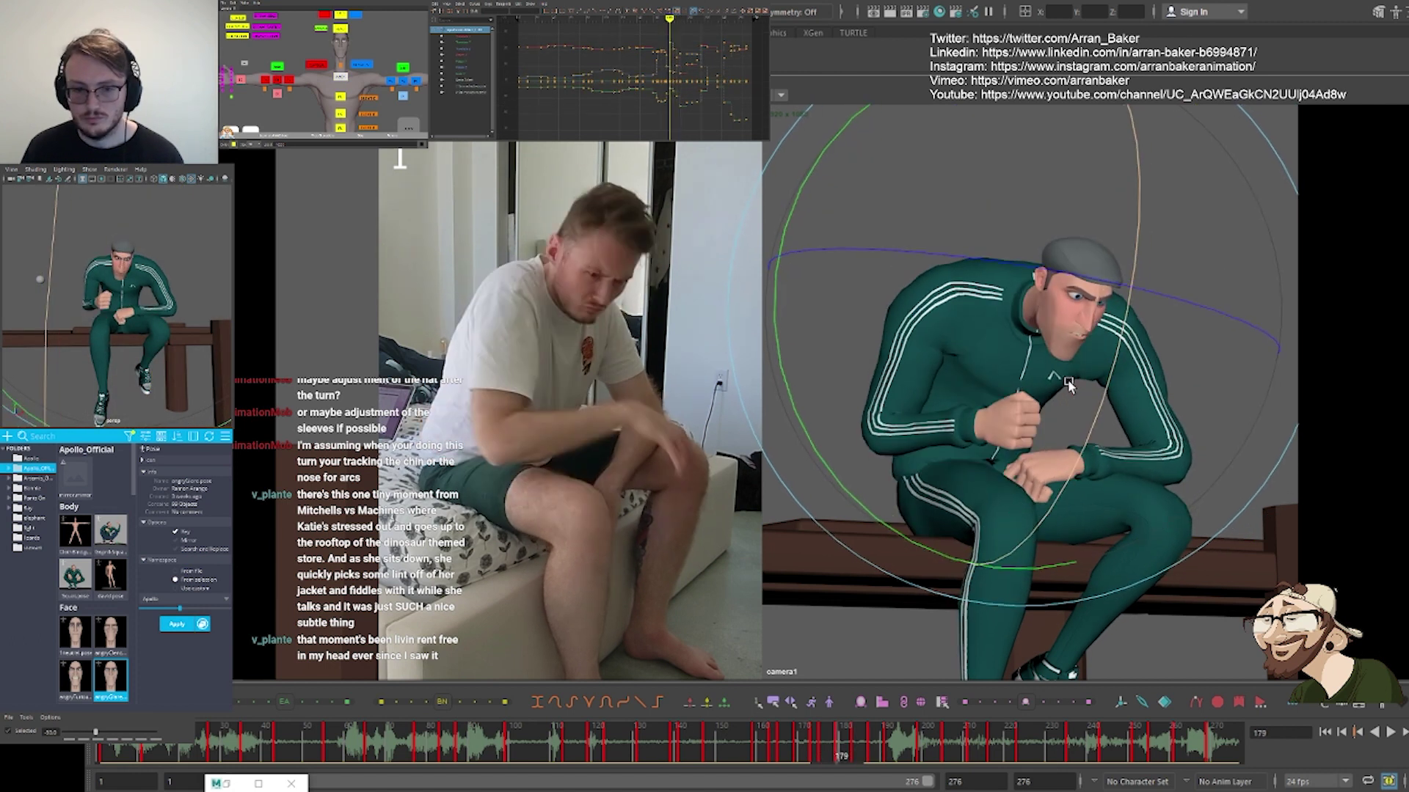
pyautogui.press('.')
# Select the head control and fine-tune the head's rotation on frame 183 against frame 179
pyautogui.moveTo(300, 52); pyautogui.dragTo(303, 64, button='middle')
pyautogui.click(344, 41)
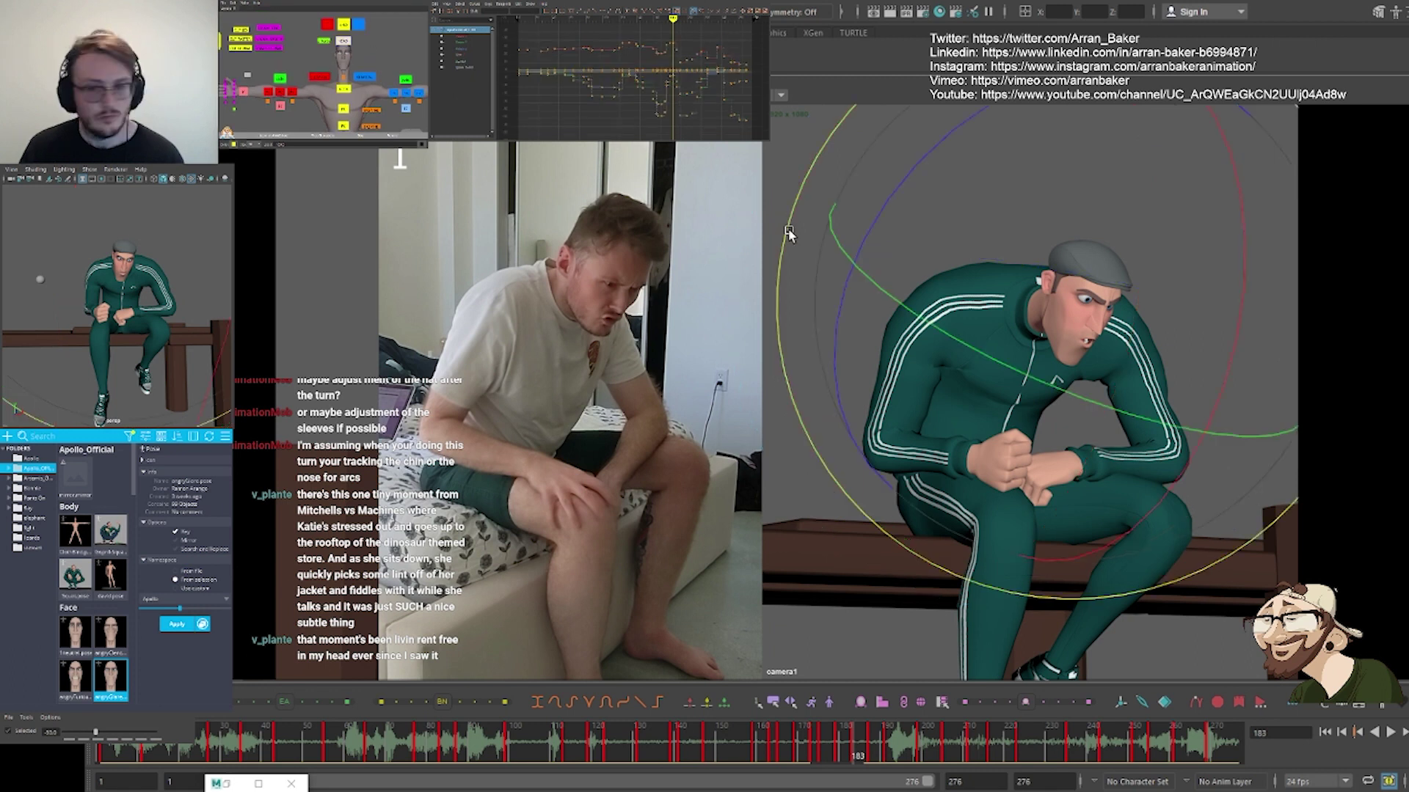
pyautogui.press(',')
pyautogui.press('.')
pyautogui.moveTo(1162, 234); pyautogui.dragTo(1149, 219)
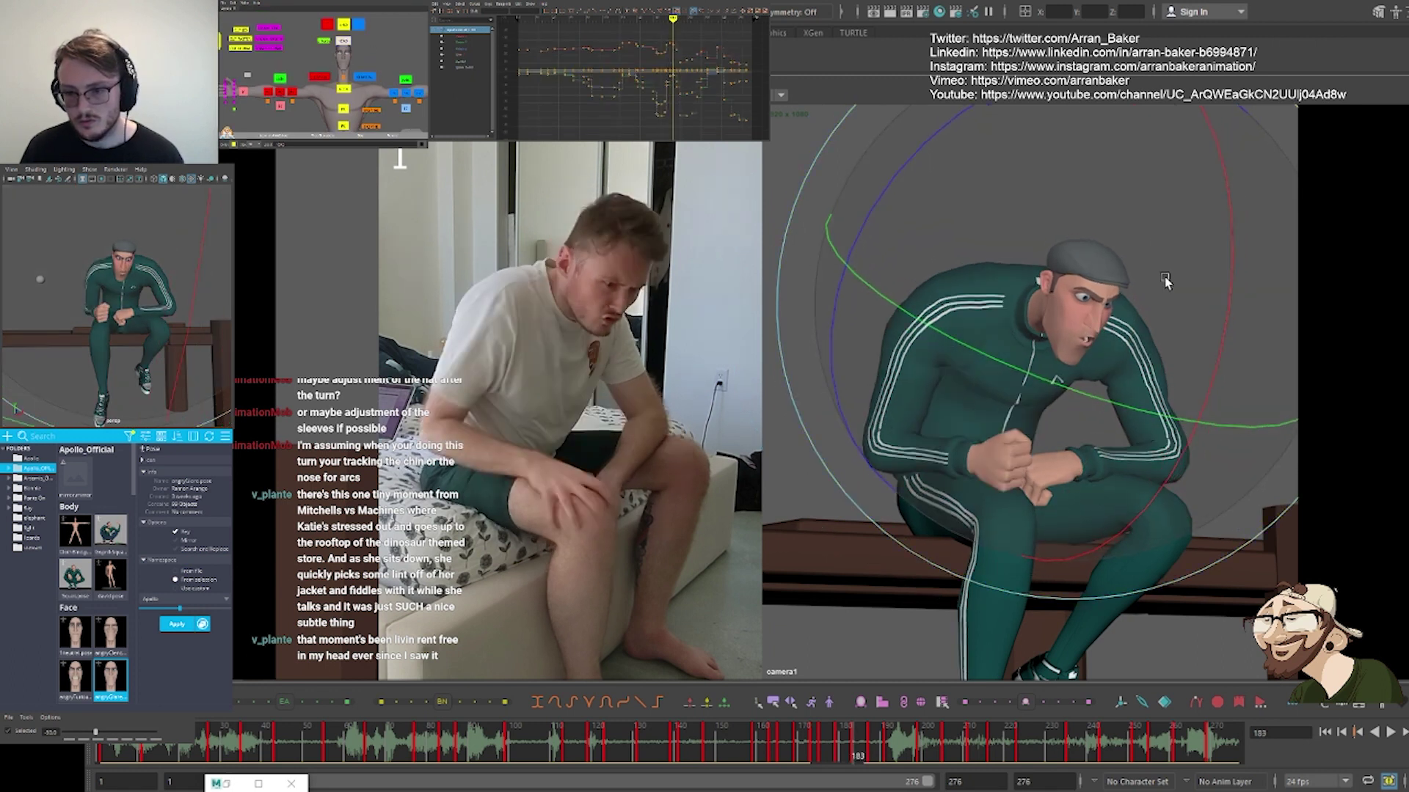
pyautogui.press(',')
pyautogui.press('.')
pyautogui.moveTo(1134, 411); pyautogui.dragTo(1095, 389)
# Rotate the head on frame 187 to turn the face toward the character's right, checking against the neighbouring keys
pyautogui.press('.')
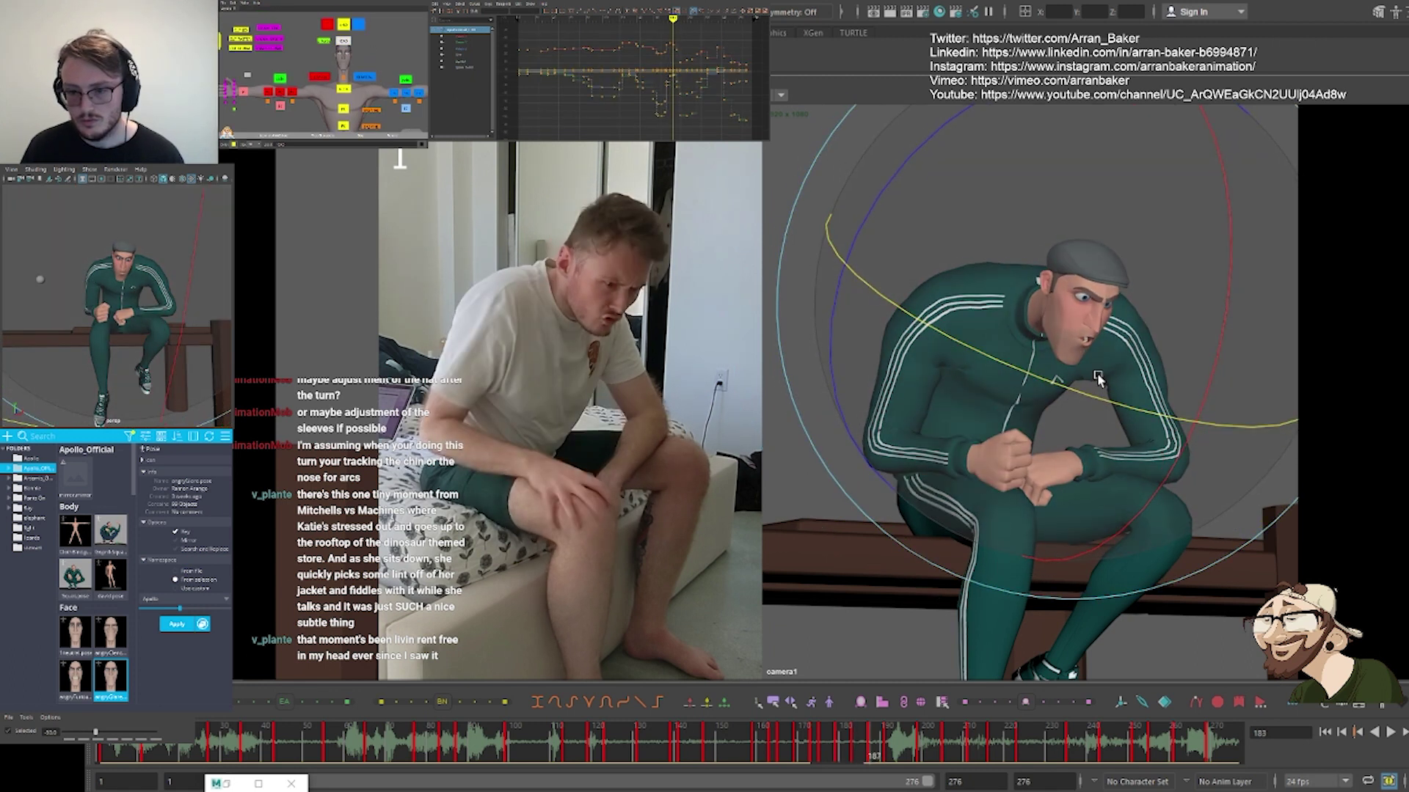
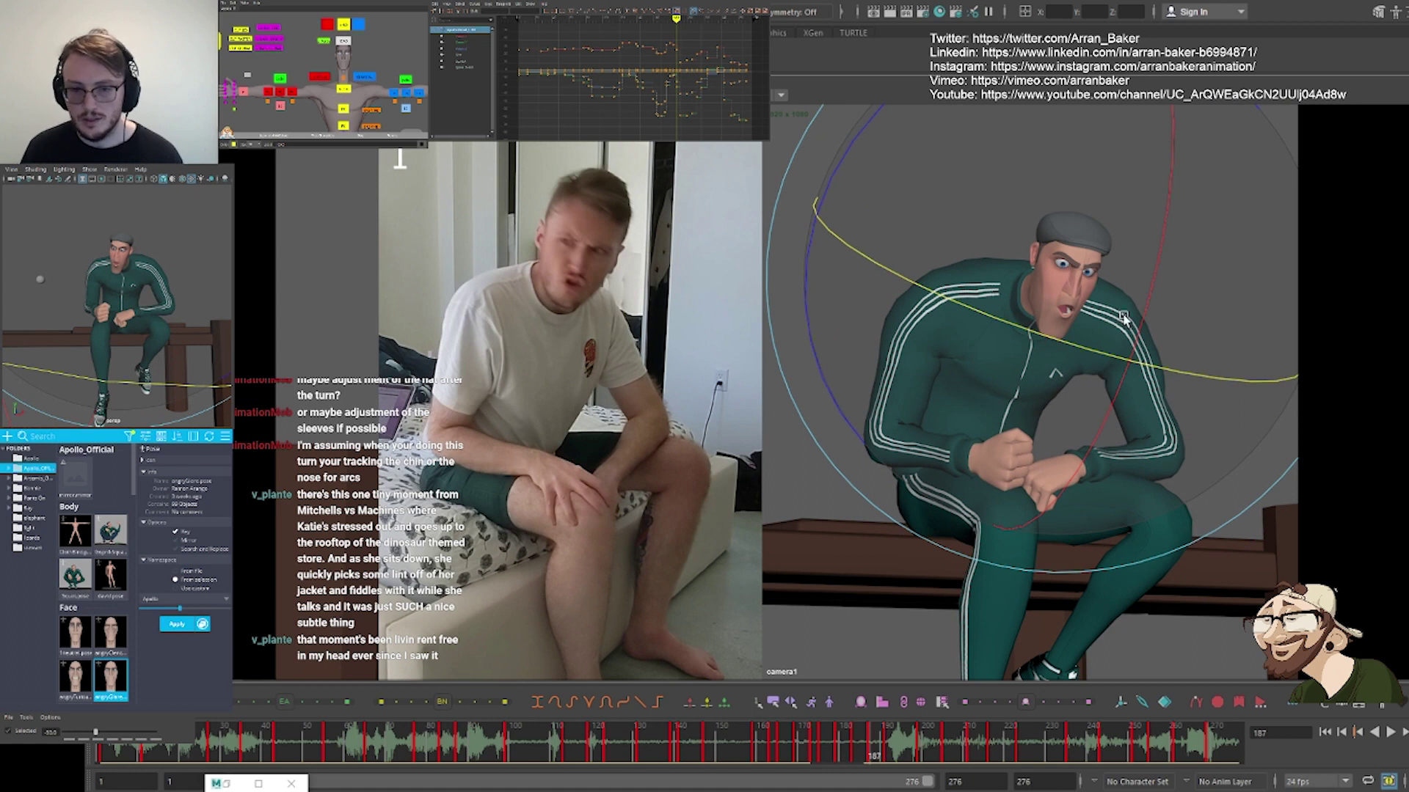
pyautogui.press('.')
pyautogui.press(',')
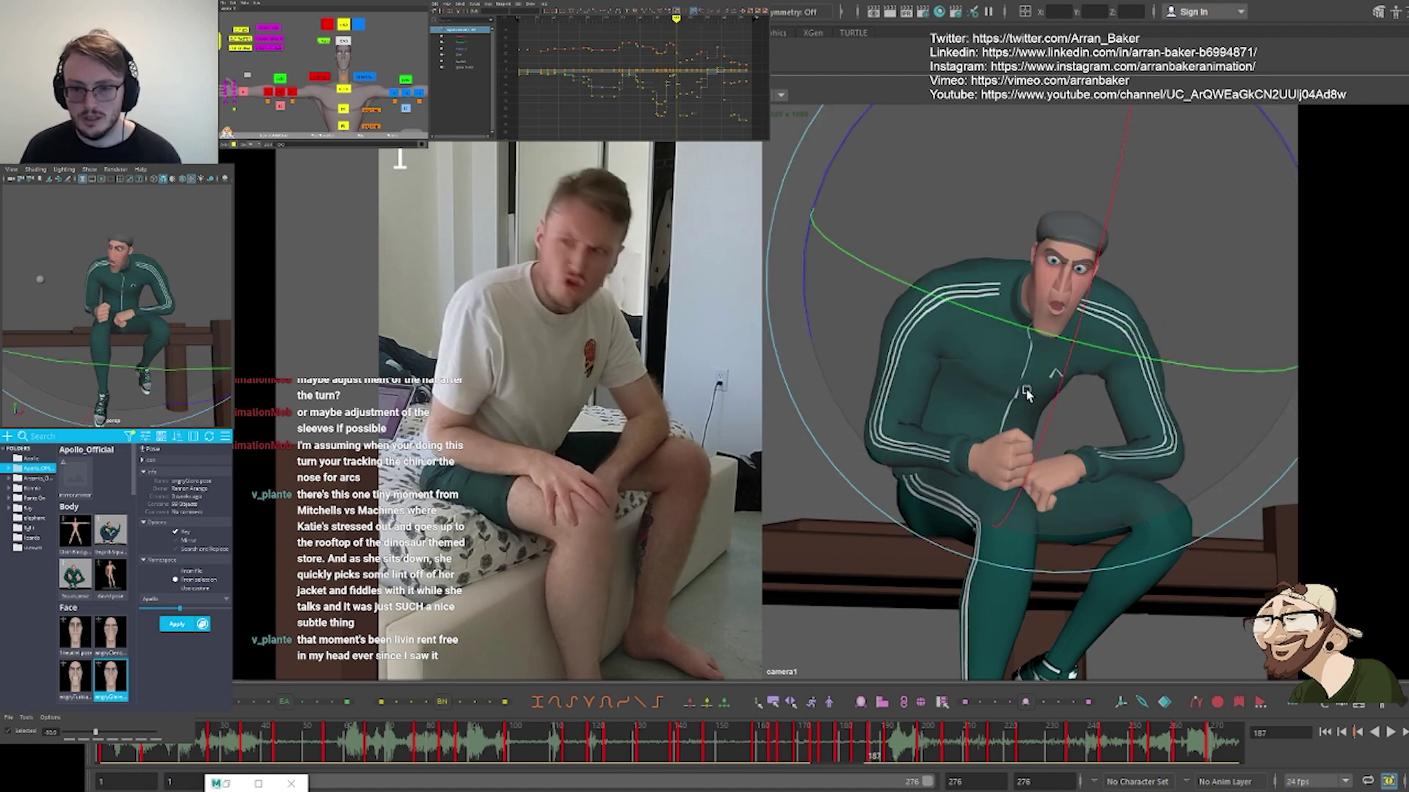
pyautogui.press('\\')
pyautogui.press('.')
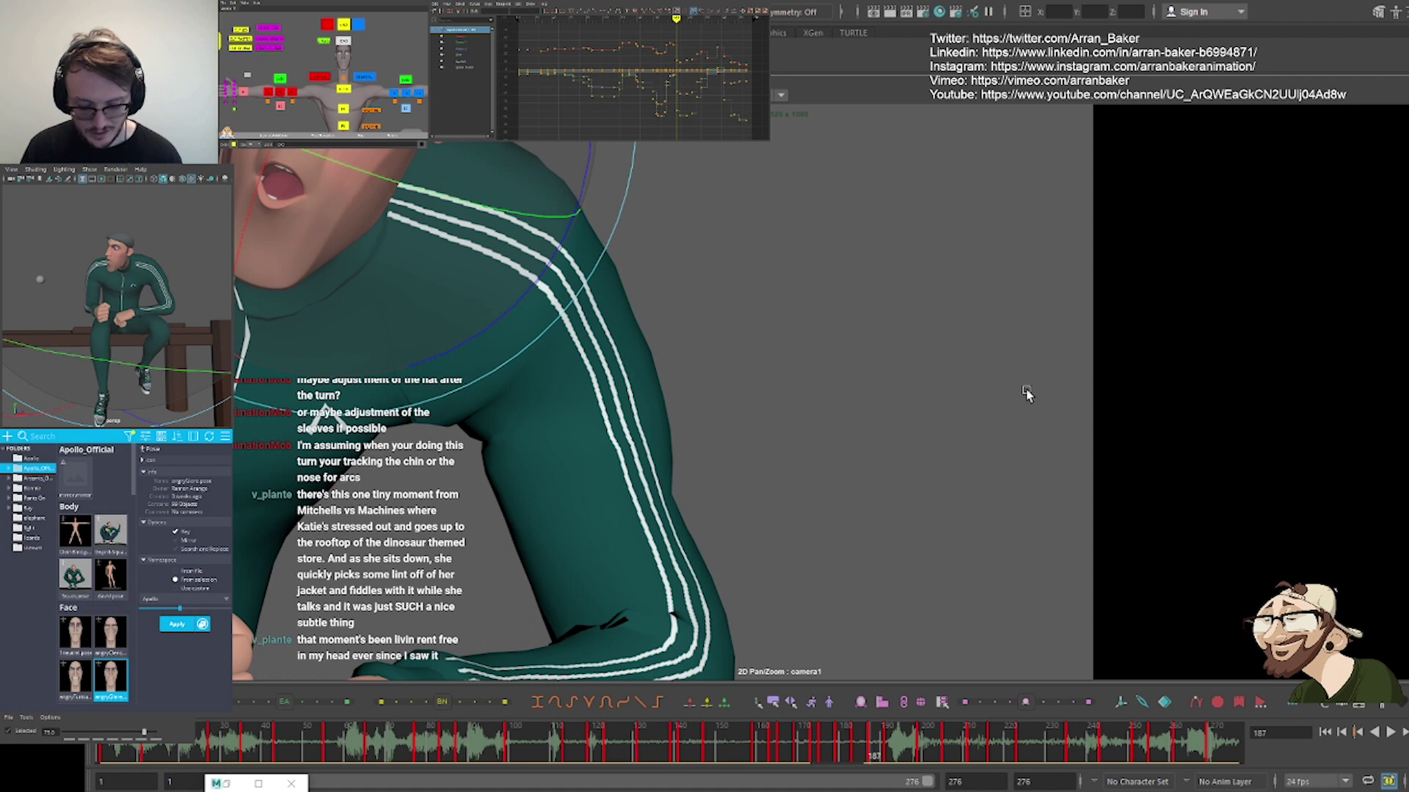
pyautogui.press('\\')
pyautogui.press(',')
pyautogui.press('.')
pyautogui.press(',')
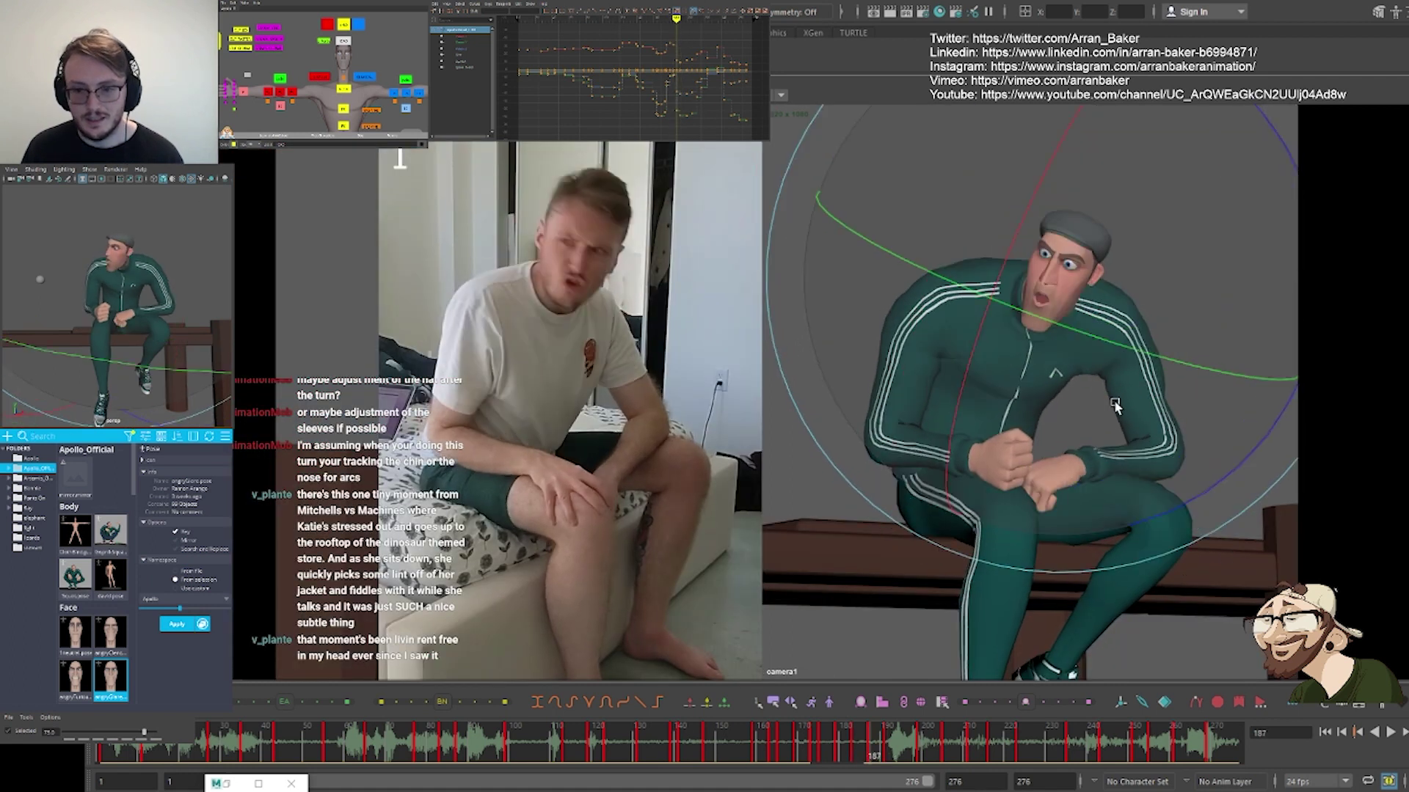
pyautogui.press(',')
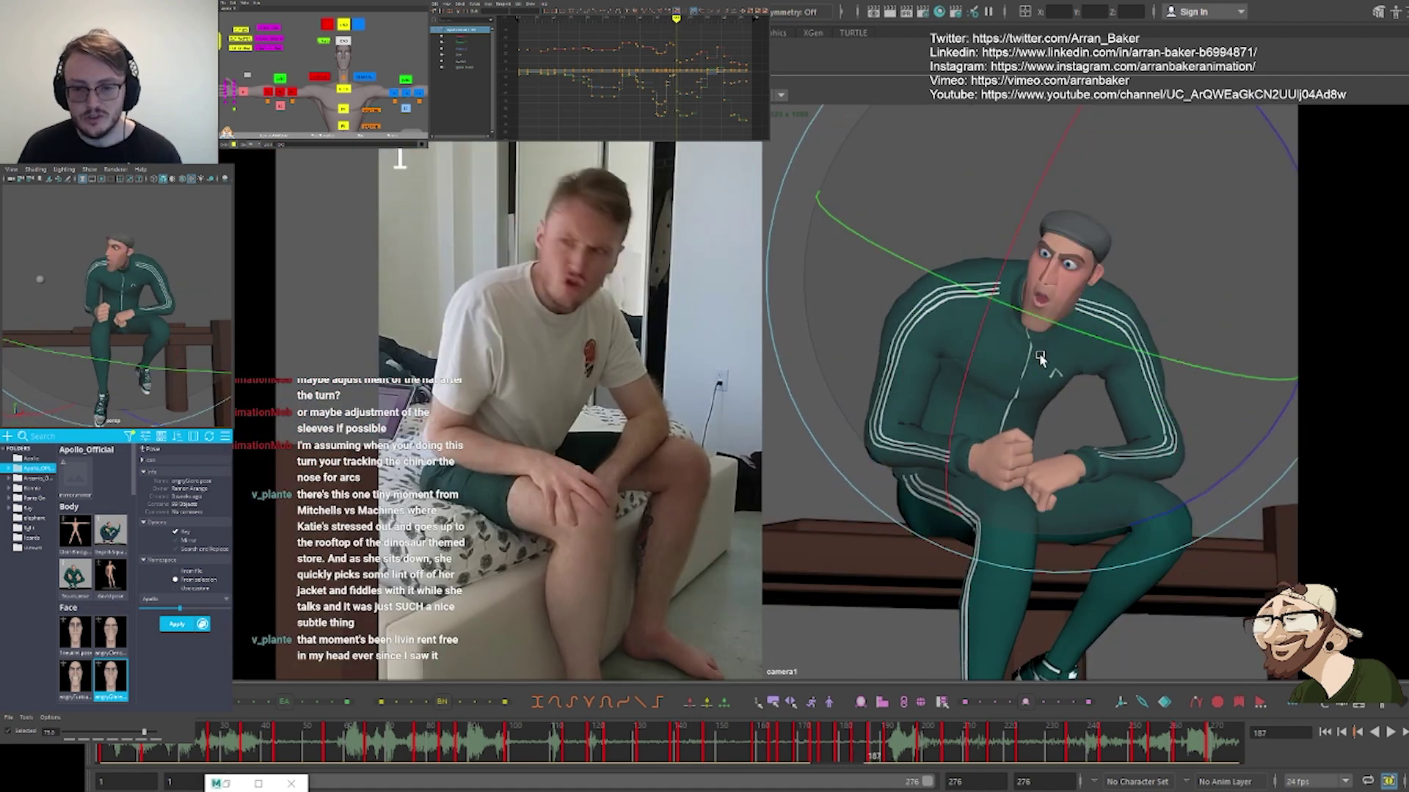
pyautogui.press('.')
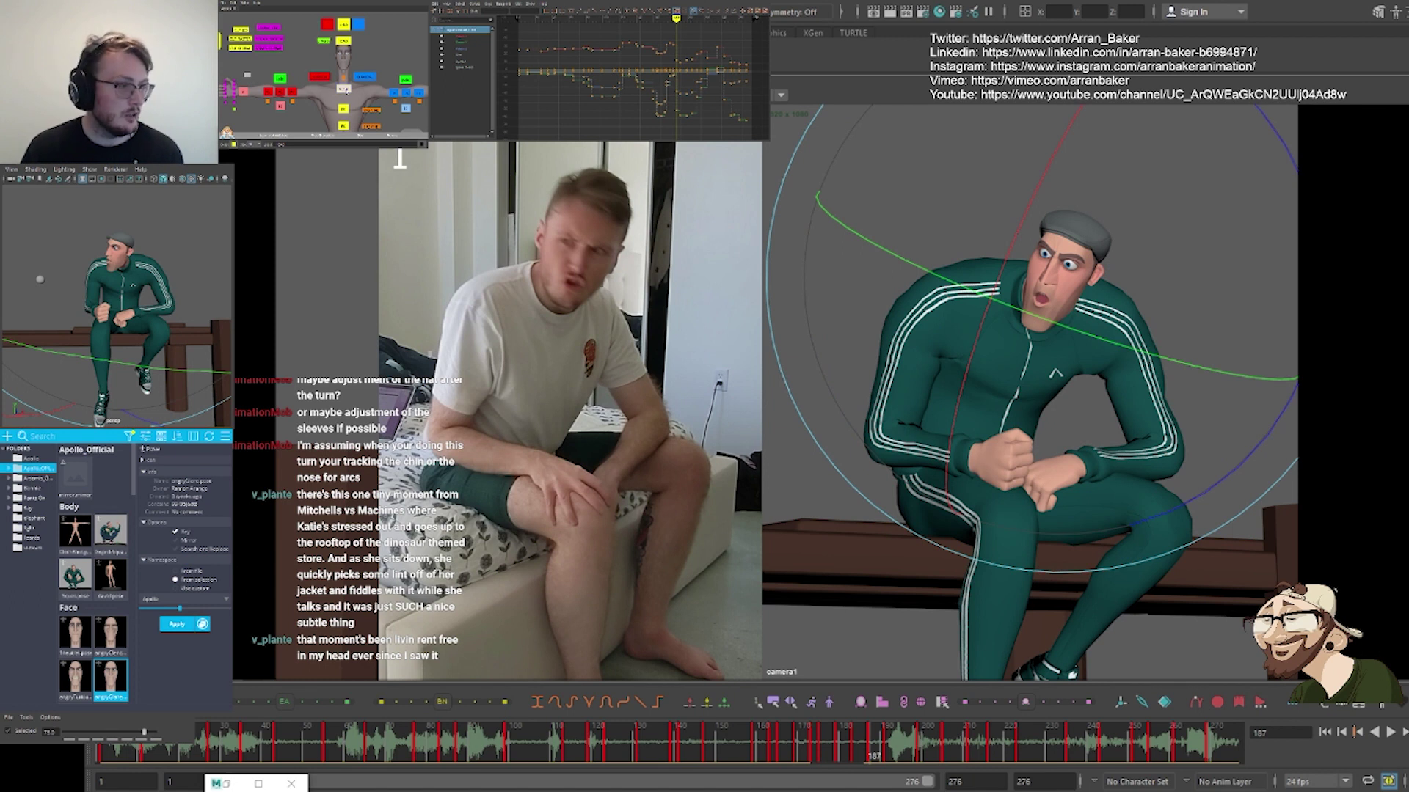
# Rotate the neck control on frame 187 to raise the head and carry it further into the turn
pyautogui.hotkey('ctrl', 'z')
pyautogui.hotkey('ctrl', 'z')
pyautogui.hotkey('ctrl', 'z')
pyautogui.press('.')
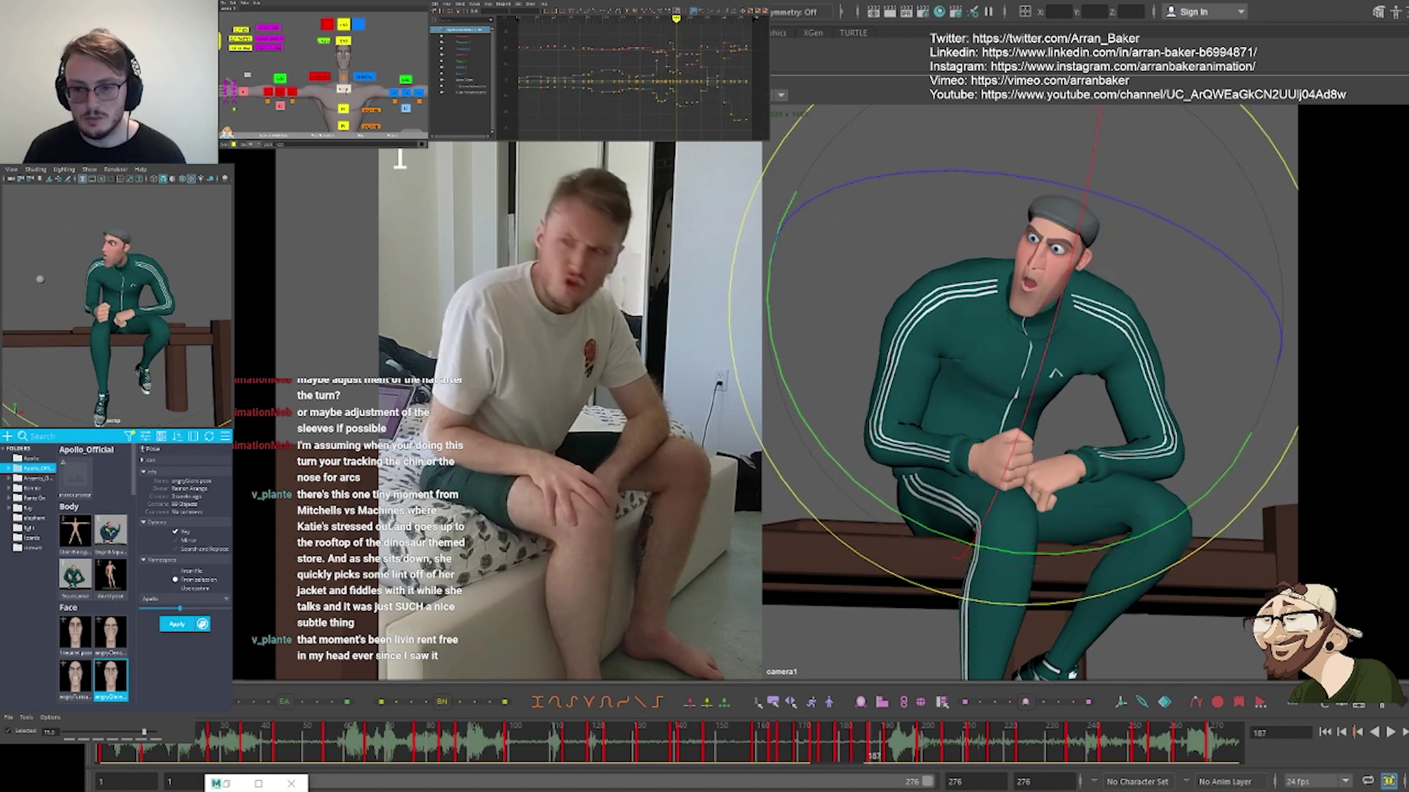
# Adjust the eye aim control's position on frame 187 to redirect the gaze, comparing it with the key on frame 191
pyautogui.press('.')
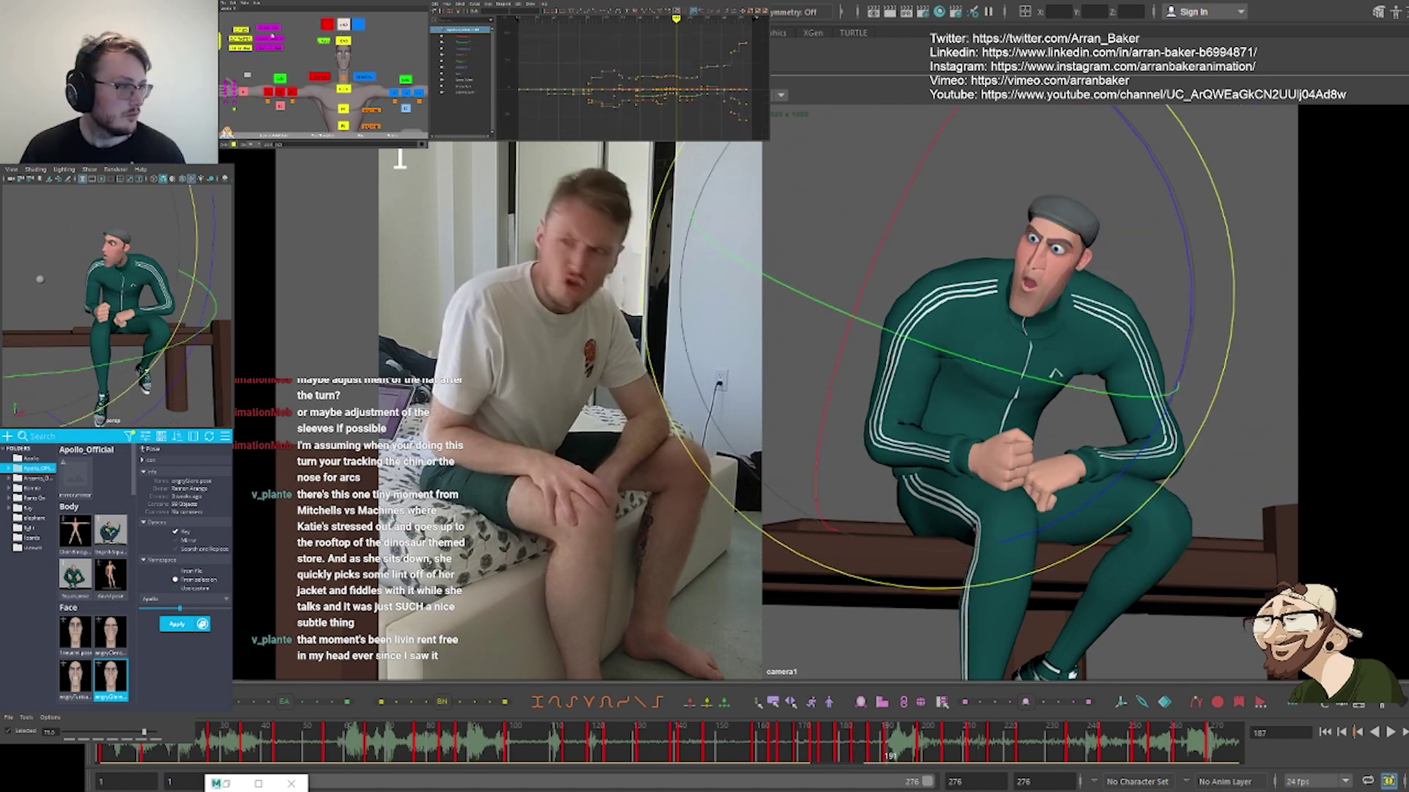
pyautogui.press(',')
pyautogui.press(',')
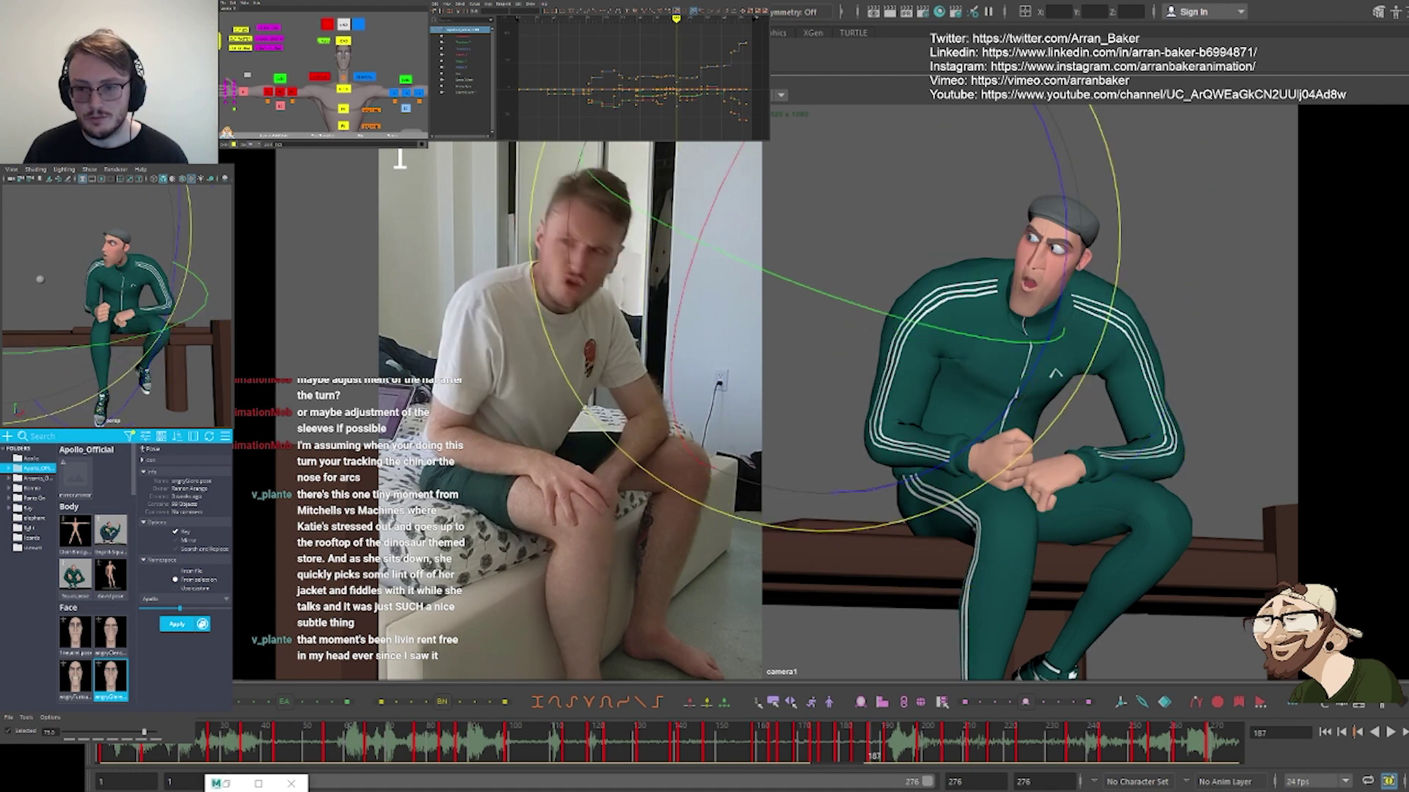
pyautogui.press('.')
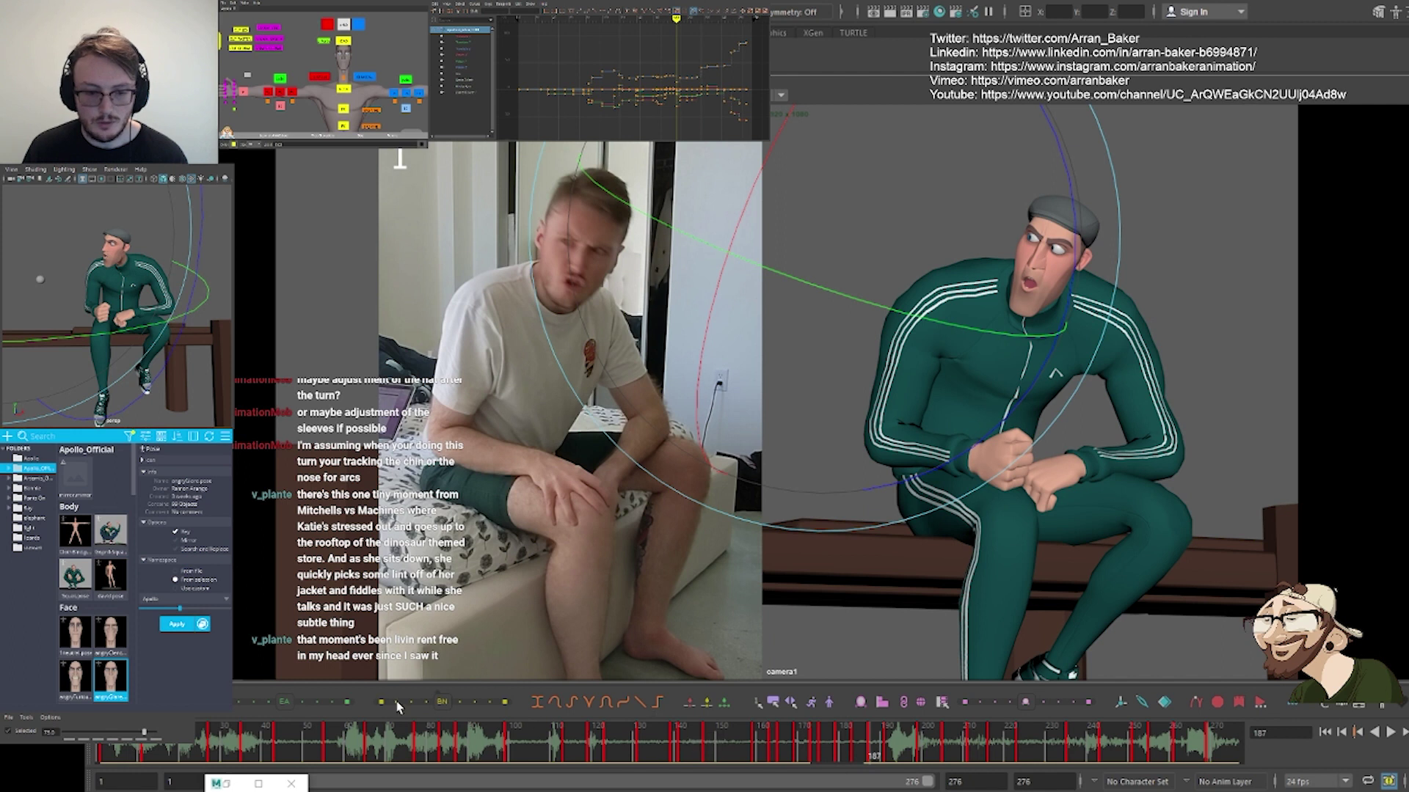
pyautogui.press('.')
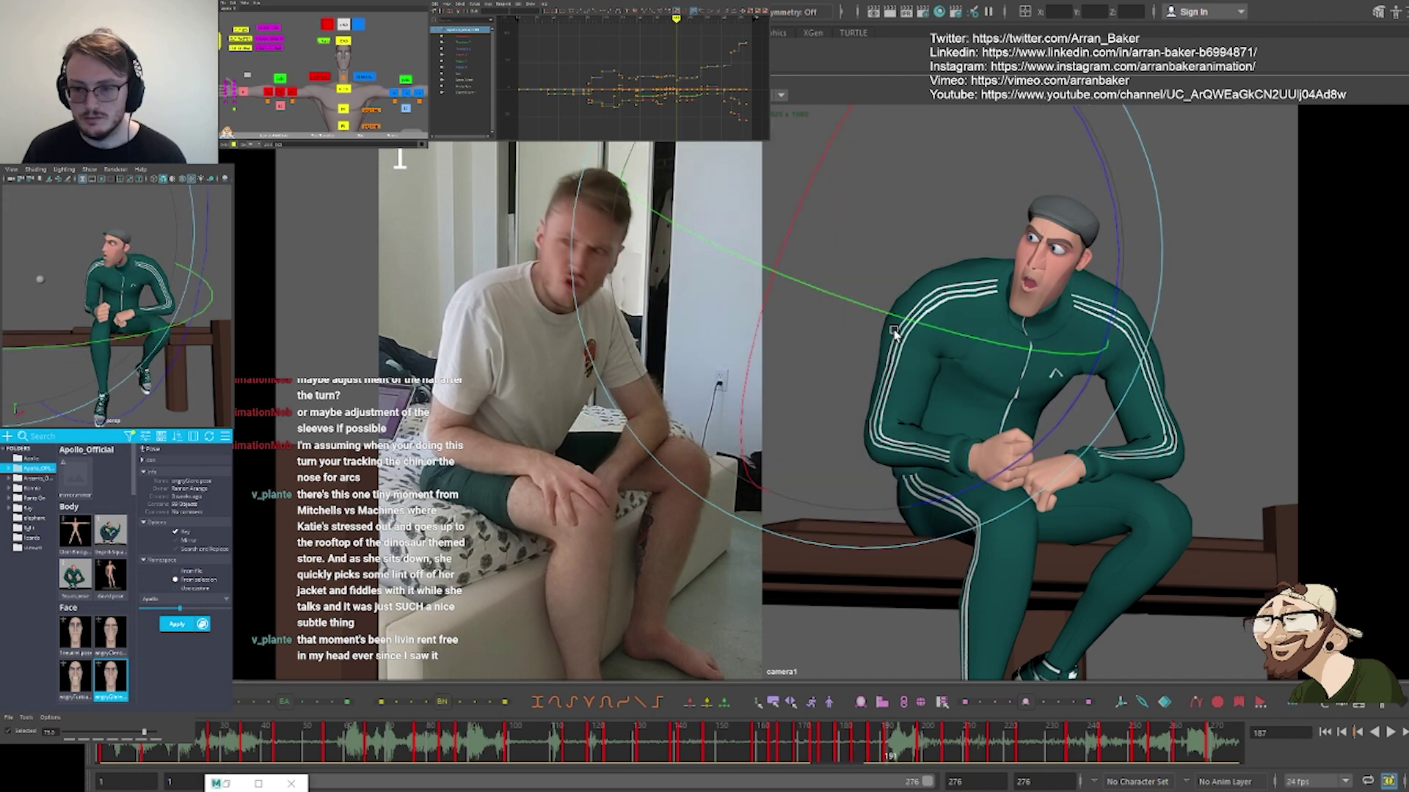
pyautogui.press(',')
pyautogui.press(',')
pyautogui.press('.')
pyautogui.press('.')
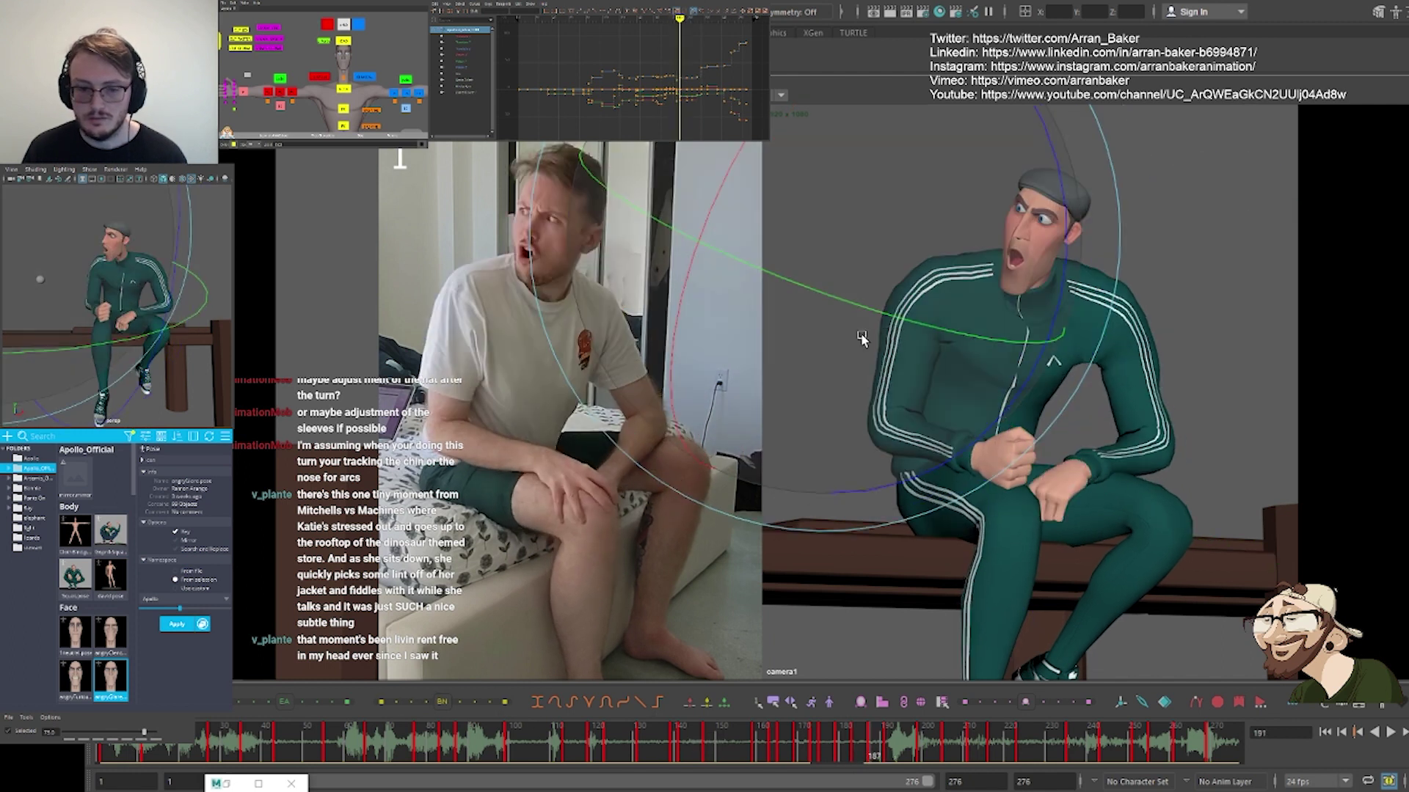
# Compare the head turn and the hips control's pose on frame 187 with the neighbouring keys
pyautogui.press(',')
pyautogui.press(',')
pyautogui.press(',')
pyautogui.press('.')
pyautogui.press('.')
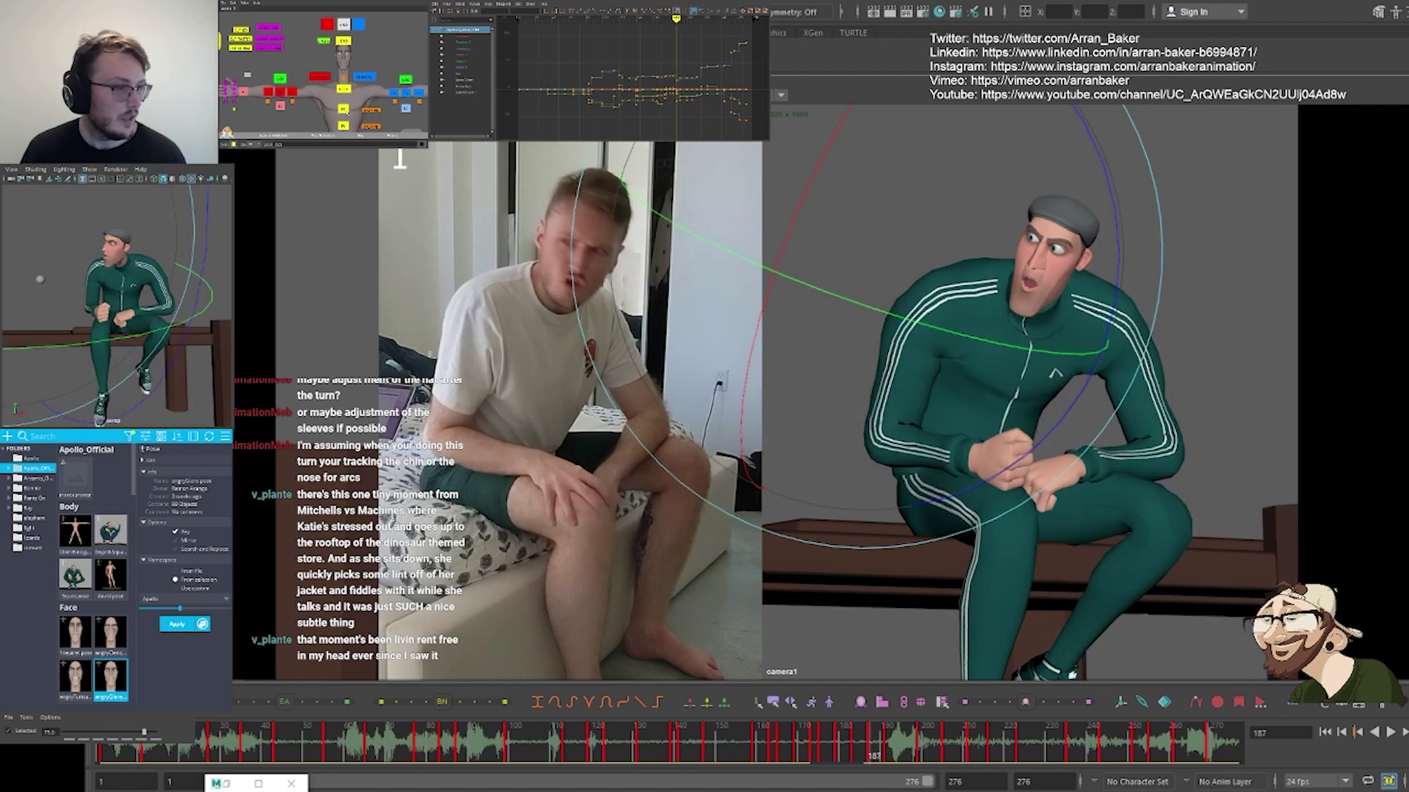
pyautogui.keyDown('alt'); pyautogui.moveTo(347, 112); pyautogui.dragTo(344, 58, button='middle'); pyautogui.keyUp('alt')
pyautogui.click(340, 96)
pyautogui.press(',')
pyautogui.press('.')
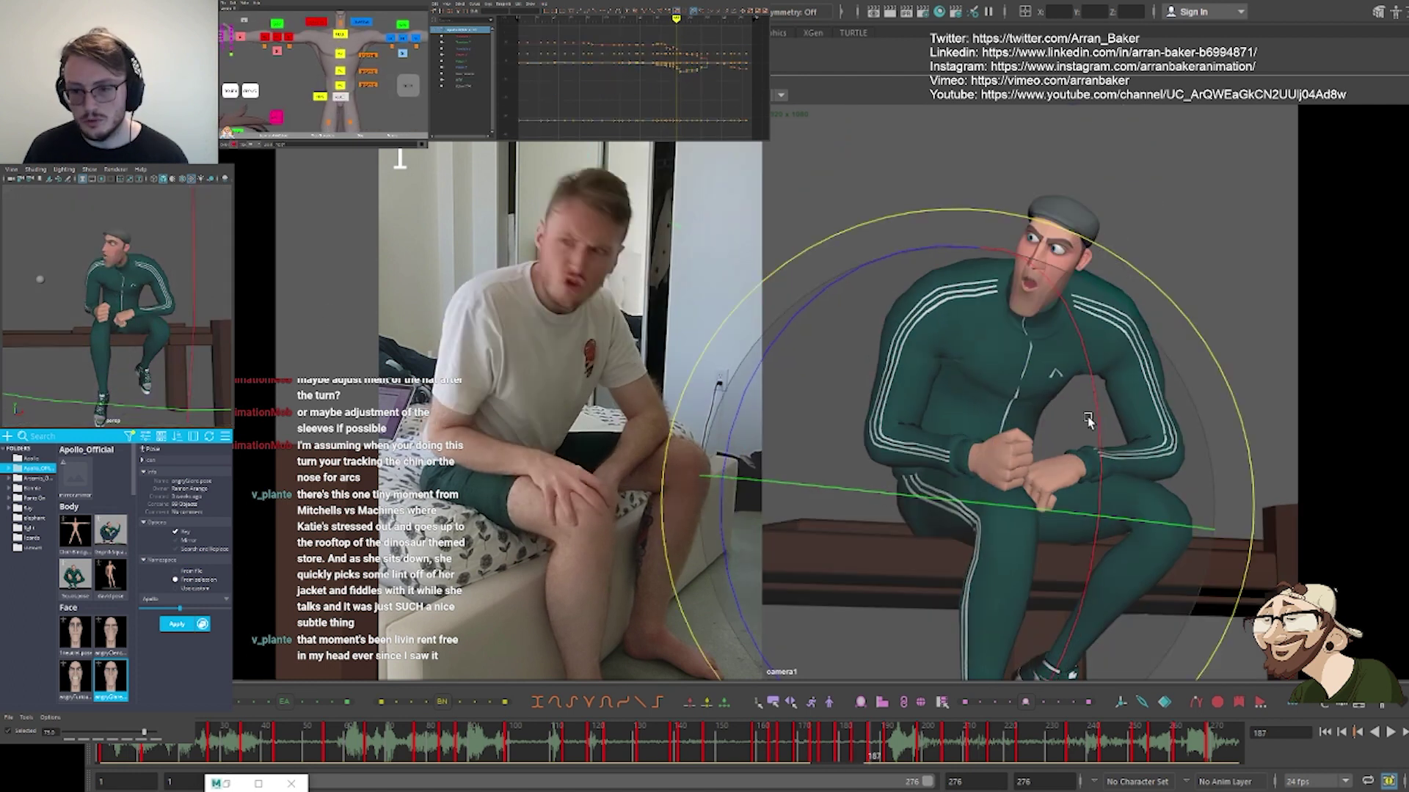
pyautogui.press(',')
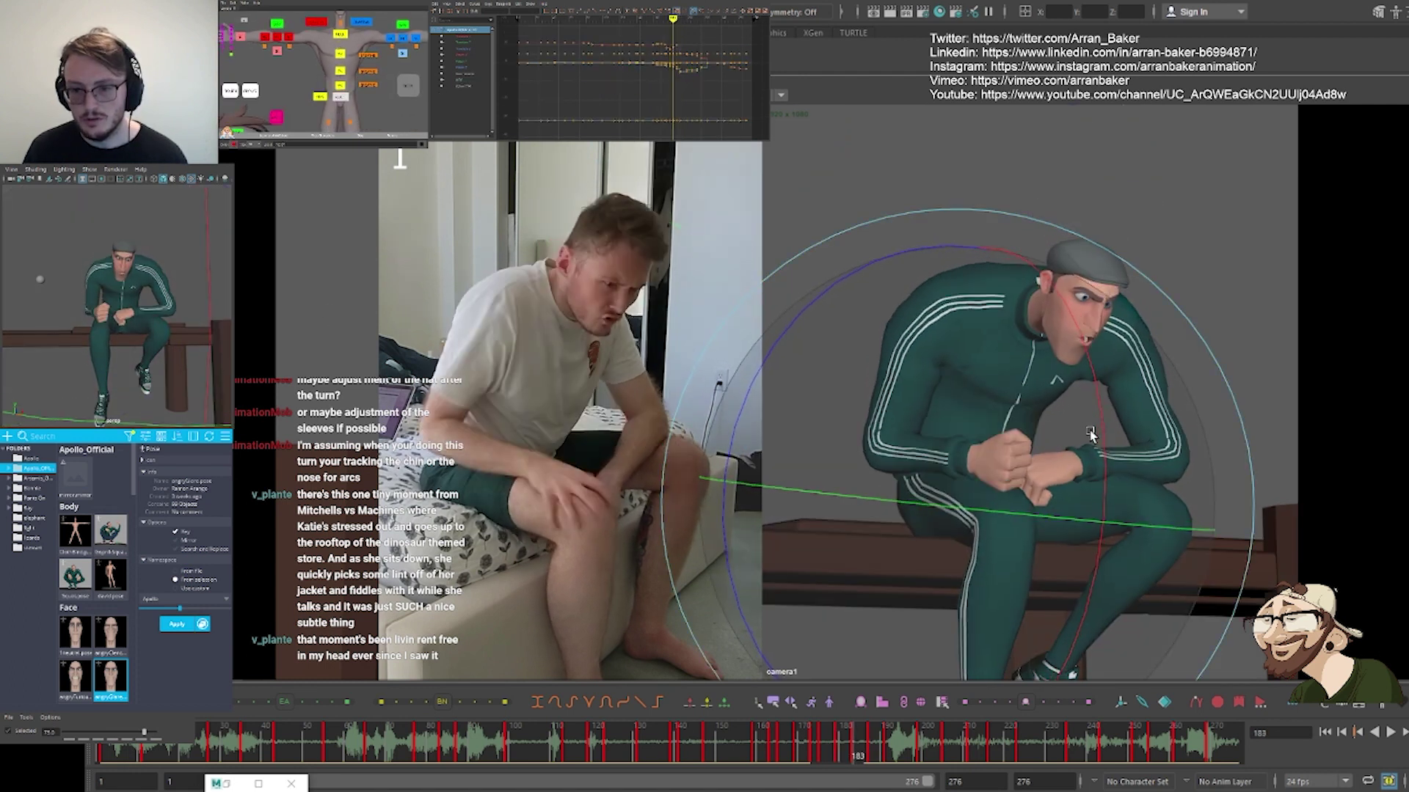
pyautogui.press('.')
# Rotate the upper chest and neck controls on frame 187 to refine the head's lift and turn, checking against the neighbouring keys
pyautogui.click(339, 53)
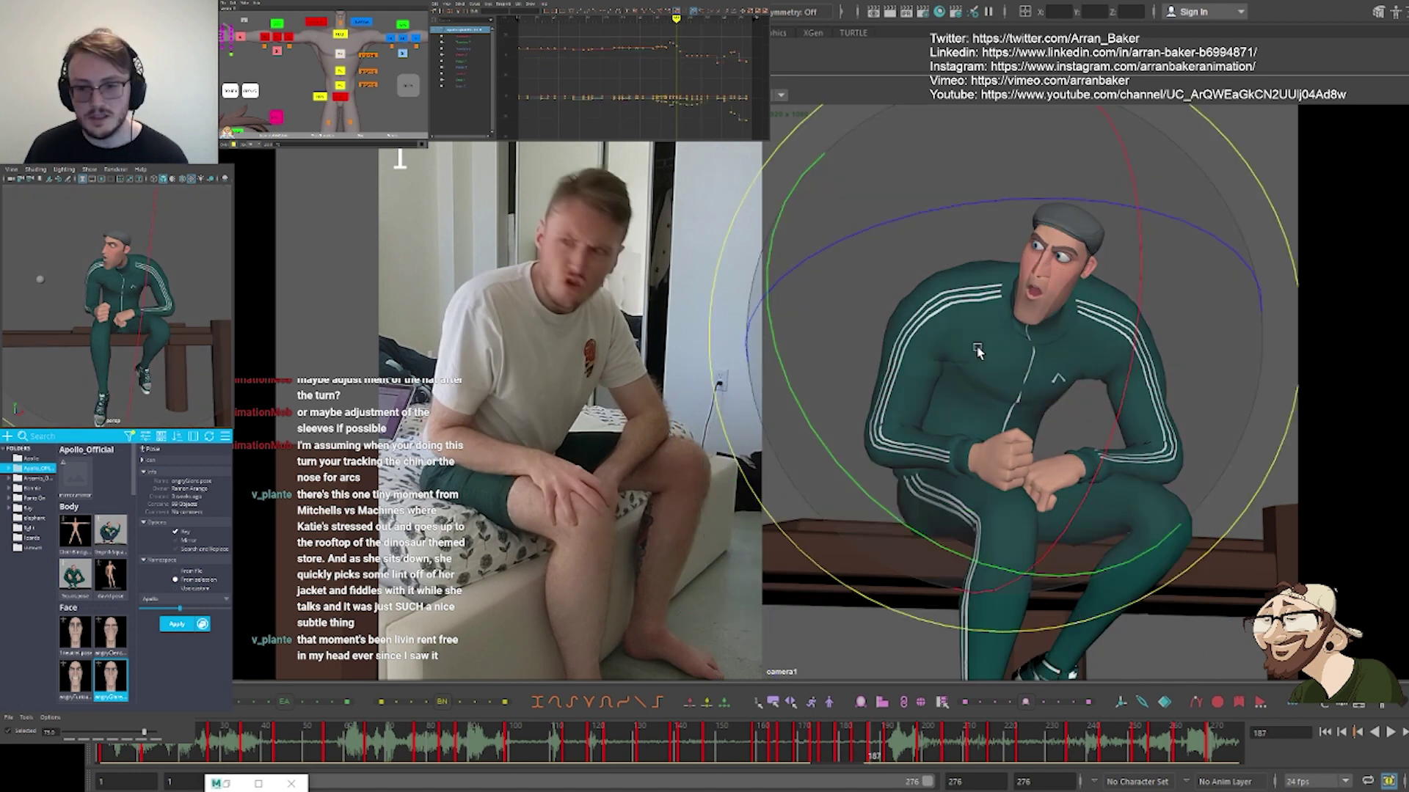
pyautogui.moveTo(1068, 312); pyautogui.dragTo(1089, 284)
pyautogui.click(1045, 279)
pyautogui.press(',')
pyautogui.press('.')
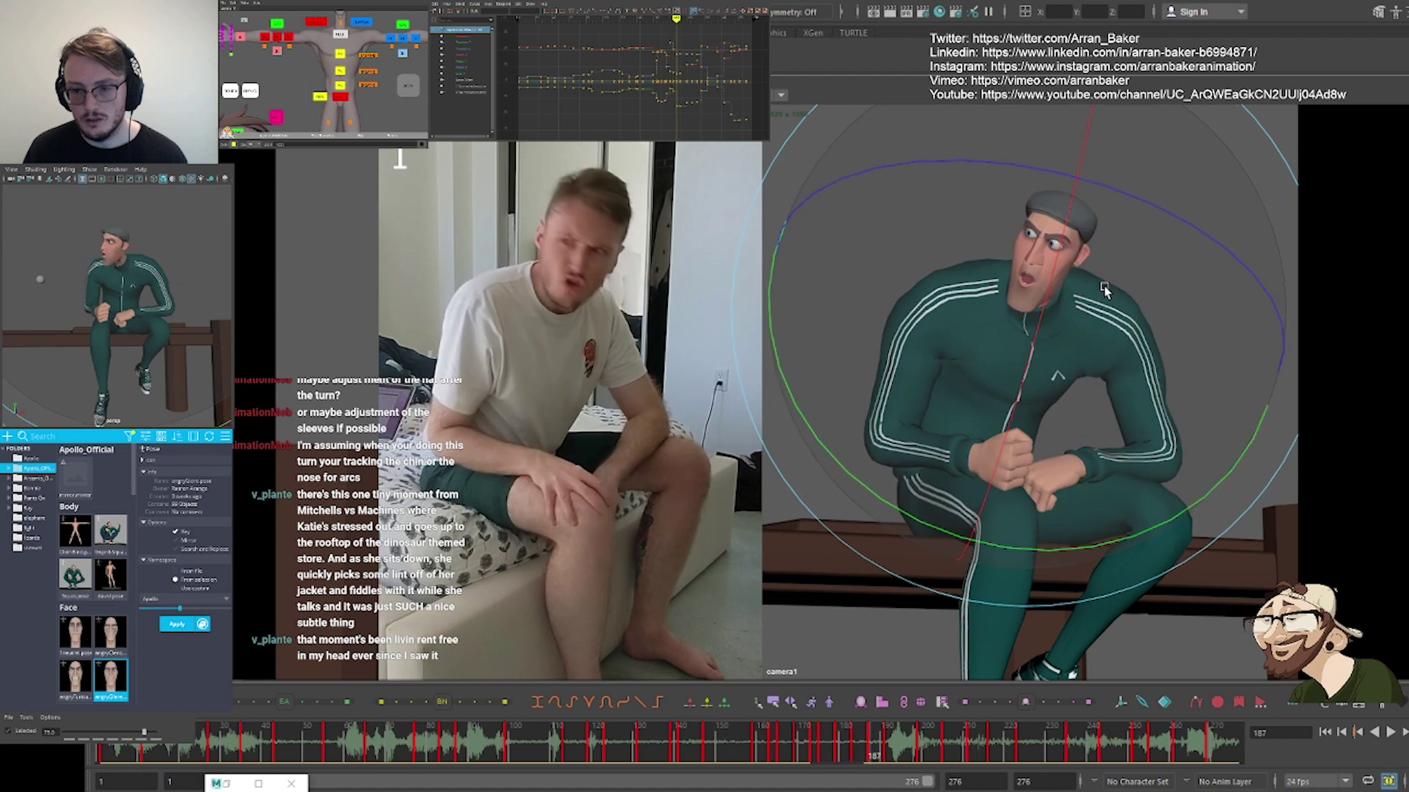
pyautogui.press('.')
pyautogui.press(',')
pyautogui.press(',')
pyautogui.hotkey('alt', '.')
pyautogui.hotkey('alt', '.')
pyautogui.hotkey('alt', '.')
pyautogui.hotkey('alt', '.')
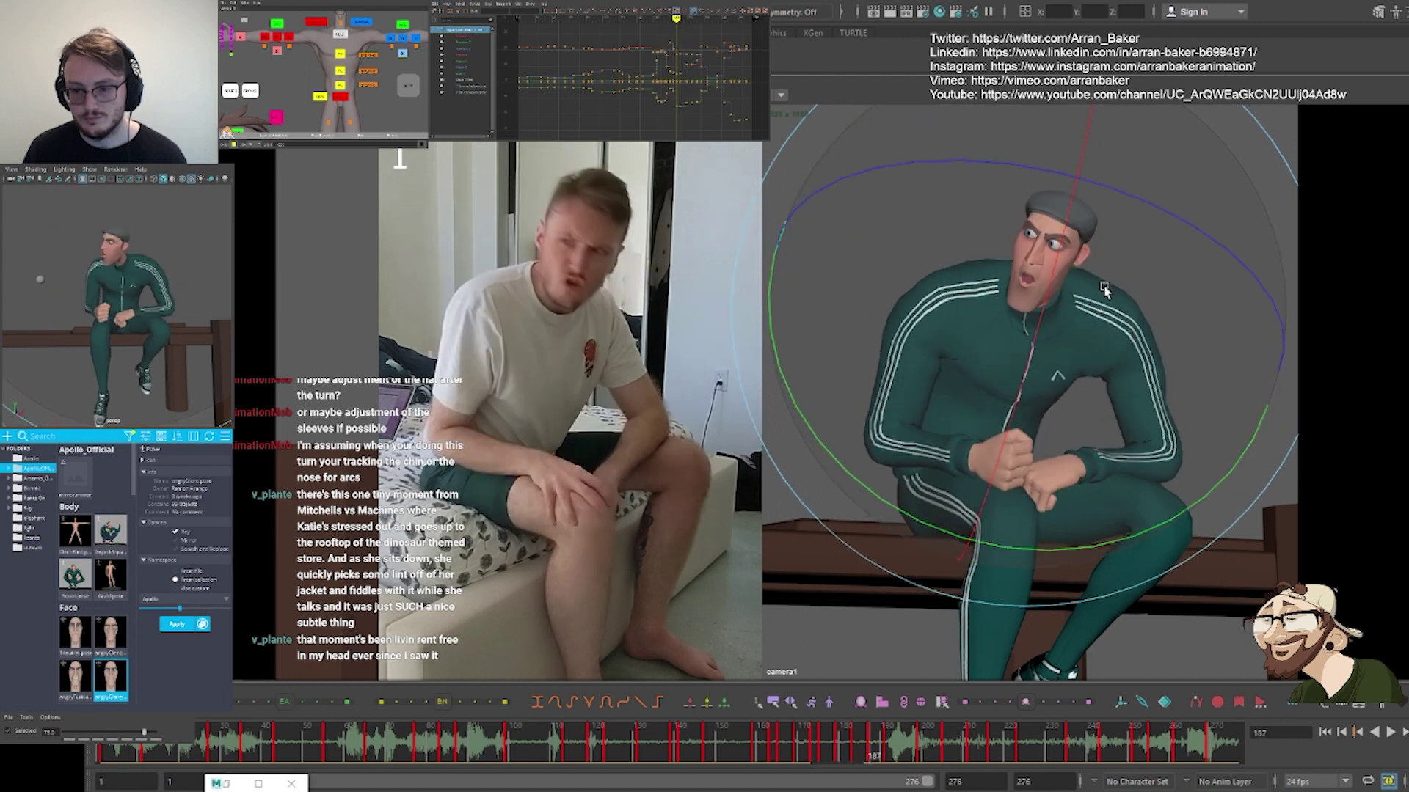
# Adjust the rotation of the hips and upper chest controls on frame 187, comparing the body pose with frames 179, 183 and 191
pyautogui.click(1062, 405)
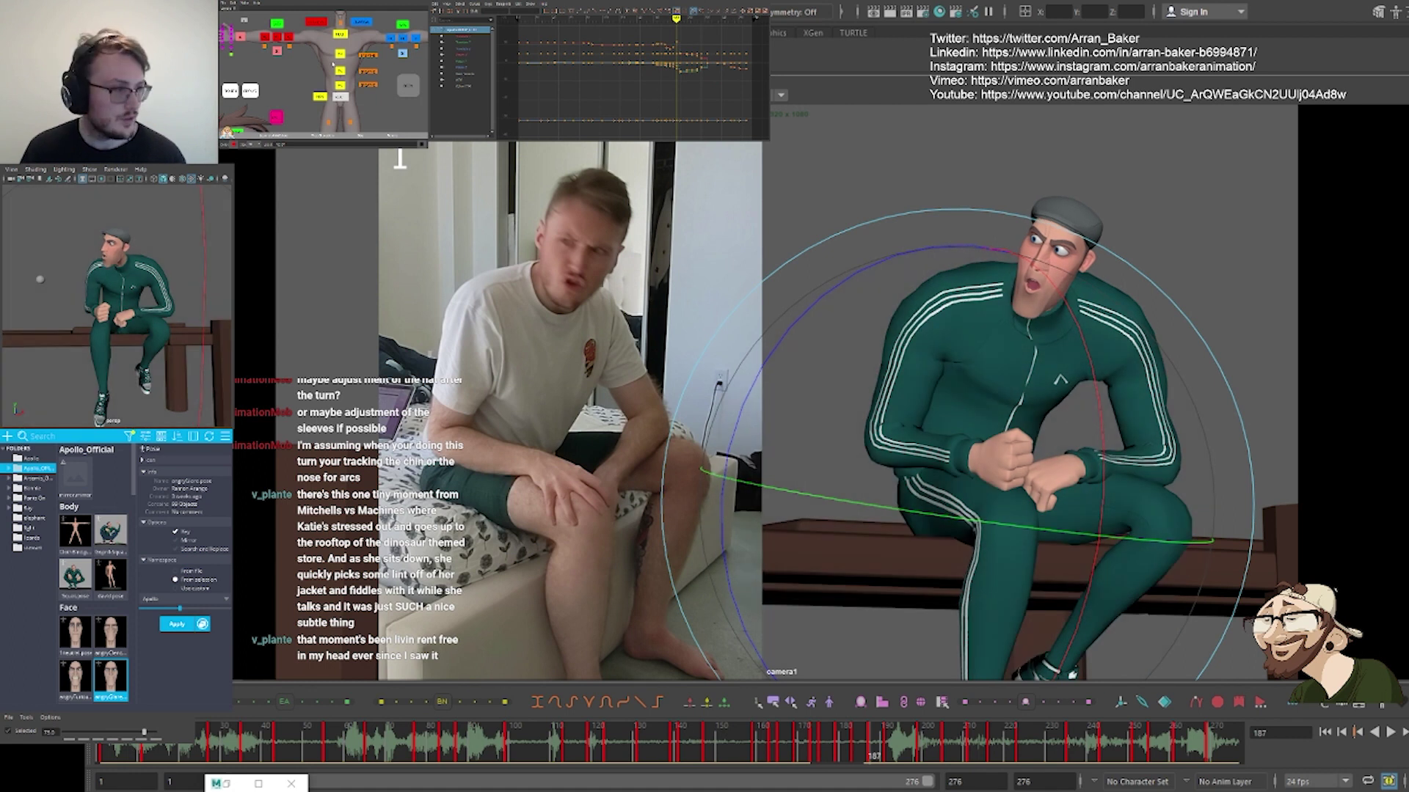
pyautogui.click(1026, 415)
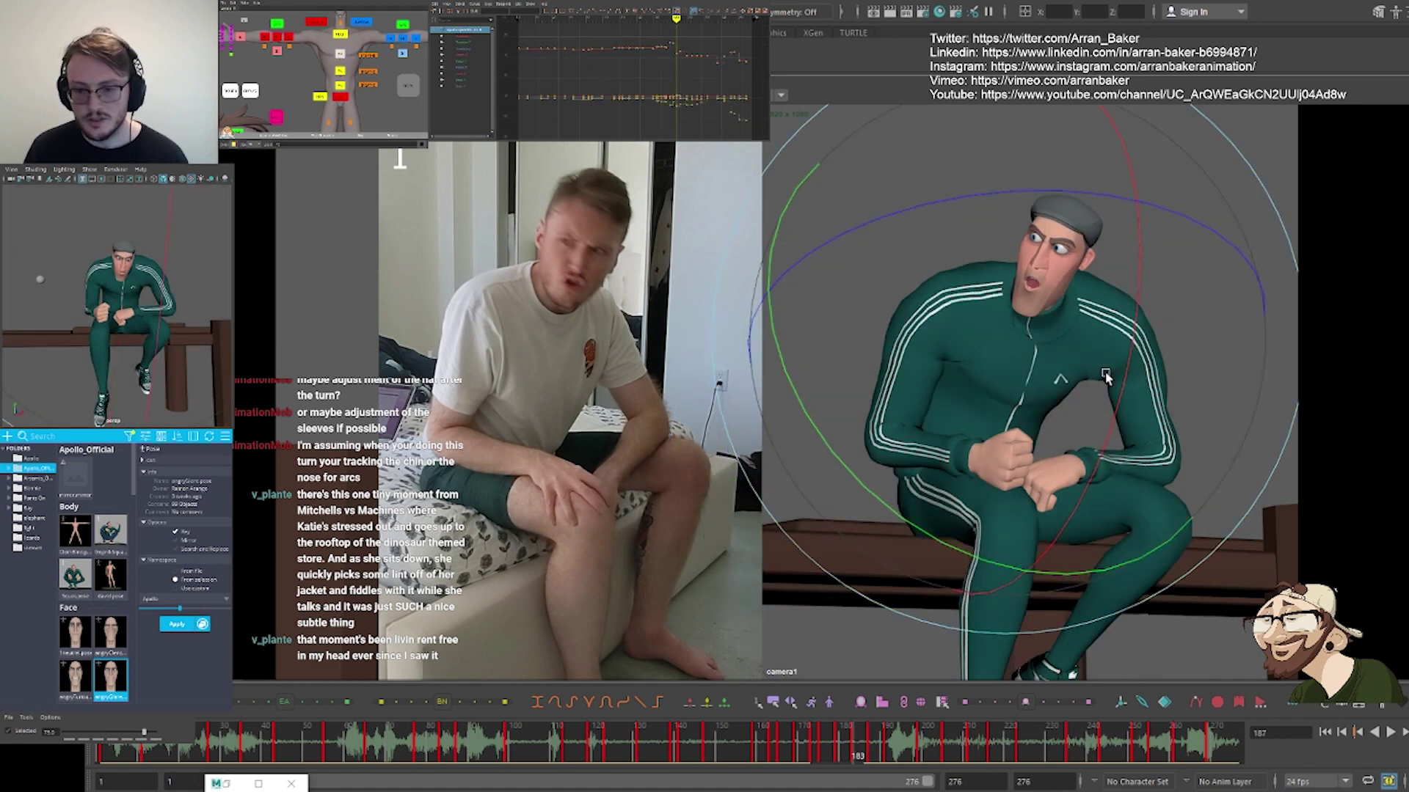
pyautogui.press(',')
pyautogui.press(',')
pyautogui.press('.')
pyautogui.press('.')
pyautogui.press(',')
pyautogui.press('.')
pyautogui.press(',')
pyautogui.press(',')
pyautogui.press('.')
pyautogui.press('.')
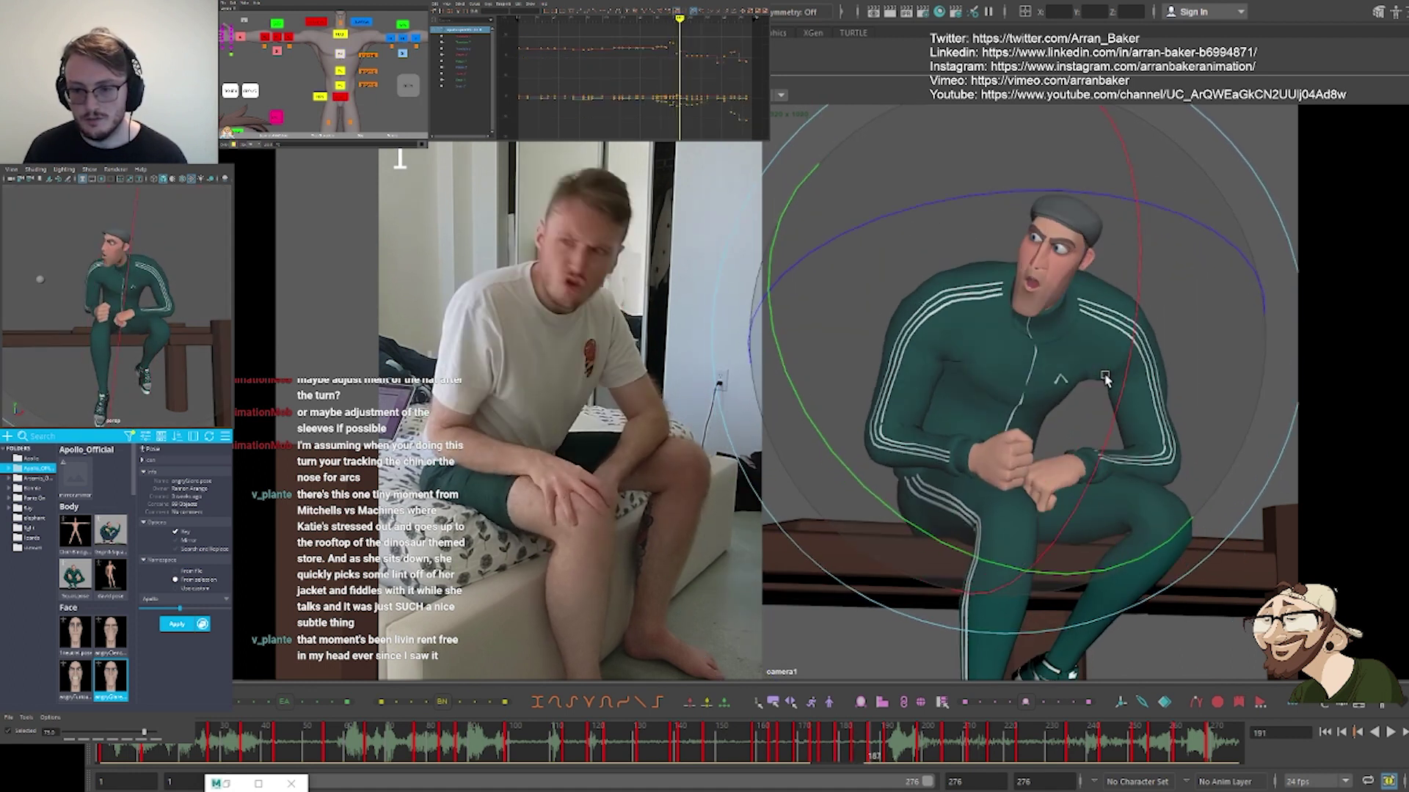
pyautogui.press(',')
pyautogui.press(',')
pyautogui.press('.')
pyautogui.press('.')
pyautogui.press(',')
pyautogui.press(',')
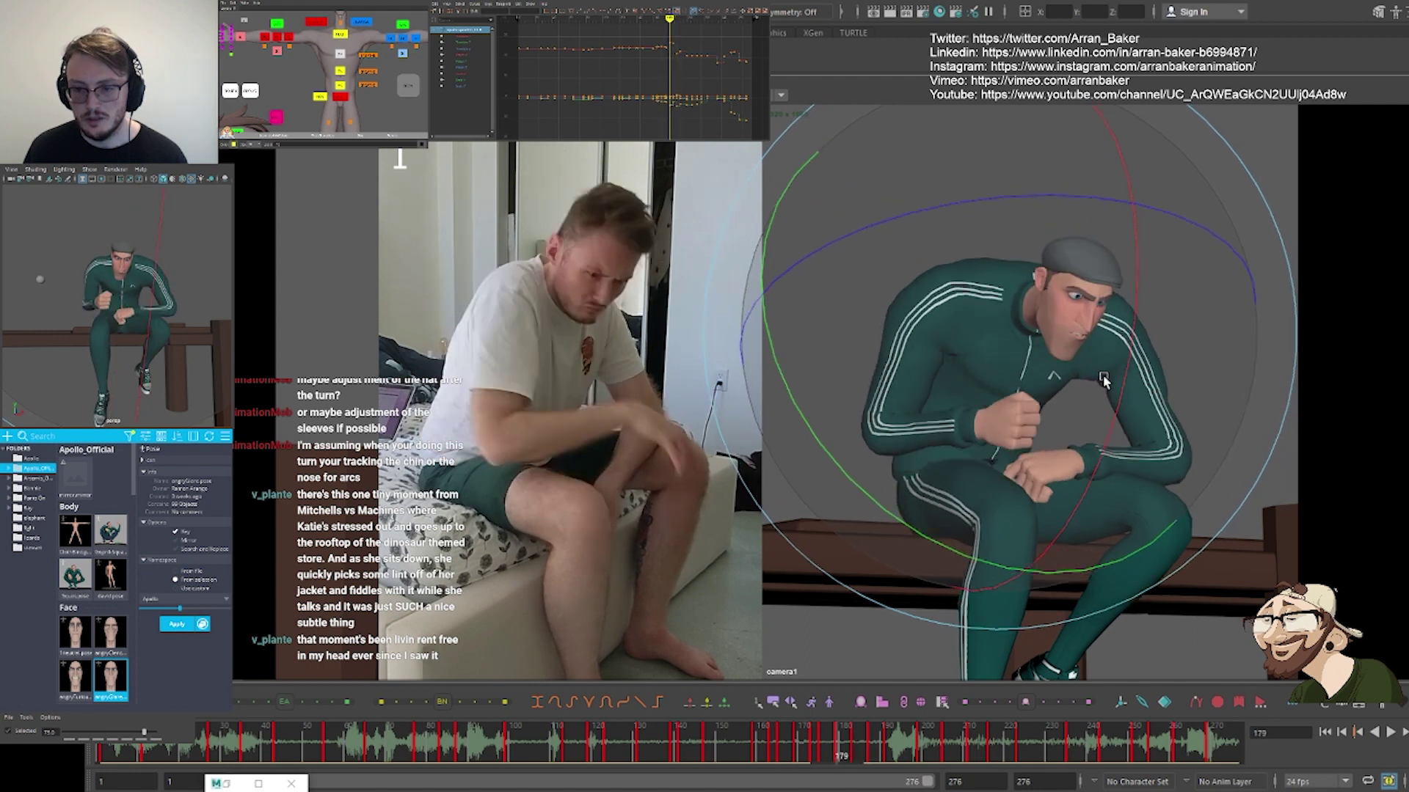
pyautogui.press('.')
pyautogui.press('.')
# Tween the character's left elbow control on frame 187 onto its position in the previous key
pyautogui.click(402, 53)
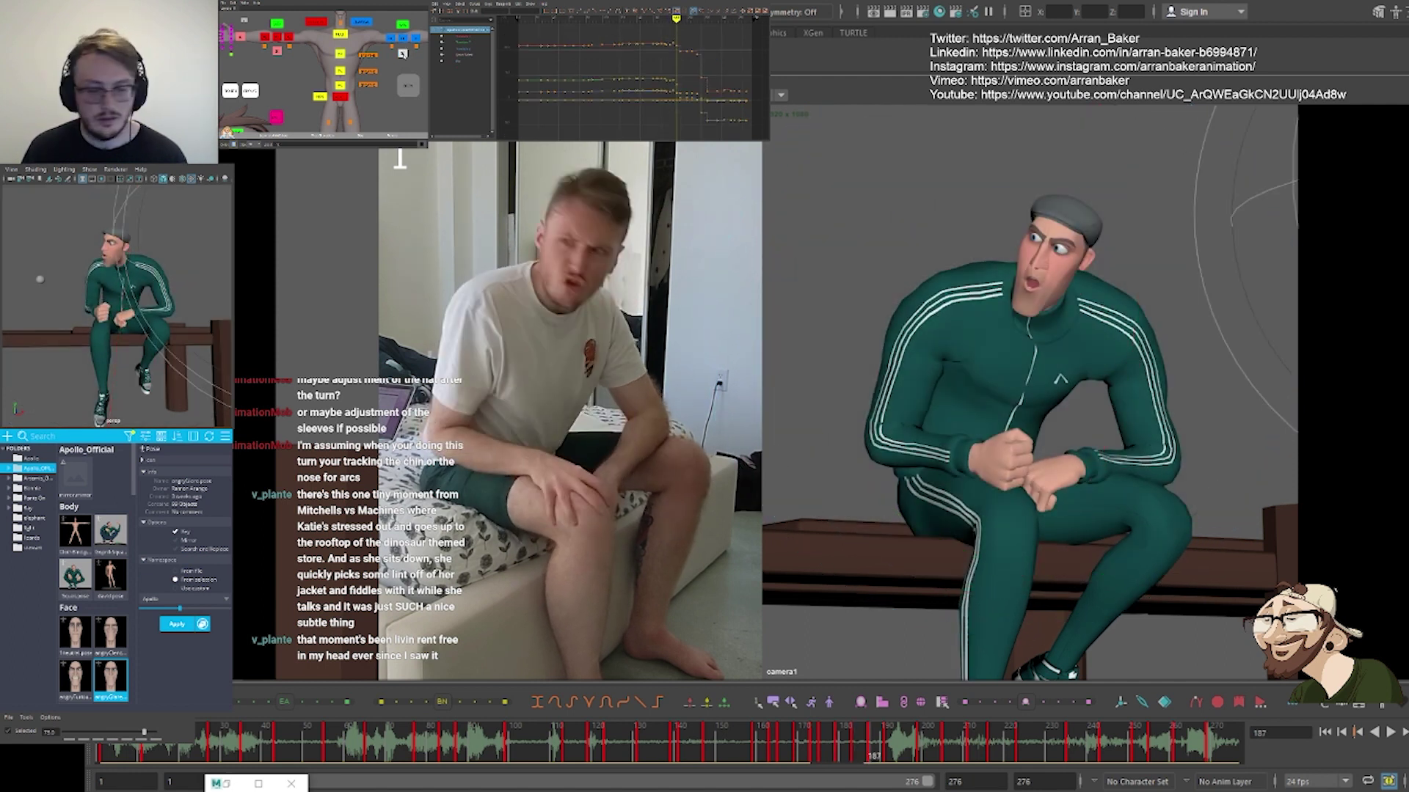
pyautogui.press(',')
pyautogui.press(',')
pyautogui.press('.')
pyautogui.press('.')
pyautogui.press(',')
pyautogui.press(',')
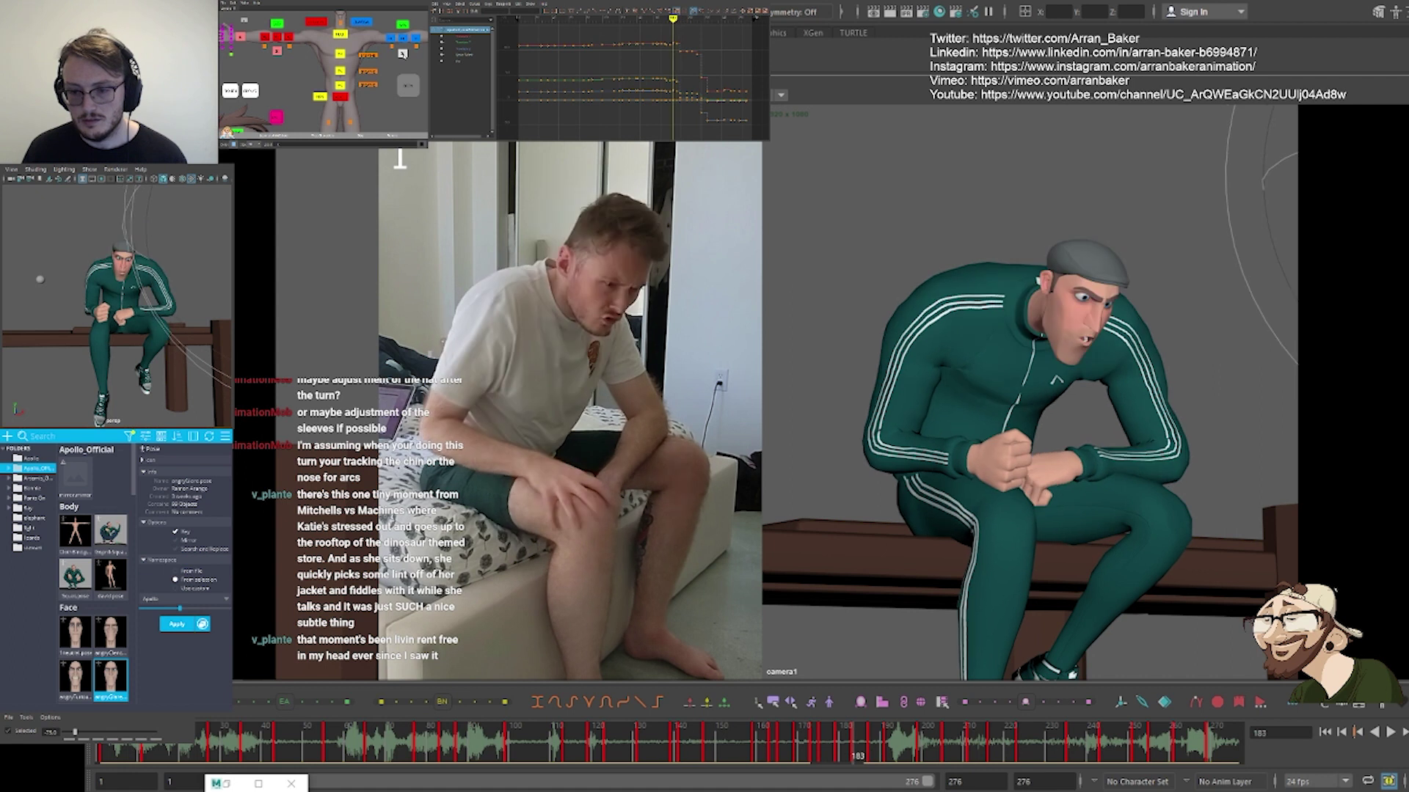
pyautogui.press('.')
pyautogui.press('.')
pyautogui.press(',')
pyautogui.press('.')
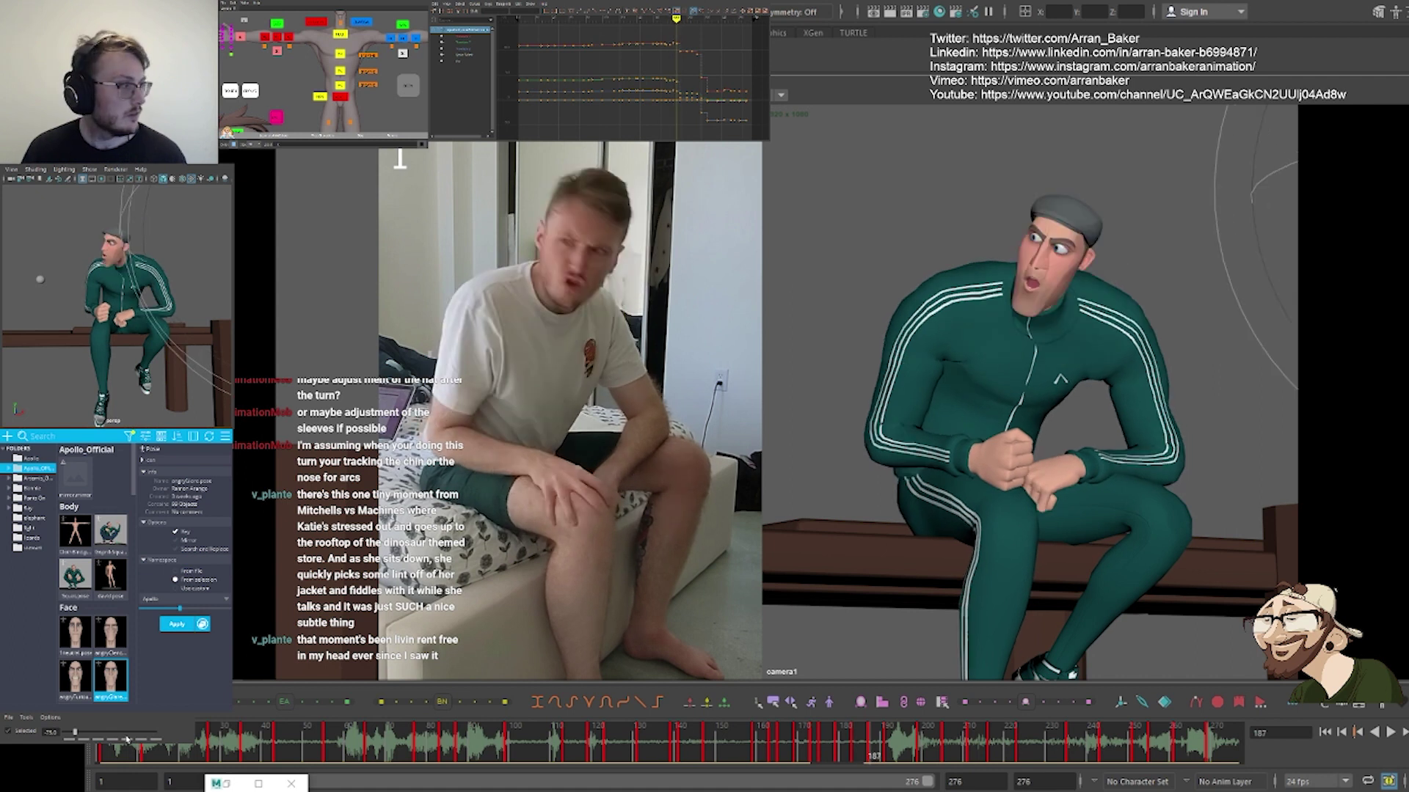
pyautogui.moveTo(74, 733); pyautogui.dragTo(64, 732)
pyautogui.click(779, 336)
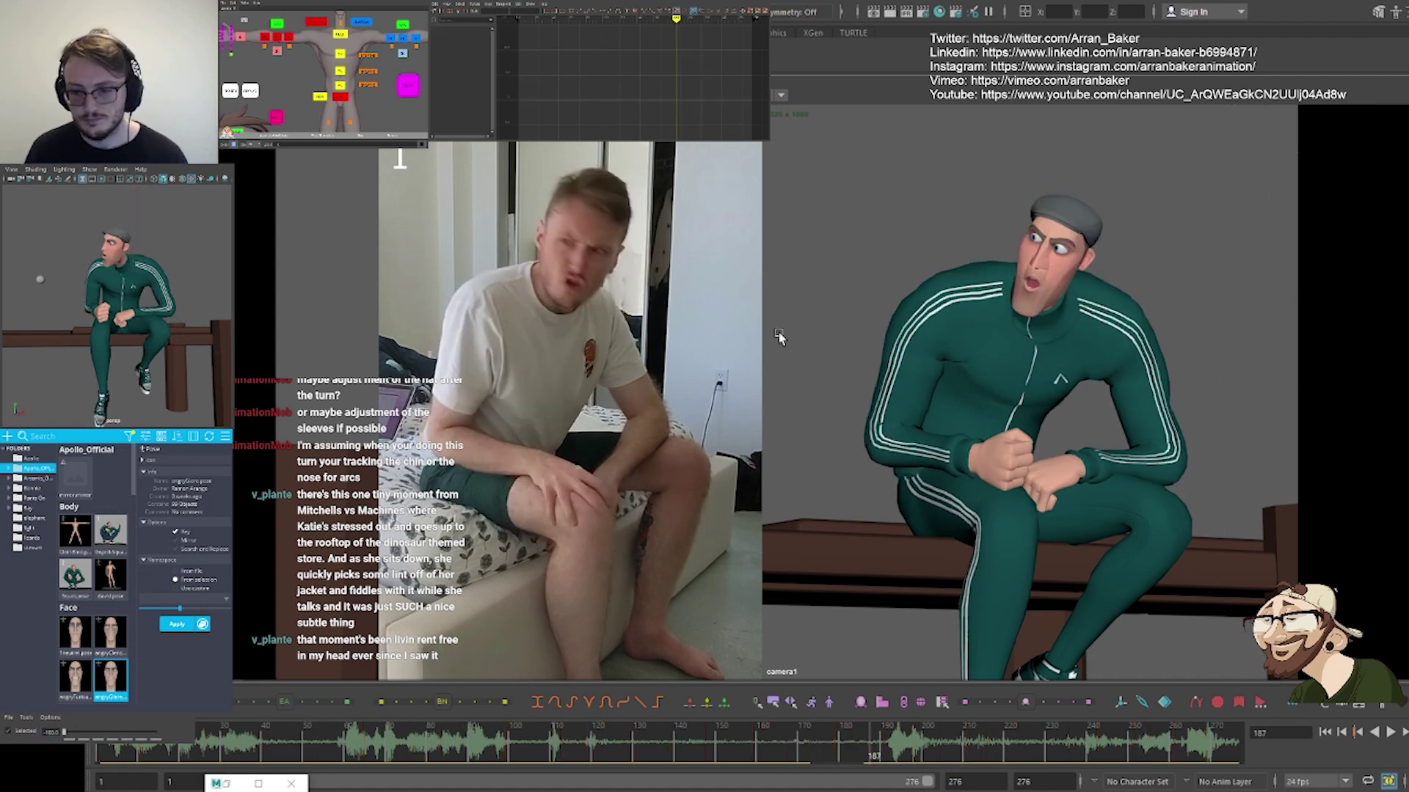
# Reselect the left elbow control and compare its position on frame 187 with the preceding keys
pyautogui.click(398, 54)
pyautogui.press(',')
pyautogui.press('.')
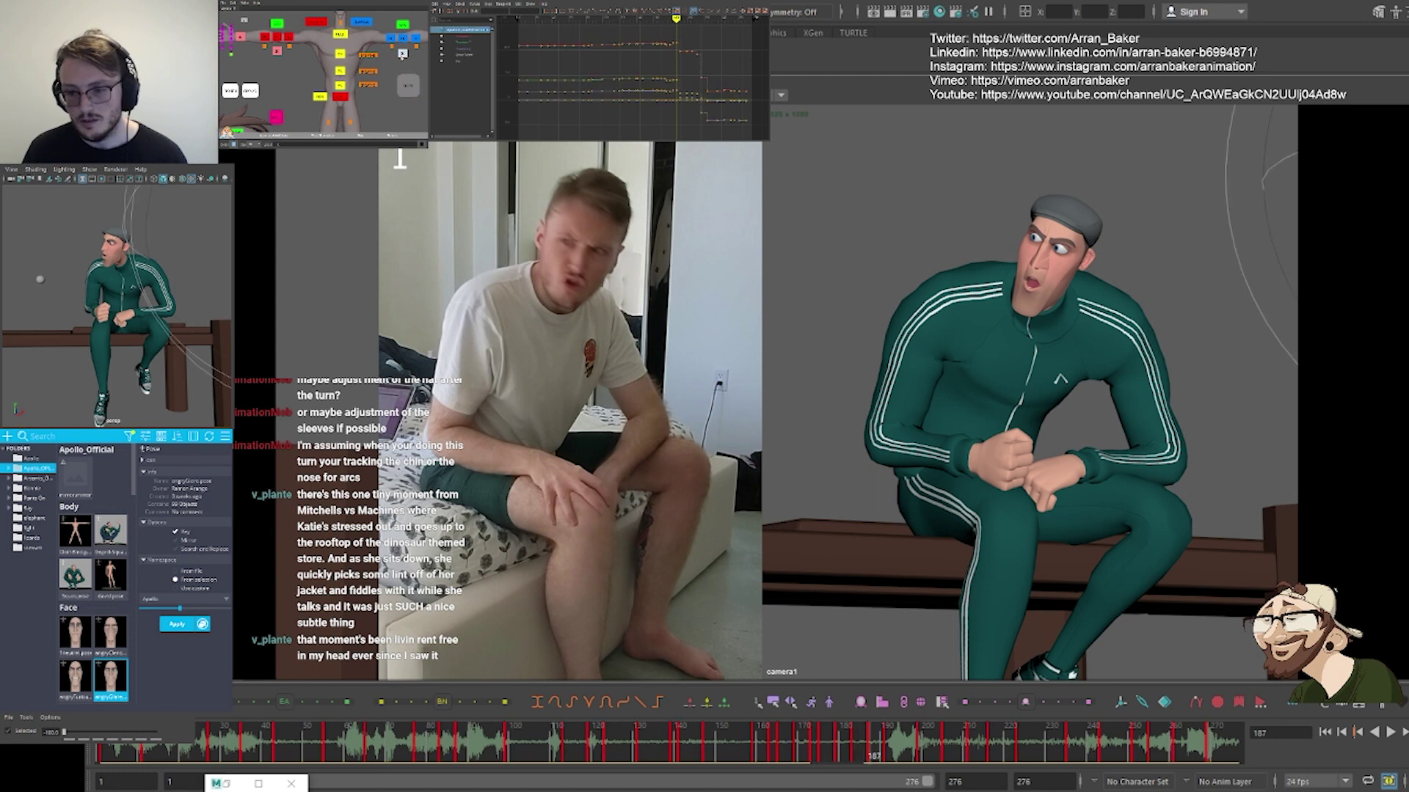
pyautogui.press(',')
pyautogui.press(',')
pyautogui.press('.')
pyautogui.press('.')
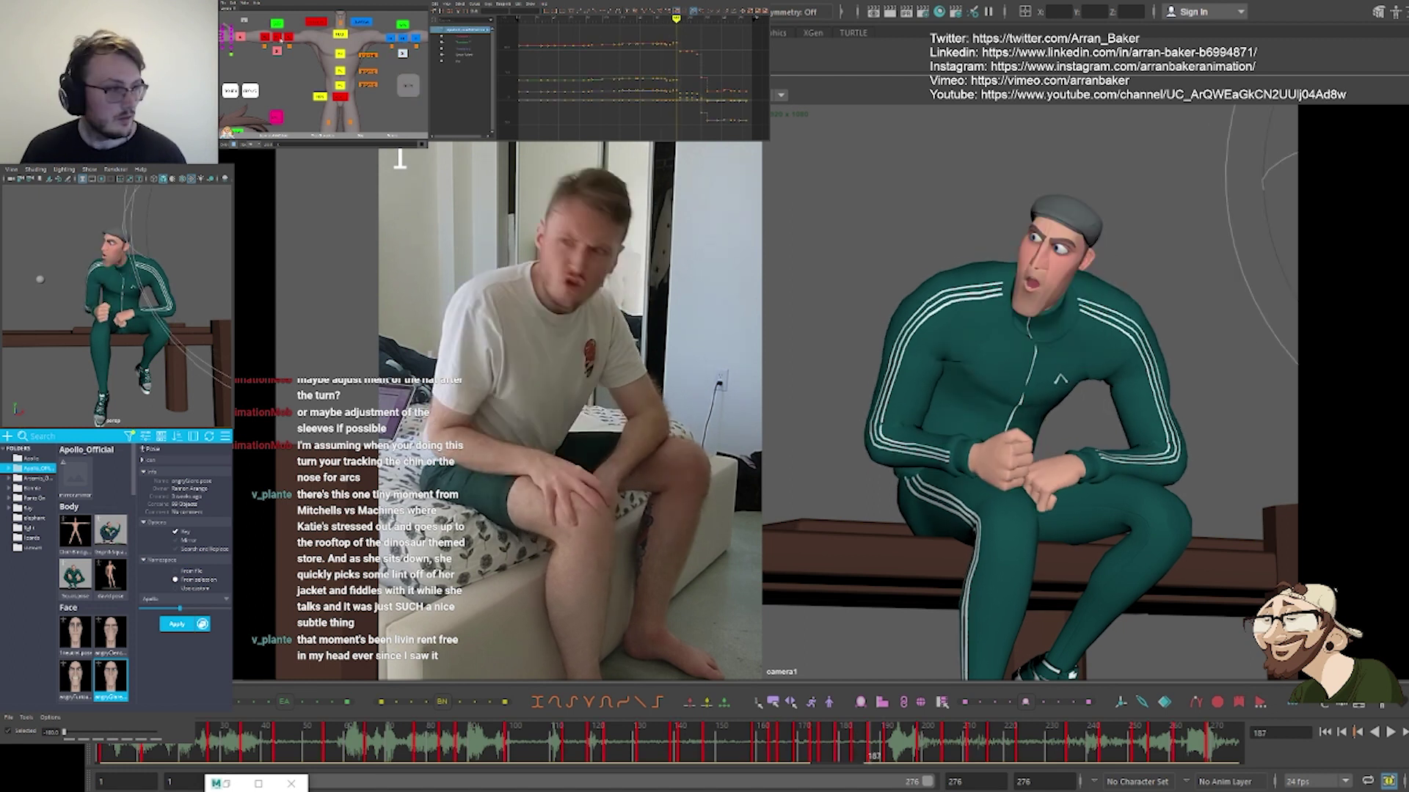
# Move and rotate the character's left hand control slightly on frame 187, comparing it with frames 179 and 183
pyautogui.keyDown('alt'); pyautogui.moveTo(281, 41); pyautogui.dragTo(195, 44, button='middle'); pyautogui.keyUp('alt')
pyautogui.click(356, 41)
pyautogui.press(',')
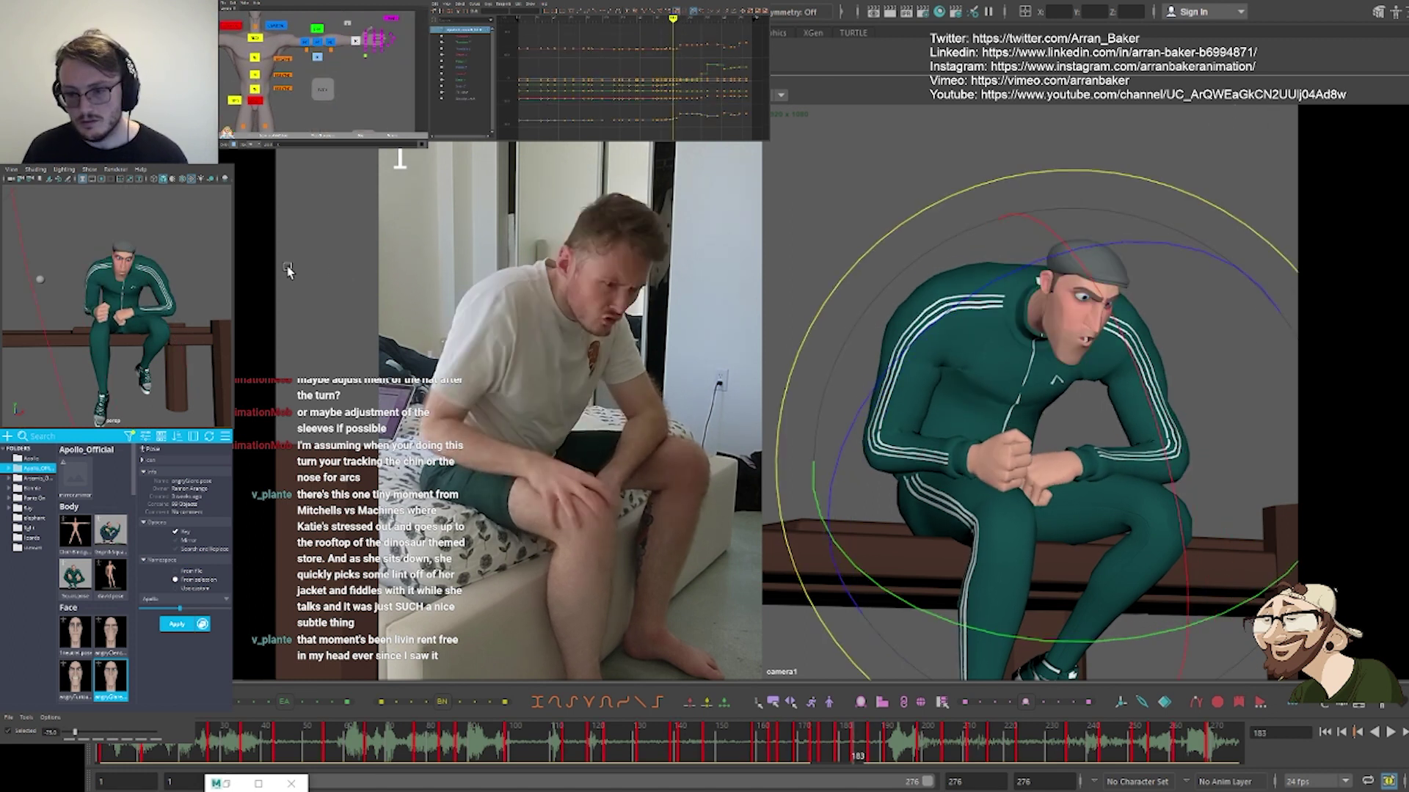
pyautogui.press(',')
pyautogui.press('.')
pyautogui.press('.')
pyautogui.press('w')
pyautogui.moveTo(1063, 465); pyautogui.dragTo(1068, 469)
pyautogui.press('e')
pyautogui.moveTo(966, 561); pyautogui.dragTo(970, 559)
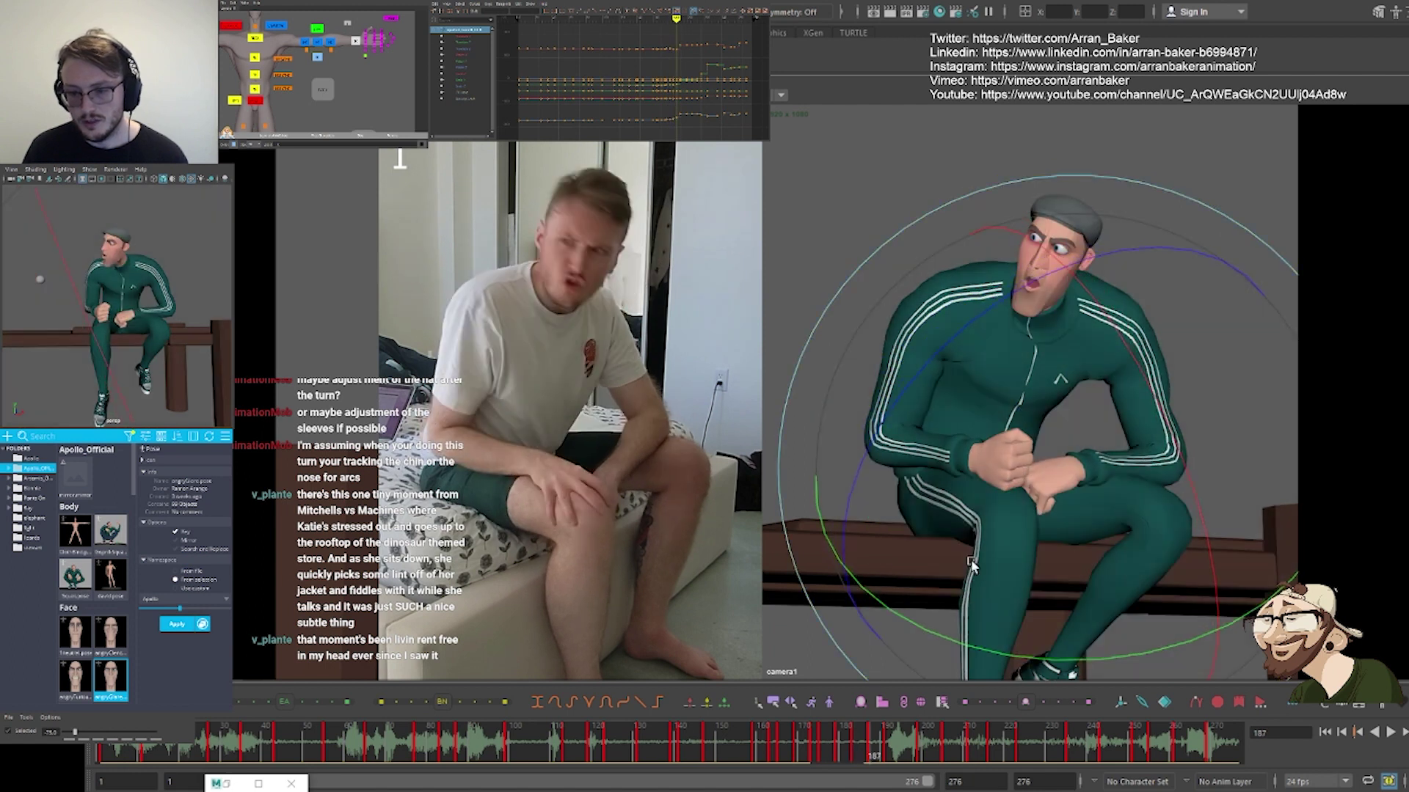
pyautogui.press(',')
pyautogui.press(',')
pyautogui.press('.')
pyautogui.press('.')
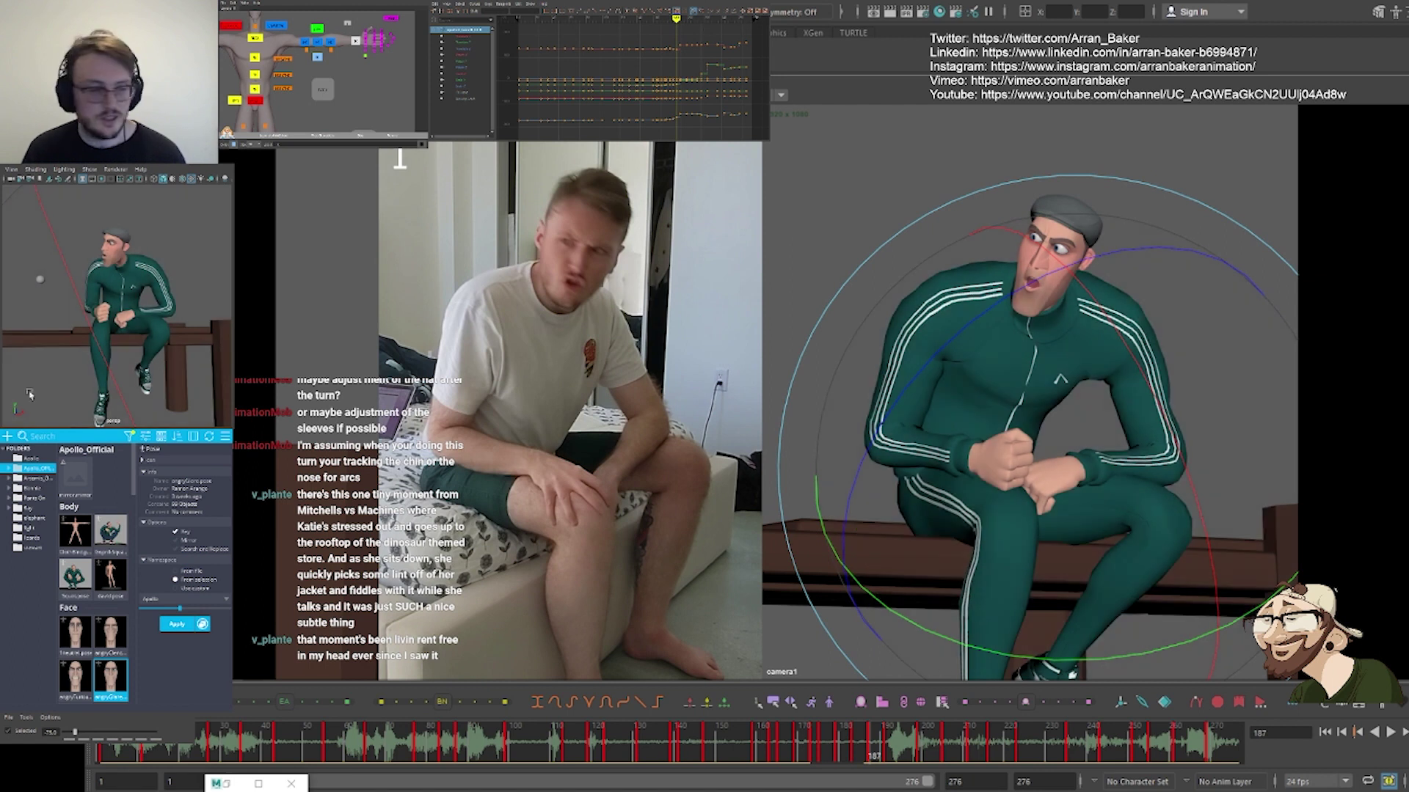
# Lower the character's left foot control slightly on frame 187, comparing it with the key on frame 183
pyautogui.keyDown('alt'); pyautogui.moveTo(337, 127); pyautogui.dragTo(387, 9, button='middle'); pyautogui.keyUp('alt')
pyautogui.click(333, 105)
pyautogui.press('w')
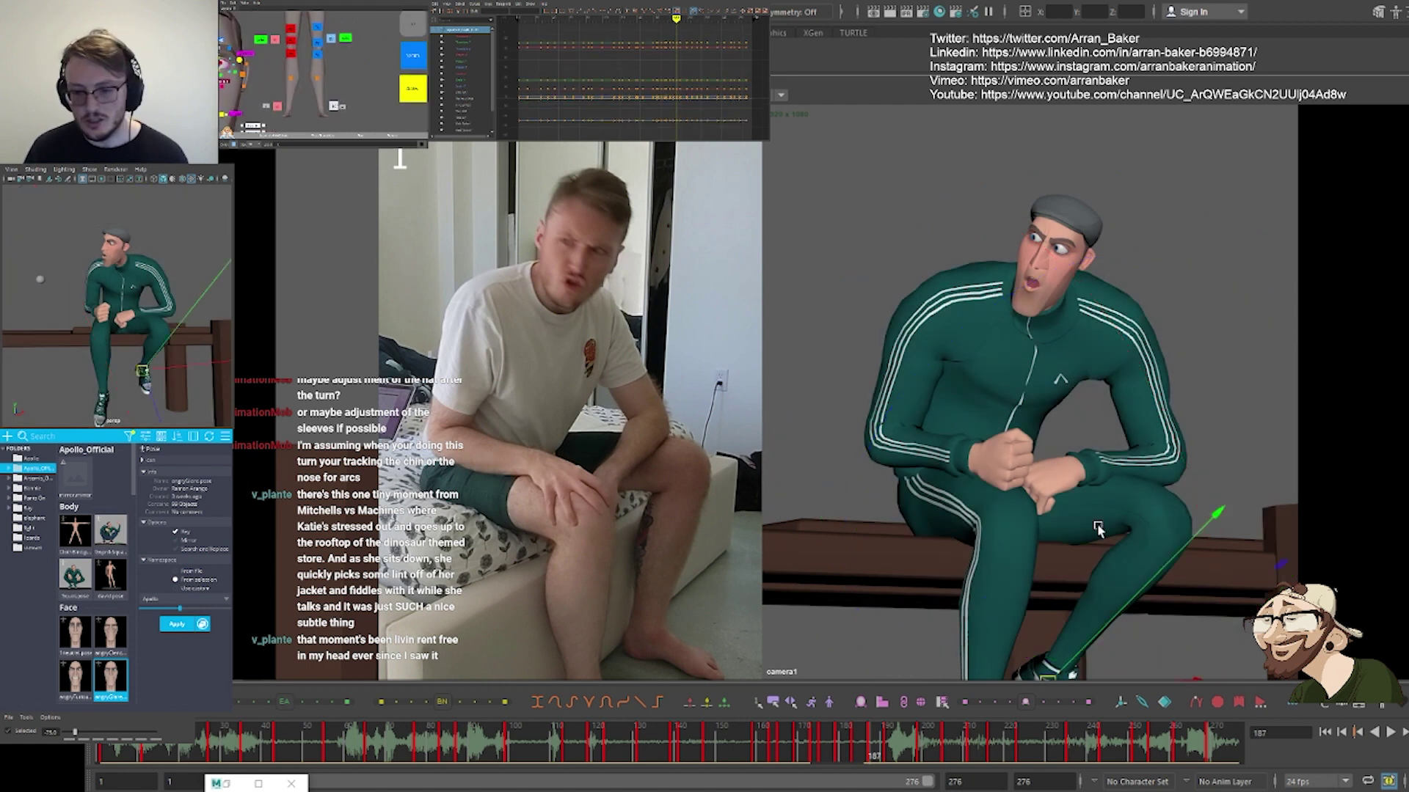
pyautogui.moveTo(1097, 523); pyautogui.dragTo(1090, 516, button='middle')
pyautogui.press(',')
pyautogui.press('.')
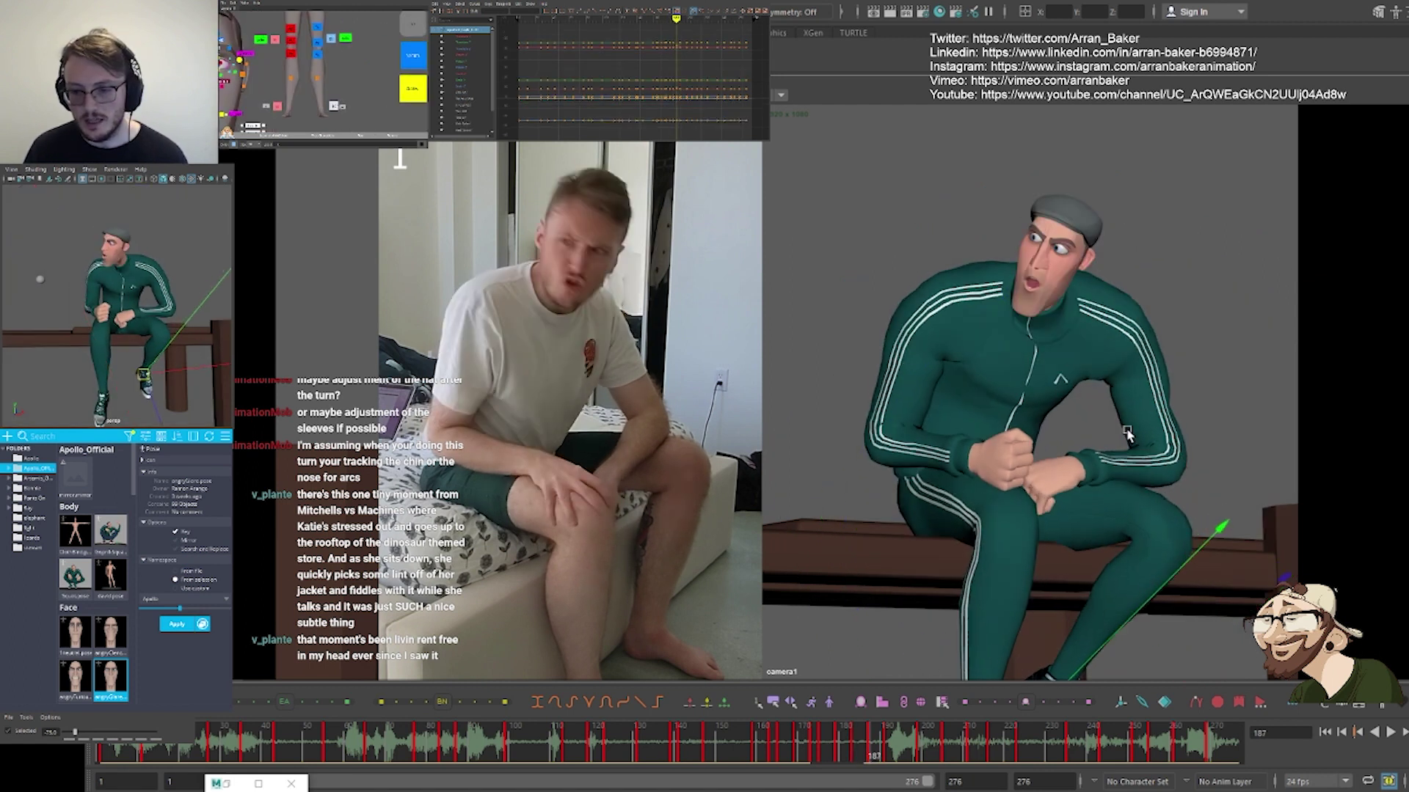
pyautogui.press(',')
pyautogui.press('.')
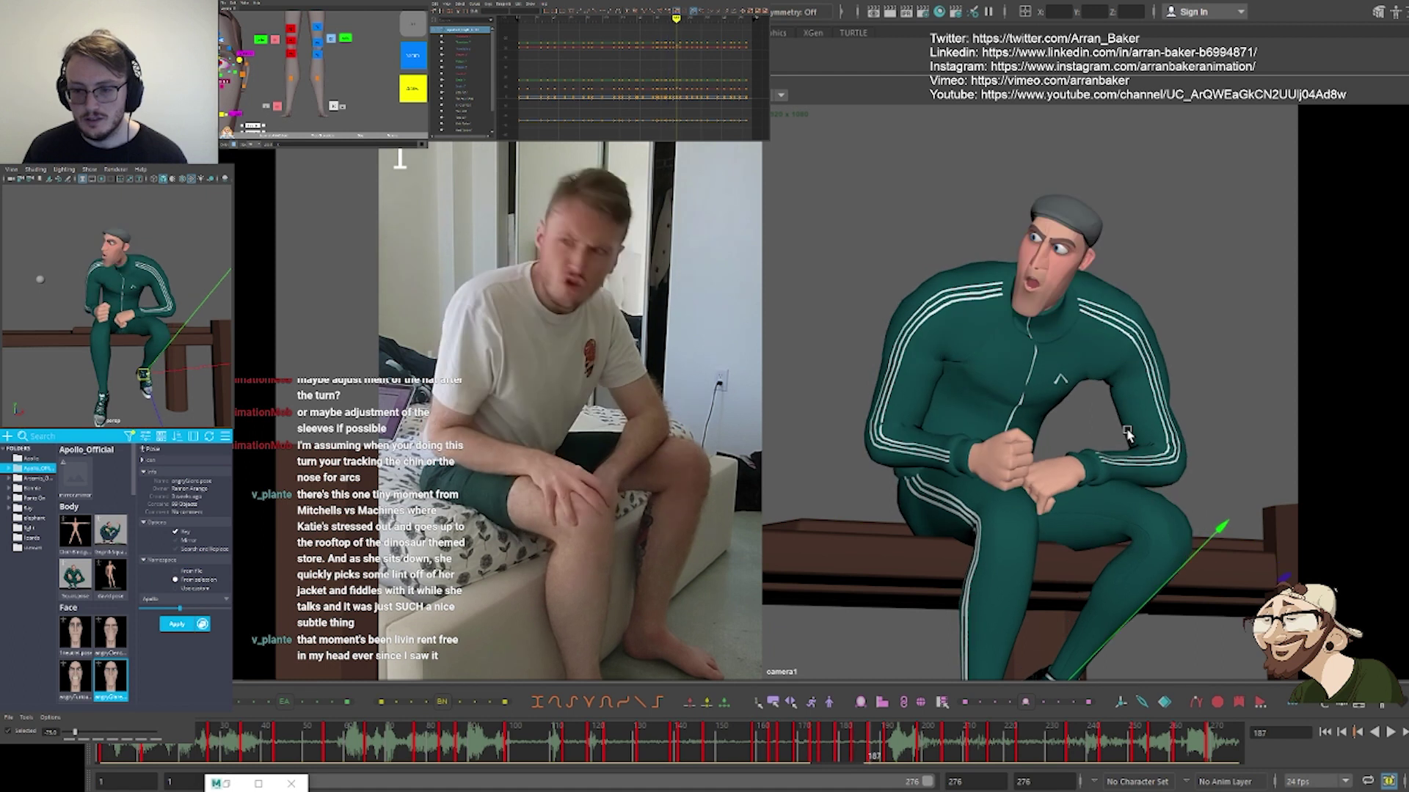
pyautogui.press(',')
pyautogui.press('.')
pyautogui.press(',')
pyautogui.press('.')
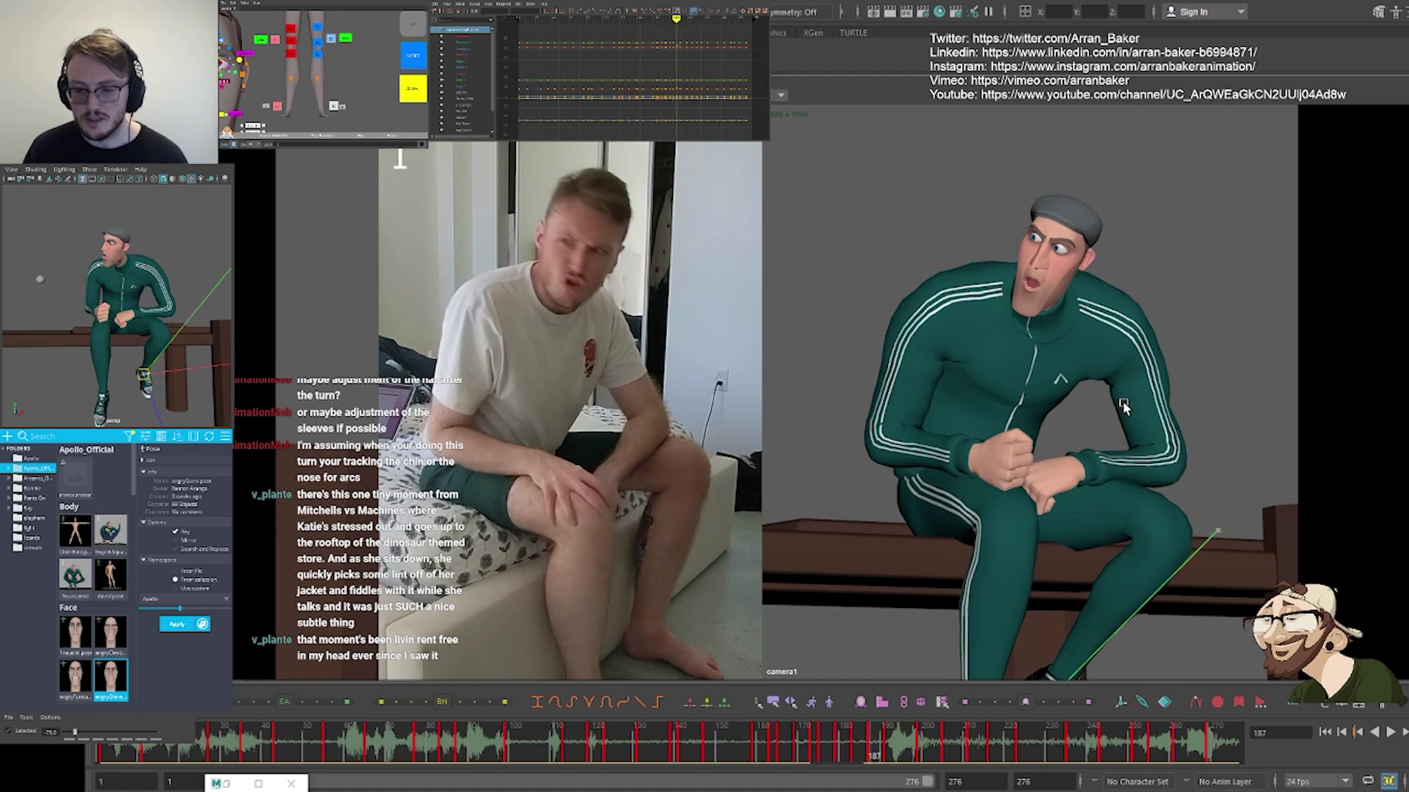
# Fine-tune the left foot control's height on frame 187 against the previous key
pyautogui.press('w')
pyautogui.press(',')
pyautogui.press('.')
pyautogui.press(',')
pyautogui.press('.')
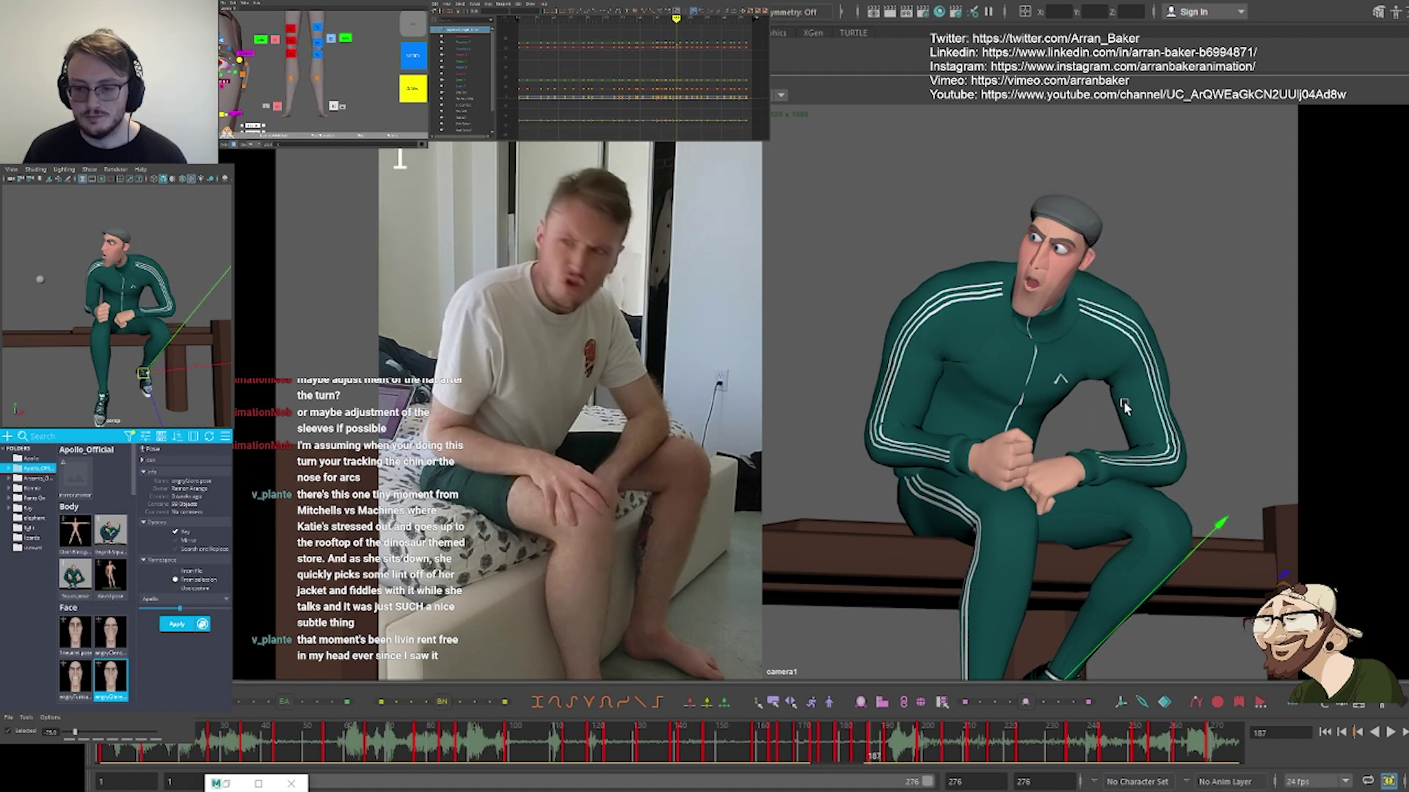
pyautogui.press(',')
pyautogui.press('.')
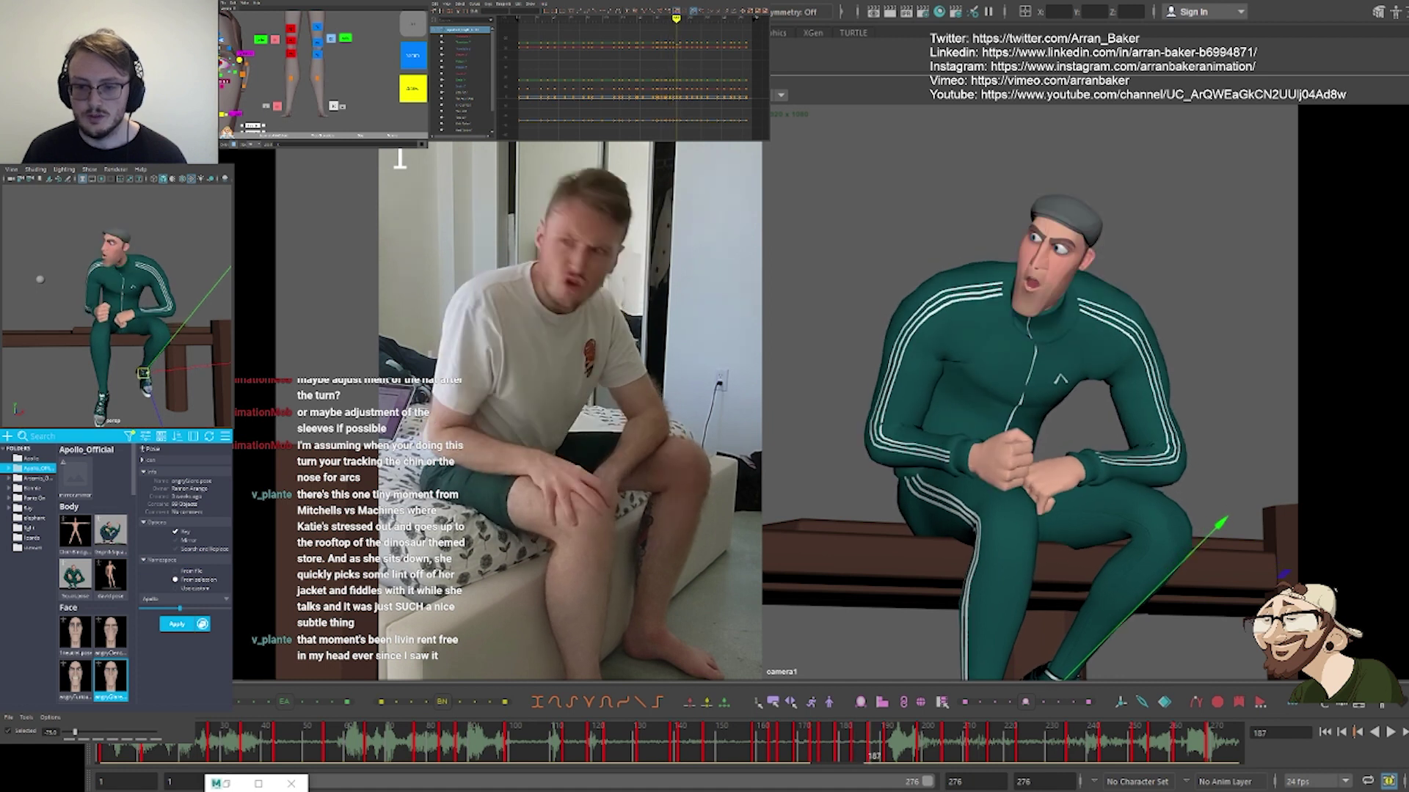
# Compare the right clavicle's rotation and the right foot control's position on frame 187 with frame 183
pyautogui.keyDown('alt'); pyautogui.moveTo(403, 49); pyautogui.dragTo(418, 115, button='middle'); pyautogui.keyUp('alt')
pyautogui.keyDown('alt'); pyautogui.moveTo(366, 63); pyautogui.dragTo(407, 118, button='middle'); pyautogui.keyUp('alt')
pyautogui.click(333, 52)
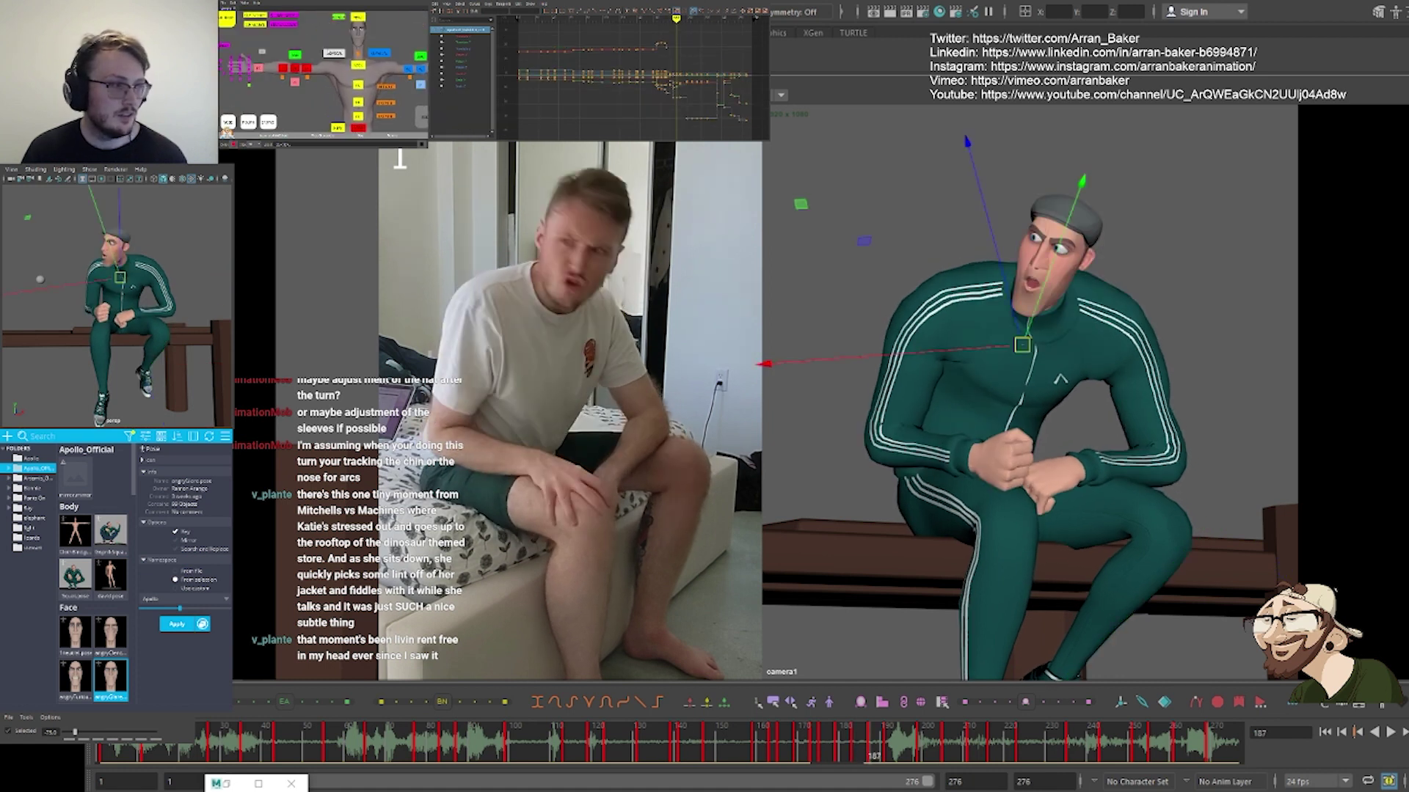
pyautogui.press(',')
pyautogui.press('e')
pyautogui.press('.')
pyautogui.press(',')
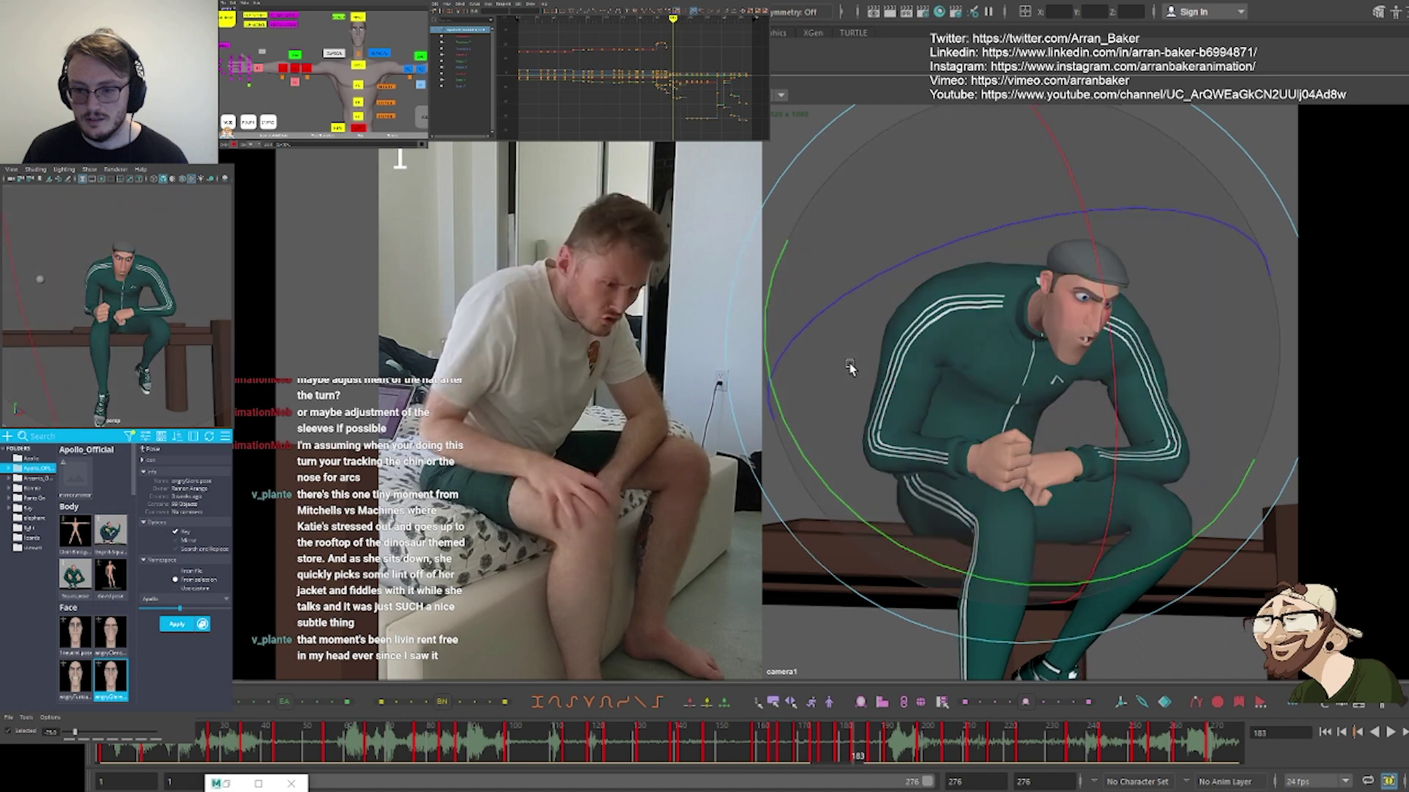
pyautogui.press('.')
pyautogui.keyDown('alt'); pyautogui.moveTo(324, 98); pyautogui.dragTo(354, 44, button='middle'); pyautogui.keyUp('alt')
pyautogui.click(358, 98)
pyautogui.press(',')
pyautogui.press('.')
pyautogui.press('w')
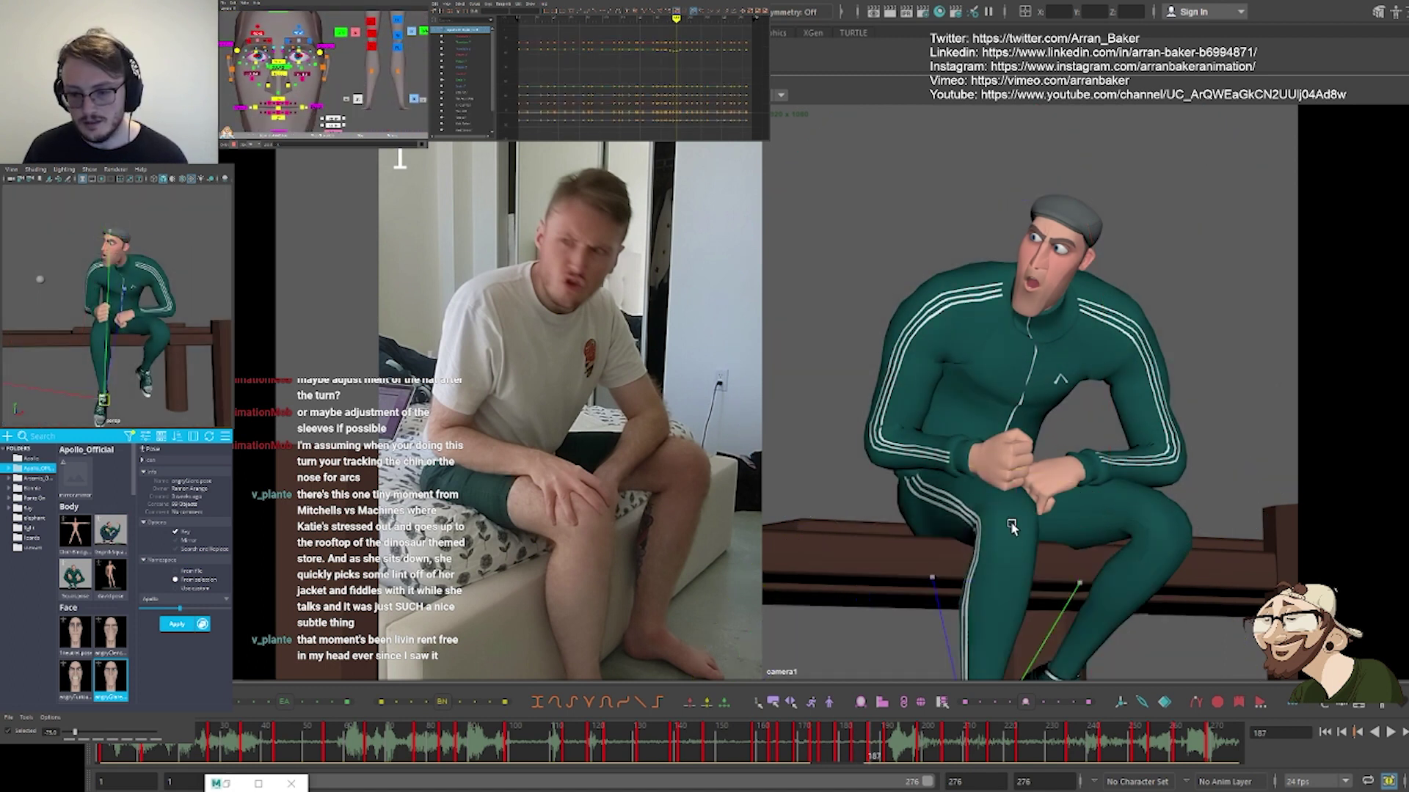
pyautogui.click(1015, 528)
# Select the right hand control and examine its position and the body motion through the keys up to frame 199
pyautogui.keyDown('alt'); pyautogui.moveTo(337, 36); pyautogui.dragTo(328, 88, button='middle'); pyautogui.keyUp('alt')
pyautogui.click(304, 34)
pyautogui.press(',')
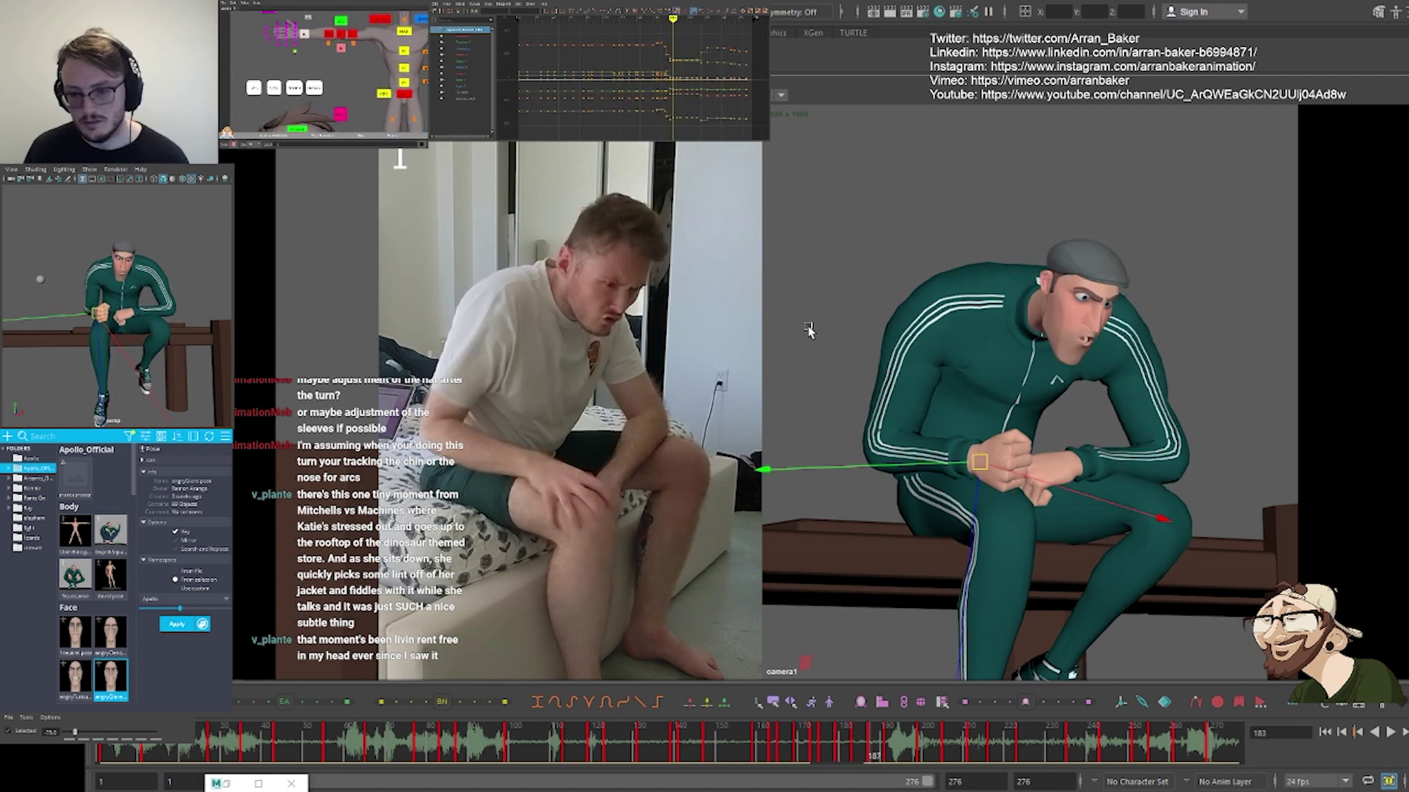
pyautogui.press('.')
pyautogui.press(',')
pyautogui.press(',')
pyautogui.press('.')
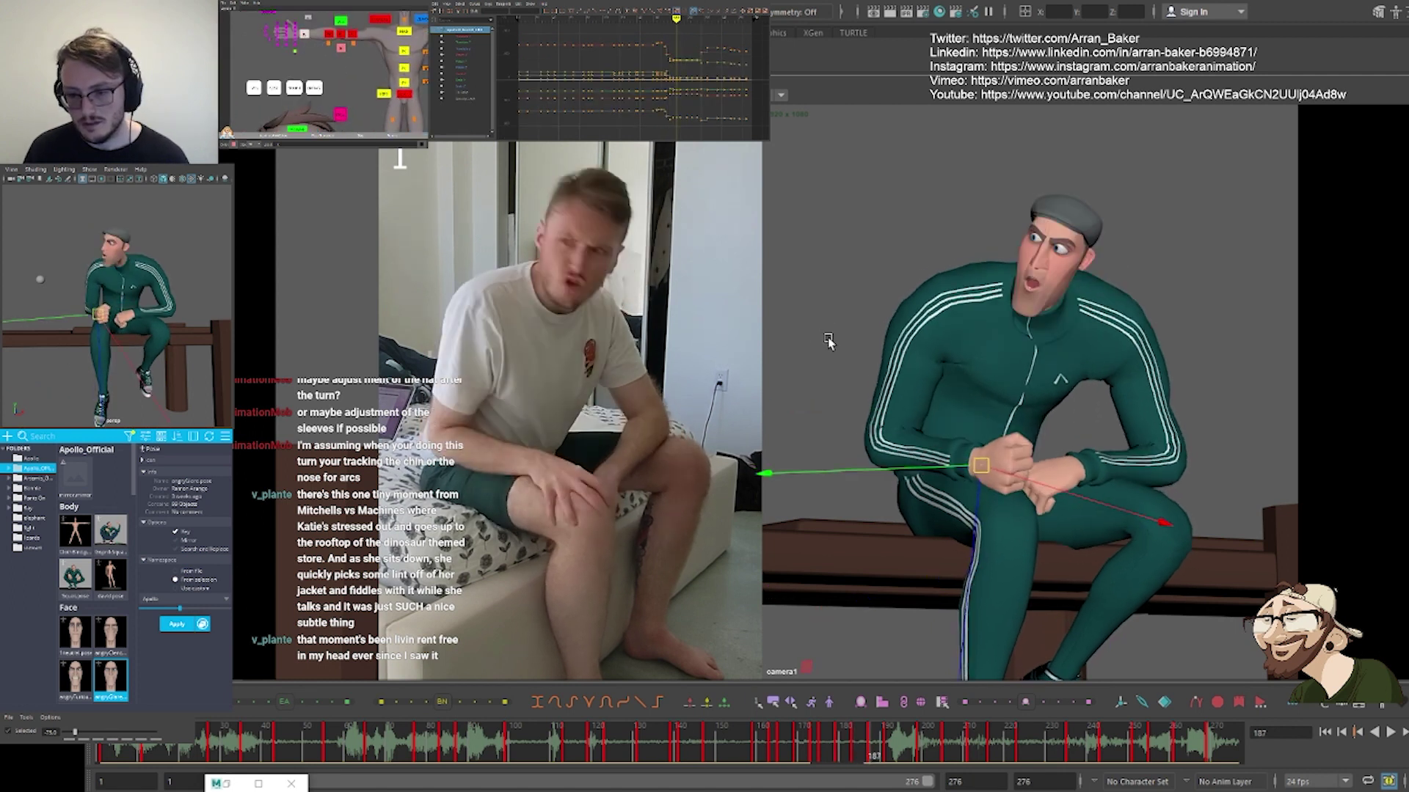
pyautogui.press(',')
pyautogui.press('.')
pyautogui.press(',')
pyautogui.press('.')
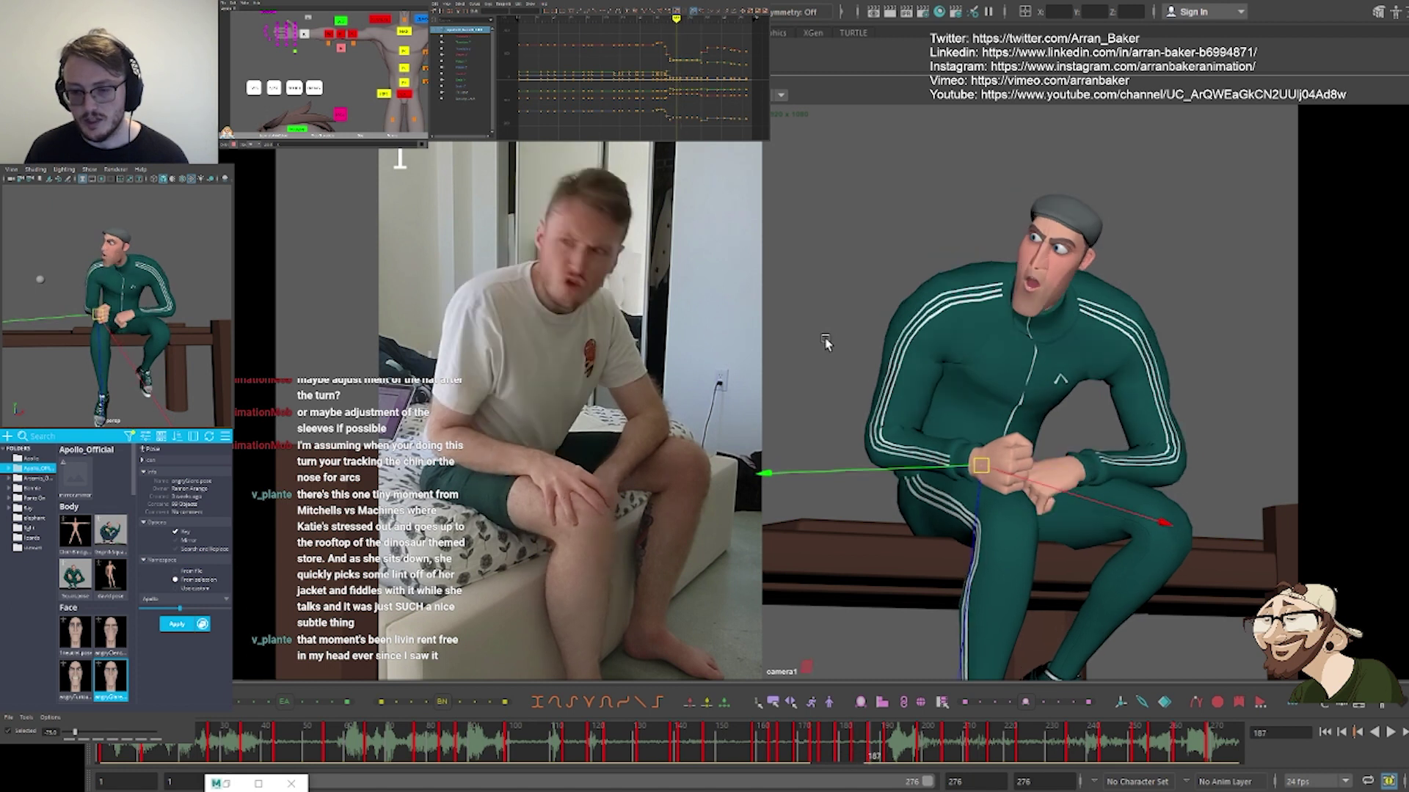
pyautogui.press(',')
pyautogui.press('.')
pyautogui.press('.')
pyautogui.press('.')
pyautogui.press(',')
pyautogui.press(',')
pyautogui.press(',')
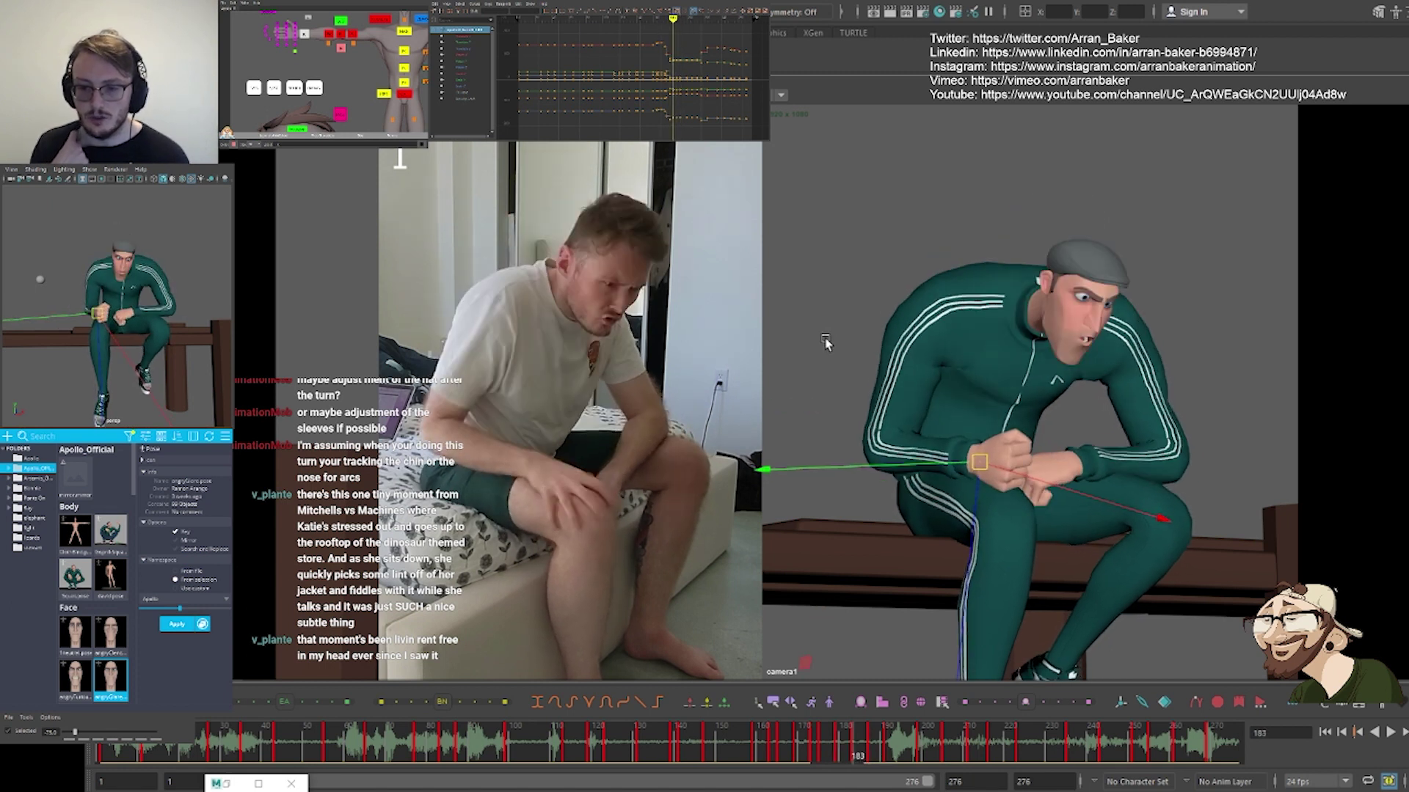
pyautogui.press('.')
pyautogui.press('.')
pyautogui.press('.')
pyautogui.press('.')
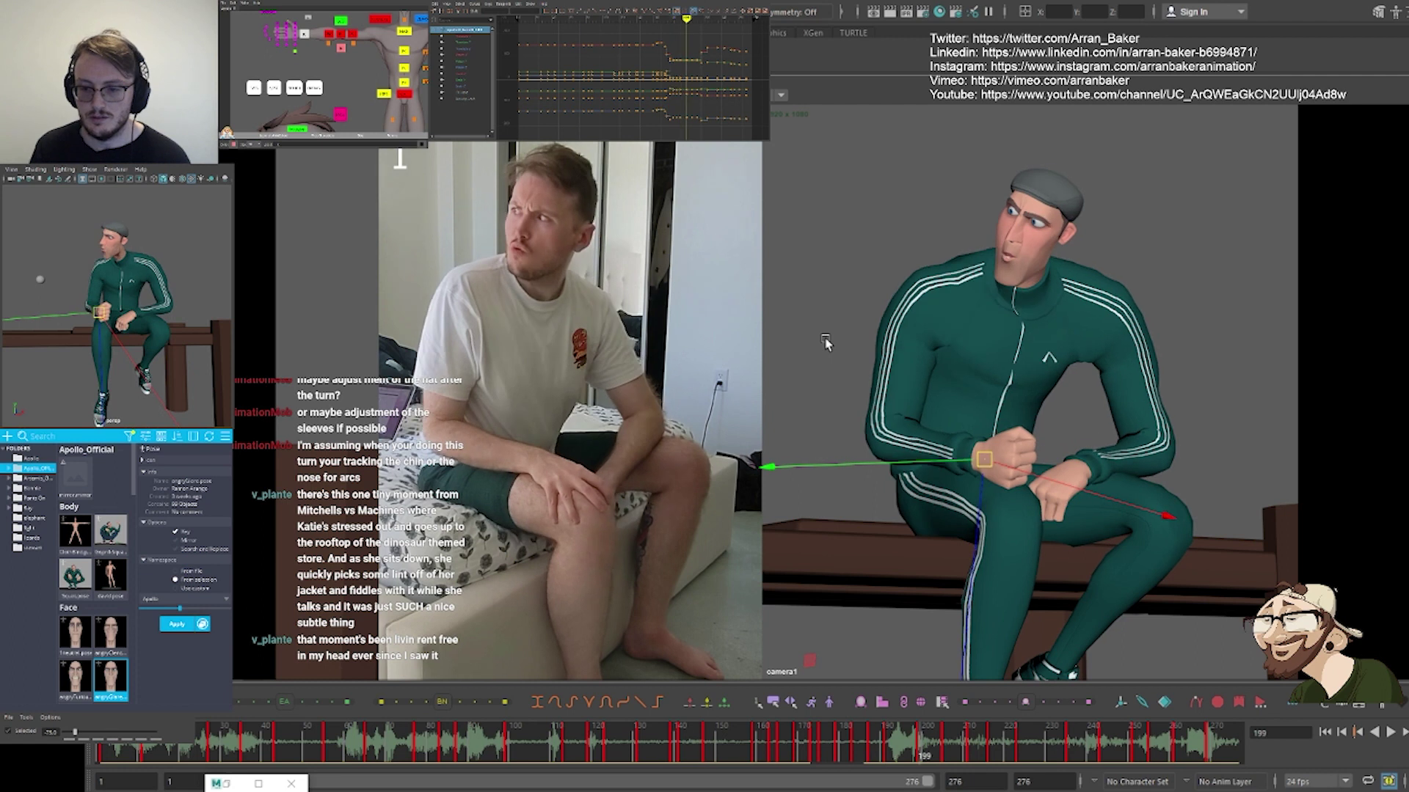
# Blend the left foot control on frame 191 toward the next key with a tween value of 75
pyautogui.press(',')
pyautogui.keyDown('alt'); pyautogui.moveTo(396, 121); pyautogui.dragTo(364, 60, button='middle'); pyautogui.keyUp('alt')
pyautogui.click(365, 90)
pyautogui.press('\\')
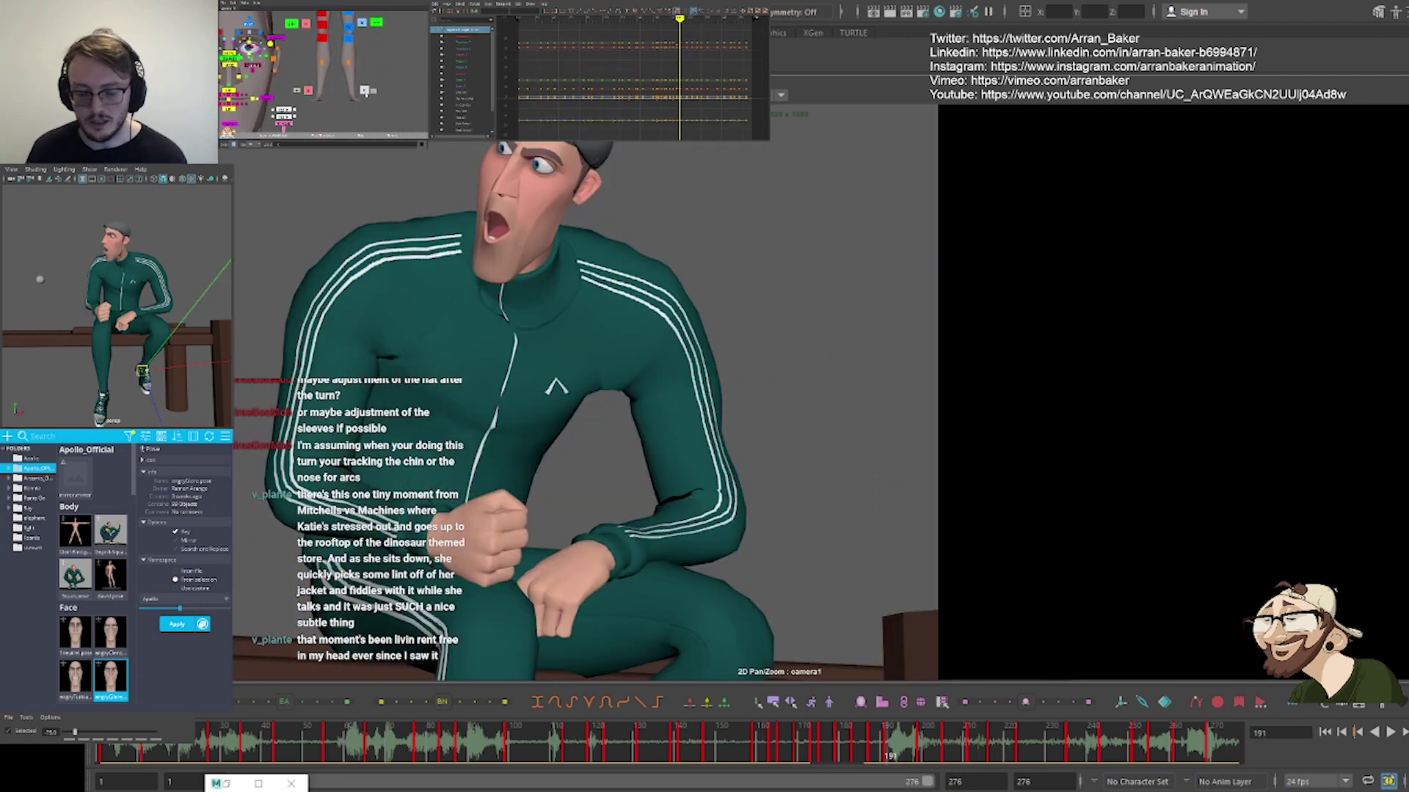
pyautogui.press('\\')
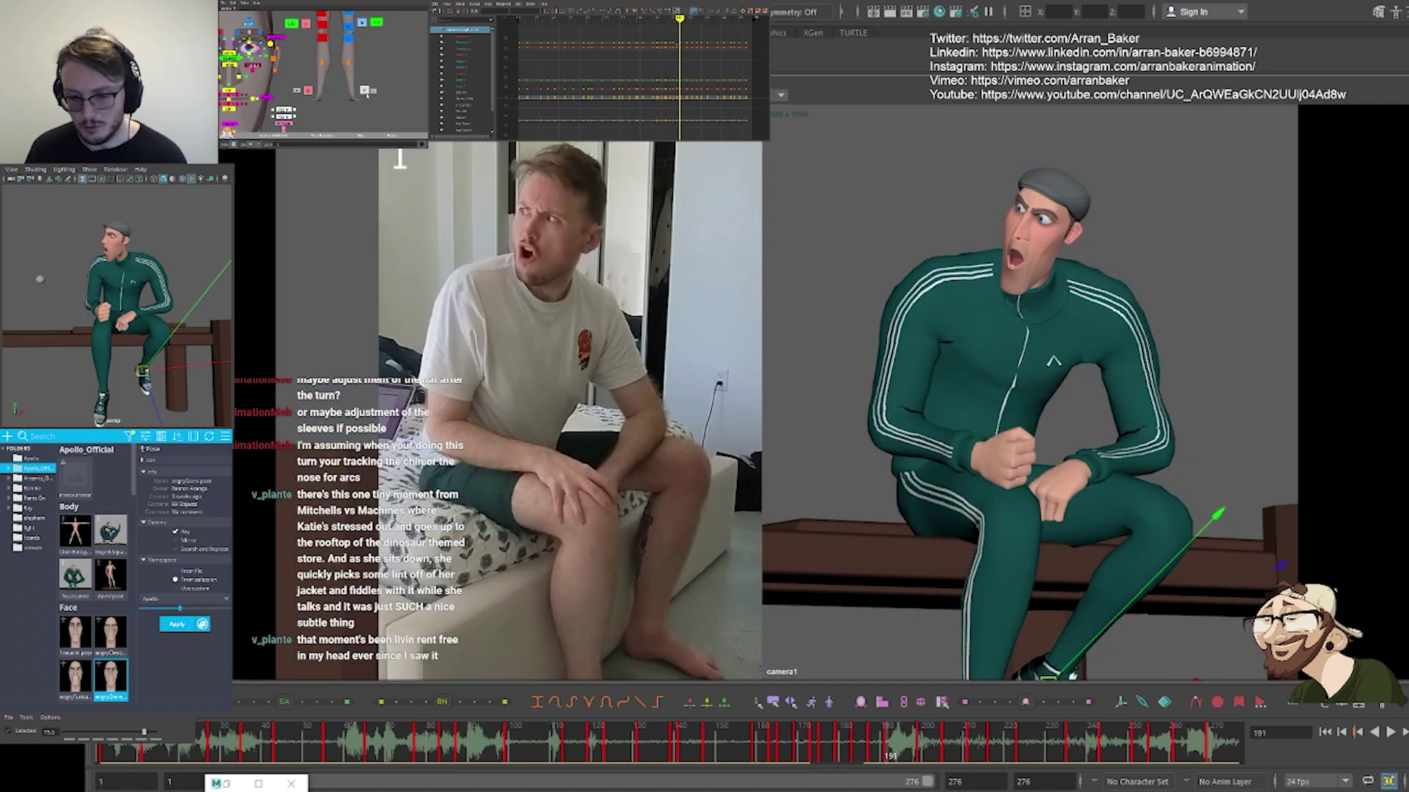
# Compare the left foot control's position through the keys from frame 183 to frame 199
pyautogui.press(',')
pyautogui.press('.')
pyautogui.press('.')
pyautogui.press(',')
pyautogui.press(',')
pyautogui.press(',')
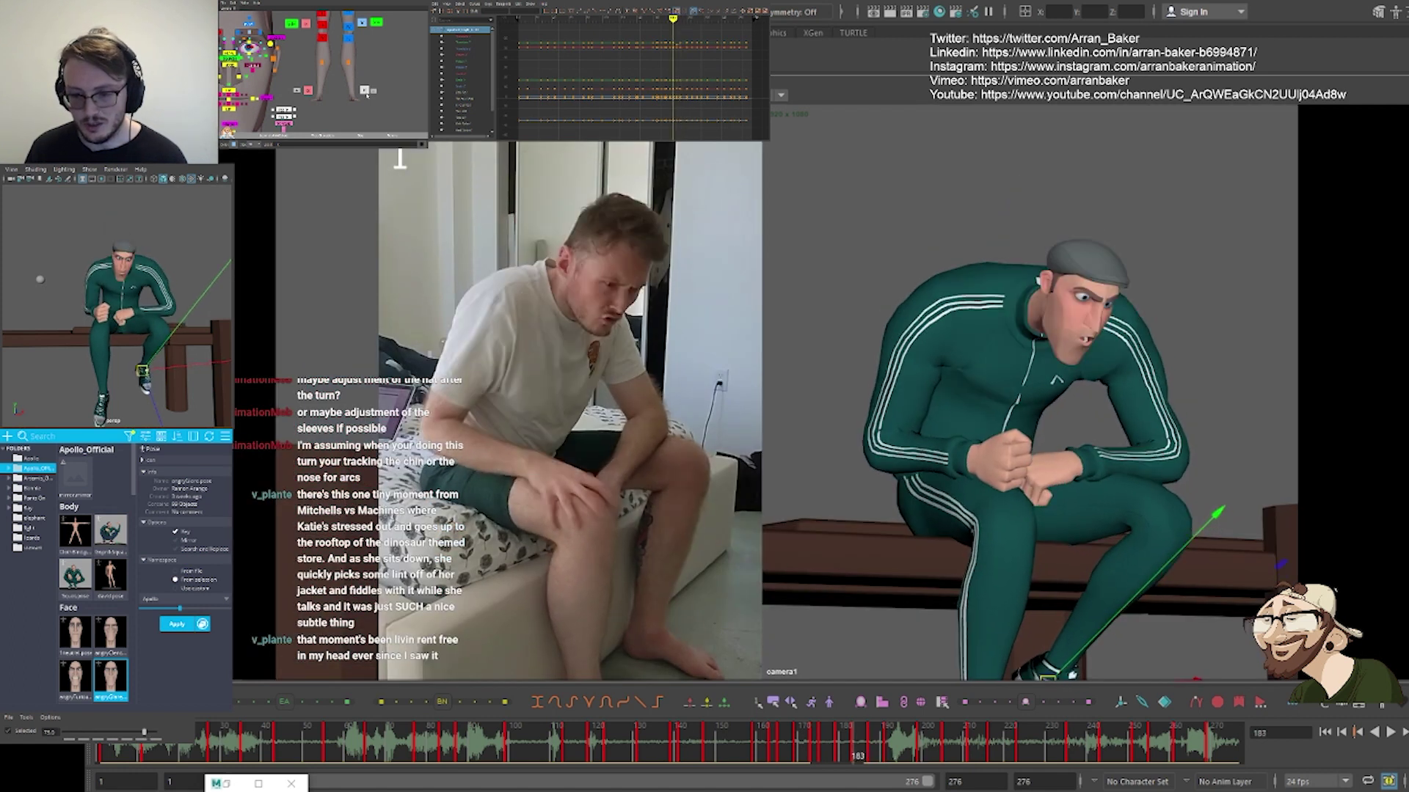
pyautogui.press('.')
pyautogui.press('.')
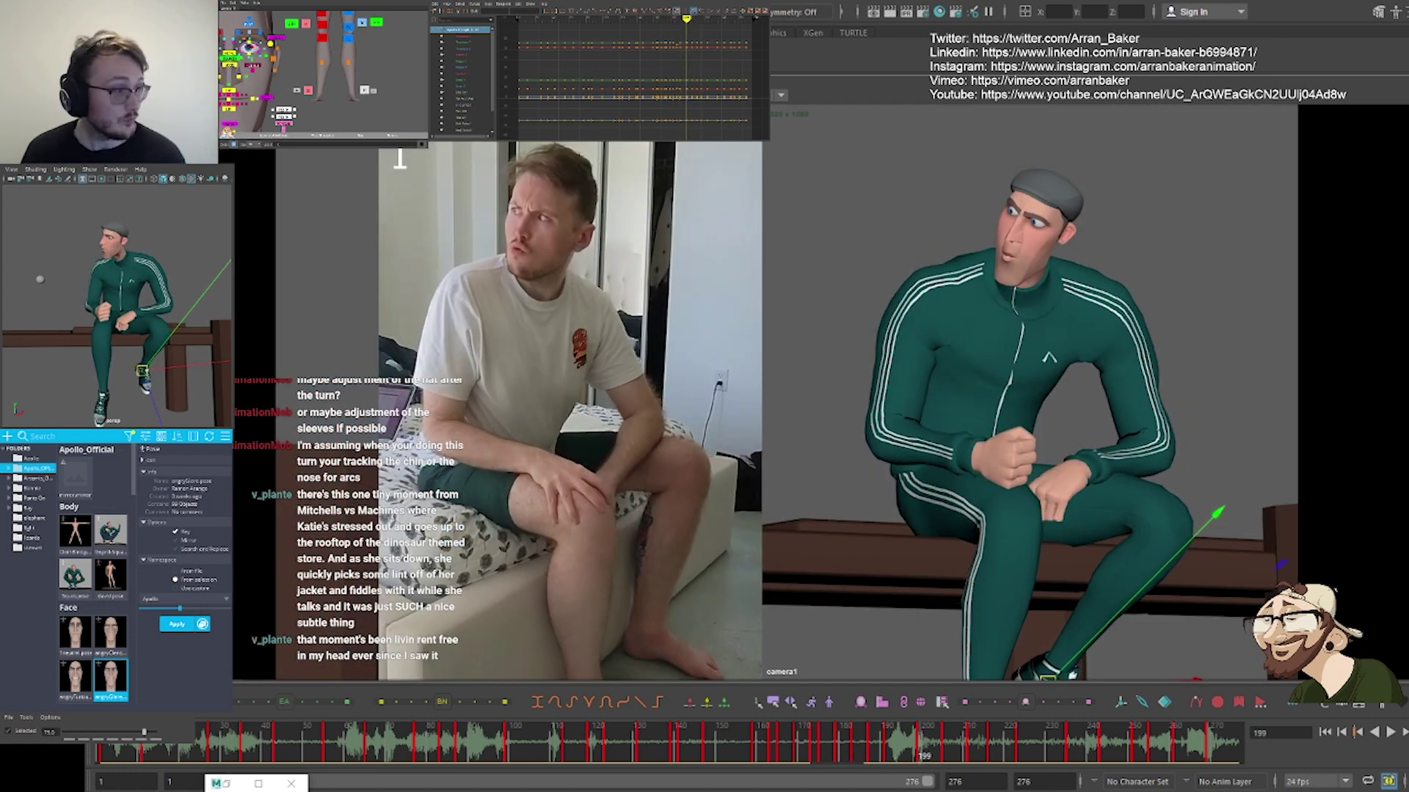
# Select the left hand control and examine its rotation through the keys from frame 183 to frame 199
pyautogui.keyDown('alt'); pyautogui.moveTo(354, 66); pyautogui.dragTo(269, 205, button='middle'); pyautogui.keyUp('alt')
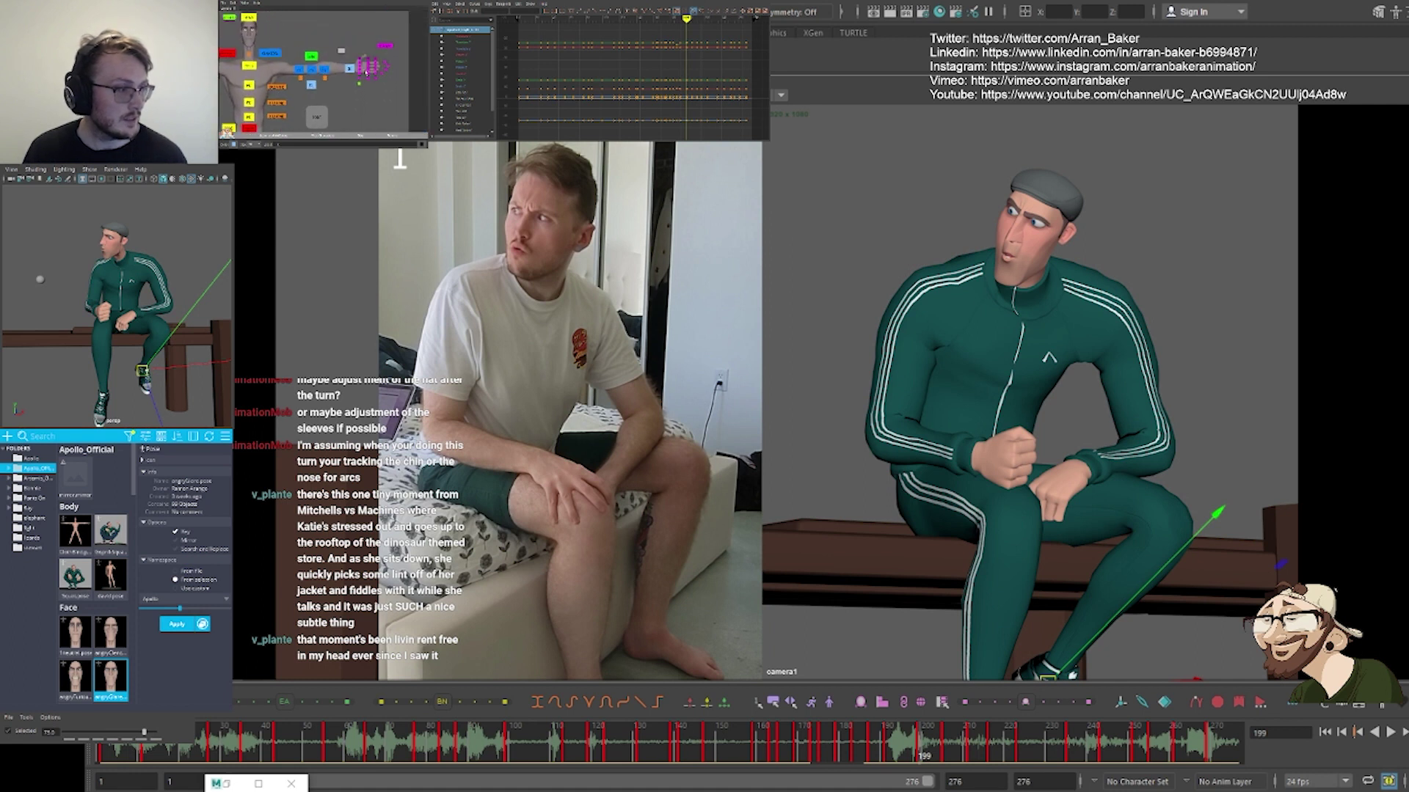
pyautogui.click(350, 69)
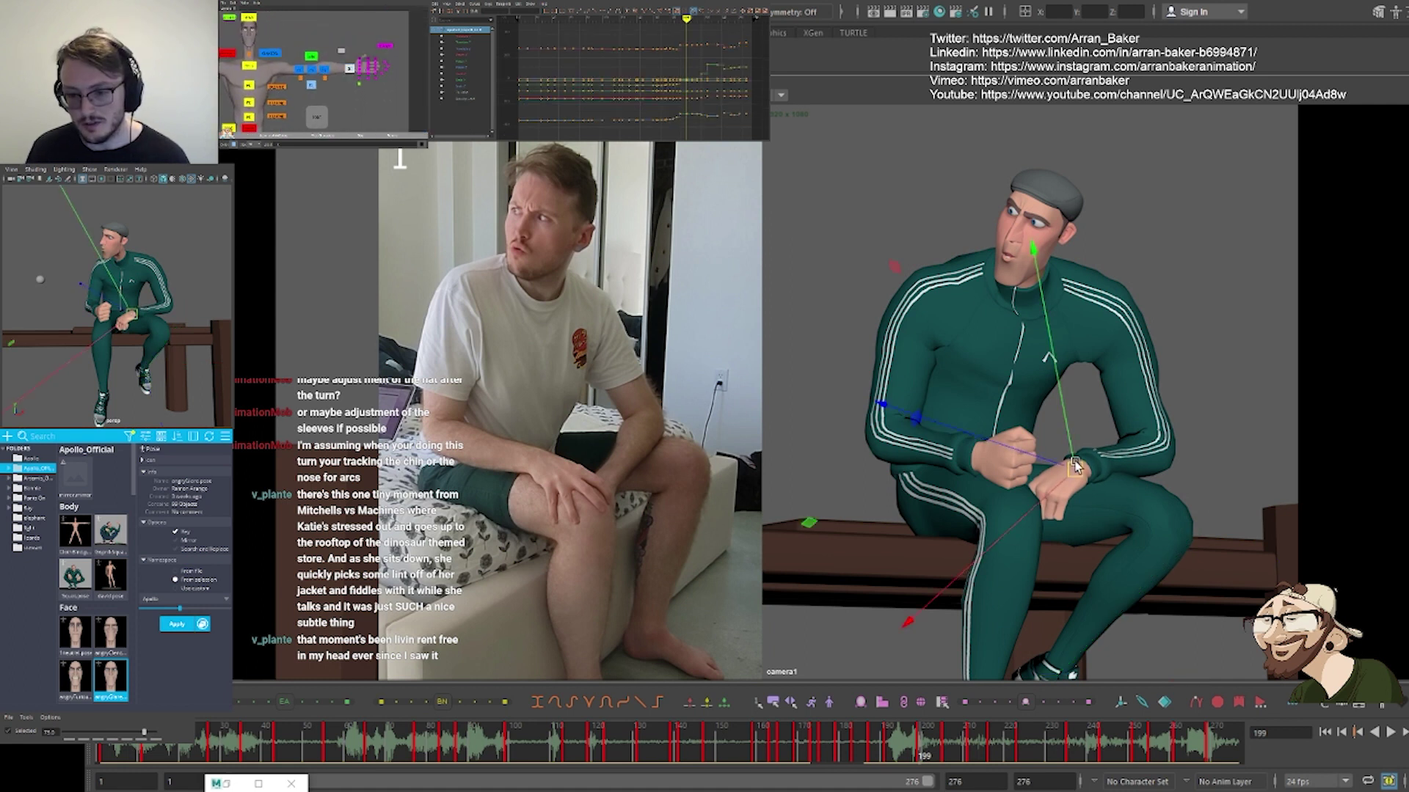
pyautogui.press(',')
pyautogui.press('.')
pyautogui.press('e')
pyautogui.press(',')
pyautogui.press('.')
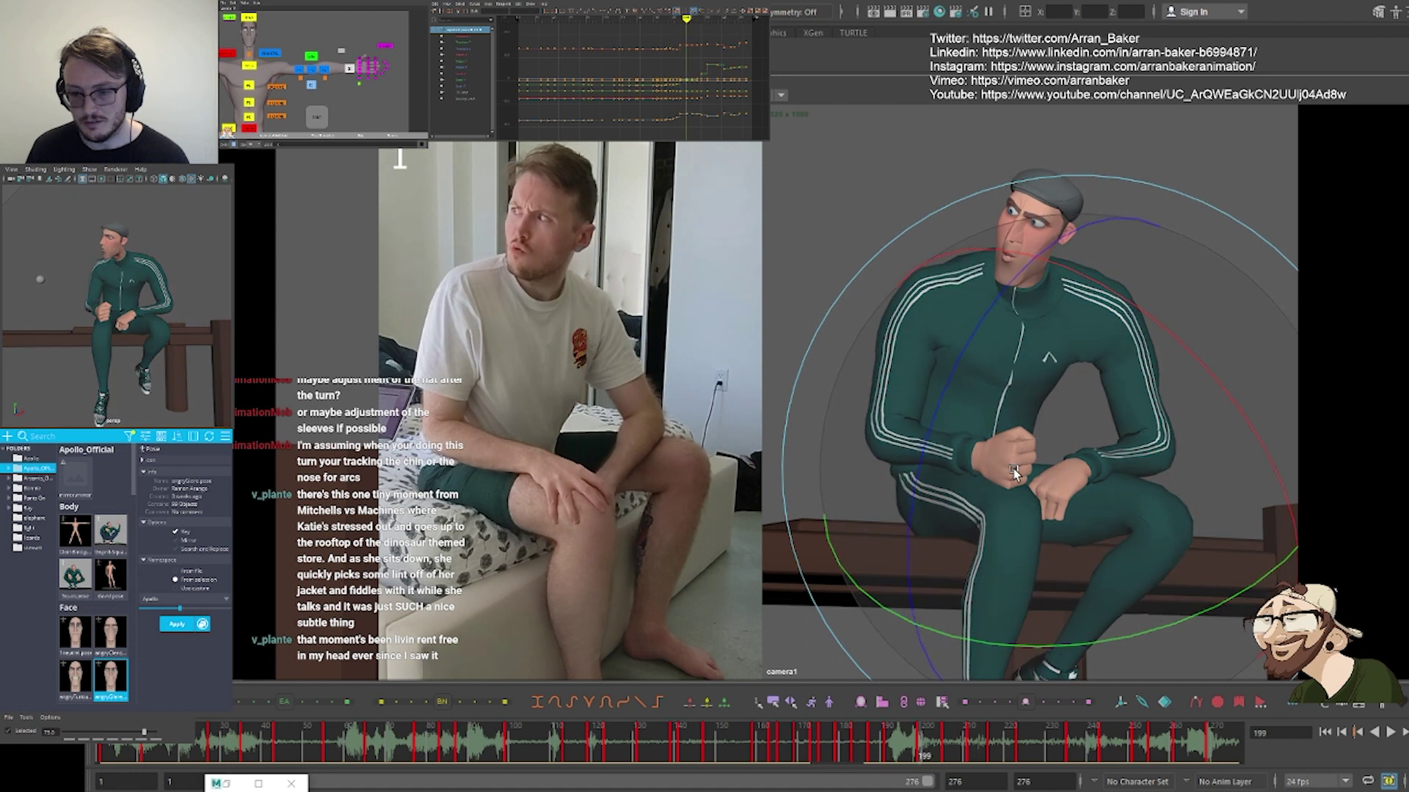
pyautogui.press(',')
pyautogui.press(',')
pyautogui.press('.')
pyautogui.press('.')
pyautogui.press(',')
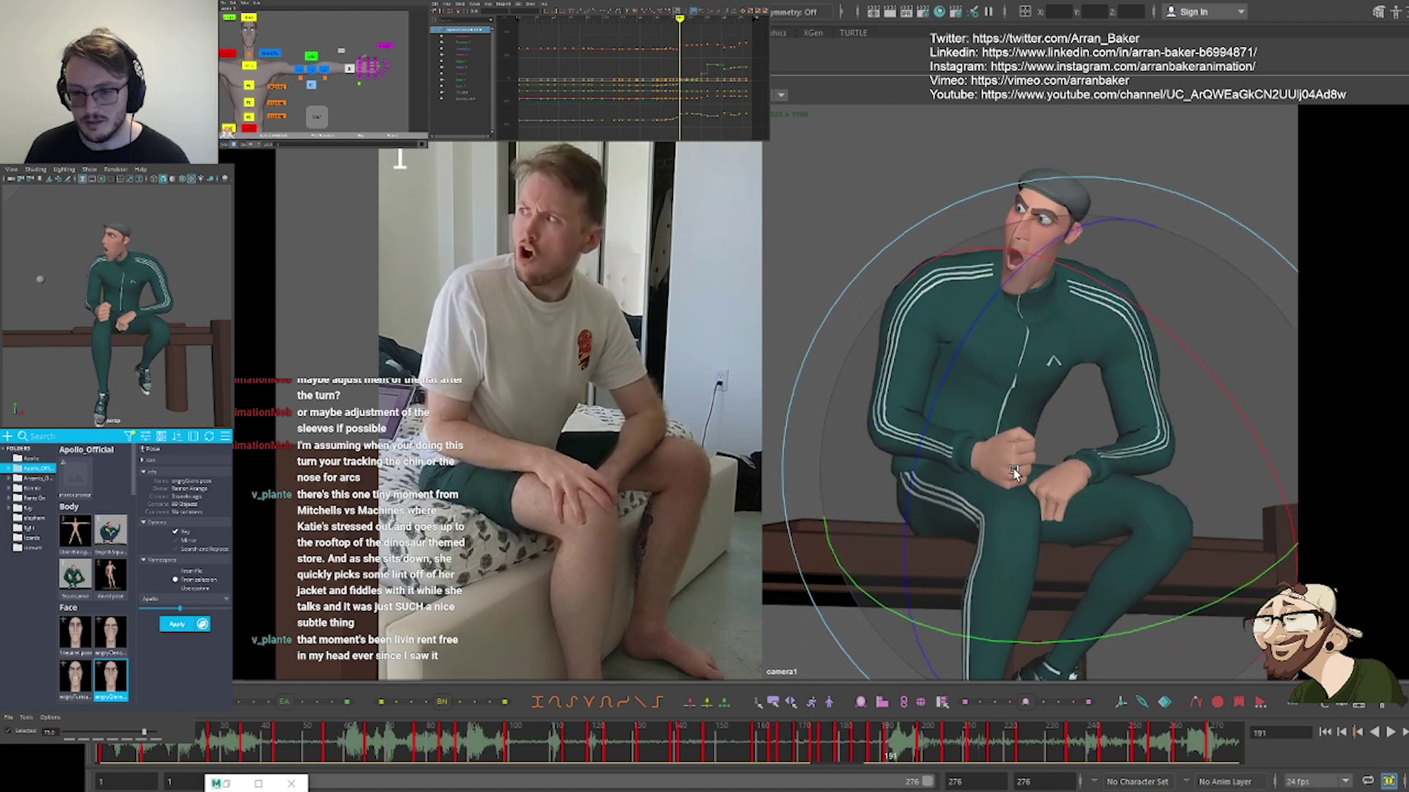
pyautogui.press(',')
pyautogui.press(',')
pyautogui.press('.')
pyautogui.press('.')
pyautogui.press('.')
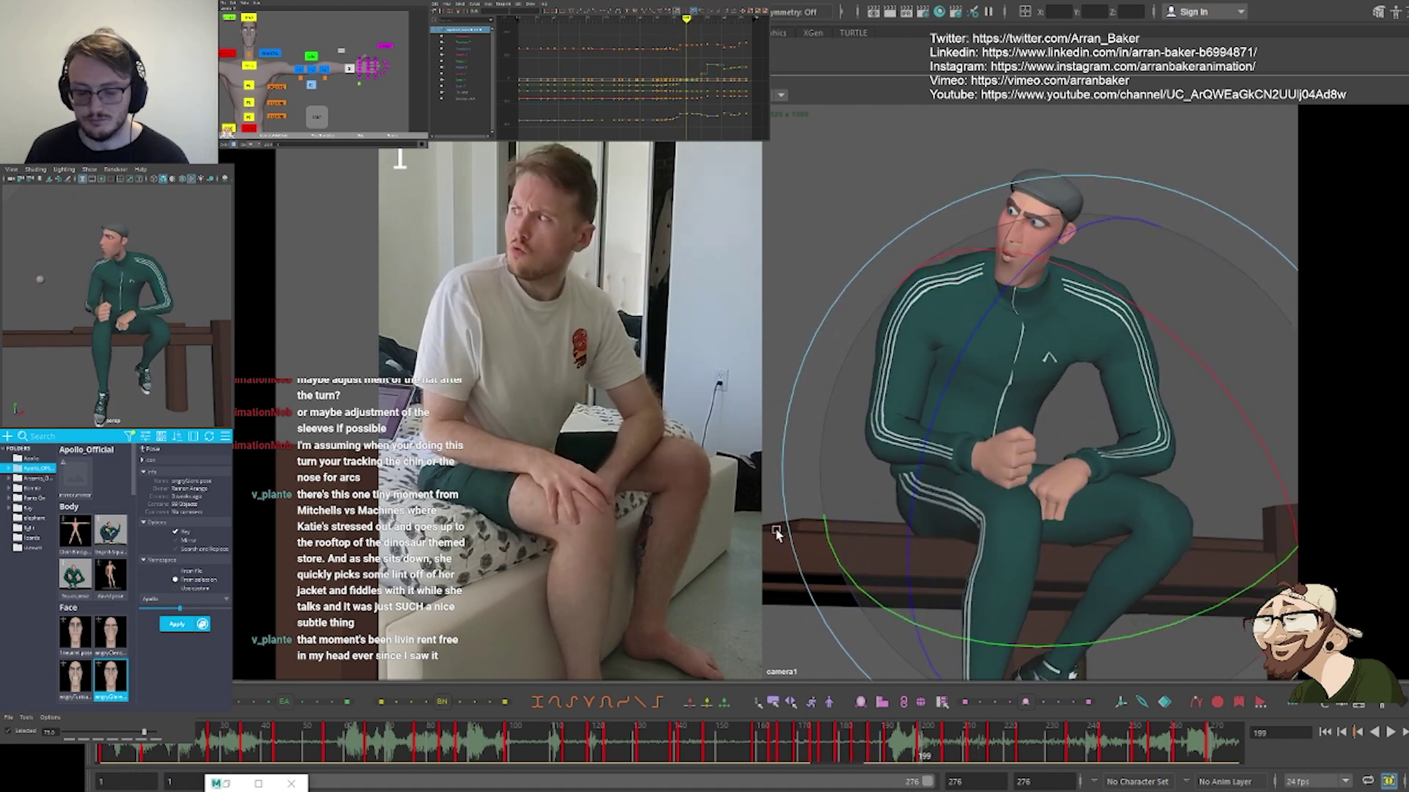
pyautogui.press(',')
pyautogui.press('.')
# Blend the right clavicle's rotation on frame 191 slightly toward the previous key, judging it against the surrounding keys
pyautogui.moveTo(259, 54); pyautogui.dragTo(350, 68, button='middle')
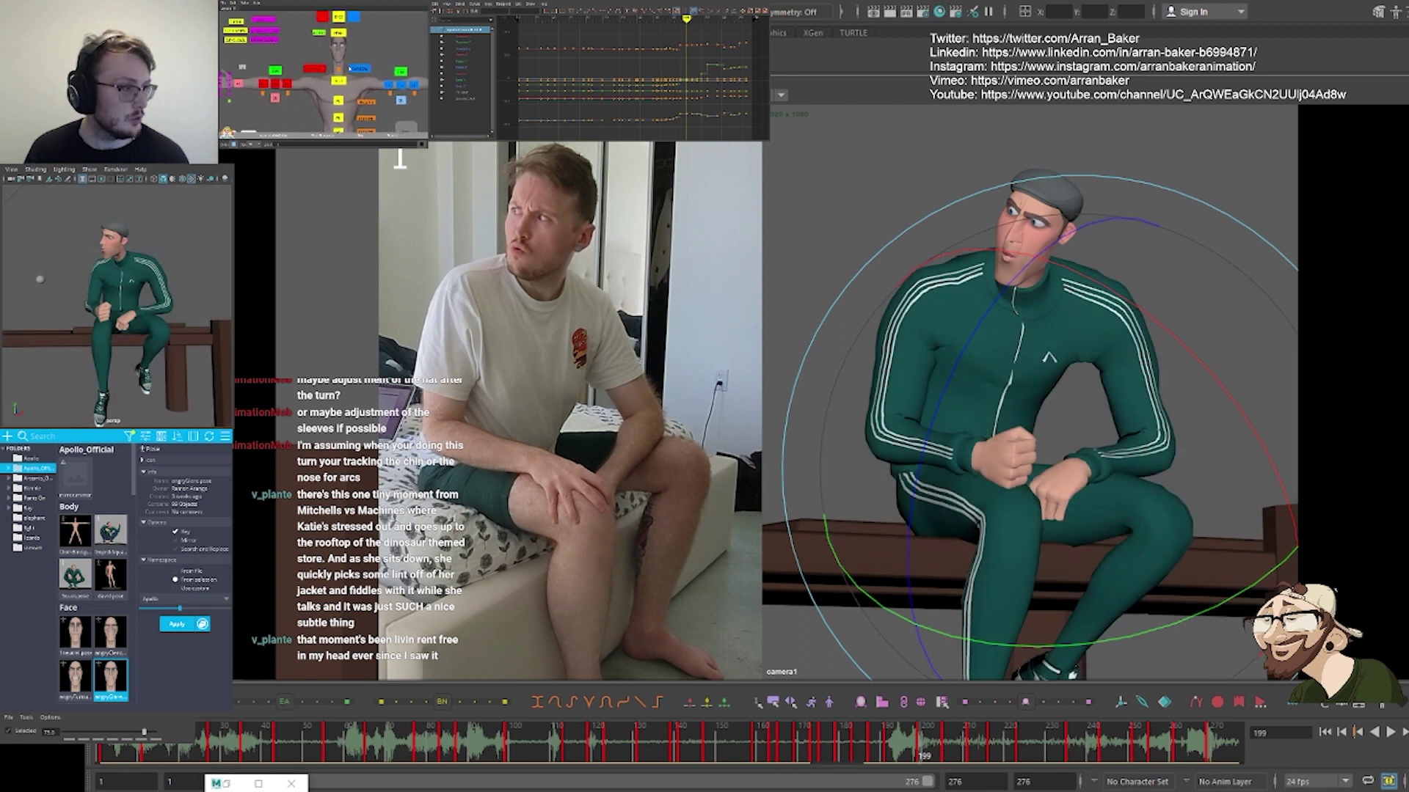
pyautogui.click(314, 69)
pyautogui.press(',')
pyautogui.press('.')
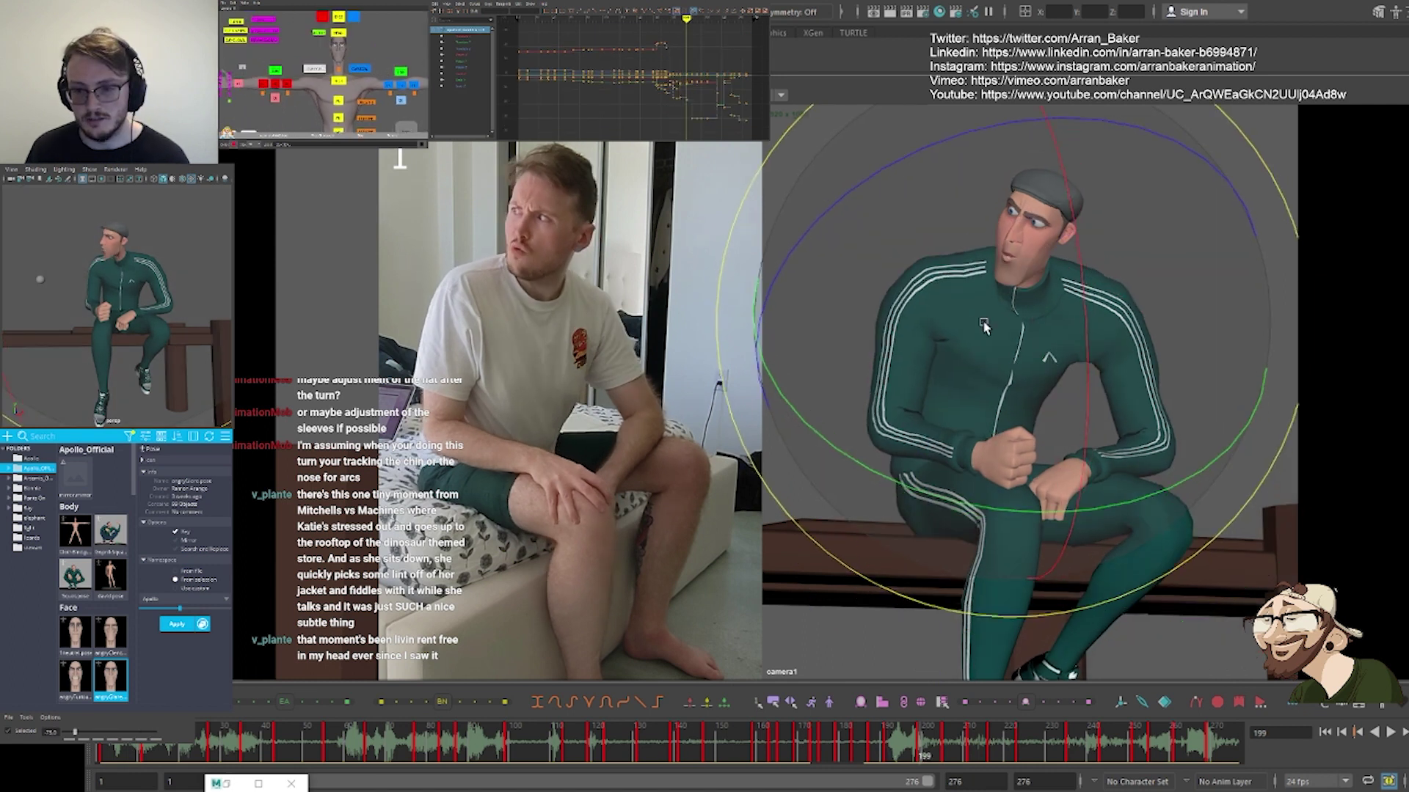
pyautogui.press(',')
pyautogui.press(',')
pyautogui.press('.')
pyautogui.press('.')
pyautogui.press('.')
pyautogui.press(',')
pyautogui.press(',')
pyautogui.press('.')
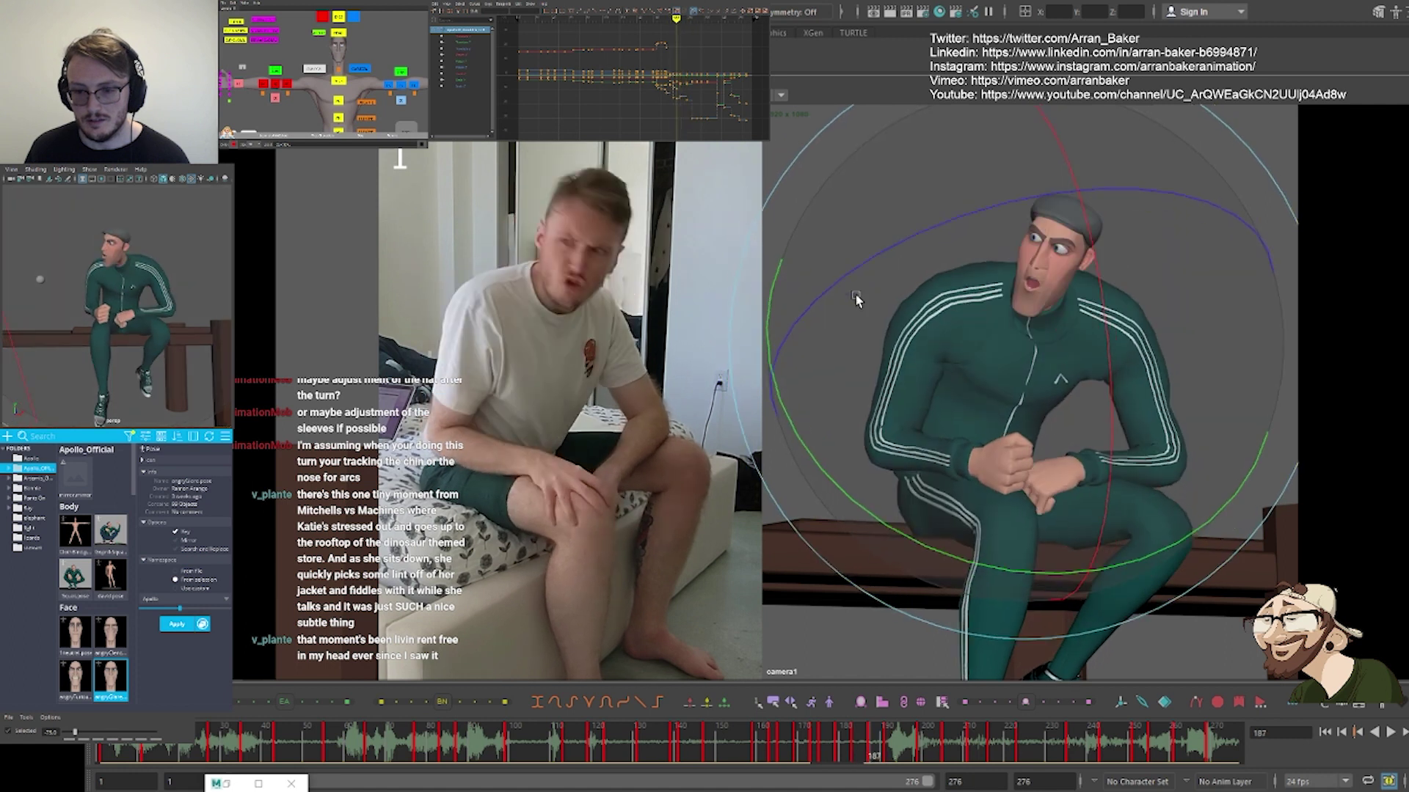
pyautogui.press(',')
pyautogui.press(',')
pyautogui.press('.')
pyautogui.press('.')
pyautogui.press('.')
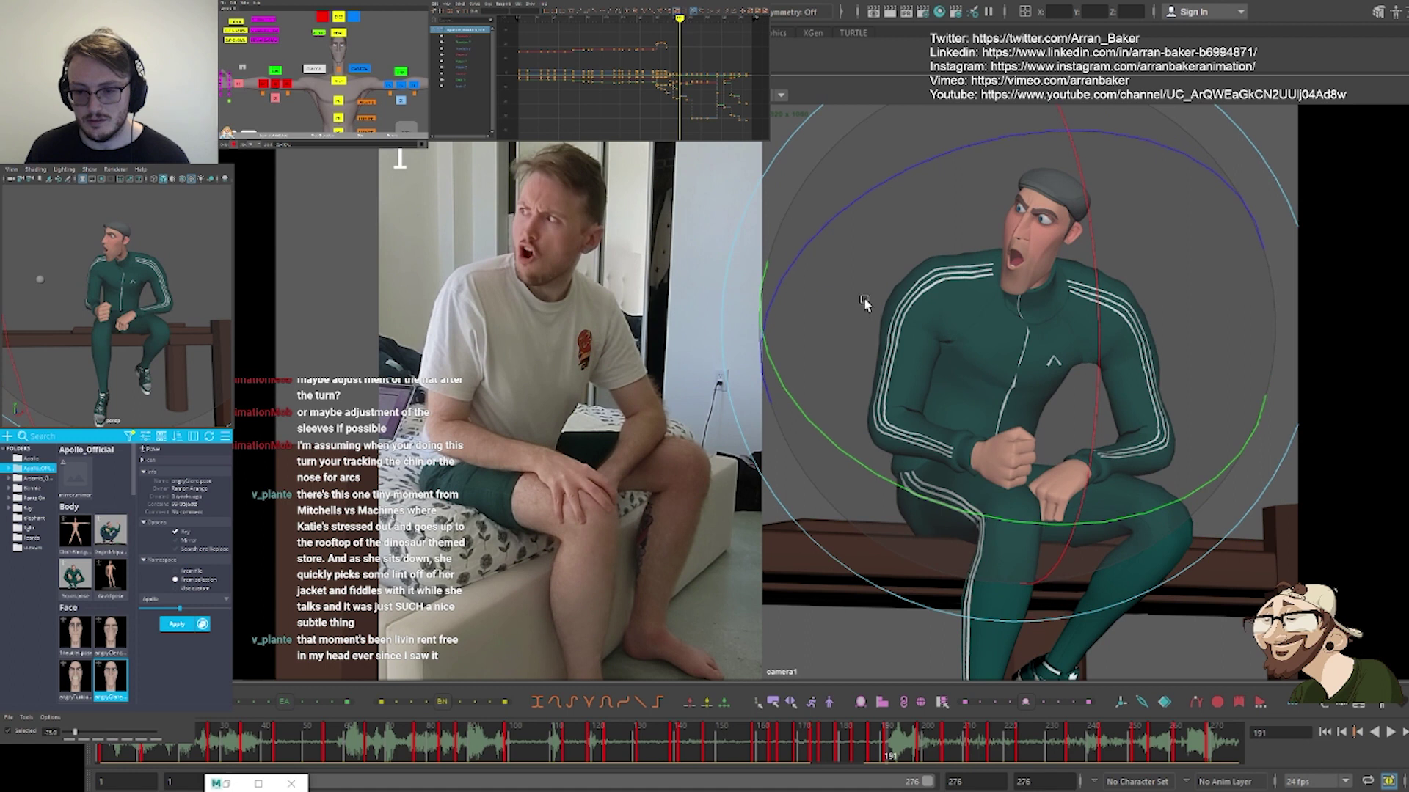
pyautogui.press('2')
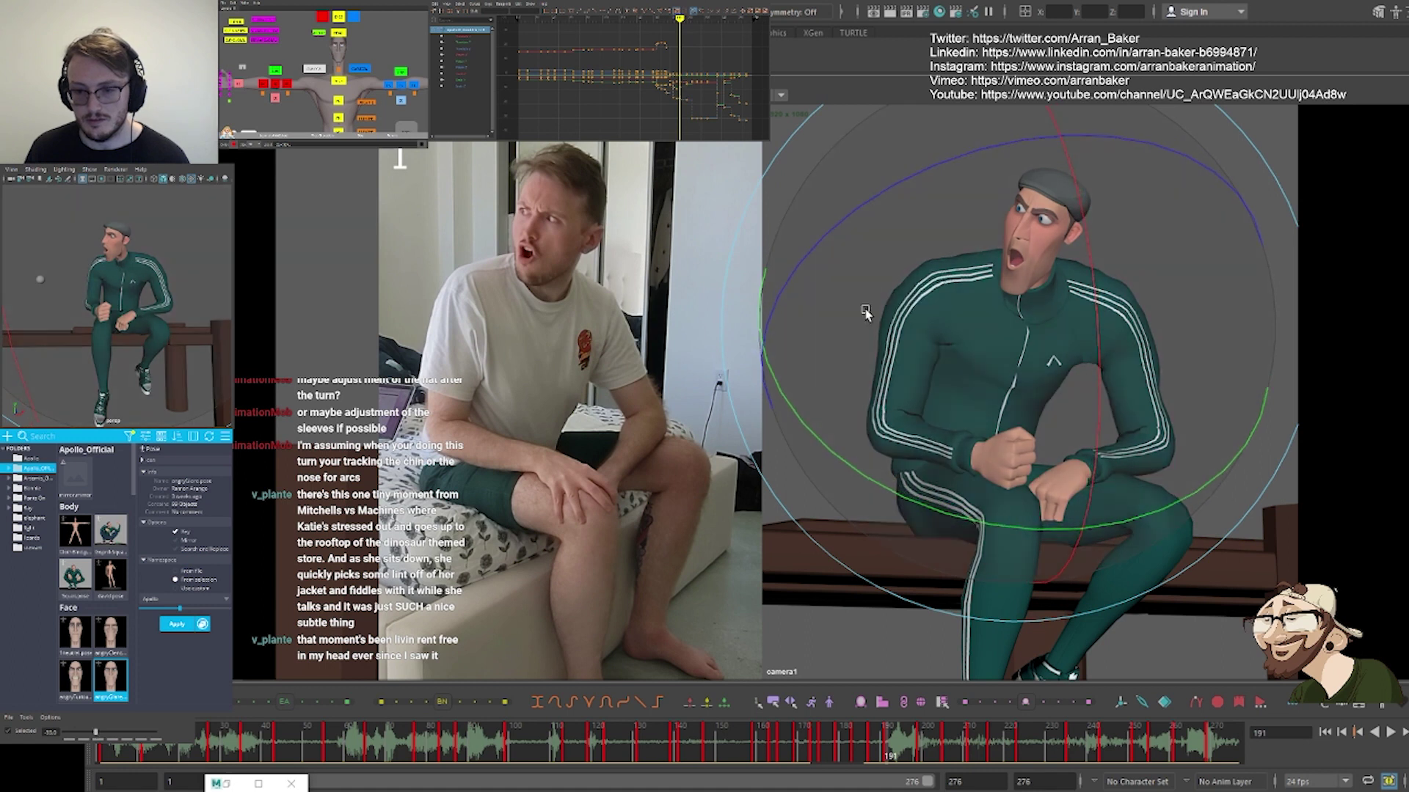
# Check the right clavicle's motion across the keys on frames 187, 191 and 199
pyautogui.press(',')
pyautogui.press('.')
pyautogui.press('.')
pyautogui.press(',')
pyautogui.press(',')
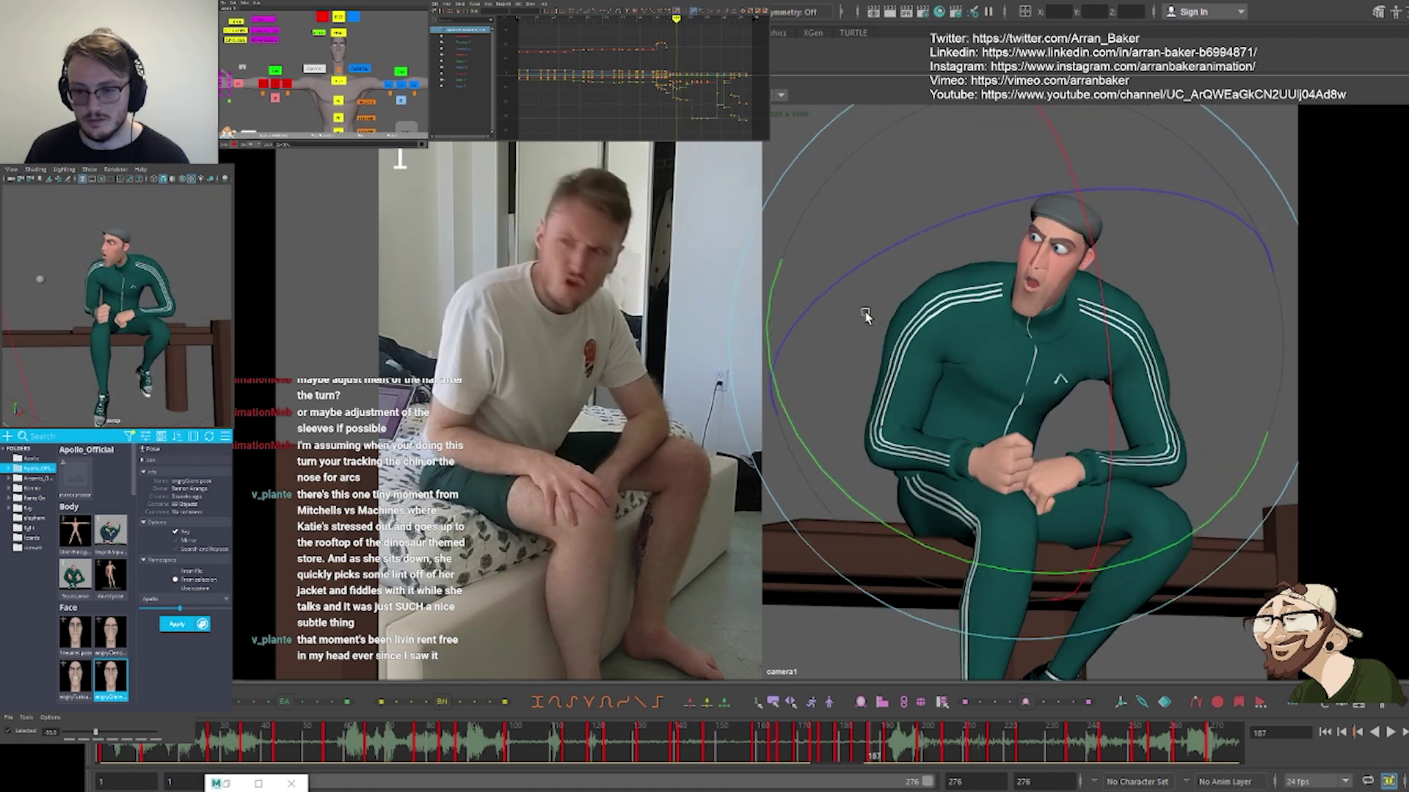
pyautogui.press('.')
pyautogui.press('.')
pyautogui.press('.')
pyautogui.press(',')
pyautogui.press(',')
# Rotate the left clavicle control slightly on frame 191 and compare it with the neighbouring keys
pyautogui.click(360, 68)
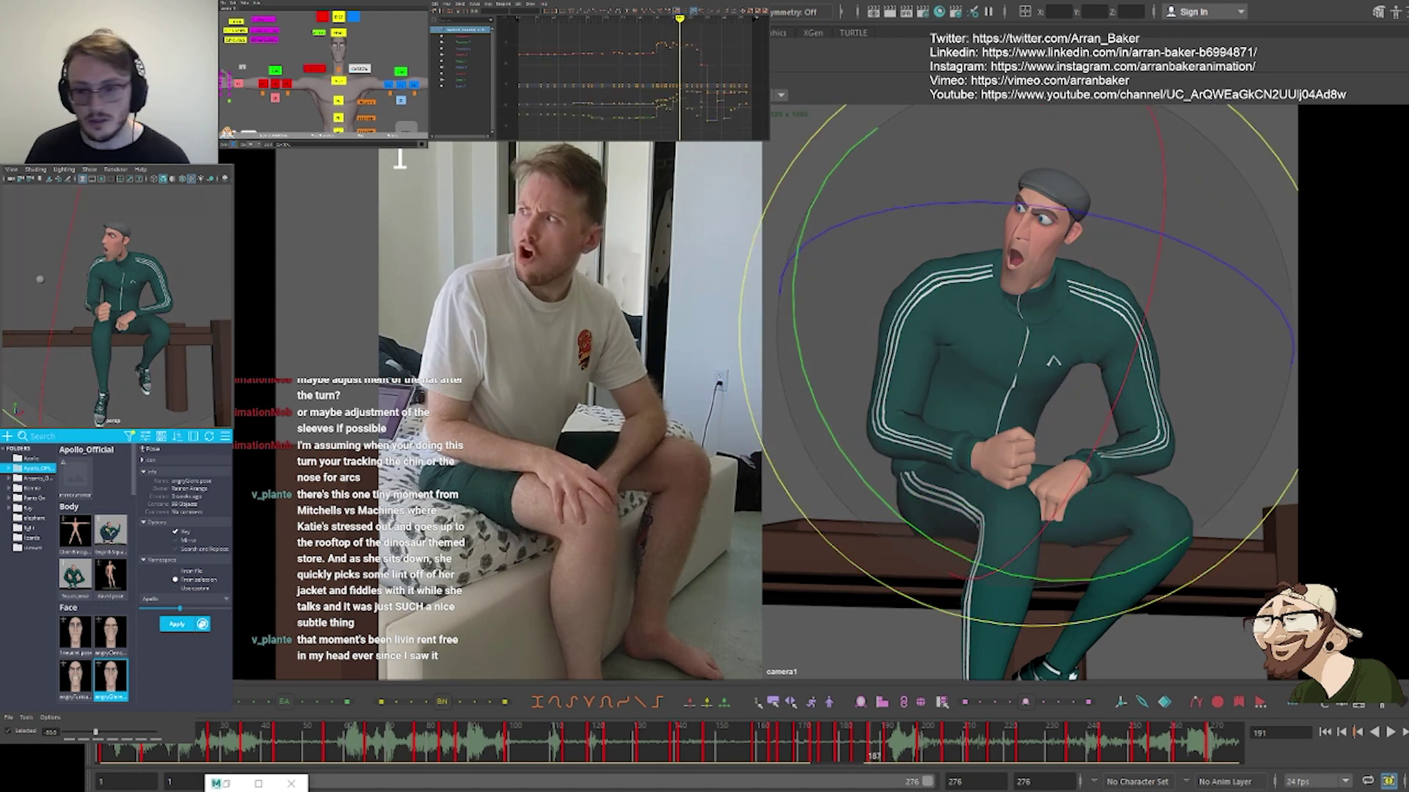
pyautogui.press(',')
pyautogui.press('.')
pyautogui.moveTo(859, 433); pyautogui.dragTo(862, 402)
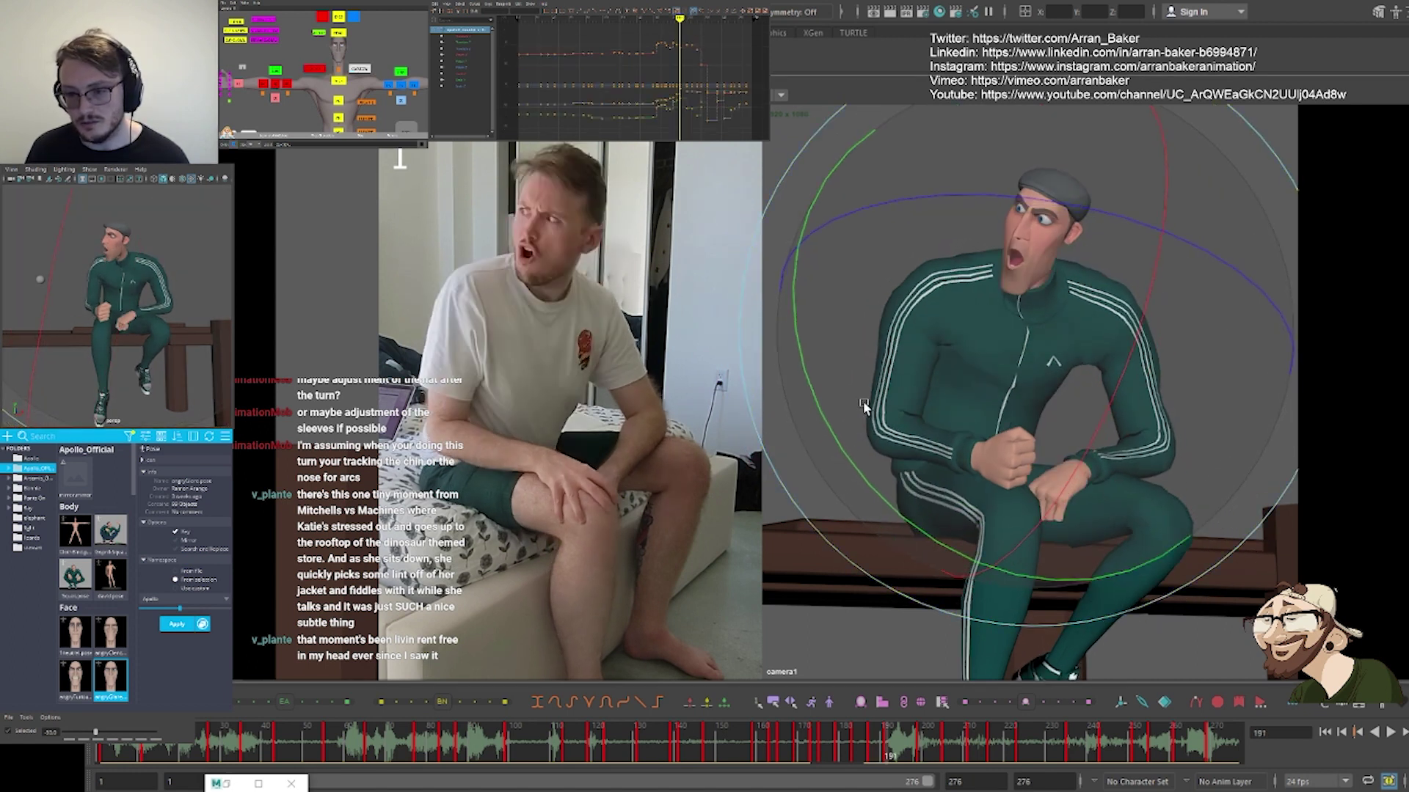
pyautogui.press(',')
pyautogui.press('.')
pyautogui.press('.')
pyautogui.press(',')
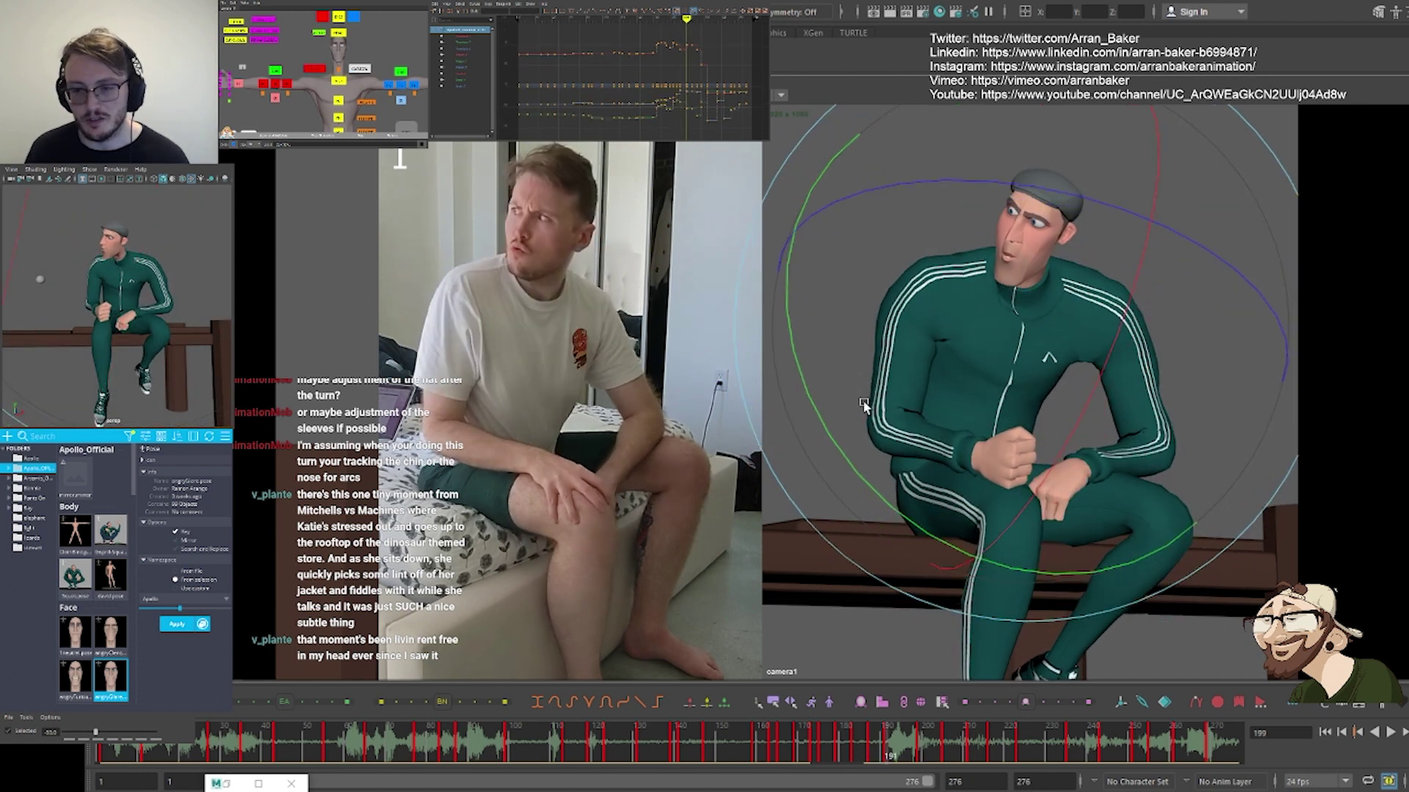
pyautogui.press(',')
pyautogui.press(',')
pyautogui.press('.')
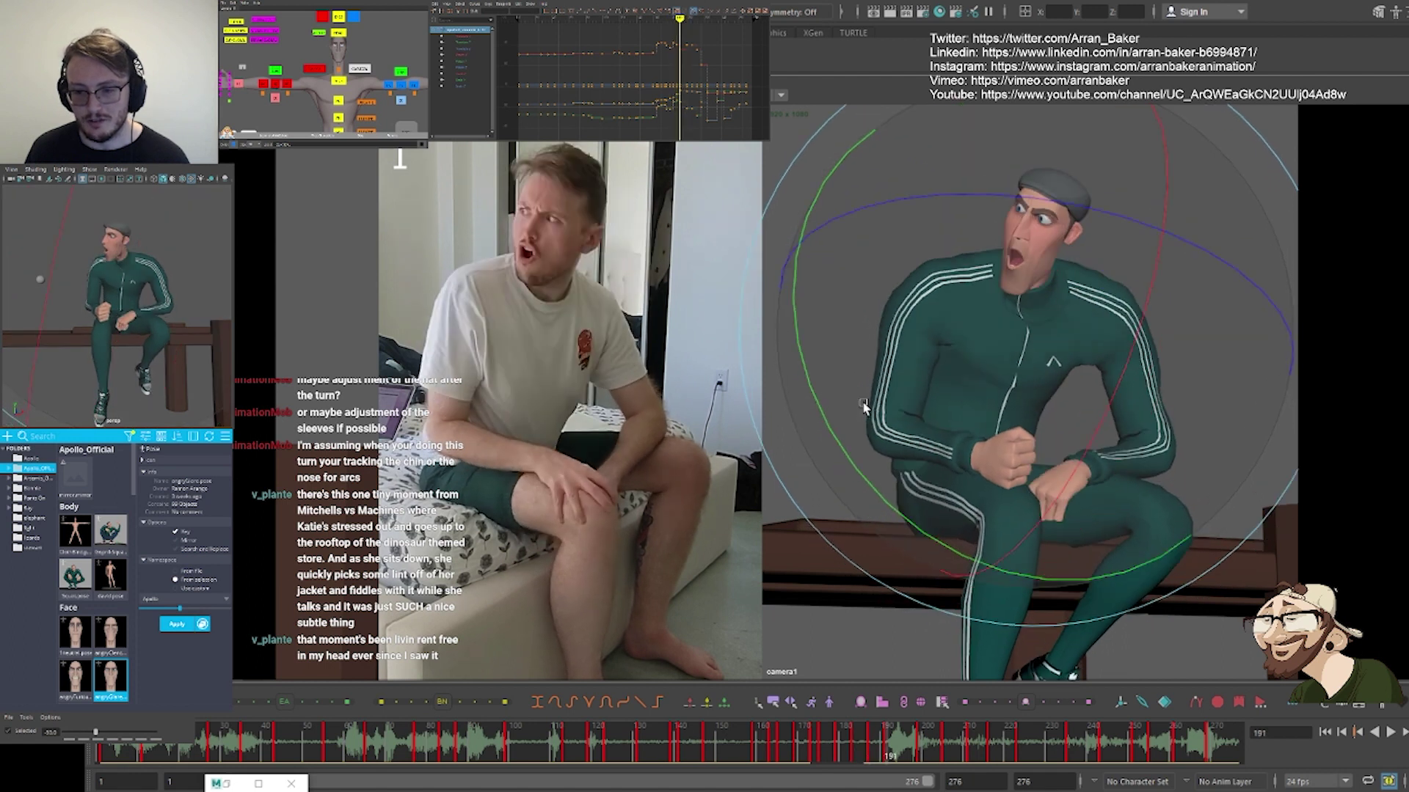
pyautogui.press('.')
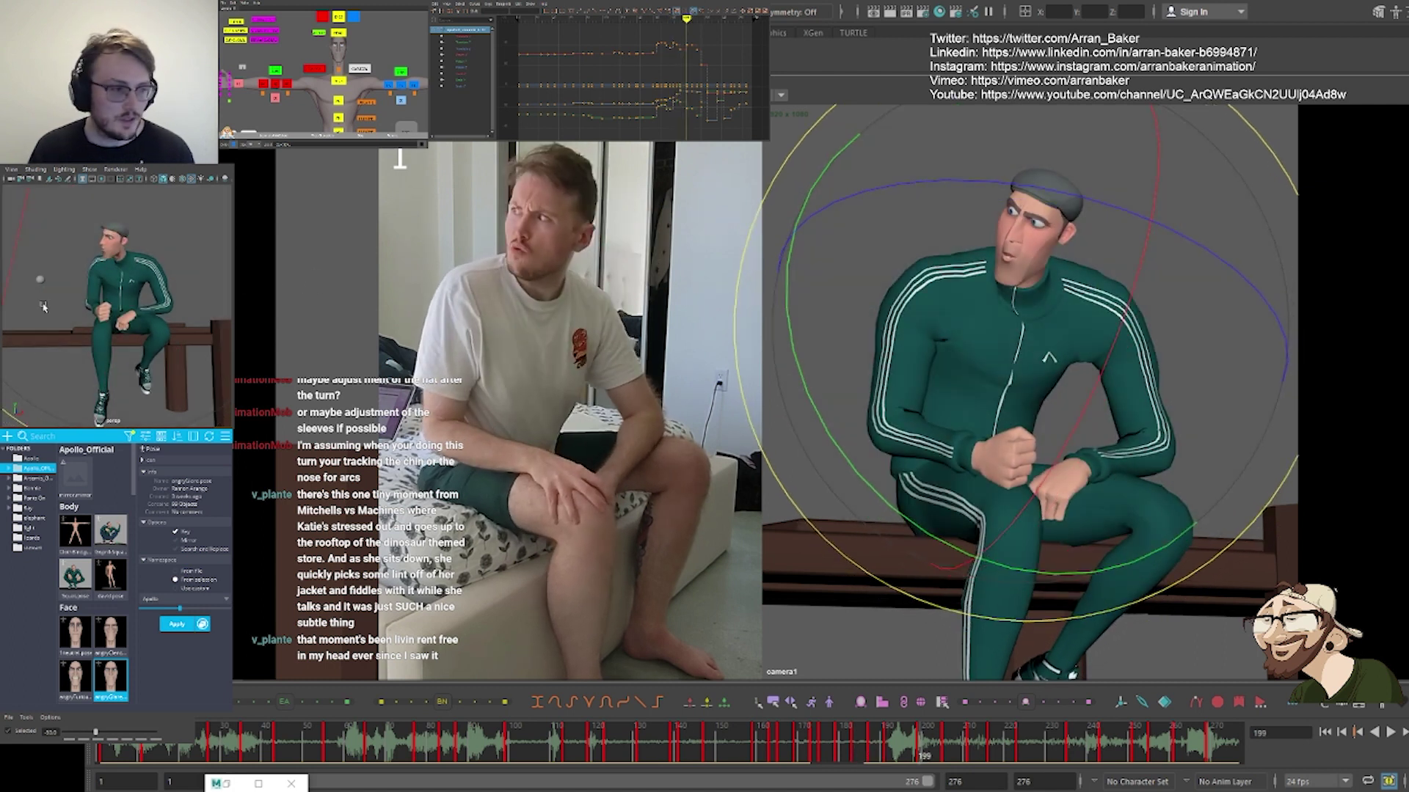
# Blend the right clavicle's rotation on frame 191 toward the next key at 75 and check it against the neighbouring keys
pyautogui.keyDown('alt'); pyautogui.moveTo(309, 104); pyautogui.dragTo(385, 84, button='middle'); pyautogui.keyUp('alt')
pyautogui.click(315, 66)
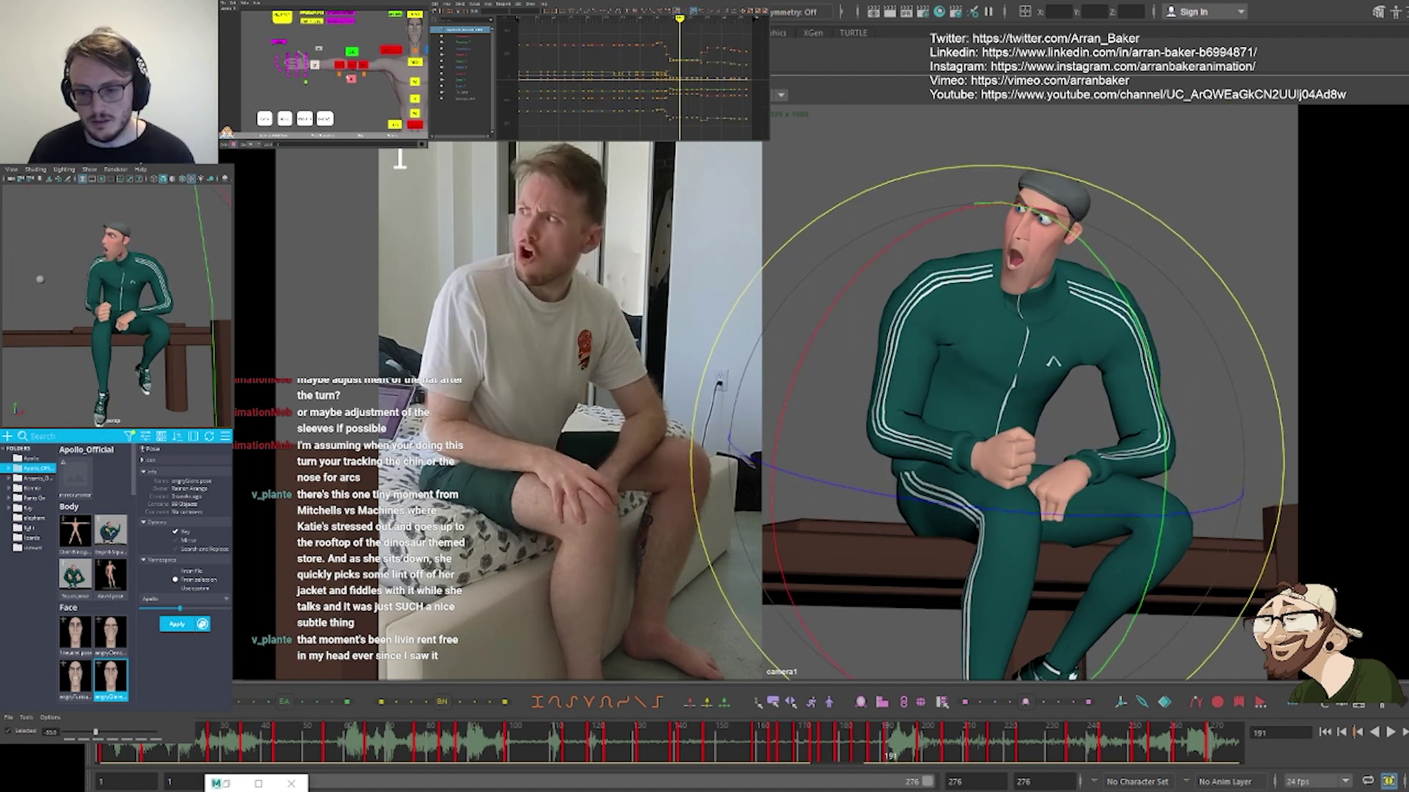
pyautogui.click(397, 53)
pyautogui.press('\\')
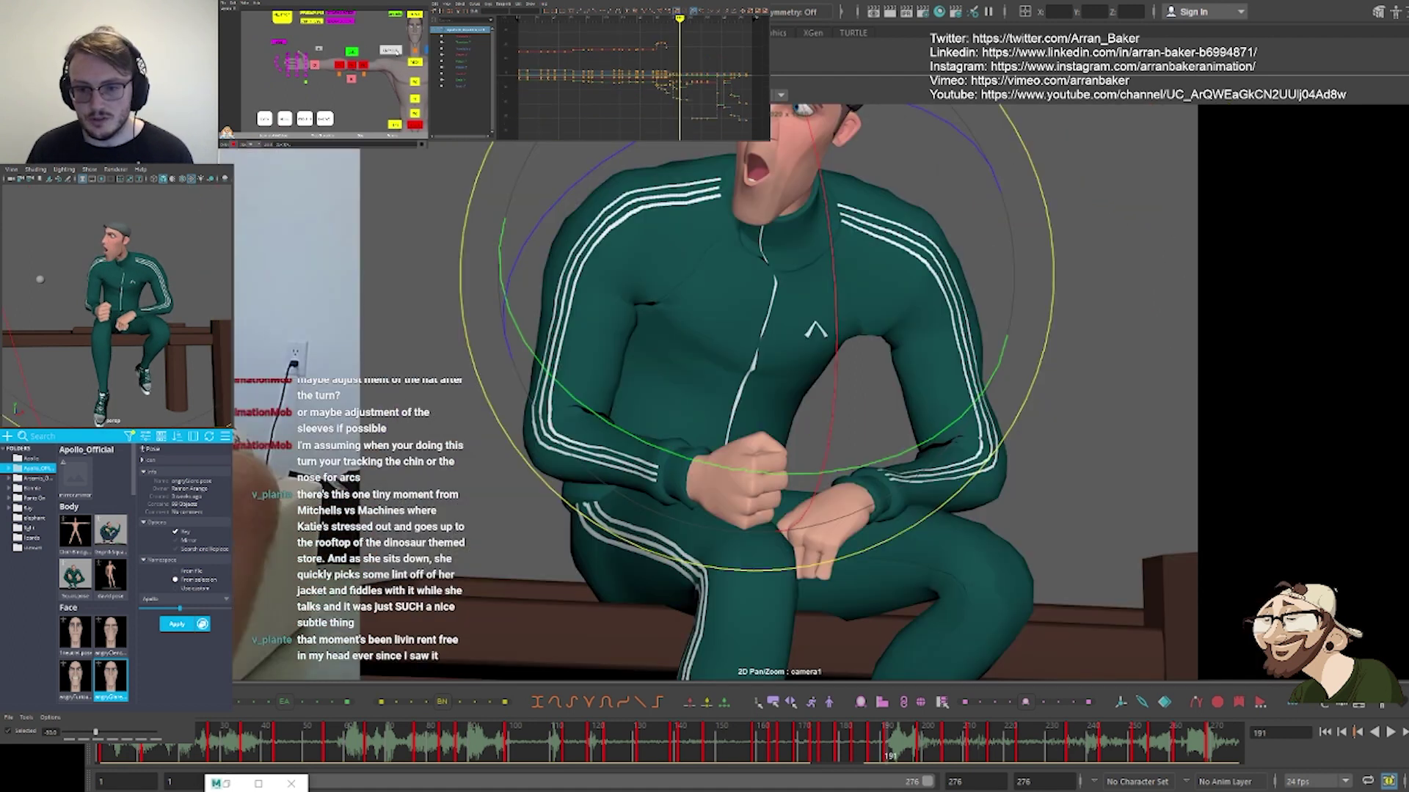
pyautogui.press('\\')
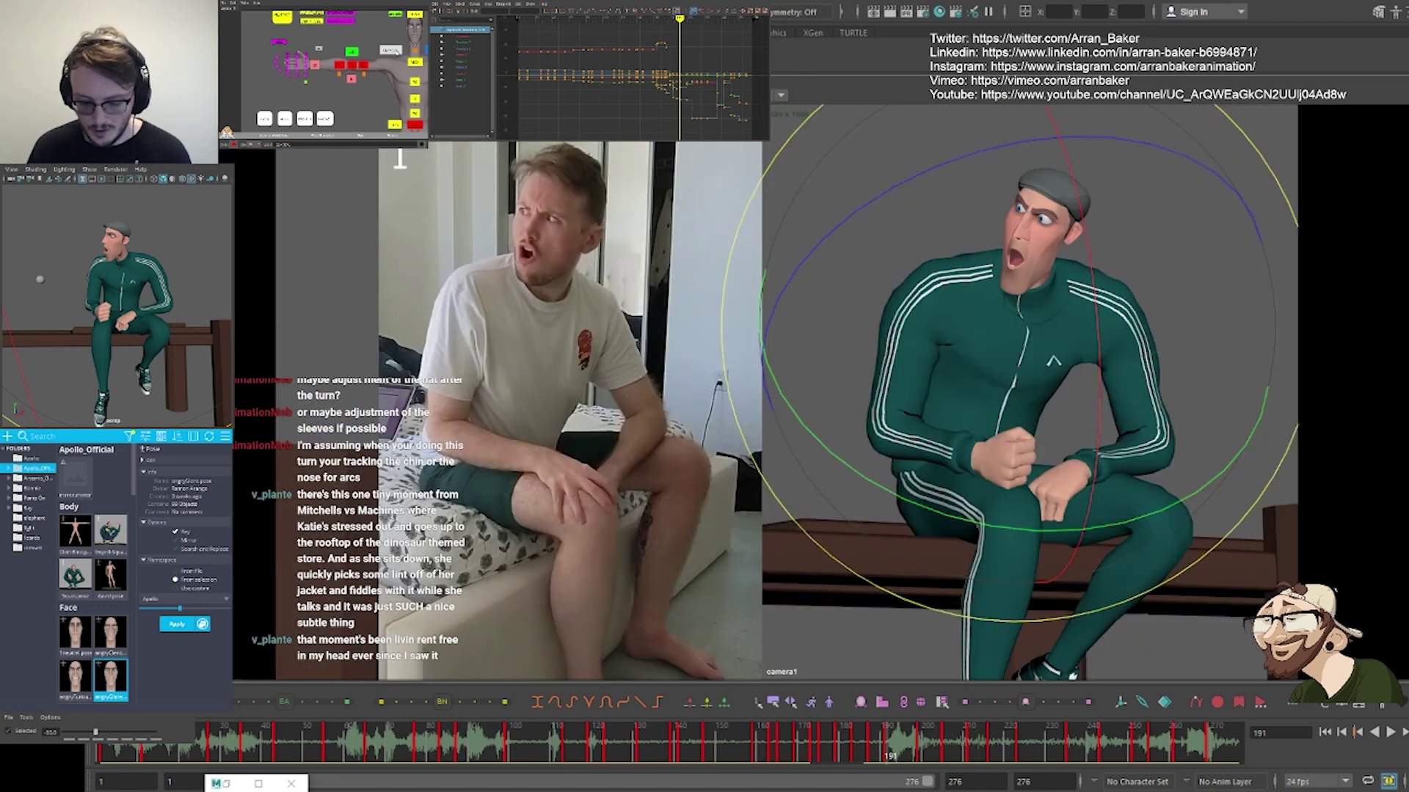
pyautogui.moveTo(95, 732); pyautogui.dragTo(144, 732)
pyautogui.press(',')
pyautogui.press('.')
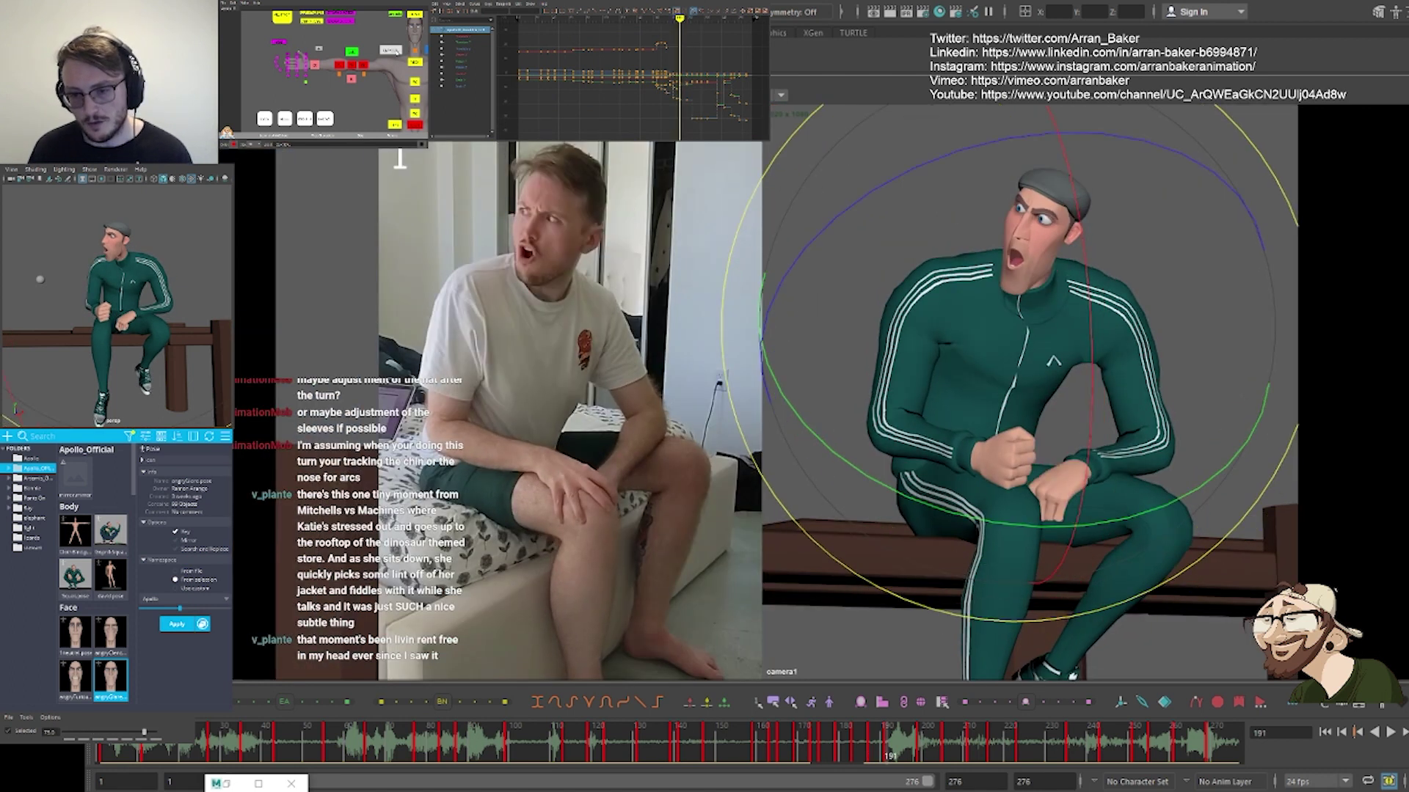
pyautogui.press('.')
pyautogui.press(',')
pyautogui.press('.')
pyautogui.press(',')
pyautogui.press('.')
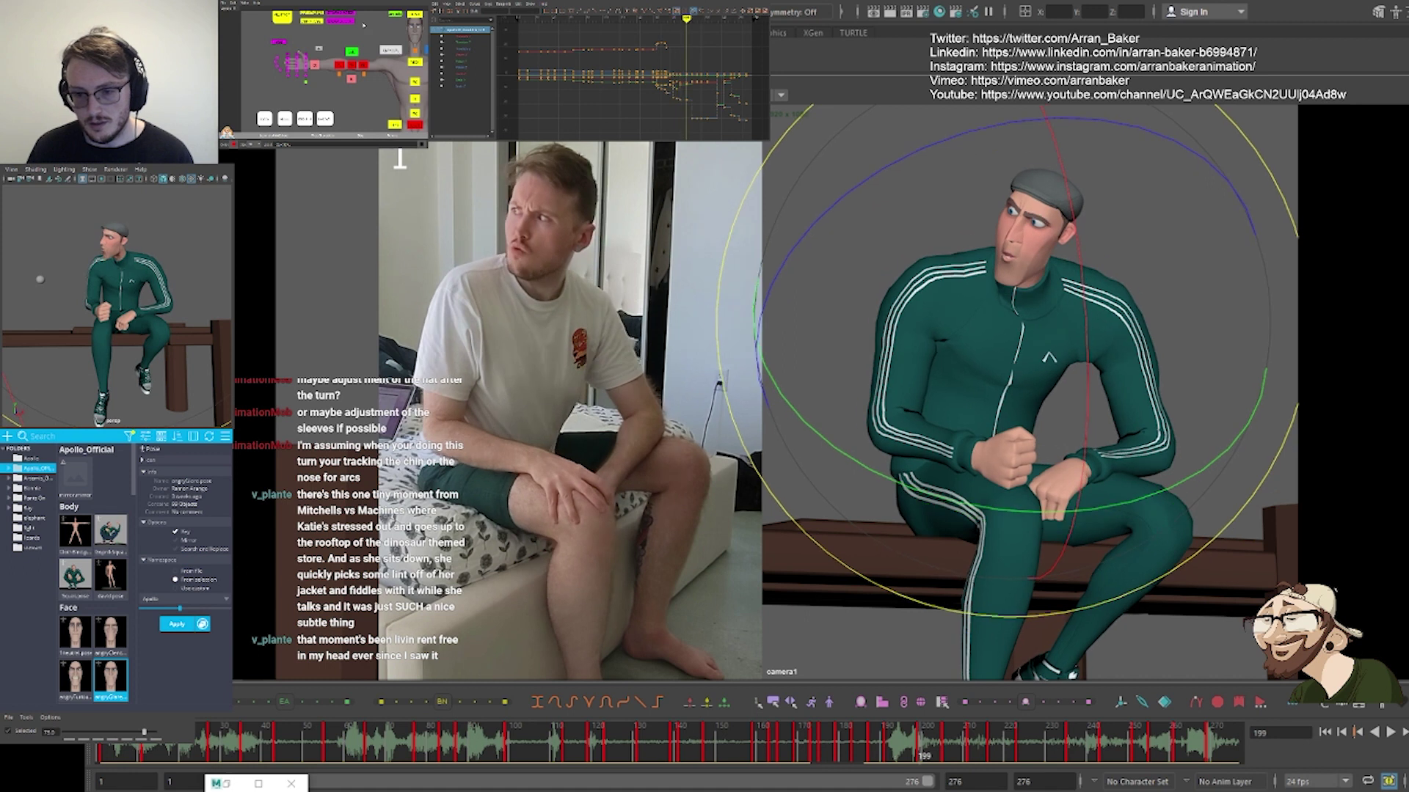
# Compare the right hand control's position between the keys on frames 191 and 199
pyautogui.click(390, 50)
pyautogui.press(',')
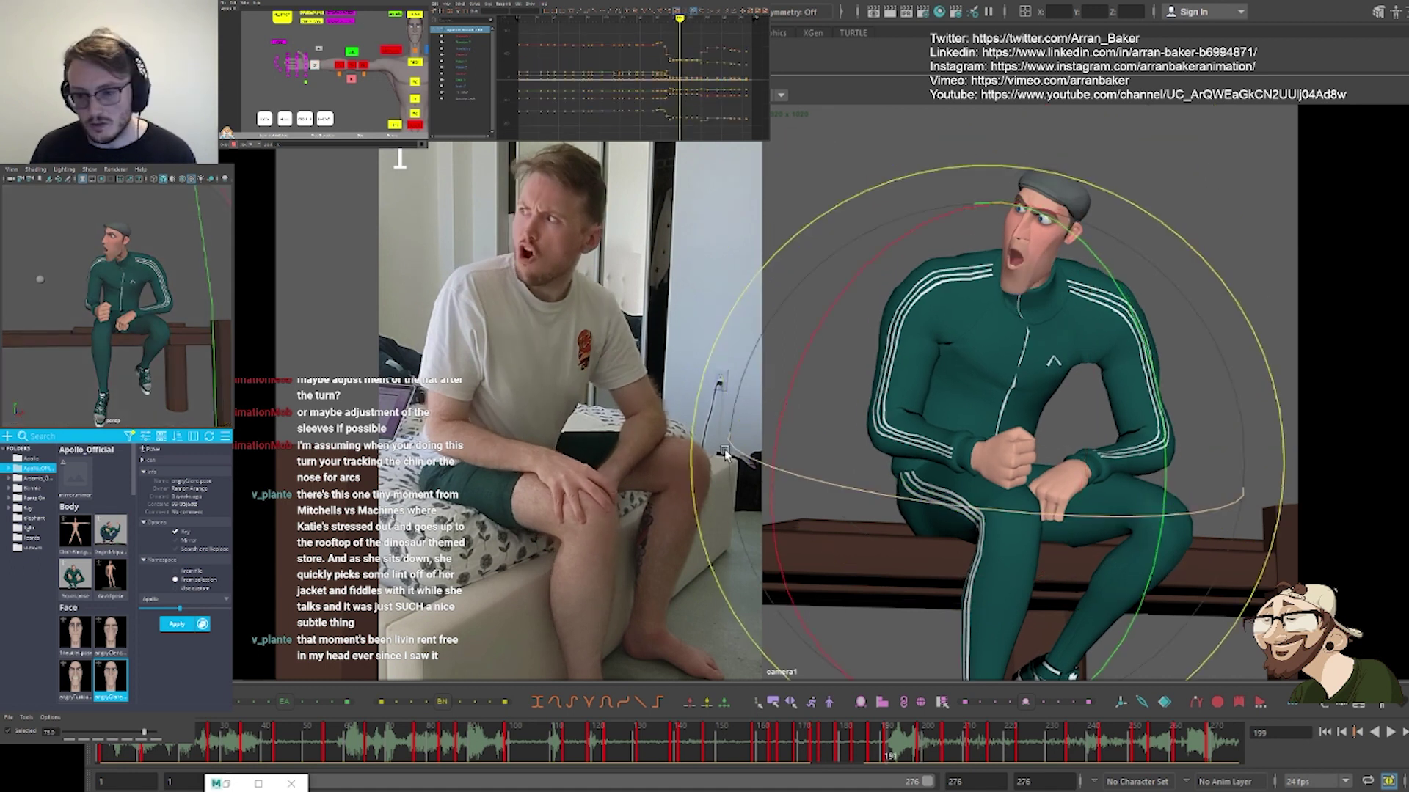
pyautogui.press('.')
pyautogui.press('w')
pyautogui.press(',')
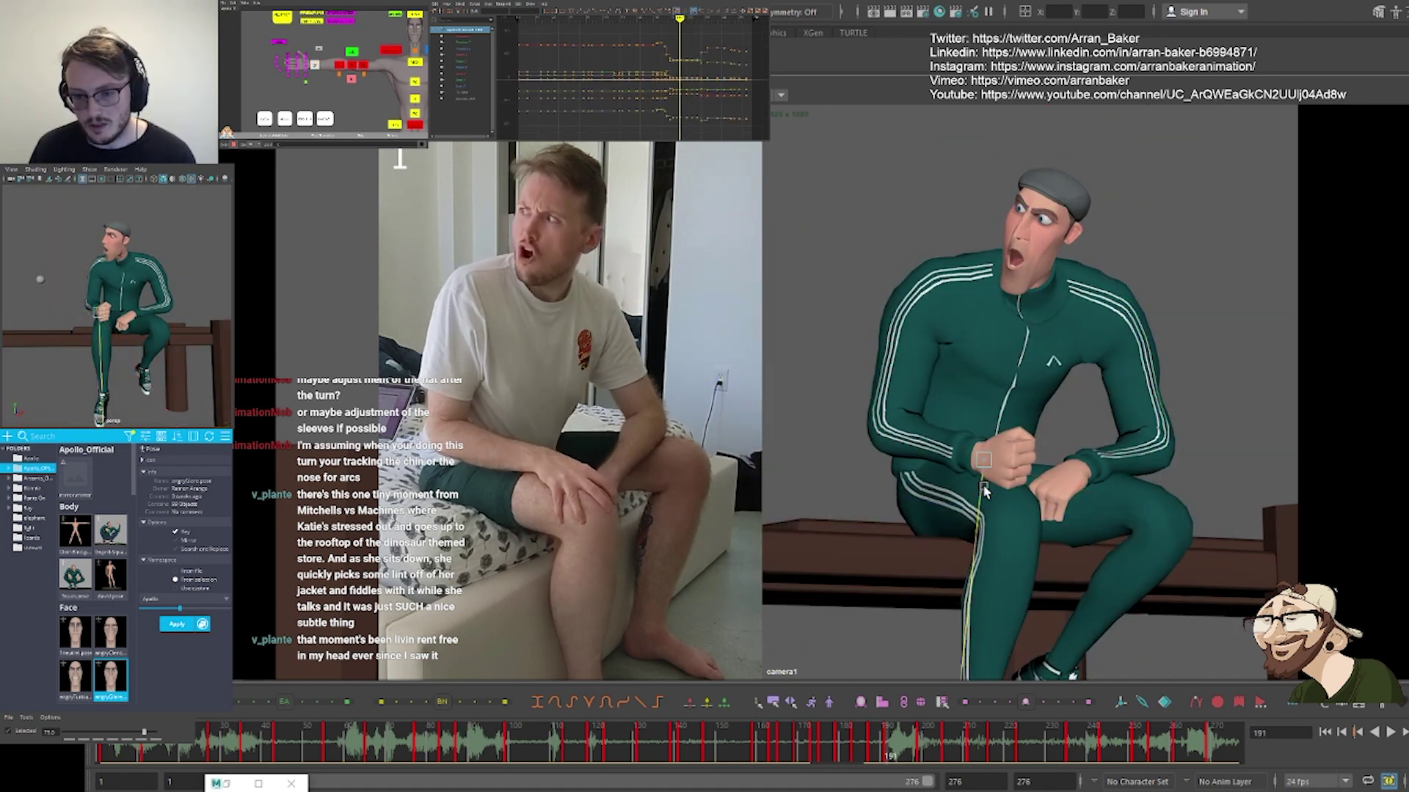
pyautogui.press(',')
pyautogui.press('.')
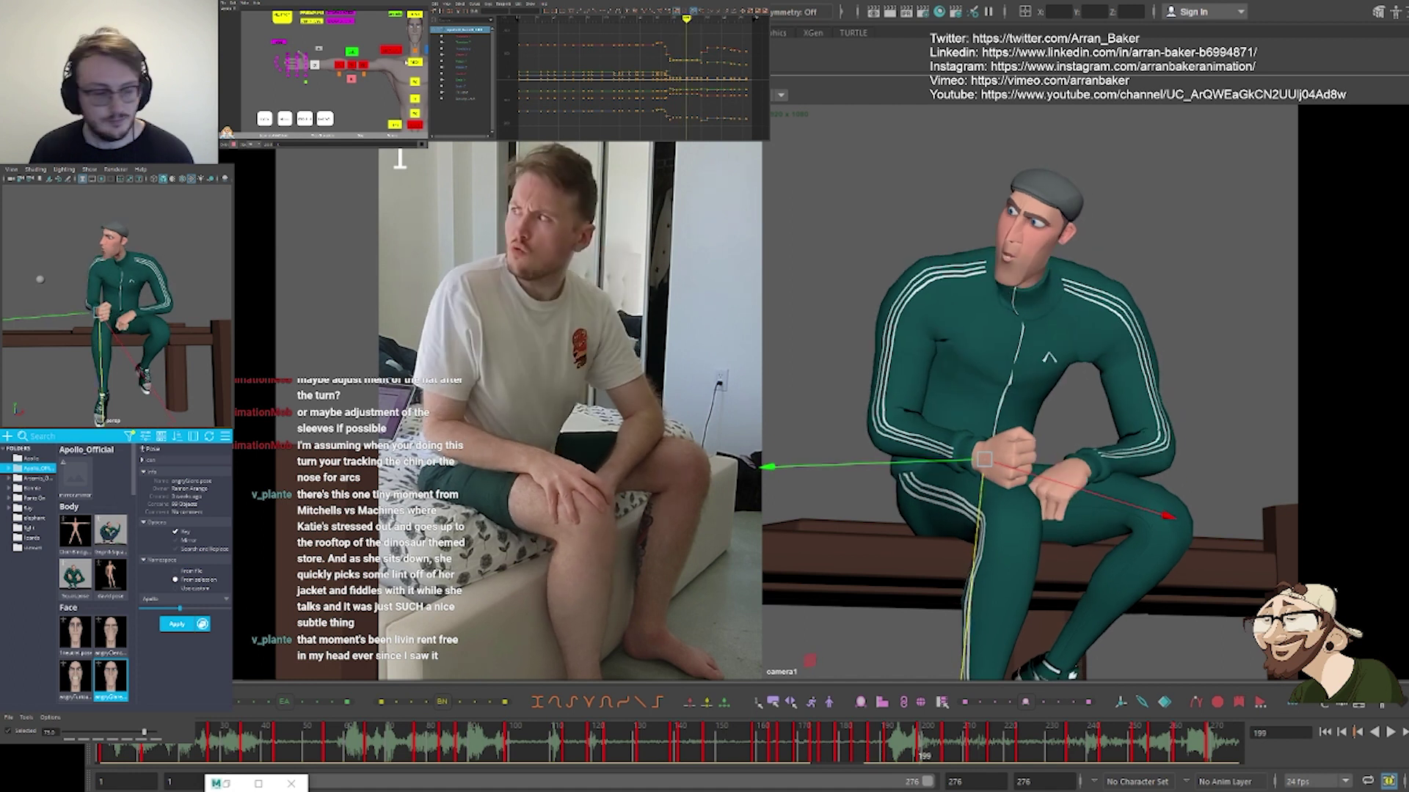
# Select the right foot control and compare its position on frames 191 and 199
pyautogui.moveTo(400, 110); pyautogui.dragTo(336, 45, button='middle')
pyautogui.click(335, 90)
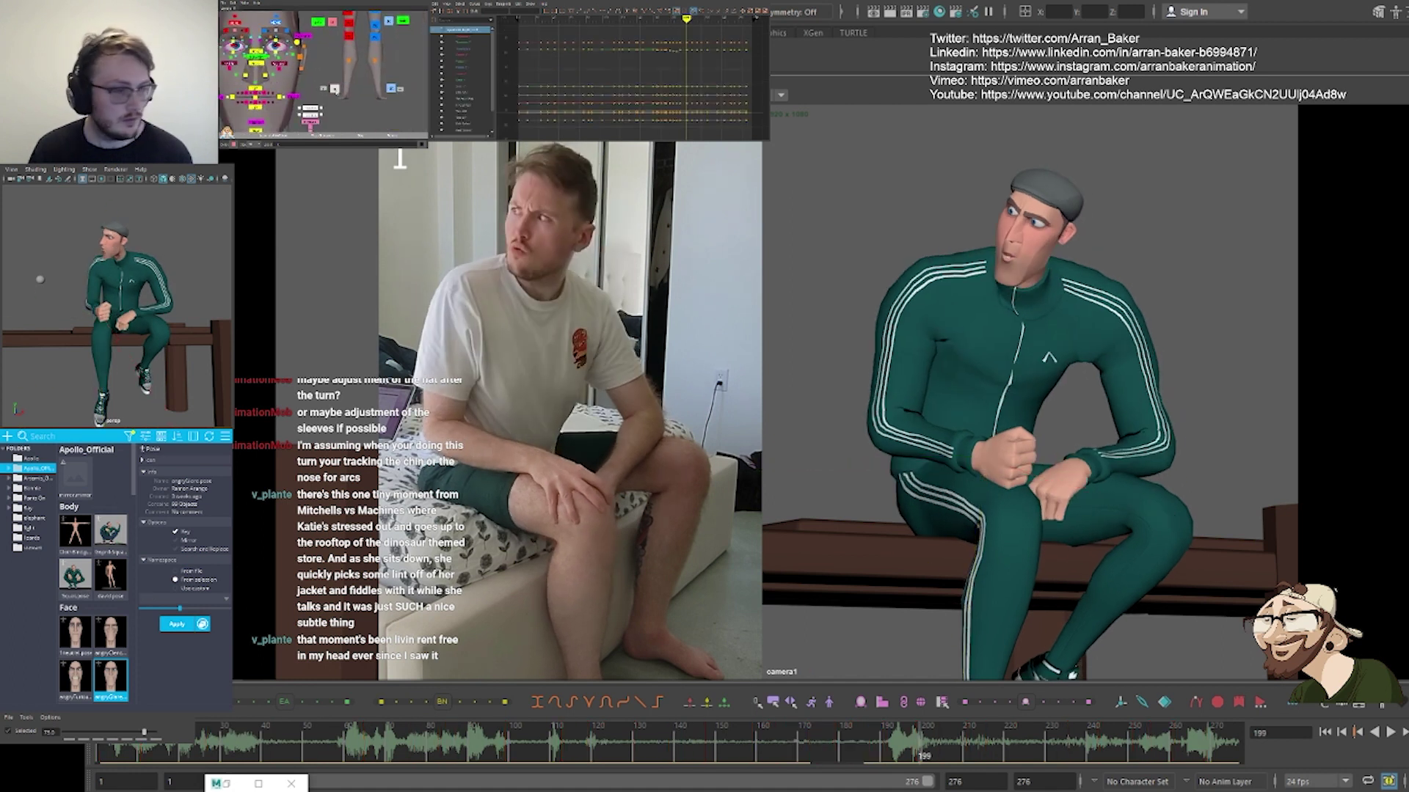
pyautogui.press(',')
pyautogui.press('.')
pyautogui.press(',')
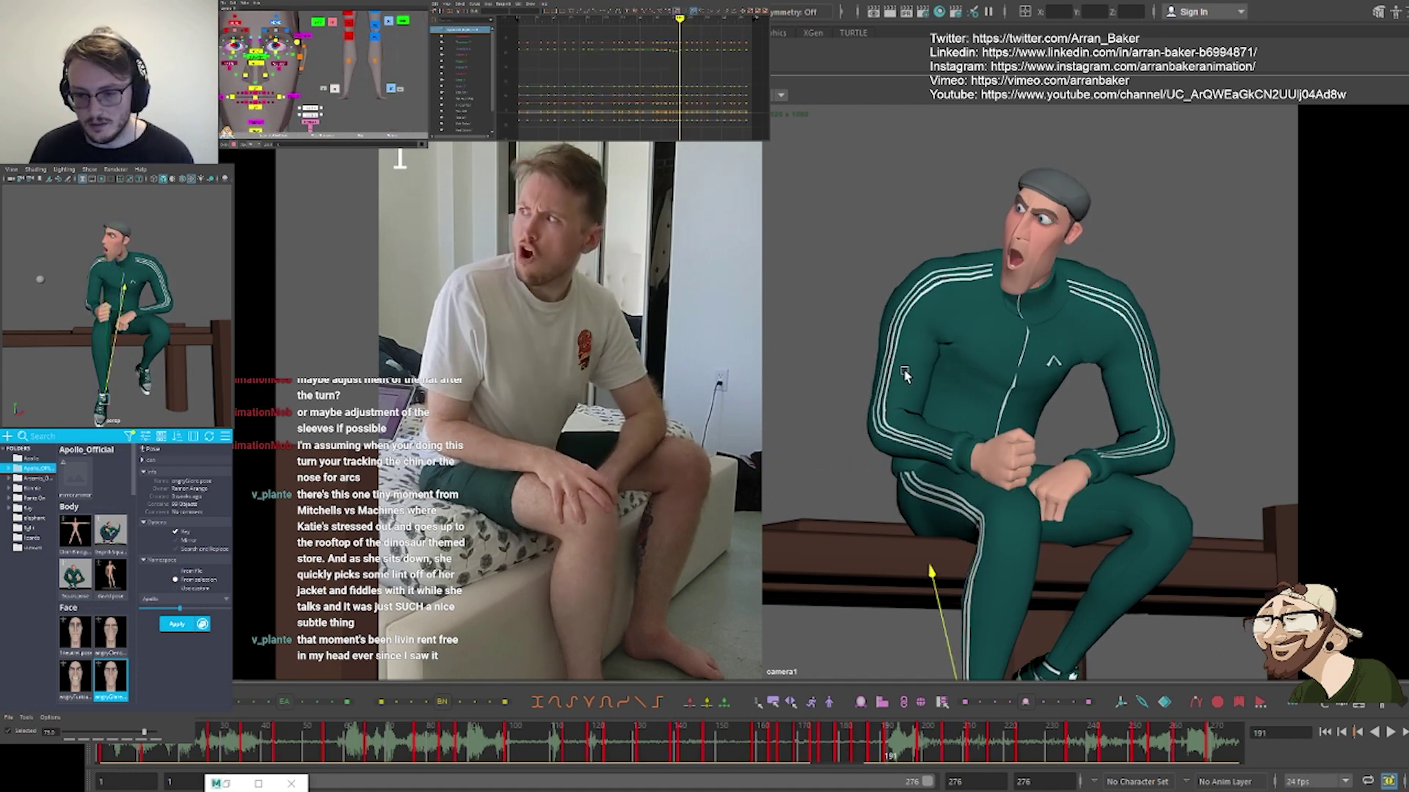
pyautogui.press(',')
pyautogui.press('.')
pyautogui.press('.')
pyautogui.press(',')
pyautogui.press('.')
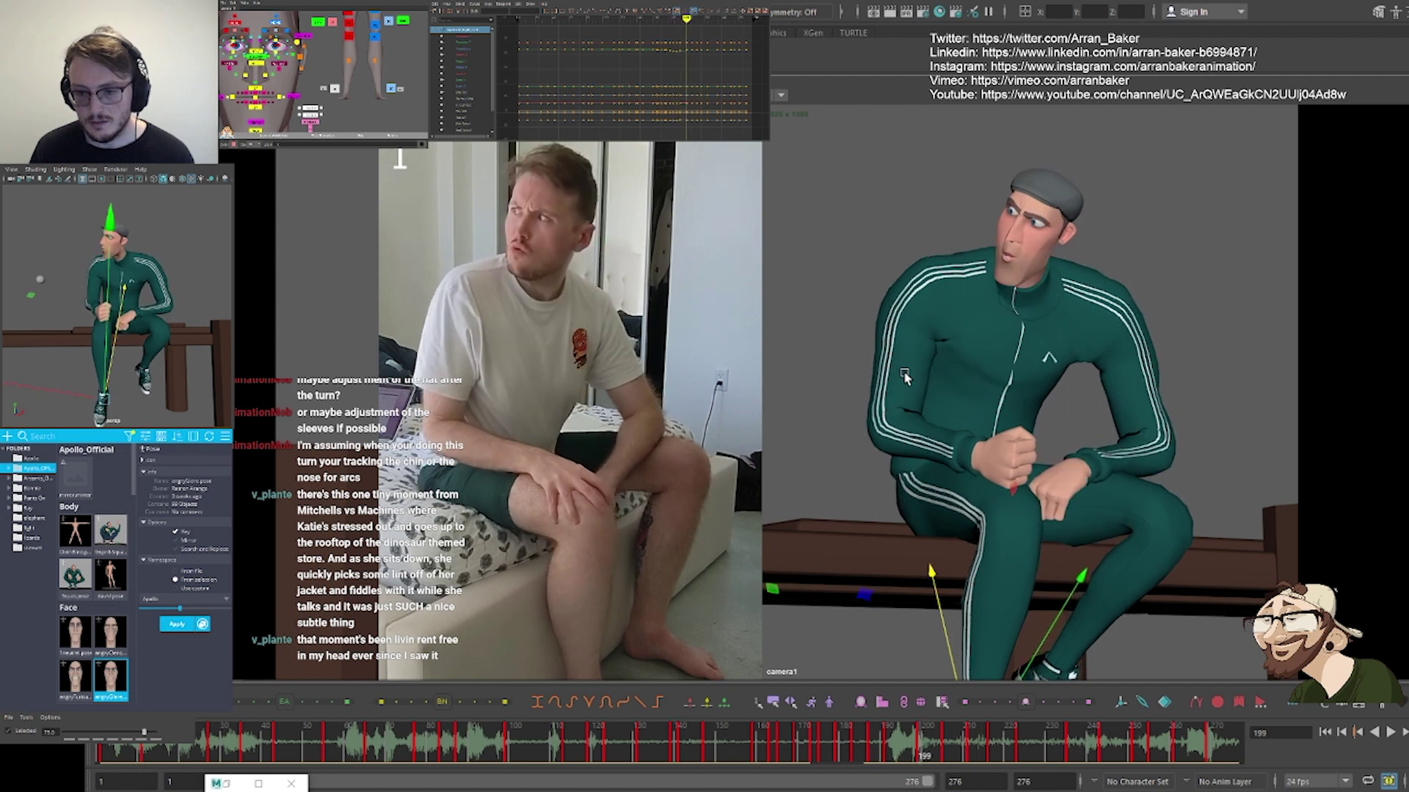
# Examine the right foot and overall body motion through the keys around frame 187, from frame 183 to frame 199
pyautogui.press(',')
pyautogui.press('.')
pyautogui.press(',')
pyautogui.press('.')
pyautogui.press(',')
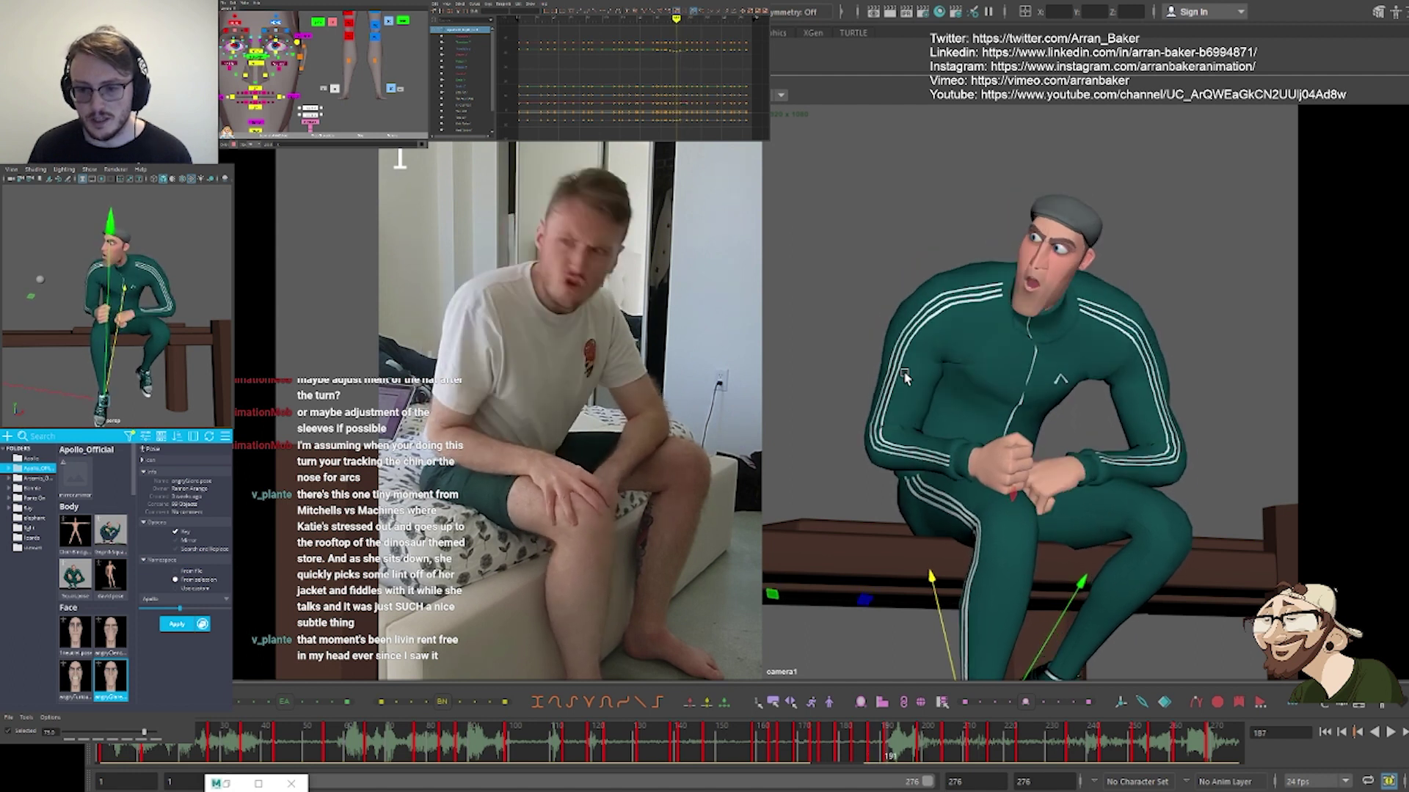
pyautogui.press('.')
pyautogui.press(',')
pyautogui.press(',')
pyautogui.press('.')
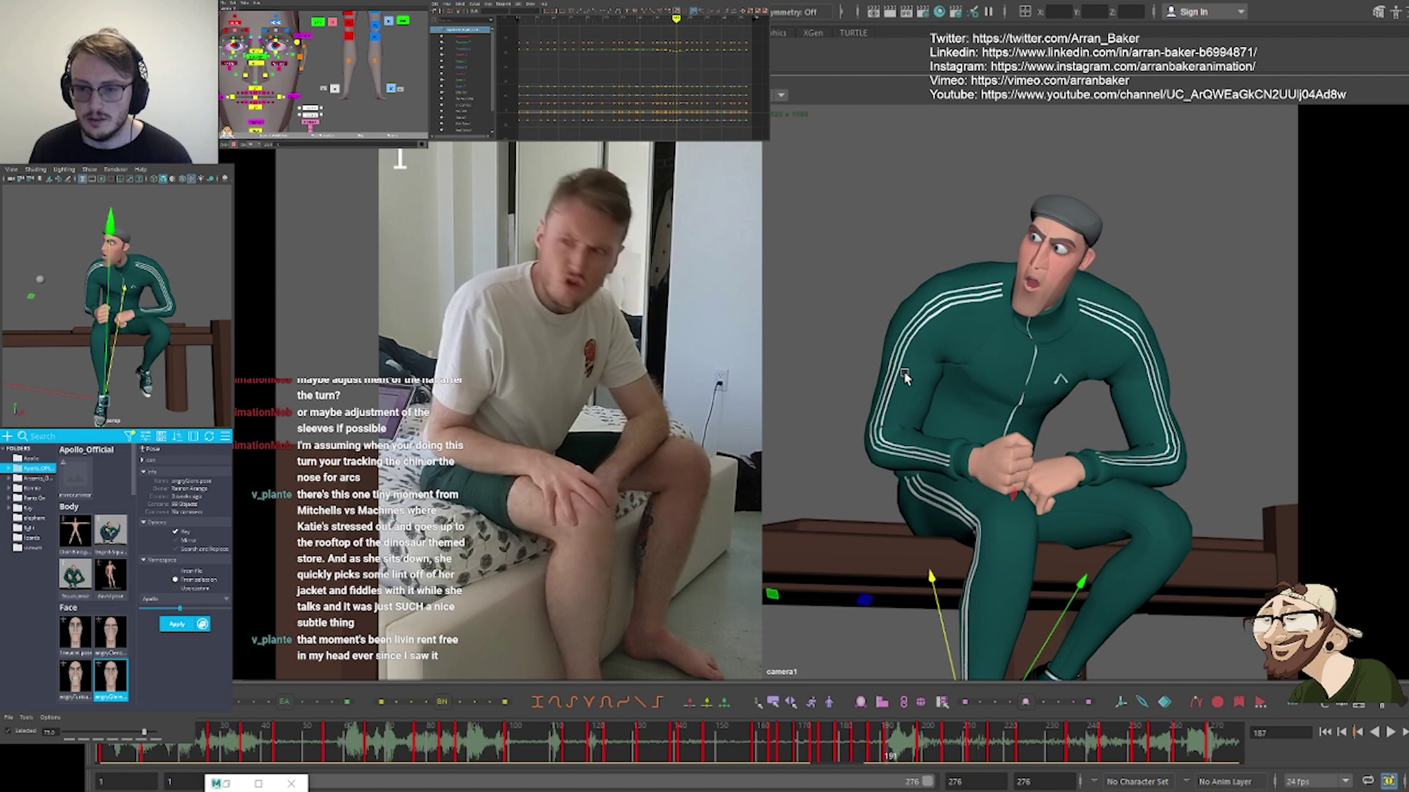
pyautogui.press(',')
pyautogui.press('.')
pyautogui.press('.')
pyautogui.press(',')
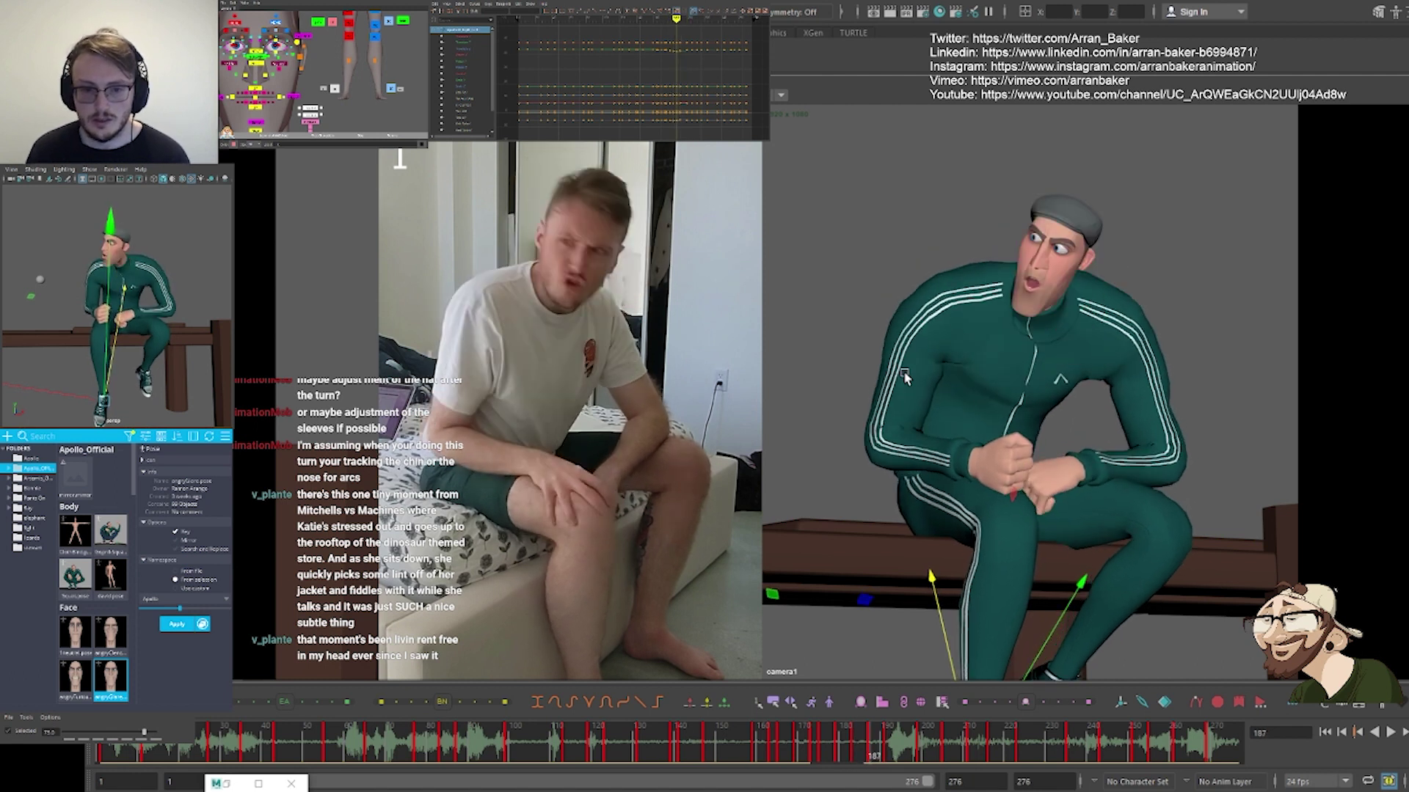
pyautogui.press(',')
pyautogui.press('.')
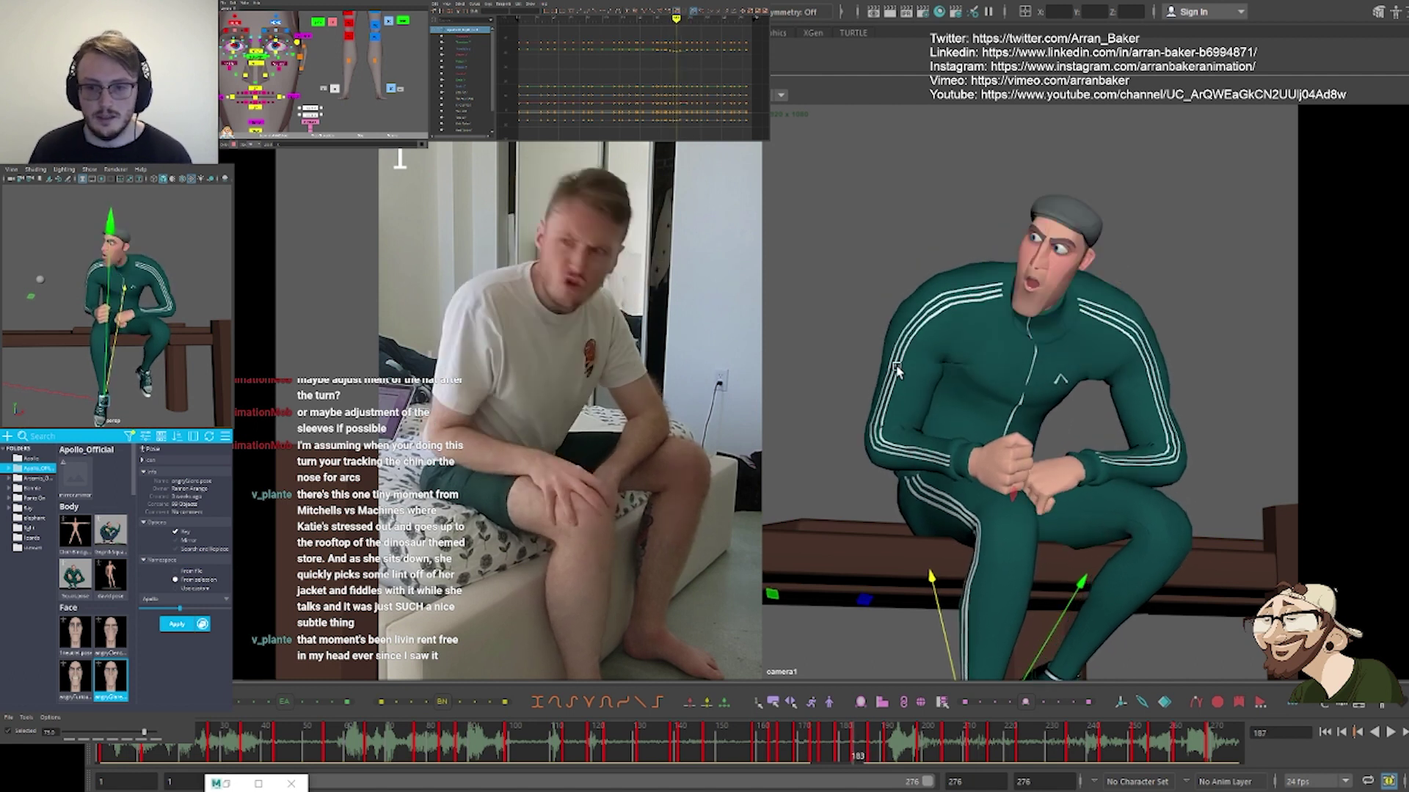
# On frame 187, clear the body control selection, frame the character's face in the camera, and select the mouth controls
pyautogui.press(',')
pyautogui.press('.')
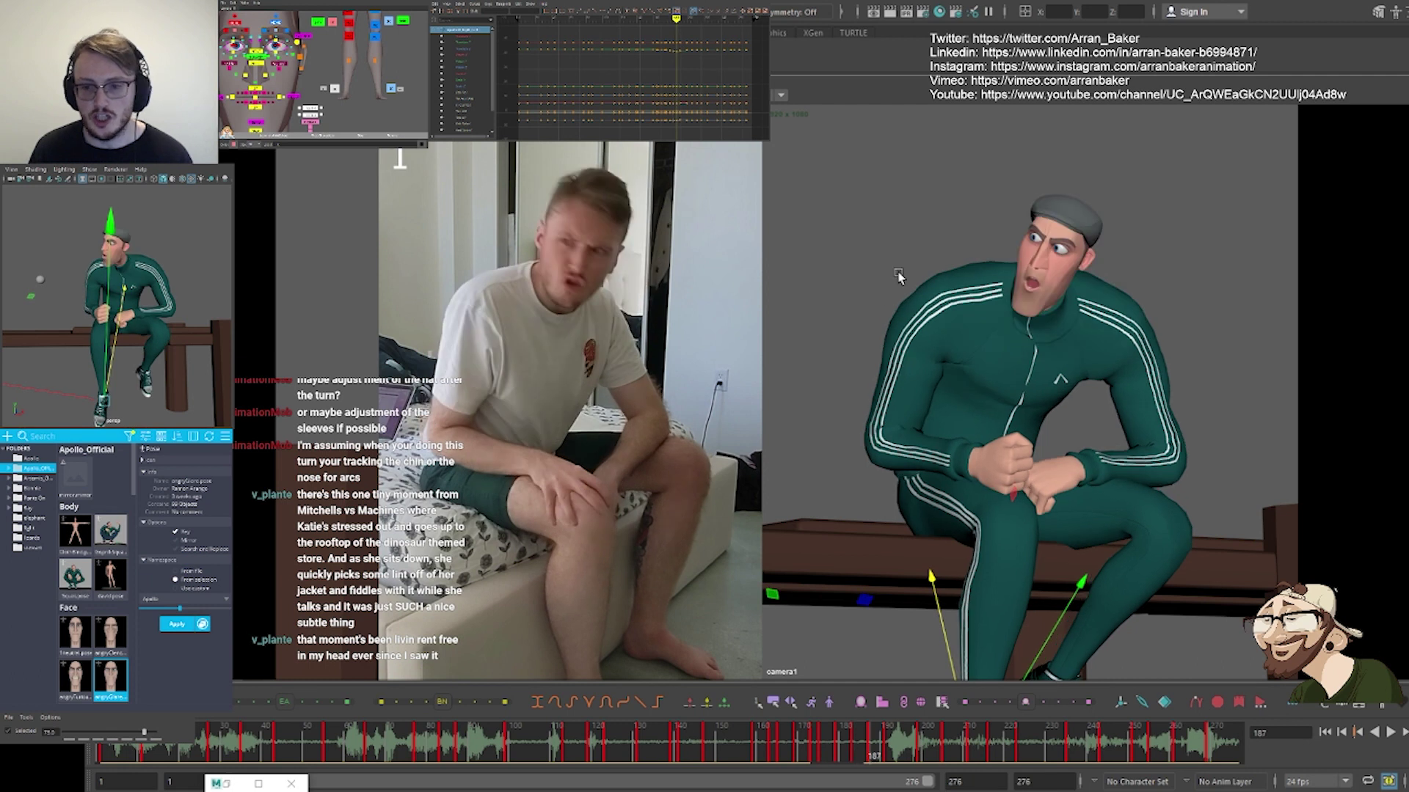
pyautogui.click(928, 233)
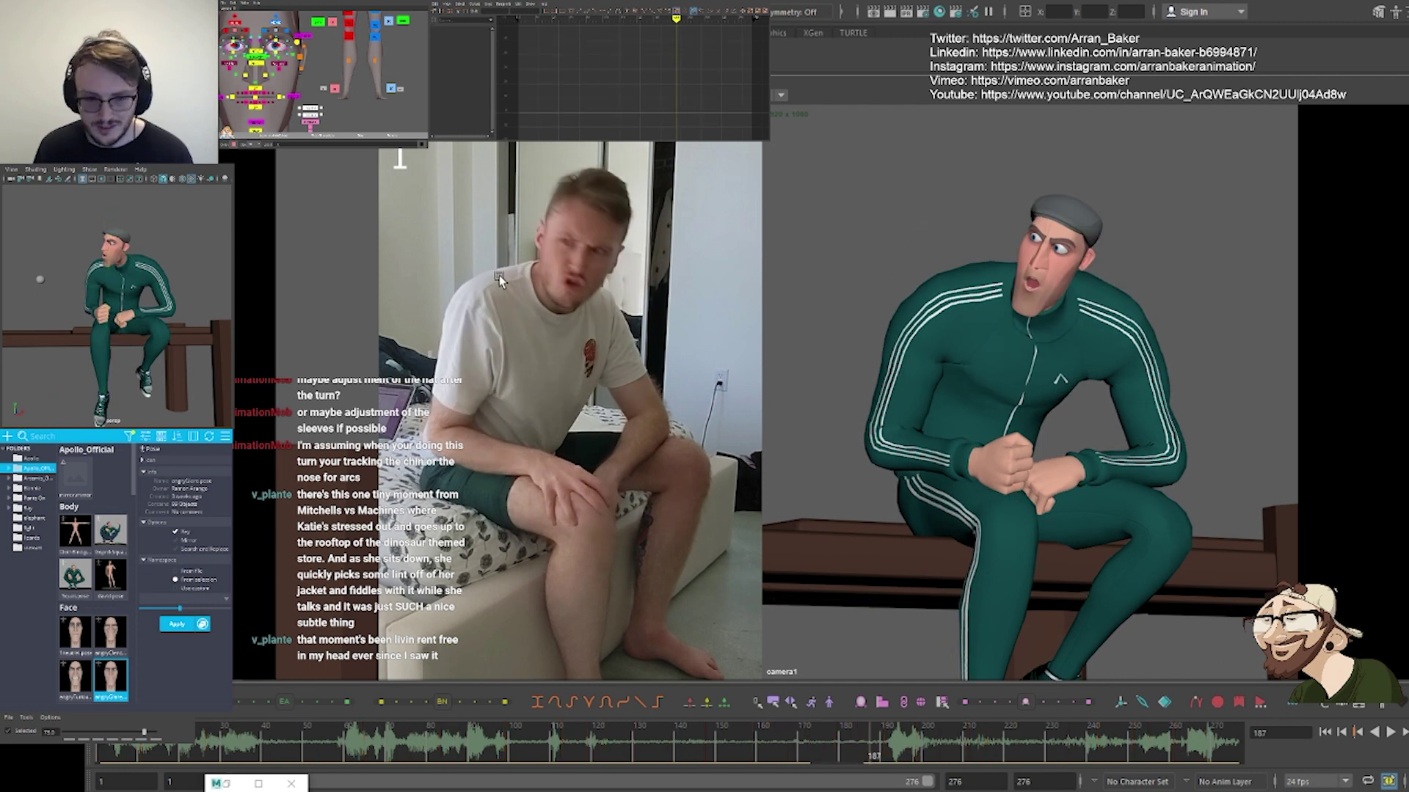
pyautogui.press('\\')
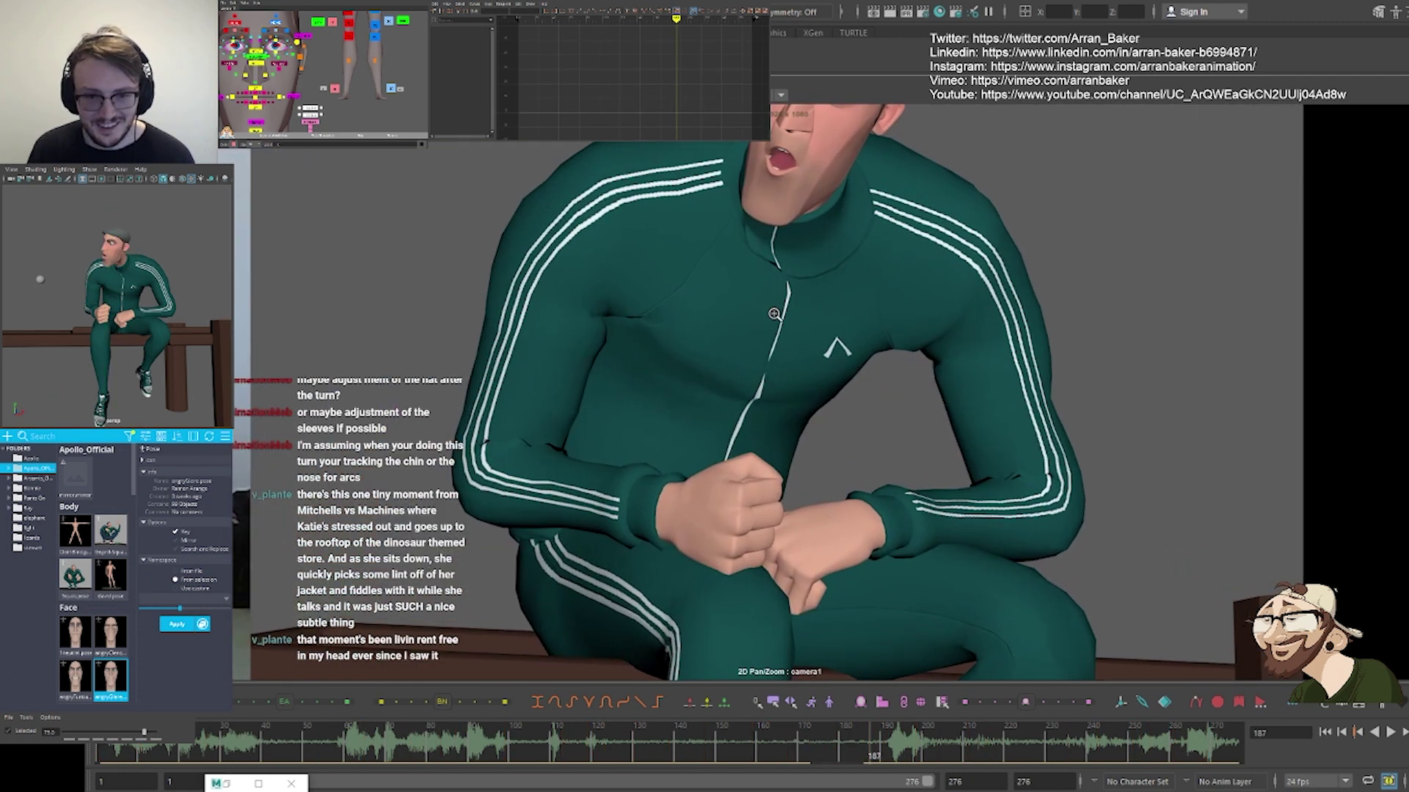
pyautogui.moveTo(475, 223); pyautogui.dragTo(757, 413, button='middle')
pyautogui.moveTo(757, 413); pyautogui.dragTo(1172, 514, button='right')
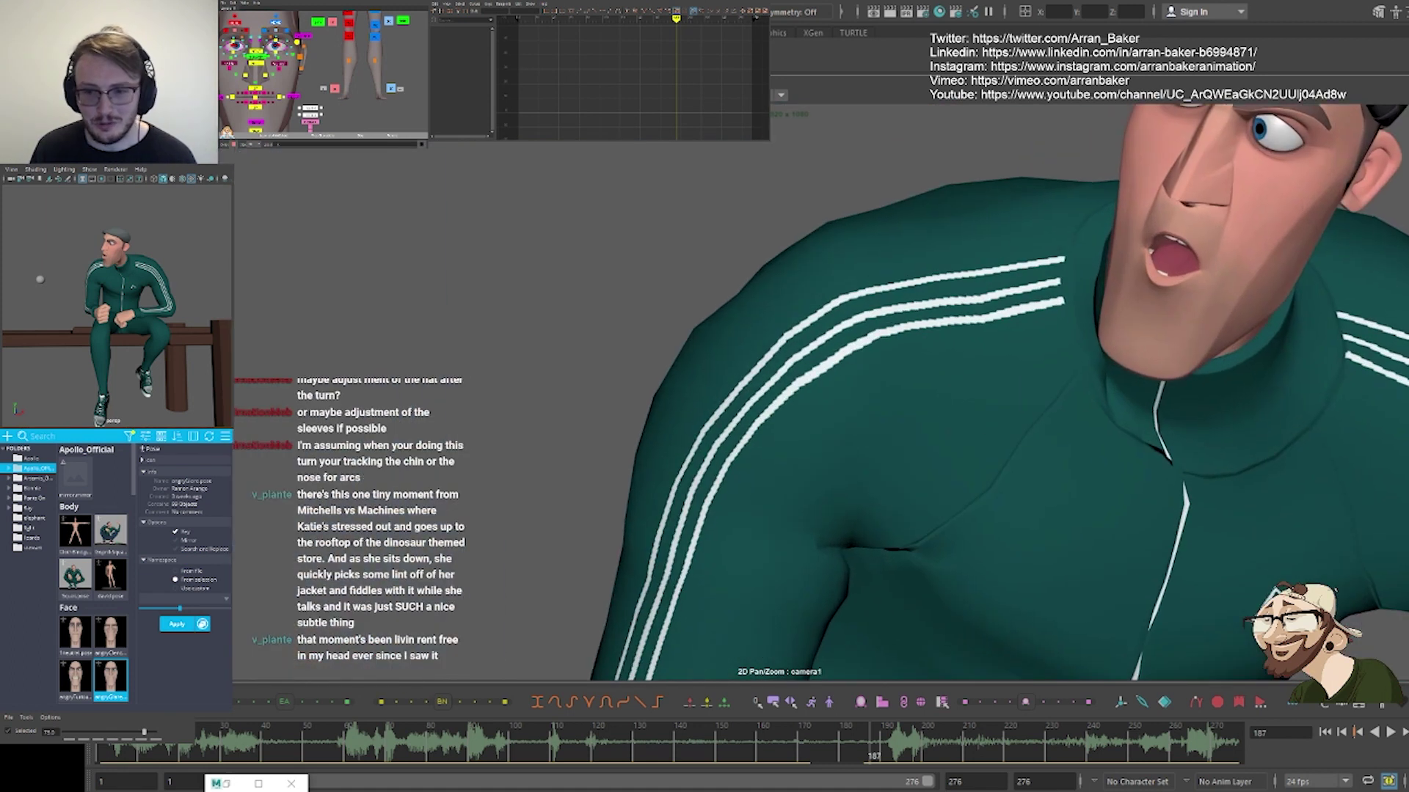
pyautogui.moveTo(1051, 329); pyautogui.dragTo(620, 459, button='middle')
pyautogui.moveTo(619, 459); pyautogui.dragTo(823, 396, button='right')
pyautogui.scroll(-2, 823, 396)
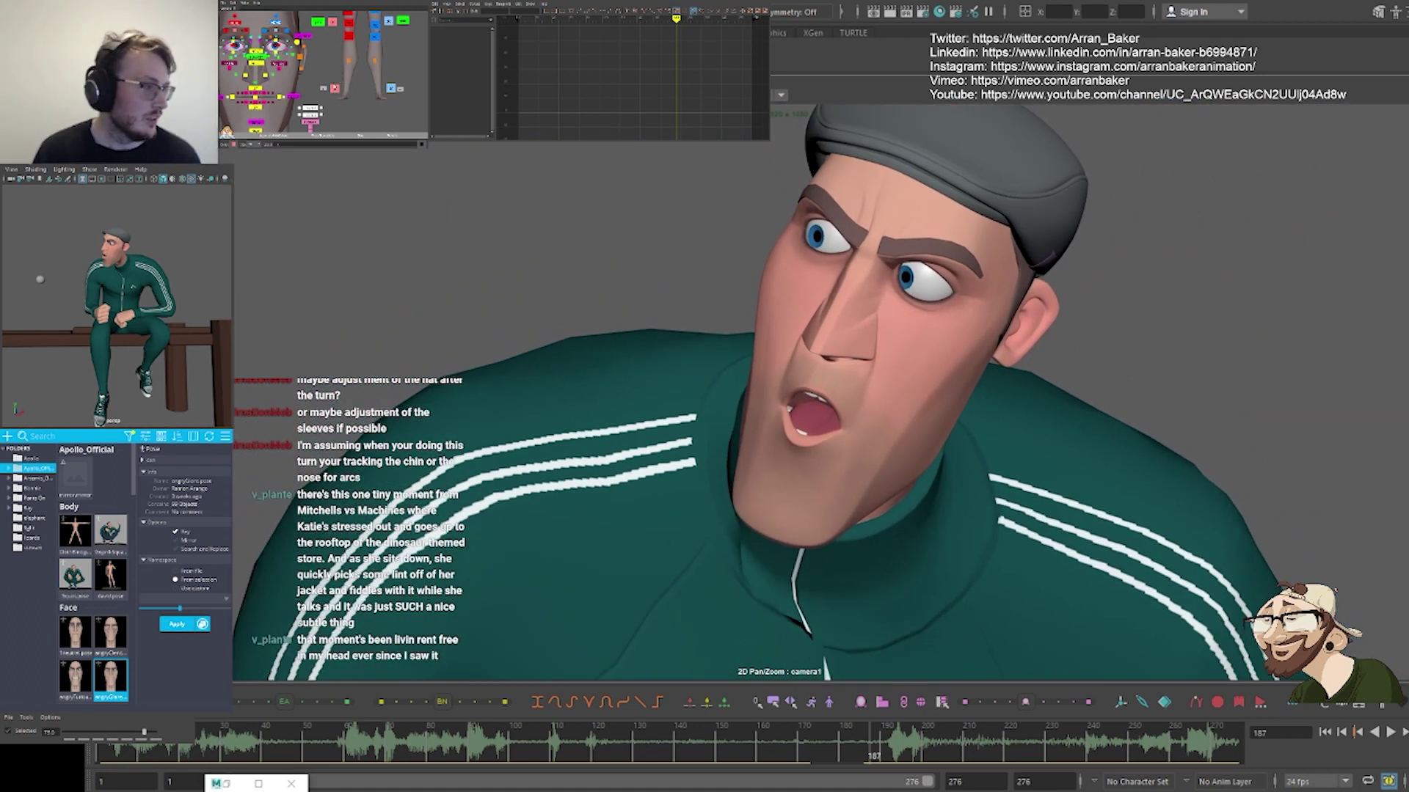
pyautogui.scroll(3, 342, 65)
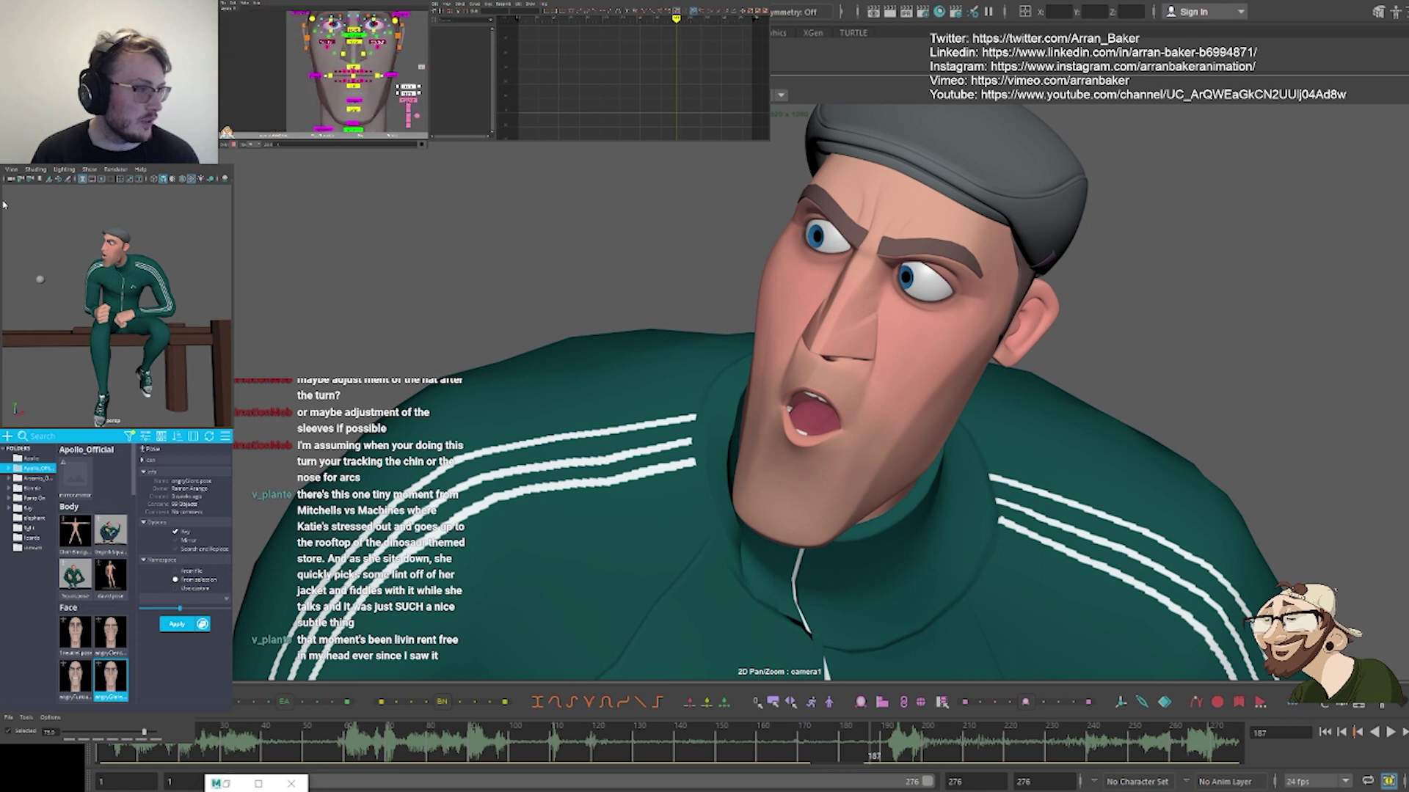
pyautogui.keyDown('alt'); pyautogui.moveTo(332, 67); pyautogui.dragTo(336, 118, button='middle'); pyautogui.keyUp('alt')
pyautogui.scroll(-3, 336, 88)
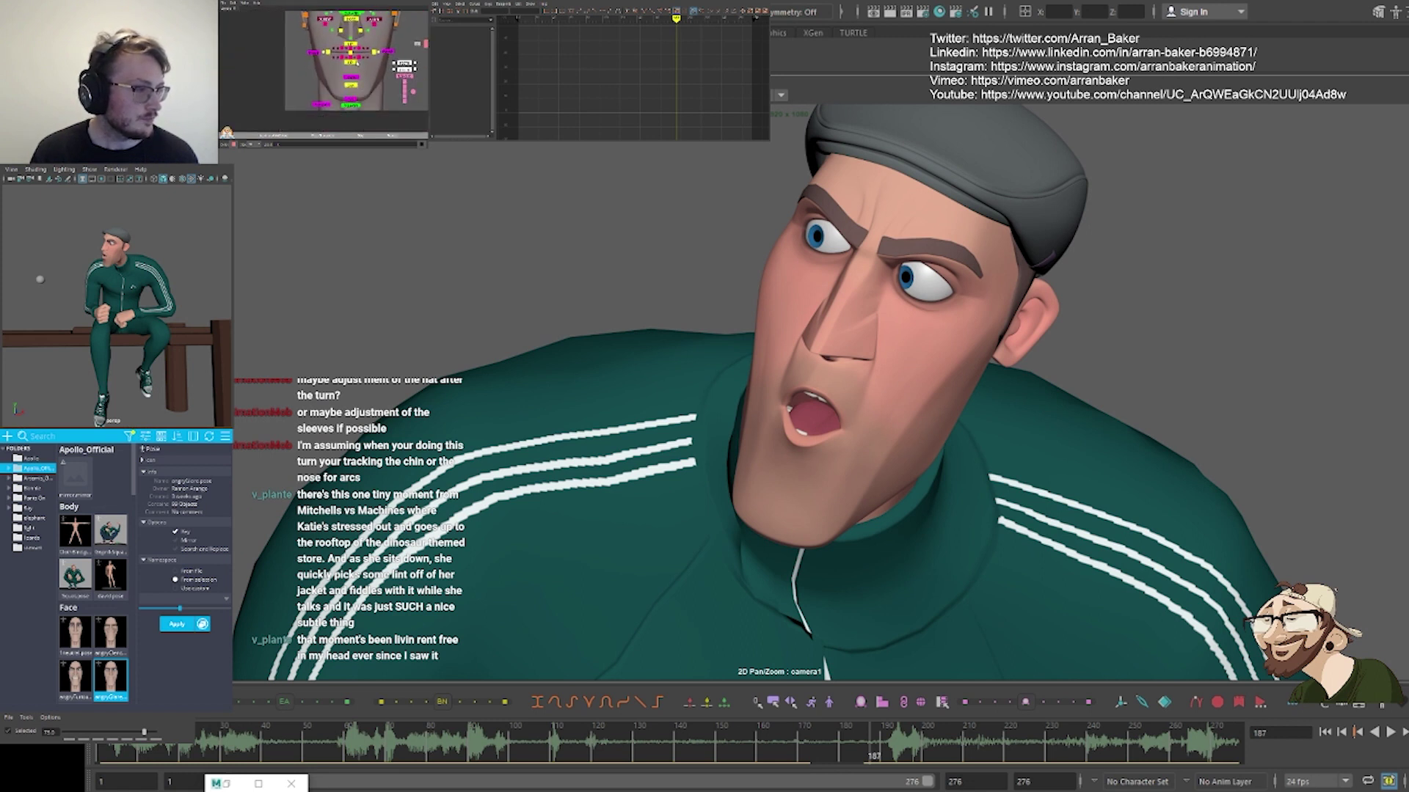
pyautogui.keyDown('alt'); pyautogui.moveTo(342, 20); pyautogui.dragTo(344, 51, button='middle'); pyautogui.keyUp('alt')
pyautogui.click(350, 39)
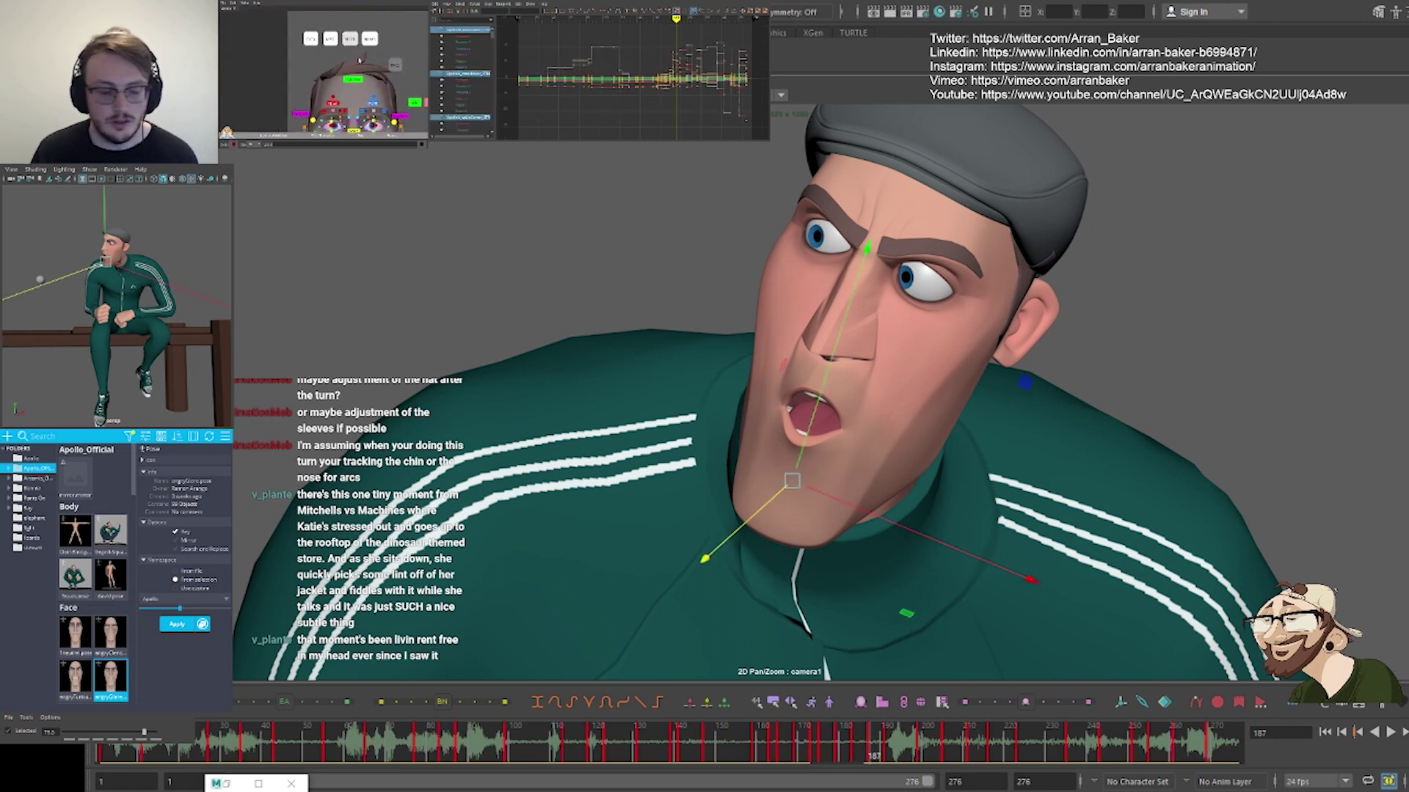
# Find the last mouth pose in the pose library and blend it onto the selected controls at 82% on frame 187
pyautogui.scroll(-6, 111, 609)
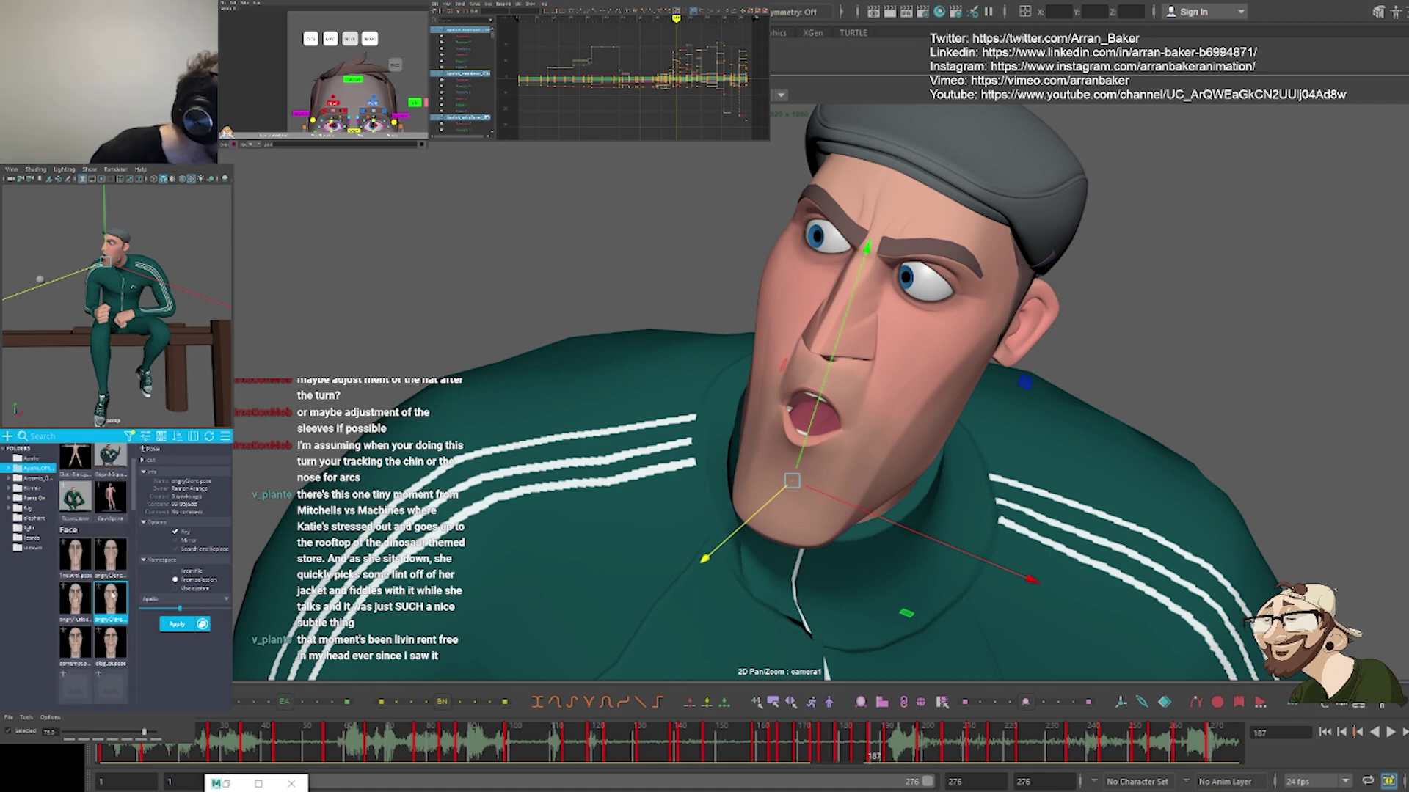
pyautogui.scroll(-5, 108, 605)
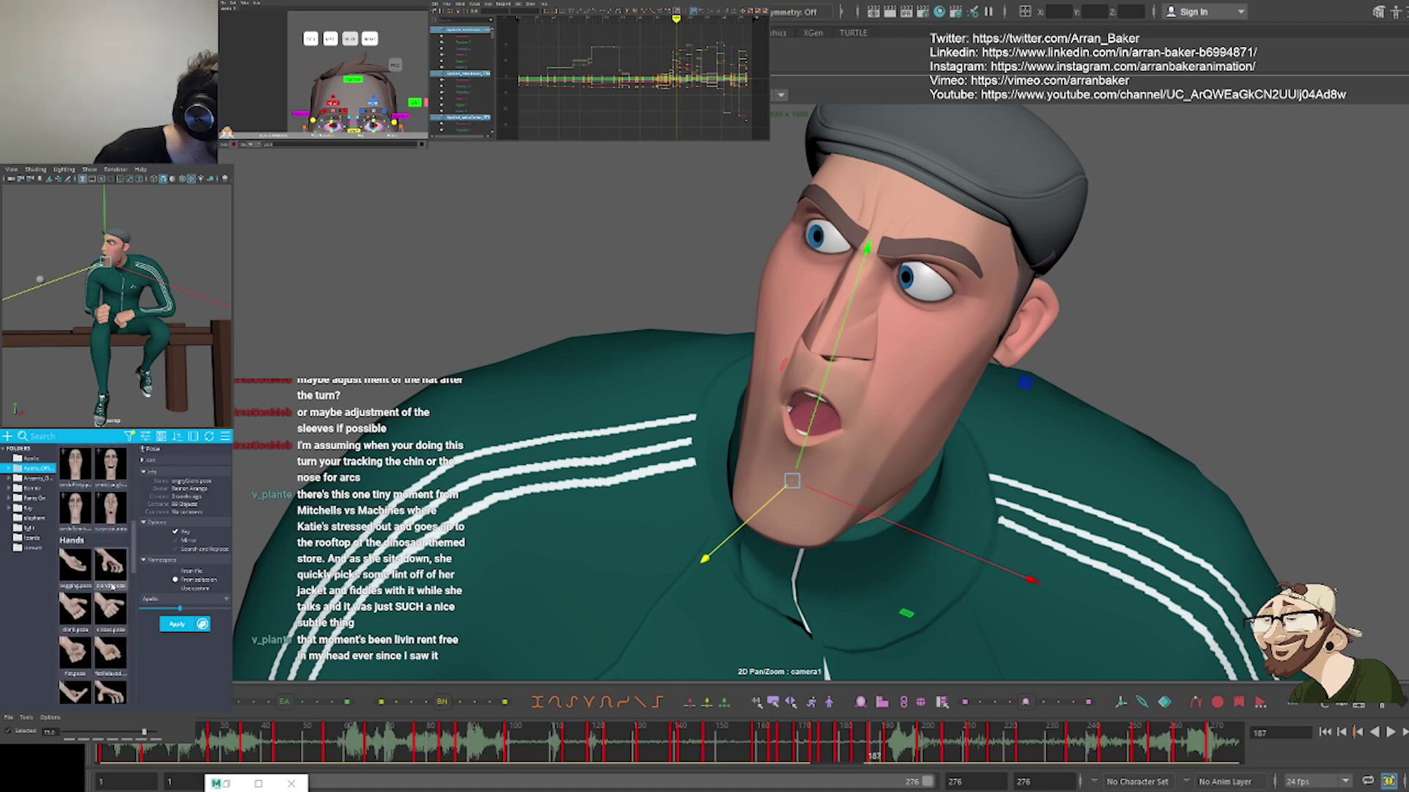
pyautogui.scroll(-3, 102, 575)
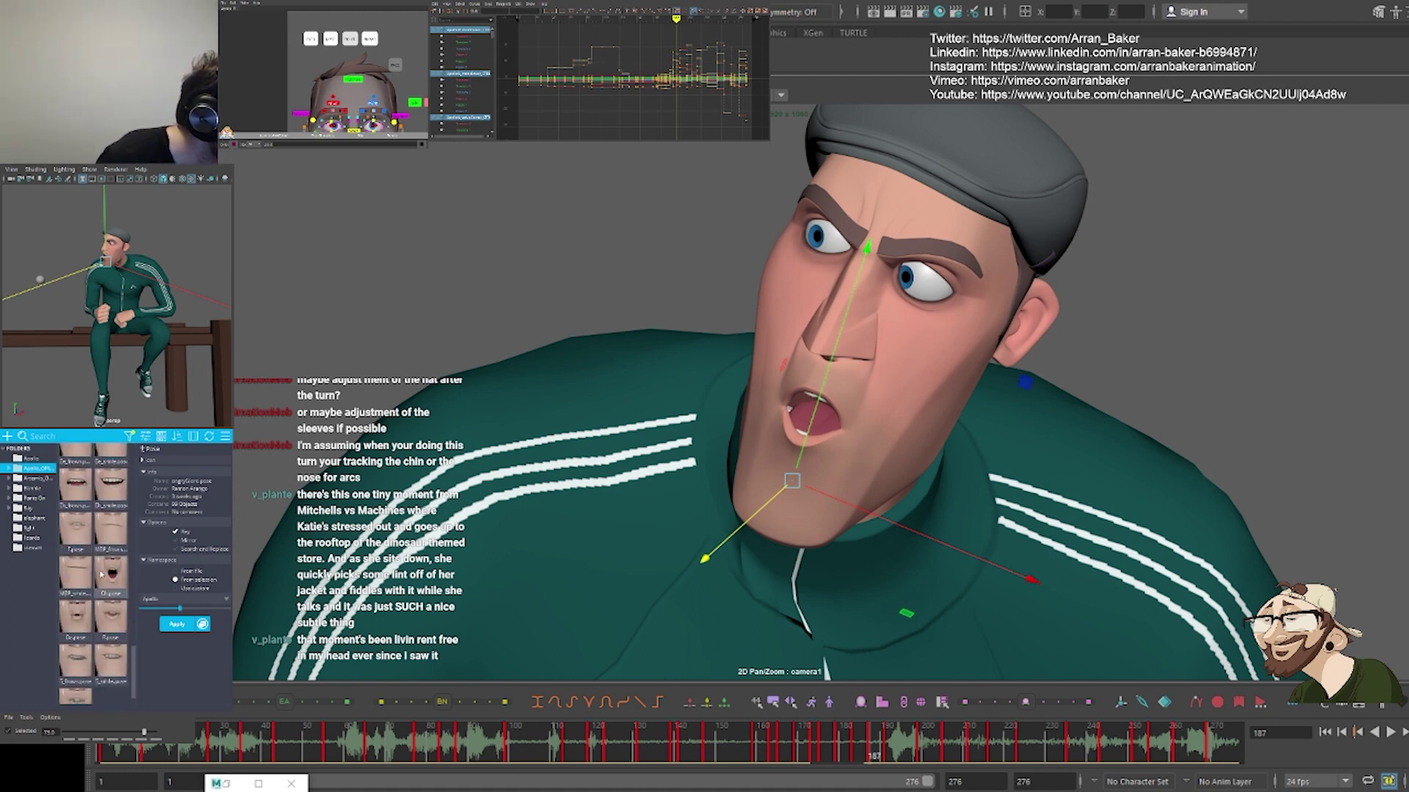
pyautogui.scroll(-3, 102, 575)
pyautogui.scroll(1, 100, 589)
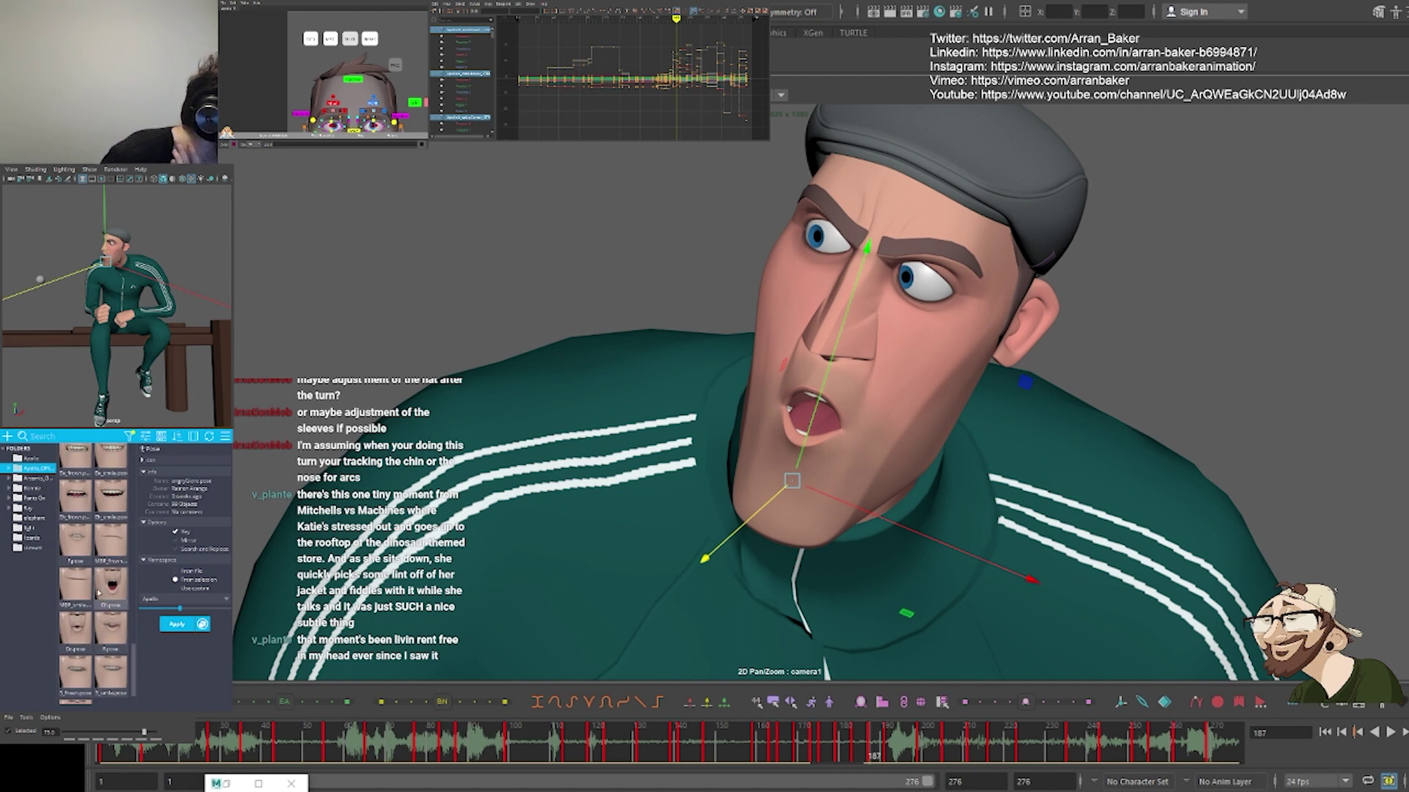
pyautogui.scroll(2, 107, 593)
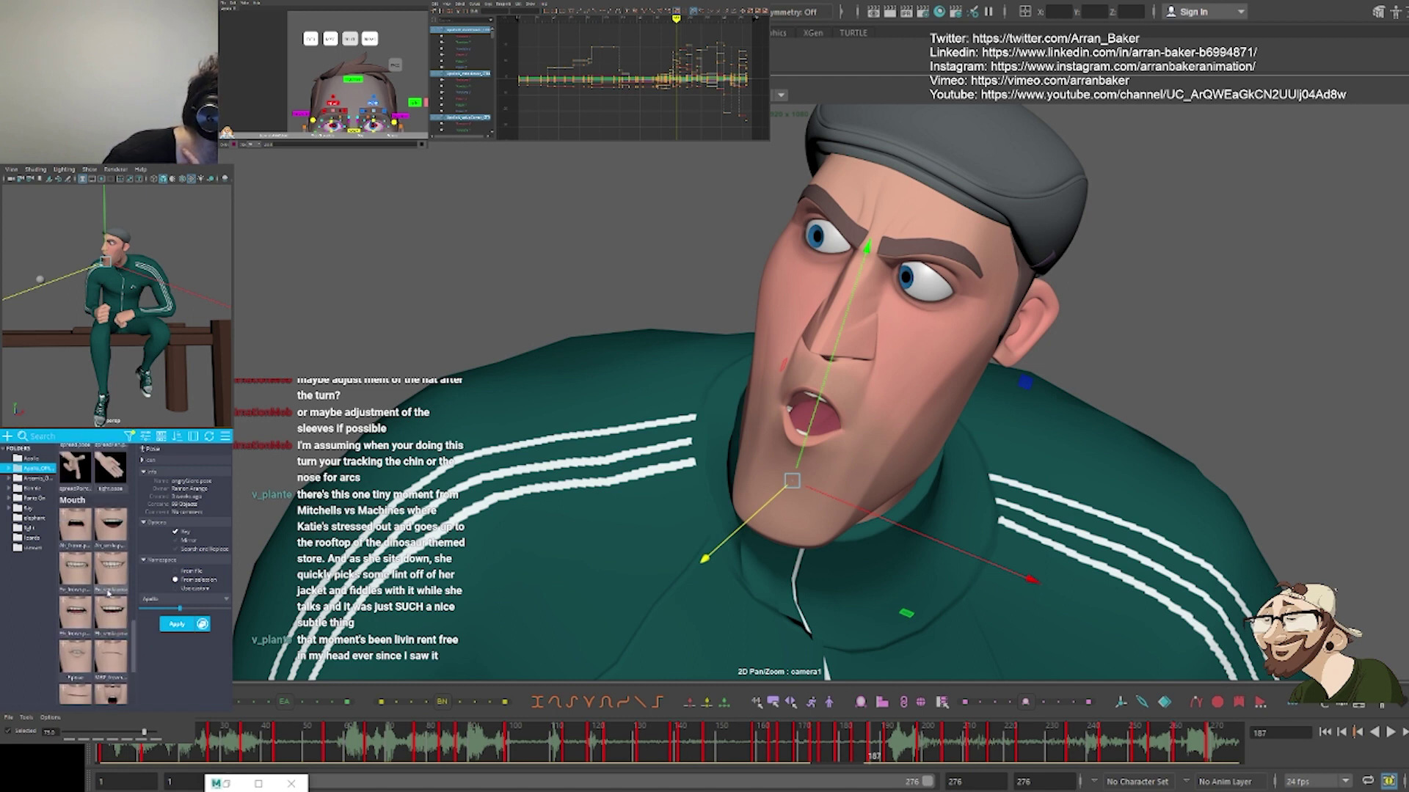
pyautogui.scroll(-2, 108, 594)
pyautogui.click(75, 589)
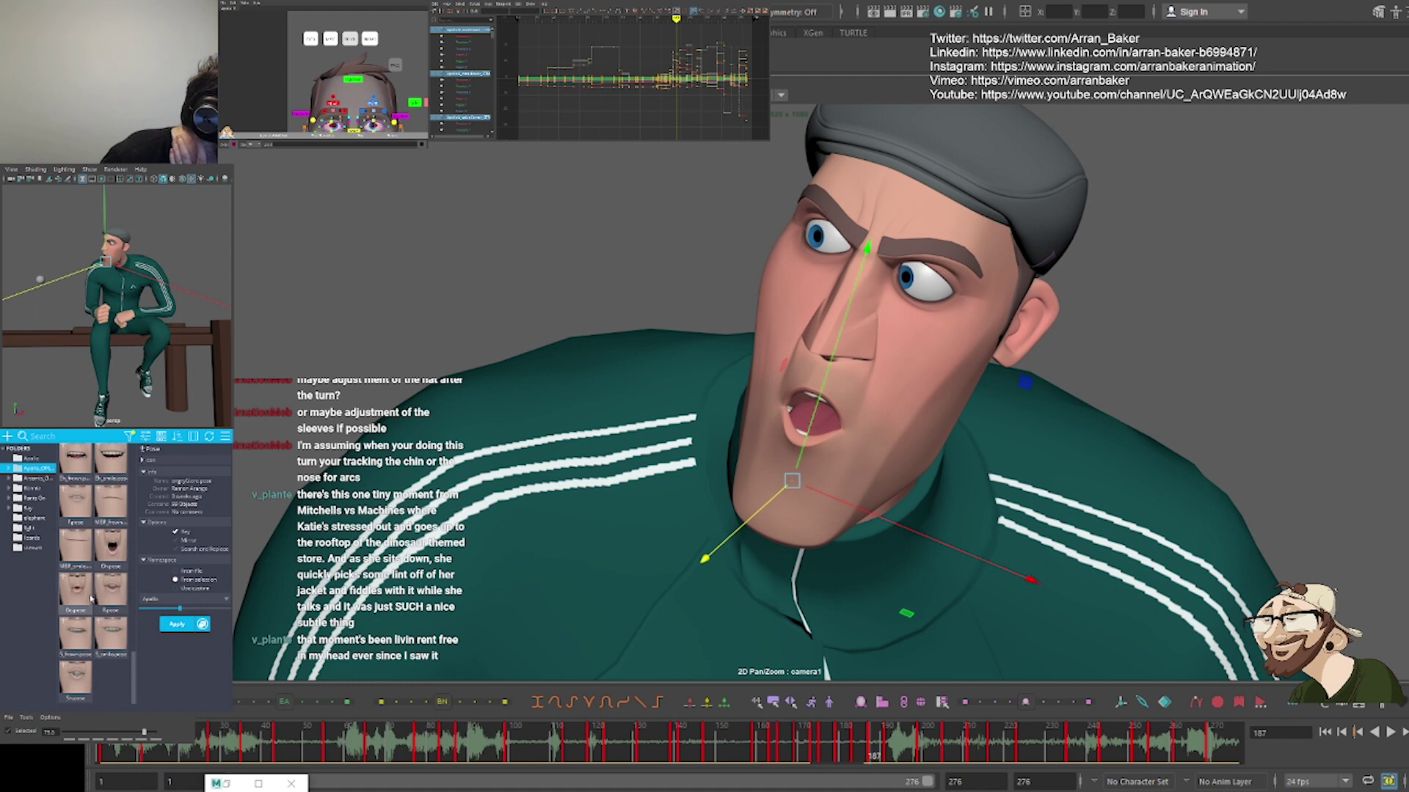
pyautogui.click(75, 680)
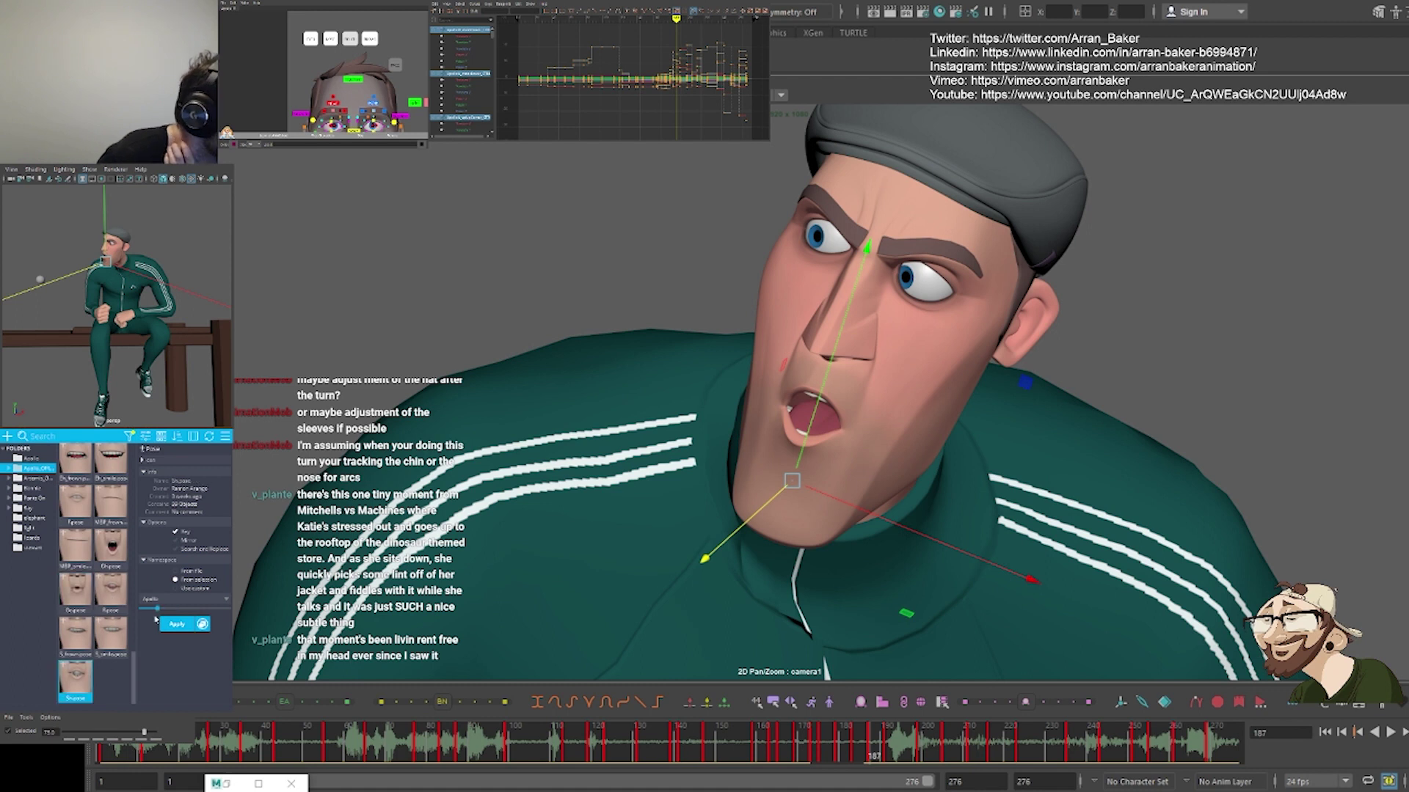
pyautogui.moveTo(158, 609); pyautogui.dragTo(206, 611)
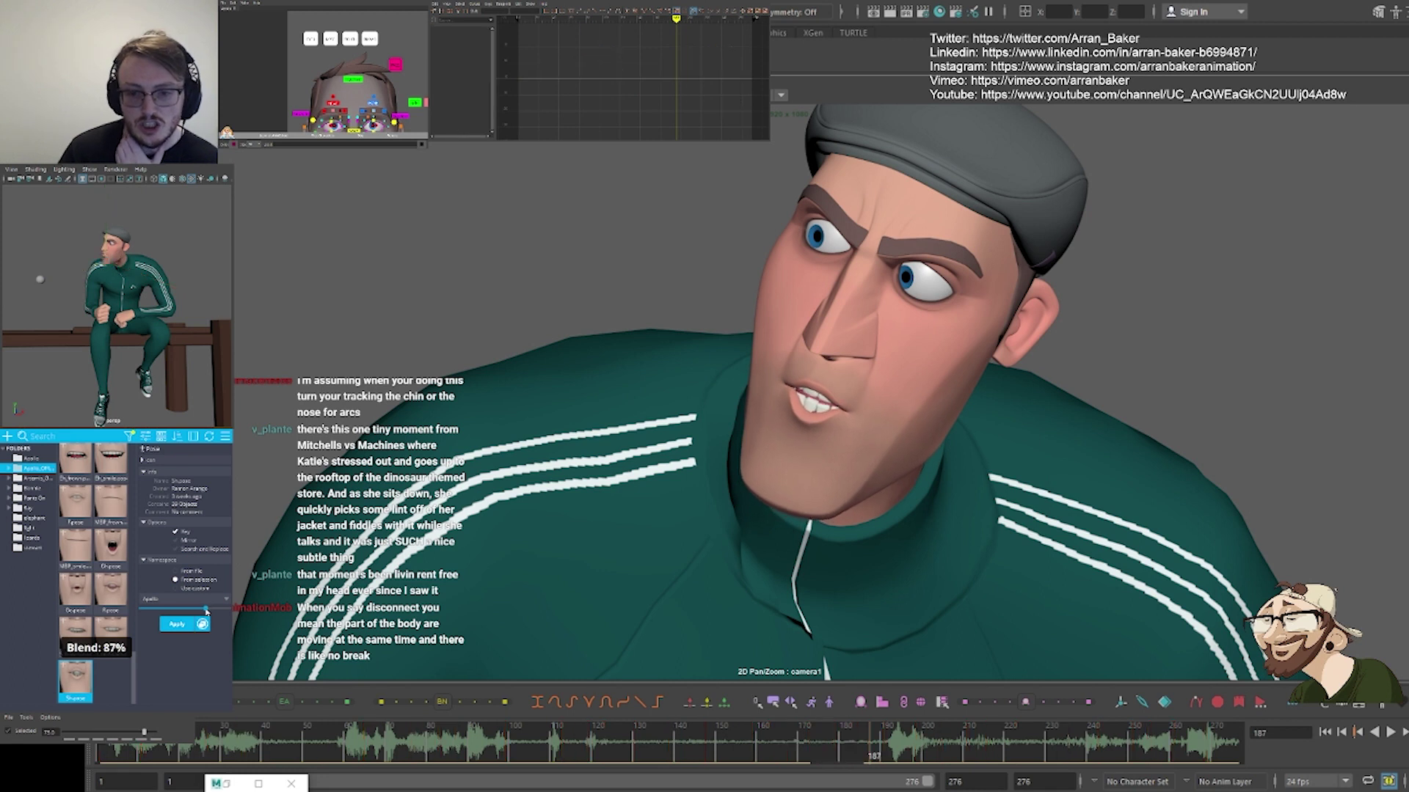
pyautogui.click(320, 86)
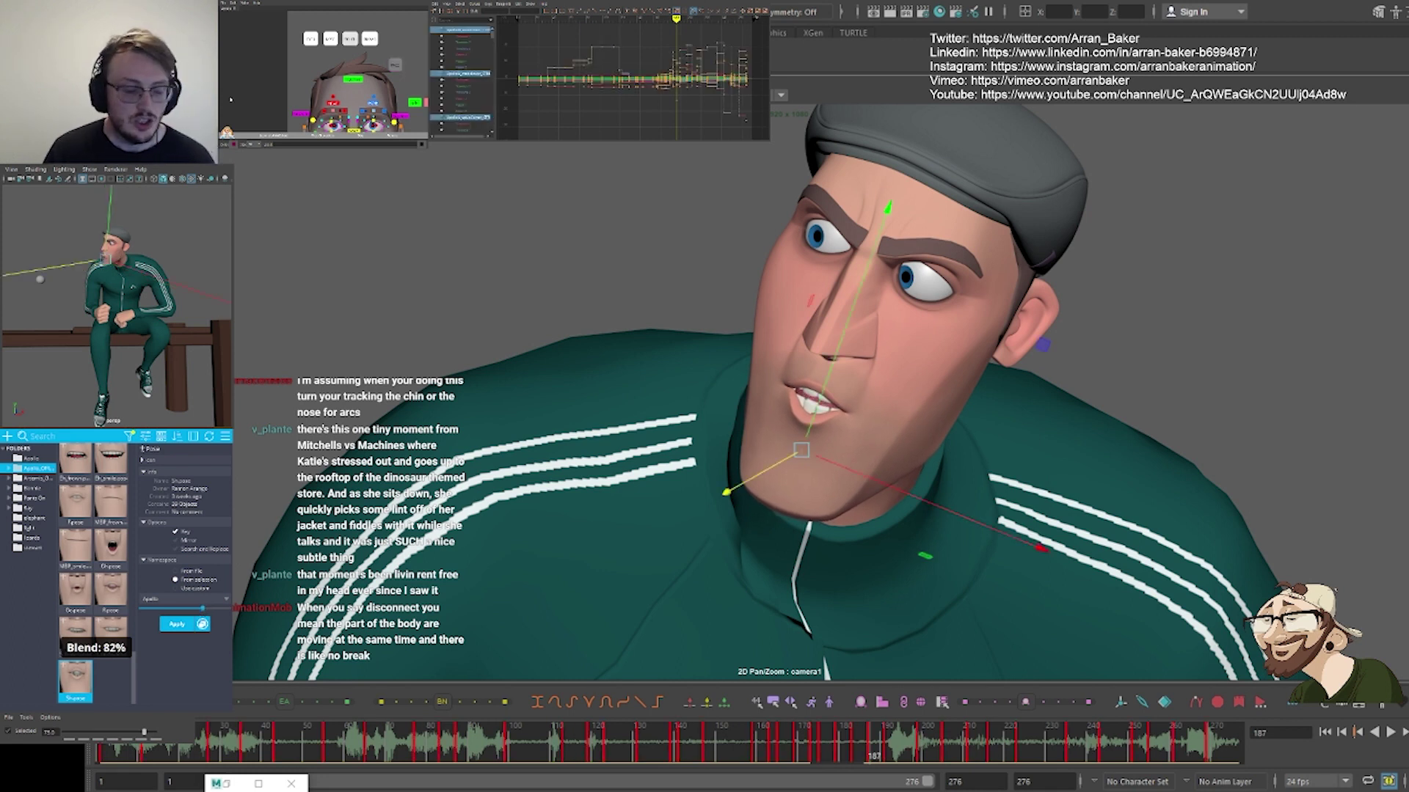
# Select the jaw control and rotate it slightly on frame 187 to offset the lower mouth
pyautogui.keyDown('alt'); pyautogui.moveTo(345, 121); pyautogui.dragTo(324, 91, button='middle'); pyautogui.keyUp('alt')
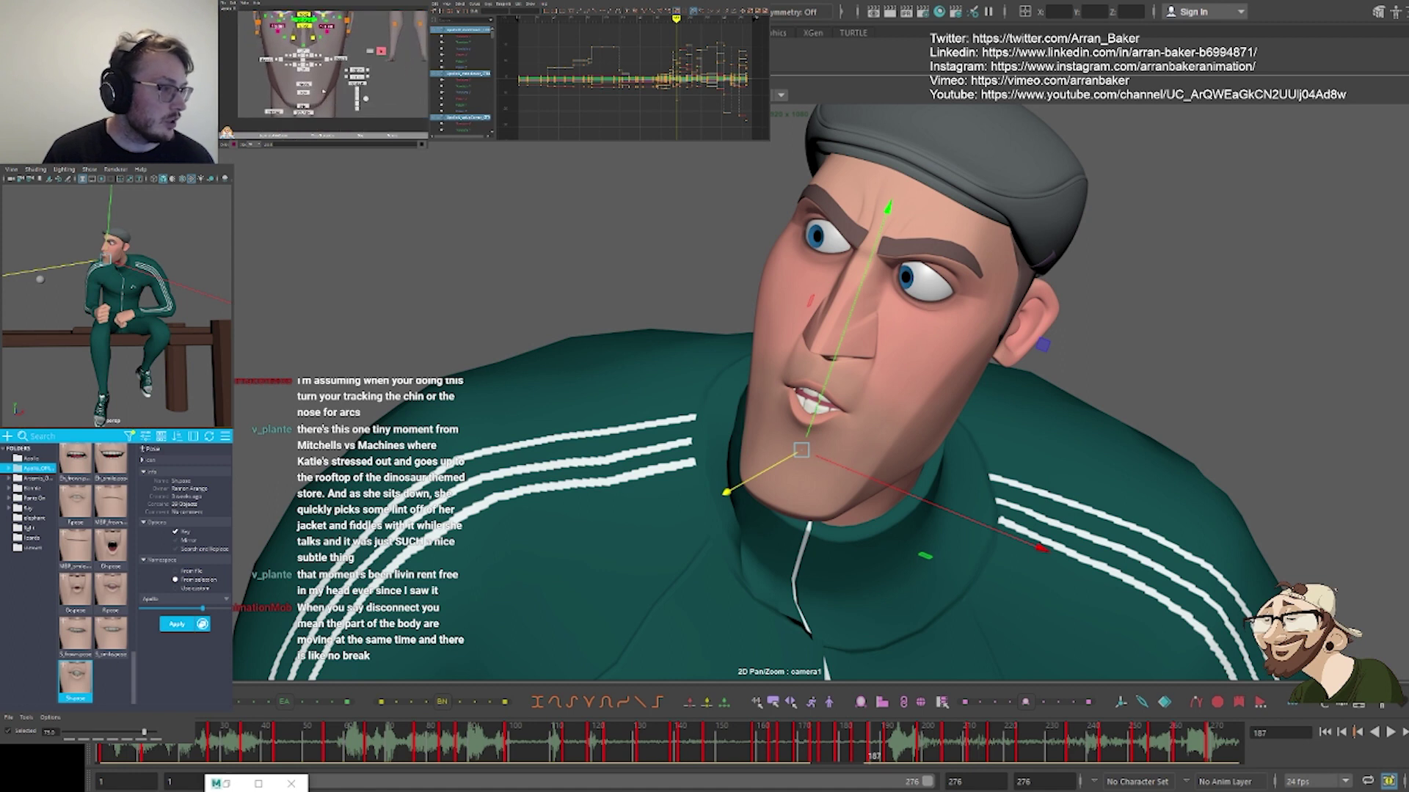
pyautogui.click(359, 85)
pyautogui.press('e')
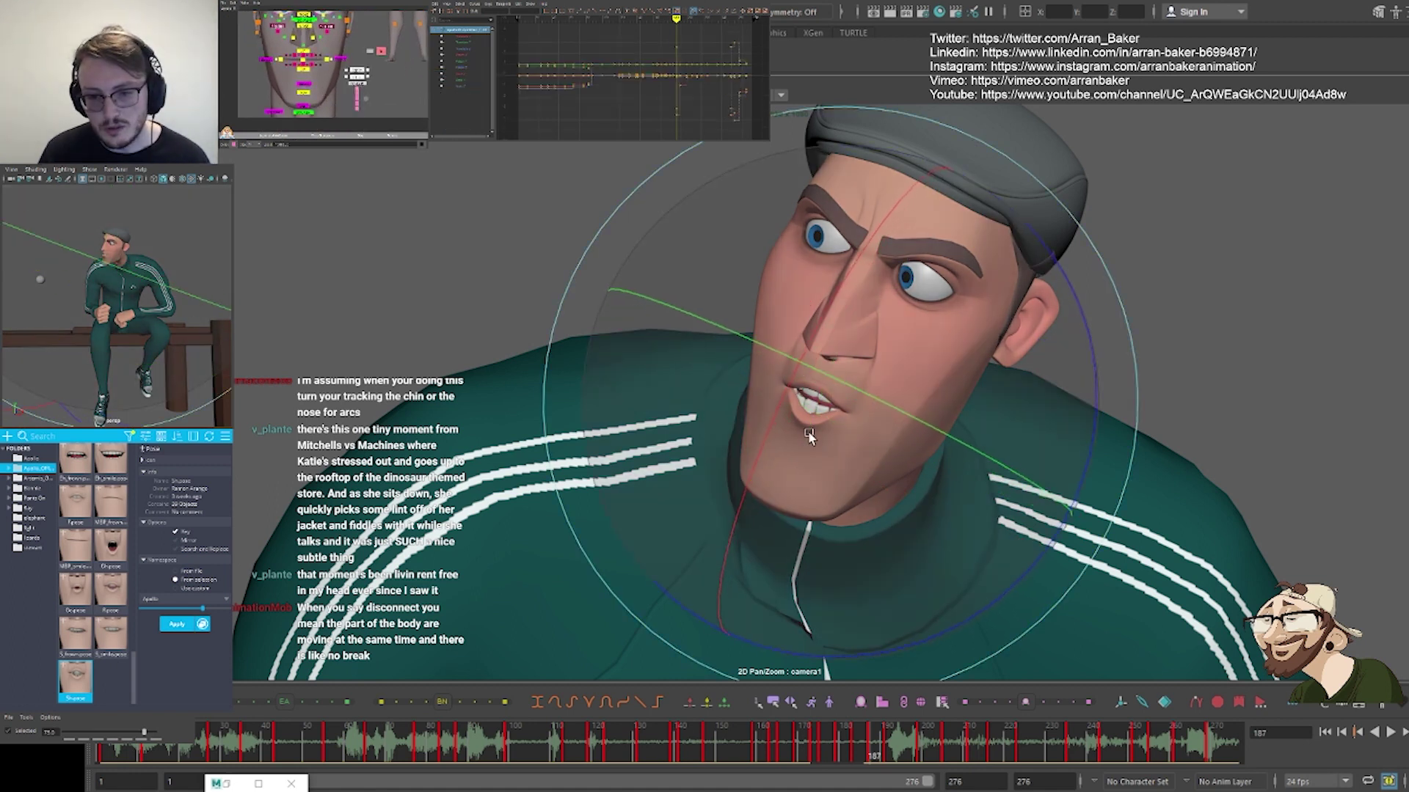
pyautogui.moveTo(812, 414); pyautogui.dragTo(821, 422)
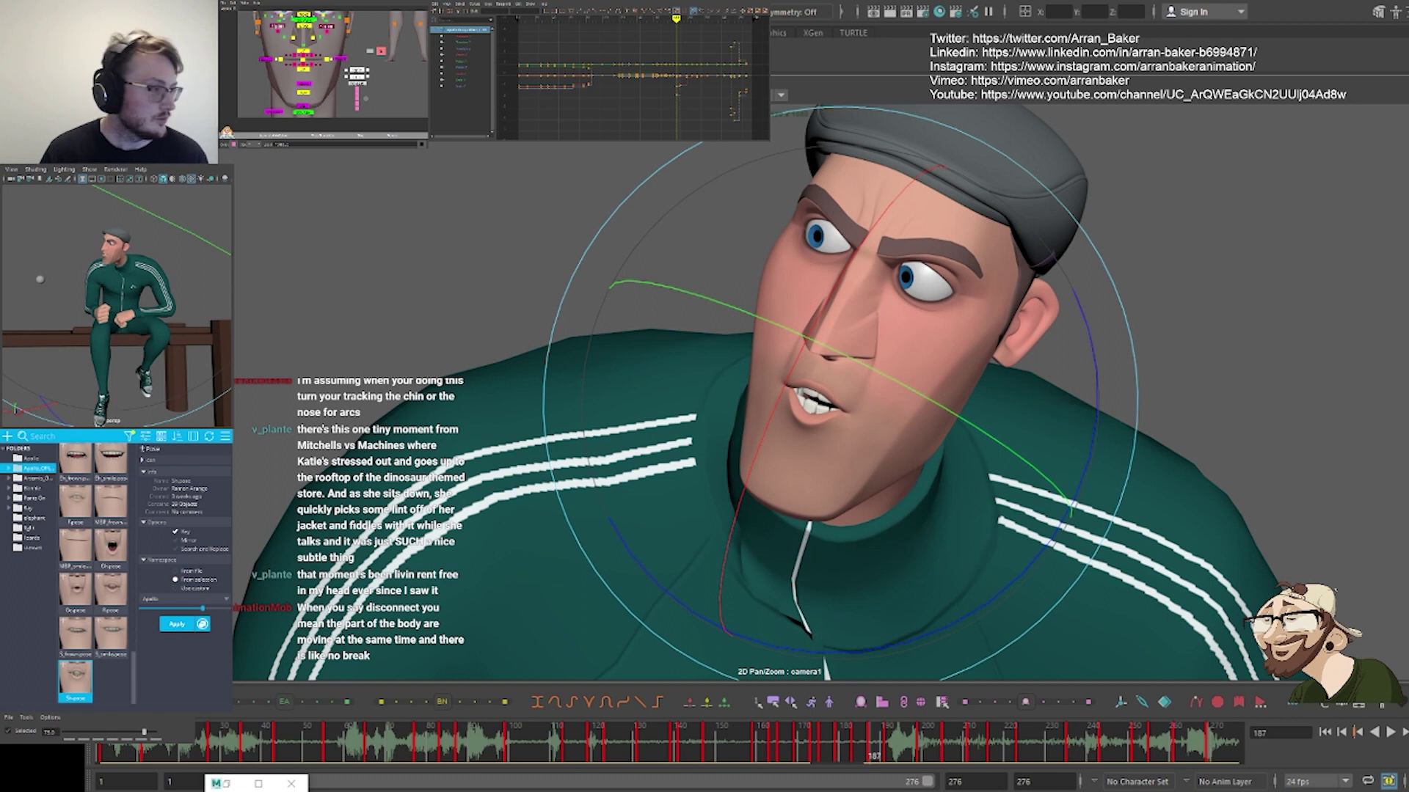
# Move the character's left mouth corner slightly upward in a close-up of the mouth
pyautogui.click(303, 51)
pyautogui.press('w')
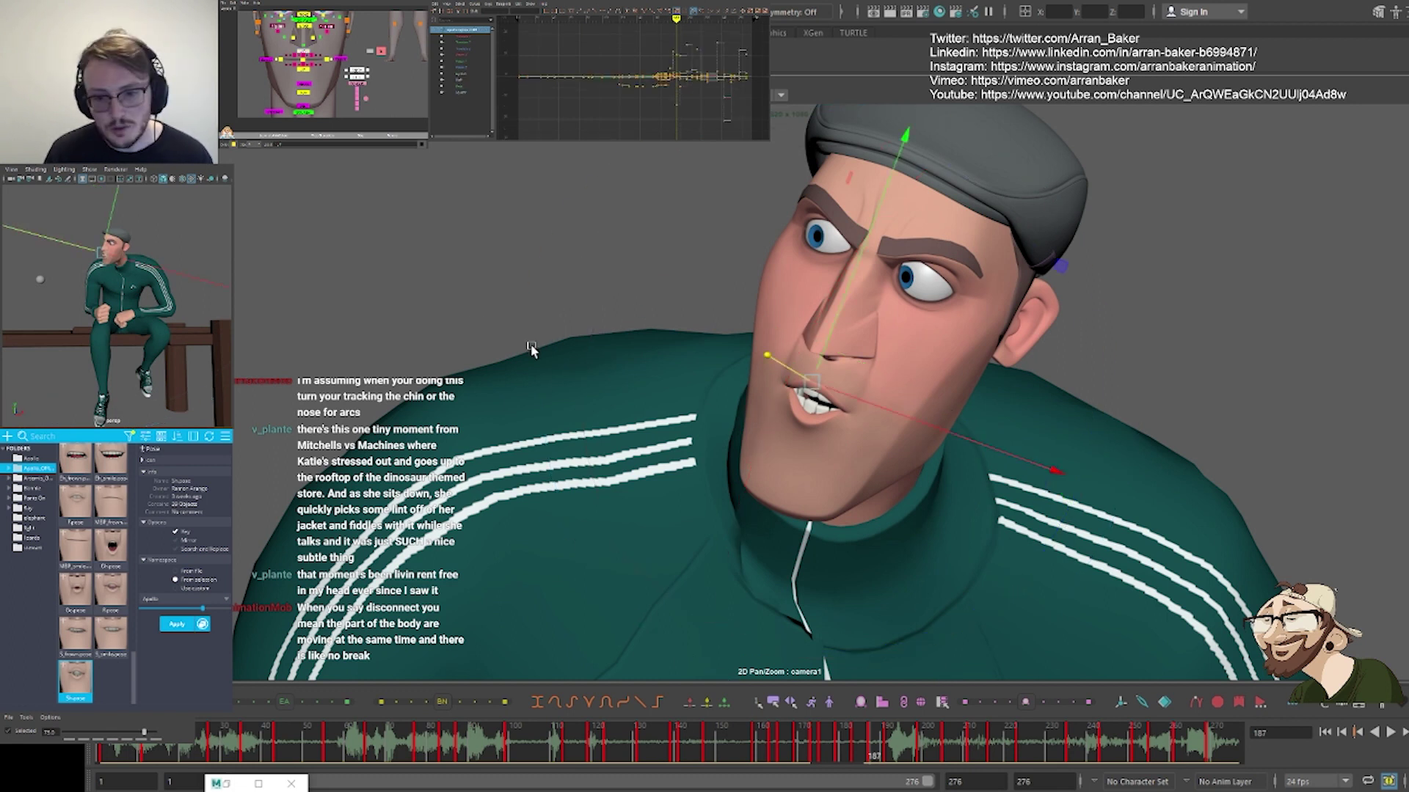
pyautogui.moveTo(673, 390); pyautogui.dragTo(1253, 383, button='right')
pyautogui.moveTo(813, 360); pyautogui.dragTo(884, 416, button='middle')
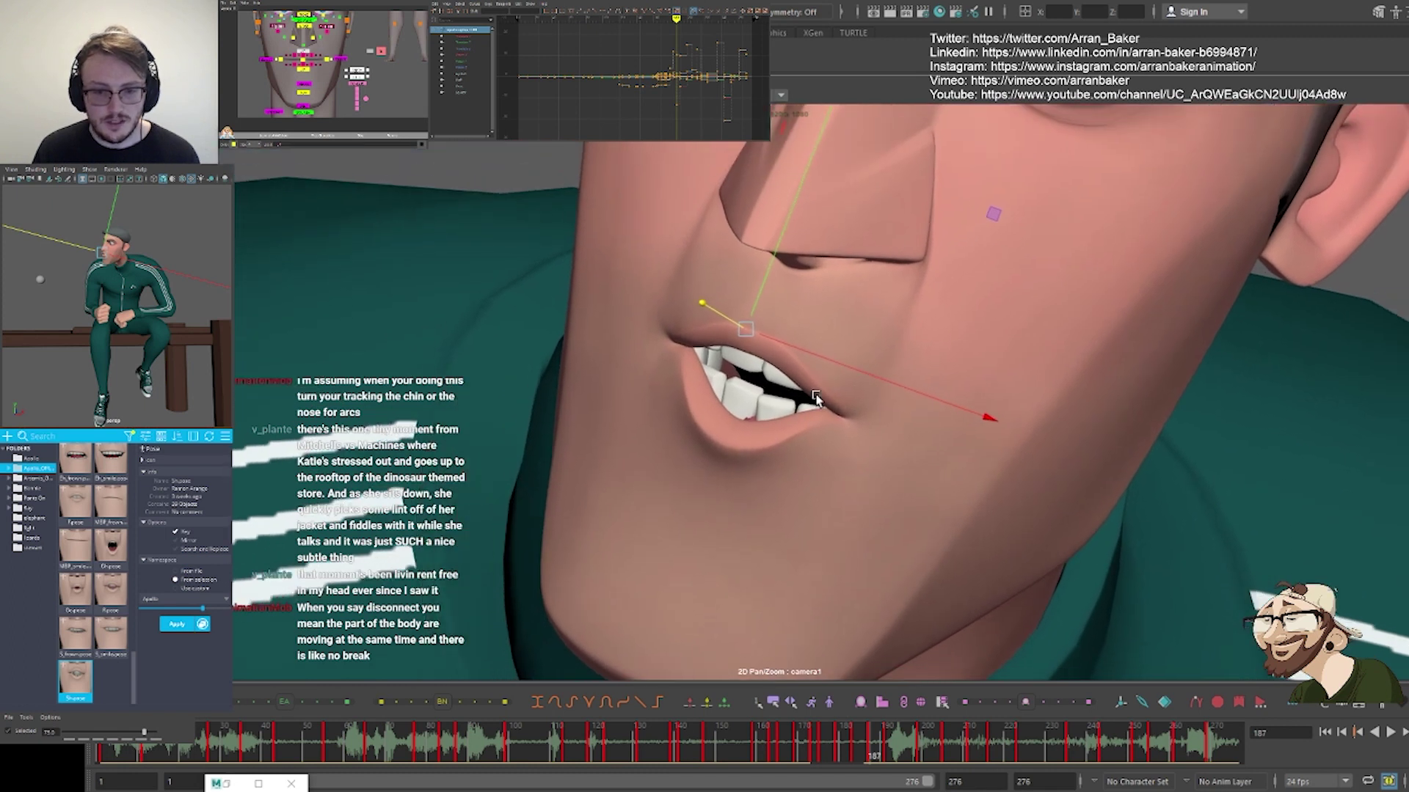
pyautogui.click(326, 60)
pyautogui.moveTo(861, 415); pyautogui.dragTo(865, 403)
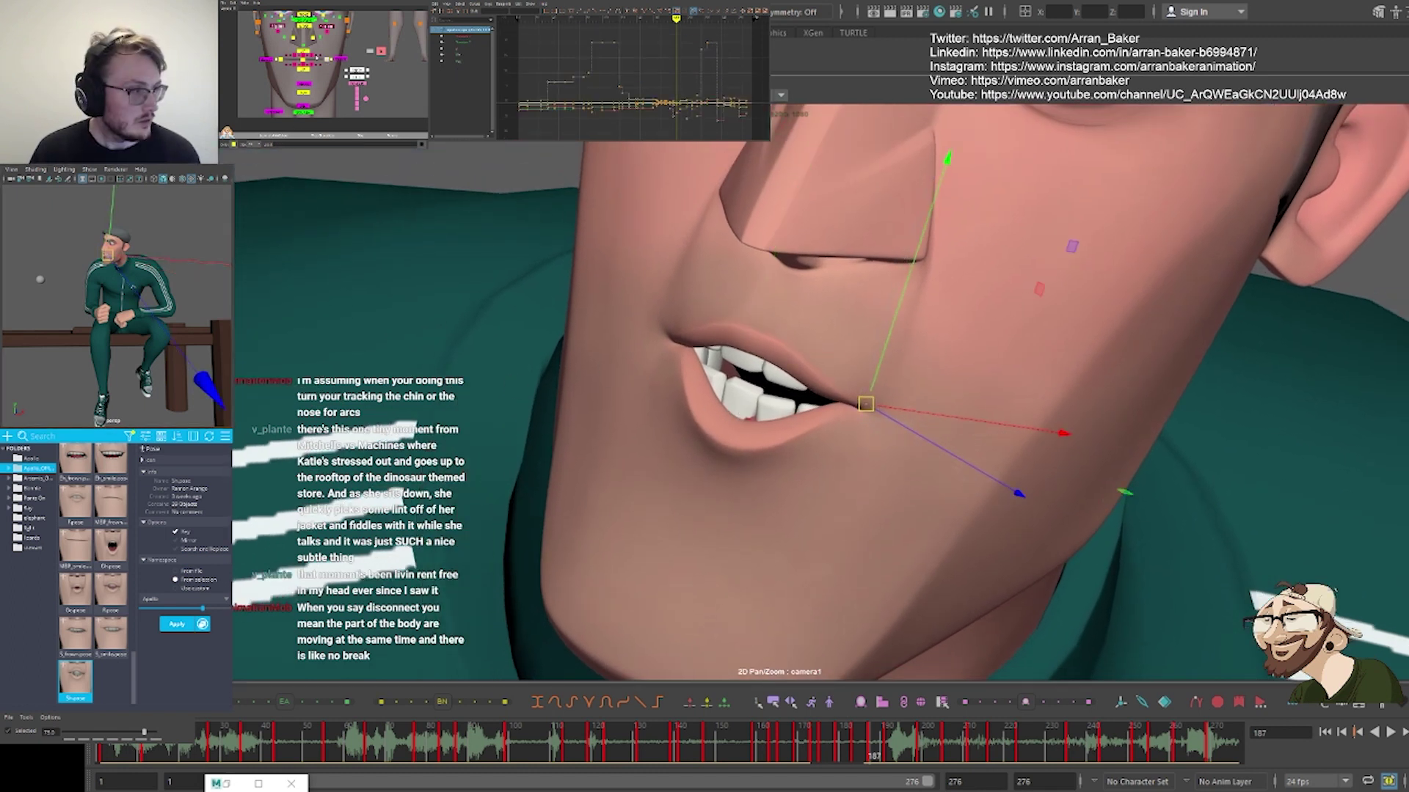
# Raise the upper lip controls on the character's left side to expose more of the upper teeth
pyautogui.click(316, 56)
pyautogui.moveTo(695, 493); pyautogui.dragTo(705, 390, button='middle')
pyautogui.click(311, 55)
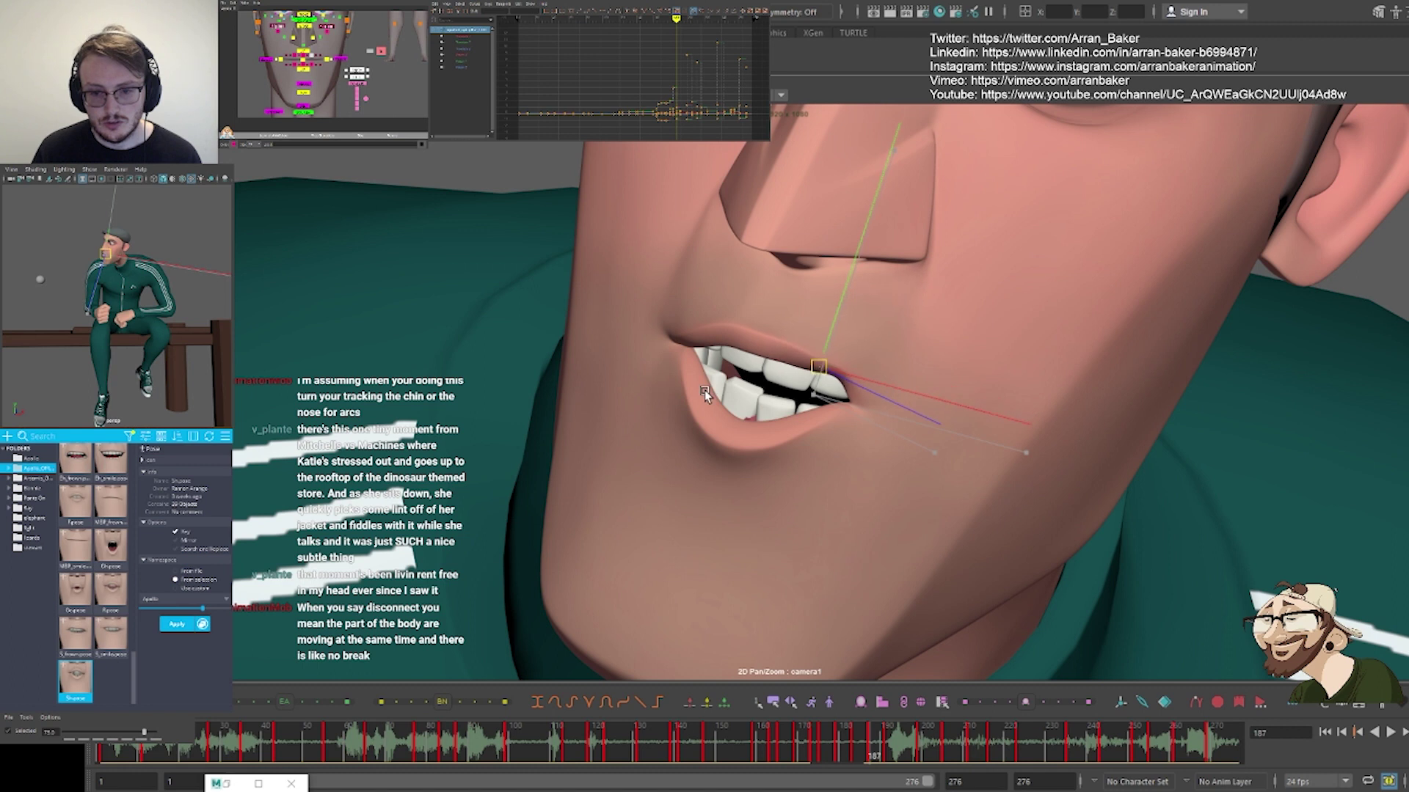
pyautogui.click(307, 57)
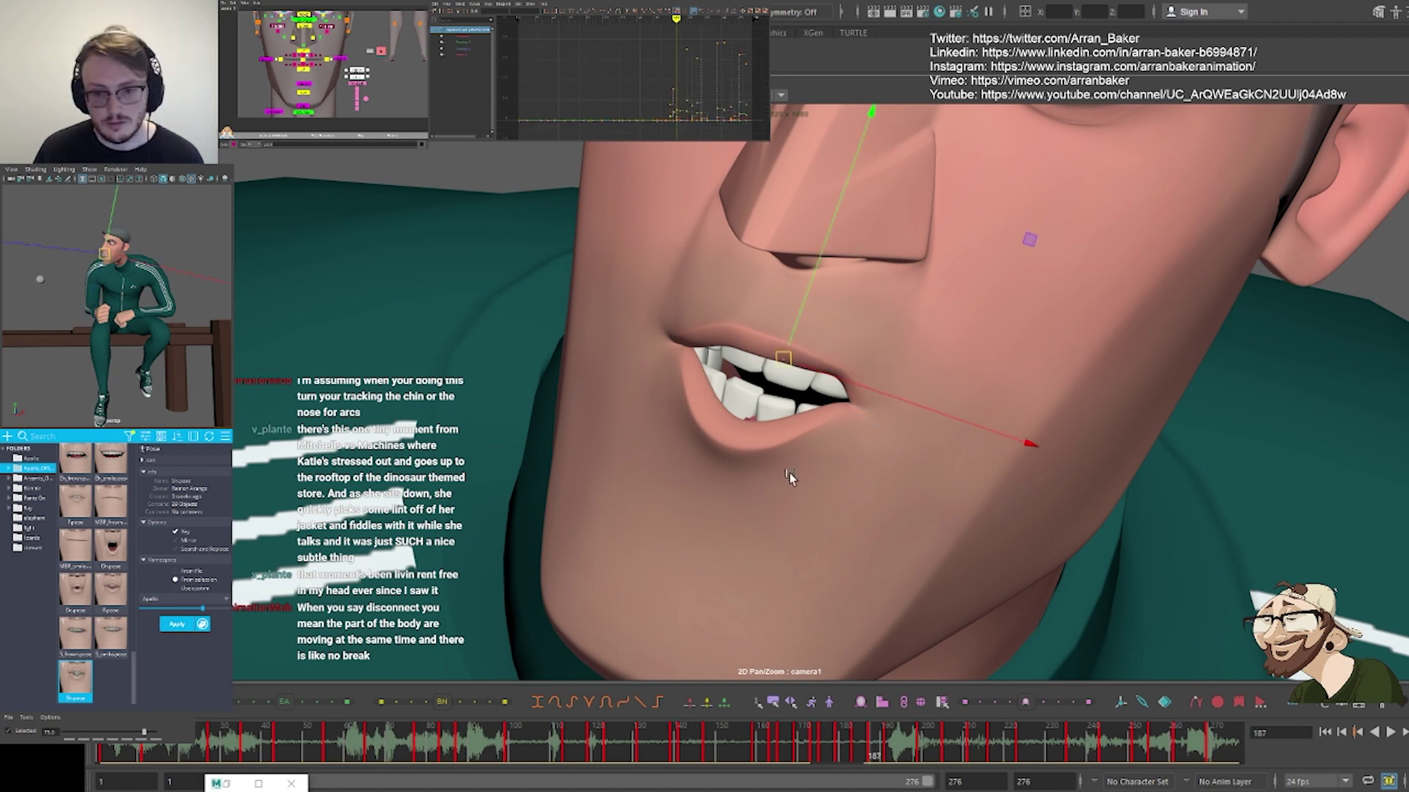
pyautogui.moveTo(789, 477); pyautogui.dragTo(783, 431, button='middle')
# Adjust the upper lip control on the character's right side to refine the lip line above the teeth
pyautogui.click(294, 56)
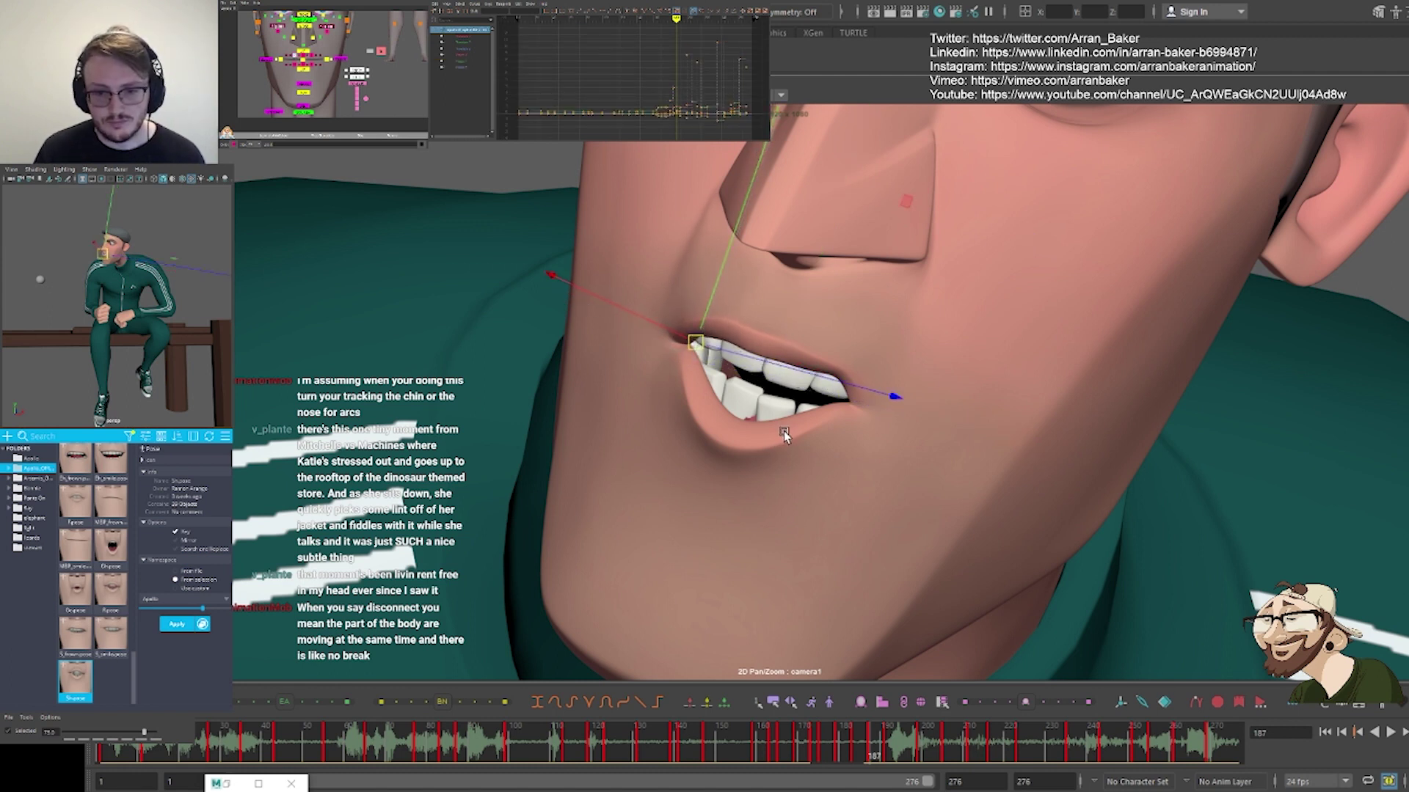
pyautogui.click(299, 55)
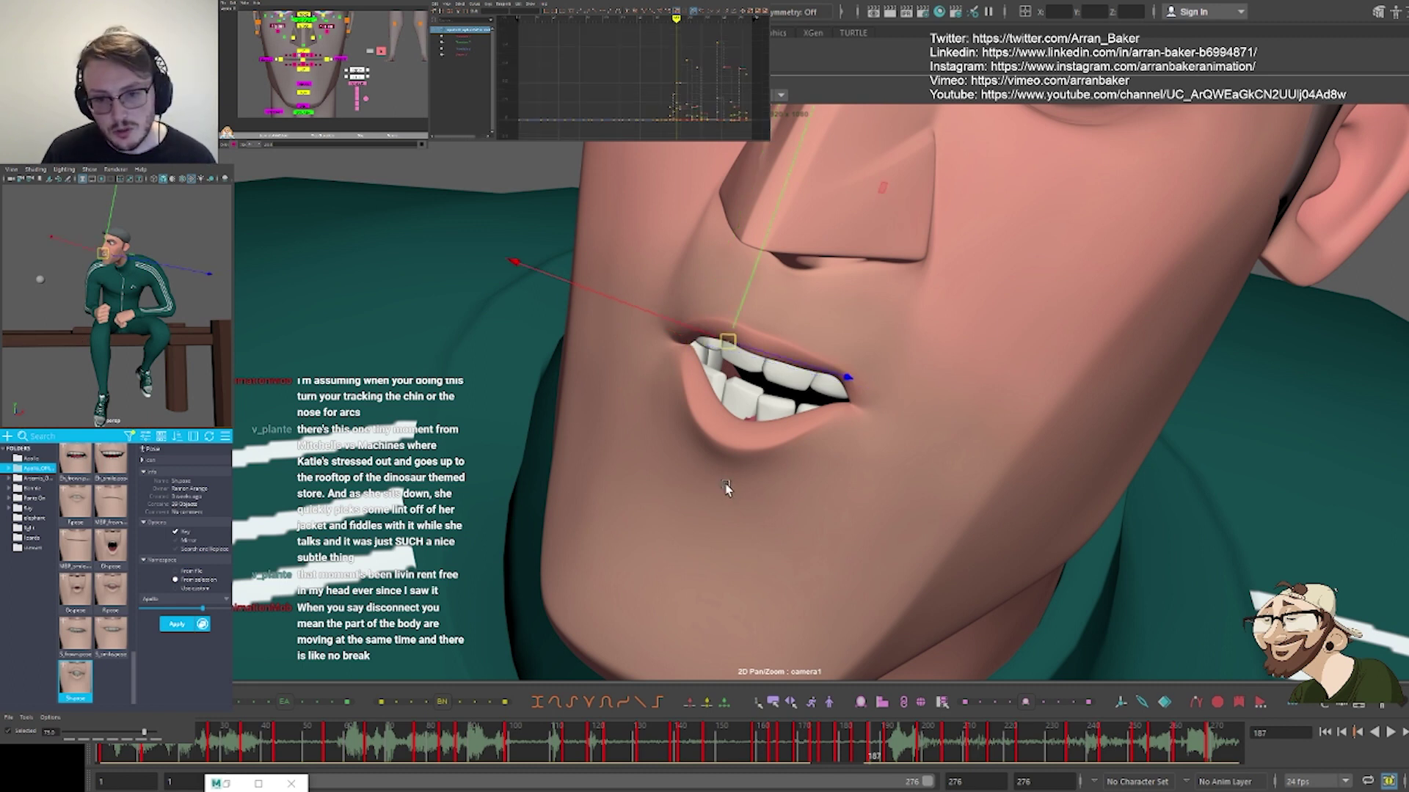
pyautogui.moveTo(724, 456); pyautogui.dragTo(722, 461, button='middle')
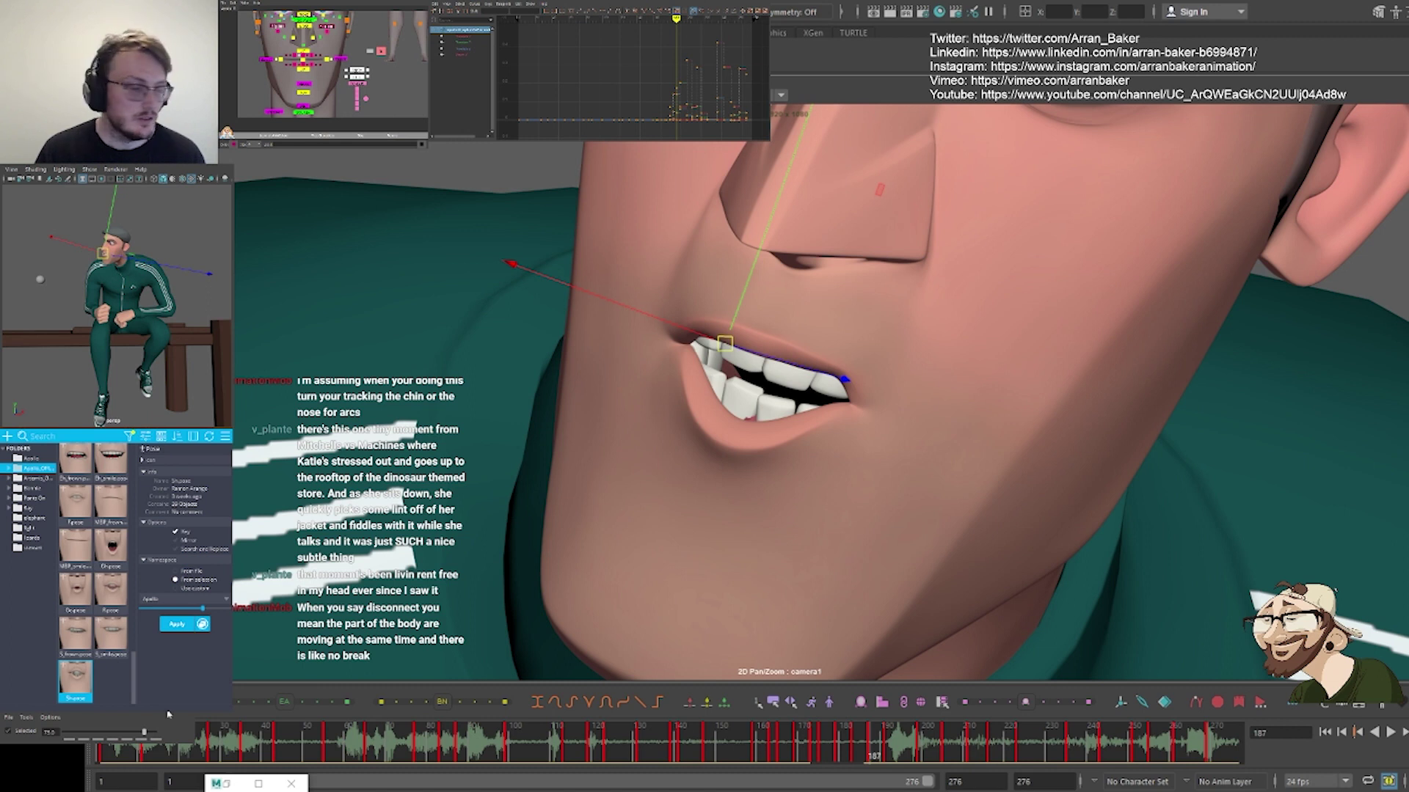
# Fine-tune the outer upper lip controls near the left mouth corner, lifting the lip further above the teeth
pyautogui.click(317, 56)
pyautogui.moveTo(596, 464); pyautogui.dragTo(595, 474, button='middle')
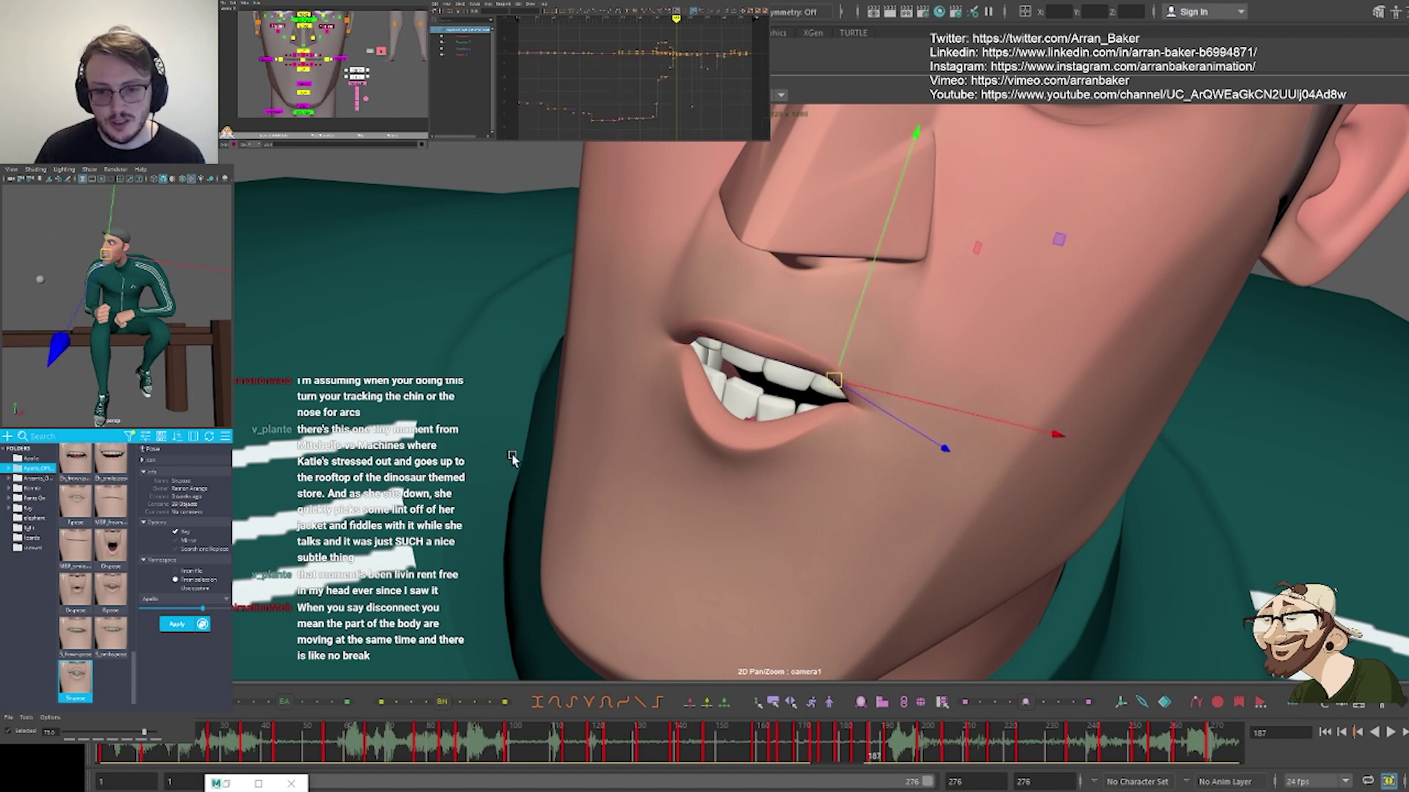
pyautogui.moveTo(473, 499); pyautogui.dragTo(485, 465, button='middle')
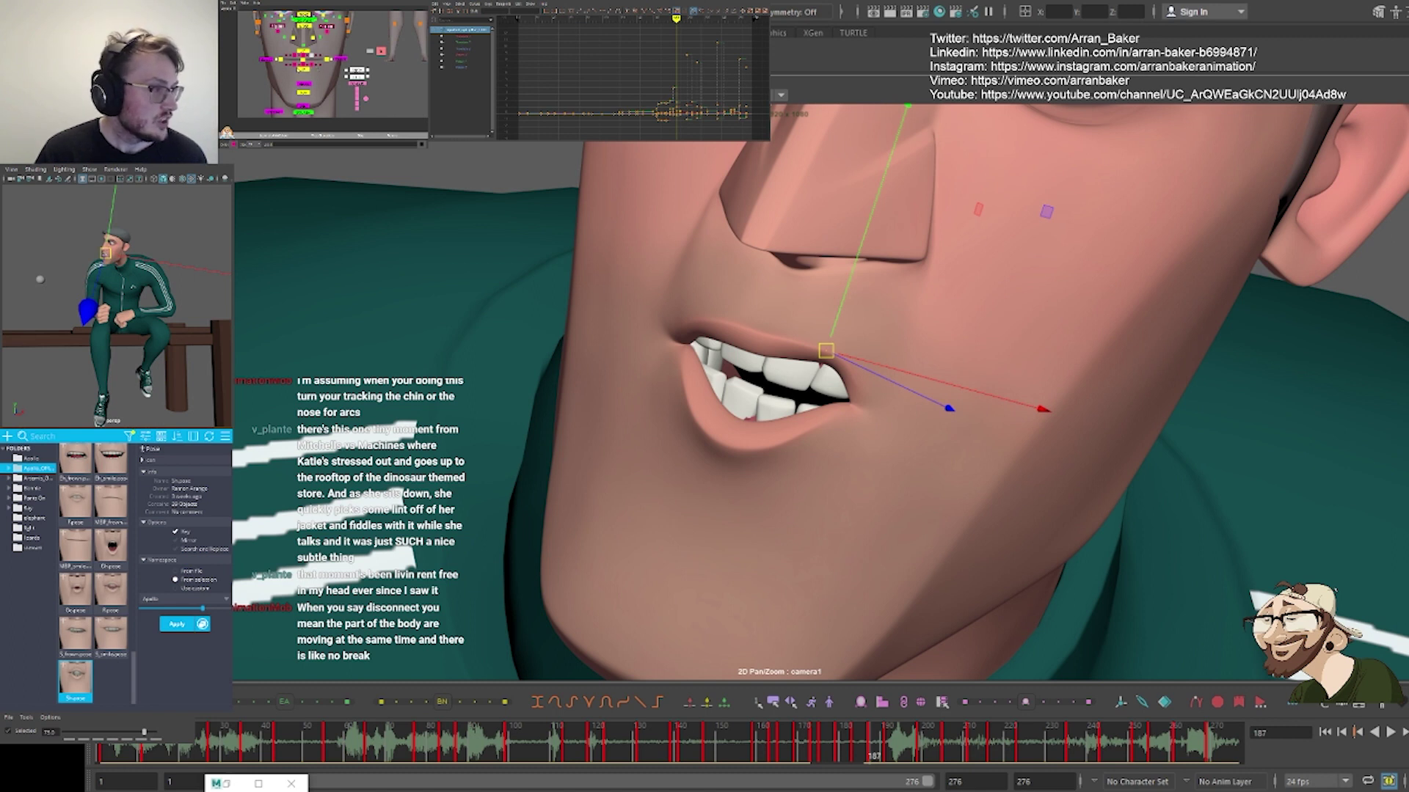
# Raise the lower lip's main control over the bottom teeth, rotate it to tilt the lip, and refine its position
pyautogui.click(302, 65)
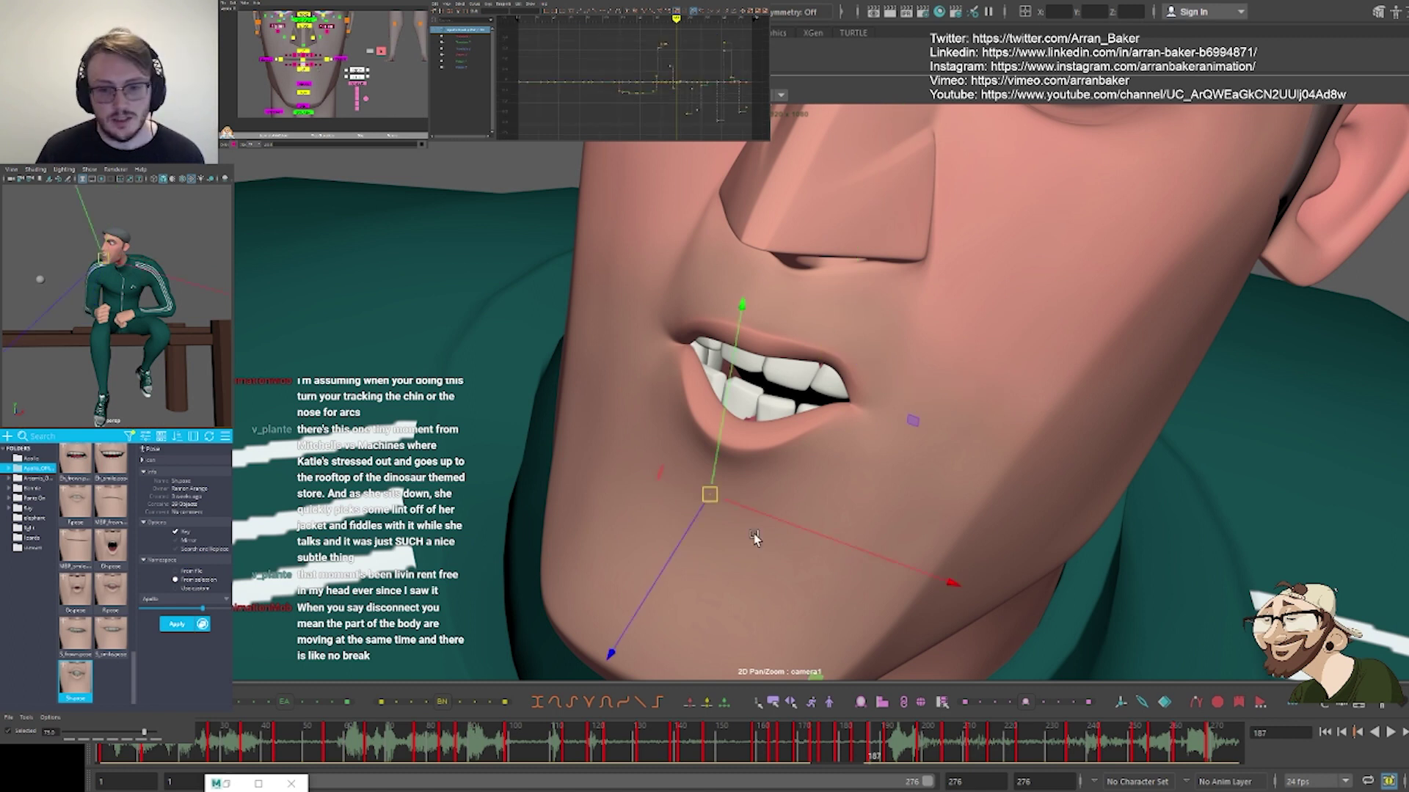
pyautogui.moveTo(710, 494); pyautogui.dragTo(716, 475)
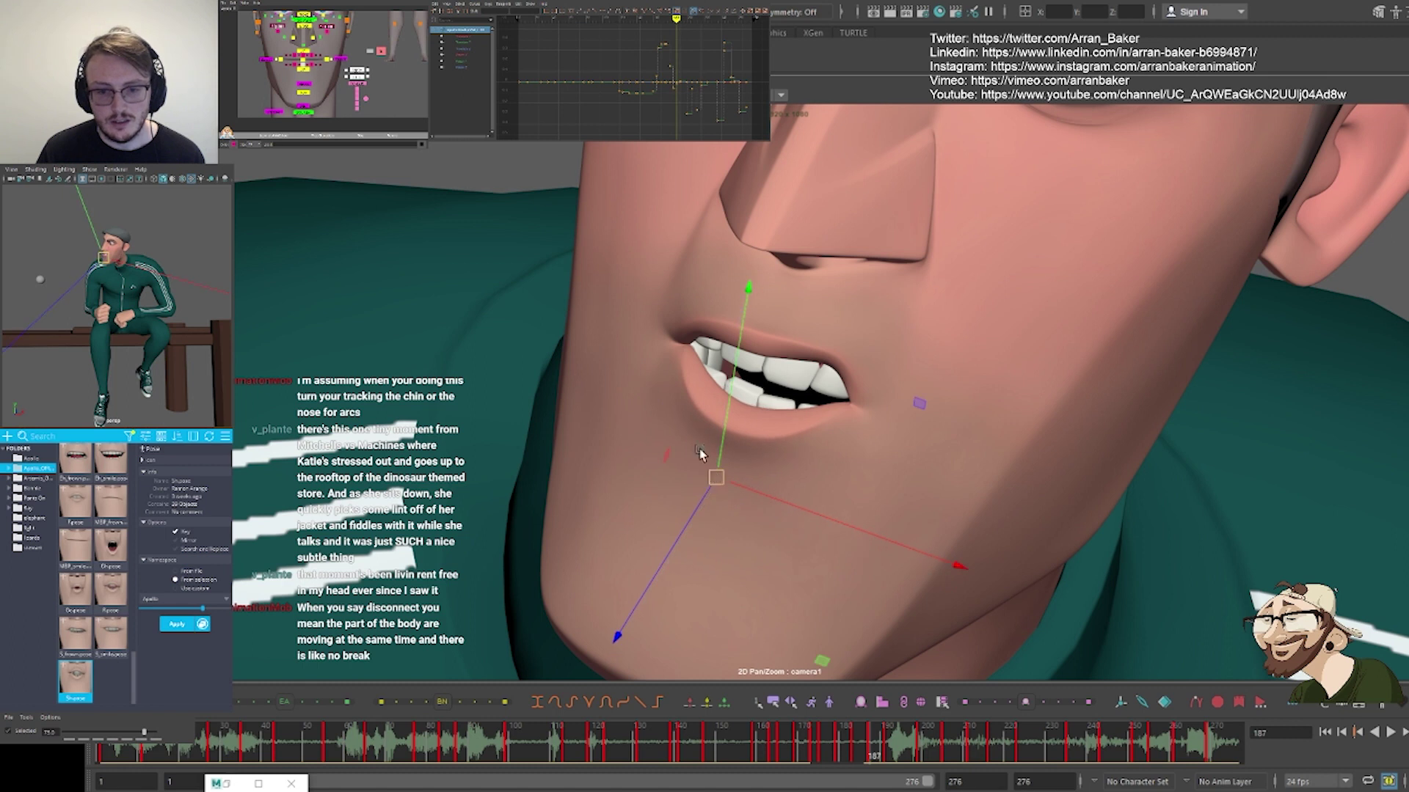
pyautogui.press('e')
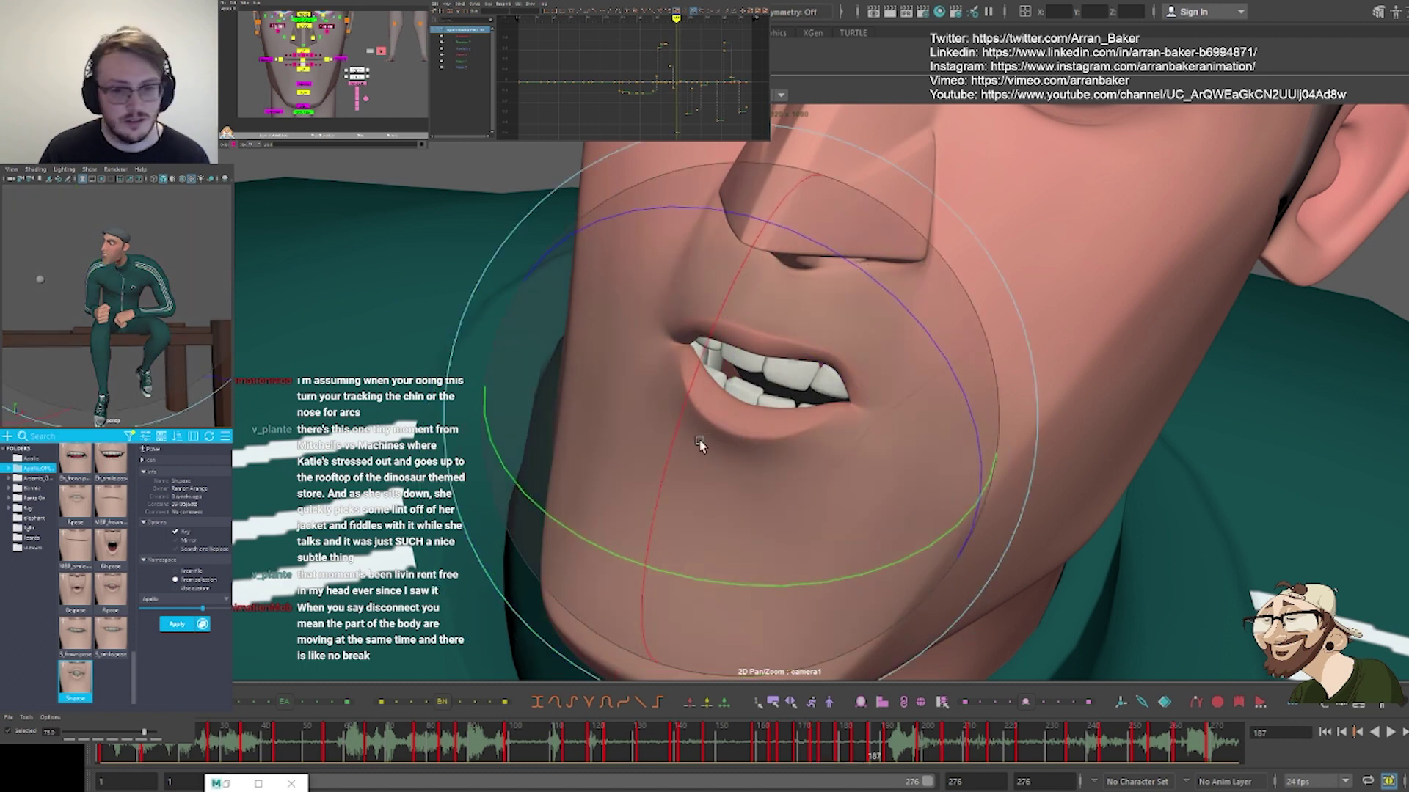
pyautogui.moveTo(694, 412); pyautogui.dragTo(764, 283)
pyautogui.moveTo(665, 330); pyautogui.dragTo(615, 429)
pyautogui.moveTo(686, 368)
pyautogui.mouseDown()
pyautogui.moveTo(689, 342)
pyautogui.moveTo(669, 354)
pyautogui.mouseUp()
pyautogui.press('w')
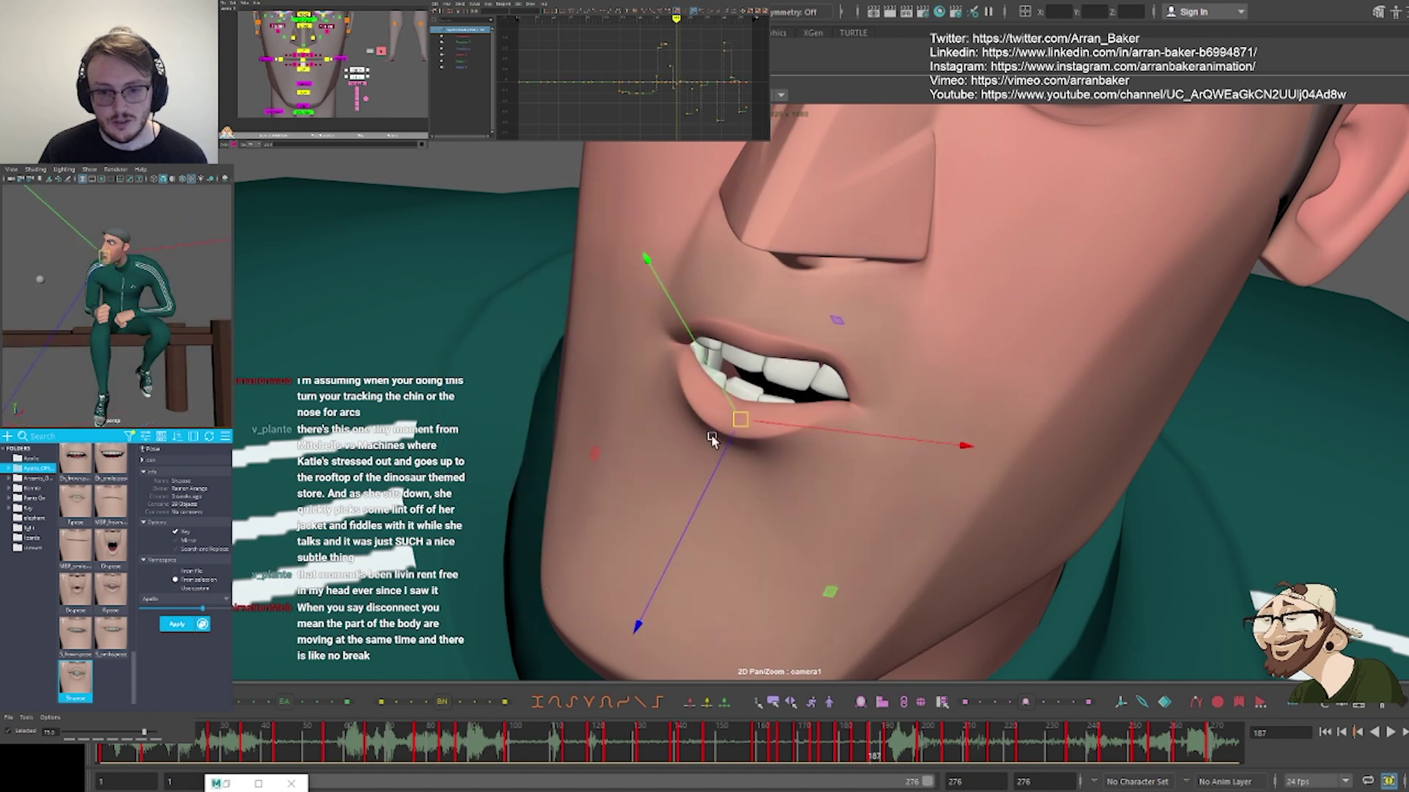
pyautogui.moveTo(719, 455); pyautogui.dragTo(727, 418)
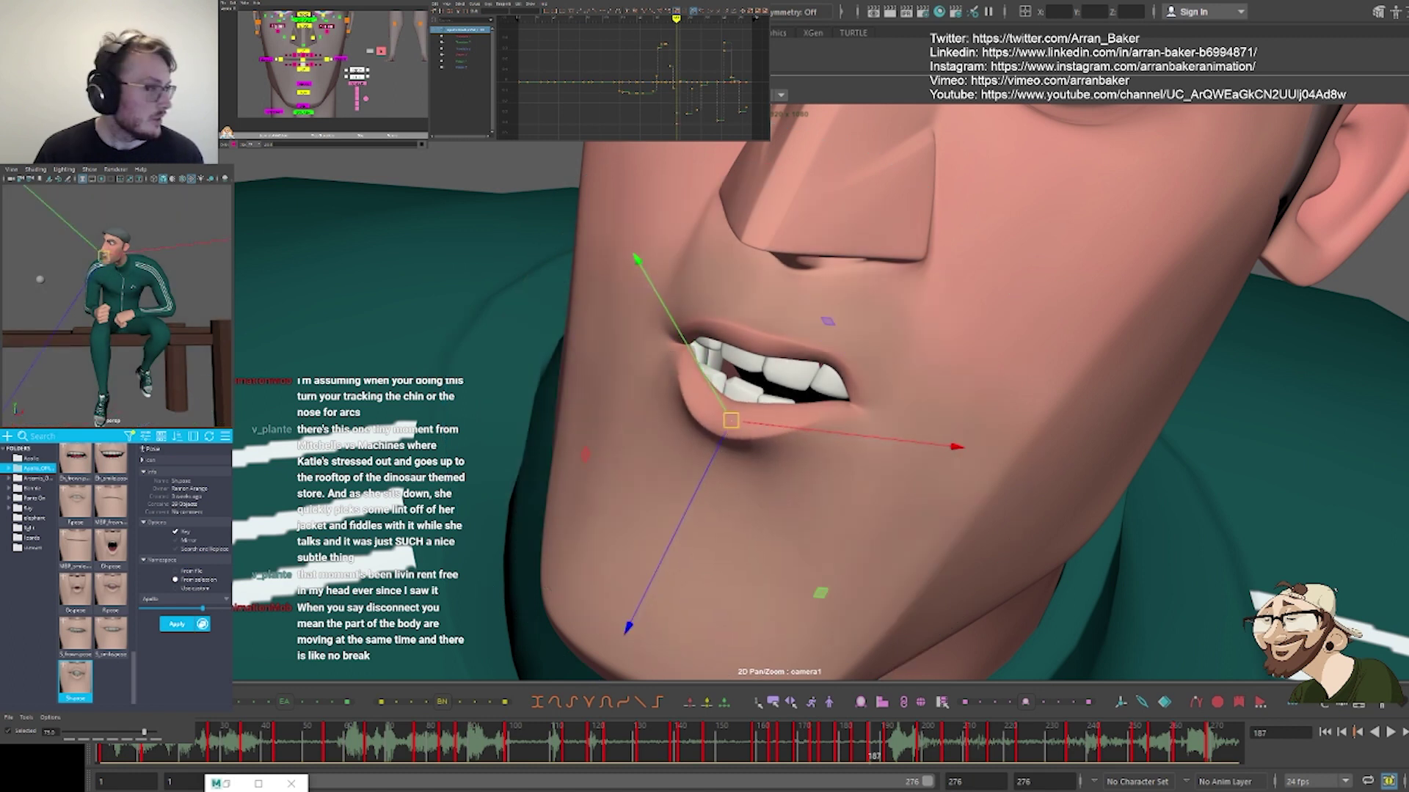
# Check the lower lip in the side view and shift its centre control slightly downward
pyautogui.press('f')
pyautogui.scroll(-5, 135, 314)
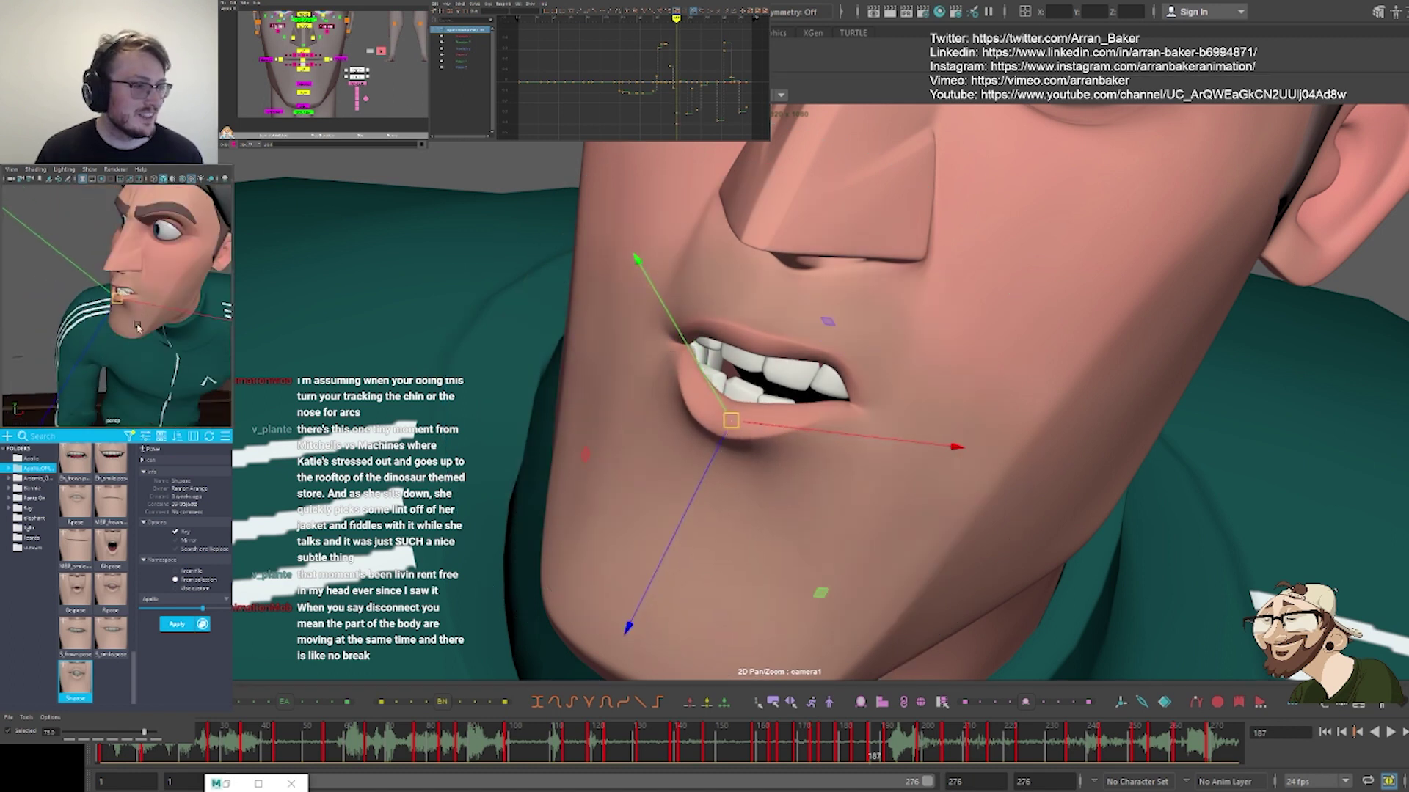
pyautogui.moveTo(145, 319); pyautogui.dragTo(131, 327, button='middle')
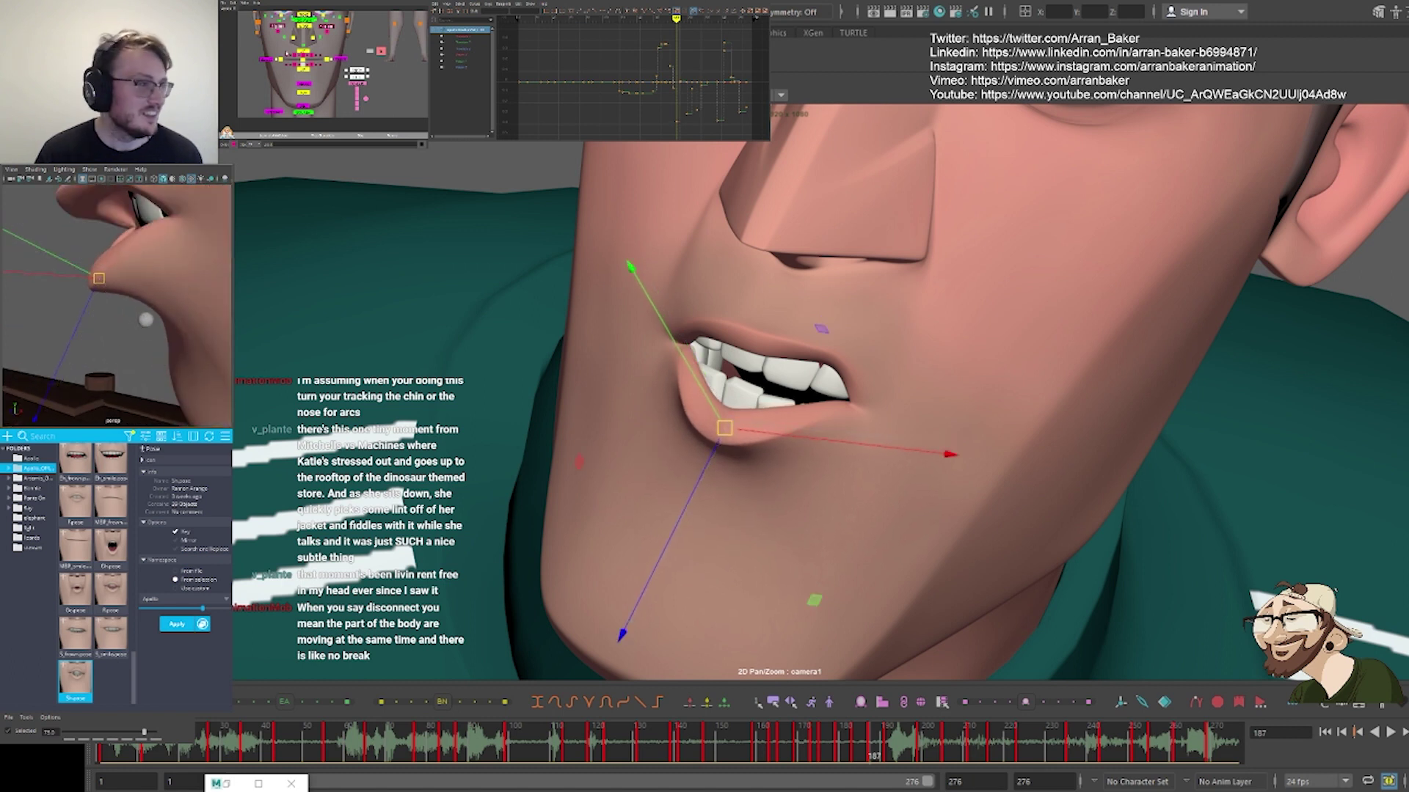
pyautogui.scroll(-4, 154, 308)
pyautogui.scroll(2, 145, 304)
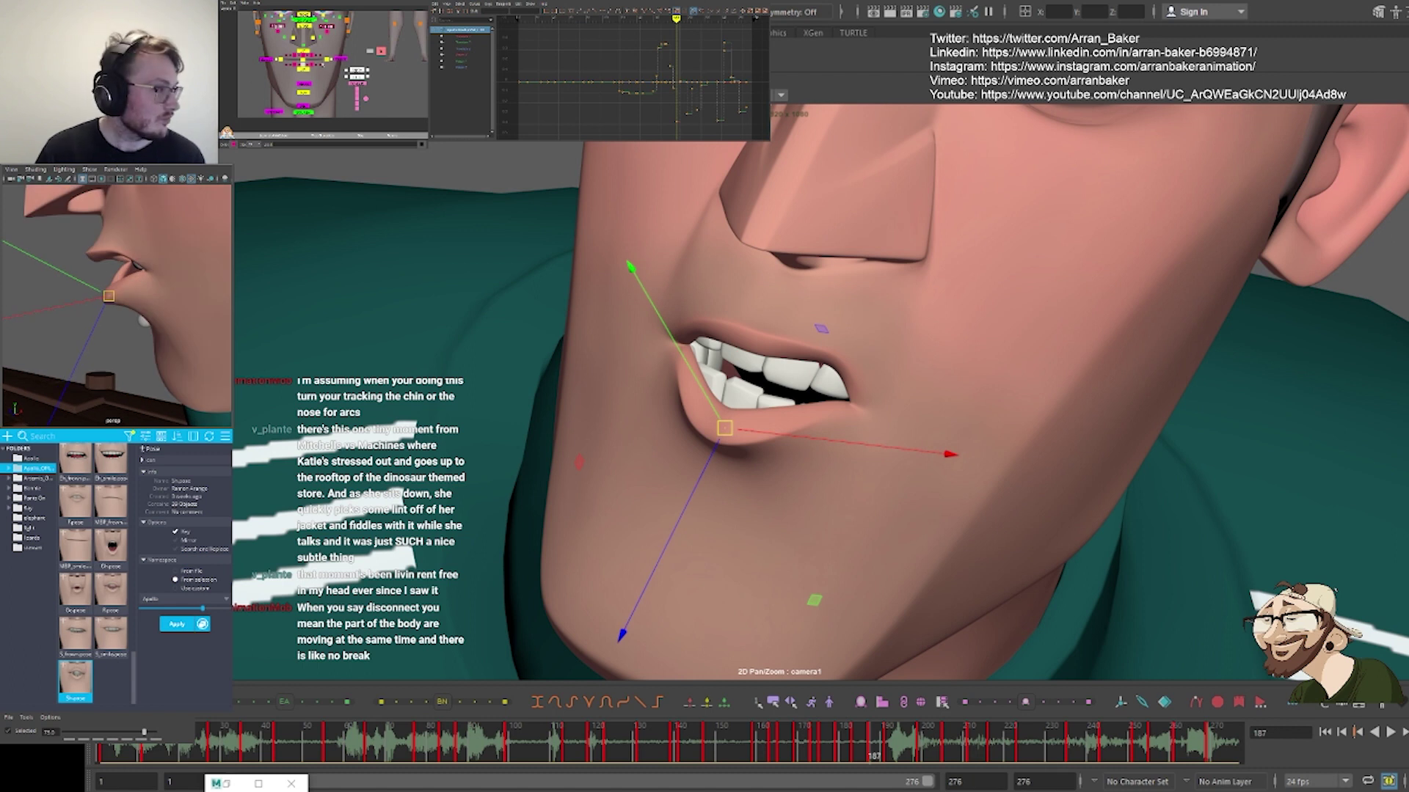
# Raise the mouth corner on the character's left side slightly and refine the adjacent lip controls
pyautogui.click(862, 425)
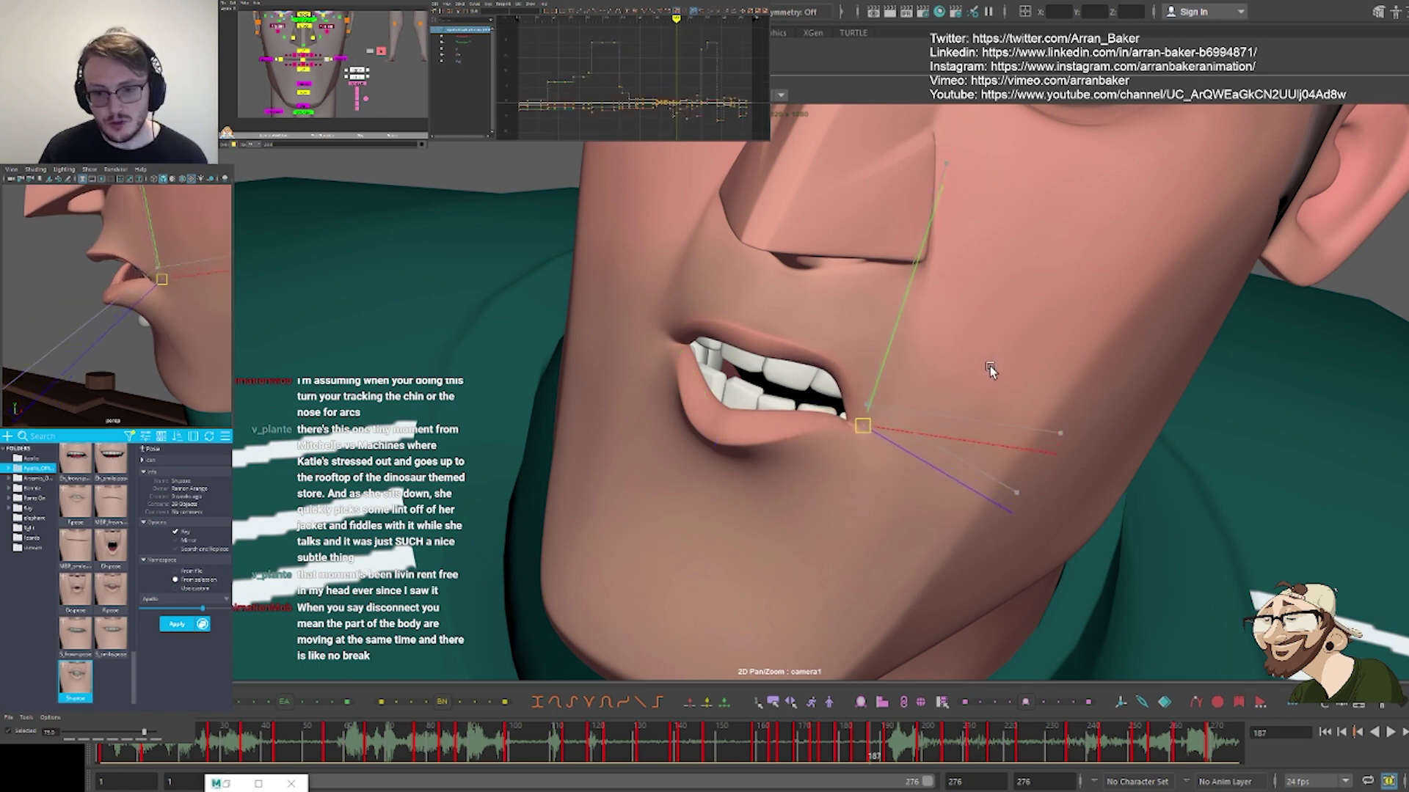
pyautogui.moveTo(989, 365); pyautogui.dragTo(993, 357, button='middle')
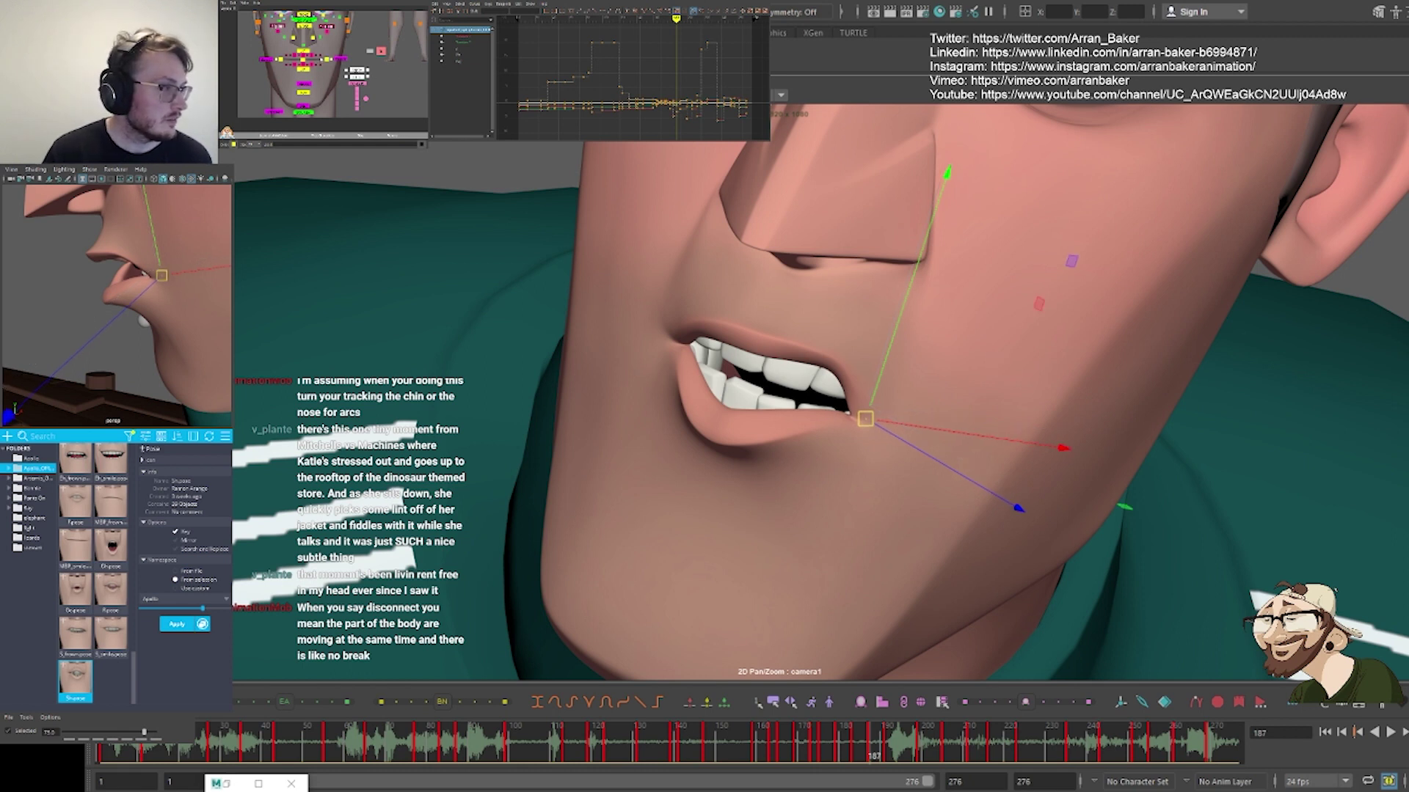
pyautogui.click(321, 61)
pyautogui.moveTo(896, 327); pyautogui.dragTo(895, 331, button='middle')
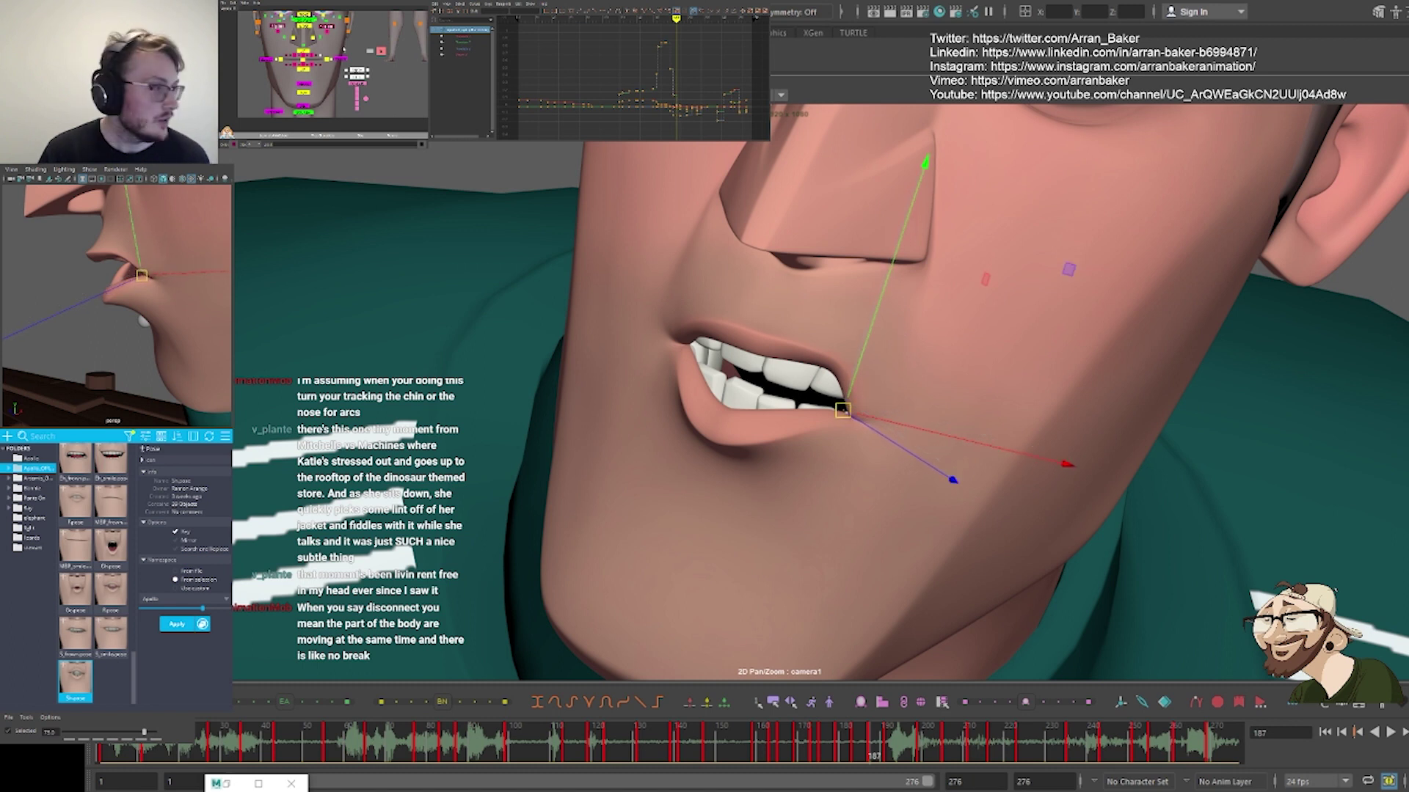
pyautogui.click(320, 65)
pyautogui.moveTo(761, 348); pyautogui.dragTo(760, 346, button='middle')
# Raise the lower lip's centre control and refine the neighbouring lower lip controls toward the character's left mouth corner
pyautogui.click(303, 64)
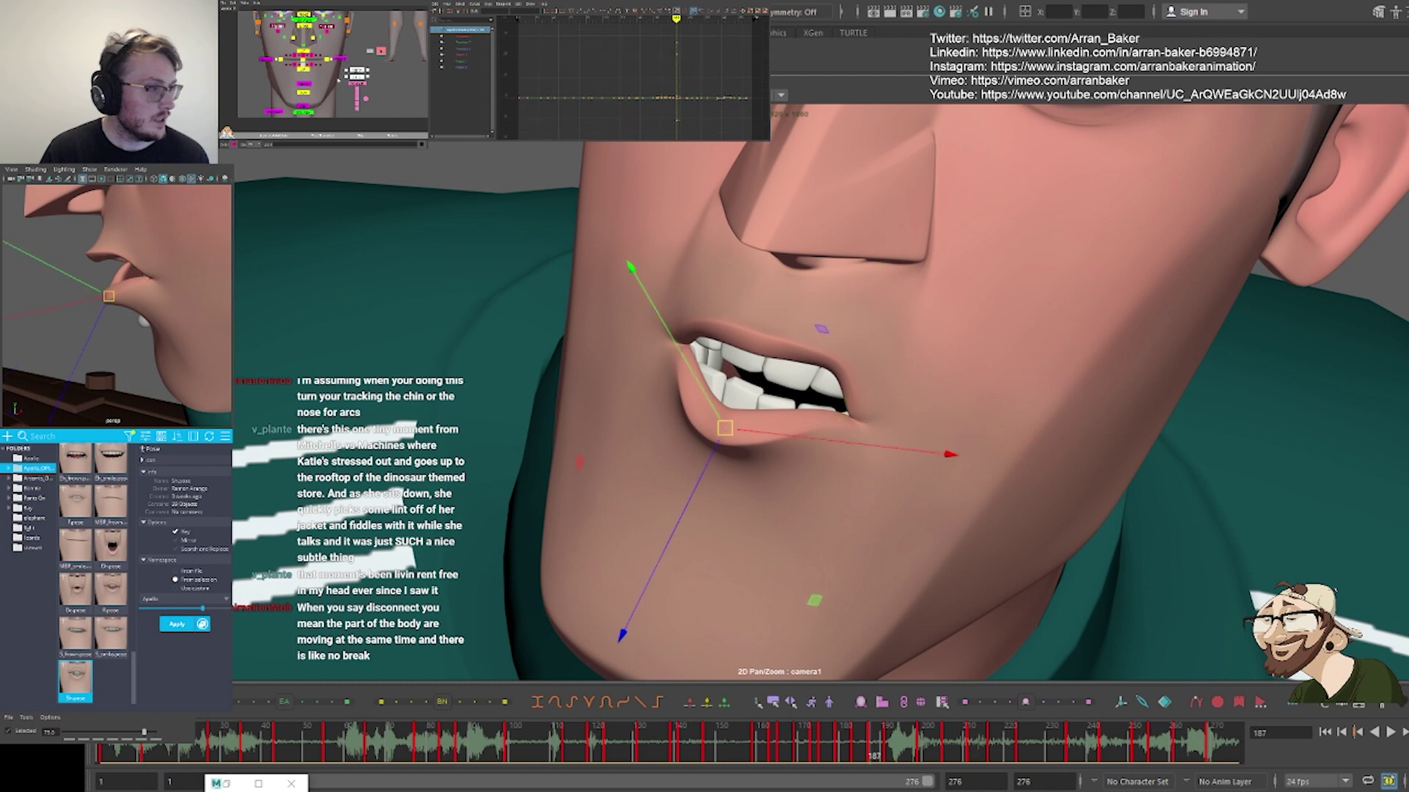
pyautogui.moveTo(555, 468); pyautogui.dragTo(560, 458, button='middle')
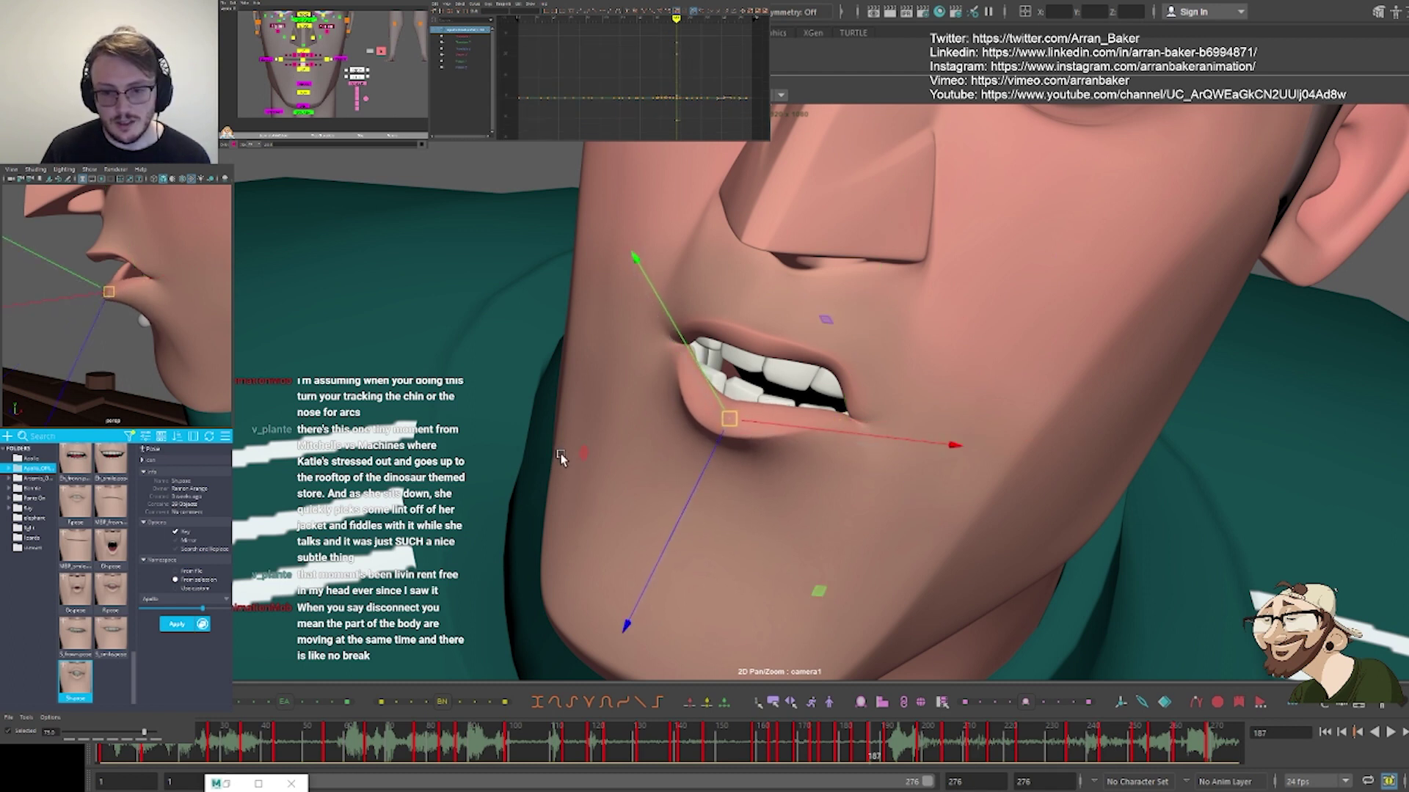
pyautogui.click(314, 65)
pyautogui.moveTo(661, 485); pyautogui.dragTo(561, 458, button='middle')
pyautogui.keyDown('shift'); pyautogui.click(317, 65); pyautogui.keyUp('shift')
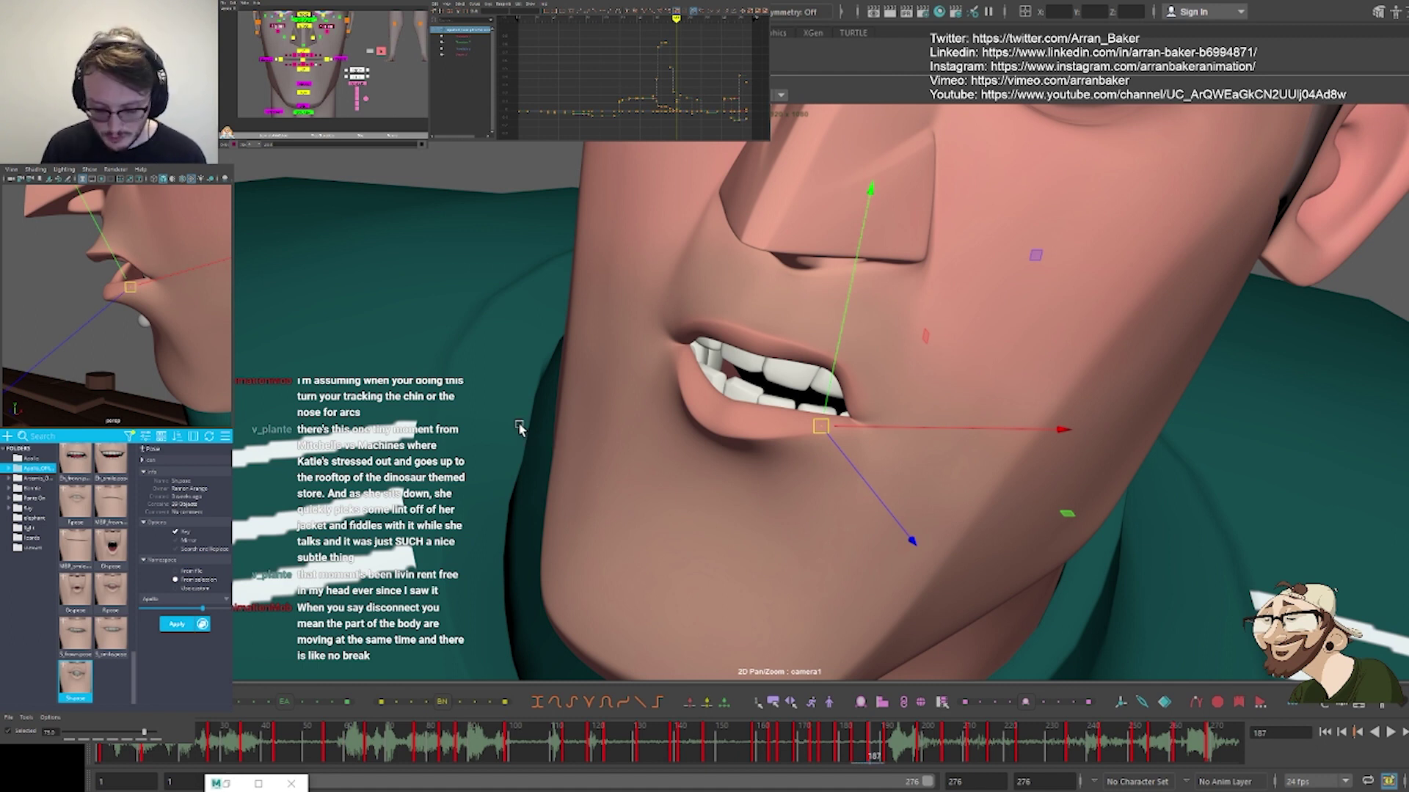
# Examine the mouth shape in the camera view, both within the whole face and up close
pyautogui.moveTo(792, 363); pyautogui.dragTo(273, 410, button='right')
pyautogui.moveTo(639, 346); pyautogui.dragTo(349, 378, button='right')
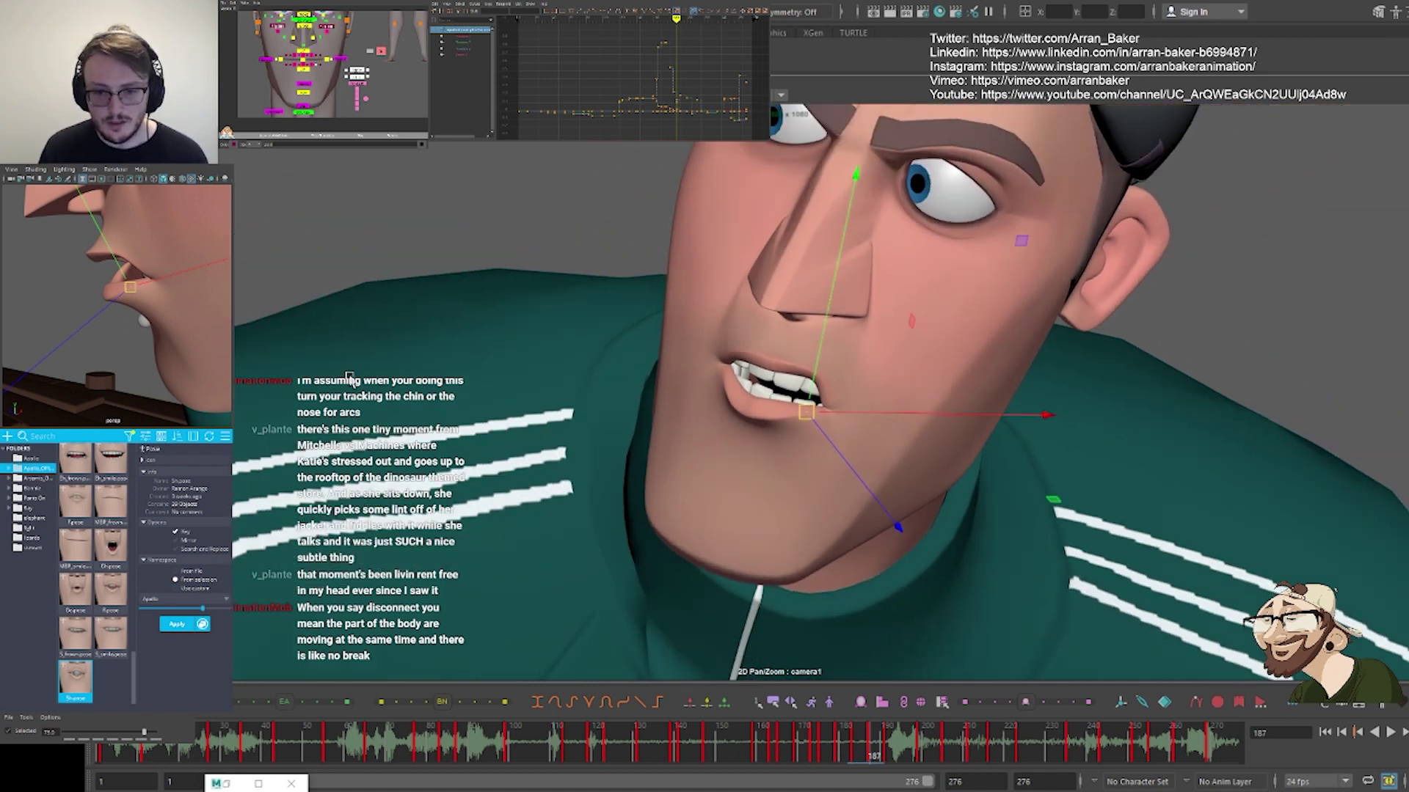
pyautogui.moveTo(499, 411); pyautogui.dragTo(1078, 403, button='middle')
pyautogui.moveTo(560, 399); pyautogui.dragTo(513, 389, button='right')
pyautogui.moveTo(514, 386); pyautogui.dragTo(370, 389, button='middle')
pyautogui.moveTo(891, 405); pyautogui.dragTo(538, 380, button='middle')
pyautogui.moveTo(537, 381); pyautogui.dragTo(916, 311, button='right')
pyautogui.moveTo(916, 311); pyautogui.dragTo(748, 459, button='middle')
pyautogui.moveTo(704, 458); pyautogui.dragTo(732, 459, button='right')
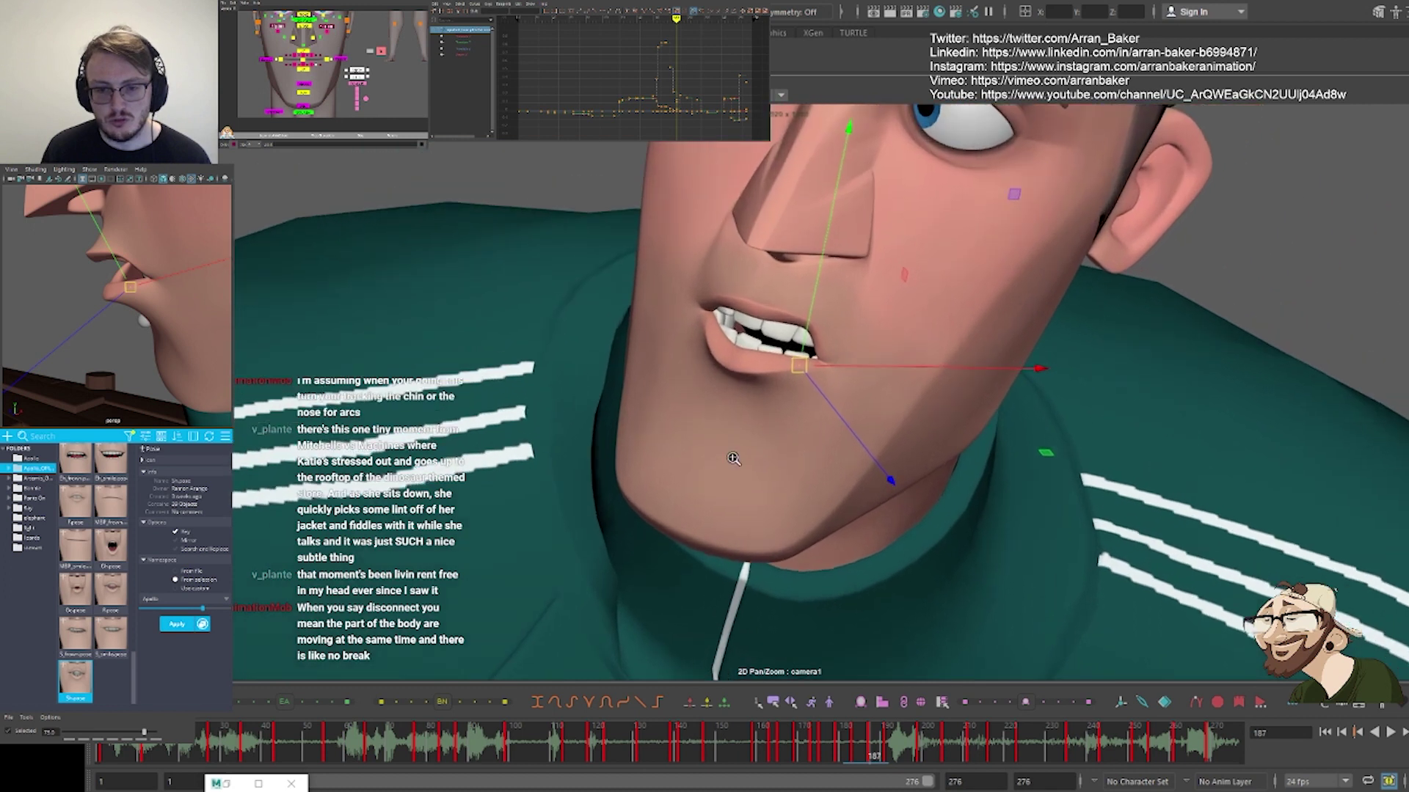
pyautogui.scroll(3, 733, 458)
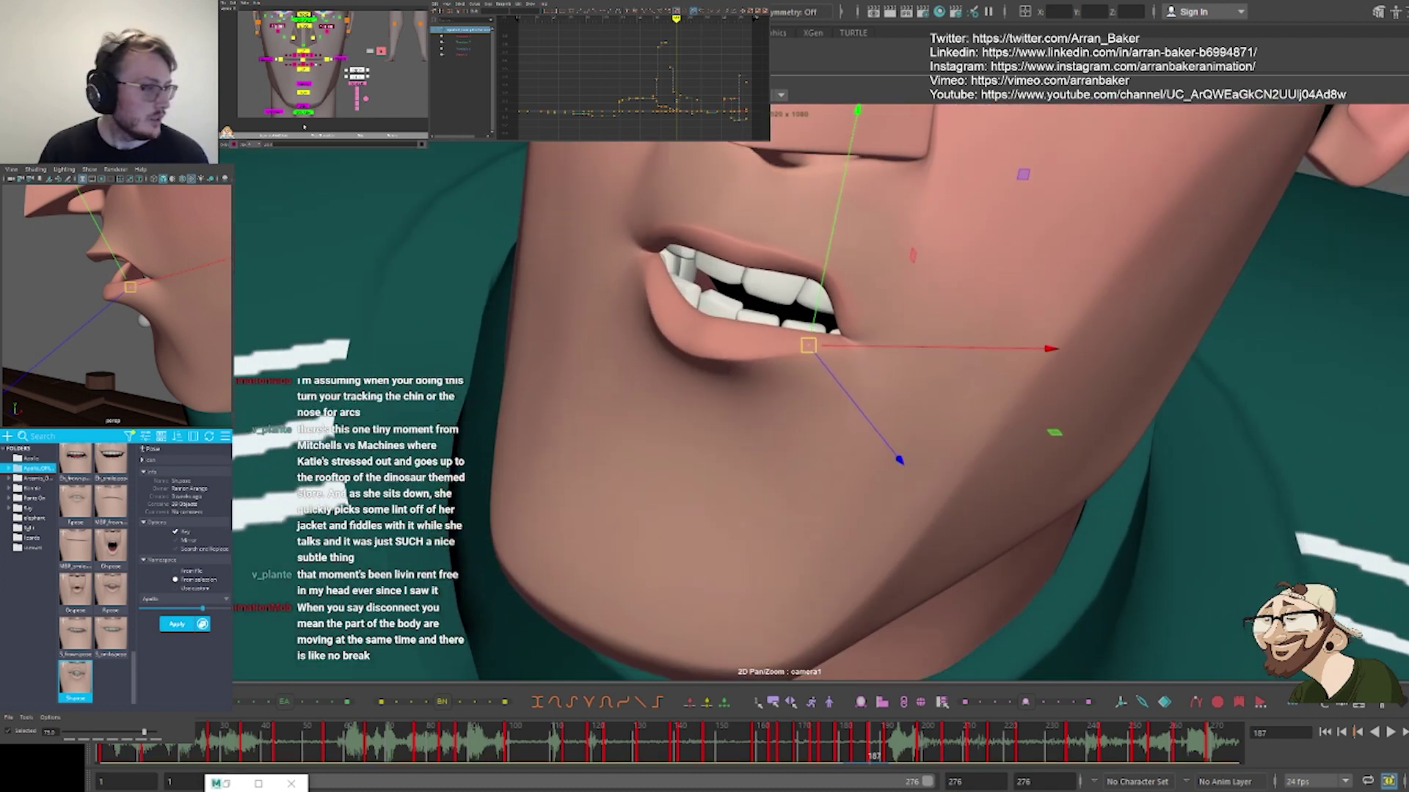
# Adjust the outer upper lip controls on both sides of the mouth to shape the lip line above the teeth
pyautogui.click(311, 56)
pyautogui.moveTo(701, 411); pyautogui.dragTo(697, 405, button='middle')
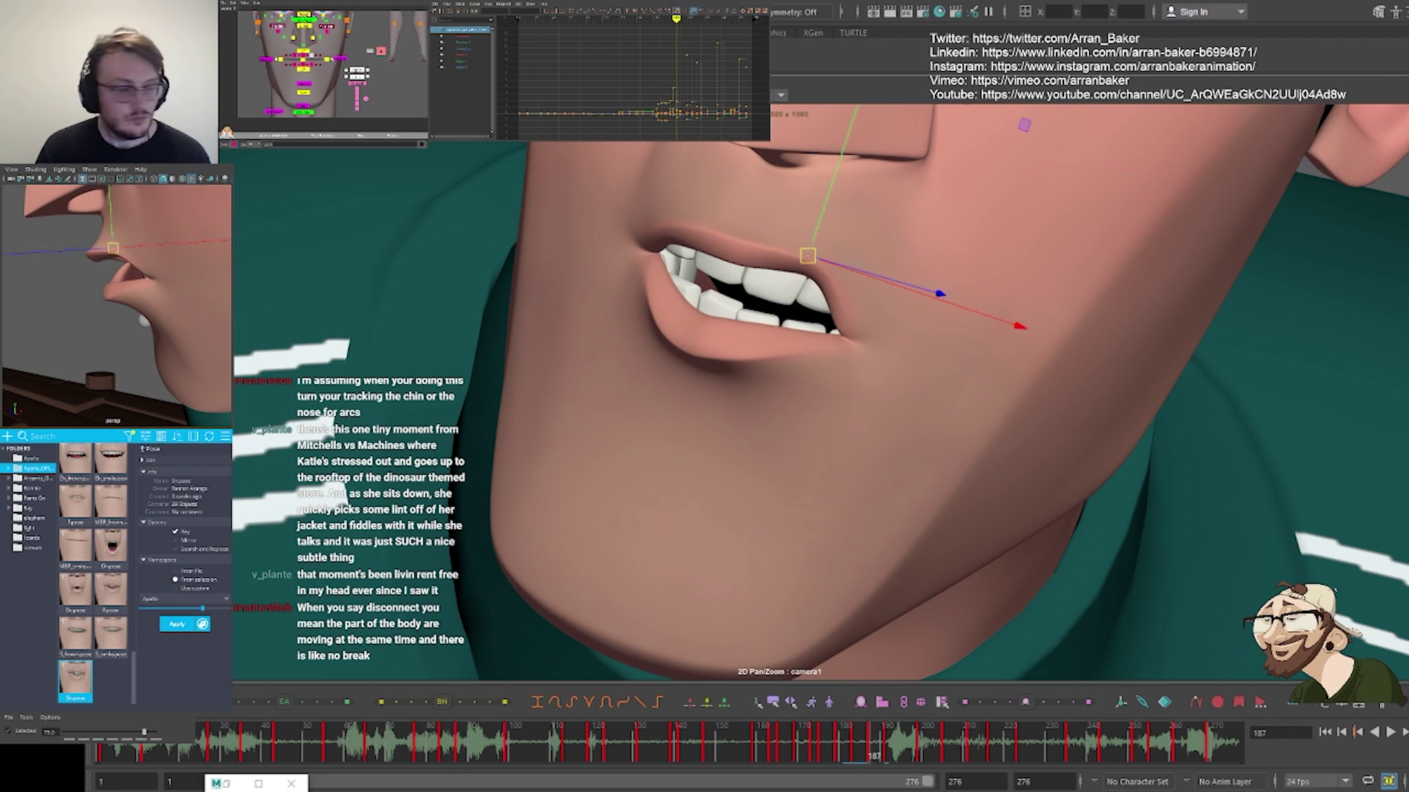
pyautogui.click(294, 55)
pyautogui.moveTo(548, 392); pyautogui.dragTo(556, 385, button='middle')
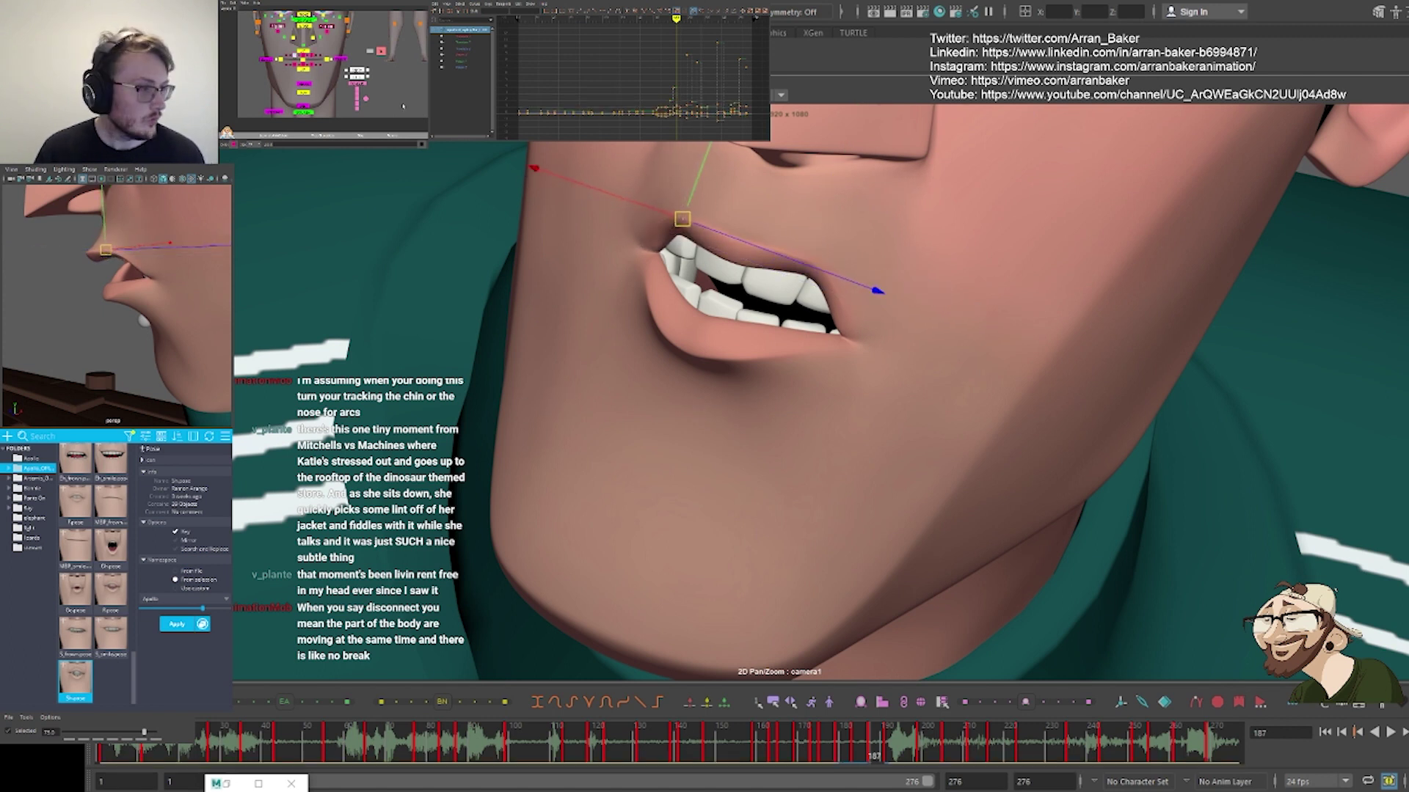
# Rotate the upper lip's main control in the side view and raise it slightly
pyautogui.click(303, 51)
pyautogui.press('e')
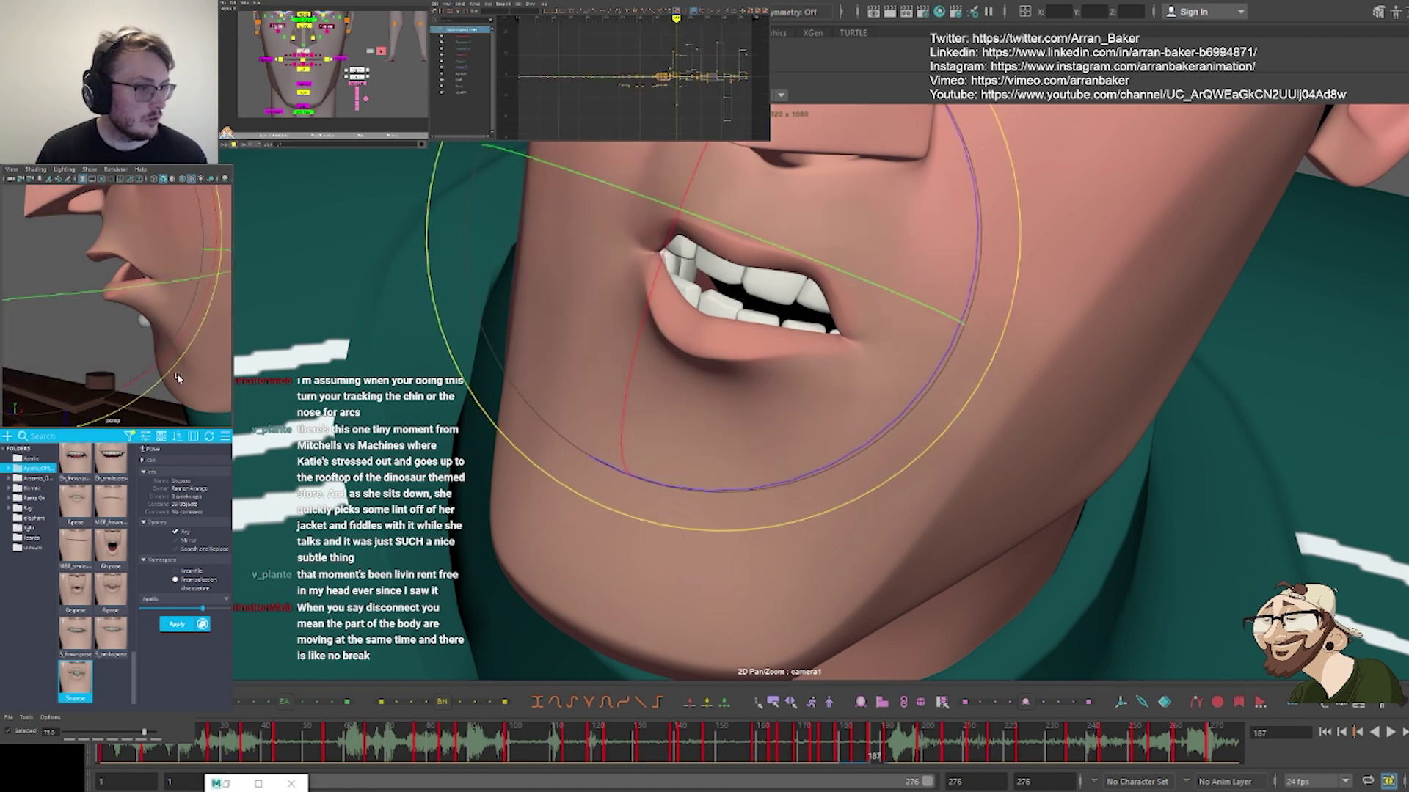
pyautogui.moveTo(198, 312); pyautogui.dragTo(152, 383)
pyautogui.press('w')
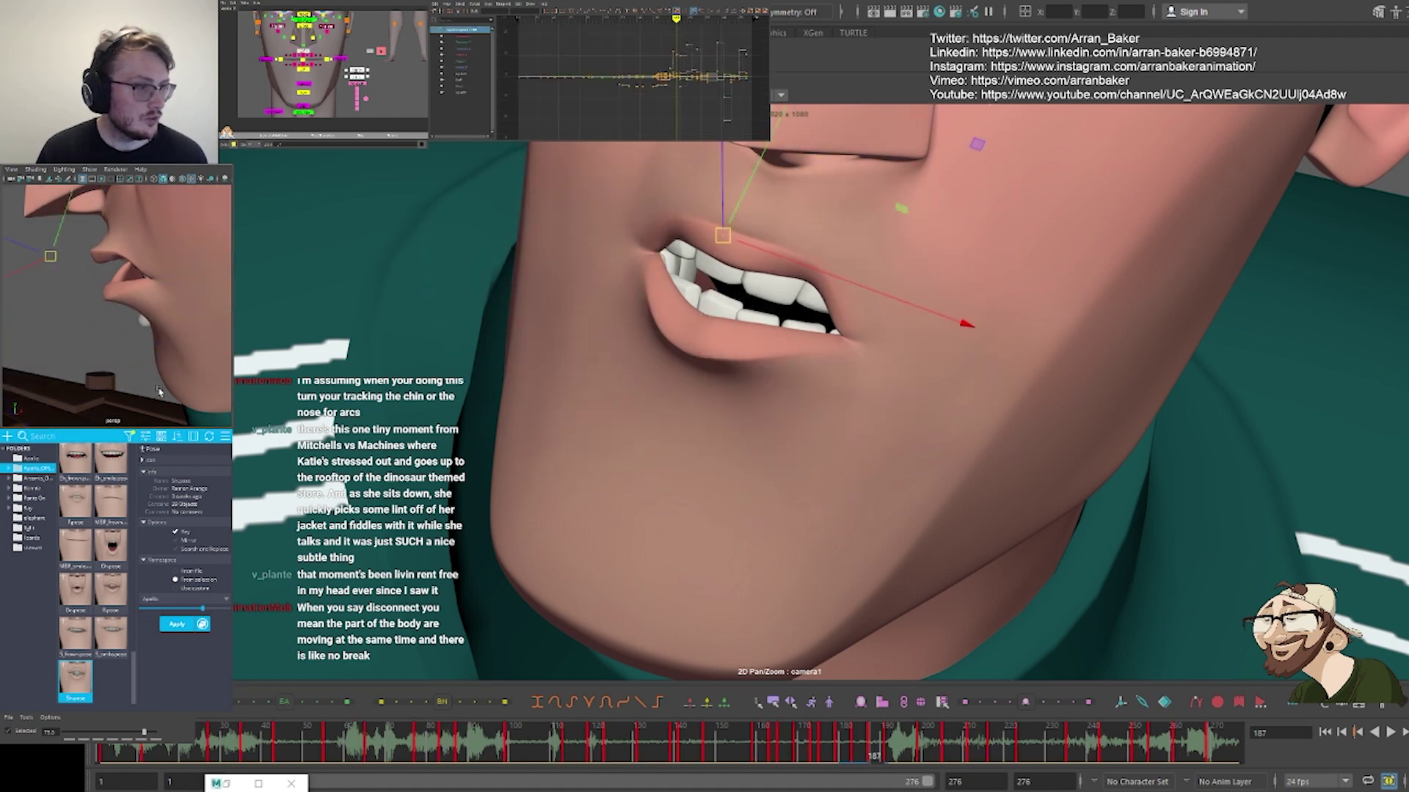
pyautogui.moveTo(152, 383); pyautogui.dragTo(159, 386, button='middle')
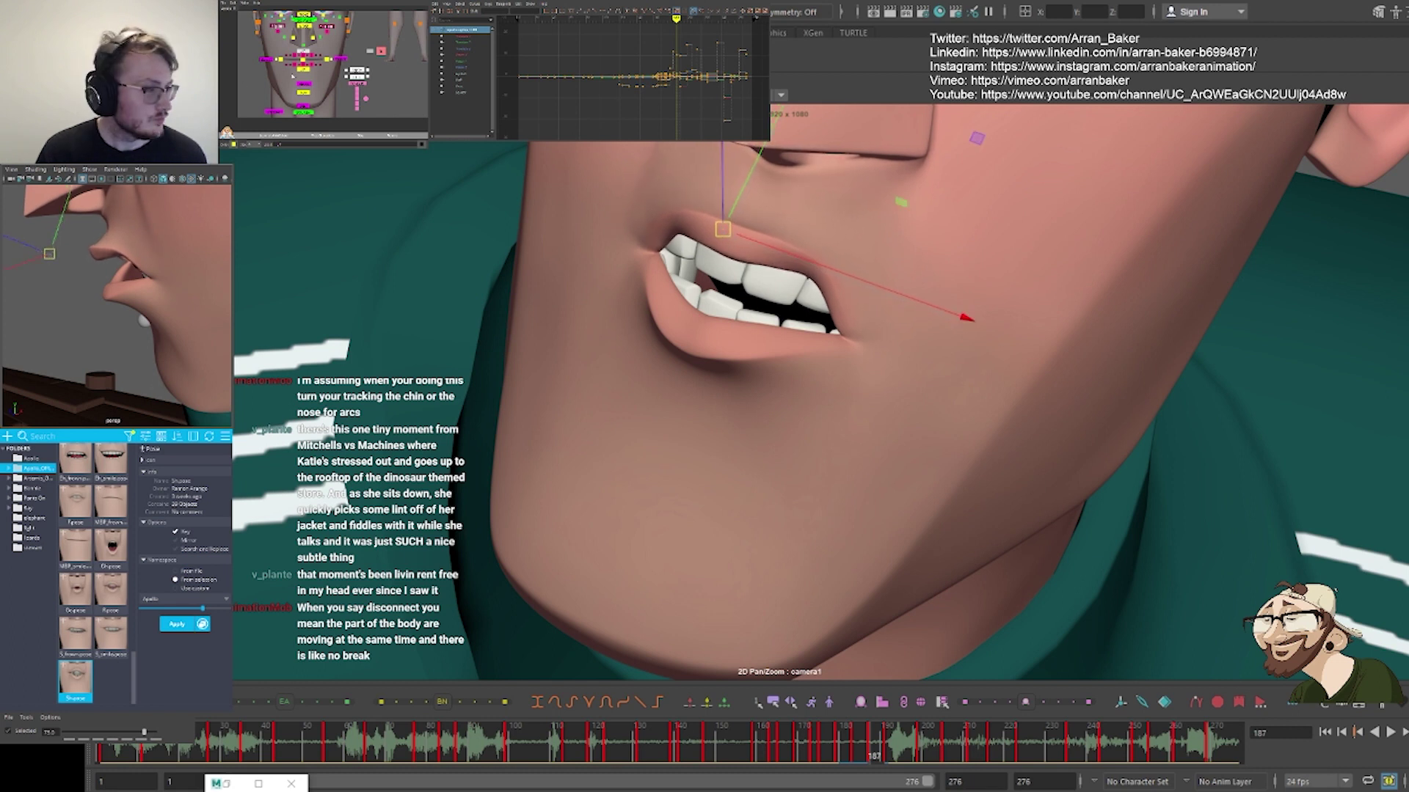
# Rotate the lower lip's main control slightly and refine the position of the lower lip's middle controls
pyautogui.press('e')
pyautogui.moveTo(525, 401)
pyautogui.mouseDown()
pyautogui.moveTo(587, 384)
pyautogui.moveTo(566, 433)
pyautogui.moveTo(573, 412)
pyautogui.moveTo(537, 400)
pyautogui.mouseUp()
pyautogui.press('w')
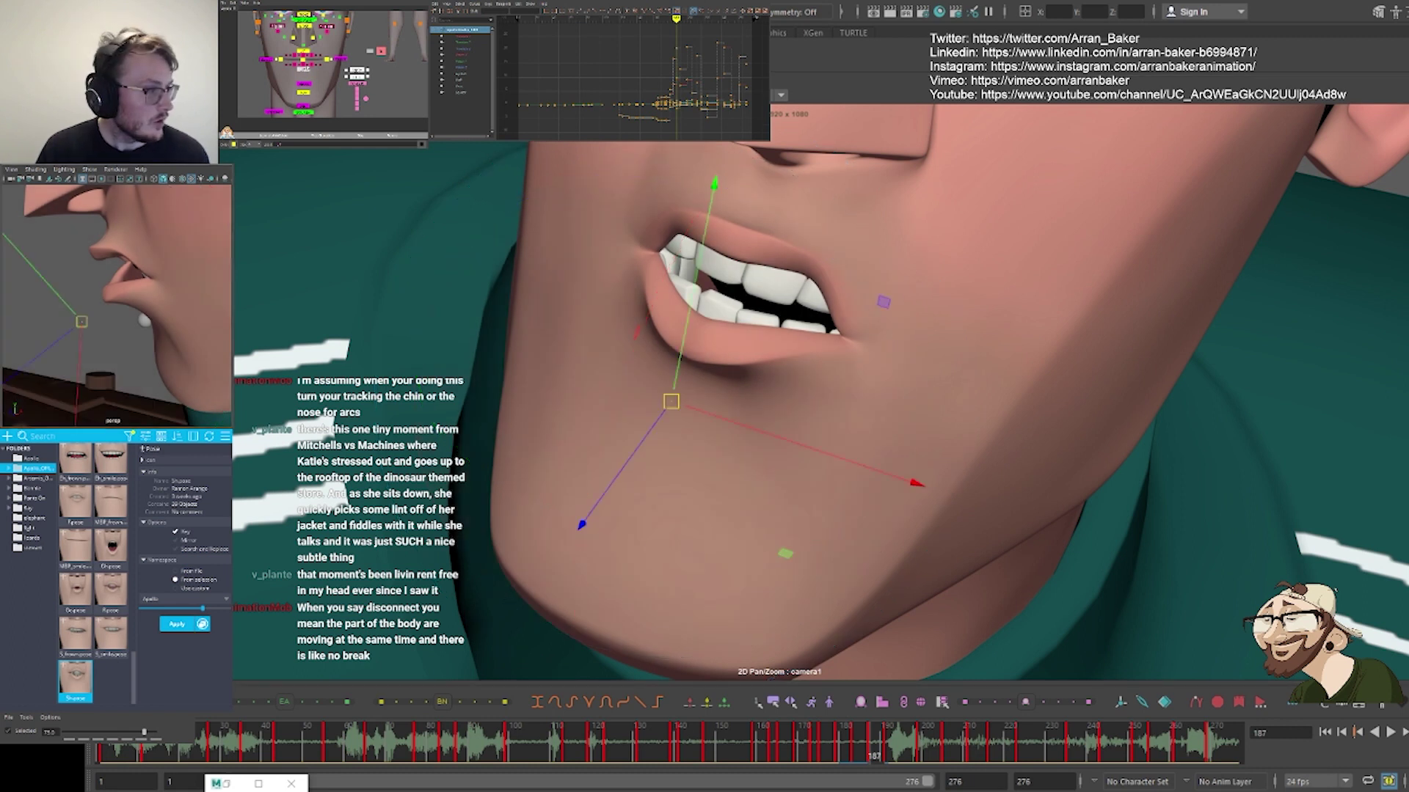
pyautogui.click(303, 64)
pyautogui.moveTo(481, 389); pyautogui.dragTo(481, 395, button='middle')
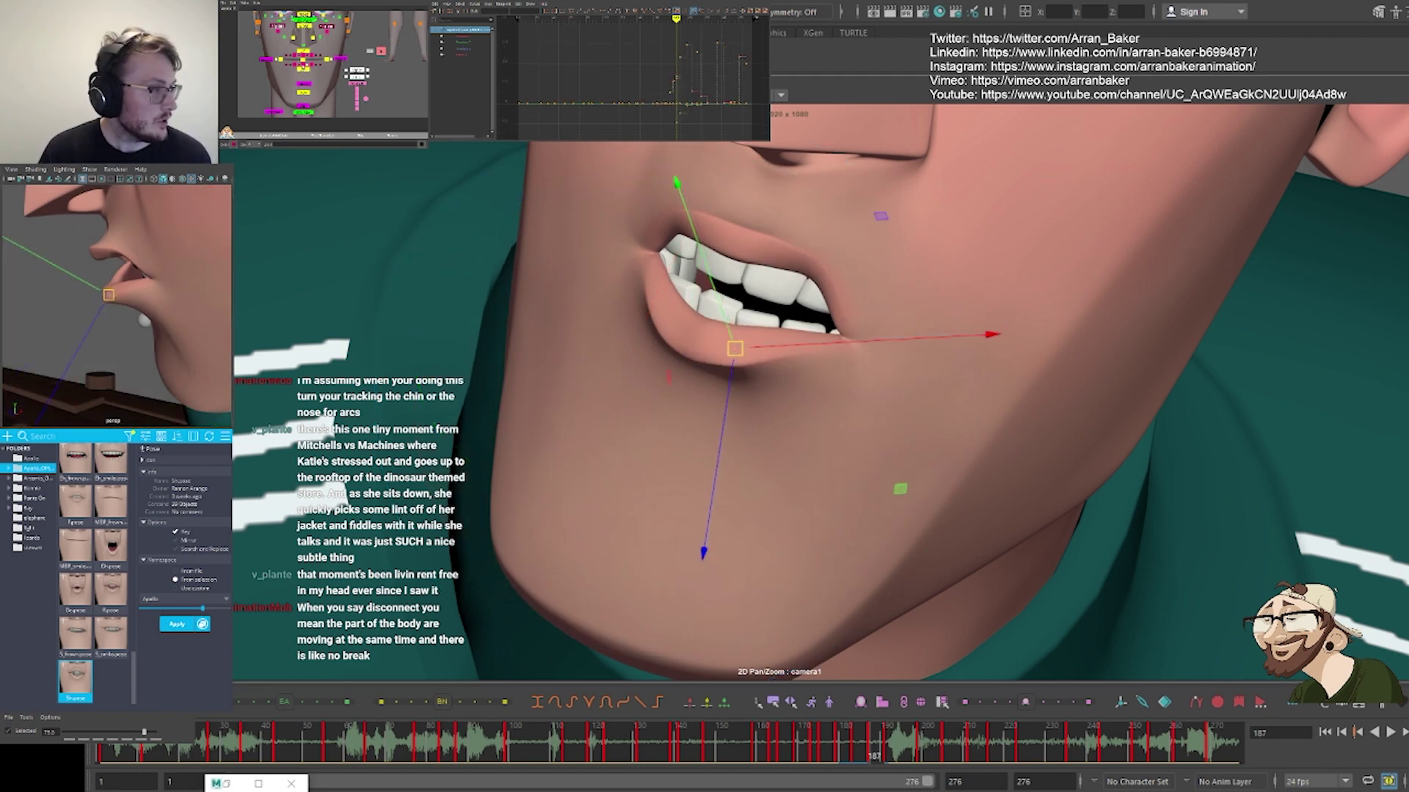
pyautogui.click(303, 67)
pyautogui.moveTo(390, 378); pyautogui.dragTo(394, 383, button='middle')
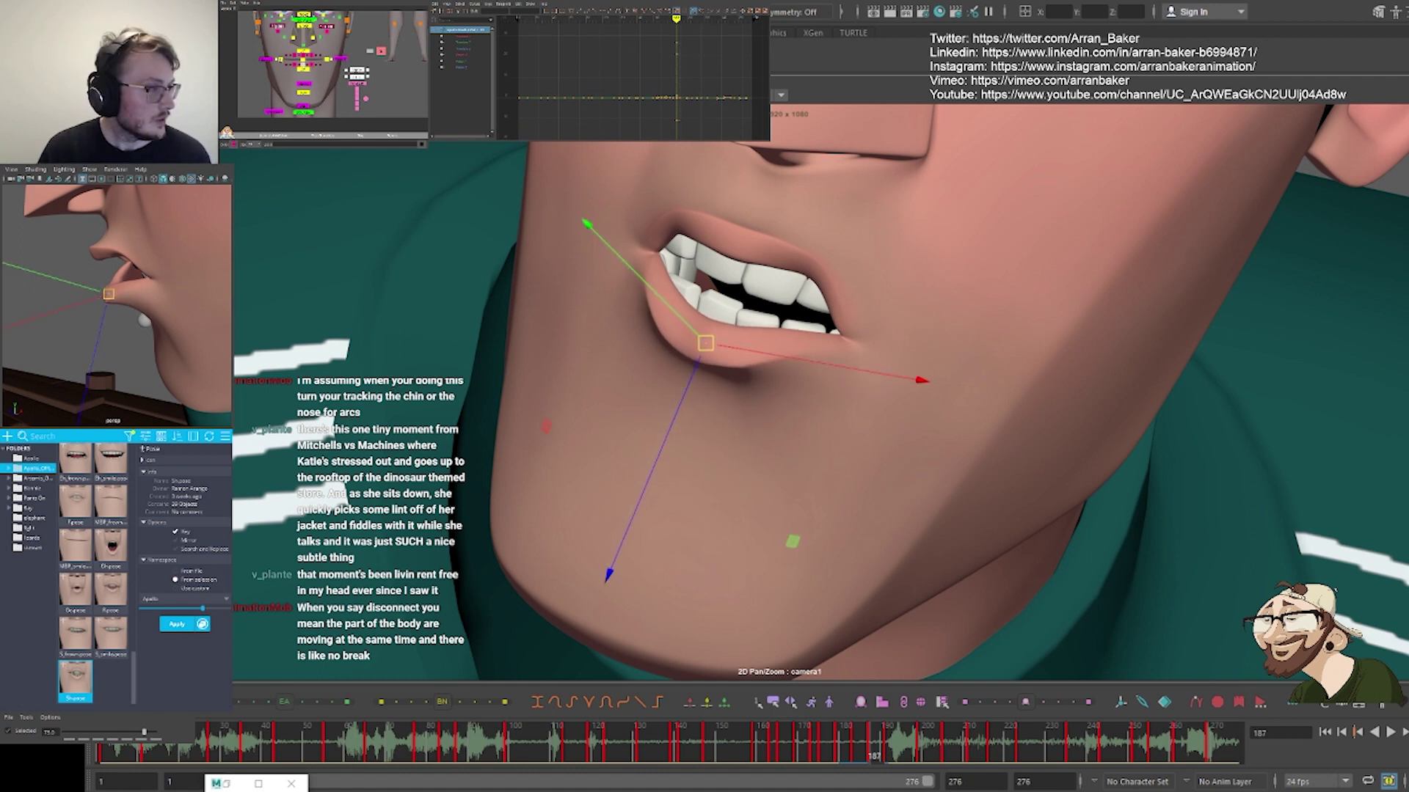
# Lower the mouth corner control on the character's right side and clear the selection
pyautogui.click(280, 60)
pyautogui.moveTo(438, 335); pyautogui.dragTo(438, 352, button='middle')
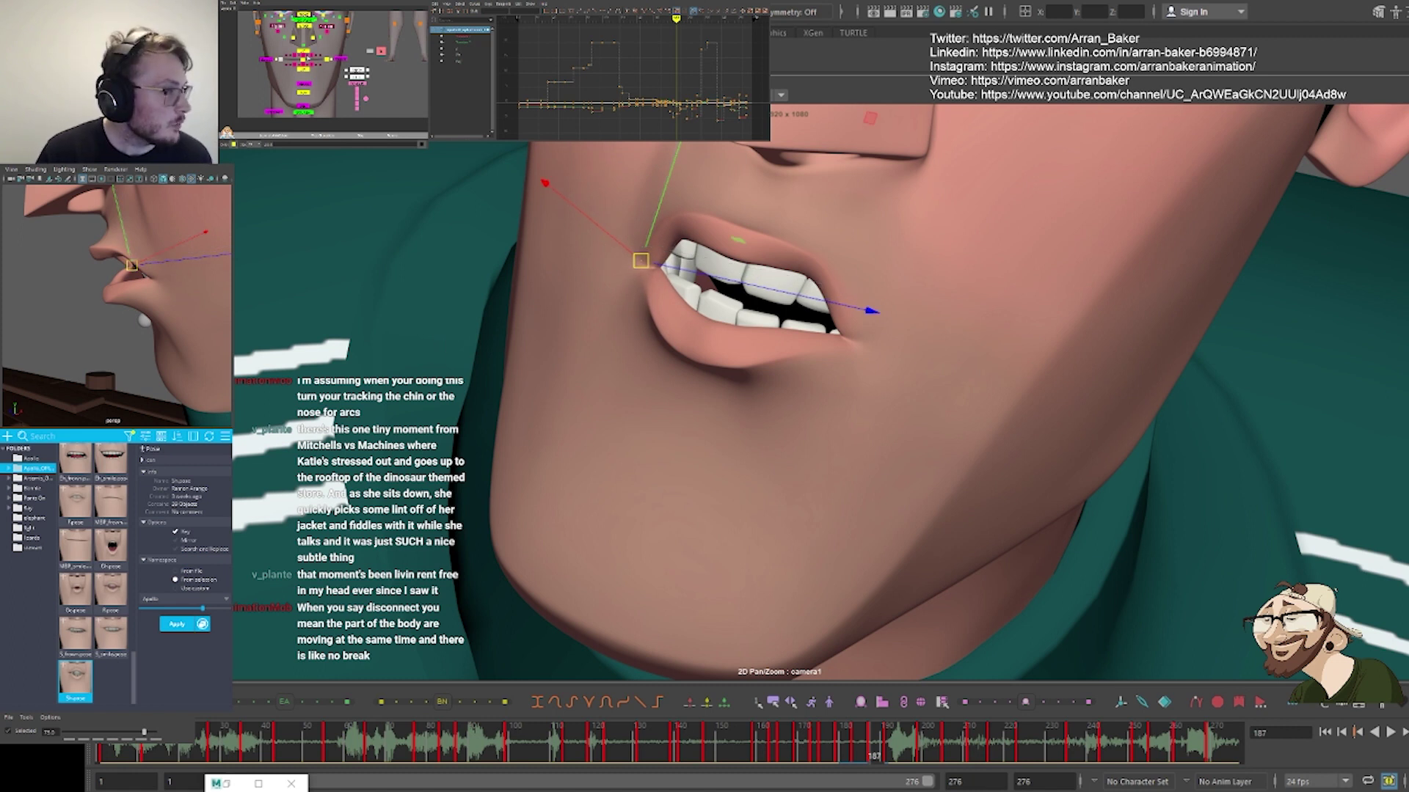
pyautogui.click(374, 75)
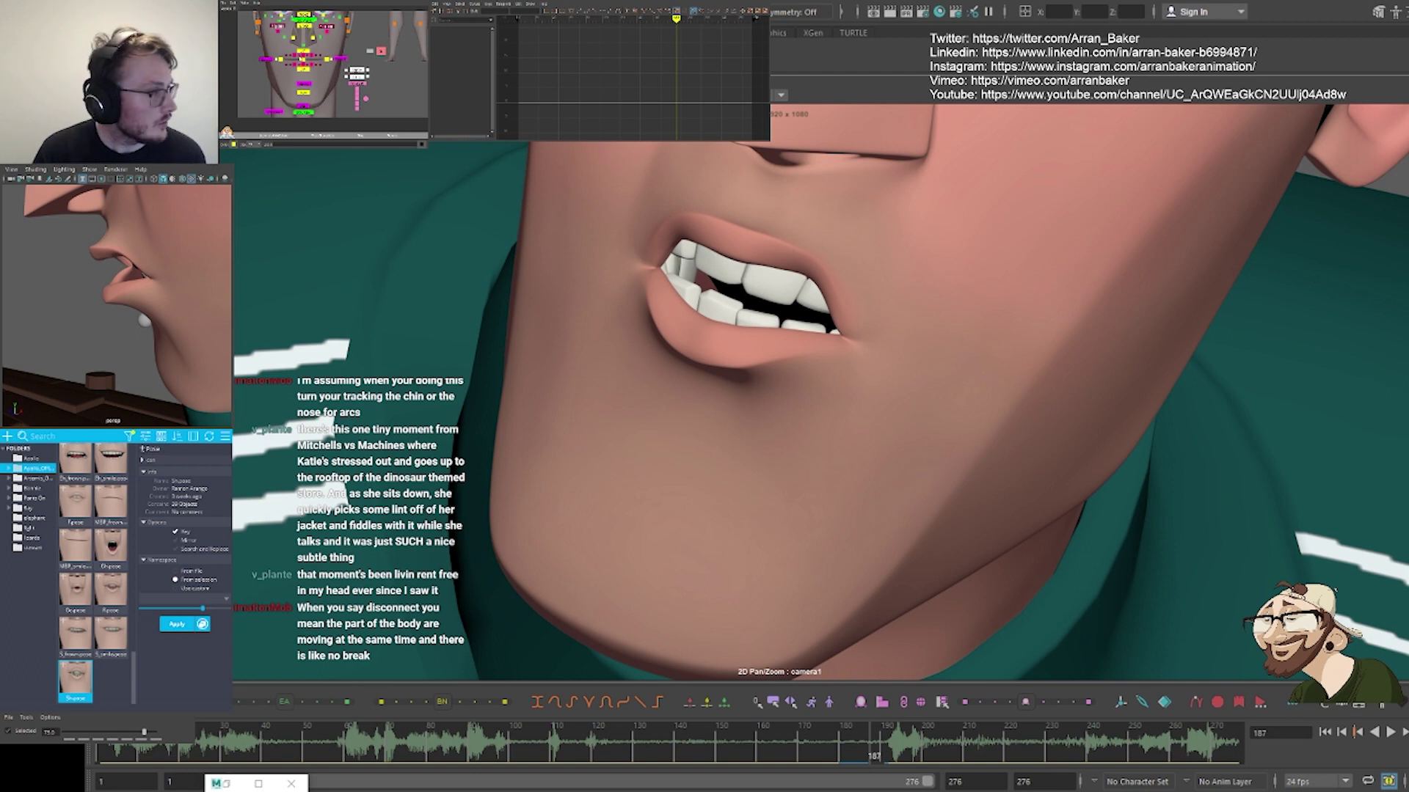
# Fine-tune the upper lip controls on both sides of the lip's centre to smooth its curve above the teeth
pyautogui.click(308, 56)
pyautogui.moveTo(691, 305); pyautogui.dragTo(694, 306, button='middle')
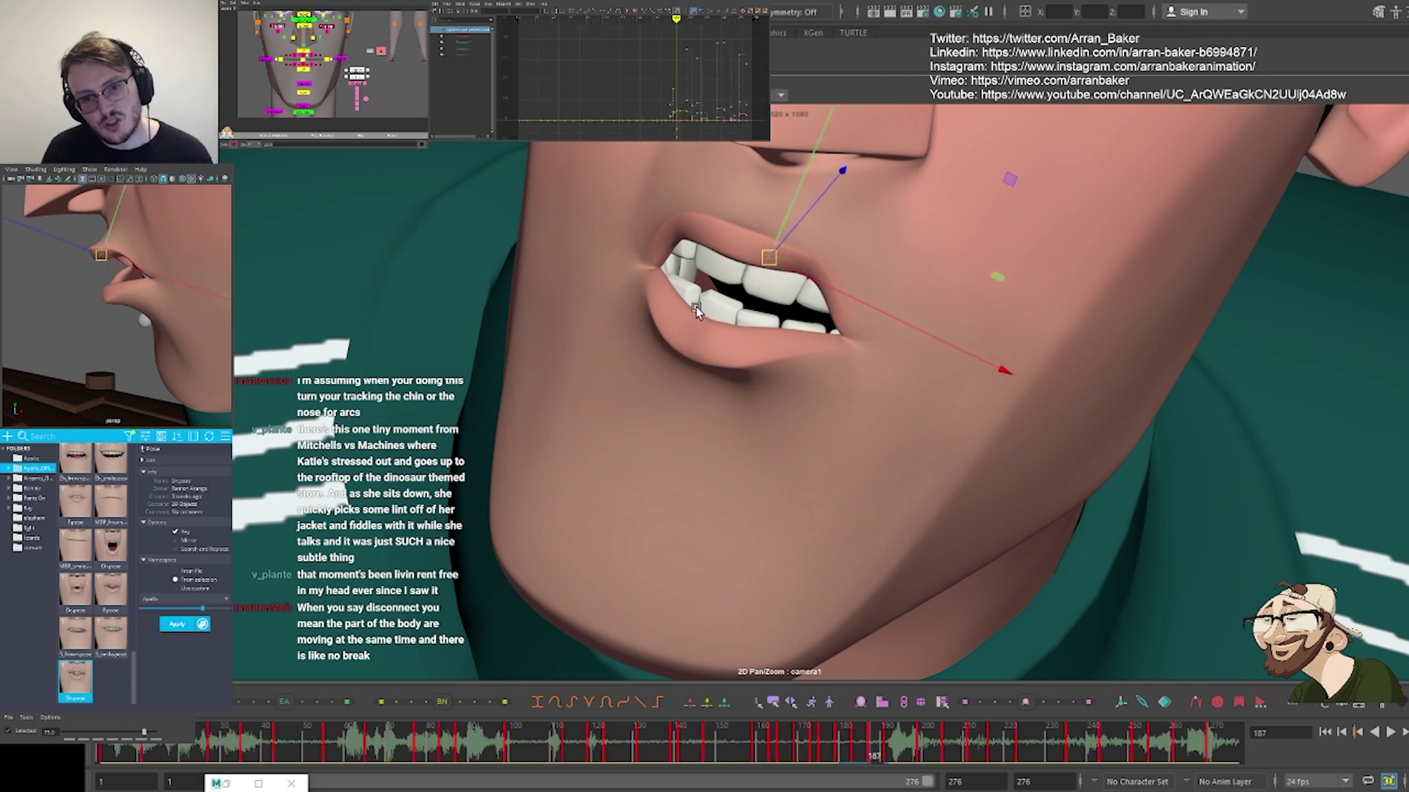
pyautogui.click(290, 59)
pyautogui.click(291, 56)
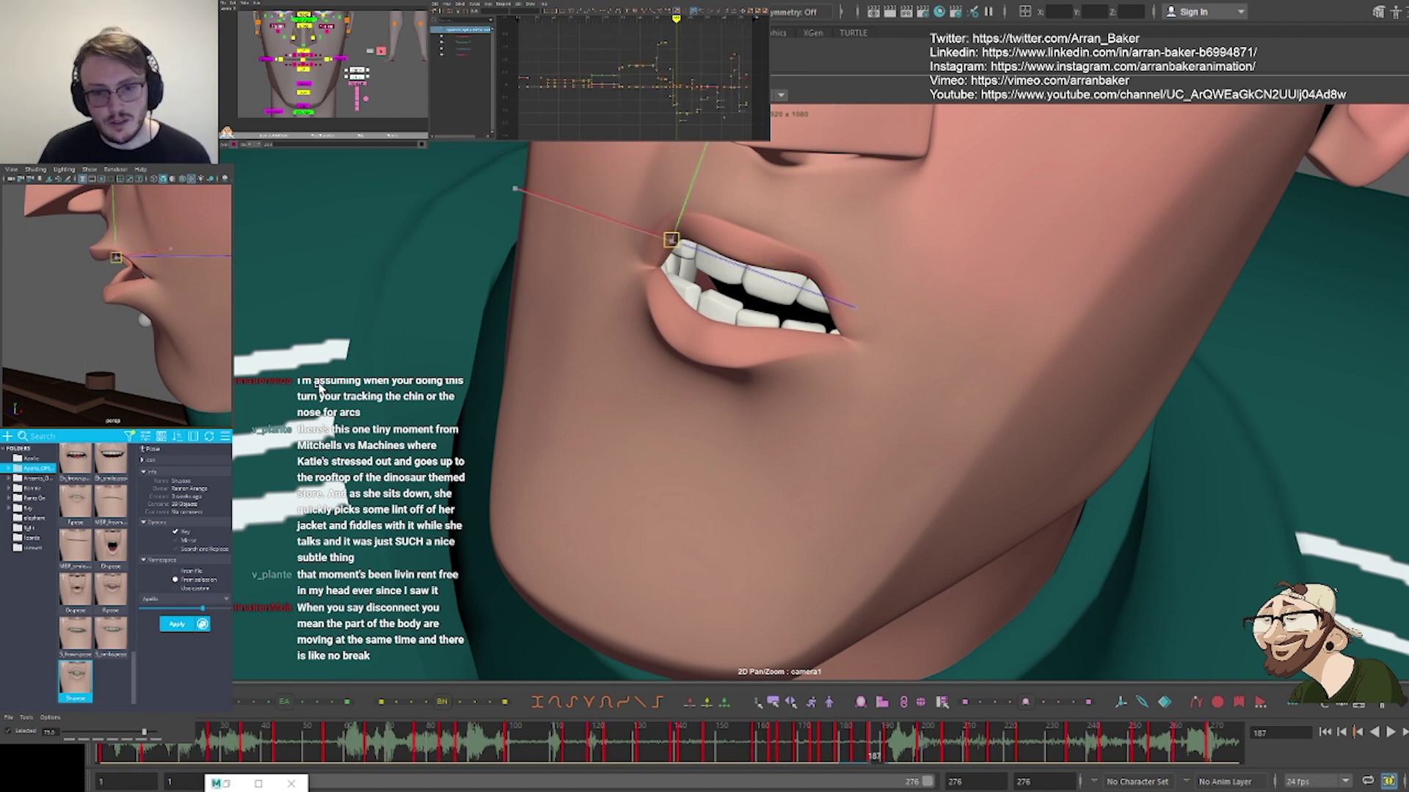
pyautogui.moveTo(400, 316); pyautogui.dragTo(451, 327, button='middle')
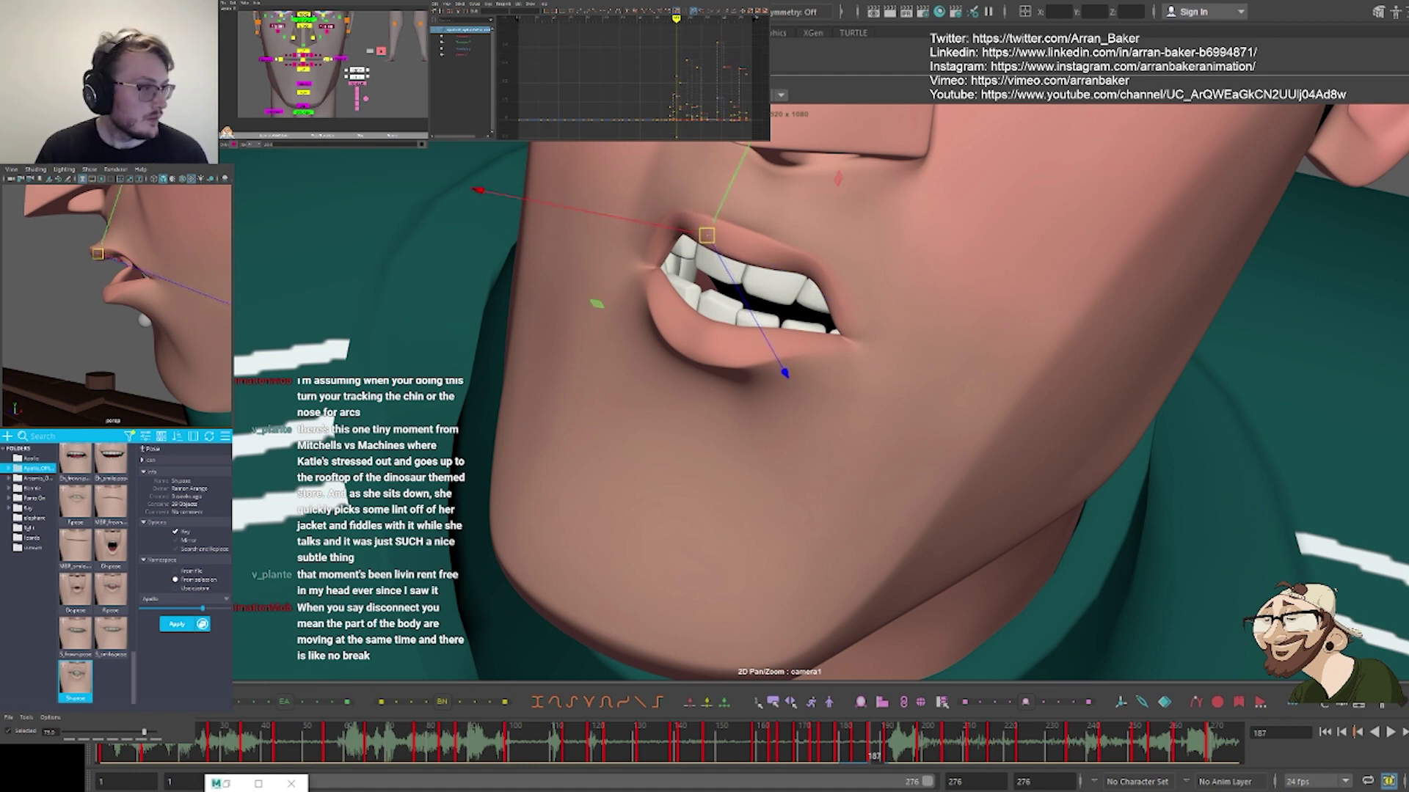
# Pull the mouth corner on the character's right side inward along a single axis to narrow the mouth, and clear the selection
pyautogui.click(833, 324)
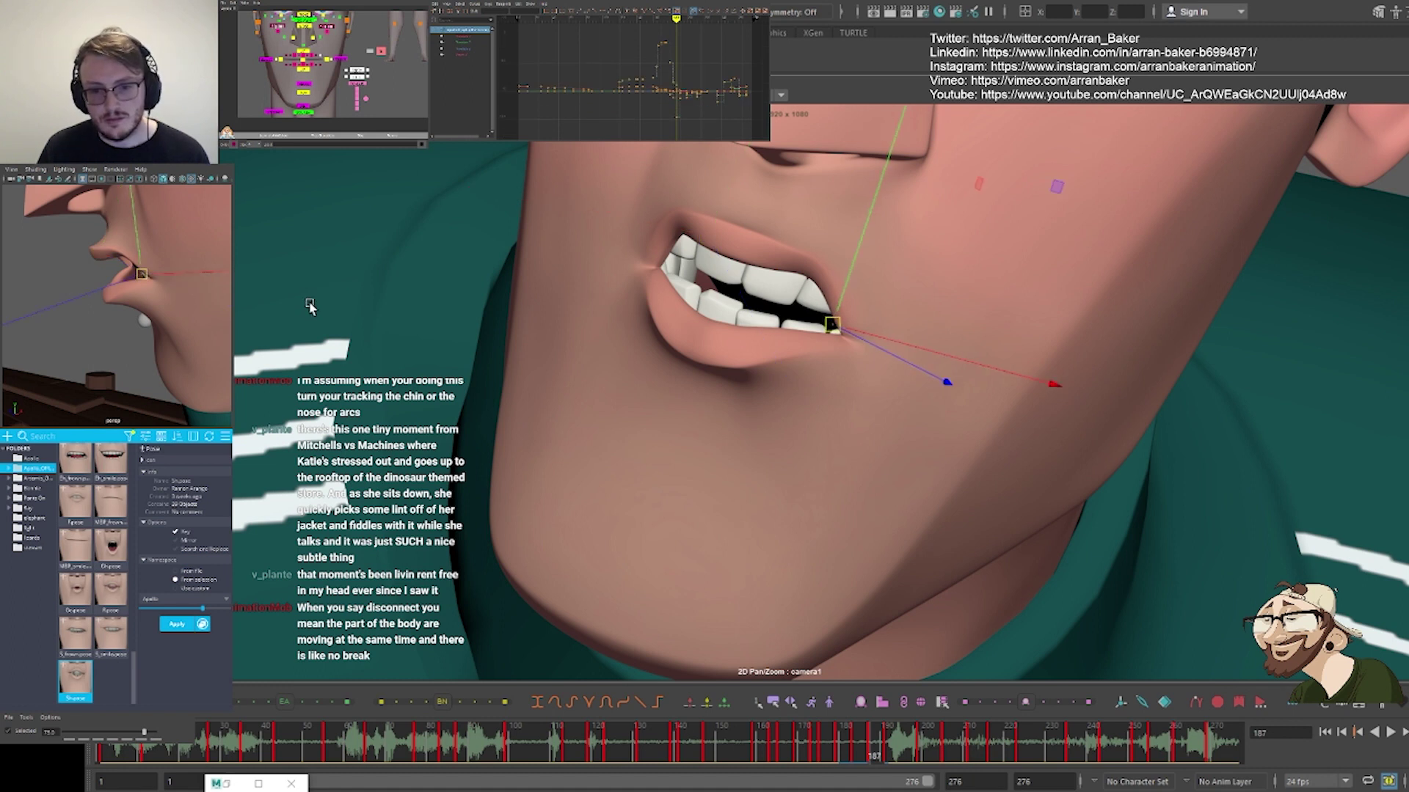
pyautogui.click(280, 60)
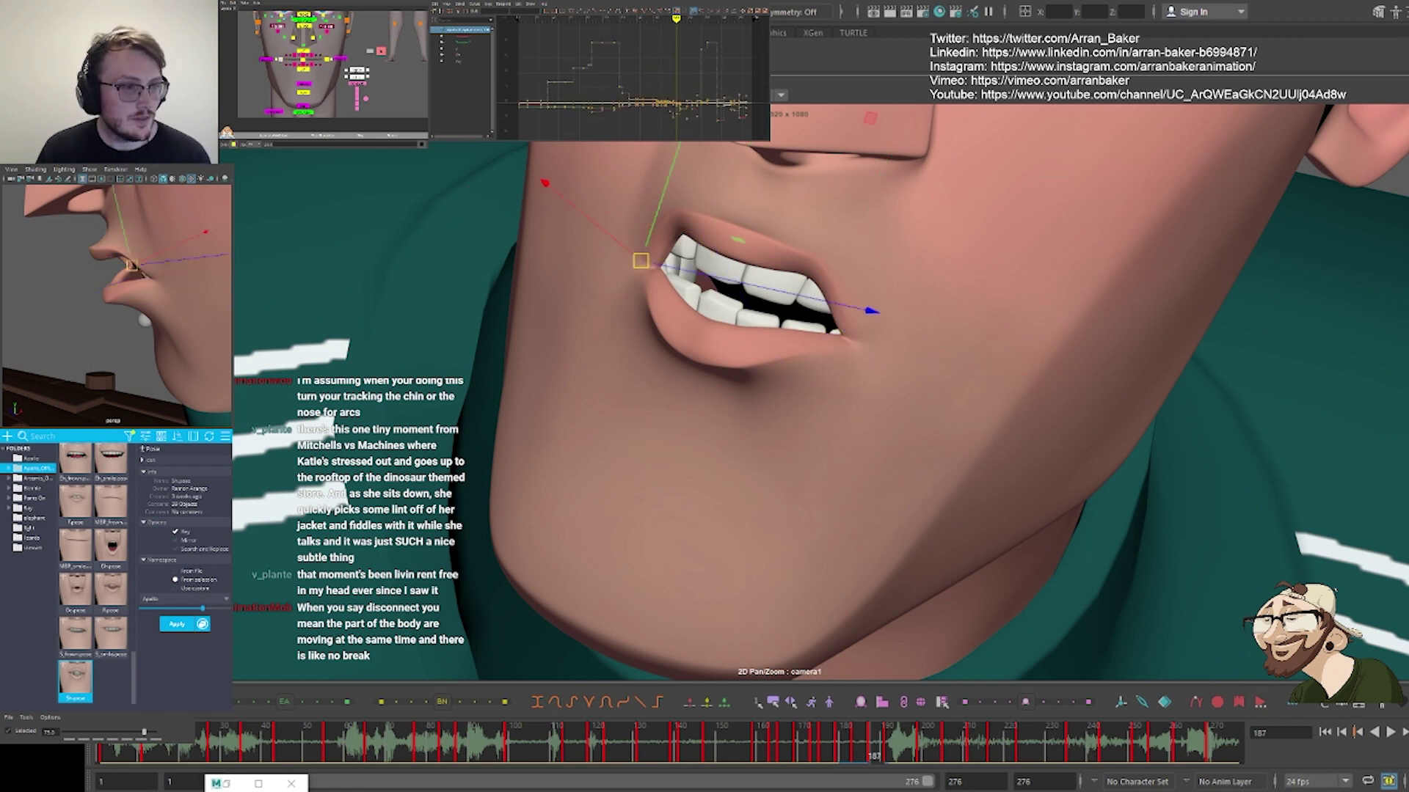
pyautogui.click(460, 48)
pyautogui.moveTo(369, 198); pyautogui.dragTo(358, 192, button='middle')
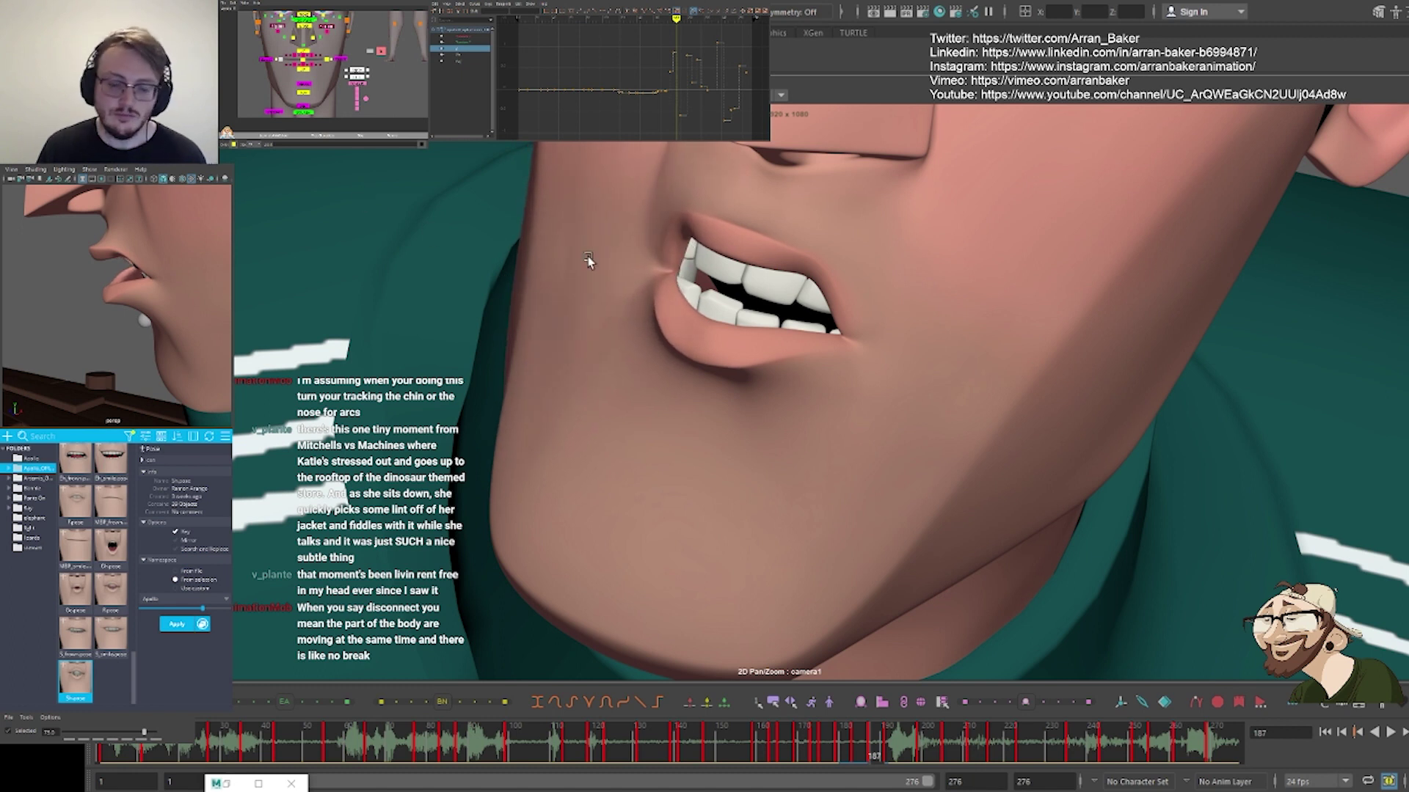
pyautogui.click(1400, 172)
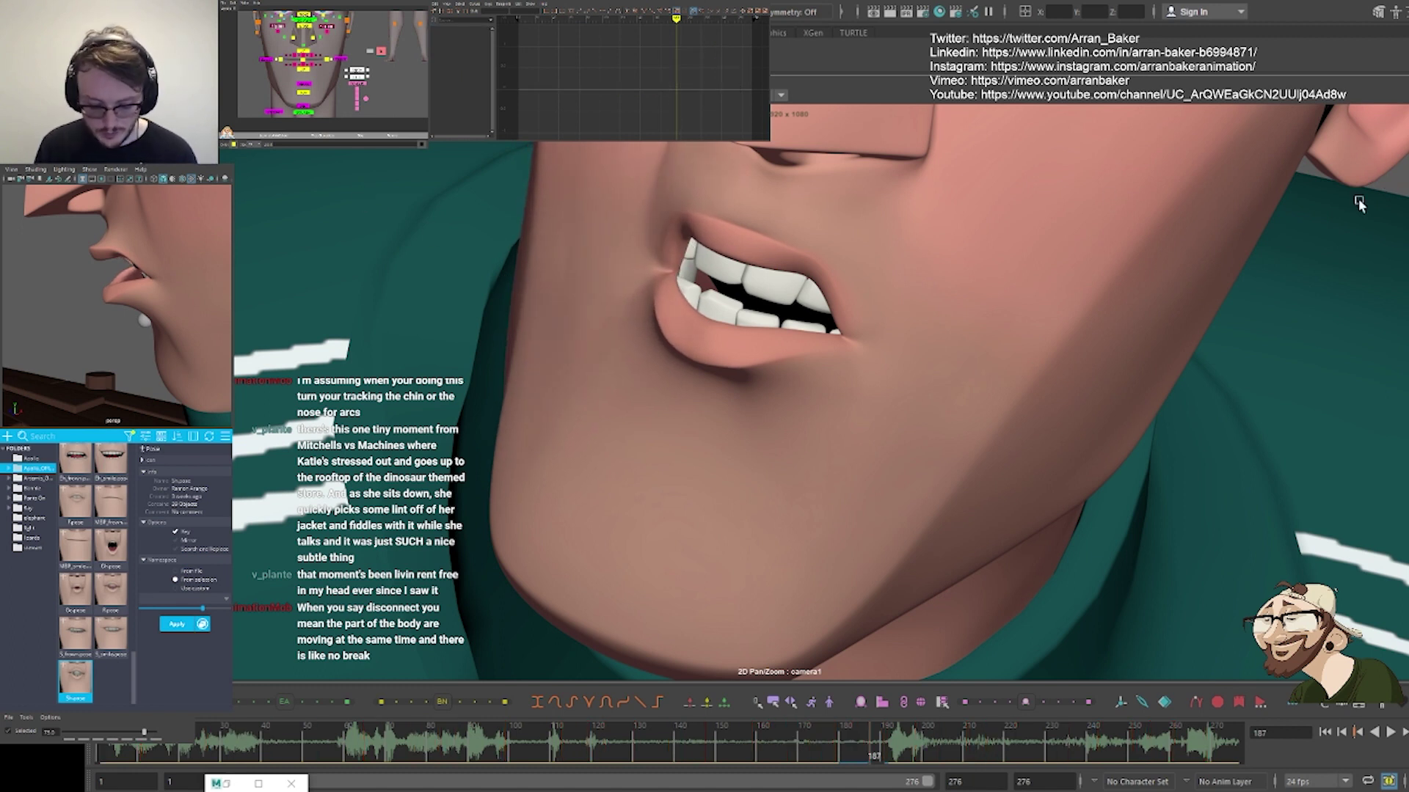
# Nudge the nostril controls on both sides of the nose slightly to adjust the sneer, and clear the selection
pyautogui.moveTo(1044, 272); pyautogui.dragTo(242, 371, button='right')
pyautogui.moveTo(782, 358); pyautogui.dragTo(365, 406, button='right')
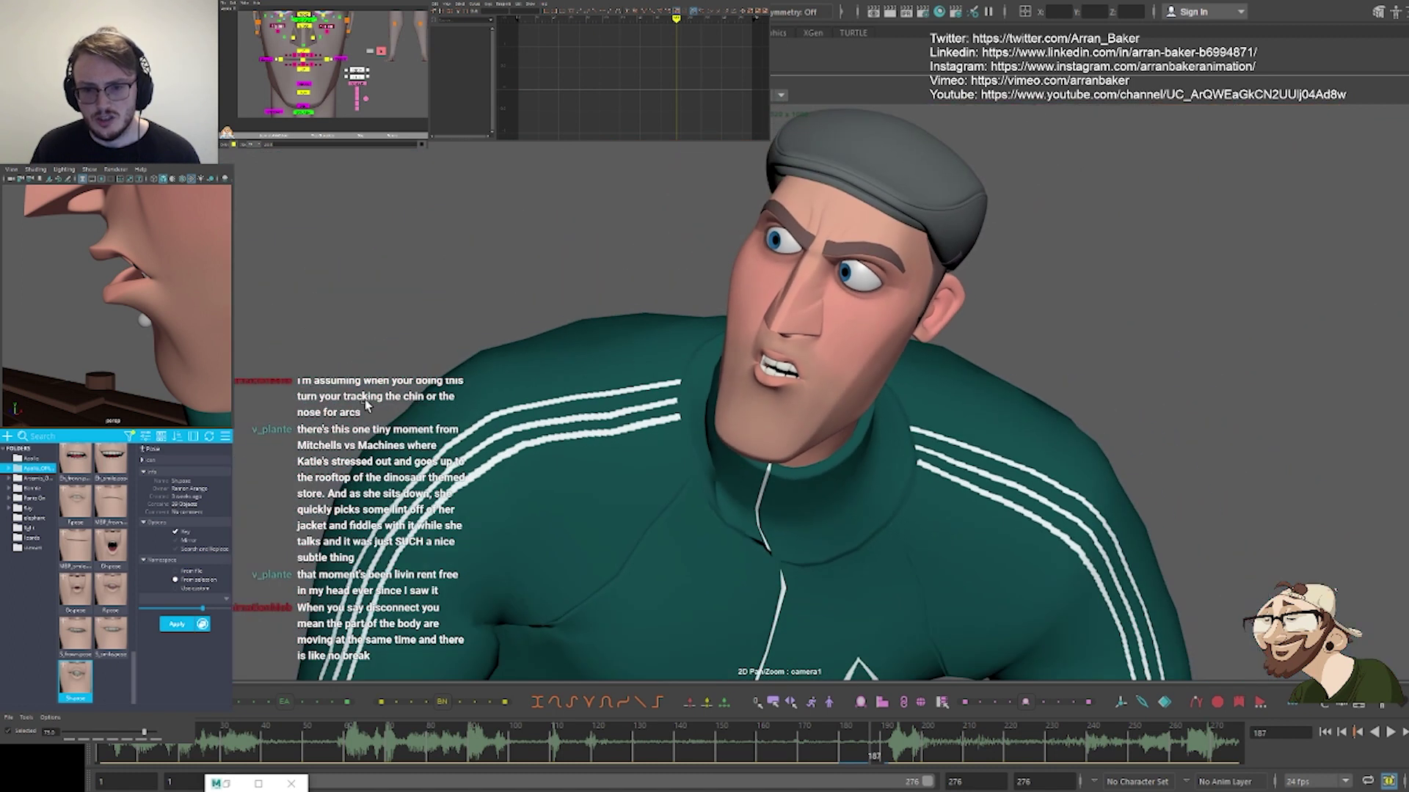
pyautogui.moveTo(416, 400); pyautogui.dragTo(722, 387)
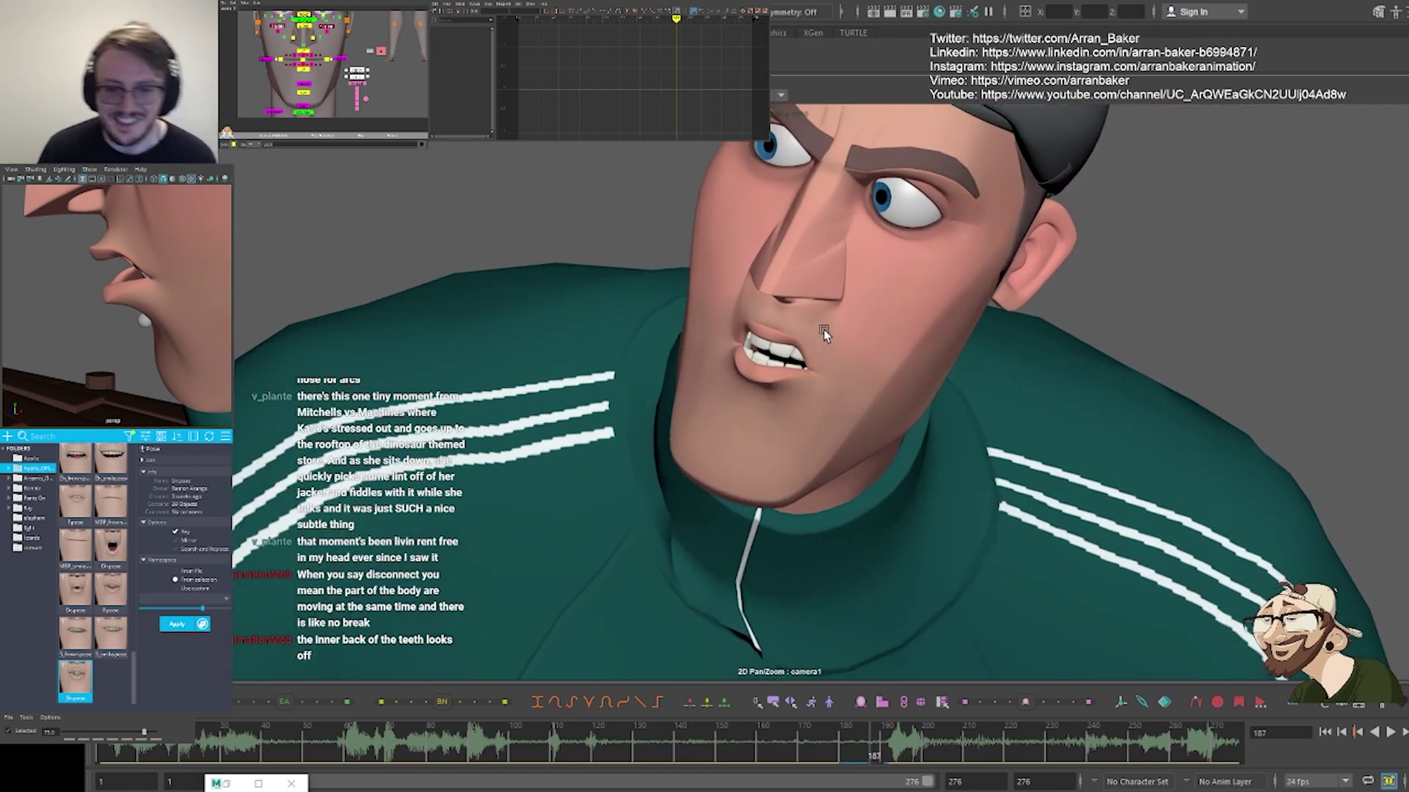
pyautogui.moveTo(930, 245); pyautogui.dragTo(672, 362, button='right')
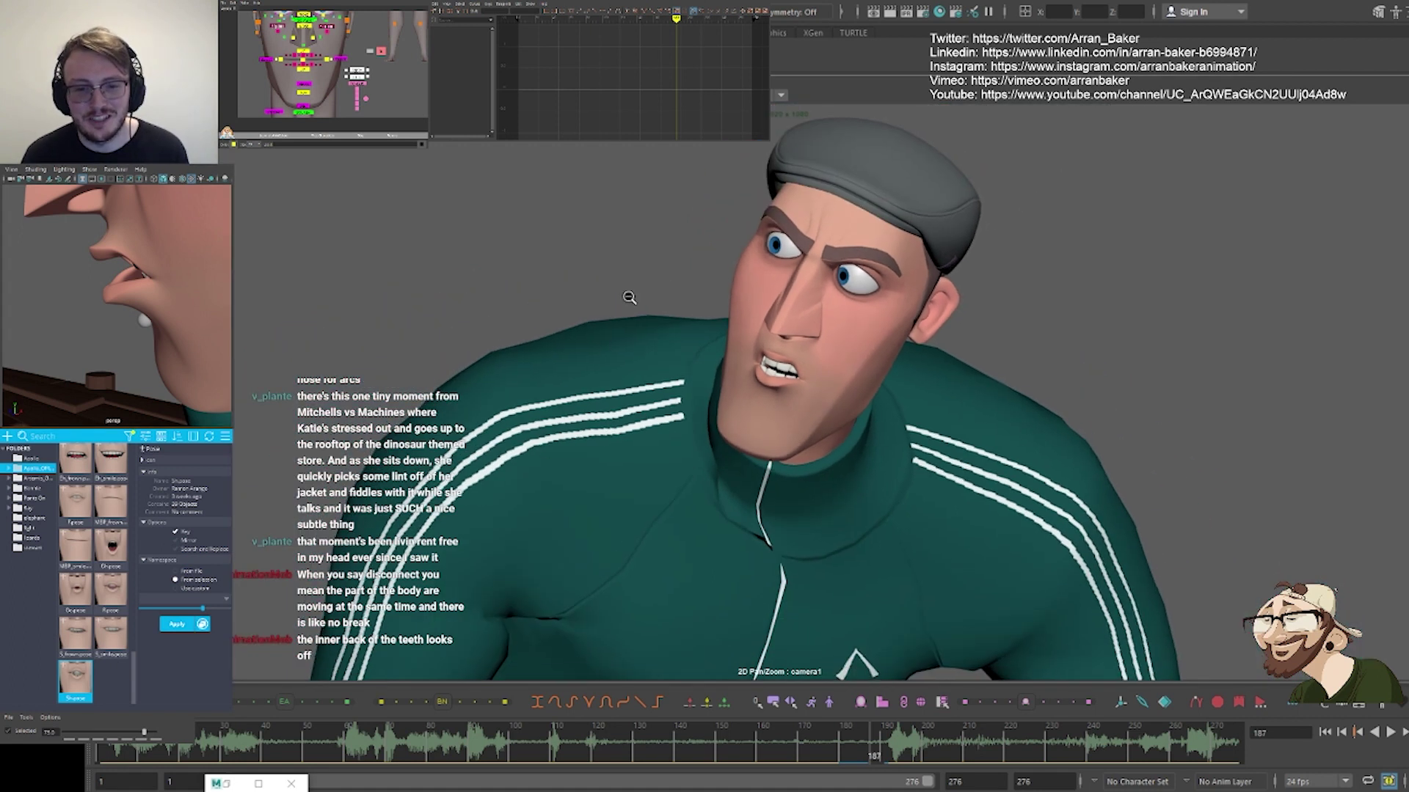
pyautogui.moveTo(437, 364); pyautogui.dragTo(669, 367, button='middle')
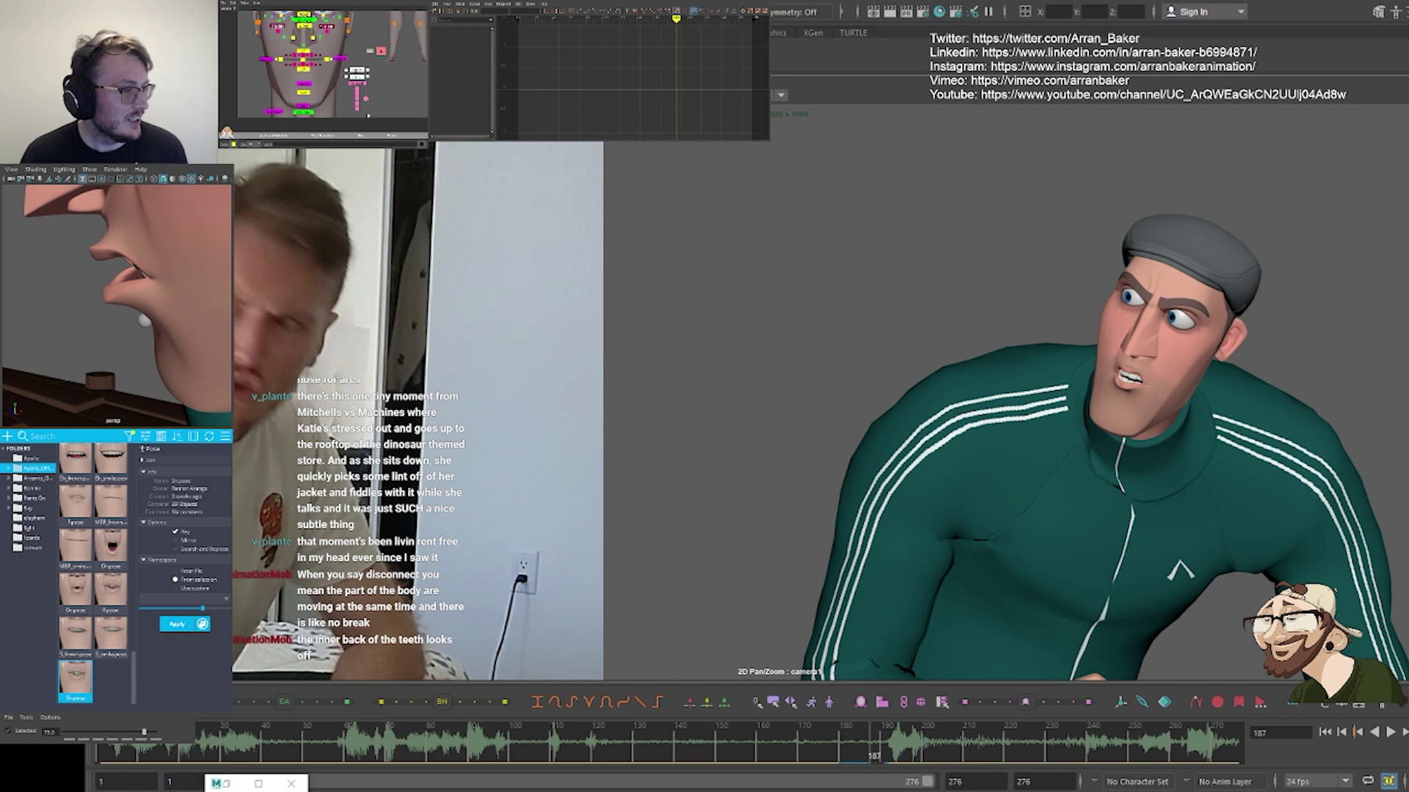
pyautogui.click(1120, 343)
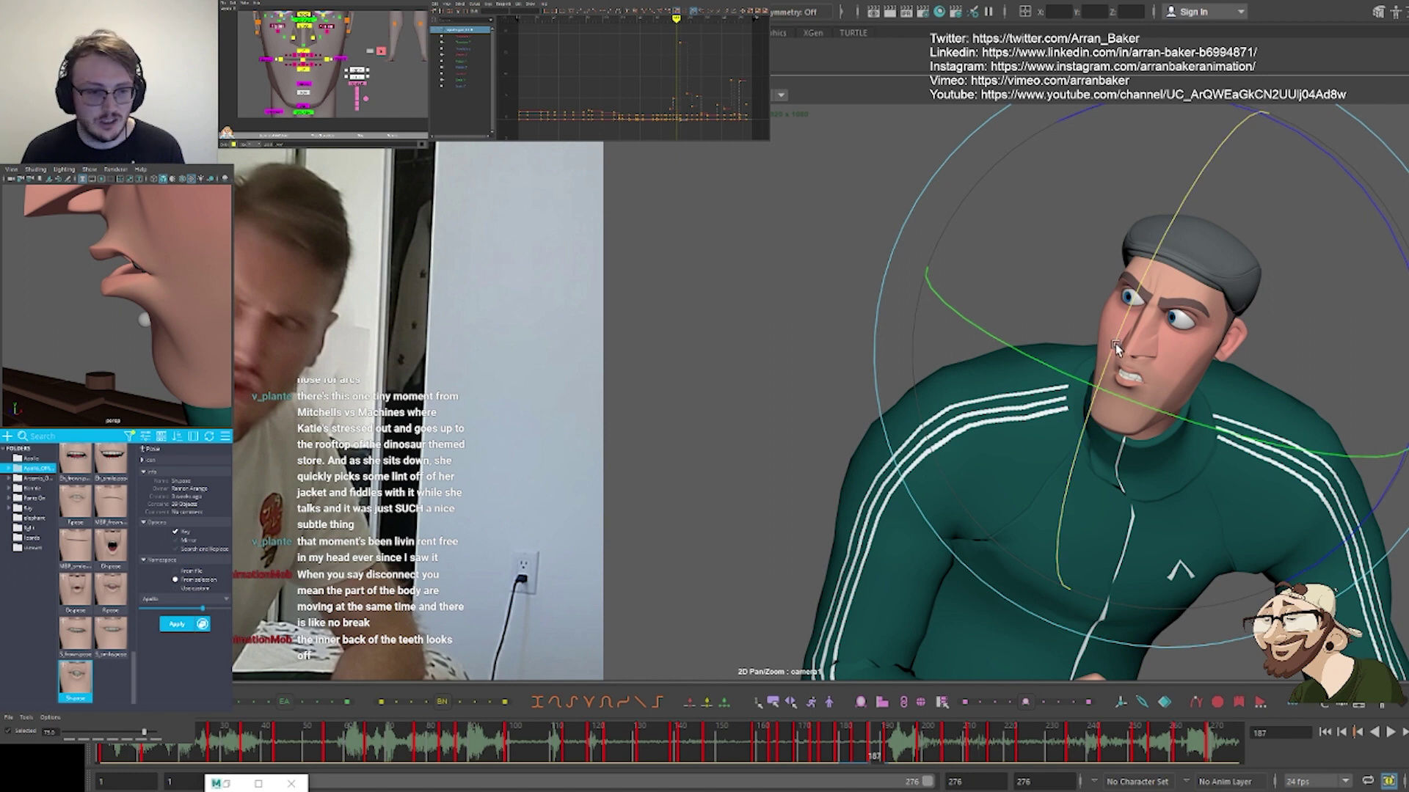
pyautogui.keyDown('alt'); pyautogui.moveTo(294, 39); pyautogui.dragTo(299, 66, button='middle'); pyautogui.keyUp('alt')
pyautogui.click(298, 65)
pyautogui.keyDown('shift'); pyautogui.click(317, 66); pyautogui.keyUp('shift')
pyautogui.press('w')
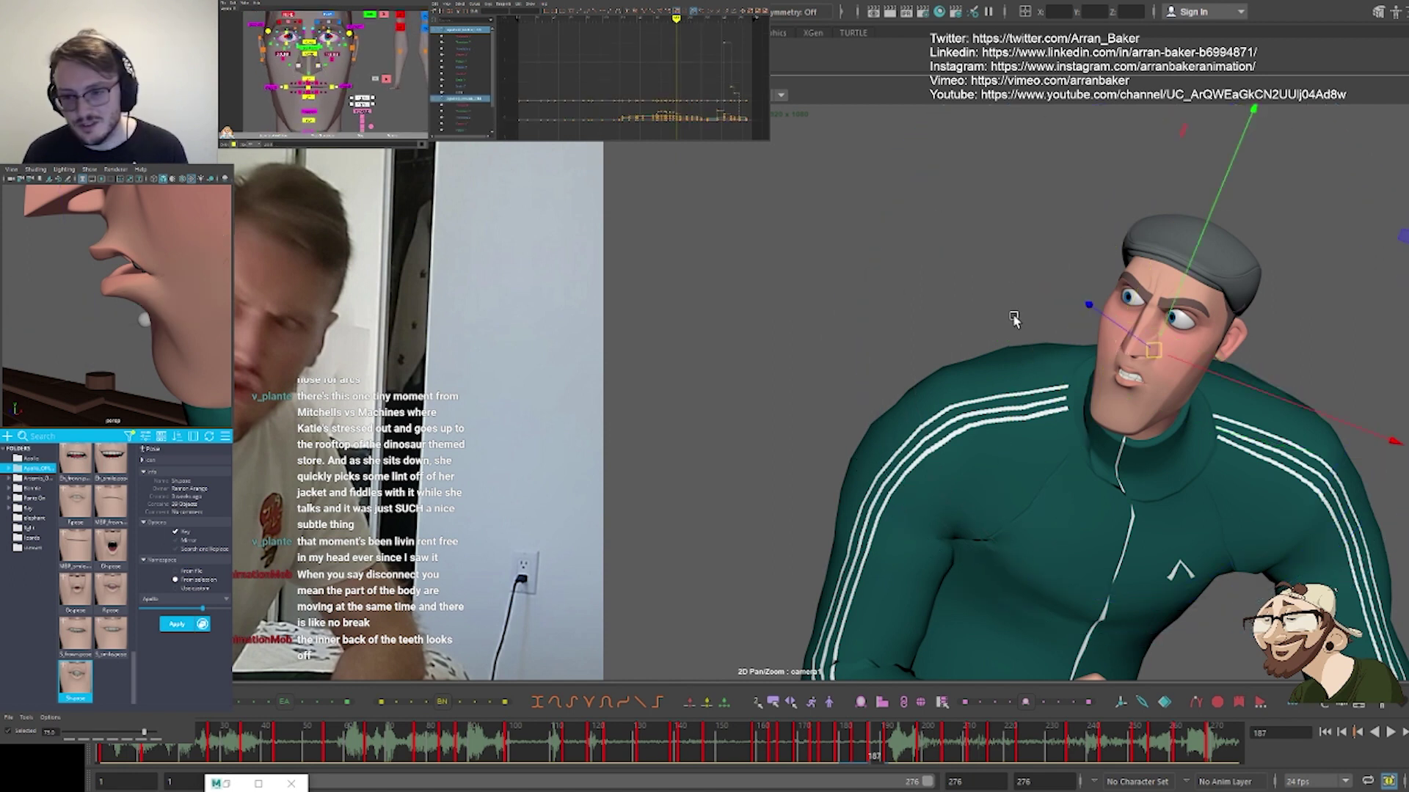
pyautogui.moveTo(1172, 311); pyautogui.dragTo(1174, 306)
pyautogui.moveTo(1188, 358); pyautogui.dragTo(1191, 359)
pyautogui.click(1017, 316)
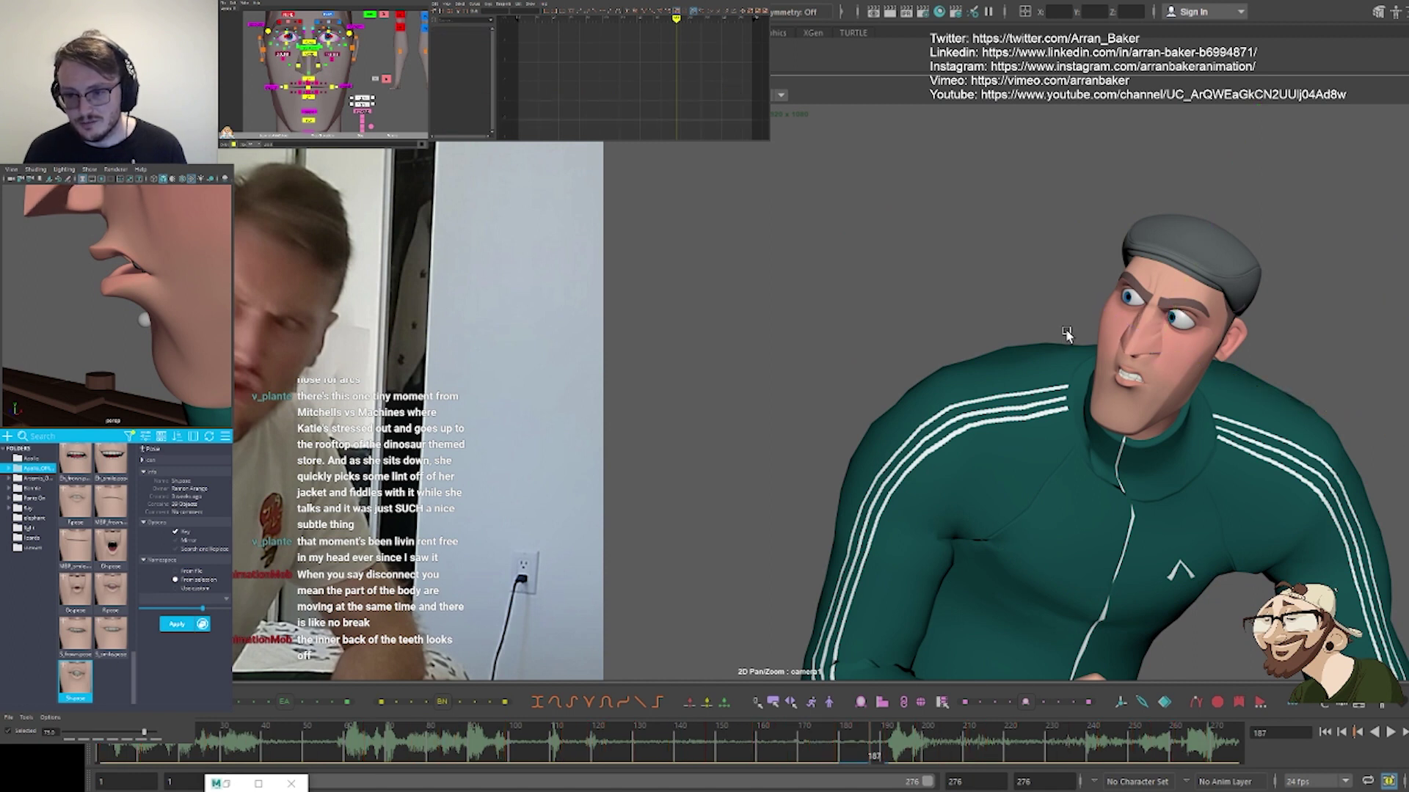
# Try shifting the nostril control on the character's right side, and undo the move
pyautogui.moveTo(1080, 330); pyautogui.dragTo(1001, 341, button='right')
pyautogui.moveTo(1001, 342); pyautogui.dragTo(710, 377, button='middle')
pyautogui.moveTo(710, 377); pyautogui.dragTo(1160, 393, button='right')
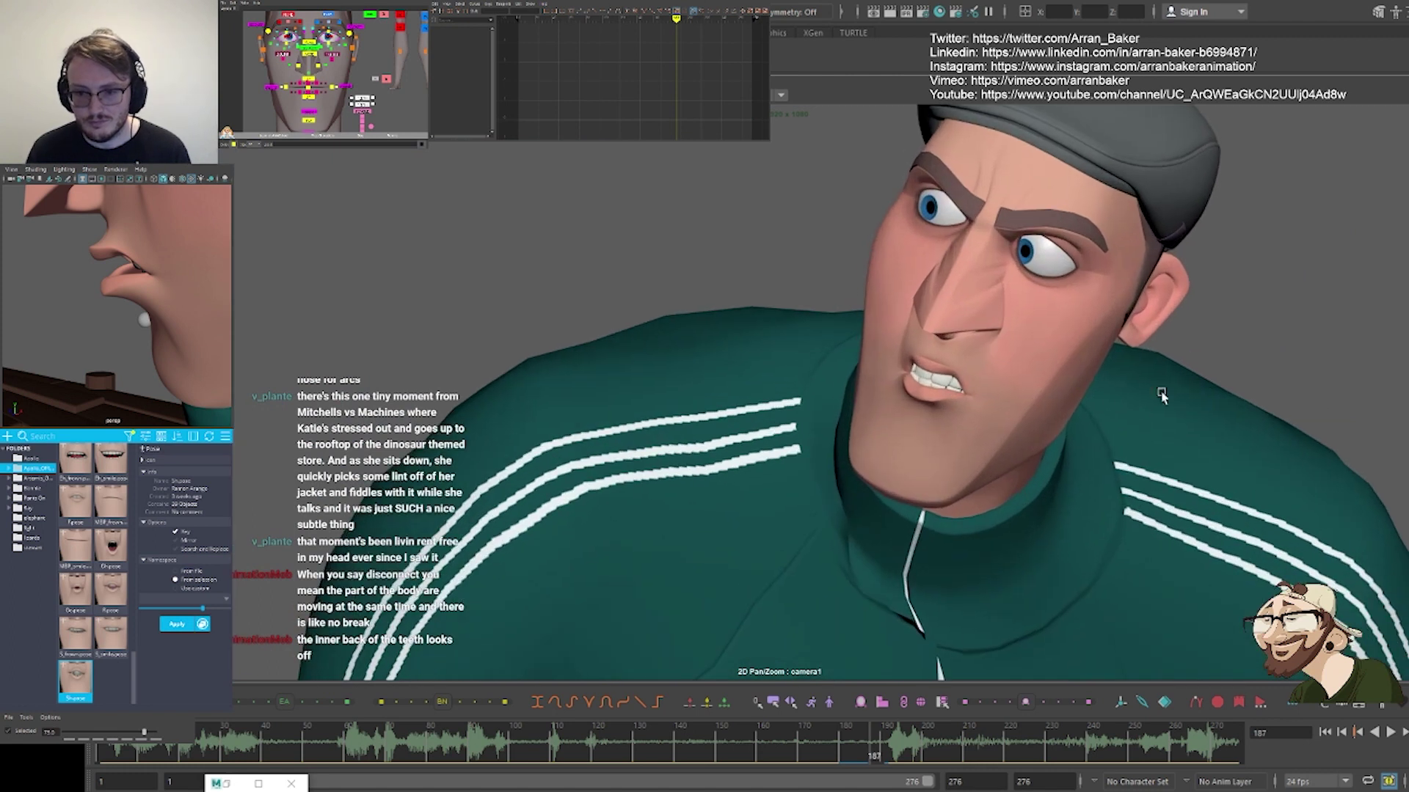
pyautogui.moveTo(1160, 394); pyautogui.dragTo(1140, 398, button='middle')
pyautogui.click(289, 66)
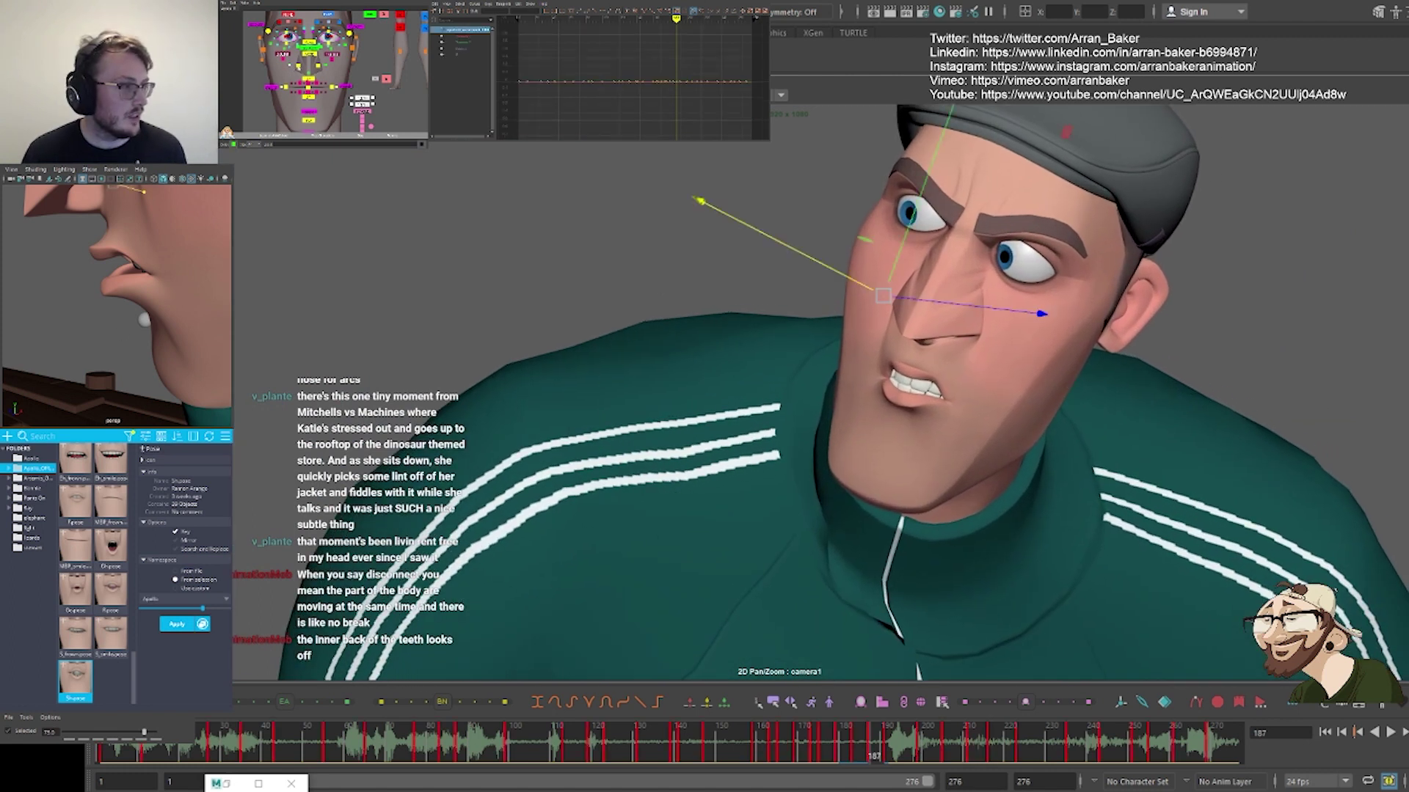
pyautogui.click(298, 66)
pyautogui.moveTo(853, 276); pyautogui.dragTo(918, 262)
pyautogui.hotkey('ctrl', 'z')
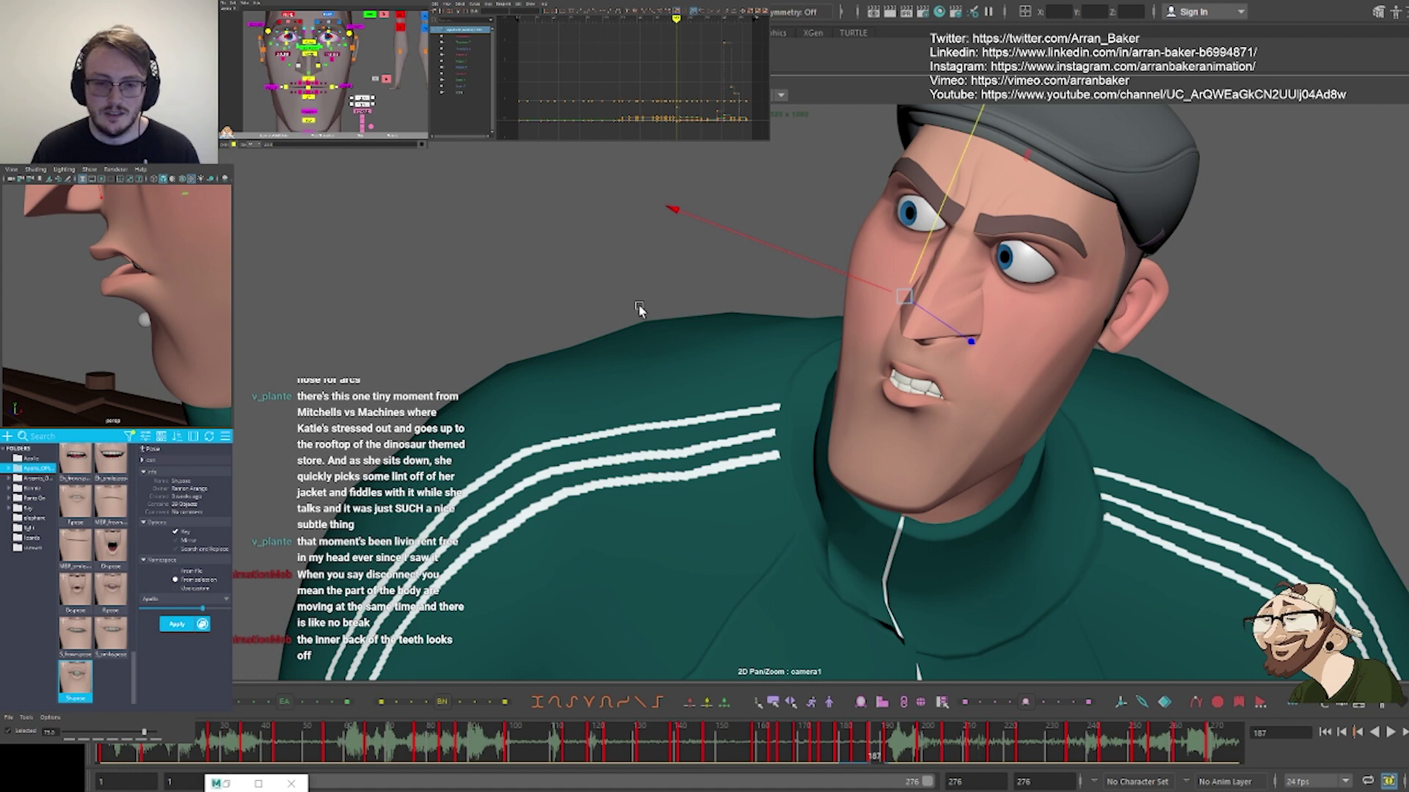
pyautogui.press('\\')
pyautogui.press('\\')
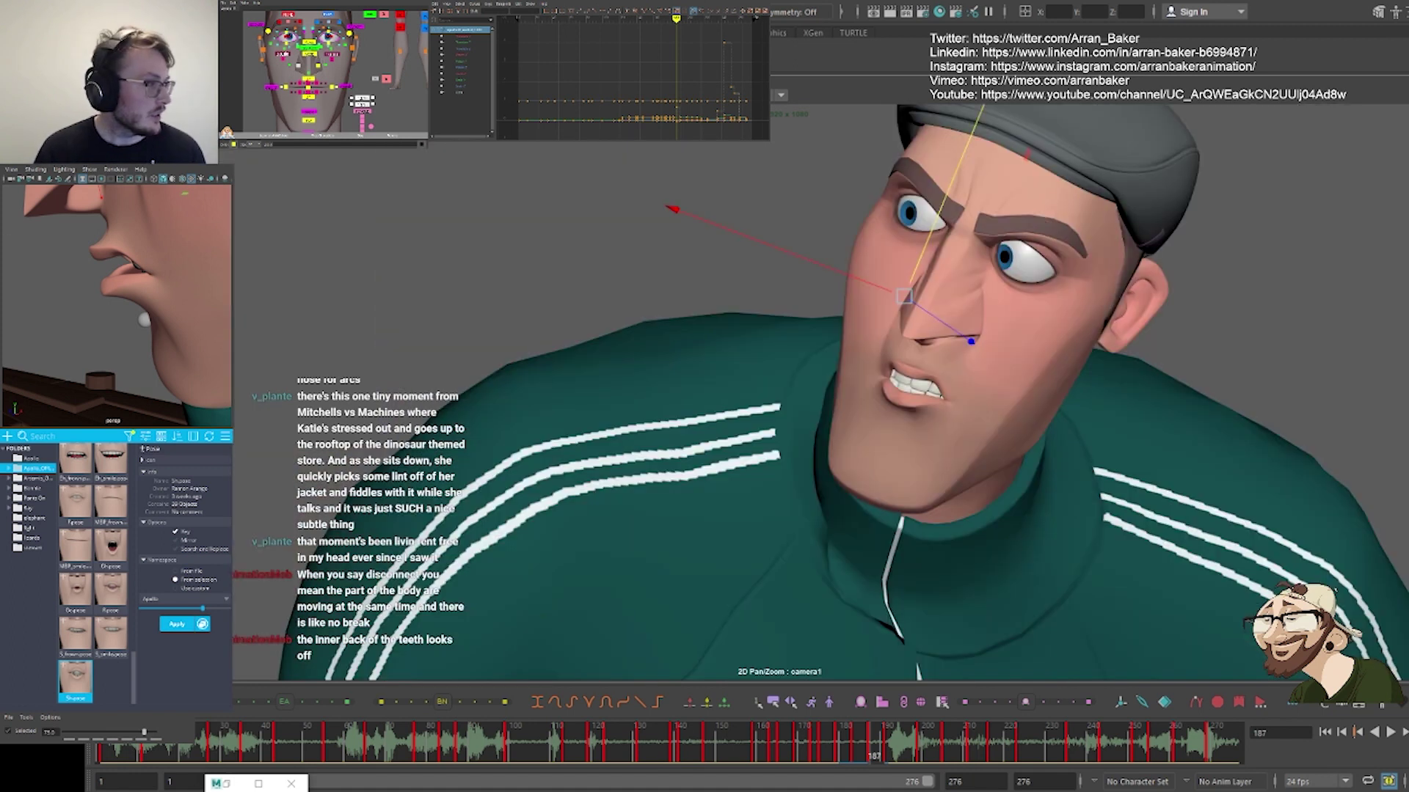
# Select the eyelid controls of both eyes, blend the disgust pose from the pose library onto them at 73%, and clear the selection
pyautogui.moveTo(270, 44); pyautogui.dragTo(281, 65)
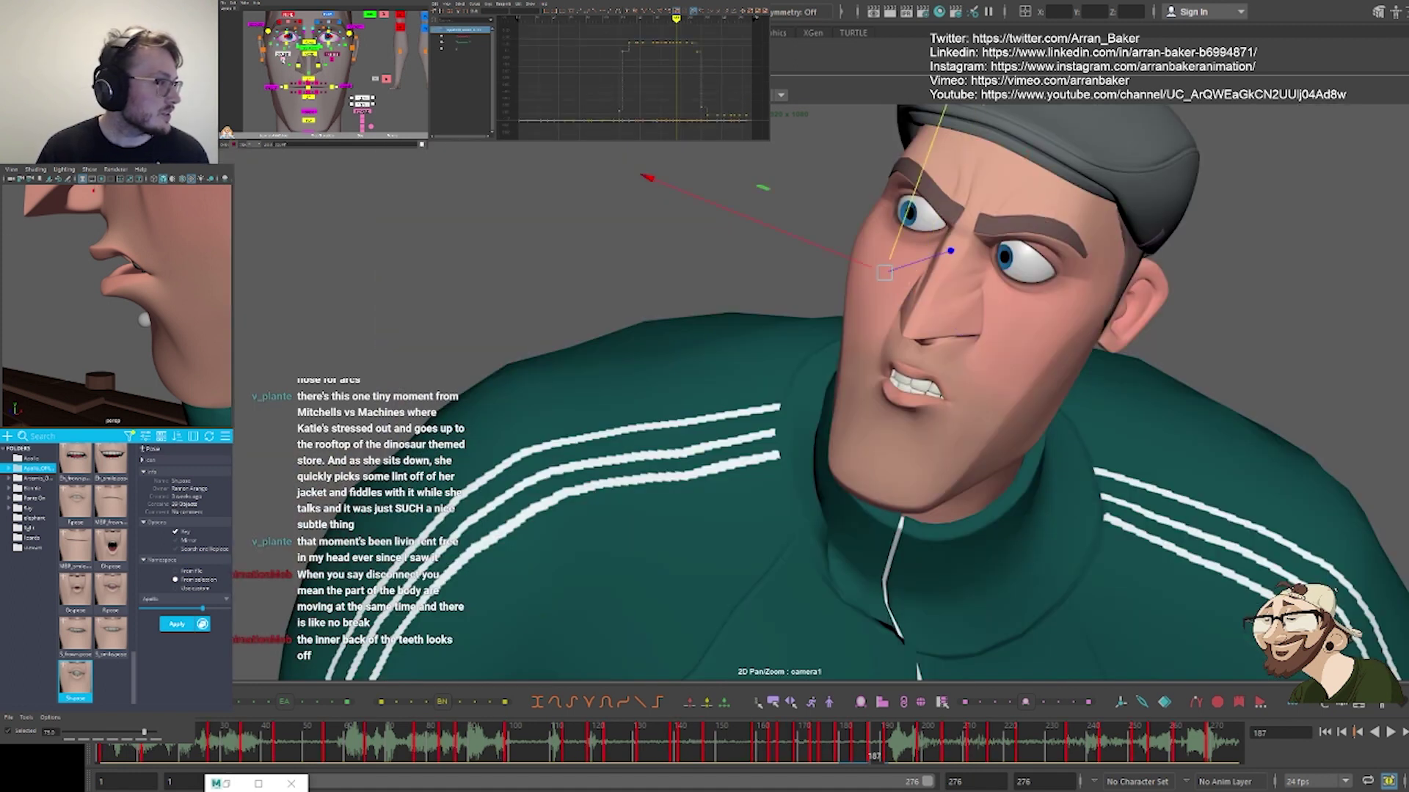
pyautogui.keyDown('shift'); pyautogui.click(271, 44); pyautogui.keyUp('shift')
pyautogui.keyDown('shift'); pyautogui.click(291, 48); pyautogui.keyUp('shift')
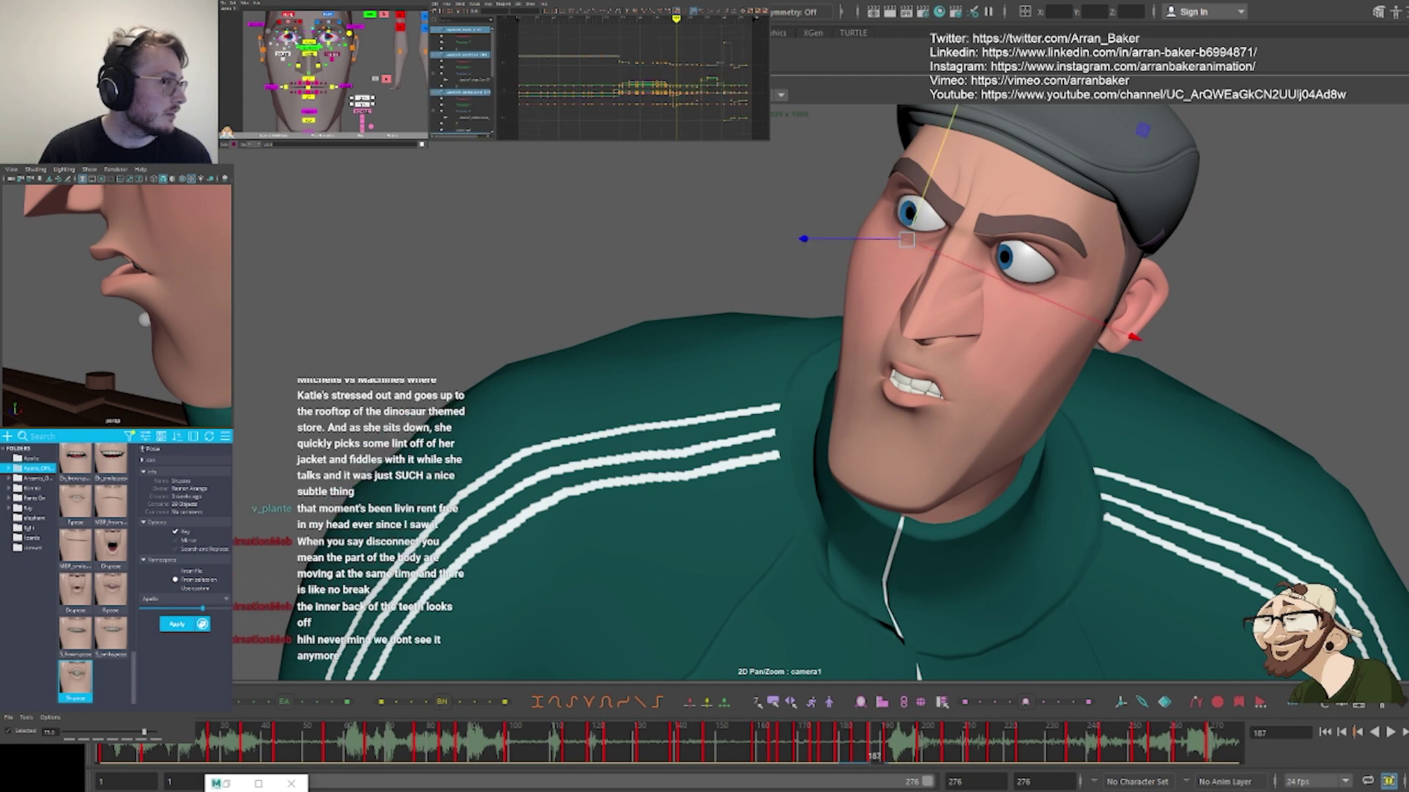
pyautogui.keyDown('shift'); pyautogui.click(295, 40); pyautogui.keyUp('shift')
pyautogui.keyDown('shift'); pyautogui.moveTo(325, 45); pyautogui.dragTo(349, 65); pyautogui.keyUp('shift')
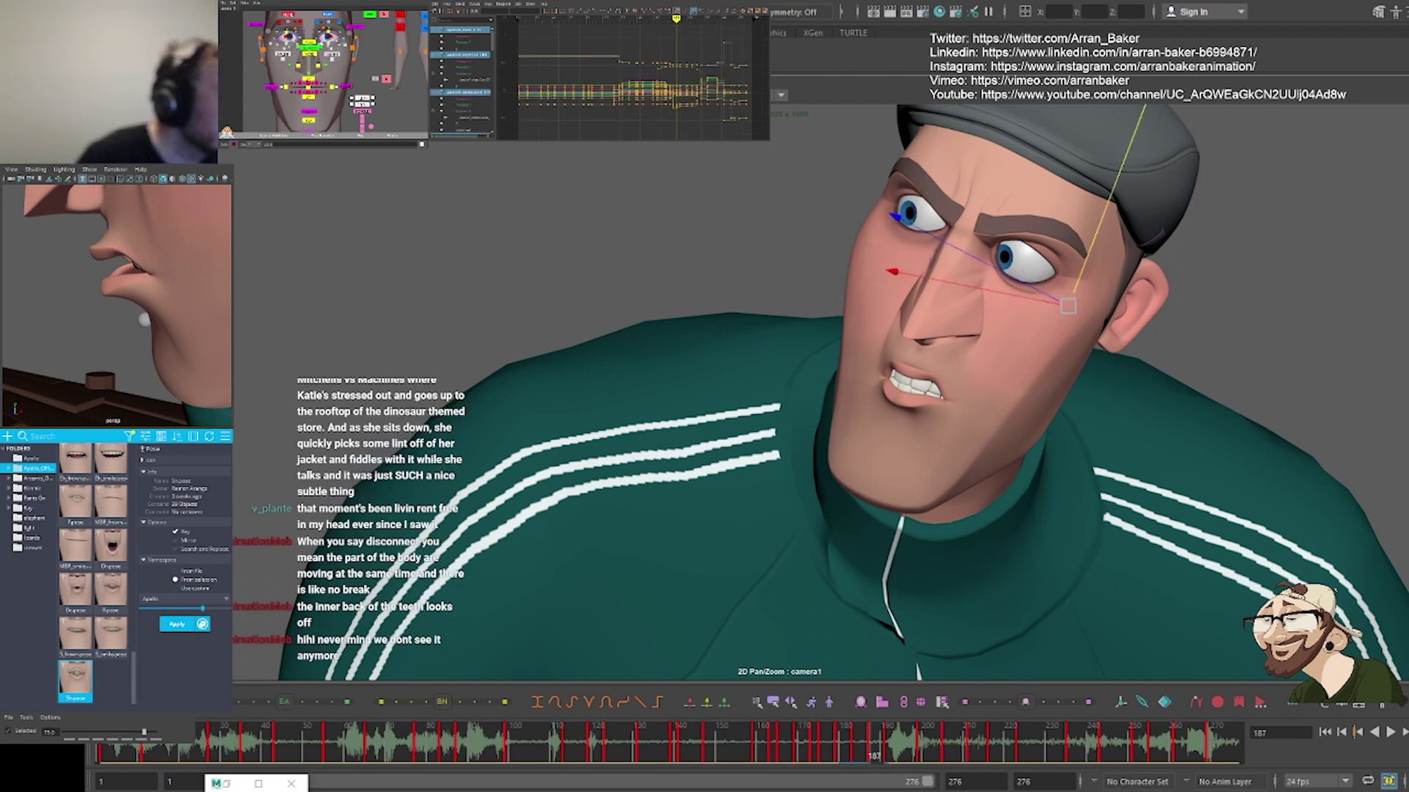
pyautogui.click(994, 267)
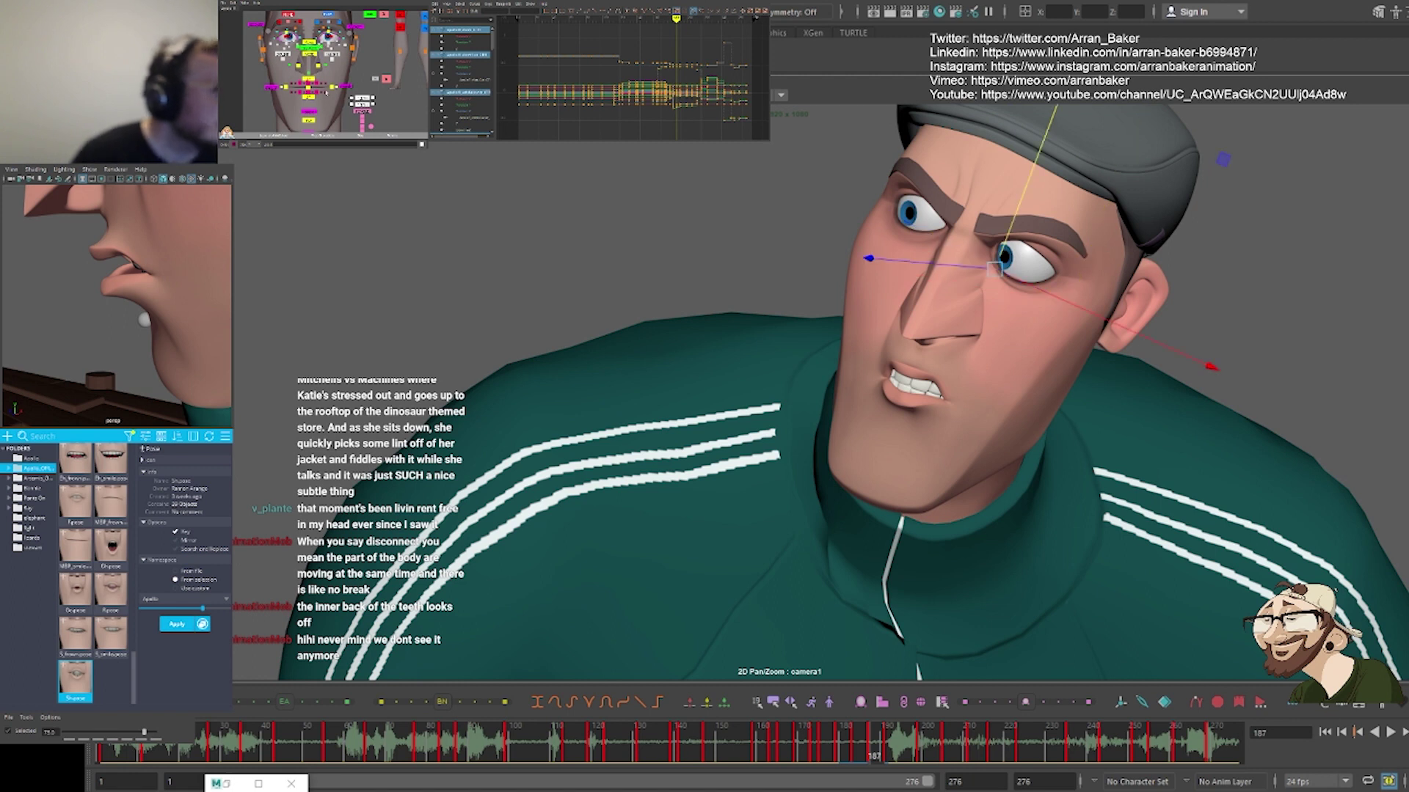
pyautogui.scroll(-5, 95, 587)
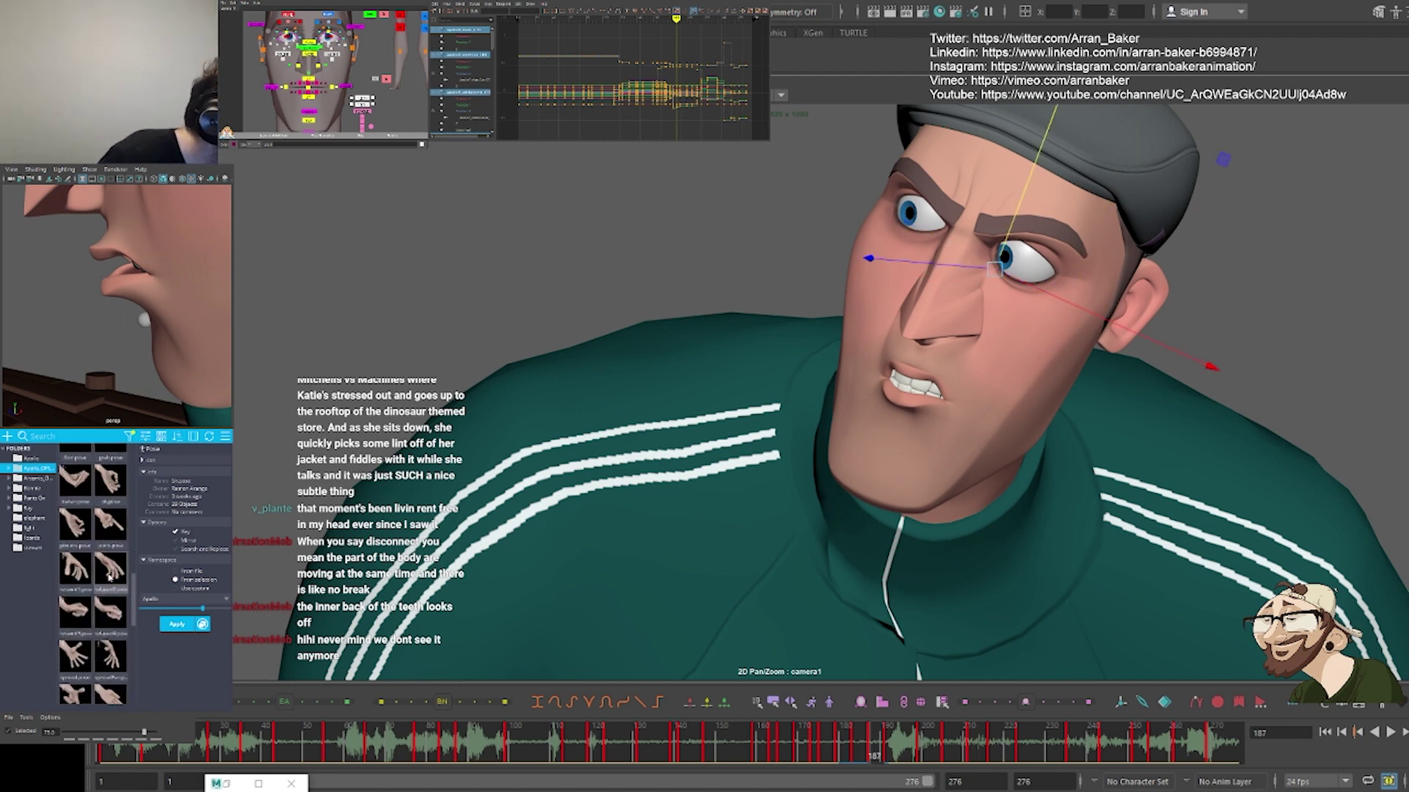
pyautogui.scroll(3, 109, 579)
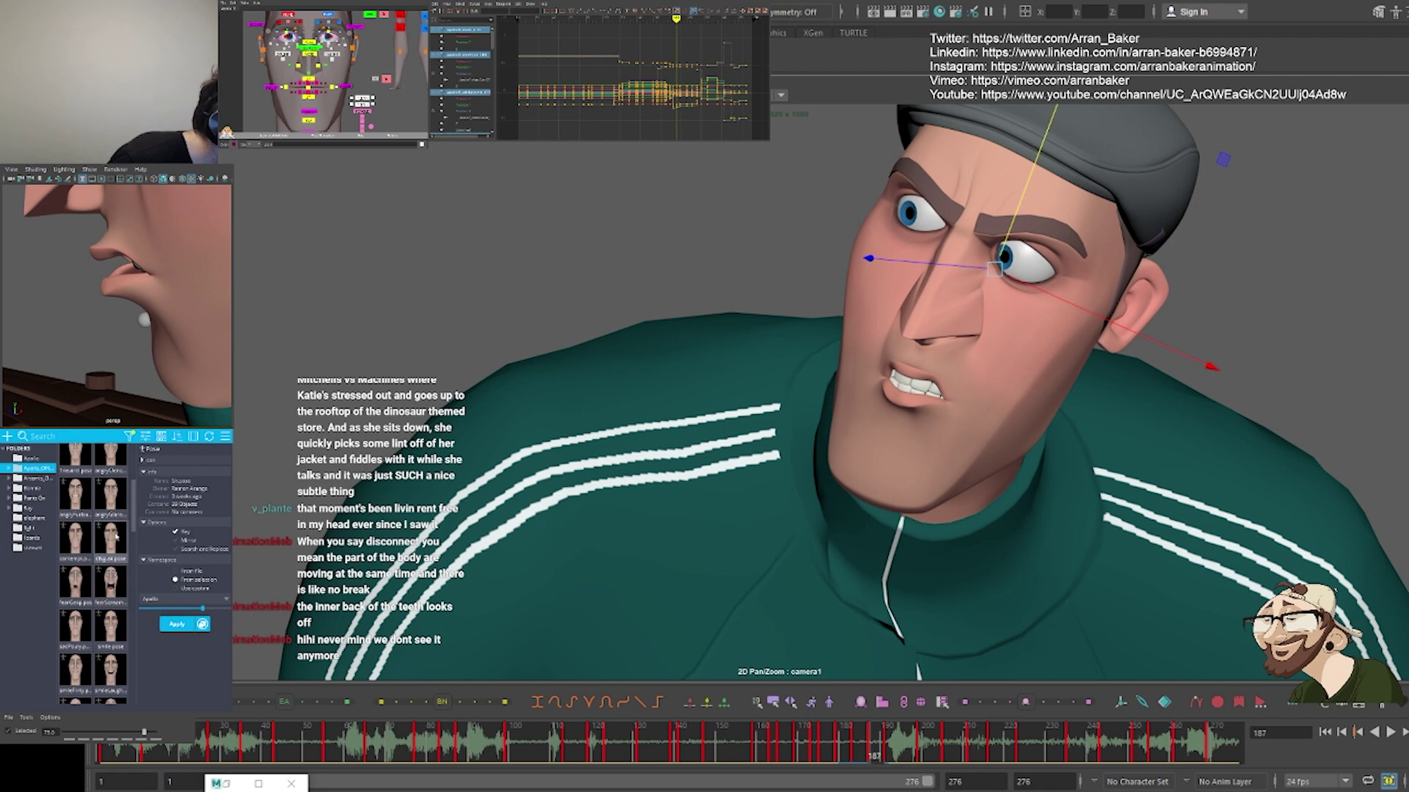
pyautogui.click(114, 541)
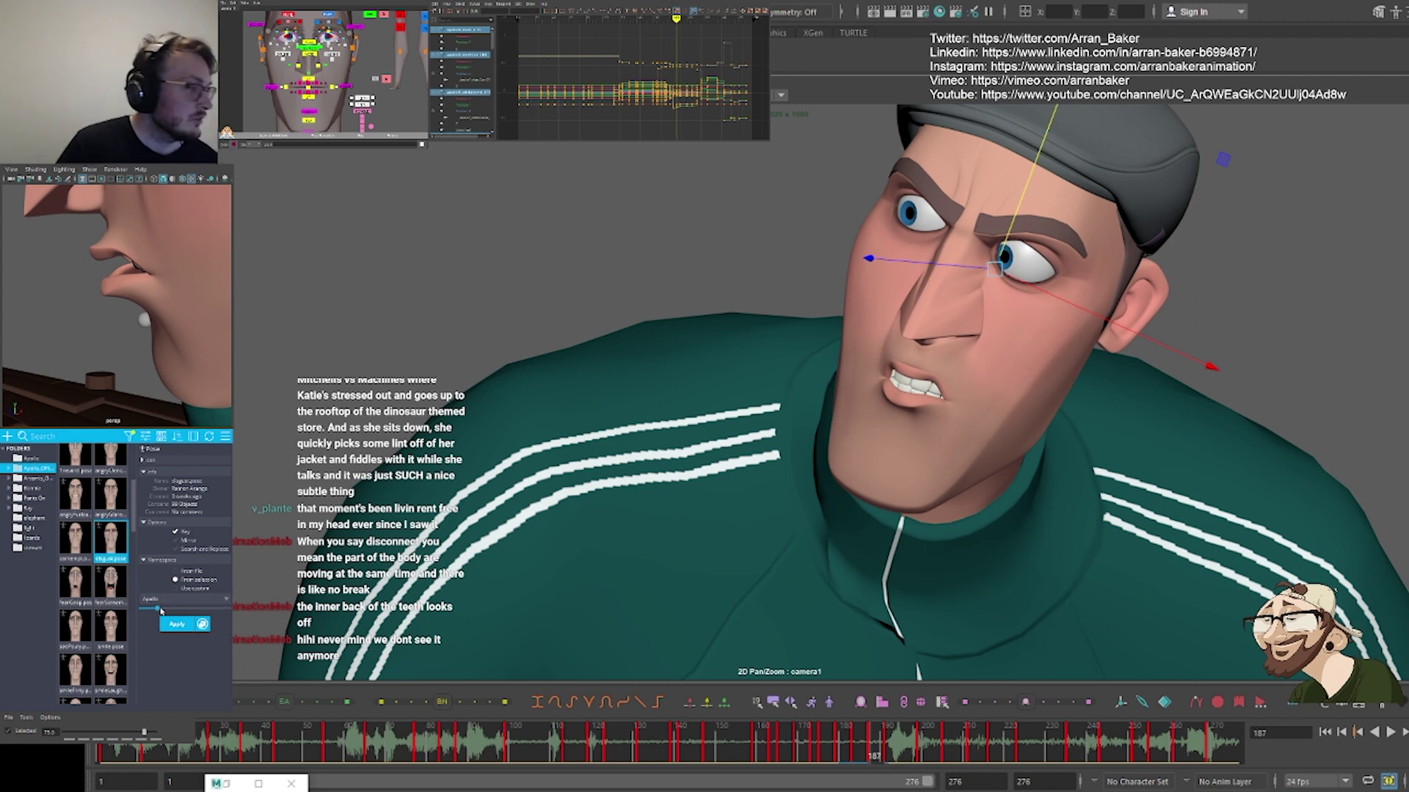
pyautogui.moveTo(157, 608); pyautogui.dragTo(195, 606)
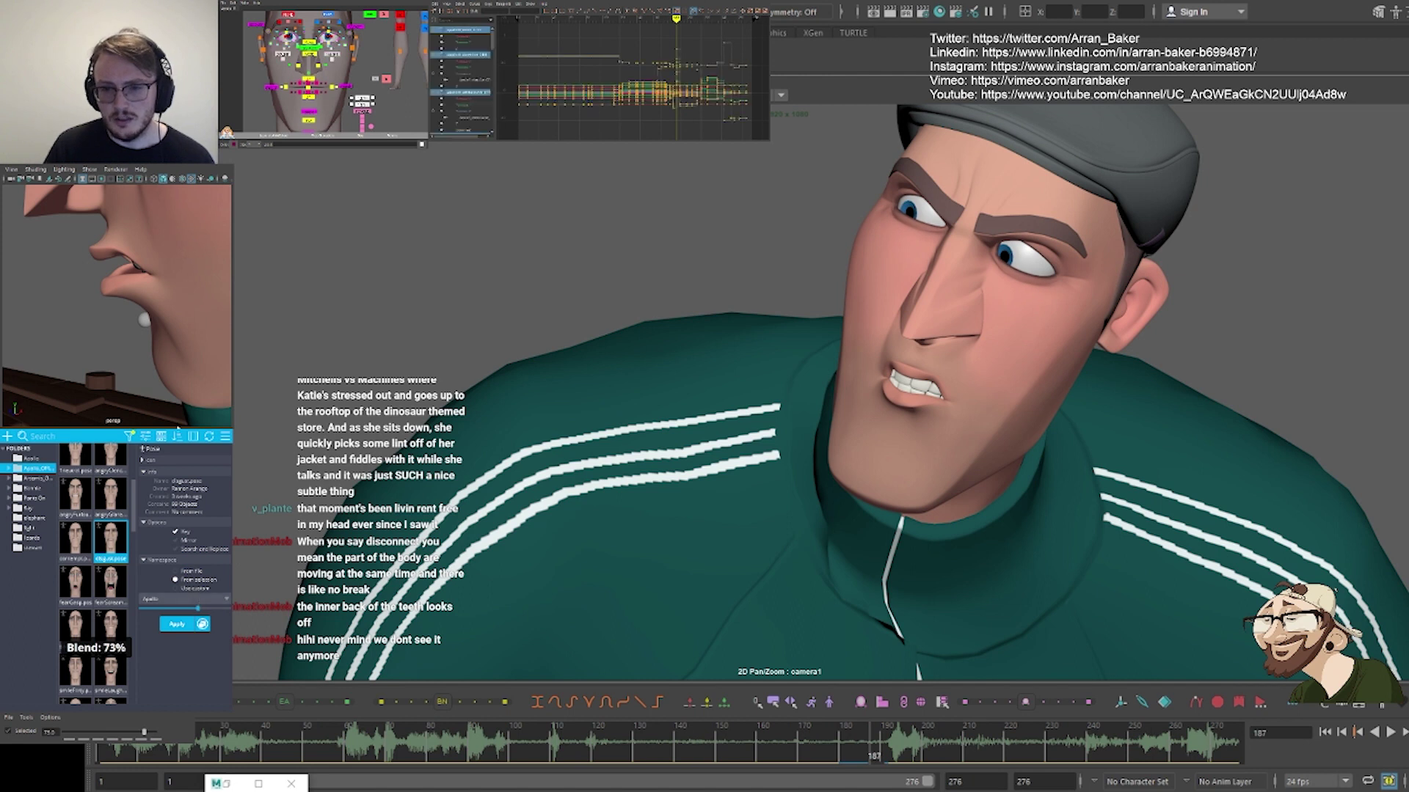
pyautogui.click(637, 207)
# Nudge the inner lower eyelid control of the character's left eye toward the nose and clear the selection
pyautogui.moveTo(771, 210); pyautogui.dragTo(1242, 253, button='right')
pyautogui.moveTo(1242, 253); pyautogui.dragTo(707, 330, button='middle')
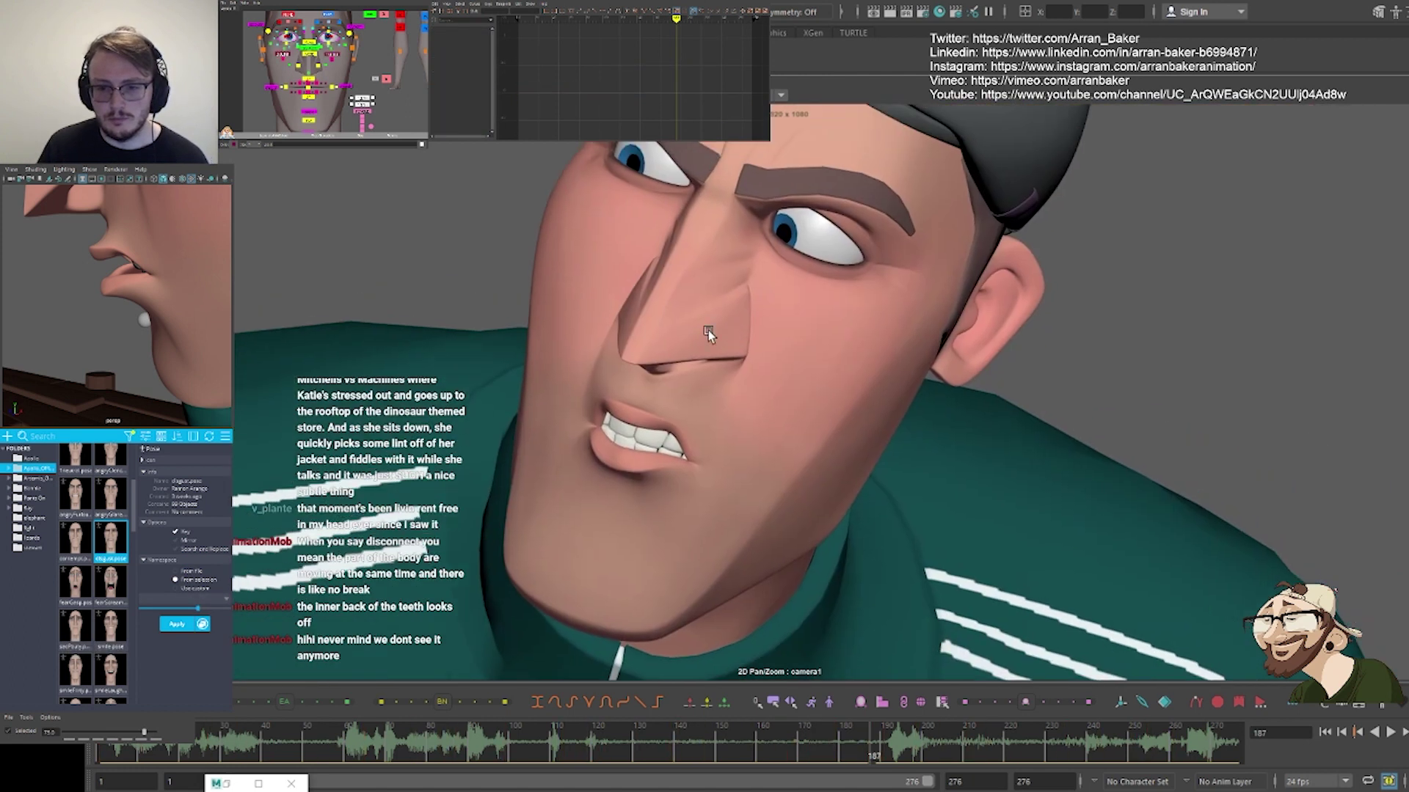
pyautogui.moveTo(707, 330); pyautogui.dragTo(838, 336, button='right')
pyautogui.moveTo(908, 276); pyautogui.dragTo(967, 453, button='middle')
pyautogui.moveTo(835, 409); pyautogui.dragTo(1015, 418, button='right')
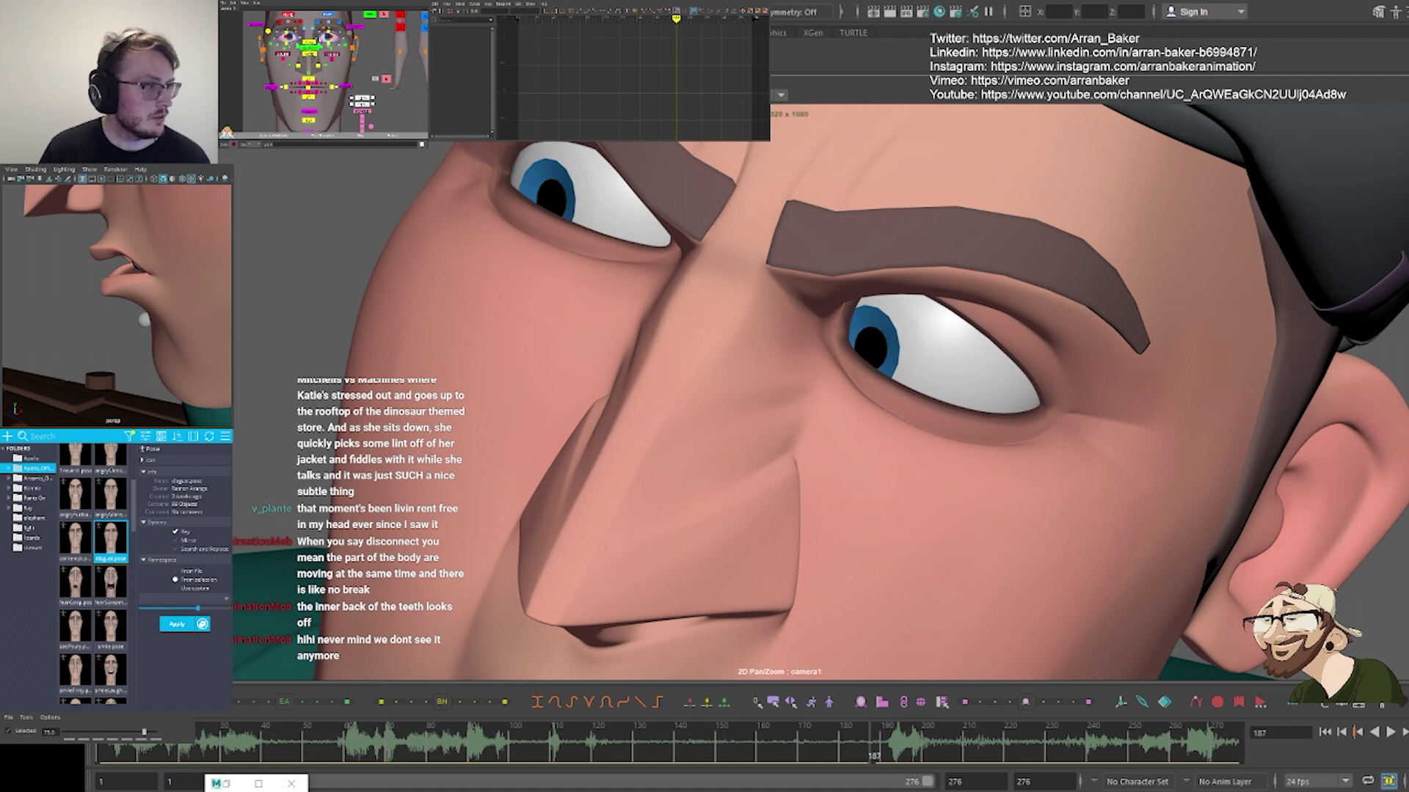
pyautogui.click(858, 315)
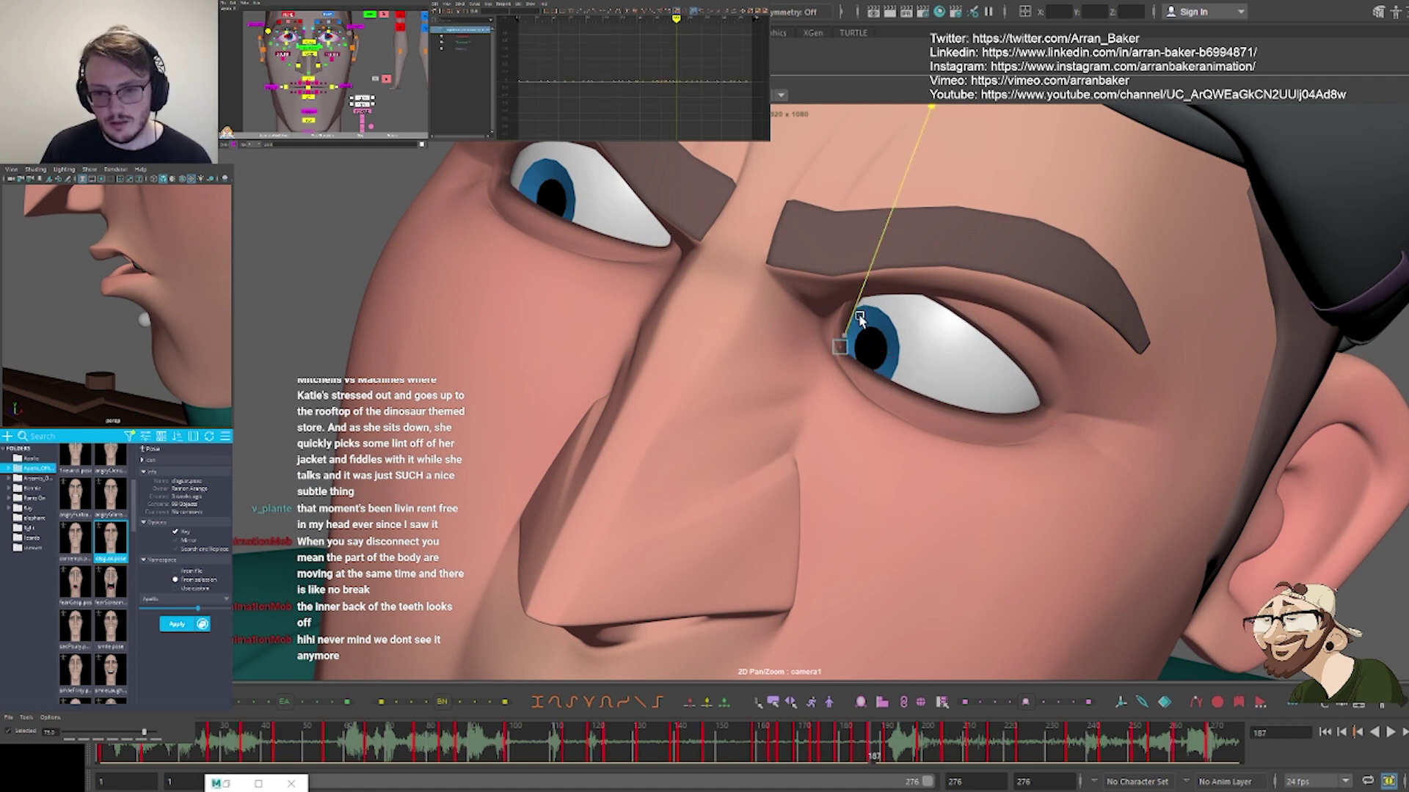
pyautogui.press('w')
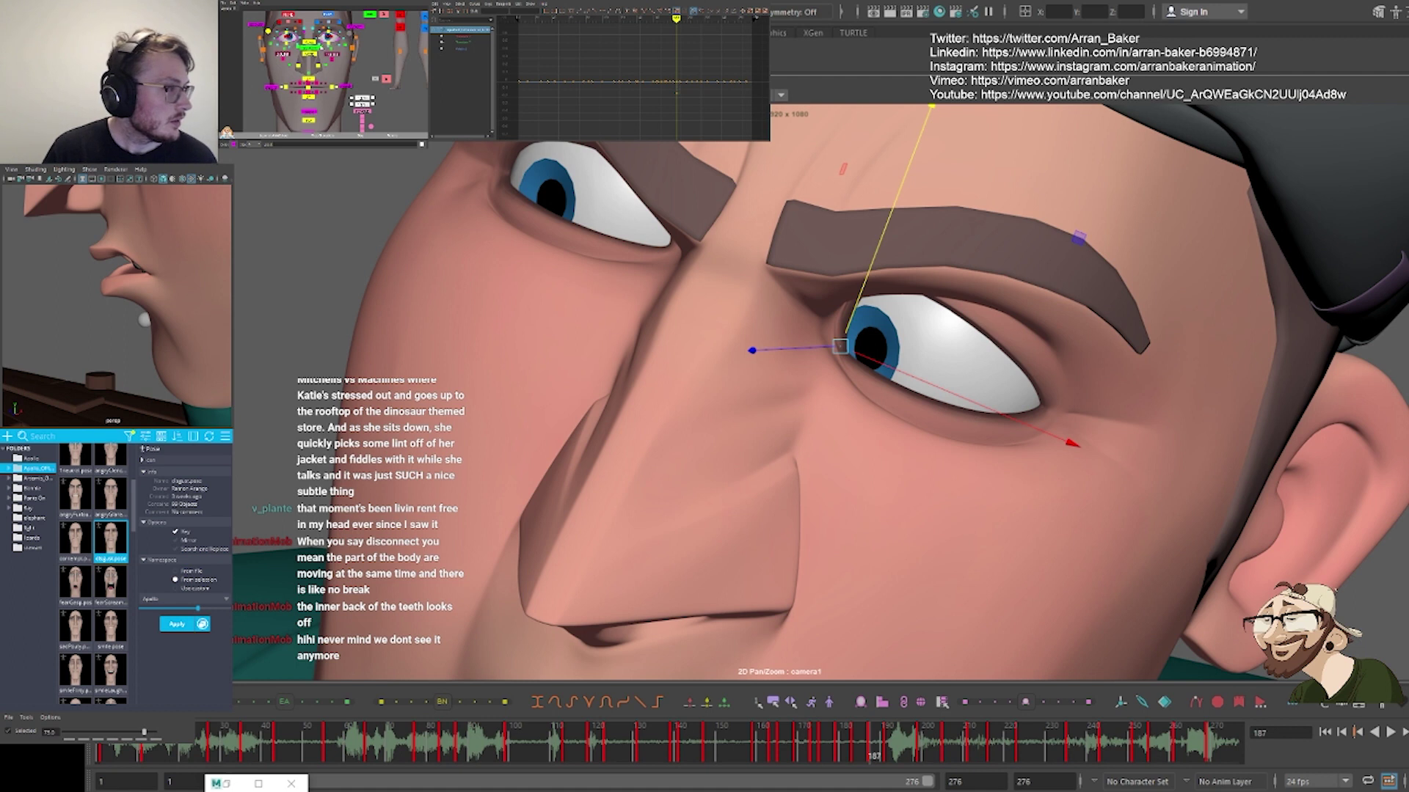
pyautogui.click(321, 46)
pyautogui.moveTo(839, 370)
pyautogui.mouseDown()
pyautogui.moveTo(827, 381)
pyautogui.moveTo(823, 367)
pyautogui.mouseUp()
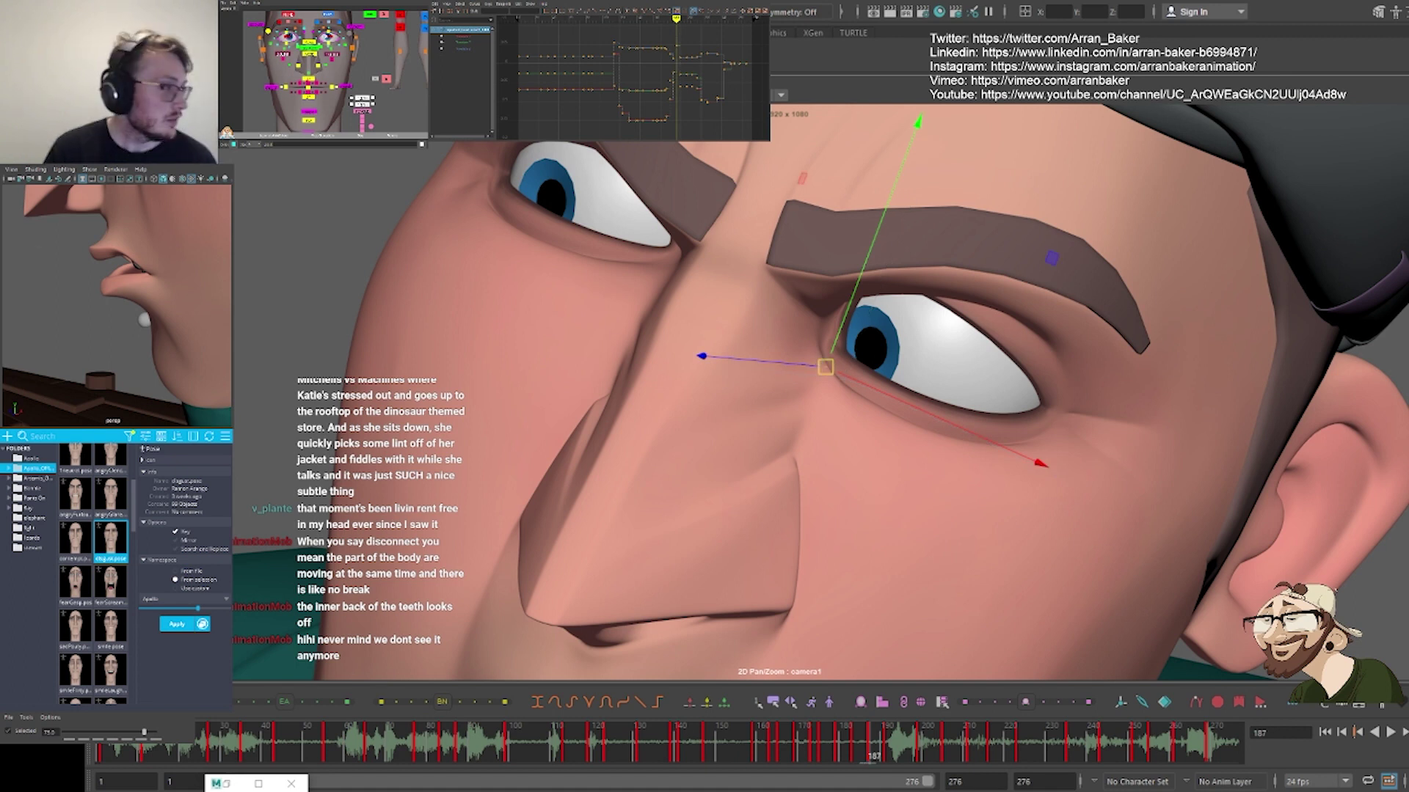
pyautogui.click(38, 246)
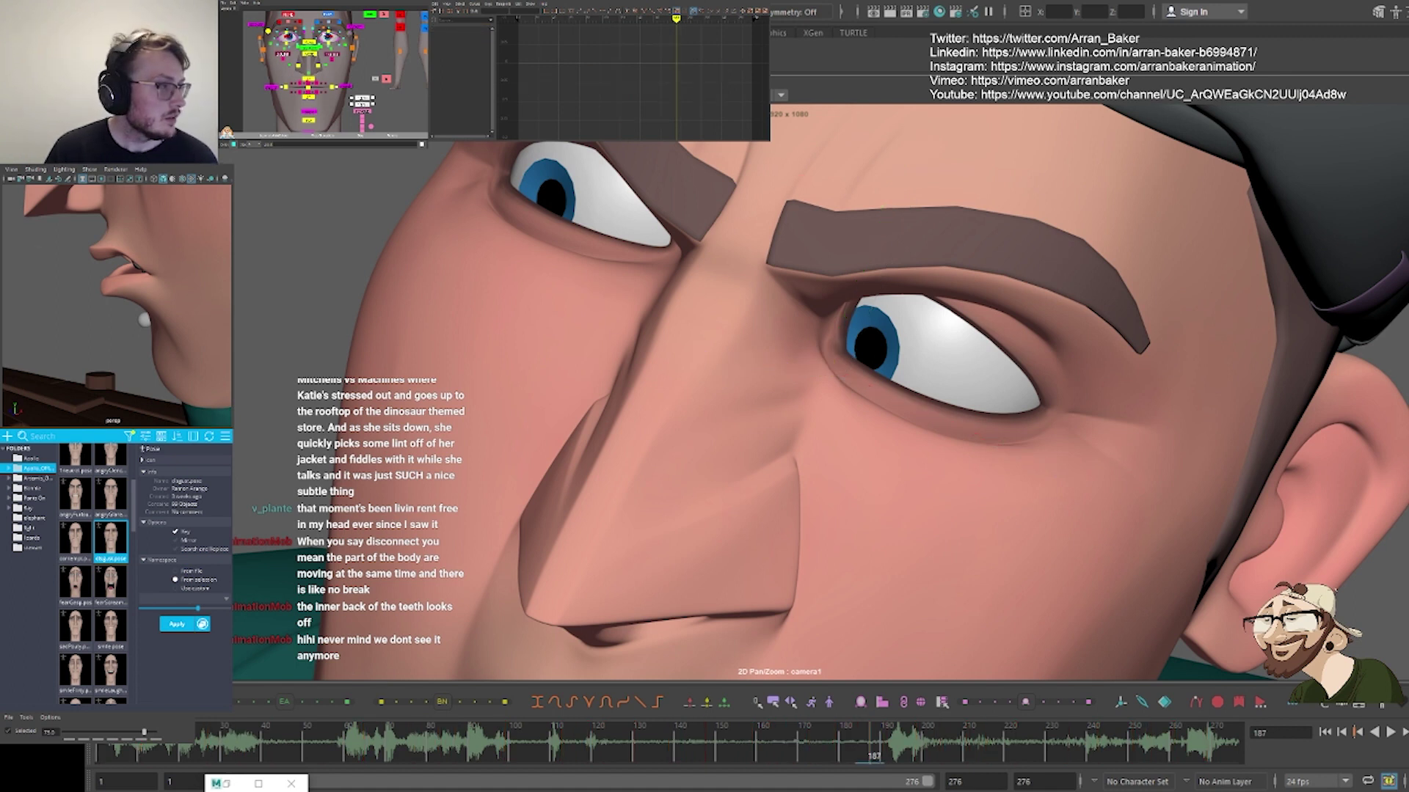
# Fine-tune the inner and outer upper eyelid controls of the character's left eye
pyautogui.click(356, 26)
pyautogui.moveTo(732, 336)
pyautogui.mouseDown(button='middle')
pyautogui.moveTo(740, 353)
pyautogui.moveTo(750, 323)
pyautogui.mouseUp(button='middle')
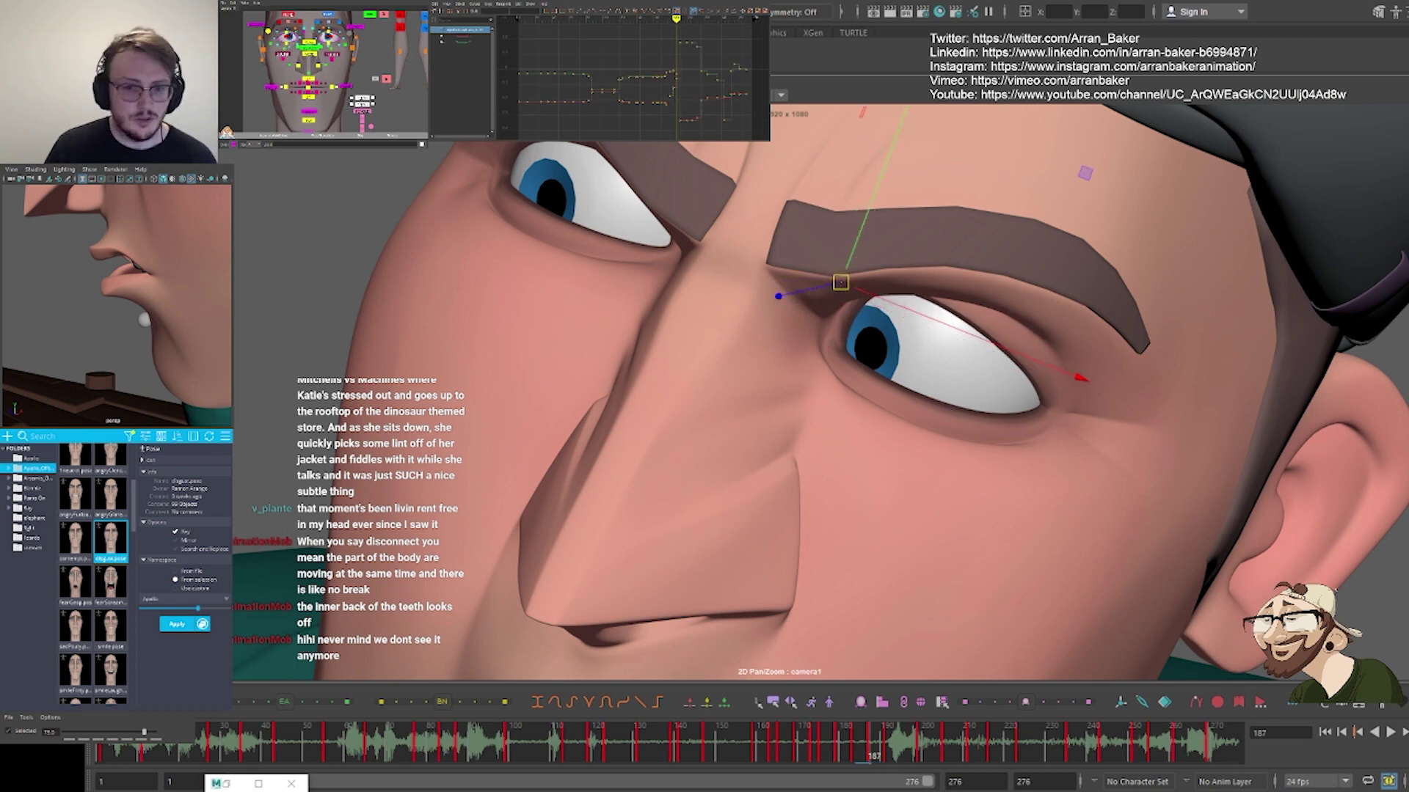
pyautogui.click(349, 33)
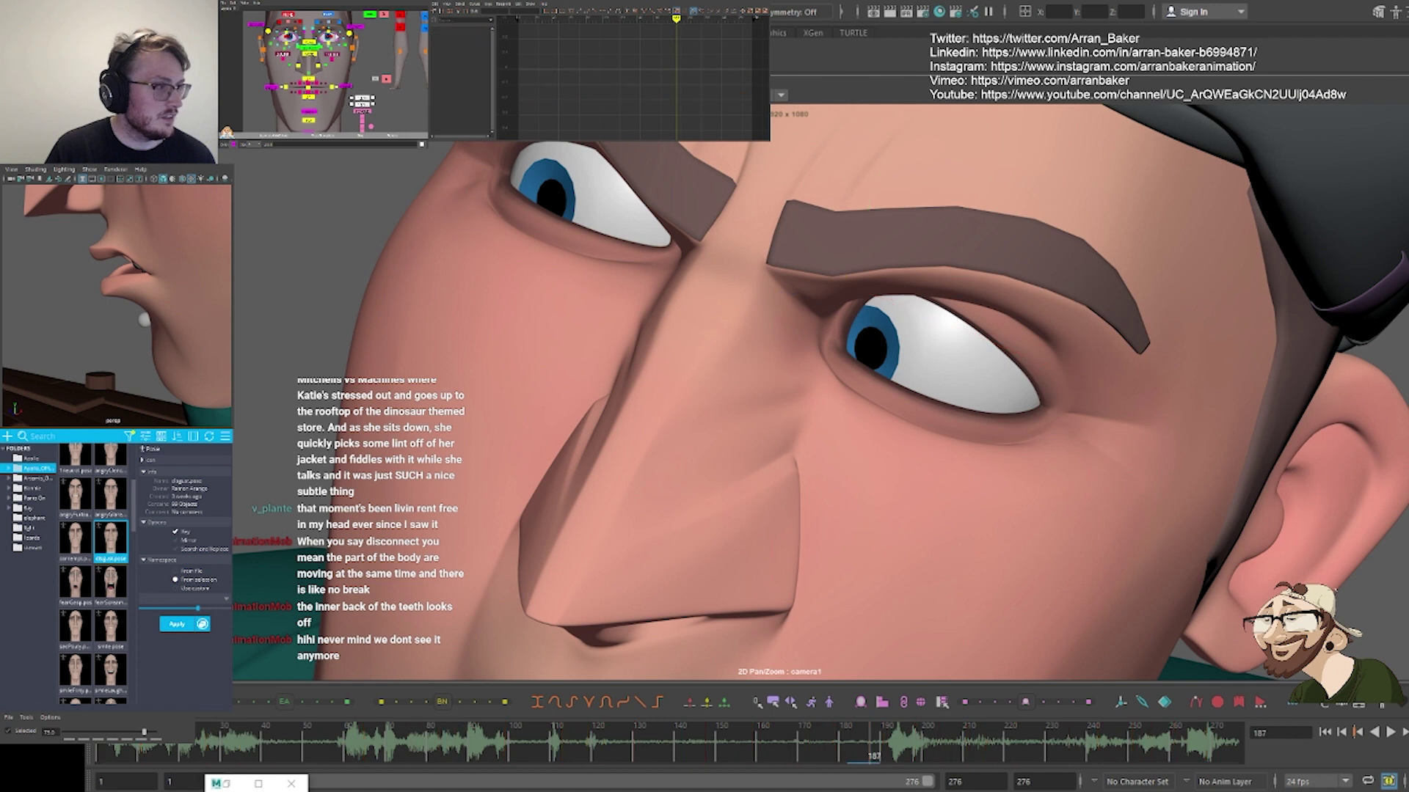
pyautogui.moveTo(736, 356); pyautogui.dragTo(727, 334, button='middle')
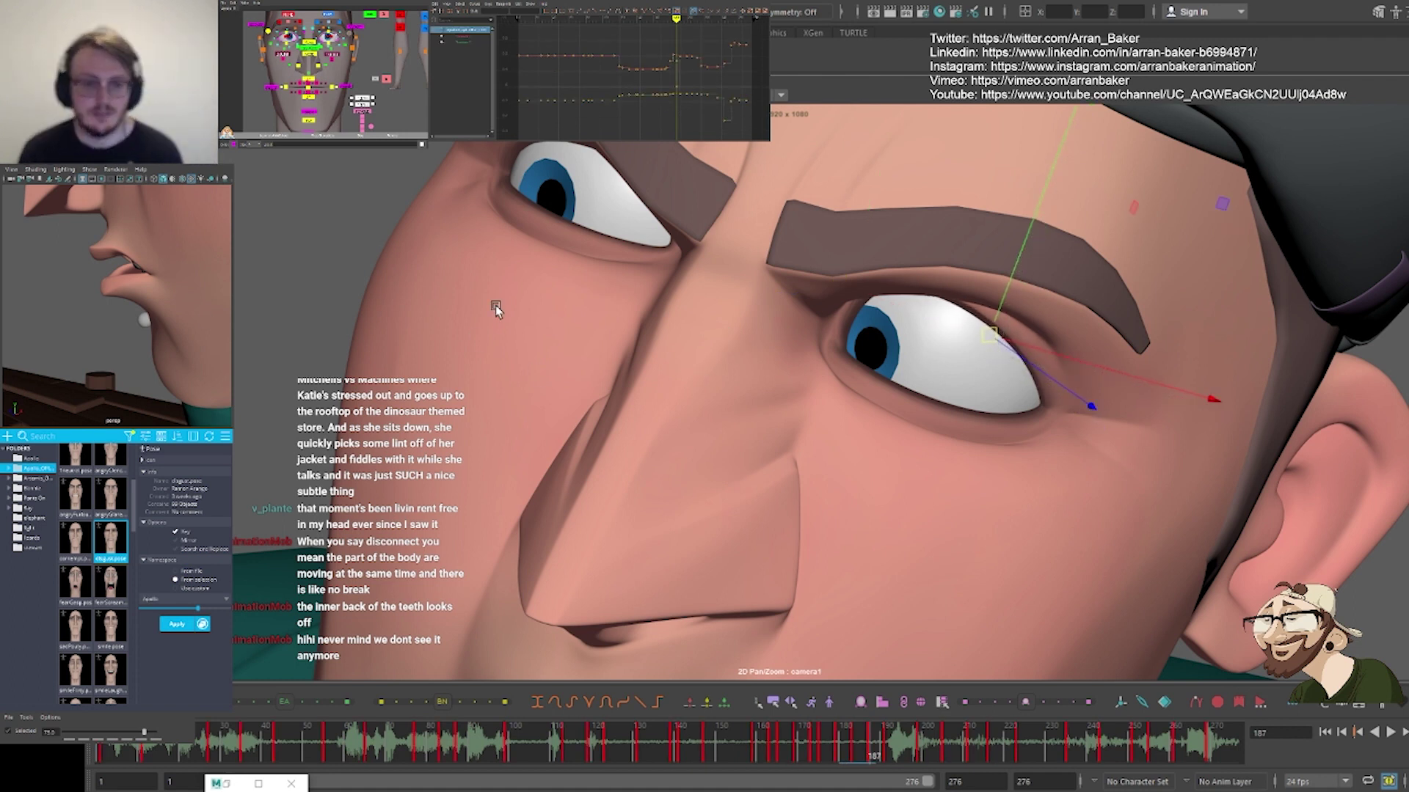
# Fine-tune the middle and inner lower eyelid controls of the character's right eye
pyautogui.click(289, 47)
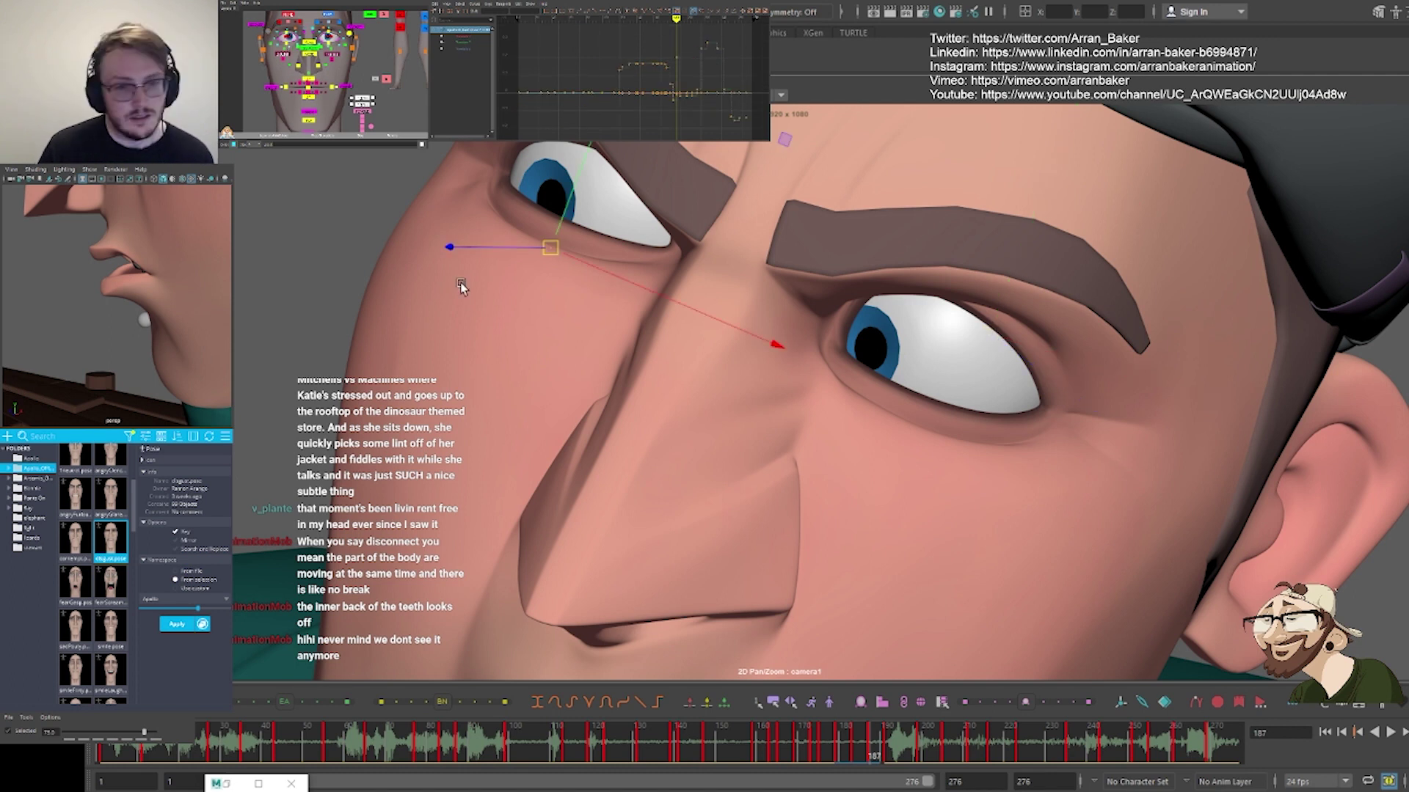
pyautogui.moveTo(560, 298); pyautogui.dragTo(560, 298, button='middle')
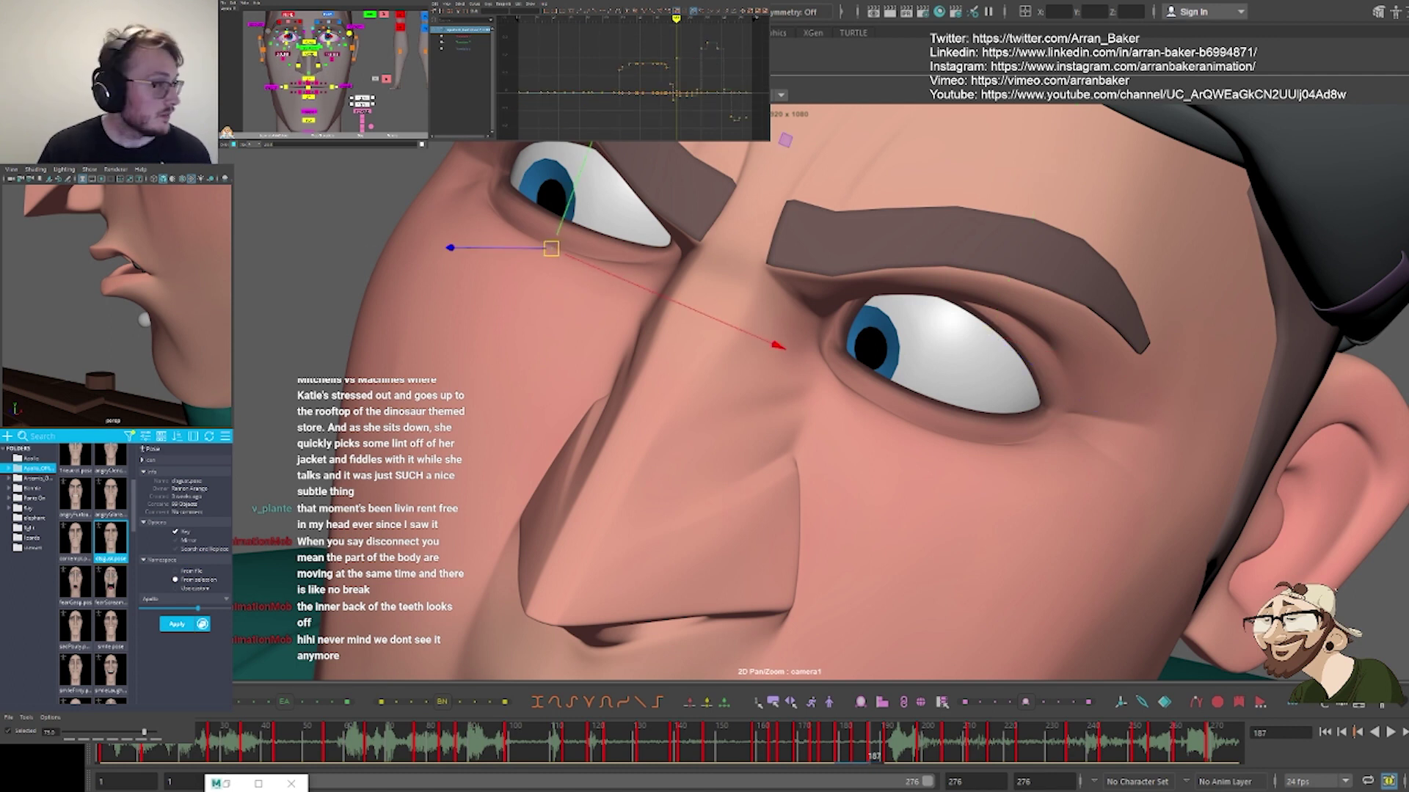
pyautogui.click(294, 48)
pyautogui.moveTo(385, 271); pyautogui.dragTo(376, 274, button='middle')
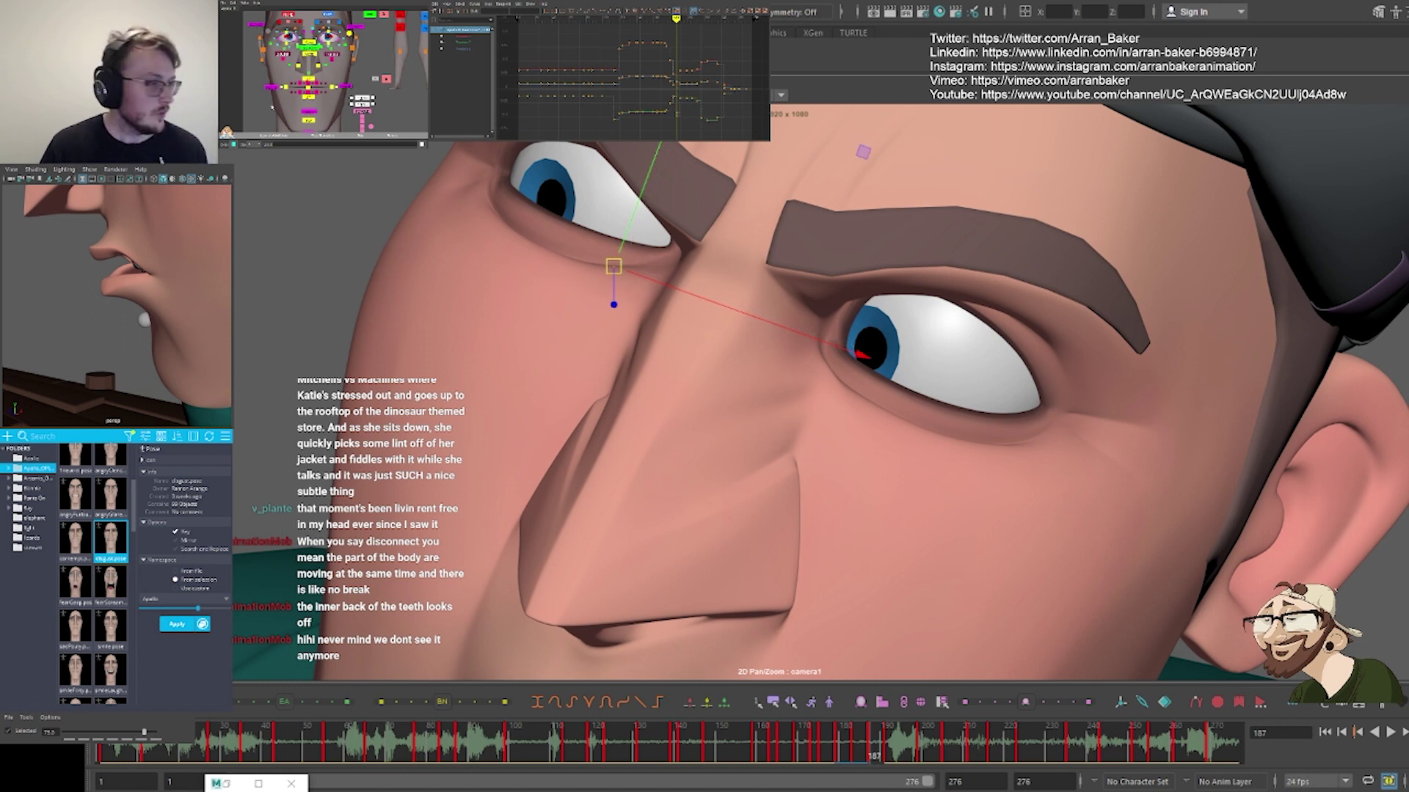
pyautogui.click(333, 58)
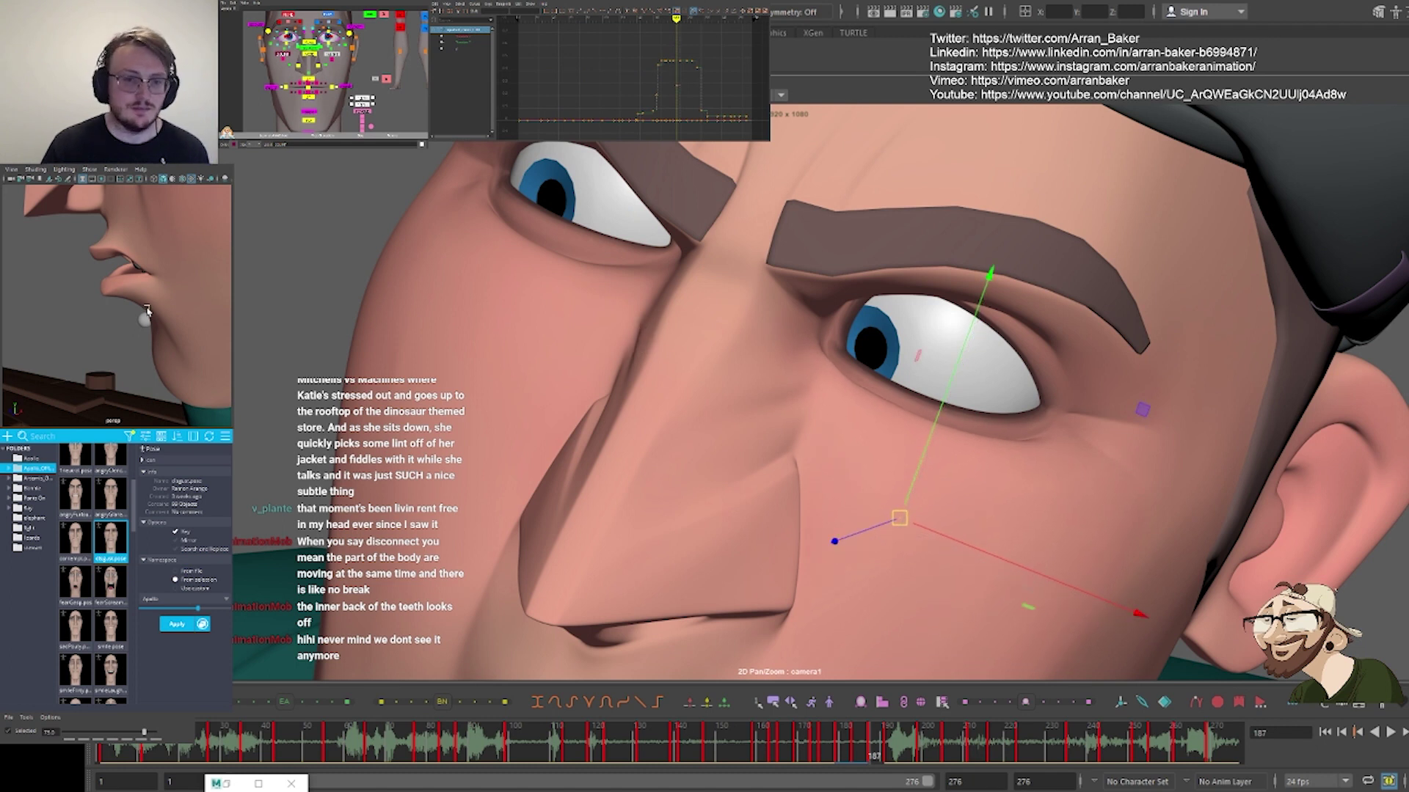
# Rescale the iris and pupil controls of both eyes and clear the selection
pyautogui.click(328, 37)
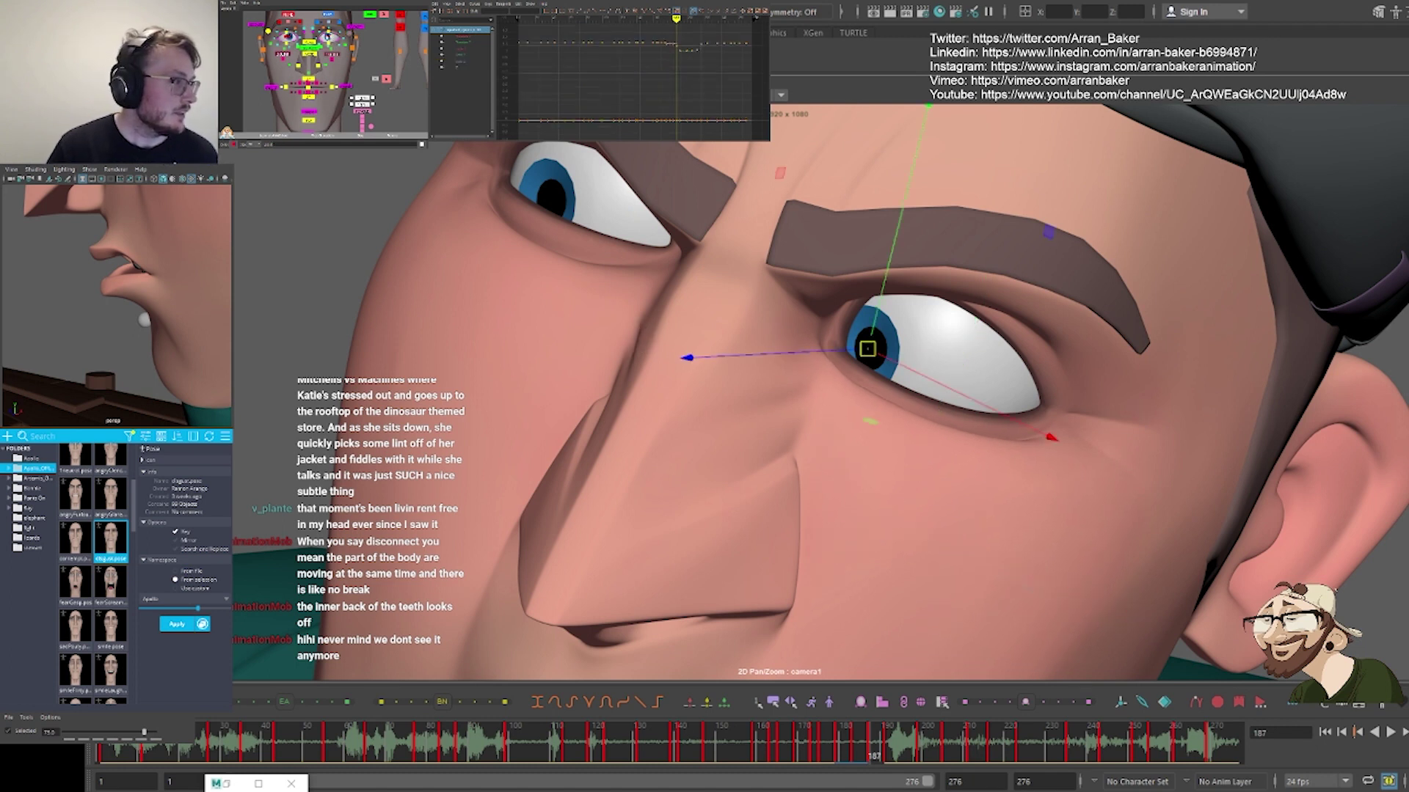
pyautogui.click(328, 35)
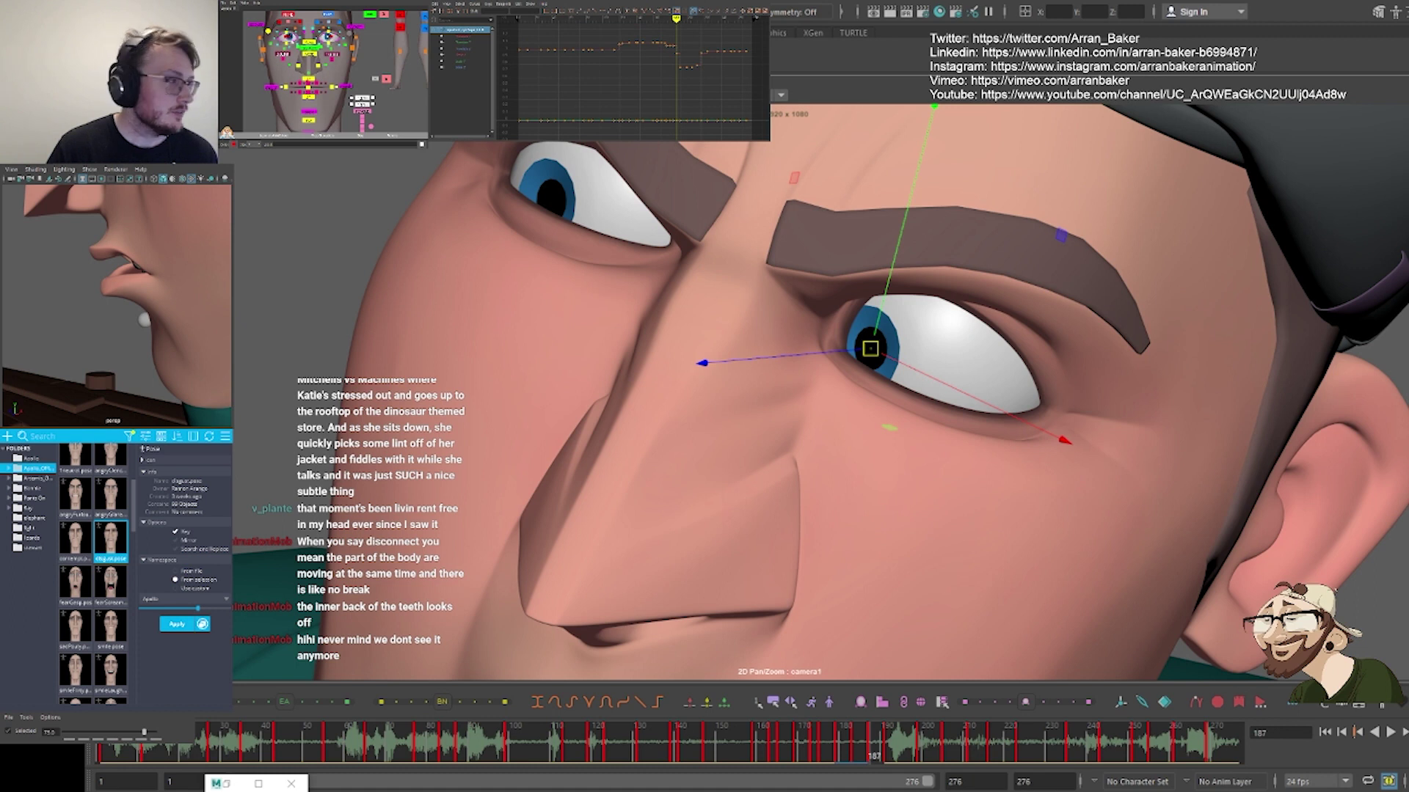
pyautogui.keyDown('shift'); pyautogui.click(291, 37); pyautogui.keyUp('shift')
pyautogui.press('r')
pyautogui.moveTo(551, 201); pyautogui.dragTo(503, 201)
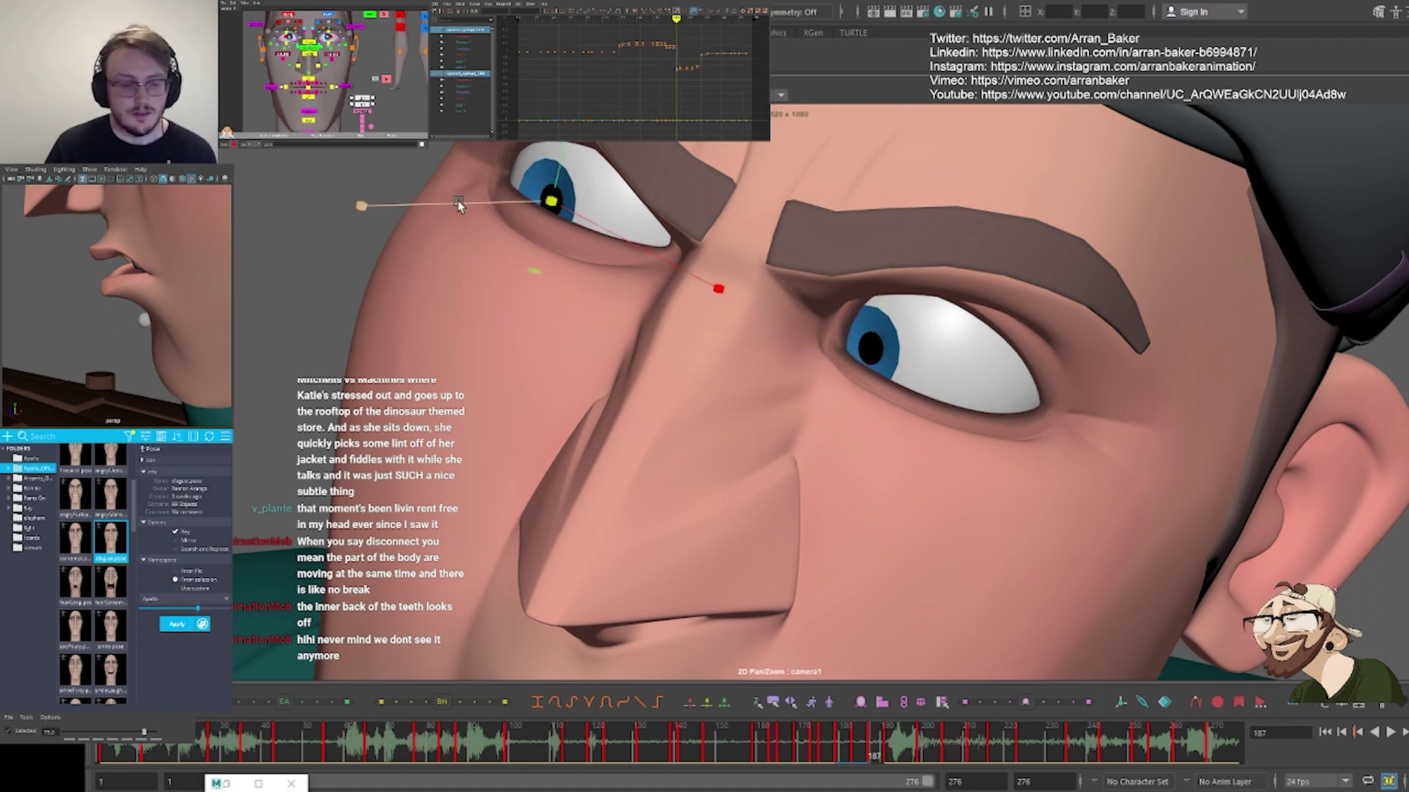
pyautogui.click(328, 36)
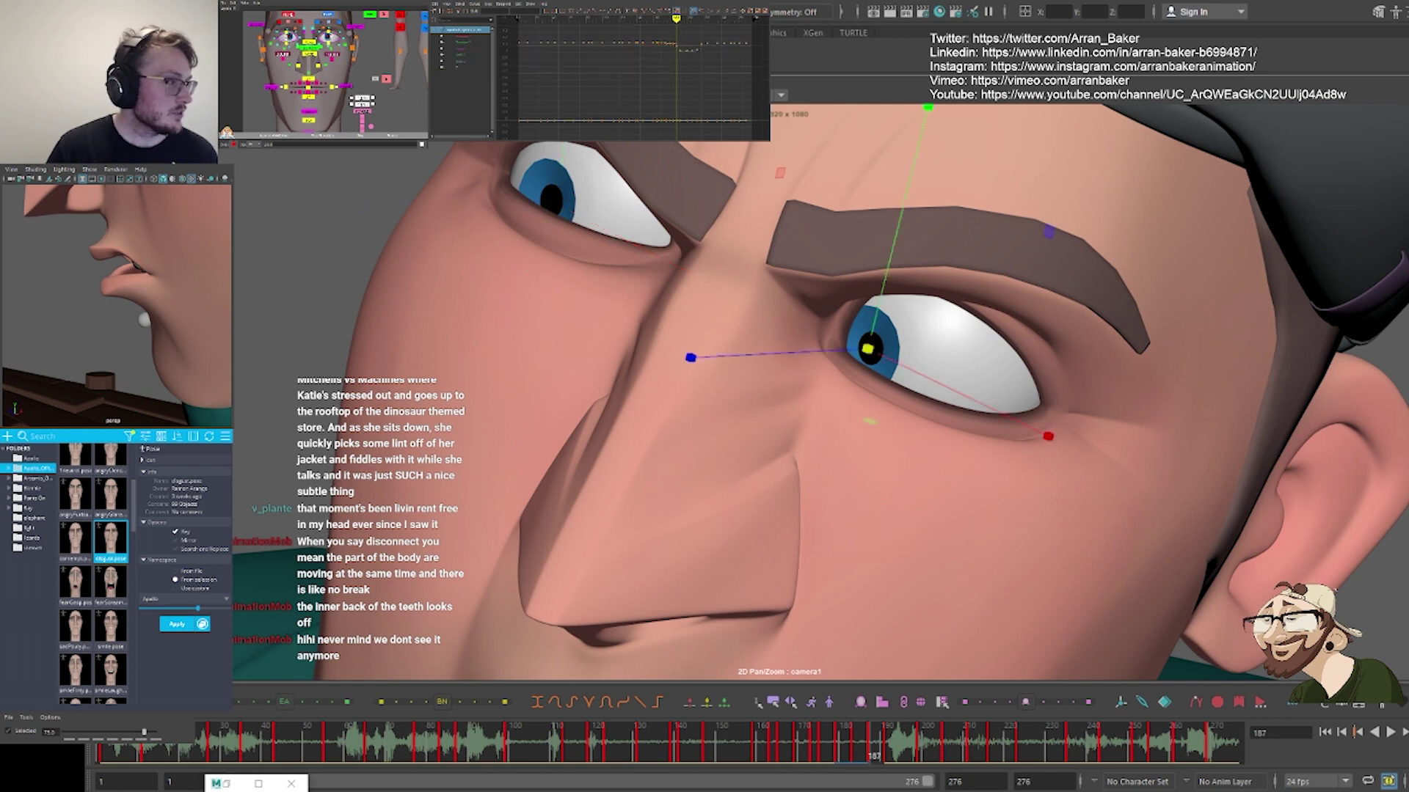
pyautogui.keyDown('shift'); pyautogui.click(290, 36); pyautogui.keyUp('shift')
pyautogui.moveTo(522, 234); pyautogui.dragTo(524, 211)
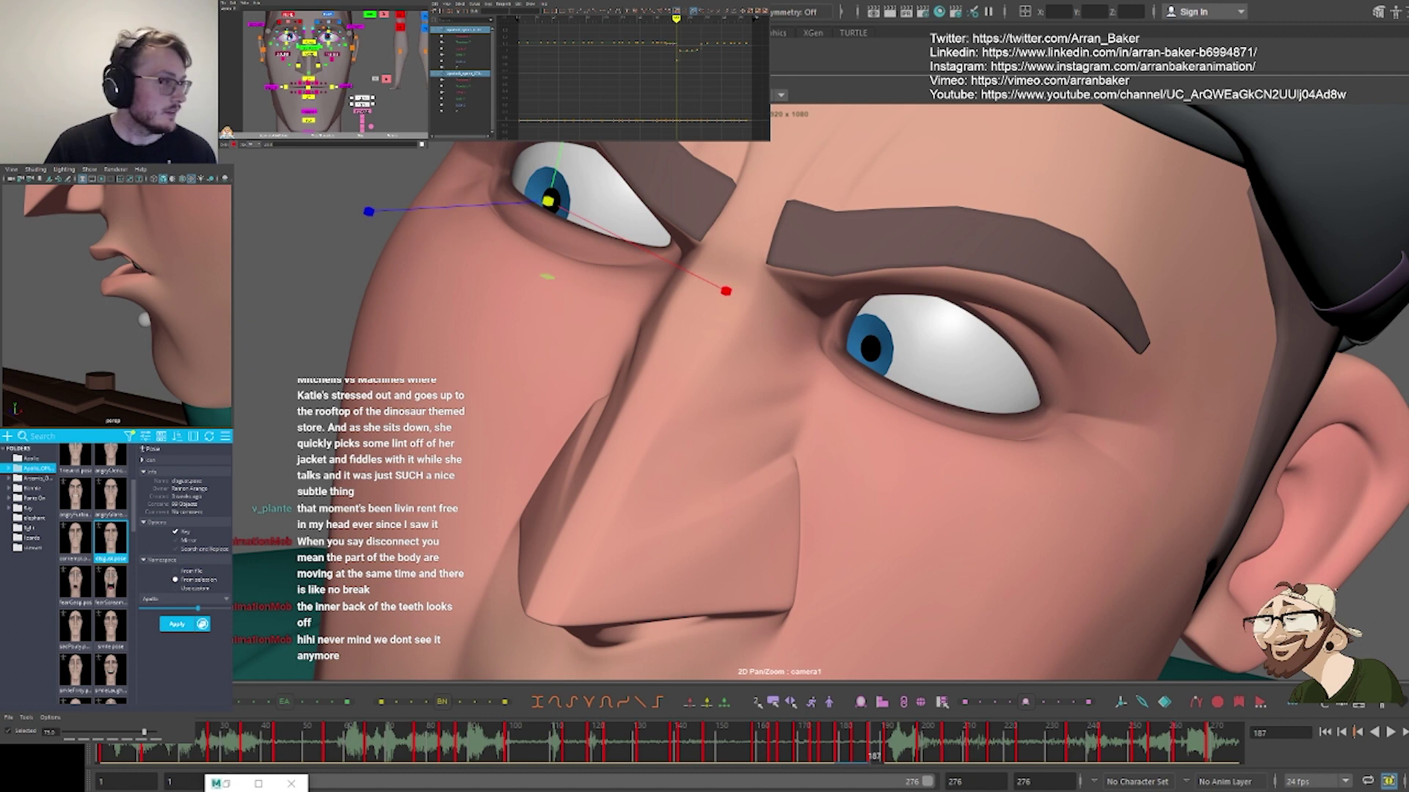
pyautogui.click(349, 33)
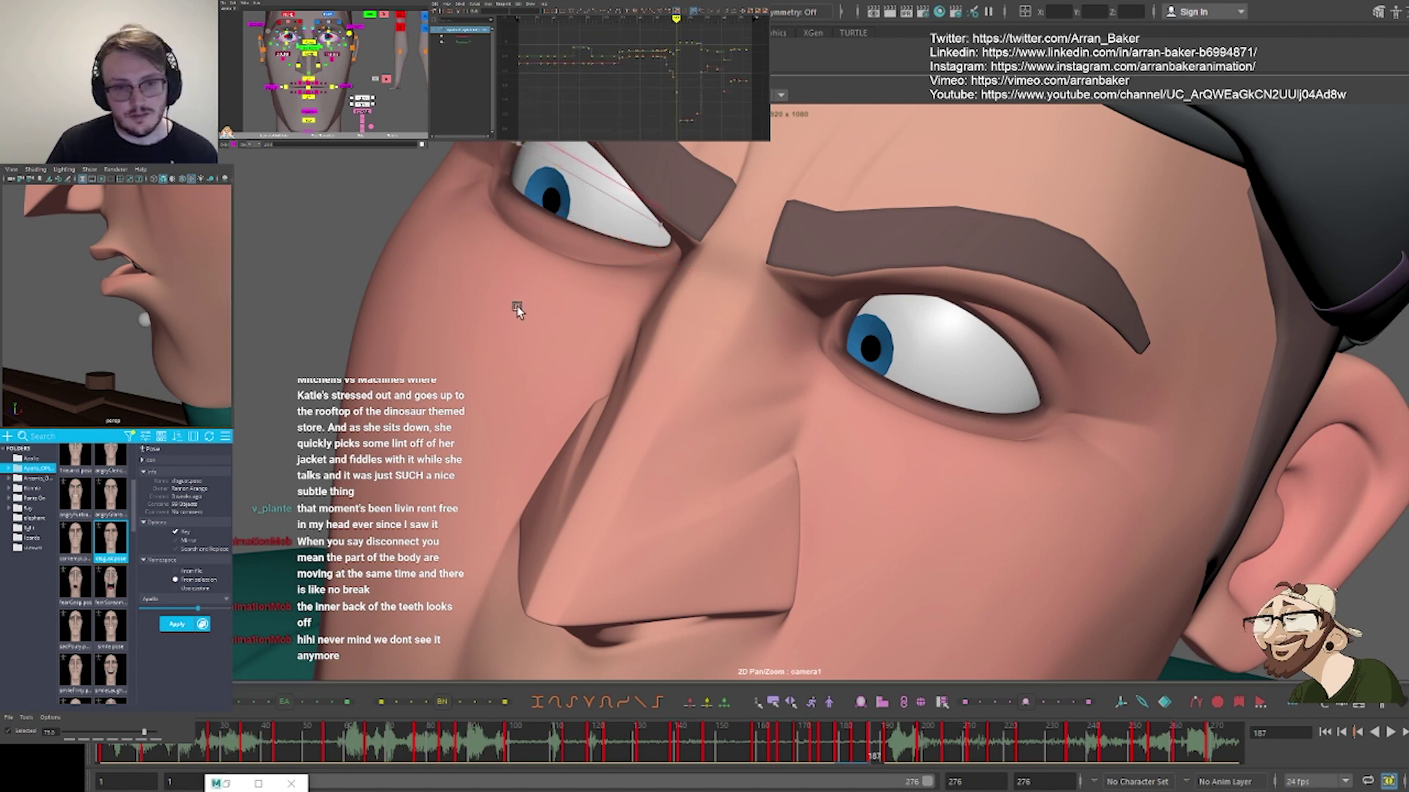
pyautogui.click(262, 285)
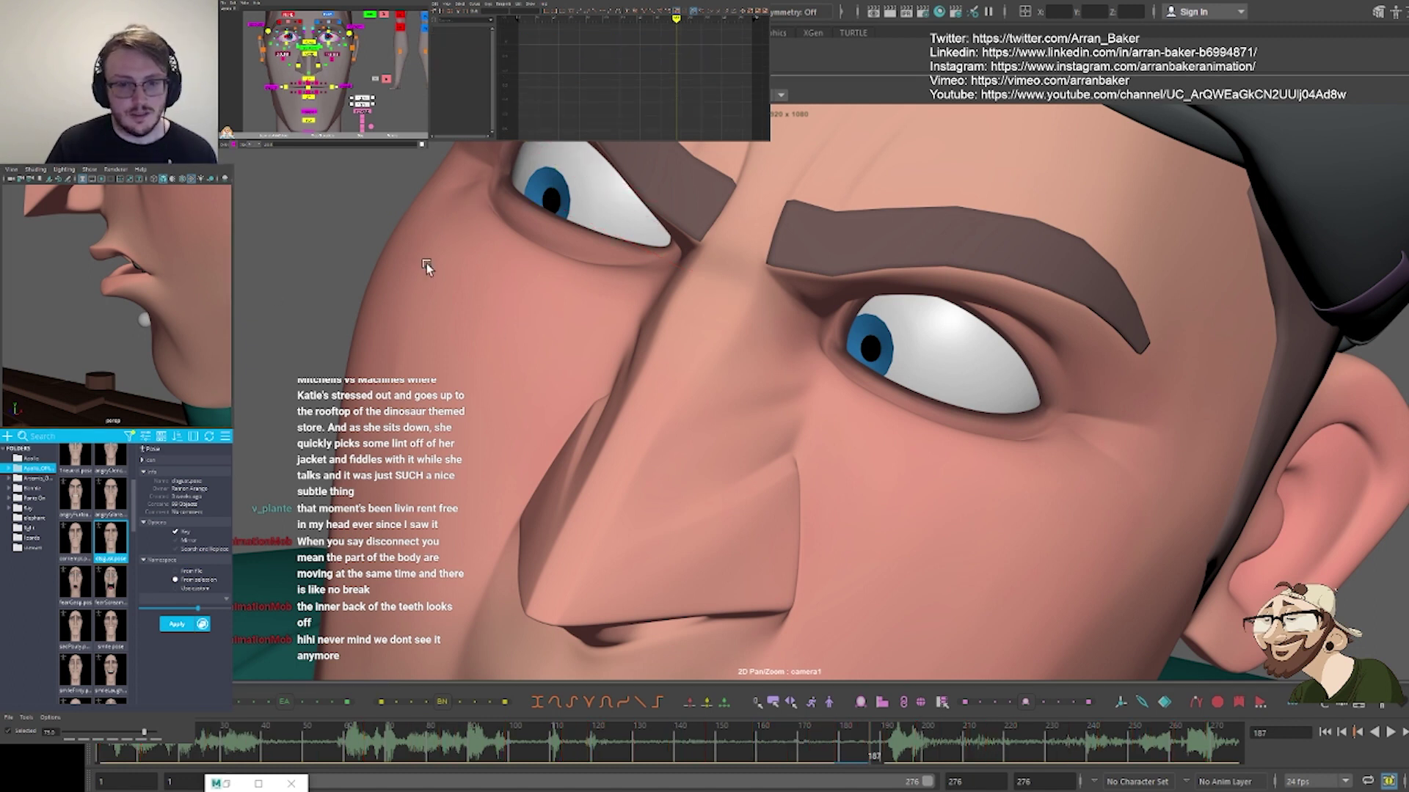
# Select all the eyebrow controls on both sides of the face
pyautogui.scroll(-2, 625, 336)
pyautogui.scroll(-3, 625, 335)
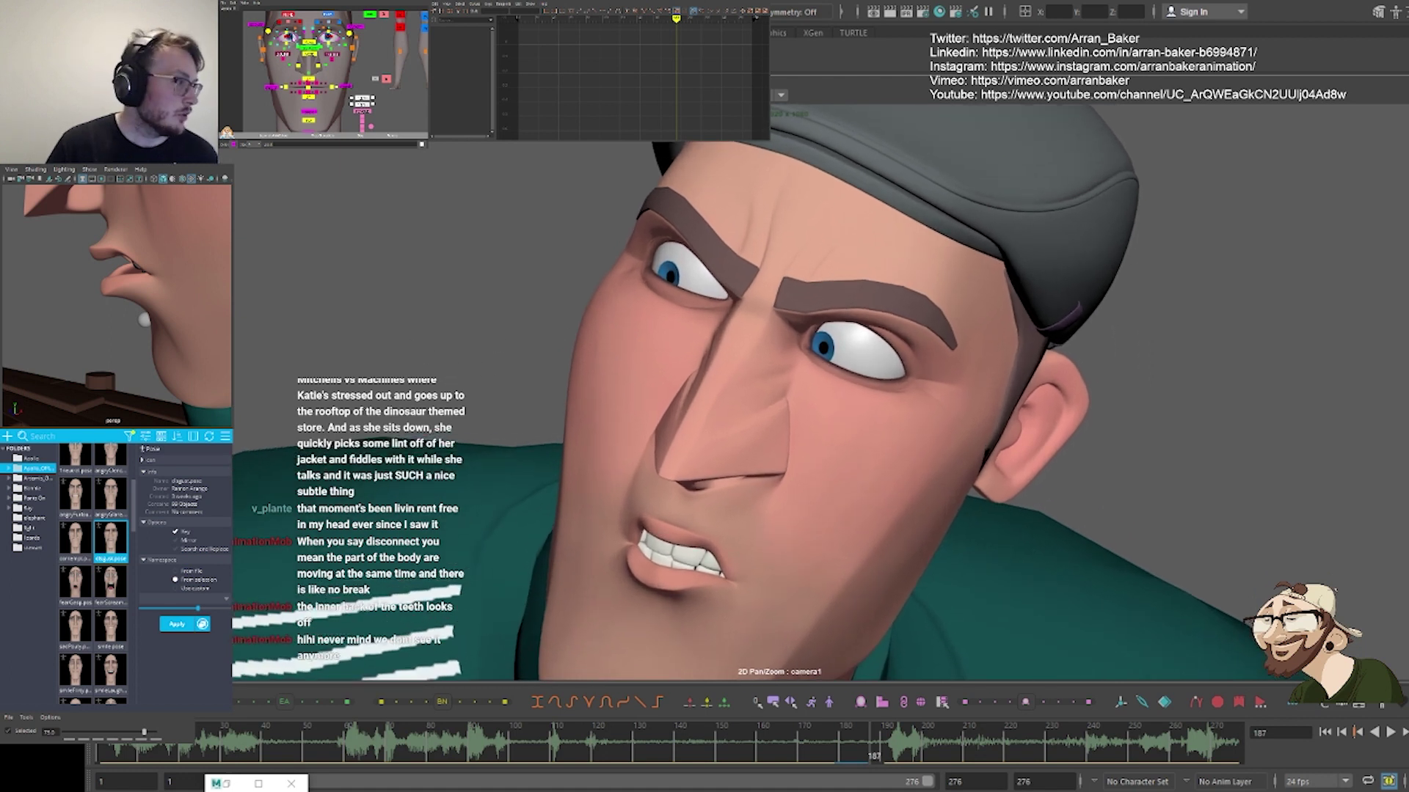
pyautogui.click(289, 36)
pyautogui.keyDown('shift'); pyautogui.click(328, 37); pyautogui.keyUp('shift')
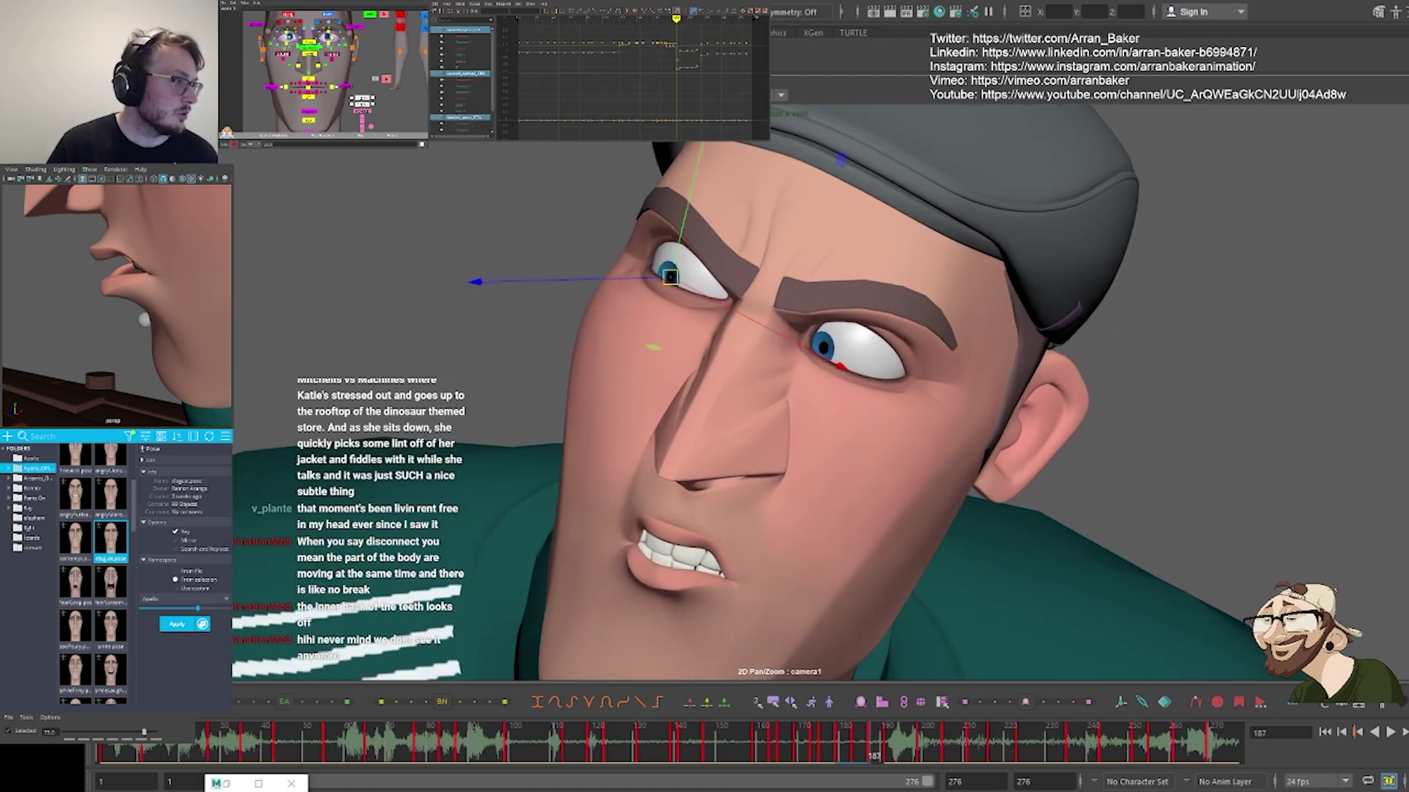
pyautogui.keyDown('shift'); pyautogui.click(328, 37); pyautogui.keyUp('shift')
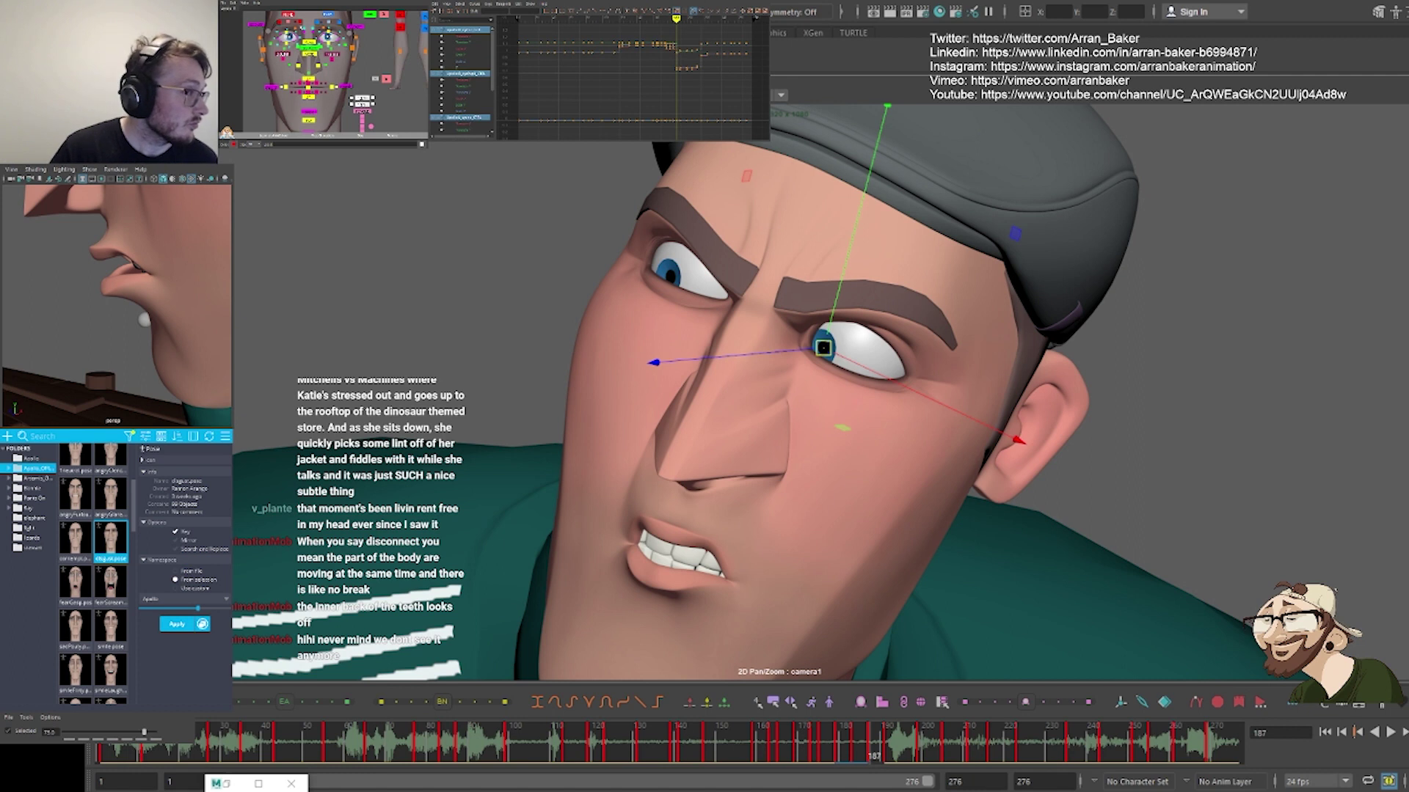
pyautogui.click(288, 15)
pyautogui.keyDown('shift'); pyautogui.click(324, 14); pyautogui.keyUp('shift')
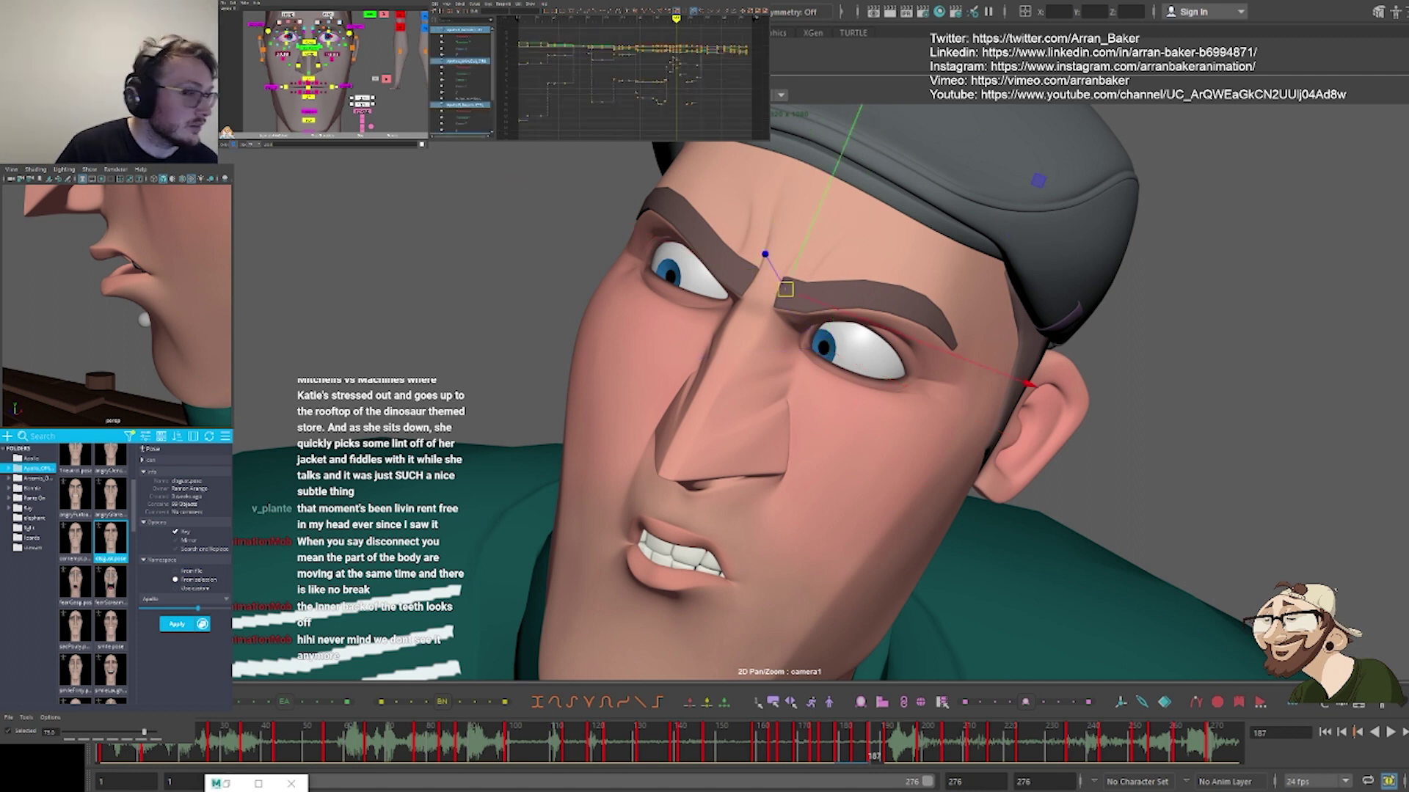
# Compare the character's facial expression with the actor in the reference footage
pyautogui.moveTo(755, 407); pyautogui.dragTo(320, 374, button='right')
pyautogui.moveTo(320, 374); pyautogui.dragTo(973, 358, button='middle')
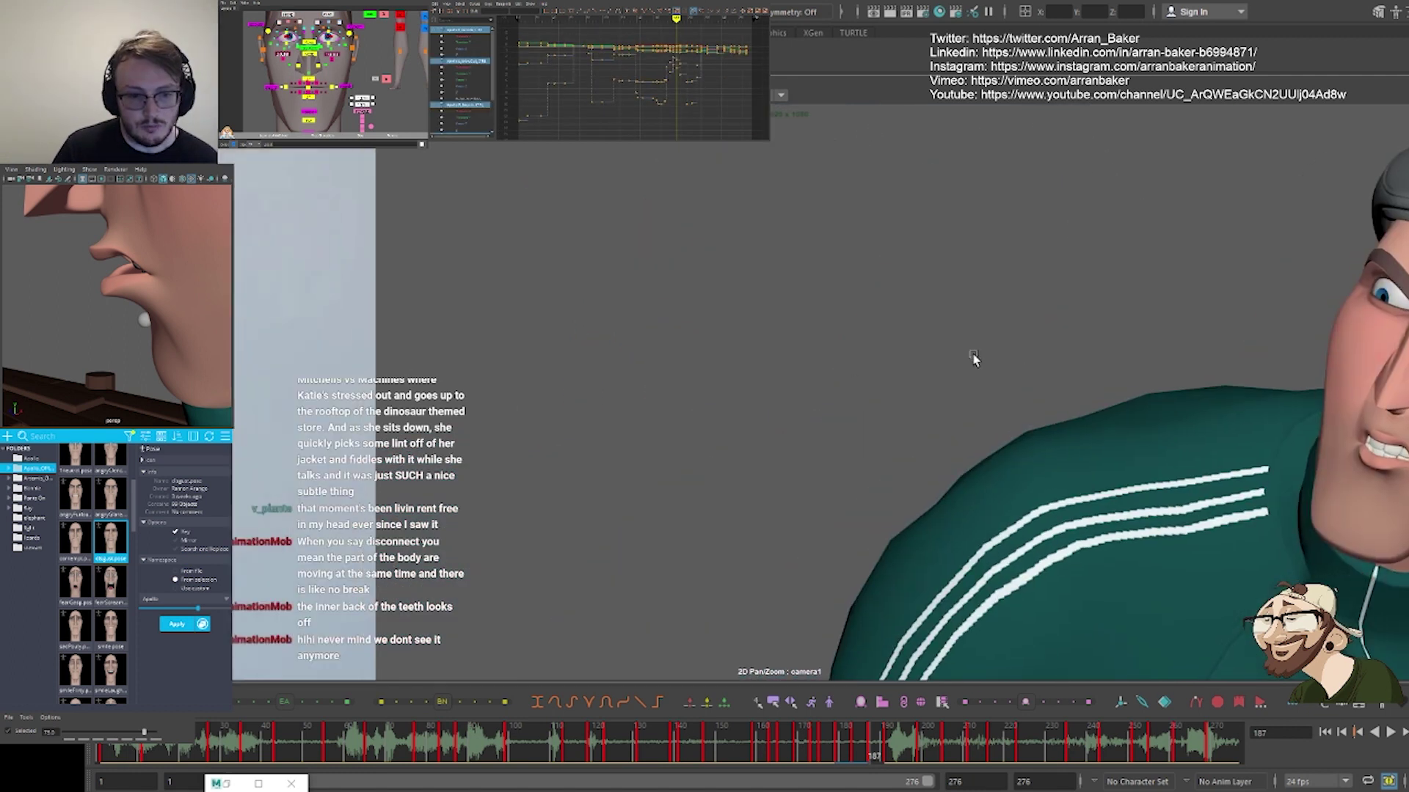
pyautogui.moveTo(728, 381); pyautogui.dragTo(924, 386, button='middle')
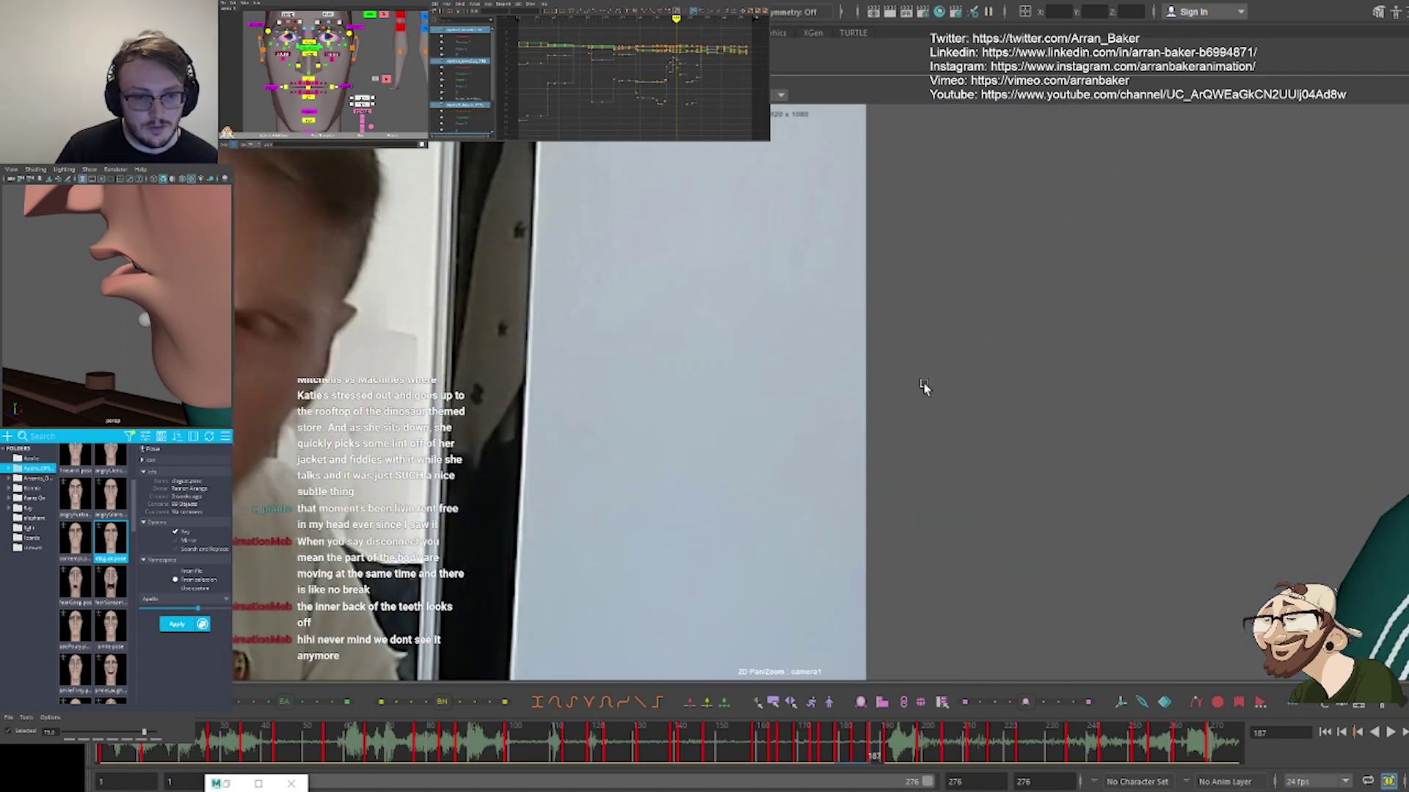
pyautogui.moveTo(1024, 386); pyautogui.dragTo(681, 377, button='right')
pyautogui.moveTo(681, 377); pyautogui.dragTo(449, 332, button='middle')
pyautogui.moveTo(450, 332); pyautogui.dragTo(989, 342, button='right')
pyautogui.moveTo(988, 342); pyautogui.dragTo(675, 439, button='middle')
pyautogui.moveTo(675, 439); pyautogui.dragTo(933, 421, button='right')
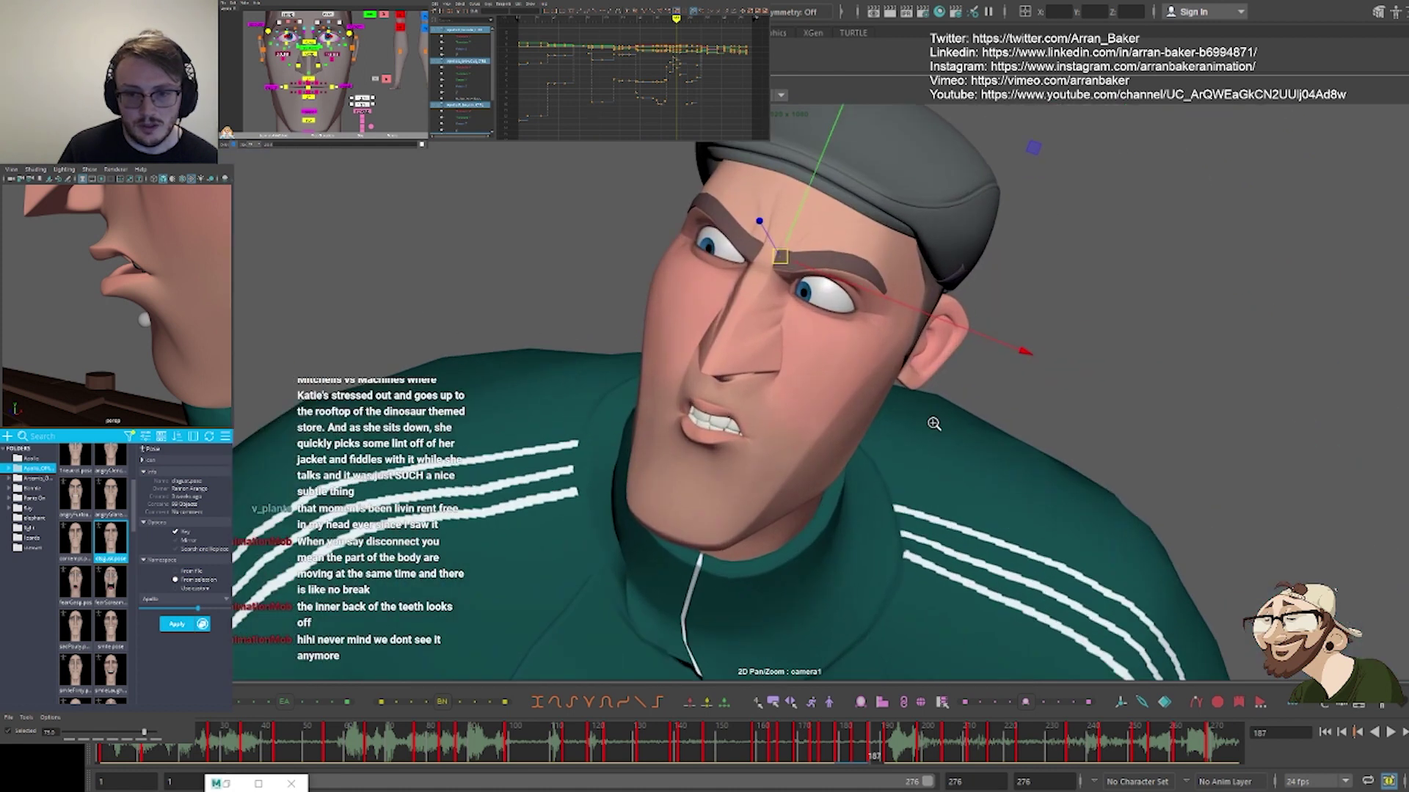
pyautogui.moveTo(745, 405); pyautogui.dragTo(698, 474, button='middle')
pyautogui.moveTo(698, 474); pyautogui.dragTo(795, 440, button='right')
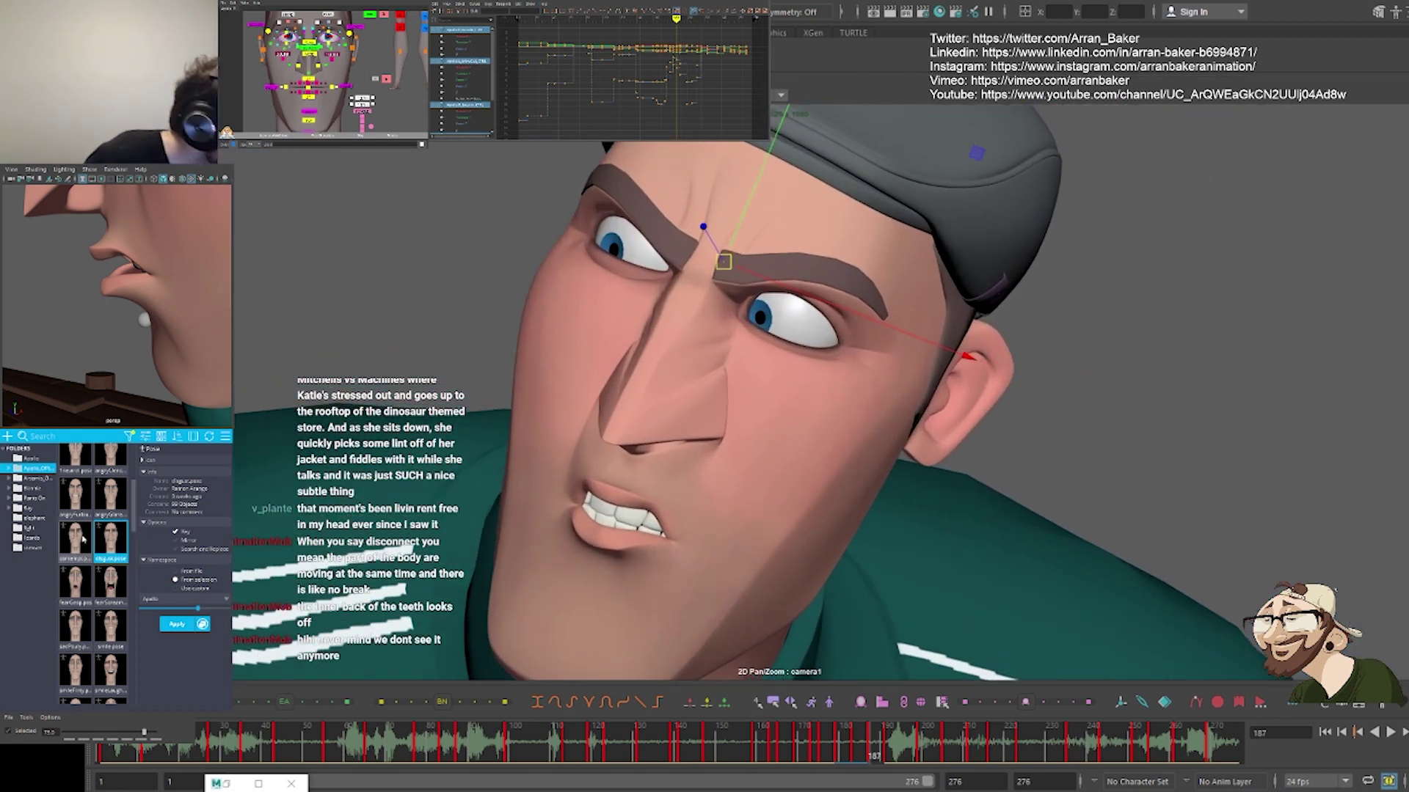
# Partially blend the furious angry pose from the pose library onto the eyebrows and enable the Mirror option
pyautogui.scroll(1, 103, 542)
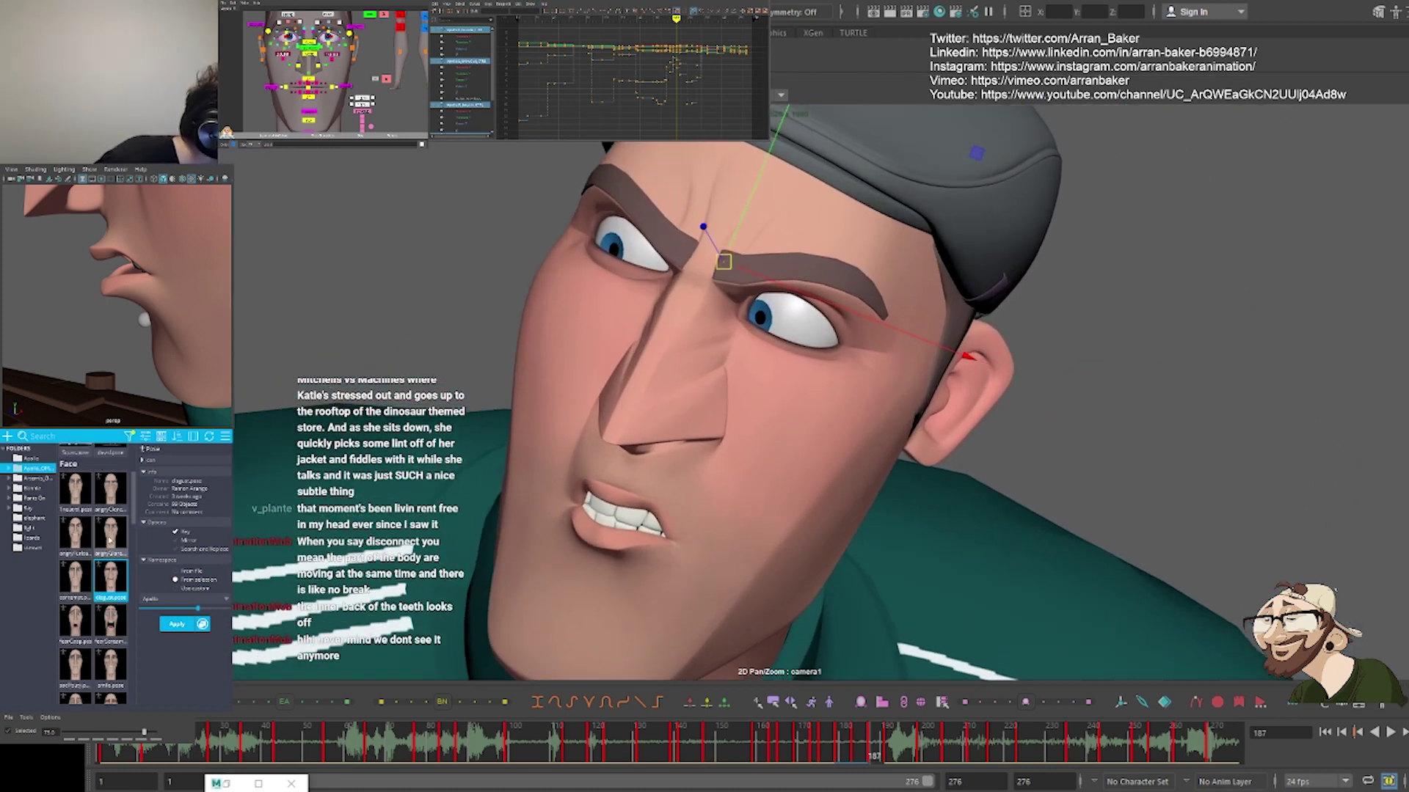
pyautogui.click(89, 533)
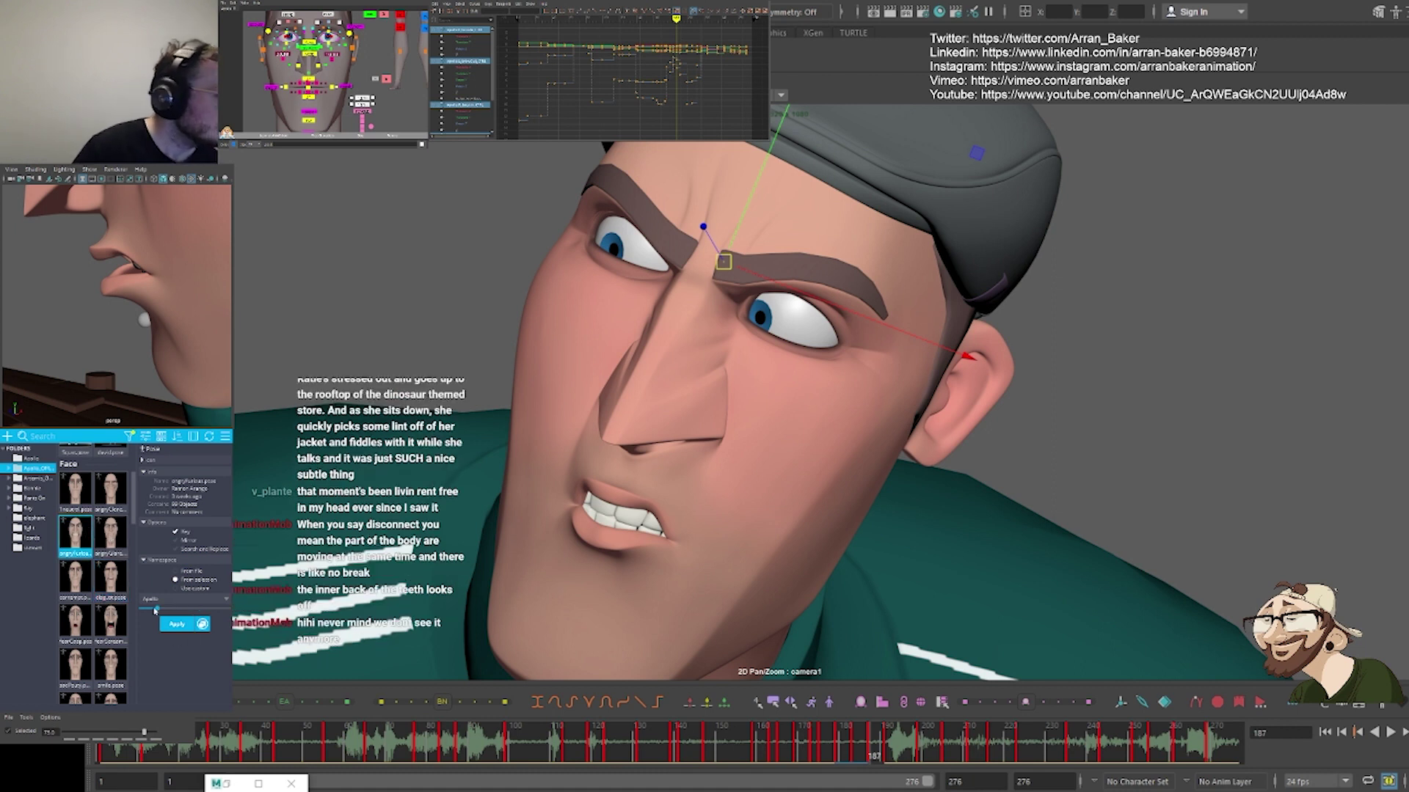
pyautogui.moveTo(156, 608)
pyautogui.mouseDown()
pyautogui.moveTo(229, 610)
pyautogui.moveTo(176, 610)
pyautogui.mouseUp()
pyautogui.click(181, 542)
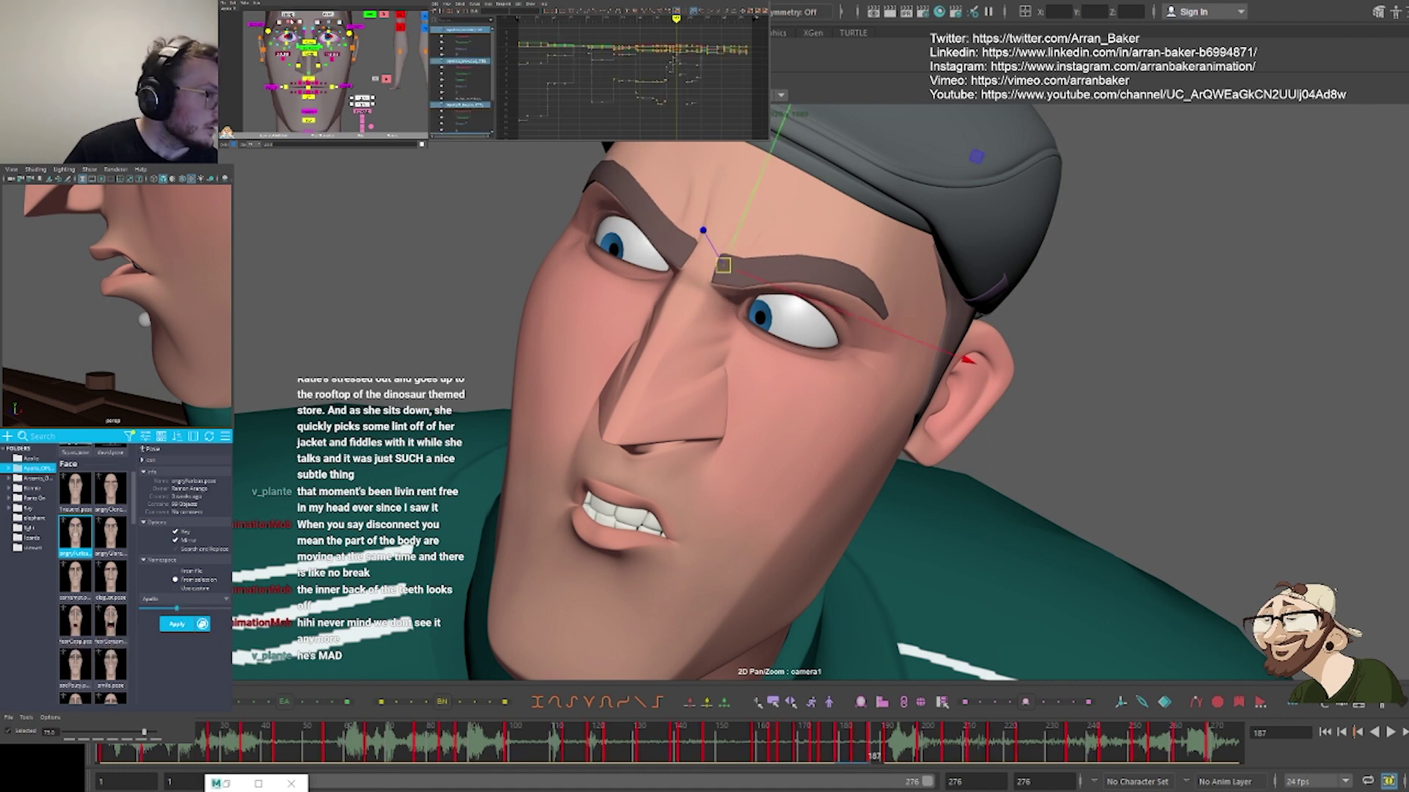
# Lower the inner eyebrow controls on both sides, fine-tune the middle and outer controls of the character's left eyebrow, and clear the selection
pyautogui.click(317, 22)
pyautogui.keyDown('shift'); pyautogui.click(298, 22); pyautogui.keyUp('shift')
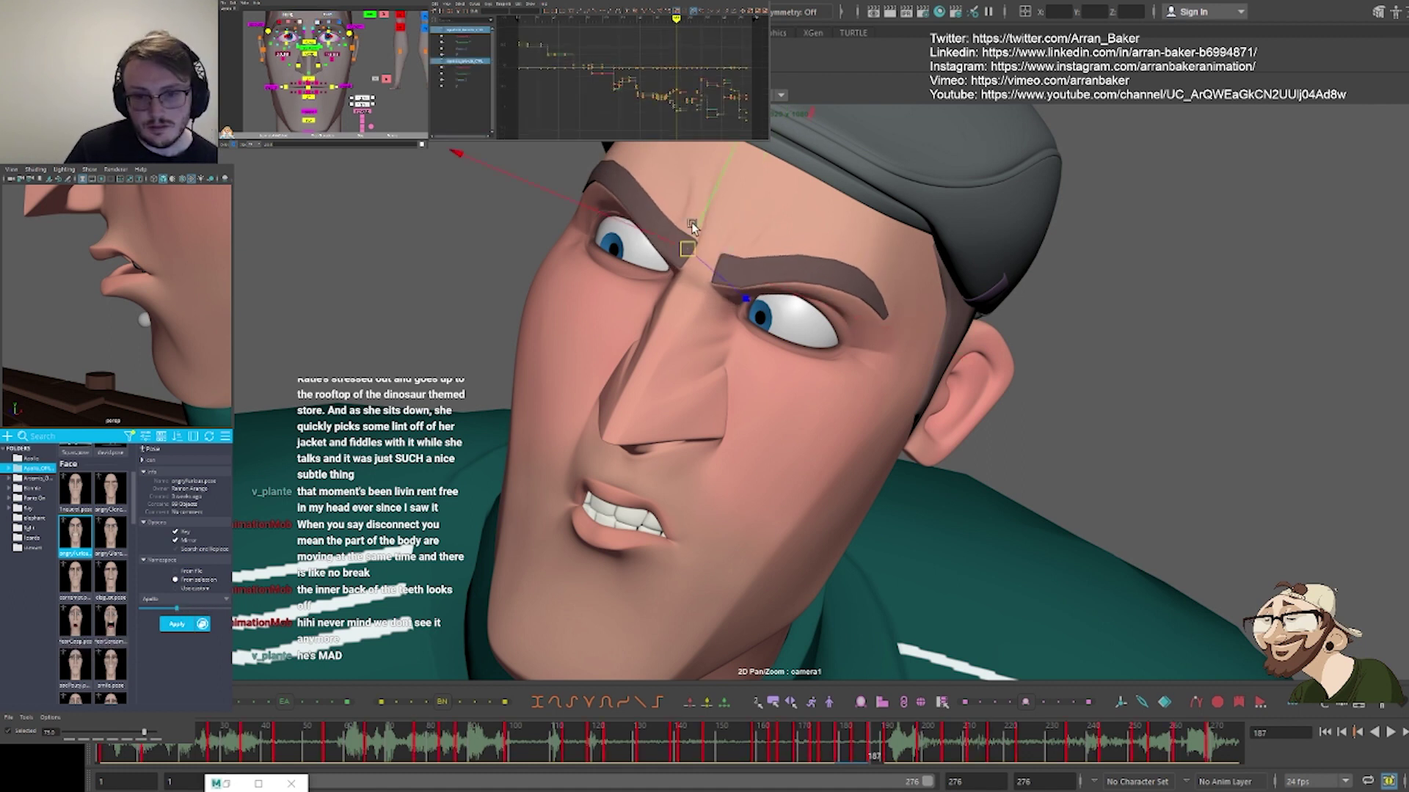
pyautogui.moveTo(691, 223); pyautogui.dragTo(688, 228)
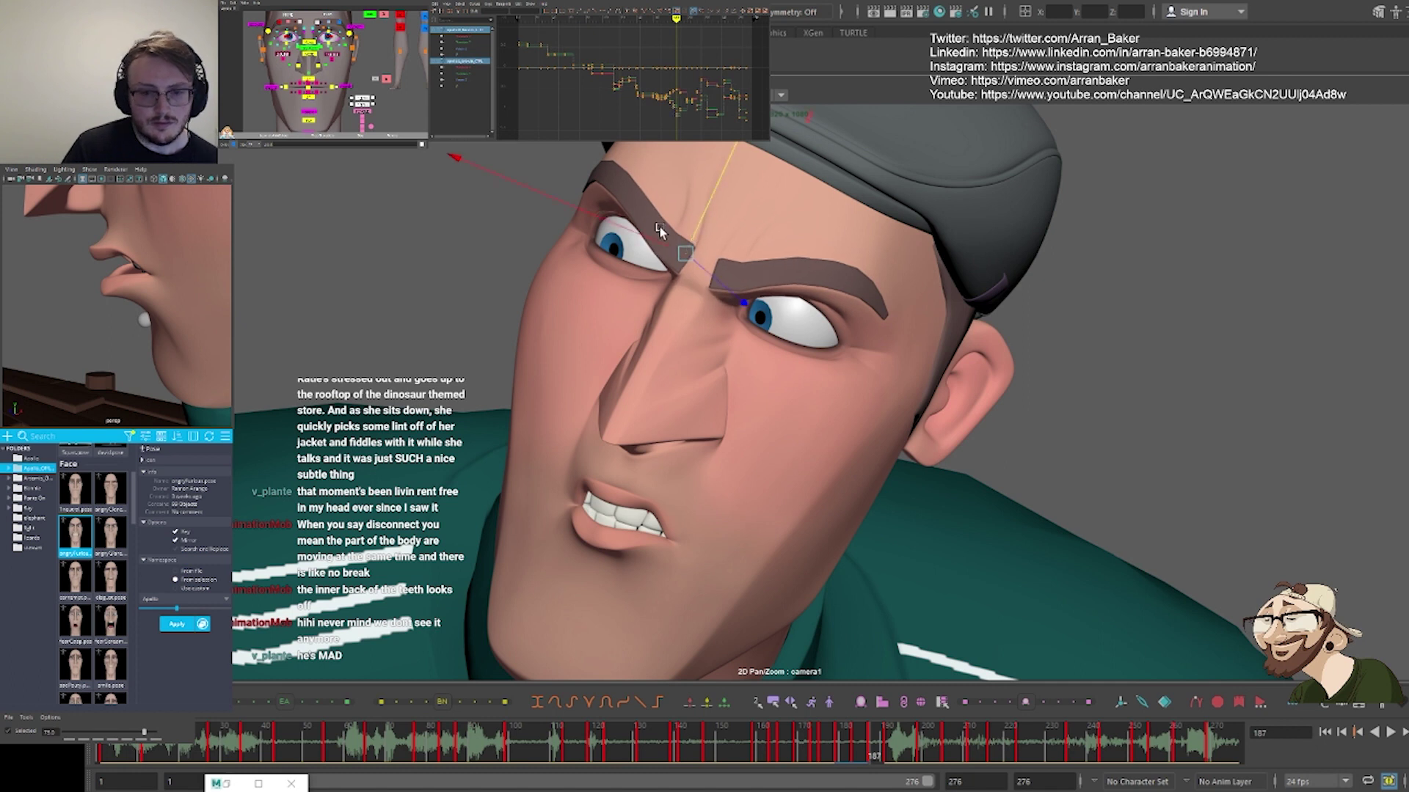
pyautogui.click(329, 23)
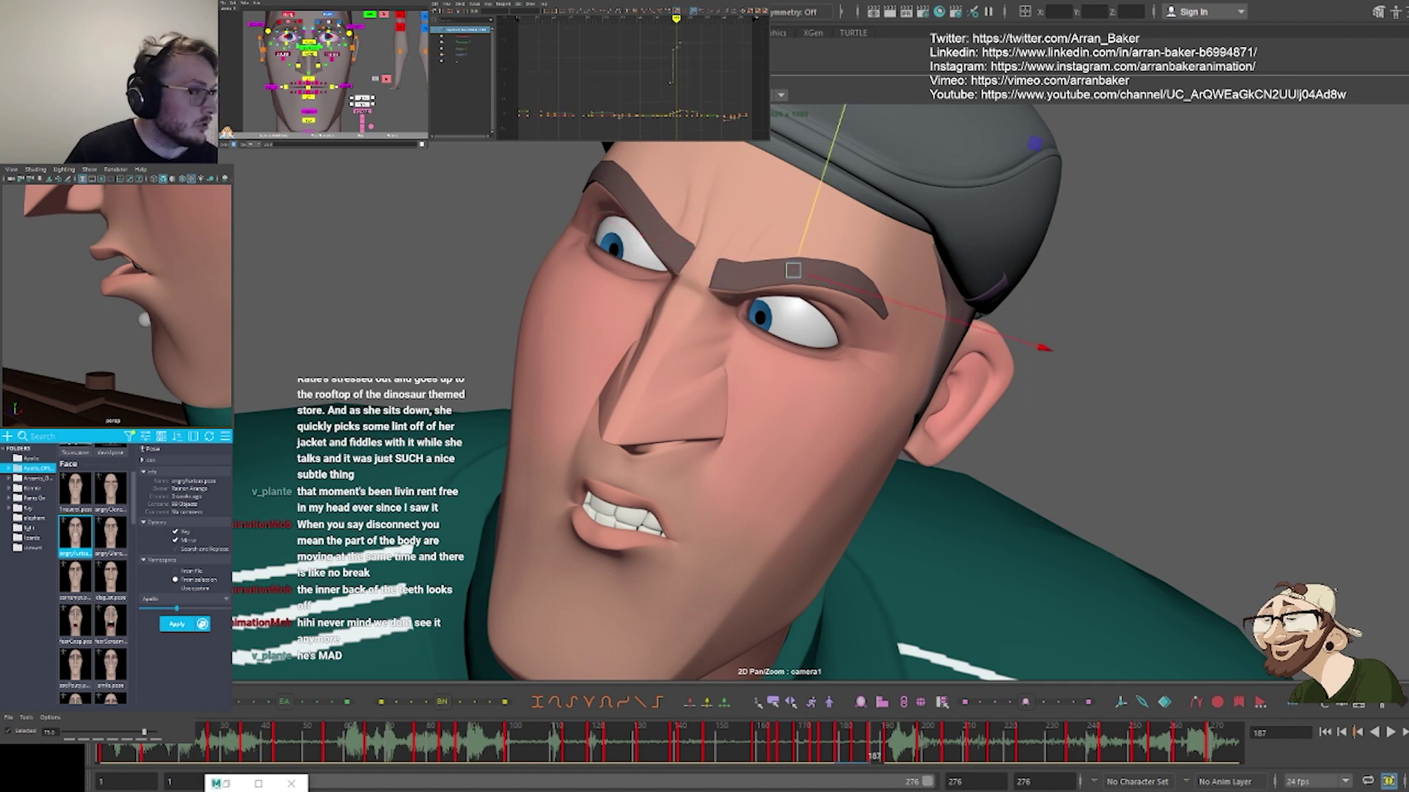
pyautogui.moveTo(814, 200); pyautogui.dragTo(864, 253)
pyautogui.click(340, 23)
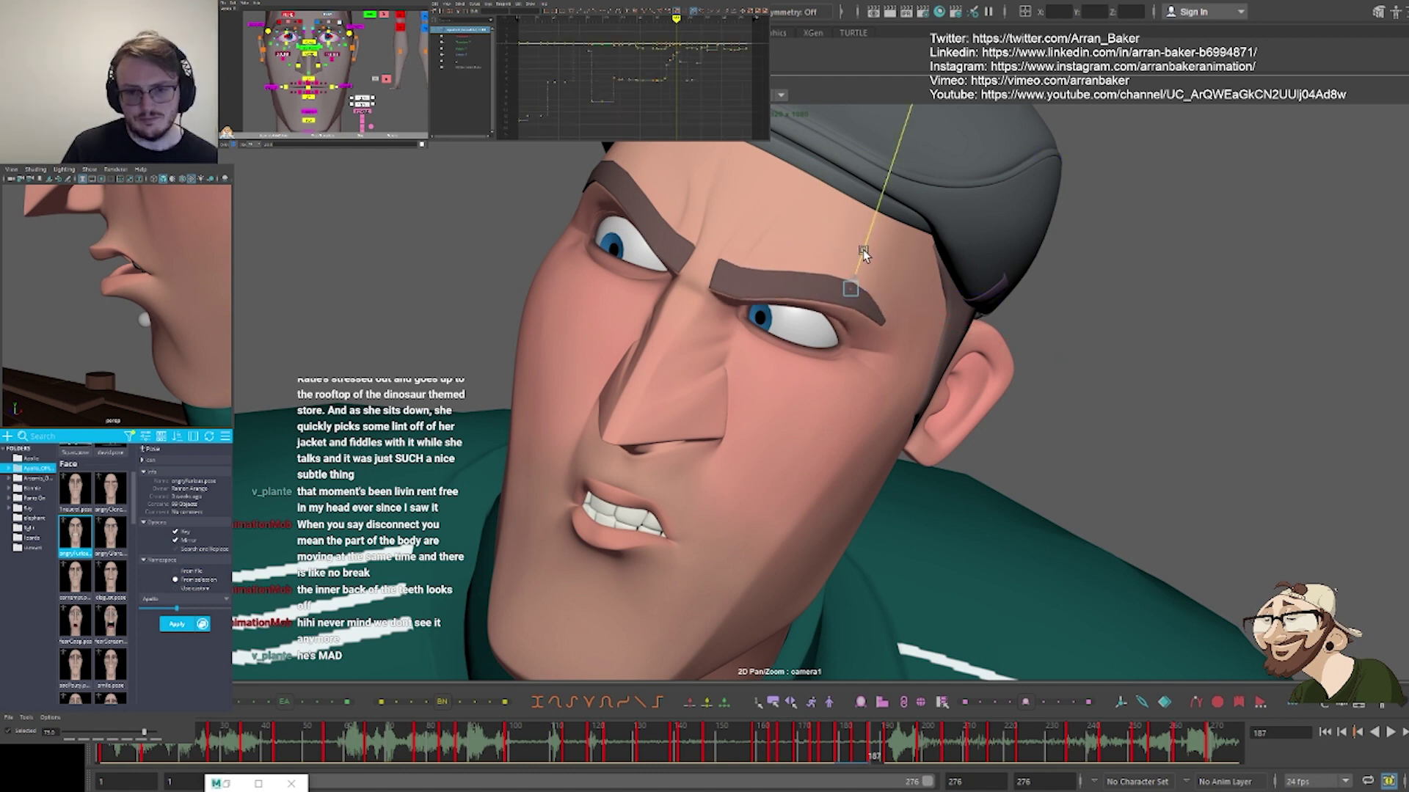
pyautogui.click(485, 263)
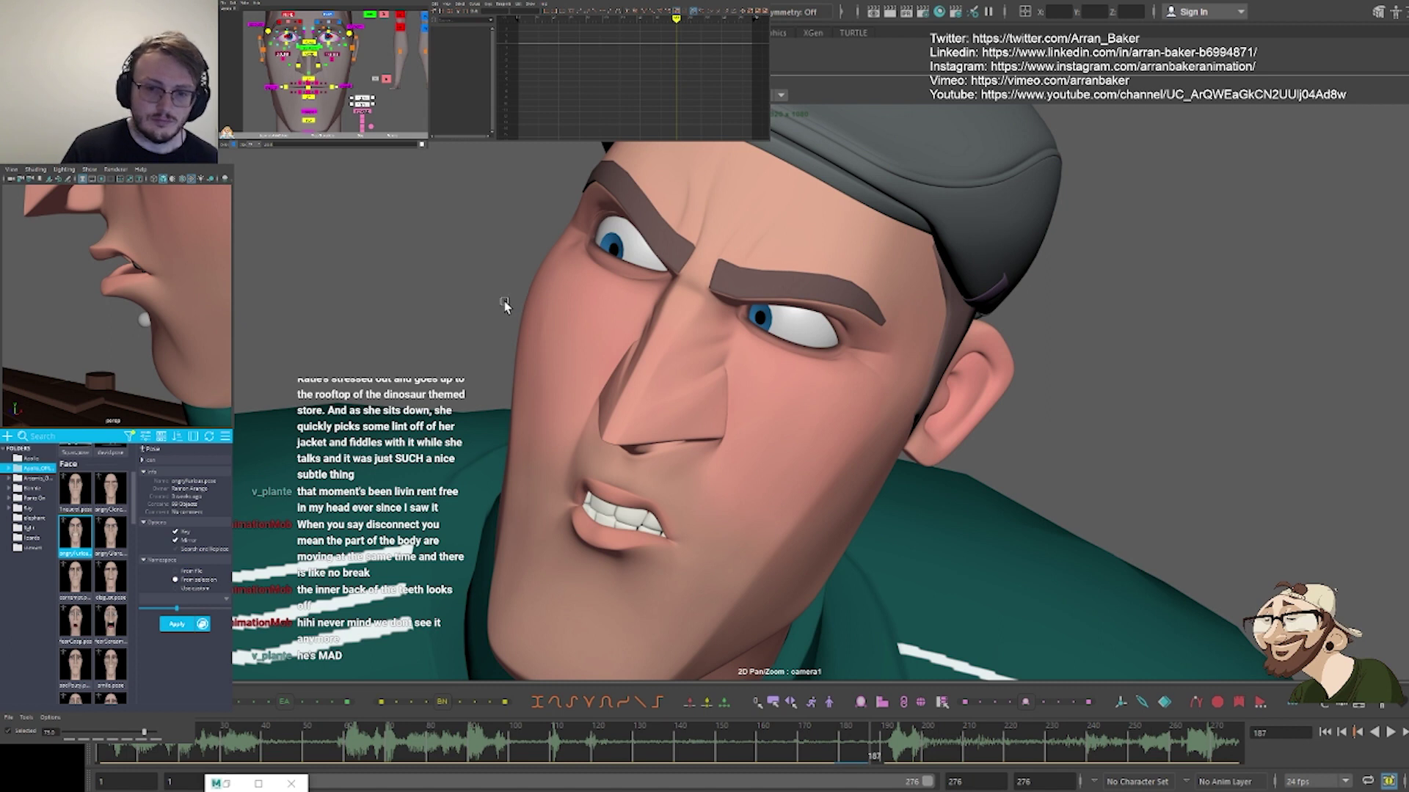
# Select the eyebrow controls of both sides, blend another angry pose from the pose library onto them at 57%, and clear the selection
pyautogui.scroll(-6, 756, 337)
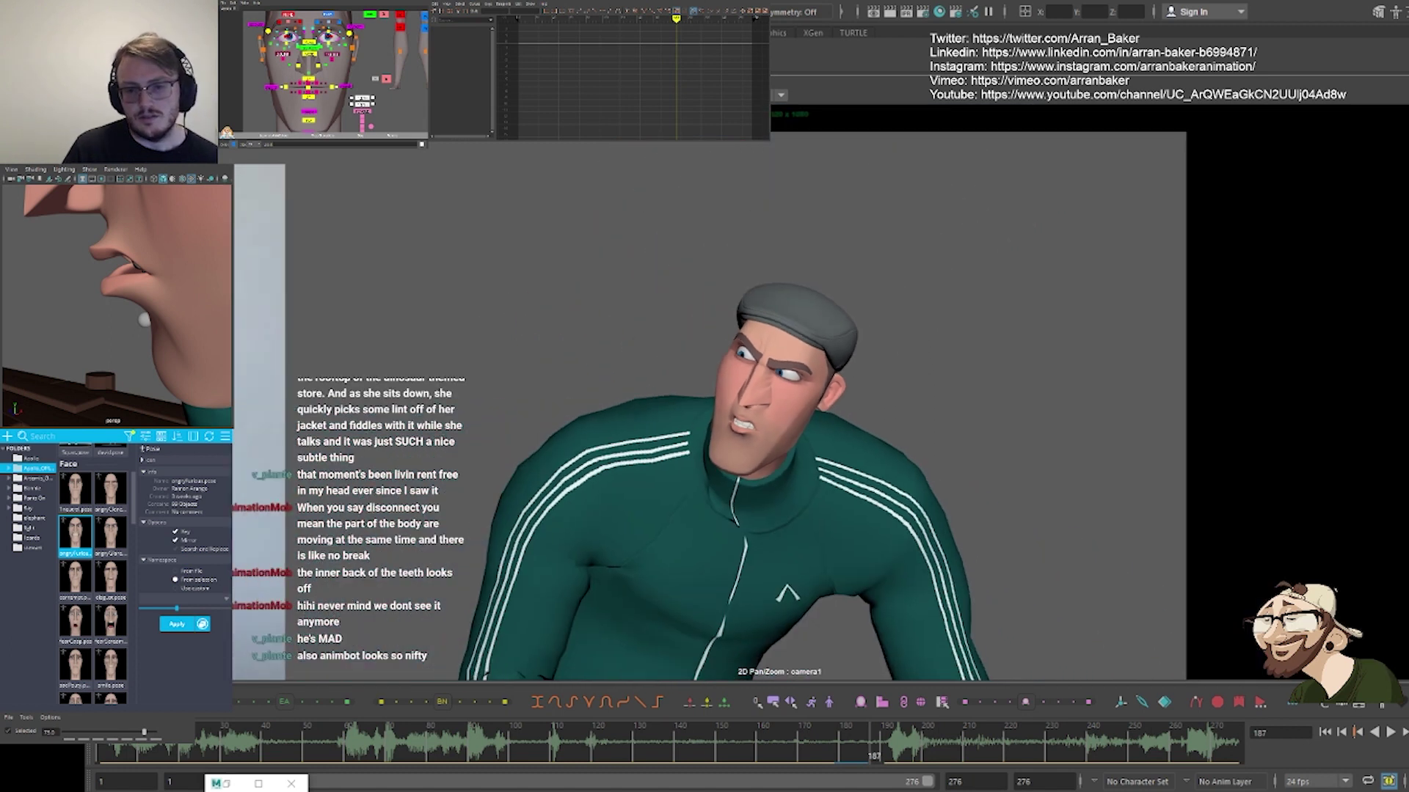
pyautogui.scroll(-3, 522, 451)
pyautogui.moveTo(537, 433); pyautogui.dragTo(555, 333, button='middle')
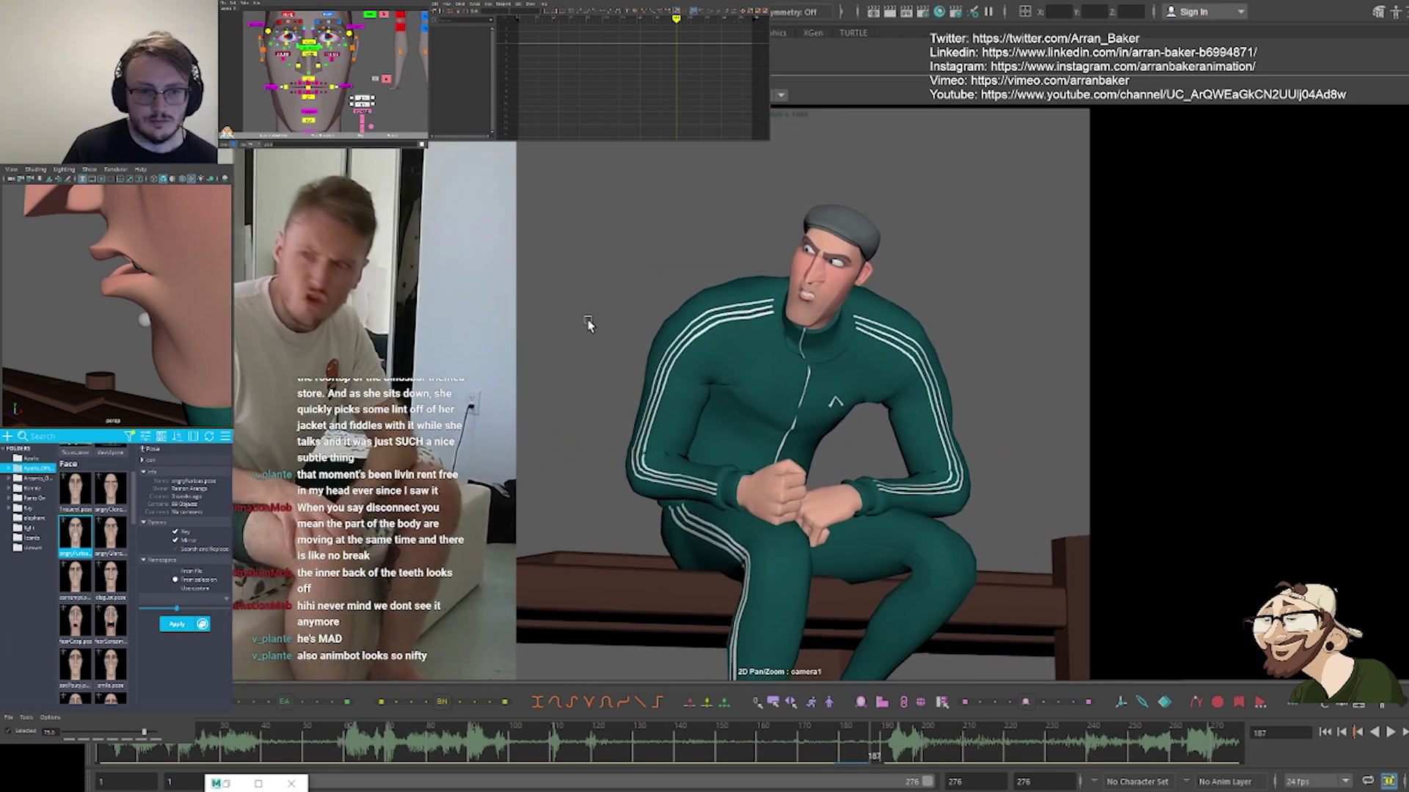
pyautogui.scroll(8, 648, 486)
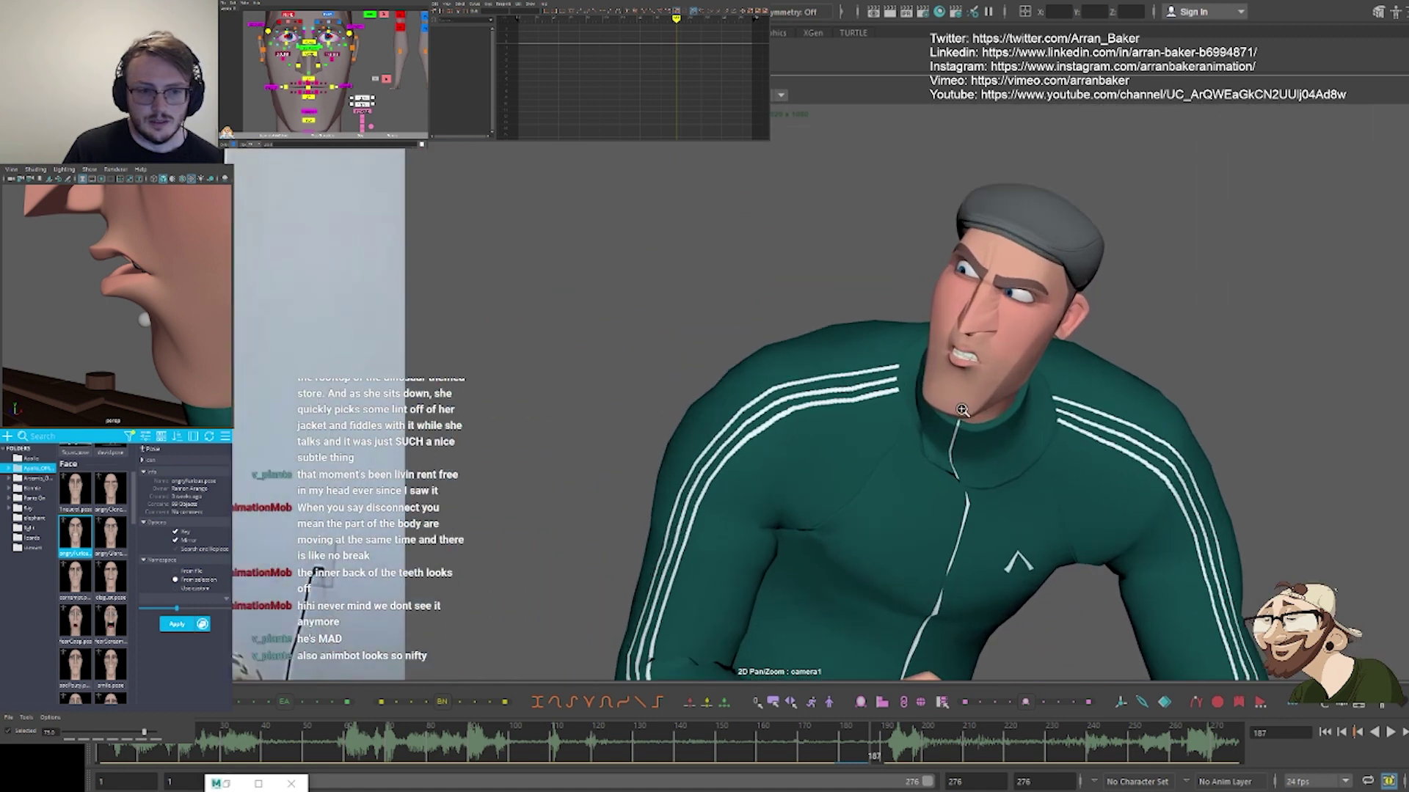
pyautogui.scroll(6, 648, 485)
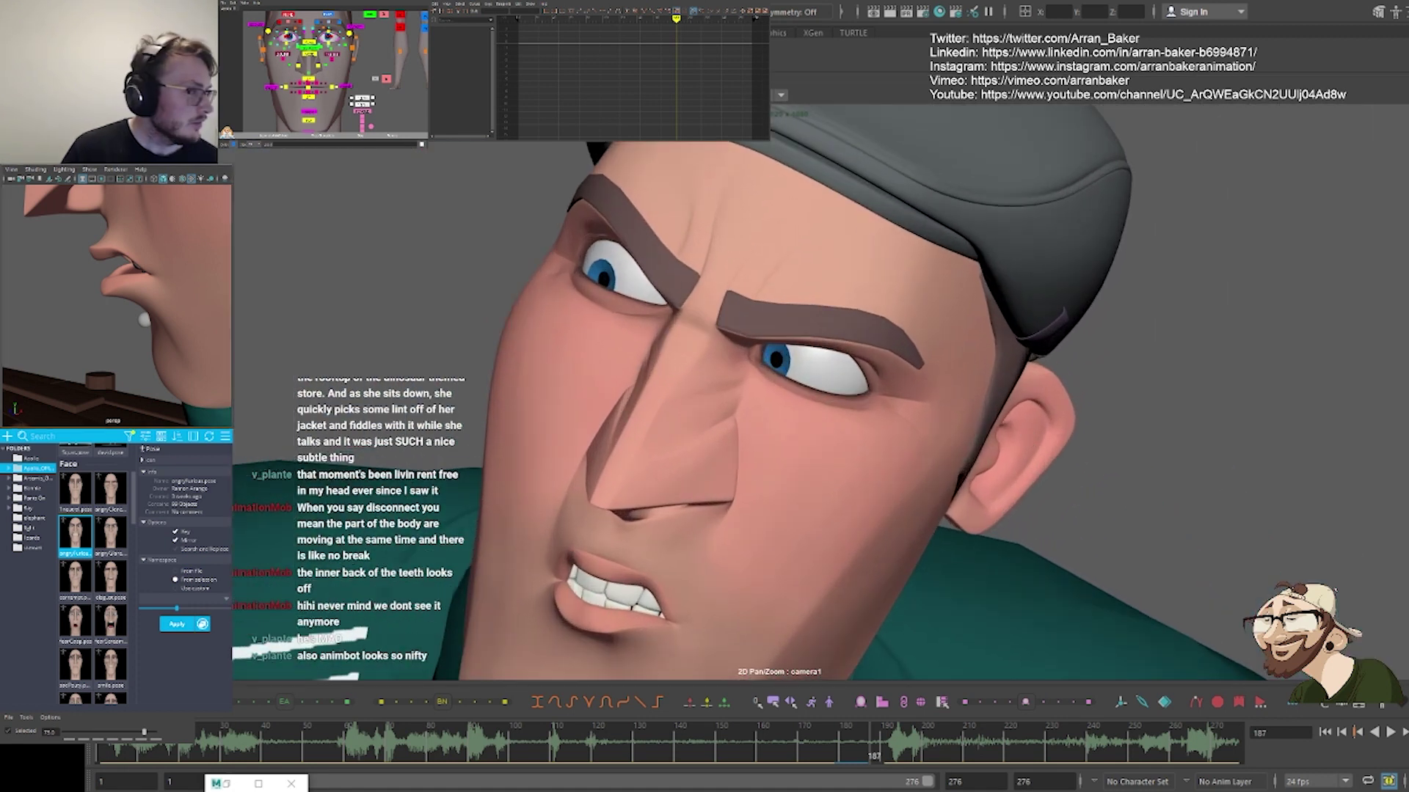
pyautogui.click(289, 14)
pyautogui.keyDown('shift'); pyautogui.click(328, 13); pyautogui.keyUp('shift')
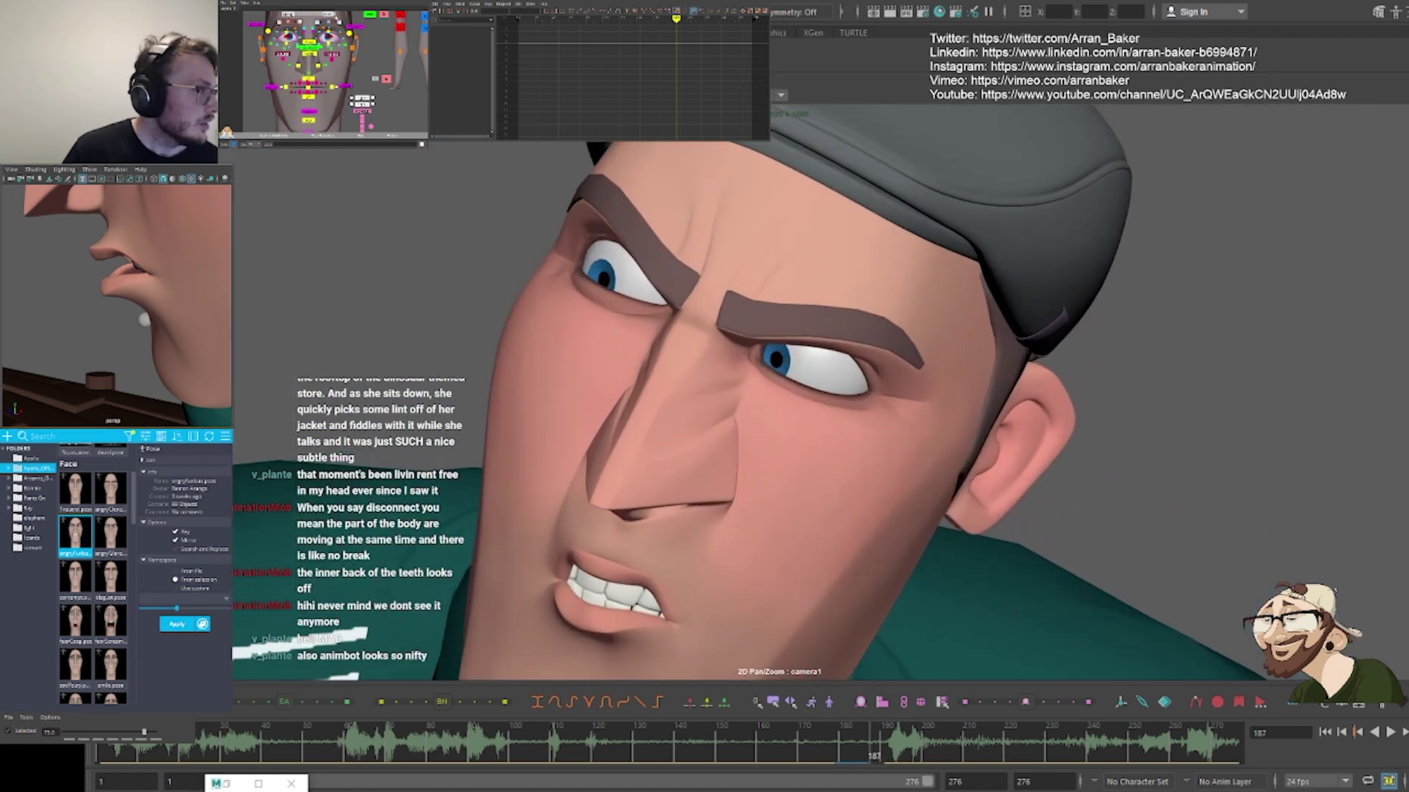
pyautogui.click(111, 513)
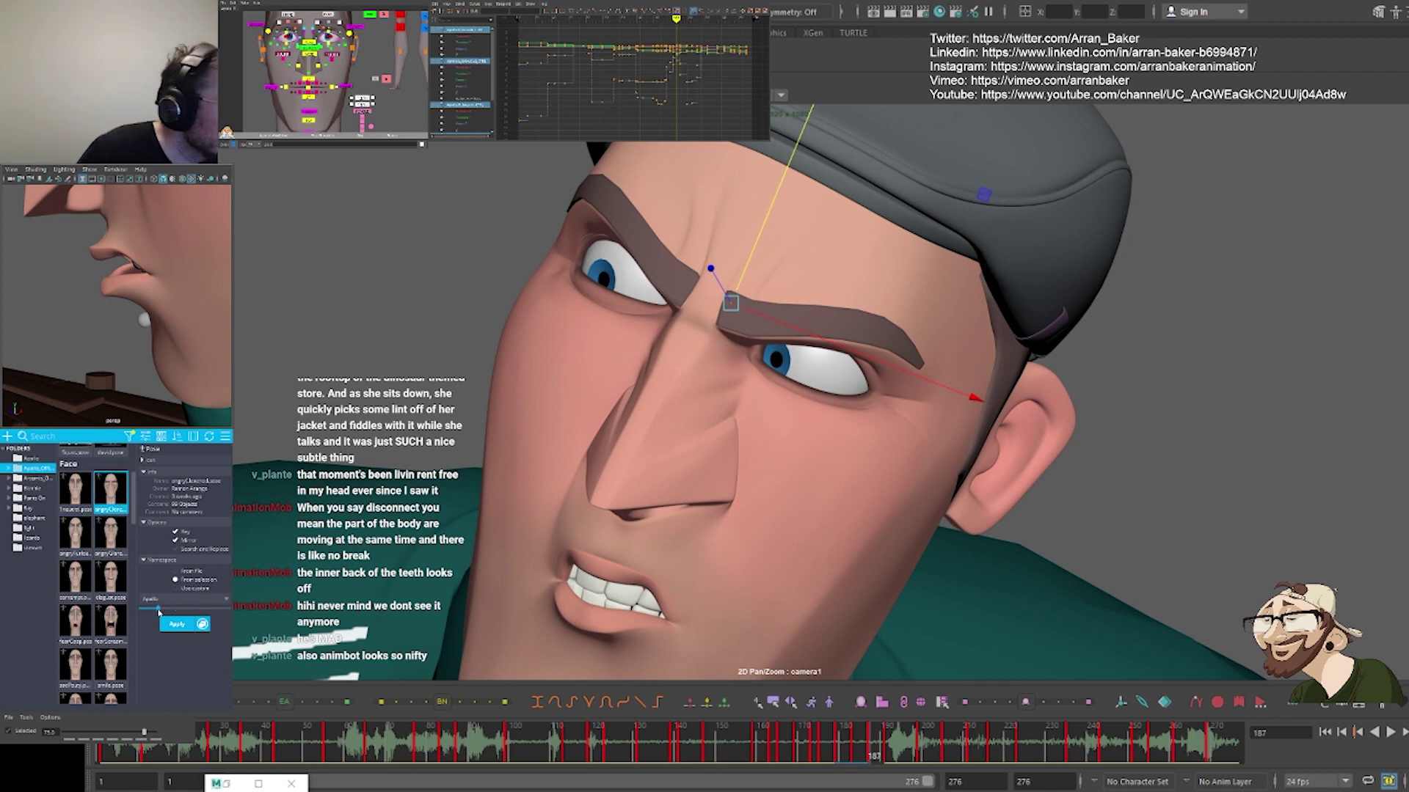
pyautogui.moveTo(159, 612); pyautogui.dragTo(191, 608)
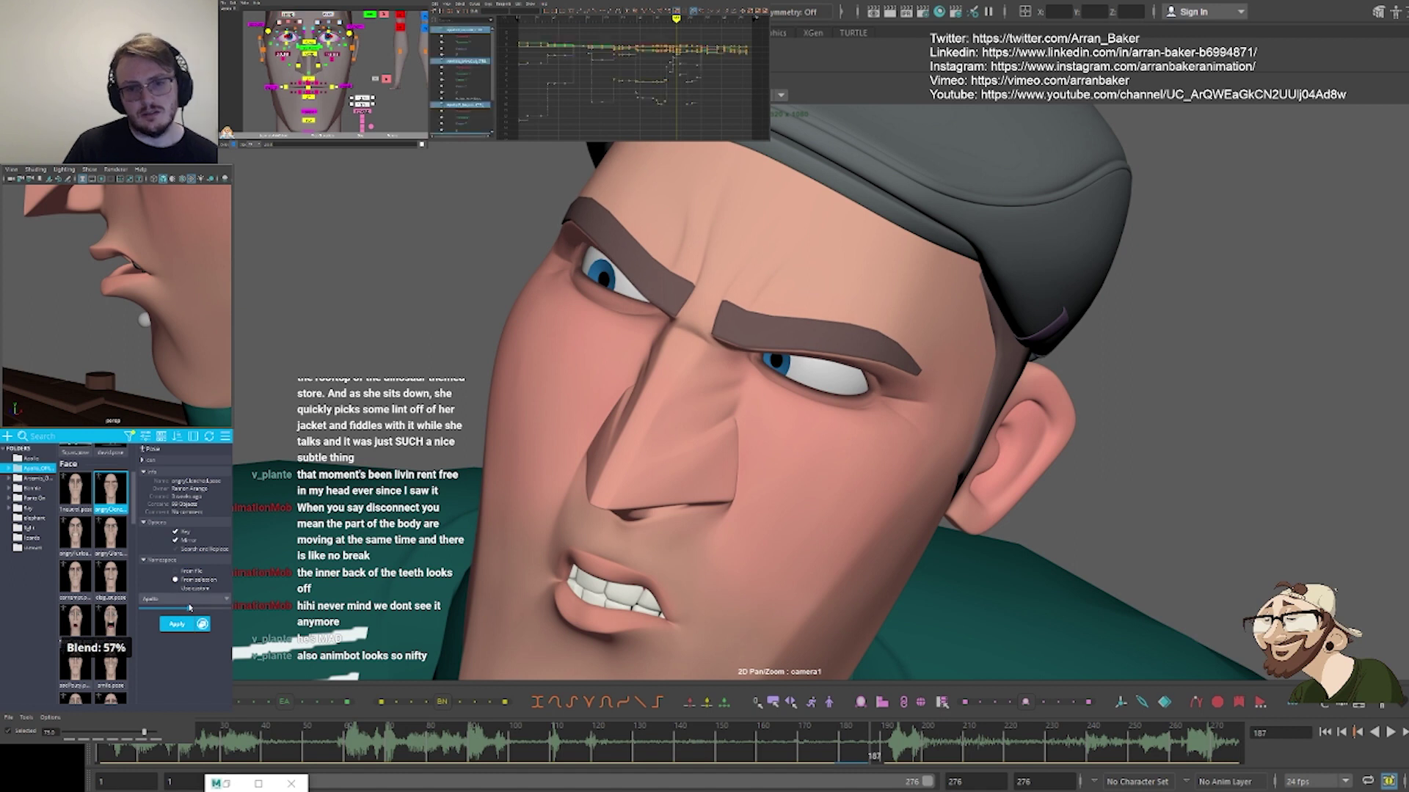
pyautogui.click(356, 276)
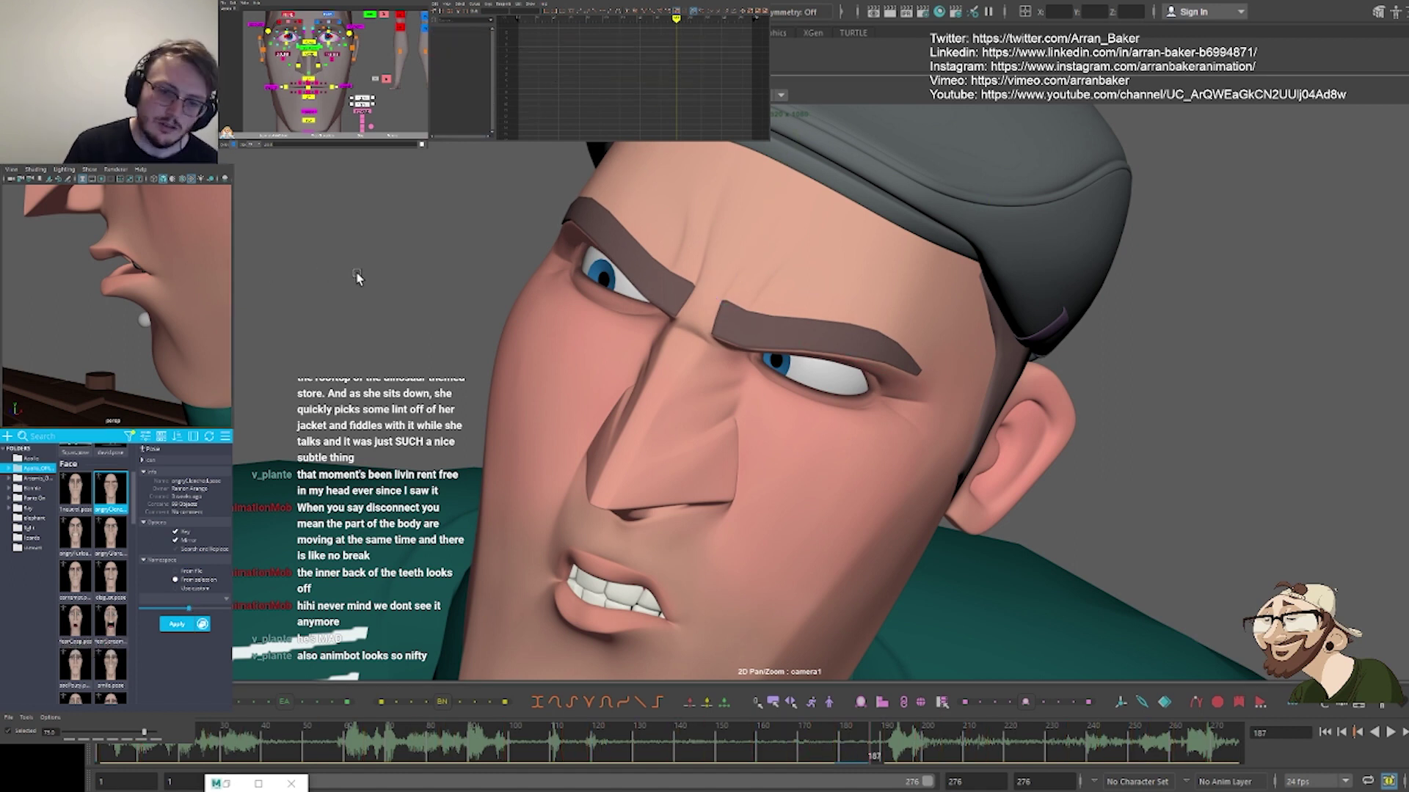
# Check the pose in the full camera view, return to the close-up, and slightly rescale the pupil controls of both eyes
pyautogui.press('\\')
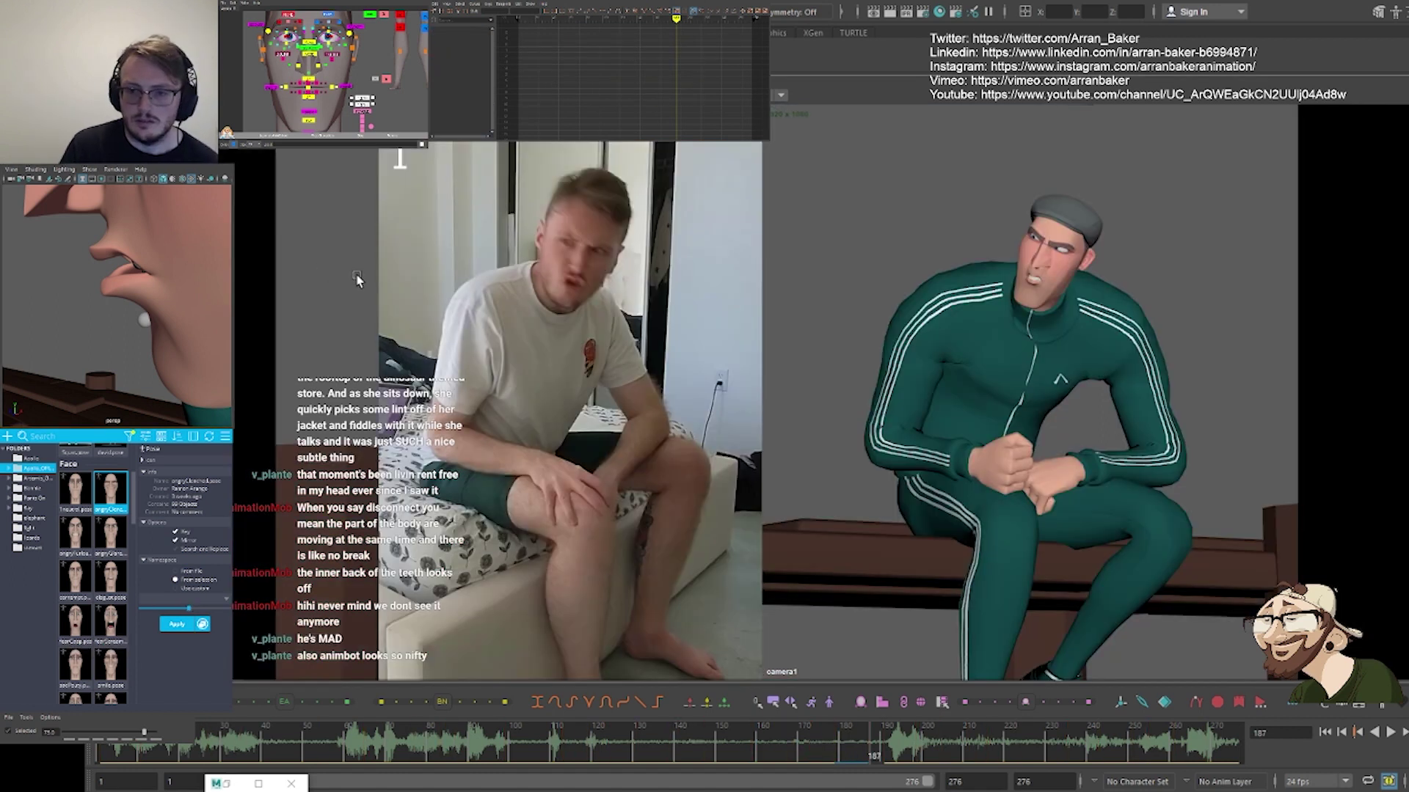
pyautogui.press('\\')
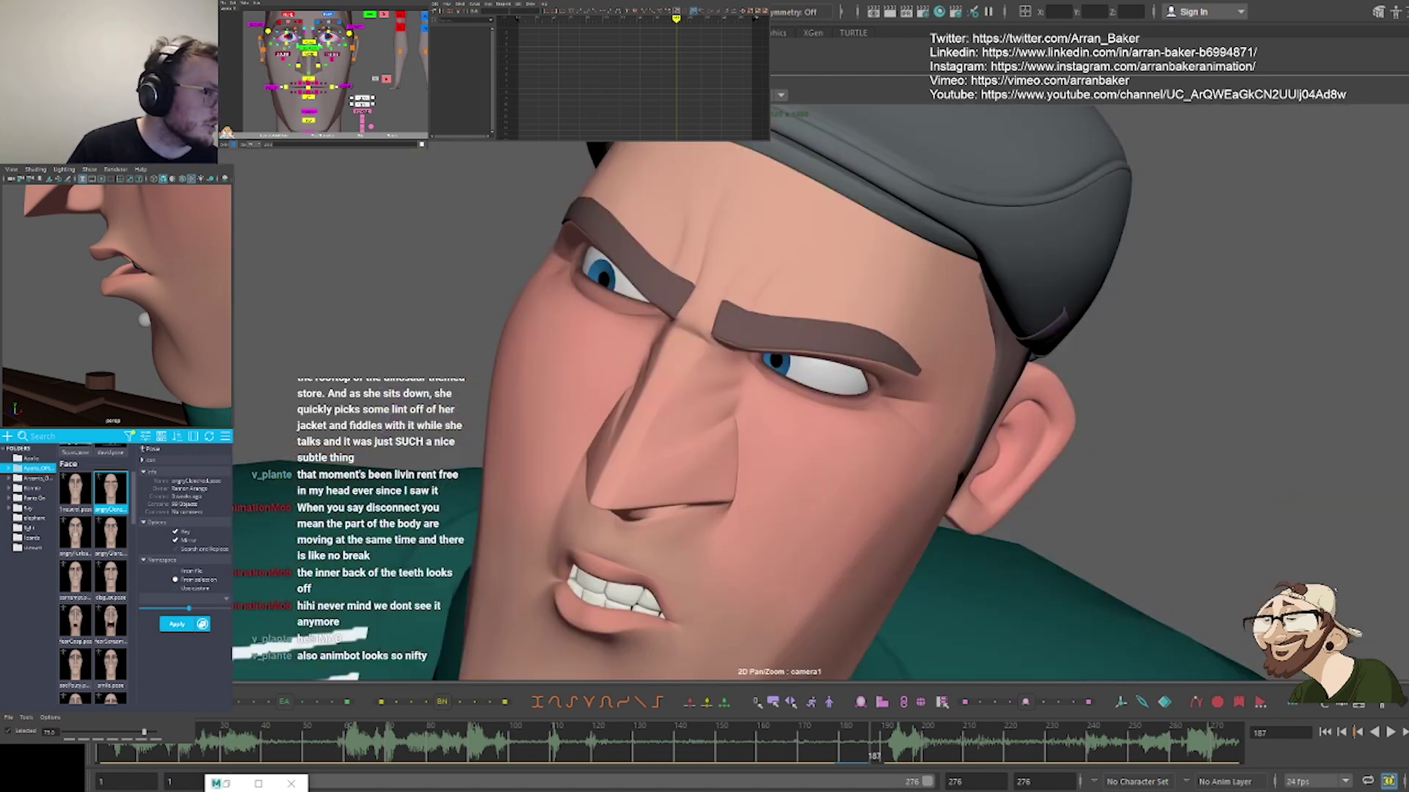
pyautogui.click(349, 33)
pyautogui.keyDown('shift'); pyautogui.click(268, 31); pyautogui.keyUp('shift')
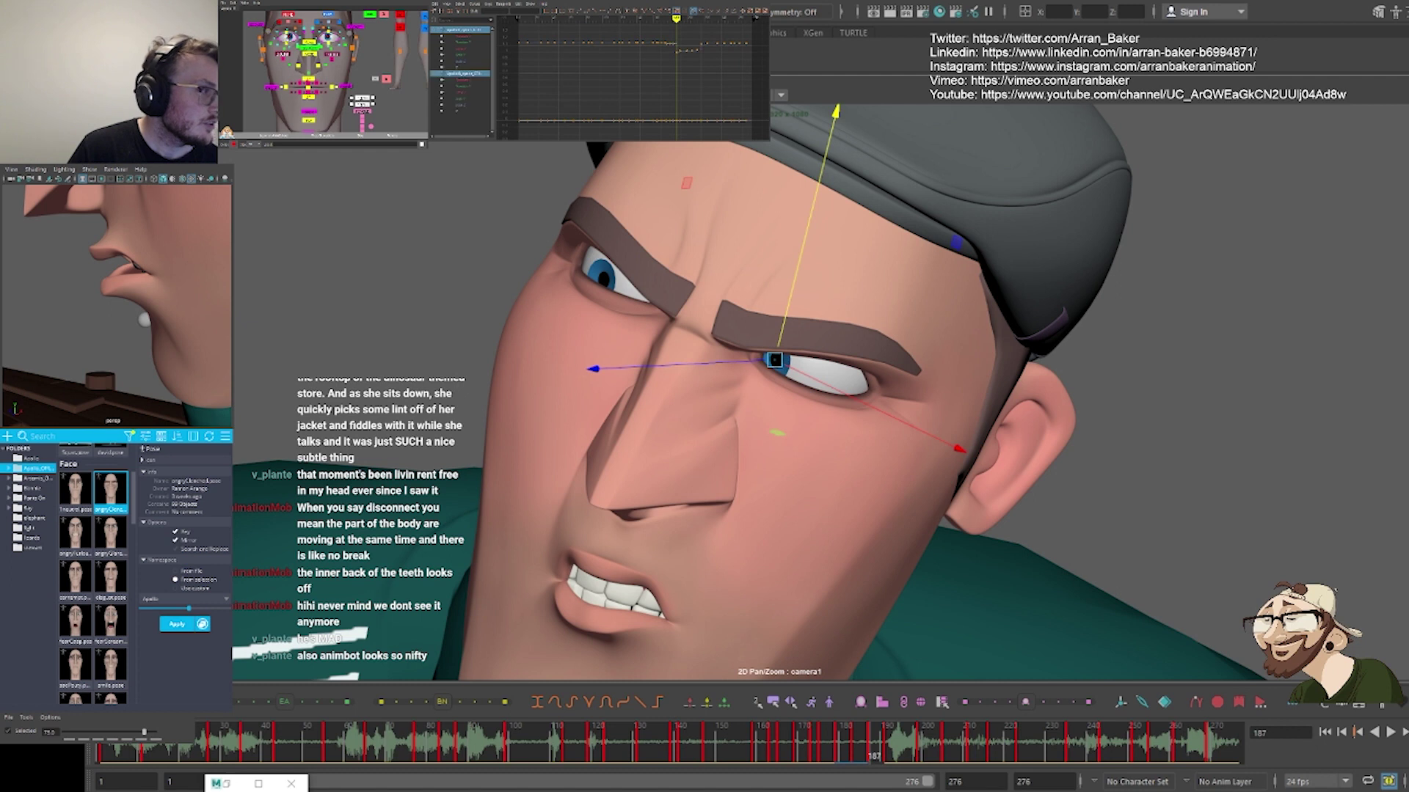
pyautogui.press('r')
pyautogui.moveTo(601, 280)
pyautogui.mouseDown()
pyautogui.moveTo(628, 280)
pyautogui.moveTo(615, 279)
pyautogui.mouseUp()
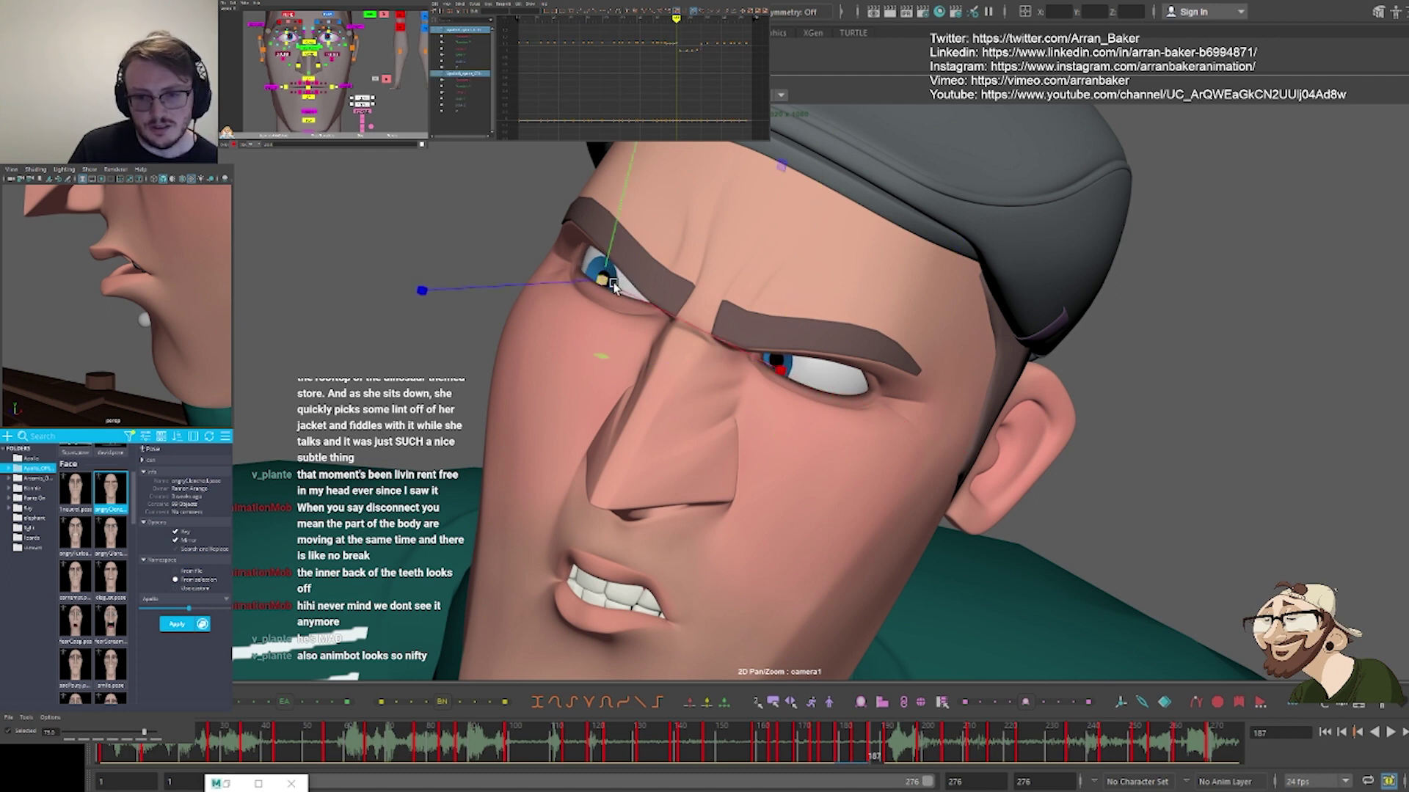
# Clear the pupil control selection and check the frame 187 pose against the reference footage in the full camera view, returning to the close-up
pyautogui.click(268, 31)
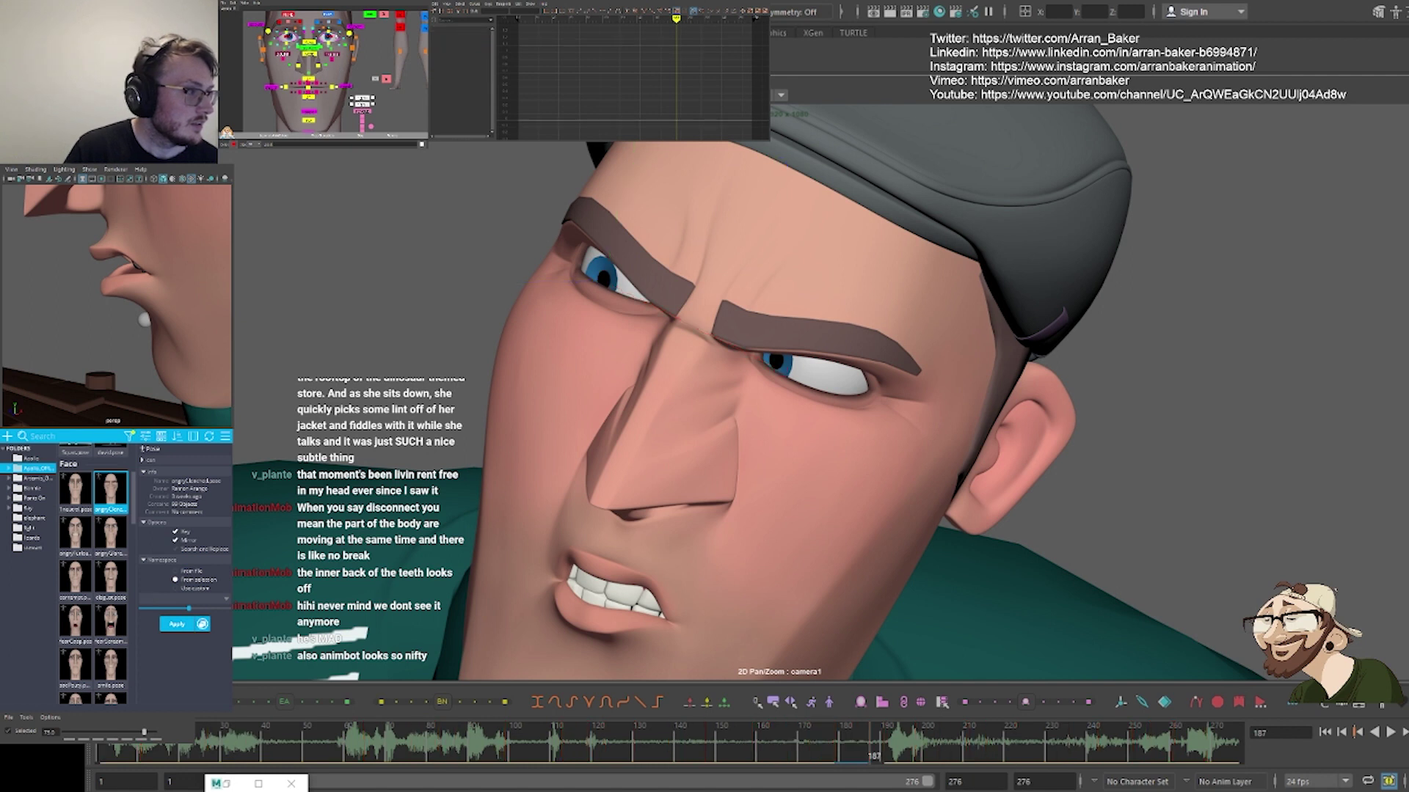
pyautogui.press('w')
pyautogui.moveTo(638, 304); pyautogui.dragTo(634, 306, button='middle')
pyautogui.click(390, 315)
pyautogui.press('\\')
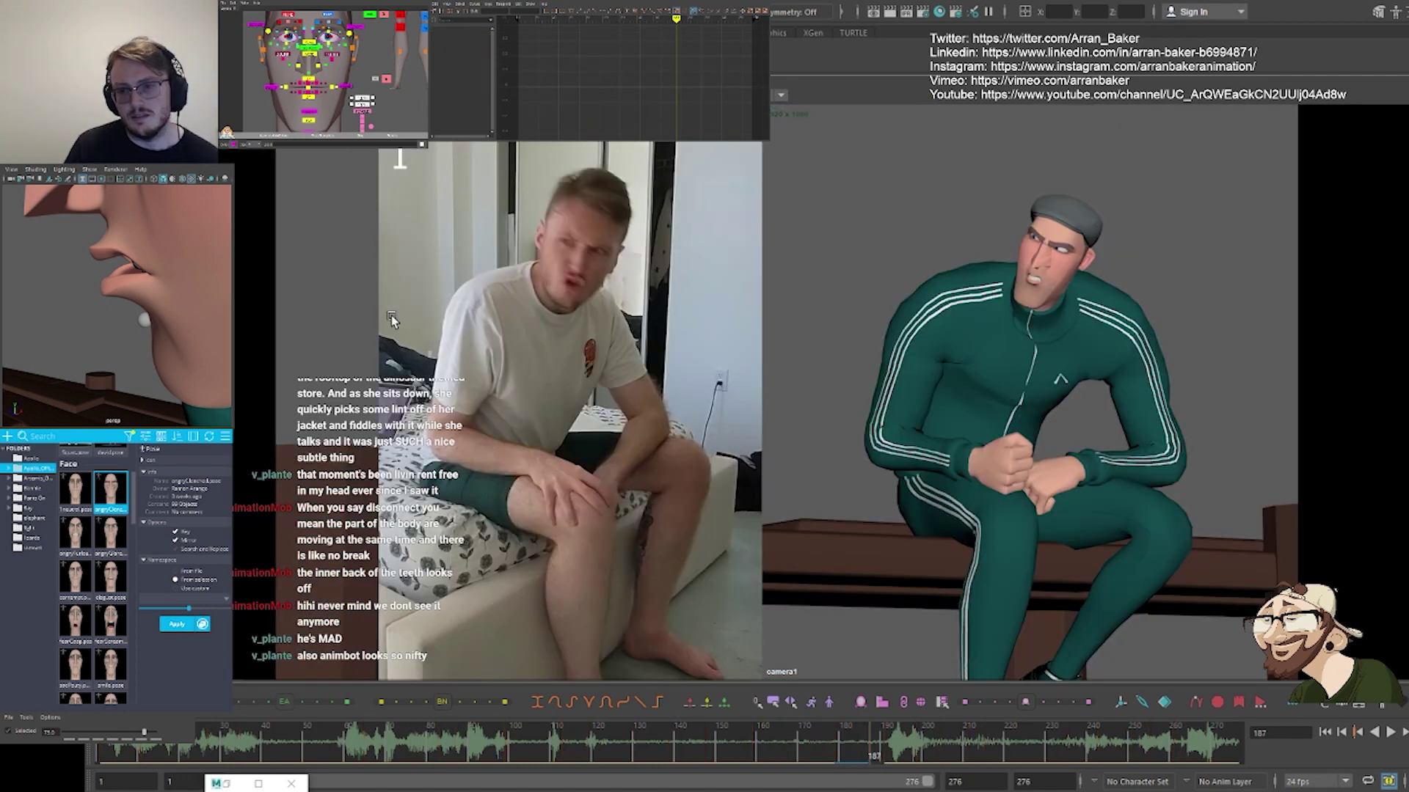
pyautogui.press('\\')
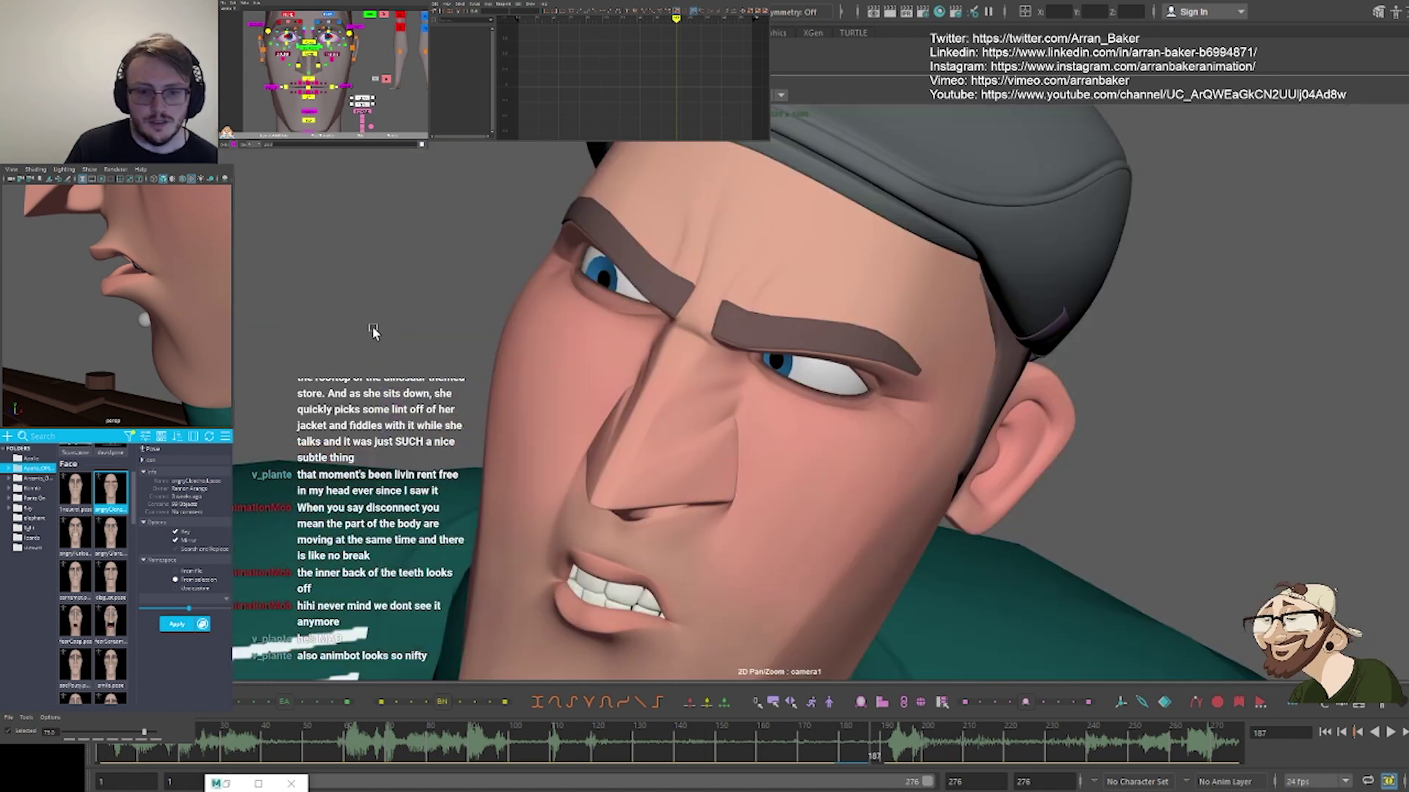
# Select the lower head control below the character's chin and raise it slightly to refine the face shape on frame 187
pyautogui.moveTo(362, 103); pyautogui.dragTo(363, 66, button='middle')
pyautogui.click(309, 103)
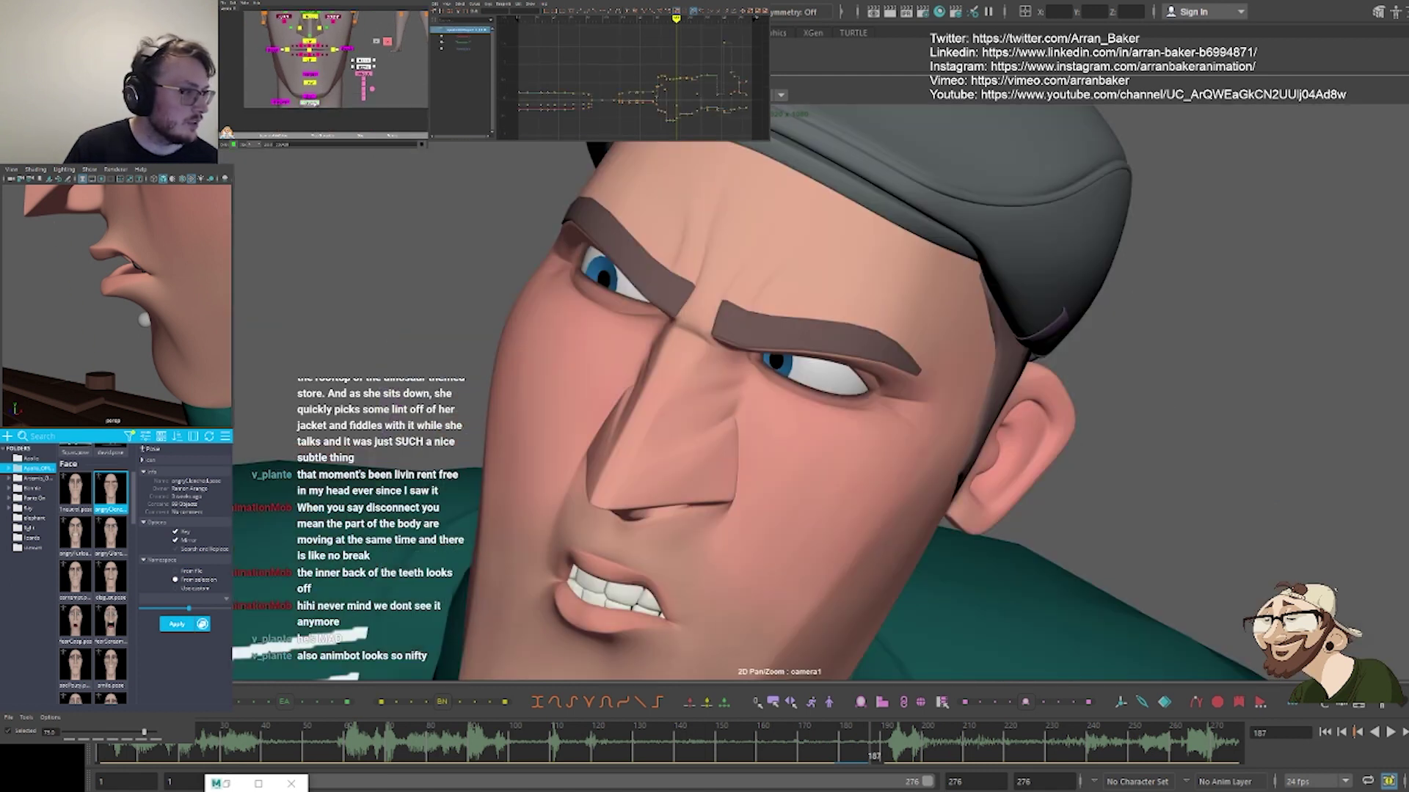
pyautogui.moveTo(933, 423); pyautogui.dragTo(611, 438, button='right')
pyautogui.scroll(-2, 623, 455)
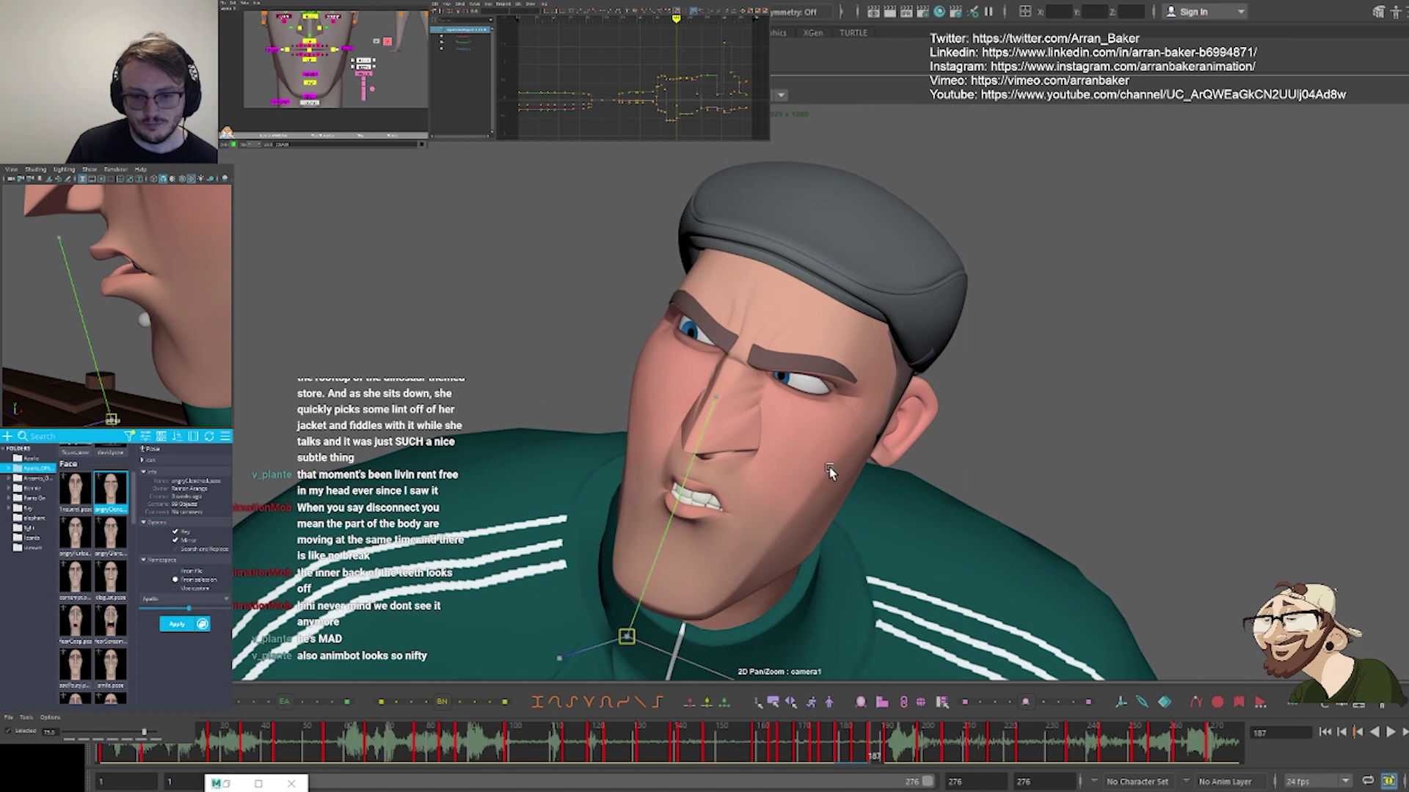
pyautogui.moveTo(835, 456); pyautogui.dragTo(828, 458, button='middle')
# Select the control at the top of the character's head and nudge it slightly to adjust the upper head shape
pyautogui.moveTo(340, 29); pyautogui.dragTo(351, 119, button='middle')
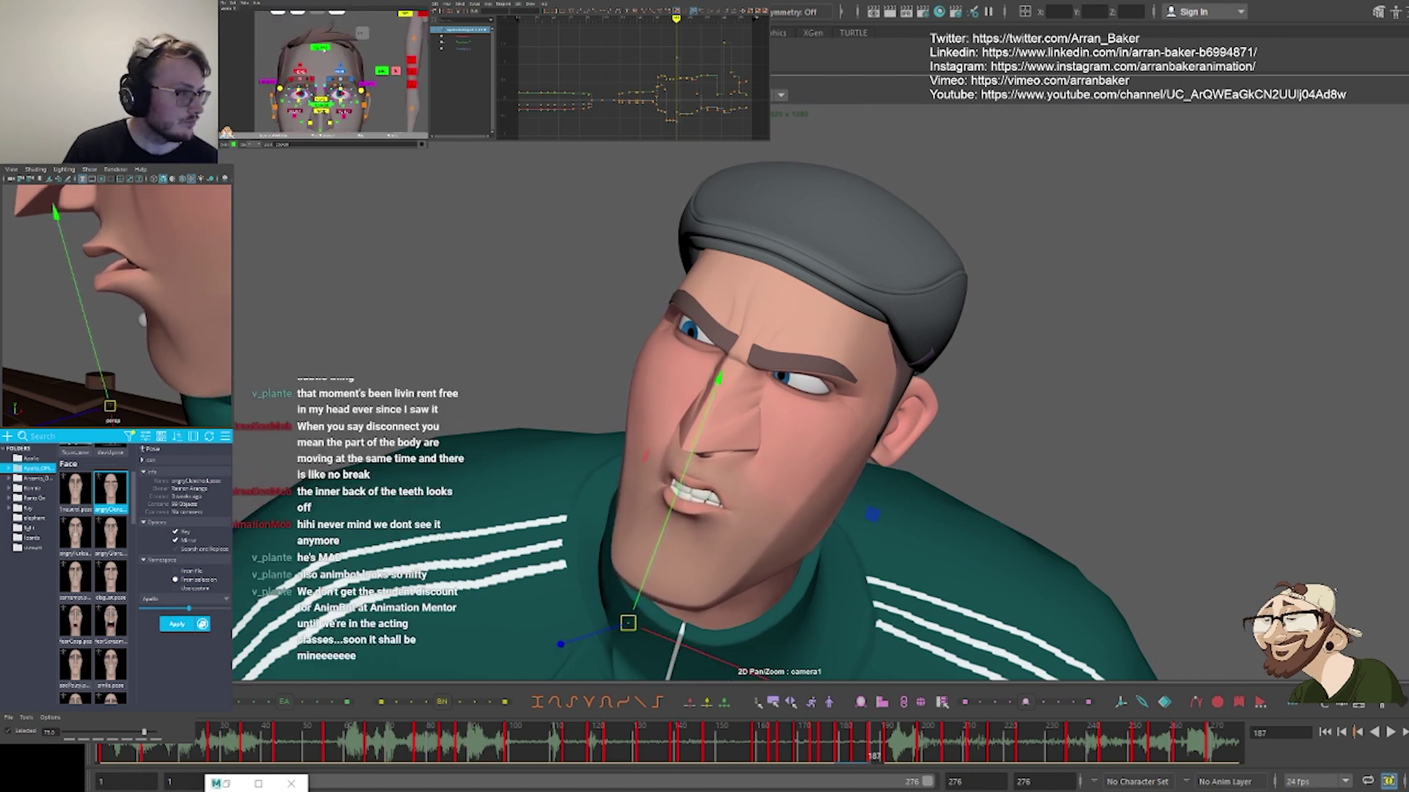
pyautogui.click(320, 47)
pyautogui.moveTo(886, 367); pyautogui.dragTo(886, 378, button='middle')
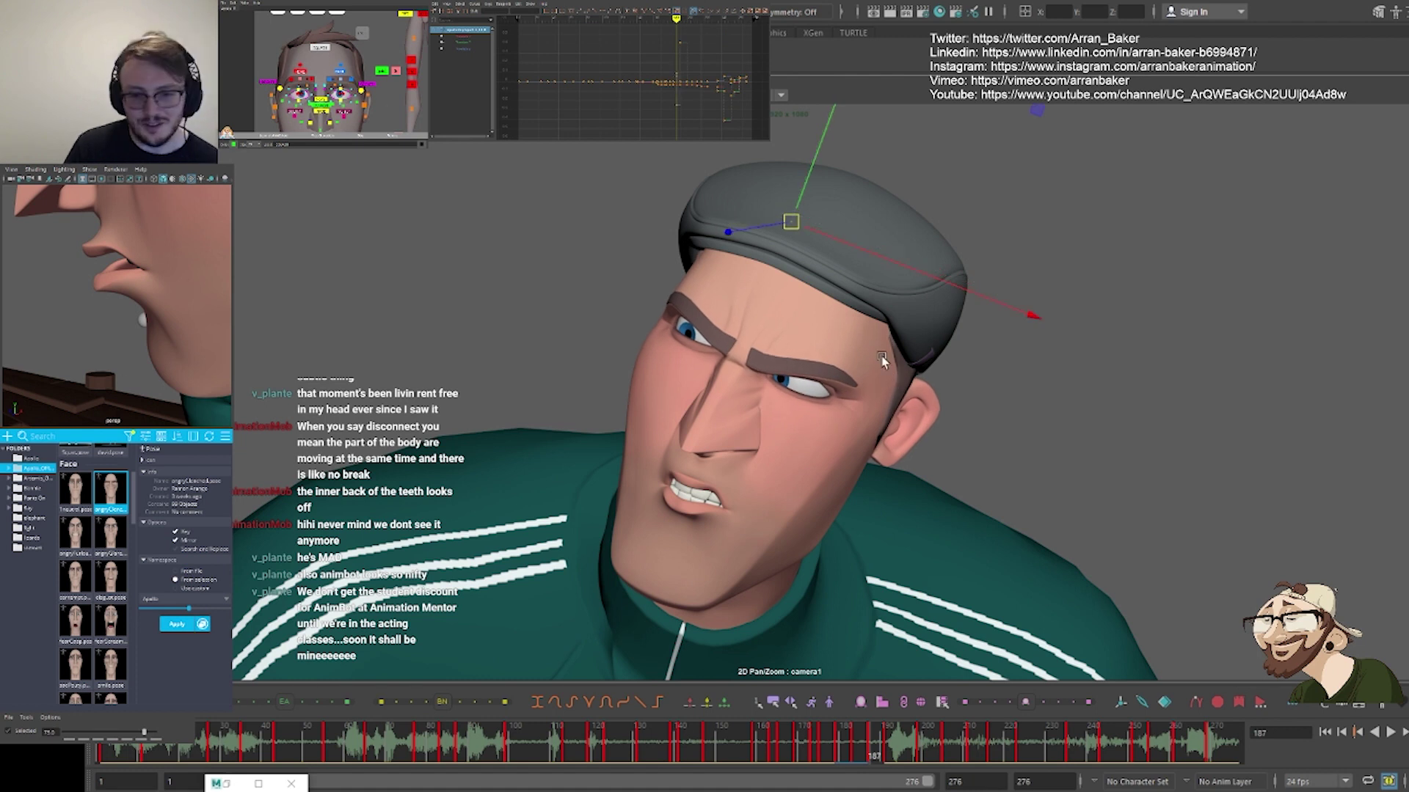
# Compare the key poses between frames 183 and 191 with the reference footage in the full camera view
pyautogui.press('\\')
pyautogui.press(',')
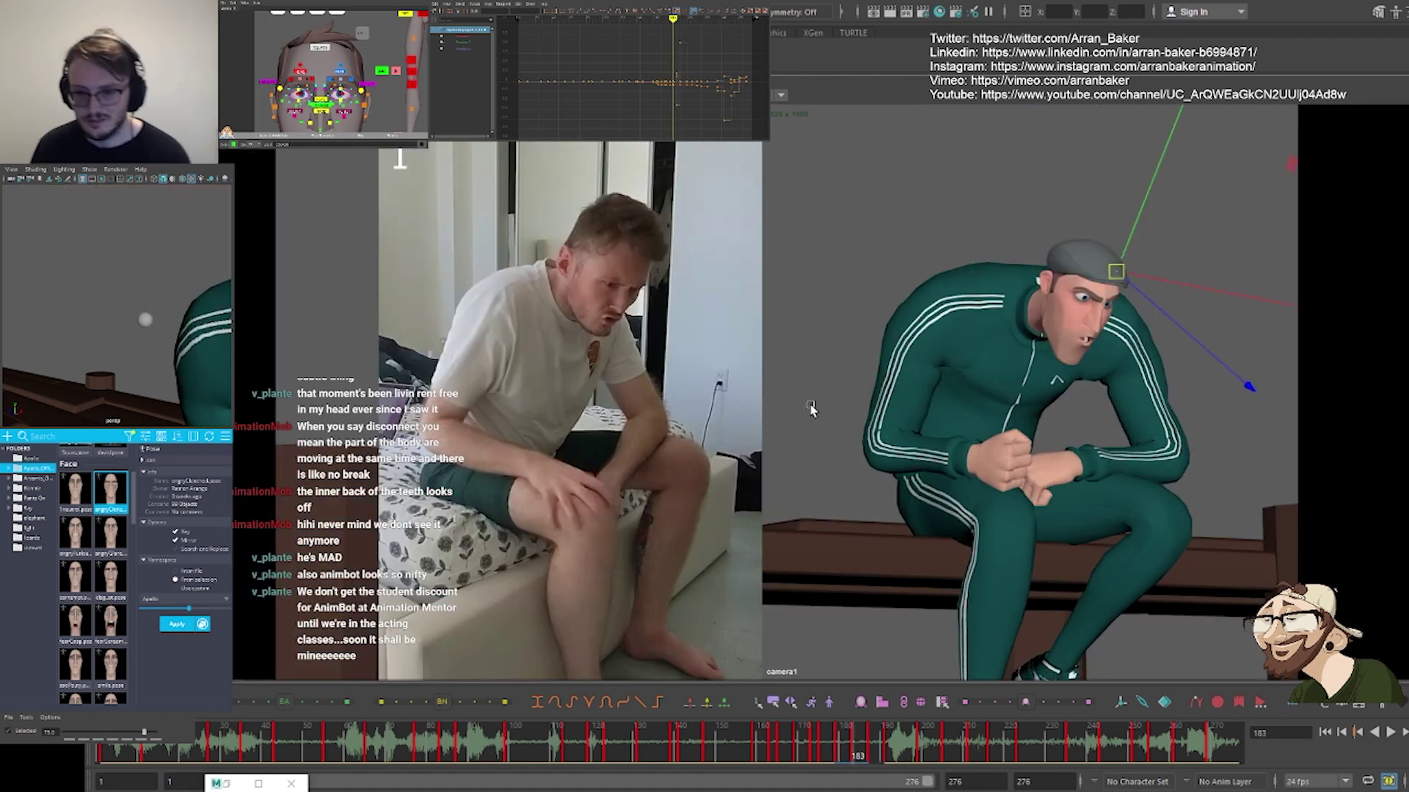
pyautogui.press('.')
pyautogui.press('.')
pyautogui.press(',')
pyautogui.press('.')
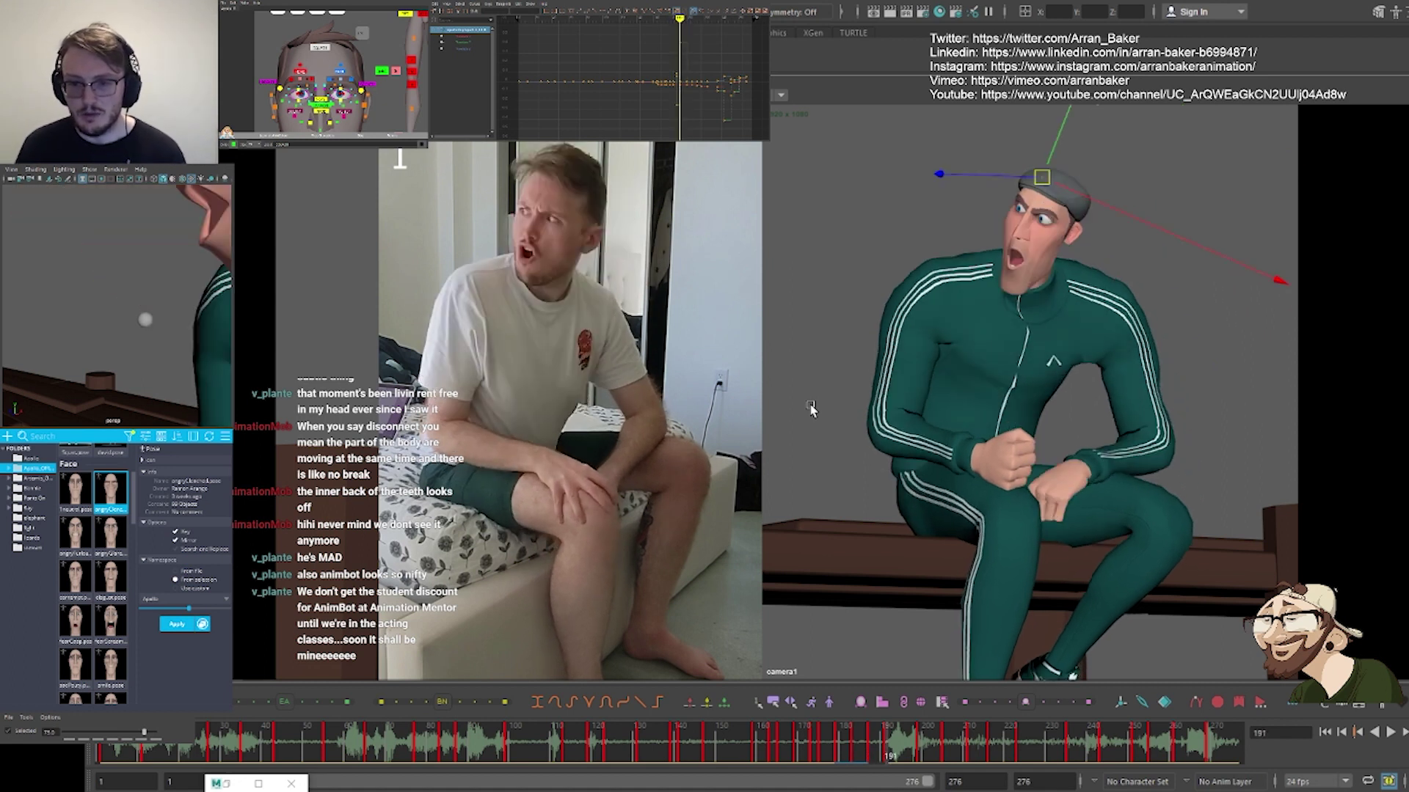
# Raise the character's main upper lip control at frame 191 to expose the upper teeth in the open mouth
pyautogui.press(',')
pyautogui.press('.')
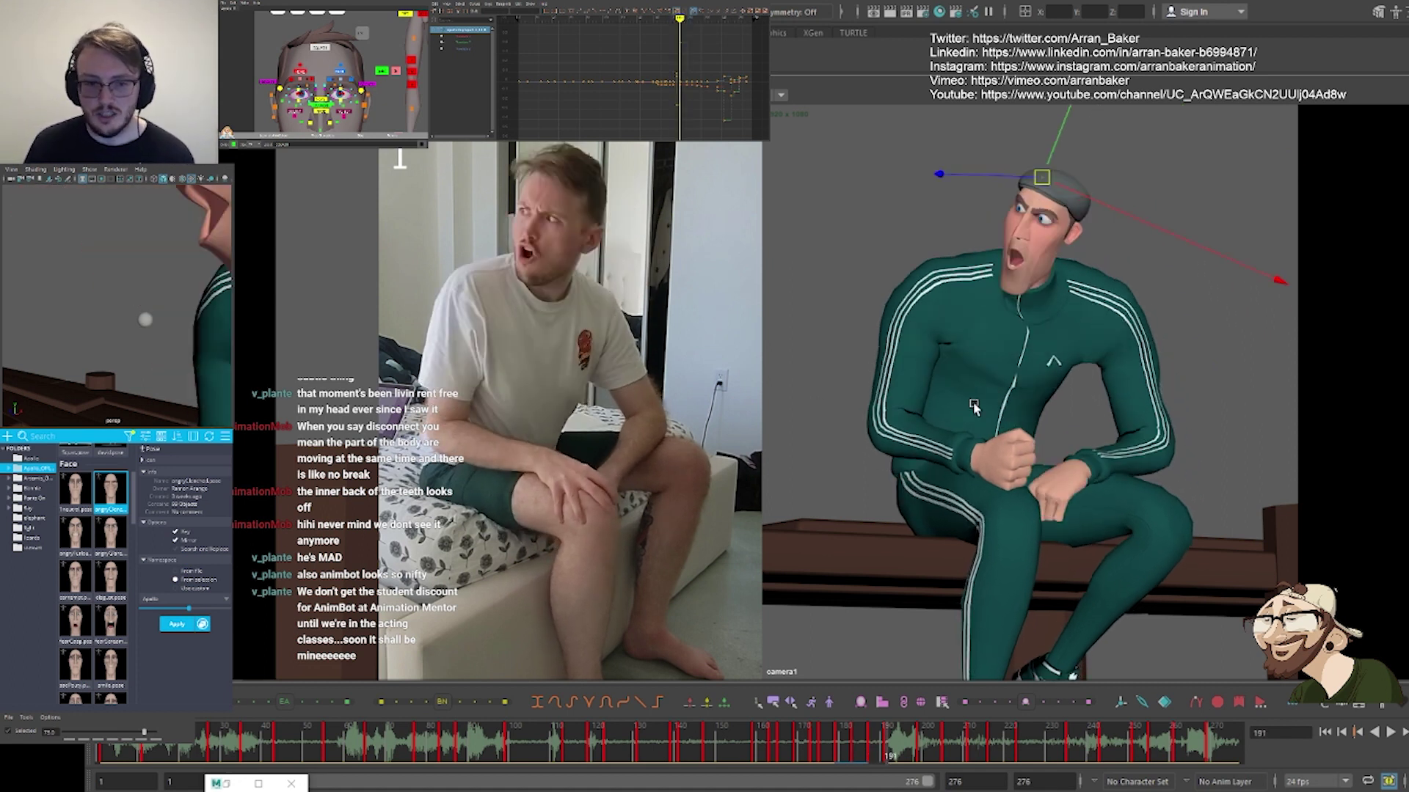
pyautogui.press('\\')
pyautogui.moveTo(516, 384); pyautogui.dragTo(550, 407, button='right')
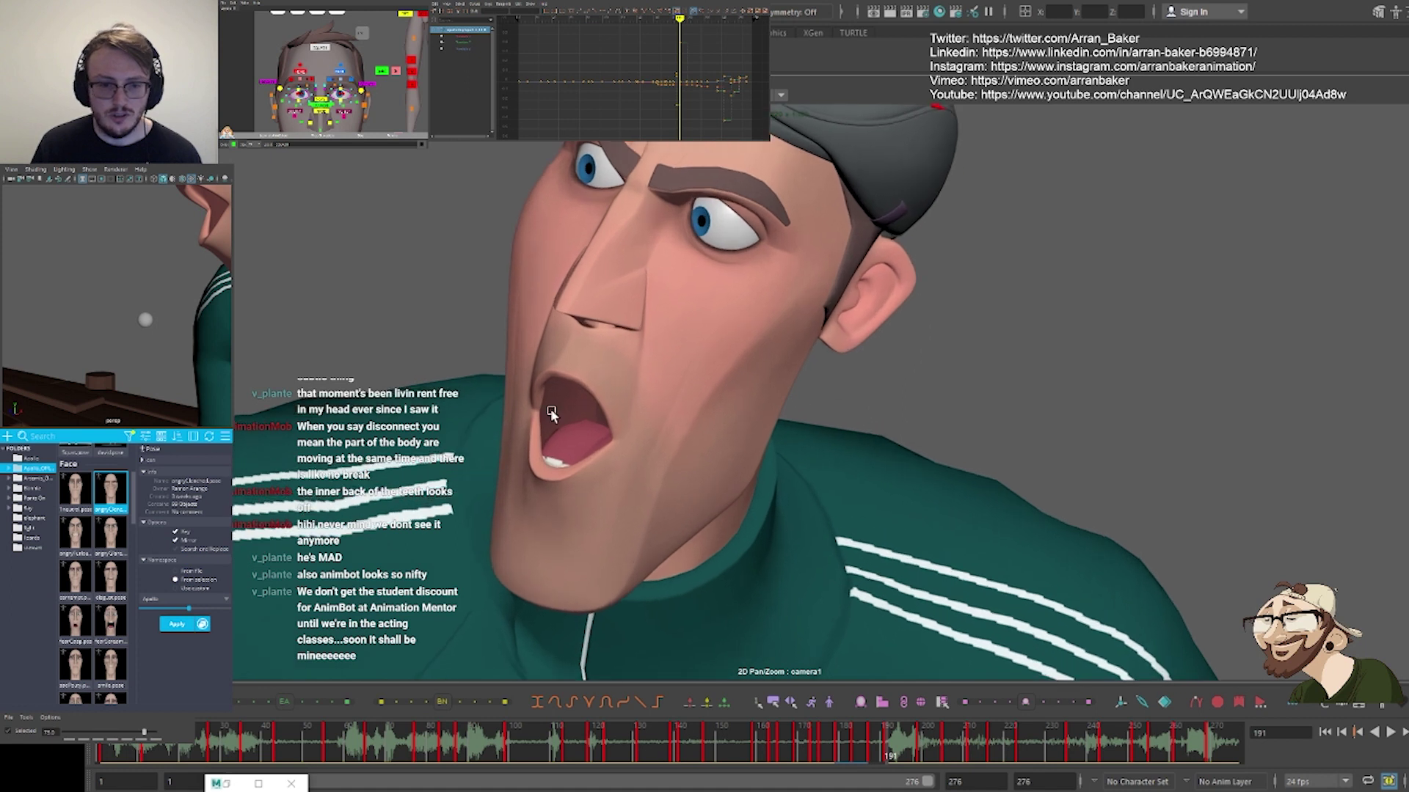
pyautogui.moveTo(550, 408); pyautogui.dragTo(804, 427, button='middle')
pyautogui.moveTo(805, 428); pyautogui.dragTo(851, 427, button='right')
pyautogui.keyDown('alt'); pyautogui.moveTo(322, 80); pyautogui.dragTo(338, 60, button='middle'); pyautogui.keyUp('alt')
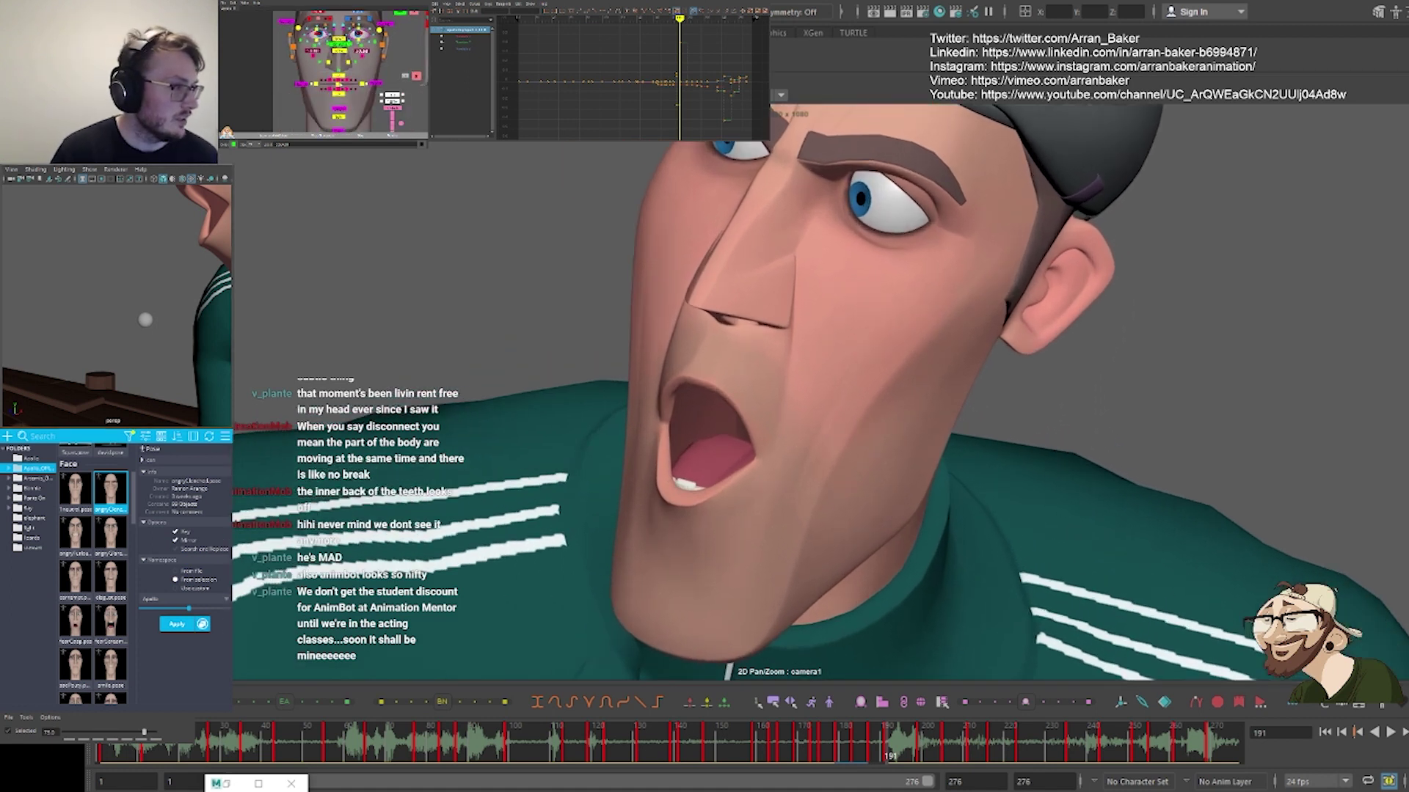
pyautogui.click(339, 75)
pyautogui.press('e')
pyautogui.moveTo(615, 316); pyautogui.dragTo(679, 163)
pyautogui.press('w')
pyautogui.moveTo(764, 406); pyautogui.dragTo(774, 393, button='middle')
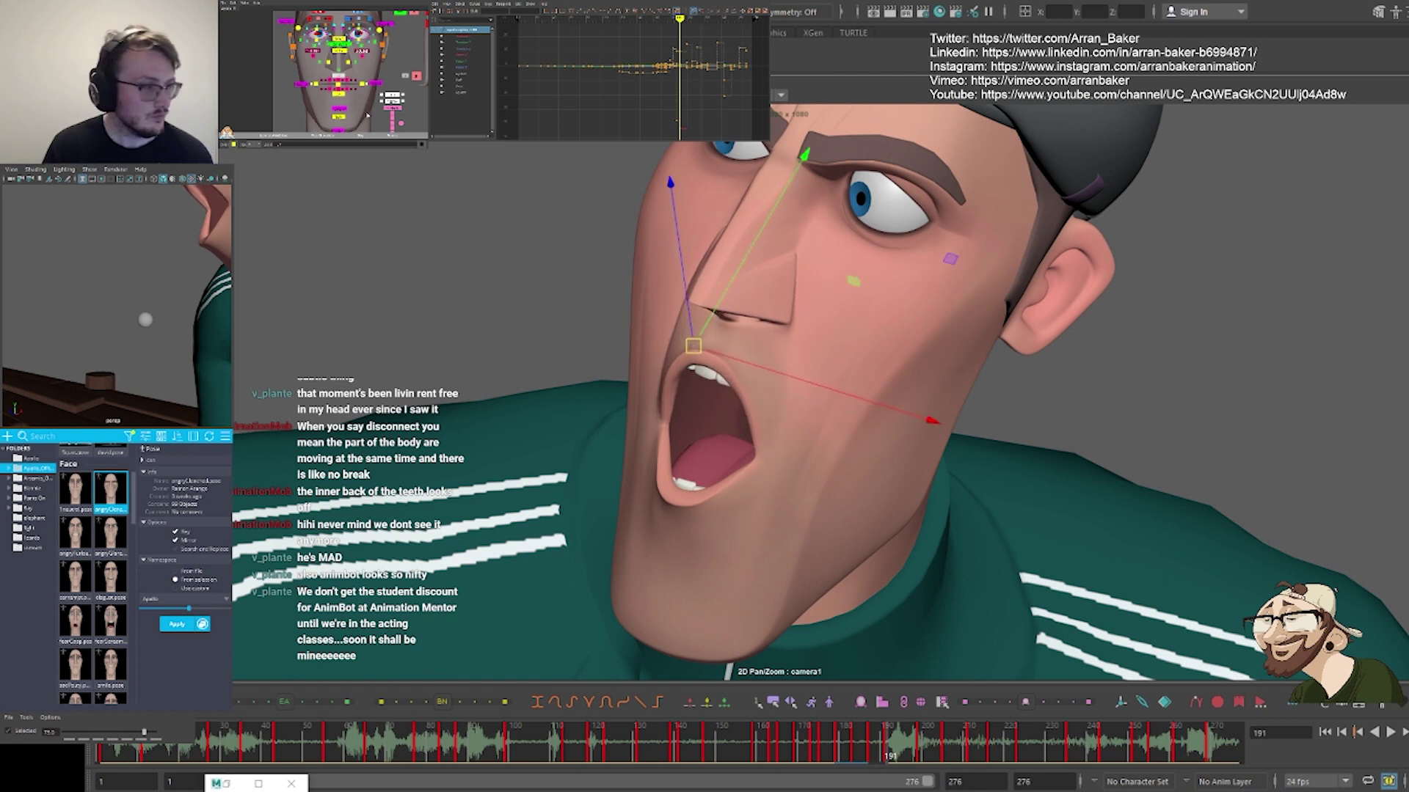
# Shape the upper lip at frame 191 by adjusting its main control and raising both side controls and the centre slightly
pyautogui.click(326, 85)
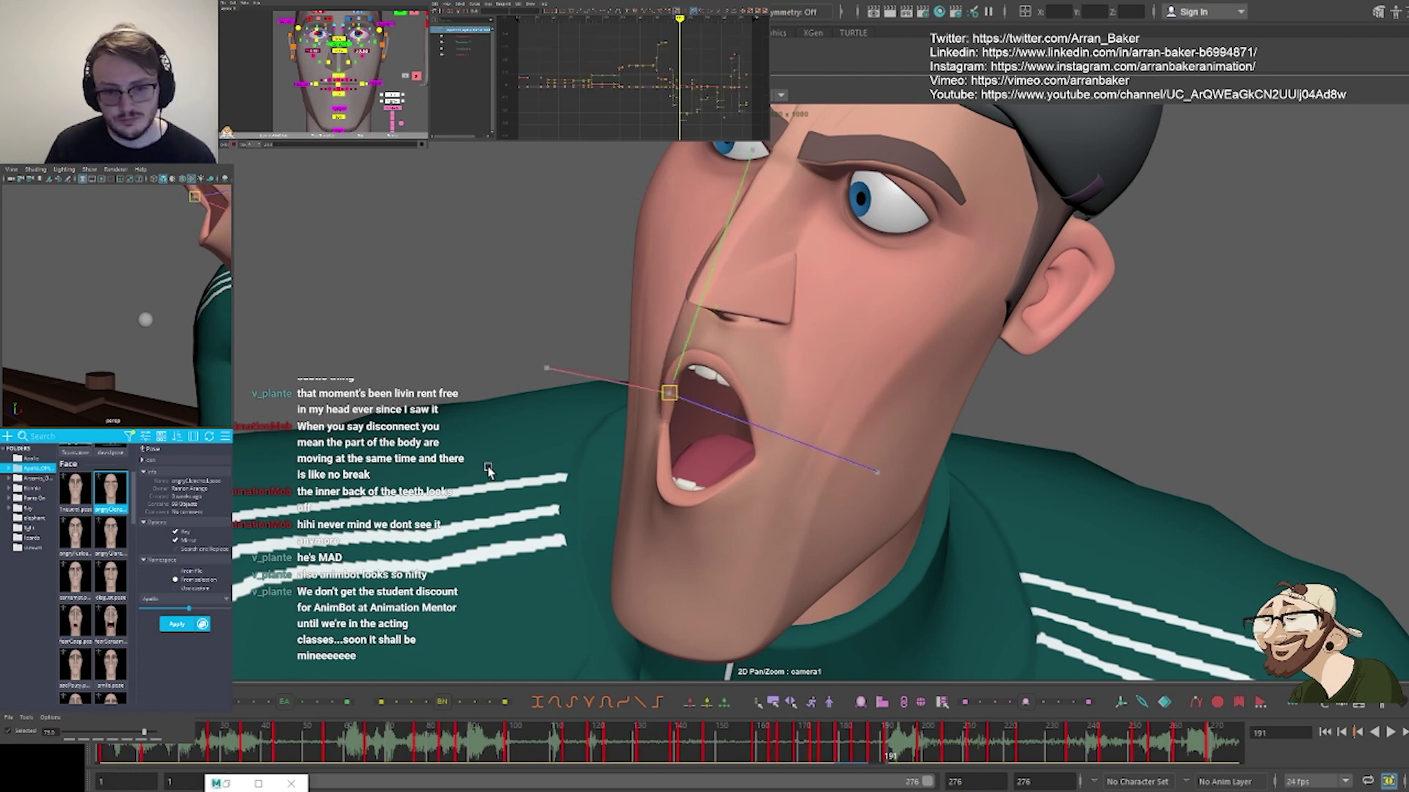
pyautogui.press('\\')
pyautogui.press('\\')
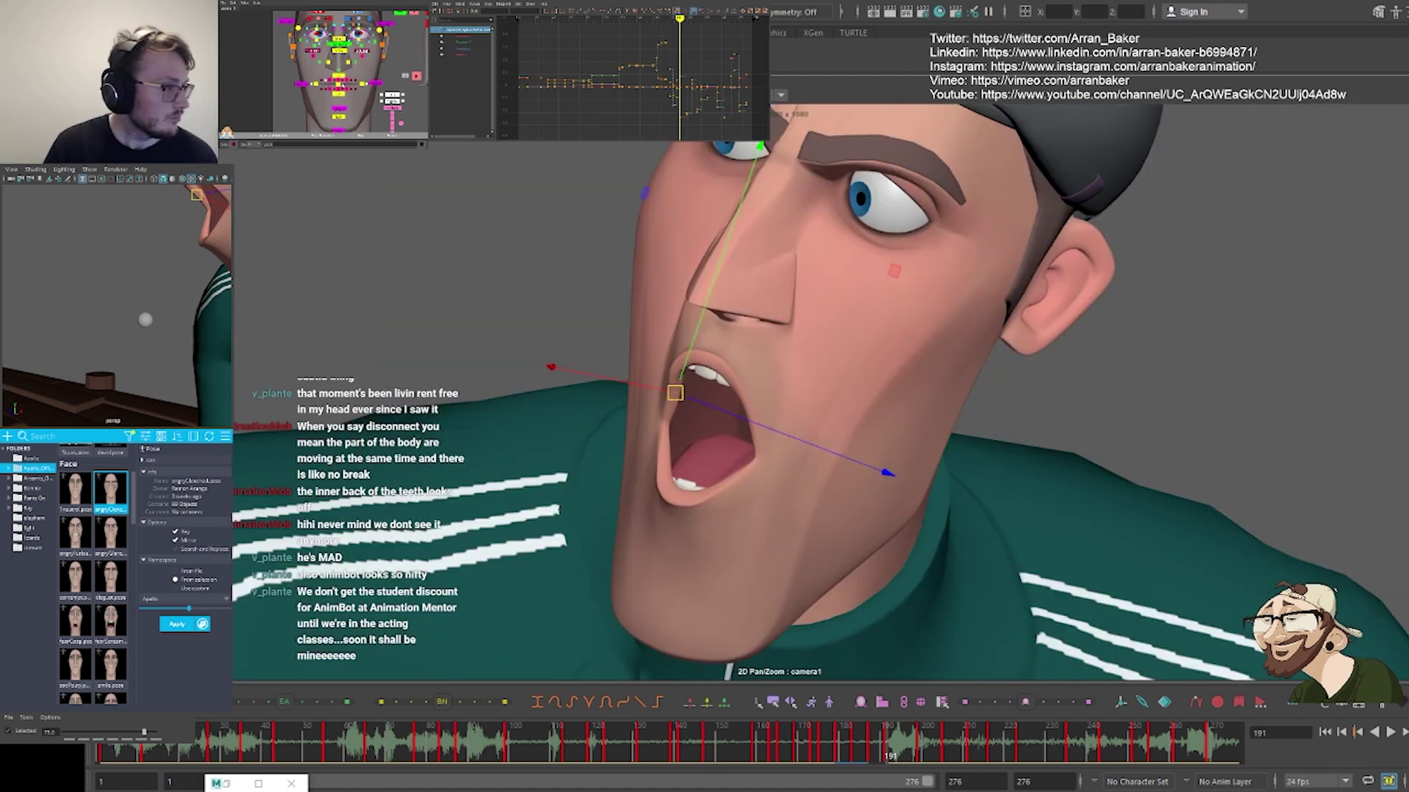
pyautogui.click(338, 76)
pyautogui.press('e')
pyautogui.press('w')
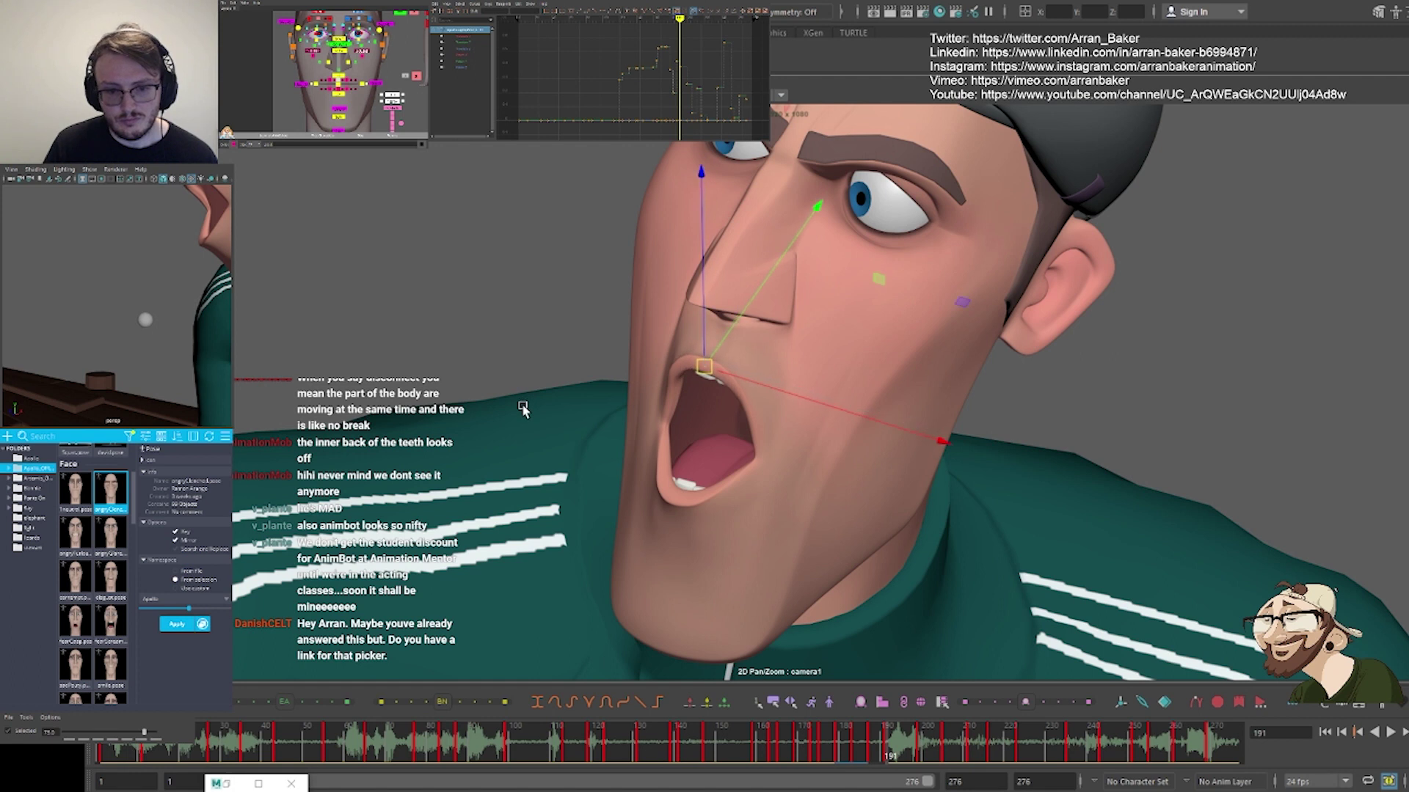
pyautogui.click(329, 80)
pyautogui.keyDown('shift'); pyautogui.click(348, 81); pyautogui.keyUp('shift')
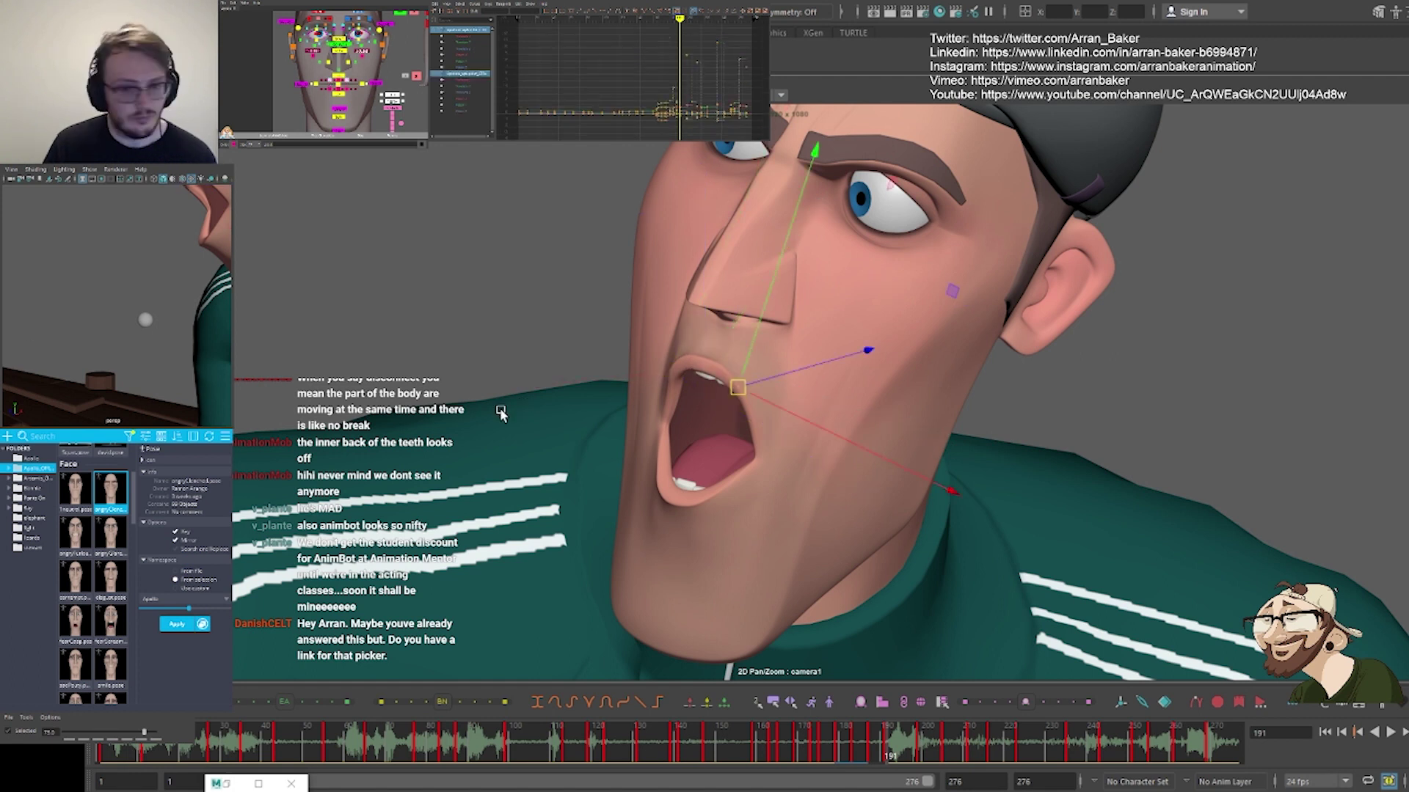
pyautogui.moveTo(500, 409); pyautogui.dragTo(507, 392, button='middle')
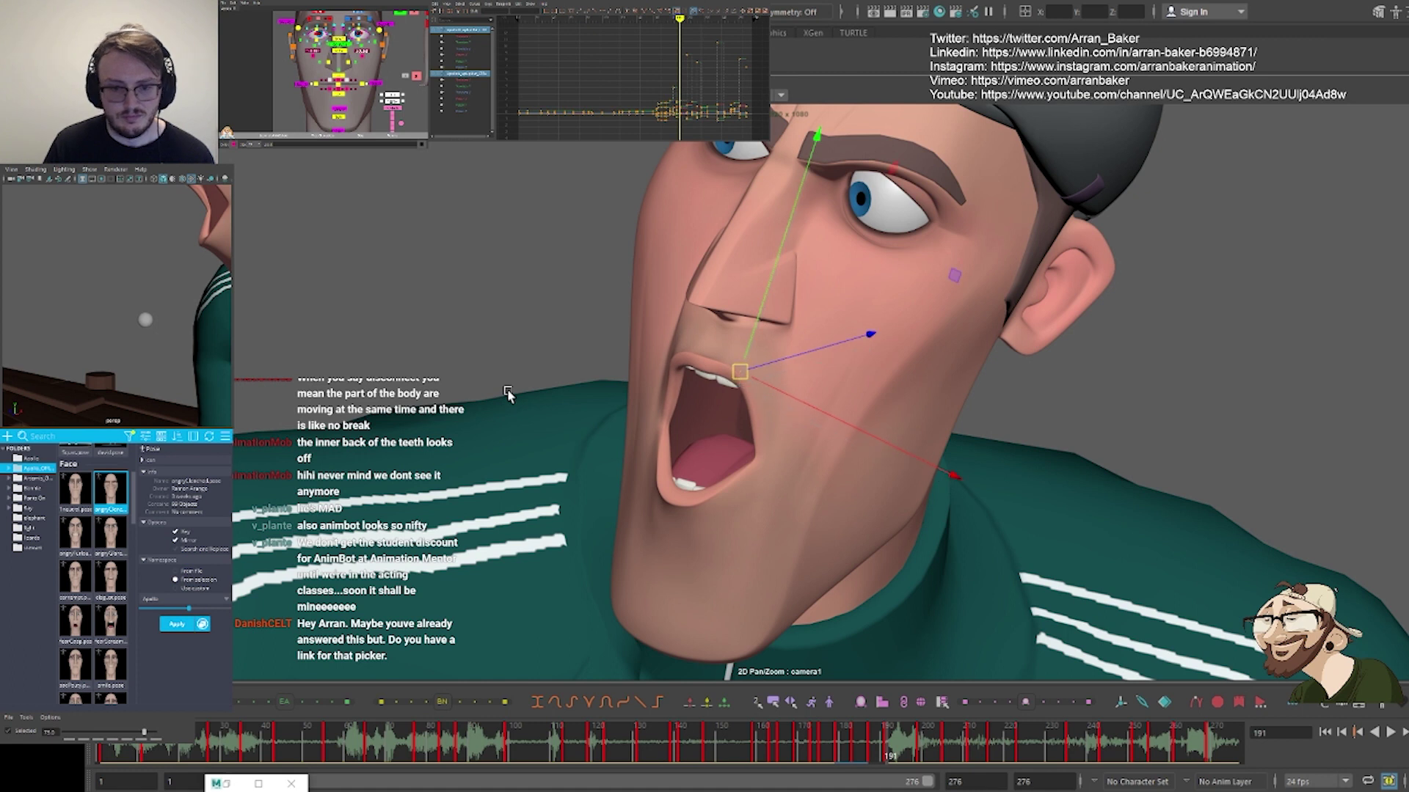
pyautogui.click(338, 80)
pyautogui.moveTo(363, 372); pyautogui.dragTo(361, 367, button='middle')
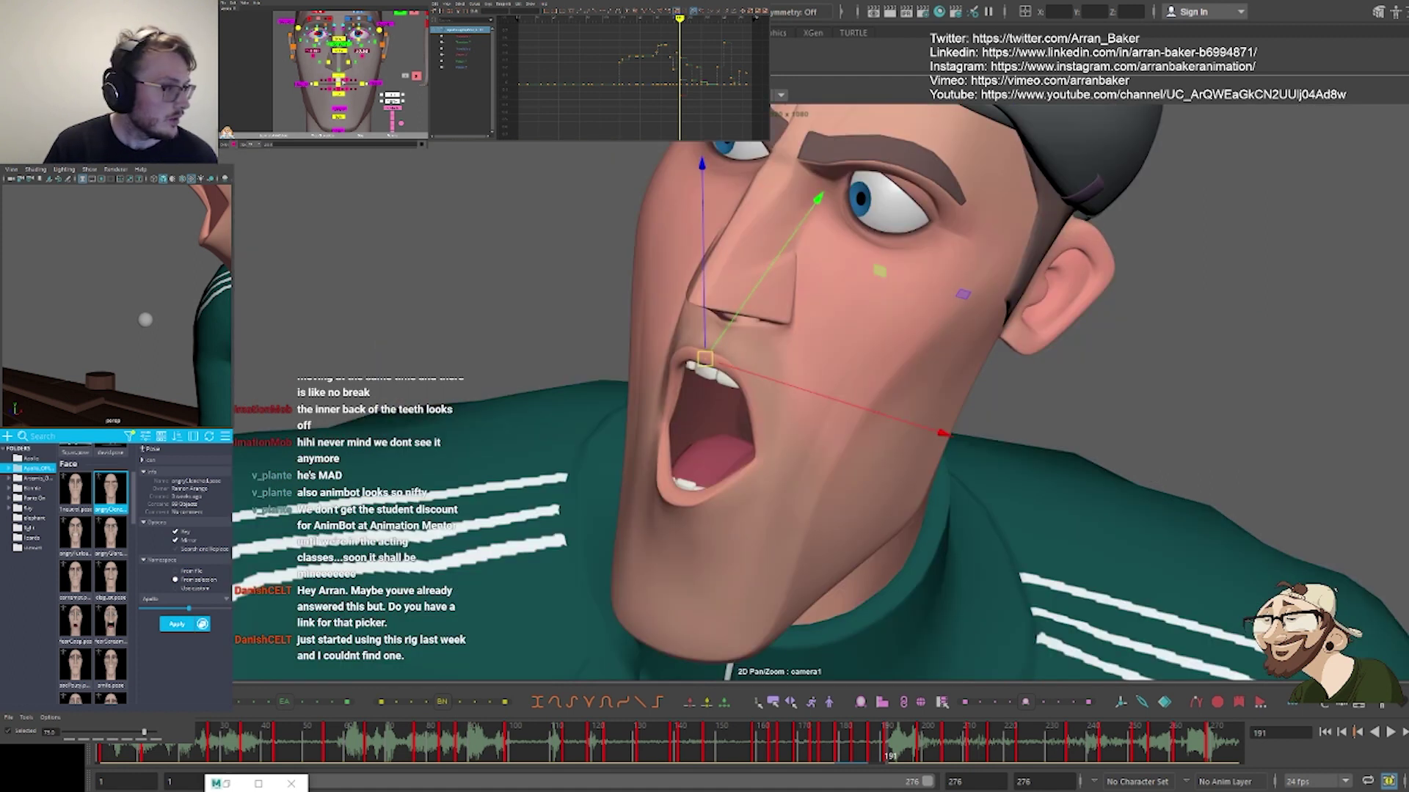
# Lower the character's left mouth corner and reposition the right corner to refine the open-mouth shape
pyautogui.click(361, 84)
pyautogui.moveTo(540, 404); pyautogui.dragTo(538, 420, button='middle')
pyautogui.press('\\')
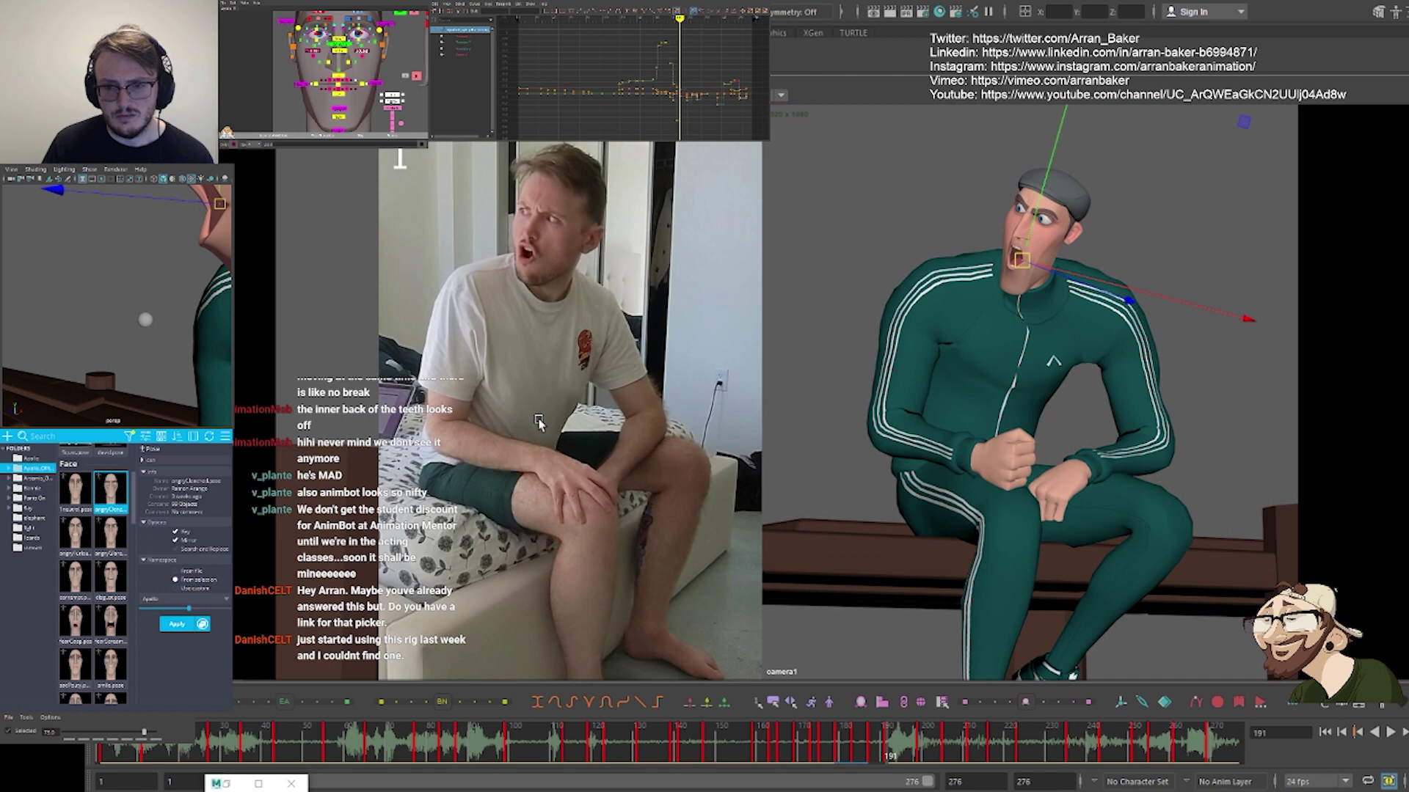
pyautogui.press('\\')
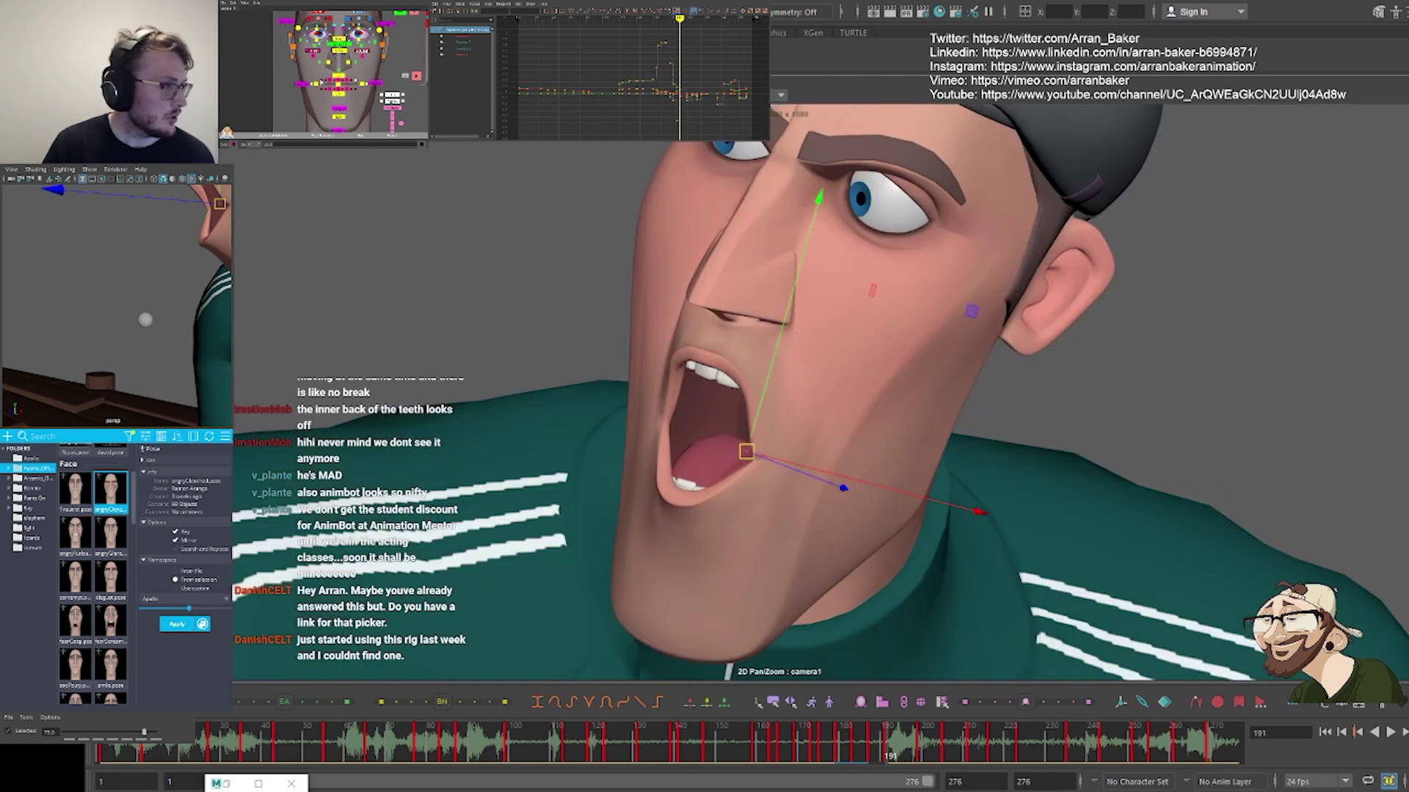
pyautogui.click(316, 84)
pyautogui.click(460, 49)
pyautogui.moveTo(470, 215)
pyautogui.mouseDown(button='middle')
pyautogui.moveTo(483, 215)
pyautogui.moveTo(458, 219)
pyautogui.mouseUp(button='middle')
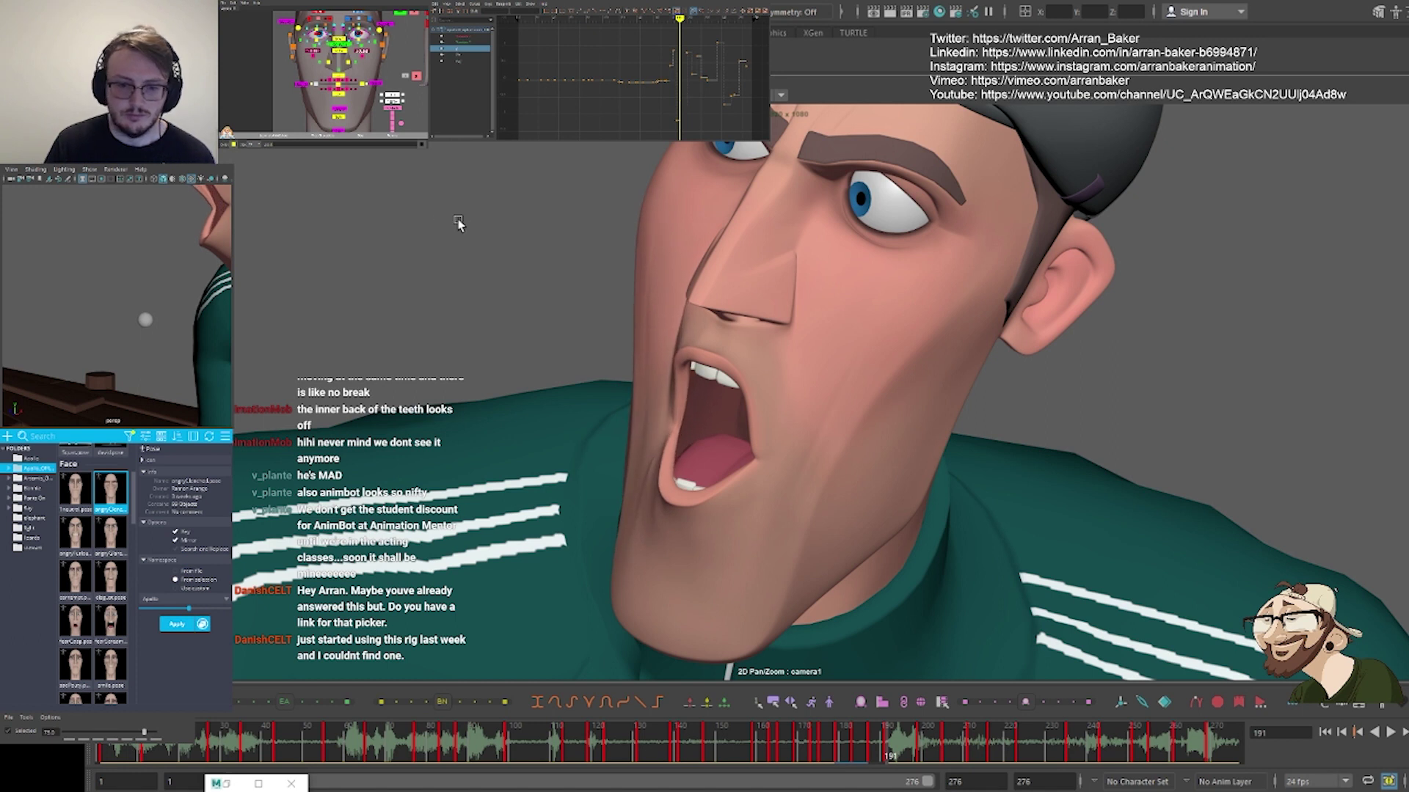
pyautogui.press('\\')
pyautogui.press('\\')
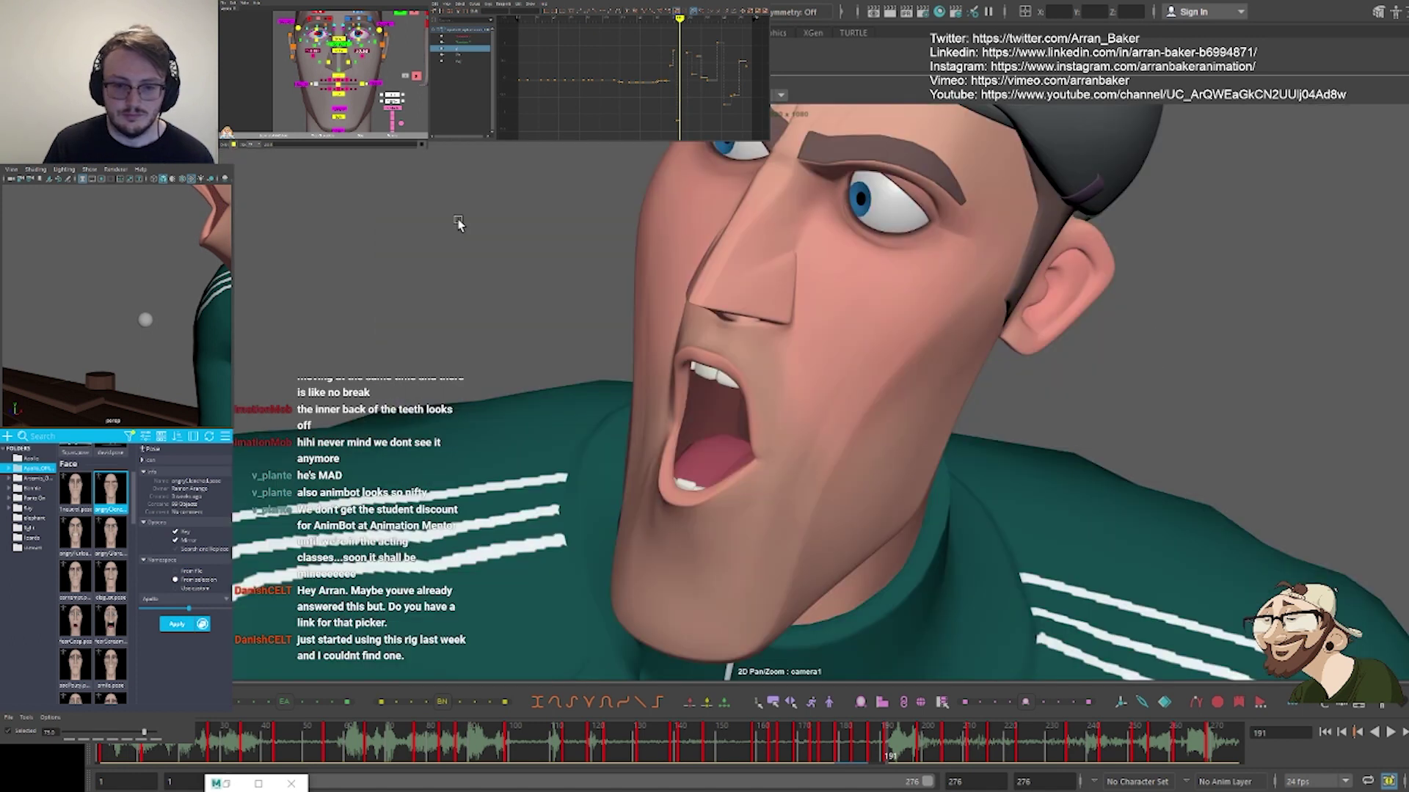
pyautogui.press('\\')
pyautogui.press('\\')
# Shape the lower lip by shifting its main control sideways and adjusting its two side controls around the lower teeth
pyautogui.click(338, 94)
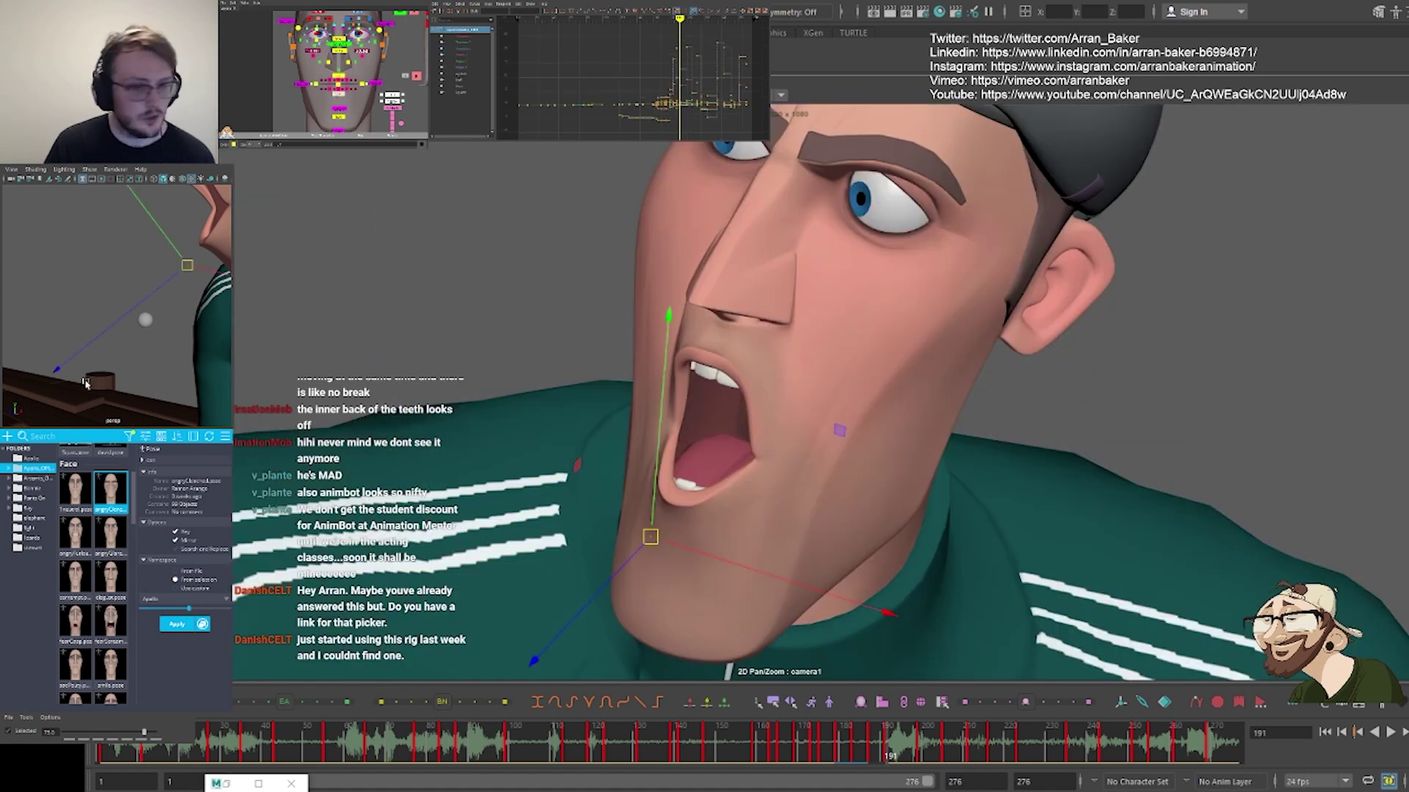
pyautogui.press('e')
pyautogui.press('w')
pyautogui.moveTo(728, 552); pyautogui.dragTo(718, 547, button='middle')
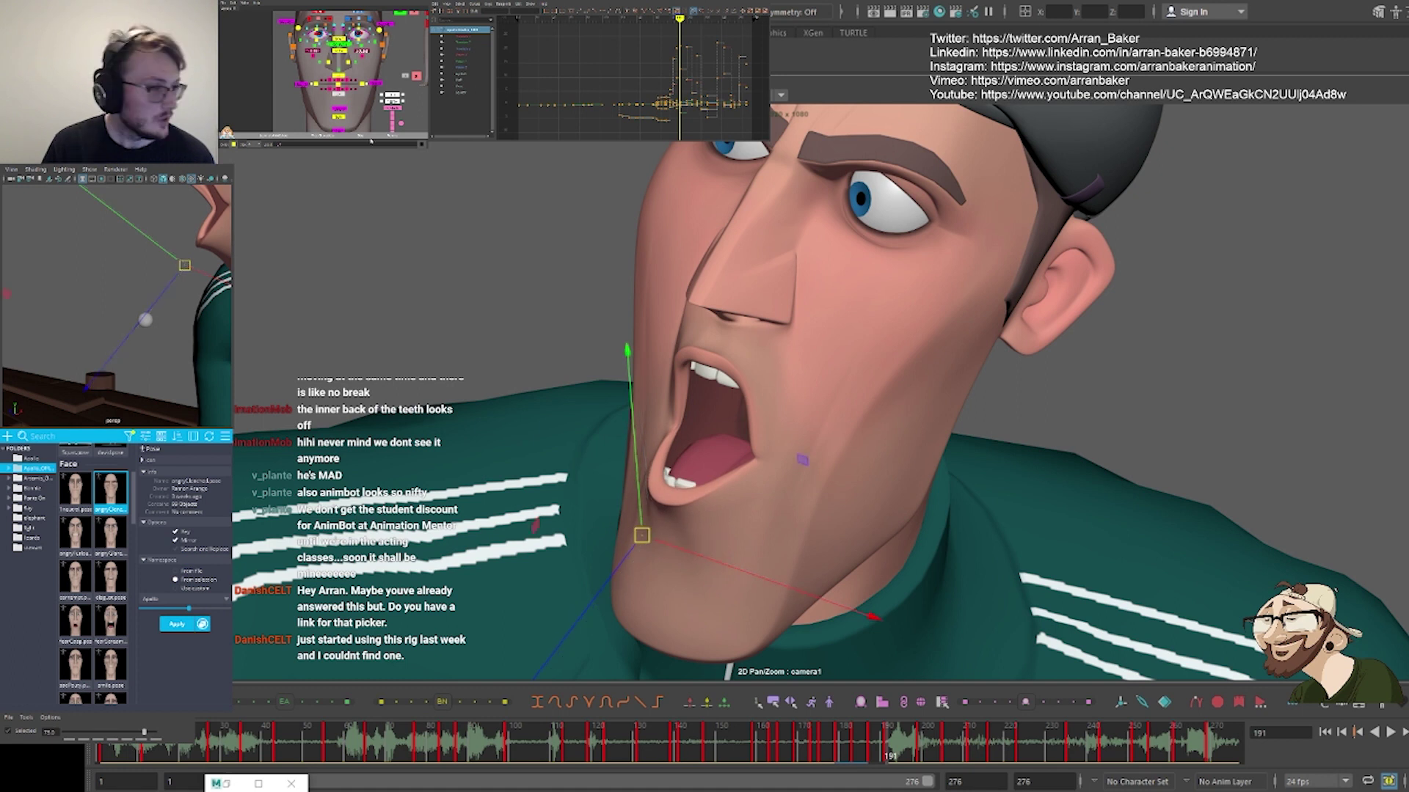
pyautogui.click(323, 89)
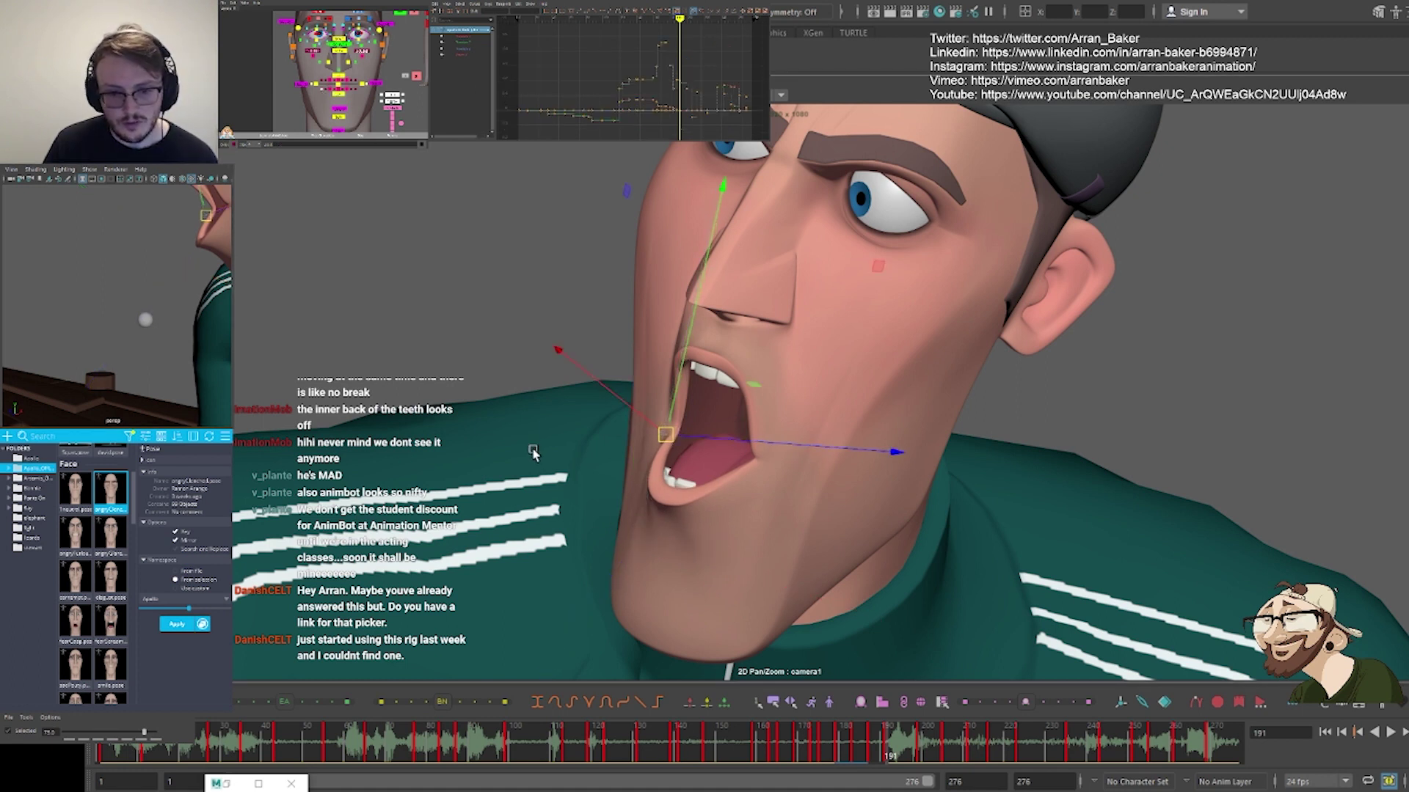
pyautogui.moveTo(301, 455); pyautogui.dragTo(403, 473, button='middle')
pyautogui.click(347, 88)
pyautogui.click(352, 90)
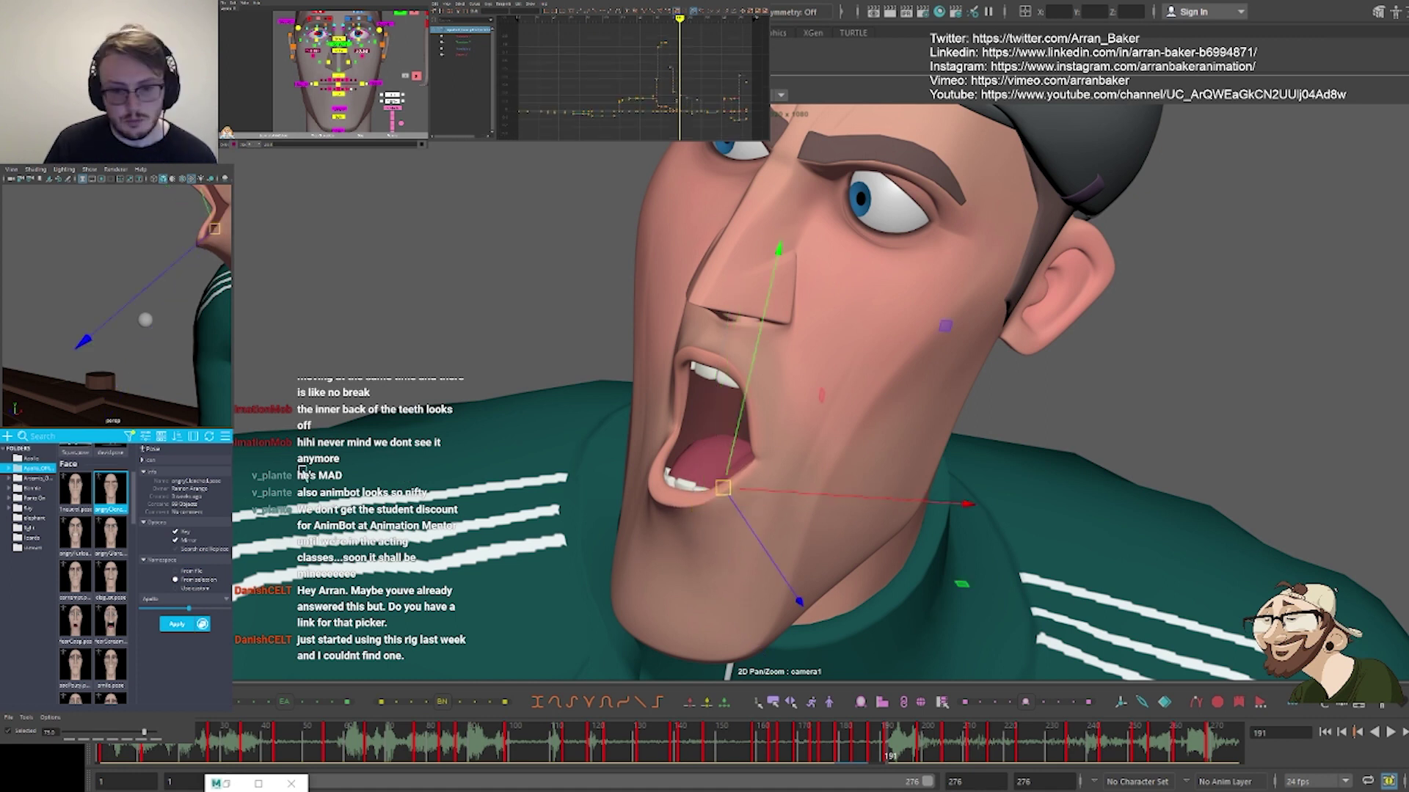
pyautogui.moveTo(305, 471); pyautogui.dragTo(314, 459, button='middle')
pyautogui.click(329, 314)
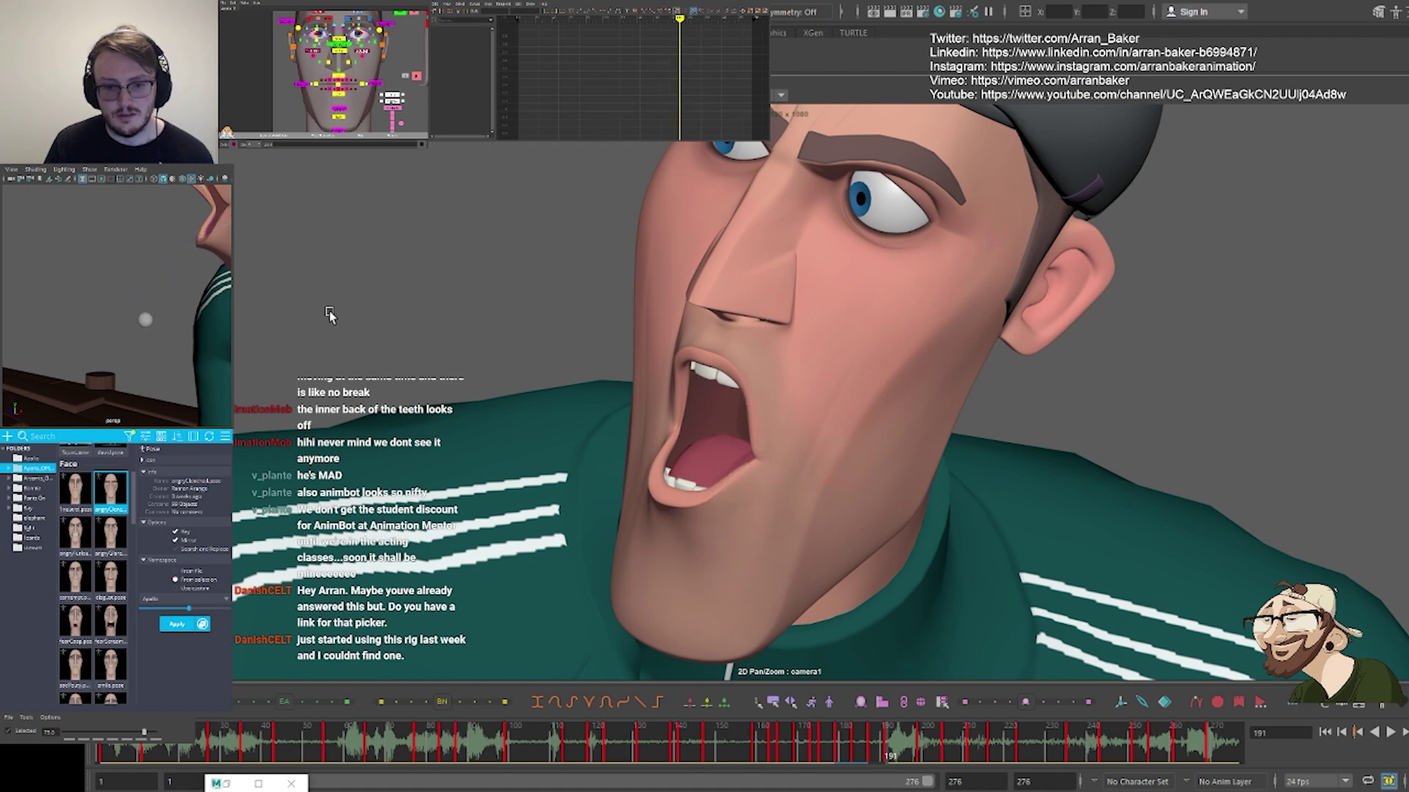
# Adjust the eyelid controls around the character's left eye to refine the angry stare at frame 191
pyautogui.press('\\')
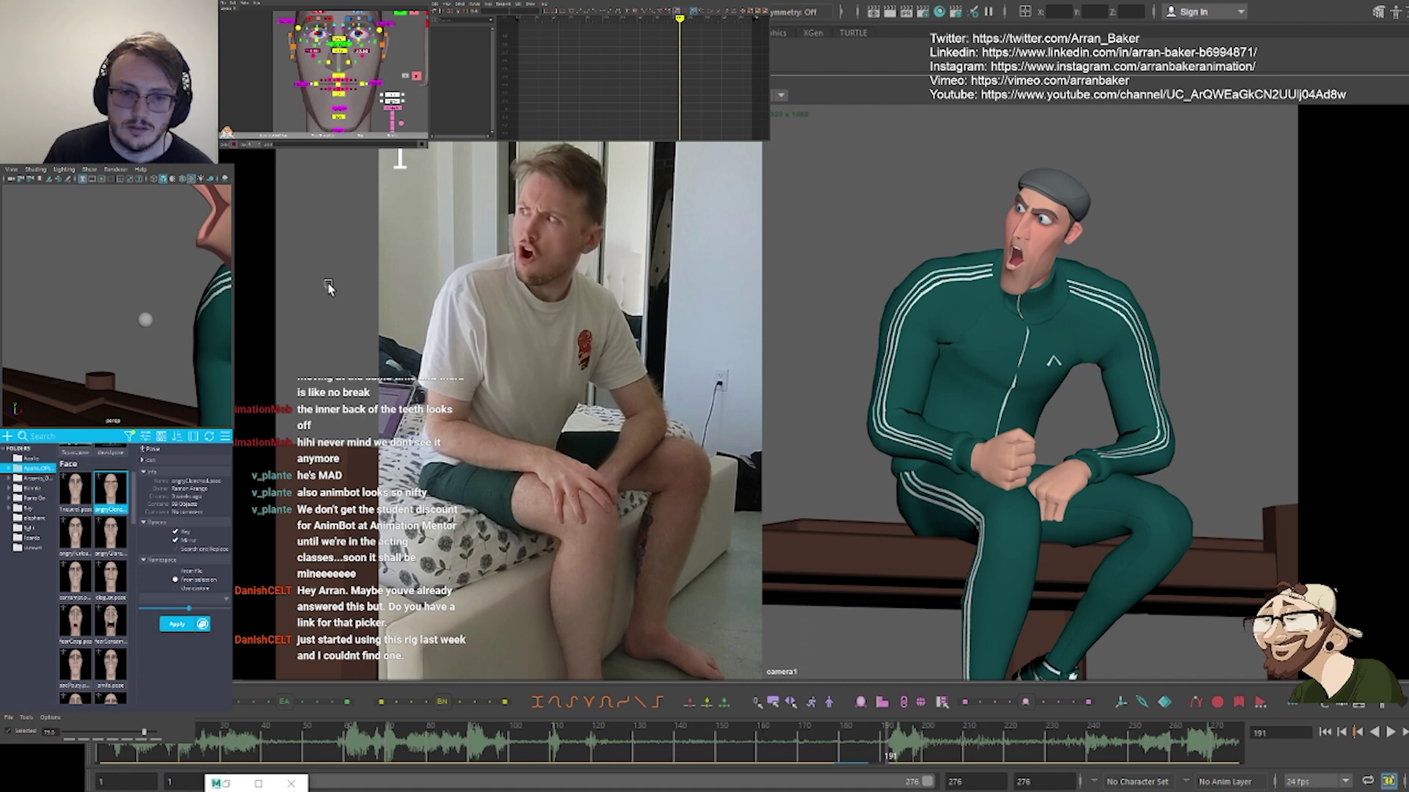
pyautogui.press('\\')
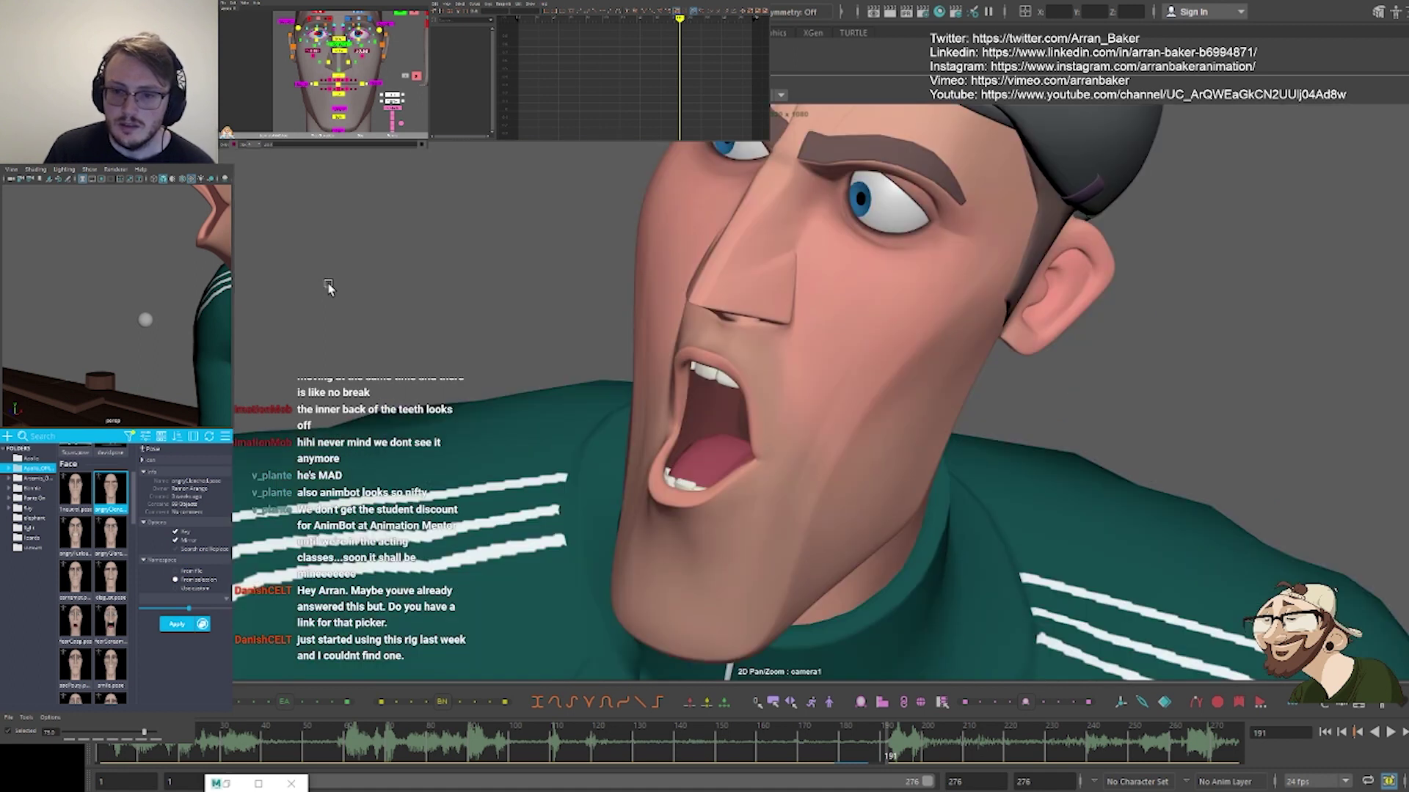
pyautogui.press('\\')
pyautogui.press('\\')
pyautogui.moveTo(744, 323); pyautogui.dragTo(572, 323, button='right')
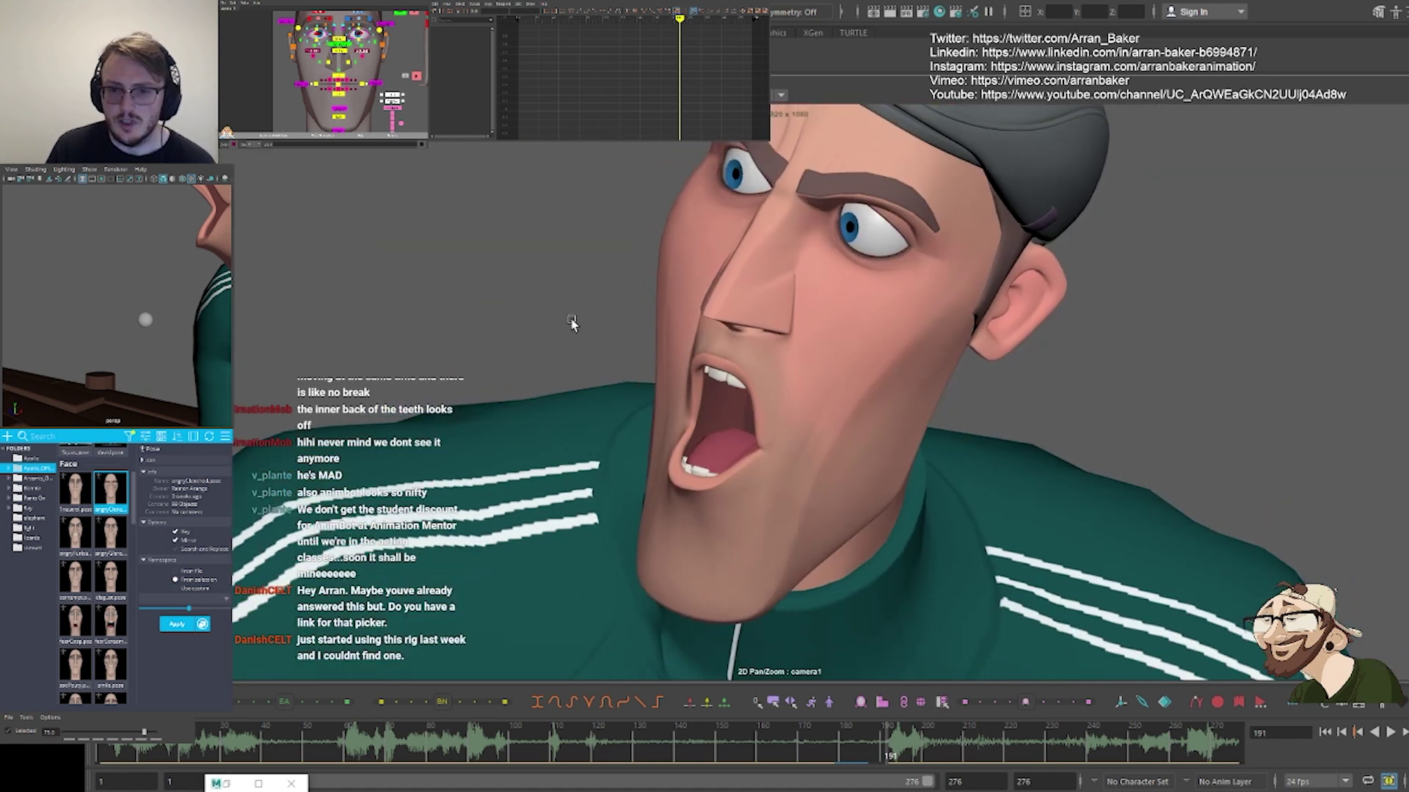
pyautogui.moveTo(519, 305); pyautogui.dragTo(461, 366, button='middle')
pyautogui.keyDown('alt'); pyautogui.moveTo(461, 368); pyautogui.dragTo(297, 298); pyautogui.keyUp('alt')
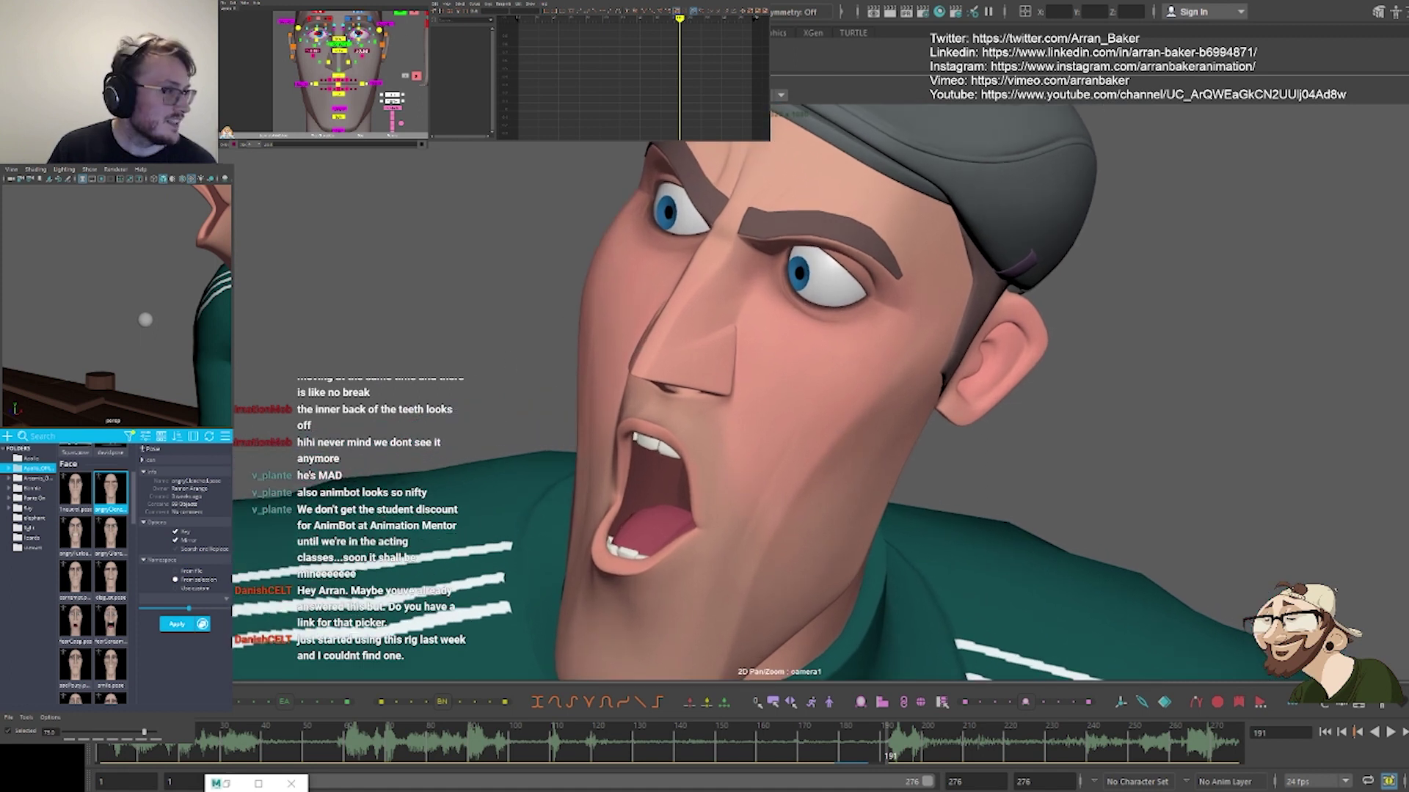
pyautogui.click(357, 30)
pyautogui.moveTo(612, 340); pyautogui.dragTo(612, 377, button='middle')
pyautogui.click(365, 31)
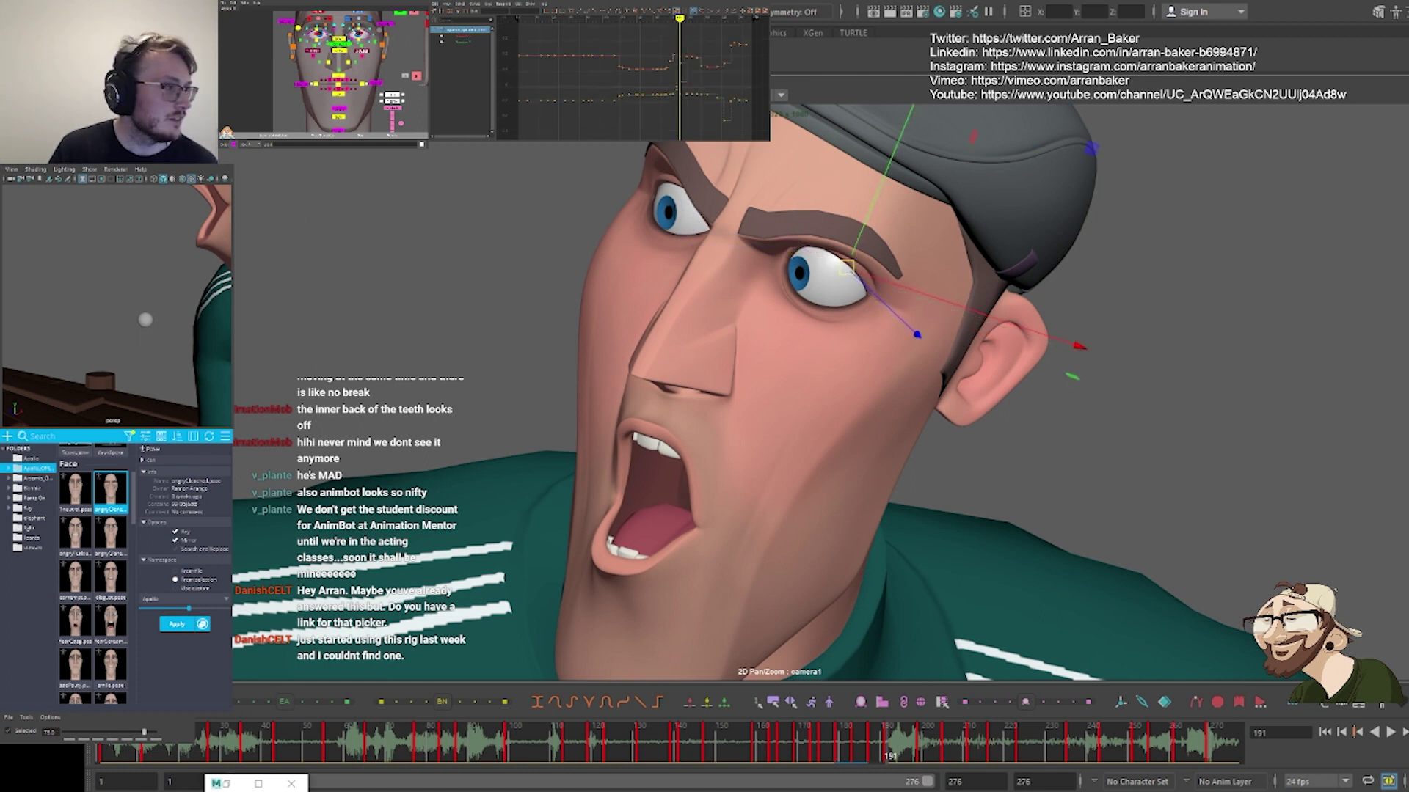
pyautogui.click(351, 31)
pyautogui.moveTo(436, 257); pyautogui.dragTo(464, 262, button='middle')
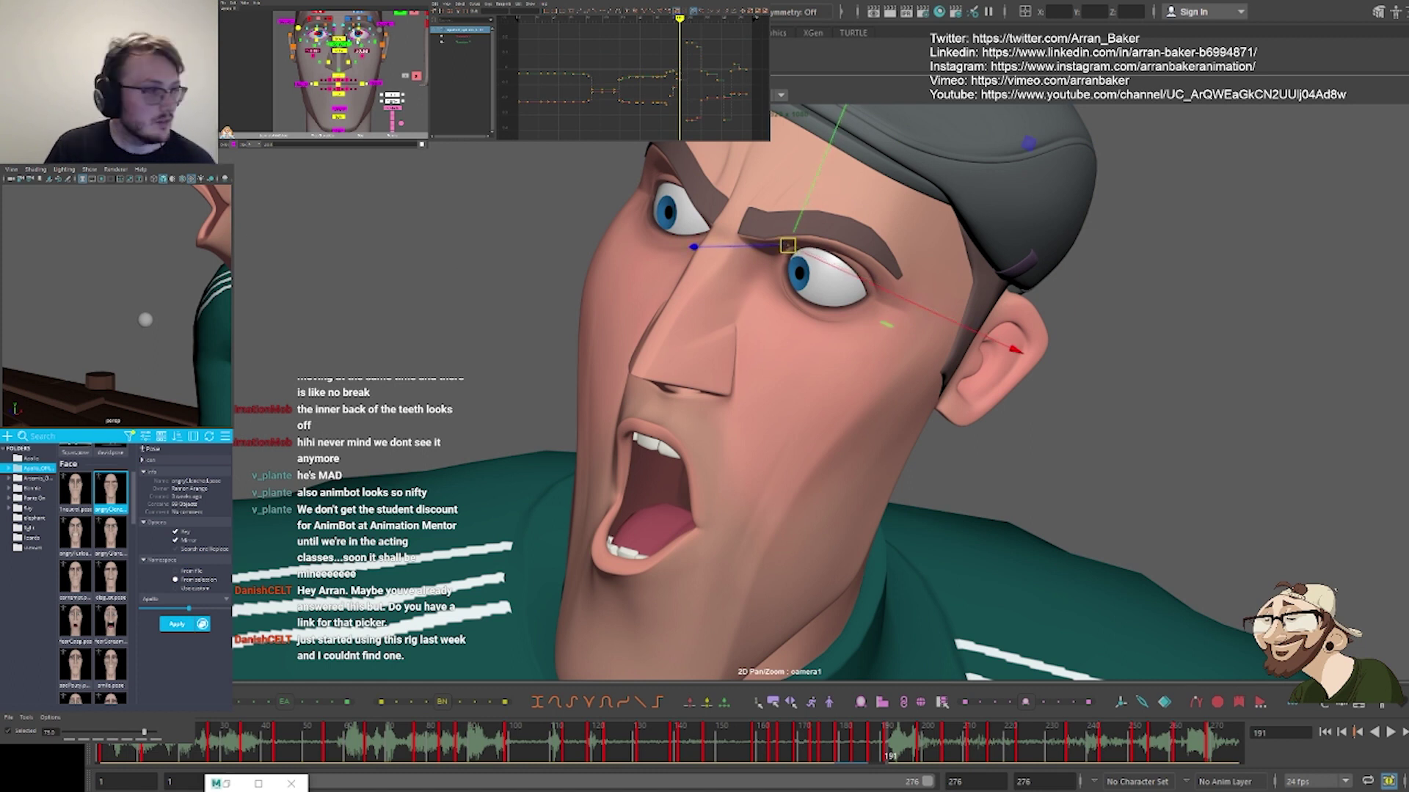
# Refine the character's right eye area by adjusting the lower eyelid and nudging the brow control slightly upward
pyautogui.press('Right')
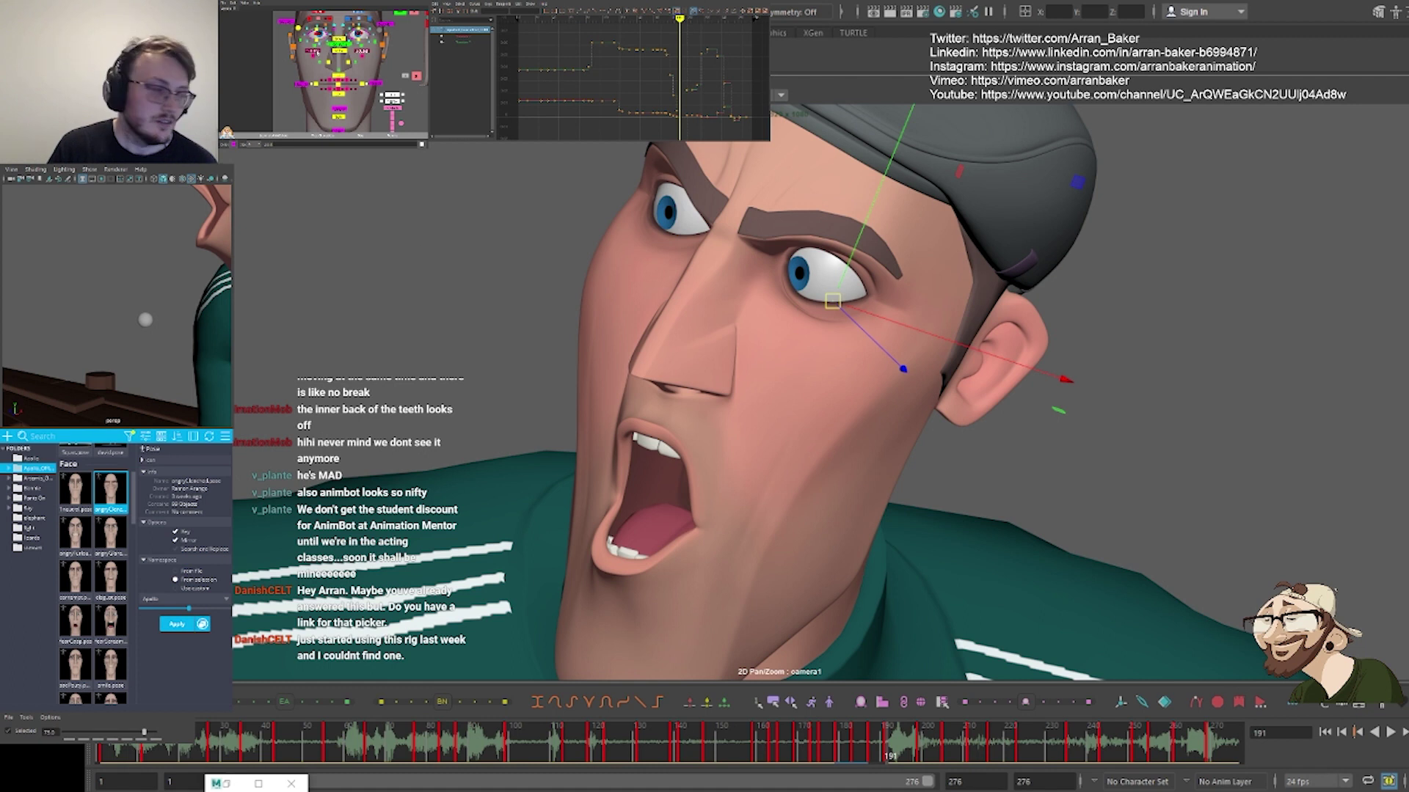
pyautogui.click(319, 44)
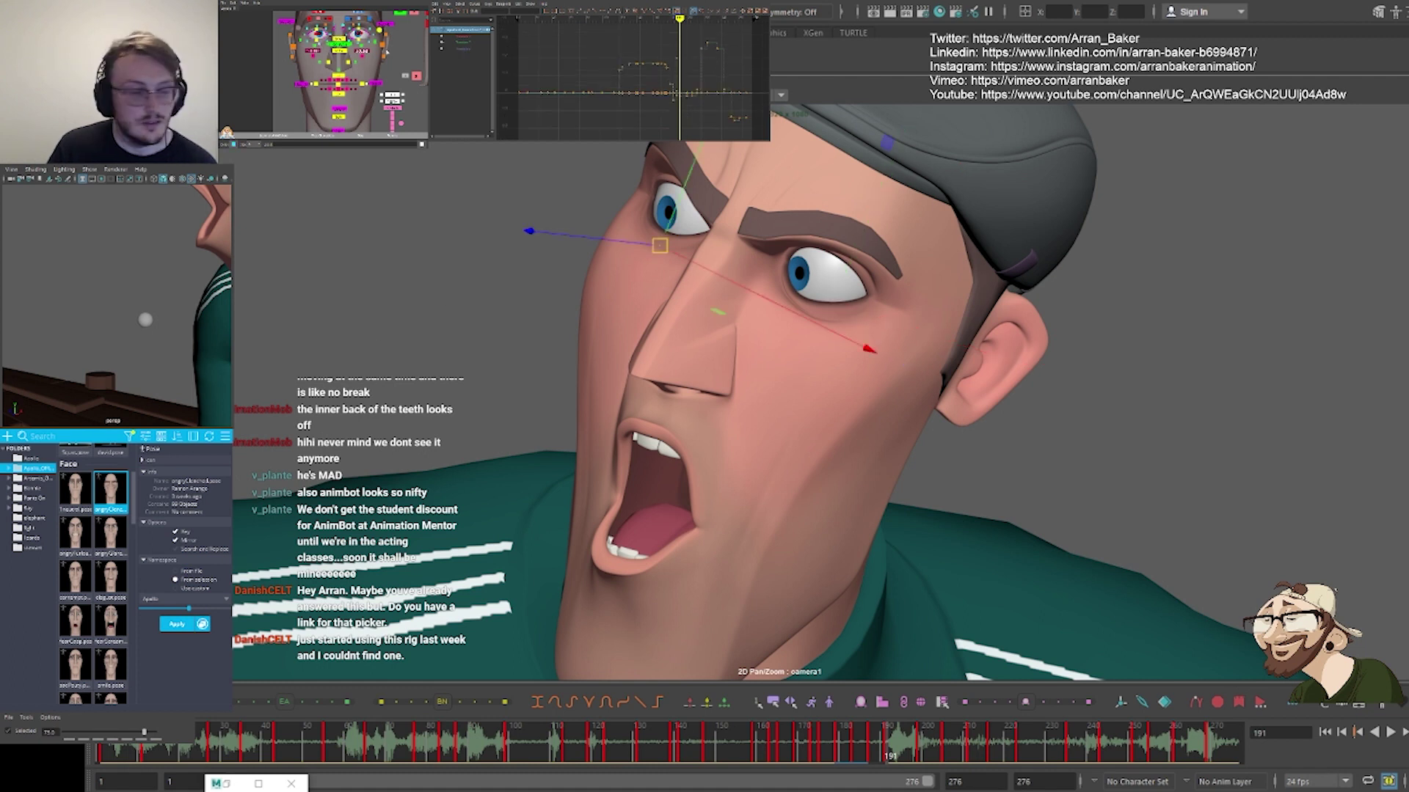
pyautogui.click(321, 38)
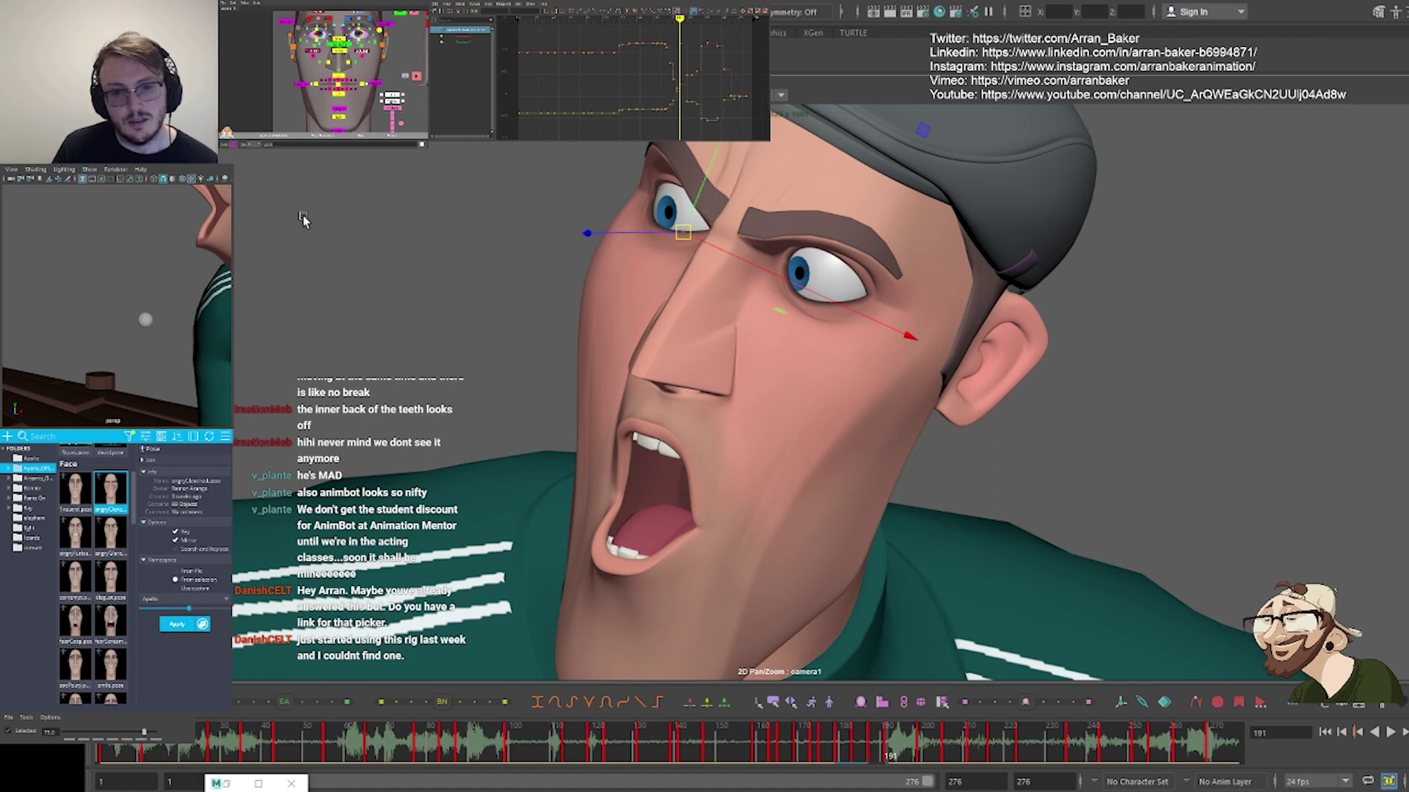
pyautogui.moveTo(422, 266); pyautogui.dragTo(421, 257, button='middle')
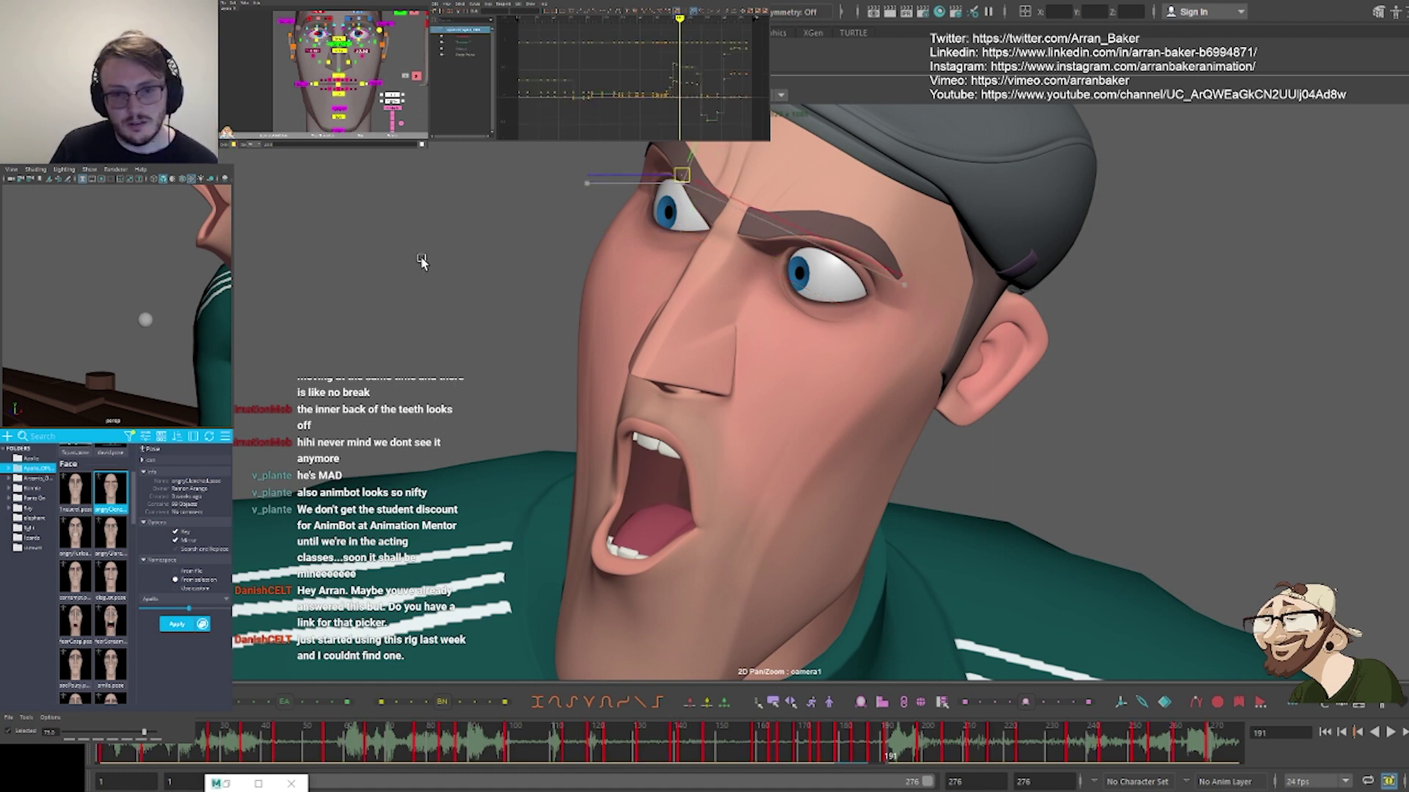
# Step back and forth between neighbouring keyframes around frame 191 to check the facial pose against the video reference
pyautogui.press('\\')
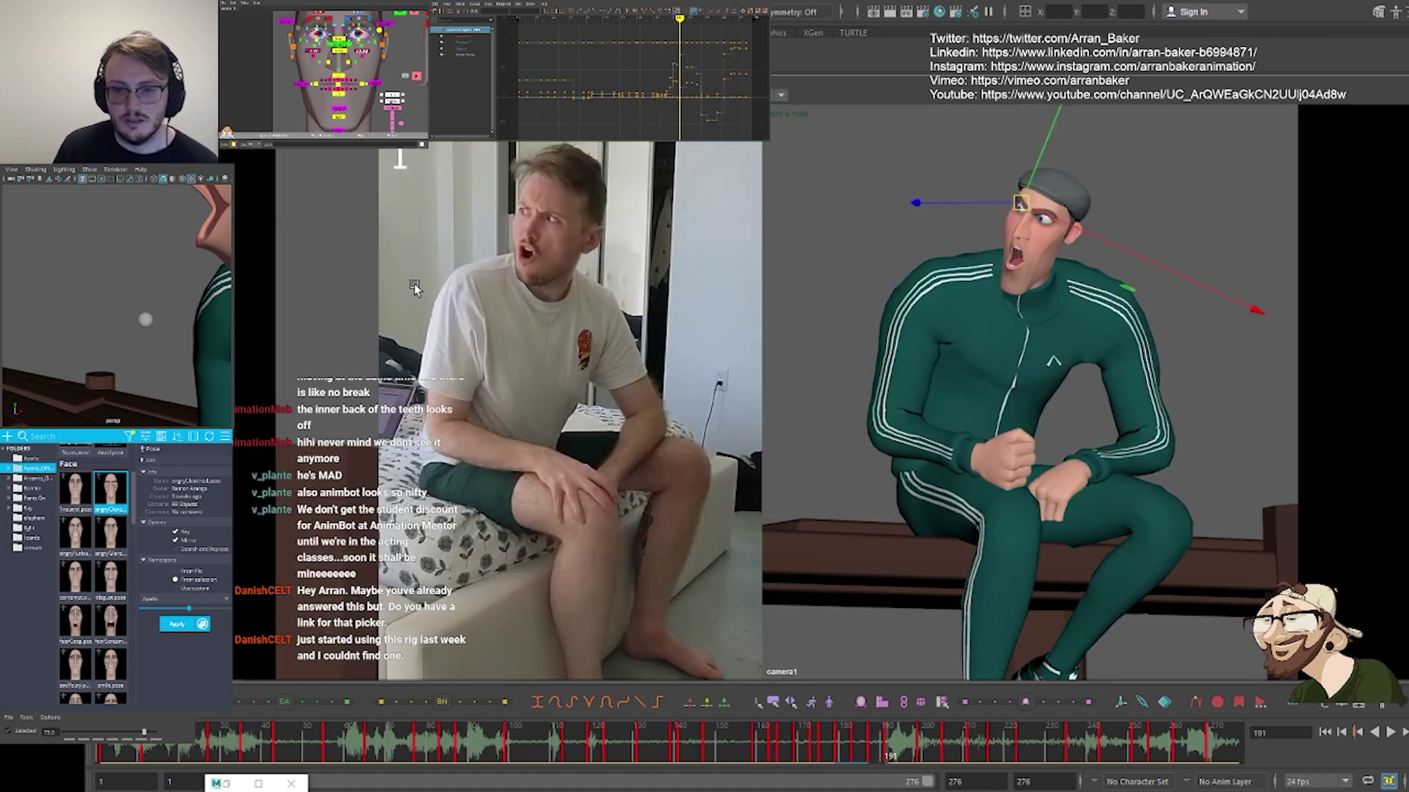
pyautogui.press(',')
pyautogui.press('.')
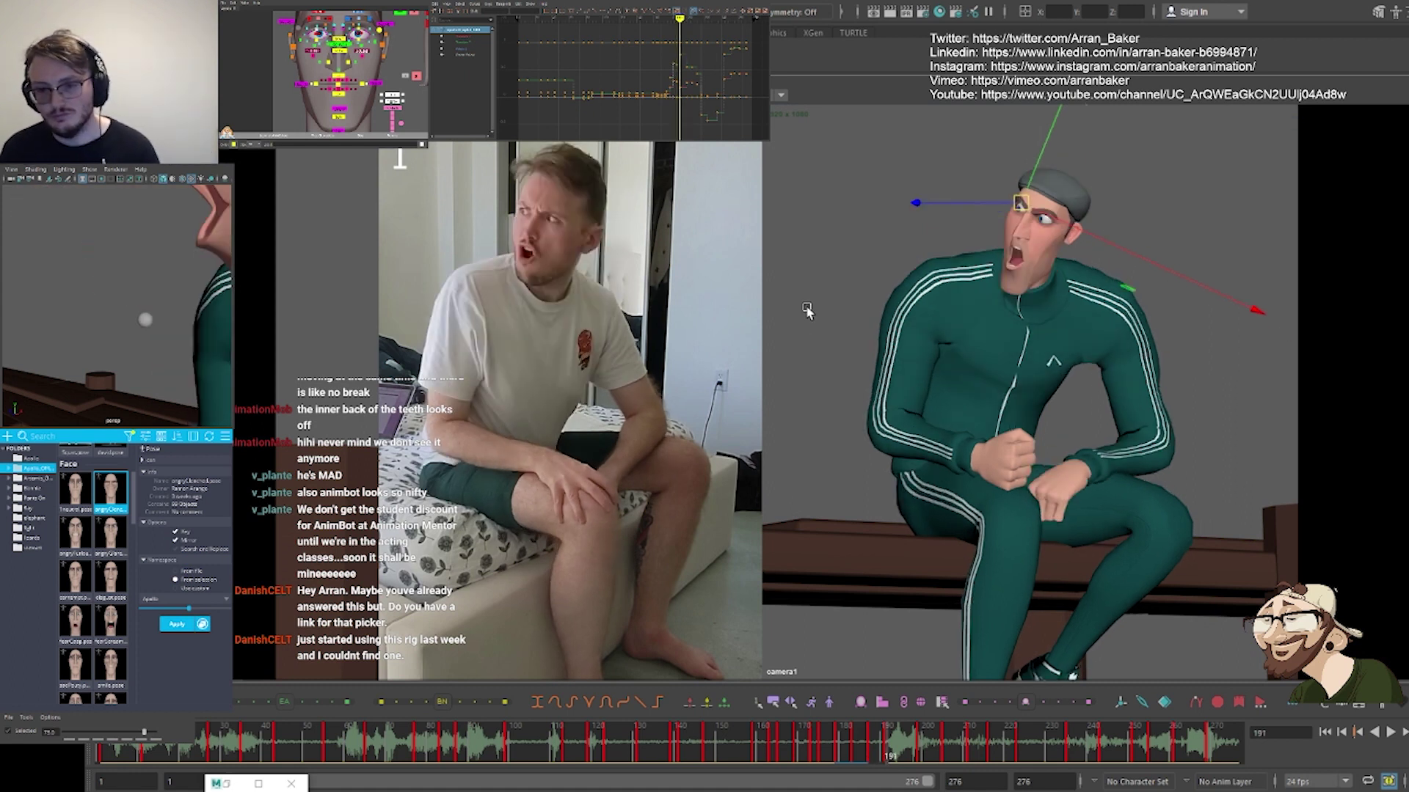
pyautogui.press(',')
pyautogui.press('.')
pyautogui.press(',')
pyautogui.press('.')
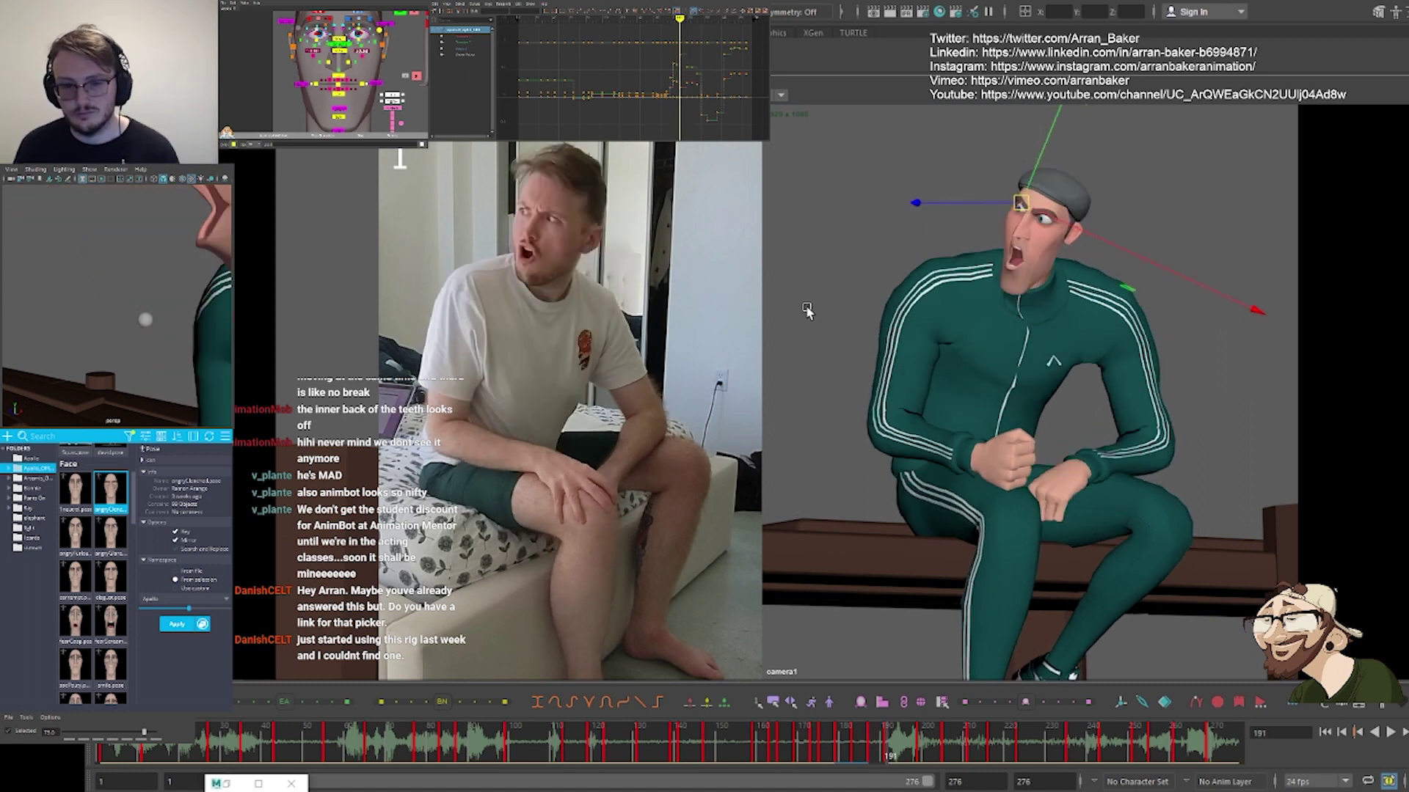
pyautogui.press(',')
pyautogui.press(',')
pyautogui.press('.')
pyautogui.press('.')
pyautogui.press(',')
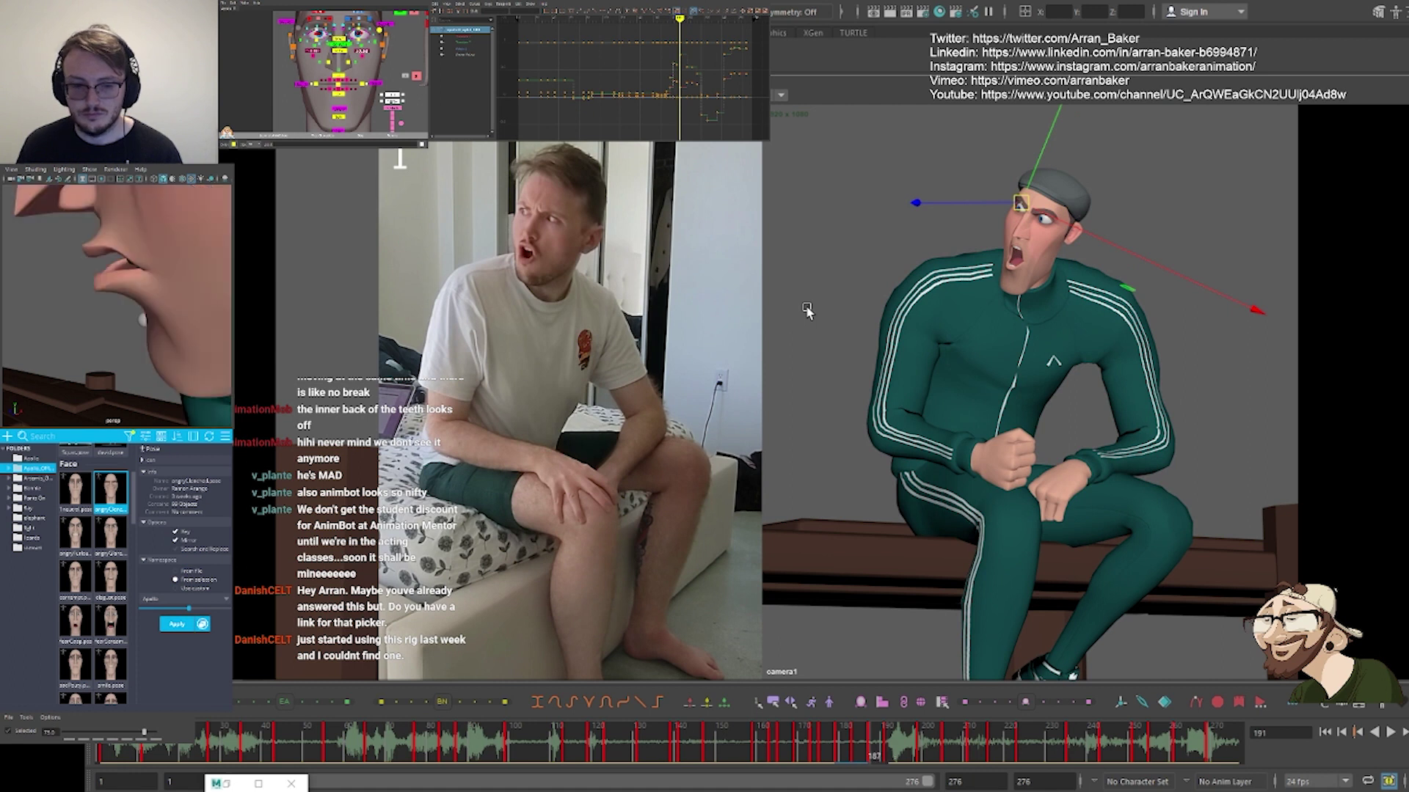
pyautogui.press('.')
pyautogui.press(',')
pyautogui.press('.')
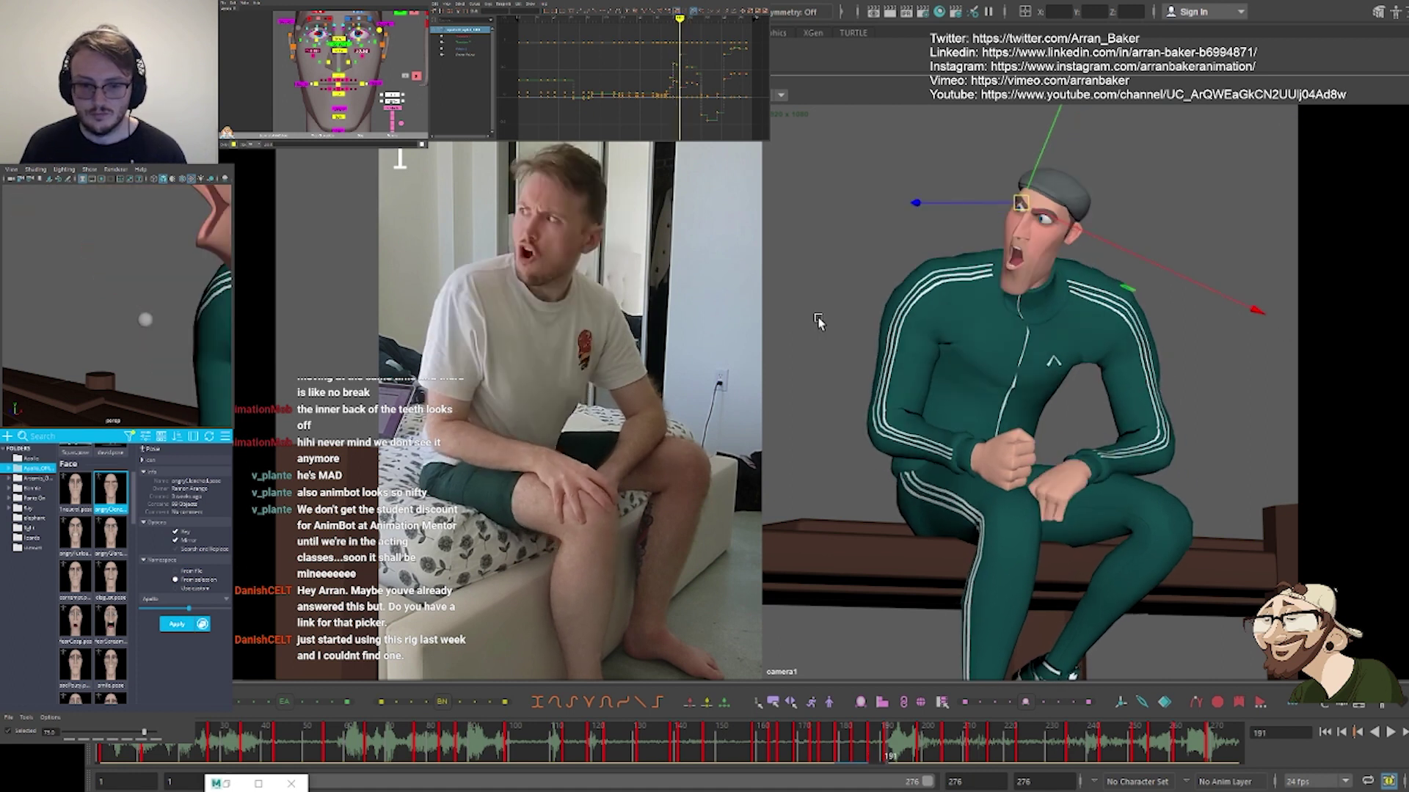
pyautogui.press(',')
pyautogui.press('.')
pyautogui.press(',')
pyautogui.press('.')
pyautogui.press('.')
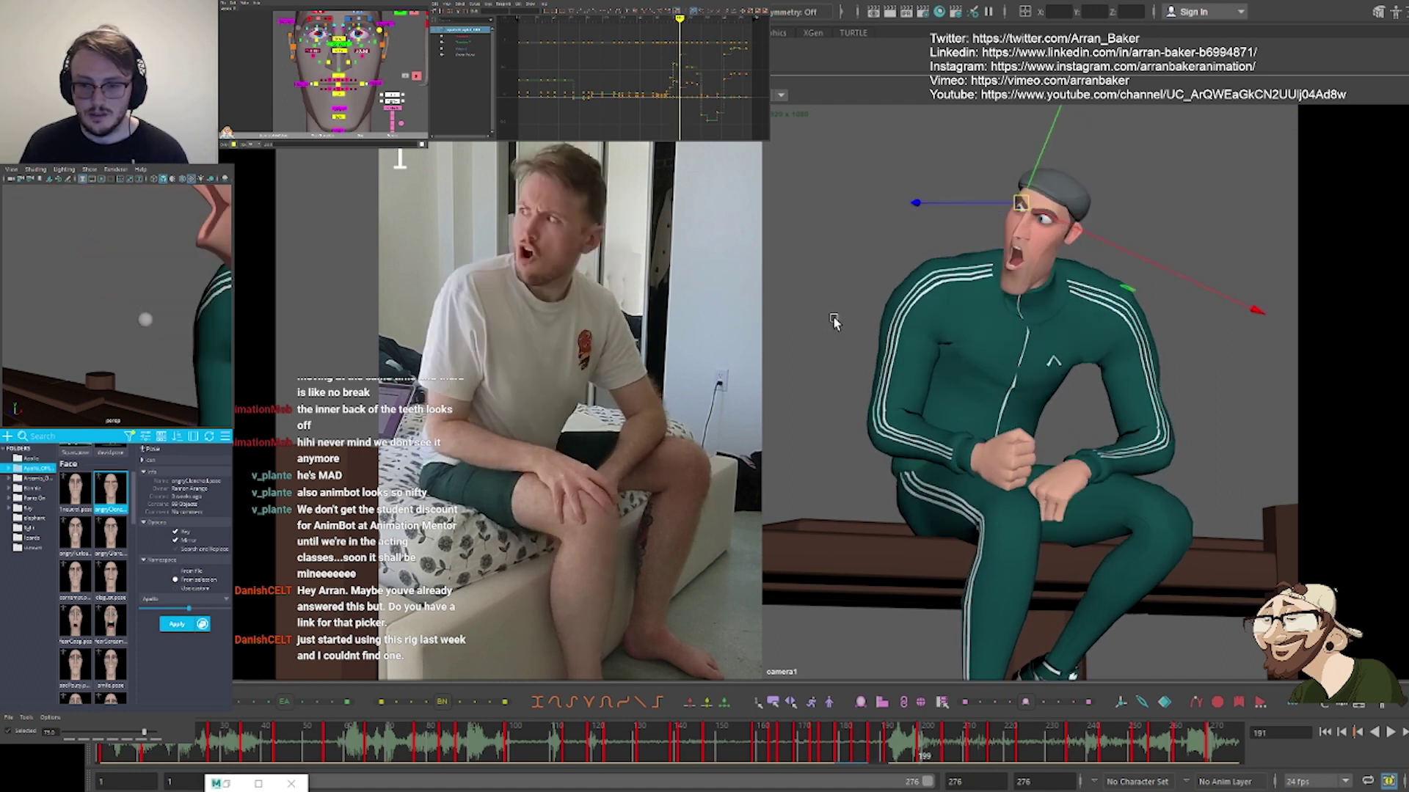
# Compare the keyed poses at frames 187, 191 and 199 with the video reference
pyautogui.press(',')
pyautogui.press(',')
pyautogui.press('.')
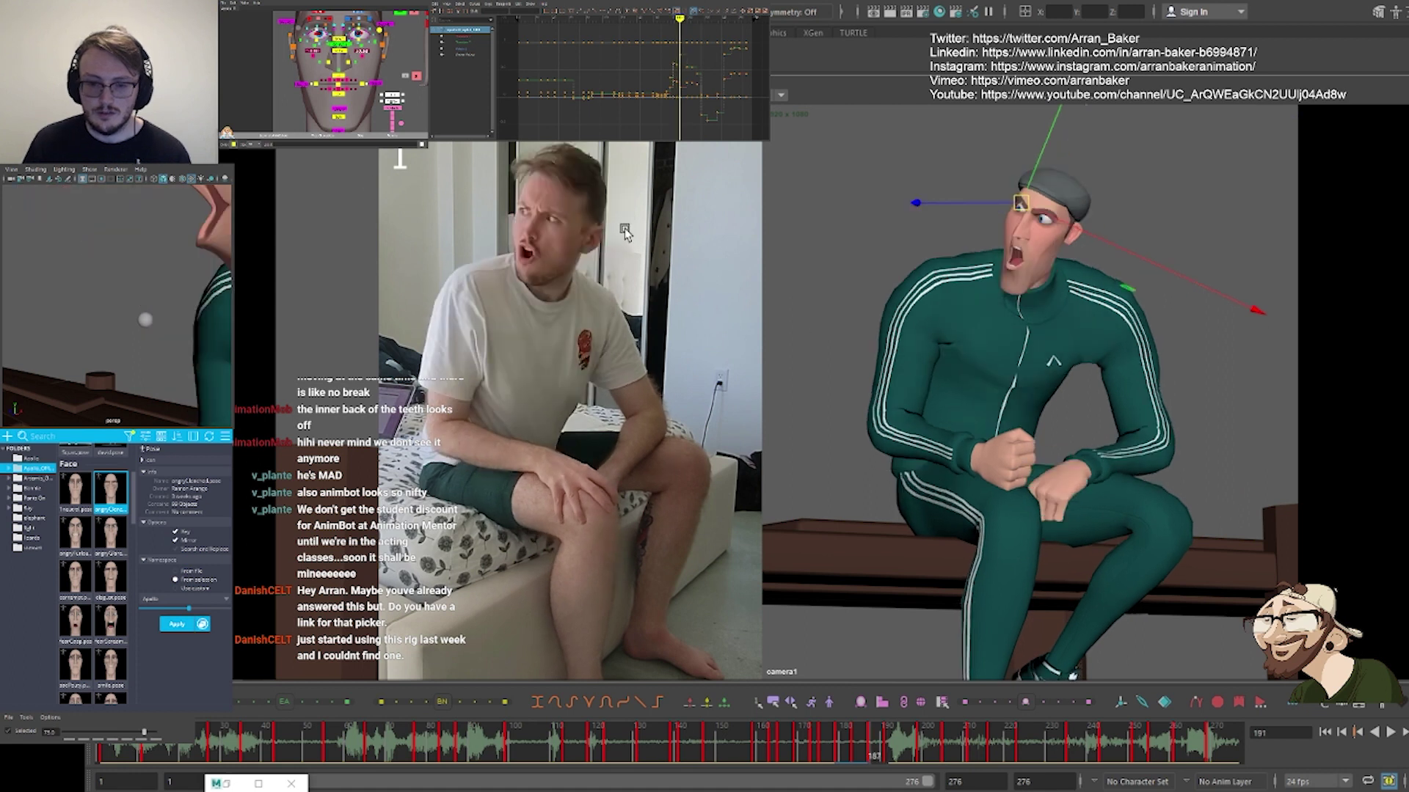
pyautogui.press(',')
pyautogui.press(',')
pyautogui.press('.')
pyautogui.press('.')
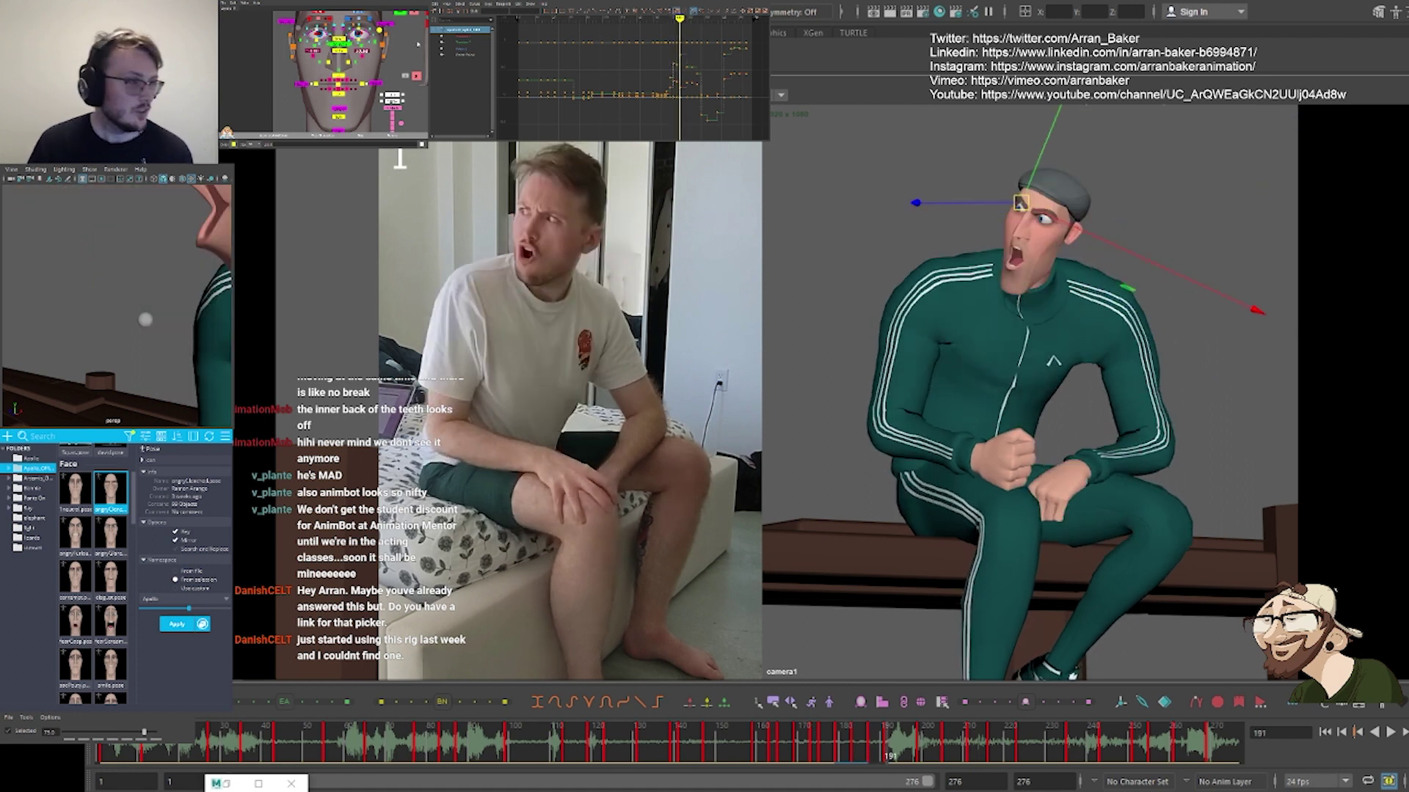
# Select both clavicle controls on the body and tween them toward the previous key at frame 191 with a value of -75
pyautogui.scroll(-3, 339, 72)
pyautogui.keyDown('alt'); pyautogui.moveTo(366, 72); pyautogui.dragTo(293, 72, button='middle'); pyautogui.keyUp('alt')
pyautogui.click(310, 28)
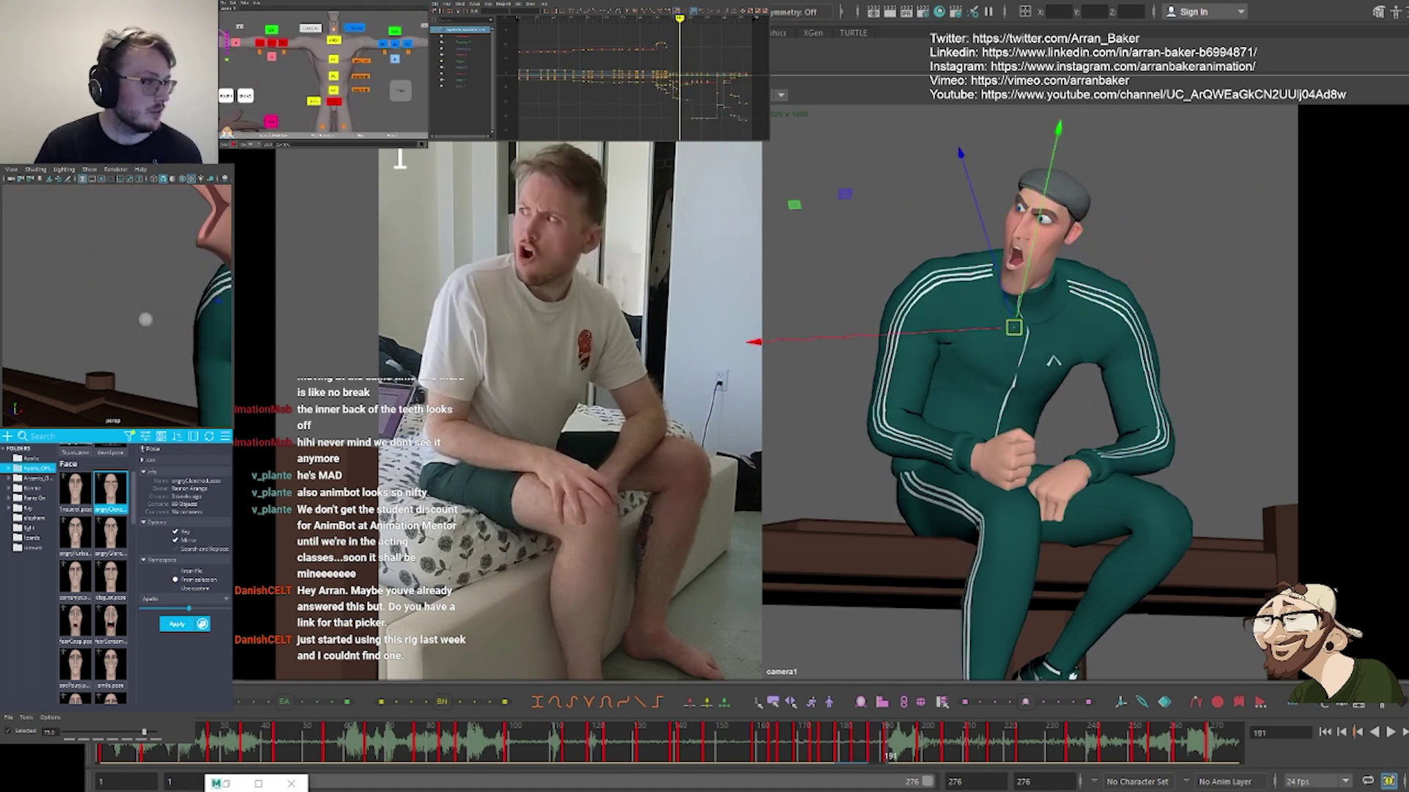
pyautogui.keyDown('shift'); pyautogui.click(355, 29); pyautogui.keyUp('shift')
pyautogui.hotkey('alt', '1')
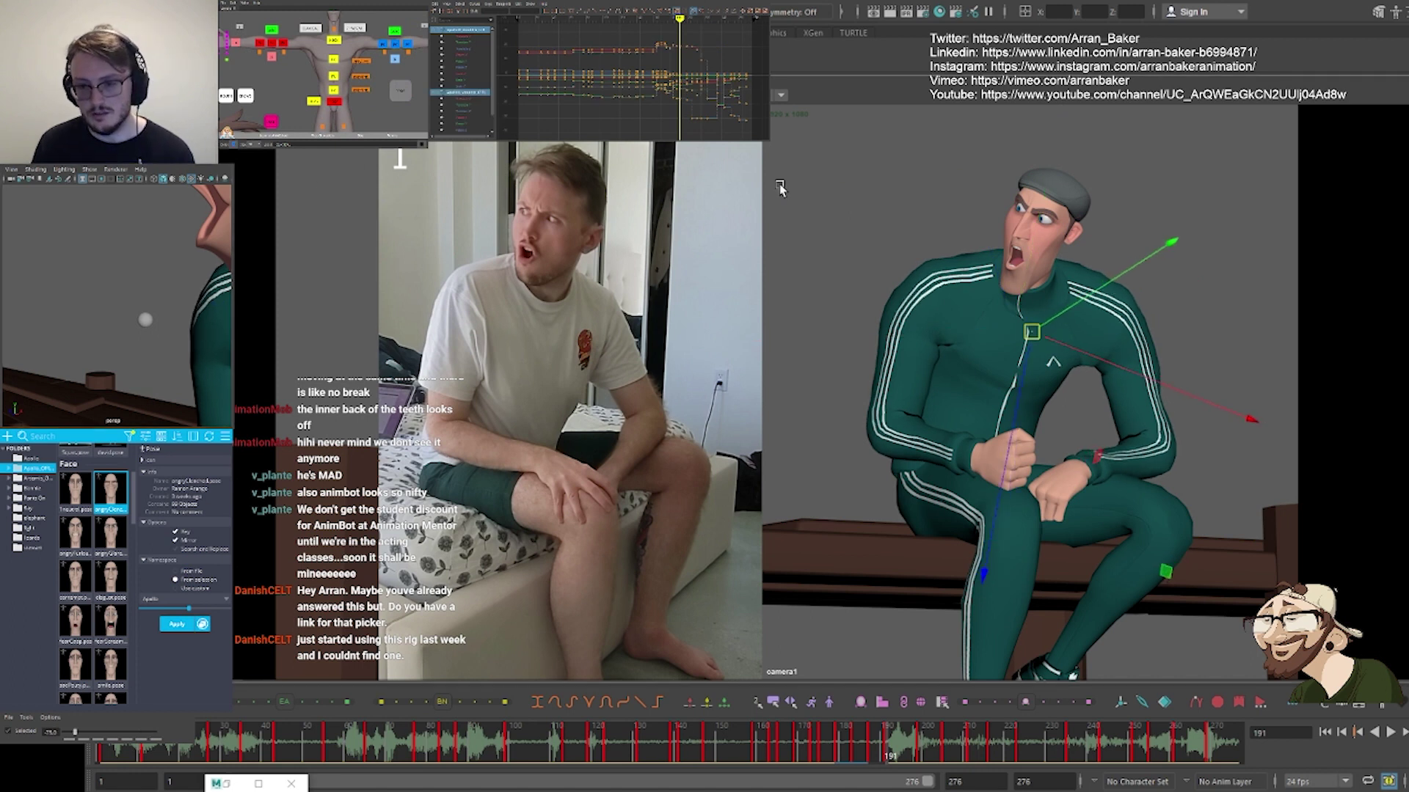
# Rotate the selected clavicle controls slightly at frame 191, checking them against the neighbouring keys
pyautogui.press(',')
pyautogui.press('.')
pyautogui.press('.')
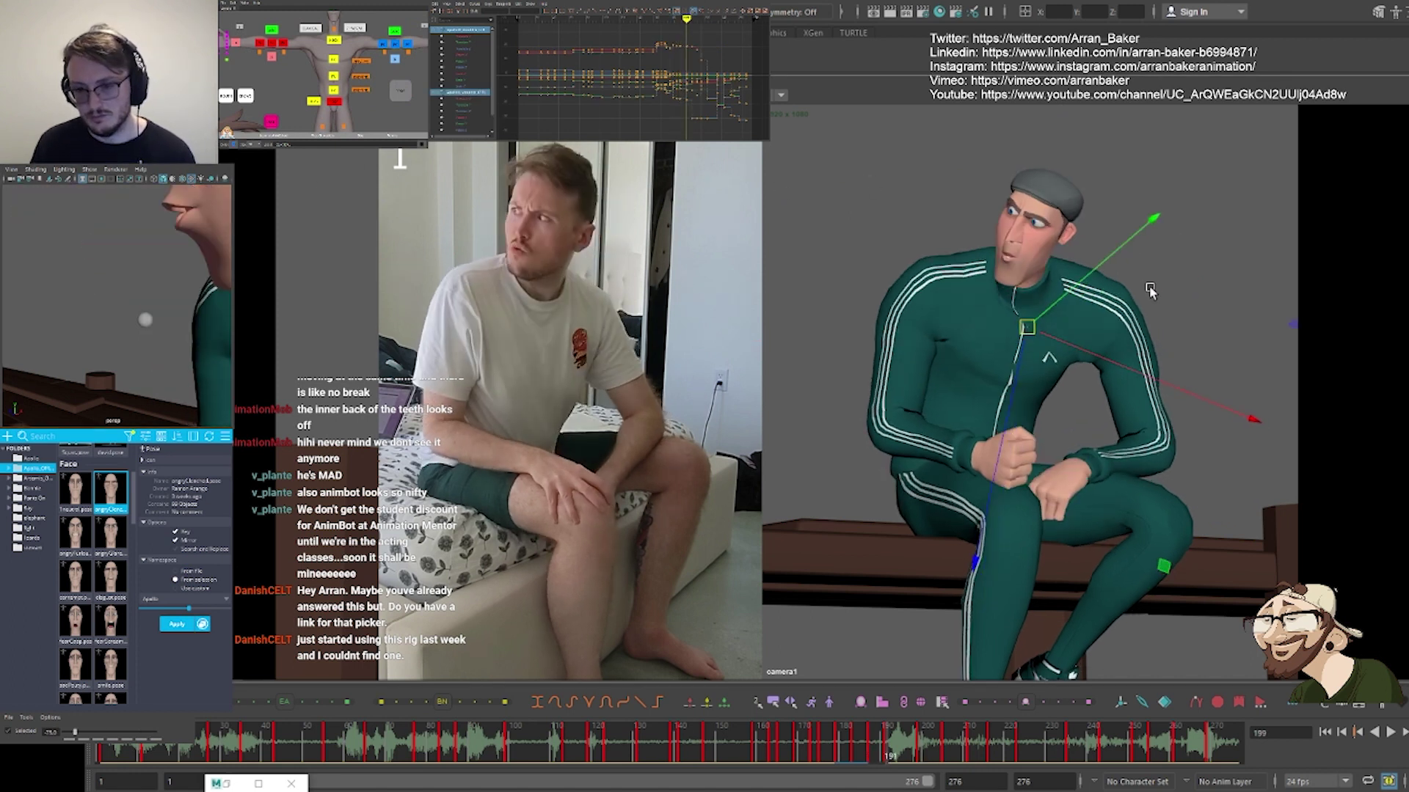
pyautogui.press(',')
pyautogui.press('e')
pyautogui.moveTo(938, 203); pyautogui.dragTo(951, 206)
# Examine the shoulder motion frame by frame from 187 to 191 against the video reference
pyautogui.press(',')
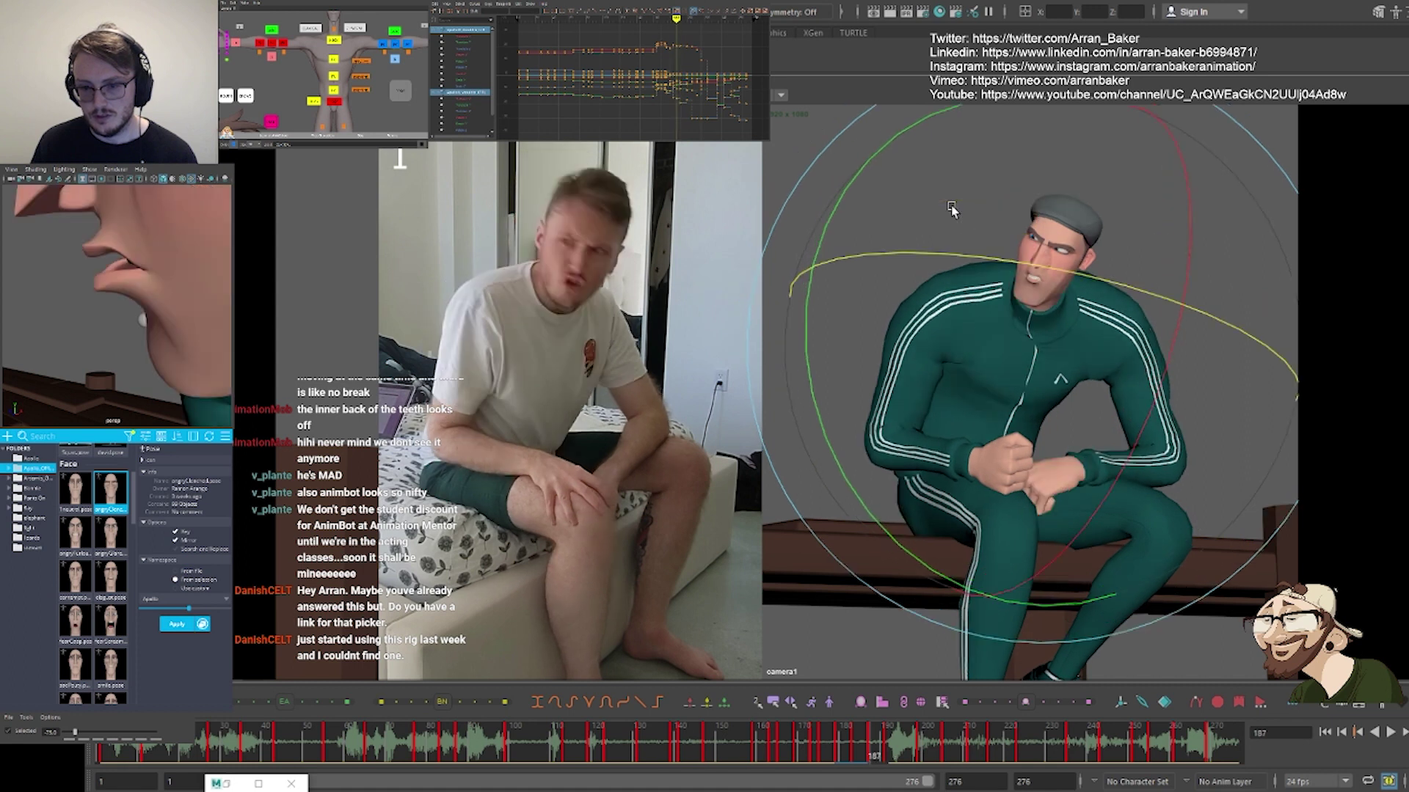
pyautogui.hotkey('alt', '.')
pyautogui.hotkey('alt', '.')
pyautogui.hotkey('alt', '.')
pyautogui.hotkey('alt', '.')
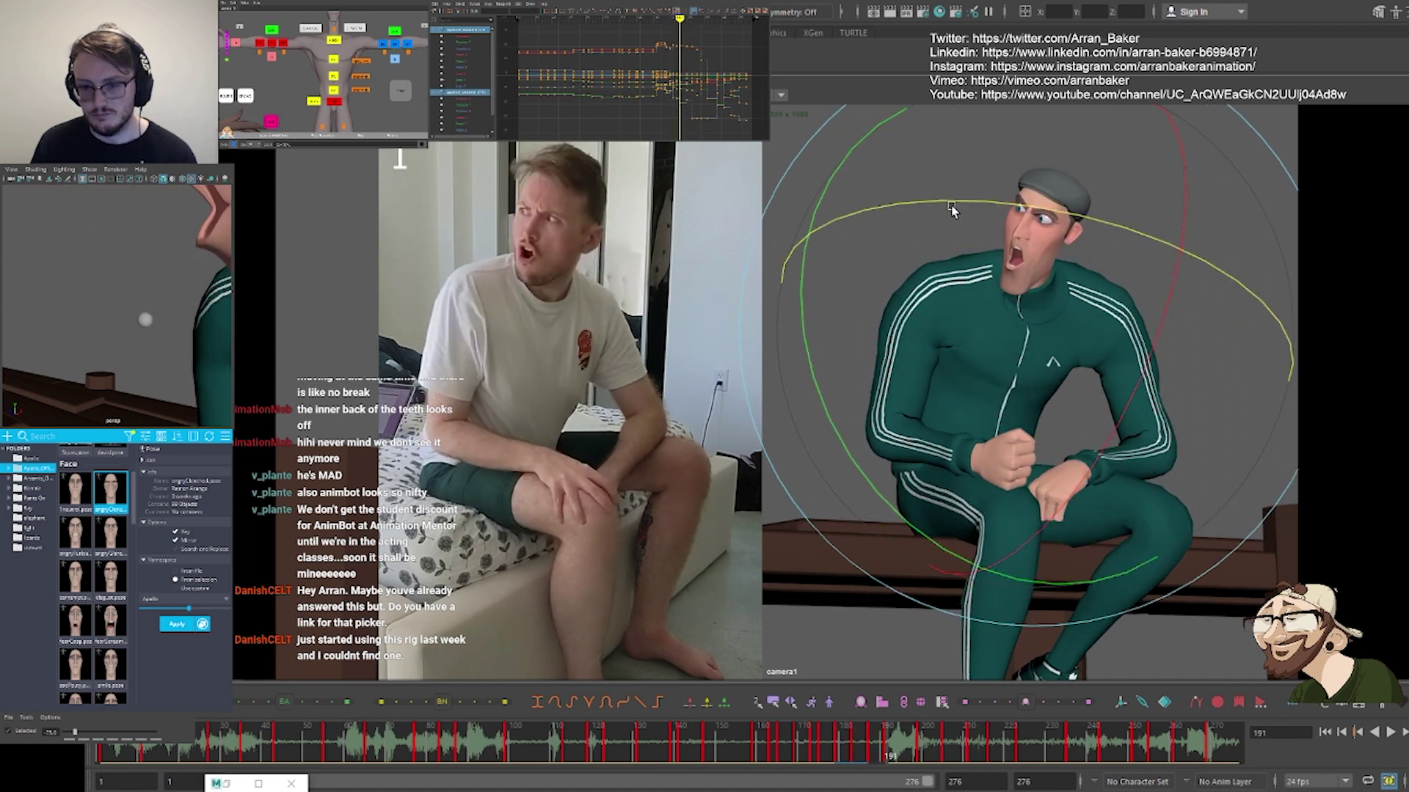
pyautogui.press(',')
pyautogui.press(',')
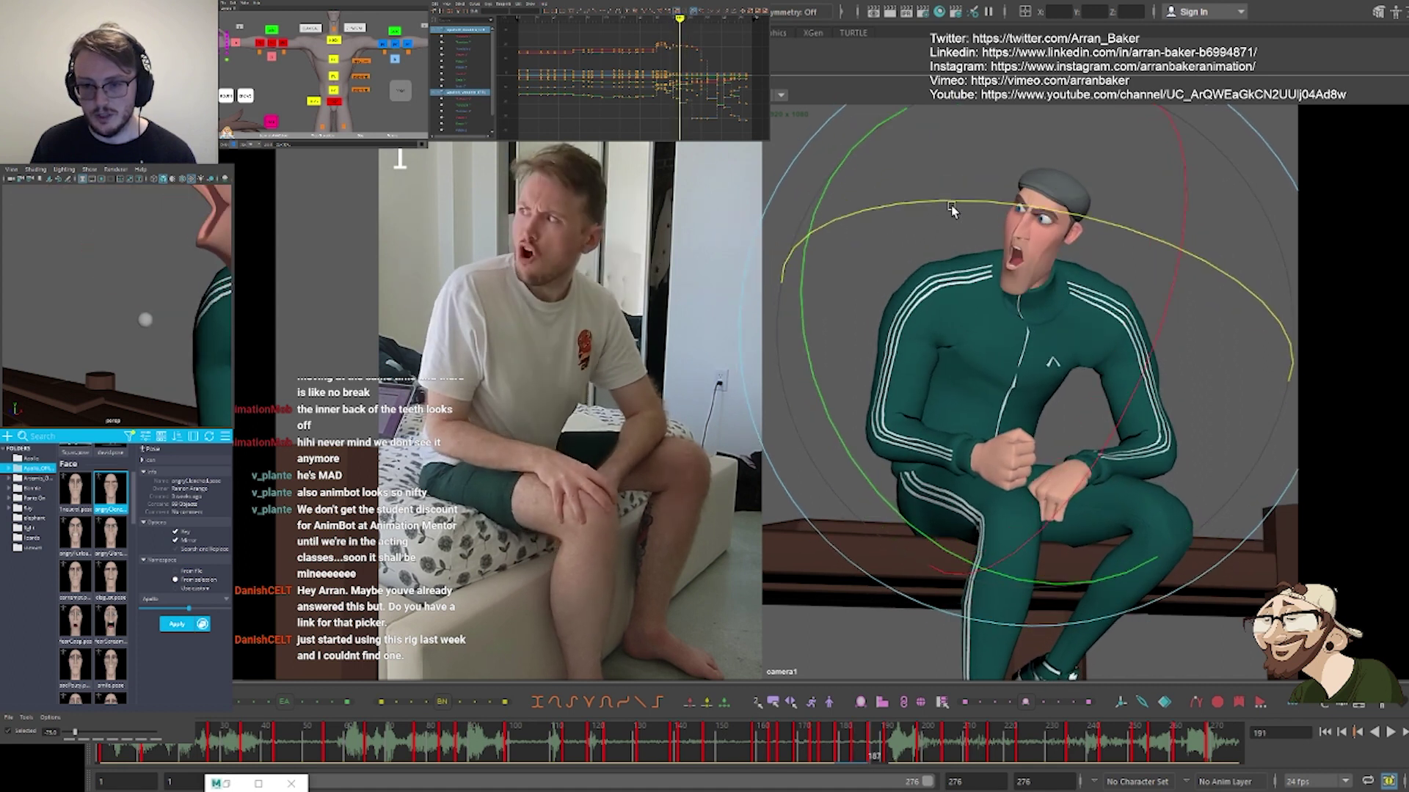
# Select the neck control and nudge its rotation at frame 191, using frame 187 for comparison
pyautogui.press('.')
pyautogui.click(332, 42)
pyautogui.press(',')
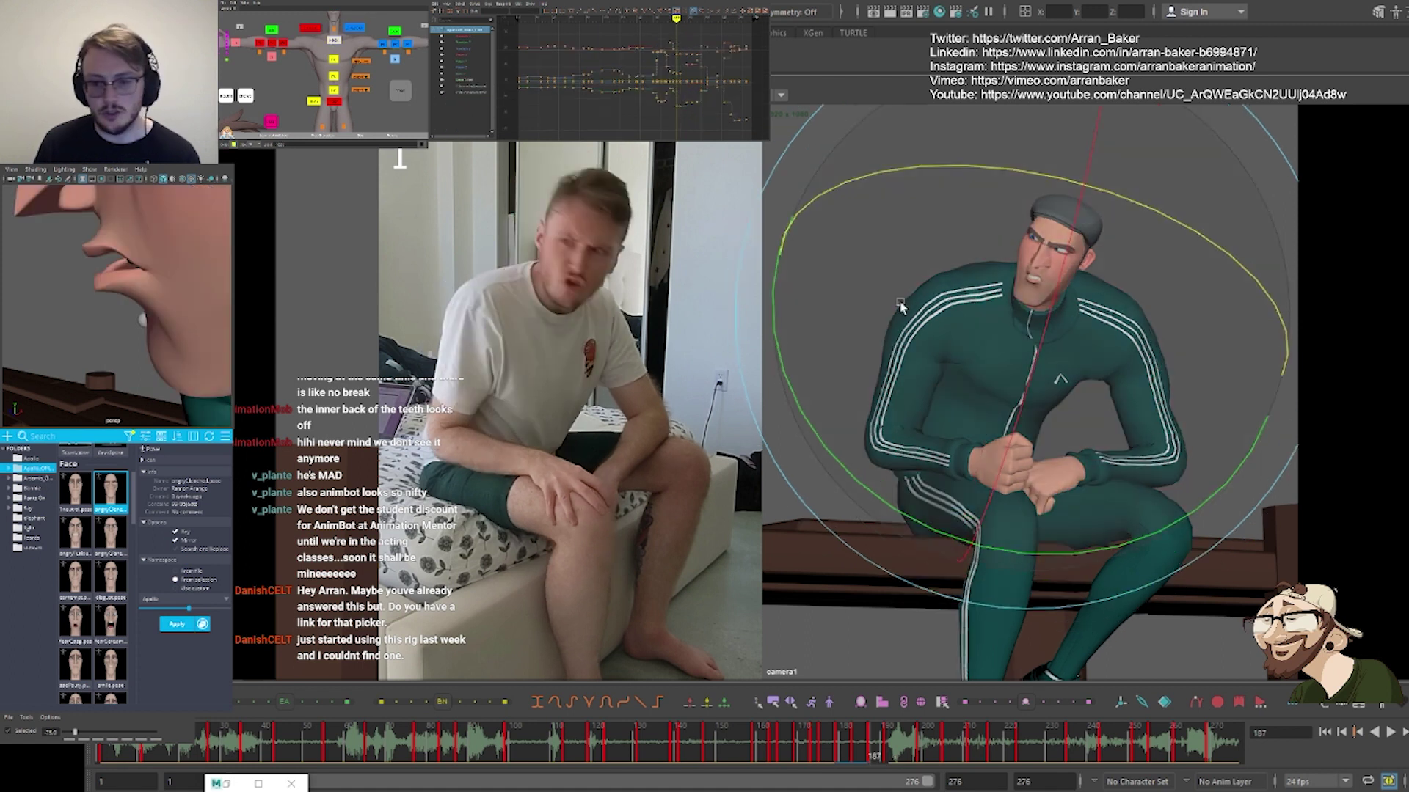
pyautogui.press('.')
pyautogui.click(968, 295)
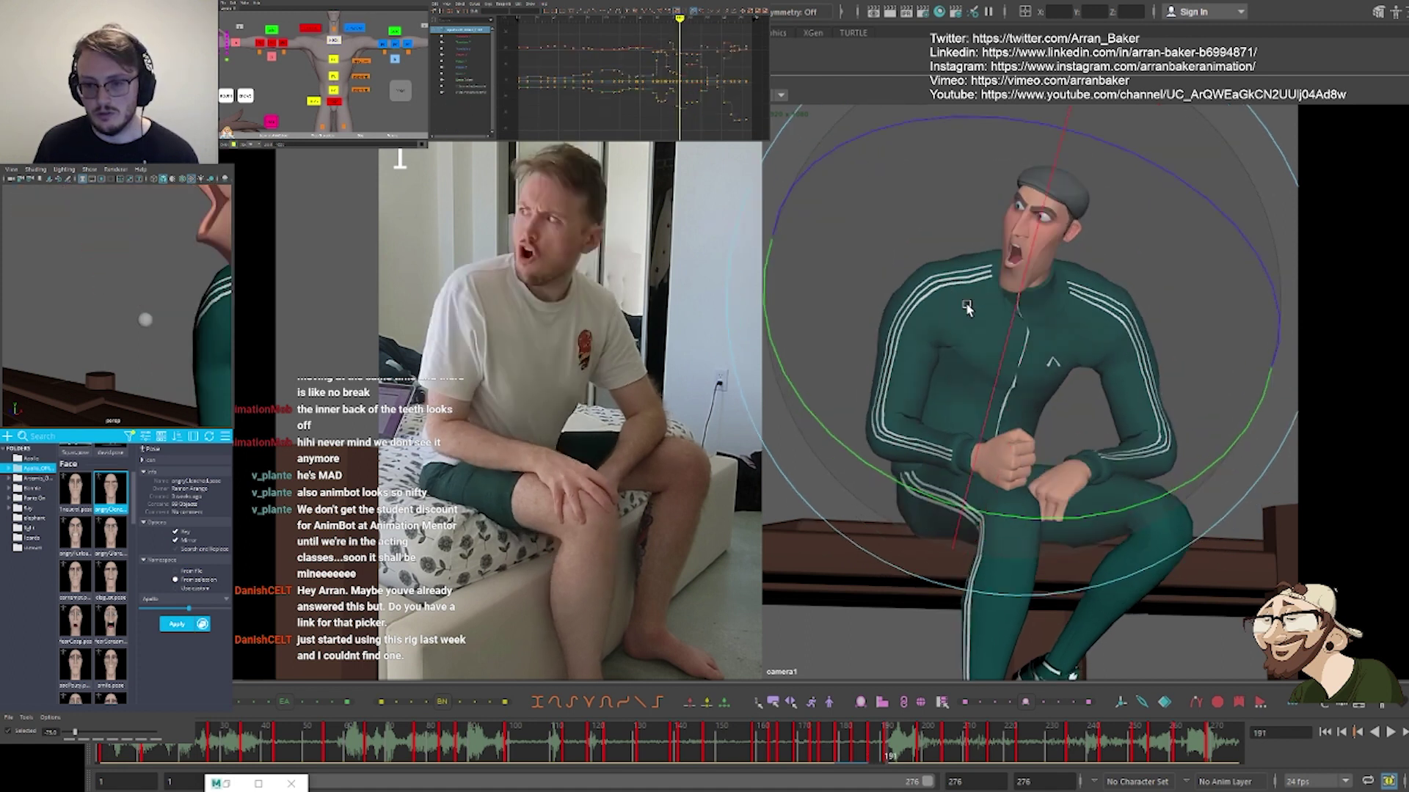
# Nudge the rotation of the control at the base of the neck around frame 187 and check it against the adjacent keys
pyautogui.press(',')
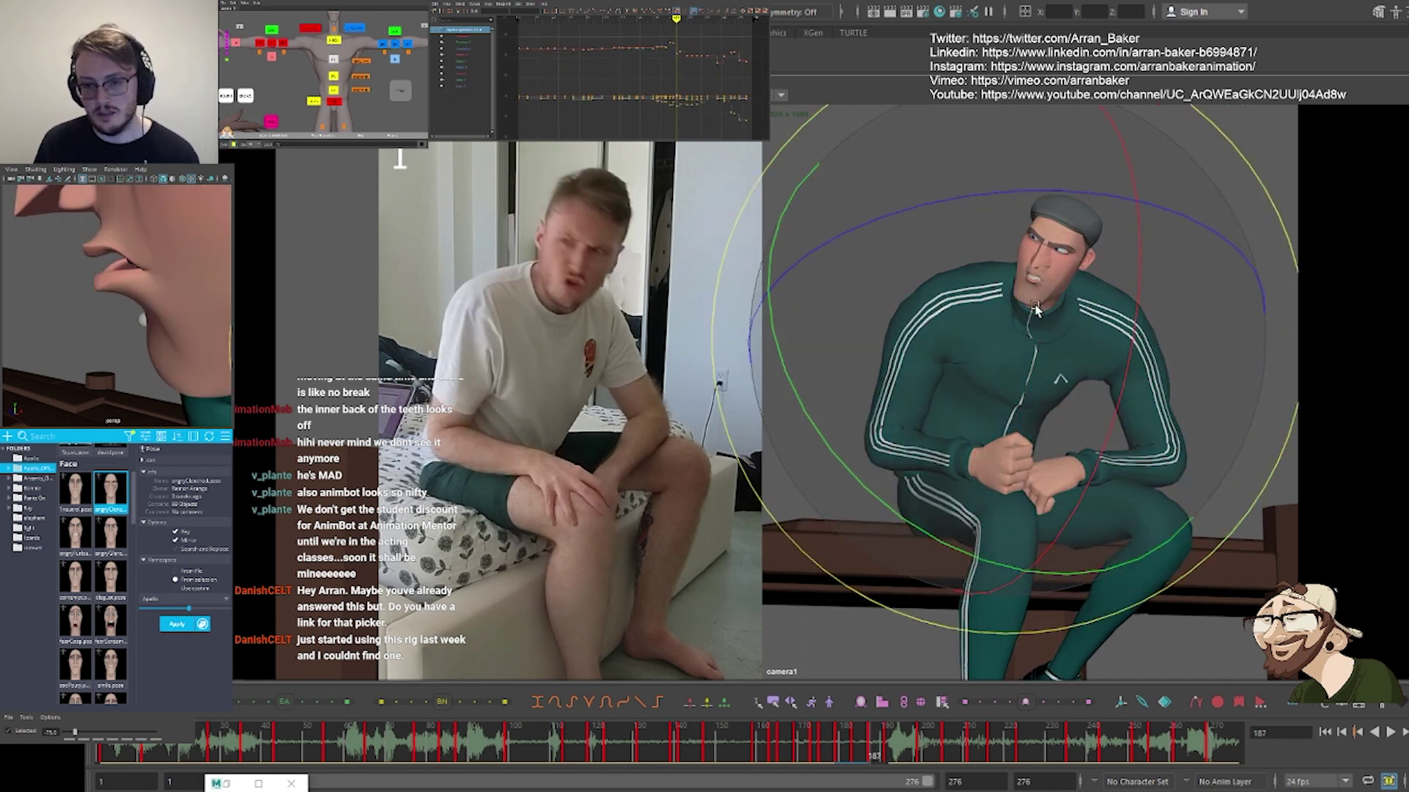
pyautogui.moveTo(1034, 299); pyautogui.dragTo(1037, 329)
pyautogui.press(',')
pyautogui.press('.')
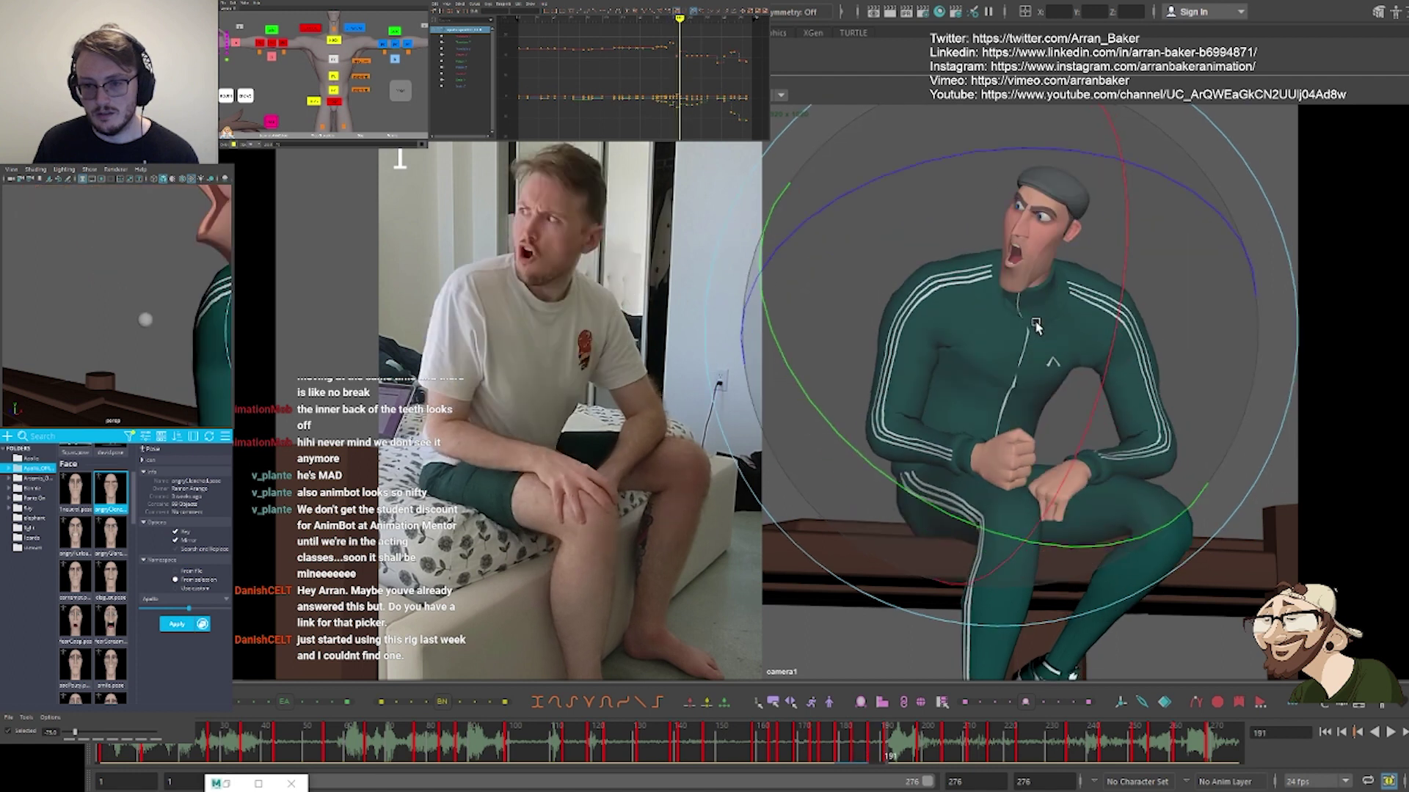
pyautogui.press('.')
pyautogui.moveTo(1030, 315); pyautogui.dragTo(1033, 320)
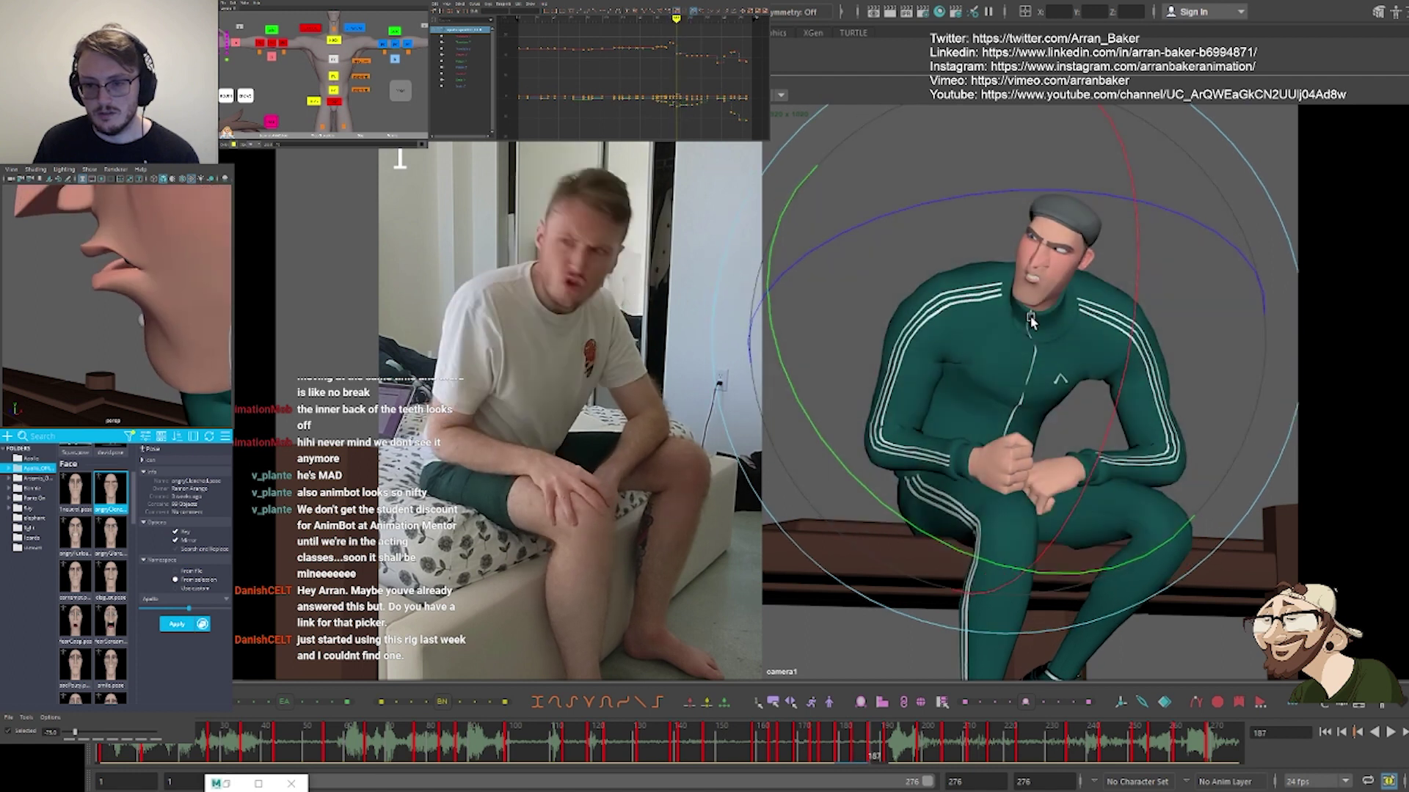
pyautogui.press(',')
pyautogui.press(',')
pyautogui.press('.')
pyautogui.press('.')
pyautogui.press(',')
pyautogui.press('.')
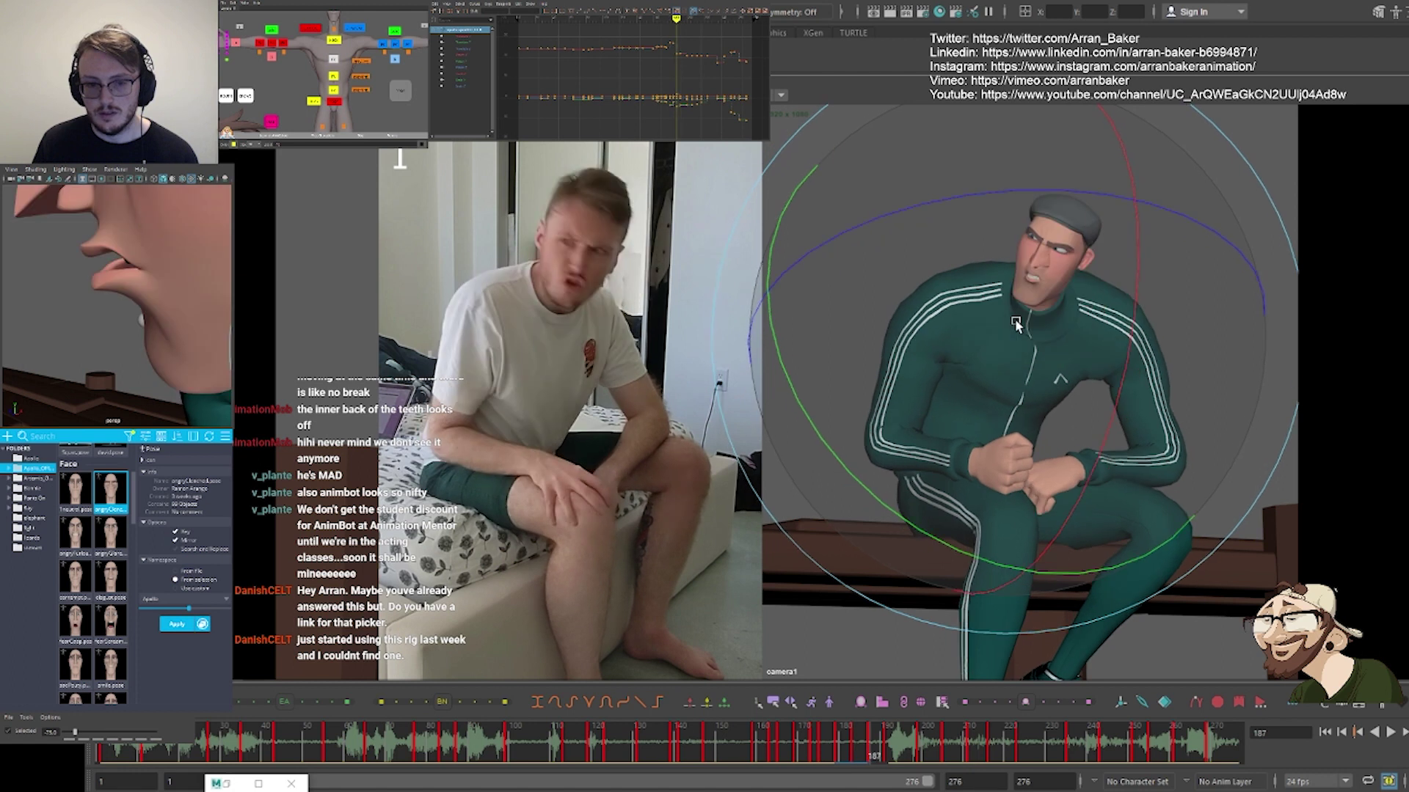
# Rotate the neck control at frame 187 so the head shifts toward the character's right
pyautogui.keyDown('alt'); pyautogui.moveTo(334, 44); pyautogui.dragTo(322, 72, button='middle'); pyautogui.keyUp('alt')
pyautogui.click(323, 70)
pyautogui.press(',')
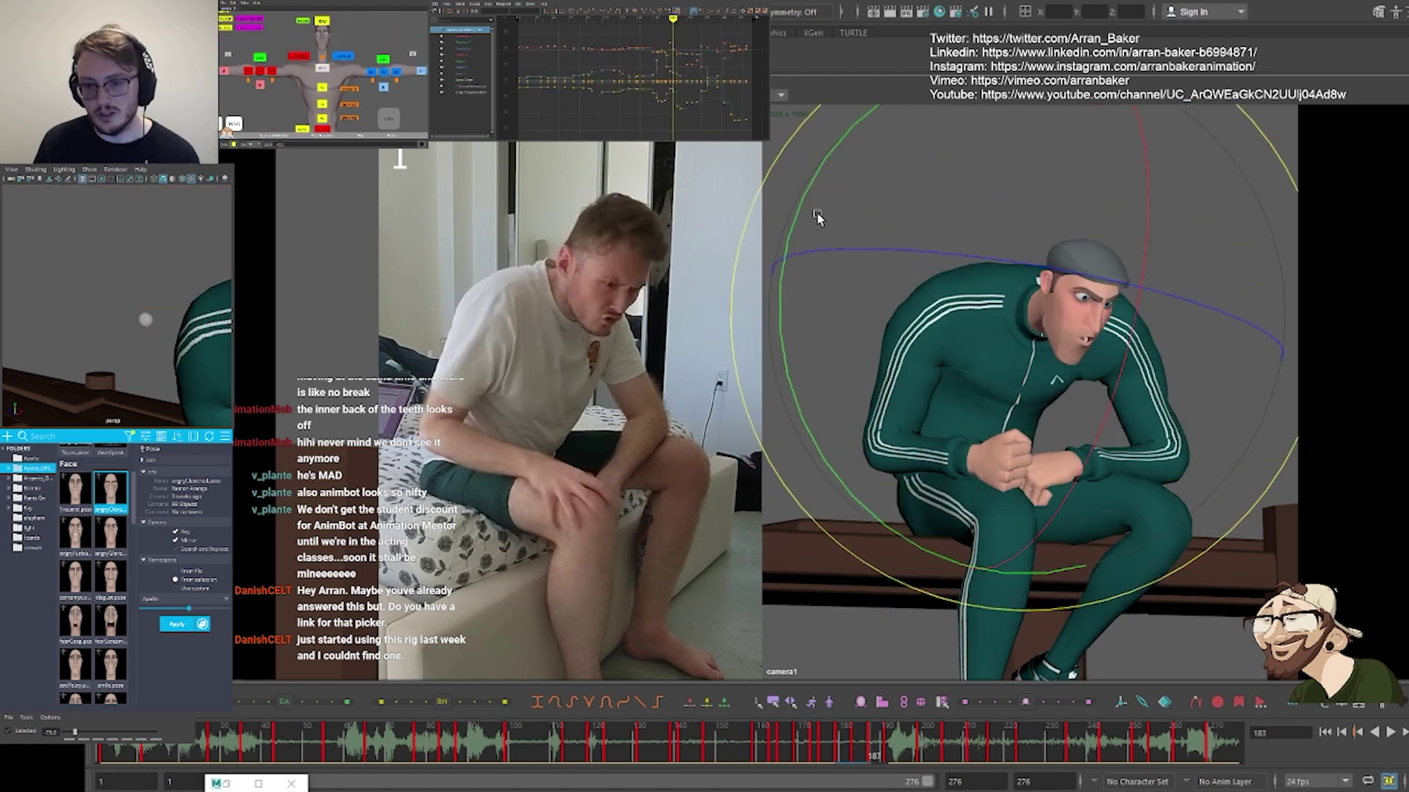
pyautogui.press('.')
pyautogui.moveTo(1020, 291); pyautogui.dragTo(995, 315)
# Check the head movement by stepping repeatedly through the keys at frames 183, 187 and 191
pyautogui.press('.')
pyautogui.press('.')
pyautogui.press('.')
pyautogui.press('.')
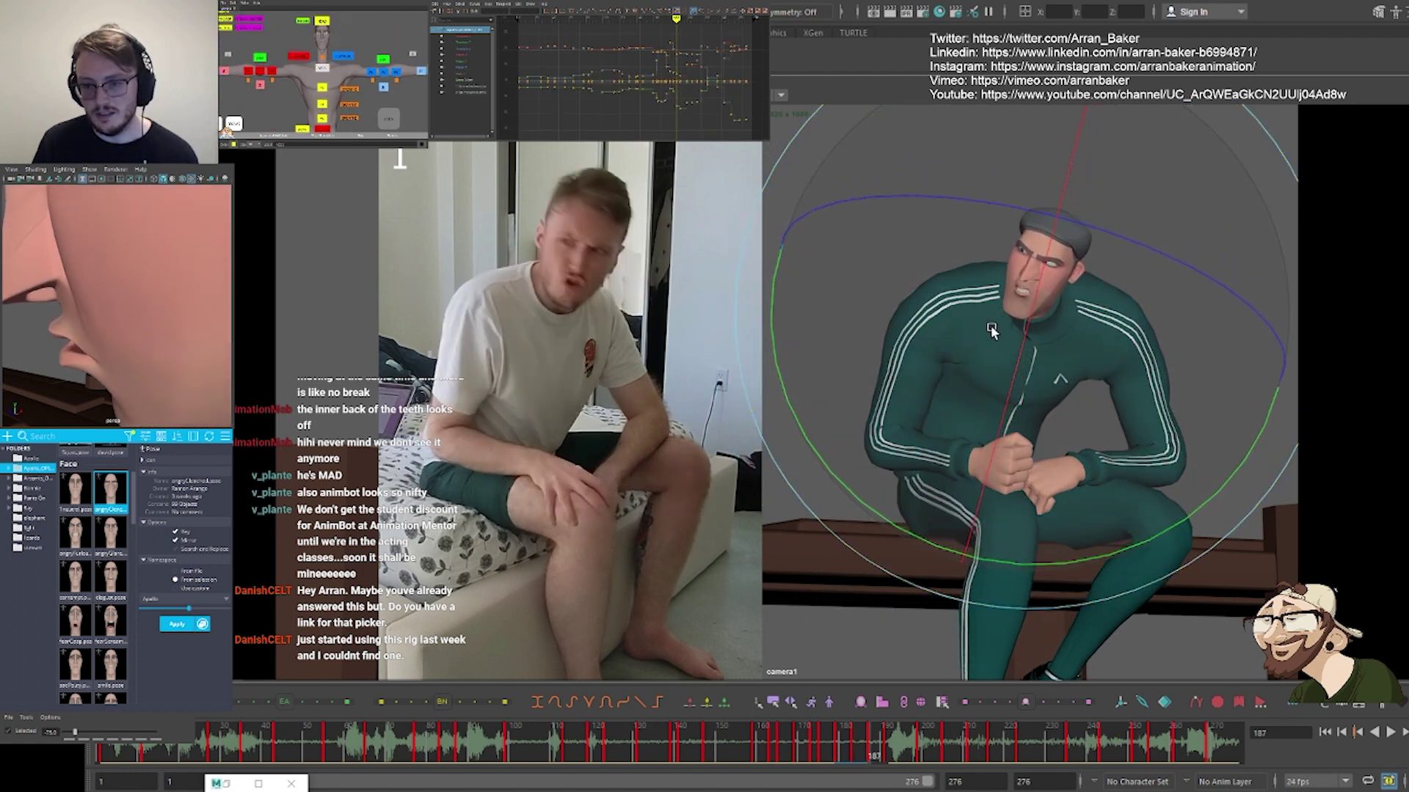
pyautogui.press(',')
pyautogui.press(',')
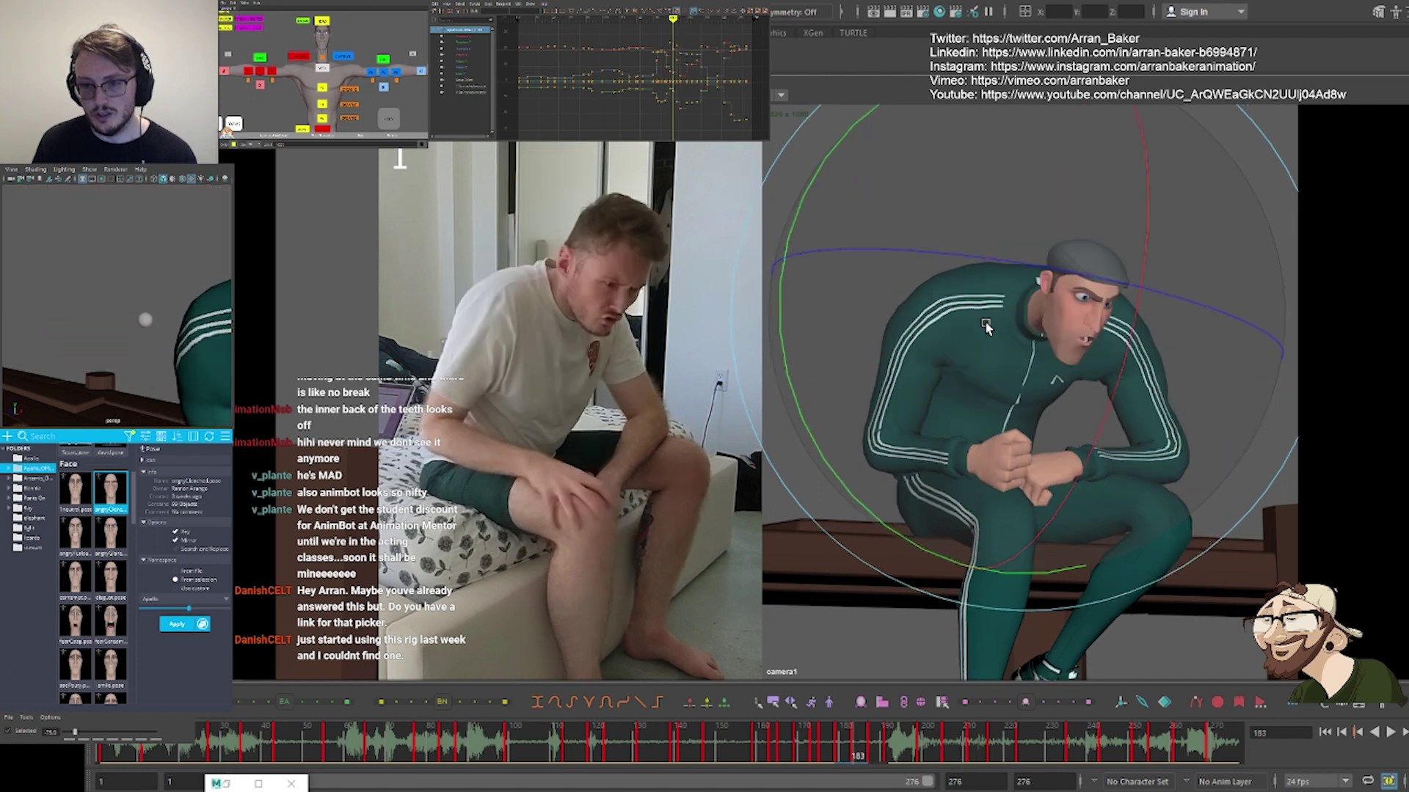
pyautogui.press('.')
pyautogui.press('.')
pyautogui.press('.')
pyautogui.press(',')
pyautogui.press(',')
pyautogui.press(',')
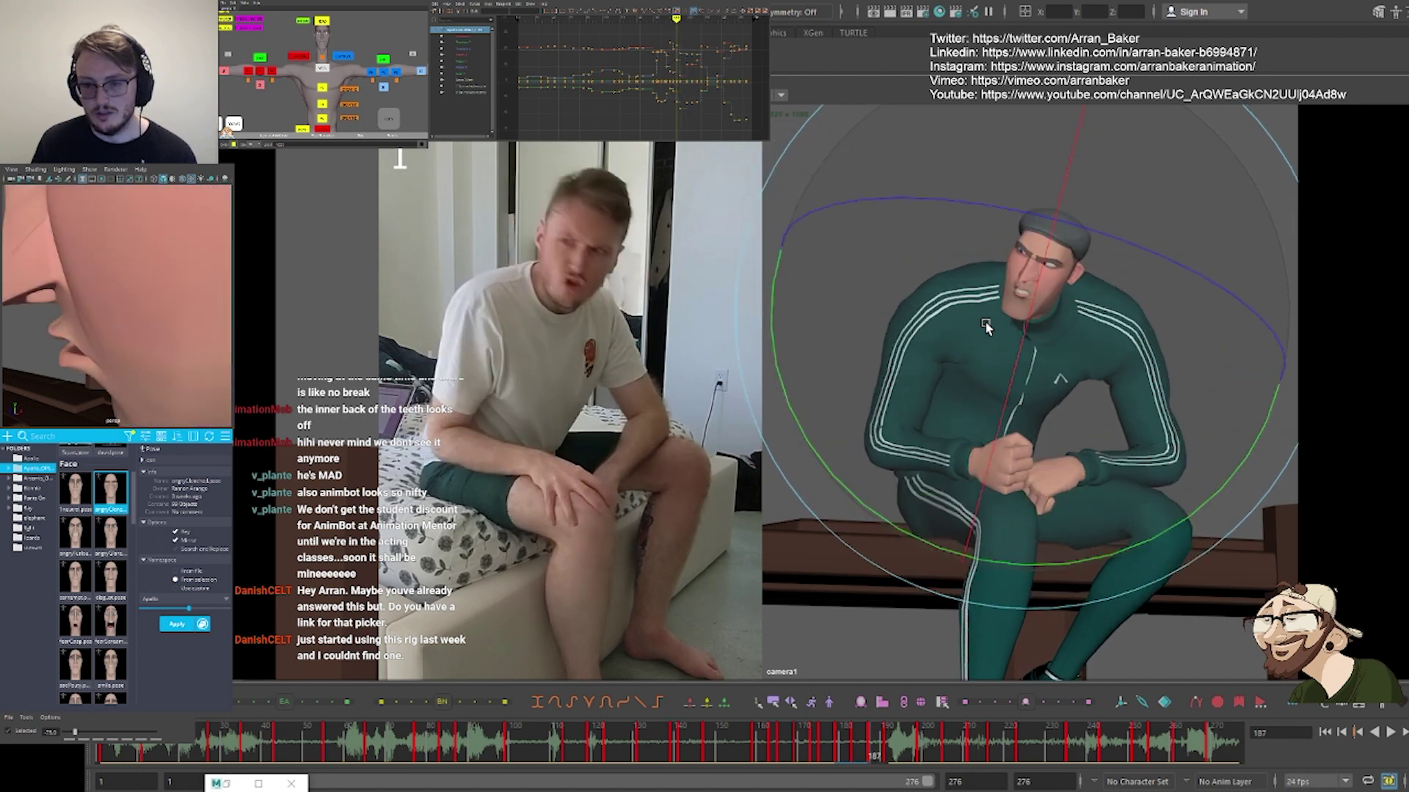
pyautogui.press('.')
pyautogui.press('.')
pyautogui.press('.')
pyautogui.press(',')
pyautogui.press(',')
pyautogui.press(',')
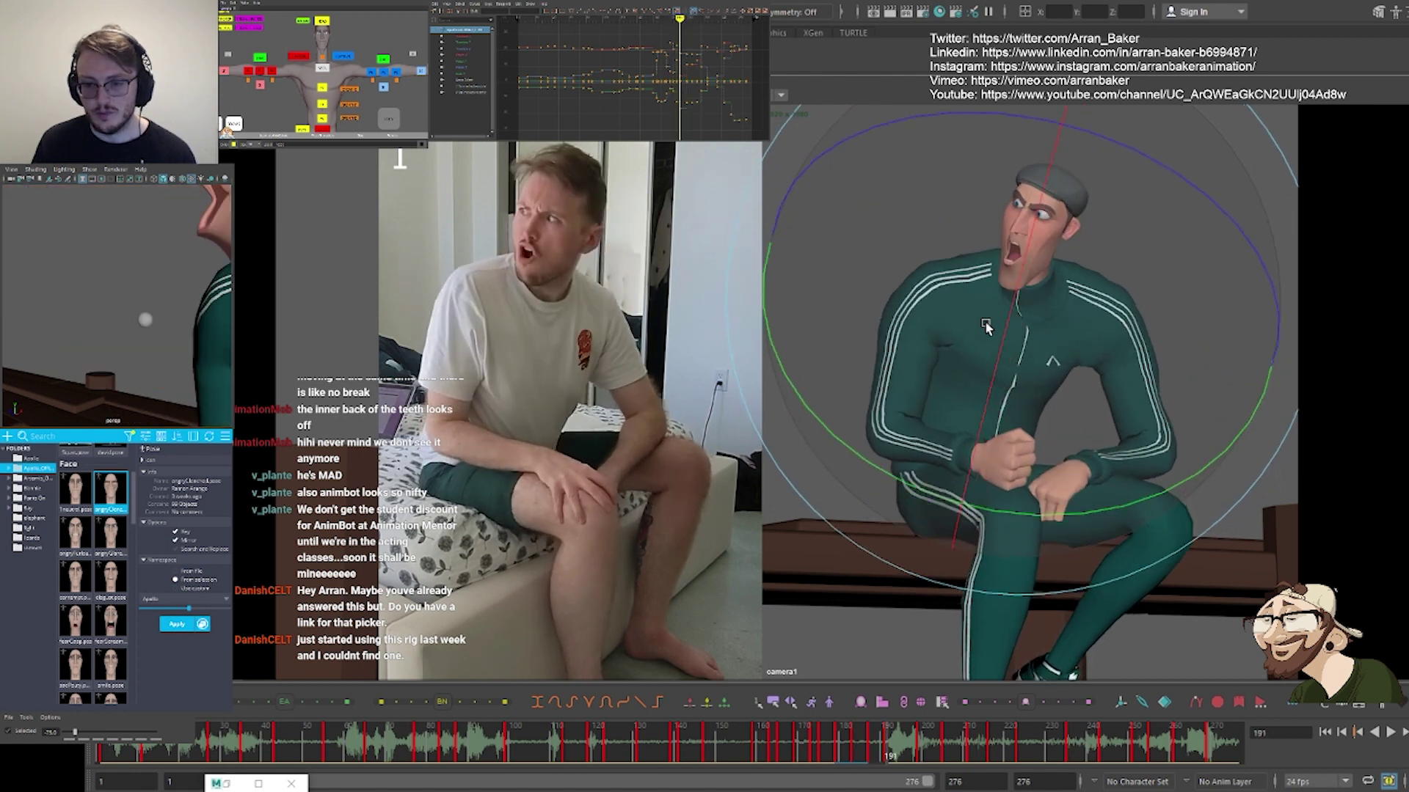
# Go to frame 205 and tween the character's right clavicle control strongly toward the previous key
pyautogui.press('.')
pyautogui.press('.')
pyautogui.press('.')
pyautogui.press('.')
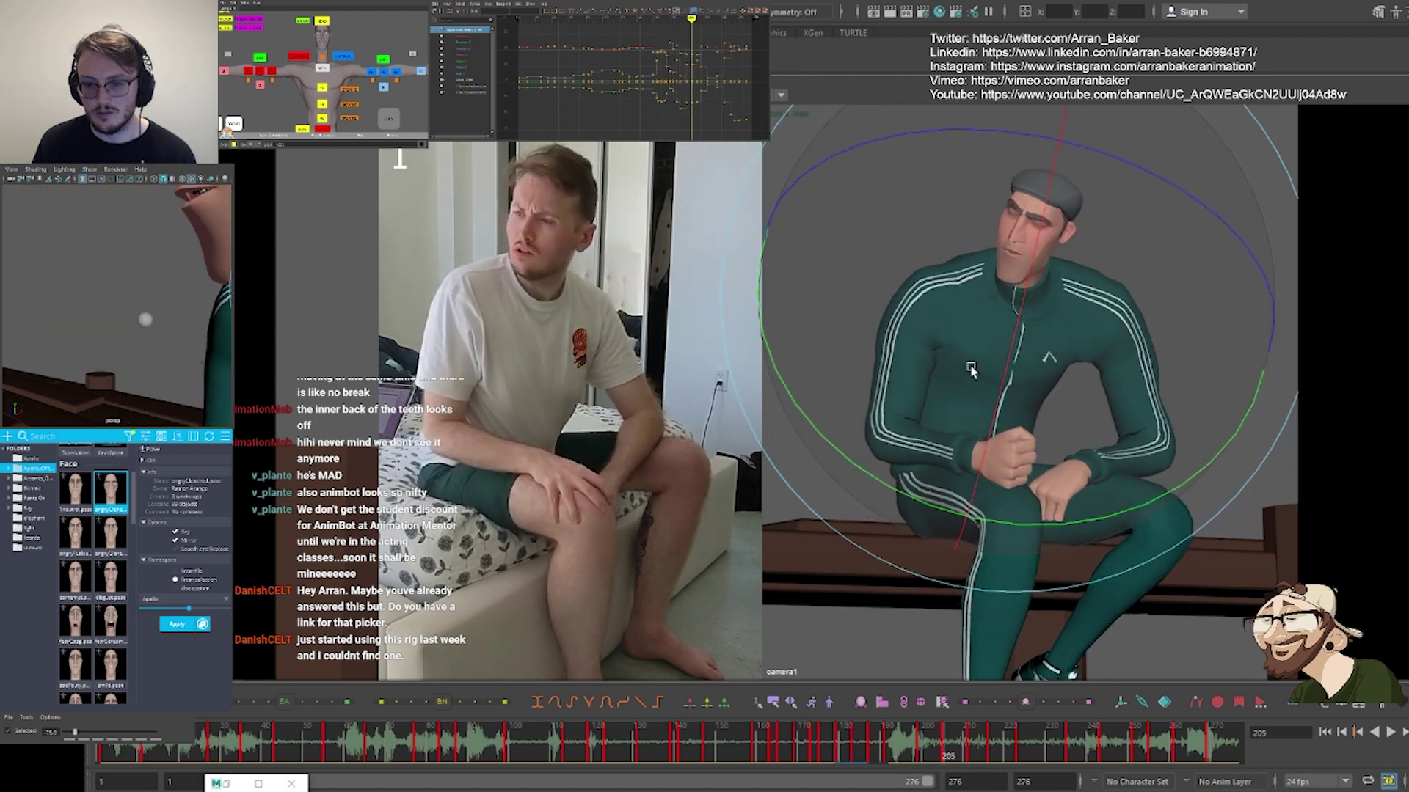
pyautogui.press(',')
pyautogui.press('.')
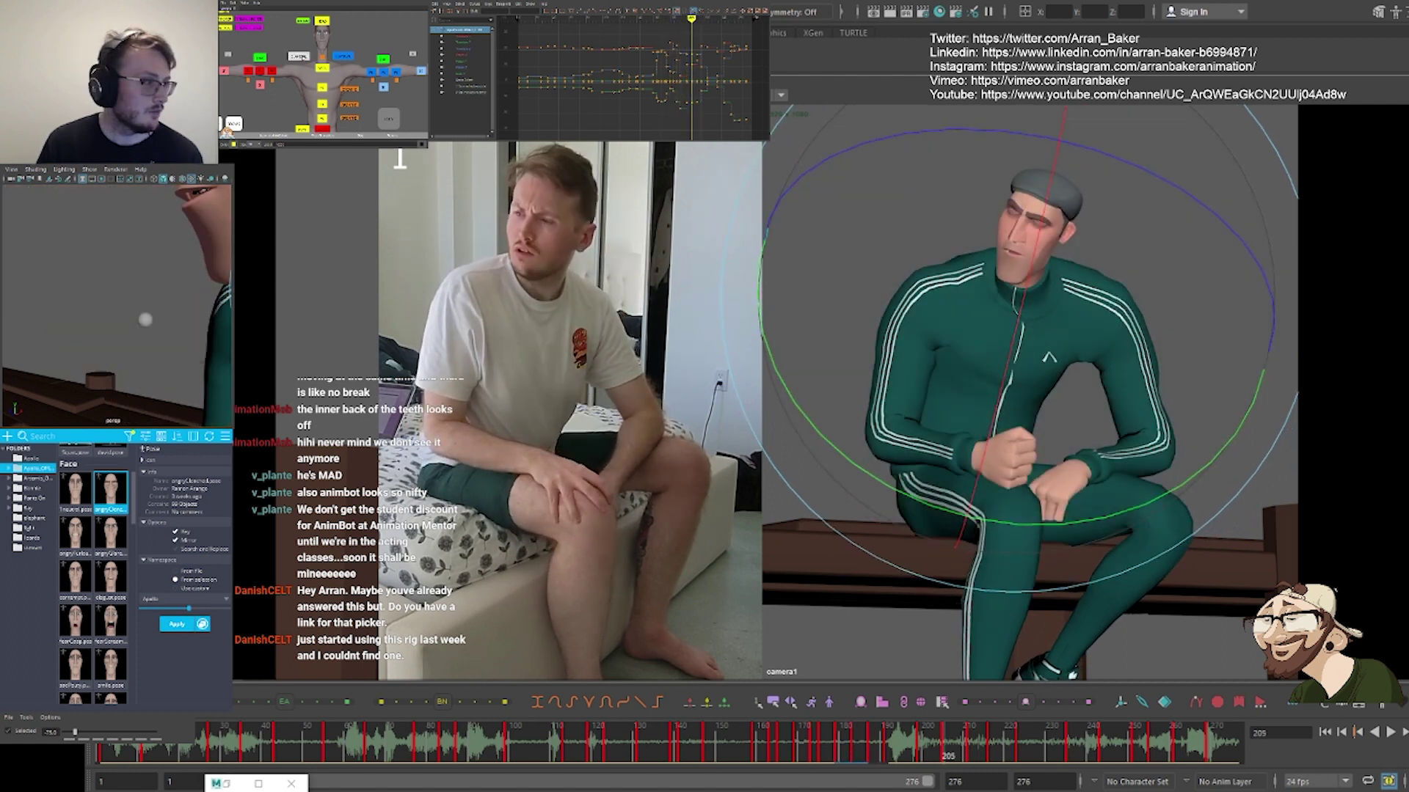
pyautogui.click(302, 58)
pyautogui.moveTo(128, 733); pyautogui.dragTo(64, 733)
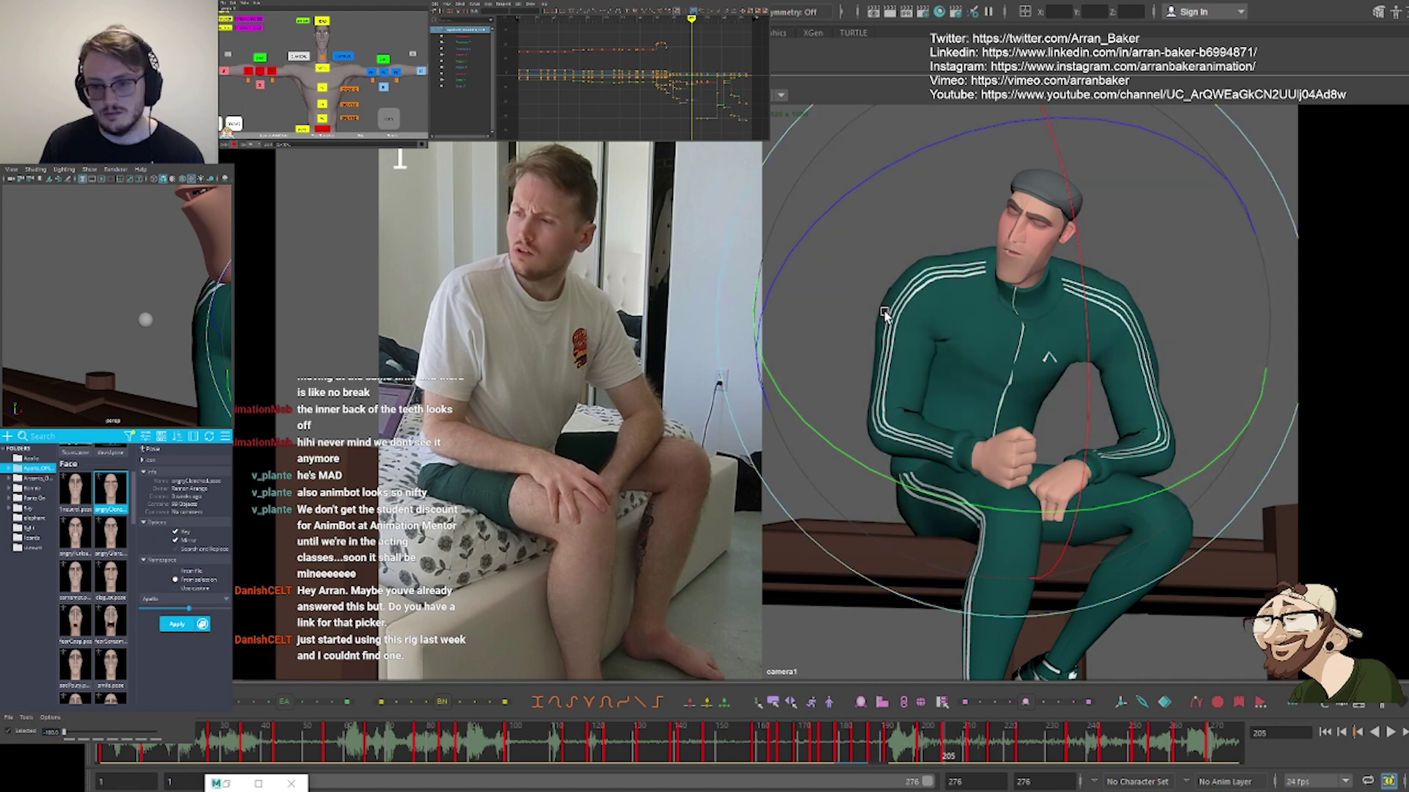
# Review the poses from frame 205 through 223 against the video reference
pyautogui.press(',')
pyautogui.press('.')
pyautogui.press('.')
pyautogui.press('.')
pyautogui.press('.')
pyautogui.press('.')
pyautogui.press('.')
pyautogui.press('.')
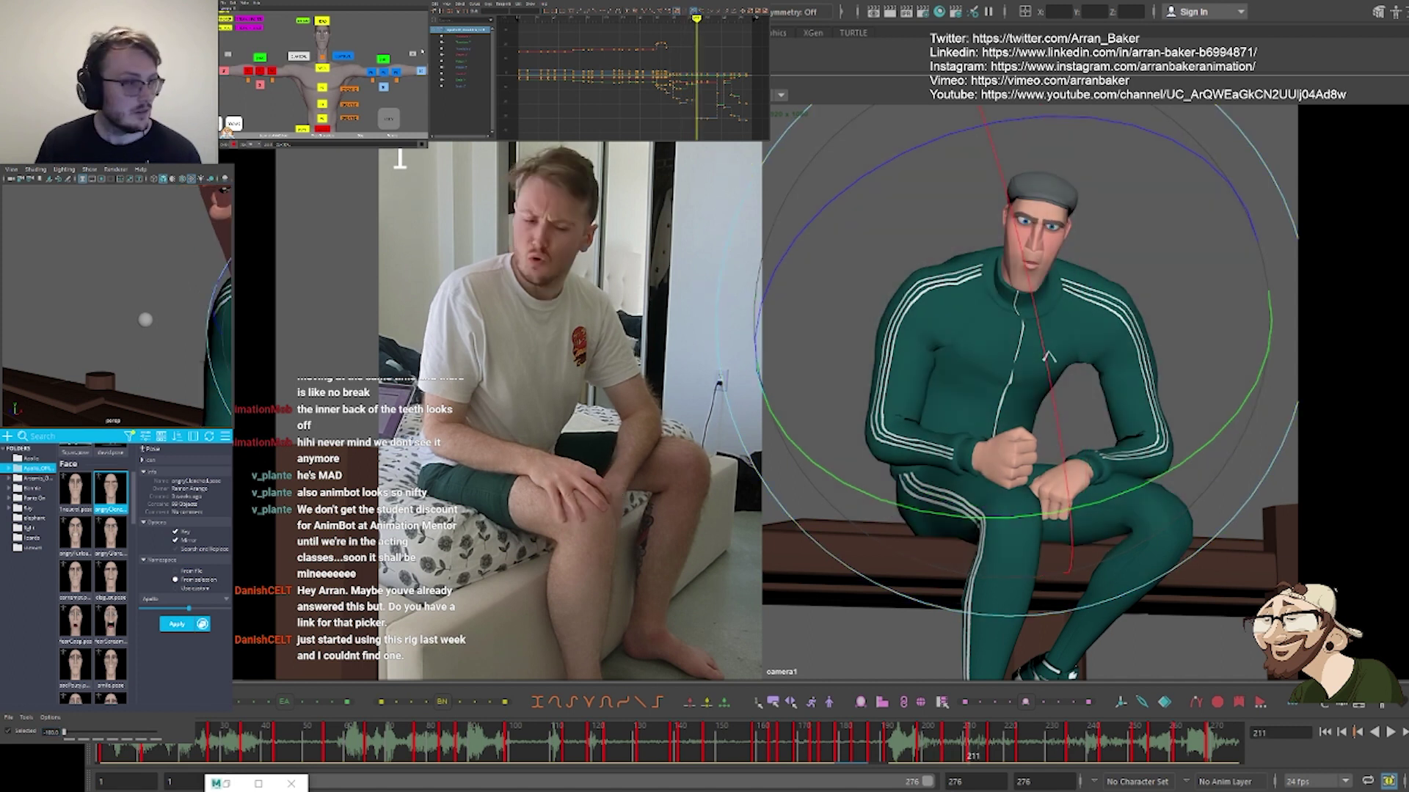
pyautogui.press('.')
pyautogui.press('.')
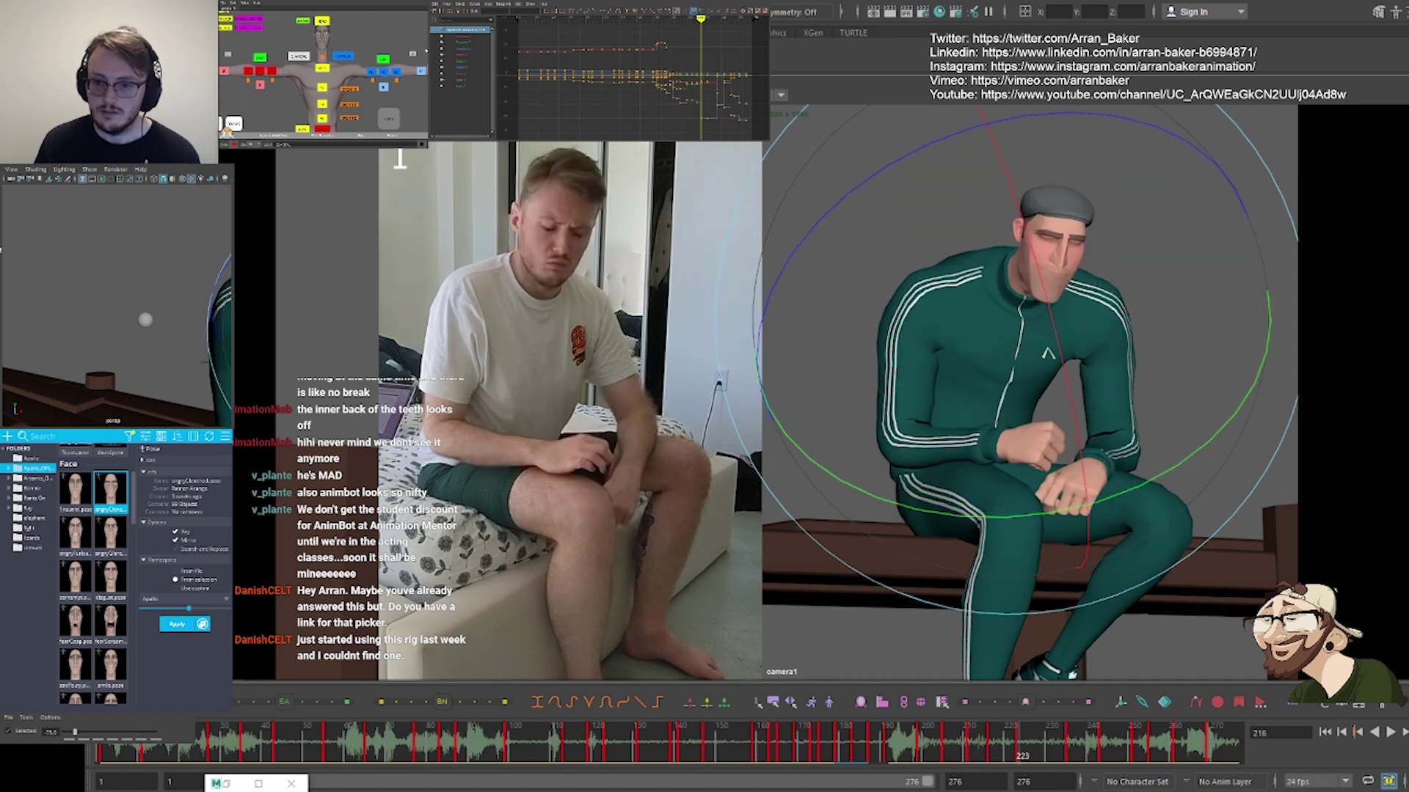
pyautogui.press(',')
pyautogui.press(',')
pyautogui.press(',')
pyautogui.press(',')
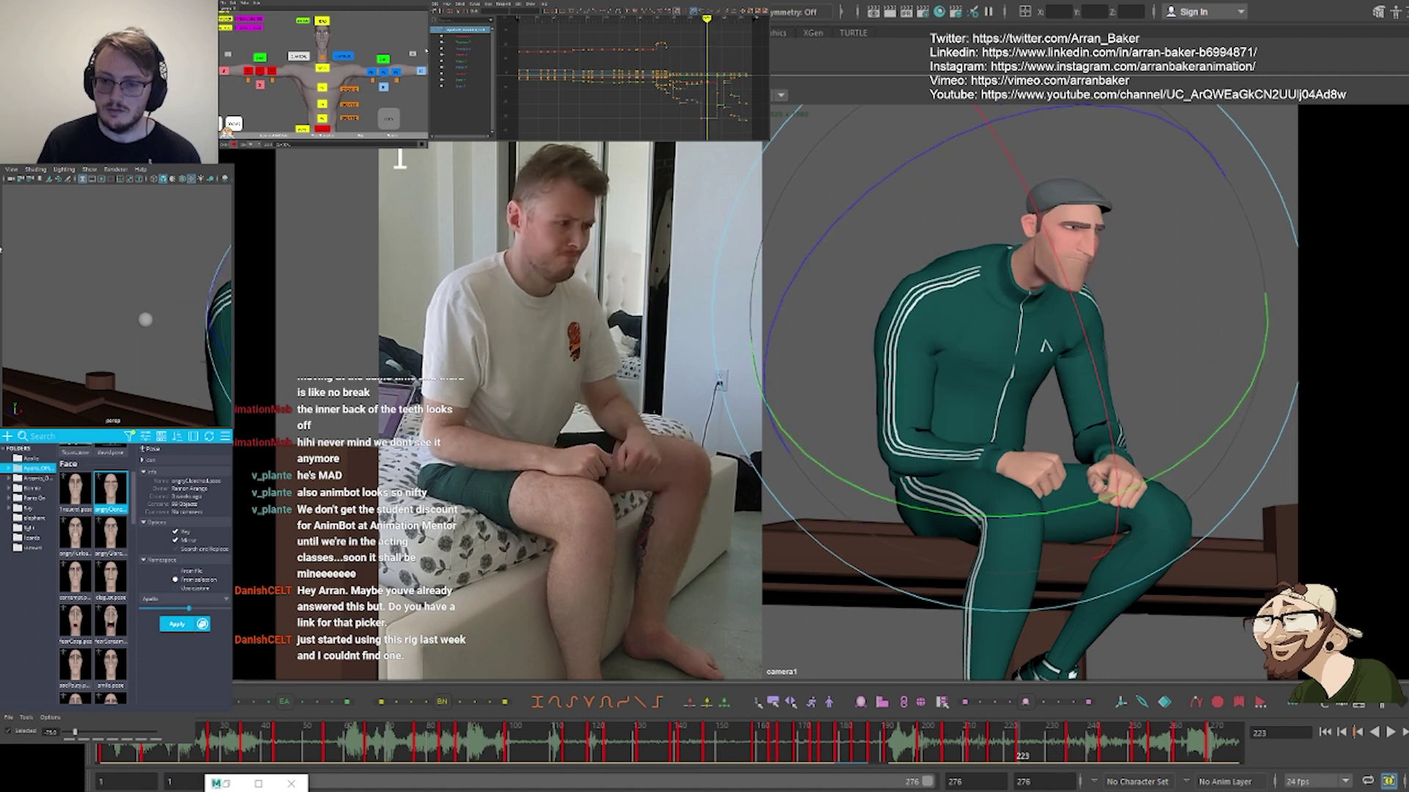
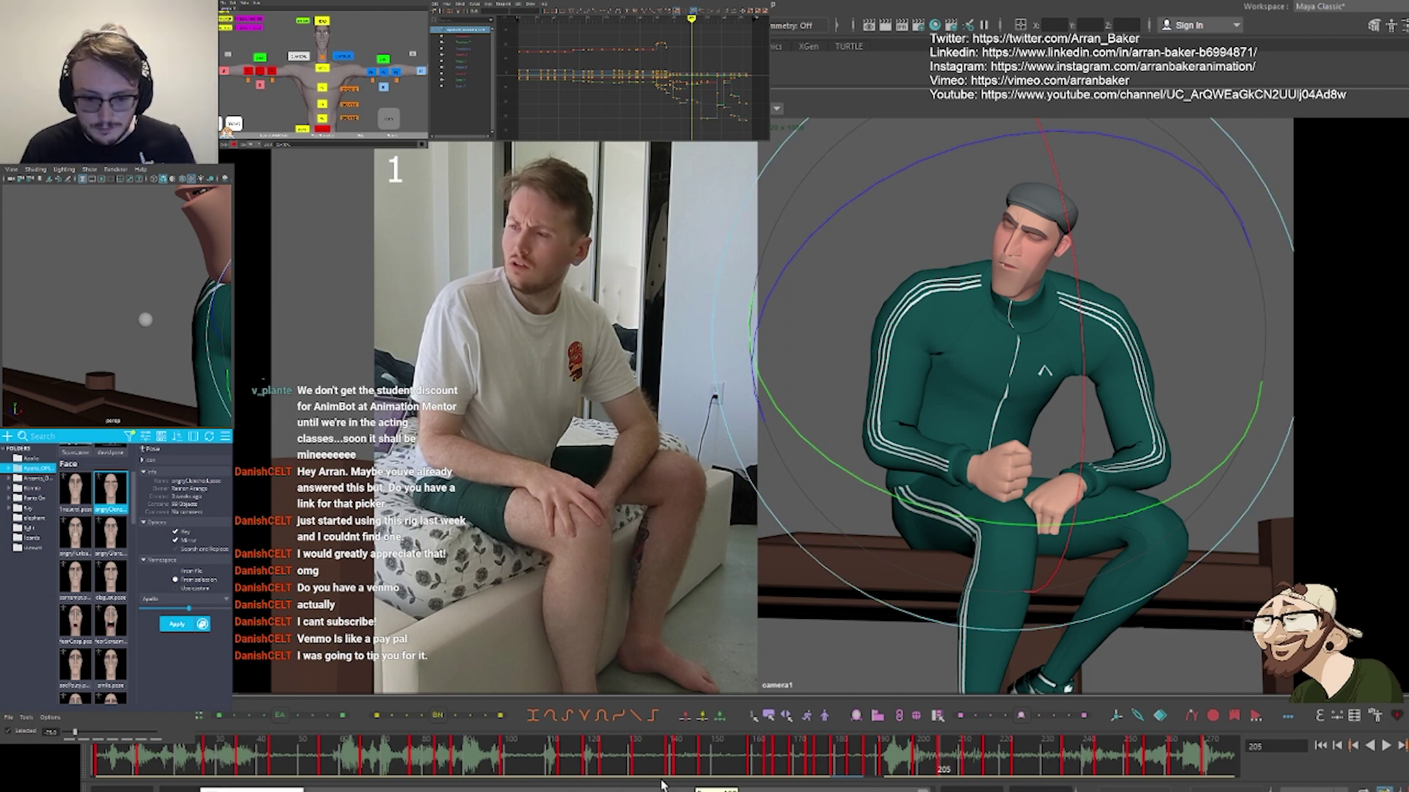
# Select all of the rig's controls, go back to the keyed pose at frame 183, and clear the selection
pyautogui.click(389, 119)
pyautogui.moveTo(389, 119); pyautogui.dragTo(328, 65, button='middle')
pyautogui.click(369, 118)
pyautogui.press(',')
pyautogui.press(',')
pyautogui.press(',')
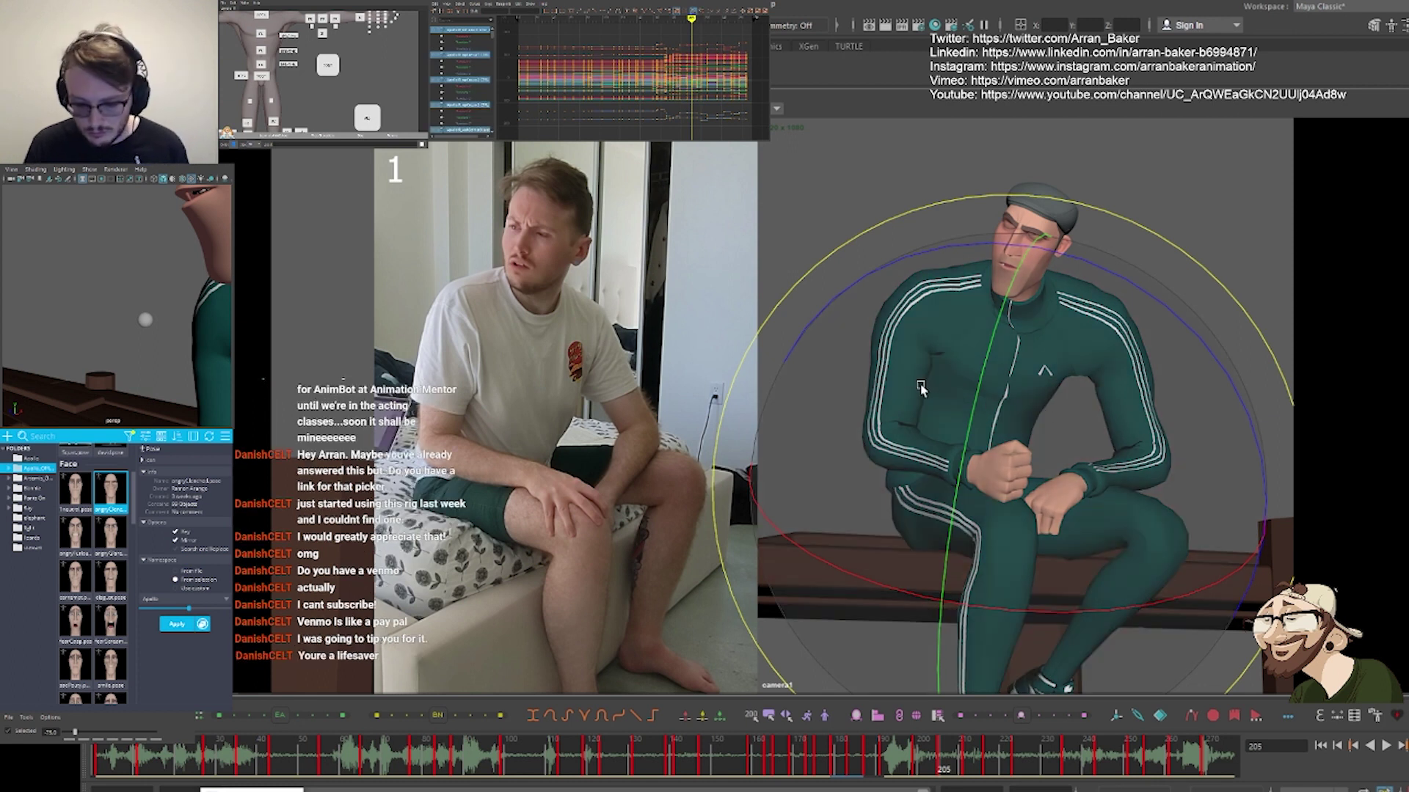
pyautogui.press('.')
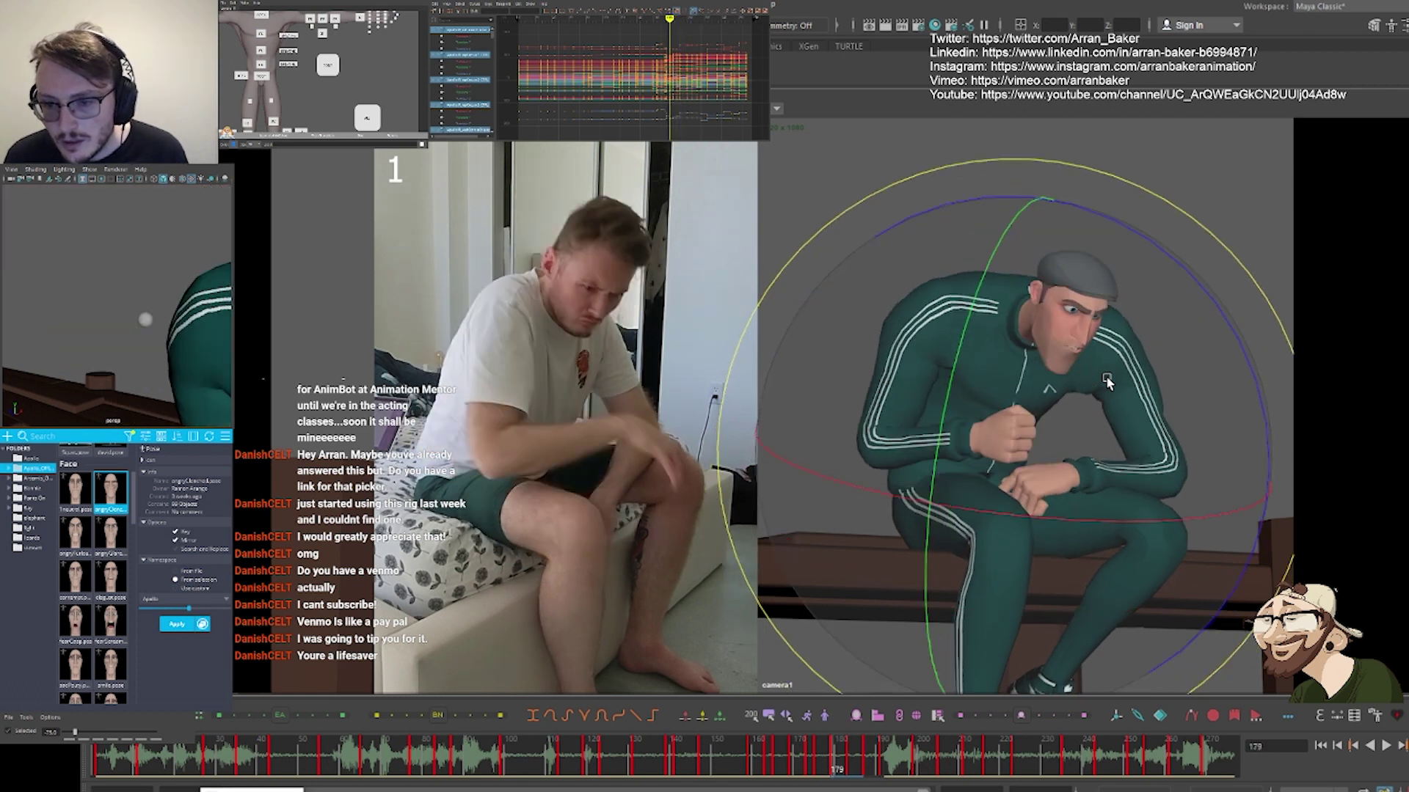
pyautogui.click(1204, 218)
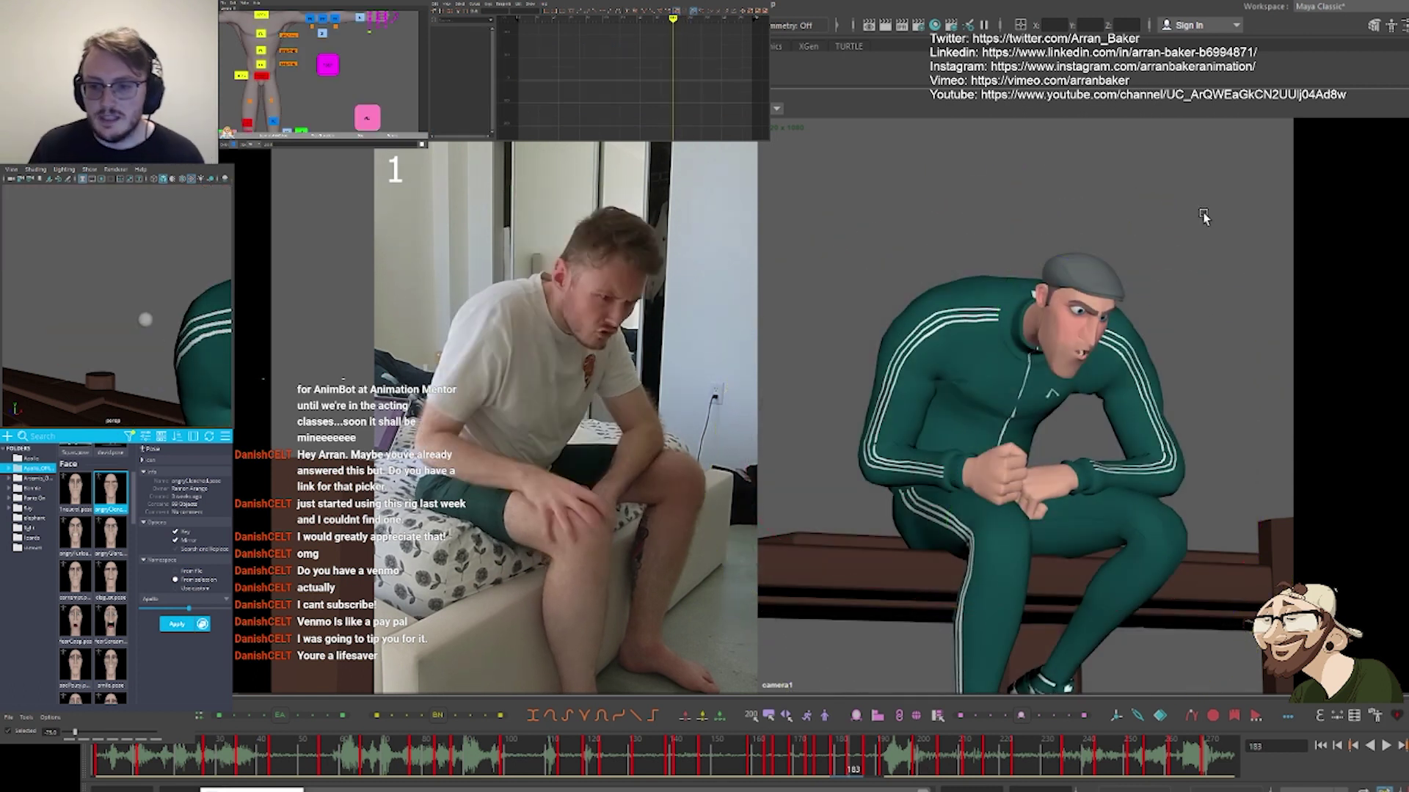
# Try to rotate the lower teeth control in a close-up of the mouth at frame 183
pyautogui.press('\\')
pyautogui.moveTo(1179, 380); pyautogui.dragTo(1023, 329, button='middle')
pyautogui.scroll(-2, 805, 460)
pyautogui.moveTo(804, 461); pyautogui.dragTo(933, 389, button='middle')
pyautogui.moveTo(271, 73); pyautogui.dragTo(402, 79, button='middle')
pyautogui.click(397, 86)
pyautogui.moveTo(963, 467); pyautogui.dragTo(917, 209)
pyautogui.hotkey('ctrl', 'z')
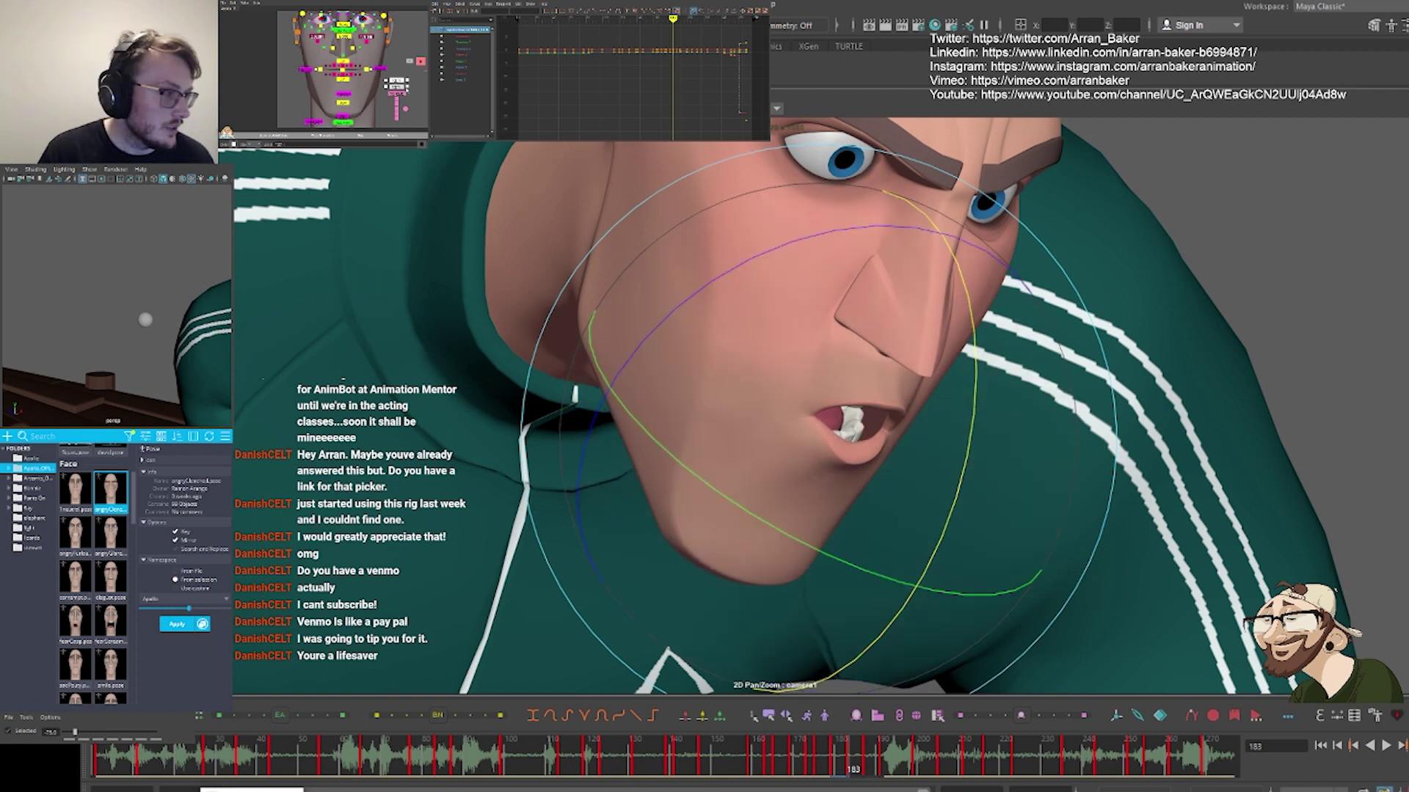
# Select both mouth-corner controls and nudge them together at frame 183
pyautogui.click(366, 70)
pyautogui.keyDown('shift'); pyautogui.click(319, 70); pyautogui.keyUp('shift')
pyautogui.press('w')
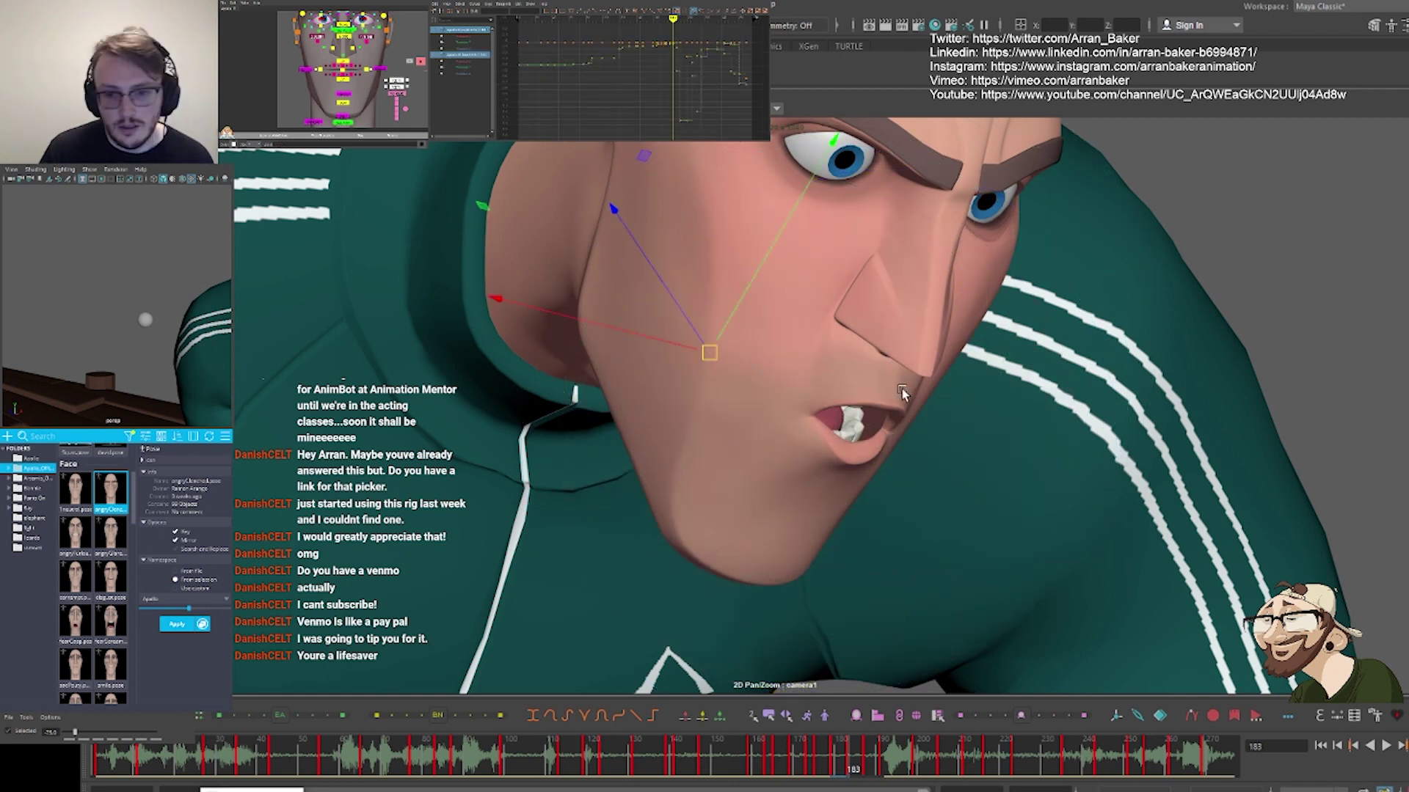
pyautogui.moveTo(729, 306); pyautogui.dragTo(702, 336)
# Rotate and shift the lower teeth at frame 183 so they sit lower behind the lower lip
pyautogui.click(400, 87)
pyautogui.press('e')
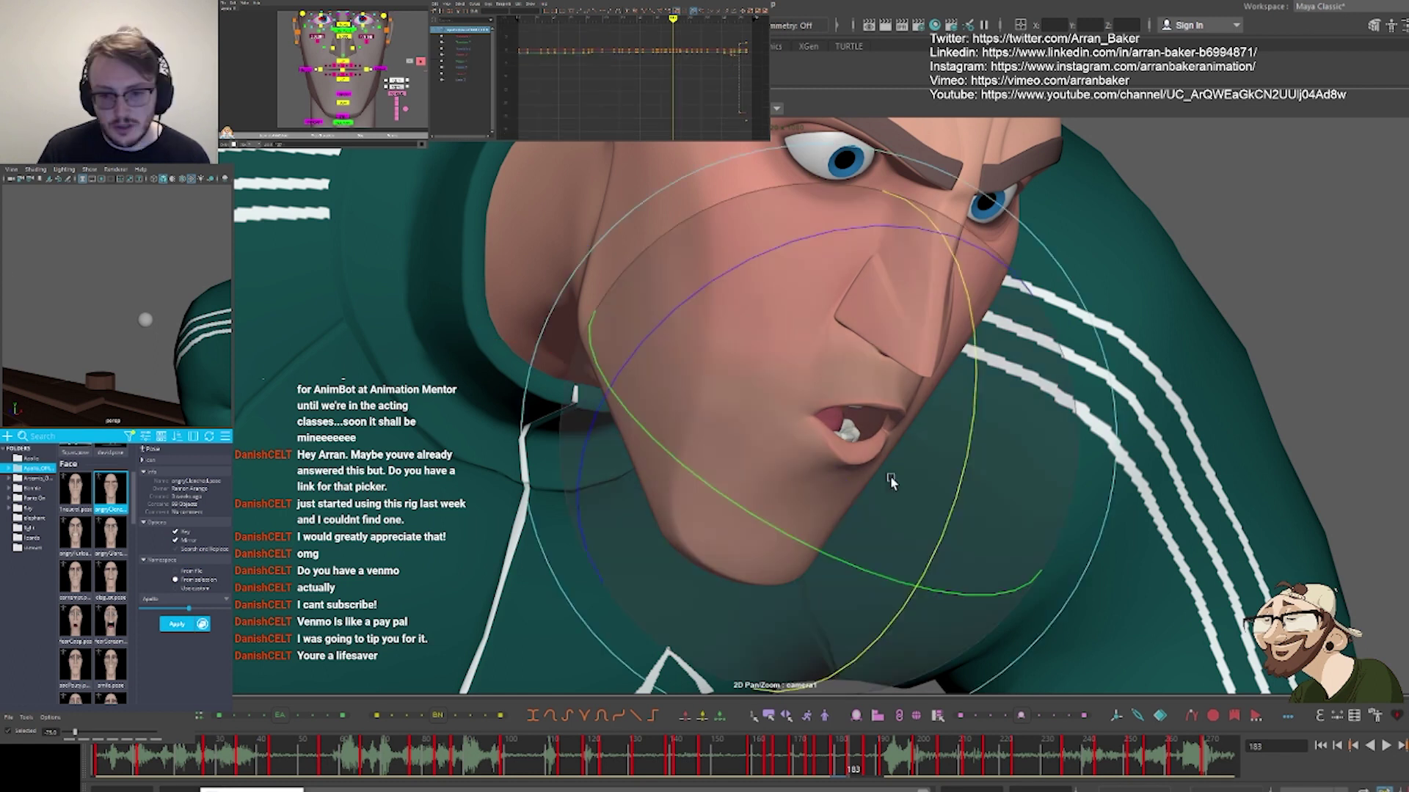
pyautogui.moveTo(952, 425); pyautogui.dragTo(889, 337)
pyautogui.moveTo(811, 438); pyautogui.dragTo(771, 417, button='middle')
pyautogui.press('w')
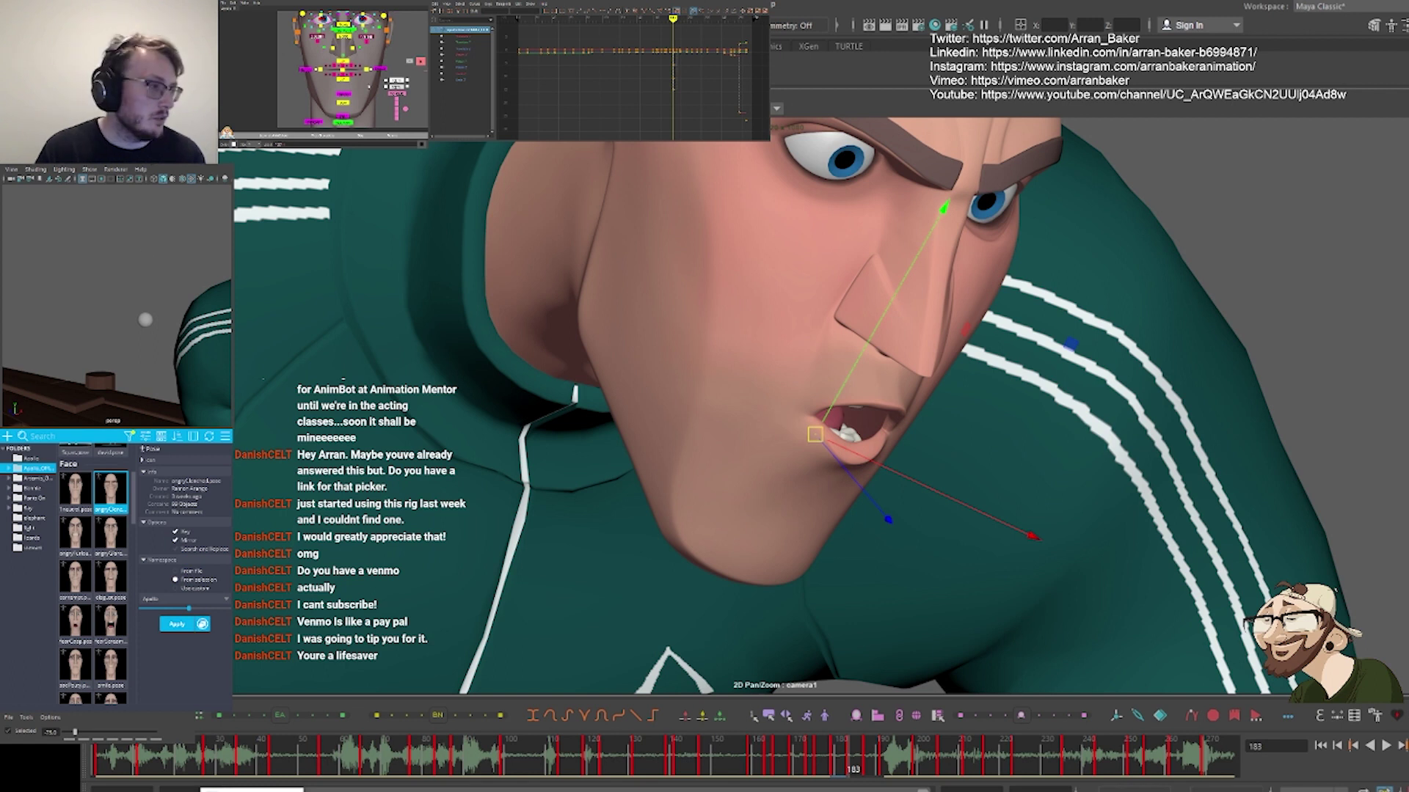
# Nudge the central upper-lip control slightly at frame 183 and return to the full camera view
pyautogui.click(332, 66)
pyautogui.moveTo(461, 286); pyautogui.dragTo(464, 288, button='middle')
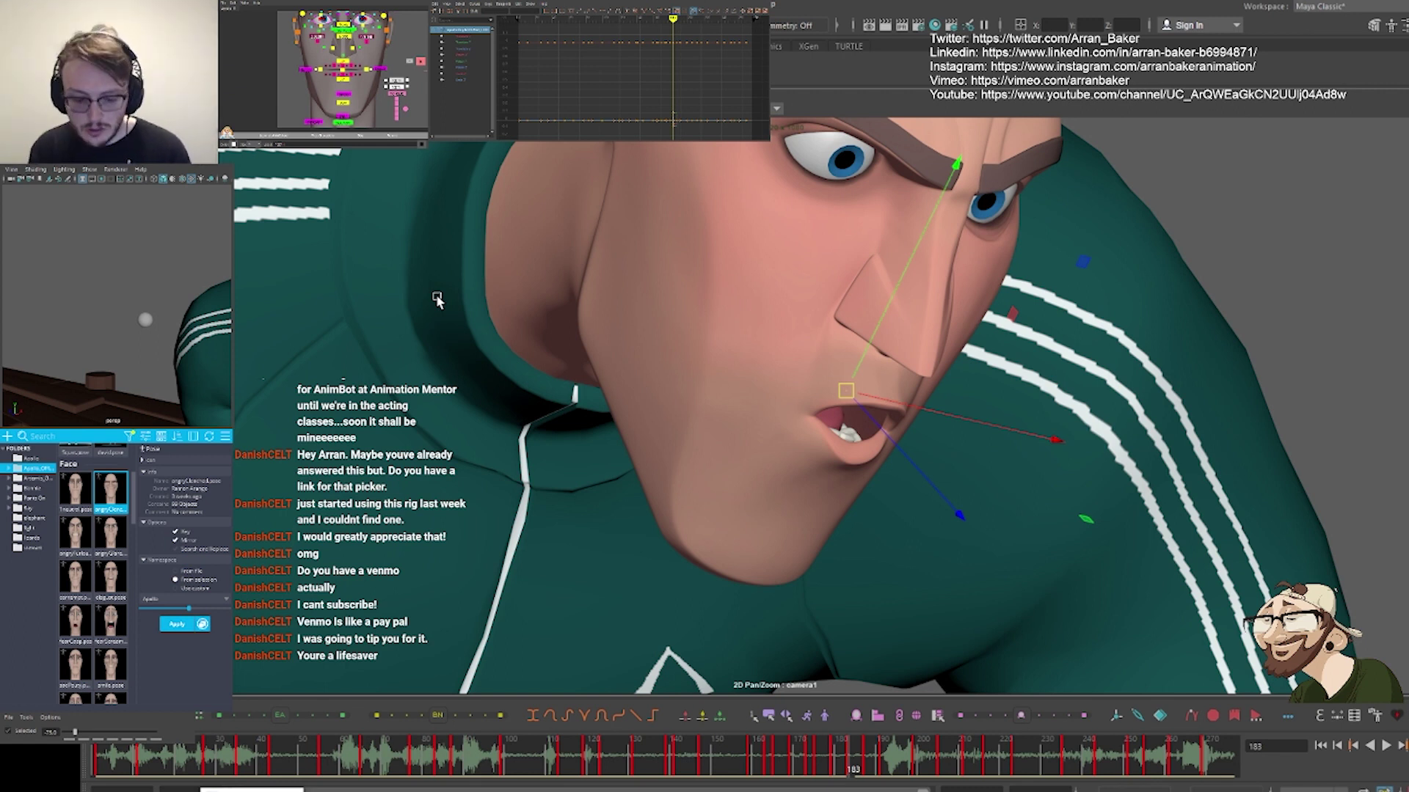
pyautogui.press('\\')
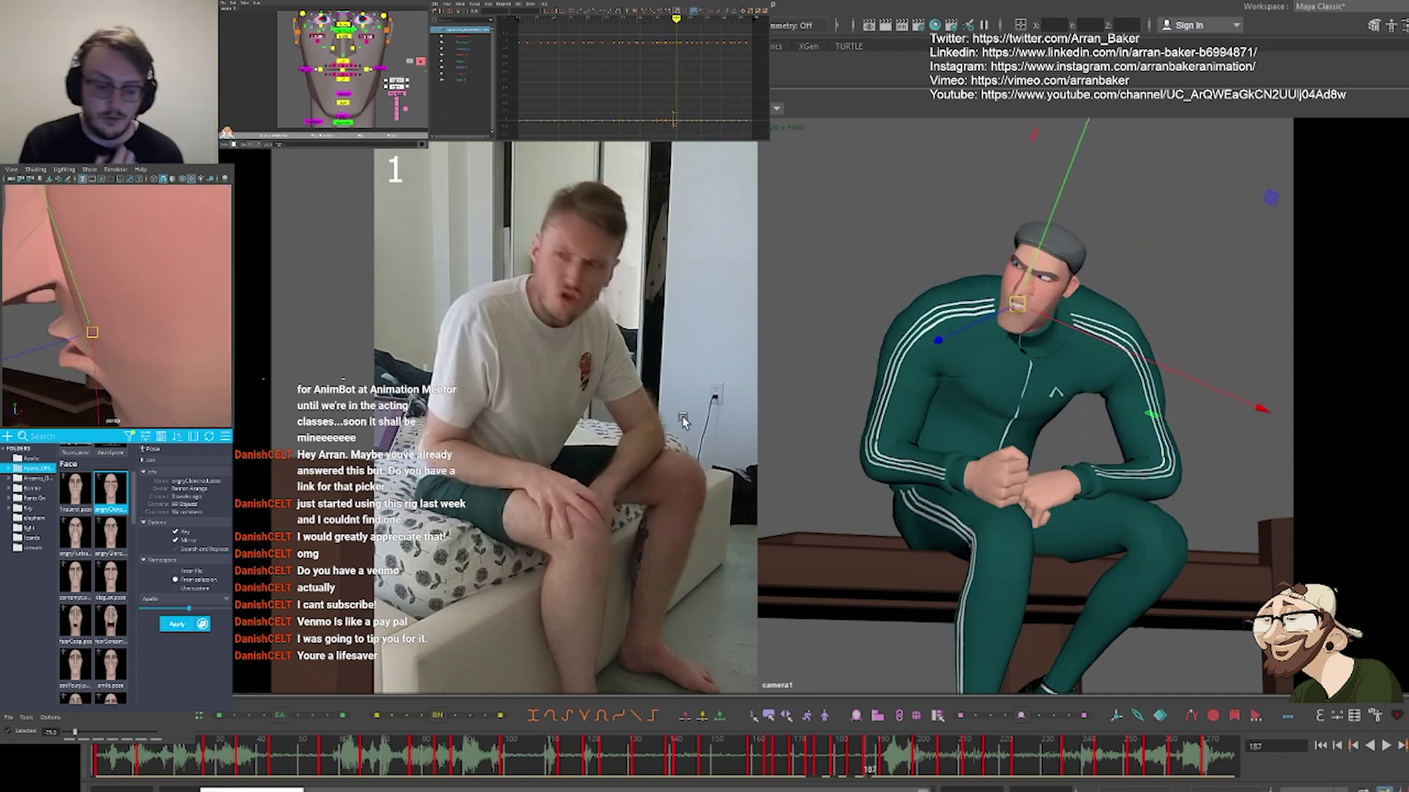
# Review the character's key poses from frame 187 to 205 against the video reference and return to frame 195
pyautogui.press('.')
pyautogui.press('.')
pyautogui.press('.')
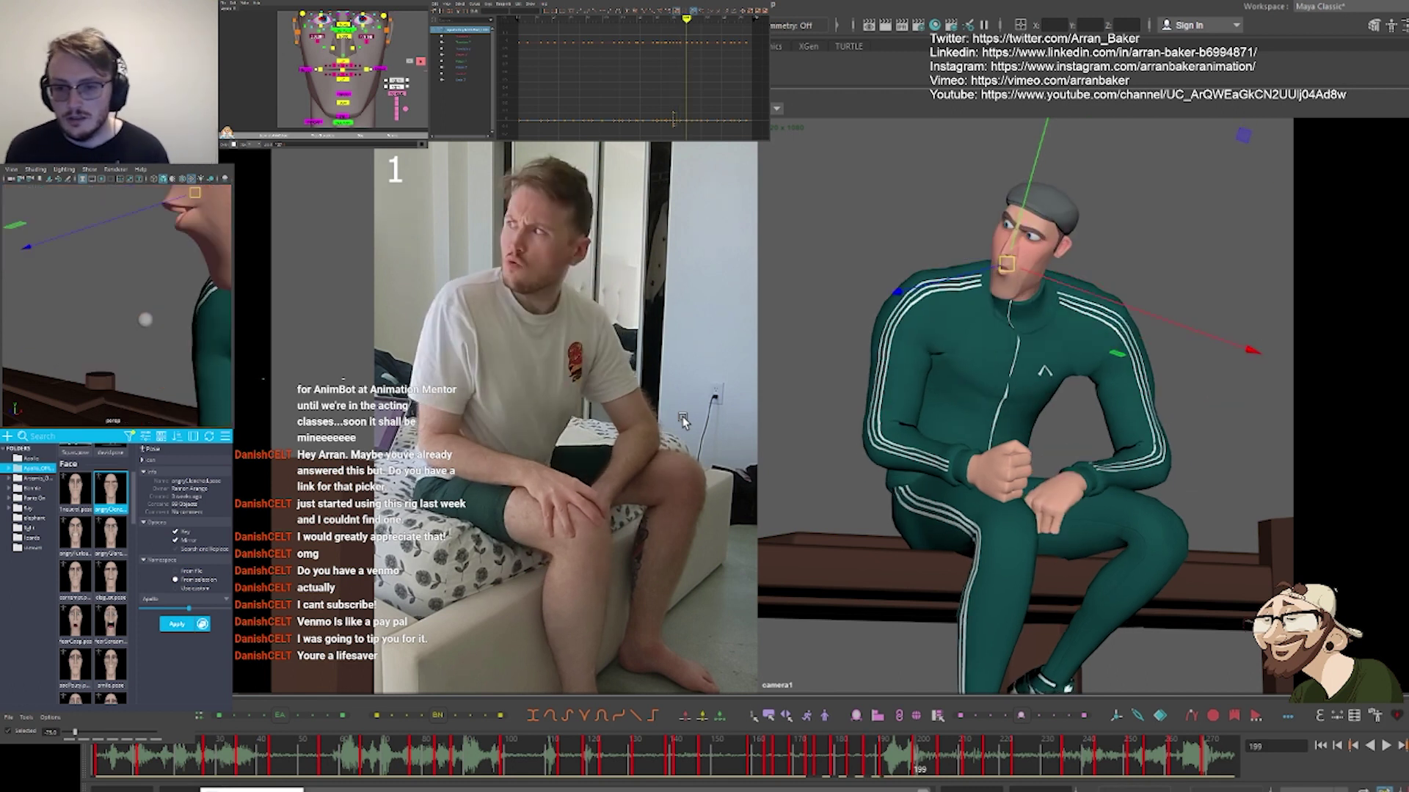
pyautogui.click(919, 755)
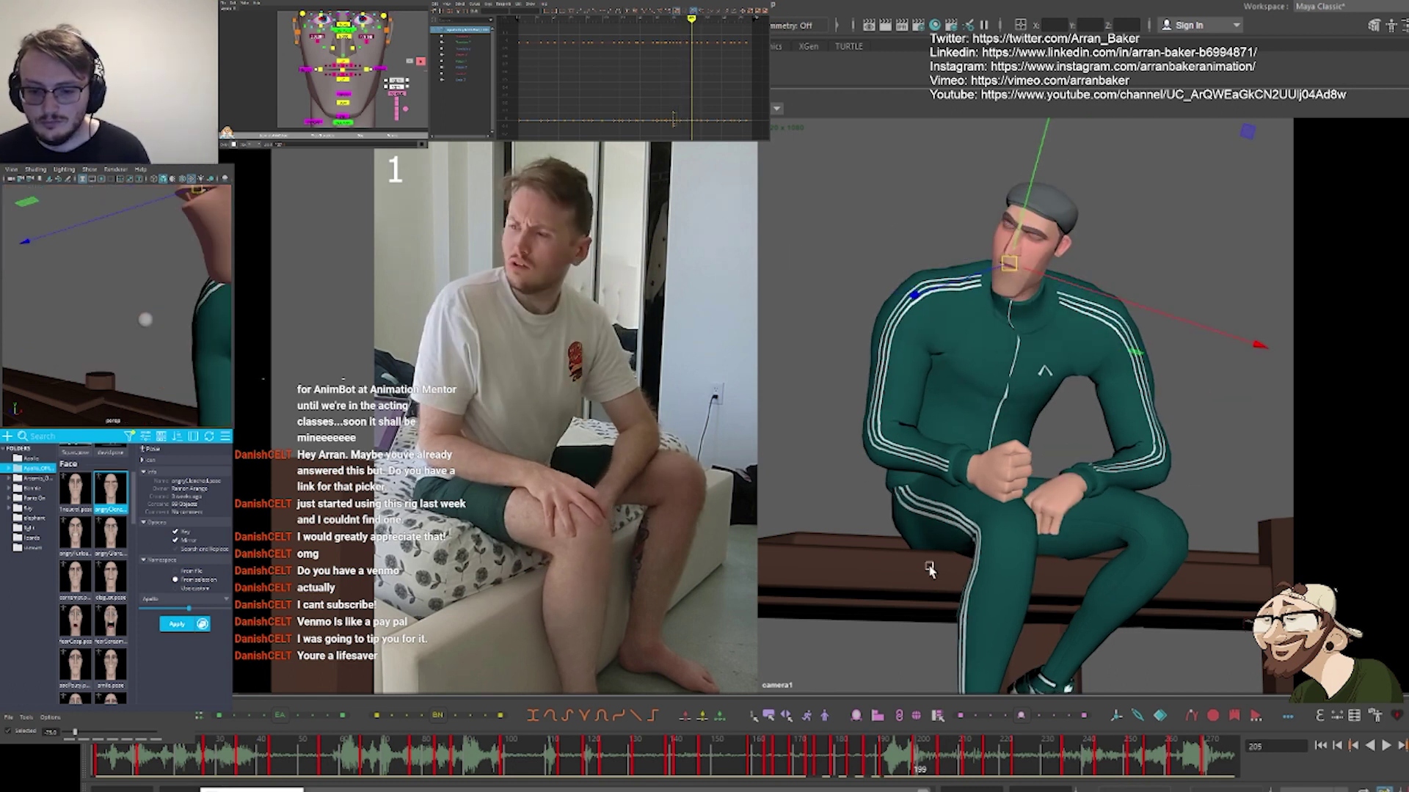
pyautogui.moveTo(869, 765); pyautogui.dragTo(900, 754)
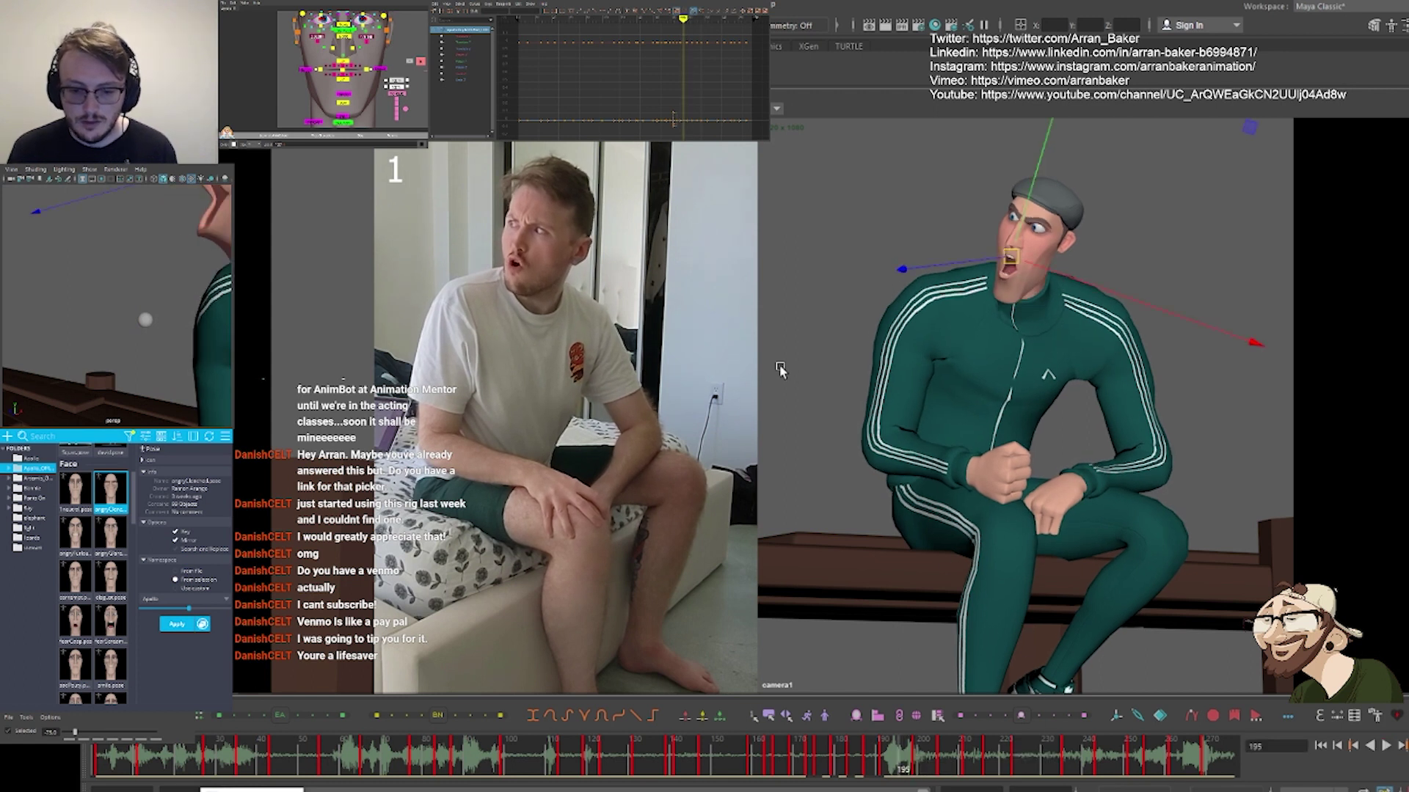
# Select all of the character's controls and compare the full-body poses at frames 195 and 199 with the video reference
pyautogui.scroll(-3, 250, 52)
pyautogui.keyDown('alt'); pyautogui.moveTo(411, 70); pyautogui.dragTo(373, 61, button='middle'); pyautogui.keyUp('alt')
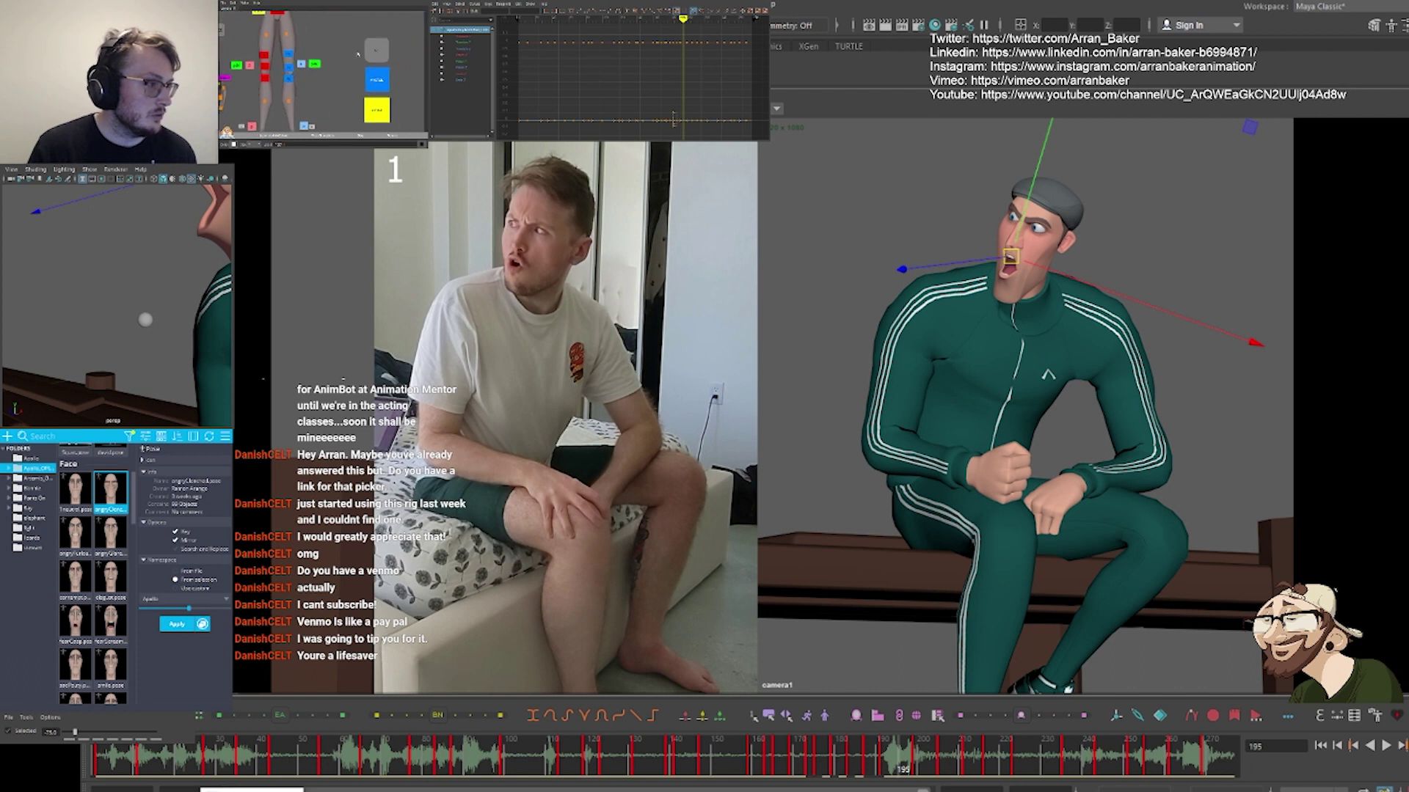
pyautogui.click(382, 55)
pyautogui.click(381, 55)
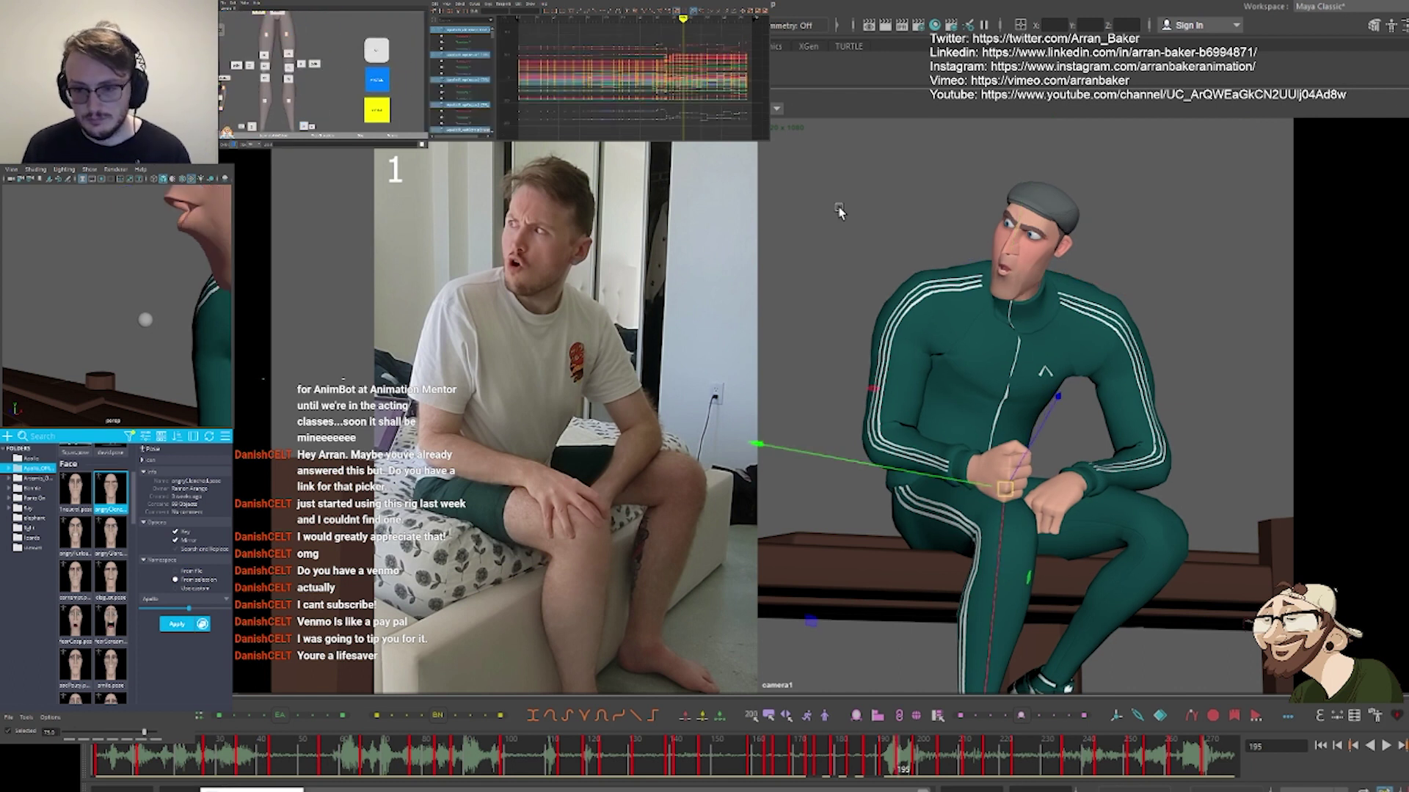
pyautogui.press(',')
pyautogui.press(',')
pyautogui.press('.')
pyautogui.press('.')
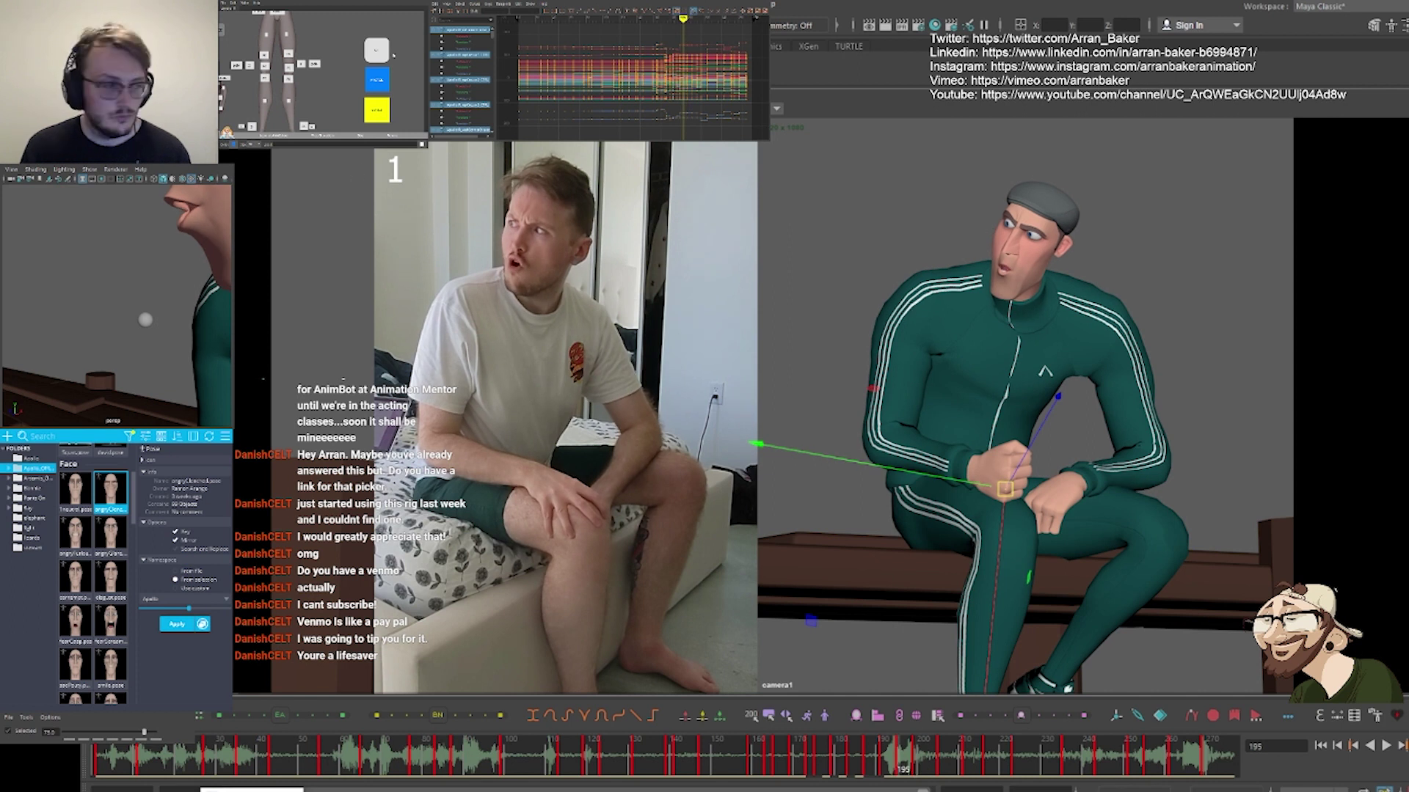
pyautogui.keyDown('alt'); pyautogui.moveTo(311, 39); pyautogui.dragTo(358, 124, button='middle'); pyautogui.keyUp('alt')
pyautogui.press(',')
pyautogui.press('.')
pyautogui.press('.')
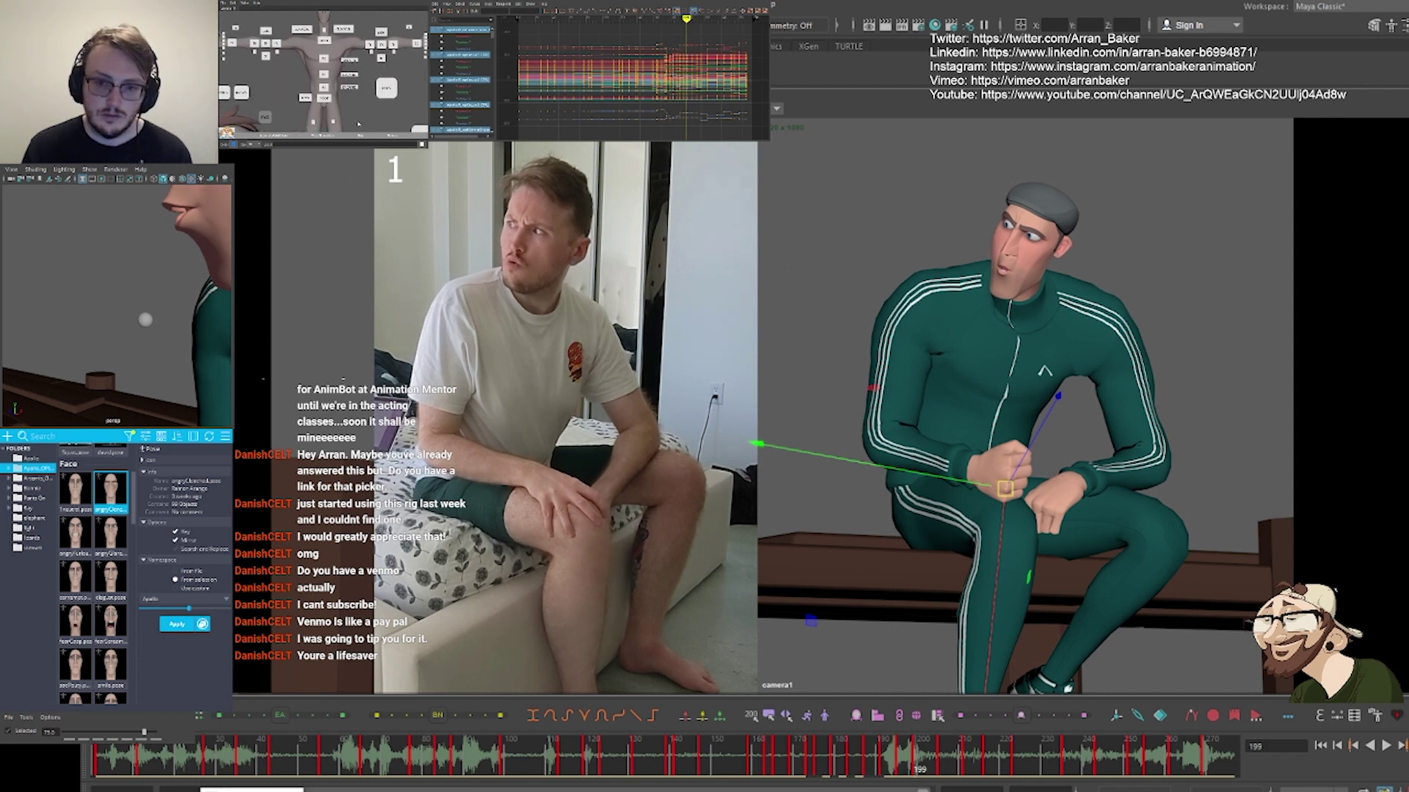
pyautogui.press(',')
pyautogui.press('.')
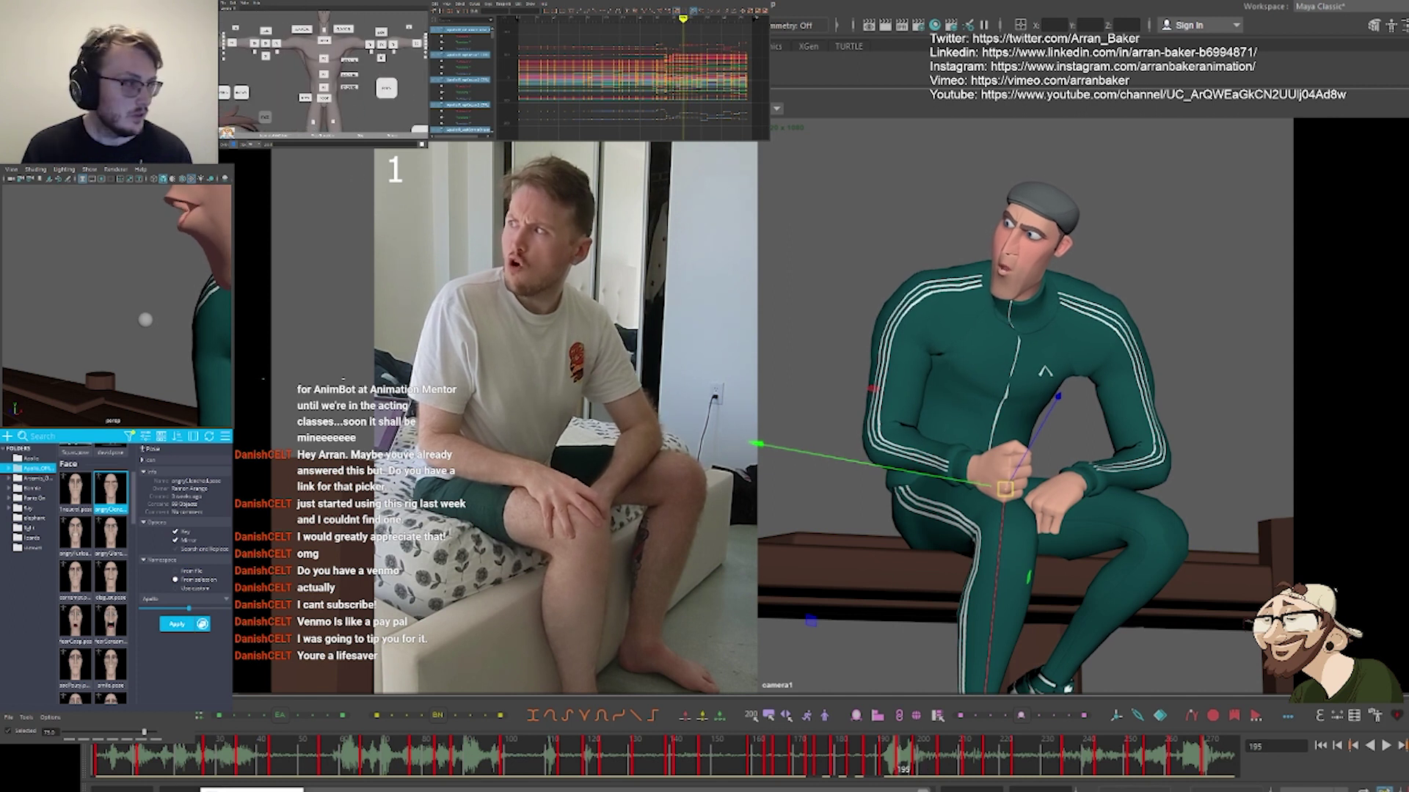
# Select the neck control and try slight rotations at frame 195, undoing the first ones
pyautogui.keyDown('alt'); pyautogui.moveTo(324, 41); pyautogui.dragTo(344, 105, button='middle'); pyautogui.keyUp('alt')
pyautogui.click(374, 79)
pyautogui.click(343, 104)
pyautogui.press('.')
pyautogui.press(',')
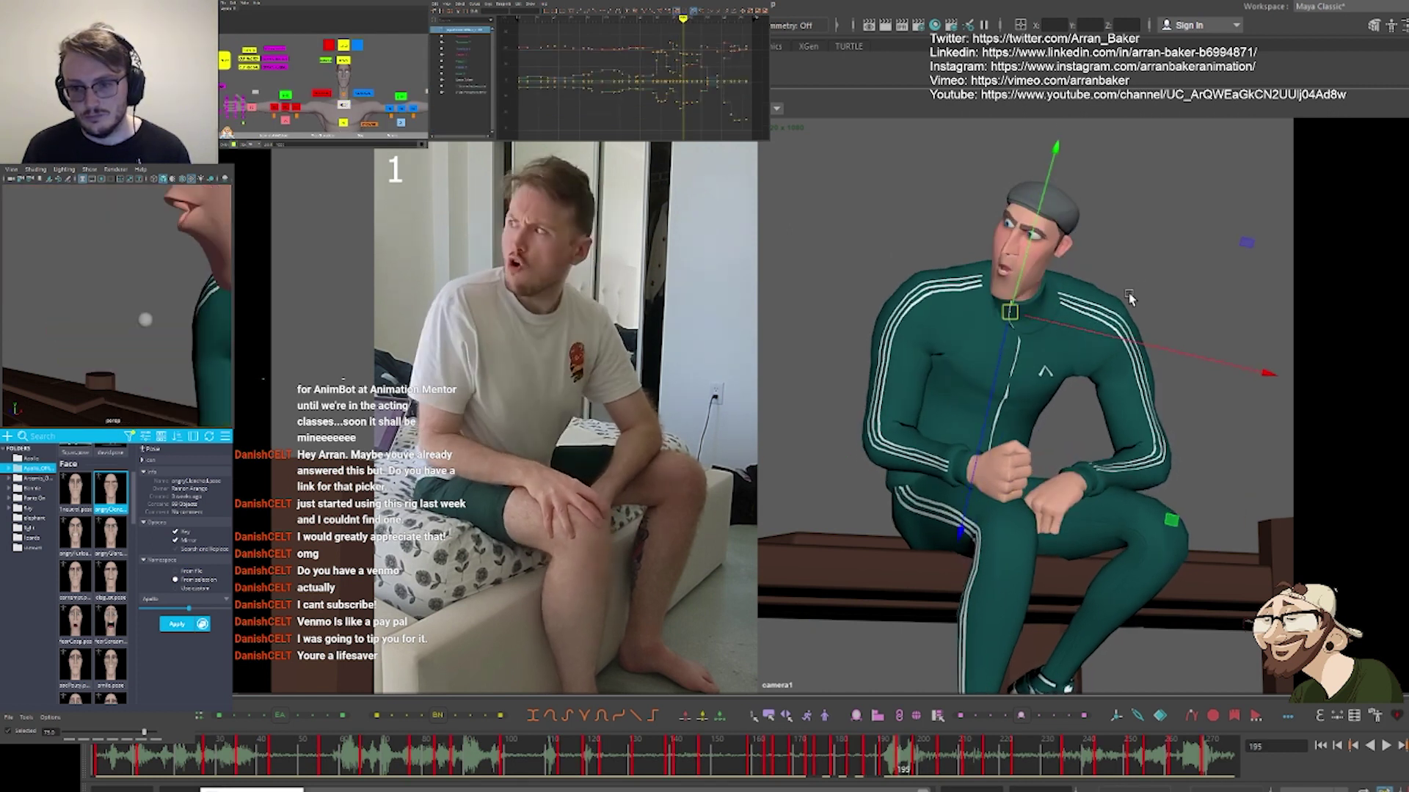
pyautogui.press('e')
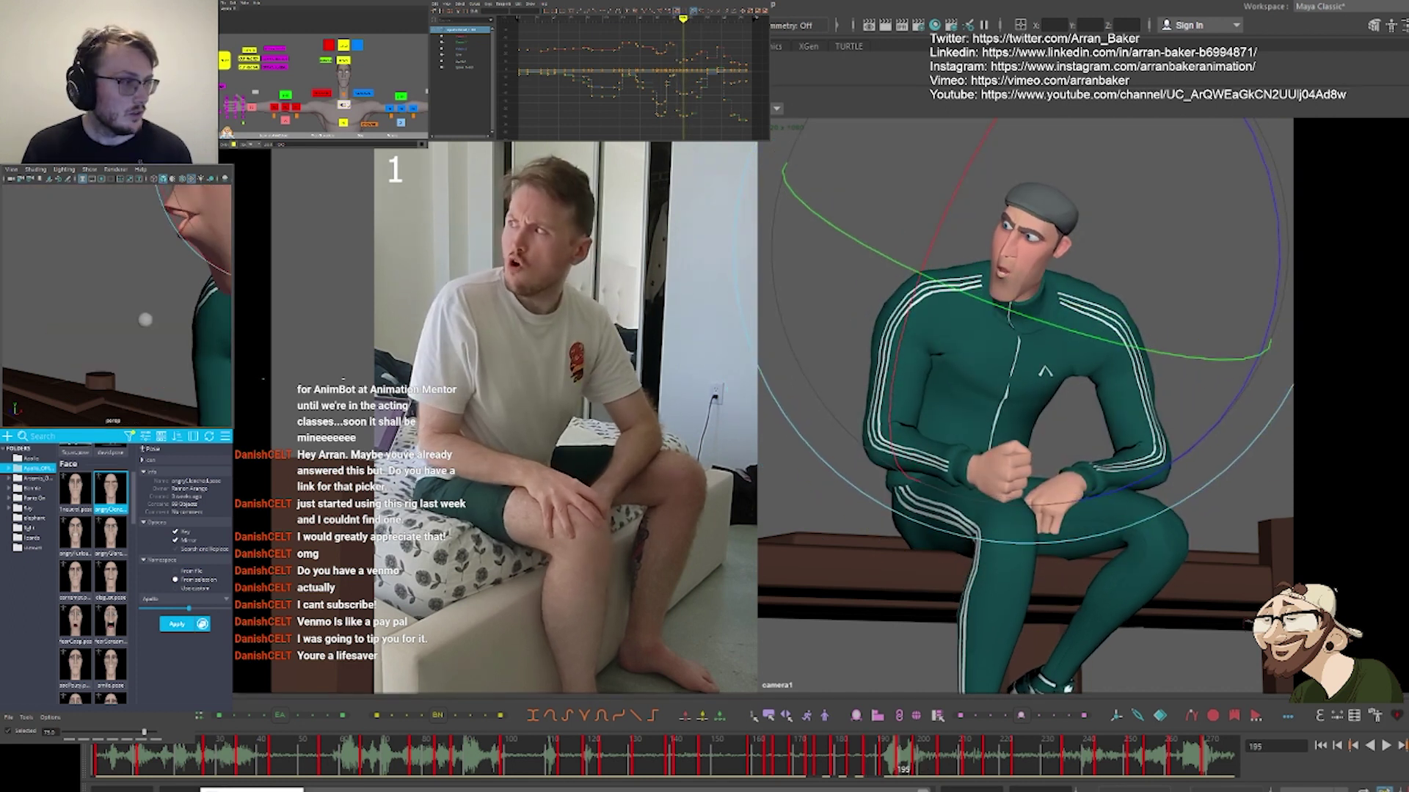
pyautogui.hotkey('ctrl', 'z')
pyautogui.hotkey('ctrl', 'z')
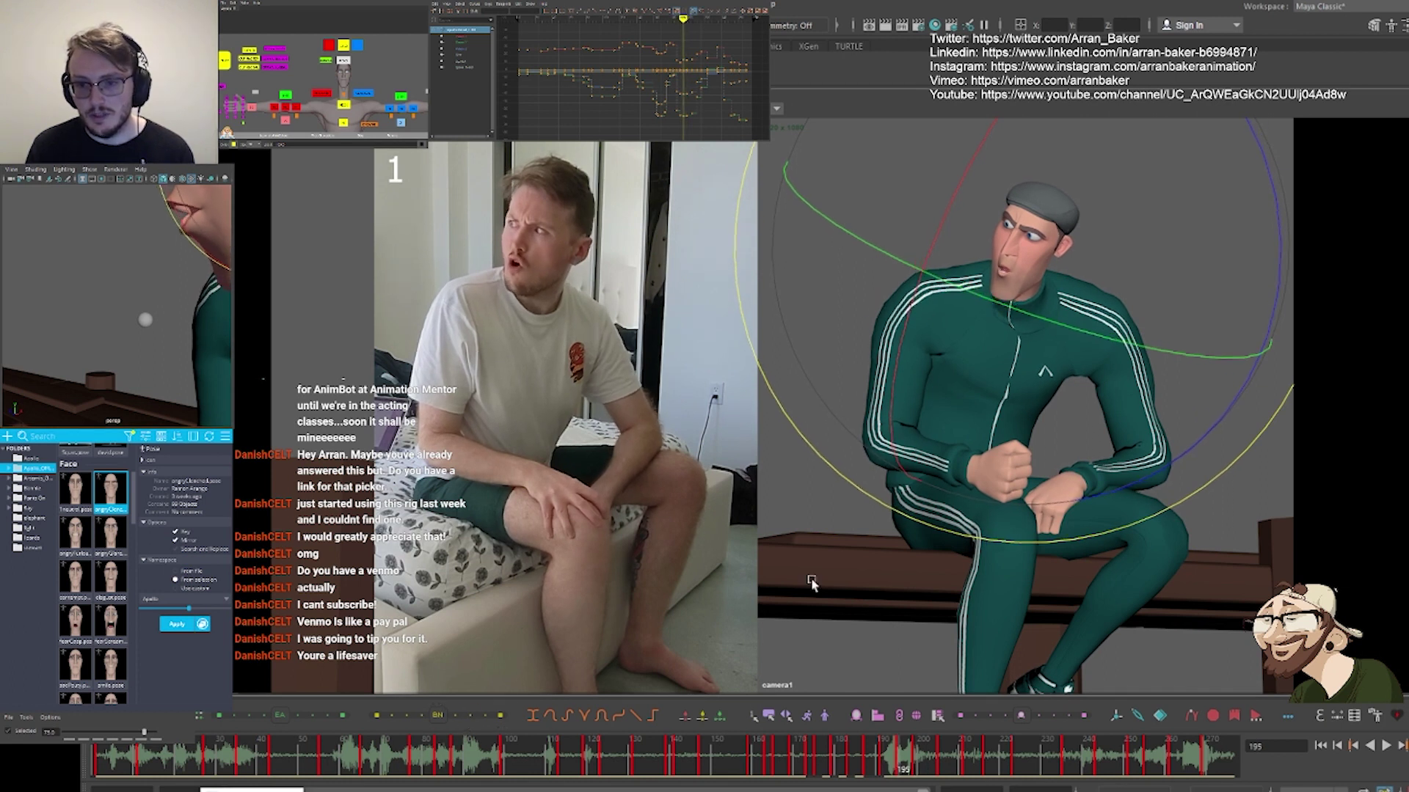
pyautogui.moveTo(999, 302); pyautogui.dragTo(997, 299)
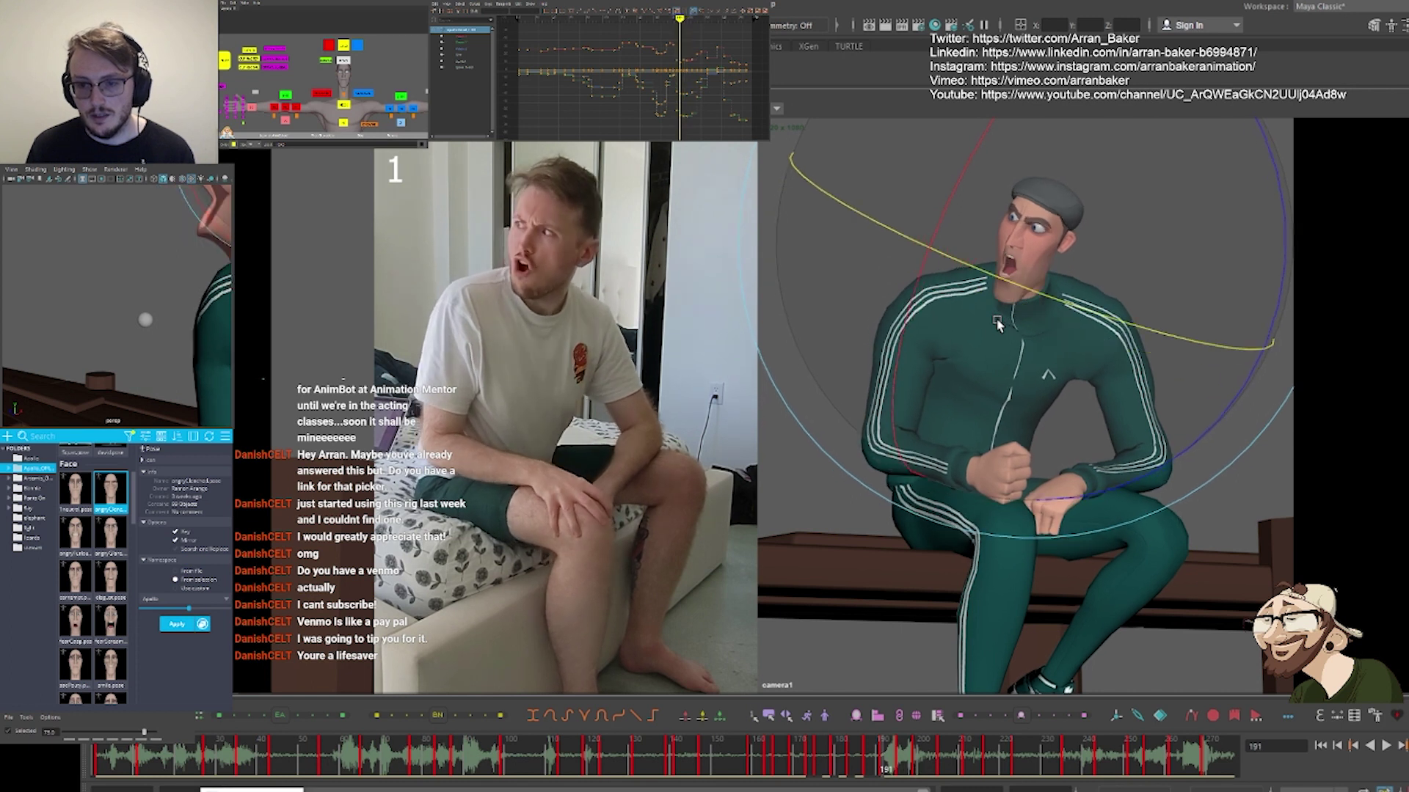
# Select the jaw control and compare its pose at frame 195 with the neighbouring key poses
pyautogui.scroll(-3, 383, 88)
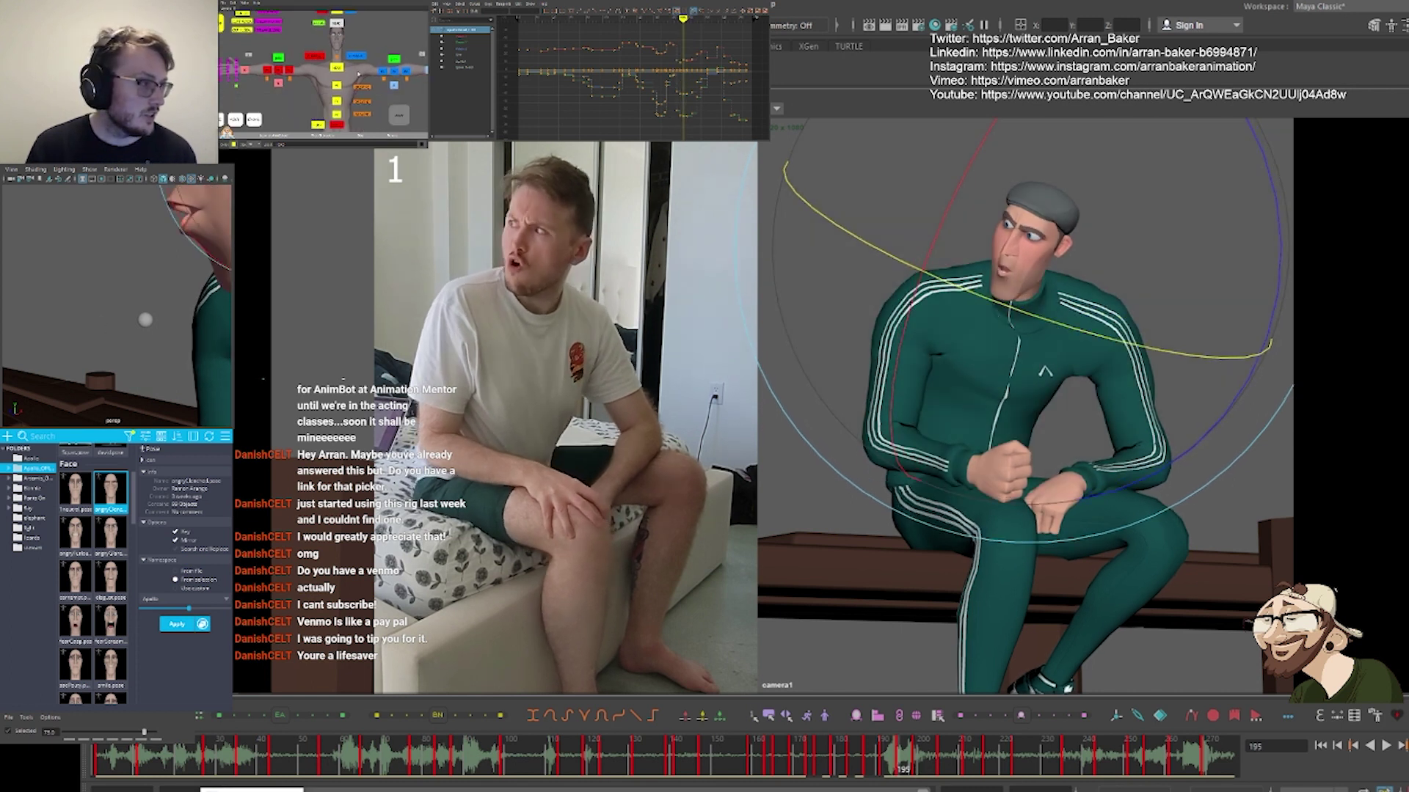
pyautogui.scroll(2, 269, 86)
pyautogui.moveTo(264, 118); pyautogui.dragTo(405, 42, button='middle')
pyautogui.click(347, 90)
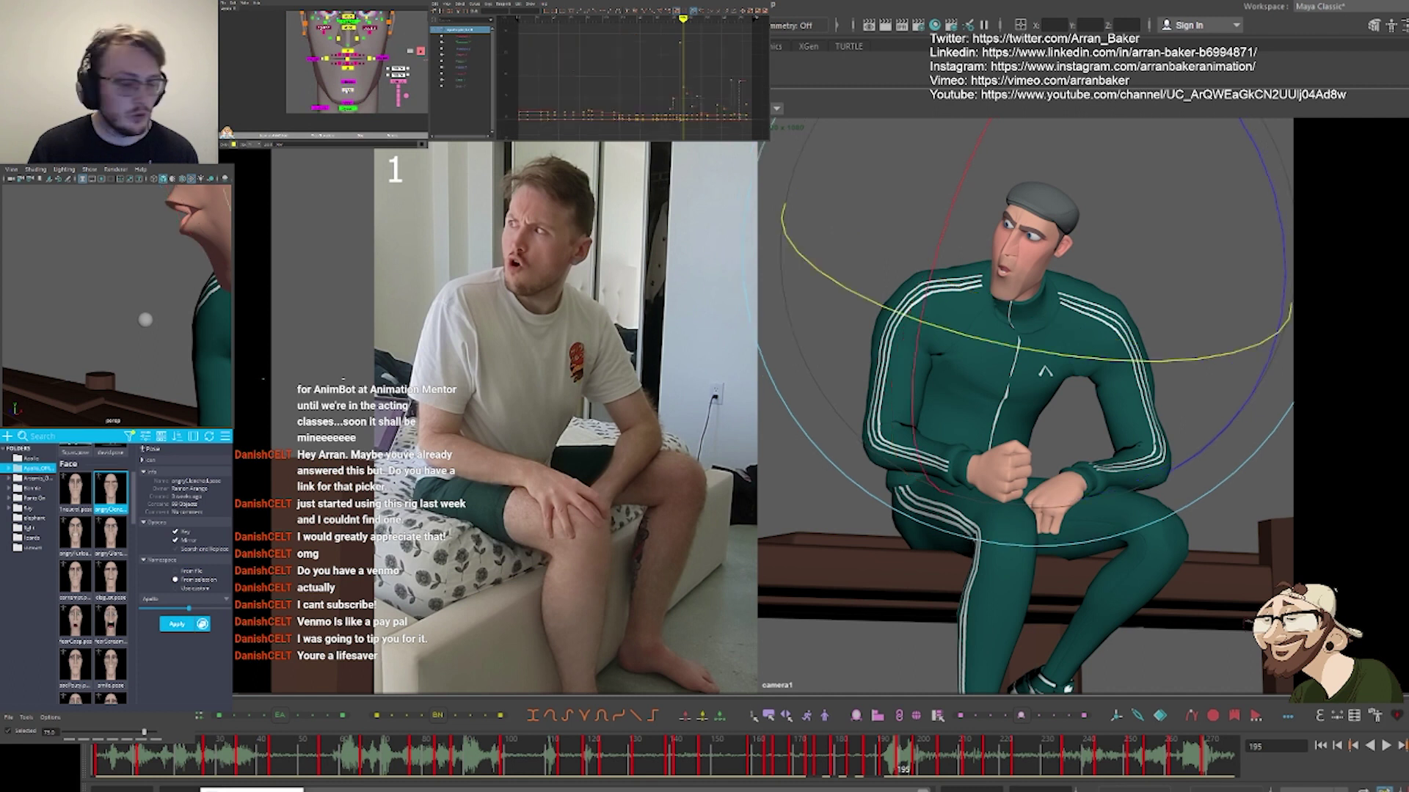
pyautogui.hotkey('alt', '.')
pyautogui.hotkey('alt', '.')
pyautogui.hotkey('alt', '.')
pyautogui.hotkey('alt', '.')
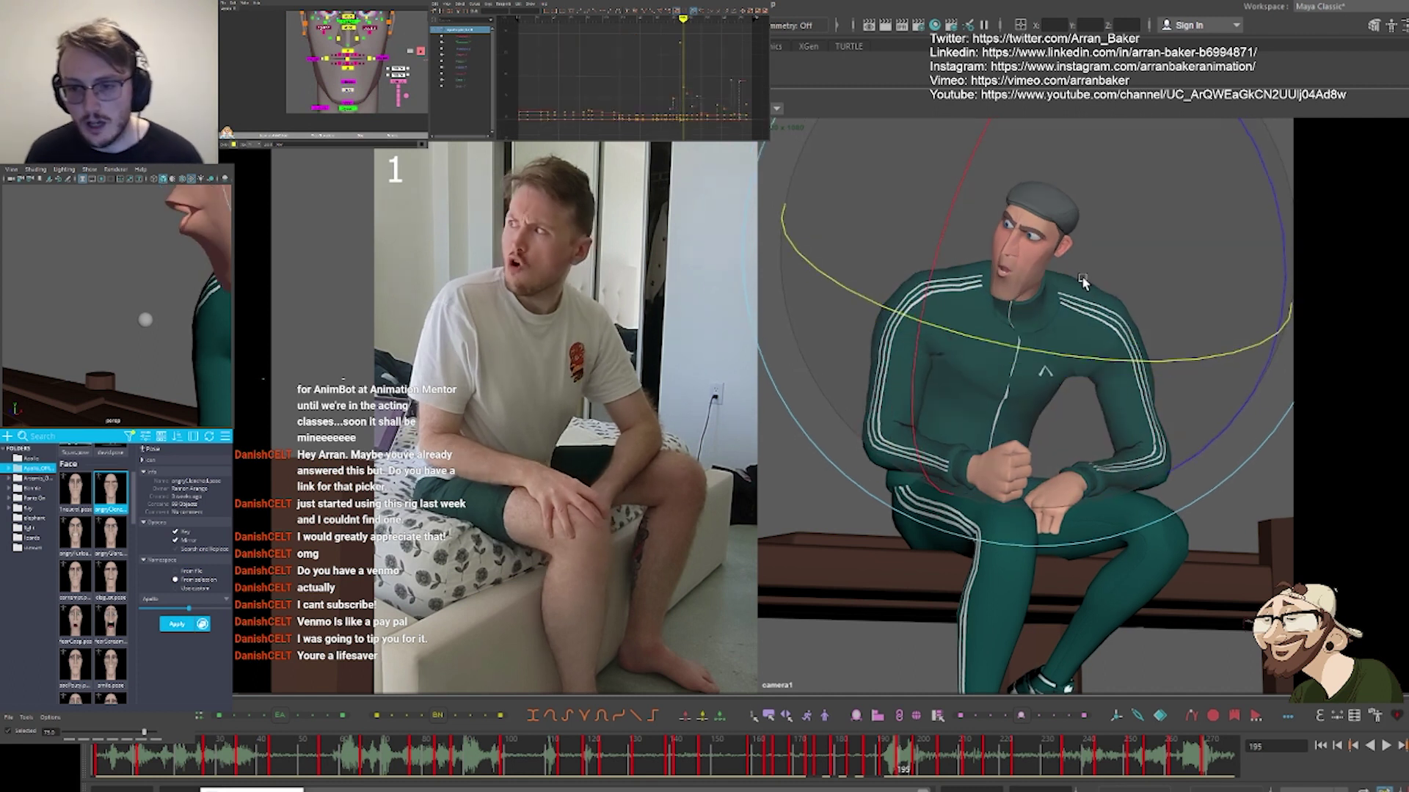
pyautogui.press(',')
pyautogui.press(',')
pyautogui.press('.')
pyautogui.press('.')
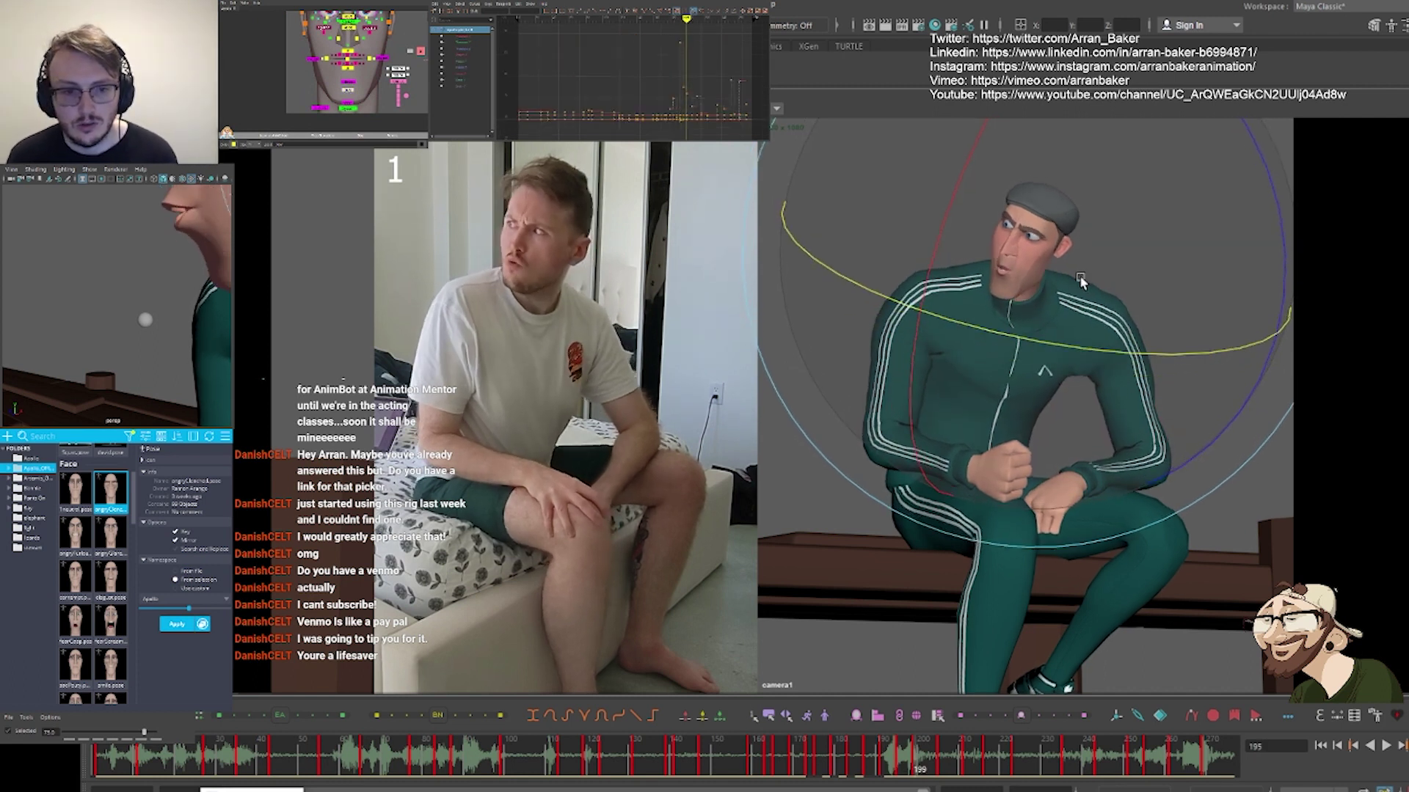
pyautogui.press(',')
# Select the facial controls together and check their poses at frames 191, 195 and 199
pyautogui.moveTo(375, 74); pyautogui.dragTo(341, 74, button='middle')
pyautogui.click(340, 74)
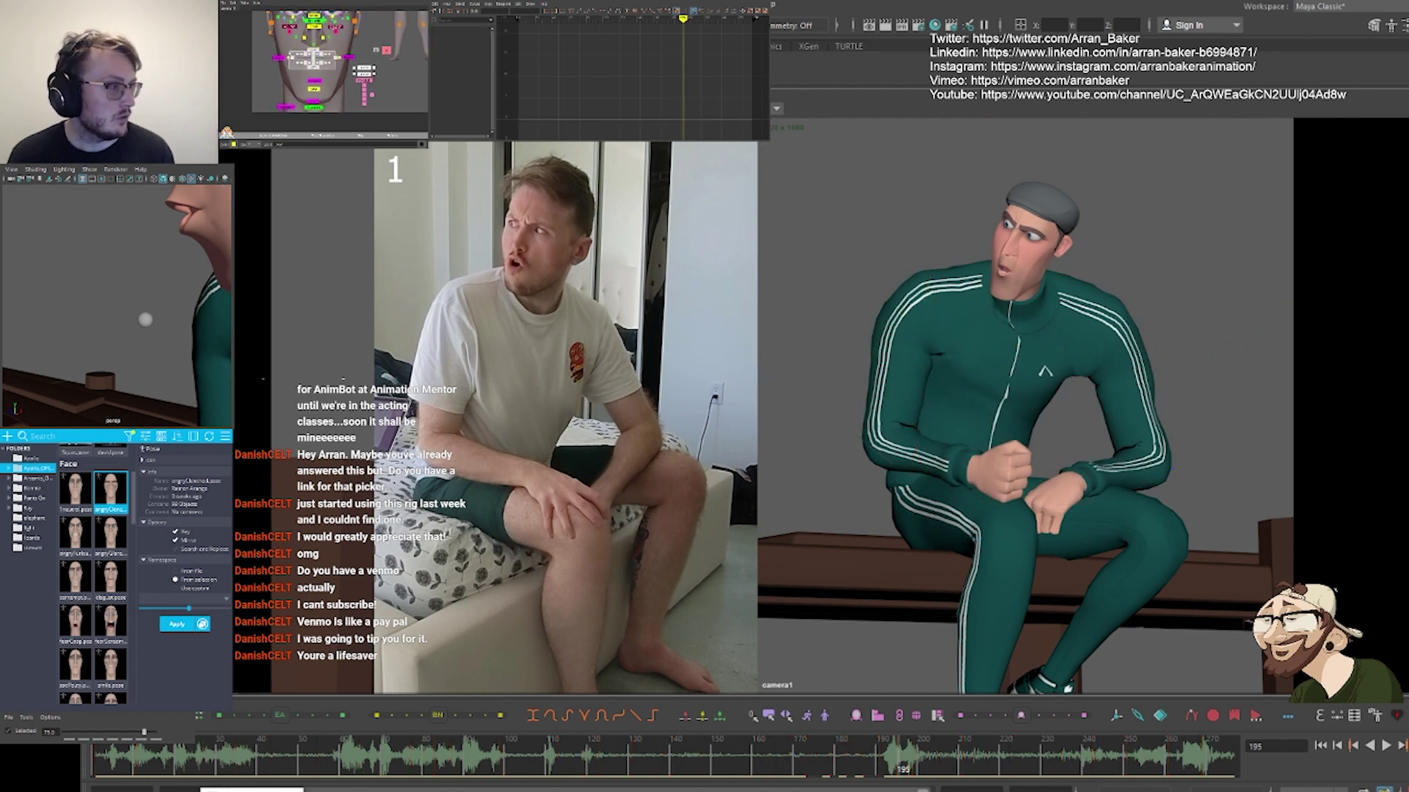
pyautogui.moveTo(335, 69); pyautogui.dragTo(289, 51)
pyautogui.press(',')
pyautogui.press('.')
pyautogui.press(',')
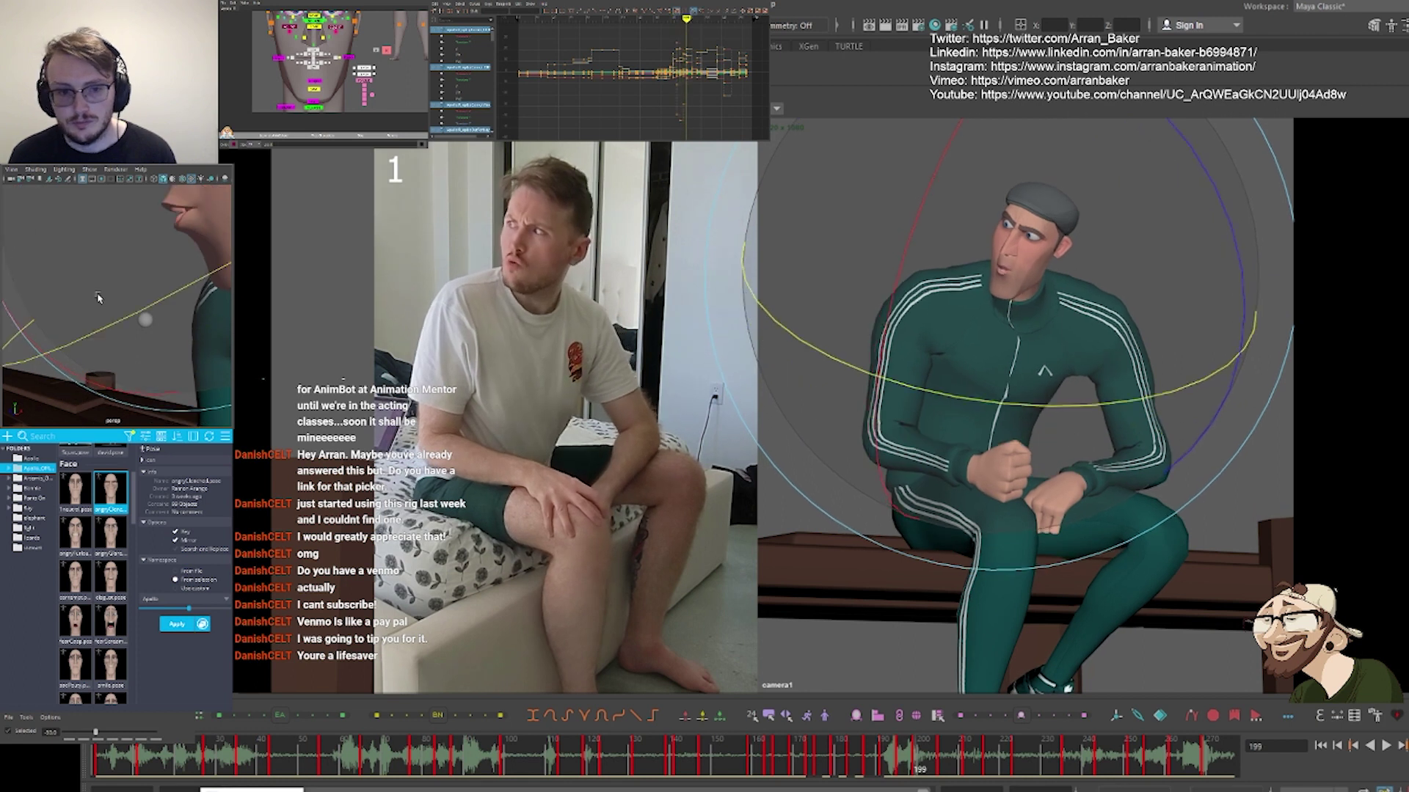
pyautogui.press('.')
pyautogui.press(',')
pyautogui.press(',')
pyautogui.hotkey('alt', '.')
pyautogui.hotkey('alt', '.')
pyautogui.hotkey('alt', '.')
pyautogui.hotkey('alt', '.')
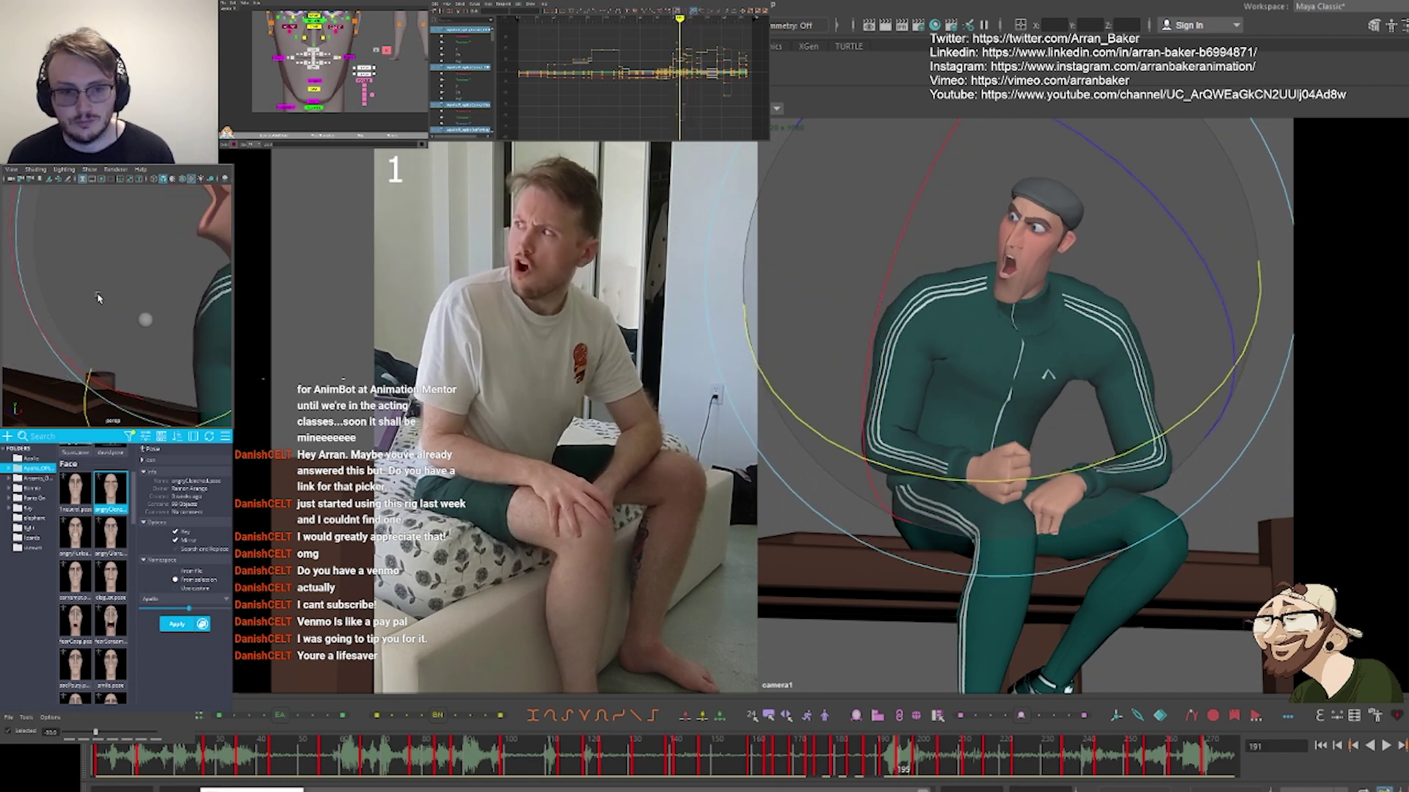
# Compare the mouth shapes at frames 195 and 199 back and forth against the video reference
pyautogui.hotkey('alt', ',')
pyautogui.hotkey('alt', ',')
pyautogui.hotkey('alt', ',')
pyautogui.hotkey('alt', ',')
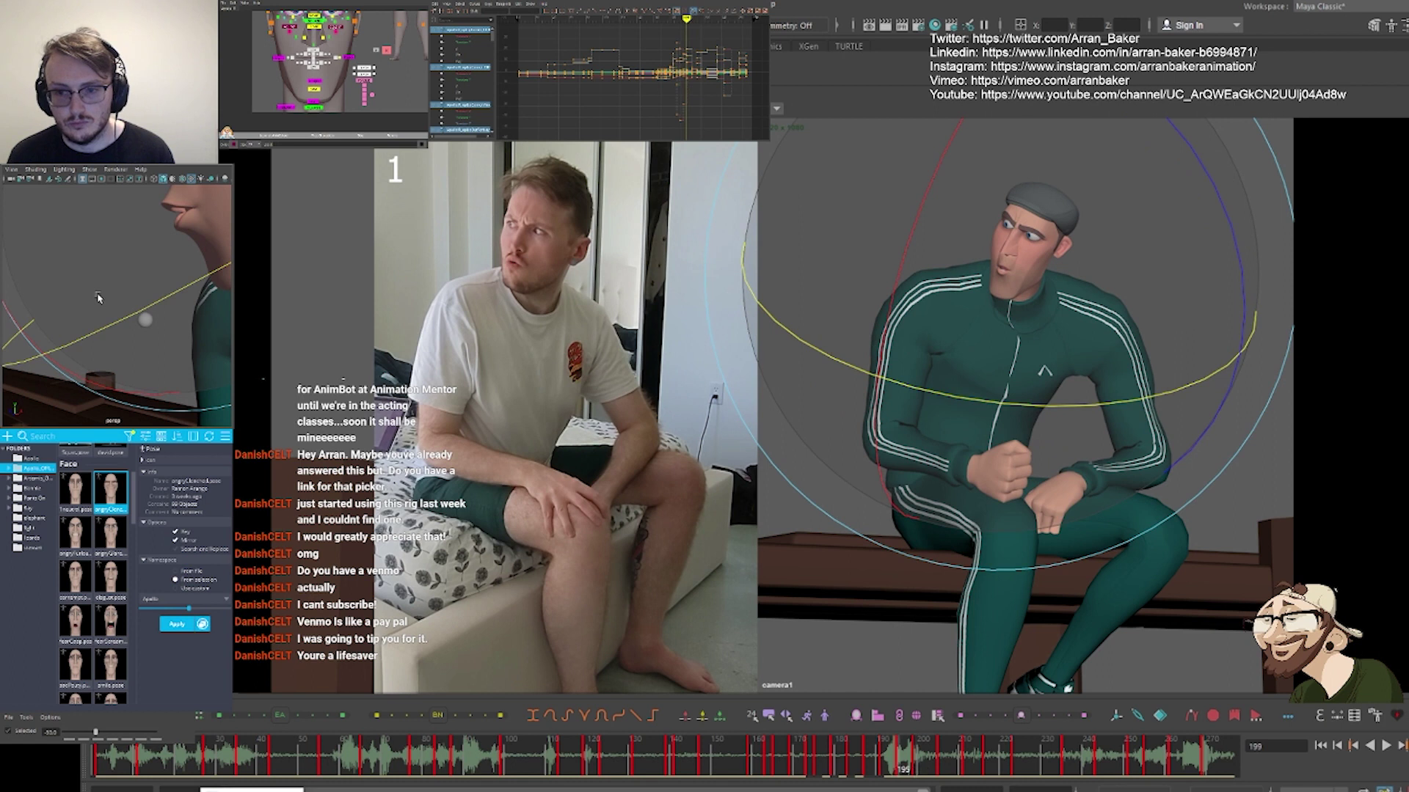
pyautogui.hotkey('alt', '.')
pyautogui.hotkey('alt', '.')
pyautogui.hotkey('alt', '.')
pyautogui.hotkey('alt', '.')
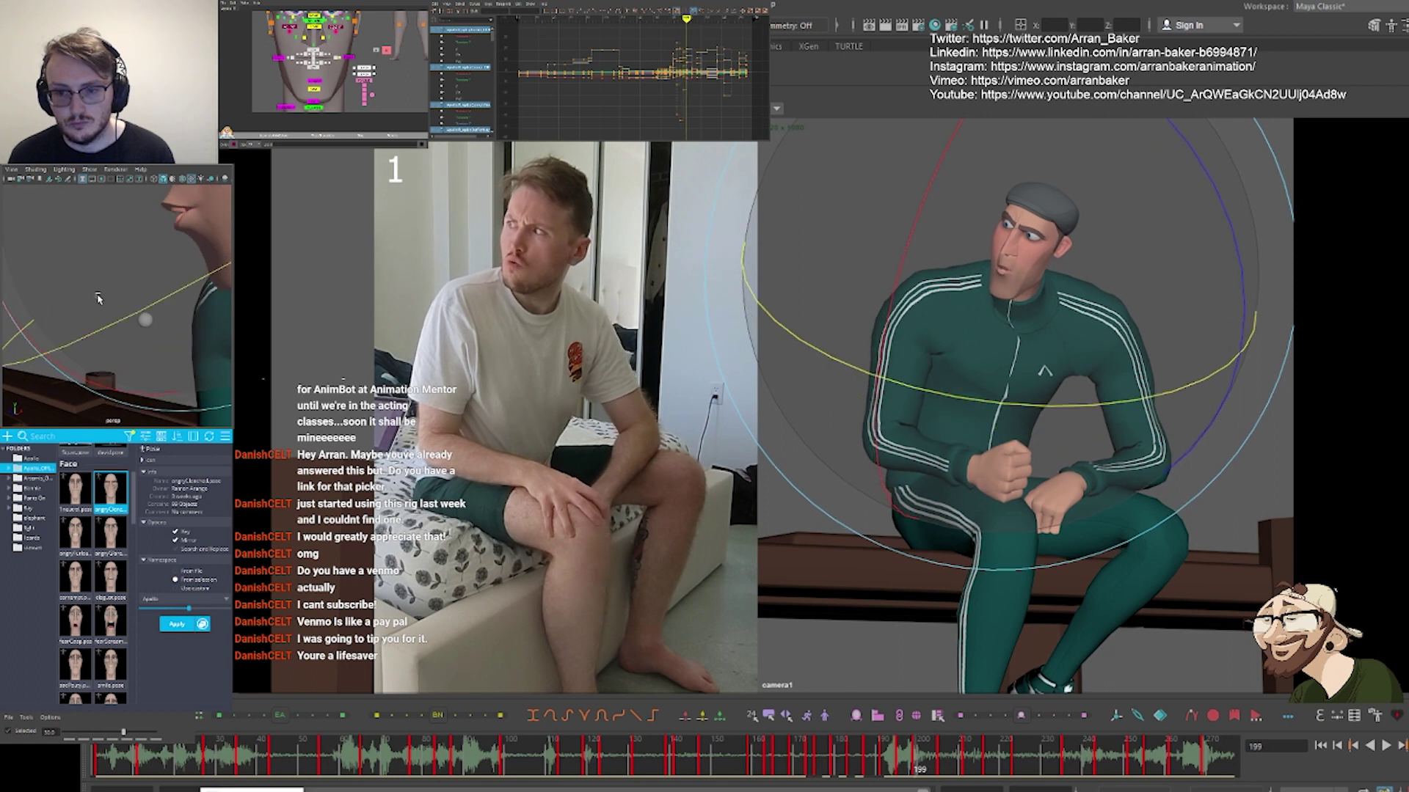
pyautogui.press(',')
pyautogui.press(',')
pyautogui.press(',')
pyautogui.press(',')
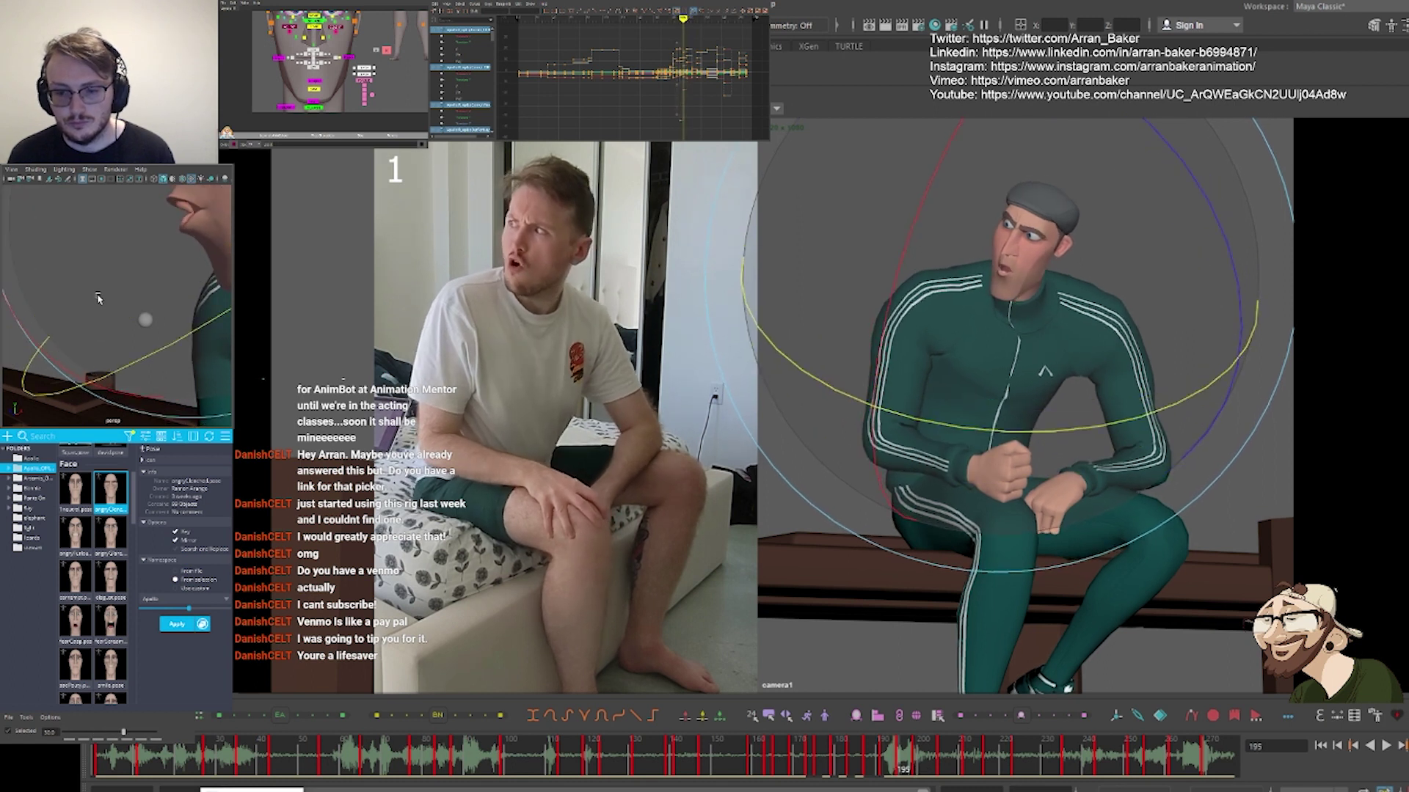
pyautogui.press('.')
pyautogui.press('.')
pyautogui.press('.')
pyautogui.press('.')
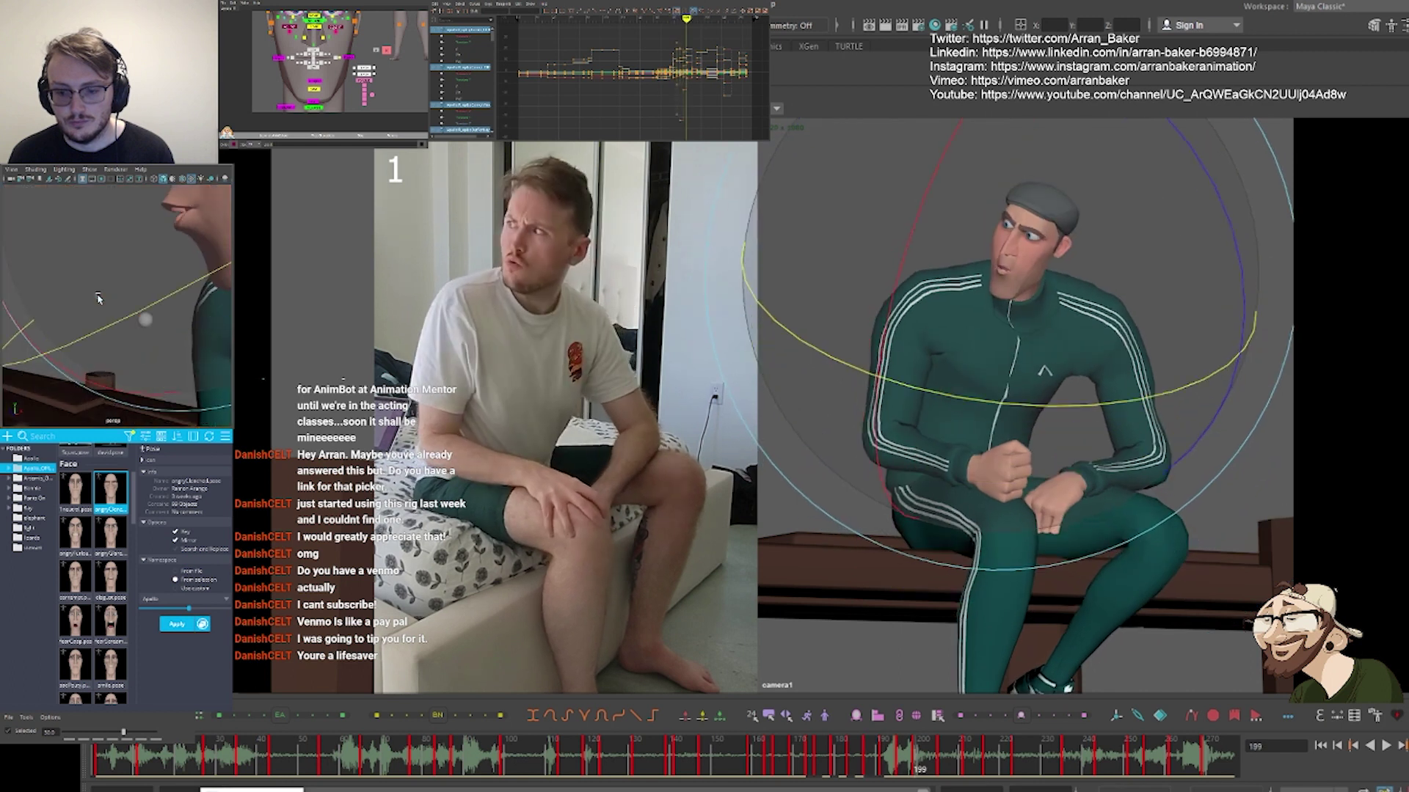
# Examine the head turn from frame 205 to 223, checking its timing around frames 205 to 208 against the reference
pyautogui.press('.')
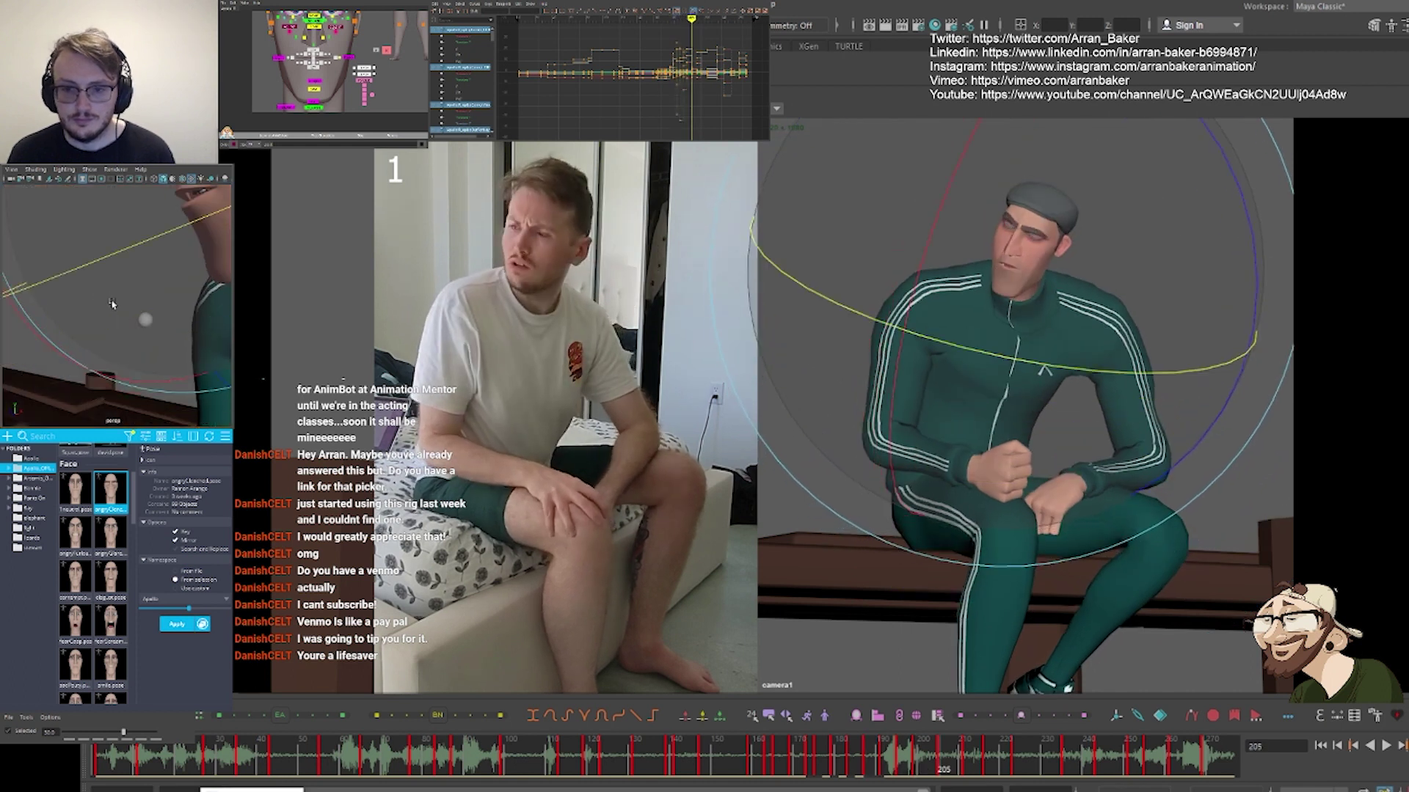
pyautogui.press('.')
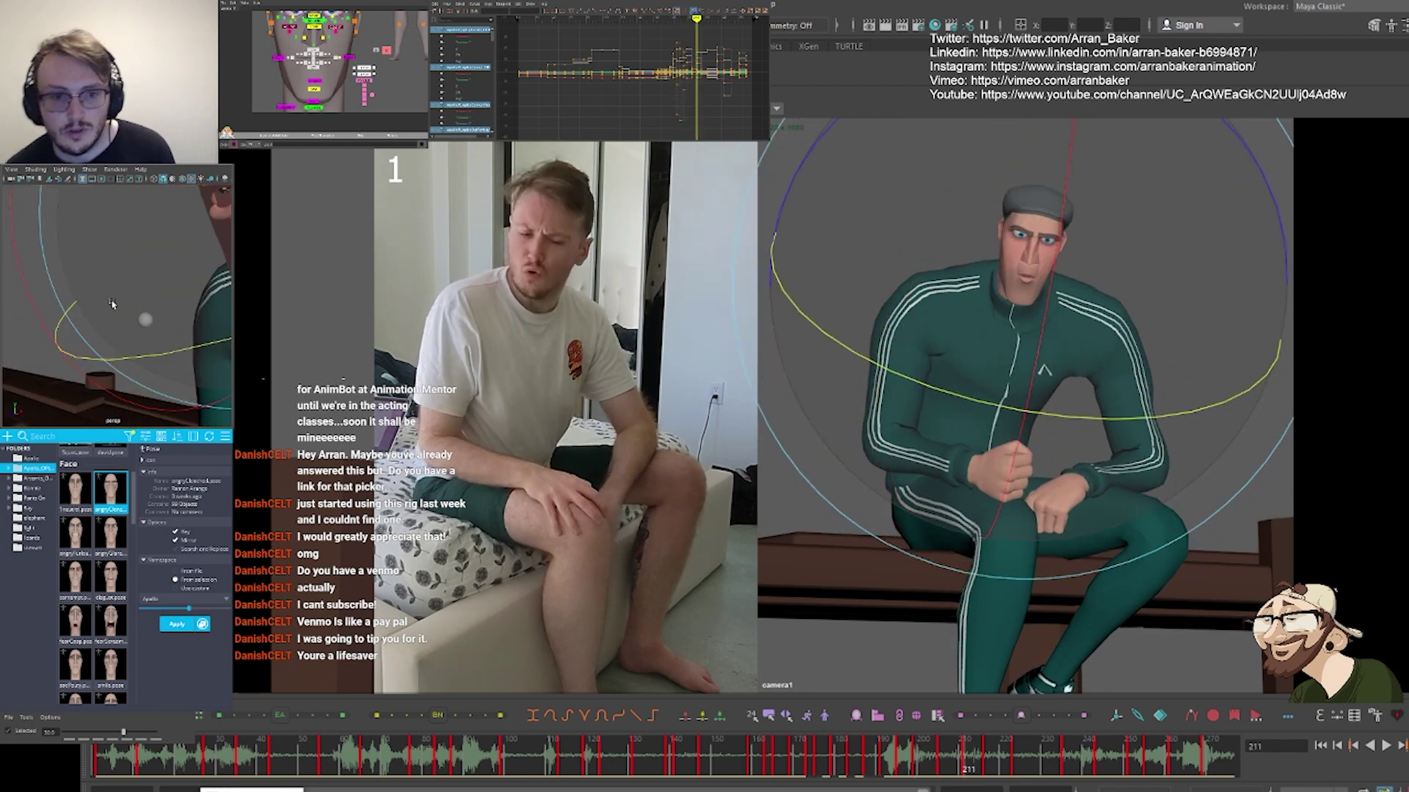
pyautogui.press('.')
pyautogui.press('.')
pyautogui.press('.')
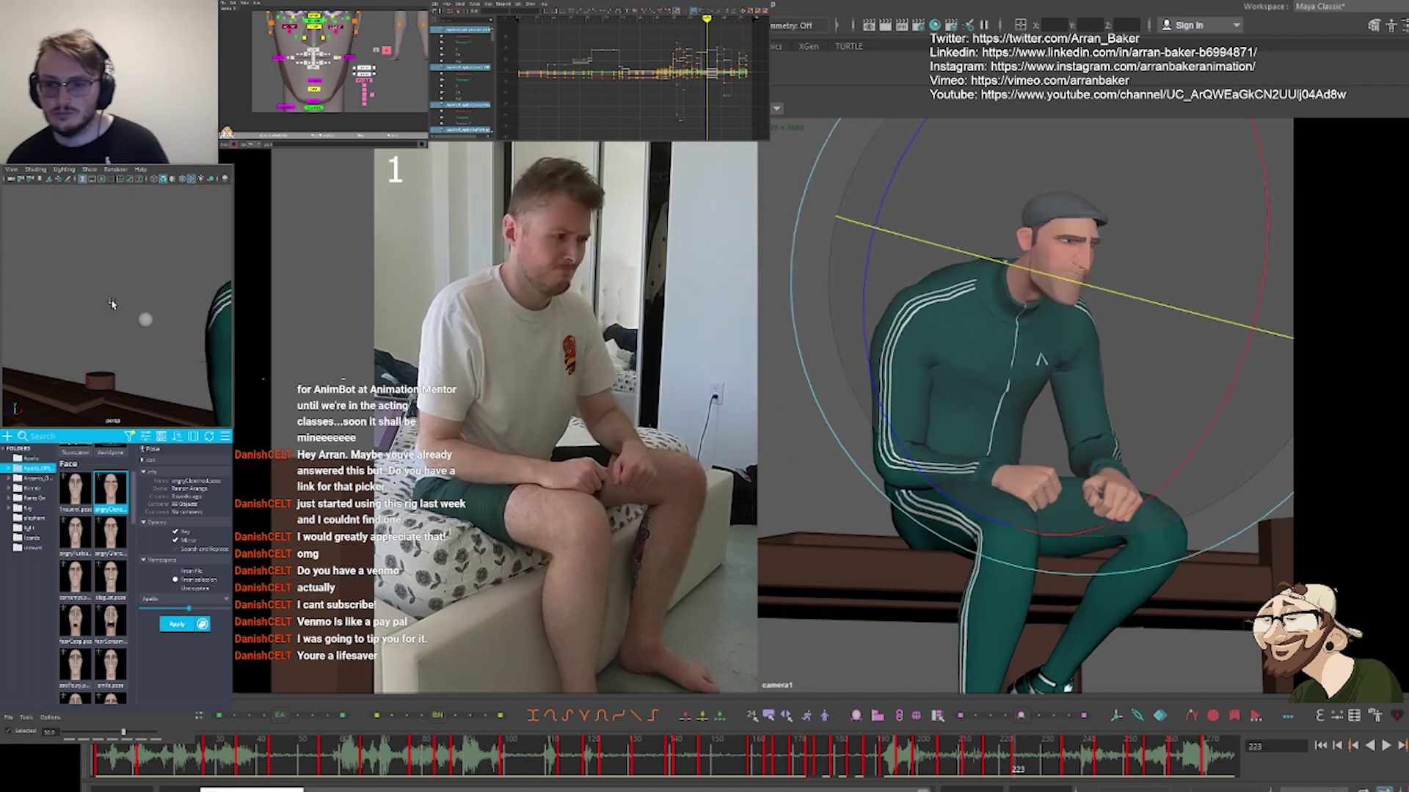
pyautogui.press(',')
pyautogui.press(',')
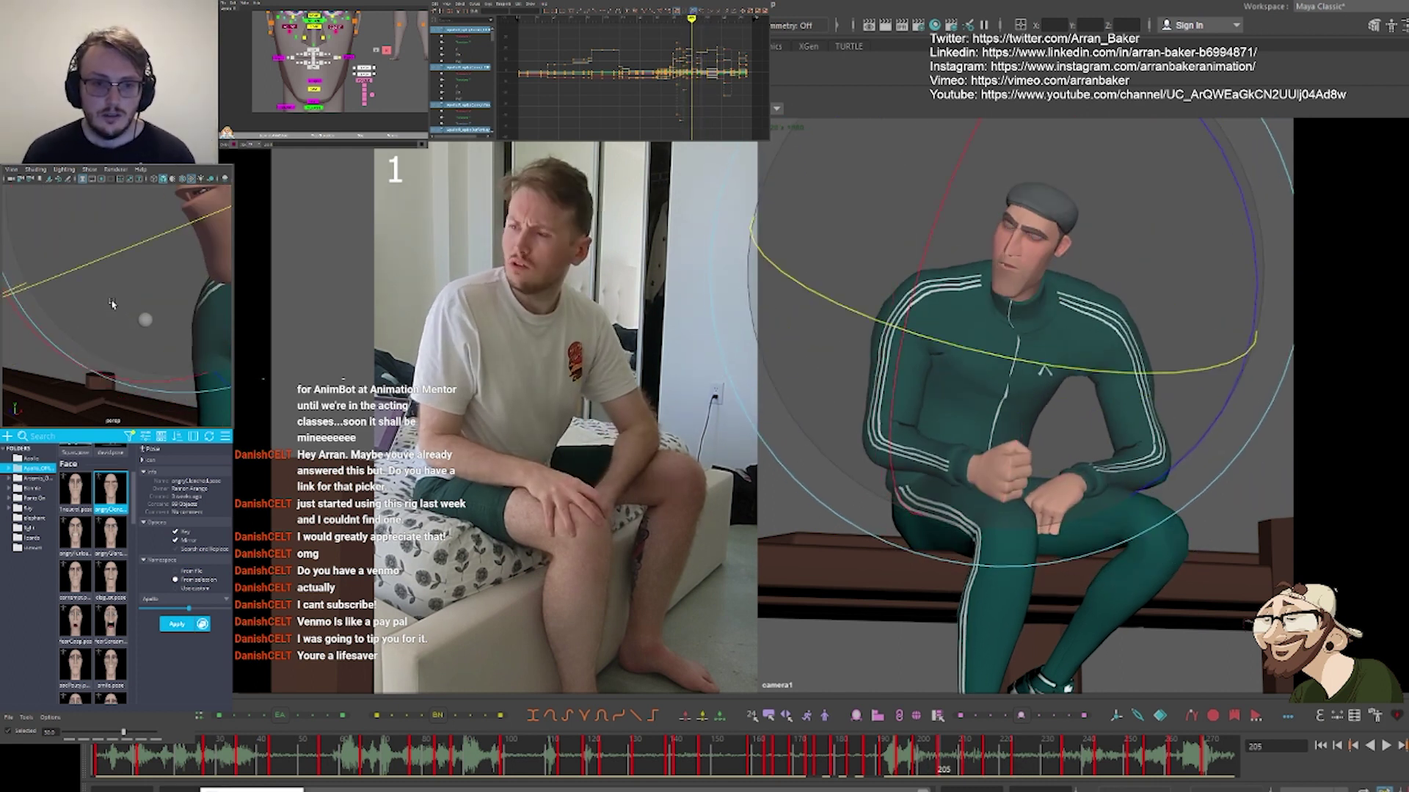
pyautogui.press('.')
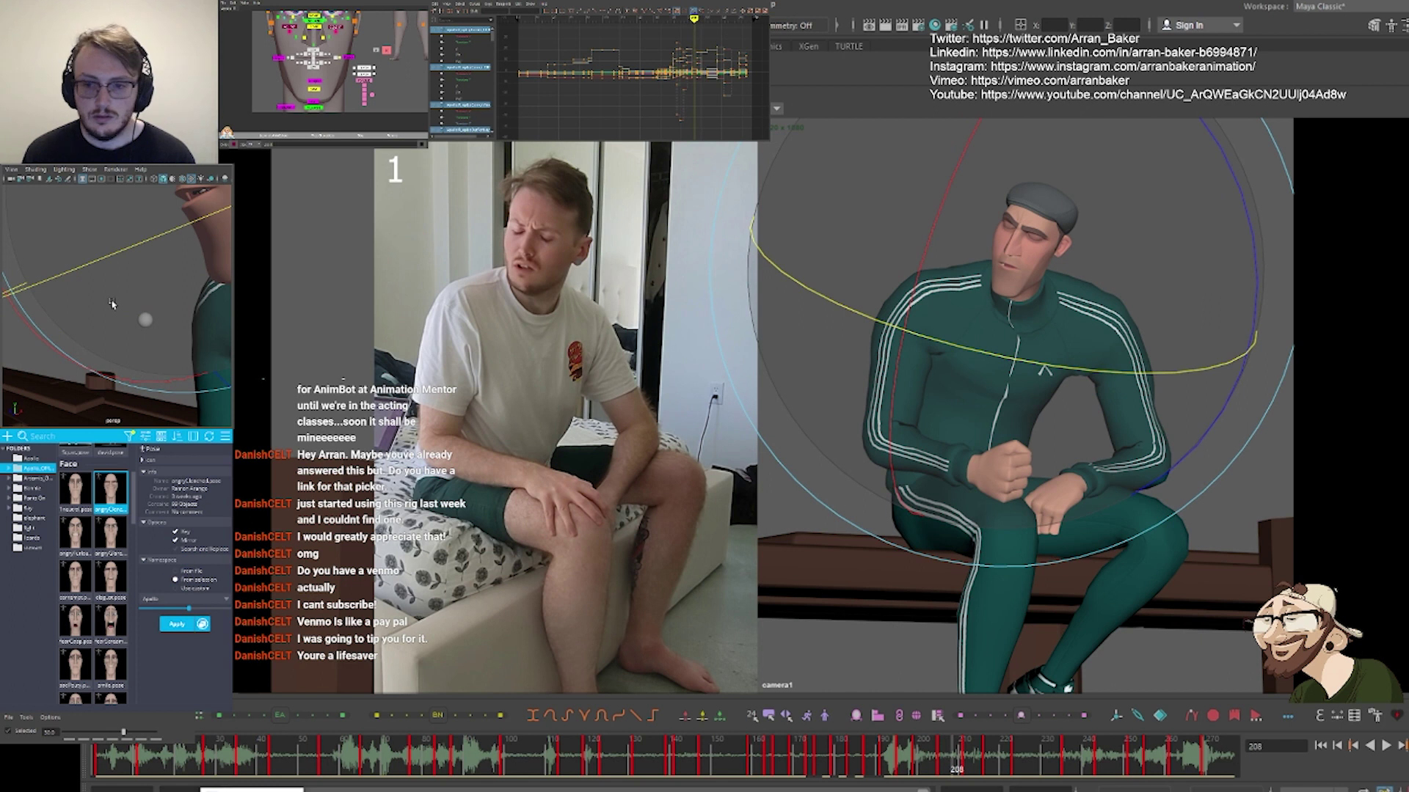
pyautogui.press('.')
pyautogui.press(',')
pyautogui.press(',')
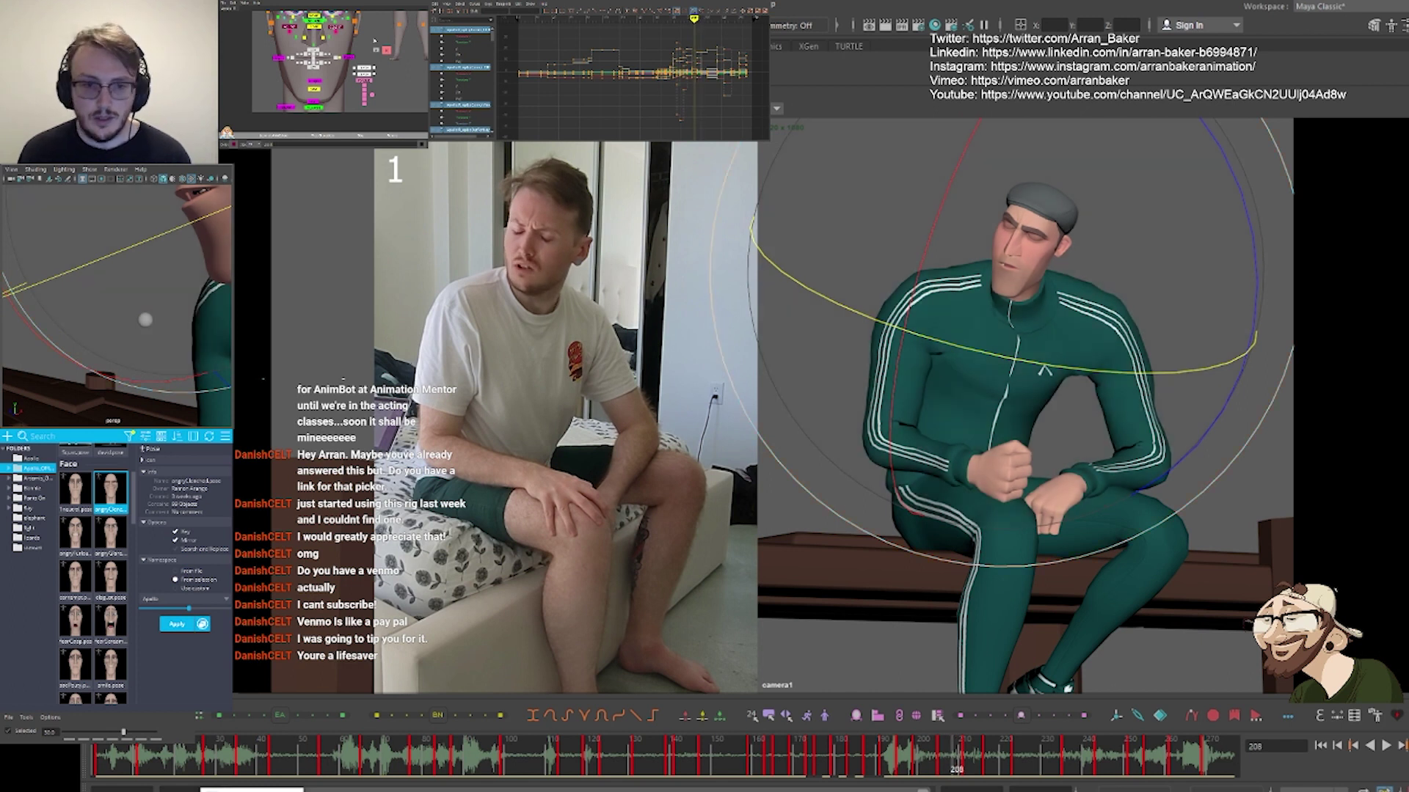
# Select all of the character's controls and retime their key pose at frame 205 to frame 207
pyautogui.press('.')
pyautogui.keyDown('alt'); pyautogui.moveTo(418, 62); pyautogui.dragTo(361, 119, button='middle'); pyautogui.keyUp('alt')
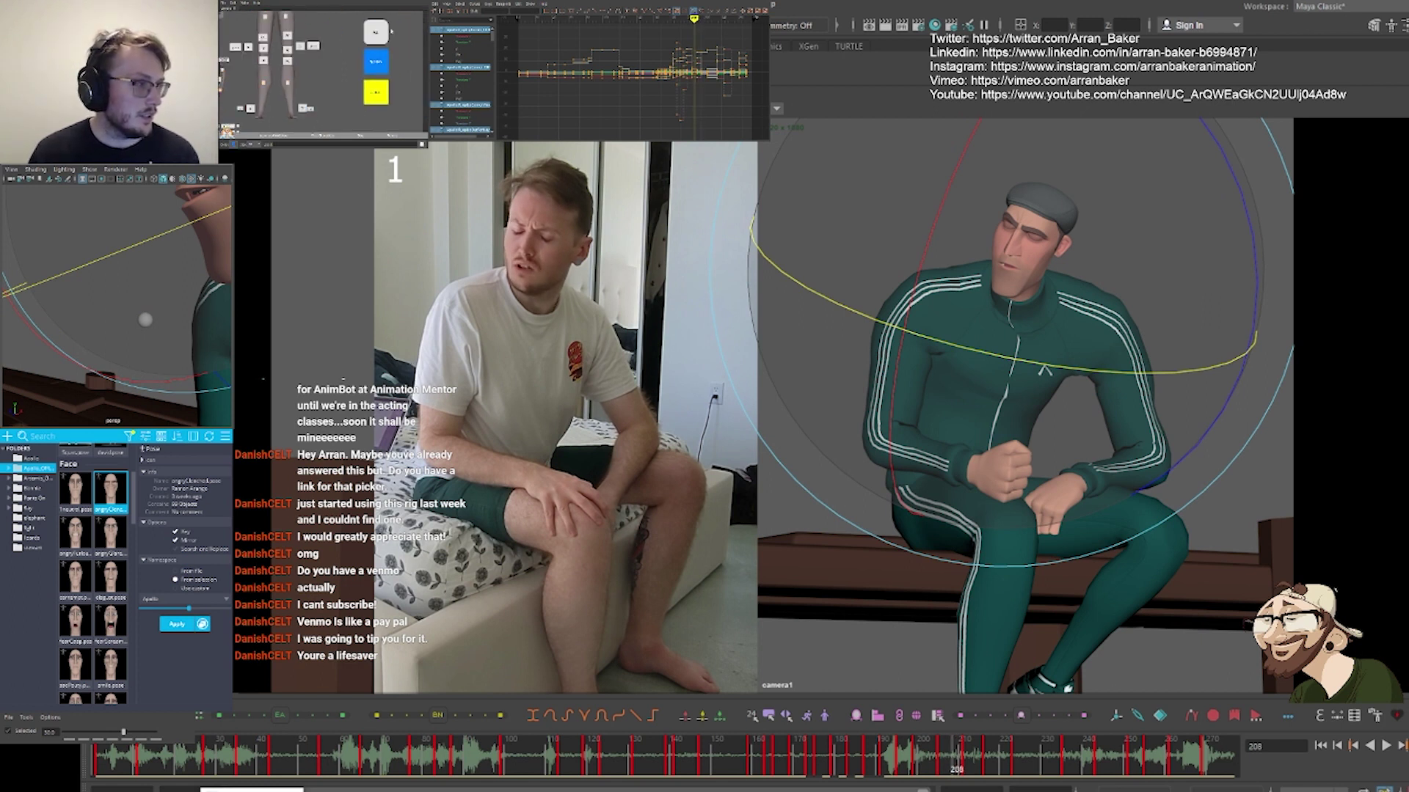
pyautogui.click(1038, 488)
pyautogui.press(',')
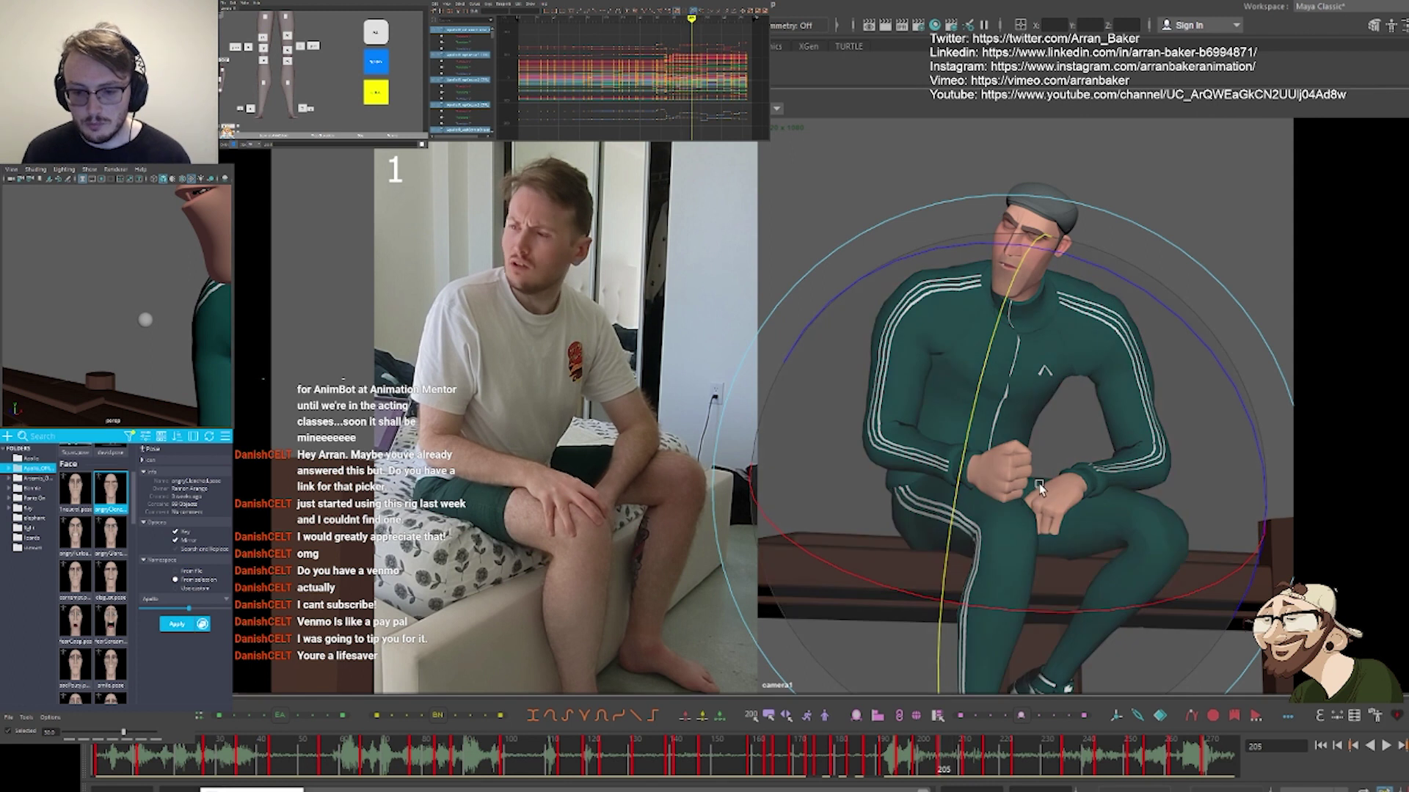
pyautogui.press('.')
pyautogui.press('.')
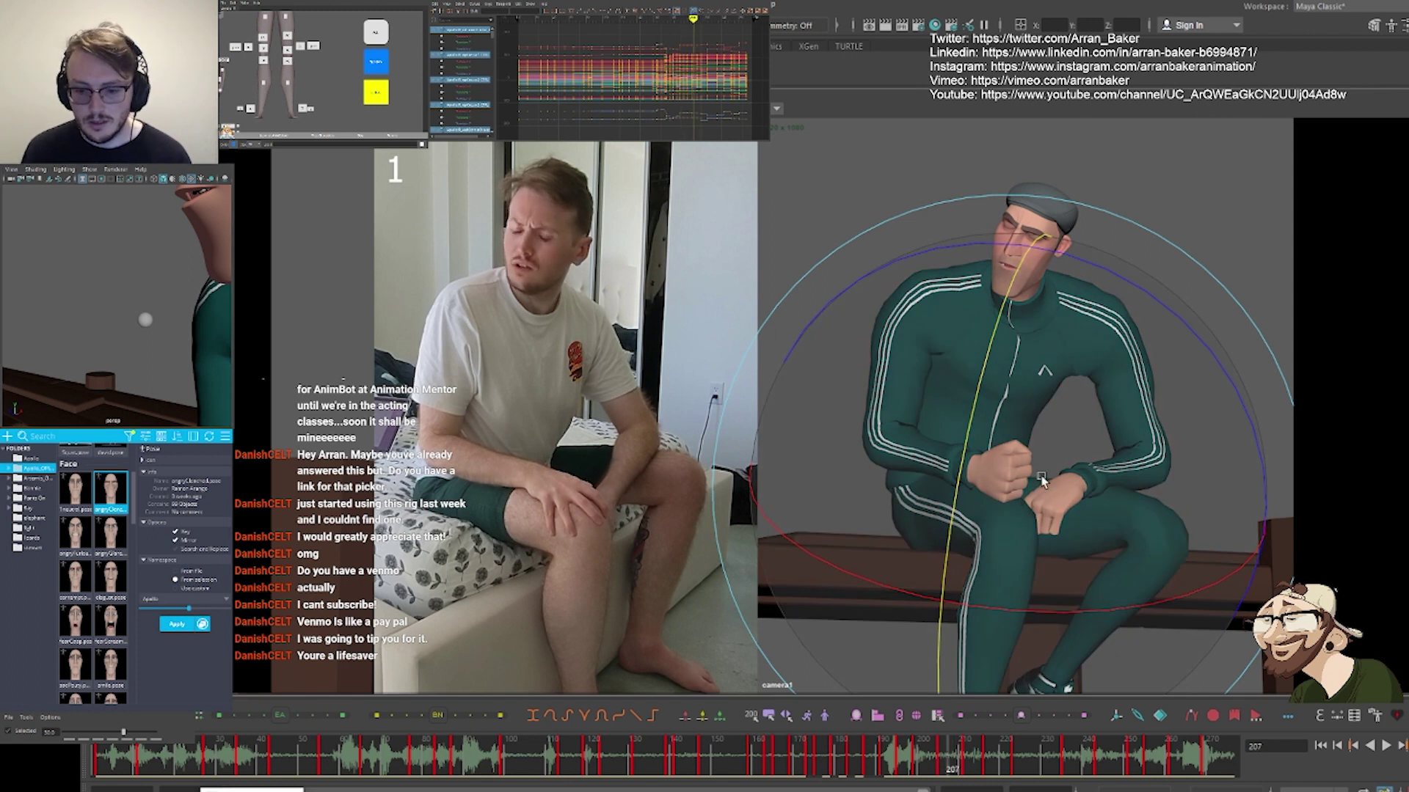
pyautogui.click(941, 767)
pyautogui.doubleClick(939, 763)
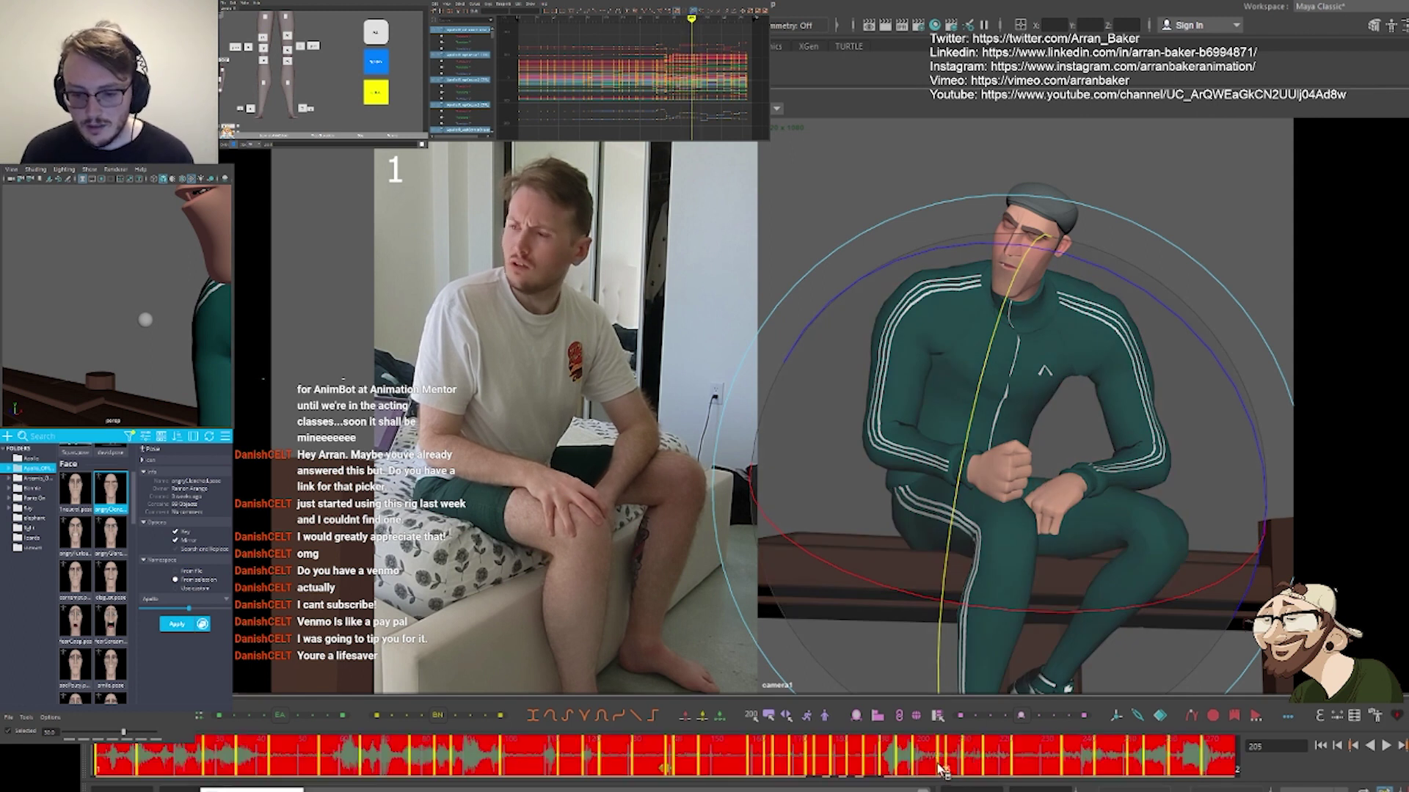
pyautogui.moveTo(966, 757); pyautogui.dragTo(935, 767)
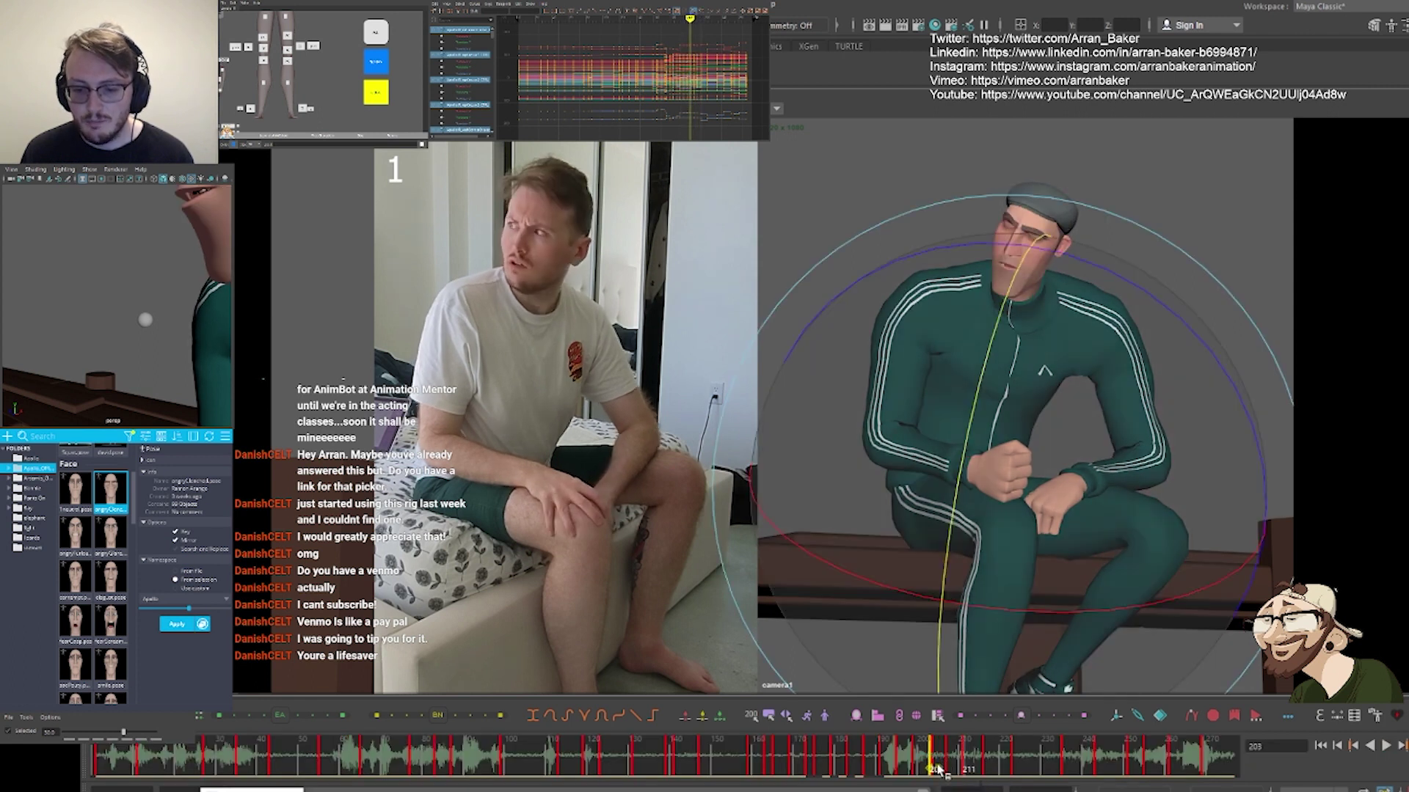
pyautogui.click(953, 760)
pyautogui.click(937, 764)
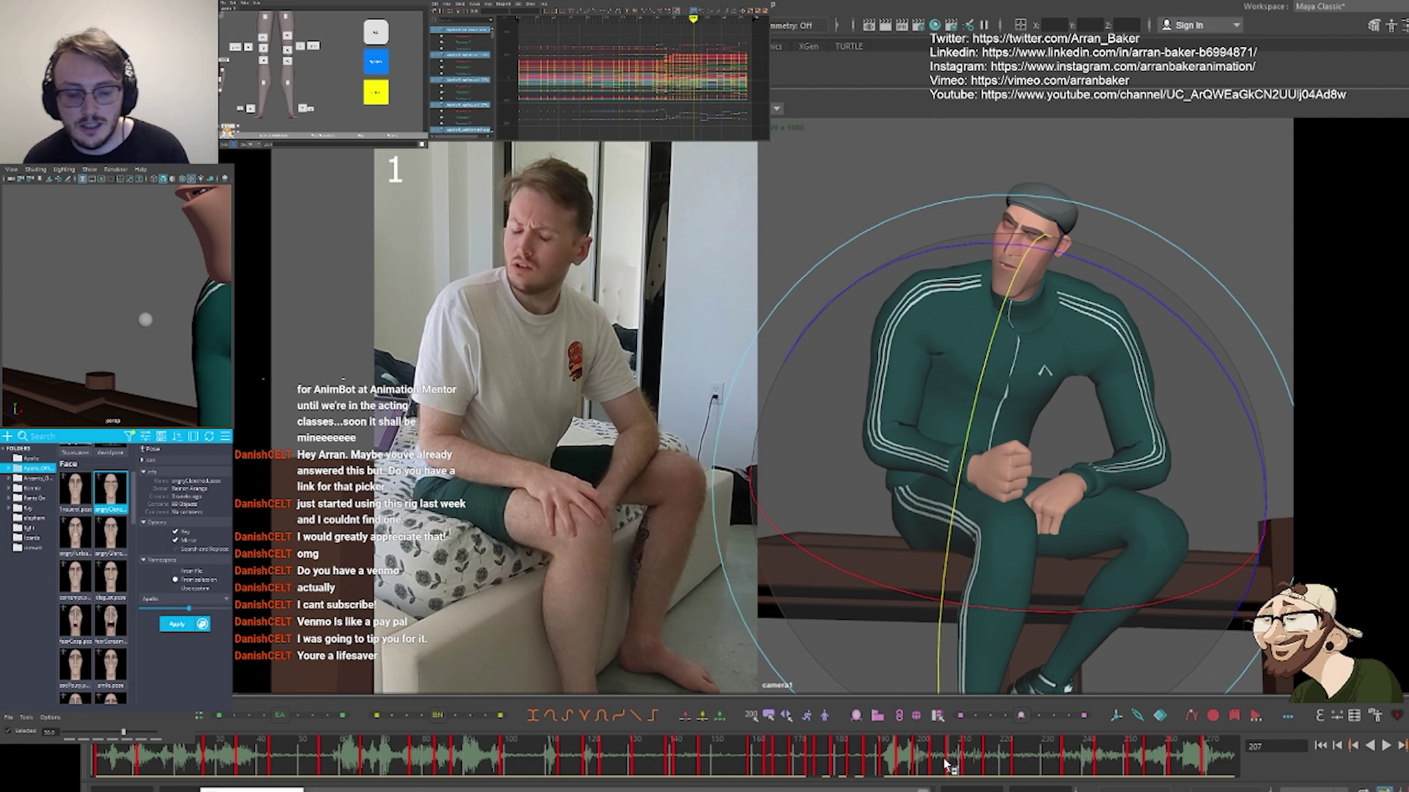
# Compare the key poses at frames 195, 203 and 207, and blend the character's pose at frame 203 toward the previous key at -75
pyautogui.click(946, 764)
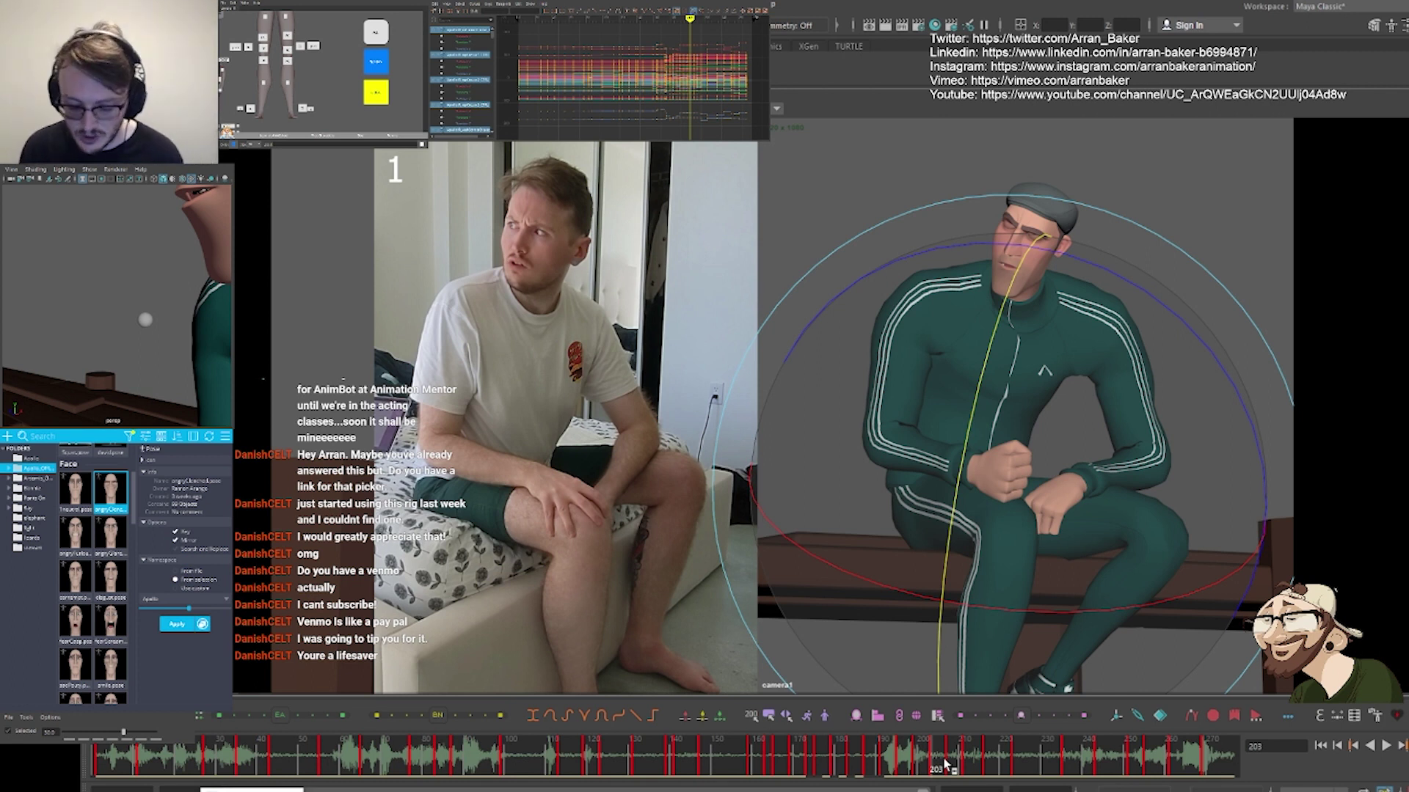
pyautogui.press(',')
pyautogui.press(',')
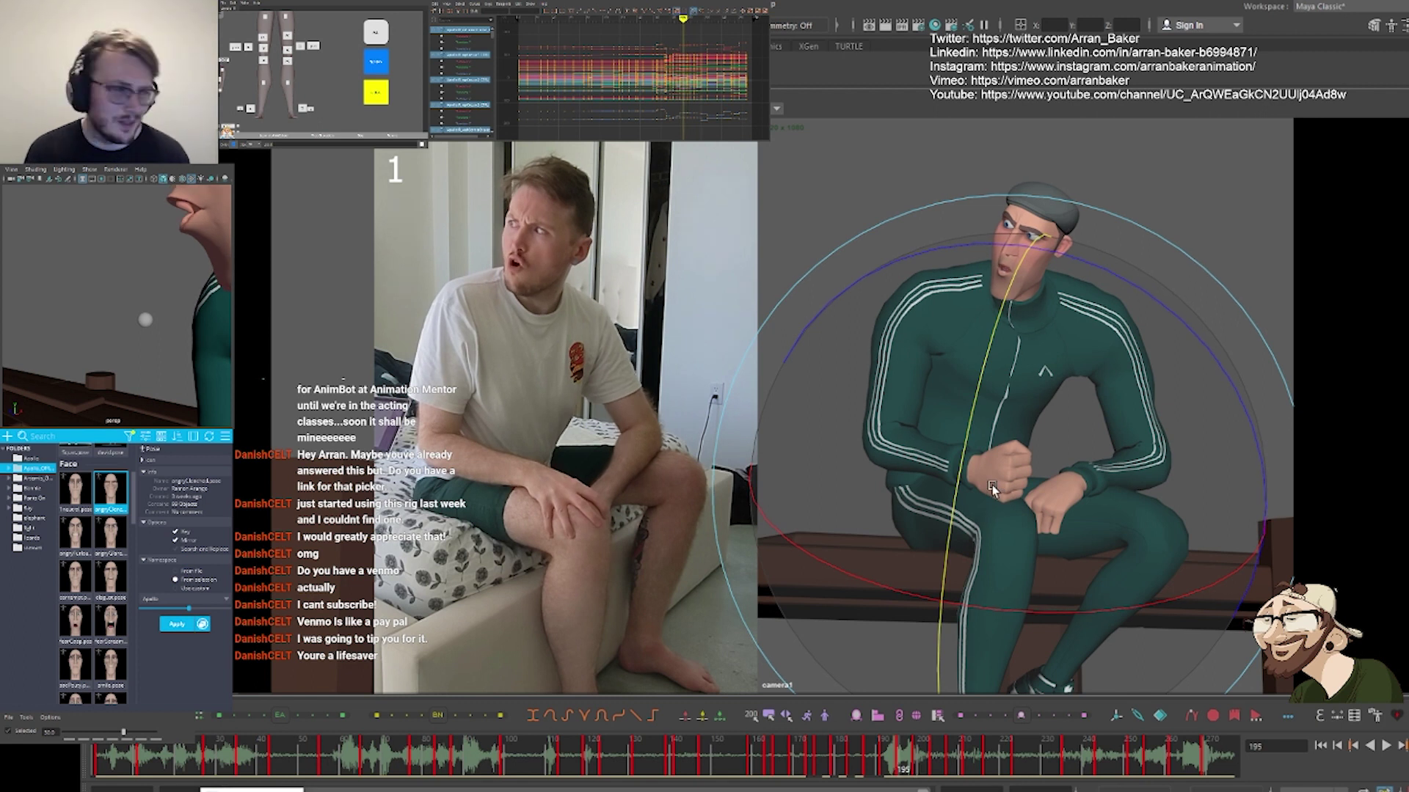
pyautogui.press('.')
pyautogui.press('.')
pyautogui.press('.')
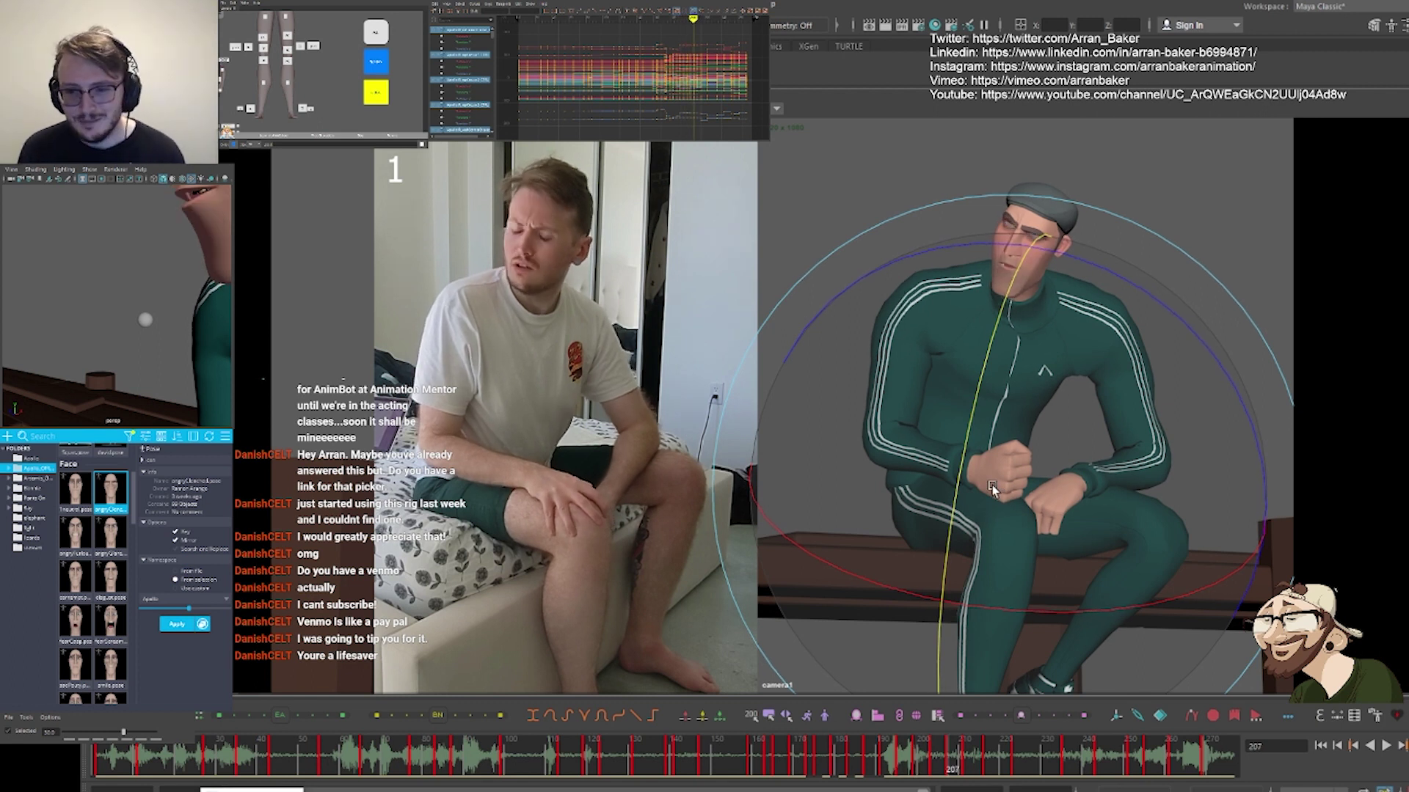
pyautogui.press(',')
pyautogui.press(',')
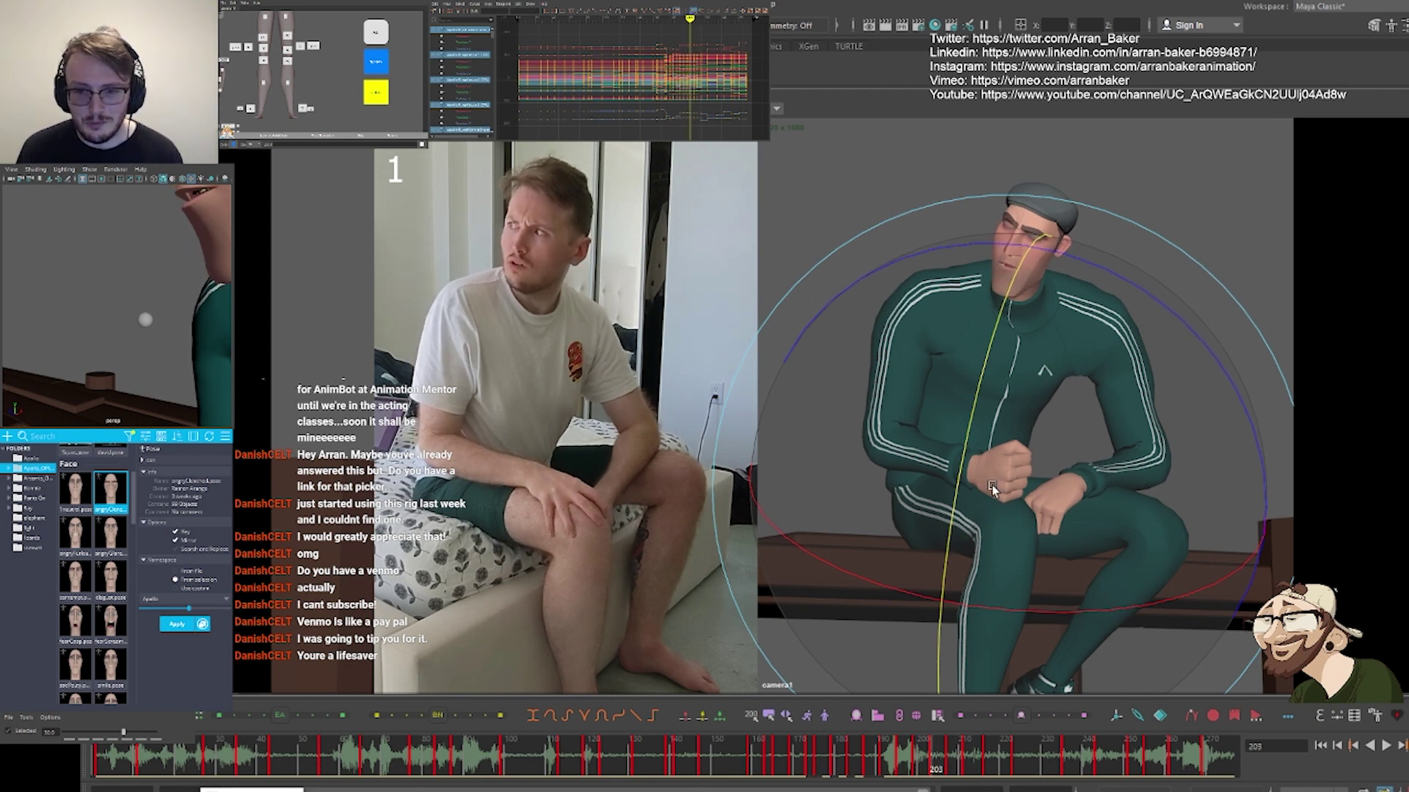
pyautogui.press('.')
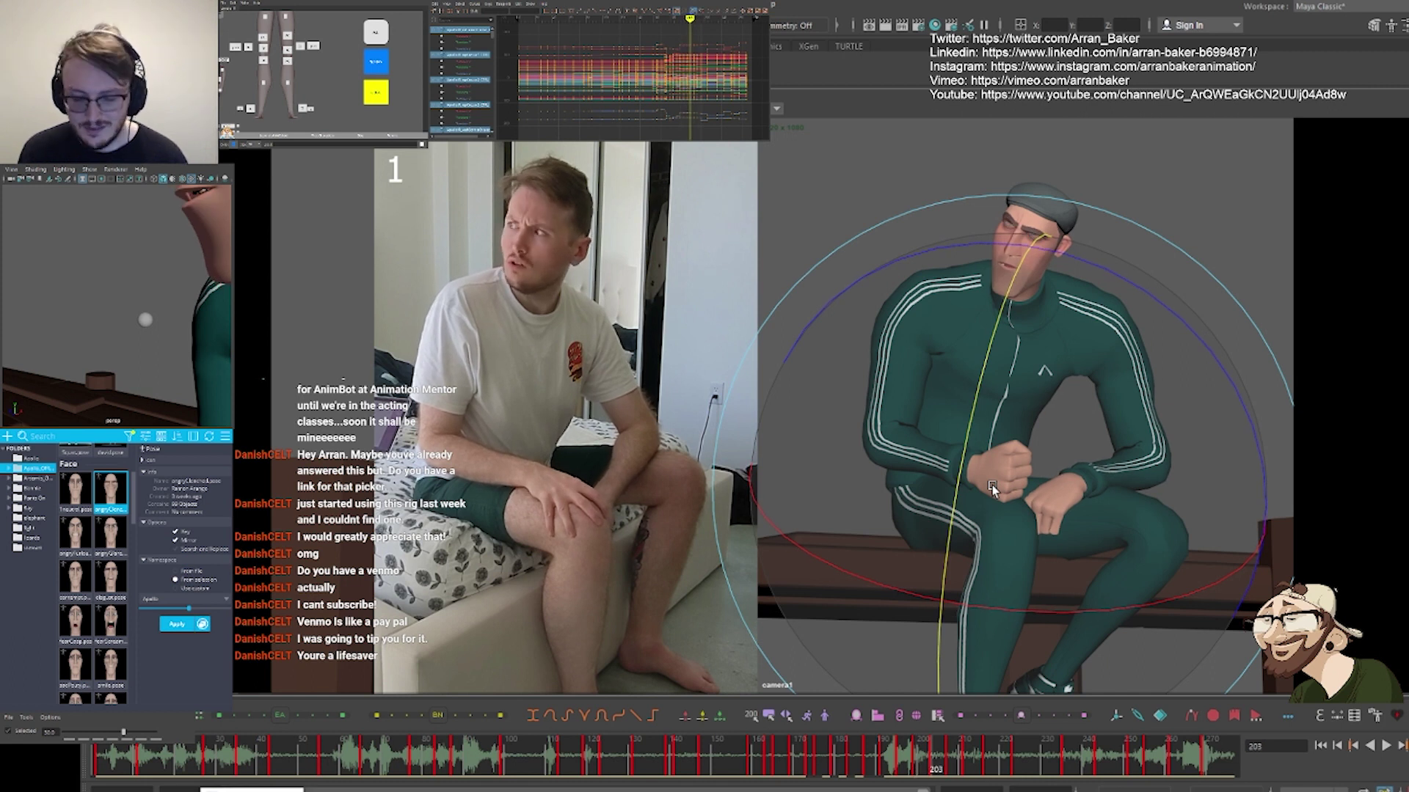
pyautogui.hotkey('ctrl', 'z')
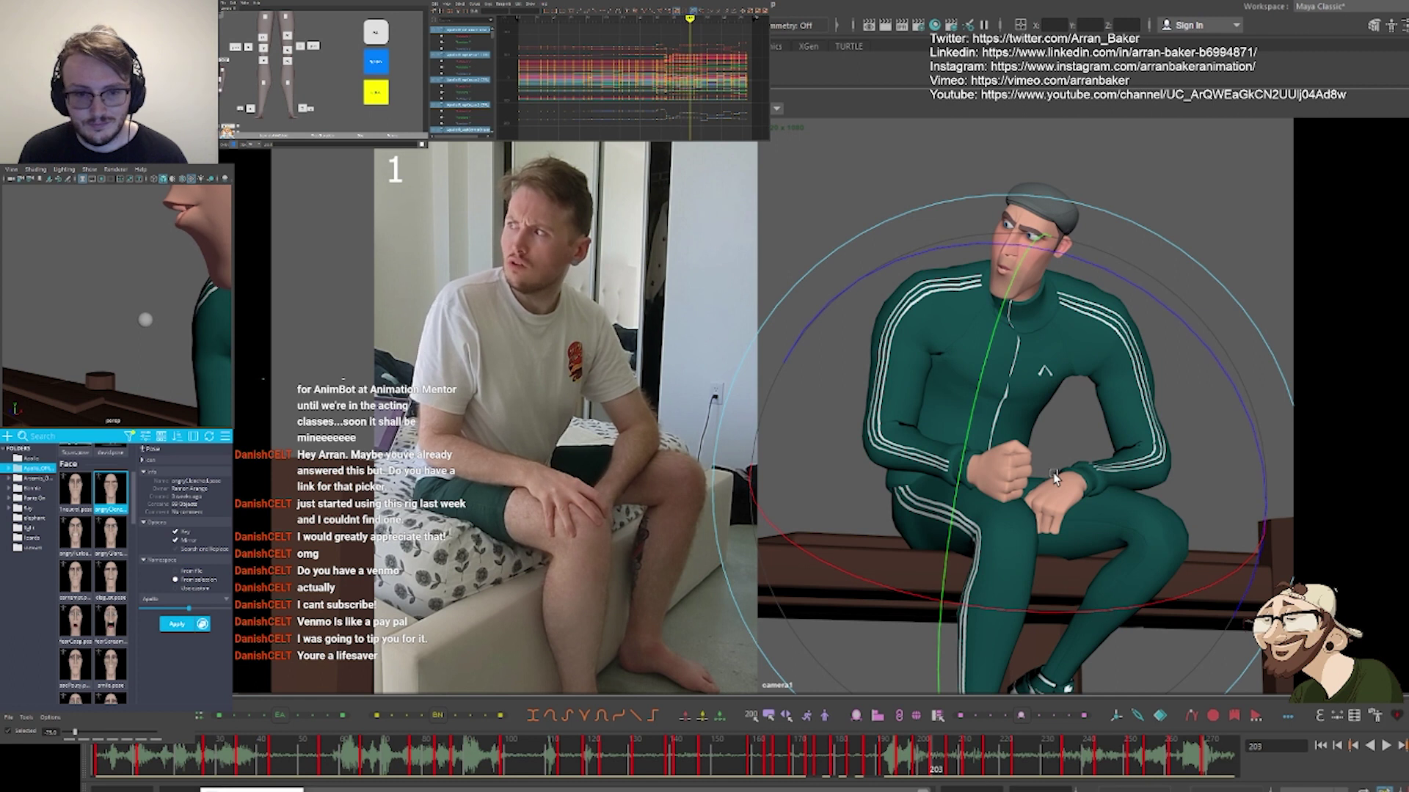
# Examine the blended pose frame by frame around frames 203 to 205 against the video reference
pyautogui.hotkey('alt', '.')
pyautogui.hotkey('alt', '.')
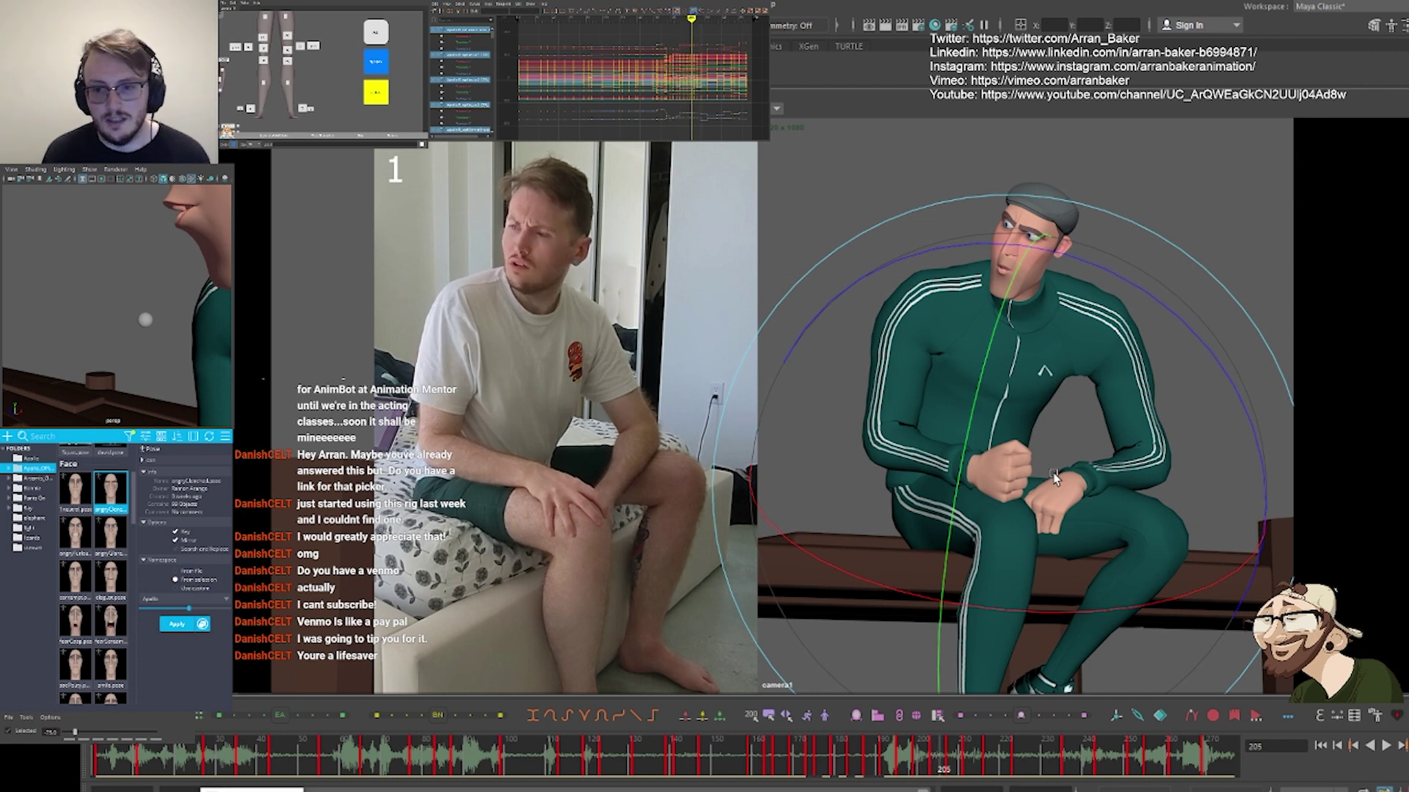
pyautogui.hotkey('alt', ',')
pyautogui.hotkey('alt', ',')
pyautogui.hotkey('alt', ',')
pyautogui.hotkey('alt', ',')
pyautogui.hotkey('alt', ',')
pyautogui.hotkey('alt', ',')
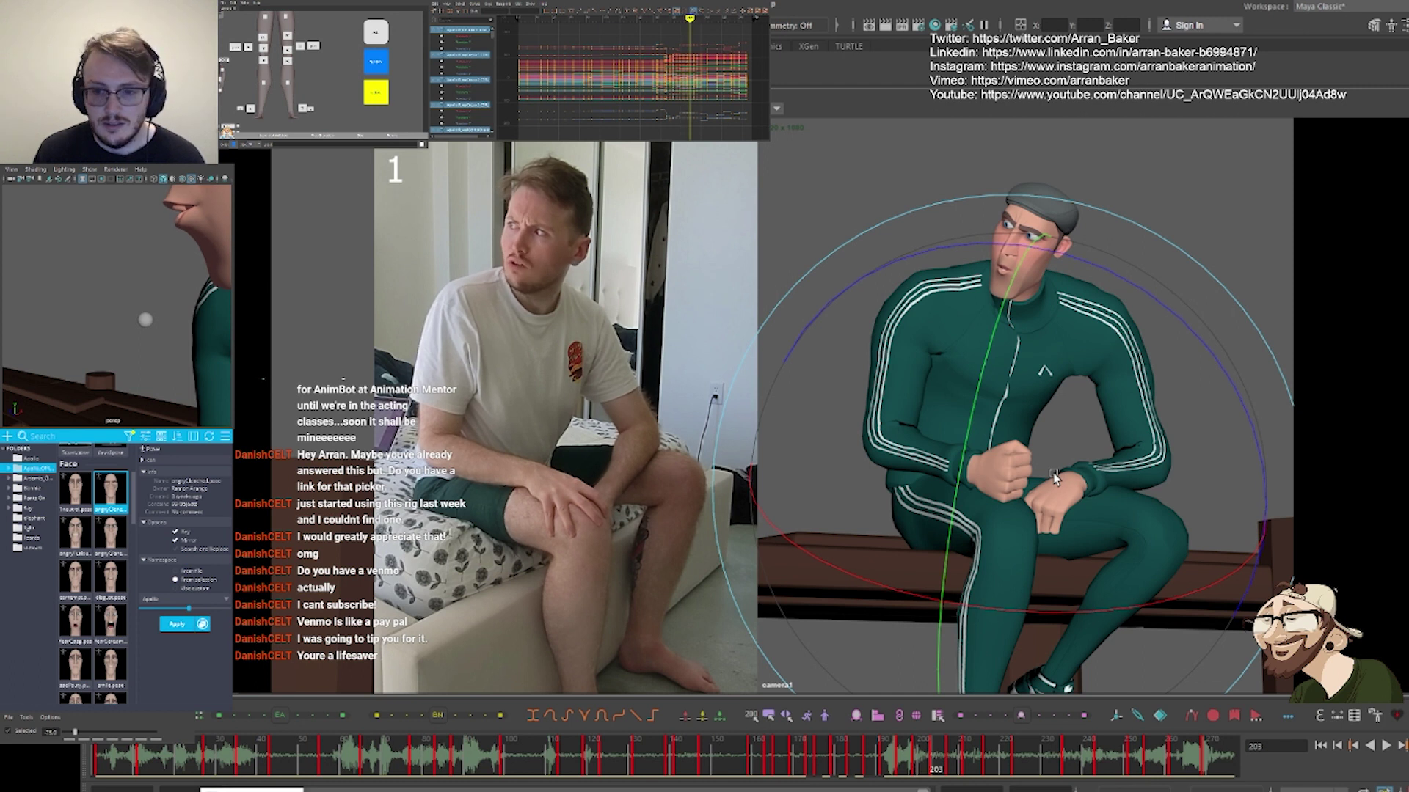
pyautogui.hotkey('alt', '.')
pyautogui.hotkey('alt', '.')
pyautogui.hotkey('alt', '.')
pyautogui.hotkey('alt', '.')
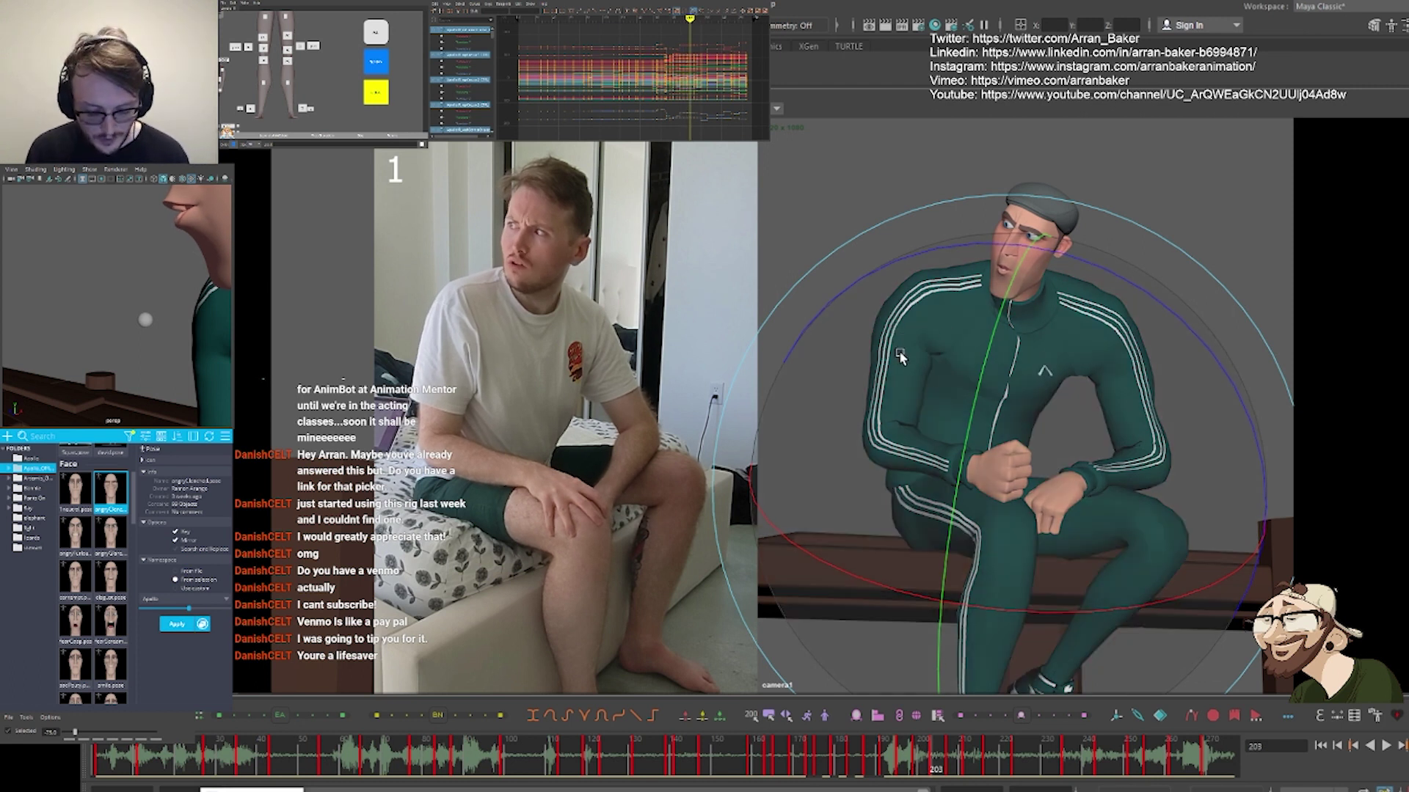
# Select the jaw control for close-up work on the character's mouth at frame 203
pyautogui.press('\\')
pyautogui.moveTo(915, 355); pyautogui.dragTo(1240, 363, button='right')
pyautogui.moveTo(965, 301); pyautogui.dragTo(631, 347, button='right')
pyautogui.moveTo(382, 209); pyautogui.dragTo(595, 456, button='middle')
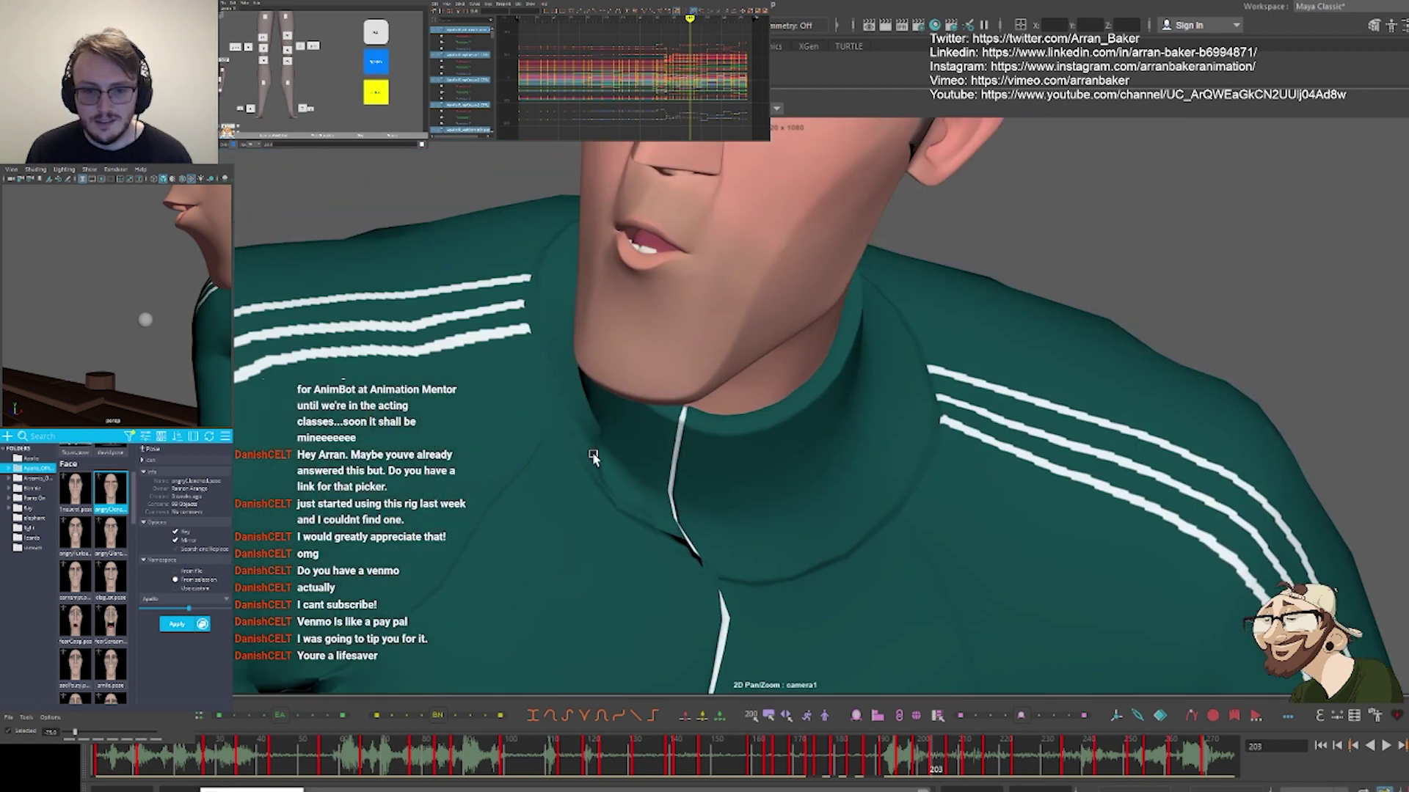
pyautogui.moveTo(594, 455); pyautogui.dragTo(802, 650, button='right')
pyautogui.moveTo(473, 490); pyautogui.dragTo(242, 470, button='right')
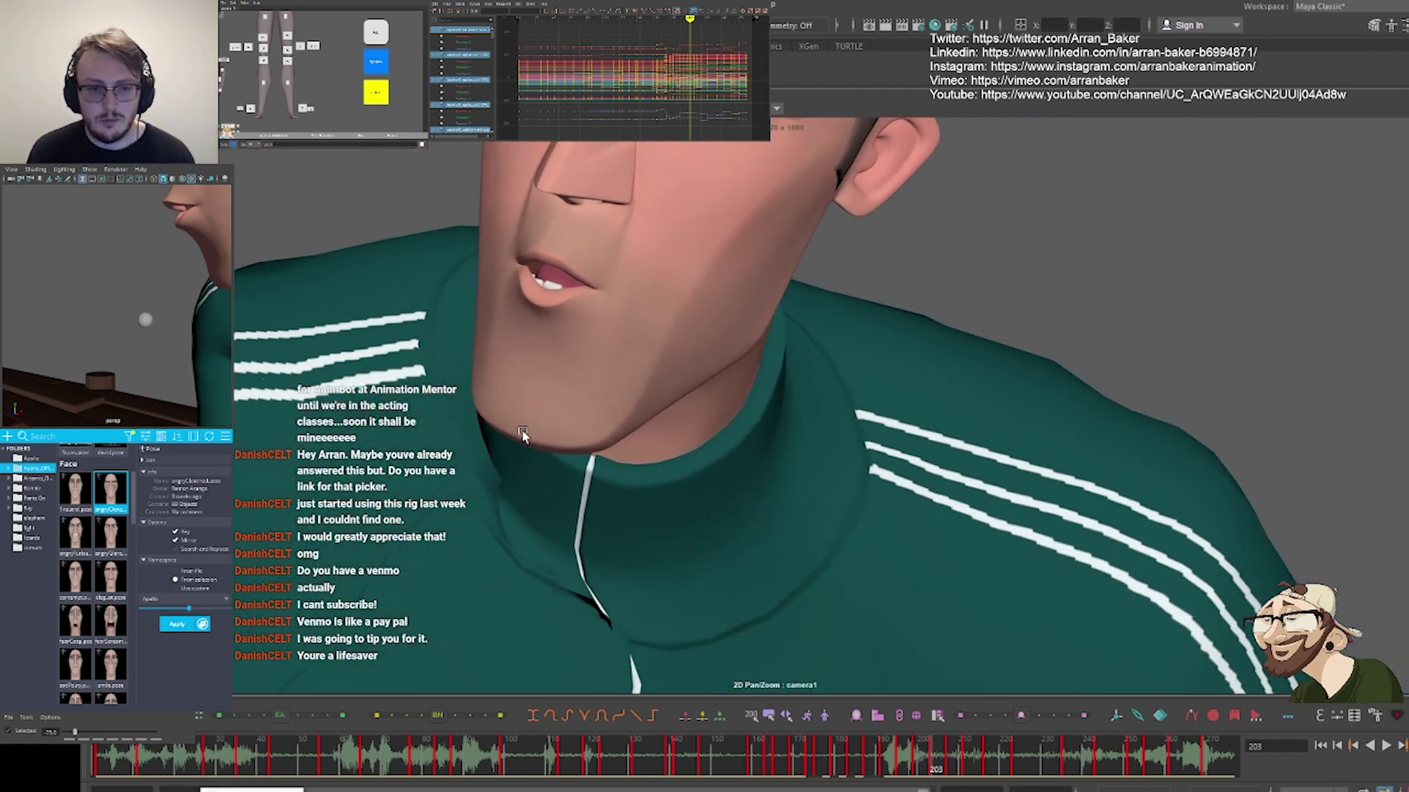
pyautogui.moveTo(547, 407); pyautogui.dragTo(687, 486, button='middle')
pyautogui.moveTo(687, 486); pyautogui.dragTo(873, 462, button='right')
pyautogui.keyDown('alt'); pyautogui.moveTo(262, 22); pyautogui.dragTo(339, 111, button='middle'); pyautogui.keyUp('alt')
pyautogui.click(416, 100)
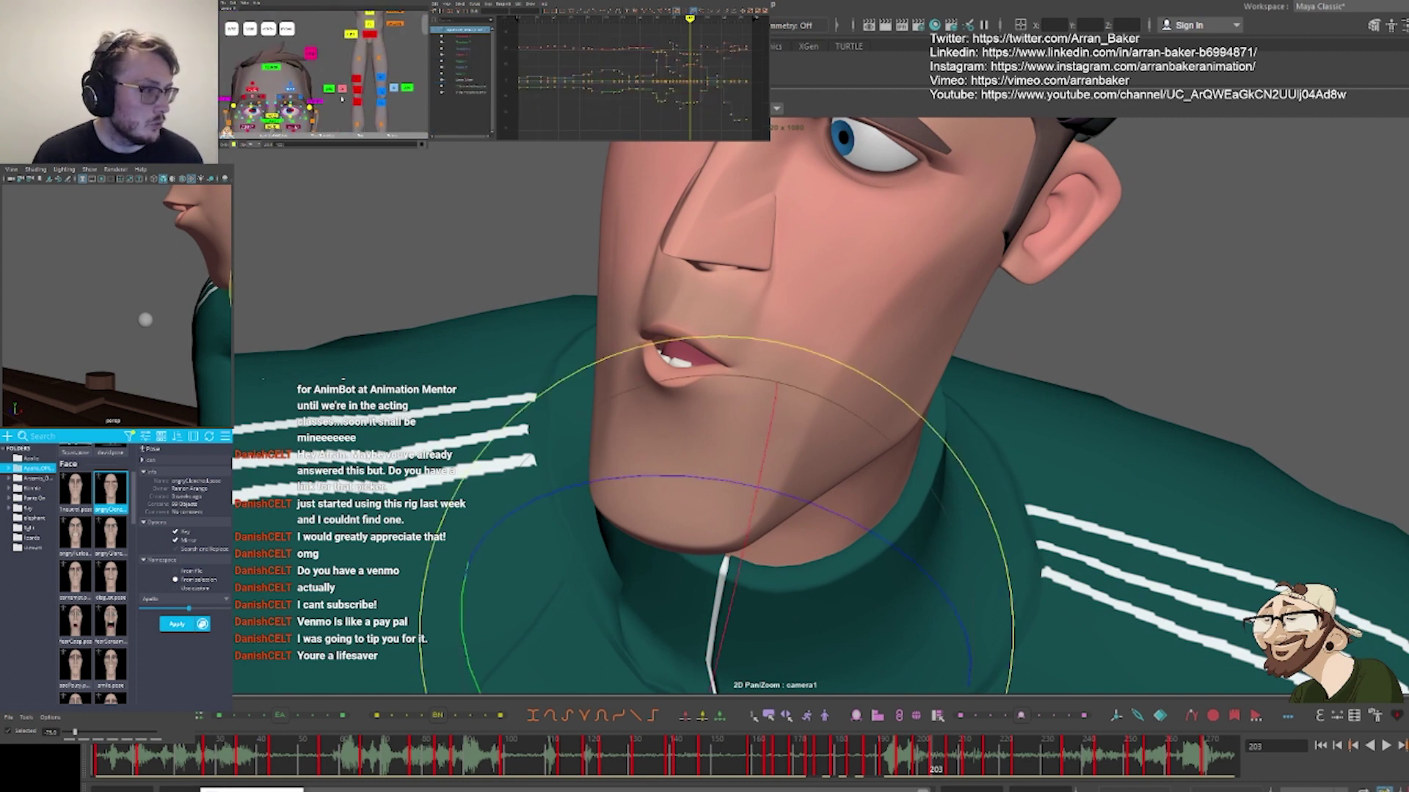
pyautogui.click(288, 100)
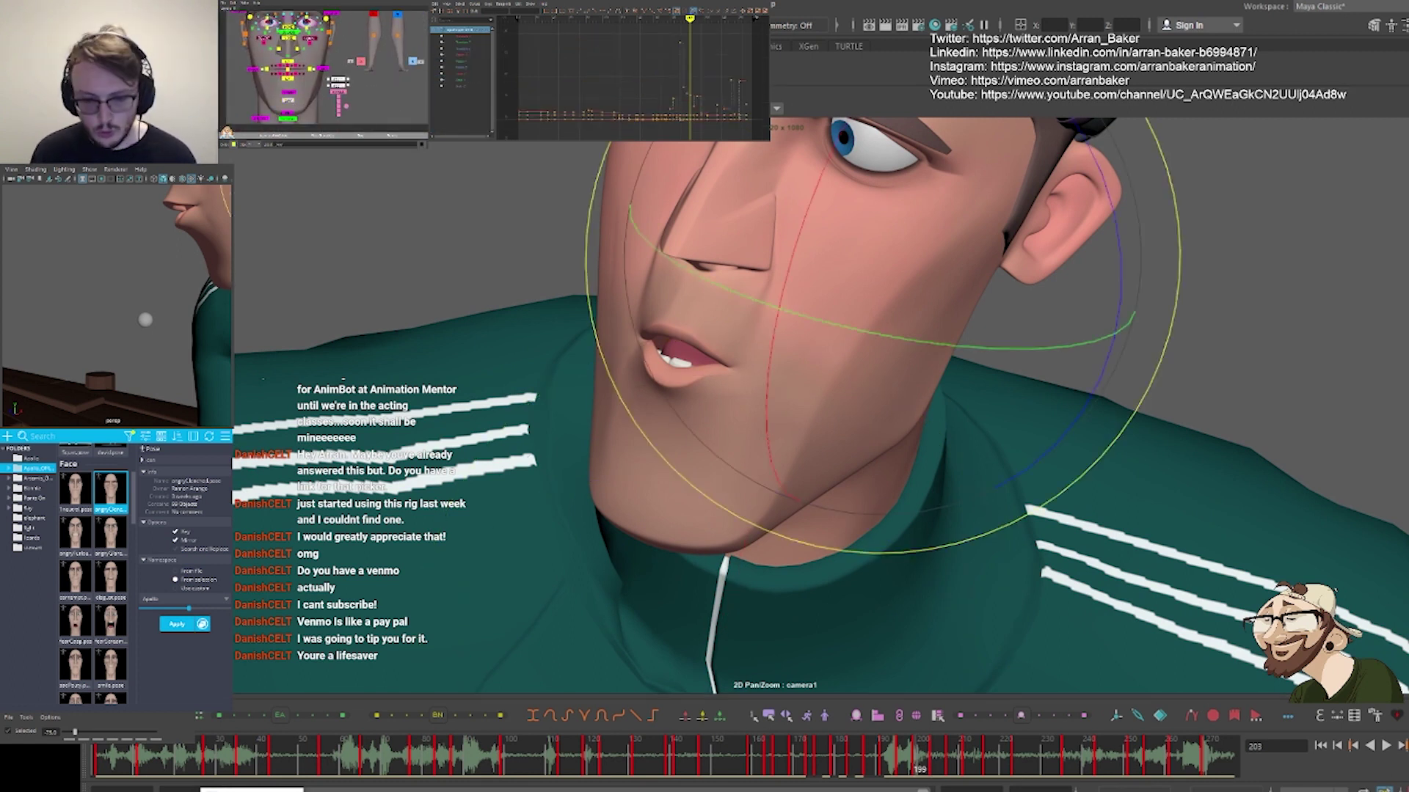
# Compare the jaw and mouth shapes at frames 199 and 203 up close
pyautogui.press(',')
pyautogui.press(',')
pyautogui.press('.')
pyautogui.press('.')
pyautogui.press('.')
pyautogui.press('.')
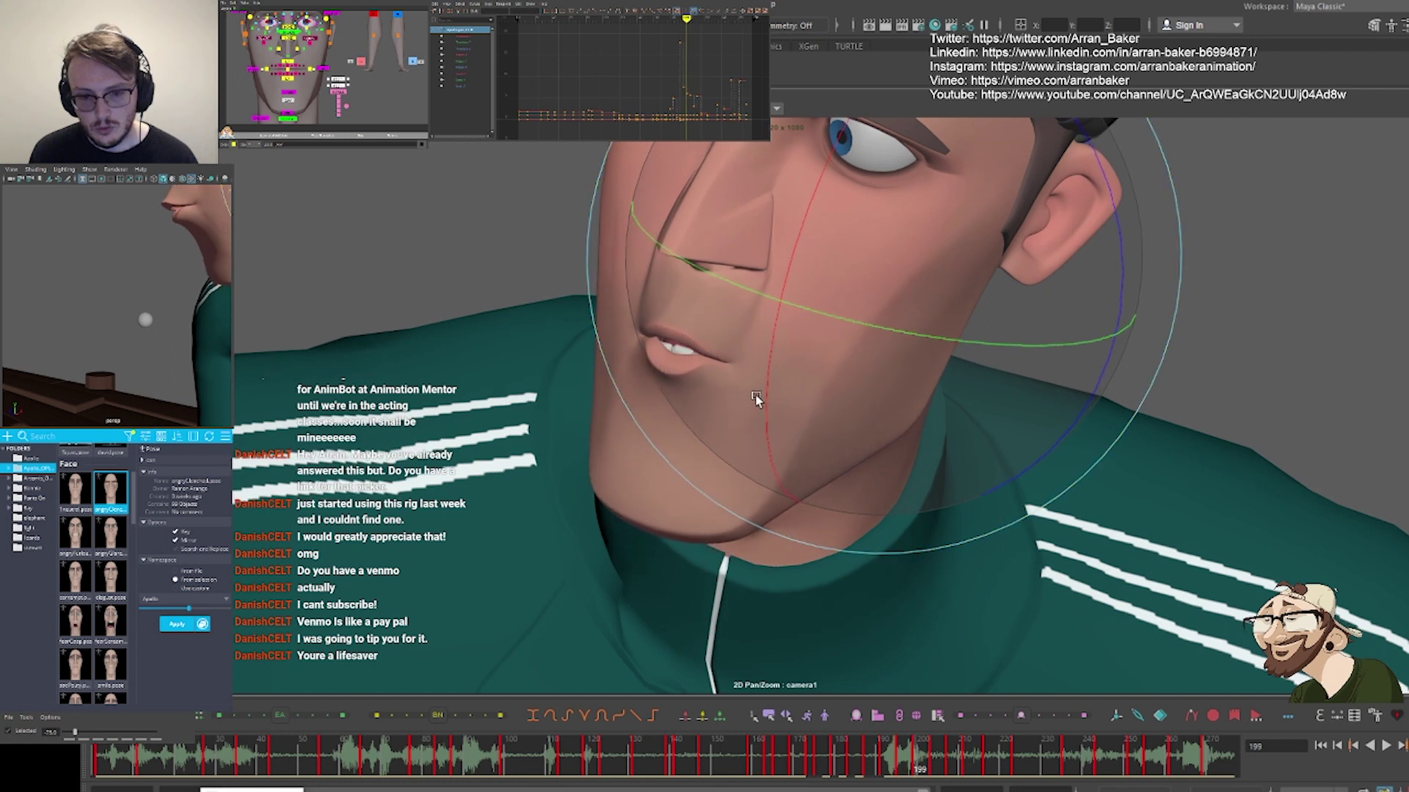
pyautogui.press('.')
pyautogui.press('.')
pyautogui.press('.')
pyautogui.press('.')
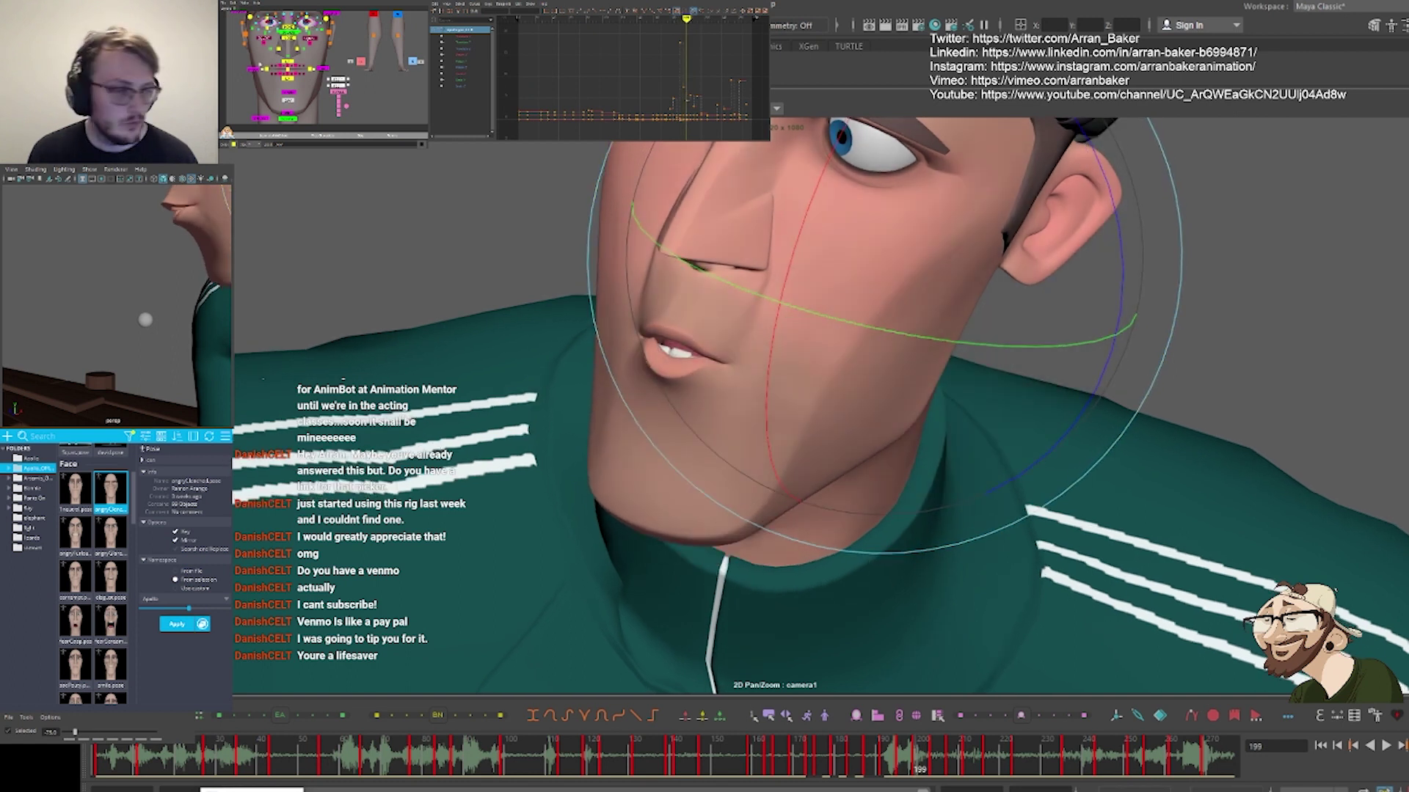
# Raise the centre of the upper lip and the lower lip slightly at frame 199, checking against the neighbouring keys
pyautogui.click(288, 66)
pyautogui.press('r')
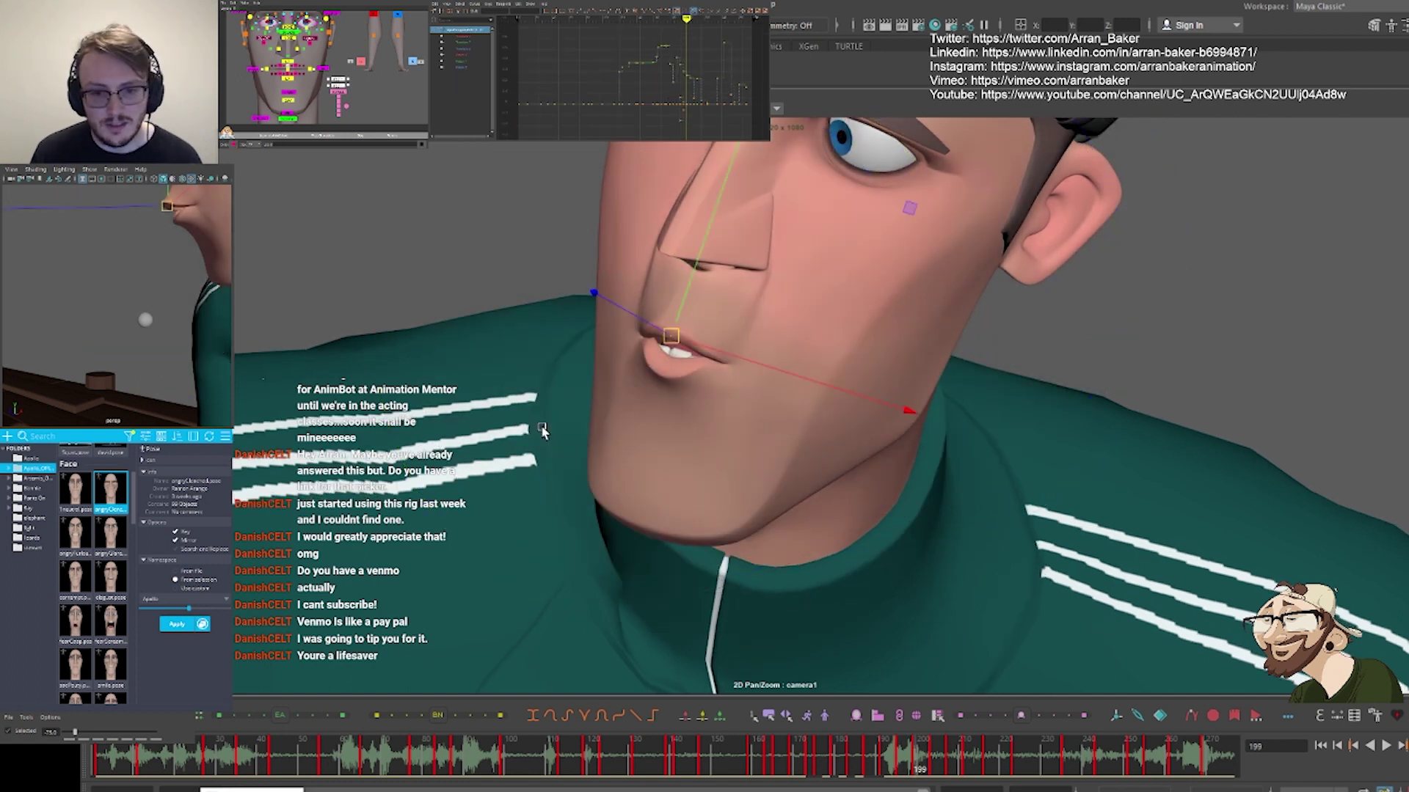
pyautogui.moveTo(541, 423); pyautogui.dragTo(543, 416, button='middle')
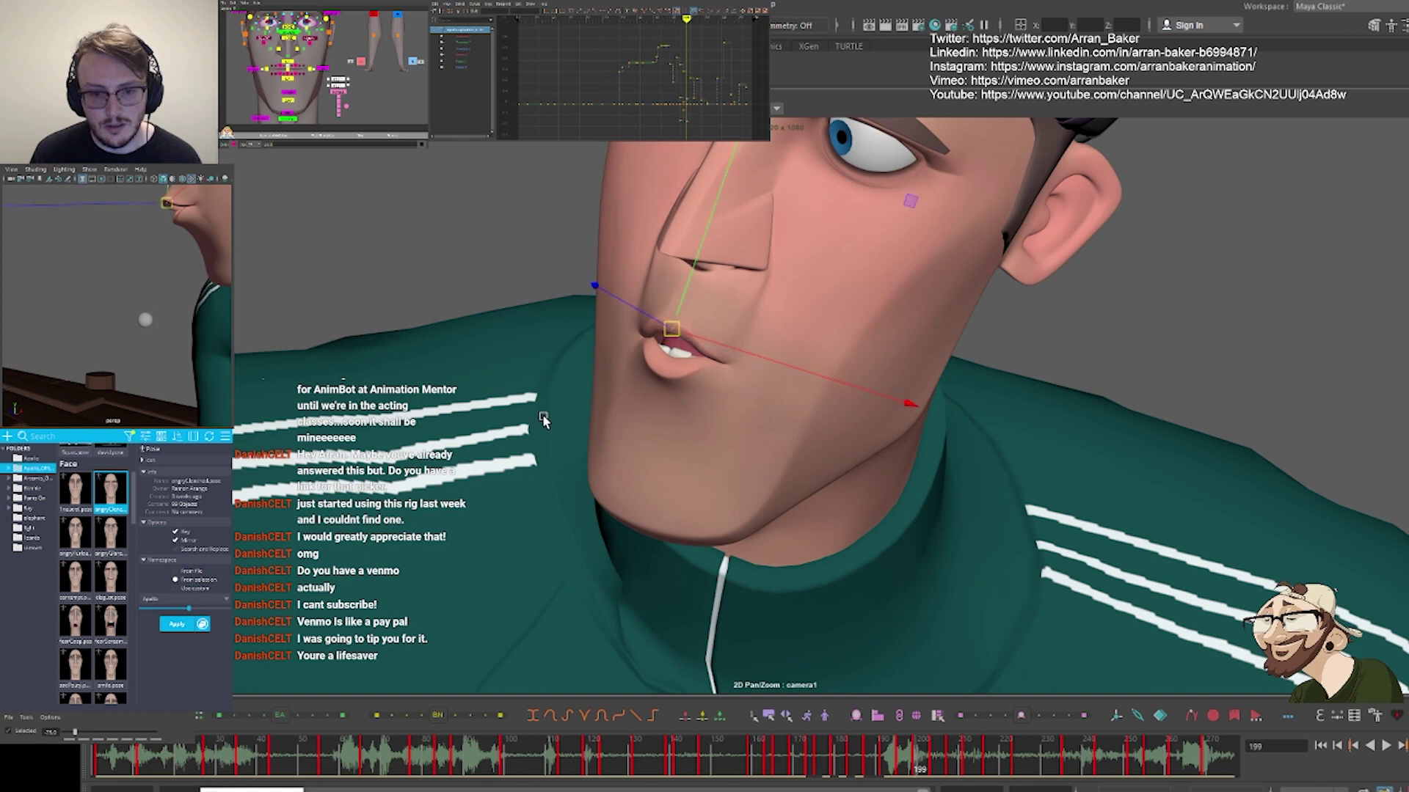
pyautogui.click(287, 77)
pyautogui.moveTo(382, 435); pyautogui.dragTo(382, 431, button='middle')
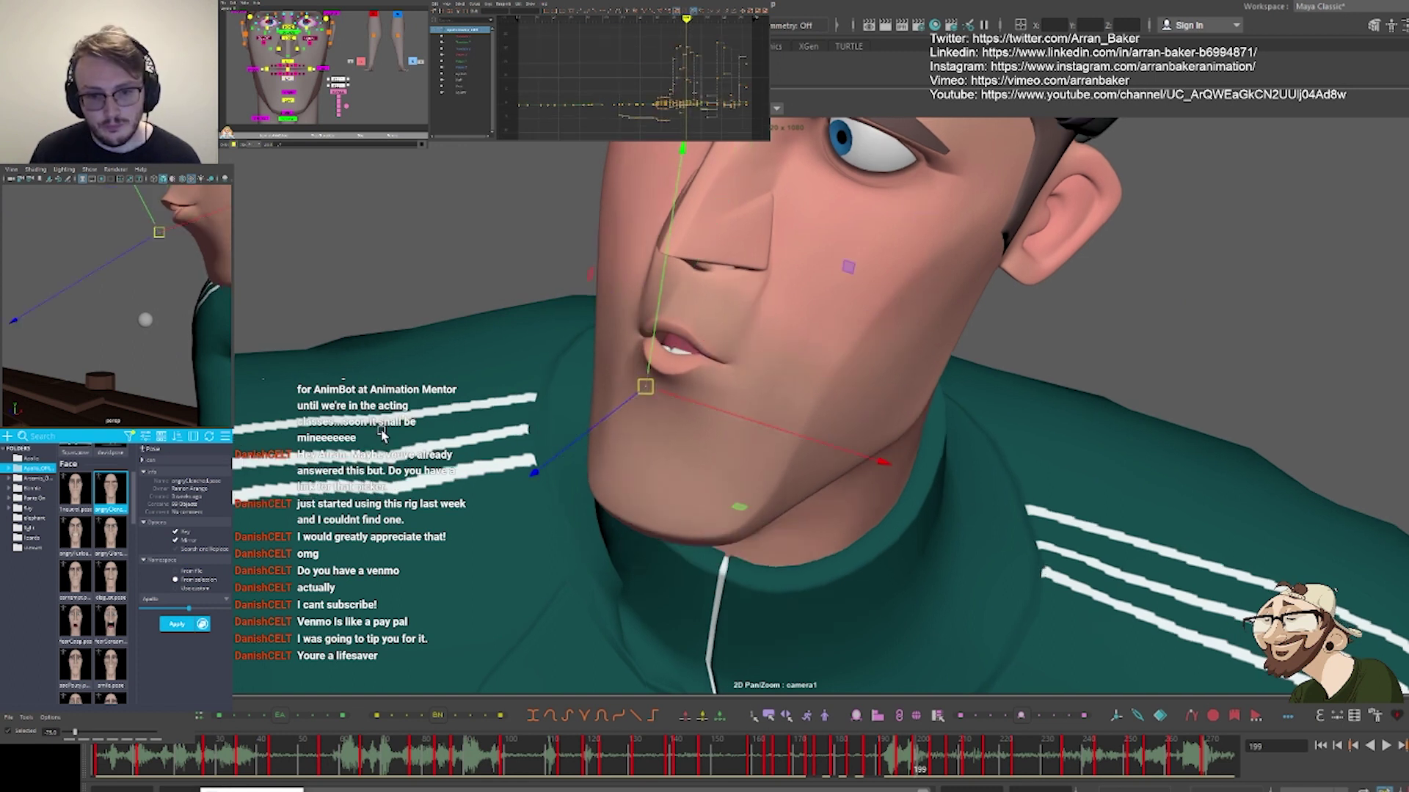
pyautogui.press(',')
pyautogui.press('.')
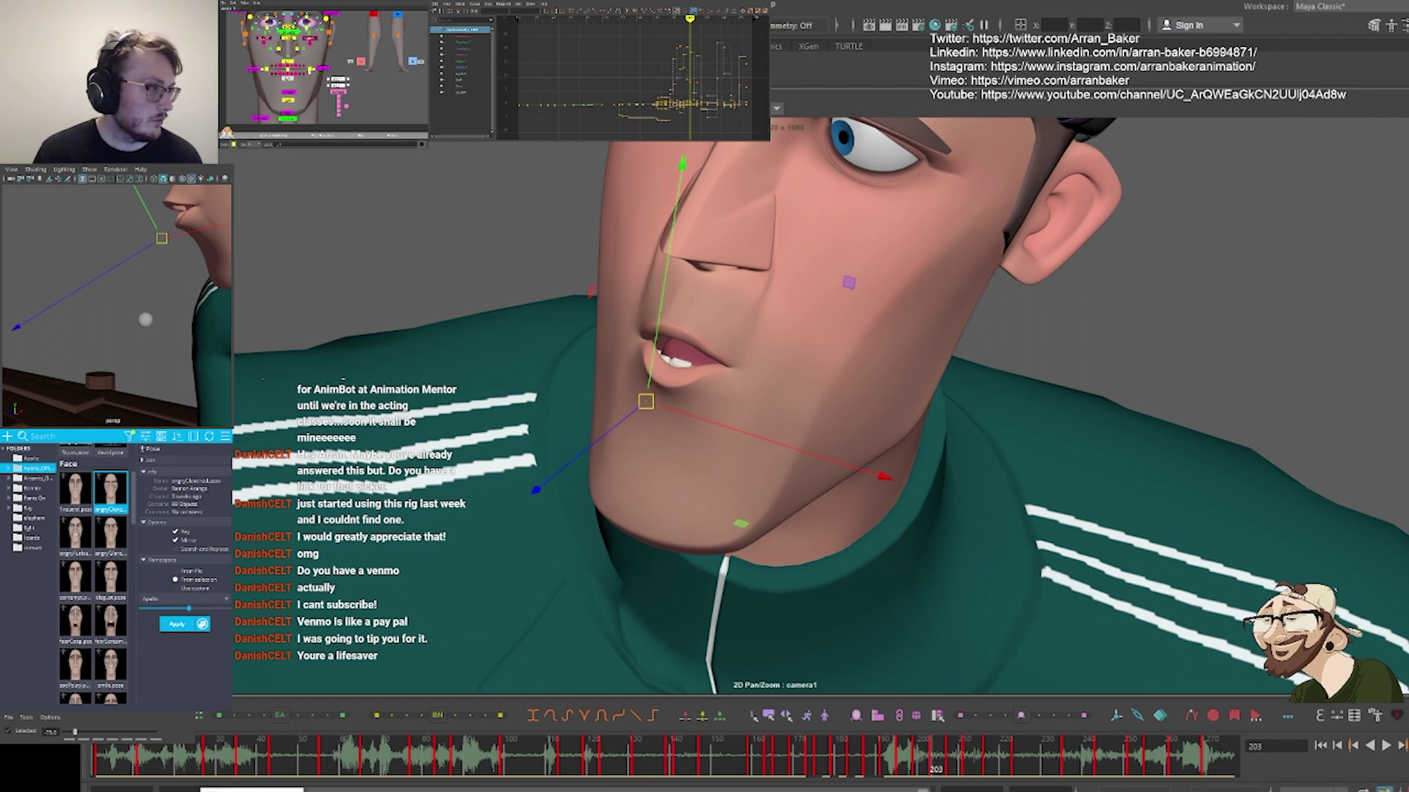
# Pull the mouth corners slightly outward at frame 203 to widen the mouth
pyautogui.click(277, 69)
pyautogui.click(644, 334)
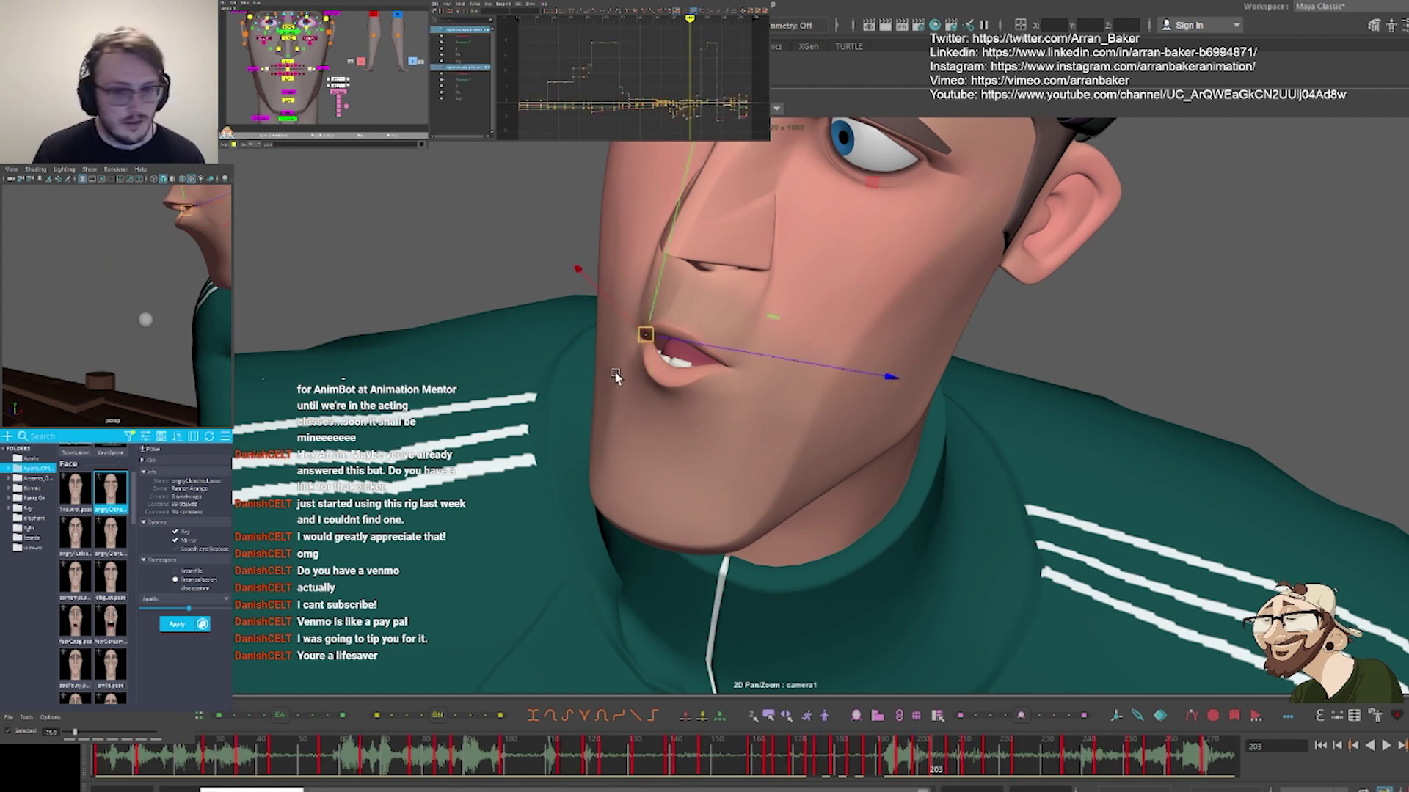
pyautogui.moveTo(608, 306); pyautogui.dragTo(605, 304)
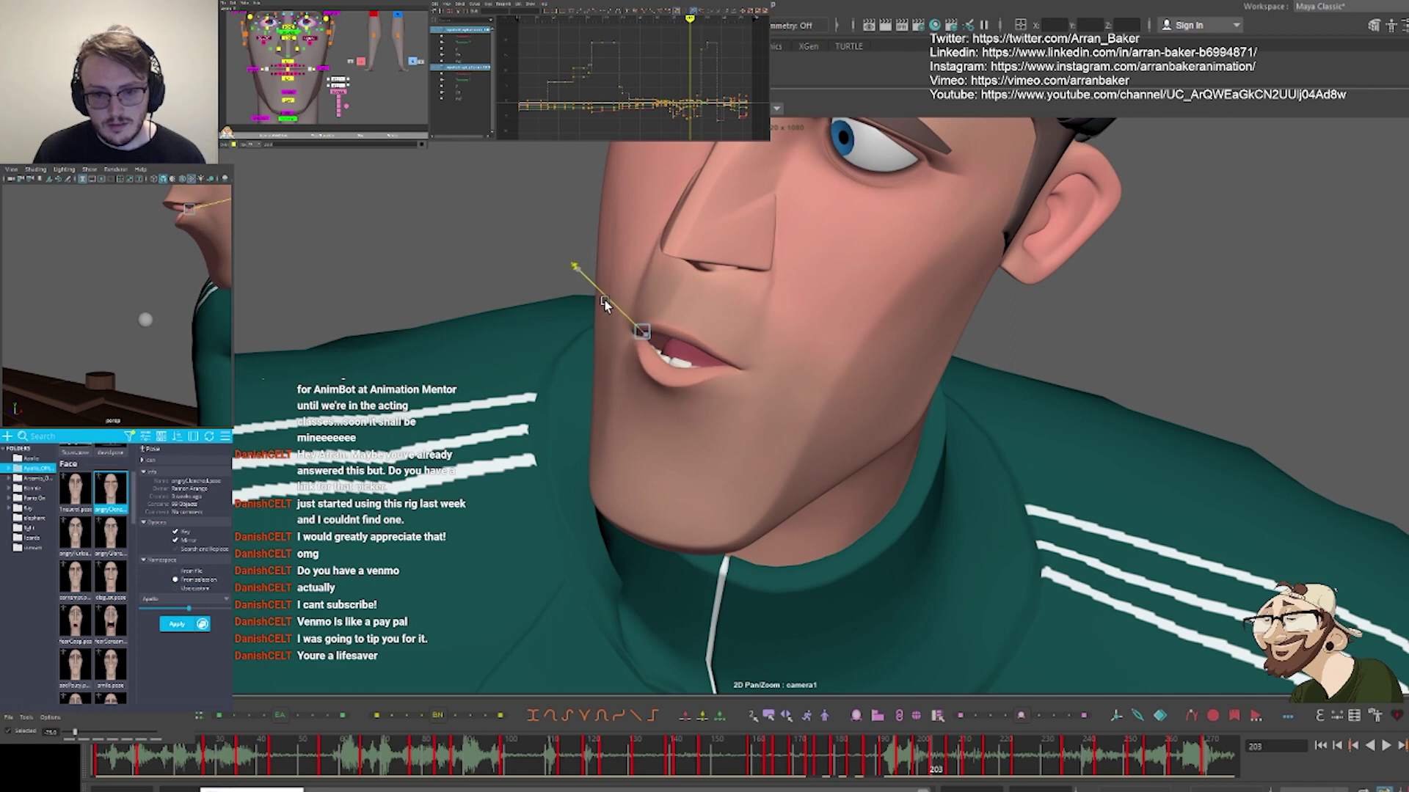
pyautogui.press('w')
pyautogui.click(296, 66)
pyautogui.moveTo(398, 470); pyautogui.dragTo(399, 458, button='middle')
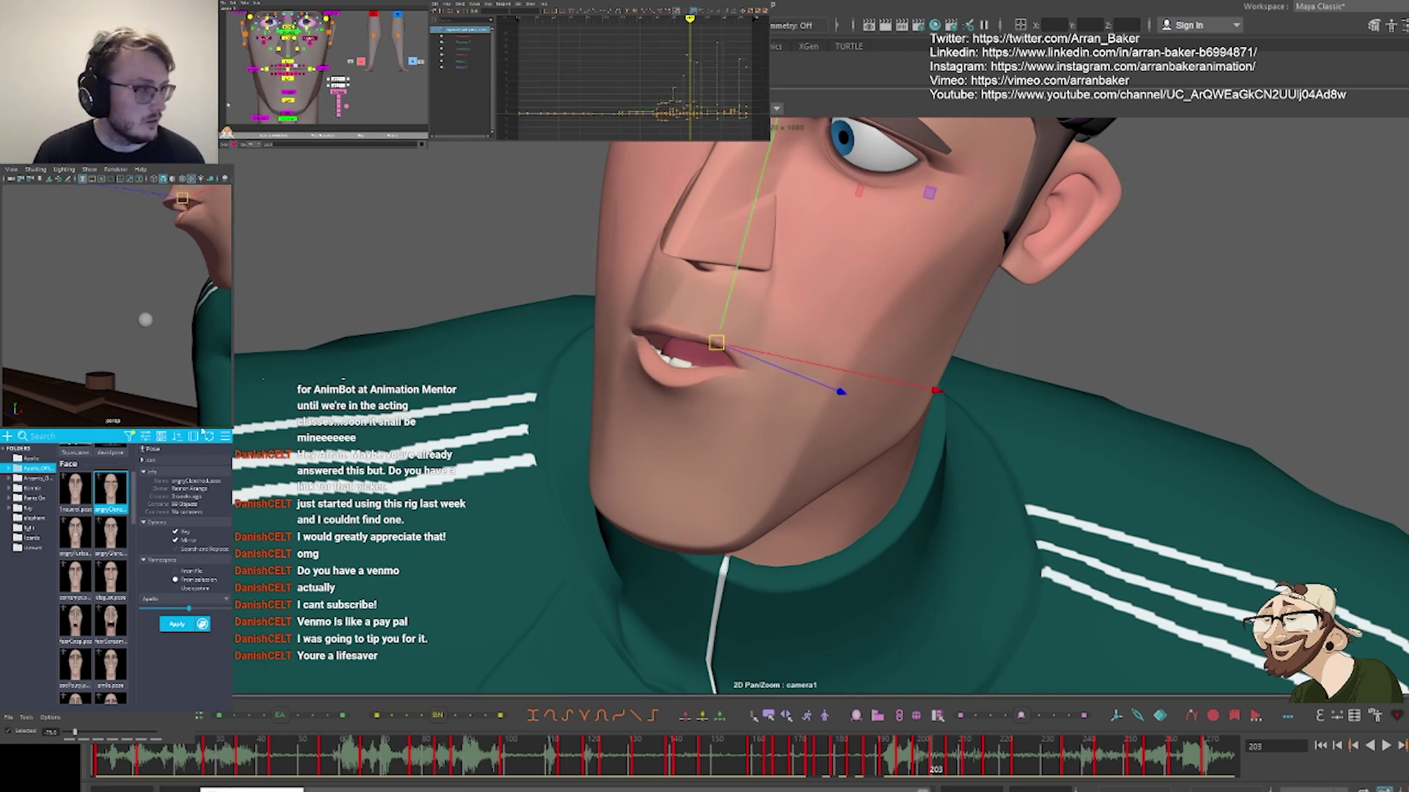
pyautogui.hotkey('ctrl', 'z')
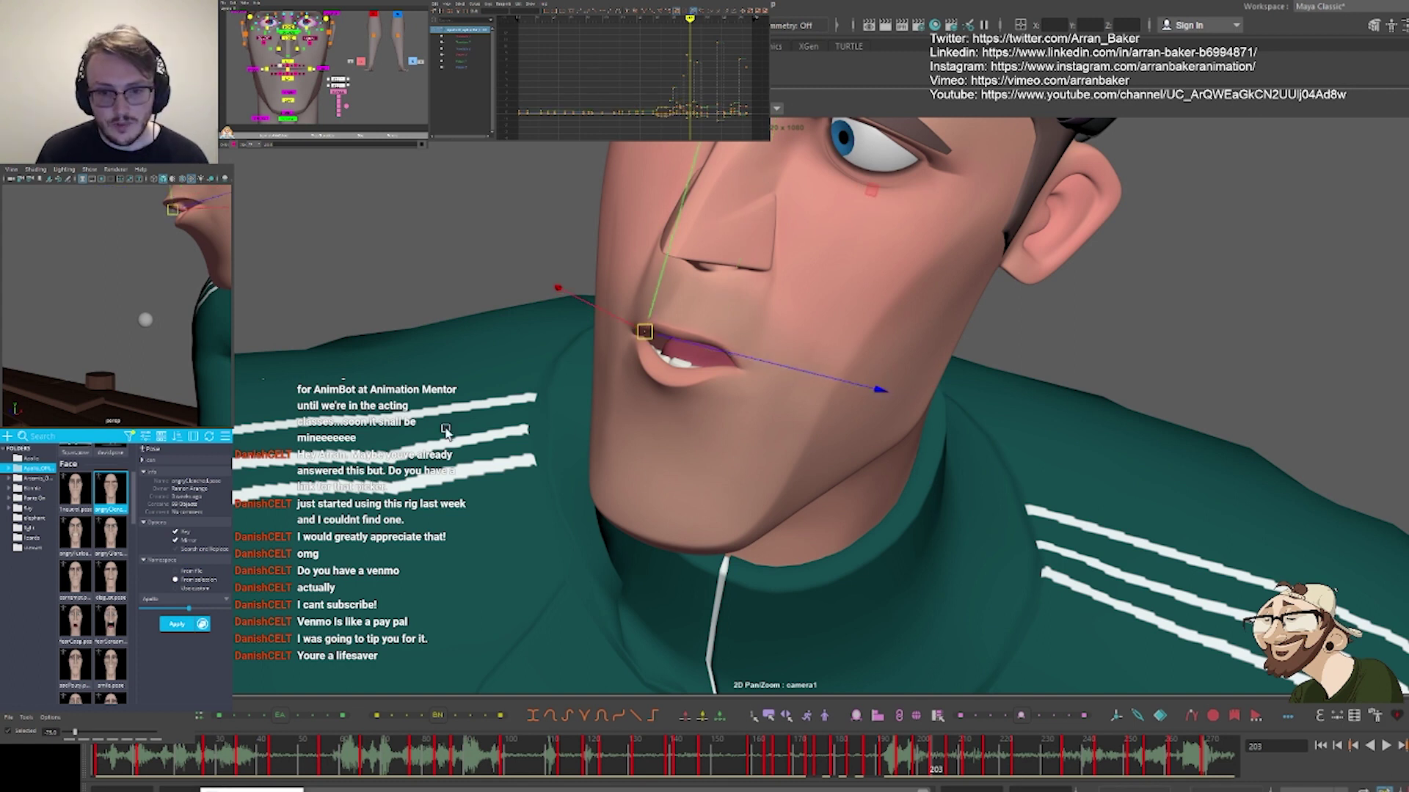
# Raise the whole upper lip at frame 203 to open the mouth, and rotate the jaw slightly to adjust the opening
pyautogui.click(289, 63)
pyautogui.moveTo(534, 422); pyautogui.dragTo(538, 402, button='middle')
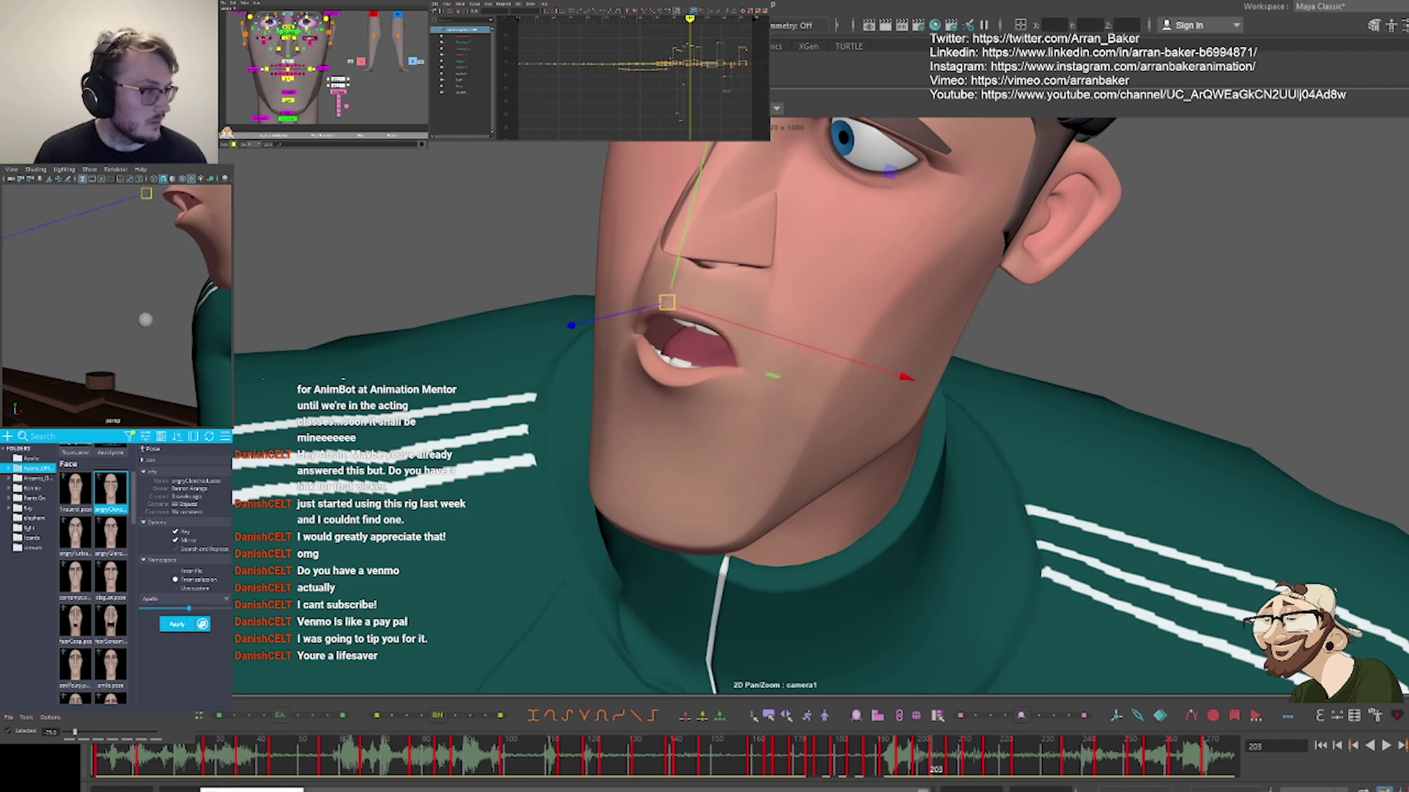
pyautogui.click(288, 100)
pyautogui.moveTo(314, 330); pyautogui.dragTo(314, 317, button='middle')
pyautogui.press('e')
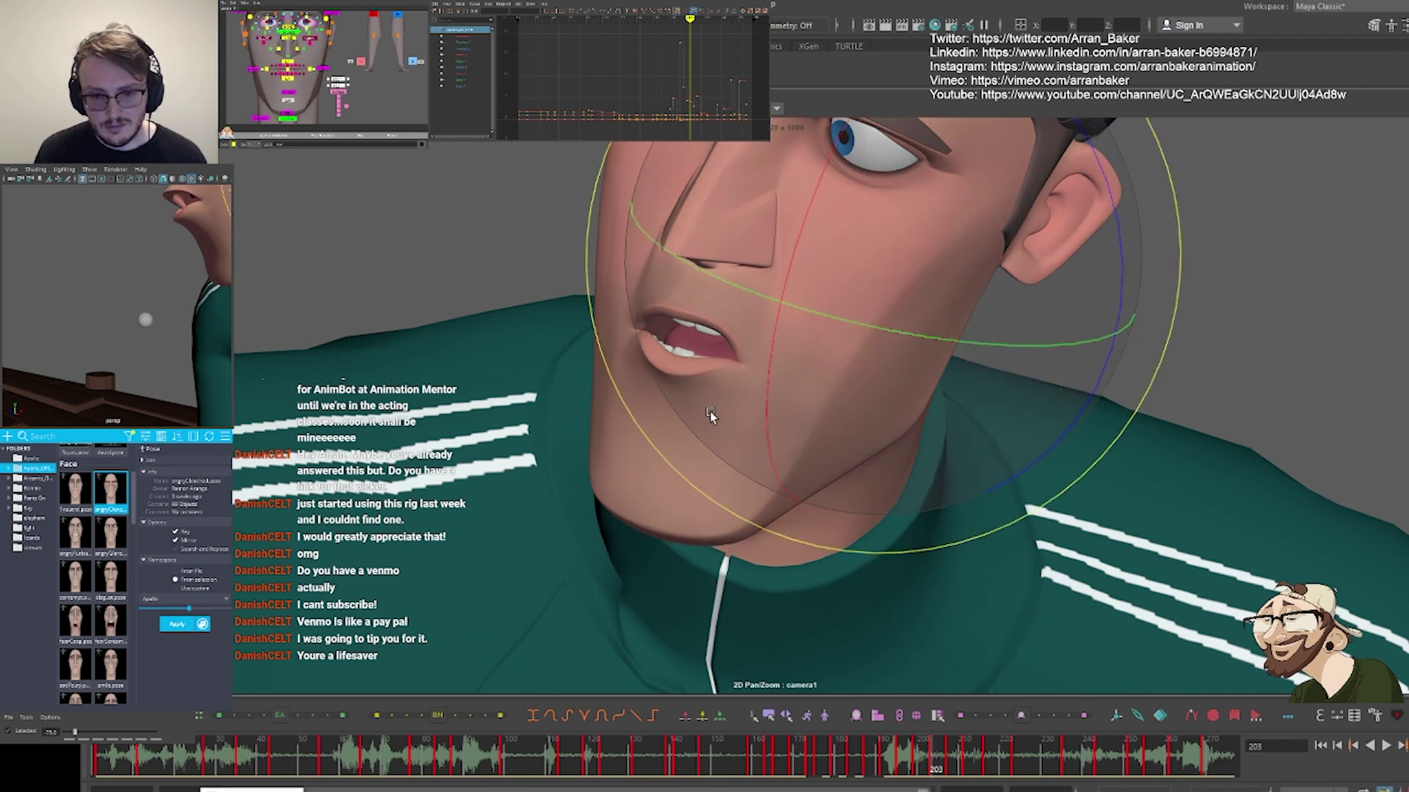
pyautogui.moveTo(797, 408); pyautogui.dragTo(799, 407)
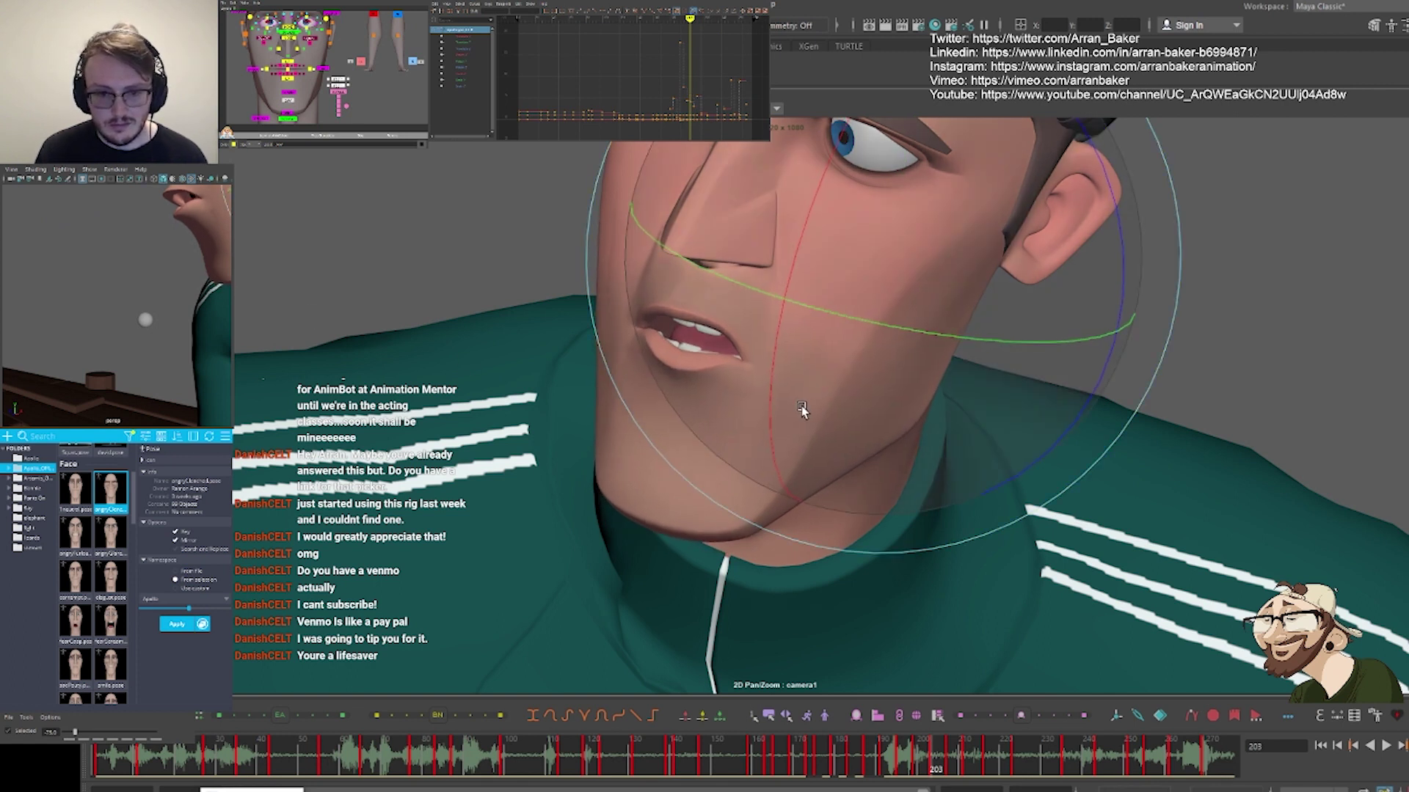
# Raise both mouth corners slightly at frame 203
pyautogui.click(310, 69)
pyautogui.keyDown('shift'); pyautogui.click(266, 69); pyautogui.keyUp('shift')
pyautogui.press('w')
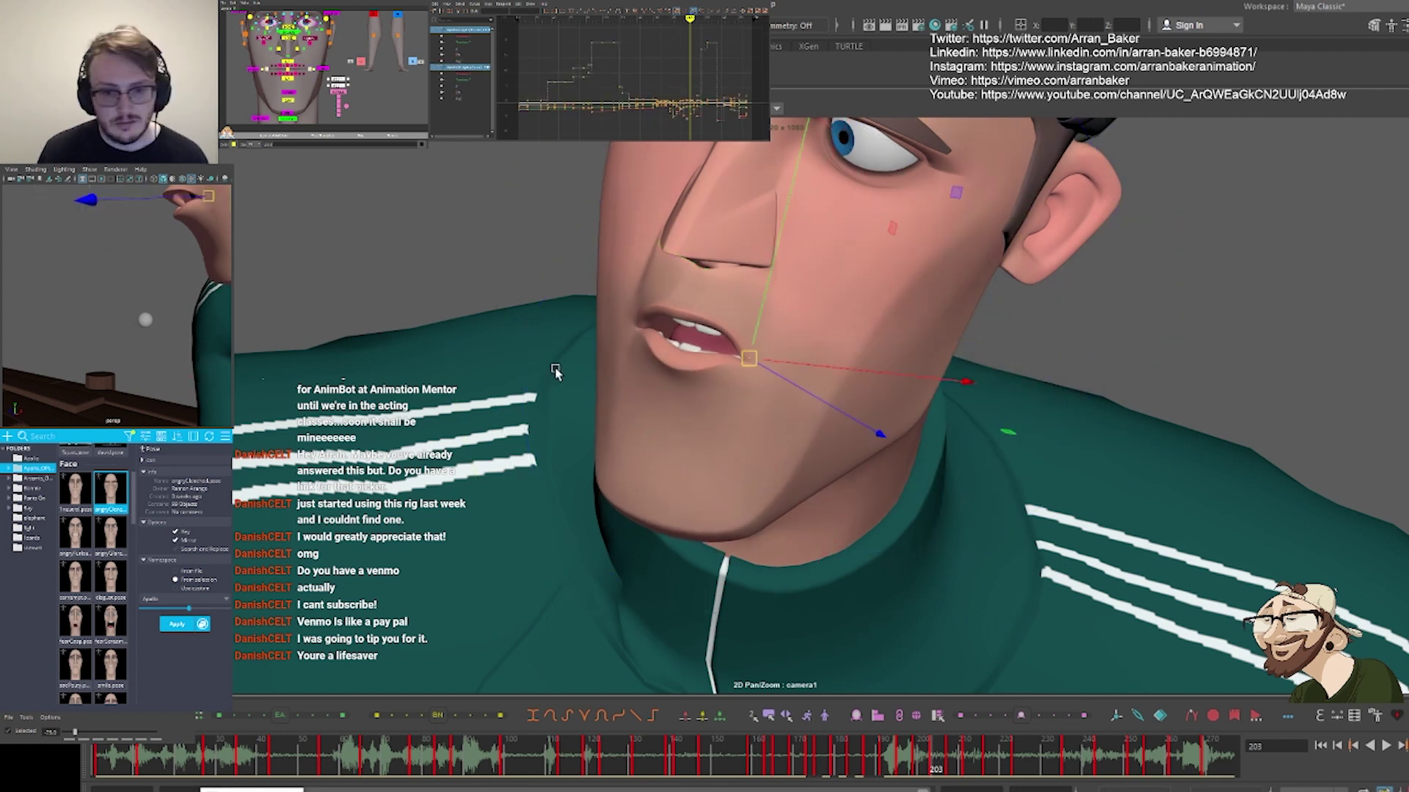
pyautogui.moveTo(581, 359); pyautogui.dragTo(574, 357, button='middle')
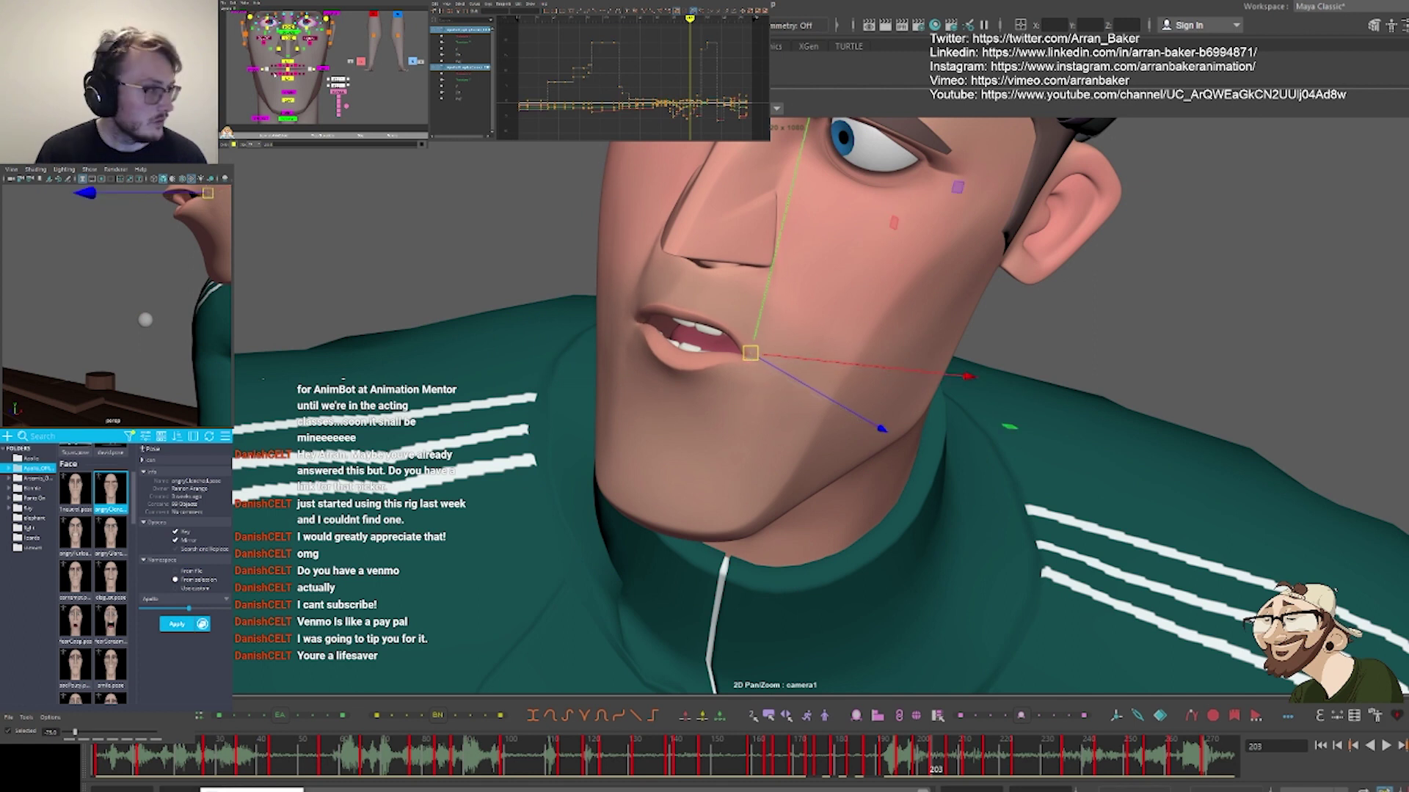
# Lower both side controls of the lower lip slightly at frame 203
pyautogui.click(276, 74)
pyautogui.keyDown('shift'); pyautogui.click(299, 74); pyautogui.keyUp('shift')
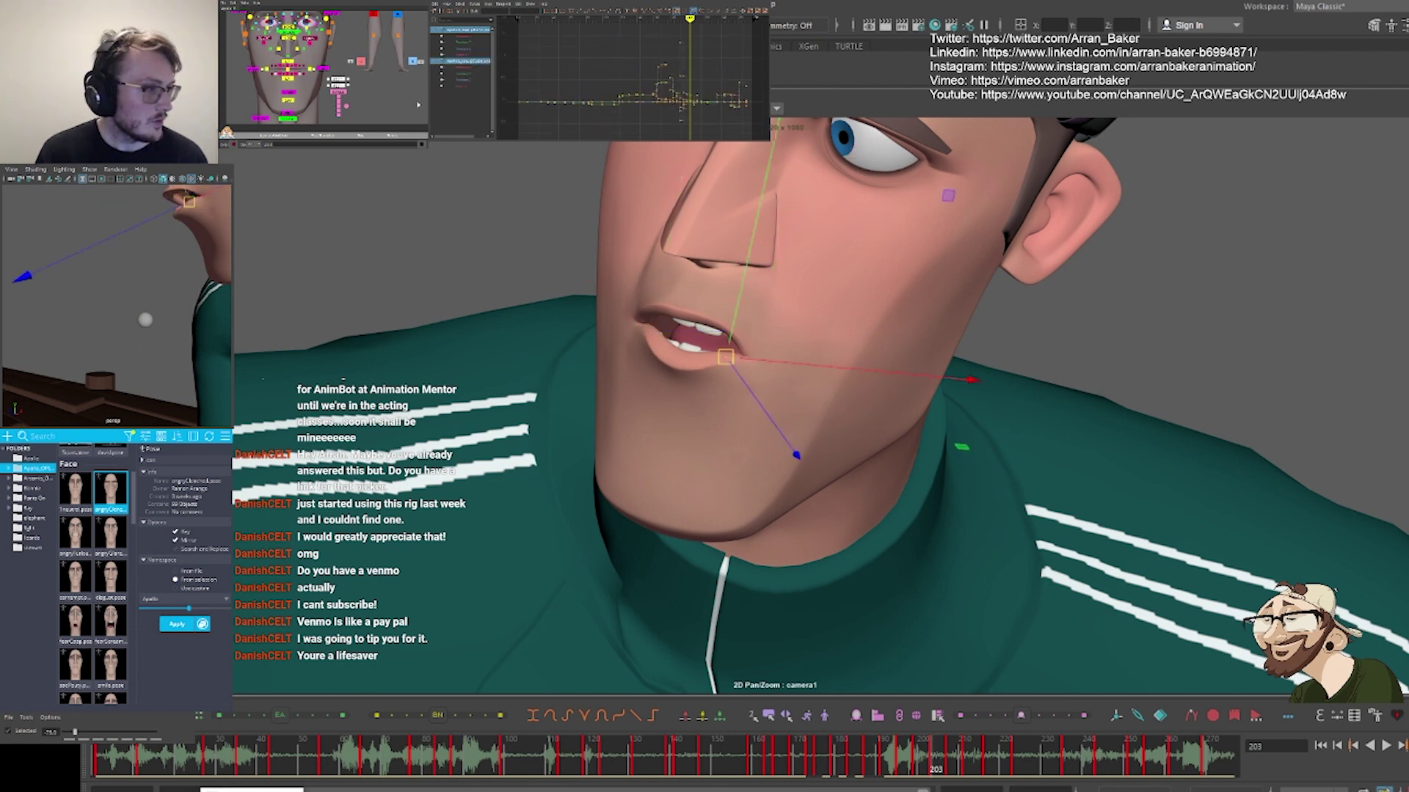
pyautogui.moveTo(728, 324); pyautogui.dragTo(730, 334)
pyautogui.click(726, 358)
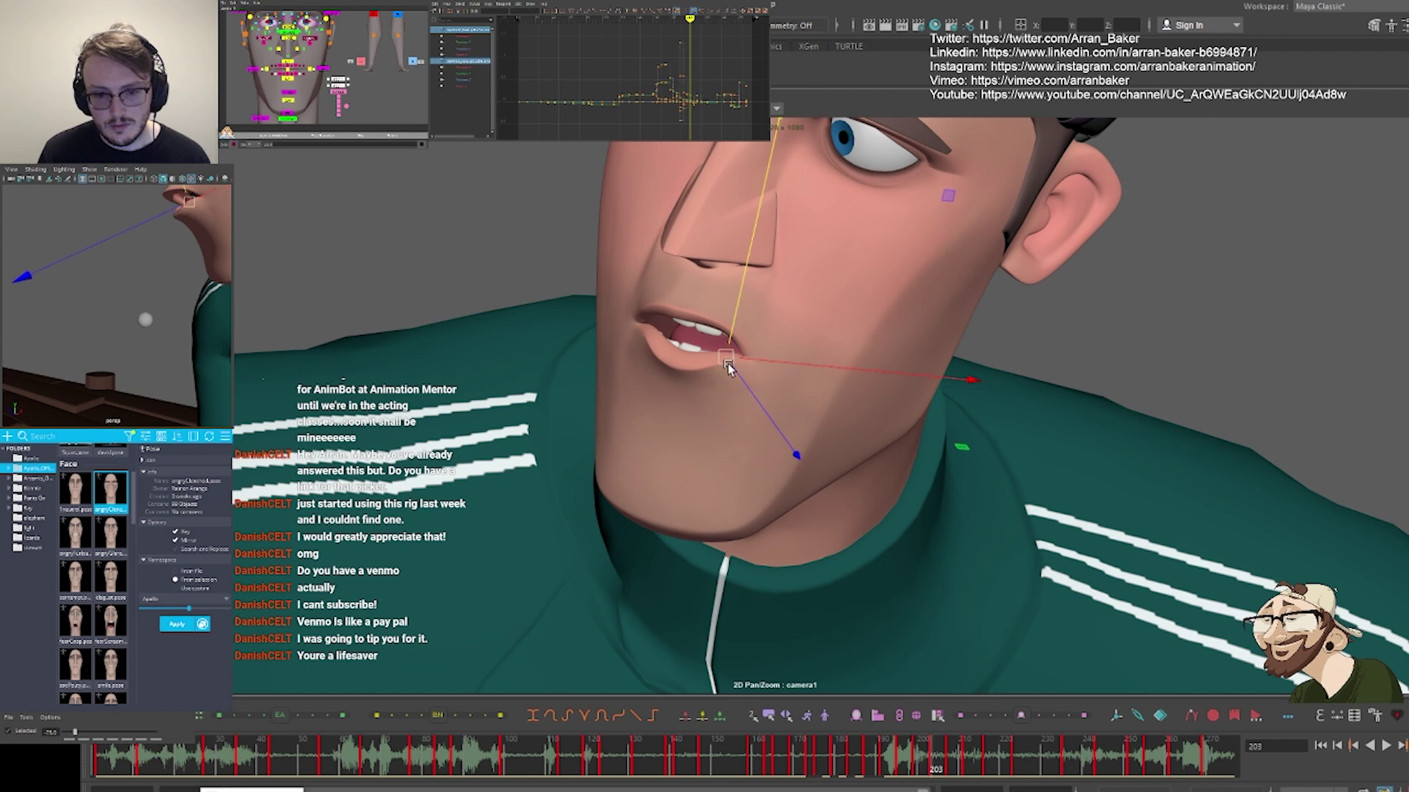
pyautogui.click(730, 336)
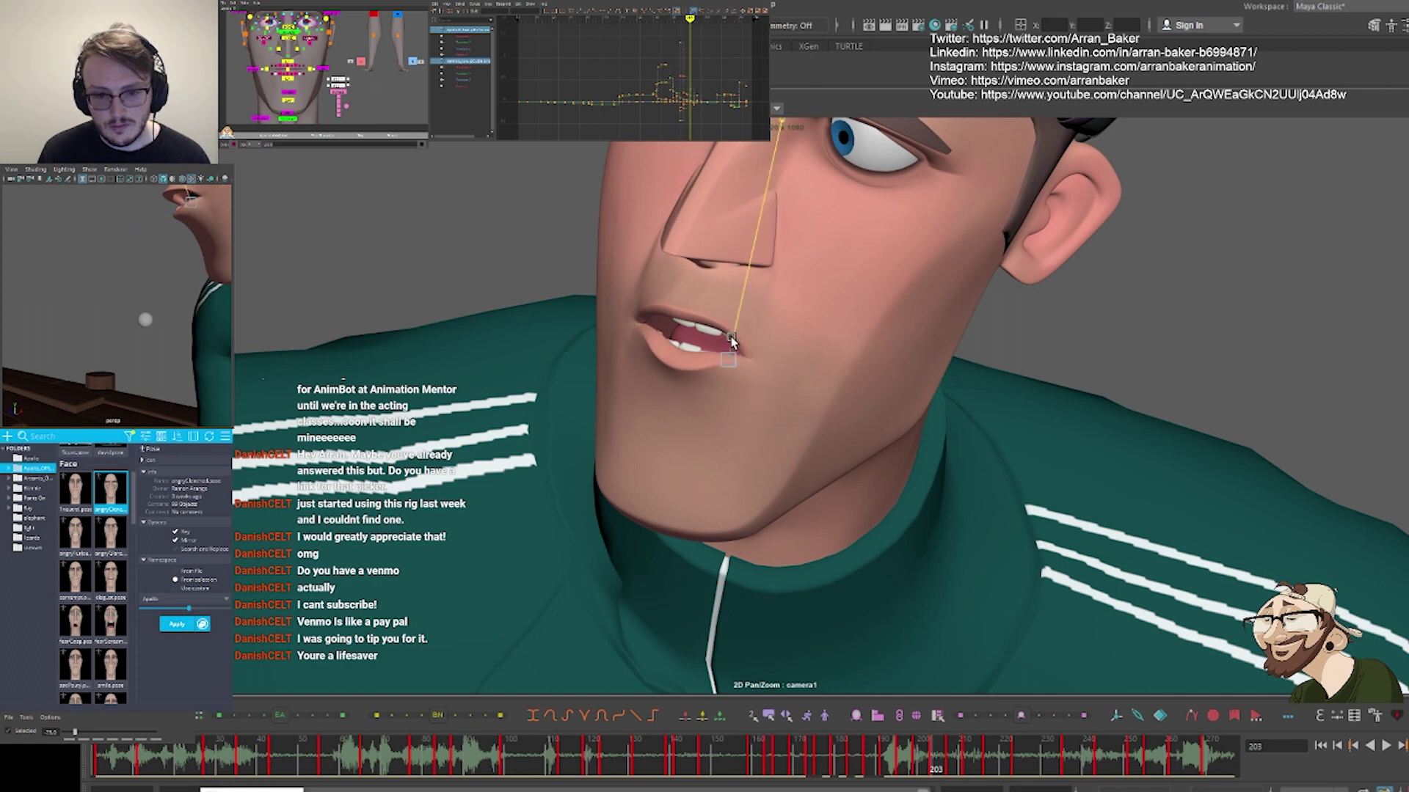
pyautogui.click(727, 359)
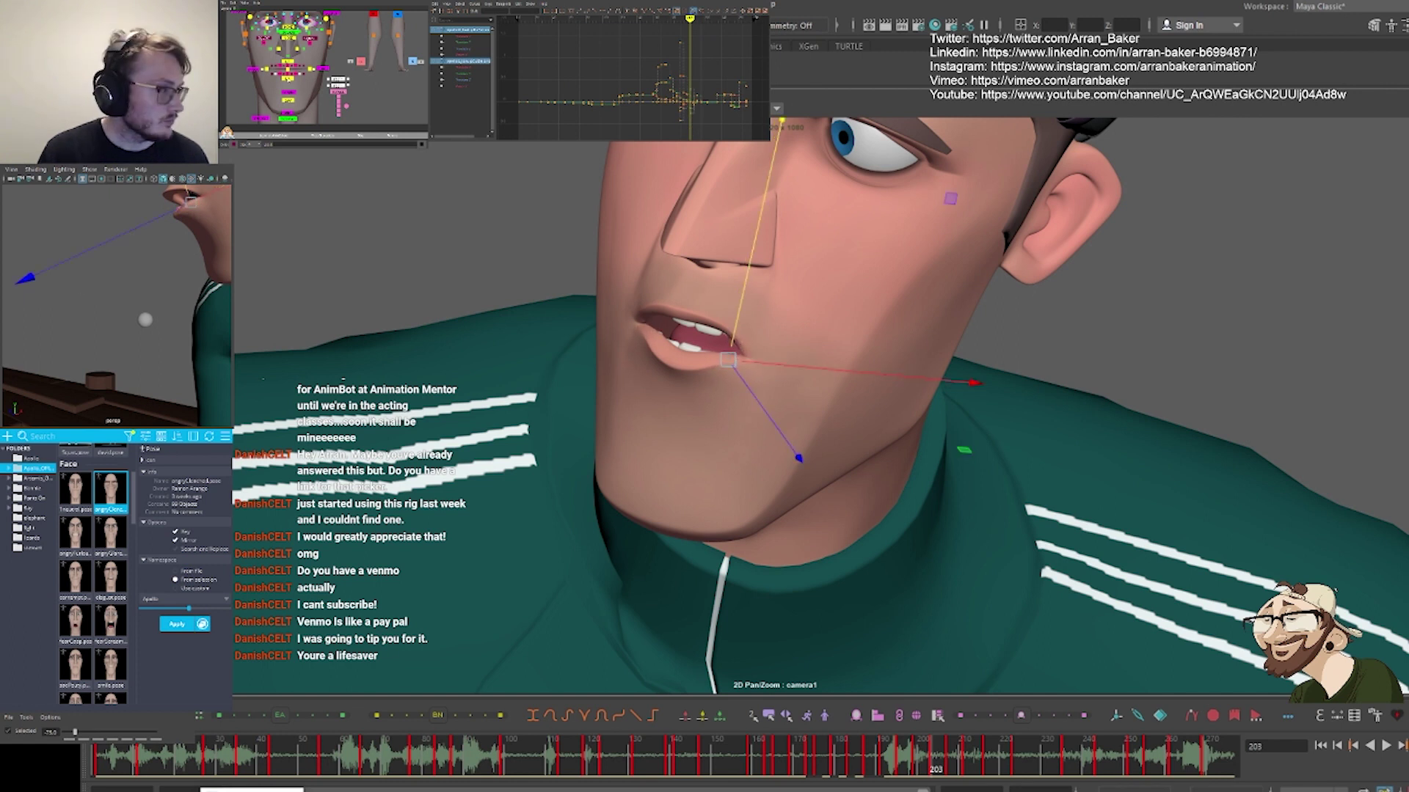
# Refine the lower lip's shape at frame 203 by nudging its centre, the character's right mouth corner and the lip's right side
pyautogui.click(676, 353)
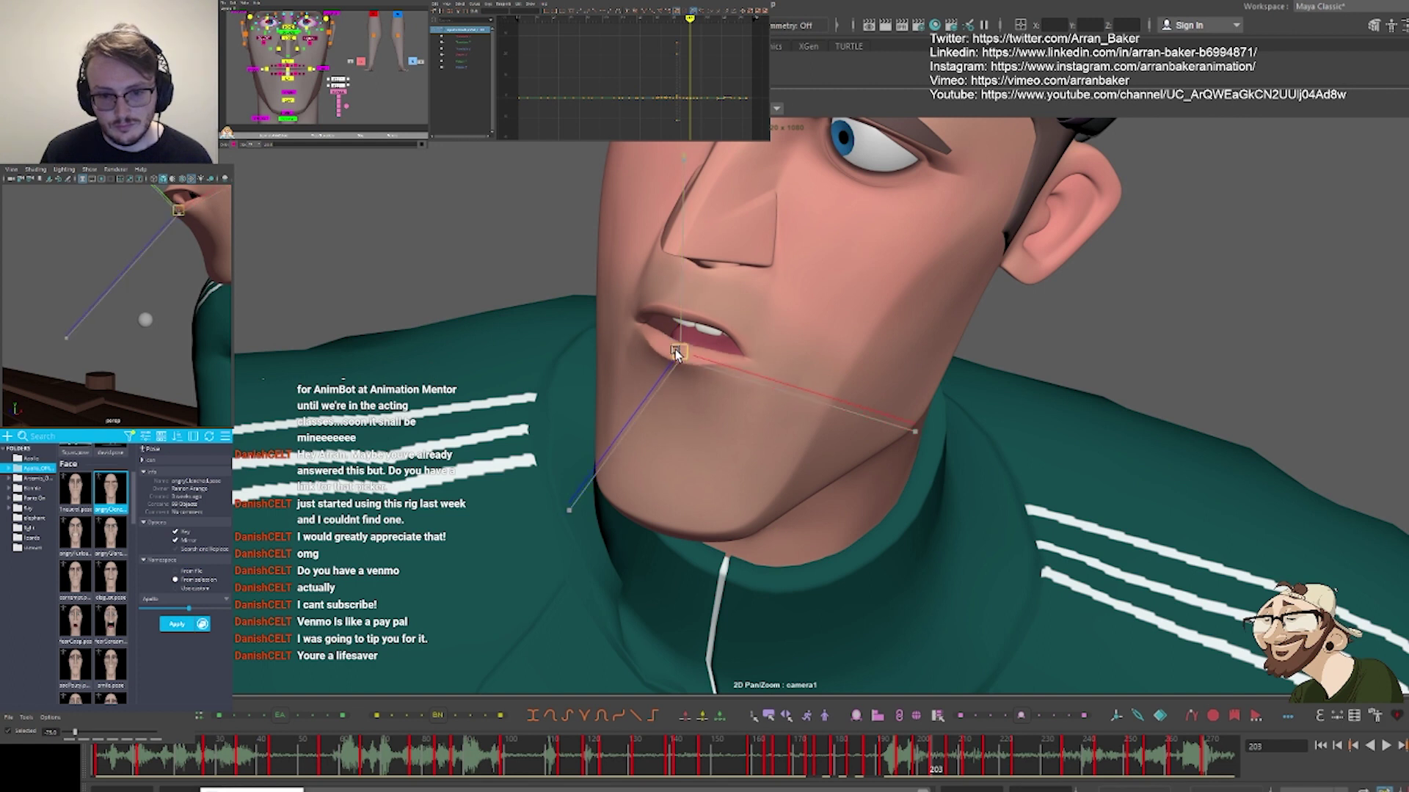
pyautogui.moveTo(675, 350); pyautogui.dragTo(672, 351)
pyautogui.click(267, 70)
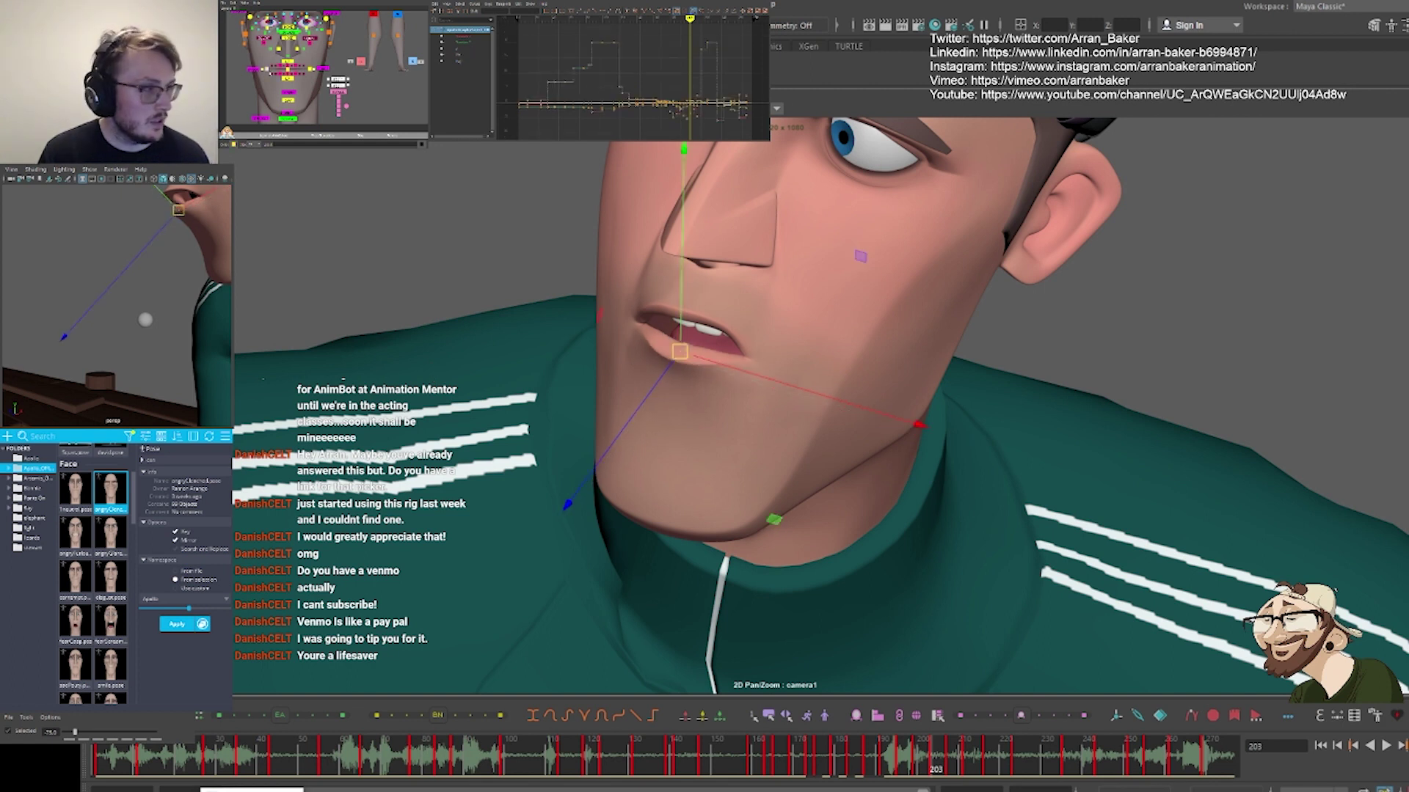
pyautogui.moveTo(516, 398); pyautogui.dragTo(550, 416, button='middle')
pyautogui.click(276, 76)
pyautogui.click(278, 75)
pyautogui.moveTo(445, 427); pyautogui.dragTo(451, 435, button='middle')
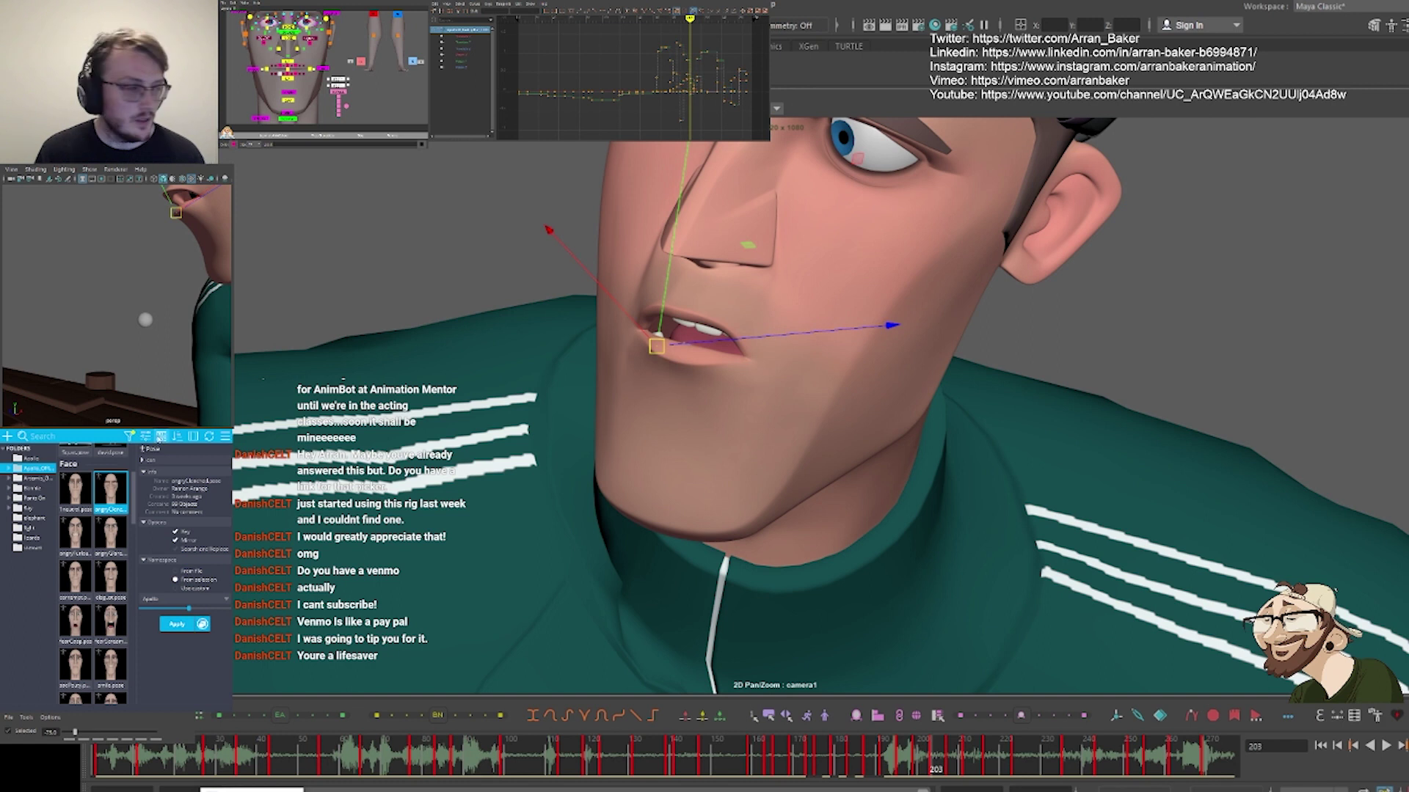
# Pull the character's right mouth corner slightly inward at frame 203 using a single channel of its control
pyautogui.click(264, 72)
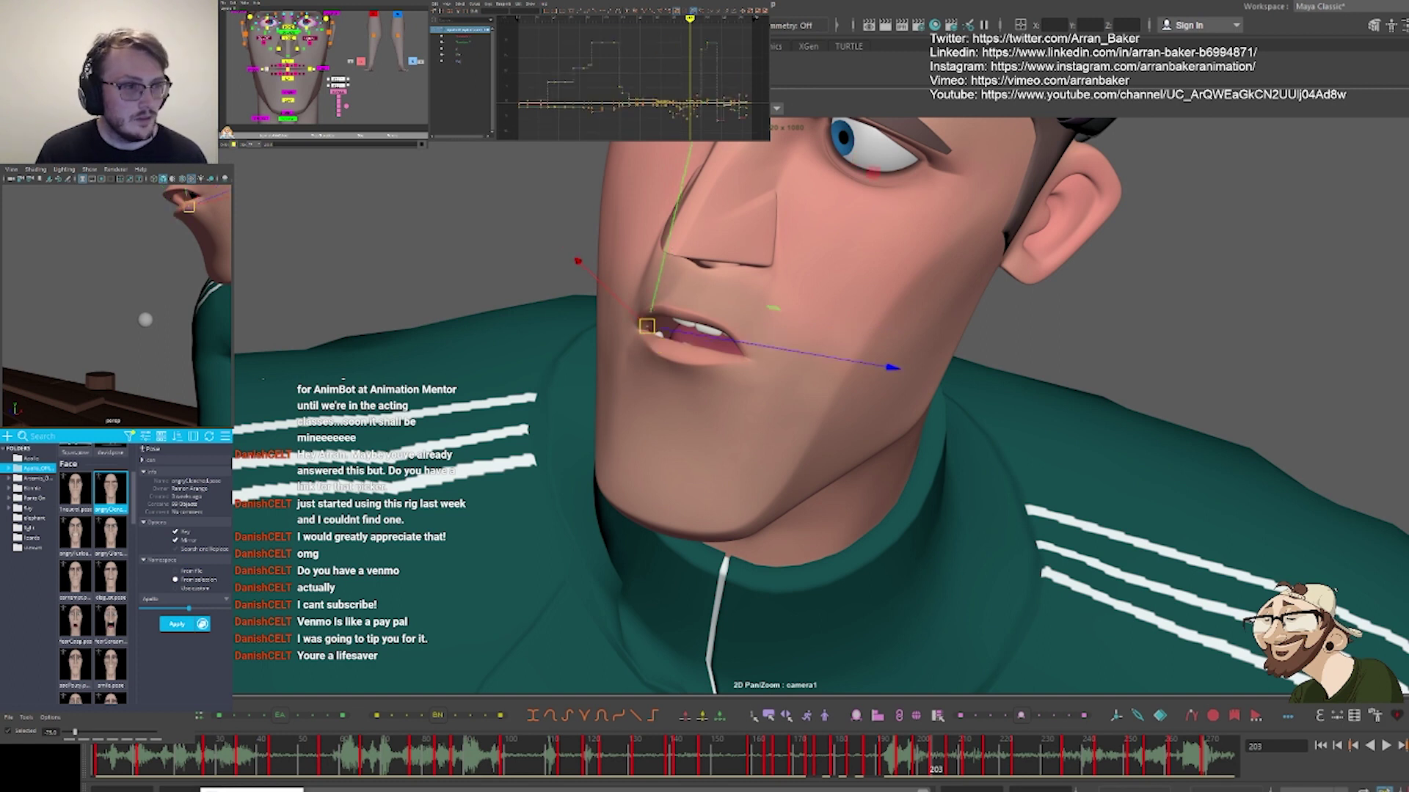
pyautogui.click(460, 49)
pyautogui.moveTo(482, 272)
pyautogui.mouseDown(button='middle')
pyautogui.moveTo(496, 272)
pyautogui.moveTo(473, 272)
pyautogui.mouseUp(button='middle')
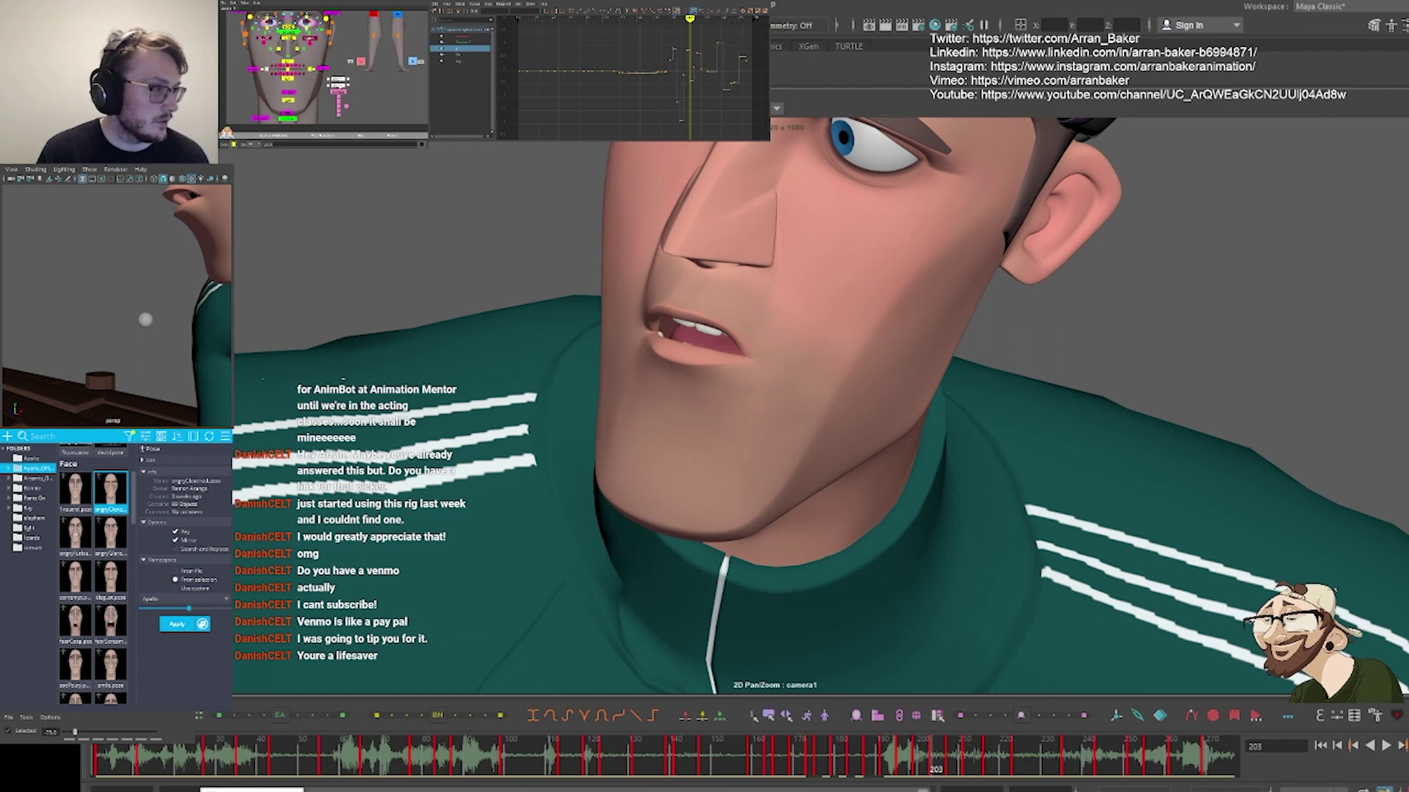
pyautogui.click(357, 86)
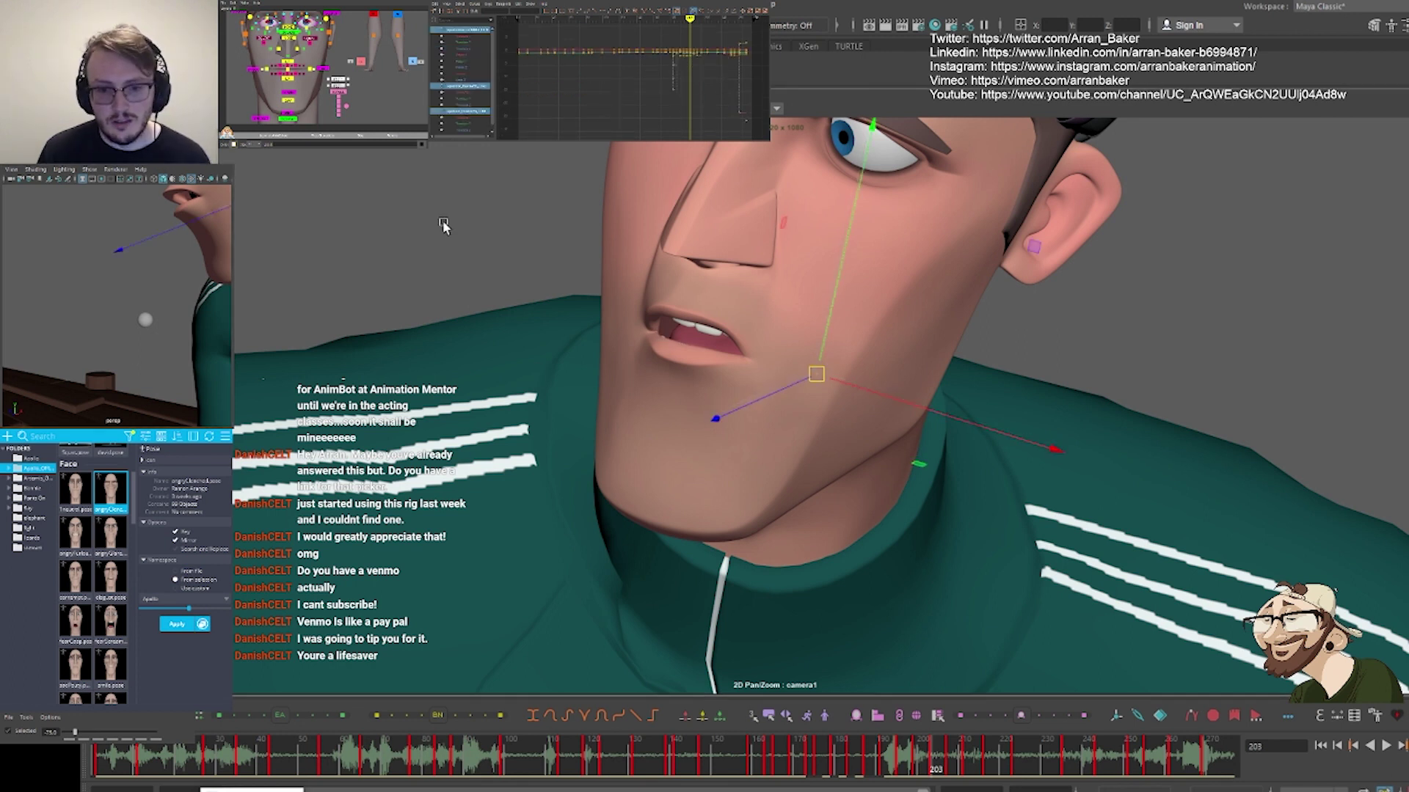
pyautogui.click(422, 213)
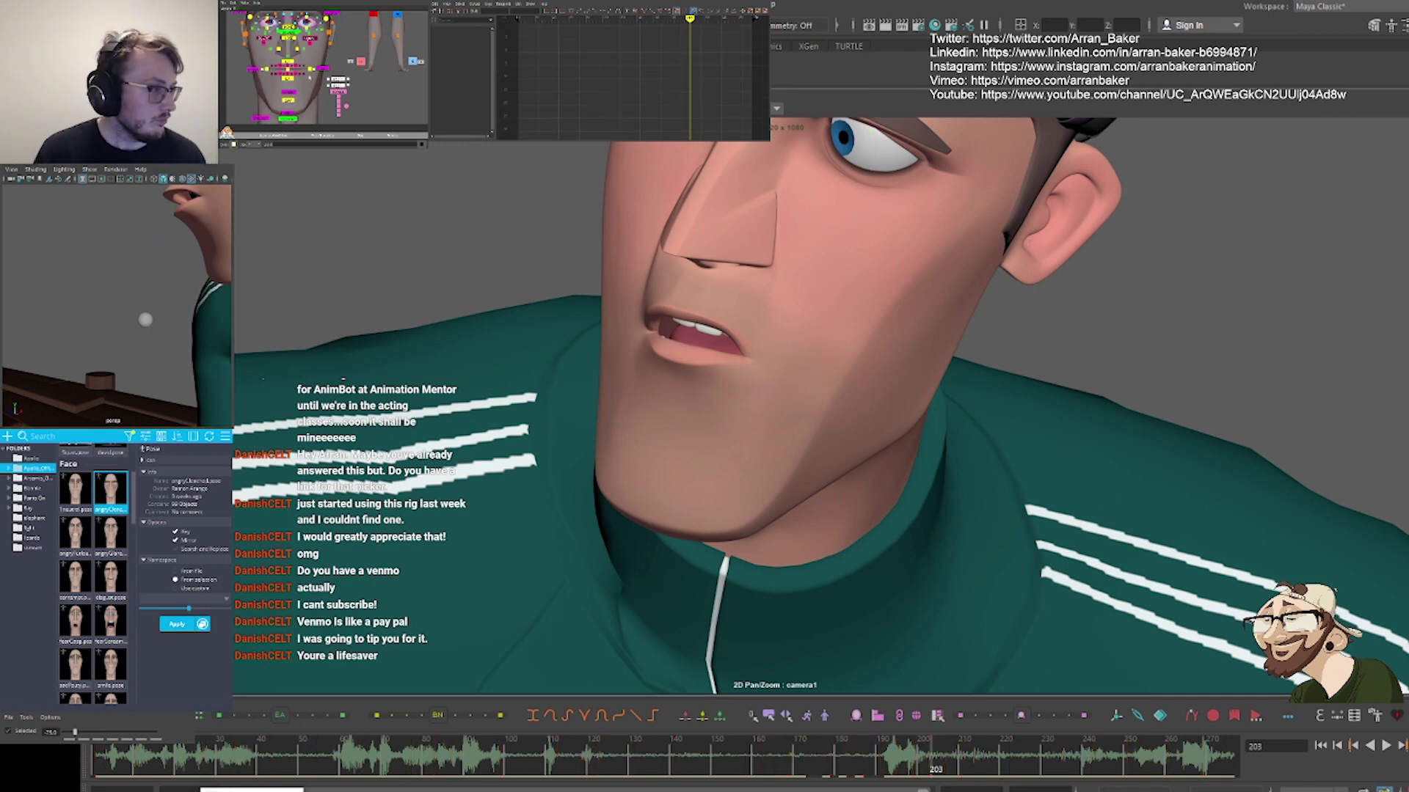
pyautogui.click(278, 67)
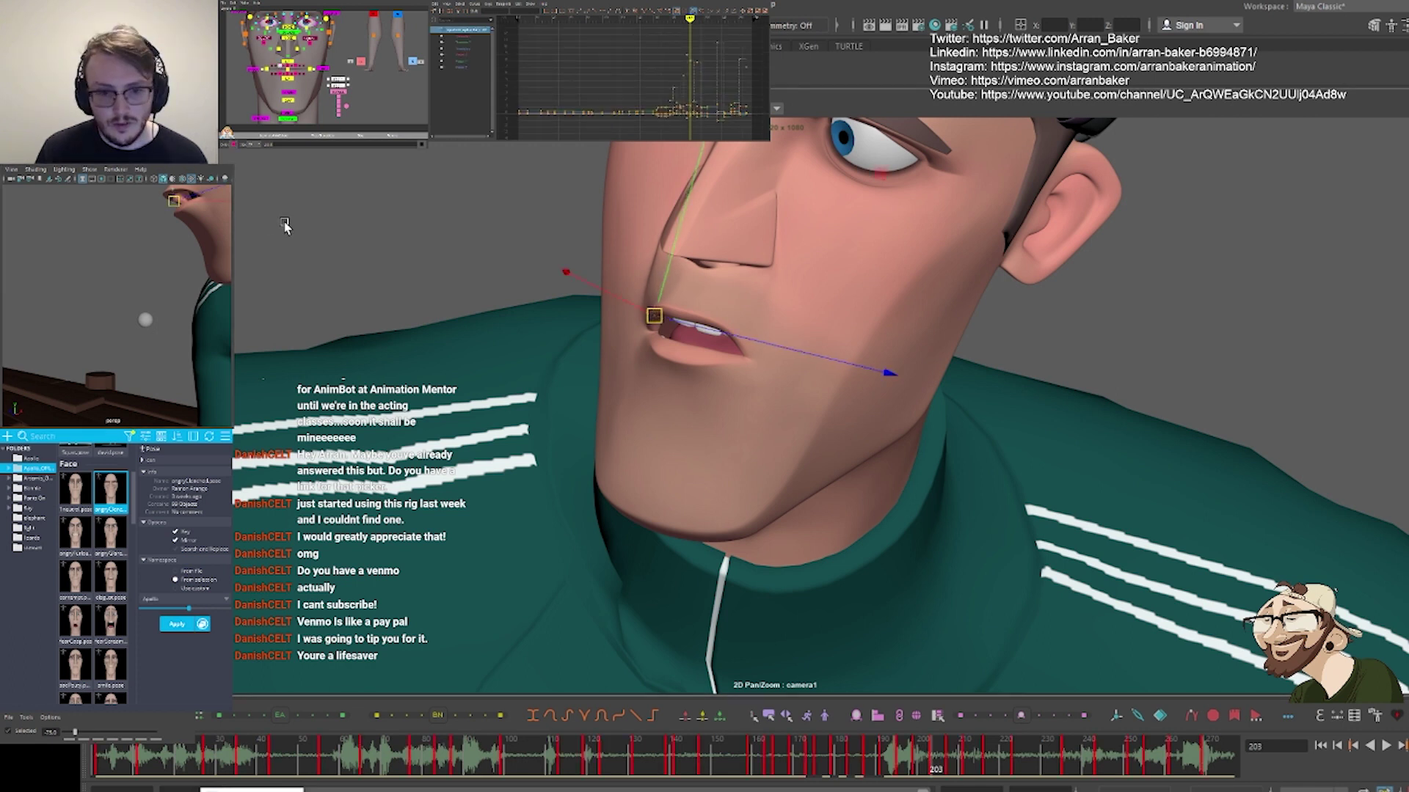
pyautogui.click(251, 195)
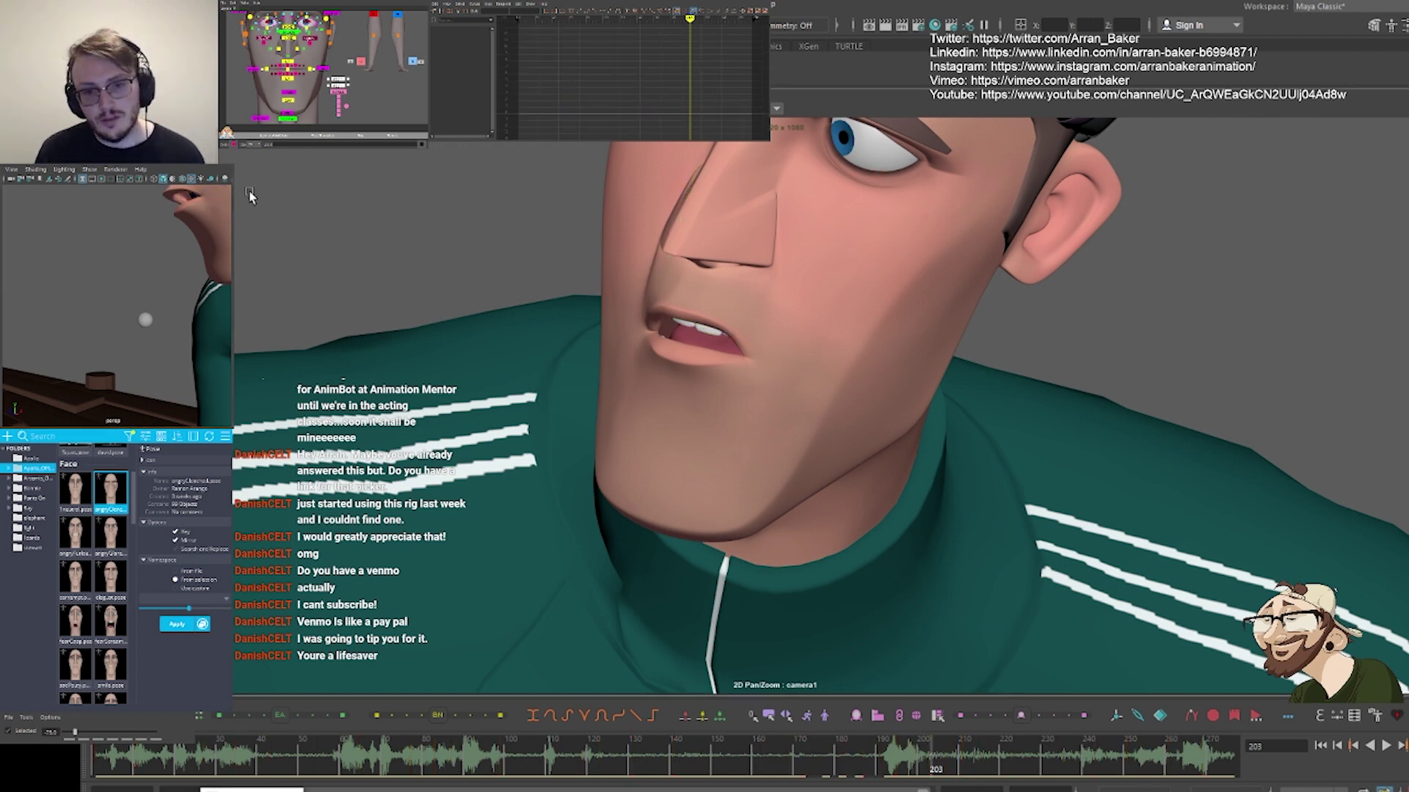
# Select all of the character's body controls and compare its full-body poses with the video reference across frames 199 to 207
pyautogui.press('\\')
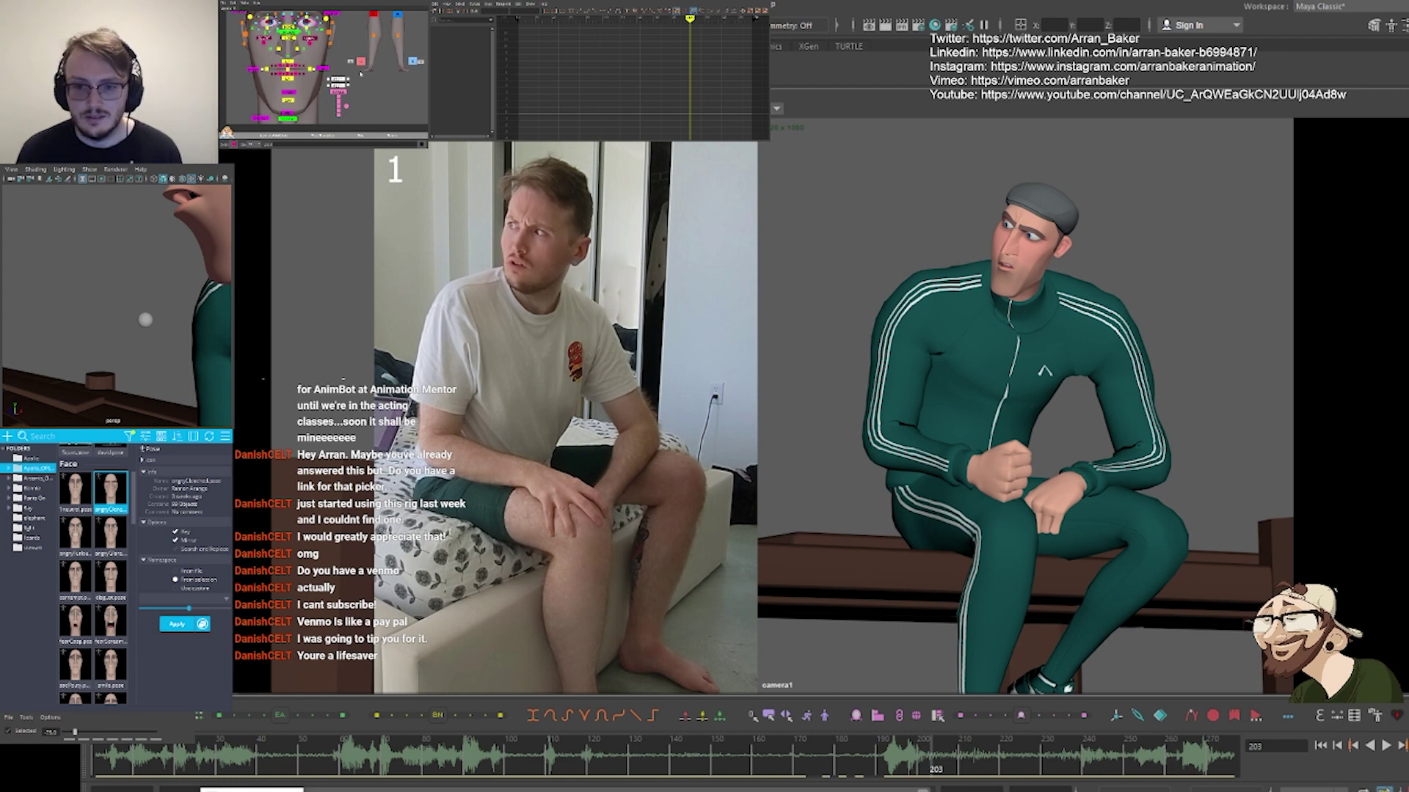
pyautogui.scroll(-3, 246, 62)
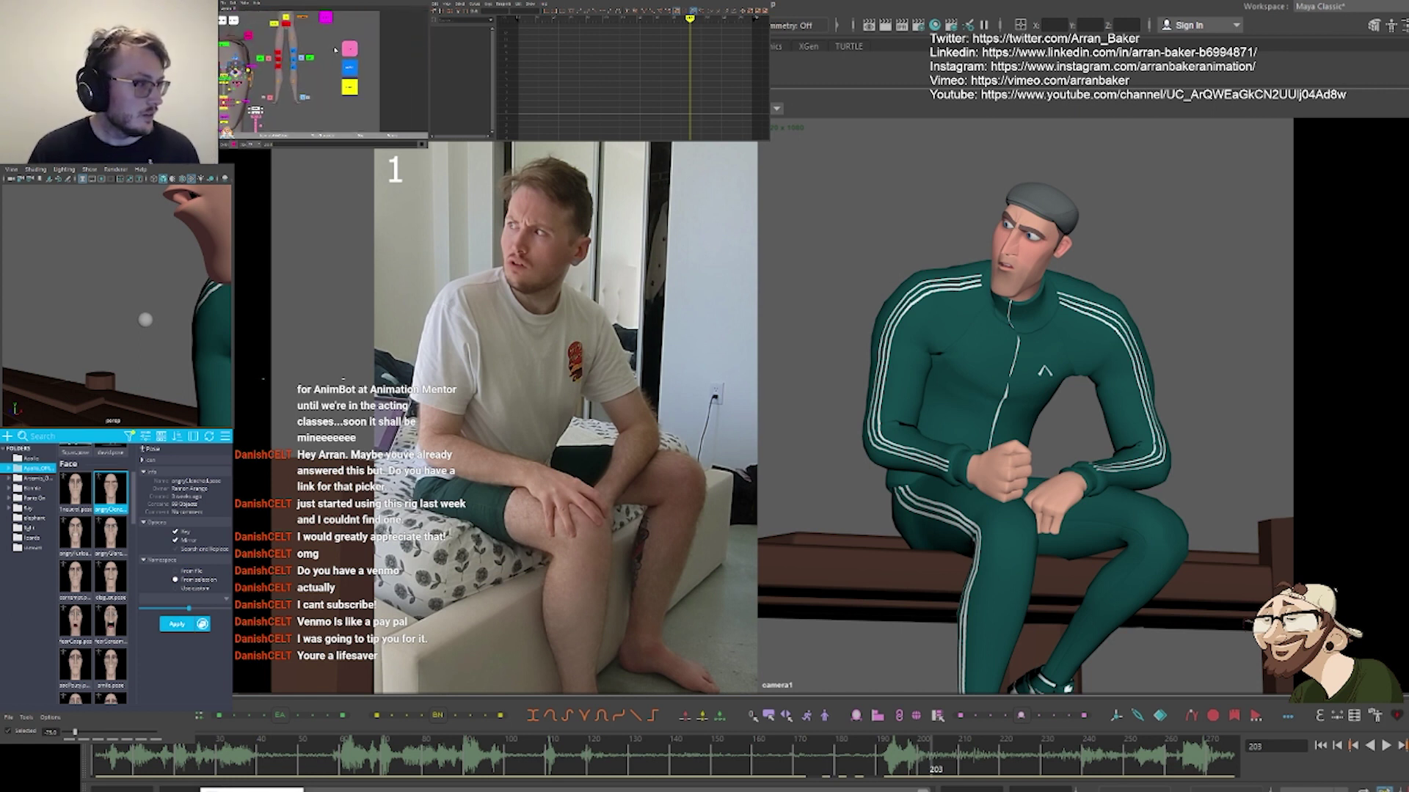
pyautogui.click(348, 49)
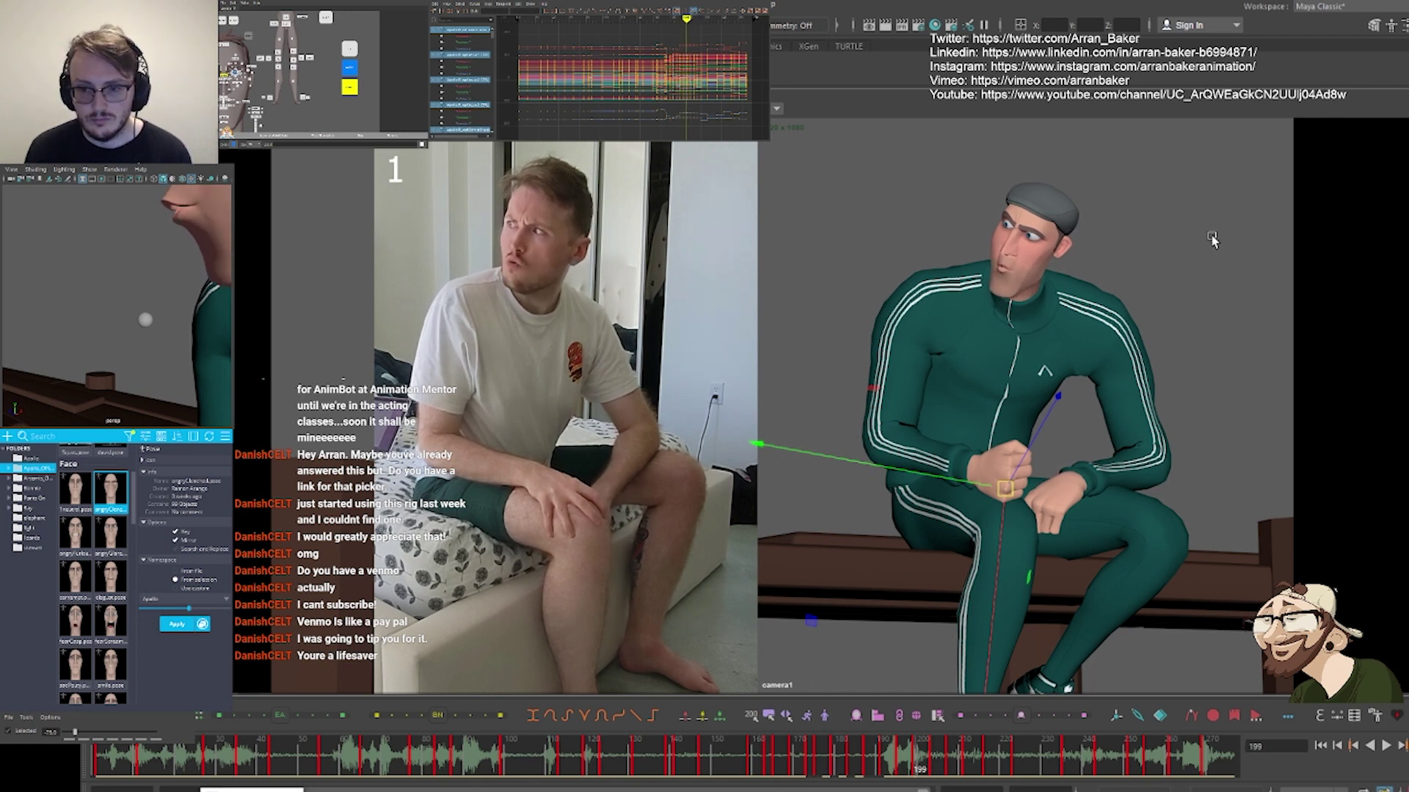
pyautogui.press('.')
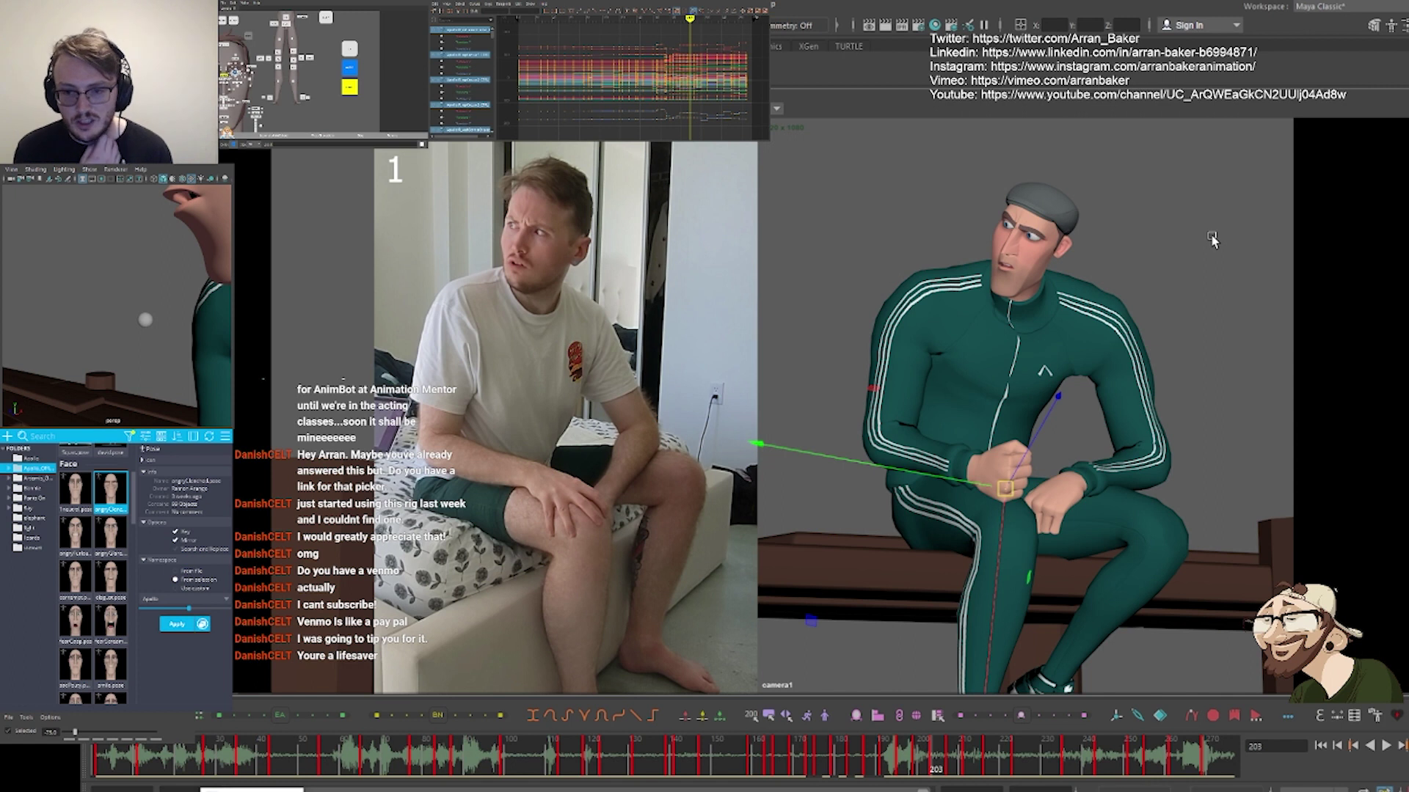
pyautogui.press('.')
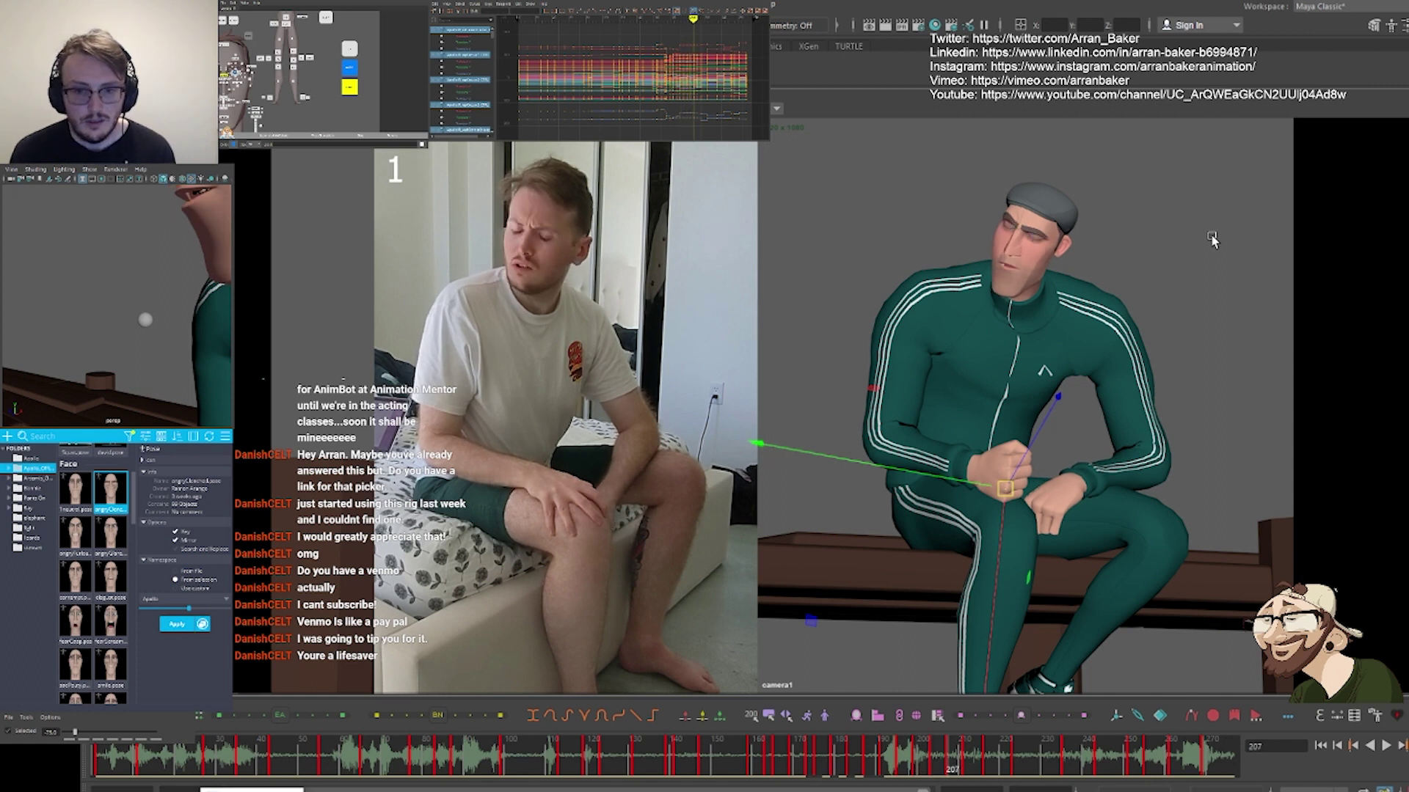
pyautogui.press('.')
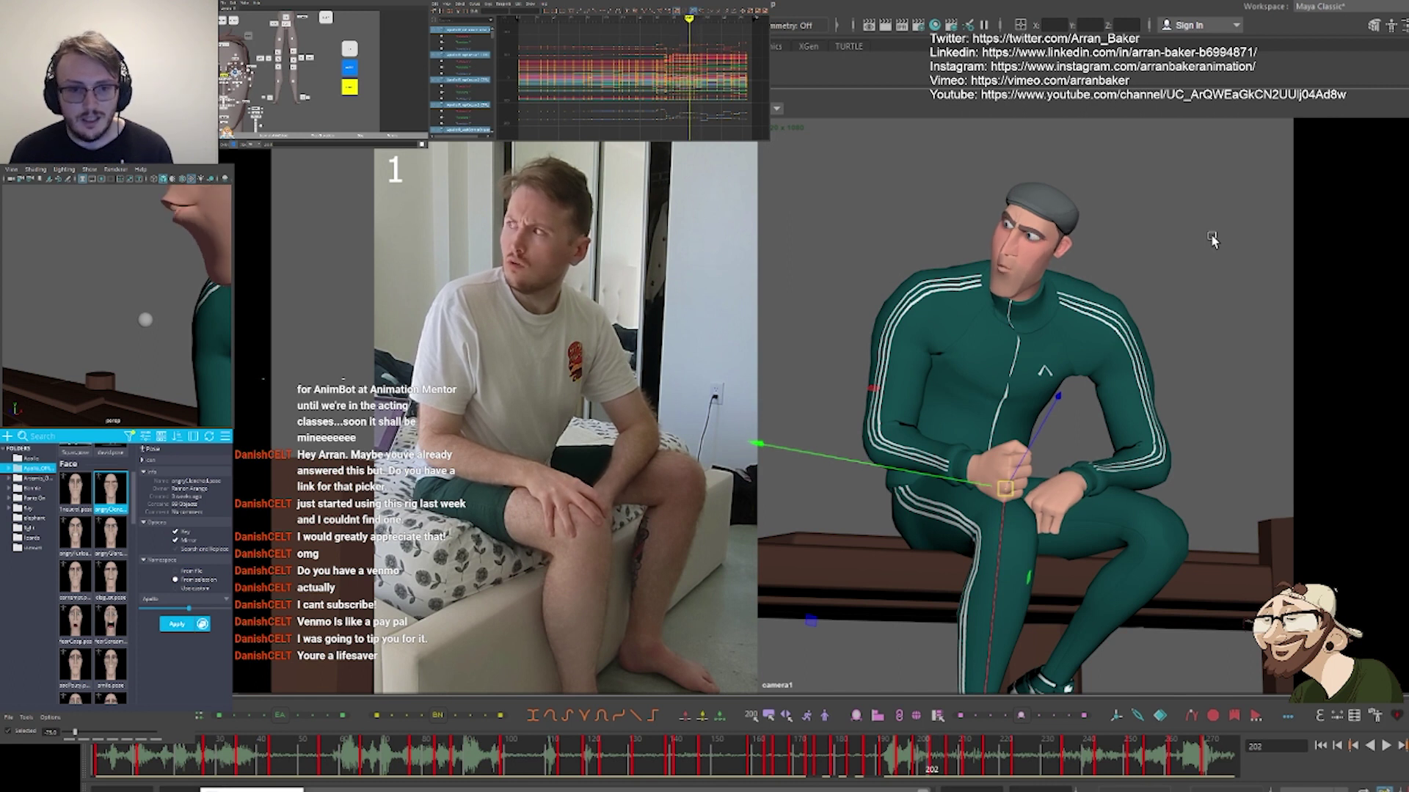
pyautogui.press('.')
pyautogui.press('.')
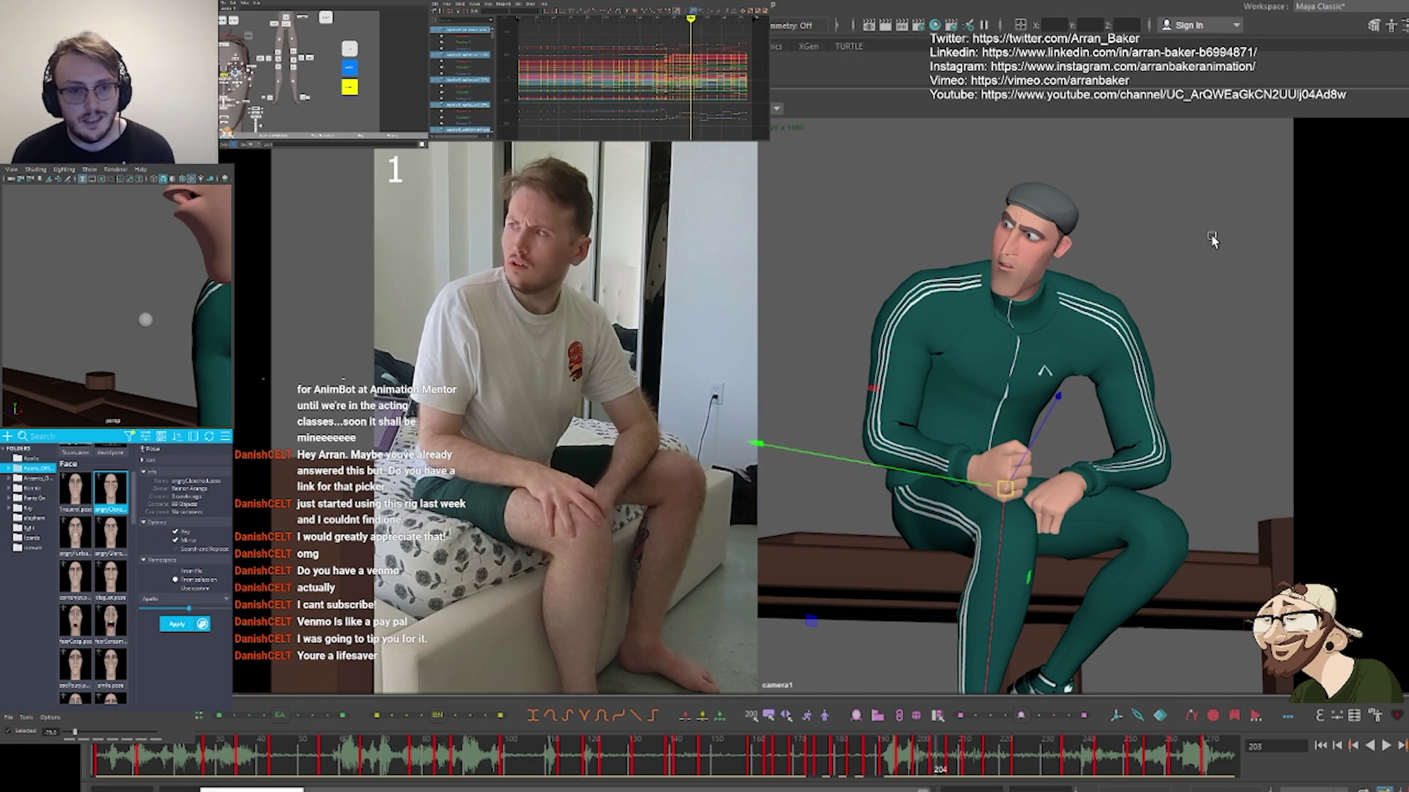
# Examine the reference actor's face and mouth up close at frame 204
pyautogui.press('\\')
pyautogui.moveTo(482, 259); pyautogui.dragTo(1408, 389, button='middle')
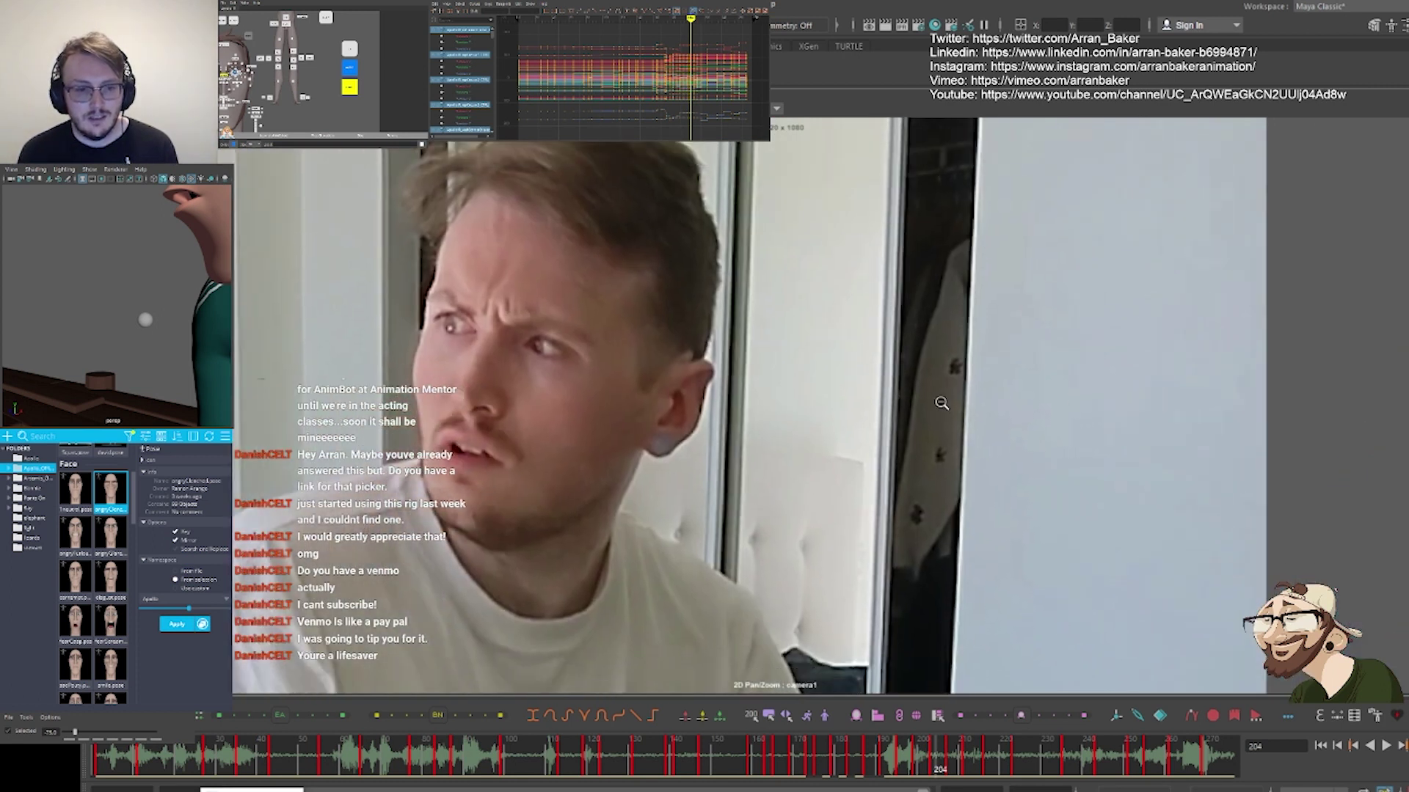
pyautogui.moveTo(940, 403); pyautogui.dragTo(778, 396, button='right')
pyautogui.moveTo(777, 396); pyautogui.dragTo(876, 368, button='middle')
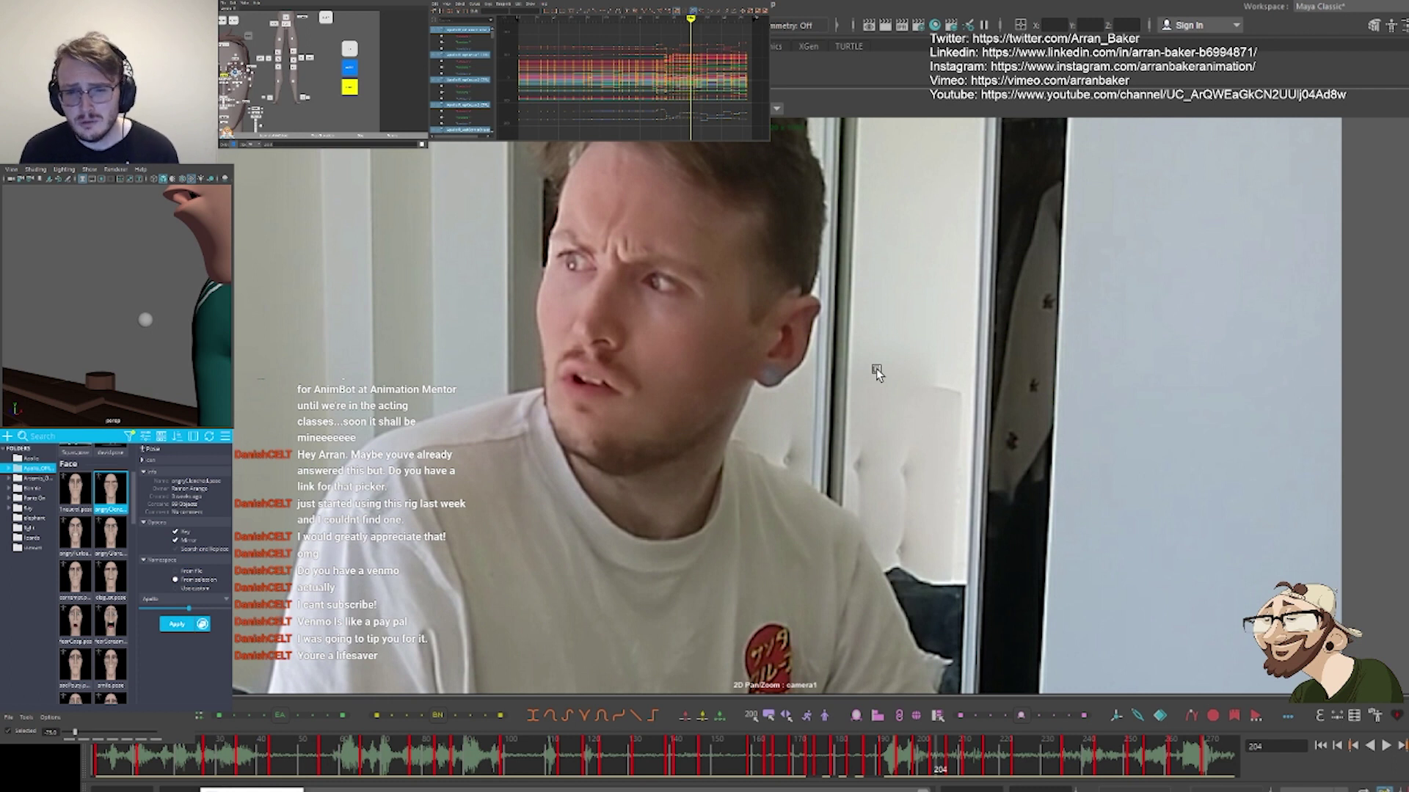
pyautogui.press('\\')
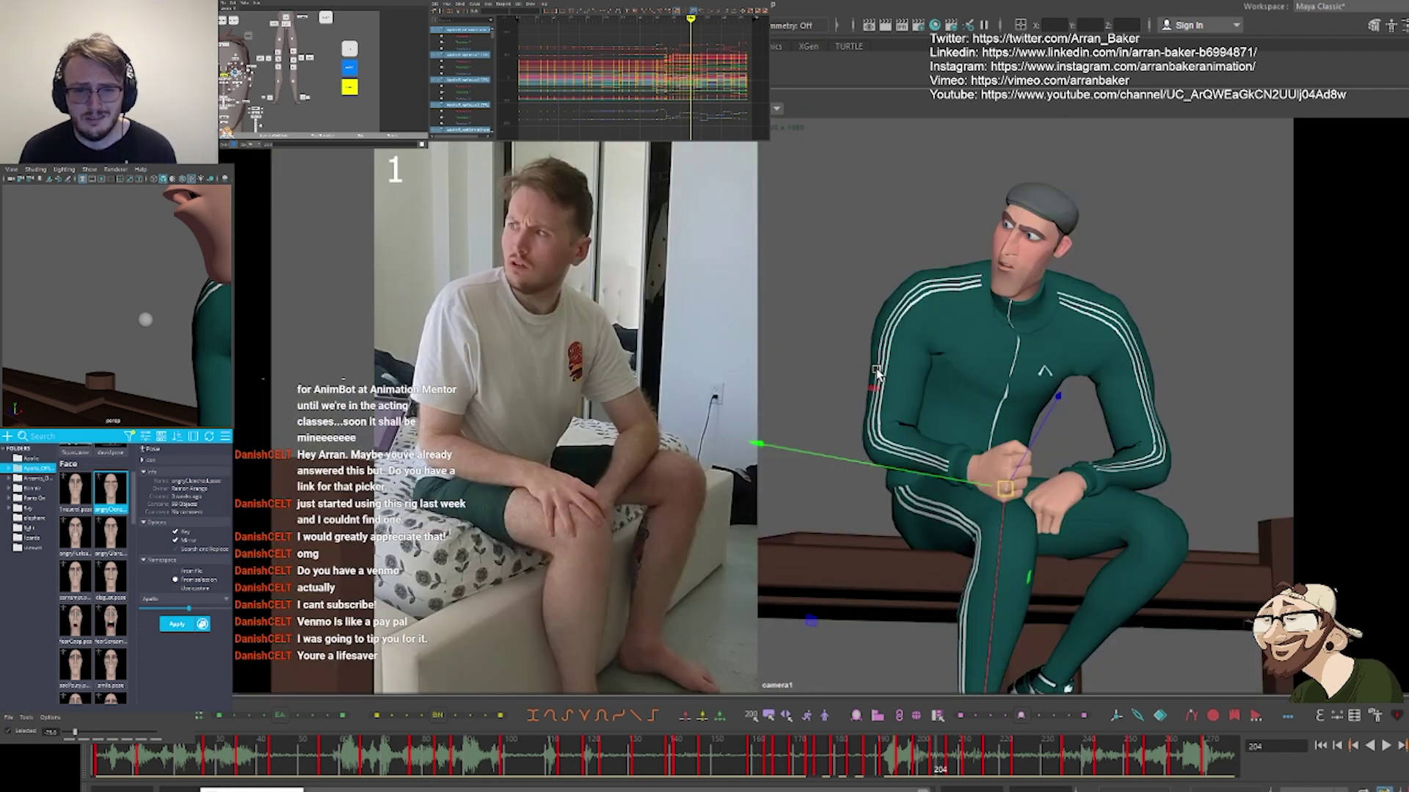
# Compare the character with the reference frame by frame around frames 204 to 210 to judge the timing of the head turn
pyautogui.hotkey('alt', ',')
pyautogui.hotkey('alt', ',')
pyautogui.hotkey('alt', ',')
pyautogui.hotkey('alt', '.')
pyautogui.hotkey('alt', '.')
pyautogui.hotkey('alt', '.')
pyautogui.hotkey('alt', '.')
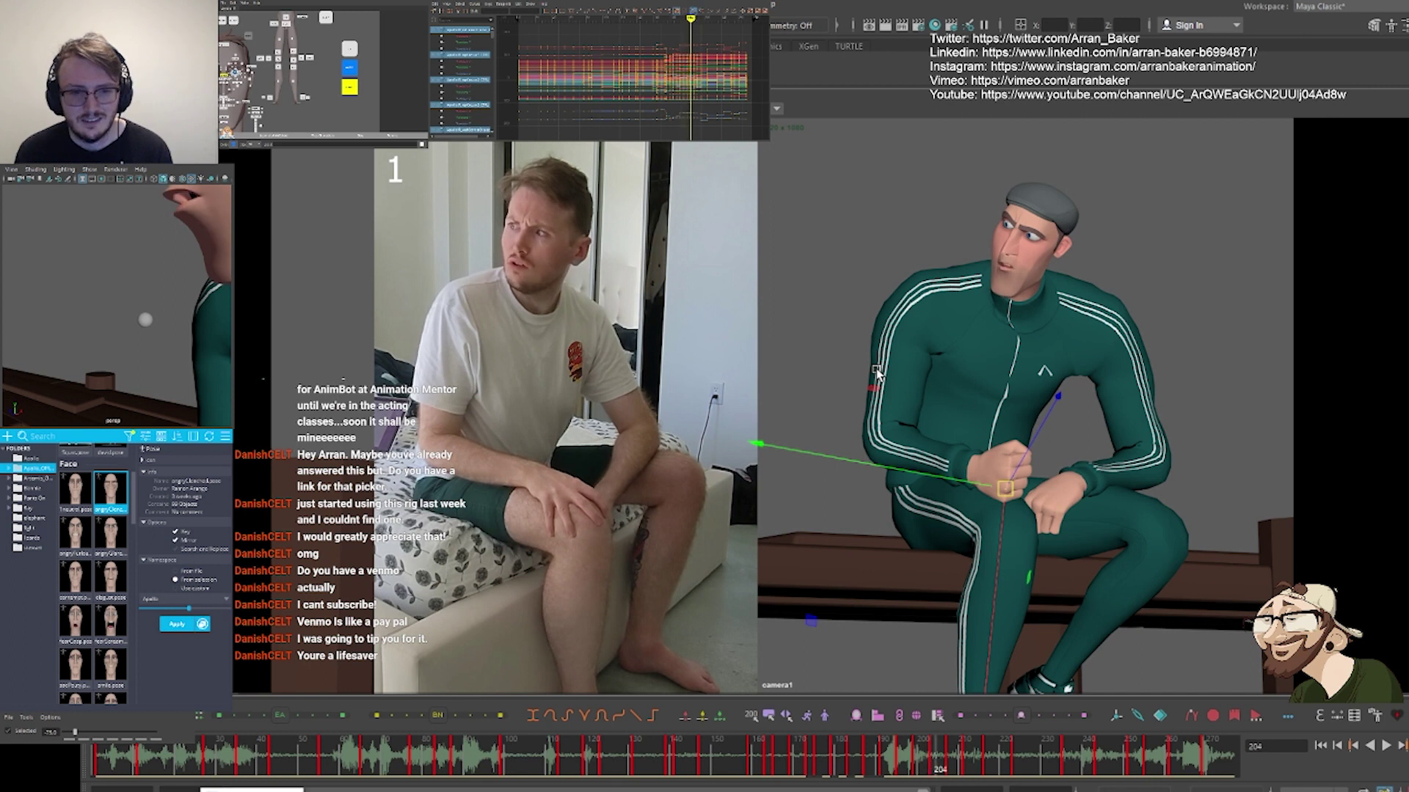
pyautogui.hotkey('alt', '.')
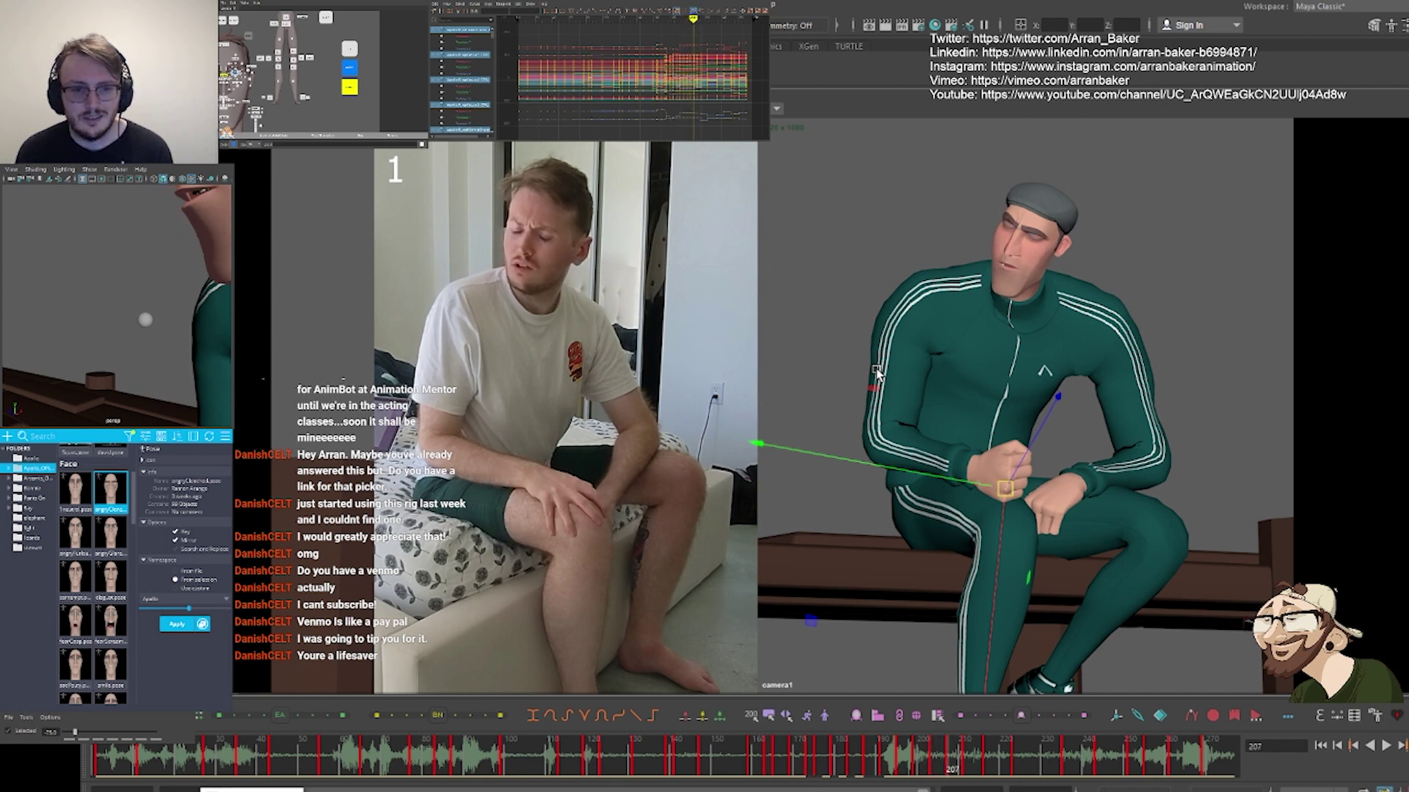
pyautogui.hotkey('alt', ',')
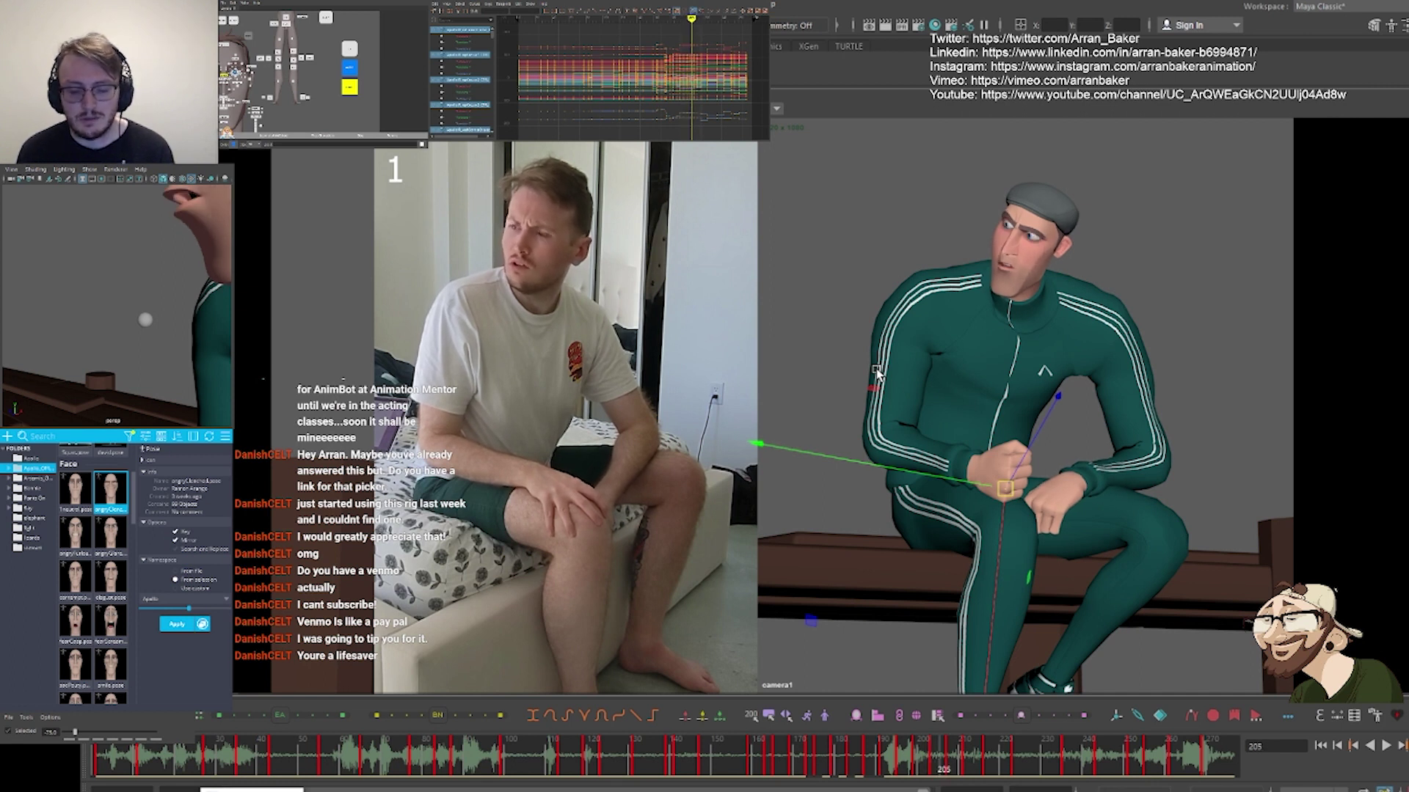
pyautogui.hotkey('alt', '.')
pyautogui.hotkey('alt', '.')
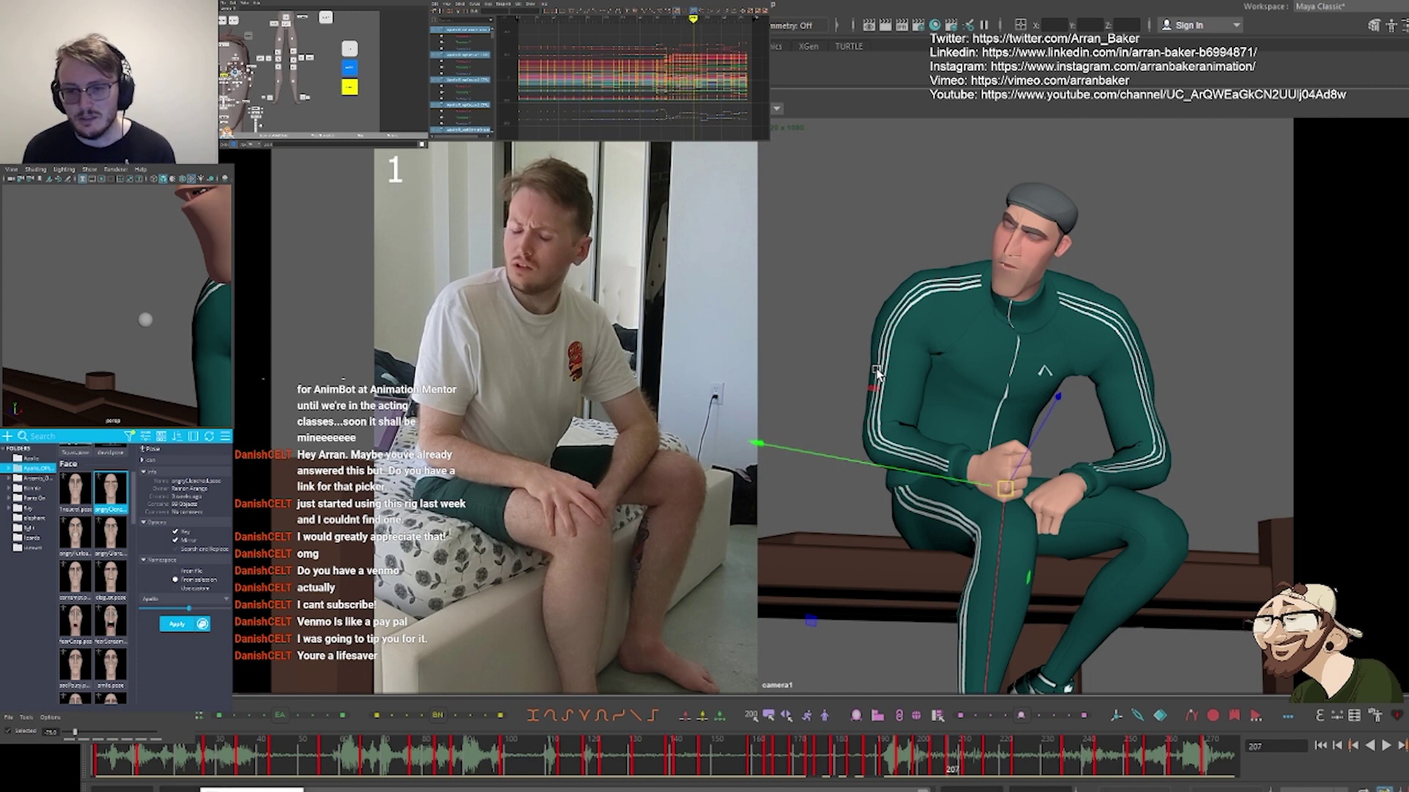
pyautogui.hotkey('alt', '.')
pyautogui.hotkey('alt', '.')
pyautogui.hotkey('alt', '.')
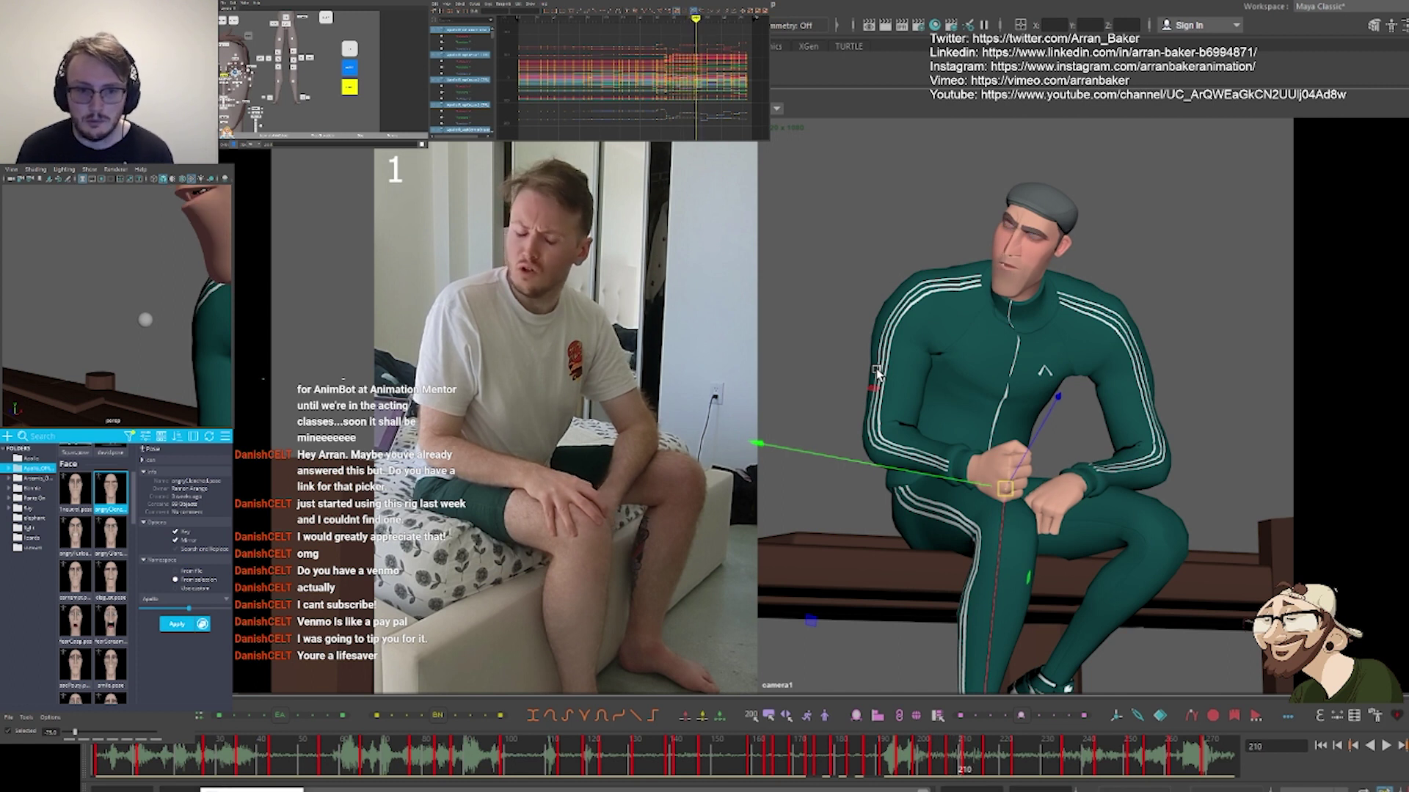
pyautogui.hotkey('alt', ',')
pyautogui.hotkey('alt', ',')
pyautogui.hotkey('alt', ',')
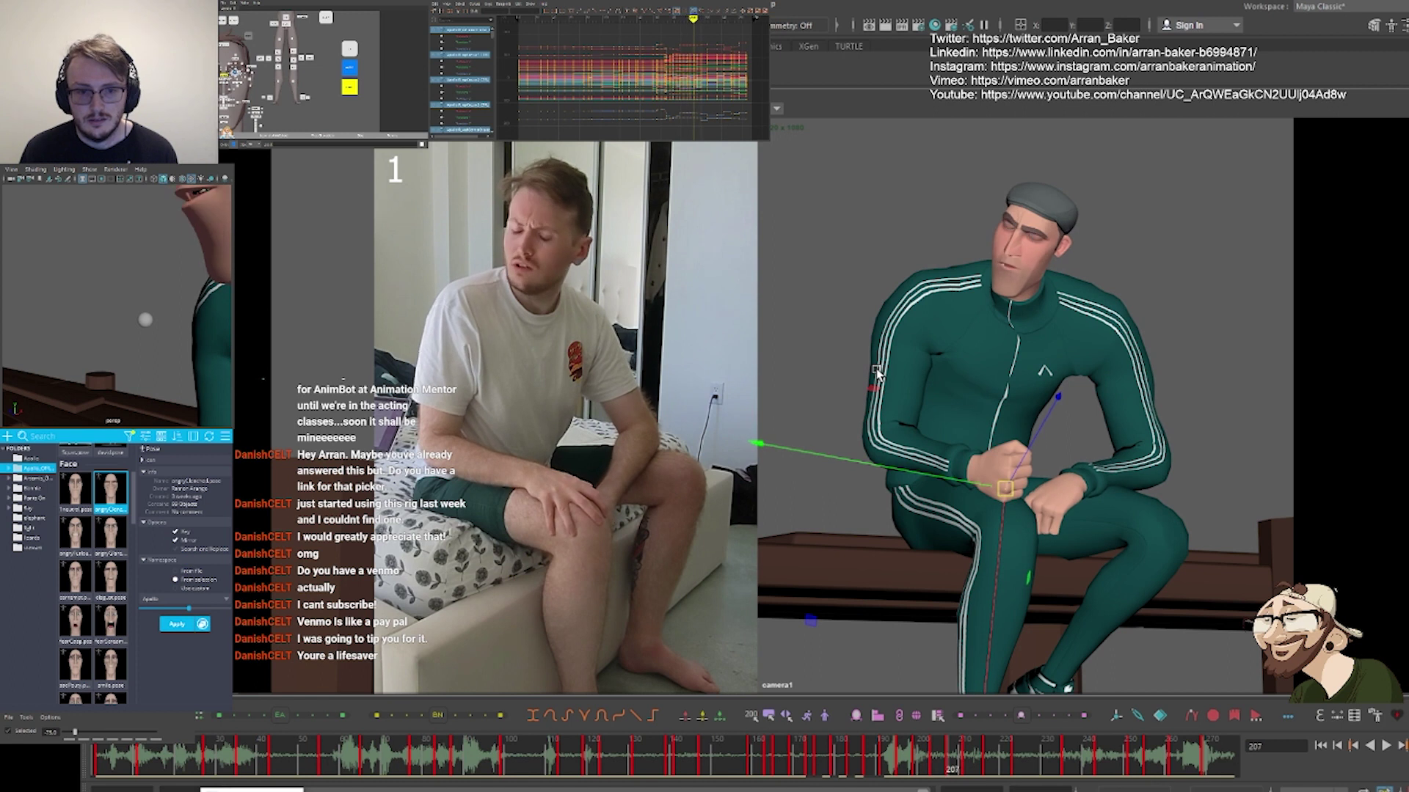
pyautogui.hotkey('alt', ',')
pyautogui.hotkey('alt', '.')
# Select the head control and compare the head's pose at frame 207 with the preceding key
pyautogui.keyDown('alt'); pyautogui.moveTo(347, 35); pyautogui.dragTo(420, 111, button='middle'); pyautogui.keyUp('alt')
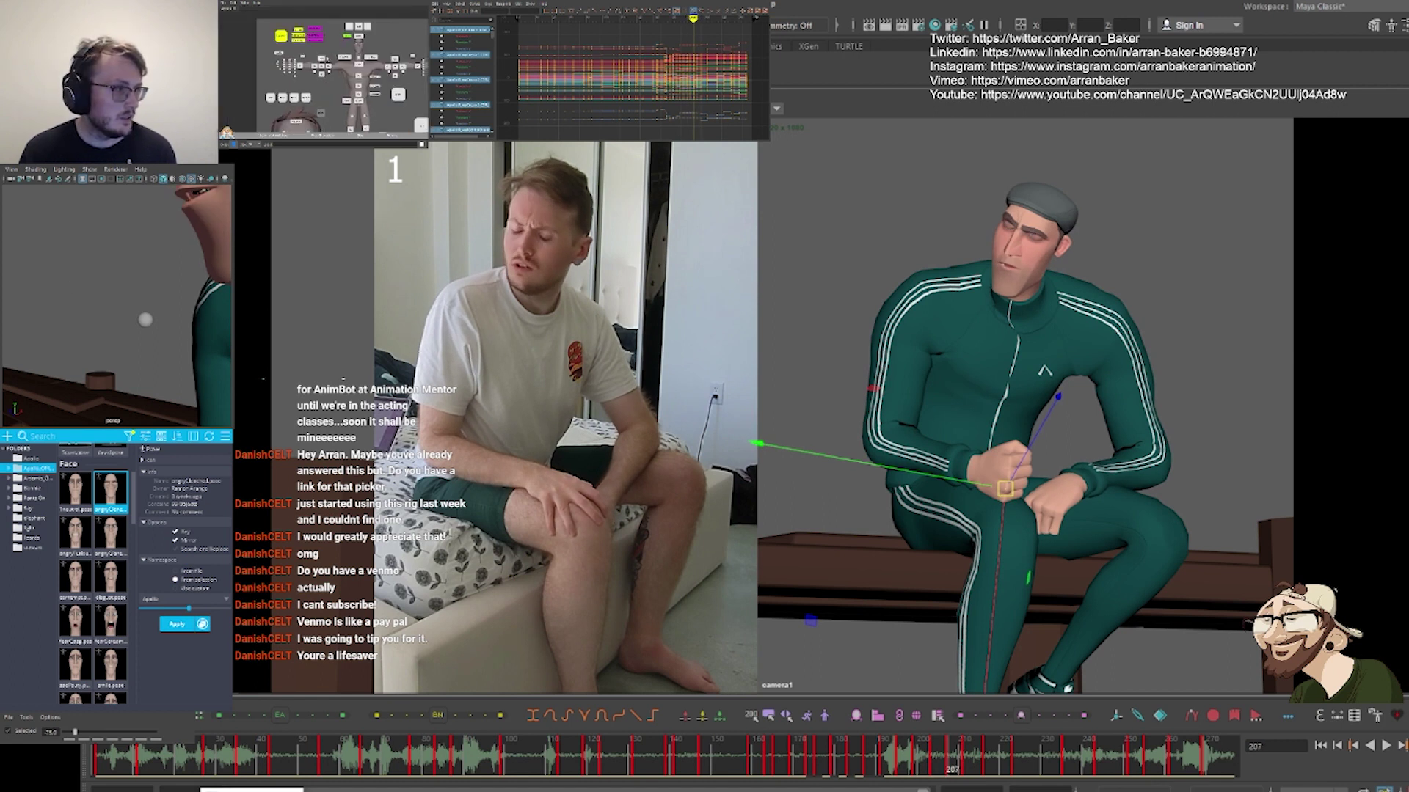
pyautogui.click(359, 37)
pyautogui.press(',')
pyautogui.press('.')
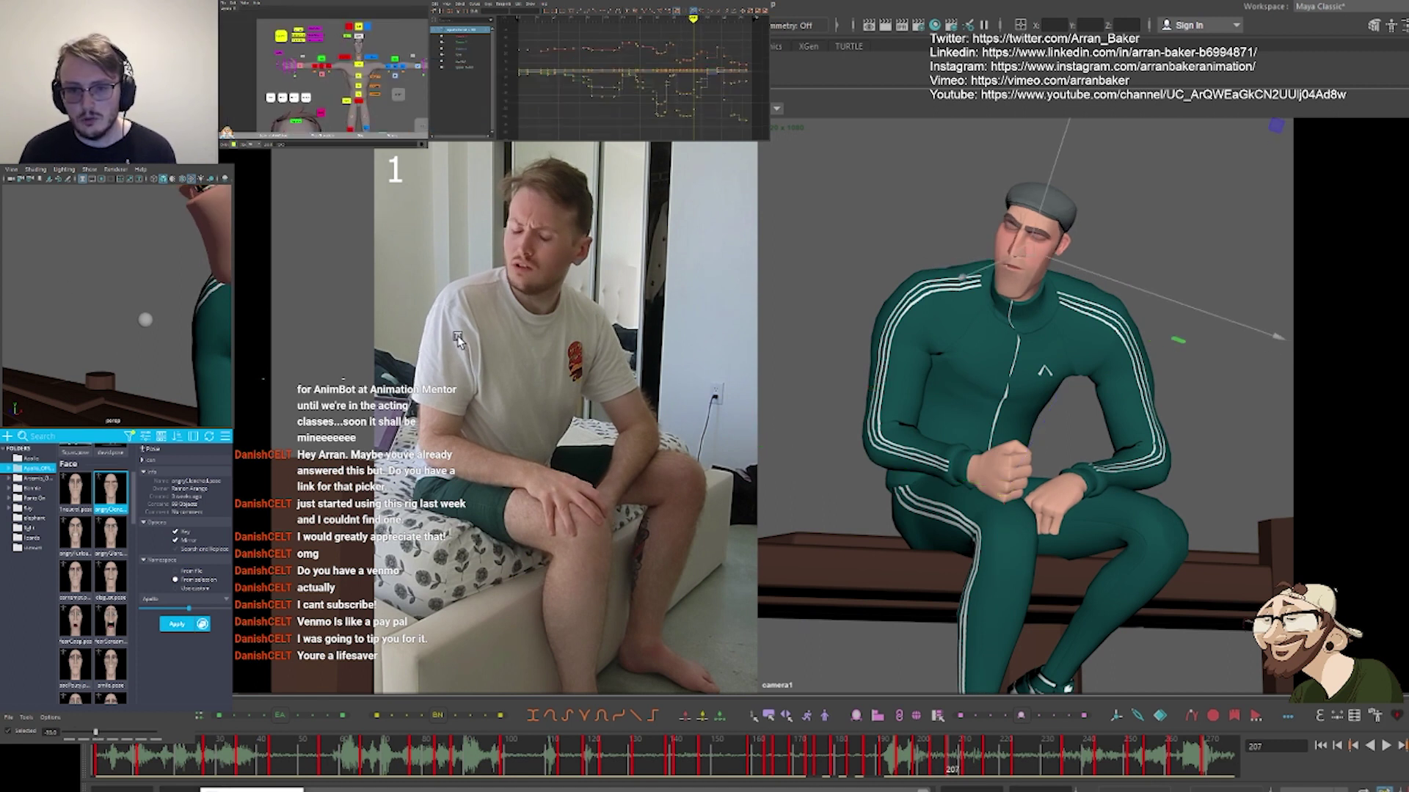
pyautogui.press(',')
pyautogui.press('.')
pyautogui.press(',')
pyautogui.press('.')
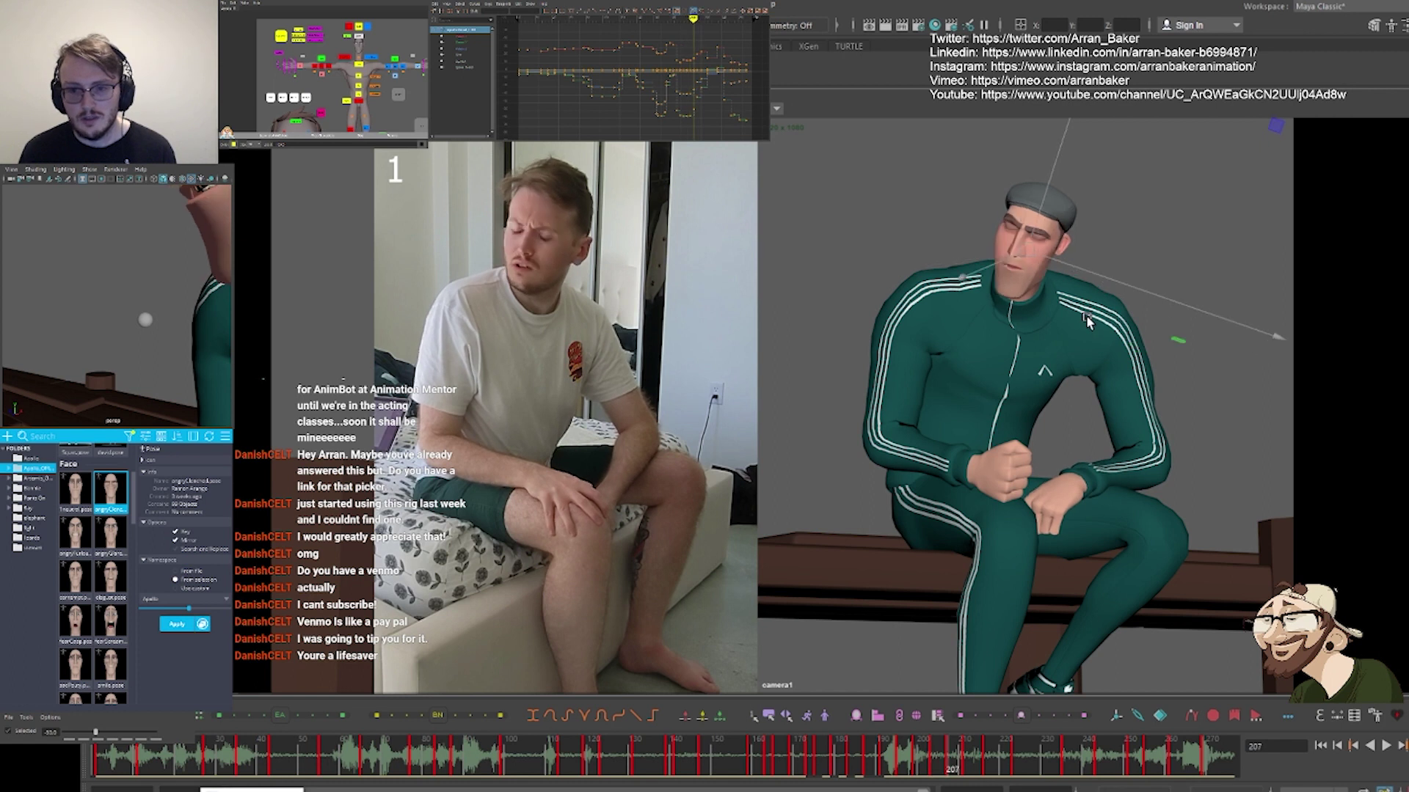
# Select the facial controls and compare the face and head poses with the reference on the keys from frame 203 to 216
pyautogui.keyDown('alt'); pyautogui.moveTo(354, 99); pyautogui.dragTo(301, 43, button='middle'); pyautogui.keyUp('alt')
pyautogui.click(393, 25)
pyautogui.press(',')
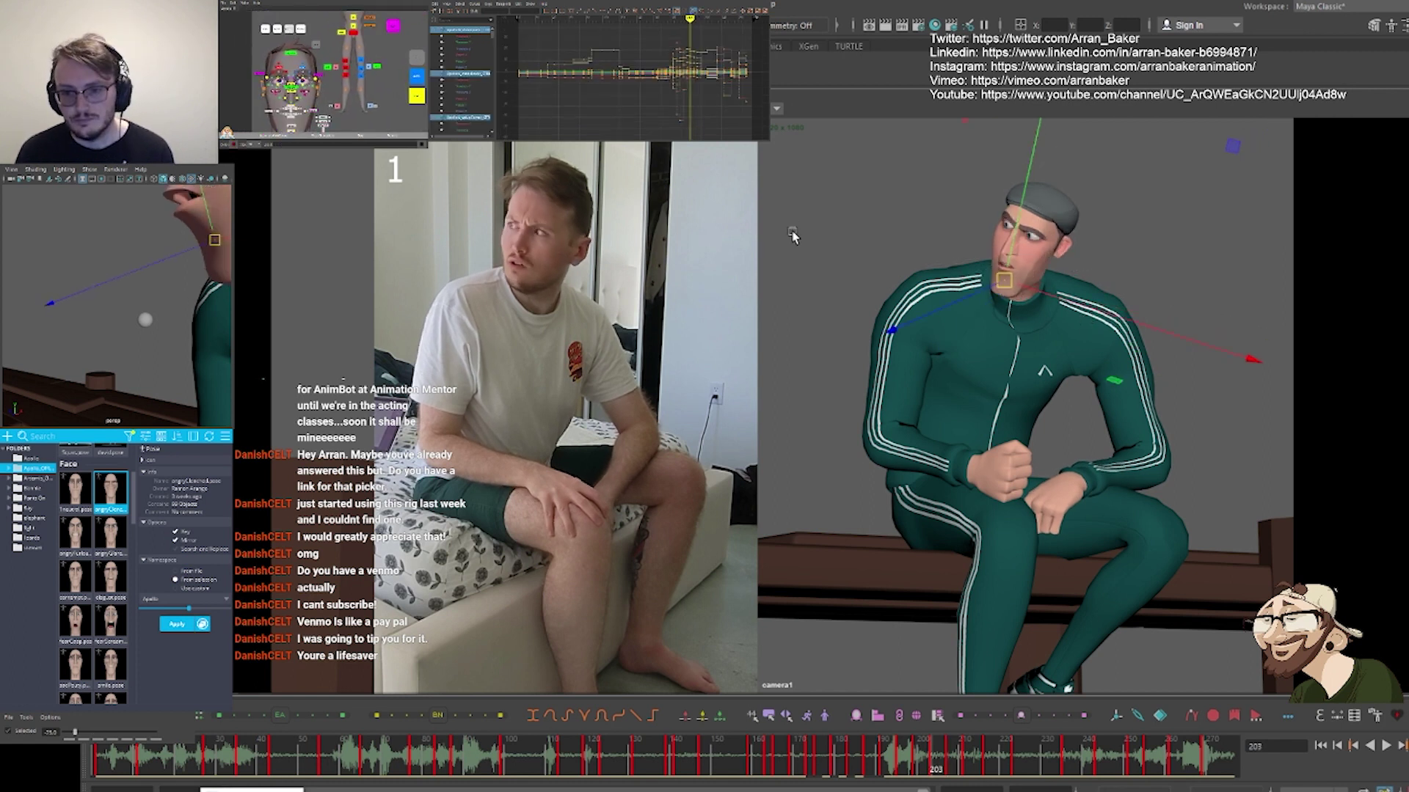
pyautogui.press('.')
pyautogui.press(',')
pyautogui.press('.')
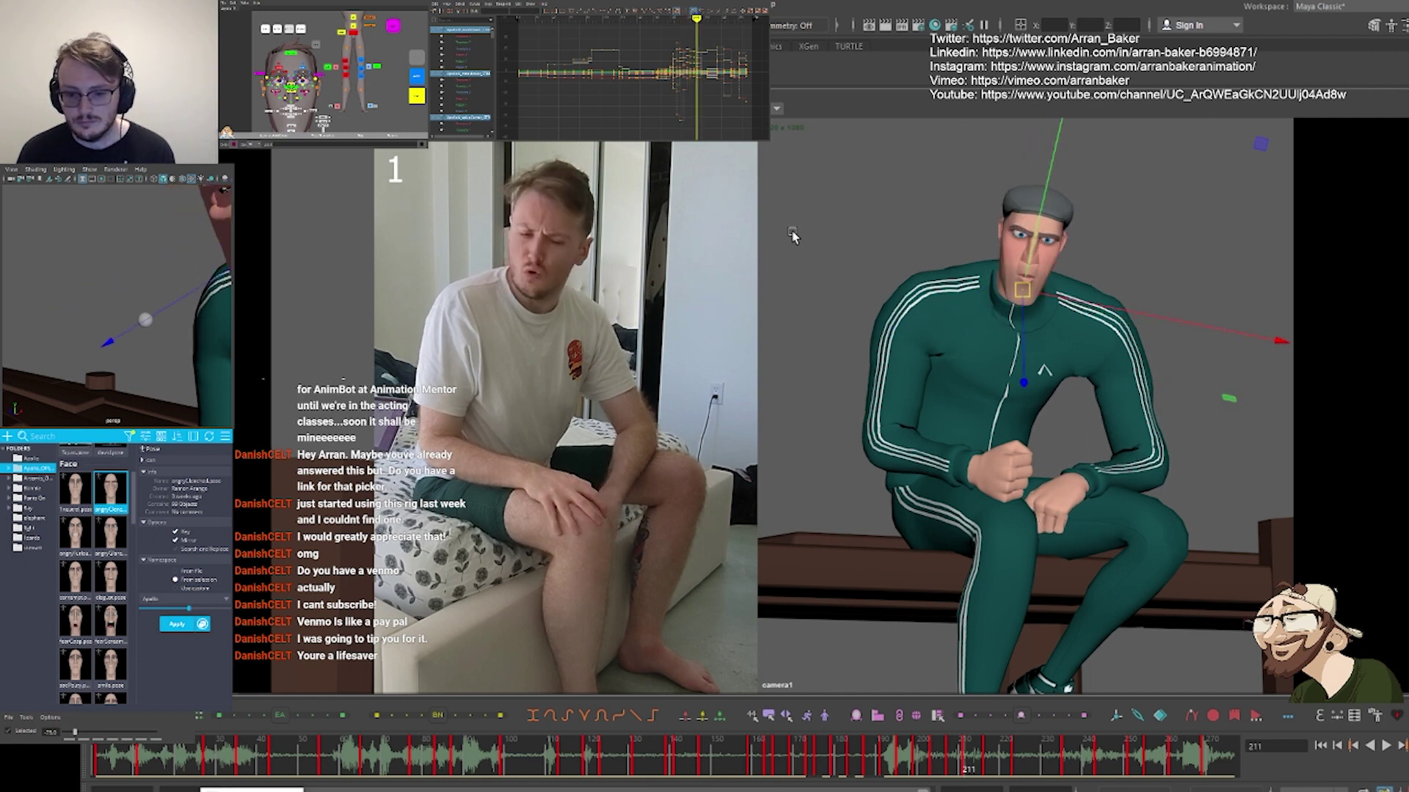
pyautogui.press('.')
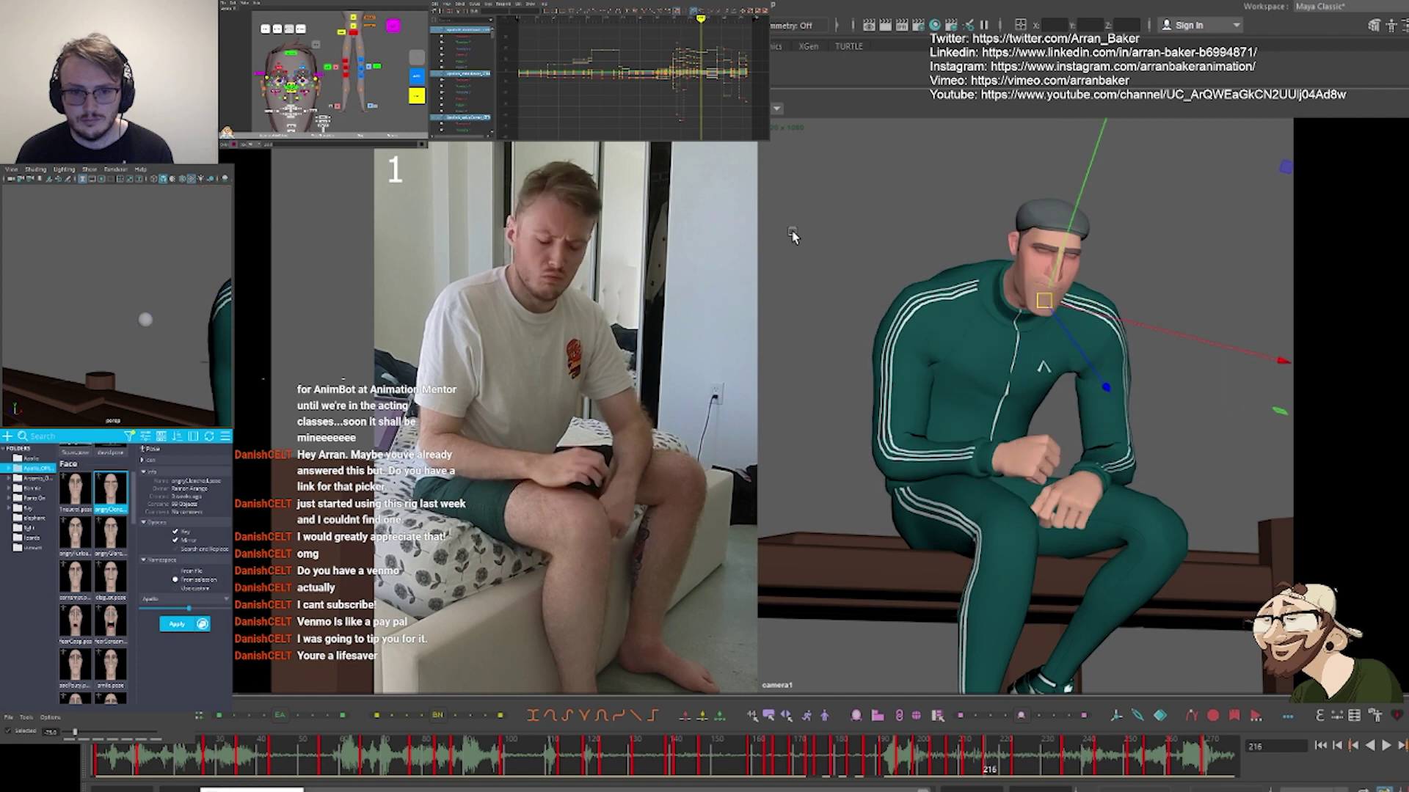
pyautogui.press(',')
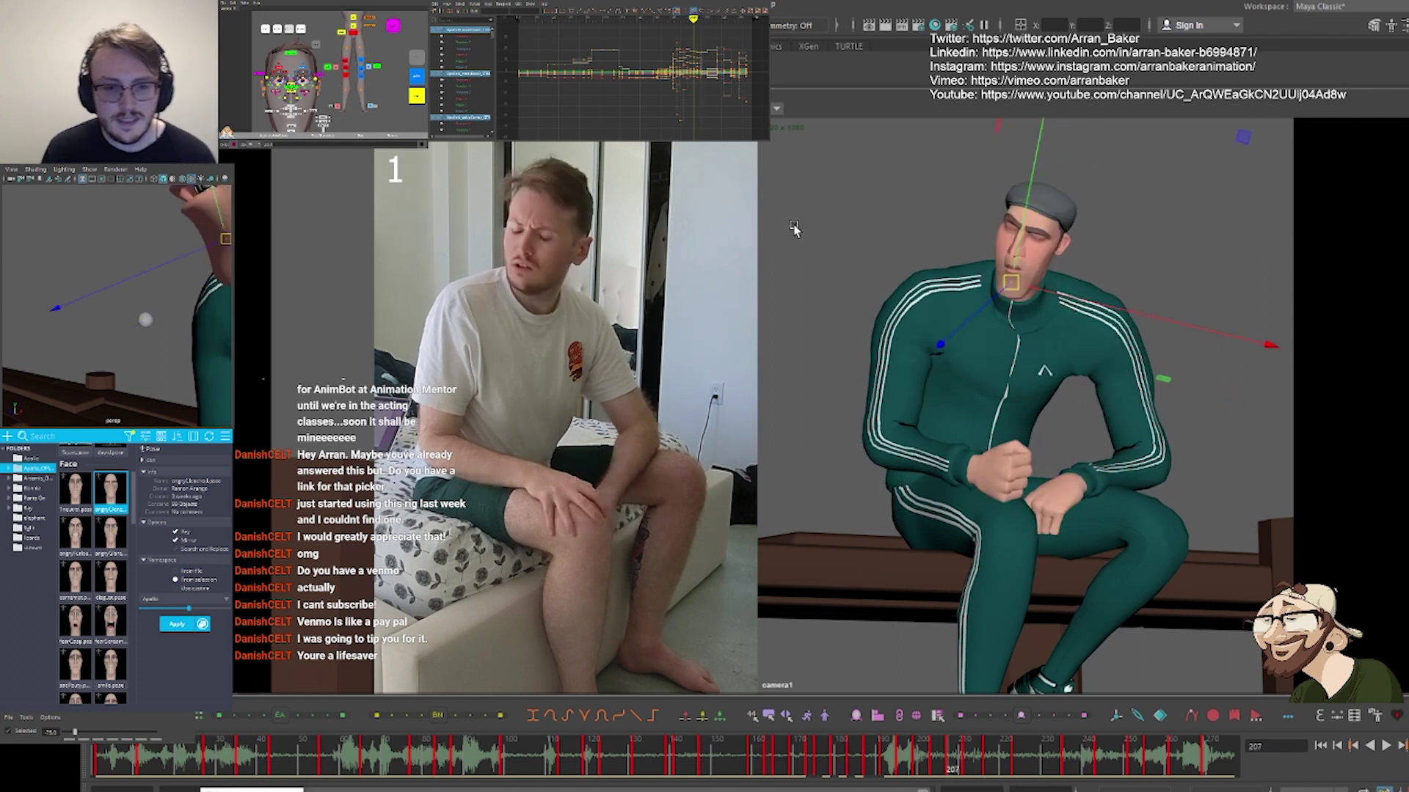
pyautogui.press('.')
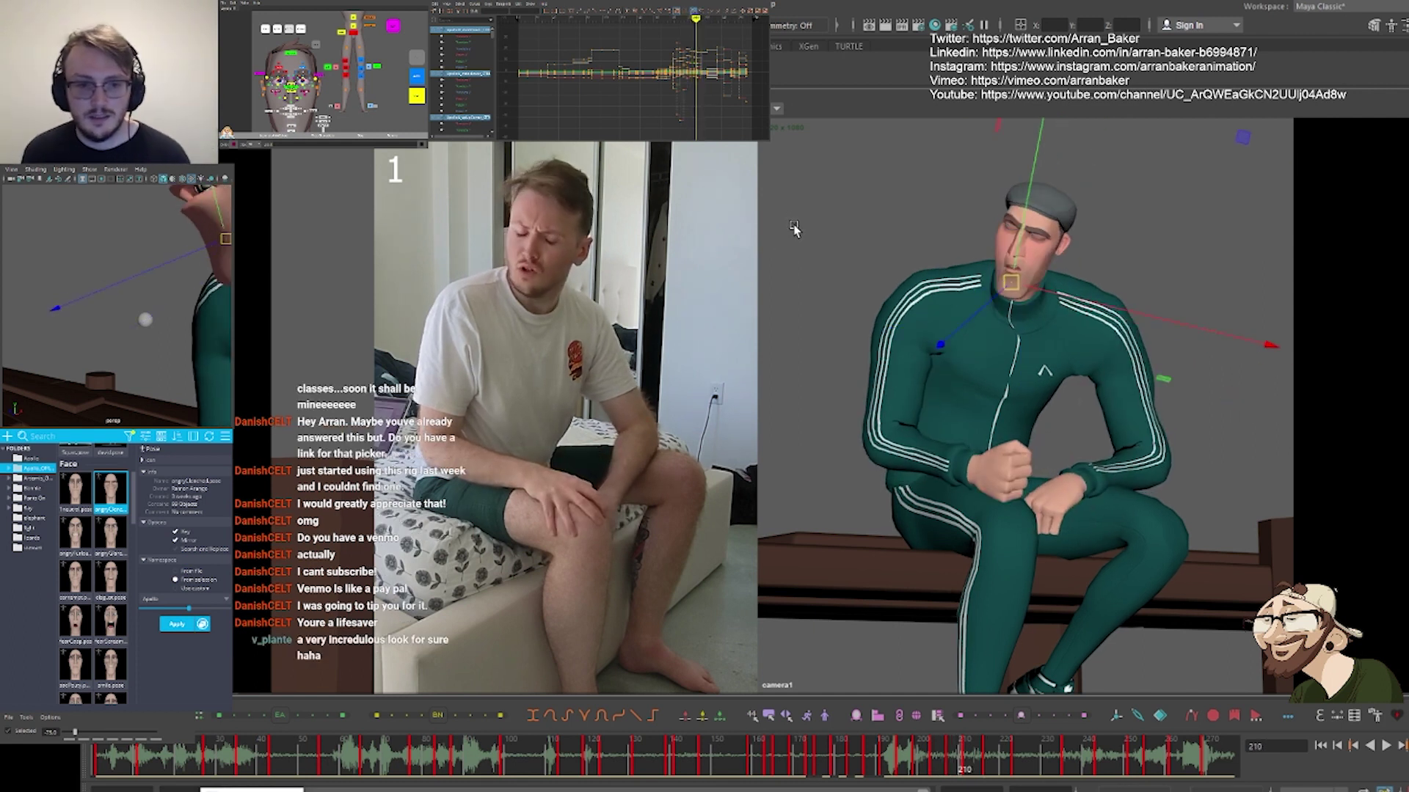
# Examine the reference's head and hand movement frame by frame from frame 210 to about 215
pyautogui.hotkey('alt', '.')
pyautogui.hotkey('alt', '.')
pyautogui.hotkey('alt', '.')
pyautogui.hotkey('alt', '.')
pyautogui.hotkey('alt', ',')
pyautogui.hotkey('alt', ',')
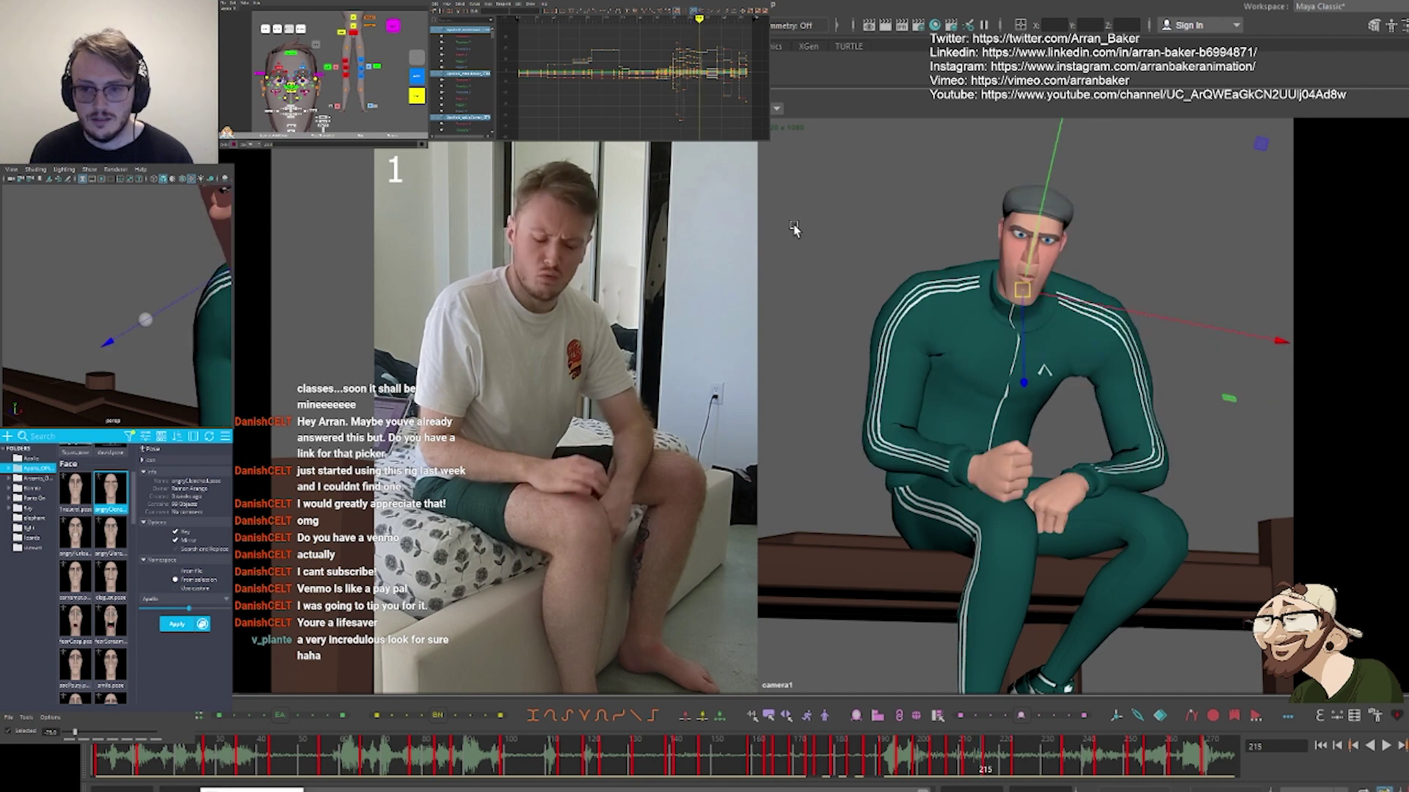
# Select all of the character's controls and compare its keyed poses before and at frame 216 with the reference
pyautogui.click(417, 57)
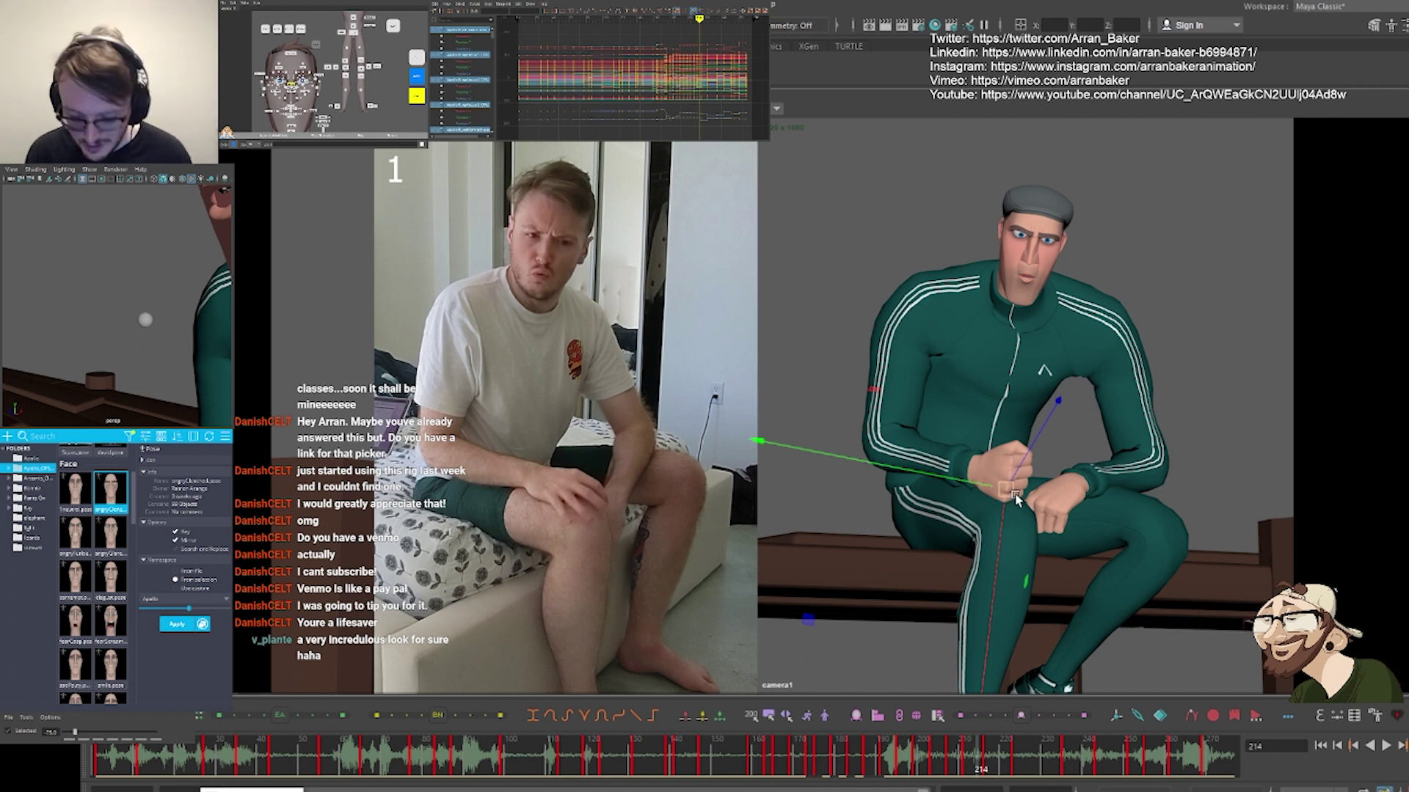
pyautogui.press(',')
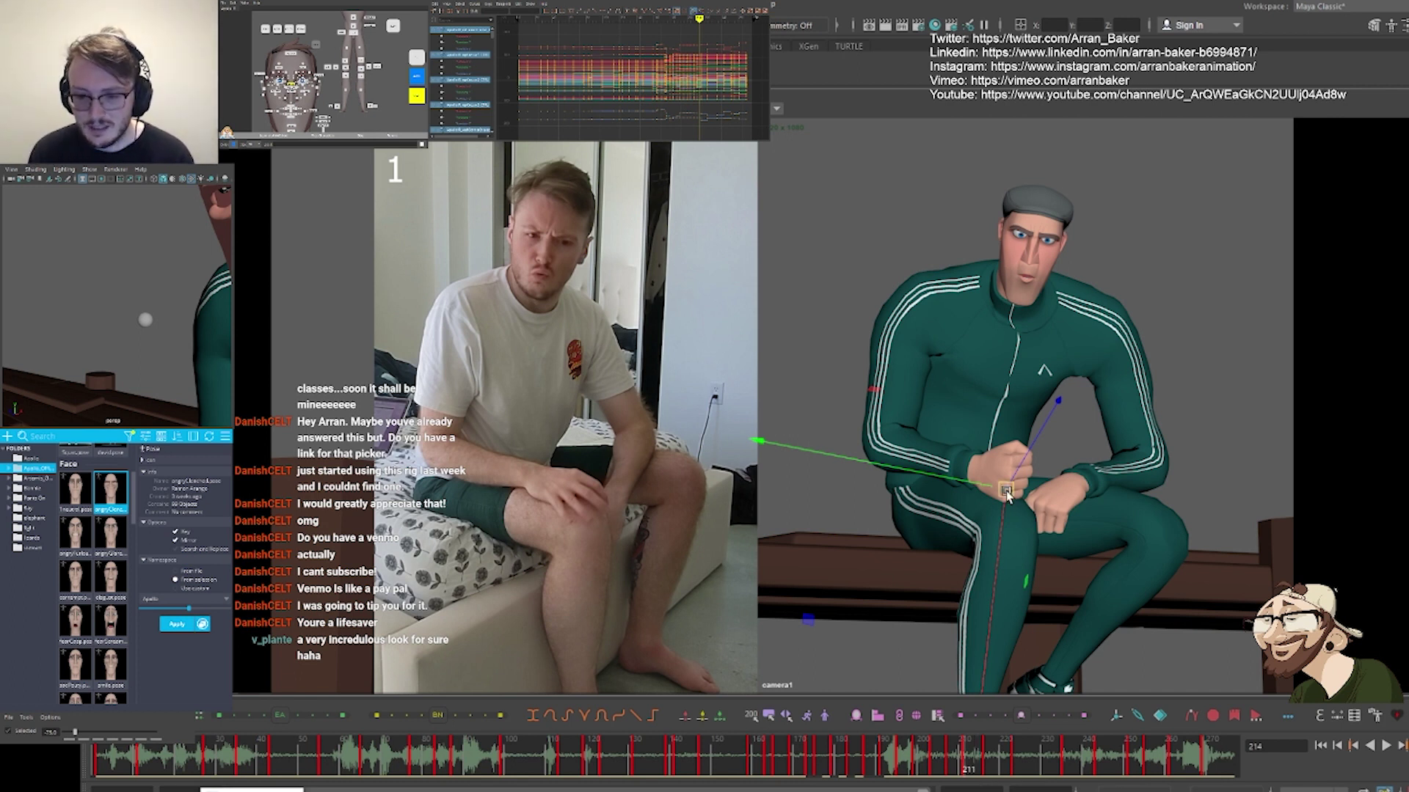
pyautogui.press(',')
pyautogui.press('.')
pyautogui.press('.')
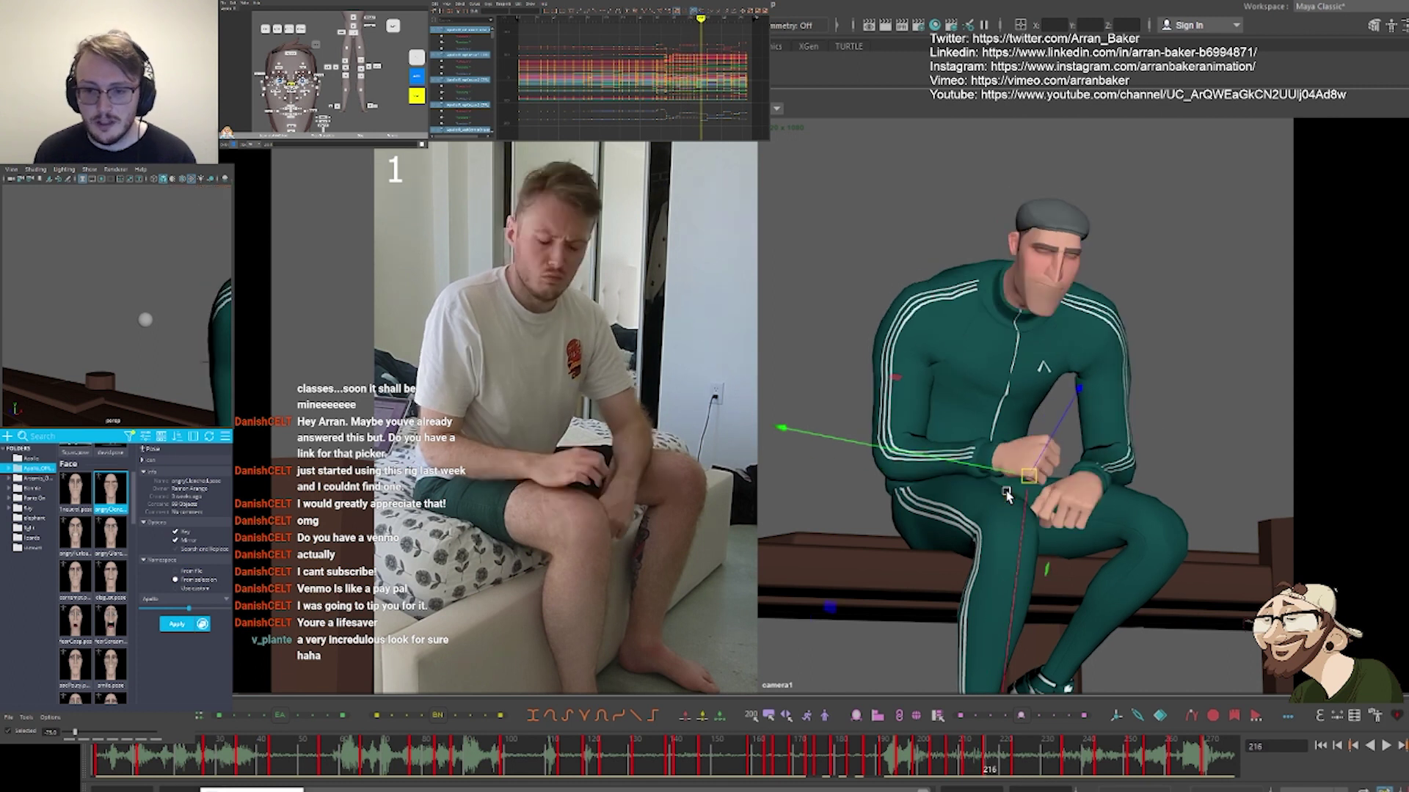
pyautogui.press(',')
pyautogui.press(',')
pyautogui.press('.')
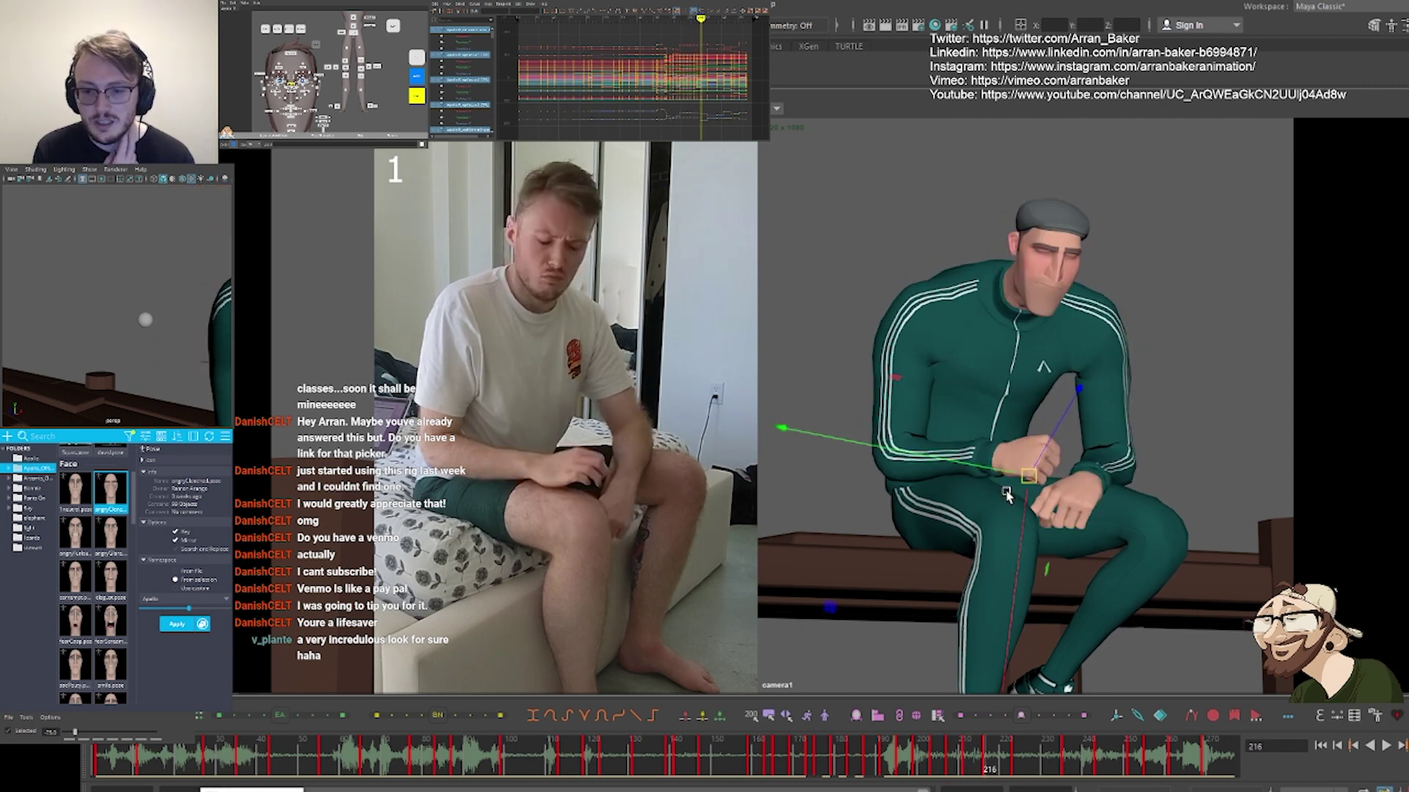
# Compare the character's poses with the reference on the keys from frame 207 to 223 and play back the section
pyautogui.press('.')
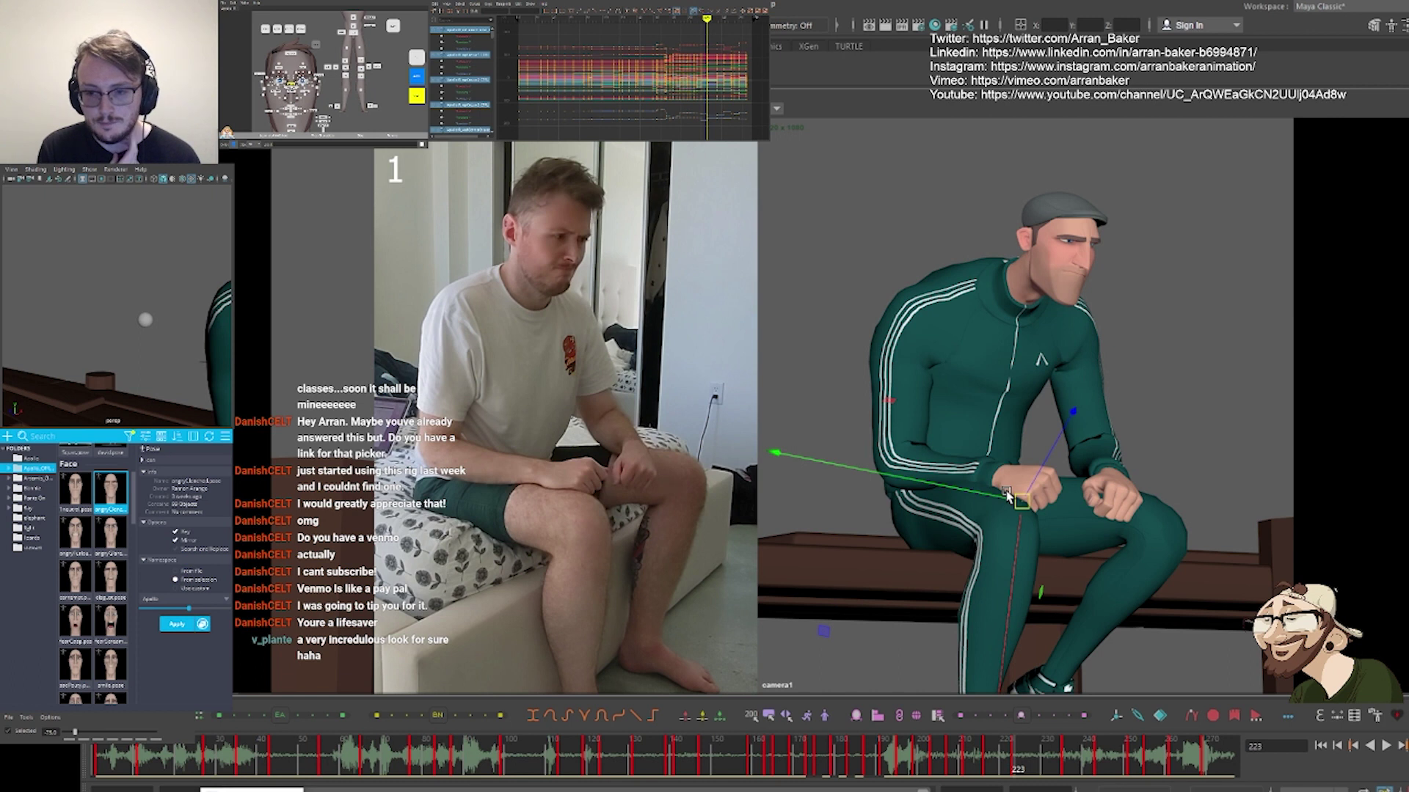
pyautogui.press(',')
pyautogui.press(',')
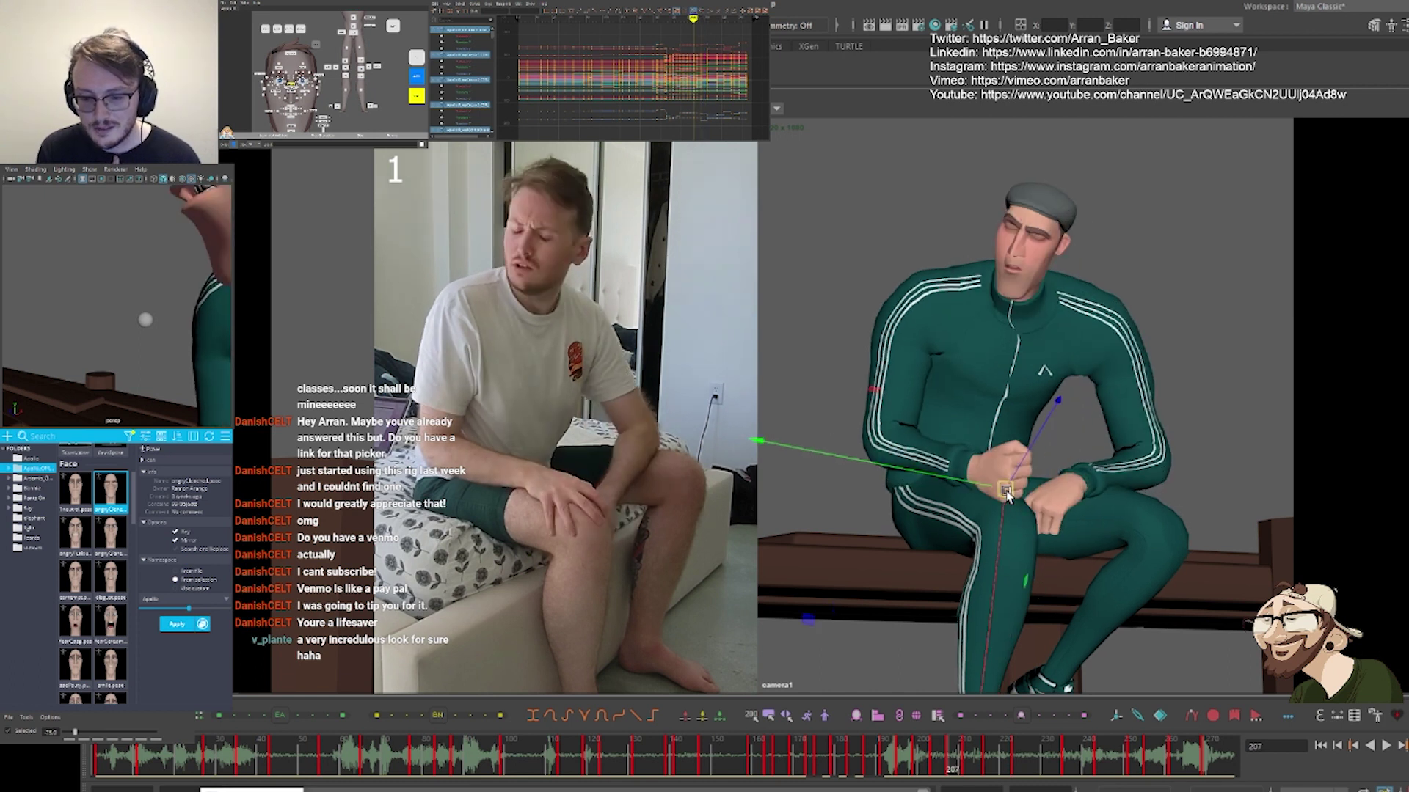
pyautogui.hotkey('alt', 'v')
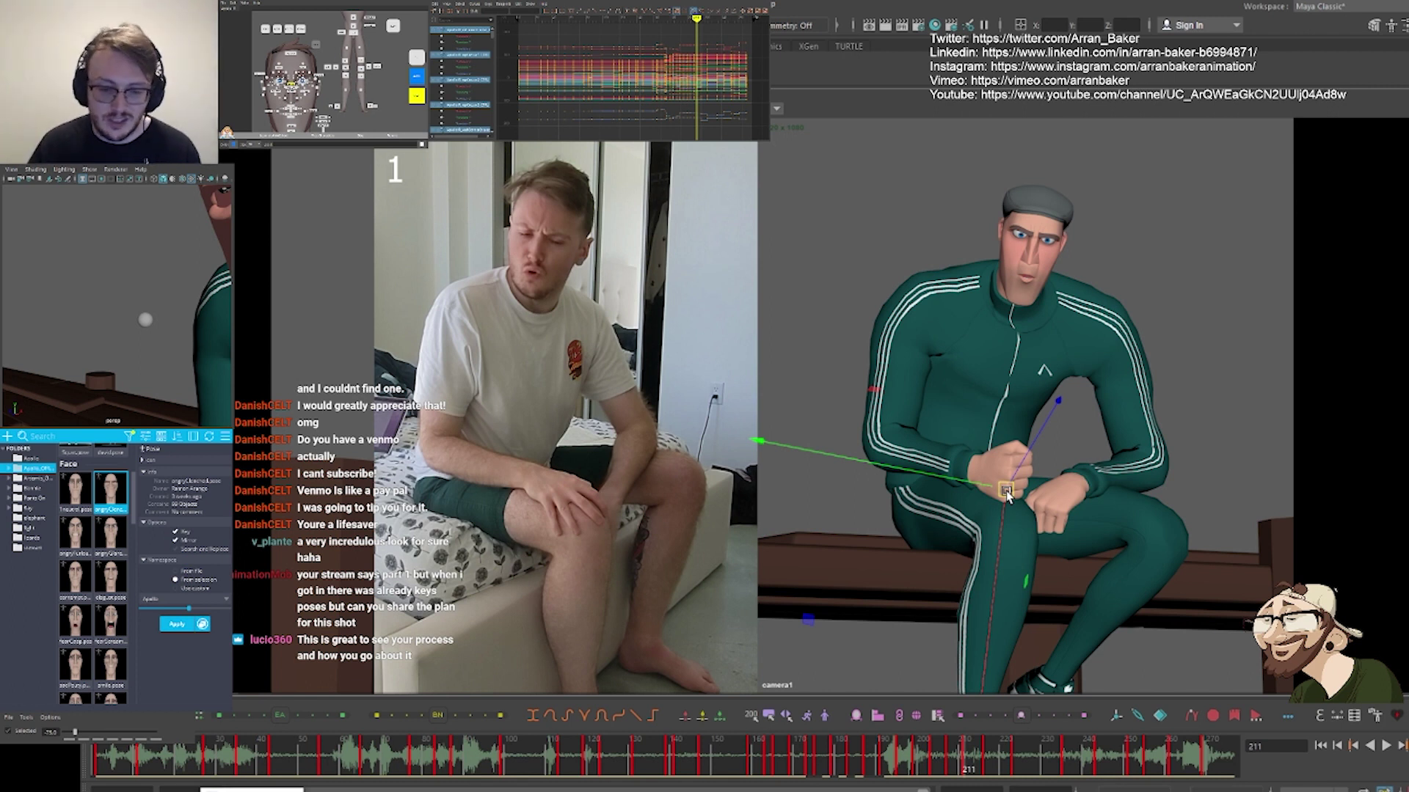
pyautogui.press(',')
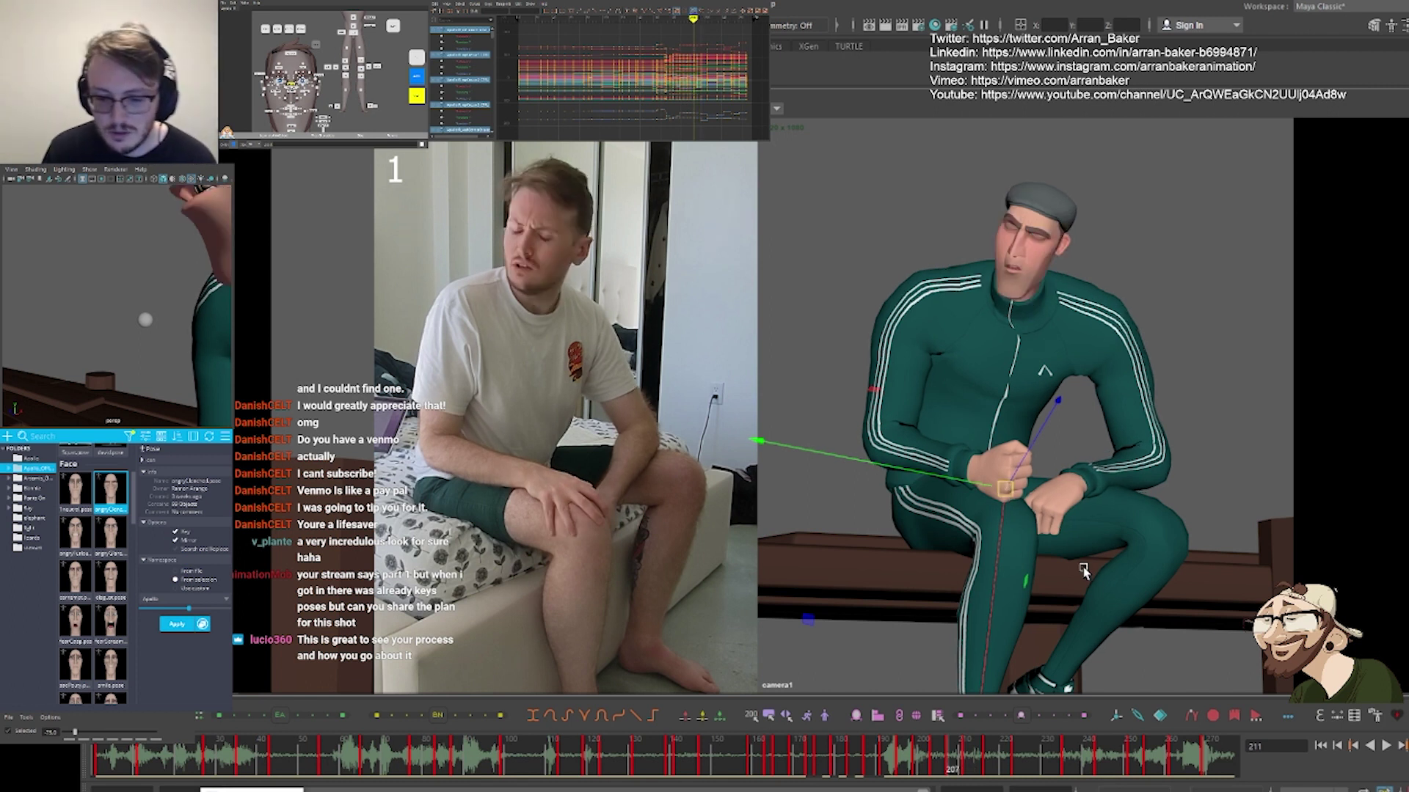
pyautogui.press(',')
pyautogui.press('.')
pyautogui.press('.')
pyautogui.press(',')
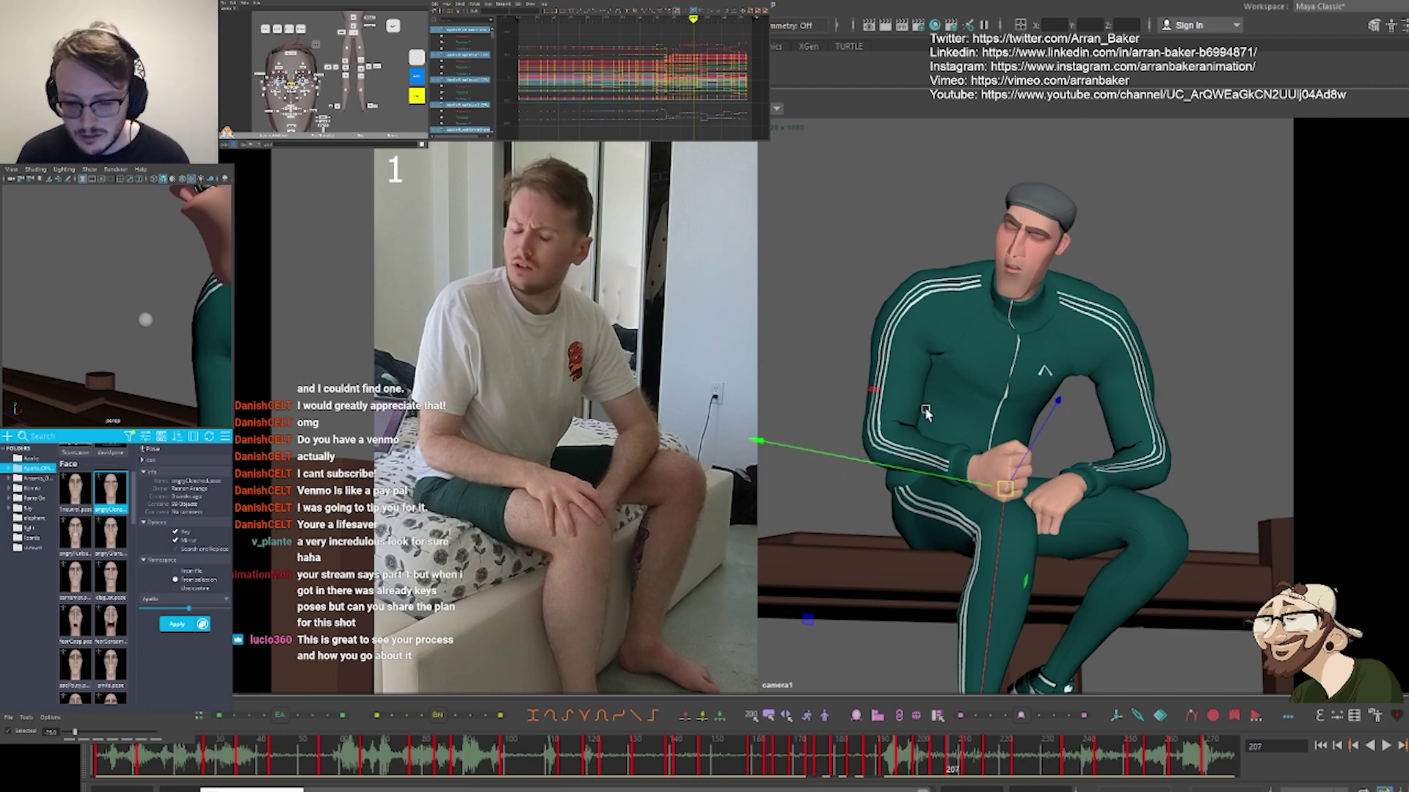
# Compare the keyed poses at frames 203 and 207 with the reference, stepping frame by frame to 211
pyautogui.press(',')
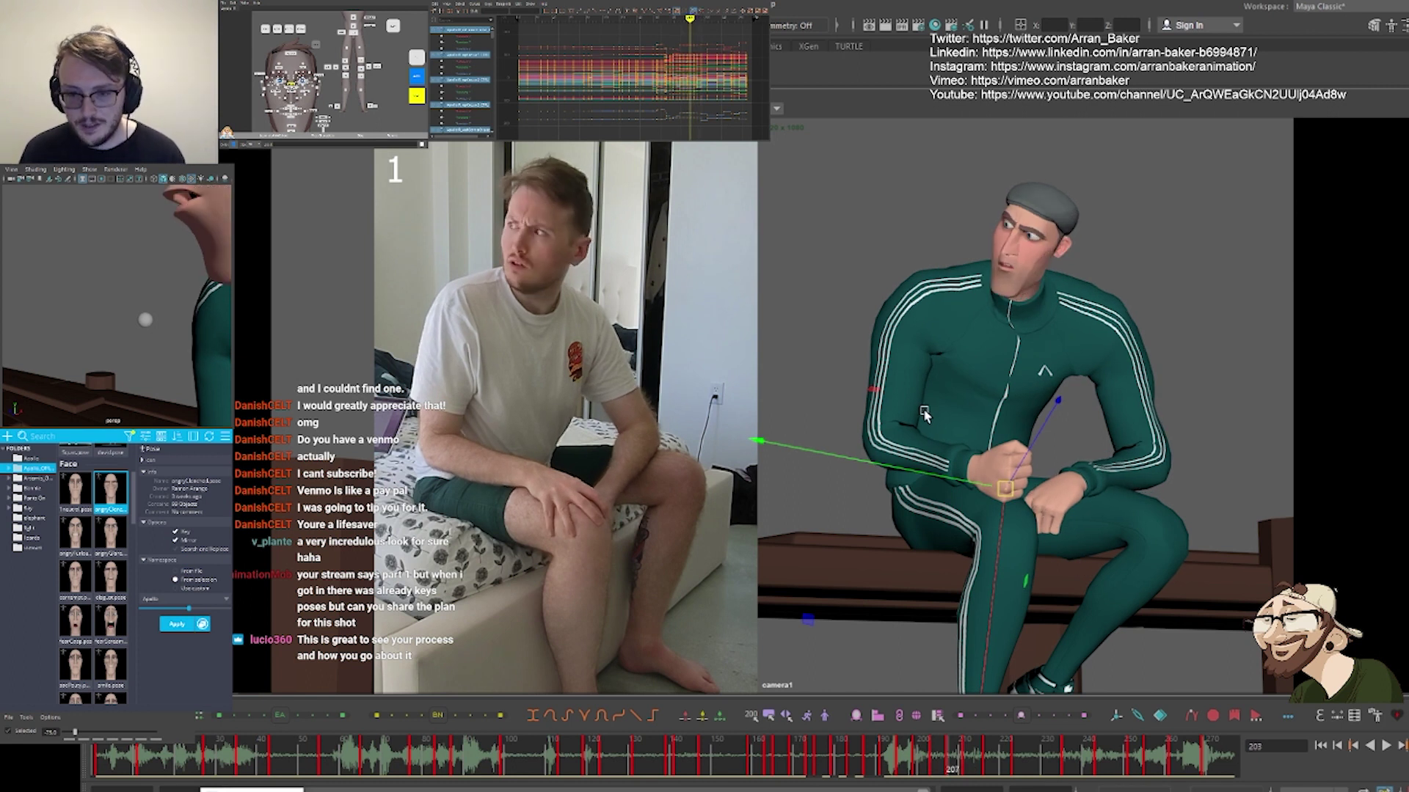
pyautogui.press('.')
pyautogui.hotkey('alt', '.')
pyautogui.hotkey('alt', '.')
pyautogui.hotkey('alt', '.')
pyautogui.hotkey('alt', '.')
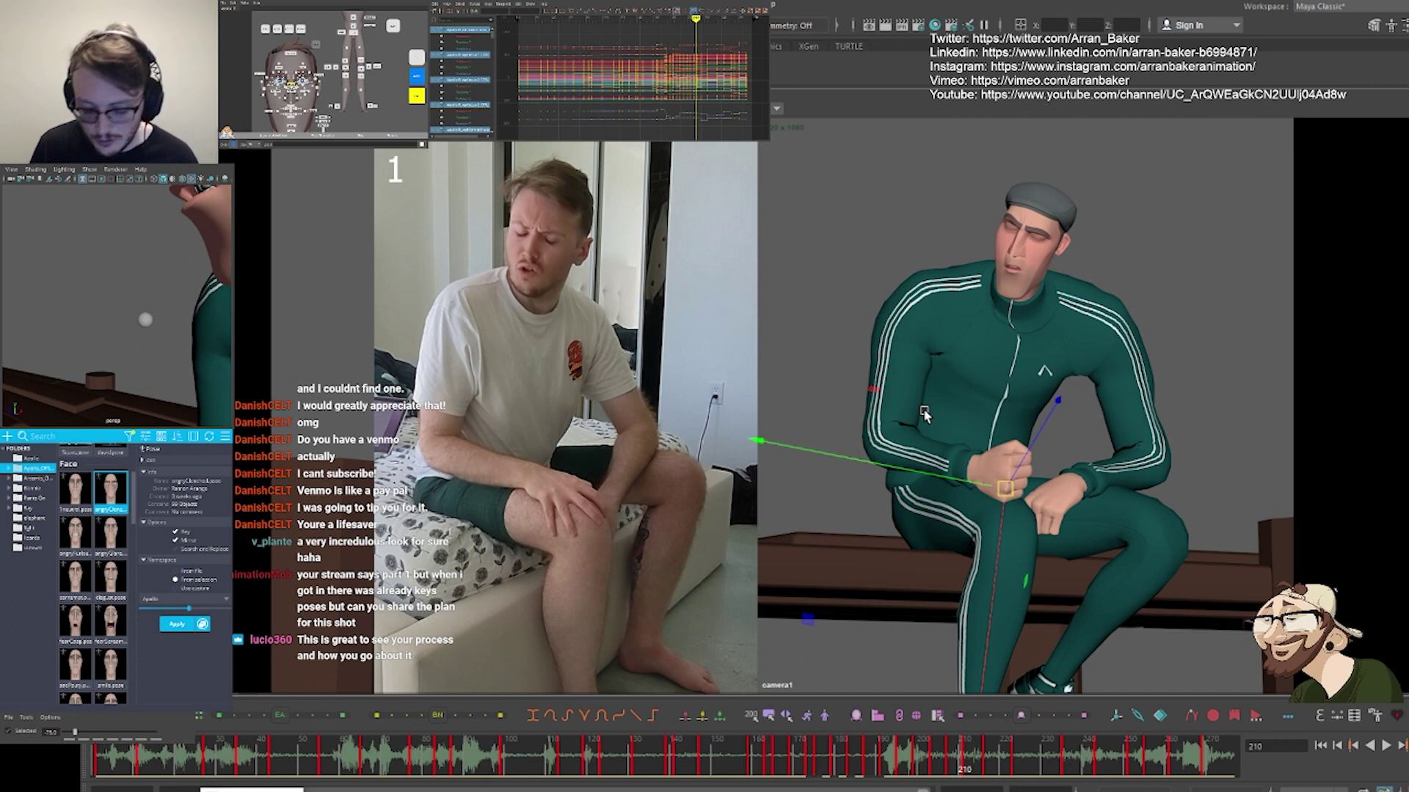
pyautogui.hotkey('alt', '.')
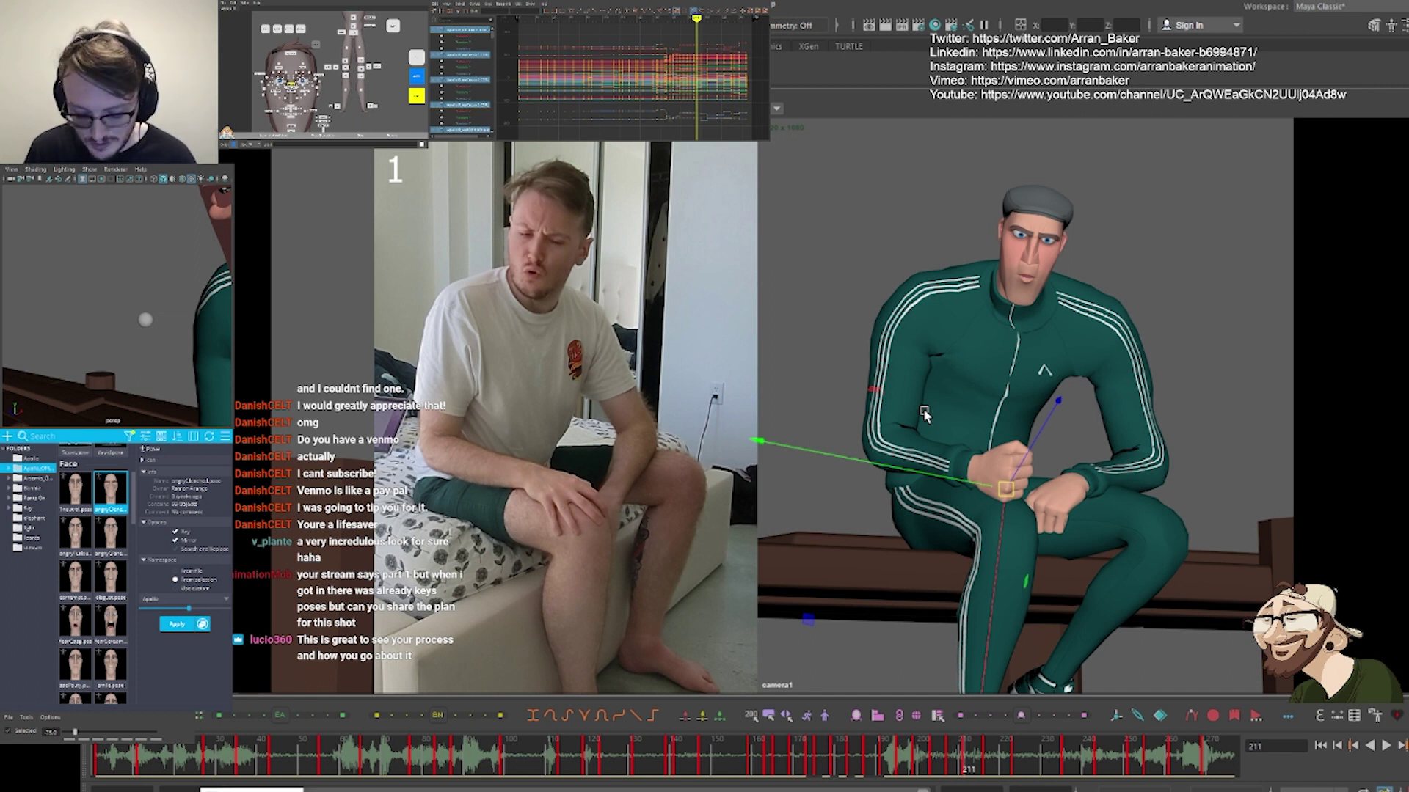
# Examine the reference's head turn frame by frame between frames 207 and 213 against the character's pose change
pyautogui.press(',')
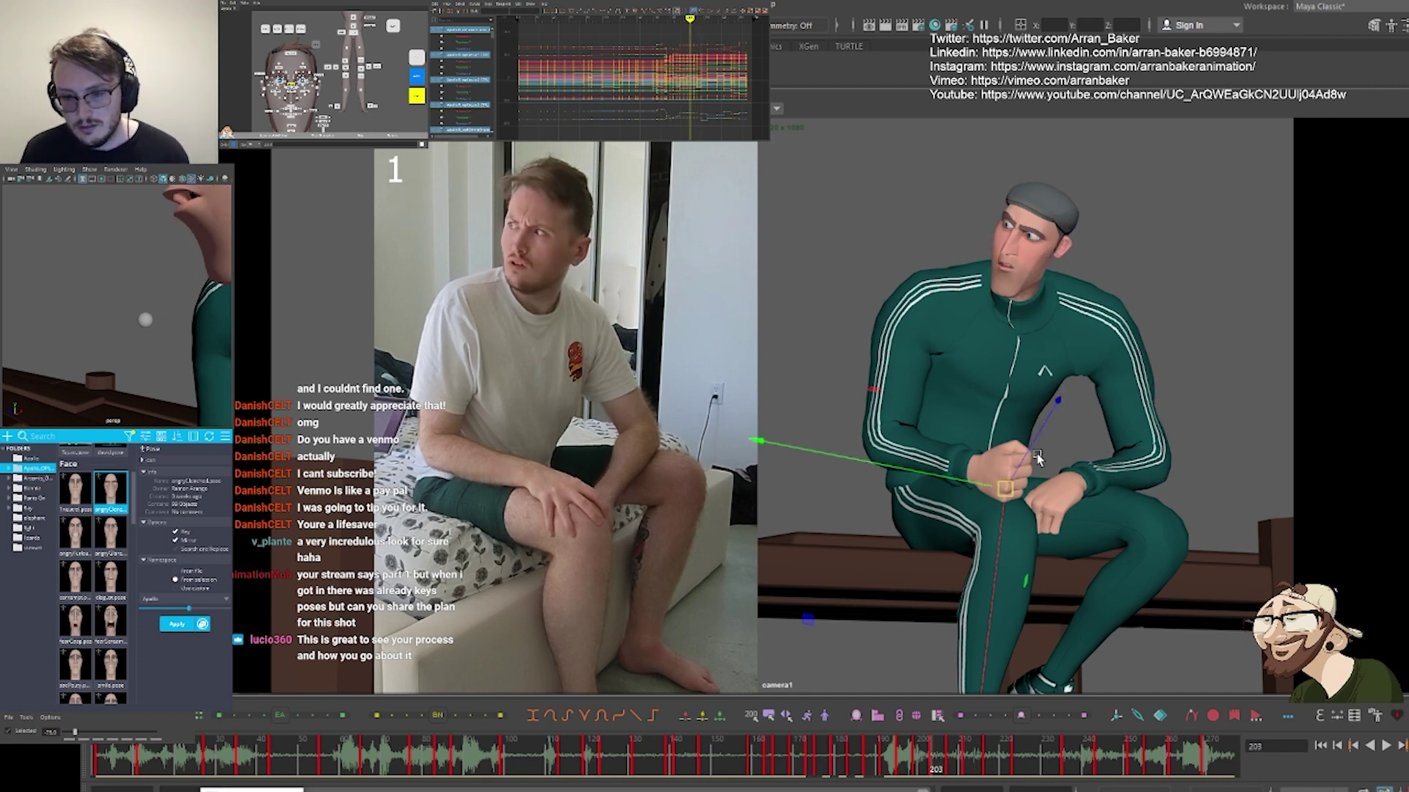
pyautogui.press('.')
pyautogui.hotkey('alt', '.')
pyautogui.hotkey('alt', '.')
pyautogui.hotkey('alt', '.')
pyautogui.hotkey('alt', '.')
pyautogui.hotkey('alt', '.')
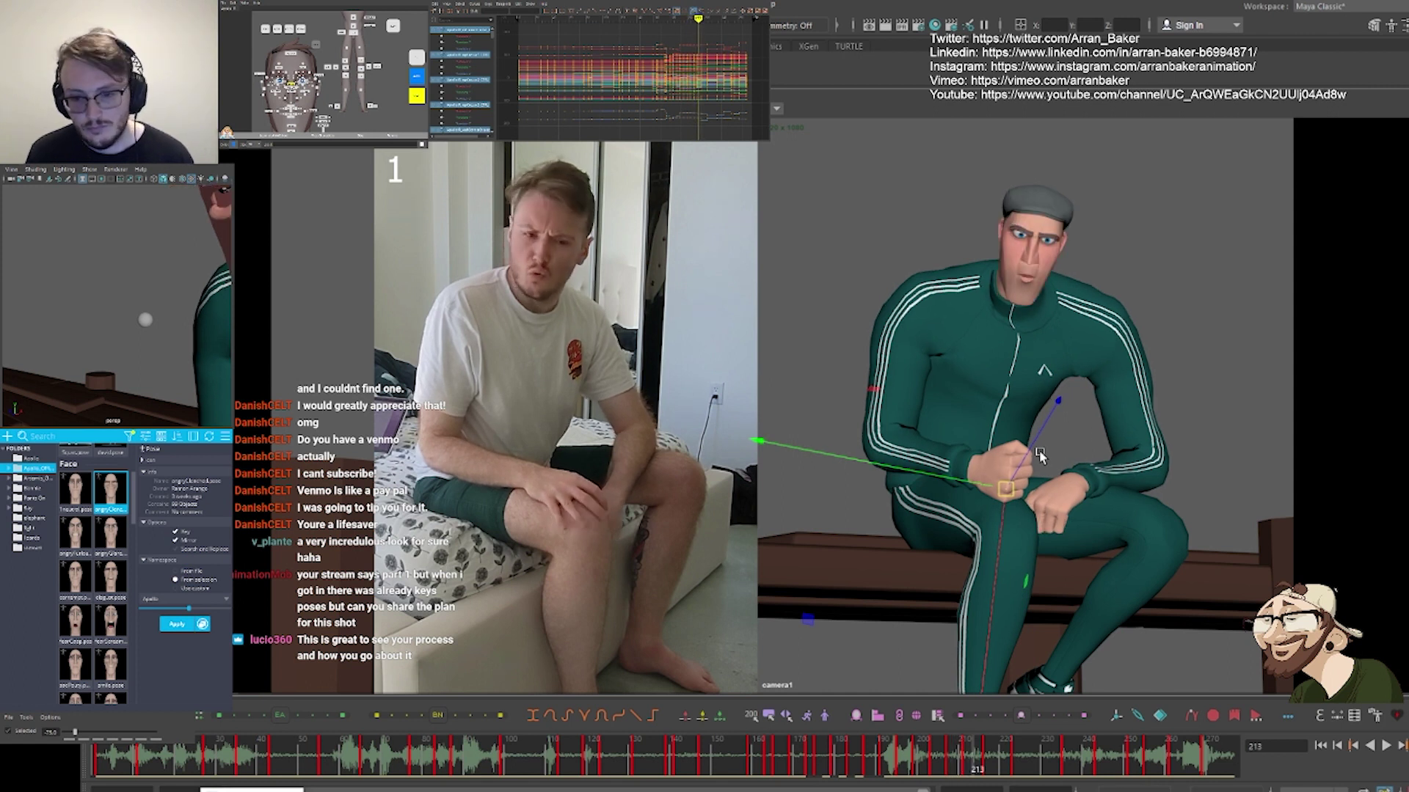
pyautogui.hotkey('alt', ',')
pyautogui.hotkey('alt', ',')
pyautogui.hotkey('alt', ',')
pyautogui.hotkey('alt', ',')
pyautogui.hotkey('alt', ',')
pyautogui.hotkey('alt', ',')
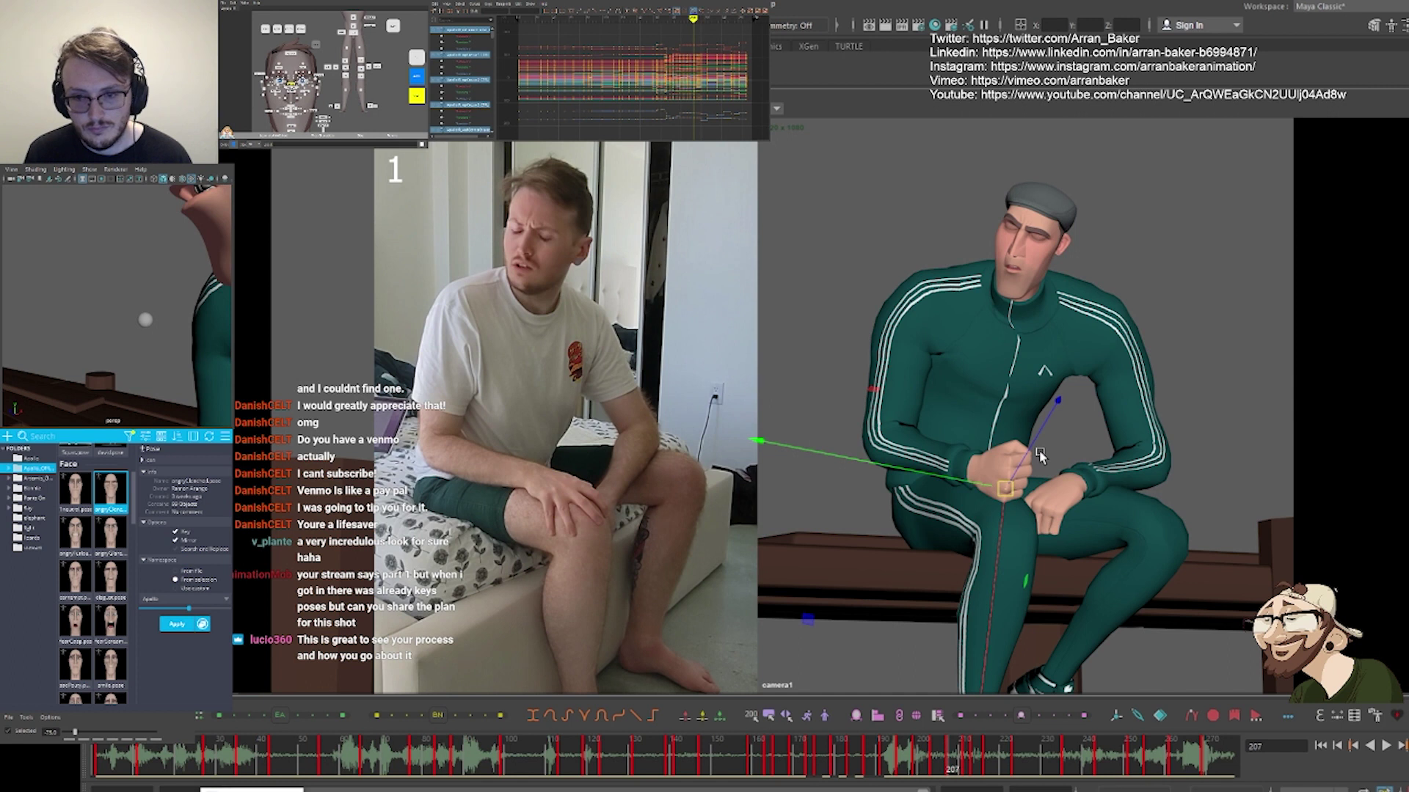
# Retime the head-turn pose key from frame 211 to frame 213 to match the reference
pyautogui.press('.')
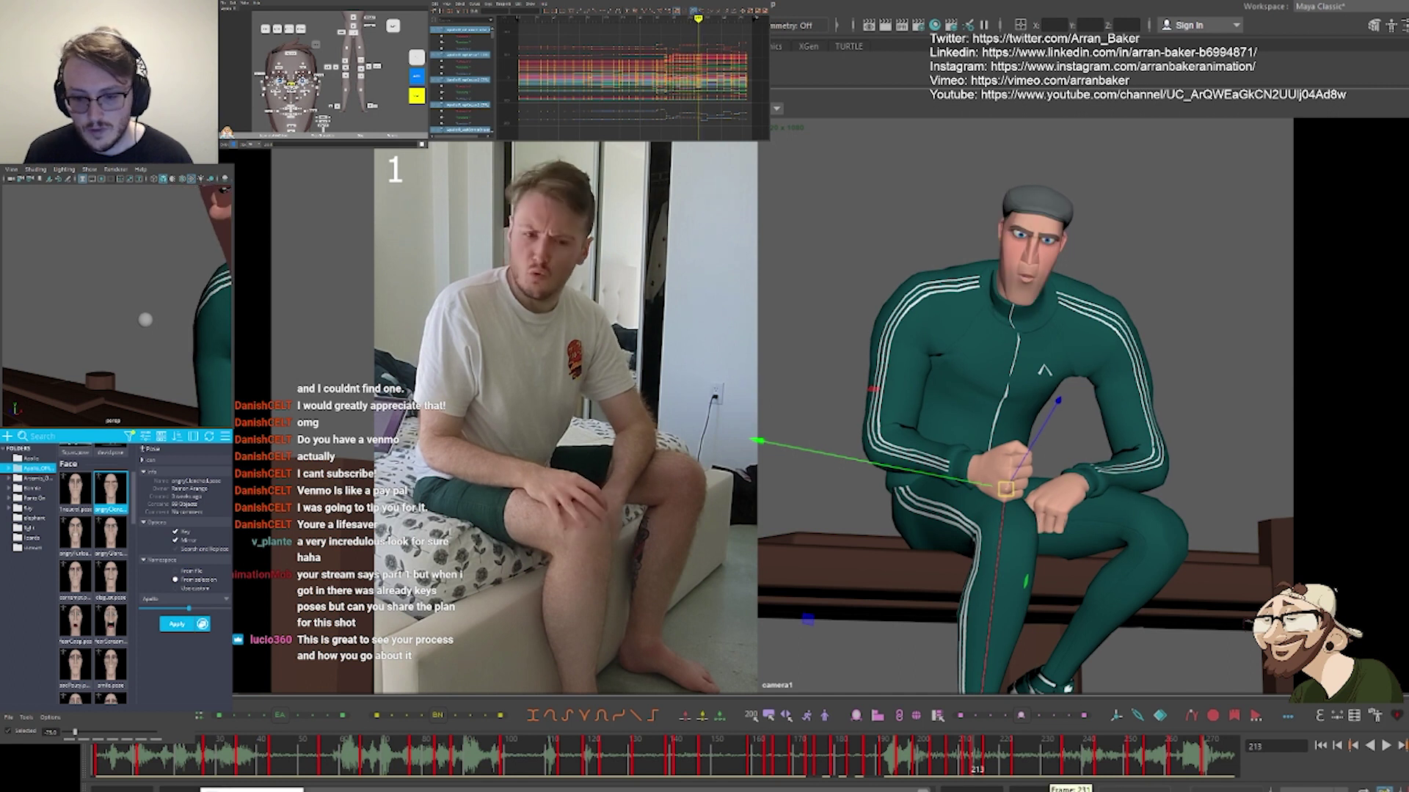
pyautogui.hotkey('alt', ',')
pyautogui.hotkey('alt', ',')
pyautogui.rightClick(984, 766)
pyautogui.click(1038, 563)
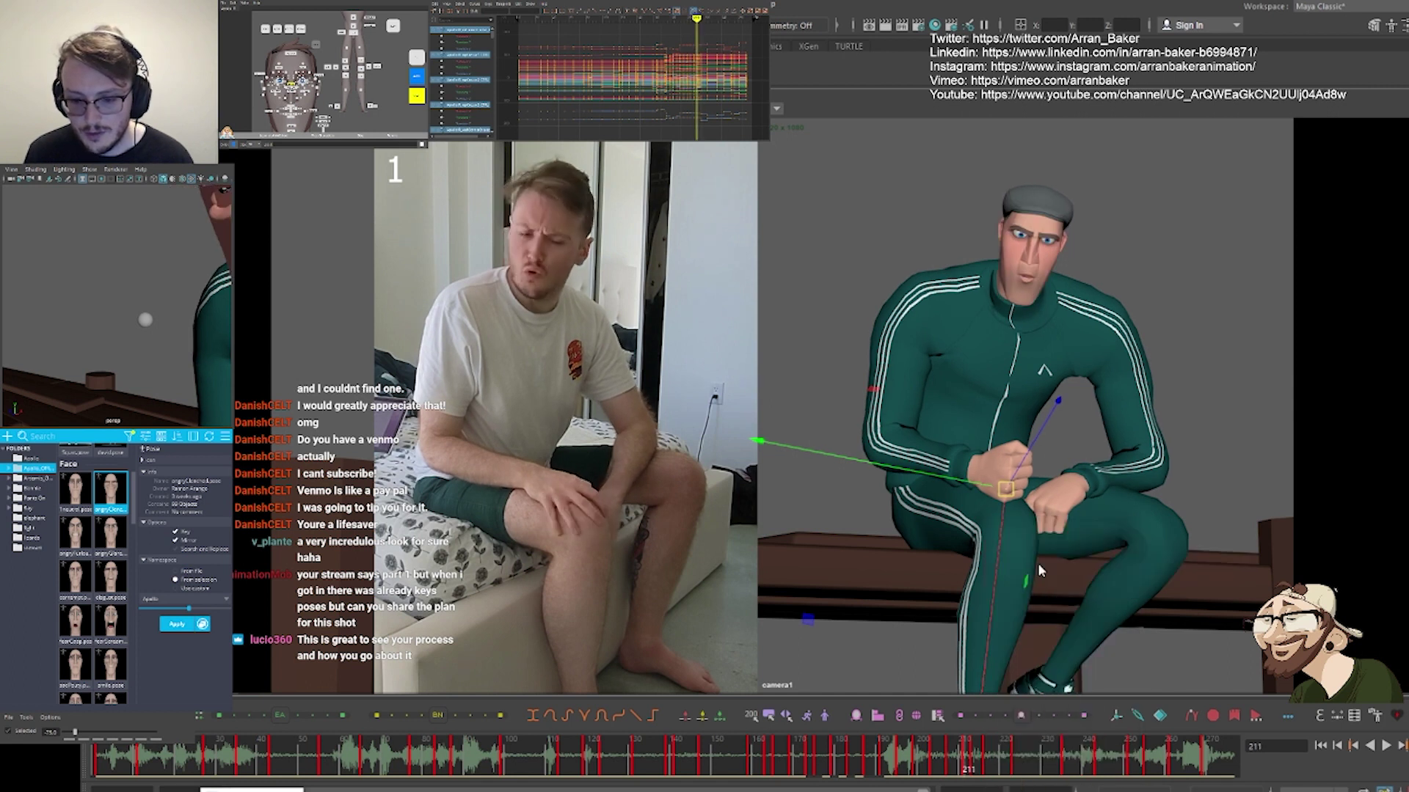
pyautogui.press(',')
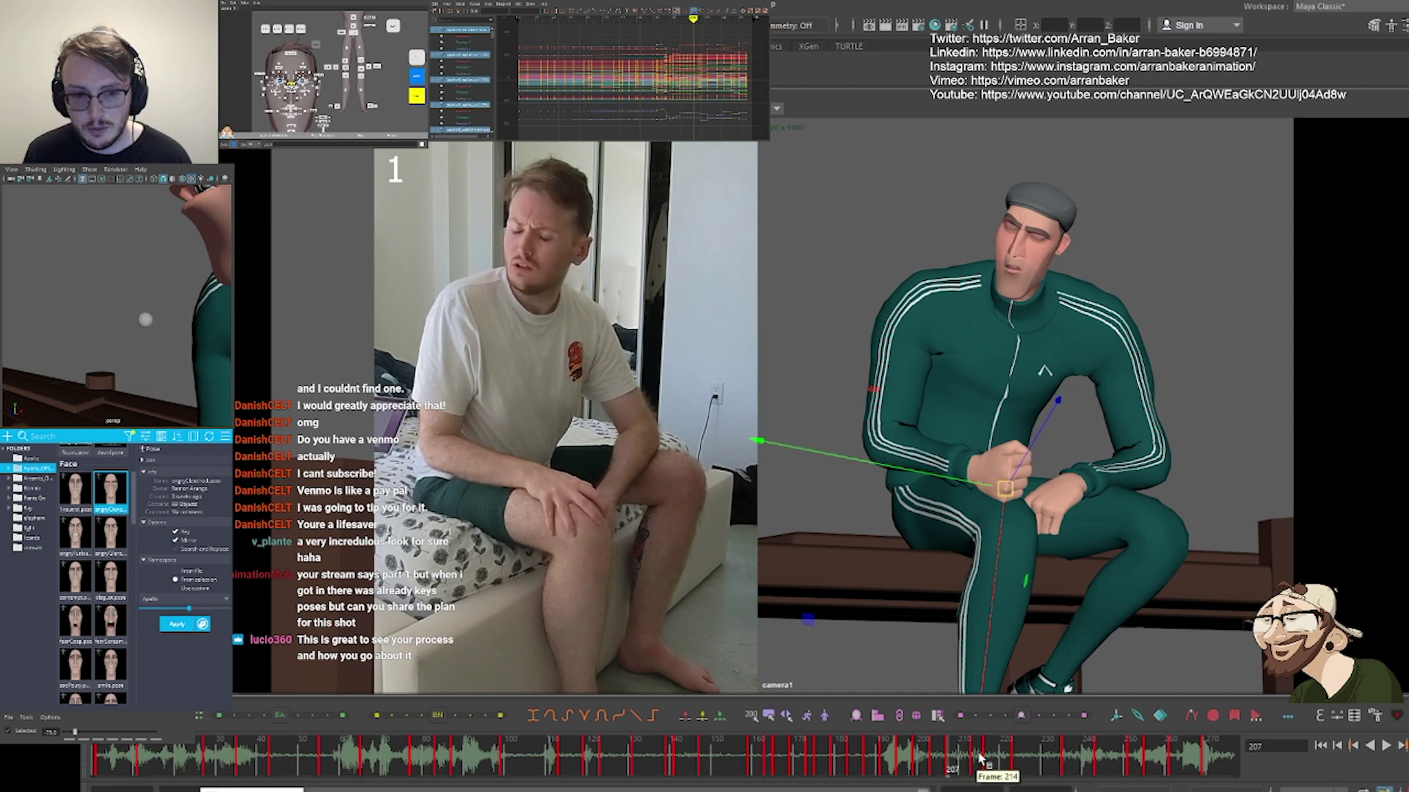
# Examine the reference's head and hand movement from frame 214 to 221 against the character's held pose
pyautogui.click(980, 759)
pyautogui.hotkey('alt', '.')
pyautogui.hotkey('alt', '.')
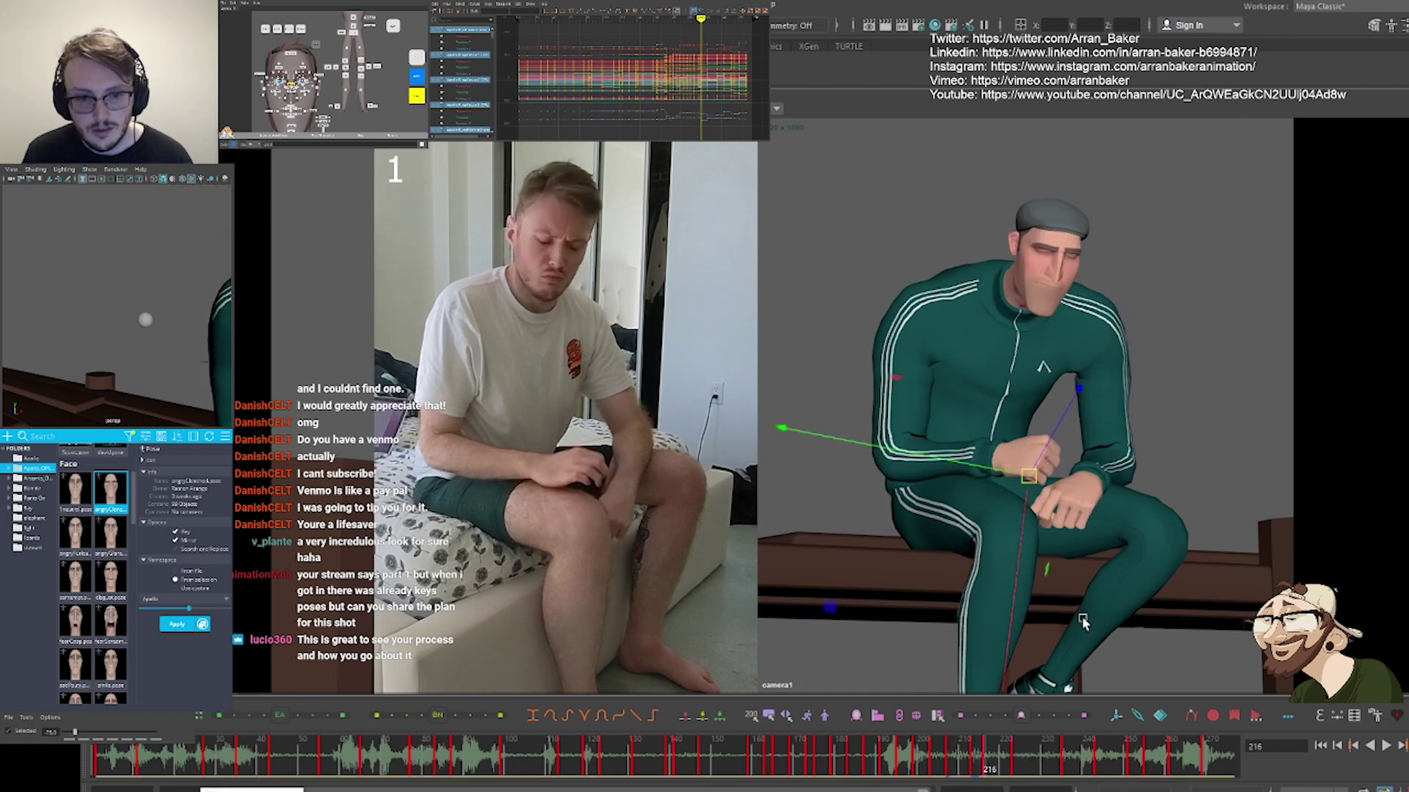
pyautogui.press(',')
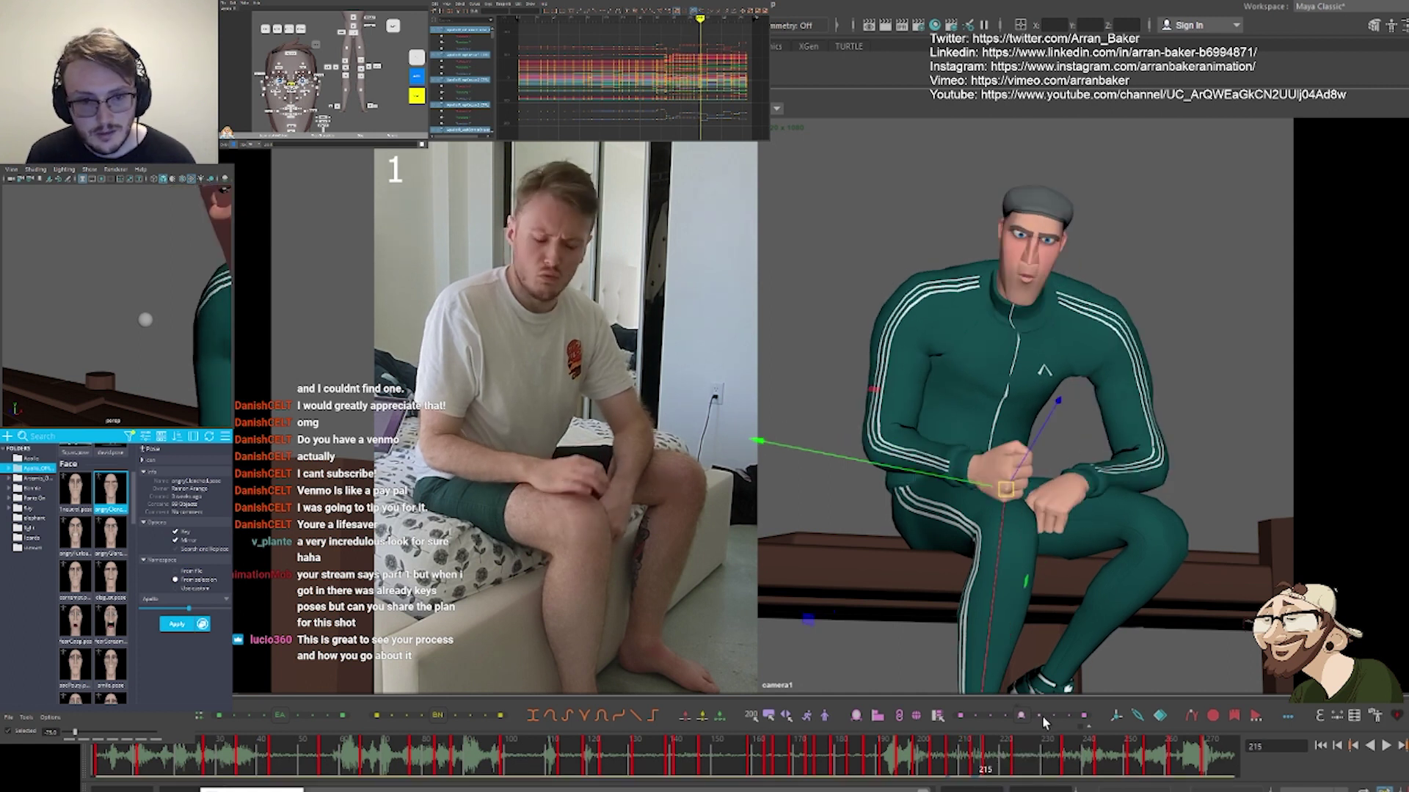
pyautogui.press('.')
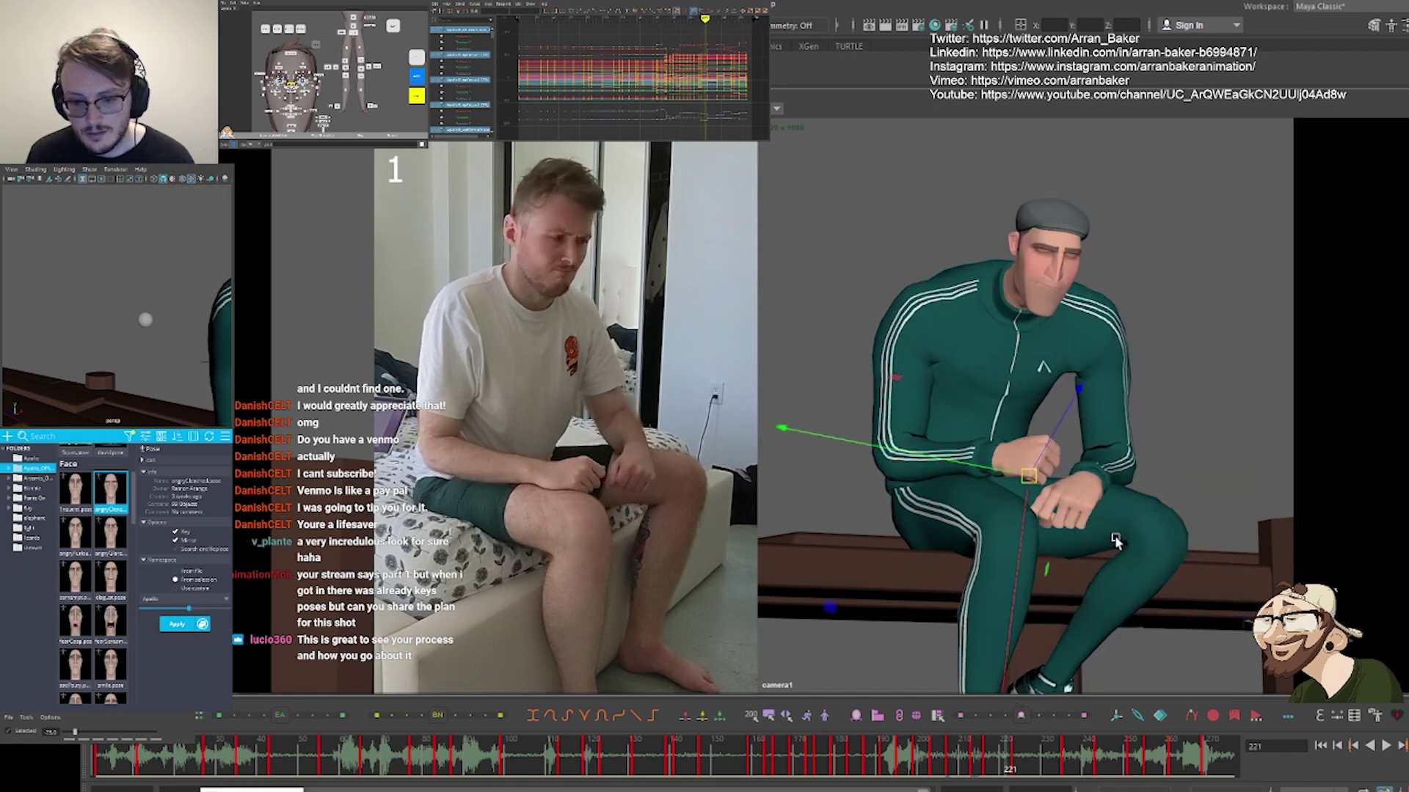
pyautogui.press(',')
pyautogui.press(',')
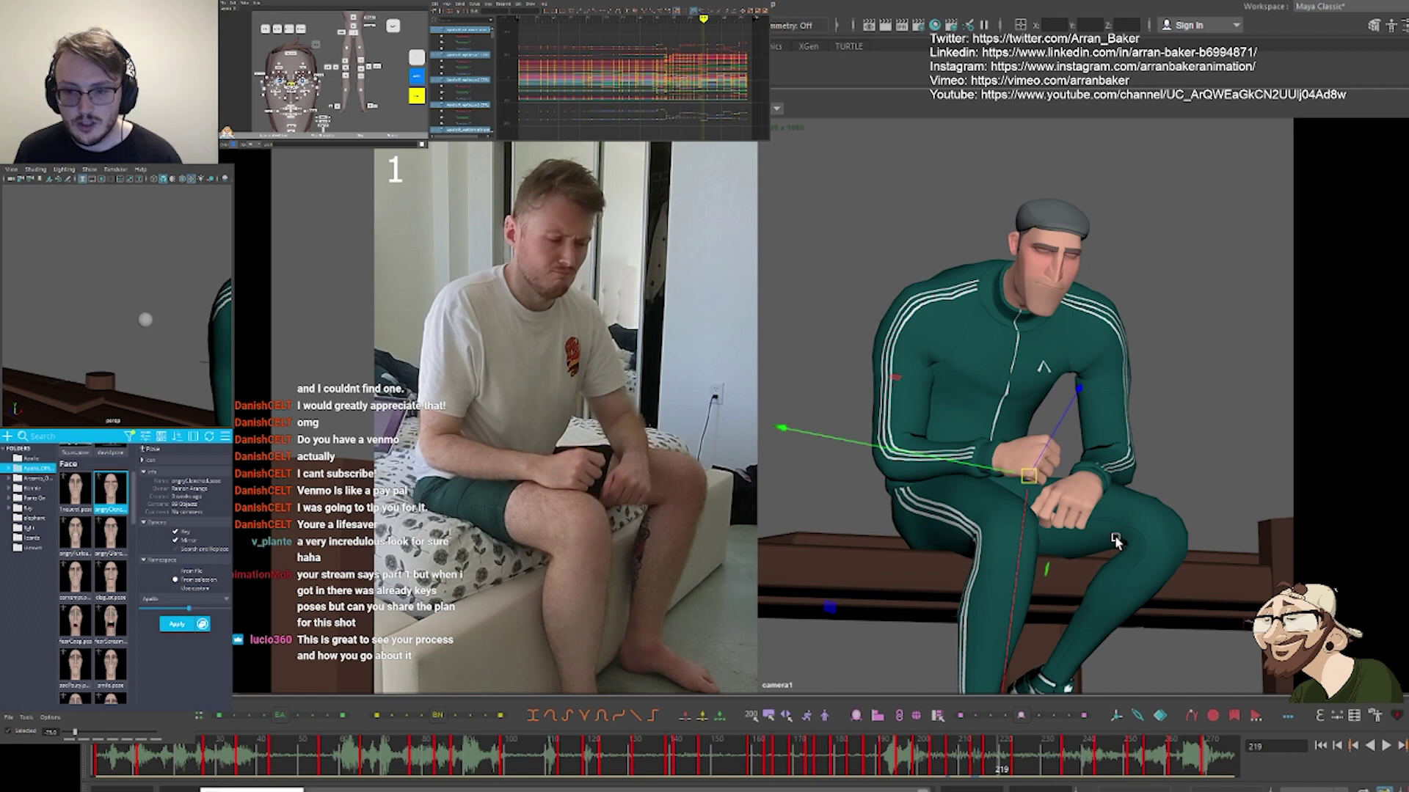
# Add a breakdown pose at frame 219 with the tween at 75 toward the frame 223 pose and check it against neighbouring keys
pyautogui.press(',')
pyautogui.press(',')
pyautogui.press(',')
pyautogui.press(',')
pyautogui.press(',')
pyautogui.press(',')
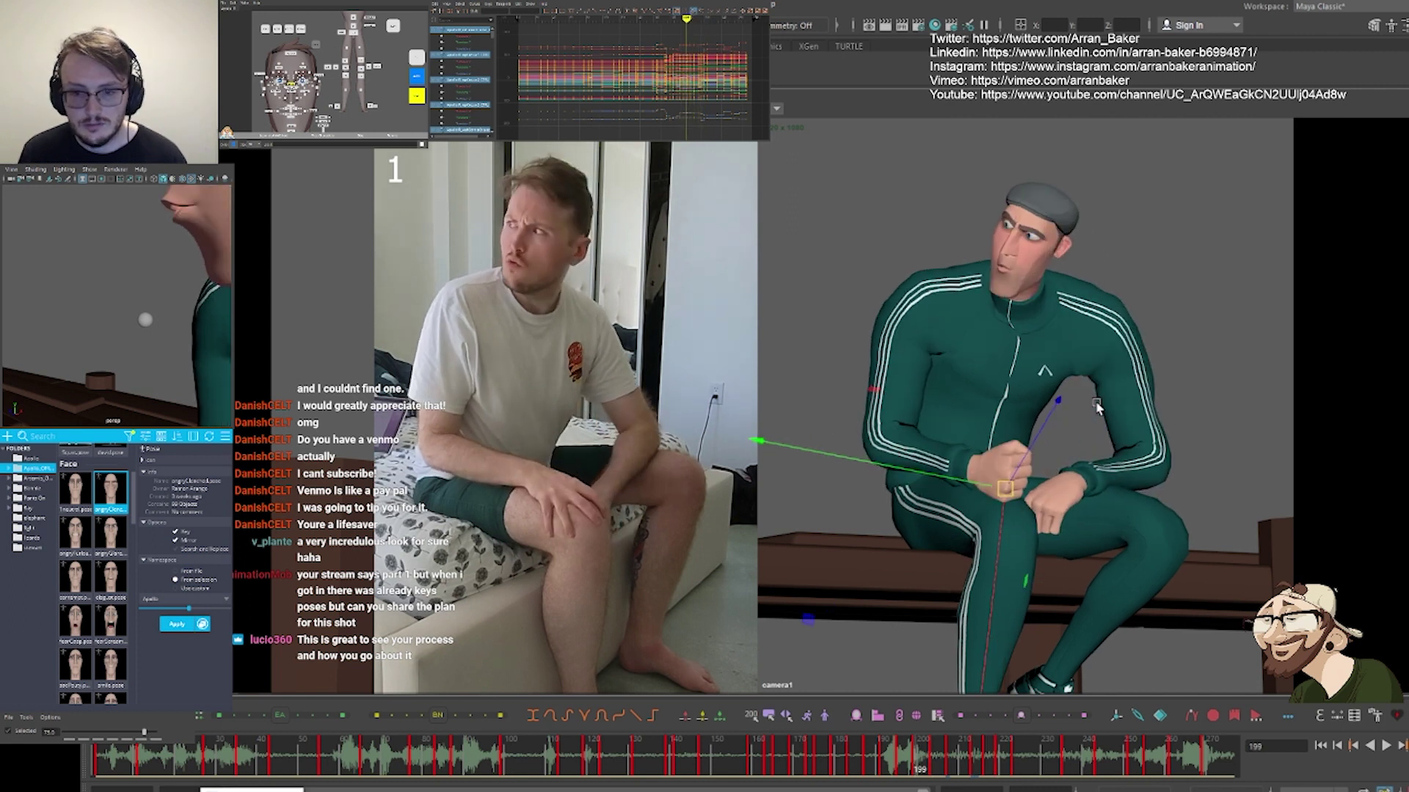
pyautogui.press('.')
pyautogui.press('.')
pyautogui.press('.')
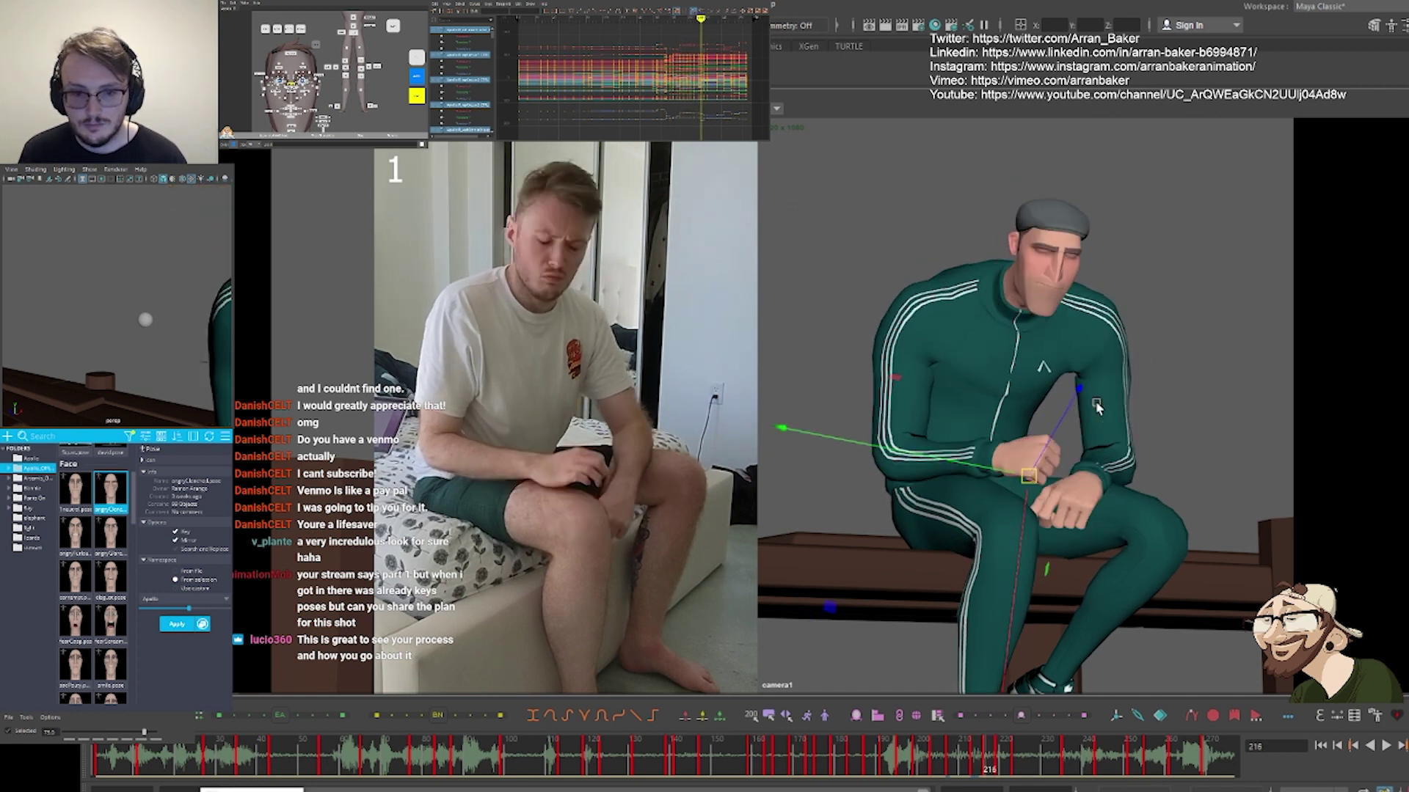
pyautogui.press('.')
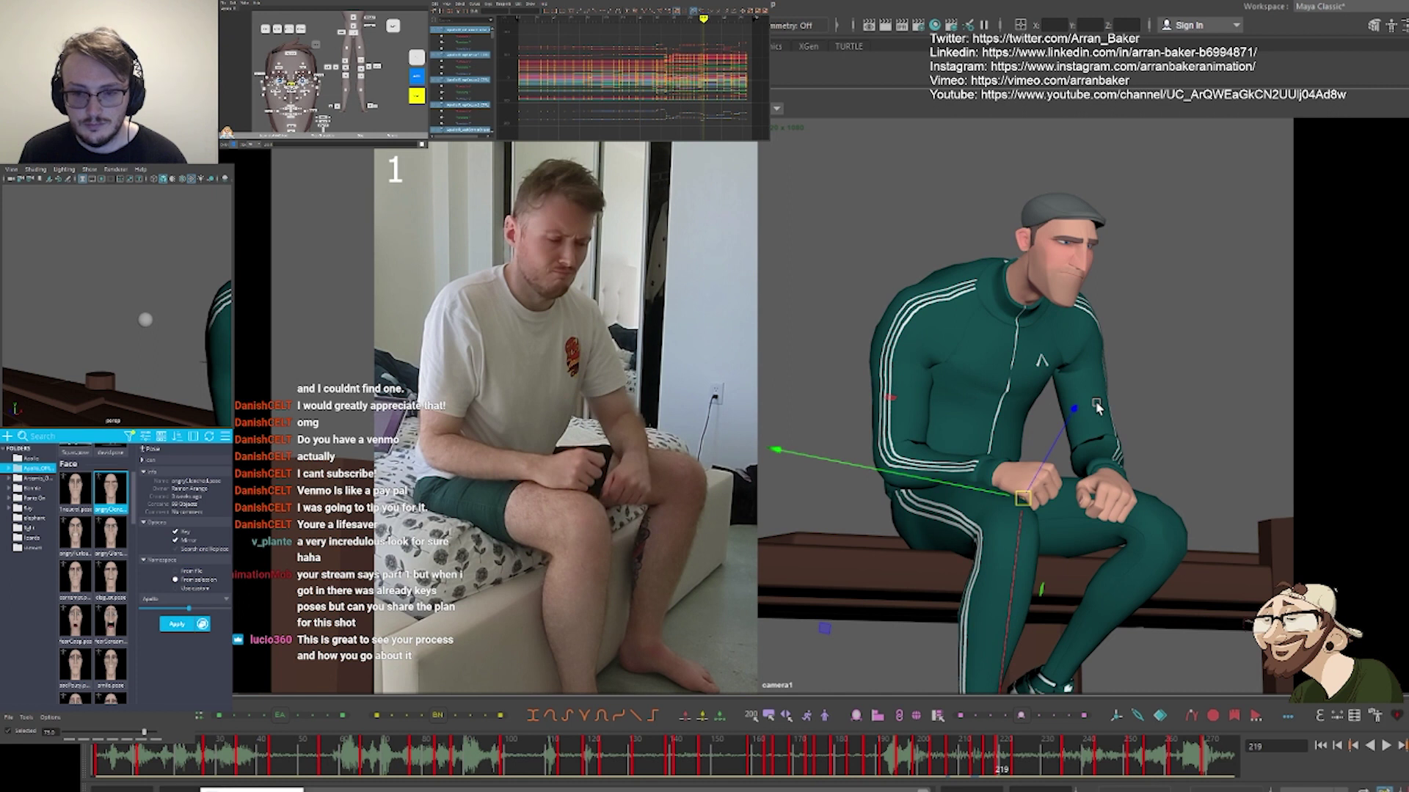
pyautogui.press('.')
pyautogui.press(',')
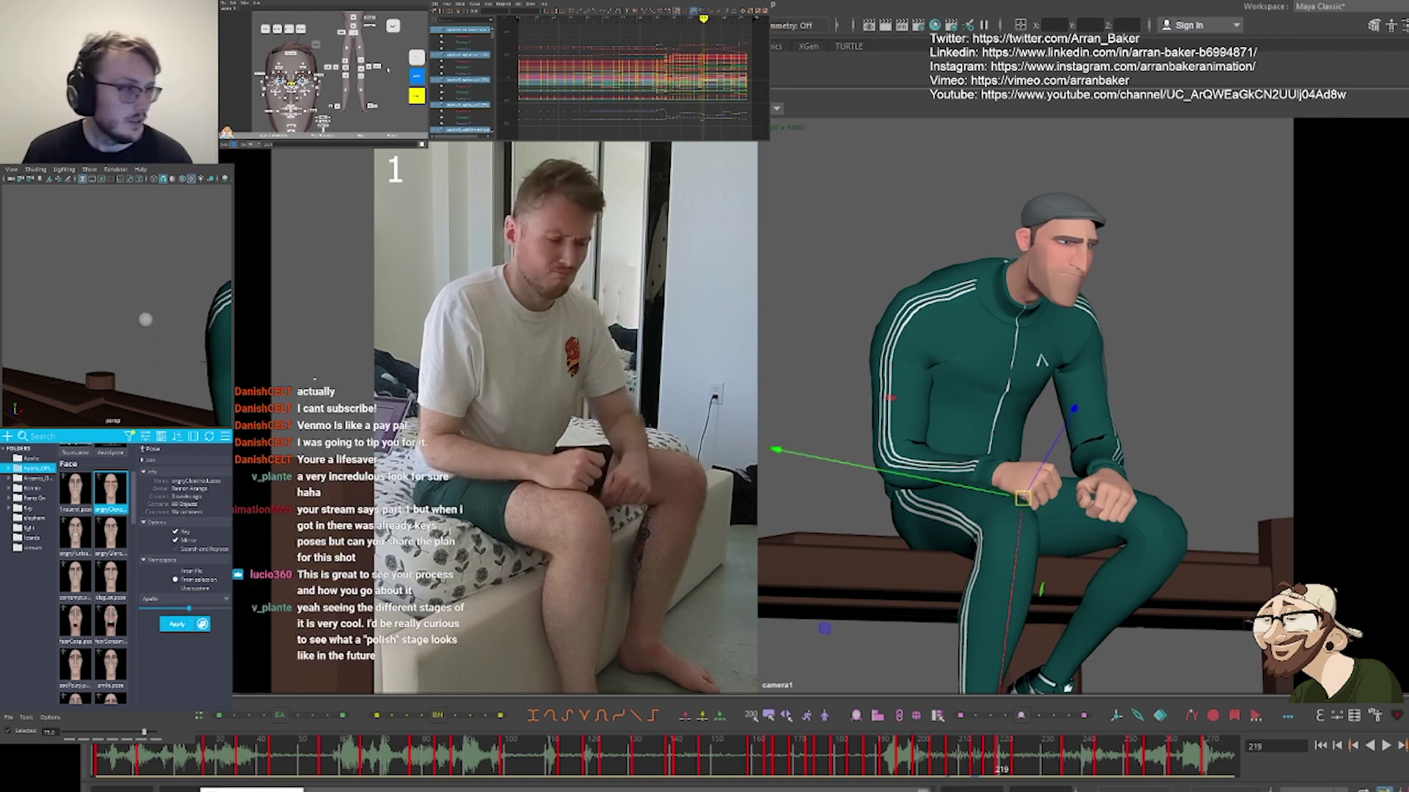
# Select the facial controls, set their frame 219 breakdown with the tween at 0, and compare it with the keys at 216 and 223
pyautogui.moveTo(304, 101)
pyautogui.mouseDown(button='middle')
pyautogui.moveTo(322, 173)
pyautogui.moveTo(322, 100)
pyautogui.mouseUp(button='middle')
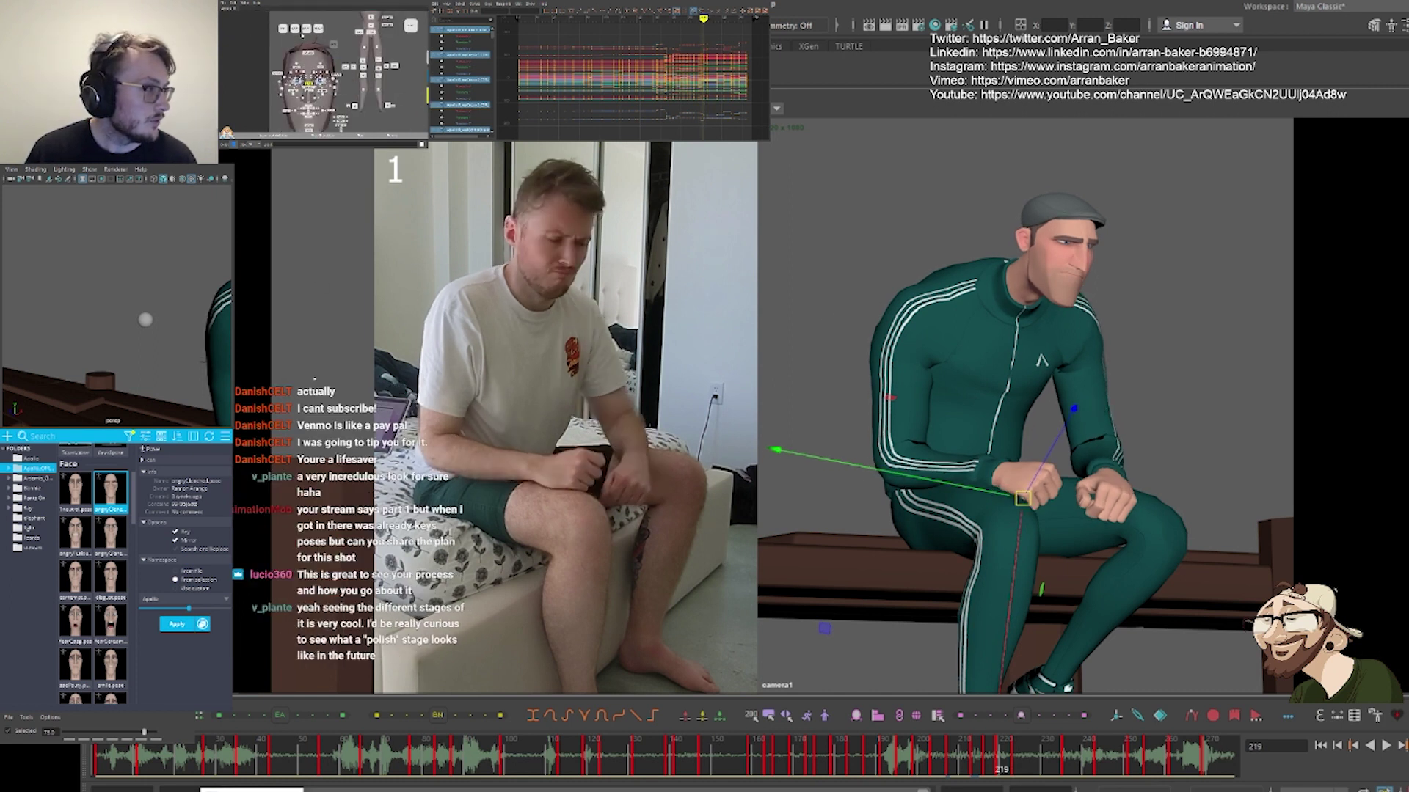
pyautogui.click(295, 29)
pyautogui.click(283, 29)
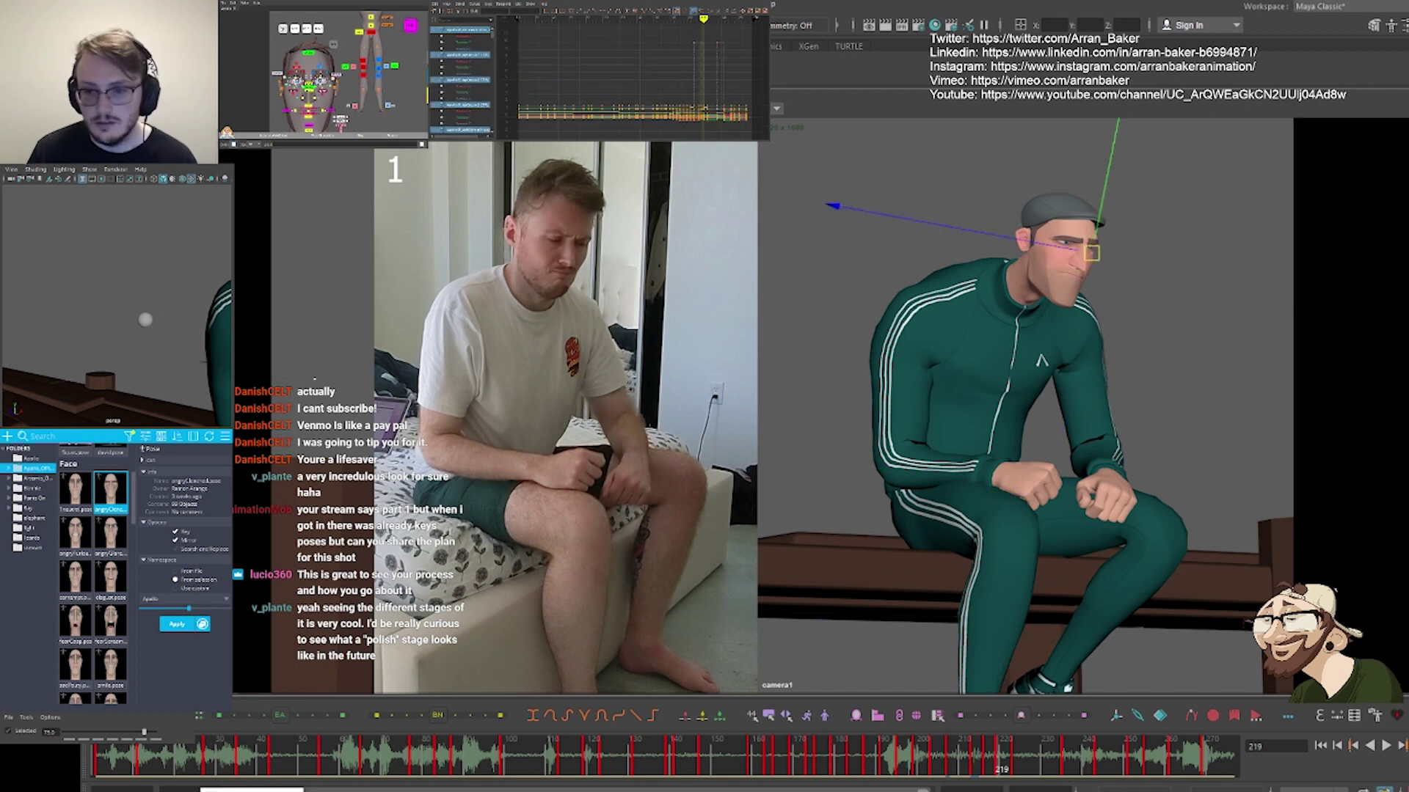
pyautogui.press(',')
pyautogui.press('.')
pyautogui.press('.')
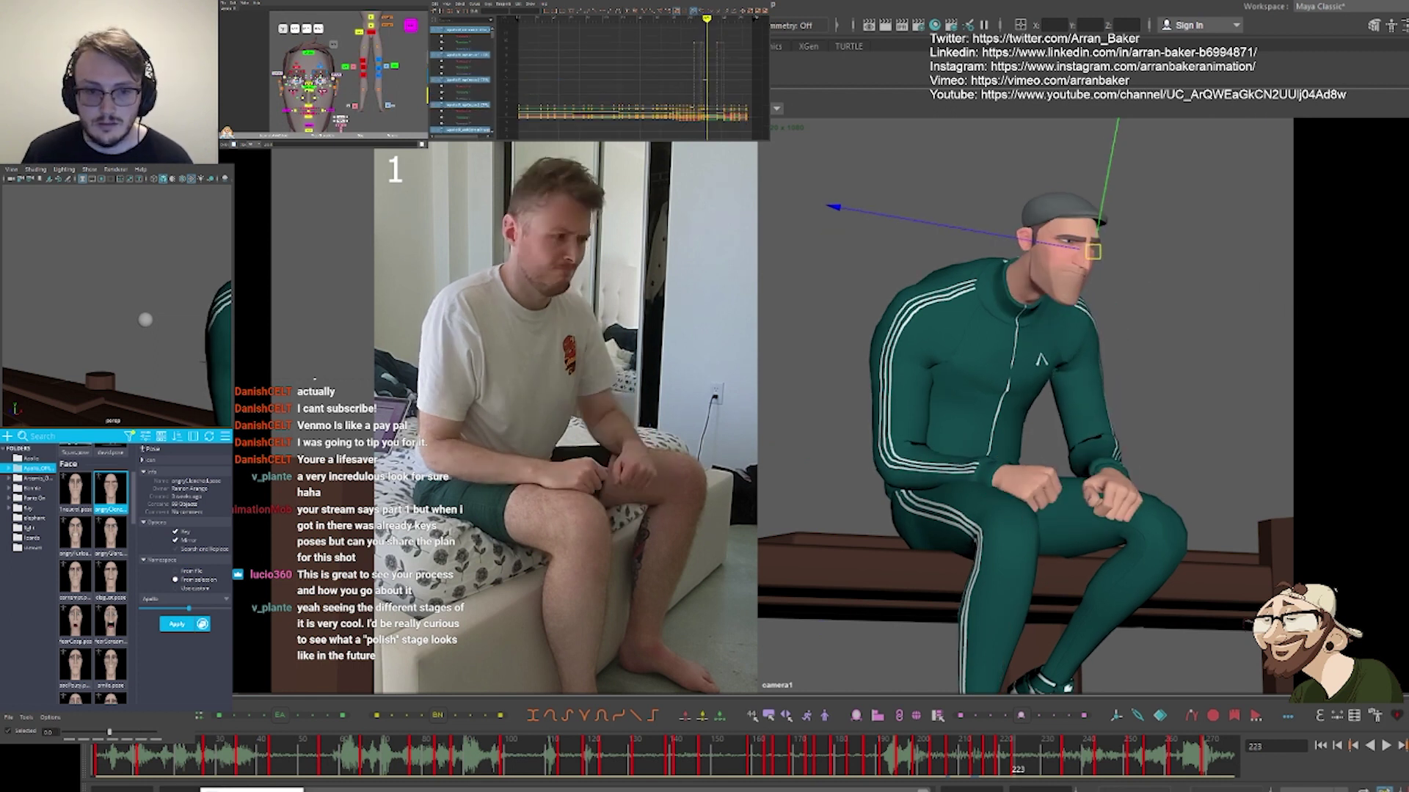
pyautogui.press(',')
pyautogui.press(',')
pyautogui.press('.')
pyautogui.press('.')
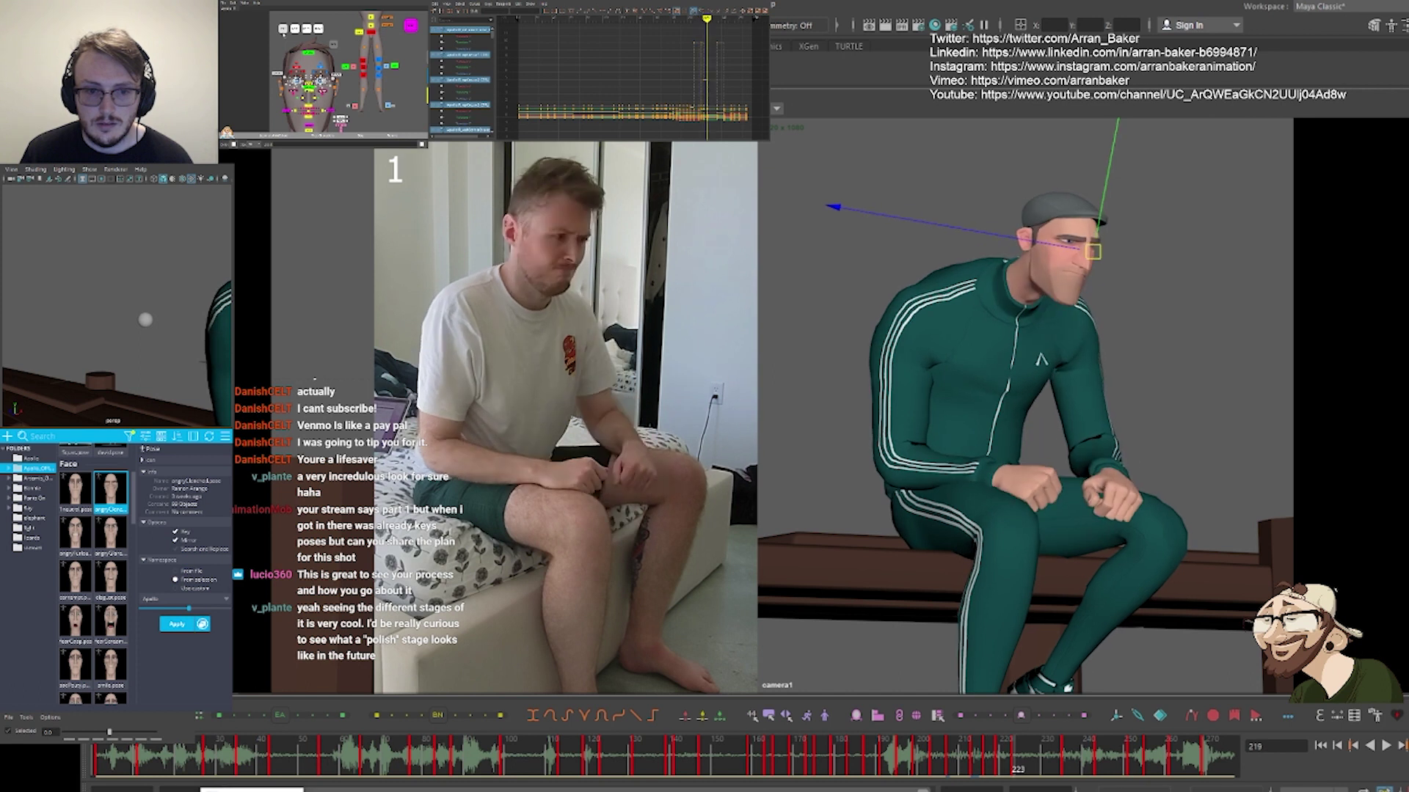
pyautogui.press(',')
pyautogui.press(',')
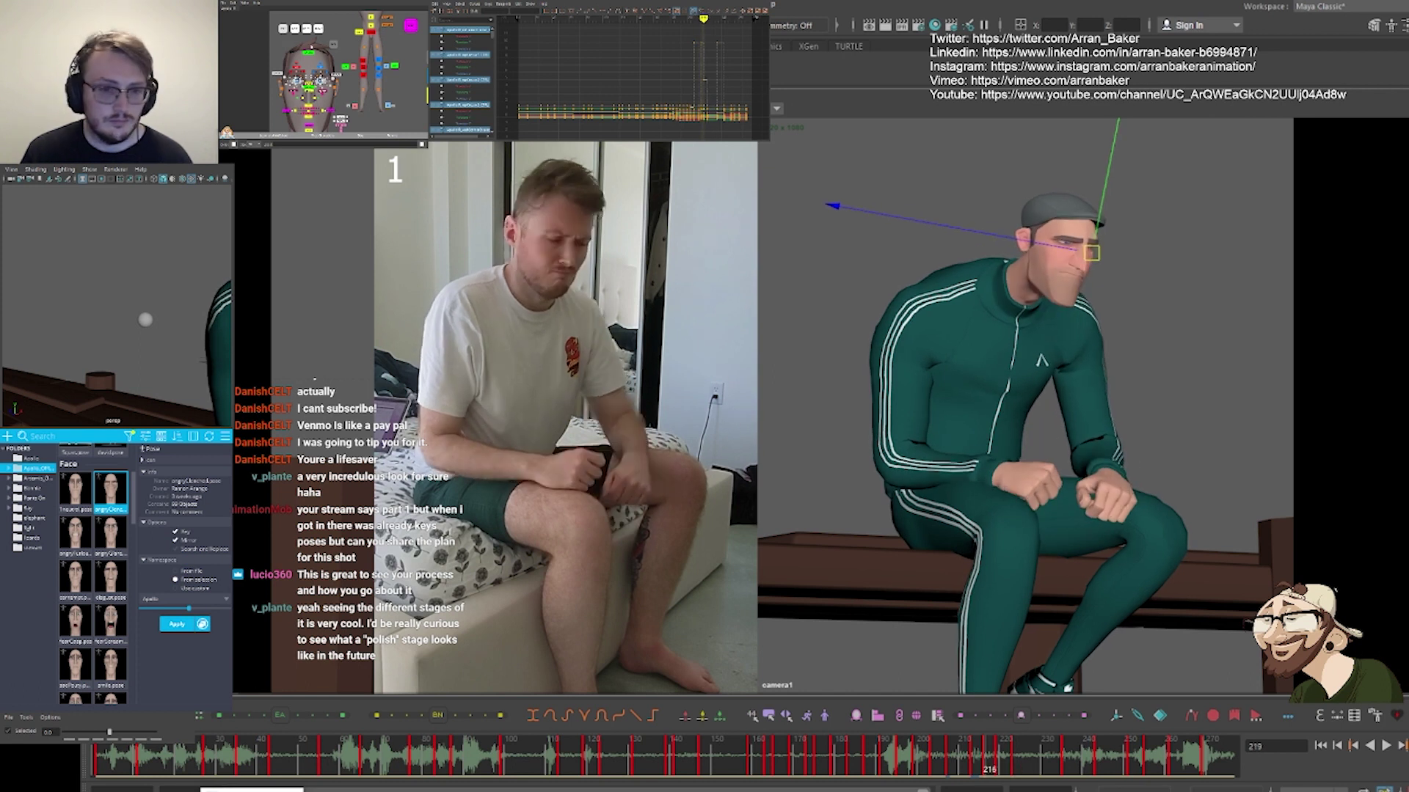
pyautogui.press('.')
pyautogui.press('.')
pyautogui.press(',')
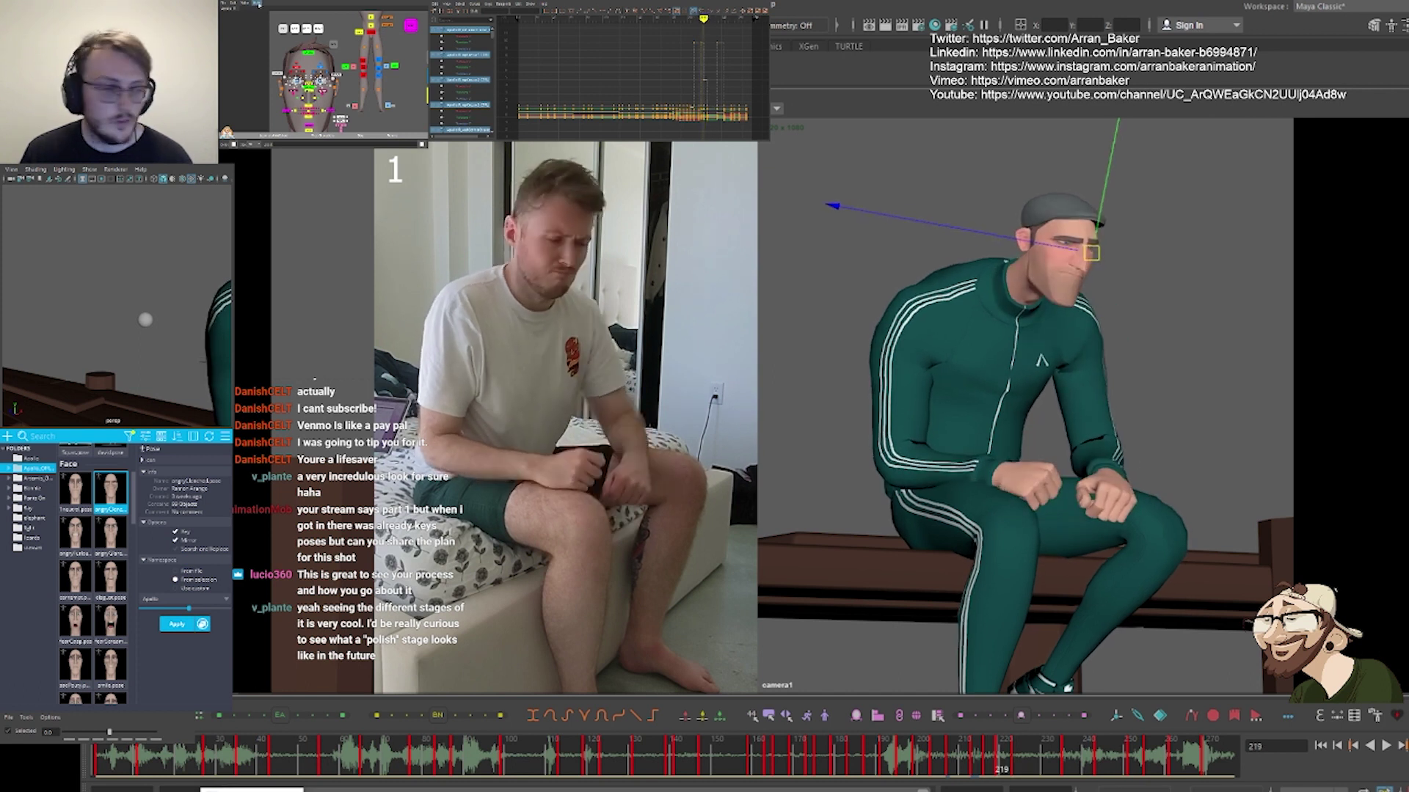
# Select the mouth controls, rework their frame 219 breakdown with the tween at 0, and compare it with the keys at 213 and 216
pyautogui.click(307, 29)
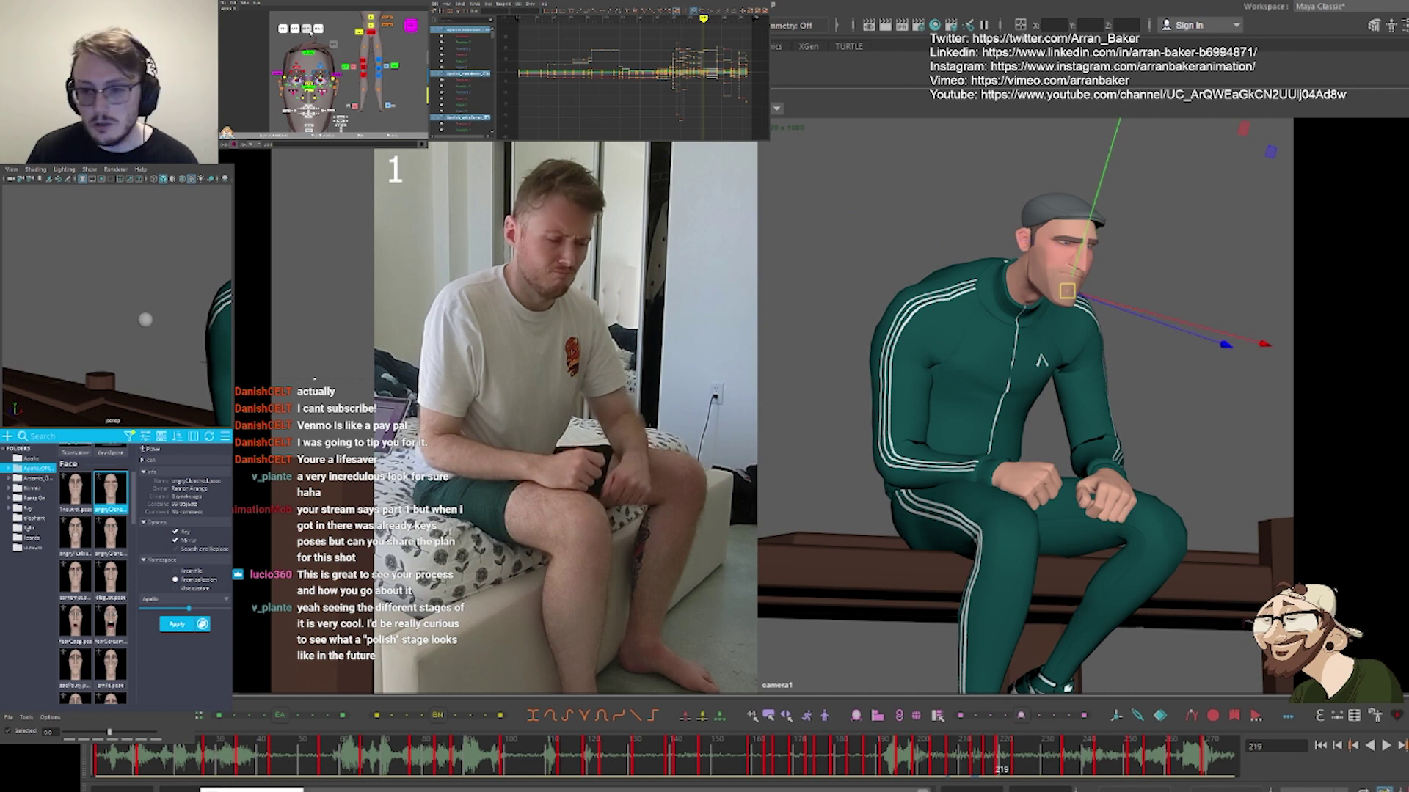
pyautogui.press(',')
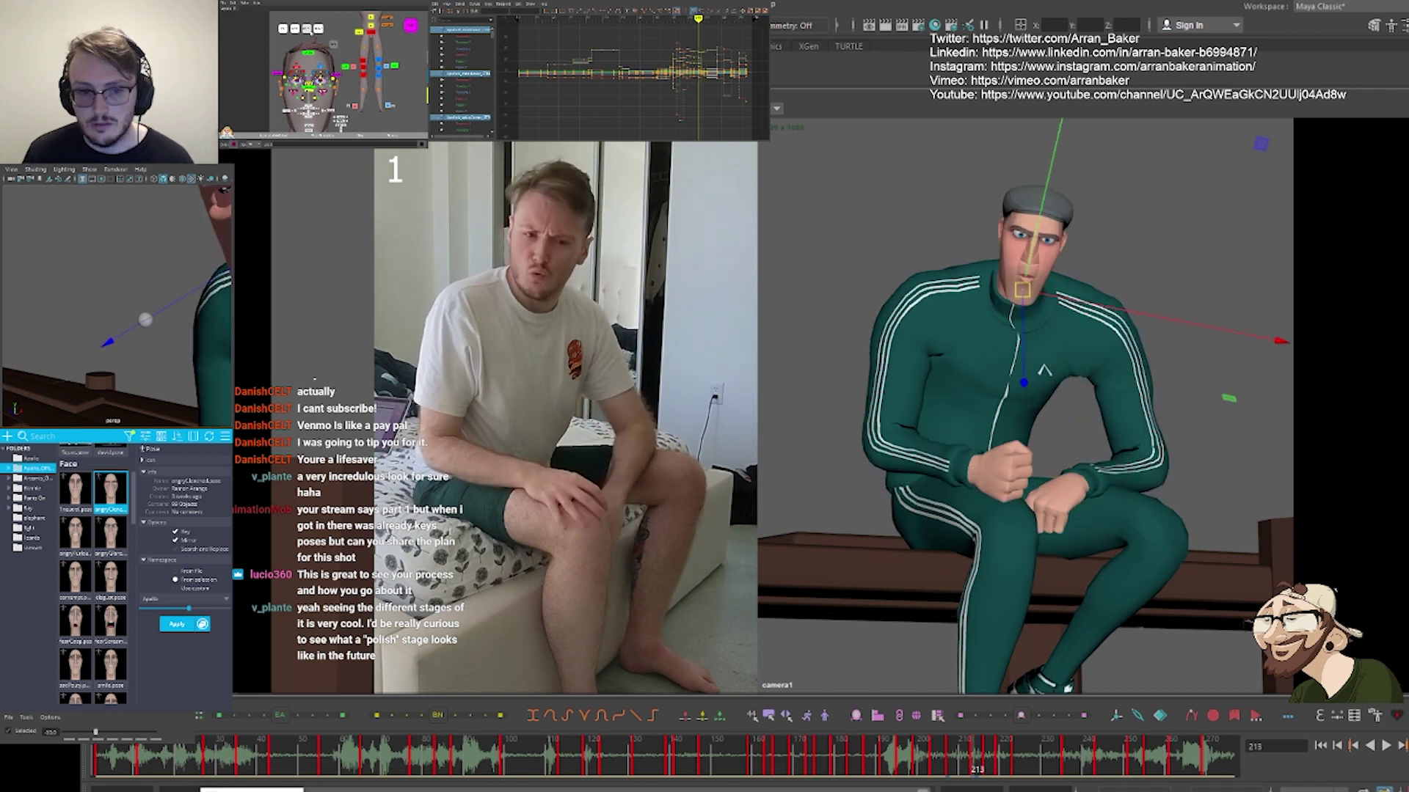
pyautogui.press('.')
pyautogui.moveTo(1043, 300); pyautogui.dragTo(1044, 304)
pyautogui.press(',')
pyautogui.press('.')
pyautogui.press('.')
pyautogui.press('.')
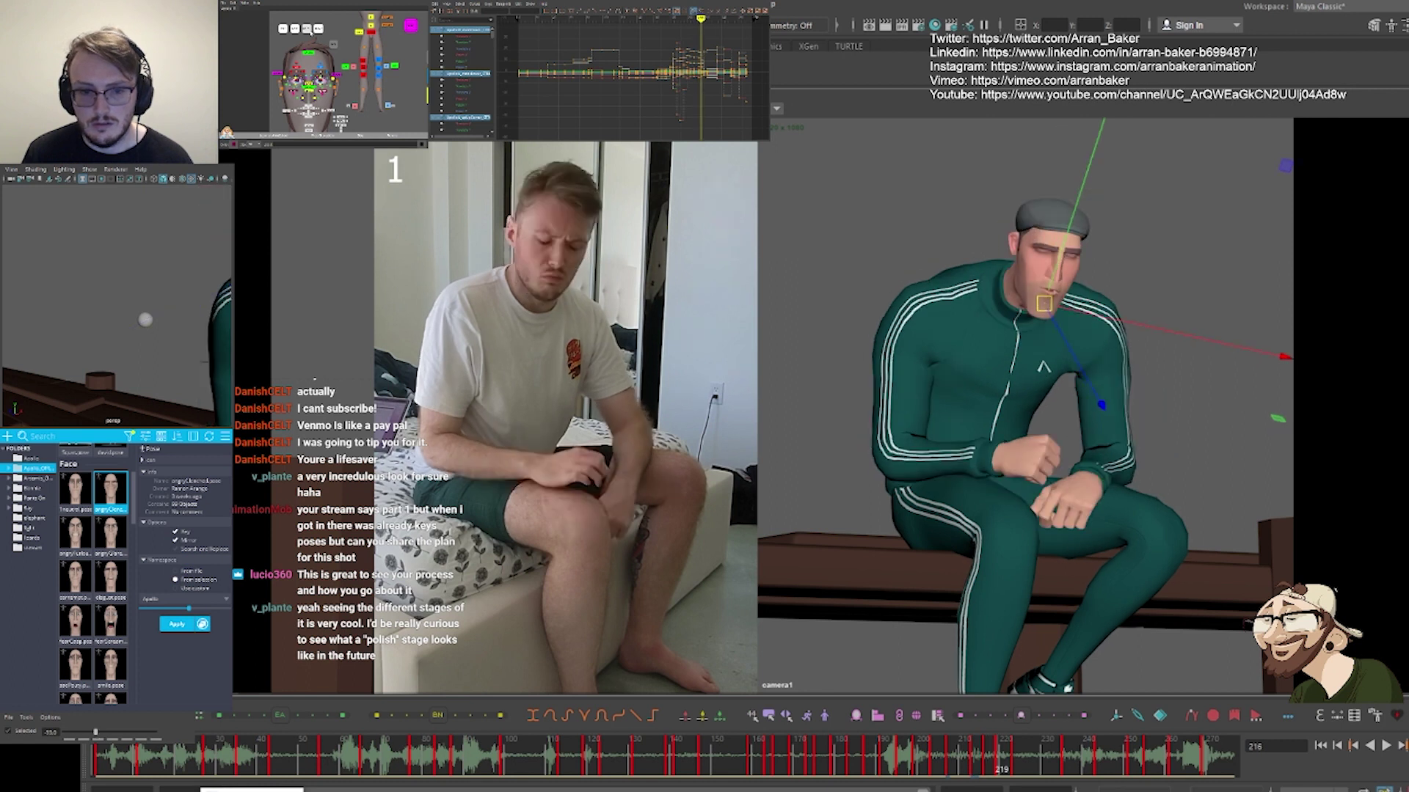
pyautogui.press(',')
pyautogui.press(',')
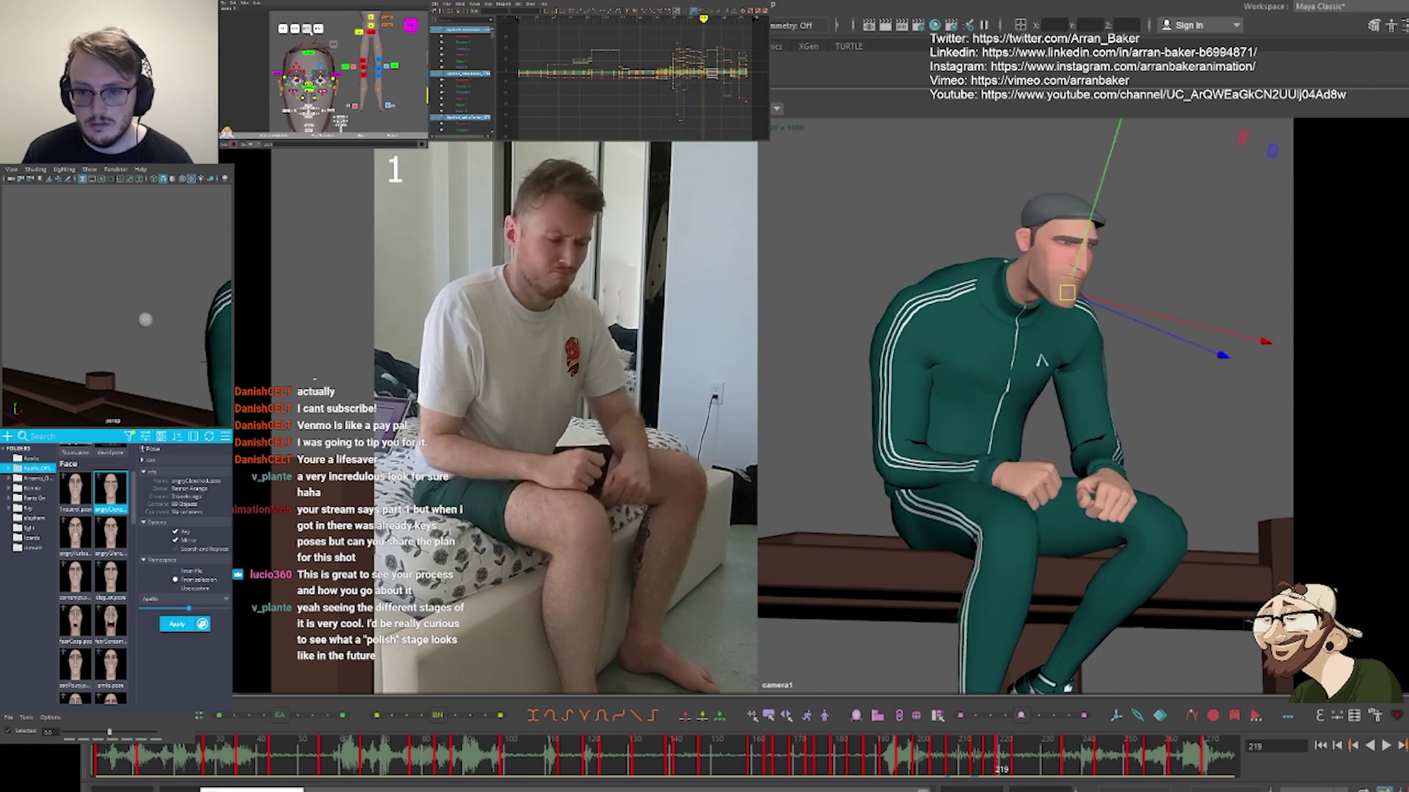
# Compare the frame 219 pose with the key at 216, and examine the reference's face against the character's close up
pyautogui.keyDown('alt'); pyautogui.moveTo(306, 28); pyautogui.dragTo(345, 102, button='middle'); pyautogui.keyUp('alt')
pyautogui.click(363, 36)
pyautogui.press(',')
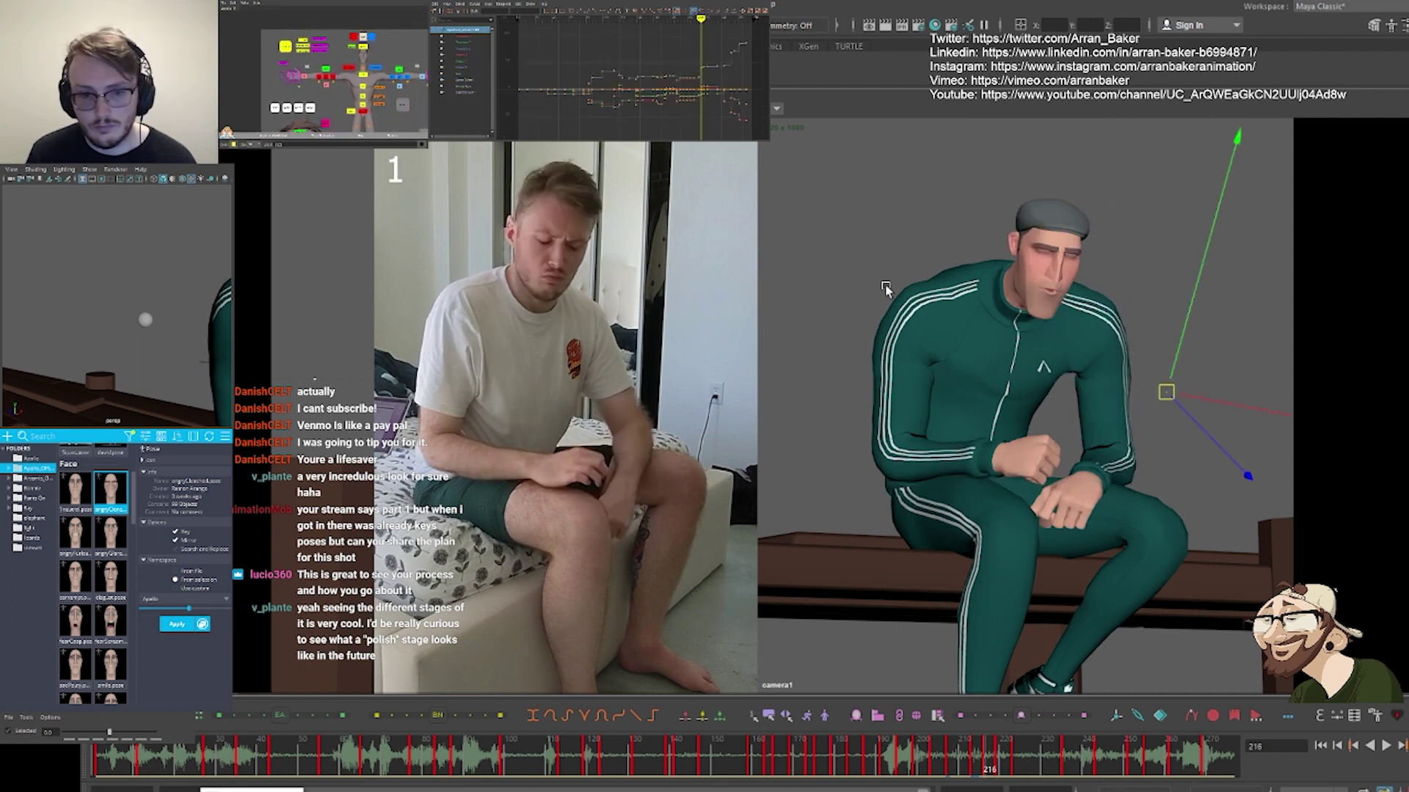
pyautogui.press('.')
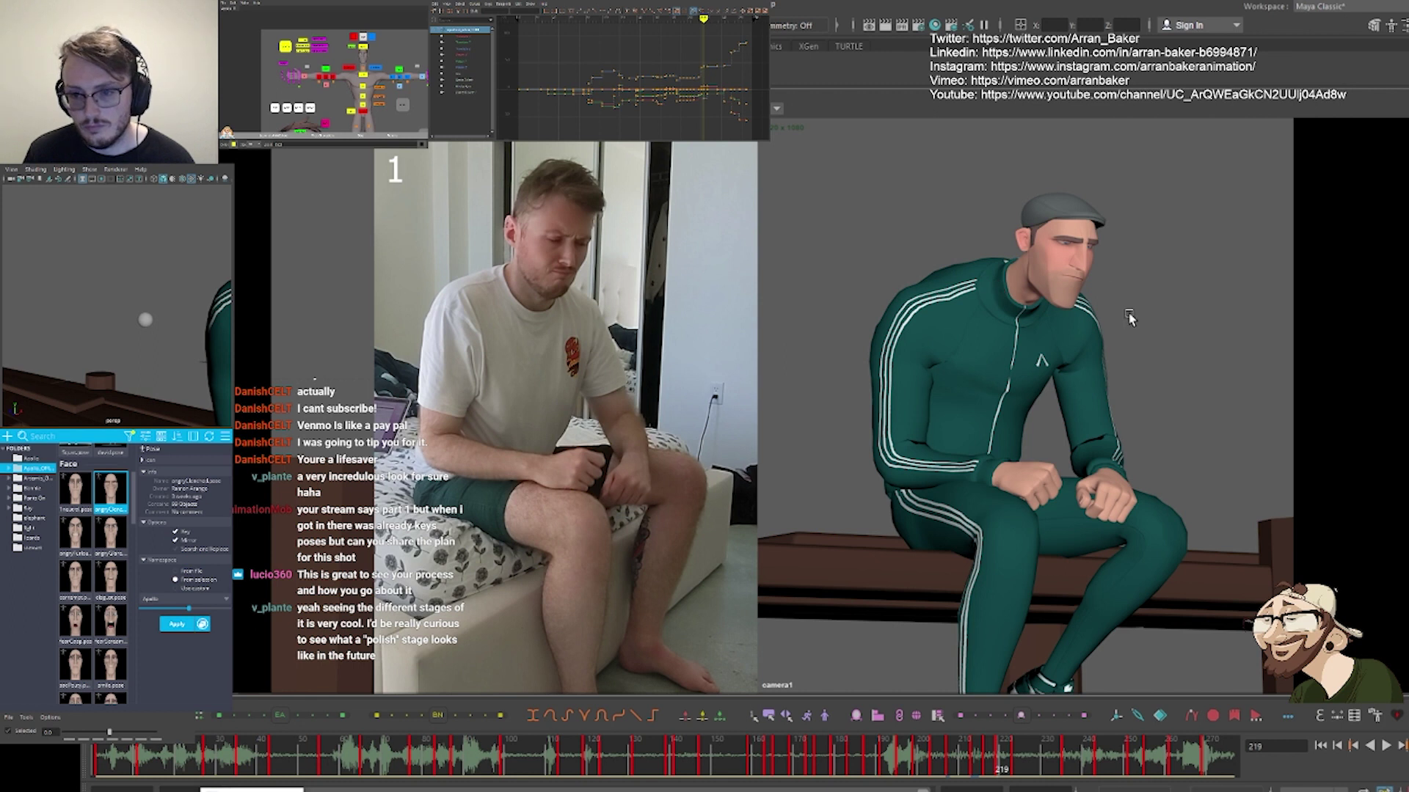
pyautogui.press('\\')
pyautogui.moveTo(984, 317); pyautogui.dragTo(1120, 350, button='right')
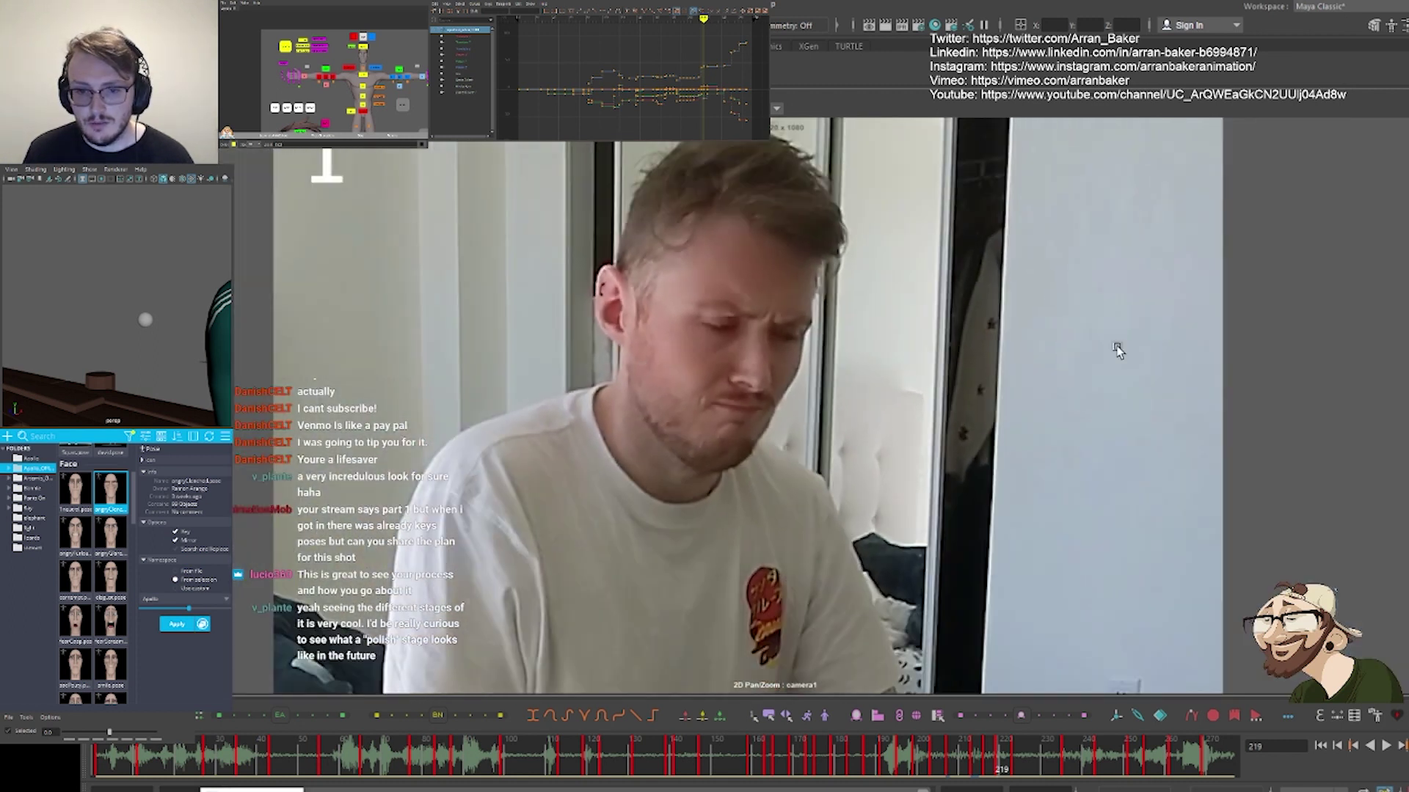
pyautogui.moveTo(1119, 349); pyautogui.dragTo(510, 407, button='middle')
pyautogui.moveTo(509, 407); pyautogui.dragTo(958, 426, button='right')
pyautogui.moveTo(957, 426); pyautogui.dragTo(763, 427, button='middle')
pyautogui.moveTo(763, 427); pyautogui.dragTo(975, 421, button='right')
pyautogui.moveTo(507, 403); pyautogui.dragTo(592, 454, button='middle')
pyautogui.moveTo(591, 453); pyautogui.dragTo(751, 496, button='right')
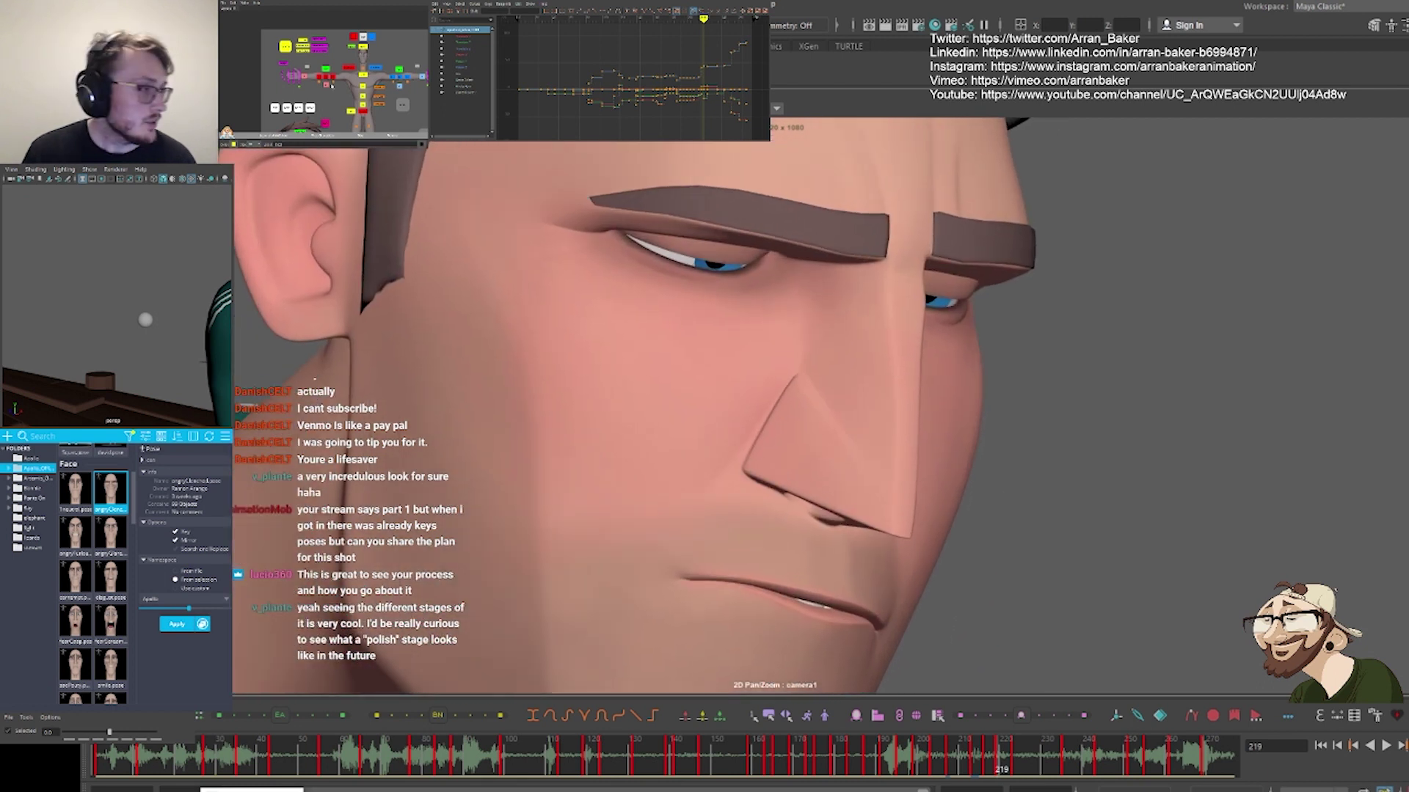
# Select the lower eyelid controls of both eyes and lower them slightly at frame 219
pyautogui.scroll(3, 331, 85)
pyautogui.keyDown('alt'); pyautogui.moveTo(332, 110); pyautogui.dragTo(370, 94, button='middle'); pyautogui.keyUp('alt')
pyautogui.scroll(2, 374, 58)
pyautogui.scroll(2, 371, 95)
pyautogui.click(374, 76)
pyautogui.keyDown('shift'); pyautogui.click(299, 55); pyautogui.keyUp('shift')
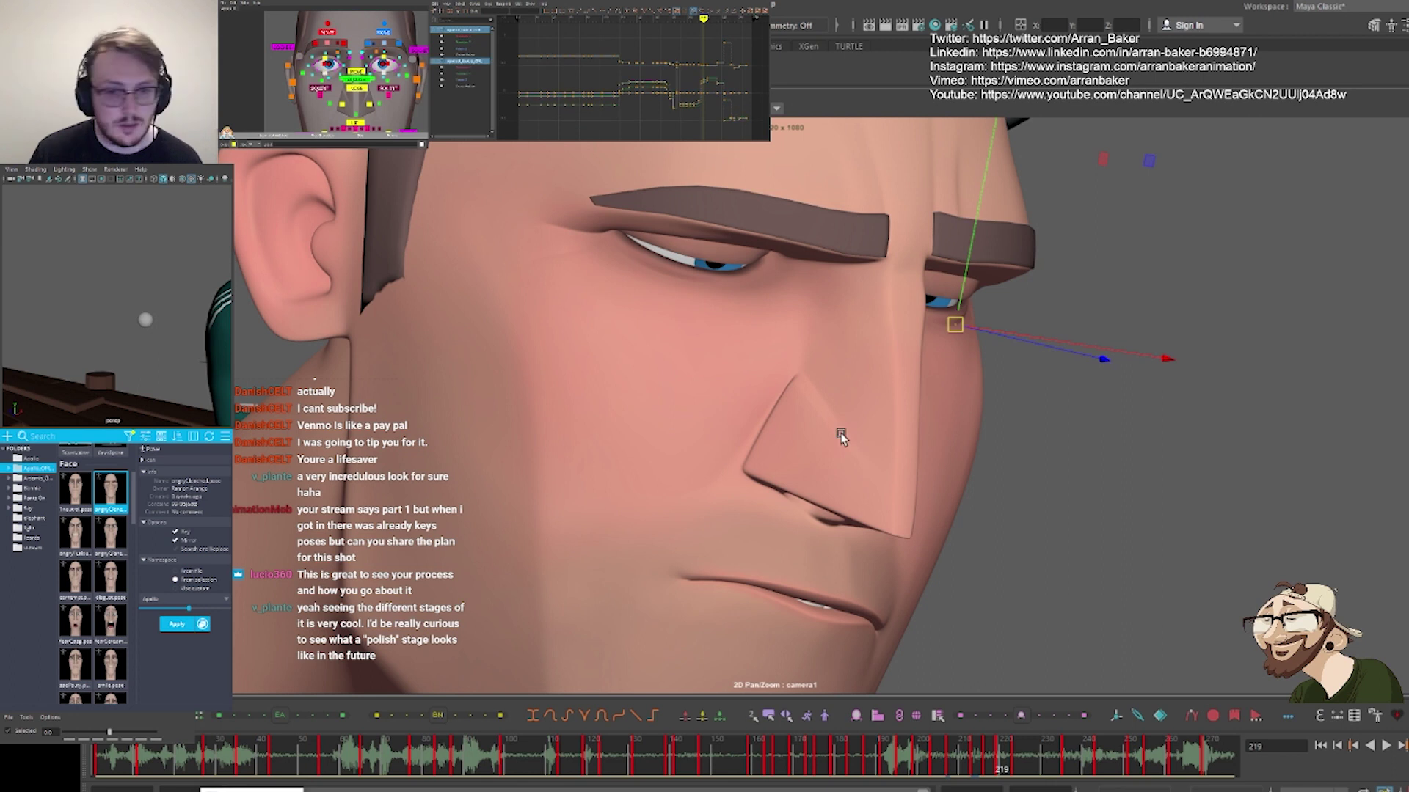
pyautogui.moveTo(960, 293); pyautogui.dragTo(958, 316)
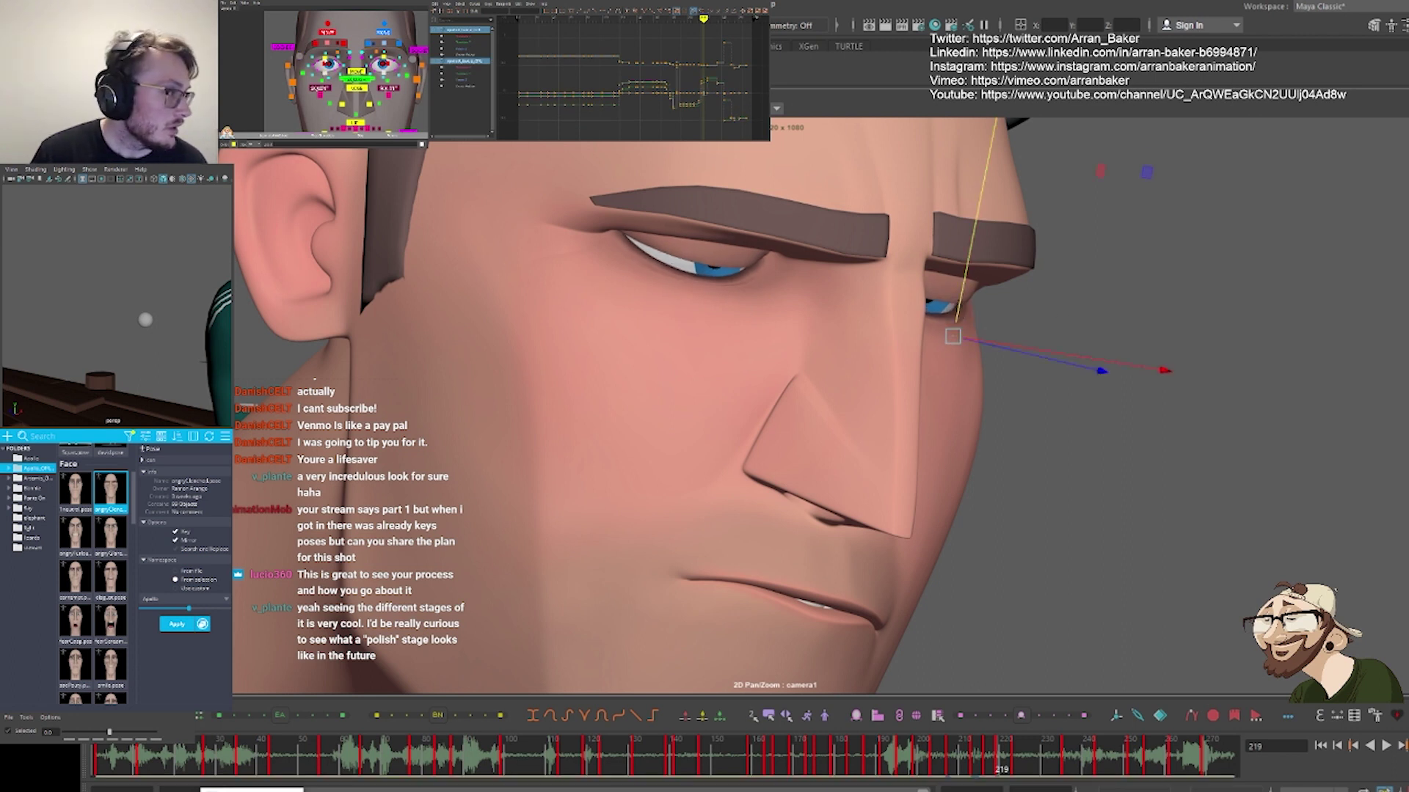
# Select the outer controls of both eyes and adjust their shared channel to open the eyes wider at frame 219
pyautogui.click(415, 52)
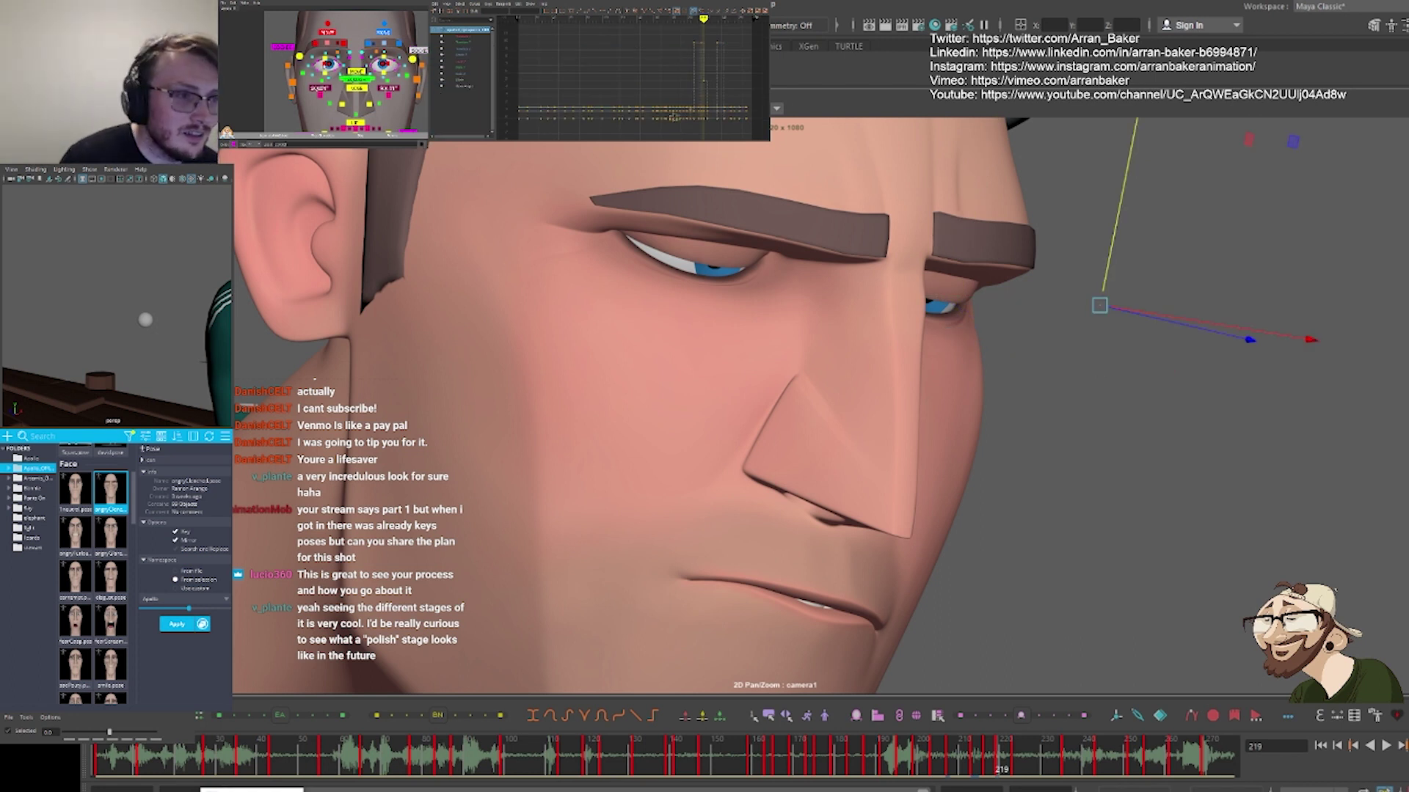
pyautogui.click(279, 46)
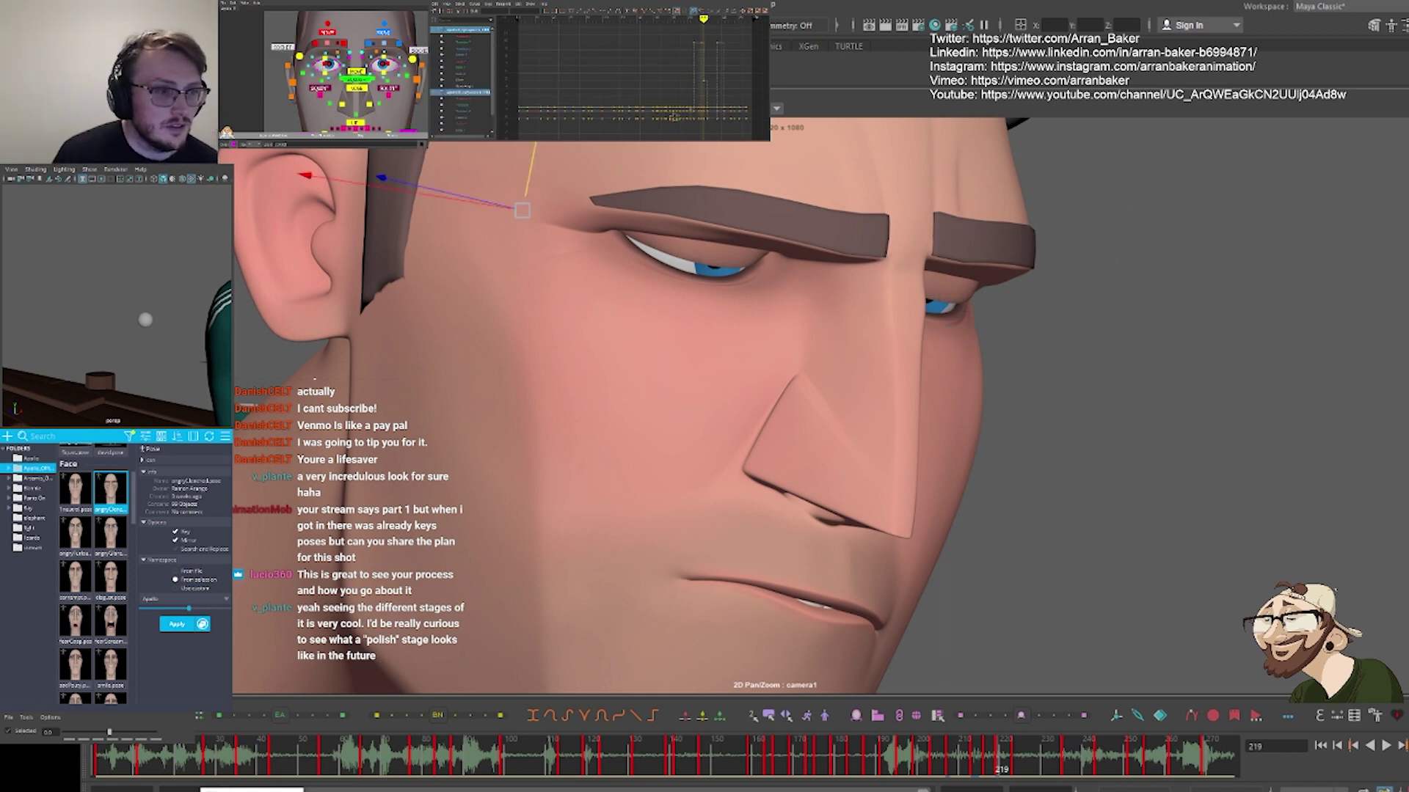
pyautogui.moveTo(602, 261); pyautogui.dragTo(583, 252, button='middle')
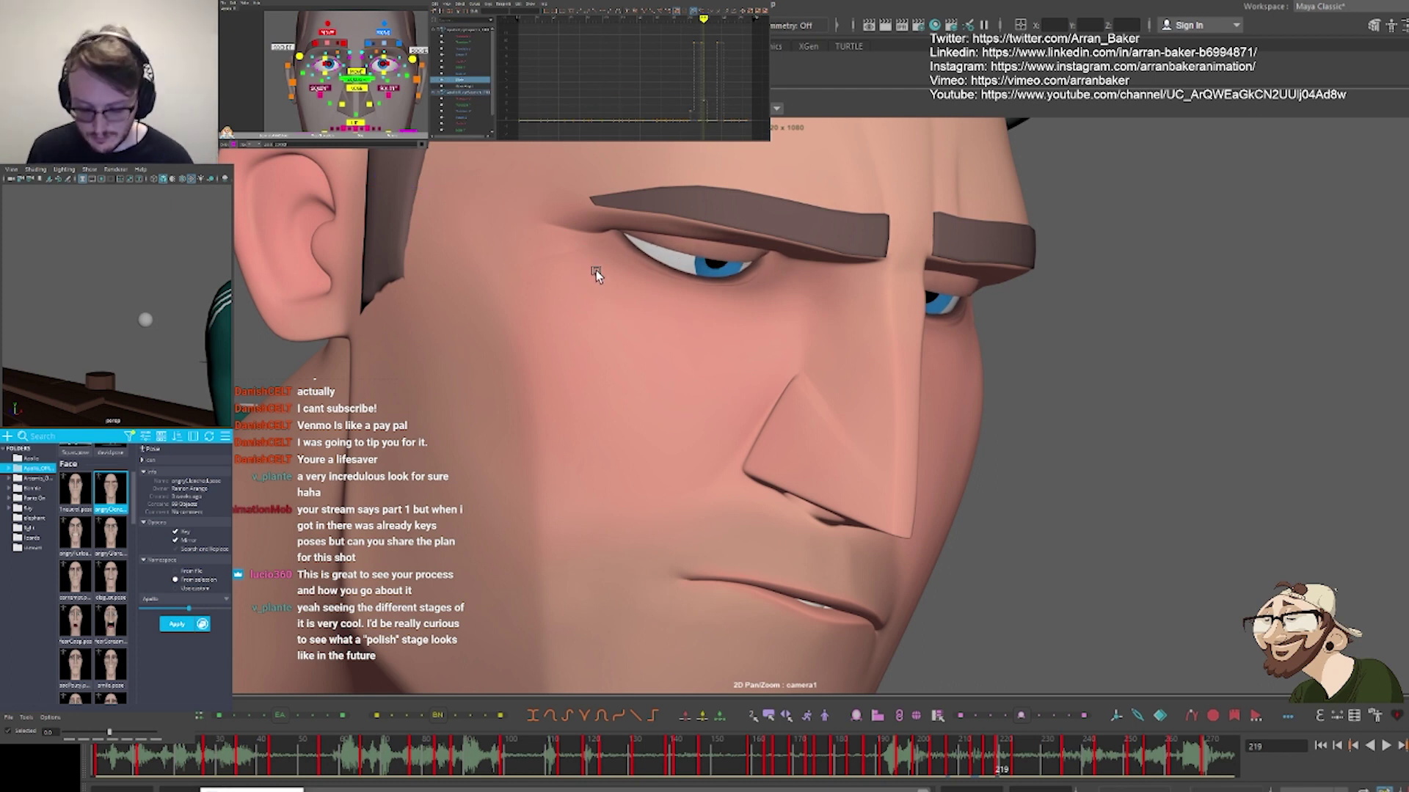
# Check the frame 219 eye pose against the keys at 216 and 223, stepping through the frames in between
pyautogui.press('\\')
pyautogui.press('.')
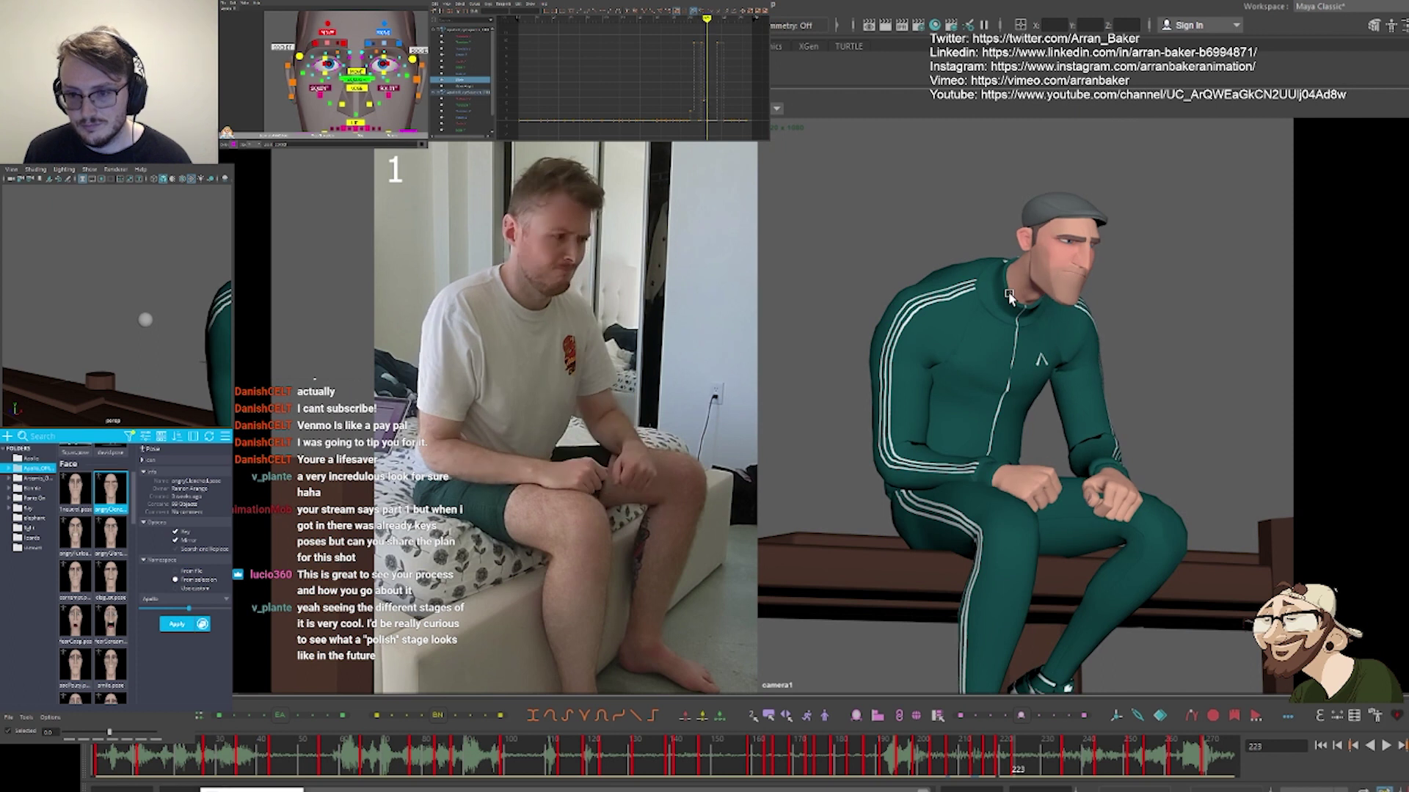
pyautogui.press(',')
pyautogui.press(',')
pyautogui.press('.')
pyautogui.hotkey('alt', '.')
pyautogui.hotkey('alt', '.')
pyautogui.hotkey('alt', '.')
pyautogui.hotkey('alt', '.')
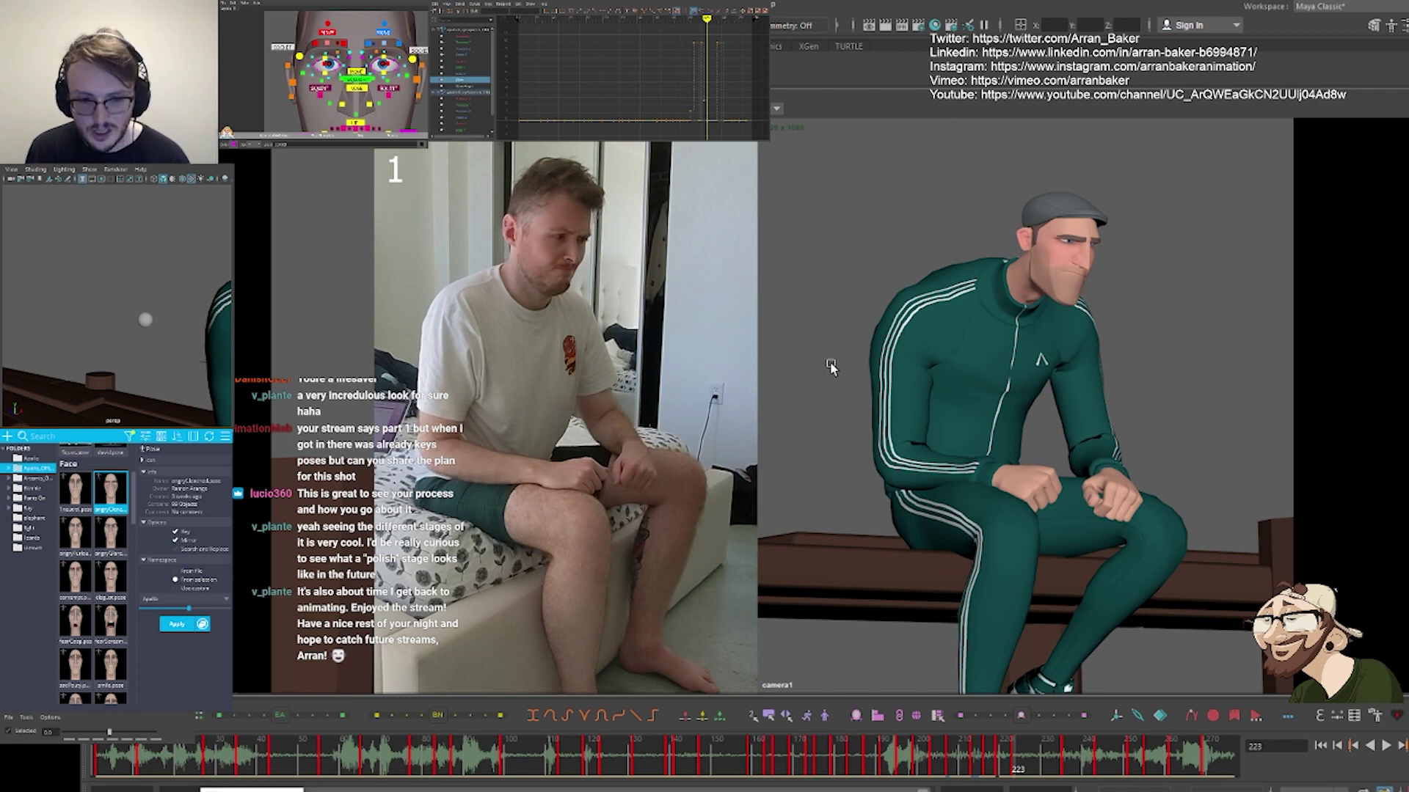
# Examine the reference's facial expression at frame 223 against the character's face and head pose close up
pyautogui.press('\\')
pyautogui.moveTo(830, 363); pyautogui.dragTo(878, 360, button='right')
pyautogui.moveTo(544, 388); pyautogui.dragTo(647, 398, button='middle')
pyautogui.moveTo(915, 364); pyautogui.dragTo(864, 367, button='right')
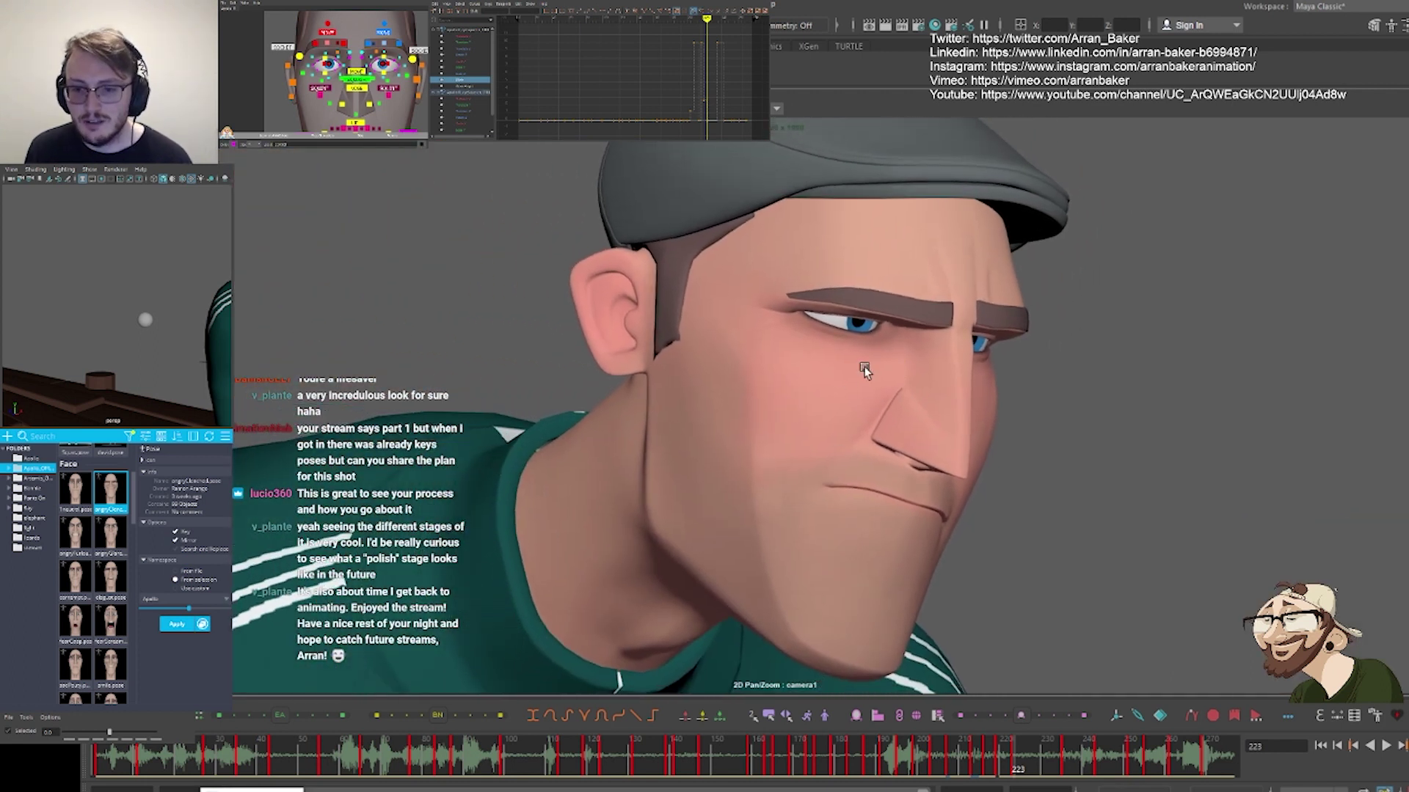
pyautogui.moveTo(864, 367); pyautogui.dragTo(1041, 323, button='middle')
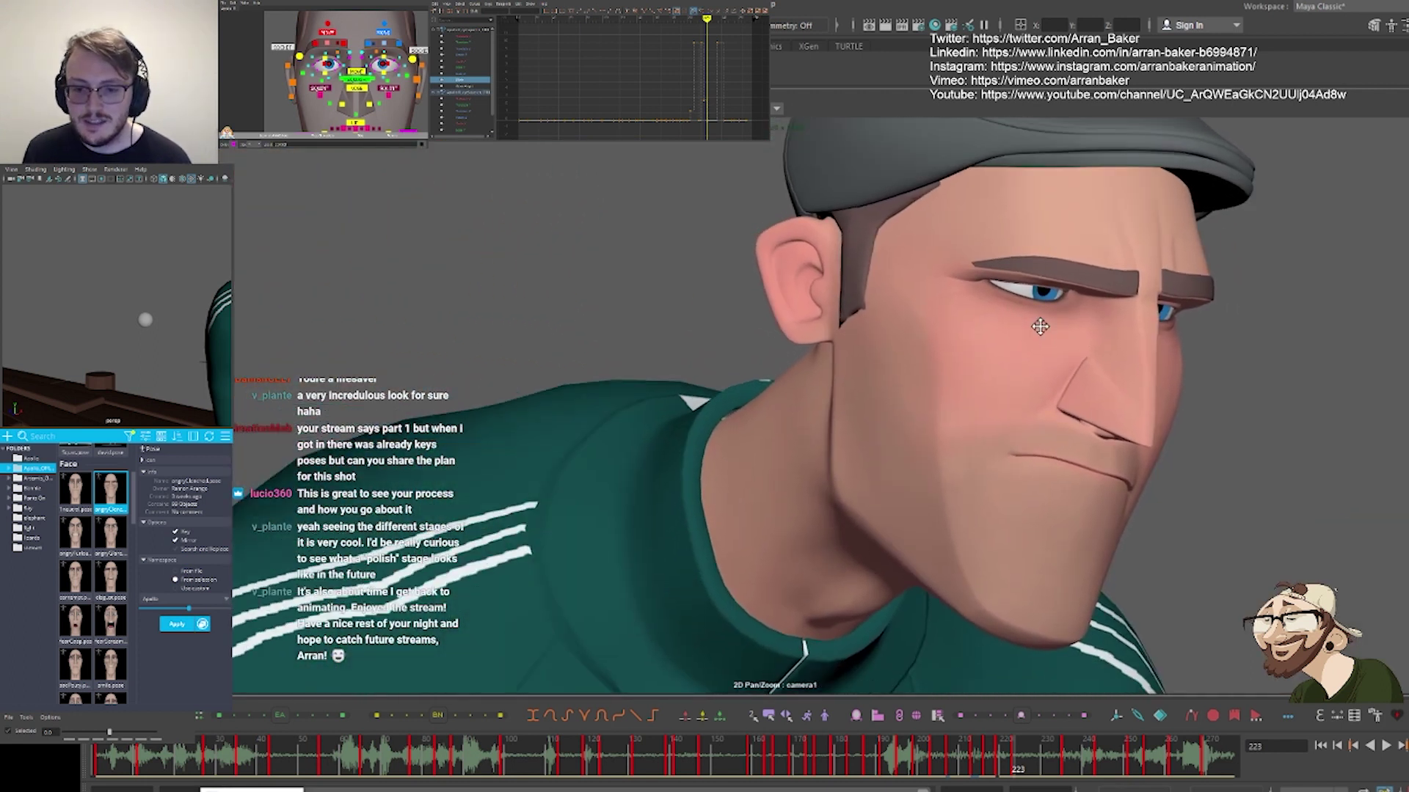
pyautogui.moveTo(726, 367); pyautogui.dragTo(1063, 362, button='middle')
pyautogui.moveTo(1063, 362); pyautogui.dragTo(968, 386, button='right')
pyautogui.moveTo(968, 386); pyautogui.dragTo(1408, 309, button='middle')
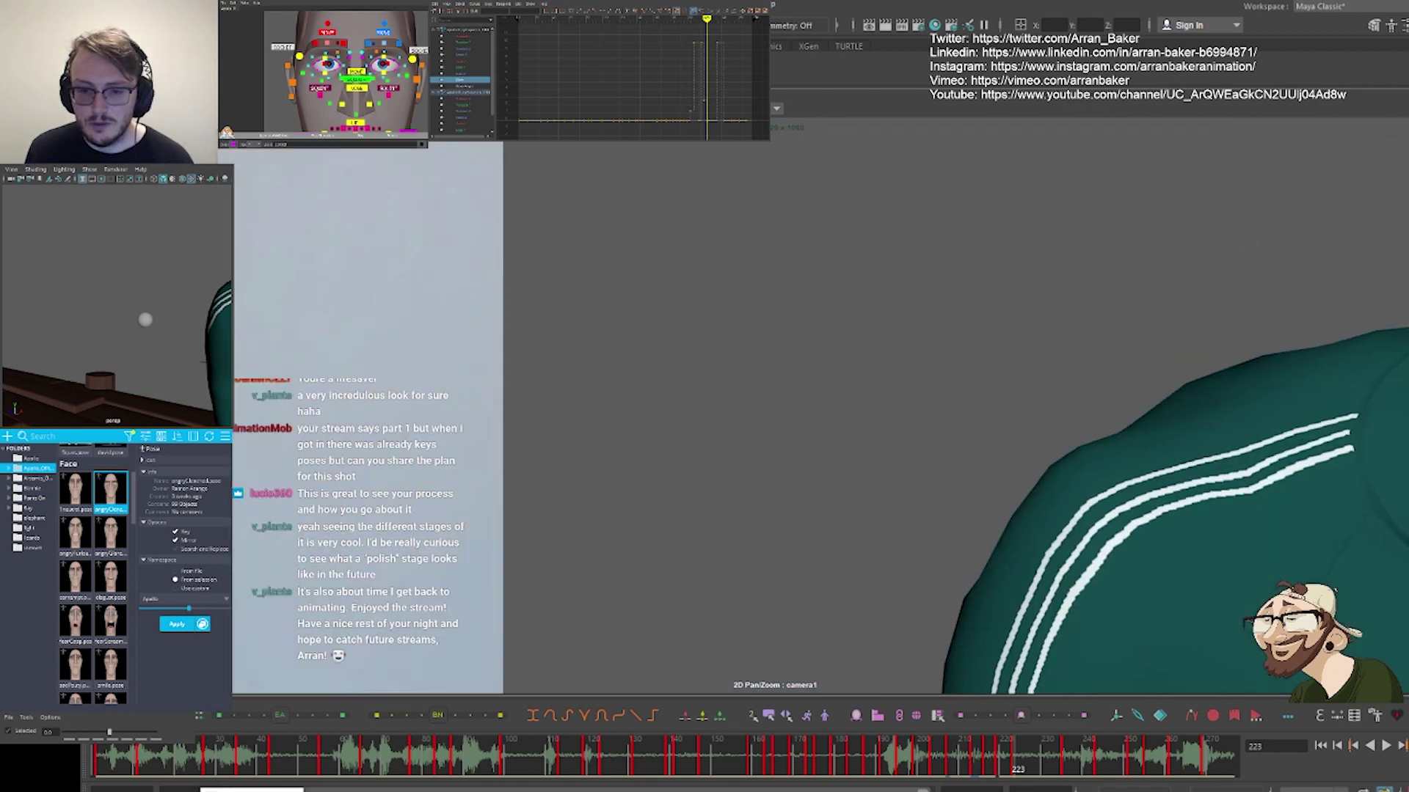
pyautogui.moveTo(677, 366); pyautogui.dragTo(1362, 376, button='middle')
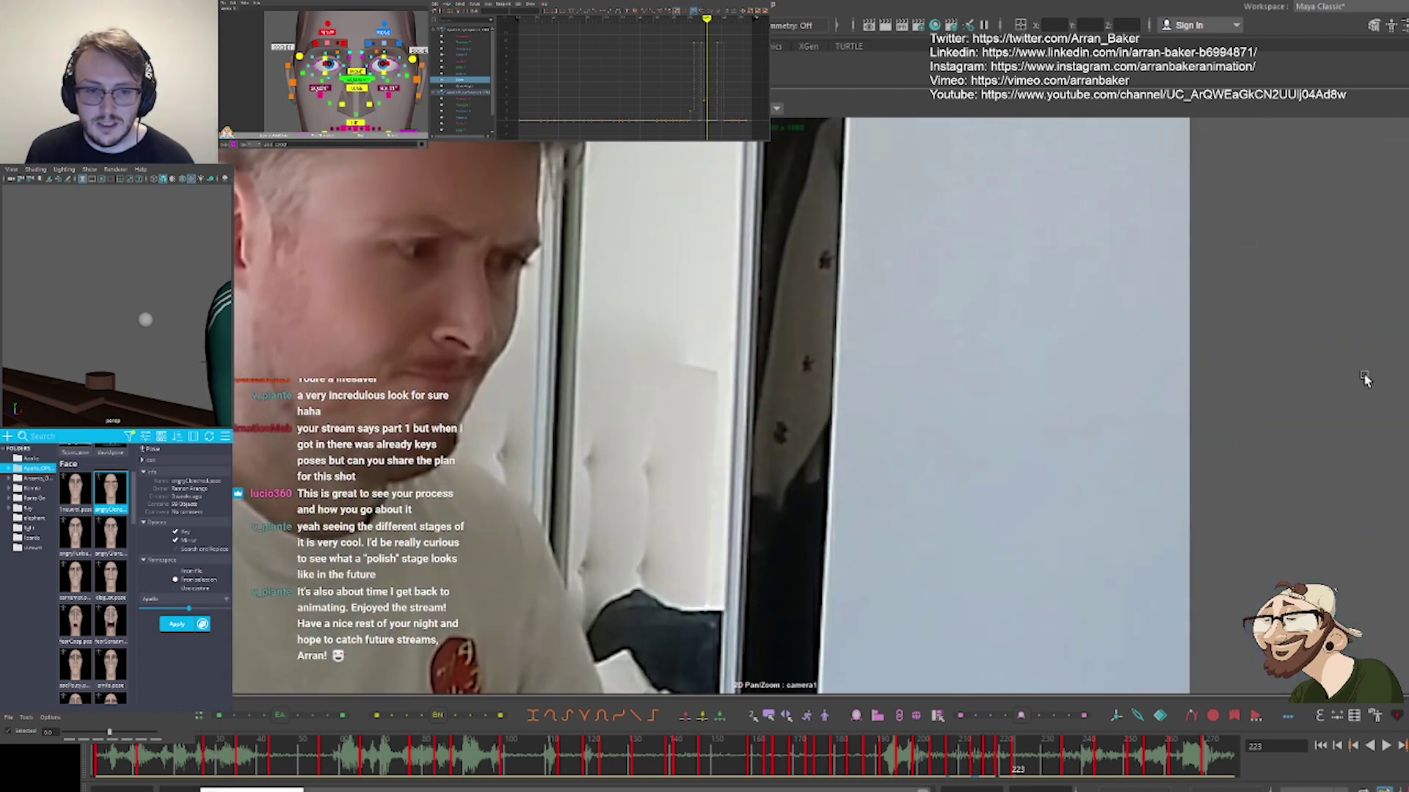
pyautogui.moveTo(1027, 309); pyautogui.dragTo(324, 293, button='middle')
pyautogui.moveTo(943, 320); pyautogui.dragTo(229, 321, button='middle')
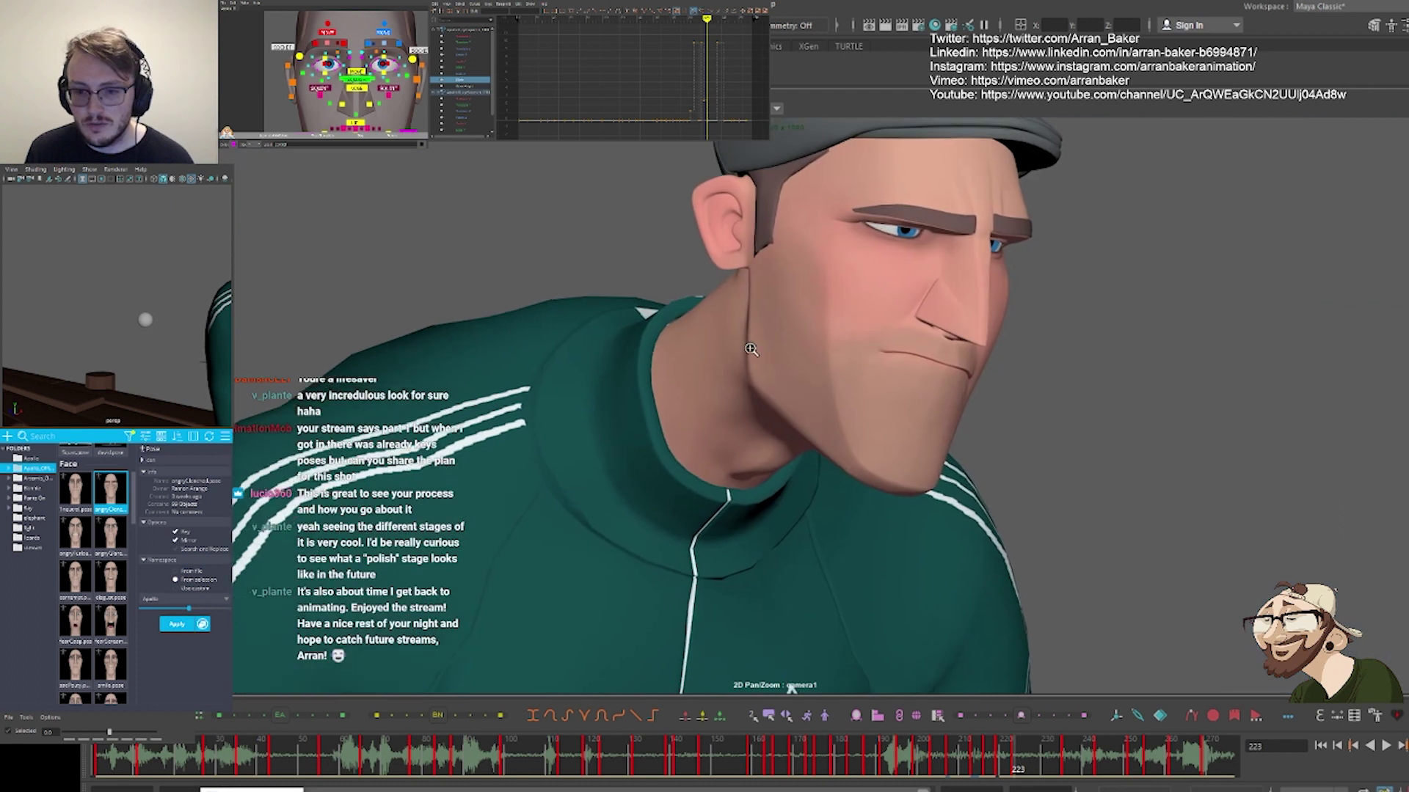
pyautogui.moveTo(755, 346); pyautogui.dragTo(1128, 345, button='right')
pyautogui.moveTo(927, 344); pyautogui.dragTo(418, 368, button='right')
pyautogui.moveTo(418, 367); pyautogui.dragTo(1141, 293, button='middle')
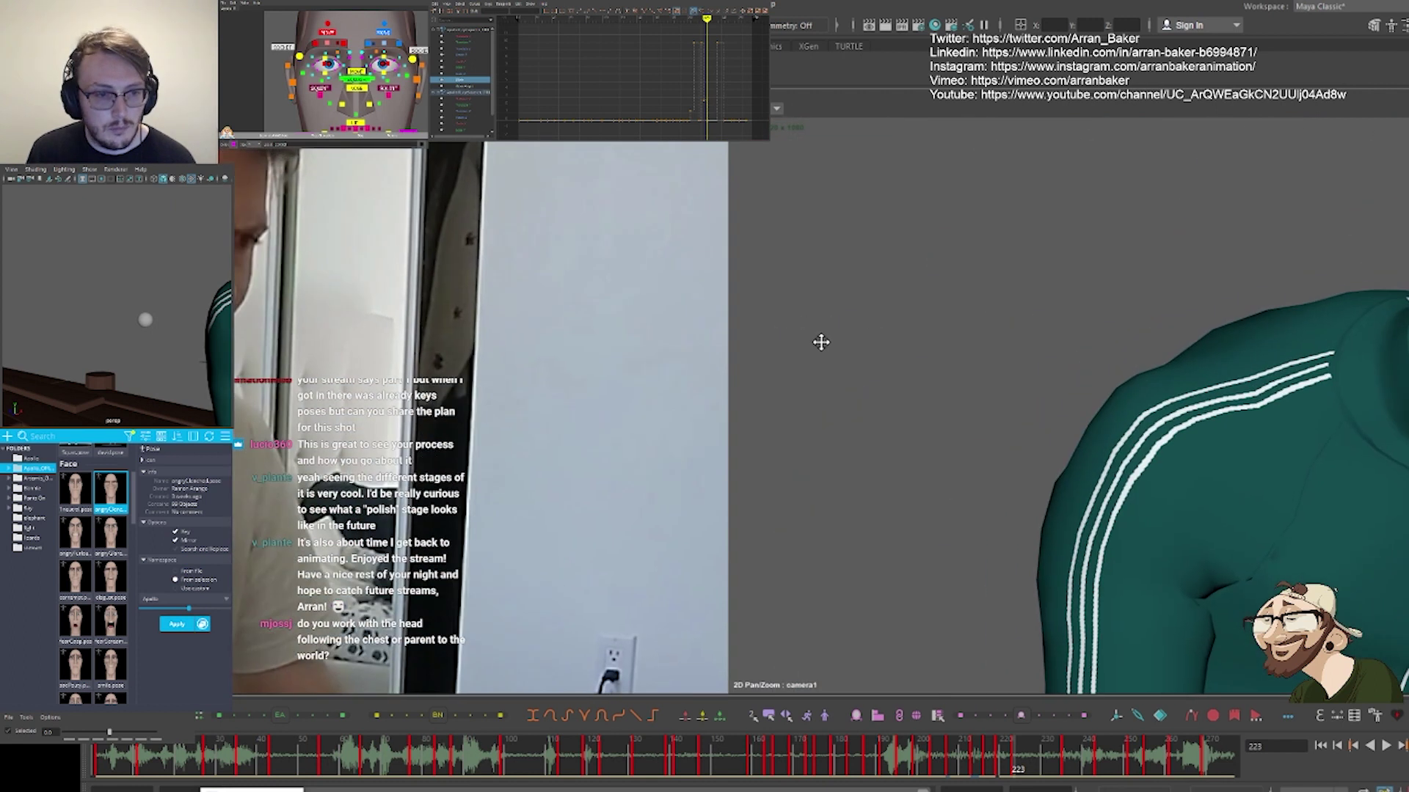
pyautogui.moveTo(811, 339); pyautogui.dragTo(220, 330, button='middle')
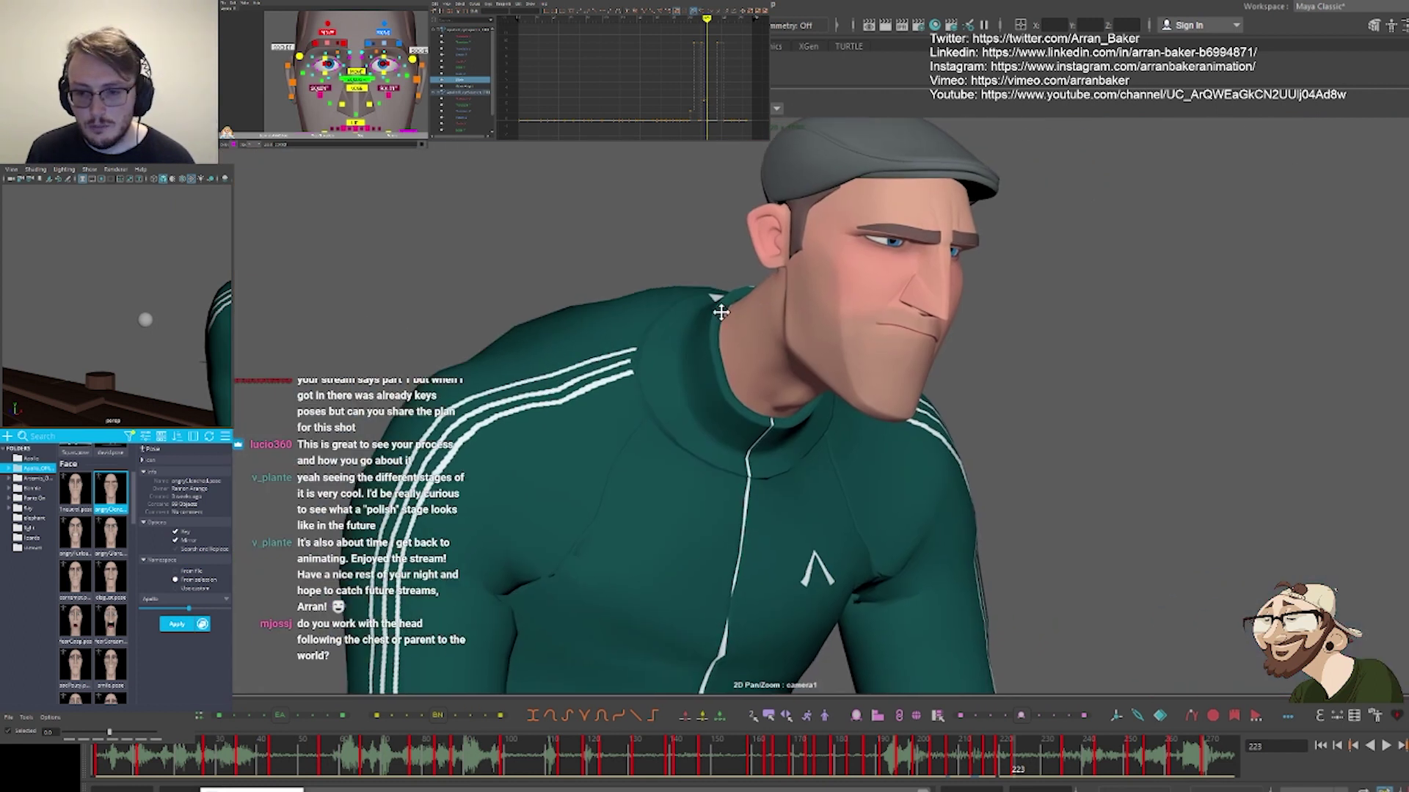
pyautogui.moveTo(720, 311); pyautogui.dragTo(629, 317, button='middle')
pyautogui.moveTo(308, 330); pyautogui.dragTo(1198, 282, button='middle')
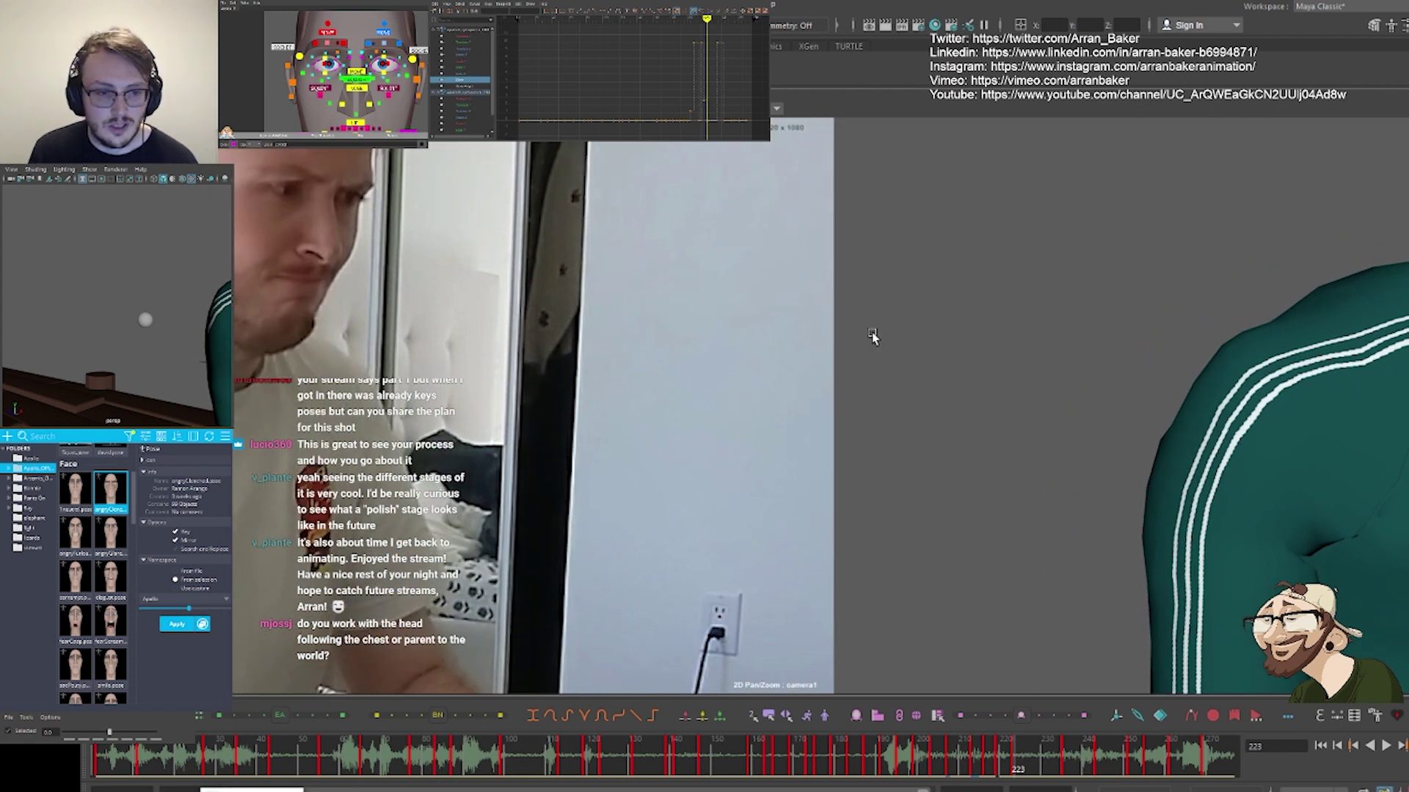
pyautogui.moveTo(1106, 326); pyautogui.dragTo(490, 327, button='middle')
pyautogui.moveTo(848, 319); pyautogui.dragTo(690, 329, button='middle')
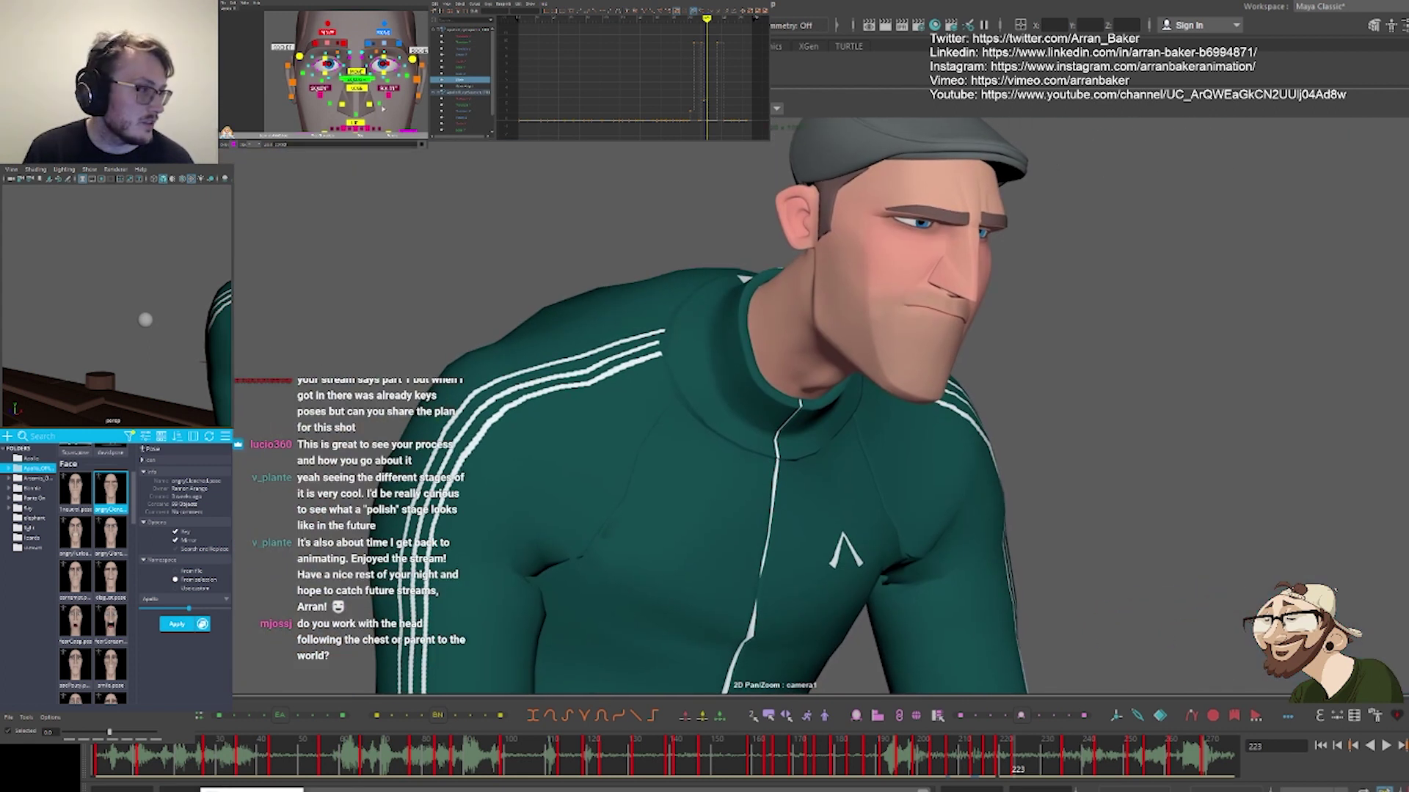
# Try adjusting a shared channel of the upper and lower lip controls at frame 223
pyautogui.keyDown('alt'); pyautogui.moveTo(382, 109); pyautogui.dragTo(360, 53, button='middle'); pyautogui.keyUp('alt')
pyautogui.scroll(2, 360, 53)
pyautogui.click(327, 68)
pyautogui.keyDown('shift'); pyautogui.click(327, 101); pyautogui.keyUp('shift')
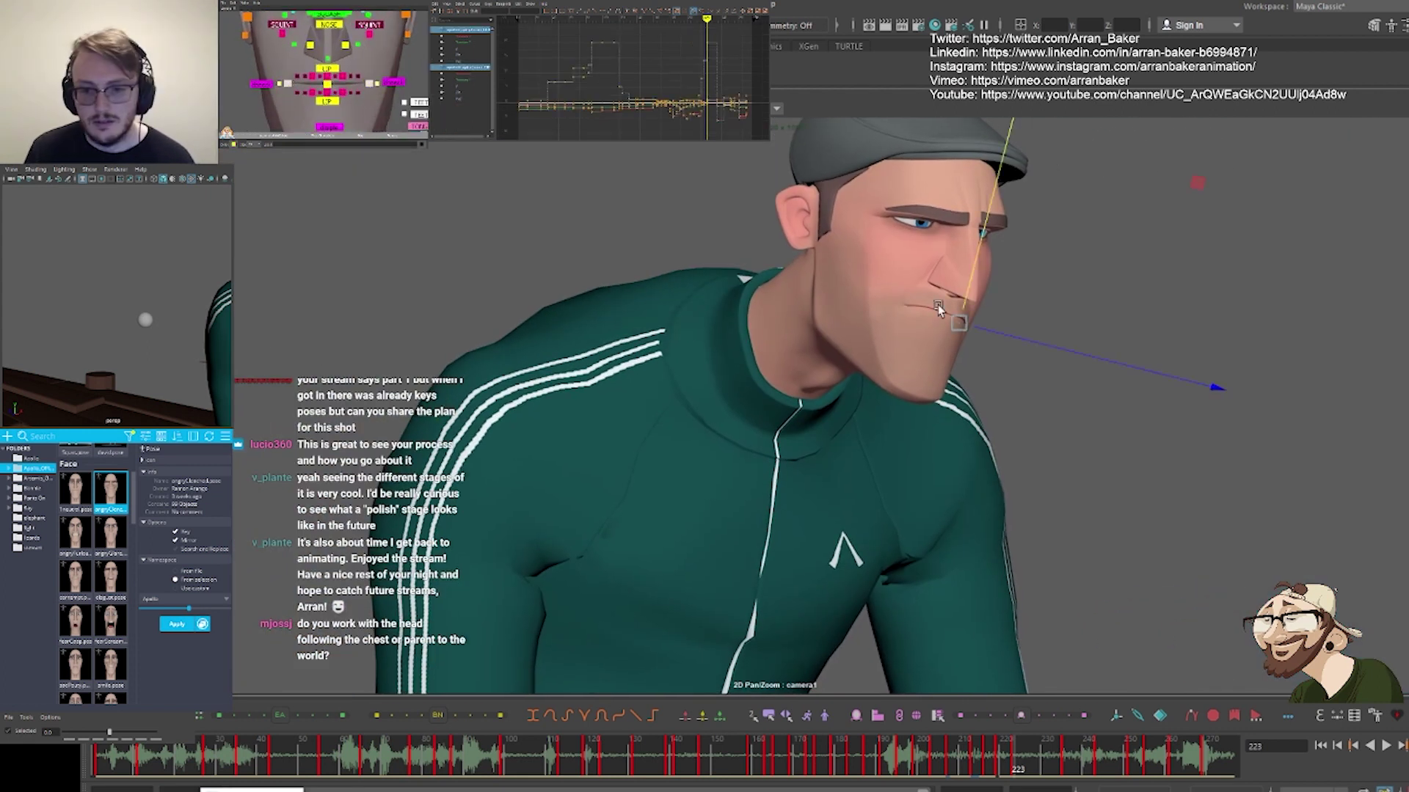
pyautogui.click(461, 36)
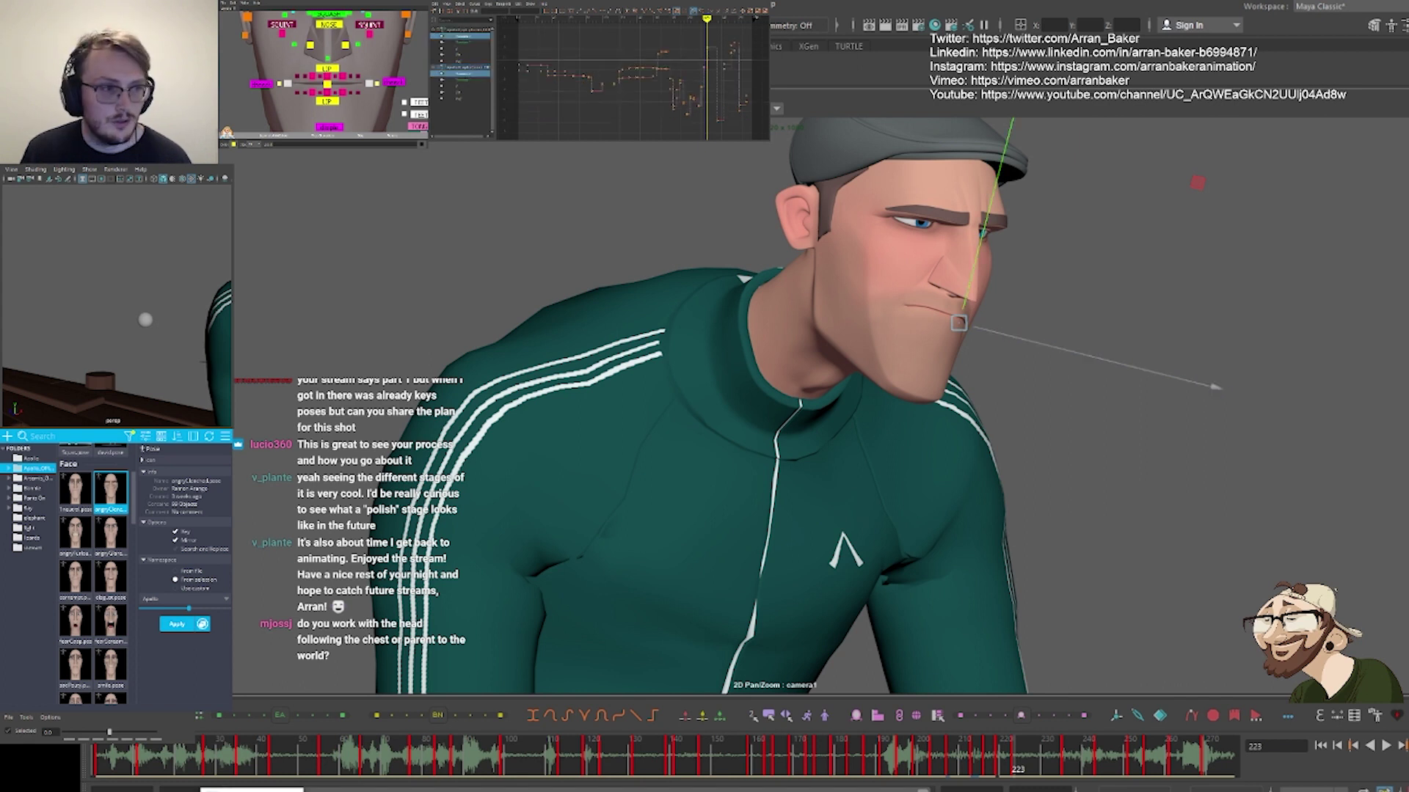
pyautogui.click(510, 146)
pyautogui.click(967, 270)
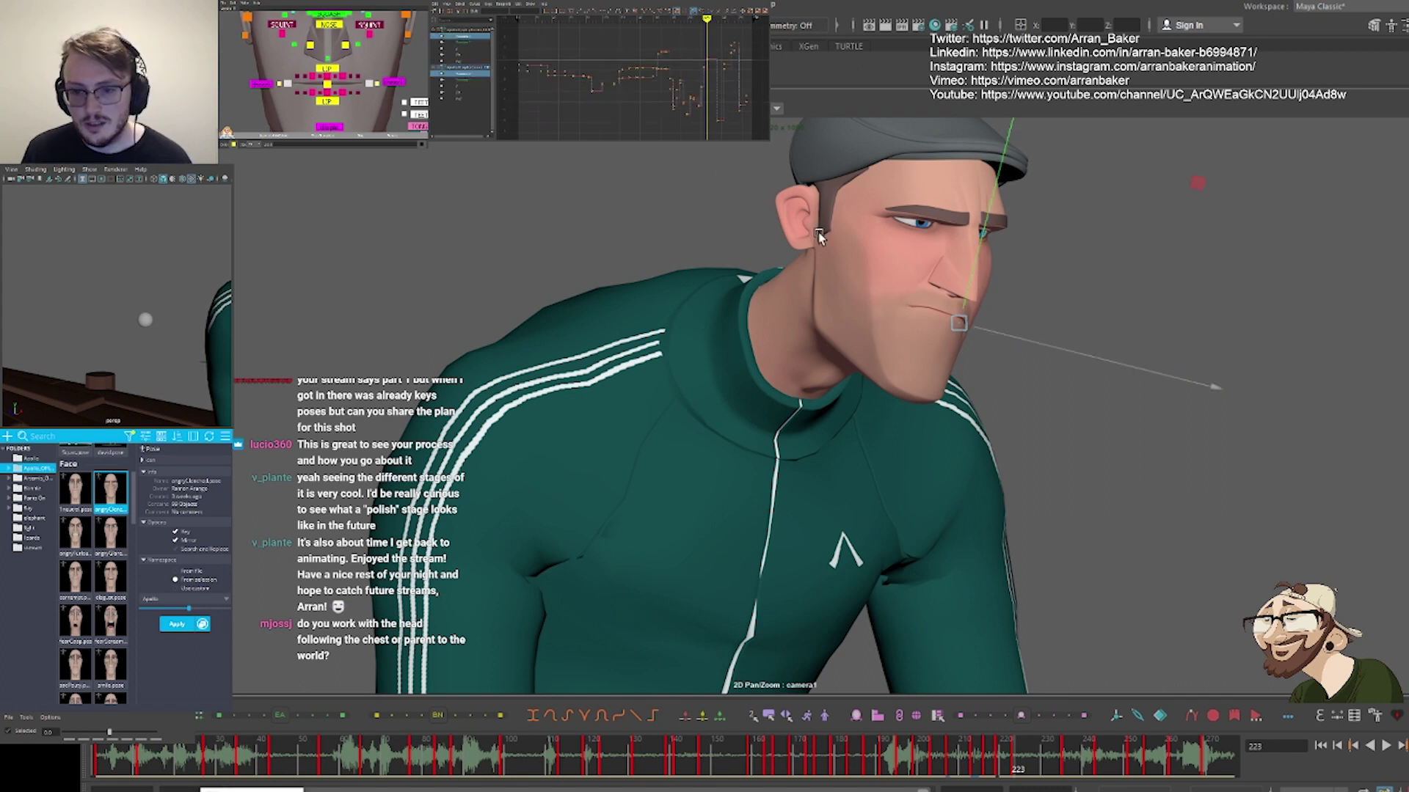
pyautogui.moveTo(967, 270); pyautogui.dragTo(967, 271, button='middle')
# Try raising the lip controls beside the near mouth corner at frame 223, and undo the change
pyautogui.moveTo(299, 95); pyautogui.dragTo(295, 73)
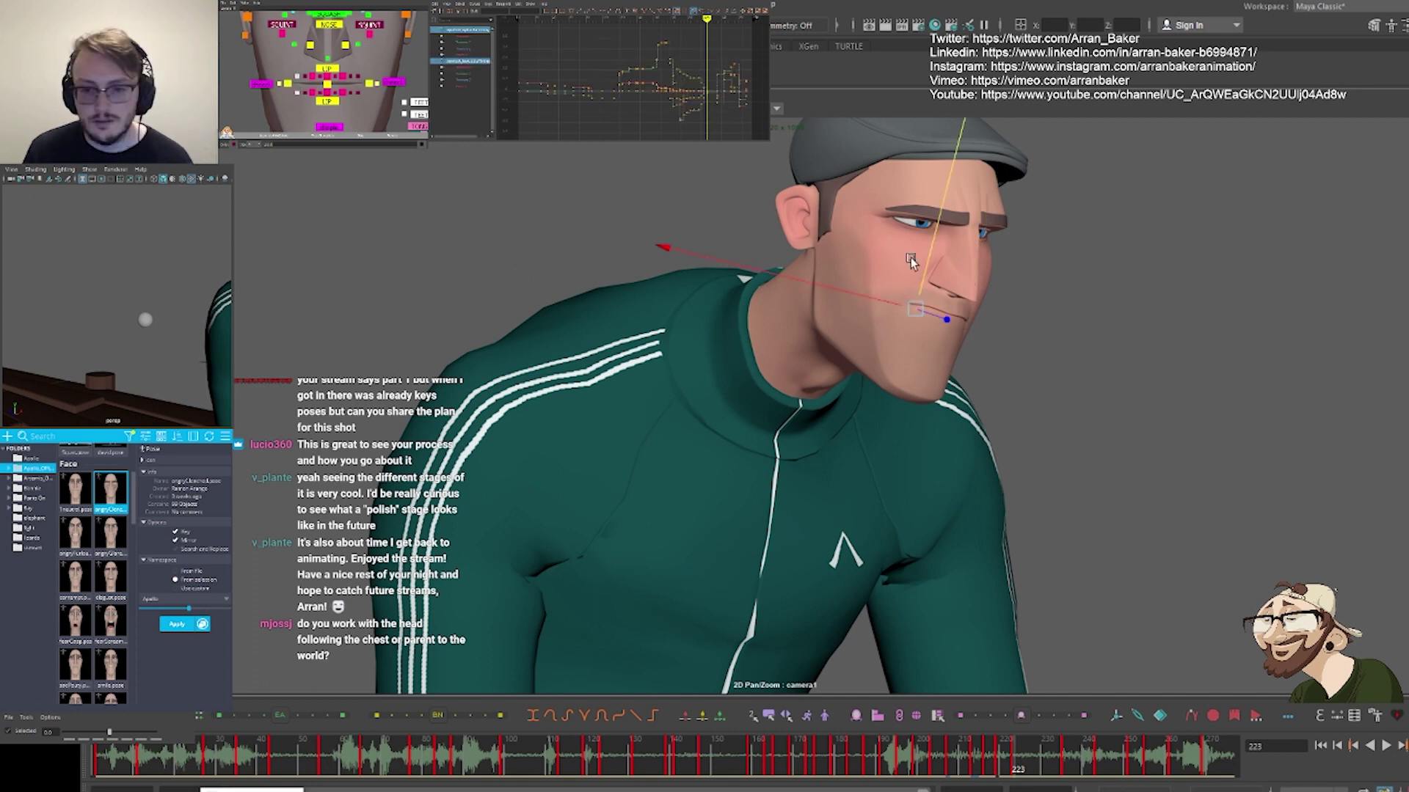
pyautogui.moveTo(910, 261); pyautogui.dragTo(1334, 300, button='right')
pyautogui.moveTo(1334, 300); pyautogui.dragTo(975, 405, button='middle')
pyautogui.scroll(3, 974, 405)
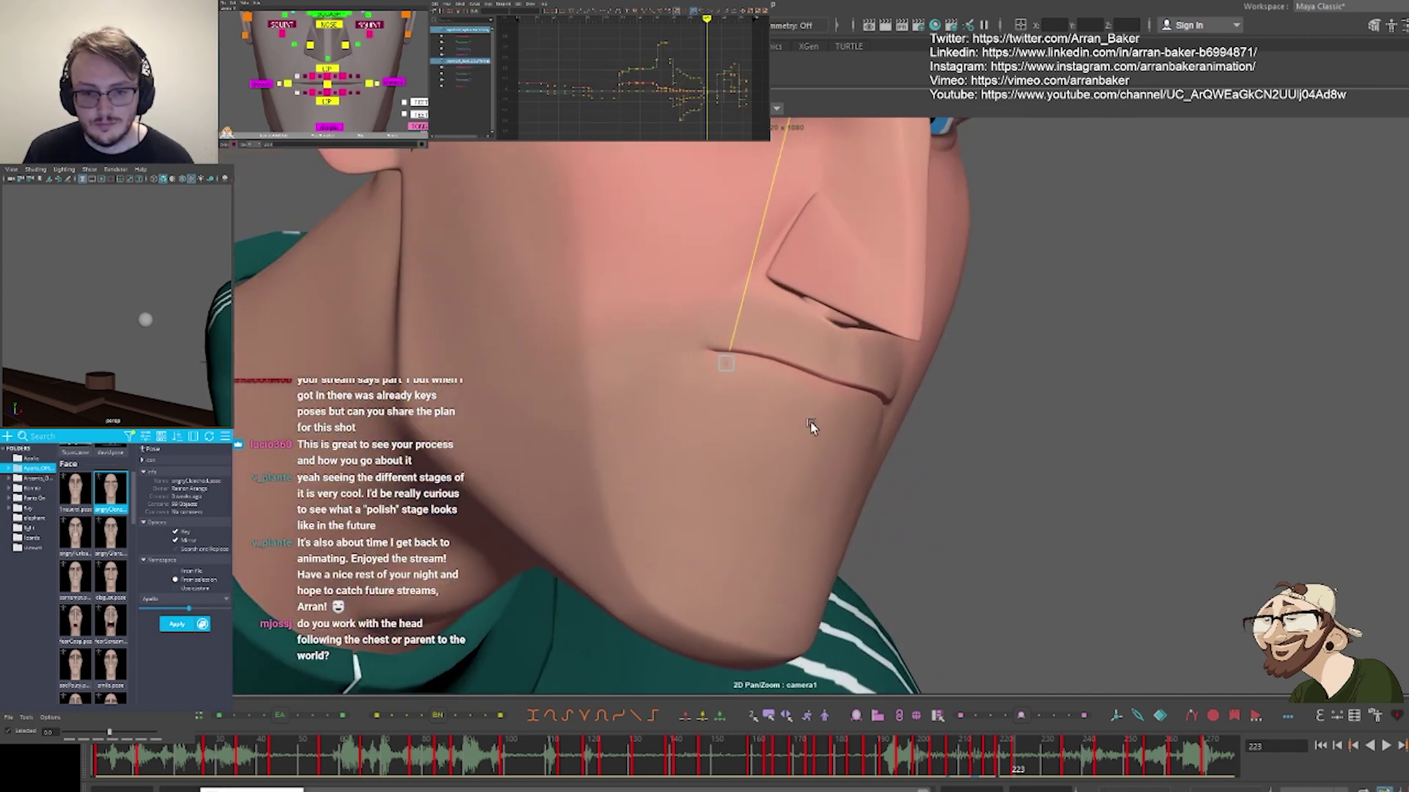
pyautogui.moveTo(723, 358); pyautogui.dragTo(723, 345)
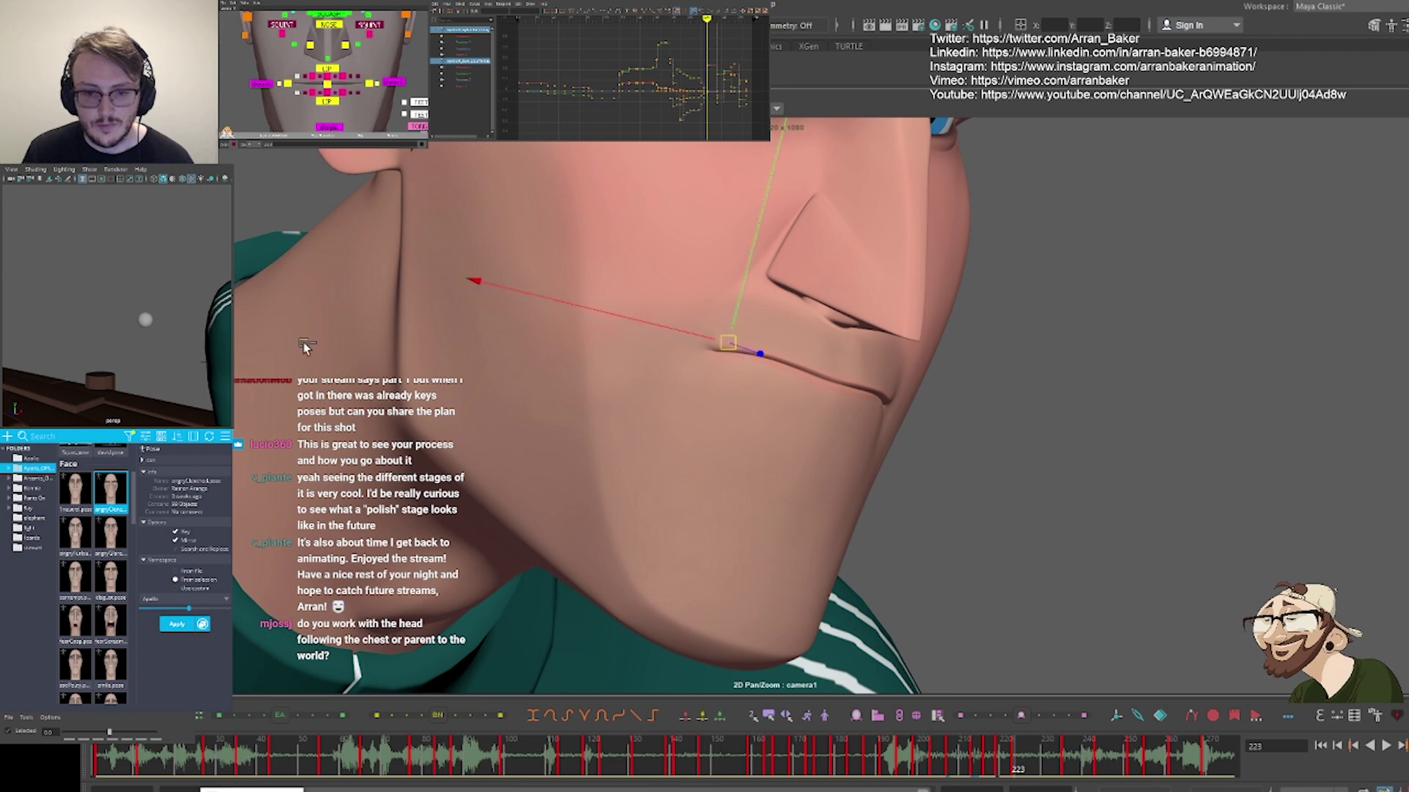
pyautogui.hotkey('ctrl', 'z')
pyautogui.hotkey('ctrl', 'z')
# Find and select both mouth corner controls, and adjust their shared channel to press the lips together at frame 223
pyautogui.click(327, 101)
pyautogui.click(327, 83)
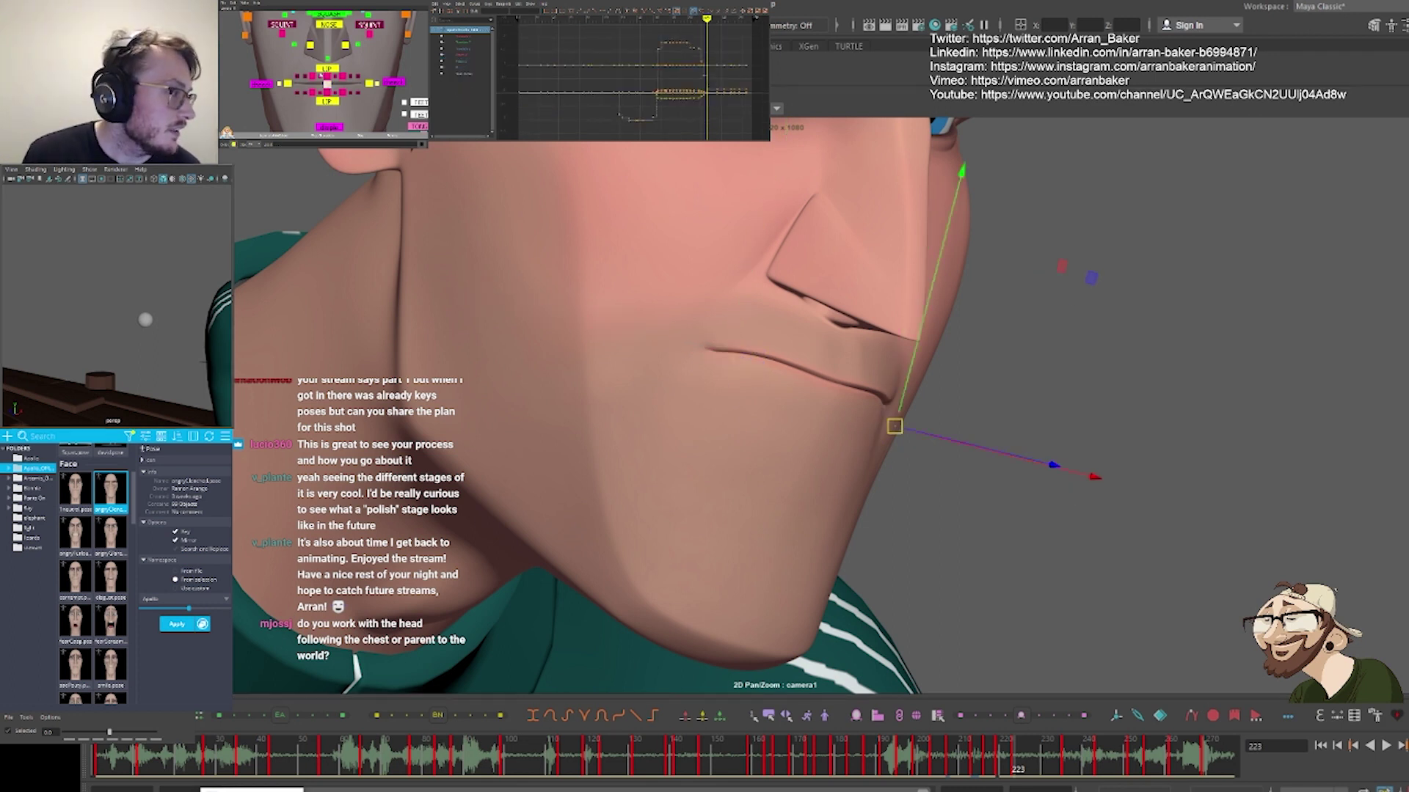
pyautogui.click(327, 68)
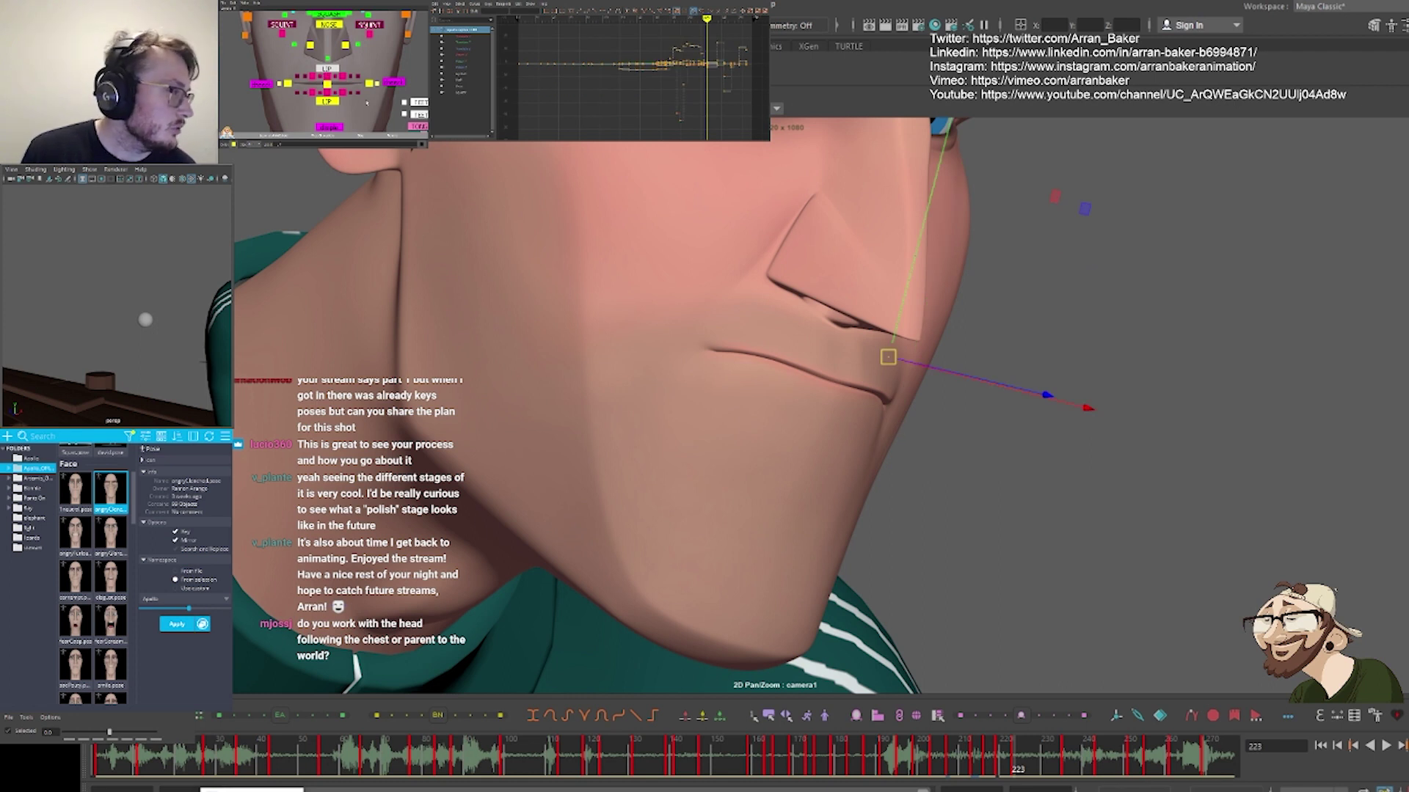
pyautogui.click(327, 84)
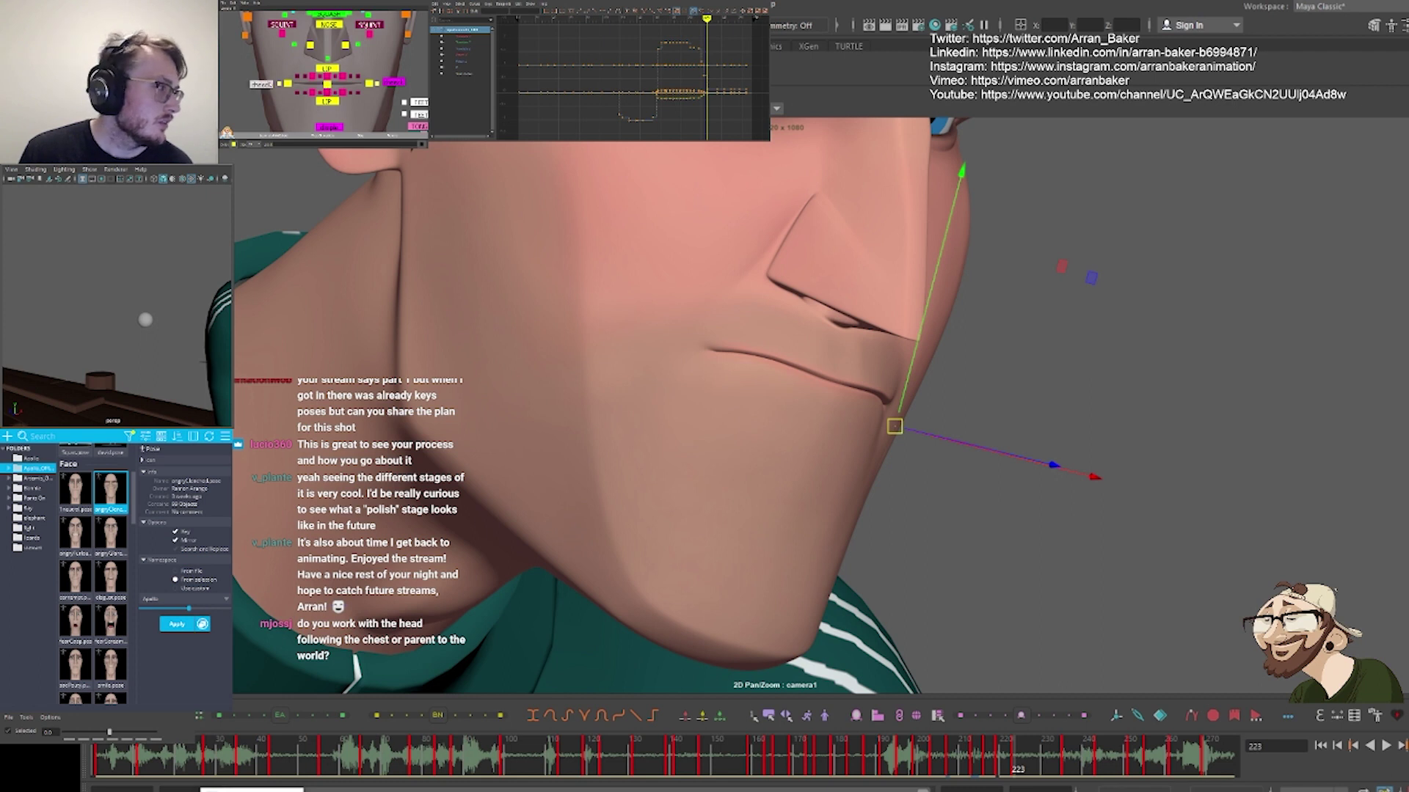
pyautogui.click(271, 85)
pyautogui.click(287, 84)
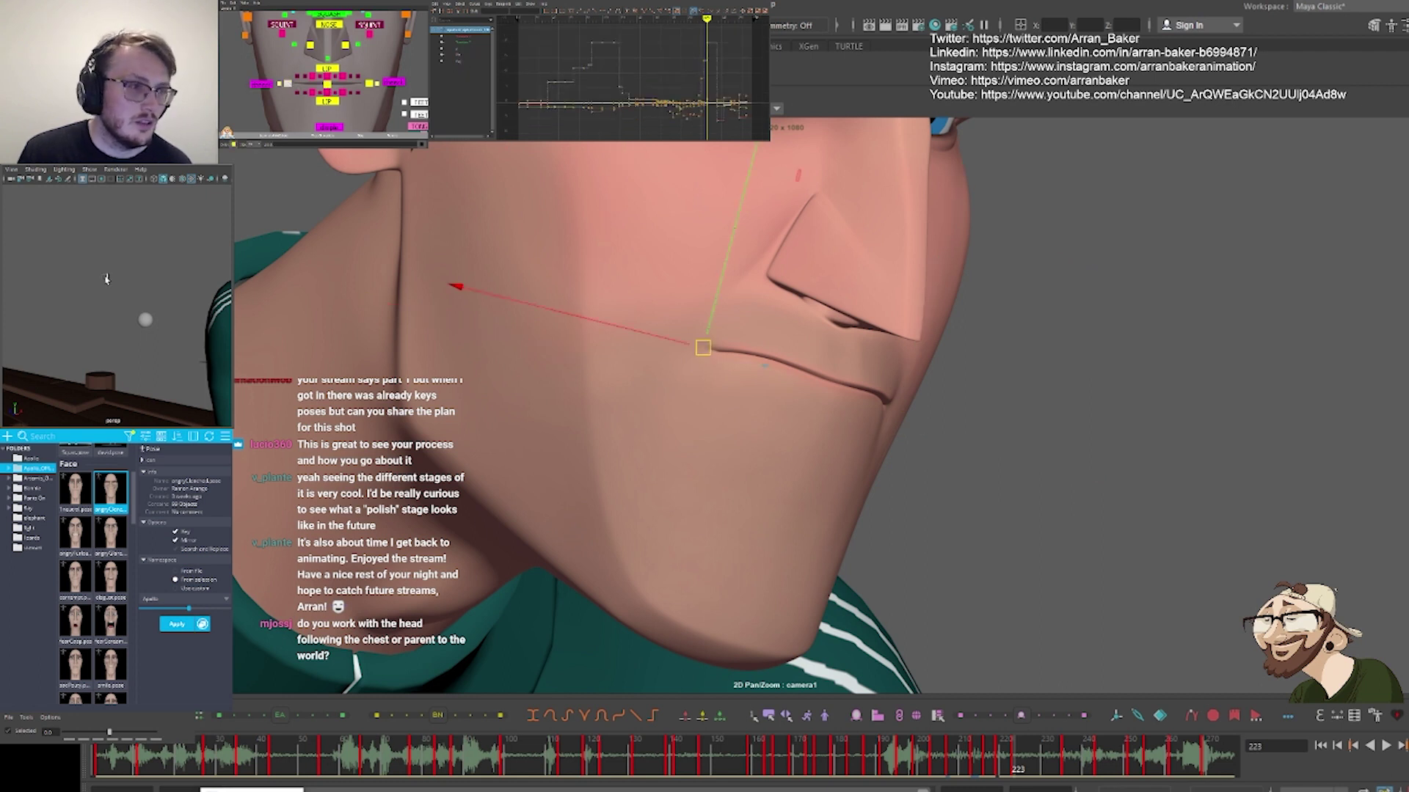
pyautogui.keyDown('shift'); pyautogui.click(370, 85); pyautogui.keyUp('shift')
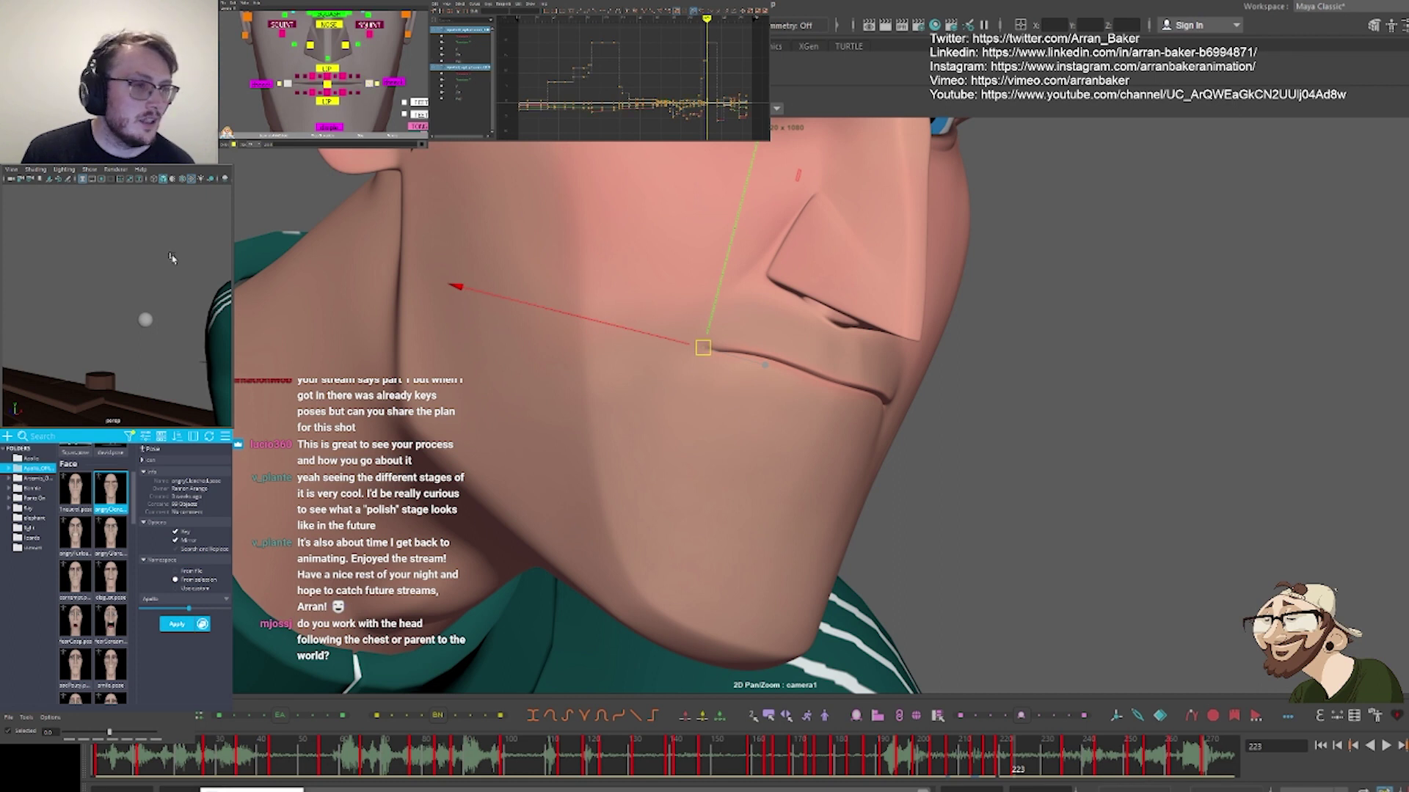
pyautogui.click(460, 55)
pyautogui.moveTo(614, 187); pyautogui.dragTo(392, 176, button='middle')
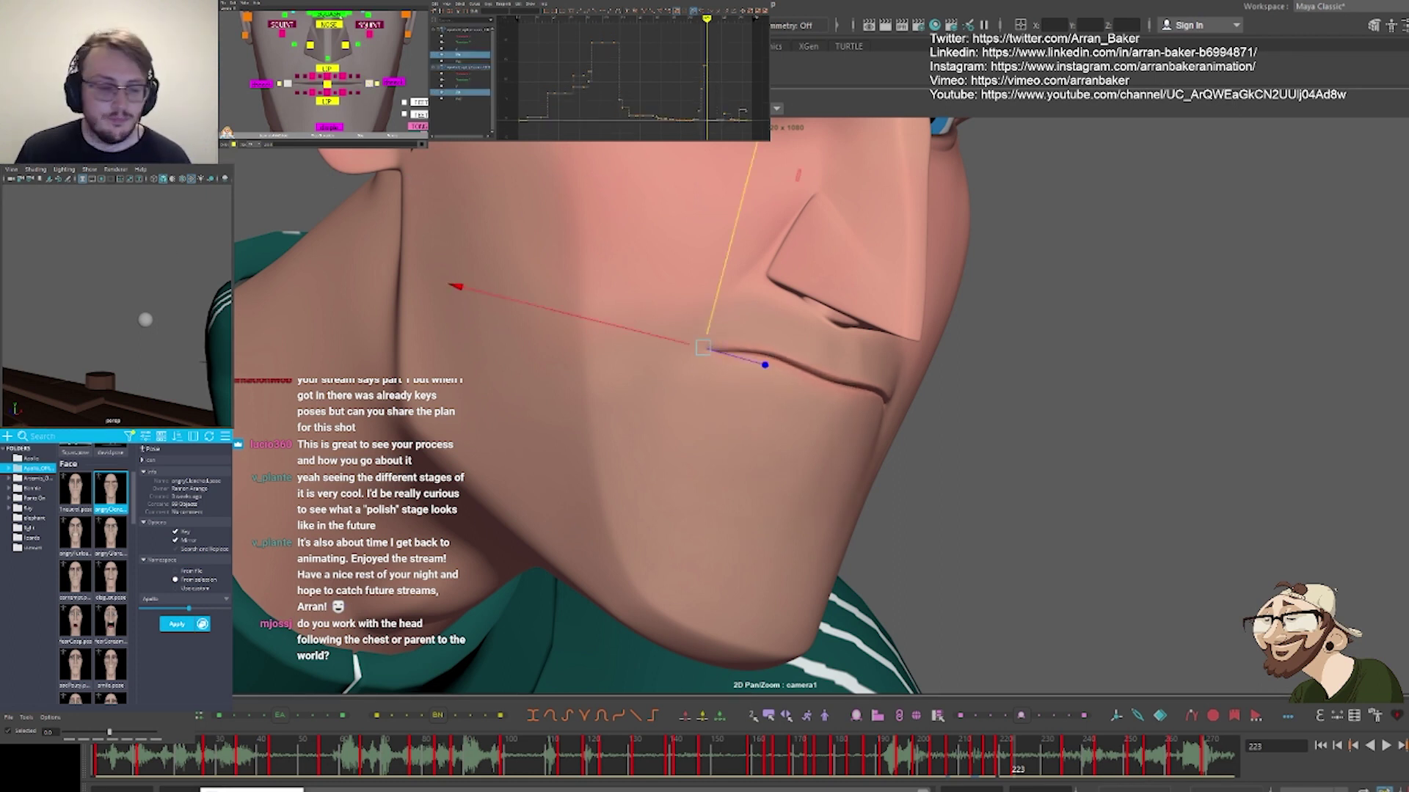
# Pull the lip controls beside the near mouth corner inward and upward to curl the corner at frame 223
pyautogui.moveTo(295, 83); pyautogui.dragTo(300, 73)
pyautogui.moveTo(690, 392); pyautogui.dragTo(638, 368, button='middle')
pyautogui.moveTo(308, 99); pyautogui.dragTo(301, 73)
pyautogui.moveTo(619, 433); pyautogui.dragTo(613, 408, button='middle')
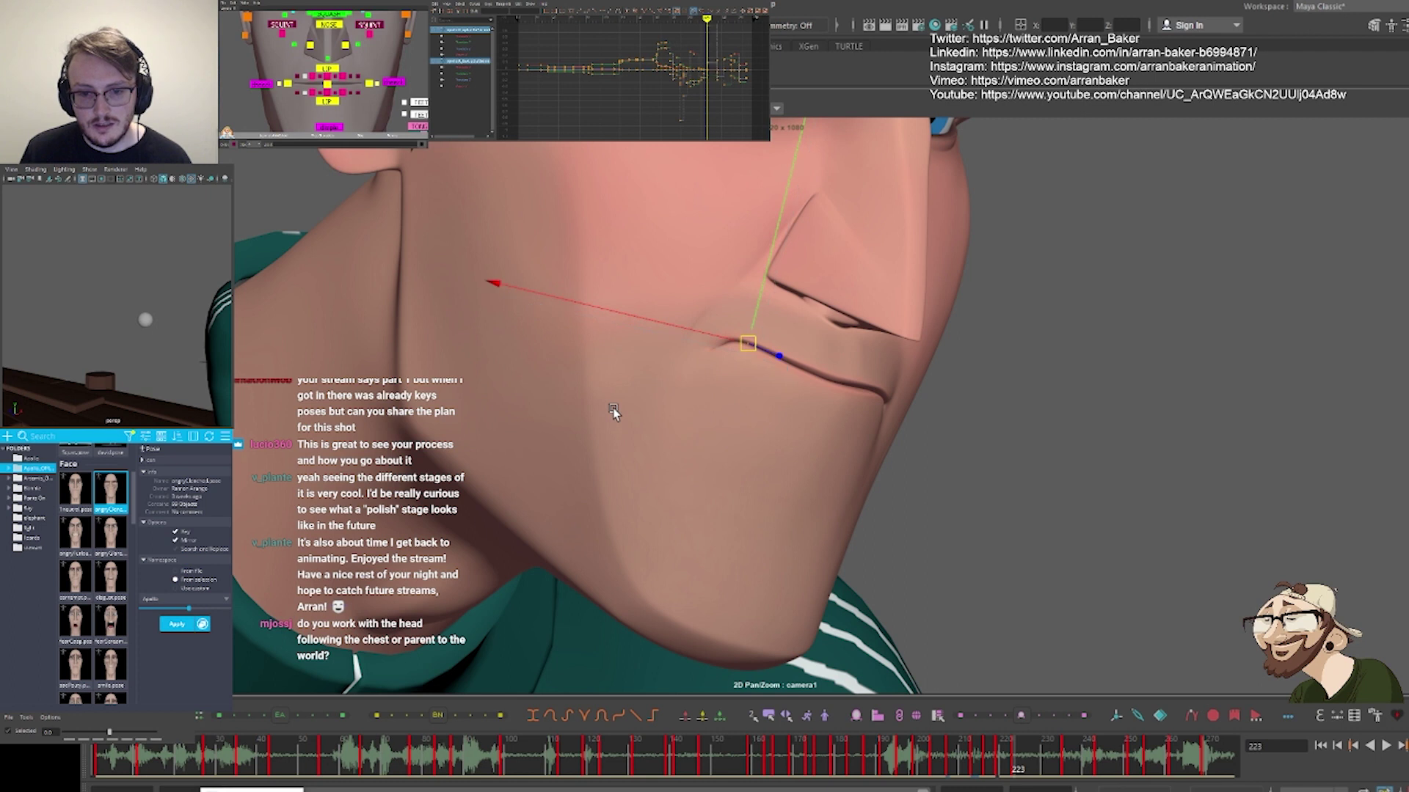
# Nudge the opposite mouth corner control at frame 223 and check the mouth against the reference in the full camera view
pyautogui.click(369, 82)
pyautogui.moveTo(657, 459); pyautogui.dragTo(661, 453, button='middle')
pyautogui.click(1042, 478)
pyautogui.press('\\')
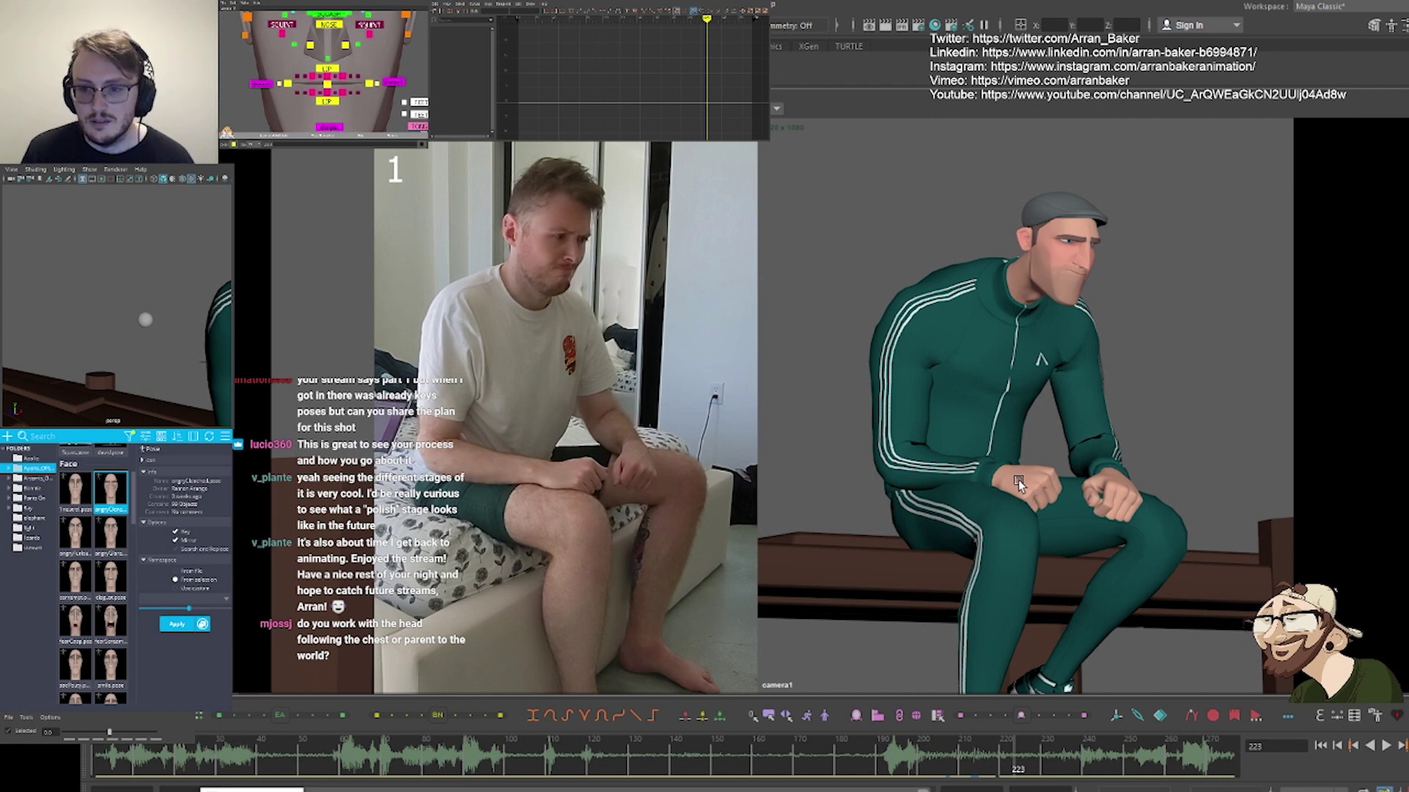
pyautogui.press('\\')
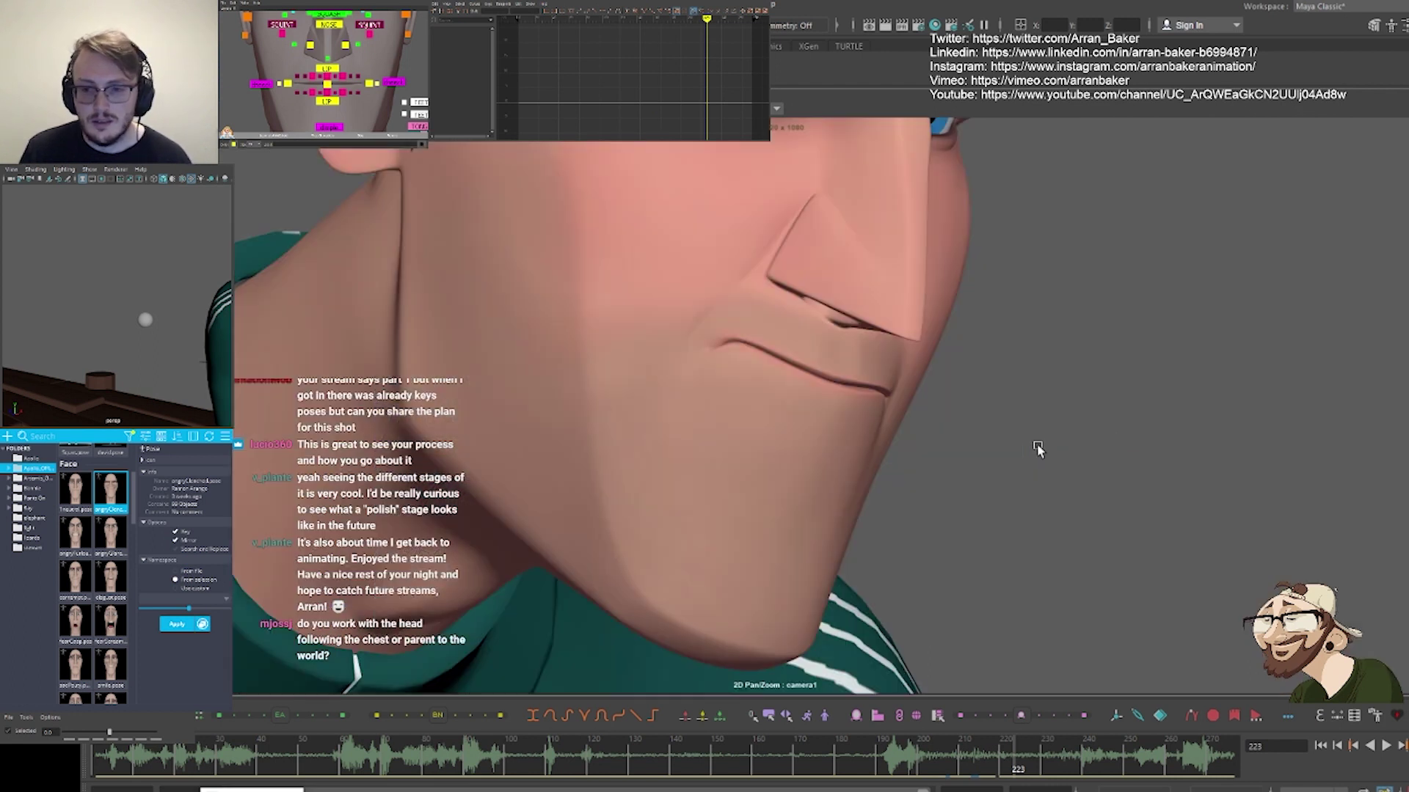
# Select both upper eyelid controls and raise them slightly to open the eyes at frame 223
pyautogui.moveTo(836, 282); pyautogui.dragTo(1050, 431, button='middle')
pyautogui.moveTo(1050, 431)
pyautogui.mouseDown(button='right')
pyautogui.moveTo(843, 431)
pyautogui.moveTo(1044, 412)
pyautogui.mouseUp(button='right')
pyautogui.keyDown('alt'); pyautogui.moveTo(308, 45); pyautogui.dragTo(343, 99, button='middle'); pyautogui.keyUp('alt')
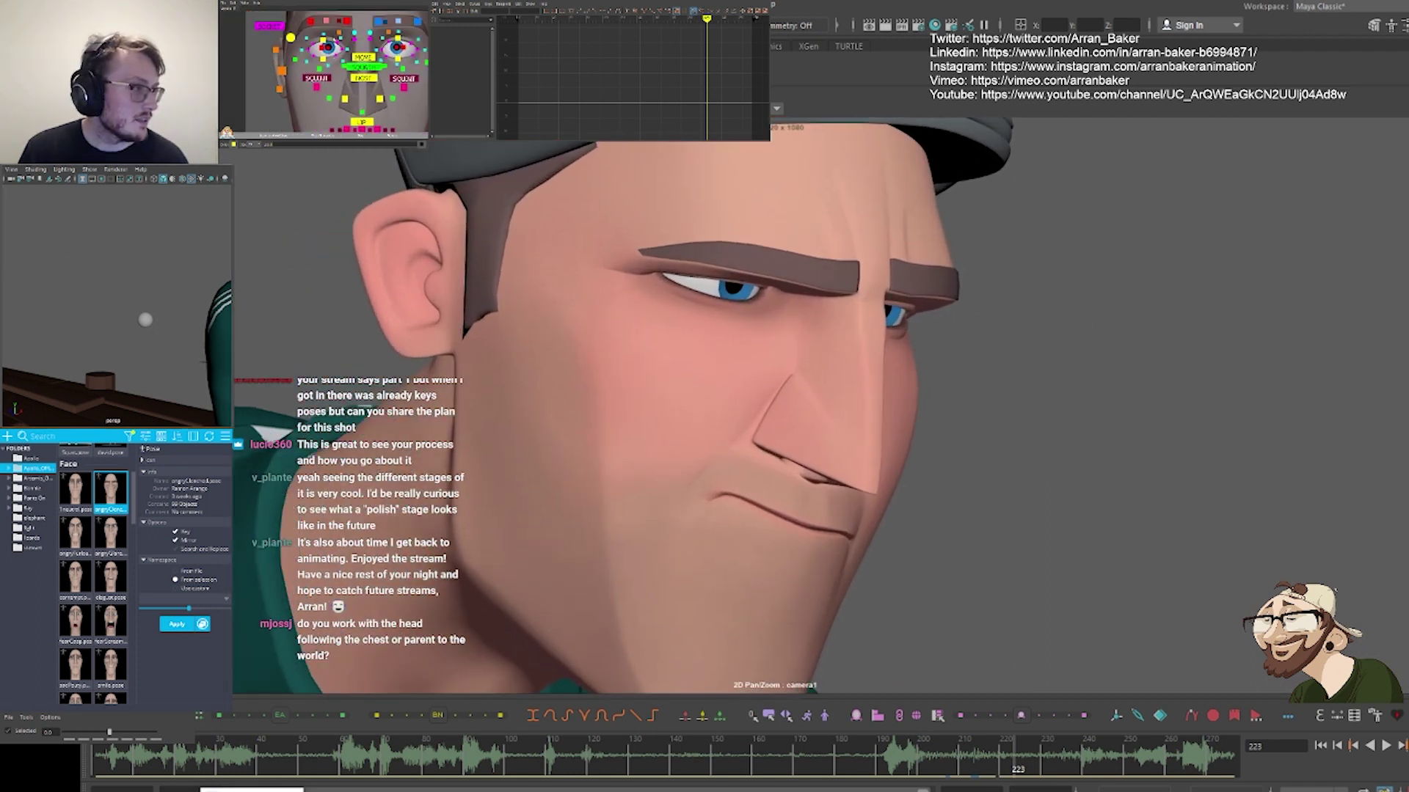
pyautogui.click(323, 41)
pyautogui.keyDown('shift'); pyautogui.click(397, 39); pyautogui.keyUp('shift')
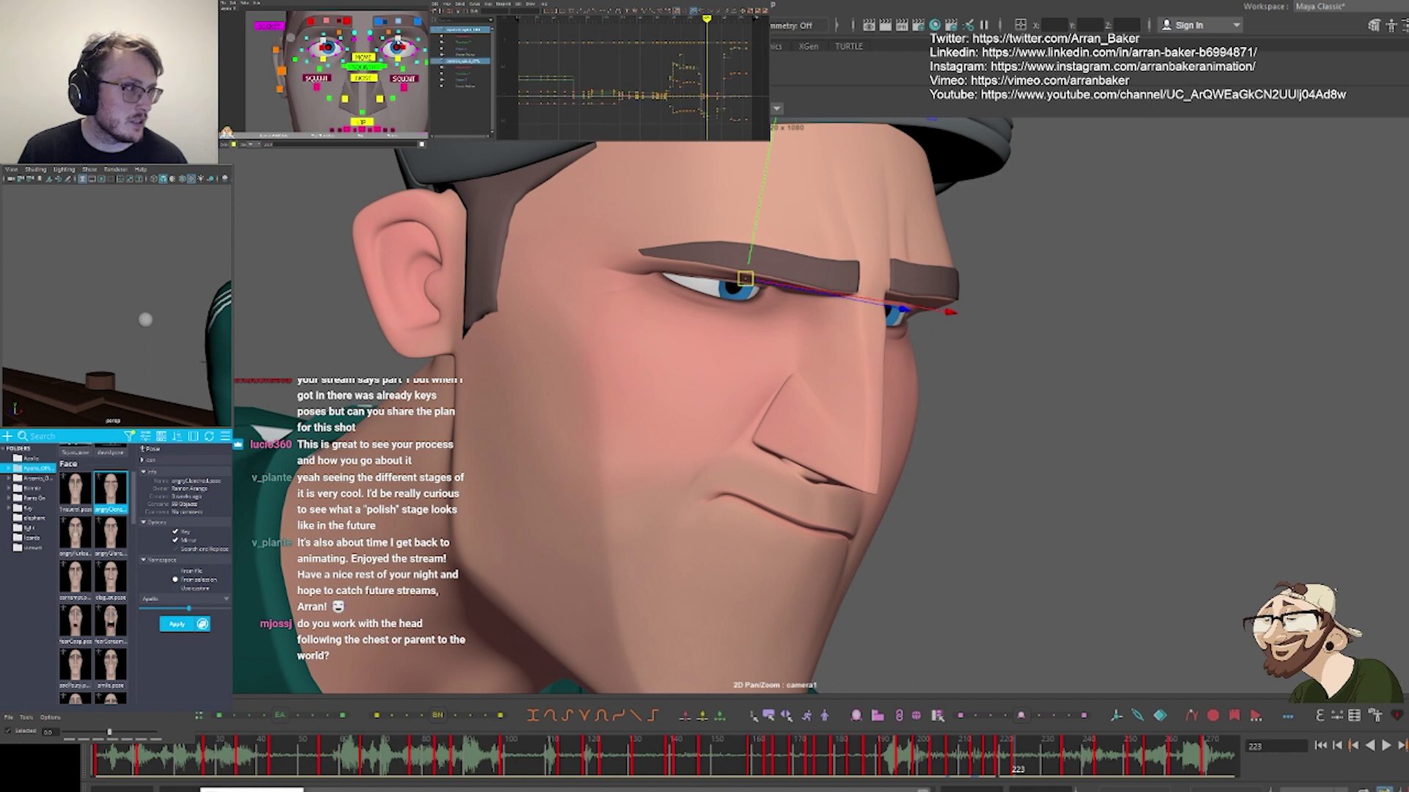
pyautogui.moveTo(750, 250); pyautogui.dragTo(750, 234)
# Select both outer brow controls and raise them to arch the eyebrows at frame 223
pyautogui.click(310, 21)
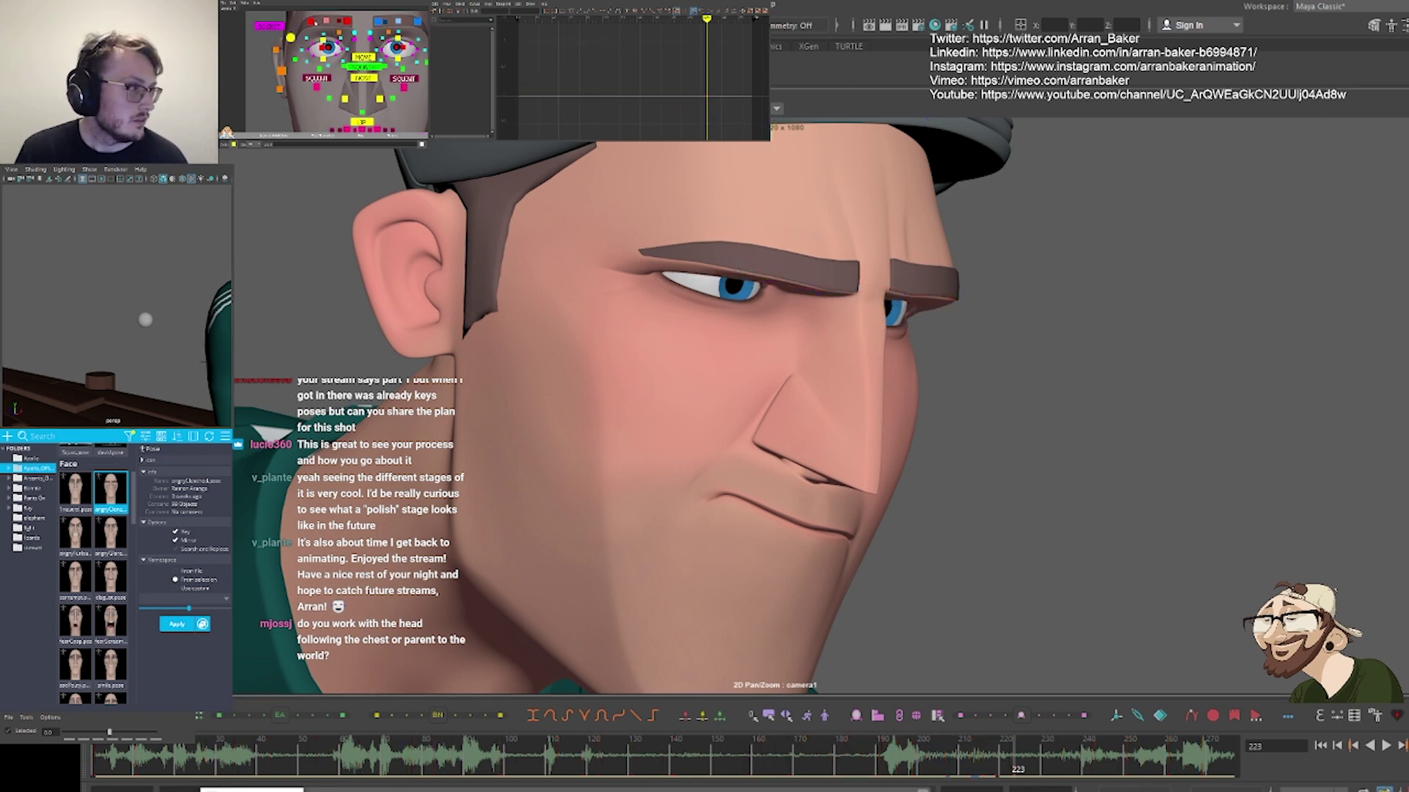
pyautogui.keyDown('shift'); pyautogui.click(416, 21); pyautogui.keyUp('shift')
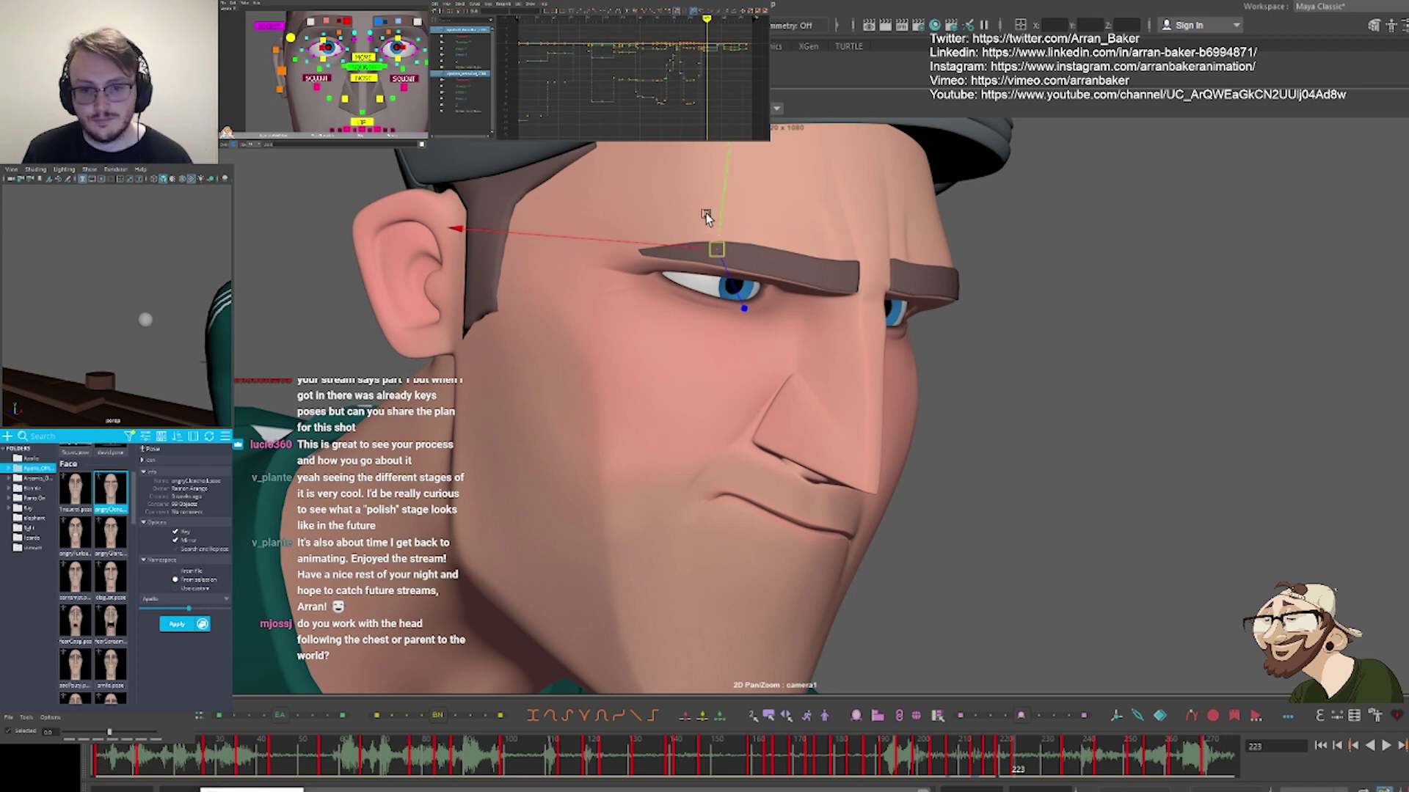
pyautogui.moveTo(720, 213); pyautogui.dragTo(720, 190)
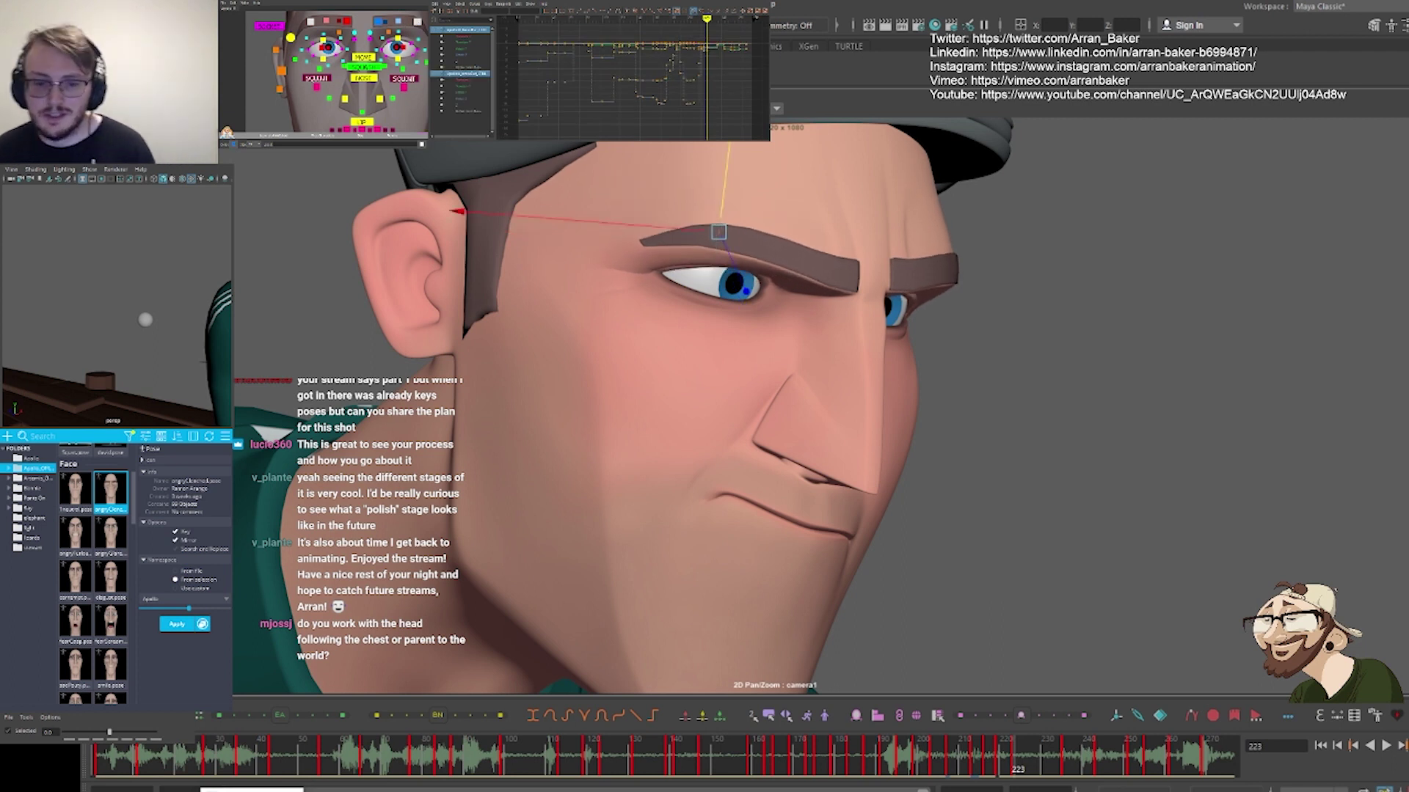
# Lower the near eyebrow's inner control slightly at frame 223 and check the face against the reference in the full camera view
pyautogui.click(340, 21)
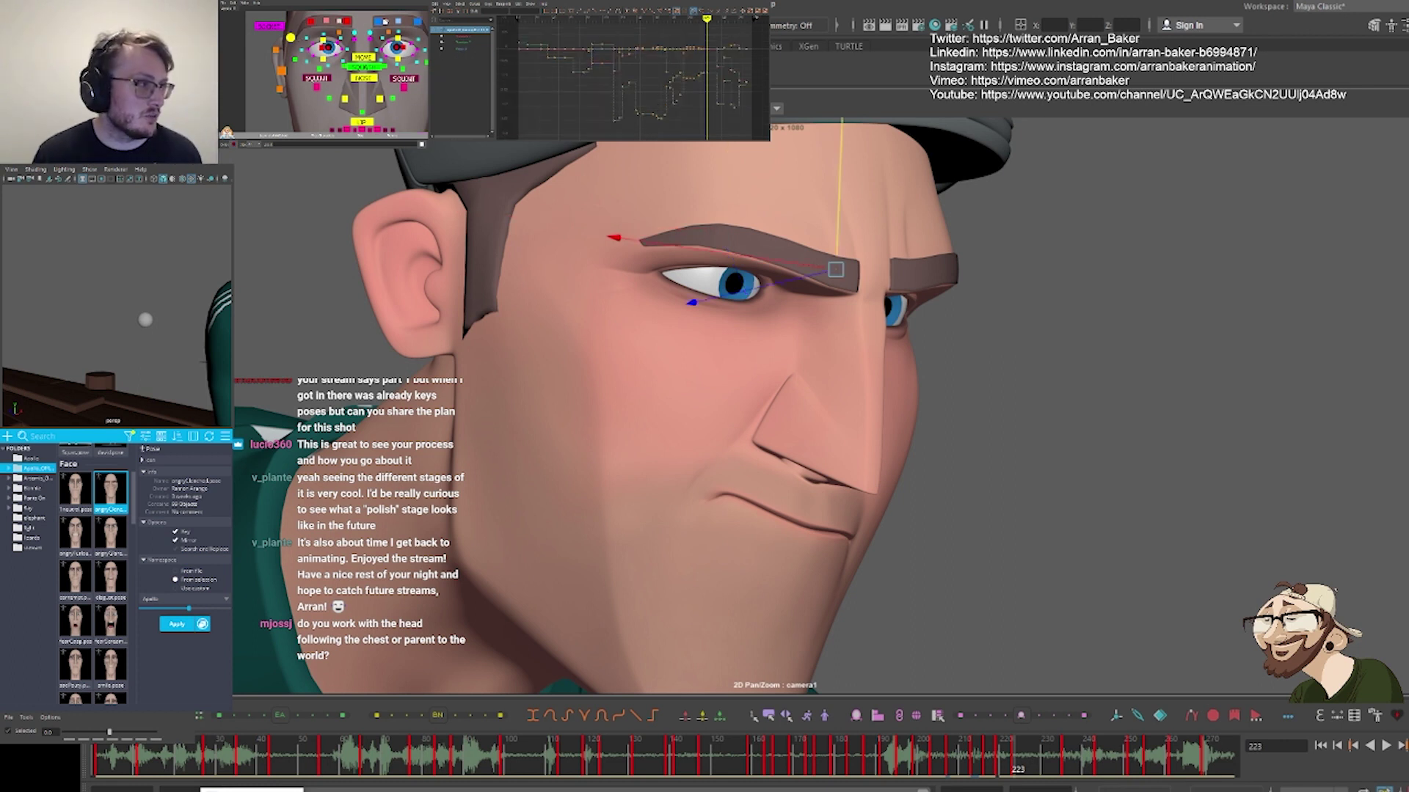
pyautogui.moveTo(842, 196); pyautogui.dragTo(838, 205)
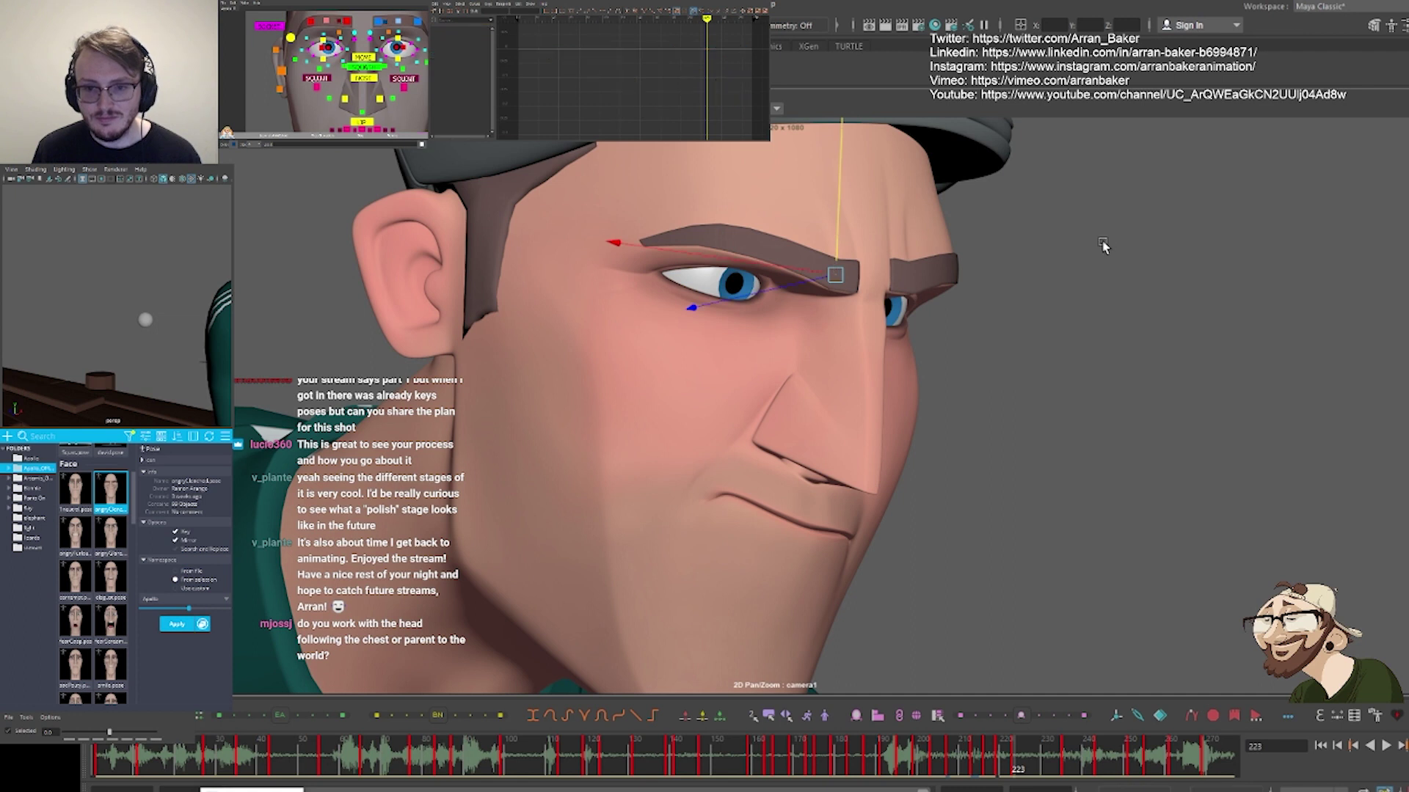
pyautogui.click(1102, 246)
pyautogui.press('\\')
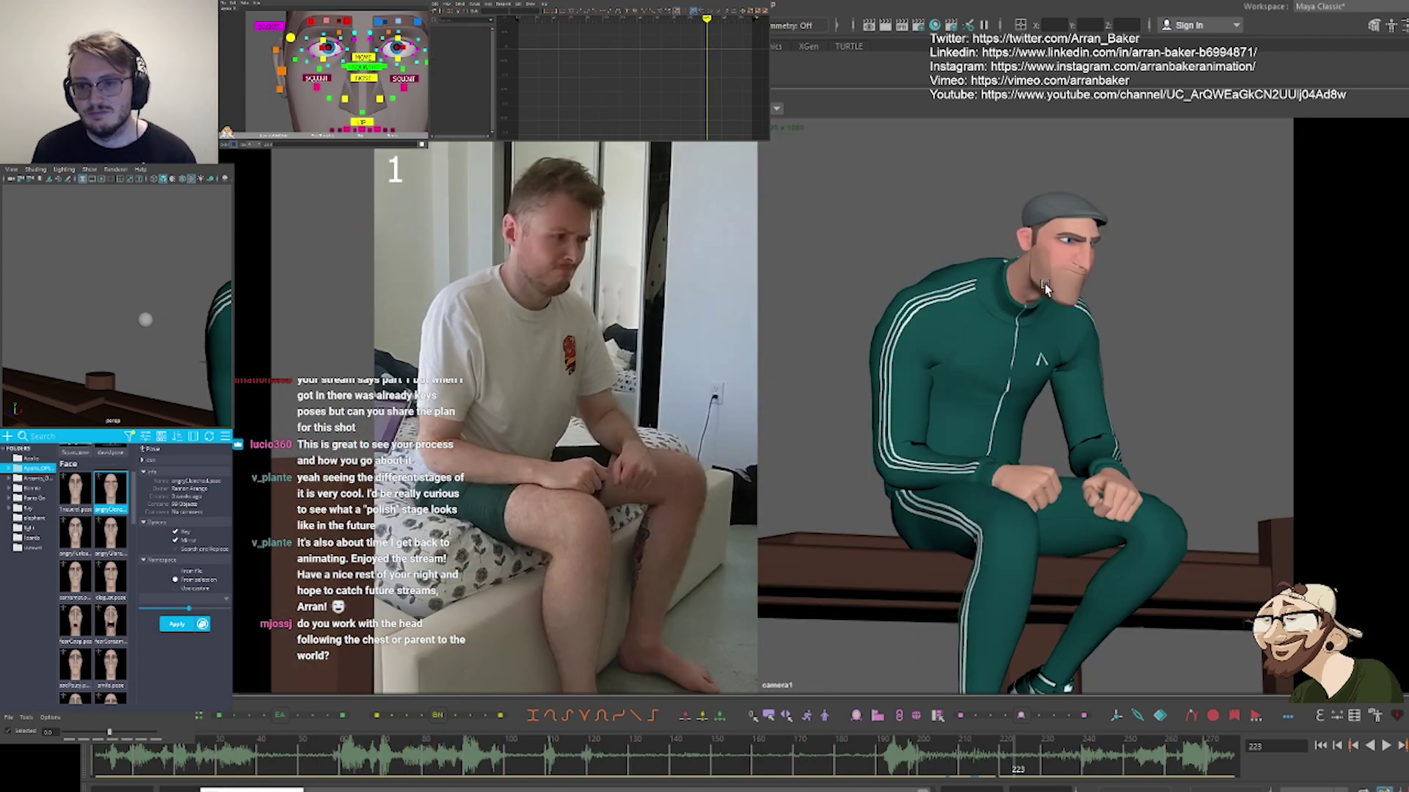
pyautogui.press('\\')
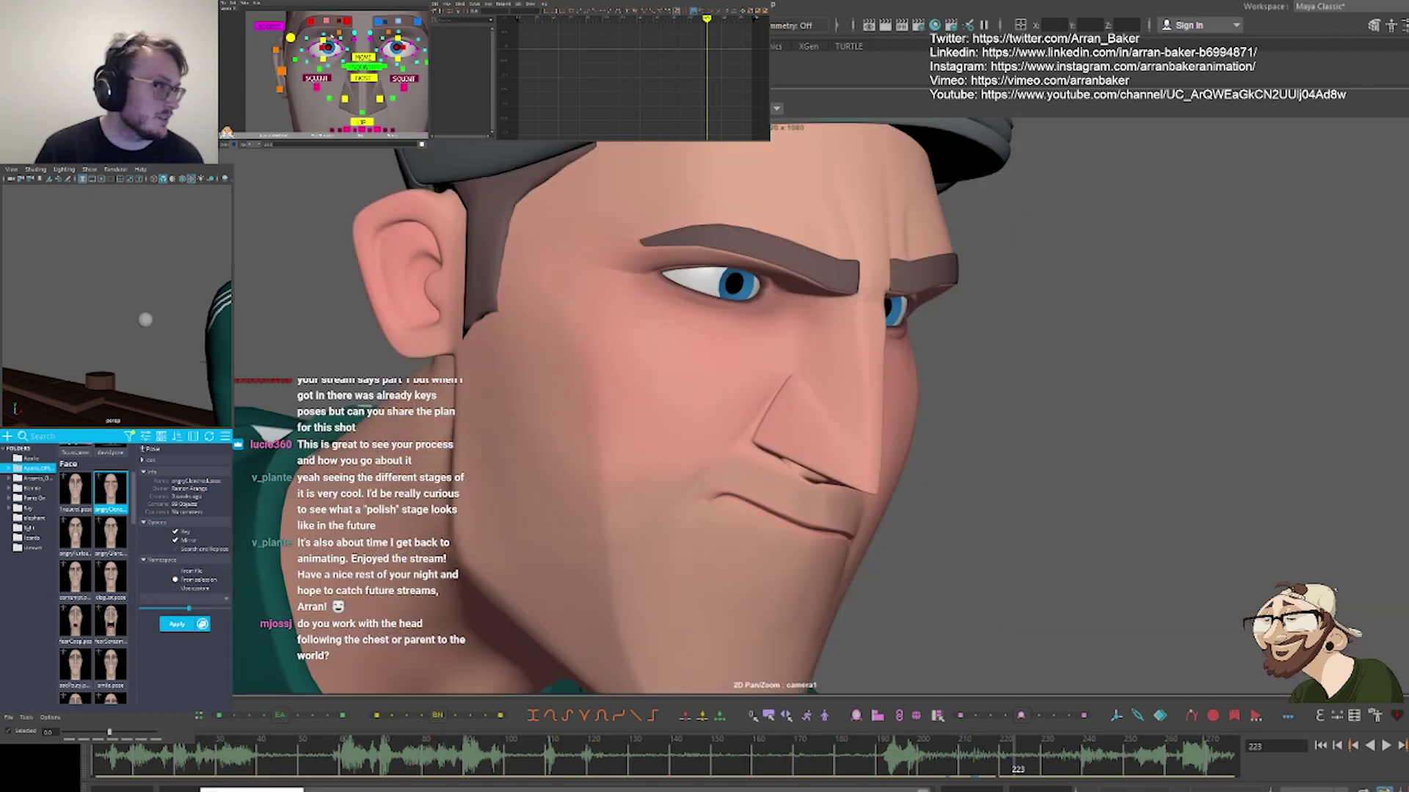
# Raise both inner upper eyelid controls slightly at frame 223 and check the expression in the full camera view
pyautogui.click(338, 33)
pyautogui.keyDown('shift'); pyautogui.click(388, 32); pyautogui.keyUp('shift')
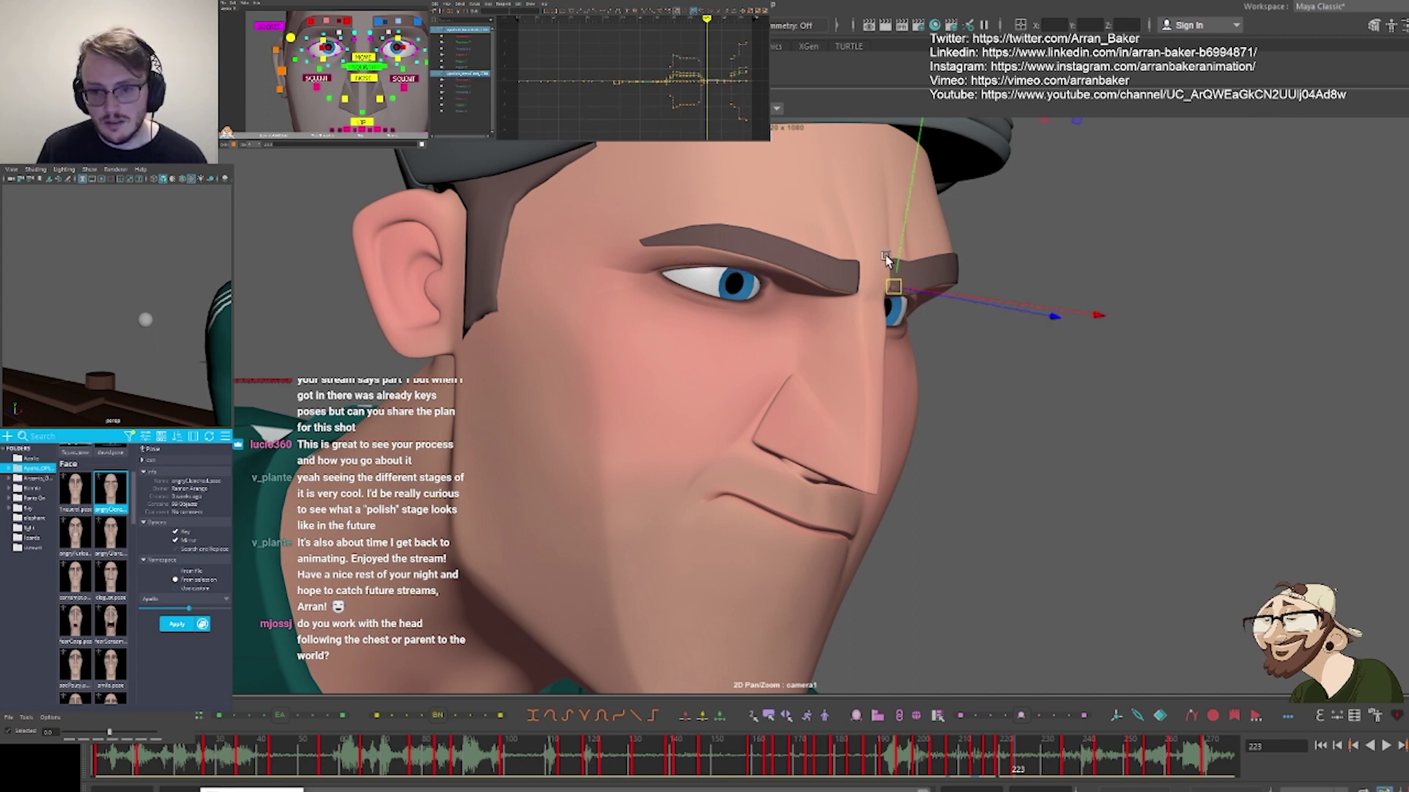
pyautogui.moveTo(899, 251); pyautogui.dragTo(899, 247)
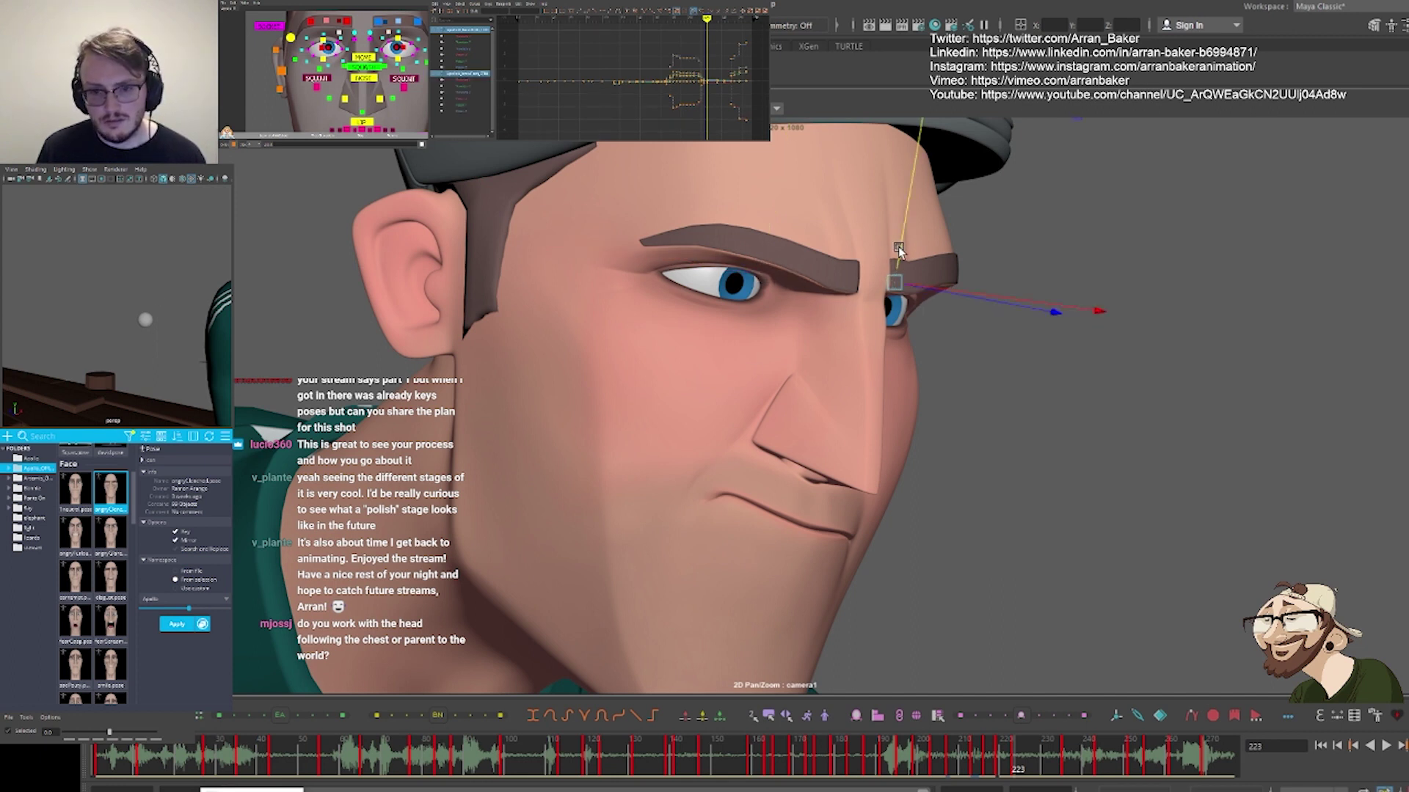
pyautogui.click(1037, 407)
pyautogui.press('\\')
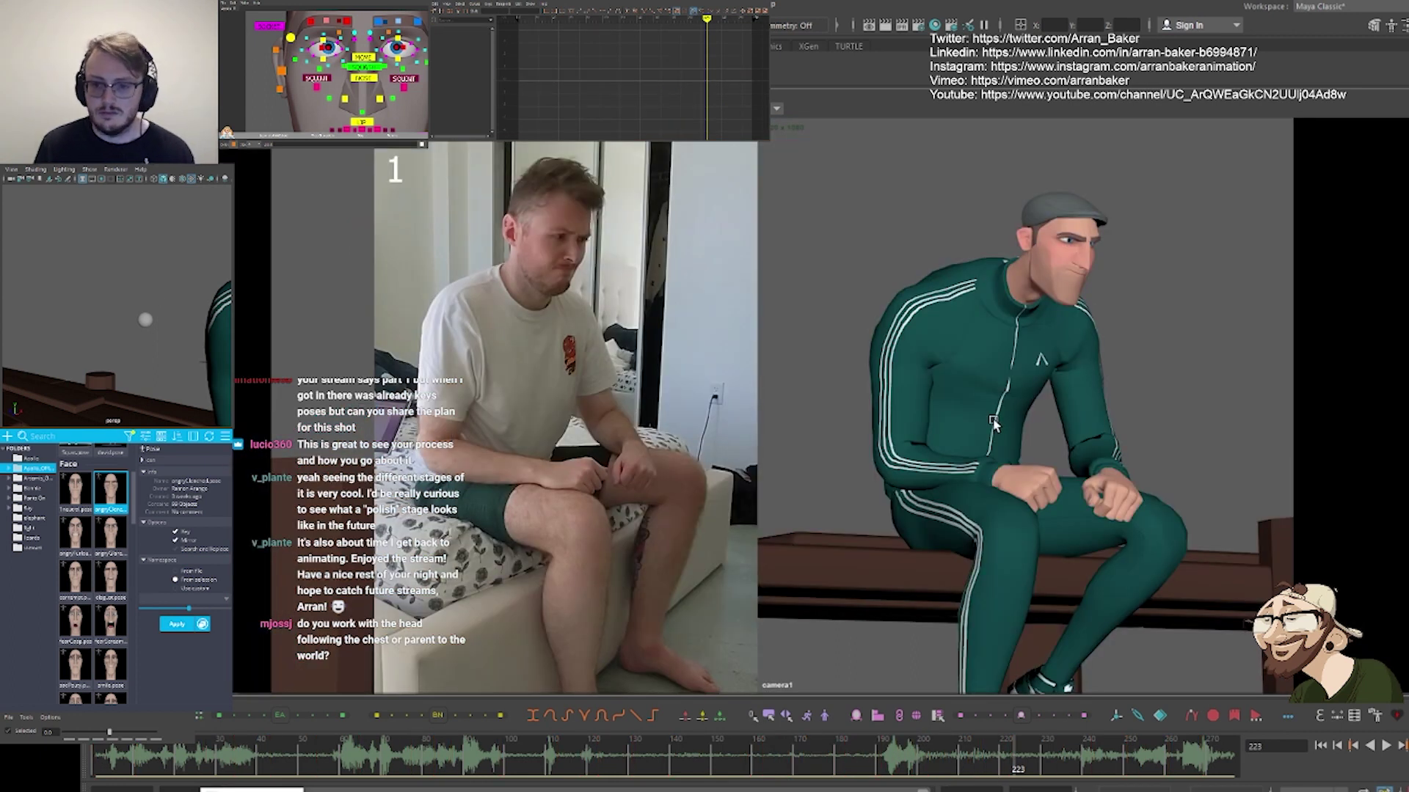
# Examine the face change between the keys at frames 219 and 223 against the reference, in full camera and close-up views
pyautogui.click(363, 78)
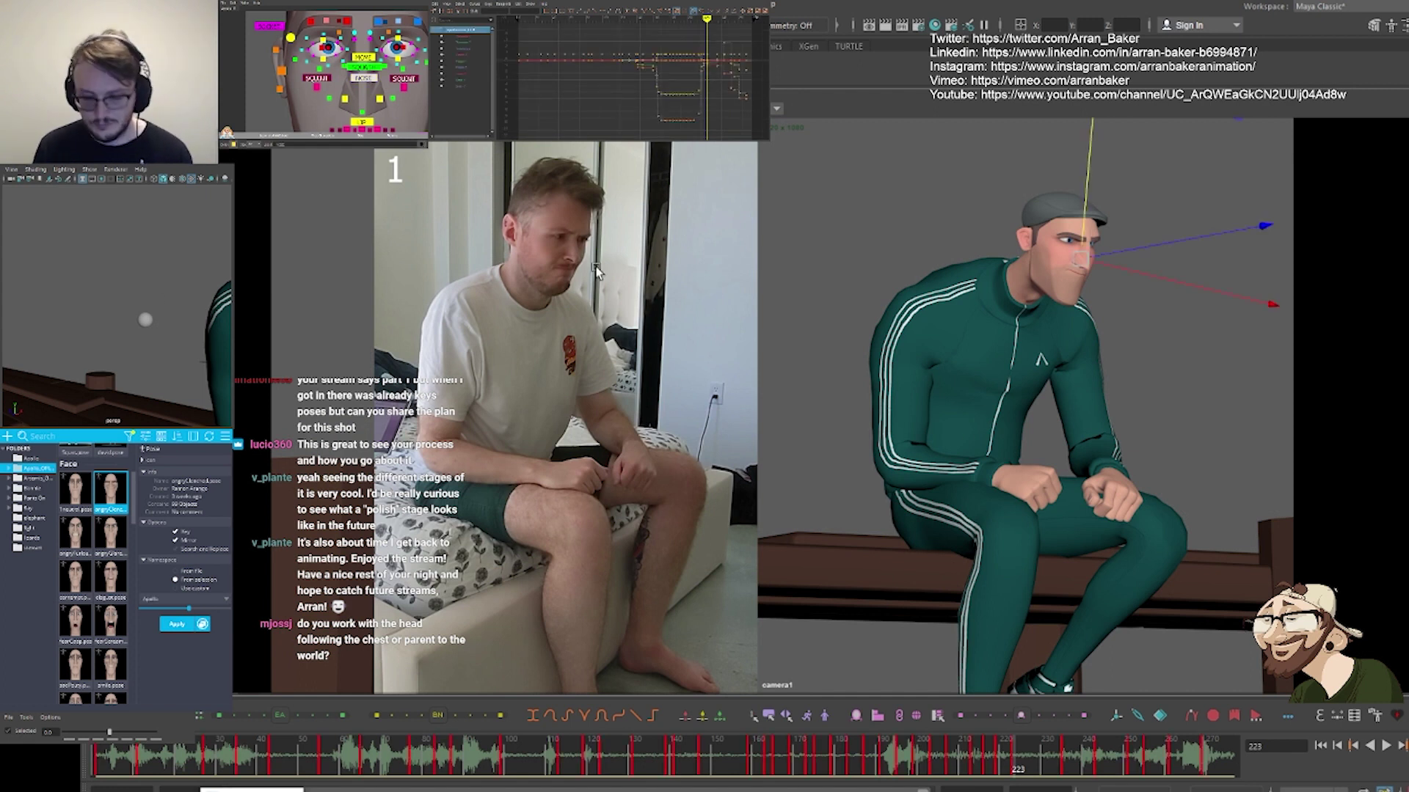
pyautogui.press(',')
pyautogui.press('.')
pyautogui.press(',')
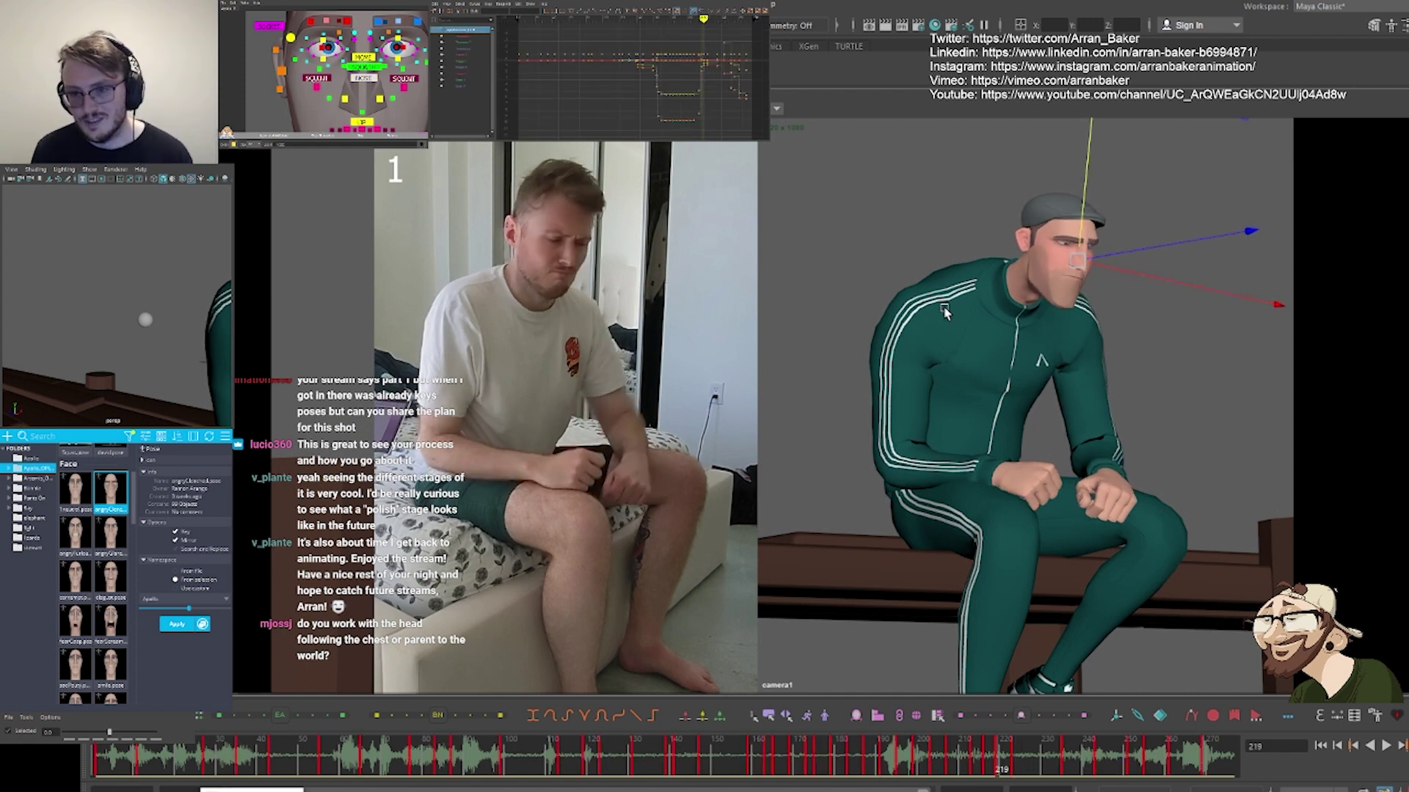
pyautogui.press('.')
pyautogui.press(',')
pyautogui.press('.')
pyautogui.press(',')
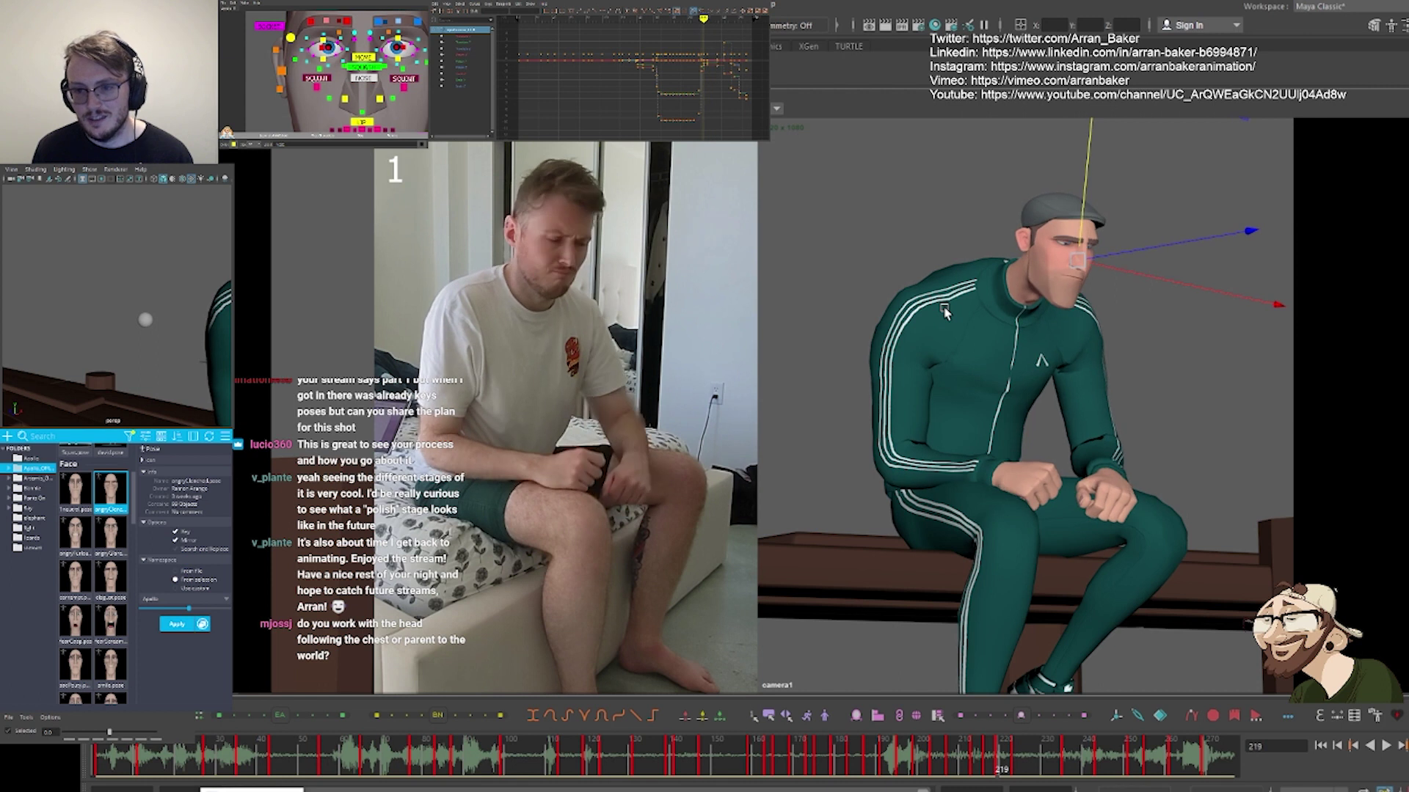
pyautogui.press('\\')
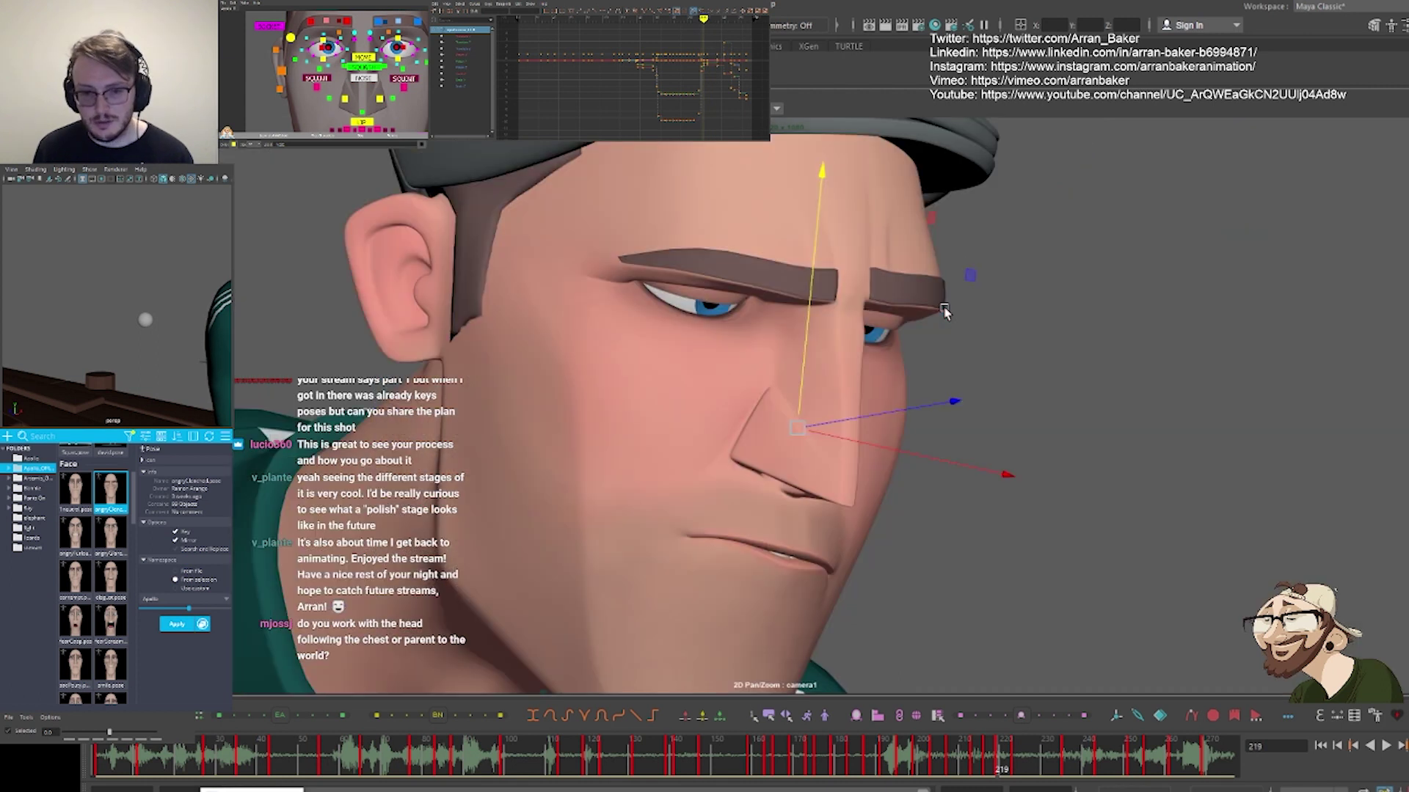
pyautogui.press(',')
pyautogui.press('.')
pyautogui.press('.')
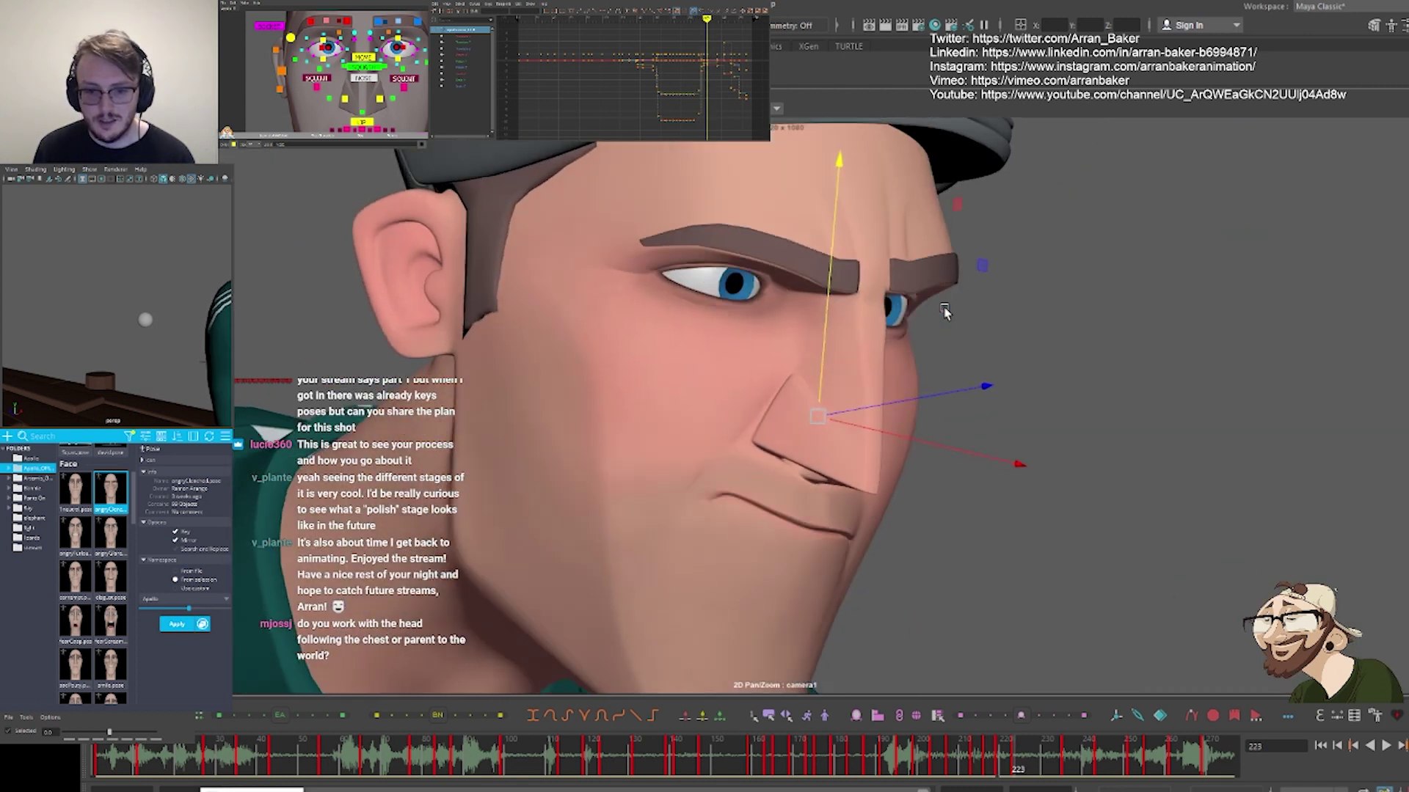
pyautogui.press(',')
# Select all mouth controls at frame 219 and blend their pose towards the frame 223 key, comparing neighbouring keys
pyautogui.moveTo(348, 87); pyautogui.dragTo(345, 184, button='middle')
pyautogui.moveTo(341, 44); pyautogui.dragTo(340, 104, button='middle')
pyautogui.click(339, 66)
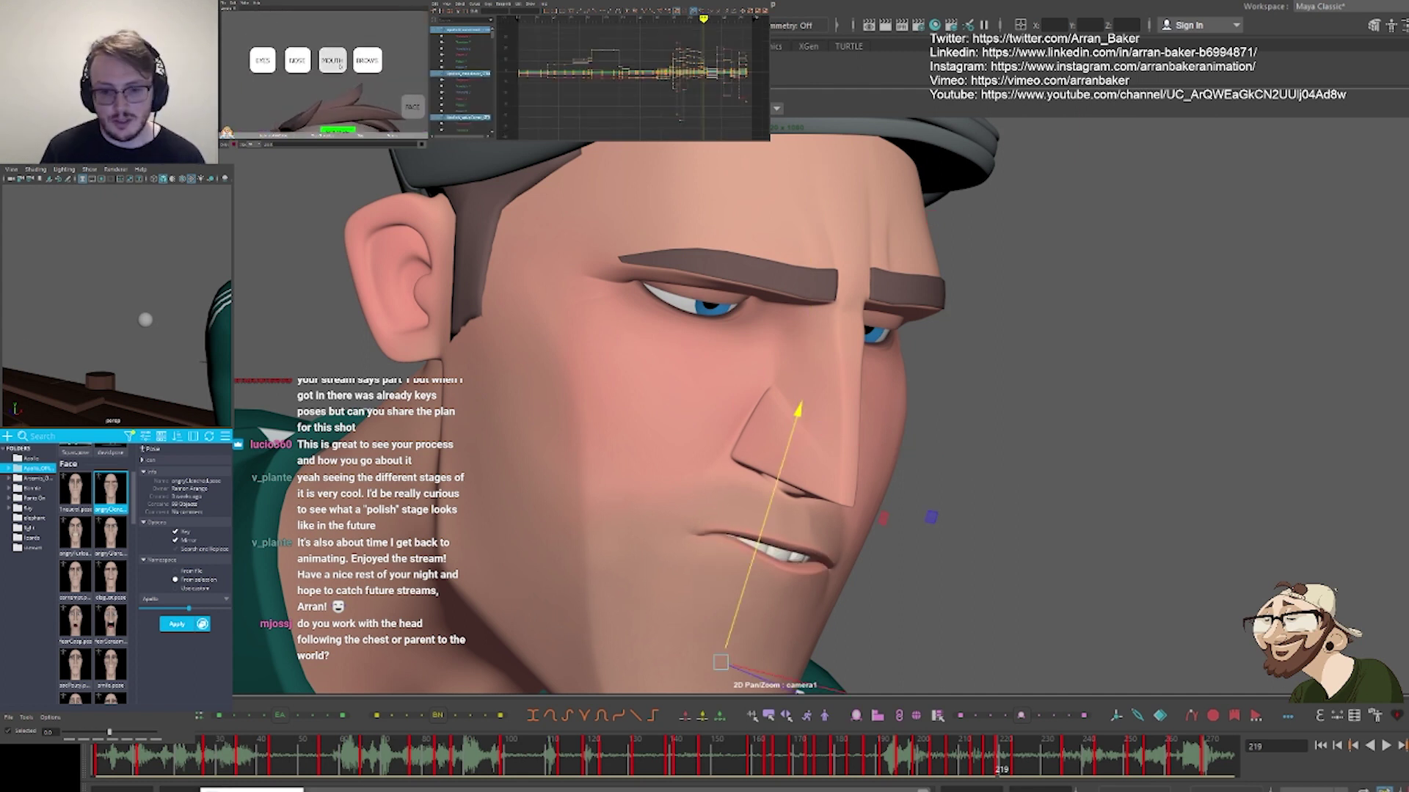
pyautogui.press(',')
pyautogui.press('.')
pyautogui.press('.')
pyautogui.press(',')
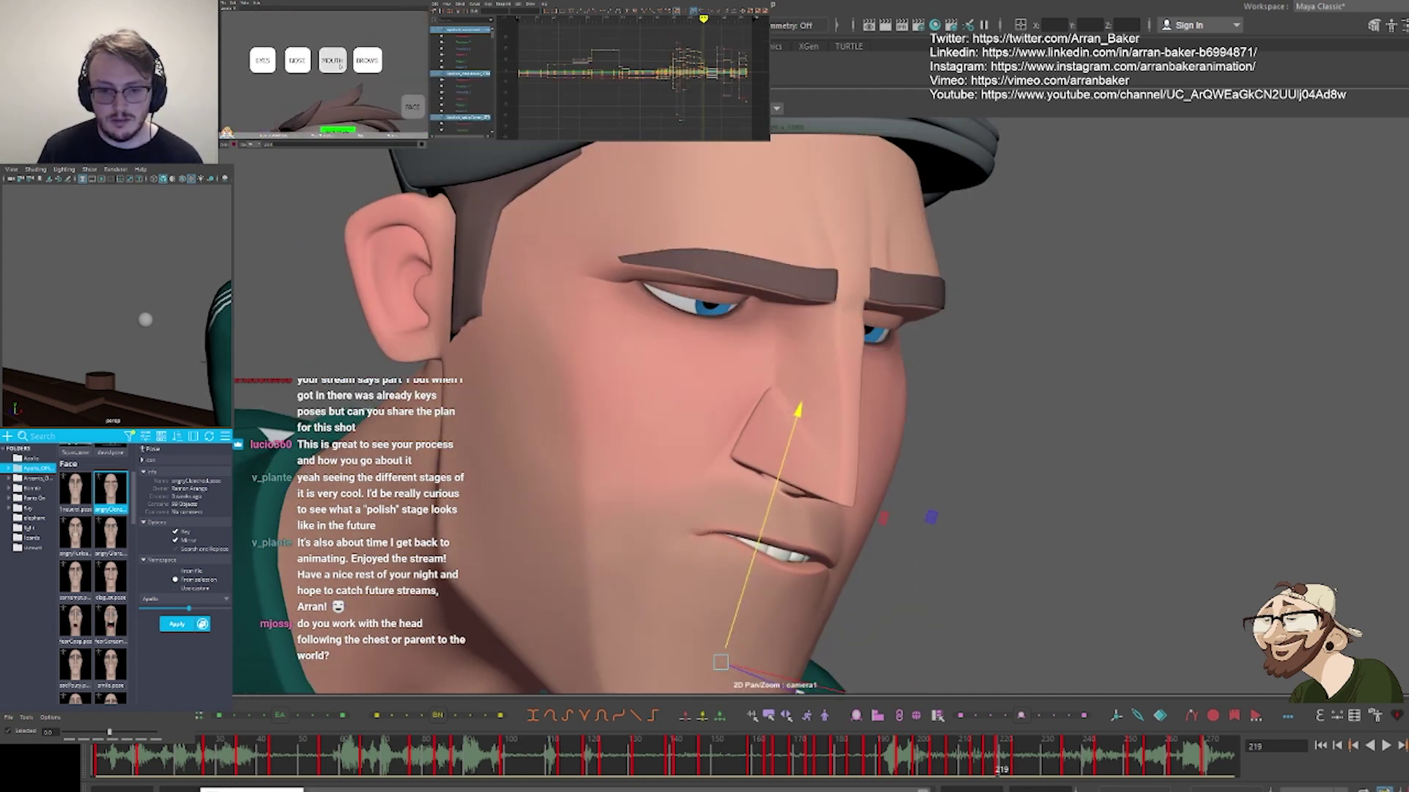
pyautogui.press(',')
pyautogui.press('.')
pyautogui.press('.')
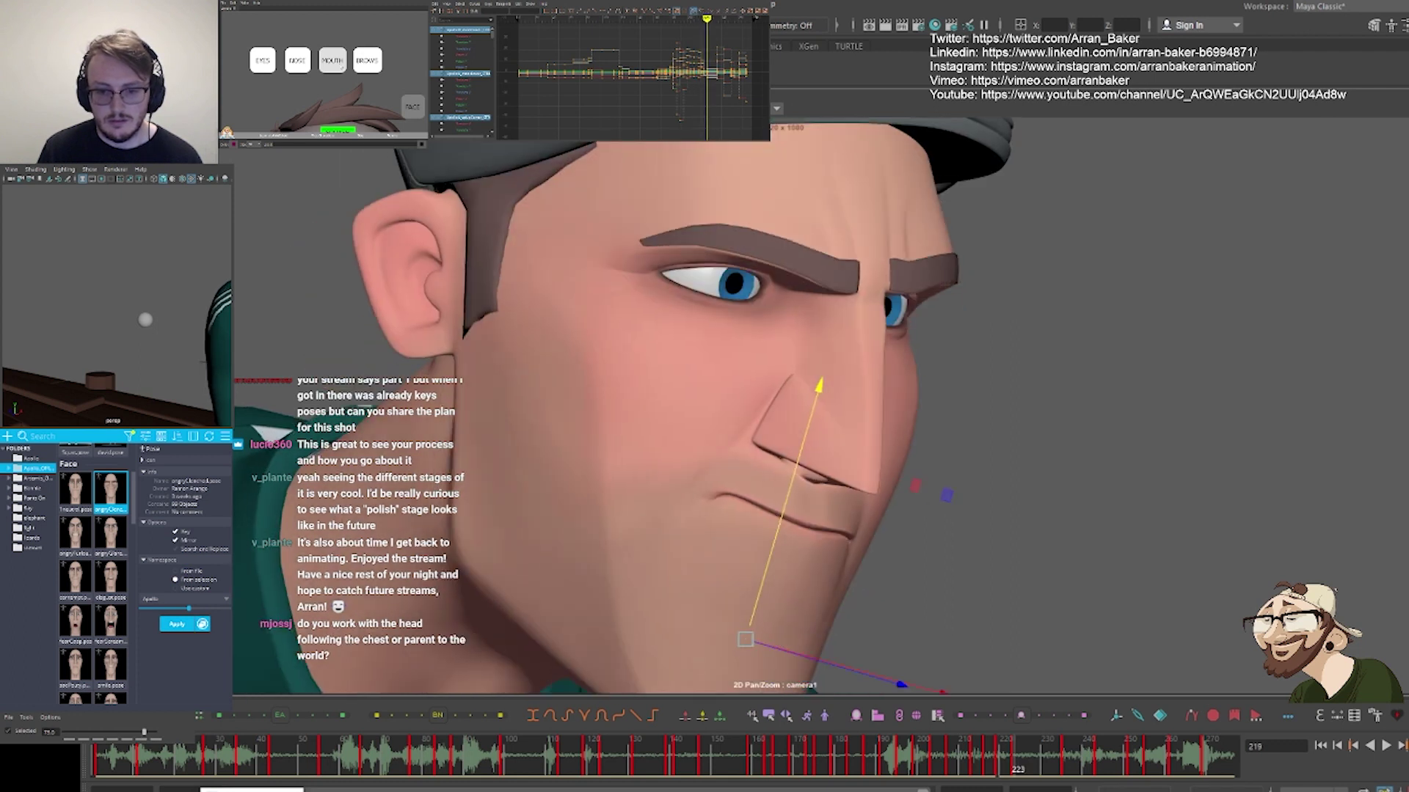
pyautogui.press(',')
# Select both mouth corner controls and pull them downward at frame 219
pyautogui.scroll(-3, 295, 84)
pyautogui.keyDown('alt'); pyautogui.moveTo(296, 85); pyautogui.dragTo(298, 33, button='middle'); pyautogui.keyUp('alt')
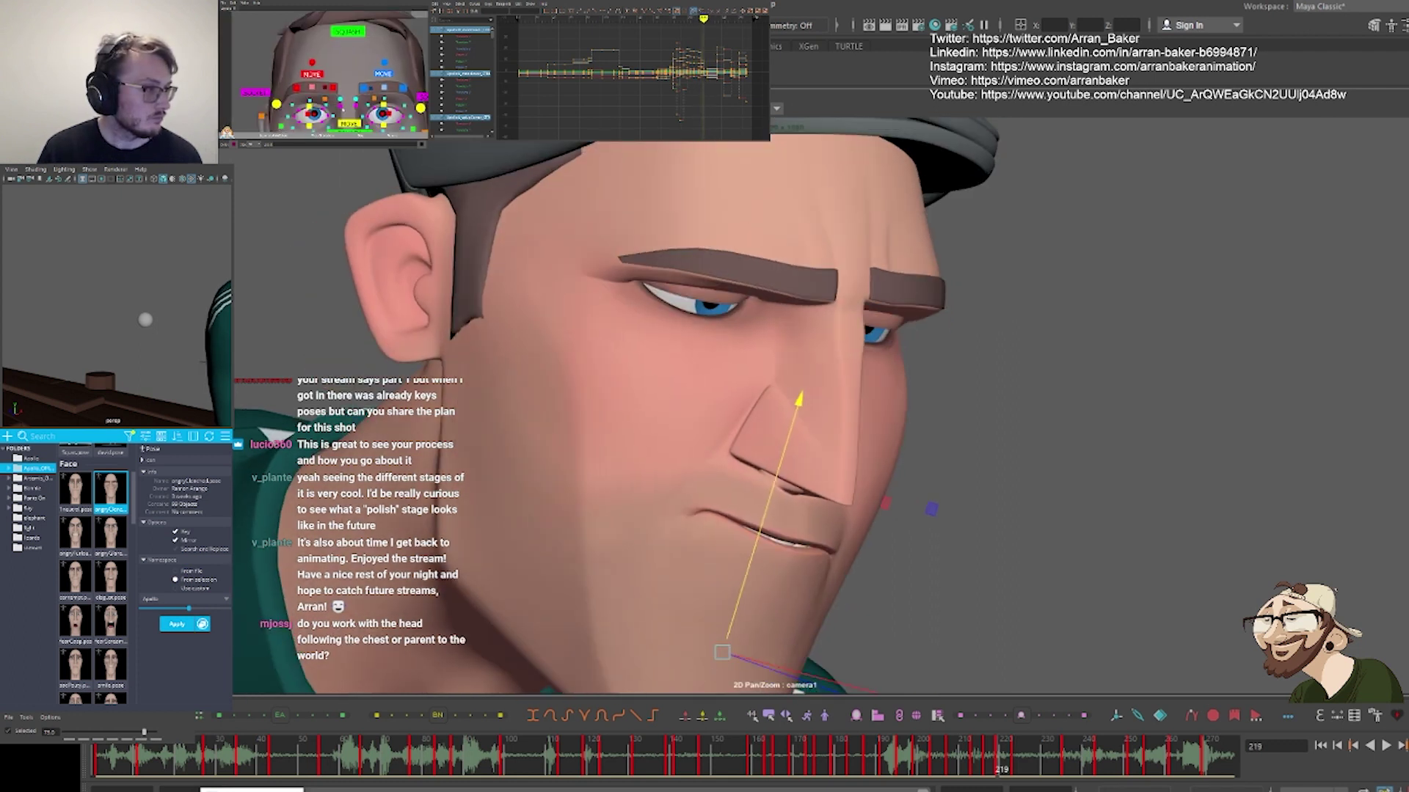
pyautogui.scroll(3, 299, 72)
pyautogui.click(298, 106)
pyautogui.click(377, 106)
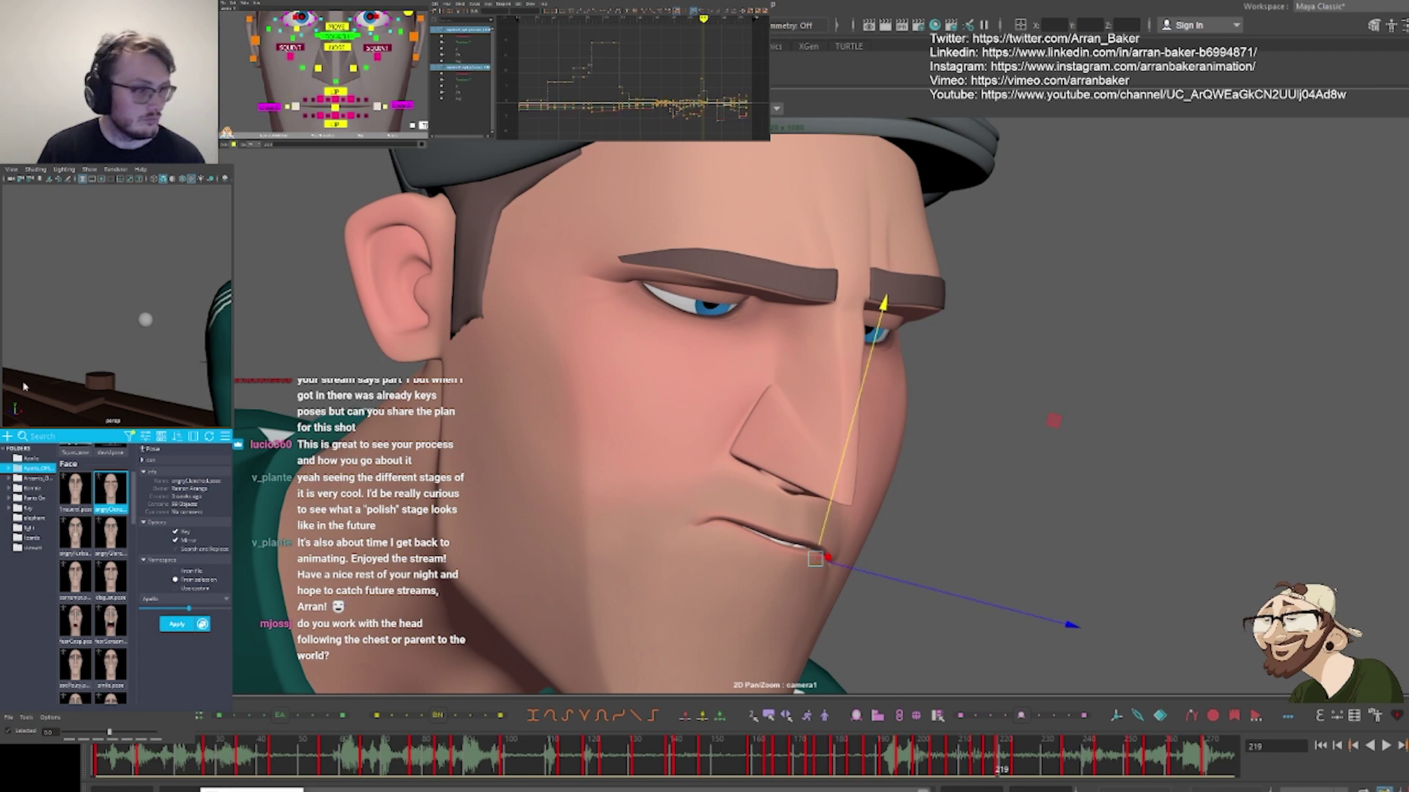
pyautogui.moveTo(821, 513); pyautogui.dragTo(830, 561)
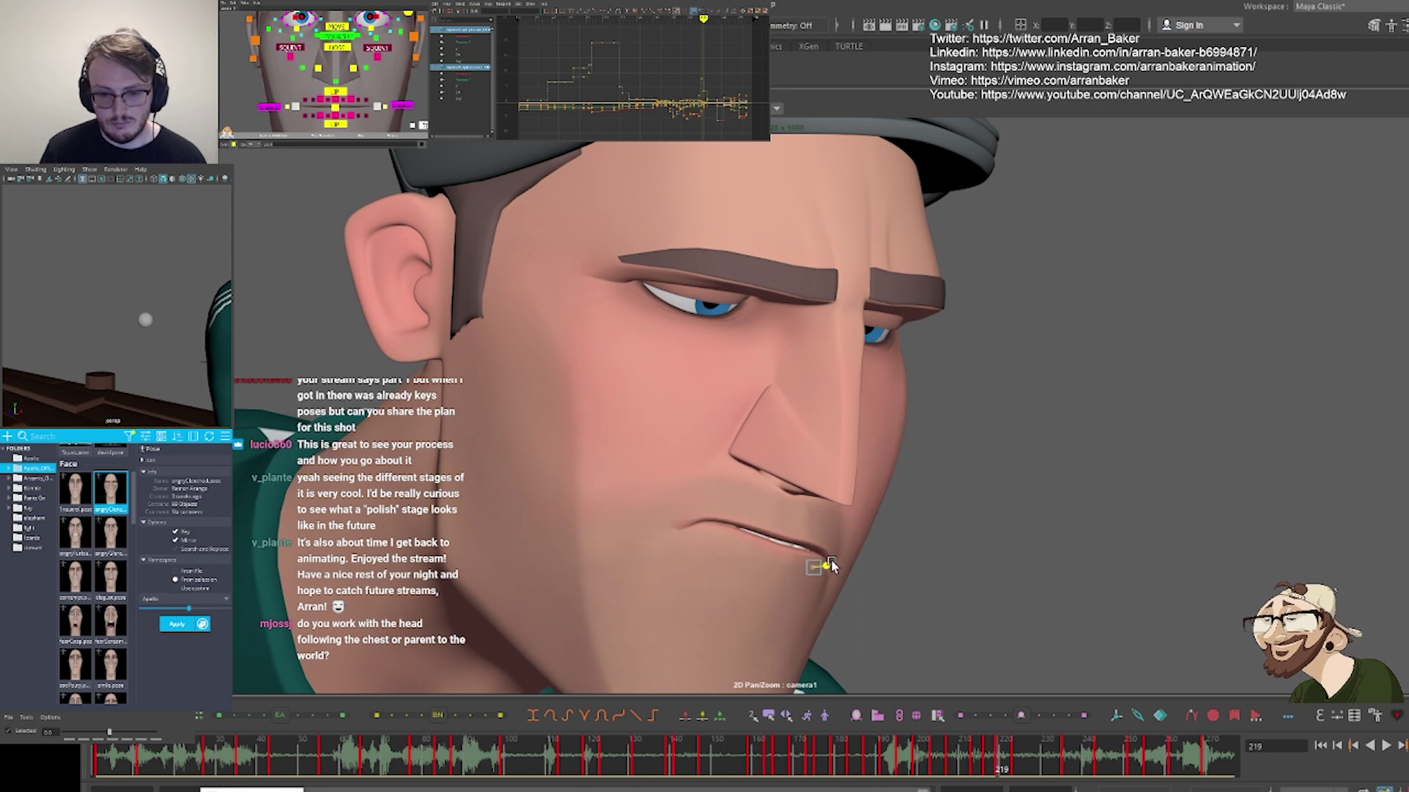
# Lower the main upper lip control at frame 219 to close the lips, and compare with the next key
pyautogui.click(335, 91)
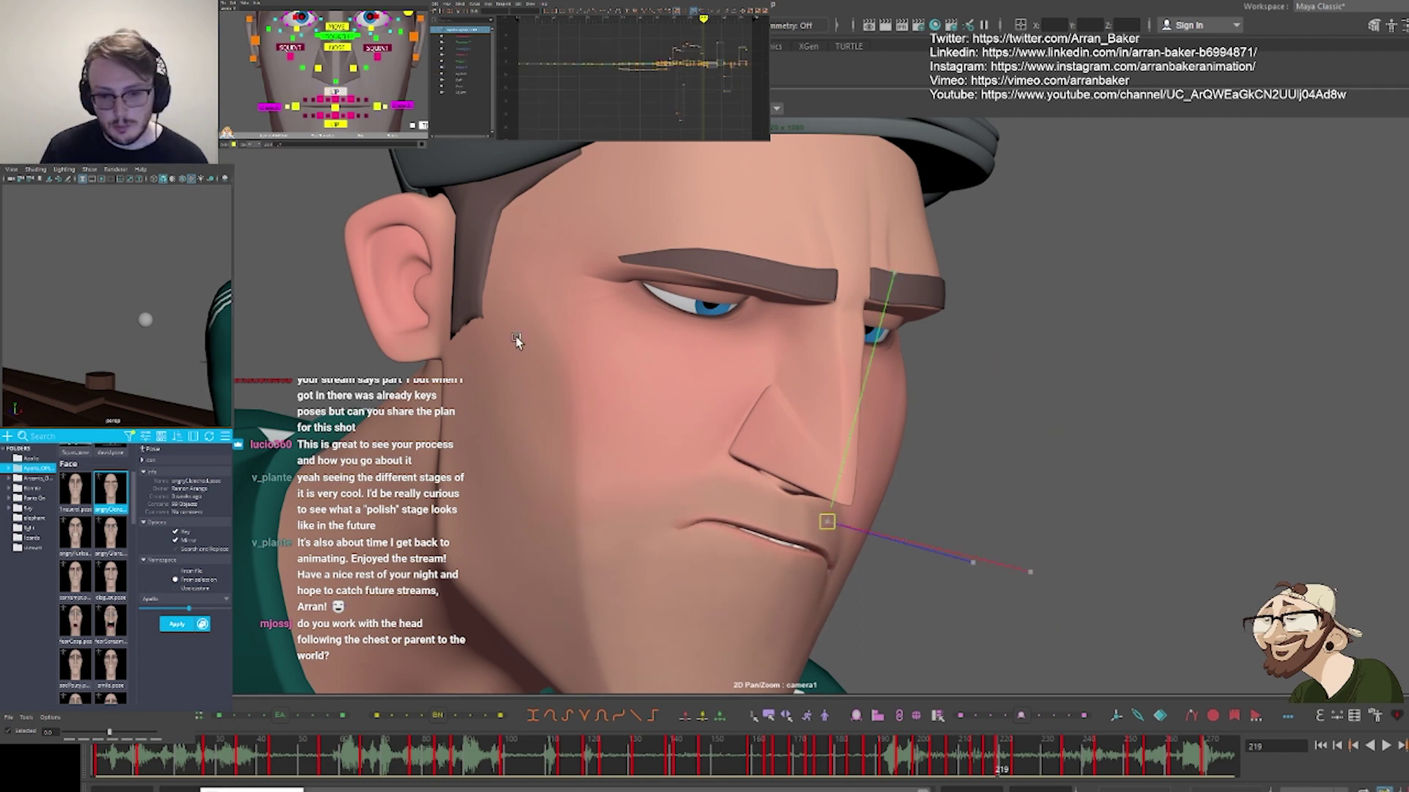
pyautogui.press('w')
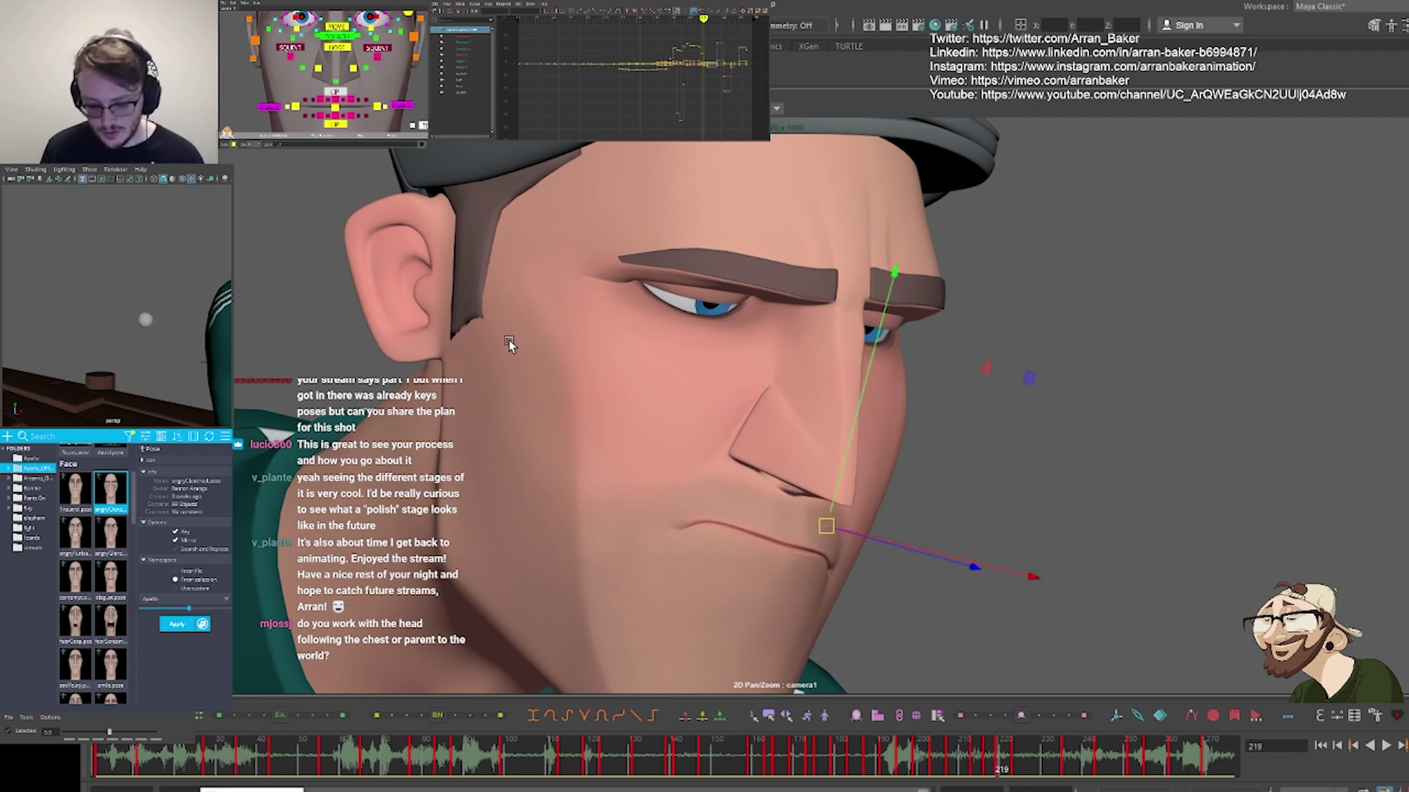
pyautogui.press('.')
pyautogui.press('.')
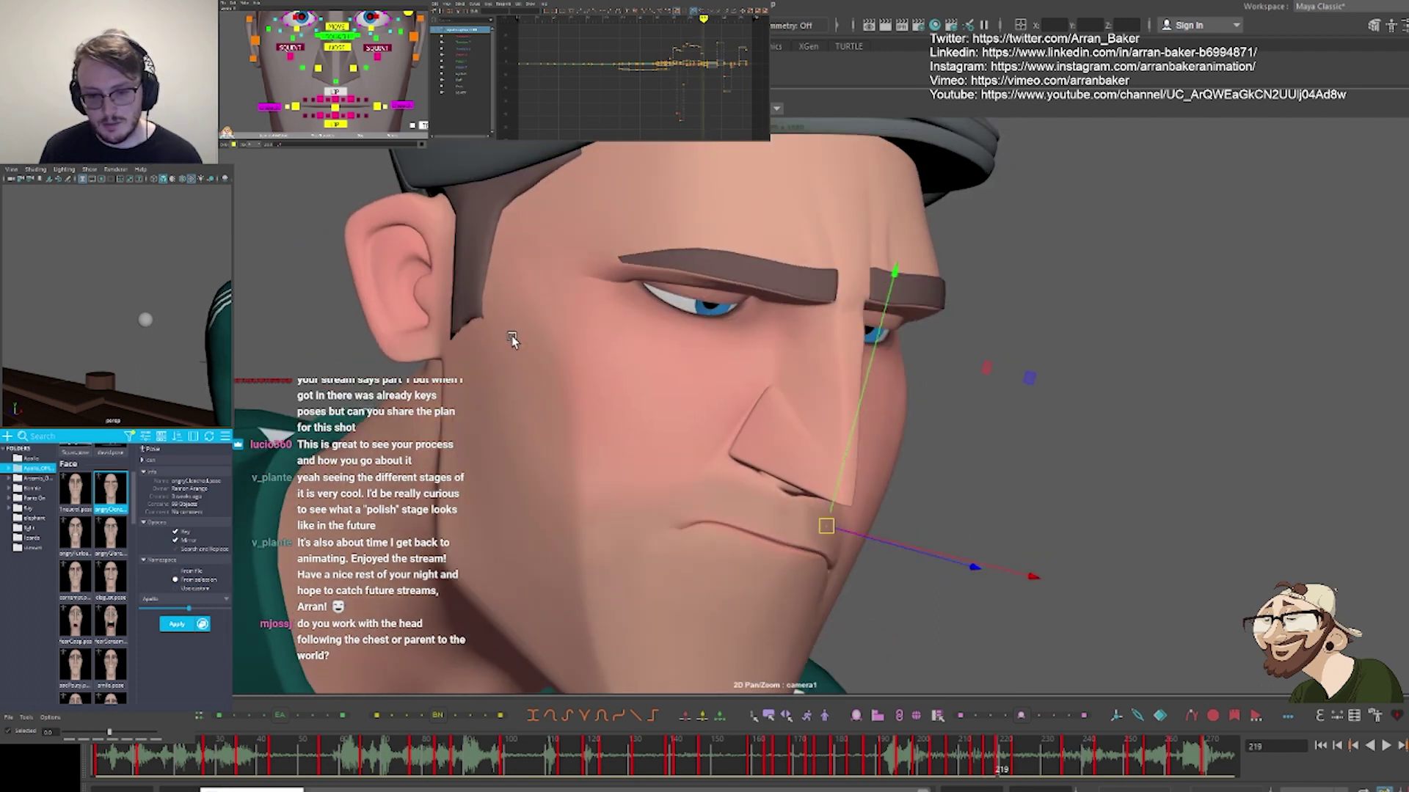
pyautogui.press('.')
pyautogui.press(',')
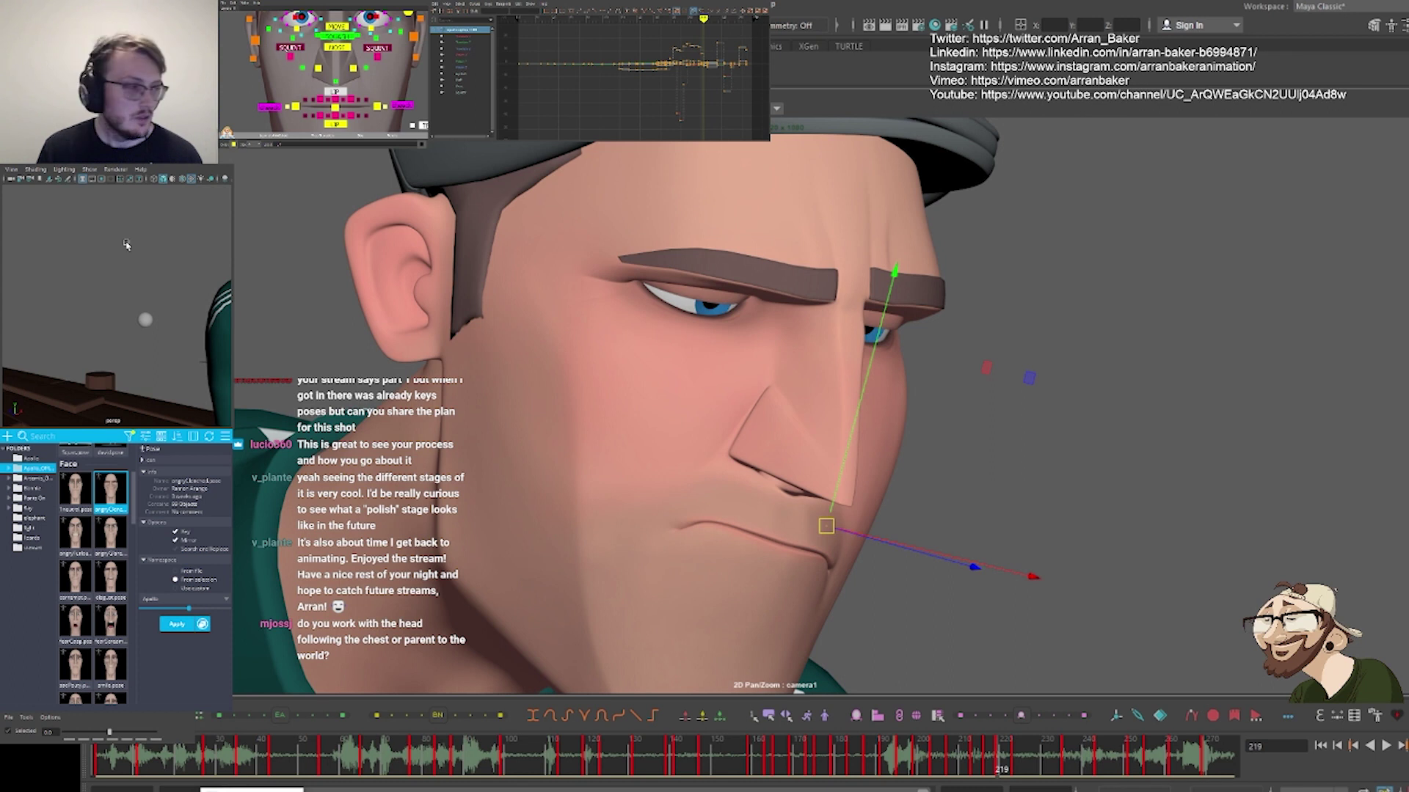
# Select all eye controls and blend their frame 219 pose towards the frame 223 key, checking against neighbouring keys
pyautogui.scroll(-3, 275, 67)
pyautogui.keyDown('alt'); pyautogui.moveTo(276, 68); pyautogui.dragTo(324, 114, button='middle'); pyautogui.keyUp('alt')
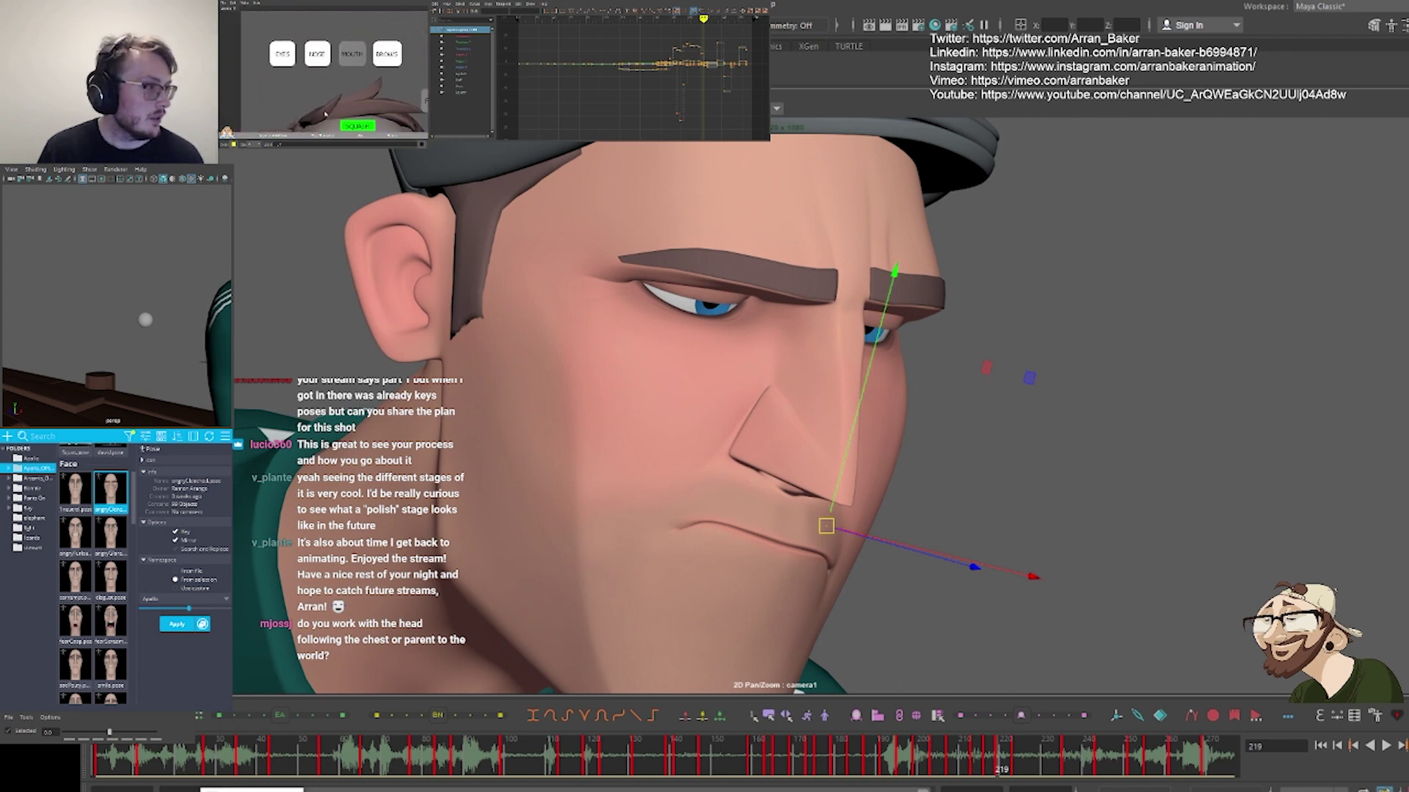
pyautogui.click(283, 54)
pyautogui.click(471, 715)
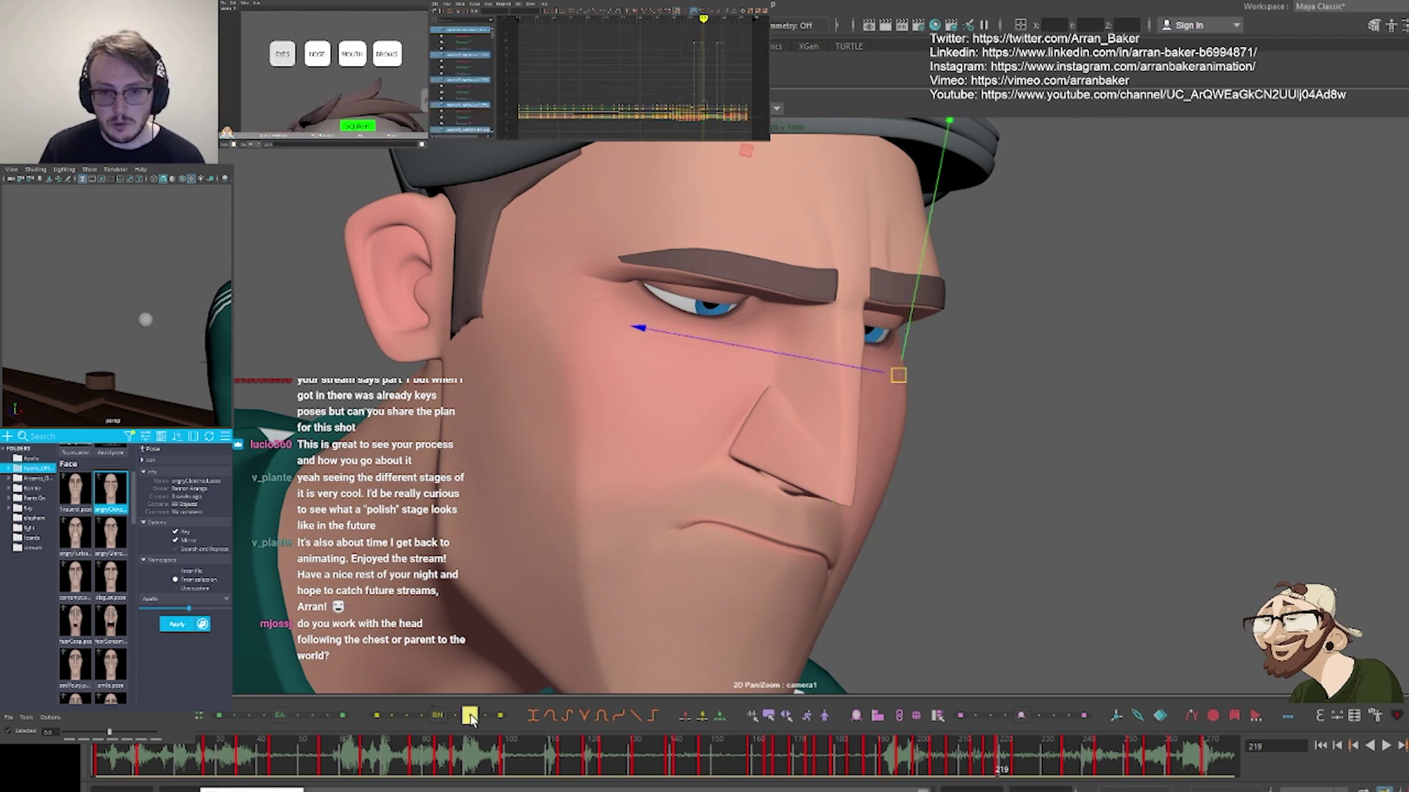
pyautogui.click(471, 715)
pyautogui.click(470, 714)
pyautogui.press(',')
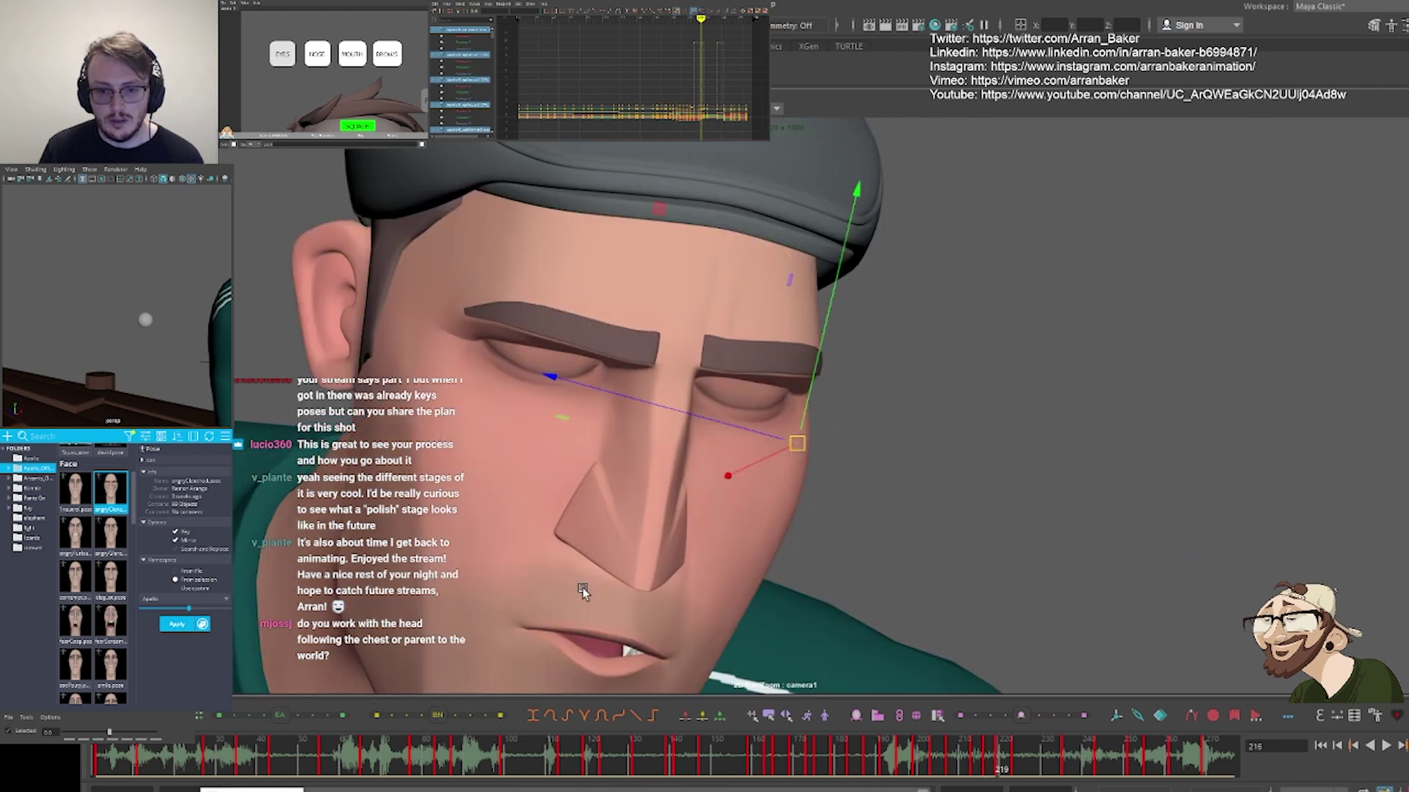
pyautogui.press('.')
pyautogui.press('.')
pyautogui.press(',')
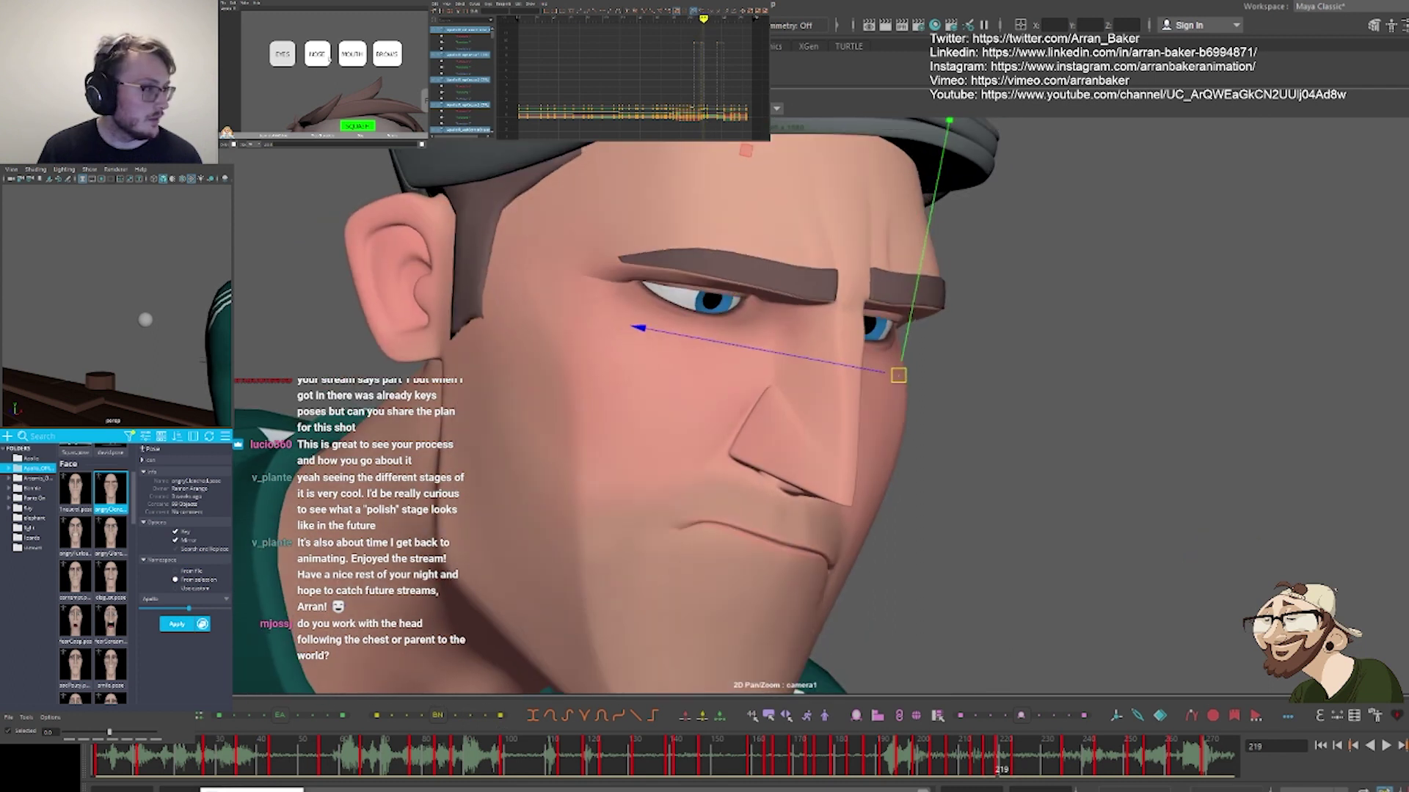
# Blend all brow controls at frame 219 towards the frame 223 key and review both frames against the reference in full camera view
pyautogui.click(386, 56)
pyautogui.scroll(-3, 97, 295)
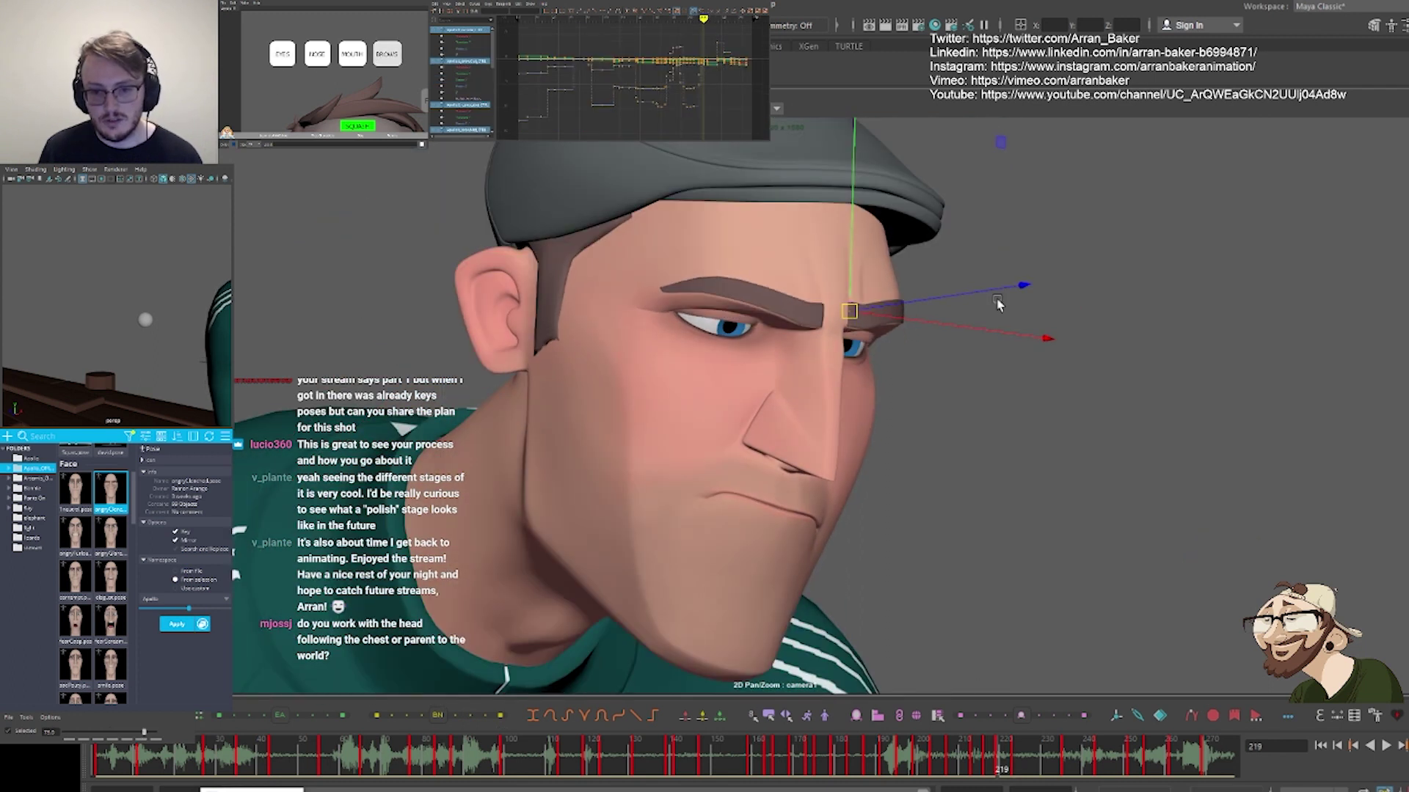
pyautogui.press(',')
pyautogui.press('.')
pyautogui.press(',')
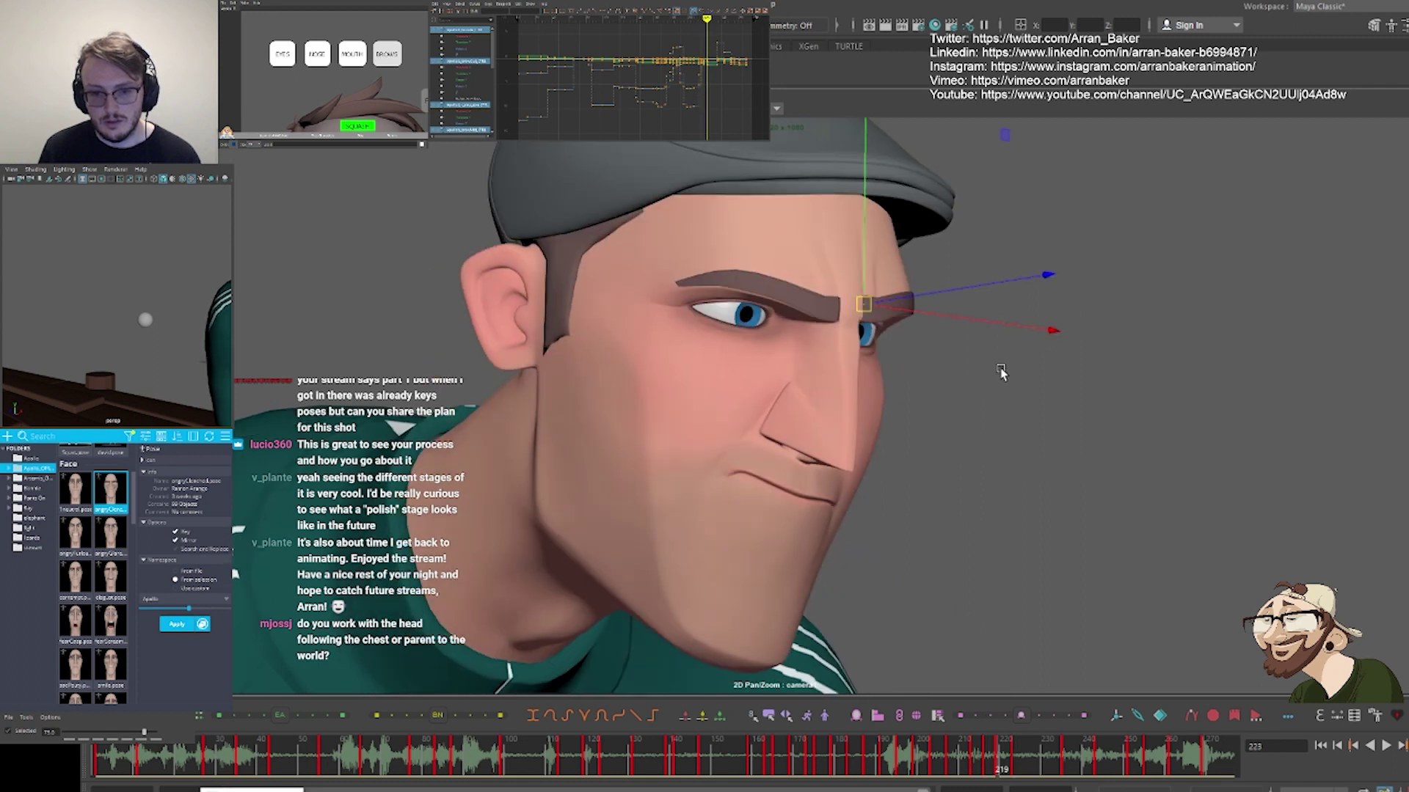
pyautogui.press('.')
pyautogui.press('\\')
pyautogui.hotkey('alt', 'v')
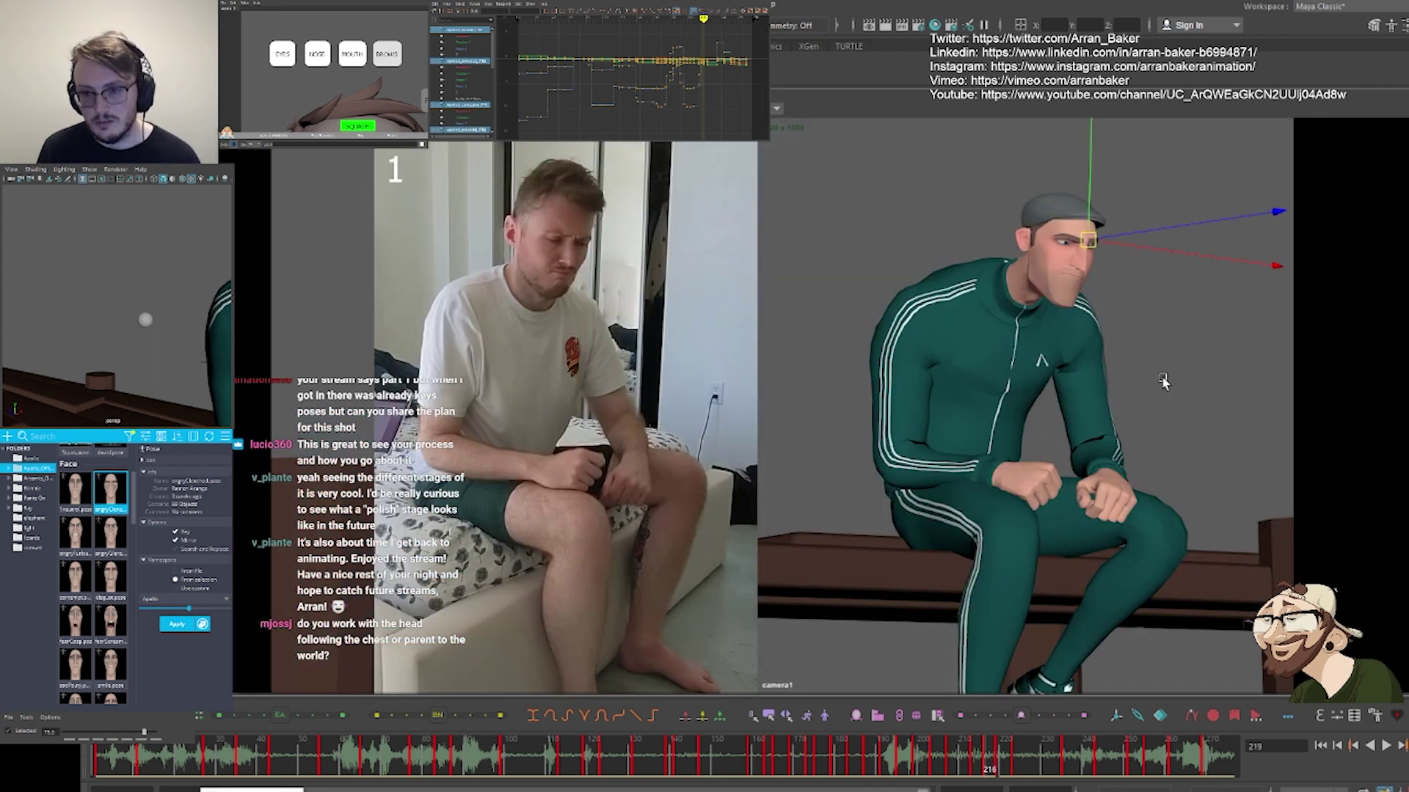
pyautogui.press('.')
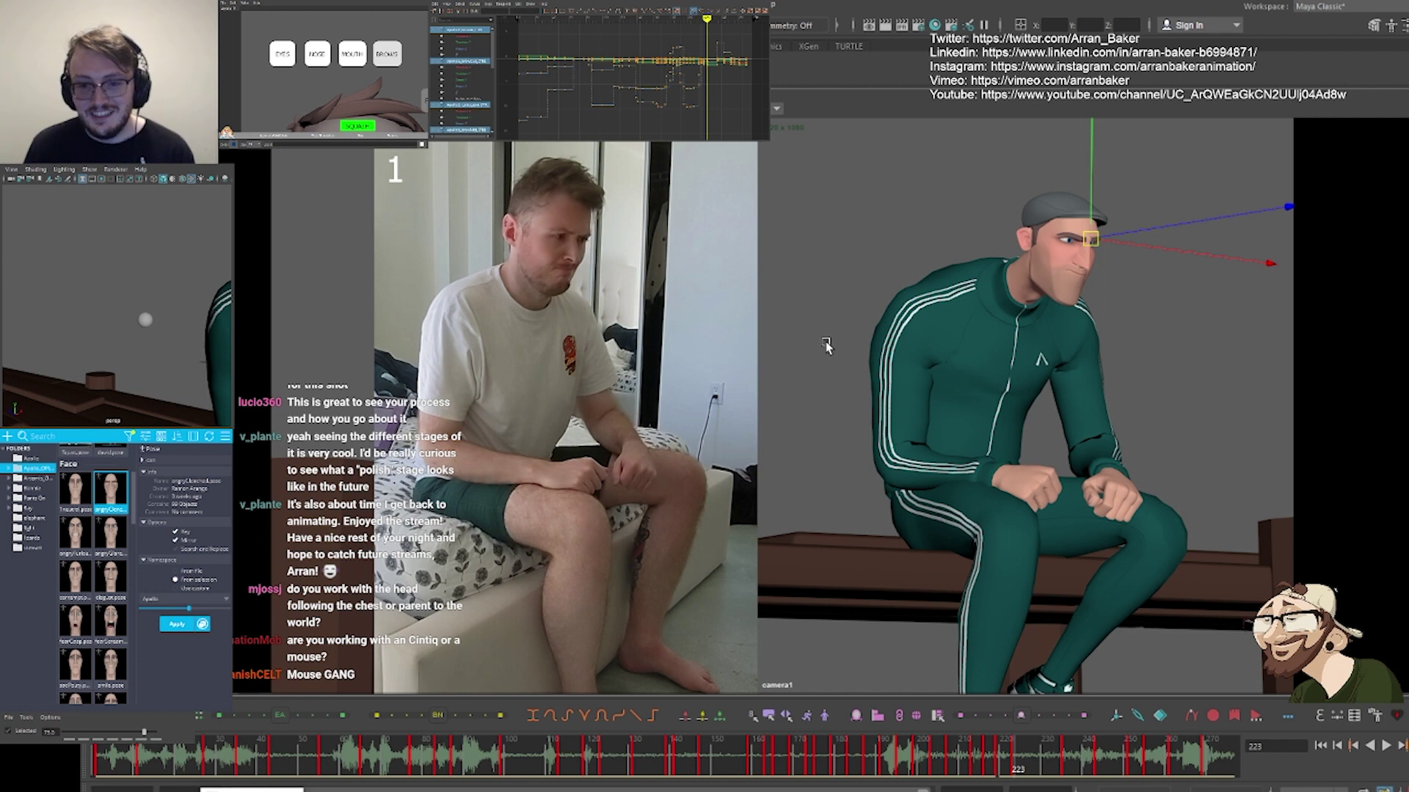
# Review the face and body poses on the keys around frames 219, 223 and 235 against the video reference
pyautogui.press(',')
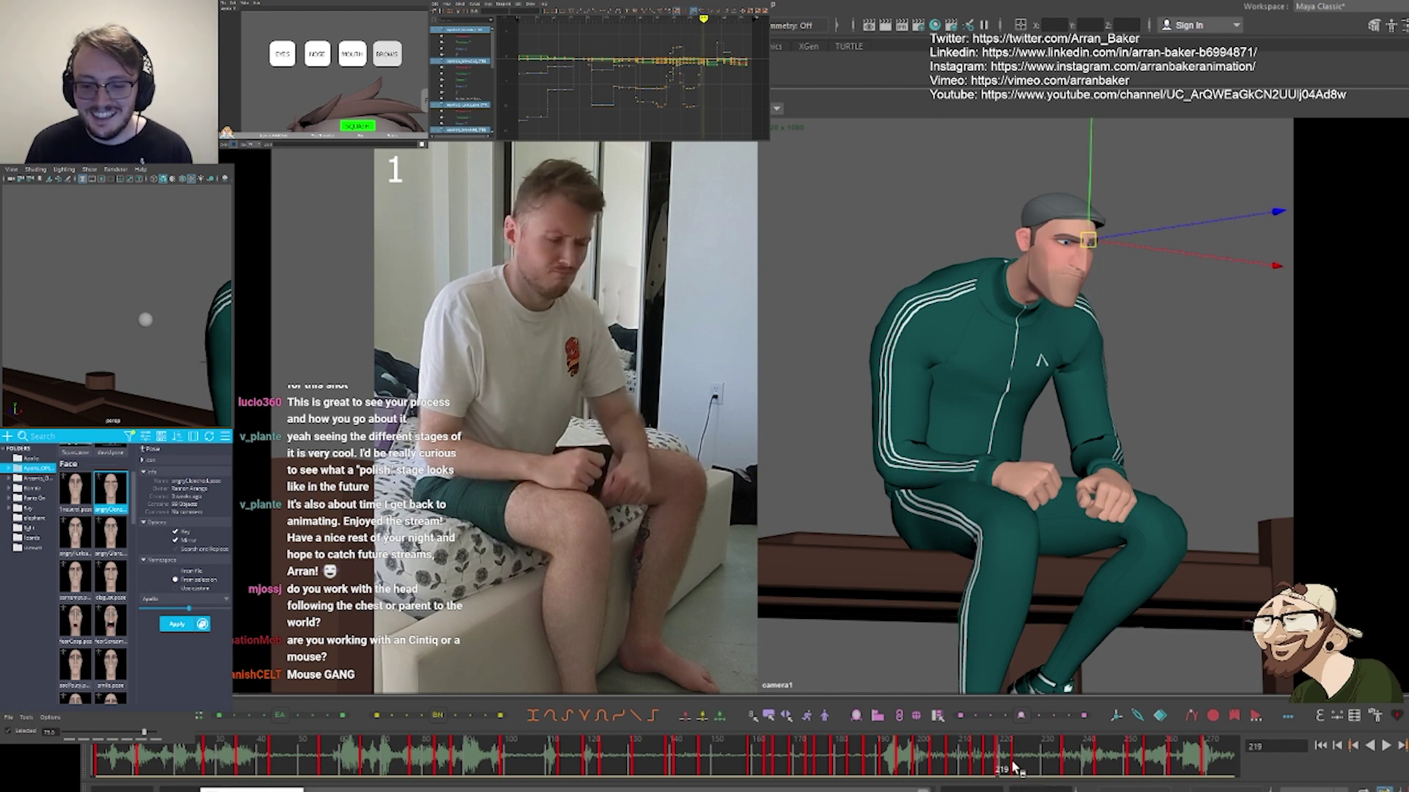
pyautogui.press(',')
pyautogui.press(',')
pyautogui.press('.')
pyautogui.press('.')
pyautogui.press('.')
pyautogui.press('.')
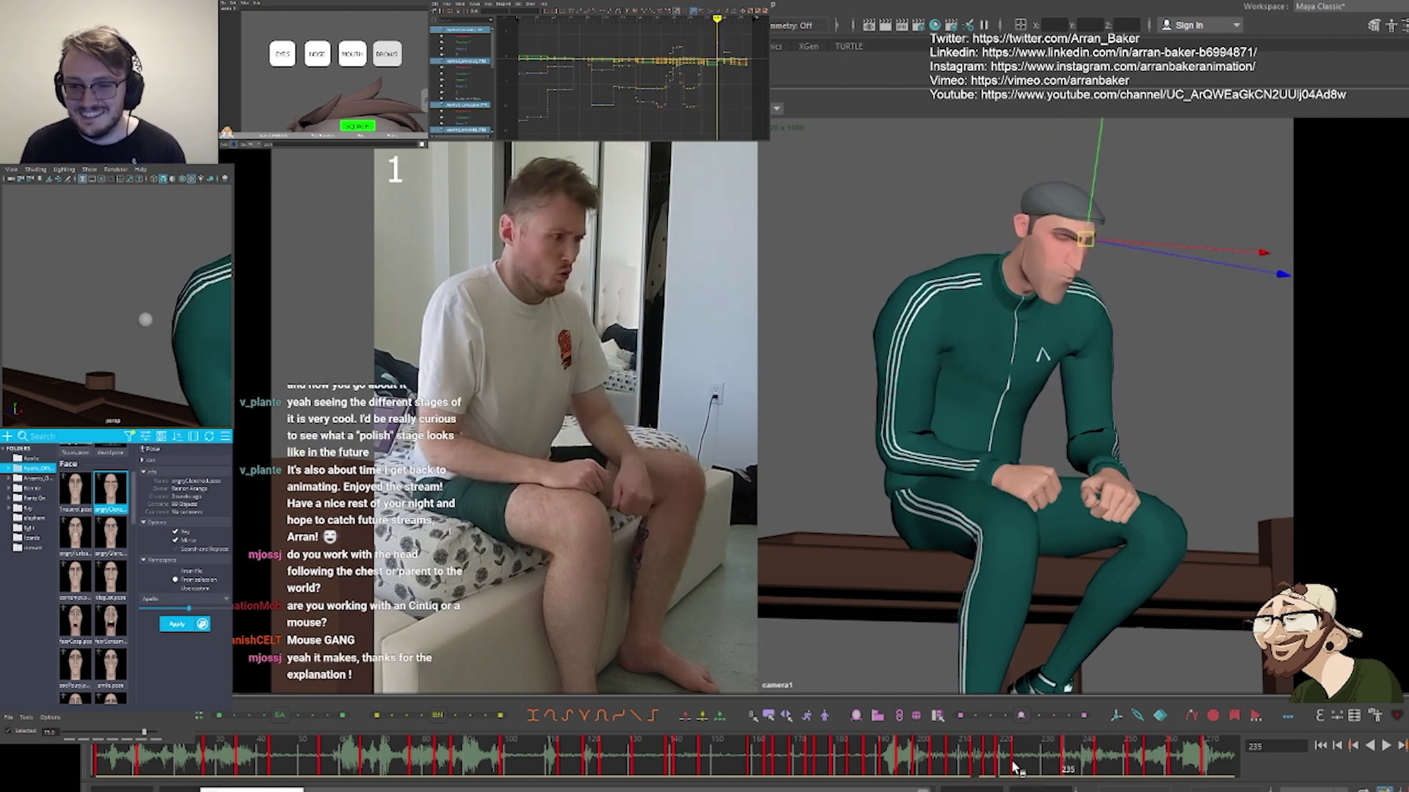
pyautogui.click(1013, 766)
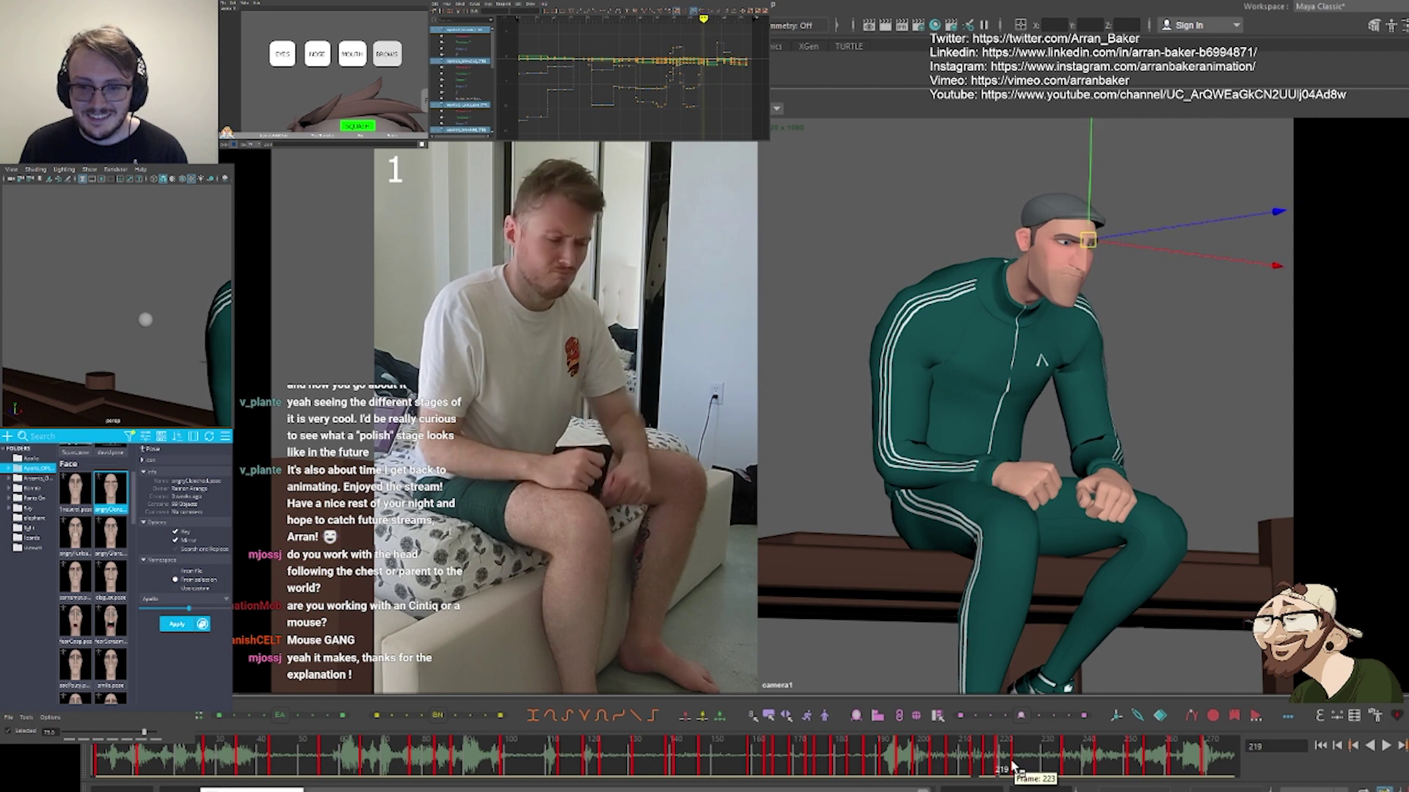
pyautogui.click(1012, 765)
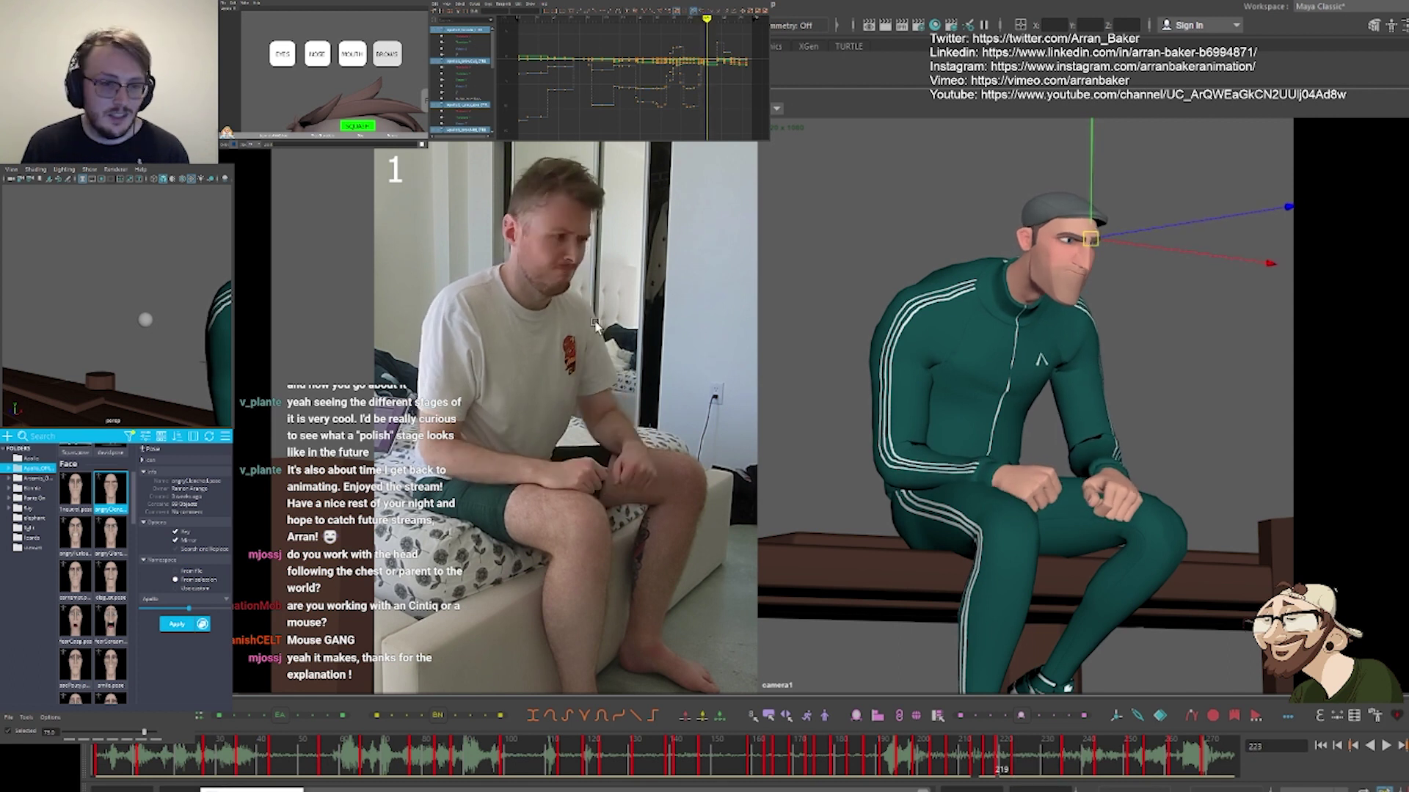
# Compare the character's frame 219 and 223 keys repeatedly to judge the change in face and body pose
pyautogui.press(',')
pyautogui.press(',')
pyautogui.press('.')
pyautogui.press('.')
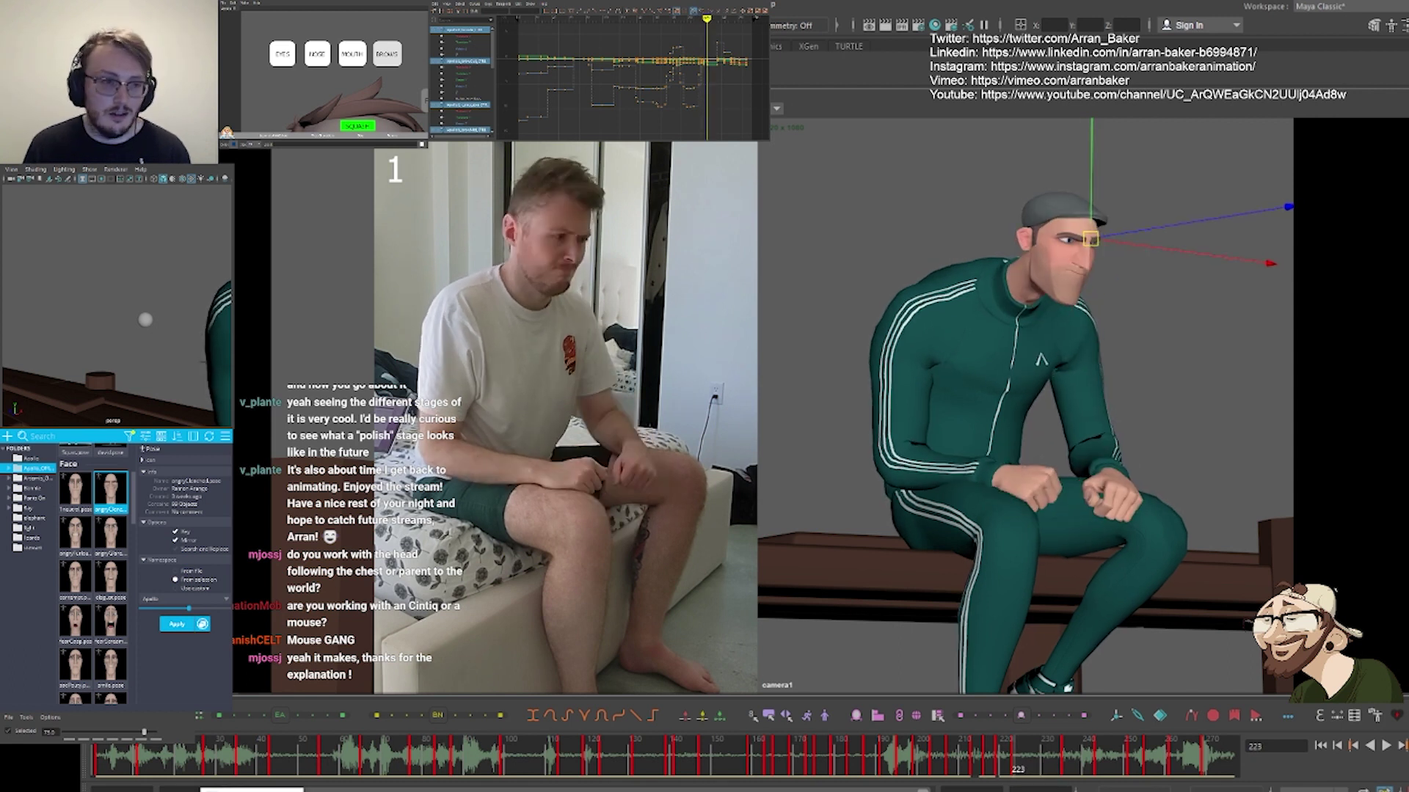
pyautogui.click(295, 64)
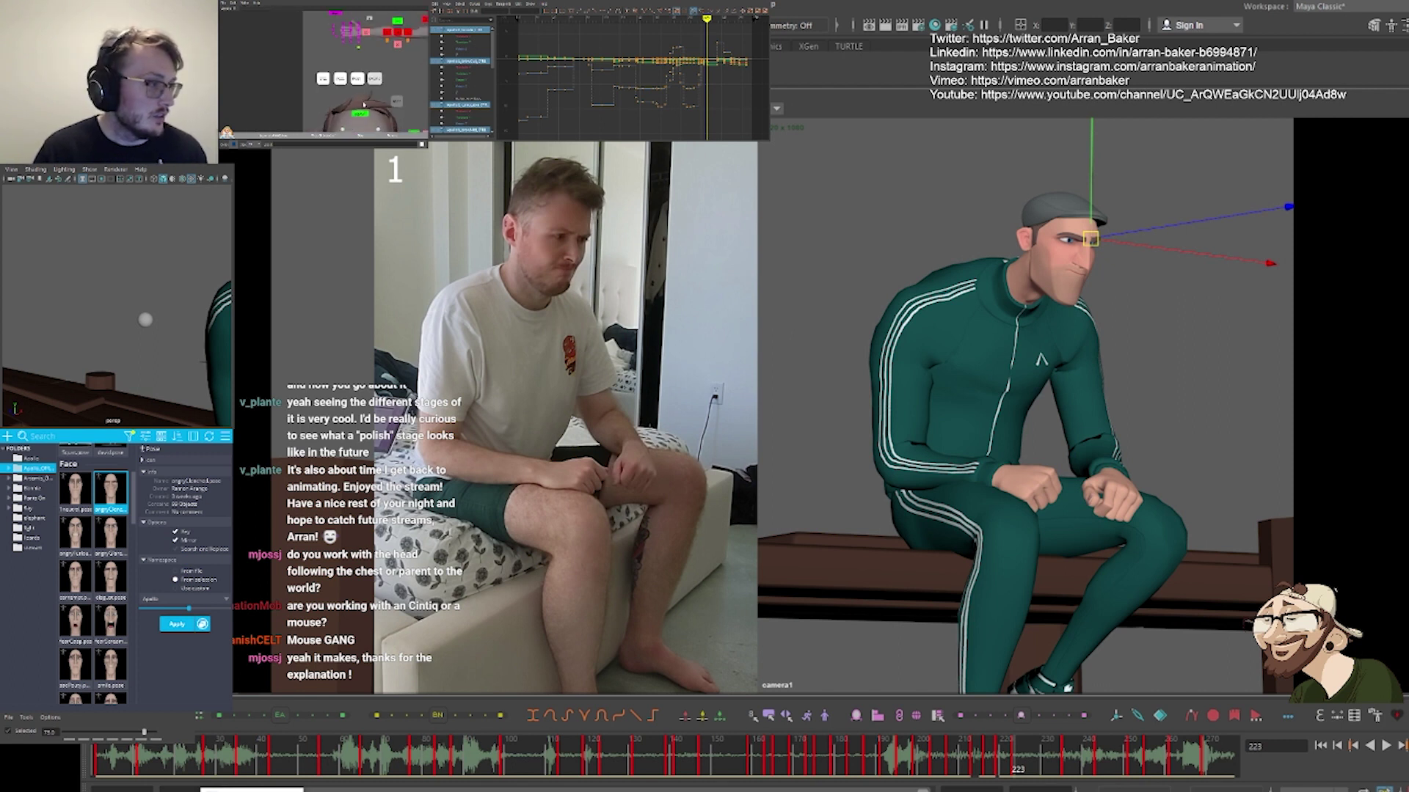
pyautogui.press(',')
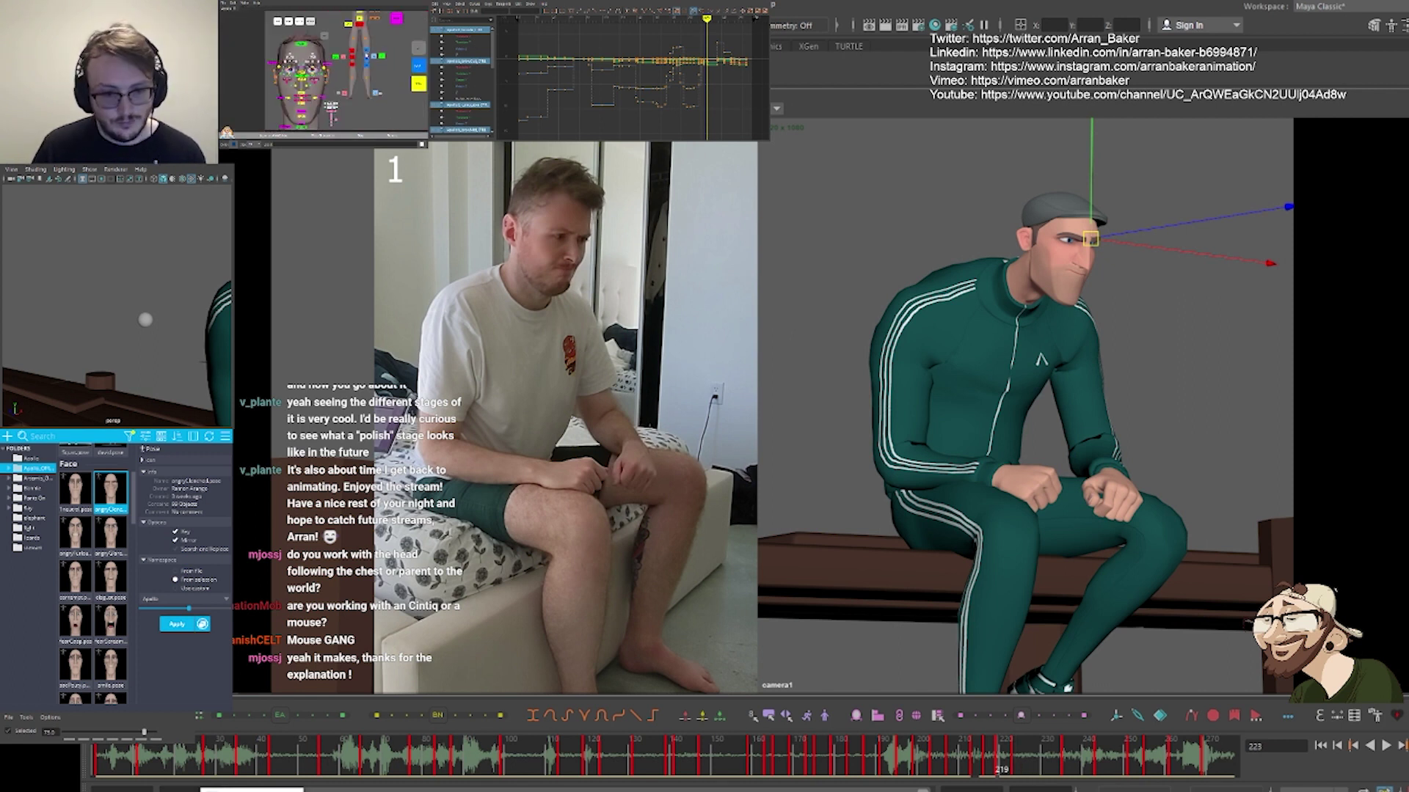
pyautogui.press('.')
pyautogui.press('.')
pyautogui.press(',')
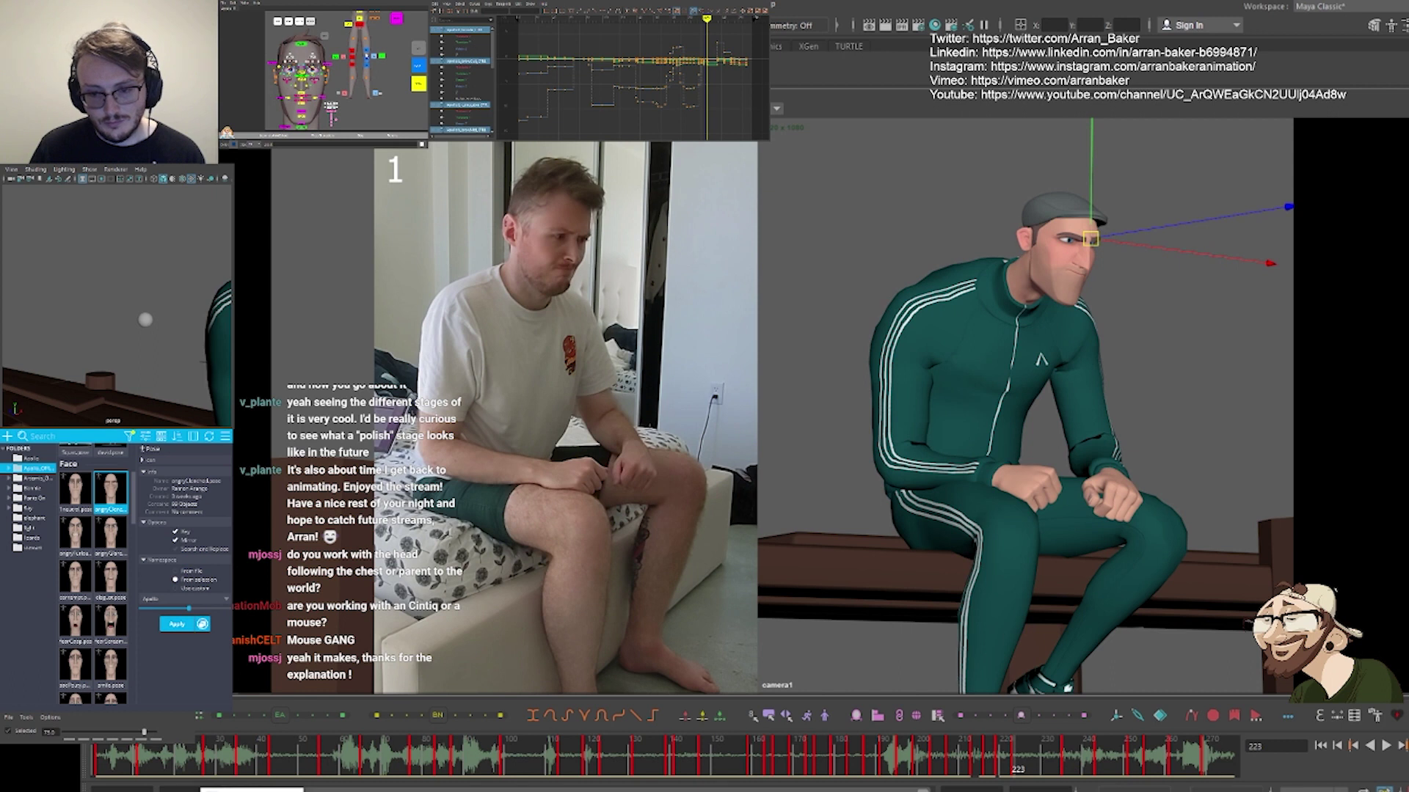
pyautogui.press(',')
pyautogui.press('.')
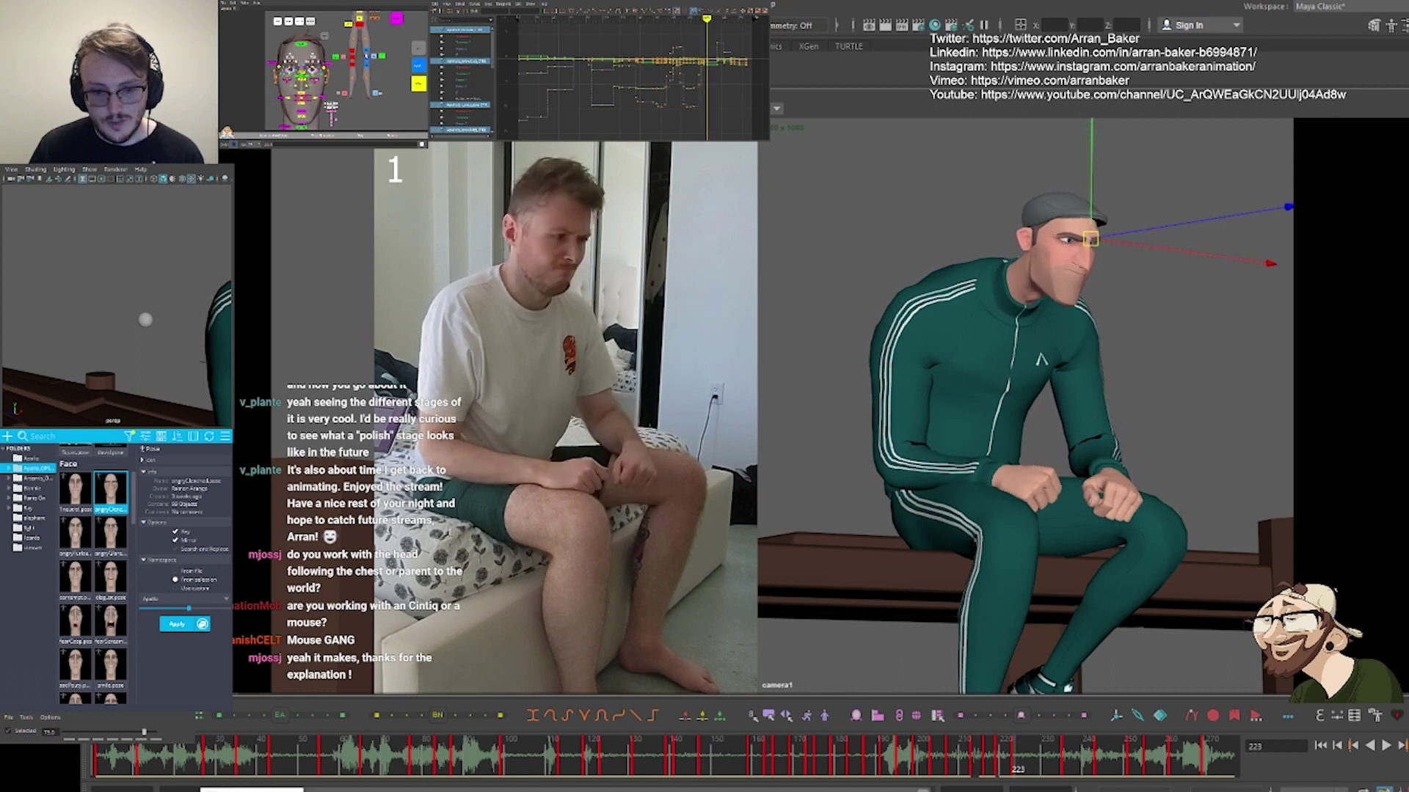
# Select the left hand control and examine the hand and arm poses on the keys from frame 207 to 223
pyautogui.moveTo(365, 55); pyautogui.dragTo(299, 126, button='middle')
pyautogui.click(344, 63)
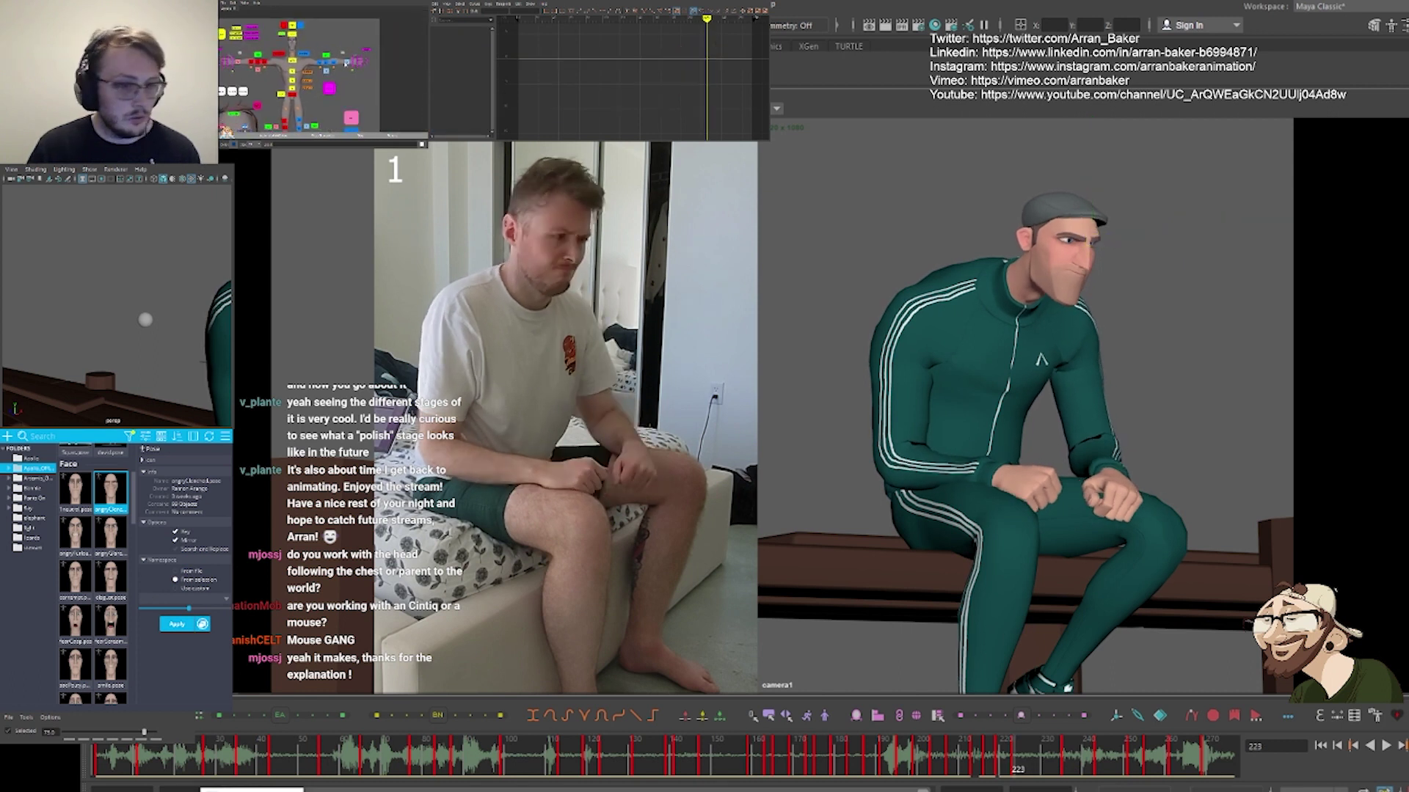
pyautogui.click(345, 63)
pyautogui.press(',')
pyautogui.press(',')
pyautogui.press(',')
pyautogui.press(',')
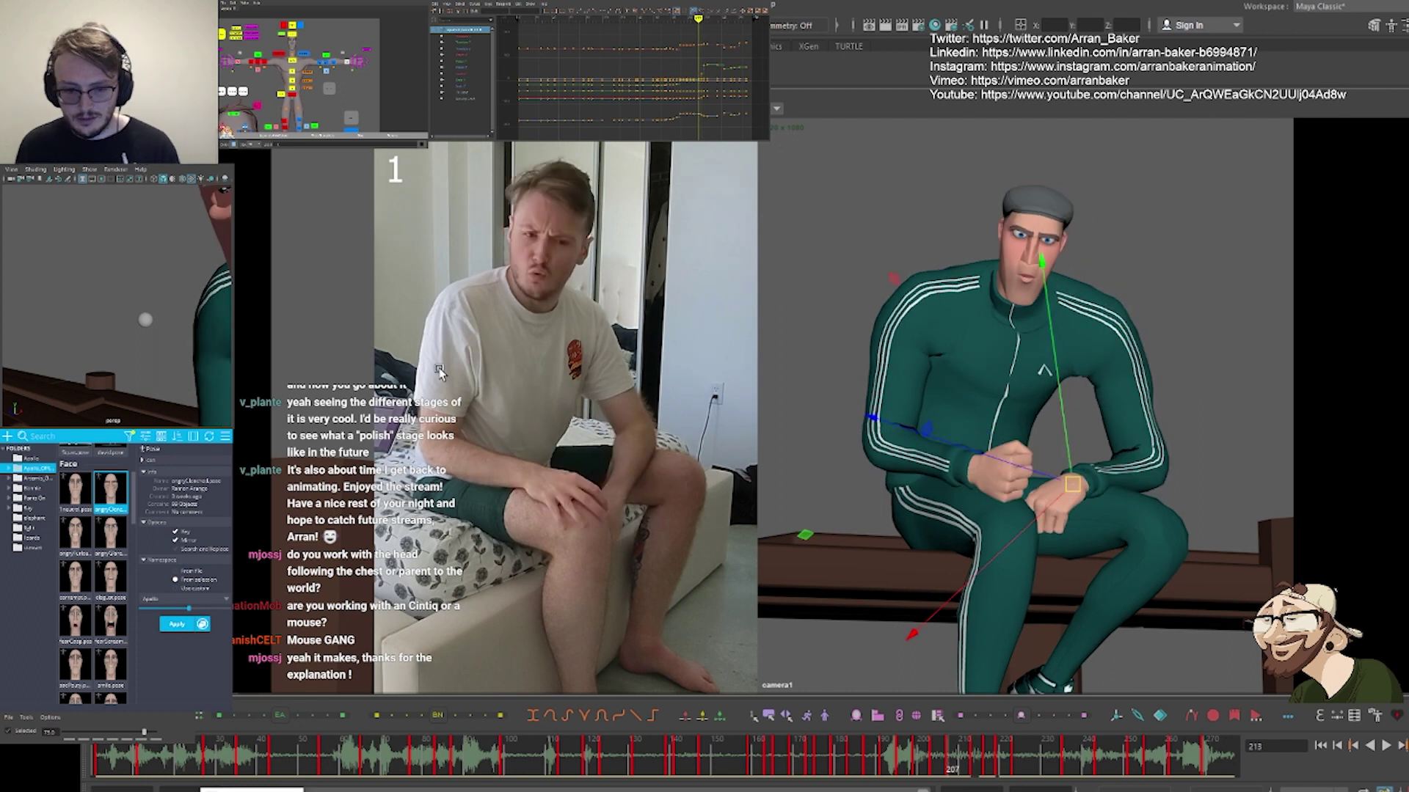
pyautogui.press(',')
pyautogui.press(',')
pyautogui.press(',')
pyautogui.press('.')
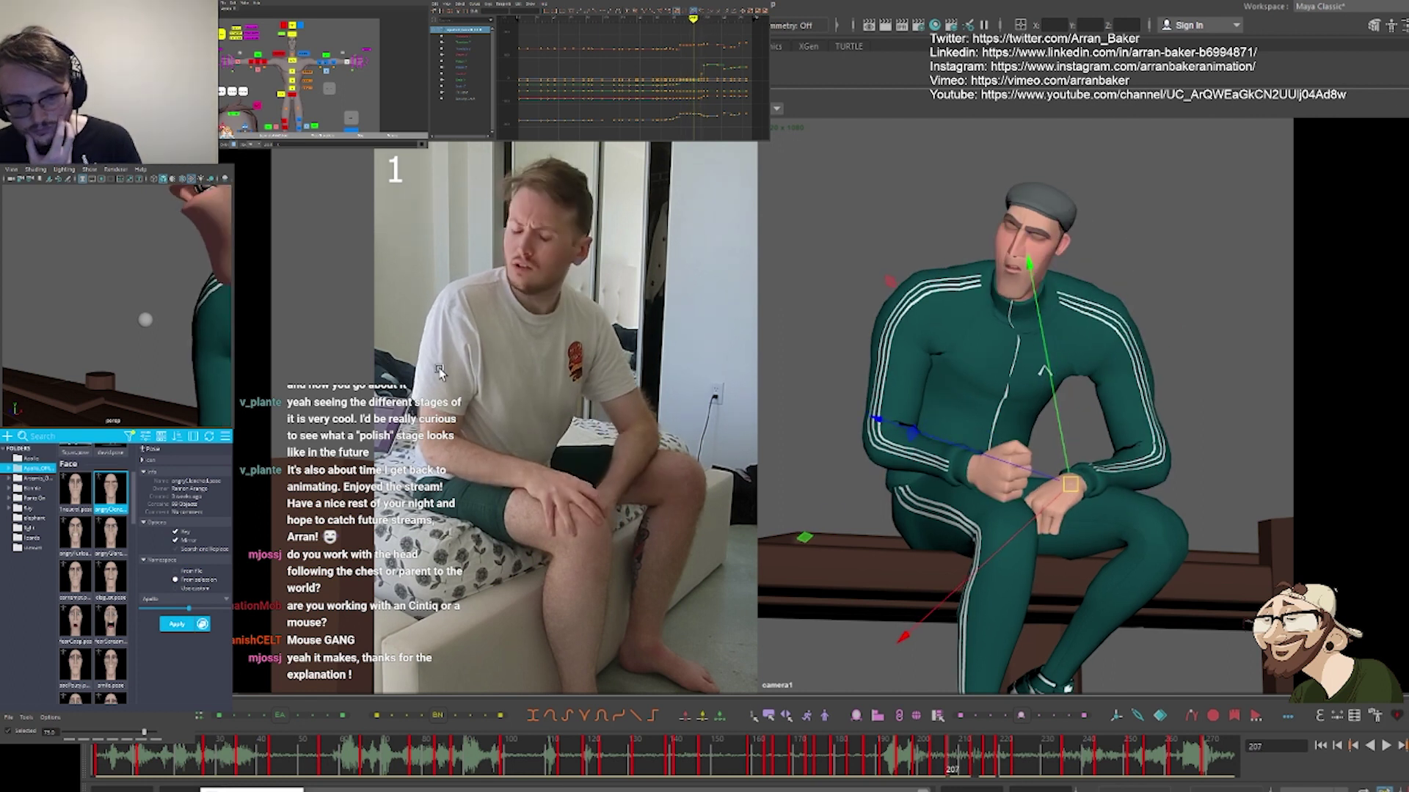
pyautogui.press('.')
pyautogui.press('.')
pyautogui.press('.')
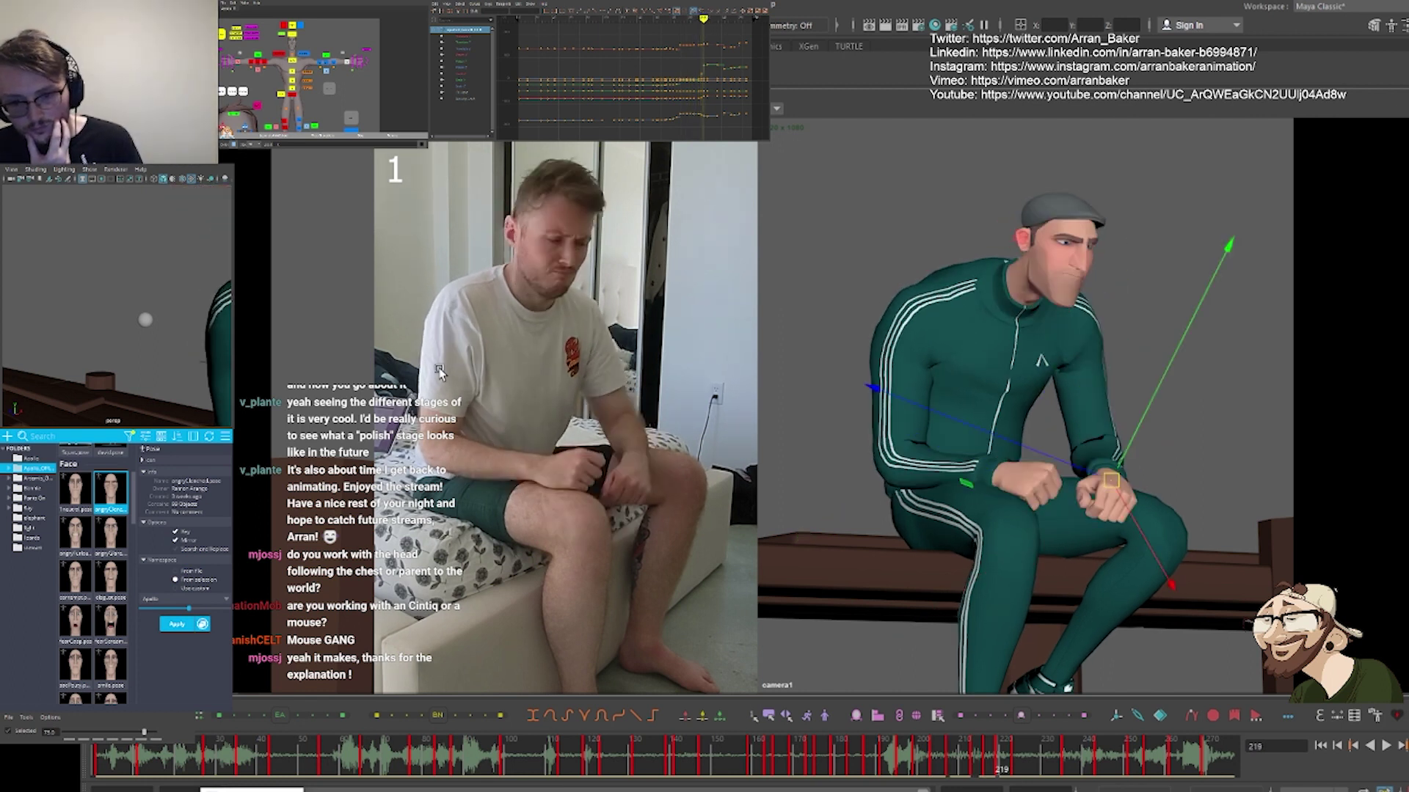
pyautogui.press('.')
pyautogui.press(',')
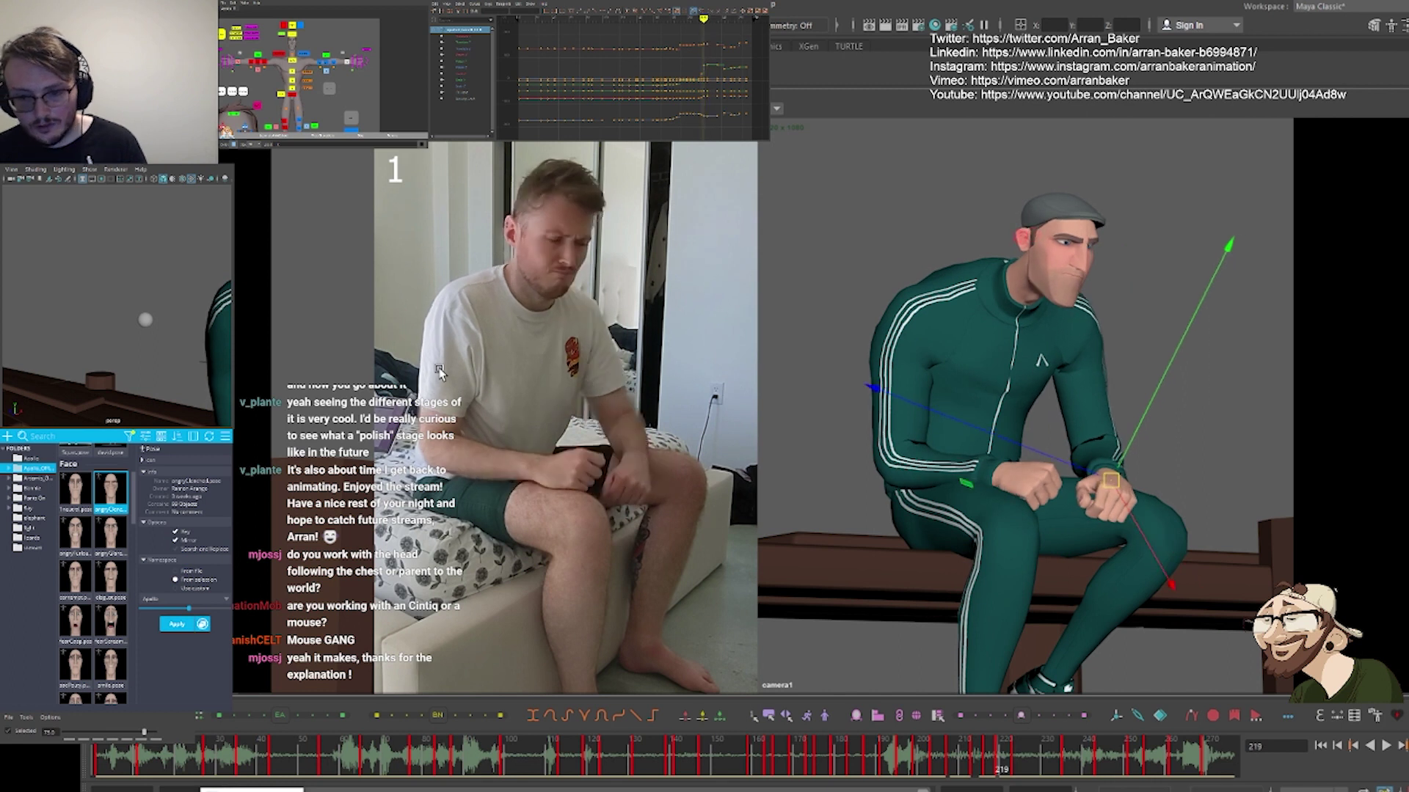
# Blend the left elbow control at frame 219 fully to its frame 223 position and check the neighbouring keys
pyautogui.click(325, 70)
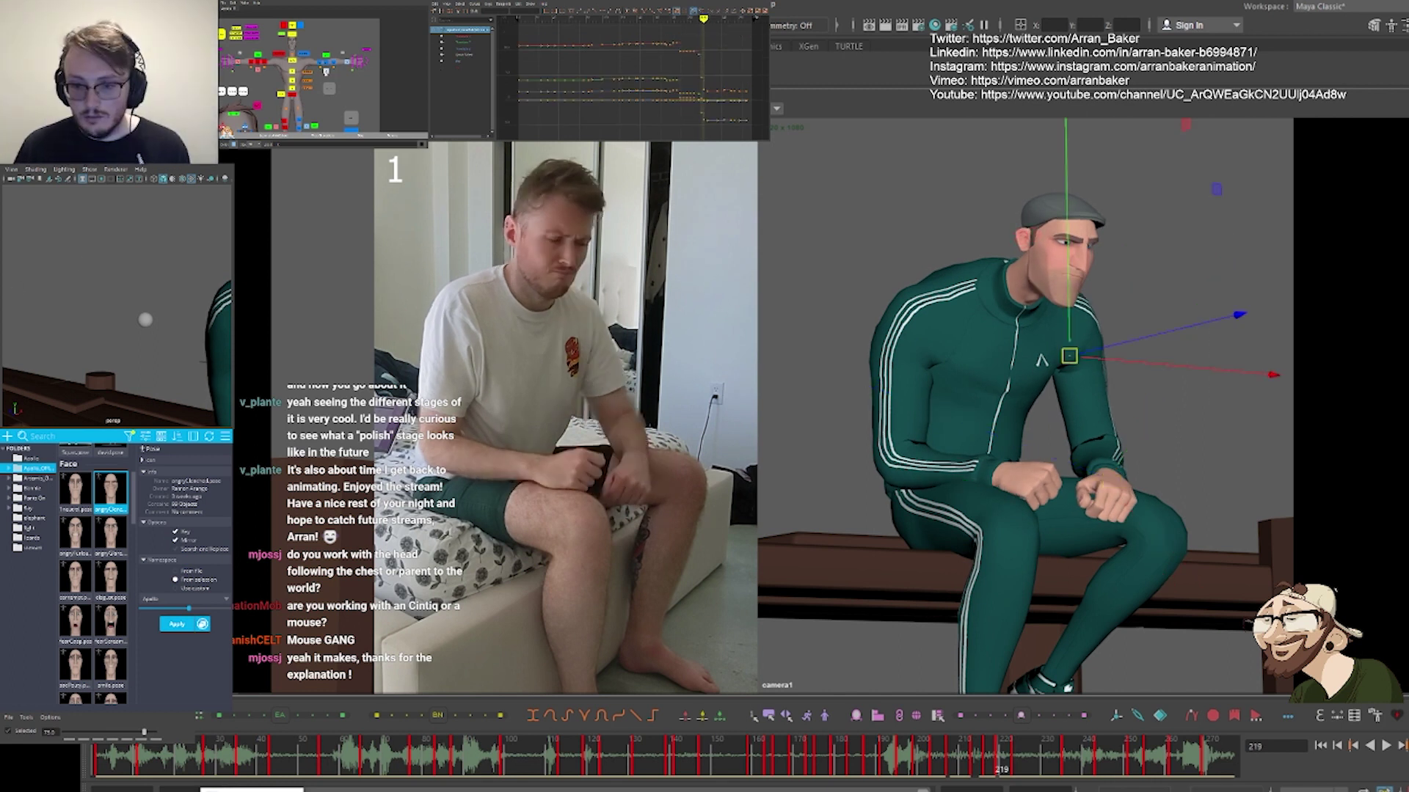
pyautogui.moveTo(127, 733); pyautogui.dragTo(156, 732)
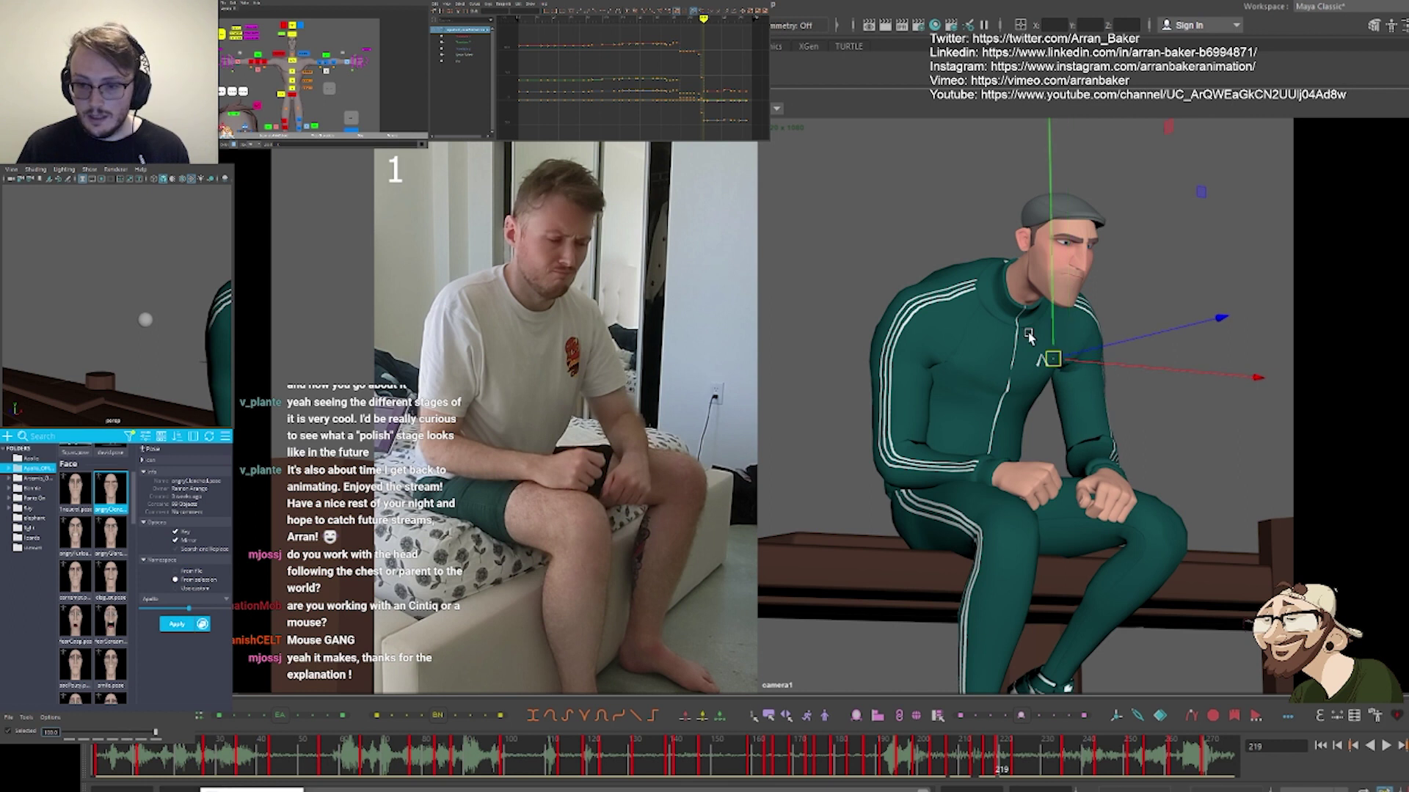
pyautogui.press(',')
pyautogui.press('.')
pyautogui.press('.')
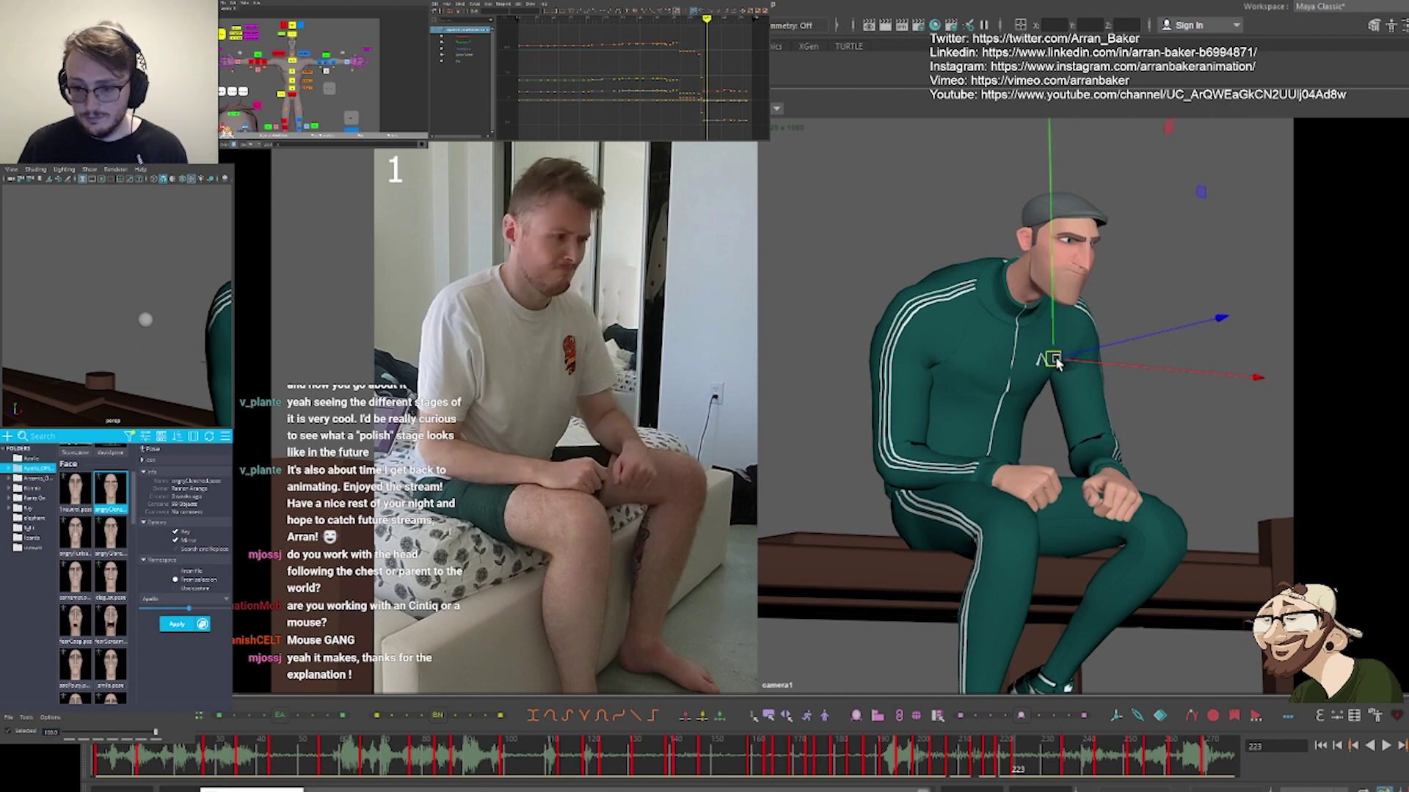
pyautogui.press(',')
# Blend the left hand control at frame 219 towards the frame 223 key and compare it with the keys either side
pyautogui.click(347, 62)
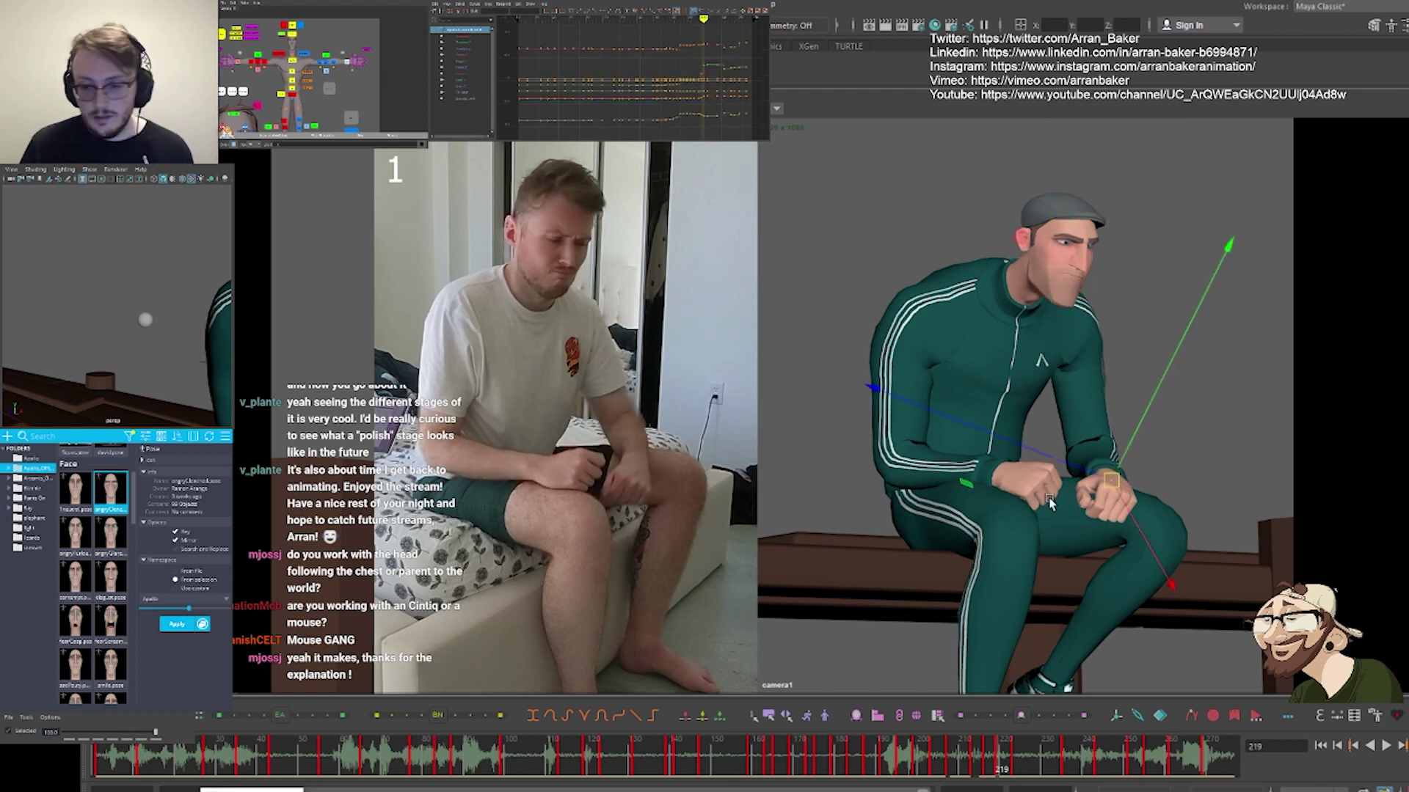
pyautogui.press(',')
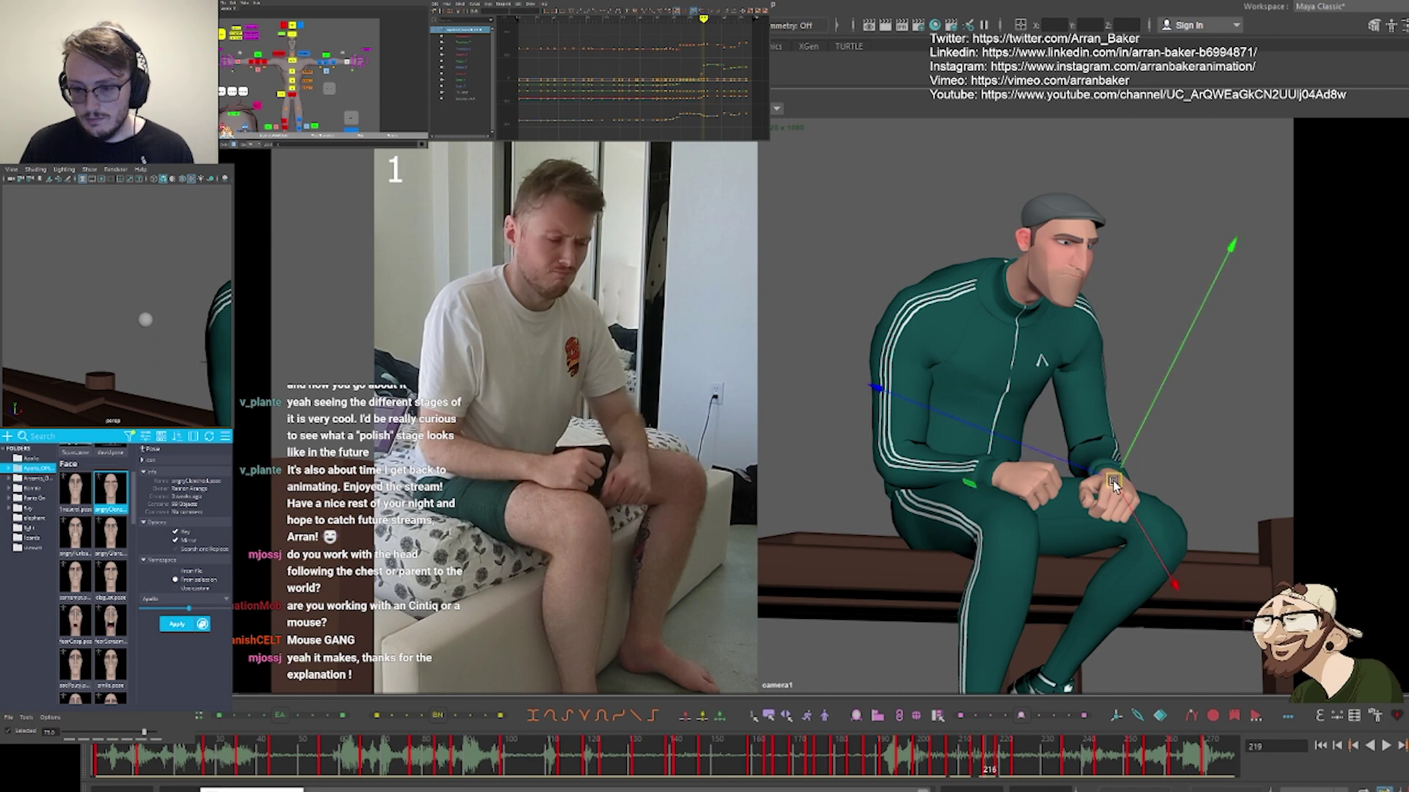
pyautogui.press('.')
pyautogui.press('.')
pyautogui.press(',')
pyautogui.press(',')
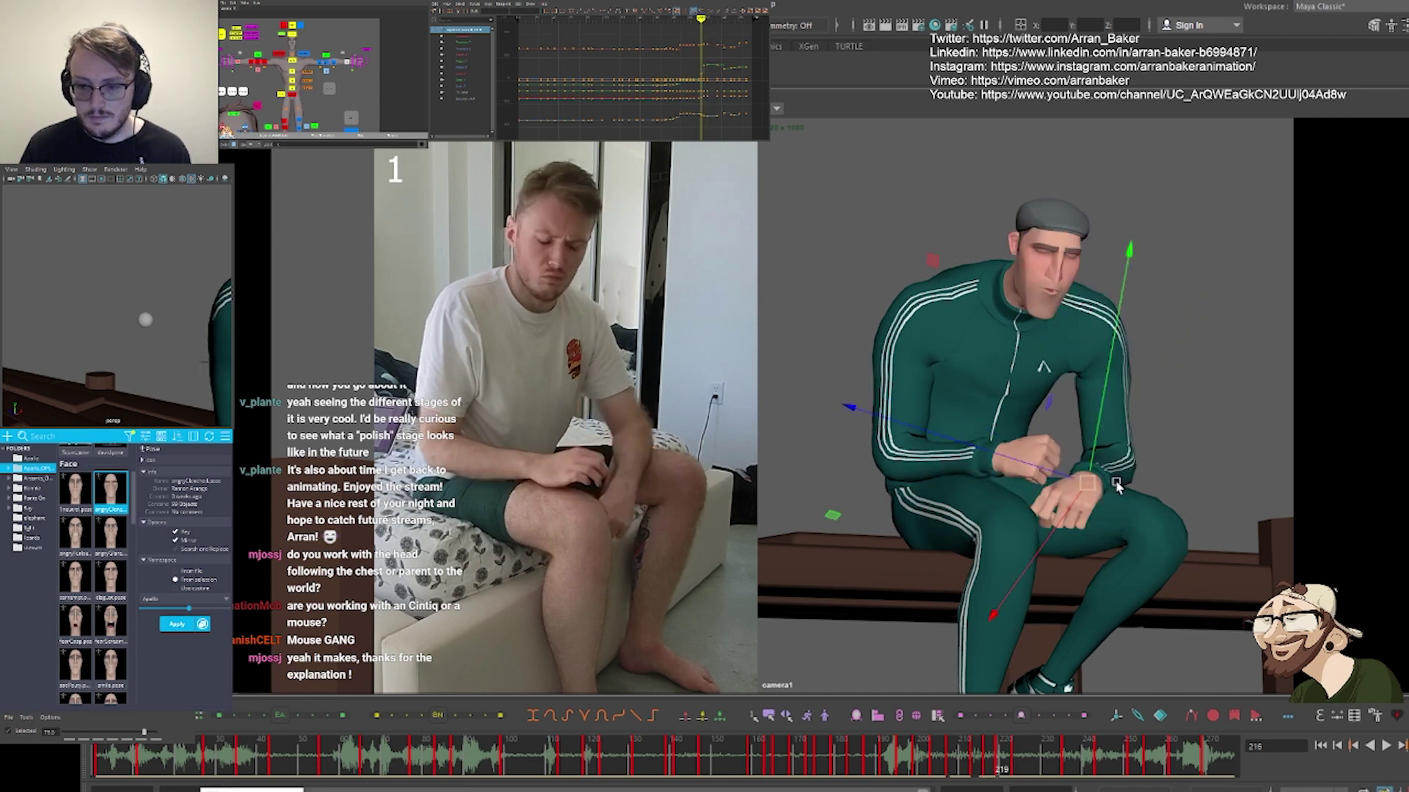
pyautogui.press('.')
pyautogui.press('.')
pyautogui.press(',')
pyautogui.press('.')
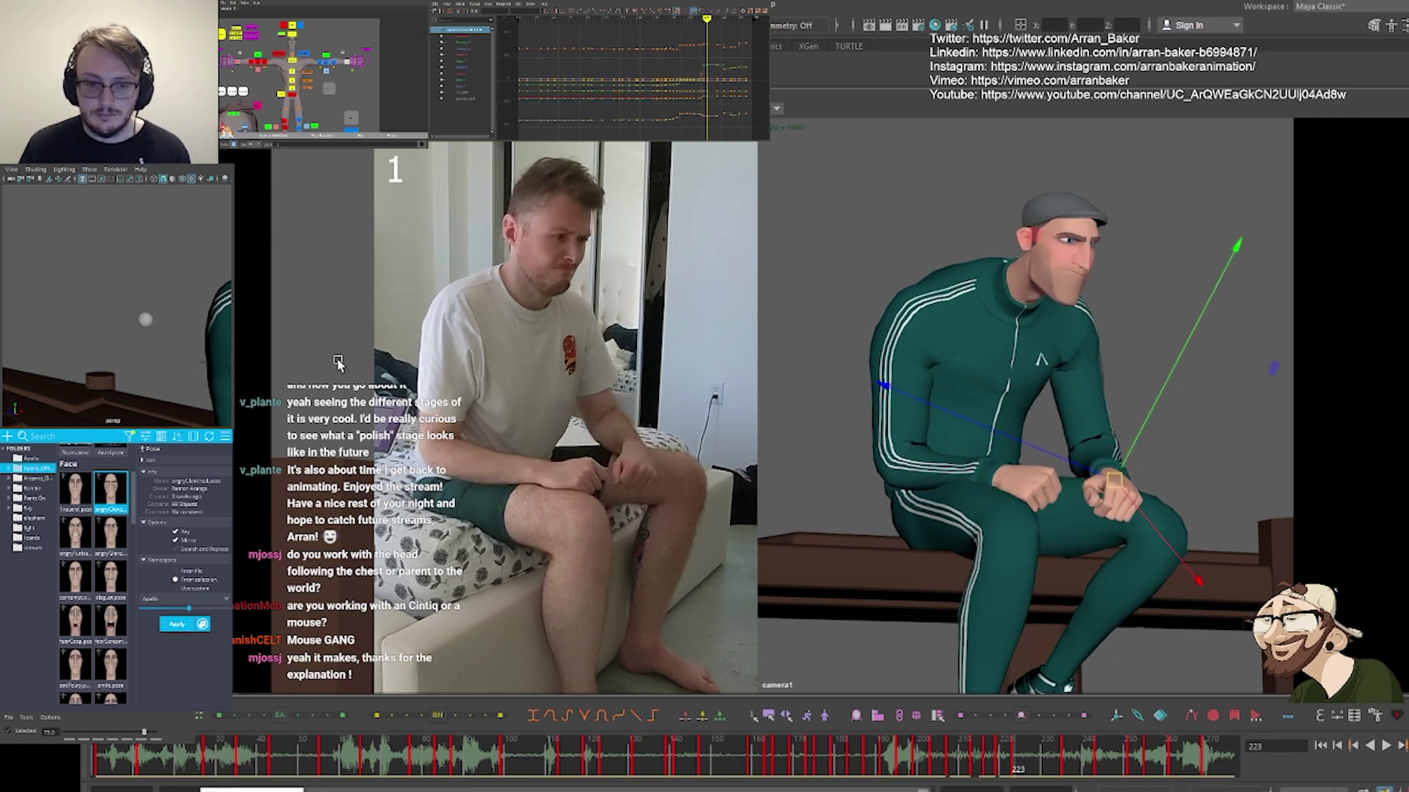
pyautogui.press(',')
# Select the left shoulder control with the Rotate tool and compare its frame 219 pose with the neighbouring keys
pyautogui.click(303, 54)
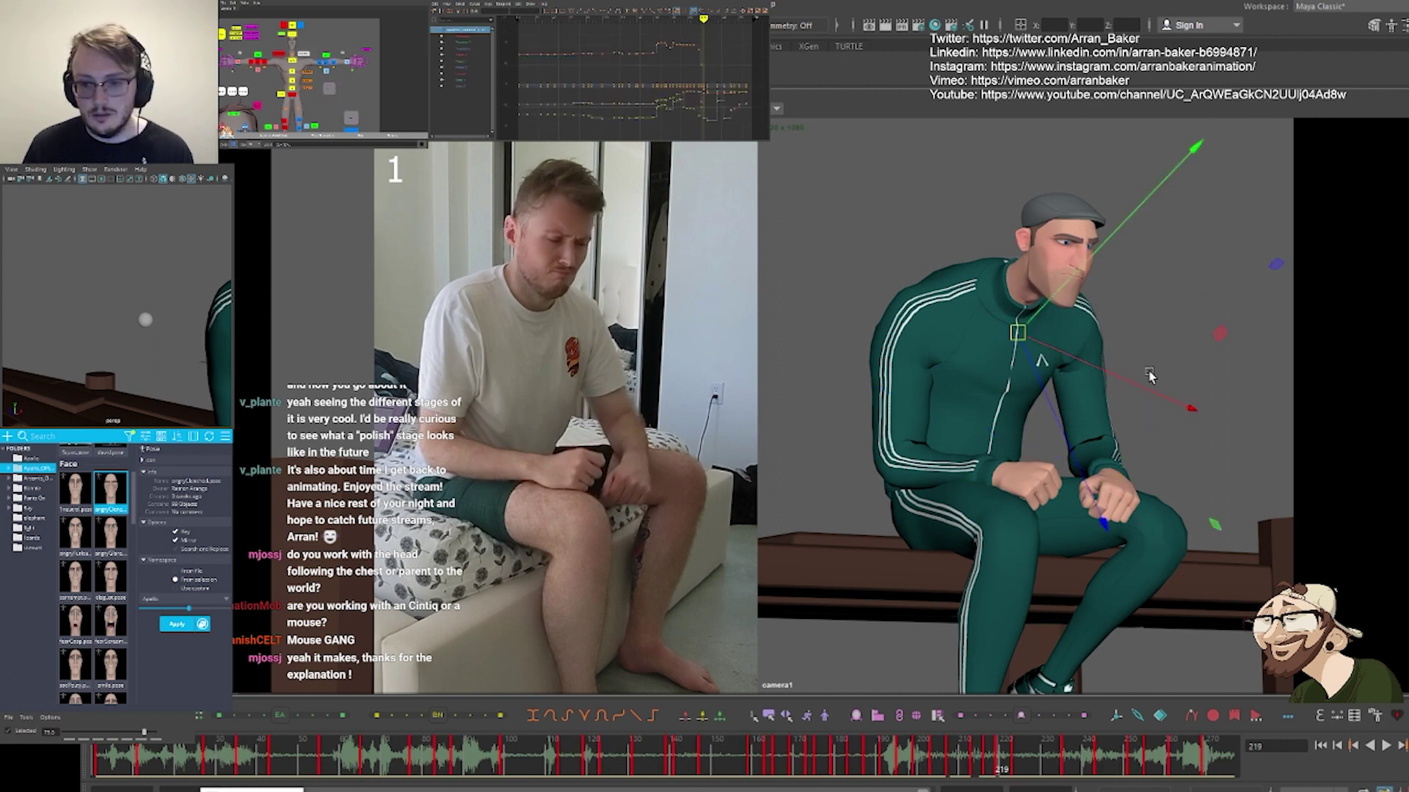
pyautogui.press('e')
pyautogui.press(',')
pyautogui.press('.')
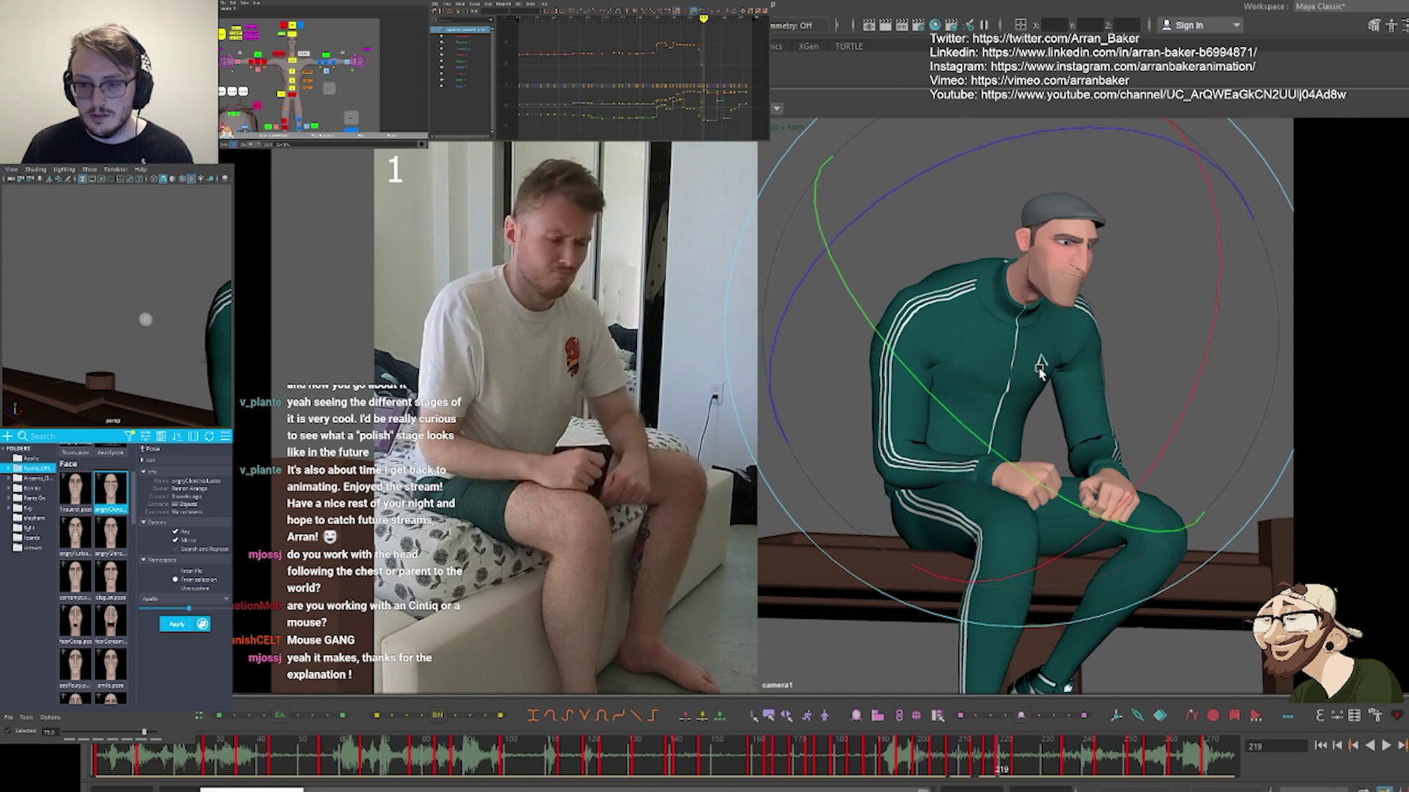
pyautogui.press(',')
pyautogui.press('.')
pyautogui.press('.')
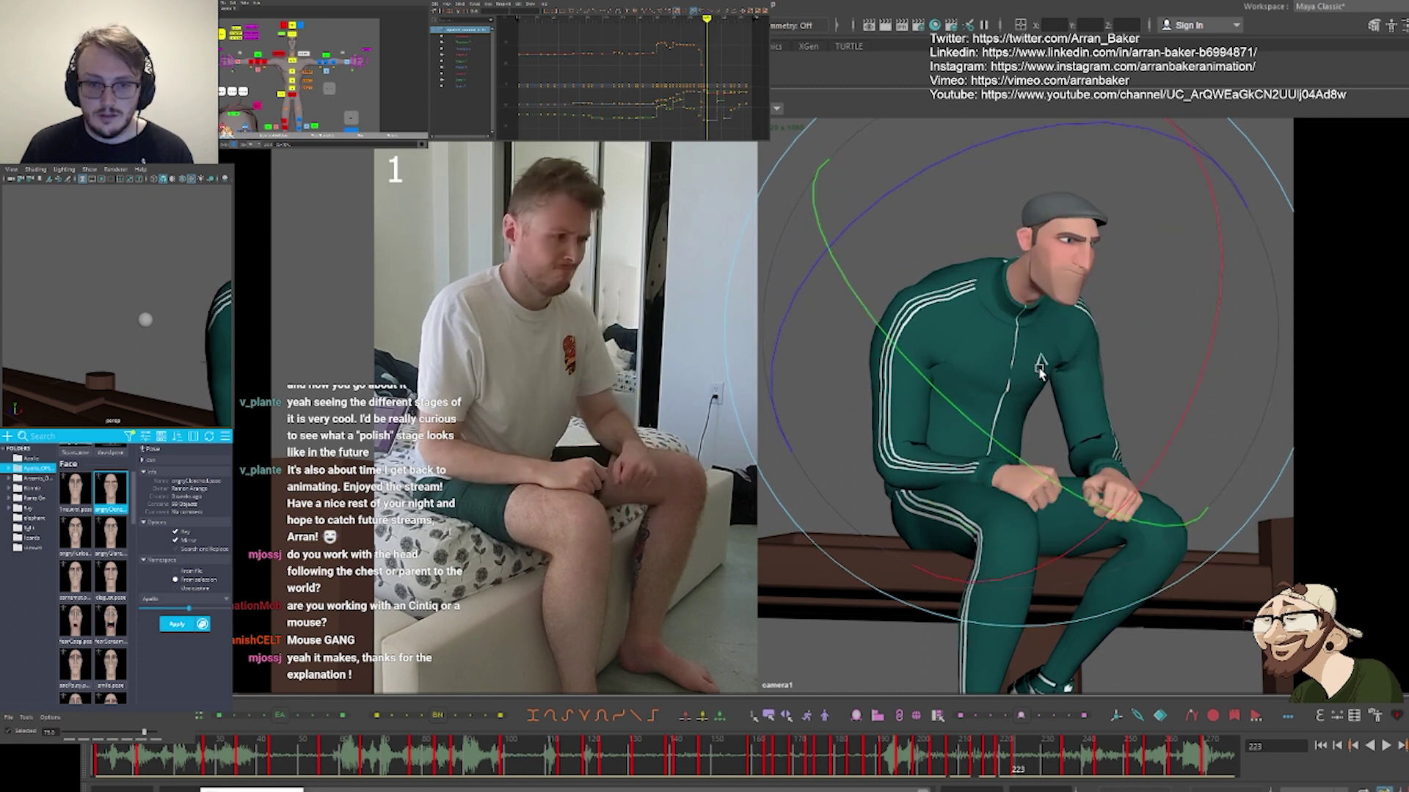
pyautogui.press(',')
pyautogui.press(',')
pyautogui.press('.')
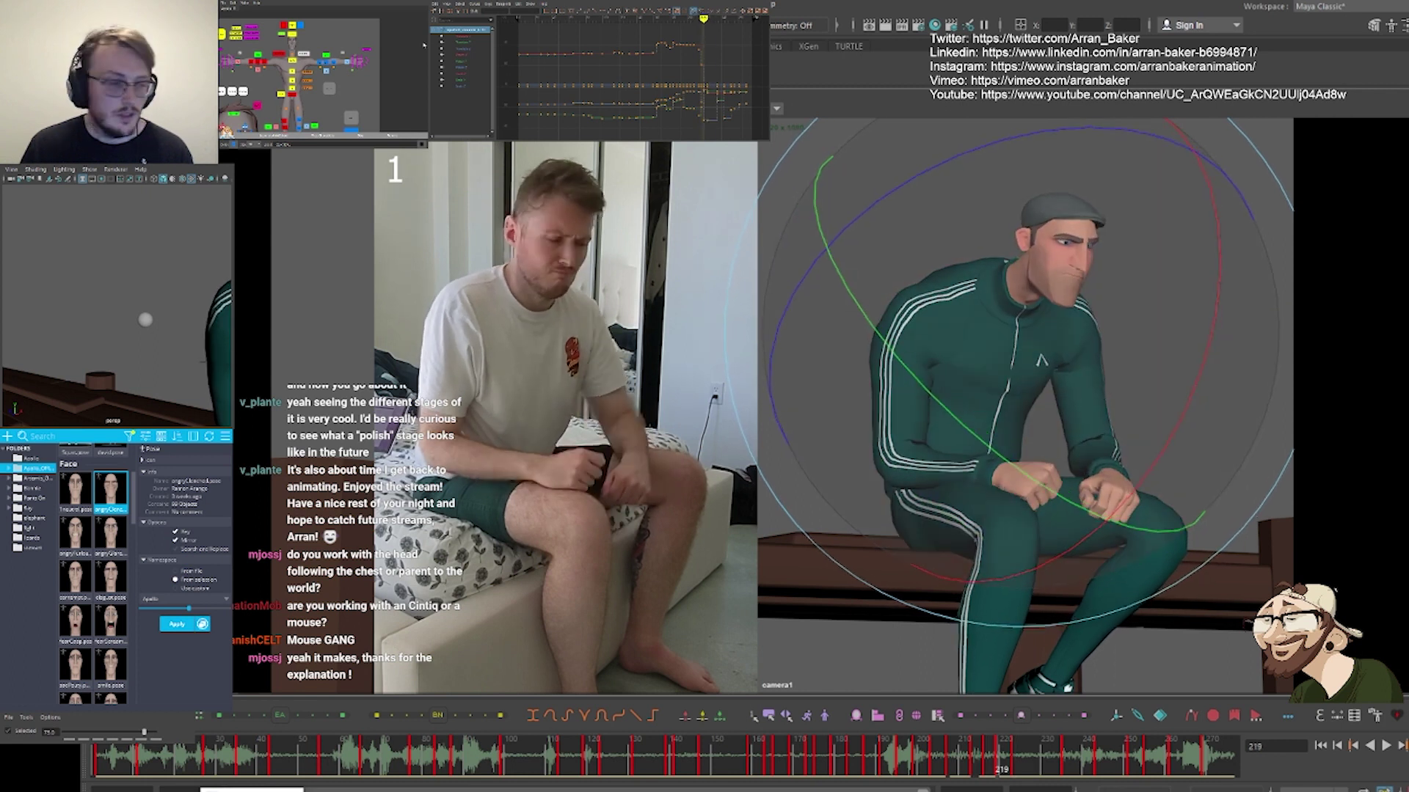
# Select the chest control and compare its rotation at frame 219 with the previous key and frame 223
pyautogui.click(292, 60)
pyautogui.press(',')
pyautogui.press('.')
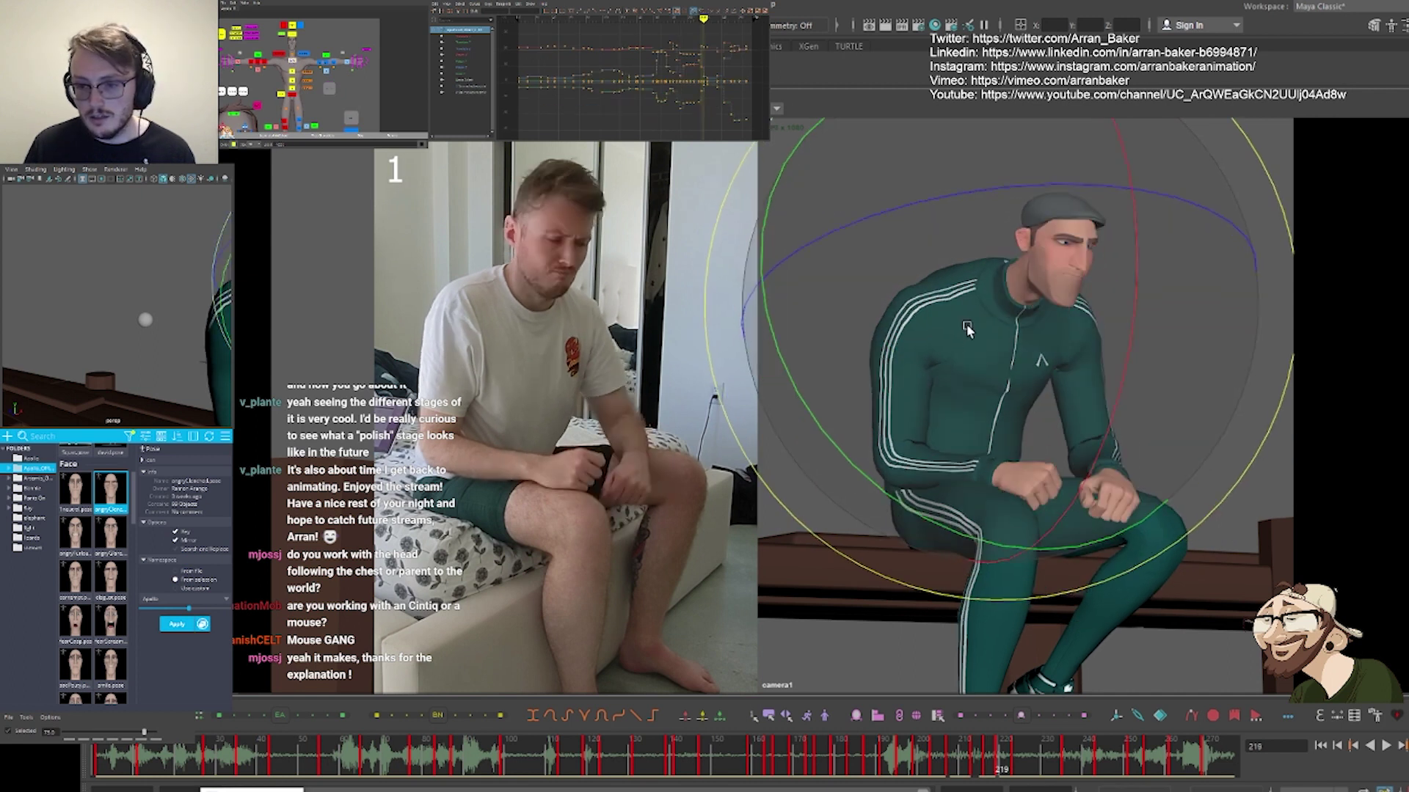
pyautogui.press(',')
pyautogui.press('.')
pyautogui.press('.')
pyautogui.press(',')
pyautogui.press(',')
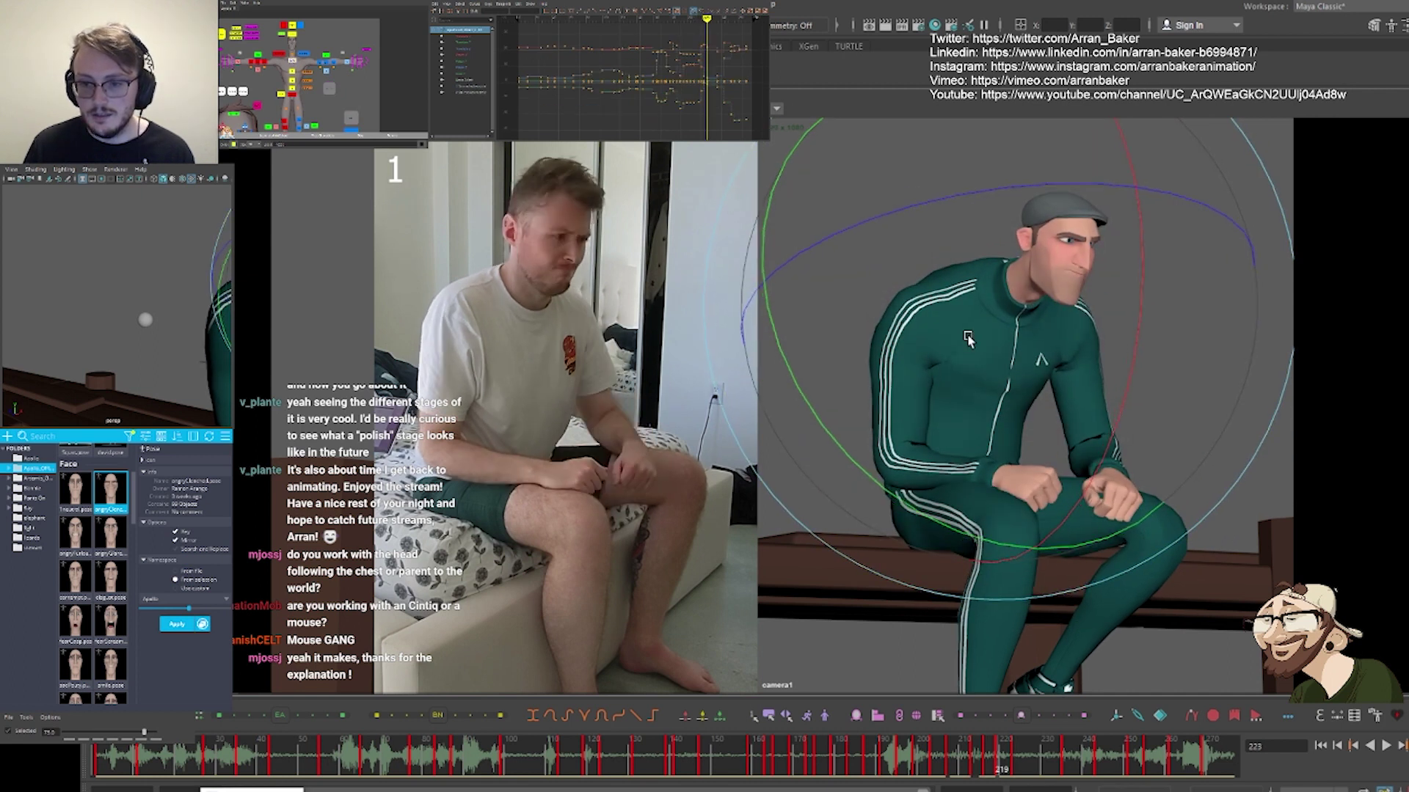
pyautogui.press('.')
pyautogui.press('.')
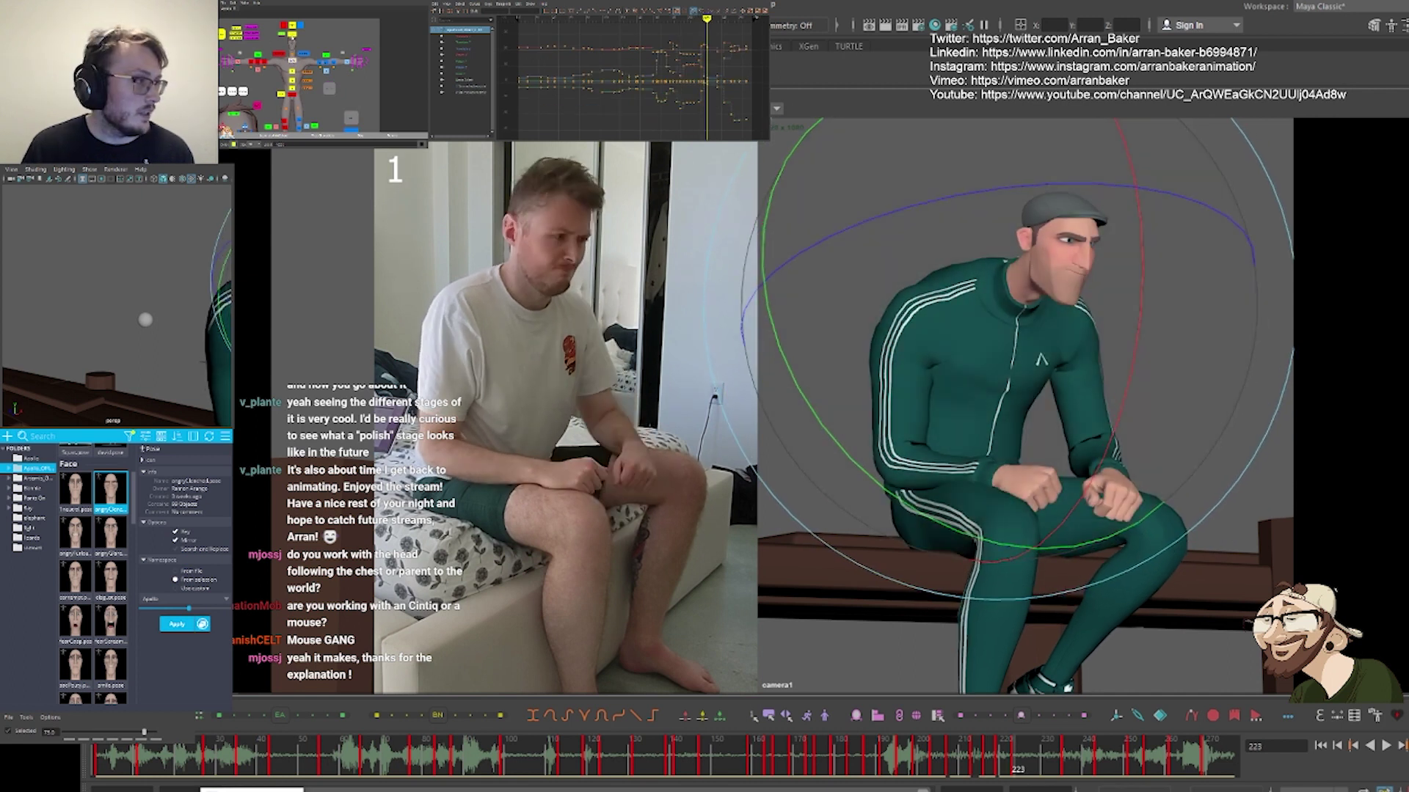
# Rotate the head control slightly downward at frame 219 and compare the pose with the adjacent keys
pyautogui.click(292, 33)
pyautogui.press(',')
pyautogui.press(',')
pyautogui.press('.')
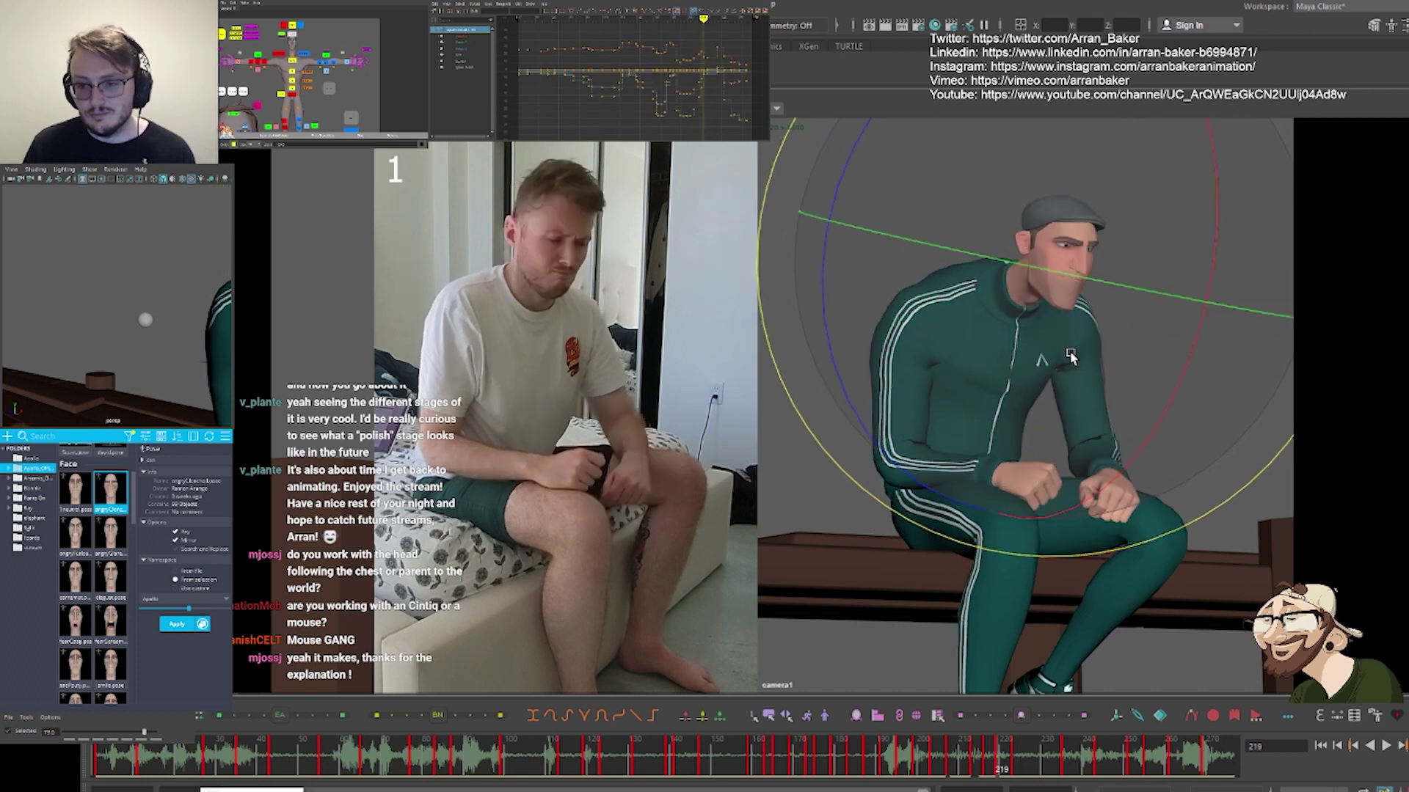
pyautogui.press(',')
pyautogui.press('.')
pyautogui.moveTo(1076, 353); pyautogui.dragTo(1076, 366)
pyautogui.press(',')
pyautogui.press('.')
pyautogui.press('.')
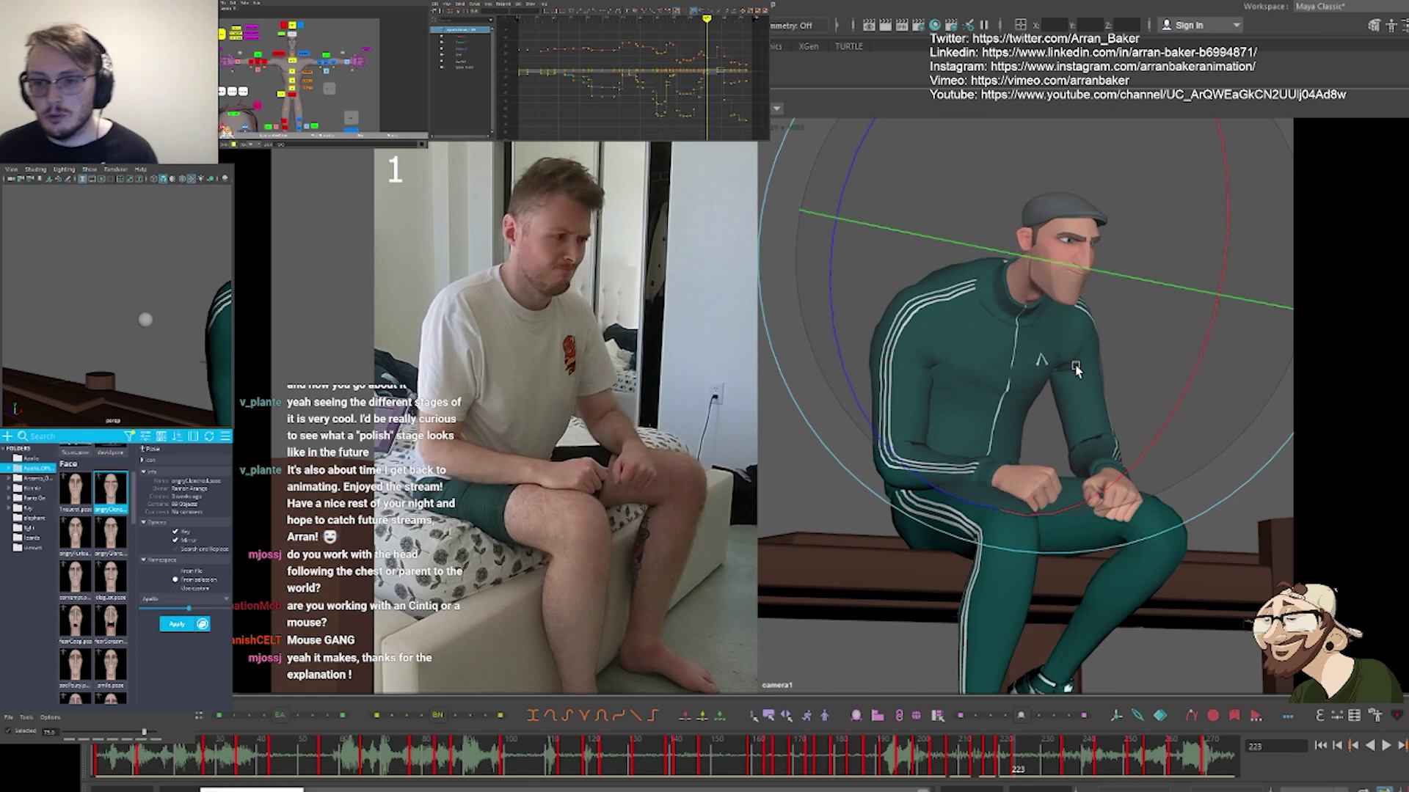
# Review the head movement across the keys from frame 213 to 223 against the video reference
pyautogui.press(',')
pyautogui.press(',')
pyautogui.press(',')
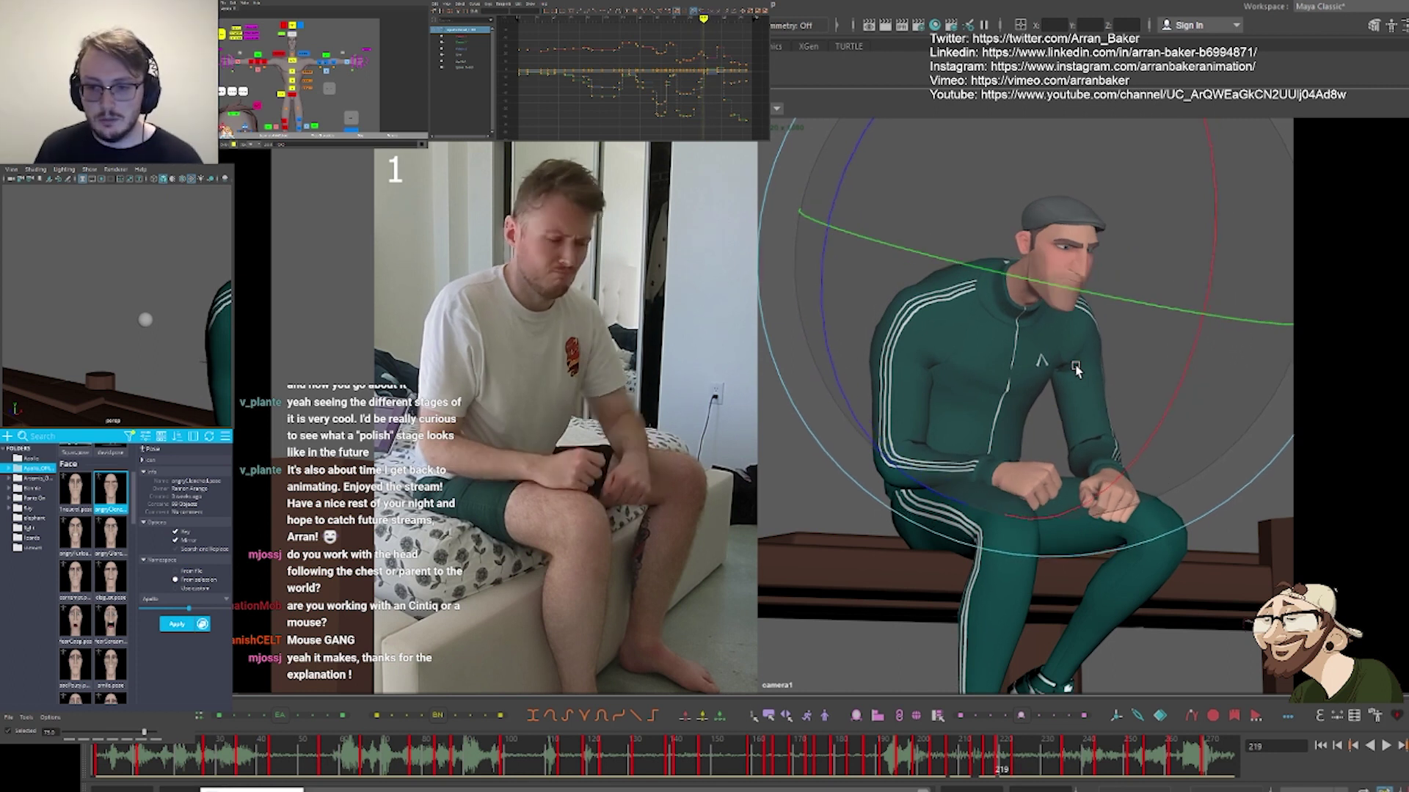
pyautogui.press('.')
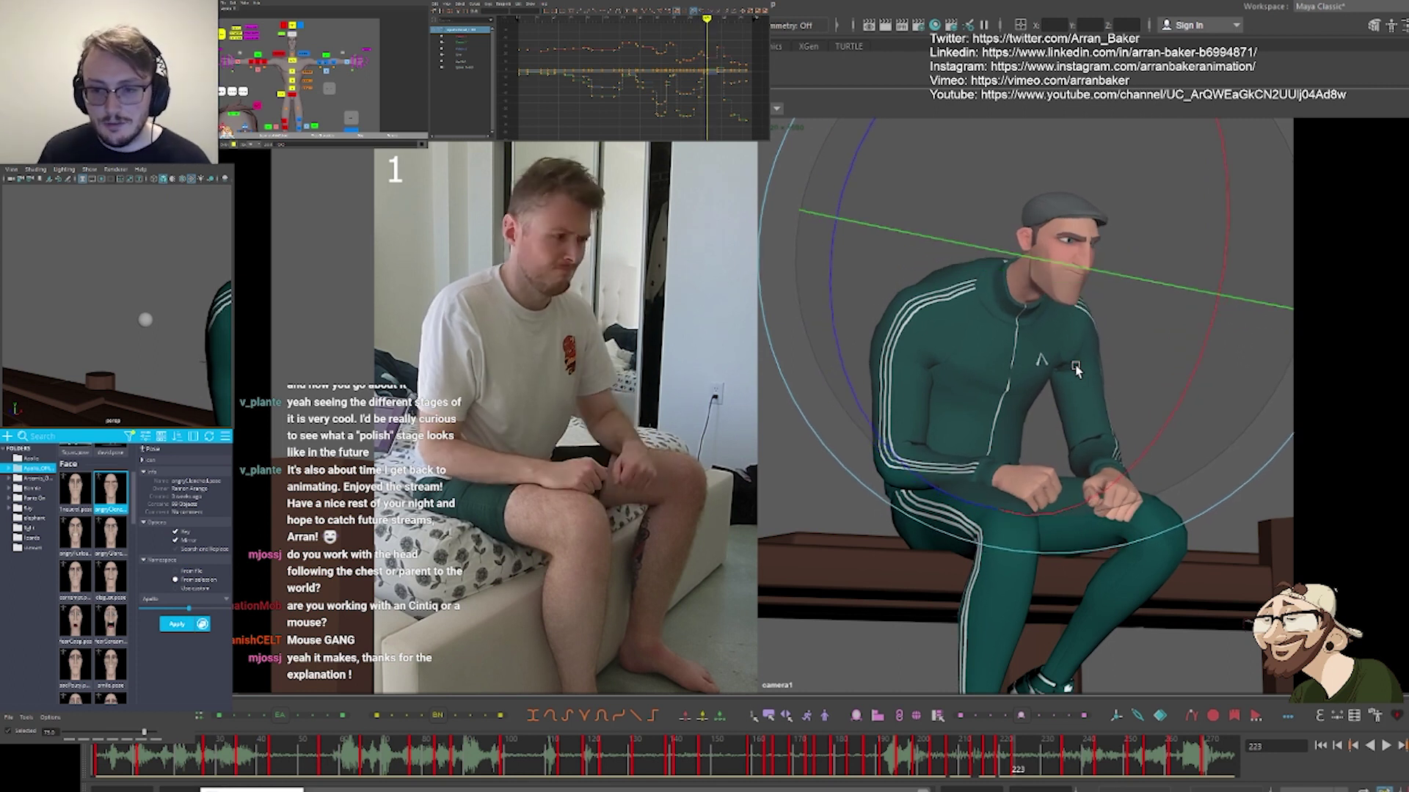
pyautogui.press(',')
pyautogui.press(',')
pyautogui.press(',')
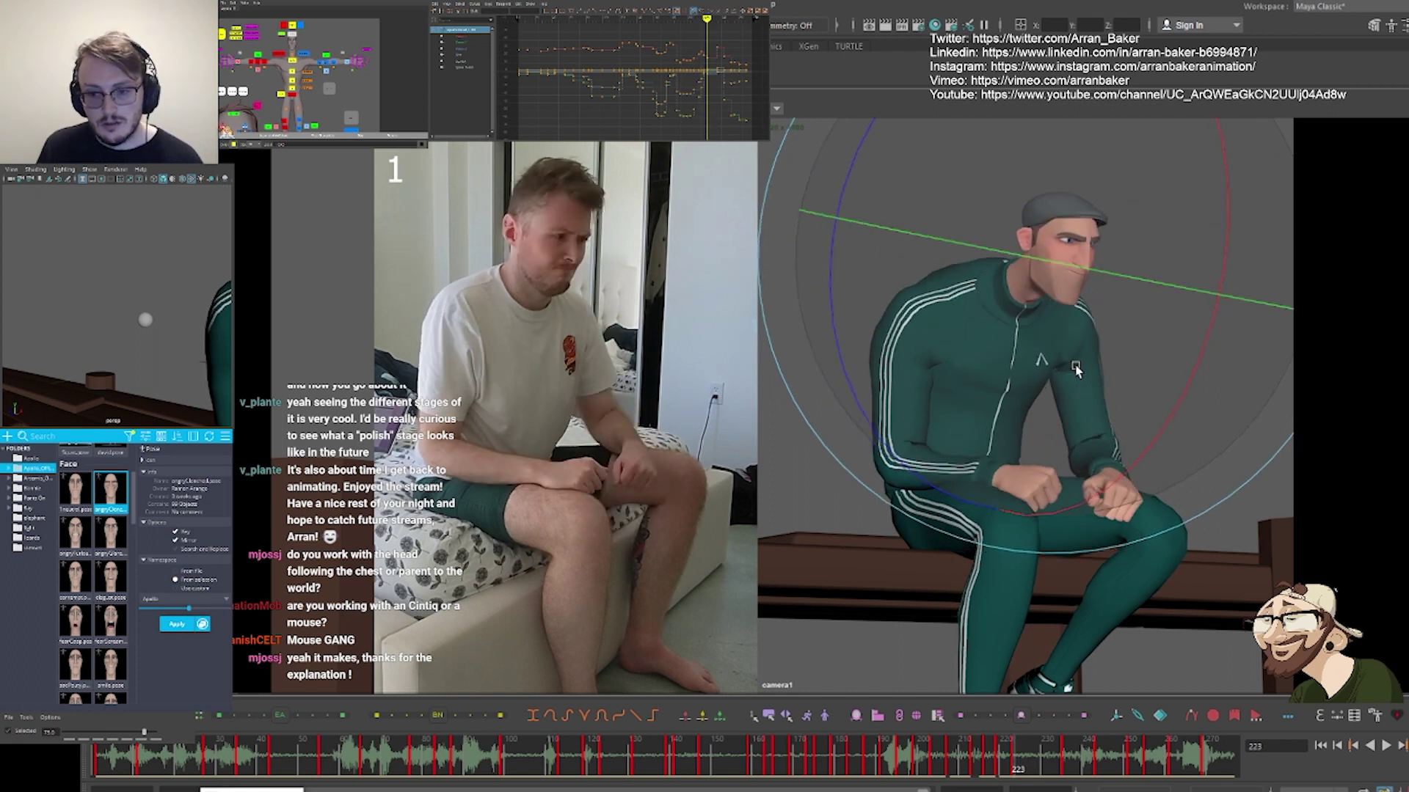
pyautogui.press(',')
pyautogui.press(',')
pyautogui.press('.')
pyautogui.press(',')
pyautogui.press(',')
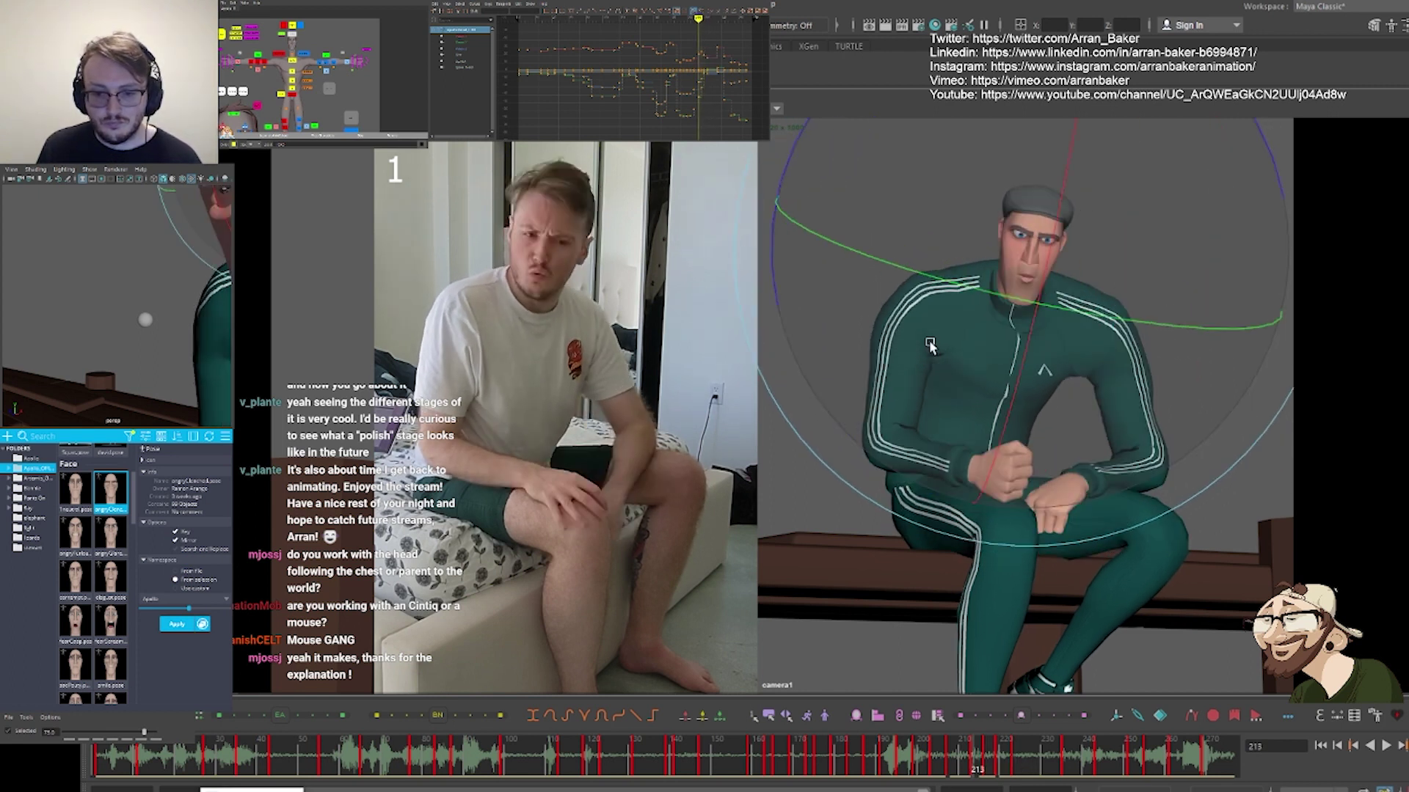
pyautogui.press('.')
pyautogui.press('.')
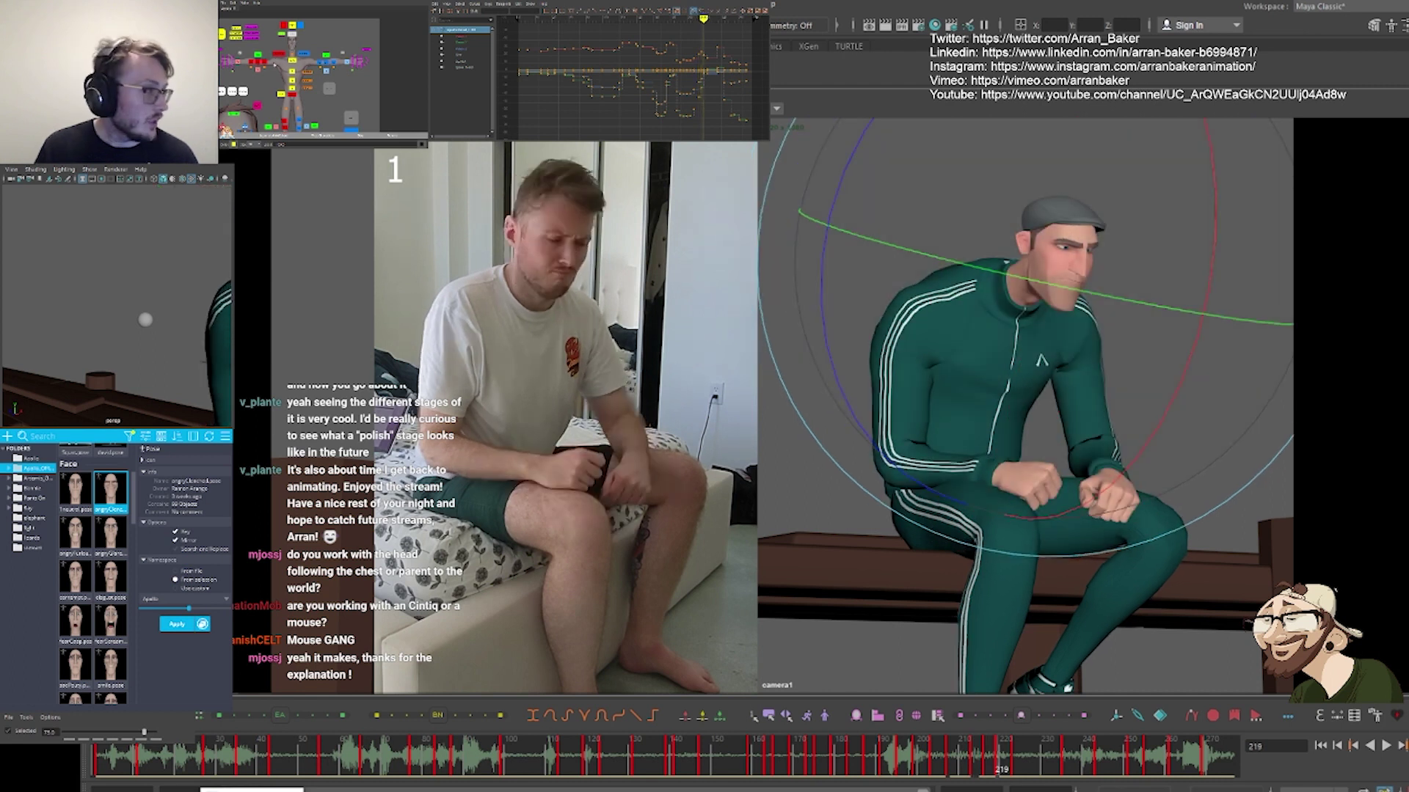
# Select the right arm controls and blend their frame 219 pose fully toward the next key, comparing it with frame 223
pyautogui.keyDown('alt'); pyautogui.moveTo(274, 64); pyautogui.dragTo(310, 69, button='middle'); pyautogui.keyUp('alt')
pyautogui.moveTo(286, 53); pyautogui.dragTo(338, 73)
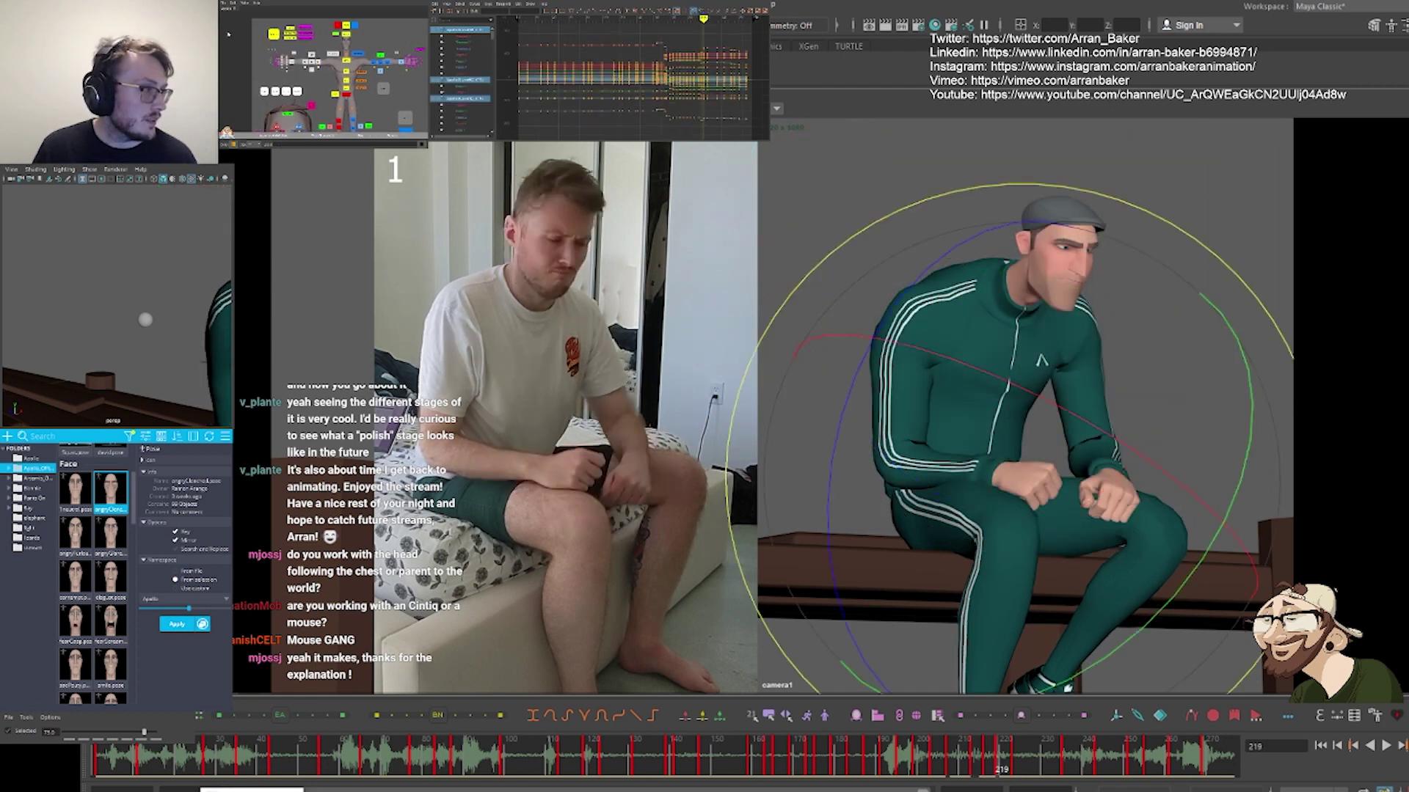
pyautogui.moveTo(134, 733); pyautogui.dragTo(157, 734)
pyautogui.press(',')
pyautogui.press('.')
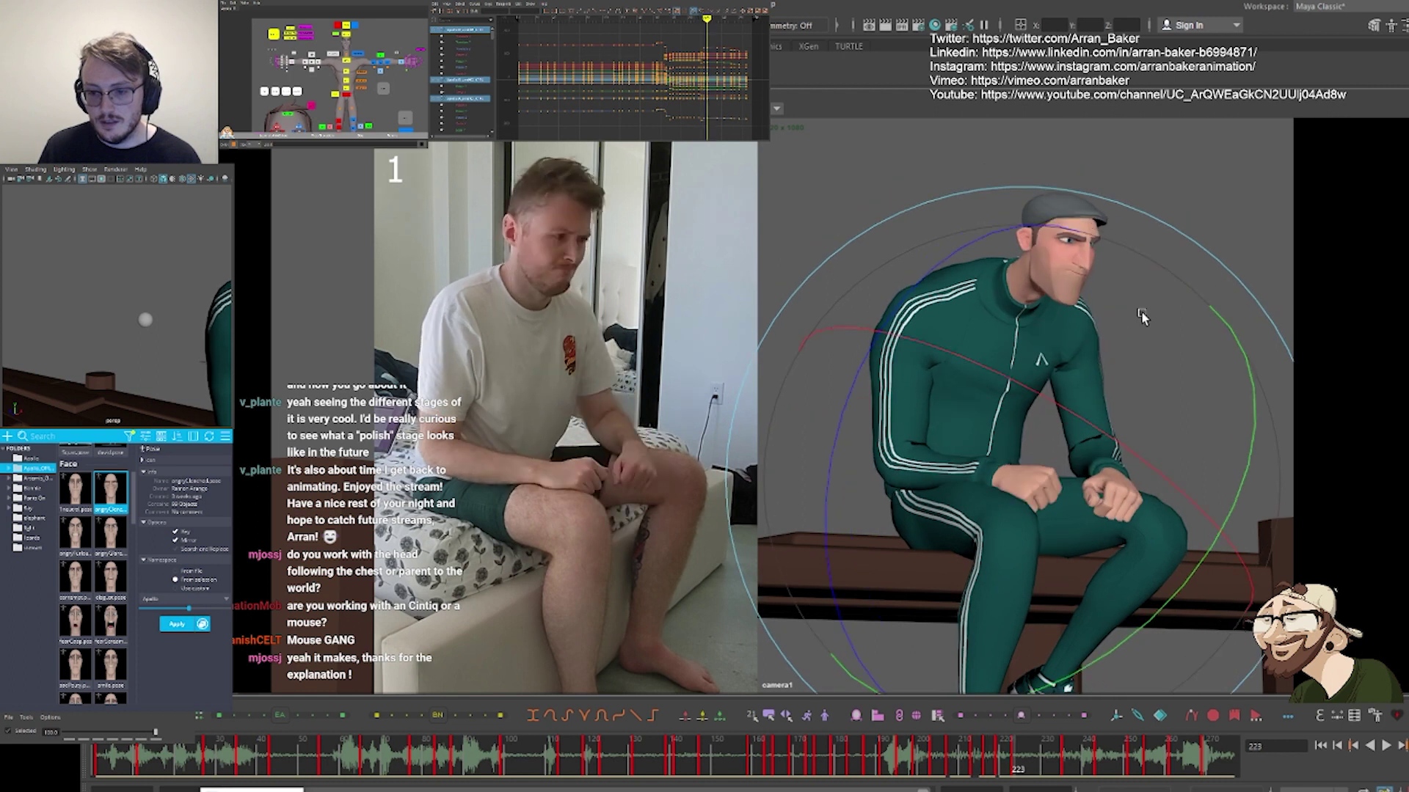
pyautogui.press('.')
pyautogui.press(',')
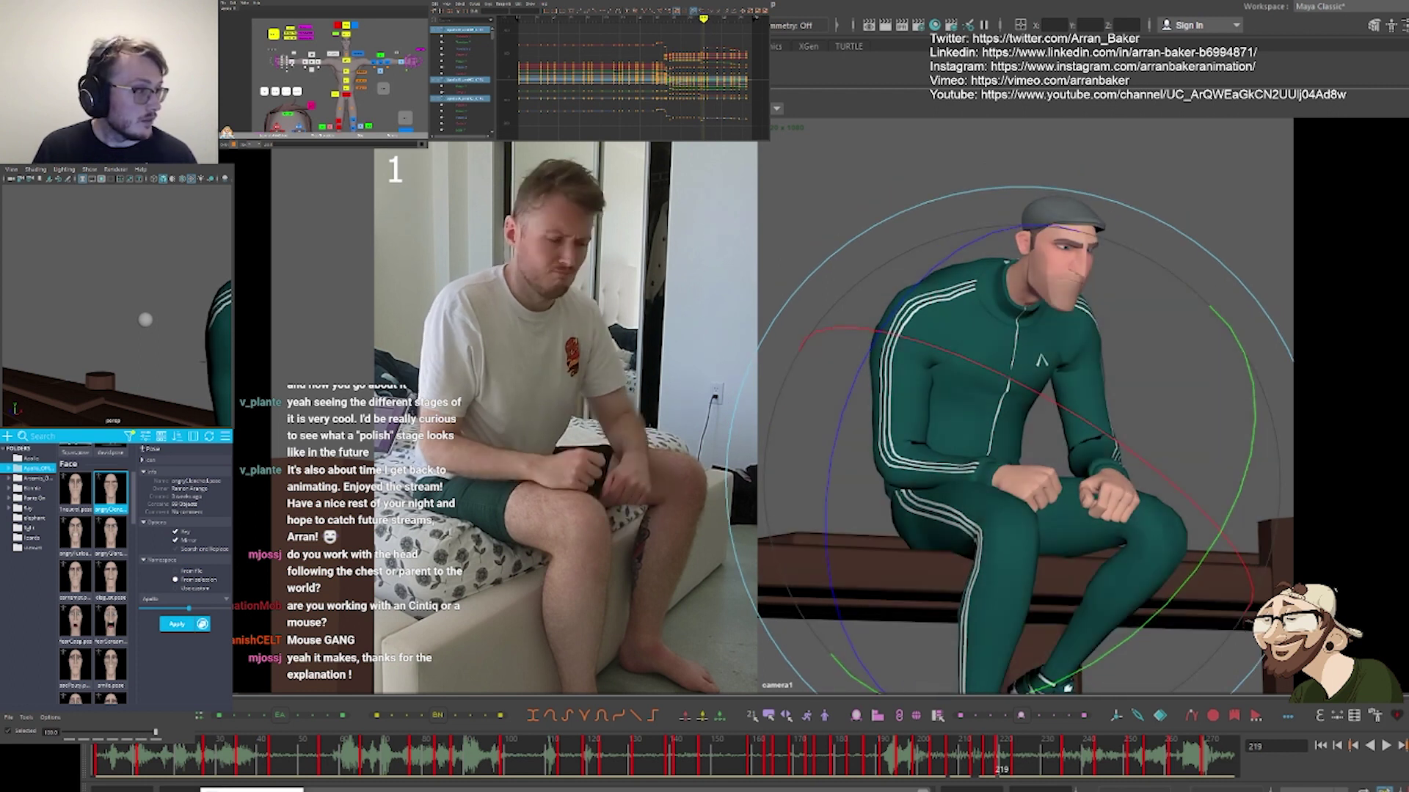
# Select the right hand control and move it slightly back toward the body at frame 216
pyautogui.click(831, 418)
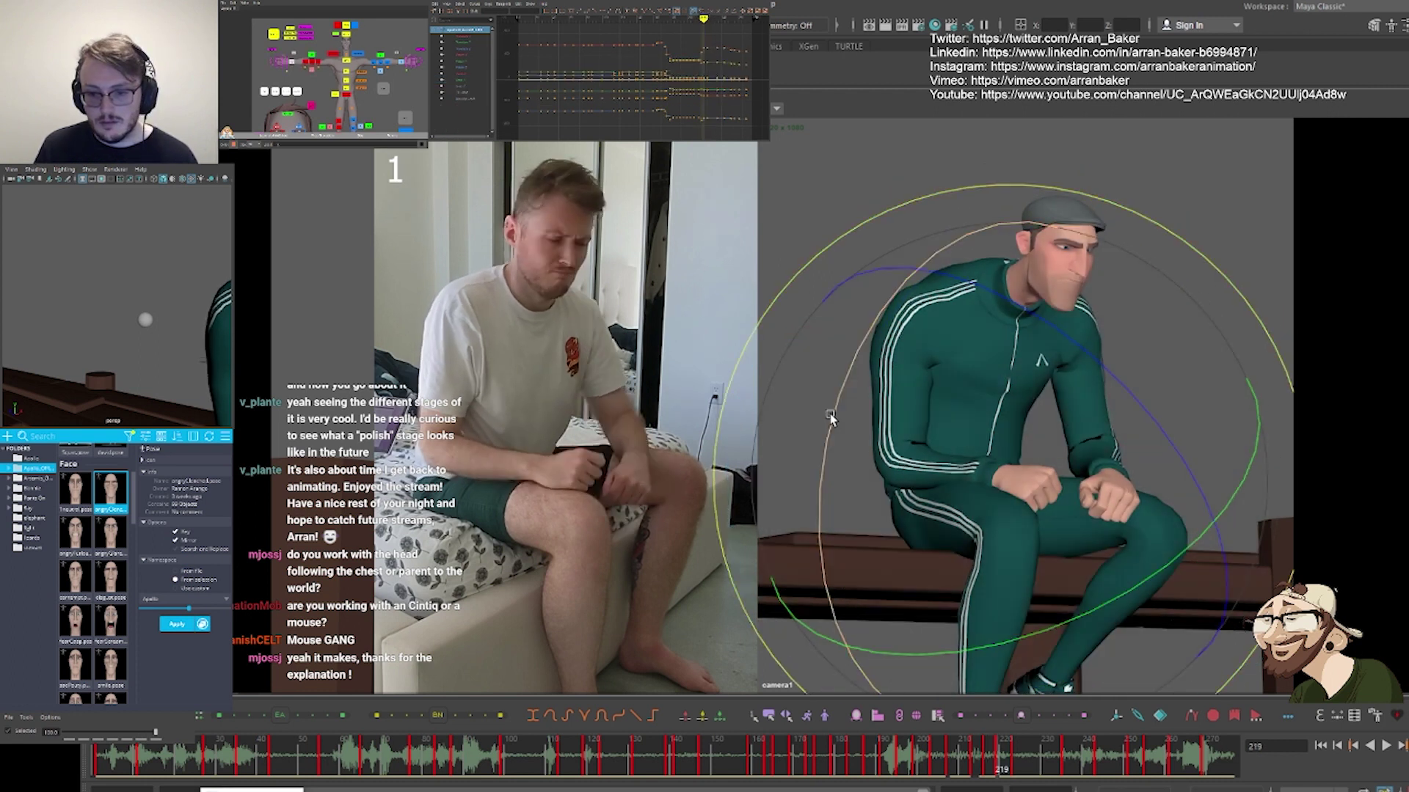
pyautogui.press('.')
pyautogui.press('.')
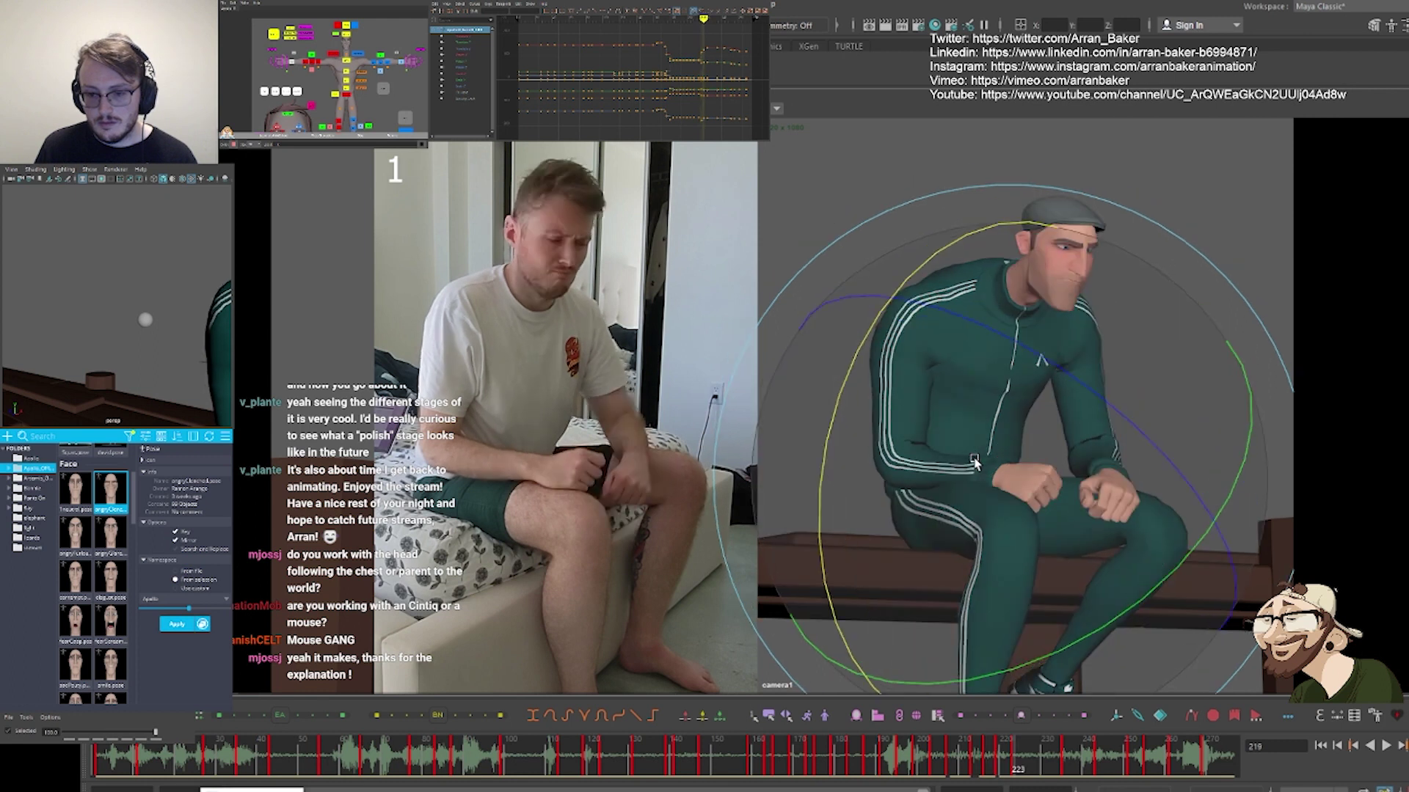
pyautogui.press(',')
pyautogui.press(',')
pyautogui.press(',')
pyautogui.press('.')
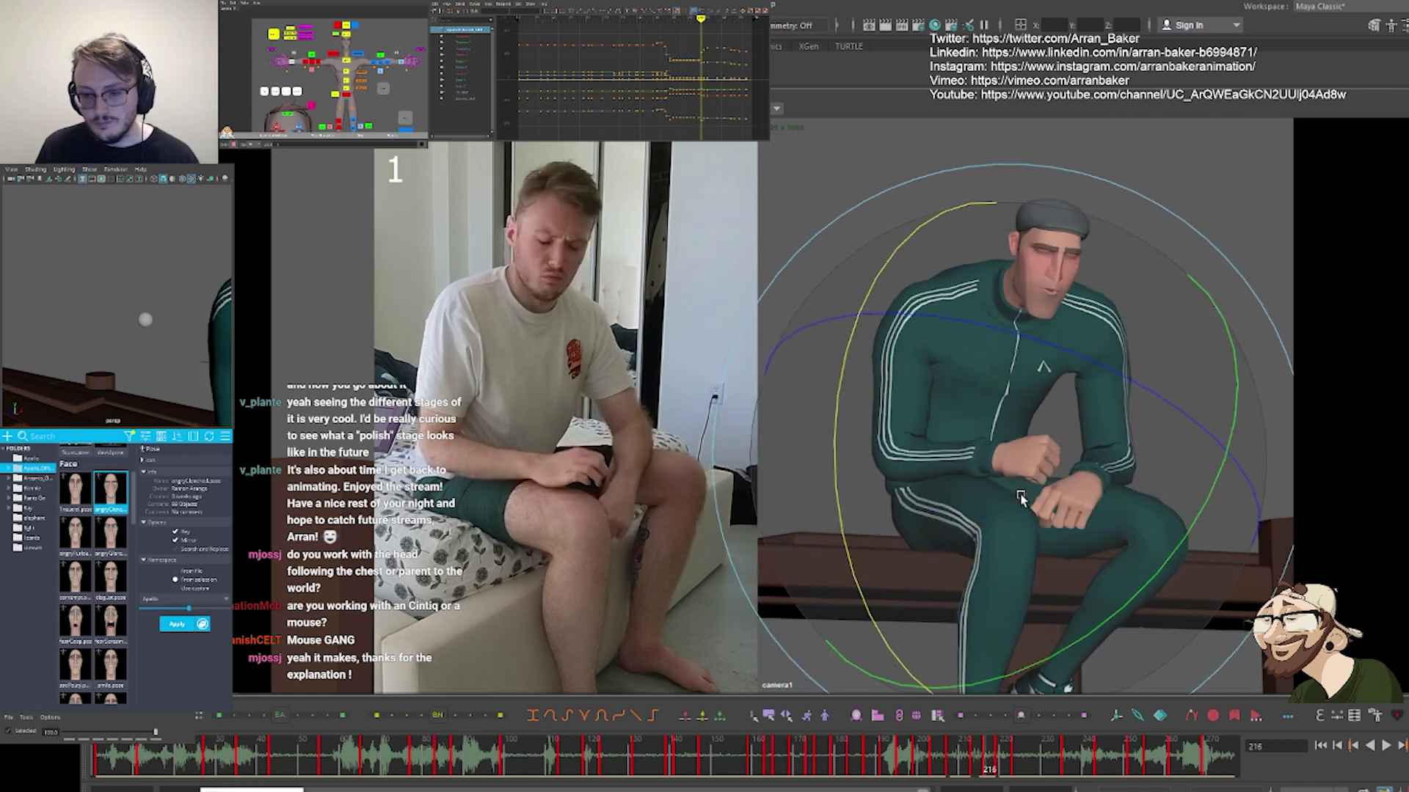
pyautogui.press('w')
pyautogui.moveTo(1012, 473); pyautogui.dragTo(1006, 466)
pyautogui.press('.')
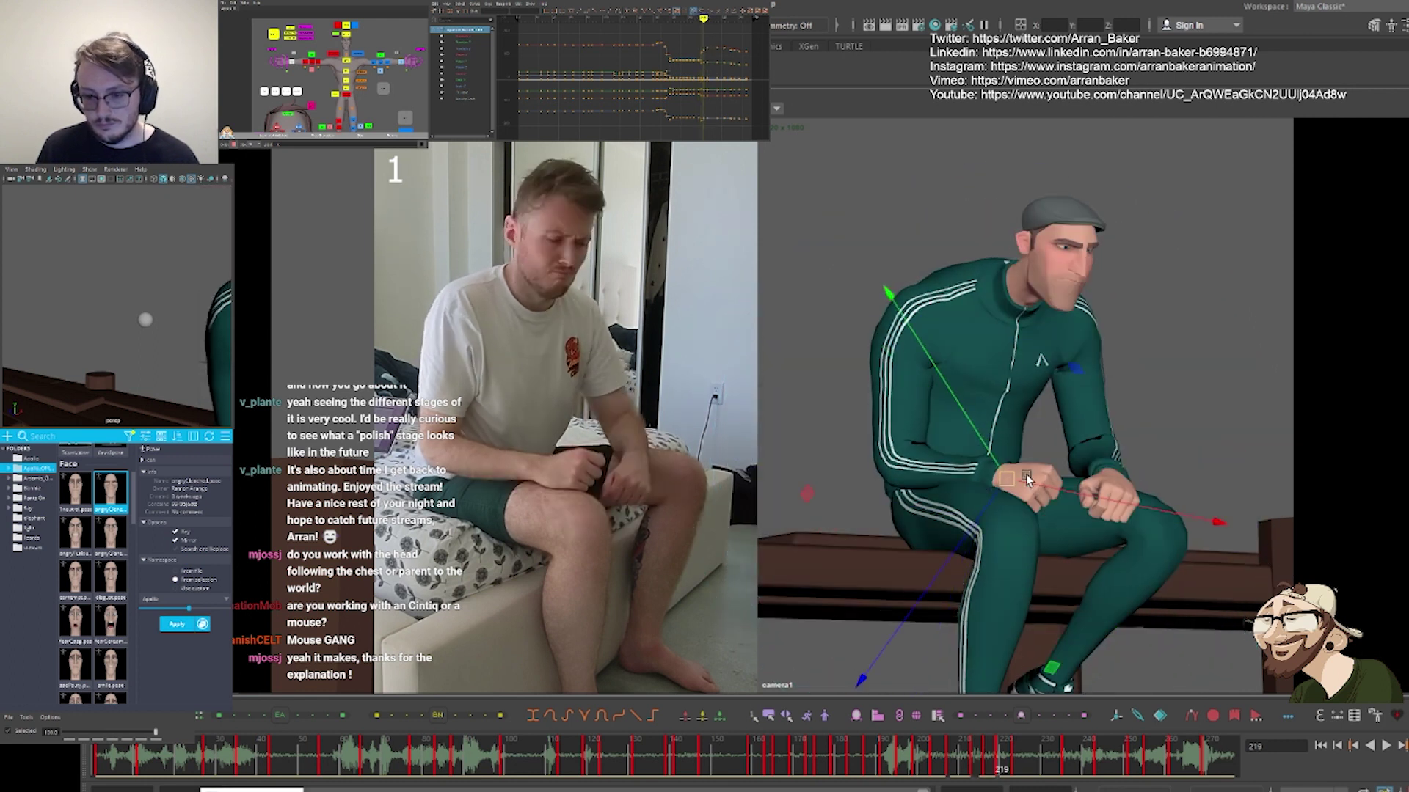
# Compare the right hand's movement across the keys from frame 213 to 223 against the video reference
pyautogui.press('.')
pyautogui.press(',')
pyautogui.press(',')
pyautogui.press(',')
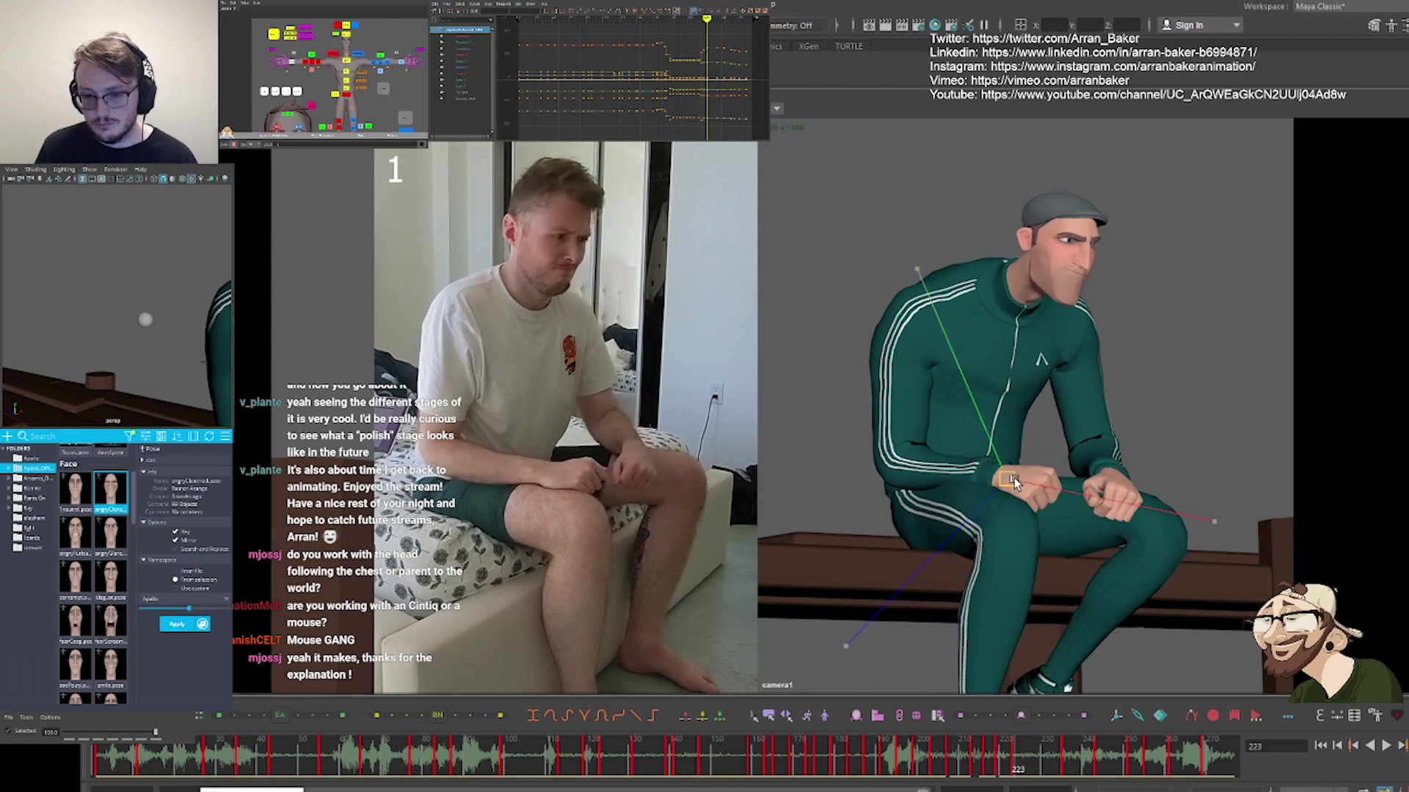
pyautogui.press('.')
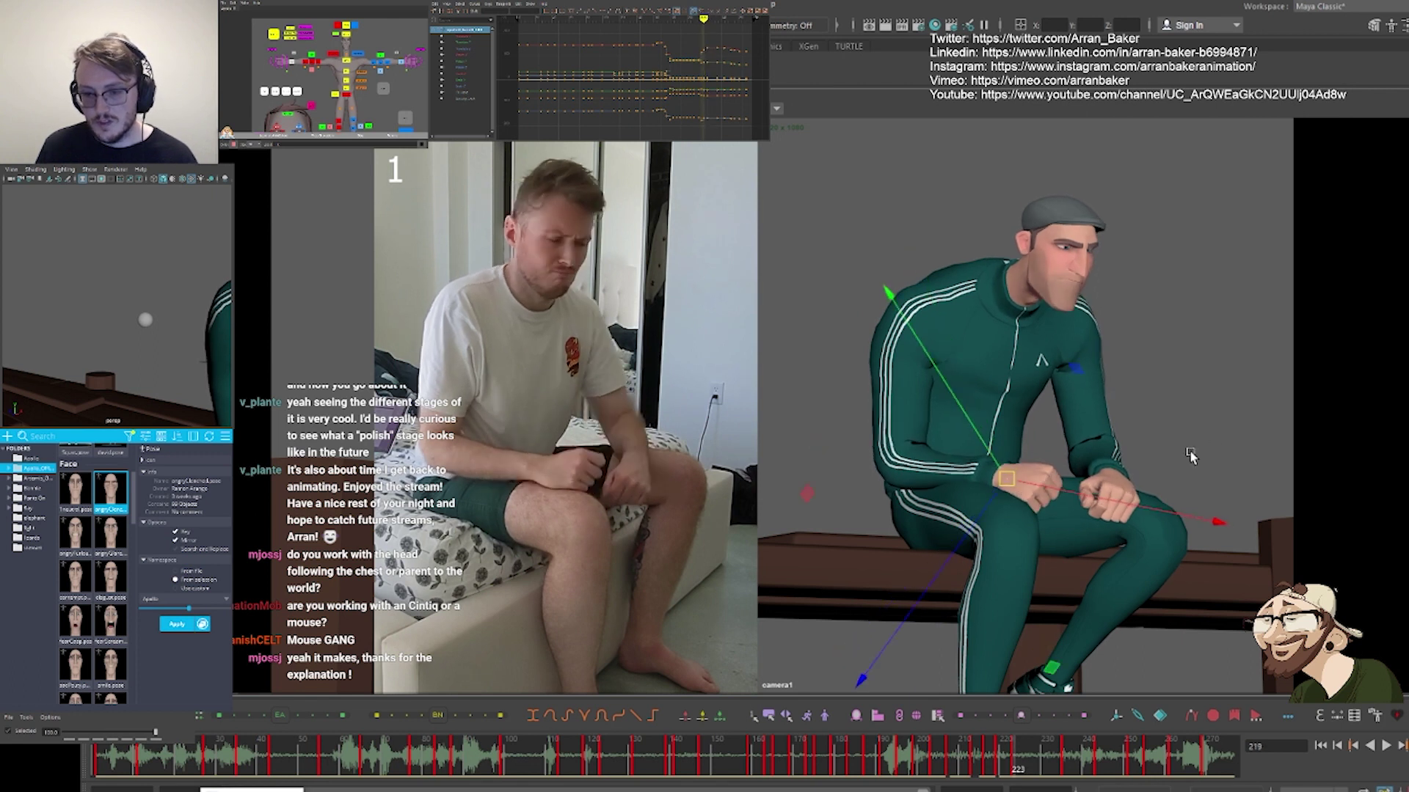
pyautogui.press(',')
pyautogui.press(',')
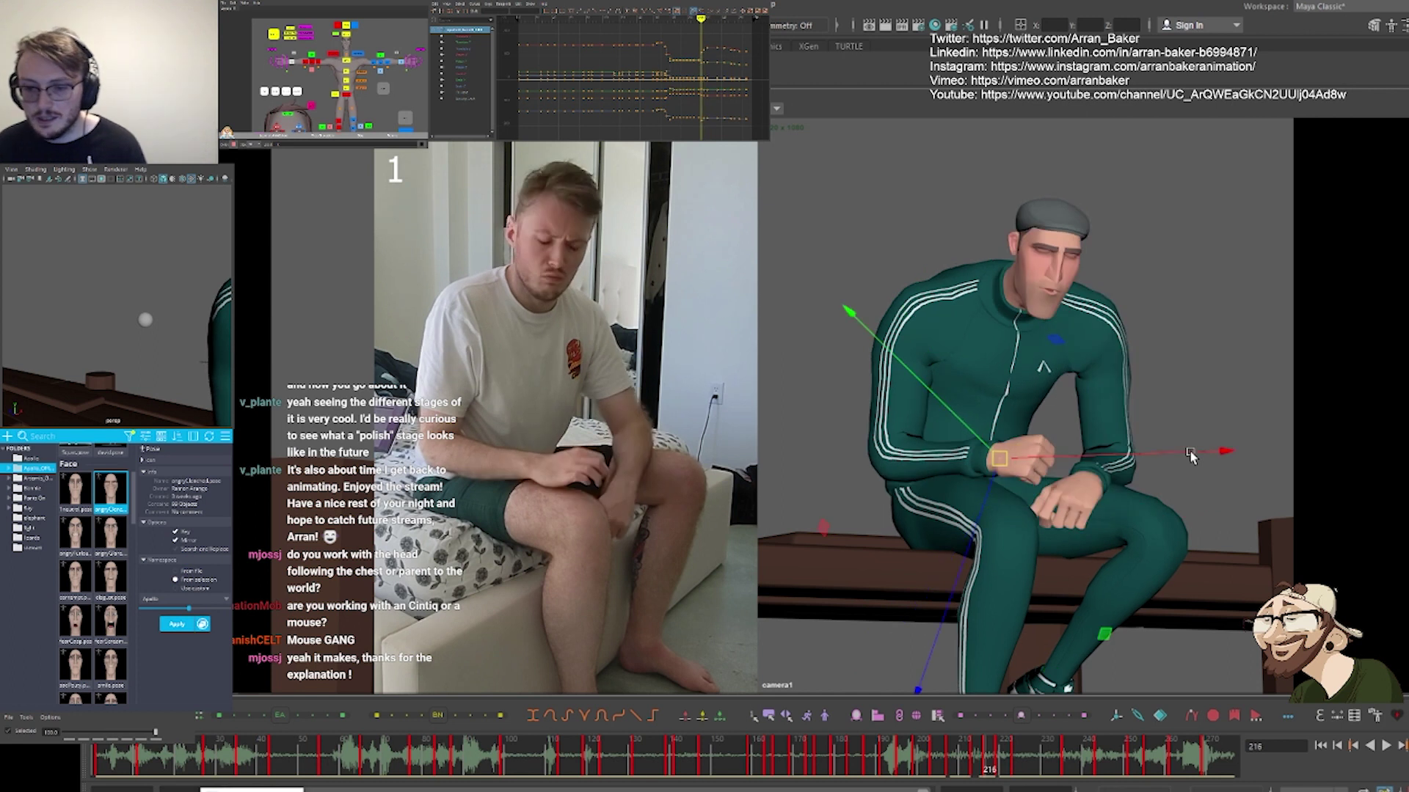
pyautogui.press('.')
pyautogui.press('.')
pyautogui.press(',')
pyautogui.press(',')
pyautogui.press(',')
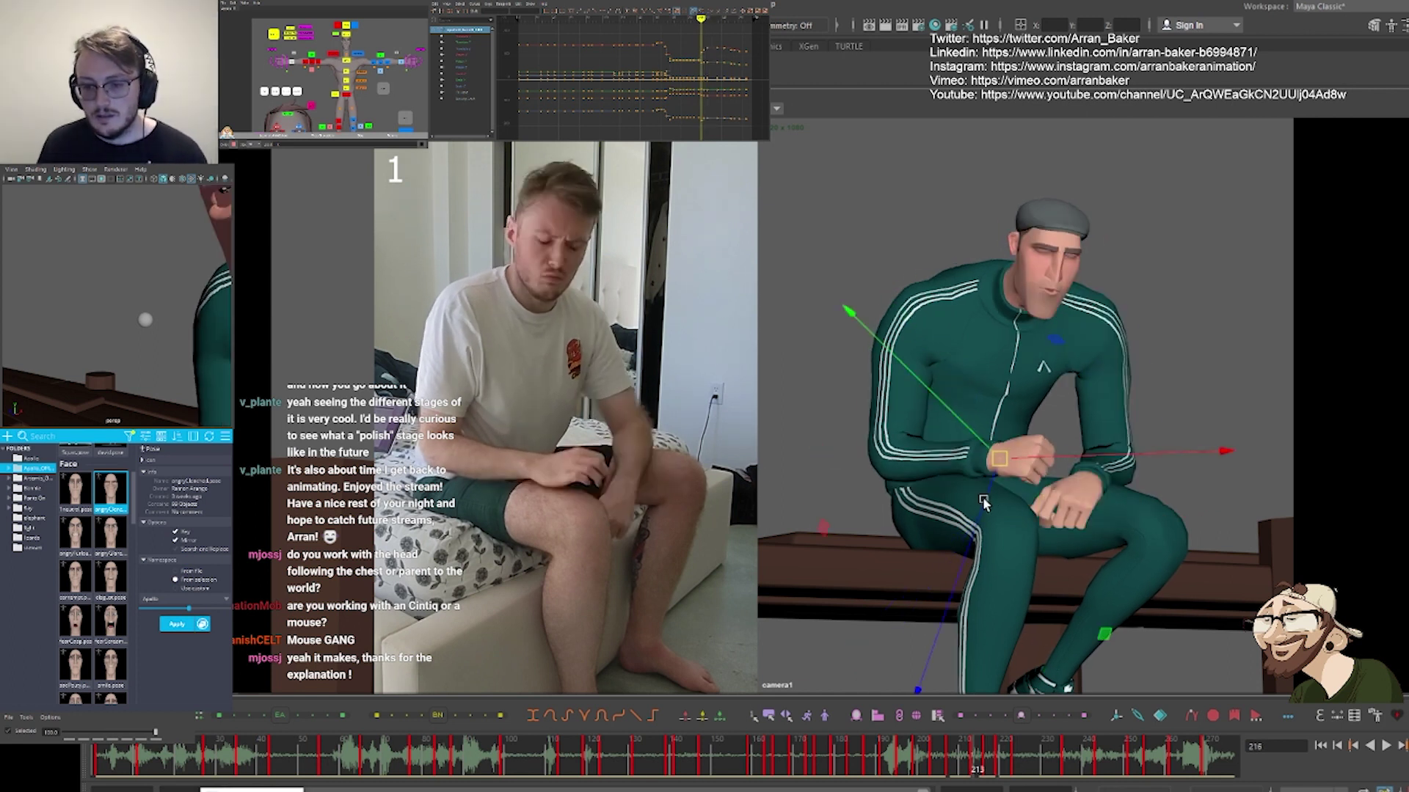
pyautogui.press('.')
pyautogui.press('.')
pyautogui.press('.')
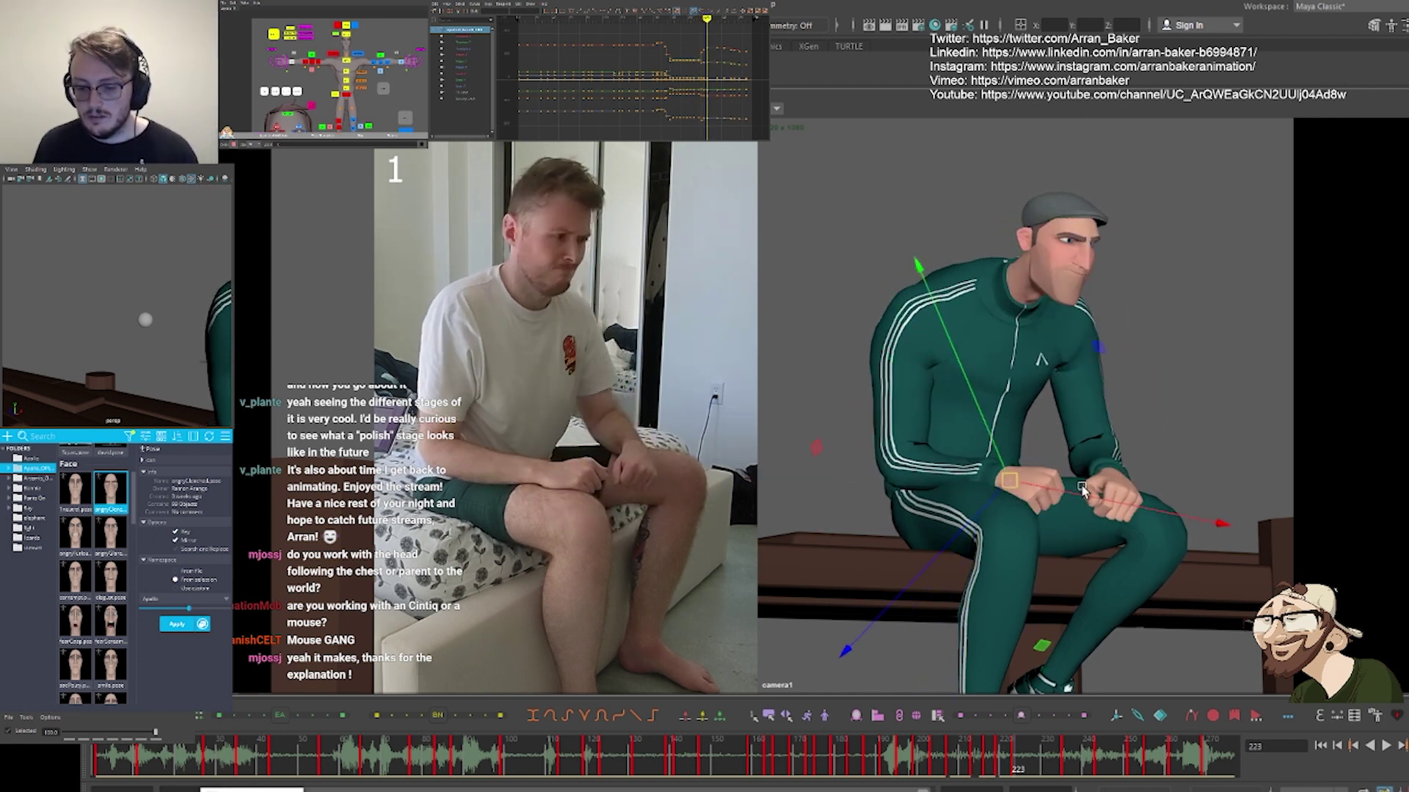
pyautogui.press(',')
pyautogui.press(',')
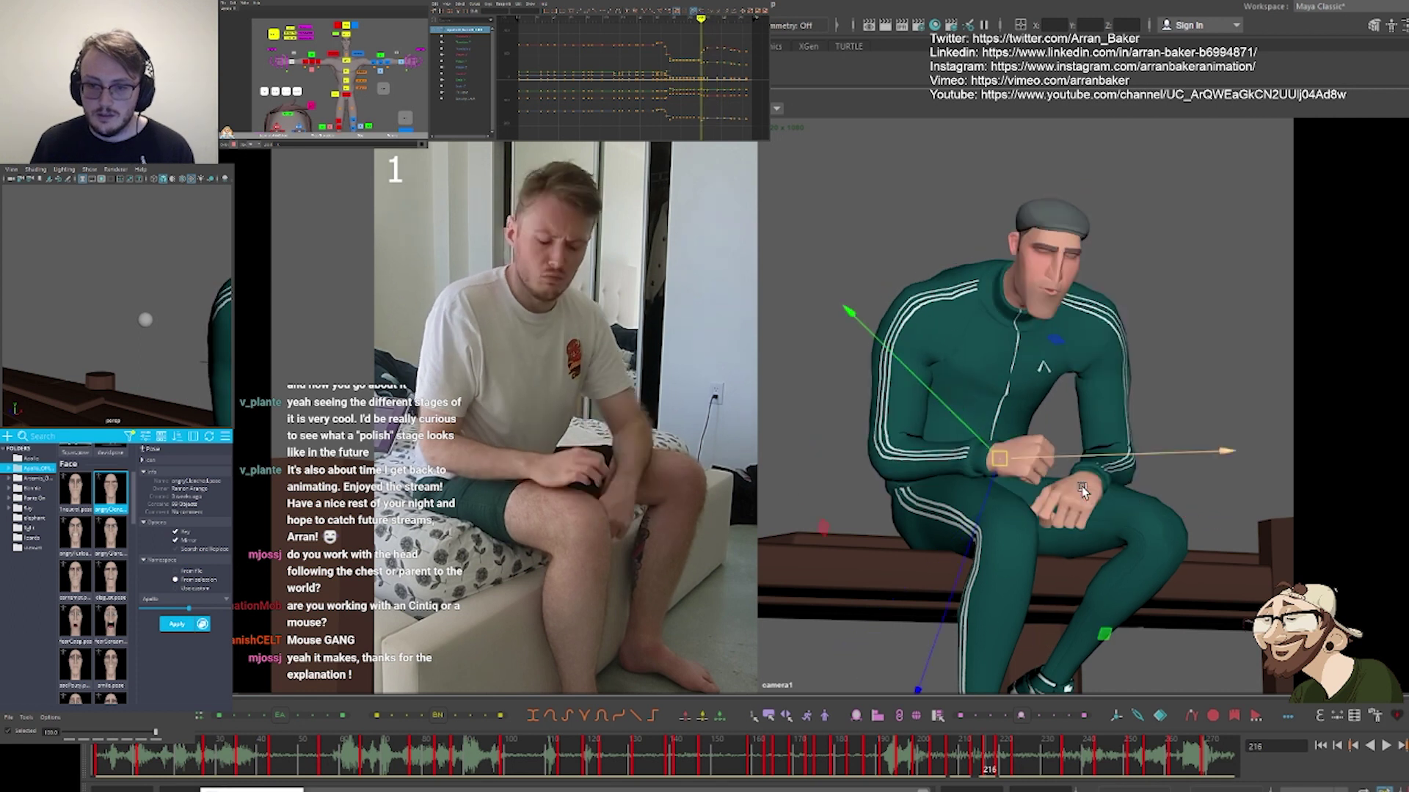
# Advance from frame 216 to the low 230s and examine the video reference for the next key pose after frame 223
pyautogui.press('.')
pyautogui.press('.')
pyautogui.press('.')
pyautogui.press('.')
pyautogui.press('.')
pyautogui.press('.')
pyautogui.press('.')
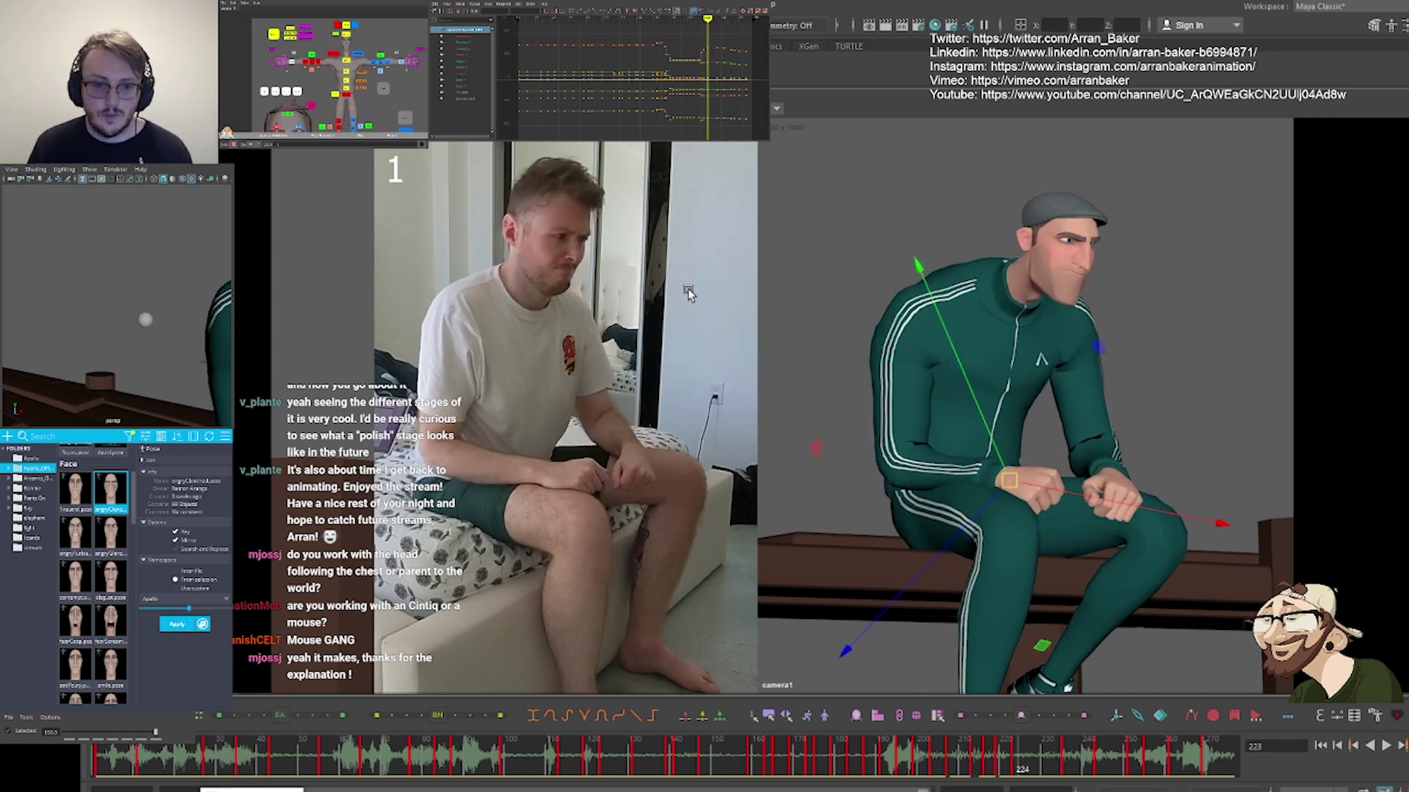
pyautogui.press('.')
pyautogui.press('.')
pyautogui.press('.')
pyautogui.press('.')
pyautogui.press('.')
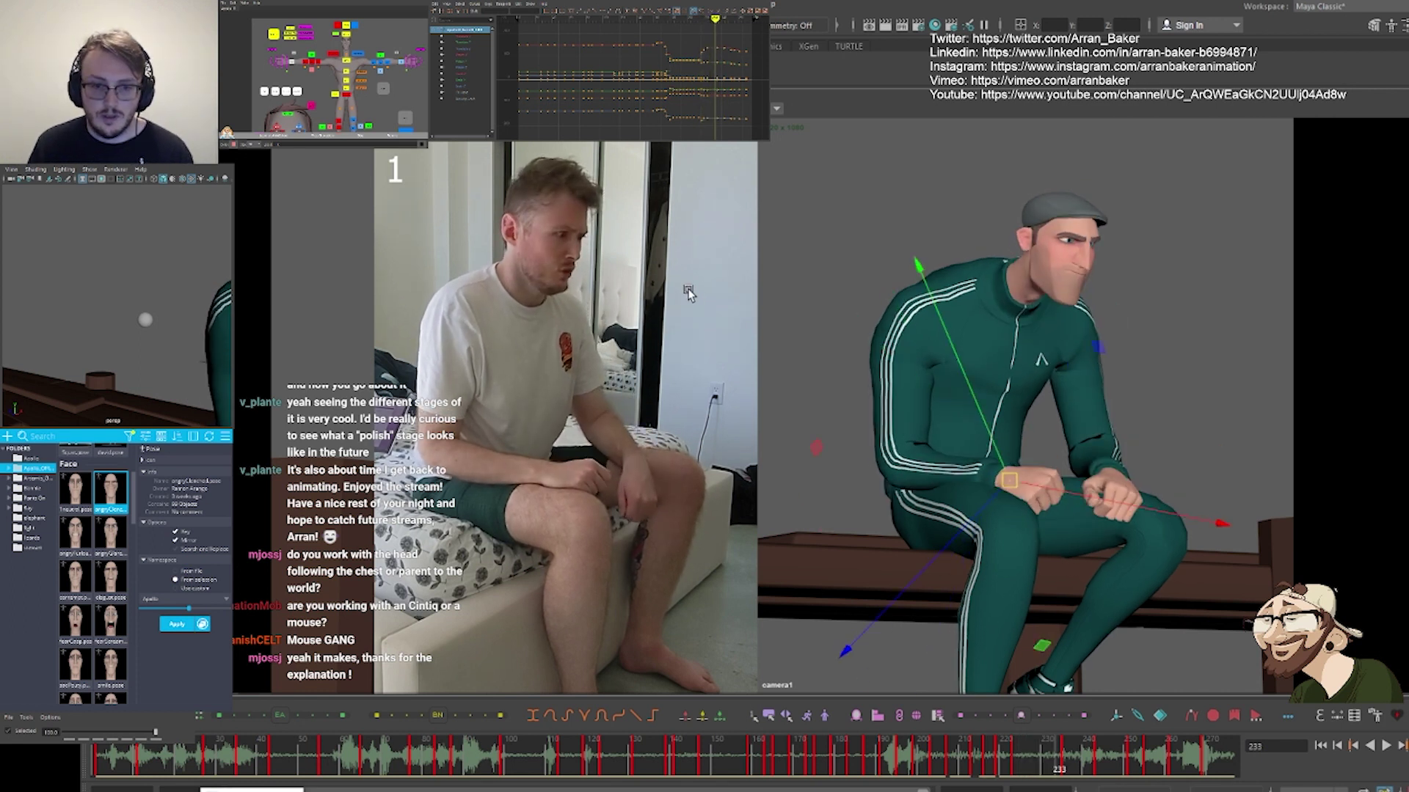
pyautogui.hotkey('alt', ',')
pyautogui.hotkey('alt', ',')
pyautogui.hotkey('alt', '.')
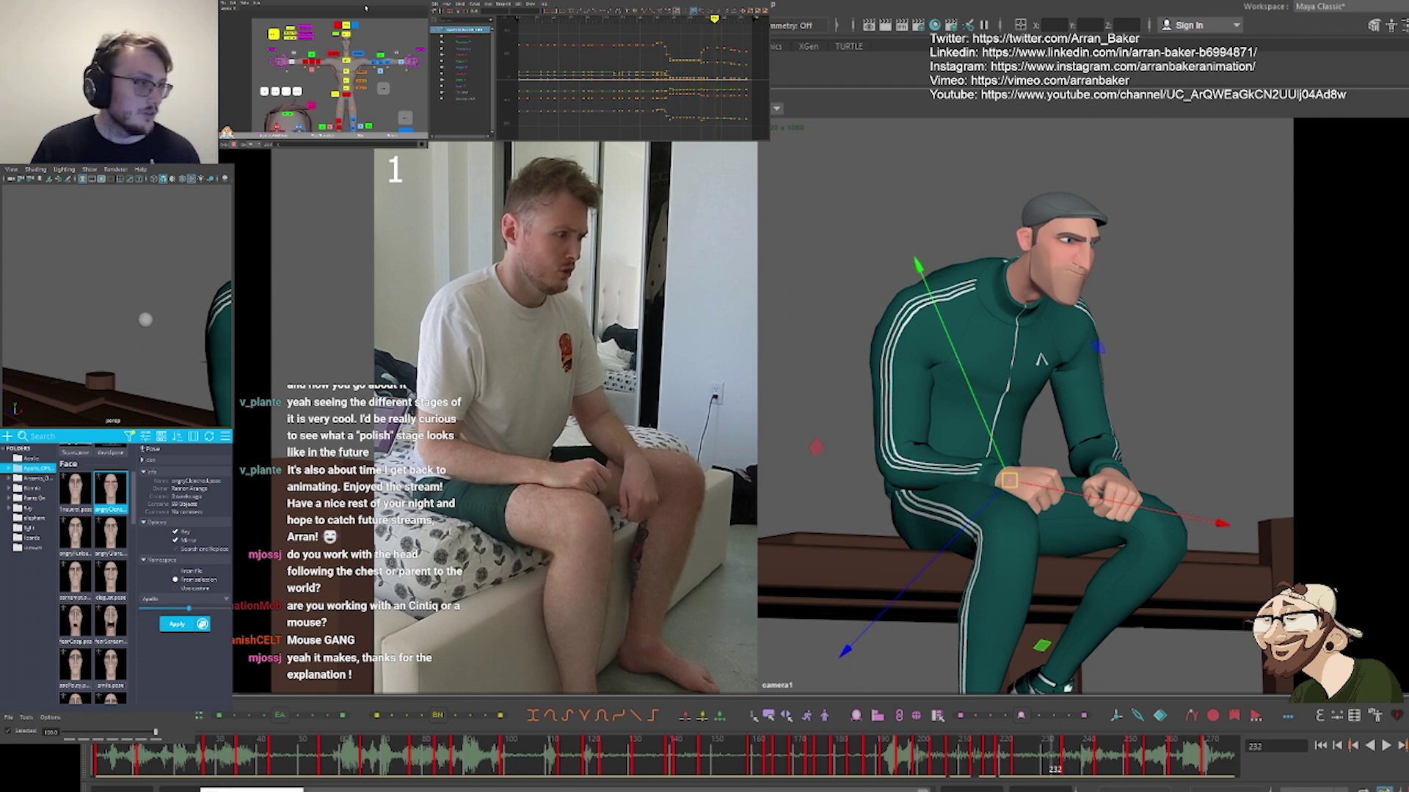
pyautogui.hotkey('alt', ',')
# Select all of the character's controls, key the held pose at frame 231 and compare it with the previous key
pyautogui.click(405, 117)
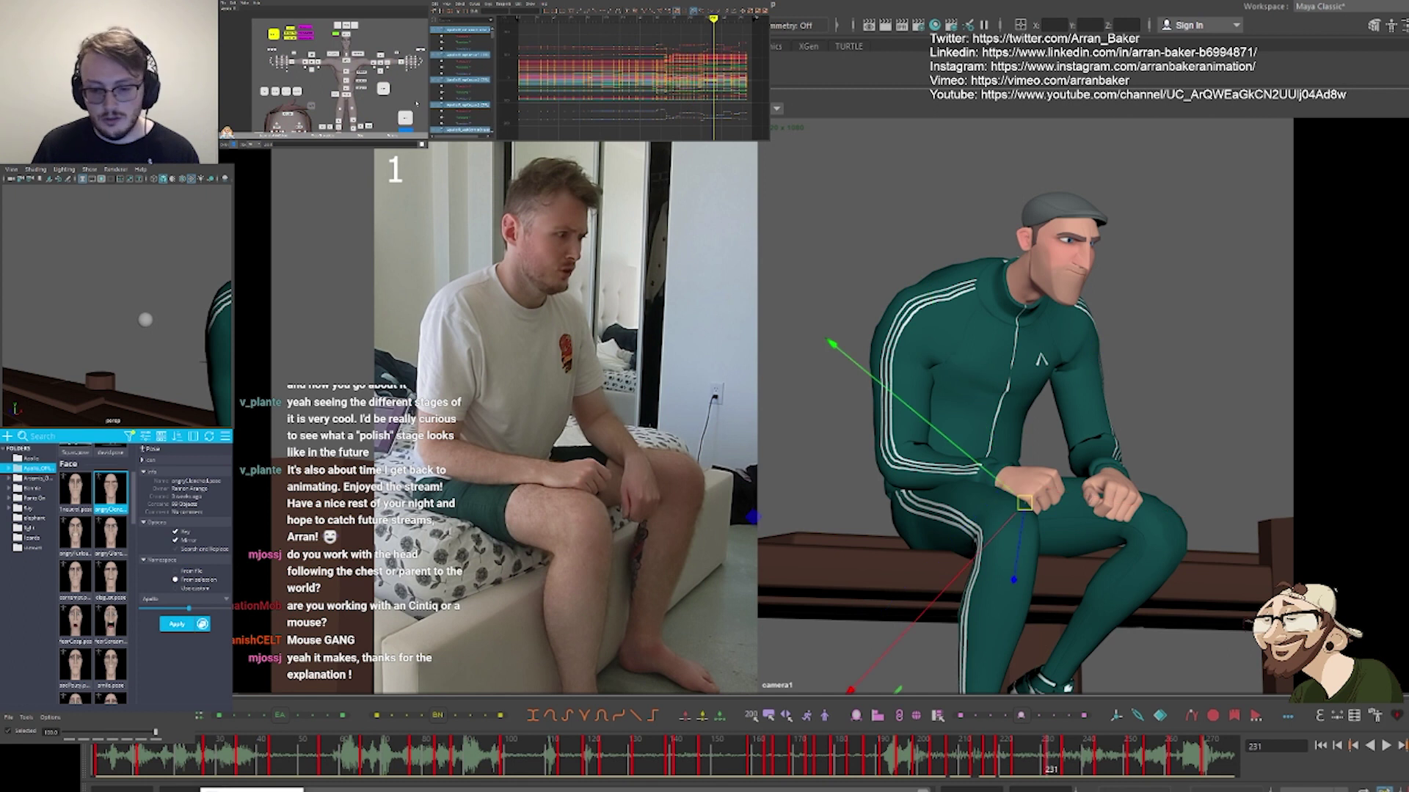
pyautogui.press(',')
pyautogui.press('.')
pyautogui.press(',')
pyautogui.press('.')
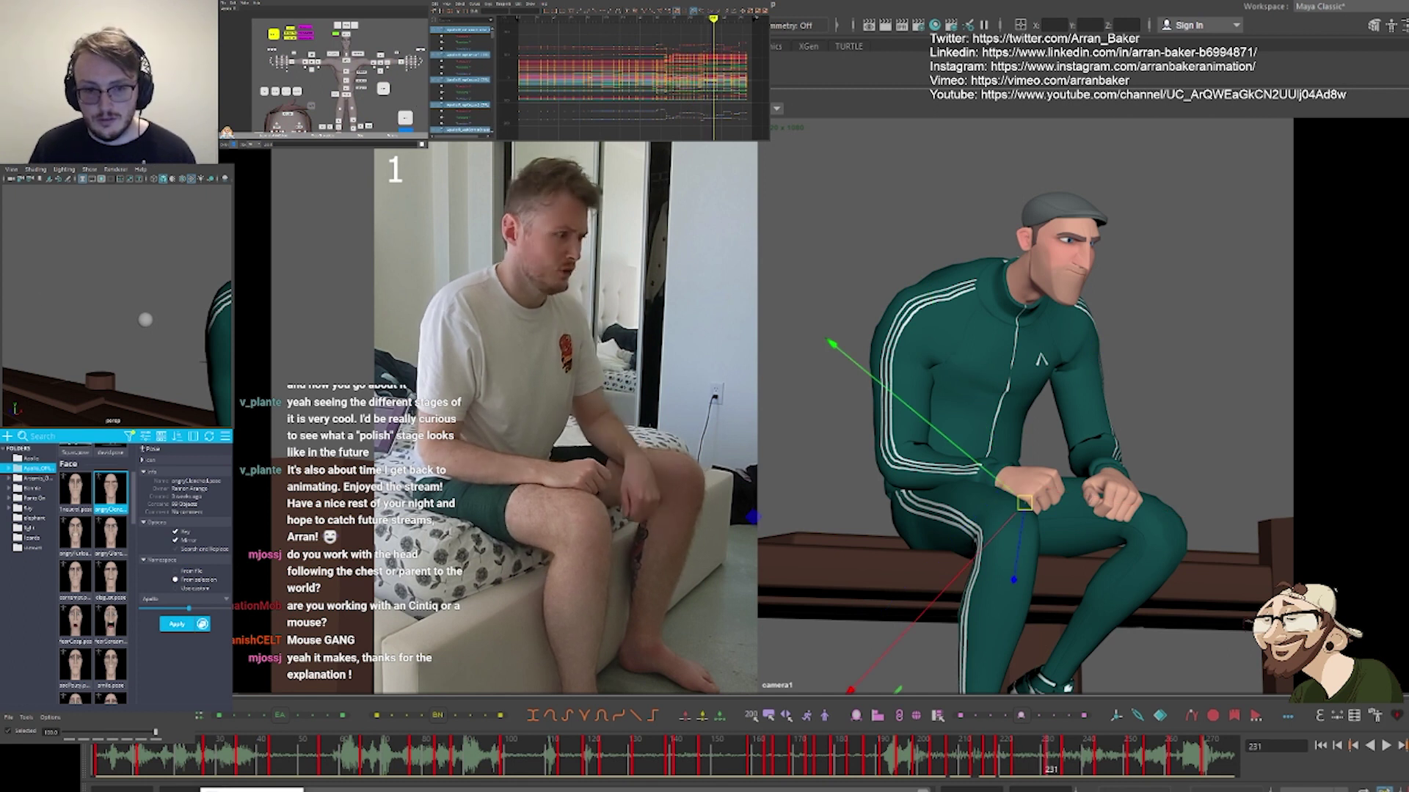
# Blend the whole character's pose at frame 223 strongly toward the frame 231 key
pyautogui.press(',')
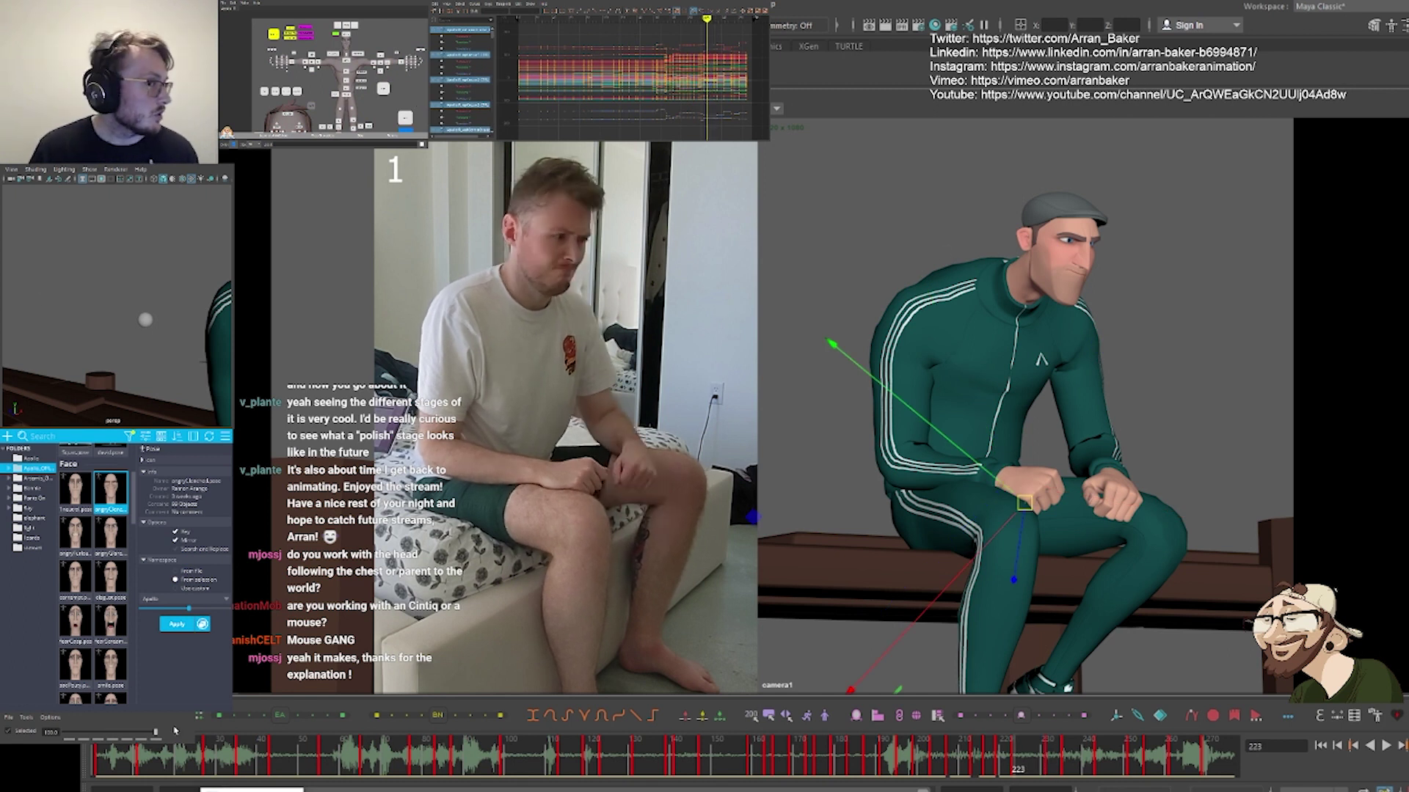
pyautogui.moveTo(156, 733); pyautogui.dragTo(153, 734)
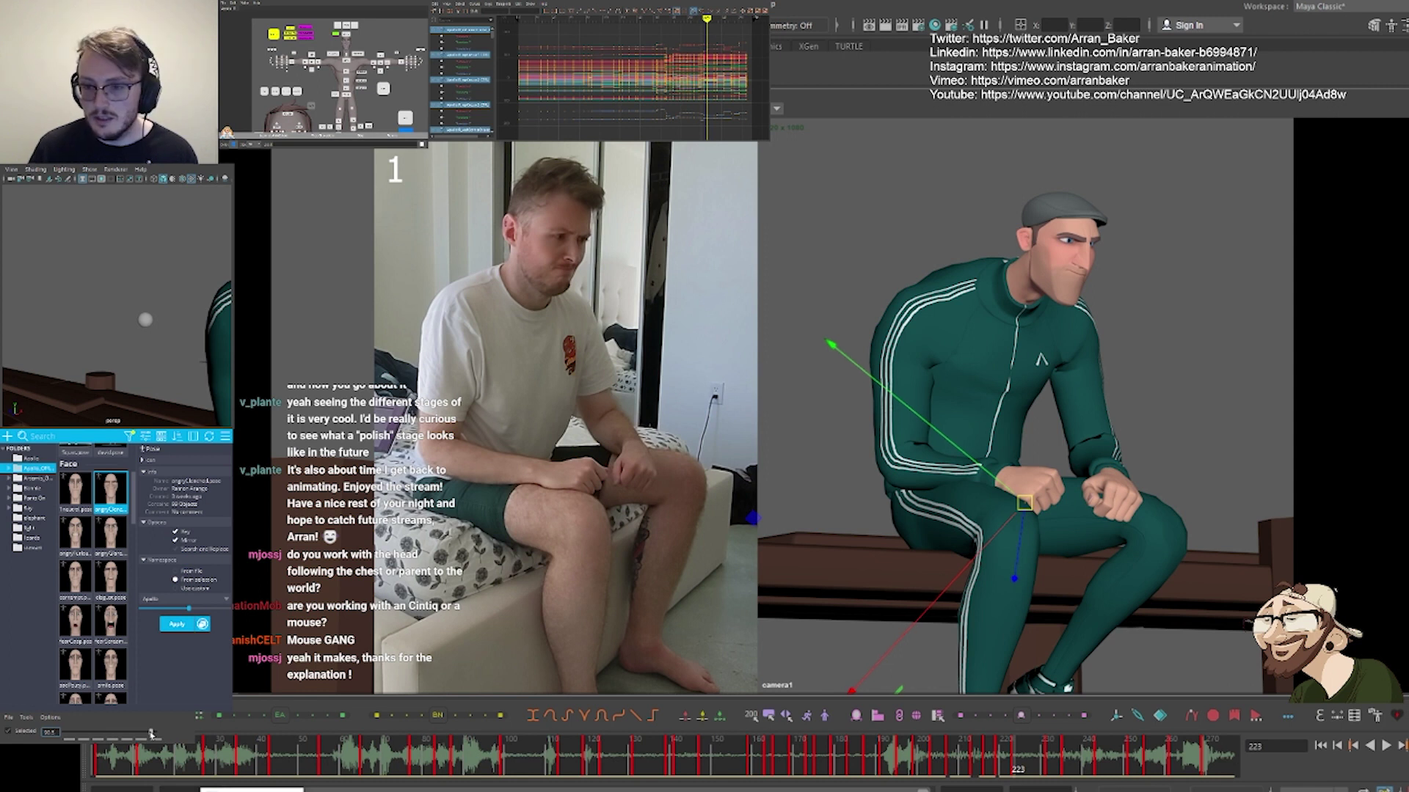
pyautogui.press('.')
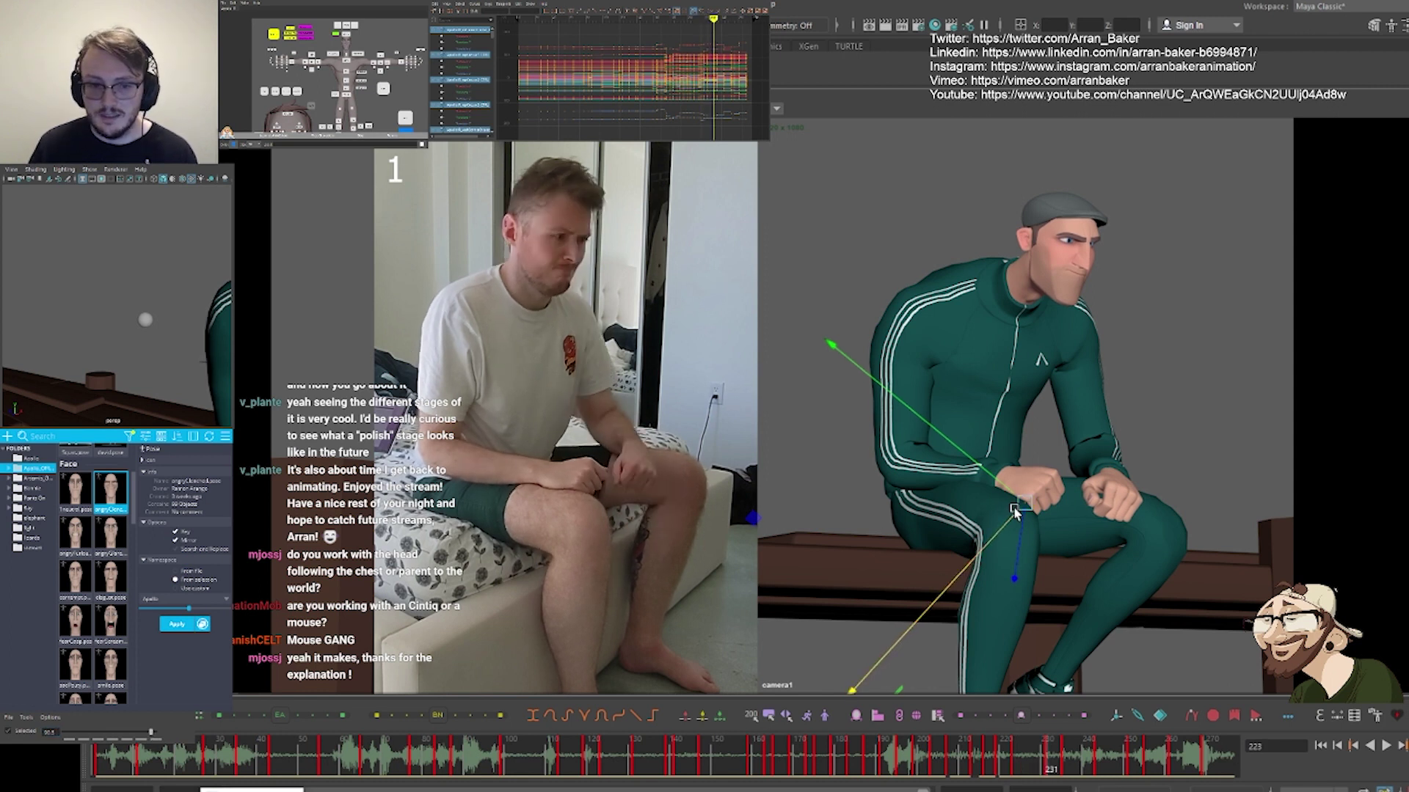
# Select the chest control at frame 231, blend its pose toward the previous key and compare it with the earlier keys
pyautogui.click(347, 72)
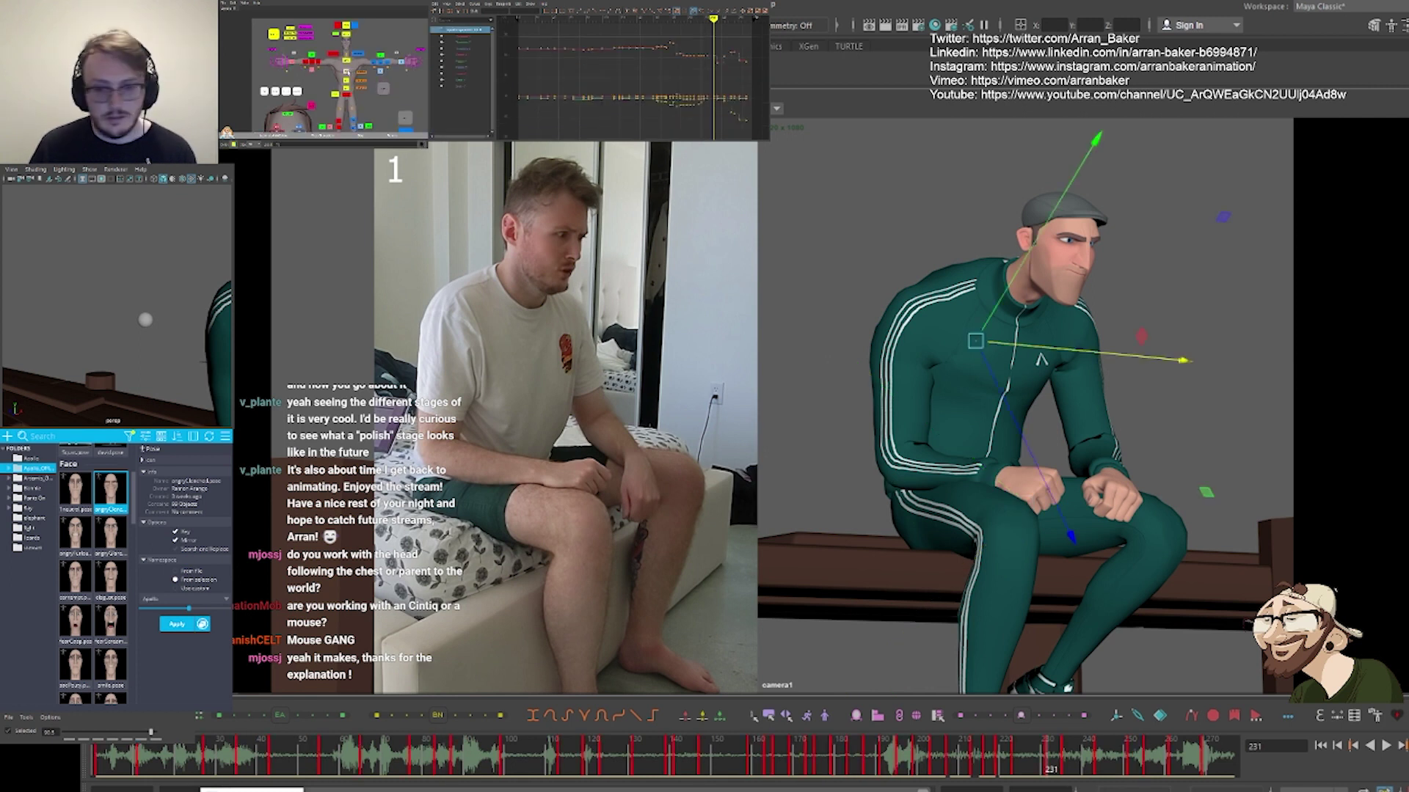
pyautogui.click(70, 739)
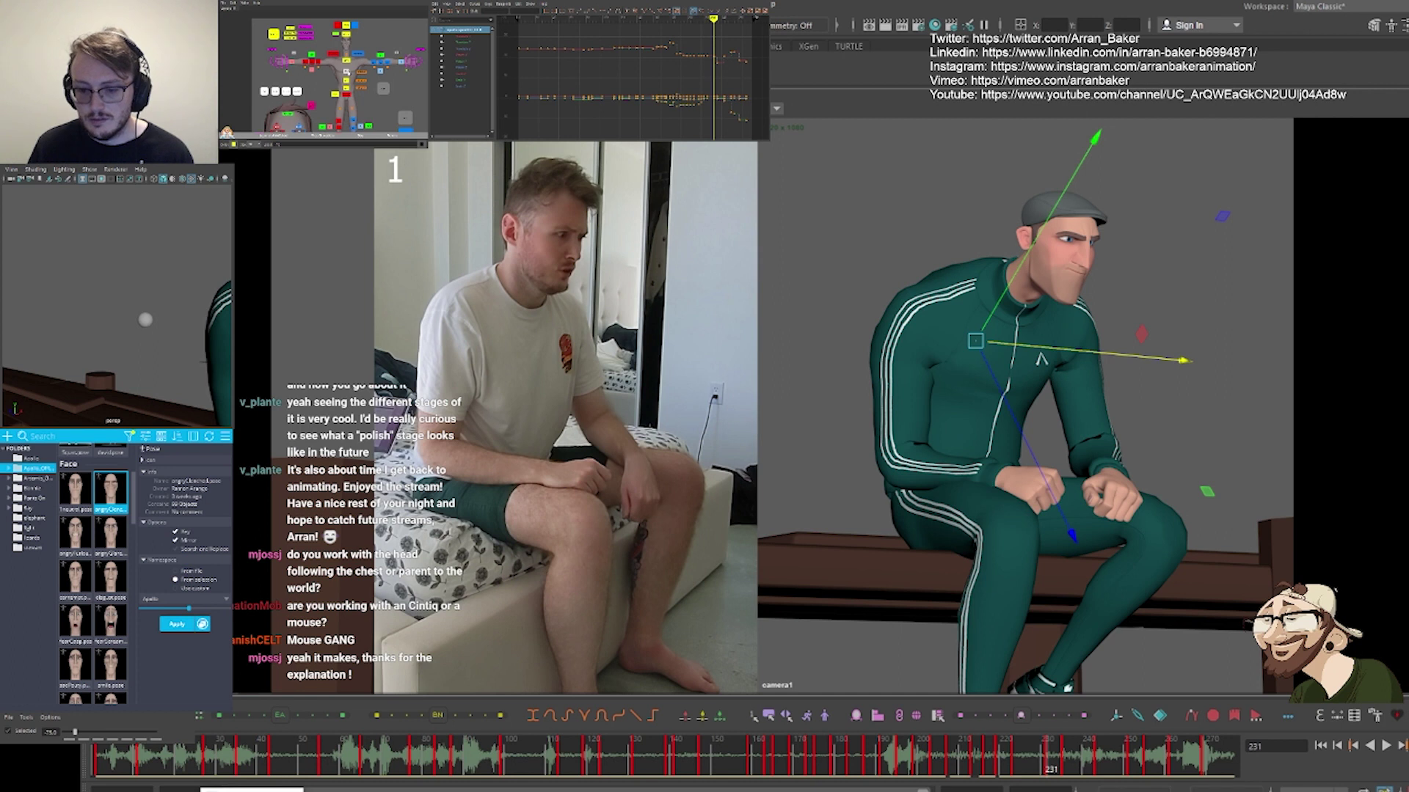
pyautogui.press(',')
pyautogui.press(',')
pyautogui.press('.')
pyautogui.press('.')
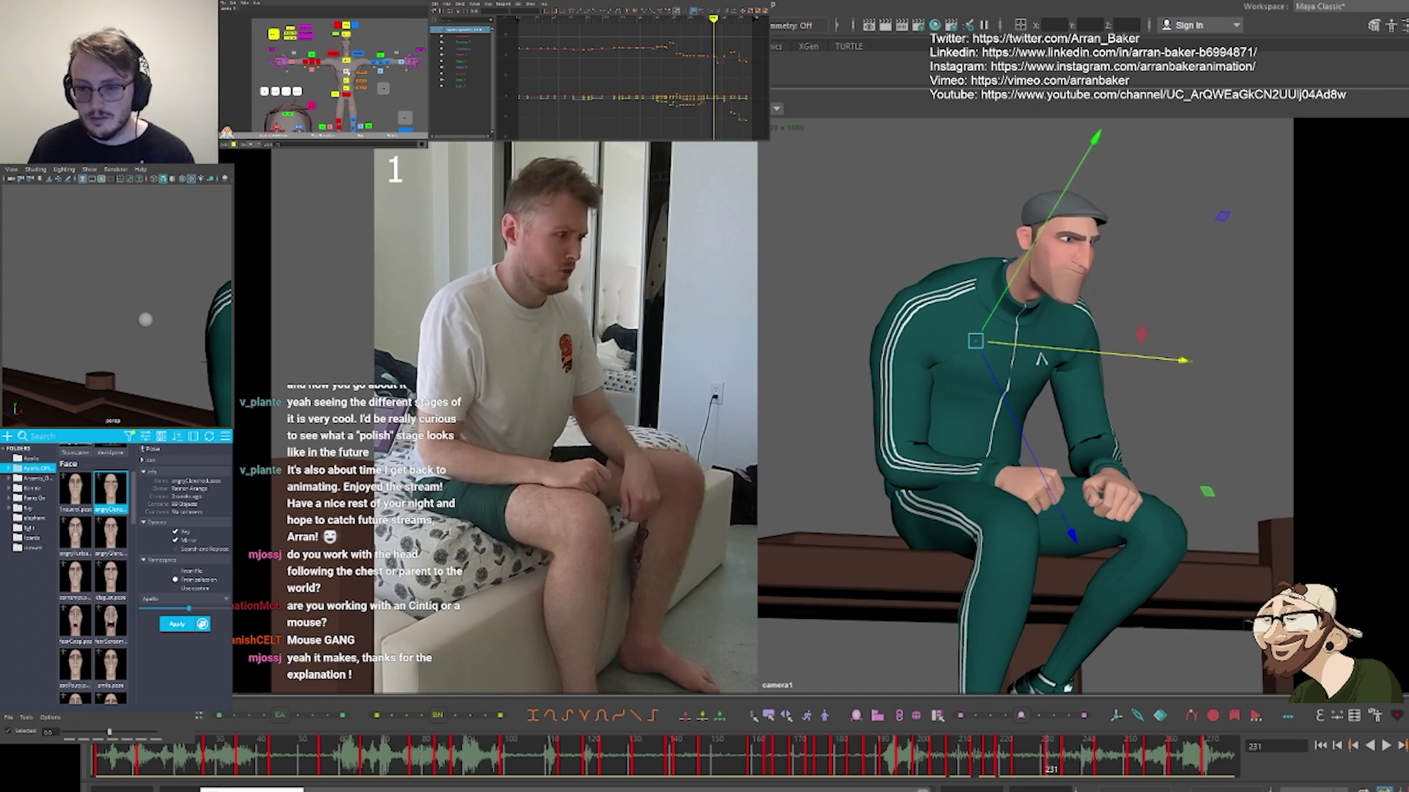
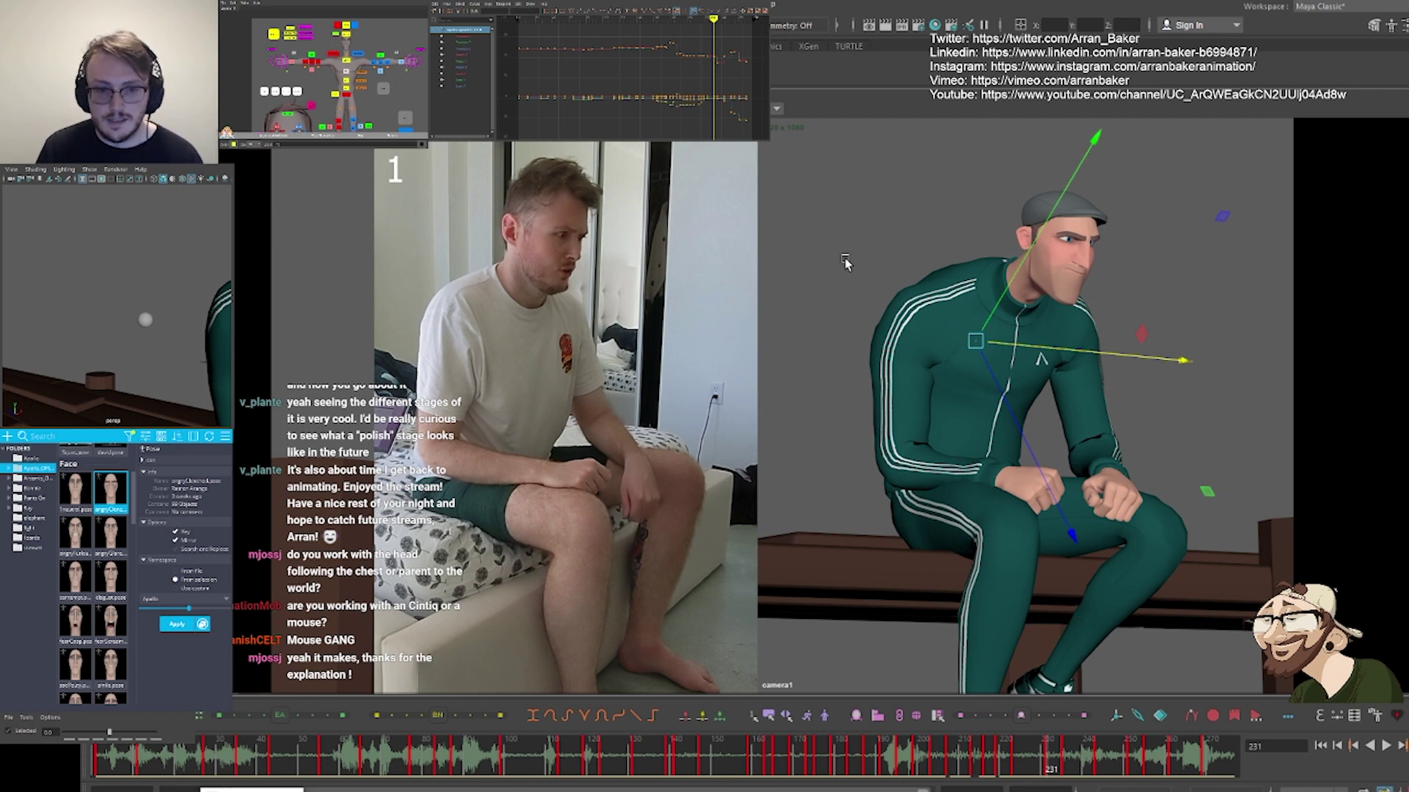
# Frame the character's face at frame 231 and choose the first pose in the pose library's Mouth section
pyautogui.press('\\')
pyautogui.moveTo(851, 348); pyautogui.dragTo(944, 271, button='middle')
pyautogui.moveTo(943, 271); pyautogui.dragTo(849, 333, button='right')
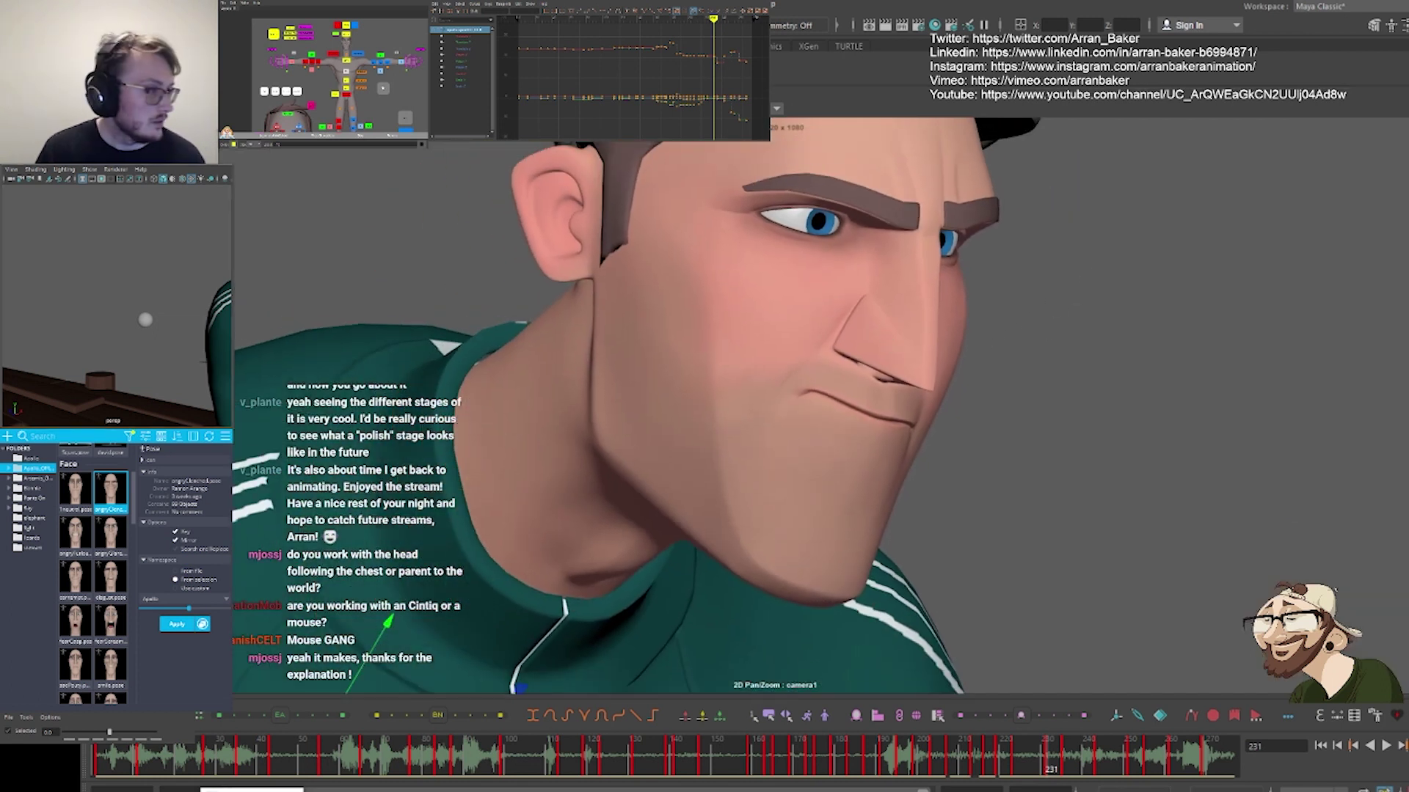
pyautogui.moveTo(306, 104); pyautogui.dragTo(361, 50, button='middle')
pyautogui.scroll(-10, 96, 569)
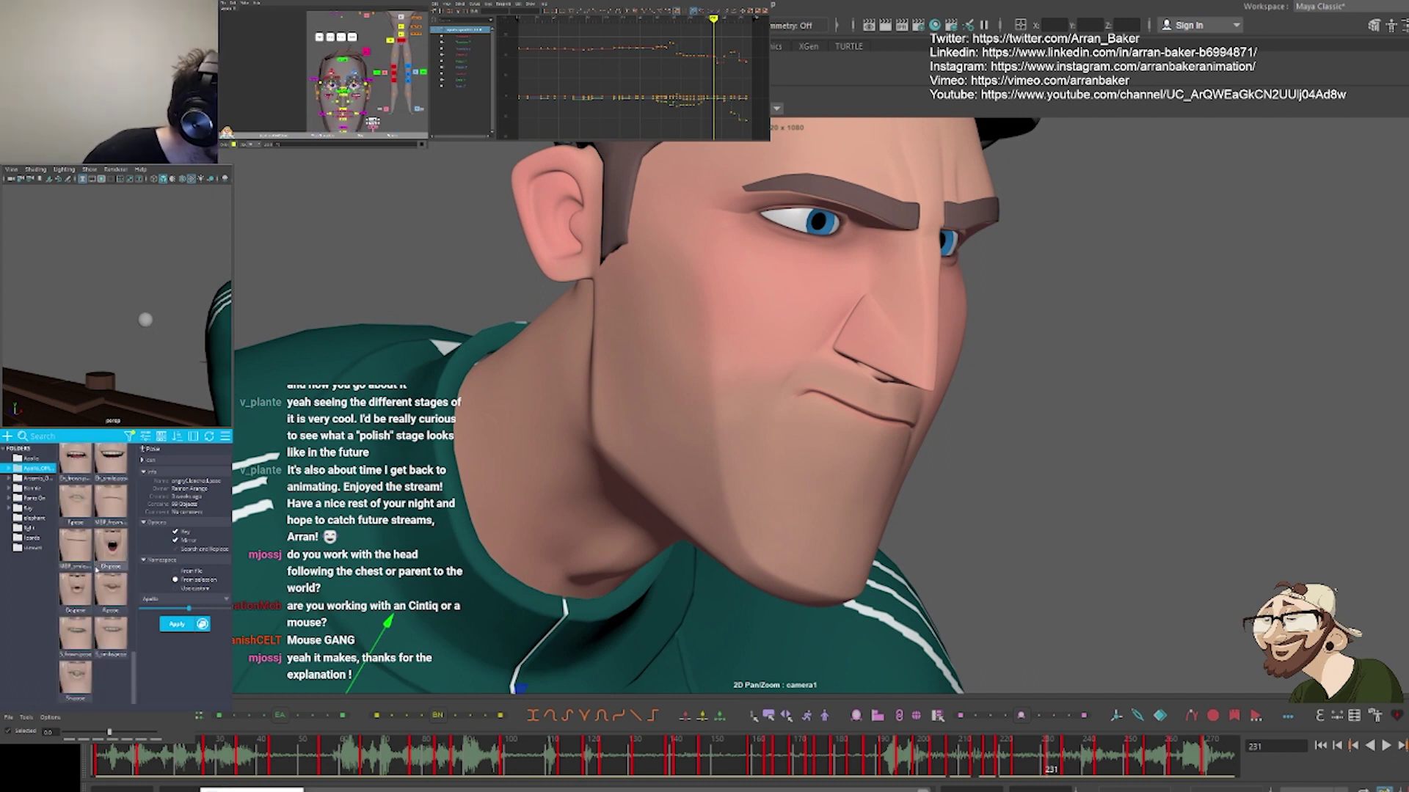
pyautogui.scroll(3, 96, 567)
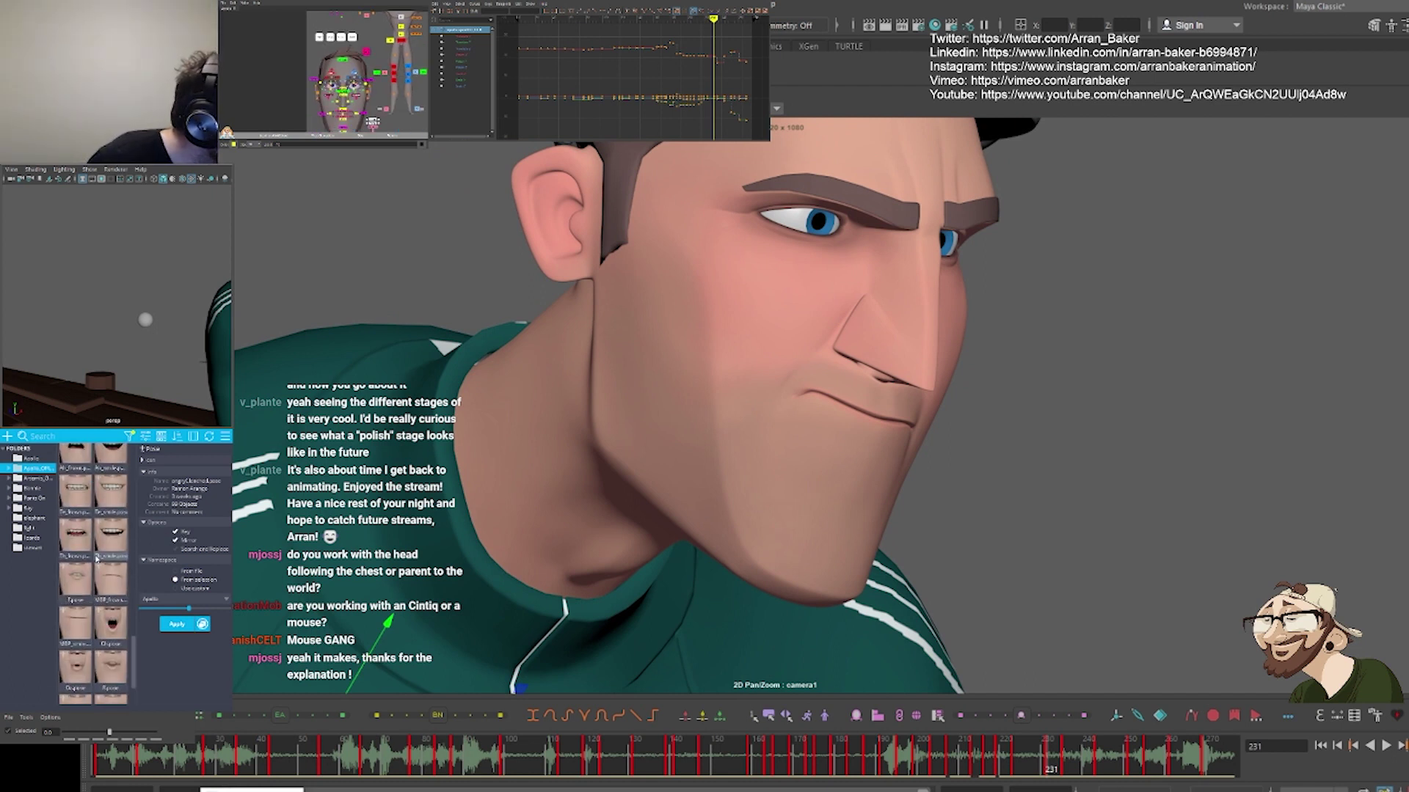
pyautogui.scroll(3, 96, 558)
pyautogui.click(76, 487)
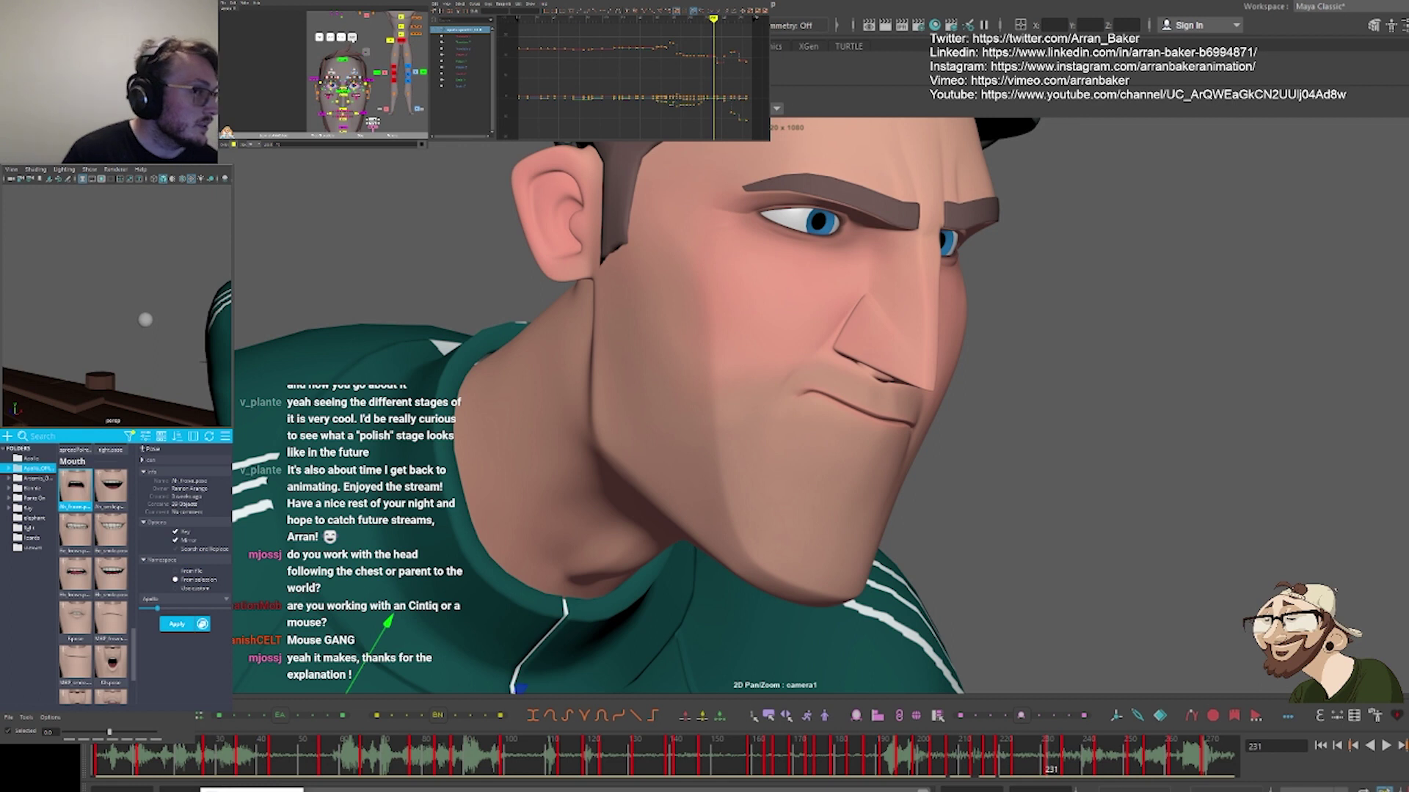
# Blend the frowning Ah mouth pose at 70% into the character's mouth controls at frame 231
pyautogui.click(353, 39)
pyautogui.click(339, 39)
pyautogui.click(337, 40)
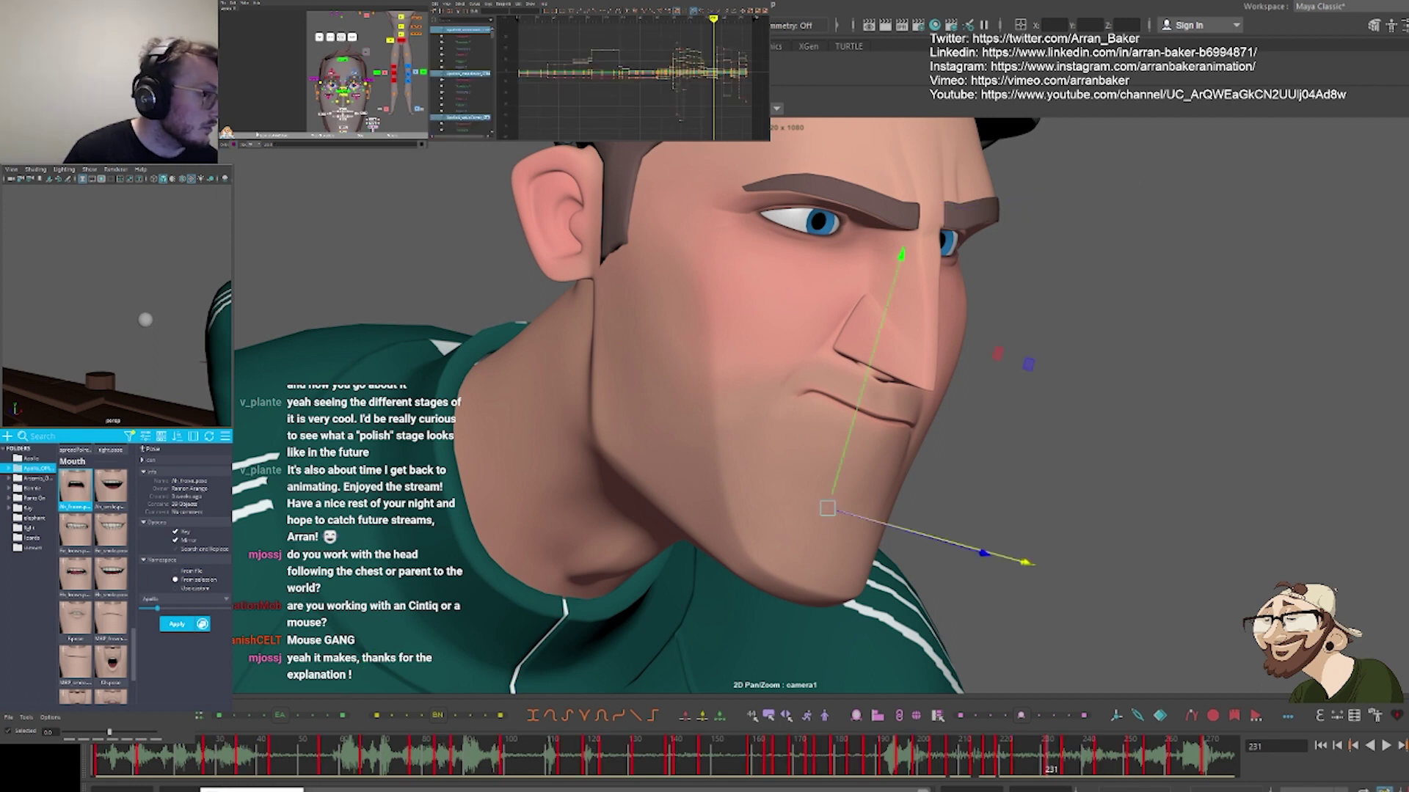
pyautogui.moveTo(163, 610); pyautogui.dragTo(197, 610)
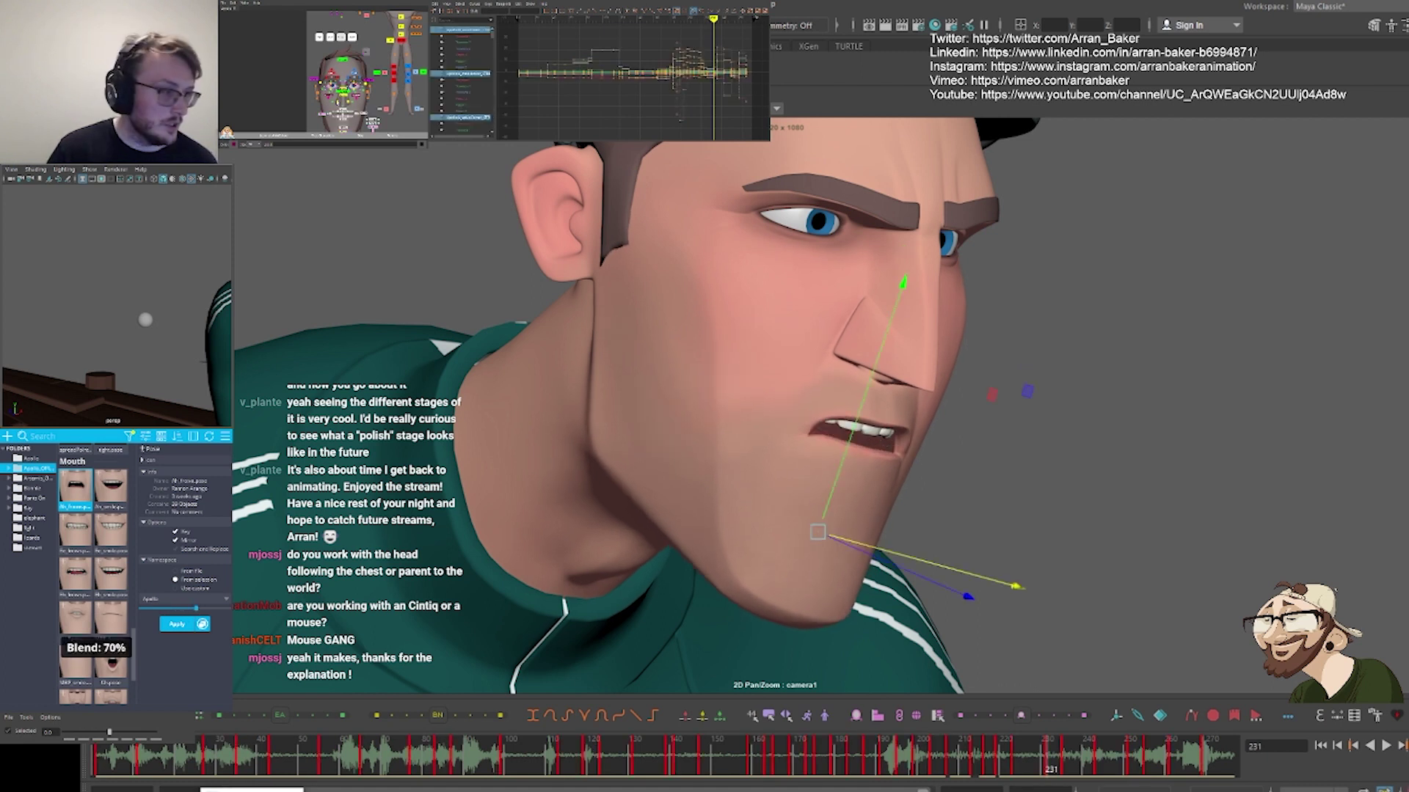
# Widen the open mouth slightly by moving the camera-side mouth corner control outward
pyautogui.keyDown('alt'); pyautogui.moveTo(346, 116); pyautogui.dragTo(371, 77, button='middle'); pyautogui.keyUp('alt')
pyautogui.scroll(2, 372, 77)
pyautogui.scroll(3, 372, 77)
pyautogui.click(363, 71)
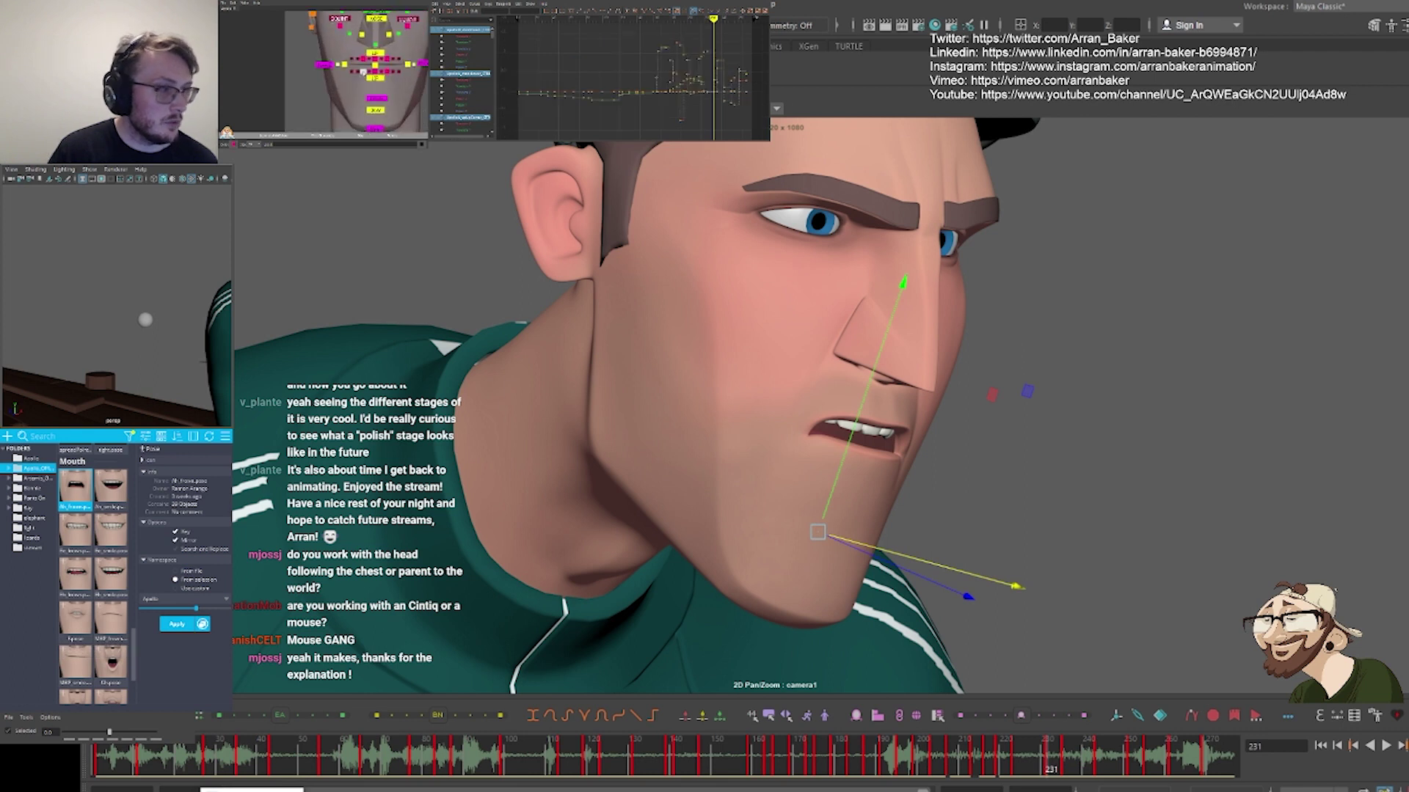
pyautogui.press('r')
pyautogui.moveTo(706, 444); pyautogui.dragTo(705, 450, button='middle')
pyautogui.click(345, 66)
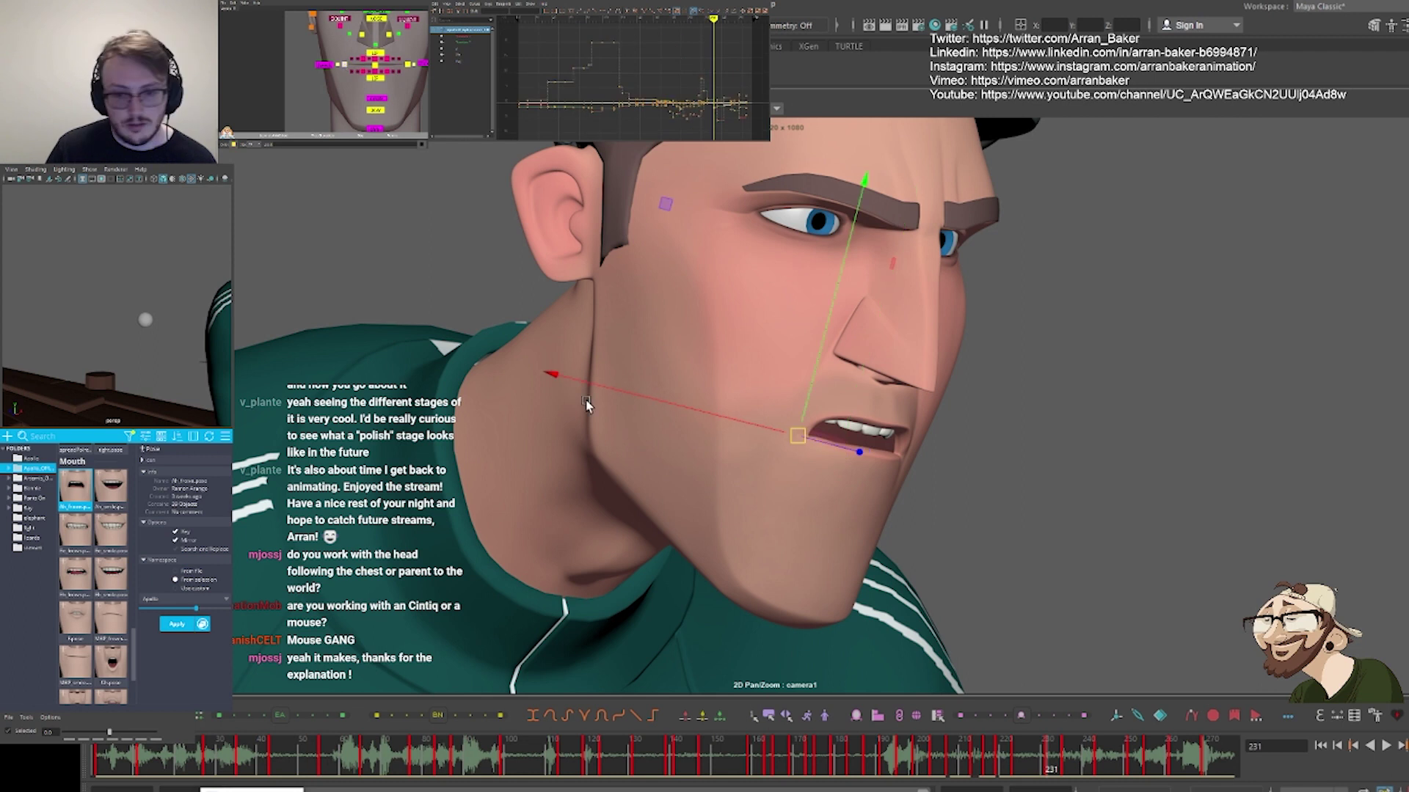
pyautogui.moveTo(587, 401); pyautogui.dragTo(575, 399, button='middle')
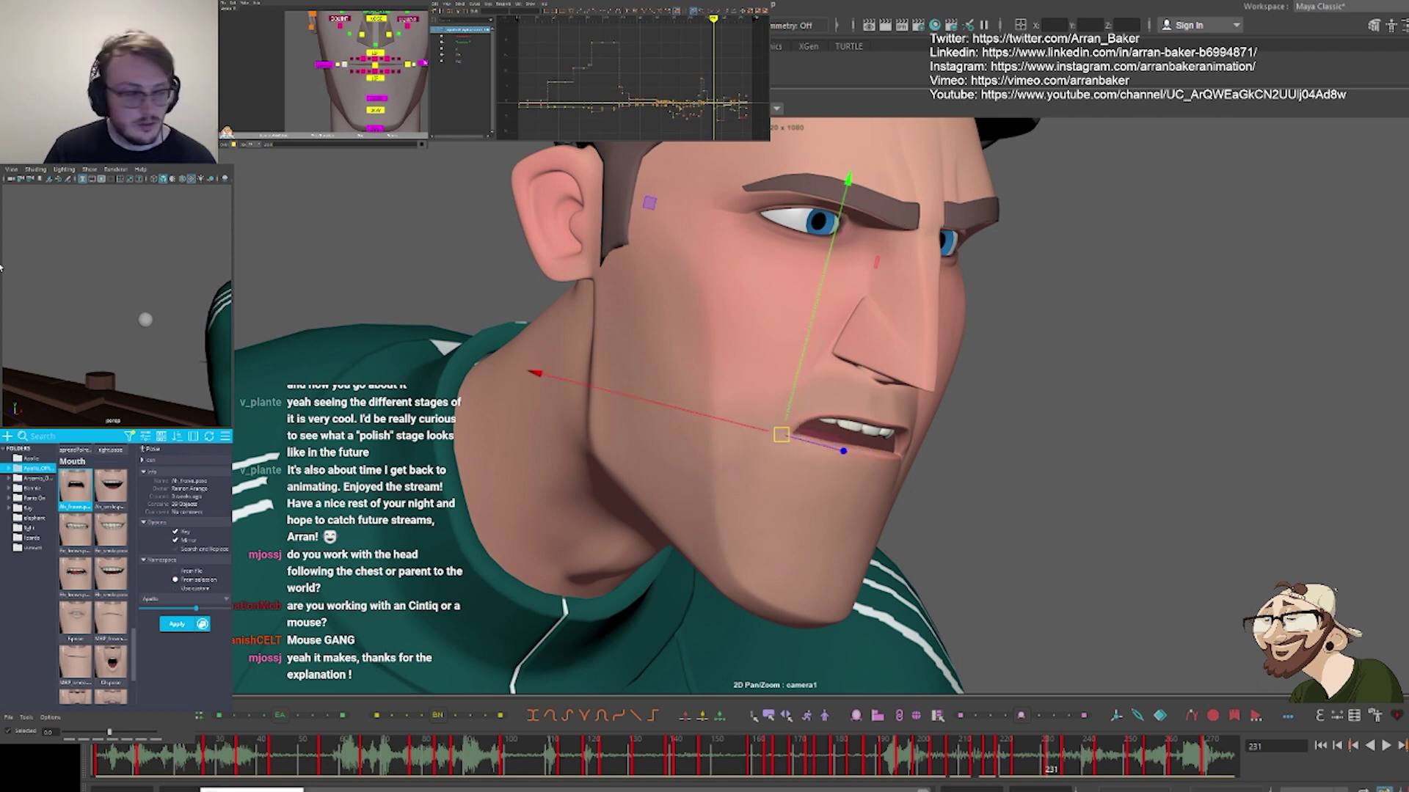
# Nudge the lower lip controls slightly downward to refine the open mouth shape
pyautogui.click(372, 71)
pyautogui.moveTo(643, 294); pyautogui.dragTo(644, 296, button='middle')
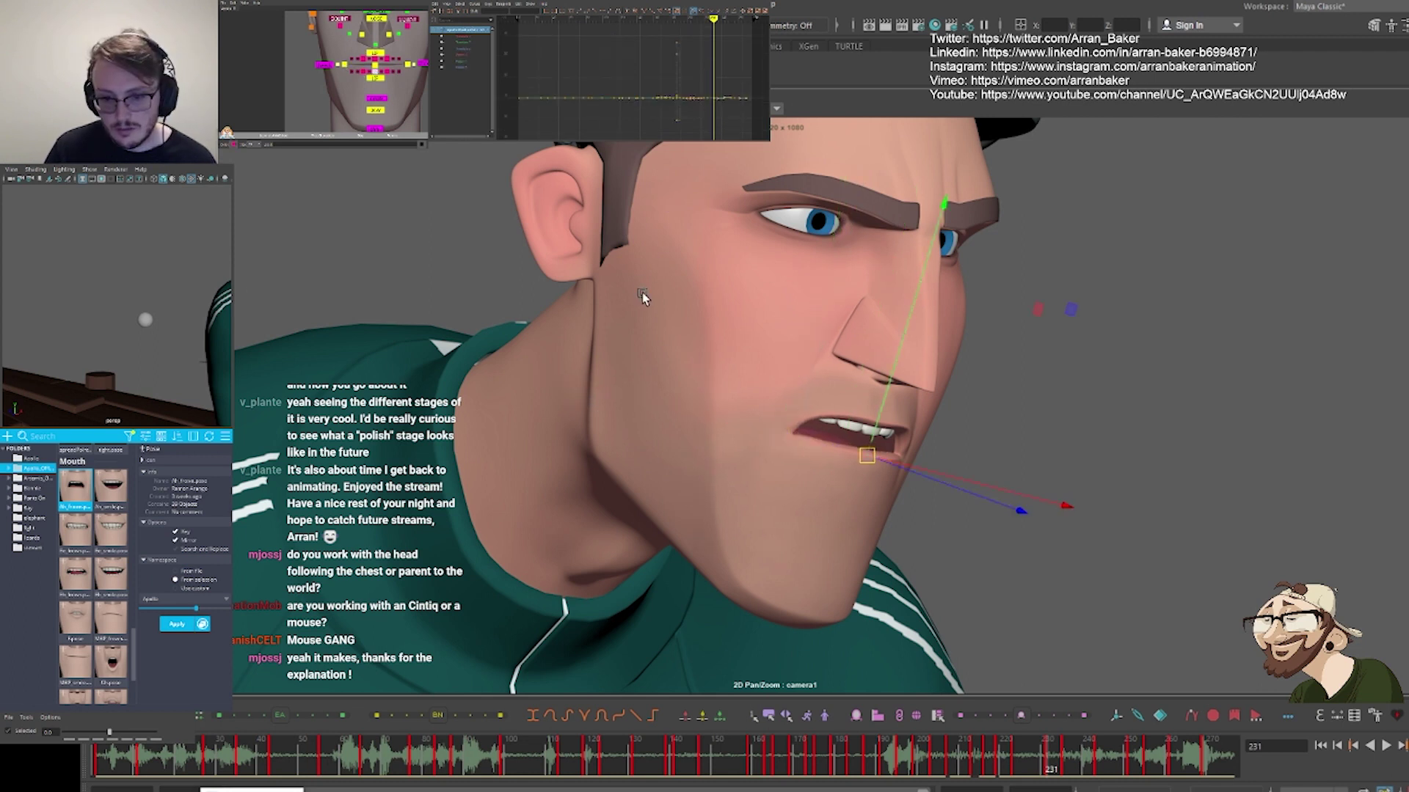
pyautogui.click(387, 71)
pyautogui.moveTo(748, 292); pyautogui.dragTo(748, 297, button='middle')
pyautogui.click(1157, 323)
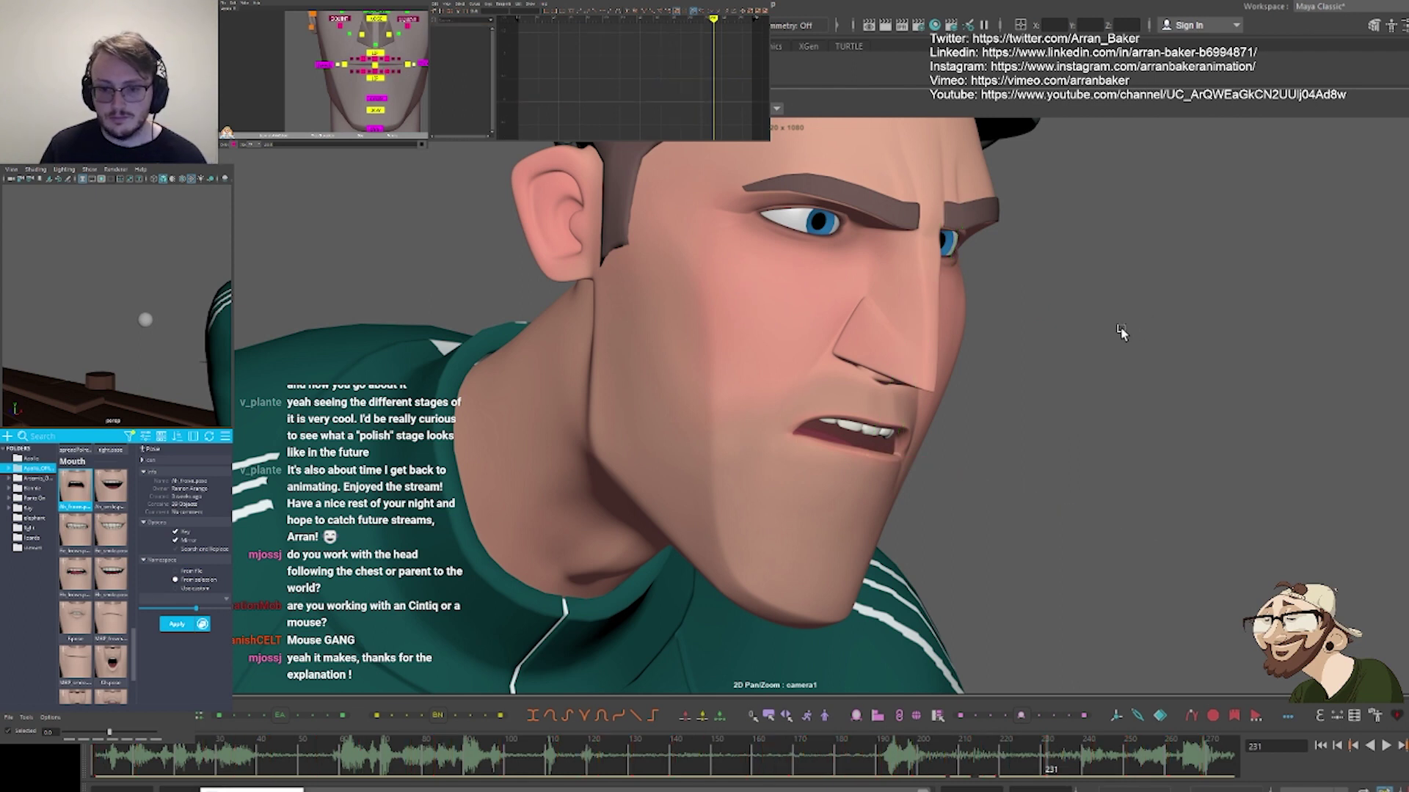
# Compare the mouth pose with the reference video, flipping between frame 231 and its neighbouring keyframes
pyautogui.press('\\')
pyautogui.click(1141, 365)
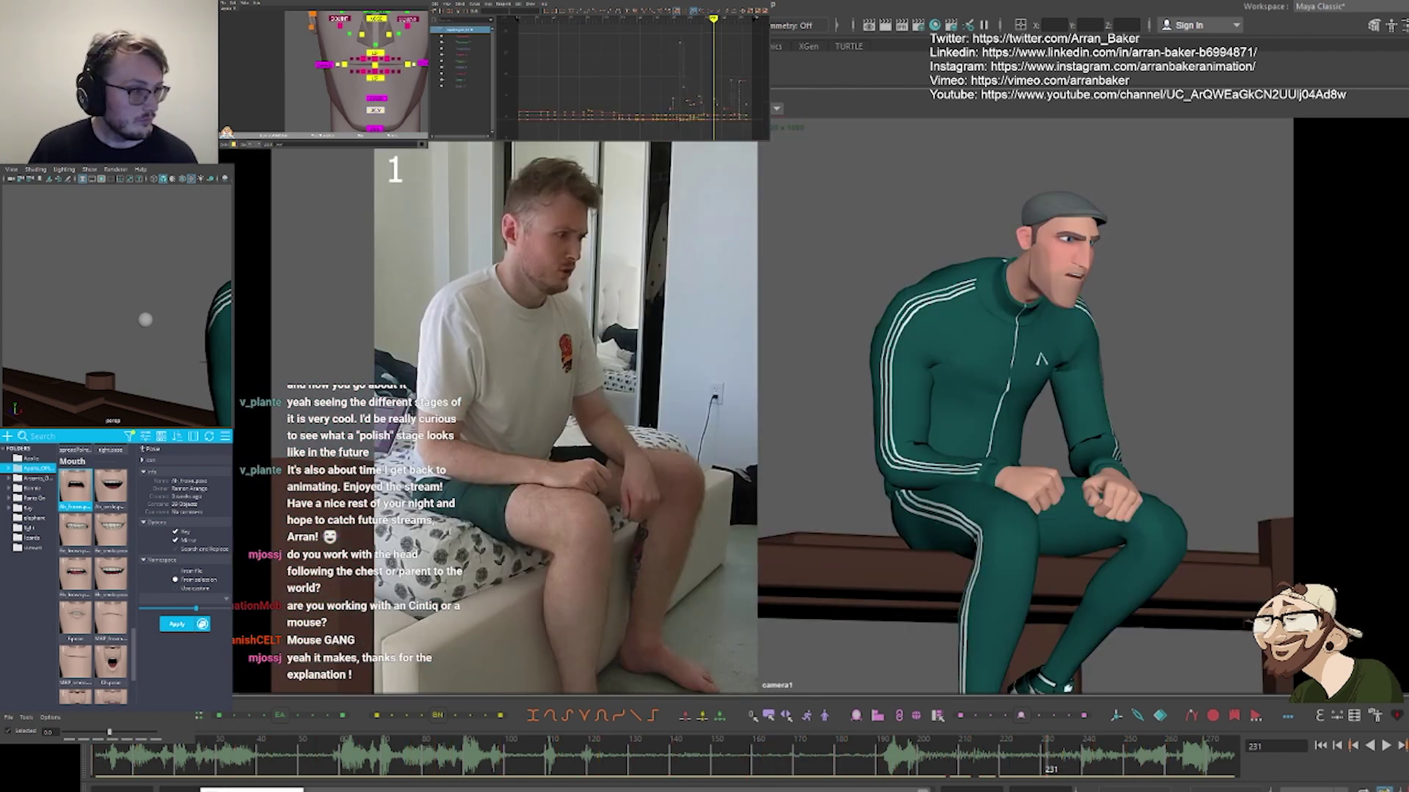
pyautogui.press('.')
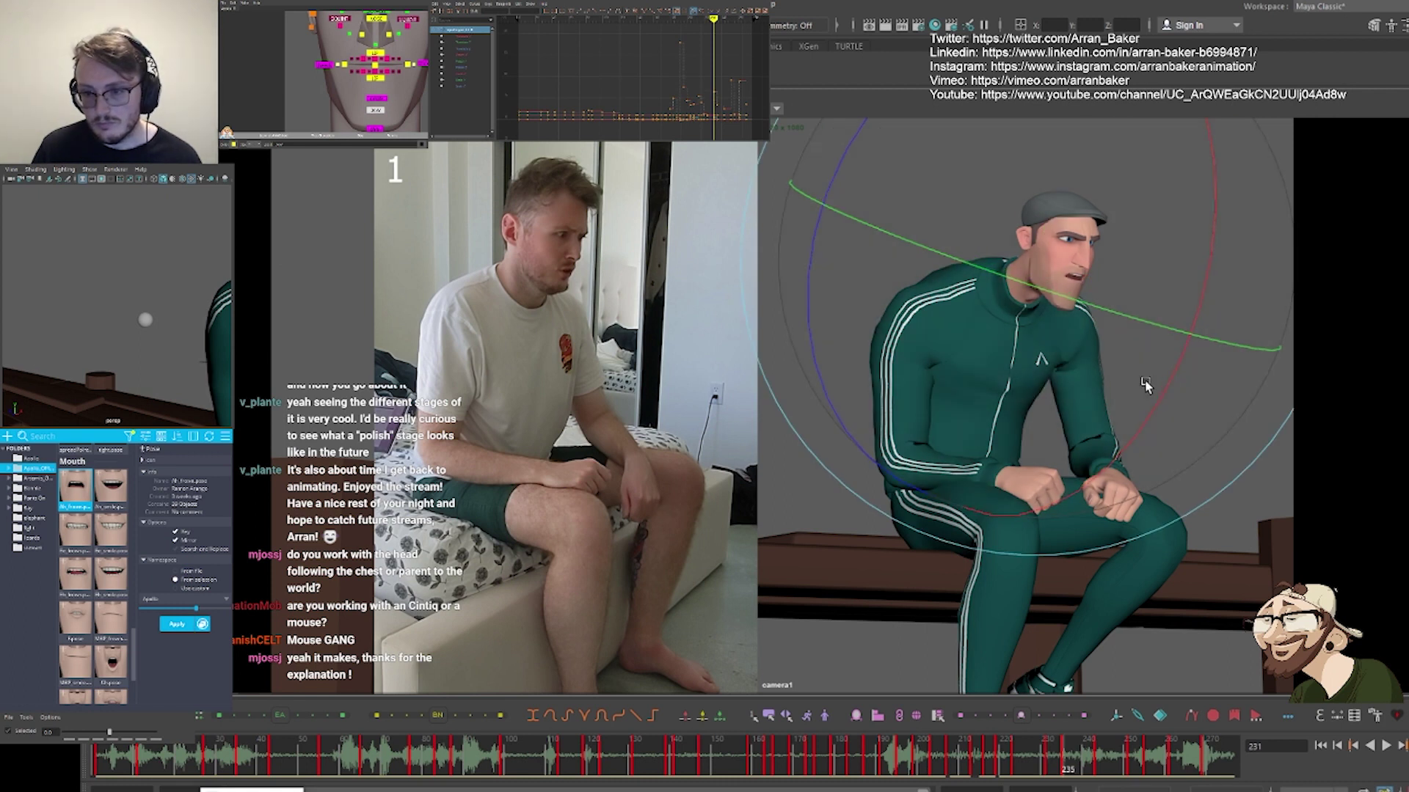
pyautogui.press(',')
pyautogui.press(',')
pyautogui.press('.')
pyautogui.press('.')
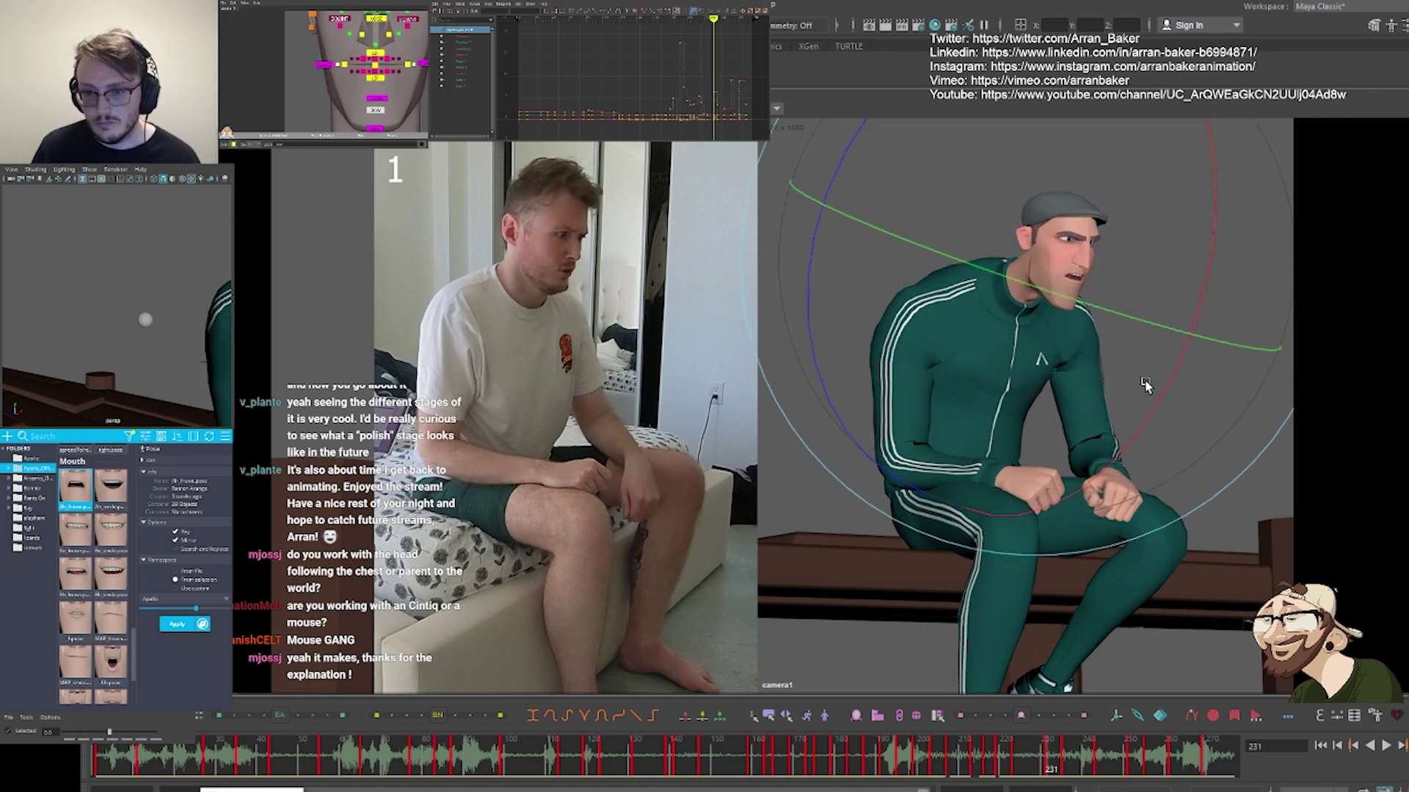
pyautogui.press(',')
pyautogui.press('.')
pyautogui.press(',')
pyautogui.press('.')
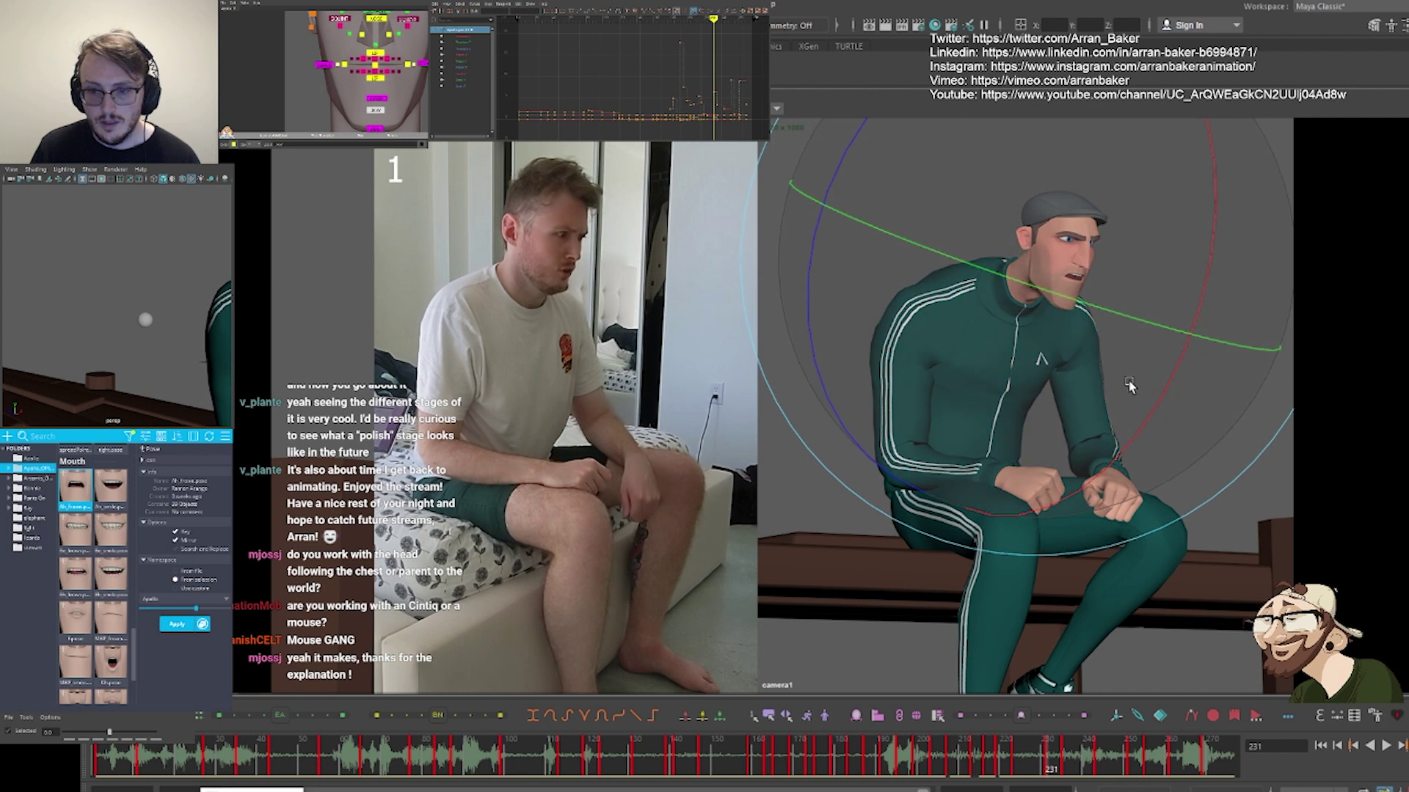
# Partially blend the angry furious face pose into the brow controls at frame 231
pyautogui.press('\\')
pyautogui.moveTo(1226, 330); pyautogui.dragTo(813, 340, button='right')
pyautogui.moveTo(813, 340); pyautogui.dragTo(720, 399, button='middle')
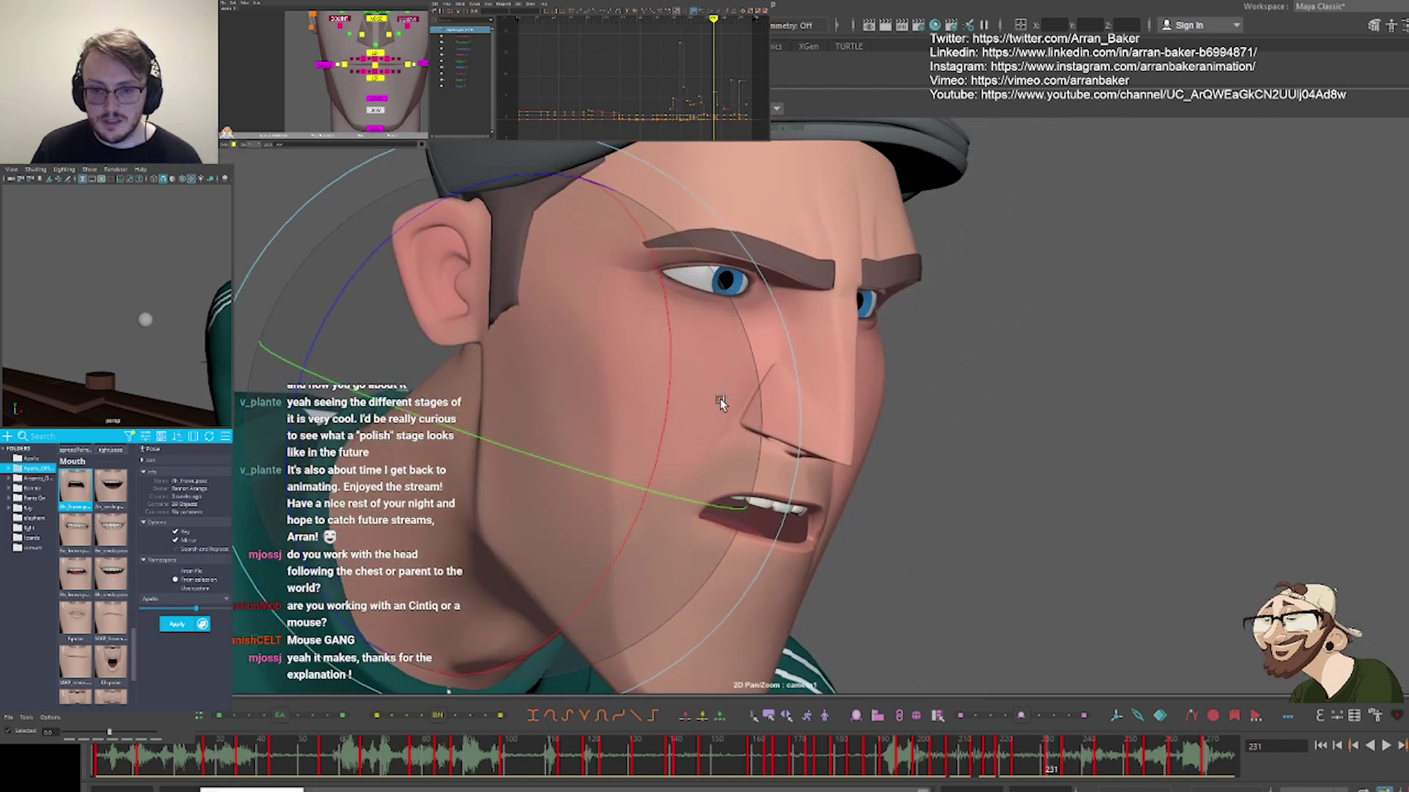
pyautogui.moveTo(720, 399); pyautogui.dragTo(932, 388, button='right')
pyautogui.scroll(-1, 351, 56)
pyautogui.keyDown('alt'); pyautogui.moveTo(350, 56); pyautogui.dragTo(312, 120, button='middle'); pyautogui.keyUp('alt')
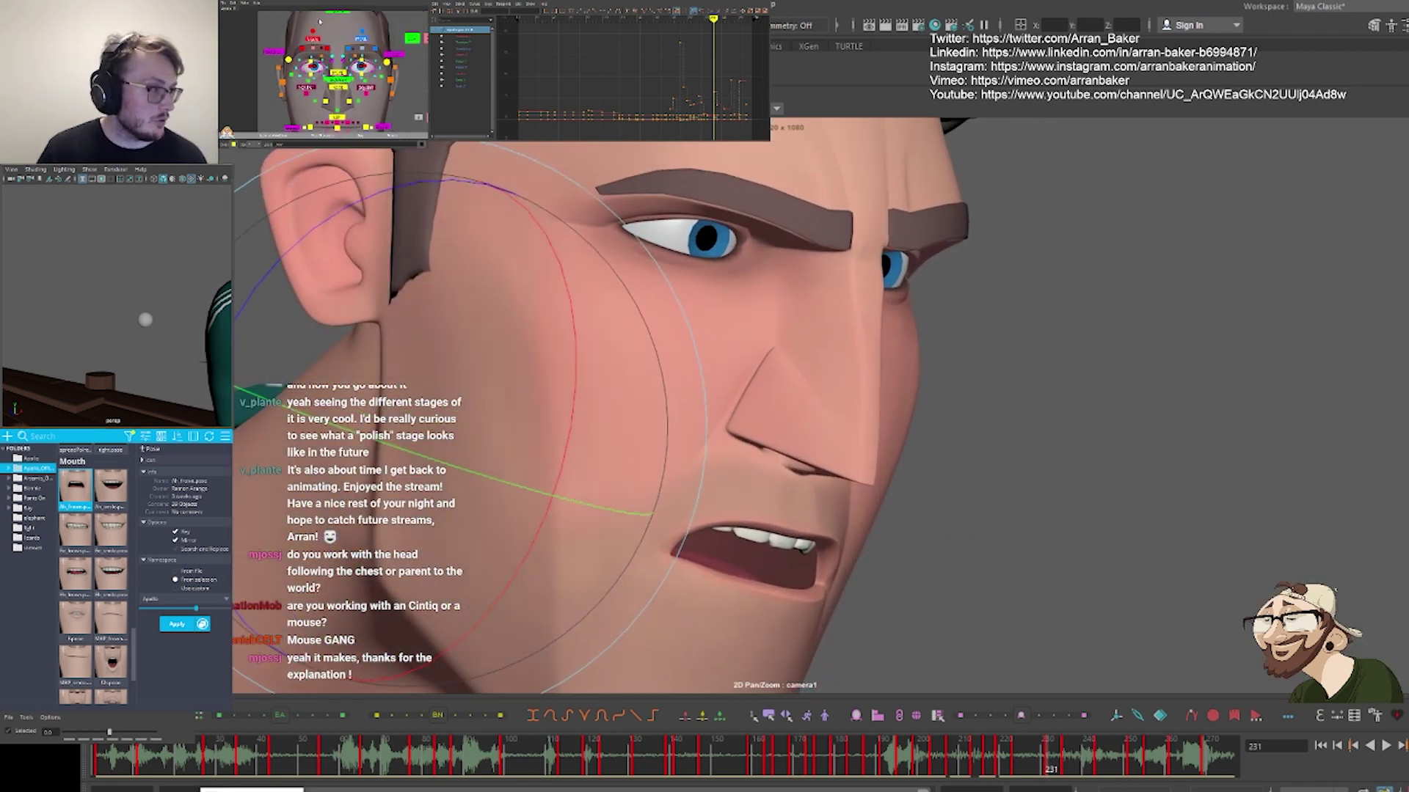
pyautogui.click(277, 88)
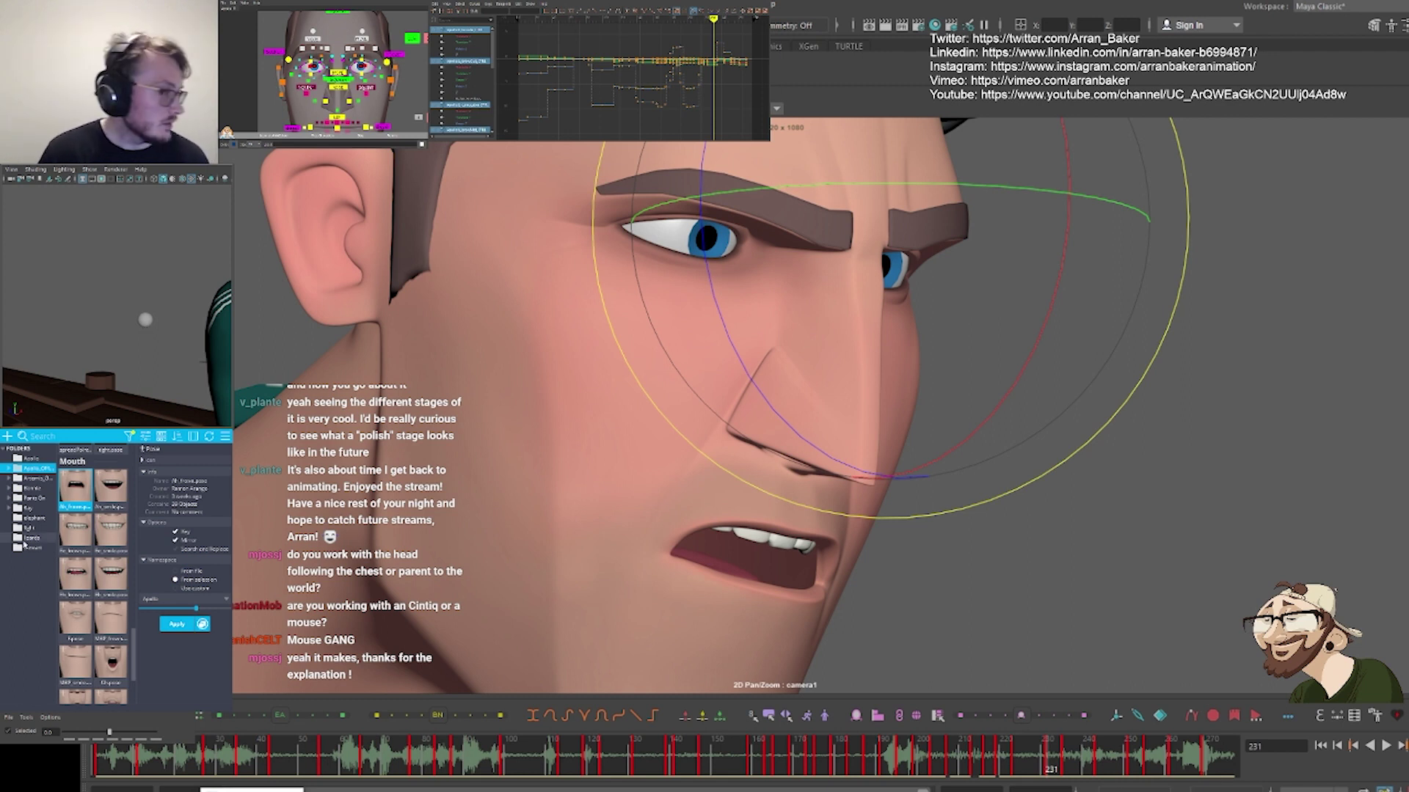
pyautogui.scroll(10, 88, 545)
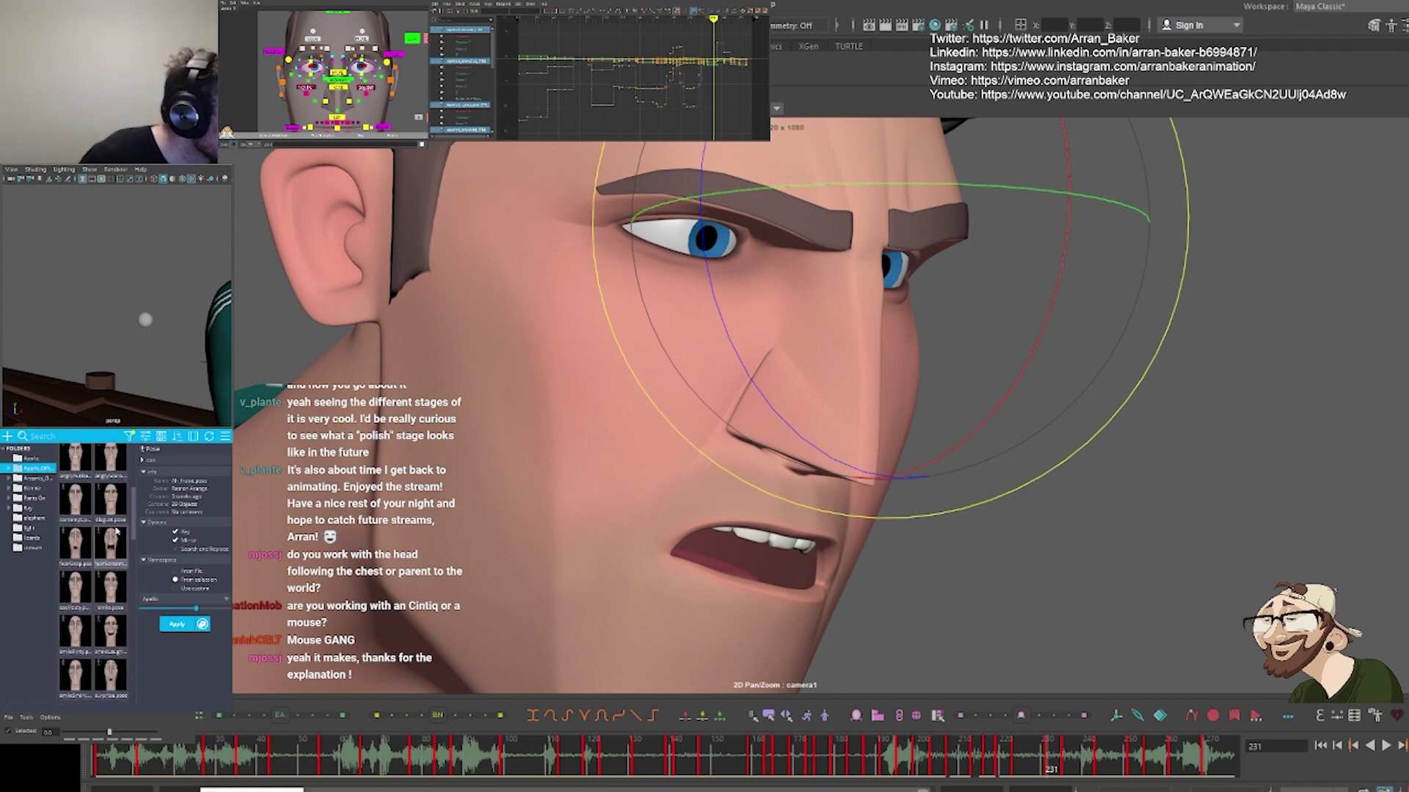
pyautogui.scroll(3, 112, 524)
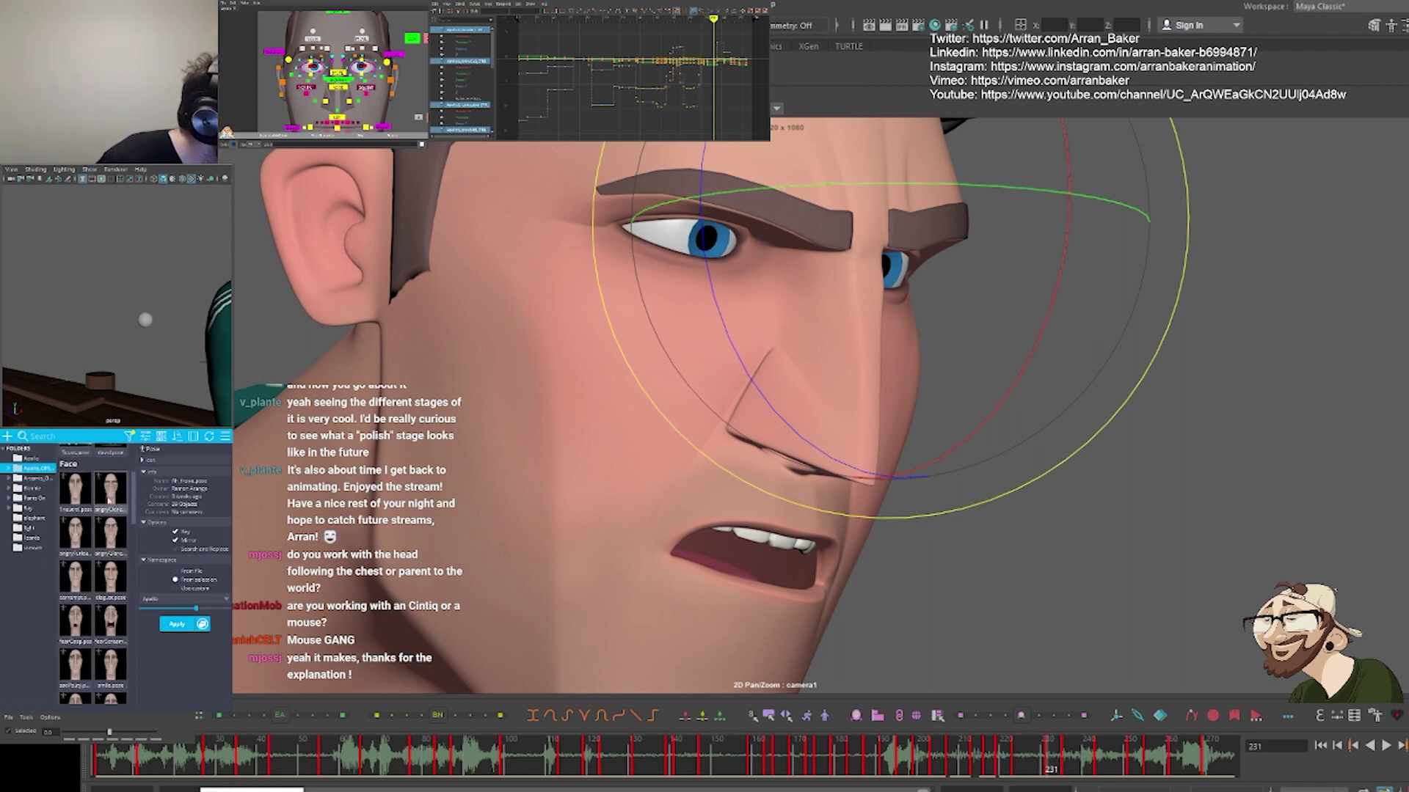
pyautogui.click(93, 543)
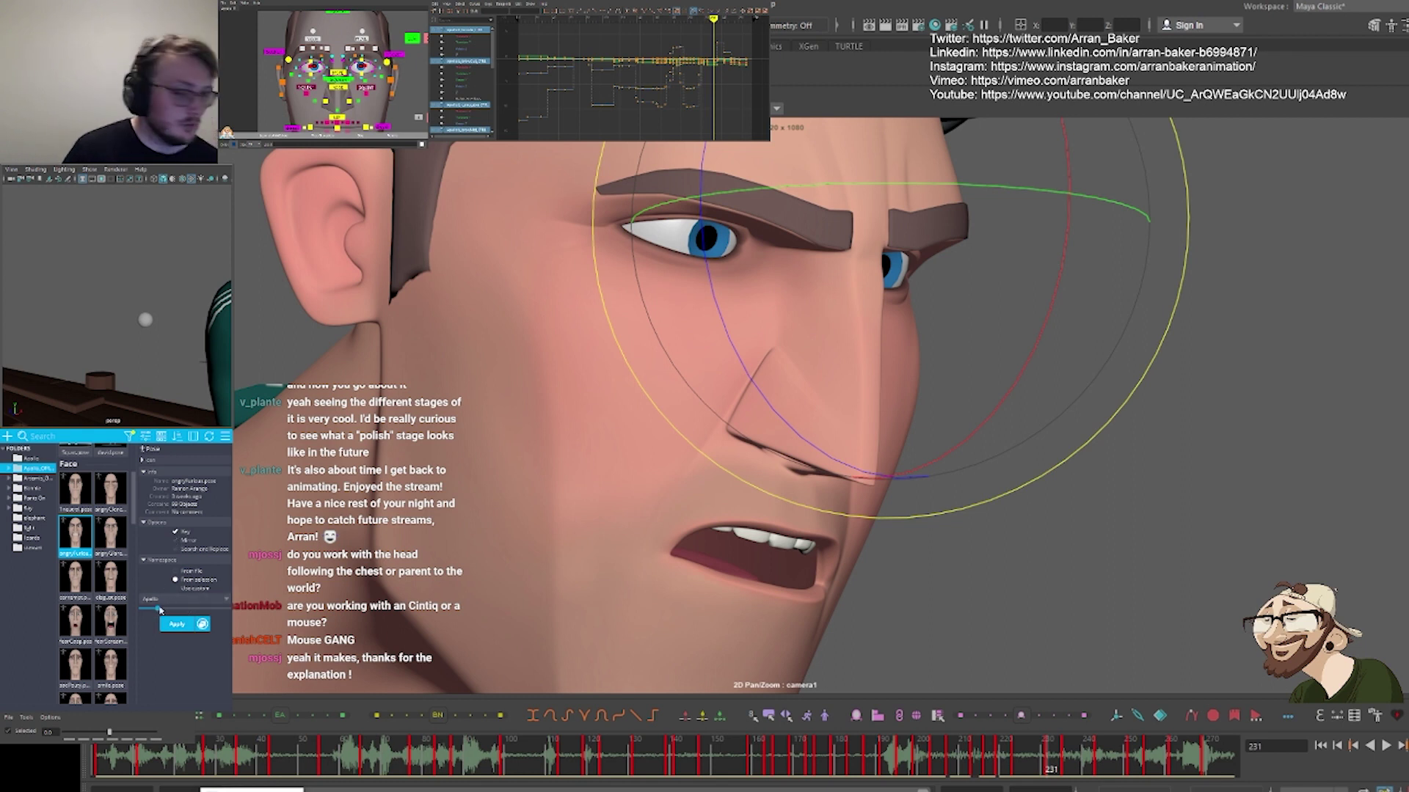
pyautogui.moveTo(160, 611); pyautogui.dragTo(188, 606)
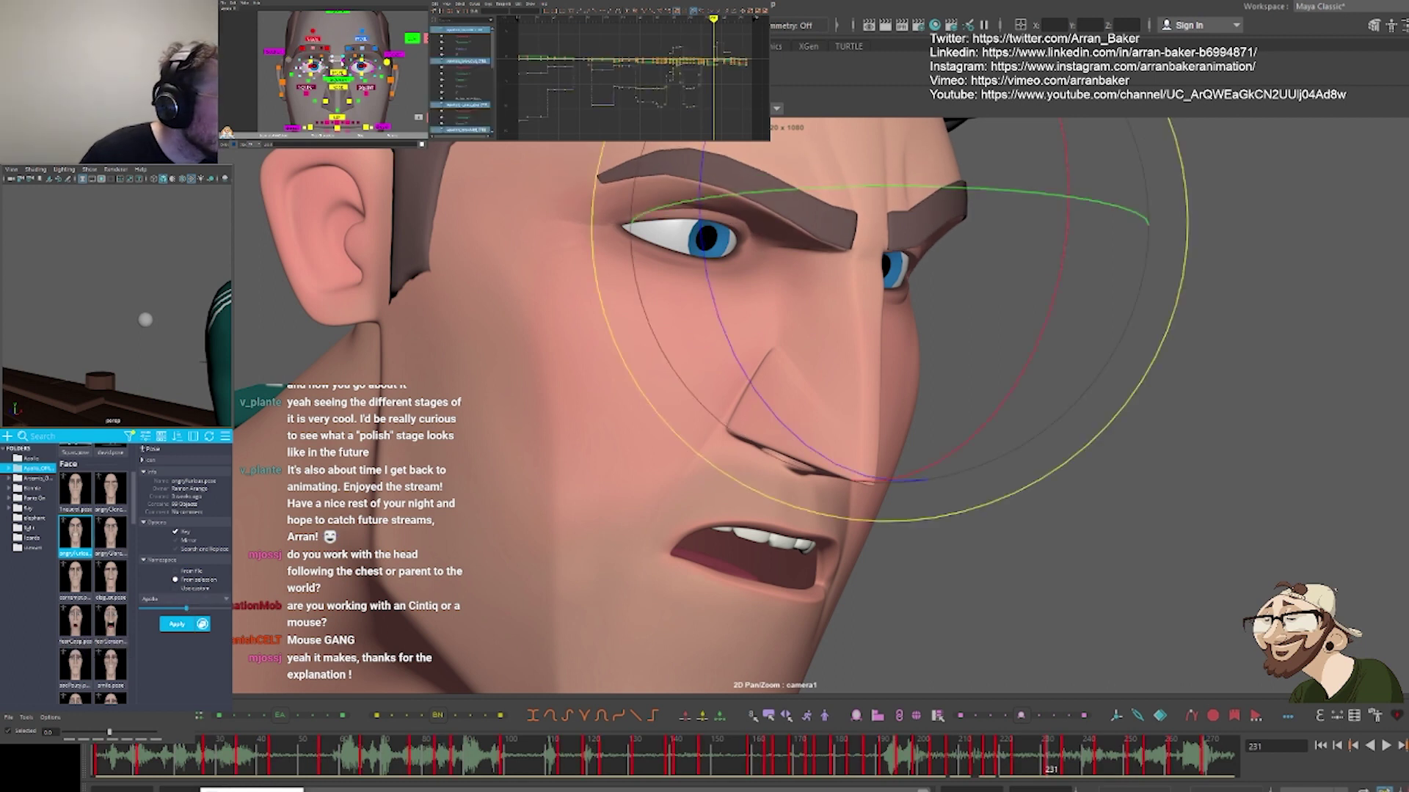
# Partially blend the angry furious pose into the controls around both eyes, and raise the upper-lid controls slightly
pyautogui.click(338, 72)
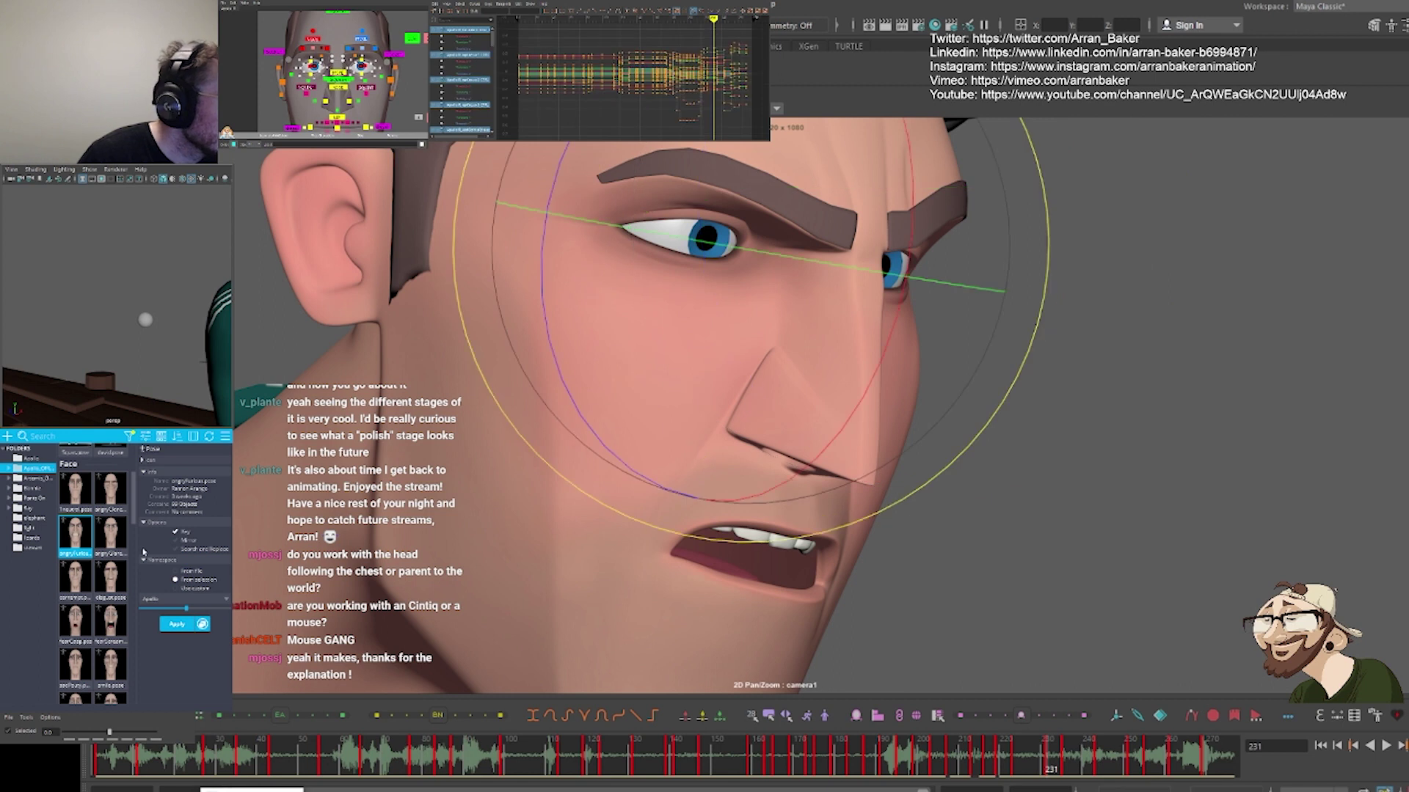
pyautogui.keyDown('shift'); pyautogui.click(374, 83); pyautogui.keyUp('shift')
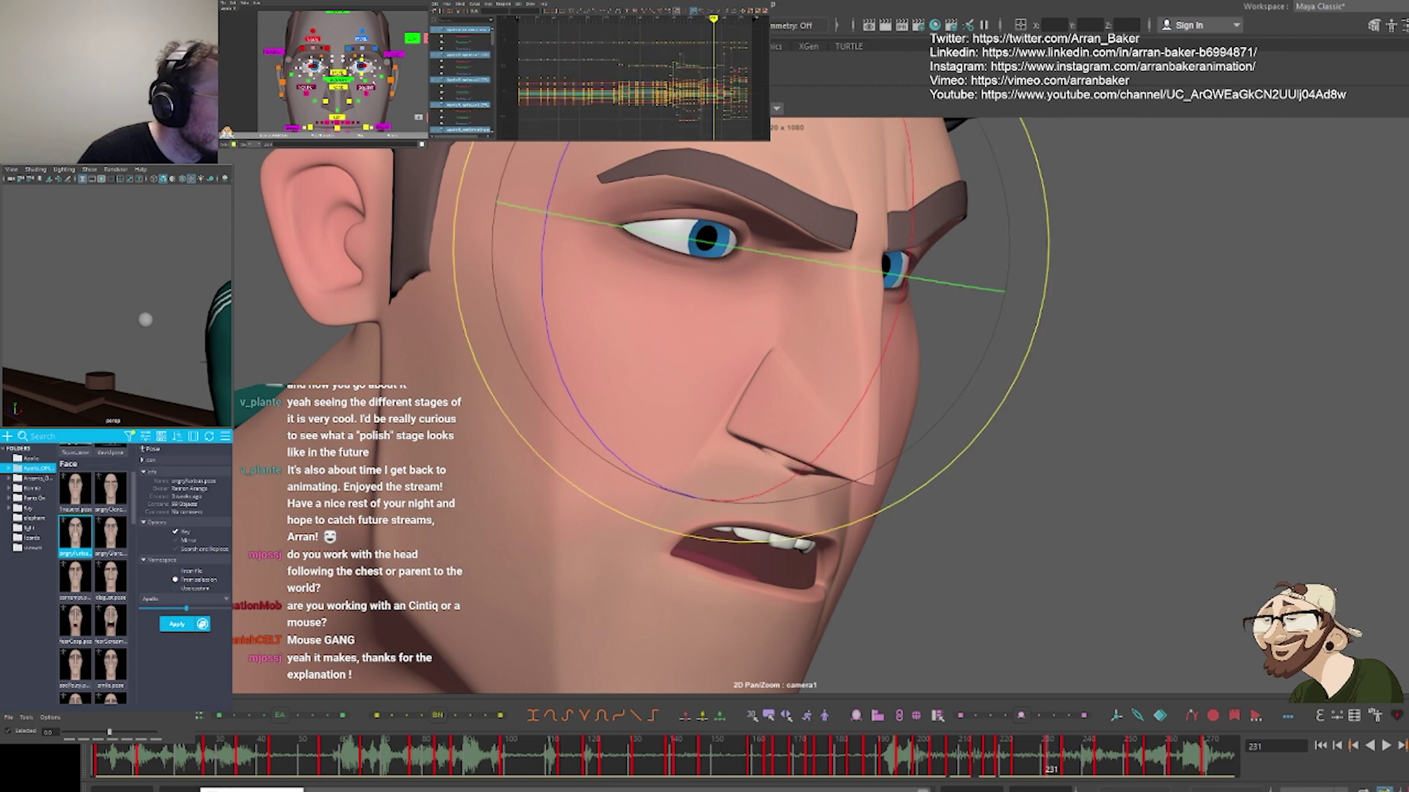
pyautogui.moveTo(185, 609)
pyautogui.mouseDown()
pyautogui.moveTo(163, 610)
pyautogui.moveTo(183, 606)
pyautogui.mouseUp()
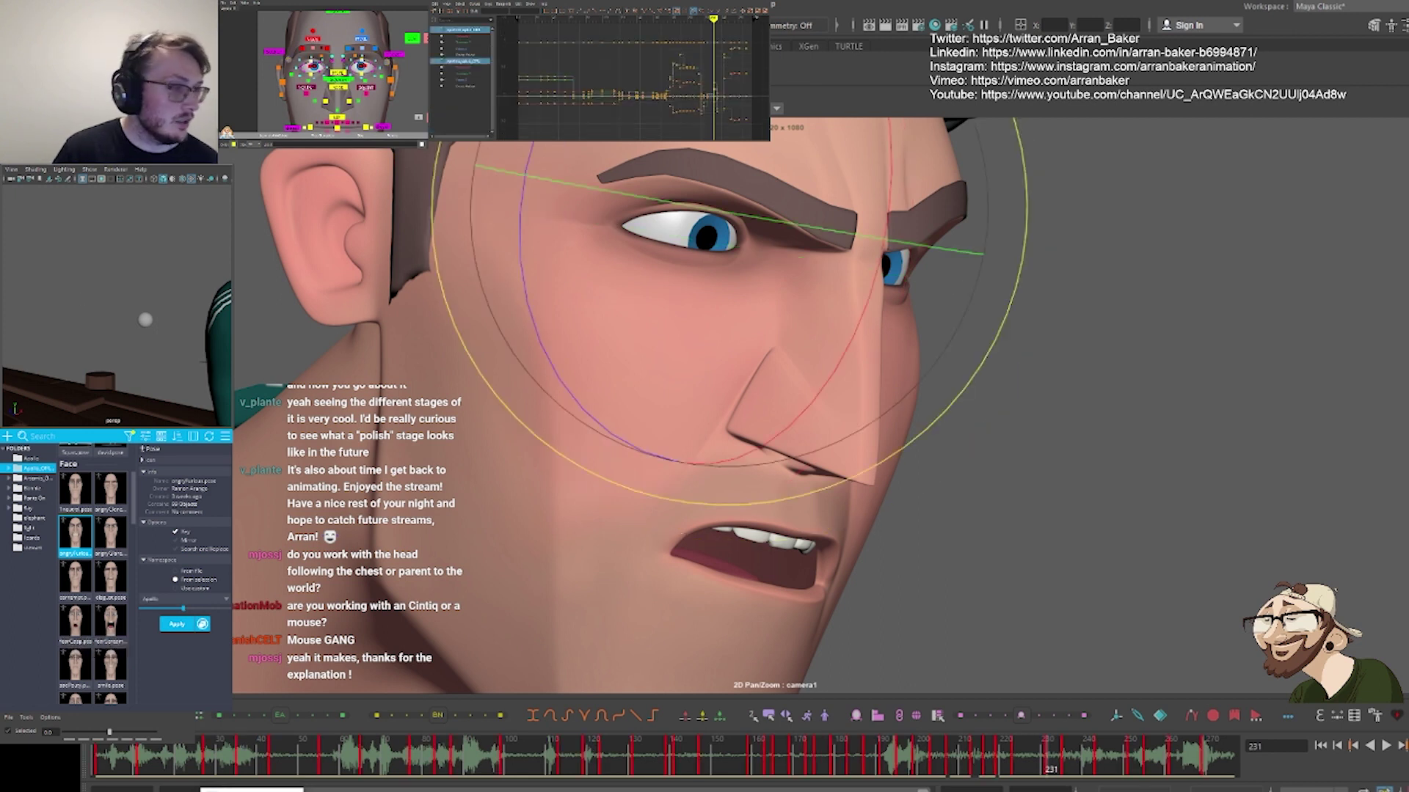
pyautogui.click(791, 197)
pyautogui.moveTo(732, 182); pyautogui.dragTo(736, 168)
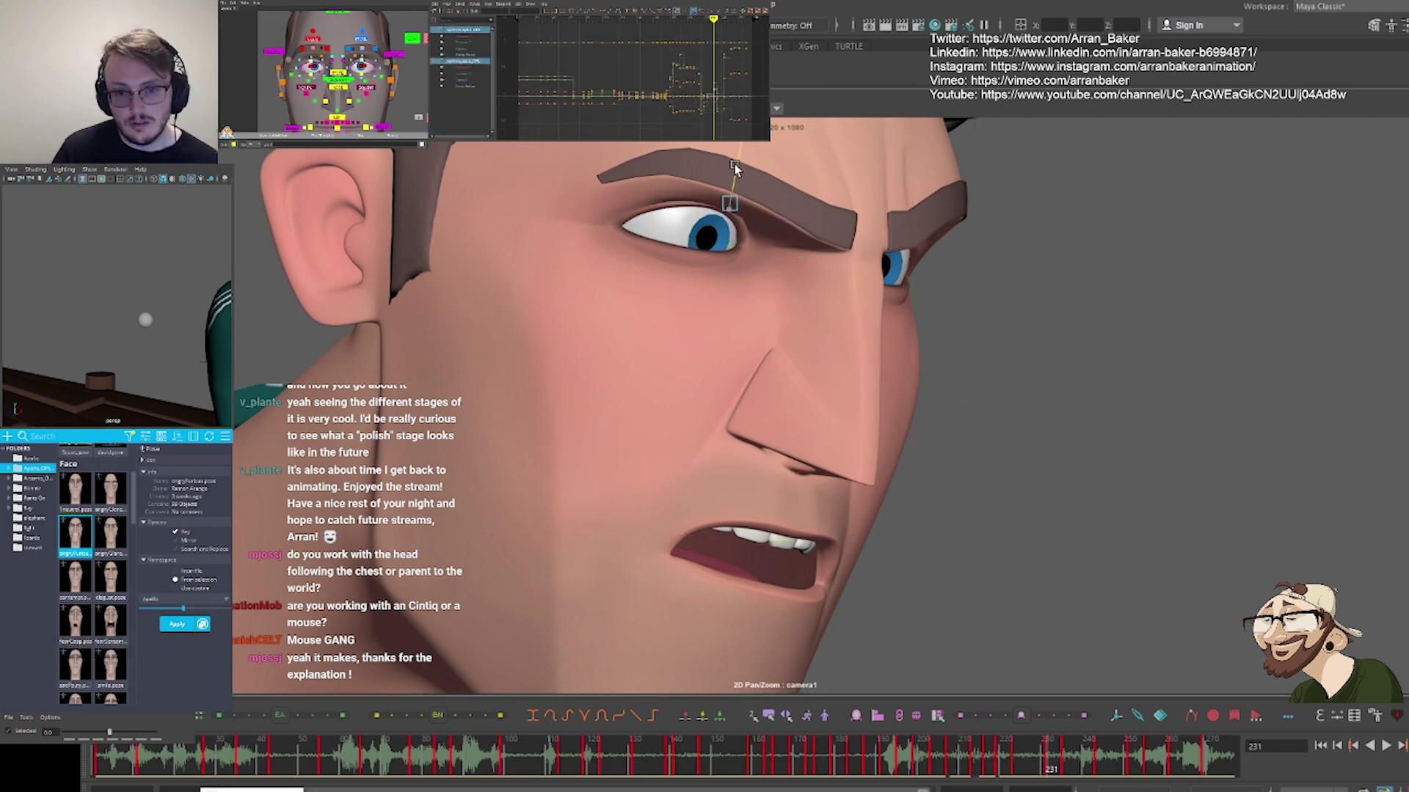
# Raise the cheek controls below both eyes slightly to push the lower lids up
pyautogui.click(716, 350)
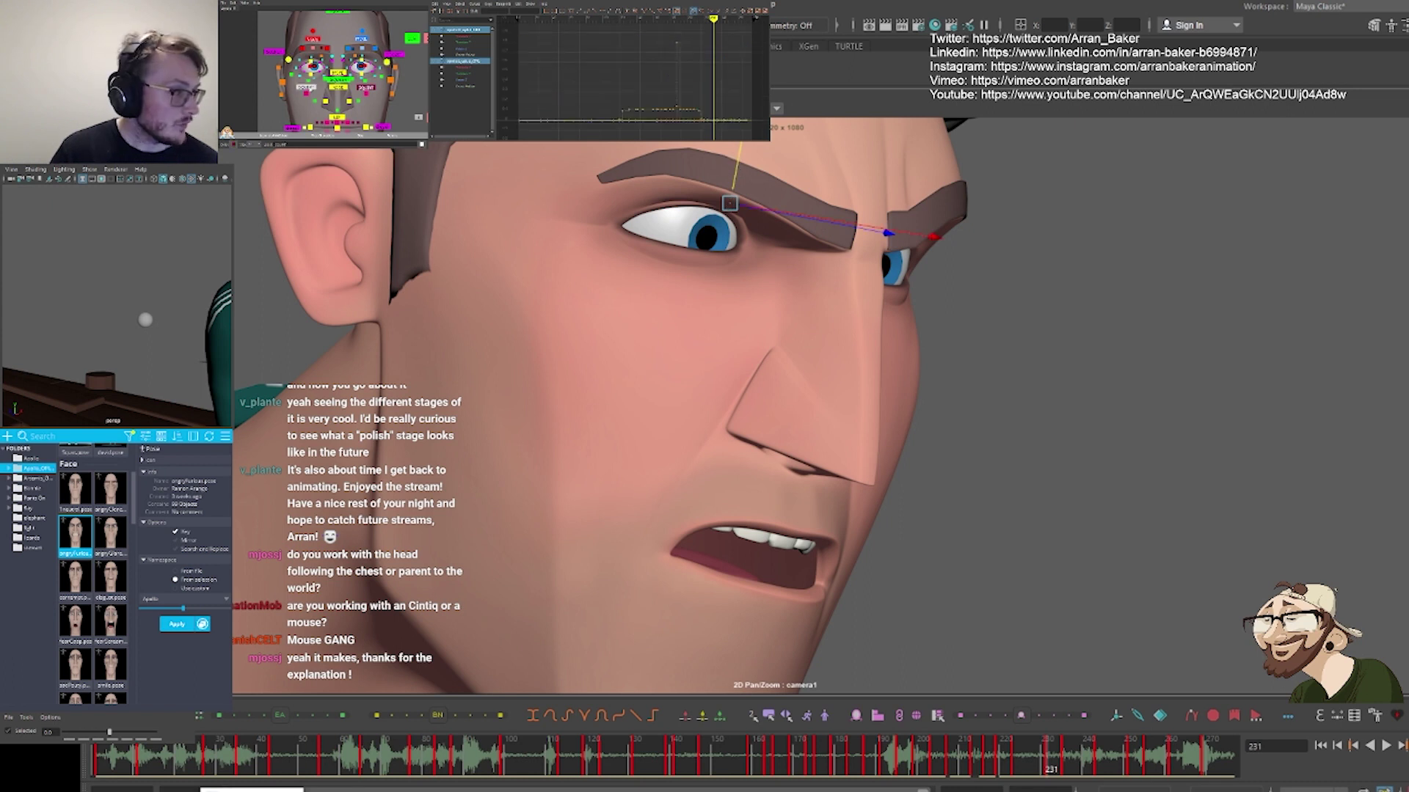
pyautogui.keyDown('shift'); pyautogui.click(369, 88); pyautogui.keyUp('shift')
pyautogui.keyDown('shift'); pyautogui.click(366, 94); pyautogui.keyUp('shift')
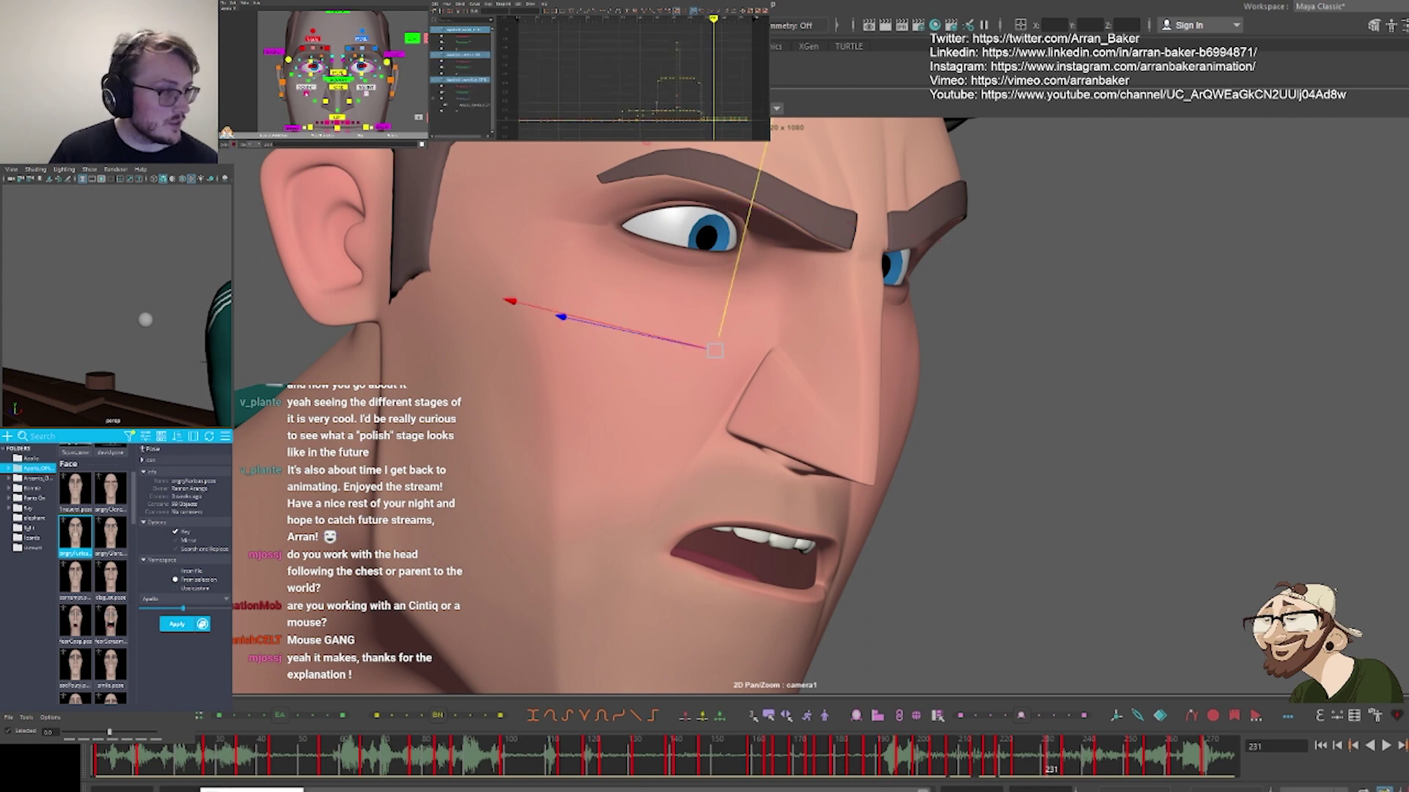
pyautogui.keyDown('shift'); pyautogui.click(306, 94); pyautogui.keyUp('shift')
pyautogui.click(729, 267)
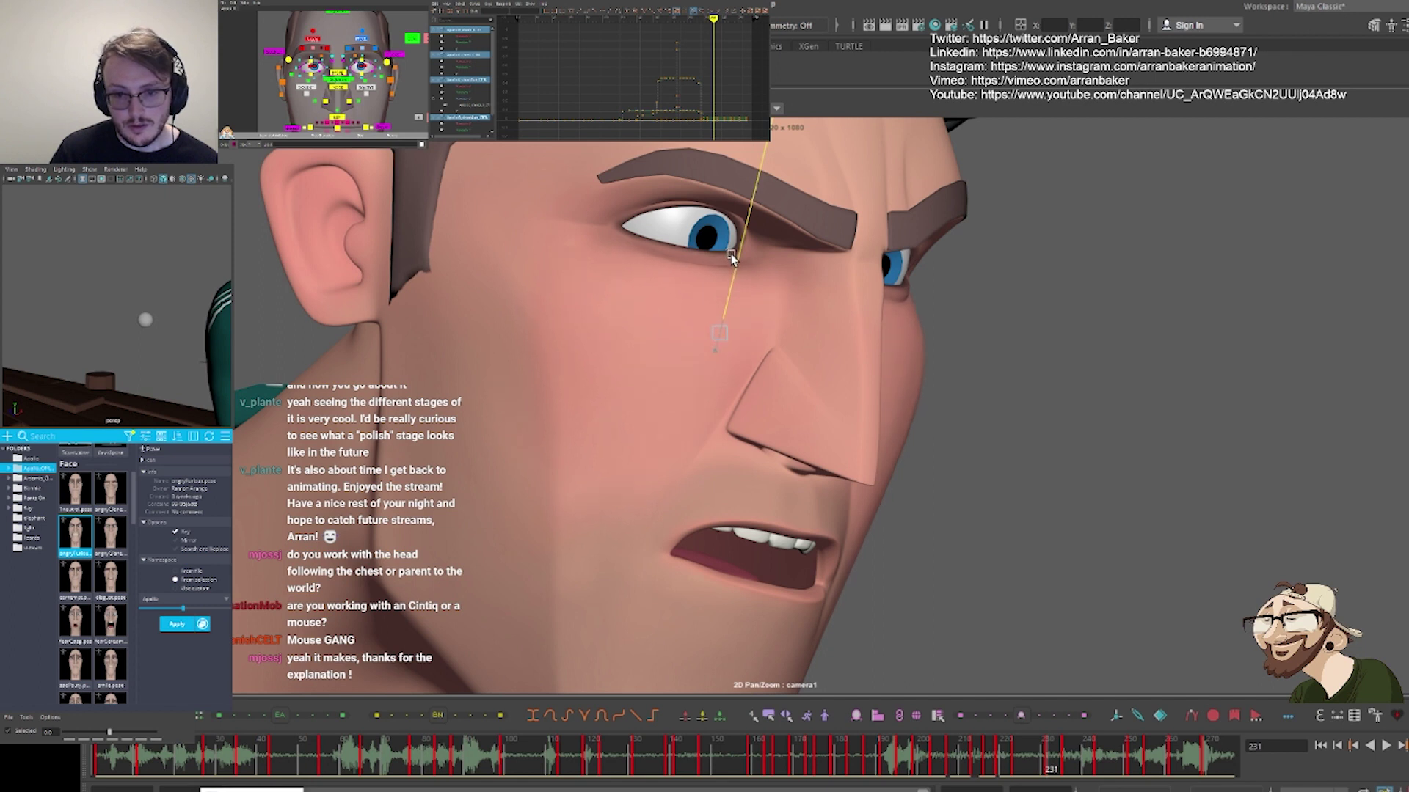
pyautogui.moveTo(731, 257); pyautogui.dragTo(732, 254)
pyautogui.click(1006, 344)
# Check the whole face against the neighbouring frames, and select the eyelid controls of both eyes
pyautogui.moveTo(890, 343); pyautogui.dragTo(661, 361, button='right')
pyautogui.moveTo(924, 403); pyautogui.dragTo(739, 411, button='right')
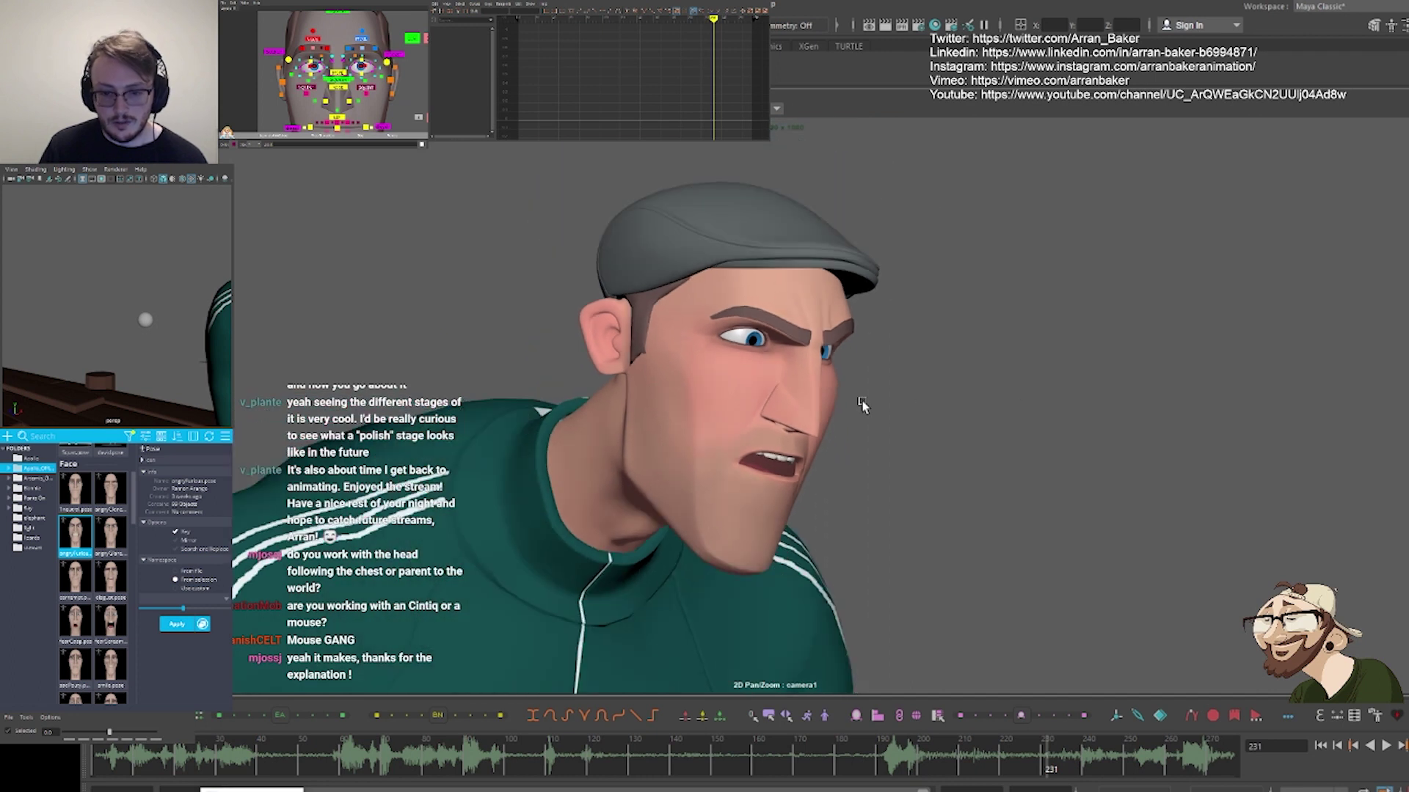
pyautogui.hotkey('alt', ',')
pyautogui.hotkey('alt', '.')
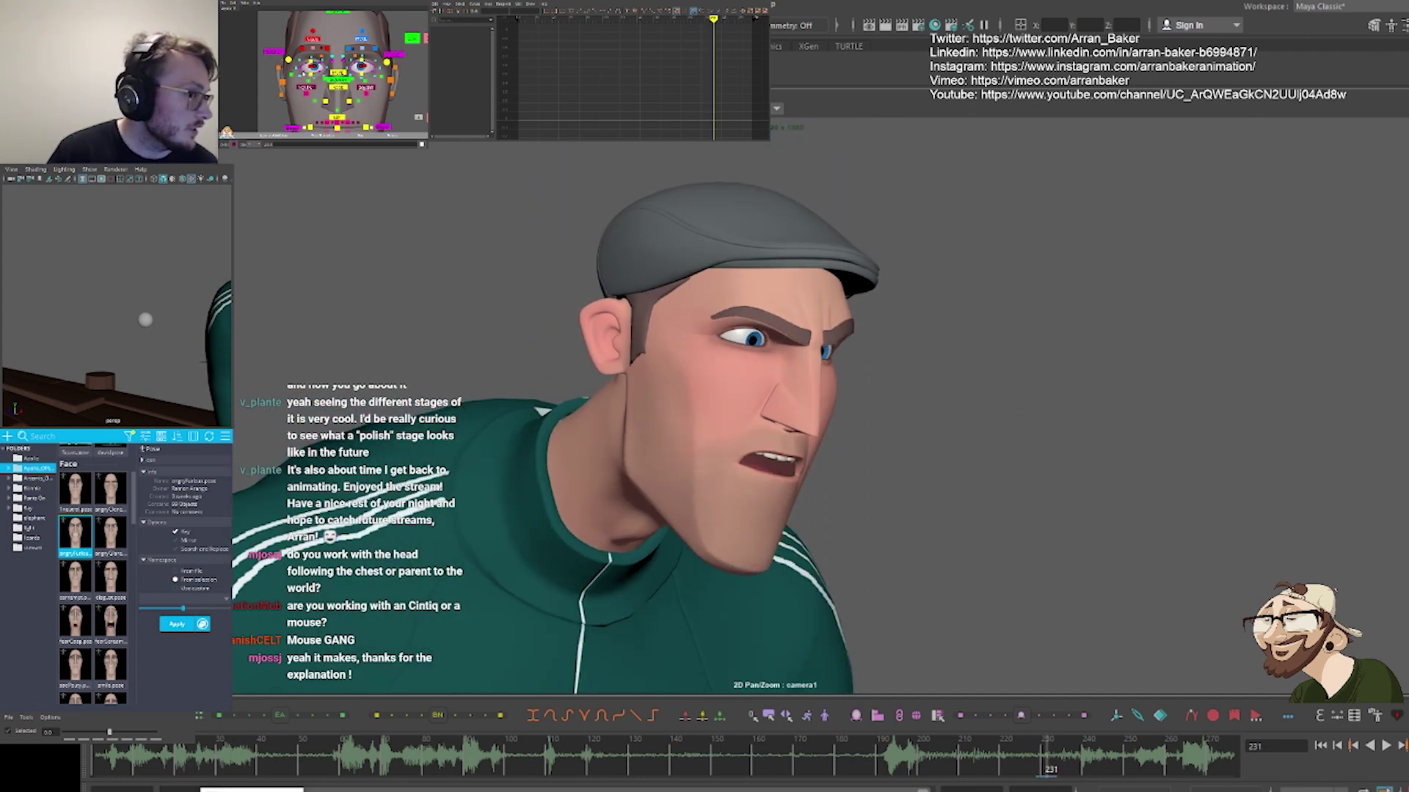
pyautogui.click(751, 344)
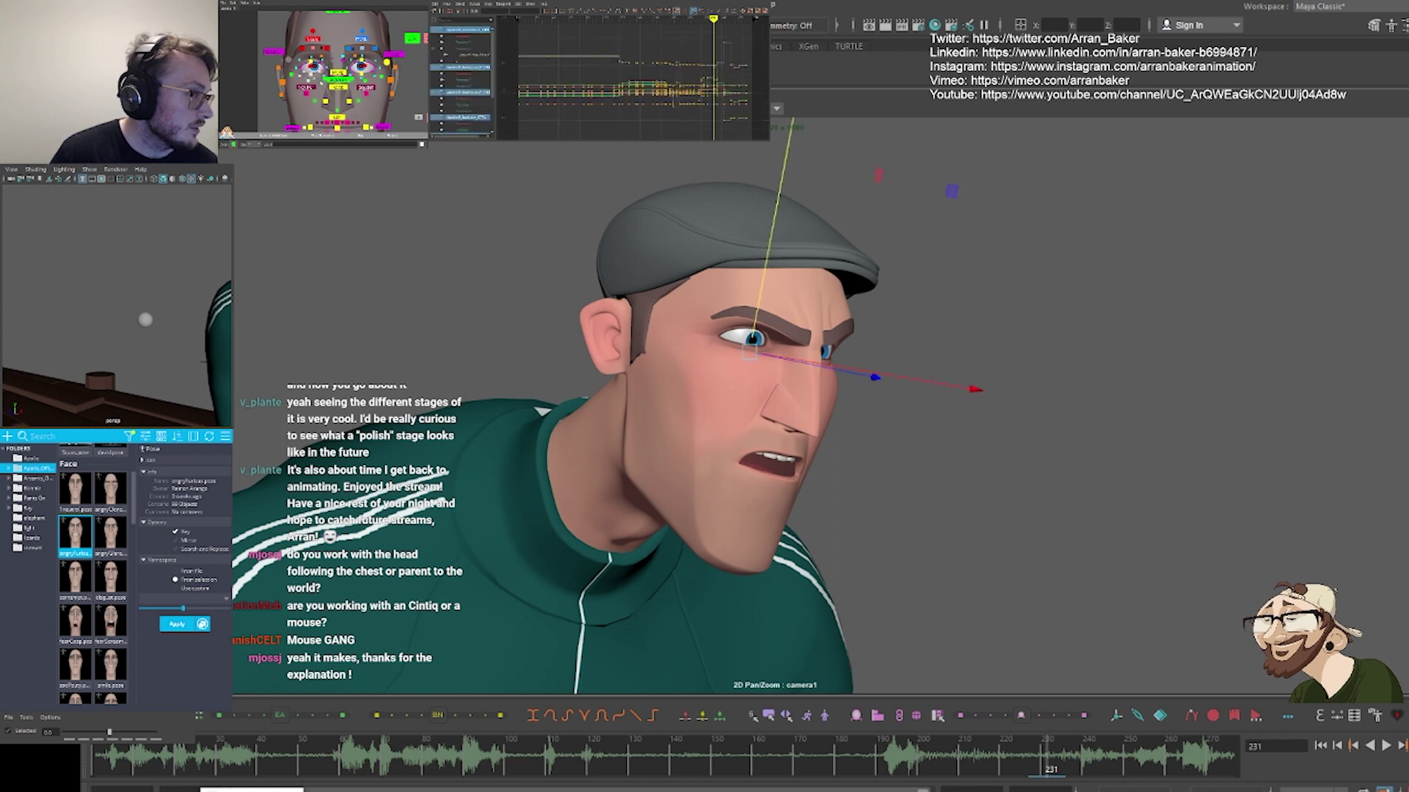
pyautogui.keyDown('shift'); pyautogui.click(307, 74); pyautogui.keyUp('shift')
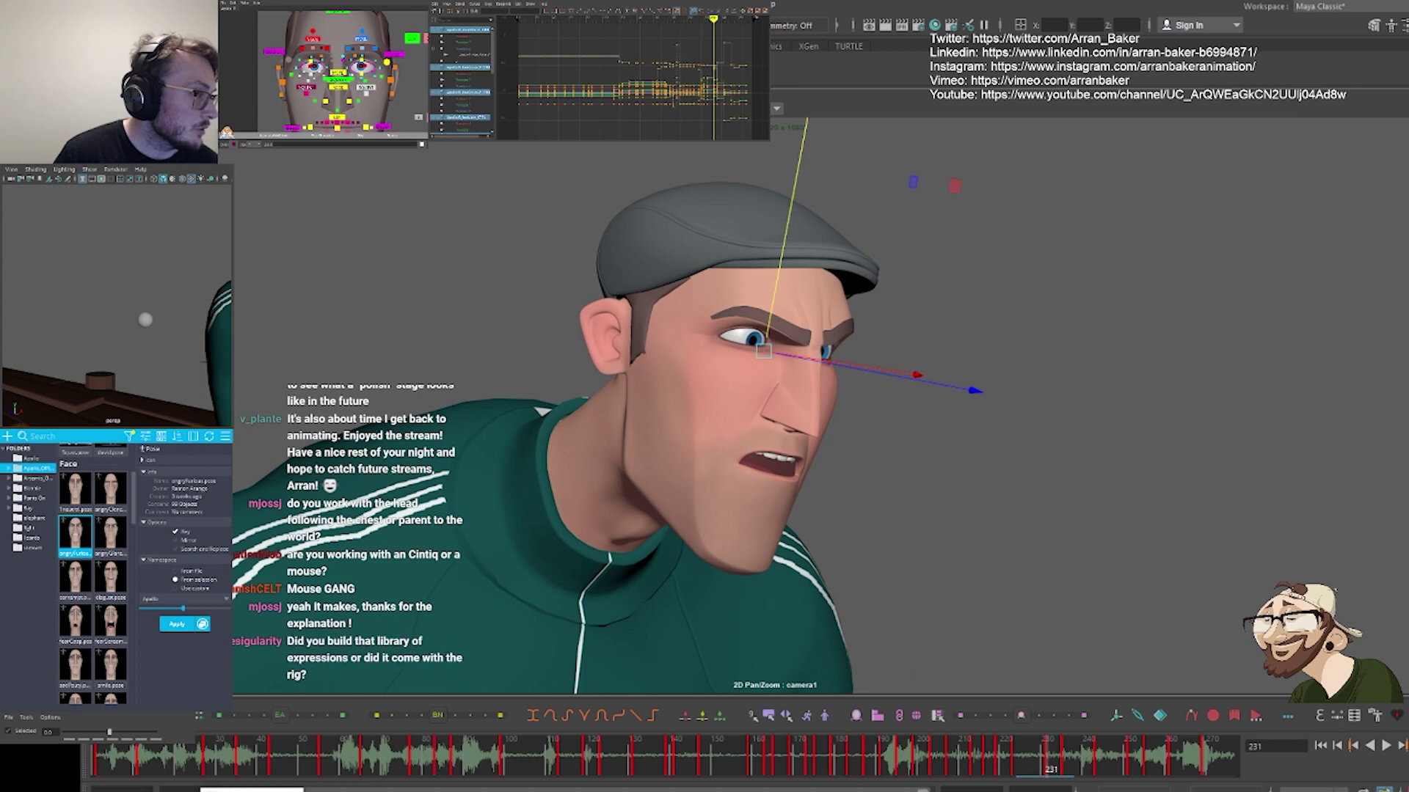
pyautogui.keyDown('shift'); pyautogui.click(365, 79); pyautogui.keyUp('shift')
pyautogui.moveTo(812, 358); pyautogui.dragTo(830, 365)
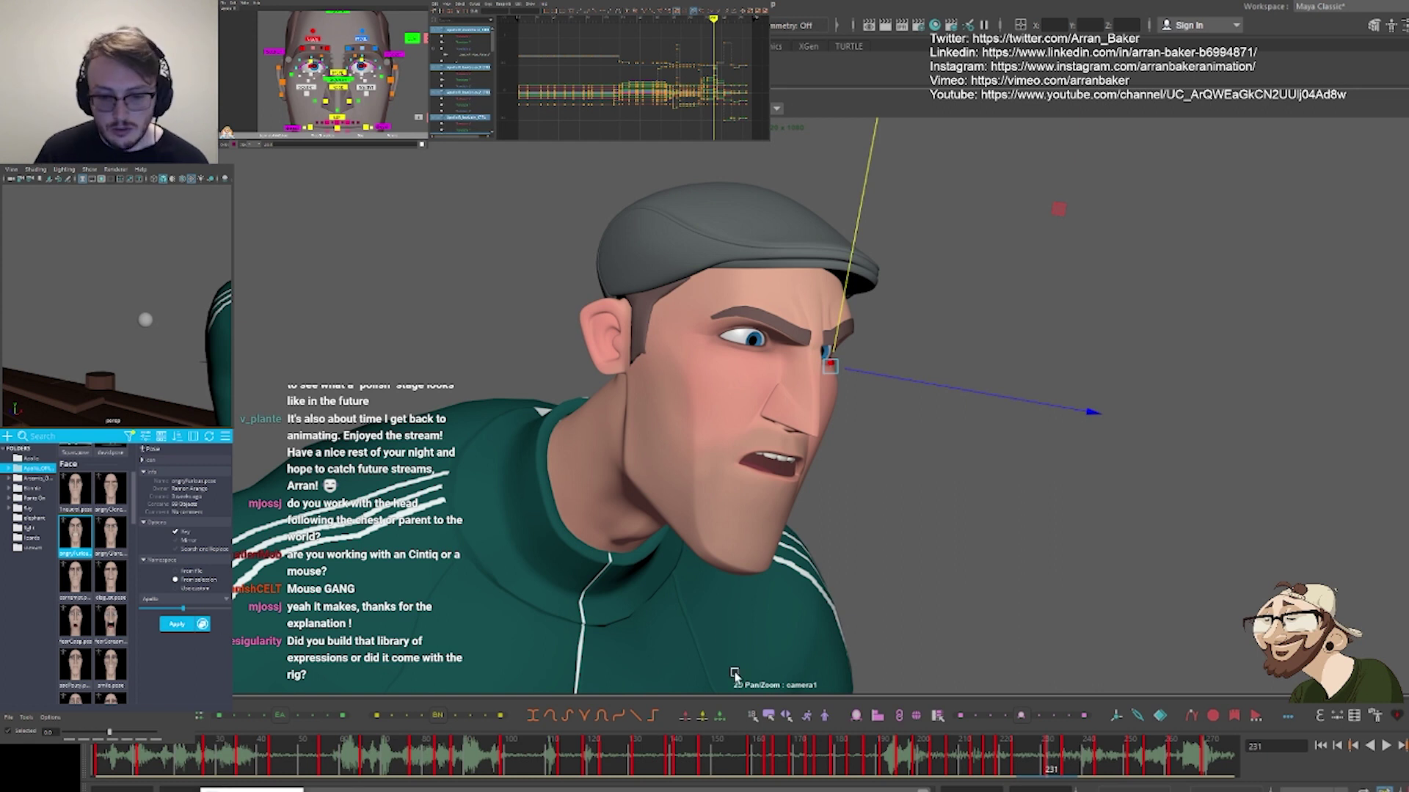
# Try the Scale From Neighbor Left adjustment on the selected eyelid keys, and undo it
pyautogui.rightClick(280, 716)
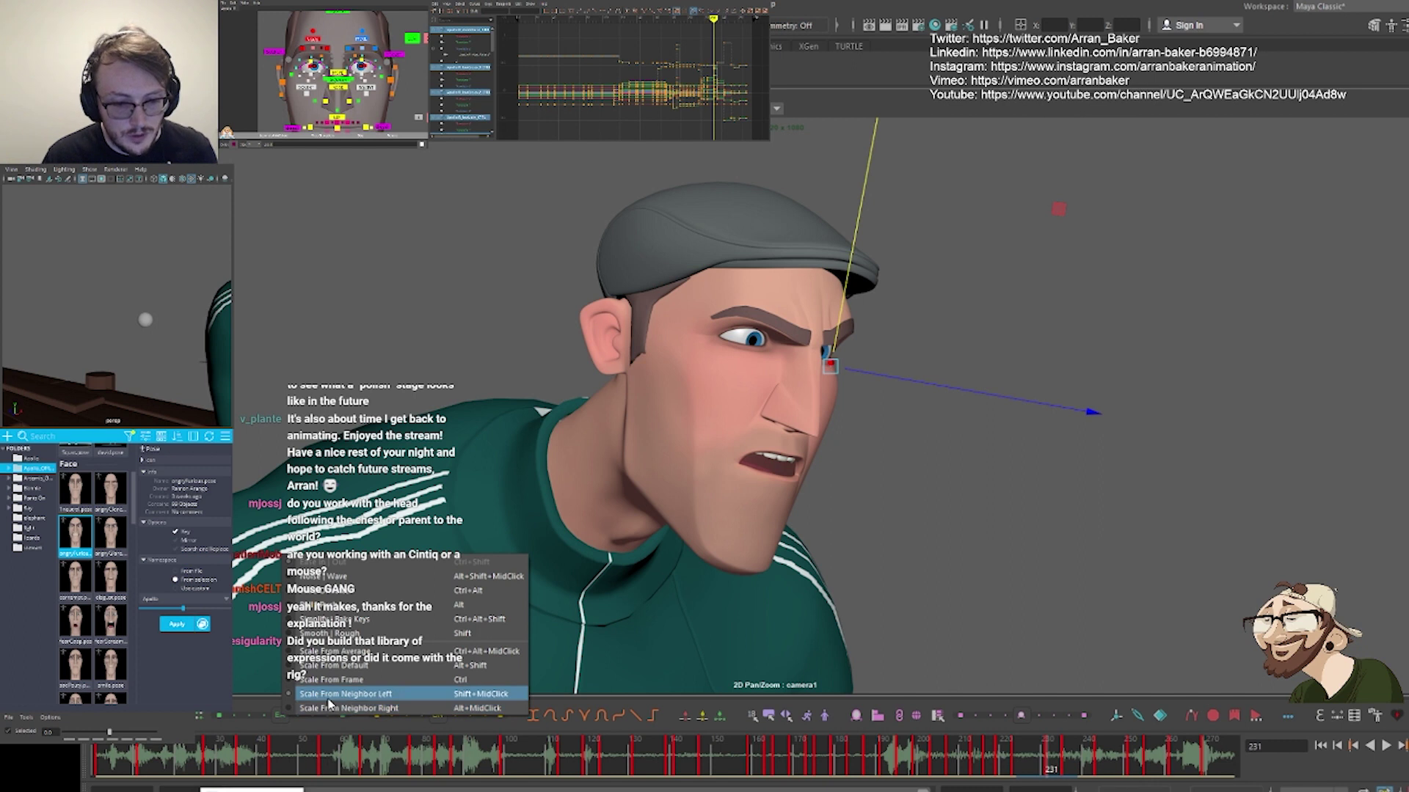
pyautogui.click(327, 696)
pyautogui.click(218, 719)
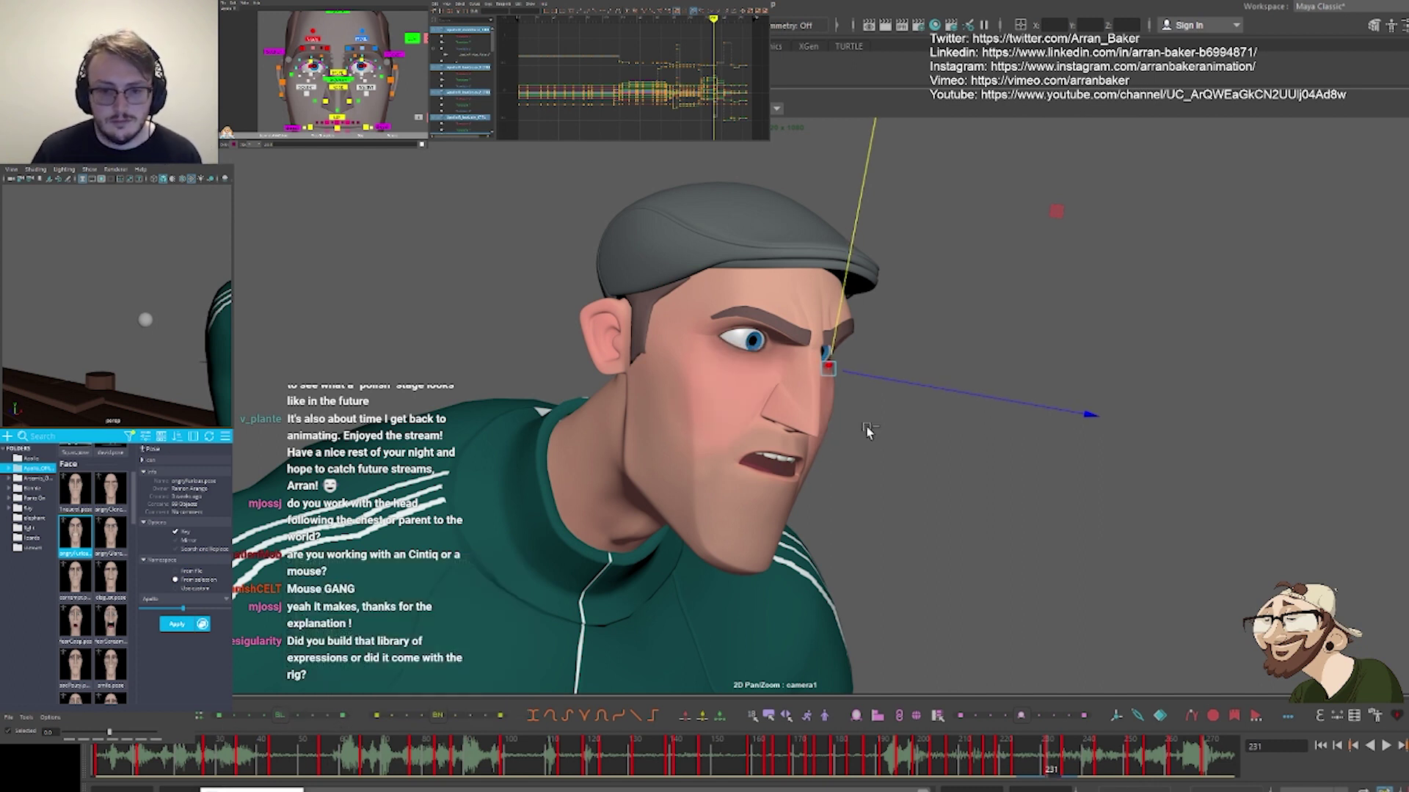
pyautogui.hotkey('ctrl', 'z')
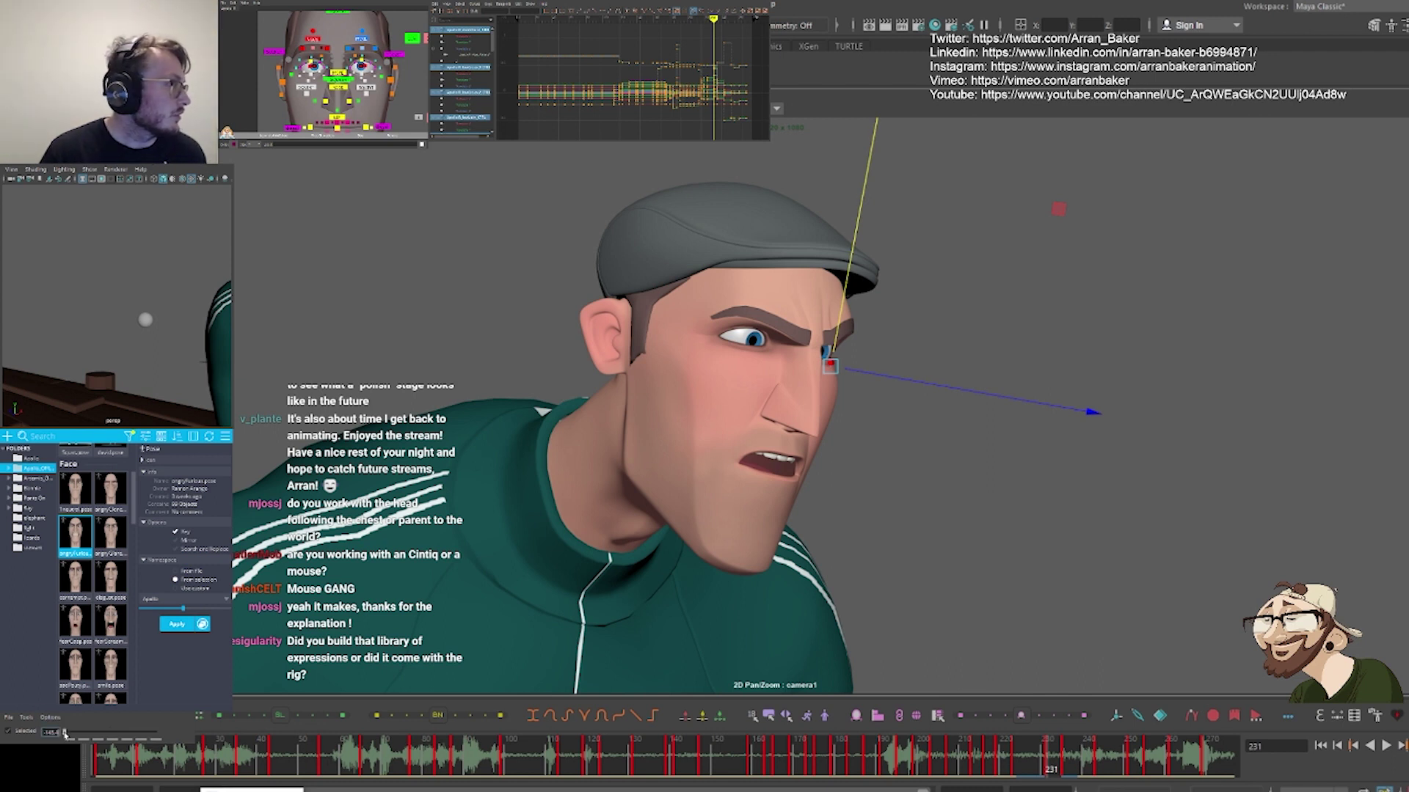
pyautogui.click(65, 733)
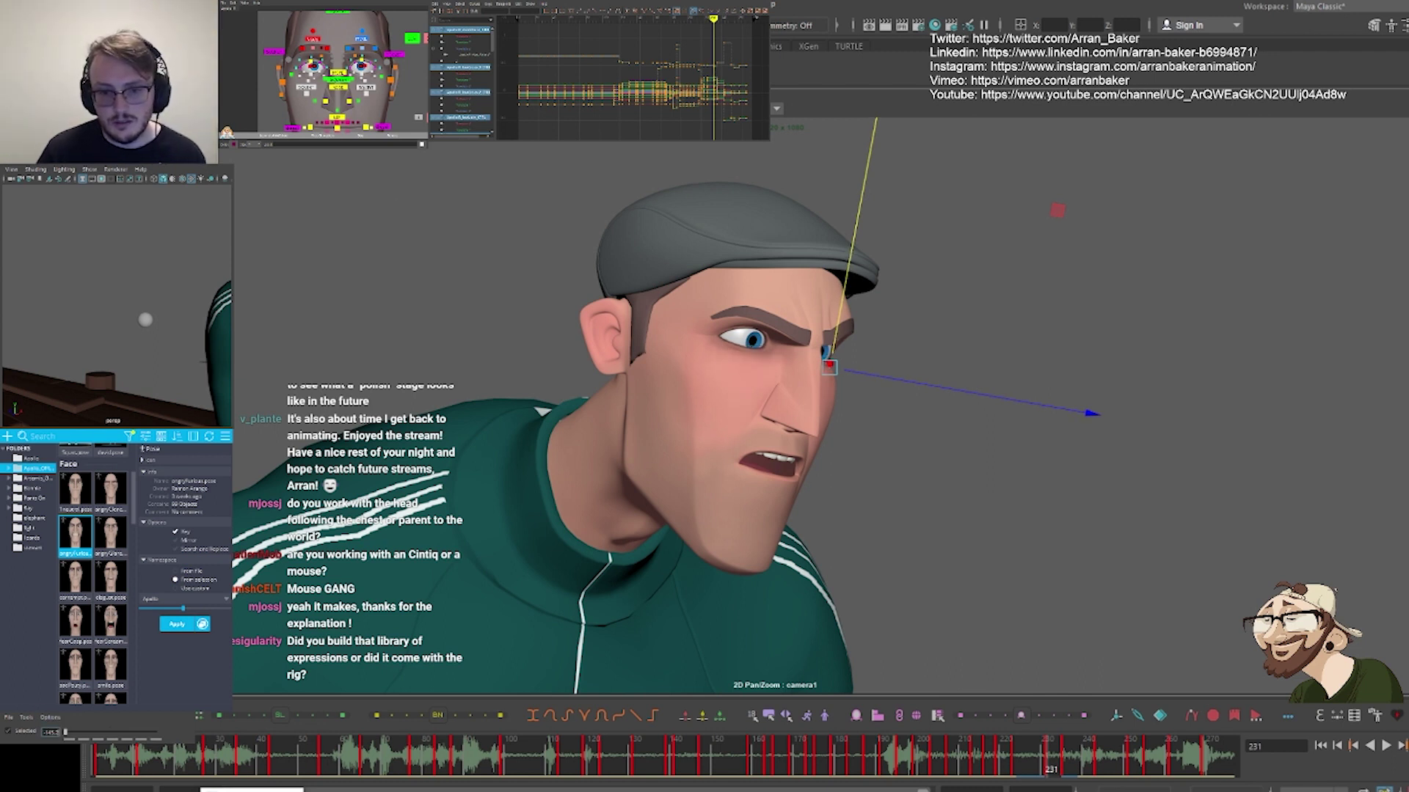
pyautogui.click(828, 366)
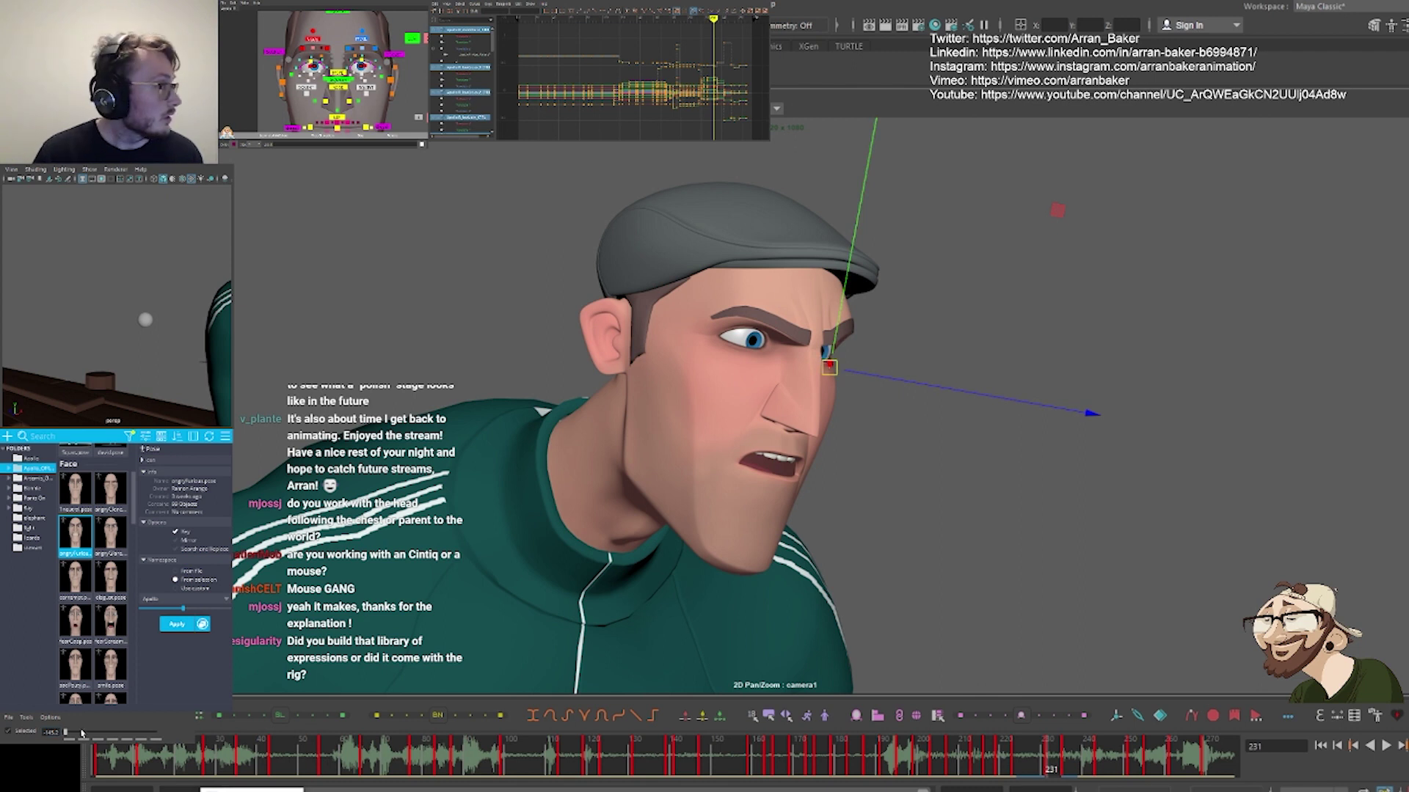
pyautogui.moveTo(82, 733); pyautogui.dragTo(72, 733)
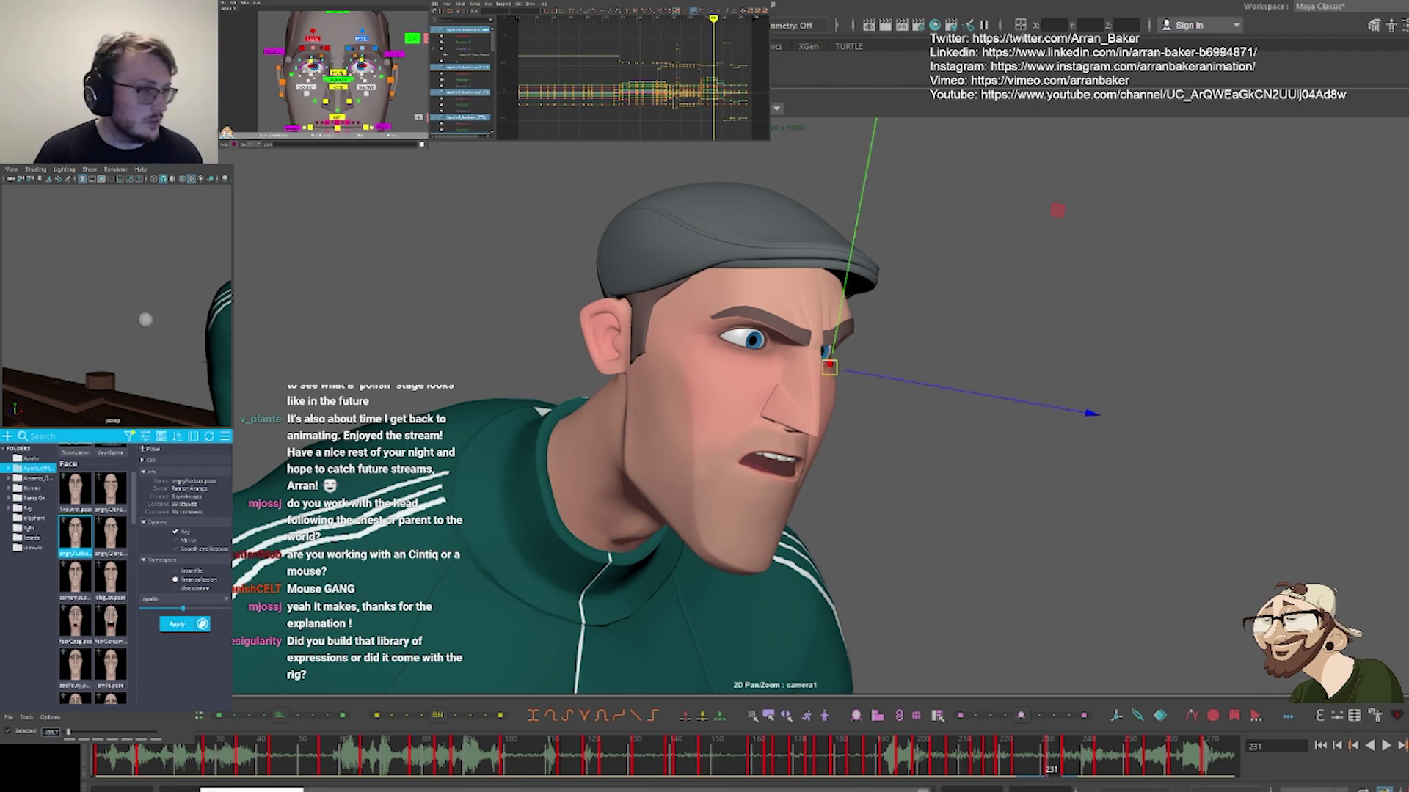
# Select the cheek and lower-lid controls of both eyes and lower them slightly at frame 231
pyautogui.click(360, 101)
pyautogui.keyDown('shift'); pyautogui.click(311, 88); pyautogui.keyUp('shift')
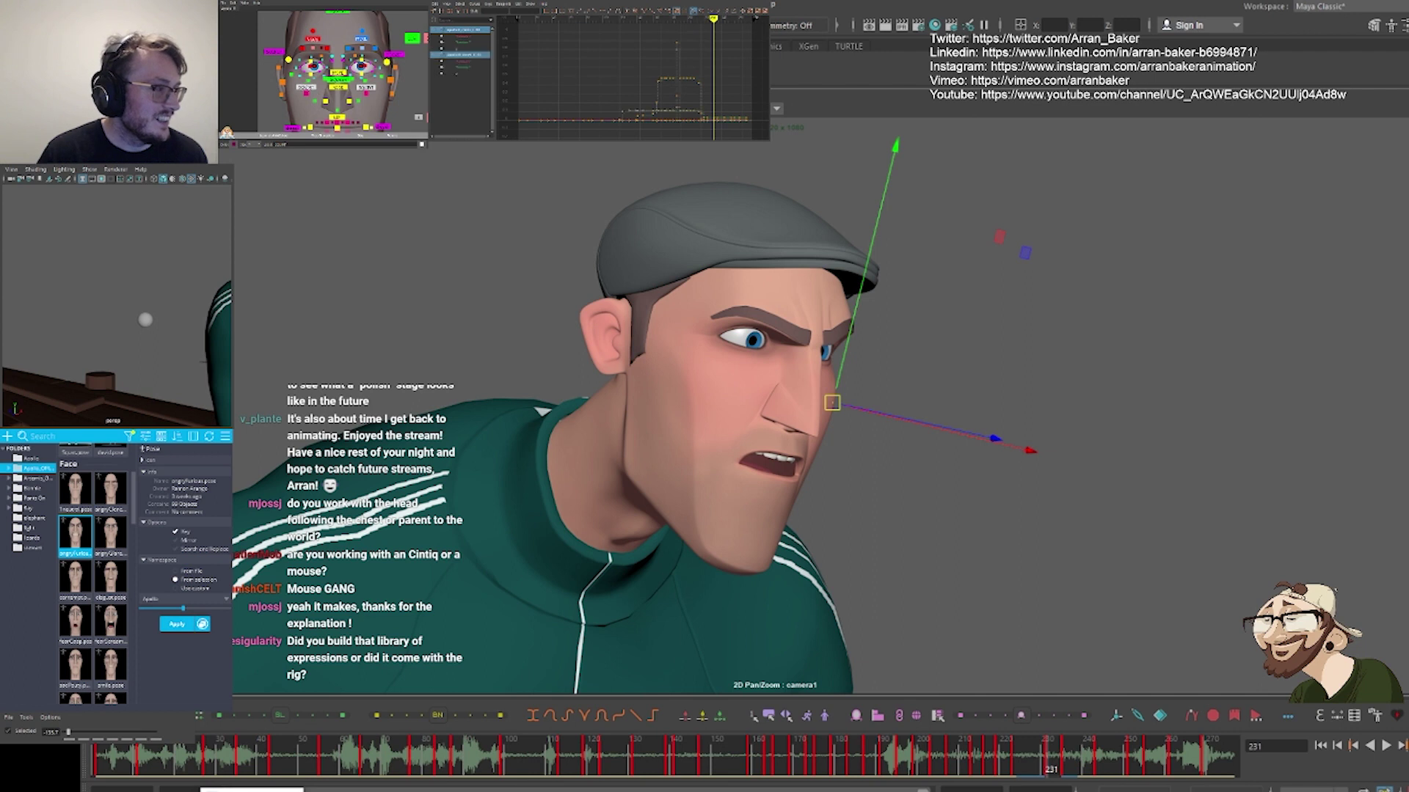
pyautogui.keyDown('shift'); pyautogui.click(312, 72); pyautogui.keyUp('shift')
pyautogui.keyDown('shift'); pyautogui.click(360, 69); pyautogui.keyUp('shift')
pyautogui.press('\\')
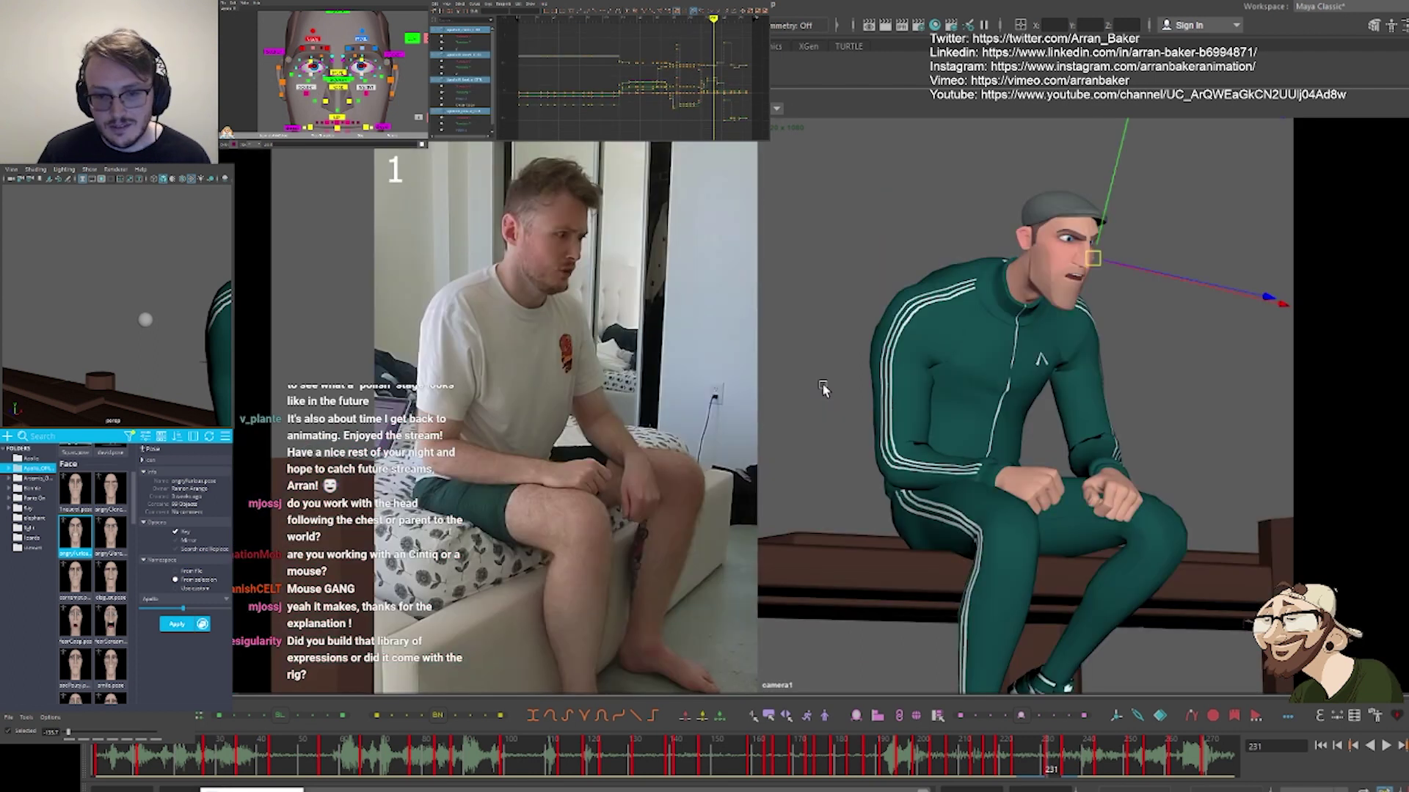
pyautogui.press('\\')
pyautogui.moveTo(674, 335); pyautogui.dragTo(866, 342, button='right')
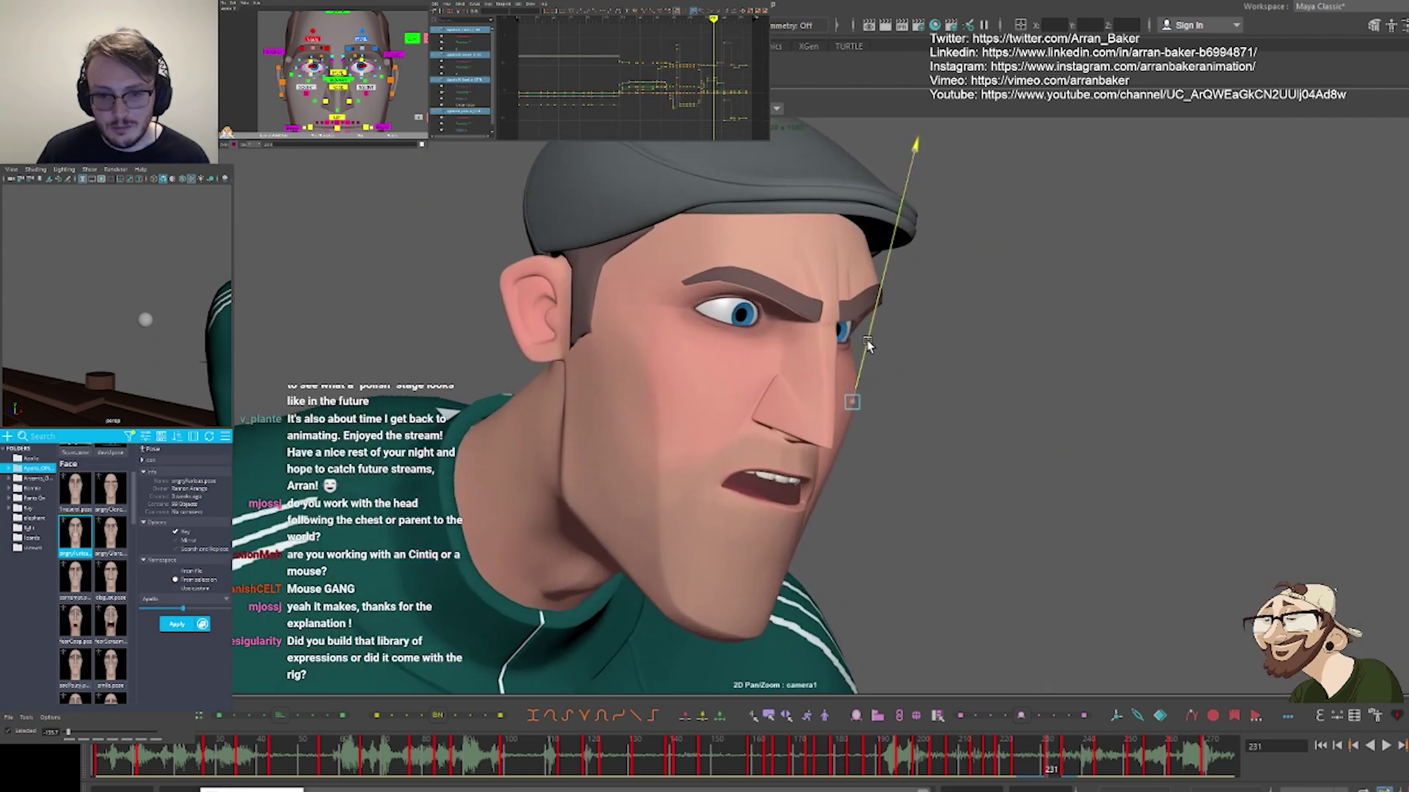
pyautogui.moveTo(868, 343); pyautogui.dragTo(865, 350)
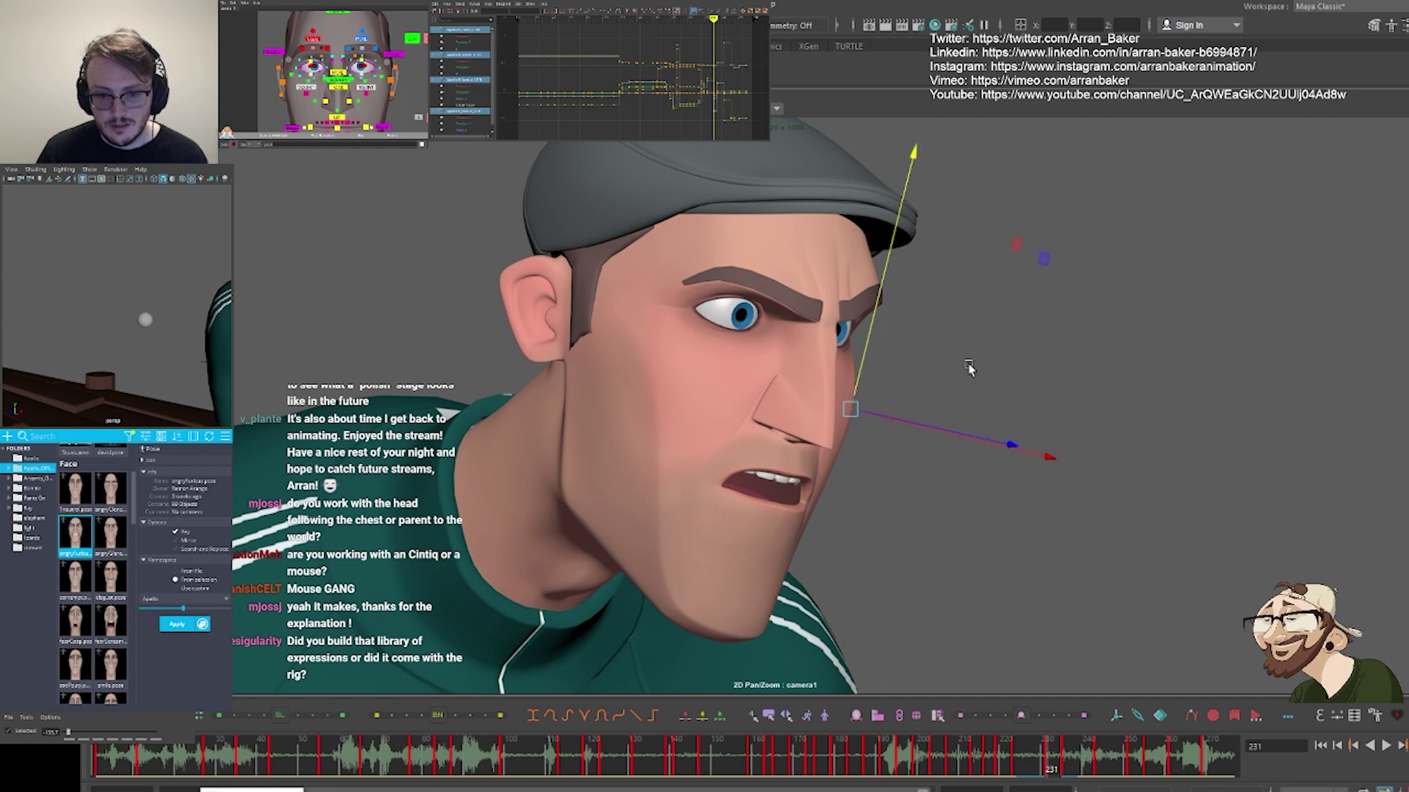
# Compare the adjusted eyes at frame 231 with the previous facial key
pyautogui.press(',')
pyautogui.press('.')
pyautogui.press(',')
pyautogui.press('.')
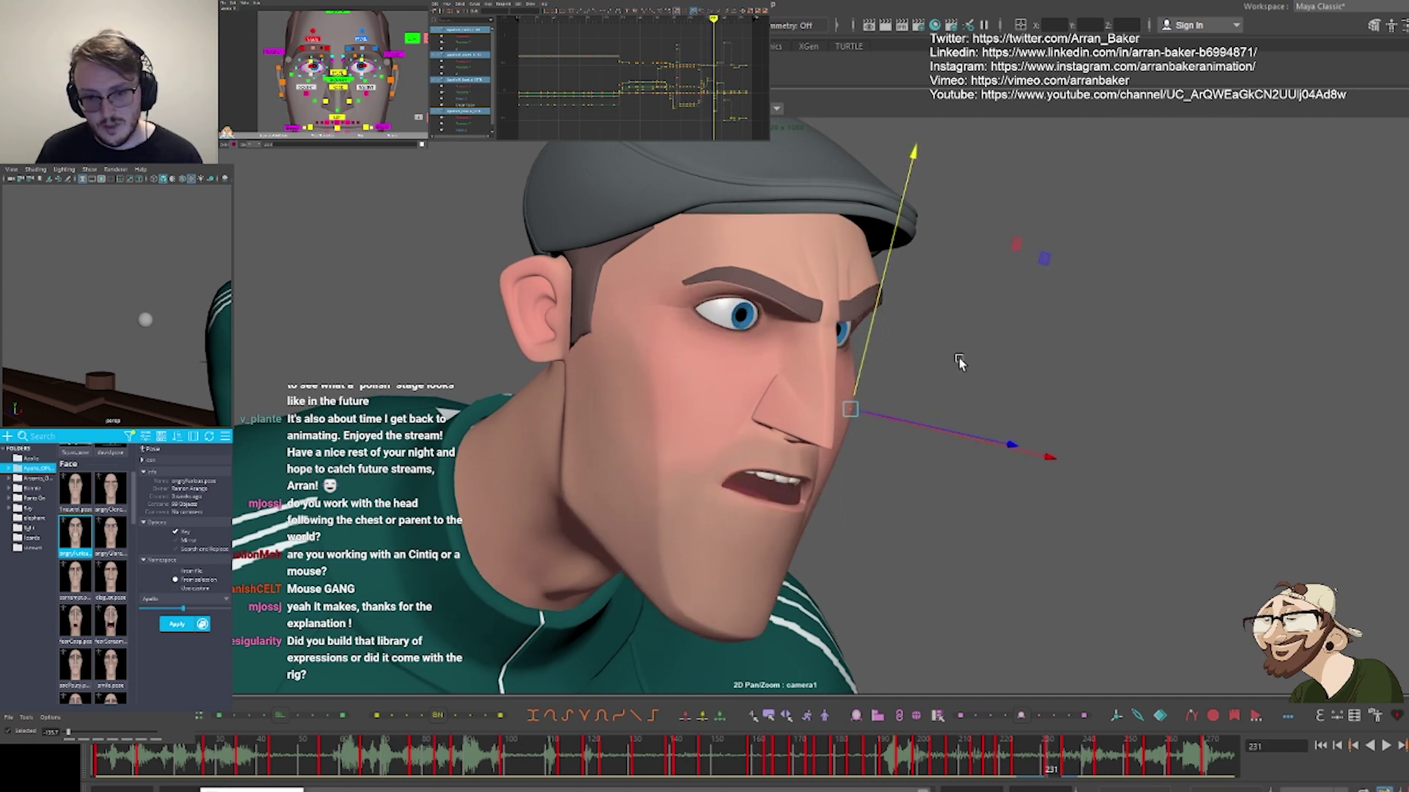
pyautogui.press(',')
pyautogui.press('.')
pyautogui.press(',')
pyautogui.press('.')
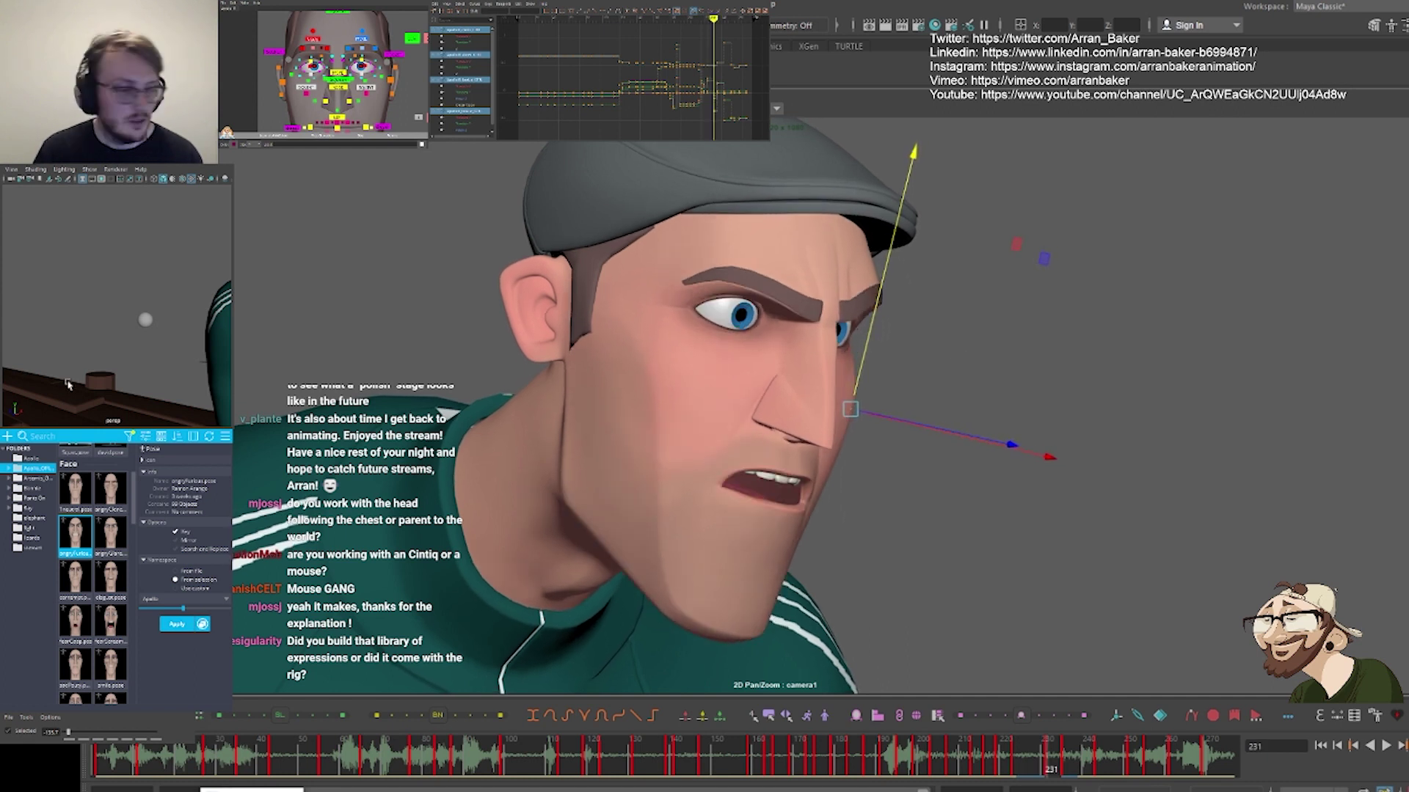
# Select the upper-lid controls of both eyes and raise them slightly at frame 231
pyautogui.click(311, 61)
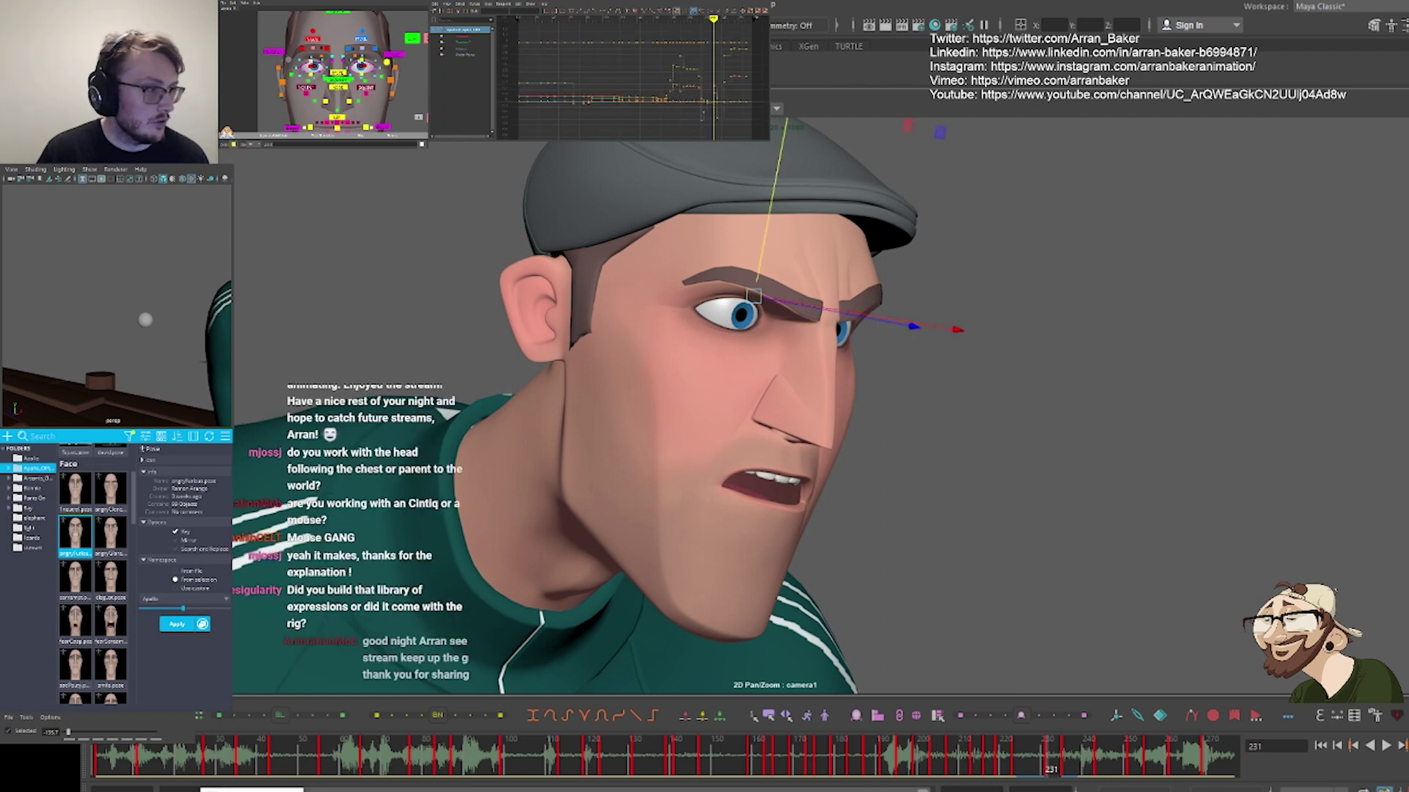
pyautogui.keyDown('shift'); pyautogui.click(363, 62); pyautogui.keyUp('shift')
pyautogui.moveTo(757, 281); pyautogui.dragTo(757, 262)
# Check the full-body shot at frame 231 against its neighbouring keys and the reference video
pyautogui.press('\\')
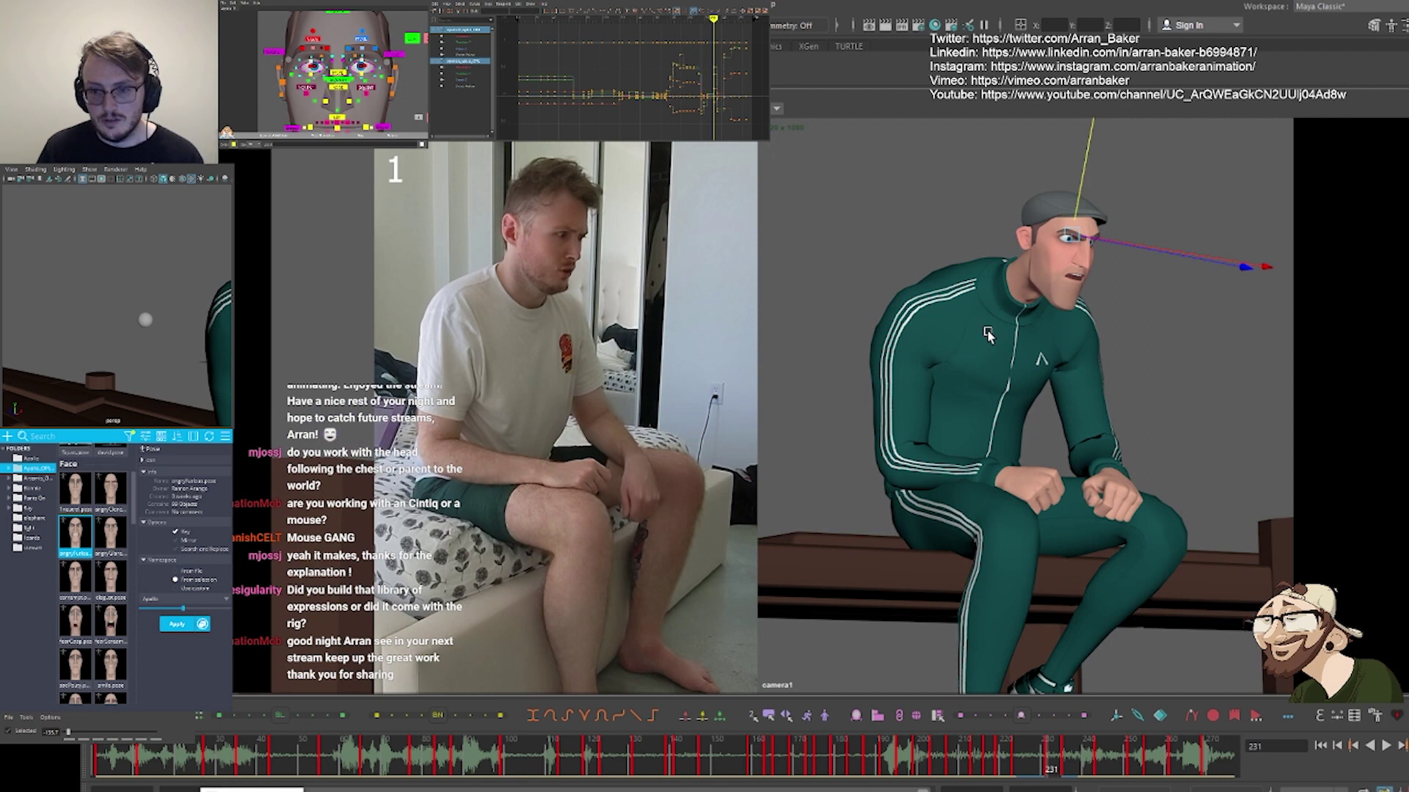
pyautogui.press(',')
pyautogui.press('.')
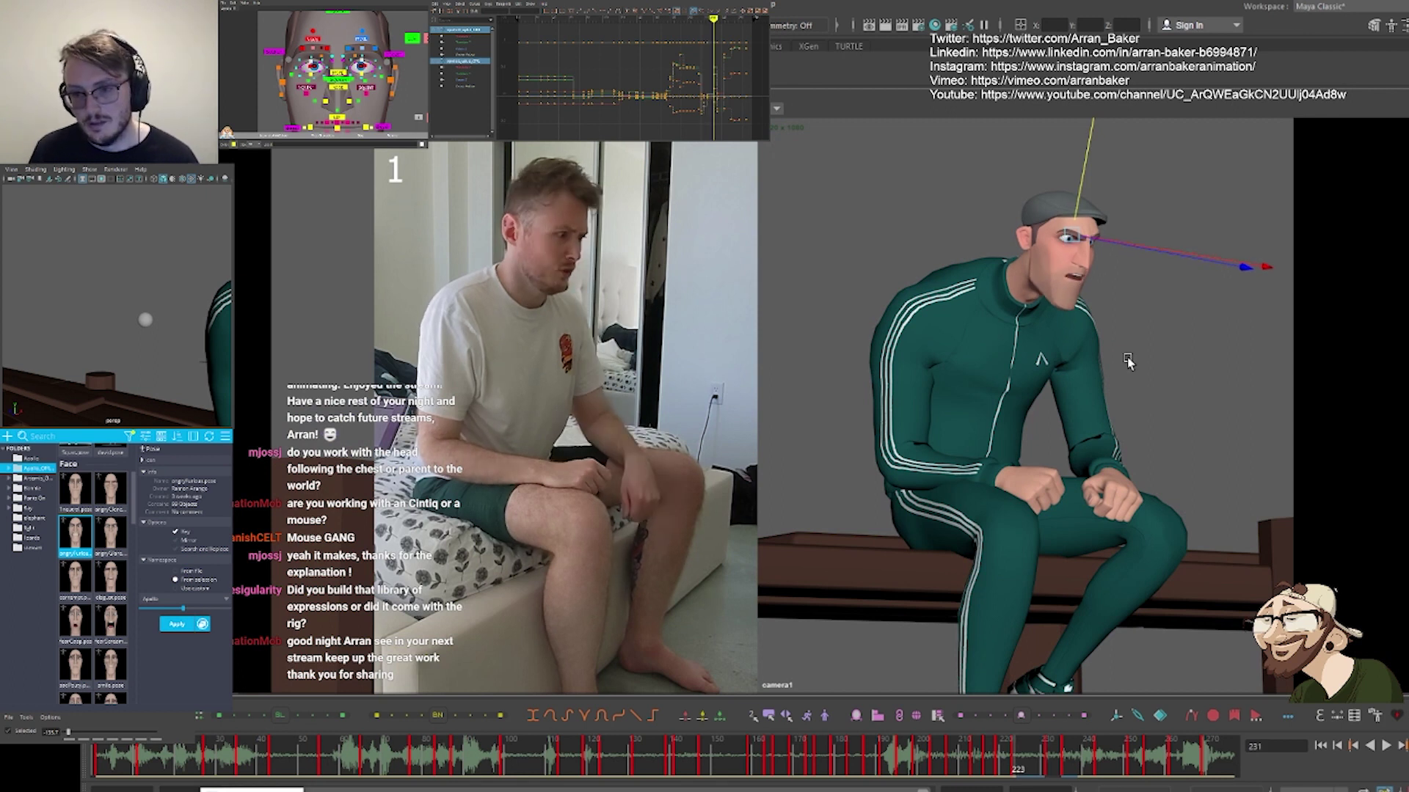
pyautogui.press(',')
pyautogui.press('.')
pyautogui.press(',')
pyautogui.press('.')
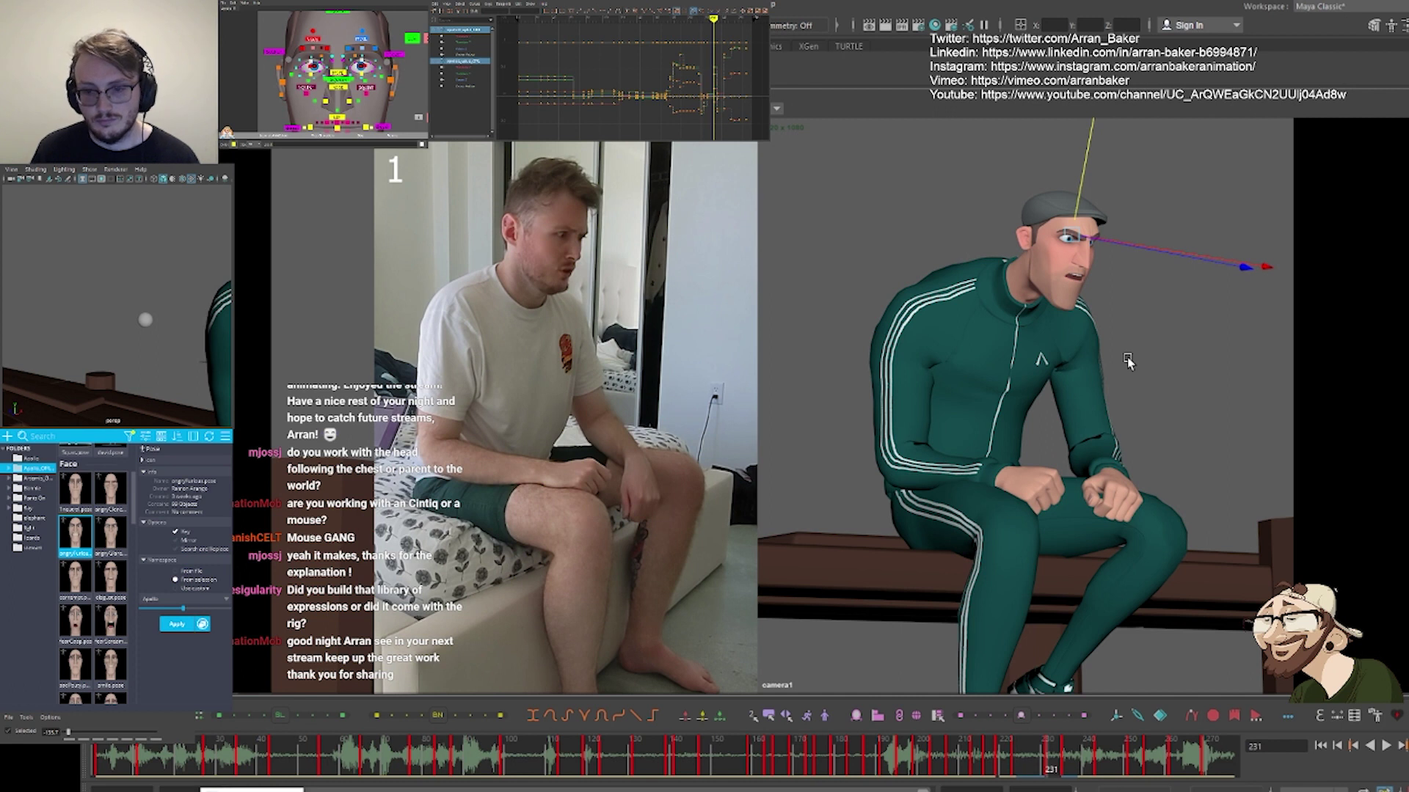
pyautogui.press('.')
pyautogui.press('.')
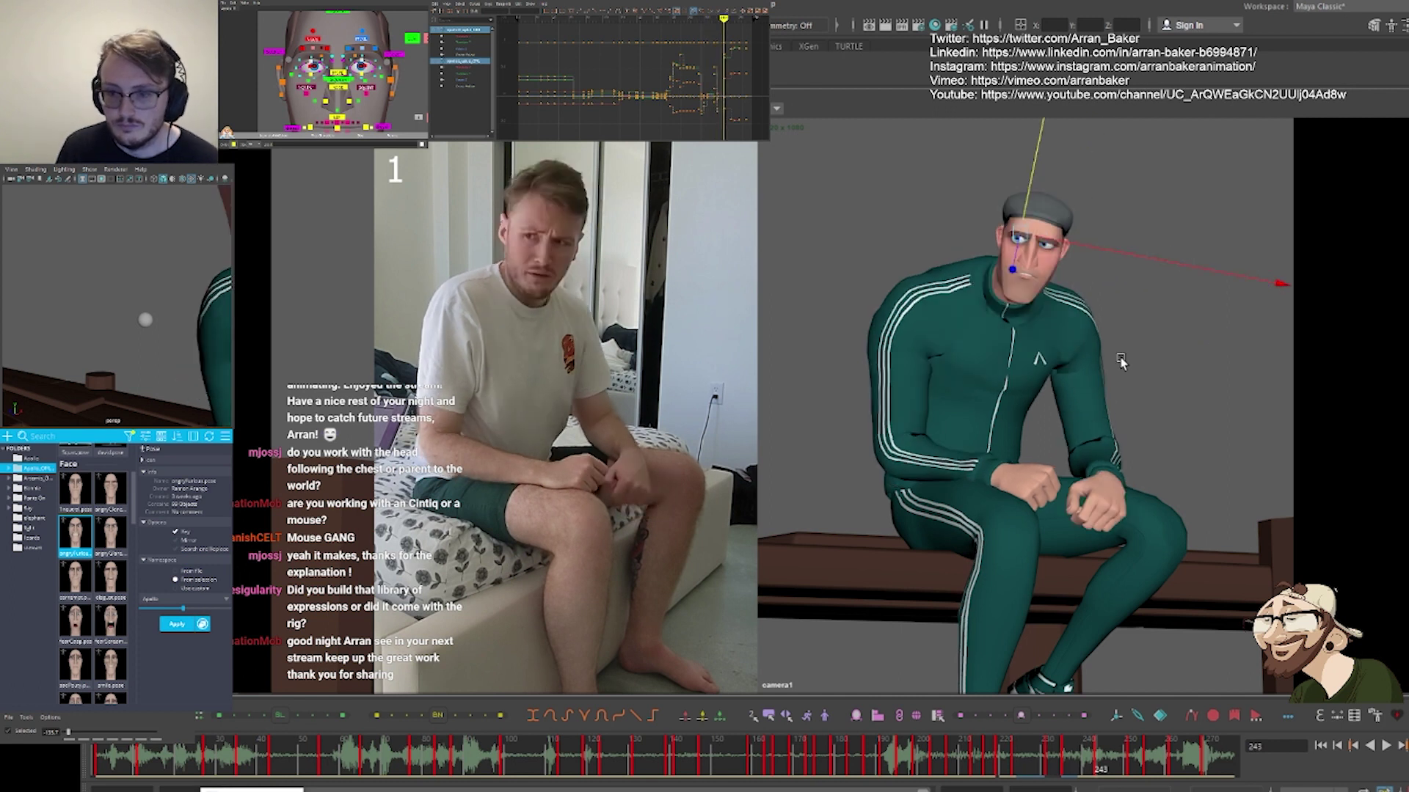
# Step frame by frame around the key at frame 235 and compare the character's pose with the reference video
pyautogui.press(',')
pyautogui.hotkey('alt', '.')
pyautogui.hotkey('alt', '.')
pyautogui.hotkey('alt', '.')
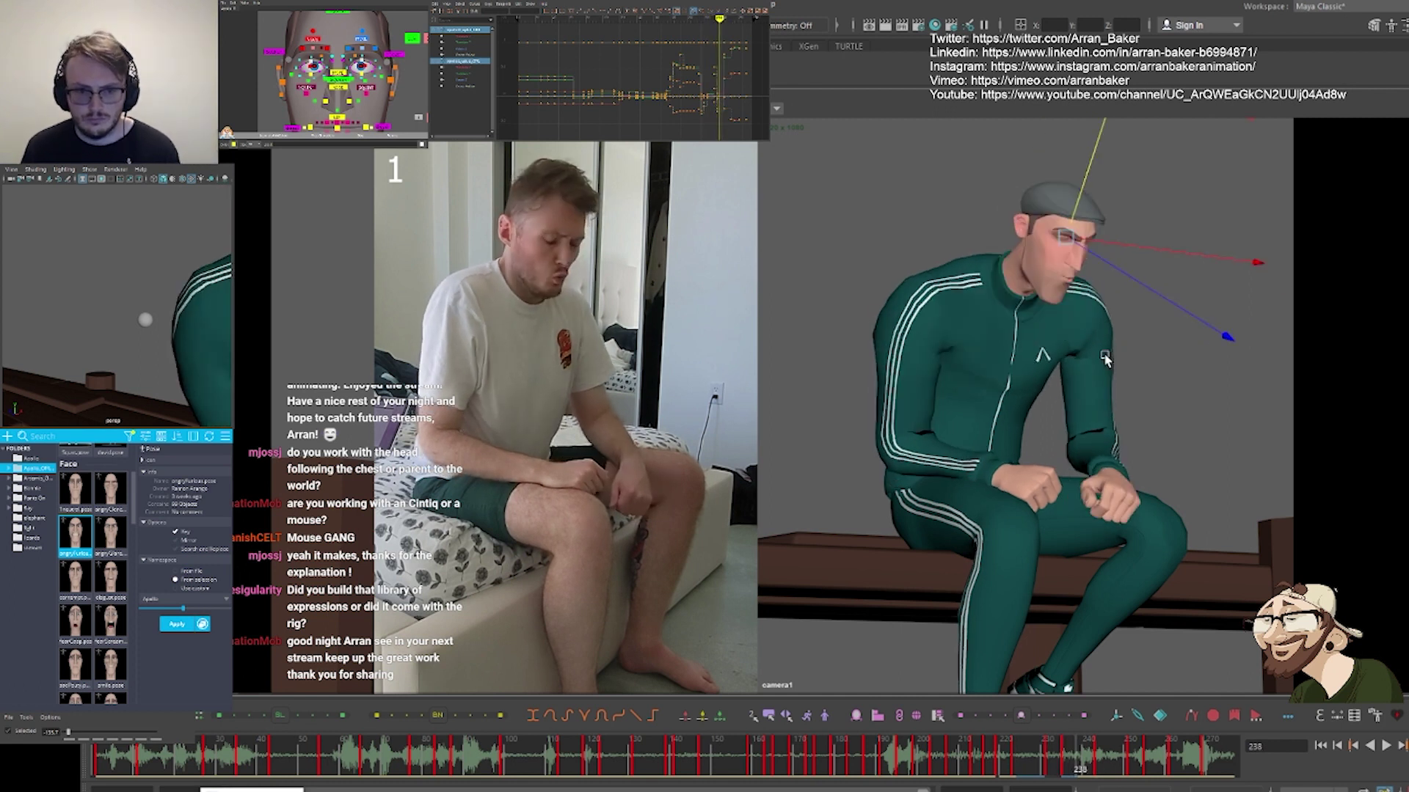
pyautogui.hotkey('alt', ',')
pyautogui.hotkey('alt', ',')
pyautogui.hotkey('alt', ',')
pyautogui.hotkey('alt', ',')
pyautogui.hotkey('alt', ',')
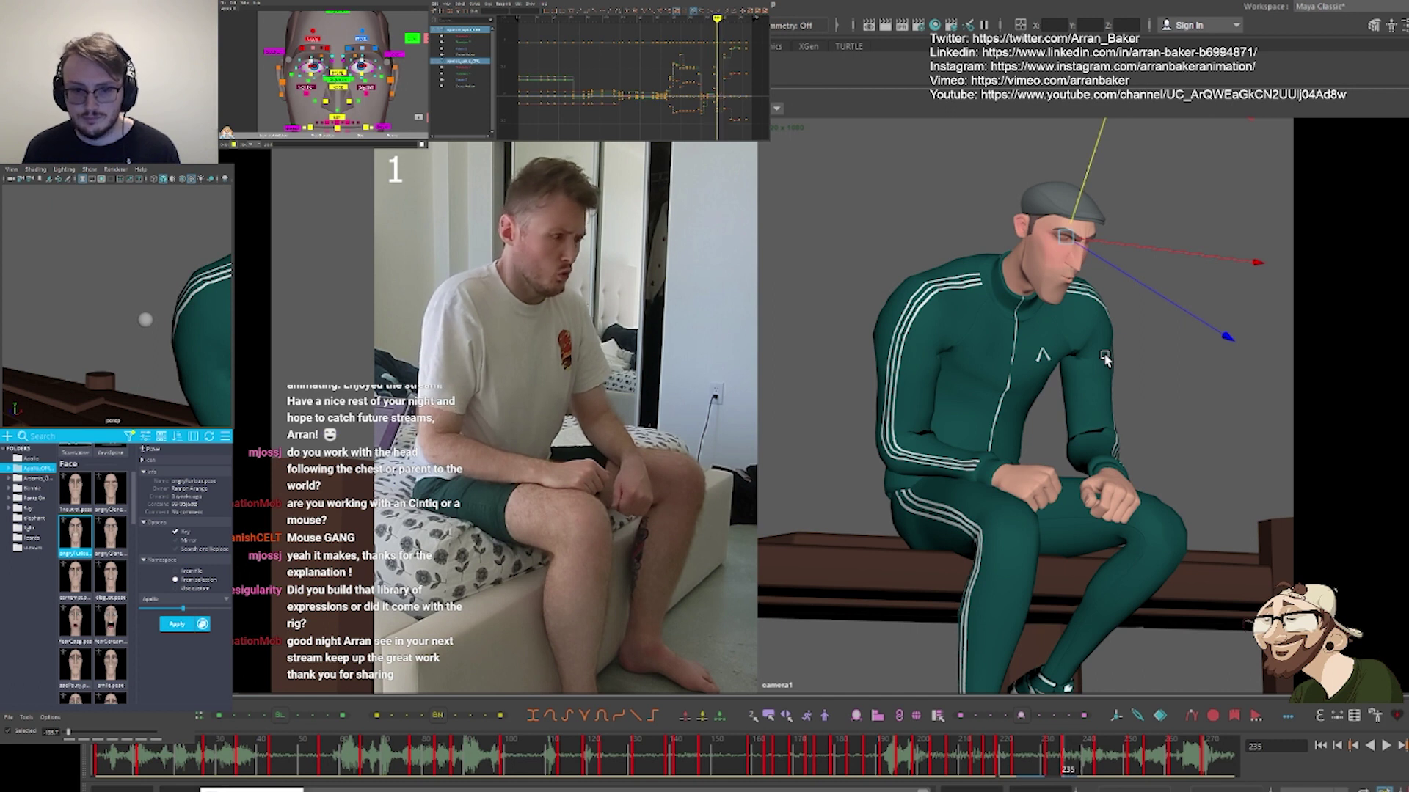
pyautogui.hotkey('alt', '.')
pyautogui.hotkey('alt', '.')
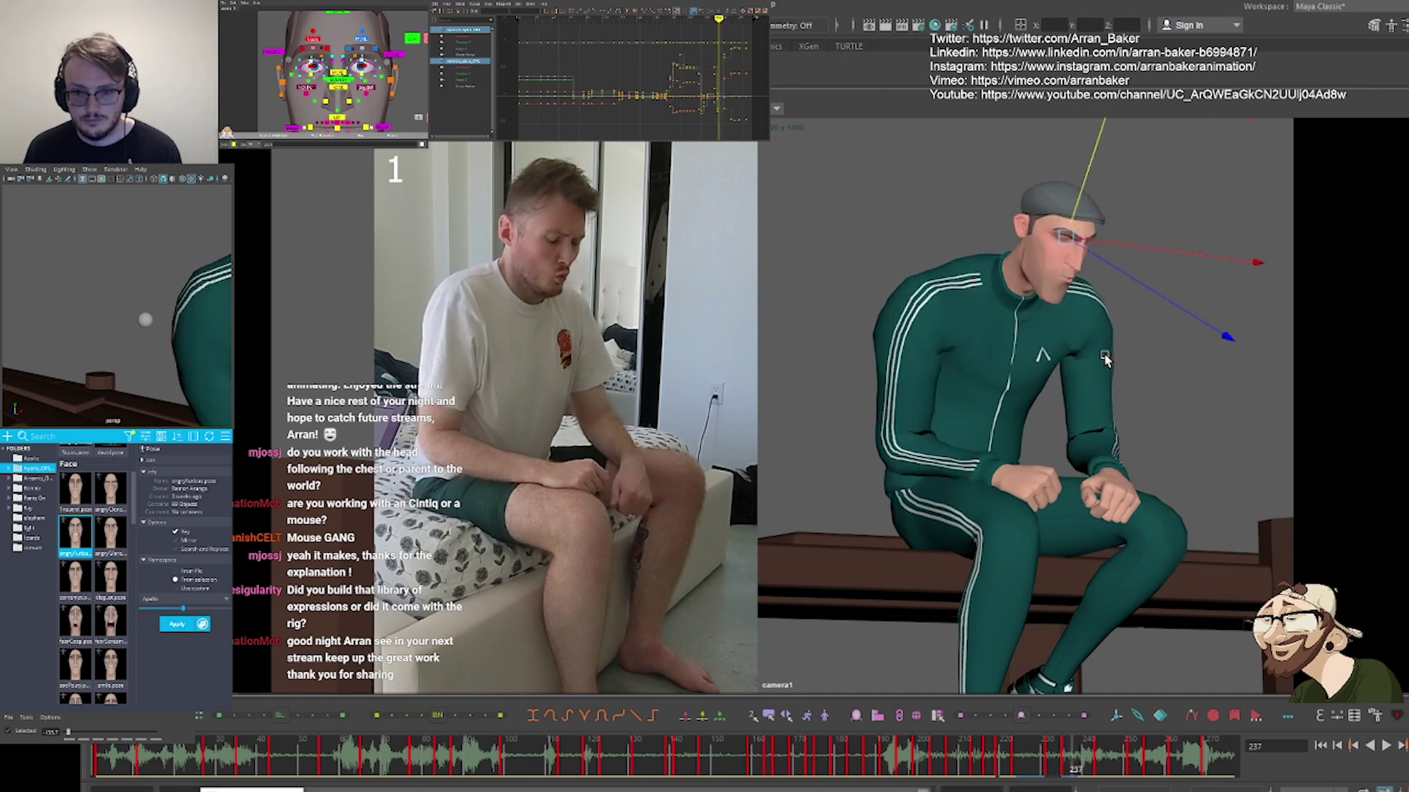
pyautogui.hotkey('alt', ',')
pyautogui.hotkey('alt', ',')
pyautogui.hotkey('alt', ',')
pyautogui.hotkey('alt', ',')
pyautogui.hotkey('alt', '.')
pyautogui.hotkey('alt', '.')
pyautogui.hotkey('alt', '.')
pyautogui.hotkey('alt', '.')
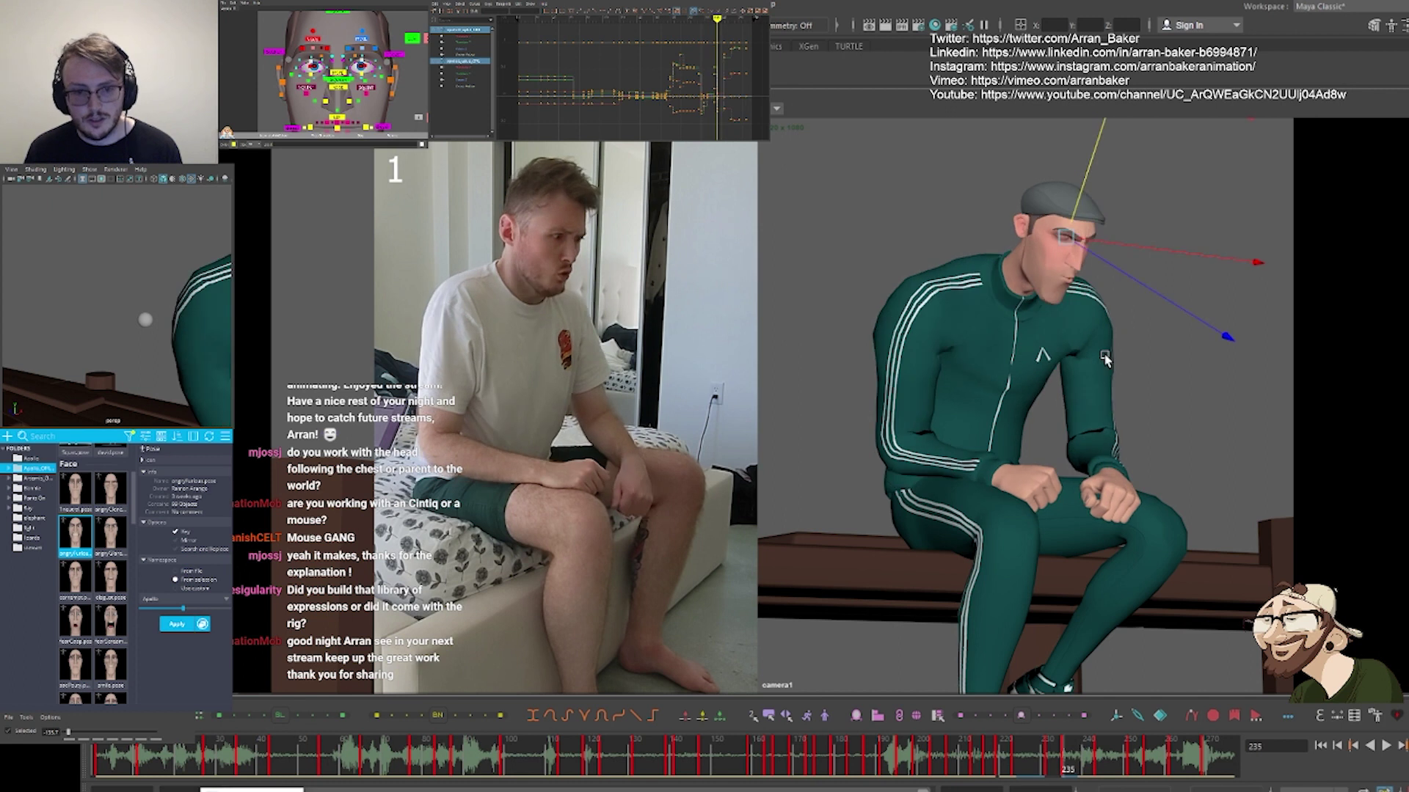
pyautogui.hotkey('alt', '.')
pyautogui.hotkey('alt', '.')
pyautogui.hotkey('alt', '.')
pyautogui.hotkey('alt', '.')
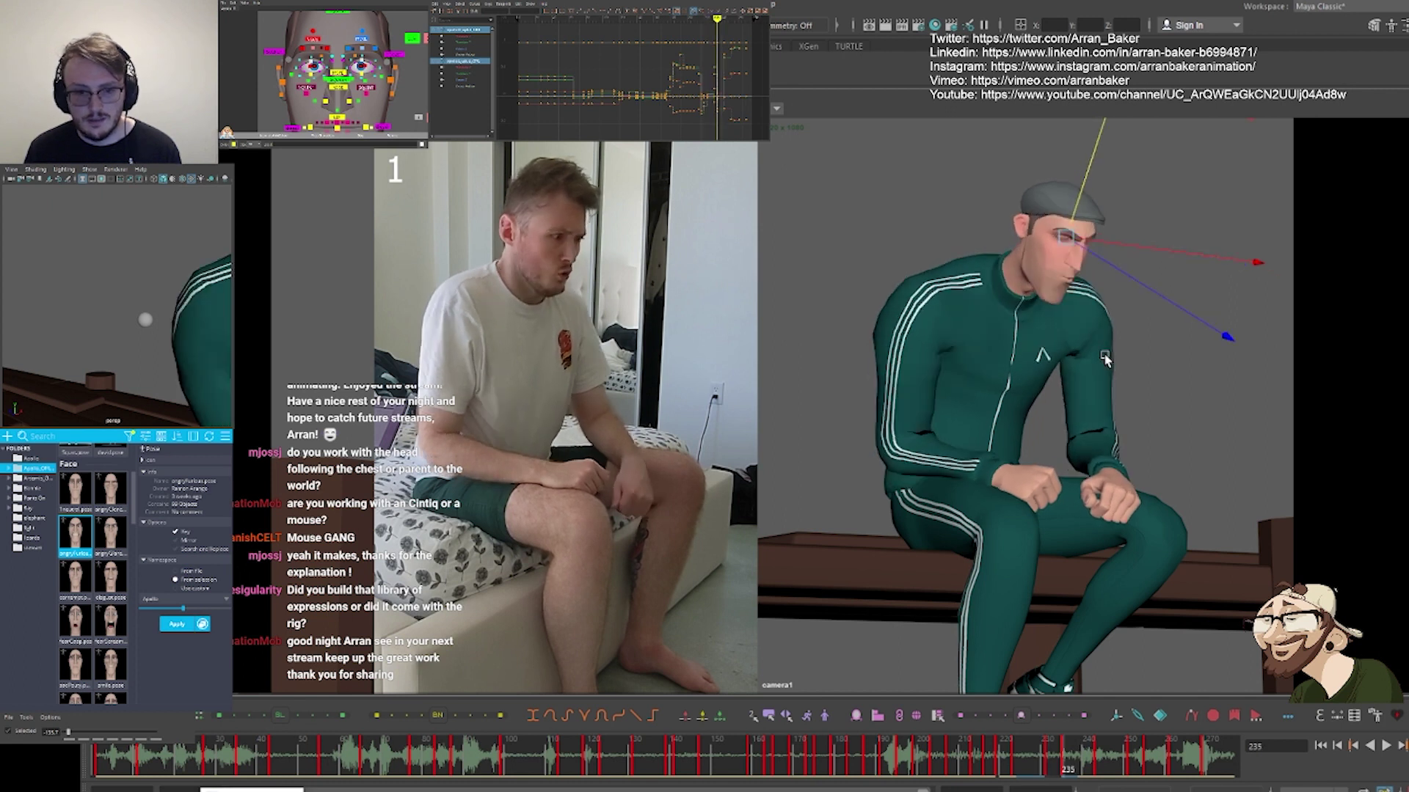
# Select the chest control on the body picker, try scaling it at frame 235, and undo the scaling
pyautogui.scroll(2, 405, 23)
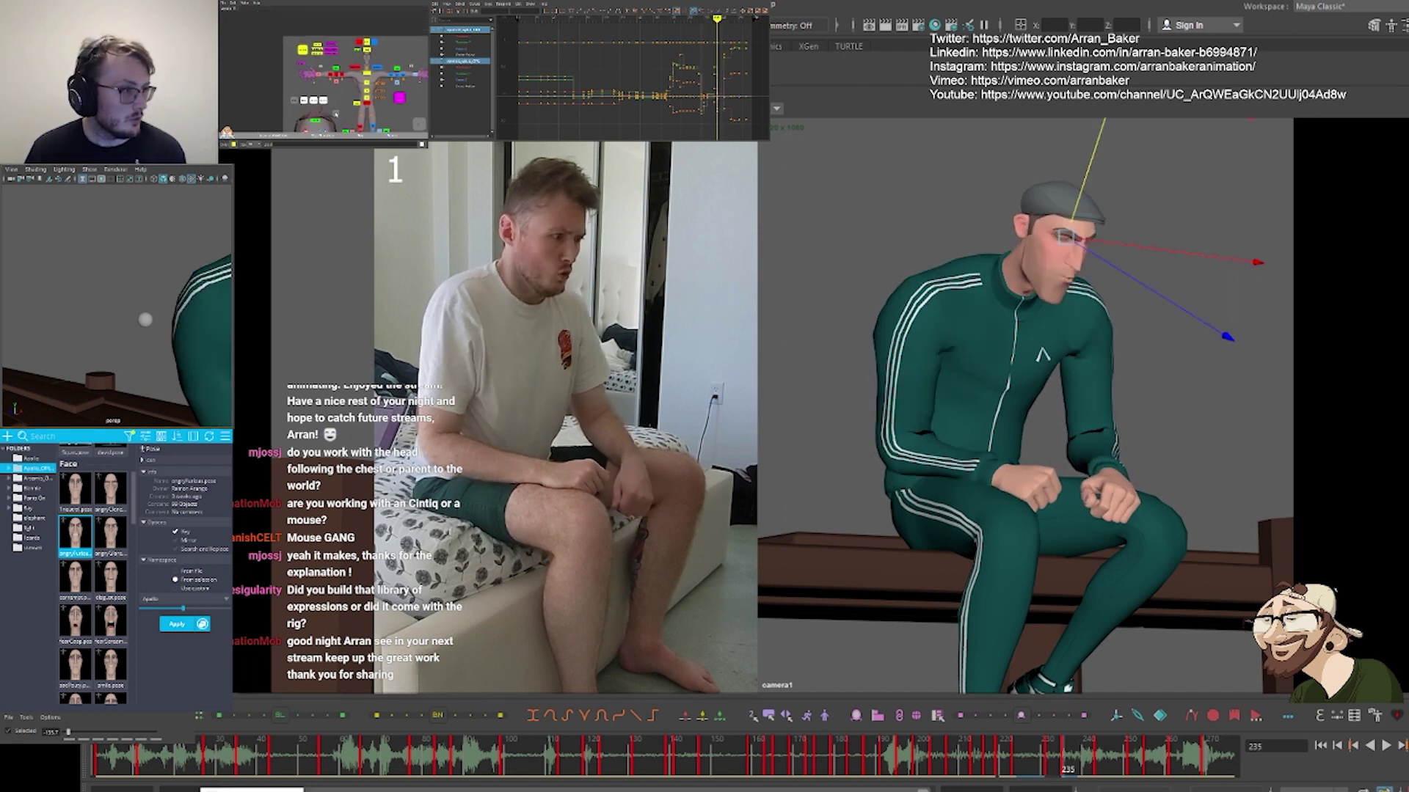
pyautogui.keyDown('alt'); pyautogui.moveTo(404, 24); pyautogui.dragTo(381, 71, button='middle'); pyautogui.keyUp('alt')
pyautogui.click(380, 72)
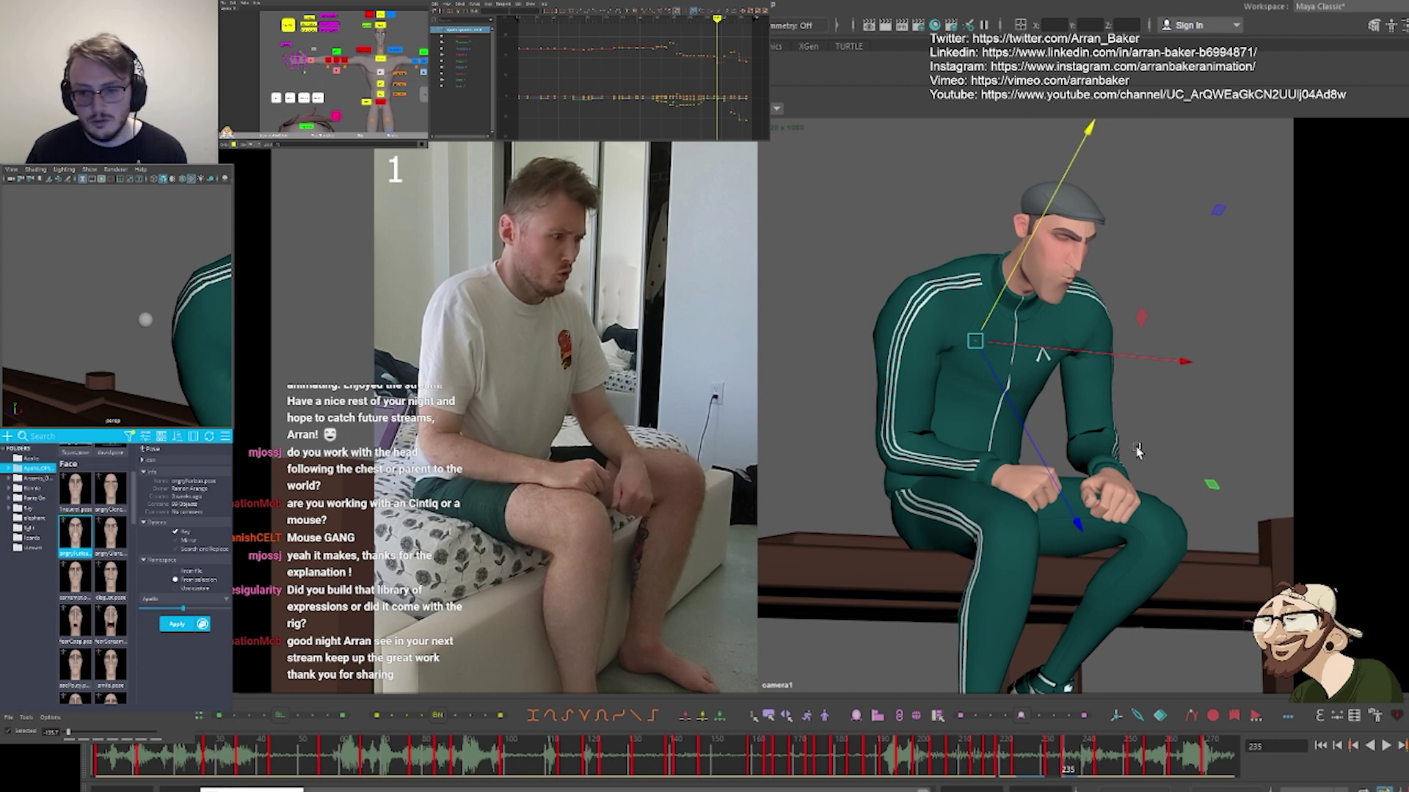
pyautogui.press('r')
pyautogui.moveTo(975, 341); pyautogui.dragTo(968, 340)
pyautogui.hotkey('ctrl', 'z')
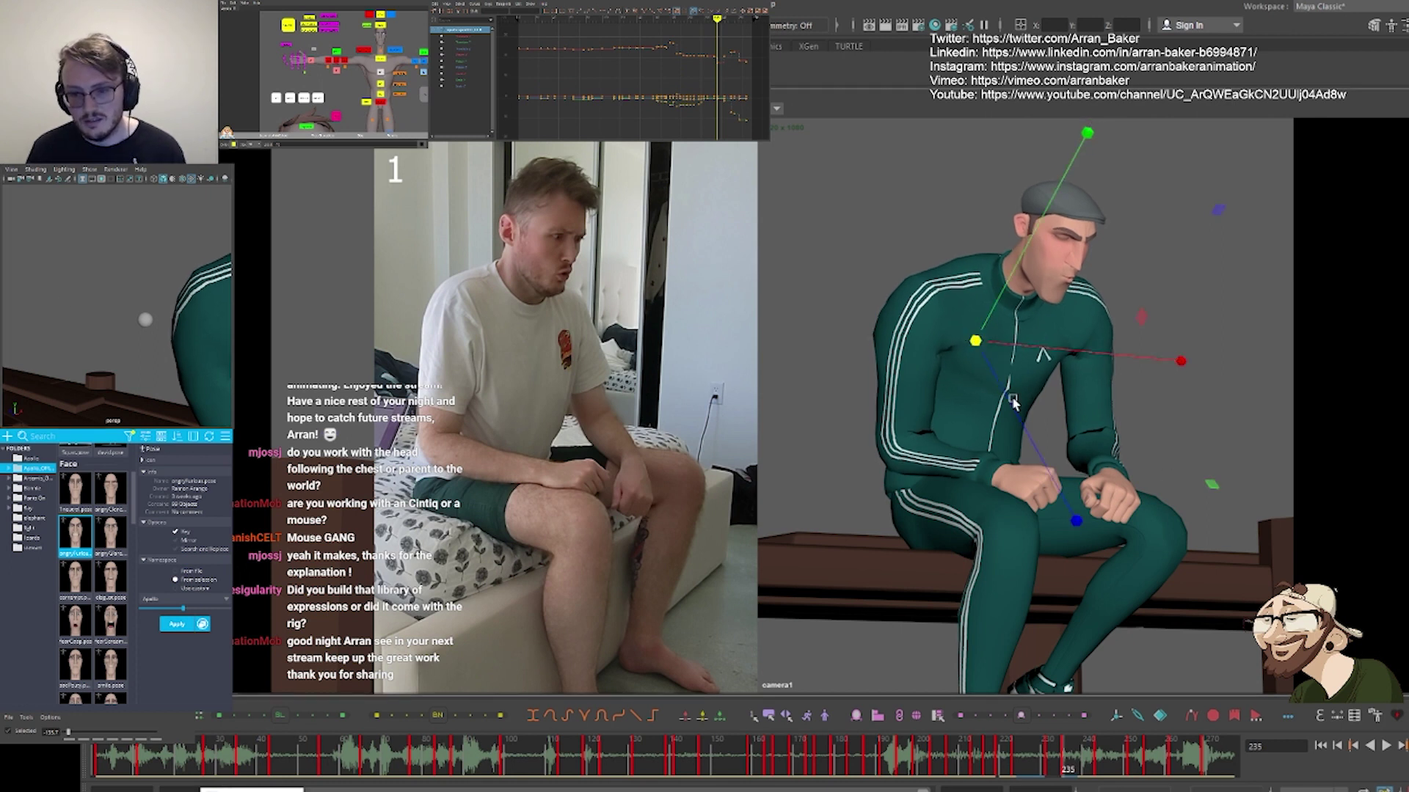
pyautogui.click(1009, 400)
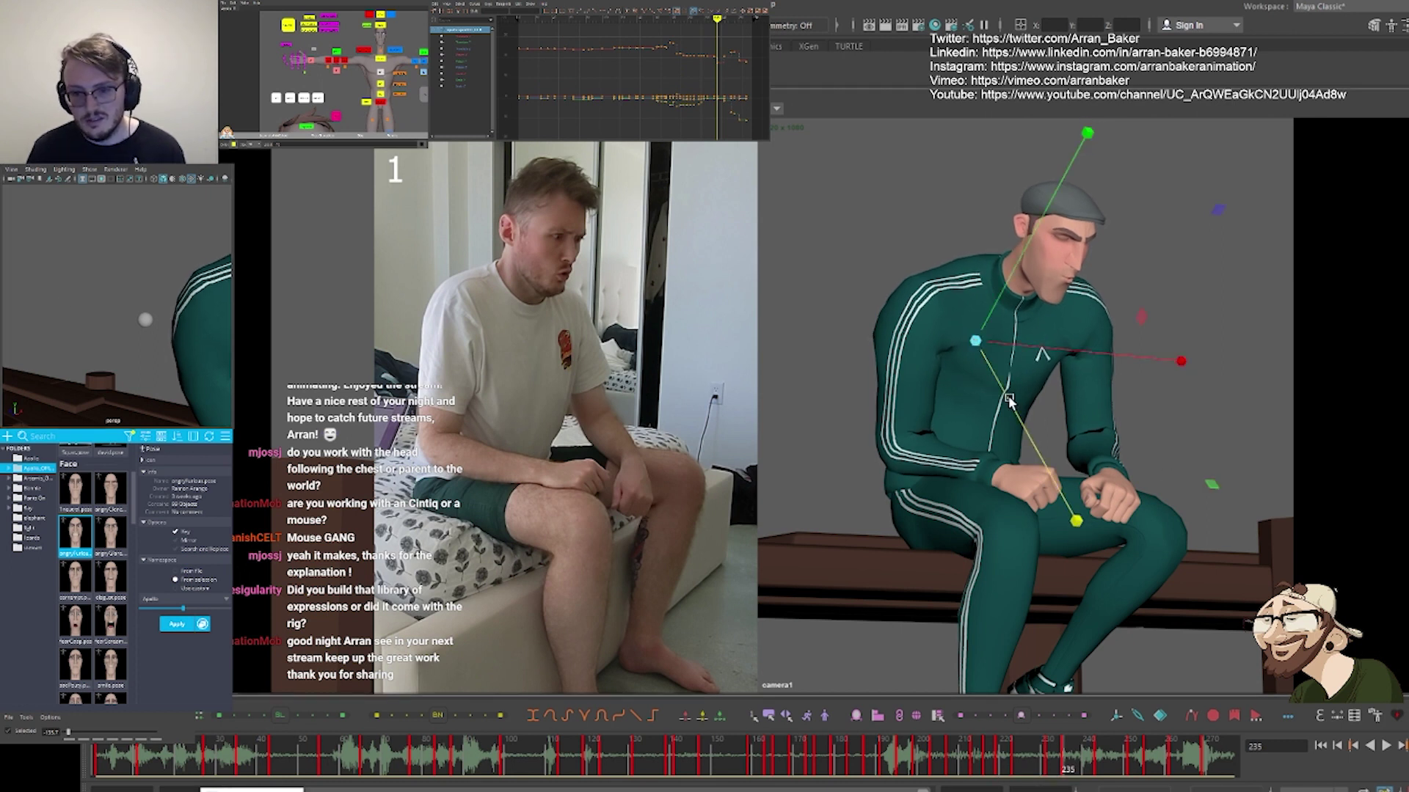
# Compare the chest pose at the keys around frames 235 and 243, and try scaling the chest control at frame 243
pyautogui.press(',')
pyautogui.press('.')
pyautogui.press('.')
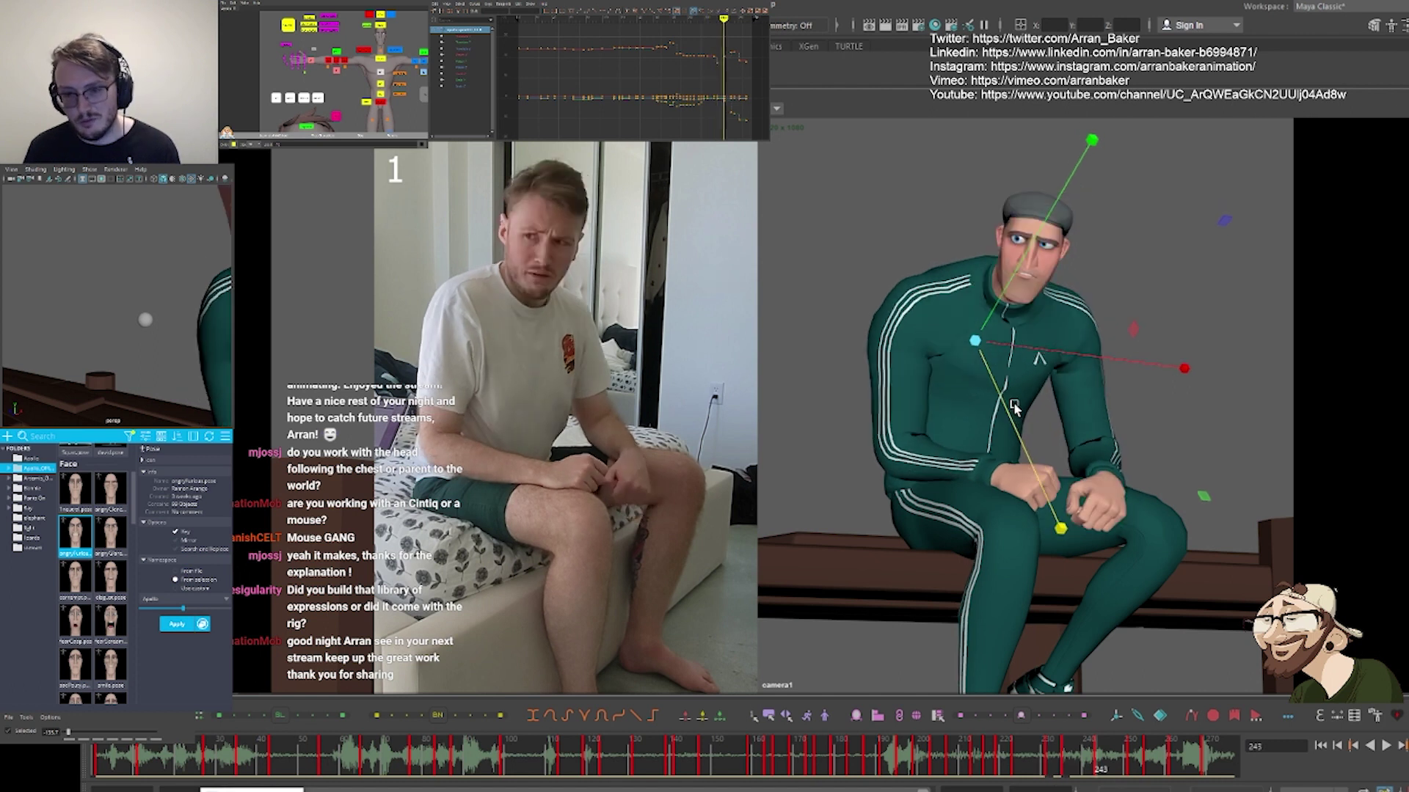
pyautogui.press(',')
pyautogui.press(',')
pyautogui.press('.')
pyautogui.press('.')
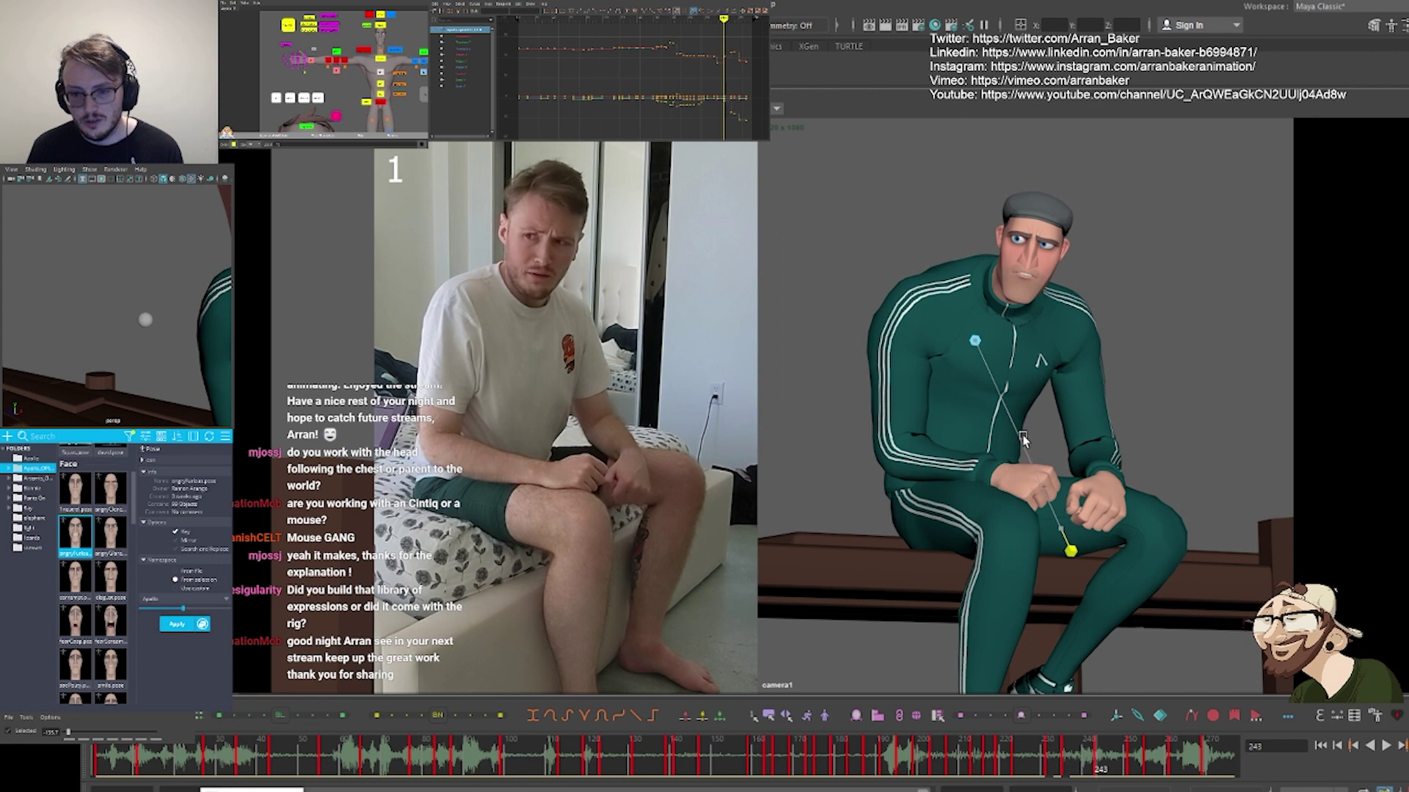
pyautogui.press(',')
pyautogui.press('.')
pyautogui.moveTo(1024, 345); pyautogui.dragTo(1033, 346)
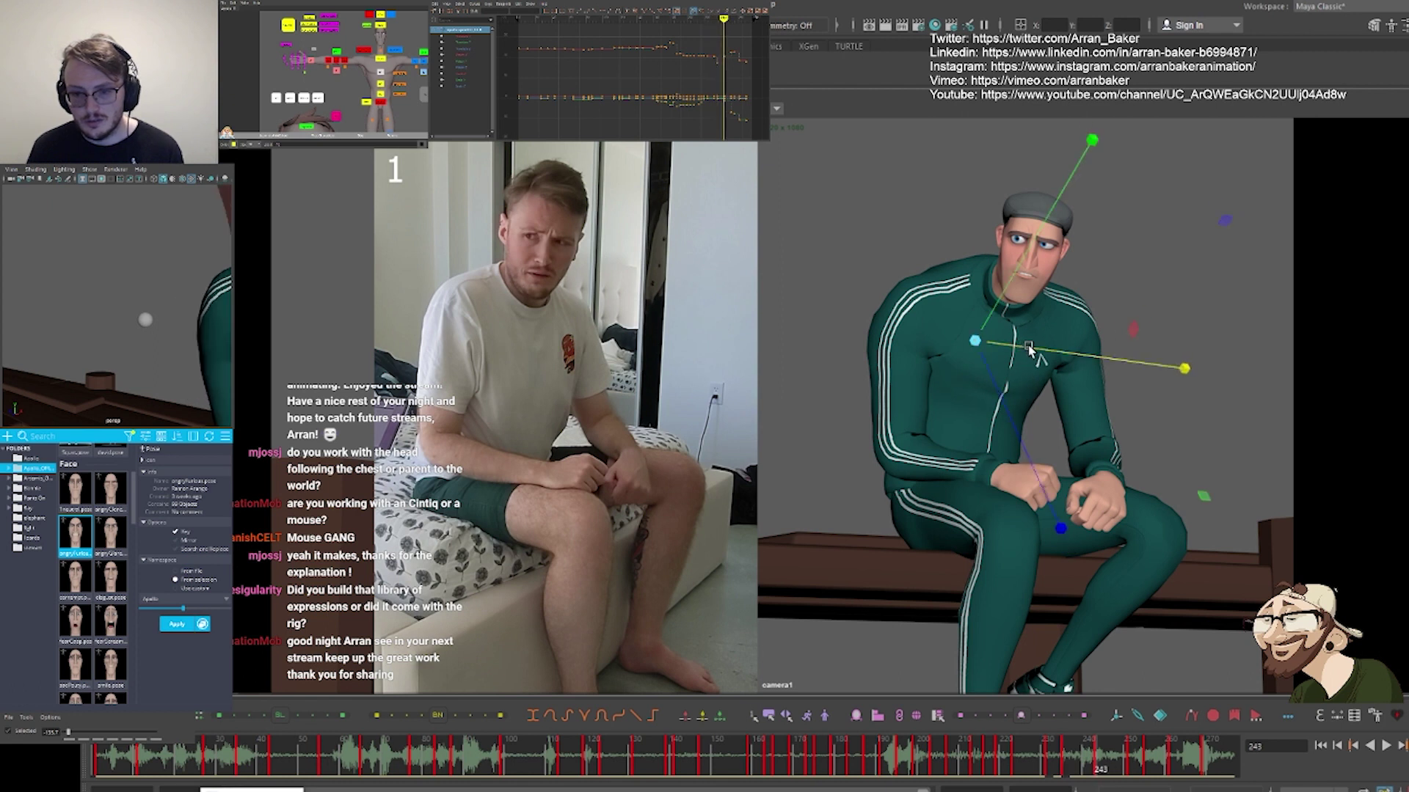
# Step repeatedly through the body keys at frames 231, 235 and 243 to examine the torso and head movement against the reference
pyautogui.press(',')
pyautogui.press('.')
pyautogui.press('.')
pyautogui.press(',')
pyautogui.press(',')
pyautogui.press(',')
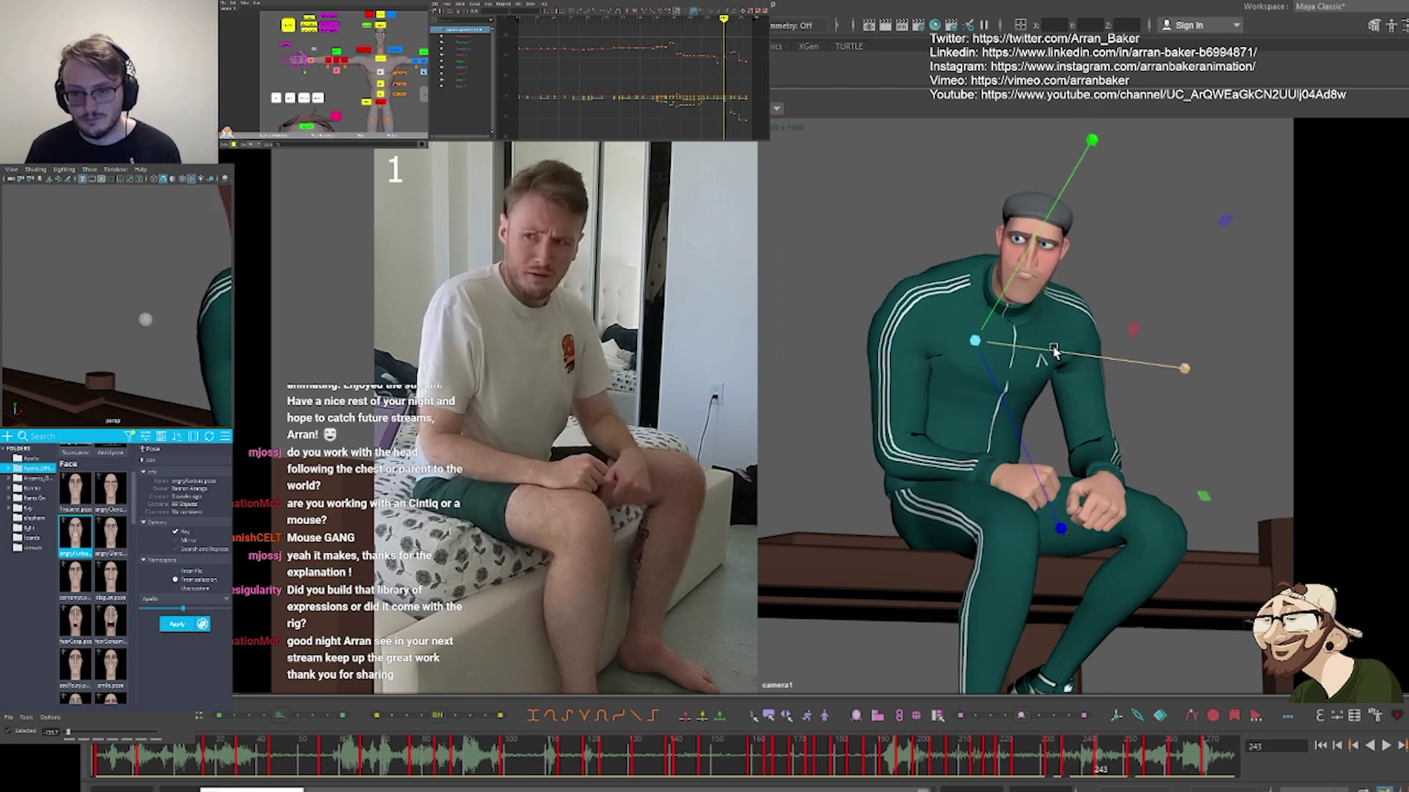
pyautogui.press(',')
pyautogui.press('.')
pyautogui.press('.')
pyautogui.press('.')
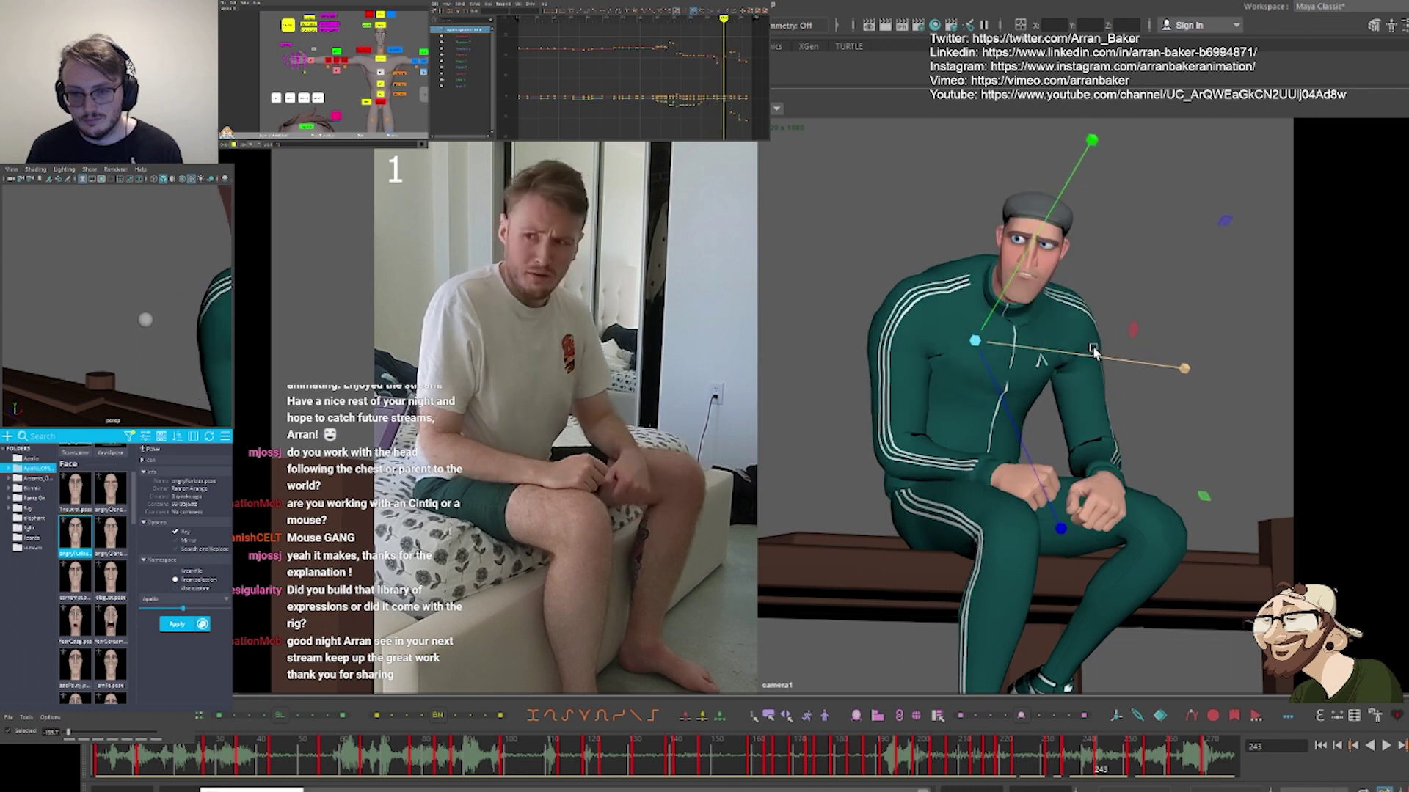
pyautogui.press(',')
pyautogui.press(',')
pyautogui.press(',')
pyautogui.press('.')
pyautogui.press('.')
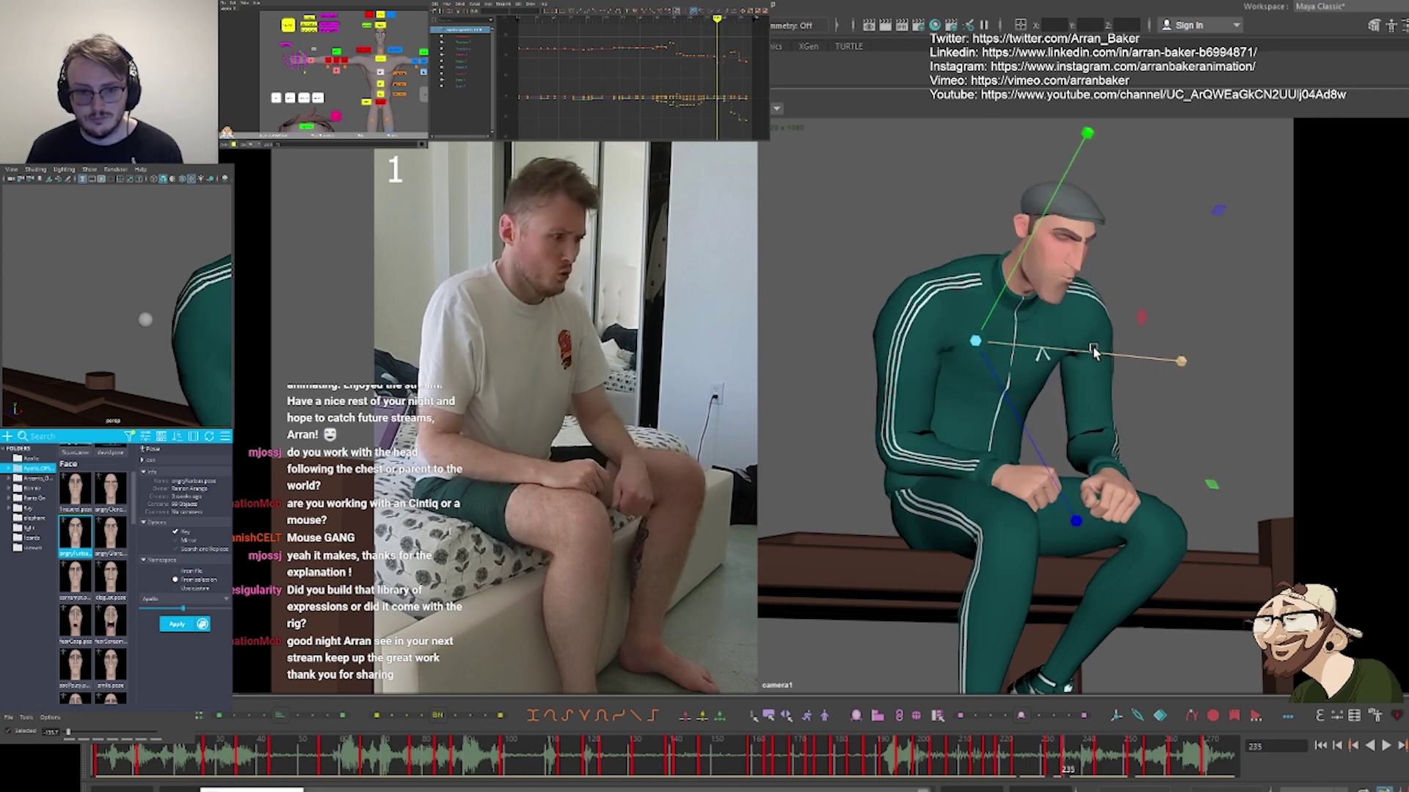
pyautogui.press(',')
pyautogui.press(',')
pyautogui.press('.')
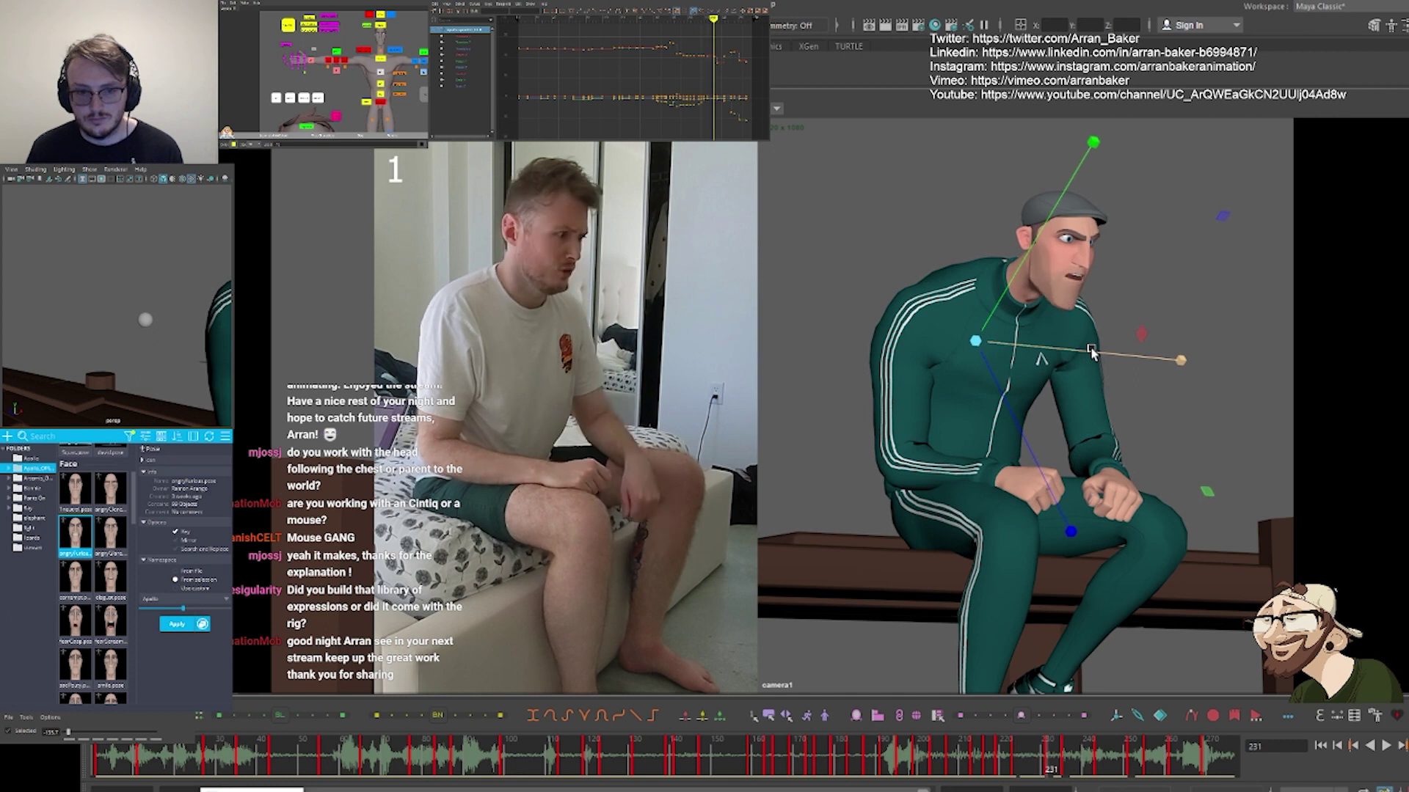
pyautogui.press('.')
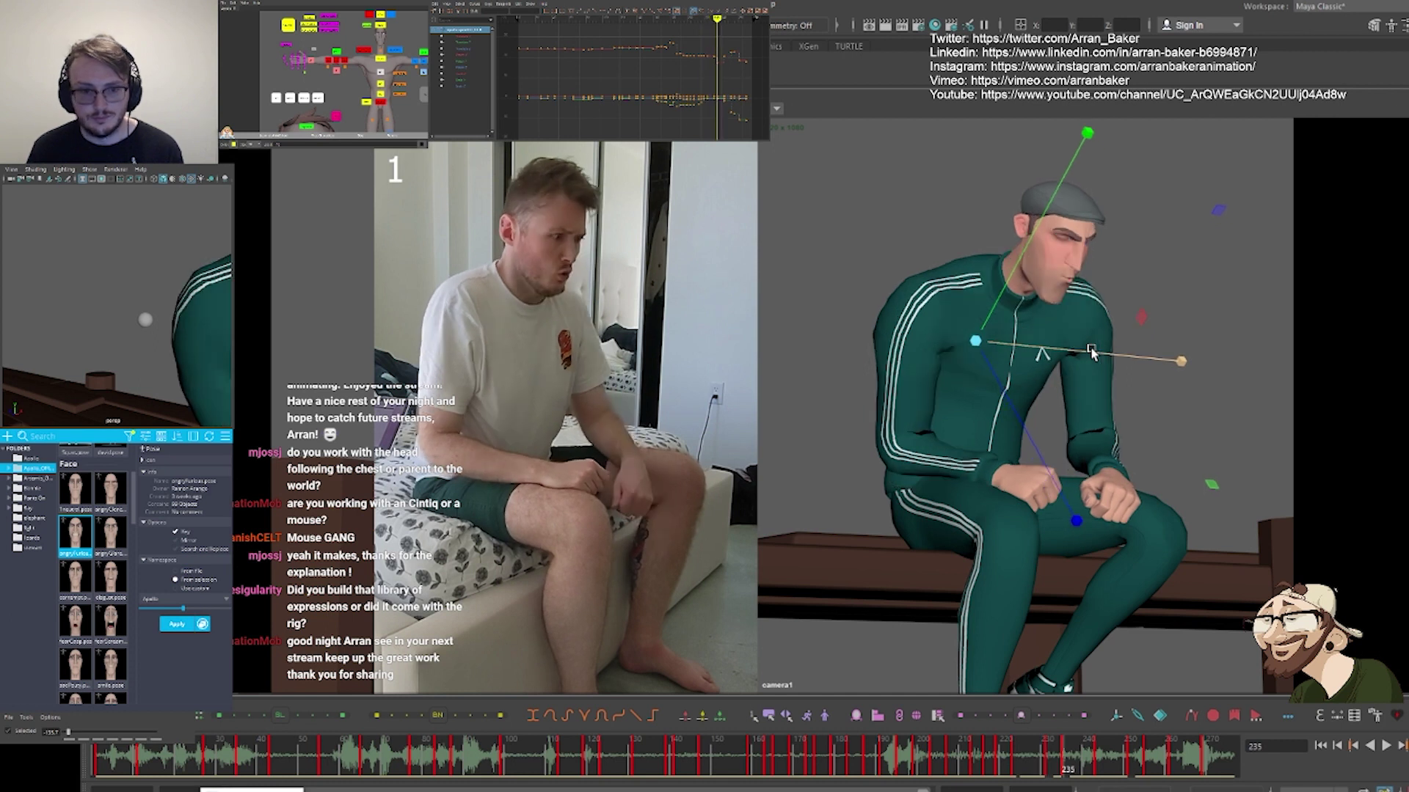
pyautogui.press('.')
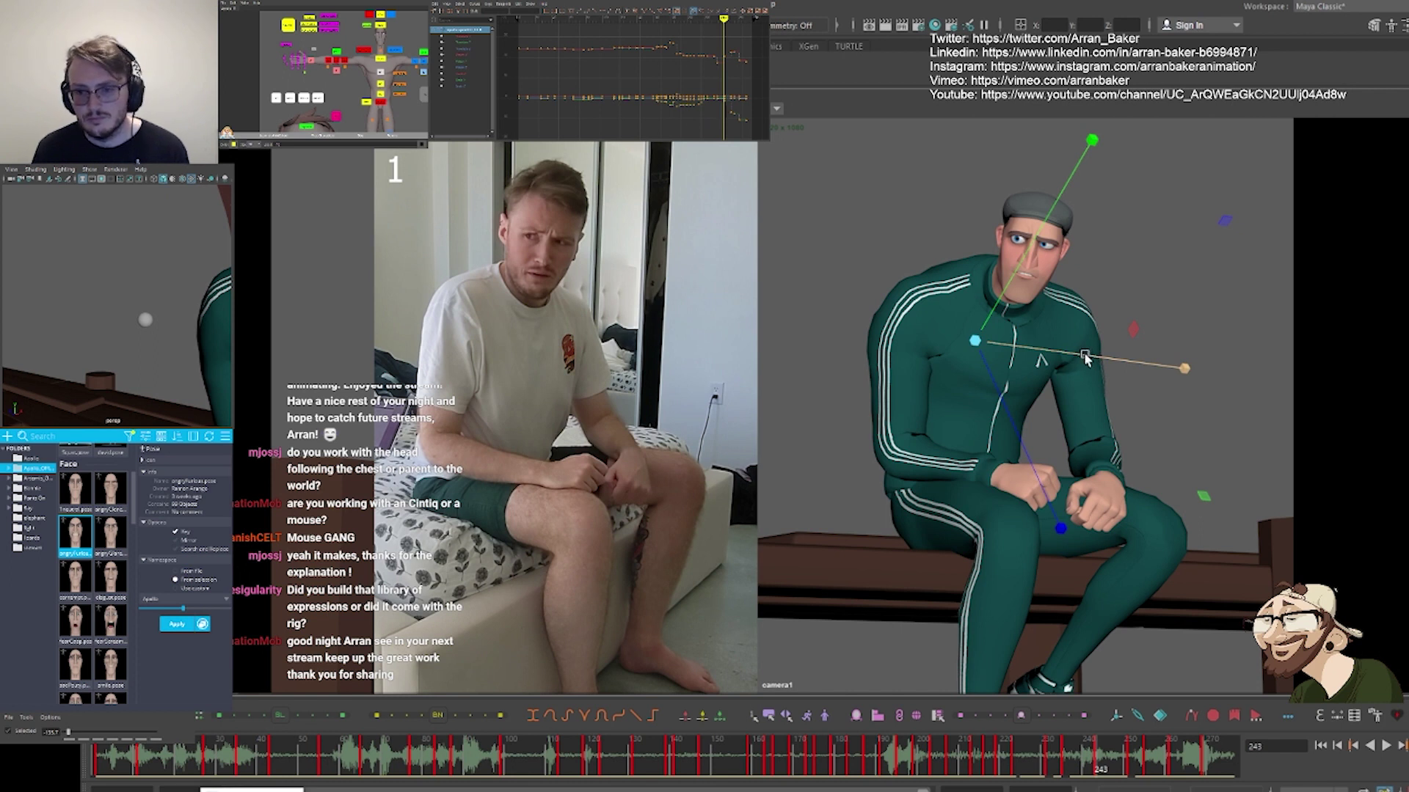
# Go to the key at frame 251, deselect the chest control, and switch to the face close-up
pyautogui.press('.')
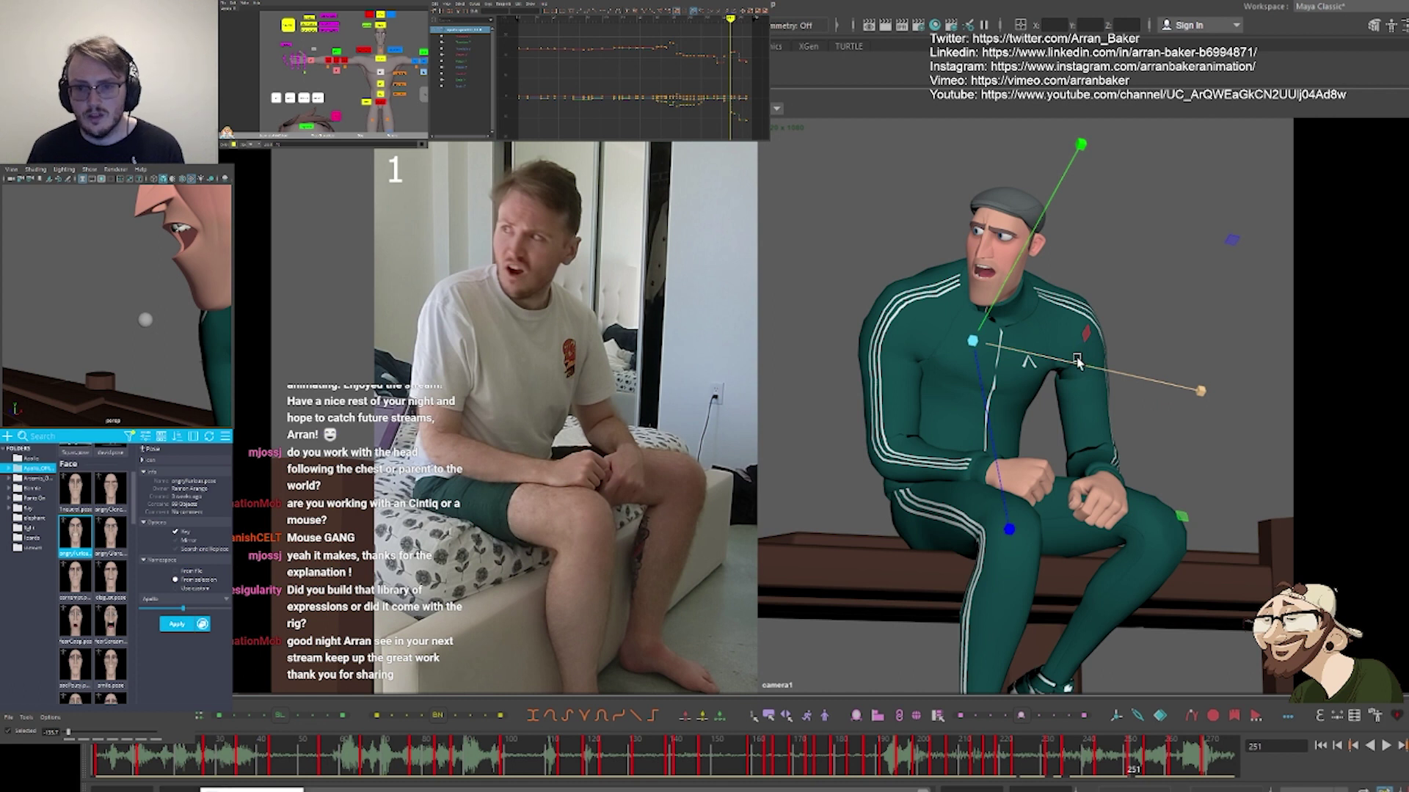
pyautogui.click(1161, 271)
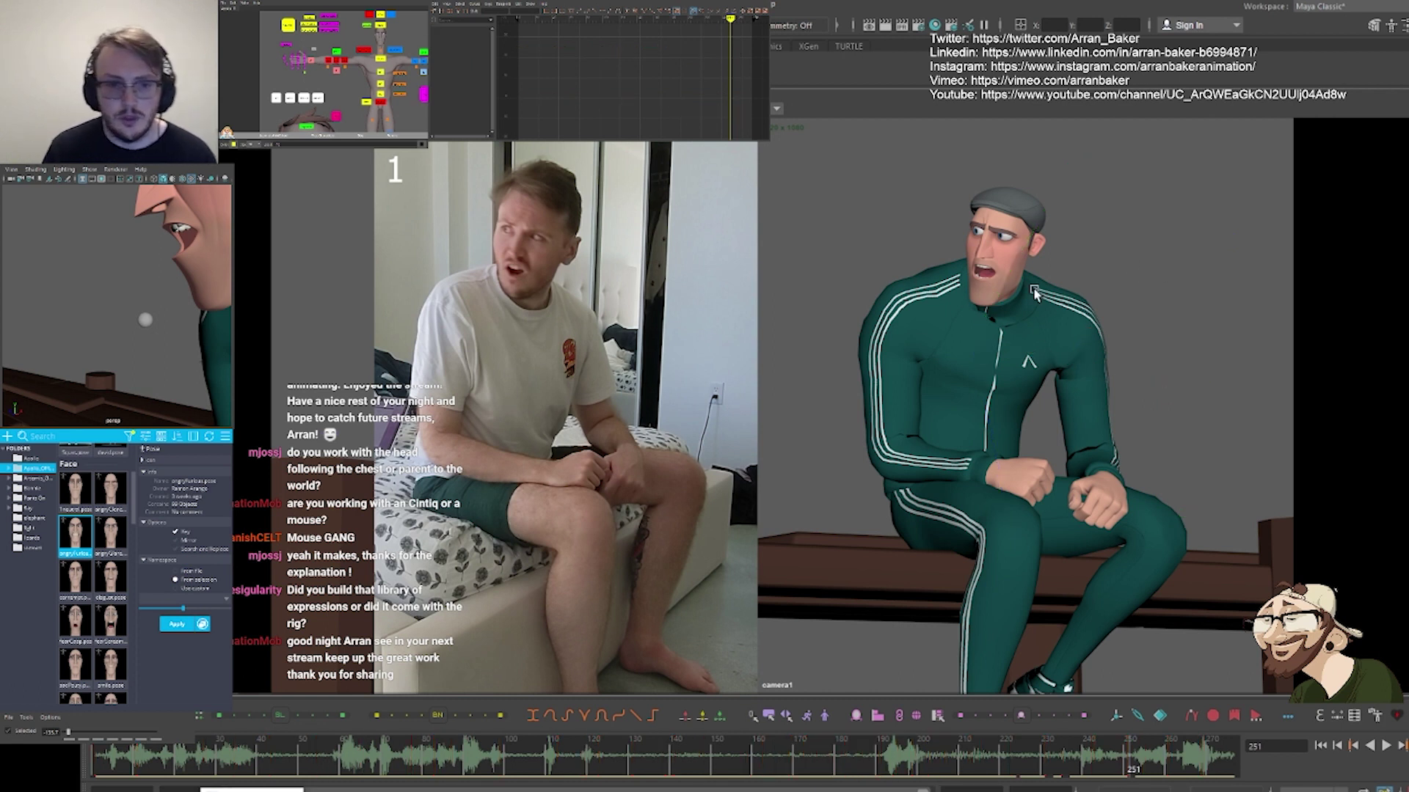
pyautogui.press('\\')
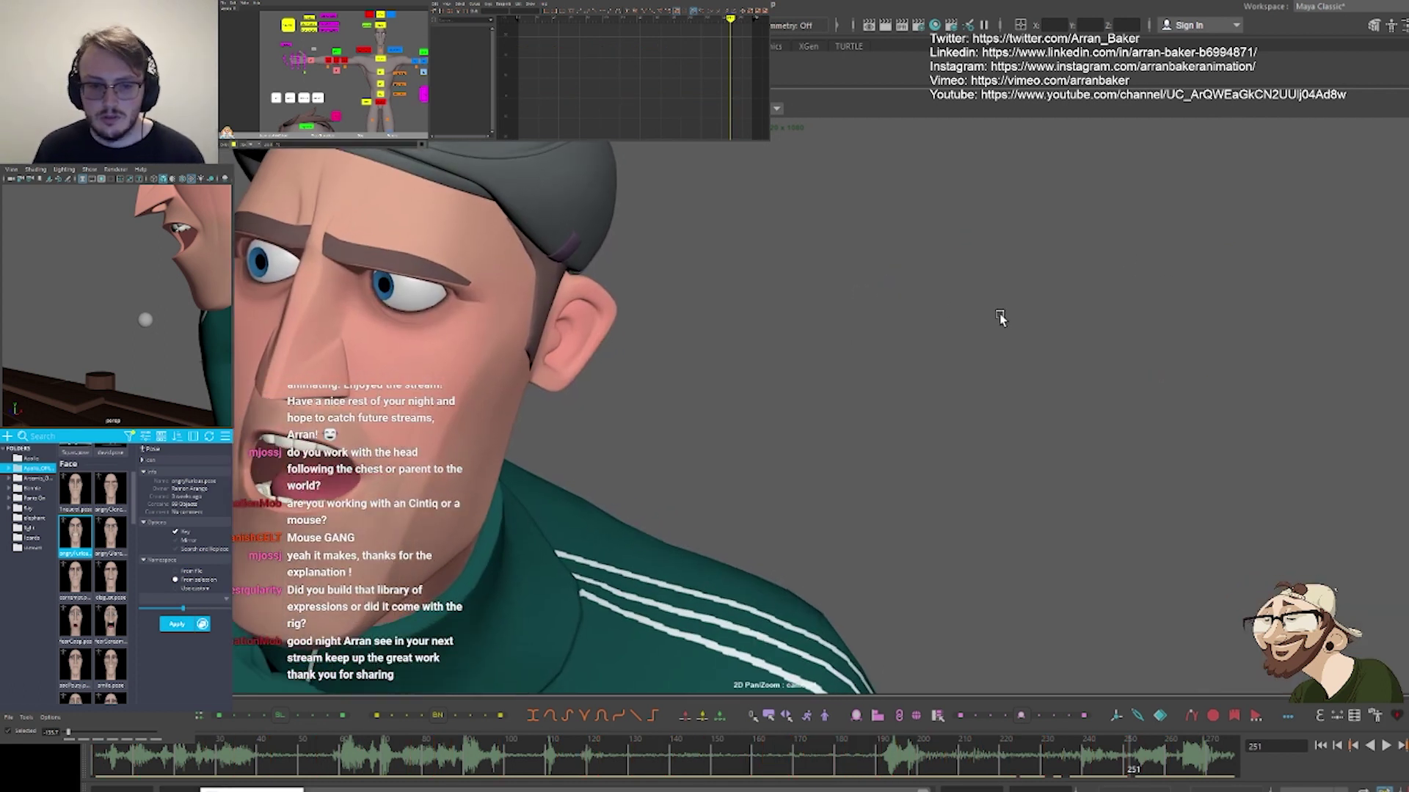
# Frame the whole face at frame 251 and adjust the mouth corner controls to reshape the open mouth
pyautogui.moveTo(578, 372); pyautogui.dragTo(956, 318, button='middle')
pyautogui.moveTo(956, 318); pyautogui.dragTo(810, 342, button='right')
pyautogui.moveTo(399, 89); pyautogui.dragTo(410, 14, button='middle')
pyautogui.click(333, 86)
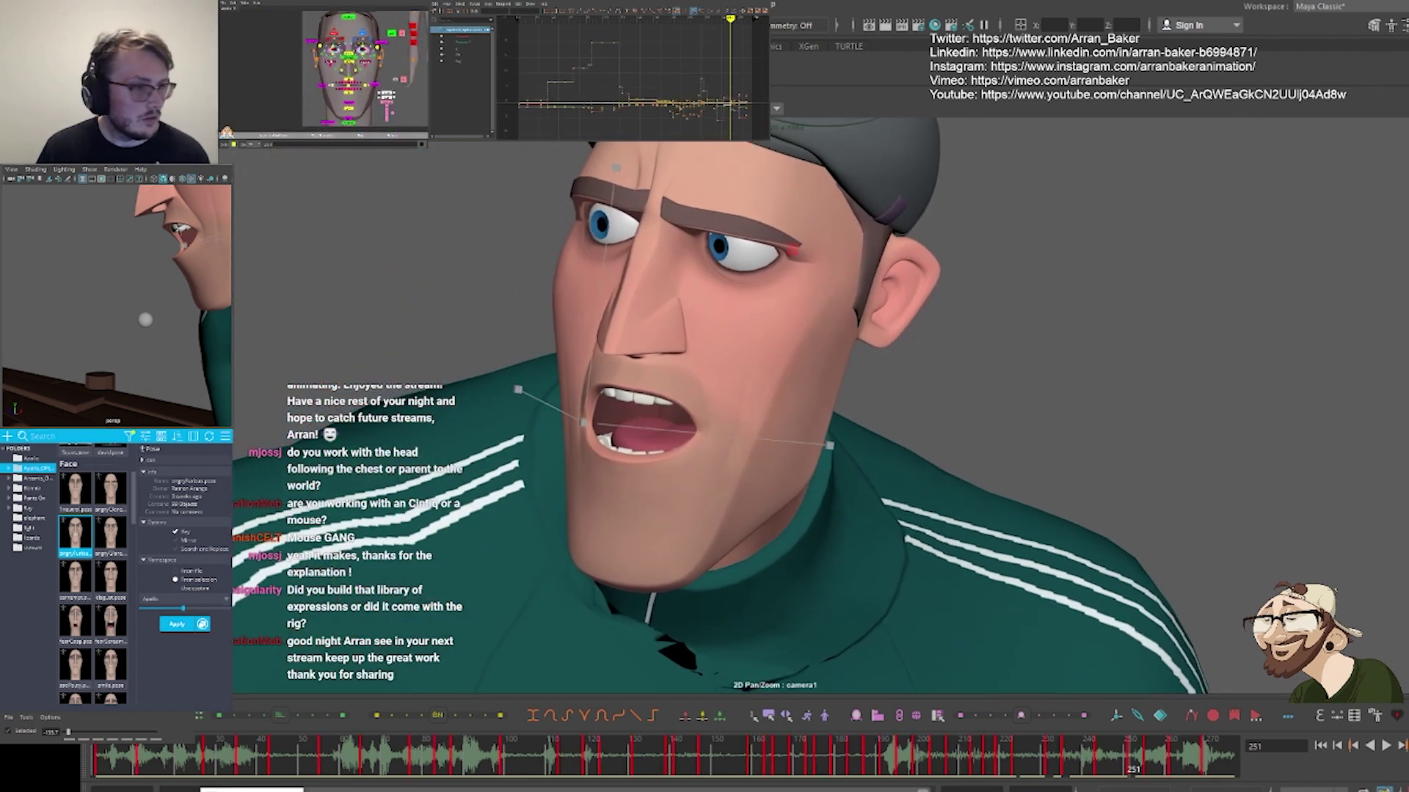
pyautogui.click(459, 48)
pyautogui.moveTo(382, 213)
pyautogui.mouseDown(button='middle')
pyautogui.moveTo(367, 211)
pyautogui.moveTo(379, 212)
pyautogui.mouseUp(button='middle')
pyautogui.click(333, 85)
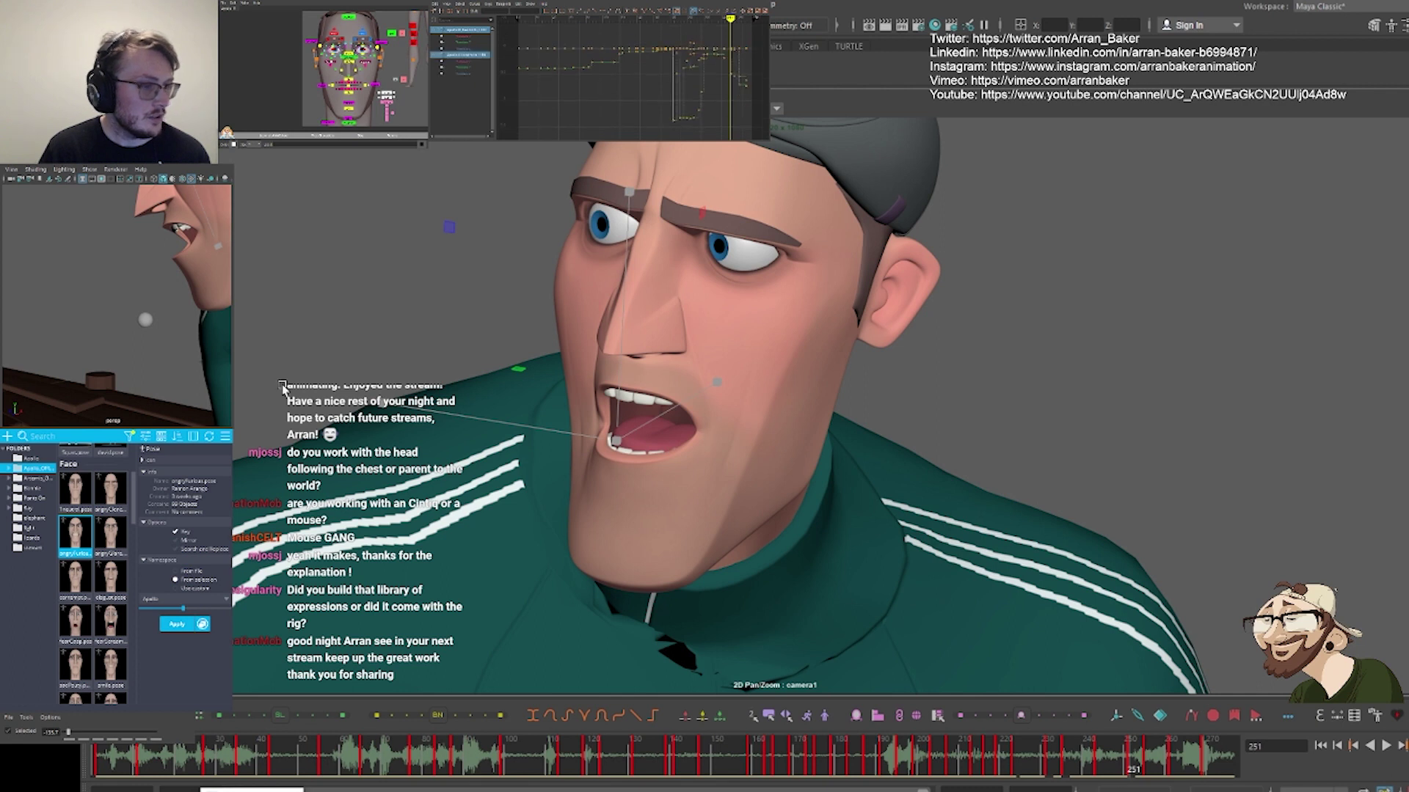
pyautogui.click(678, 439)
pyautogui.moveTo(721, 416); pyautogui.dragTo(724, 428)
# Adjust the upper lip controls, lower the pair slightly, raise one side, and compare the mouth with the reference video
pyautogui.scroll(3, 412, 116)
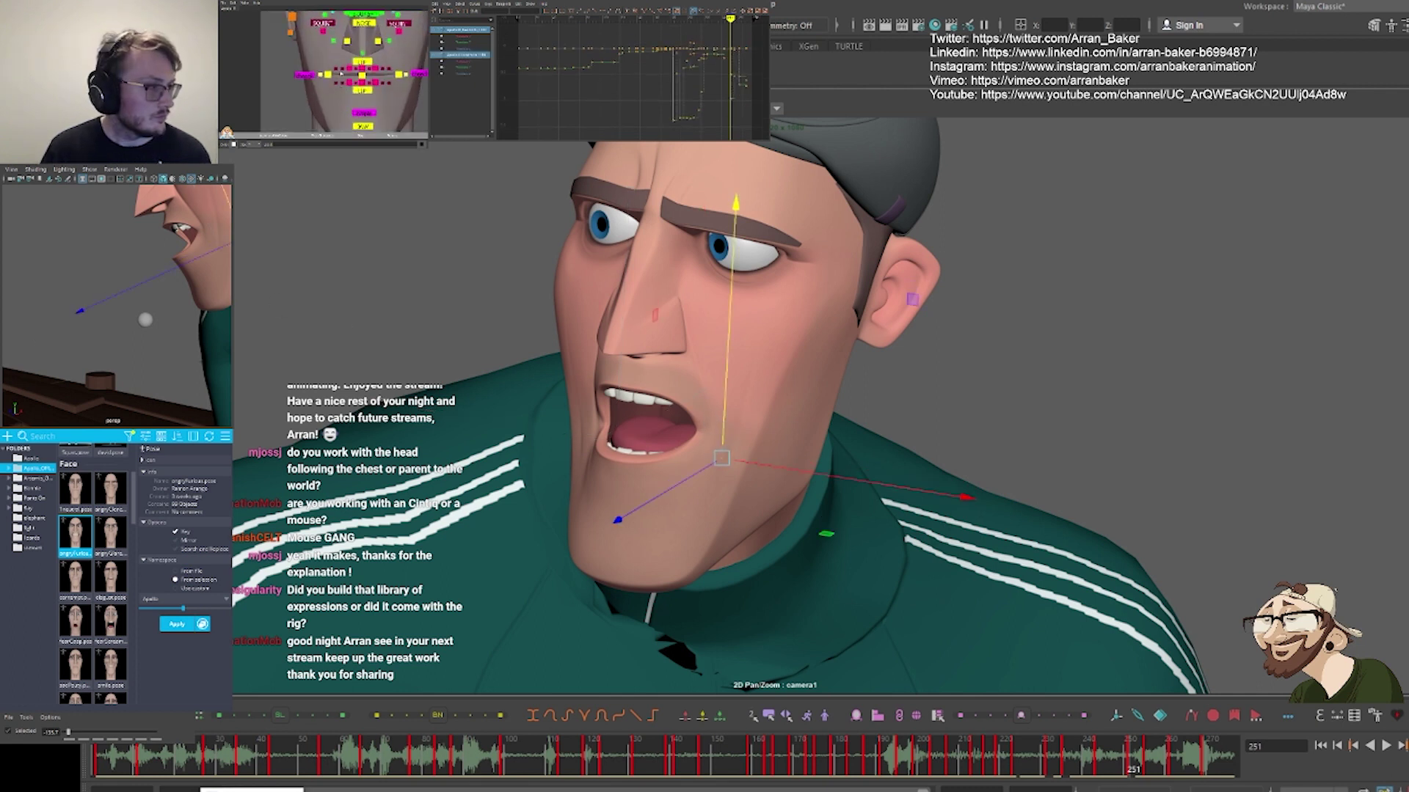
pyautogui.click(376, 67)
pyautogui.keyDown('shift'); pyautogui.click(349, 69); pyautogui.keyUp('shift')
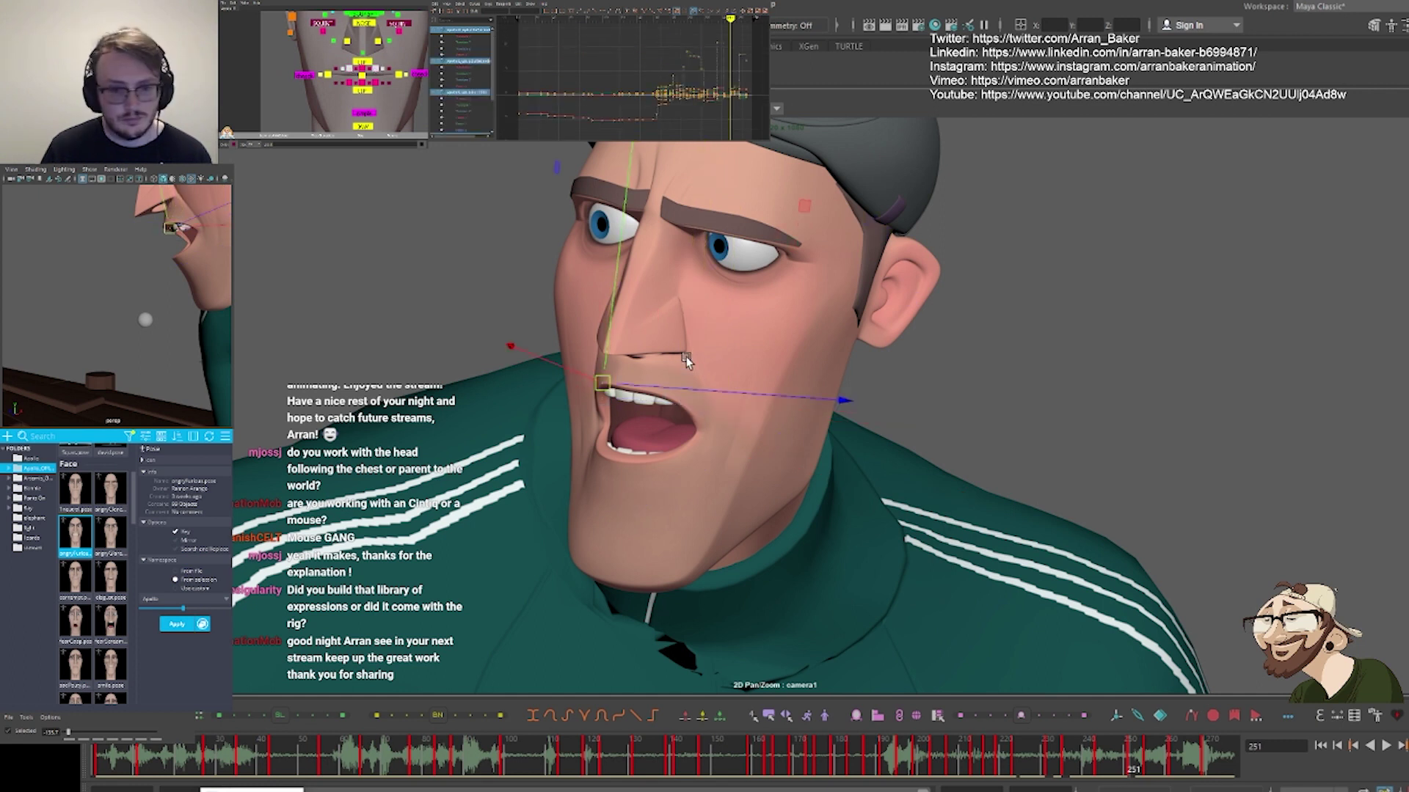
pyautogui.moveTo(608, 329); pyautogui.dragTo(605, 340)
pyautogui.click(374, 69)
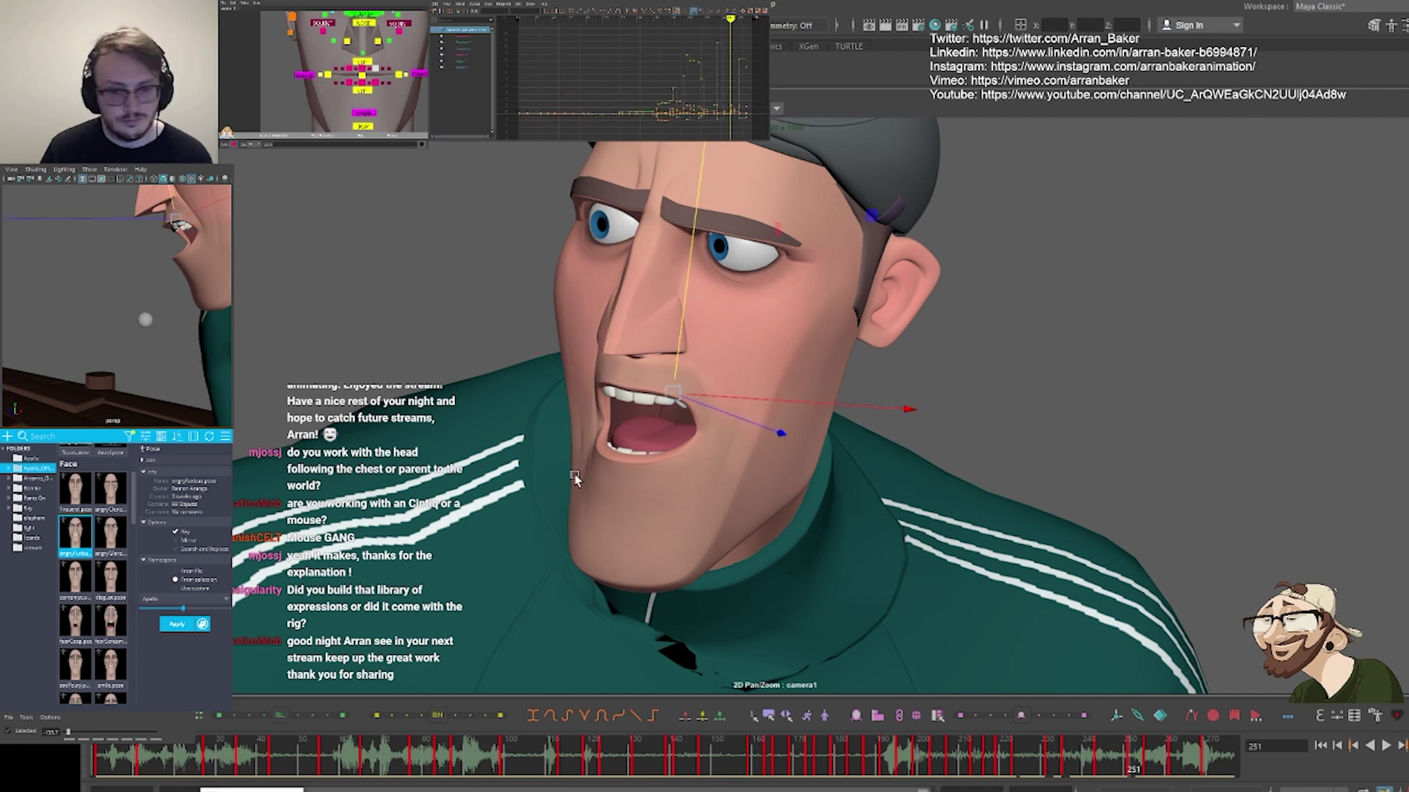
pyautogui.moveTo(591, 474); pyautogui.dragTo(591, 464, button='middle')
pyautogui.press('\\')
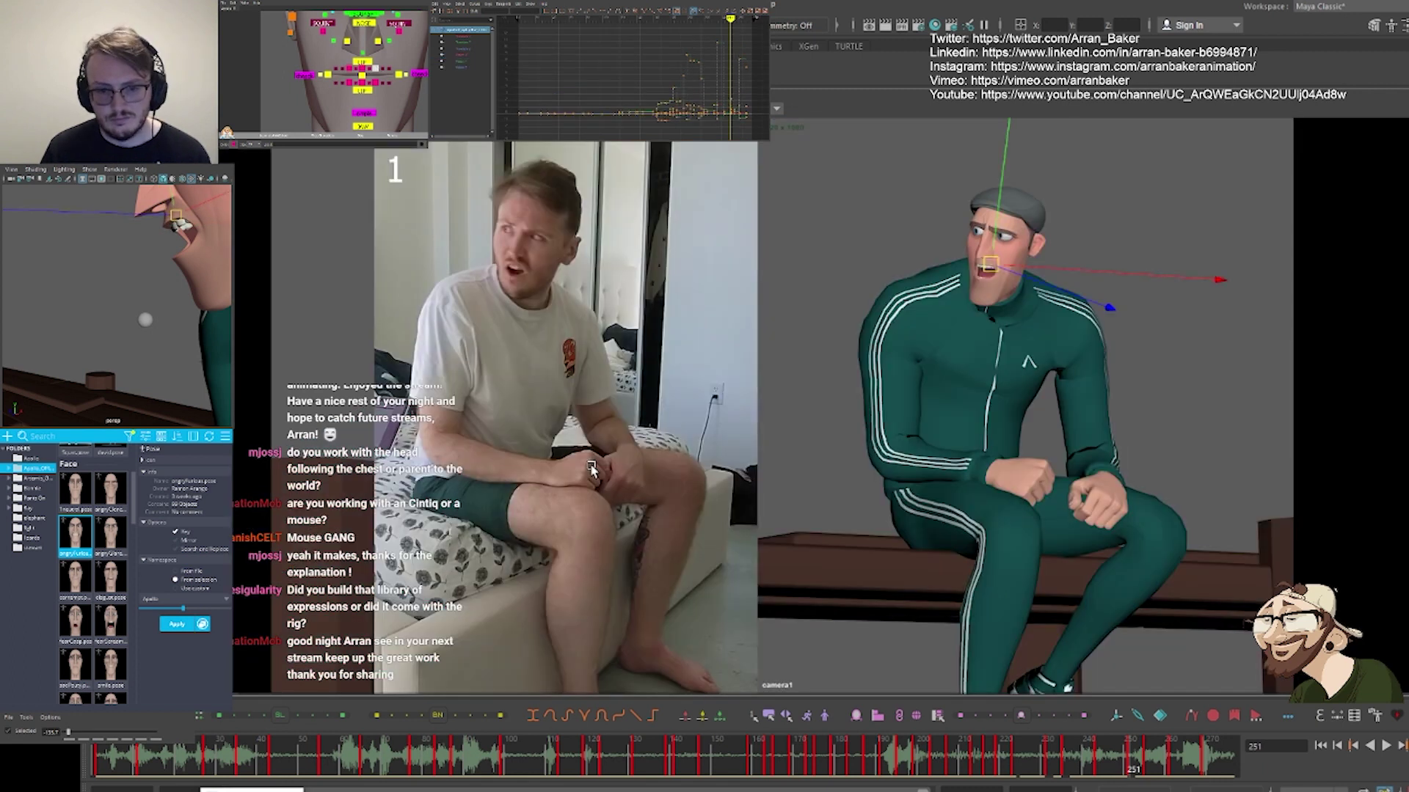
pyautogui.press('\\')
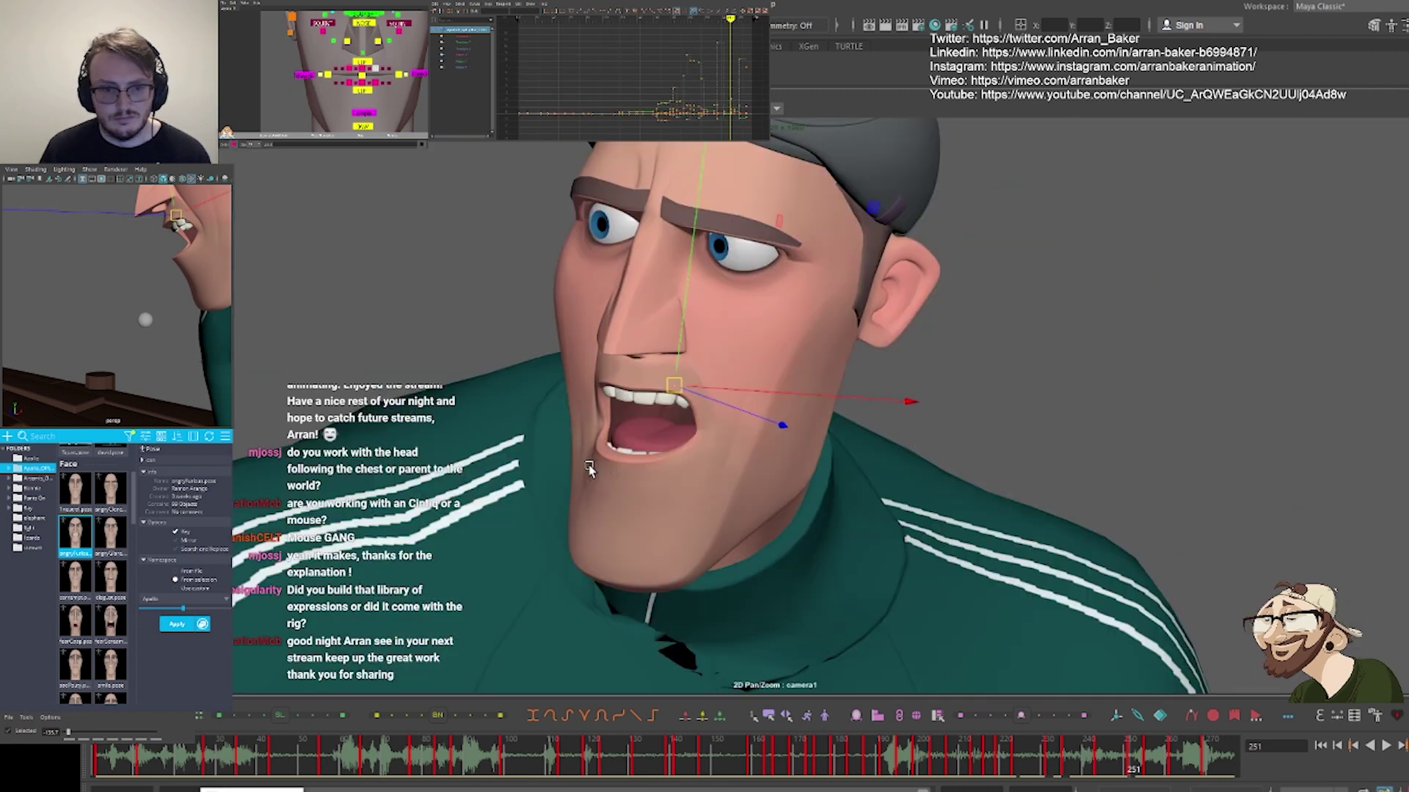
# Lower the upper lip control on the far side of the mouth and check the shape against the reference
pyautogui.click(349, 69)
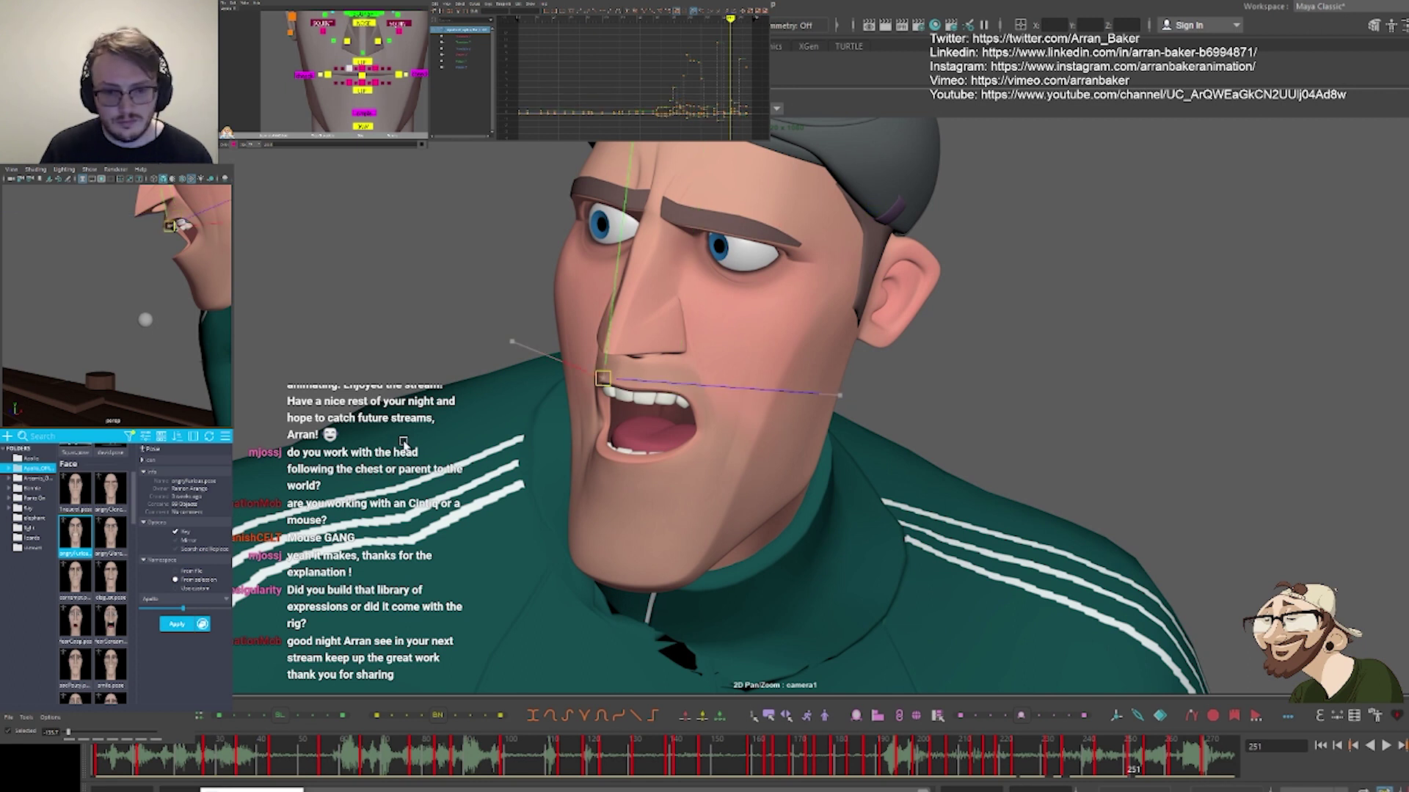
pyautogui.moveTo(402, 443); pyautogui.dragTo(401, 451, button='middle')
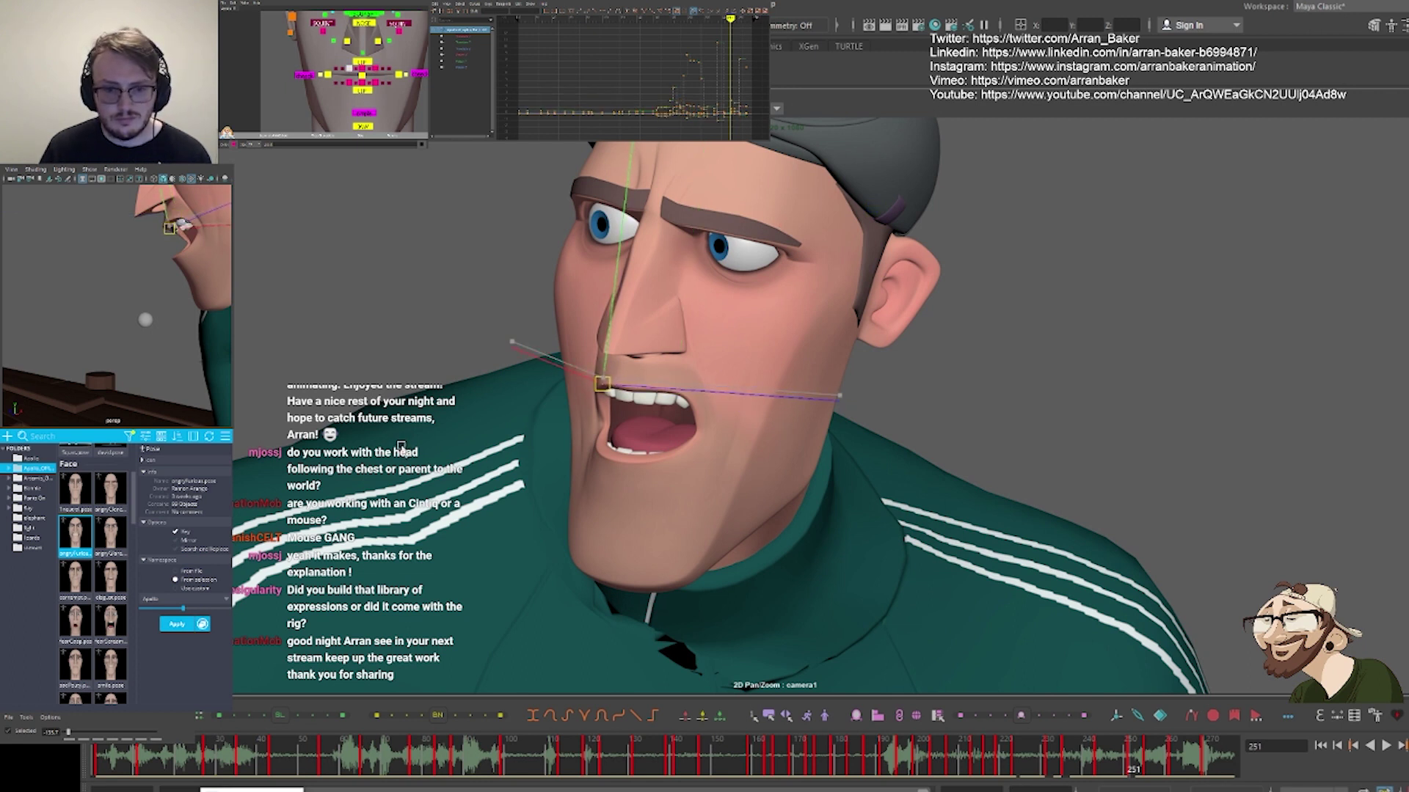
pyautogui.press('w')
pyautogui.press('\\')
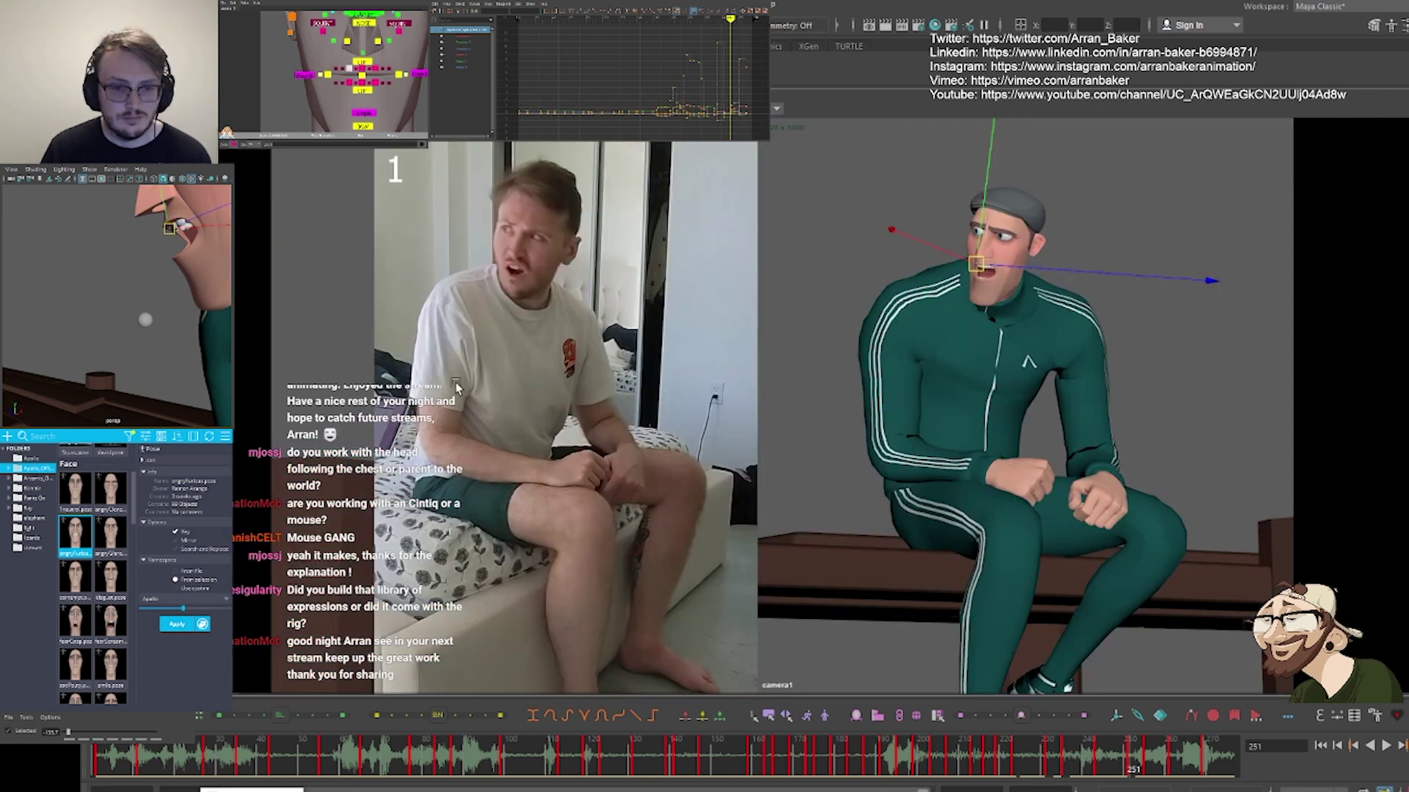
pyautogui.press('\\')
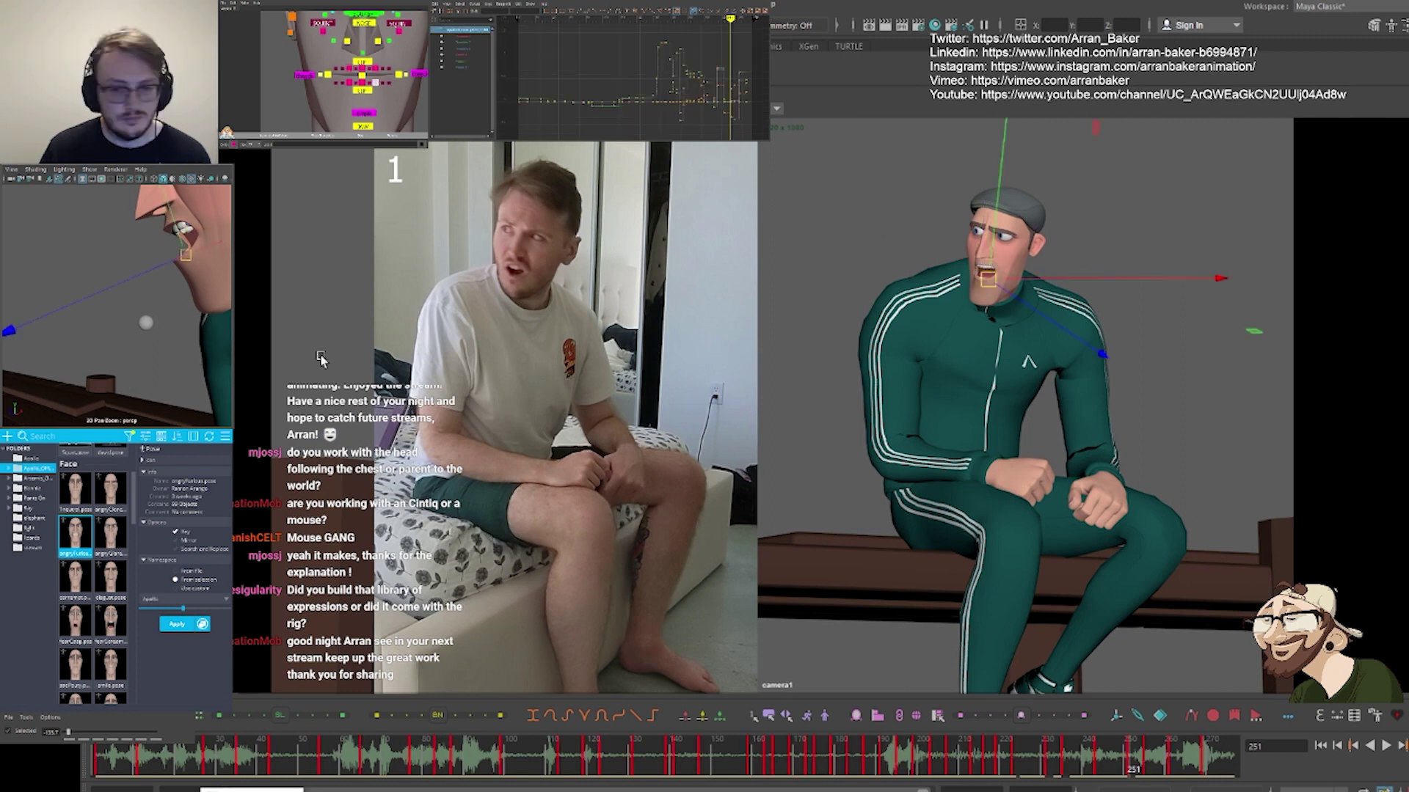
# Raise the lower lip controls on the near side of the mouth and compare the result with the reference
pyautogui.press('\\')
pyautogui.moveTo(743, 433); pyautogui.dragTo(746, 408, button='middle')
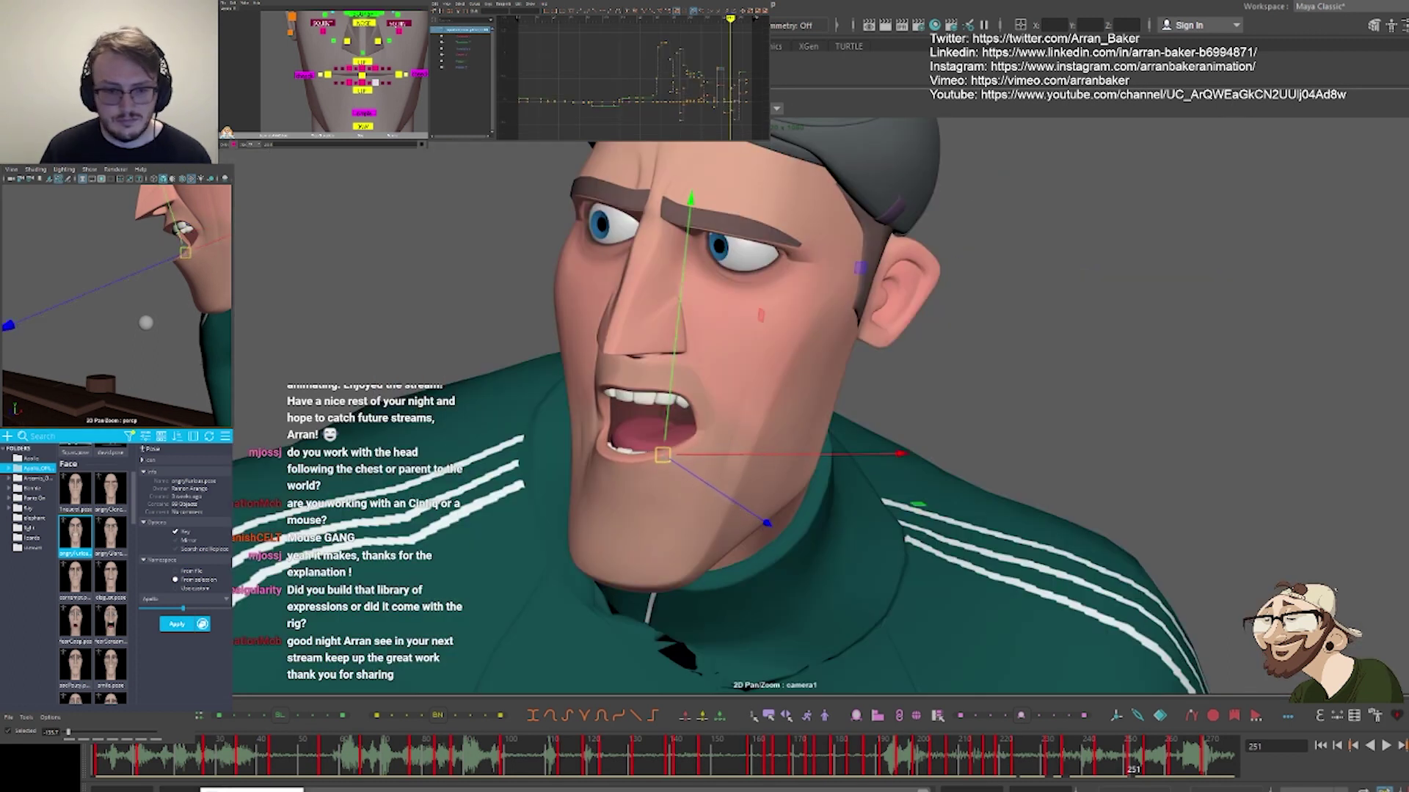
pyautogui.click(384, 83)
pyautogui.moveTo(676, 359); pyautogui.dragTo(676, 356, button='middle')
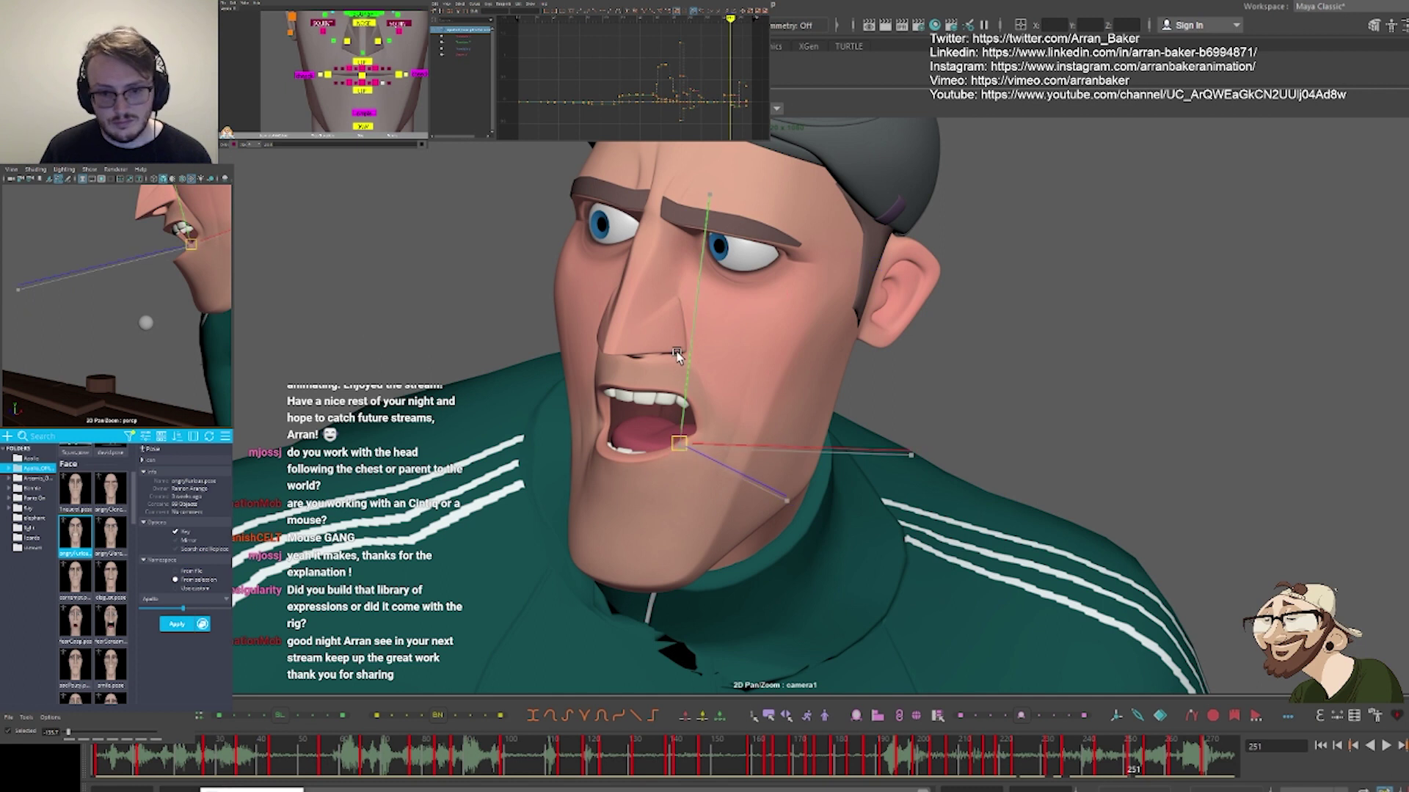
pyautogui.press('\\')
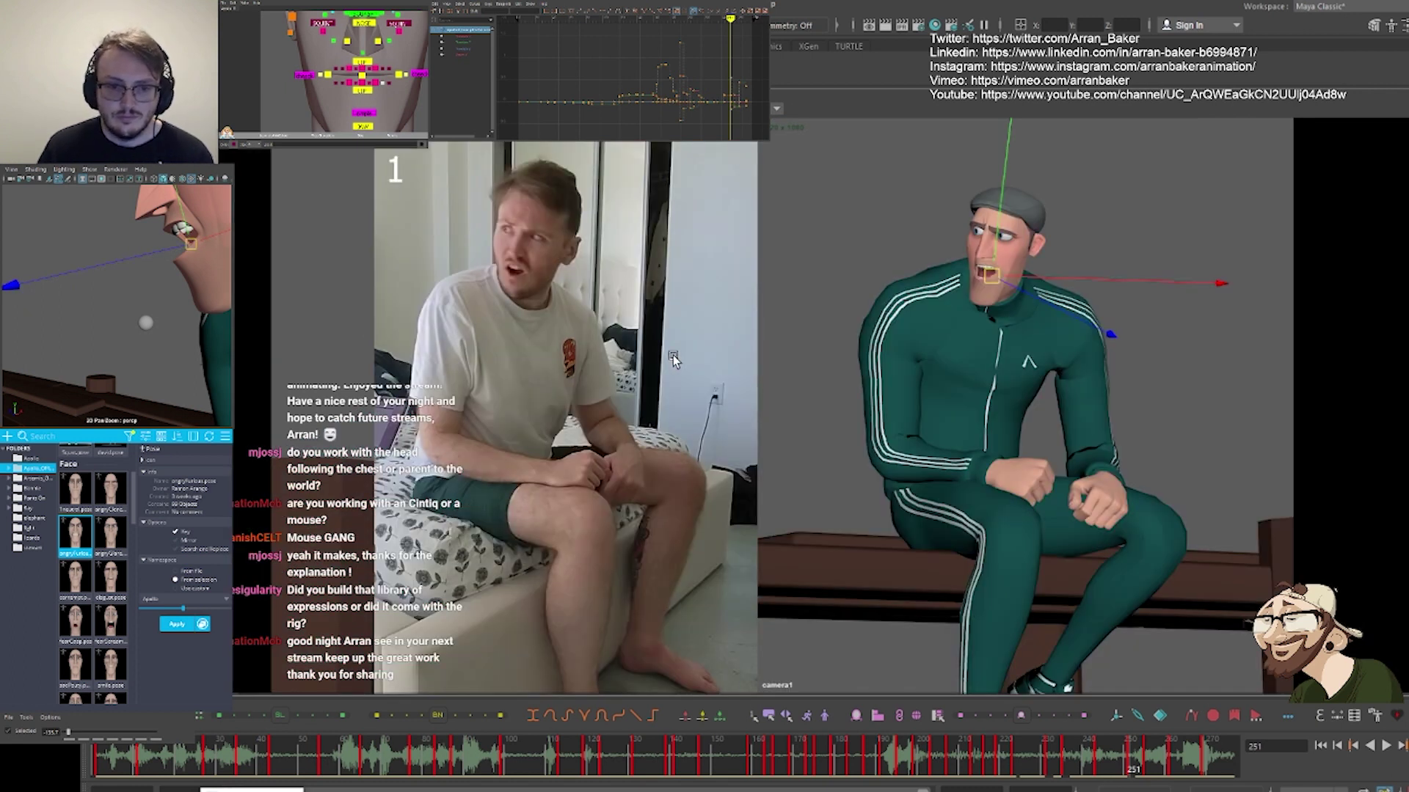
pyautogui.press('\\')
# Select the head control on the body picker and rotate the head slightly at frame 251 to match the reference
pyautogui.keyDown('alt'); pyautogui.moveTo(344, 37); pyautogui.dragTo(292, 137, button='middle'); pyautogui.keyUp('alt')
pyautogui.keyDown('alt'); pyautogui.moveTo(389, 51); pyautogui.dragTo(291, 118, button='middle'); pyautogui.keyUp('alt')
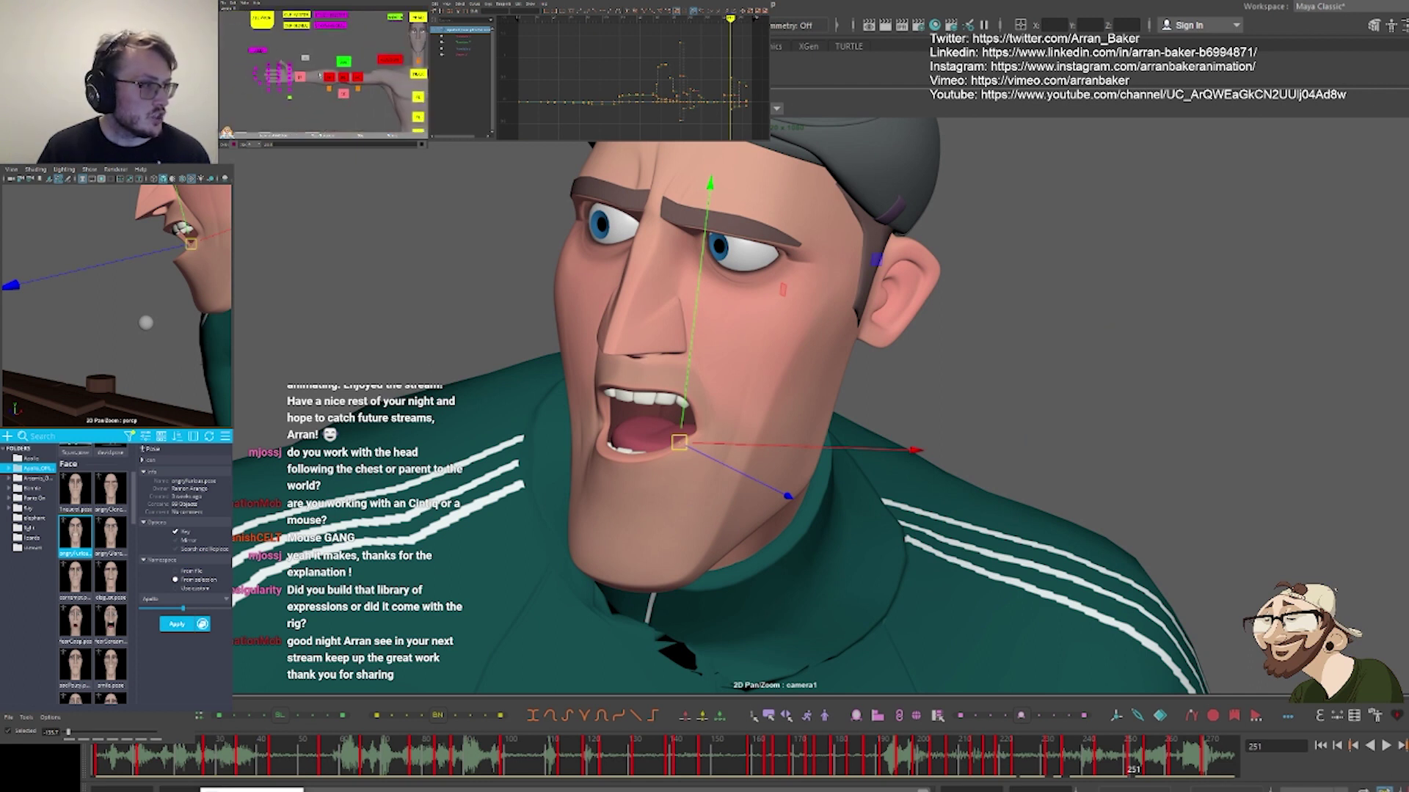
pyautogui.scroll(-2, 352, 51)
pyautogui.click(352, 51)
pyautogui.press('\\')
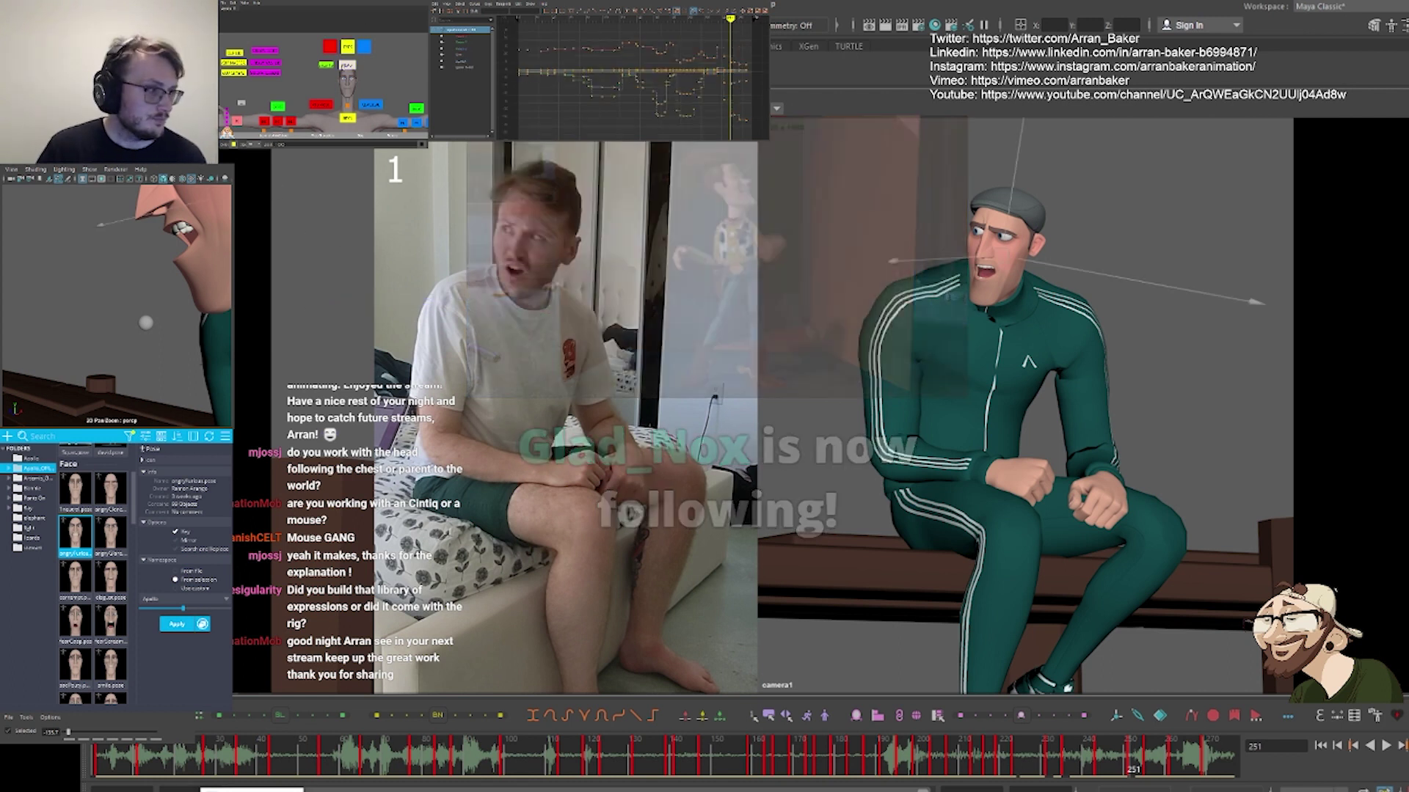
pyautogui.click(1022, 277)
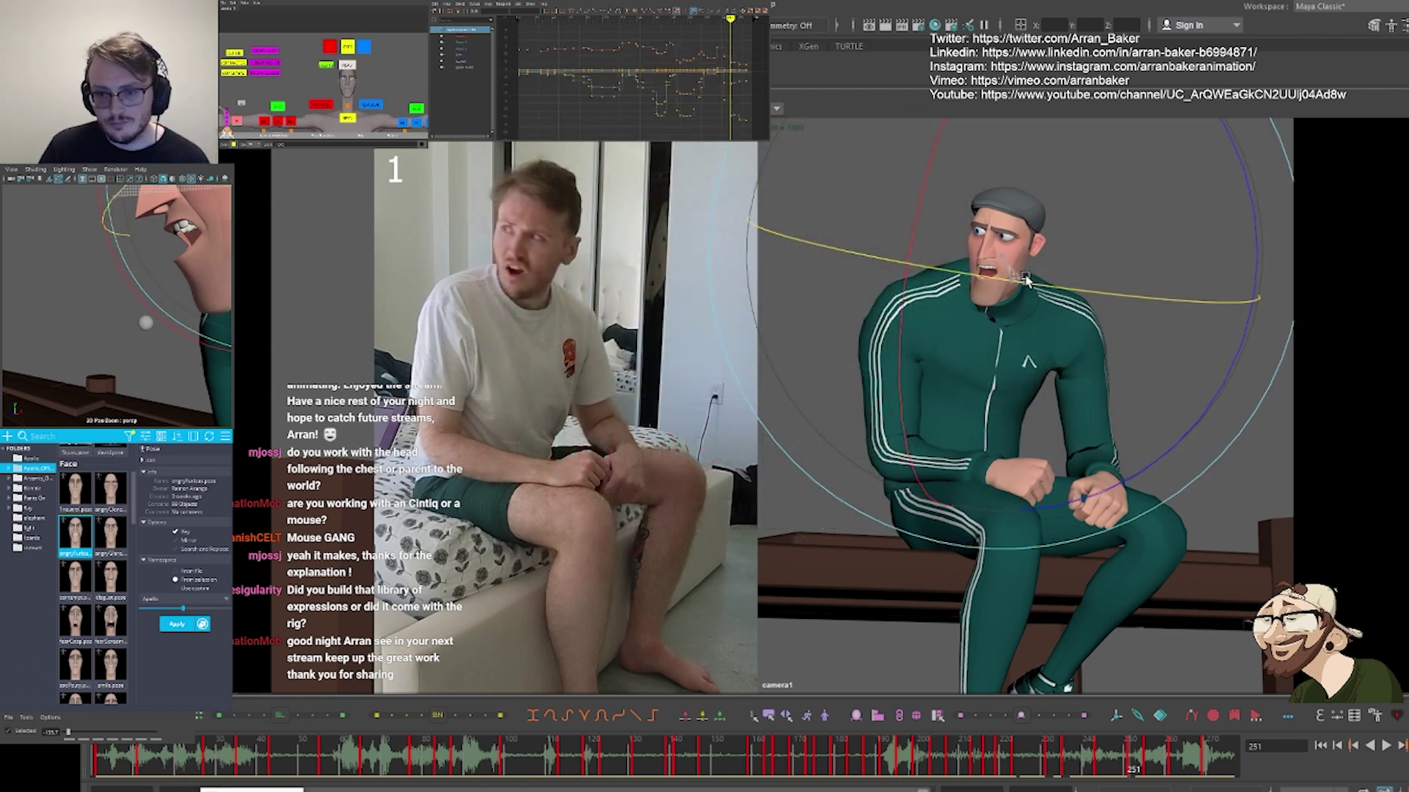
# Move the eye aim control to redirect the character's gaze at frame 251 and inspect it in the face close-up
pyautogui.click(348, 51)
pyautogui.press('w')
pyautogui.moveTo(937, 333); pyautogui.dragTo(849, 310, button='middle')
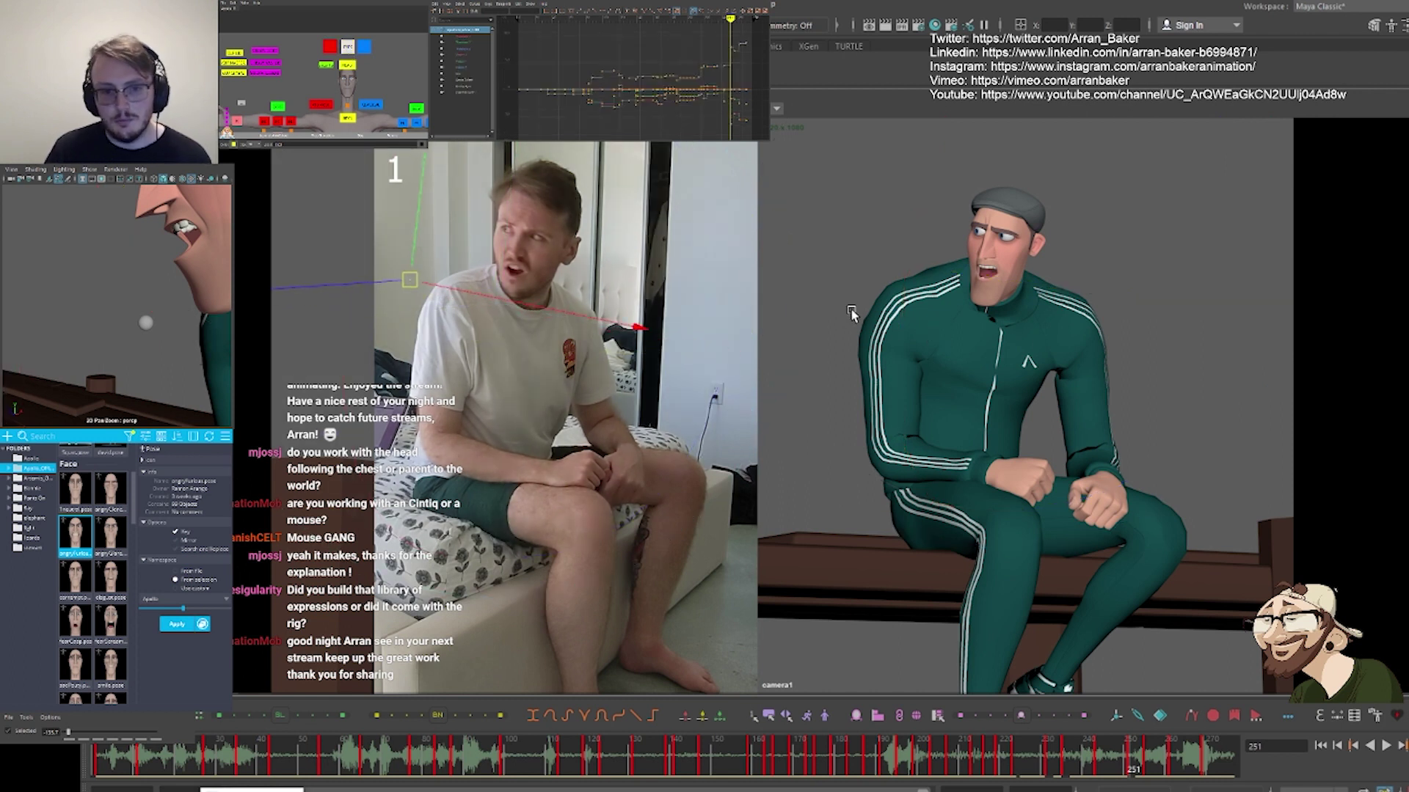
pyautogui.press('\\')
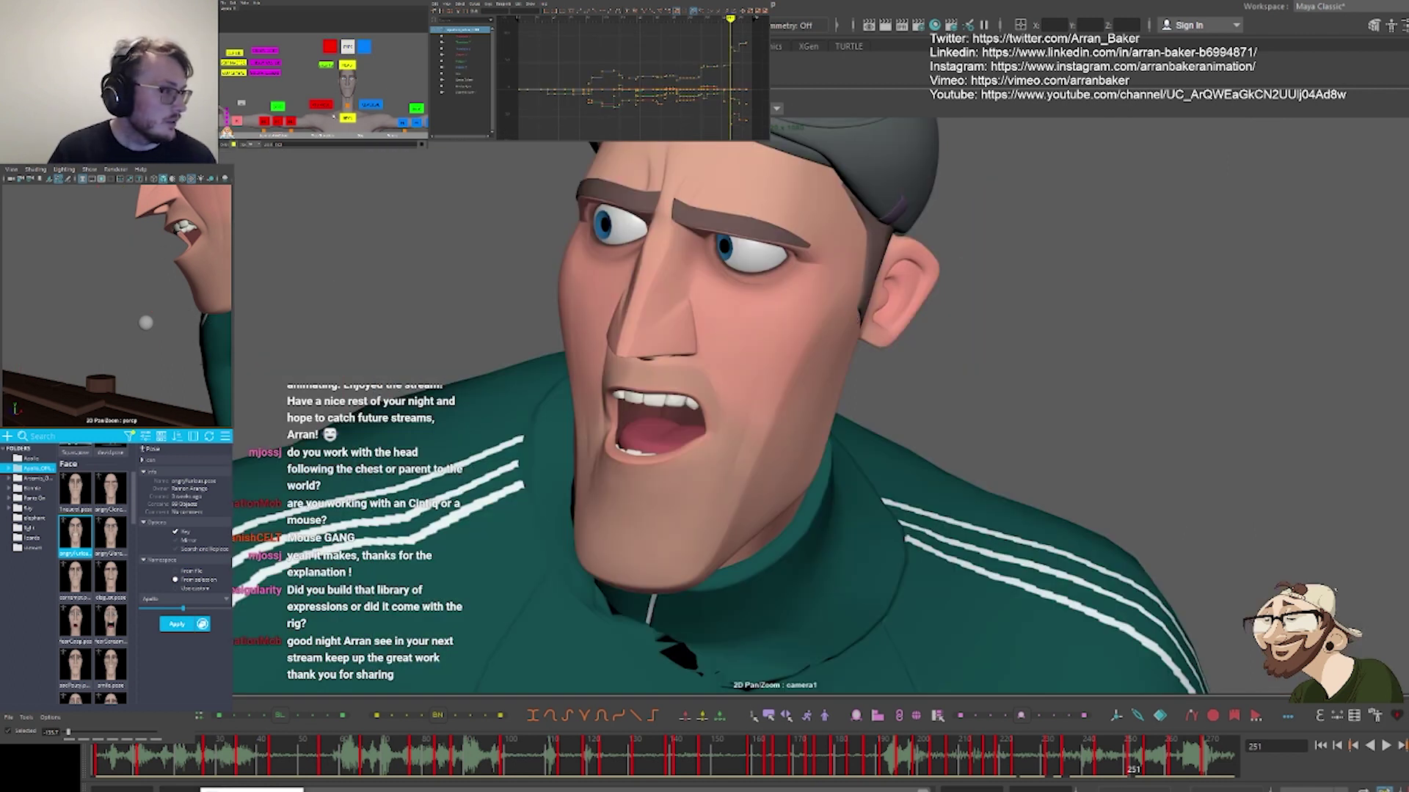
# Select the brow controls and blend the selected angry face pose onto them with Mirror enabled at 53%
pyautogui.scroll(-3, 333, 117)
pyautogui.scroll(3, 312, 49)
pyautogui.keyDown('alt'); pyautogui.moveTo(313, 50); pyautogui.dragTo(340, 49, button='middle'); pyautogui.keyUp('alt')
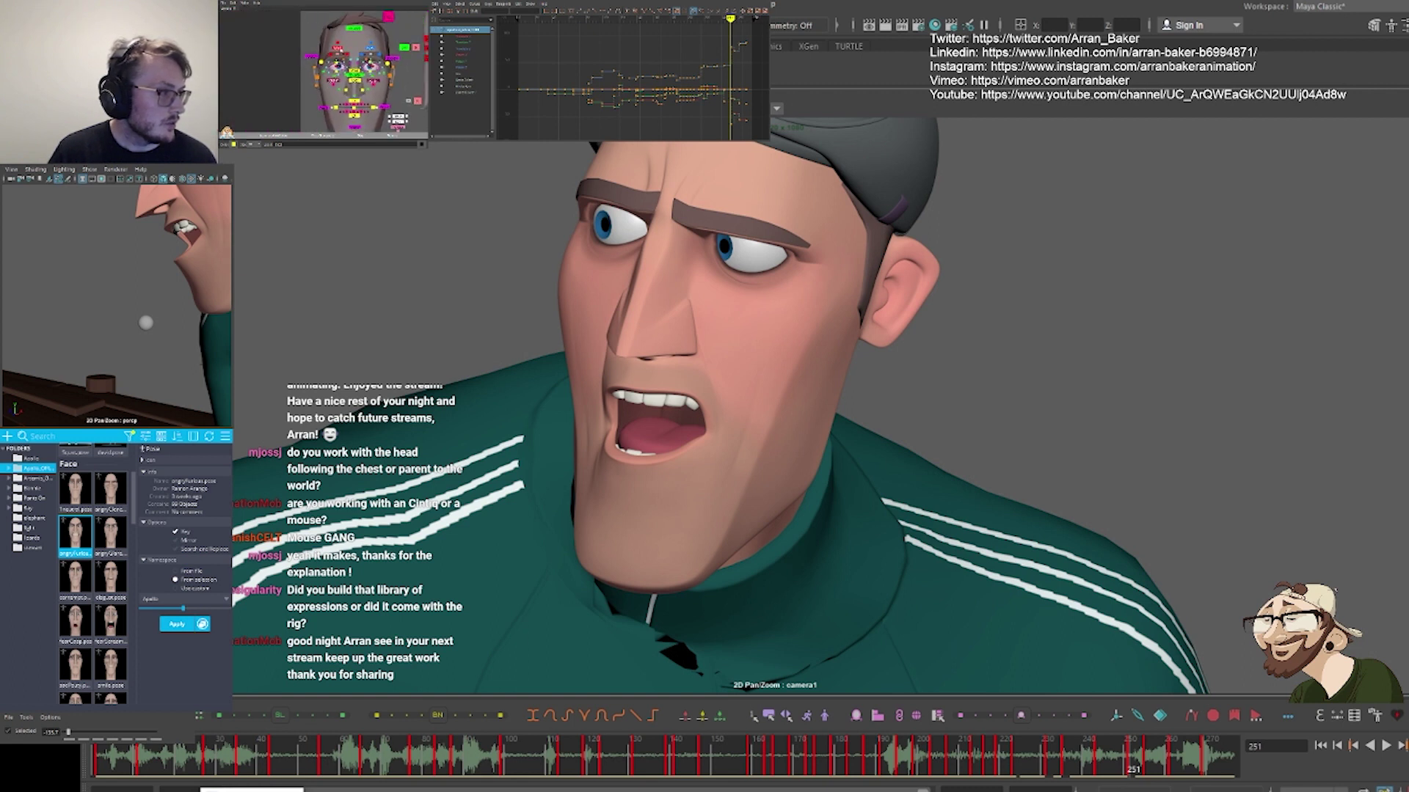
pyautogui.moveTo(324, 39); pyautogui.dragTo(383, 57)
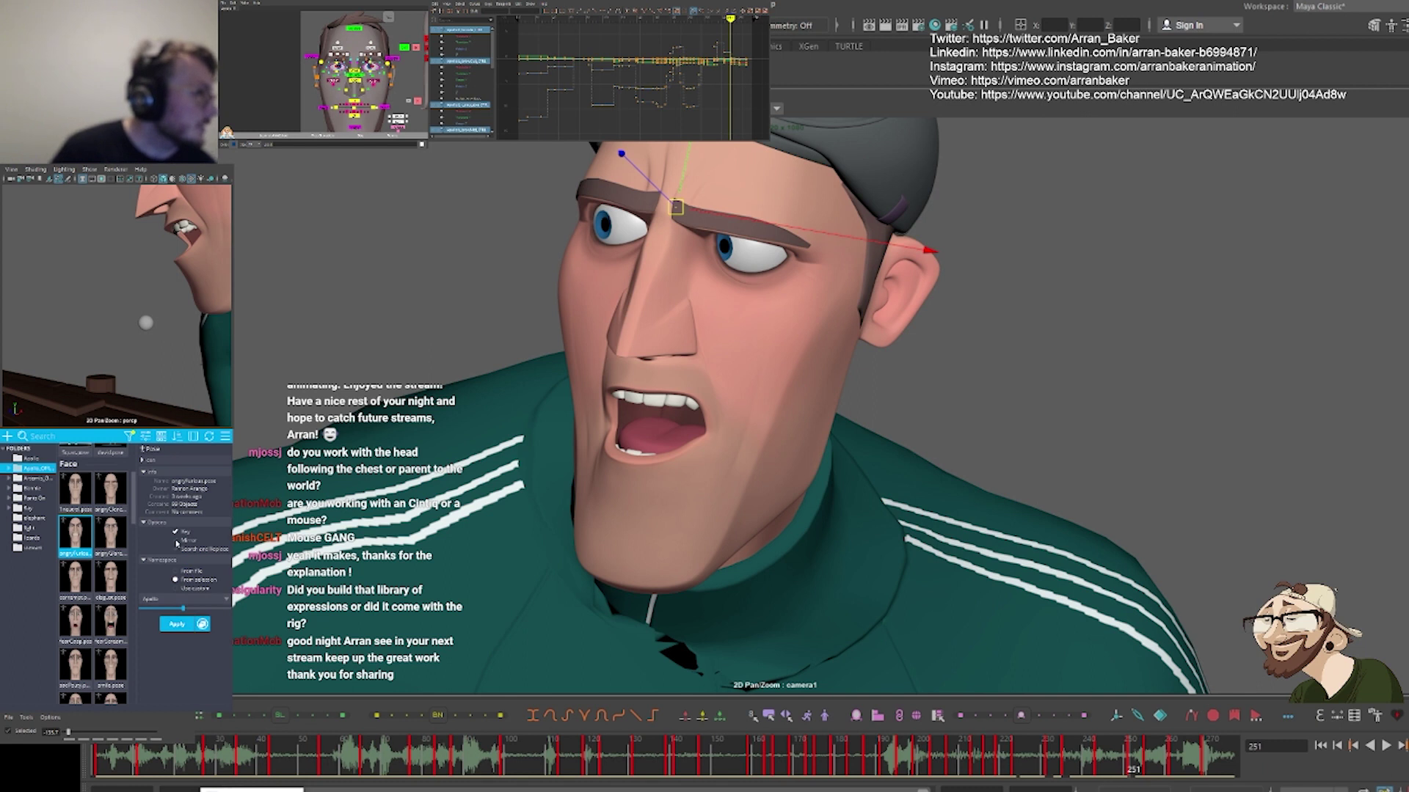
pyautogui.click(176, 540)
pyautogui.moveTo(158, 609); pyautogui.dragTo(188, 609)
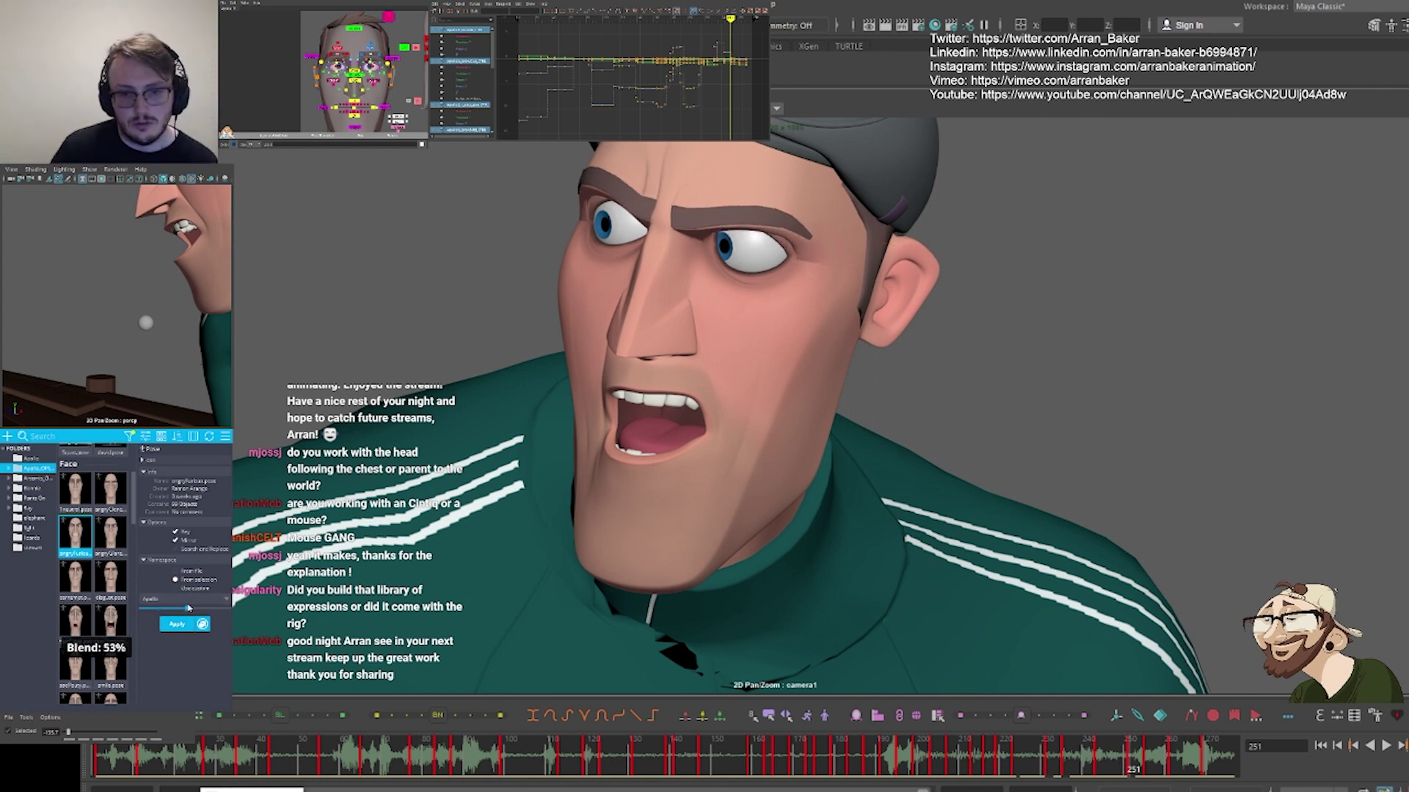
# Go to the key at frame 243 and blend the neighbouring angry pose onto the brow controls at 113%
pyautogui.press('\\')
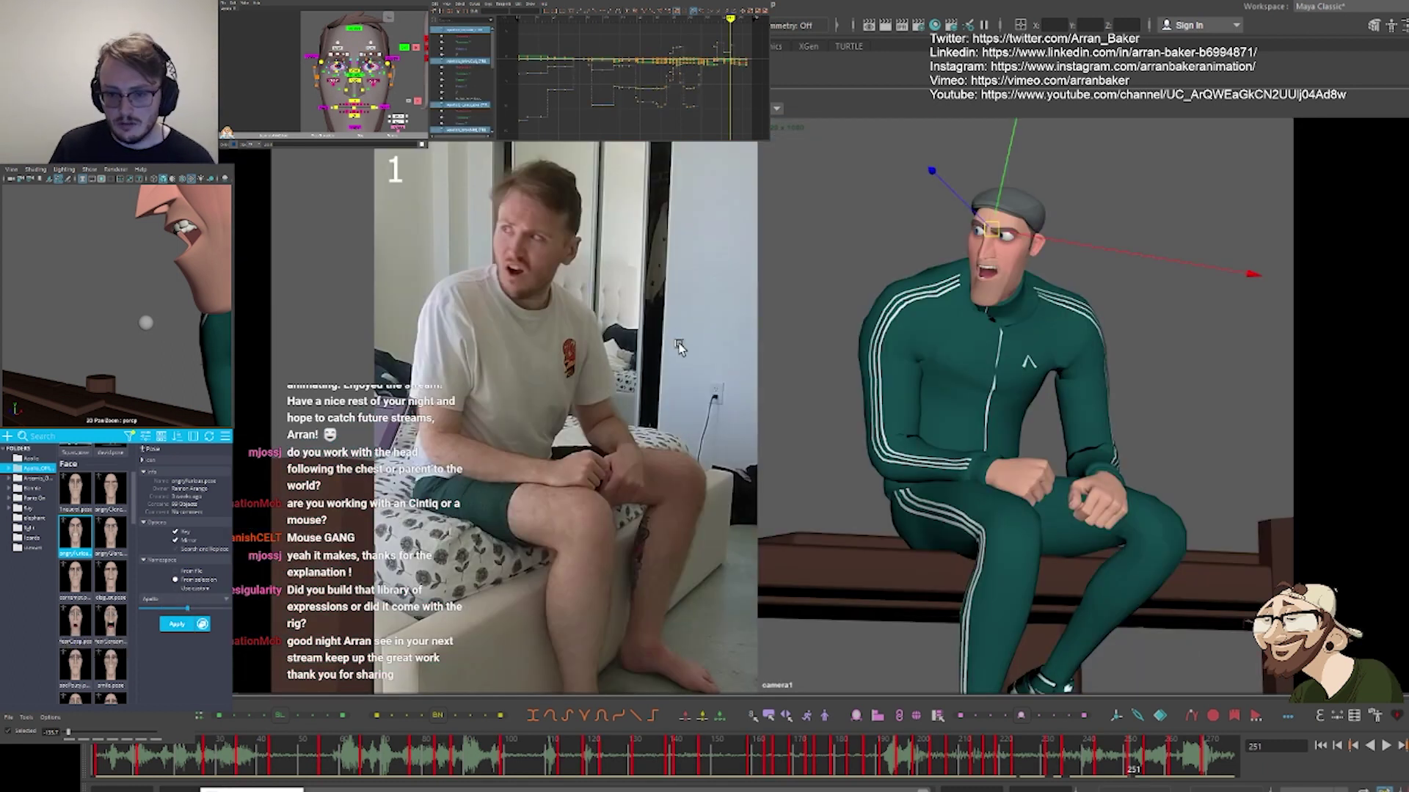
pyautogui.press(',')
pyautogui.press('.')
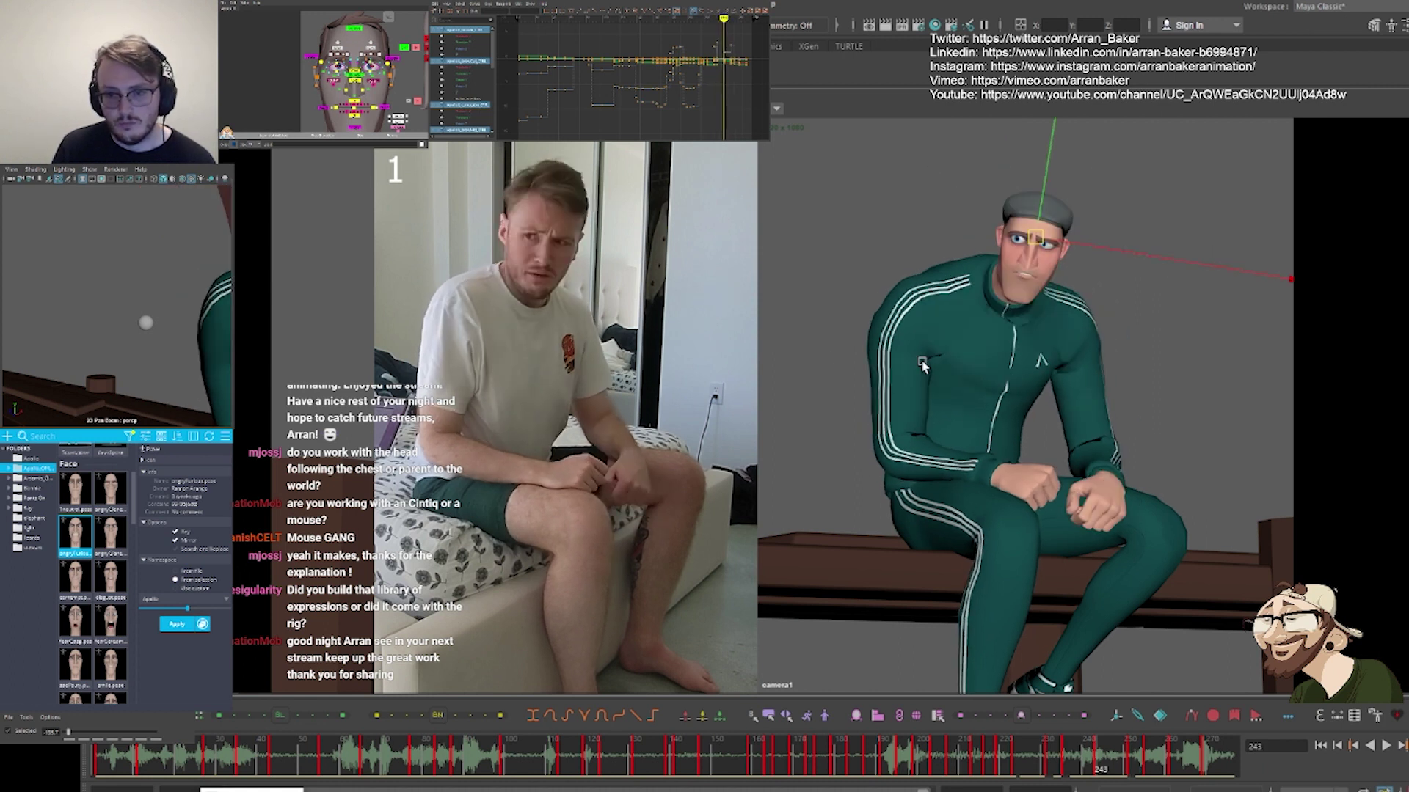
pyautogui.hotkey('ctrl', 'z')
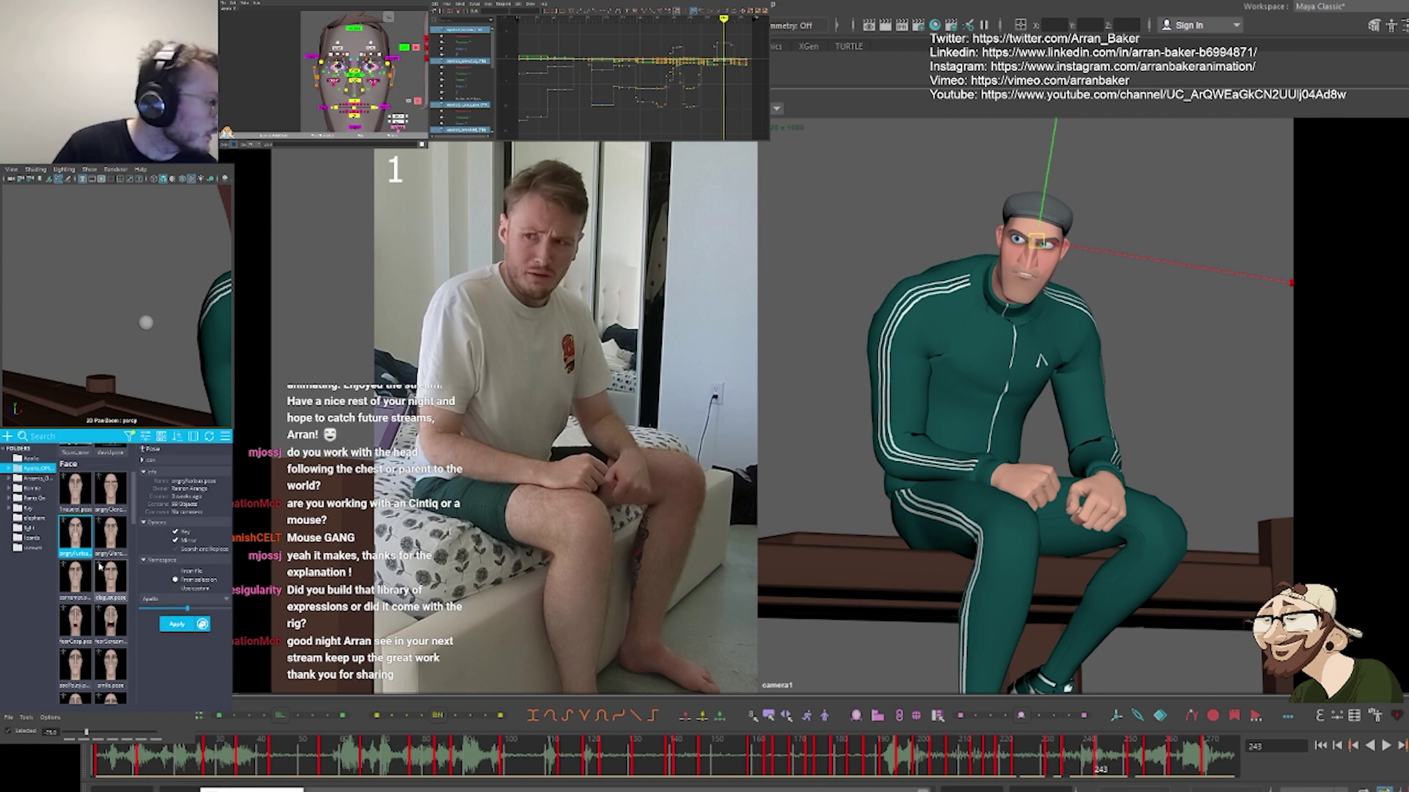
pyautogui.click(114, 550)
pyautogui.moveTo(163, 611); pyautogui.dragTo(224, 614)
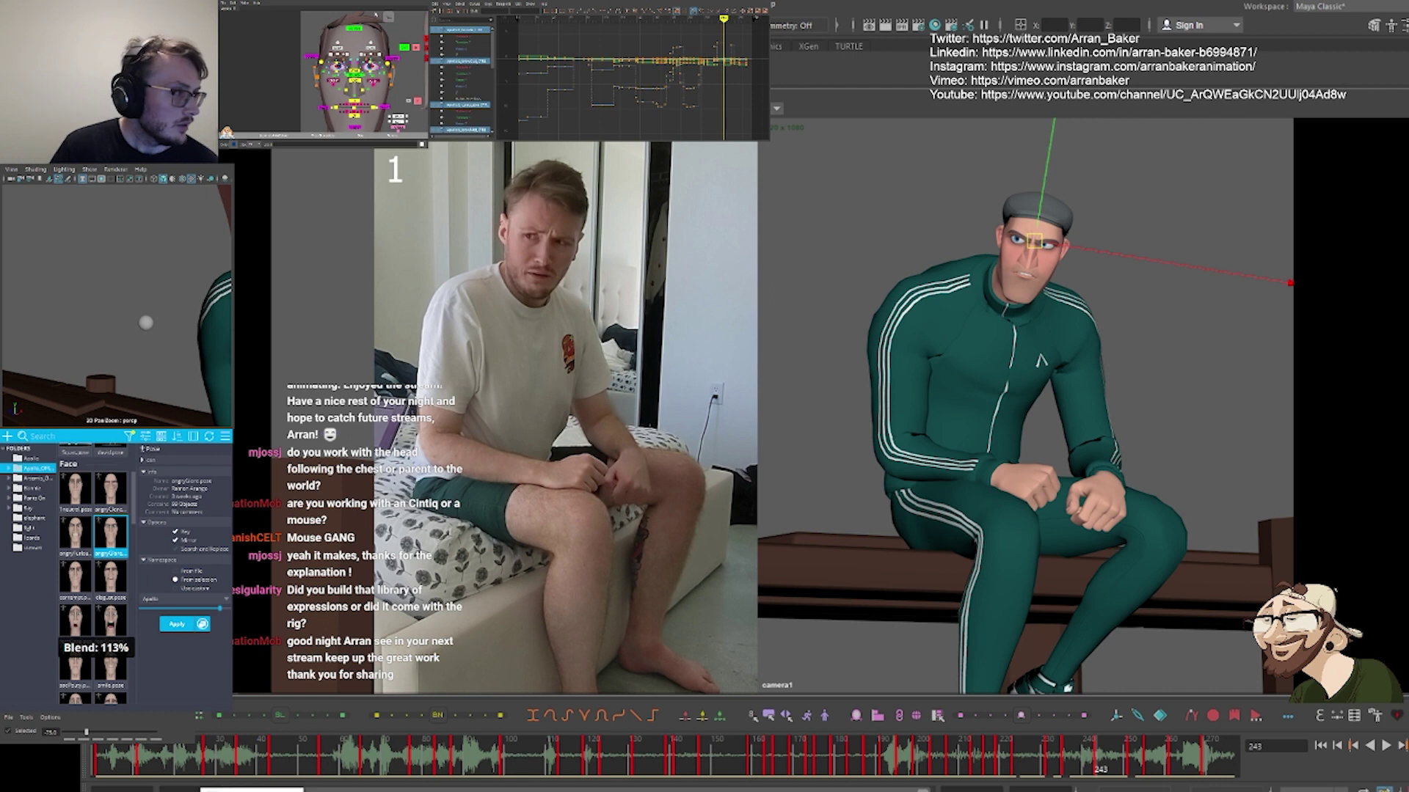
# Select the eye aim control on the body picker and reposition it at frame 243 to redirect the gaze
pyautogui.click(388, 17)
pyautogui.click(342, 50)
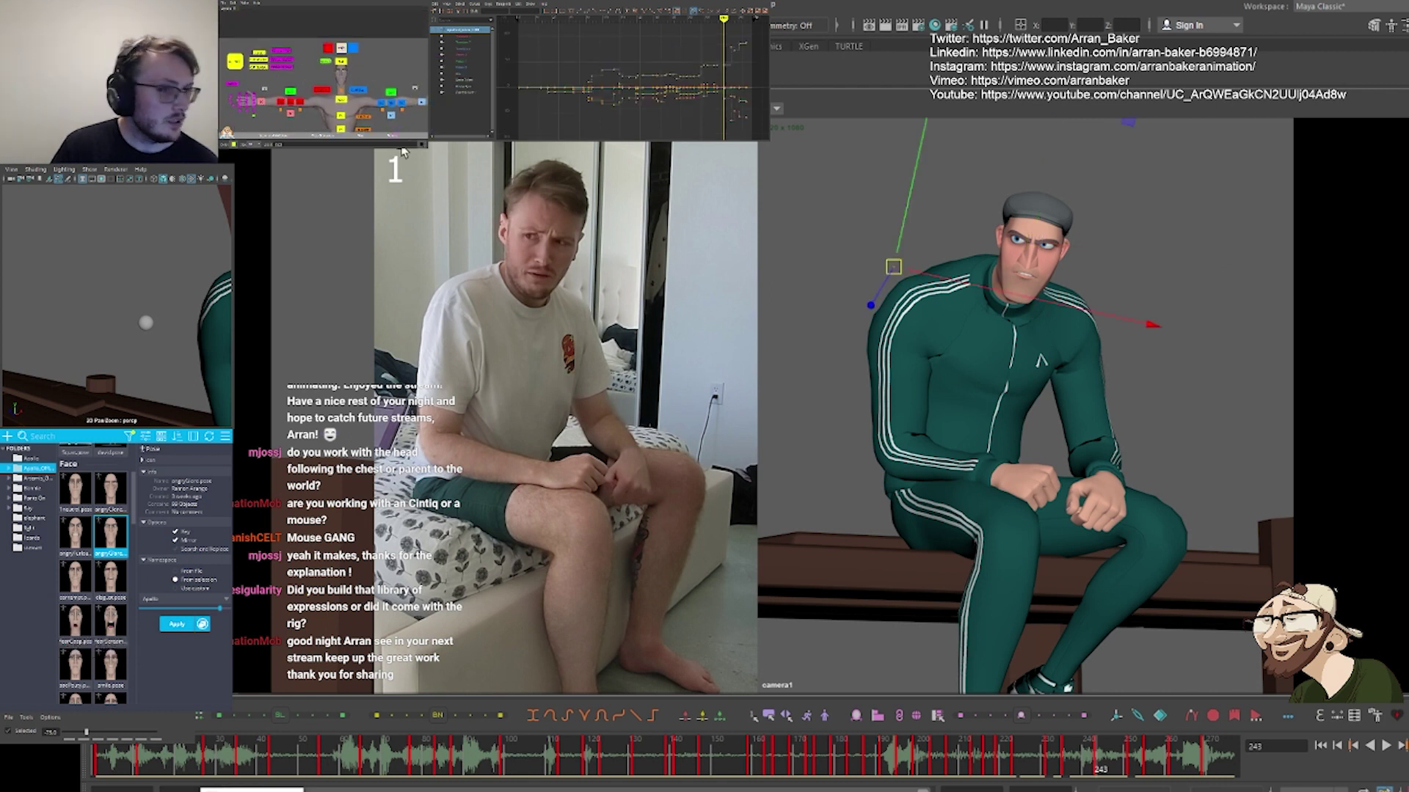
pyautogui.press(',')
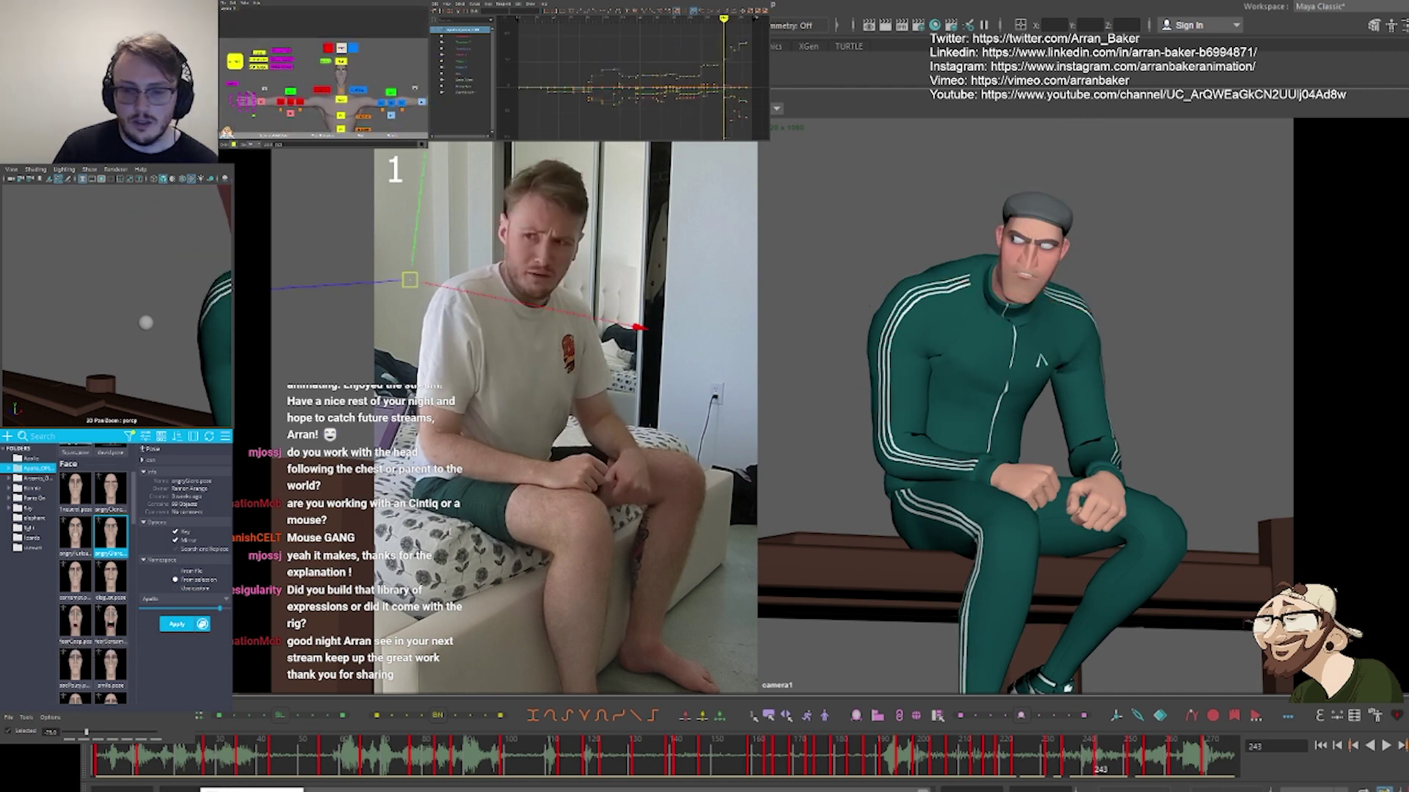
pyautogui.click(407, 716)
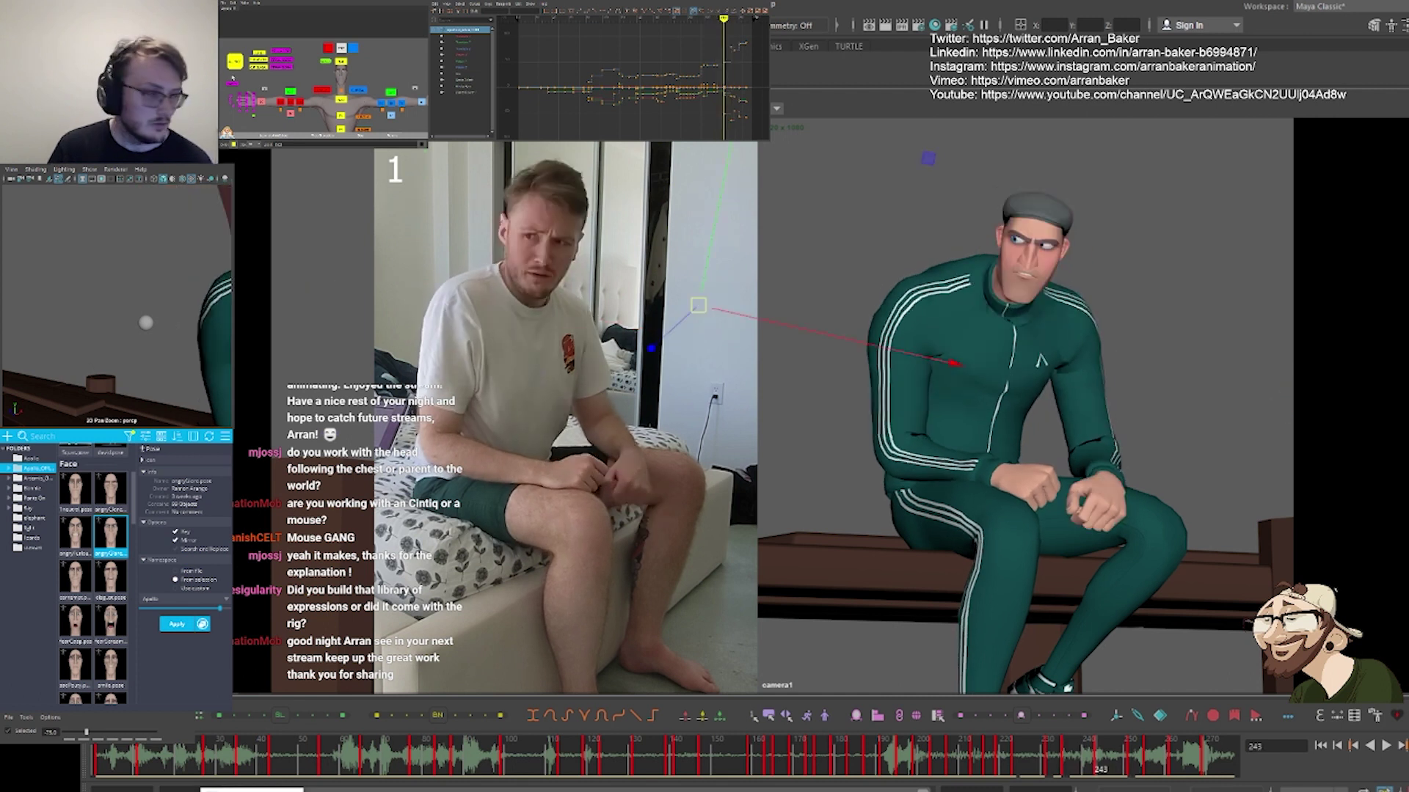
# Select the chin control on the face picker and step through the keys between frames 225 and 255, examining the poses against the reference
pyautogui.click(347, 76)
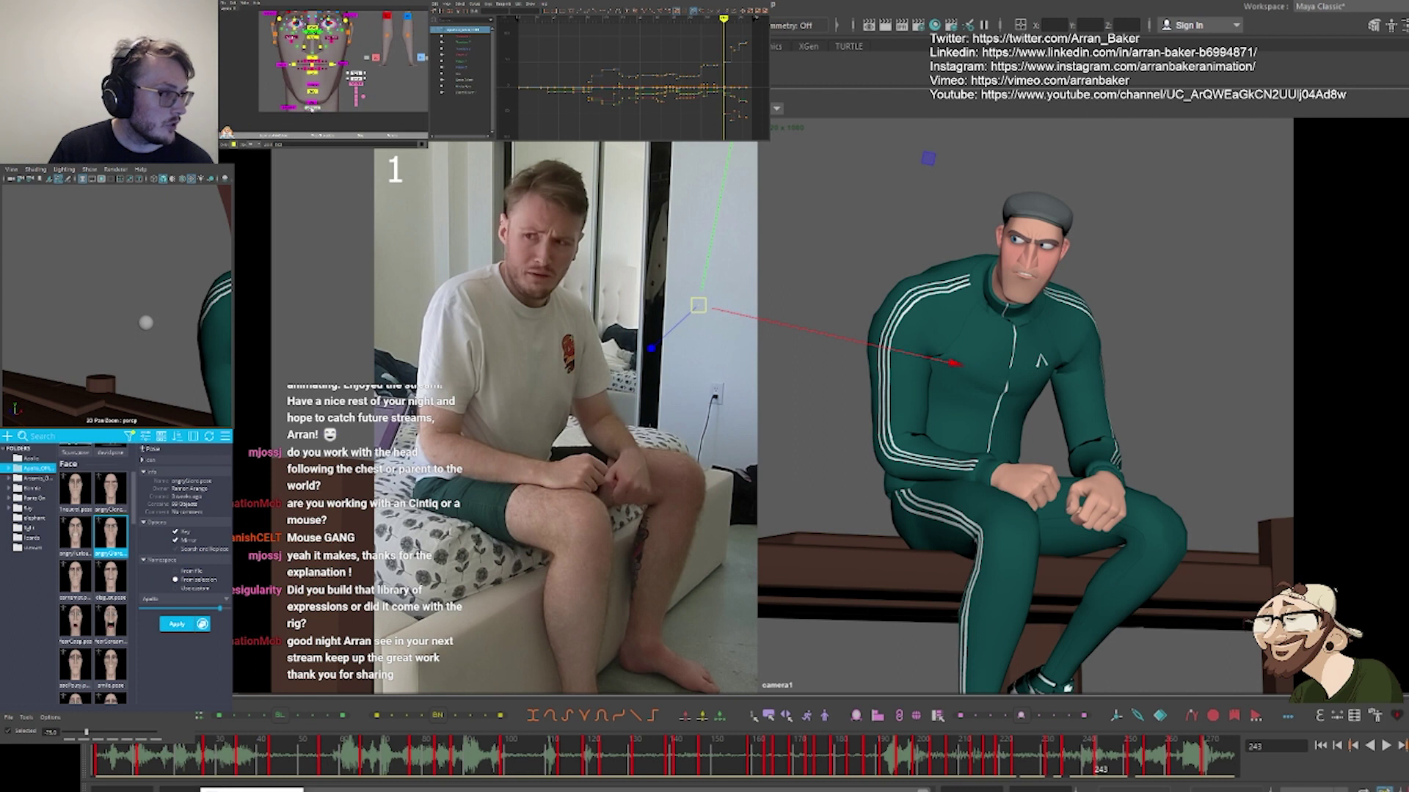
pyautogui.click(311, 109)
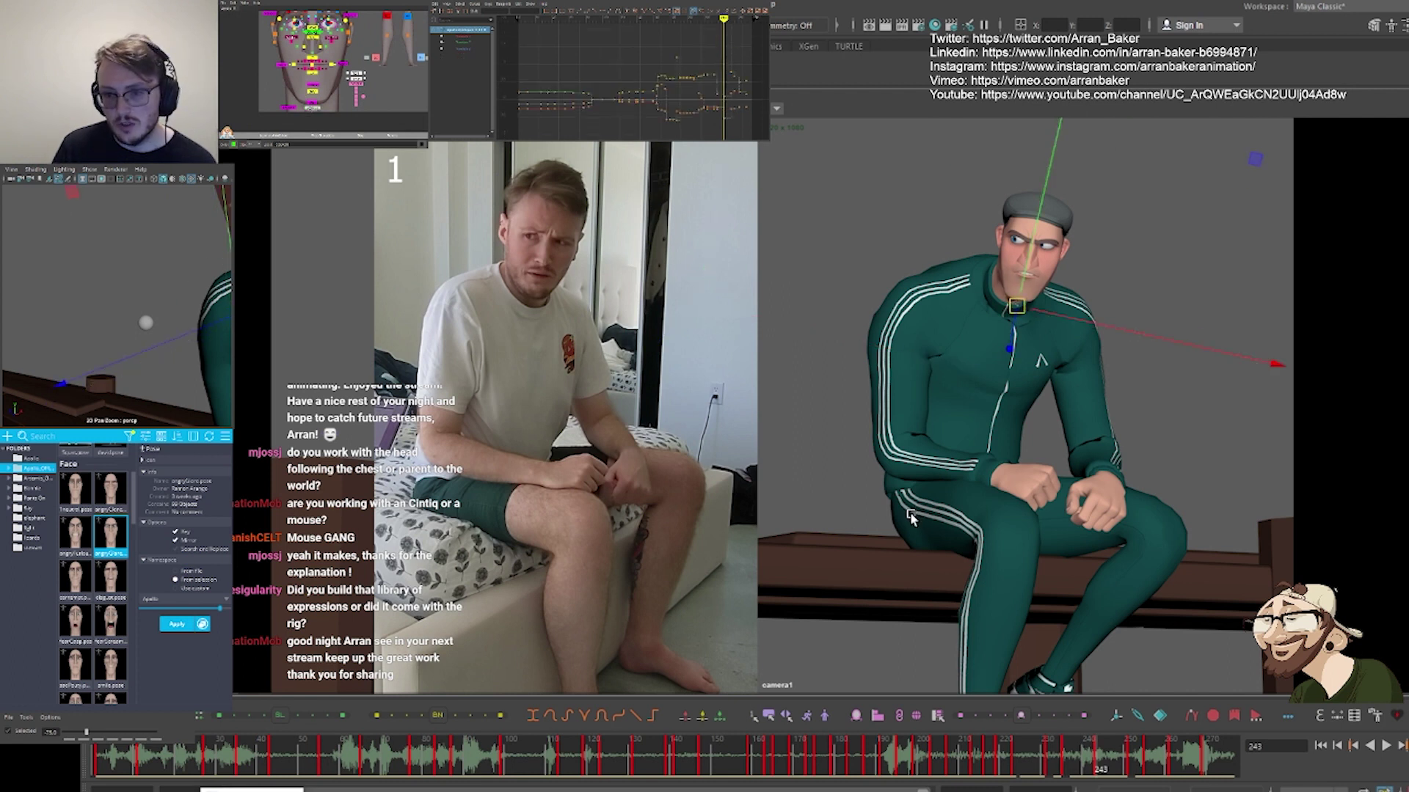
pyautogui.press('.')
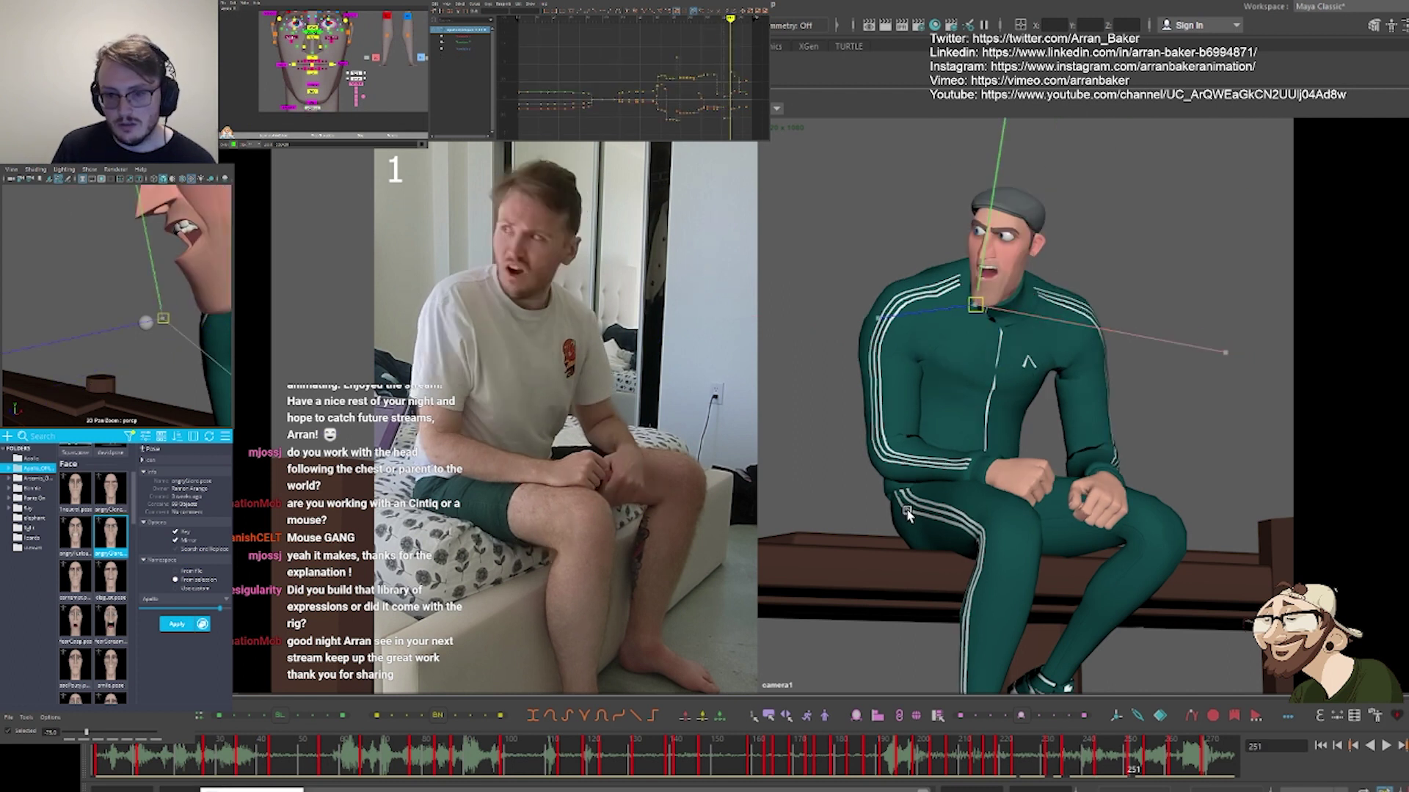
pyautogui.press('.')
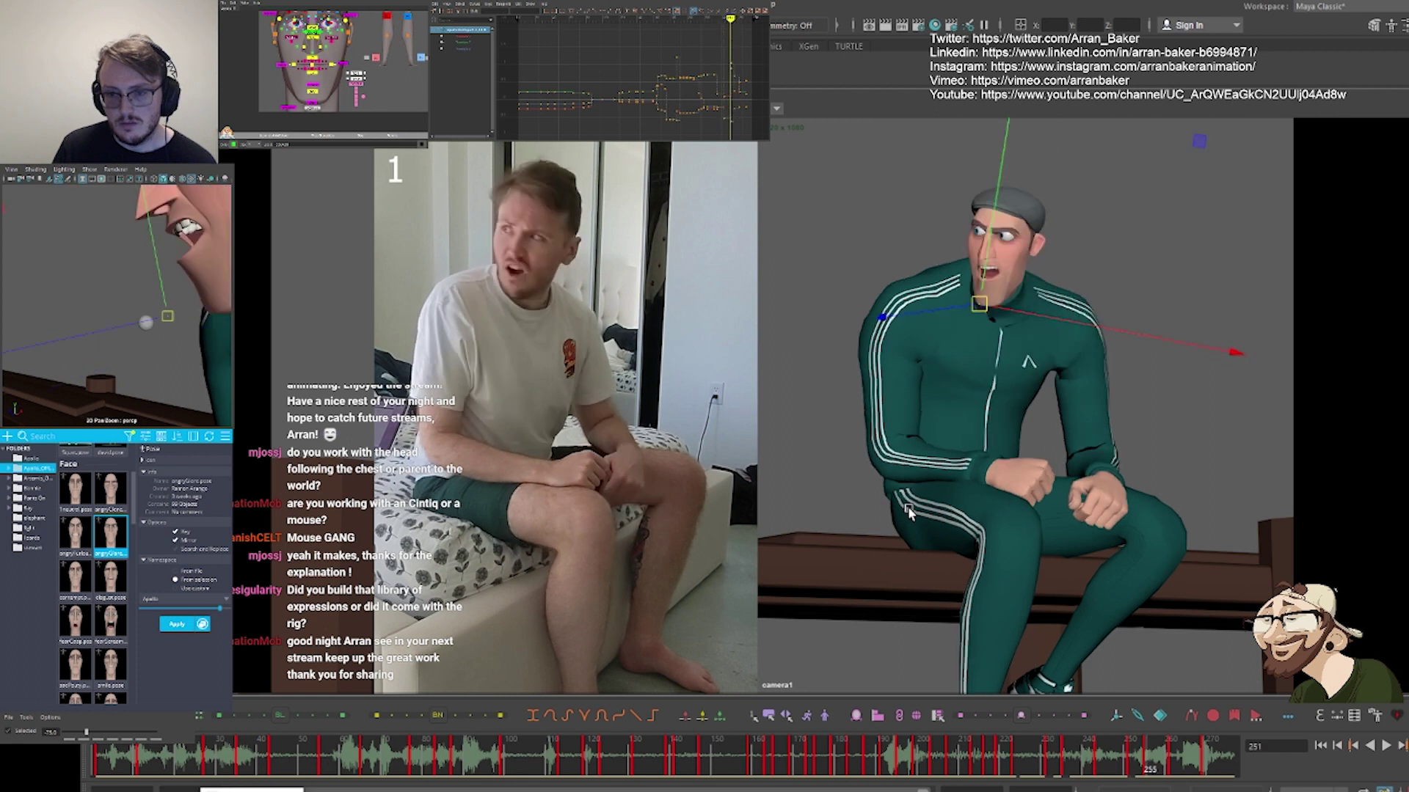
pyautogui.press('.')
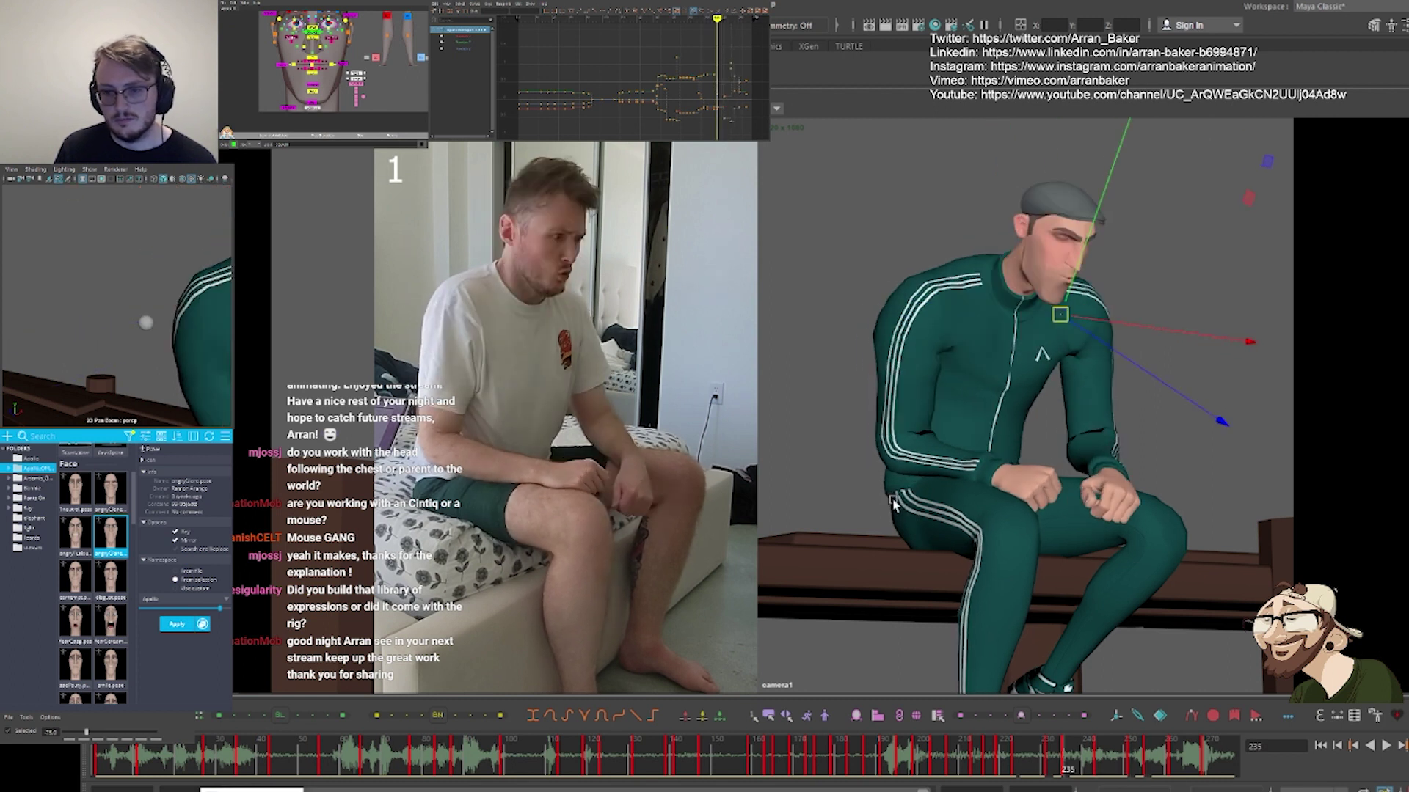
pyautogui.press('.')
pyautogui.press('.')
pyautogui.press('.')
pyautogui.press(',')
pyautogui.press(',')
pyautogui.press(',')
pyautogui.press(',')
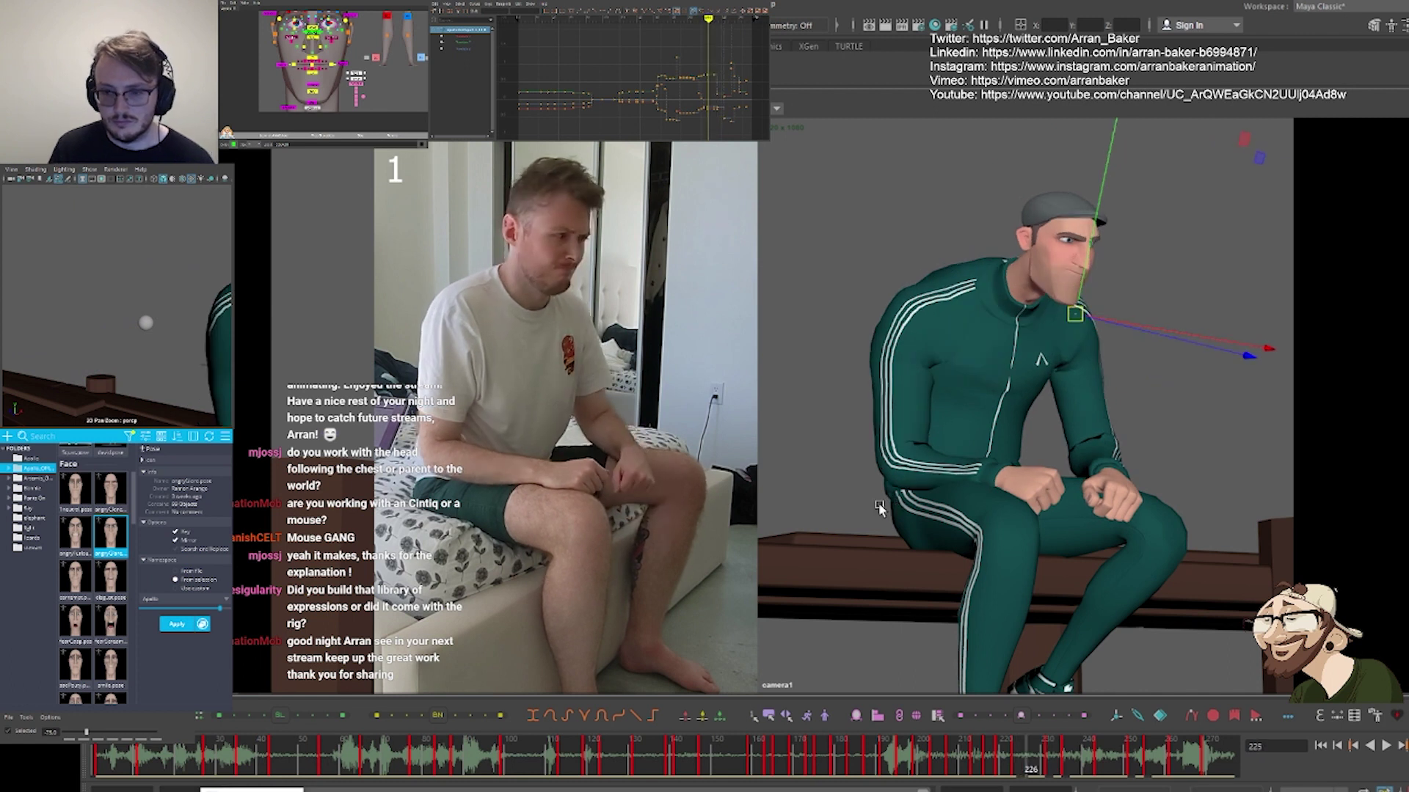
# Step forward through the keys from frame 225 to frame 243, examining the head turn against the reference video
pyautogui.press('.')
pyautogui.press('.')
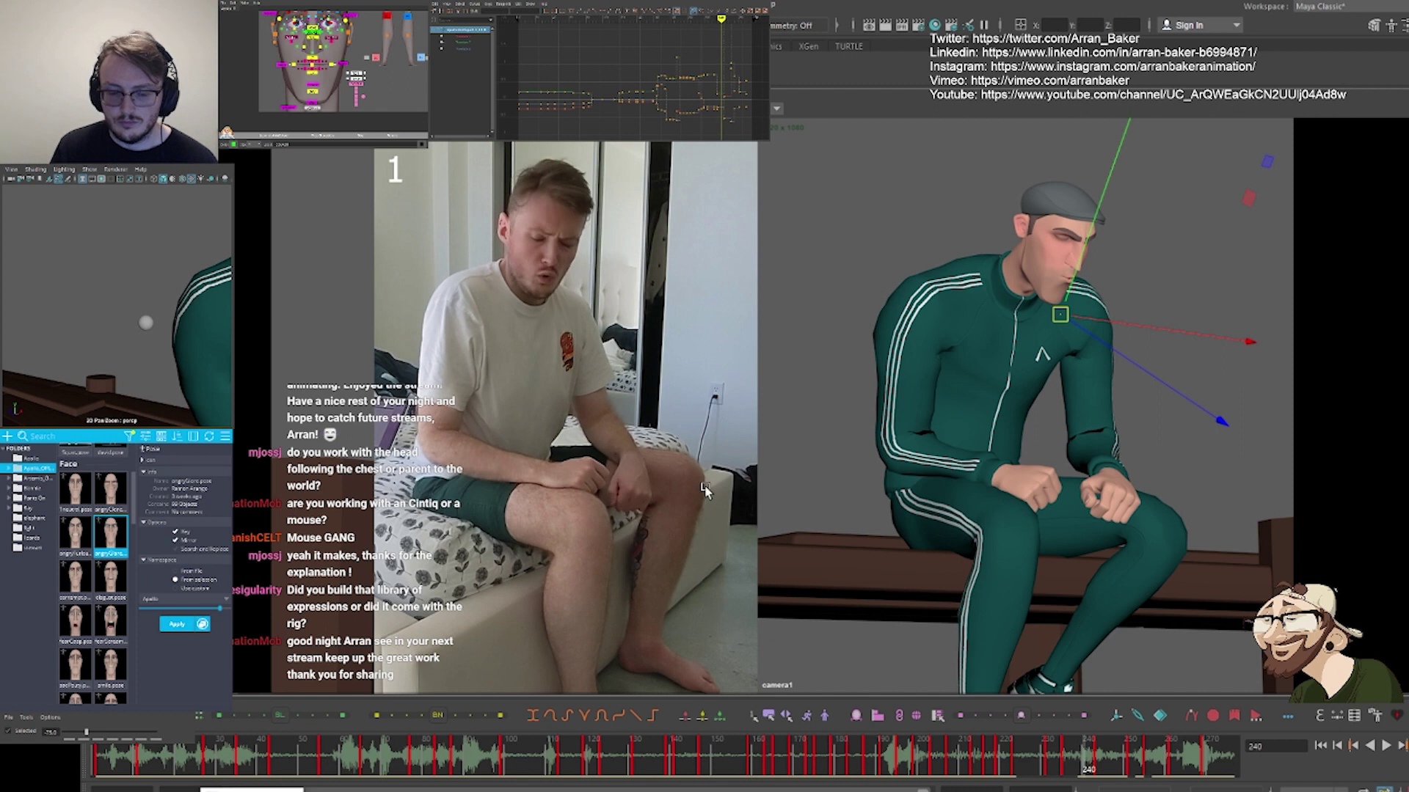
pyautogui.press('.')
pyautogui.press('.')
pyautogui.press('.')
pyautogui.press('.')
pyautogui.press('.')
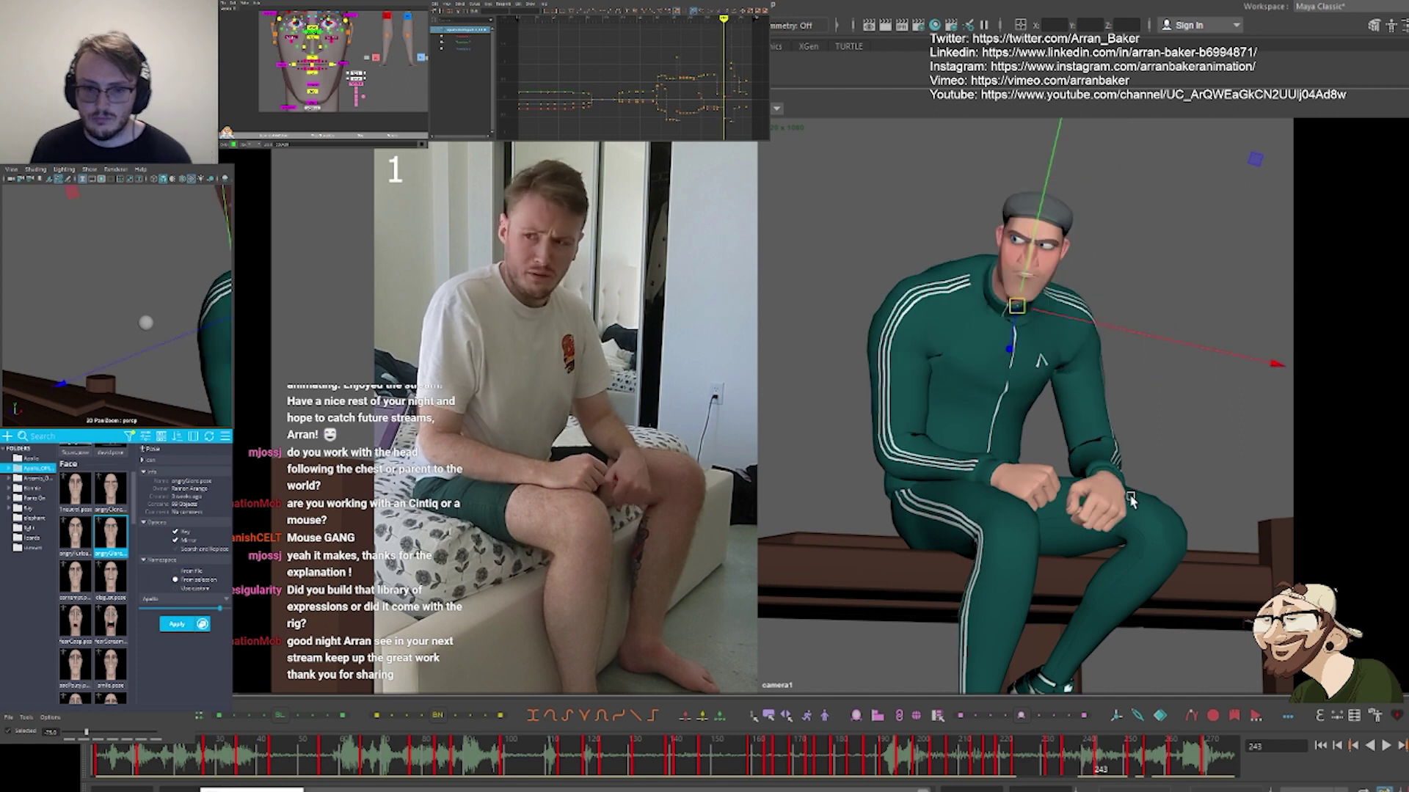
# Go to frame 245 and select all the character's controls on the body picker
pyautogui.press('.')
pyautogui.press('.')
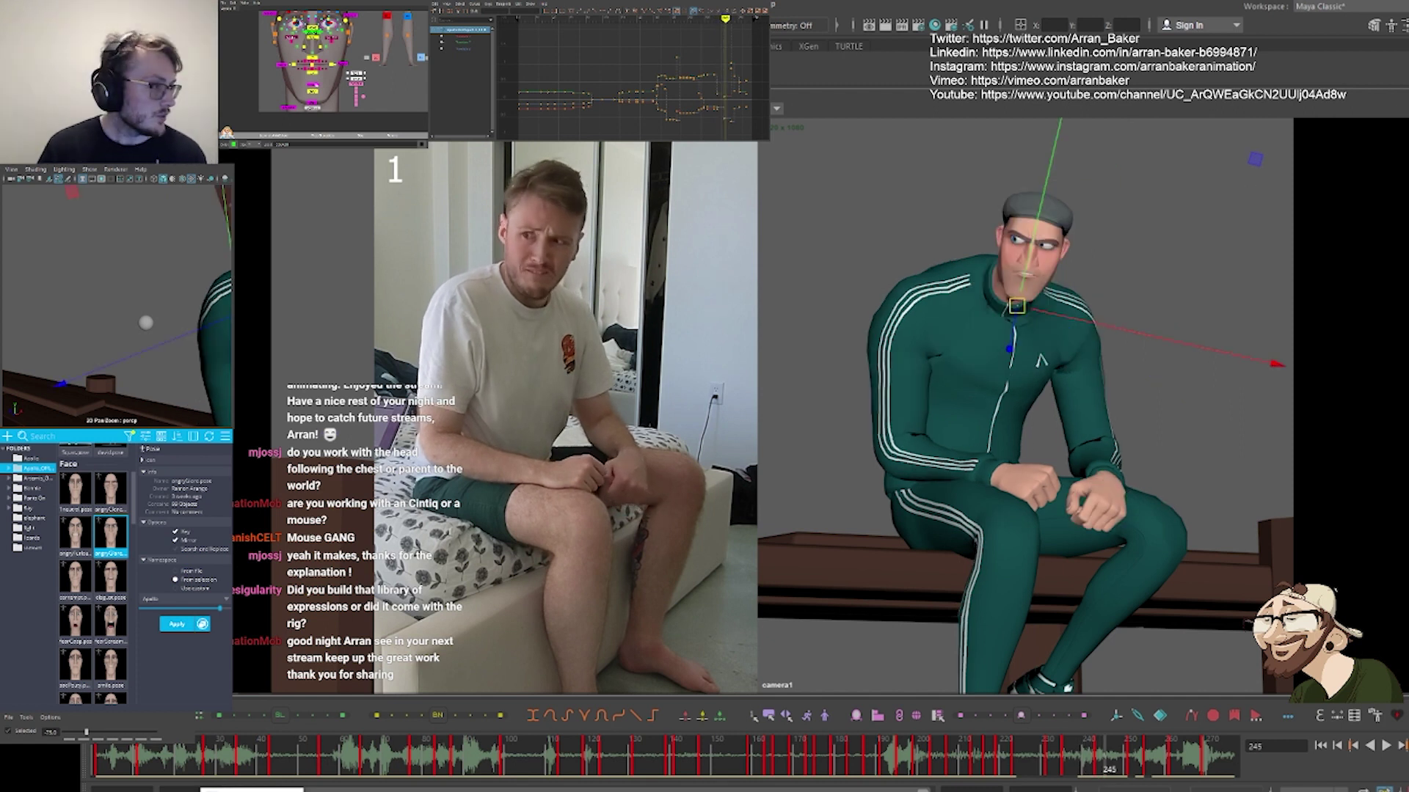
pyautogui.keyDown('alt'); pyautogui.moveTo(403, 36); pyautogui.dragTo(260, 87, button='middle'); pyautogui.keyUp('alt')
pyautogui.click(342, 41)
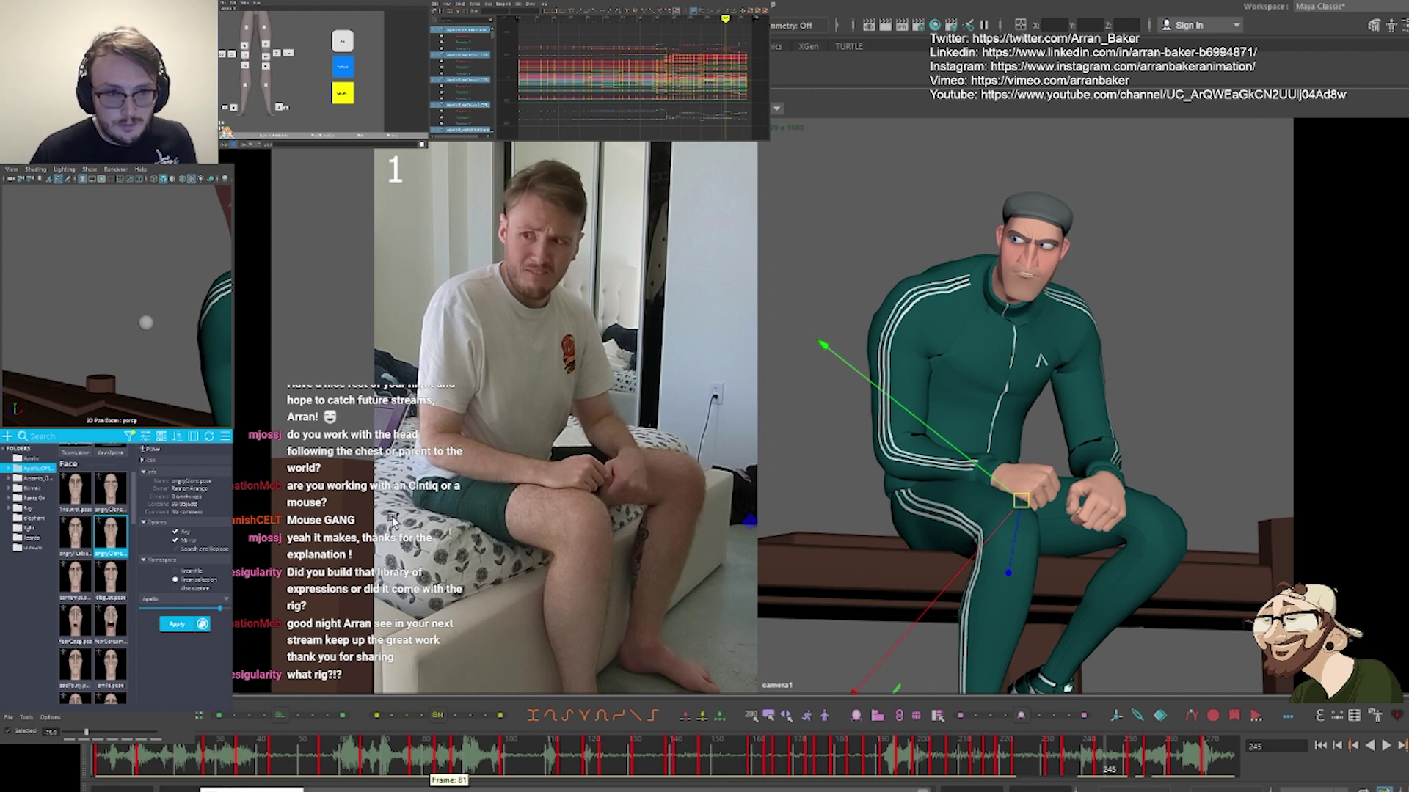
# Browse the pose library's other character folders, examining their phoneme, shot, eye and expression poses, and return to the current character's Face poses
pyautogui.click(28, 508)
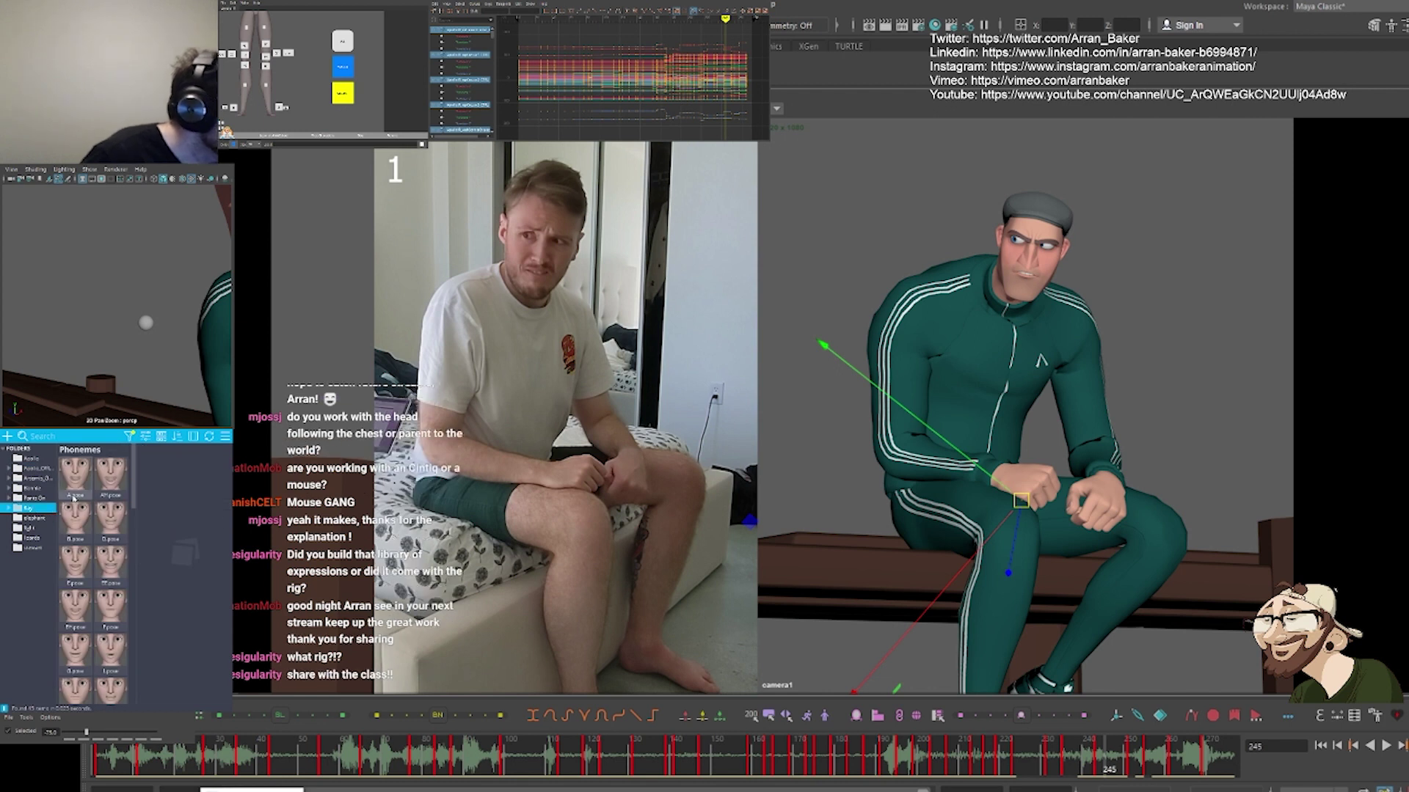
pyautogui.scroll(-10, 74, 500)
pyautogui.scroll(-5, 74, 500)
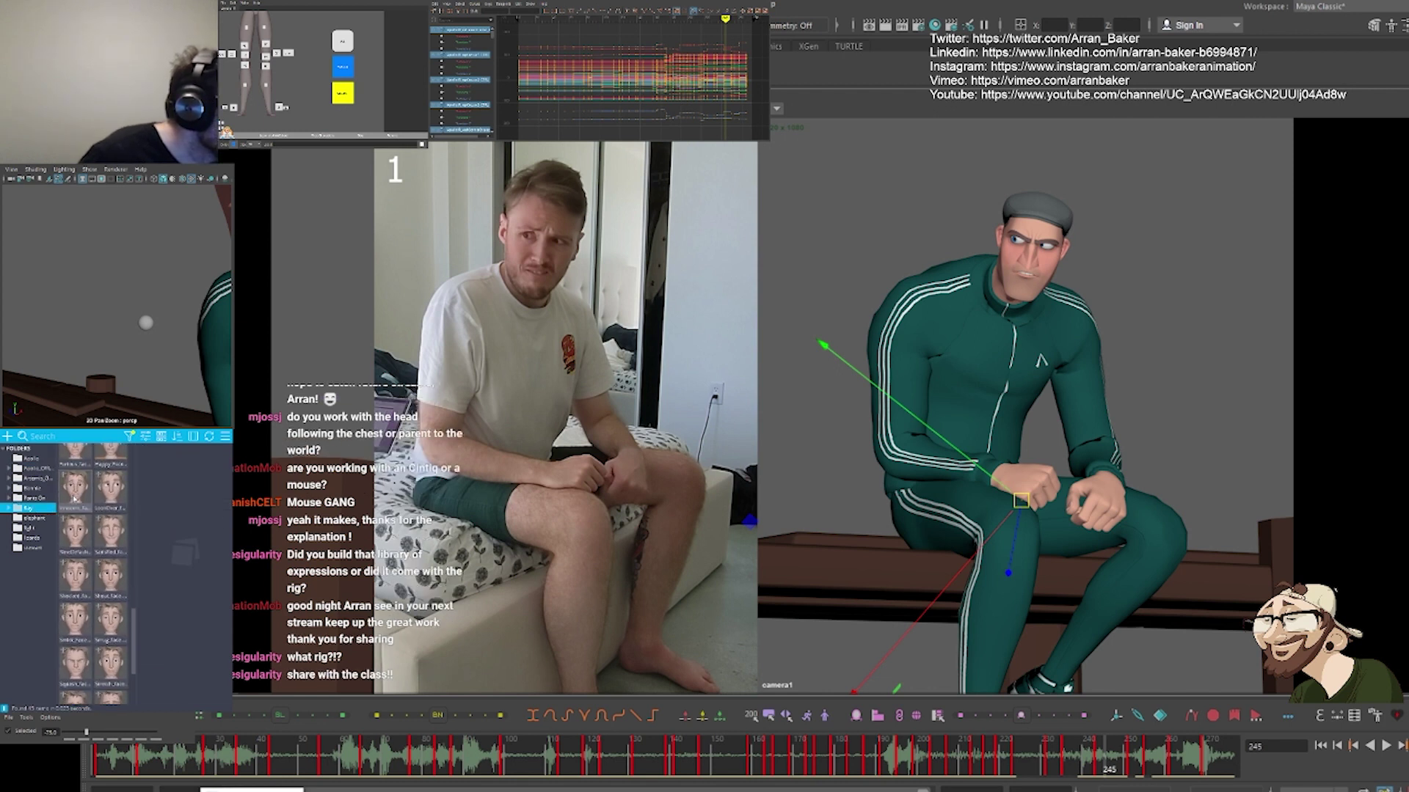
pyautogui.scroll(10, 76, 500)
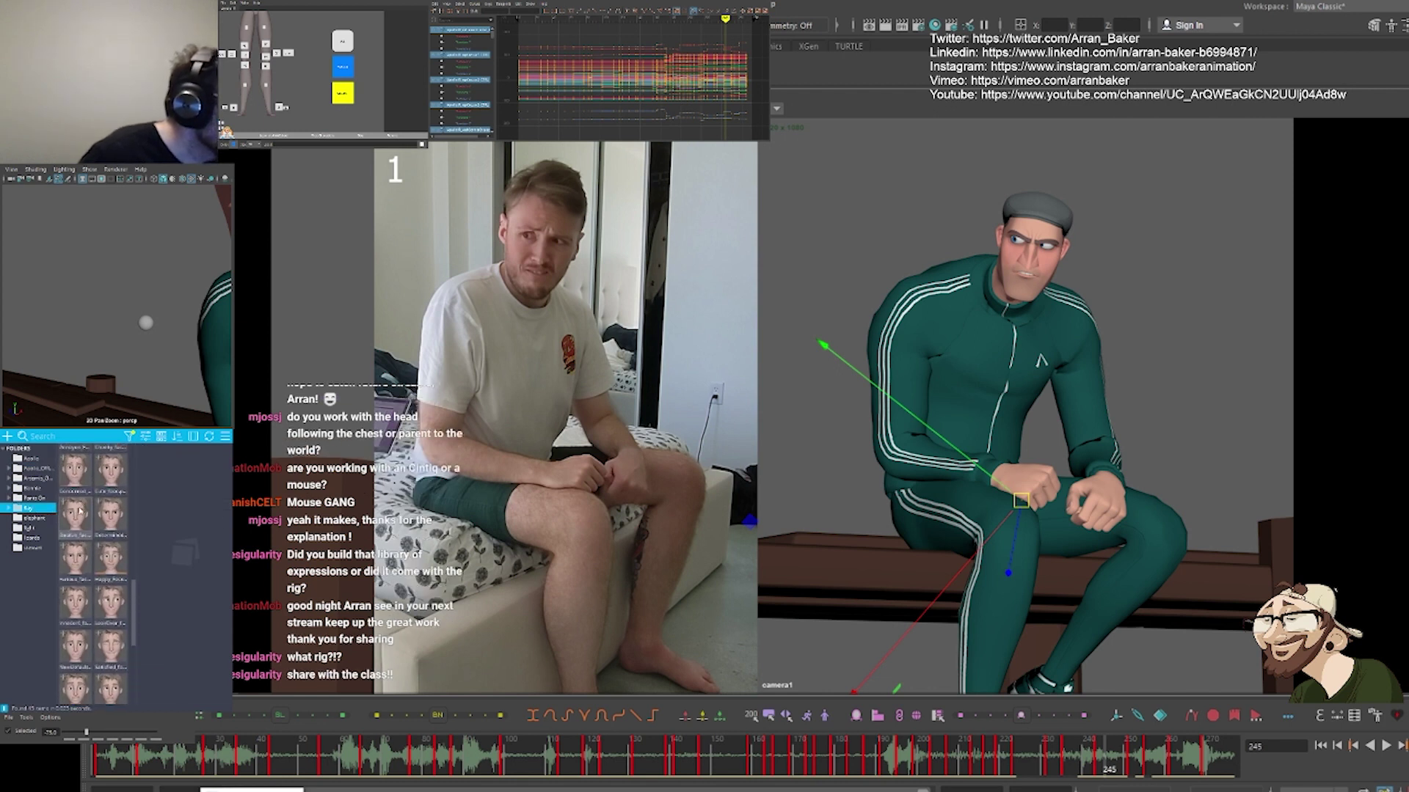
pyautogui.scroll(5, 79, 511)
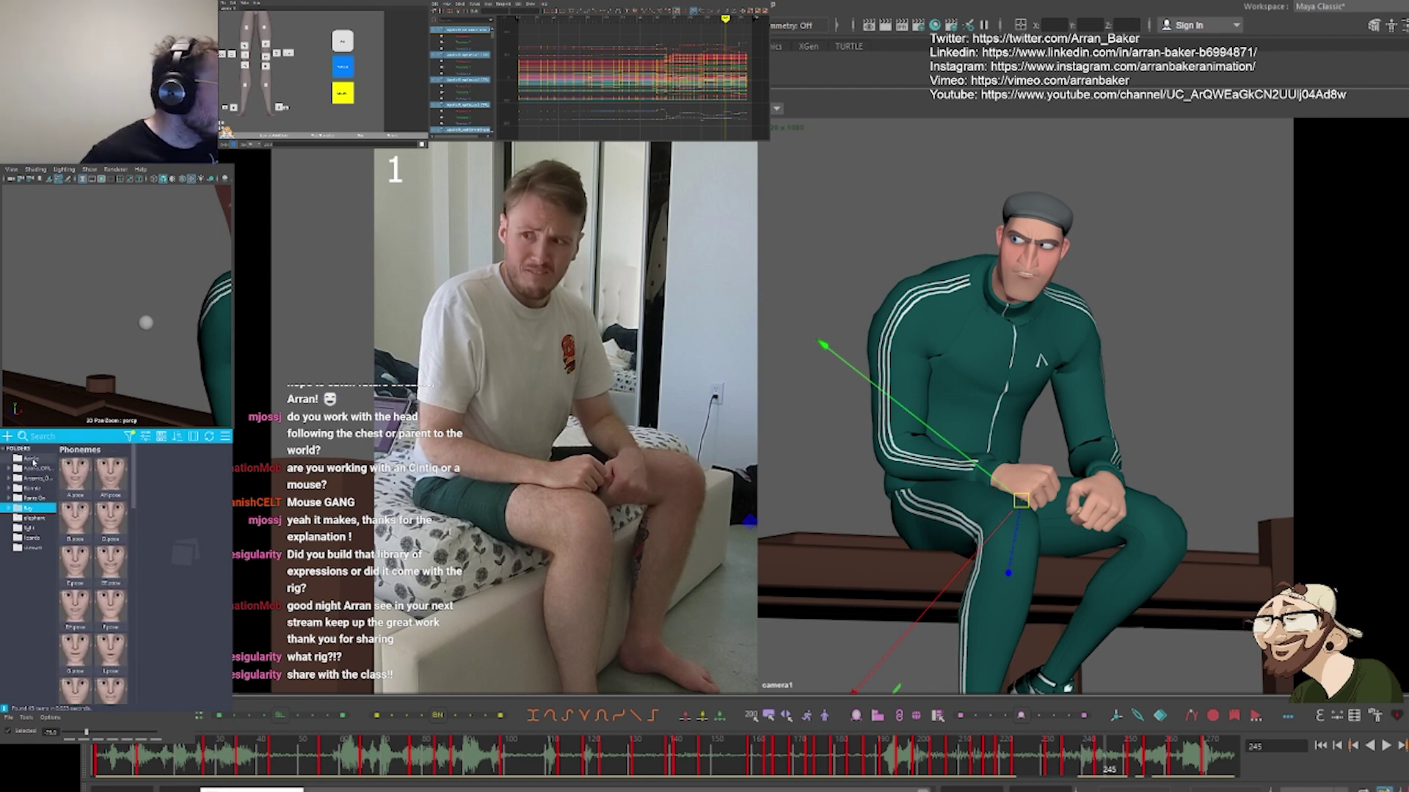
pyautogui.click(33, 498)
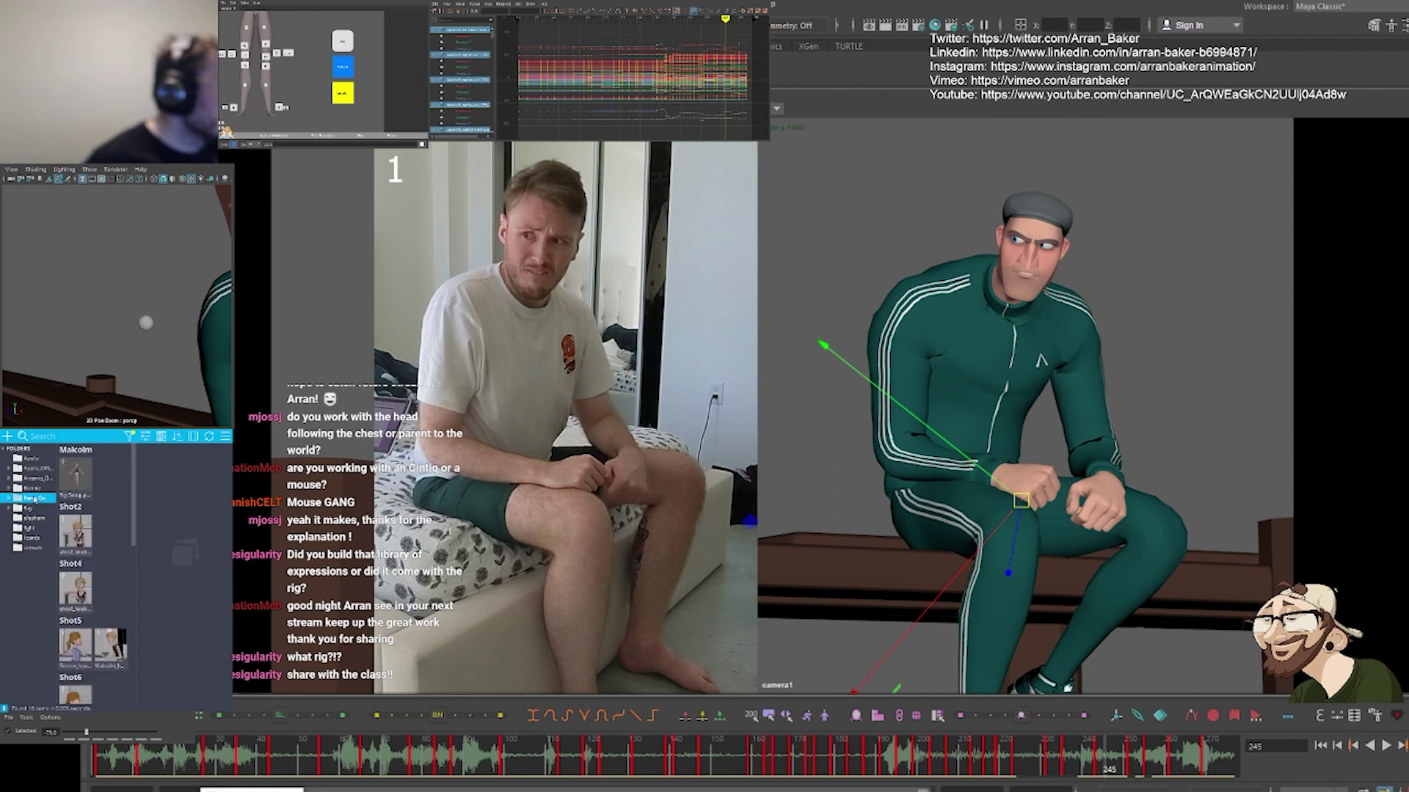
pyautogui.scroll(-4, 81, 537)
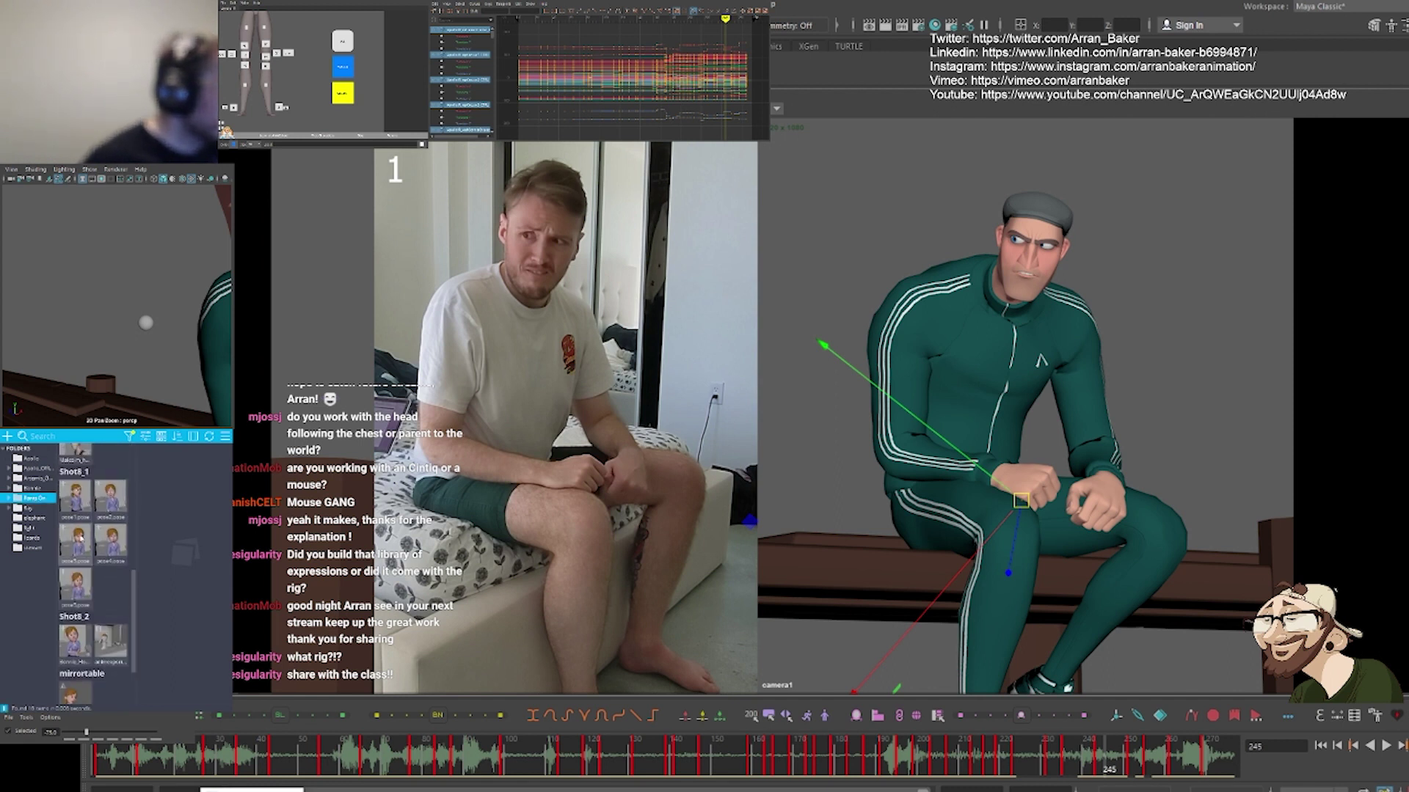
pyautogui.click(30, 488)
pyautogui.scroll(-3, 107, 547)
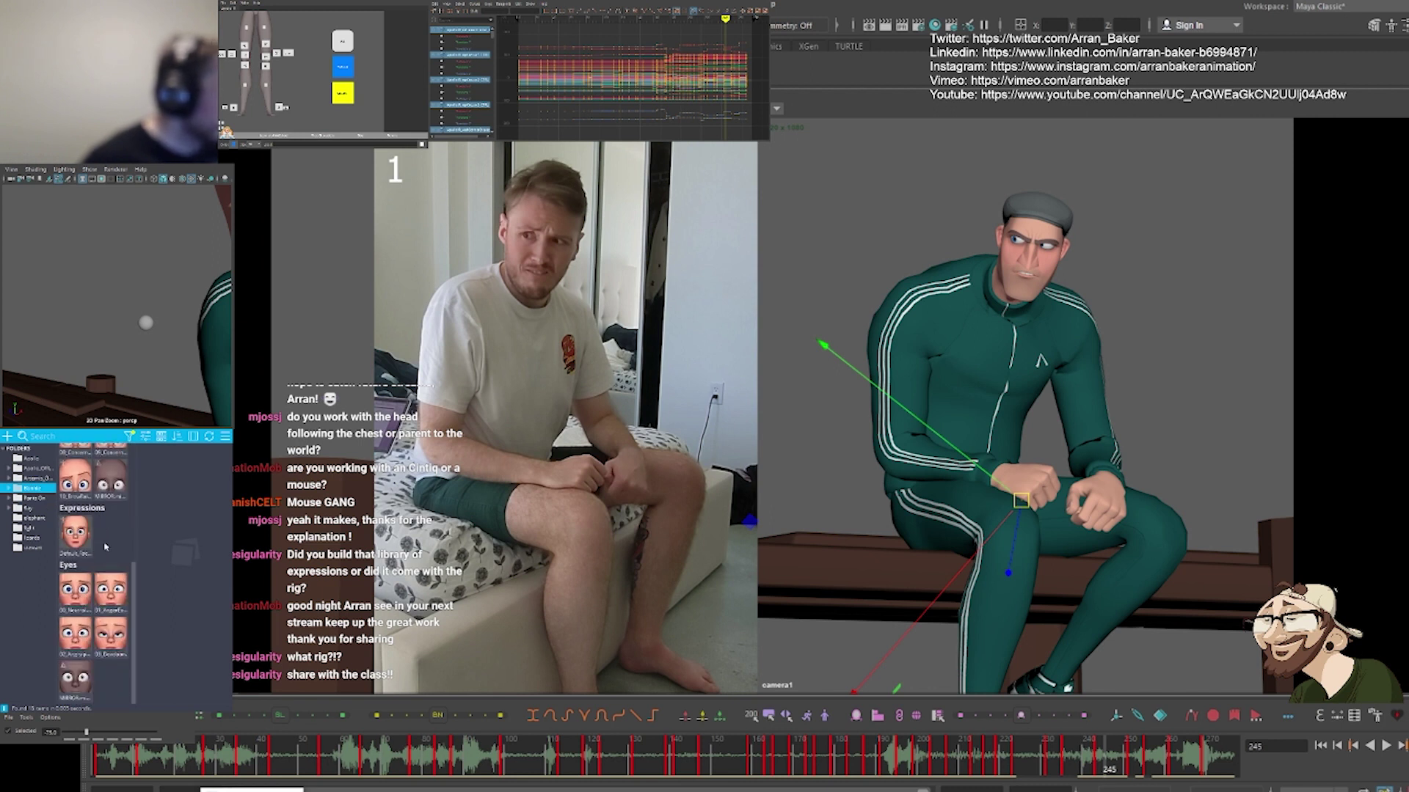
pyautogui.scroll(1, 106, 546)
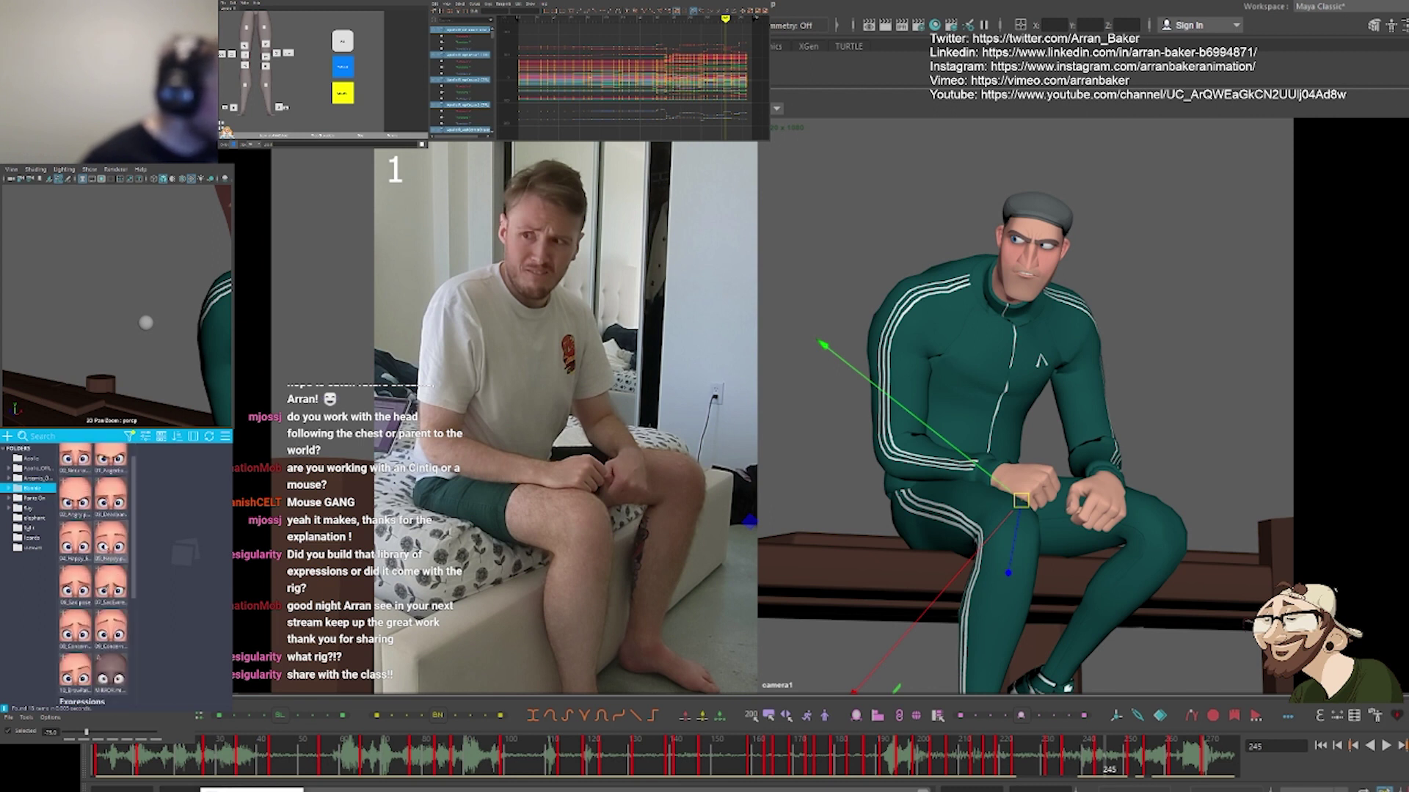
pyautogui.scroll(2, 107, 547)
pyautogui.click(36, 479)
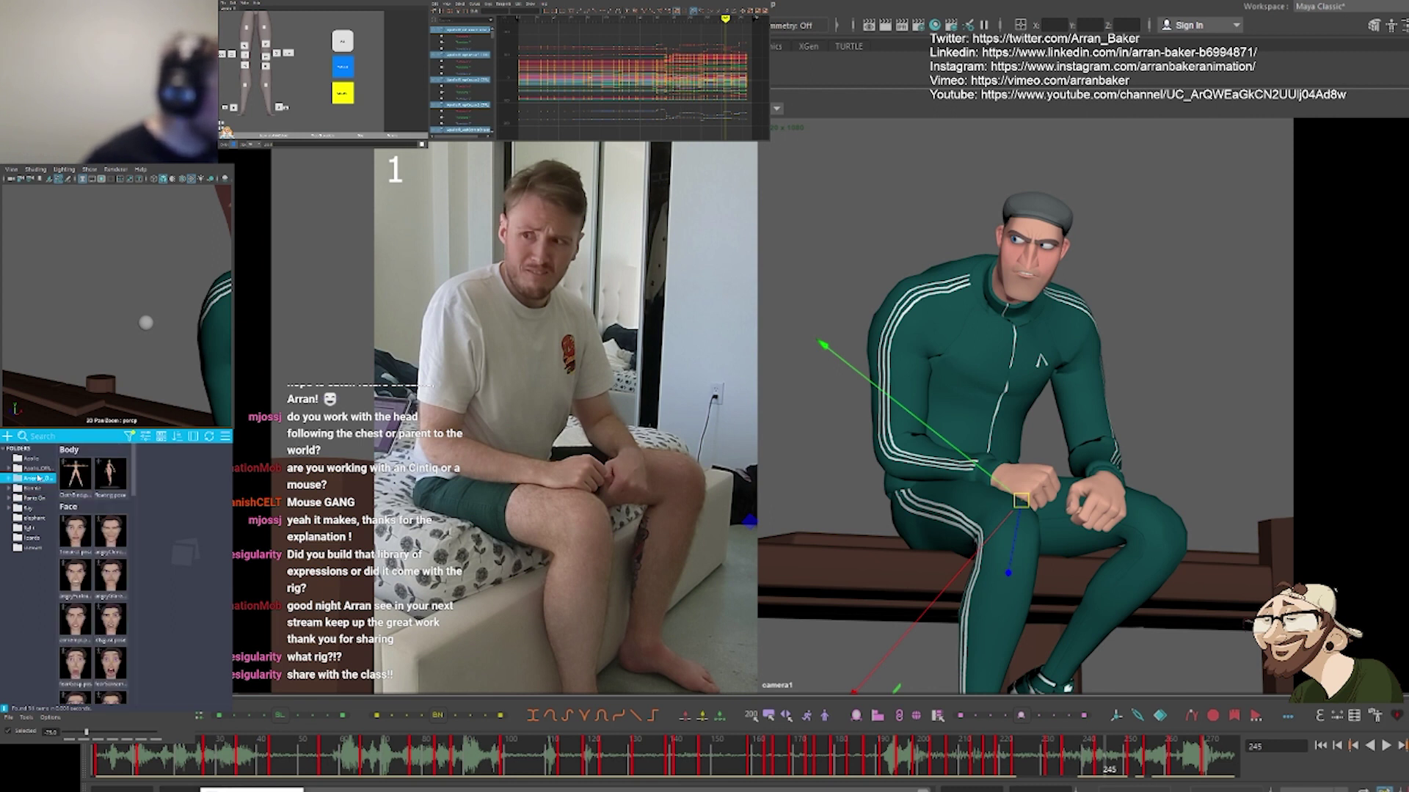
pyautogui.click(36, 460)
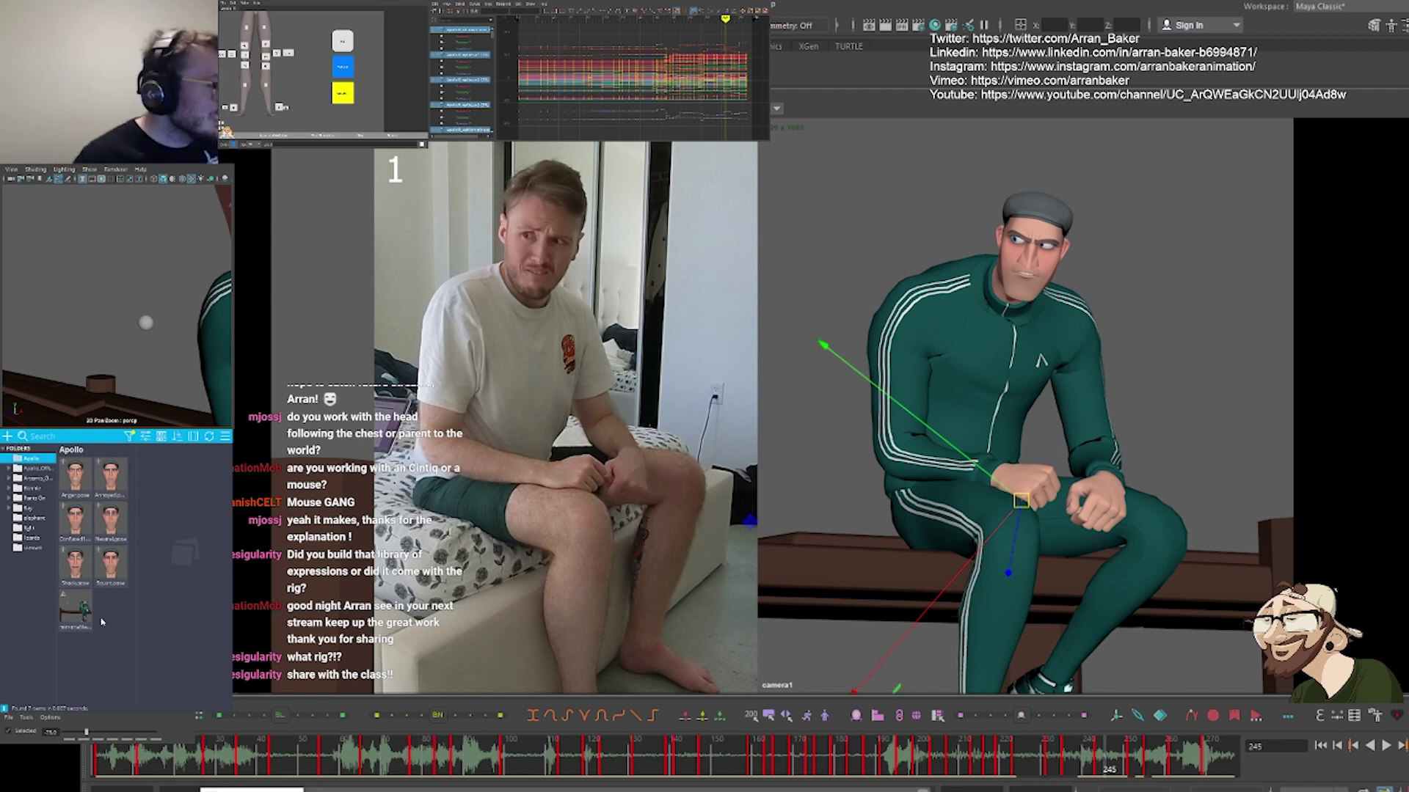
pyautogui.click(34, 467)
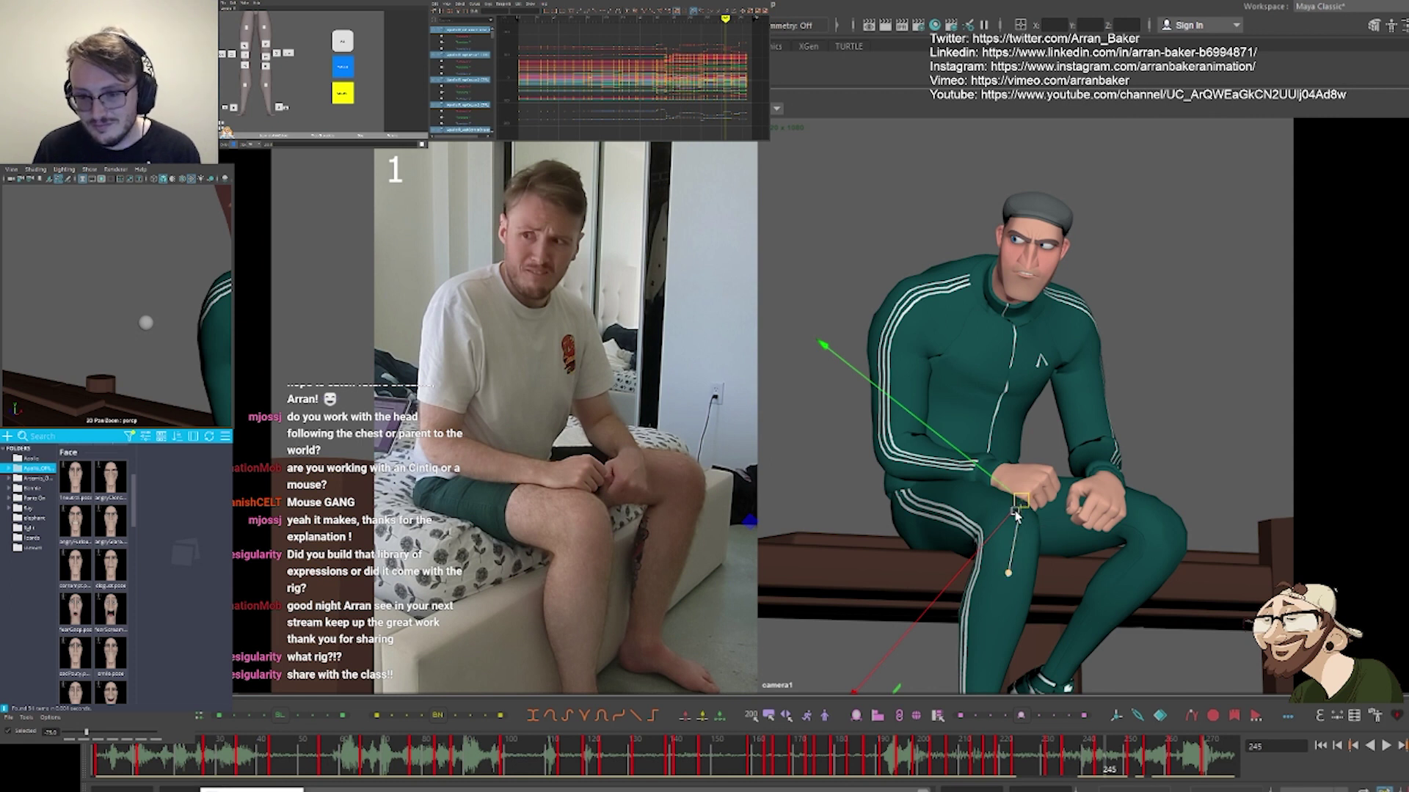
# Compare the poses at frames 235 and 243 and play back the head turn between them against the reference
pyautogui.press('.')
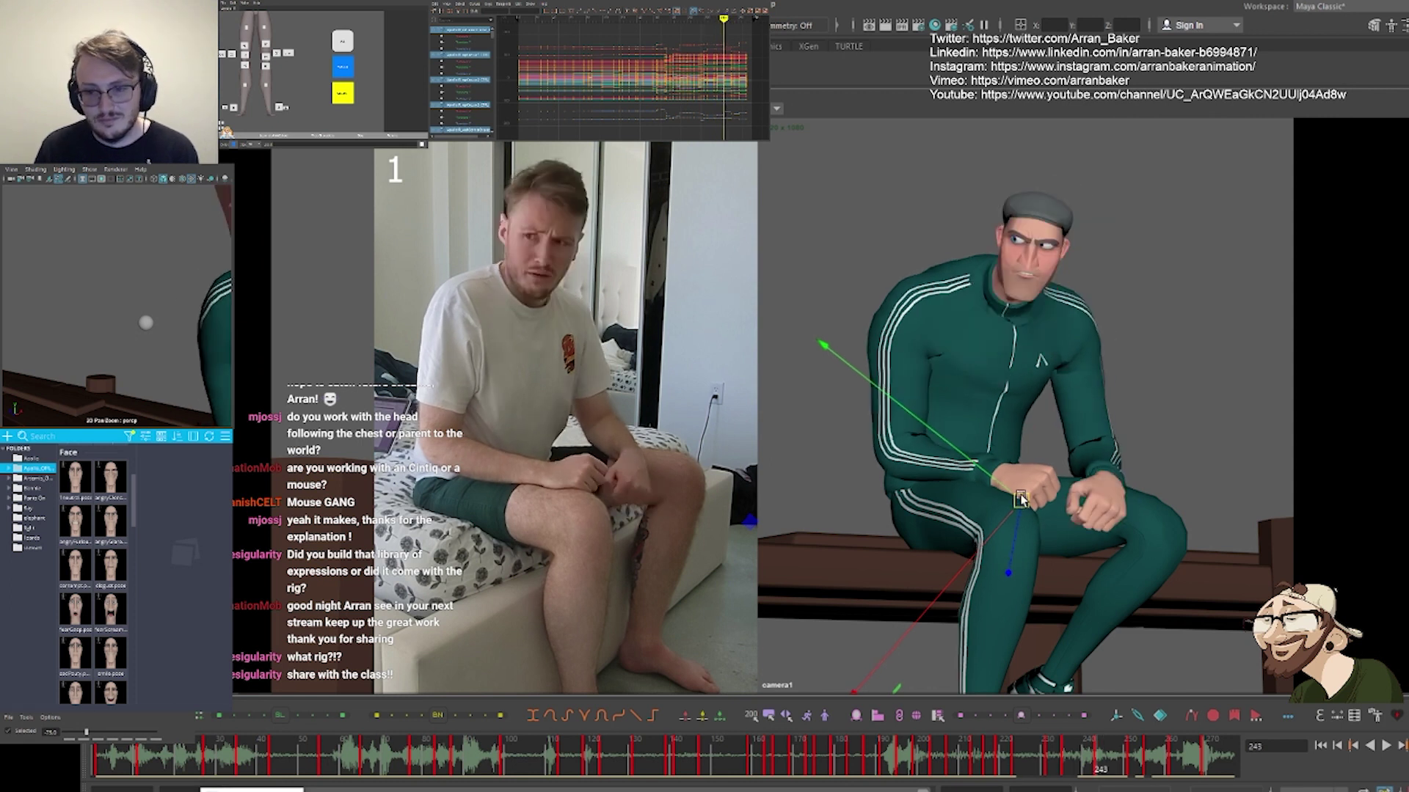
pyautogui.click(1094, 769)
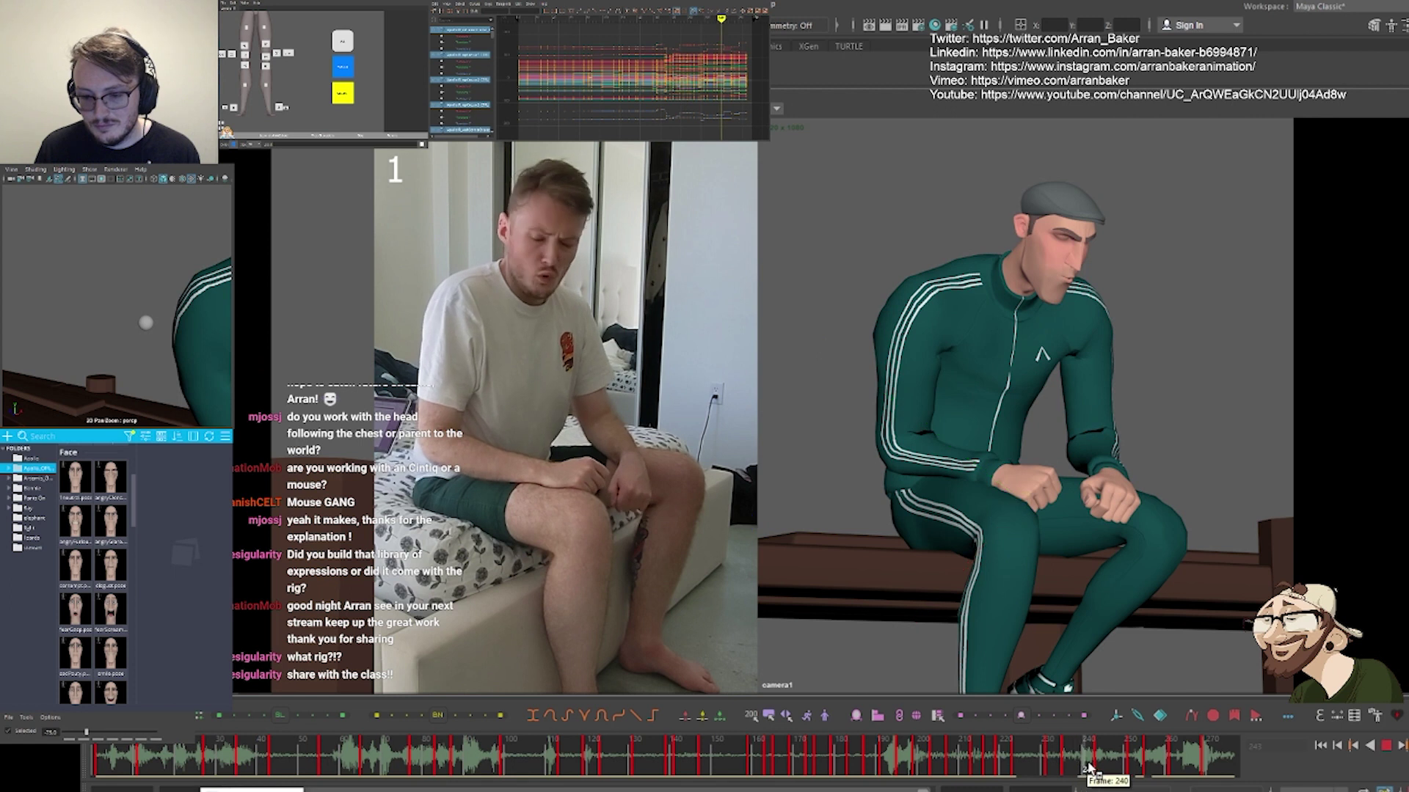
pyautogui.moveTo(1094, 769); pyautogui.dragTo(1111, 770)
pyautogui.click(1101, 768)
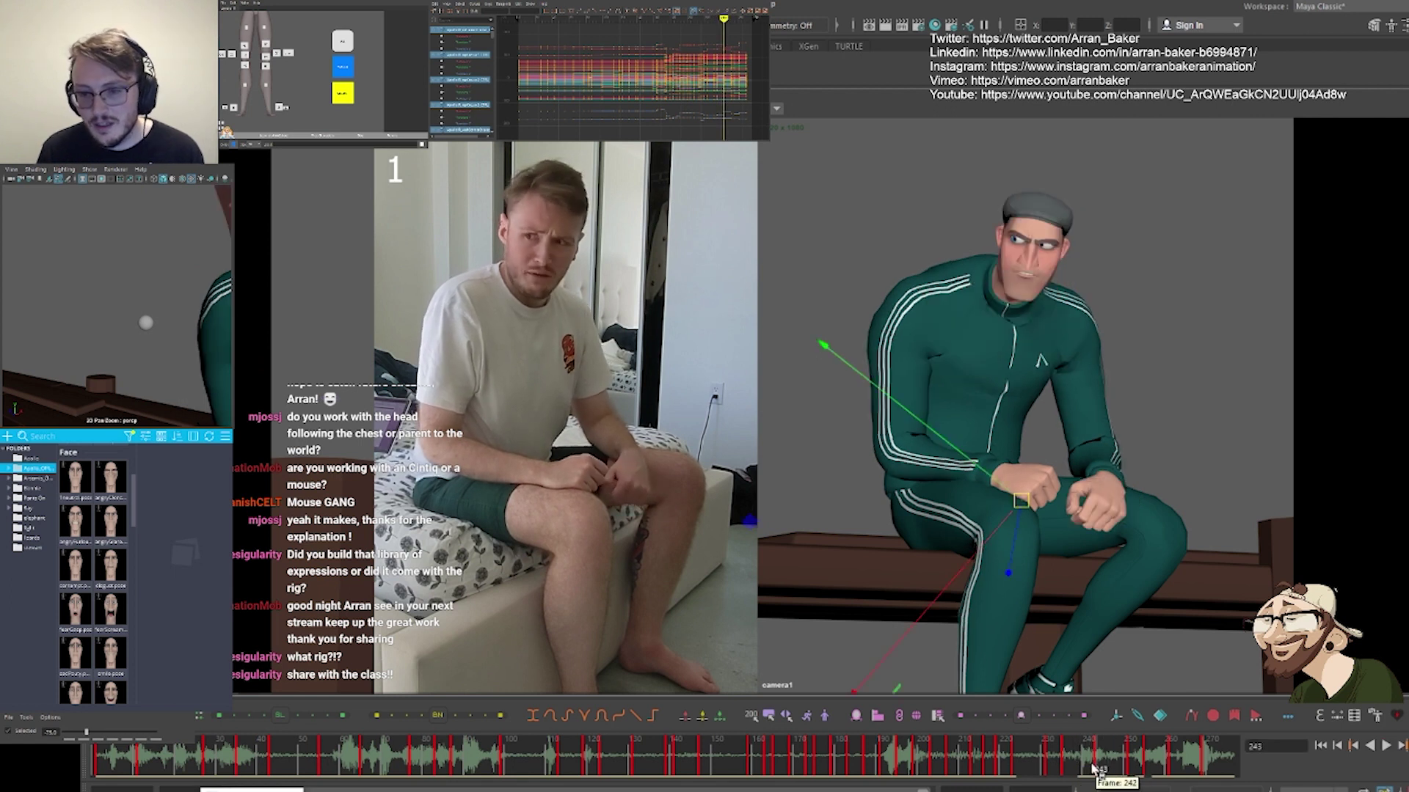
pyautogui.press(',')
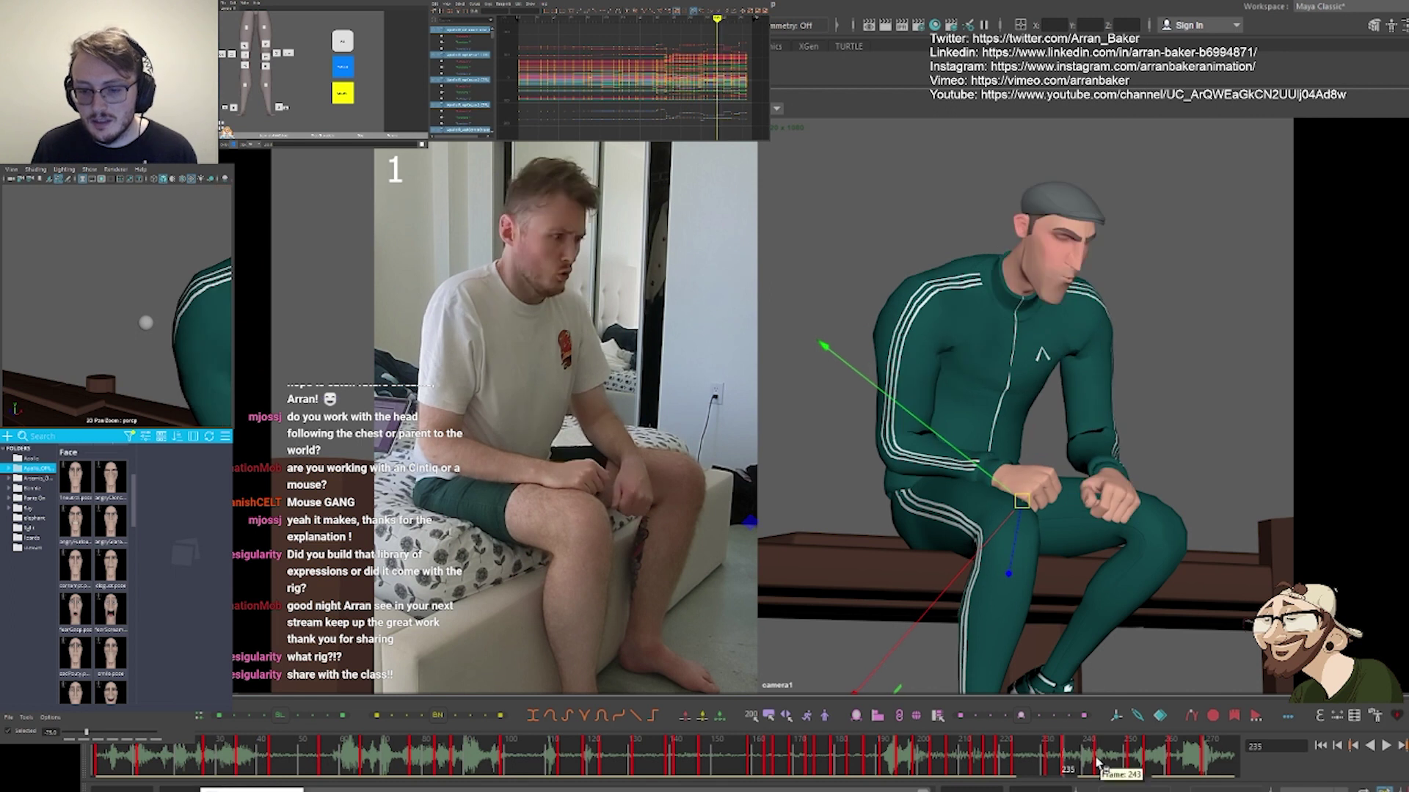
pyautogui.press('.')
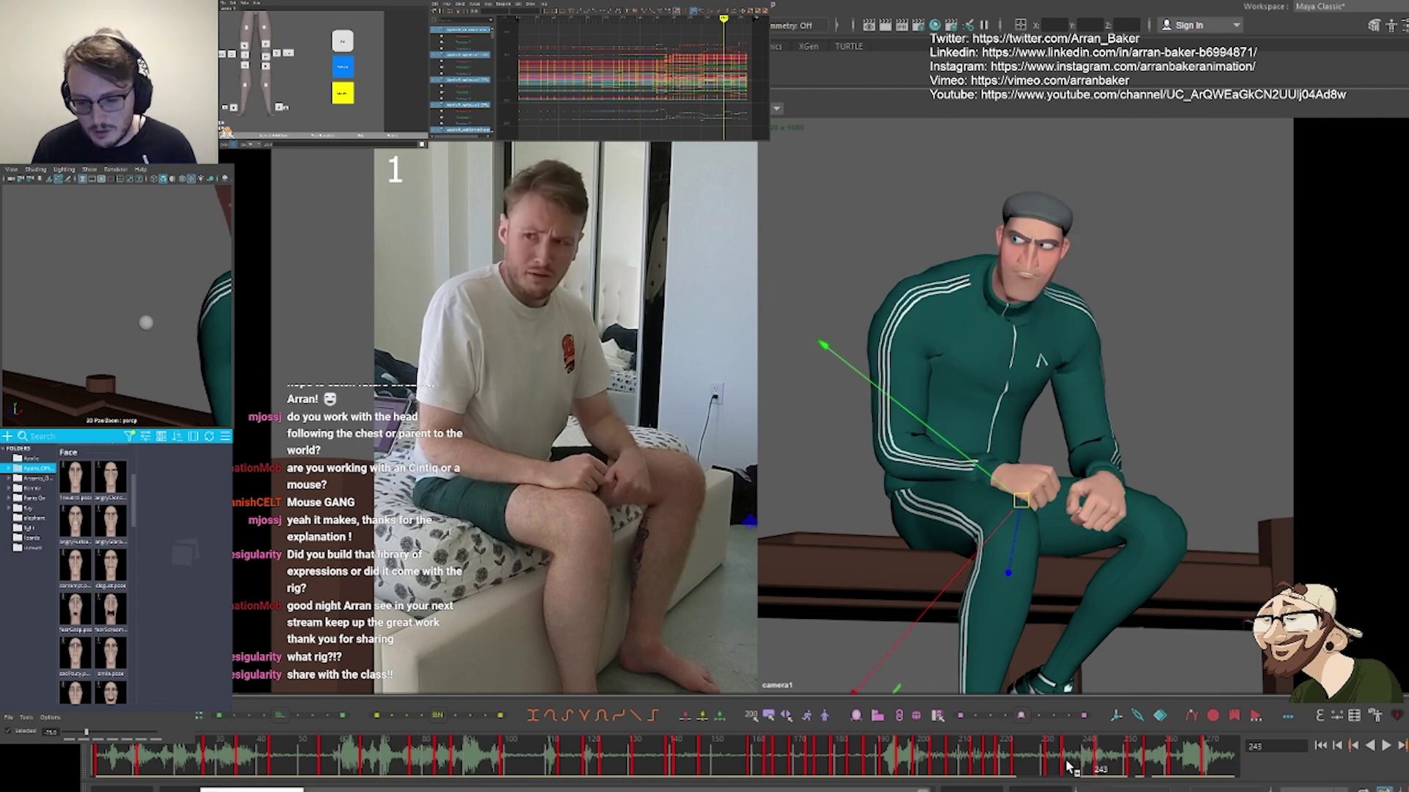
pyautogui.hotkey('alt', 'v')
pyautogui.click(1064, 765)
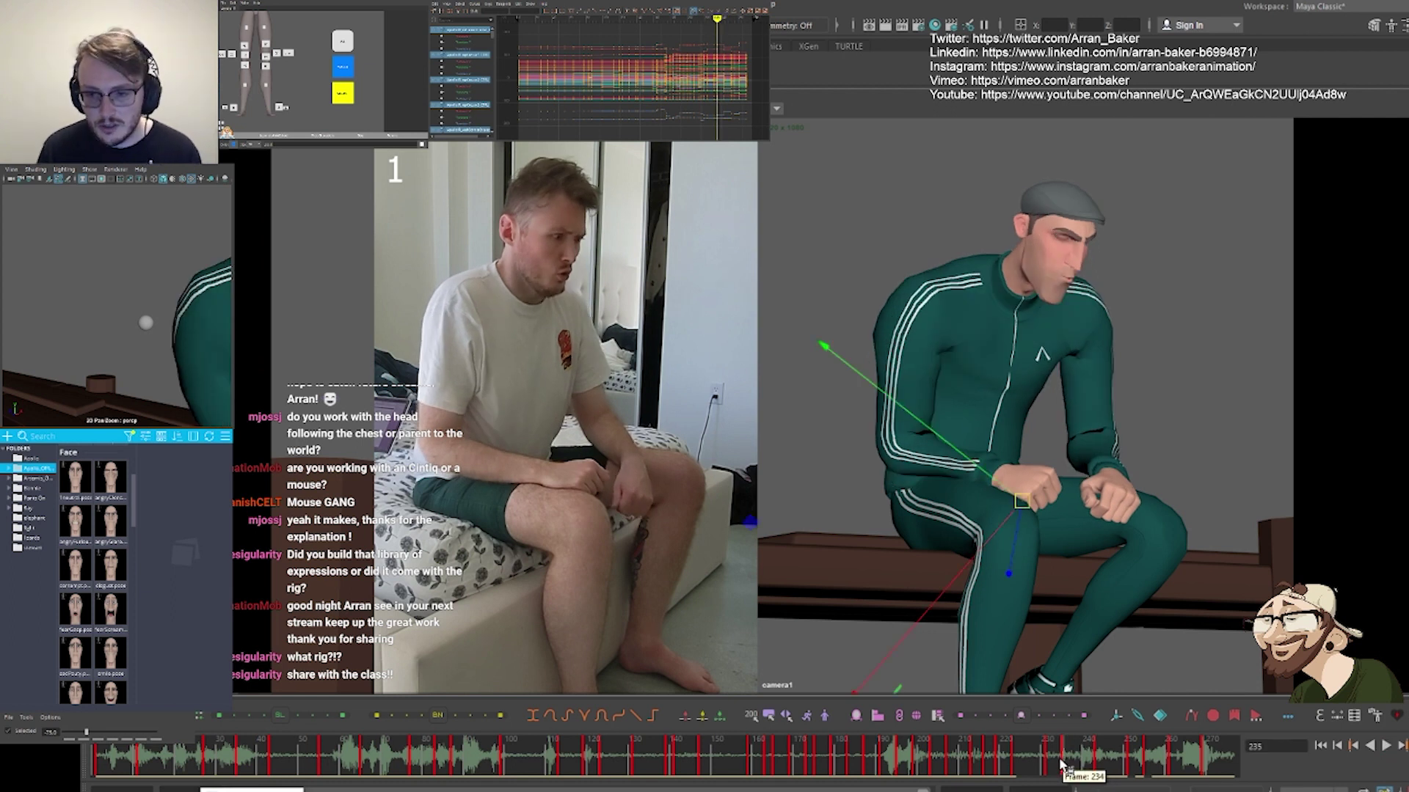
pyautogui.hotkey('alt', 'v')
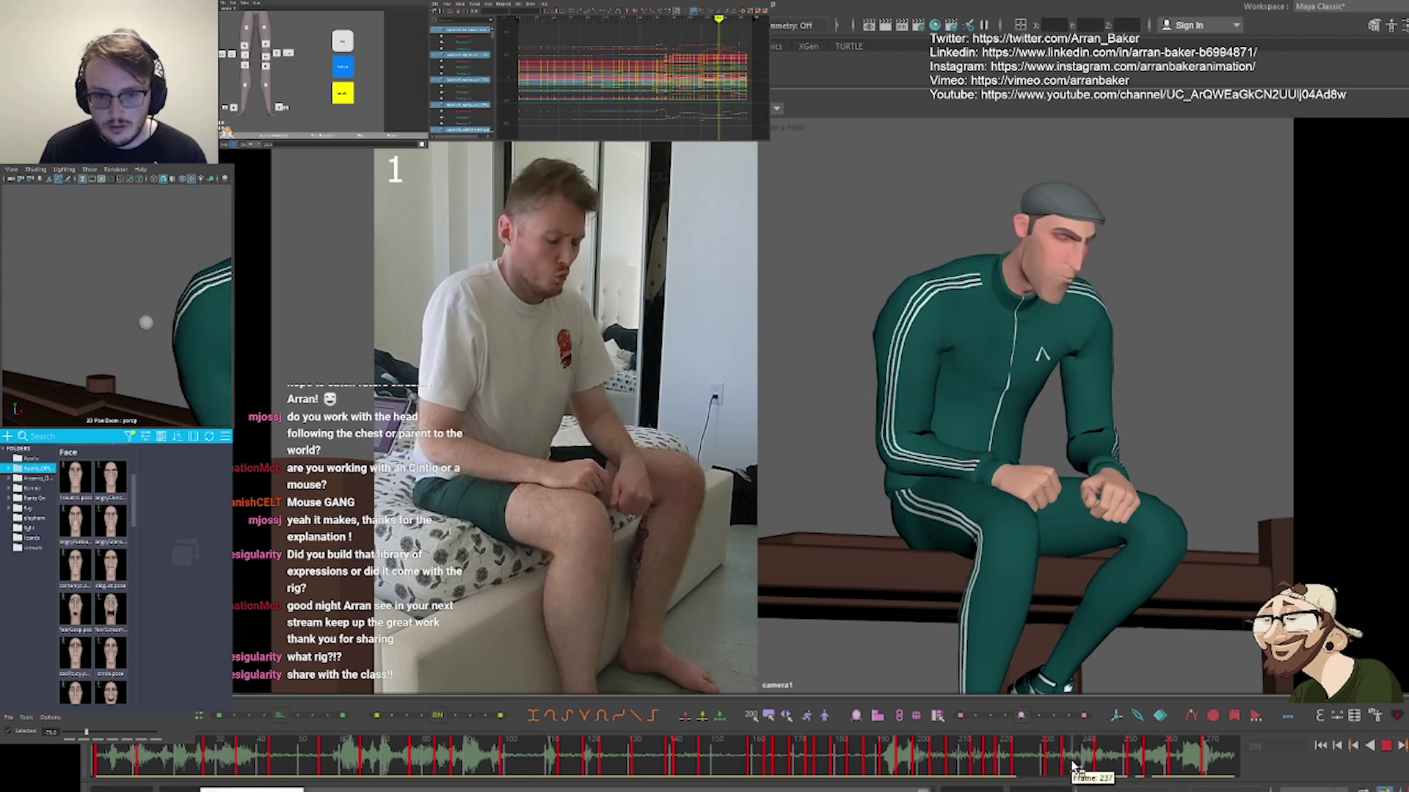
# Go to frame 239 and add an in-between pose on all controls, favouring the key at frame 235
pyautogui.click(1076, 766)
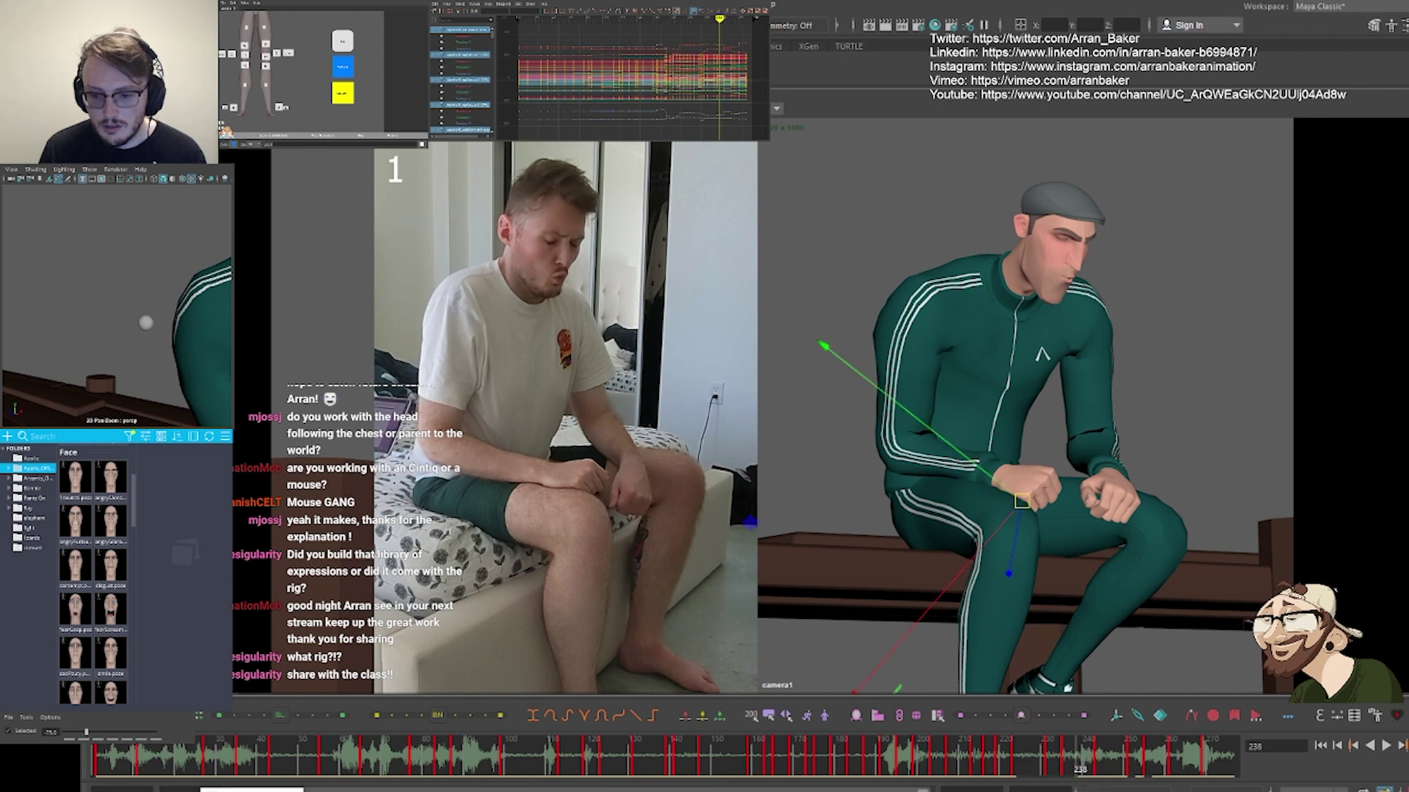
pyautogui.click(1079, 764)
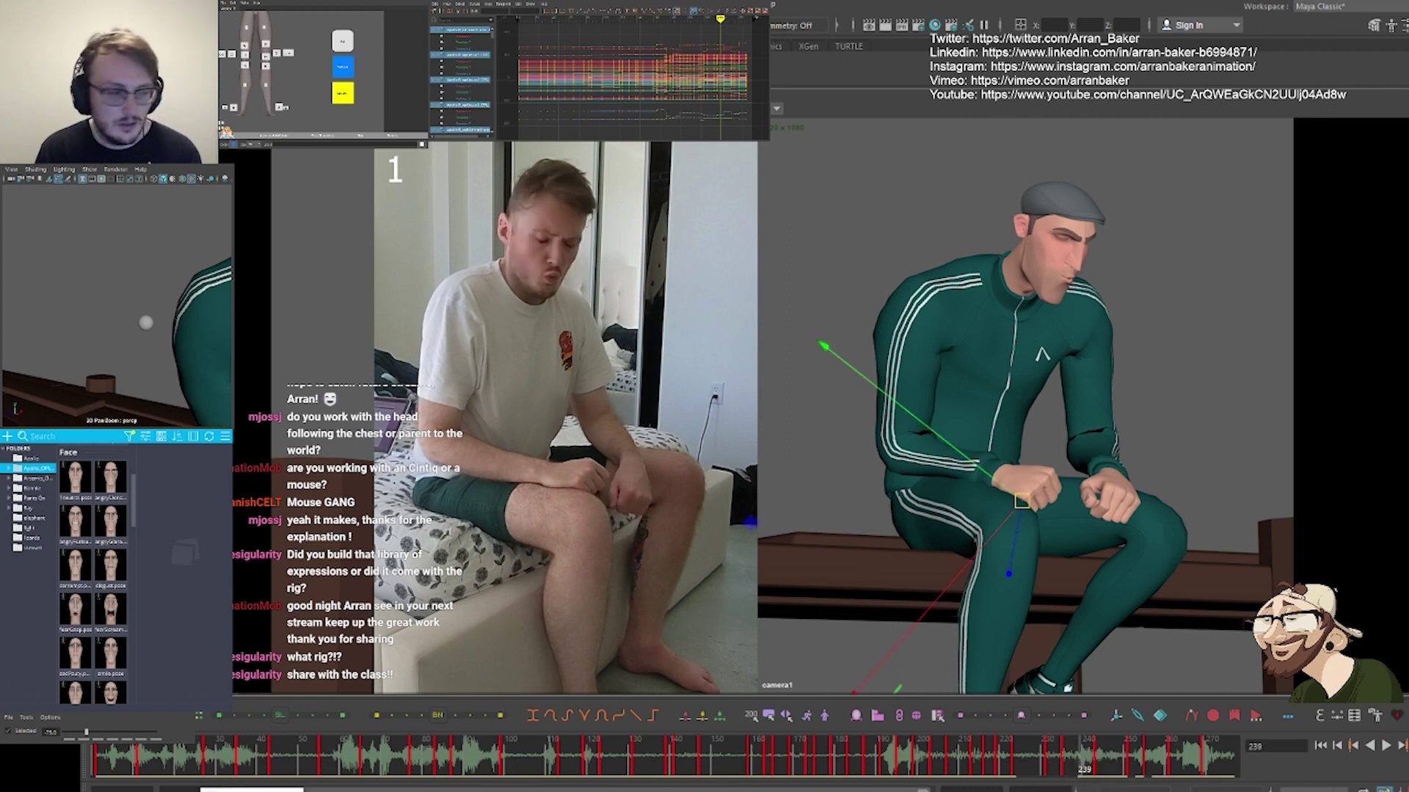
pyautogui.scroll(-2, 318, 83)
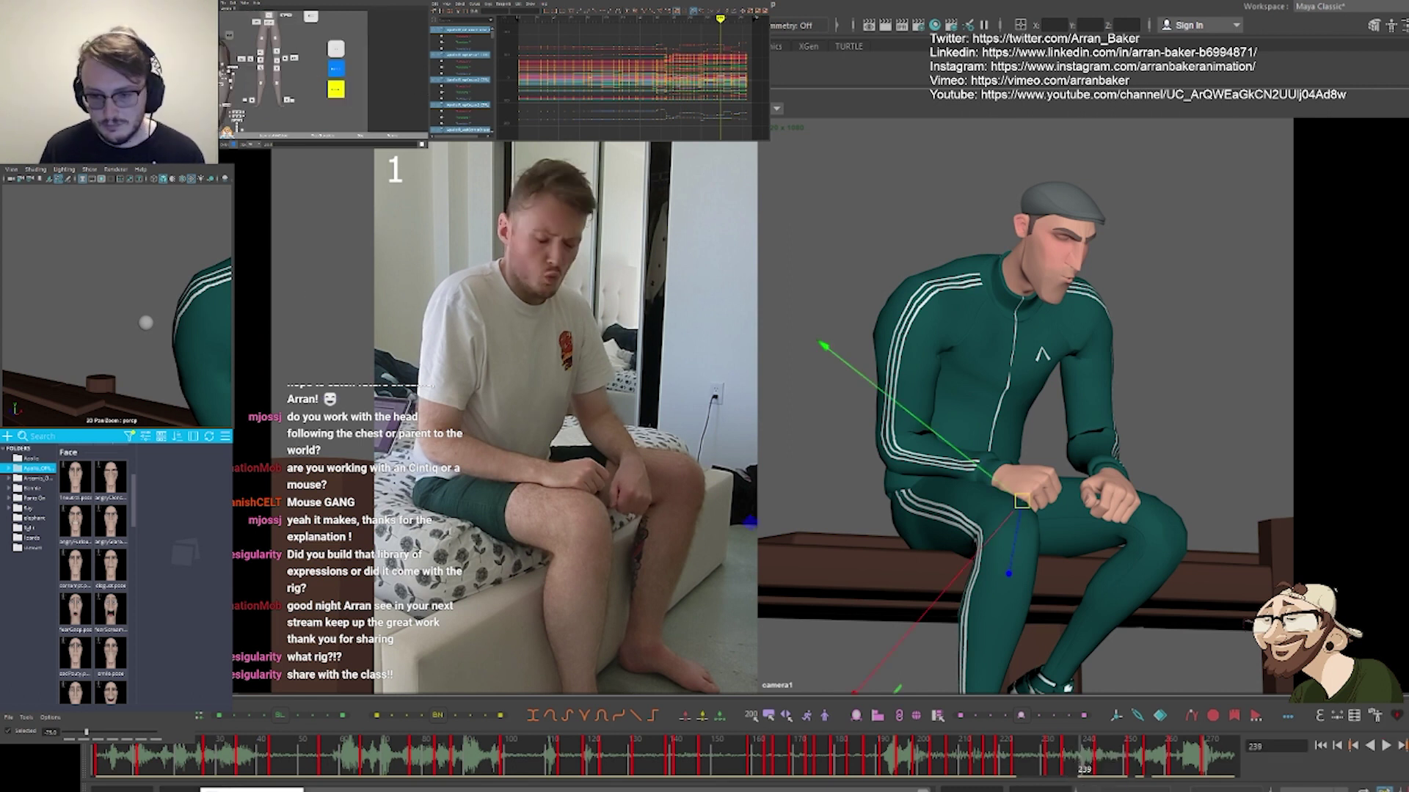
pyautogui.hotkey('ctrl', 'z')
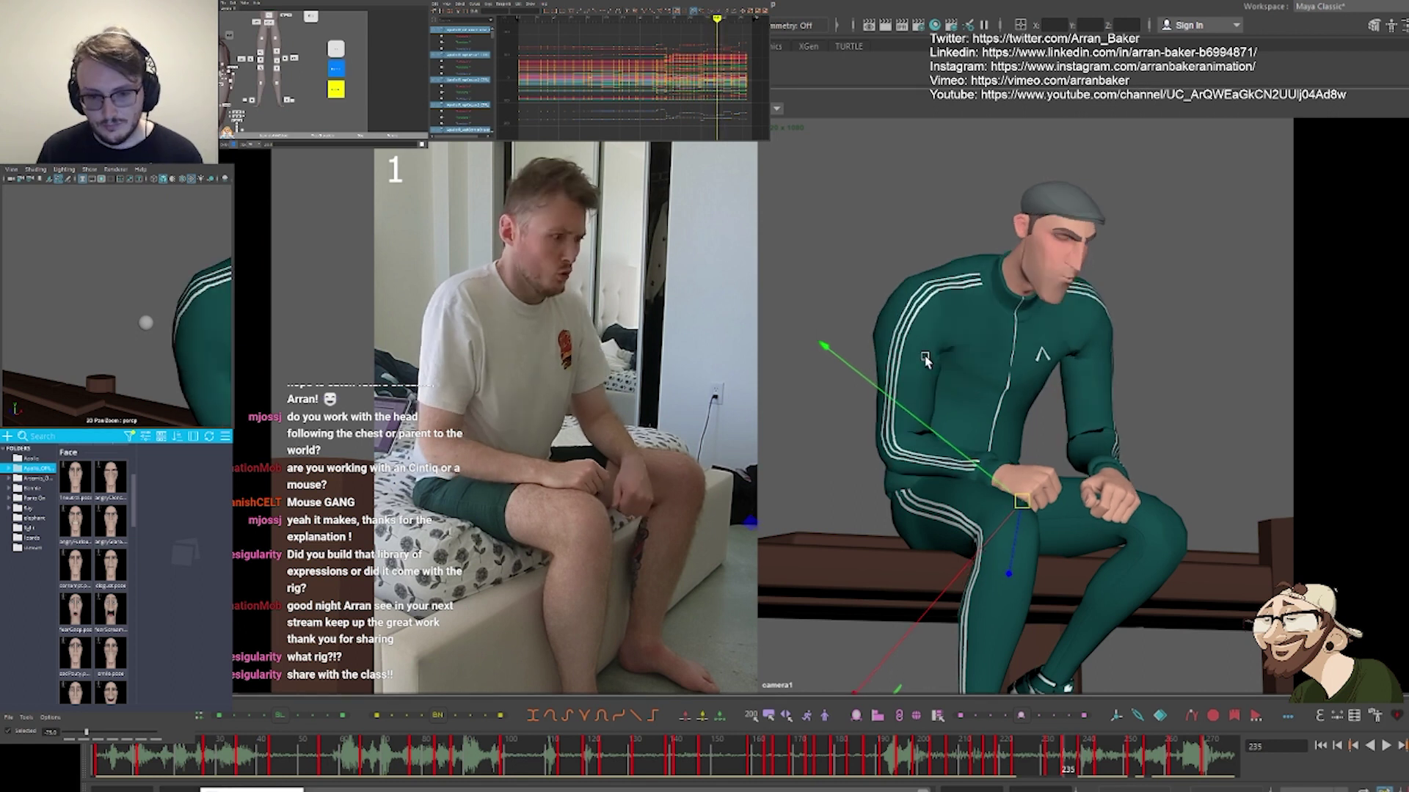
pyautogui.keyDown('alt'); pyautogui.moveTo(344, 27); pyautogui.dragTo(391, 106, button='middle'); pyautogui.keyUp('alt')
# Select both shoulder controls, blend their frame 239 in-between by 75 towards the following key, and check it against the neighbouring keys
pyautogui.click(330, 55)
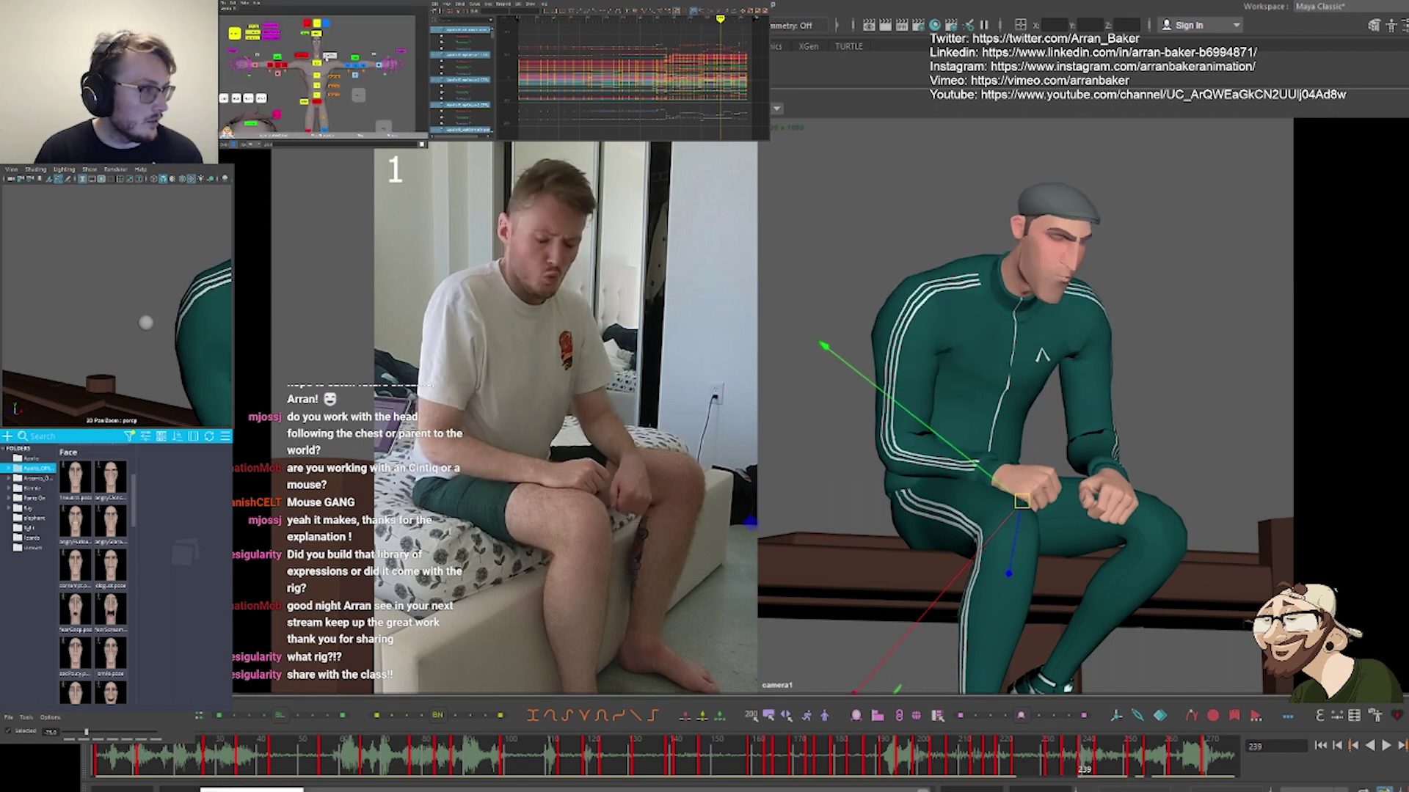
pyautogui.keyDown('shift'); pyautogui.click(302, 55); pyautogui.keyUp('shift')
pyautogui.click(154, 738)
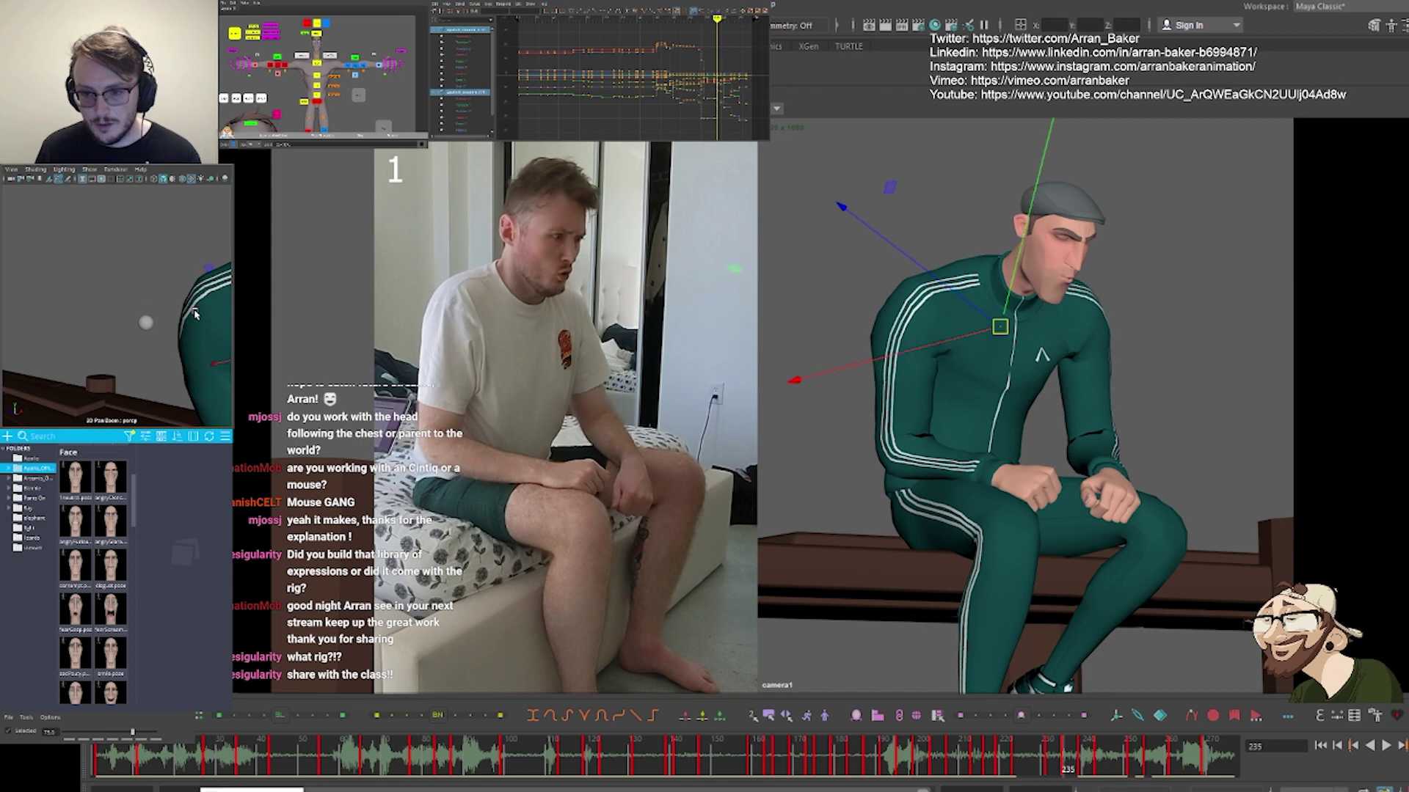
pyautogui.press(',')
pyautogui.press('.')
pyautogui.press('.')
pyautogui.press(',')
pyautogui.press('.')
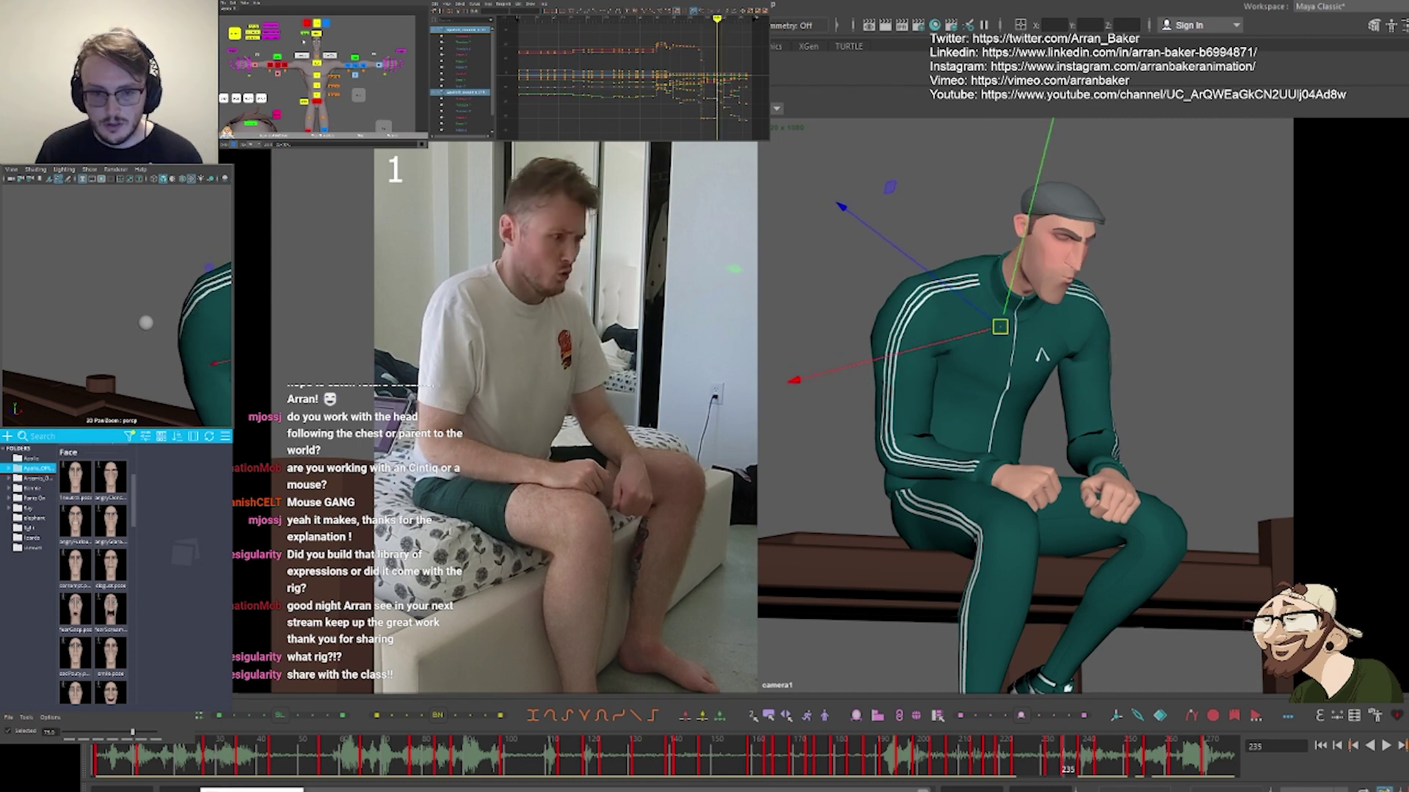
# Select the head control and blend its frame 239 pose halfway between the neighbouring keys
pyautogui.click(317, 33)
pyautogui.click(110, 738)
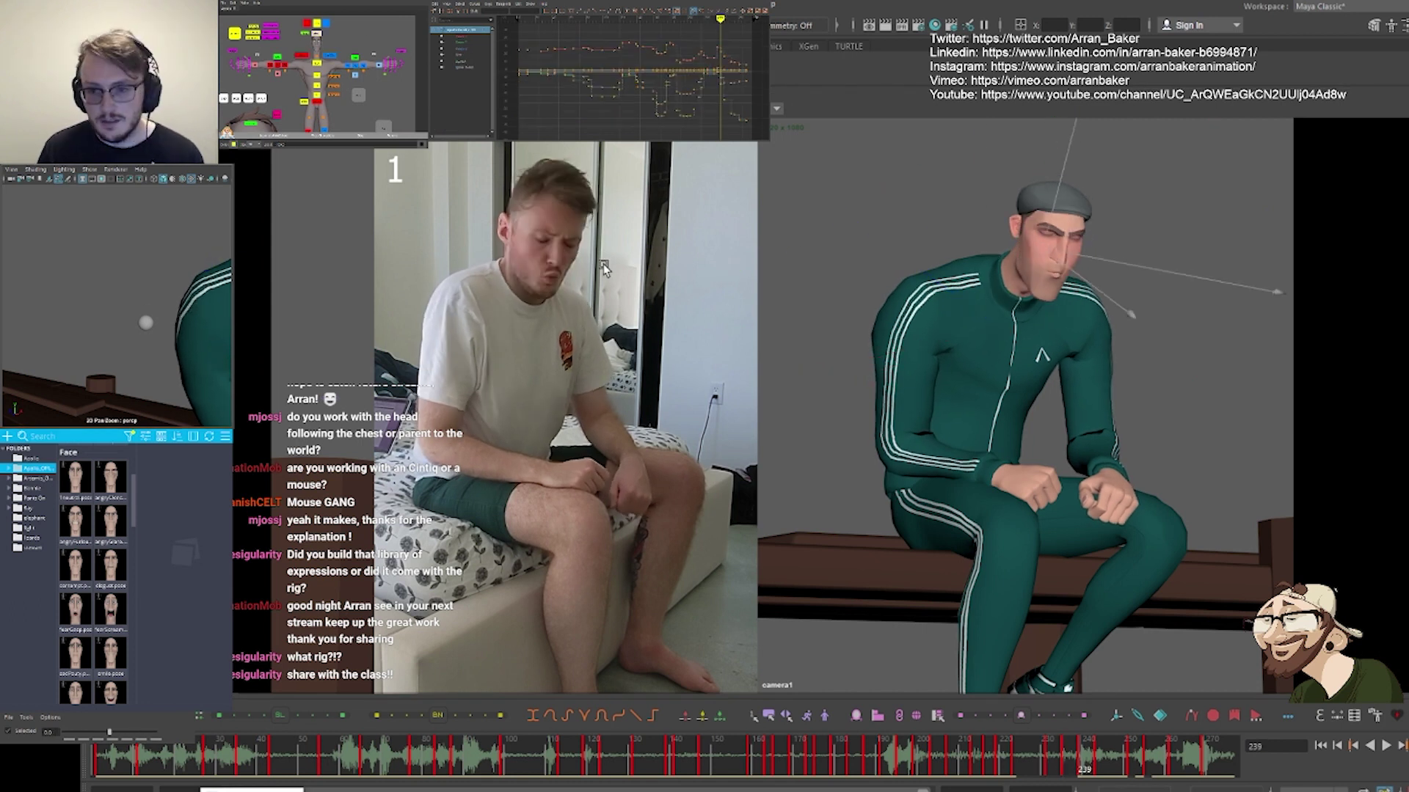
pyautogui.press(',')
# Rotate the head at frame 239 to shape the turn, checking it against the keys at frames 235 and 243
pyautogui.press('e')
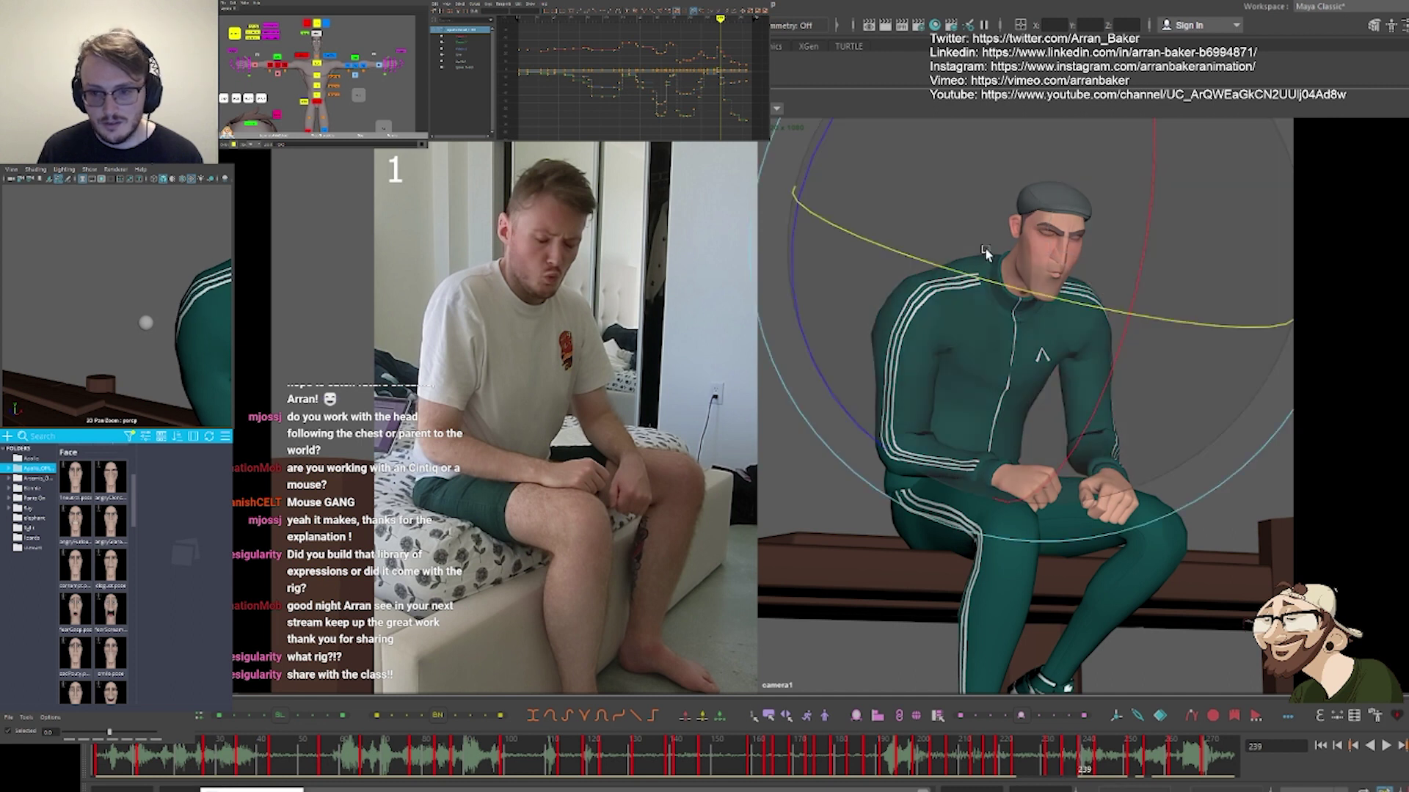
pyautogui.moveTo(983, 251); pyautogui.dragTo(950, 270)
pyautogui.press(',')
pyautogui.press('.')
pyautogui.press('.')
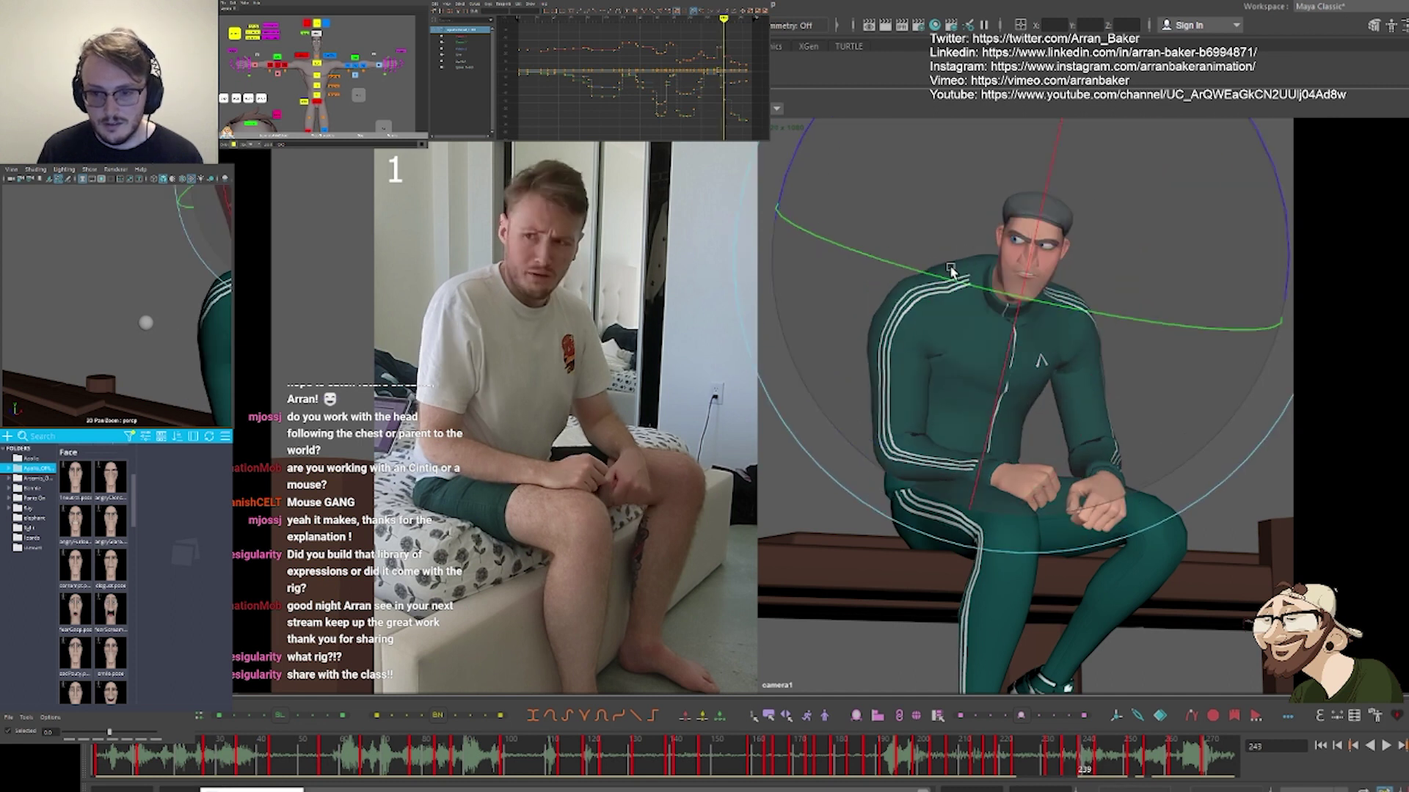
pyautogui.press(',')
pyautogui.press(',')
pyautogui.press('.')
pyautogui.press('.')
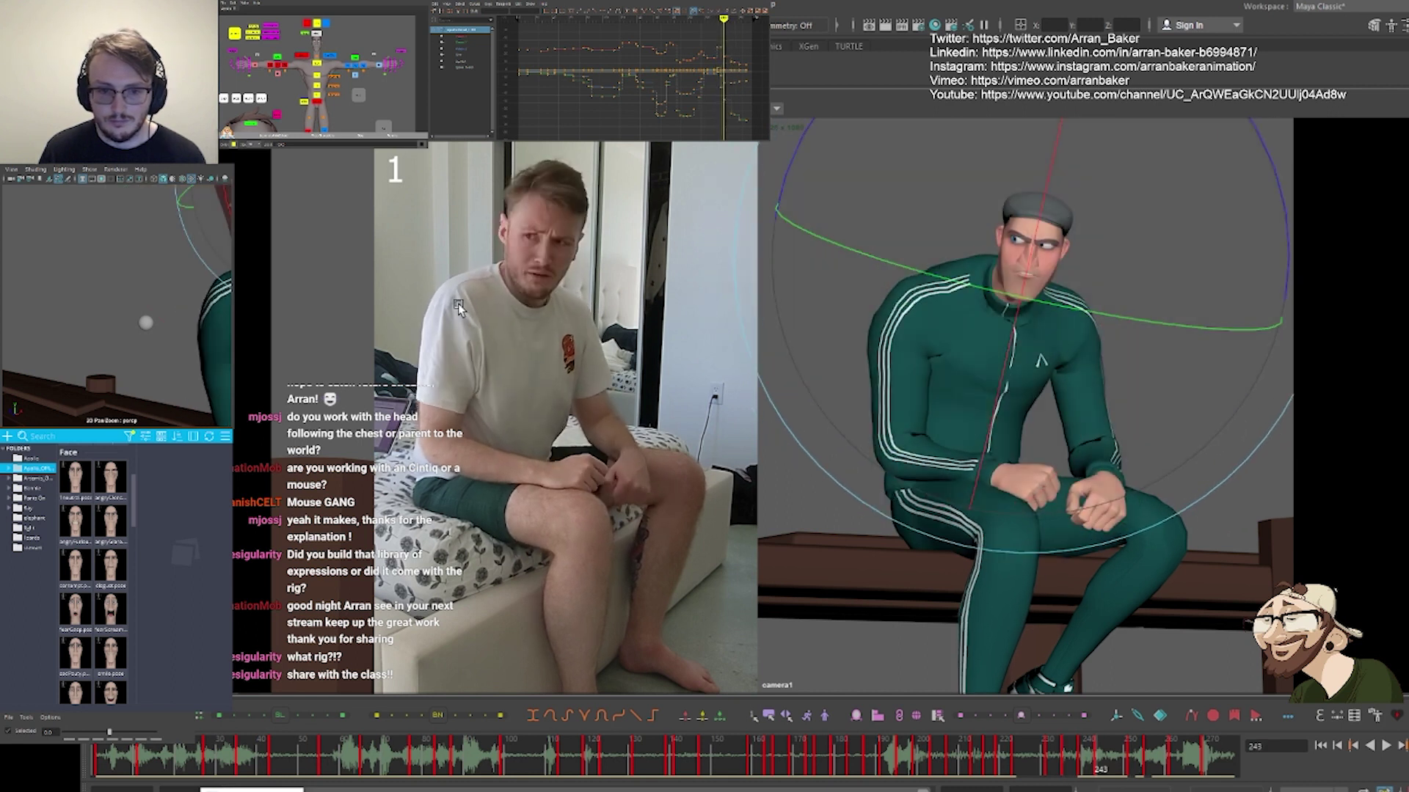
# Select the spine controls on the body picker and step through the keys around frame 243, examining the torso movement
pyautogui.moveTo(317, 106); pyautogui.dragTo(323, 72)
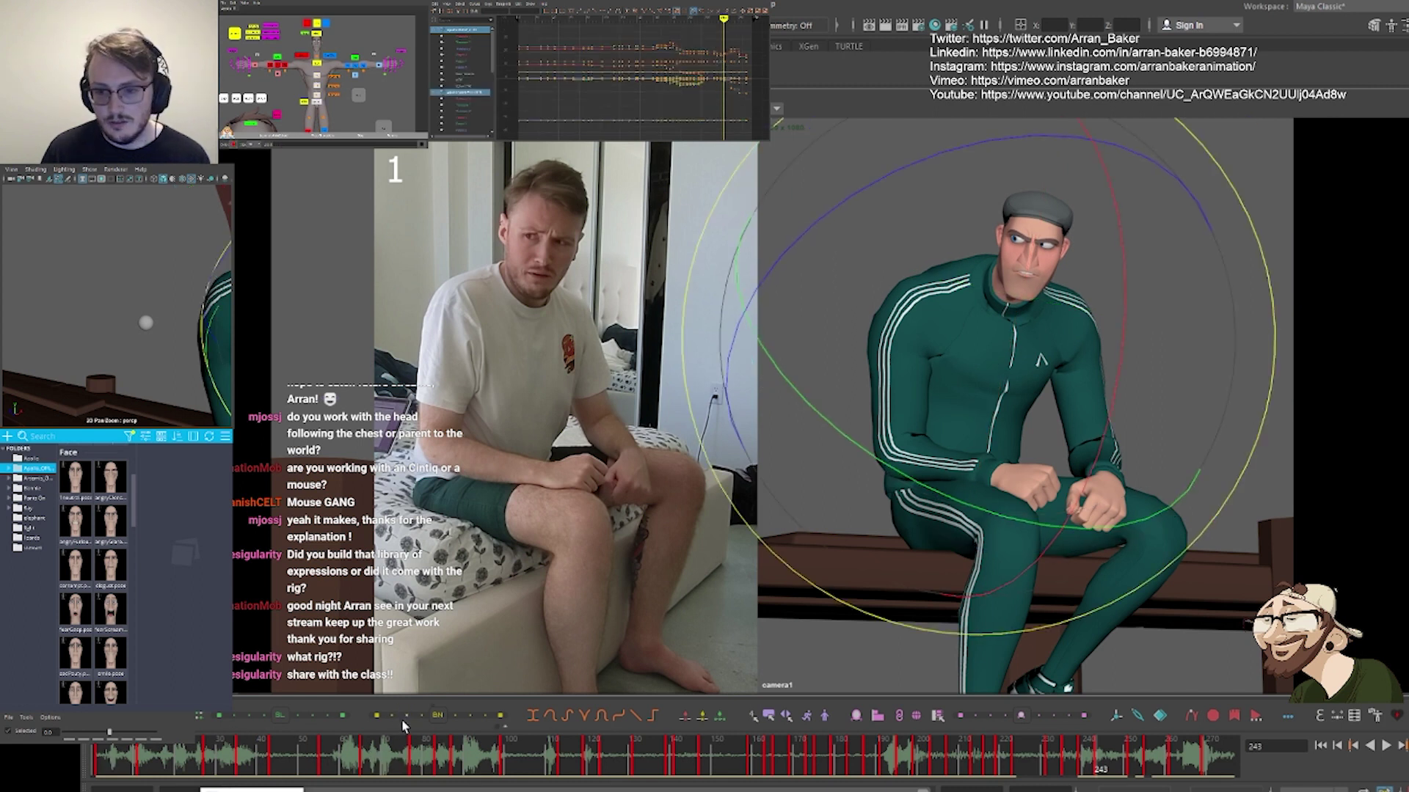
pyautogui.press(',')
pyautogui.press('.')
pyautogui.press('.')
pyautogui.press('.')
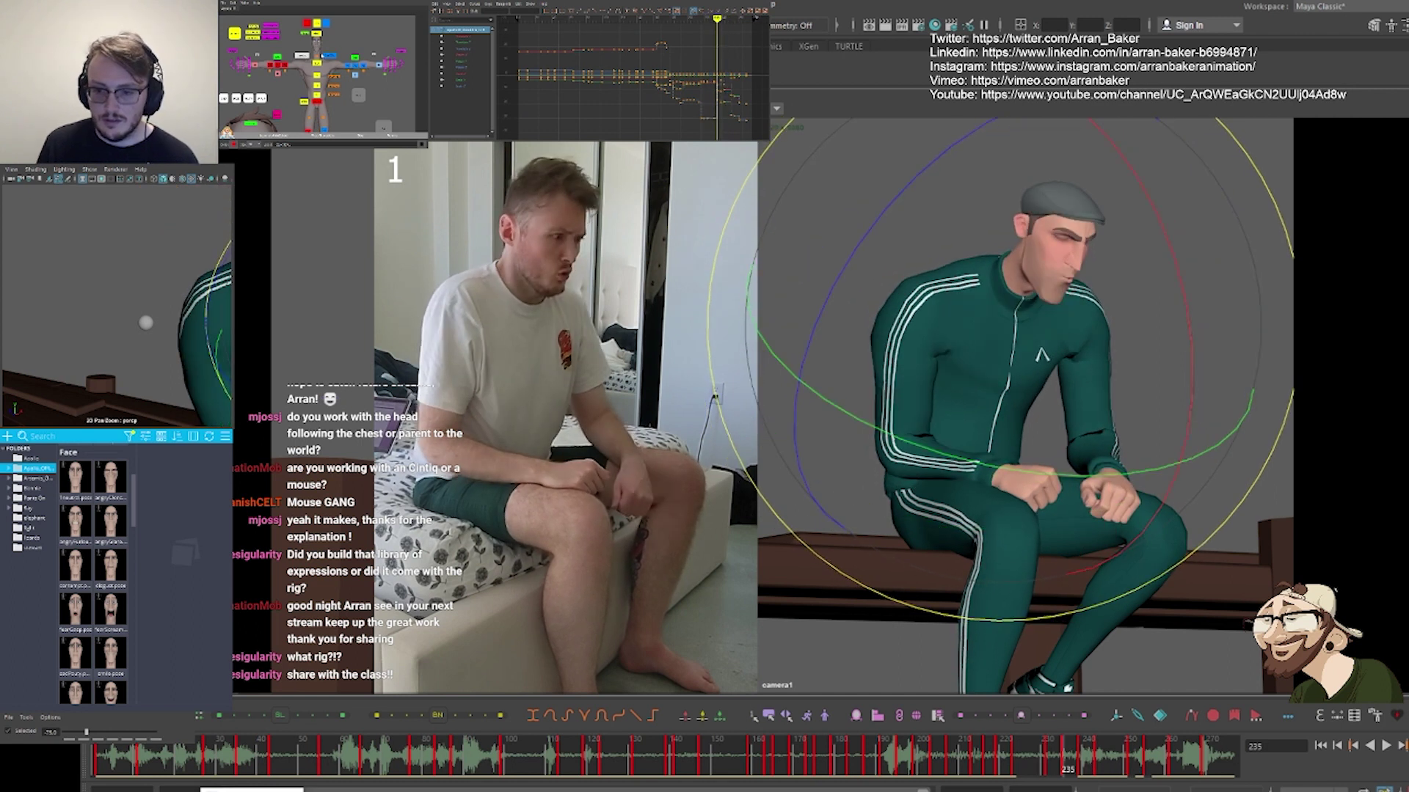
# Select the character's left hand control and lower it slightly at frame 235, checking the movement against the neighbouring keys
pyautogui.click(378, 65)
pyautogui.click(915, 458)
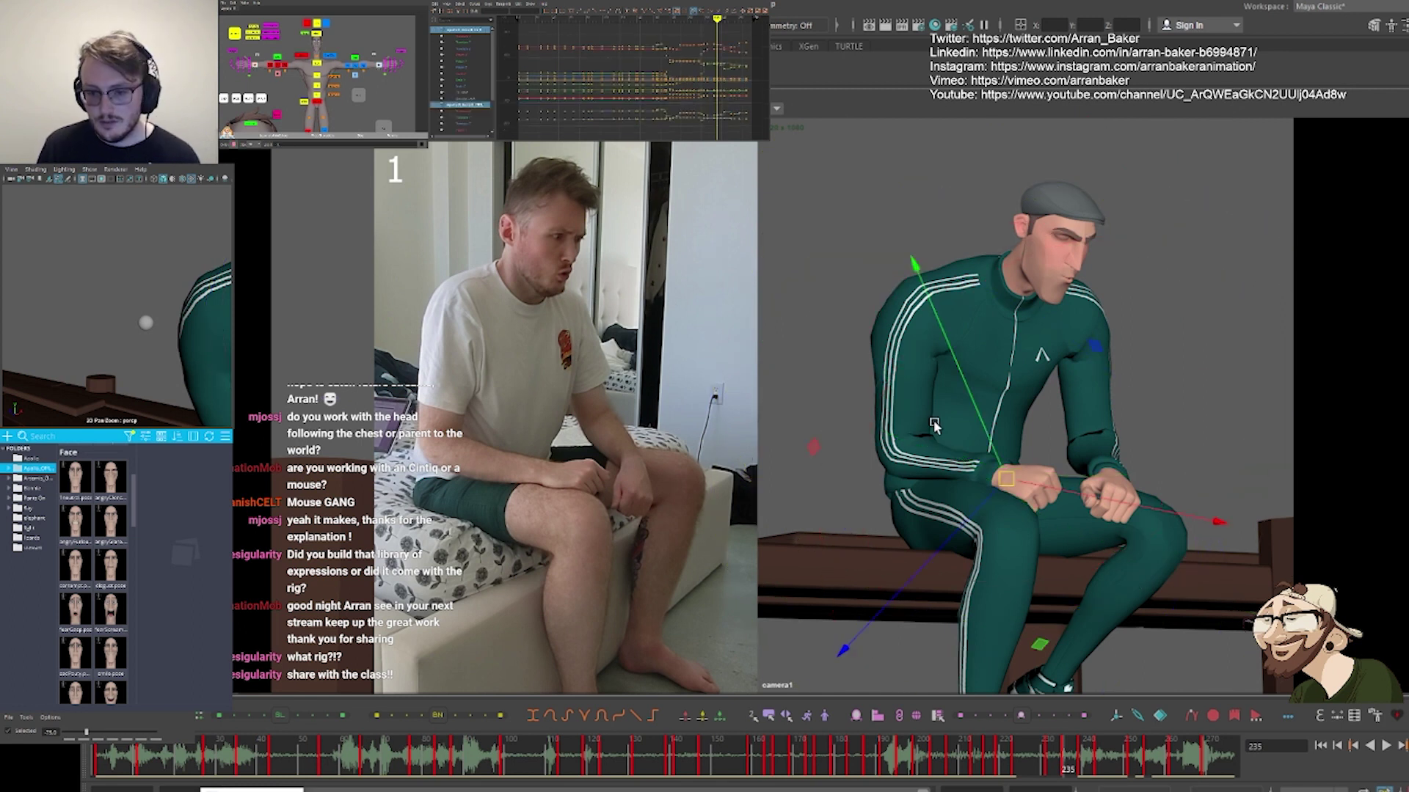
pyautogui.click(380, 66)
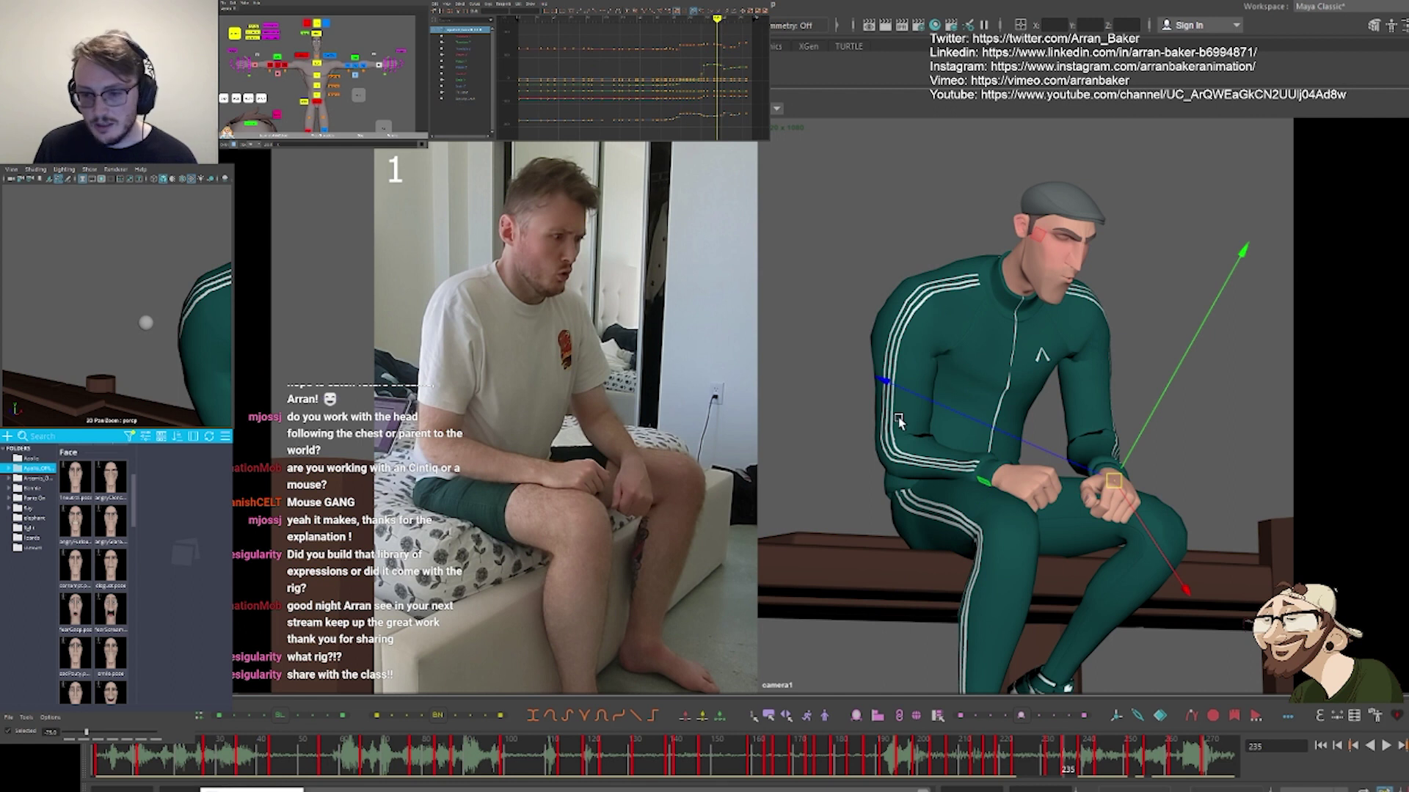
pyautogui.moveTo(899, 419); pyautogui.dragTo(898, 427, button='middle')
pyautogui.press(',')
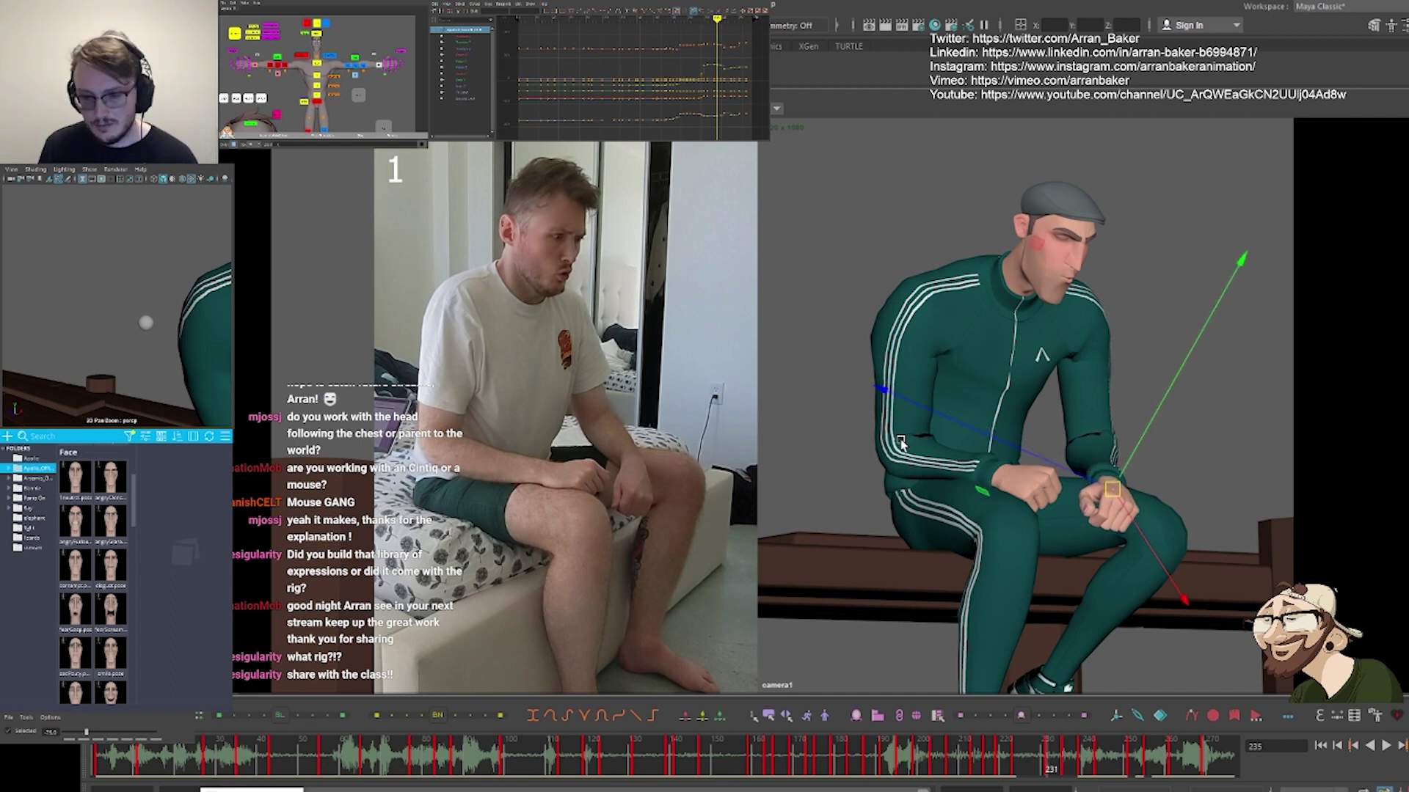
pyautogui.press('.')
pyautogui.press(',')
pyautogui.press('.')
# Lower the left hand slightly at frame 239 as well and compare it with the key at frame 235
pyautogui.press('.')
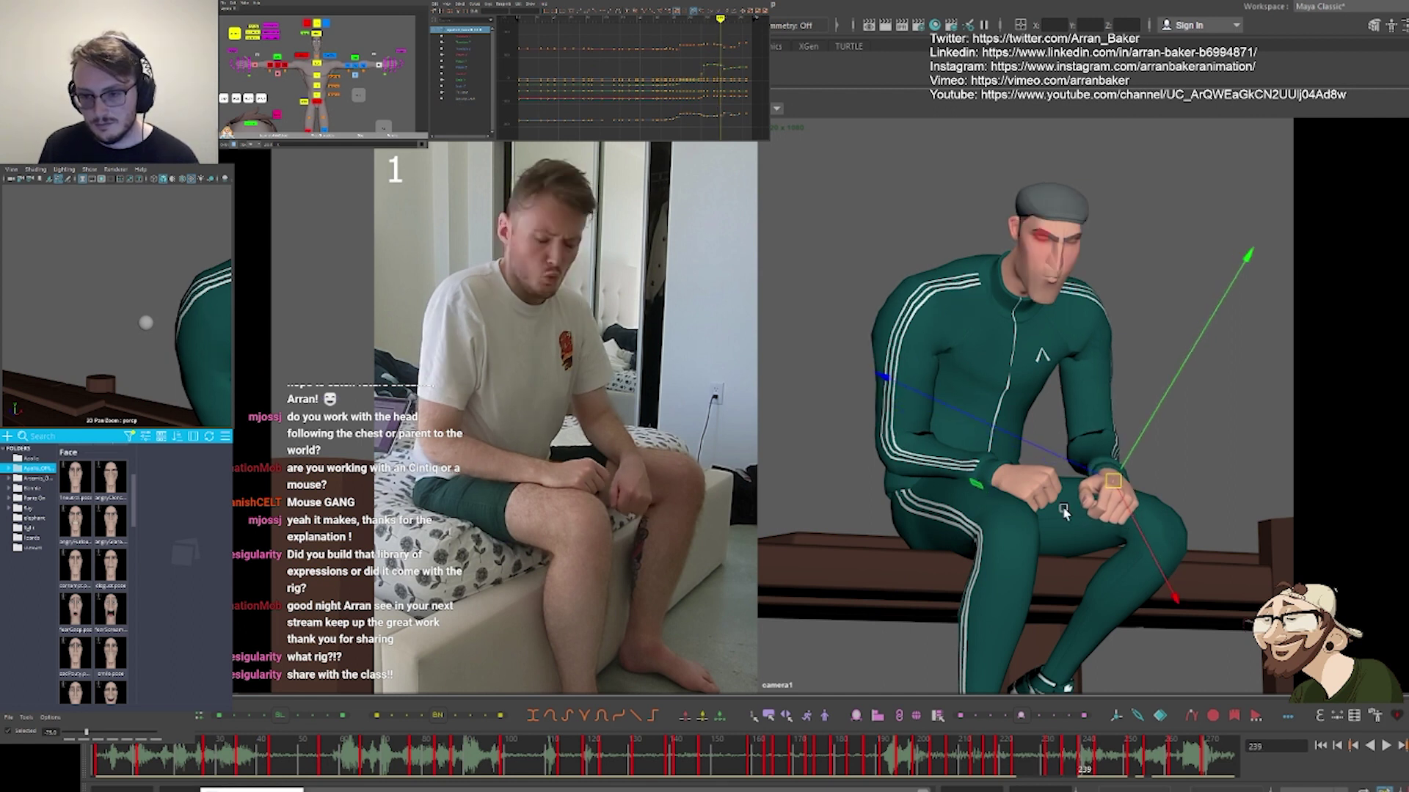
pyautogui.moveTo(1063, 509); pyautogui.dragTo(1068, 525, button='middle')
pyautogui.press(',')
pyautogui.press('.')
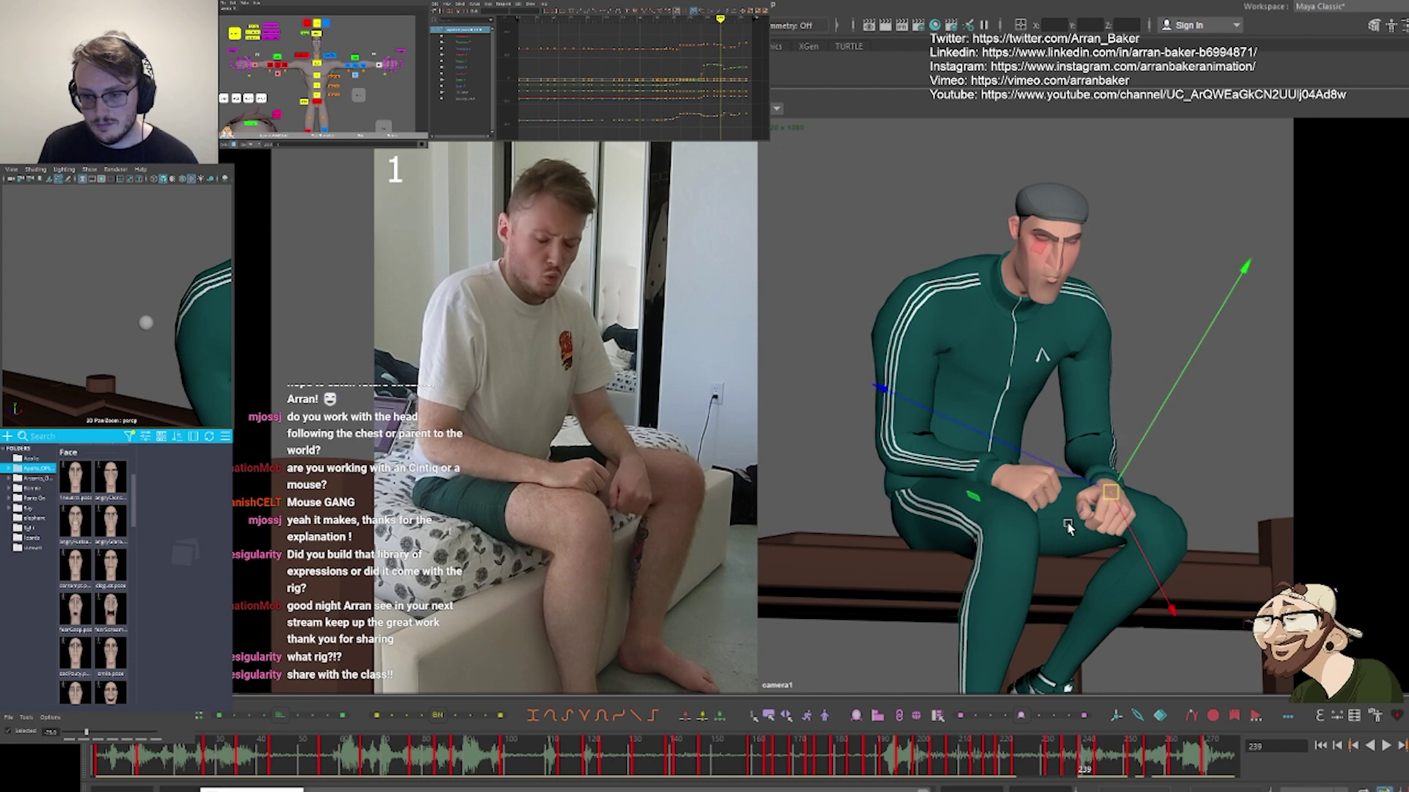
# Bring the left hand's pose at frame 243 close to its frame 239 pose
pyautogui.hotkey('alt', '.')
pyautogui.hotkey('alt', '.')
pyautogui.hotkey('alt', '.')
pyautogui.hotkey('alt', '.')
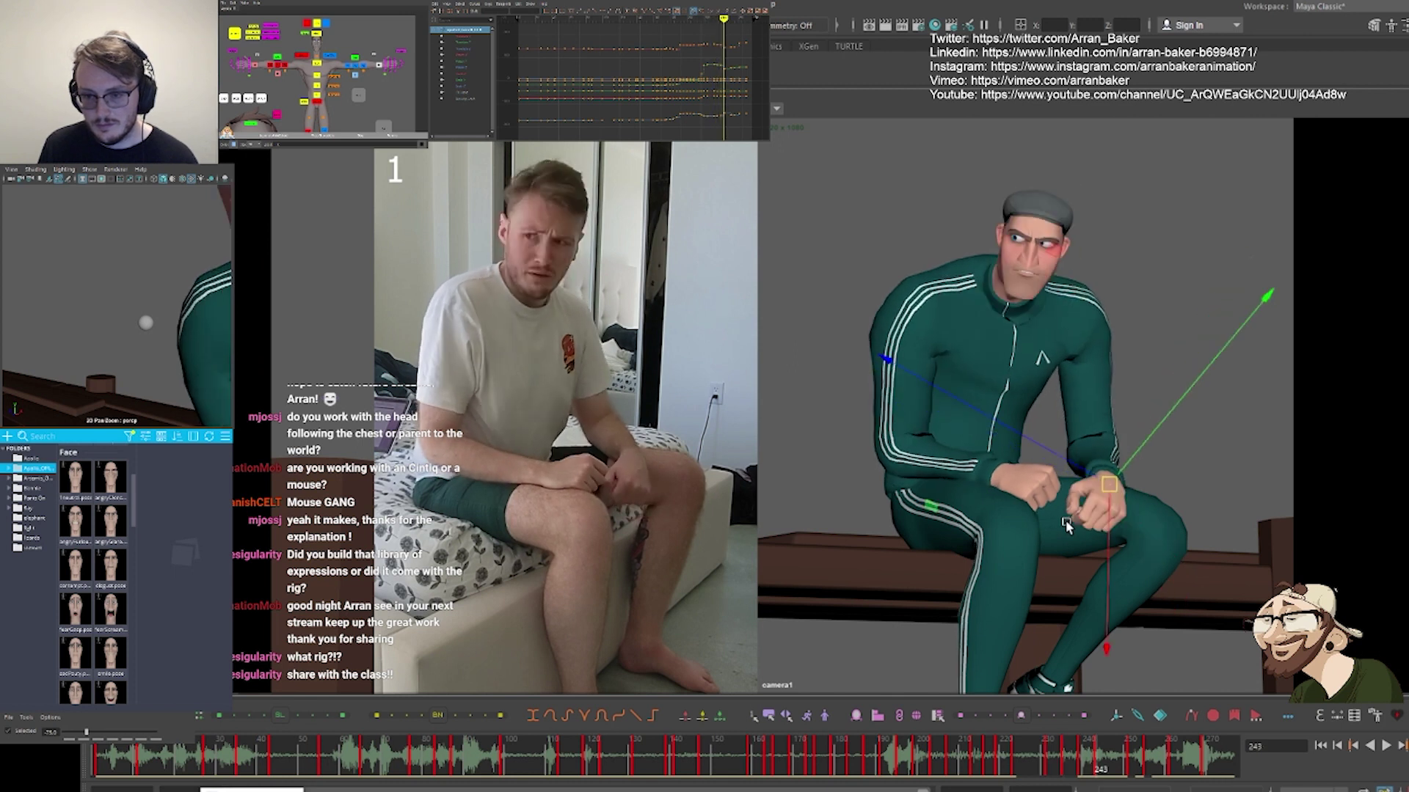
pyautogui.press('.')
pyautogui.press(',')
pyautogui.hotkey('ctrl', 'z')
pyautogui.press(',')
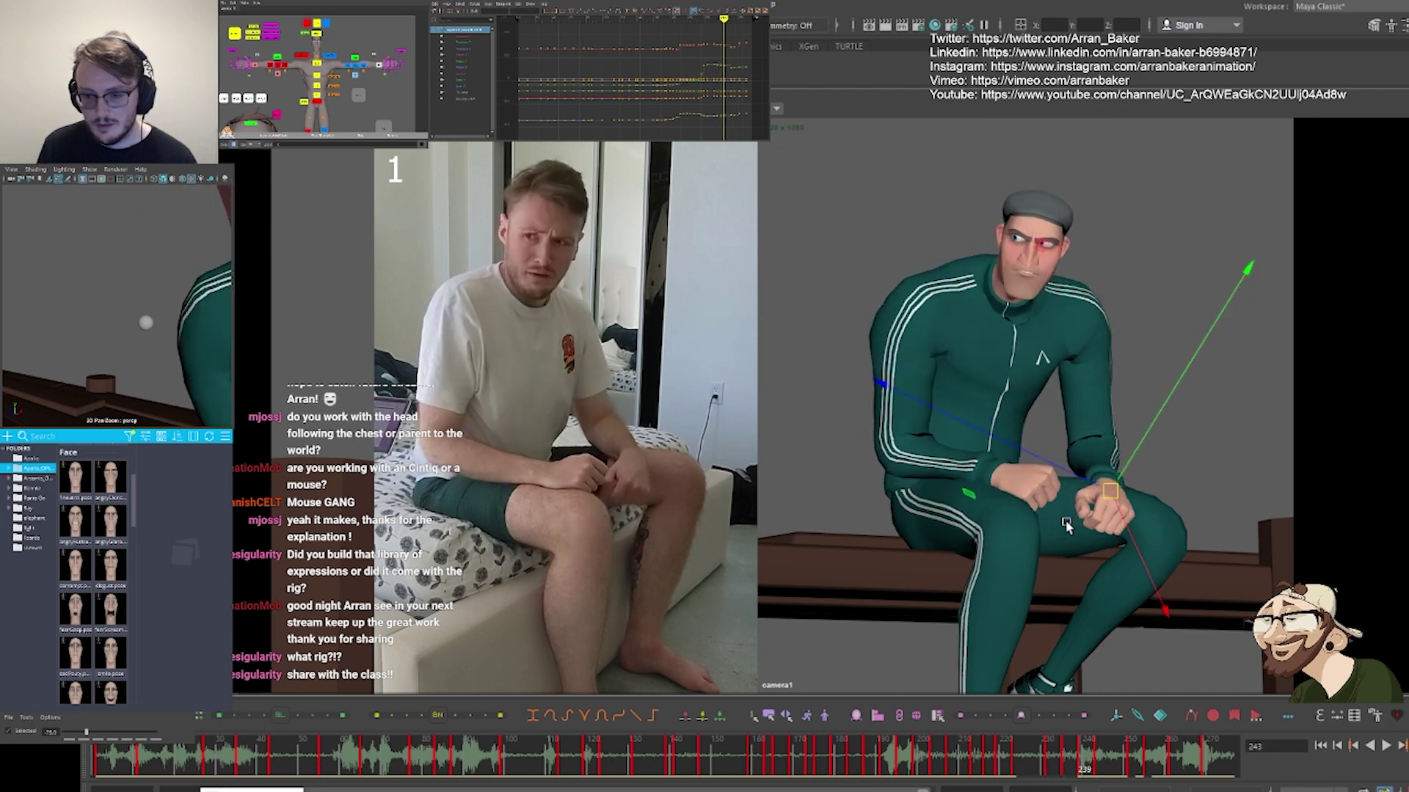
# Step repeatedly through the keys between frames 231 and 251, examining the hand and body motion during the head turn
pyautogui.press('.')
pyautogui.press('.')
pyautogui.press(',')
pyautogui.press(',')
pyautogui.press(',')
pyautogui.press(',')
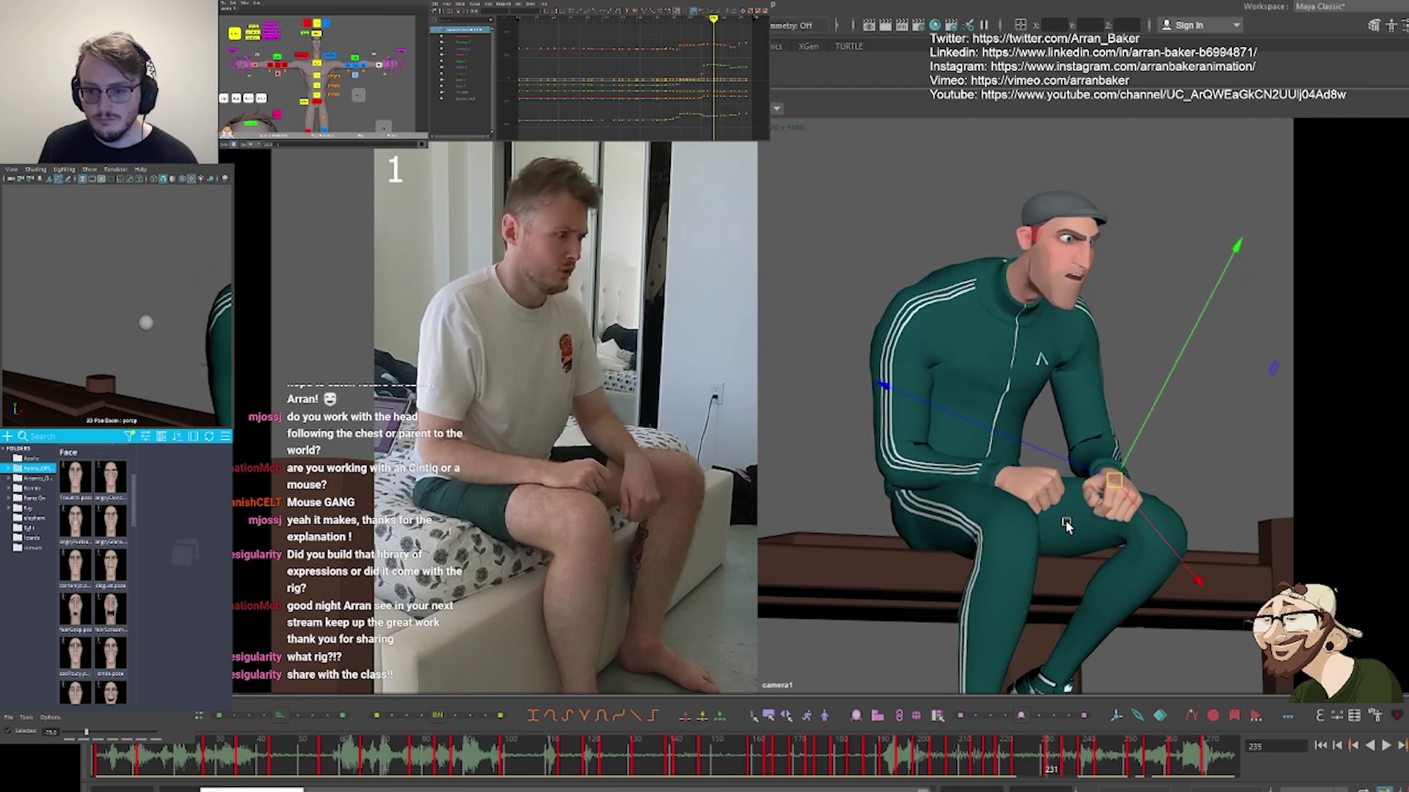
pyautogui.press('.')
pyautogui.press('.')
pyautogui.press('.')
pyautogui.press('.')
pyautogui.press('.')
pyautogui.press('.')
pyautogui.press('.')
pyautogui.press('.')
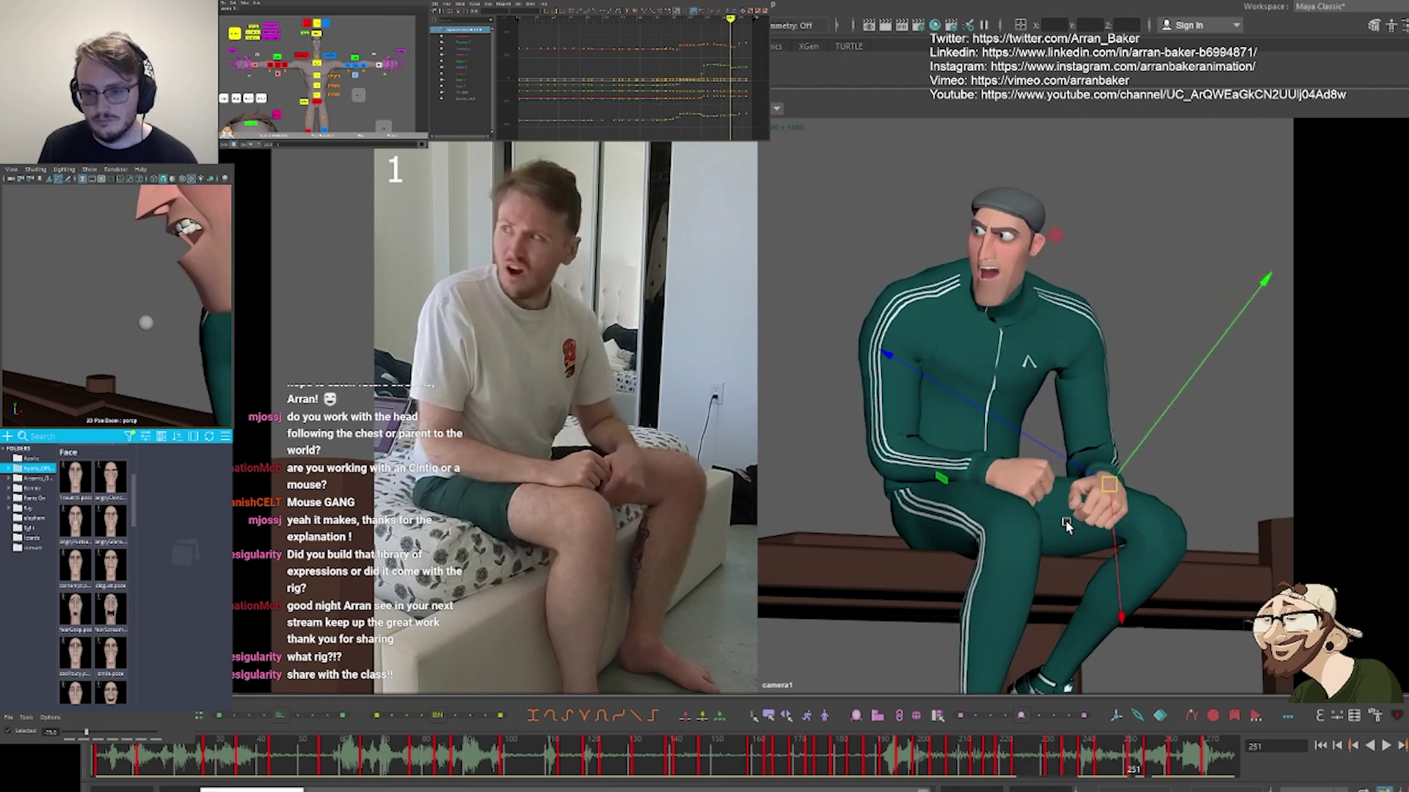
pyautogui.press(',')
pyautogui.press(',')
pyautogui.press(',')
pyautogui.press(',')
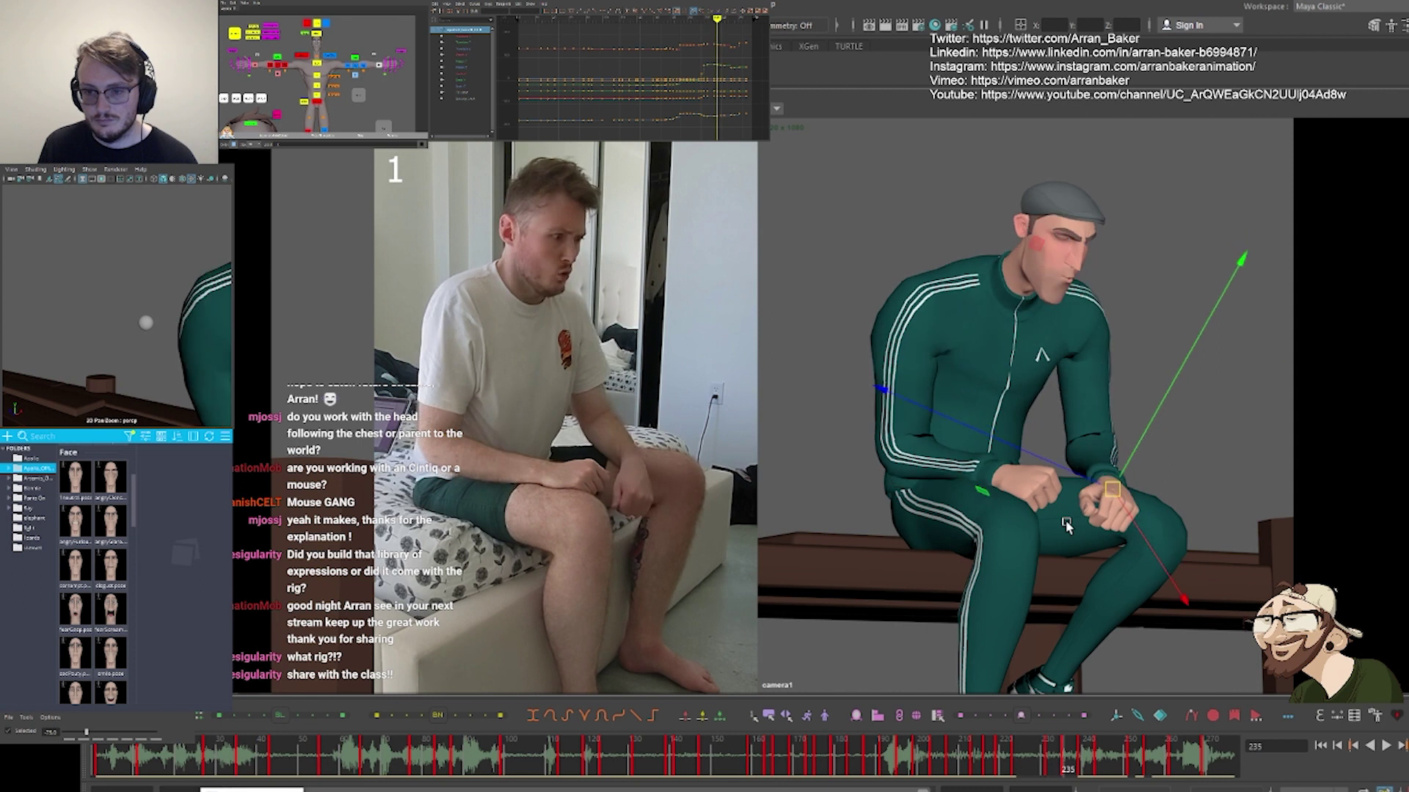
pyautogui.press('.')
pyautogui.press('.')
pyautogui.press('.')
pyautogui.press('.')
pyautogui.press(',')
pyautogui.press(',')
pyautogui.press(',')
pyautogui.press(',')
pyautogui.press('.')
pyautogui.press('.')
pyautogui.press('.')
pyautogui.press('.')
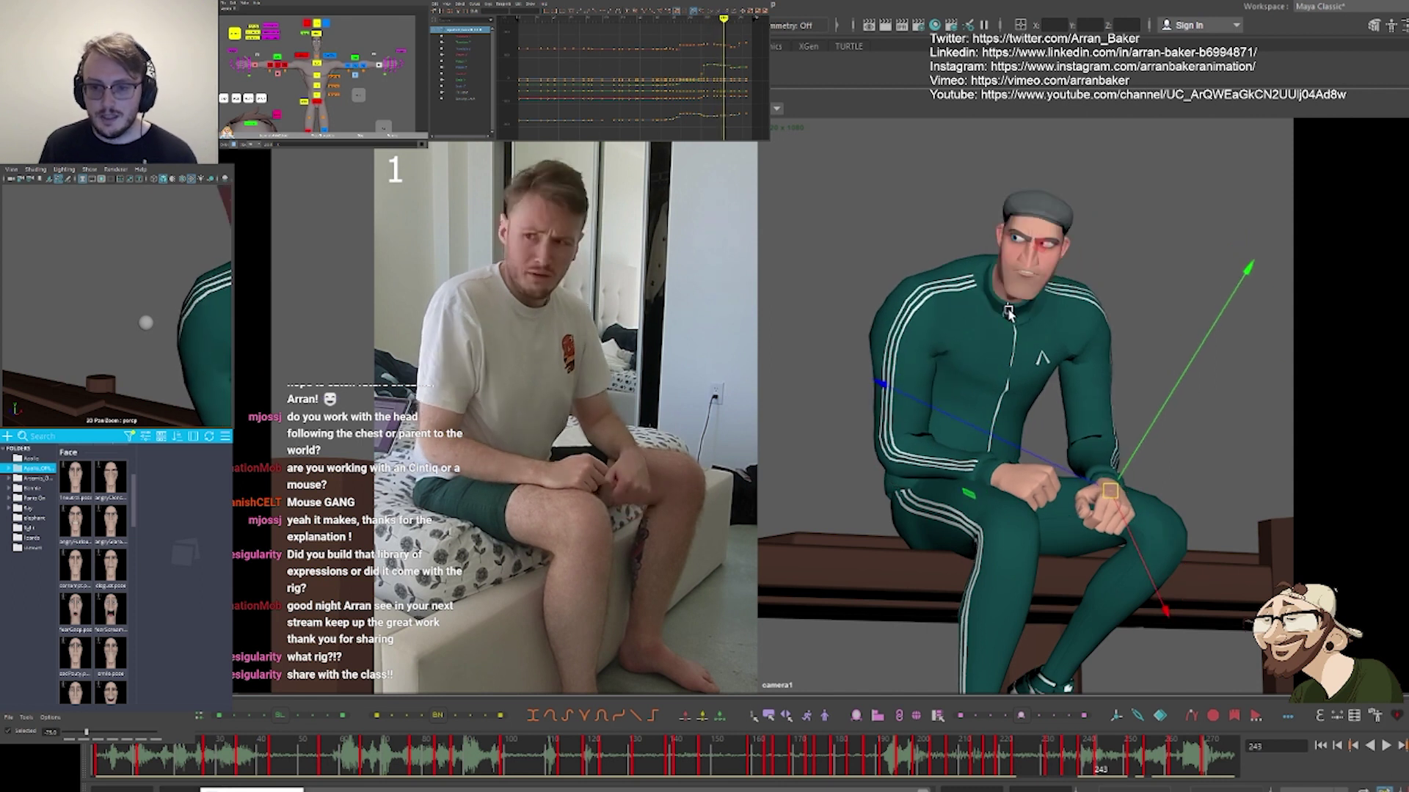
pyautogui.press('.')
pyautogui.press(',')
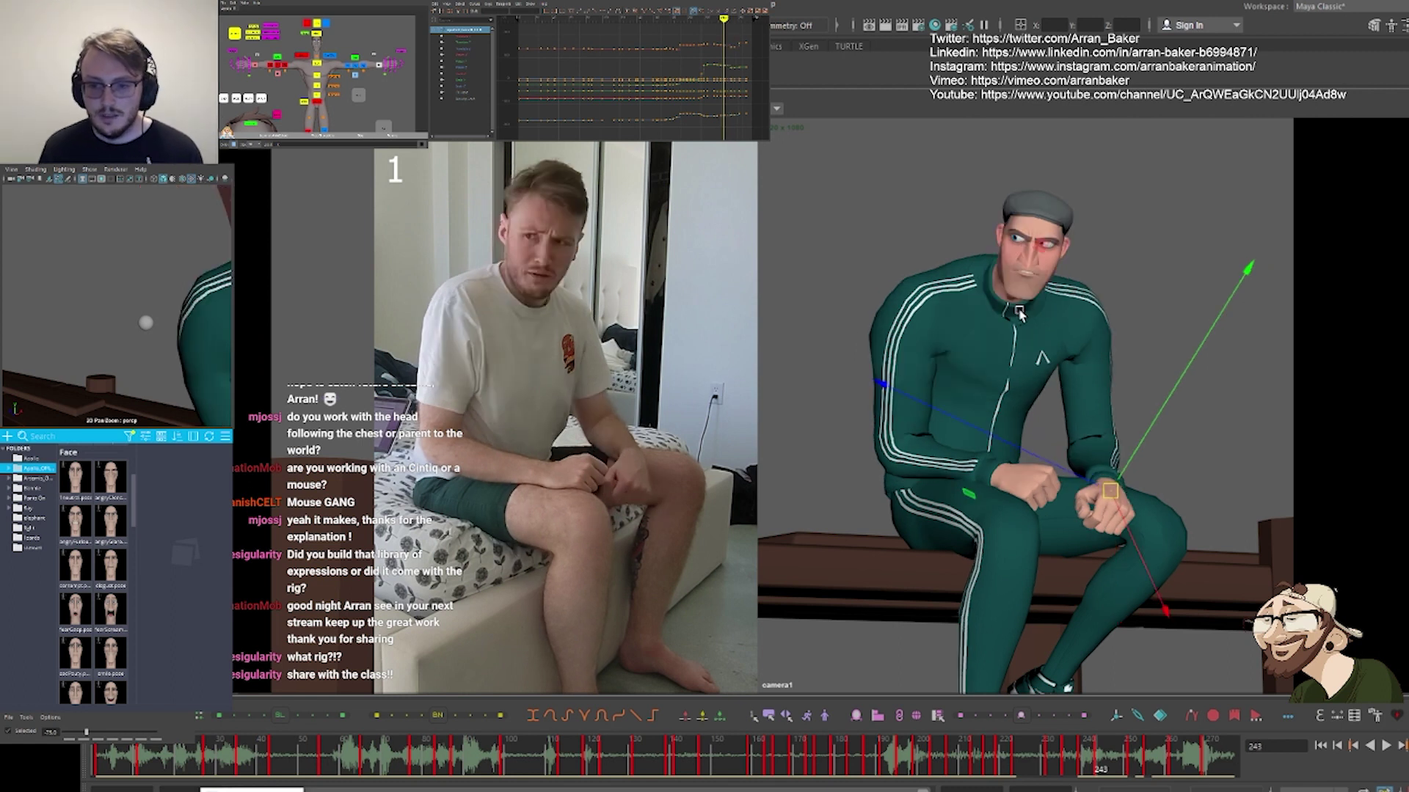
pyautogui.press(',')
pyautogui.press('.')
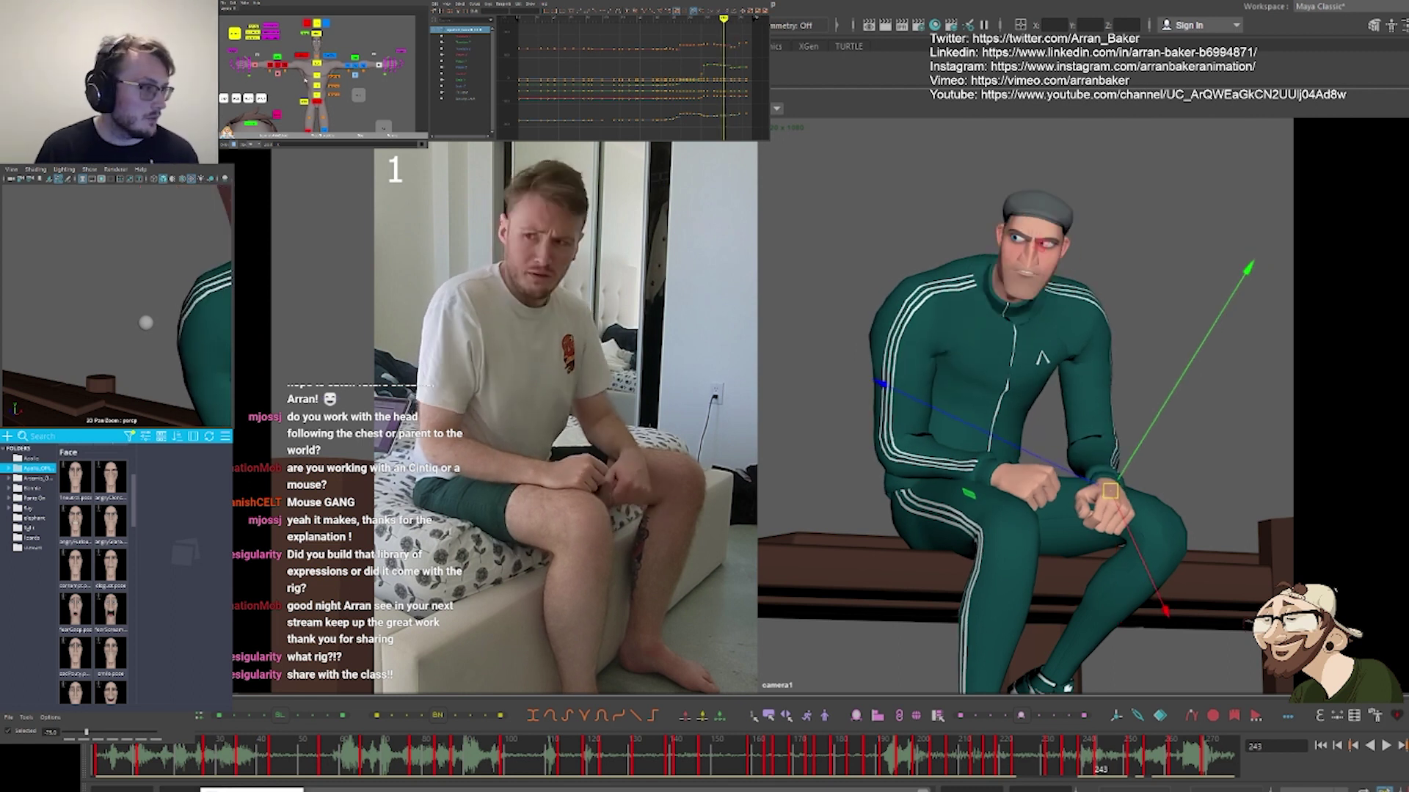
# Select the spine controls and rotate the torso at frame 243 to lean it further into the turn
pyautogui.keyDown('shift'); pyautogui.click(317, 85); pyautogui.keyUp('shift')
pyautogui.press(',')
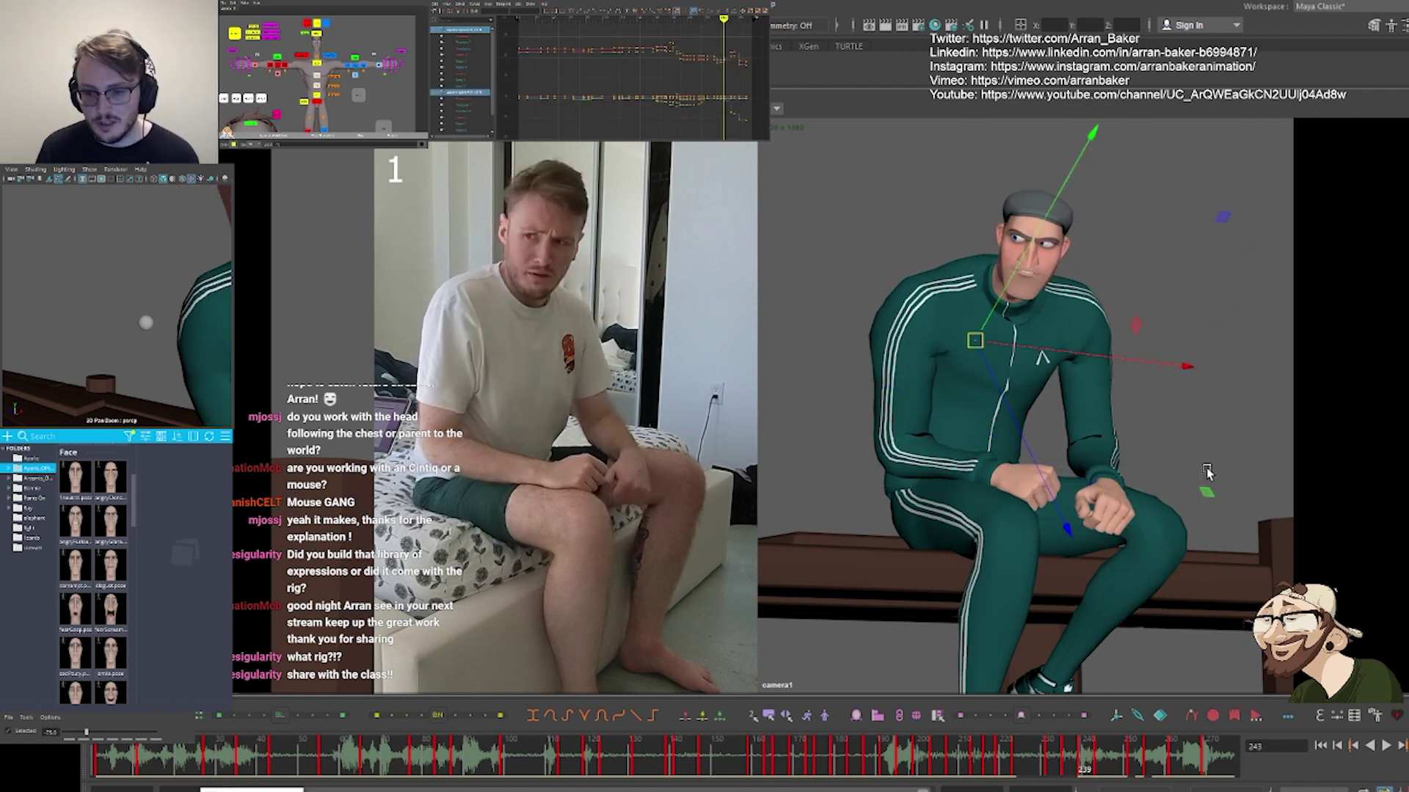
pyautogui.press('.')
pyautogui.press('e')
pyautogui.moveTo(1004, 367); pyautogui.dragTo(990, 368)
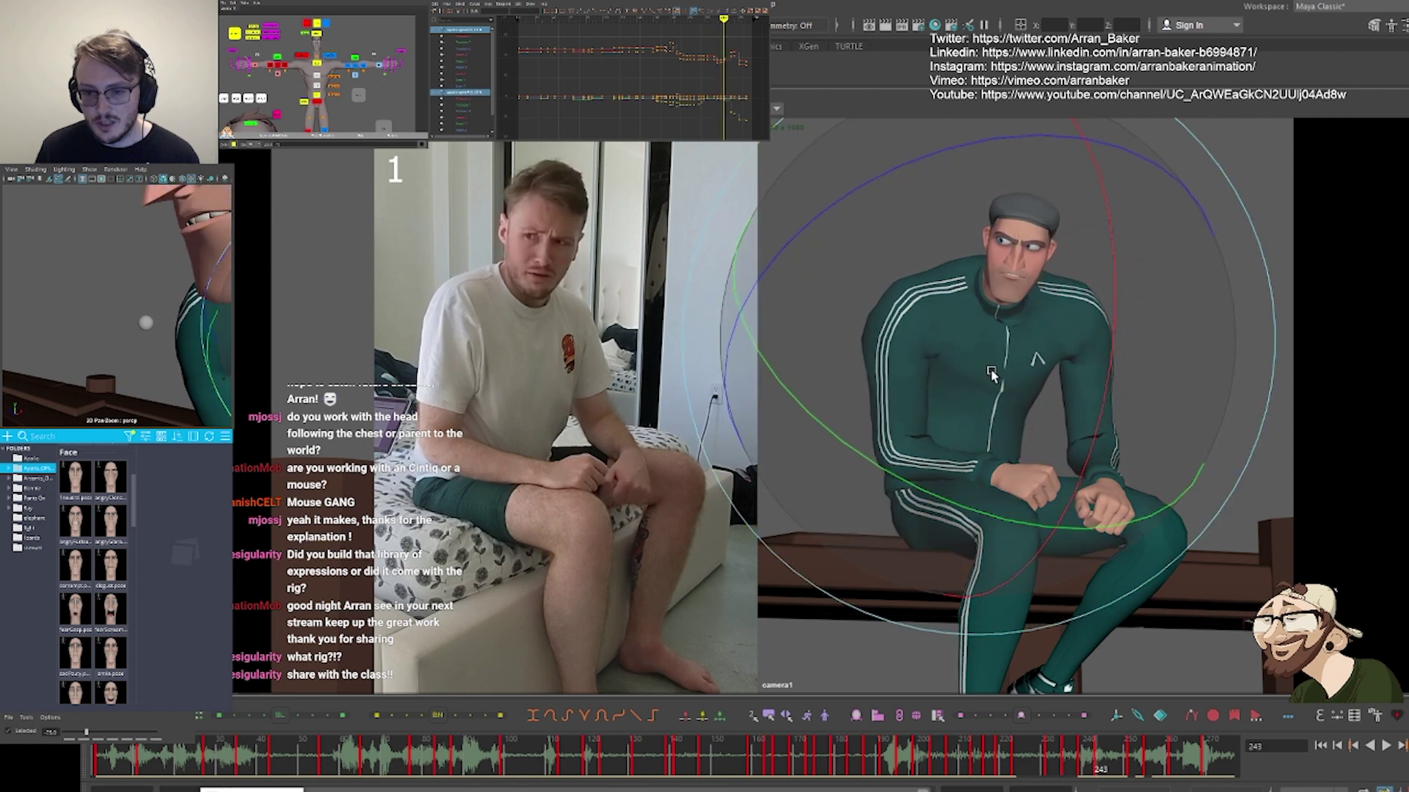
# Rotate and twist the neck control at frame 243 to counter the torso lean, checking it against the surrounding keys
pyautogui.click(317, 64)
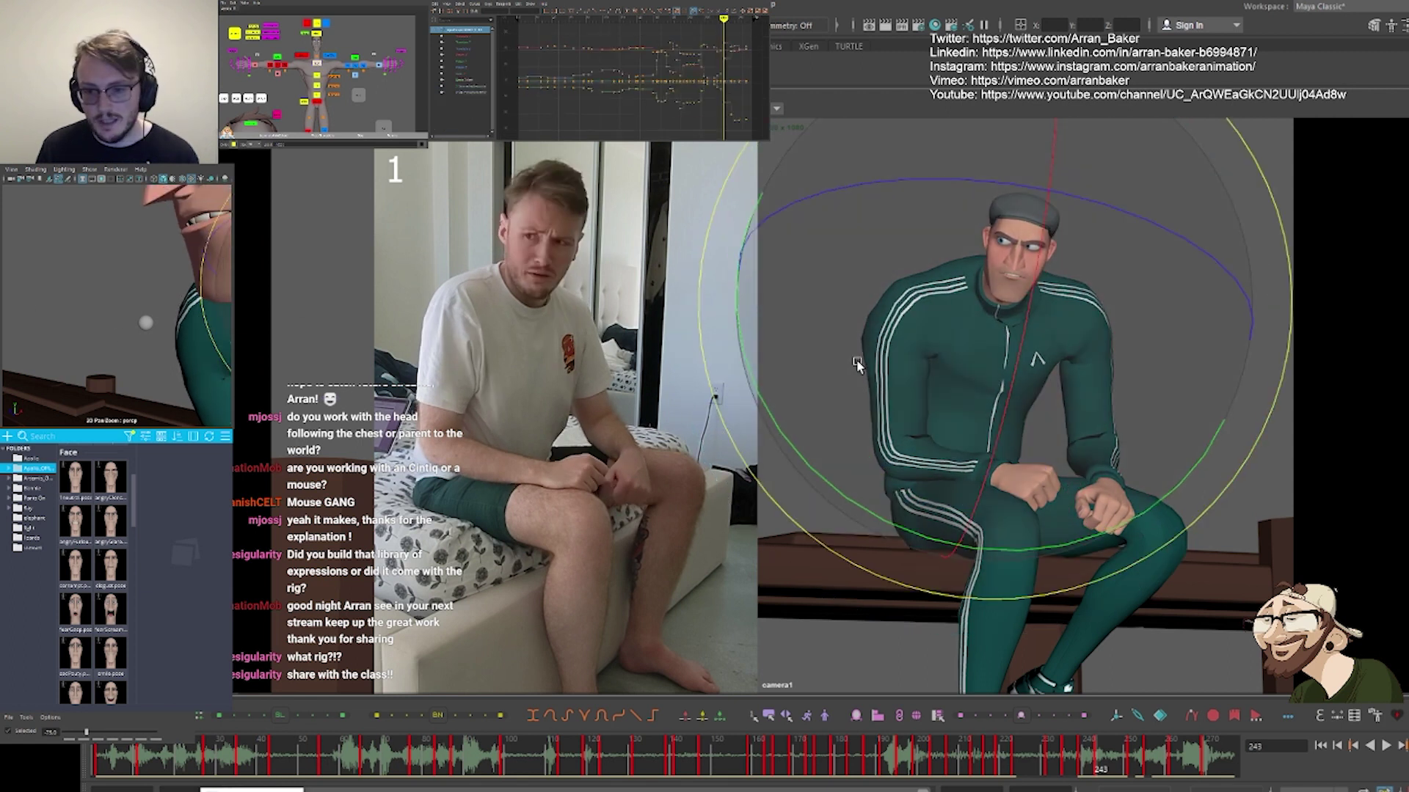
pyautogui.moveTo(856, 359); pyautogui.dragTo(879, 366)
pyautogui.moveTo(856, 519); pyautogui.dragTo(961, 511)
pyautogui.press(',')
pyautogui.press('.')
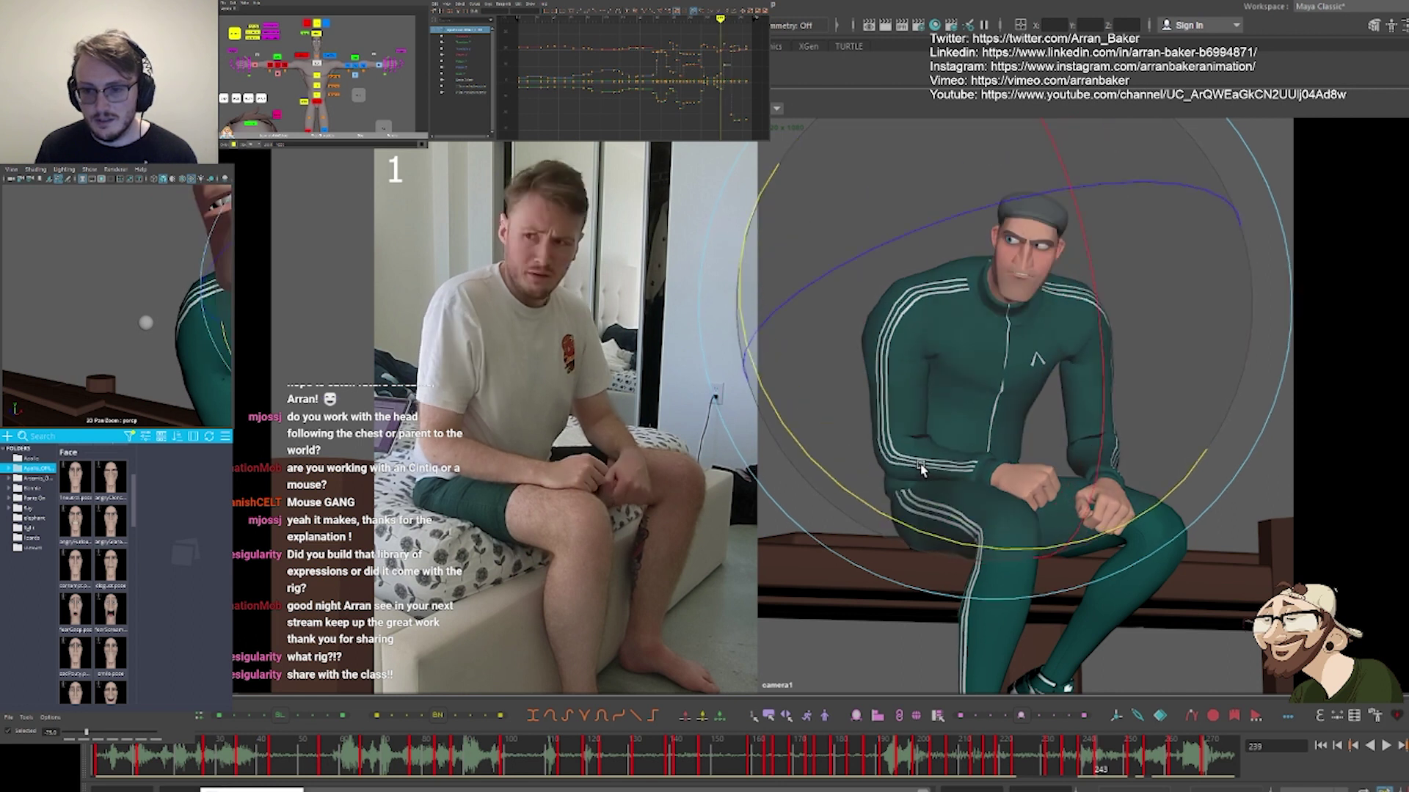
pyautogui.press(',')
pyautogui.press(',')
pyautogui.press('.')
pyautogui.press('.')
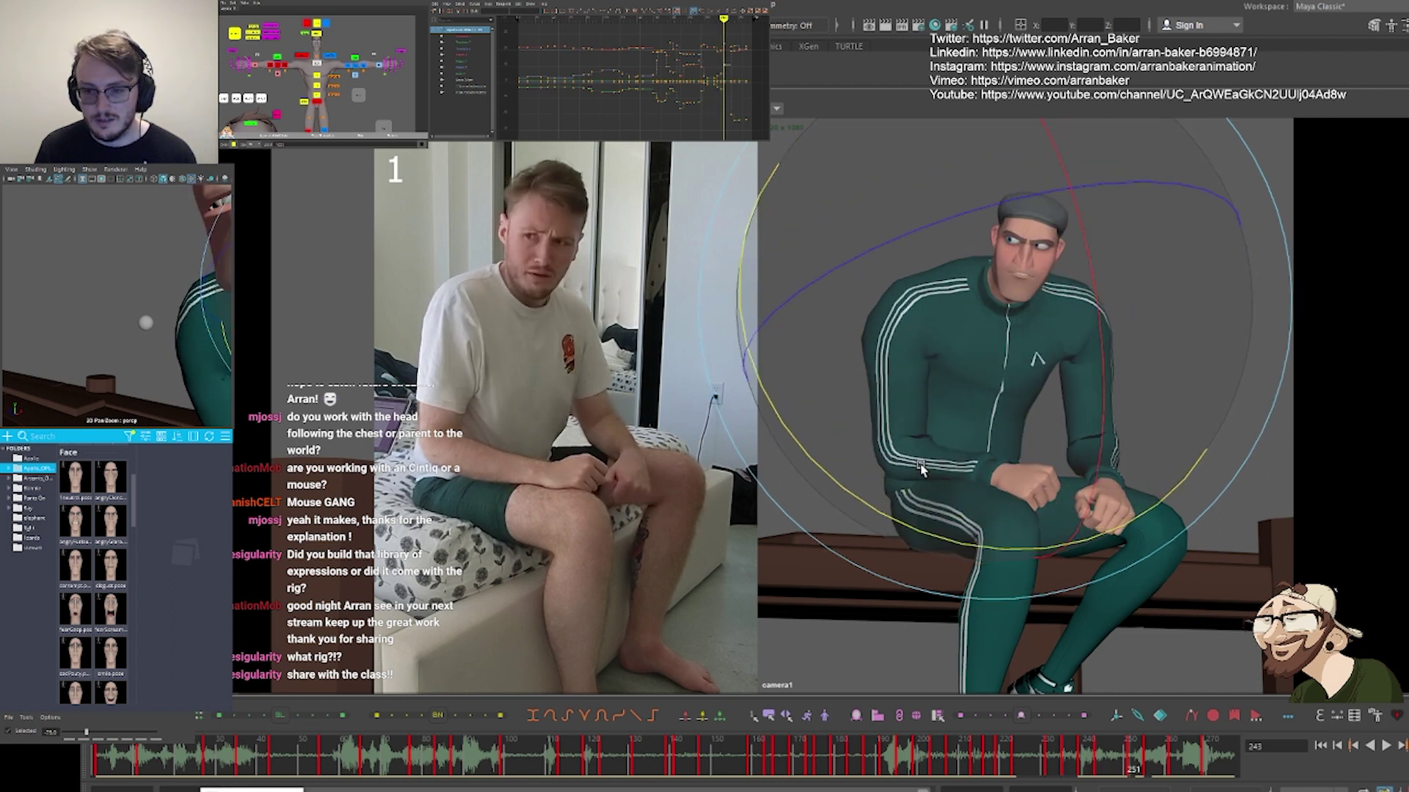
# Twist the neck control at frame 251 and compare the pose with the keys on either side
pyautogui.moveTo(999, 547); pyautogui.dragTo(1116, 496)
pyautogui.press(',')
pyautogui.press('.')
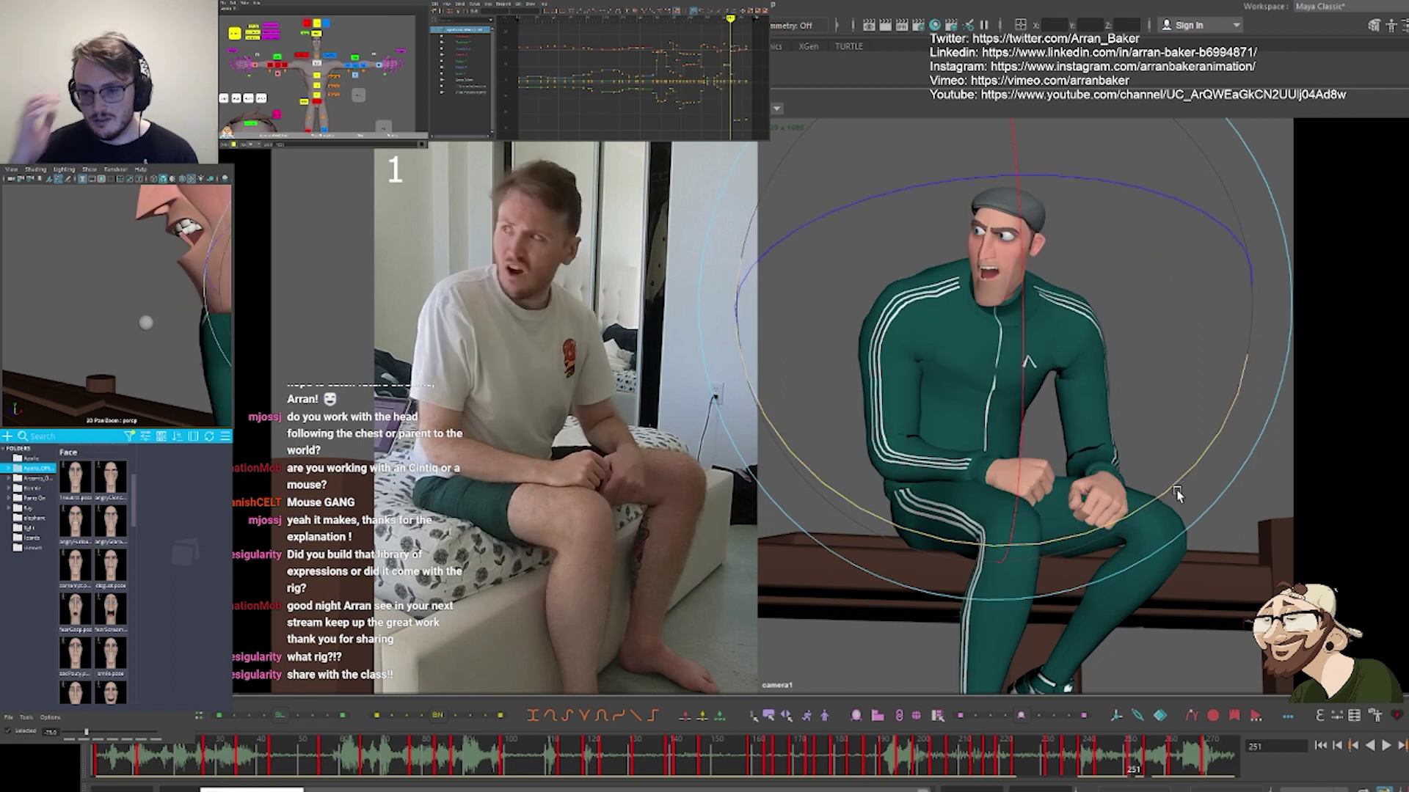
pyautogui.press(',')
pyautogui.press('.')
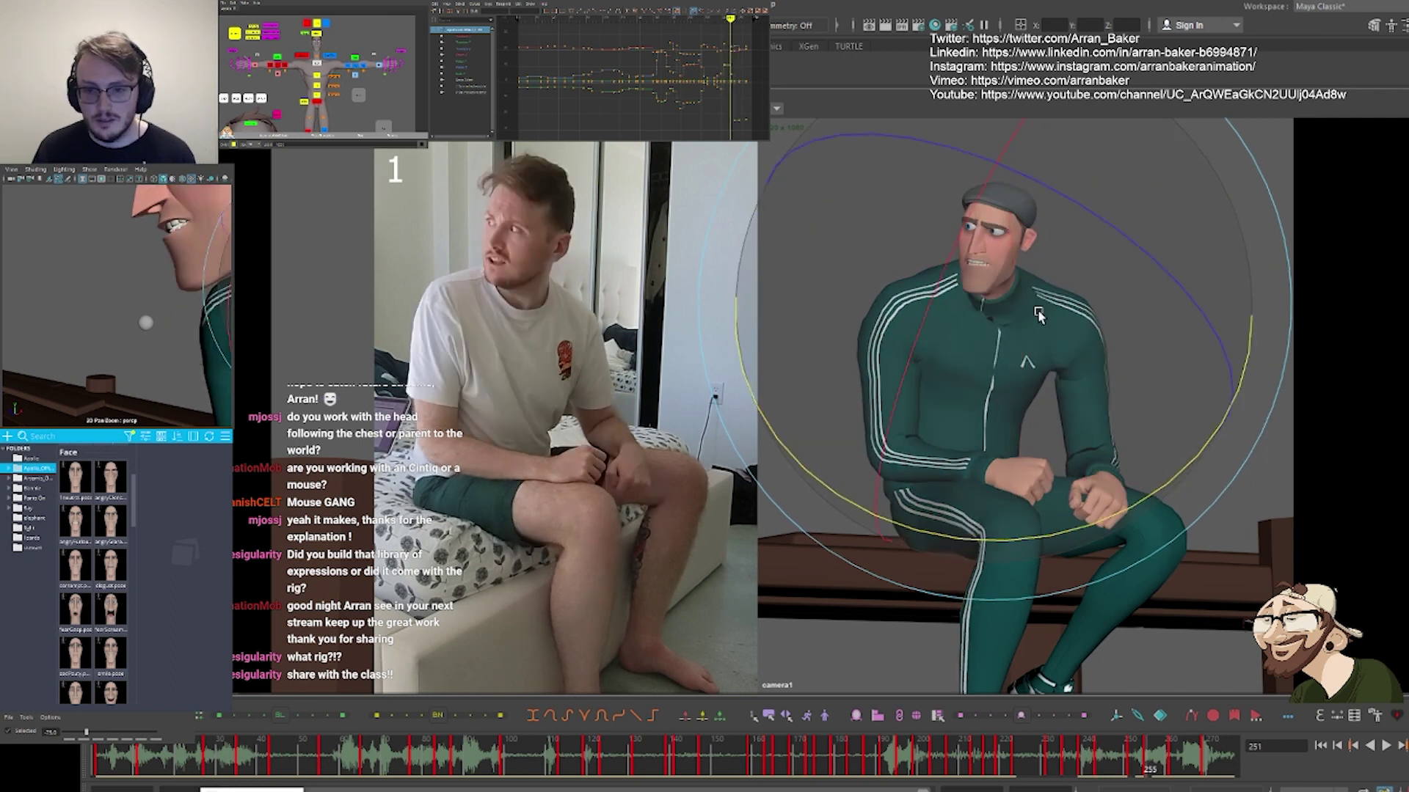
pyautogui.press(',')
pyautogui.press('.')
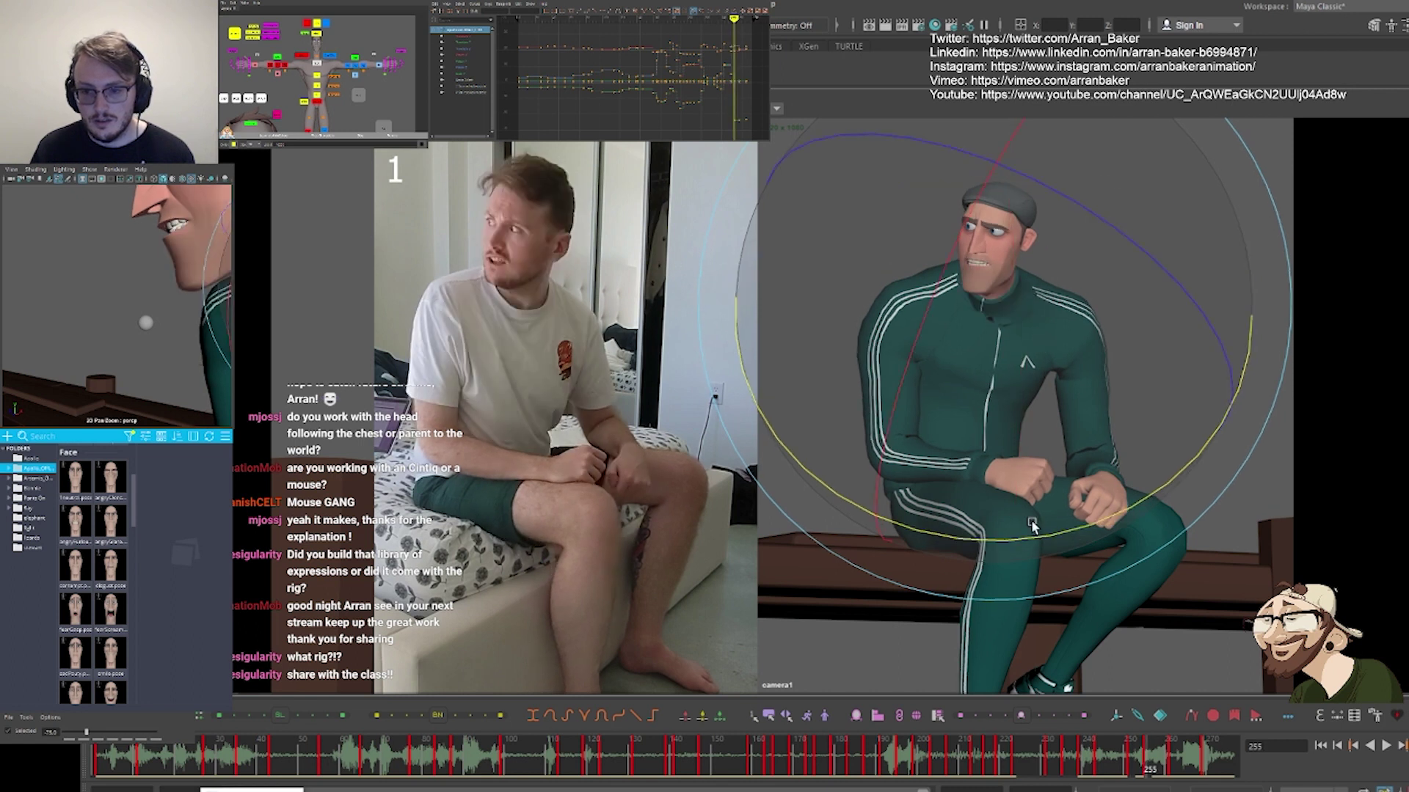
# Twist the neck control at frames 255, 261 and 269 to carry the adjustment through the remaining keys
pyautogui.moveTo(1045, 536)
pyautogui.mouseDown()
pyautogui.moveTo(1153, 441)
pyautogui.moveTo(1179, 386)
pyautogui.mouseUp()
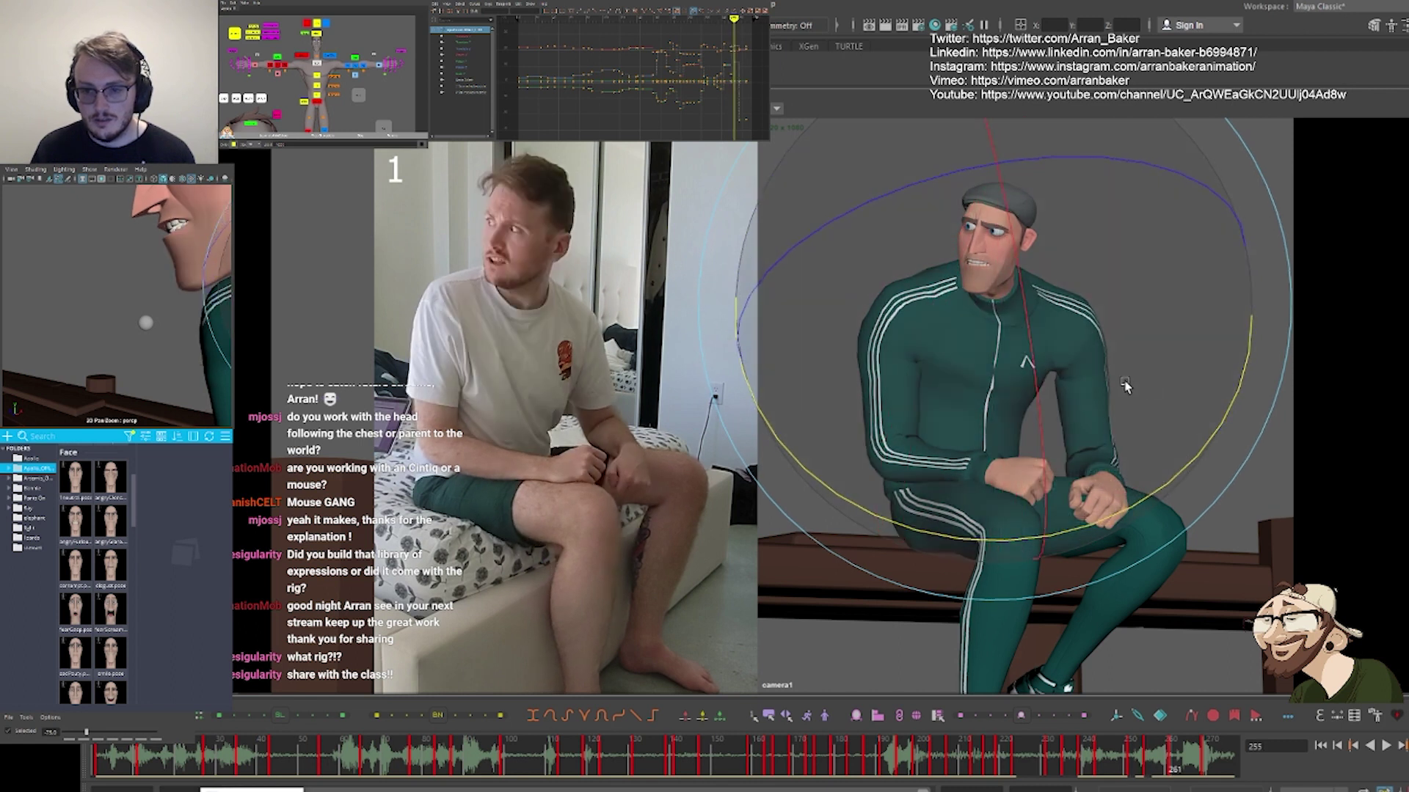
pyautogui.press('.')
pyautogui.press(',')
pyautogui.press('.')
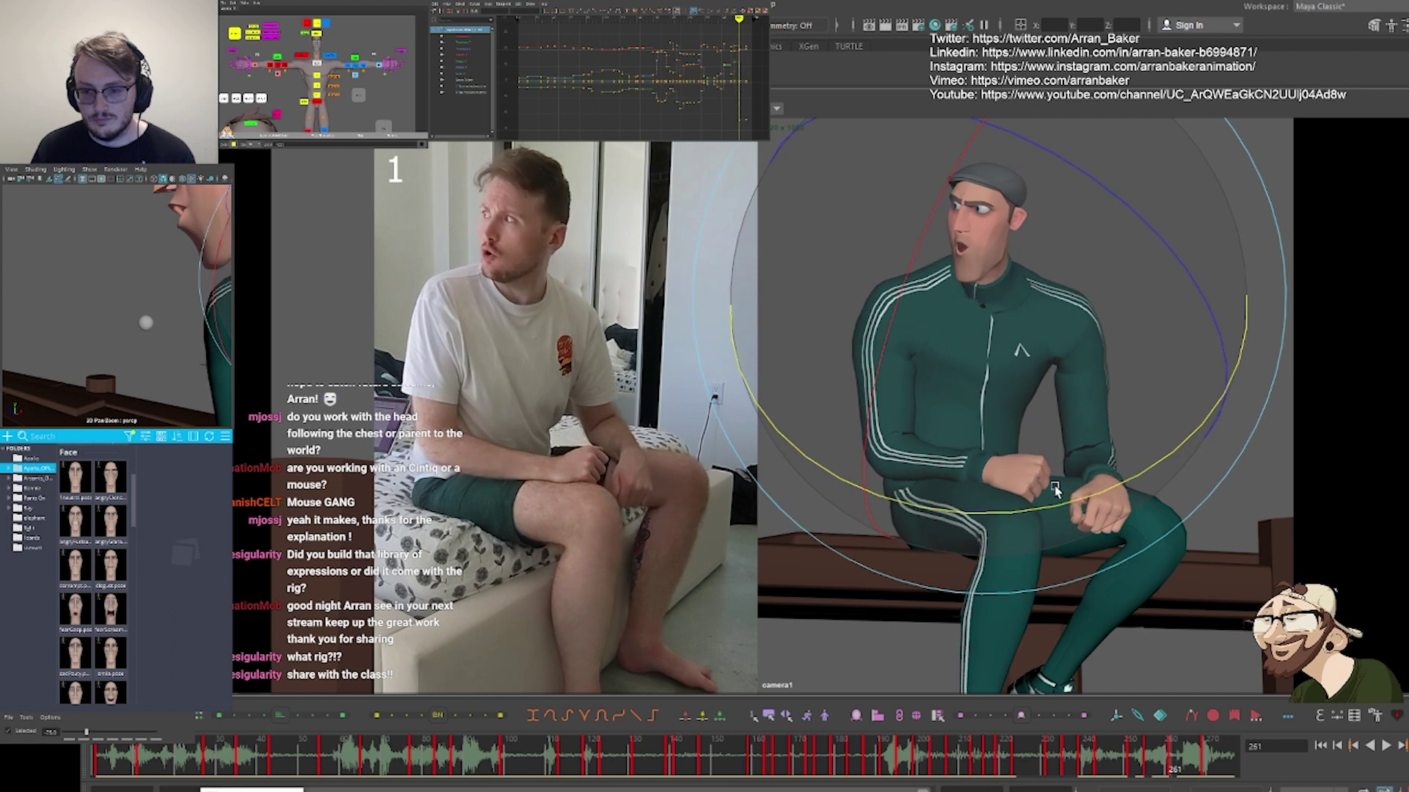
pyautogui.moveTo(1068, 503); pyautogui.dragTo(1189, 402)
pyautogui.press('.')
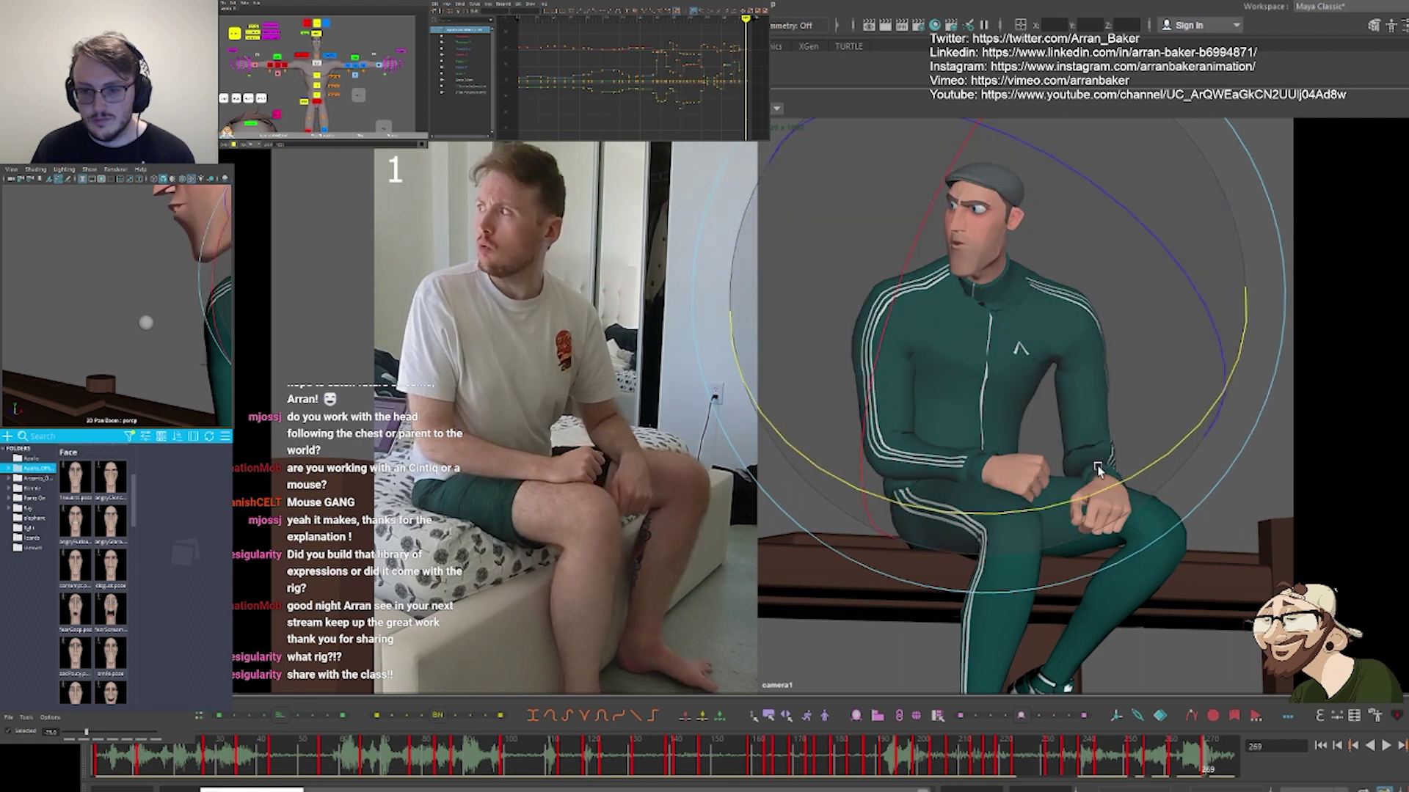
pyautogui.moveTo(1104, 475); pyautogui.dragTo(1213, 402)
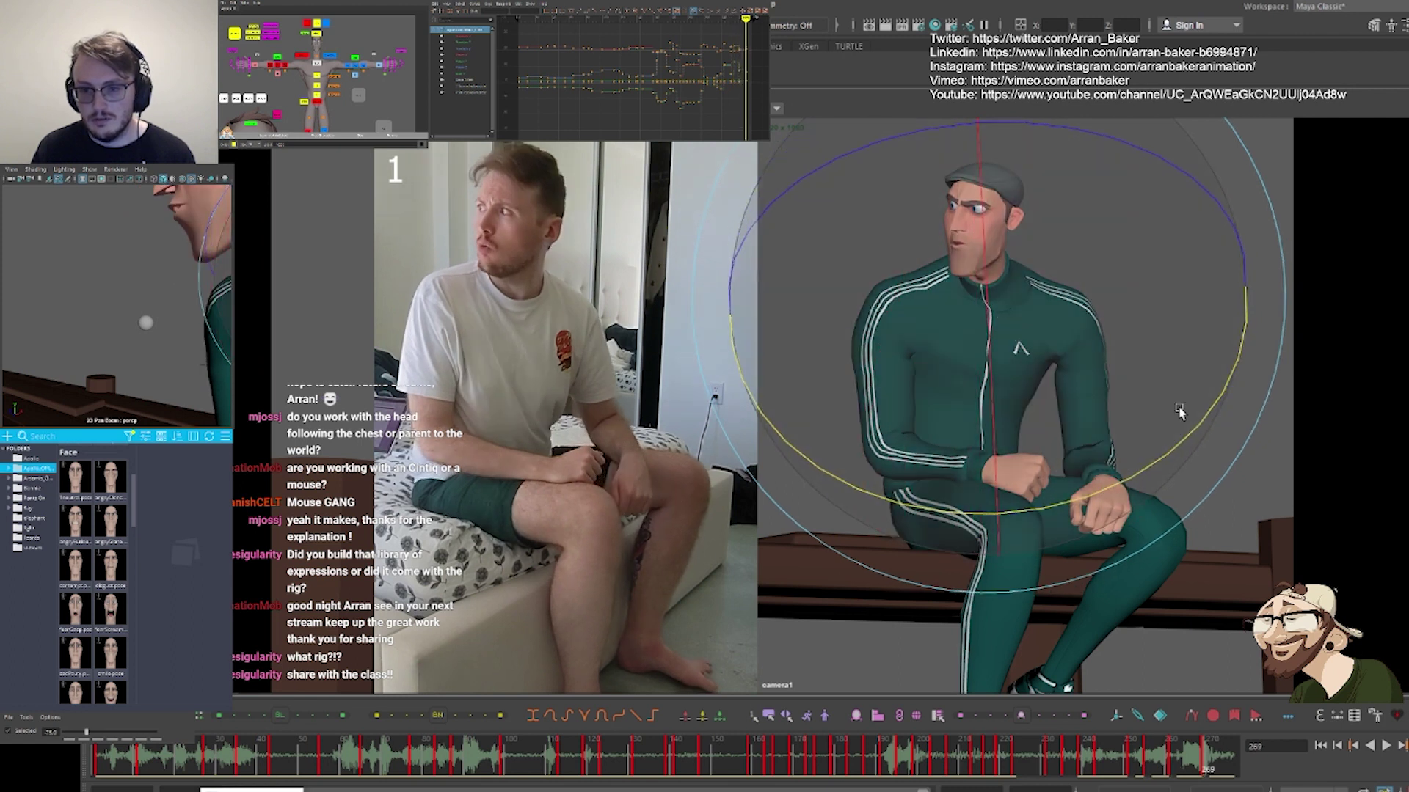
# Step back and forth through the keys from frame 235 onwards, examining the adjusted neck and head turn
pyautogui.press(',')
pyautogui.press(',')
pyautogui.press(',')
pyautogui.press(',')
pyautogui.press(',')
pyautogui.press(',')
pyautogui.press(',')
pyautogui.press('.')
pyautogui.press('.')
pyautogui.press('.')
pyautogui.press('.')
pyautogui.press('.')
pyautogui.press('.')
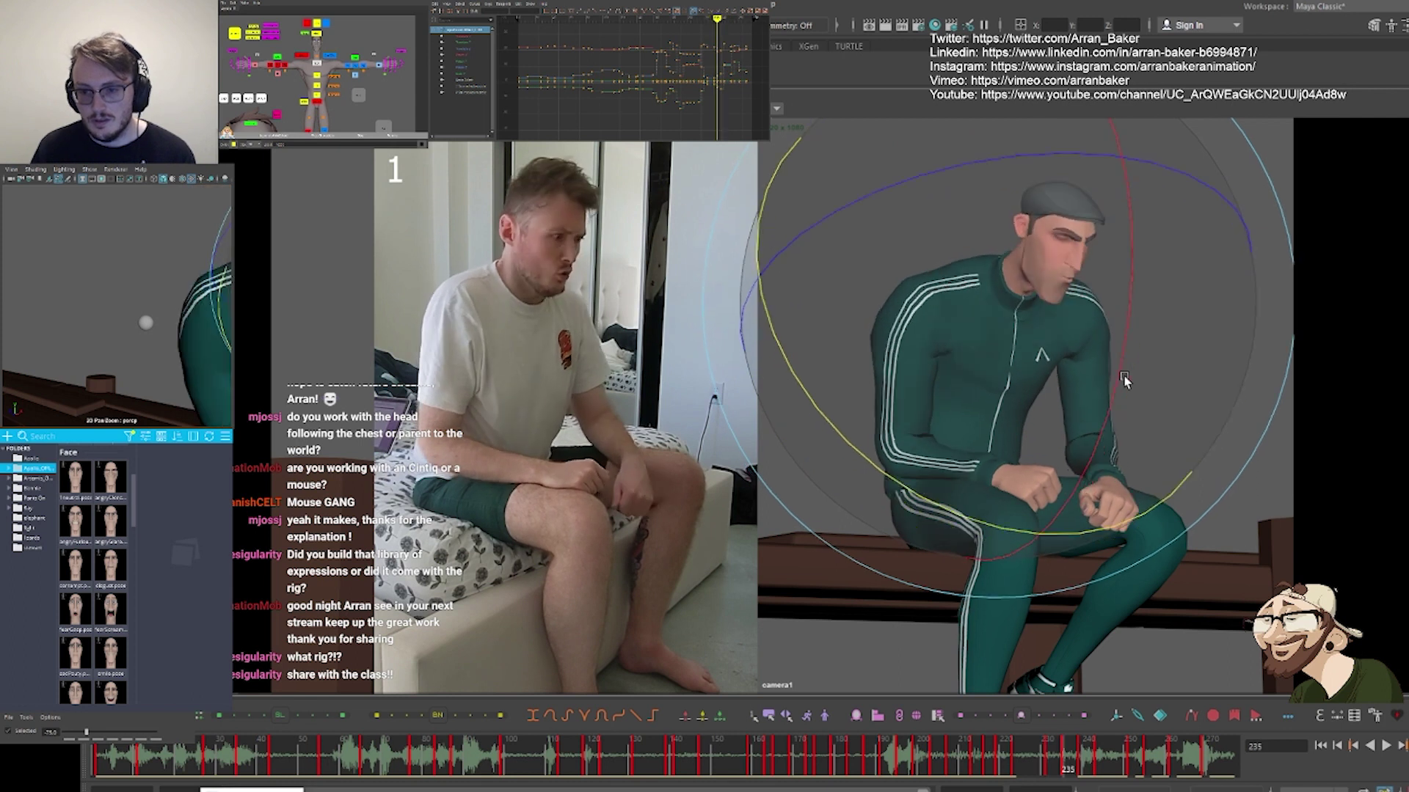
pyautogui.press(',')
pyautogui.press(',')
pyautogui.press(',')
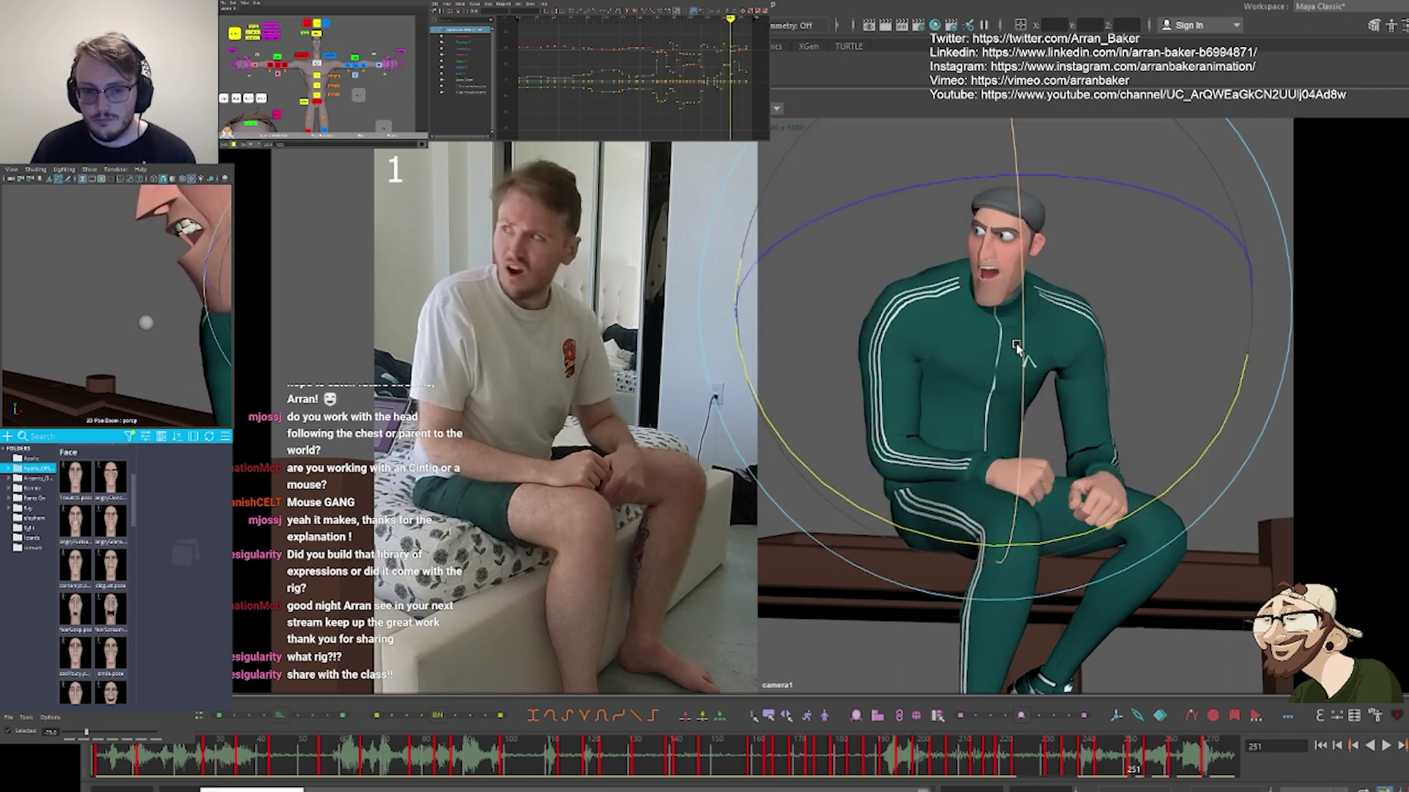
# Try a further neck rotation at frame 251 and compare the head motion with frames 243 and 255
pyautogui.press('.')
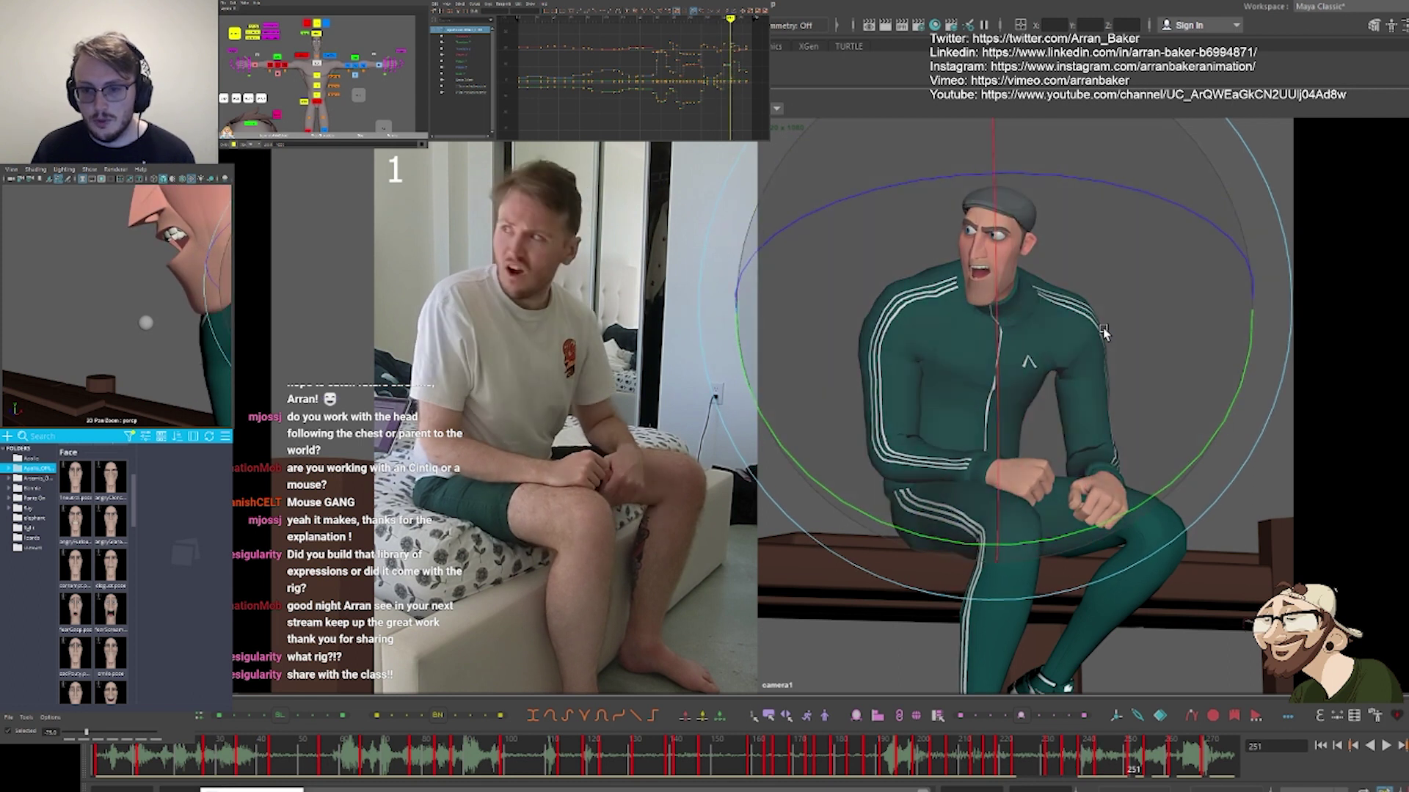
pyautogui.press(',')
pyautogui.press(',')
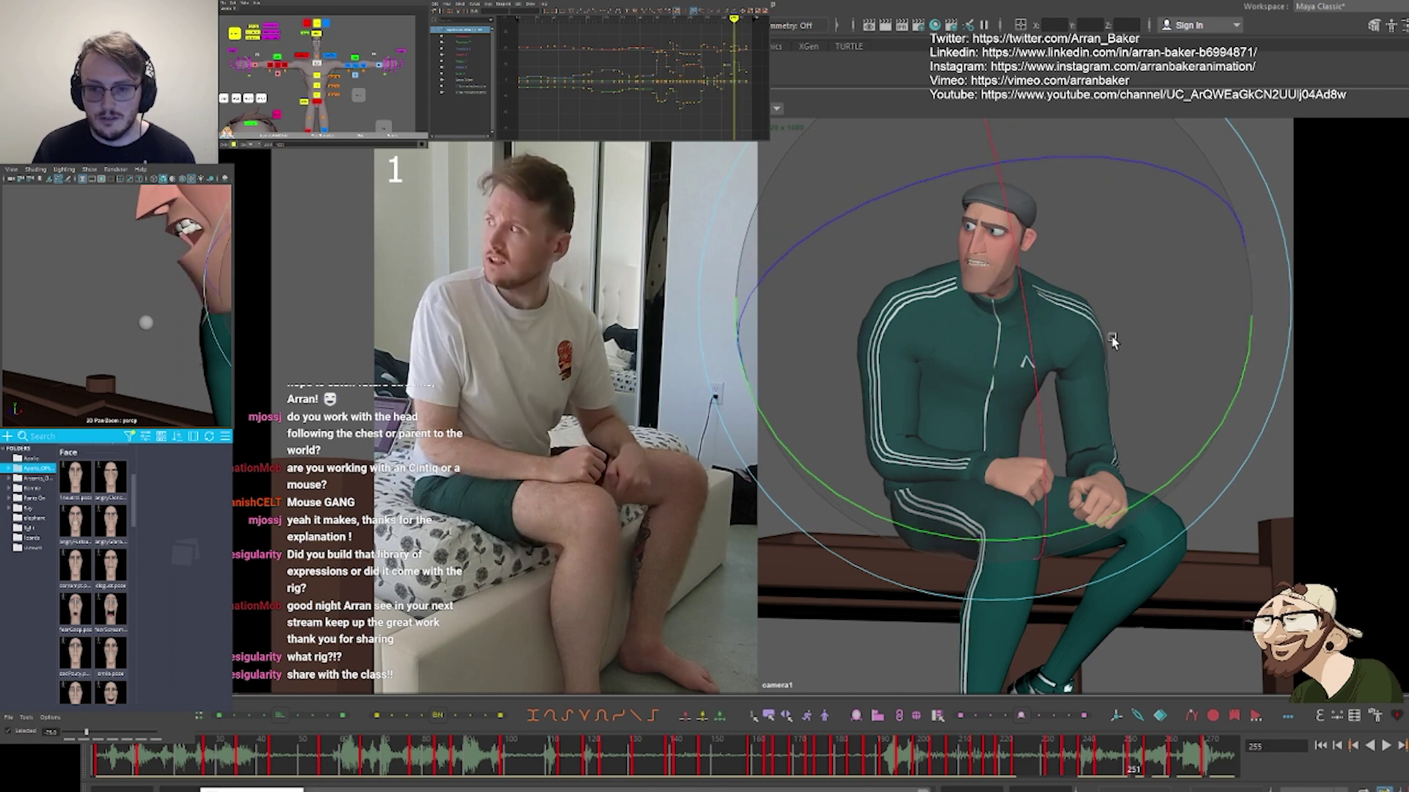
pyautogui.press(',')
pyautogui.press(',')
pyautogui.press(',')
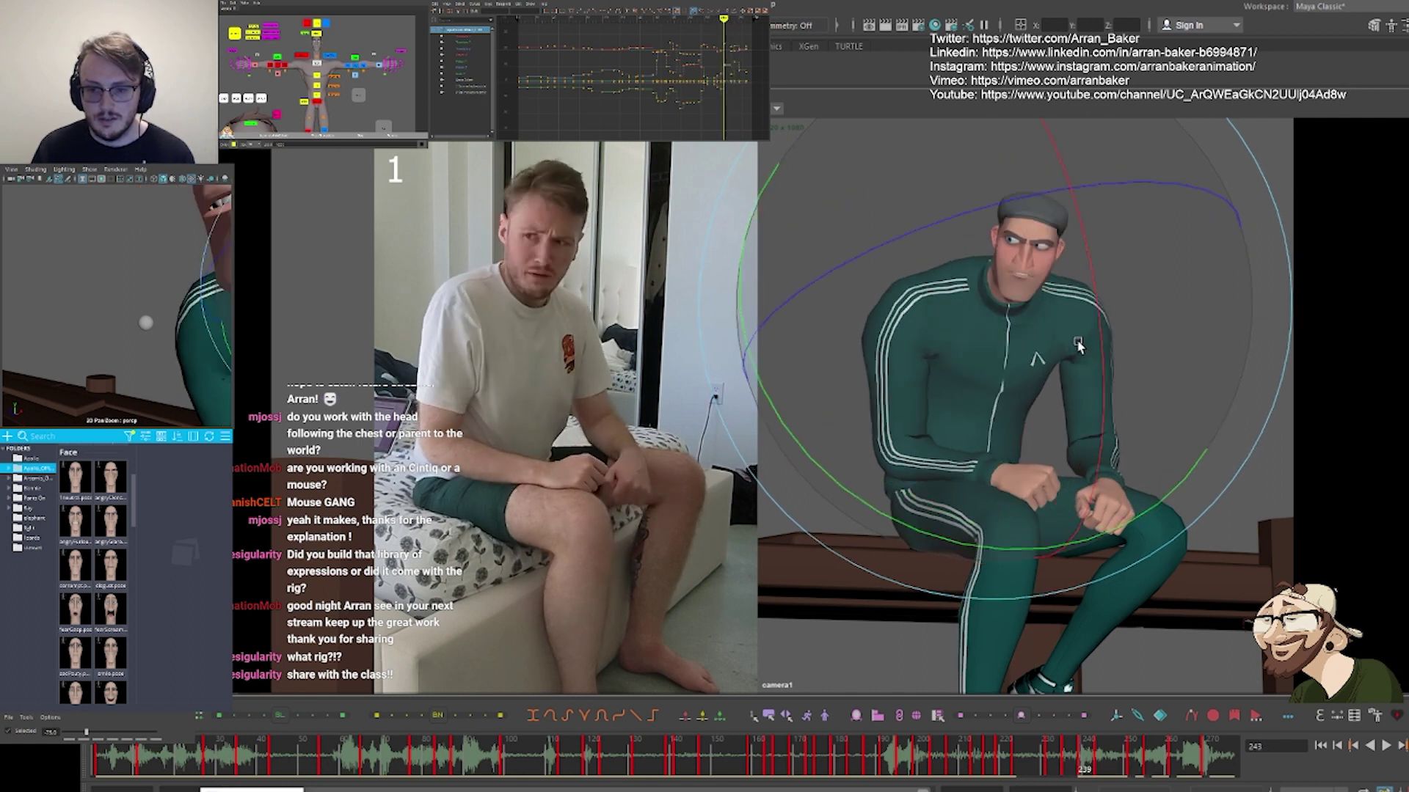
pyautogui.press('.')
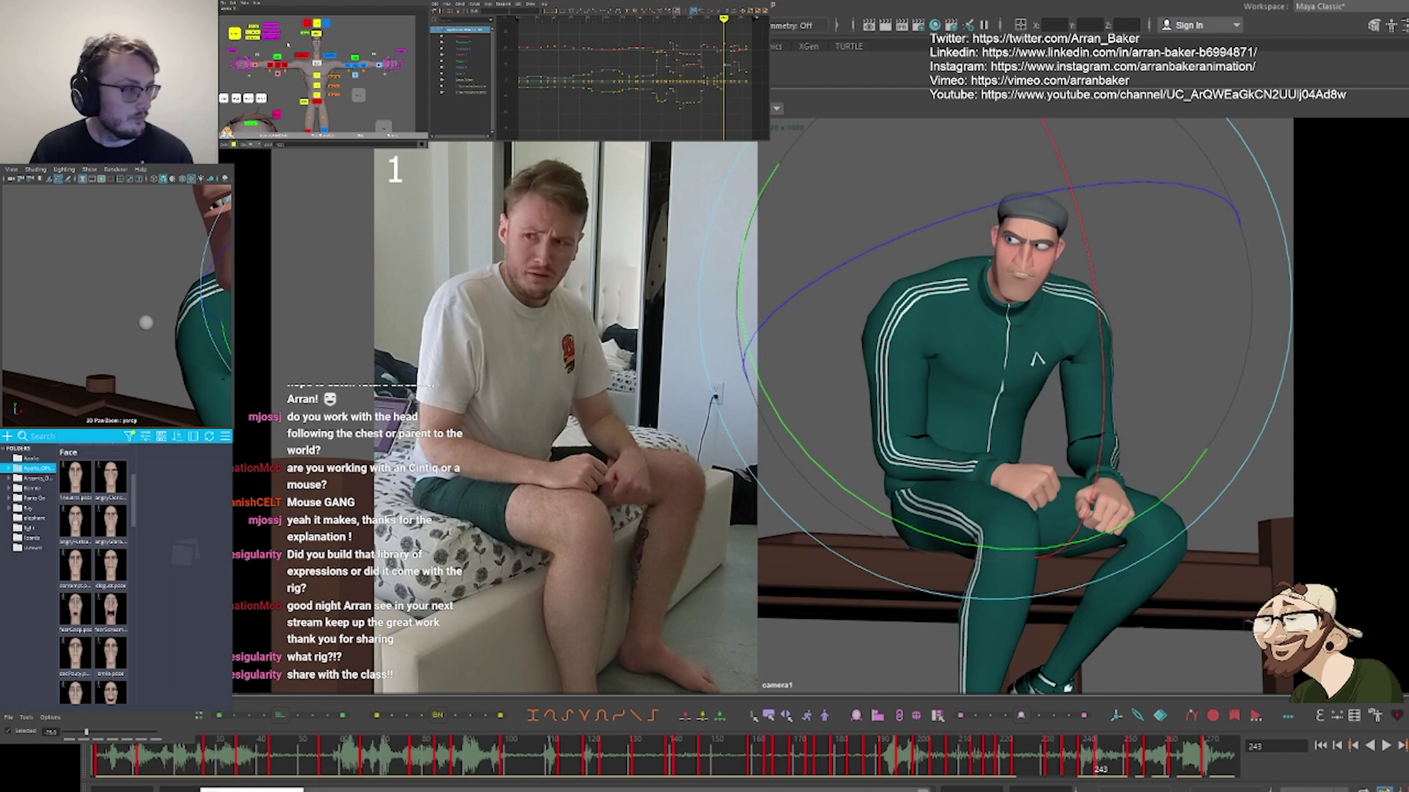
# Select the spine controls and rotate the torso slightly at frame 251, comparing it with the earlier keys
pyautogui.click(301, 58)
pyautogui.press('.')
pyautogui.press('.')
pyautogui.press('.')
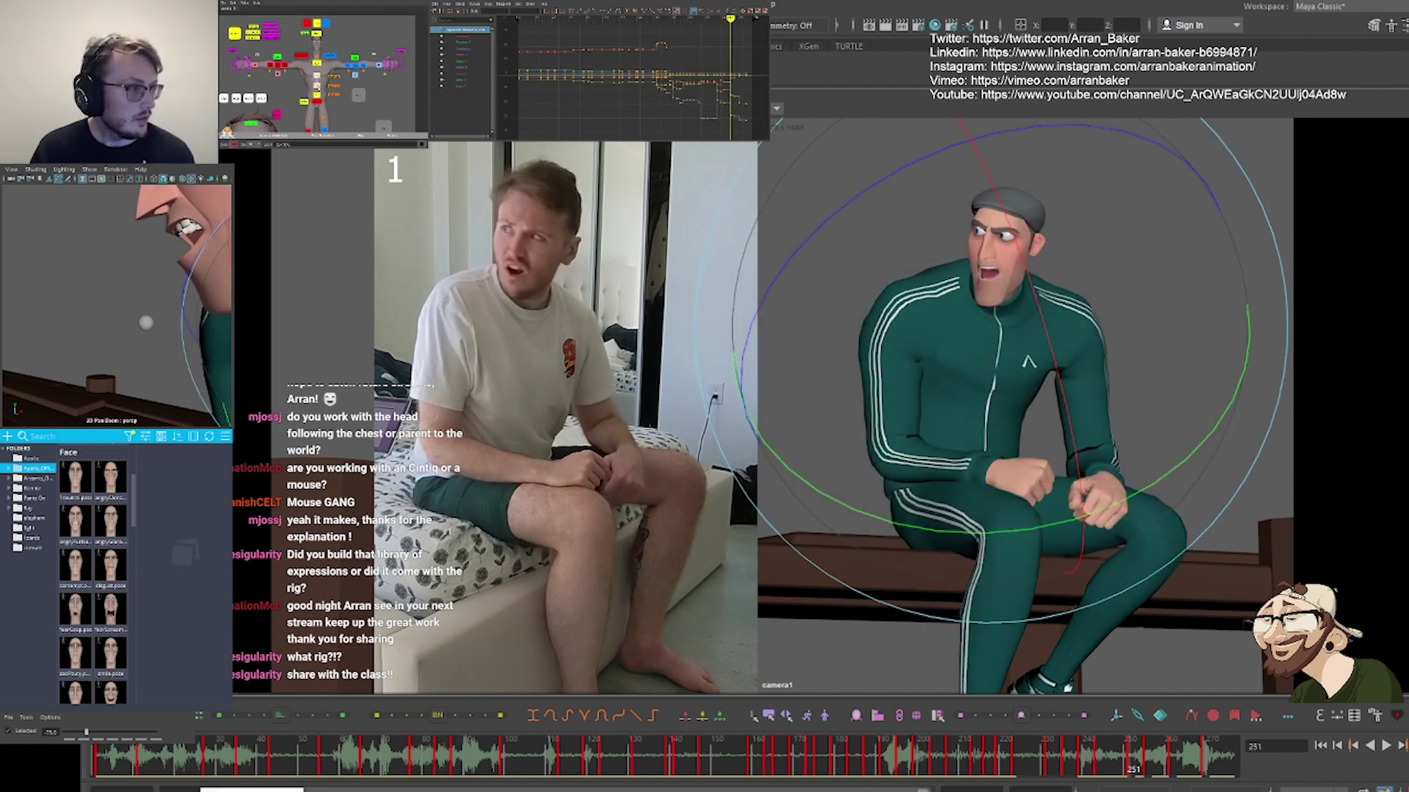
pyautogui.keyDown('shift'); pyautogui.click(318, 87); pyautogui.keyUp('shift')
pyautogui.moveTo(1093, 413); pyautogui.dragTo(1126, 415, button='middle')
pyautogui.moveTo(1002, 463)
pyautogui.mouseDown(button='middle')
pyautogui.moveTo(962, 504)
pyautogui.moveTo(993, 439)
pyautogui.mouseUp(button='middle')
pyautogui.press(',')
pyautogui.press(',')
pyautogui.press(',')
pyautogui.press('.')
pyautogui.press('.')
pyautogui.press('.')
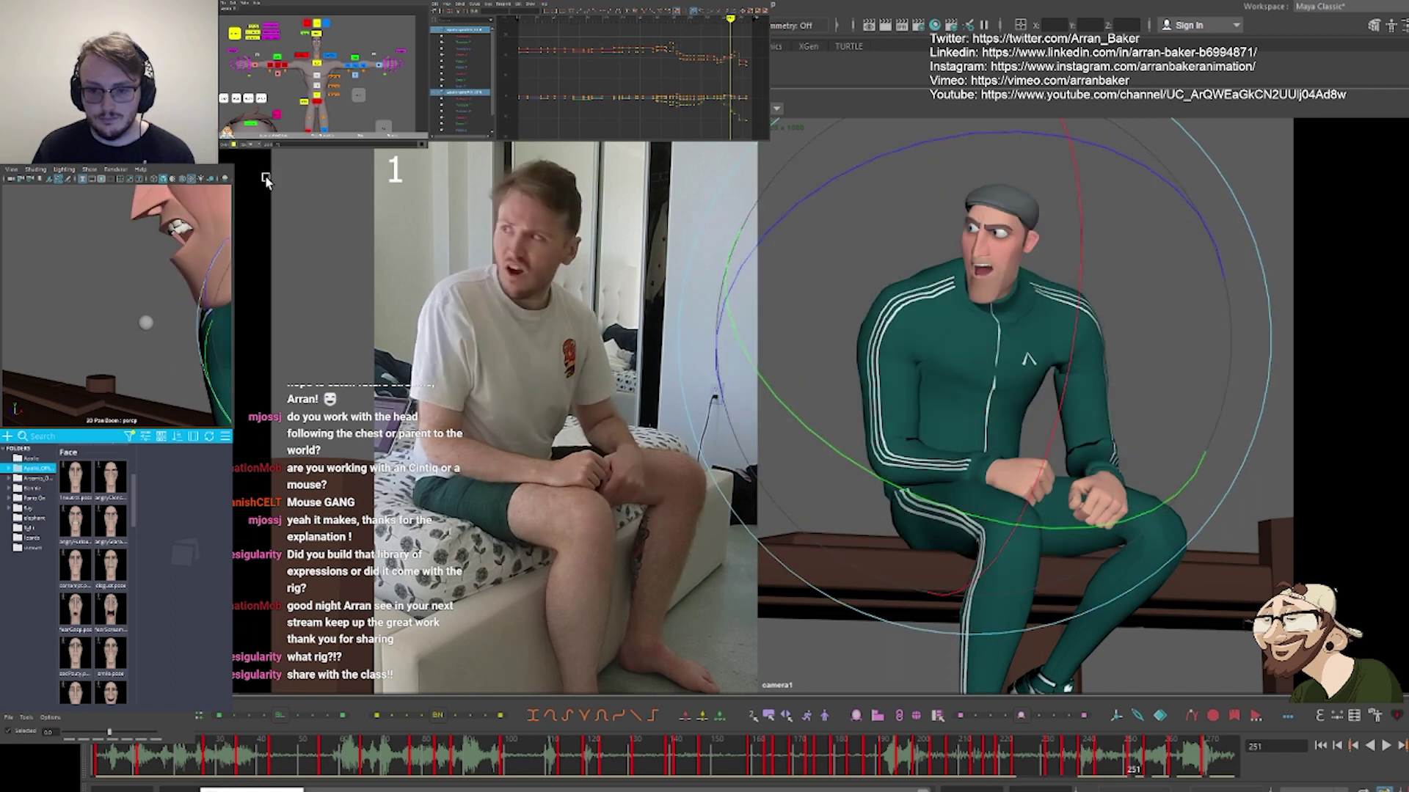
# Adjust the neck rotation slightly at frame 251 to suit the new torso pose and check it against frame 243
pyautogui.click(317, 64)
pyautogui.moveTo(904, 383); pyautogui.dragTo(908, 375, button='middle')
pyautogui.press(',')
pyautogui.press('.')
# Add the lower spine to the selection and blend its pose at frame 255 by -75, comparing it with the preceding keys
pyautogui.press('.')
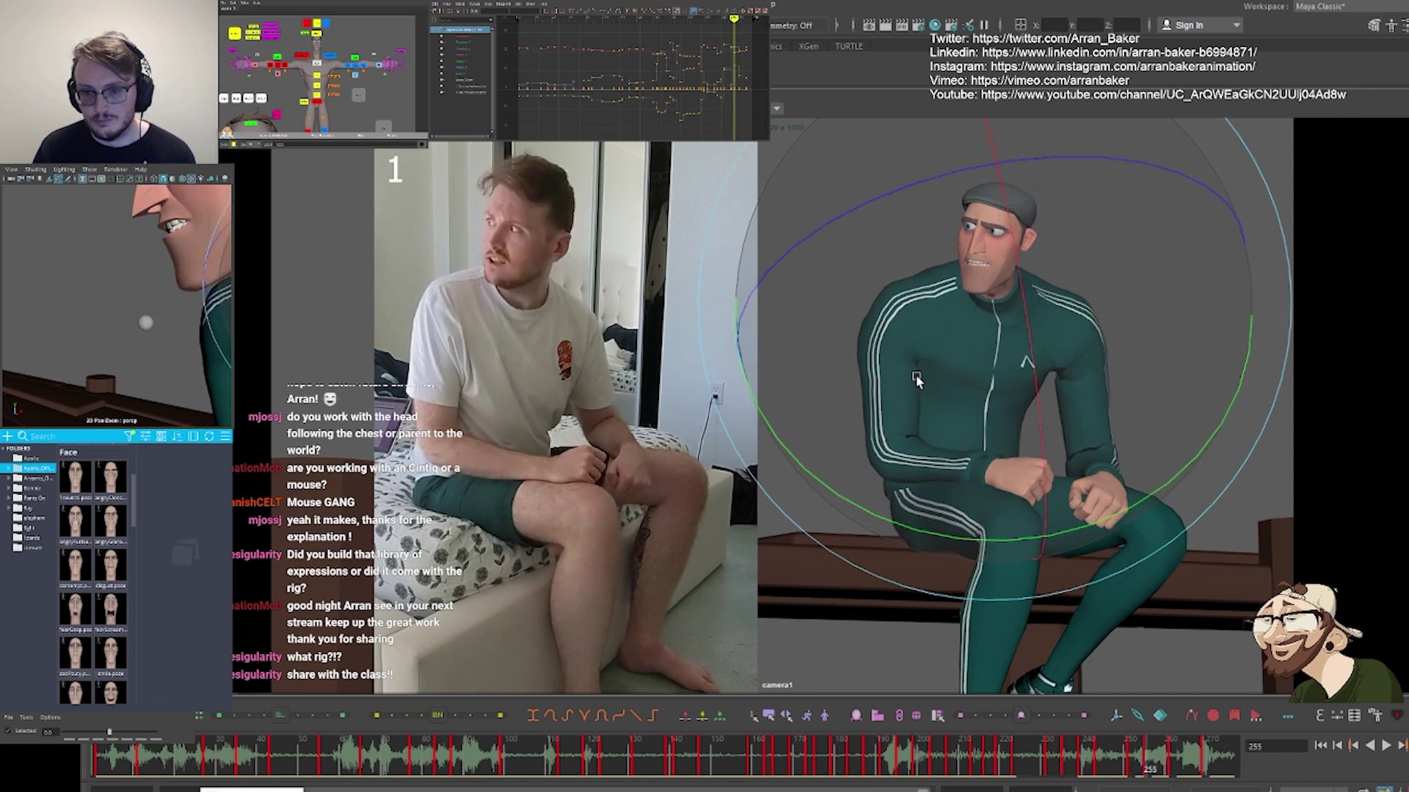
pyautogui.keyDown('shift'); pyautogui.click(318, 86); pyautogui.keyUp('shift')
pyautogui.hotkey('alt', '1')
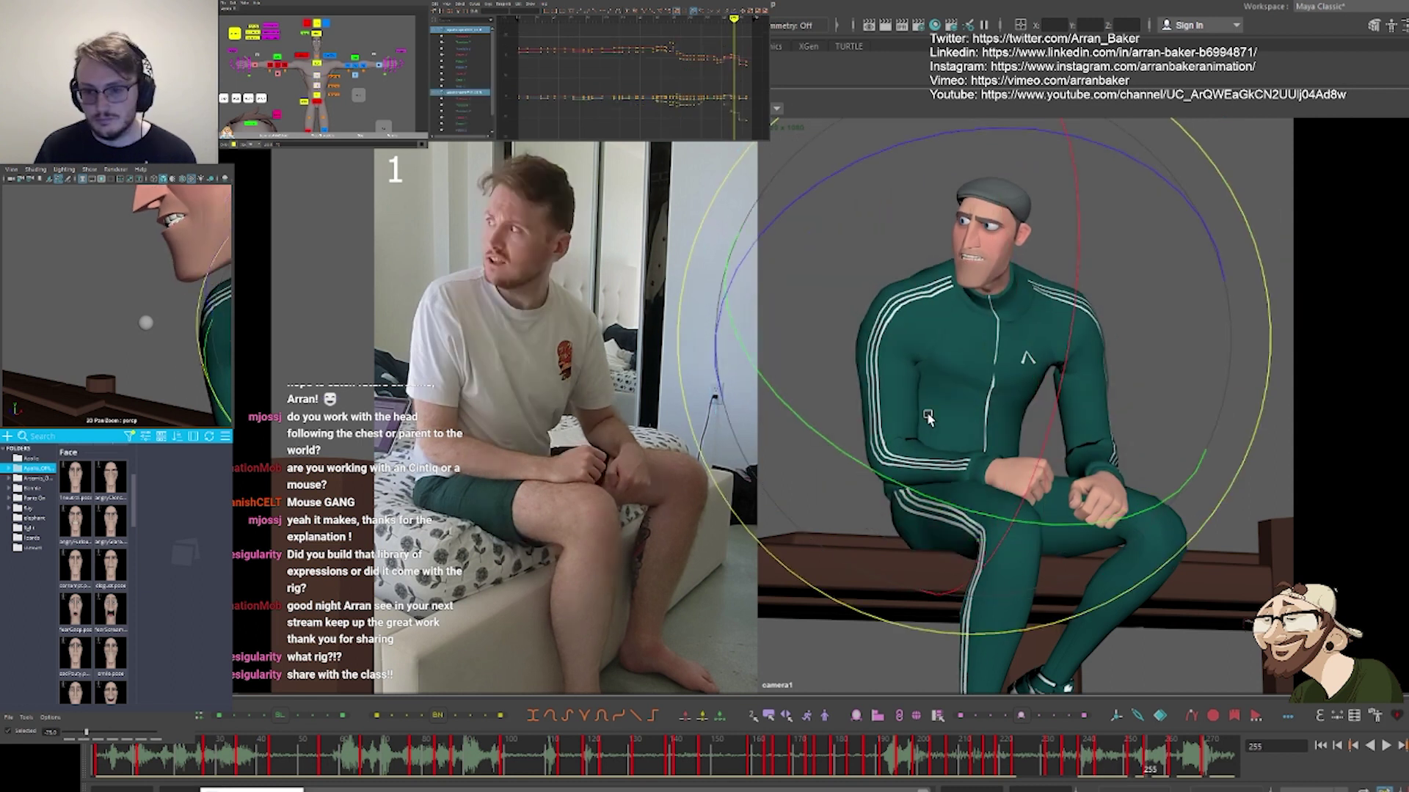
pyautogui.press(',')
pyautogui.press(',')
pyautogui.press('.')
pyautogui.press('.')
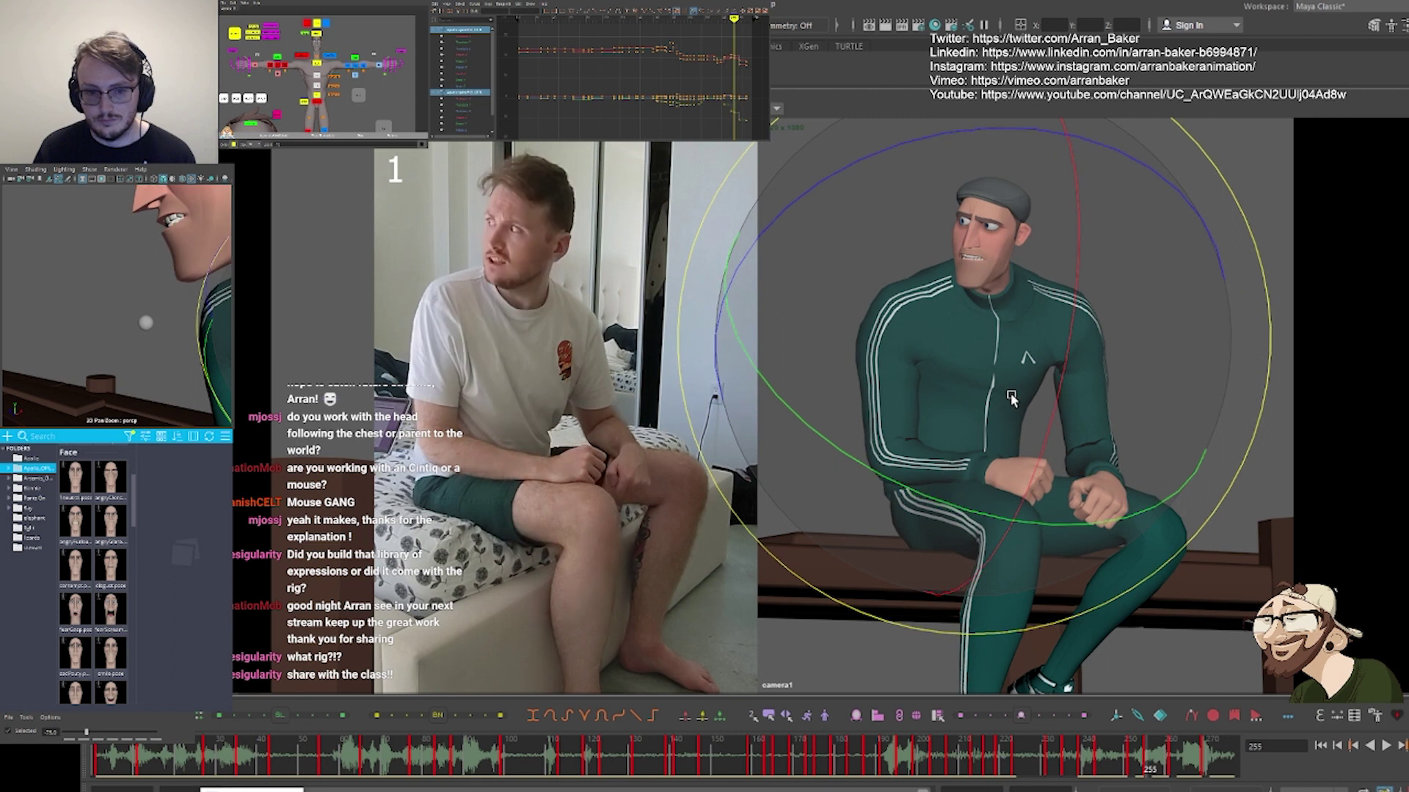
# Rotate the spine slightly at frame 255 and check the torso motion against frame 251
pyautogui.press(',')
pyautogui.press('.')
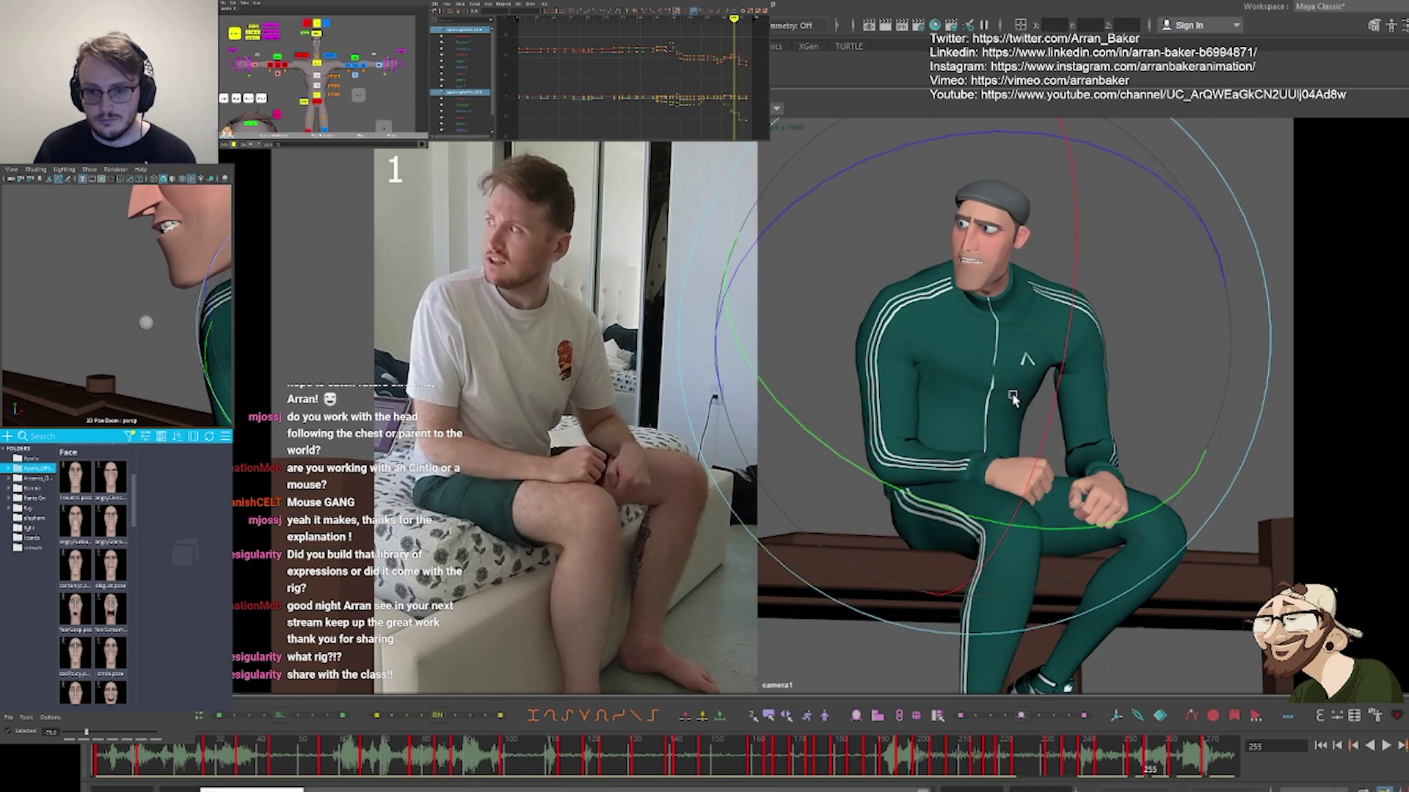
pyautogui.press(',')
pyautogui.press('.')
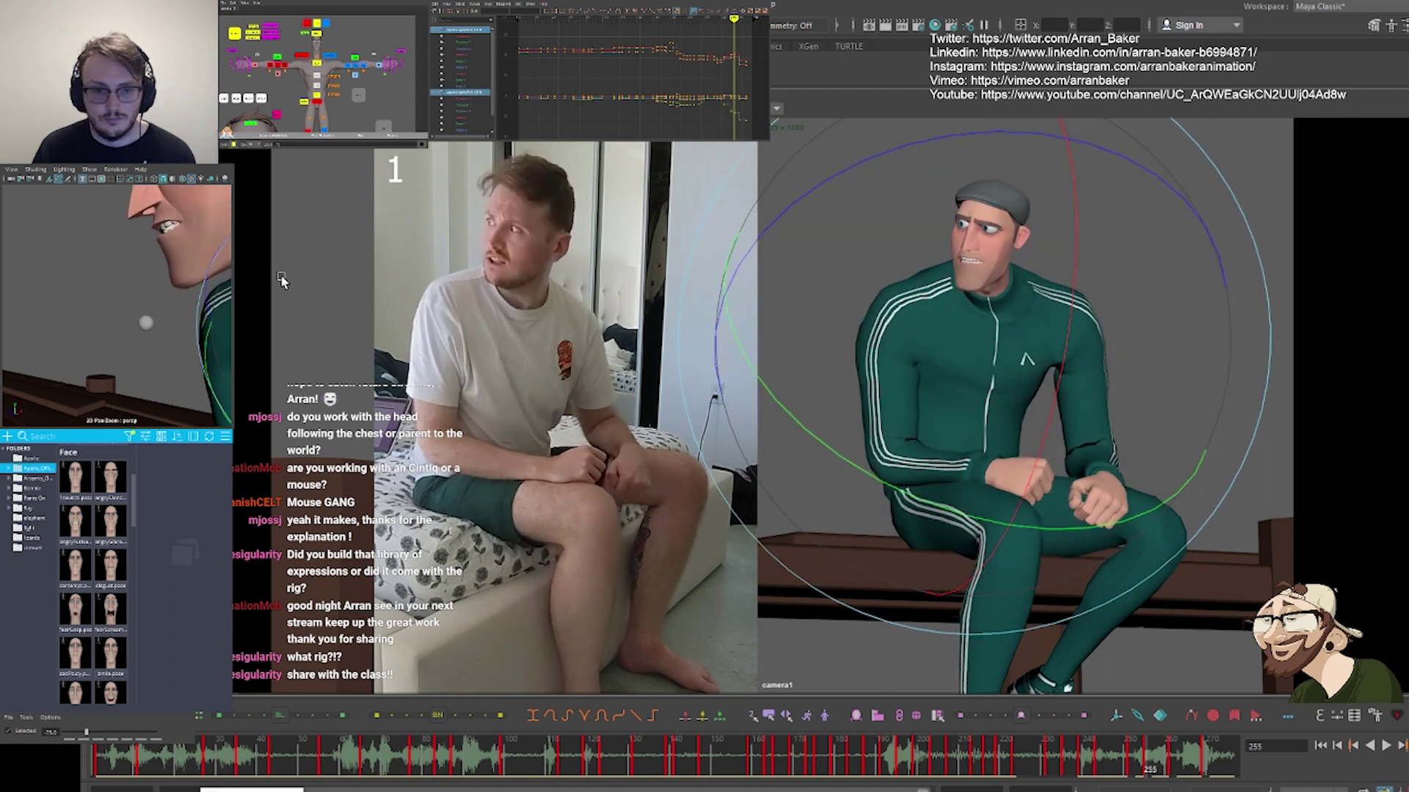
pyautogui.press(',')
pyautogui.press(',')
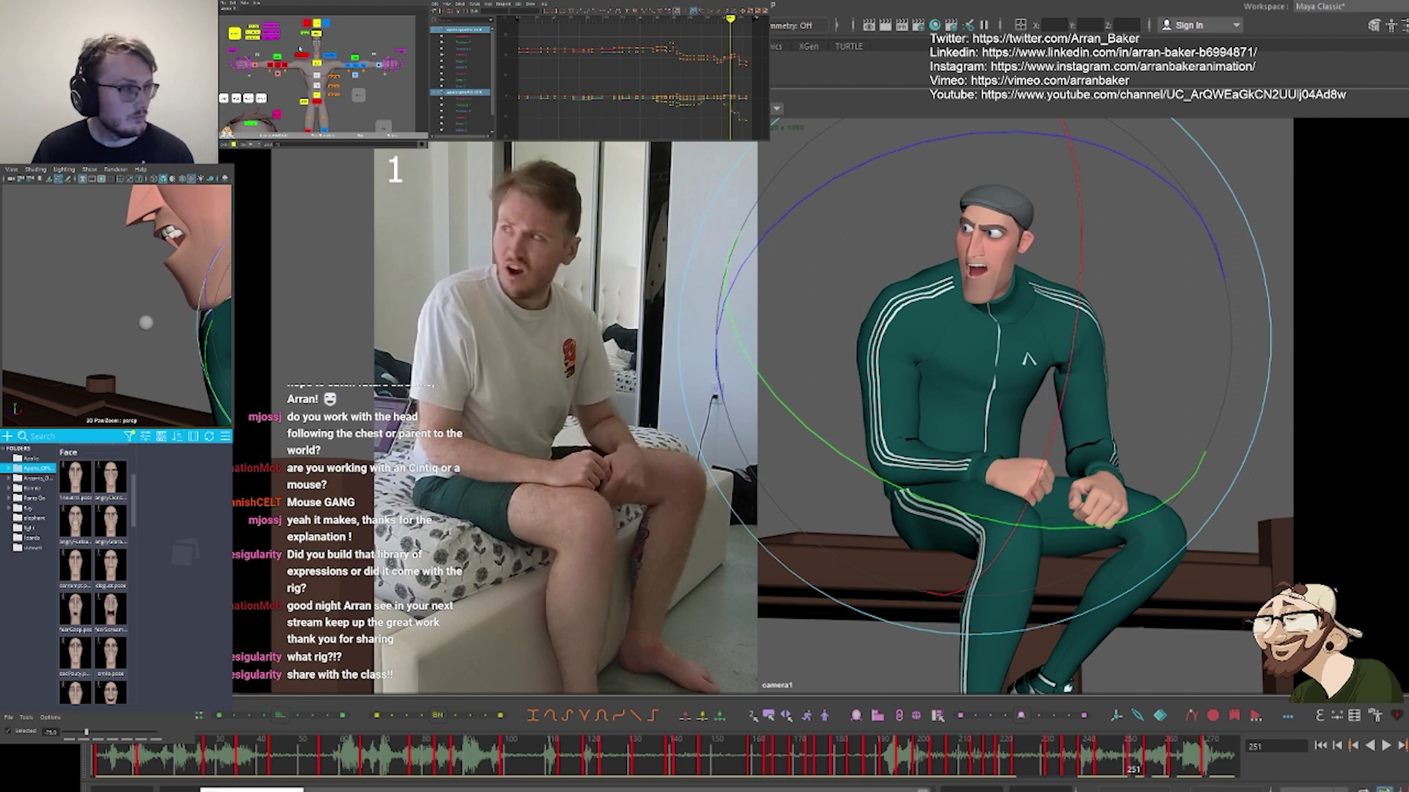
# Select the neck control and rotate it slightly at frame 251, checking the head turn against frame 255
pyautogui.click(316, 33)
pyautogui.press('.')
pyautogui.press(',')
pyautogui.moveTo(926, 381); pyautogui.dragTo(909, 380)
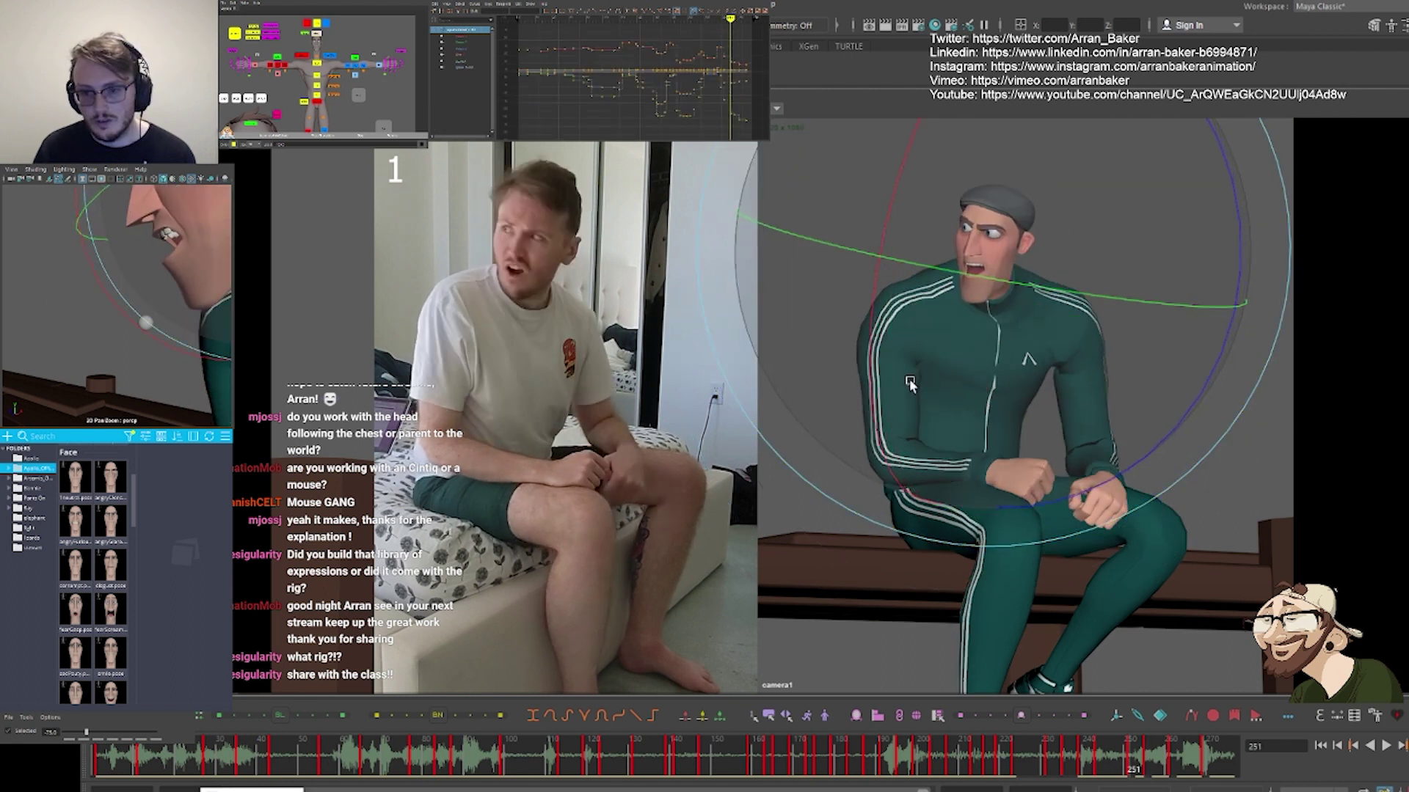
pyautogui.press('.')
pyautogui.press(',')
pyautogui.press('.')
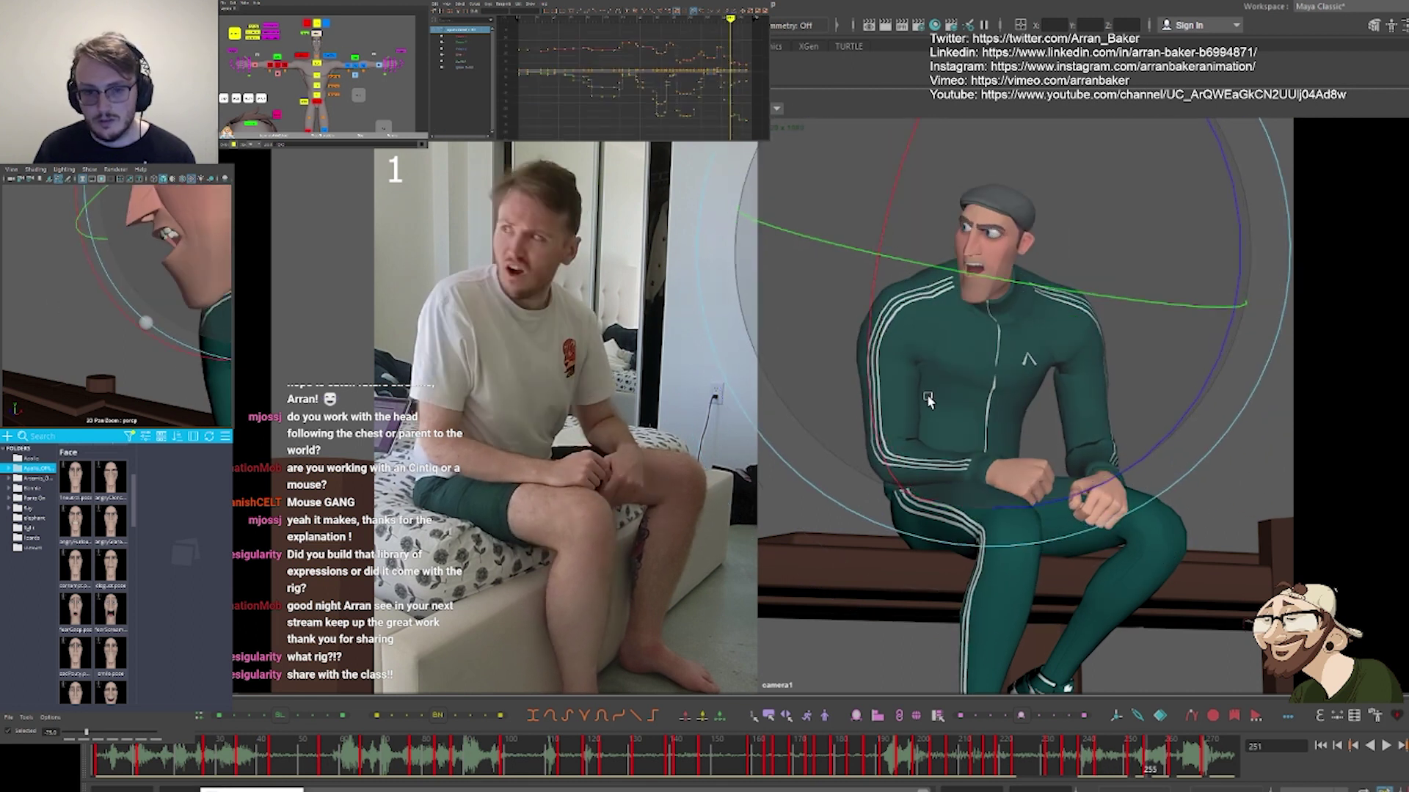
pyautogui.press(',')
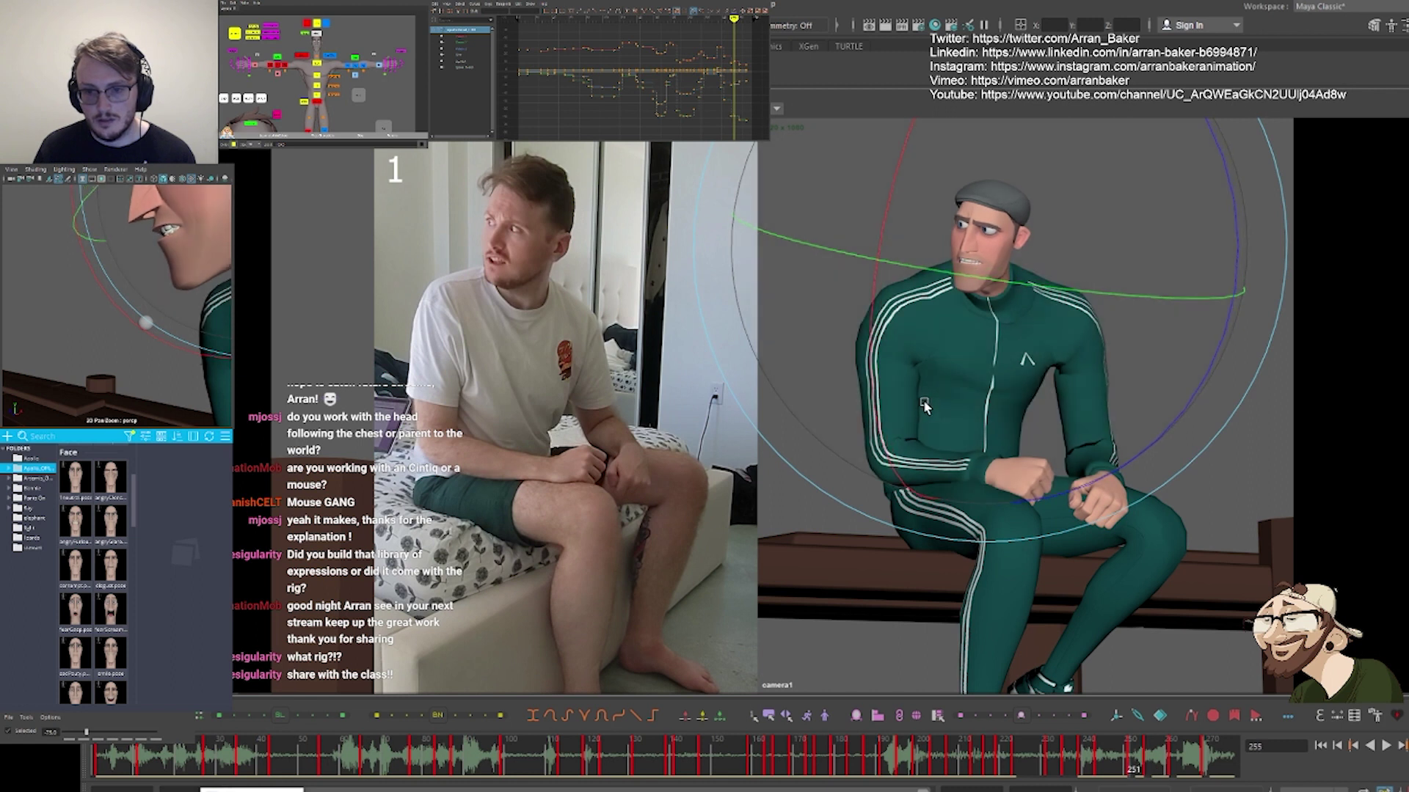
# Step through the keys between frames 239 and 255 to examine the flow of the head turn
pyautogui.press(',')
pyautogui.press(',')
pyautogui.press('.')
pyautogui.press('.')
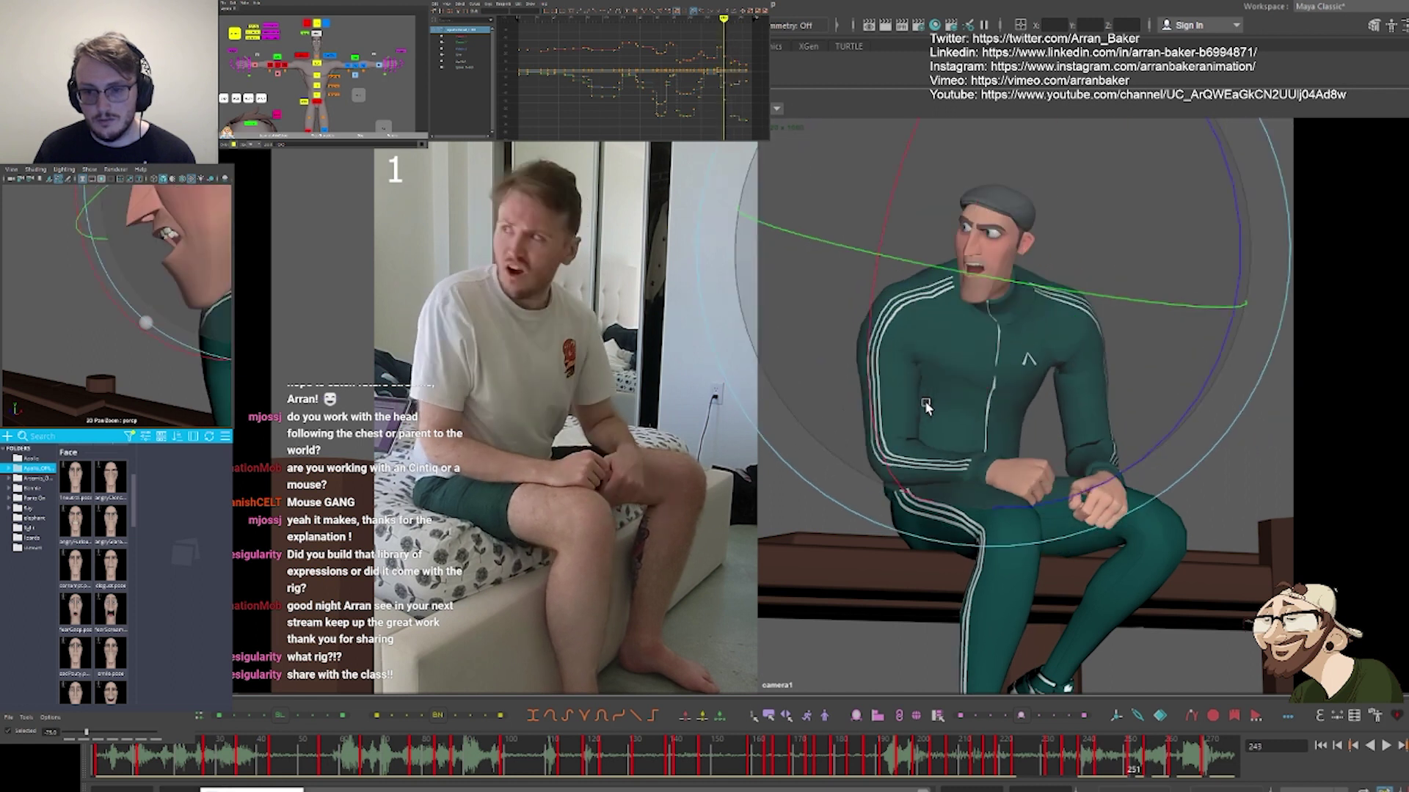
pyautogui.press('.')
pyautogui.press(',')
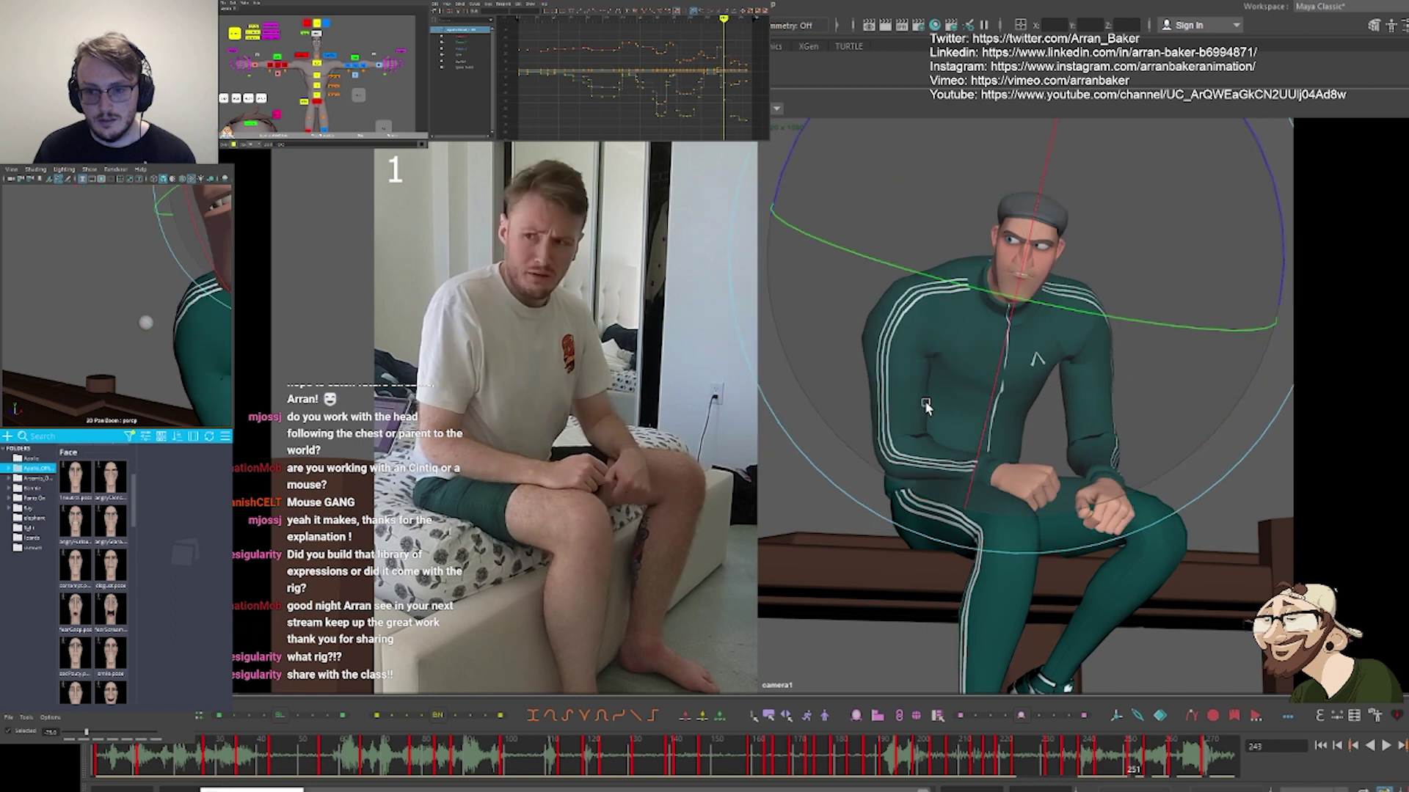
pyautogui.press(',')
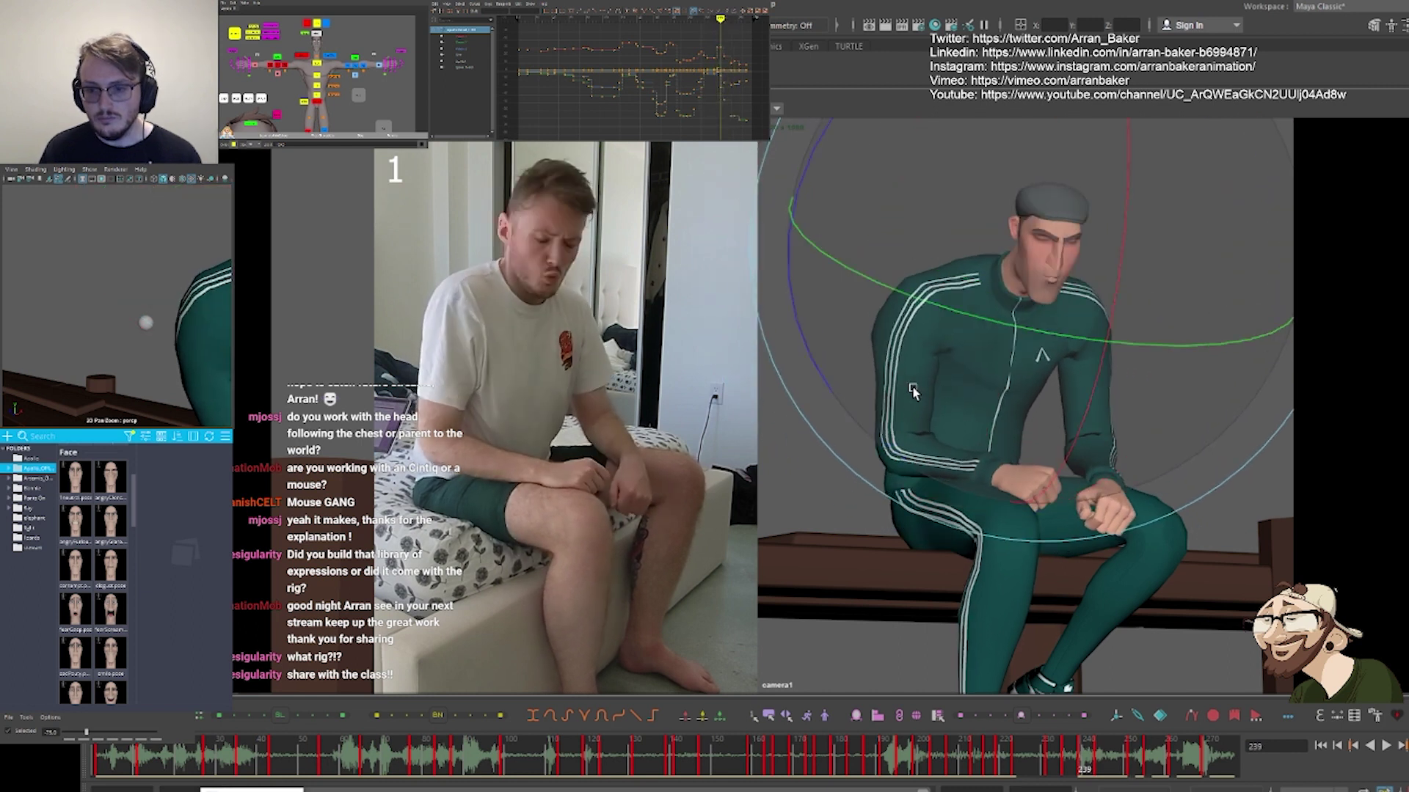
# Insert a breakdown pose for all character controls at frame 249, weighted towards the frame 243 pose, and compare it with the neighbouring keys
pyautogui.hotkey('alt', '.')
pyautogui.hotkey('alt', '.')
pyautogui.hotkey('alt', '.')
pyautogui.hotkey('alt', '.')
pyautogui.hotkey('alt', '.')
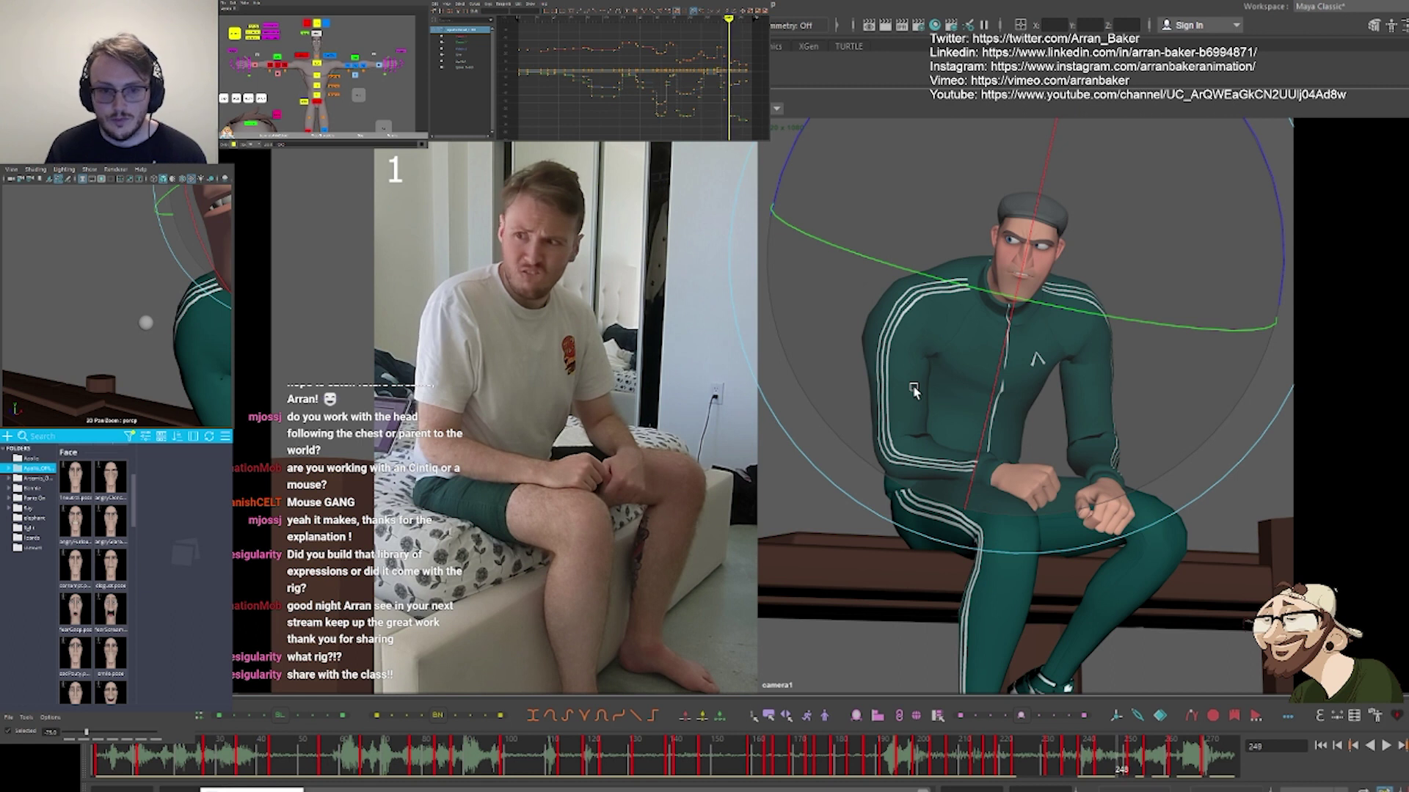
pyautogui.hotkey('alt', '.')
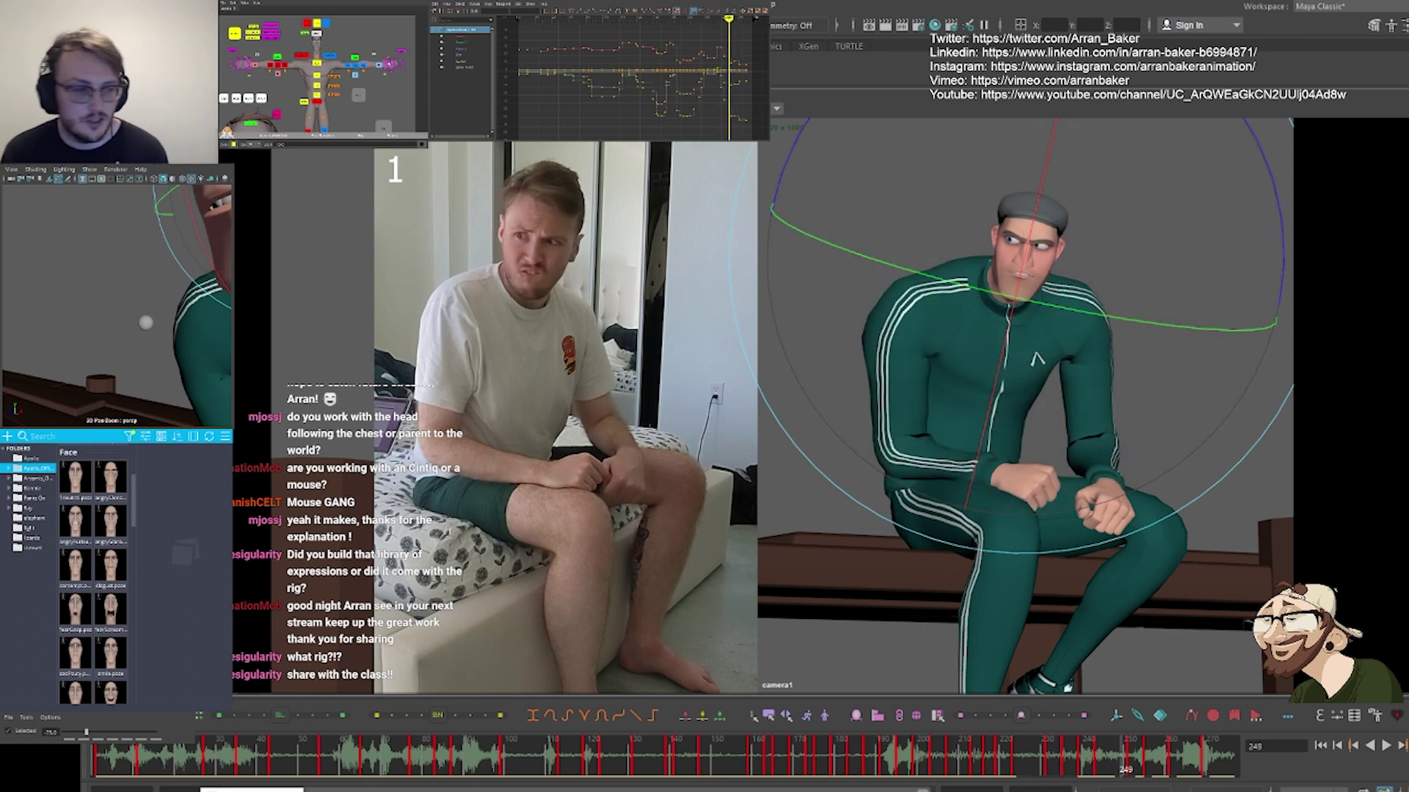
pyautogui.click(999, 387)
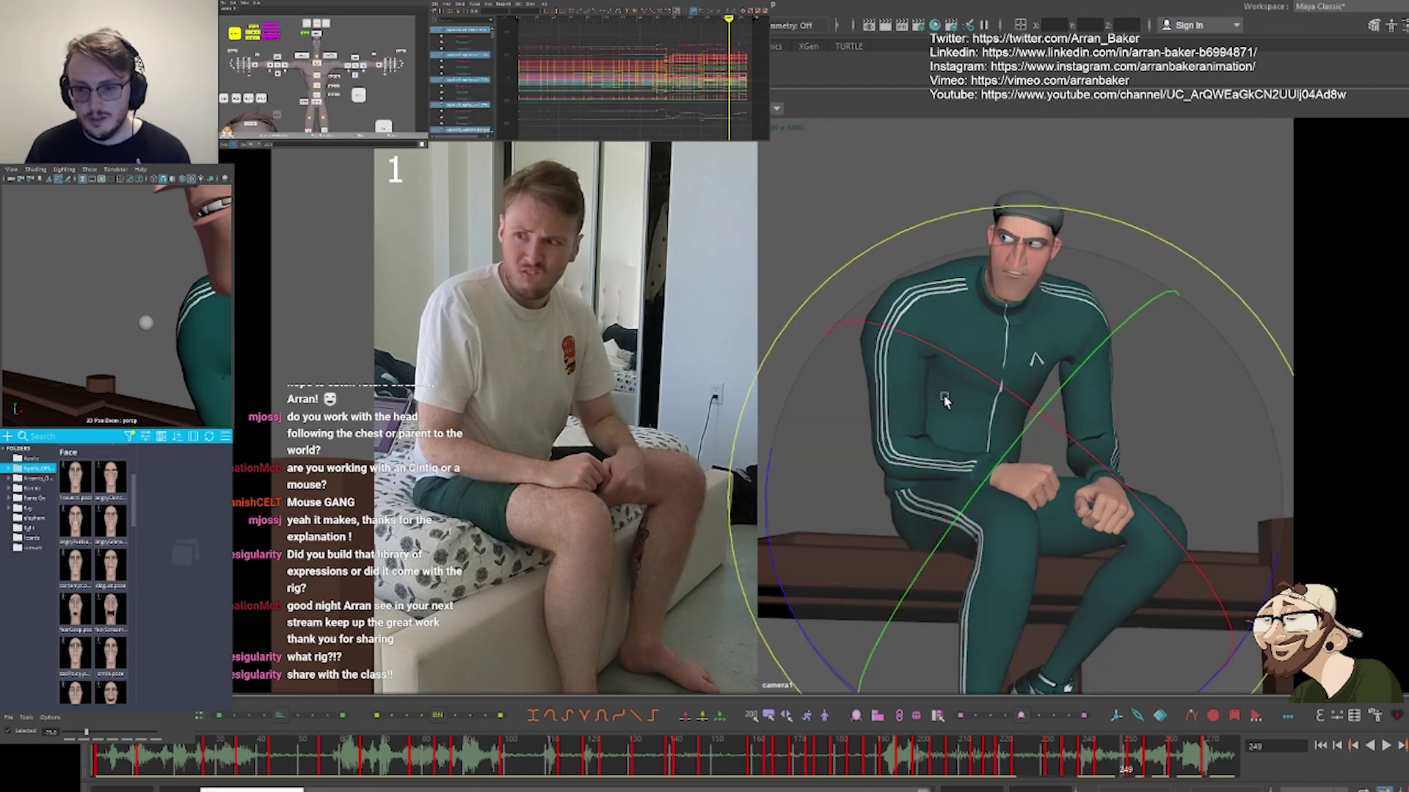
pyautogui.press('.')
pyautogui.press(',')
pyautogui.press('.')
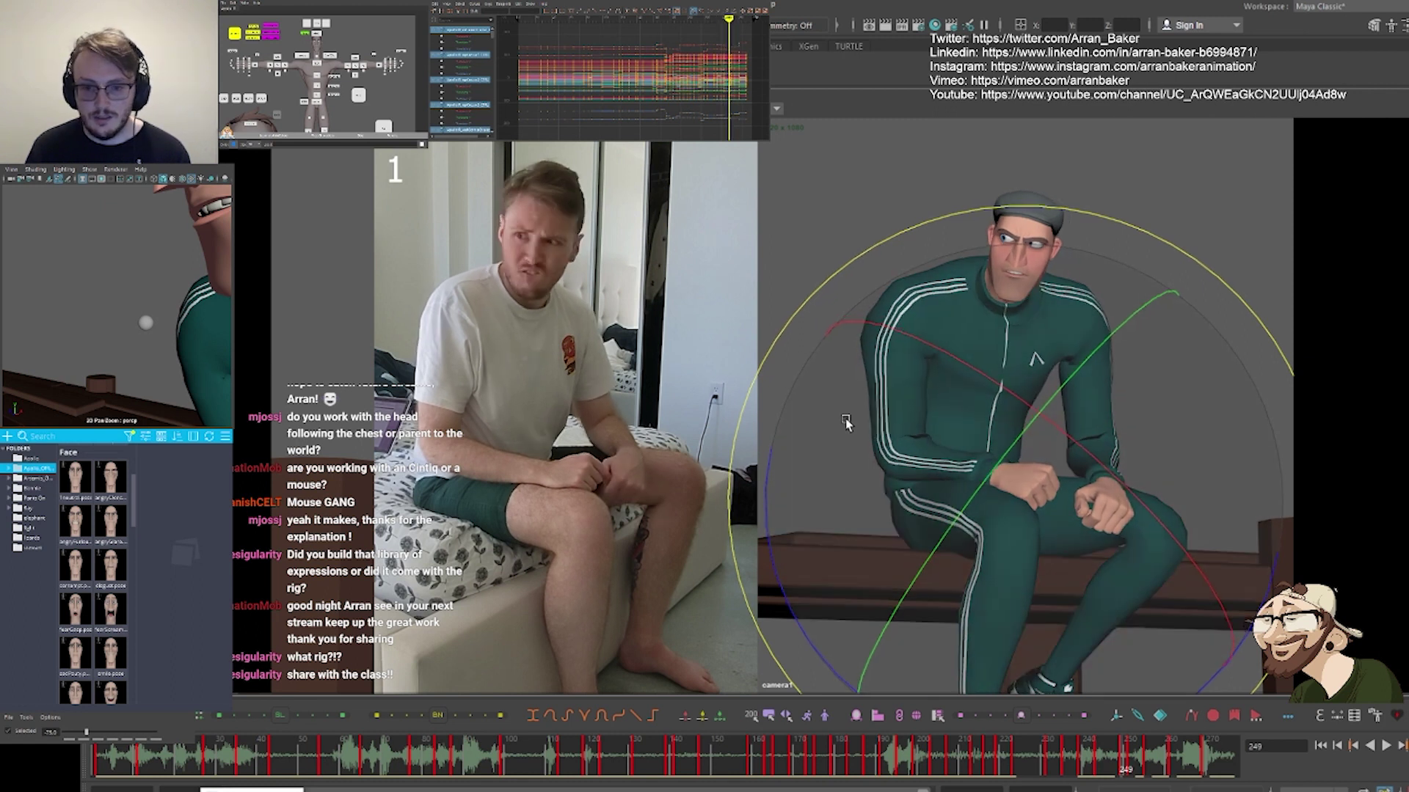
pyautogui.press(',')
pyautogui.press('.')
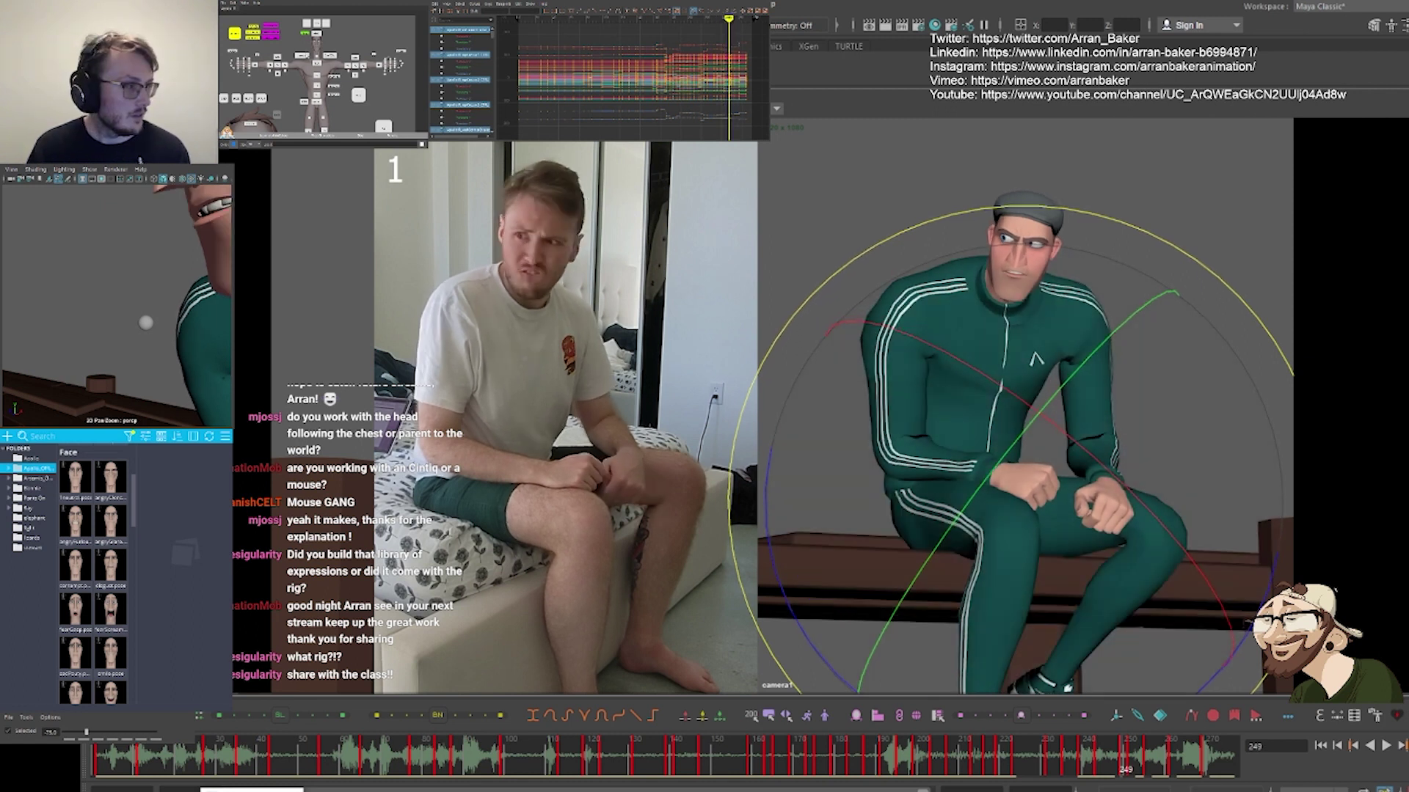
# Blend the selected body controls at frame 243 by 75 with the tween slider, checking the adjacent keys
pyautogui.press(',')
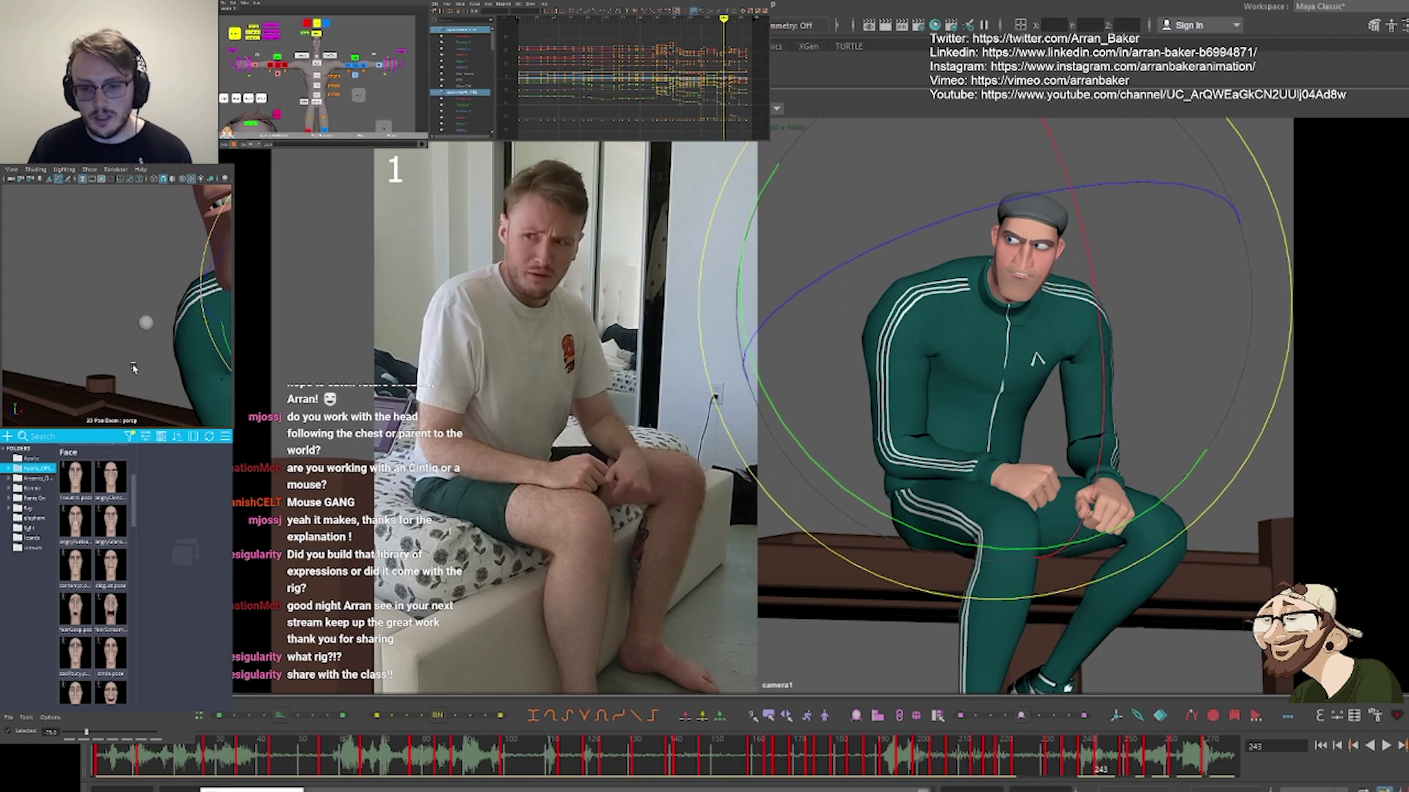
pyautogui.click(133, 738)
pyautogui.press(',')
pyautogui.press('.')
pyautogui.press('.')
pyautogui.press(',')
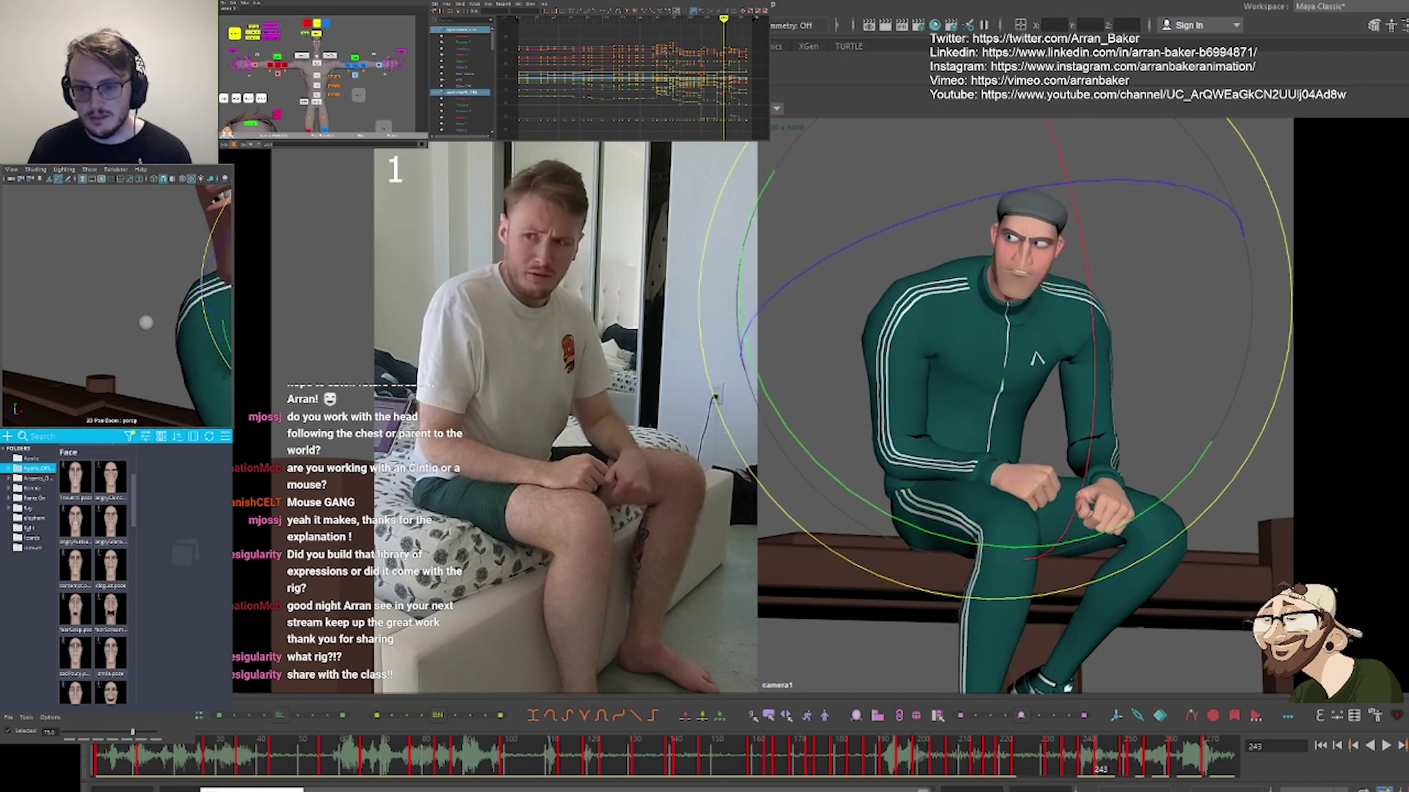
pyautogui.click(119, 738)
pyautogui.moveTo(119, 733); pyautogui.dragTo(132, 732)
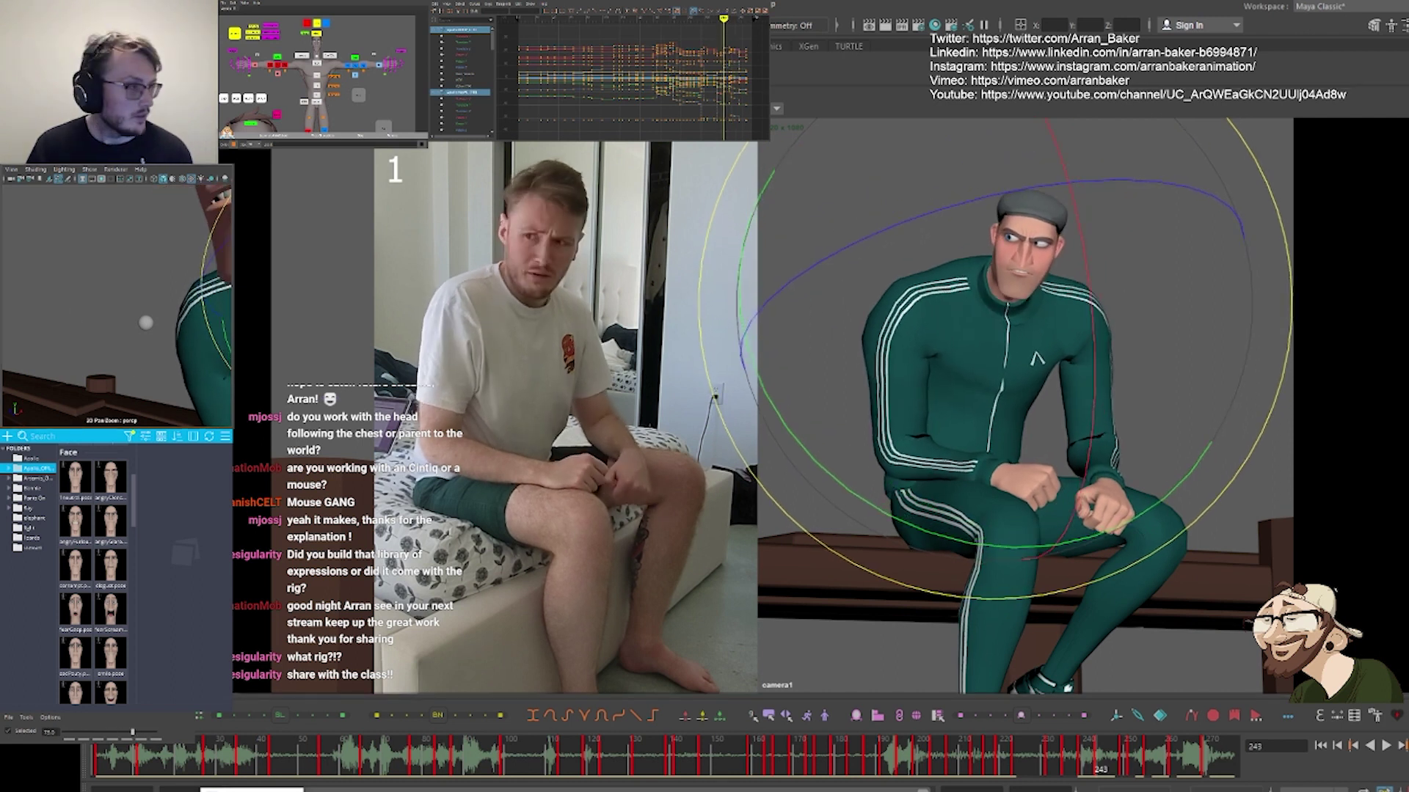
# Select the lower spine control and rotate it slightly at frame 243, comparing the torso with frames 239 and 249
pyautogui.click(319, 86)
pyautogui.press(',')
pyautogui.press(',')
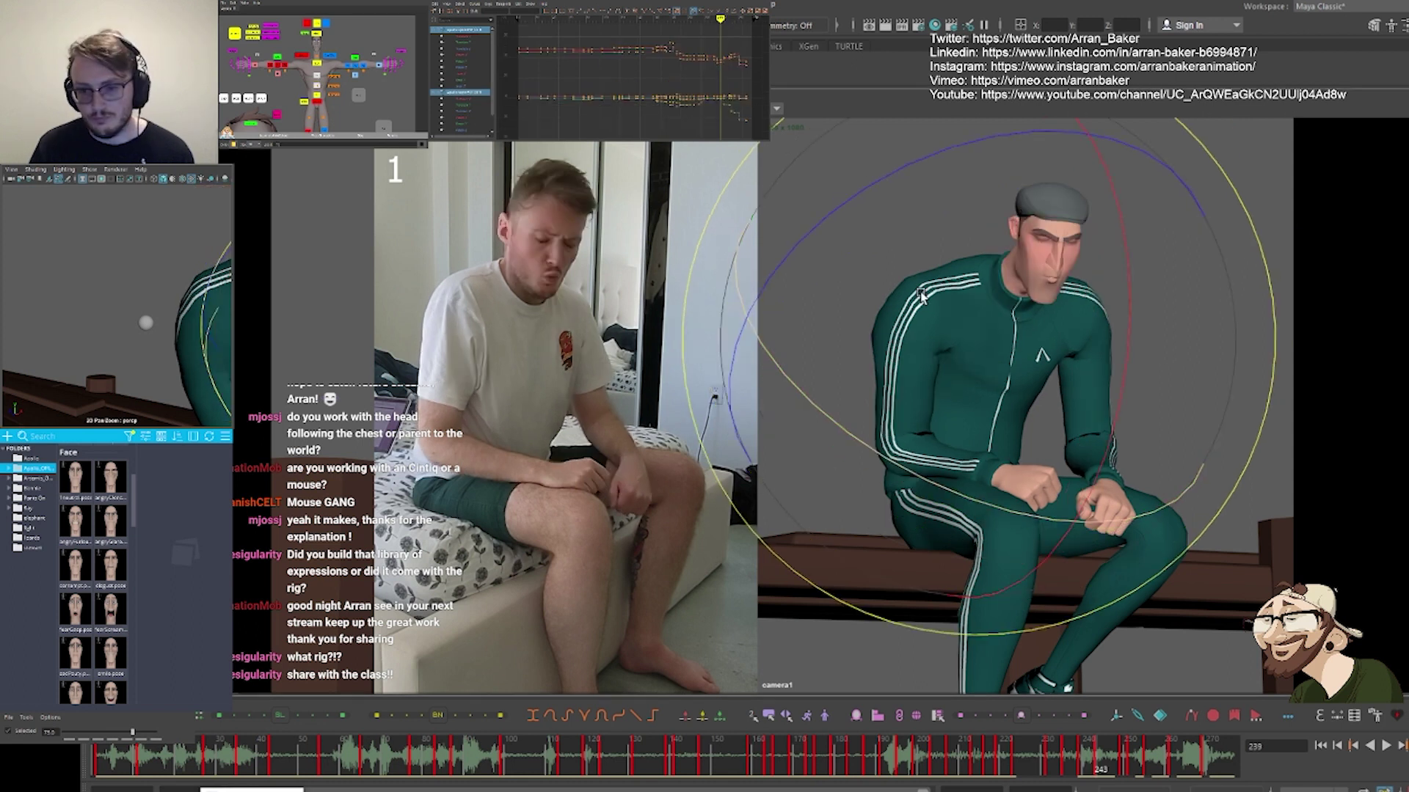
pyautogui.press('.')
pyautogui.press('.')
pyautogui.moveTo(1043, 327); pyautogui.dragTo(1043, 330)
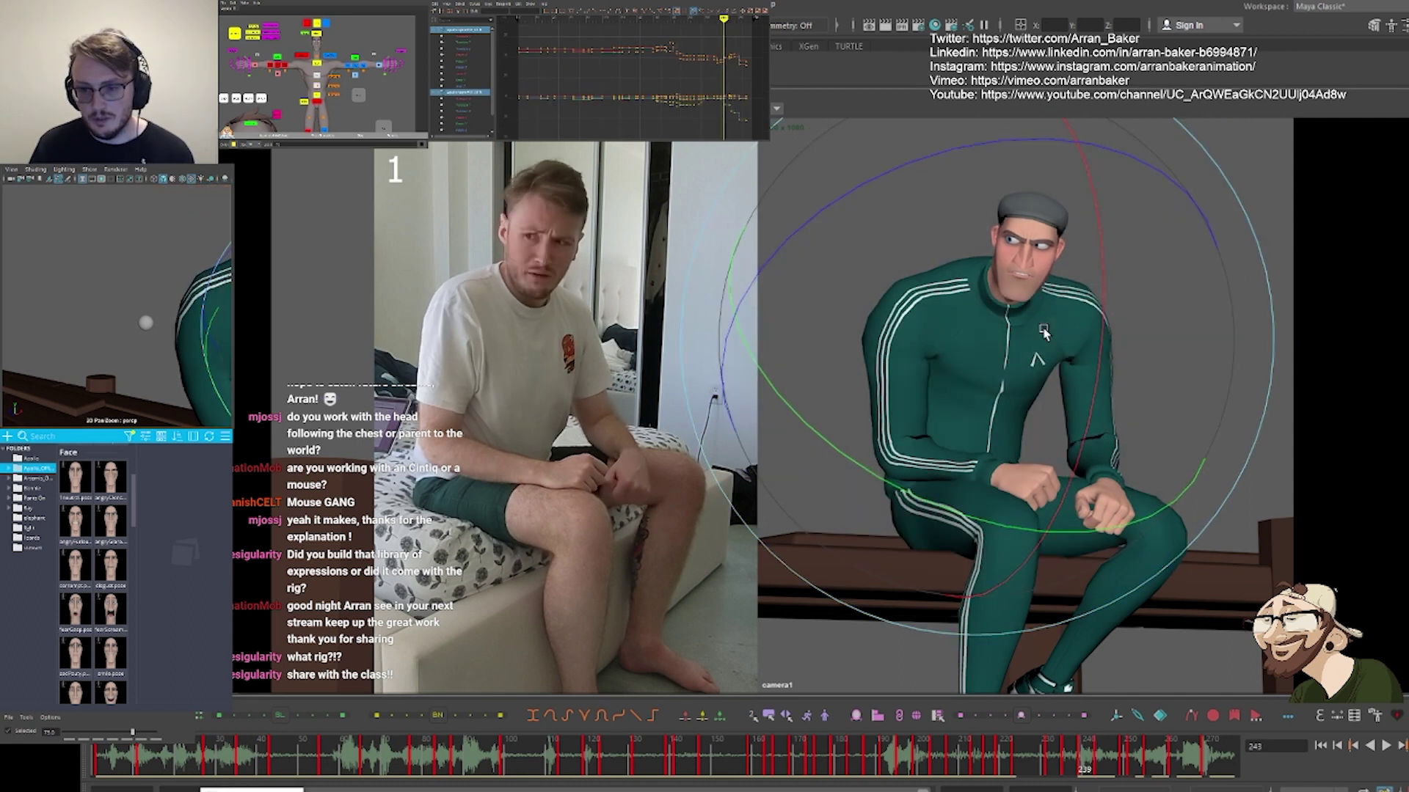
pyautogui.press(',')
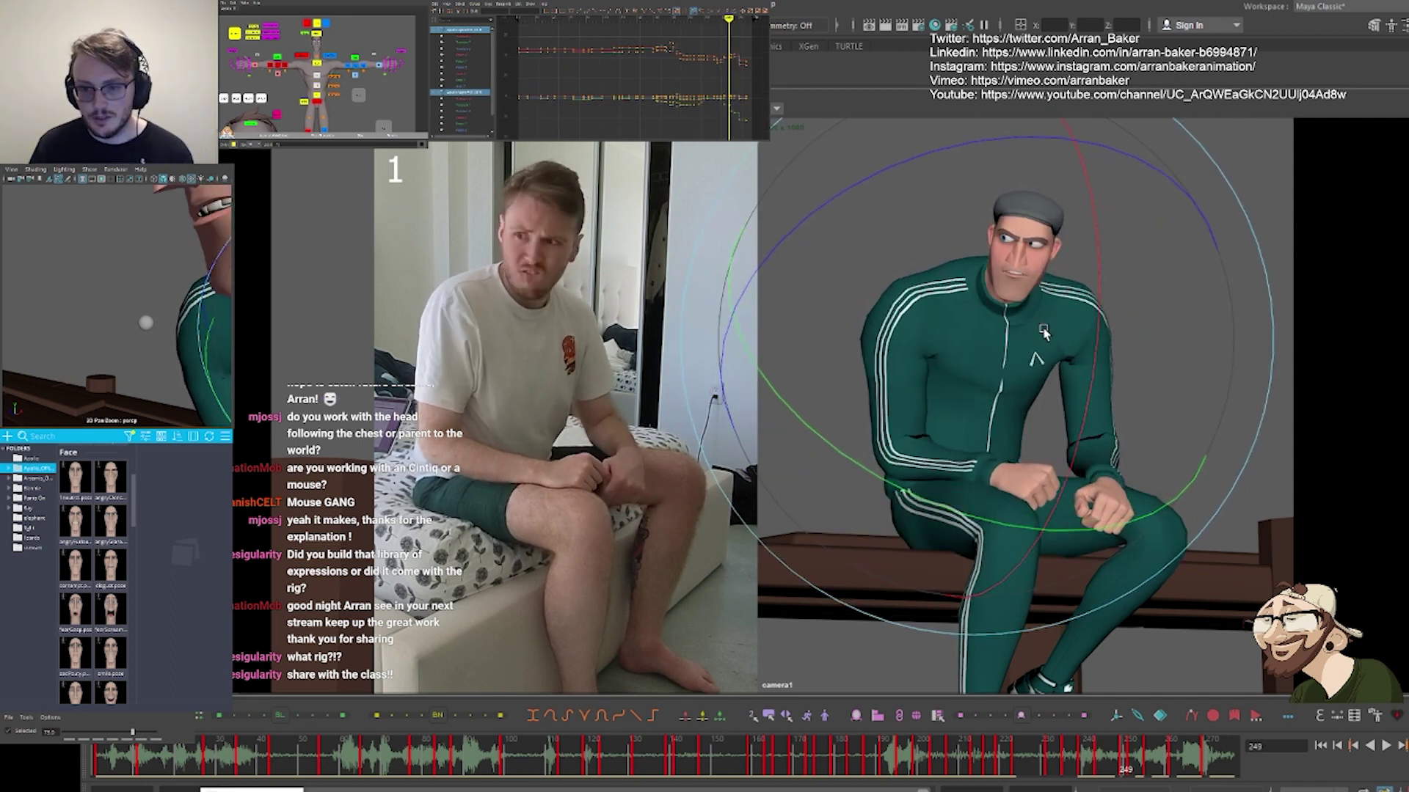
pyautogui.press('.')
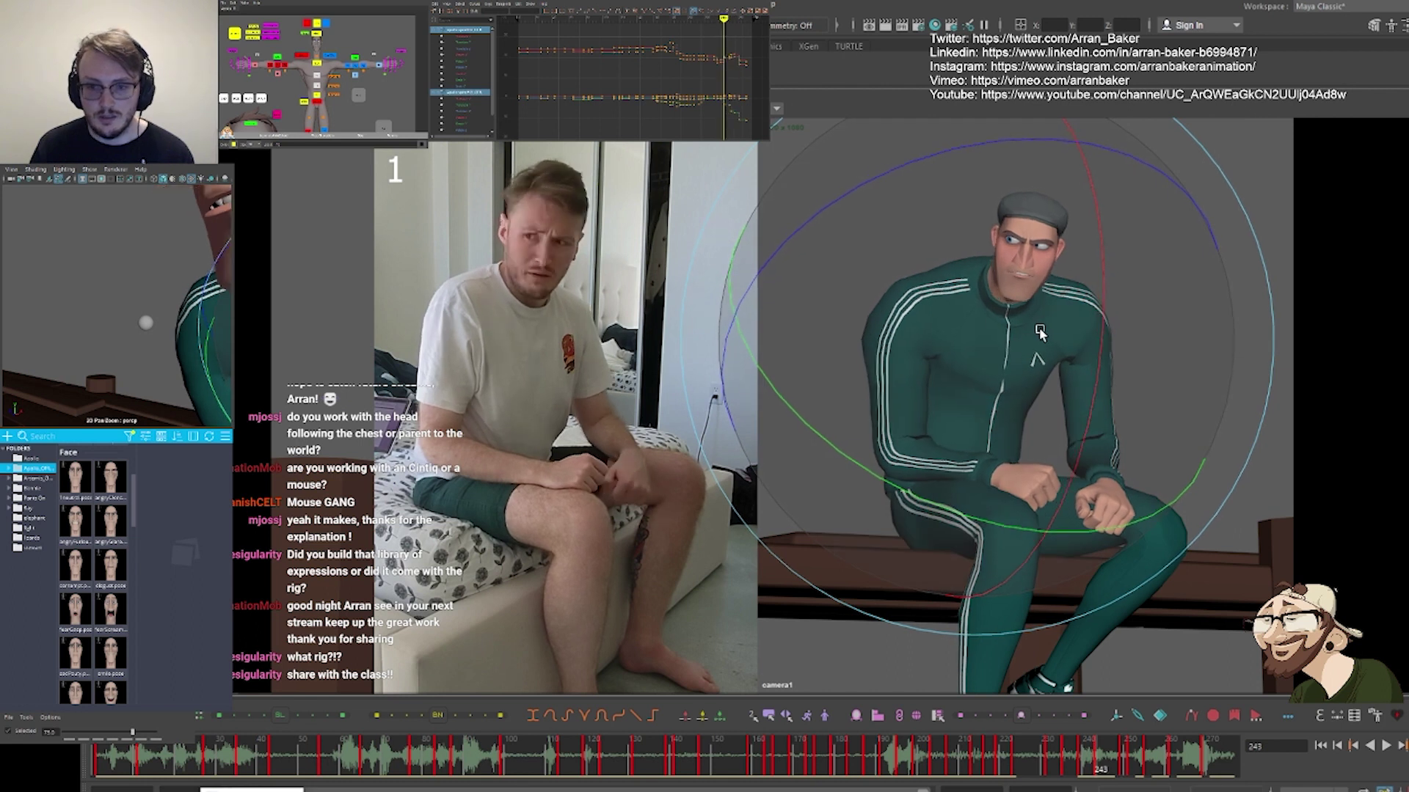
pyautogui.press(',')
# Select the upper spine control and rotate the chest slightly at frame 243, checking it against frames 239 and 249
pyautogui.click(316, 63)
pyautogui.press(',')
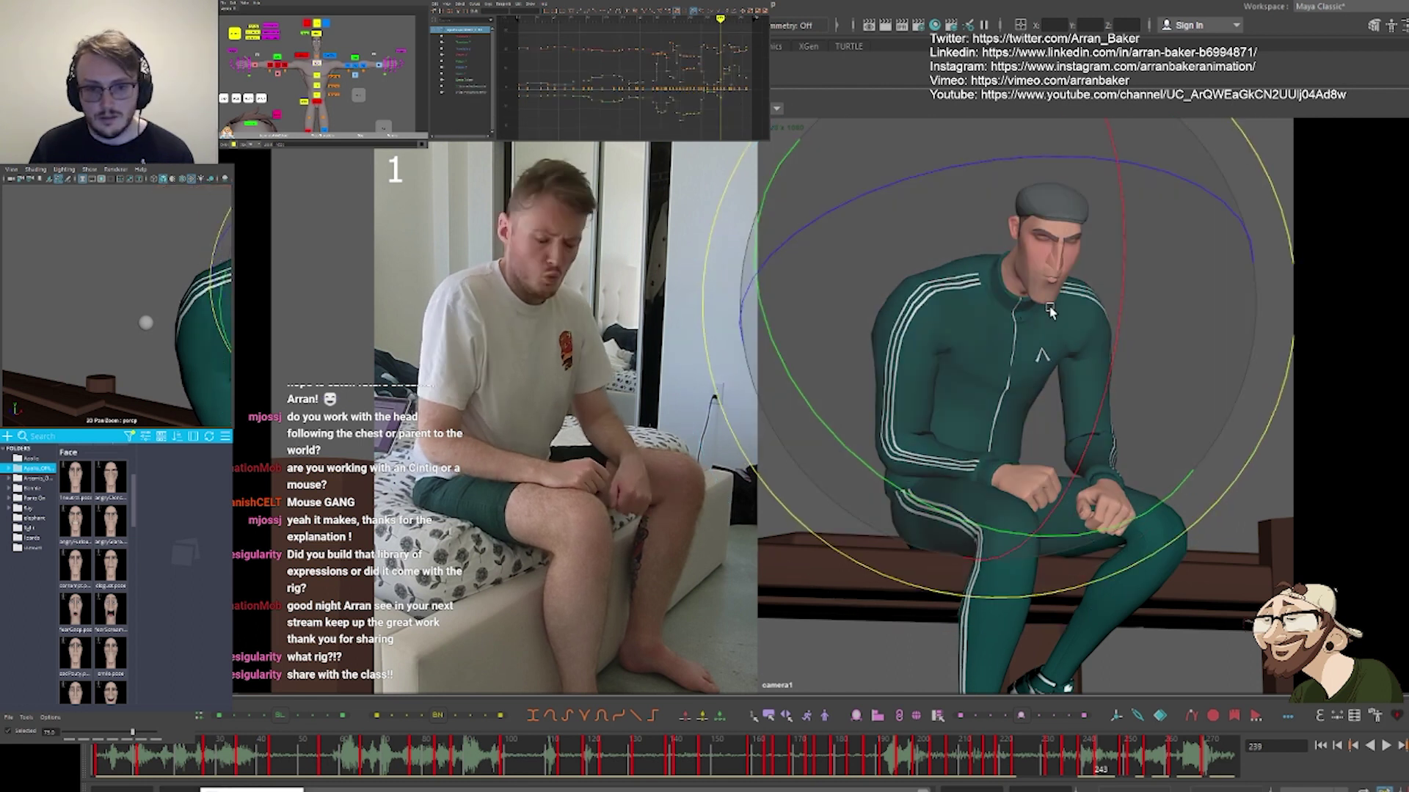
pyautogui.press('.')
pyautogui.press('.')
pyautogui.press(',')
pyautogui.moveTo(1009, 327); pyautogui.dragTo(1004, 327)
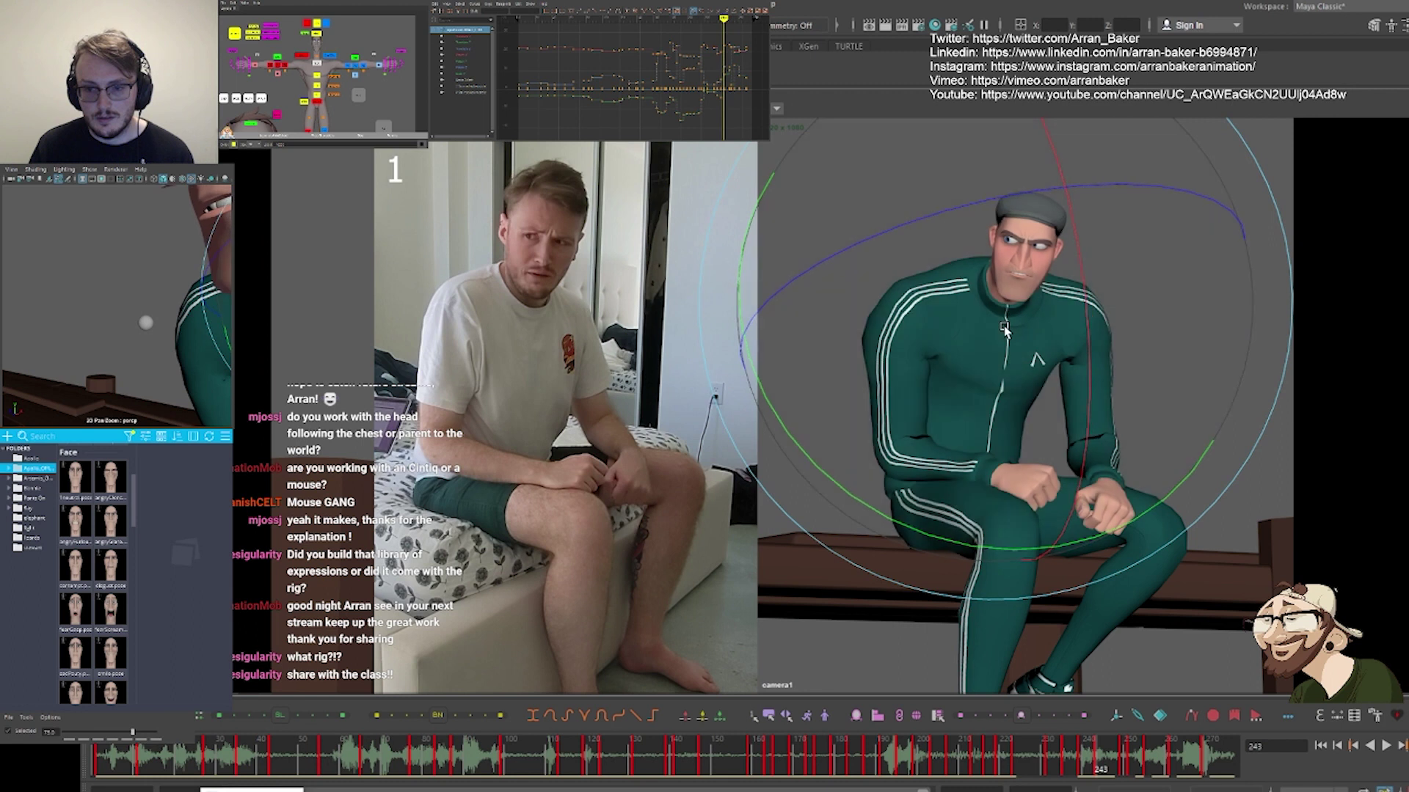
pyautogui.press(',')
pyautogui.press('.')
pyautogui.press('.')
pyautogui.press(',')
pyautogui.press('.')
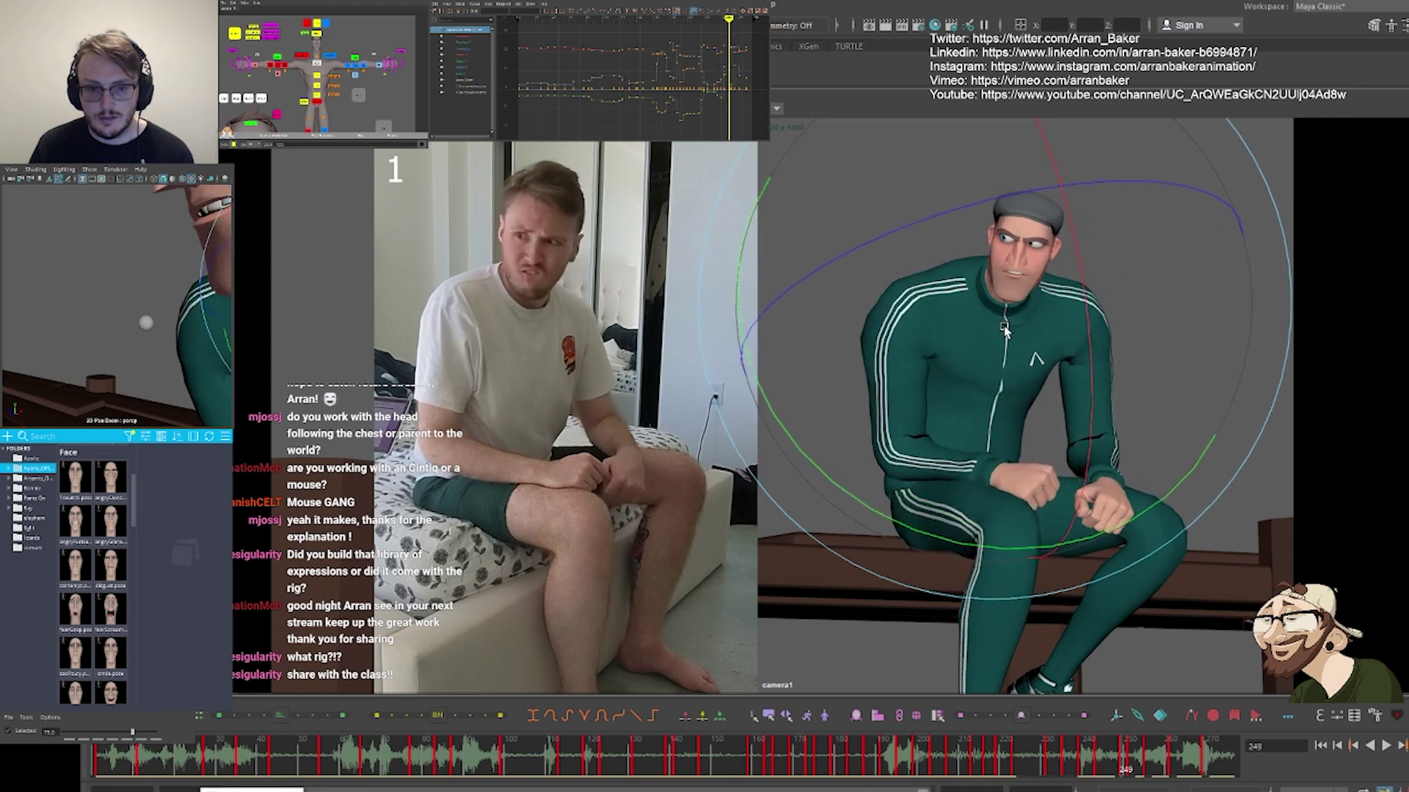
# Select the neck control and flip between frames 243 and 249 to compare the head poses with the reference video
pyautogui.click(318, 33)
pyautogui.press(',')
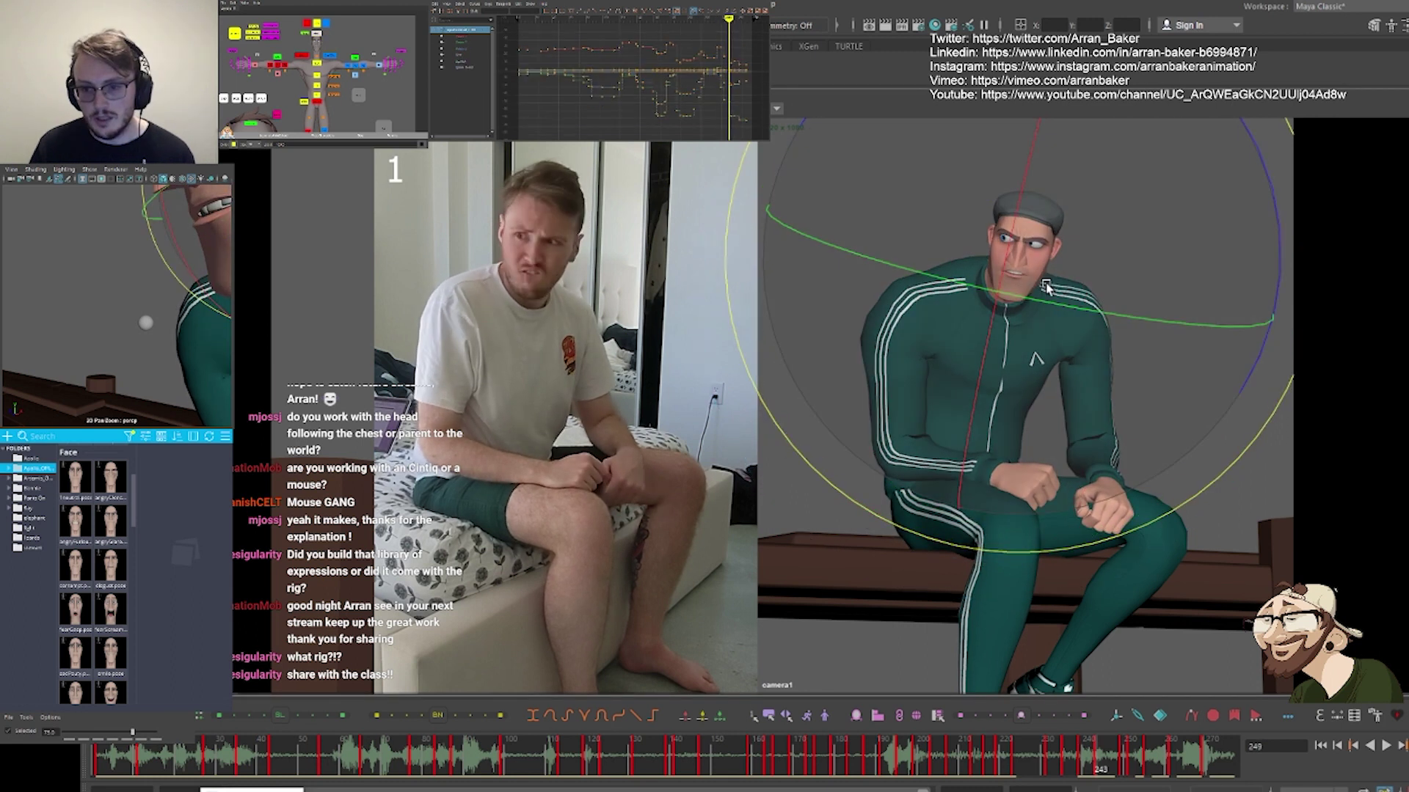
pyautogui.press('.')
pyautogui.press('.')
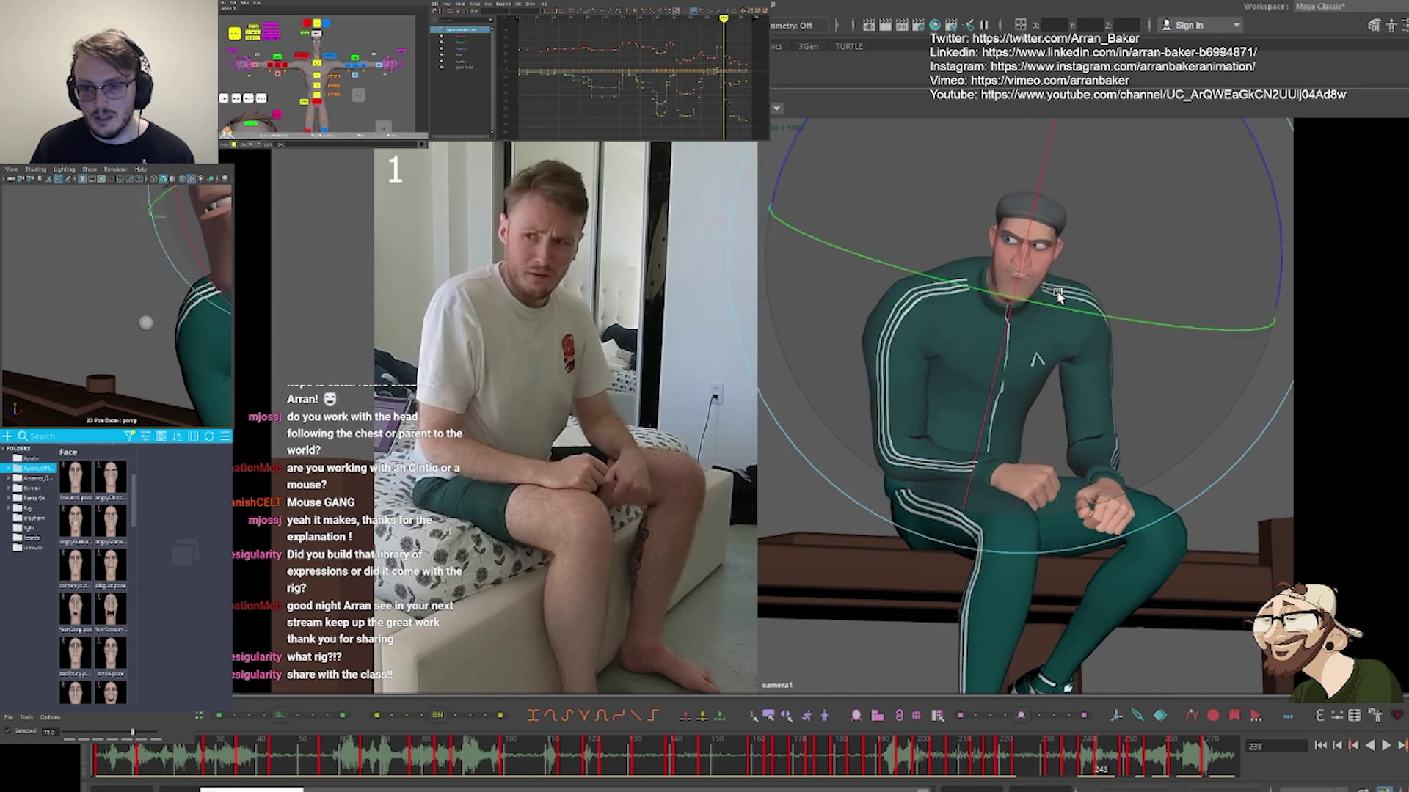
pyautogui.press(',')
pyautogui.press('.')
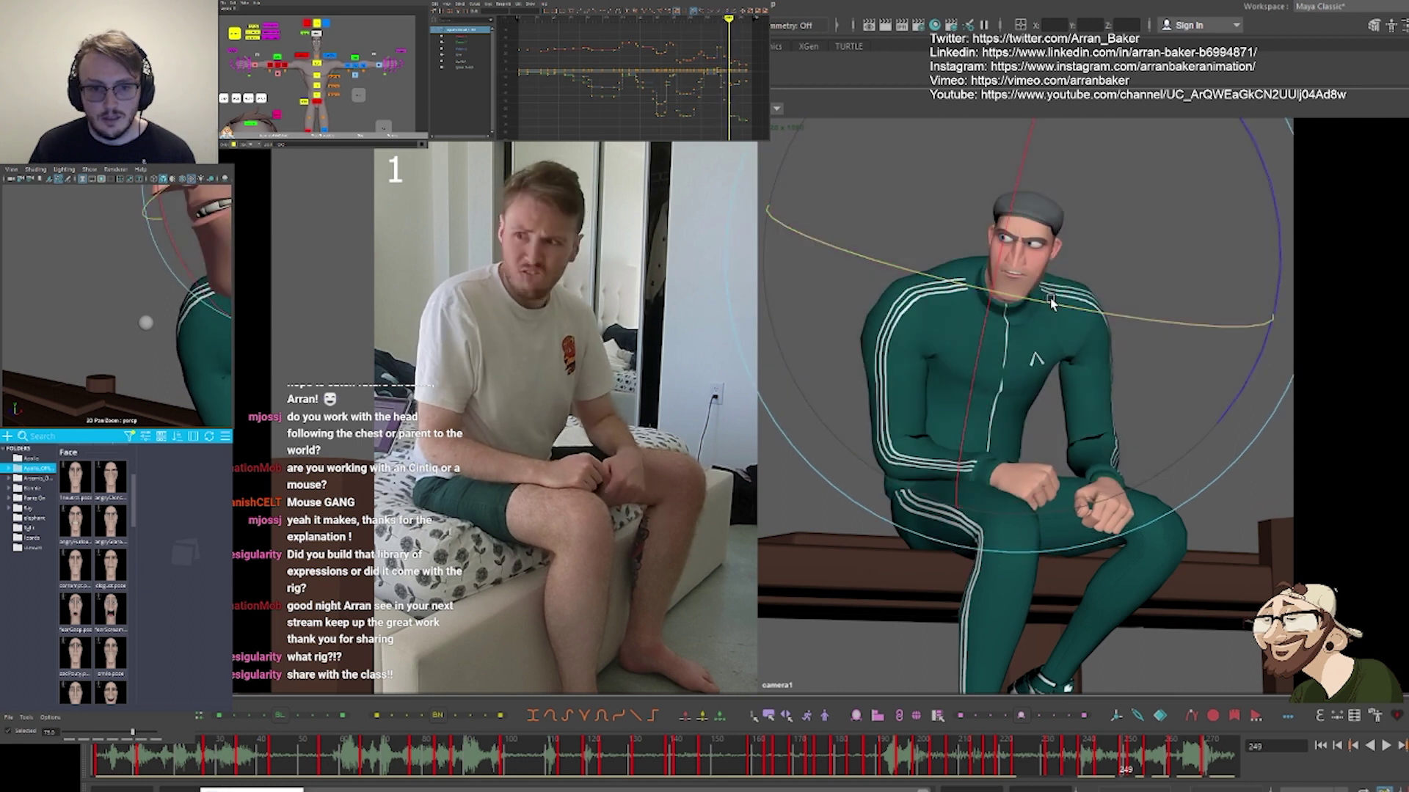
pyautogui.press(',')
pyautogui.press(',')
pyautogui.press('.')
pyautogui.press(',')
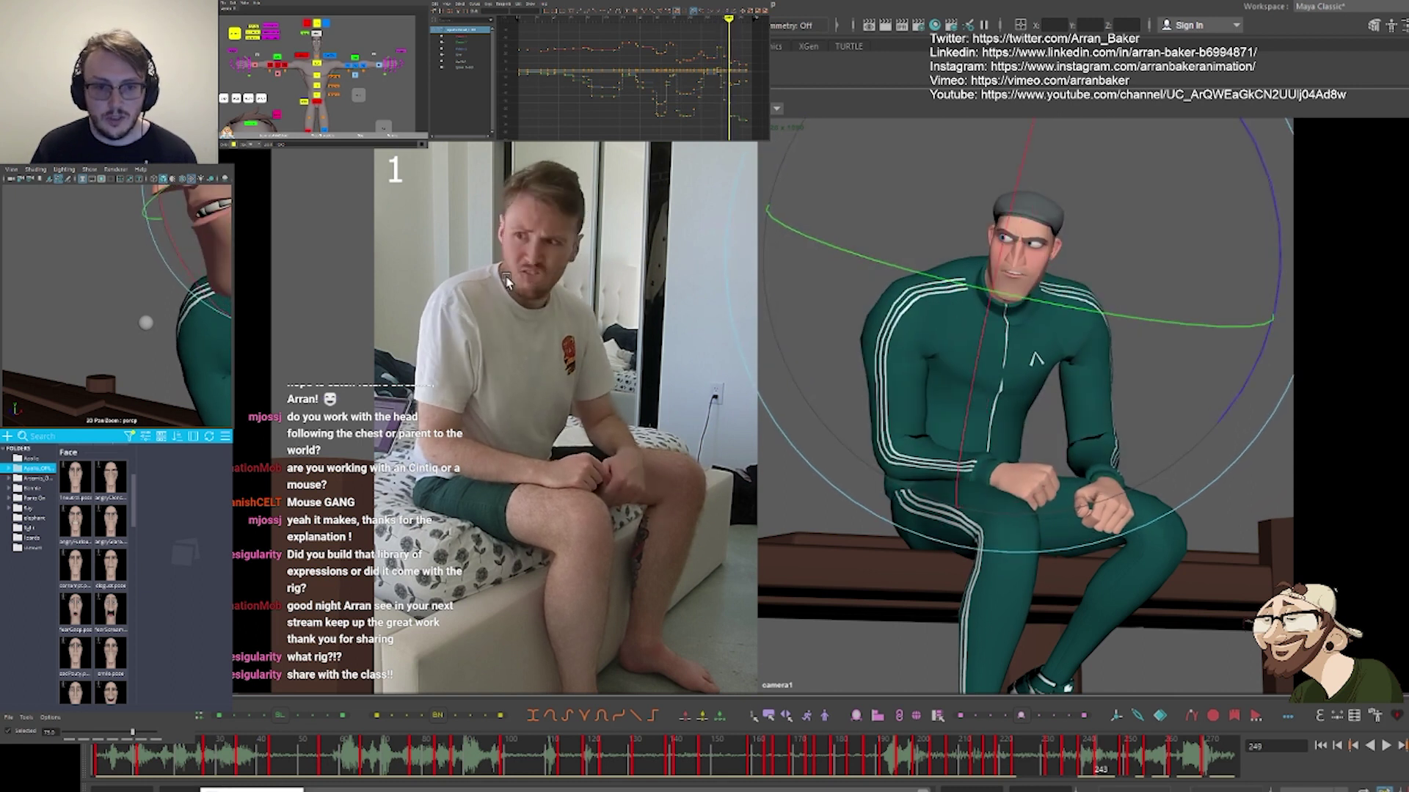
# Nudge the neck rotation at frame 249 after comparing the head pose with frame 243
pyautogui.press('.')
pyautogui.press(',')
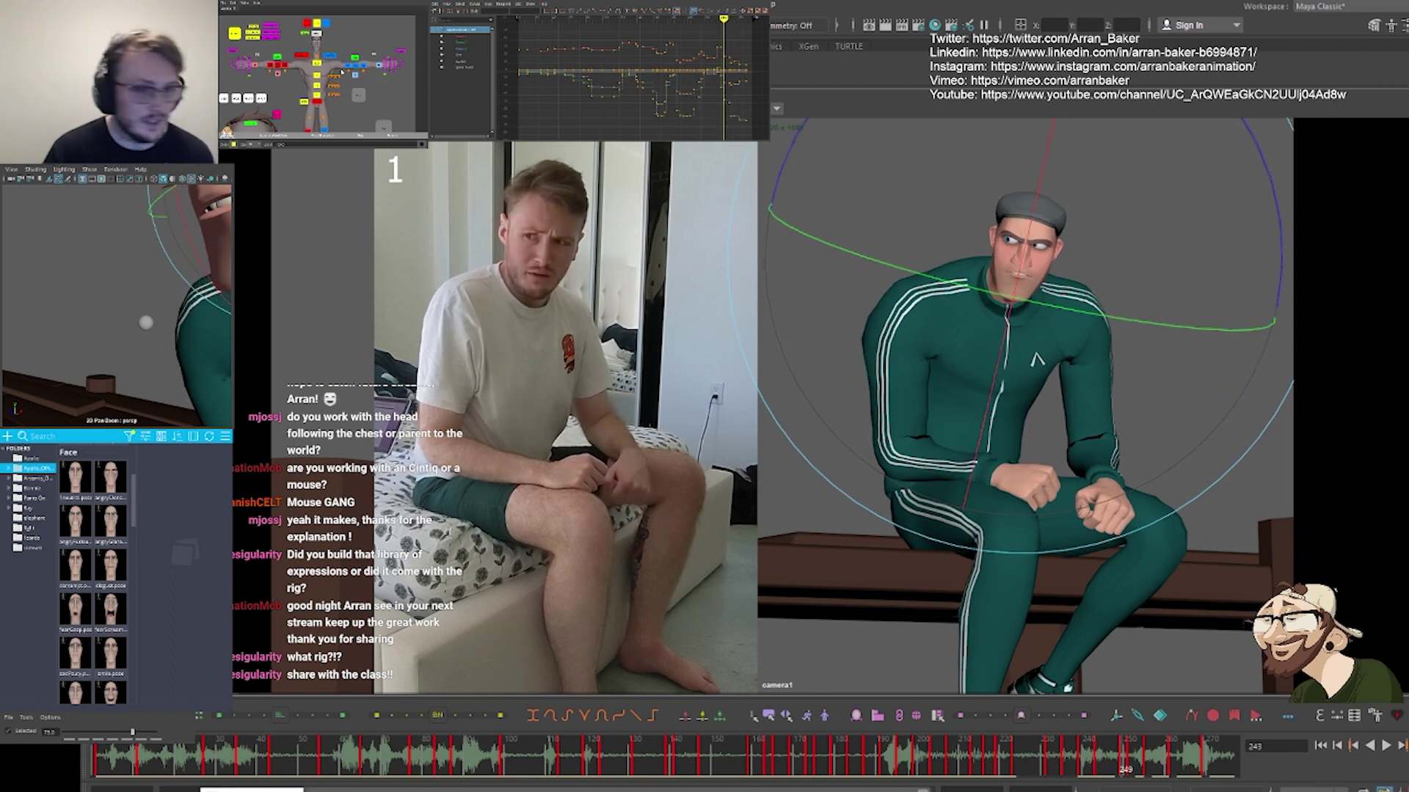
pyautogui.press('.')
pyautogui.press(',')
pyautogui.press('.')
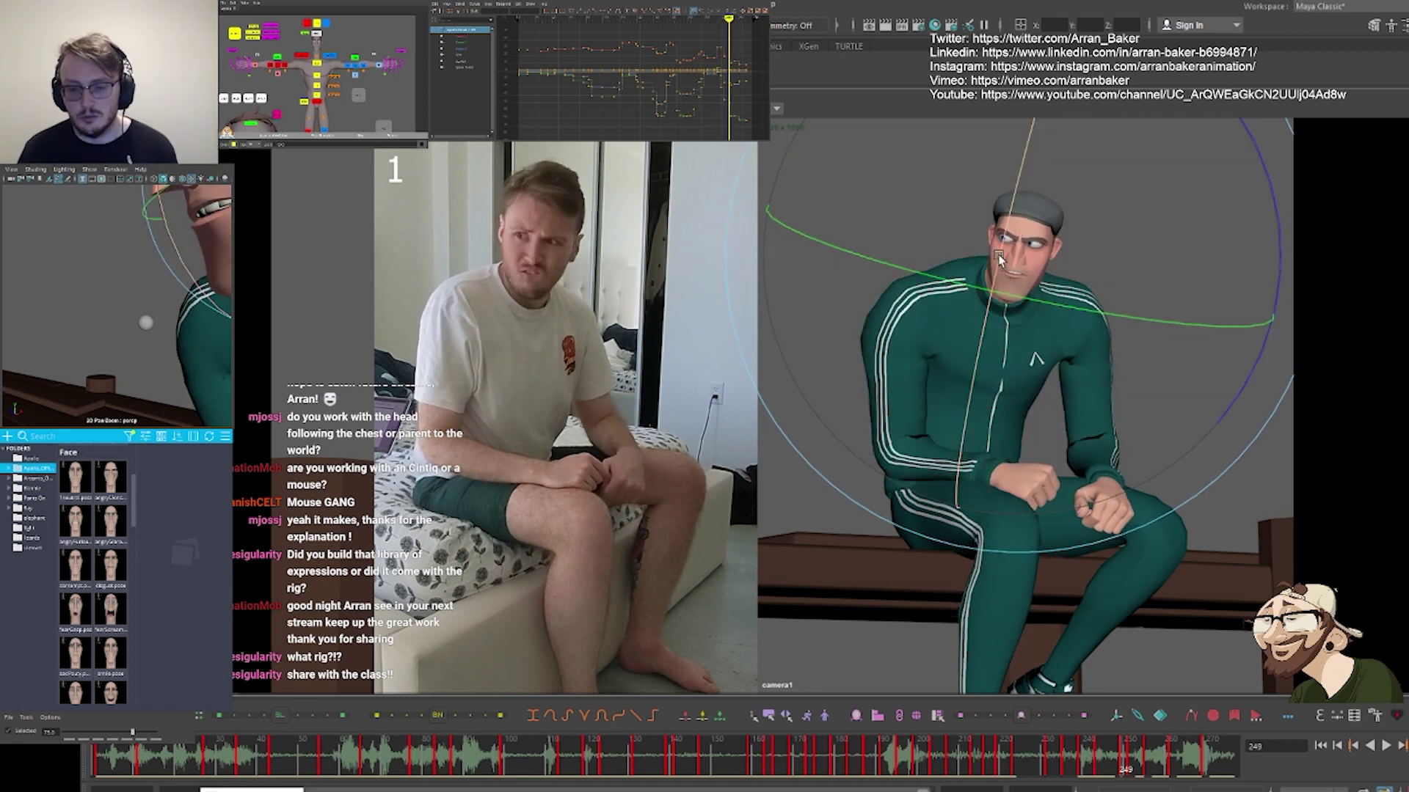
pyautogui.moveTo(998, 258); pyautogui.dragTo(999, 258)
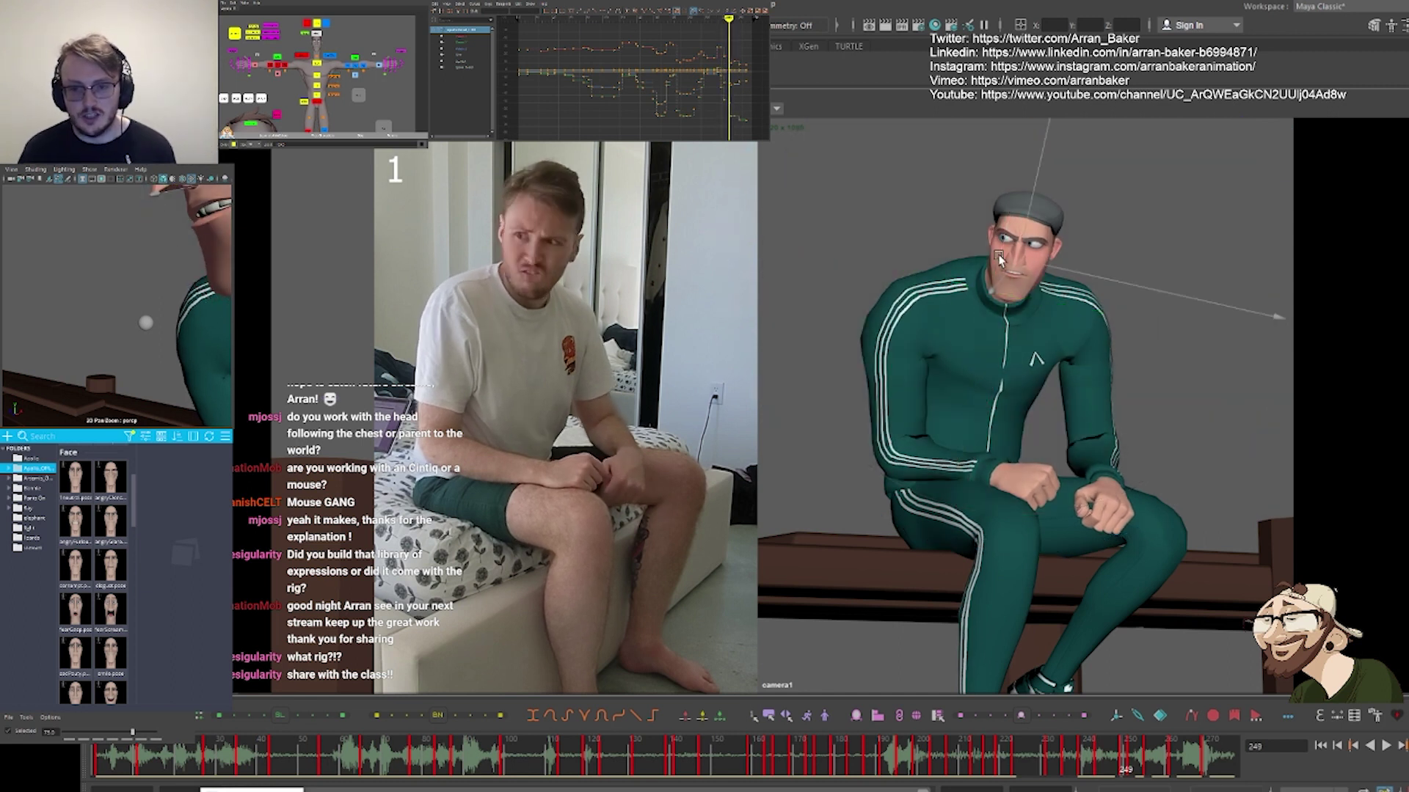
# Select the full set of face controls at frame 249 and partially blend in a mouth pose from the pose library
pyautogui.click(908, 216)
pyautogui.press('\\')
pyautogui.moveTo(909, 218); pyautogui.dragTo(1248, 284, button='right')
pyautogui.moveTo(1110, 302); pyautogui.dragTo(948, 333, button='right')
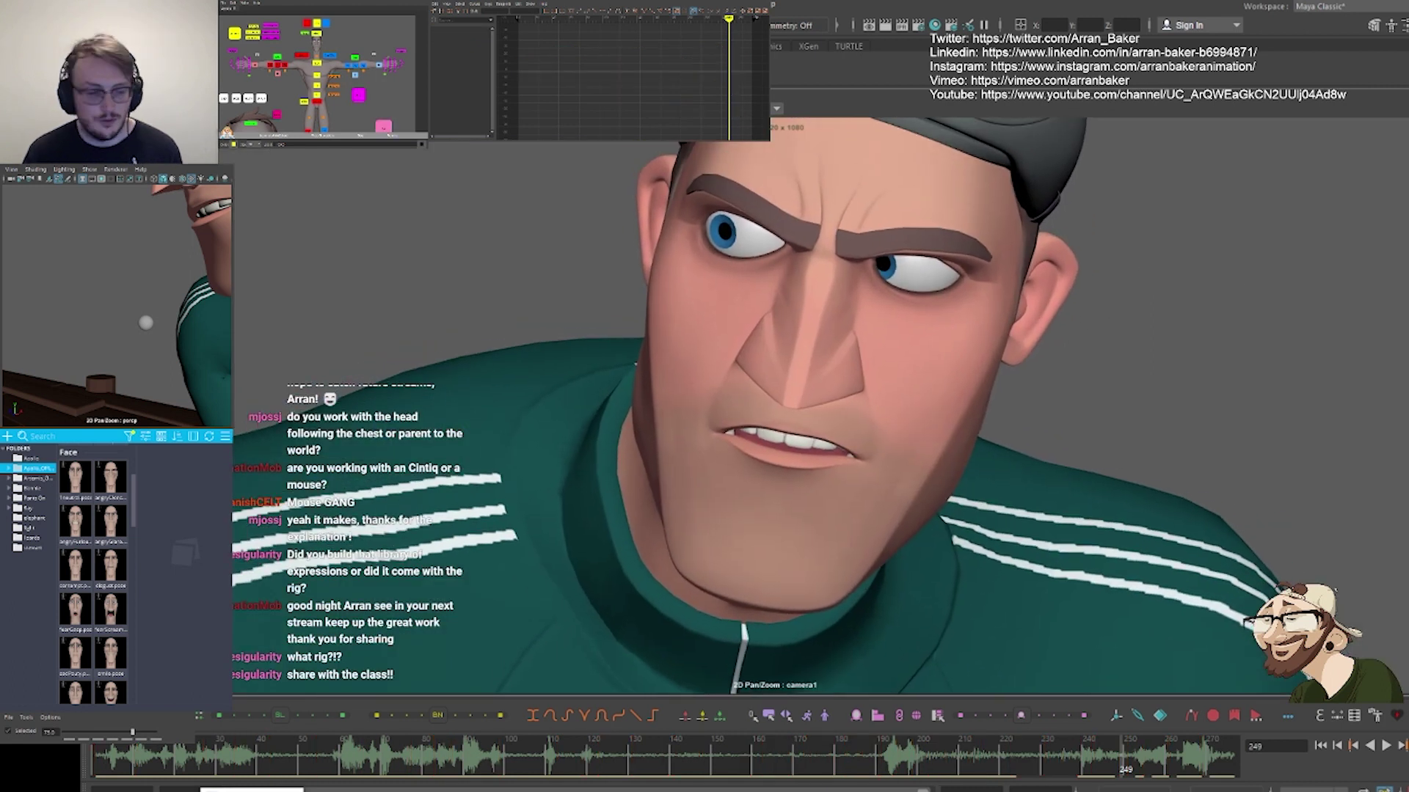
pyautogui.keyDown('alt'); pyautogui.moveTo(252, 130); pyautogui.dragTo(341, 79, button='middle'); pyautogui.keyUp('alt')
pyautogui.click(338, 38)
pyautogui.scroll(-6, 117, 567)
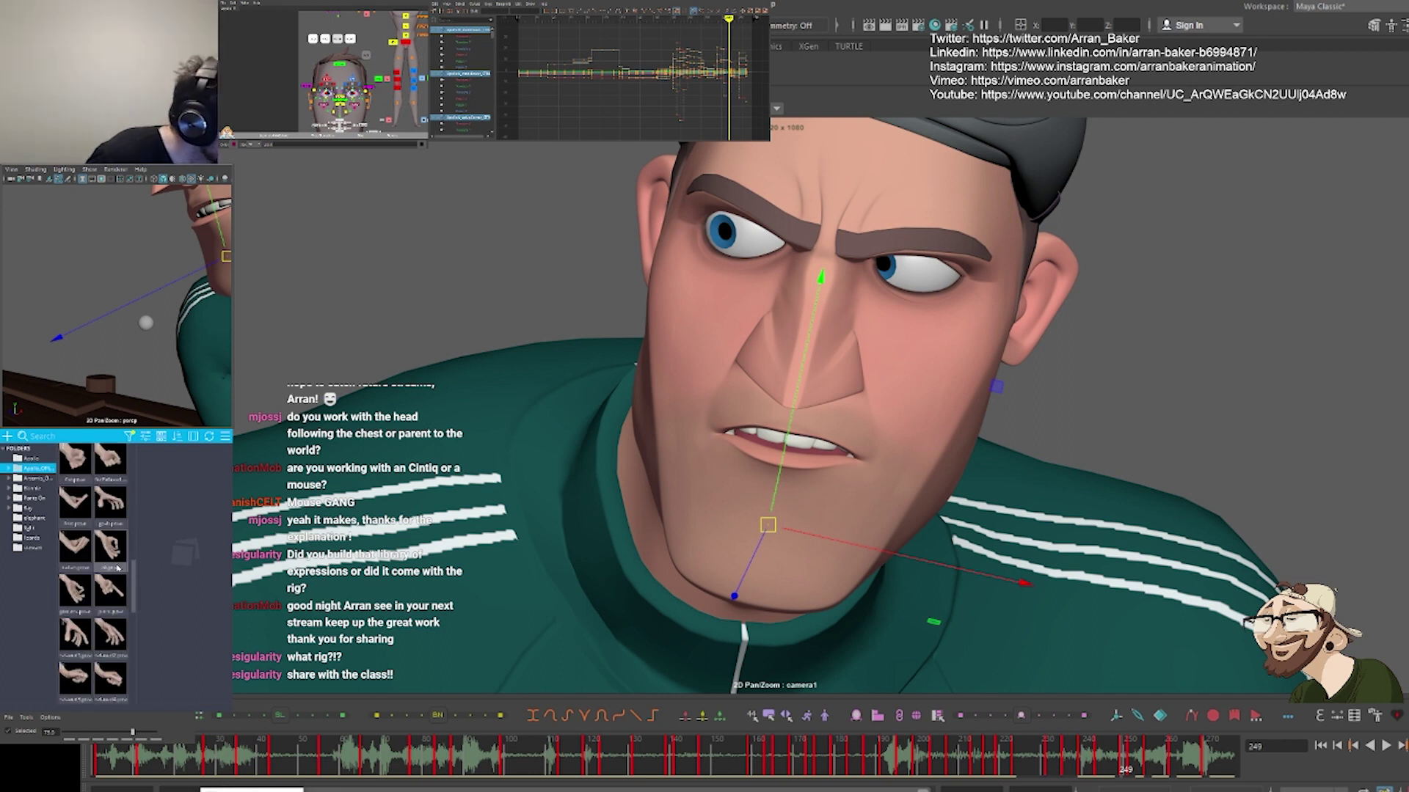
pyautogui.scroll(-5, 117, 567)
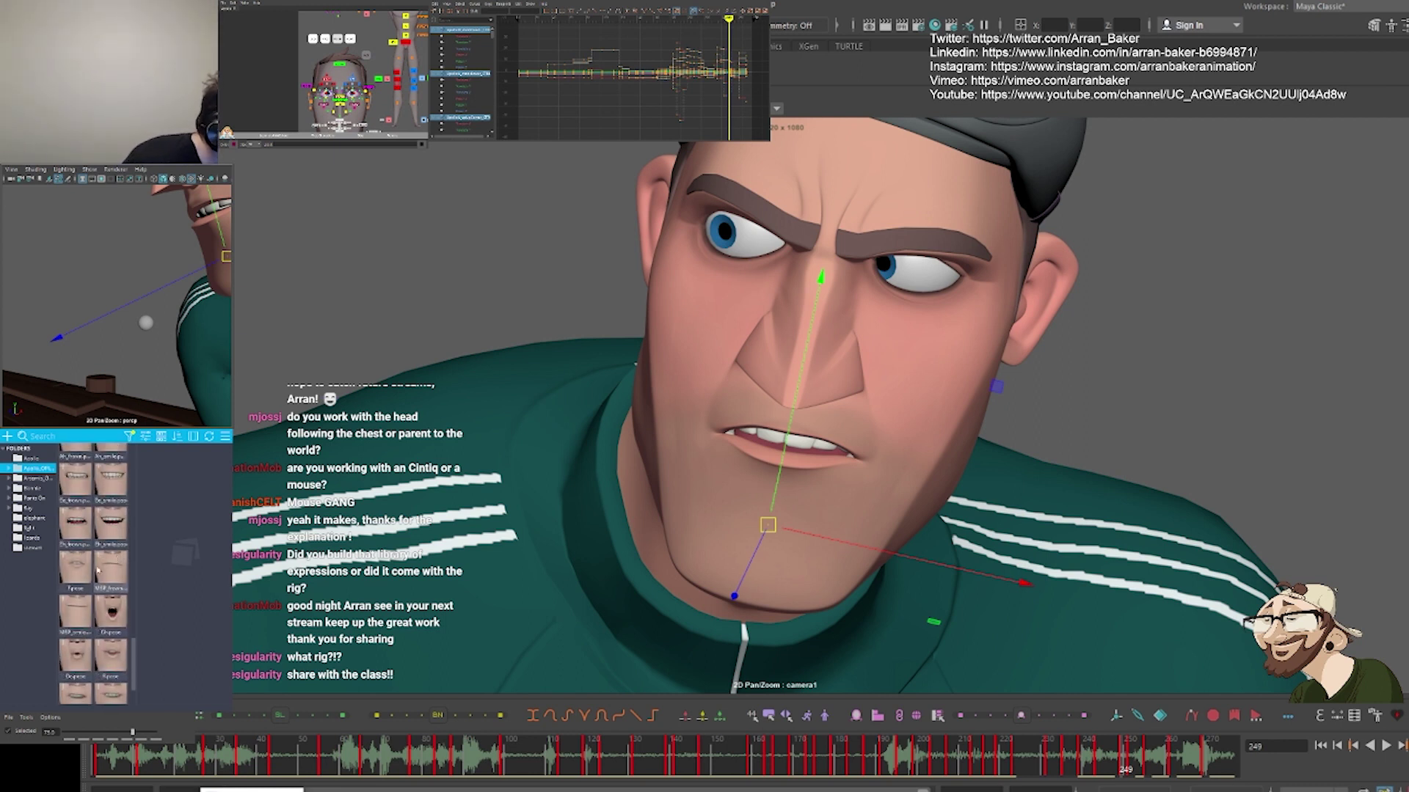
pyautogui.click(82, 572)
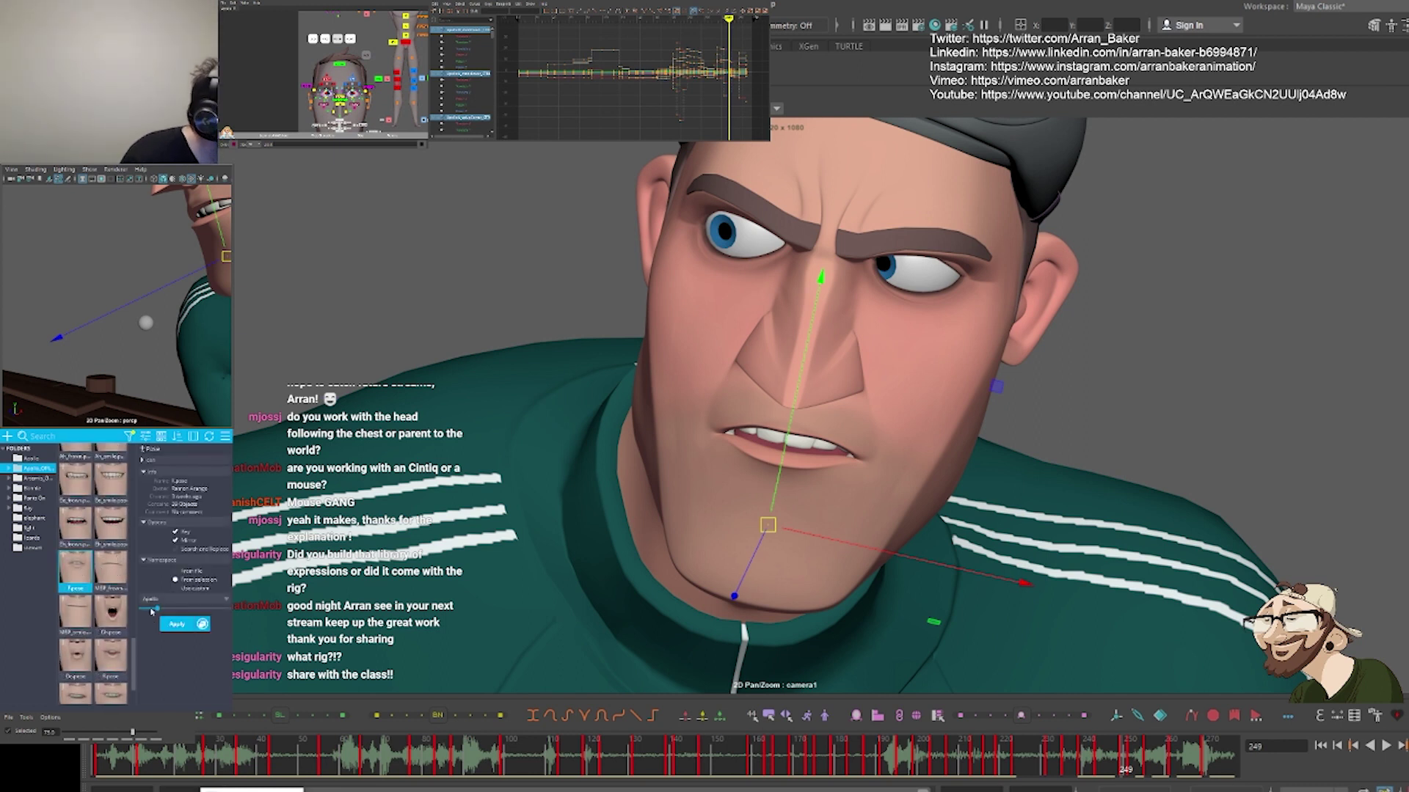
pyautogui.moveTo(184, 615); pyautogui.dragTo(199, 617)
# Select the upper lip controls in turn at frame 249 and raise the side and middle of the lip slightly
pyautogui.scroll(3, 370, 99)
pyautogui.keyDown('alt'); pyautogui.moveTo(370, 100); pyautogui.dragTo(366, 49, button='middle'); pyautogui.keyUp('alt')
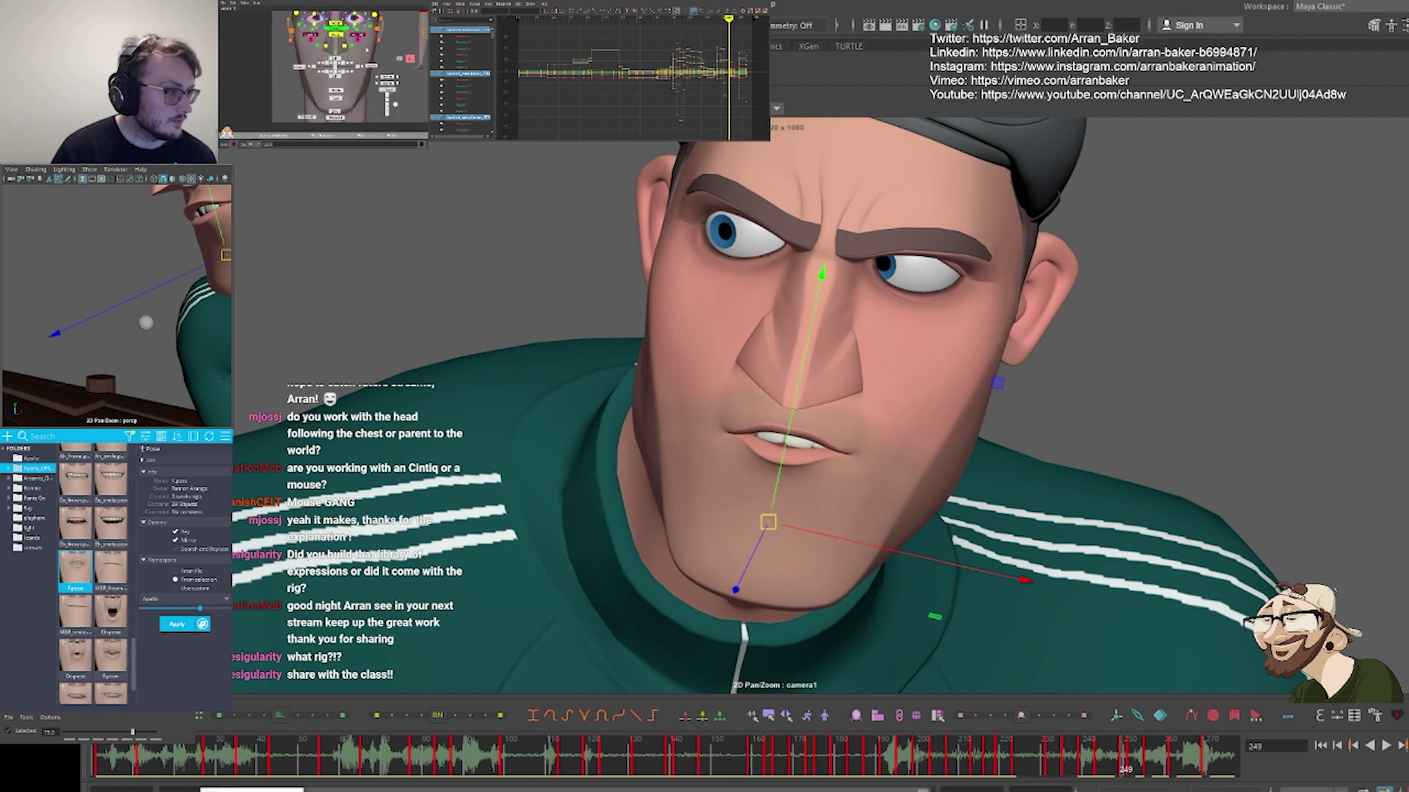
pyautogui.click(358, 67)
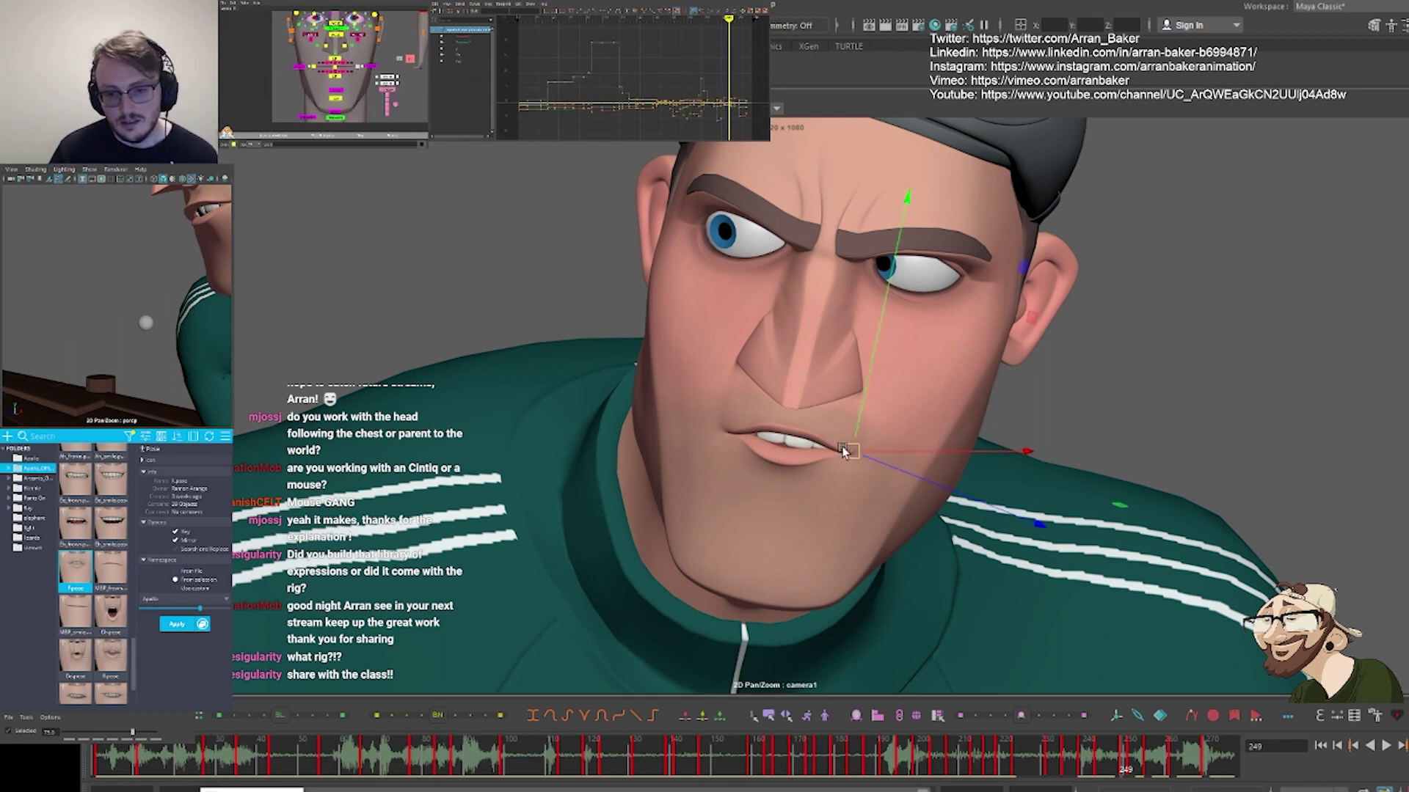
pyautogui.press('w')
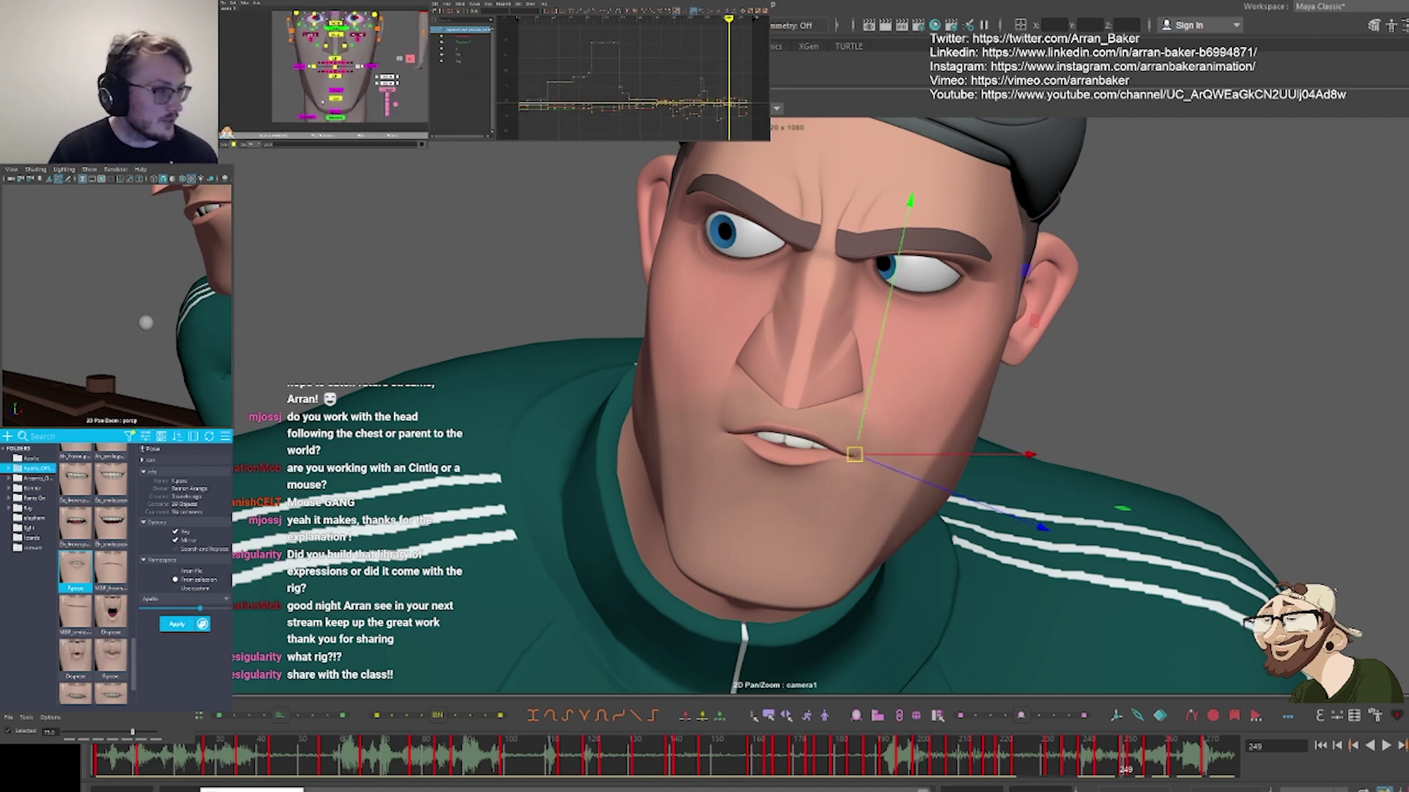
pyautogui.click(343, 62)
pyautogui.moveTo(883, 566)
pyautogui.mouseDown(button='middle')
pyautogui.moveTo(891, 534)
pyautogui.moveTo(892, 546)
pyautogui.mouseUp(button='middle')
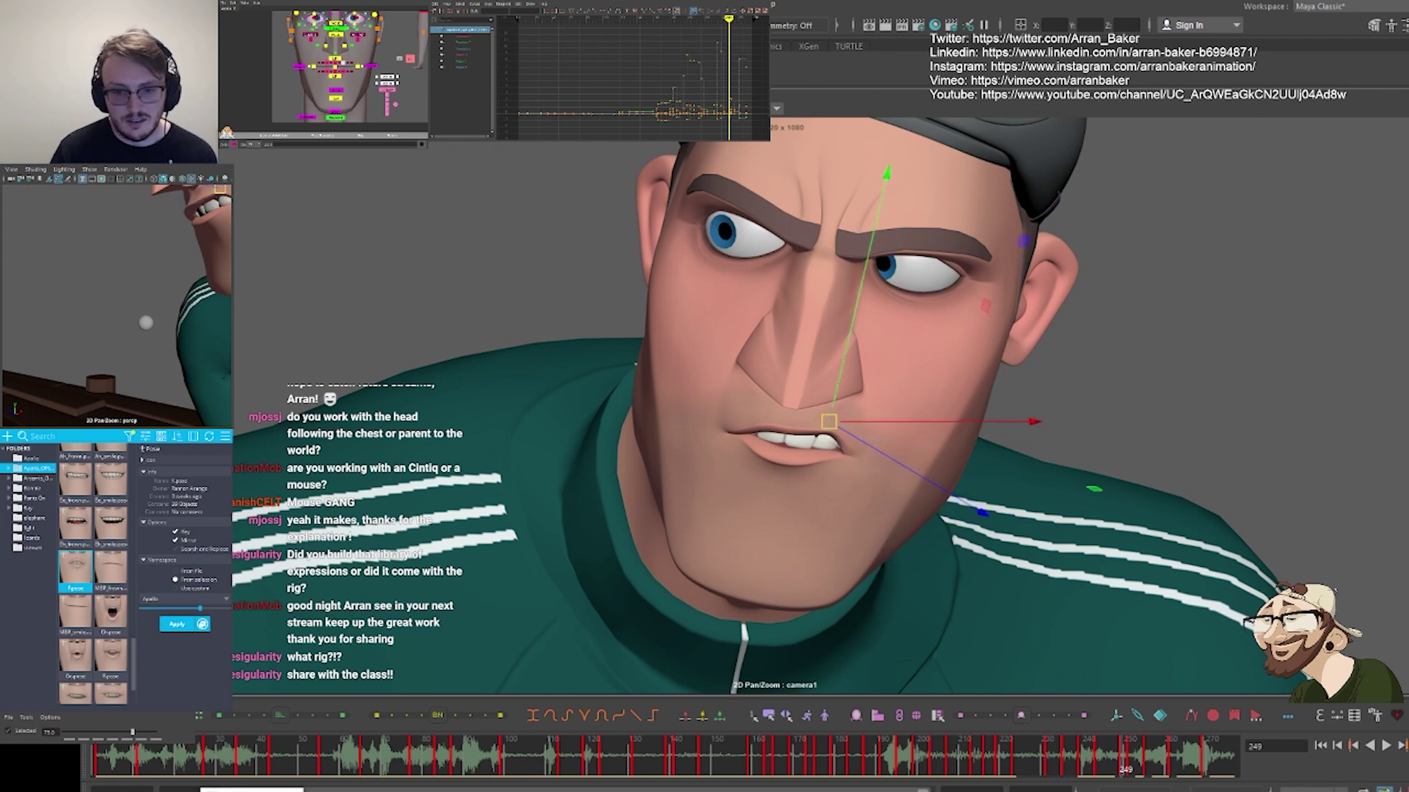
pyautogui.click(334, 63)
pyautogui.moveTo(613, 530); pyautogui.dragTo(613, 517, button='middle')
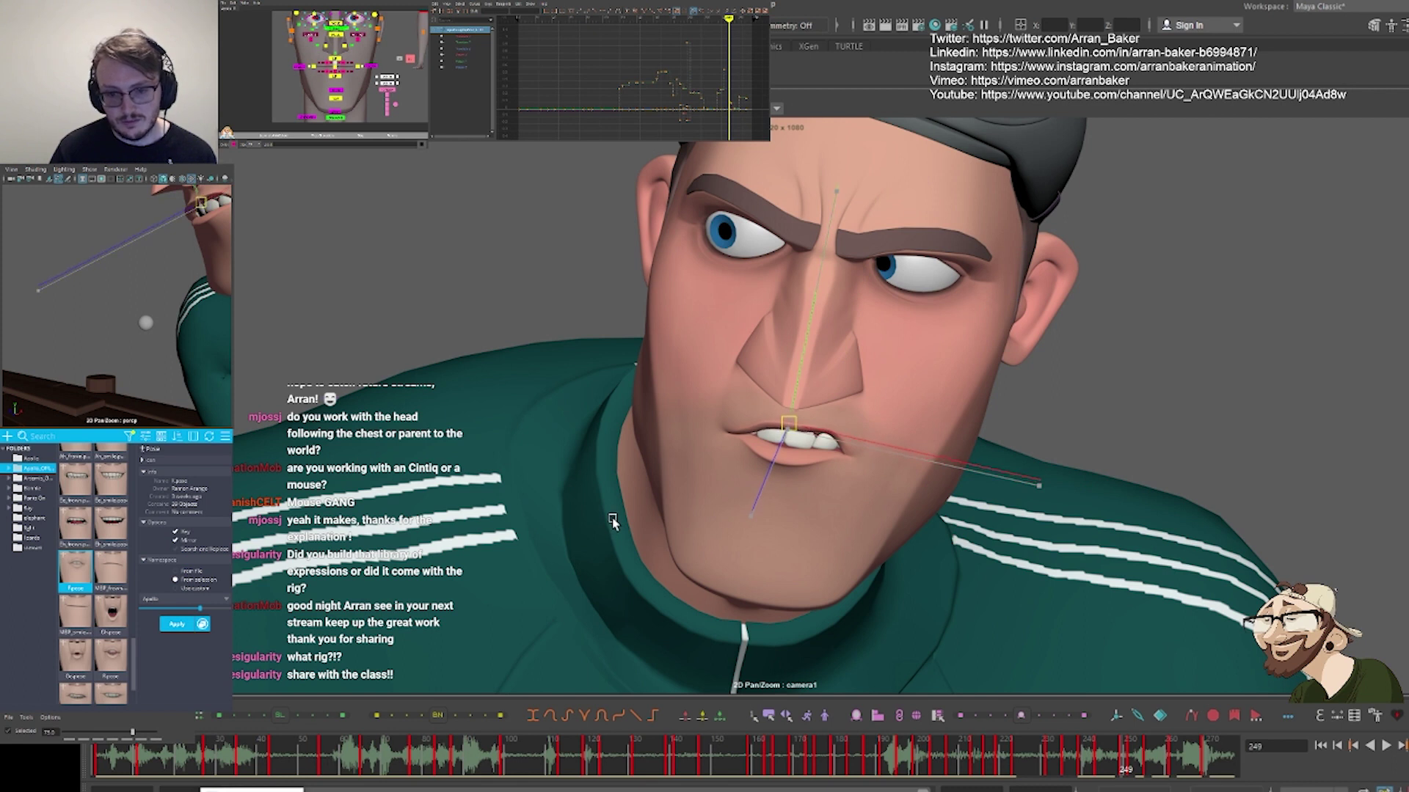
# Select the lower lip control at frame 249 and adjust its rotation and position to reshape the lower lip
pyautogui.click(348, 72)
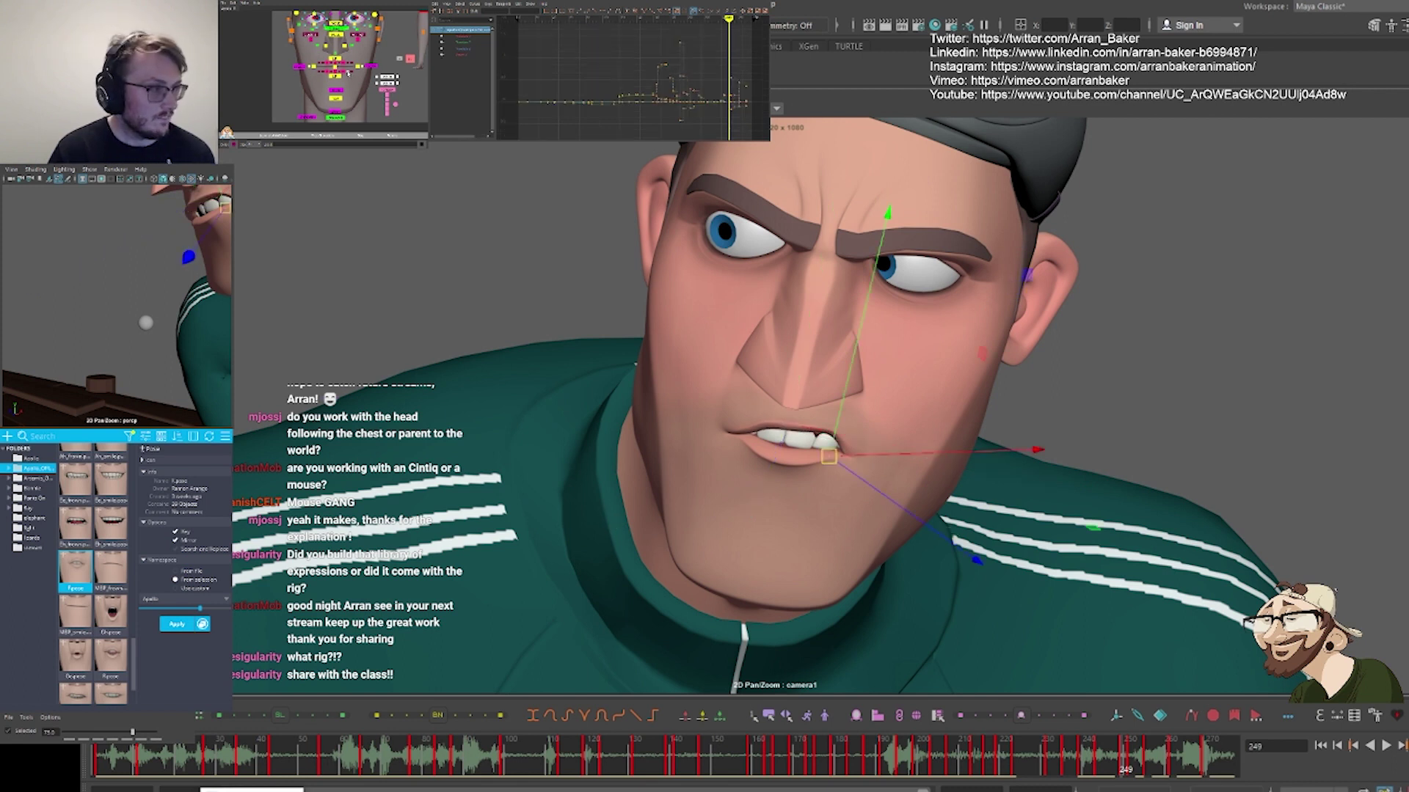
pyautogui.click(335, 77)
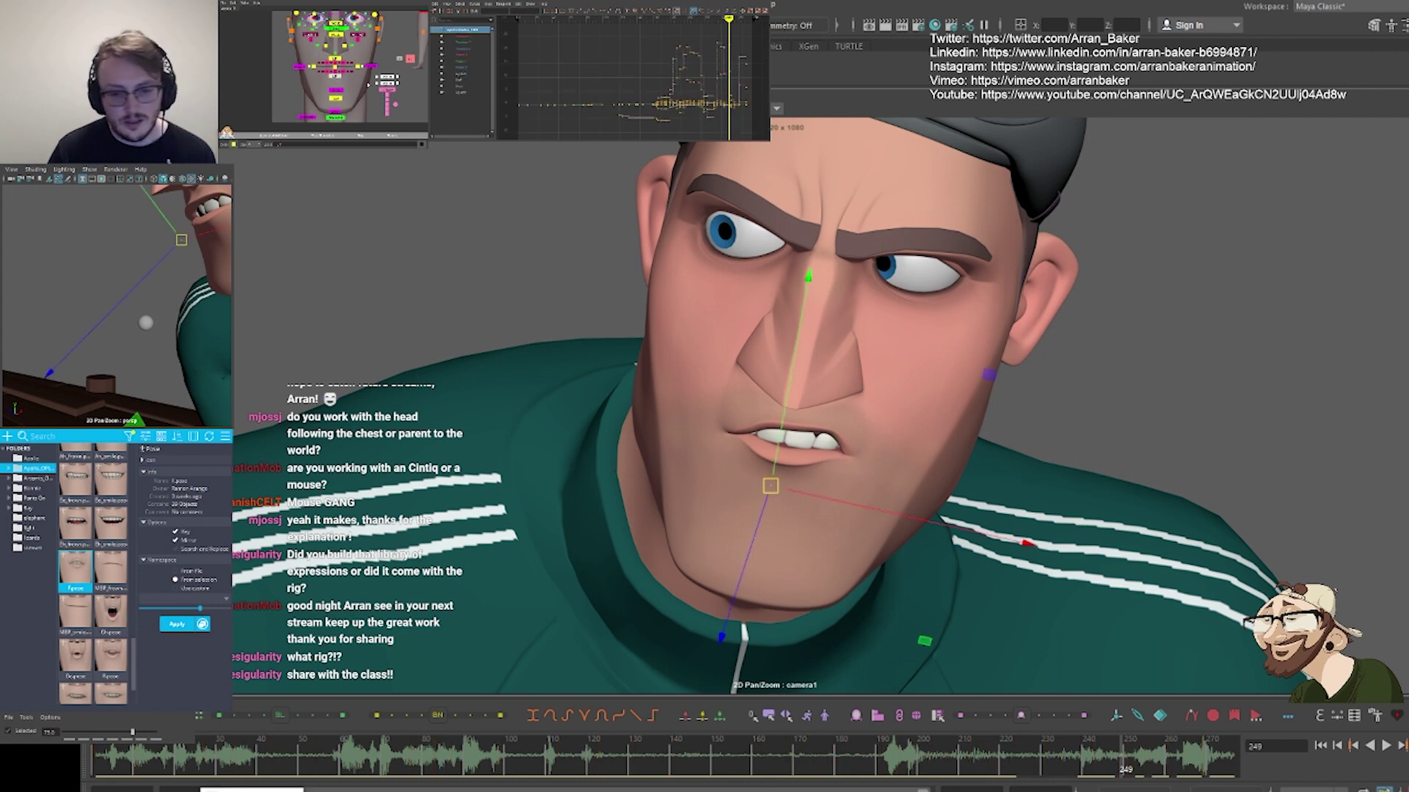
pyautogui.press('e')
pyautogui.moveTo(779, 557); pyautogui.dragTo(736, 547)
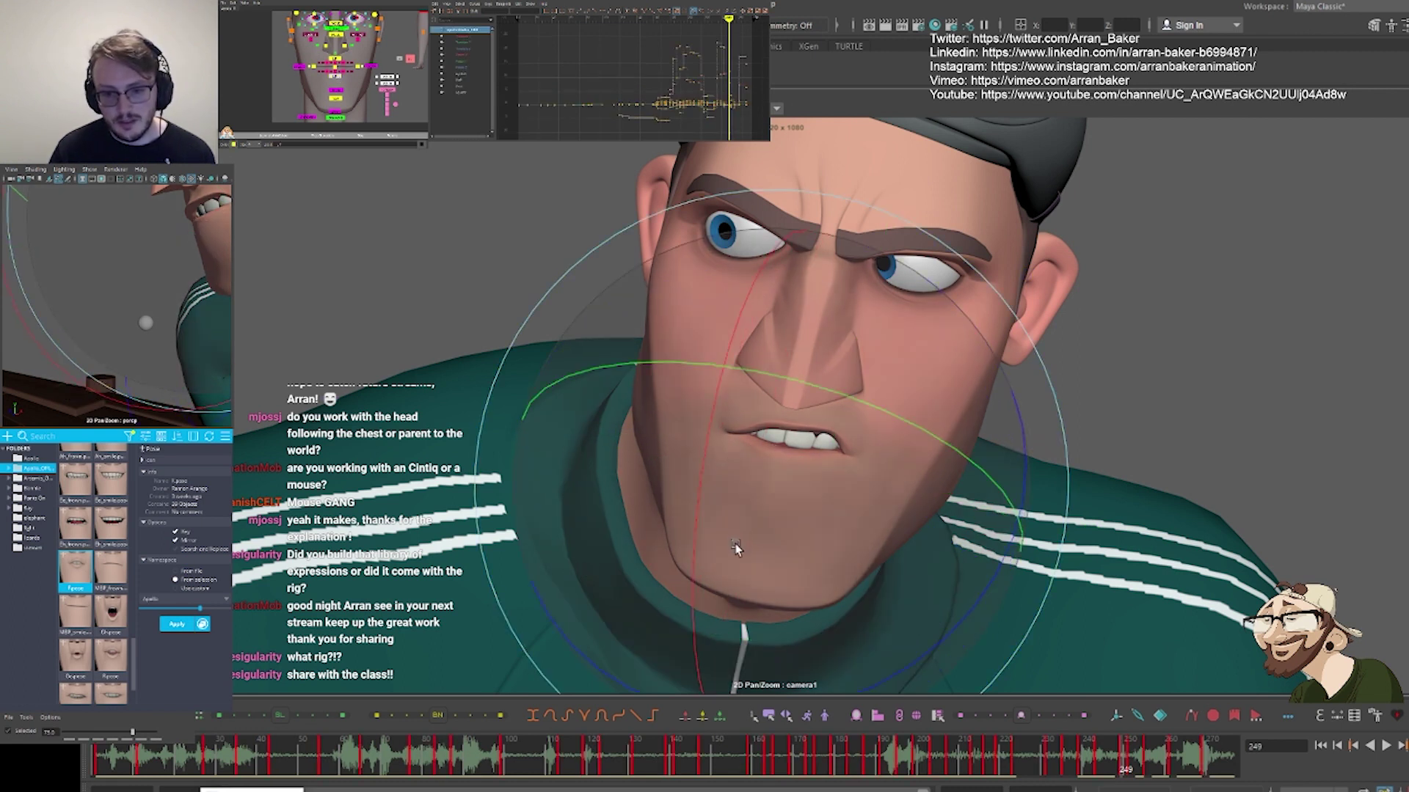
pyautogui.press('w')
pyautogui.moveTo(757, 461); pyautogui.dragTo(751, 451)
pyautogui.moveTo(751, 451); pyautogui.dragTo(774, 488, button='middle')
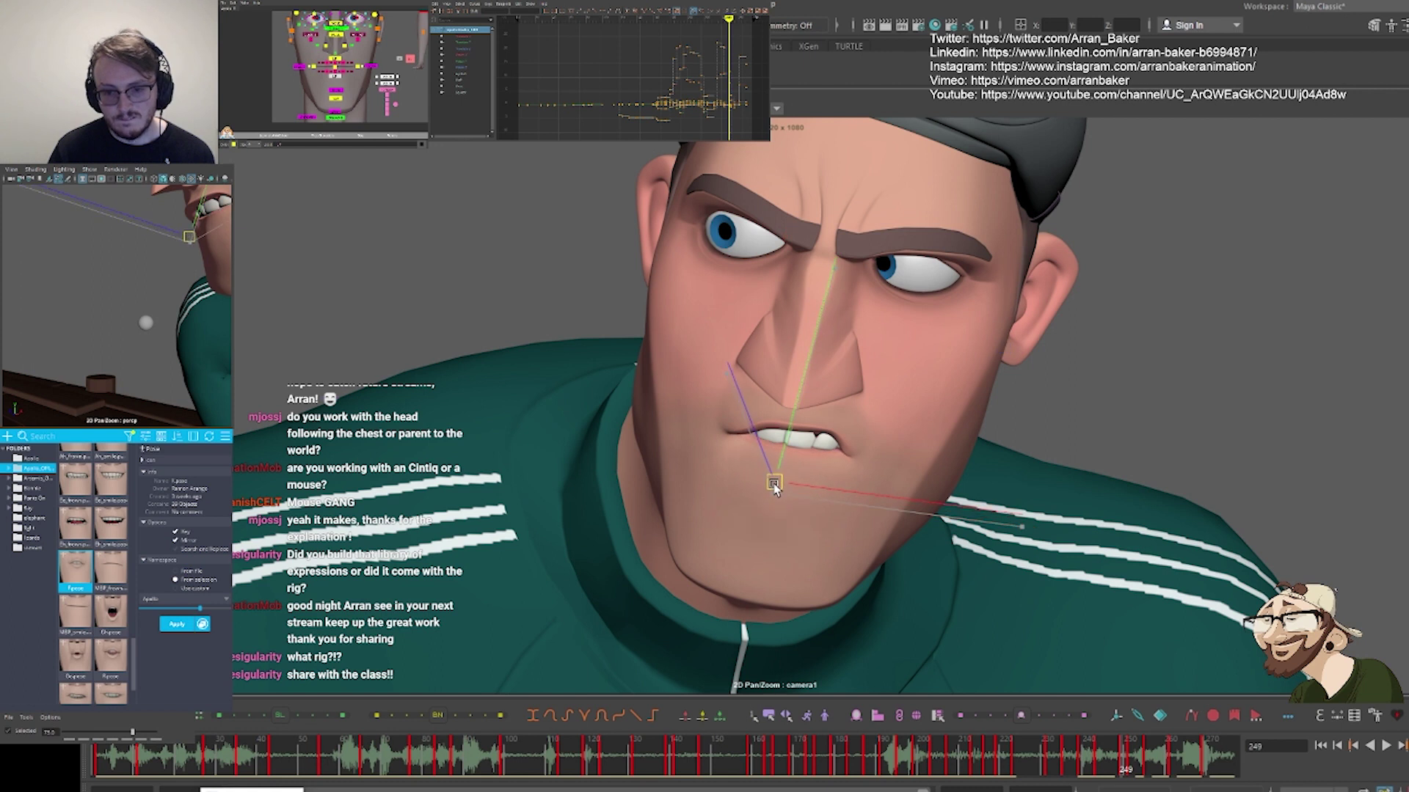
pyautogui.moveTo(774, 485); pyautogui.dragTo(772, 483)
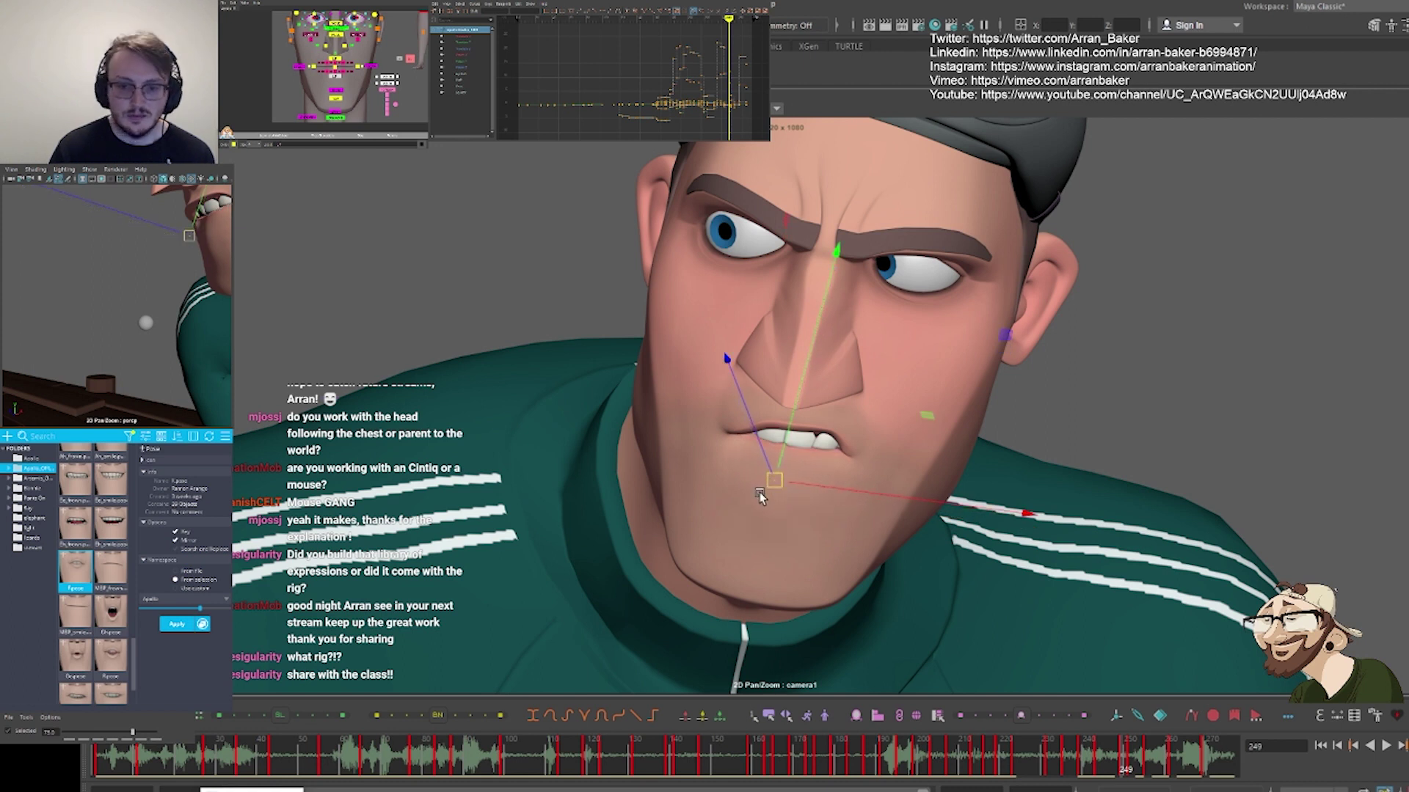
# Pull the mouth corner control slightly outward at frame 249 and return to the full-body camera framing
pyautogui.click(358, 66)
pyautogui.moveTo(714, 526); pyautogui.dragTo(731, 530, button='middle')
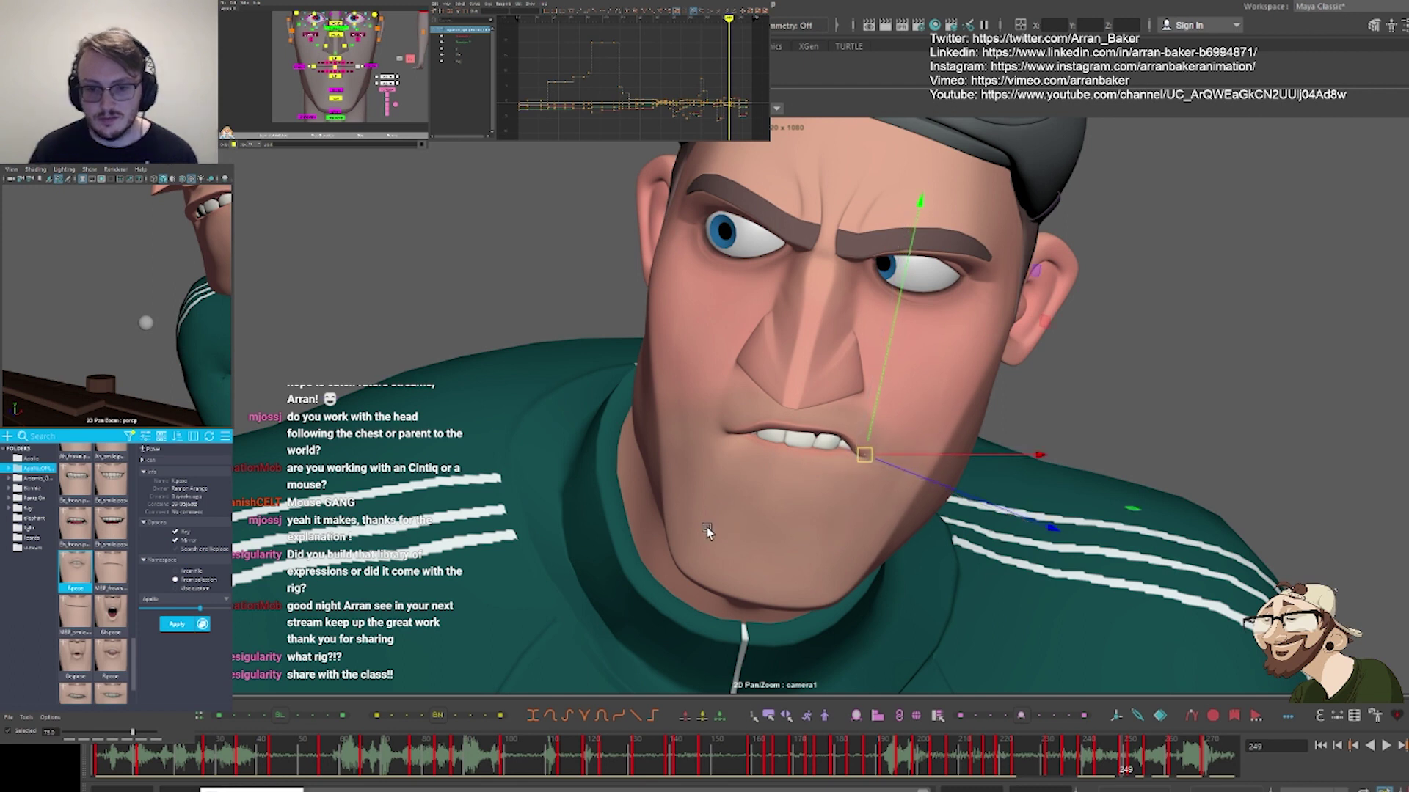
pyautogui.press('\\')
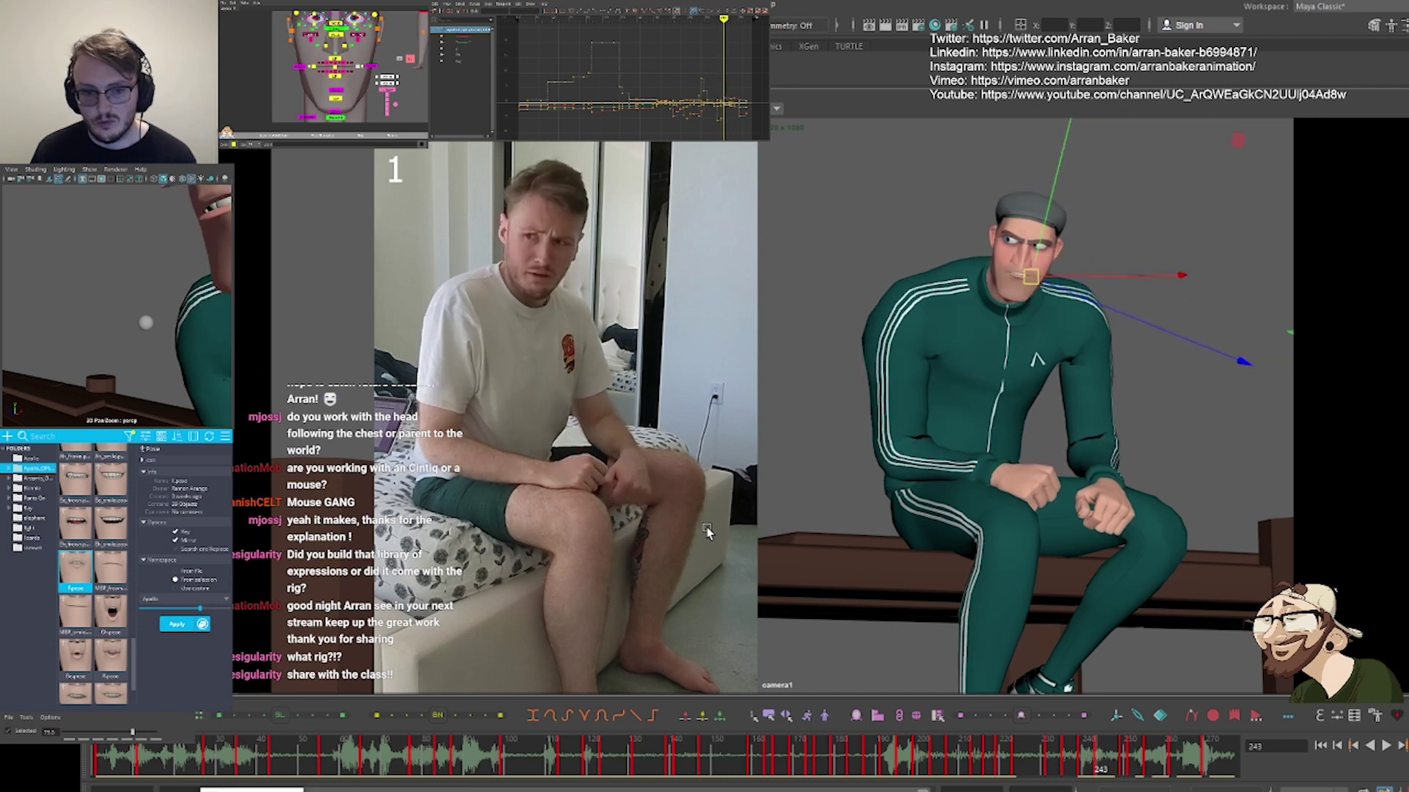
# Select all face controls and tween the facial pose at frame 243, checking it against frames 239 and 249
pyautogui.keyDown('alt'); pyautogui.moveTo(383, 78); pyautogui.dragTo(394, 171, button='middle'); pyautogui.keyUp('alt')
pyautogui.click(386, 53)
pyautogui.click(345, 30)
pyautogui.hotkey('alt', '2')
pyautogui.press(',')
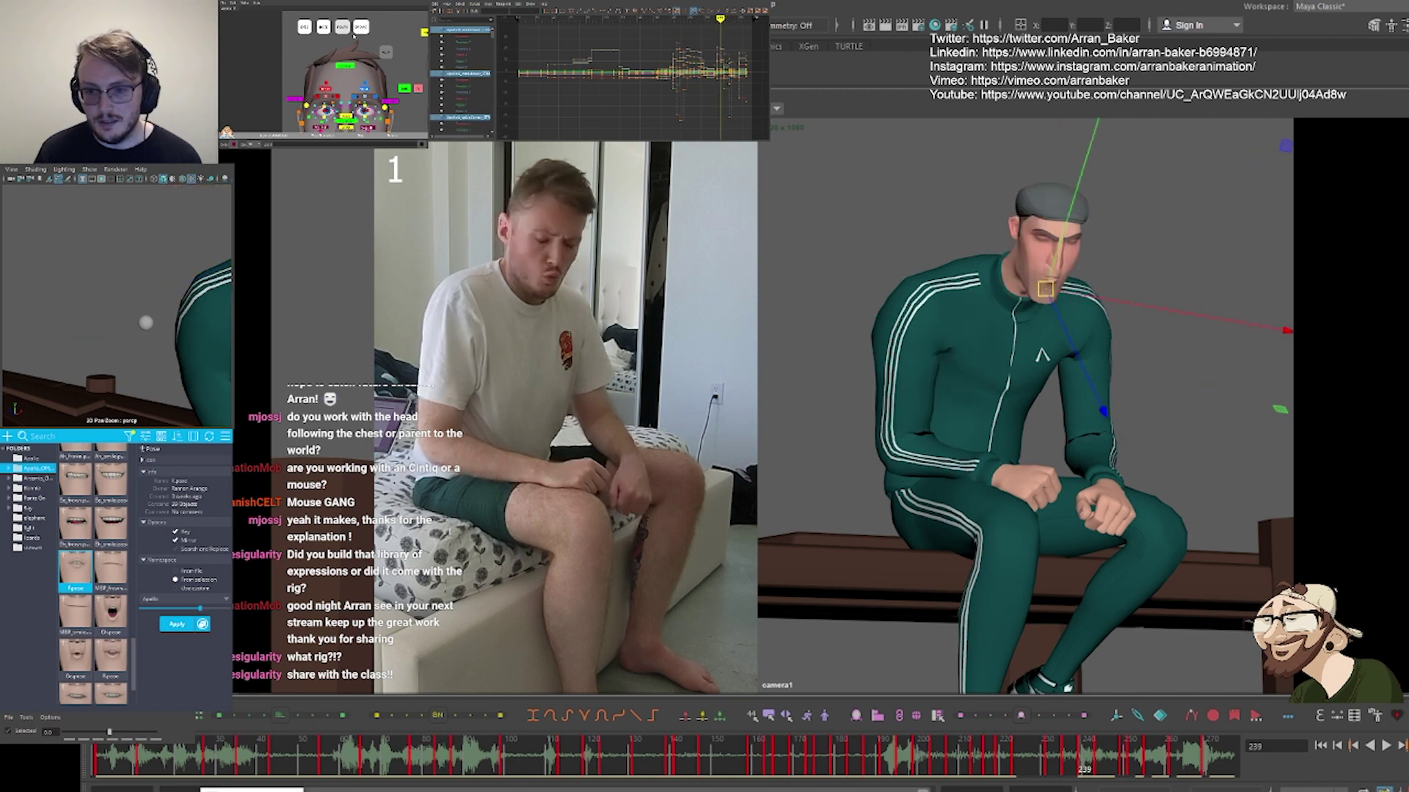
pyautogui.press('.')
pyautogui.hotkey('alt', '1')
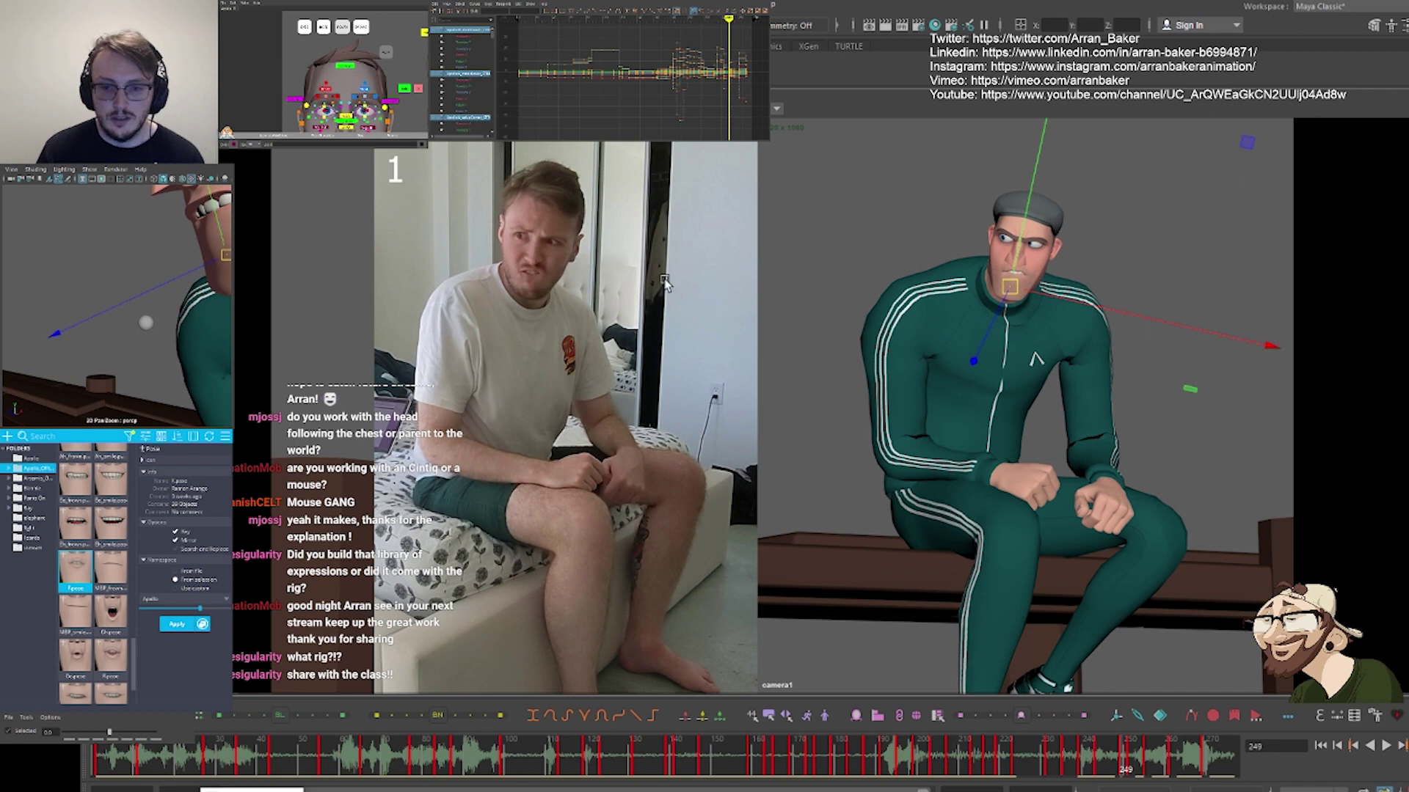
# Move the eye target at frame 249 toward the character to redirect his gaze, comparing the eyes with frames 239 and 243
pyautogui.press('\\')
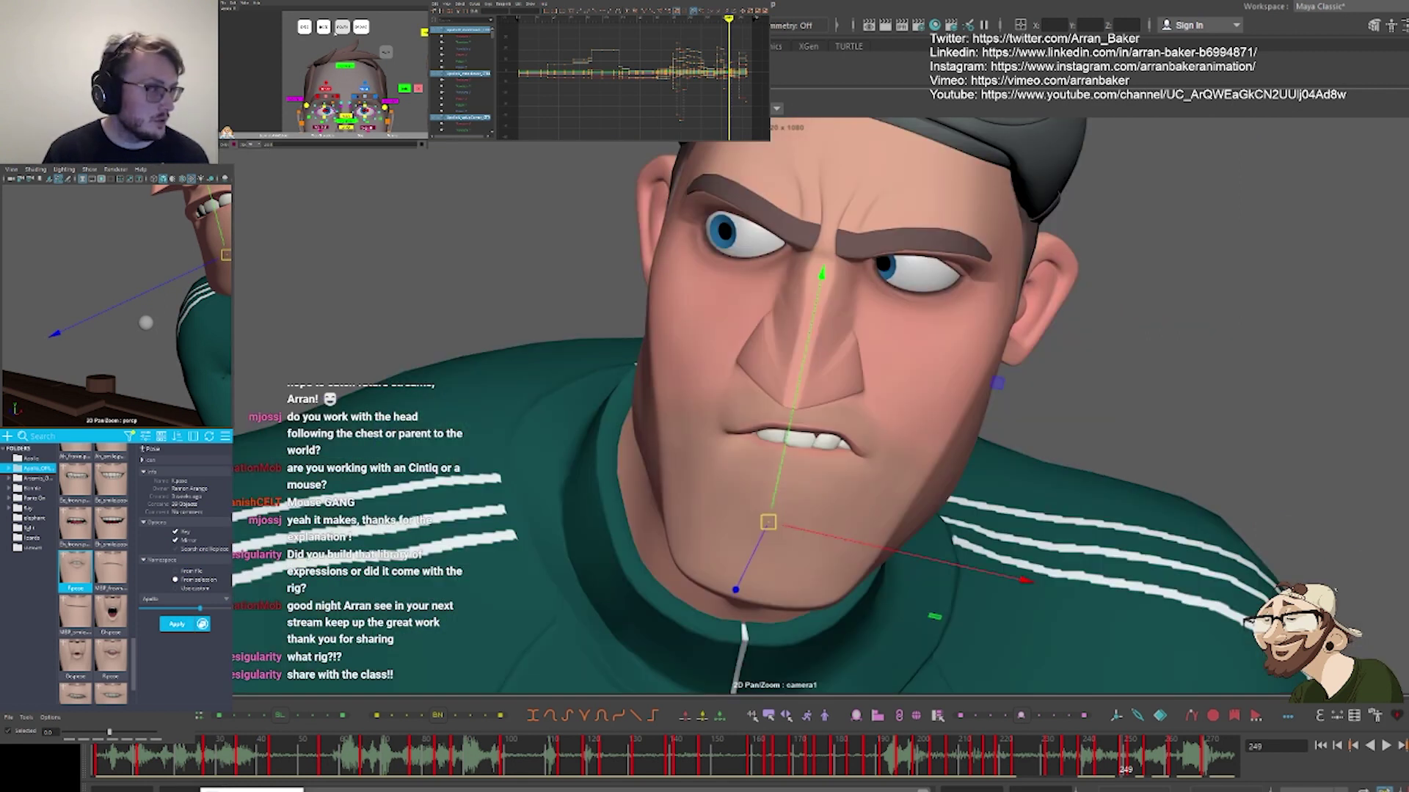
pyautogui.press('\\')
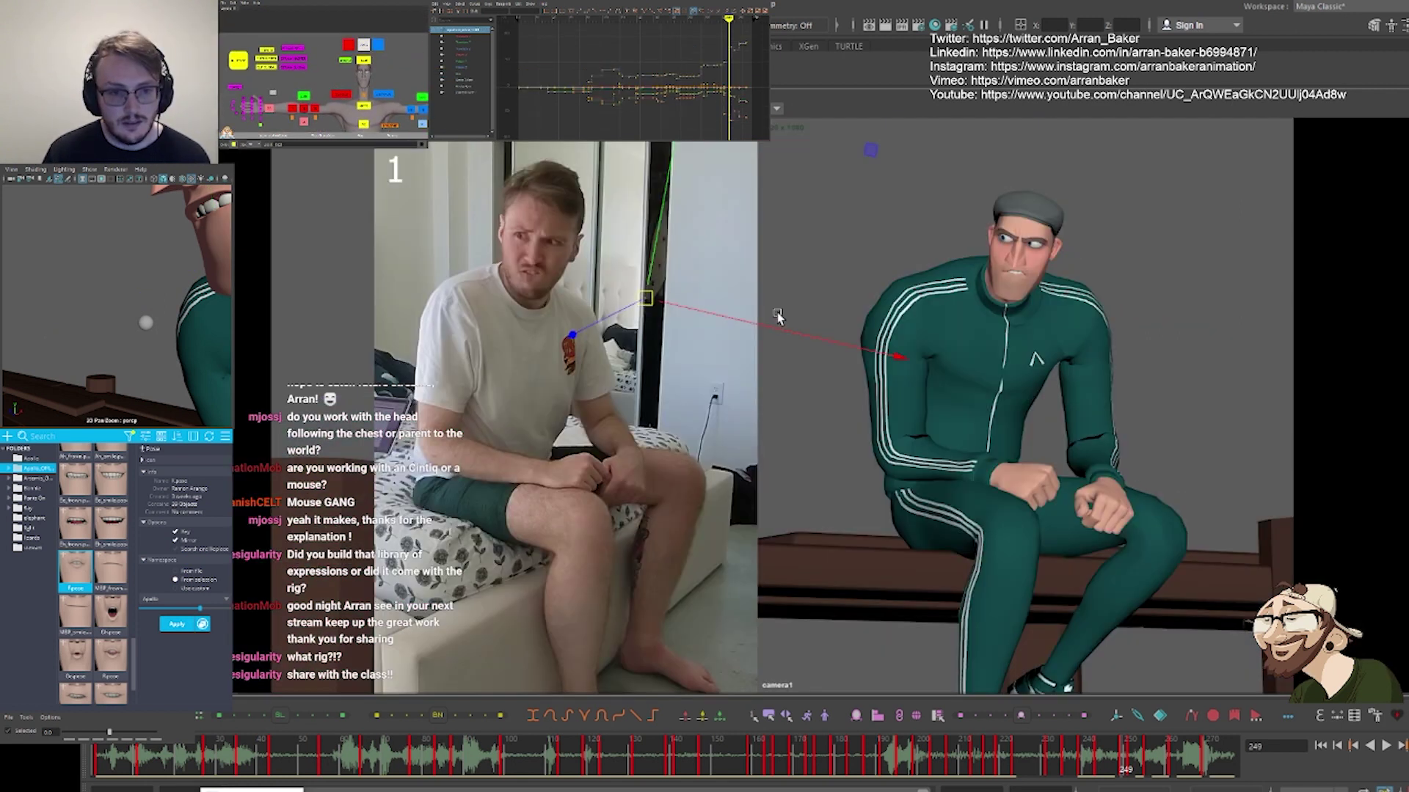
pyautogui.moveTo(798, 405); pyautogui.dragTo(996, 440, button='middle')
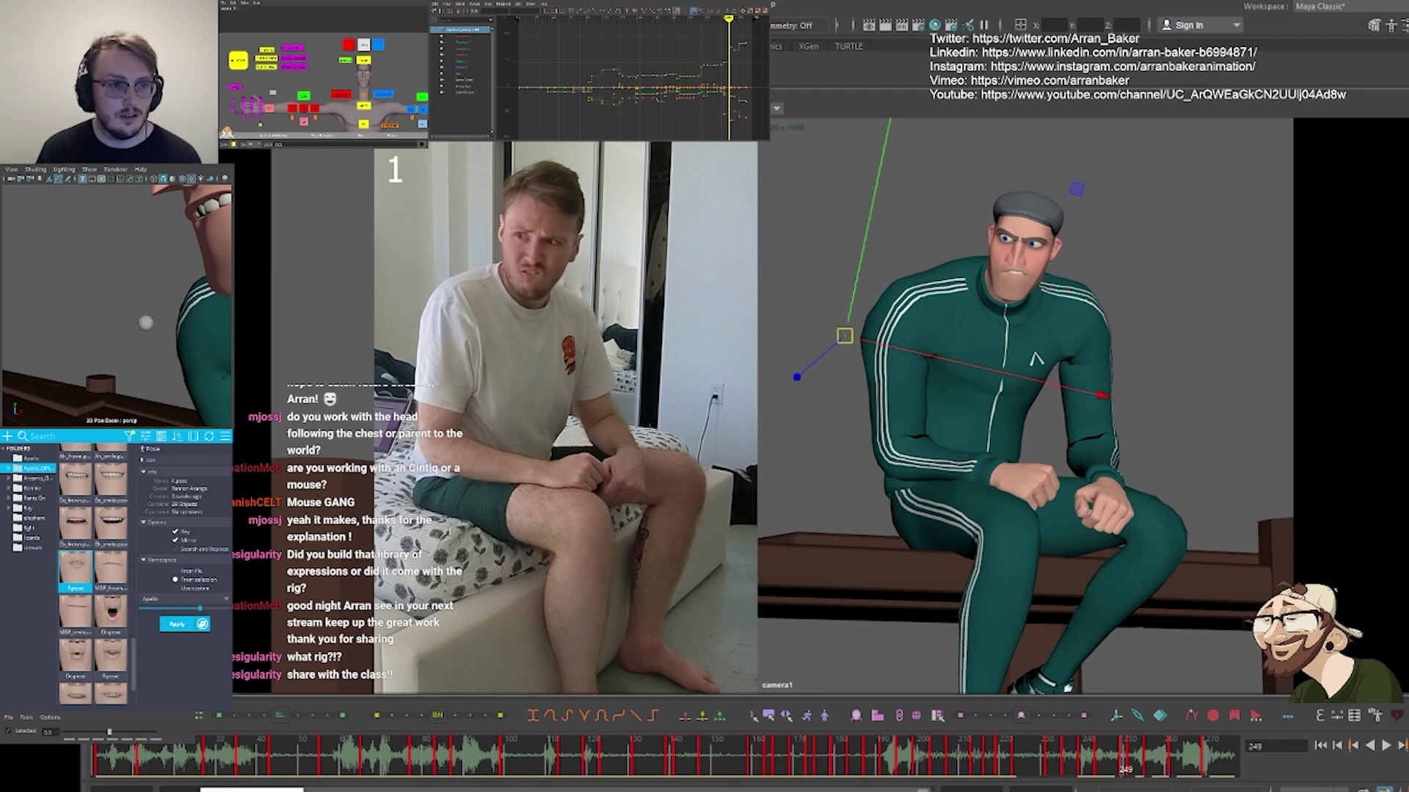
pyautogui.press(',')
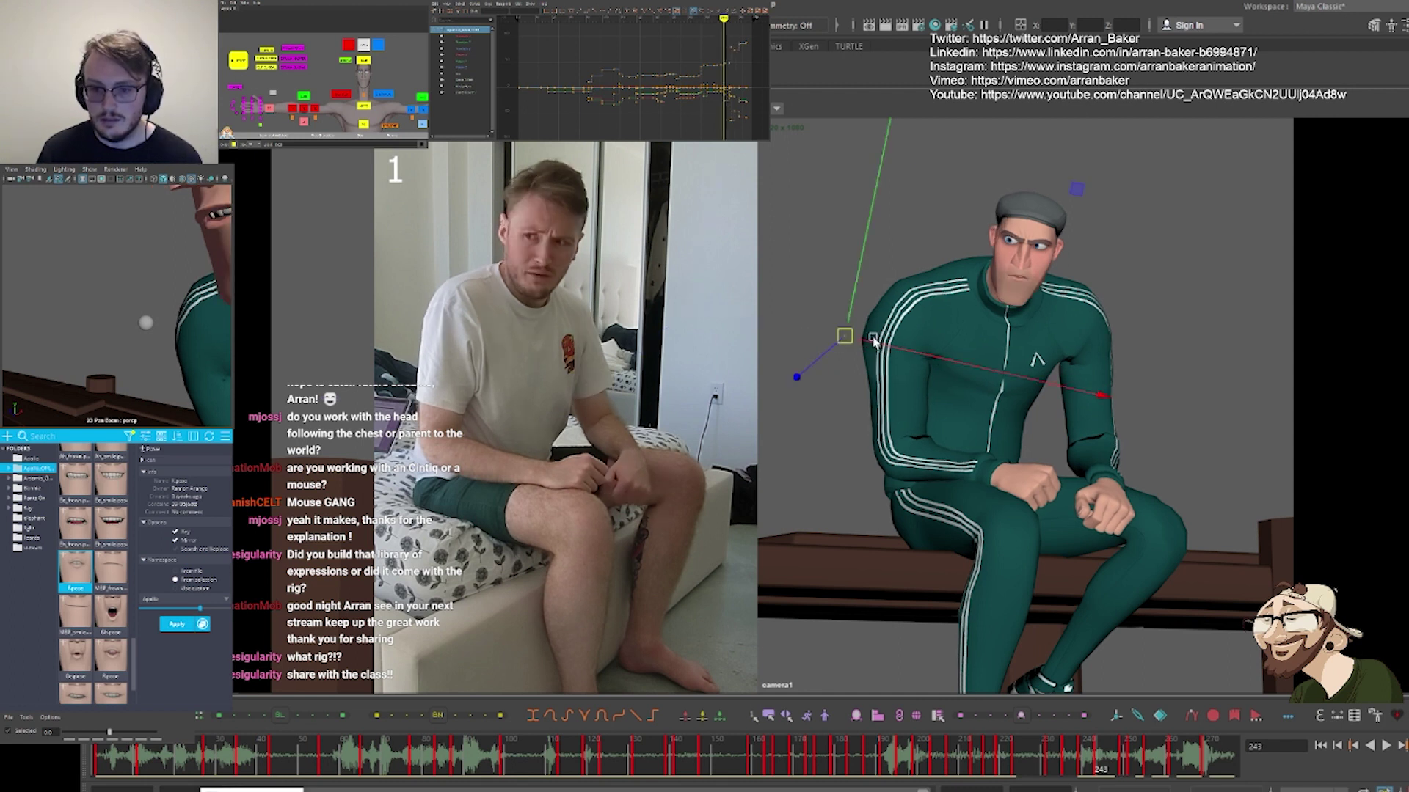
pyautogui.click(872, 338)
pyautogui.press(',')
pyautogui.press('.')
pyautogui.press('.')
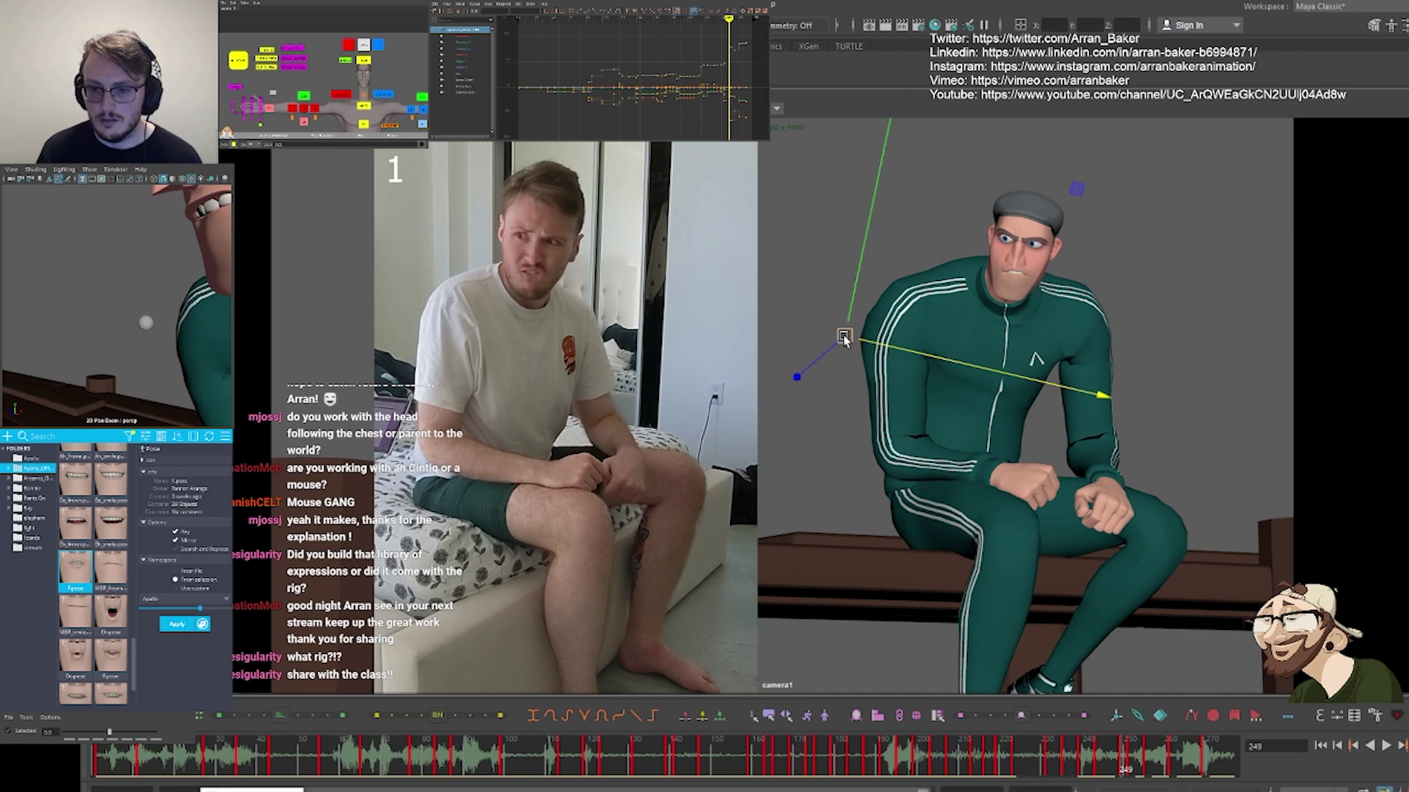
# Frame the face close up, select both brow controls at frame 249 and nudge them slightly upward
pyautogui.press('\\')
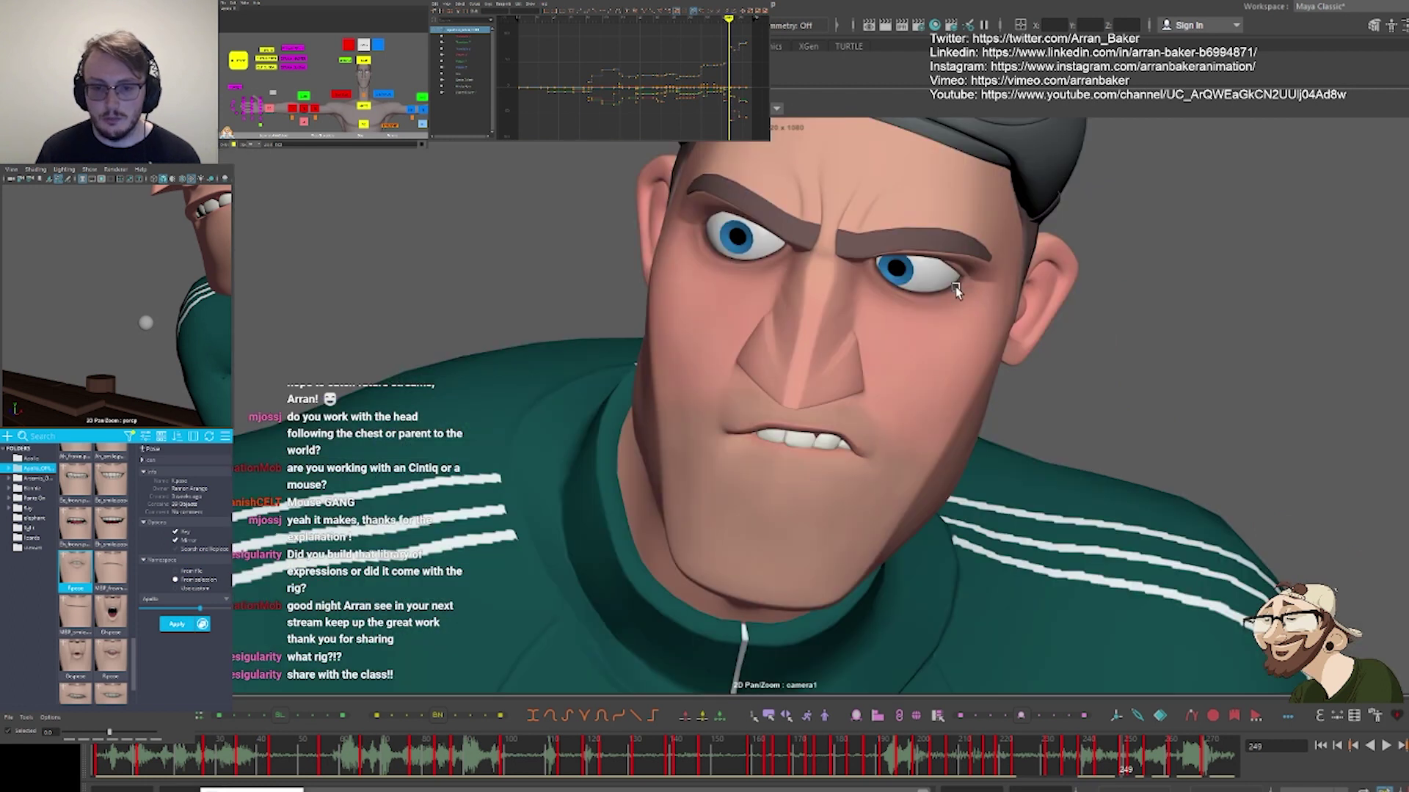
pyautogui.keyDown('alt'); pyautogui.moveTo(369, 101); pyautogui.dragTo(326, 61, button='middle'); pyautogui.keyUp('alt')
pyautogui.scroll(3, 326, 61)
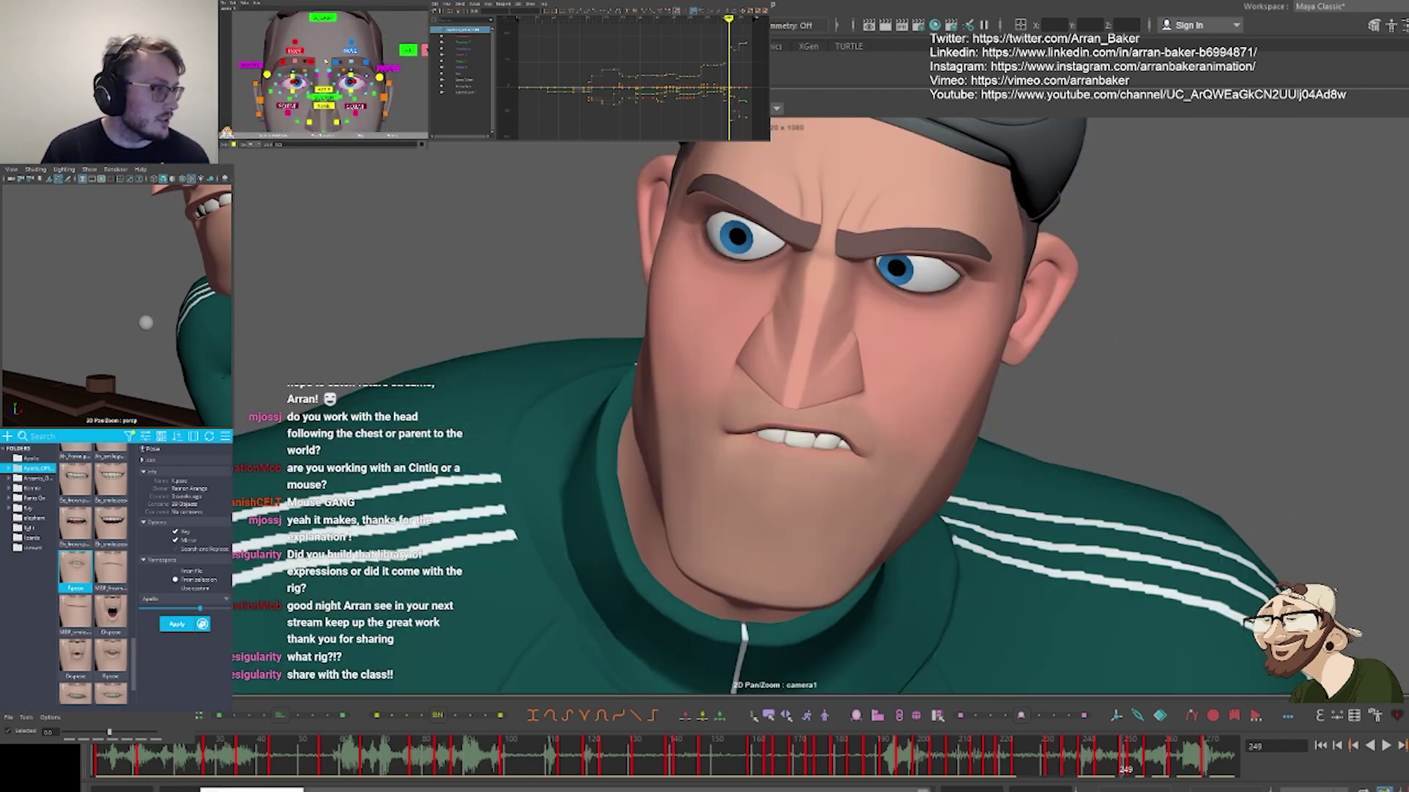
pyautogui.click(350, 51)
pyautogui.keyDown('shift'); pyautogui.click(294, 51); pyautogui.keyUp('shift')
pyautogui.moveTo(650, 330); pyautogui.dragTo(649, 308, button='middle')
# Select the brow and eye controls and try blending an angry face pose from the library at 58%, 69% and 83%
pyautogui.moveTo(276, 35); pyautogui.dragTo(371, 67)
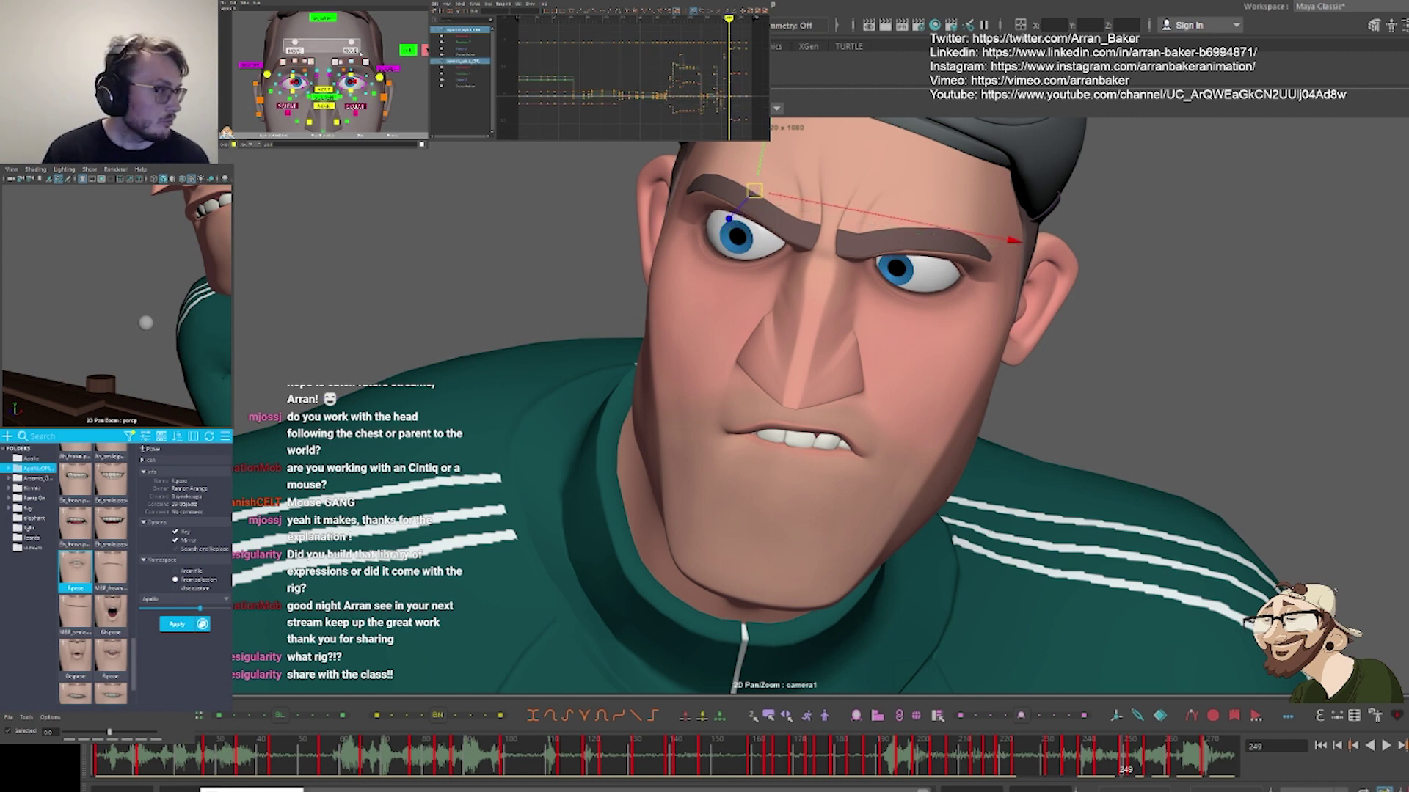
pyautogui.scroll(6, 95, 557)
pyautogui.scroll(4, 84, 559)
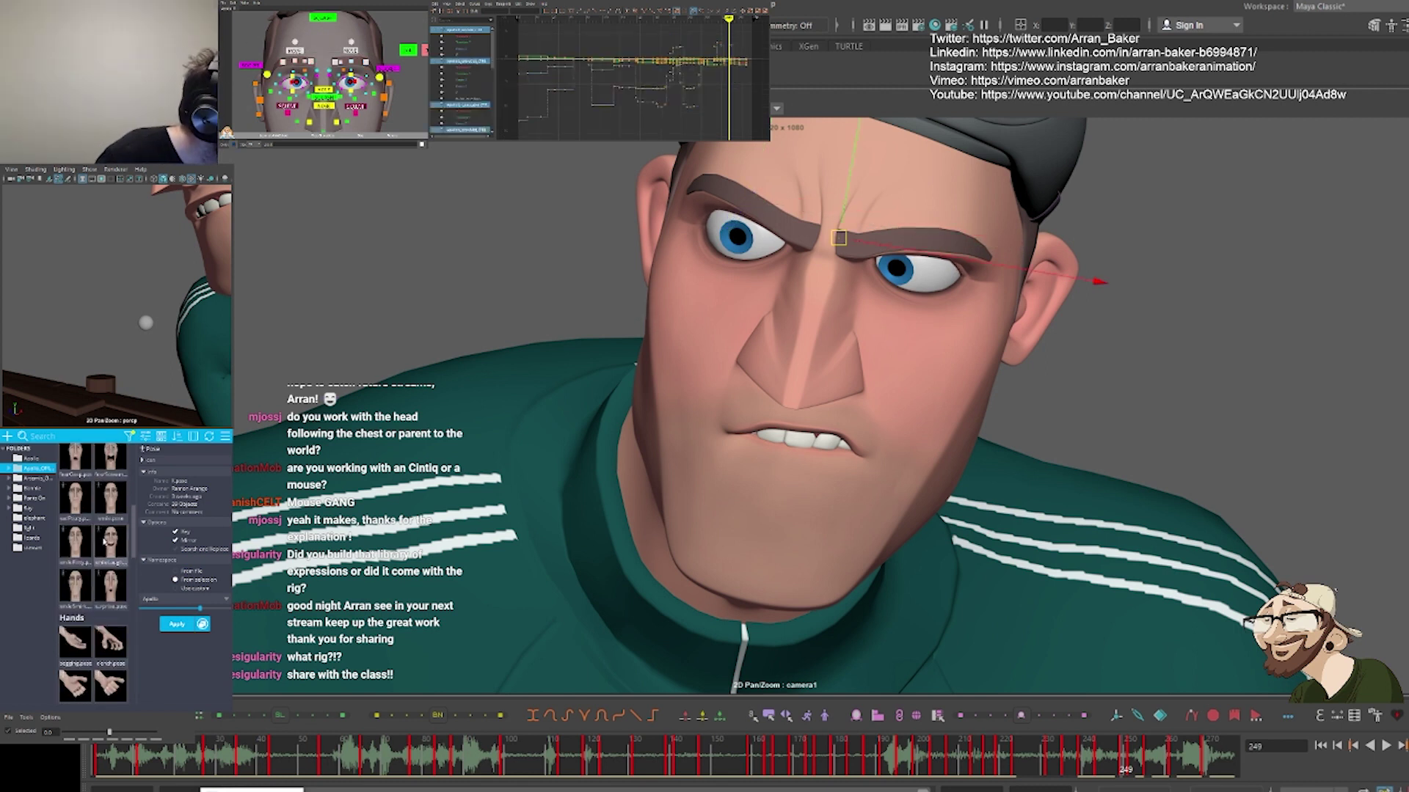
pyautogui.scroll(1, 115, 499)
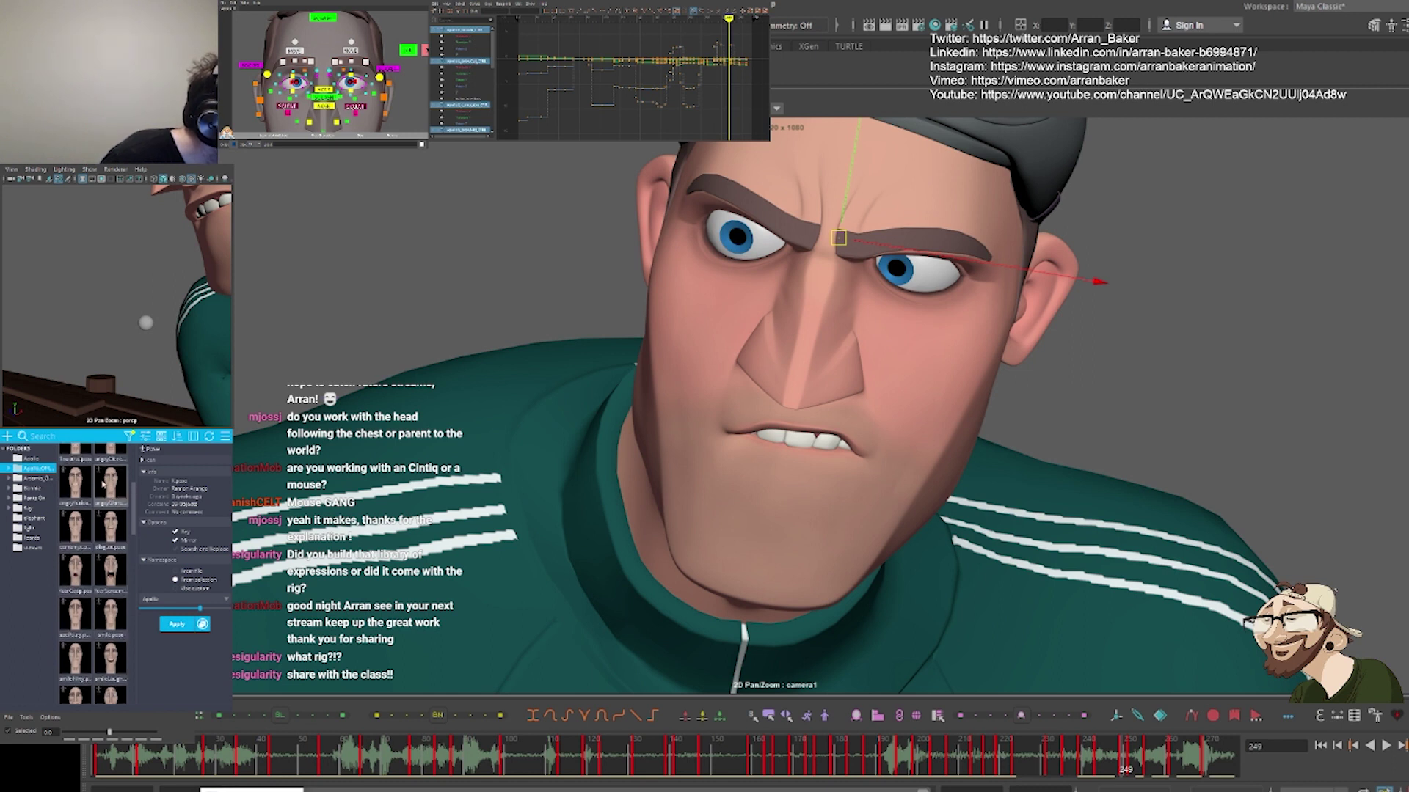
pyautogui.click(105, 485)
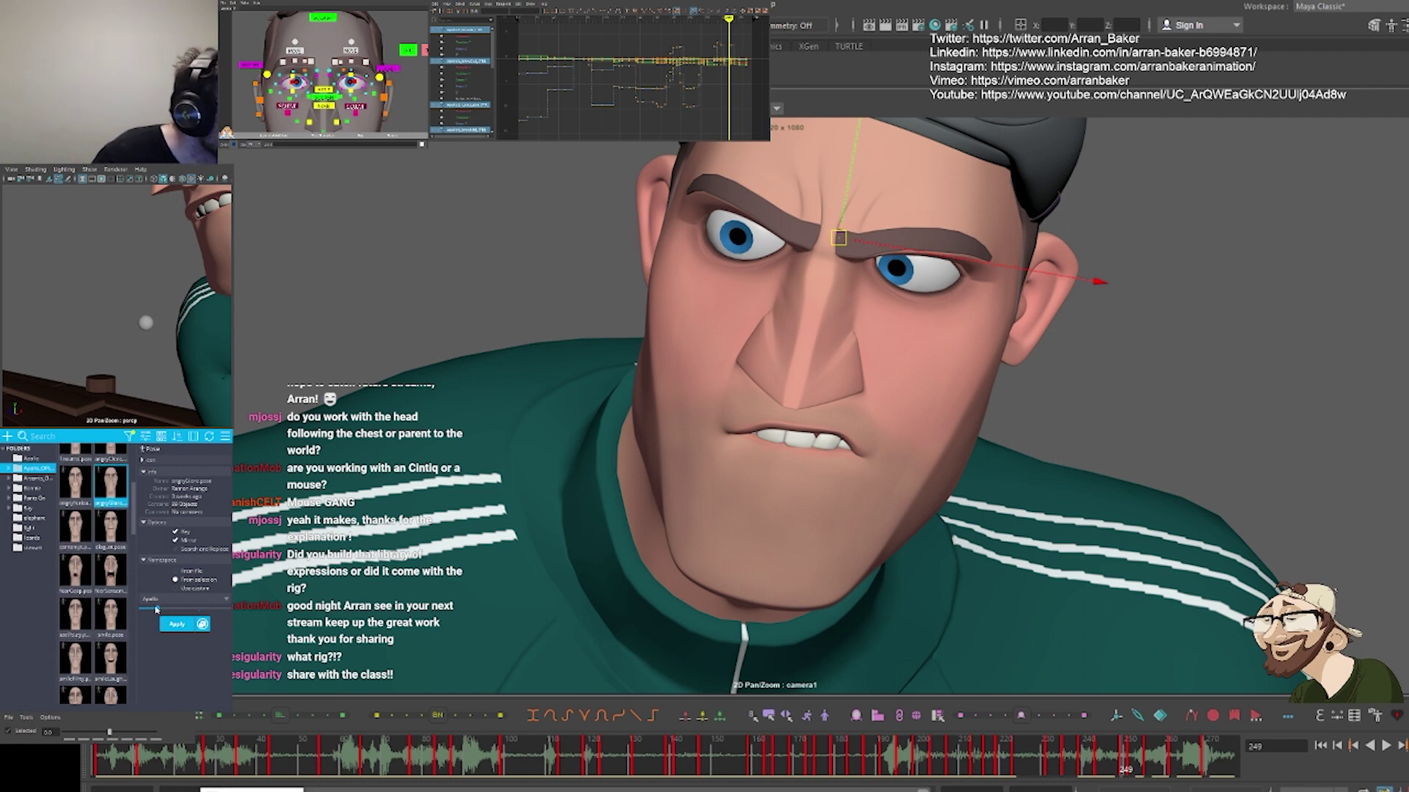
pyautogui.moveTo(156, 609); pyautogui.dragTo(204, 617)
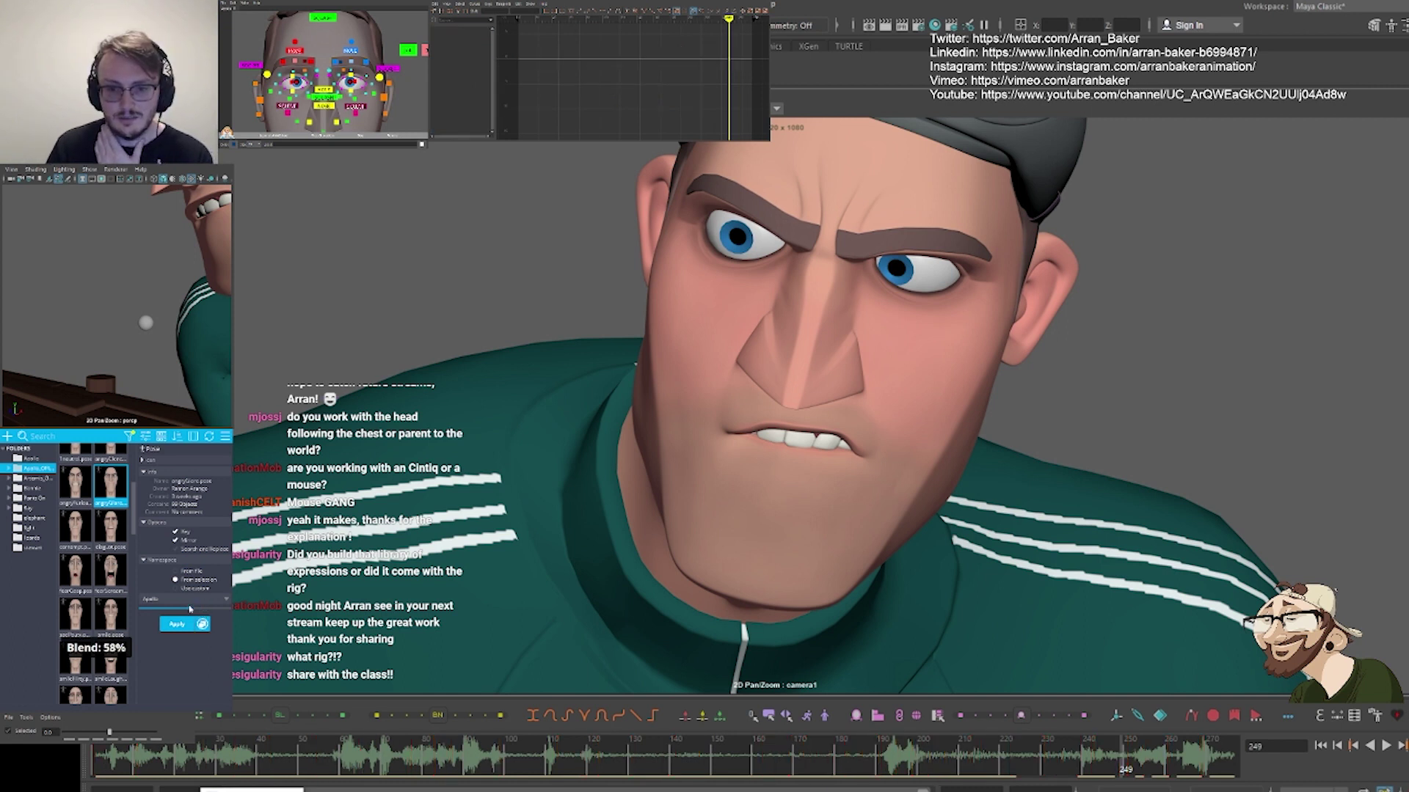
pyautogui.moveTo(189, 609)
pyautogui.mouseDown()
pyautogui.moveTo(167, 610)
pyautogui.moveTo(196, 616)
pyautogui.mouseUp()
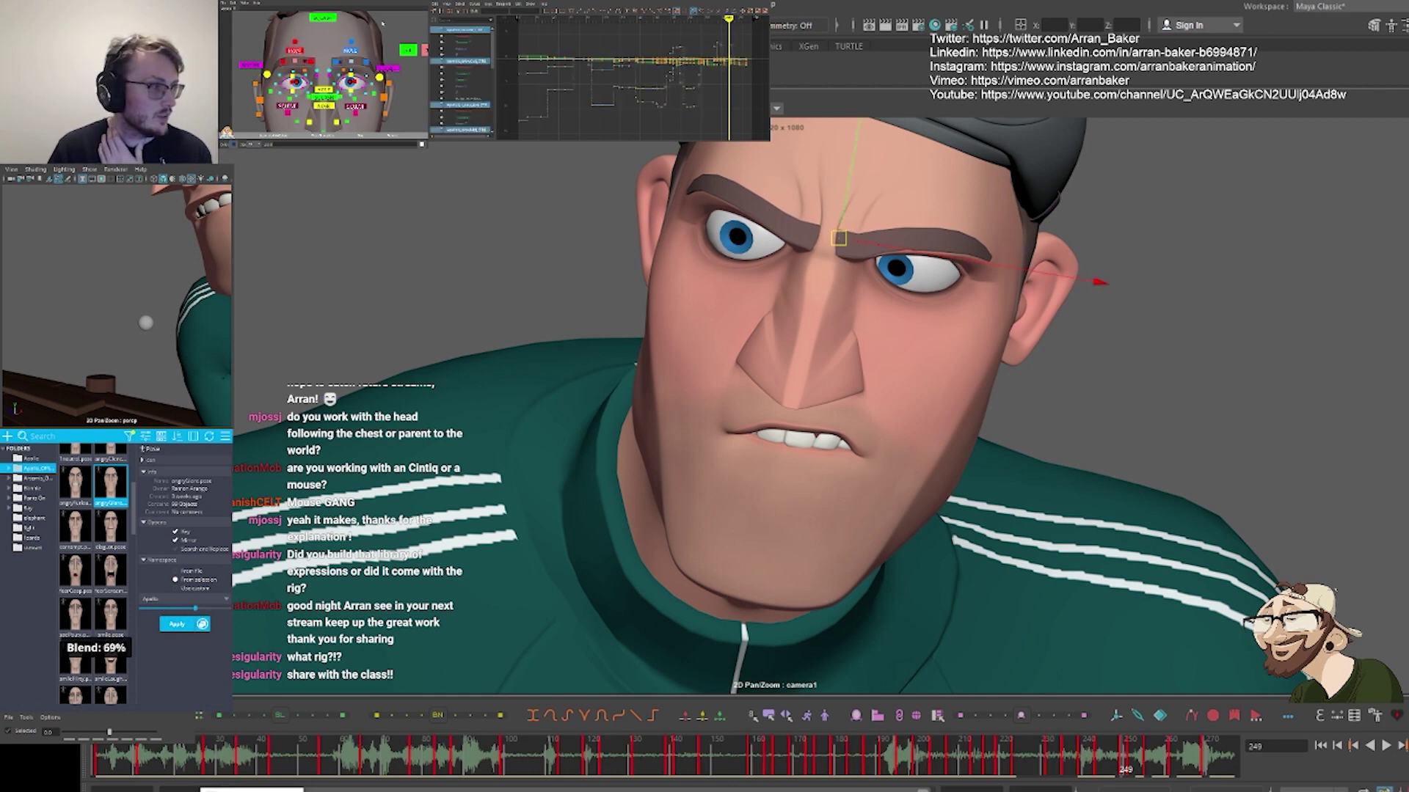
pyautogui.moveTo(195, 608)
pyautogui.mouseDown()
pyautogui.moveTo(169, 610)
pyautogui.moveTo(203, 611)
pyautogui.mouseUp()
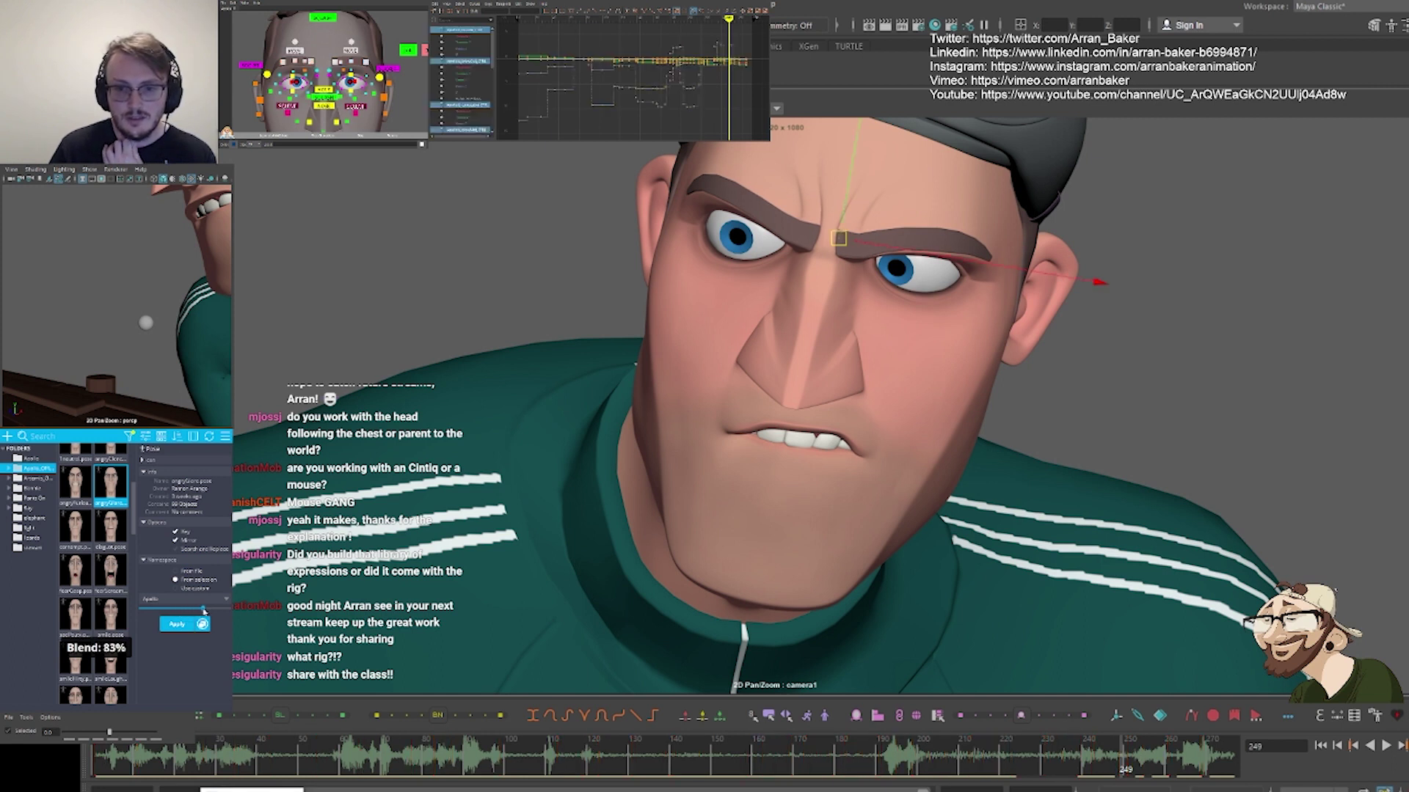
pyautogui.click(82, 488)
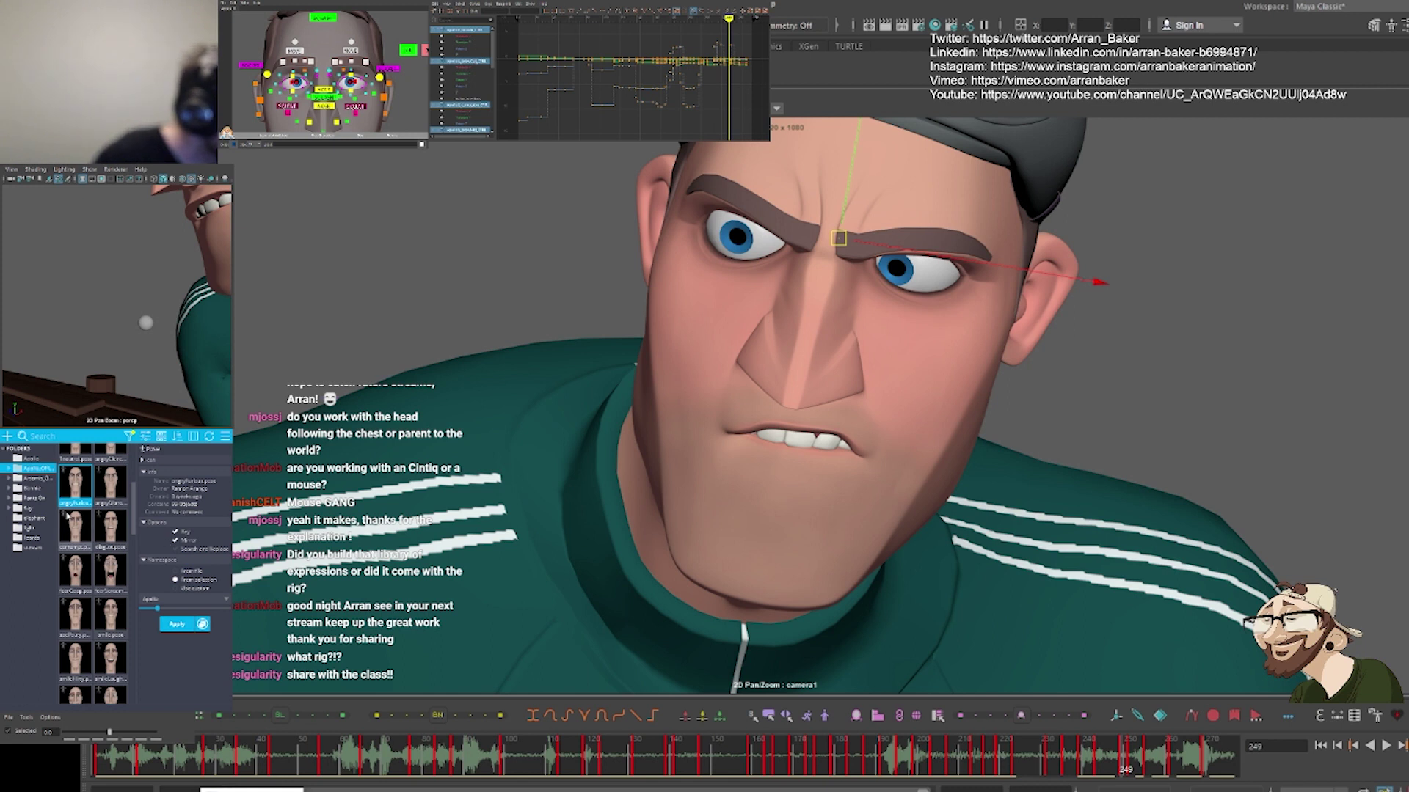
pyautogui.click(354, 218)
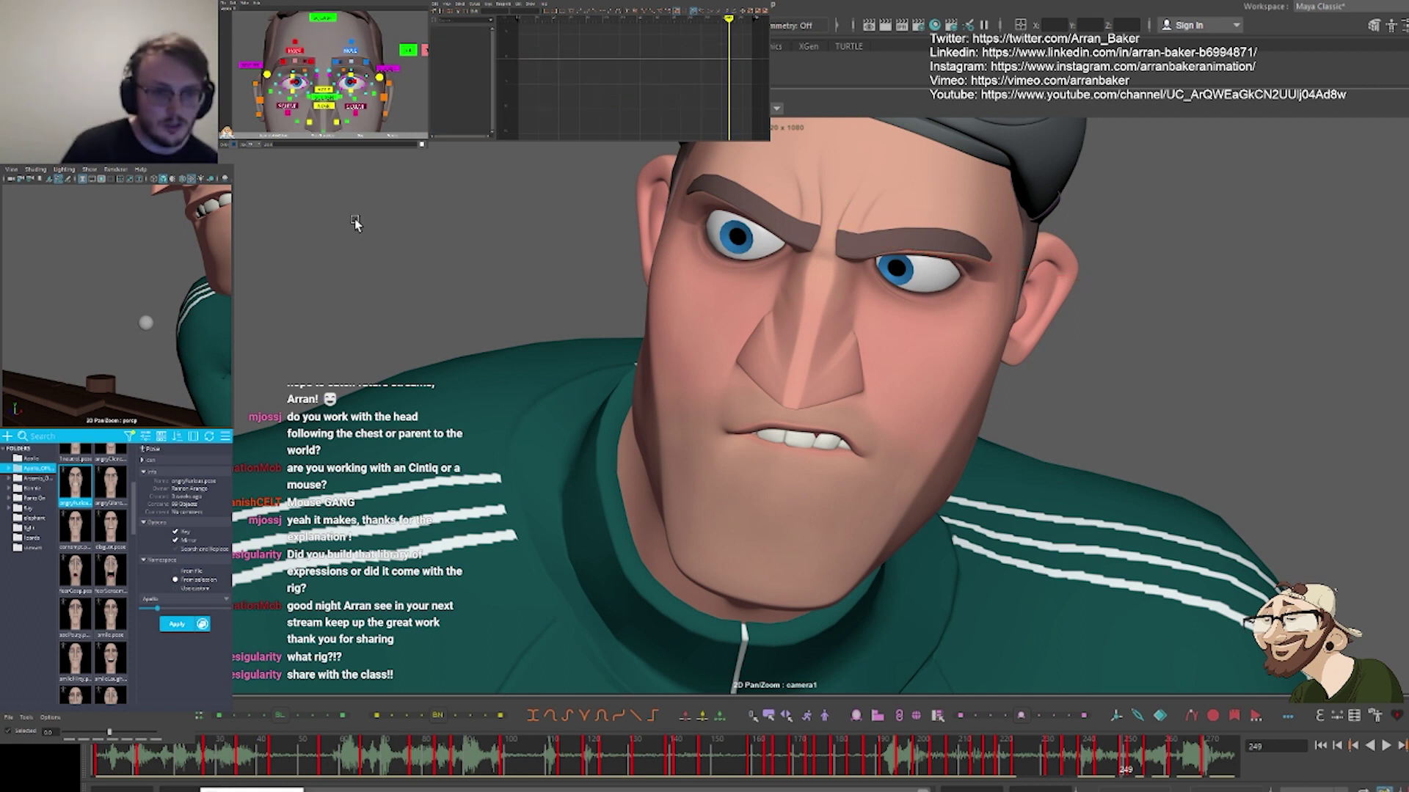
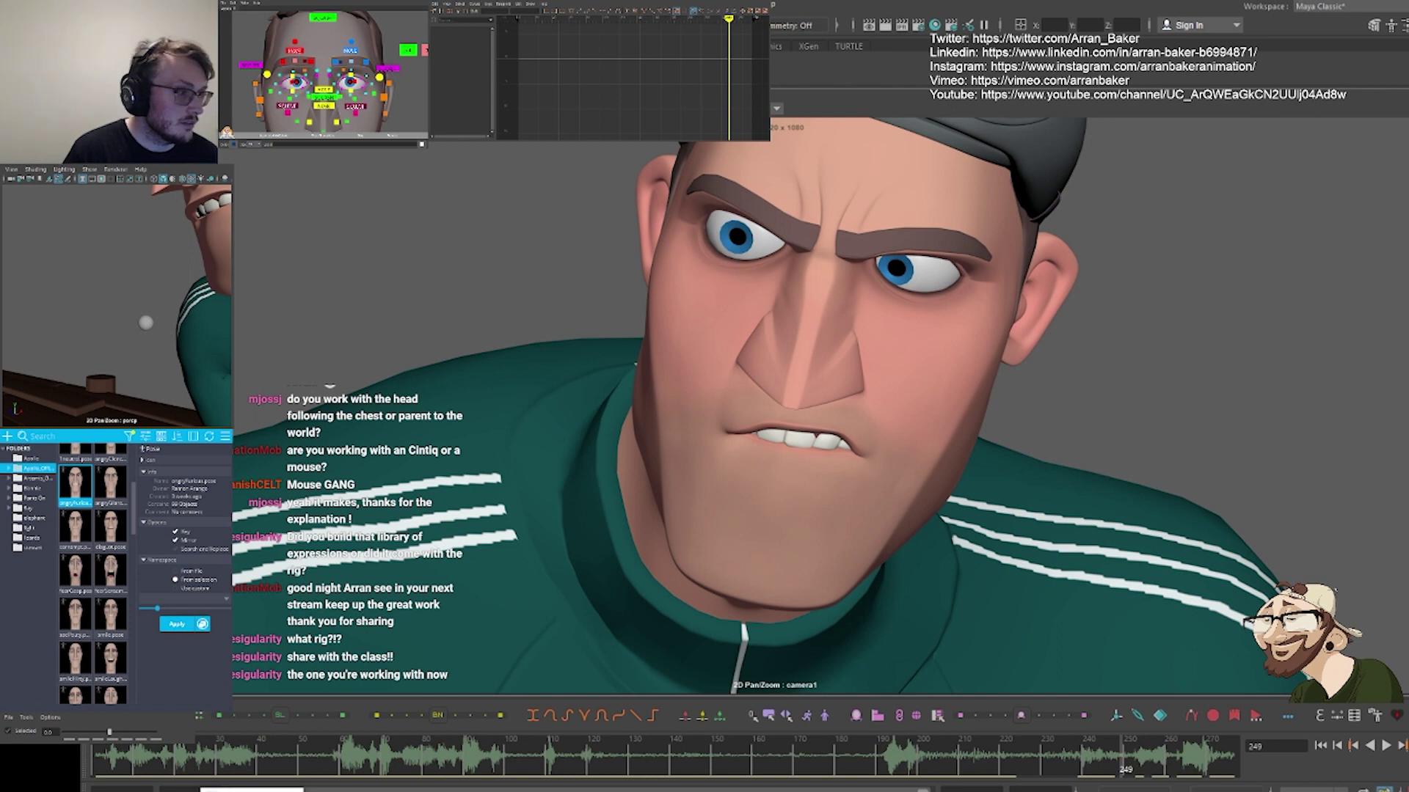
# Switch to the browser, view the Apollo character rig's preview images and highlight its page address, then return to Maya
pyautogui.hotkey('alt', 'Tab')
pyautogui.click(1137, 307)
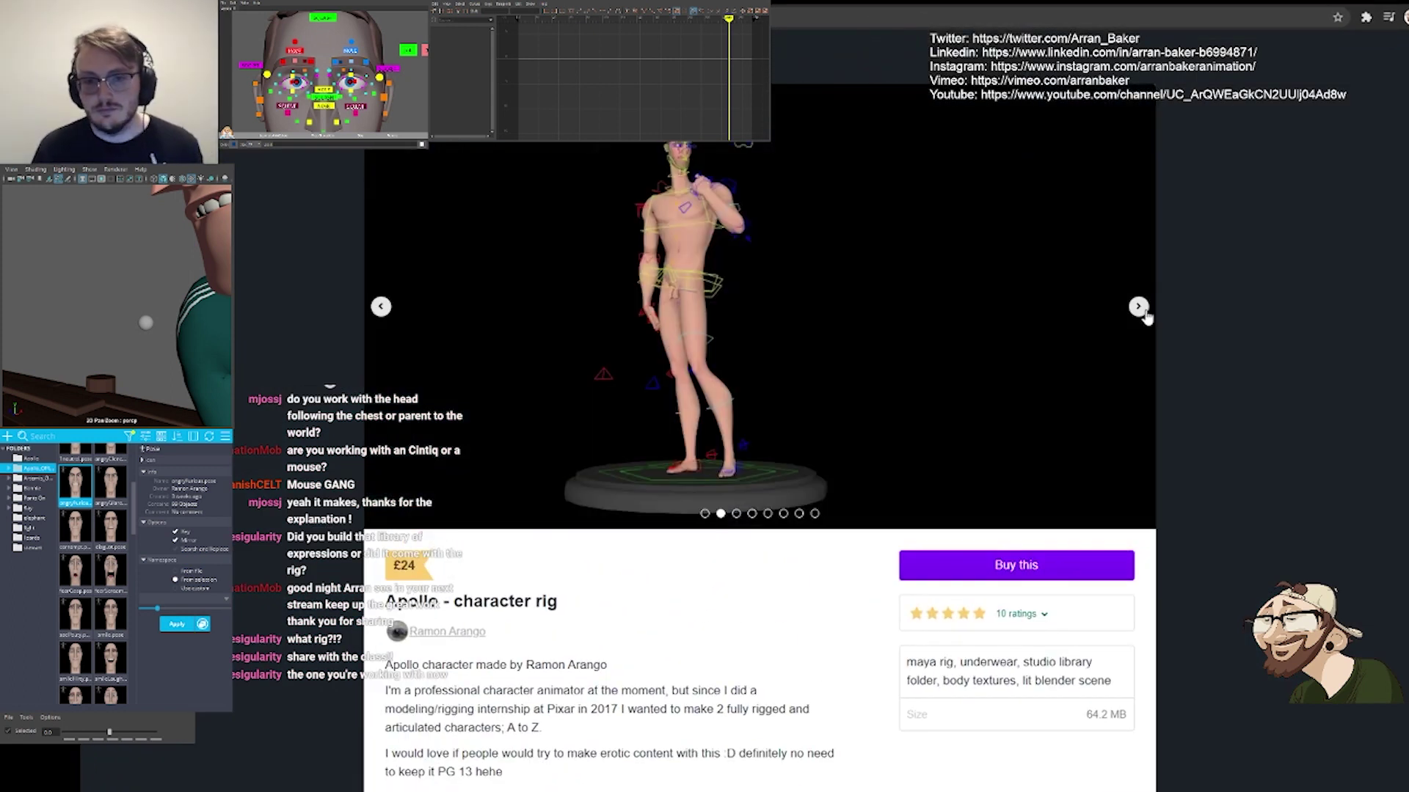
pyautogui.click(1143, 311)
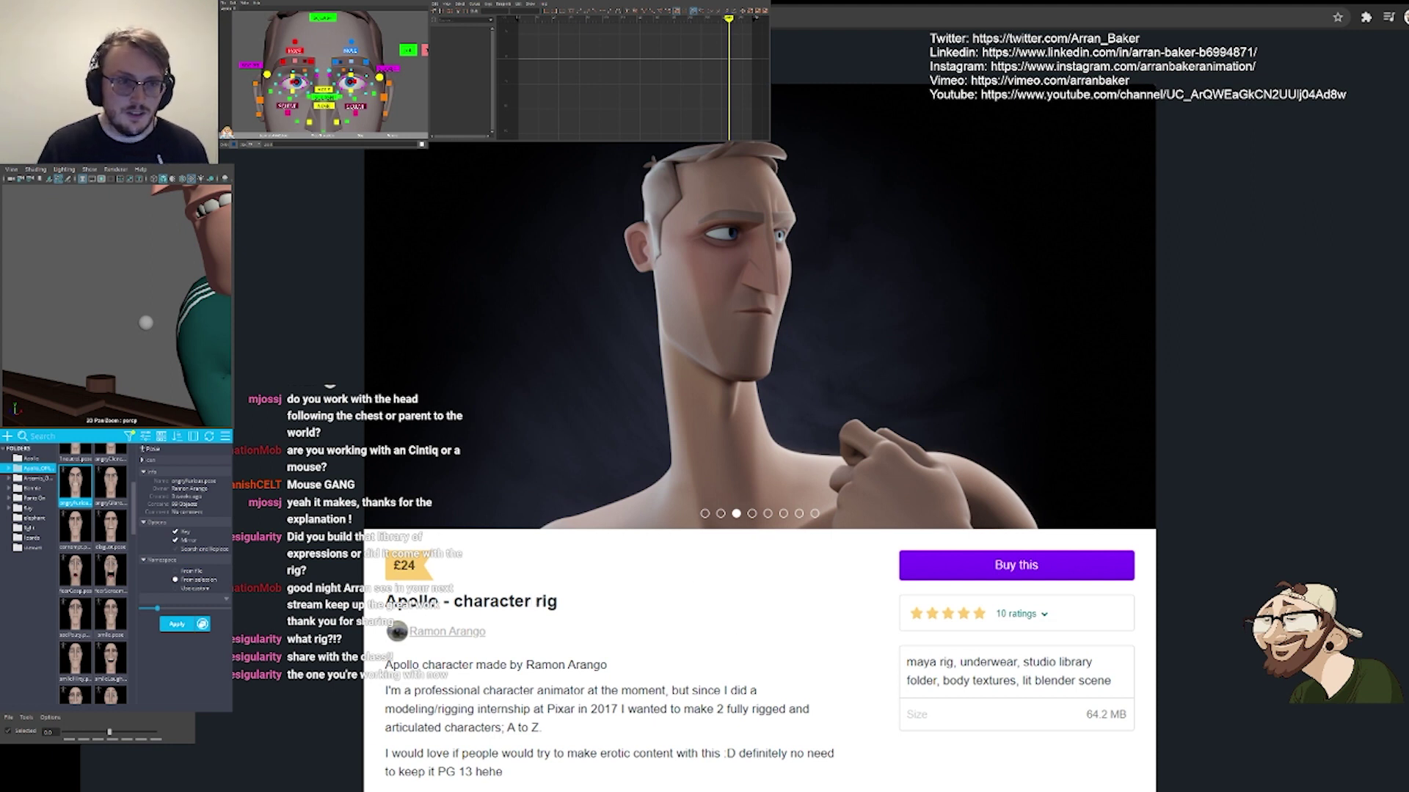
pyautogui.hotkey('ctrl', 'l')
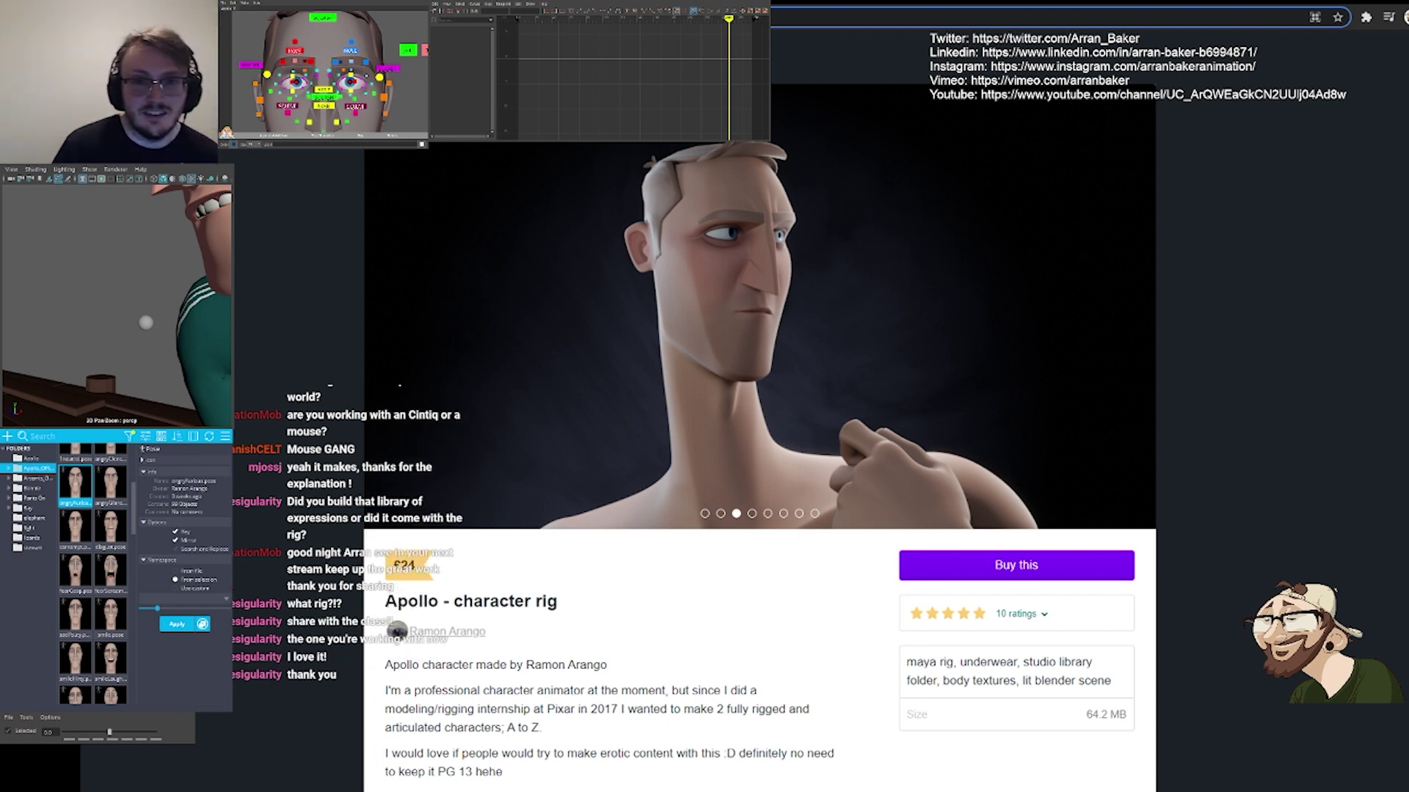
pyautogui.moveTo(792, 3); pyautogui.dragTo(898, 236)
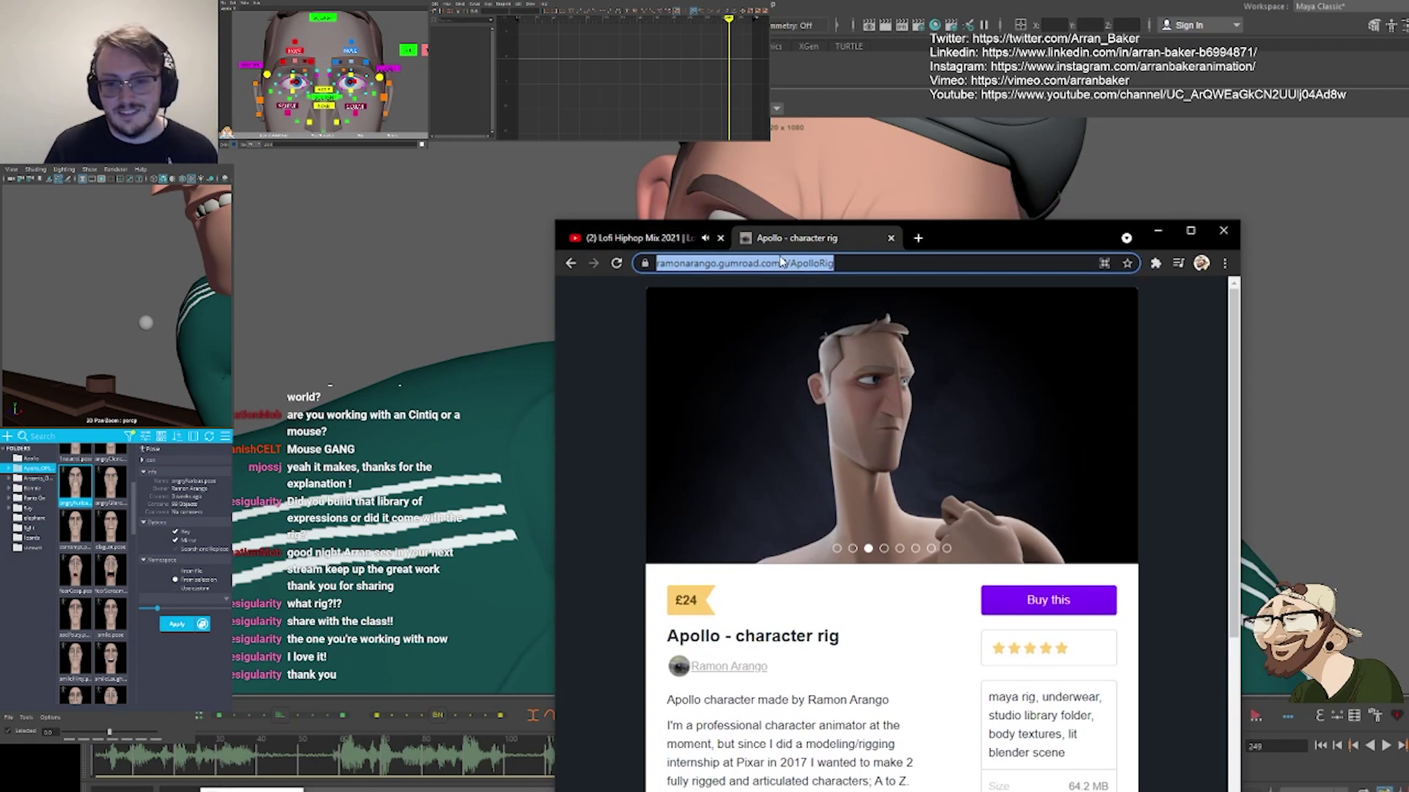
pyautogui.middleClick(859, 236)
pyautogui.moveTo(856, 234); pyautogui.dragTo(0, 660)
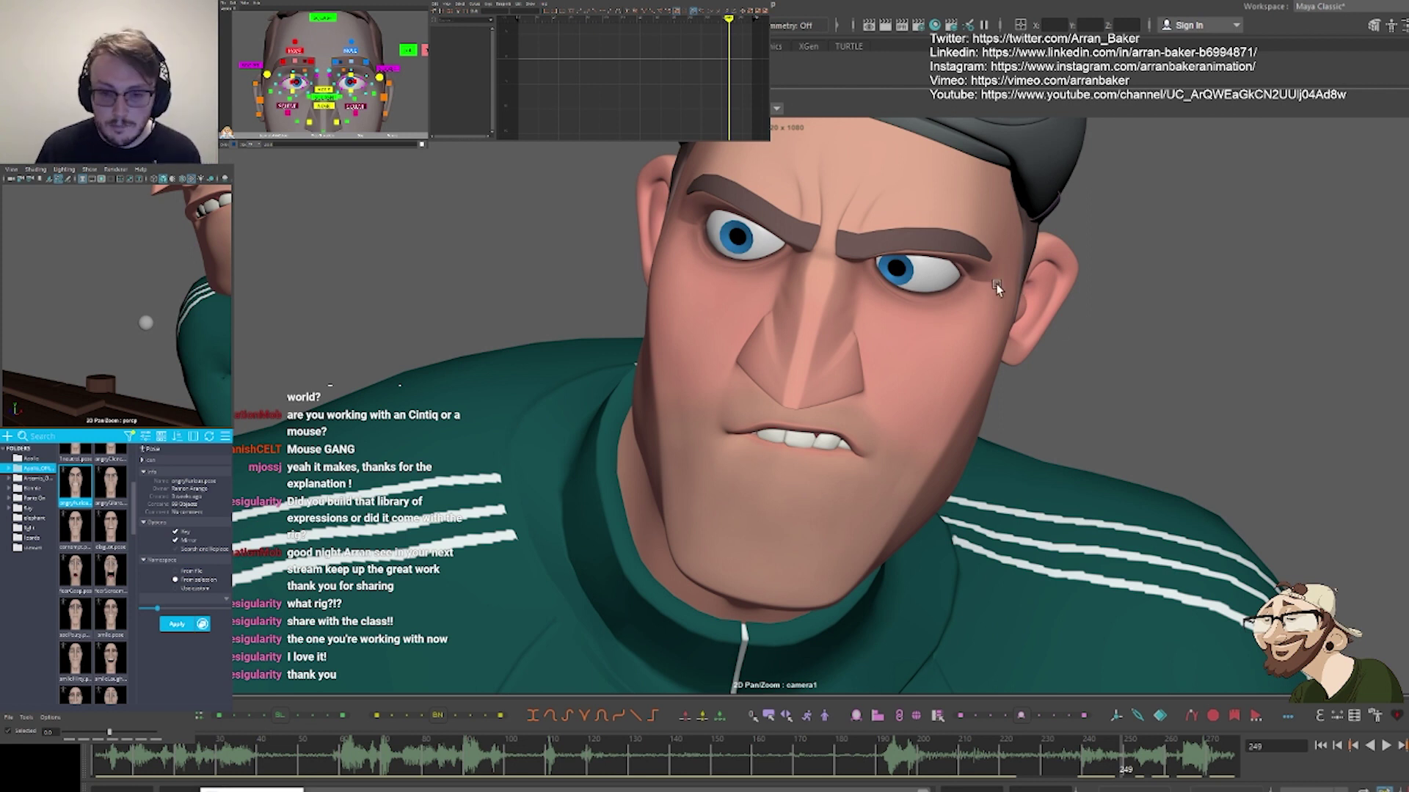
# Select both main brow controls at frame 249 and lower the brows closer to the eyes
pyautogui.click(359, 107)
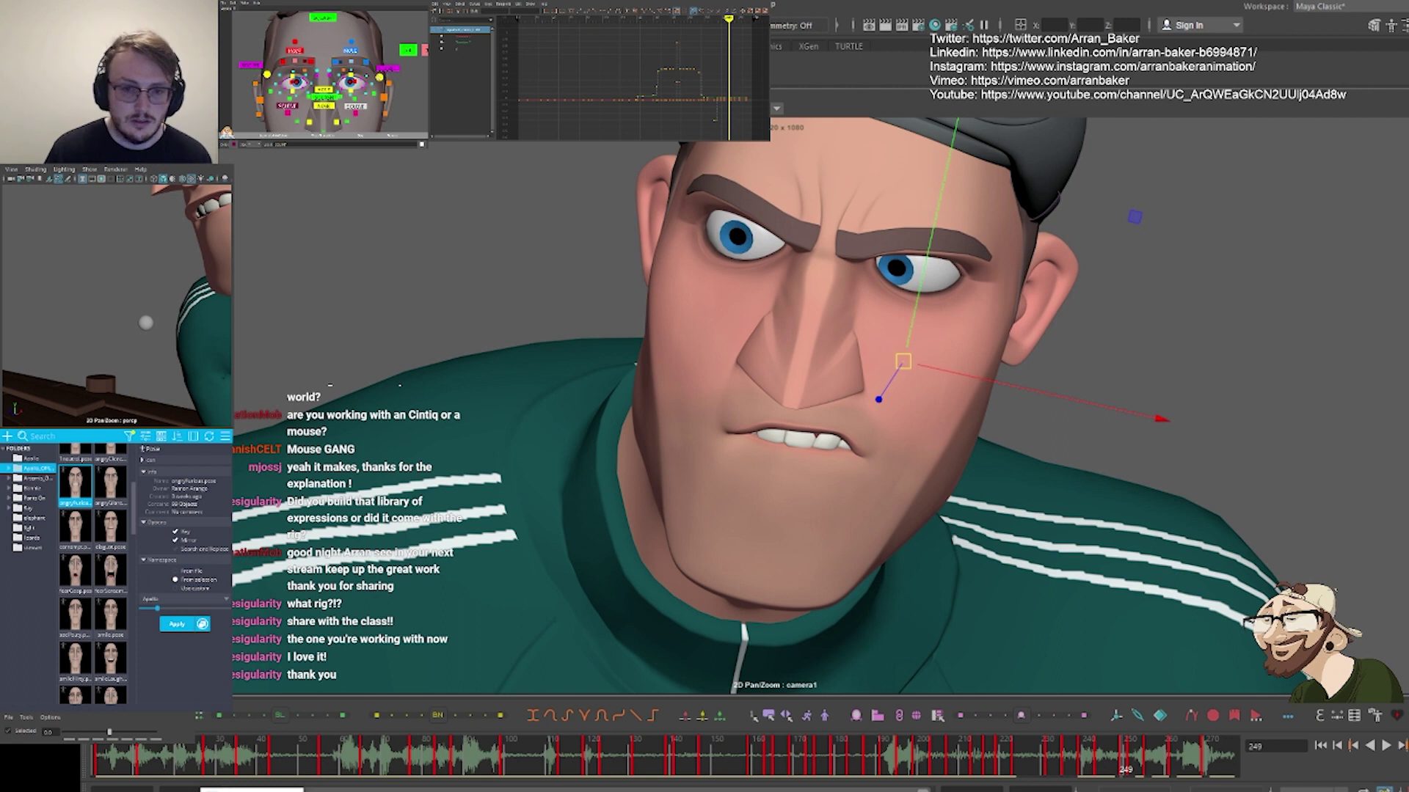
pyautogui.click(295, 51)
pyautogui.click(296, 60)
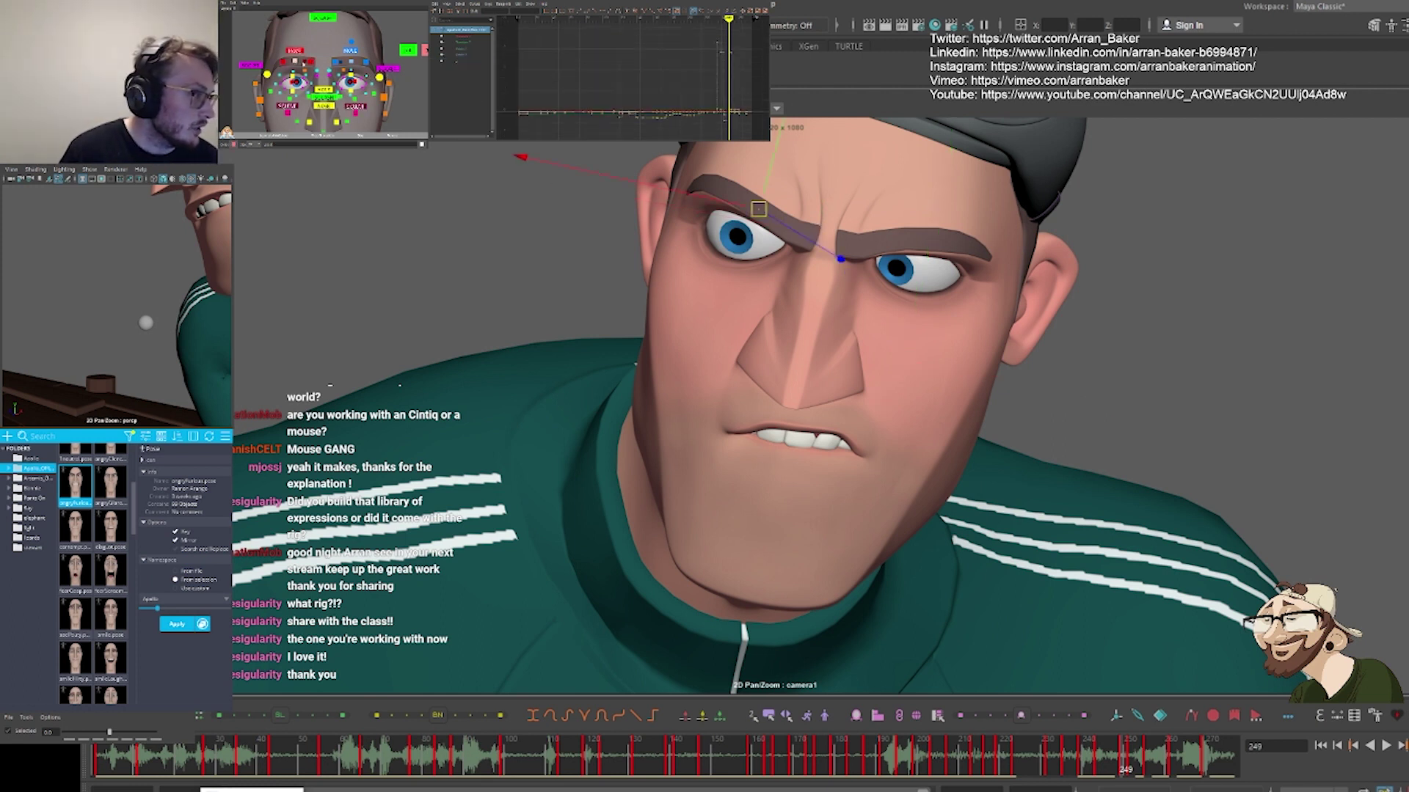
pyautogui.keyDown('shift'); pyautogui.click(353, 62); pyautogui.keyUp('shift')
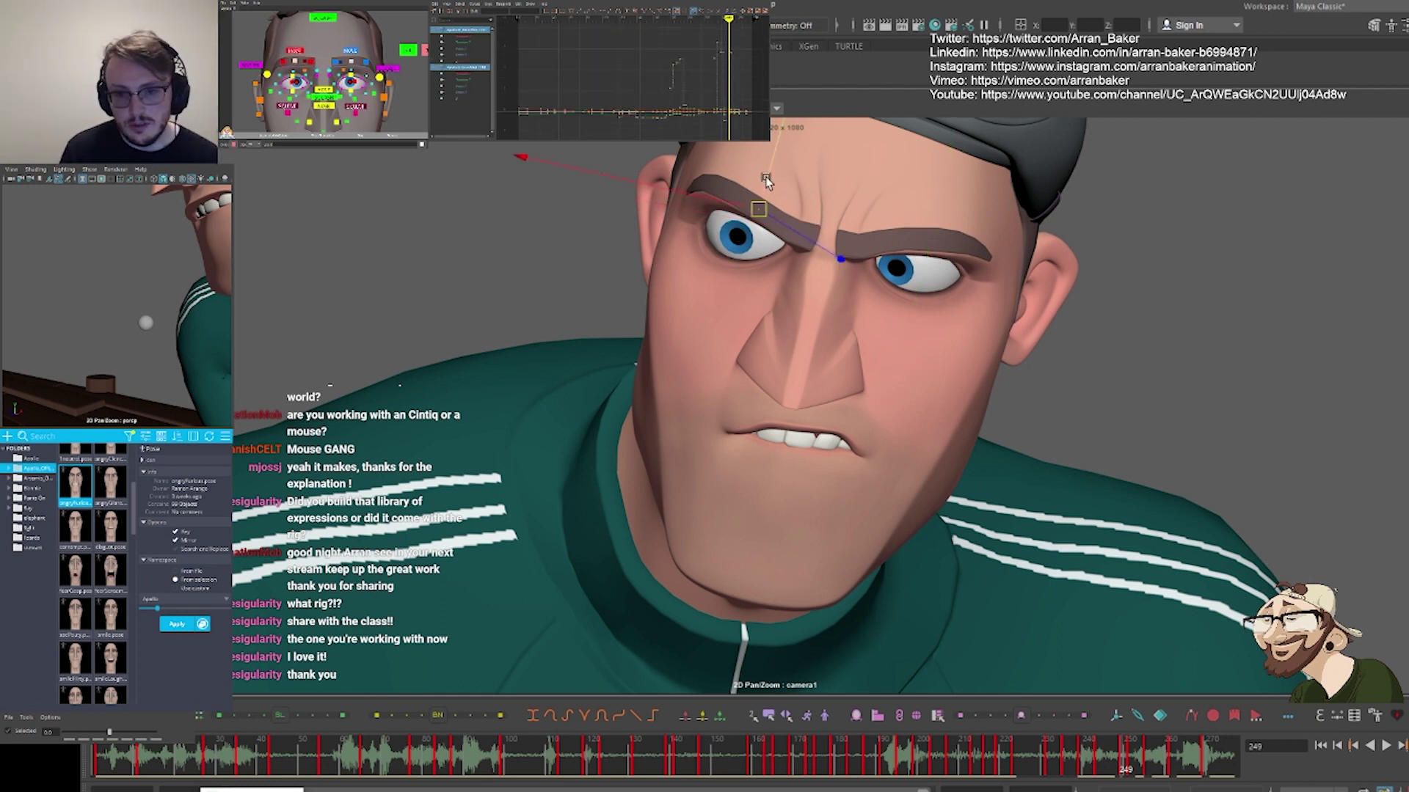
pyautogui.moveTo(764, 174); pyautogui.dragTo(761, 185)
pyautogui.click(709, 180)
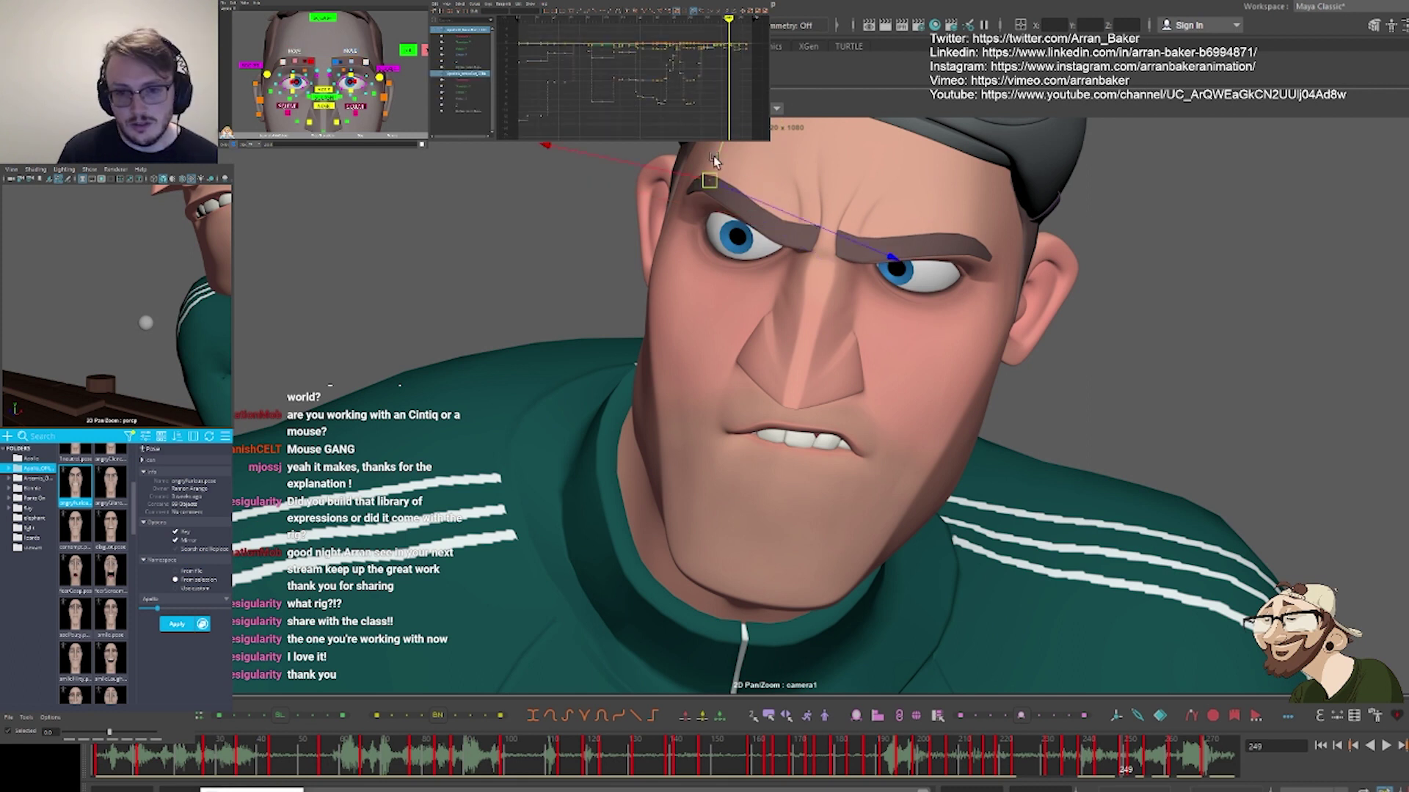
pyautogui.moveTo(713, 155); pyautogui.dragTo(707, 169)
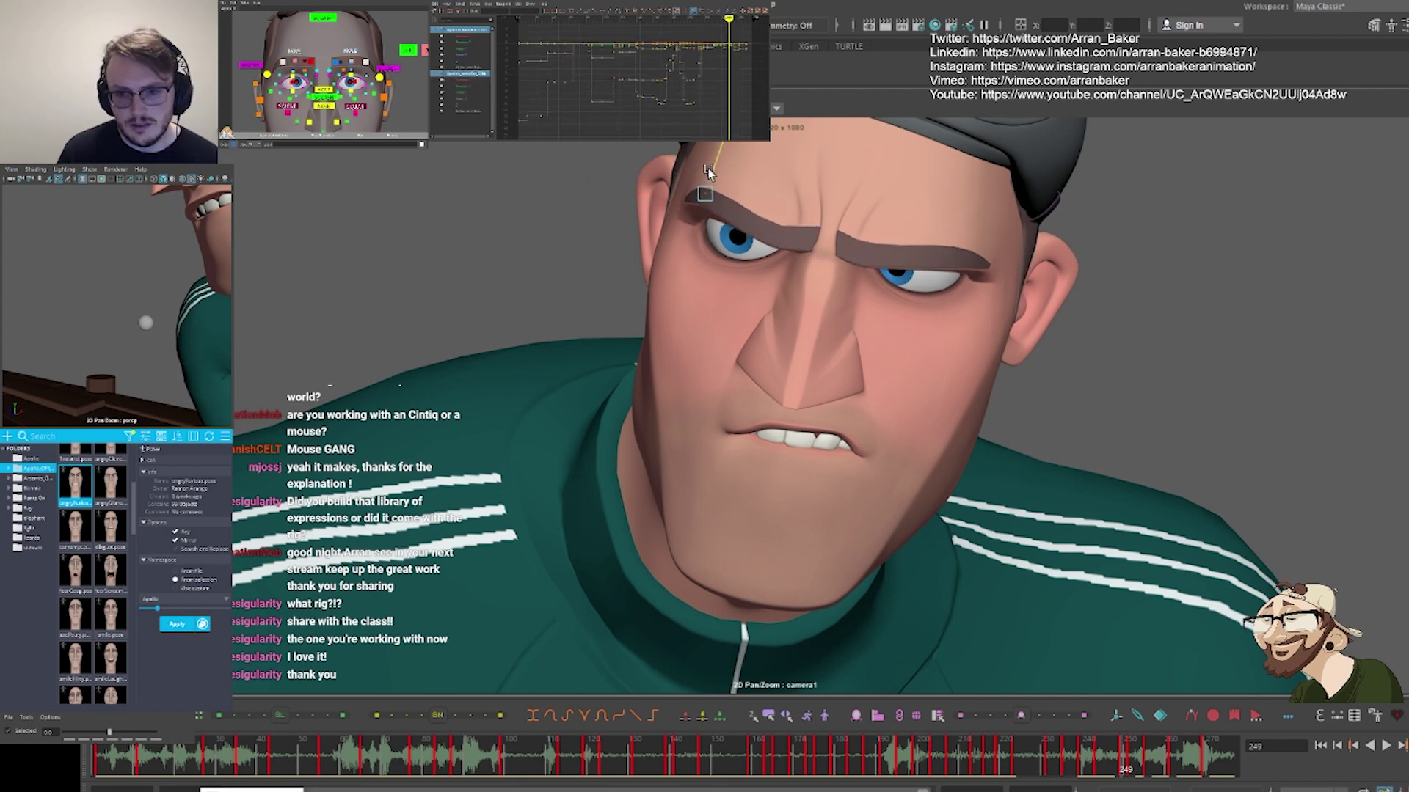
# Nudge the inner brow controls slightly upward and fine-tune the height and sideways position of the middle brow controls at frame 249
pyautogui.click(321, 65)
pyautogui.moveTo(815, 201); pyautogui.dragTo(814, 194)
pyautogui.click(756, 218)
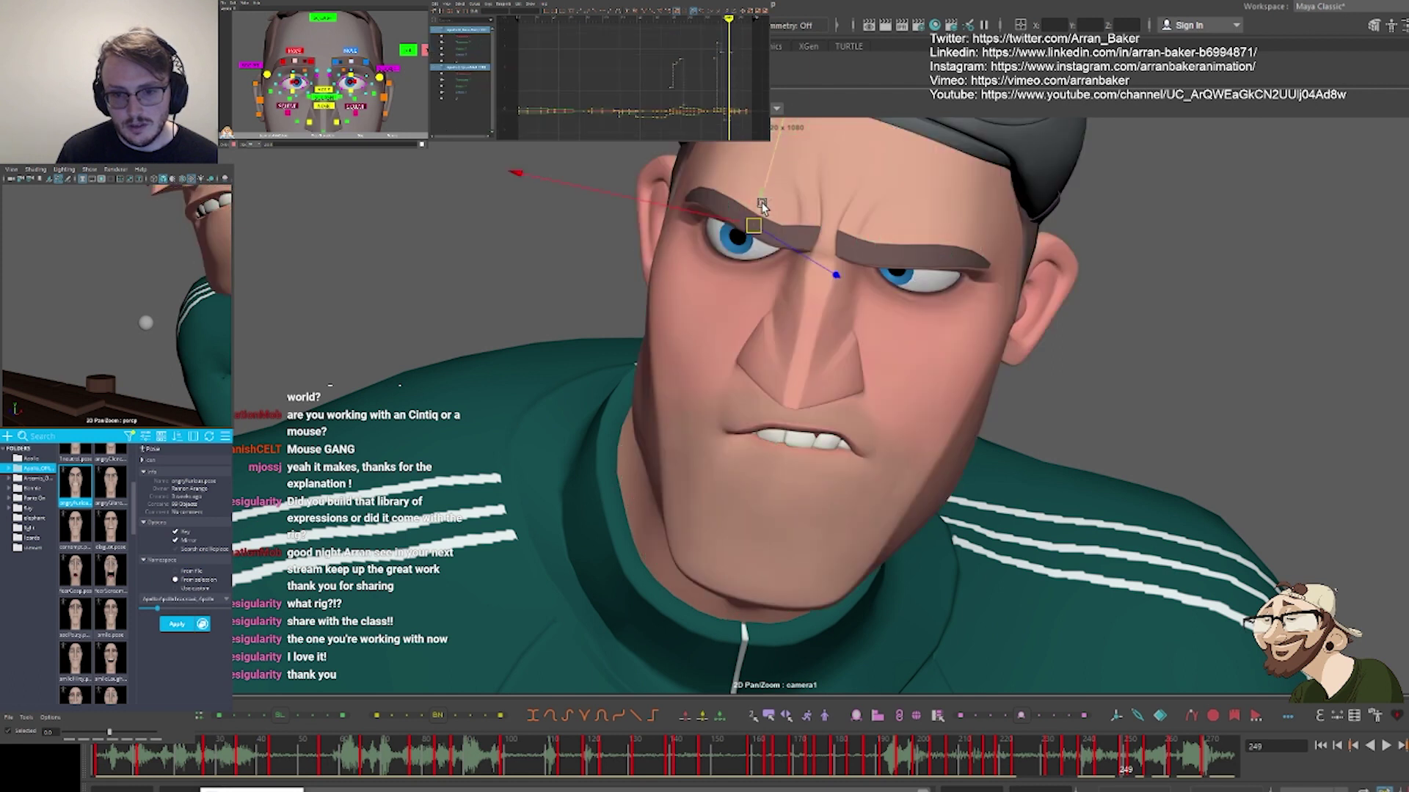
pyautogui.moveTo(760, 202); pyautogui.dragTo(739, 212)
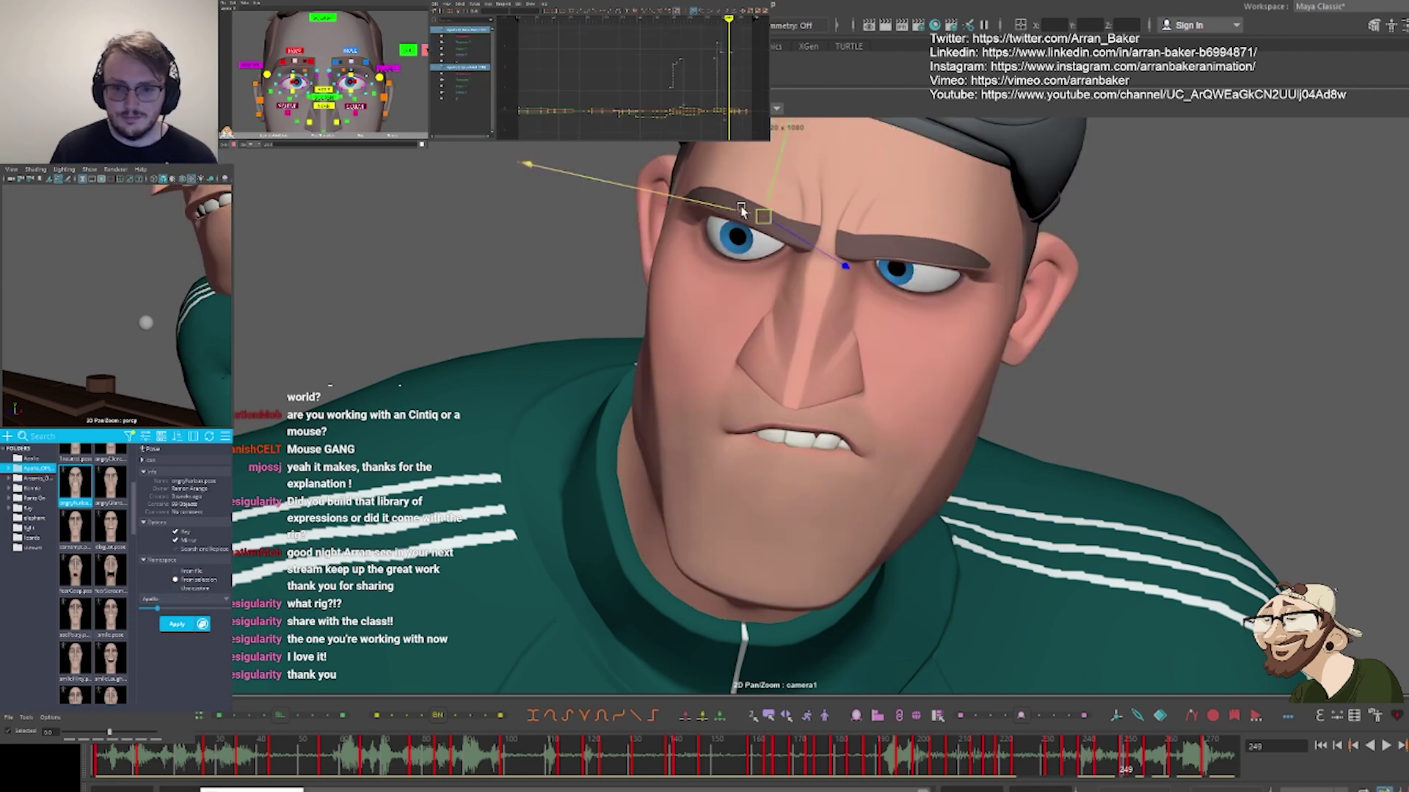
# Compare the frame 249 expression with the reference video in the full camera view and close up
pyautogui.press('\\')
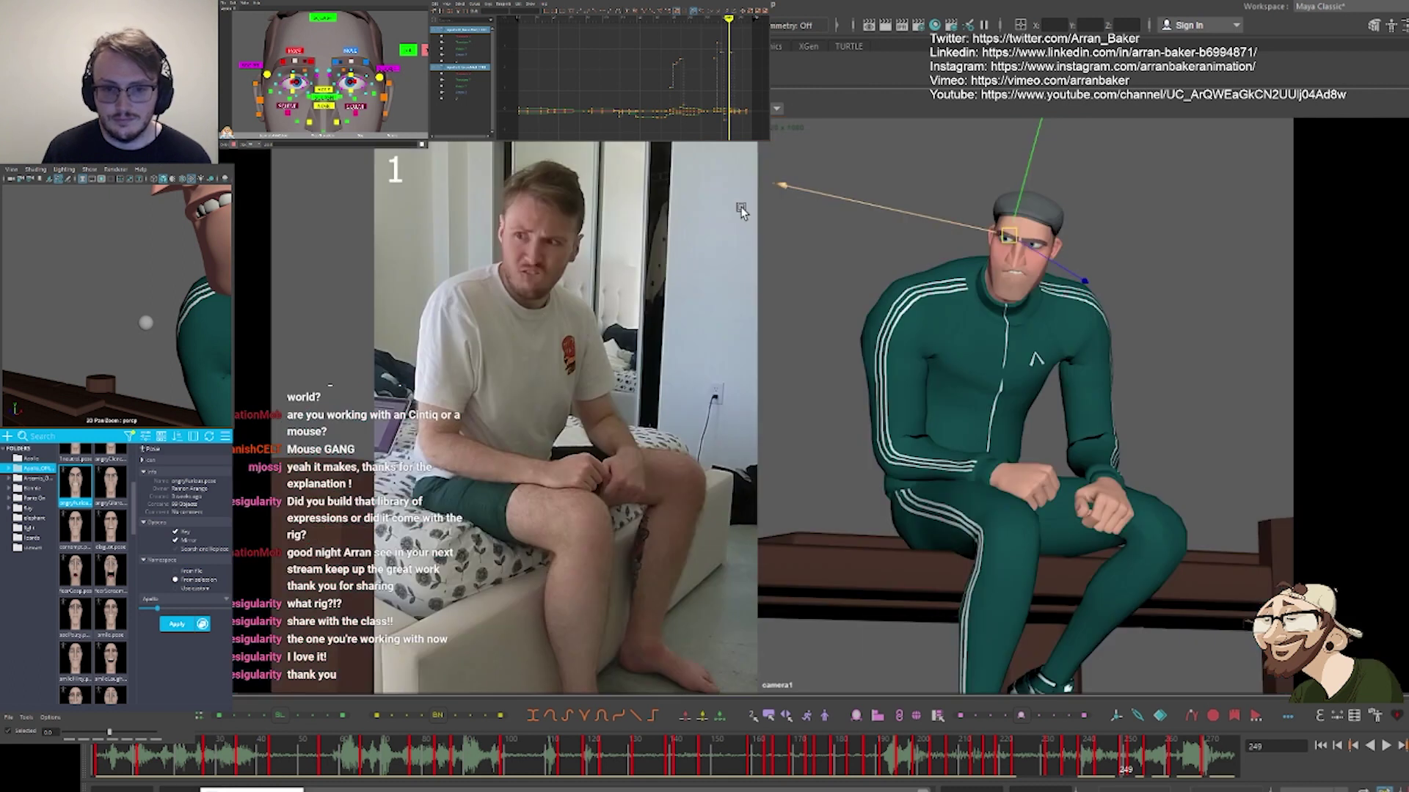
pyautogui.press('\\')
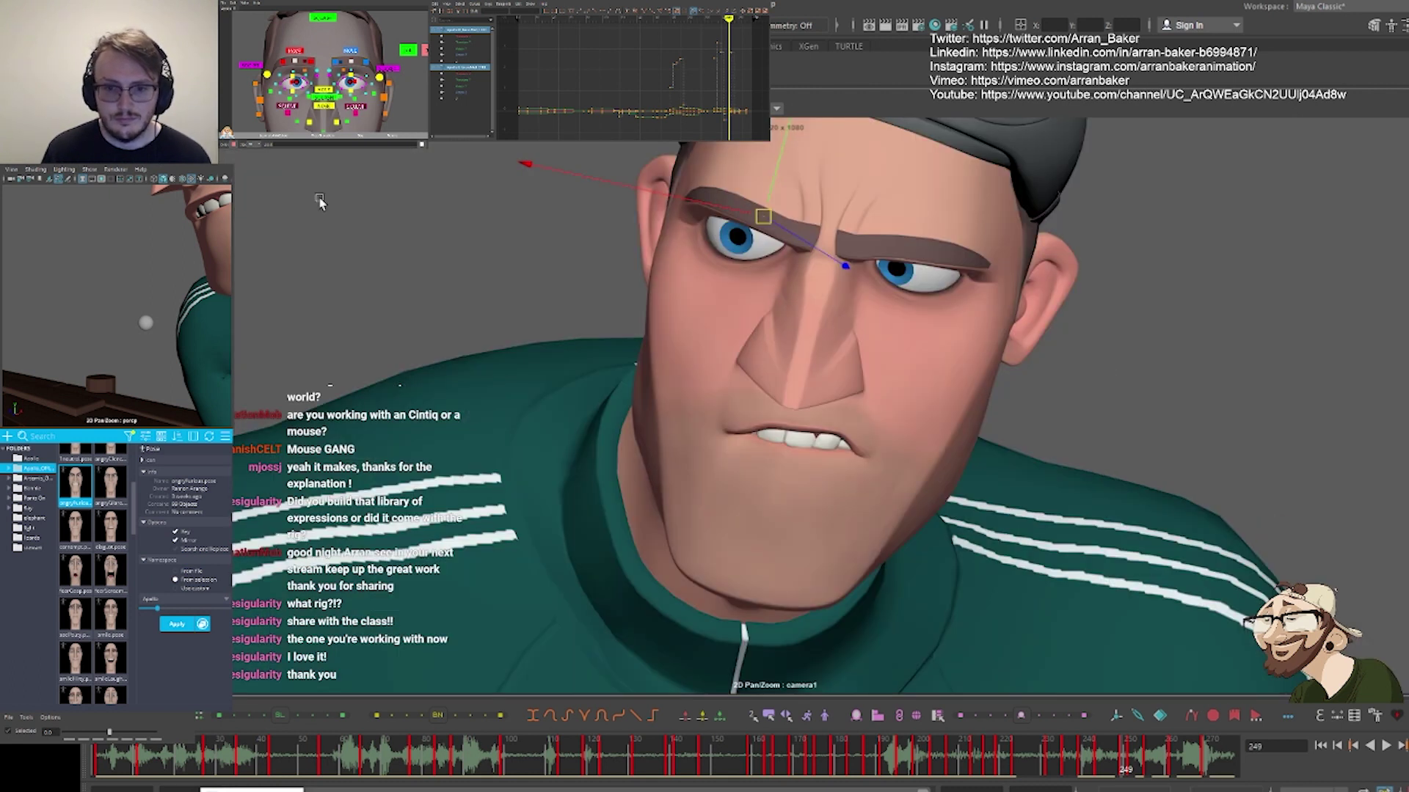
pyautogui.keyDown('alt'); pyautogui.moveTo(342, 31); pyautogui.dragTo(235, 44, button='middle'); pyautogui.keyUp('alt')
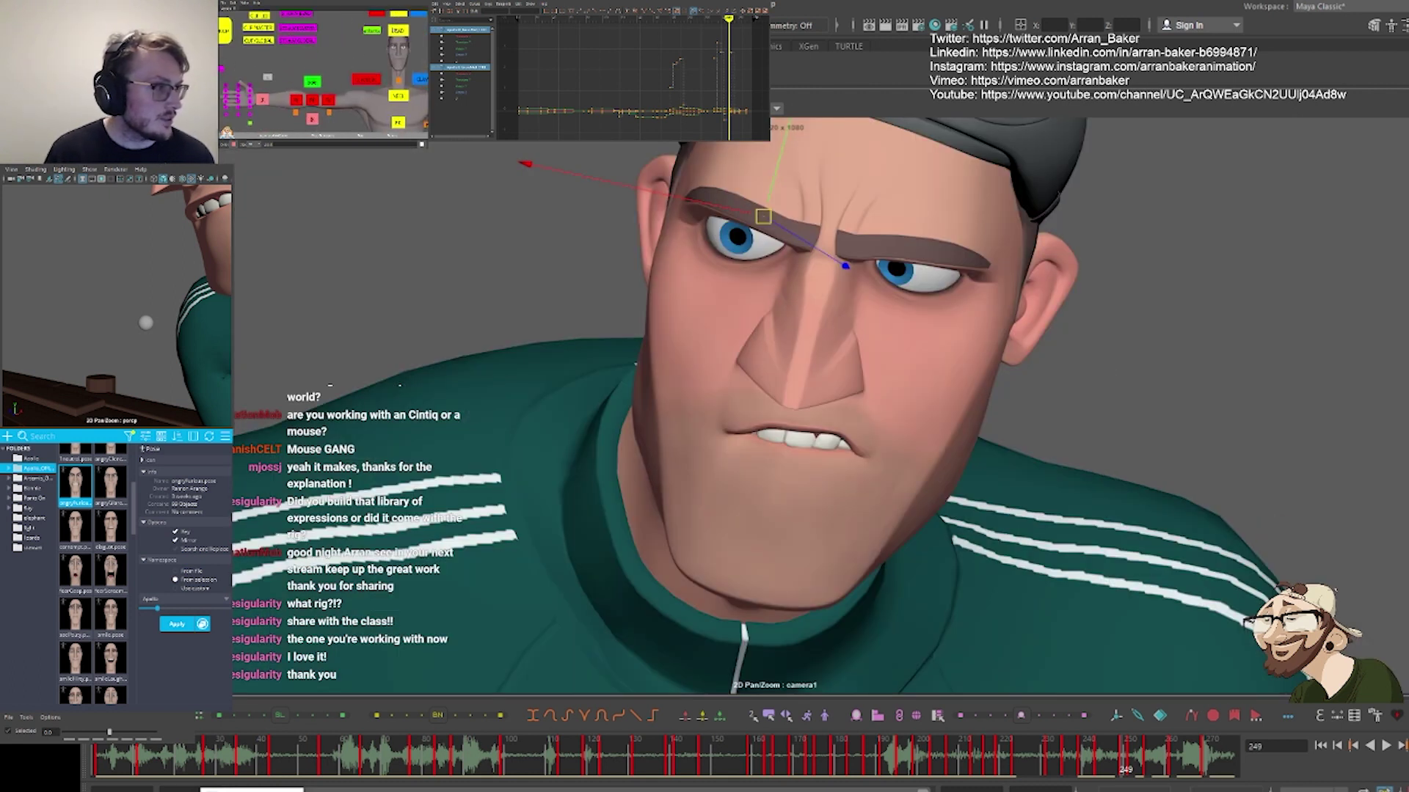
pyautogui.keyDown('alt'); pyautogui.moveTo(399, 22); pyautogui.dragTo(388, 49, button='middle'); pyautogui.keyUp('alt')
pyautogui.click(387, 35)
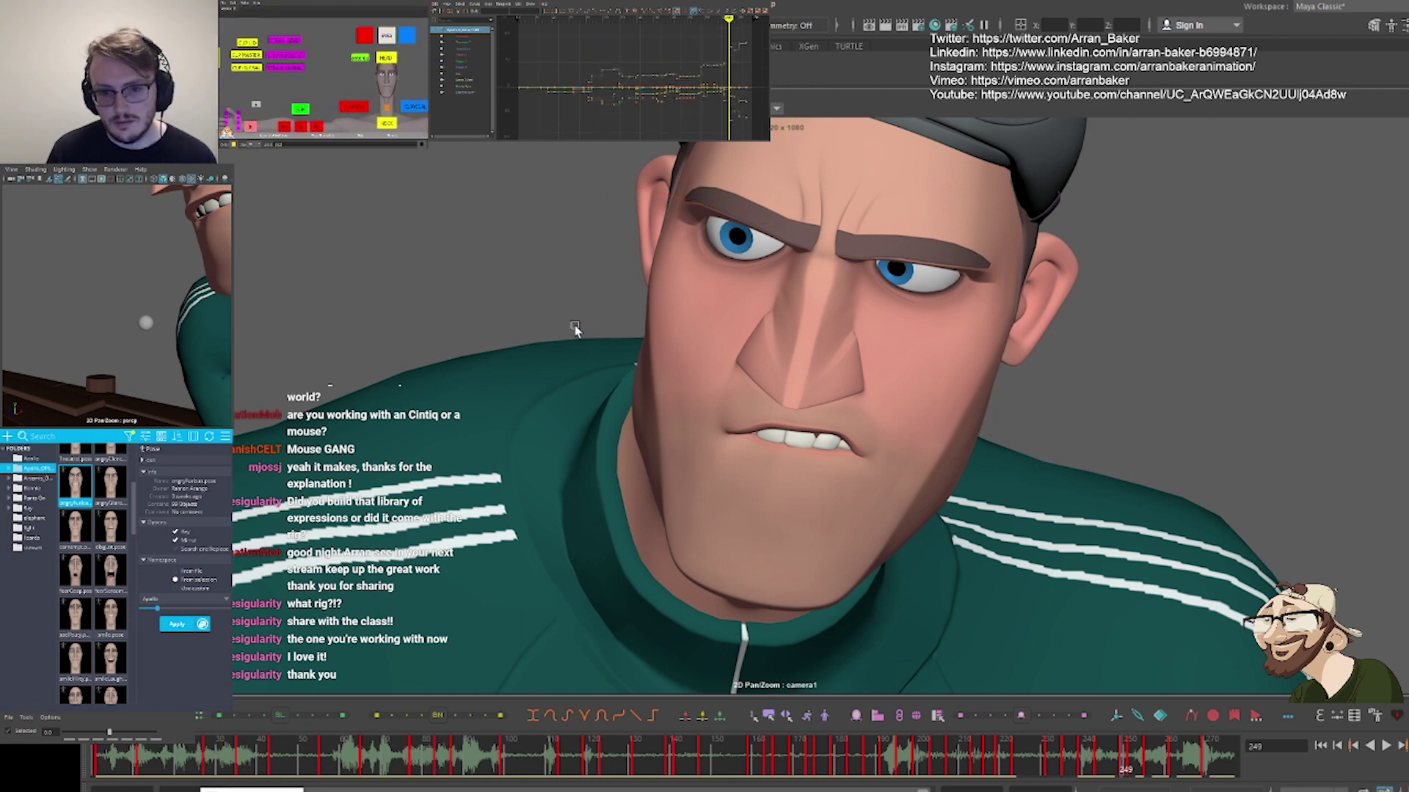
pyautogui.press('\\')
pyautogui.press('\\')
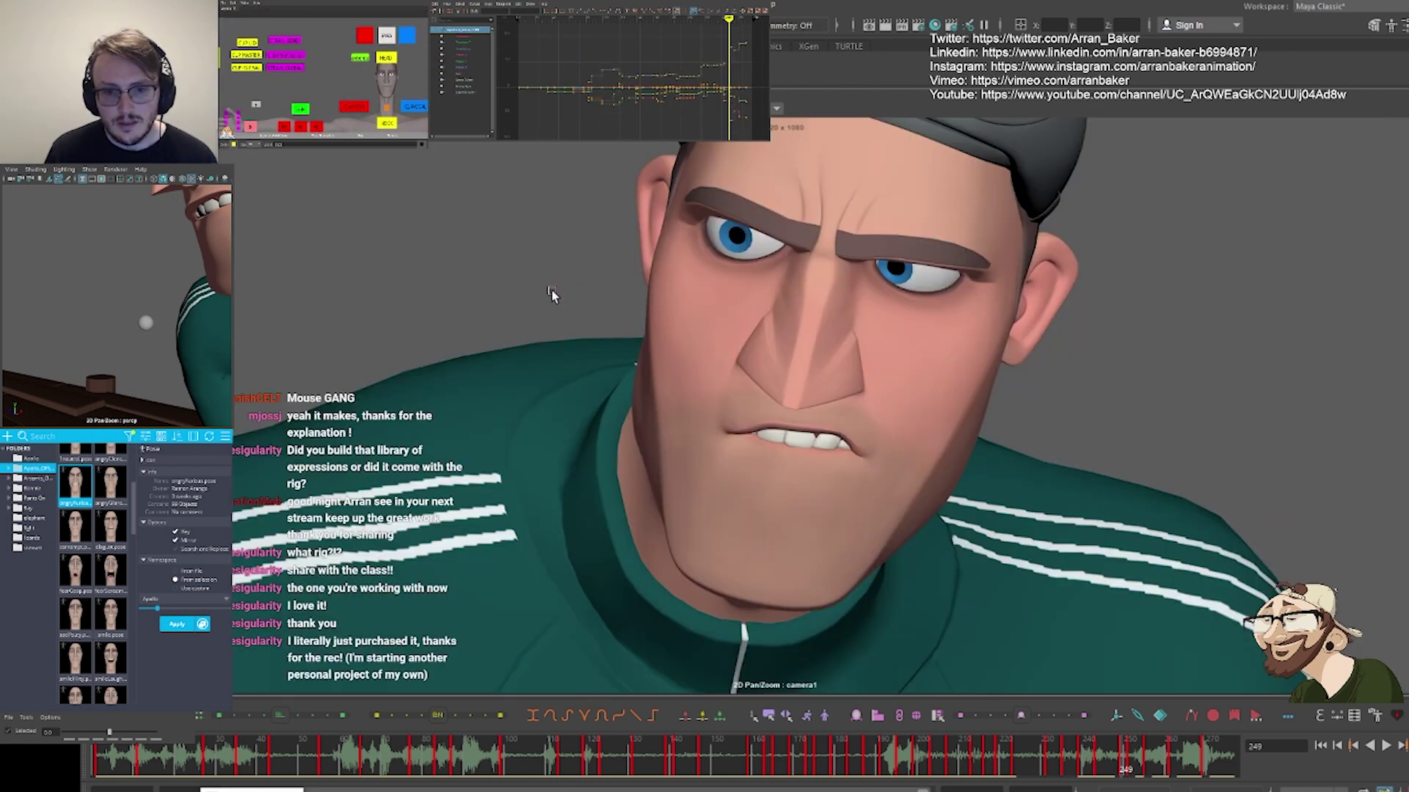
# Raise the controls beneath both eyes at frame 249 to tighten the lower eyelids
pyautogui.keyDown('alt'); pyautogui.moveTo(242, 59); pyautogui.dragTo(311, 53, button='middle'); pyautogui.keyUp('alt')
pyautogui.scroll(-3, 312, 53)
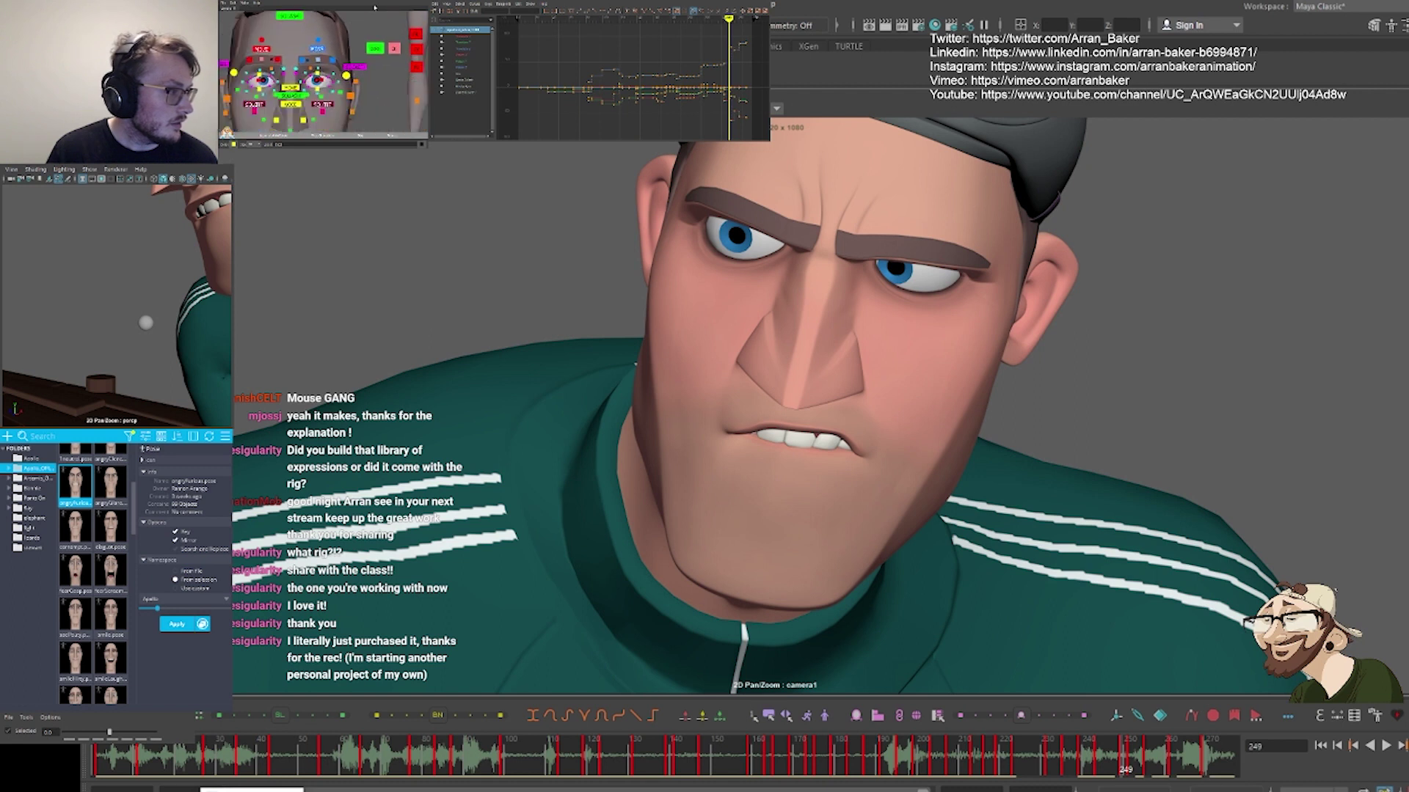
pyautogui.click(262, 101)
pyautogui.click(262, 100)
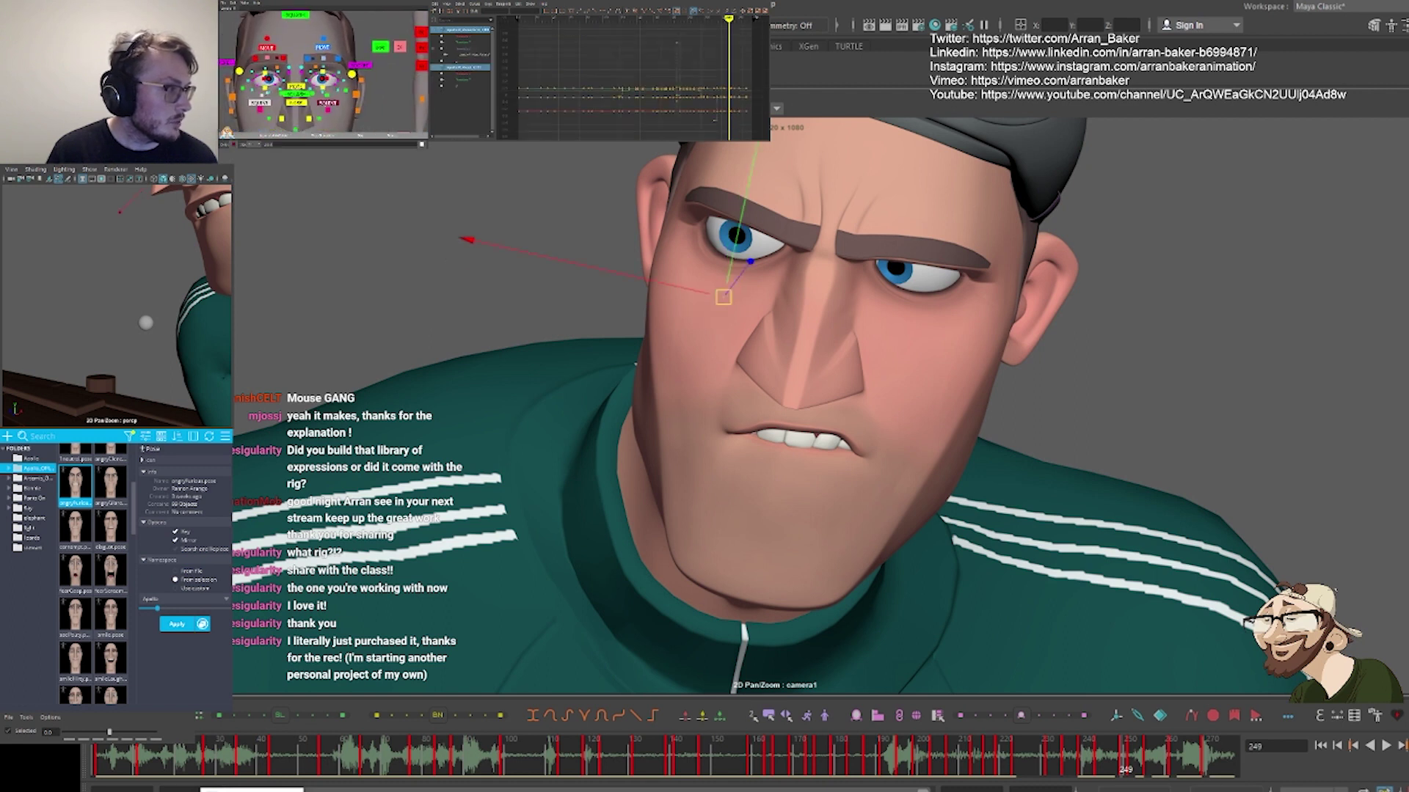
pyautogui.moveTo(727, 260); pyautogui.dragTo(729, 228)
pyautogui.click(259, 89)
pyautogui.click(263, 86)
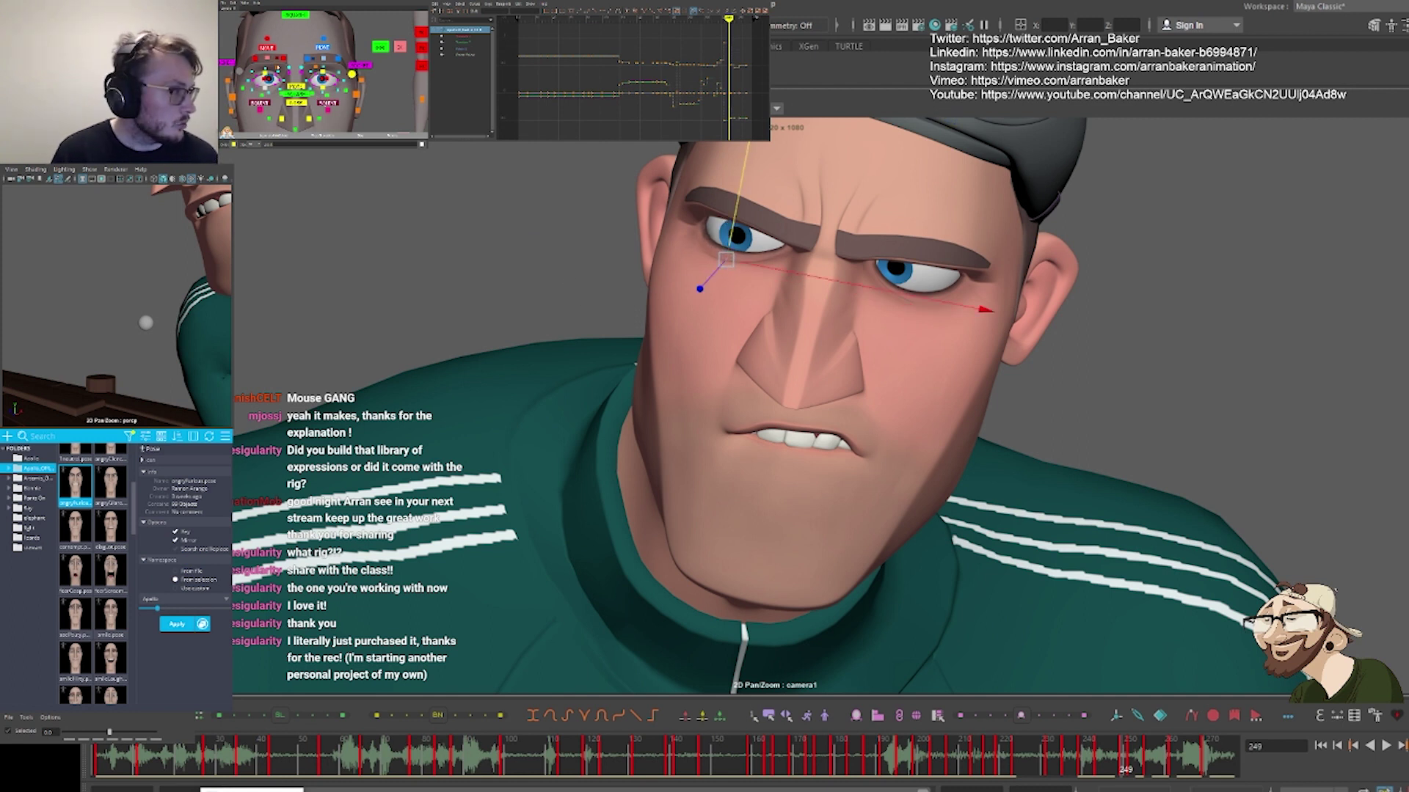
# Select the upper eyelid controls of both eyes together and nudge them slightly upward at frame 249
pyautogui.click(276, 67)
pyautogui.keyDown('shift'); pyautogui.click(265, 72); pyautogui.keyUp('shift')
pyautogui.keyDown('shift'); pyautogui.click(257, 68); pyautogui.keyUp('shift')
pyautogui.keyDown('shift'); pyautogui.click(316, 68); pyautogui.keyUp('shift')
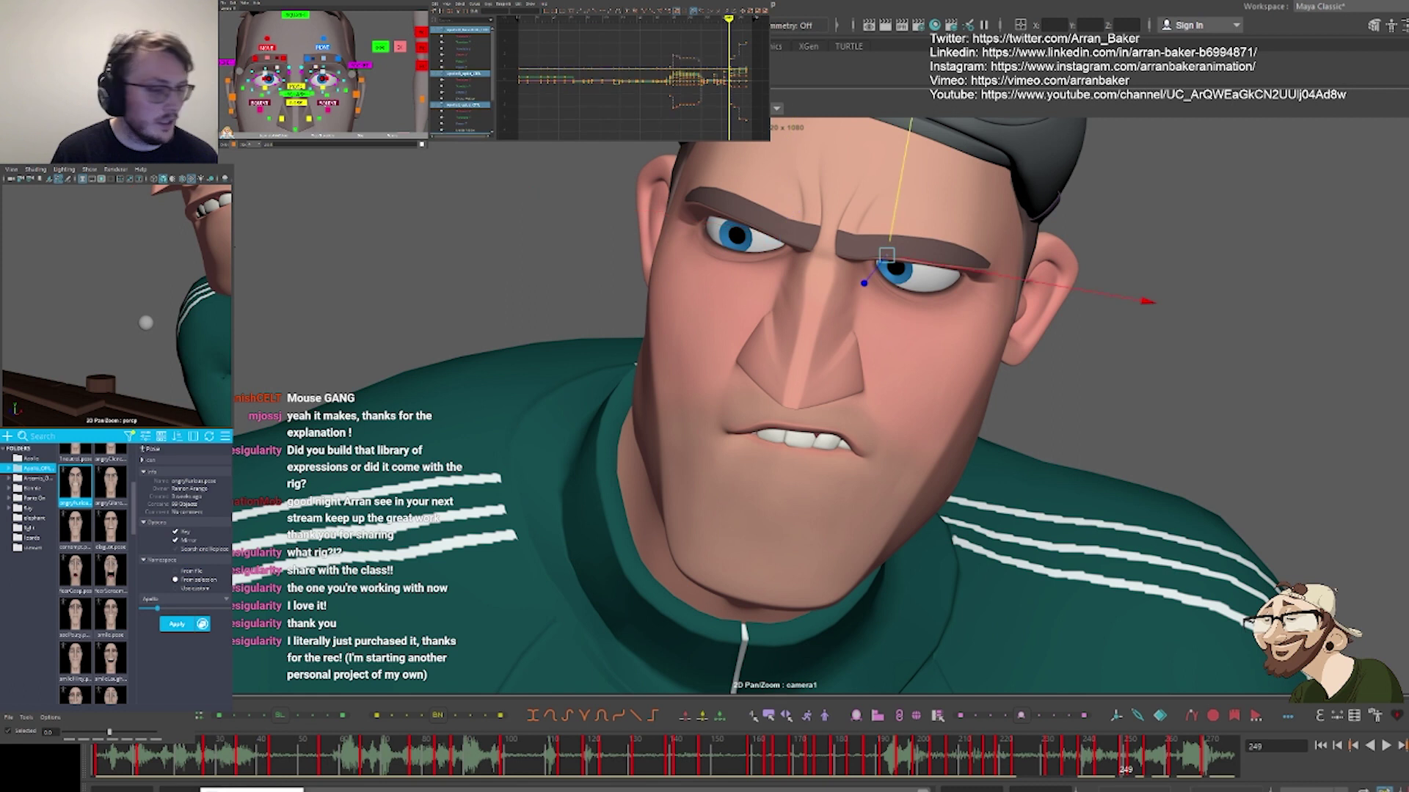
pyautogui.moveTo(893, 214); pyautogui.dragTo(895, 198)
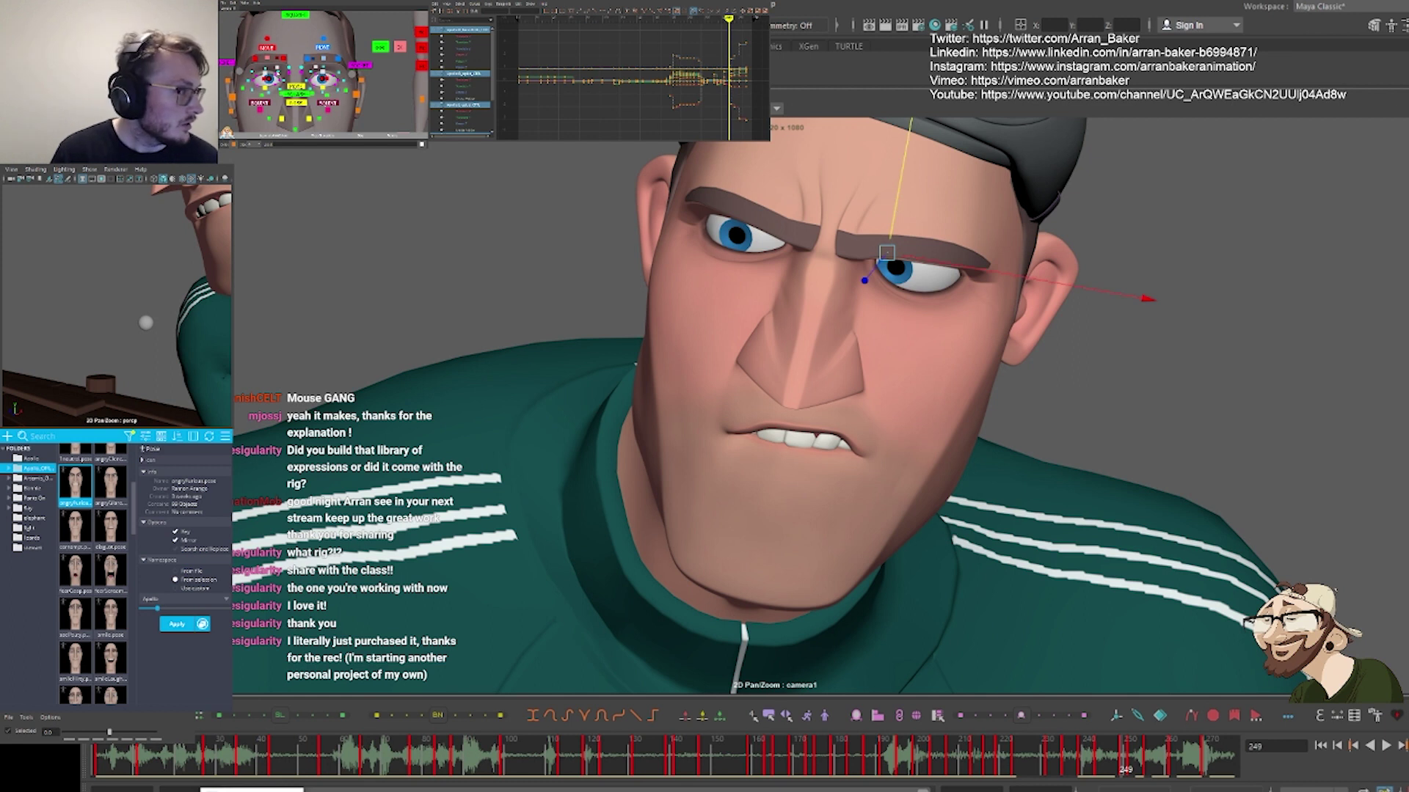
# Adjust the inner upper eyelid control of each eye at frame 249, lowering the character's right one slightly
pyautogui.click(862, 270)
pyautogui.click(282, 75)
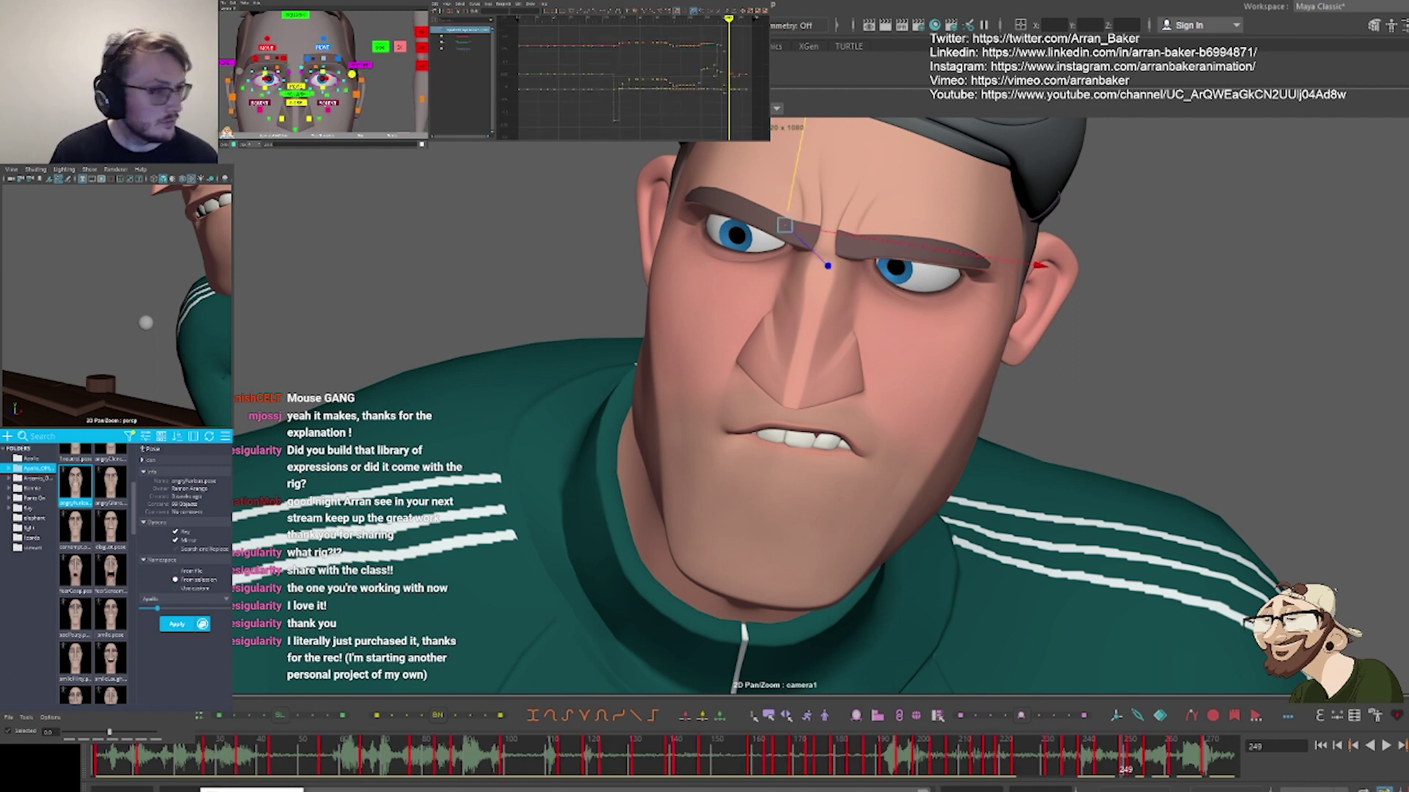
pyautogui.moveTo(789, 193); pyautogui.dragTo(791, 202)
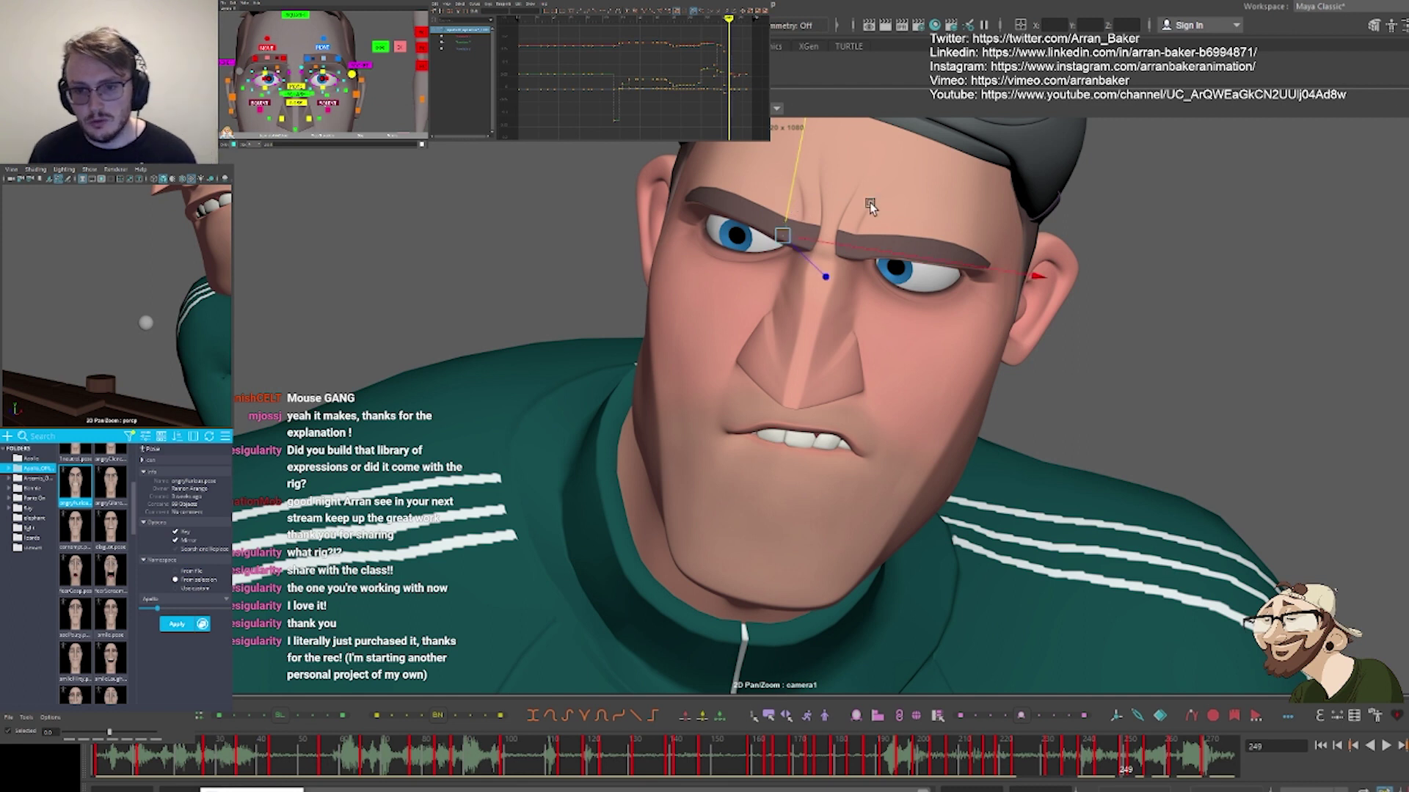
pyautogui.click(351, 74)
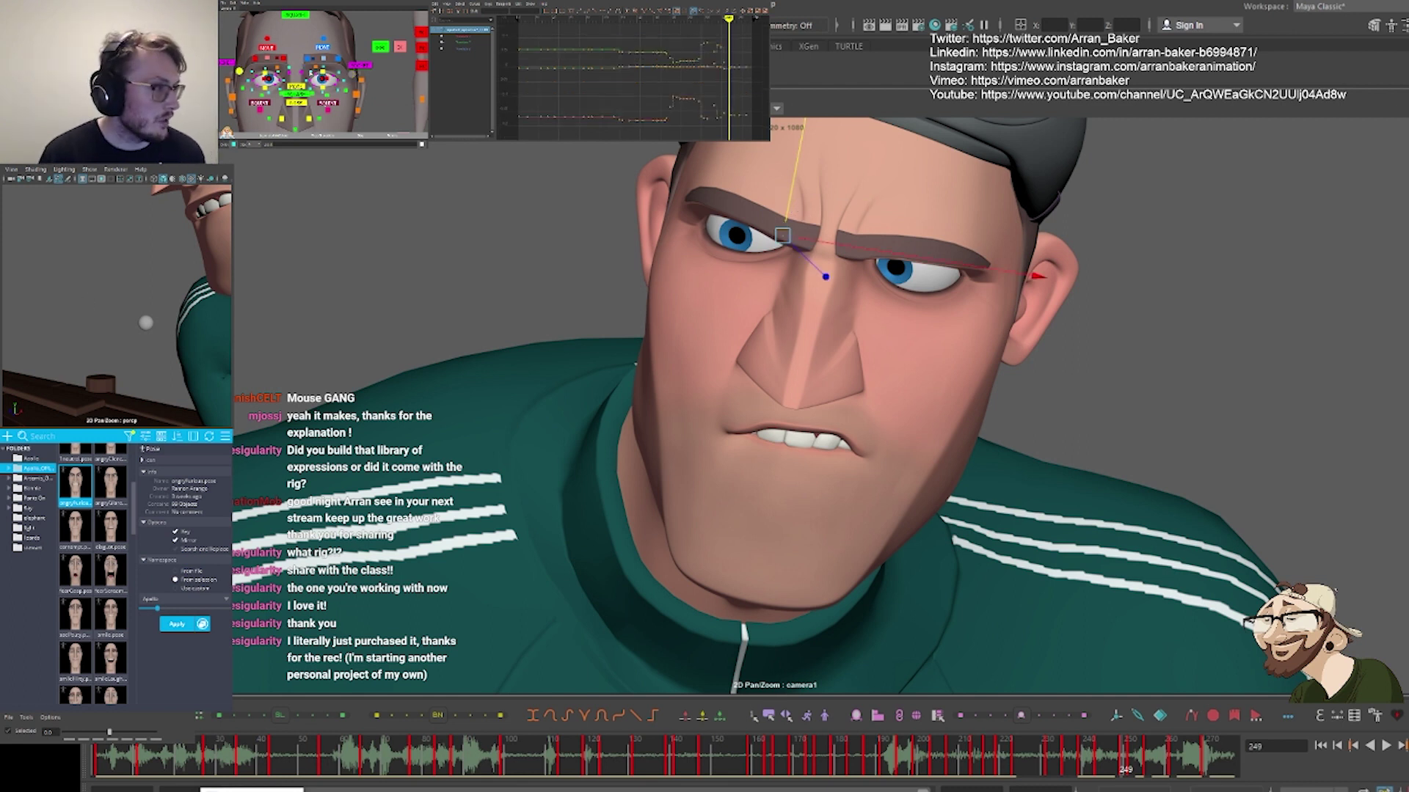
pyautogui.moveTo(879, 210); pyautogui.dragTo(879, 210)
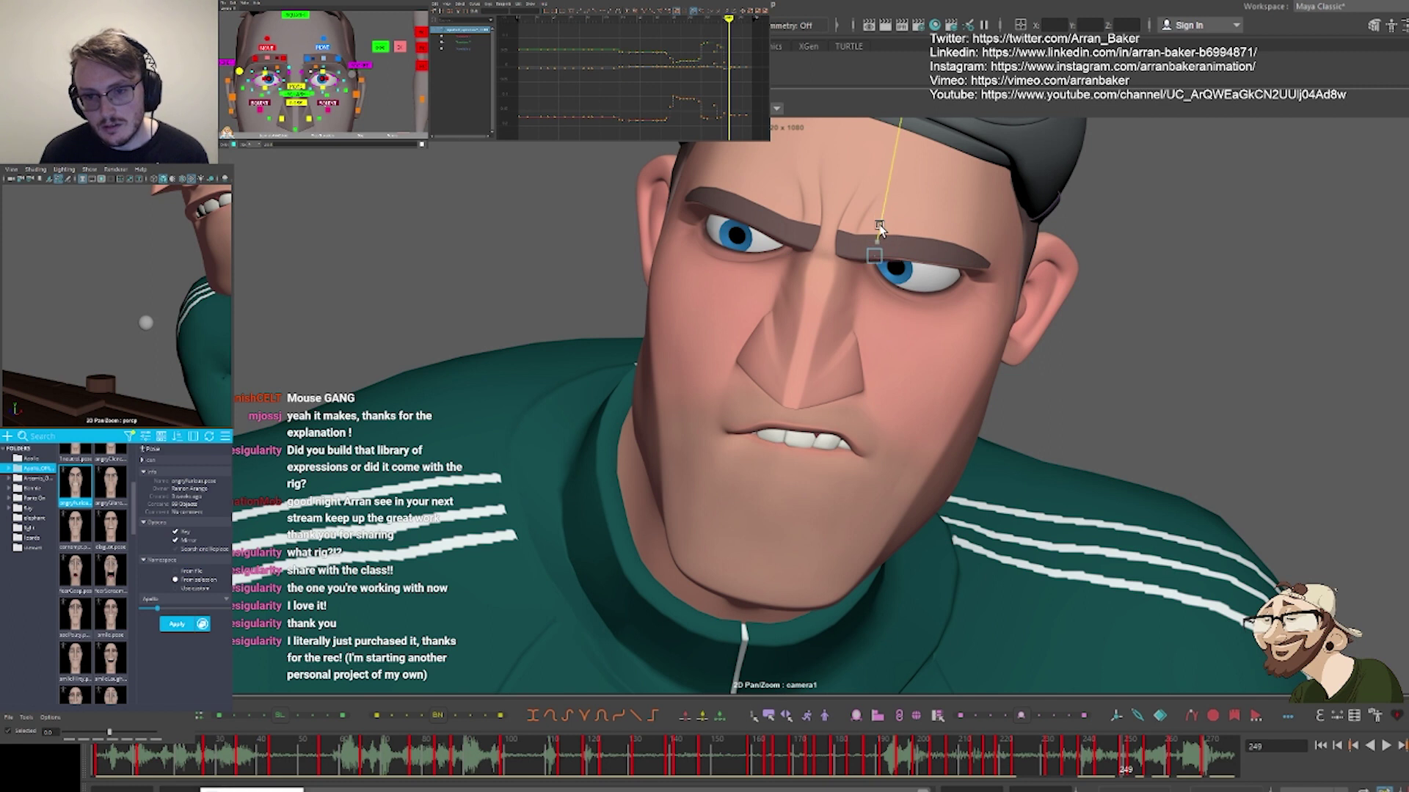
# Raise both main brow controls slightly at frame 249, judging the expression against the reference video and close up
pyautogui.click(1189, 253)
pyautogui.press('\\')
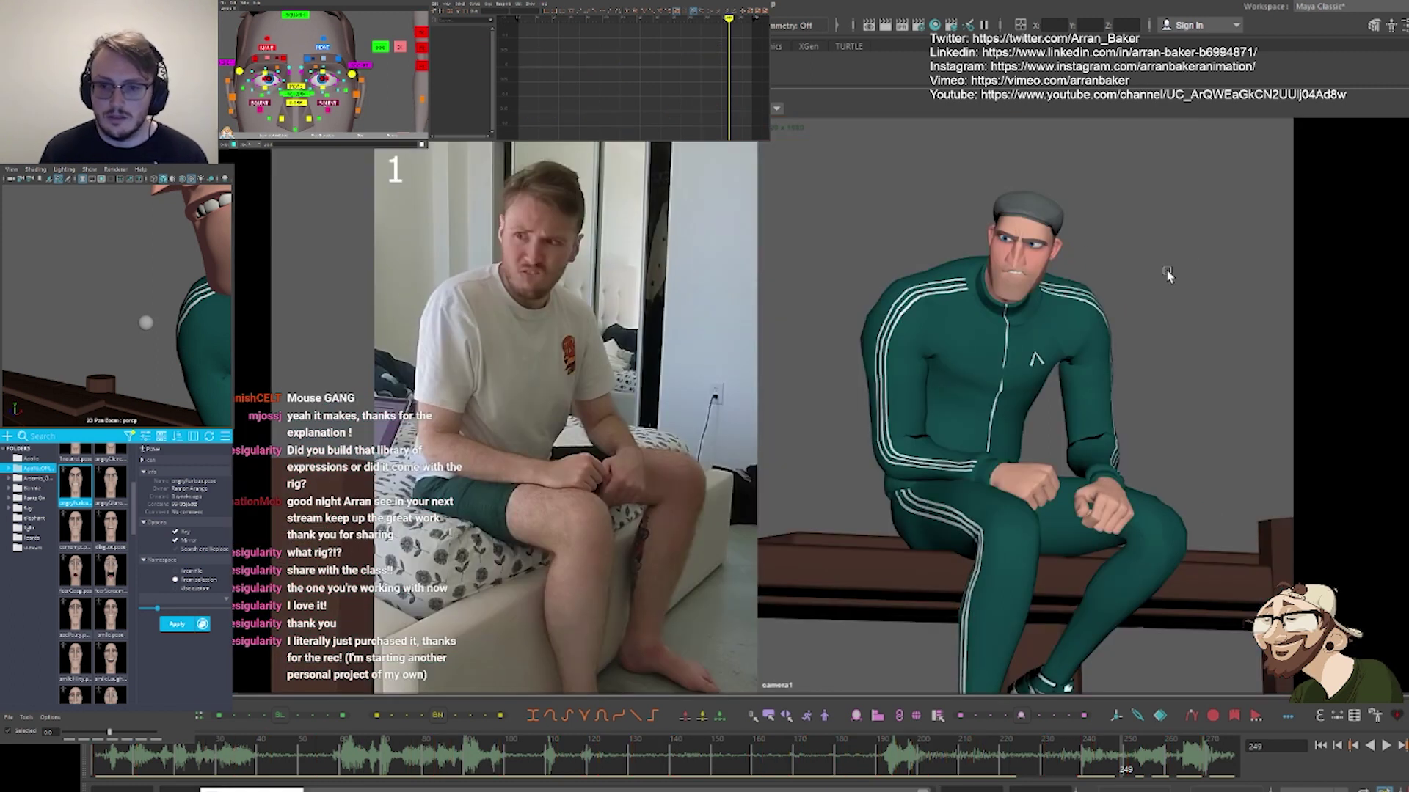
pyautogui.click(261, 47)
pyautogui.keyDown('shift'); pyautogui.click(322, 46); pyautogui.keyUp('shift')
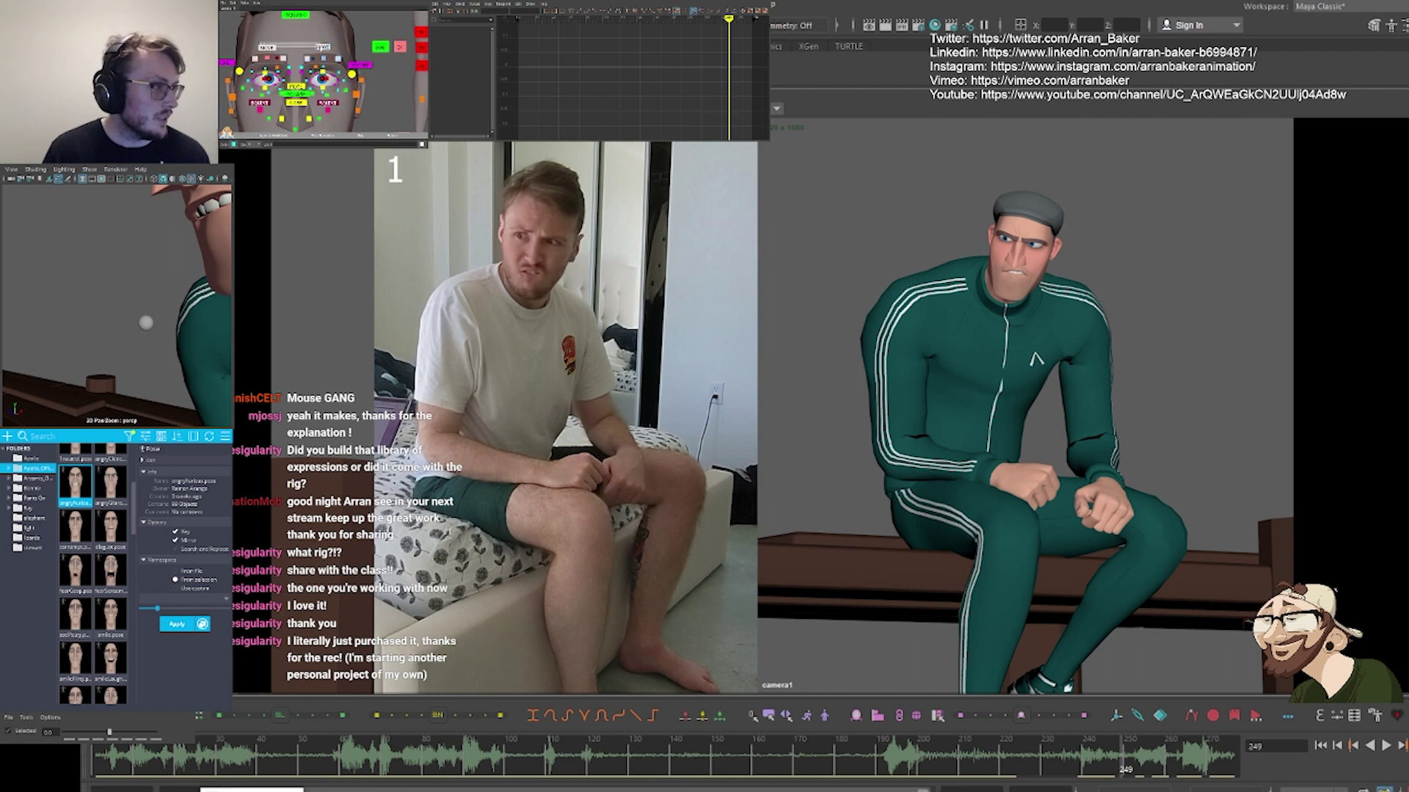
pyautogui.moveTo(1037, 191); pyautogui.dragTo(1026, 177)
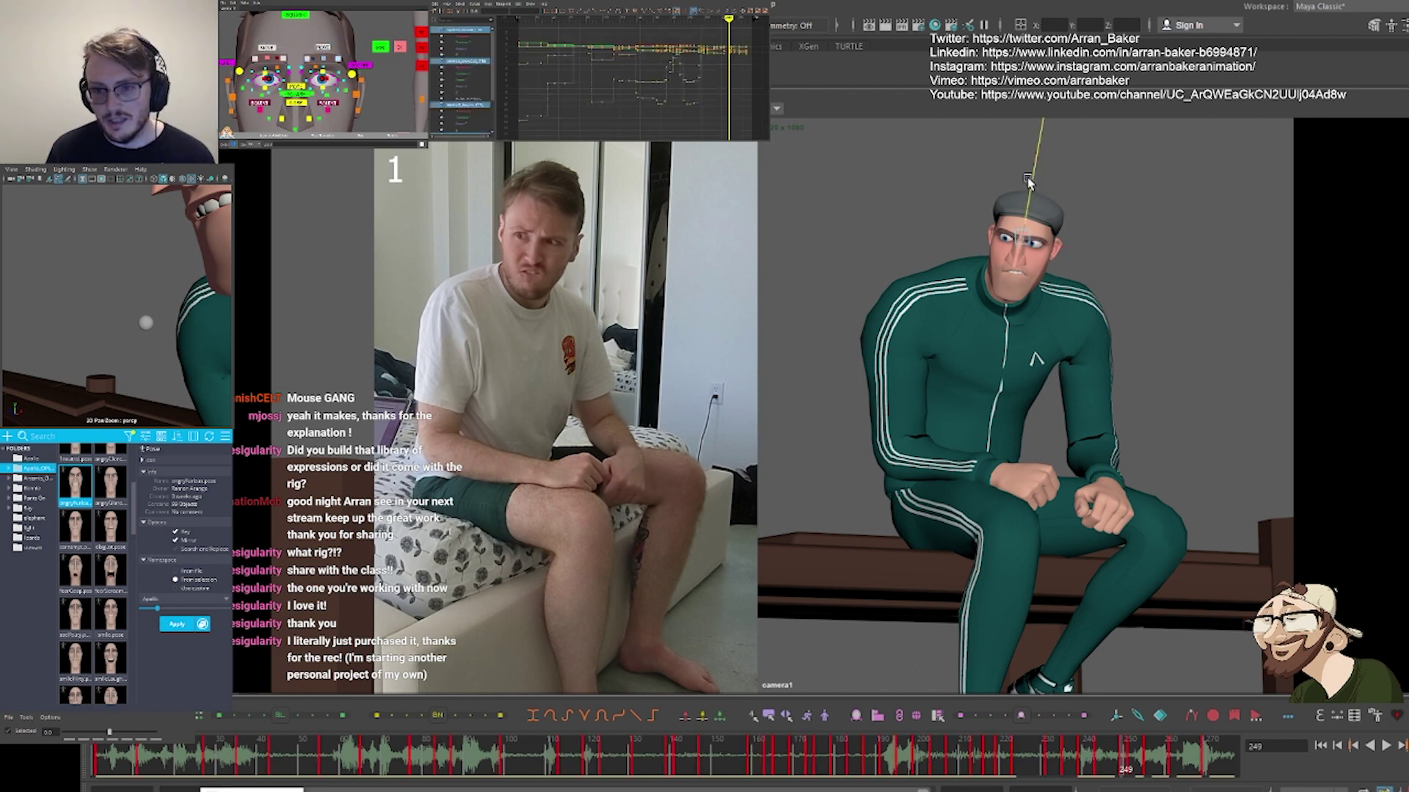
pyautogui.press('\\')
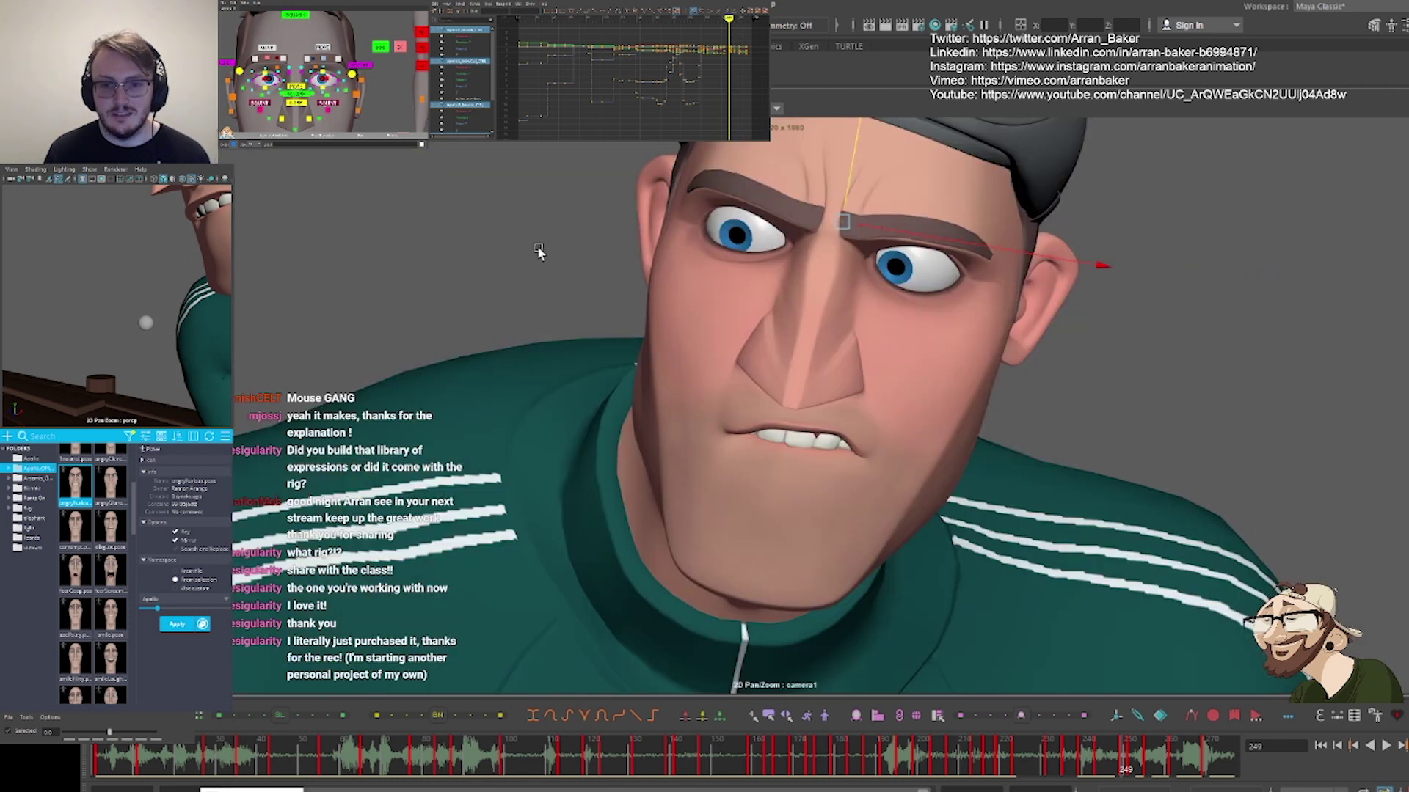
# Select both inner brow controls and pull them slightly down at frame 249
pyautogui.click(283, 59)
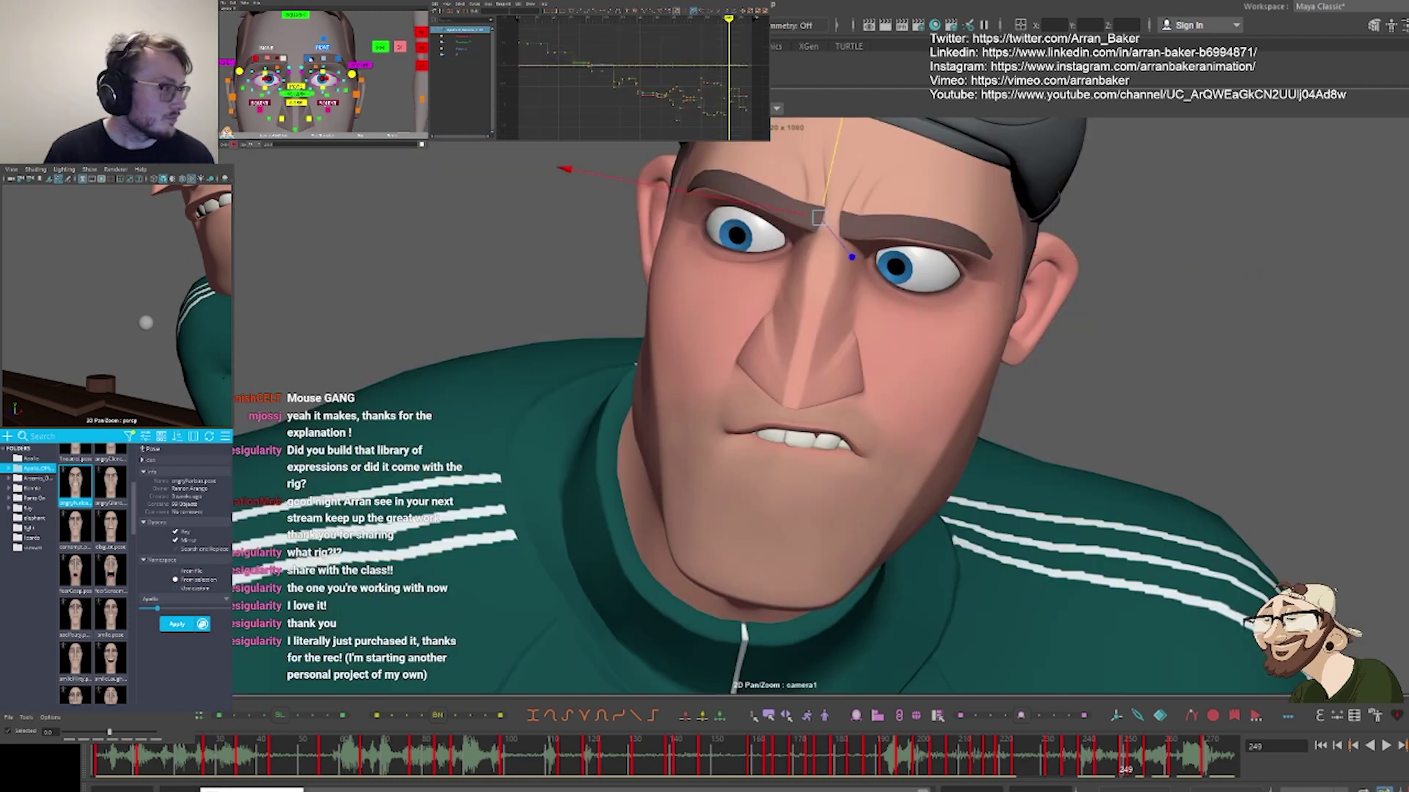
pyautogui.moveTo(277, 59); pyautogui.dragTo(315, 62)
pyautogui.moveTo(822, 195); pyautogui.dragTo(821, 205)
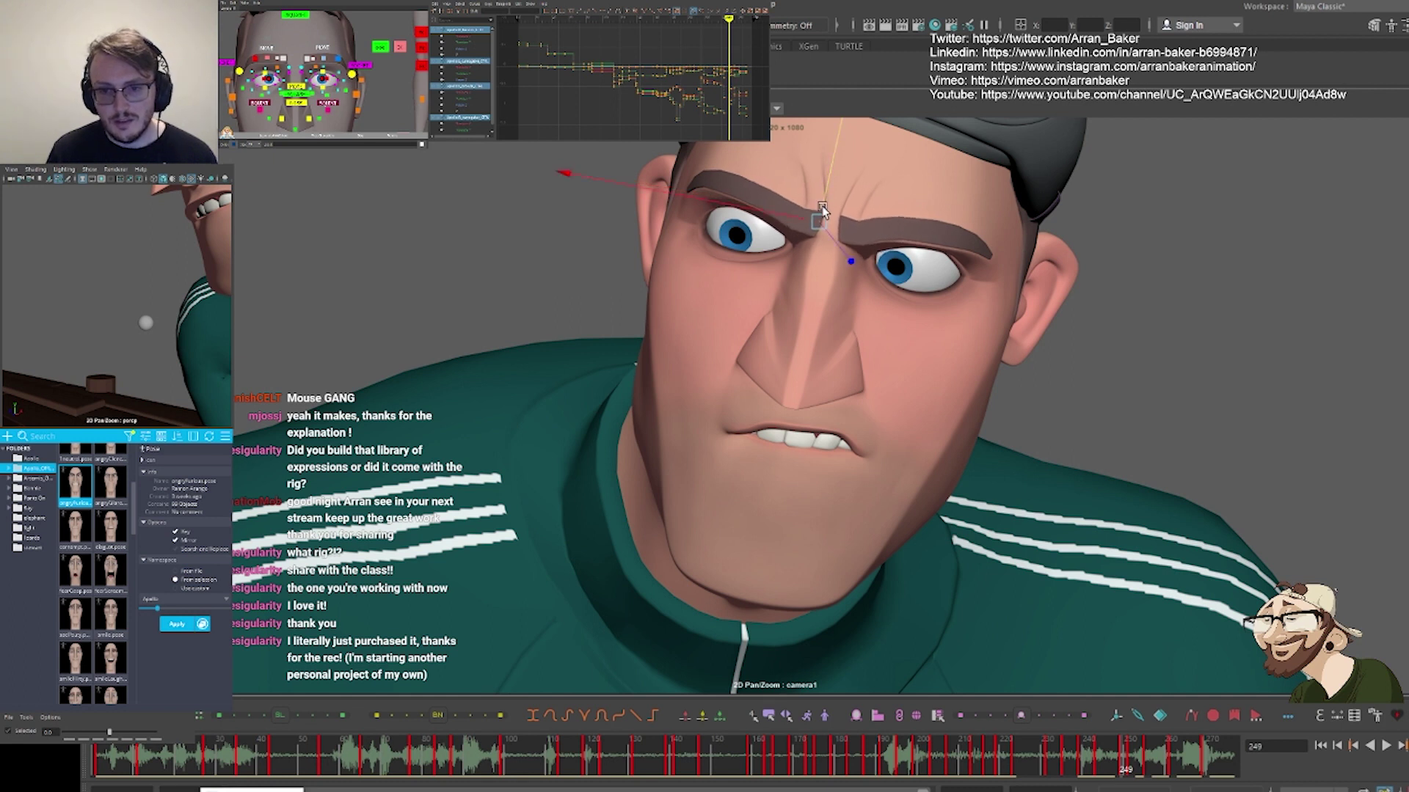
# Nudge the inner and middle upper eyelid controls of the character's left eye slightly upward at frame 249
pyautogui.click(351, 74)
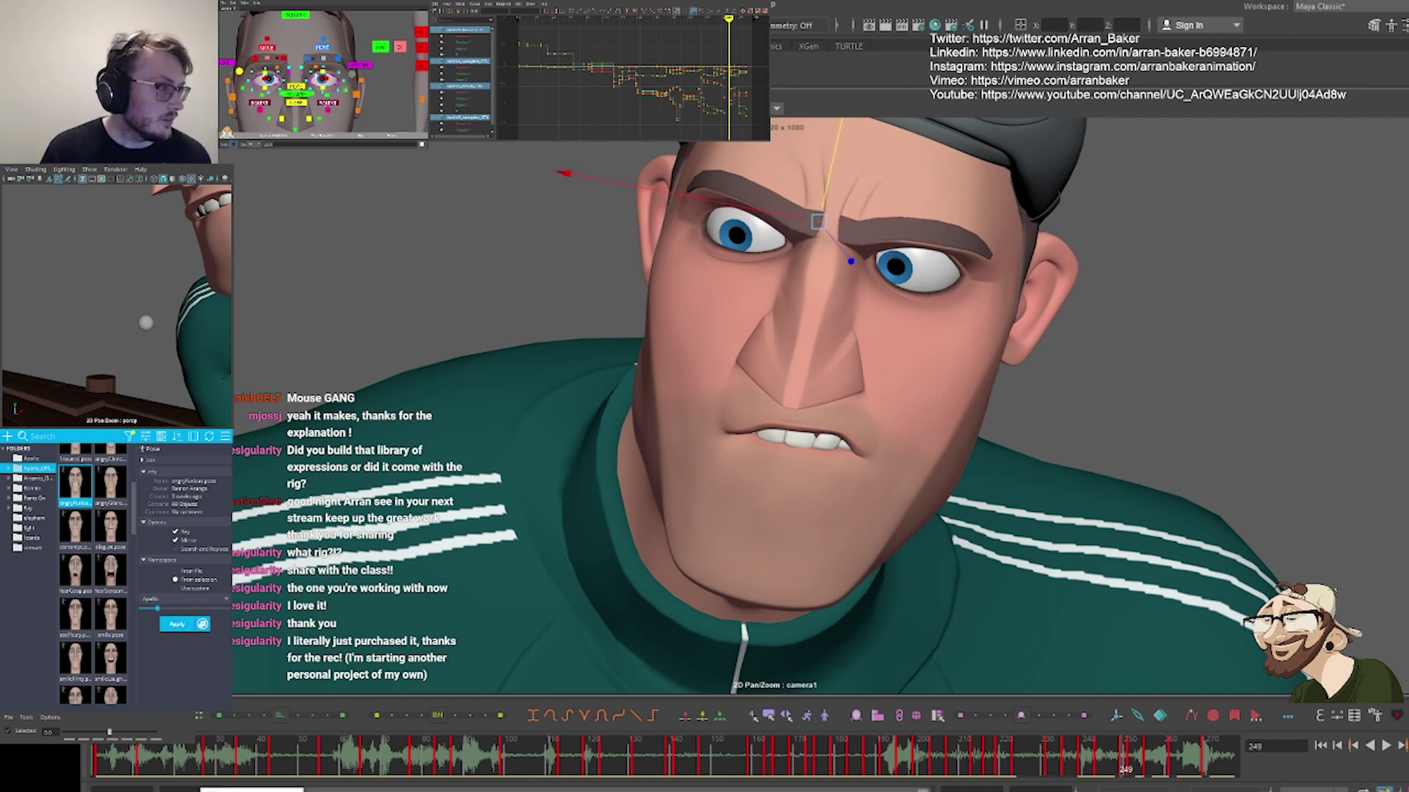
pyautogui.moveTo(810, 308); pyautogui.dragTo(810, 307, button='middle')
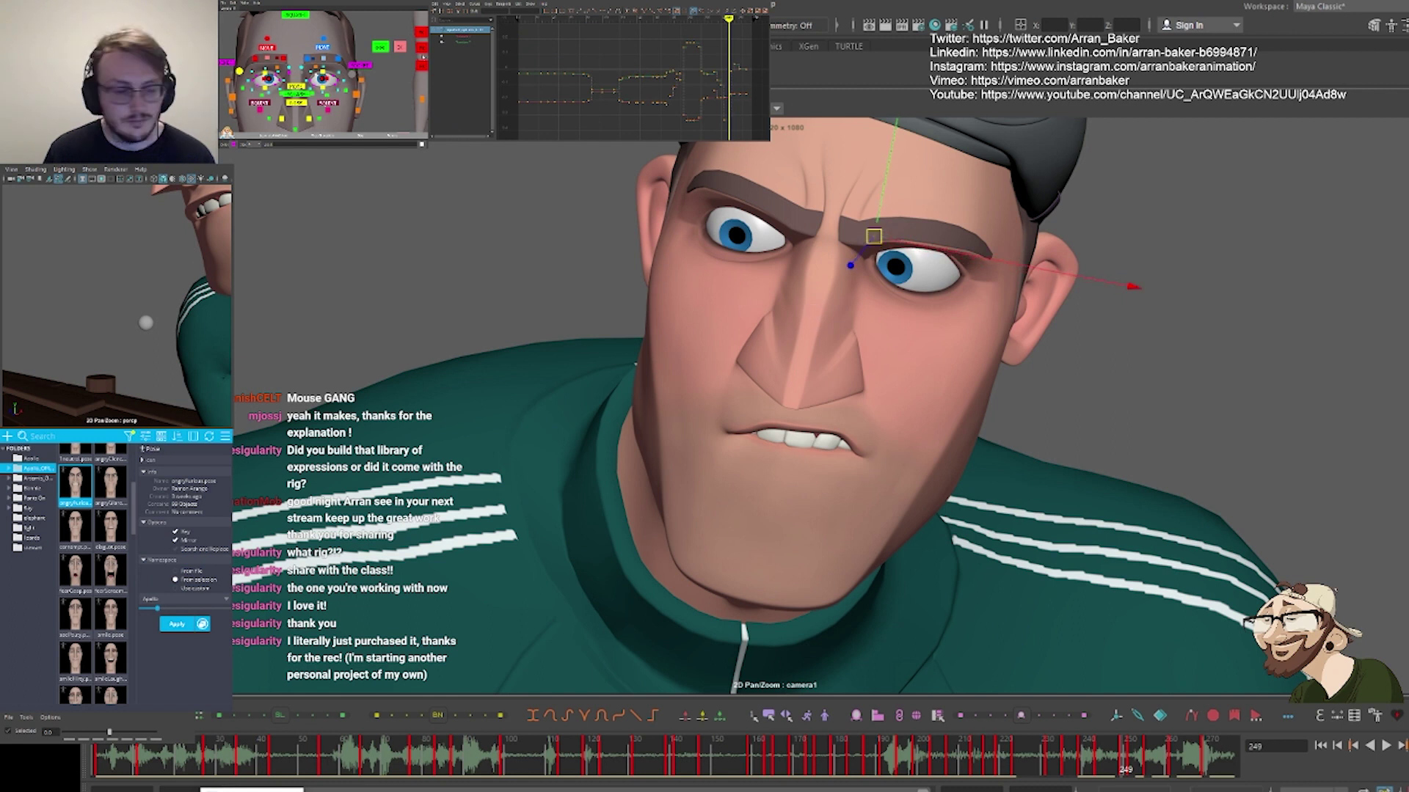
pyautogui.click(324, 69)
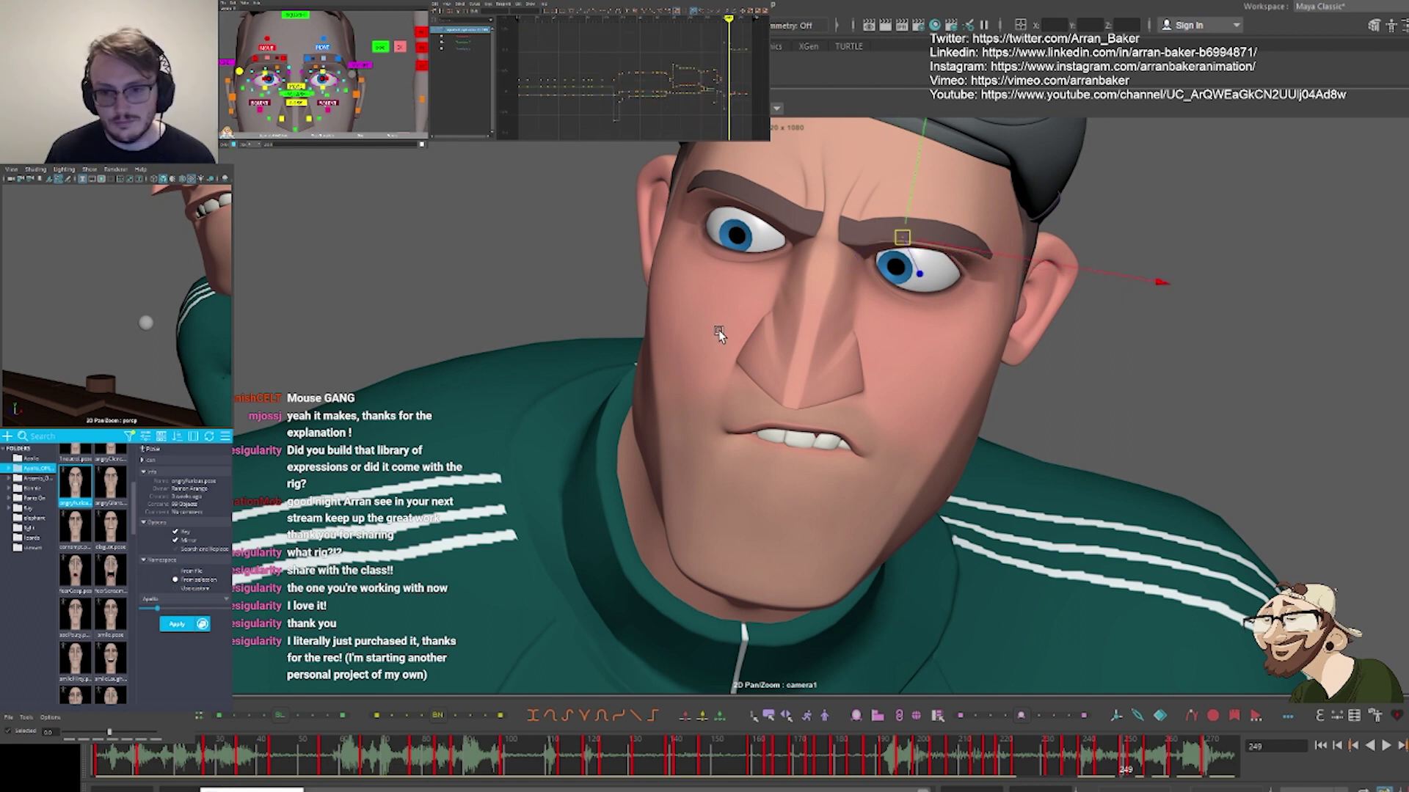
pyautogui.moveTo(719, 335); pyautogui.dragTo(717, 330, button='middle')
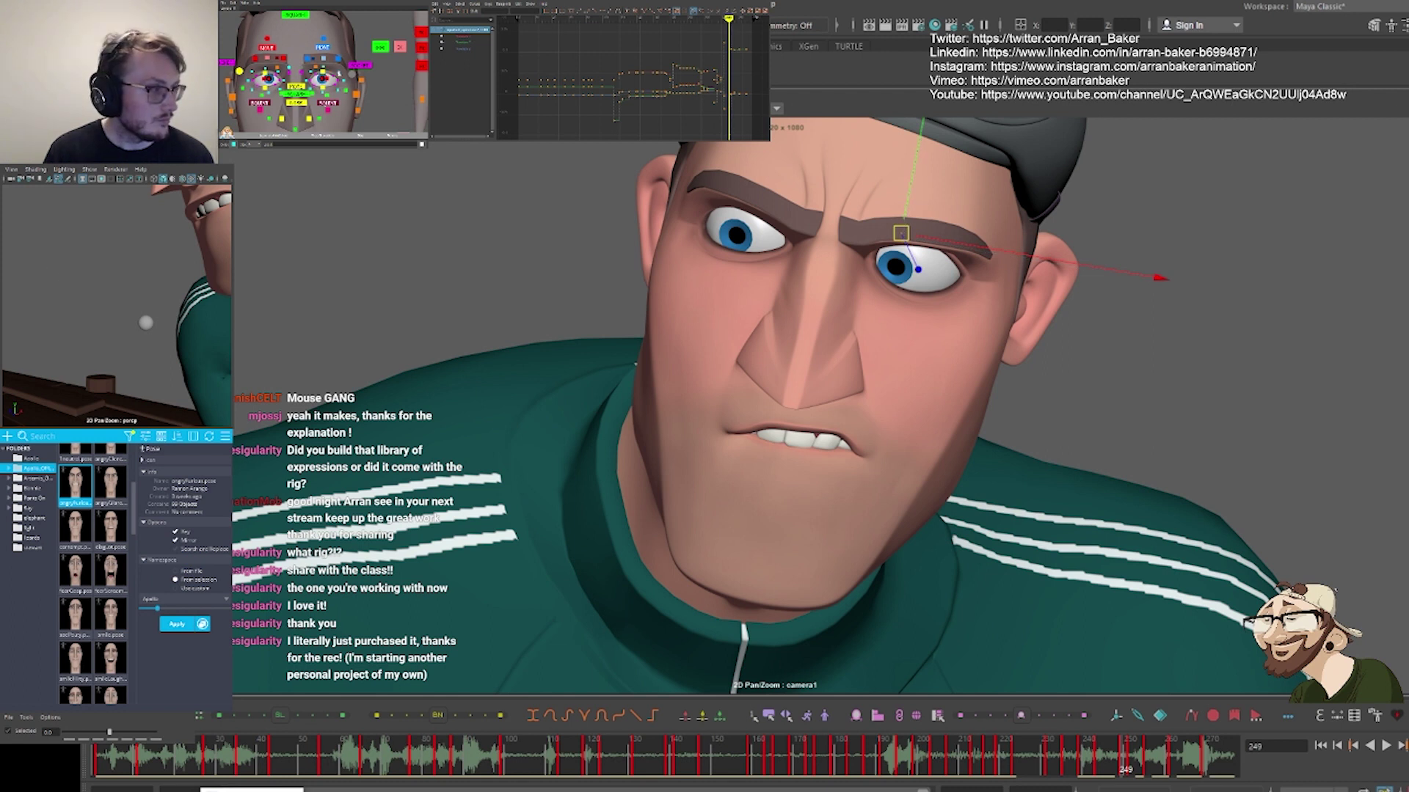
# Lower the left eye's outer upper eyelid slightly and raise the right eye's outer one at frame 249, comparing frames 243 and 249 with the reference
pyautogui.click(339, 74)
pyautogui.click(338, 76)
pyautogui.moveTo(623, 289); pyautogui.dragTo(624, 294, button='middle')
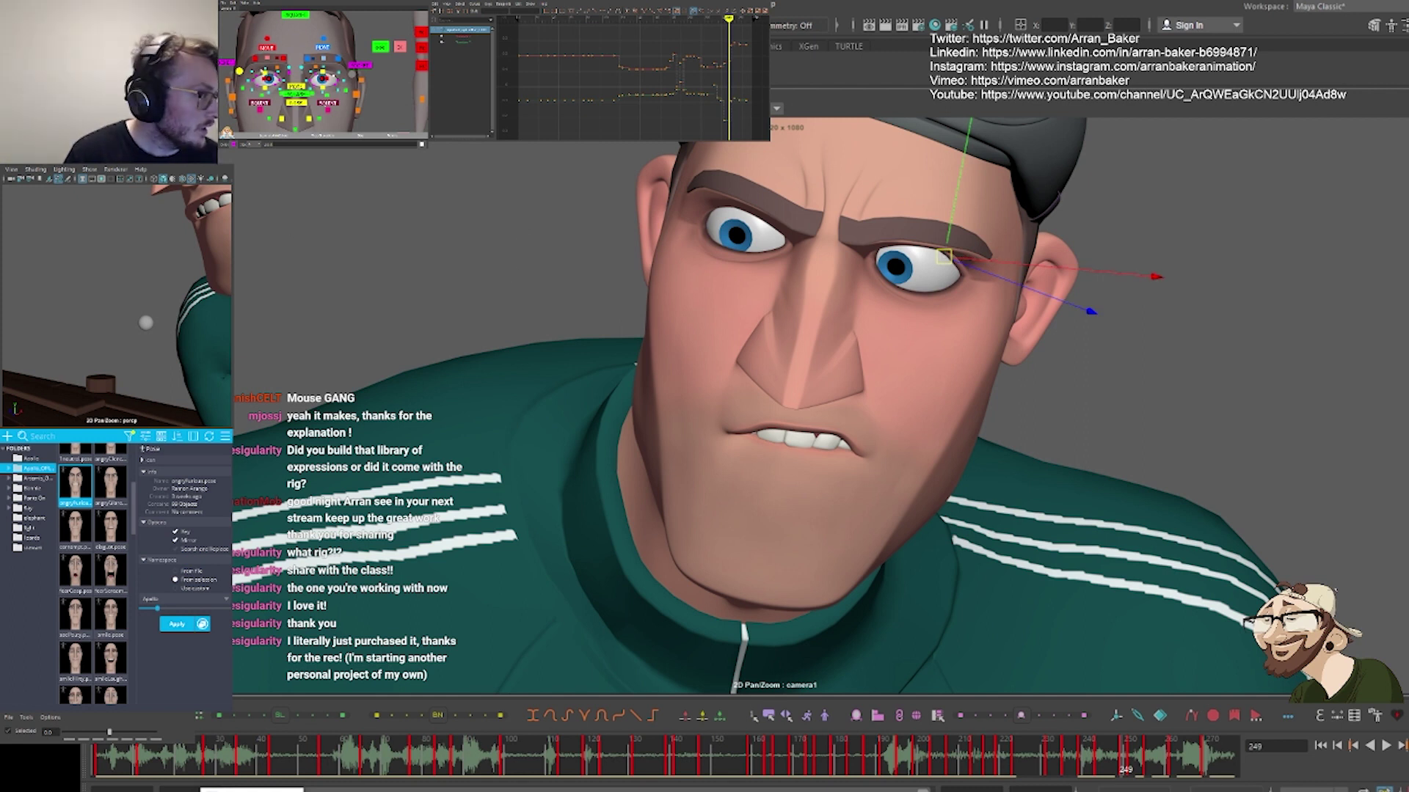
pyautogui.click(239, 72)
pyautogui.moveTo(615, 296); pyautogui.dragTo(616, 289, button='middle')
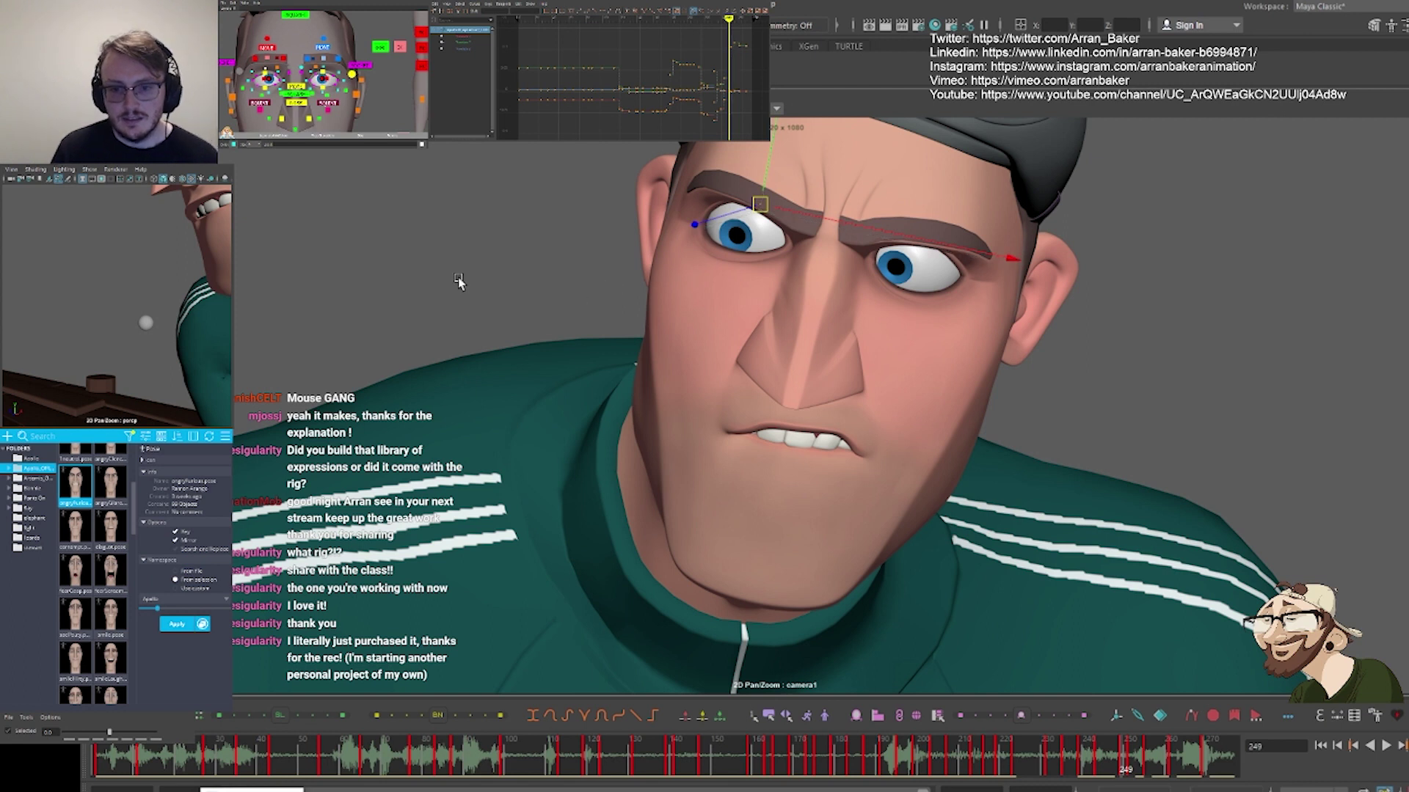
pyautogui.press('\\')
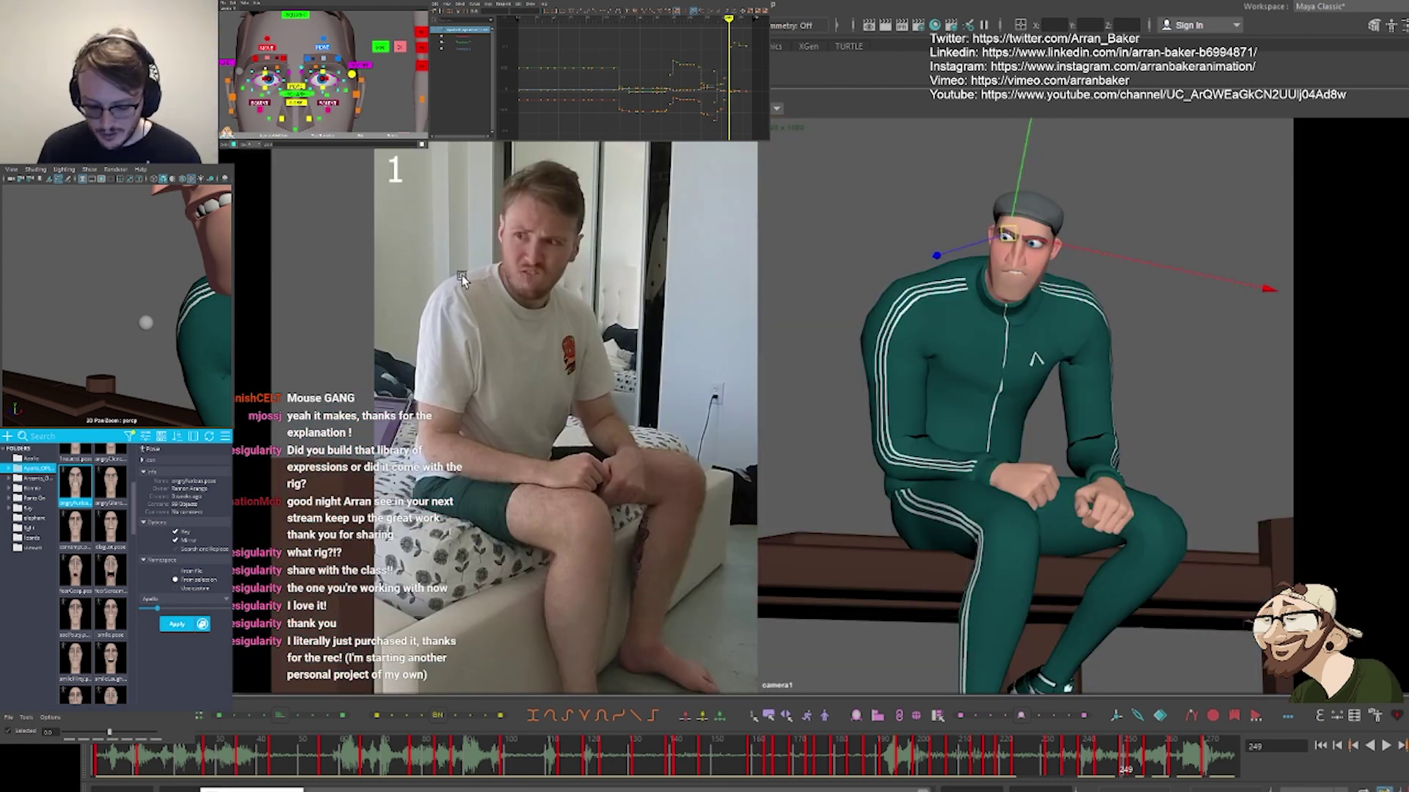
pyautogui.press(',')
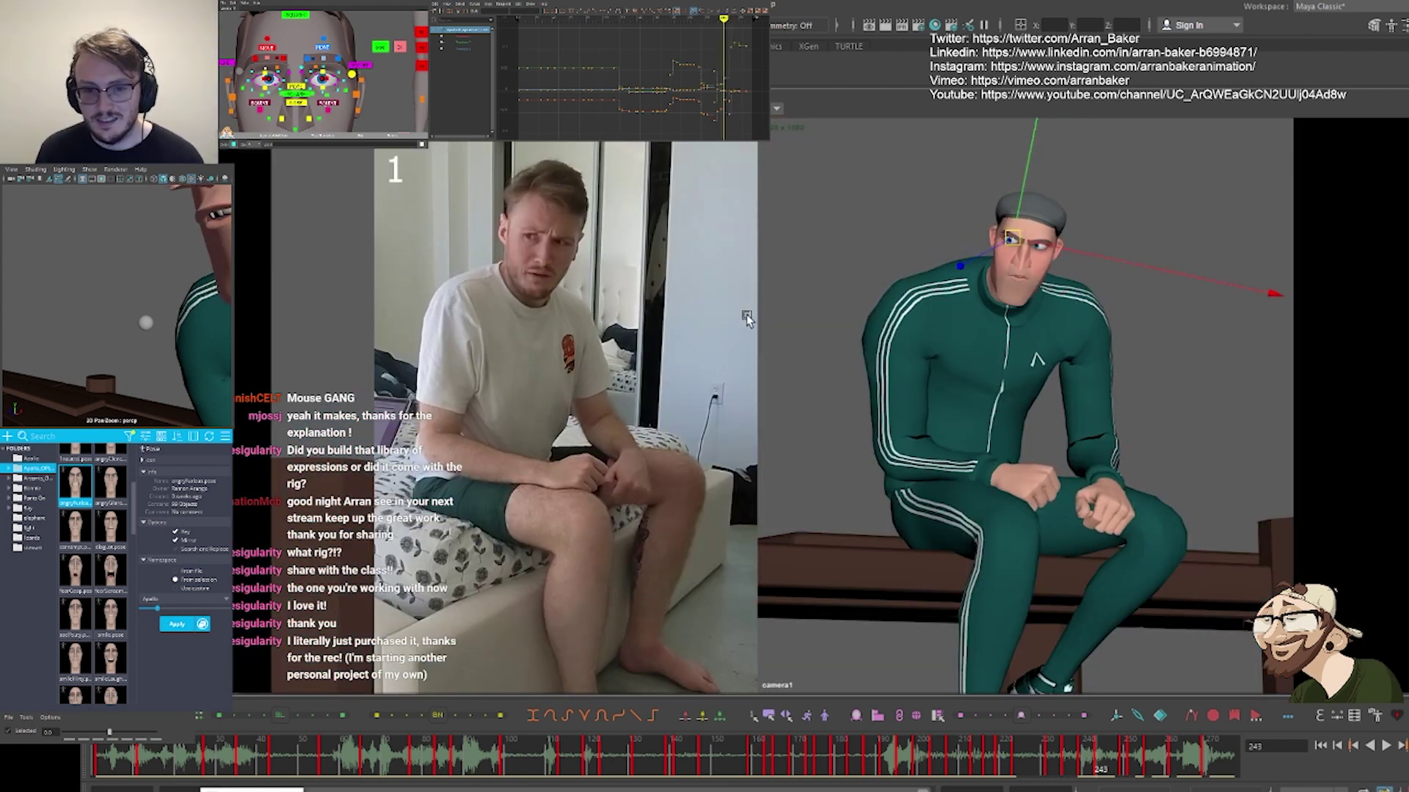
pyautogui.press('.')
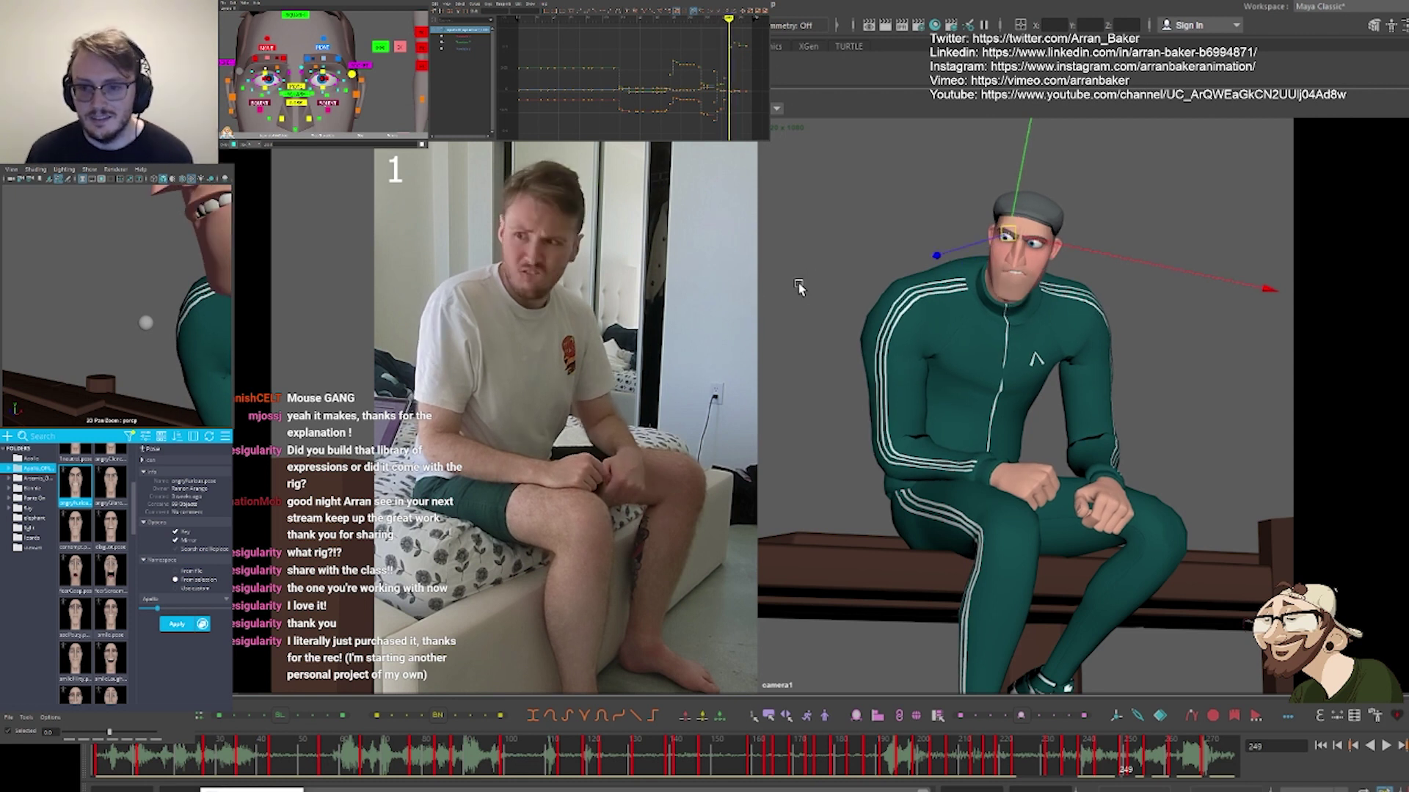
# Select the eye controls of both eyes at frame 249 and try the Scale tool on them
pyautogui.click(325, 79)
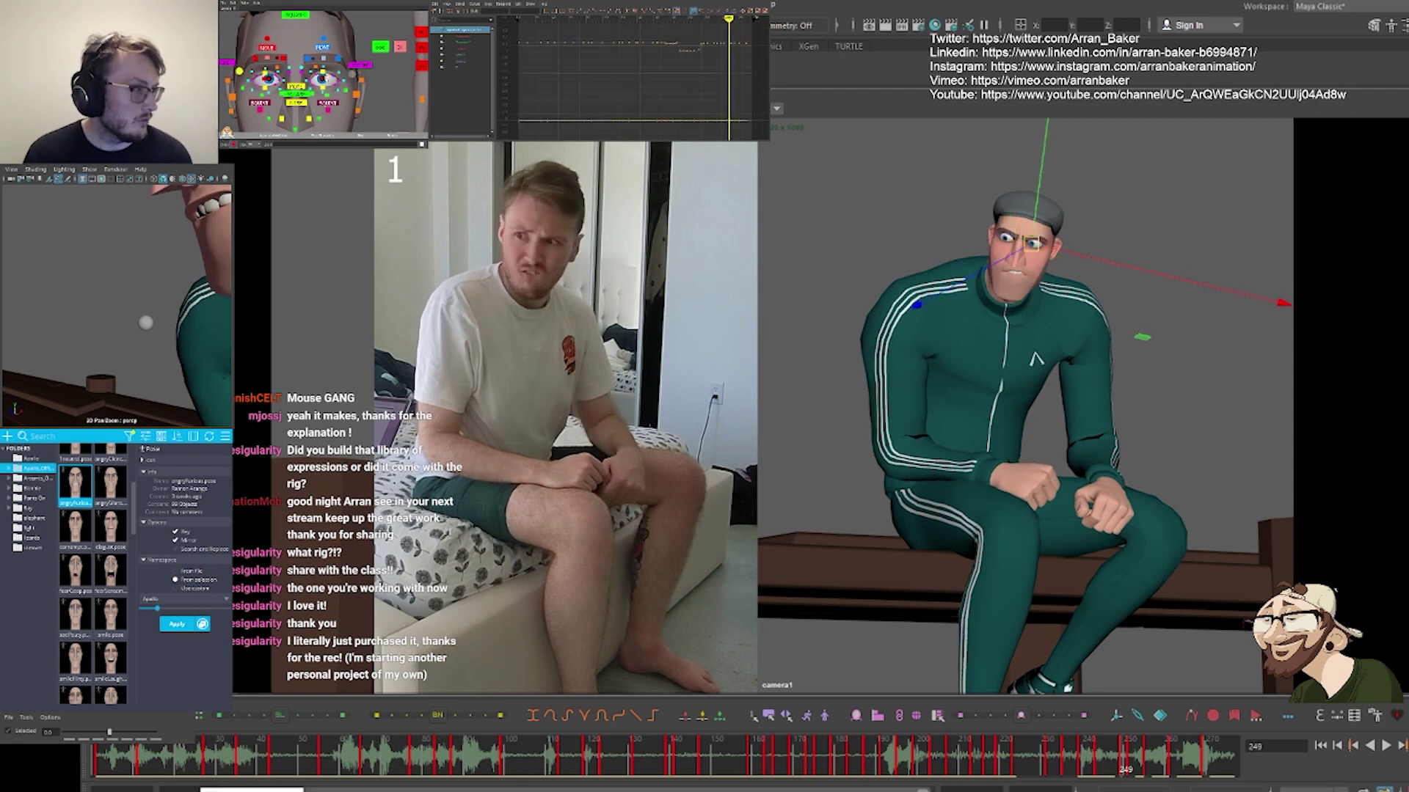
pyautogui.keyDown('shift'); pyautogui.click(322, 77); pyautogui.keyUp('shift')
pyautogui.keyDown('shift'); pyautogui.click(267, 79); pyautogui.keyUp('shift')
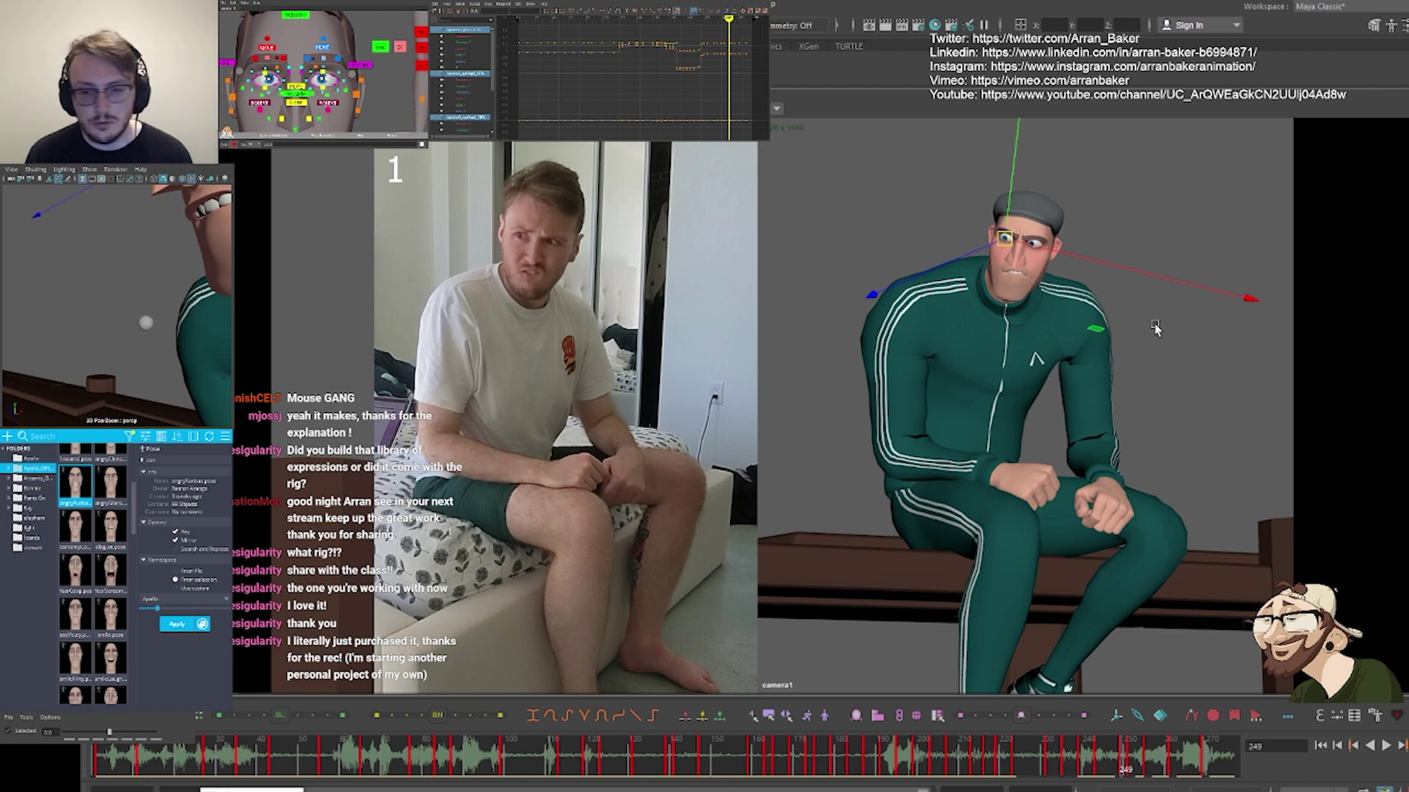
pyautogui.press('\\')
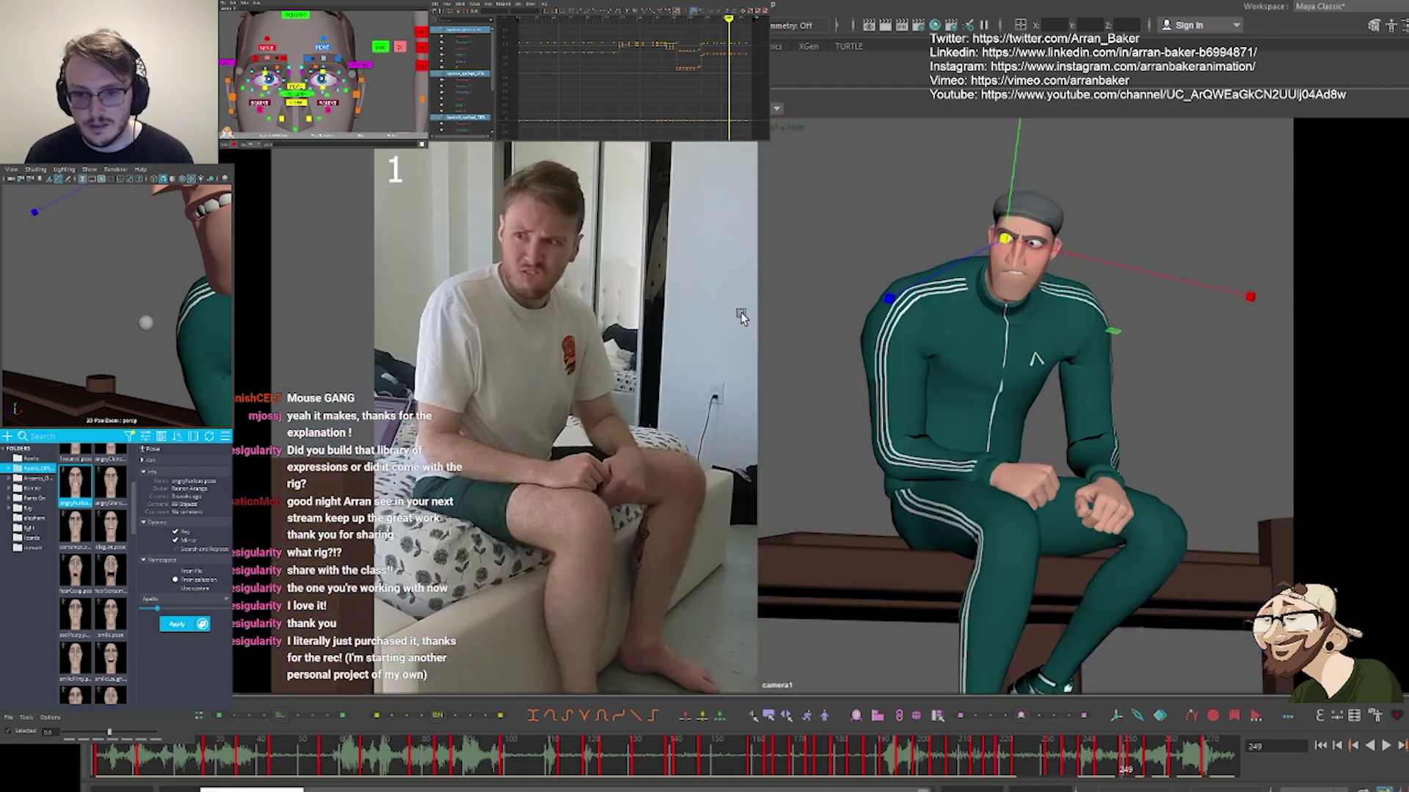
pyautogui.press('\\')
pyautogui.click(849, 233)
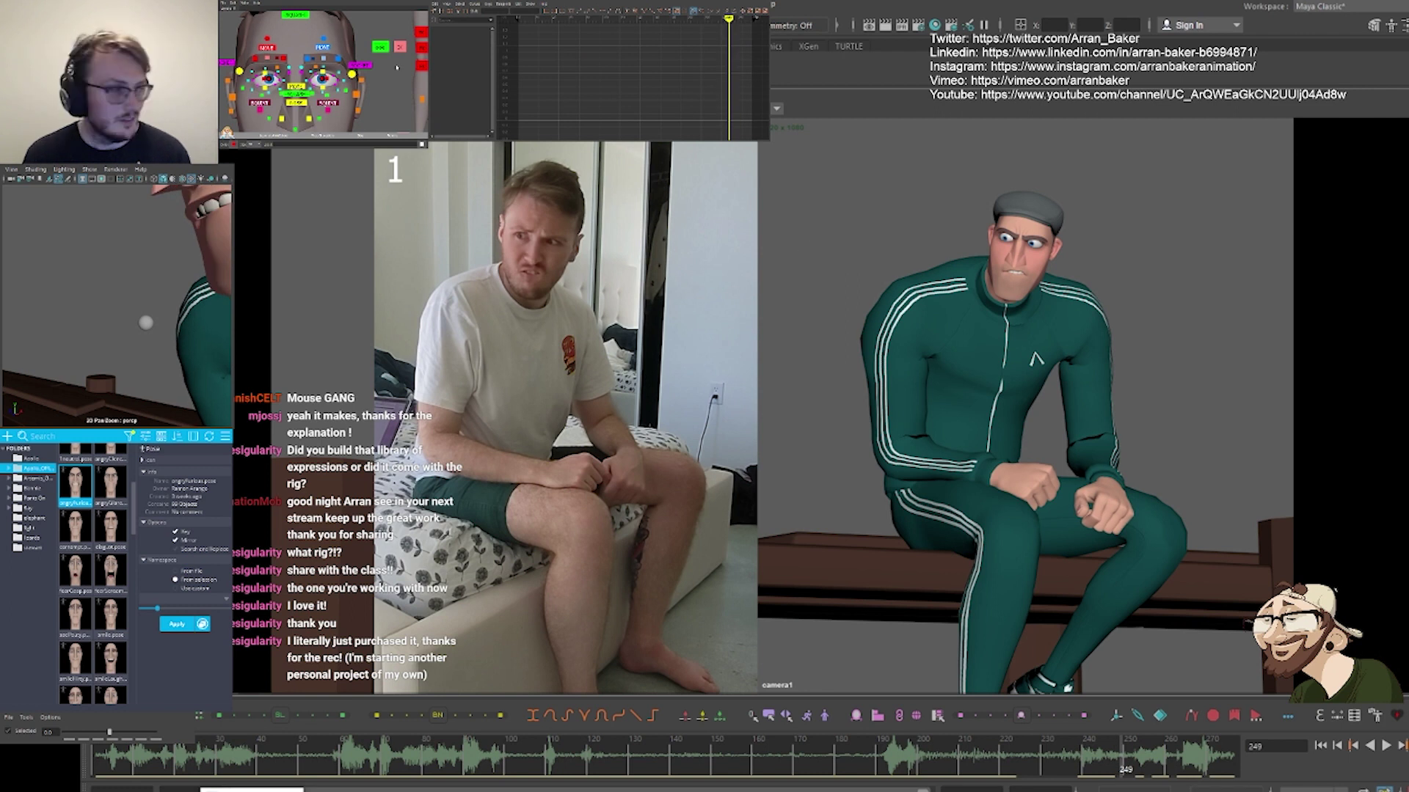
pyautogui.click(323, 78)
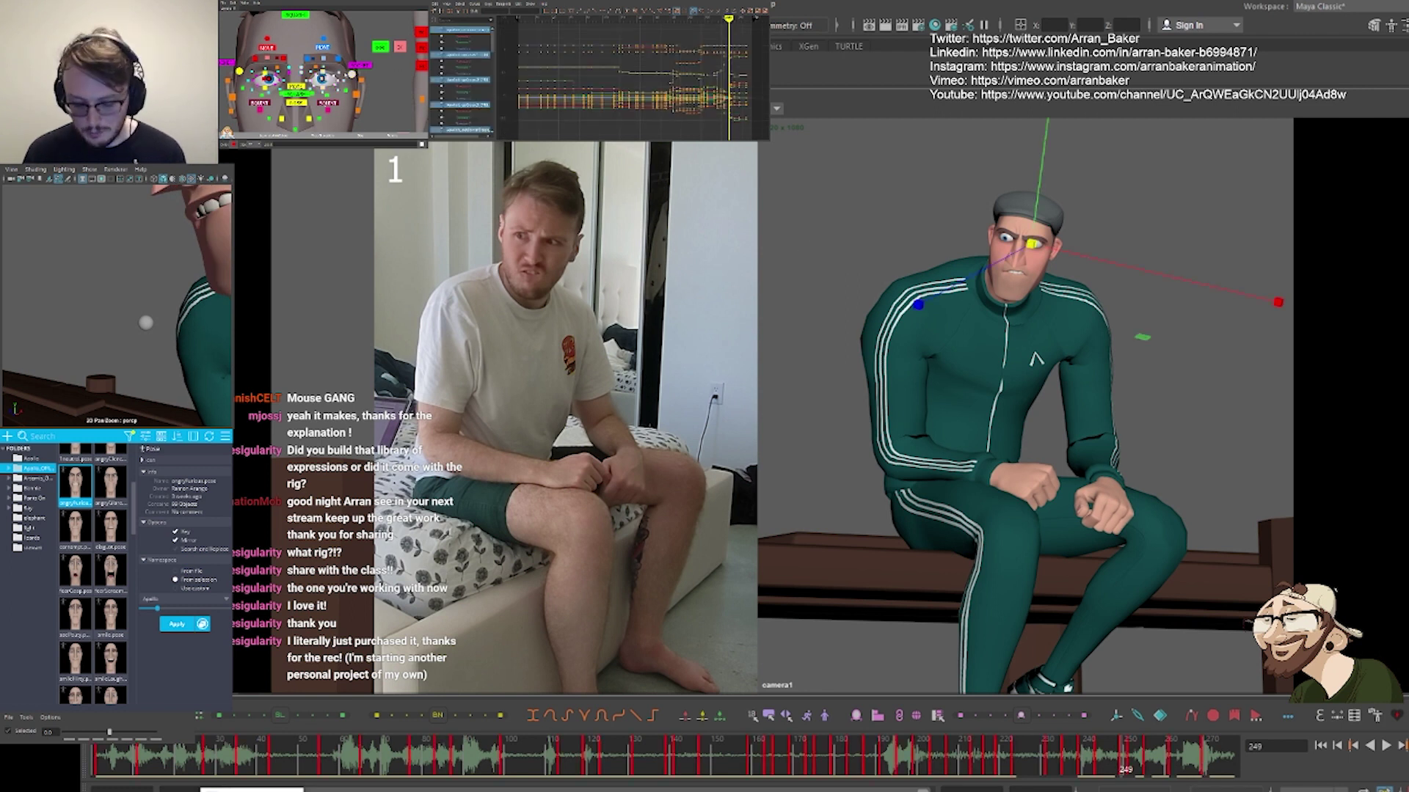
# Select all brow controls and tween their pose by -75 at frame 255 and by 75 at frame 261
pyautogui.press('.')
pyautogui.press('.')
pyautogui.press('.')
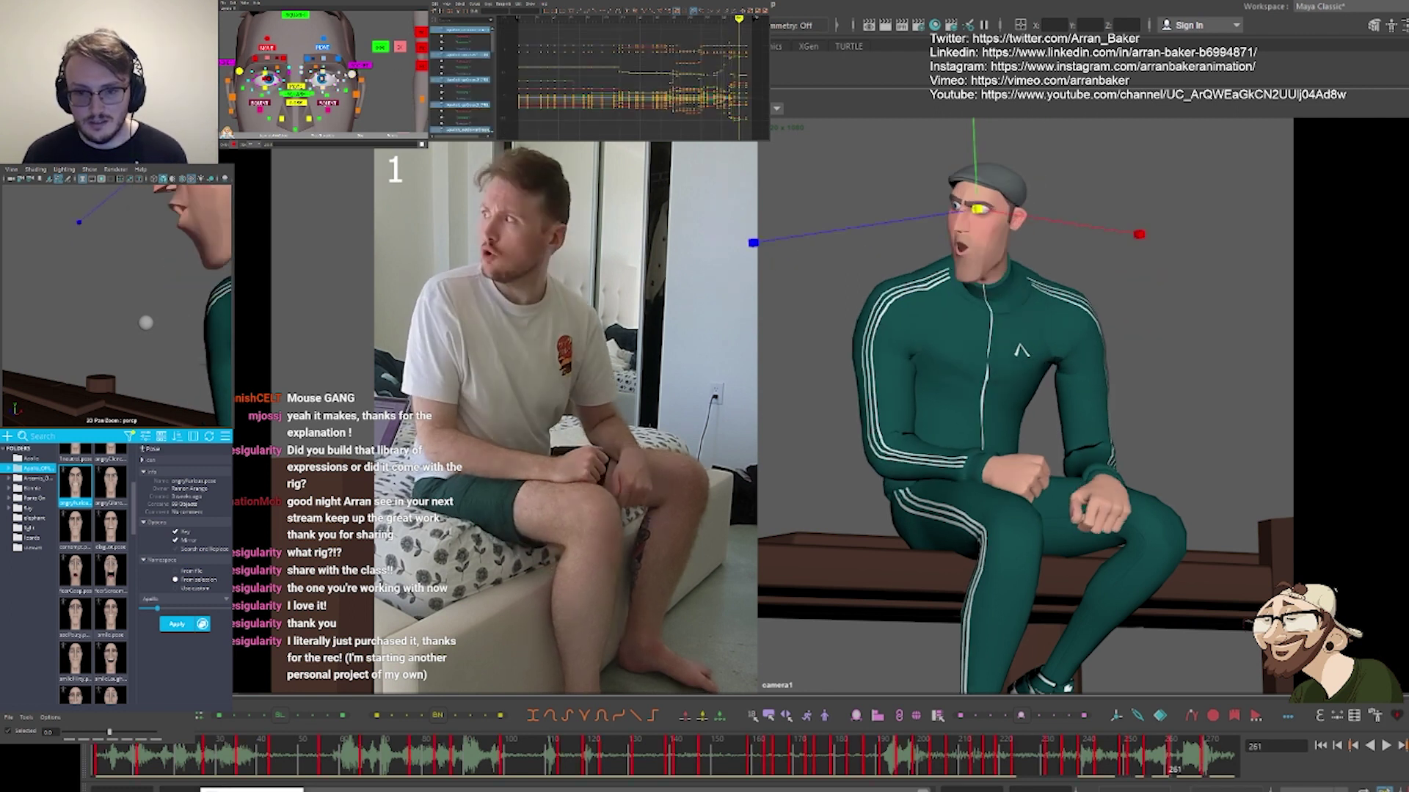
pyautogui.press(',')
pyautogui.press(',')
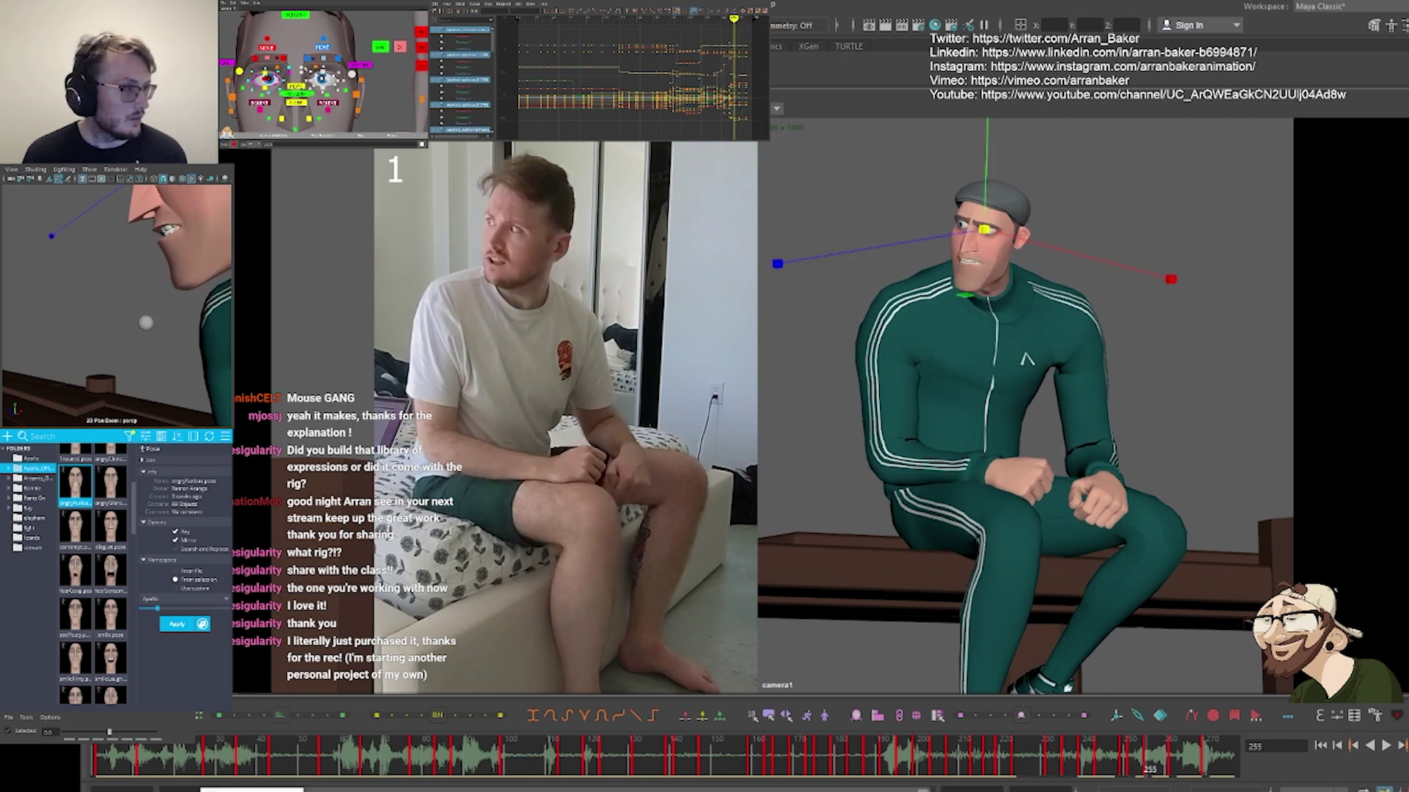
pyautogui.moveTo(254, 42); pyautogui.dragTo(346, 63)
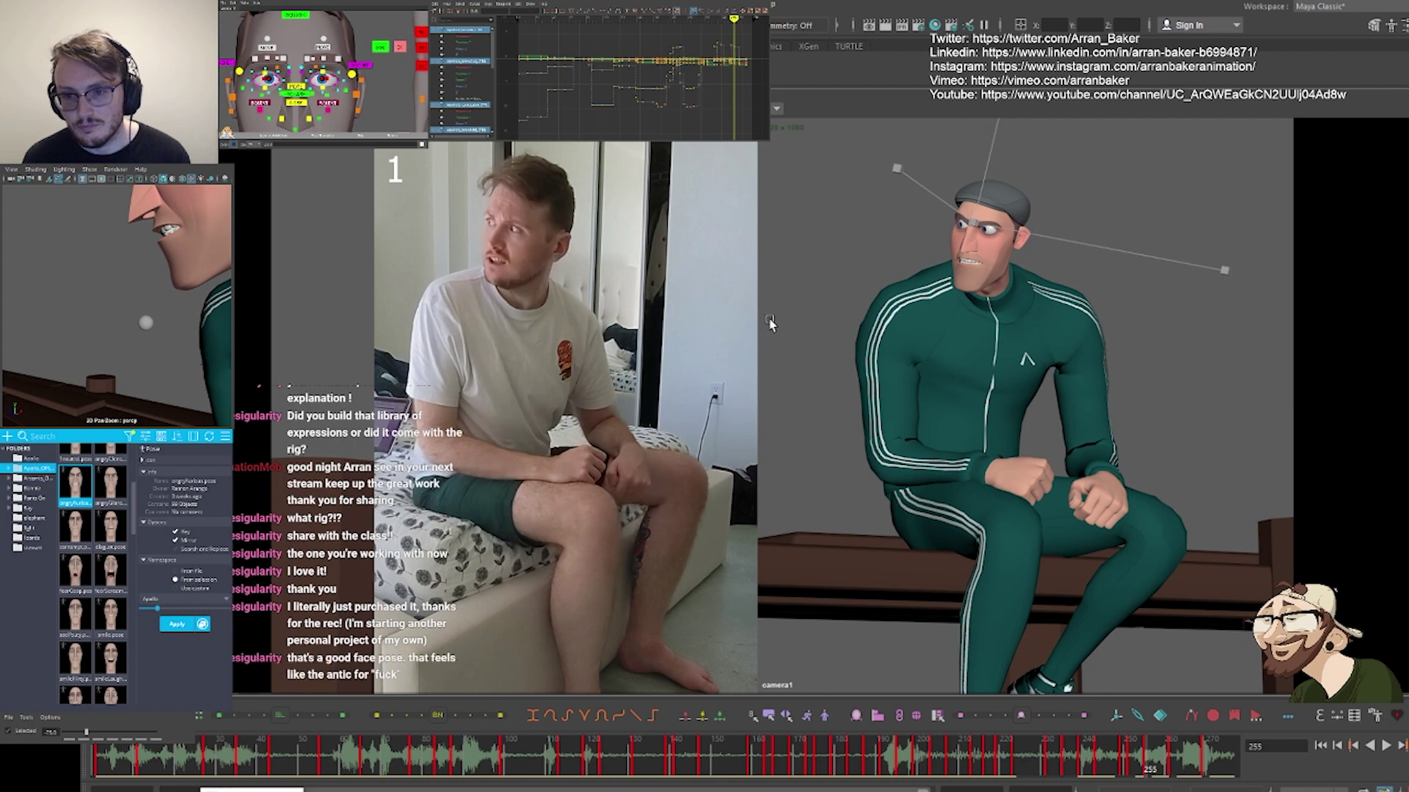
pyautogui.press('.')
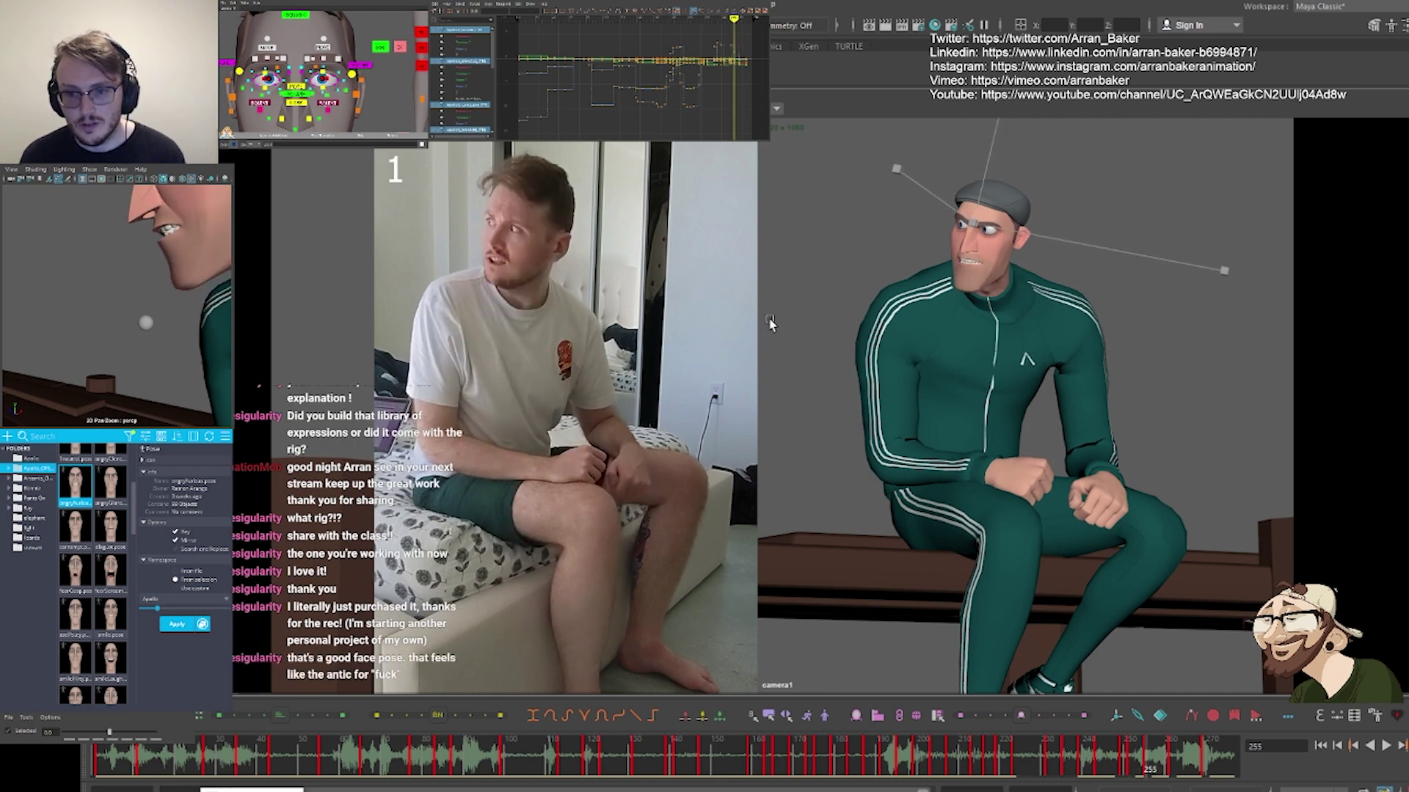
pyautogui.moveTo(302, 63); pyautogui.dragTo(340, 42)
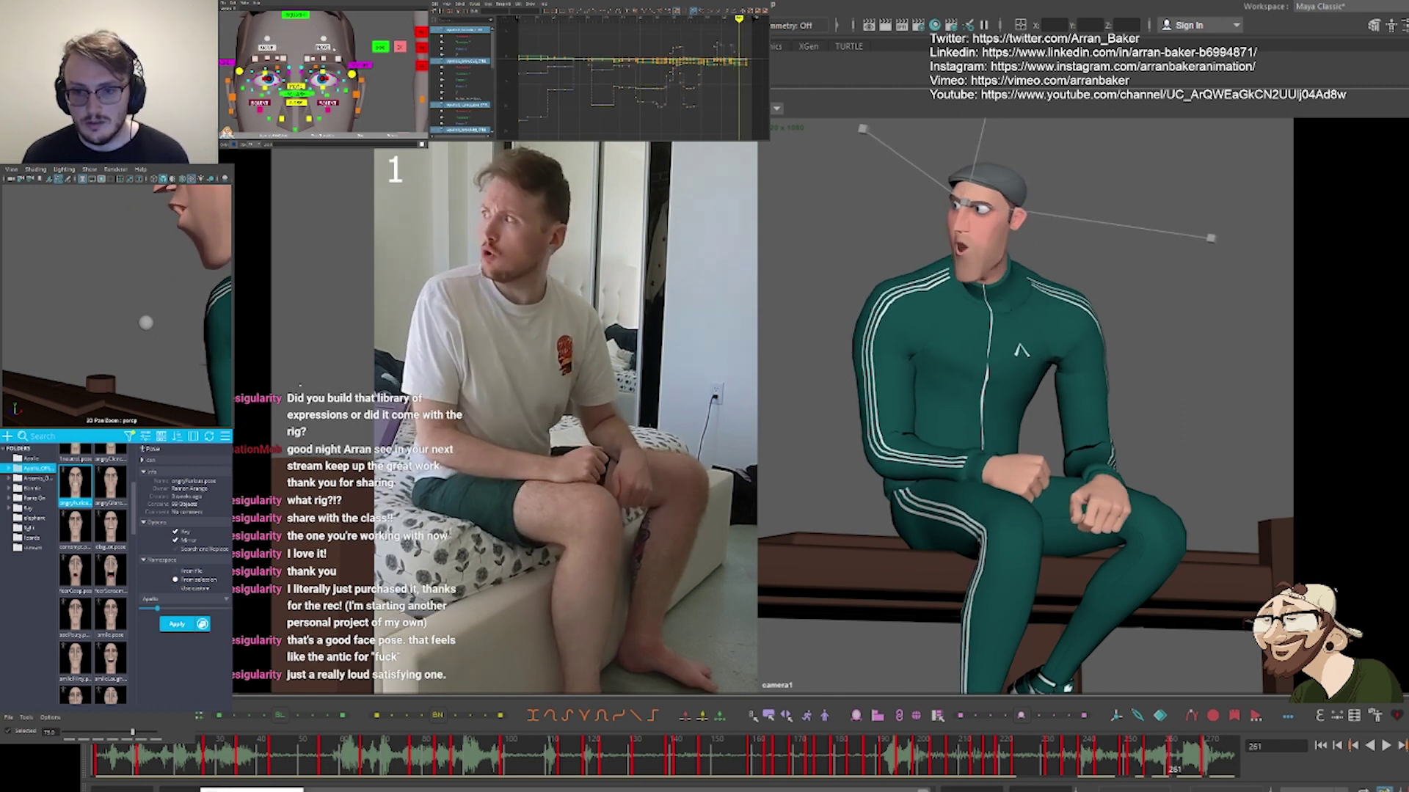
# Select both main brow controls and raise them slightly at frame 261 in a close-up of the face
pyautogui.click(269, 47)
pyautogui.keyDown('shift'); pyautogui.click(325, 48); pyautogui.keyUp('shift')
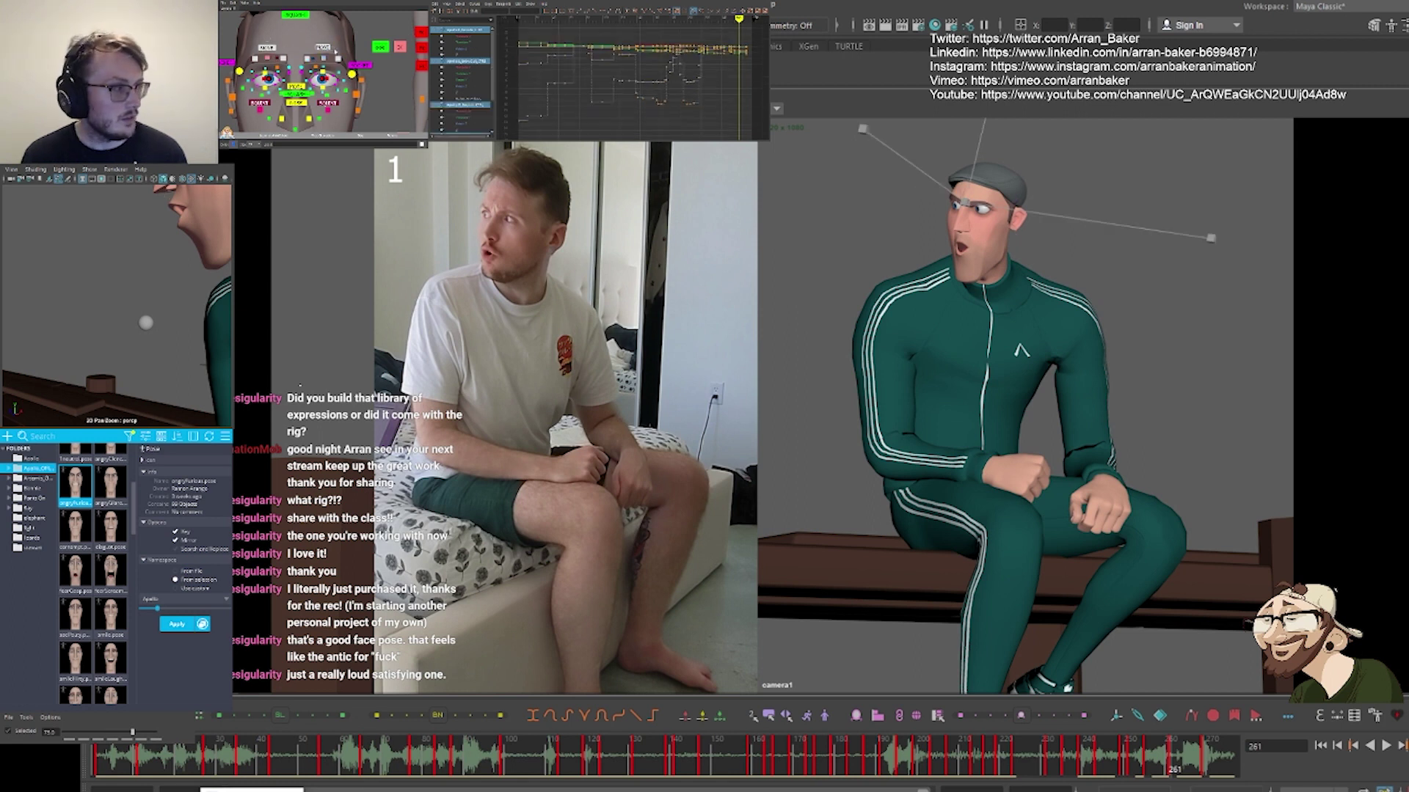
pyautogui.press('w')
pyautogui.press('\\')
pyautogui.moveTo(850, 261); pyautogui.dragTo(617, 276, button='right')
pyautogui.moveTo(617, 275); pyautogui.dragTo(671, 413, button='middle')
pyautogui.moveTo(667, 300); pyautogui.dragTo(667, 279)
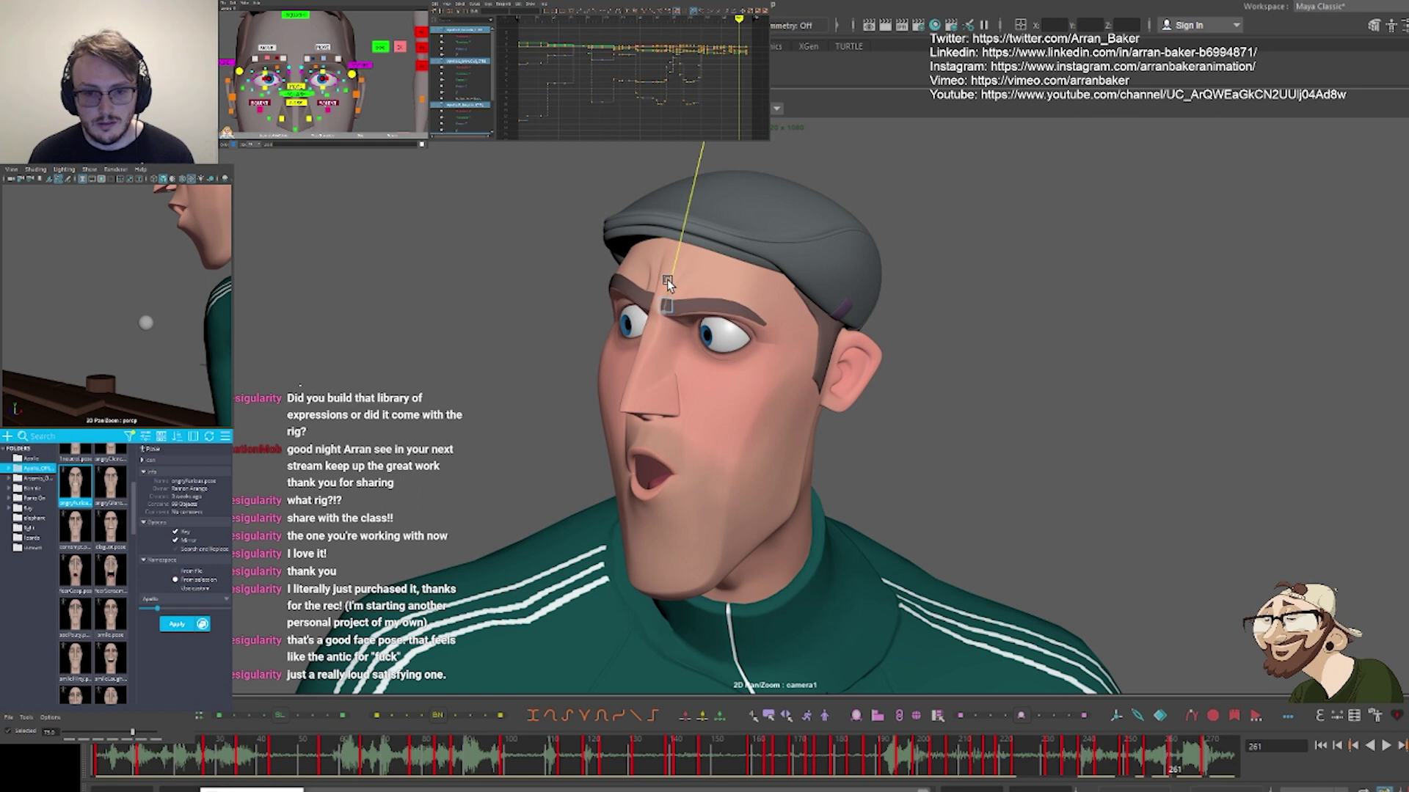
# Step through the key poses from frame 243 to 269 and play the shot, checking the brows and final hold up to frame 273
pyautogui.press('\\')
pyautogui.press(',')
pyautogui.press('.')
pyautogui.press('.')
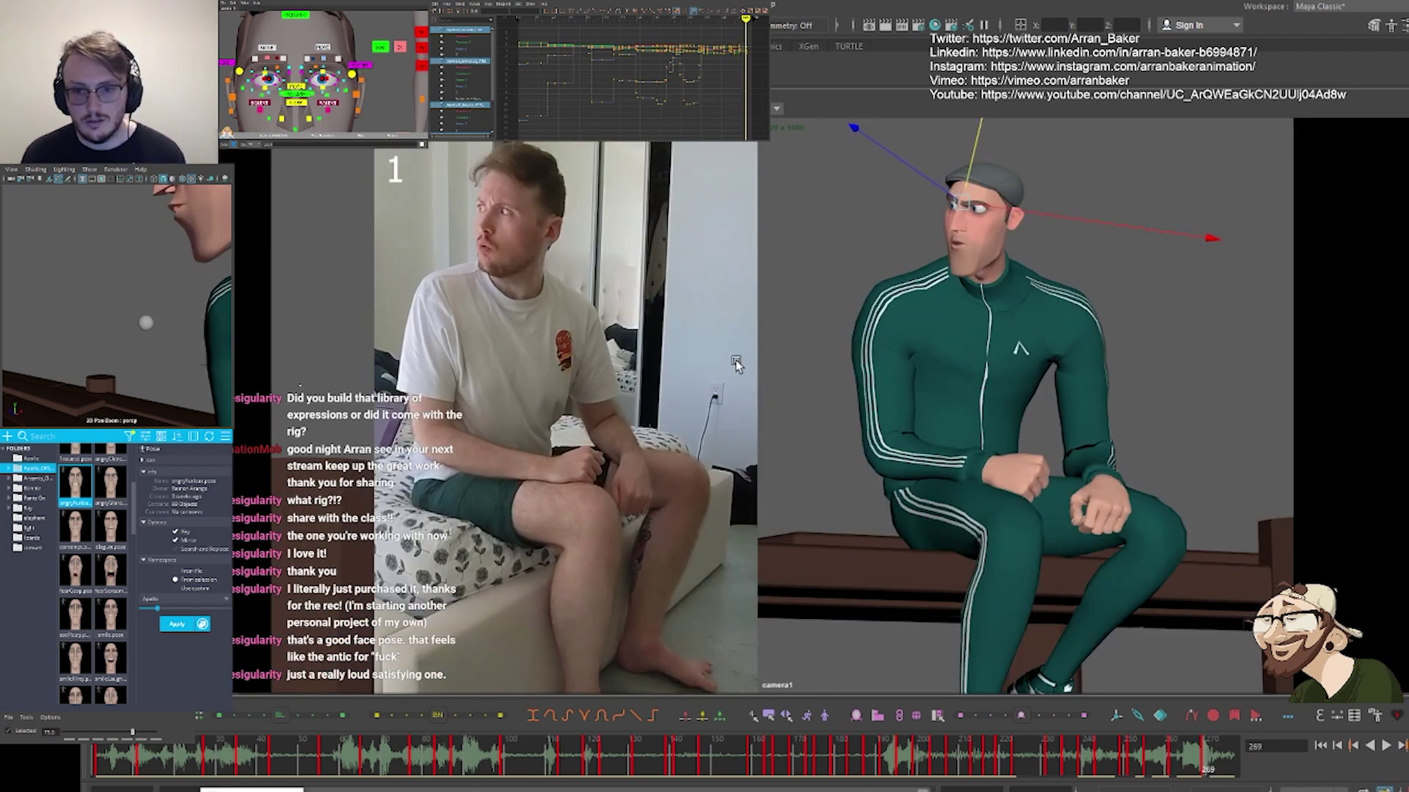
pyautogui.press(',')
pyautogui.press(',')
pyautogui.press(',')
pyautogui.press(',')
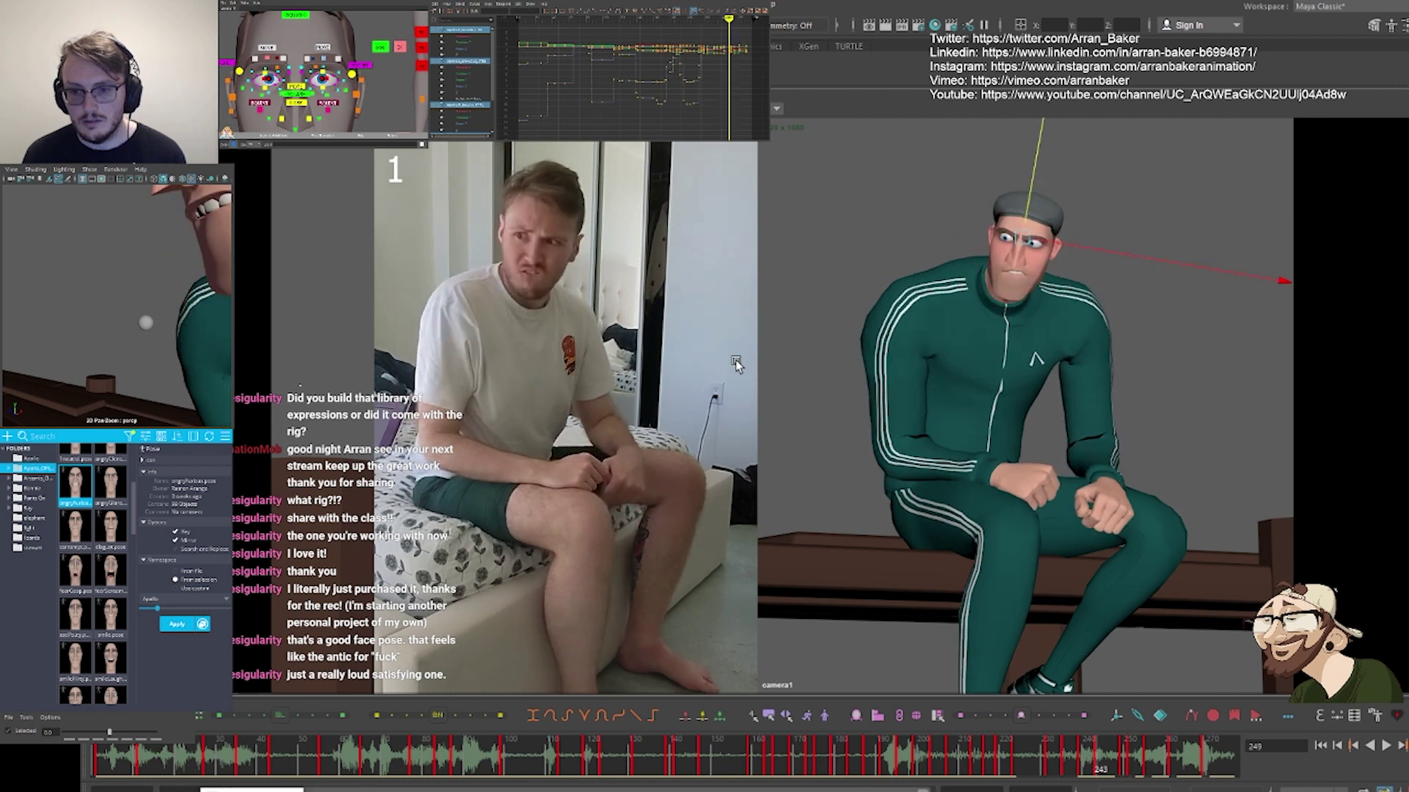
pyautogui.press('.')
pyautogui.hotkey('alt', 'v')
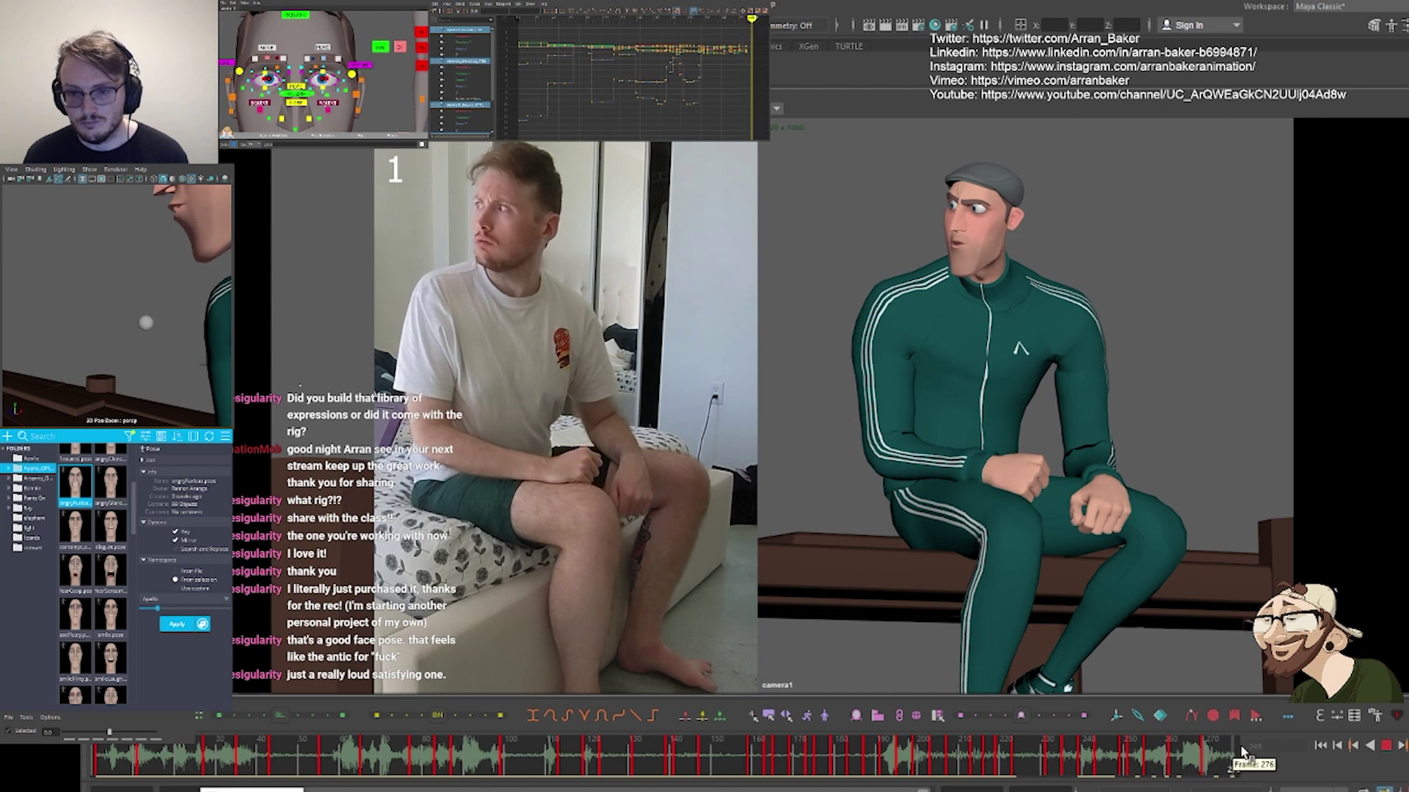
pyautogui.click(1227, 764)
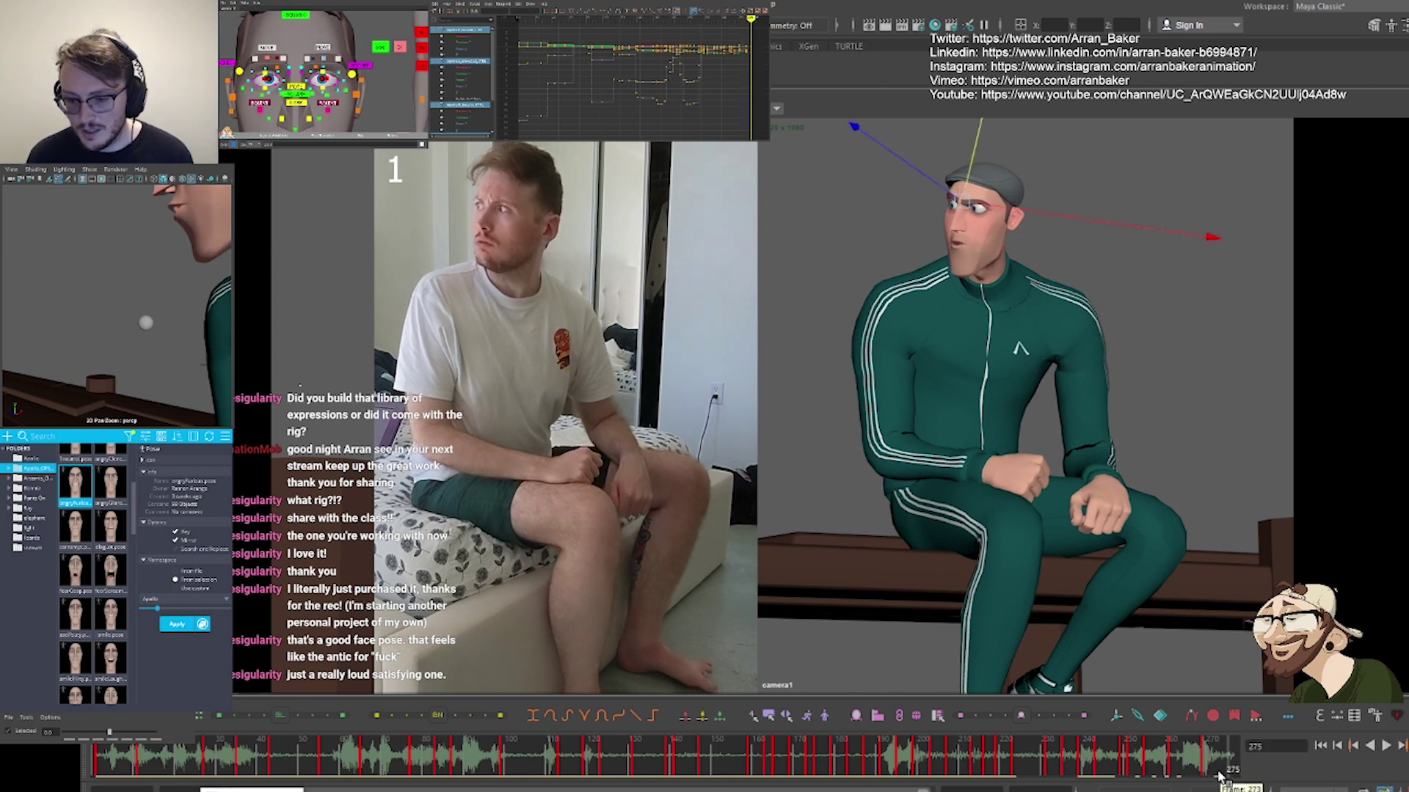
pyautogui.hotkey('alt', 'v')
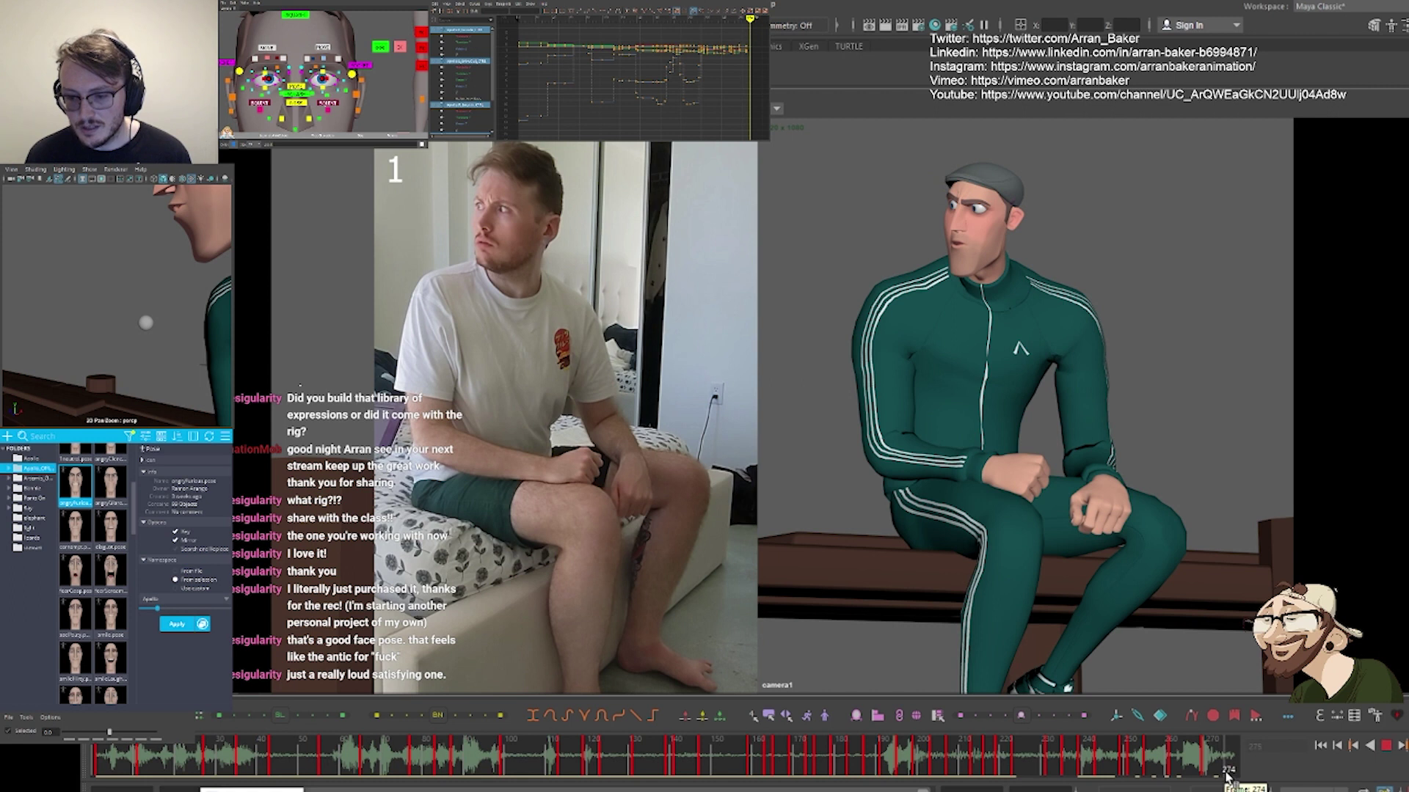
pyautogui.click(1223, 770)
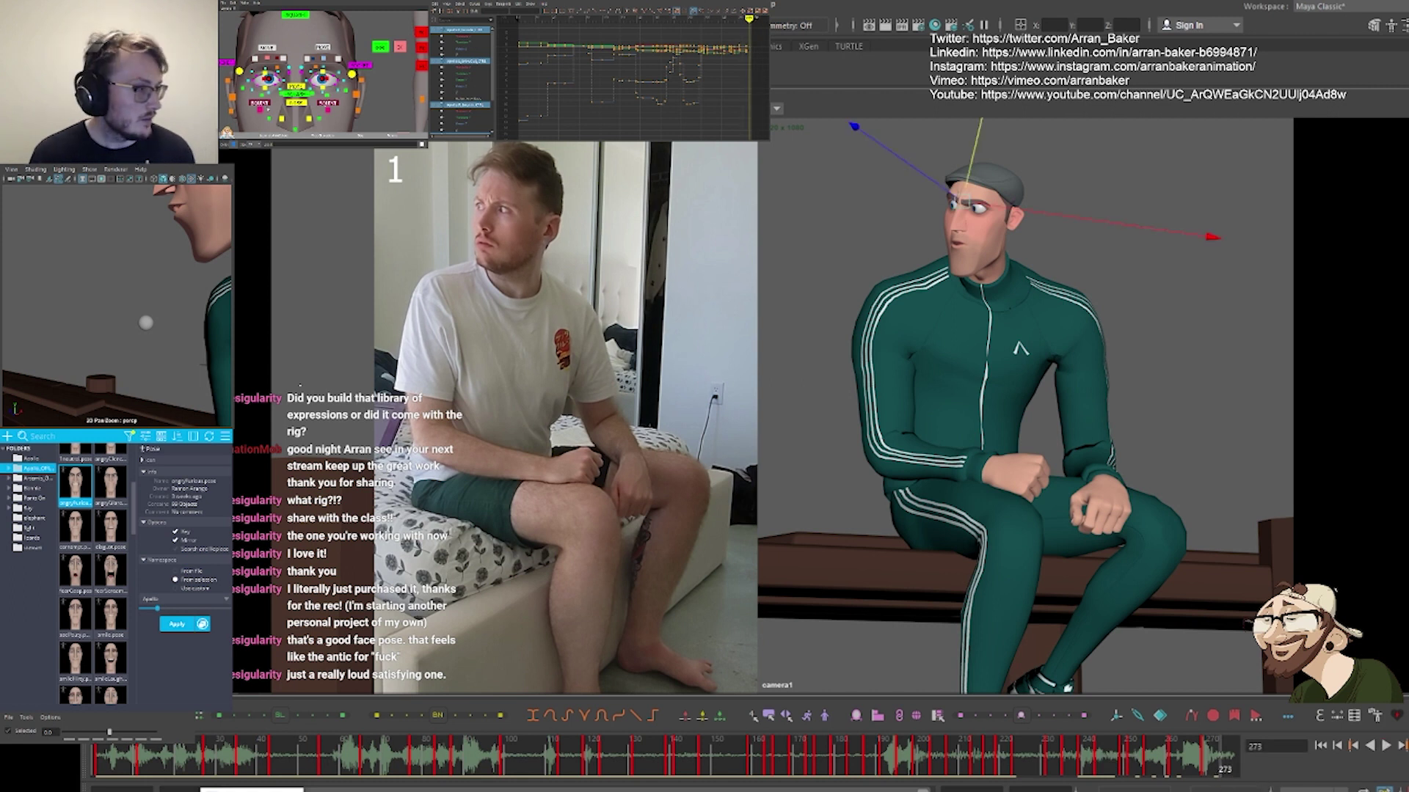
# Select all of the character's rig controls and key the full pose at frame 273
pyautogui.scroll(-5, 281, 72)
pyautogui.click(377, 68)
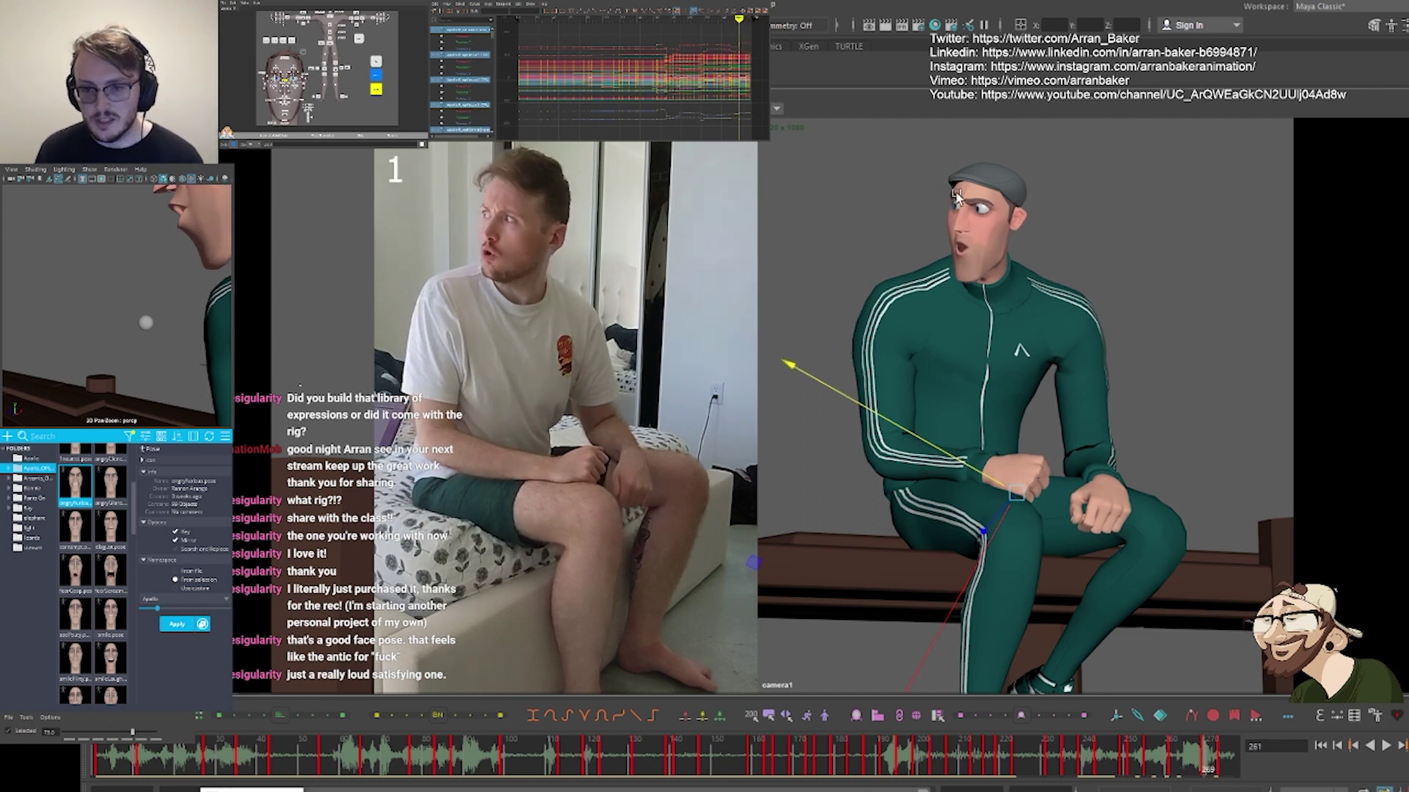
pyautogui.click(376, 75)
# Rotate the chest and mid-spine controls slightly at frame 273, comparing the pose with frame 261
pyautogui.scroll(4, 322, 68)
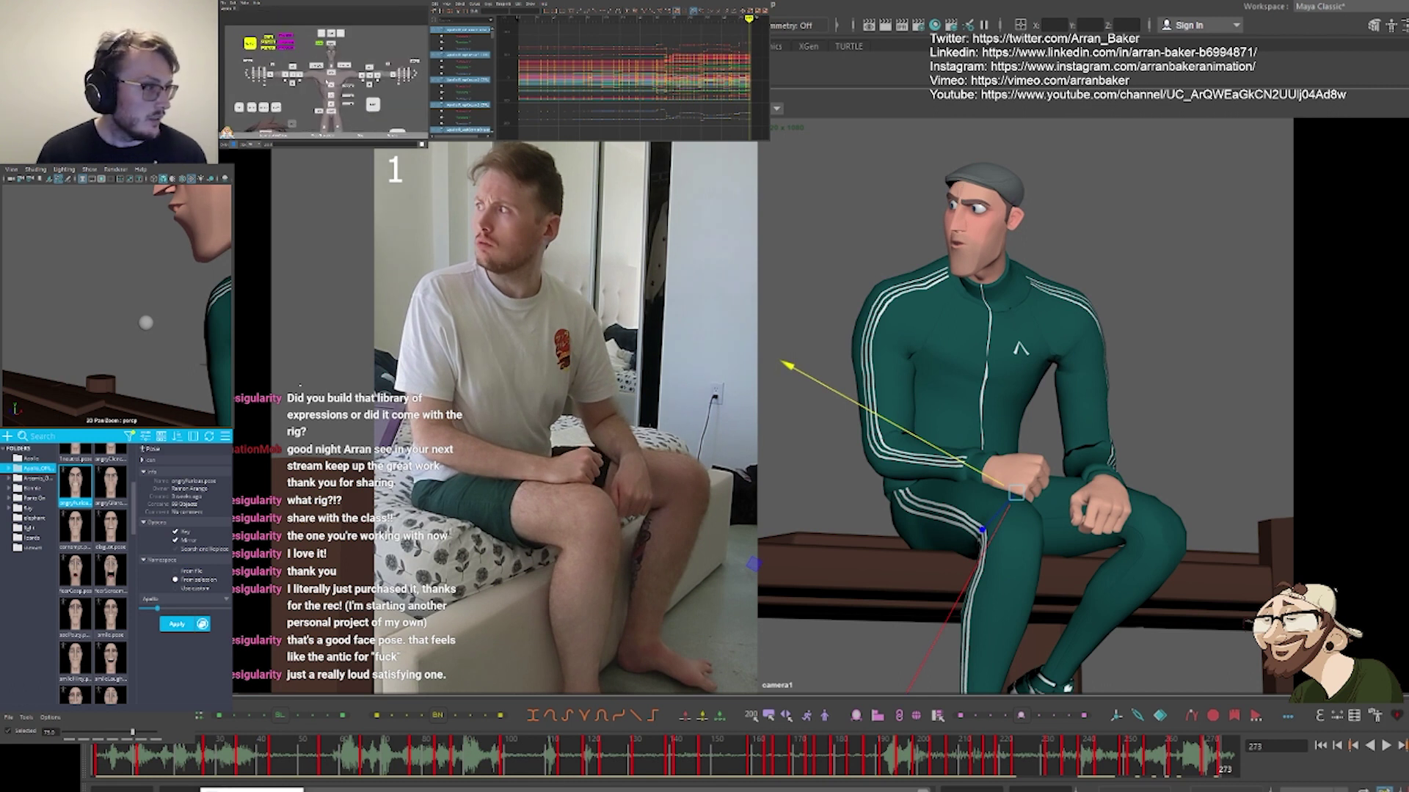
pyautogui.click(331, 72)
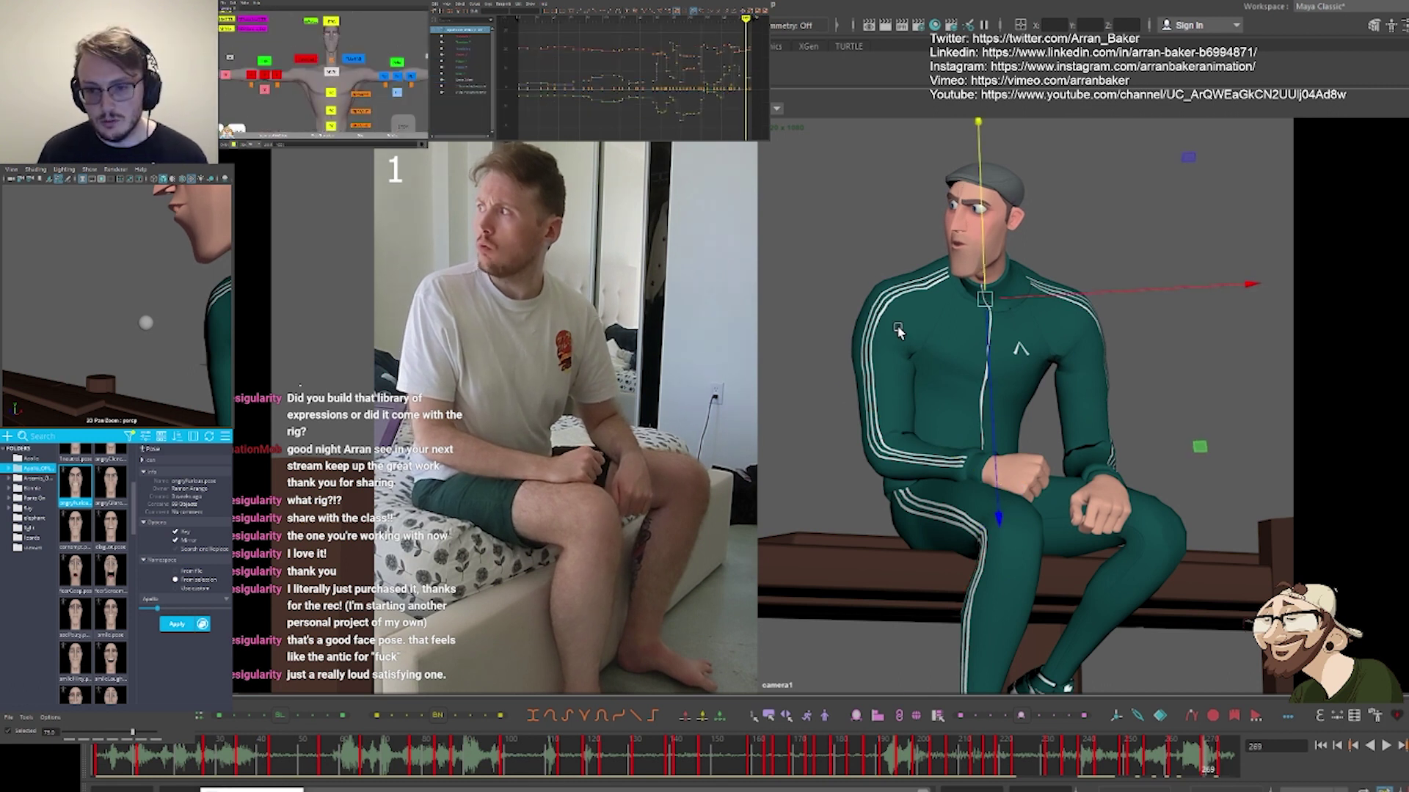
pyautogui.press('e')
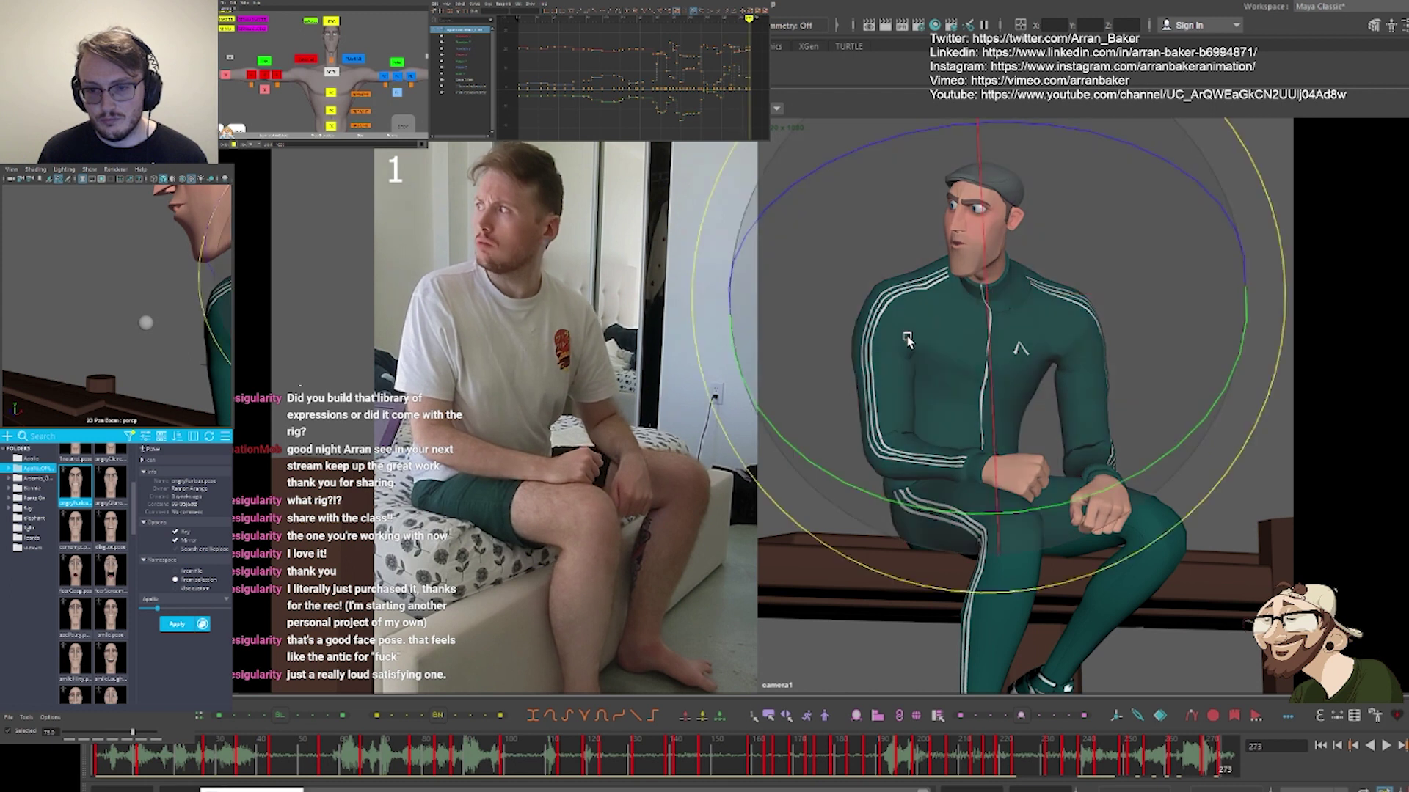
pyautogui.click(330, 92)
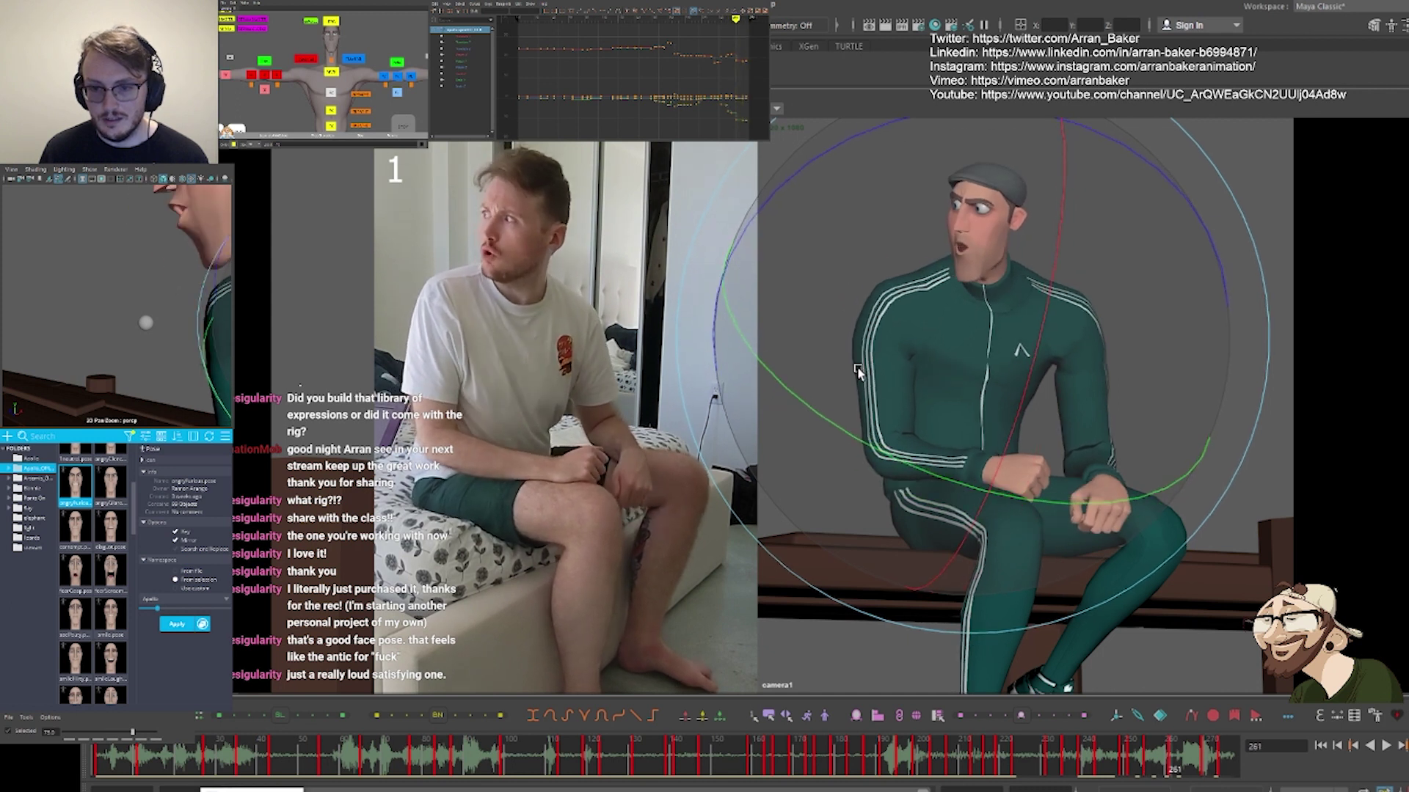
pyautogui.press('.')
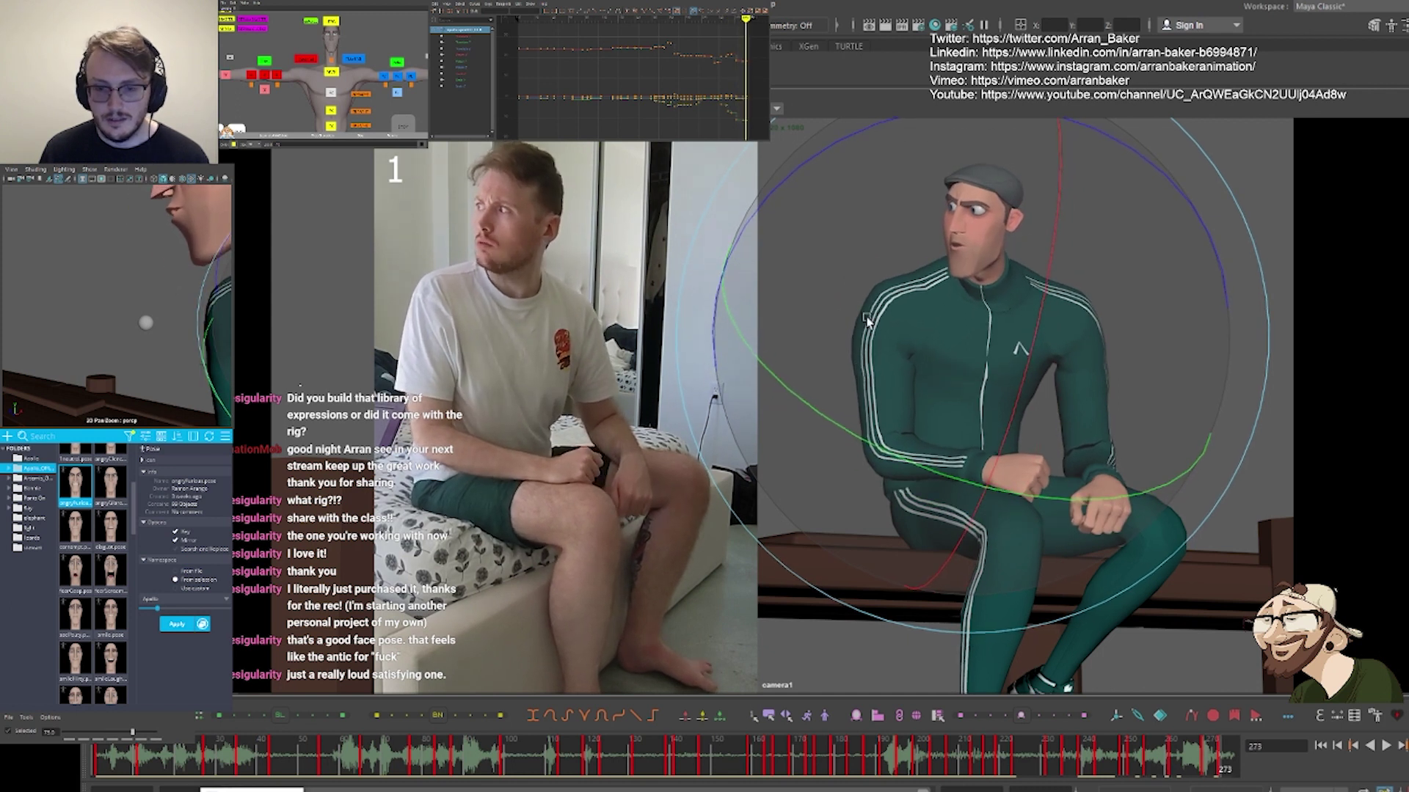
# Select the character's facial controls and partly blend the neutral face pose from the pose library into frame 273
pyautogui.keyDown('alt'); pyautogui.moveTo(408, 126); pyautogui.dragTo(422, 15, button='middle'); pyautogui.keyUp('alt')
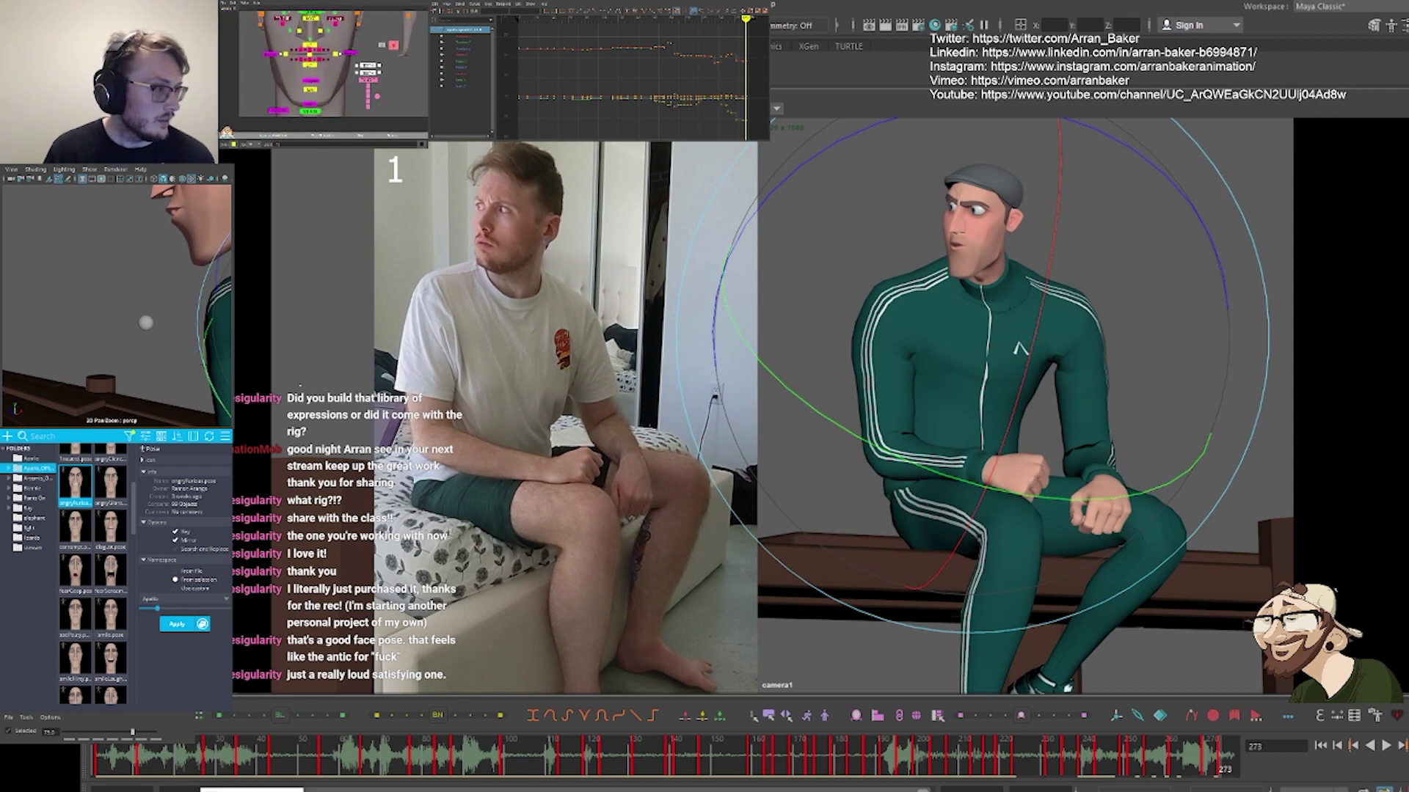
pyautogui.keyDown('alt'); pyautogui.moveTo(334, 18); pyautogui.dragTo(369, 55, button='middle'); pyautogui.keyUp('alt')
pyautogui.click(371, 20)
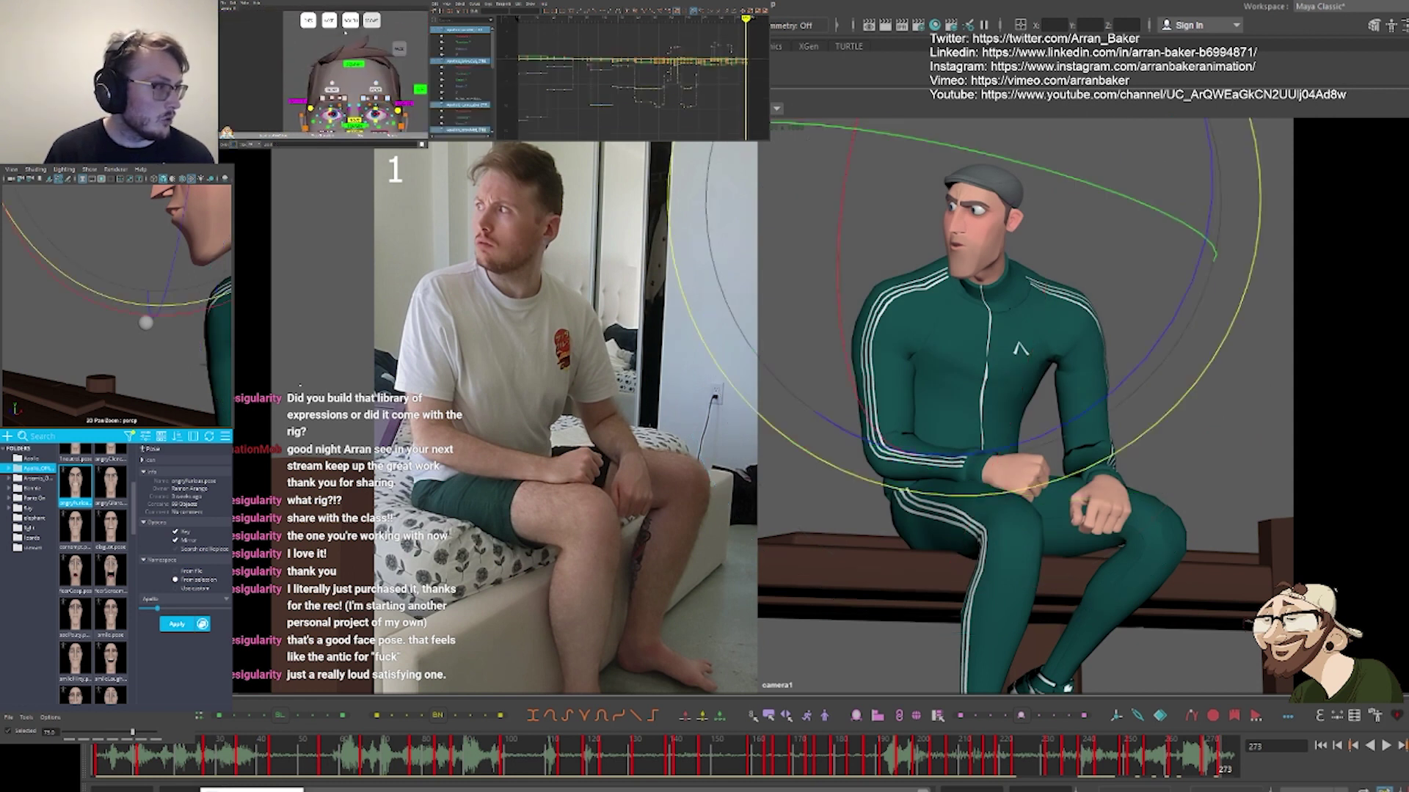
pyautogui.click(350, 20)
pyautogui.scroll(2, 69, 576)
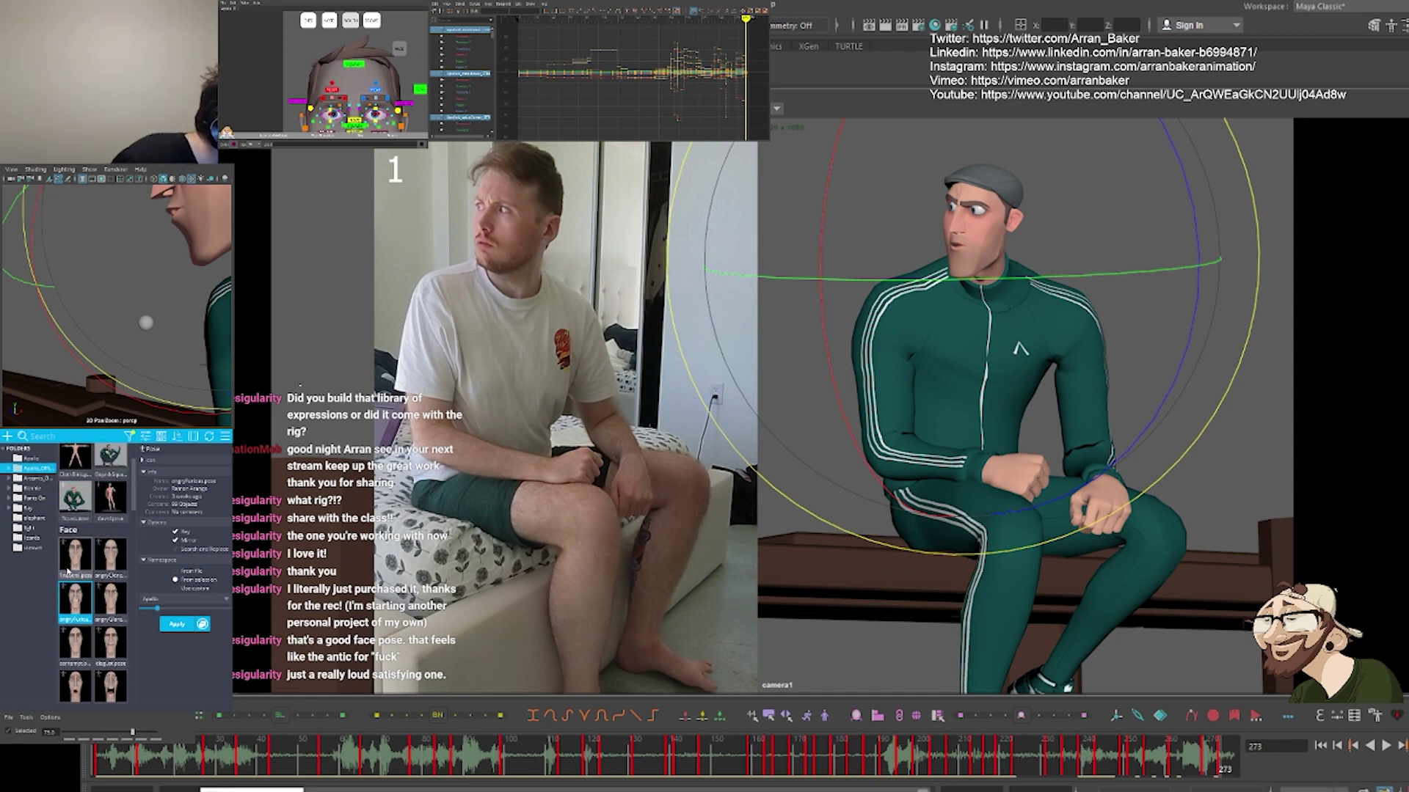
pyautogui.click(78, 562)
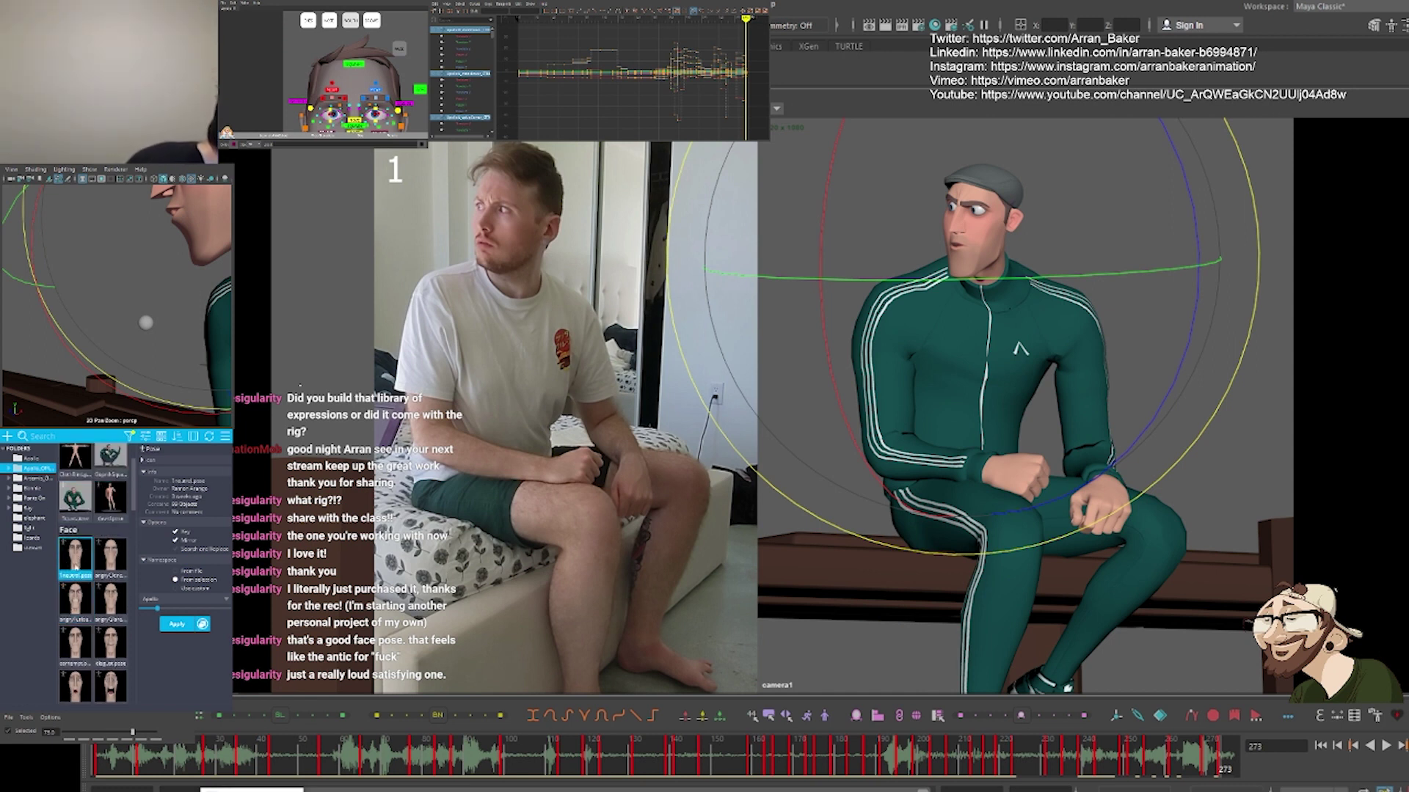
pyautogui.click(83, 650)
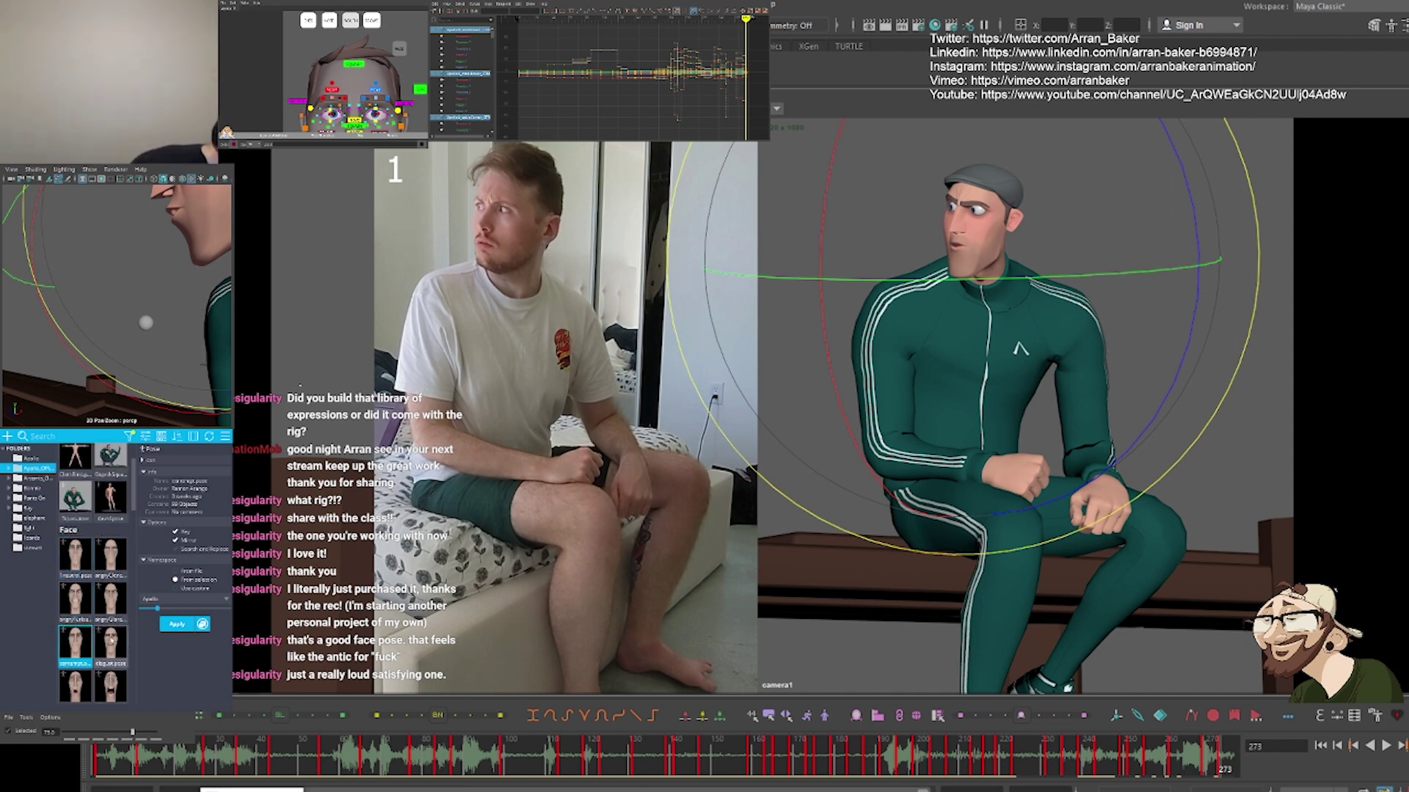
pyautogui.scroll(-1, 91, 657)
pyautogui.click(80, 647)
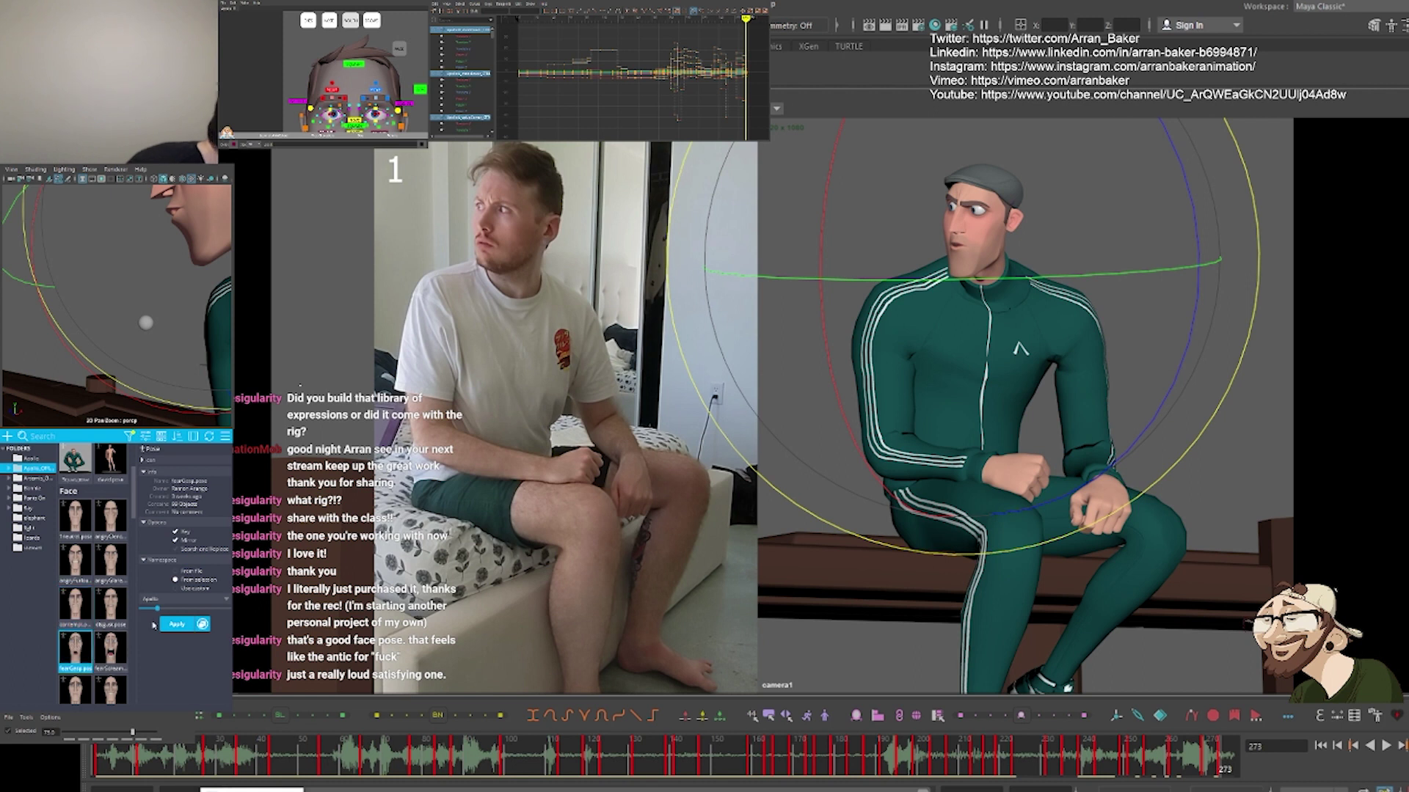
pyautogui.moveTo(151, 613); pyautogui.dragTo(193, 611)
pyautogui.click(75, 516)
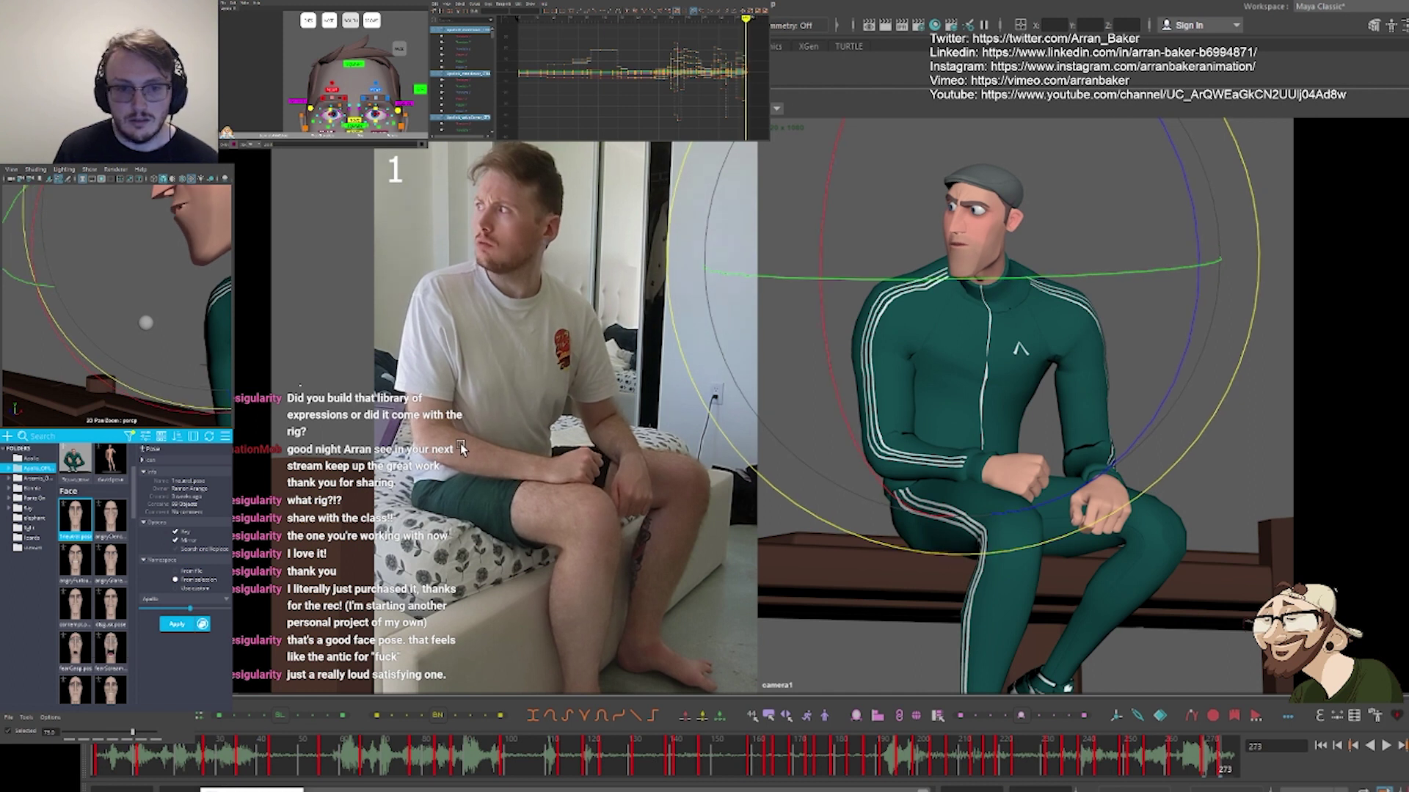
# Shift the far mouth corner slightly inward at frame 273 in a close-up of the mouth
pyautogui.press('\\')
pyautogui.moveTo(1313, 331); pyautogui.dragTo(755, 417, button='right')
pyautogui.scroll(3, 756, 418)
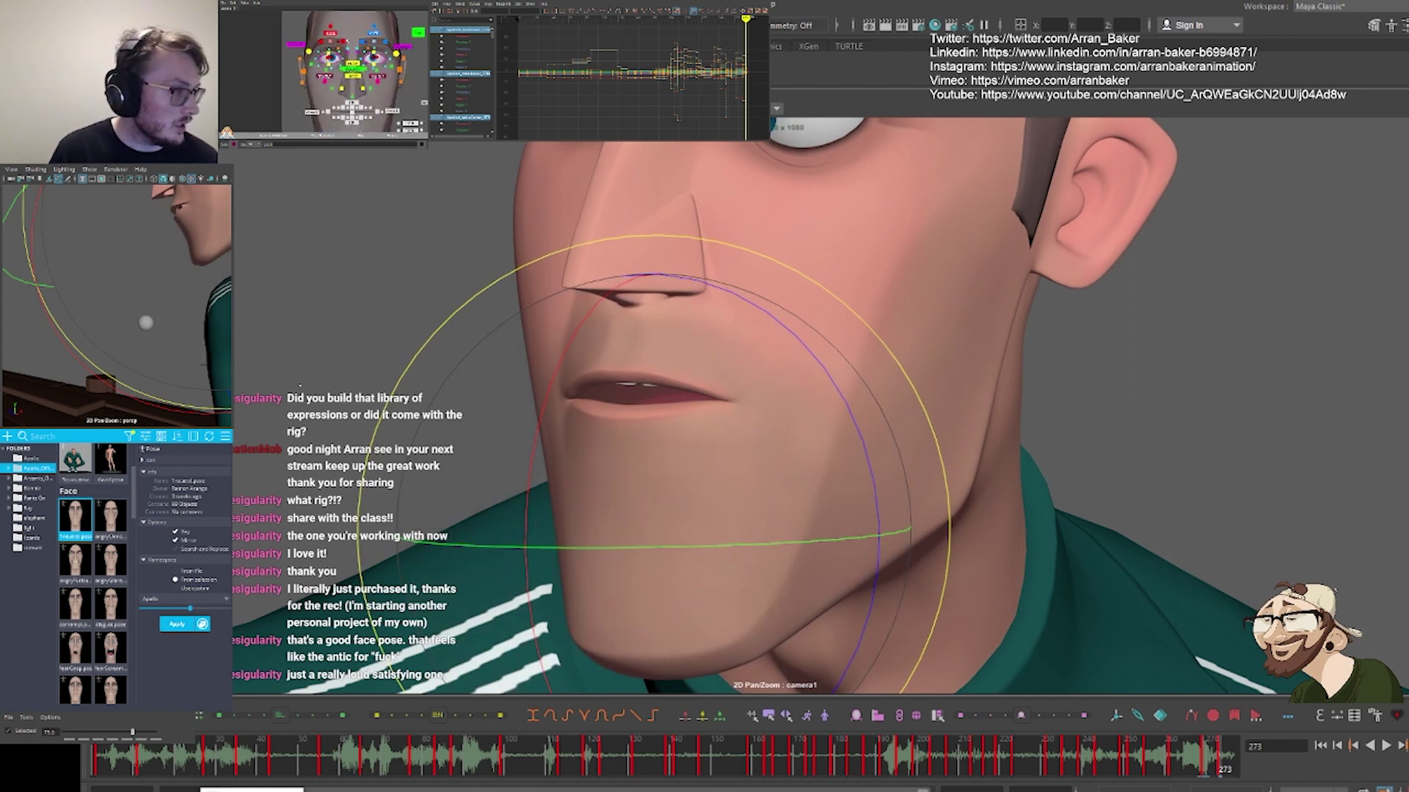
pyautogui.click(328, 112)
pyautogui.click(457, 48)
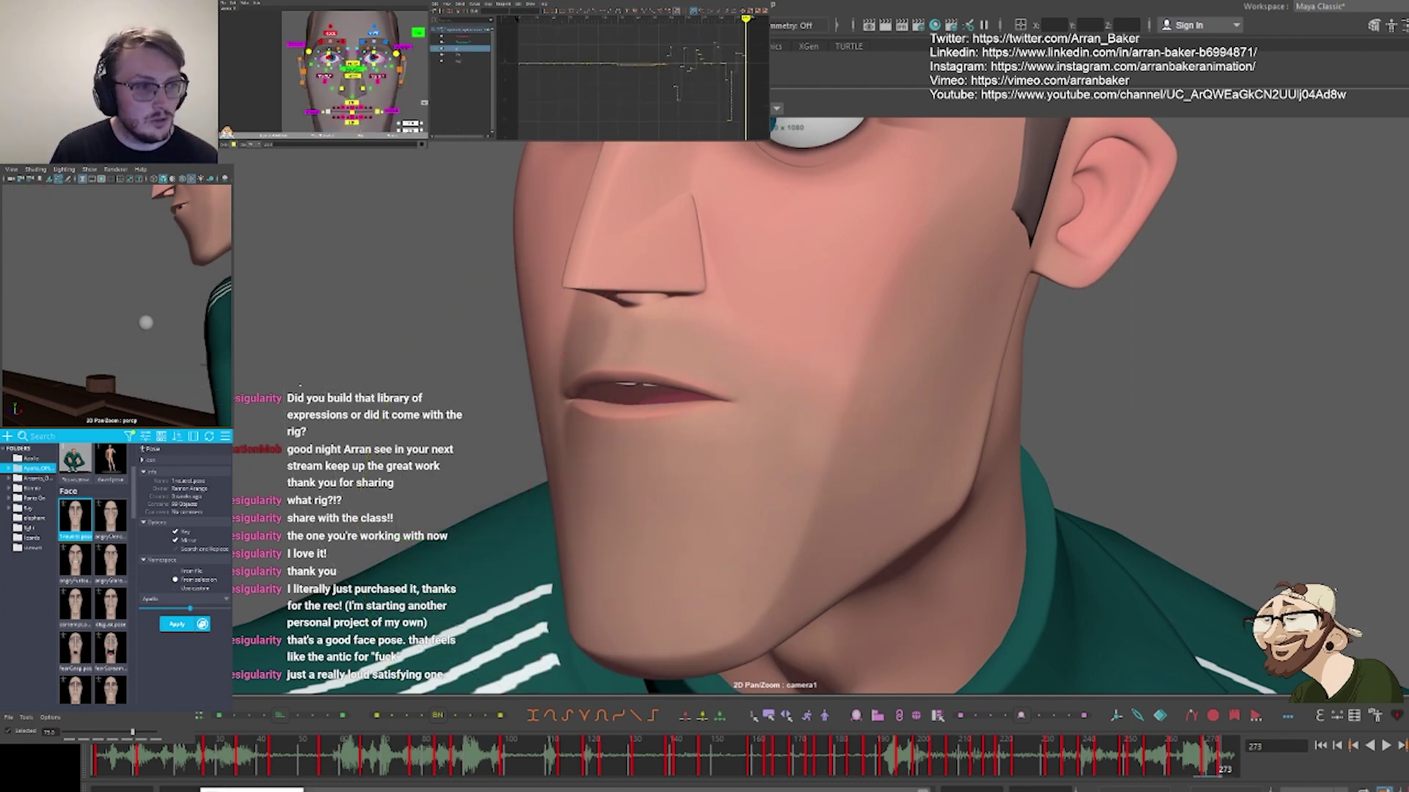
pyautogui.moveTo(375, 198); pyautogui.dragTo(350, 193, button='middle')
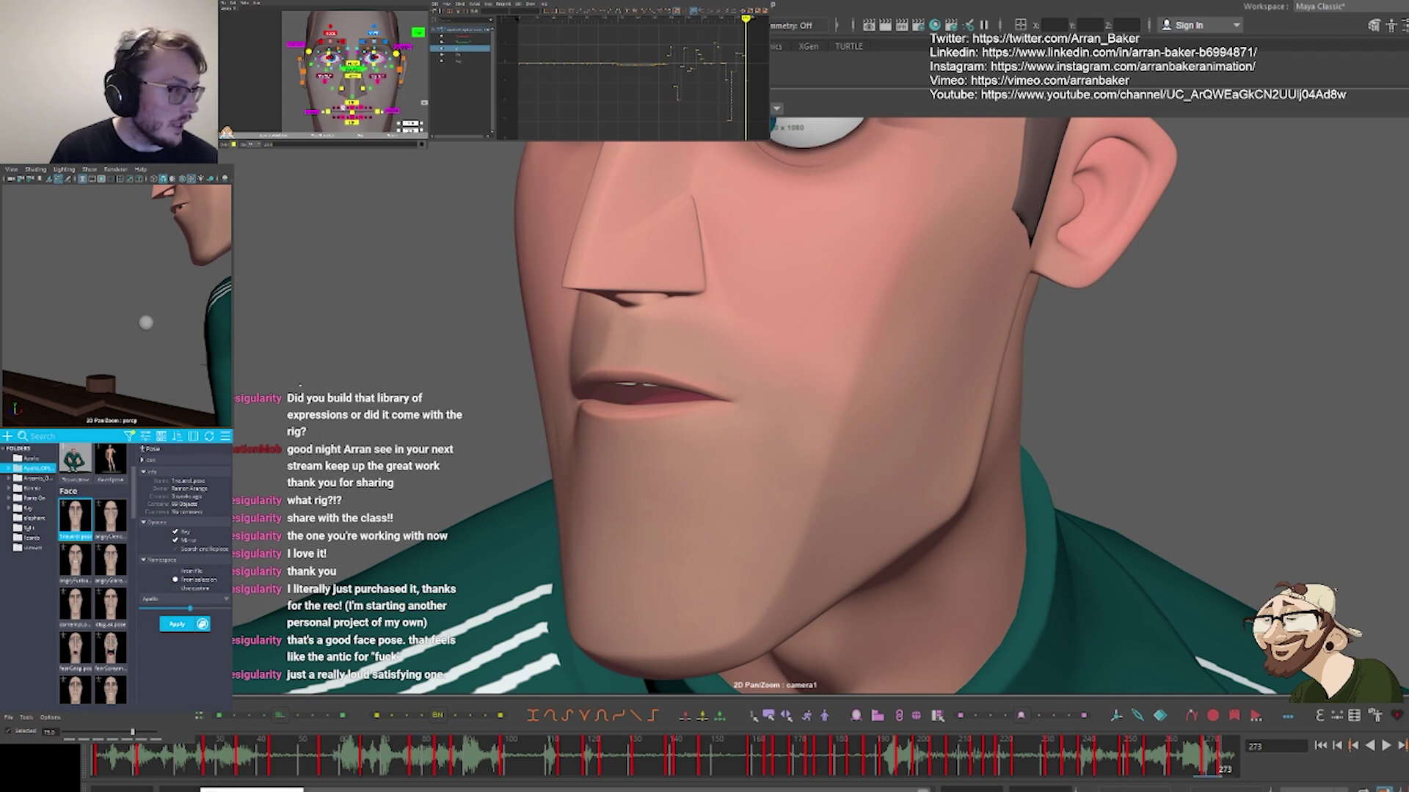
# Raise the two upper lip side controls slightly at frame 273, lifting the near side more
pyautogui.click(342, 108)
pyautogui.moveTo(372, 311); pyautogui.dragTo(372, 310, button='middle')
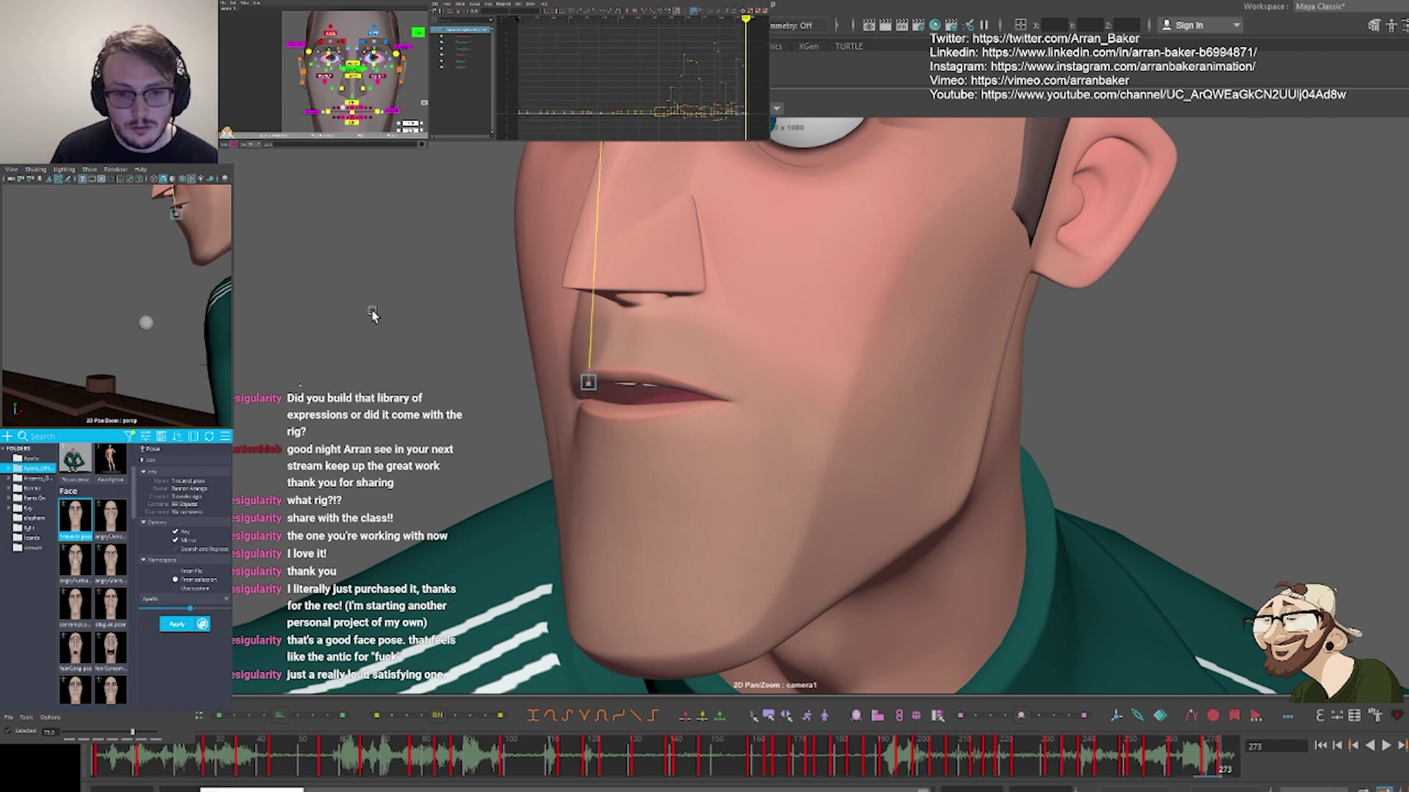
pyautogui.press('w')
pyautogui.moveTo(489, 314); pyautogui.dragTo(488, 311, button='middle')
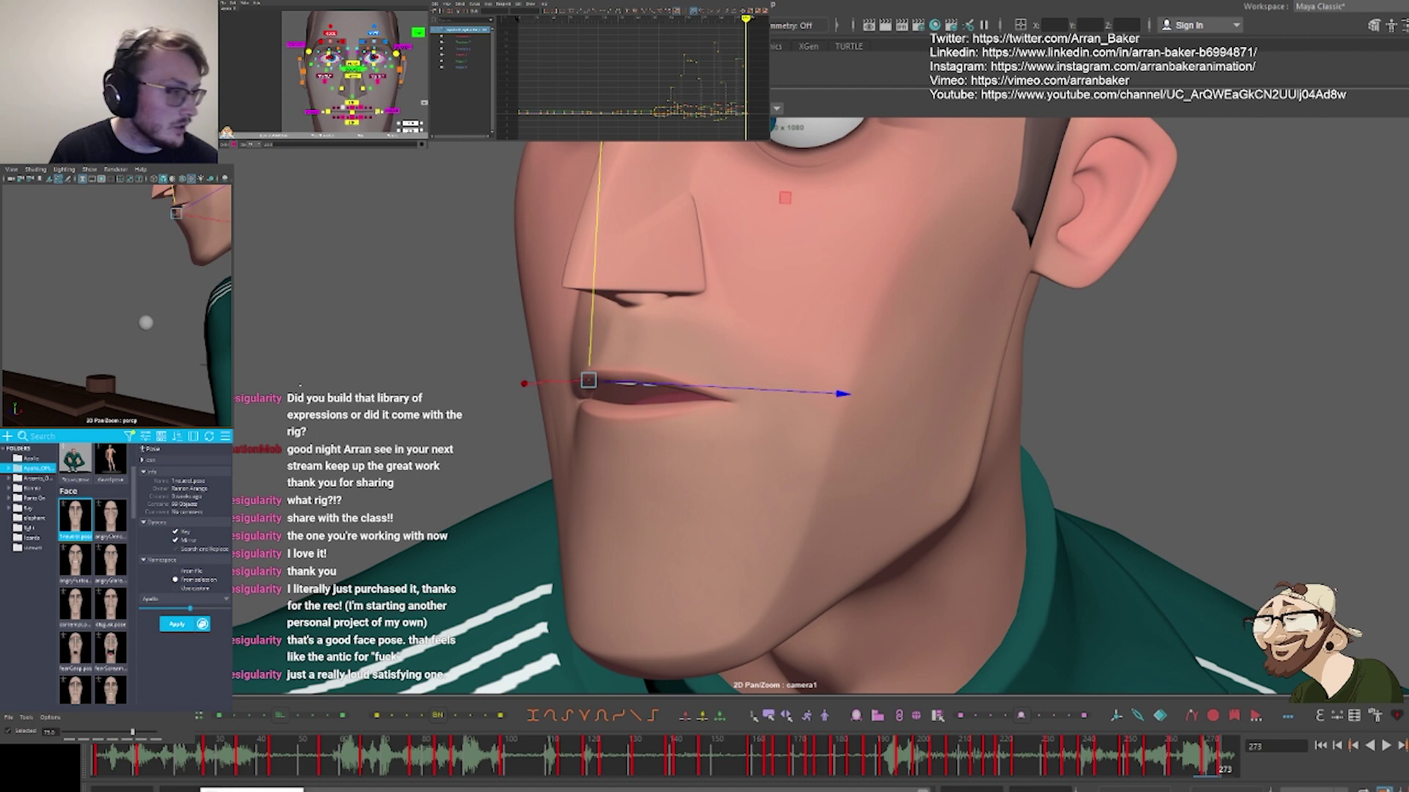
pyautogui.click(360, 109)
pyautogui.moveTo(366, 412); pyautogui.dragTo(379, 398, button='middle')
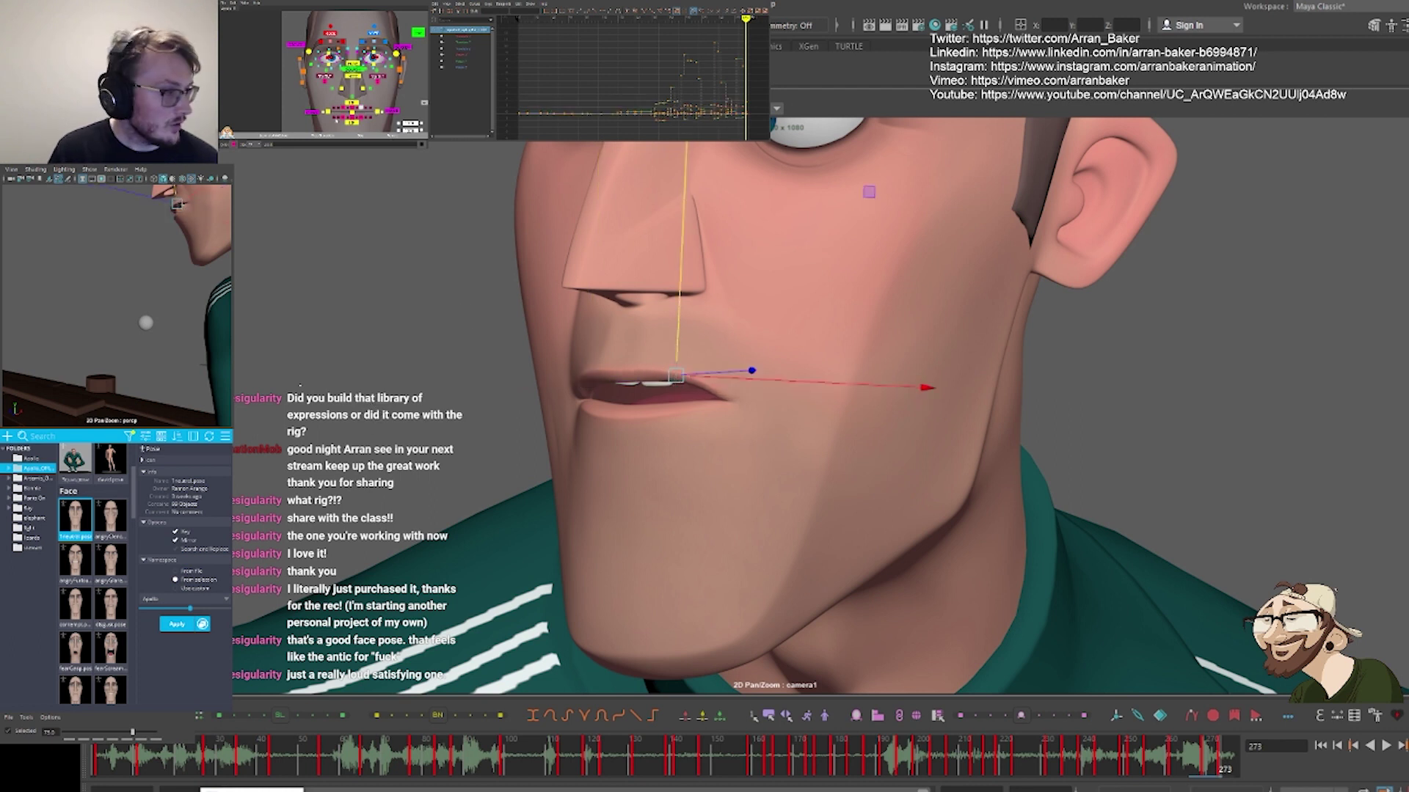
# Adjust the lower lip side controls and the near mouth corner at frame 273, and return to the full camera view
pyautogui.click(342, 117)
pyautogui.moveTo(304, 434); pyautogui.dragTo(307, 439, button='middle')
pyautogui.click(283, 425)
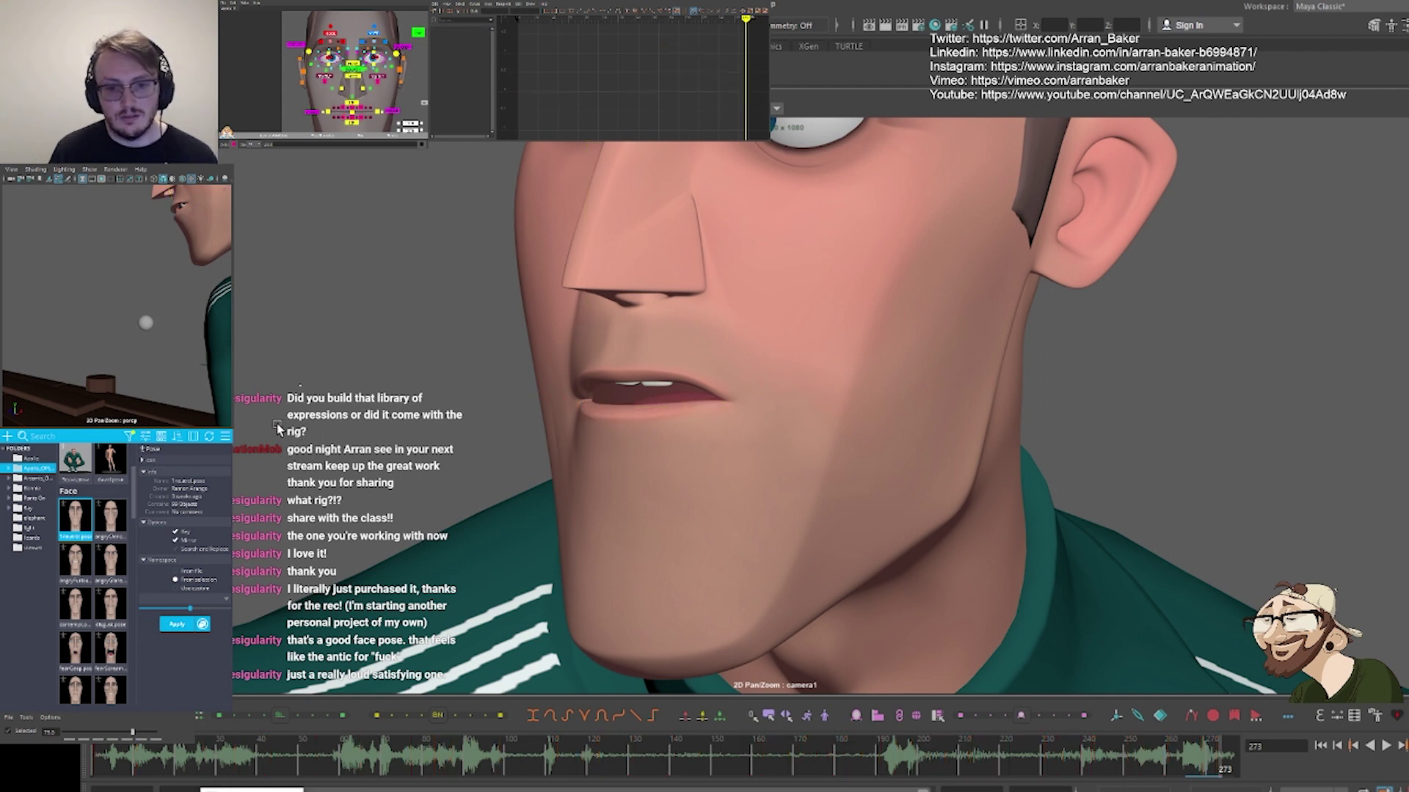
pyautogui.press('\\')
pyautogui.press('\\')
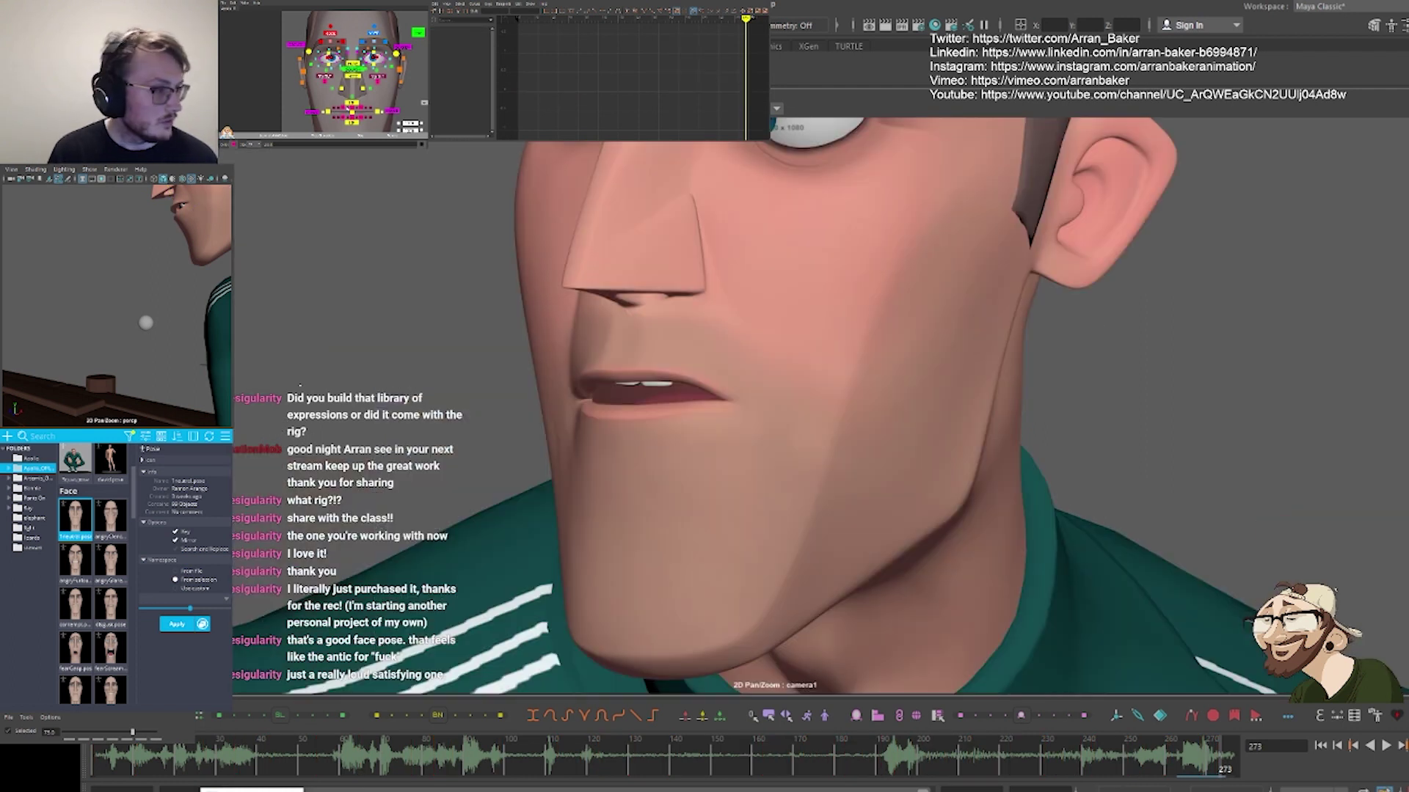
pyautogui.click(378, 113)
pyautogui.moveTo(555, 457); pyautogui.dragTo(566, 464, button='middle')
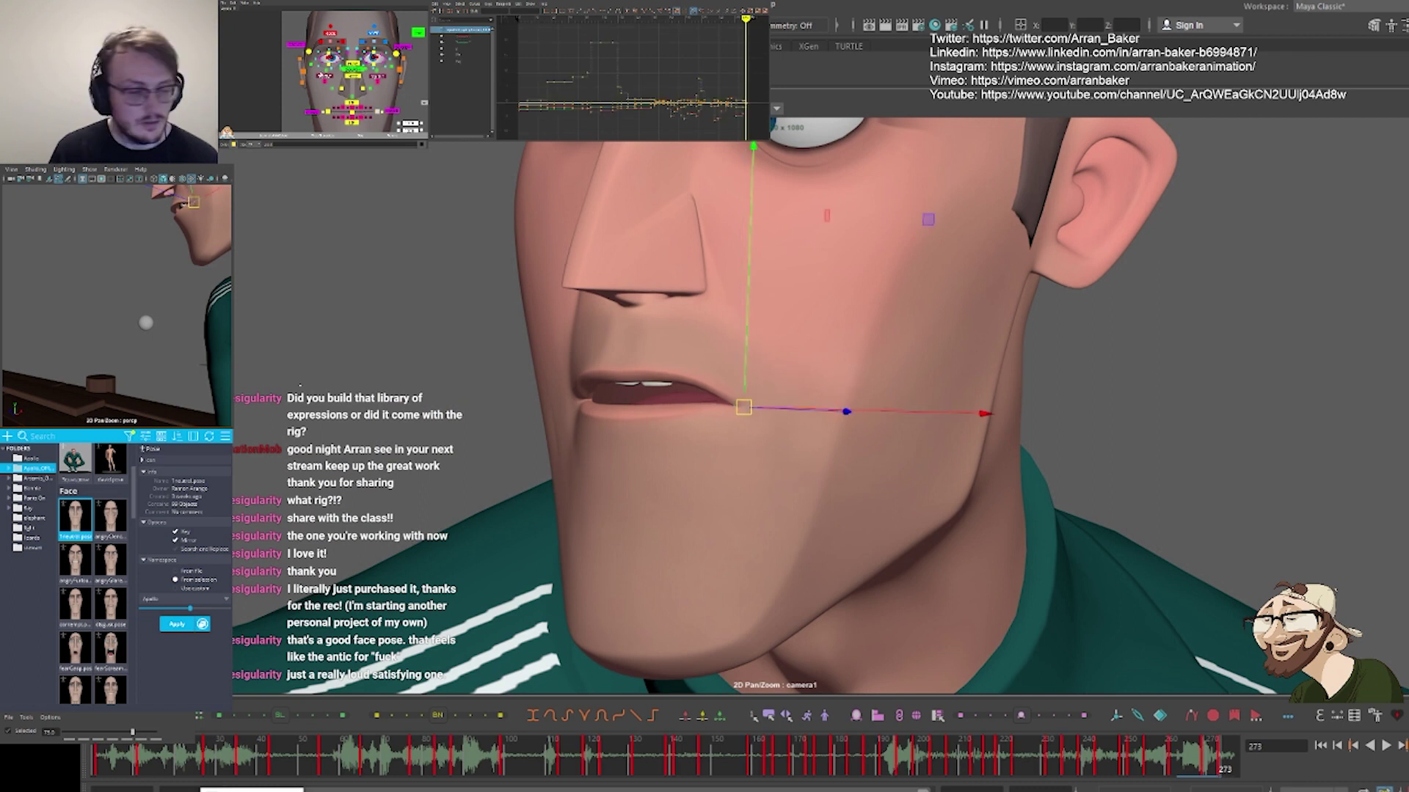
pyautogui.click(366, 118)
pyautogui.moveTo(194, 202); pyautogui.dragTo(191, 202, button='middle')
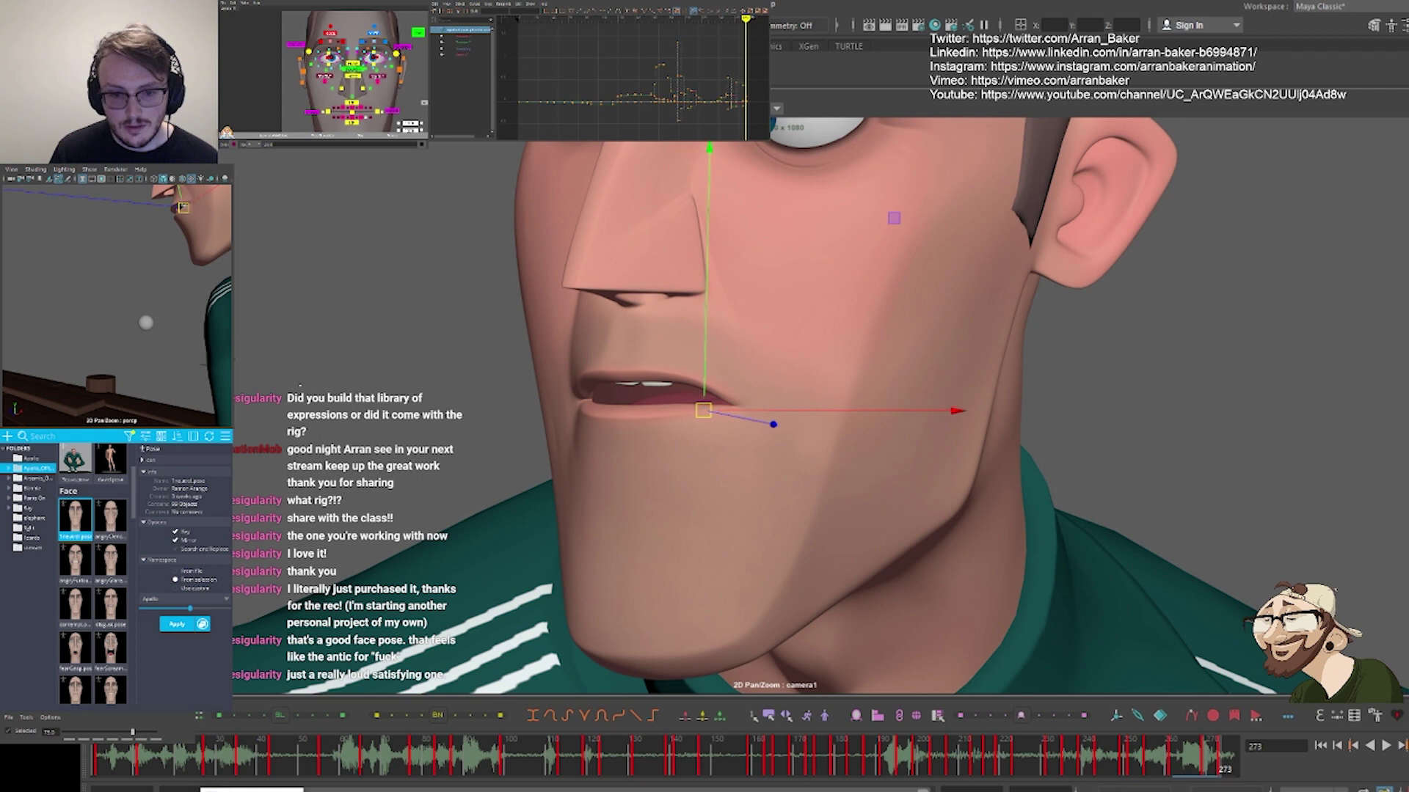
pyautogui.click(239, 366)
pyautogui.press('\\')
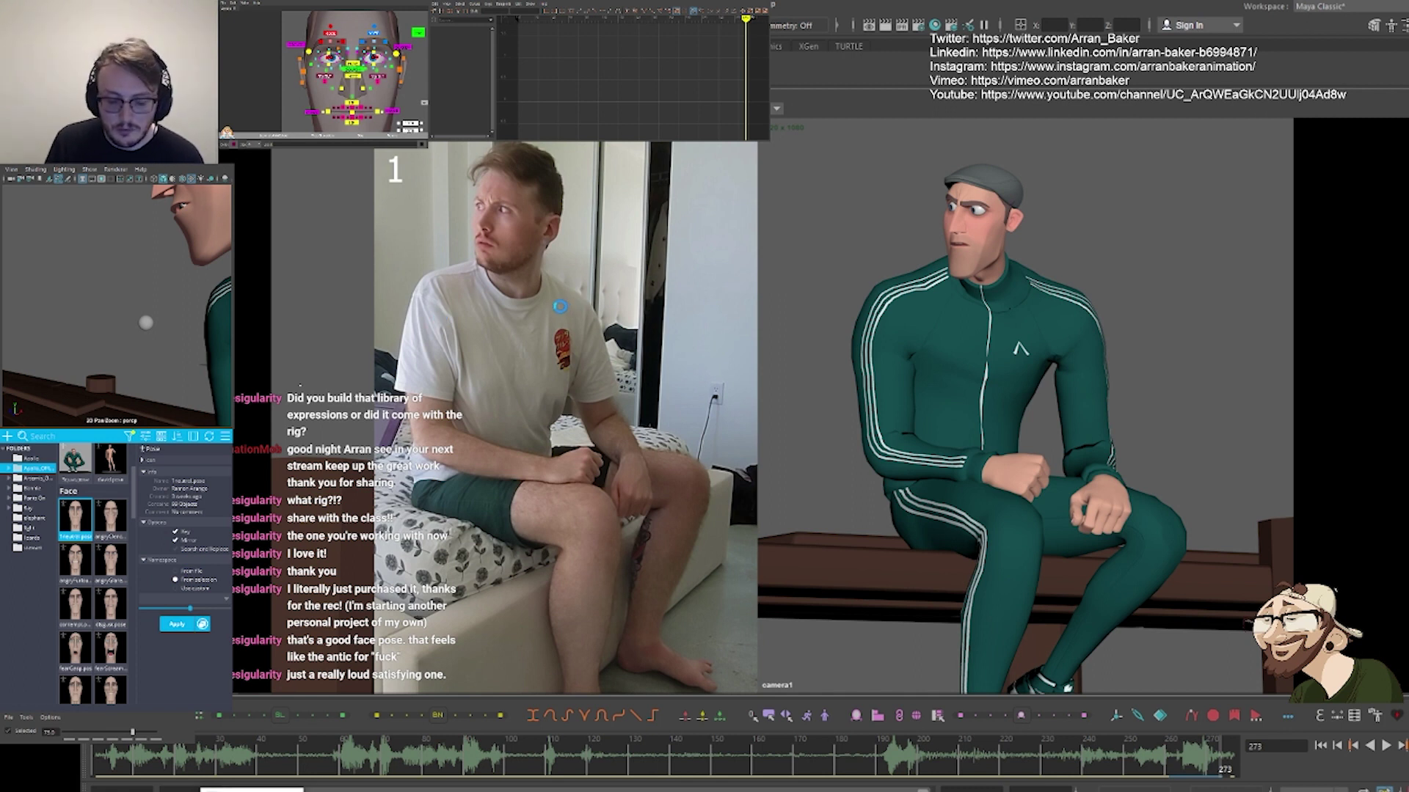
# Playblast the shot to the collaboration project's Playblasts folder as Watson_v03.mov
pyautogui.rightClick(696, 758)
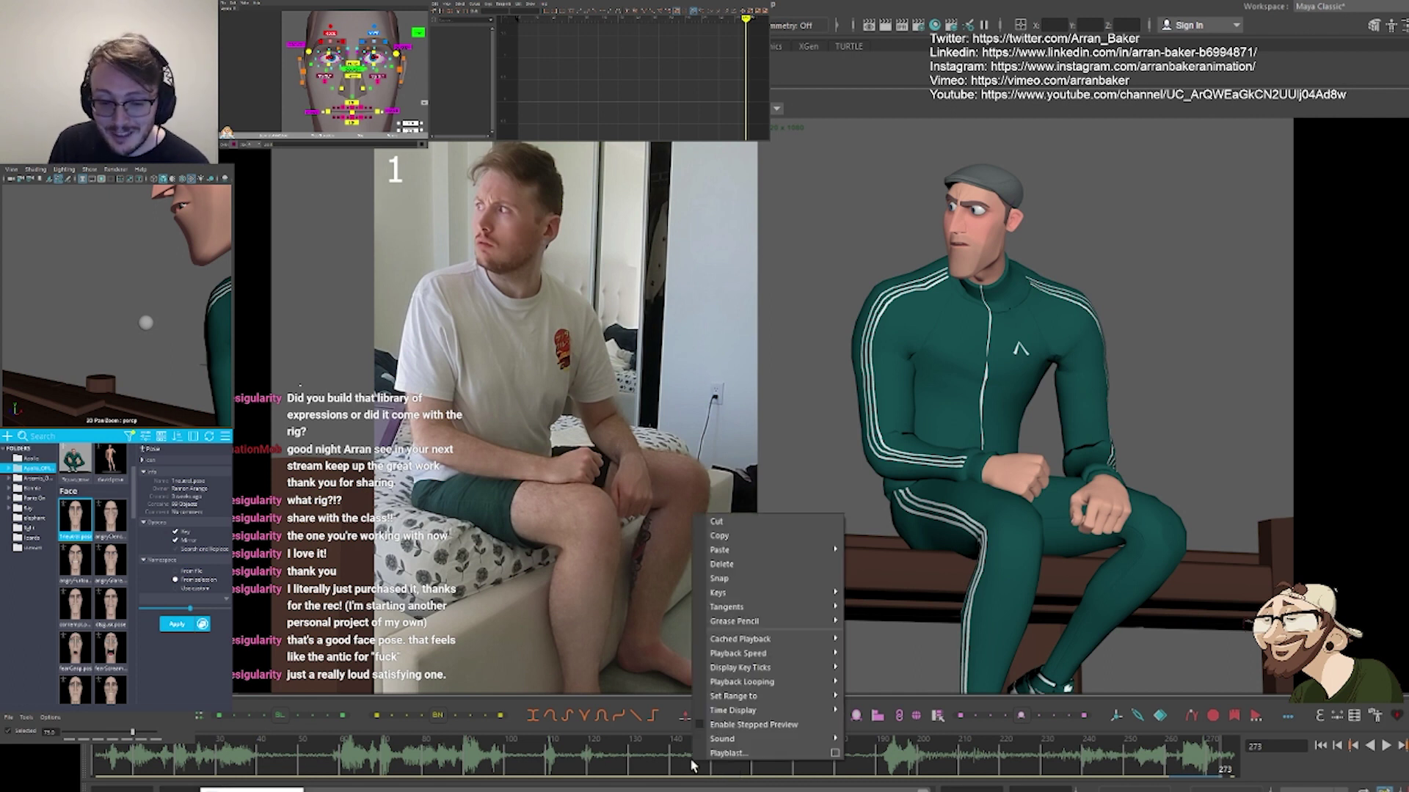
pyautogui.click(835, 753)
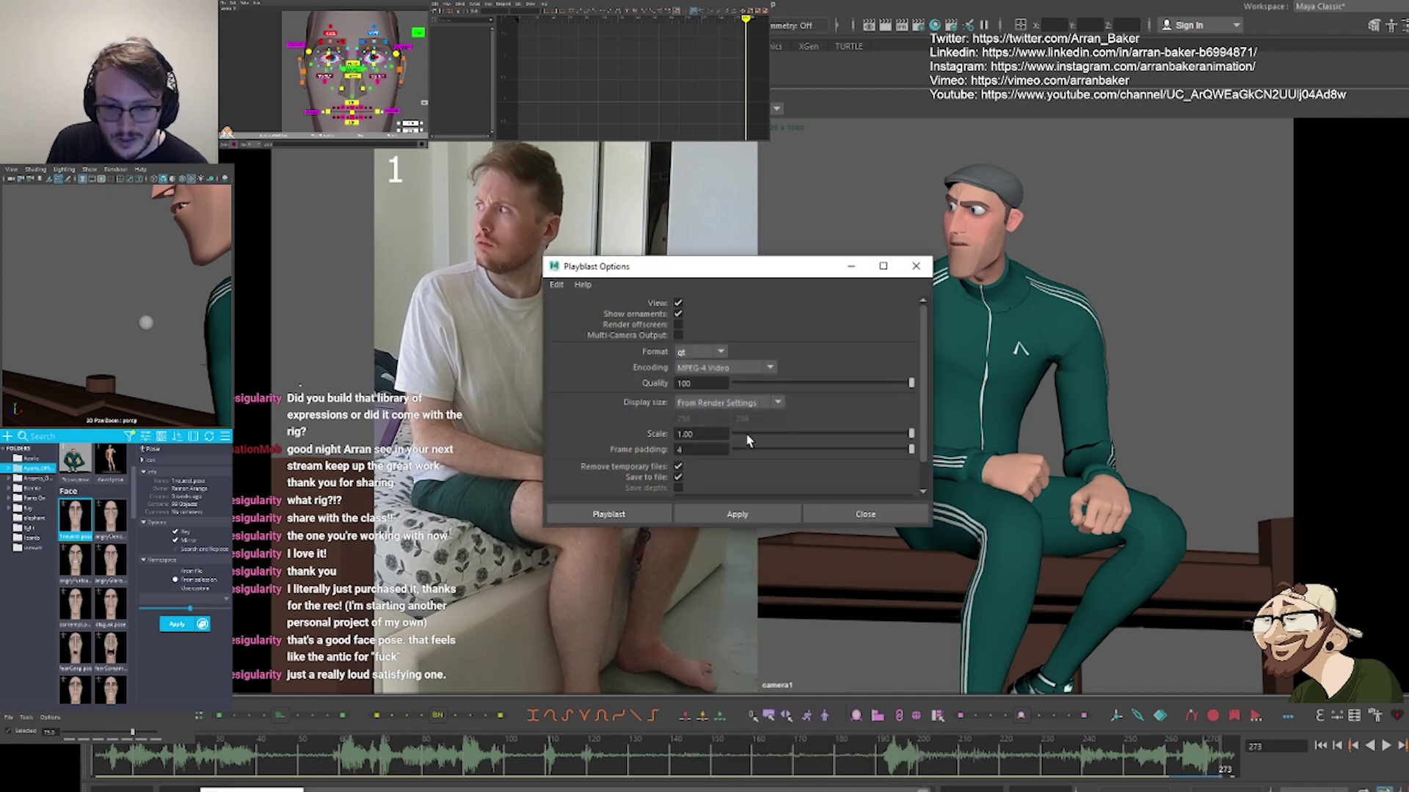
pyautogui.scroll(-1, 732, 470)
pyautogui.click(748, 486)
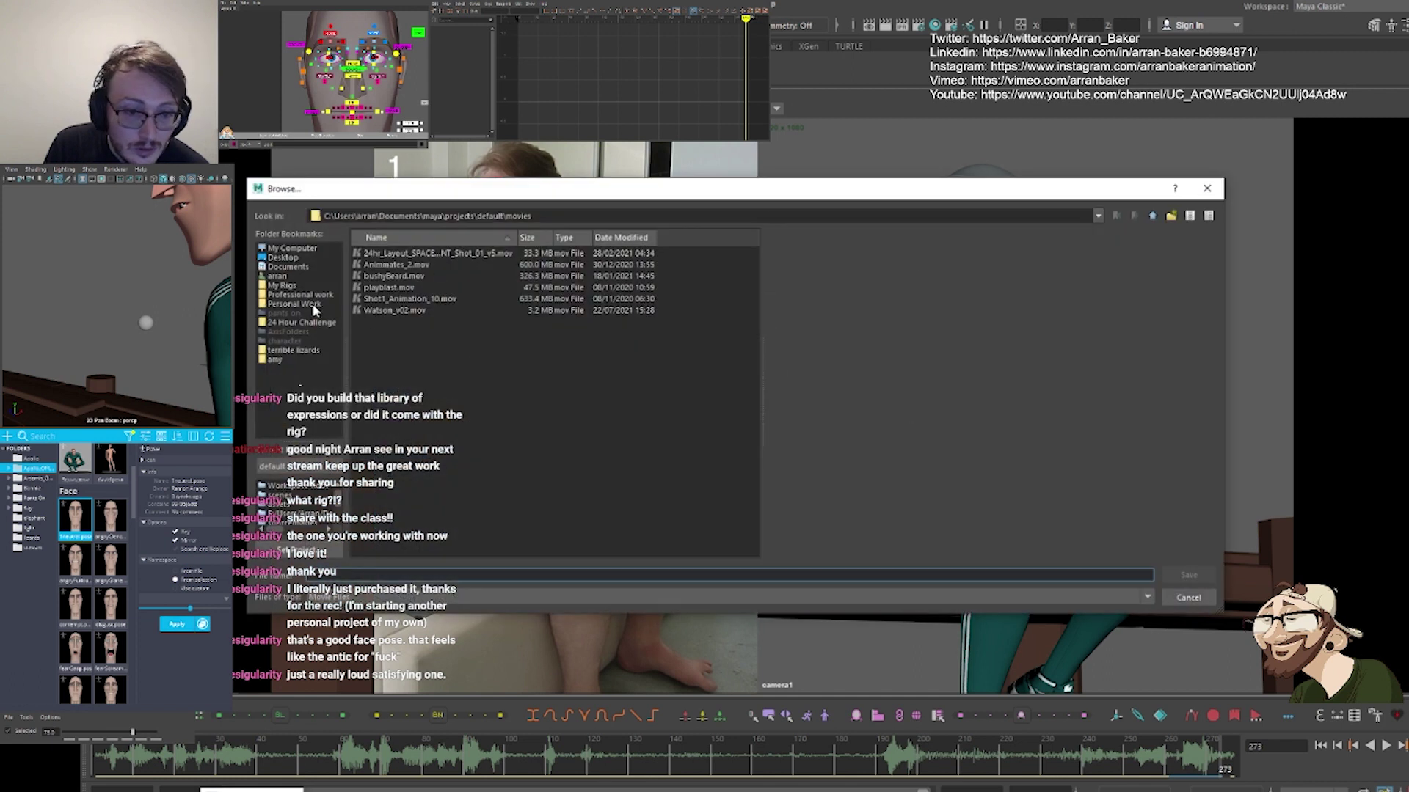
pyautogui.click(278, 359)
pyautogui.doubleClick(381, 356)
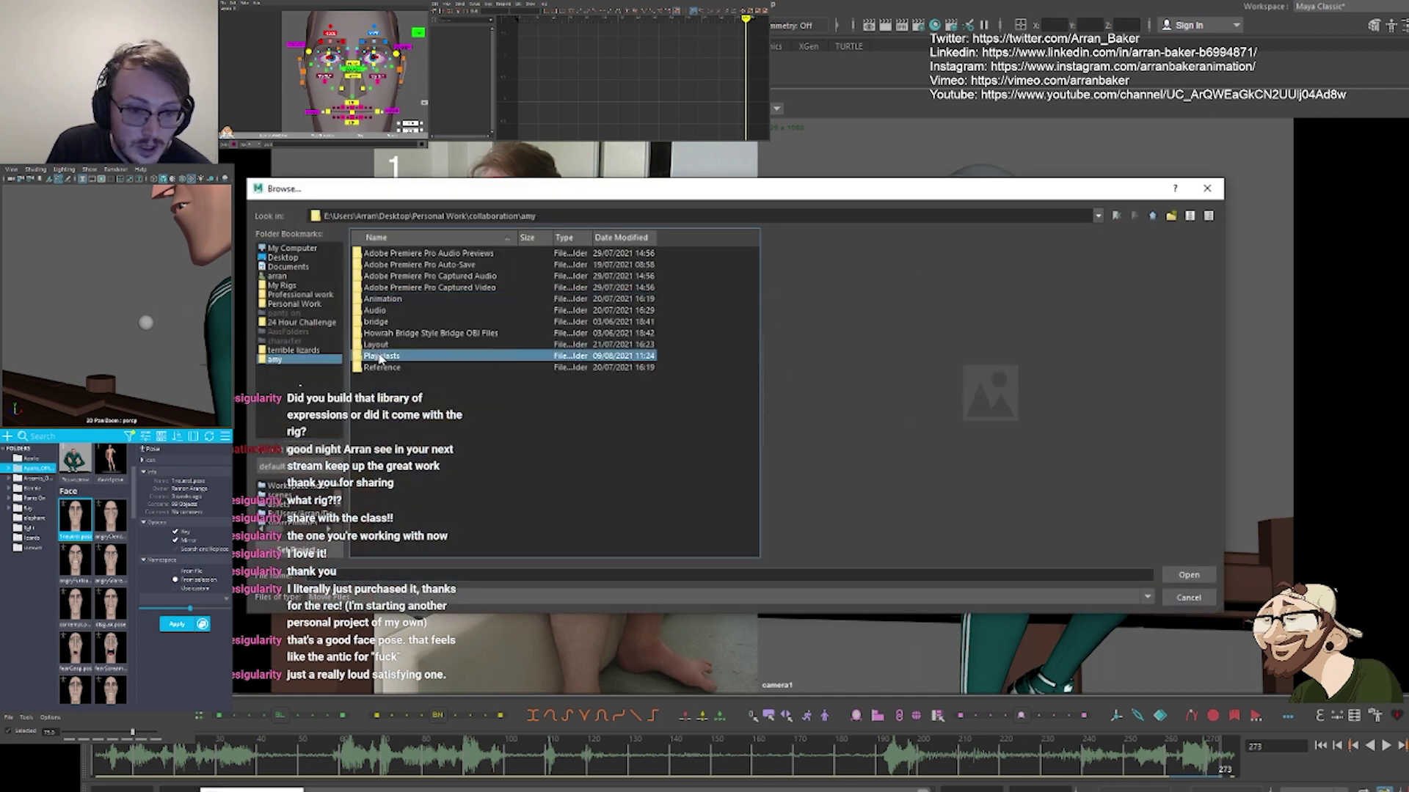
pyautogui.click(386, 276)
pyautogui.click(354, 575)
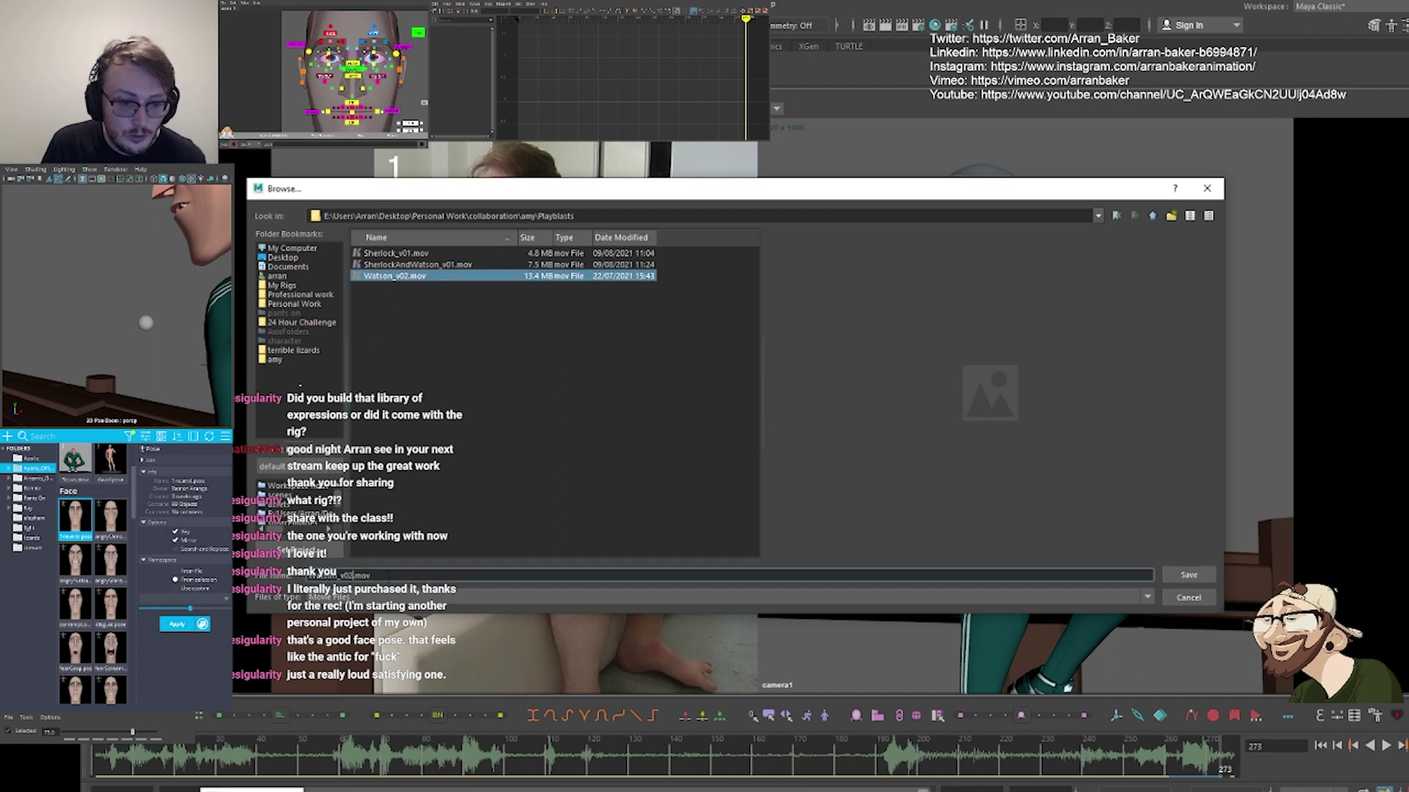
pyautogui.press('BackSpace')
pyautogui.write('3')
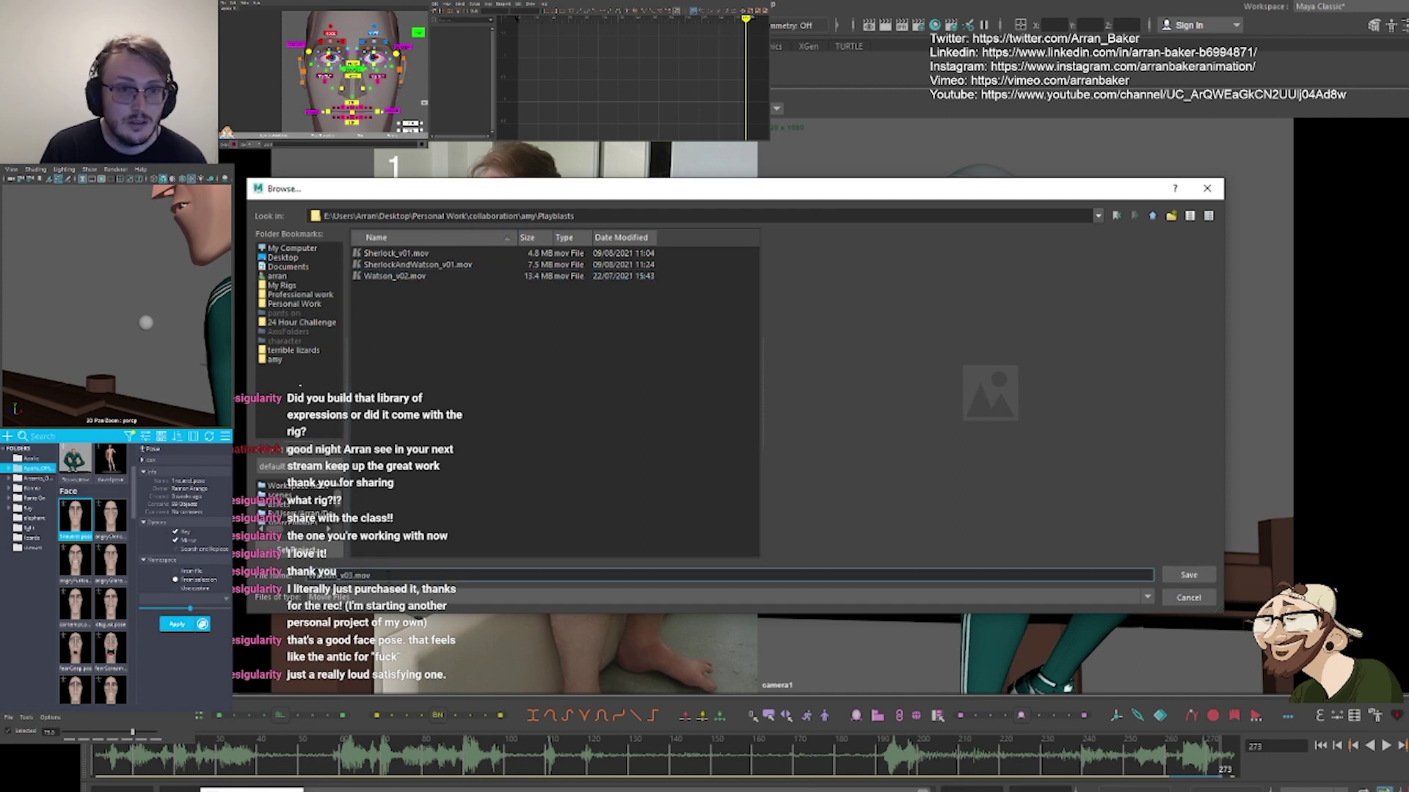
pyautogui.press('Return')
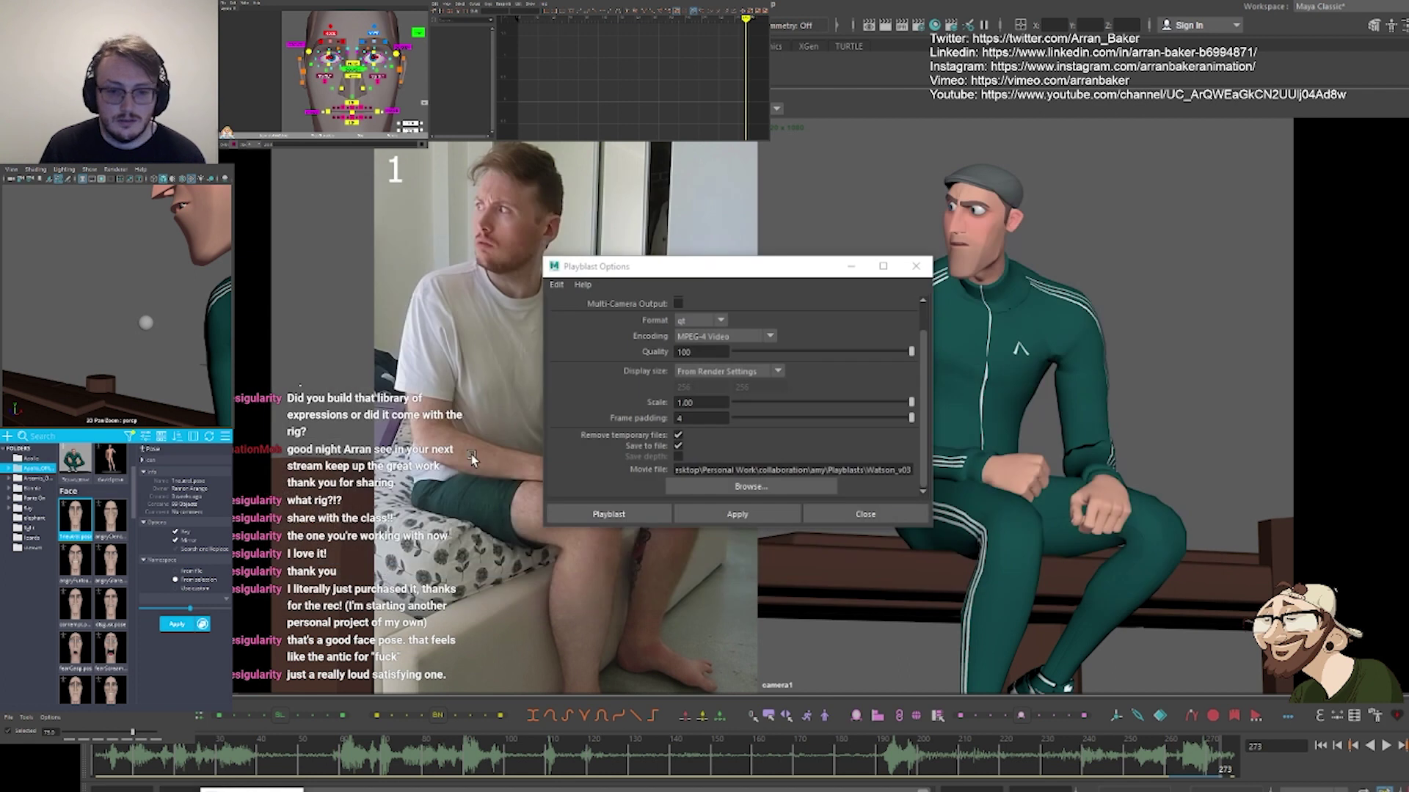
pyautogui.click(613, 515)
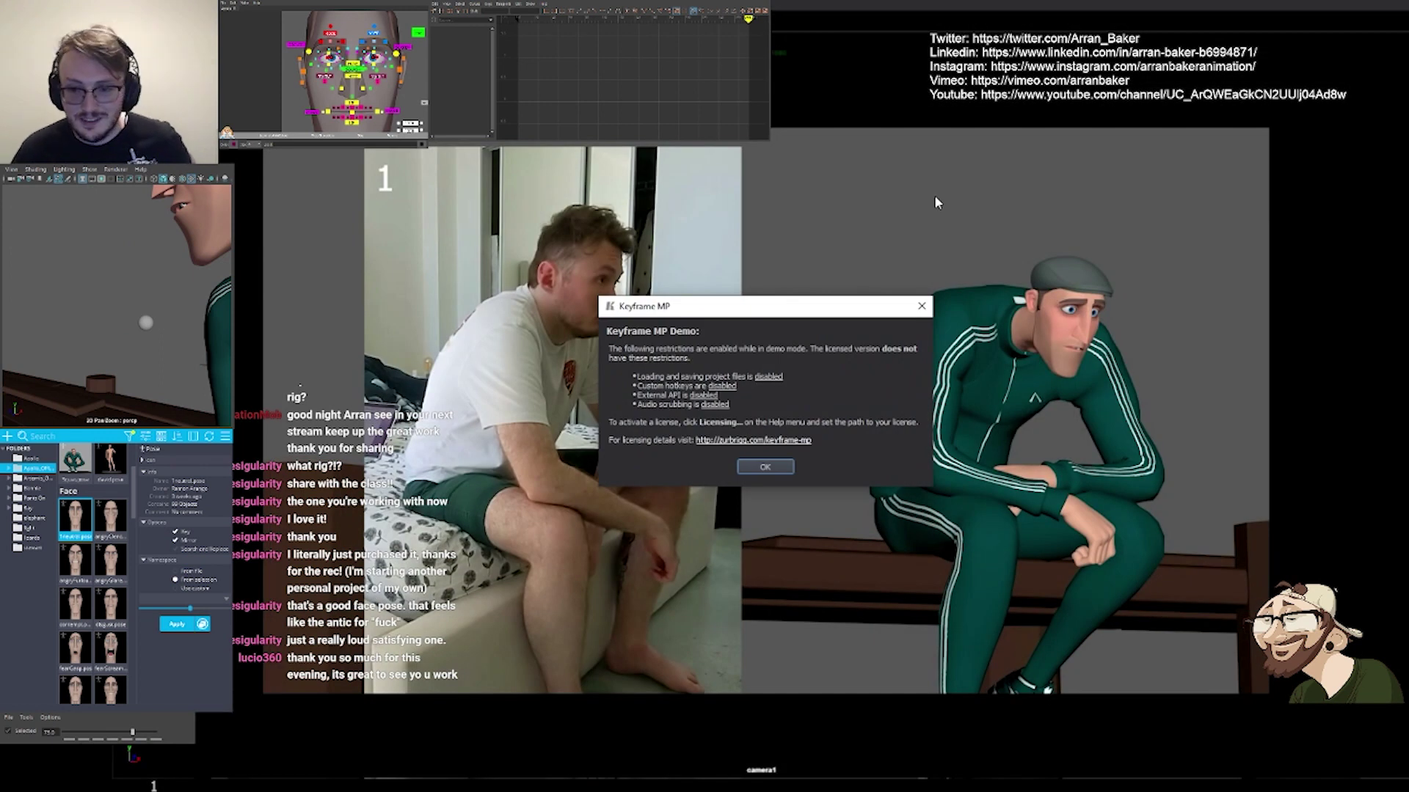
# Dismiss the Keyframe MP demo notice, play the playblast and step through frames 120 to 139 against the reference
pyautogui.click(783, 464)
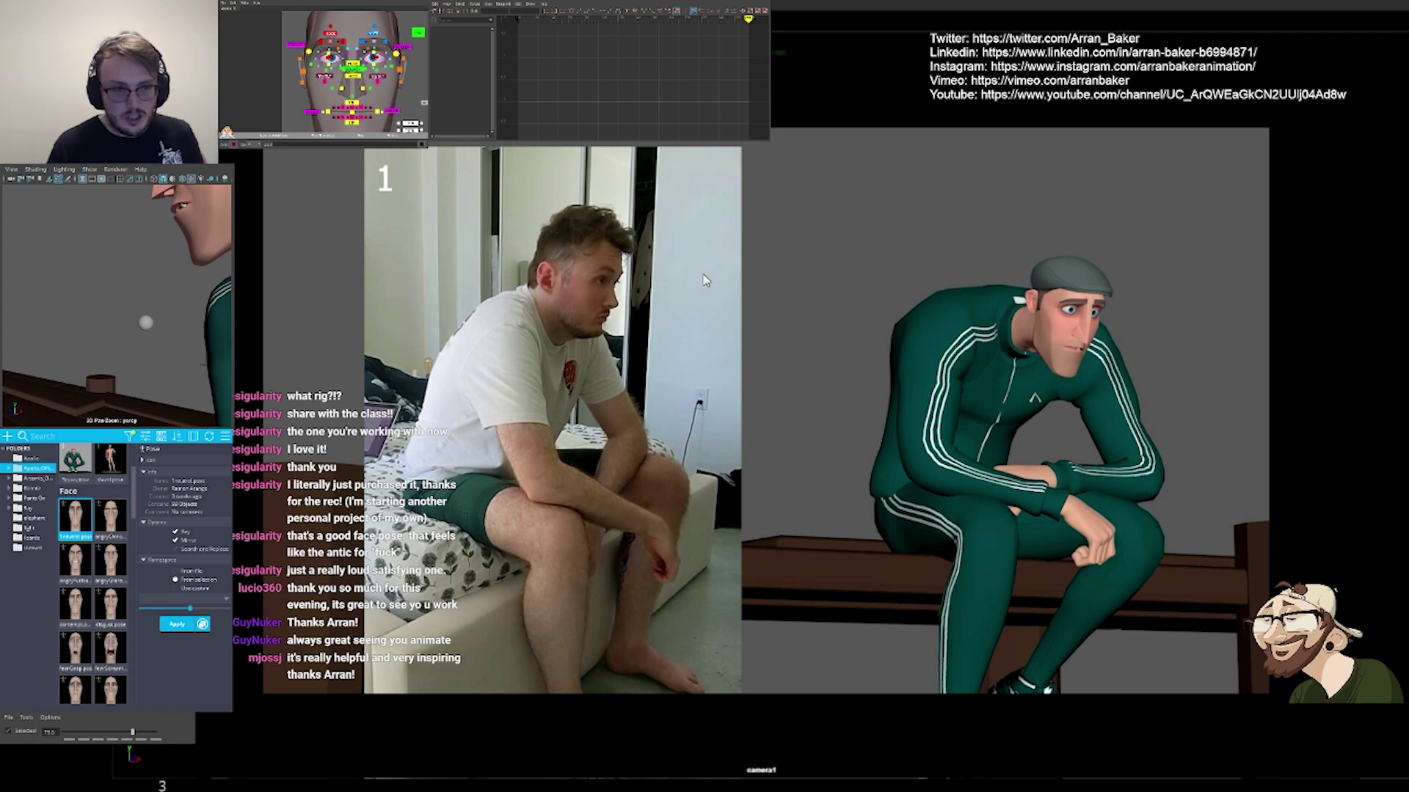
pyautogui.hotkey('alt', 'v')
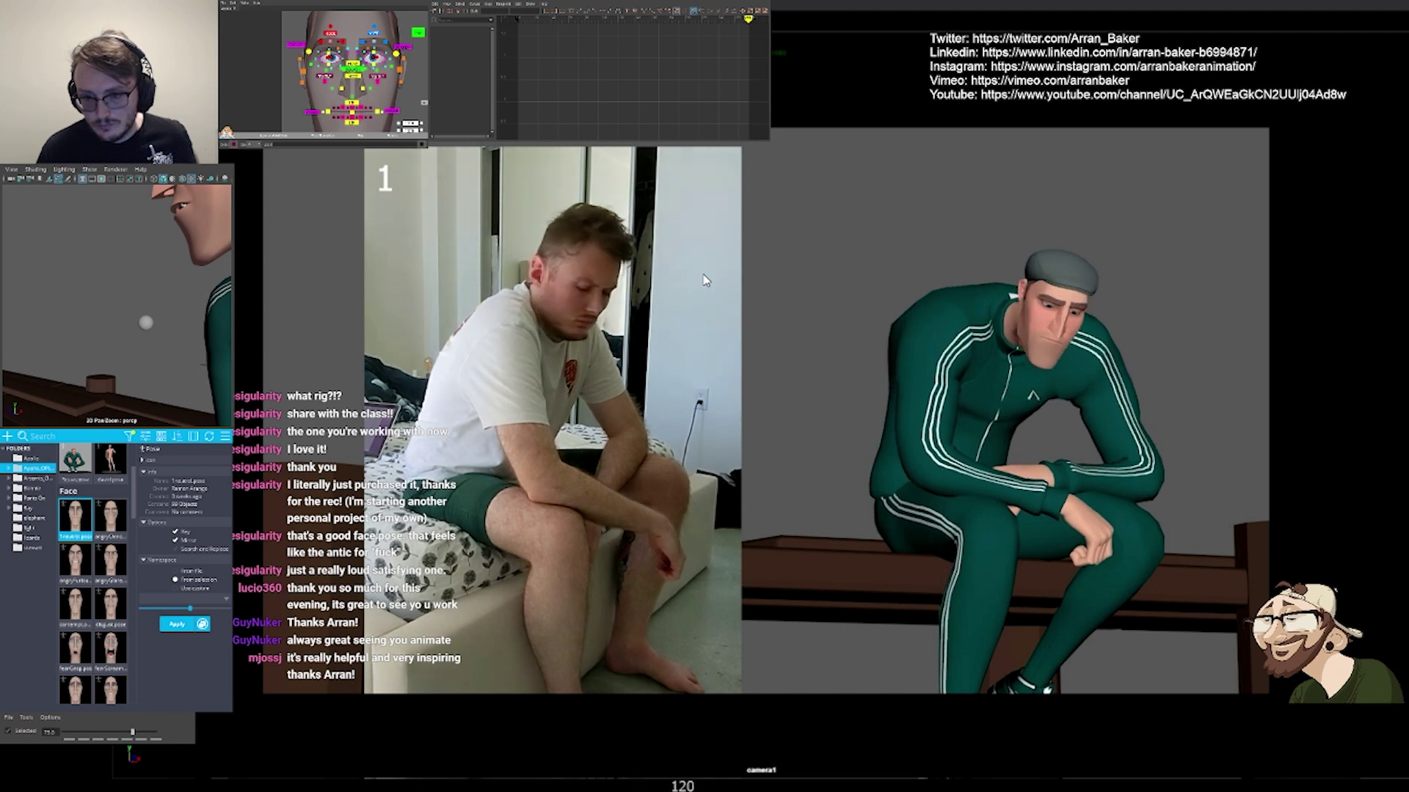
pyautogui.hotkey('alt', ',')
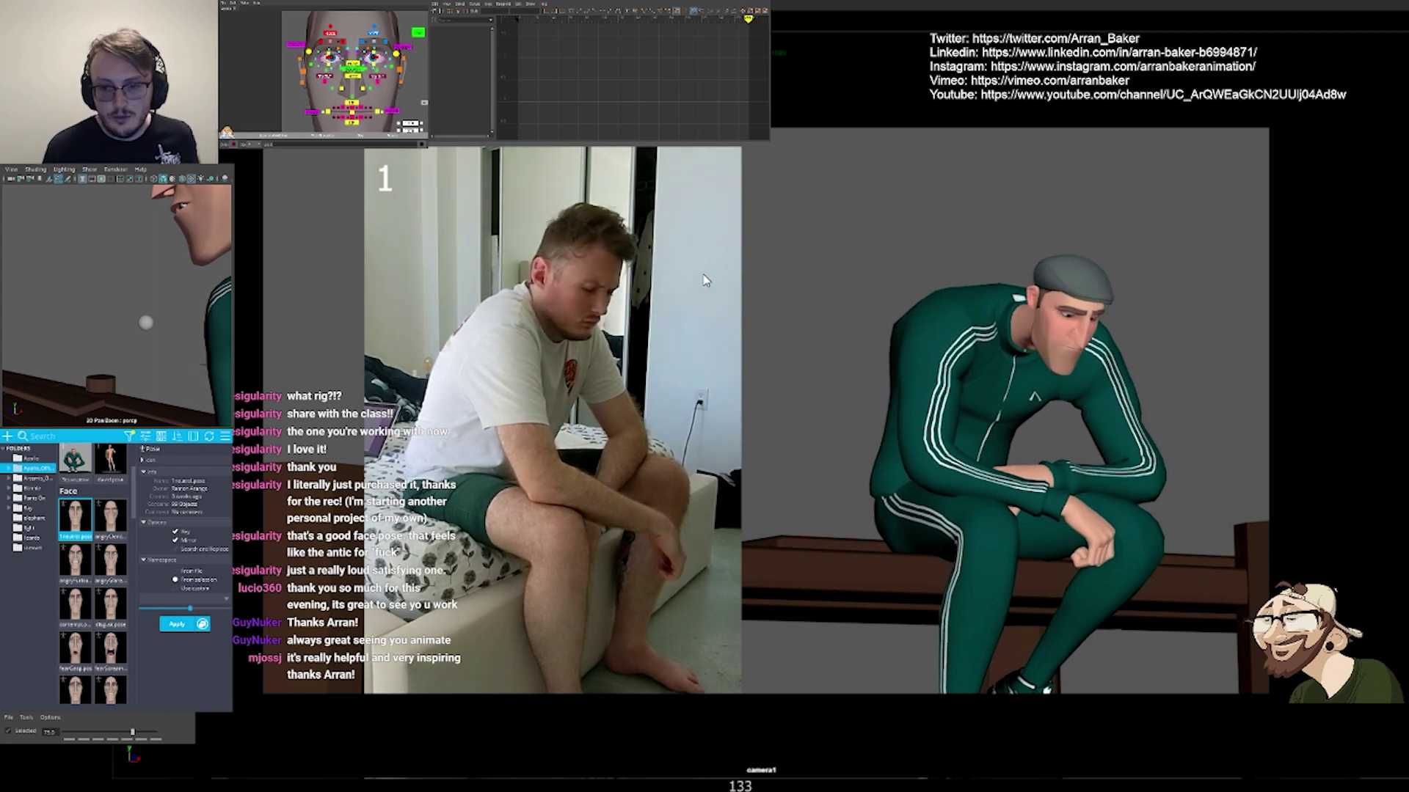
pyautogui.hotkey('alt', ',')
pyautogui.hotkey('alt', ',')
pyautogui.hotkey('alt', ',')
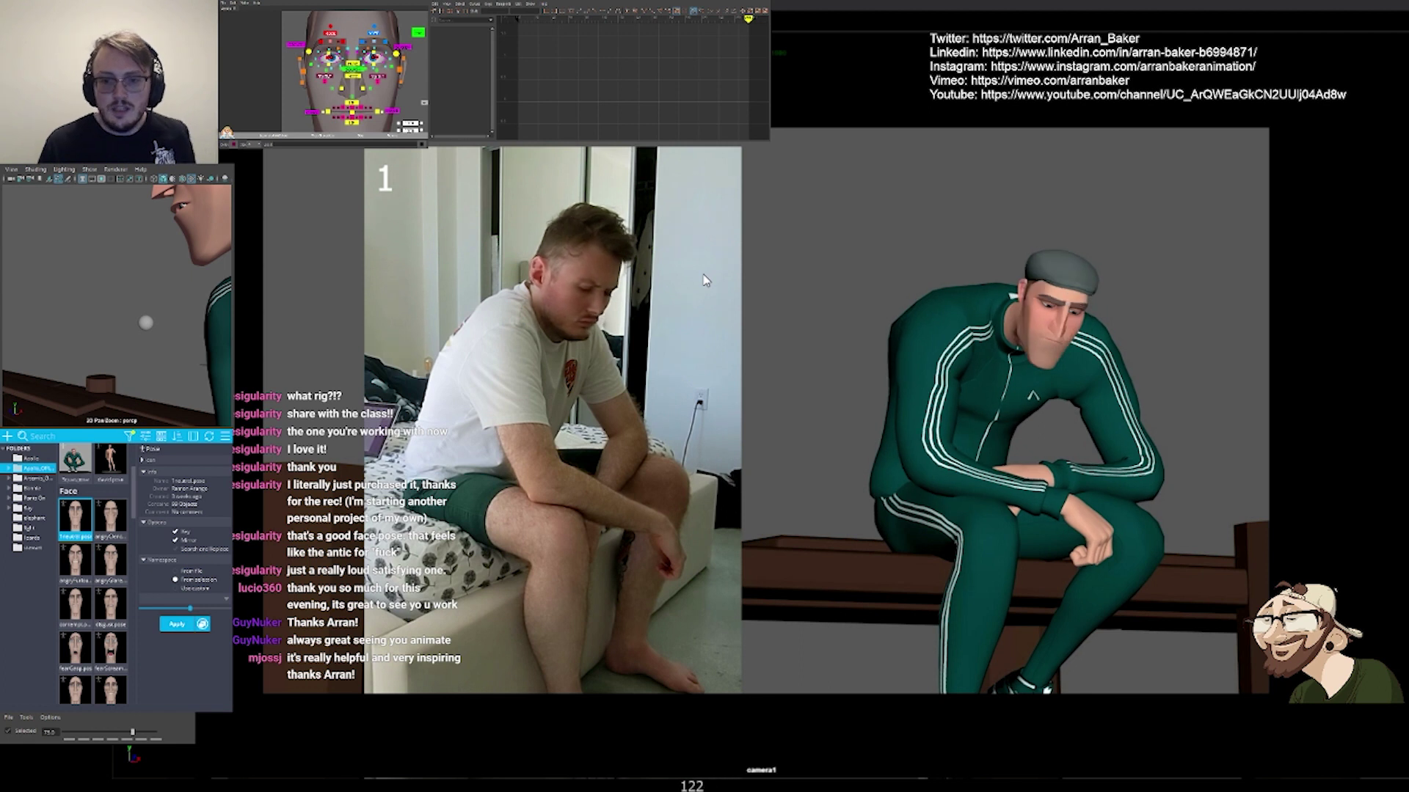
pyautogui.hotkey('alt', '.')
pyautogui.hotkey('alt', '.')
pyautogui.hotkey('alt', '.')
pyautogui.hotkey('alt', '.')
pyautogui.hotkey('alt', '.')
pyautogui.hotkey('alt', '.')
pyautogui.hotkey('alt', '.')
pyautogui.hotkey('alt', '.')
pyautogui.hotkey('alt', '.')
pyautogui.hotkey('alt', '.')
pyautogui.hotkey('alt', '.')
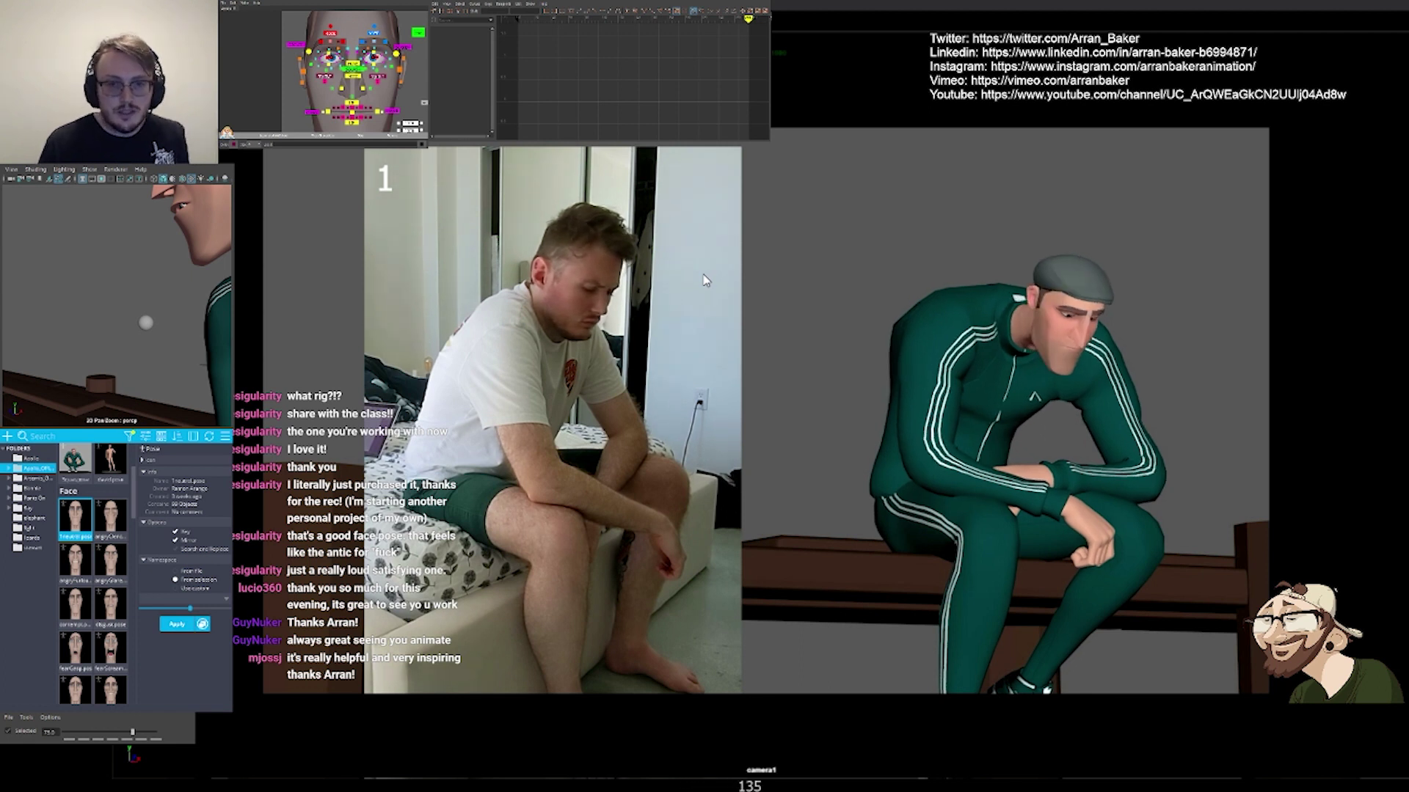
pyautogui.hotkey('alt', '.')
pyautogui.hotkey('alt', '.')
pyautogui.hotkey('alt', '.')
pyautogui.hotkey('alt', '.')
pyautogui.hotkey('alt', '.')
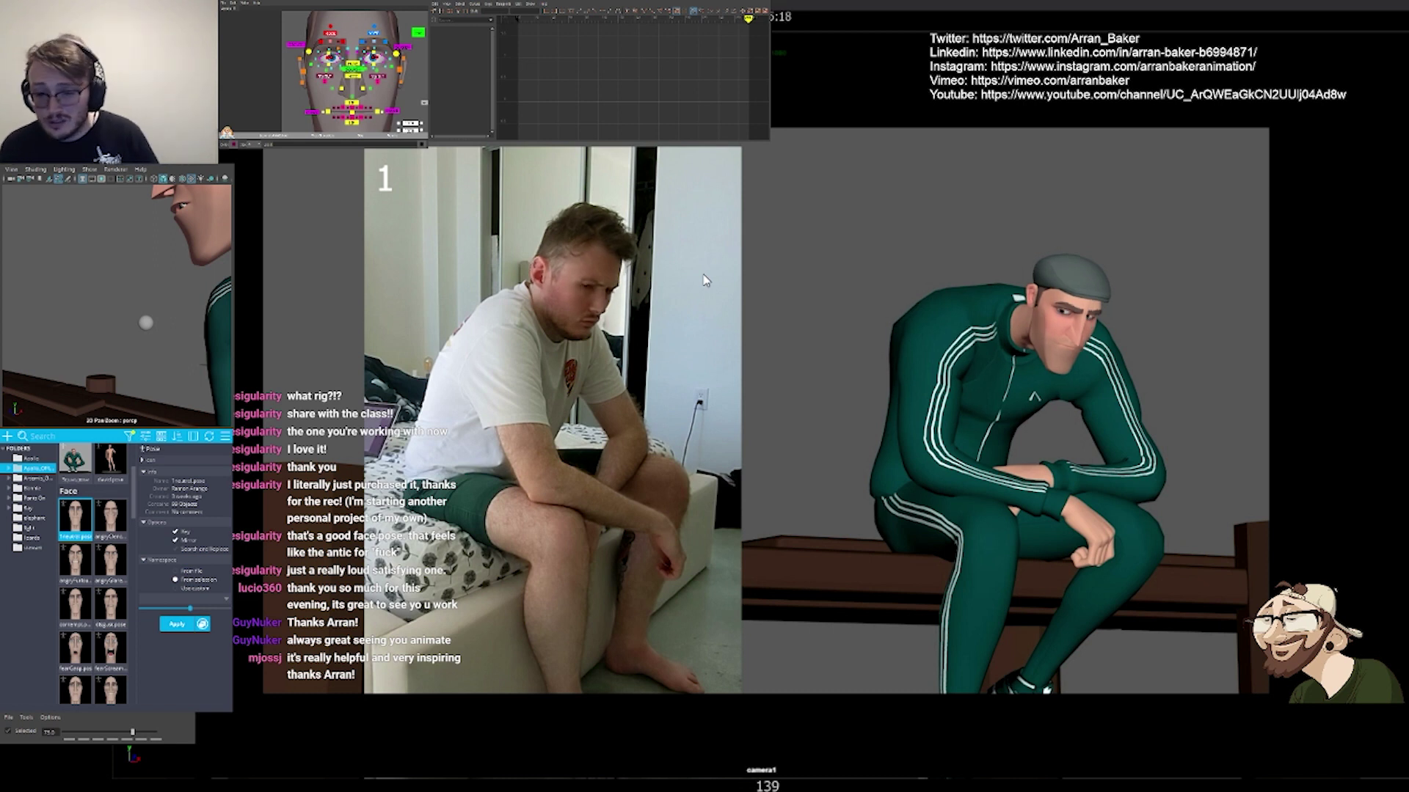
# Step back and forth around frames 130 to 133 to examine the head and brow change, and resume playback
pyautogui.hotkey('alt', ',')
pyautogui.hotkey('alt', ',')
pyautogui.hotkey('alt', ',')
pyautogui.hotkey('alt', ',')
pyautogui.hotkey('alt', ',')
pyautogui.hotkey('alt', ',')
pyautogui.hotkey('alt', ',')
pyautogui.hotkey('alt', ',')
pyautogui.hotkey('alt', ',')
pyautogui.hotkey('alt', ',')
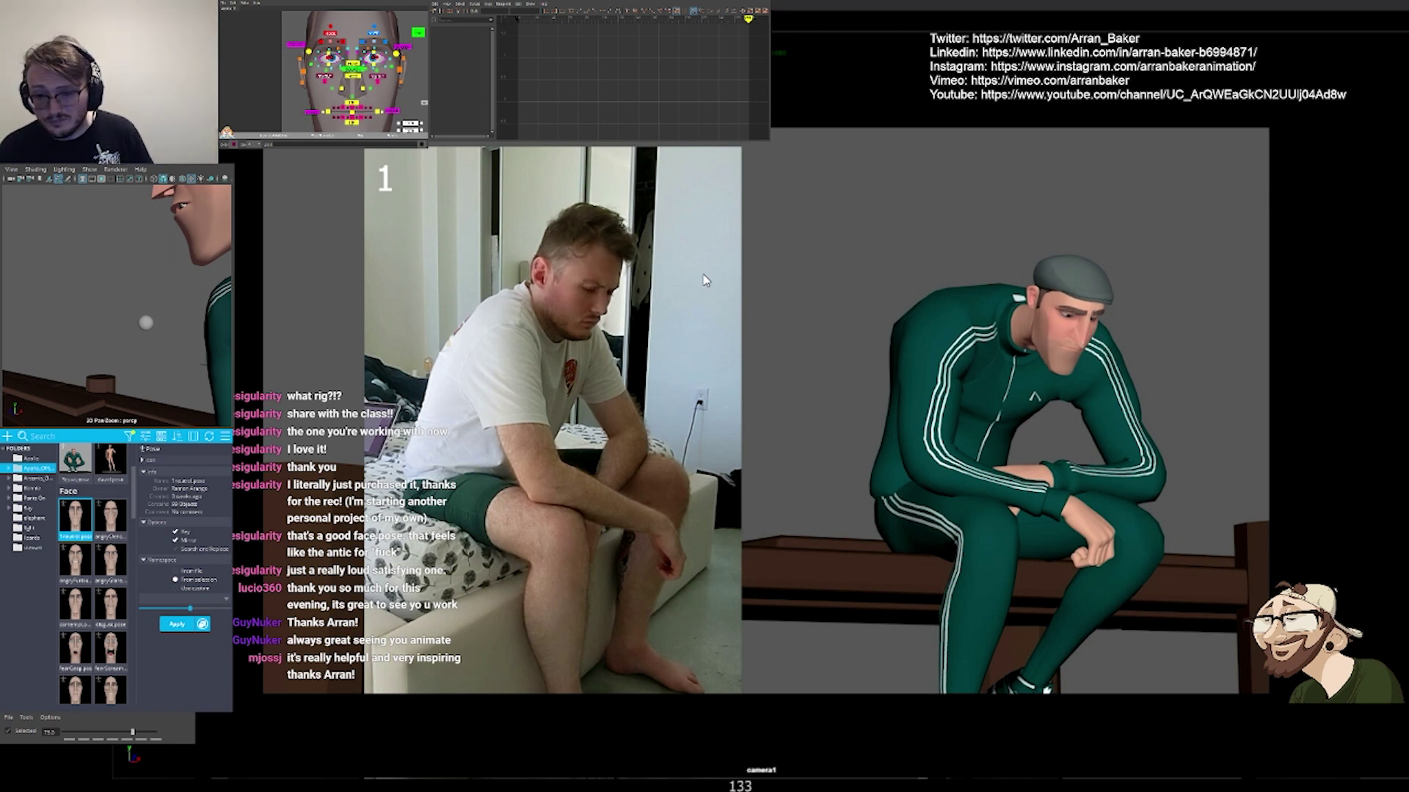
pyautogui.hotkey('alt', '.')
pyautogui.hotkey('alt', ',')
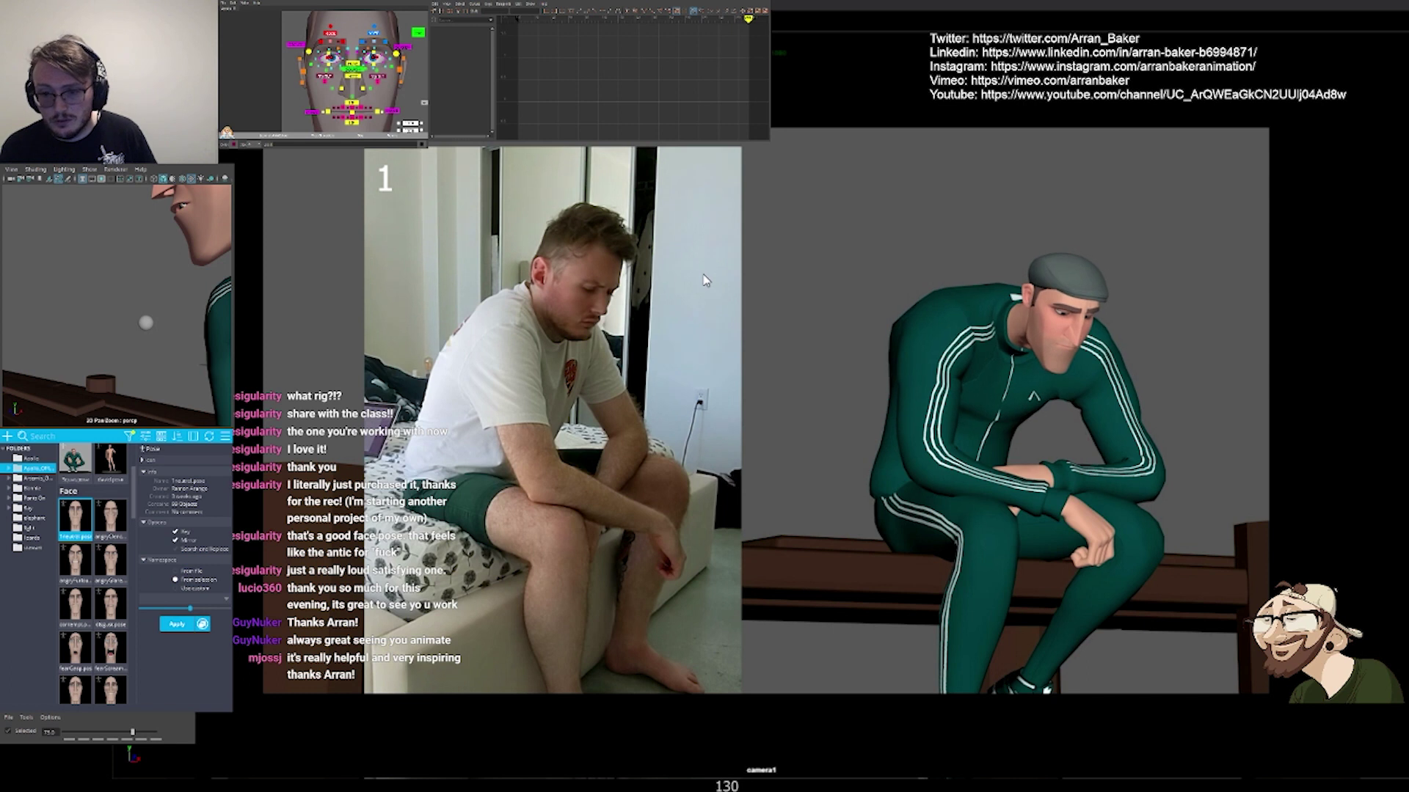
pyautogui.hotkey('alt', '.')
pyautogui.hotkey('alt', ',')
pyautogui.hotkey('alt', '.')
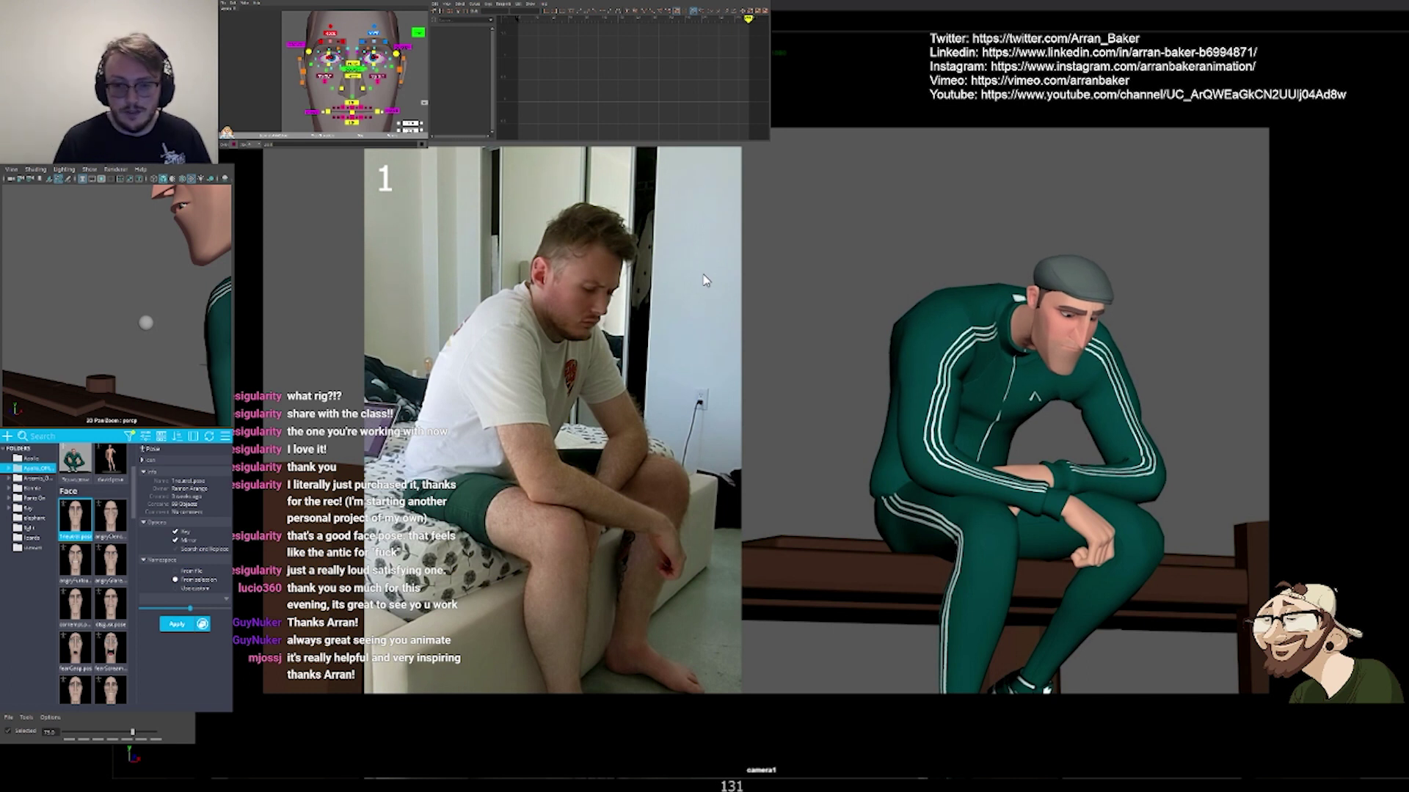
pyautogui.hotkey('alt', ',')
pyautogui.hotkey('alt', '.')
pyautogui.hotkey('alt', '.')
pyautogui.hotkey('alt', '.')
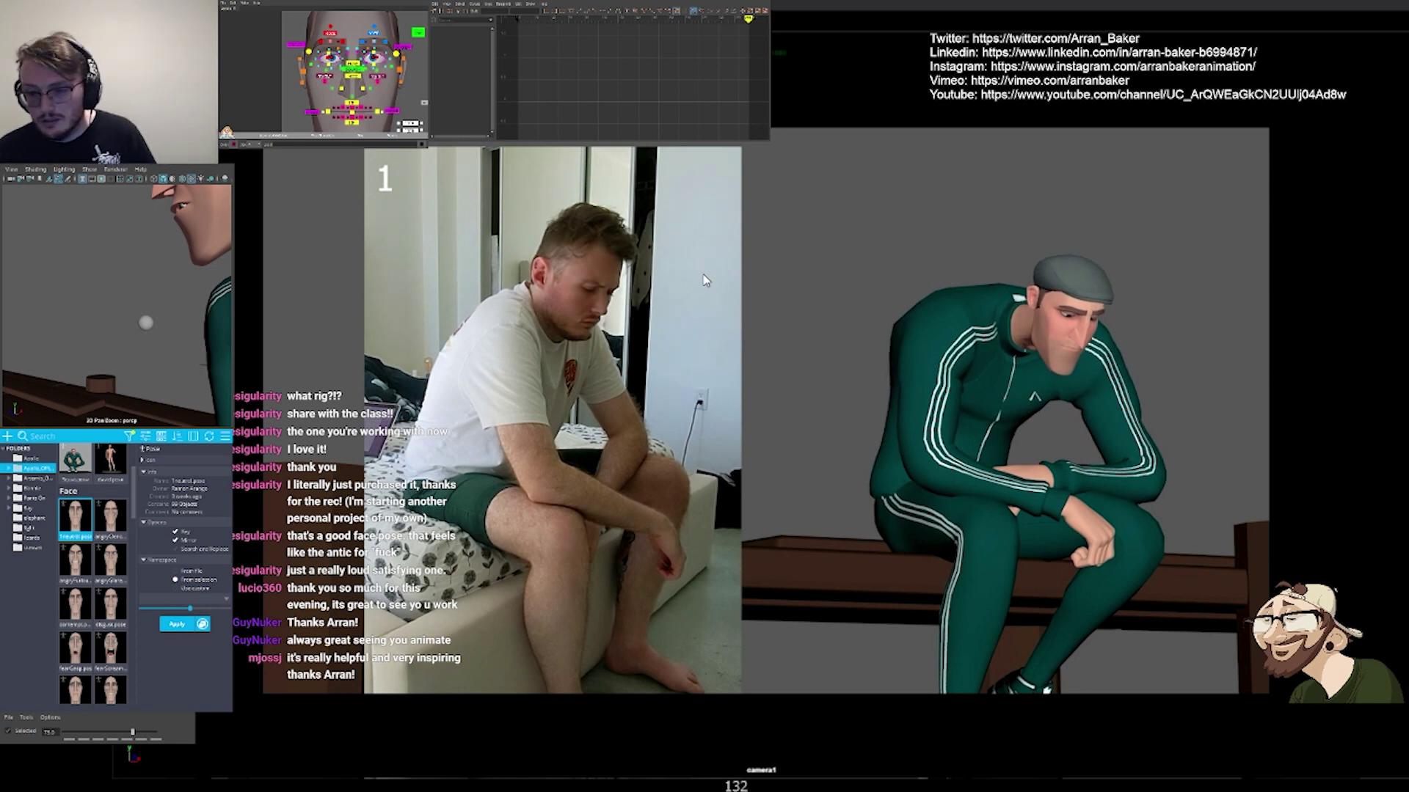
pyautogui.hotkey('alt', 'v')
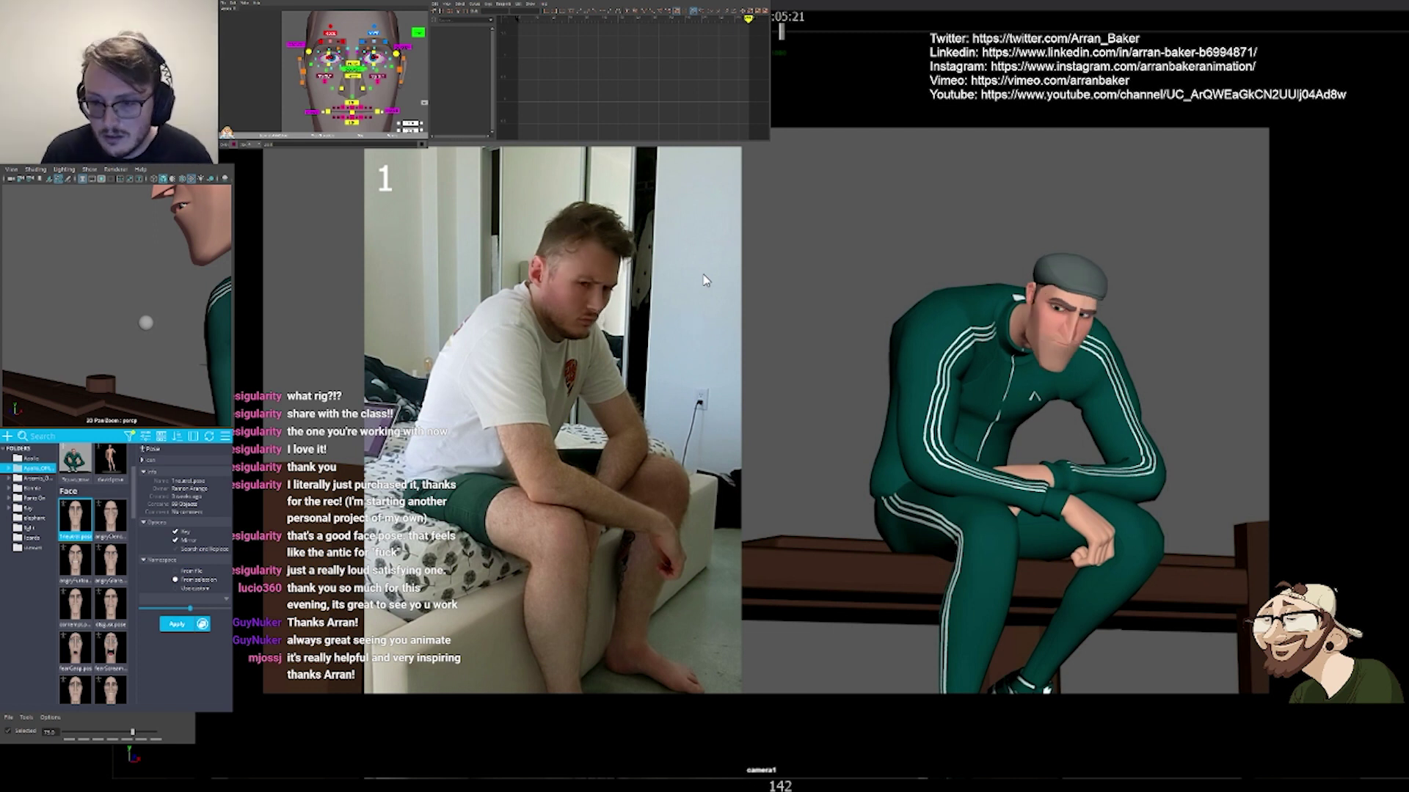